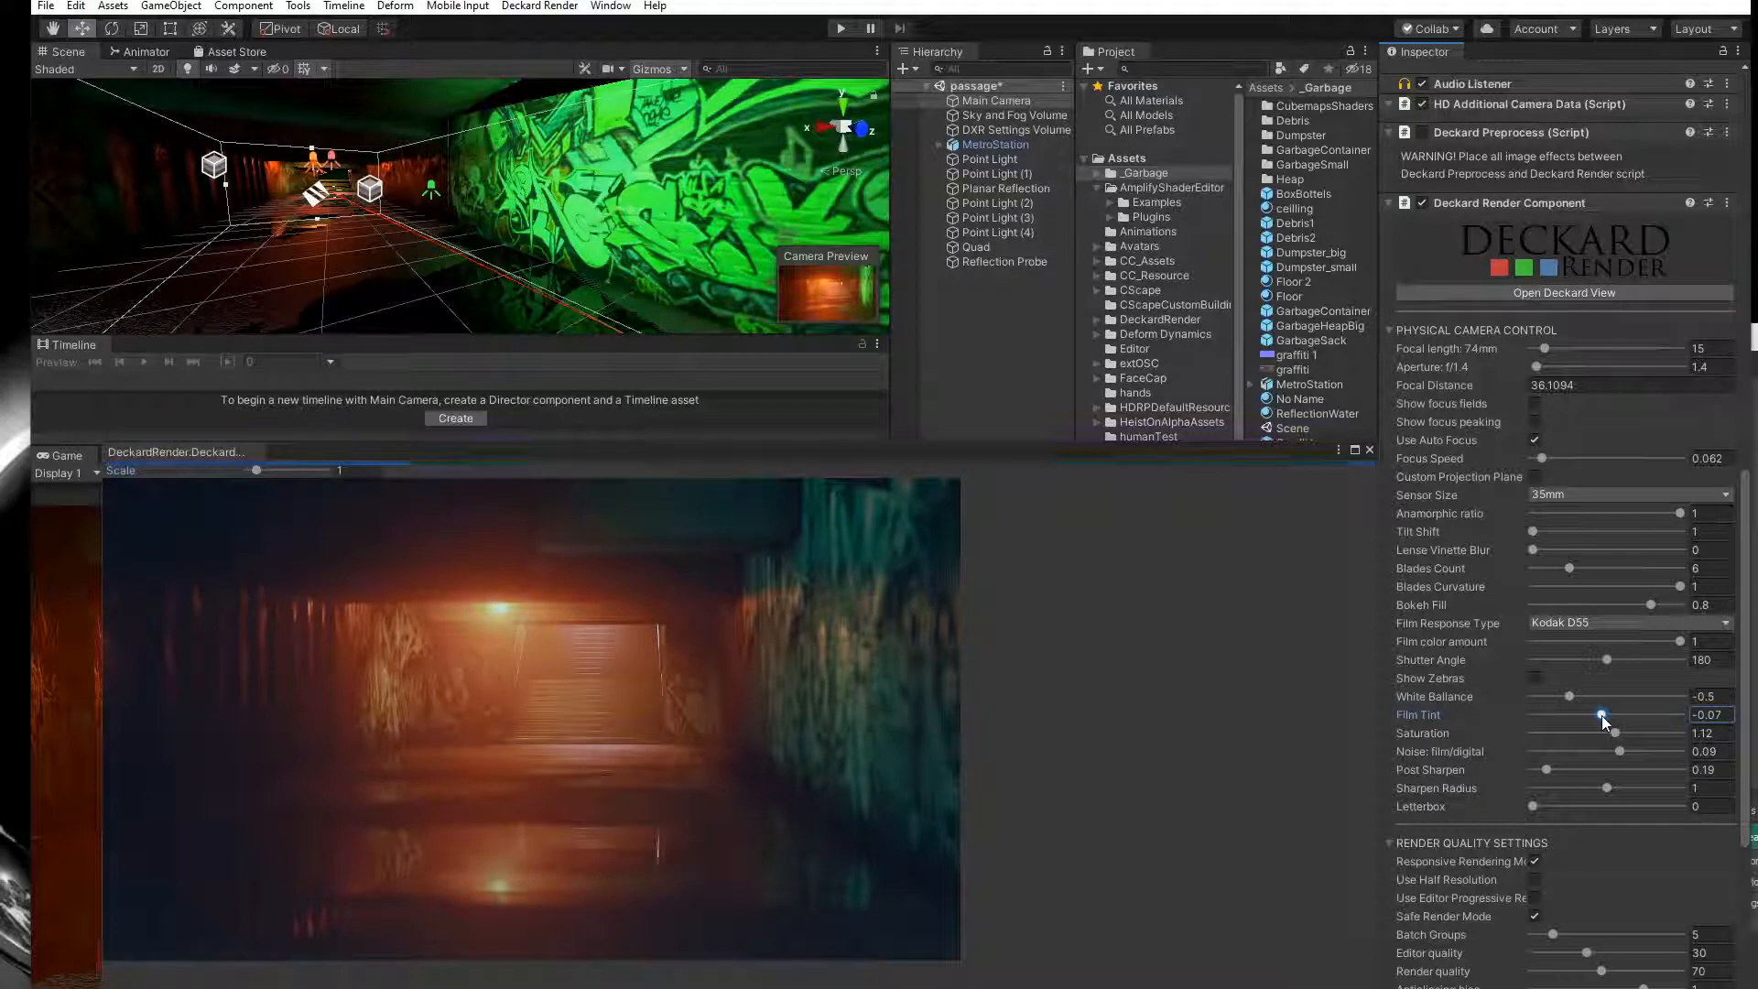
# Set the camera's White Ballance to -0.35 and Film Tint to -0.05, and change the Film Response Type to Fuji D55.
pyautogui.moveTo(1602, 716)
pyautogui.mouseDown()
pyautogui.moveTo(1620, 721)
pyautogui.moveTo(1582, 700)
pyautogui.mouseUp()
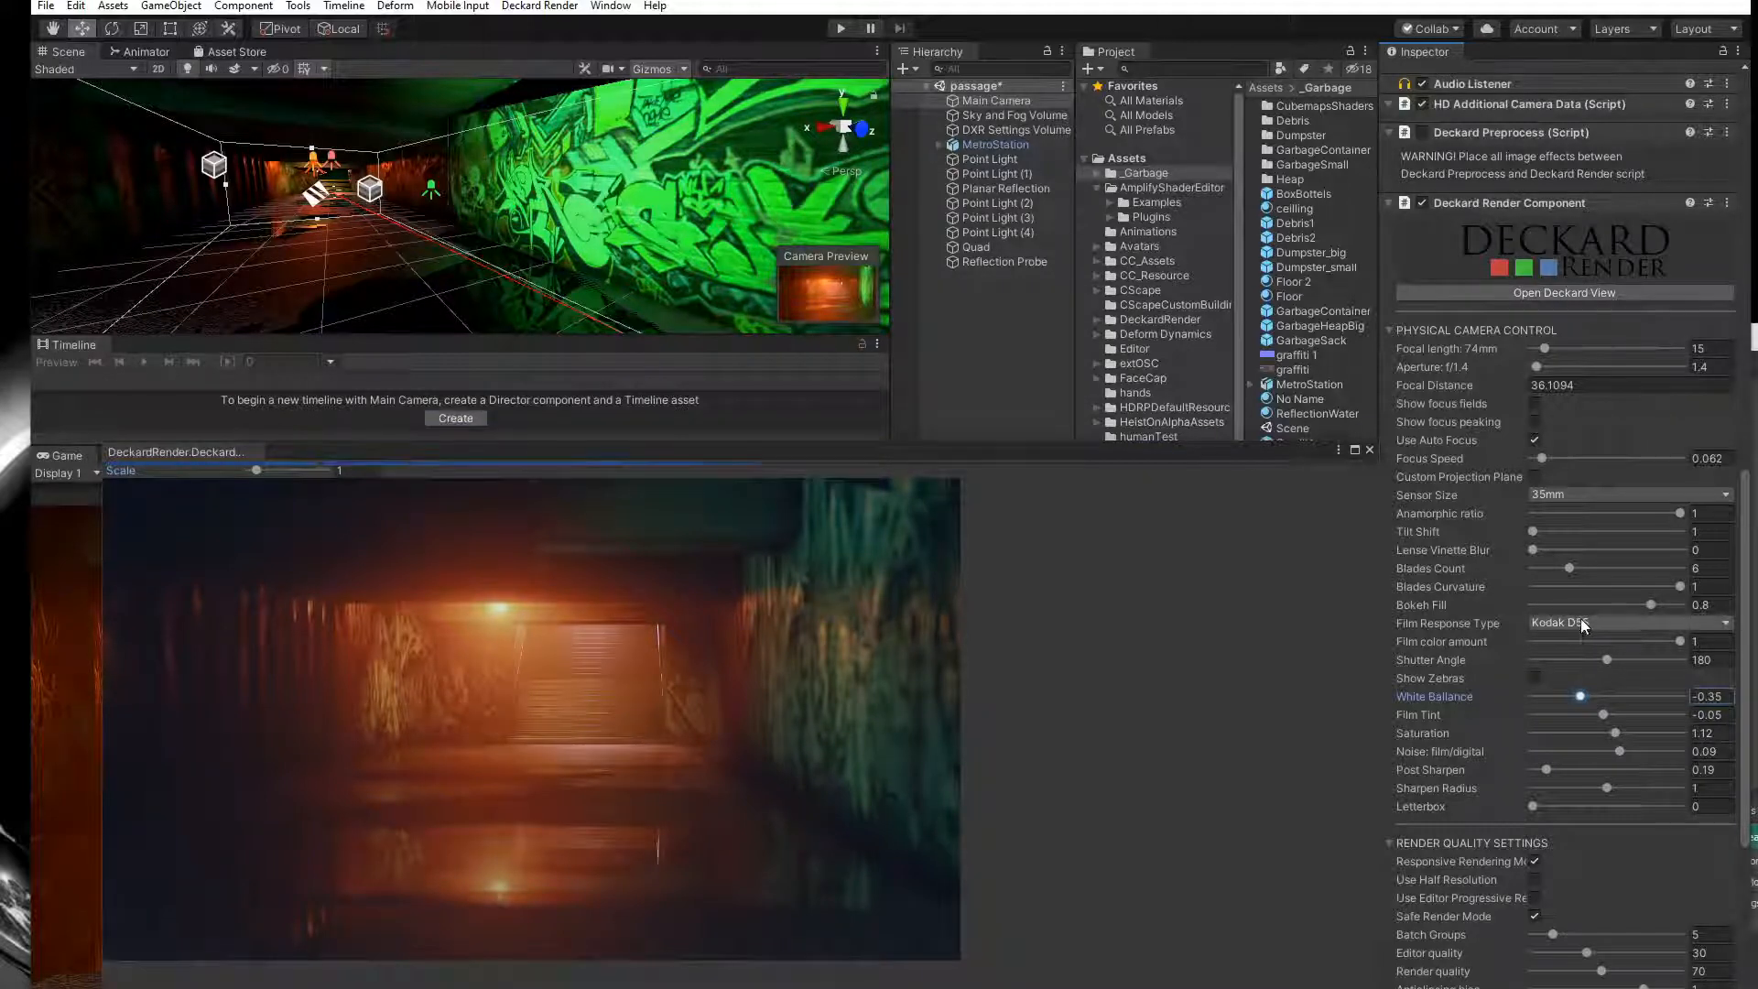
pyautogui.click(1581, 622)
pyautogui.click(1590, 706)
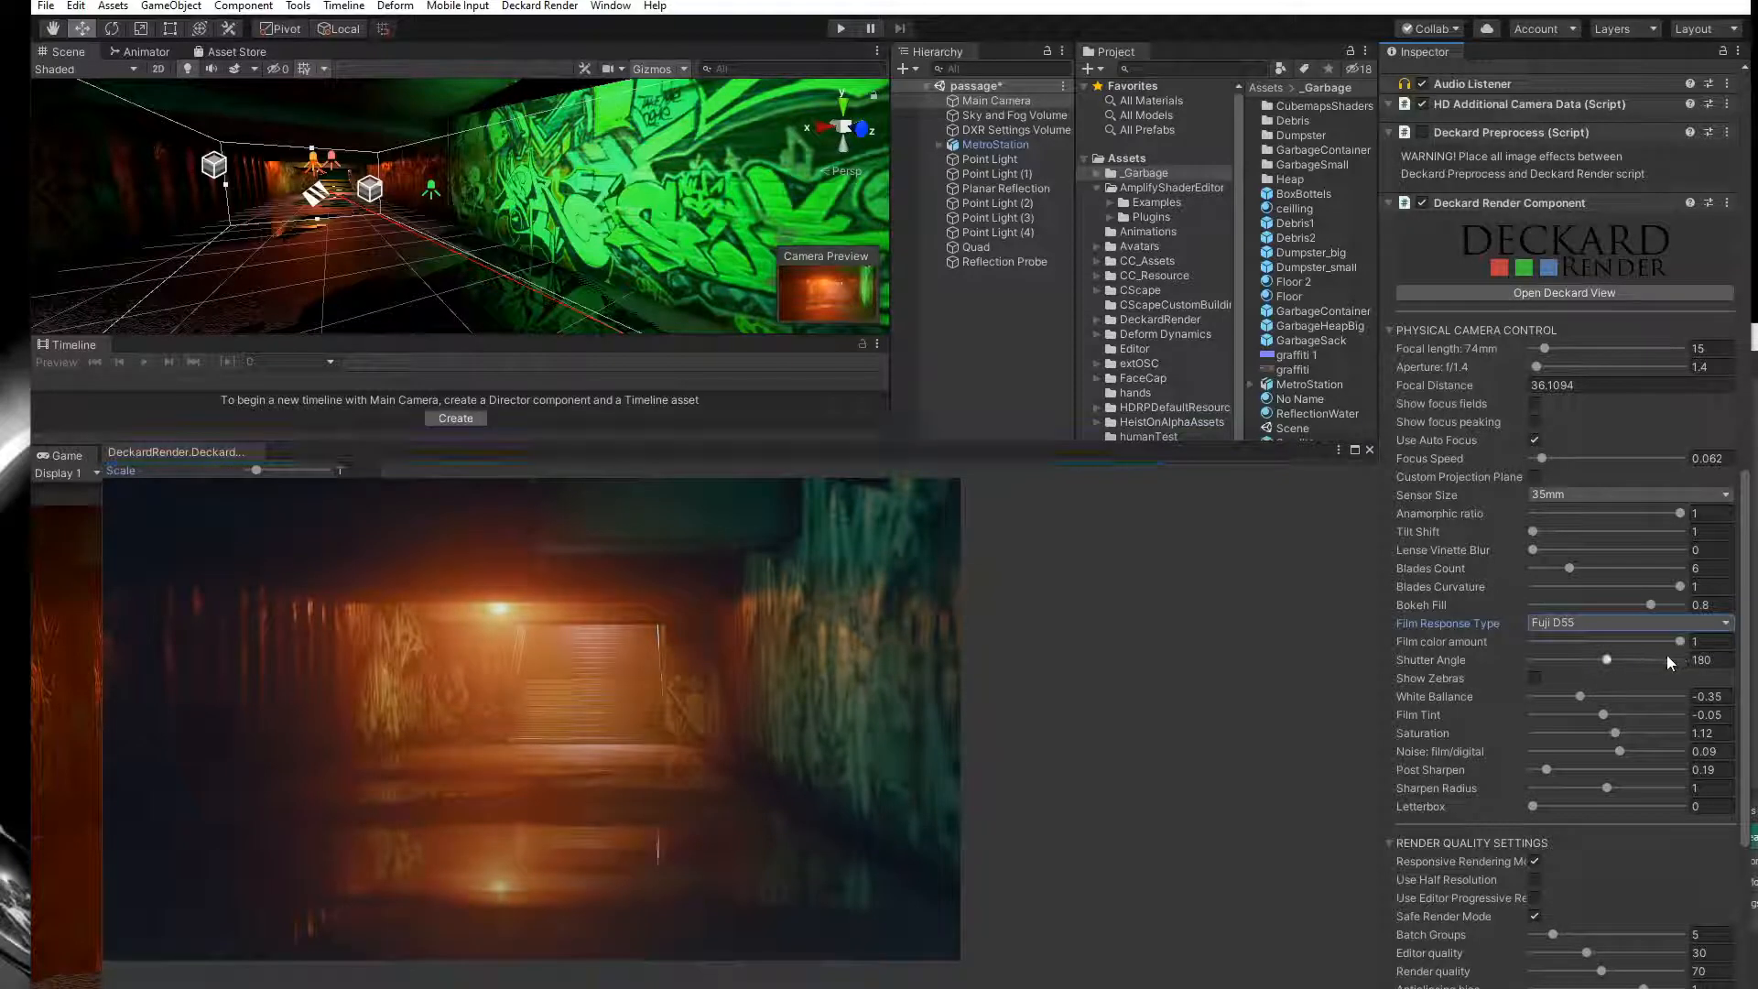
# Compare the Canon, BMPCC4K and Alexa ARRI Log C film responses in the render view, returning to Fuji D55.
pyautogui.click(1602, 620)
pyautogui.click(1587, 766)
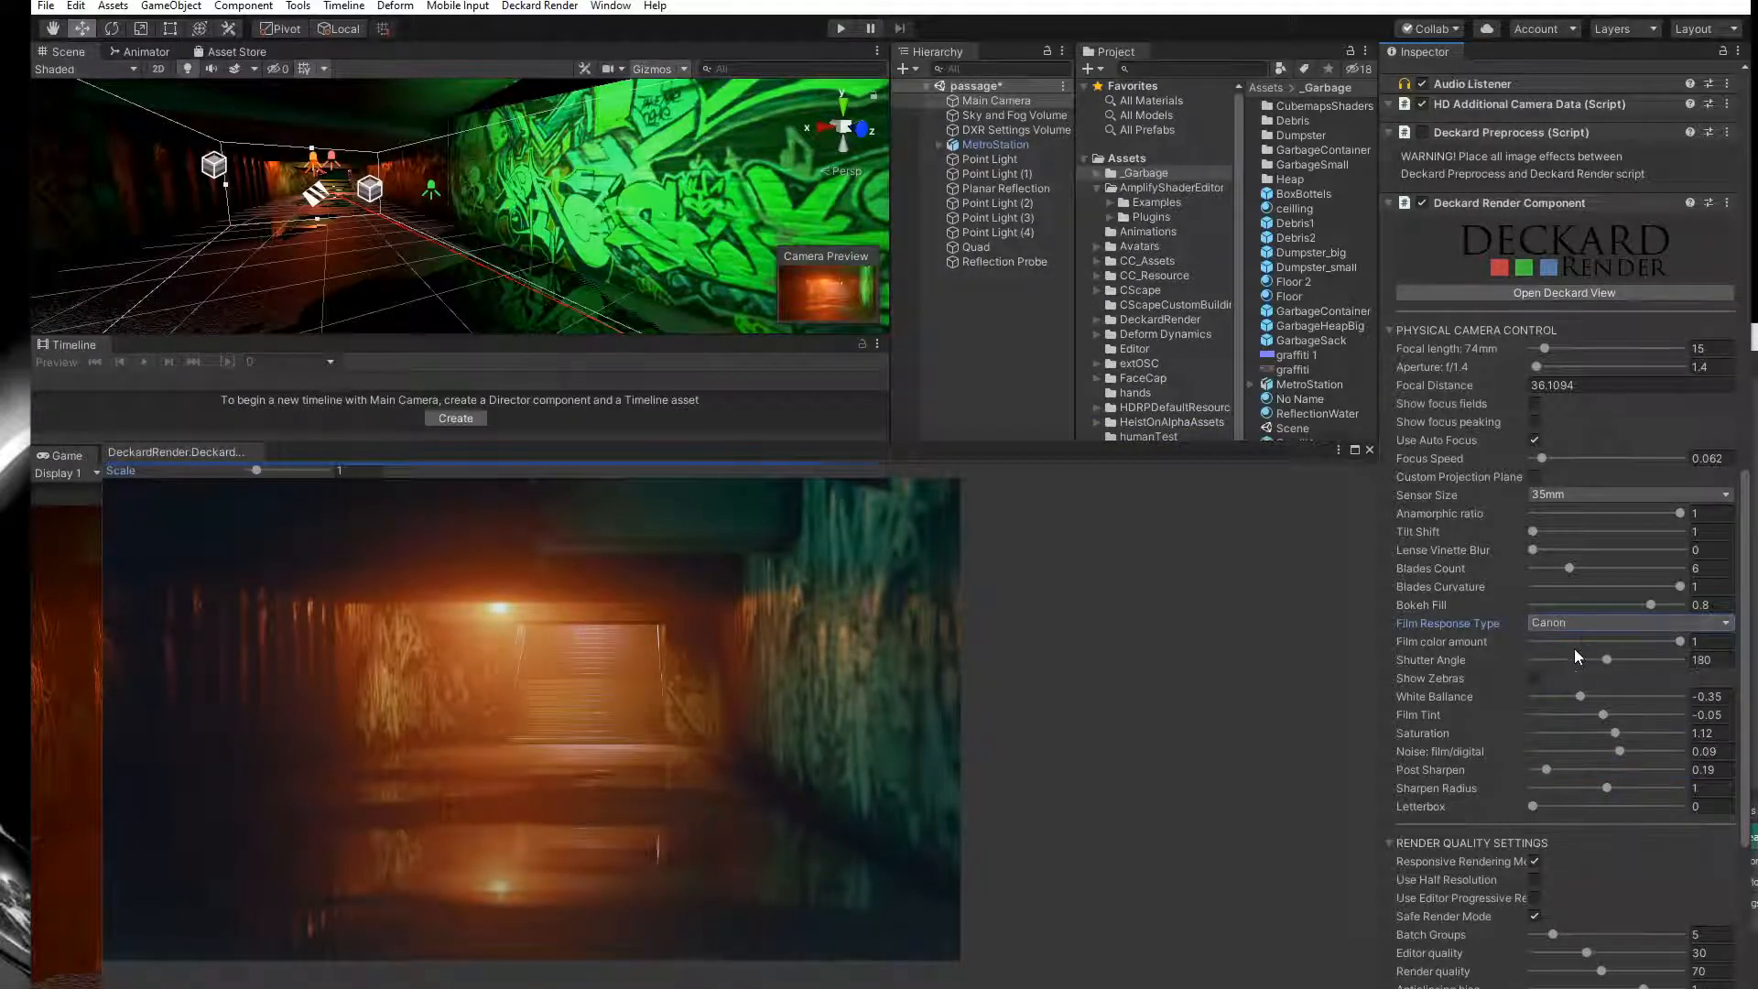
pyautogui.click(1587, 624)
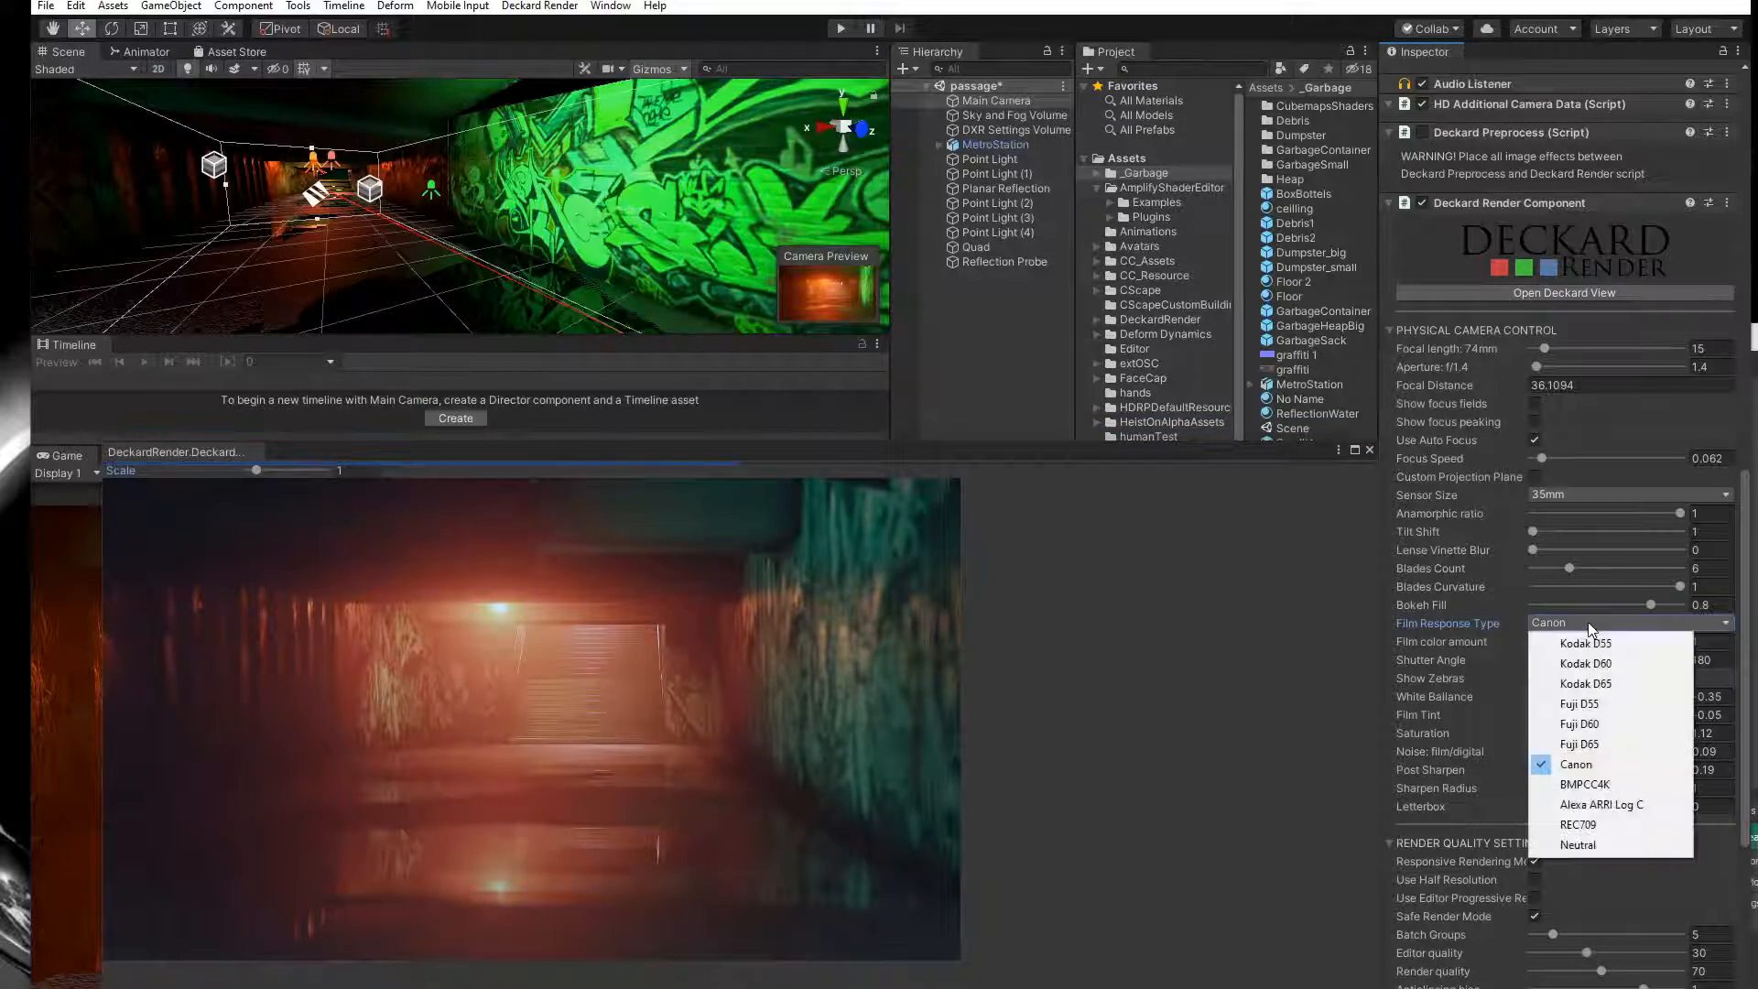
pyautogui.click(1587, 784)
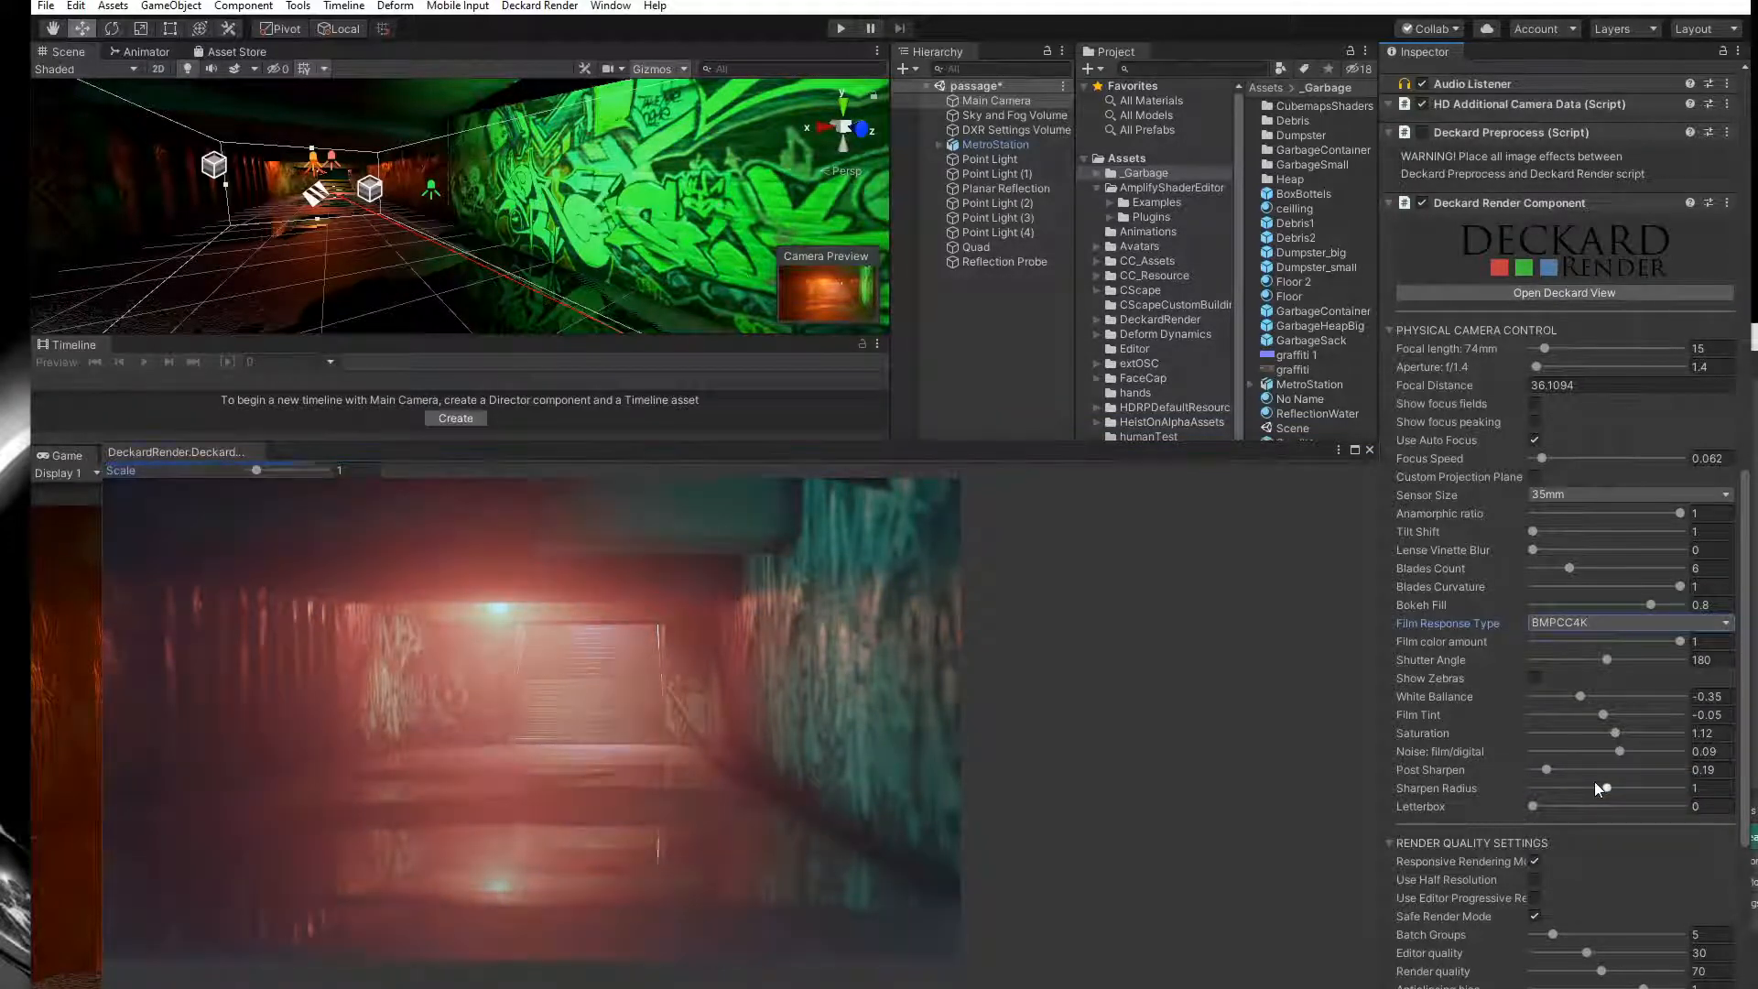
pyautogui.click(1585, 621)
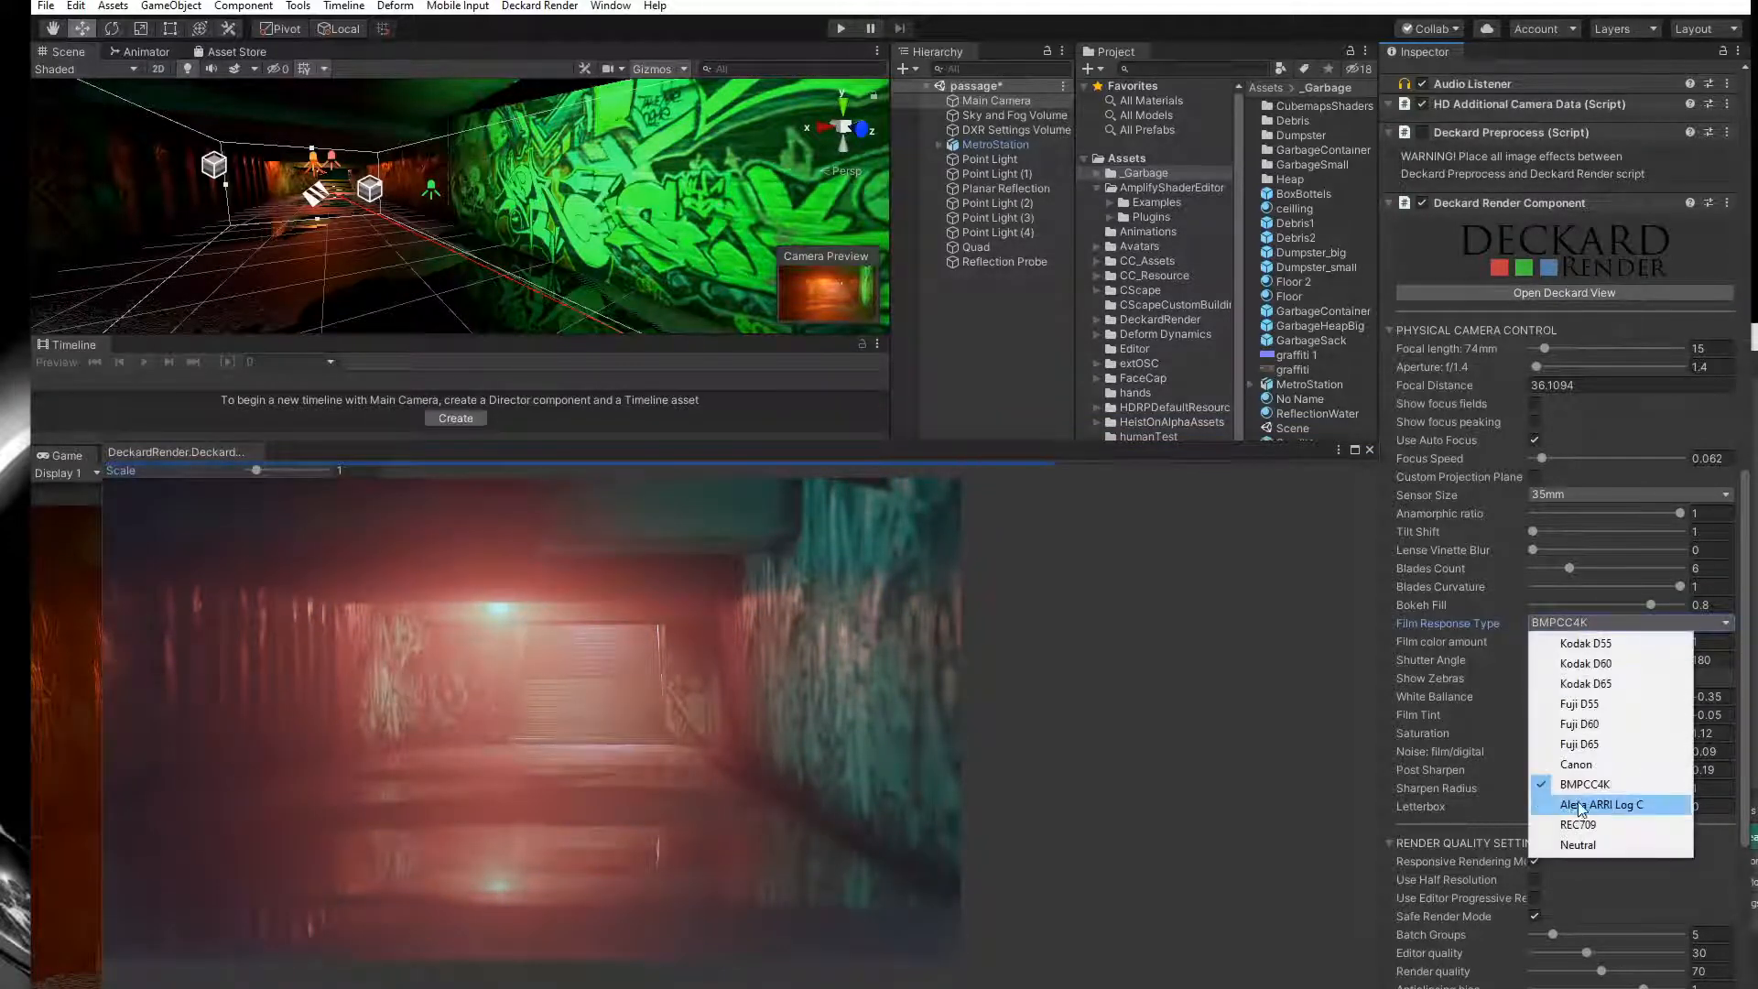
pyautogui.click(1580, 805)
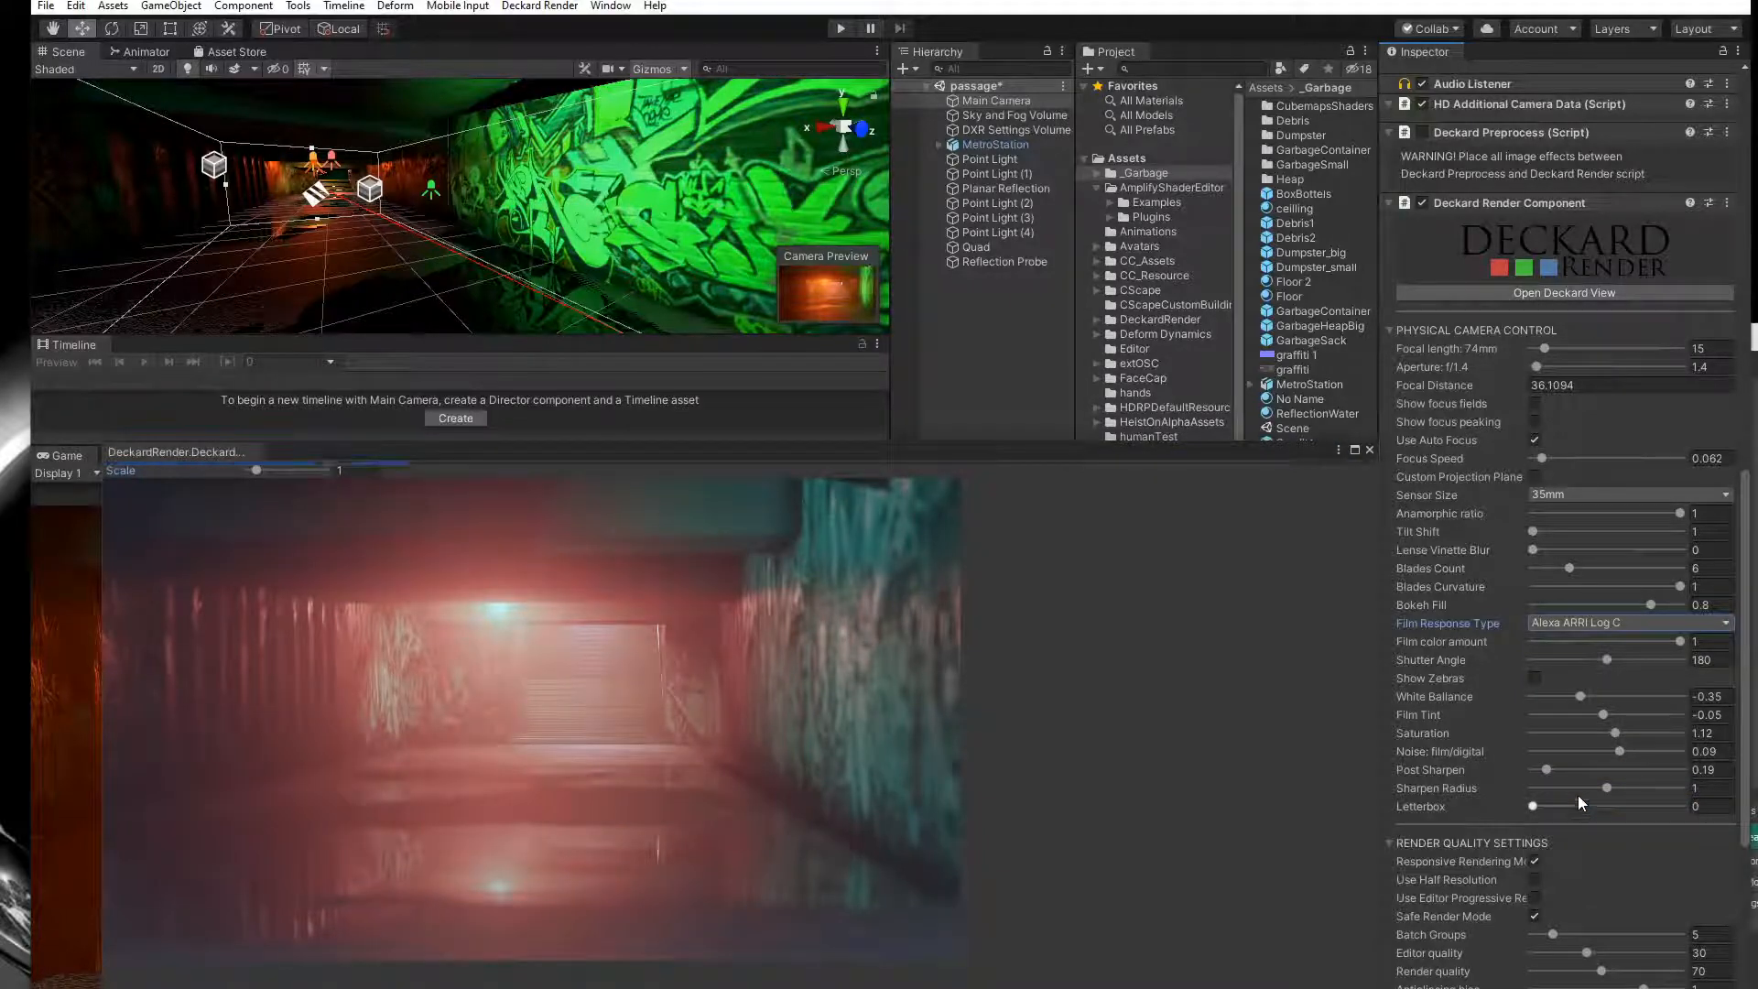
pyautogui.click(1585, 623)
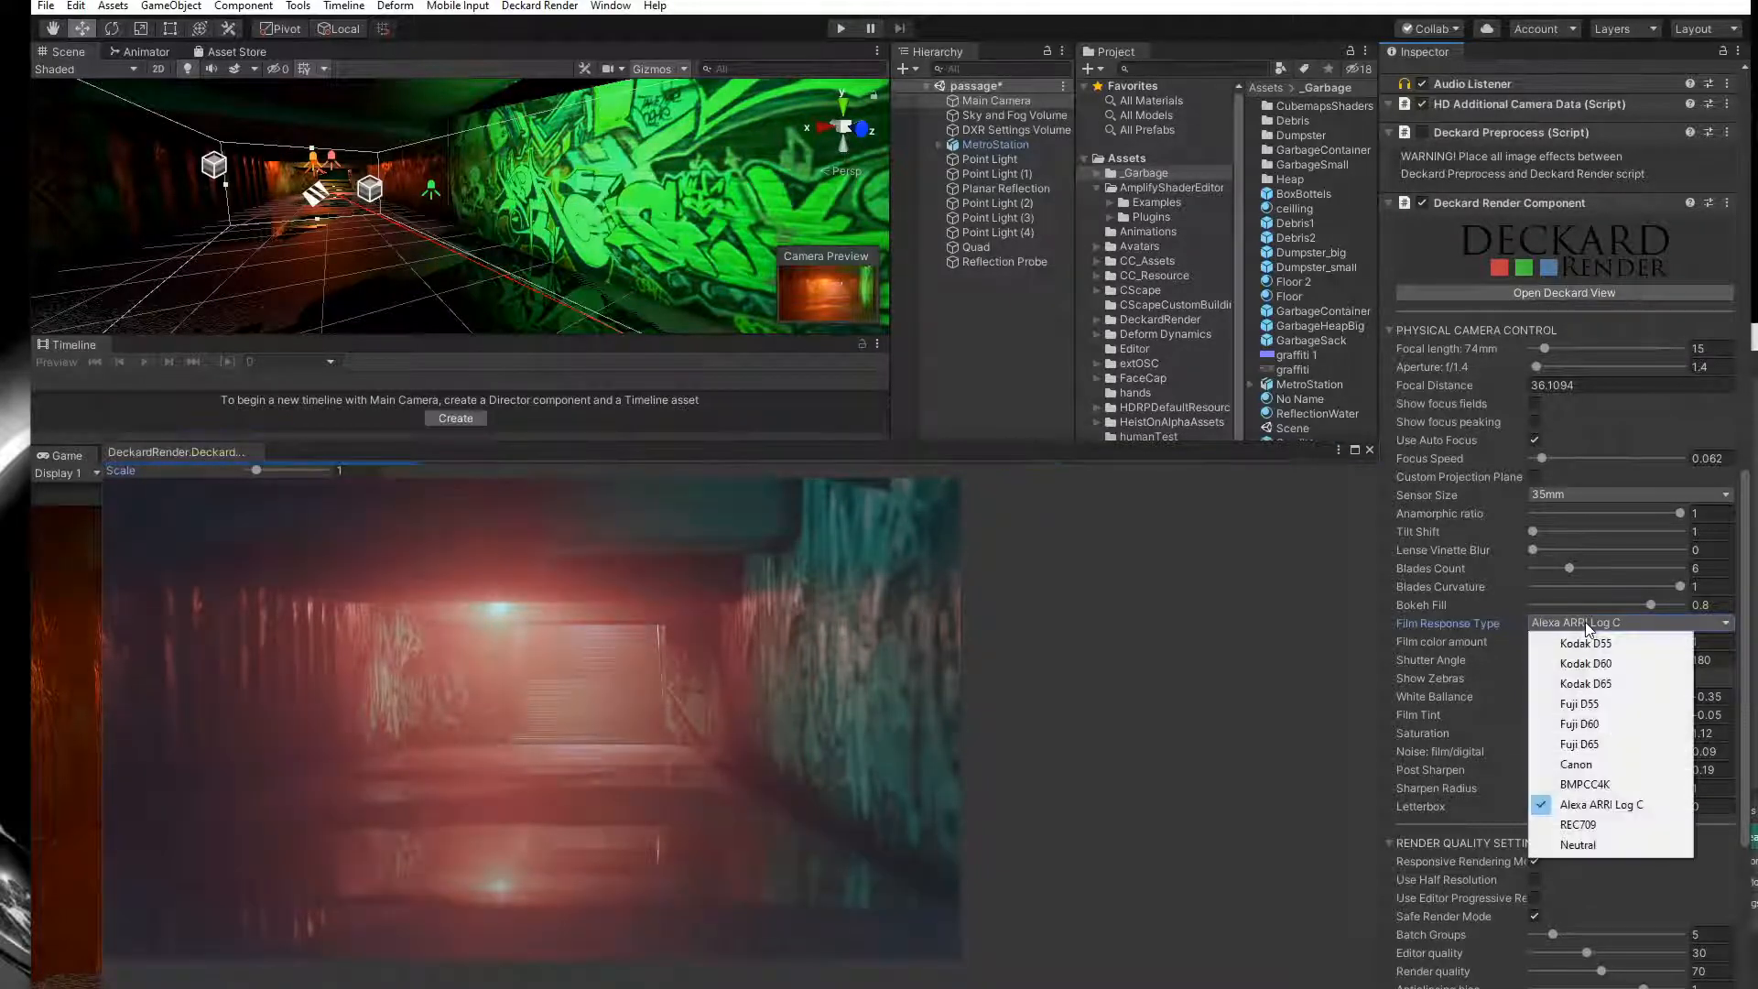
pyautogui.click(1582, 703)
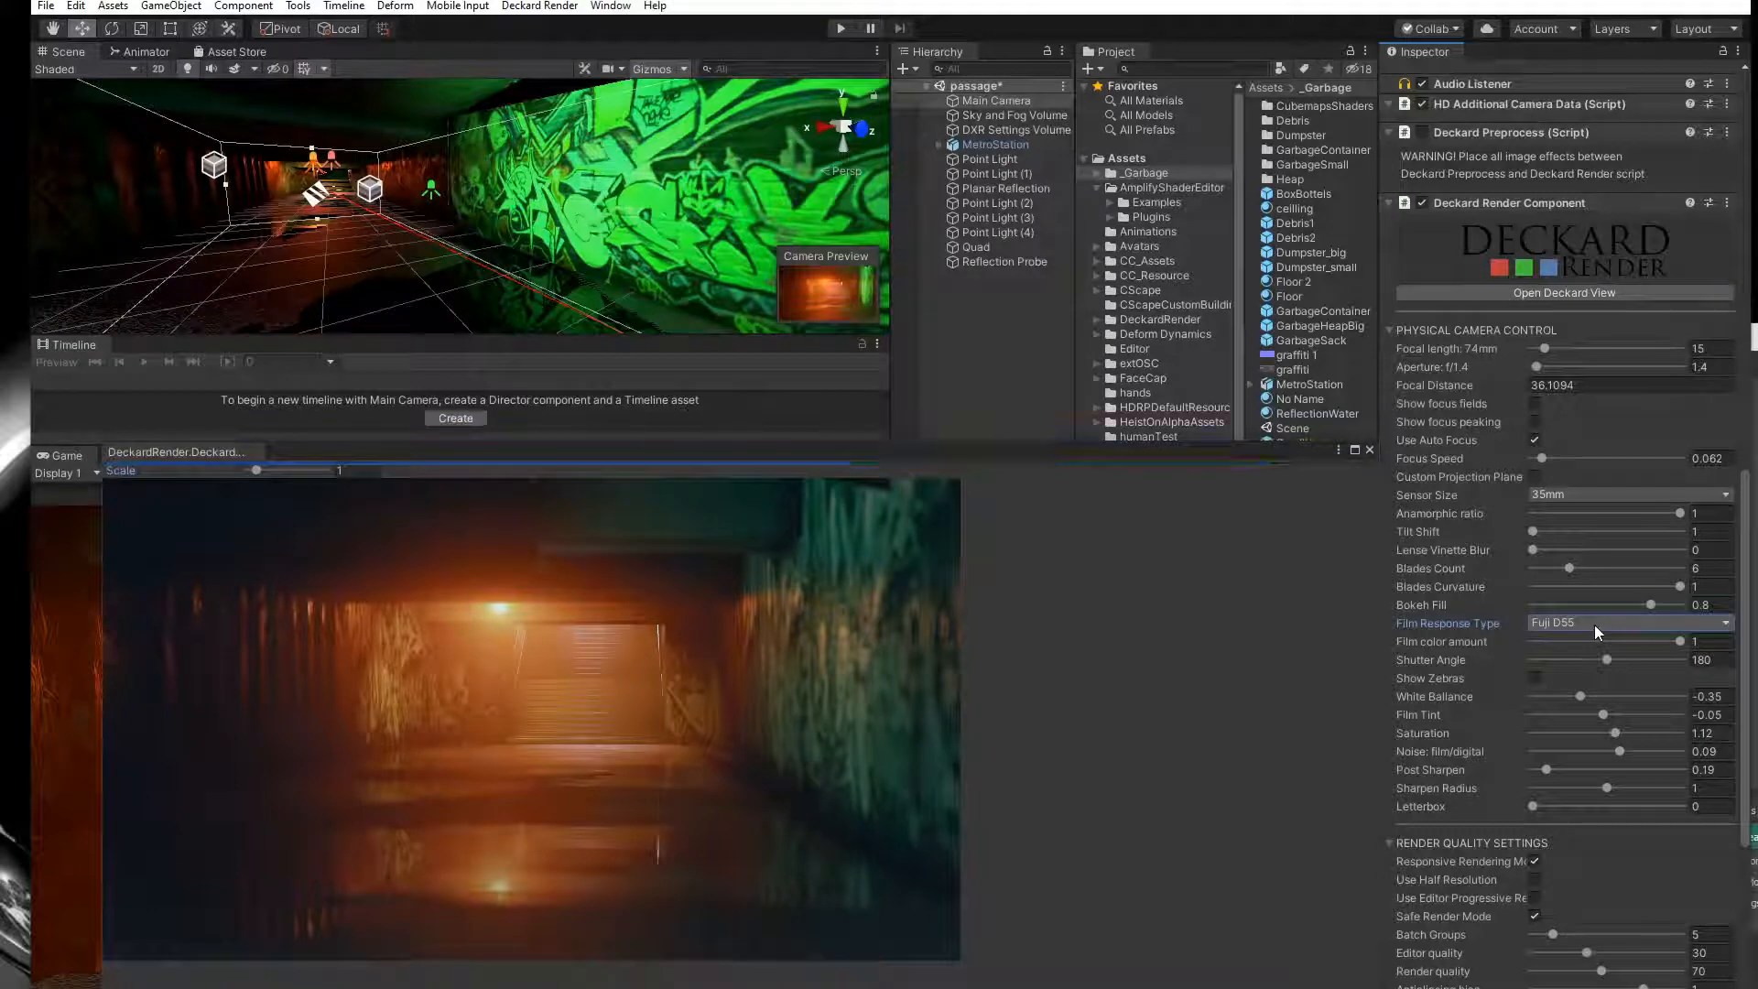
# Rotate the Main Camera toward the graffiti wall and back to face the shutter at the passage's end, checking the render.
pyautogui.moveTo(806, 460)
pyautogui.mouseDown()
pyautogui.moveTo(871, 431)
pyautogui.moveTo(820, 443)
pyautogui.mouseUp()
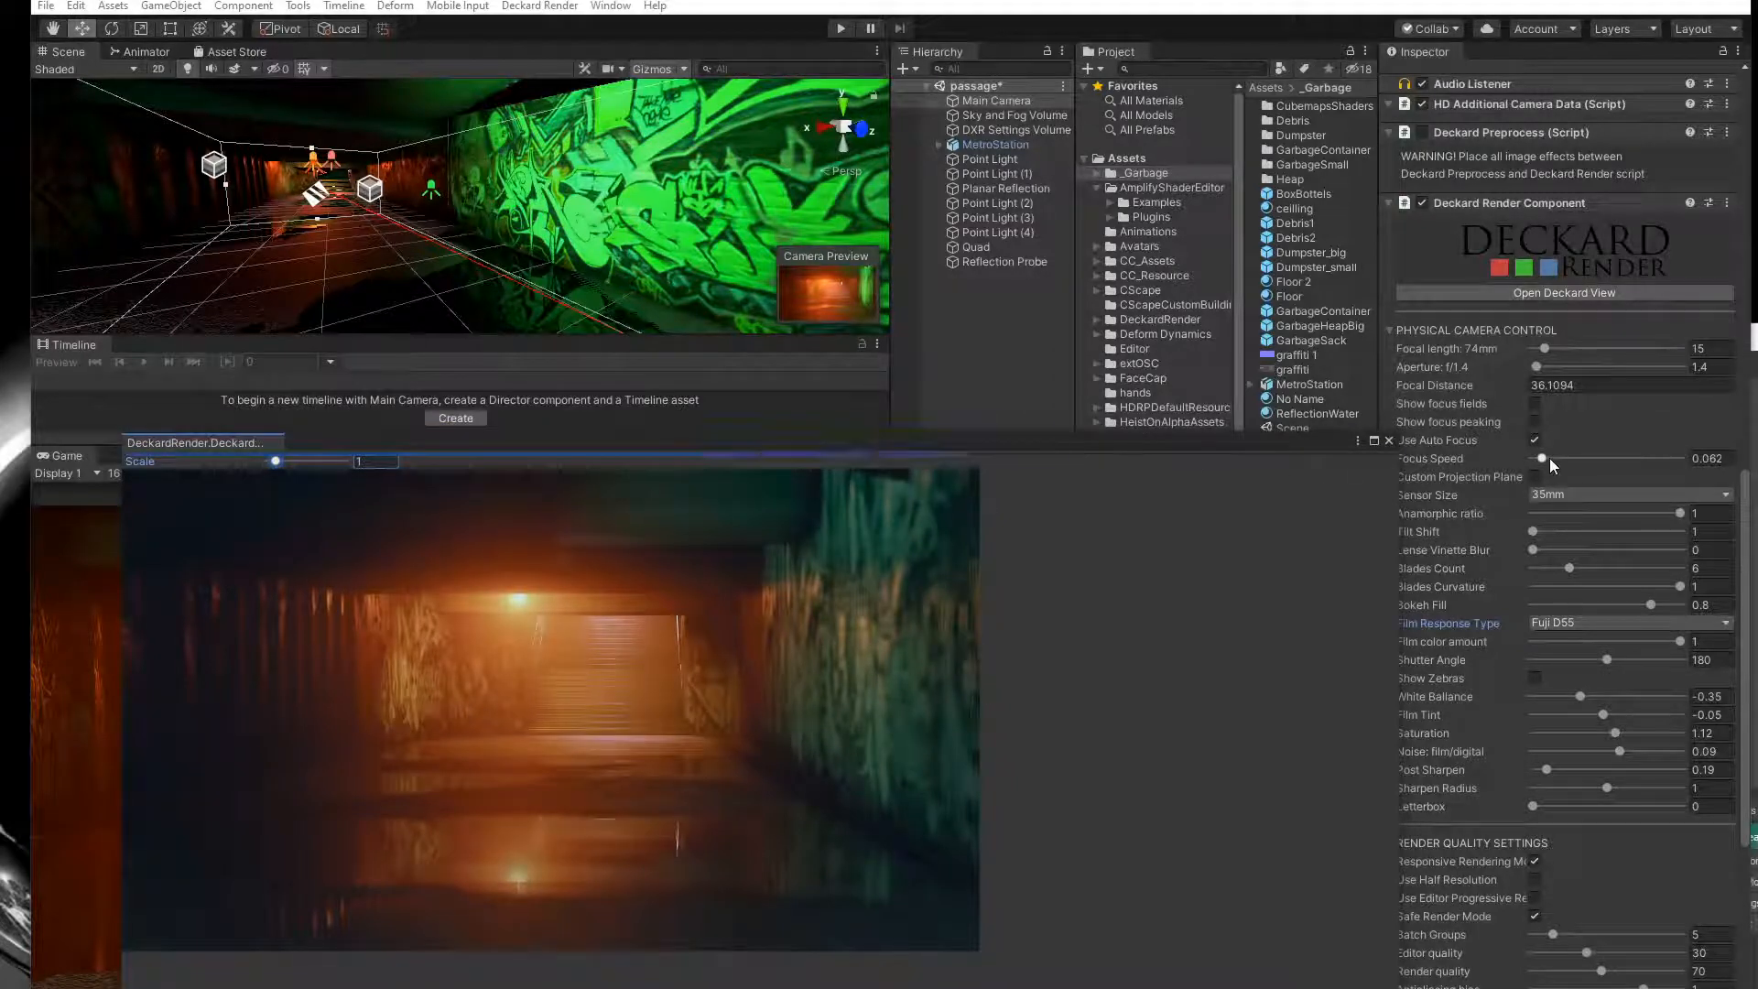
pyautogui.scroll(-8, 502, 189)
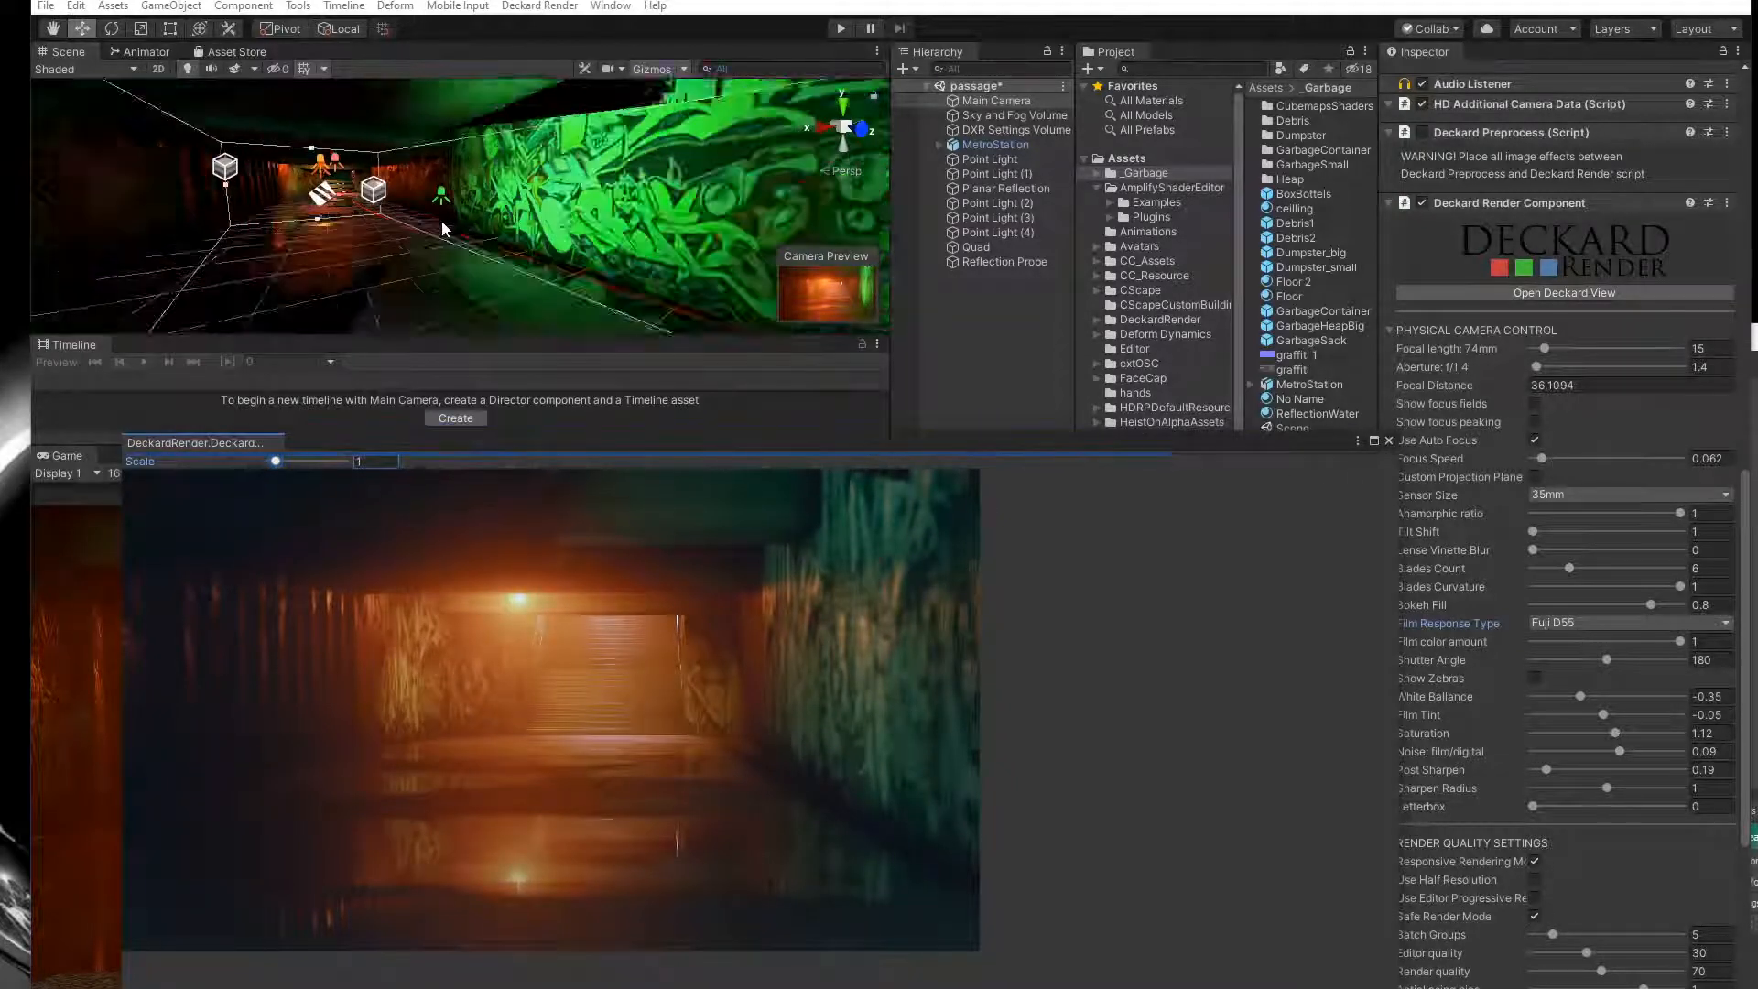
pyautogui.moveTo(557, 229); pyautogui.dragTo(737, 262, button='right')
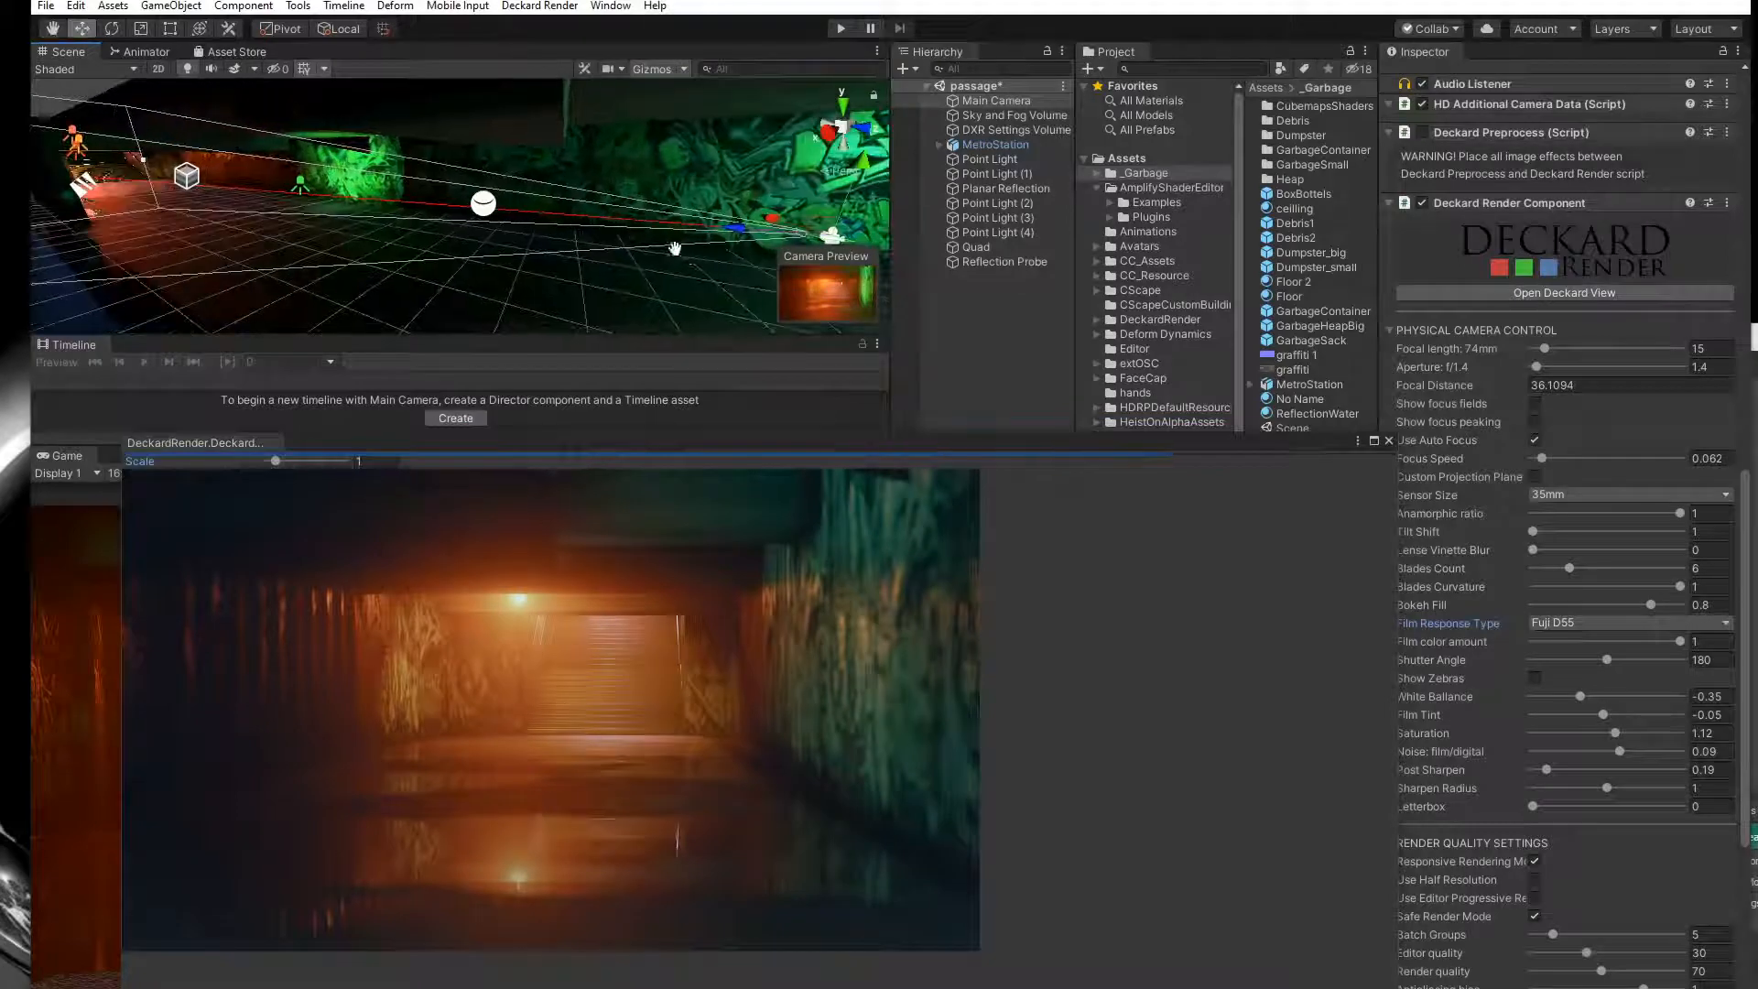
pyautogui.moveTo(737, 262); pyautogui.dragTo(458, 249, button='middle')
pyautogui.click(111, 29)
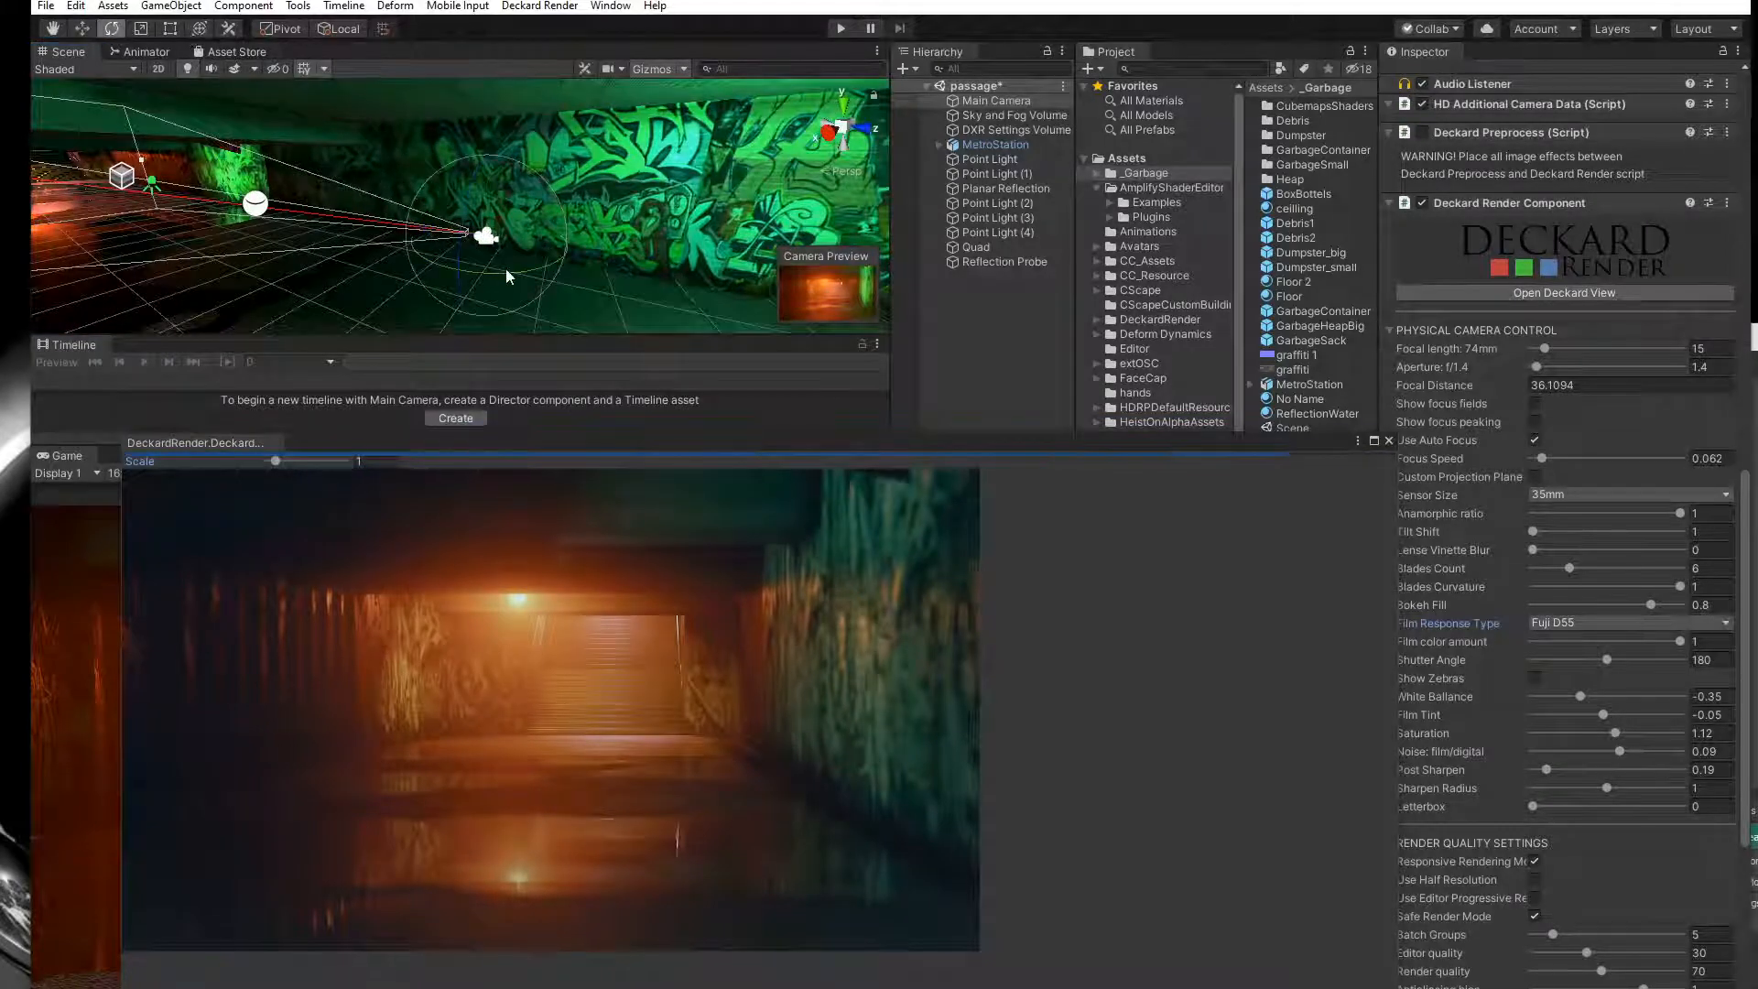
pyautogui.moveTo(507, 272); pyautogui.dragTo(471, 272)
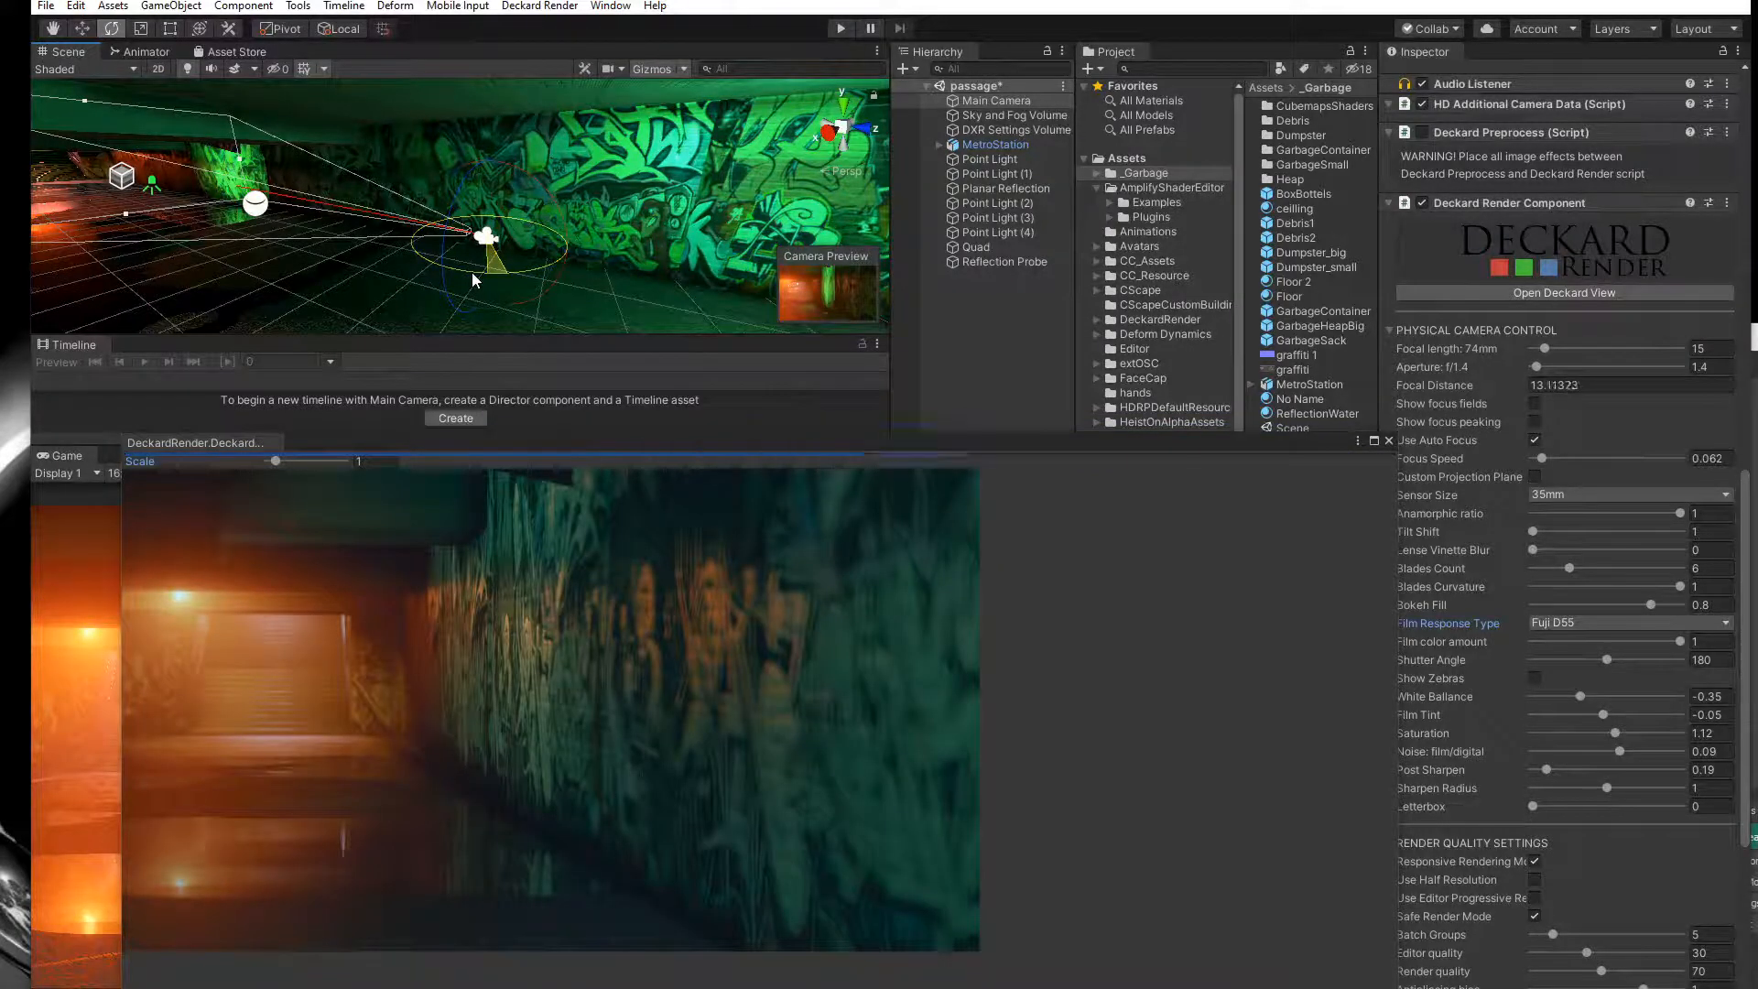
pyautogui.moveTo(471, 272); pyautogui.dragTo(513, 272)
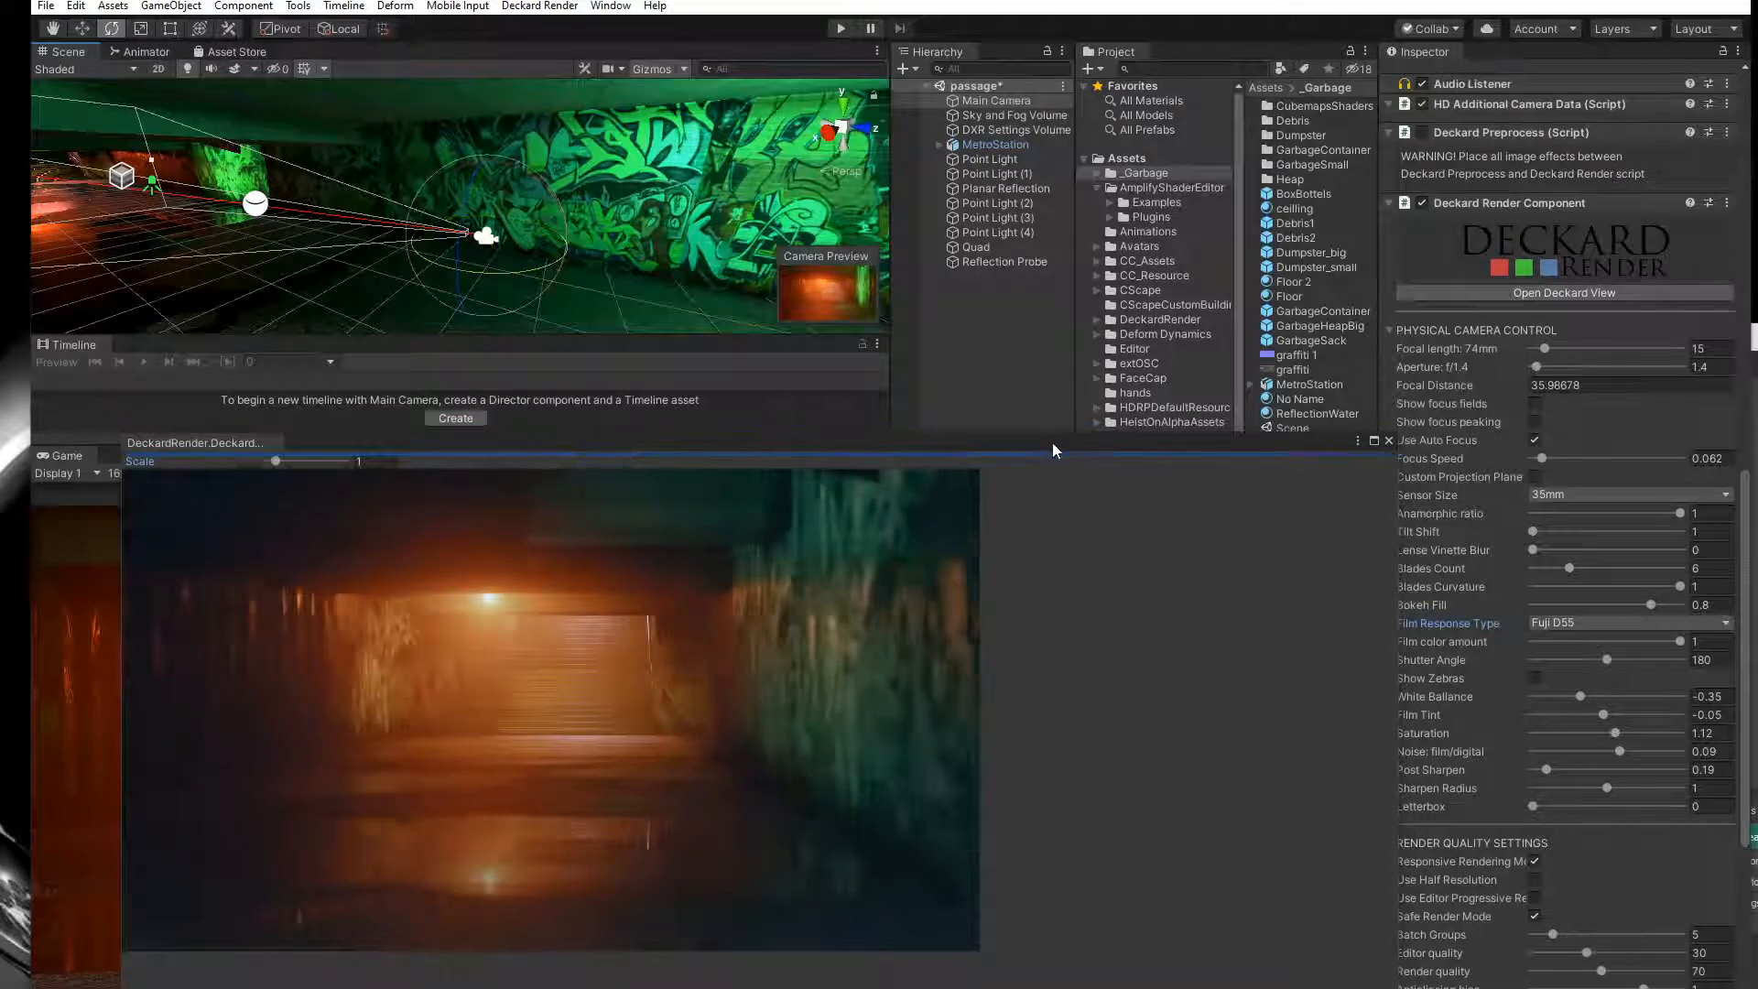
# Uncover the project files and examine the debris, dumpster and garbage prefabs and the materials in the _Garbage folder.
pyautogui.moveTo(1052, 443); pyautogui.dragTo(992, 527)
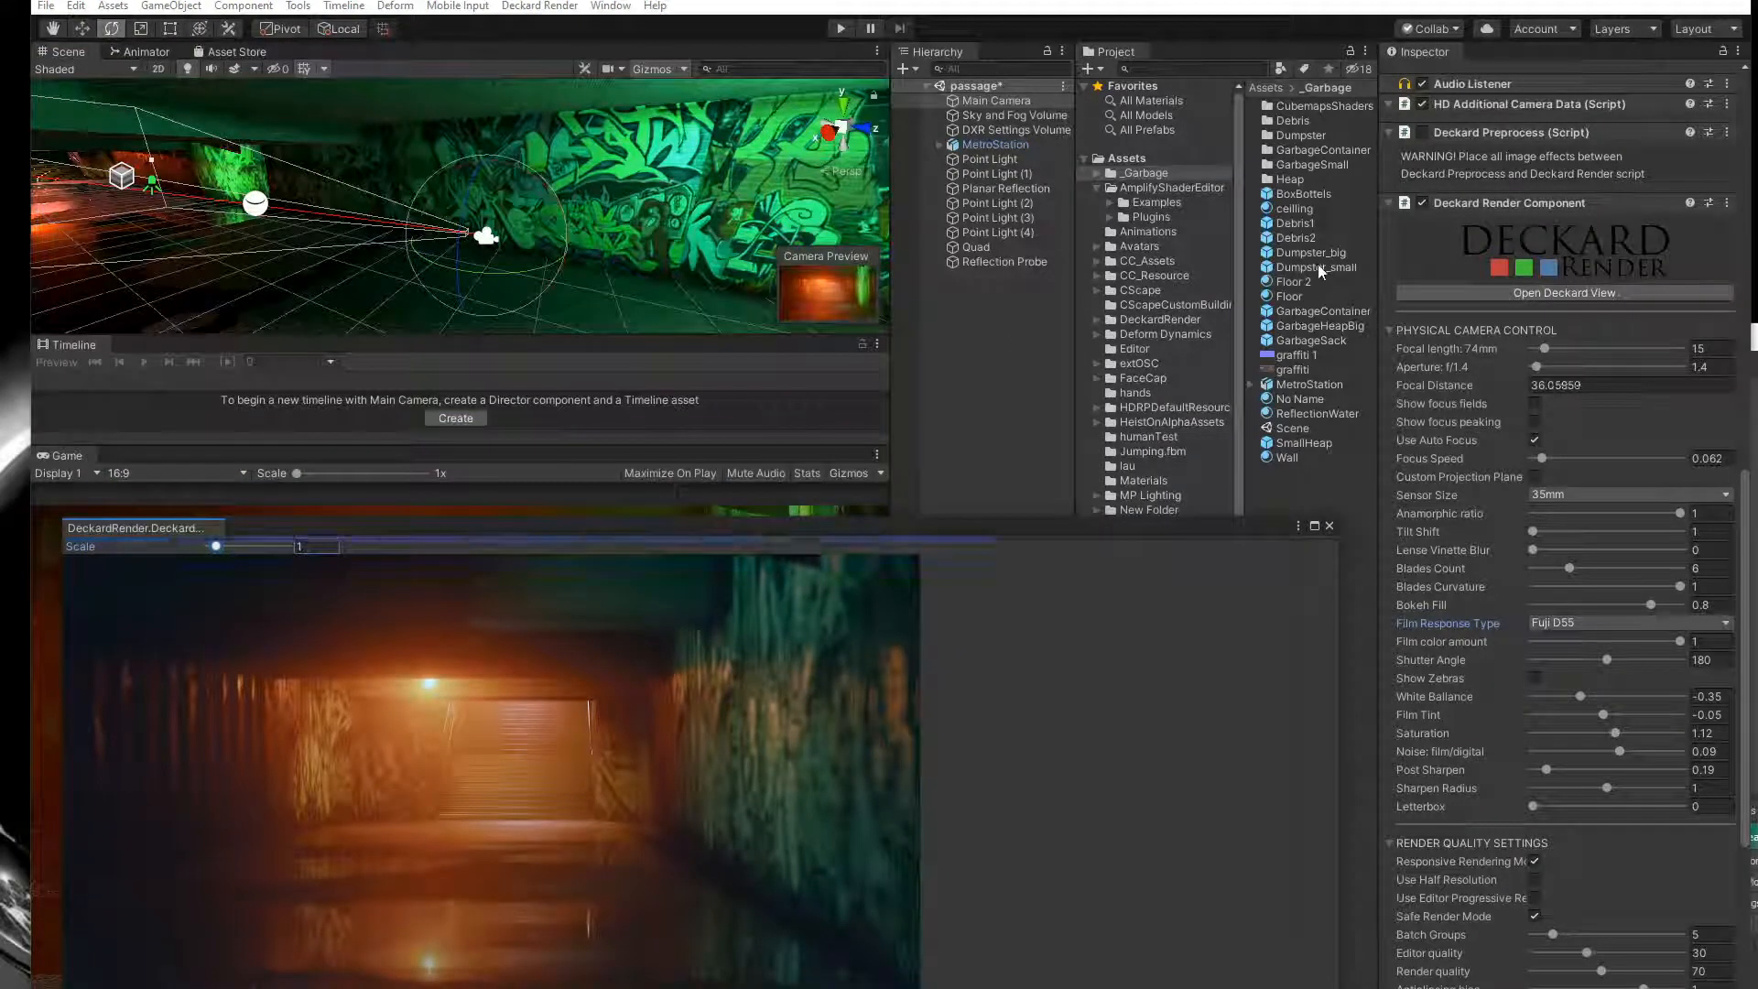
pyautogui.click(1299, 223)
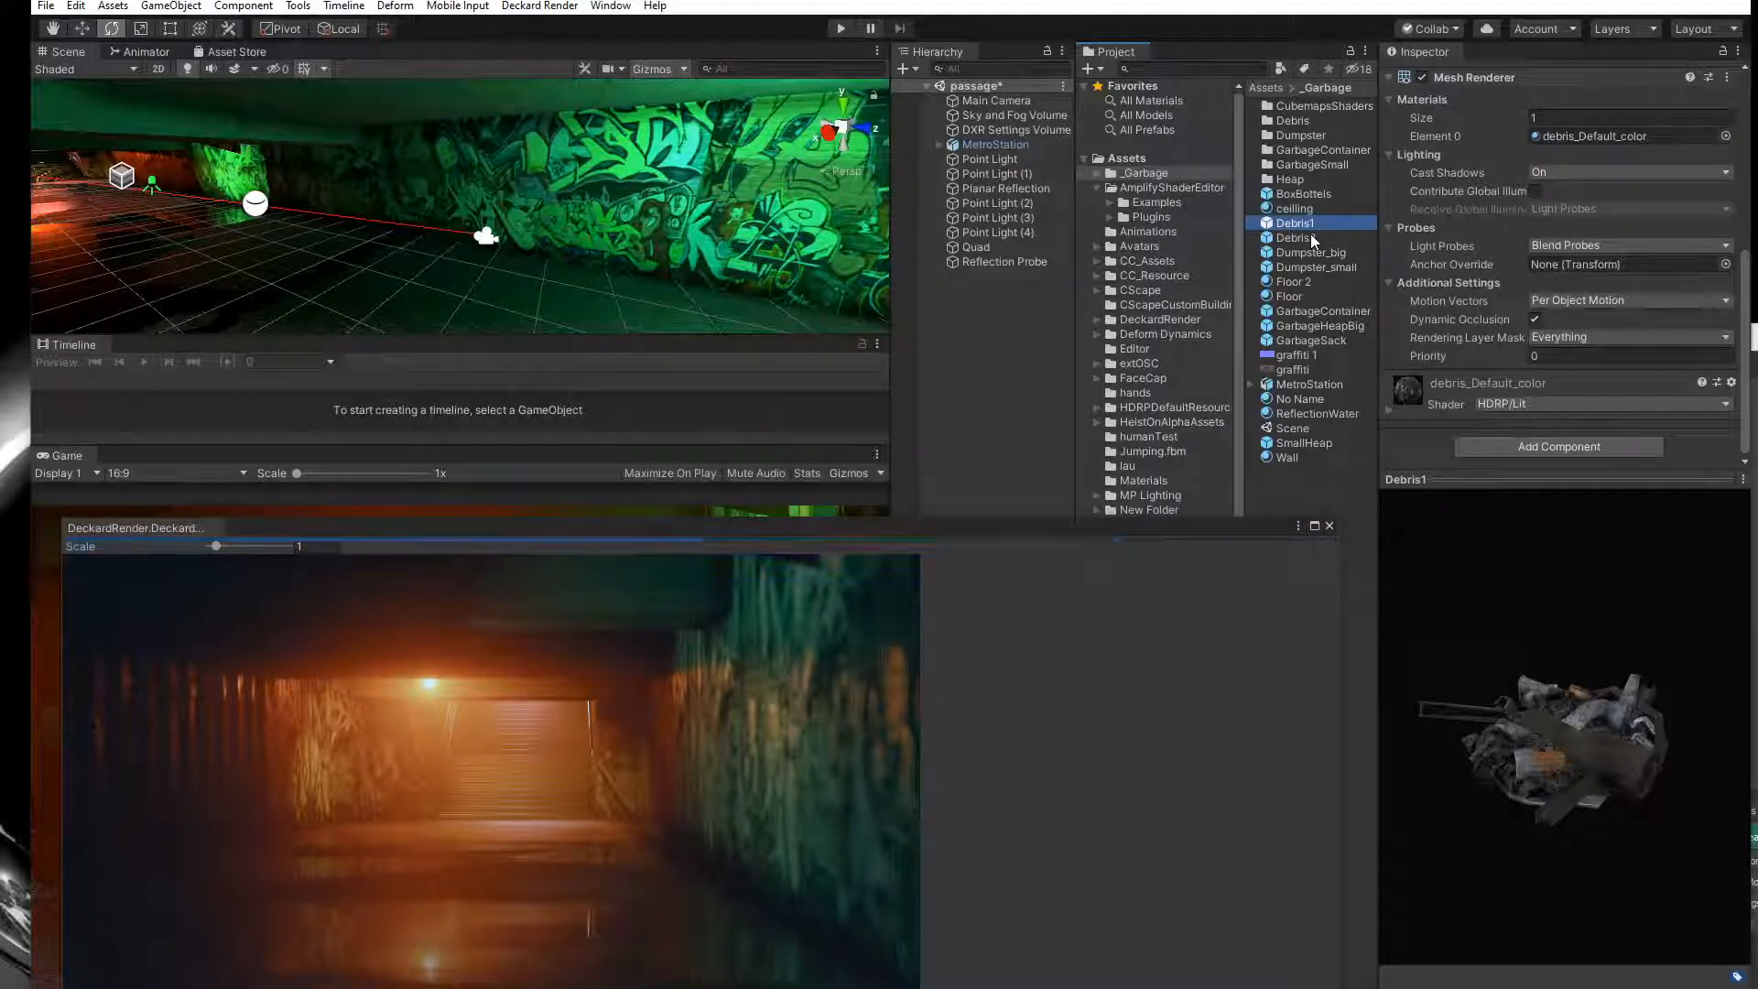
pyautogui.click(1295, 210)
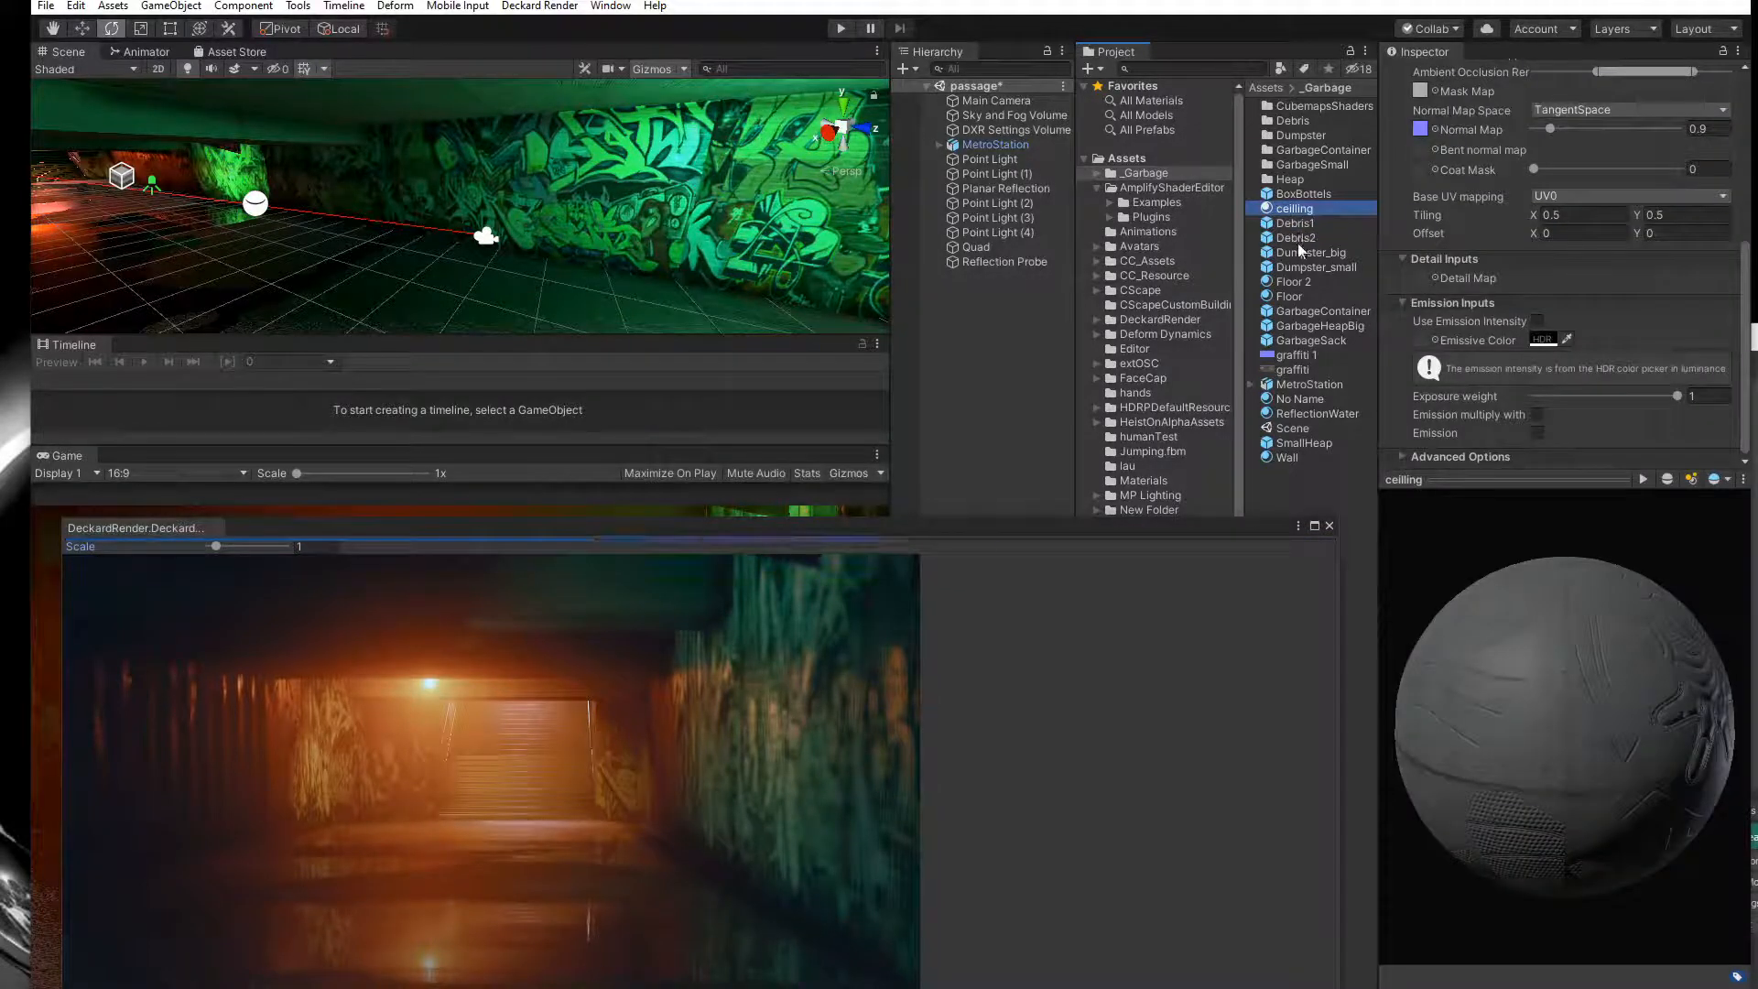
pyautogui.click(1304, 253)
pyautogui.click(1313, 268)
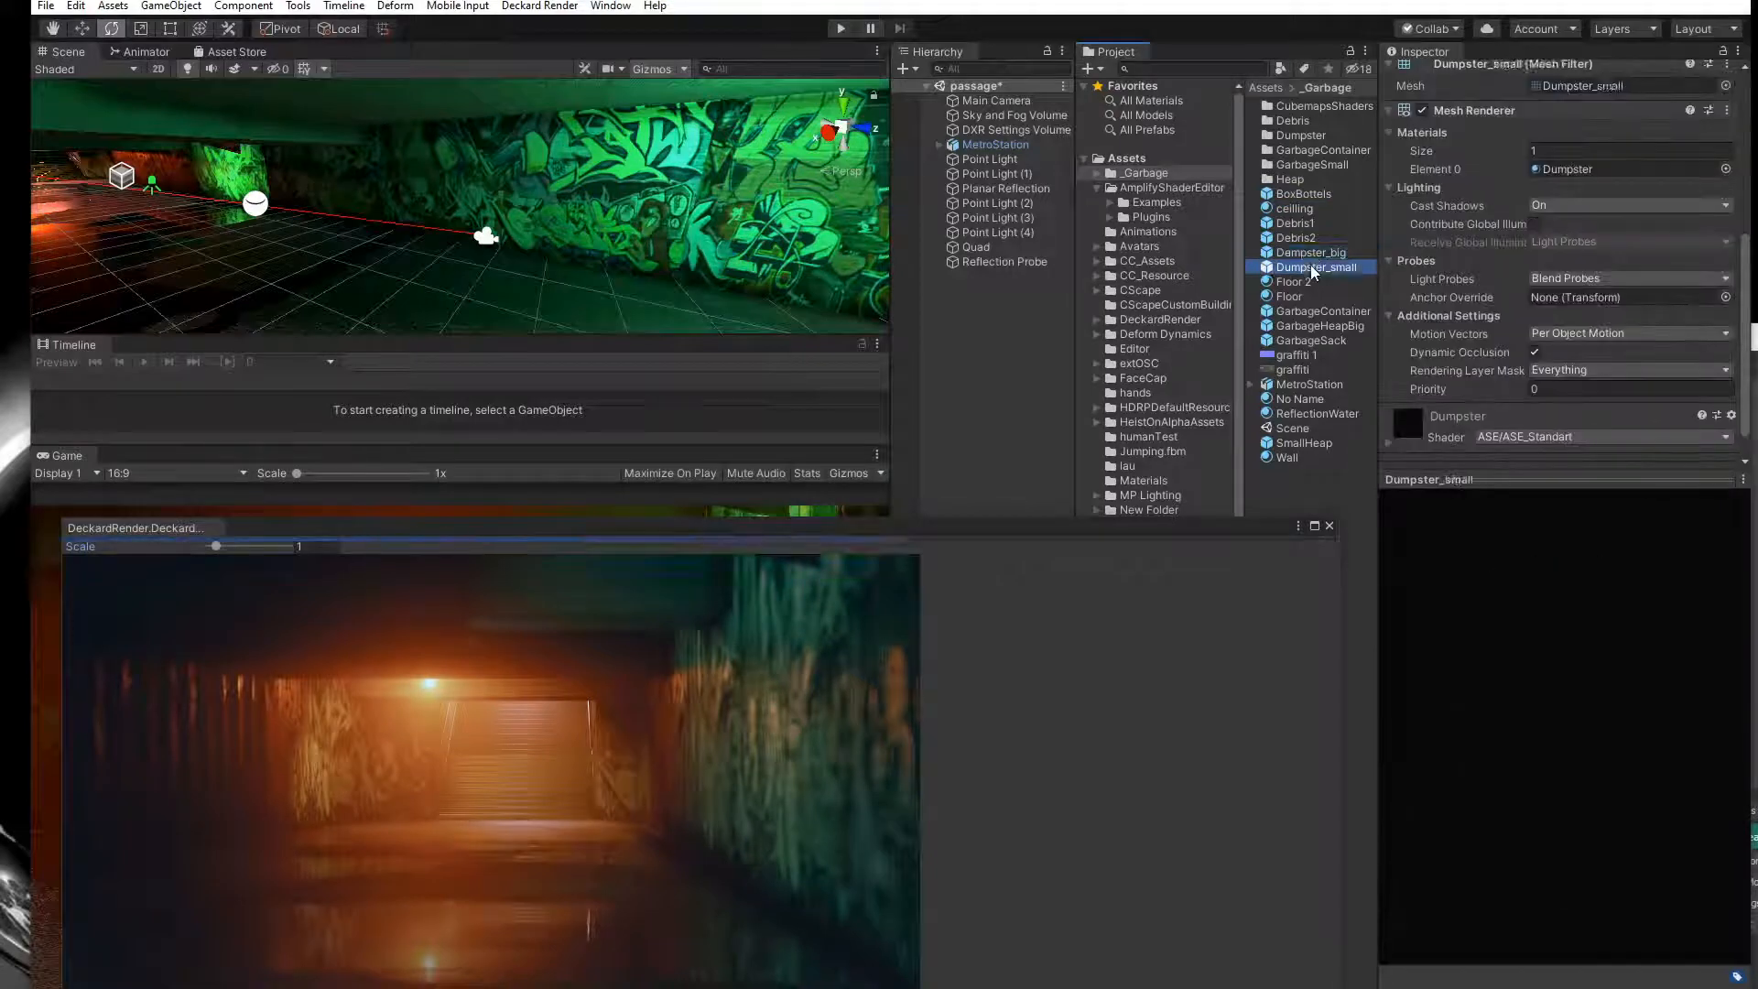
pyautogui.click(1304, 312)
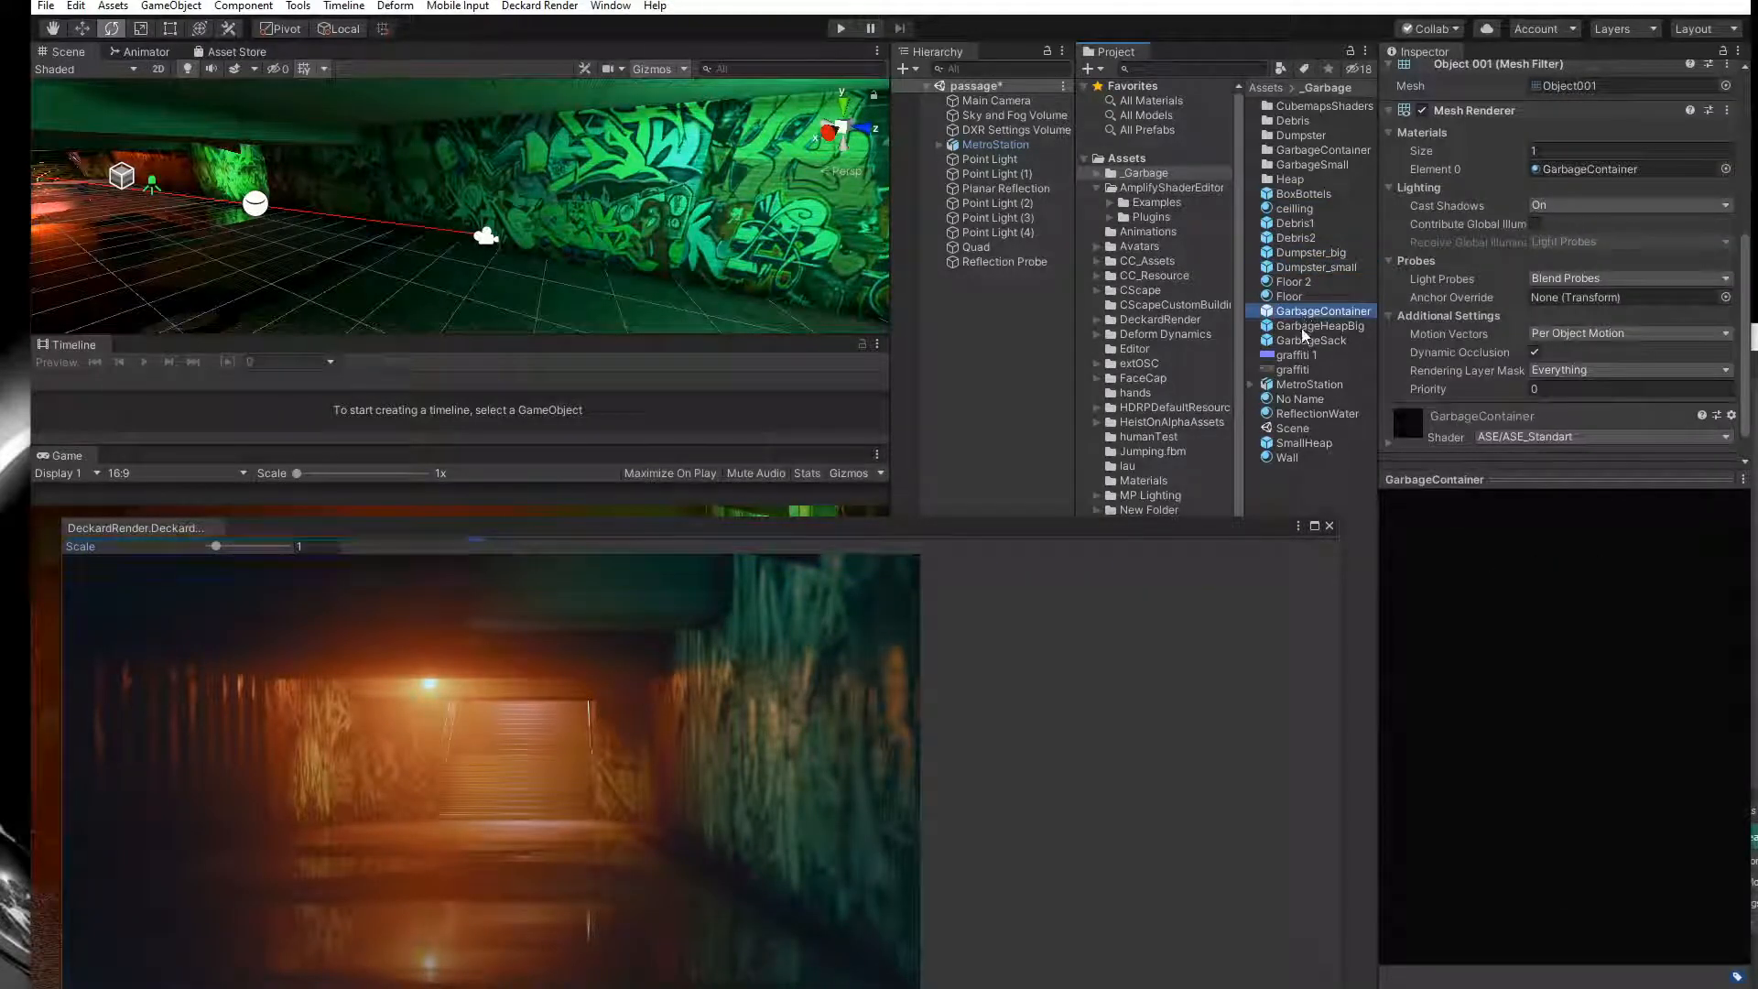
pyautogui.click(1304, 326)
pyautogui.click(1315, 341)
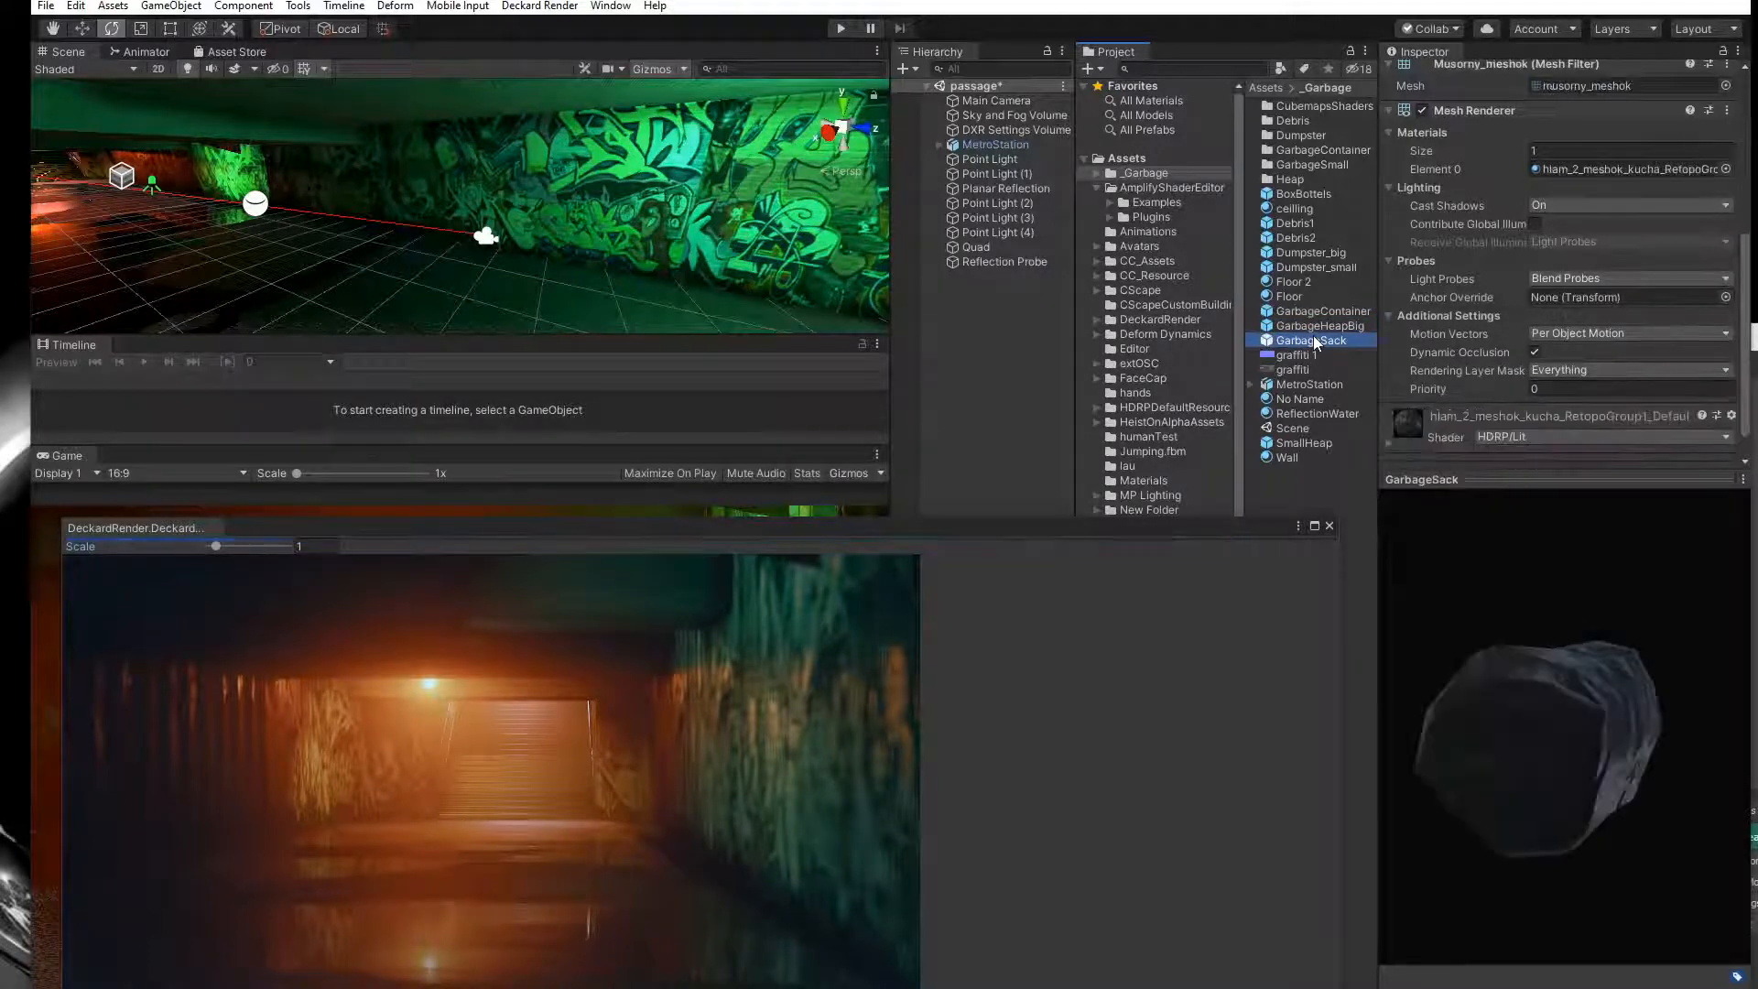
pyautogui.click(1300, 455)
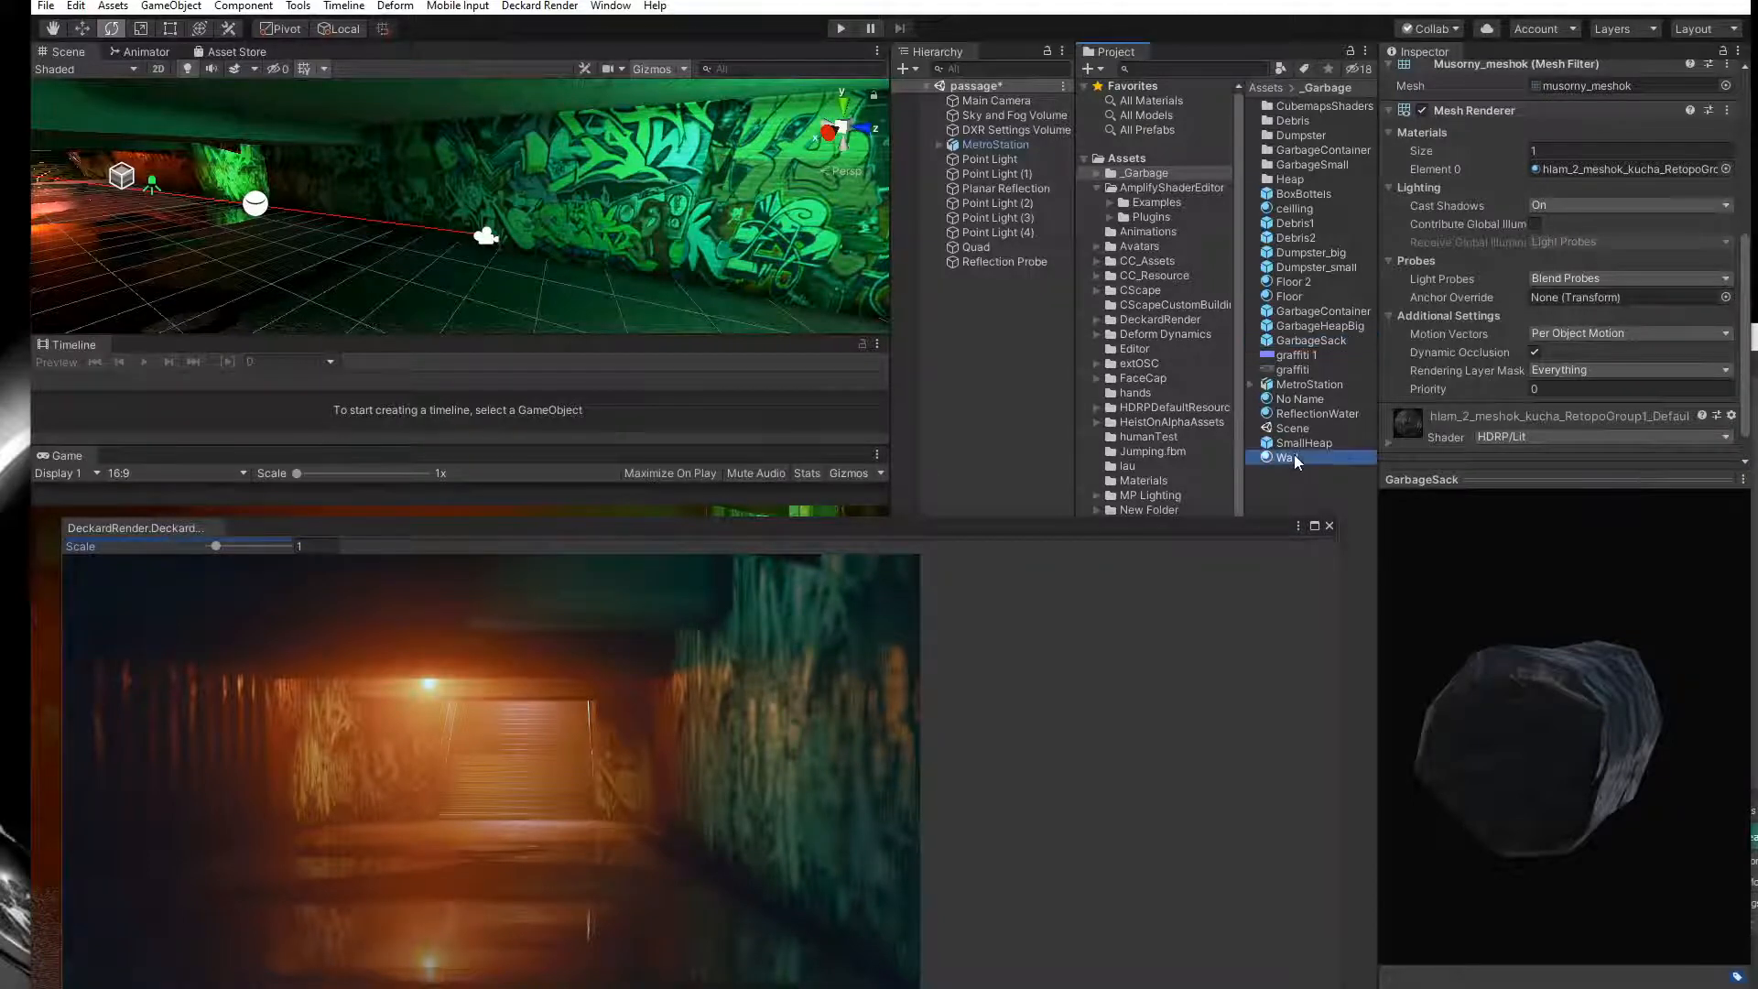
# Examine the BoxBottels and SackSmallHeap models in the GarbageSmall folder, including the parts inside BoxBottels.
pyautogui.doubleClick(1309, 165)
pyautogui.click(1303, 121)
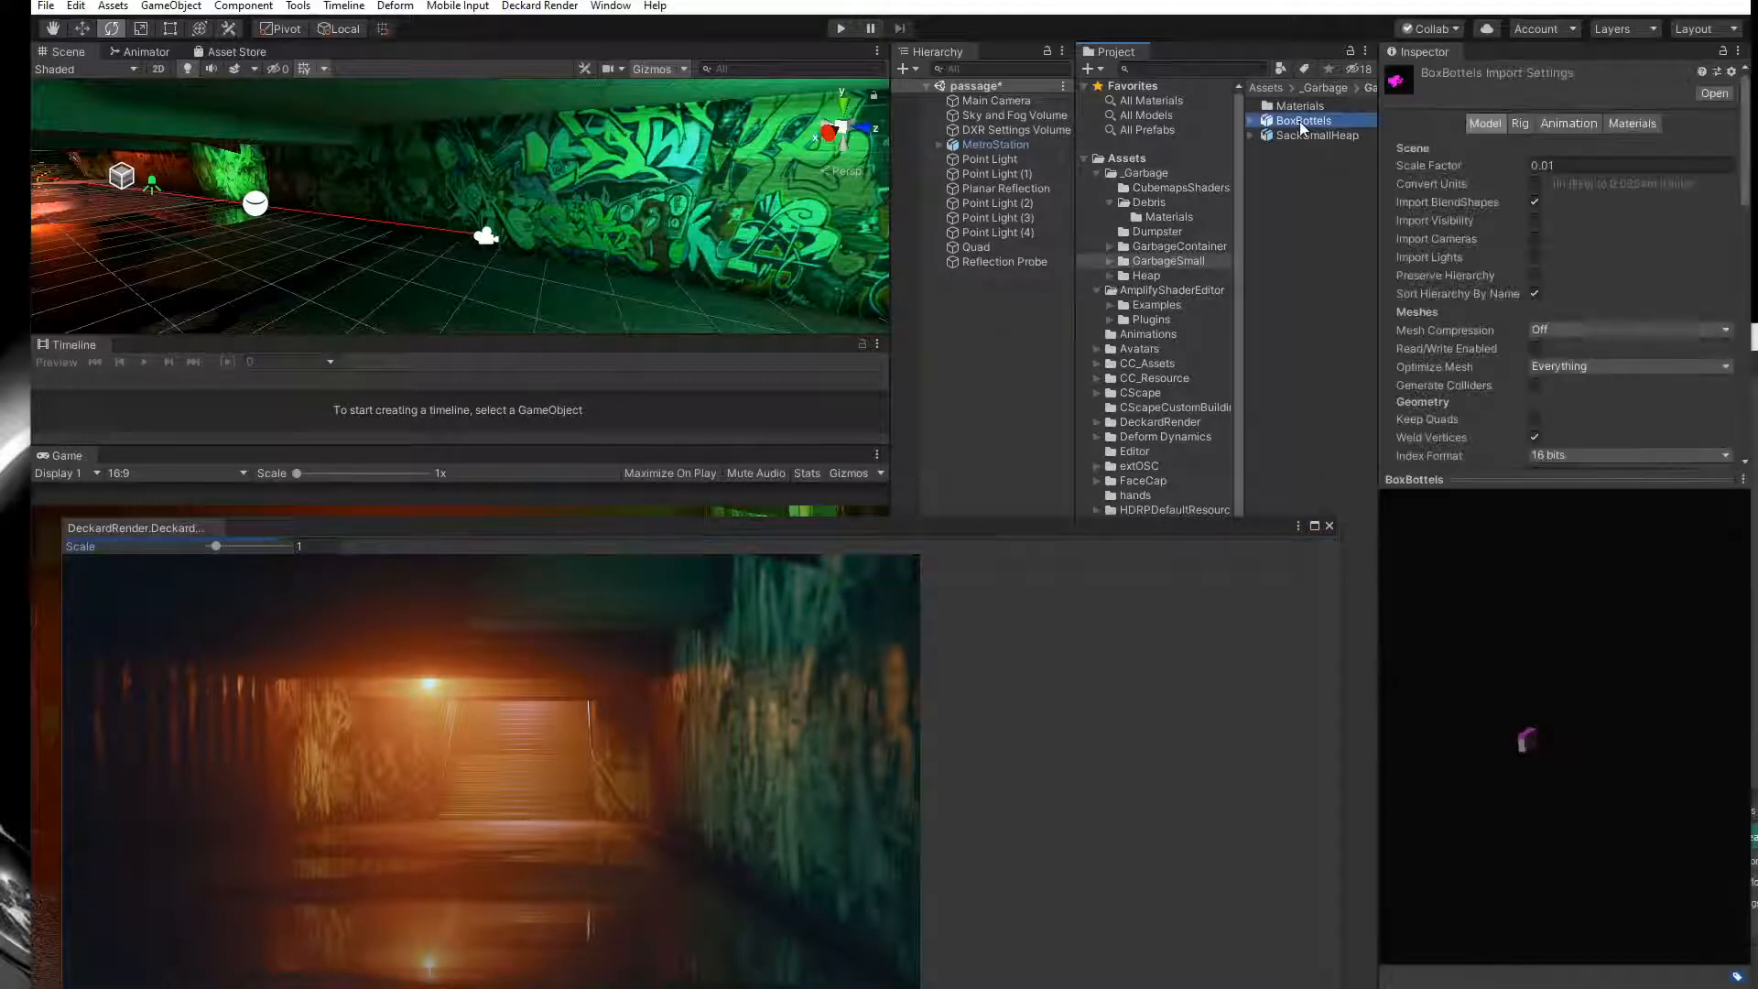
pyautogui.click(1306, 137)
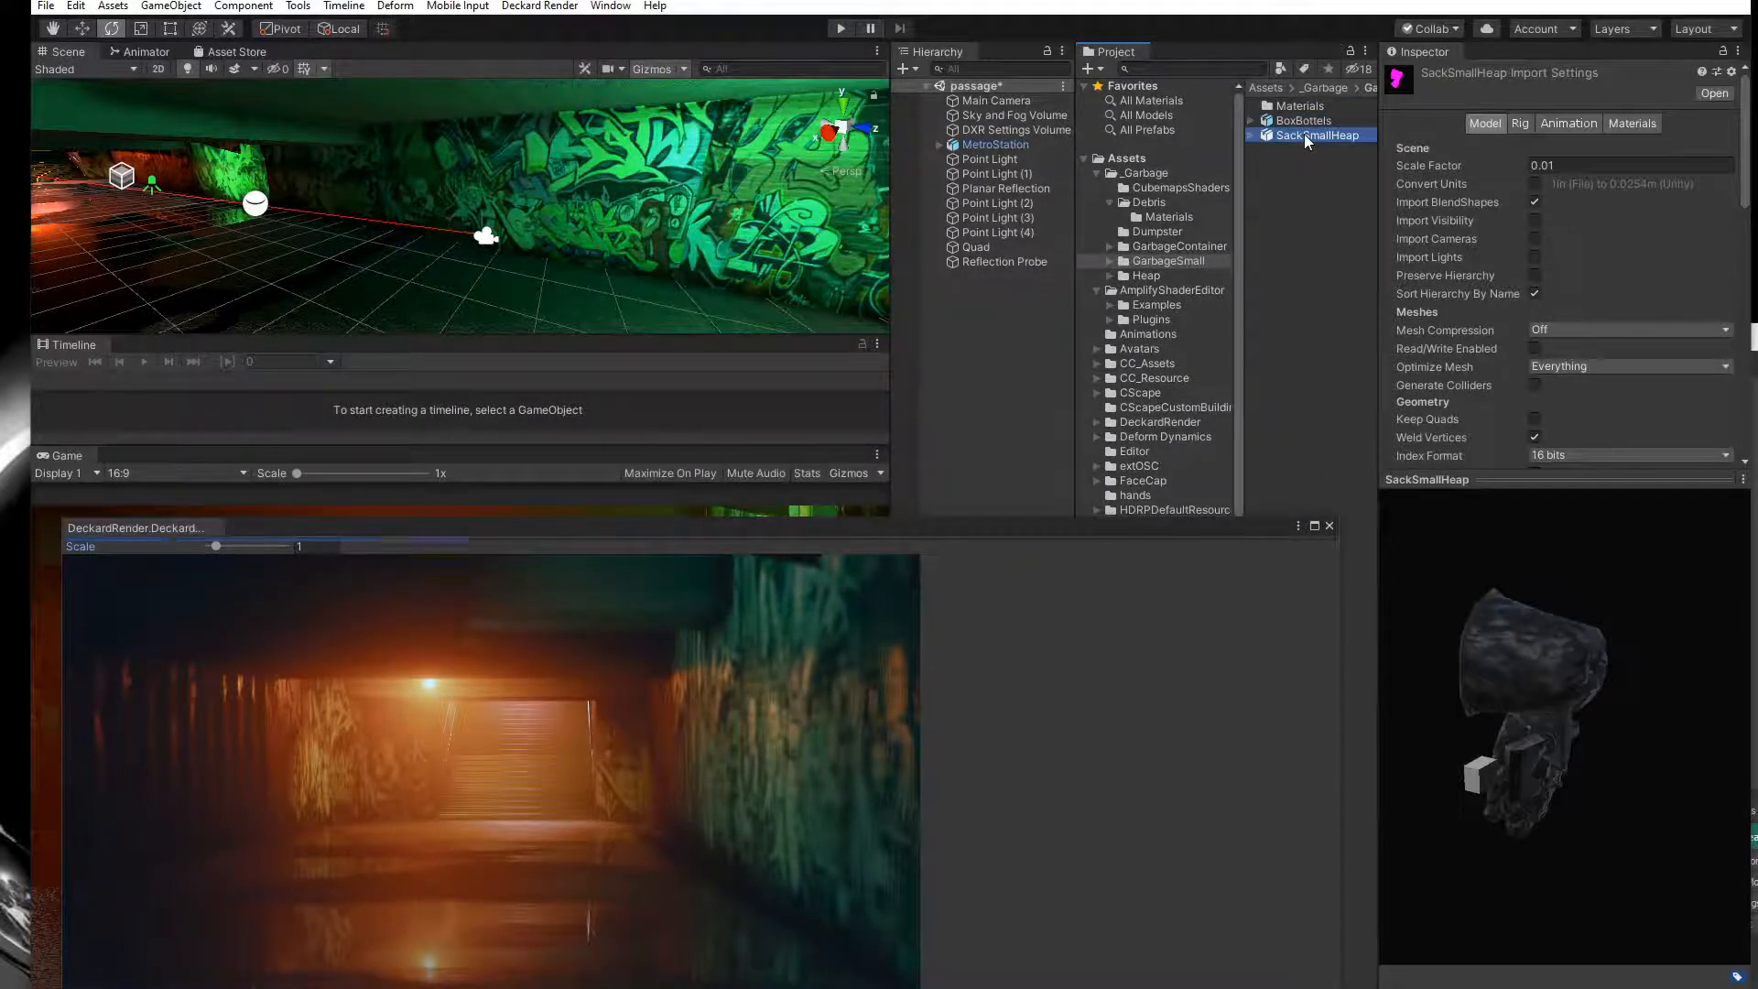
pyautogui.click(1302, 121)
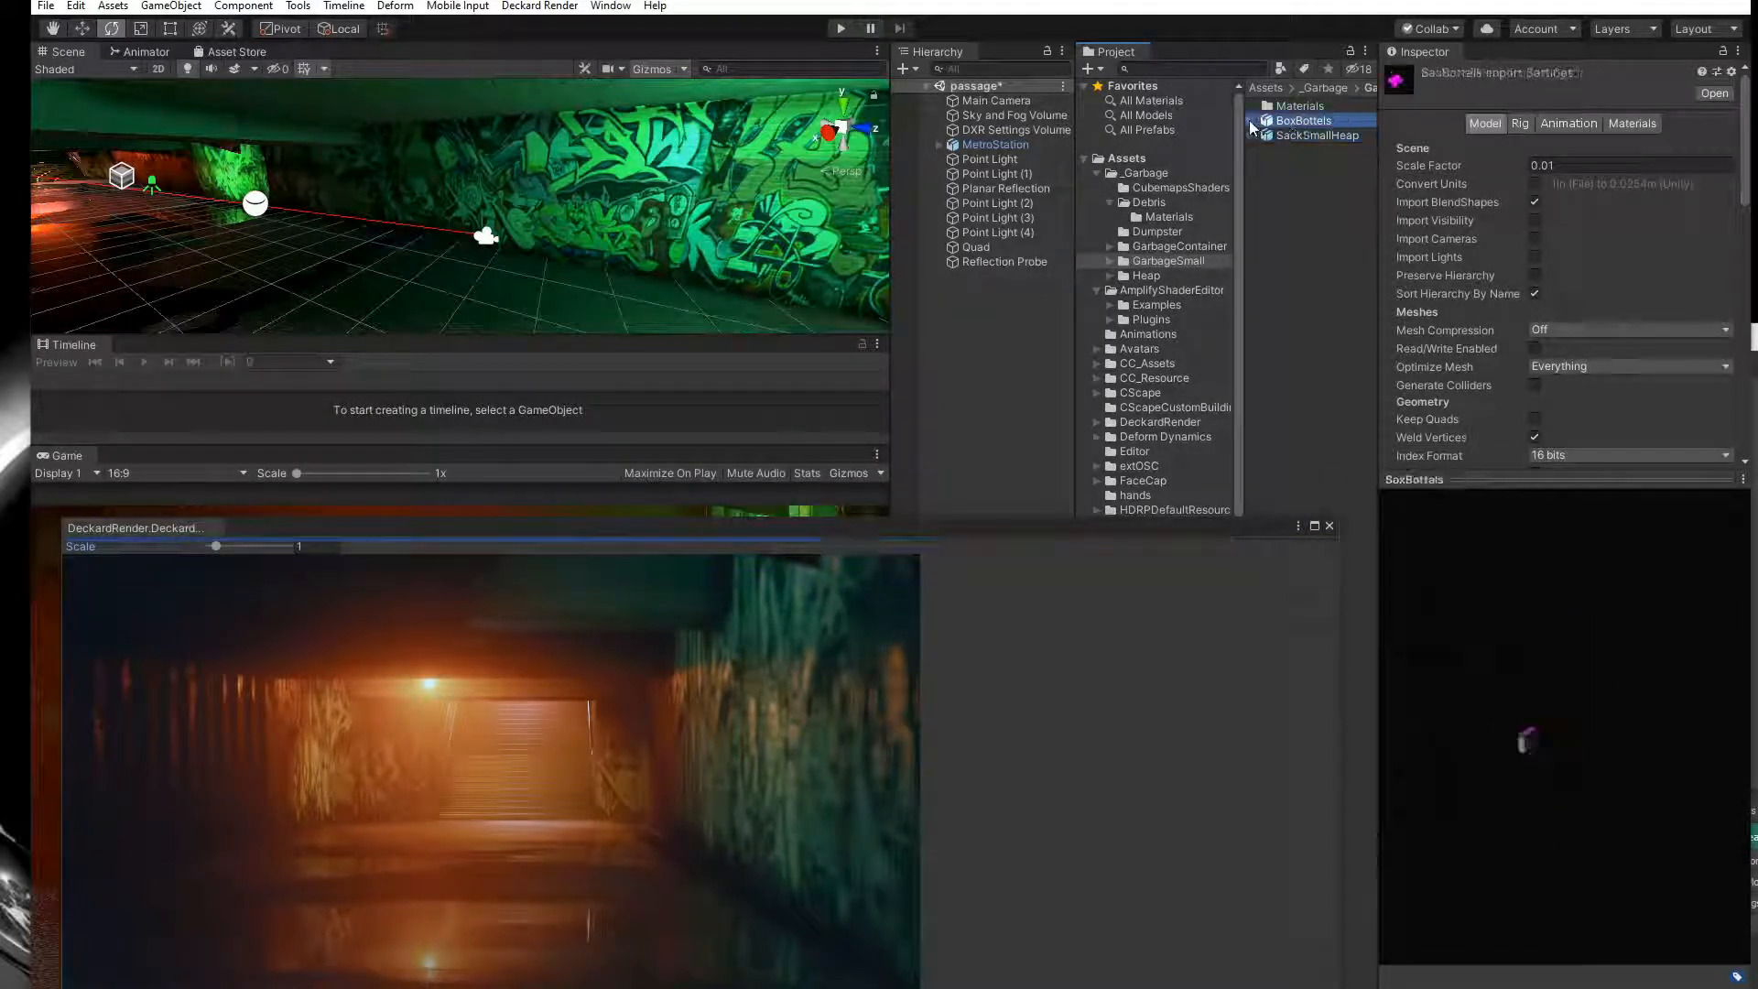
pyautogui.click(1251, 121)
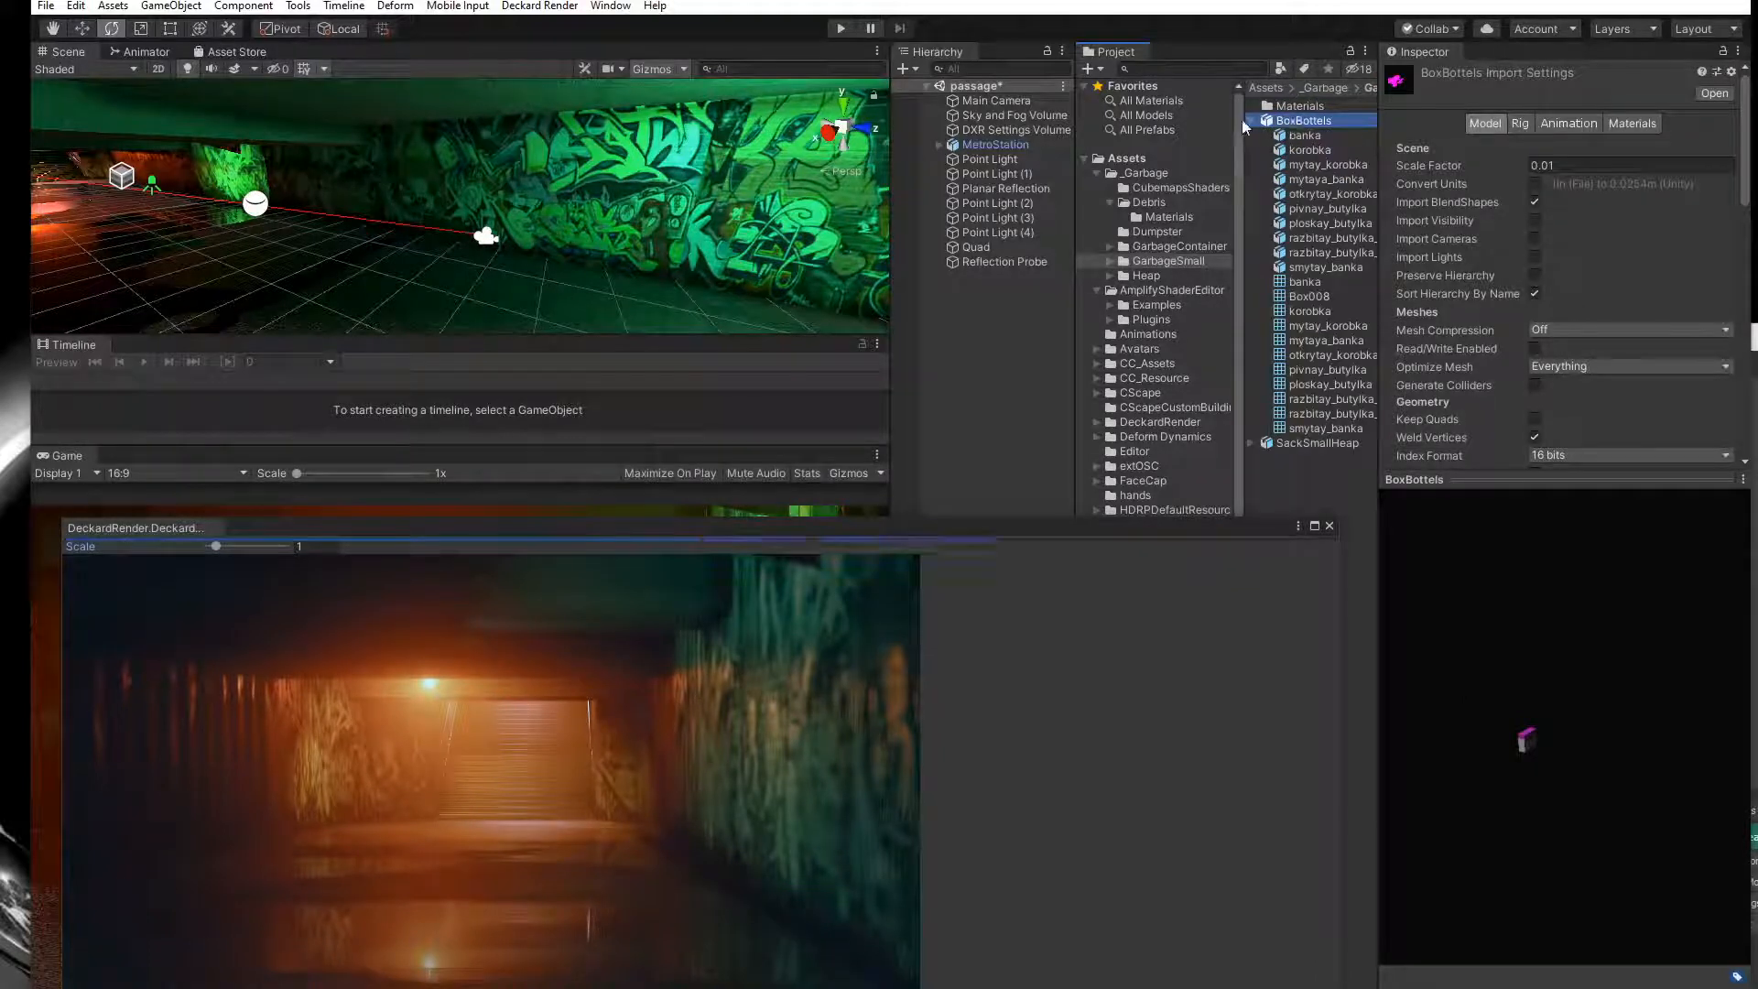
pyautogui.moveTo(1298, 123); pyautogui.dragTo(1300, 125)
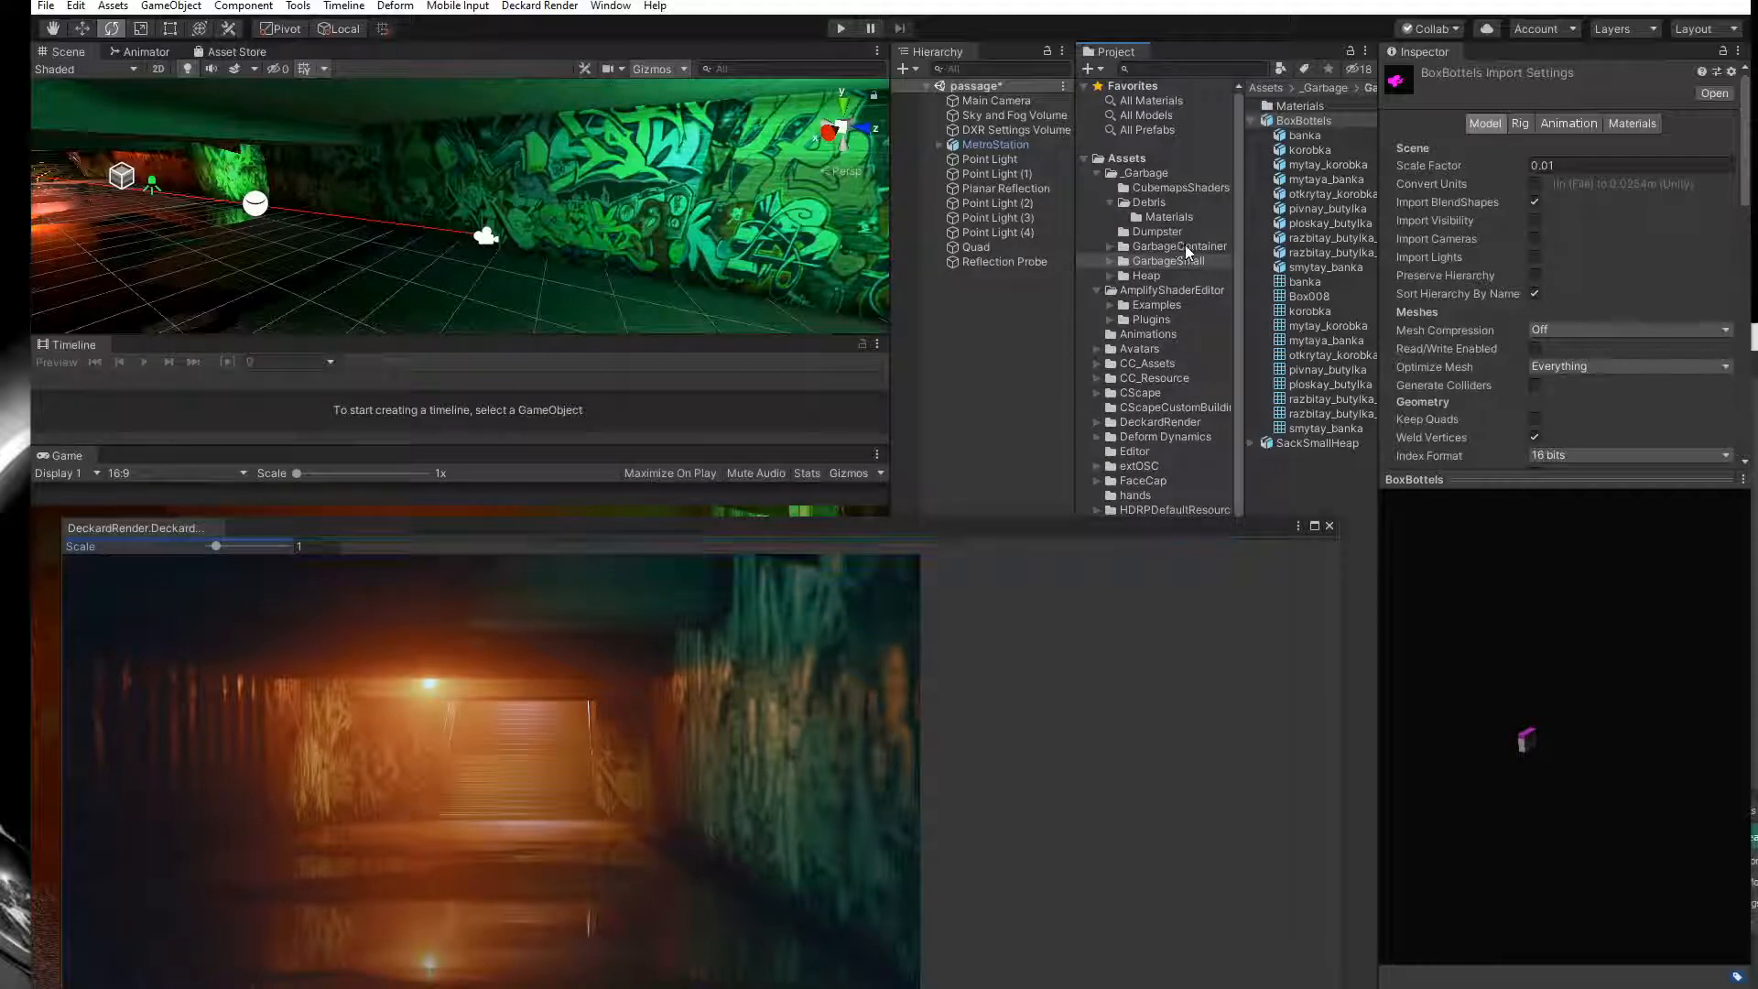
# Find the debris model in the Debris folder and place it on the passage floor in the scene.
pyautogui.click(1159, 231)
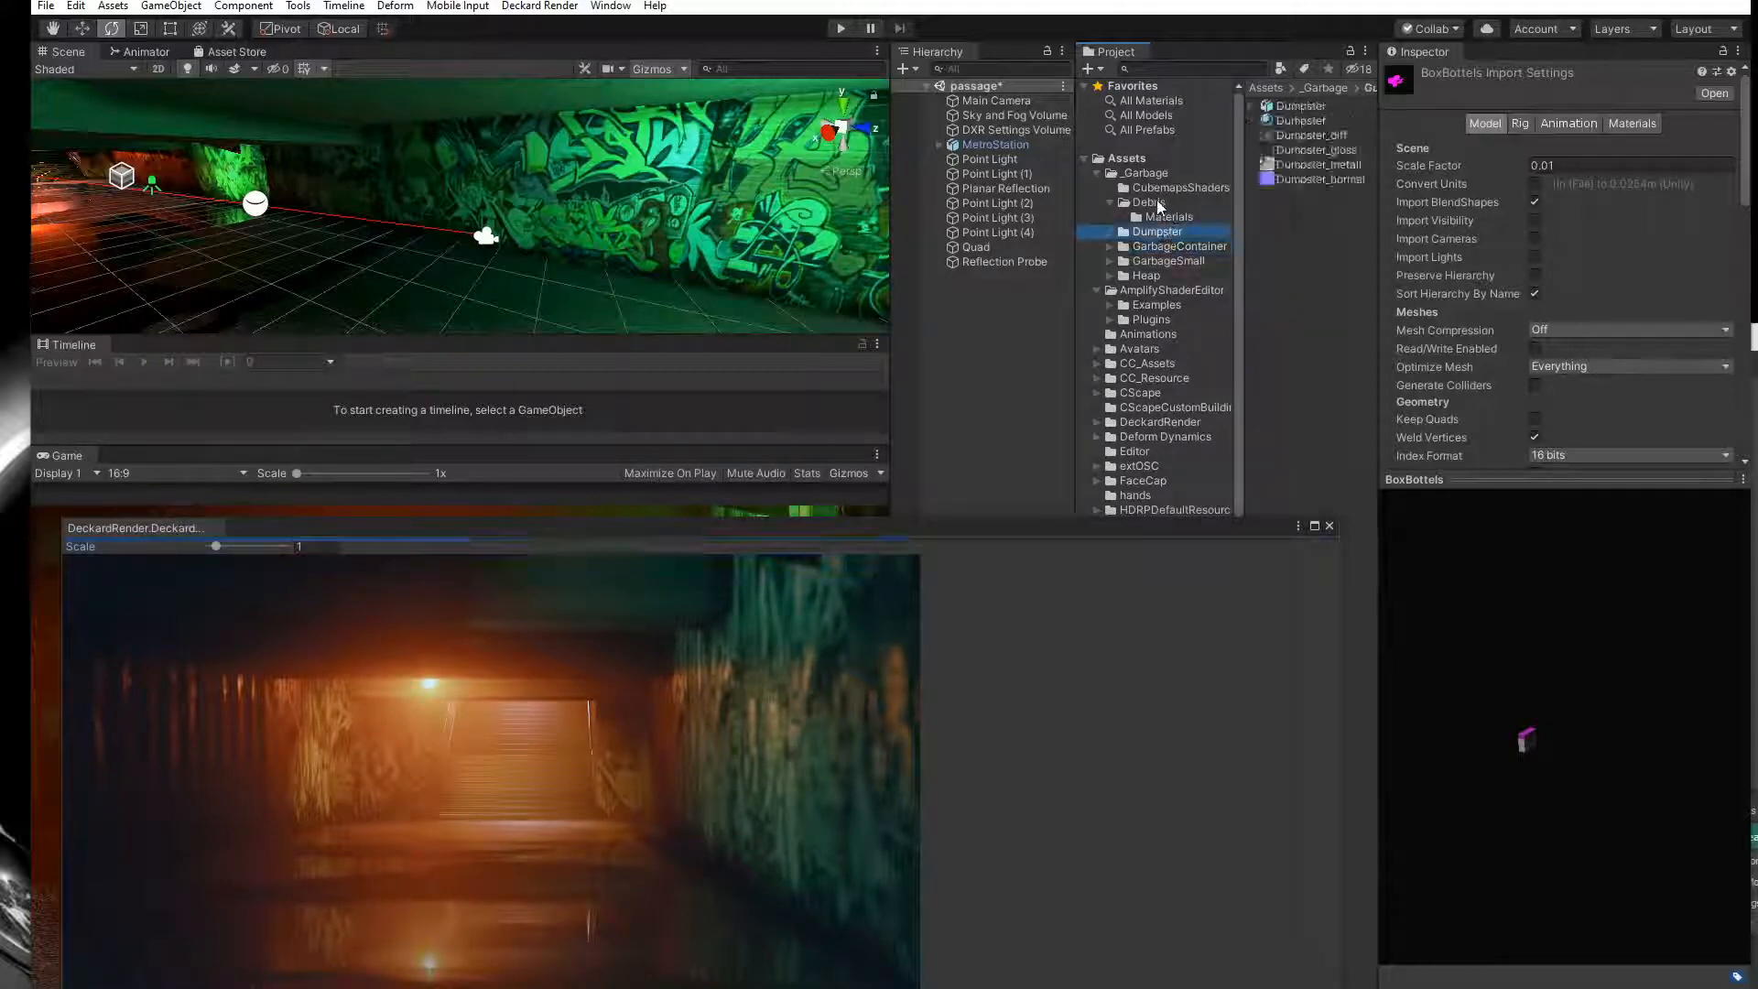
pyautogui.click(1140, 204)
pyautogui.click(1292, 122)
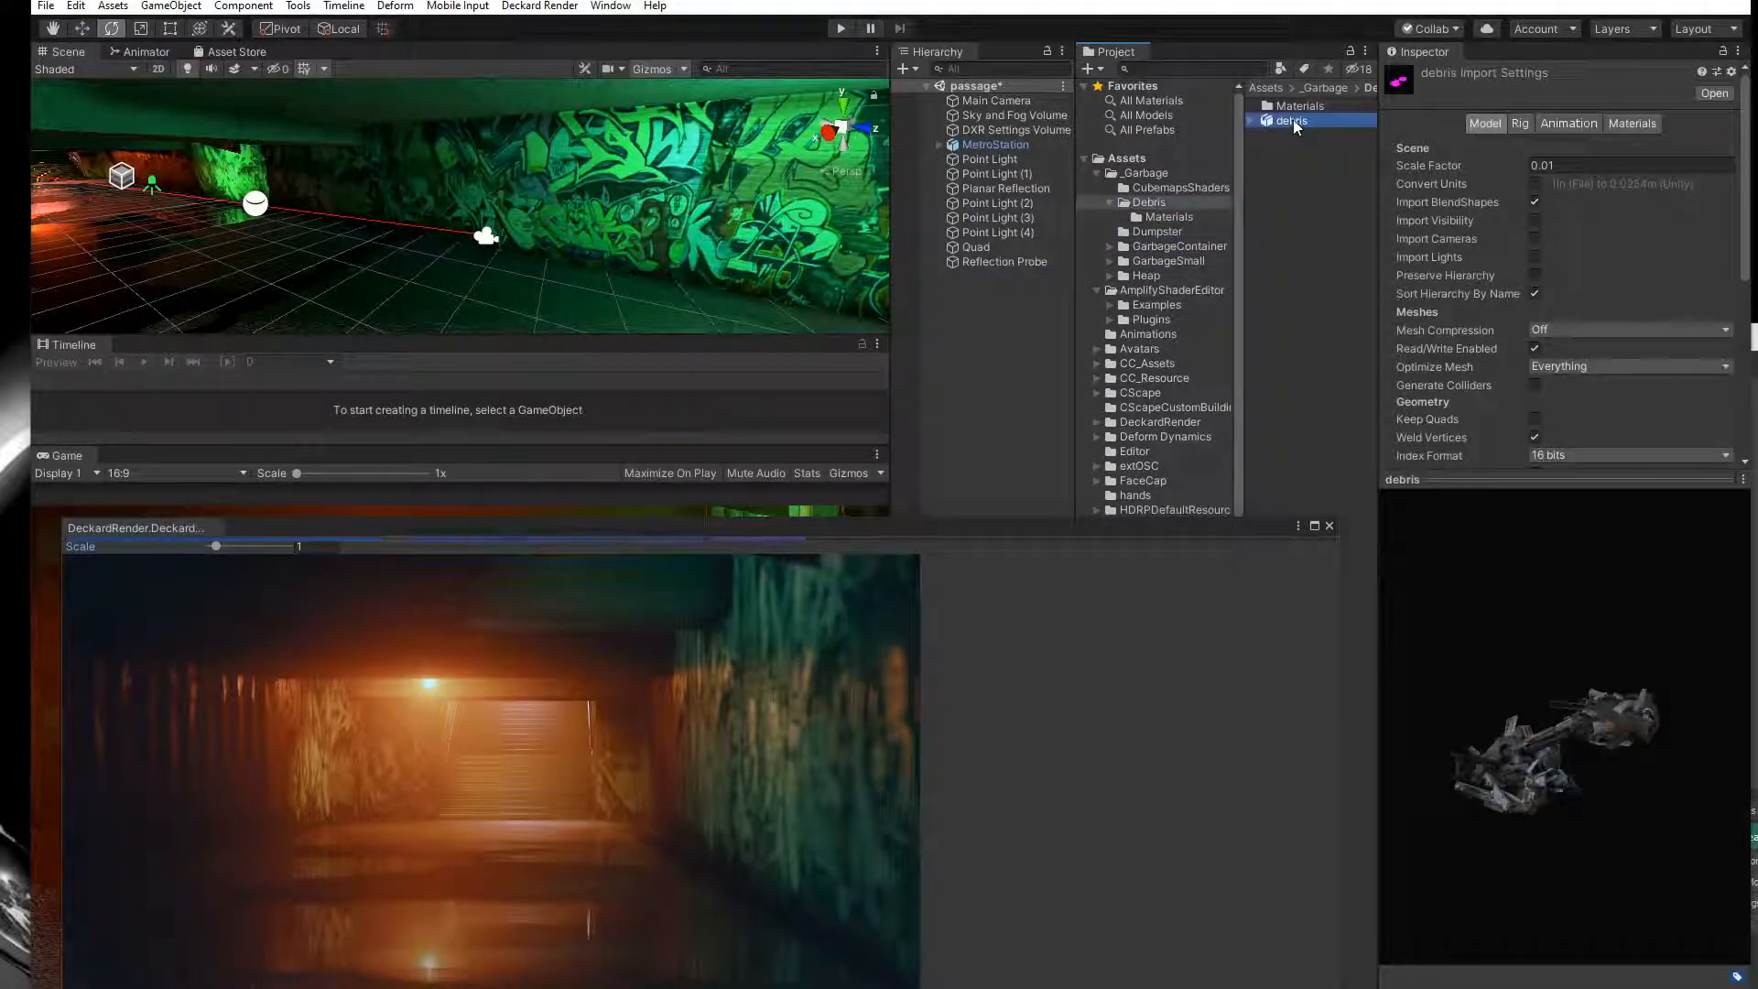
pyautogui.moveTo(1240, 147); pyautogui.dragTo(150, 205)
# Rotate the debris to about 64.8° around Y and move it beside the graffiti wall, at about X -3.42, Z 17.38.
pyautogui.moveTo(642, 197); pyautogui.dragTo(476, 188, button='right')
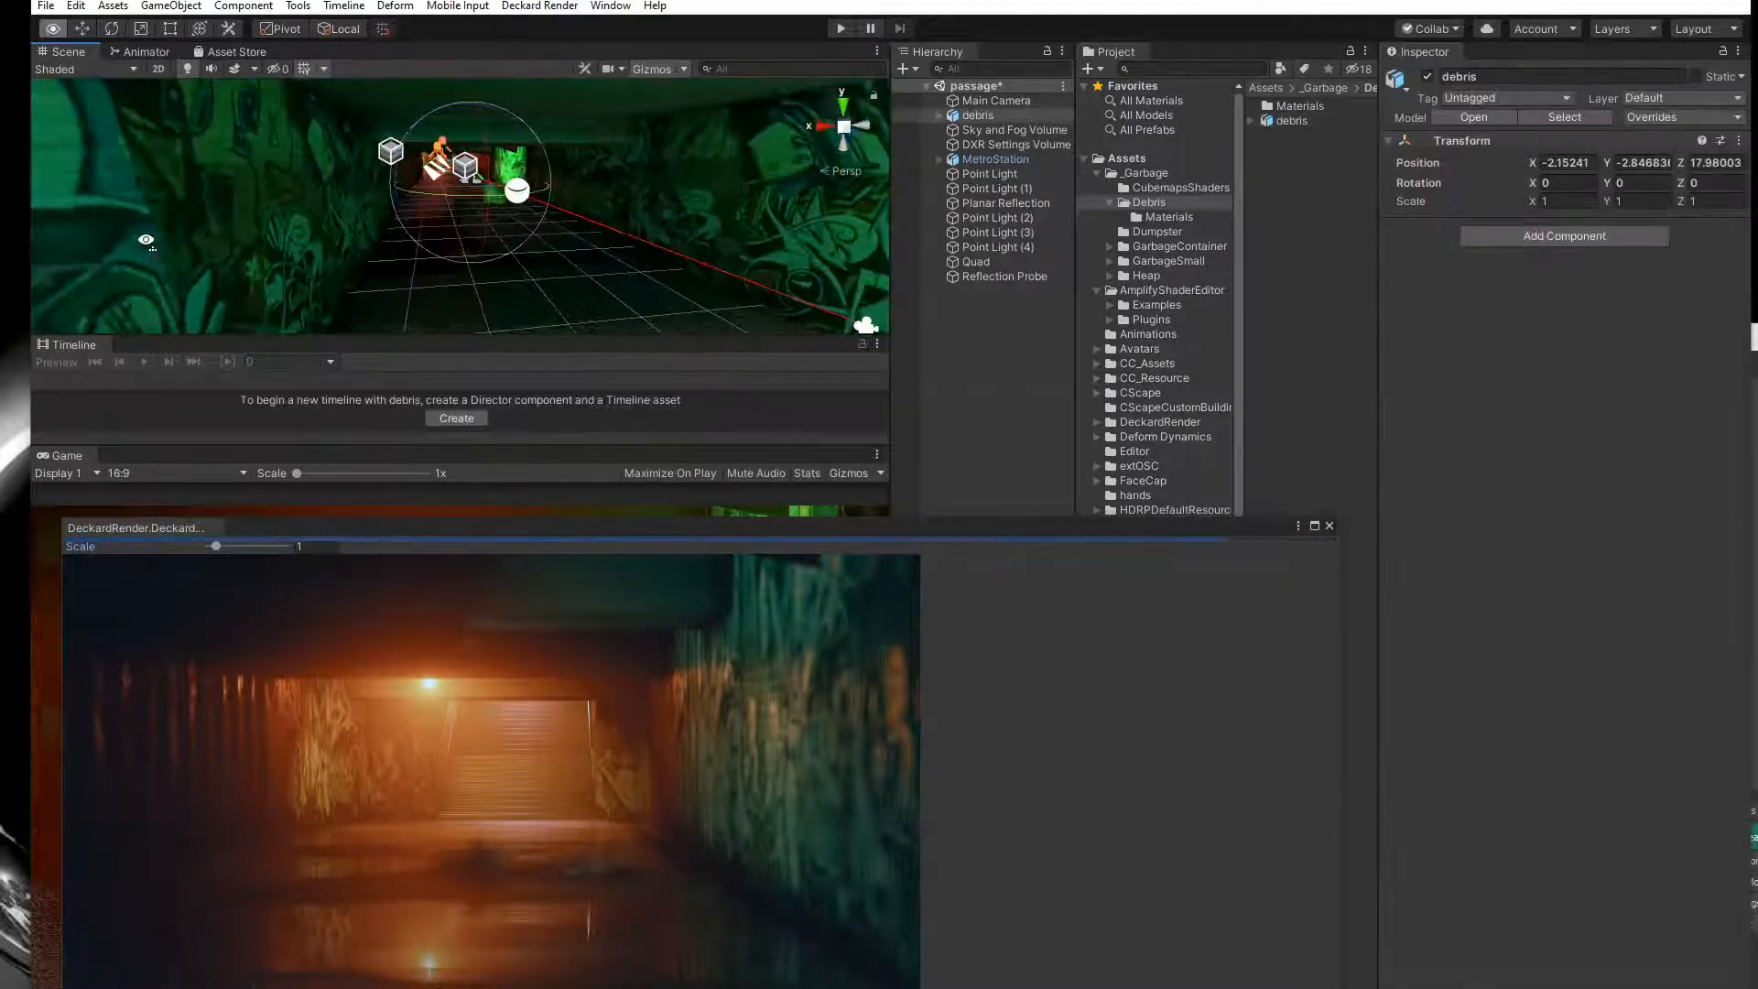
pyautogui.moveTo(486, 178); pyautogui.dragTo(535, 220, button='middle')
pyautogui.scroll(3, 474, 239)
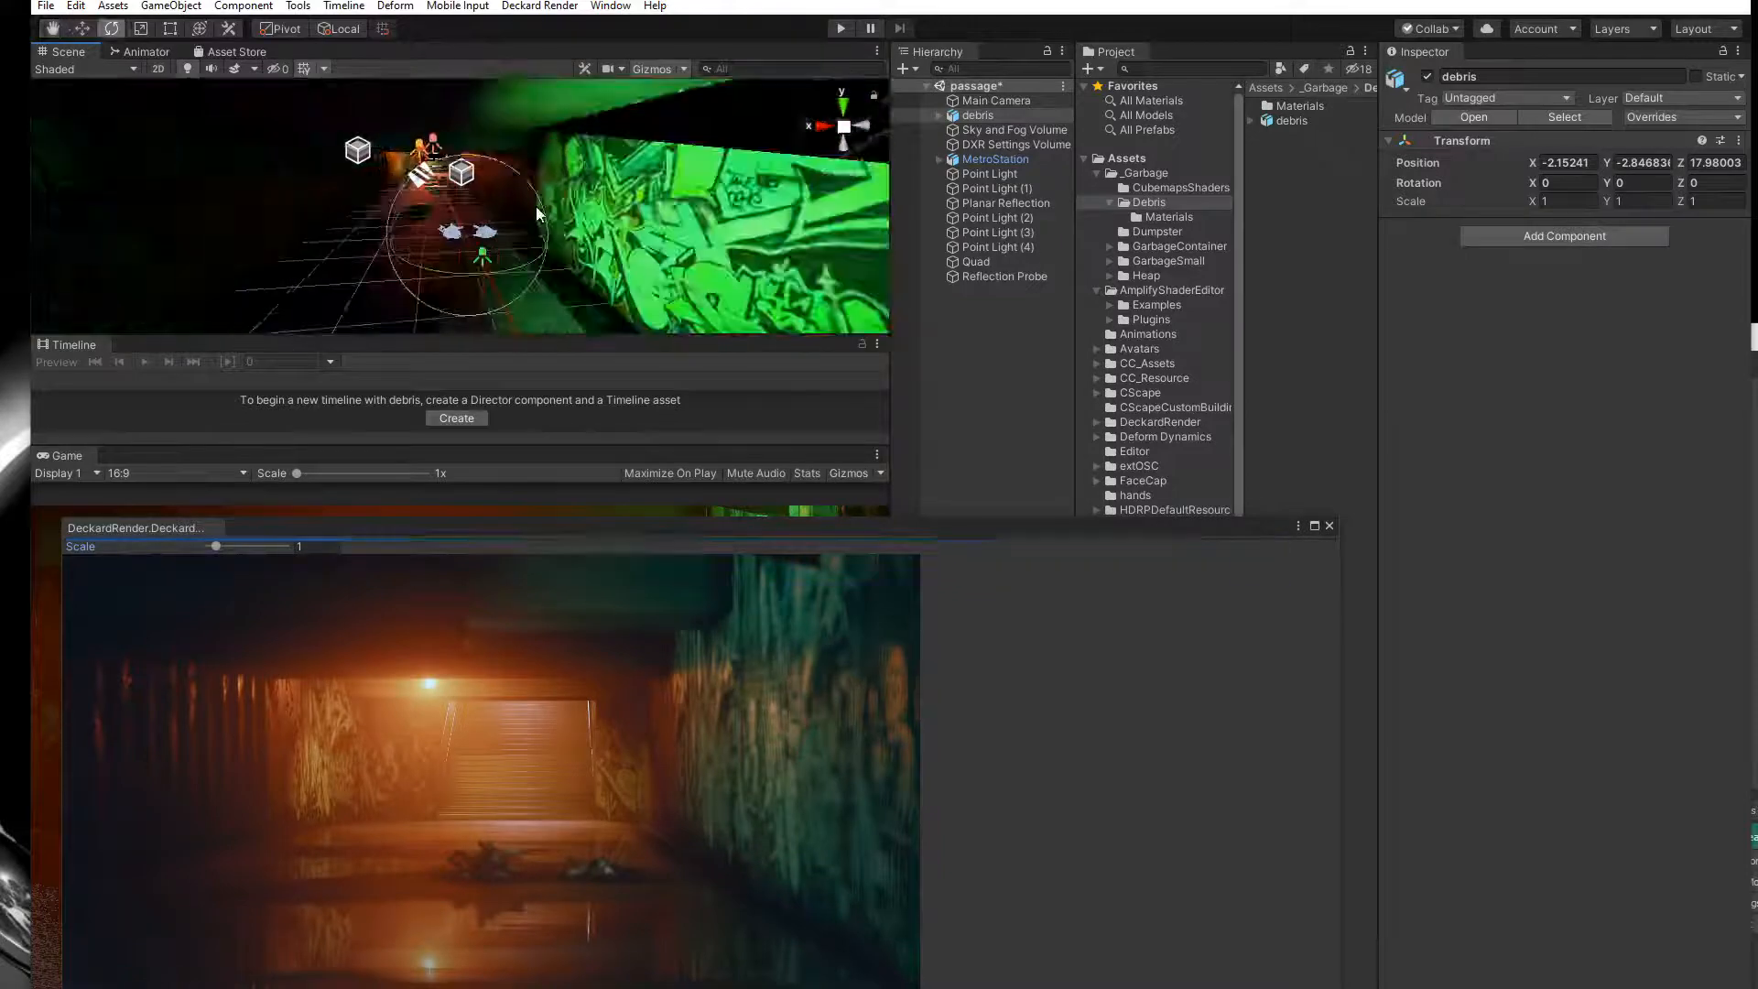
pyautogui.scroll(3, 535, 220)
pyautogui.moveTo(454, 304); pyautogui.dragTo(141, 178)
pyautogui.click(82, 28)
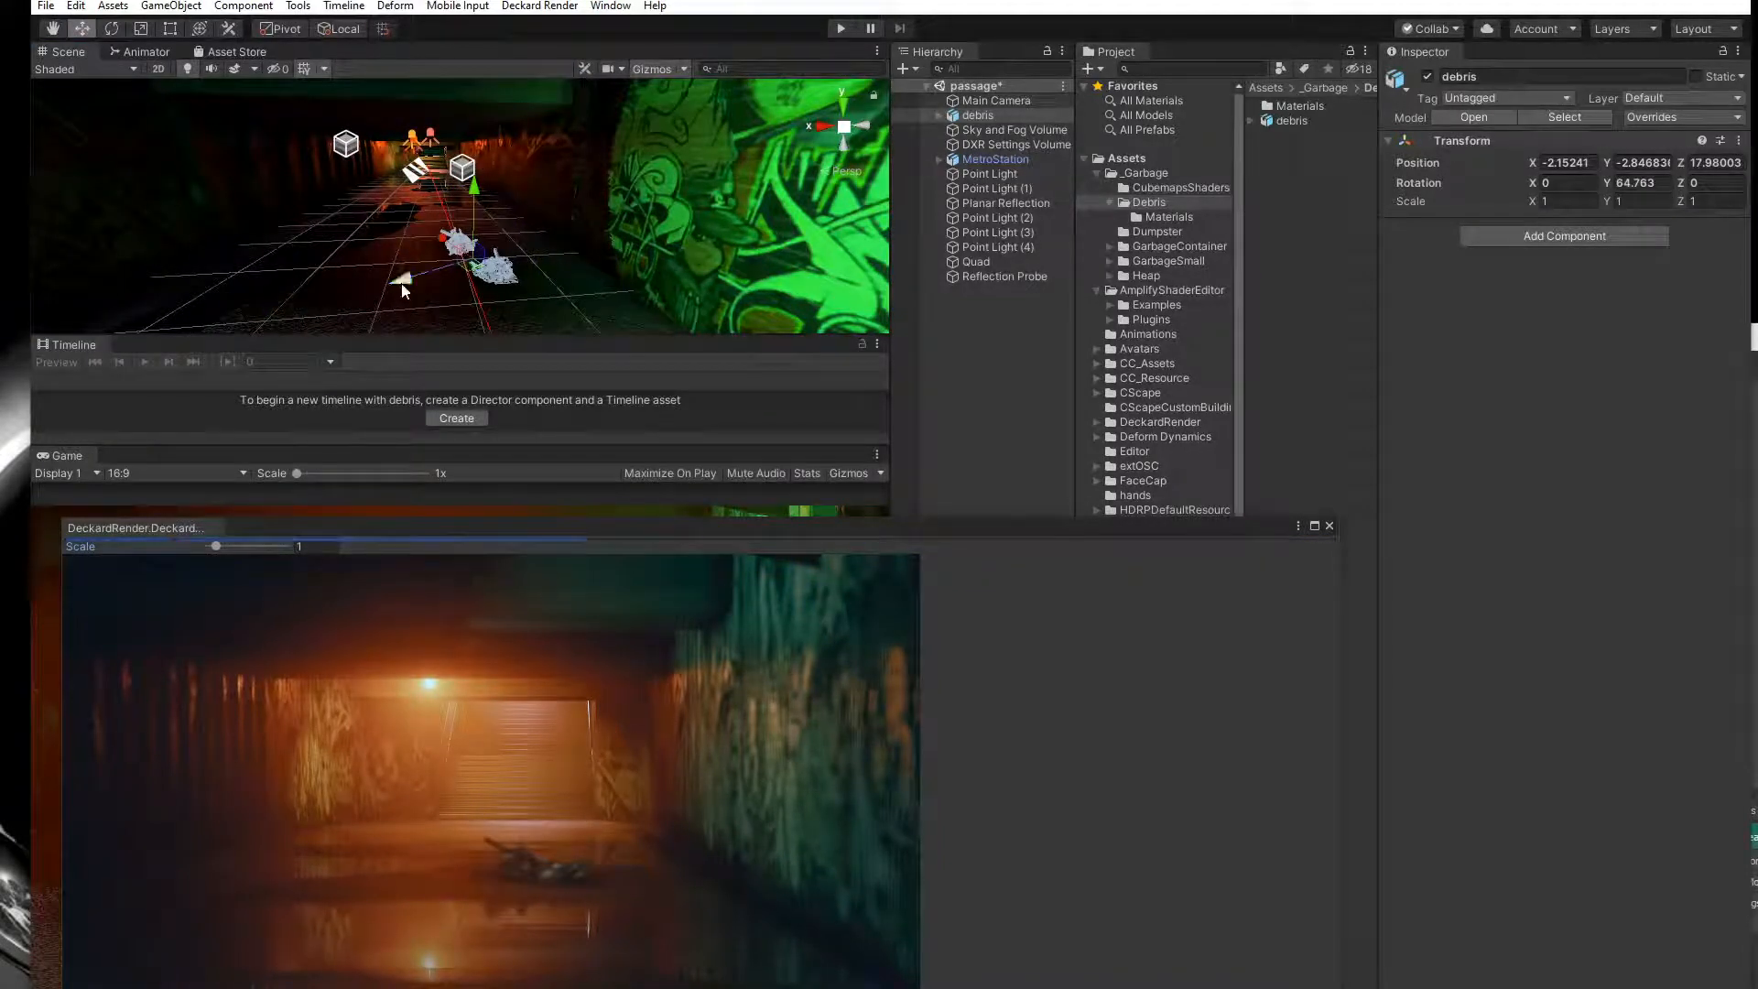
pyautogui.moveTo(404, 297); pyautogui.dragTo(476, 289)
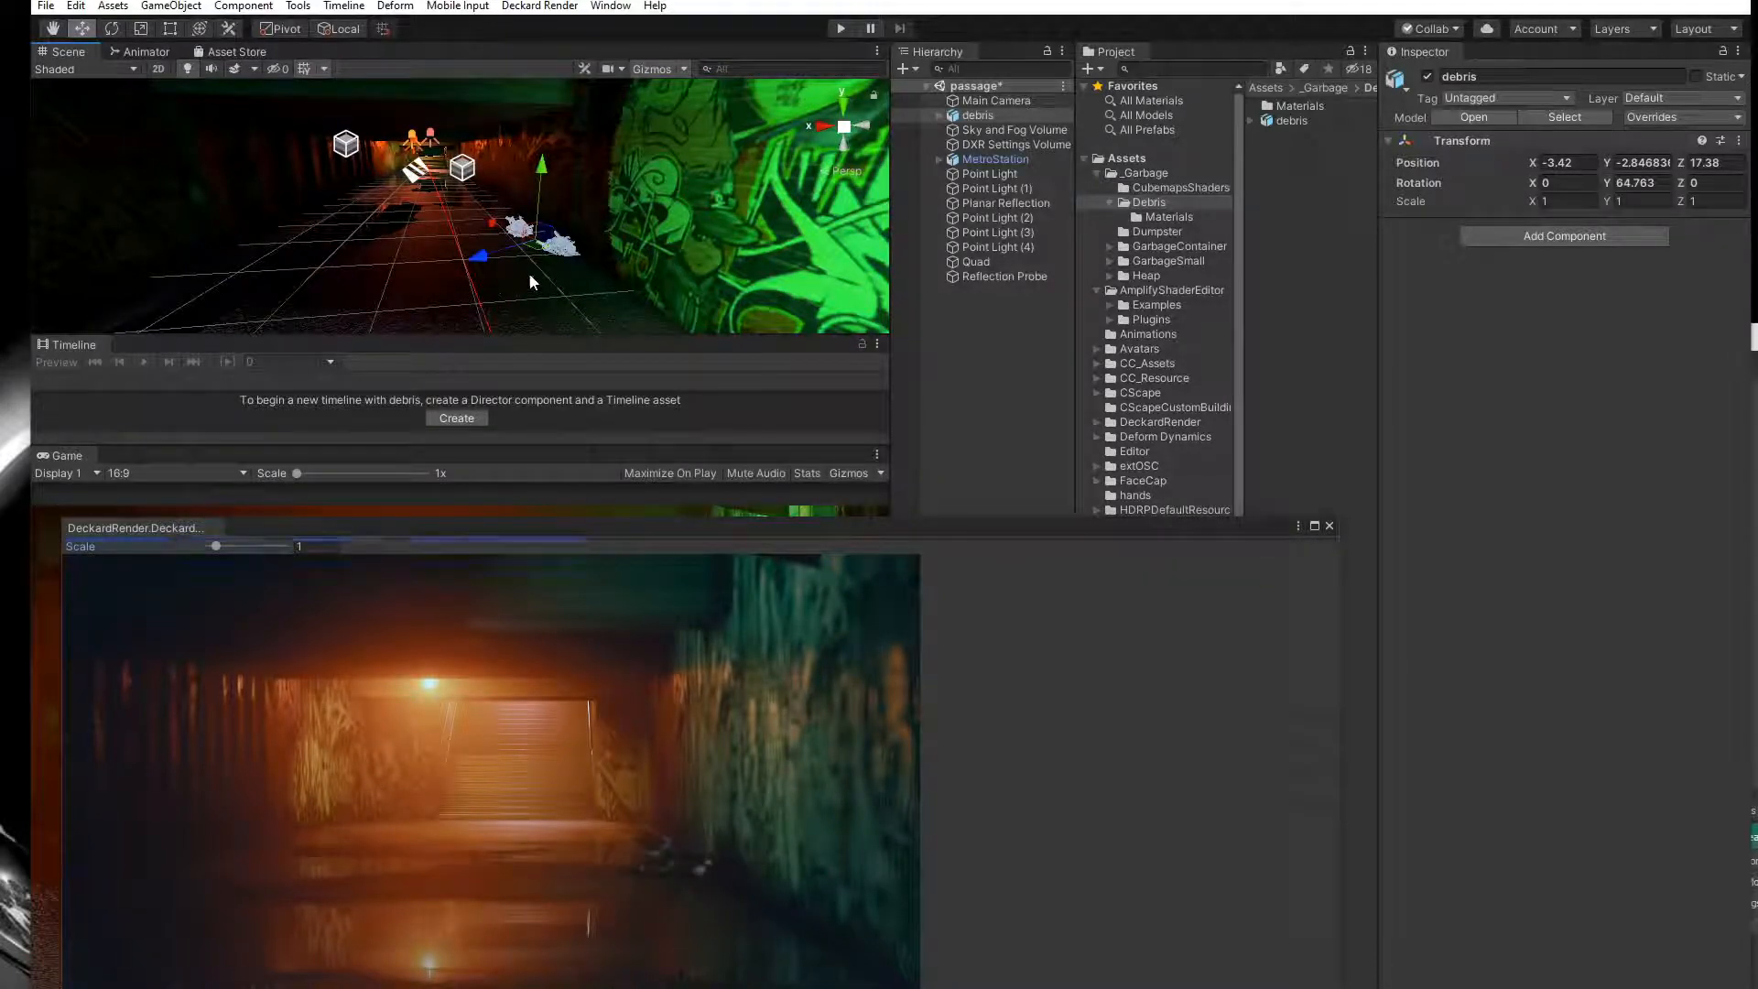
# Duplicate the debris and move the copy deeper into the passage on the opposite side, at about X 0.89, Z 9.12.
pyautogui.hotkey('ctrl', 'd')
pyautogui.moveTo(530, 255); pyautogui.dragTo(384, 194)
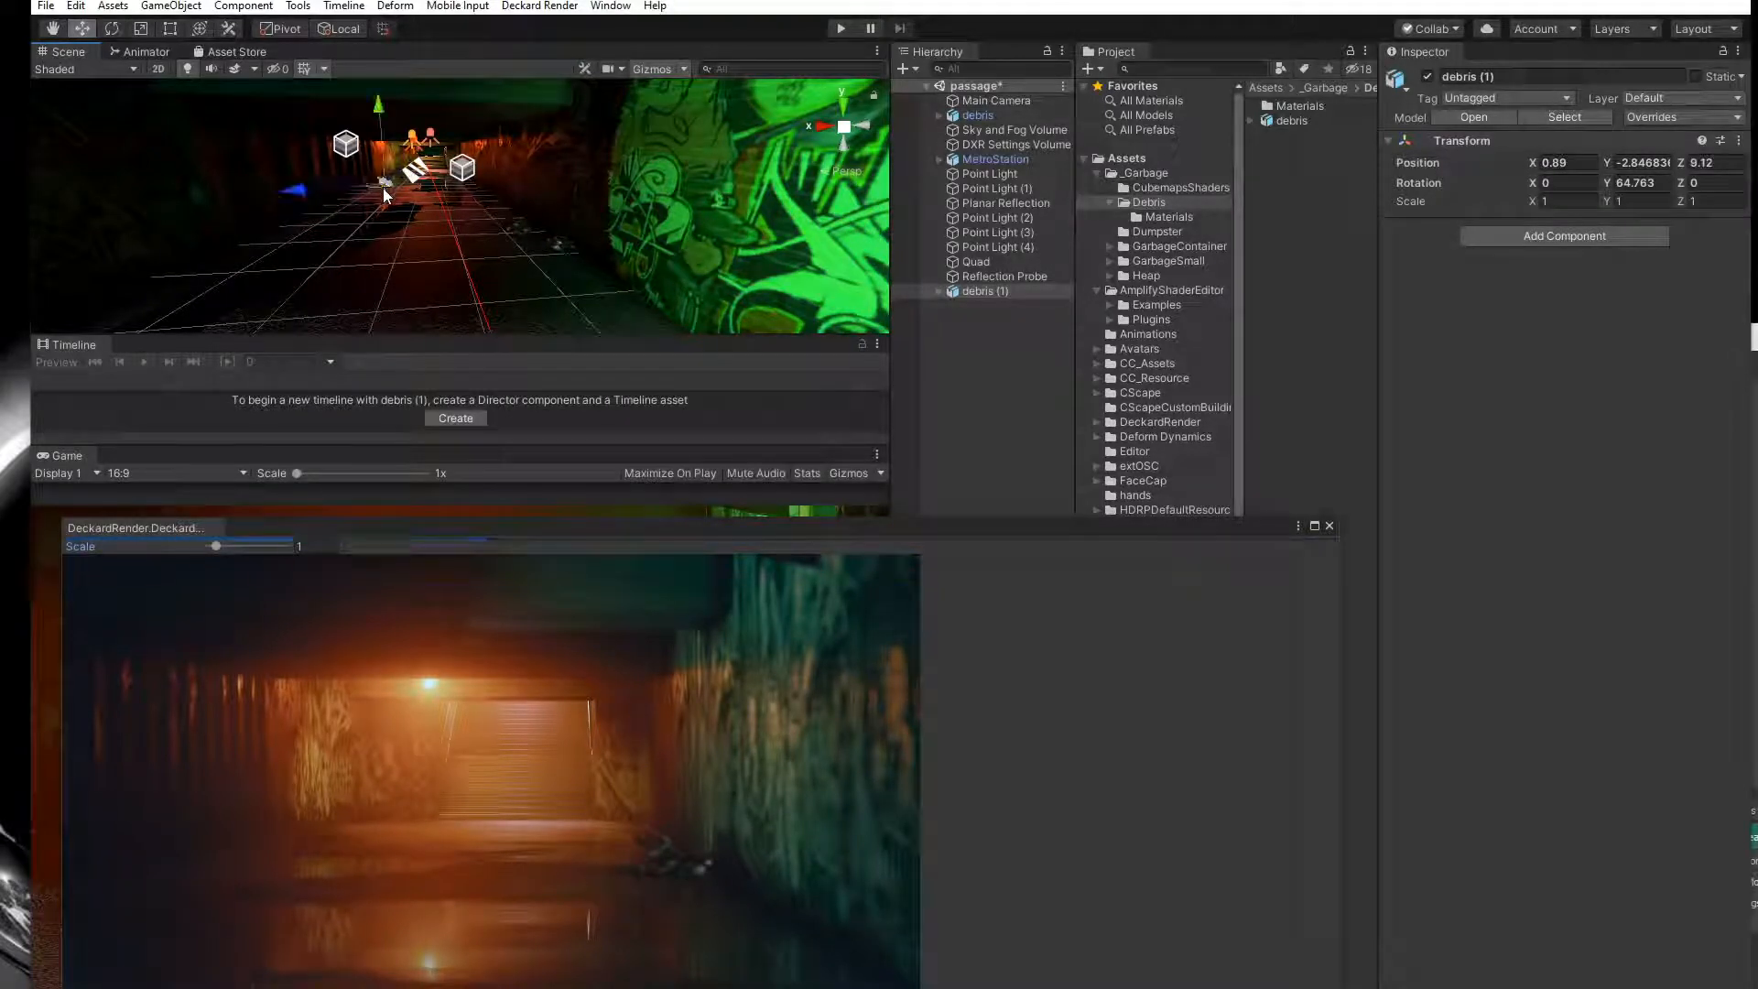
# Scale the duplicated debris uniformly to about 1.54 and rotate it to about 88° around Y.
pyautogui.click(141, 28)
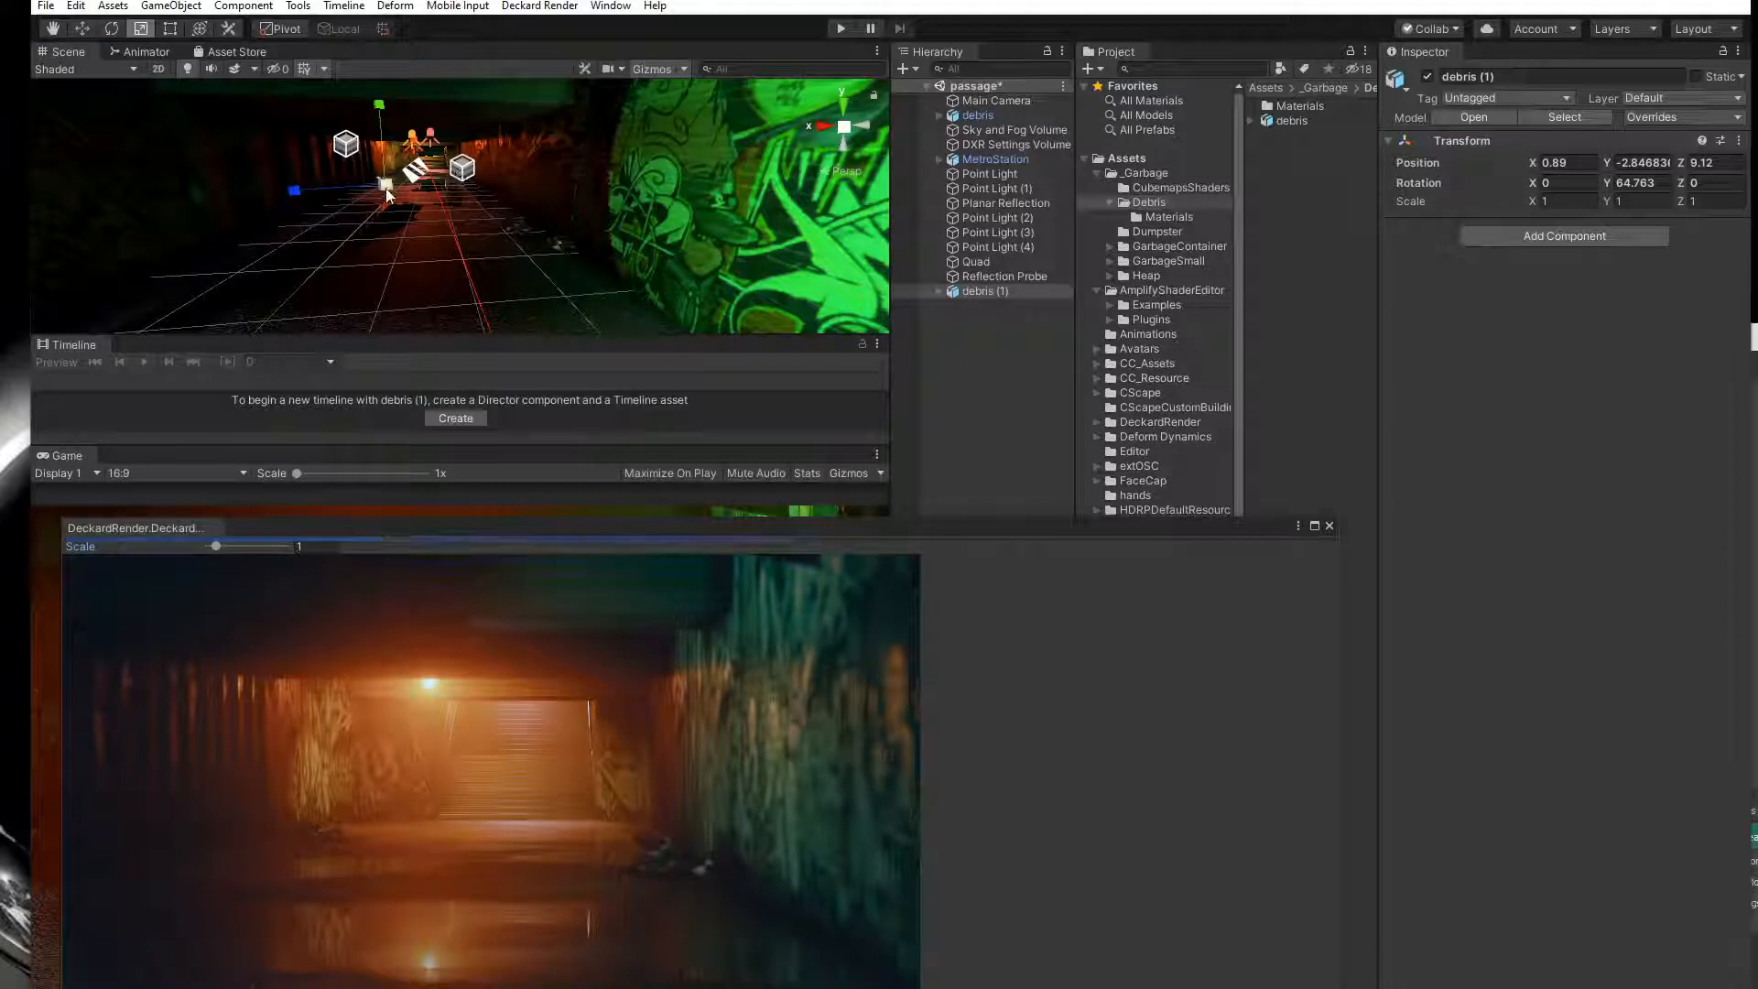
pyautogui.moveTo(385, 183); pyautogui.dragTo(385, 144)
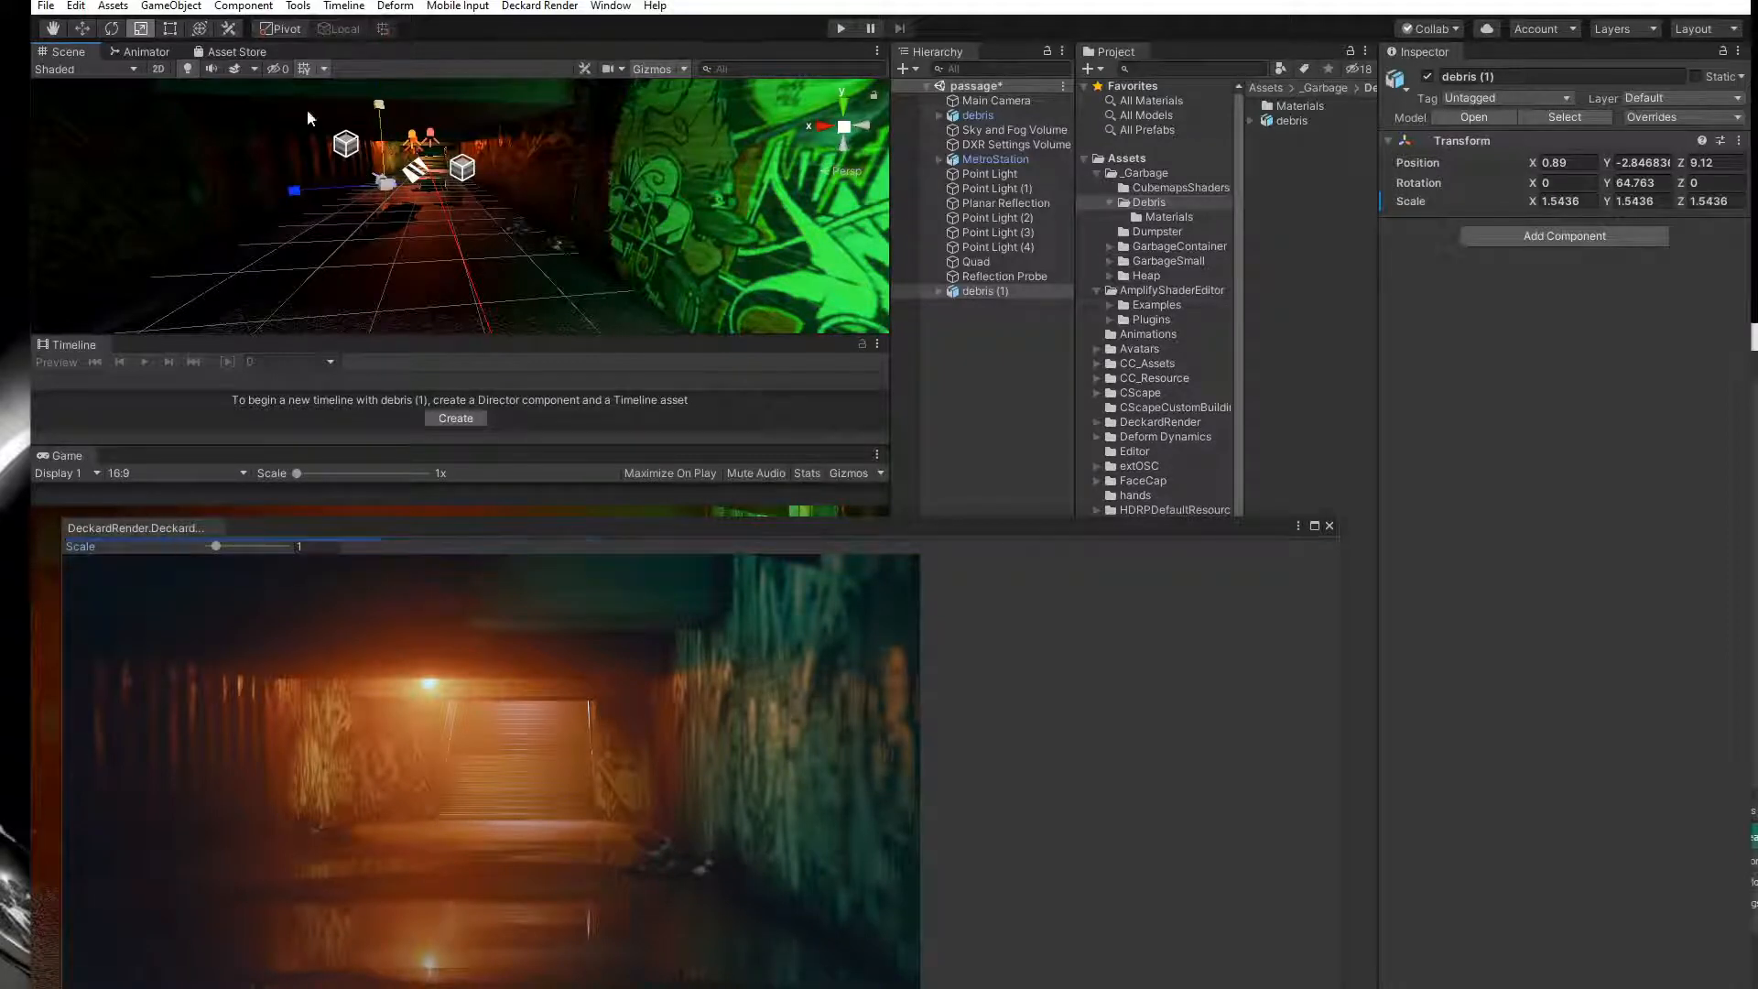
pyautogui.click(82, 28)
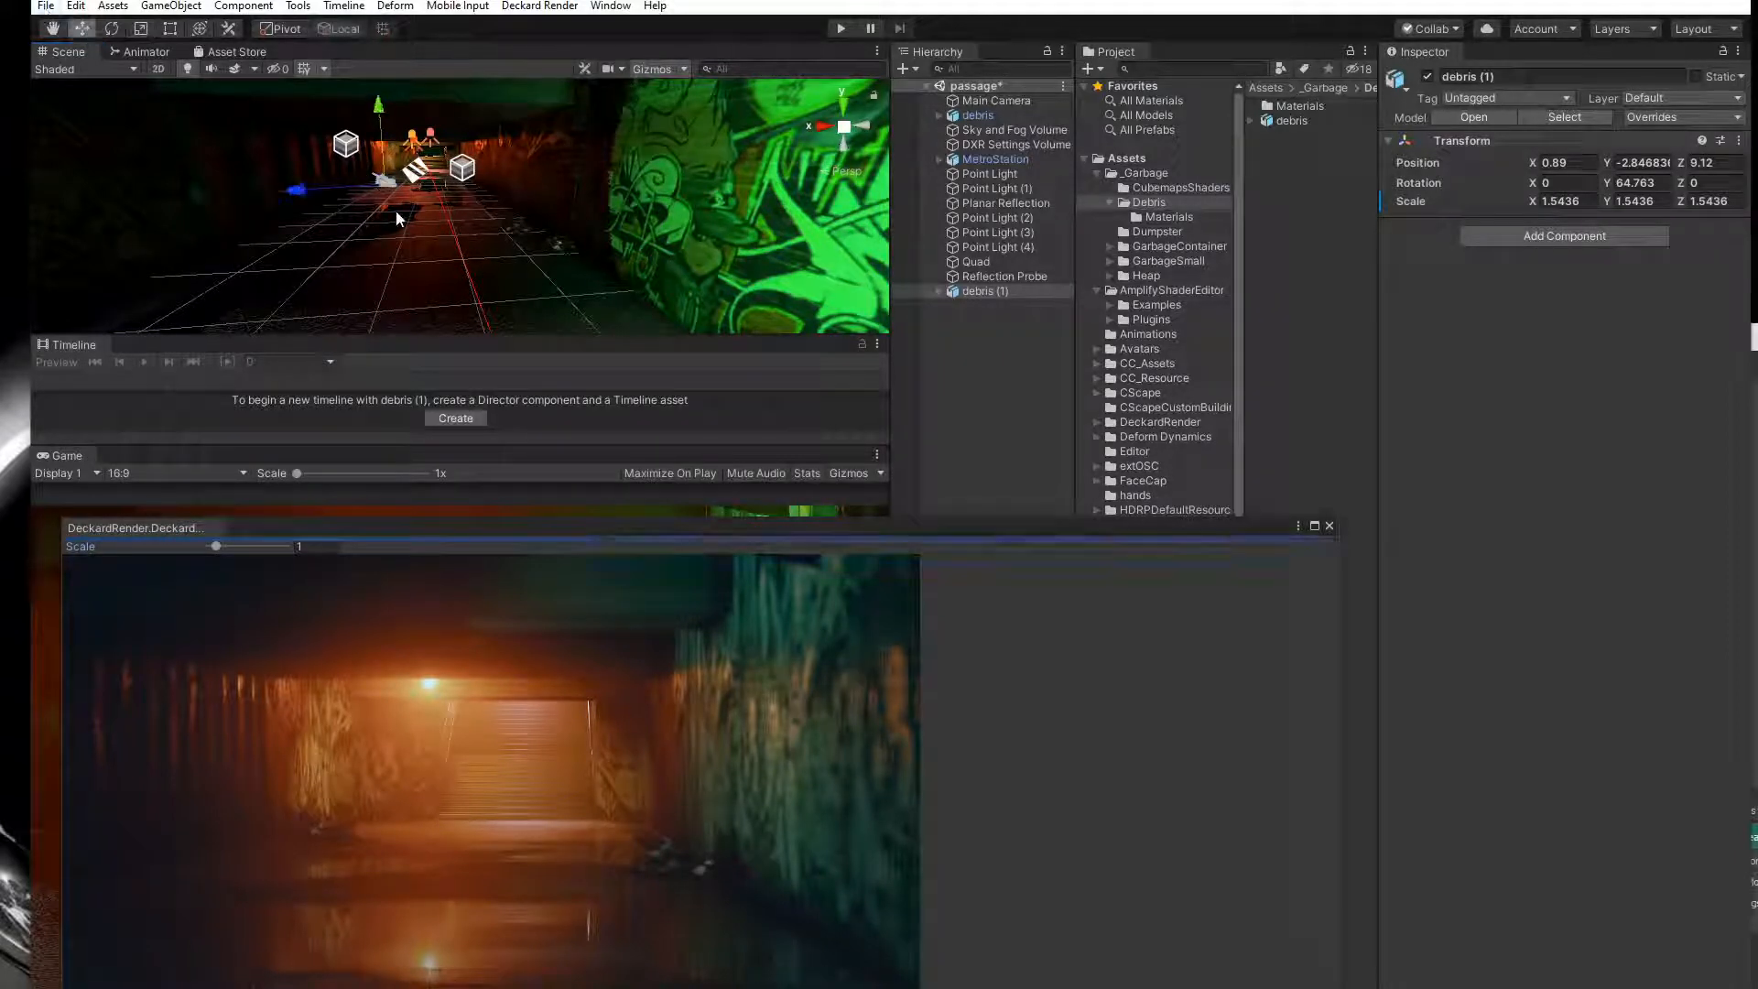
pyautogui.press('e')
pyautogui.moveTo(392, 199); pyautogui.dragTo(309, 200)
pyautogui.click(82, 28)
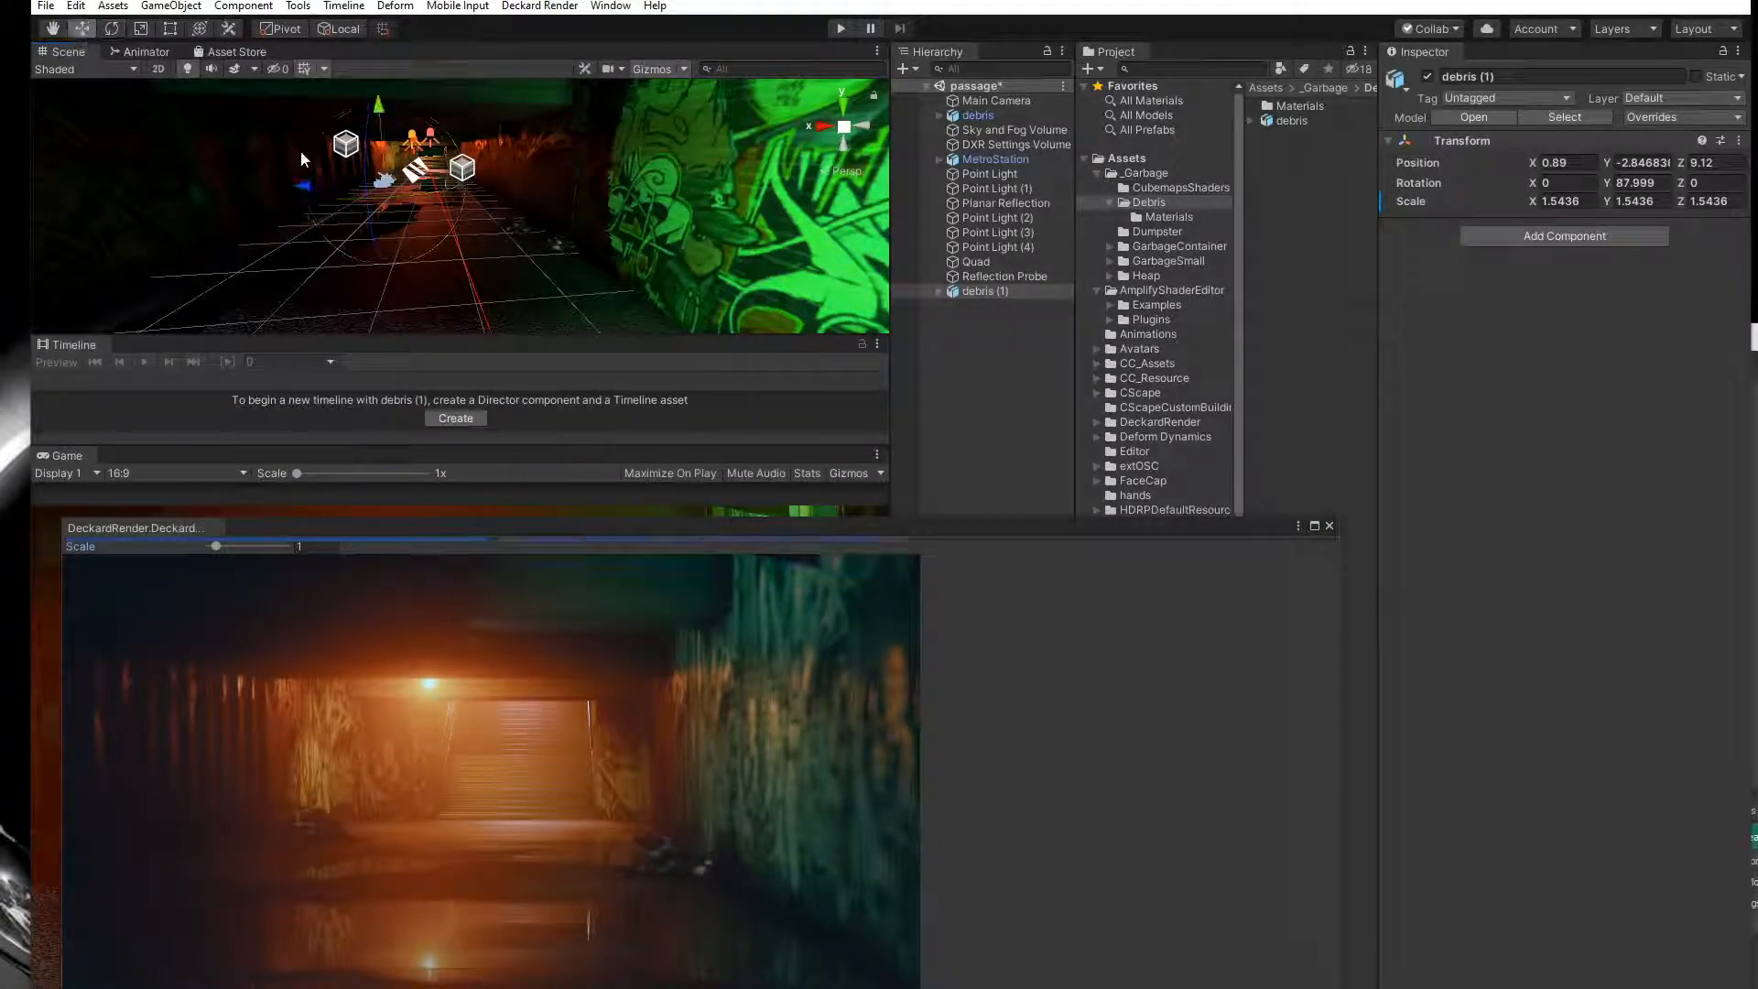
# Move the enlarged debris copy farther down the passage floor to about X 0.86, Z 3.53.
pyautogui.moveTo(391, 203); pyautogui.dragTo(442, 201, button='middle')
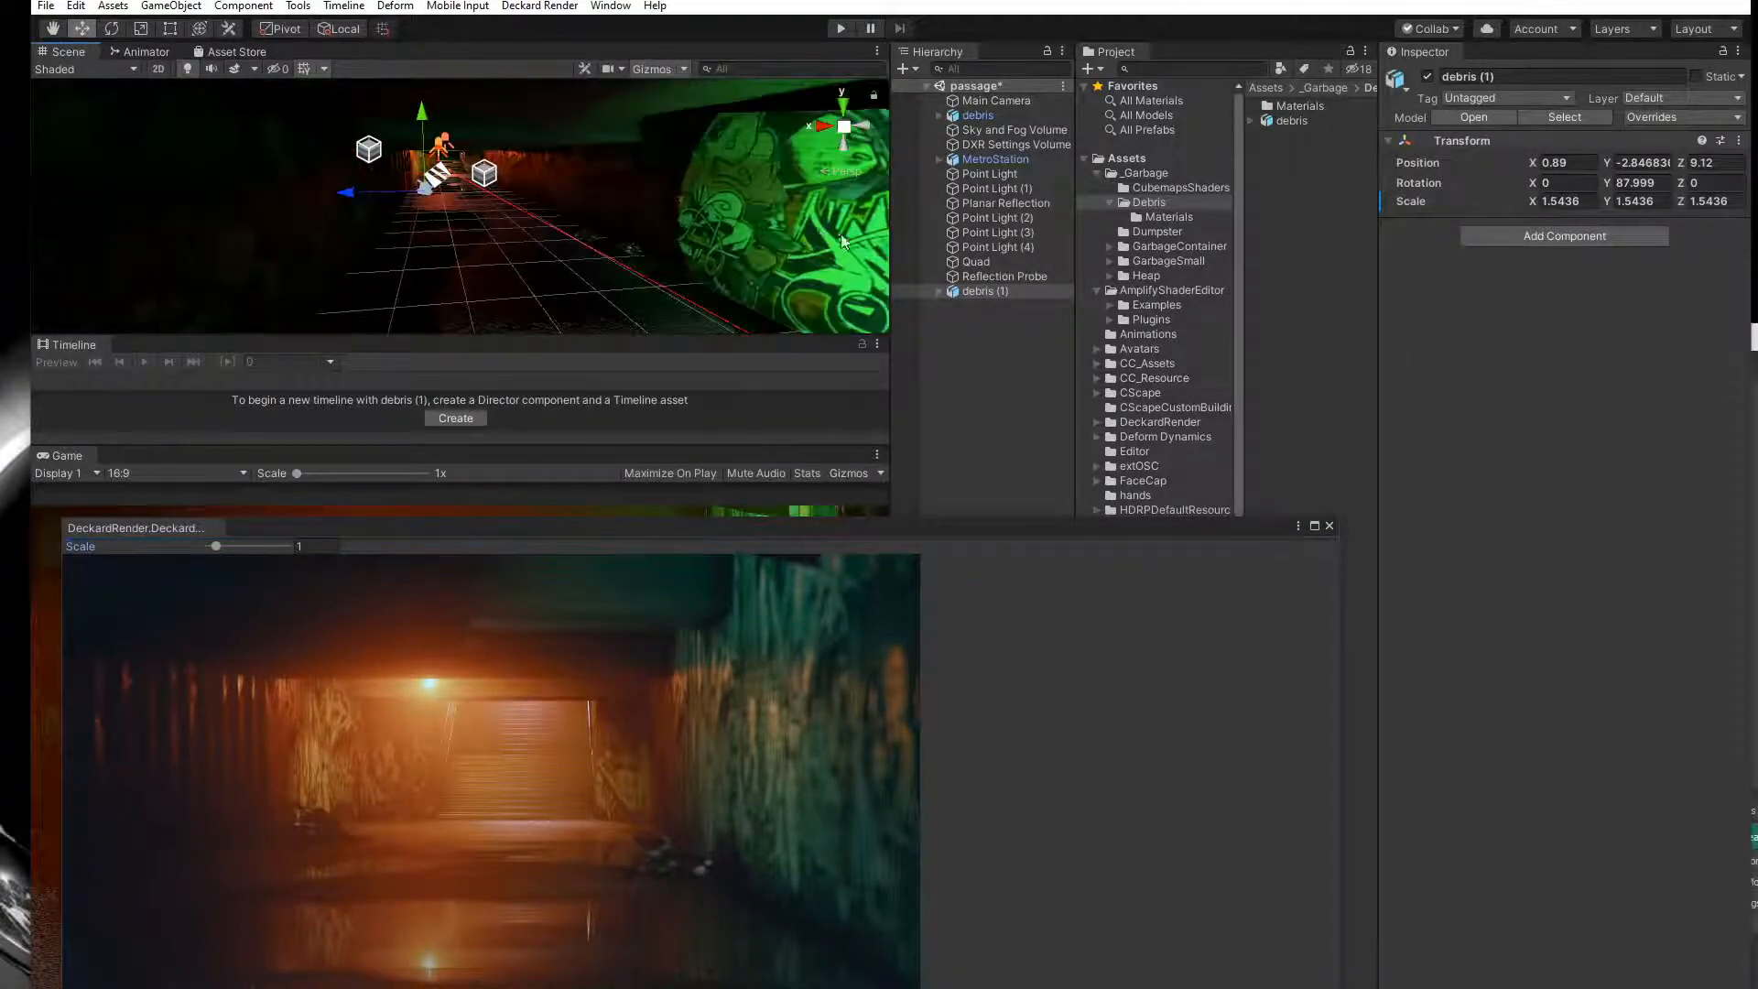
pyautogui.doubleClick(973, 293)
pyautogui.scroll(4, 476, 210)
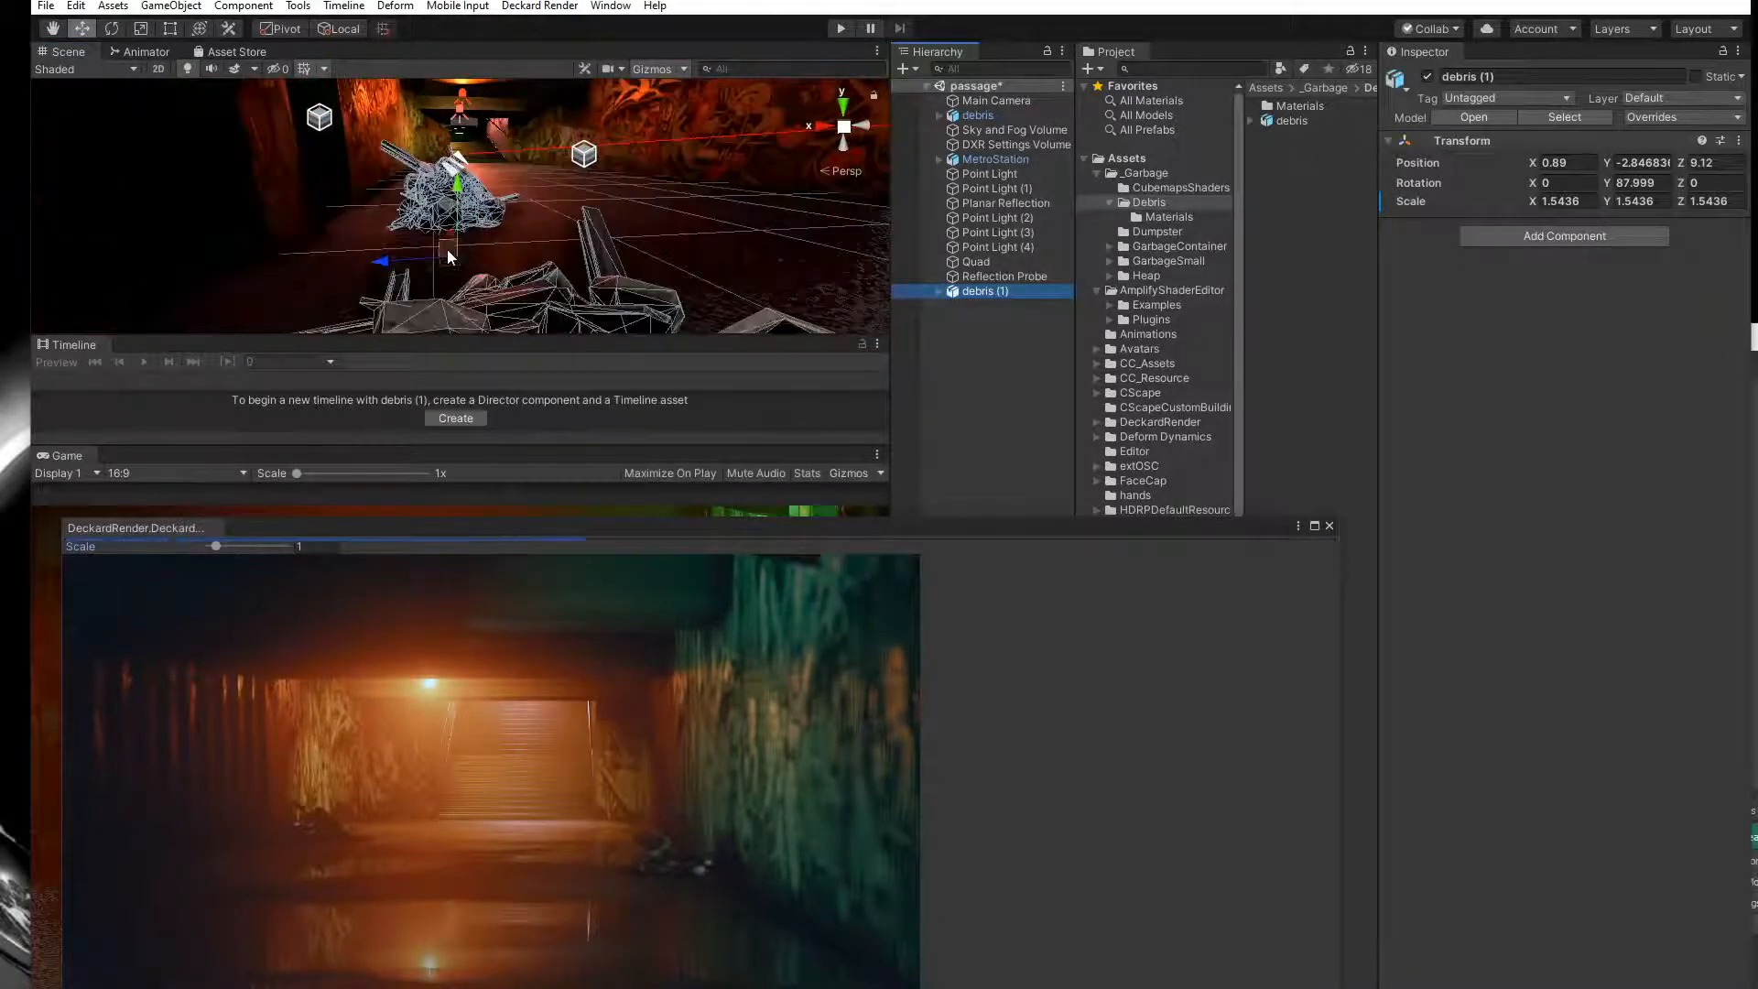
pyautogui.moveTo(446, 272); pyautogui.dragTo(424, 177)
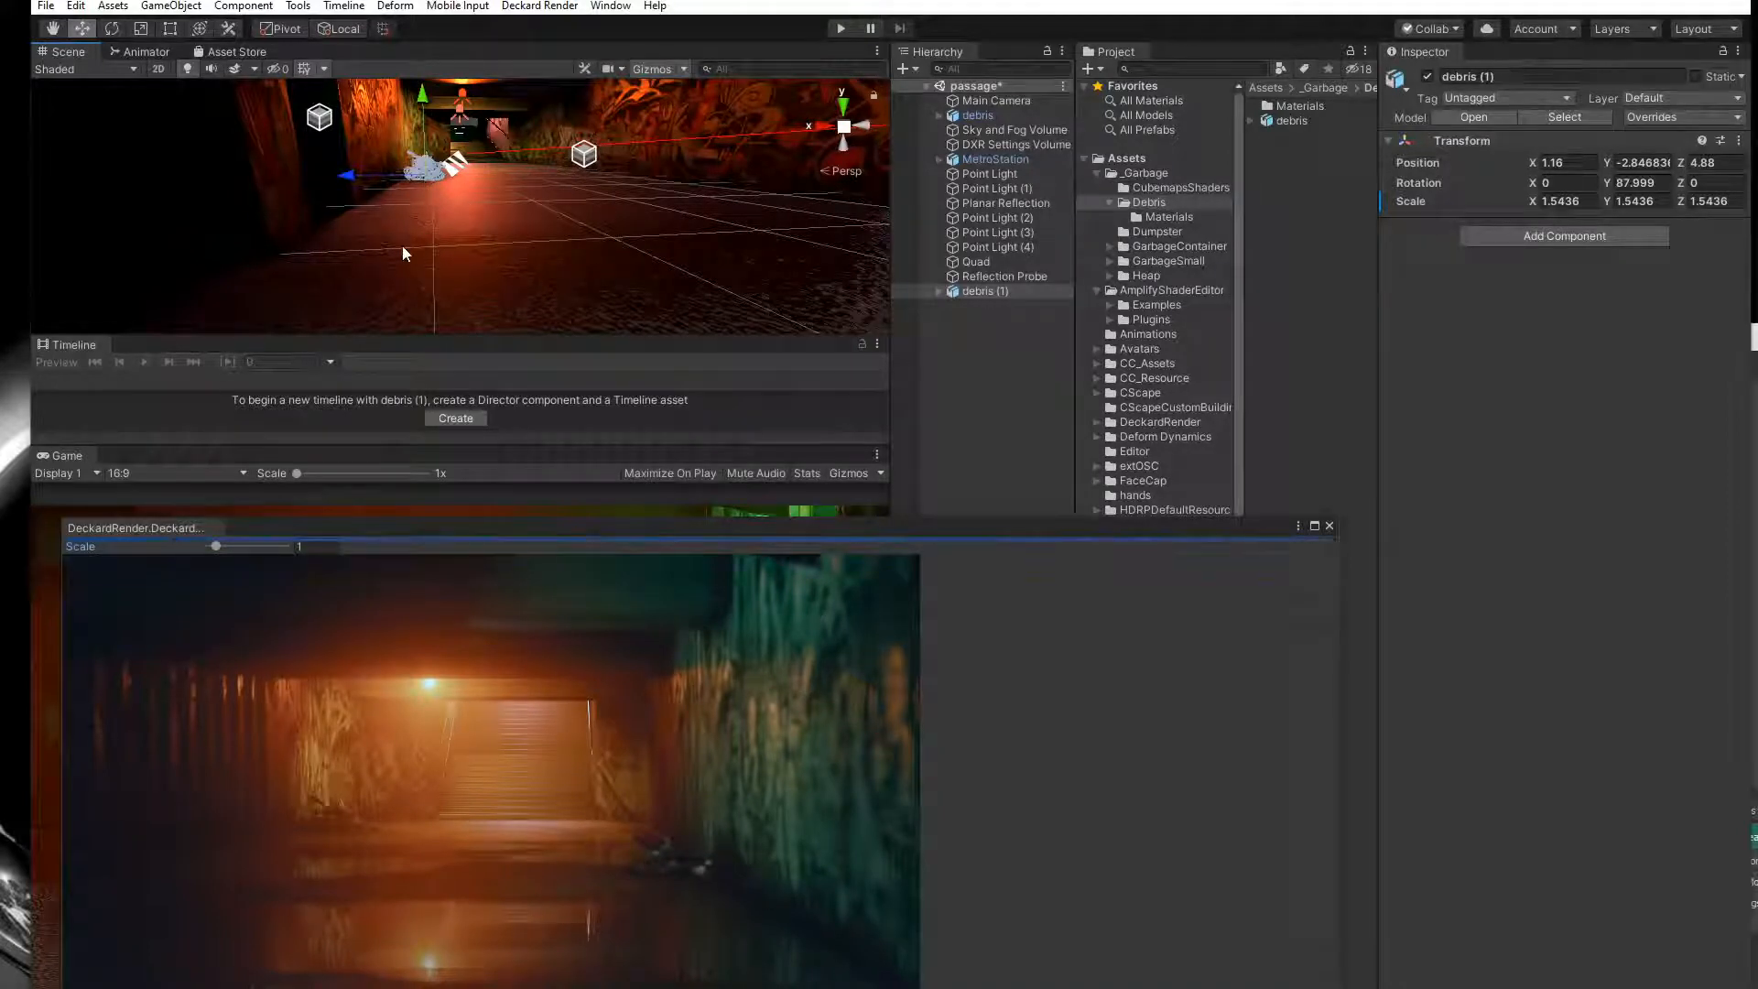
pyautogui.scroll(6, 416, 180)
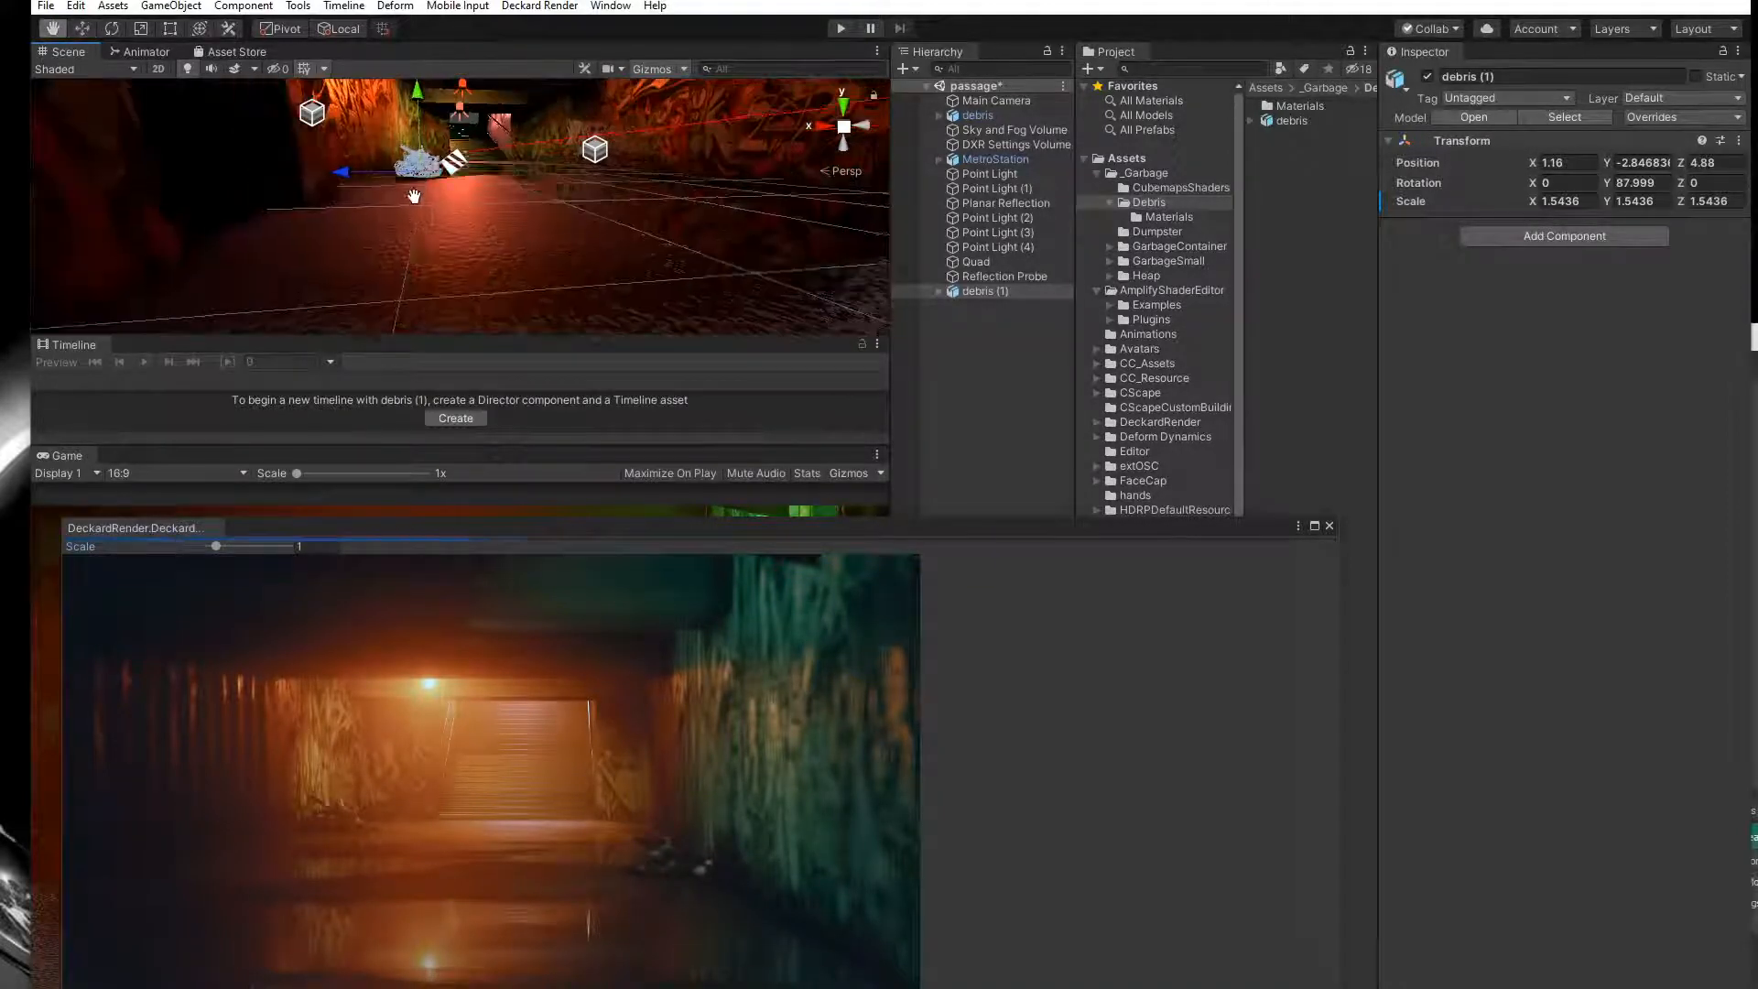
pyautogui.moveTo(371, 251); pyautogui.dragTo(395, 344, button='middle')
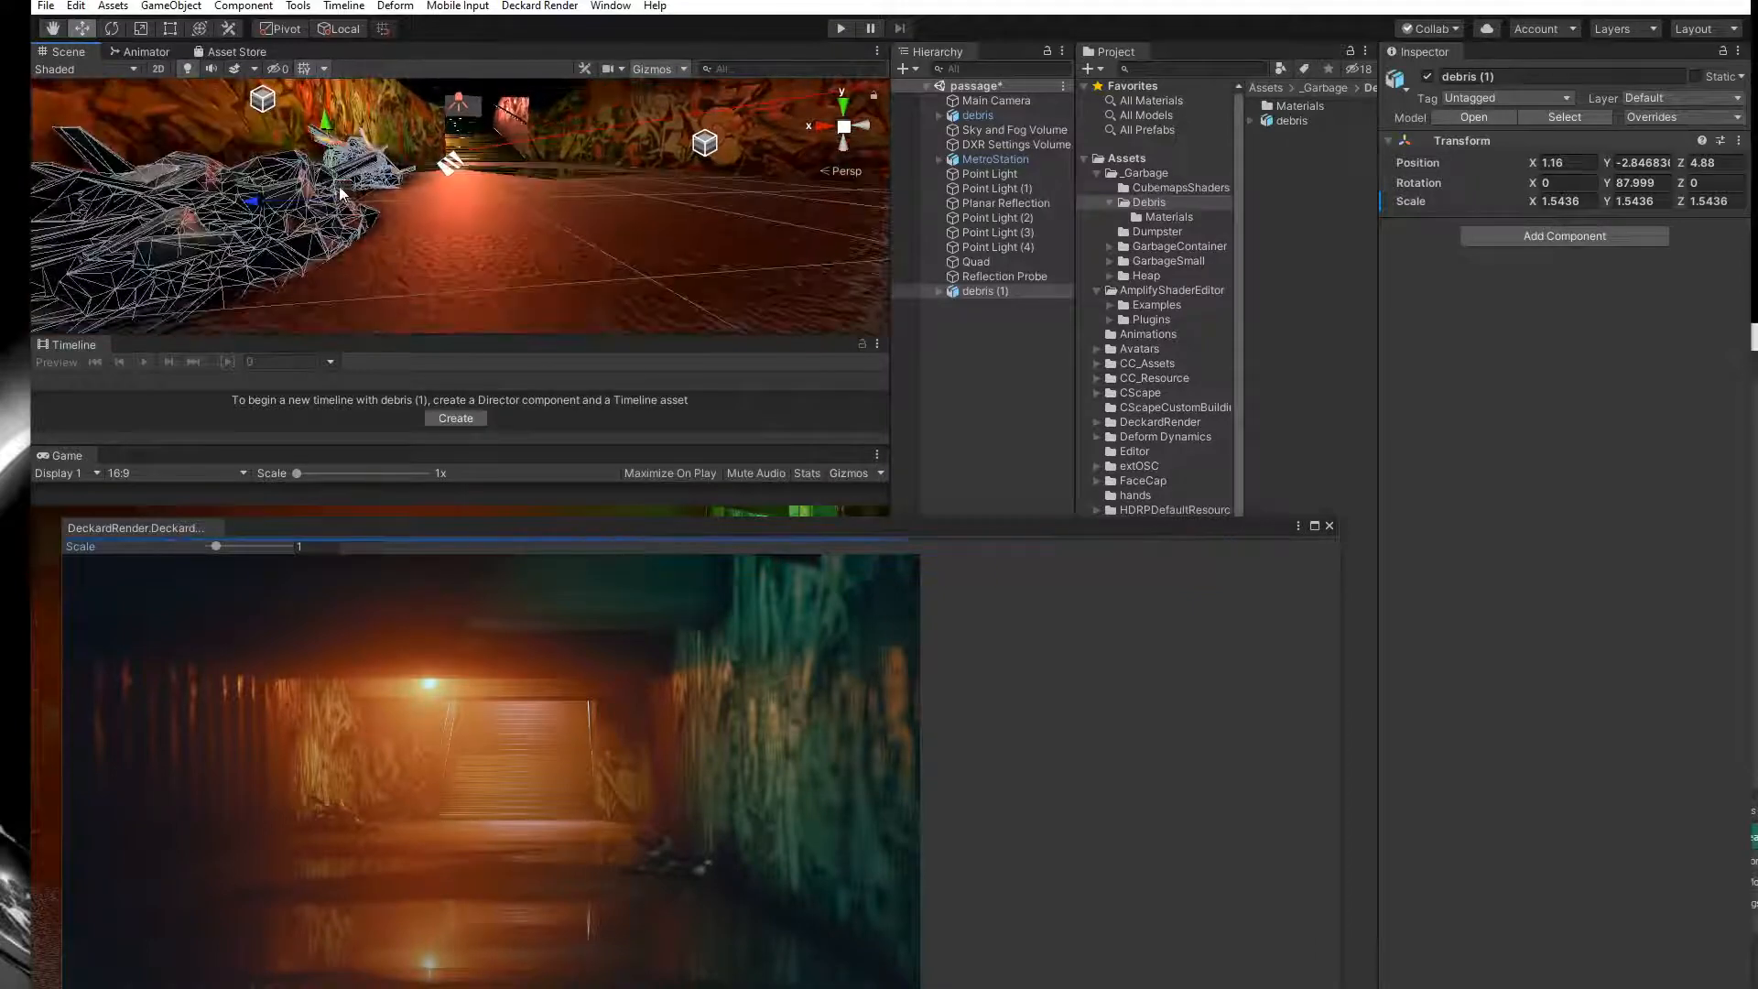
pyautogui.moveTo(332, 203); pyautogui.dragTo(411, 186)
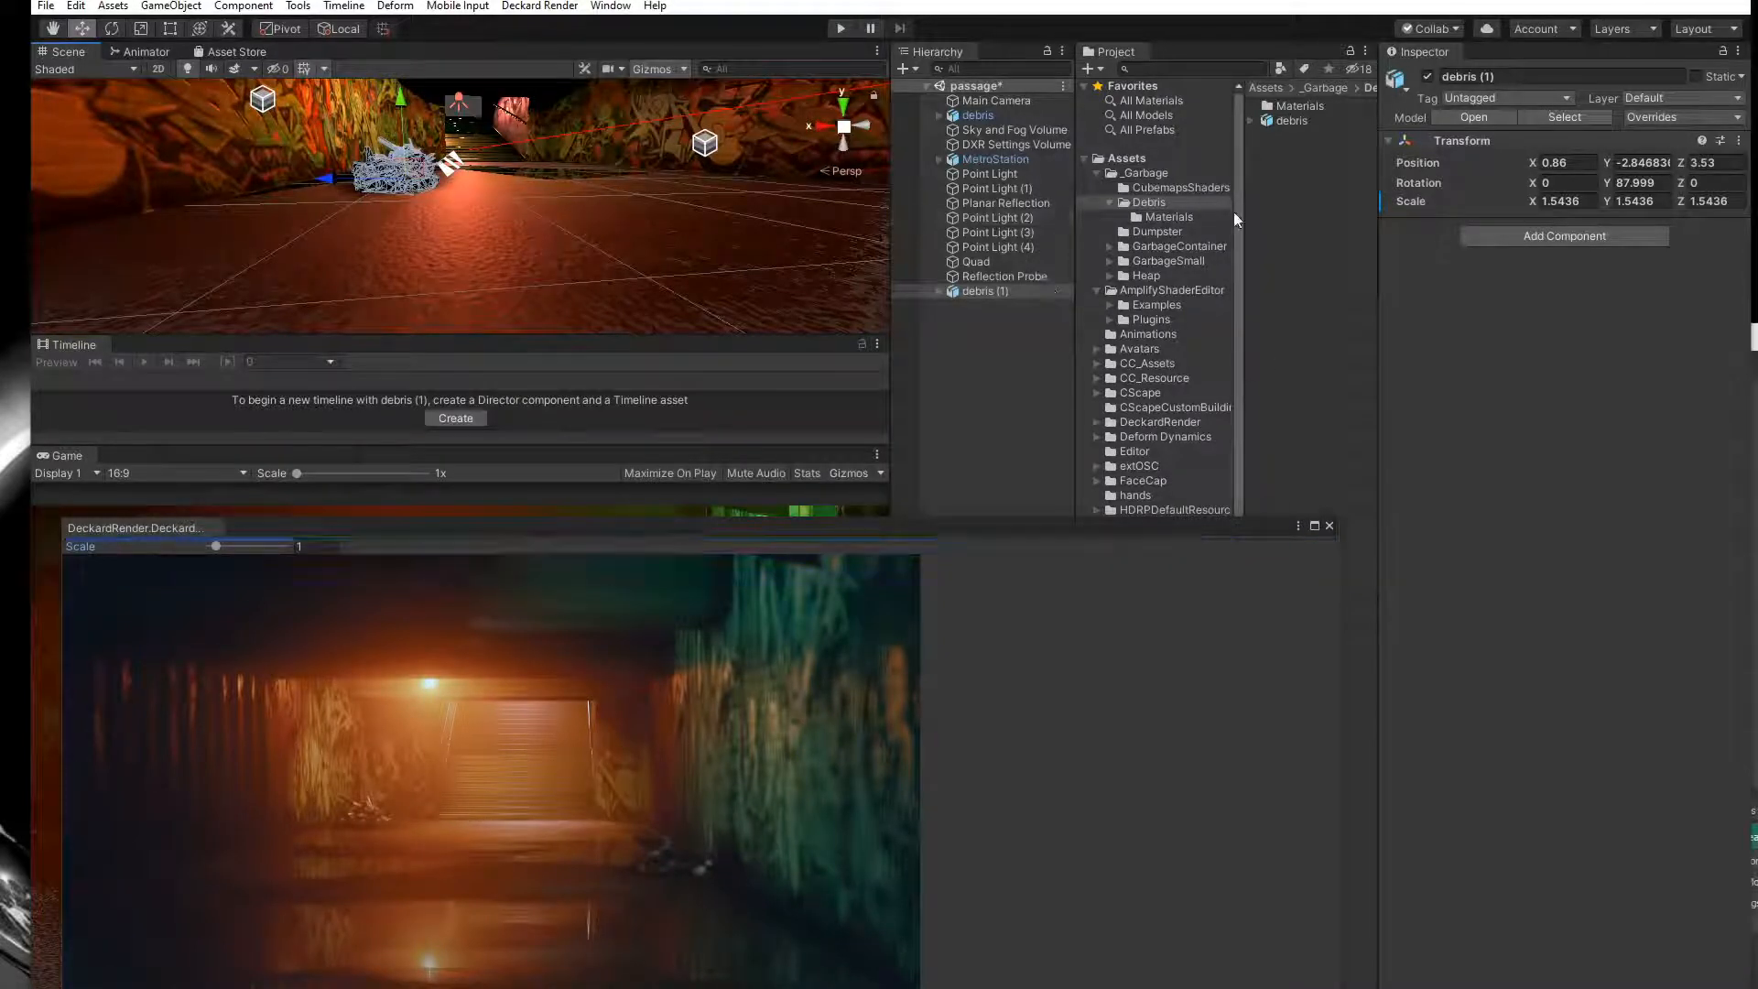
# Examine the Dumpster and GarbageContainer models and the banka part of BoxBottels in the GarbageSmall folder.
pyautogui.click(1160, 234)
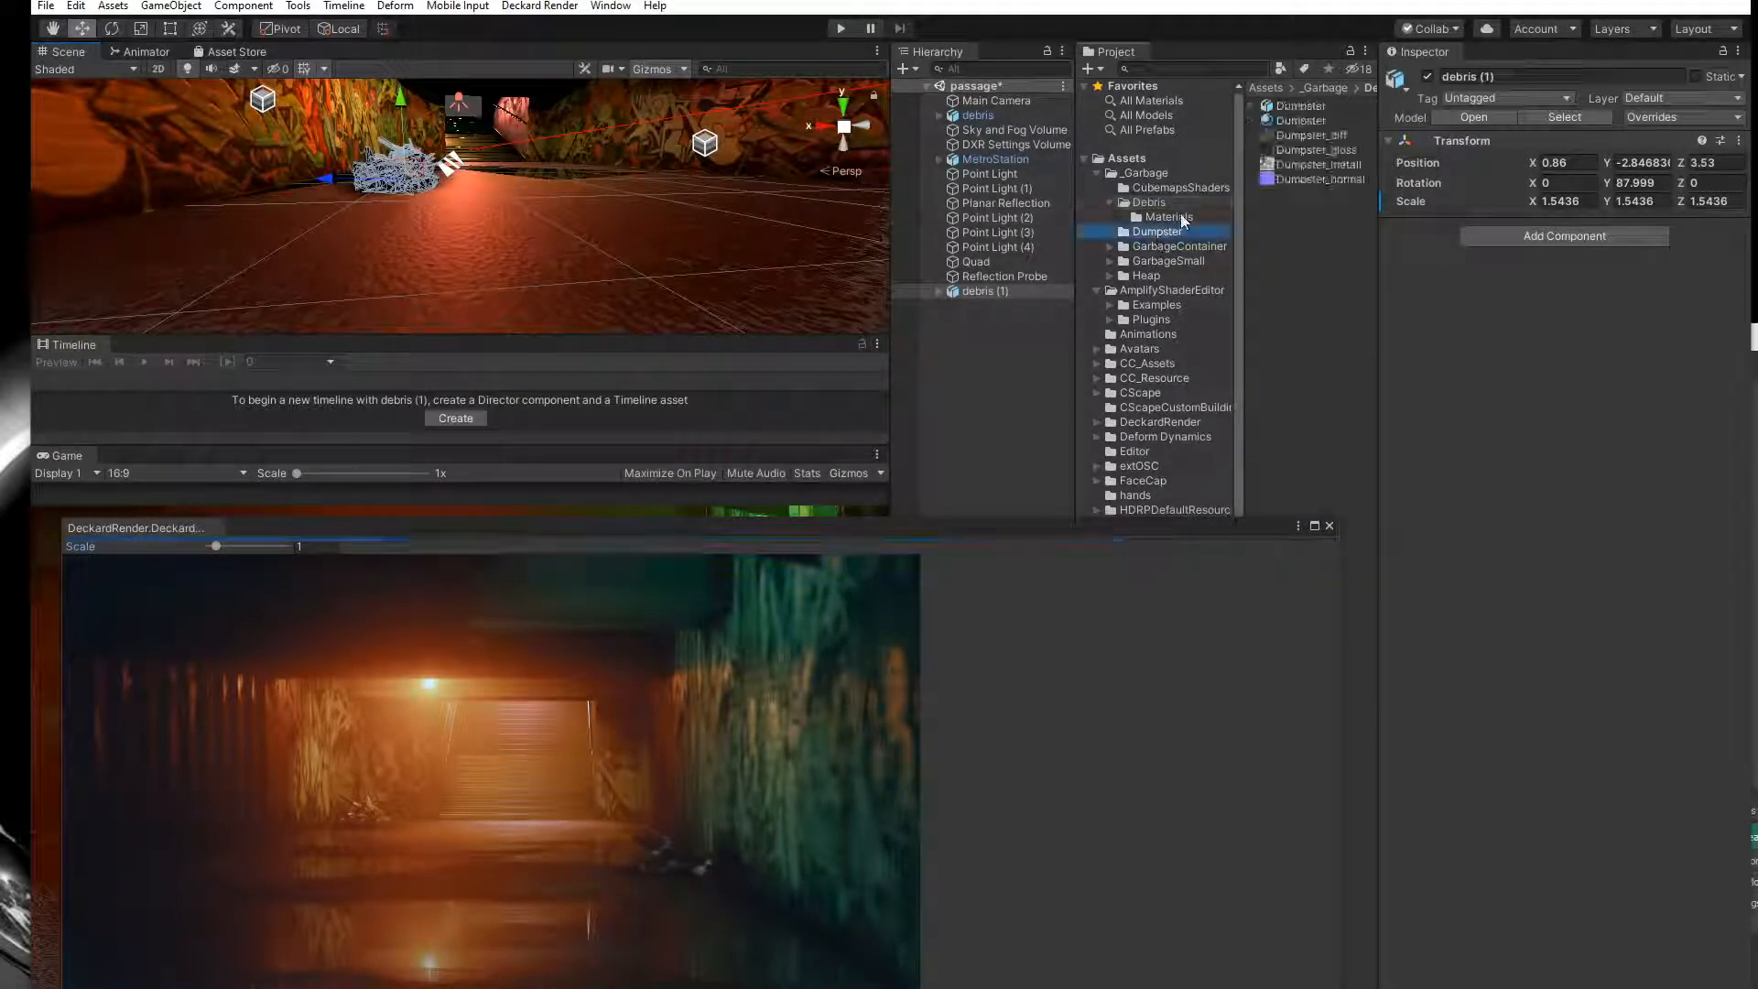
pyautogui.click(1302, 120)
pyautogui.click(1301, 107)
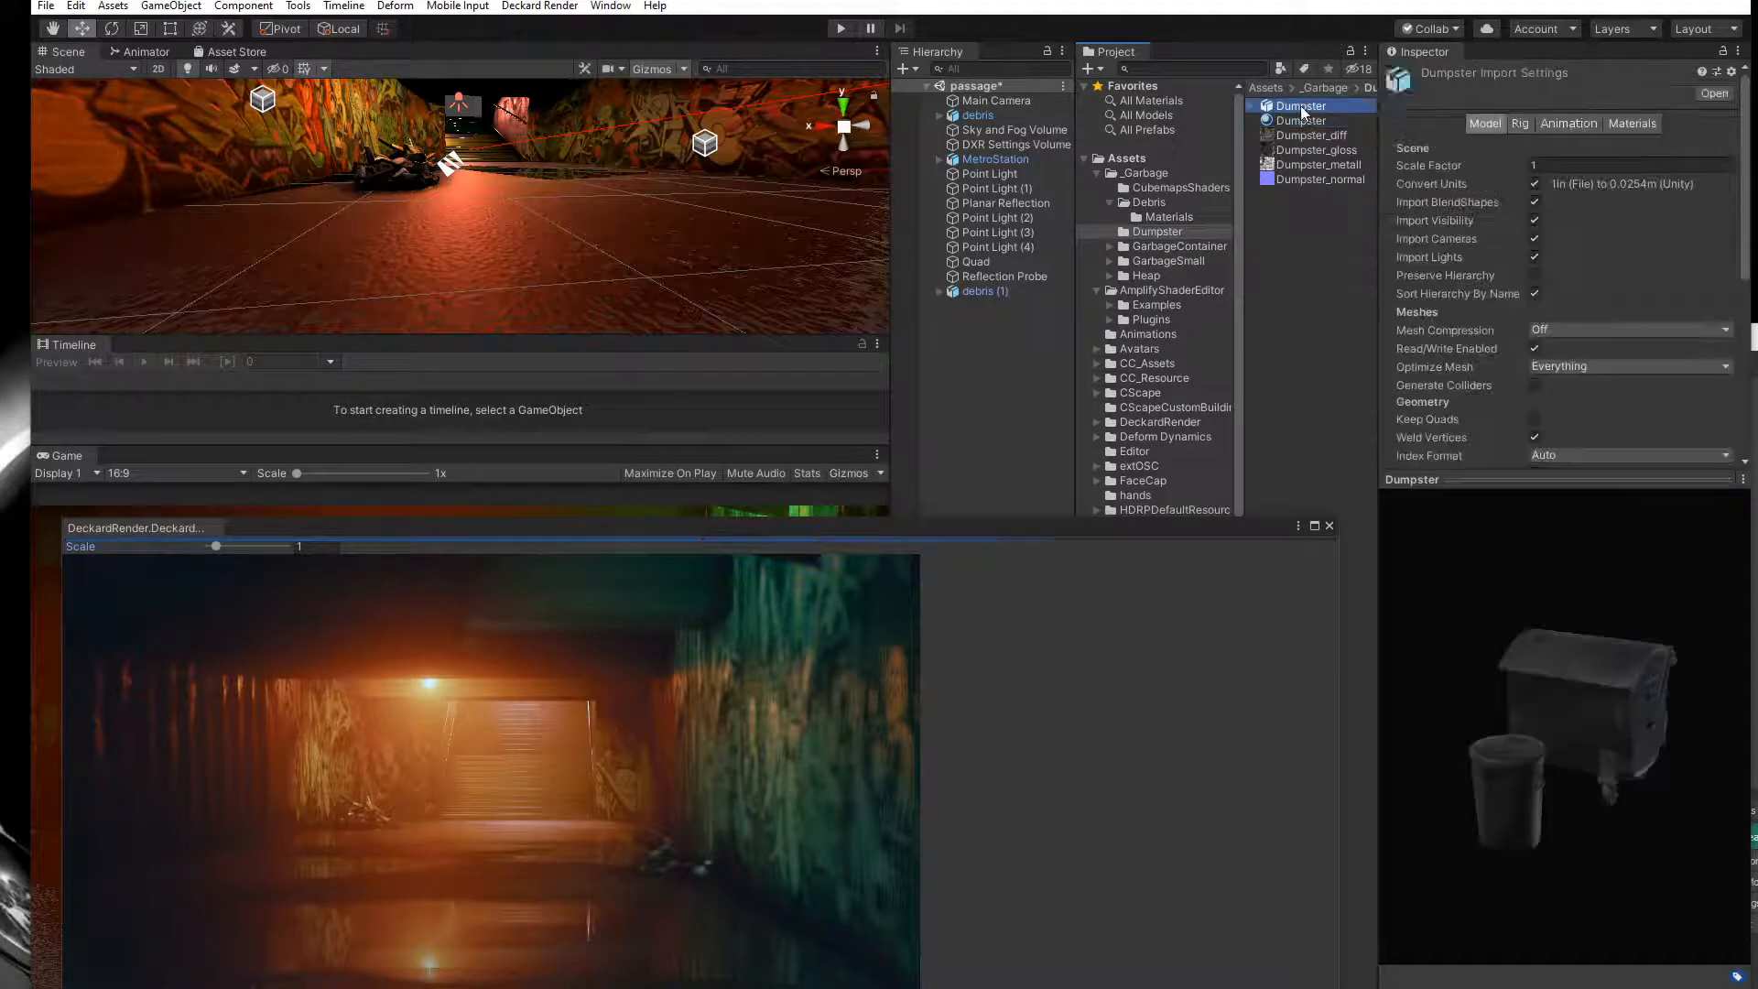
pyautogui.click(1171, 247)
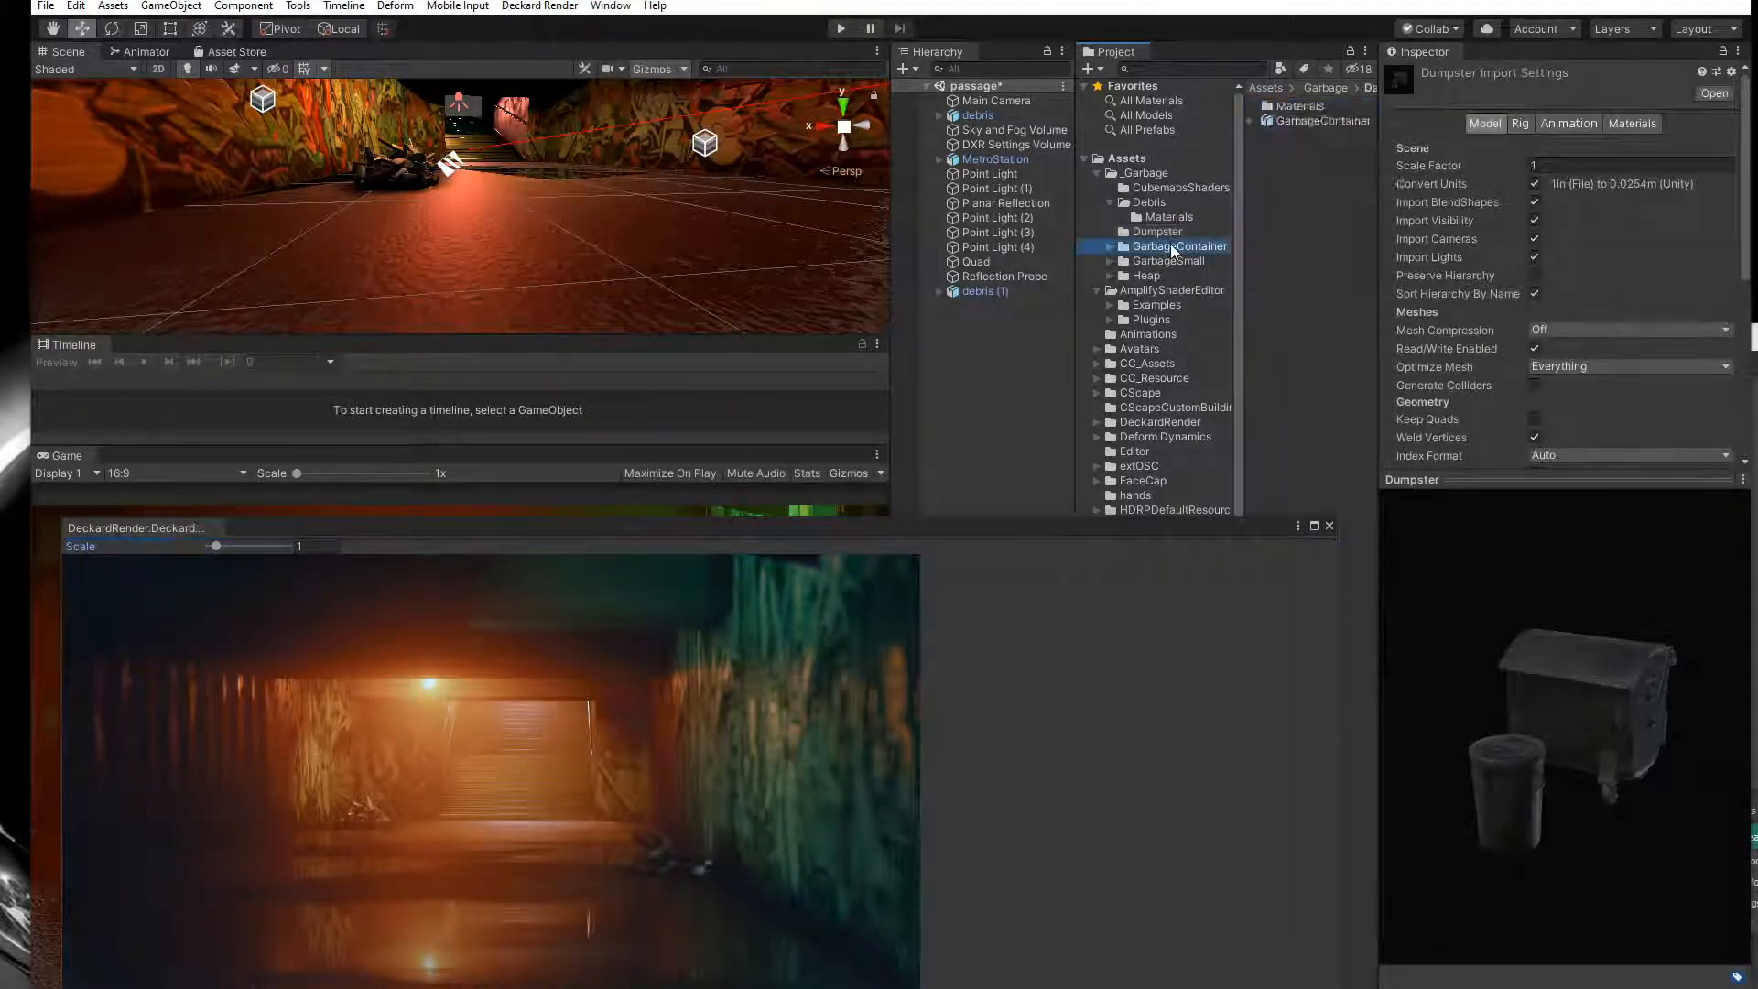
pyautogui.click(1300, 120)
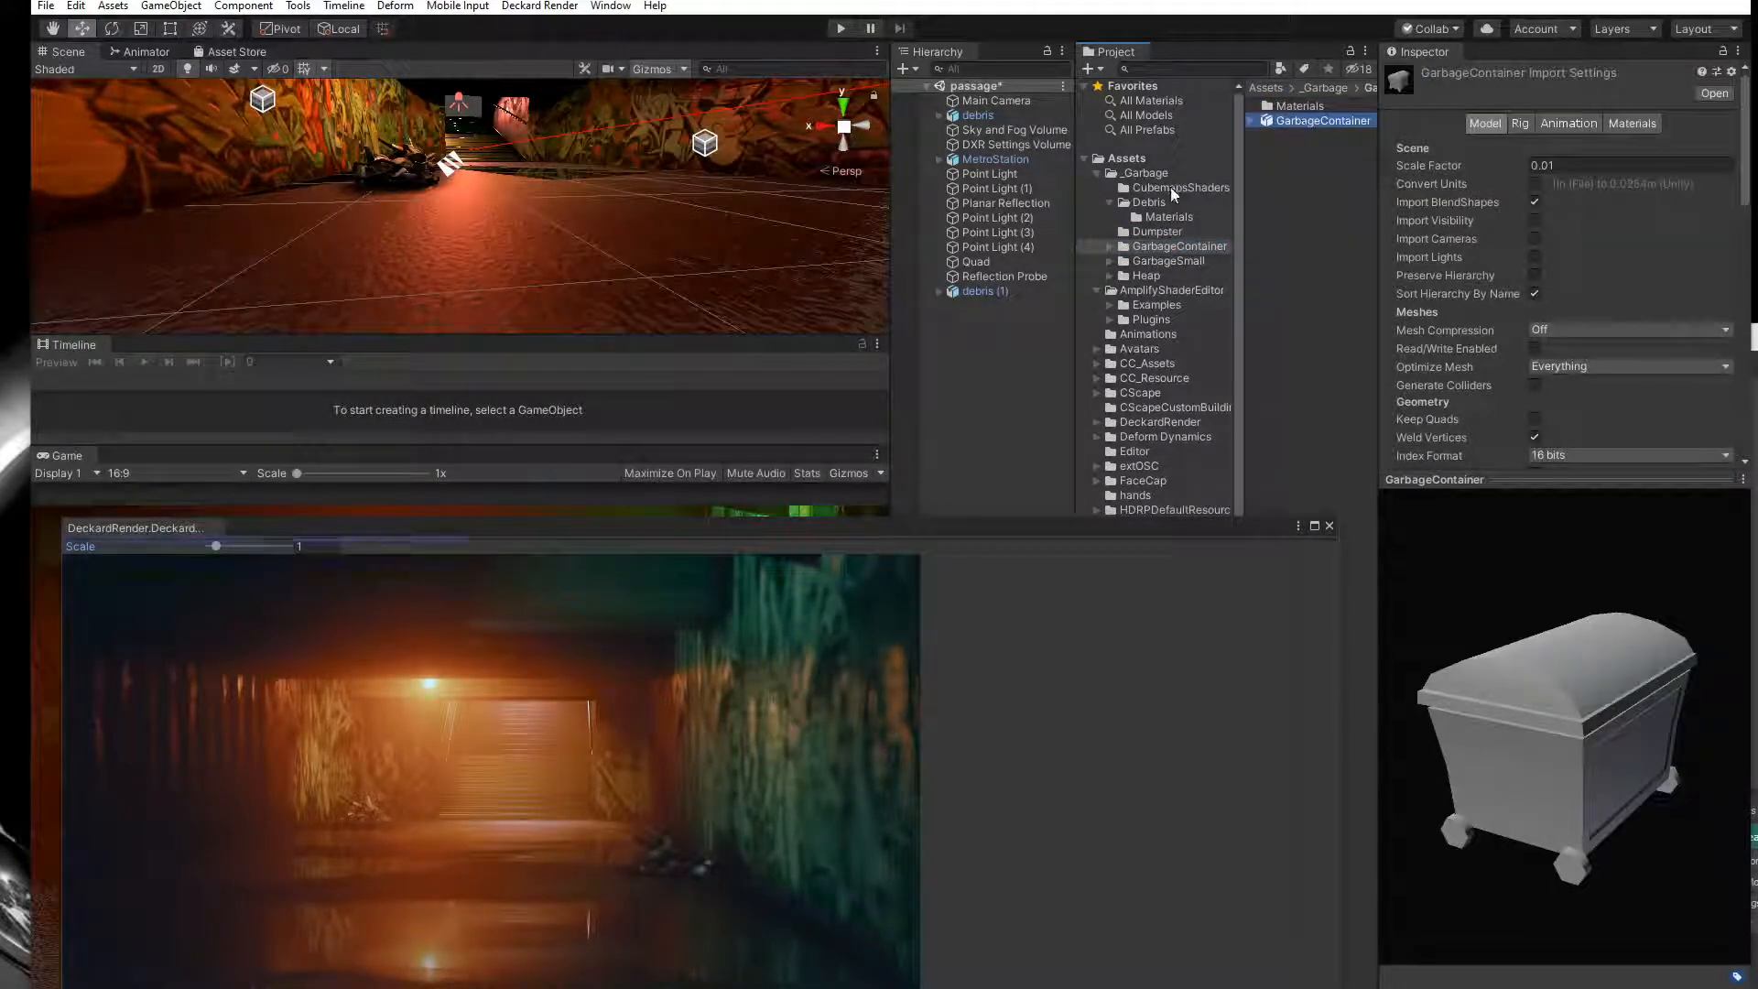
pyautogui.click(1161, 263)
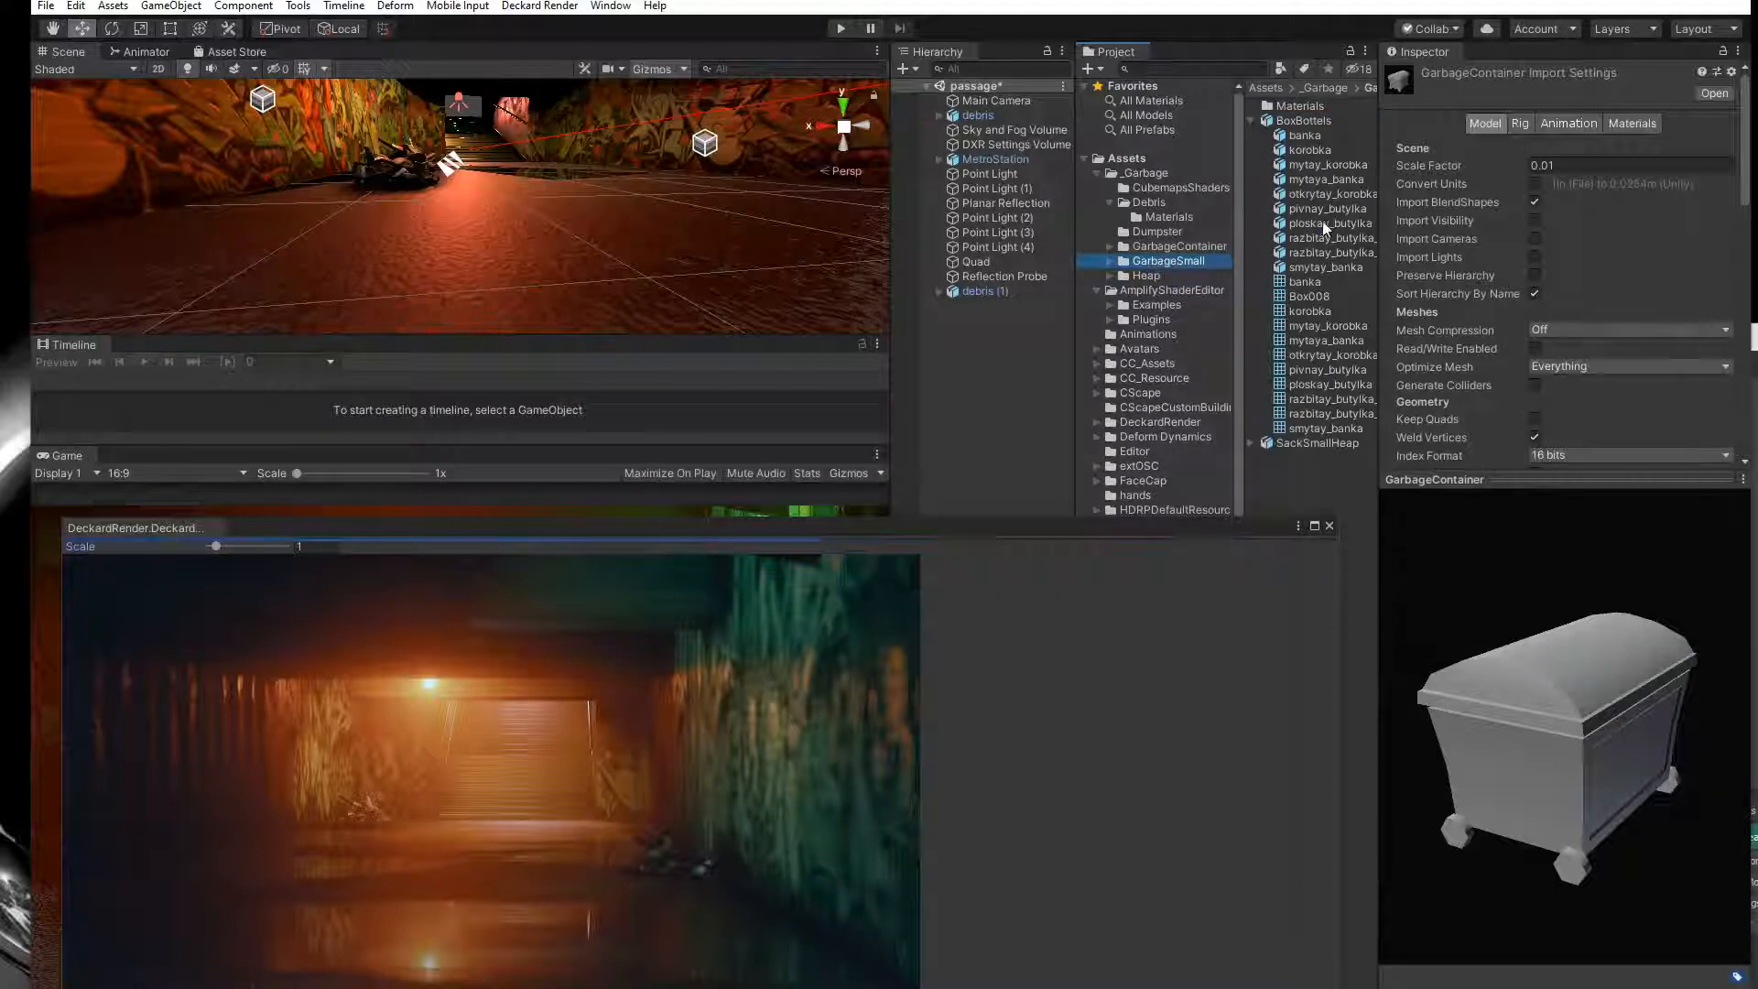
pyautogui.click(1305, 135)
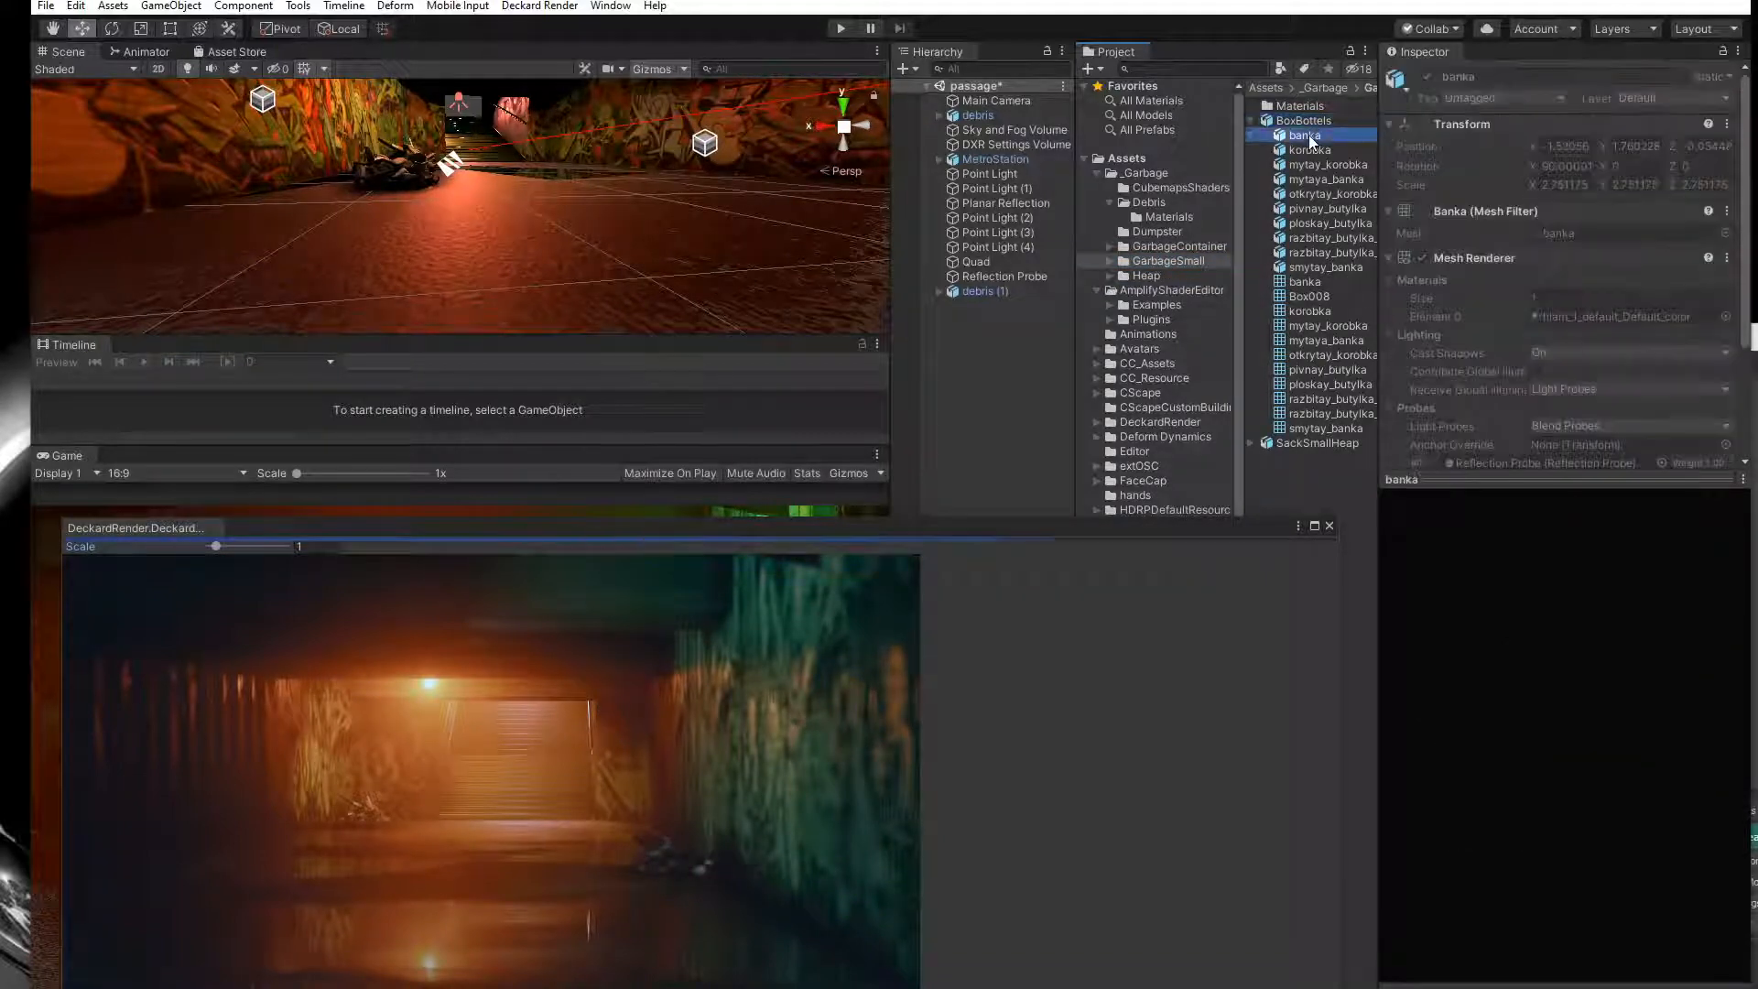
# Try the BoxBottels model from the GarbageSmall folder on the passage floor and delete it from the scene.
pyautogui.click(1310, 121)
pyautogui.moveTo(1309, 124); pyautogui.dragTo(504, 204)
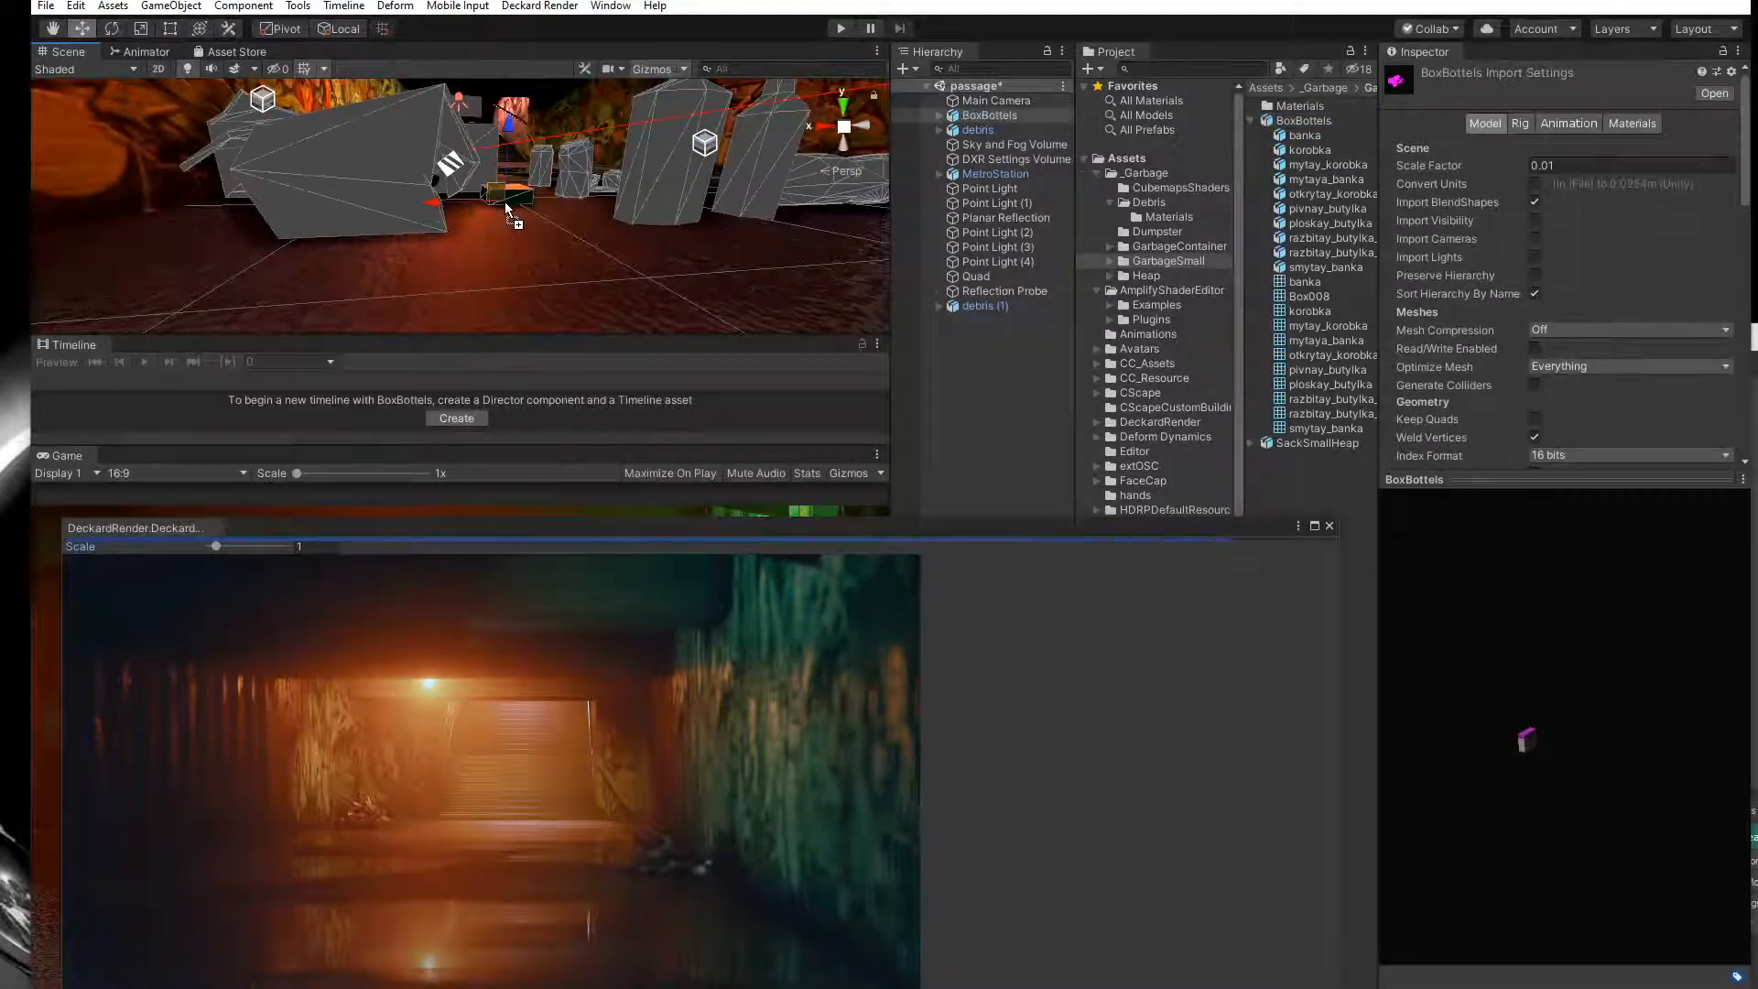
pyautogui.press('Delete')
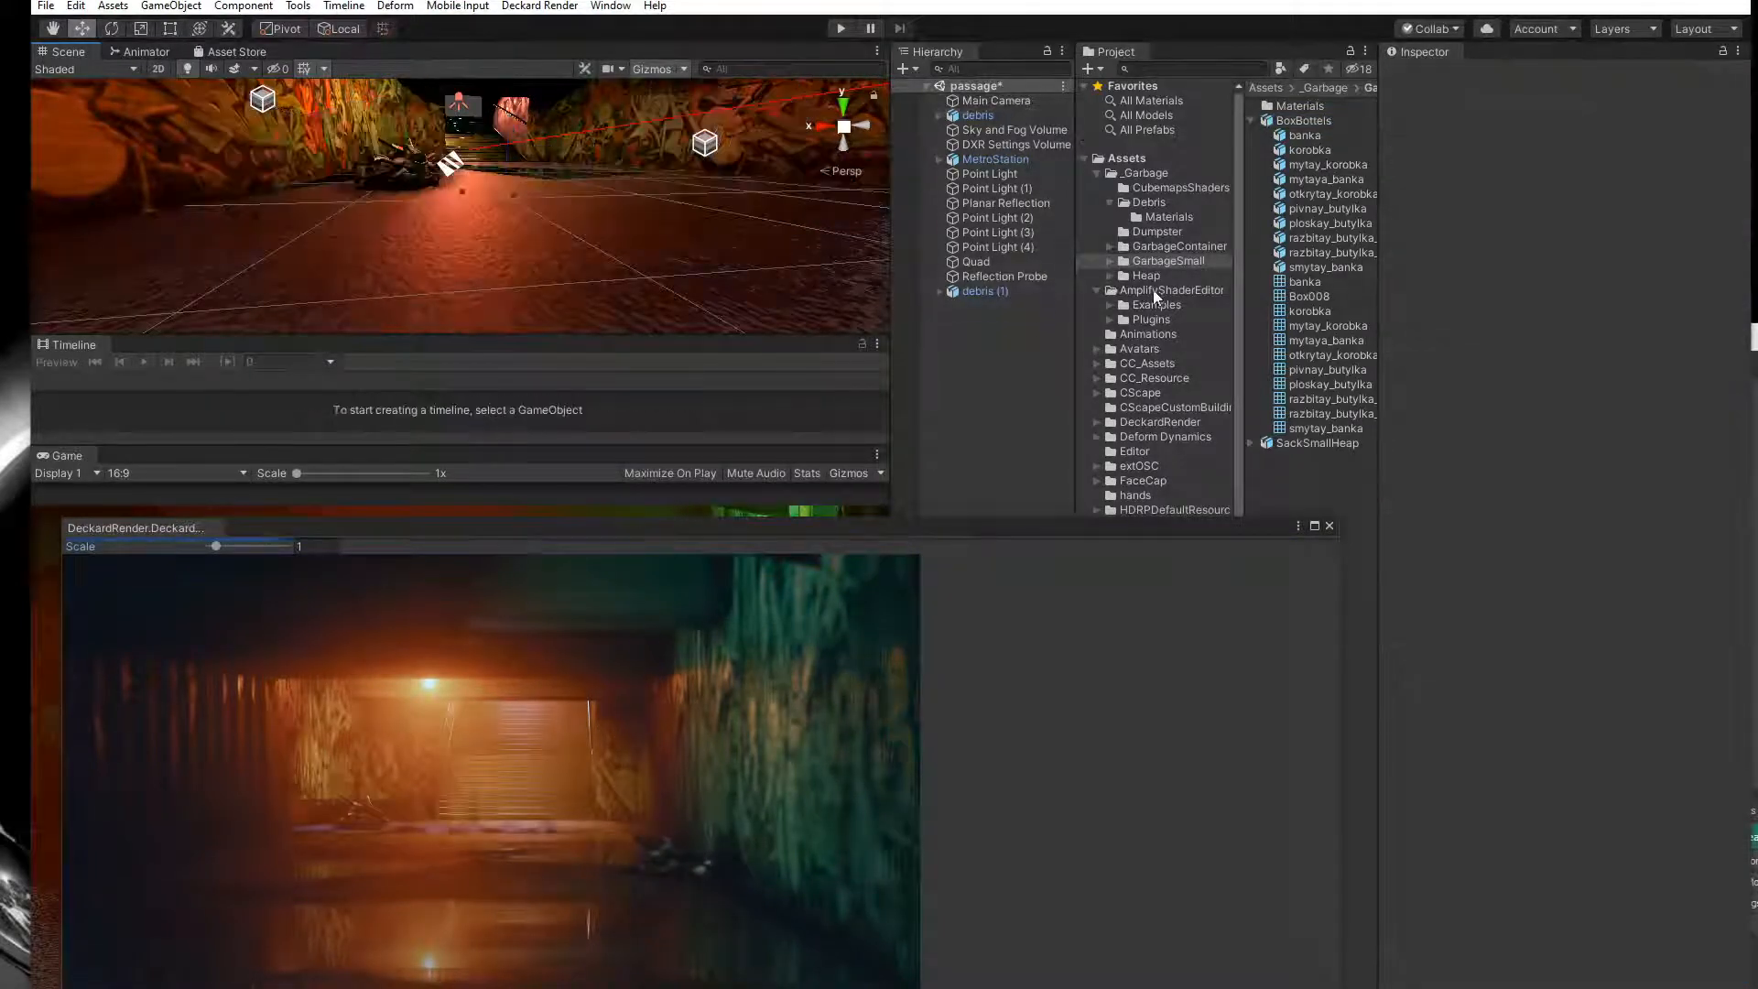
# Try the BoxBottels prefab from the _Garbage folder in the passage and undo its placement.
pyautogui.click(1143, 174)
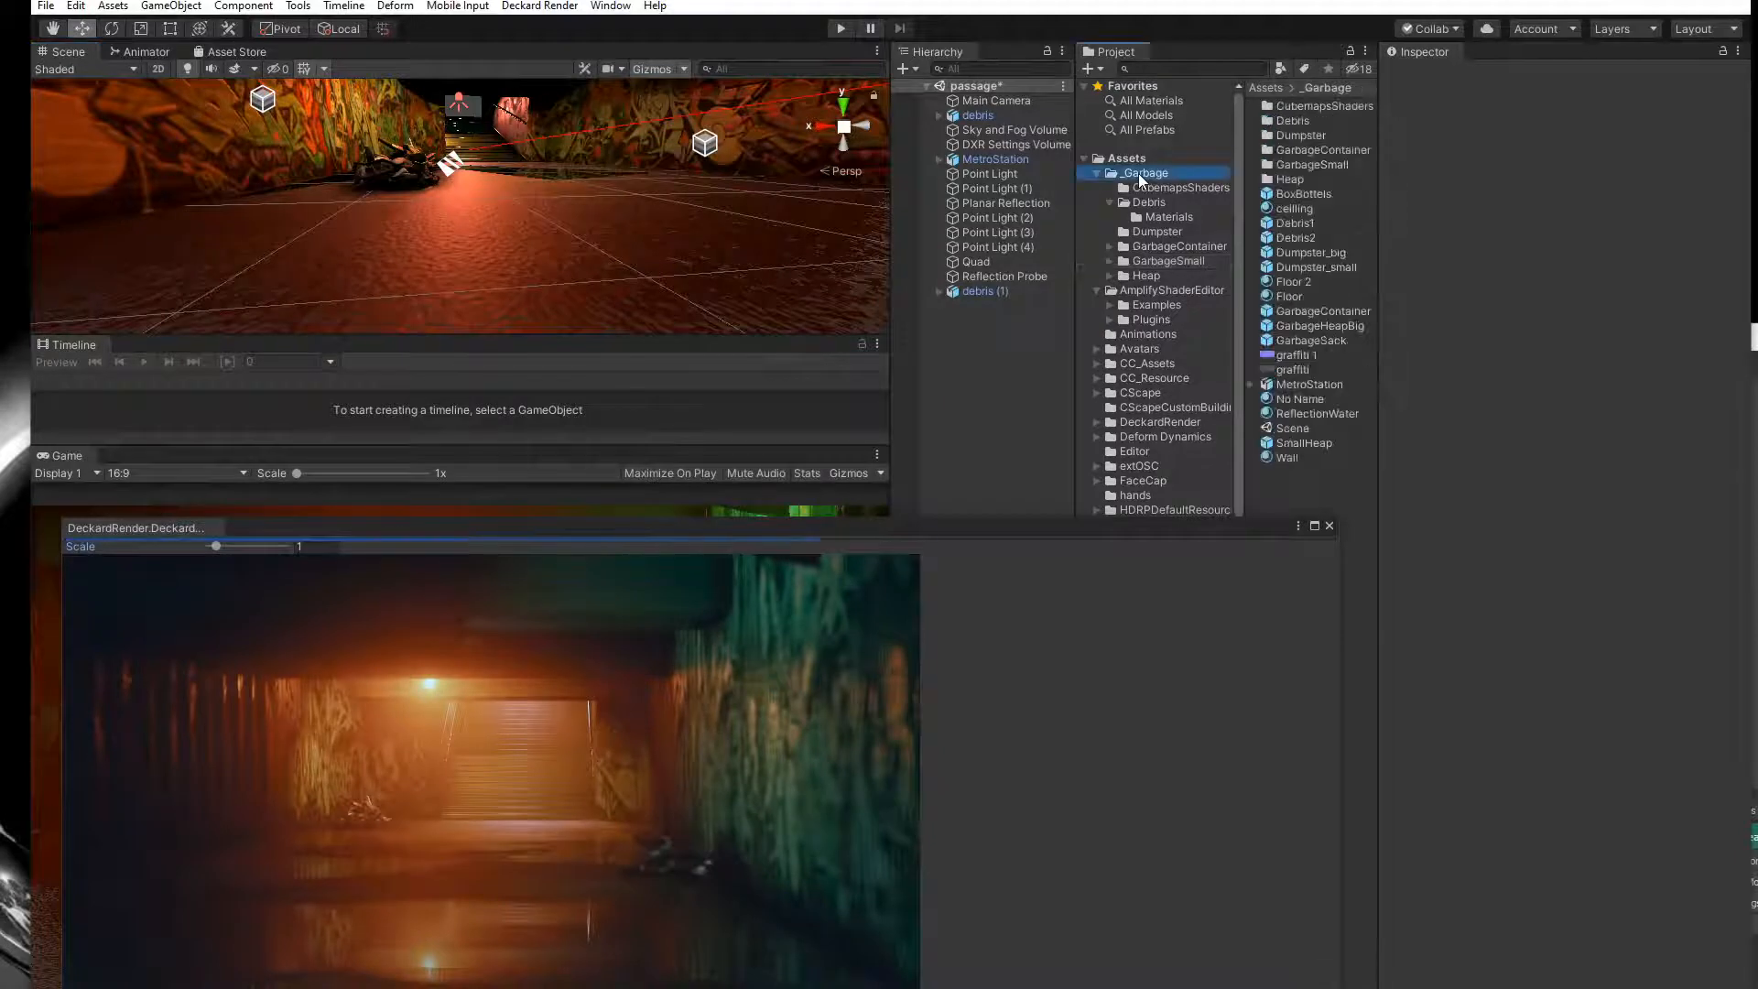
pyautogui.click(1296, 194)
pyautogui.moveTo(1301, 199); pyautogui.dragTo(551, 213)
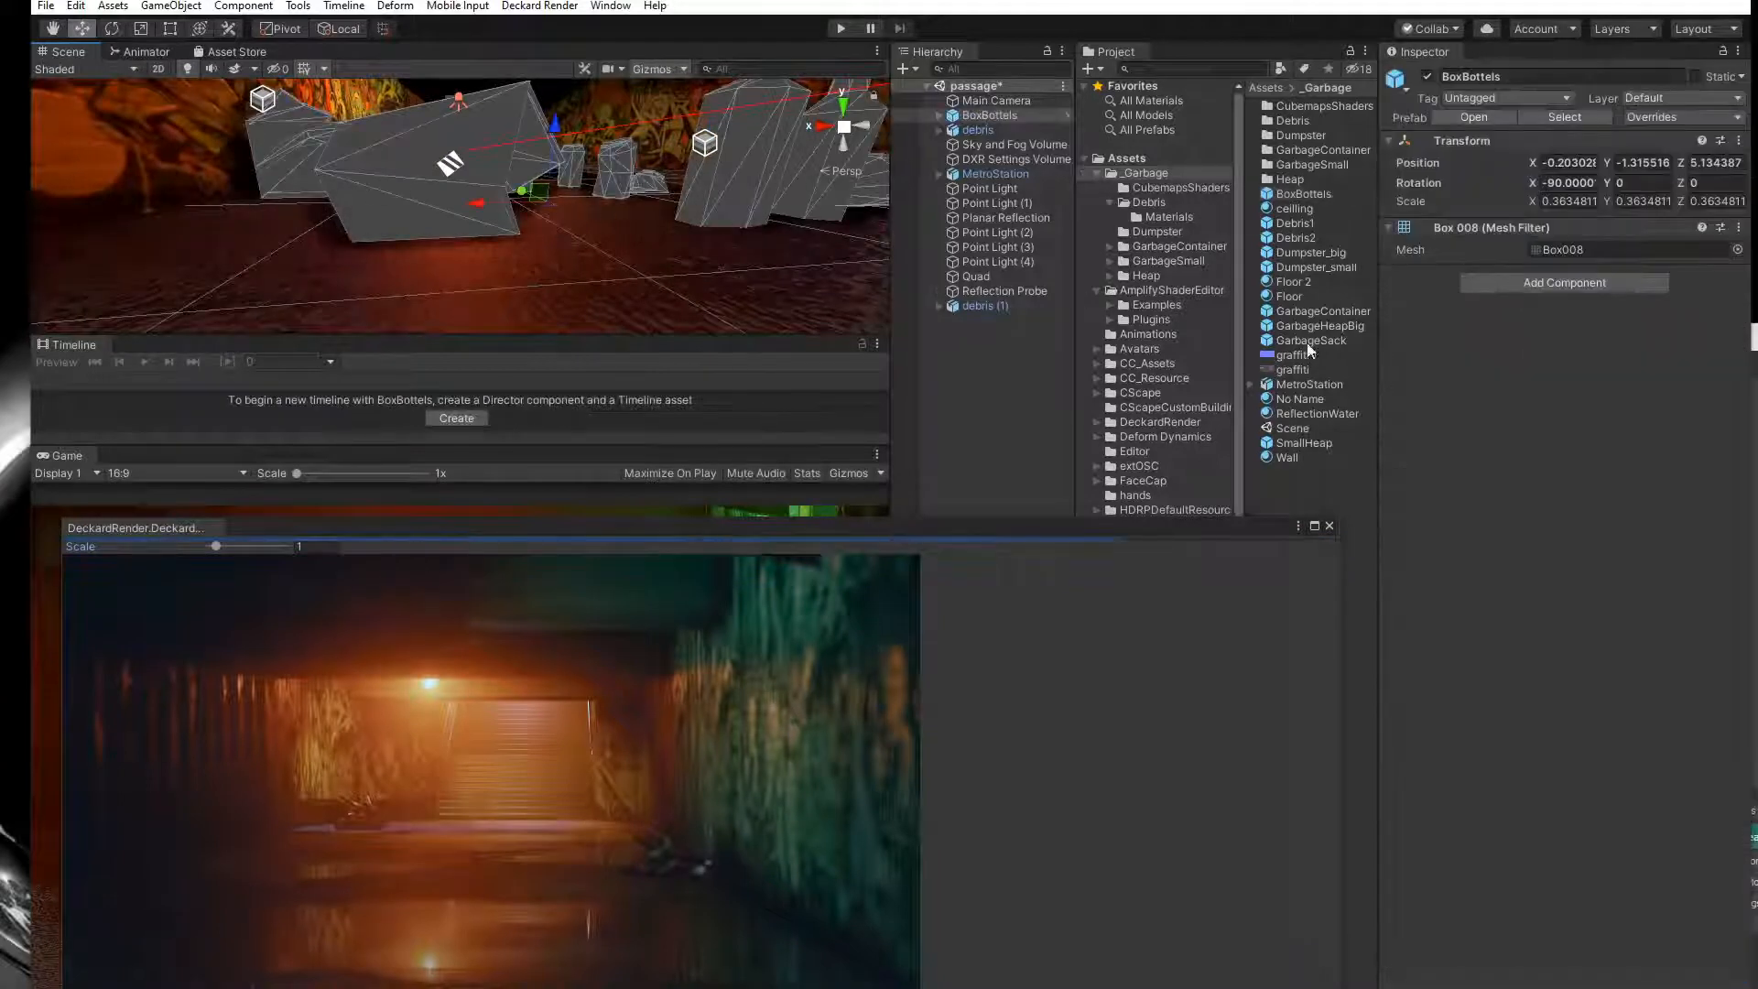
pyautogui.hotkey('ctrl', 'z')
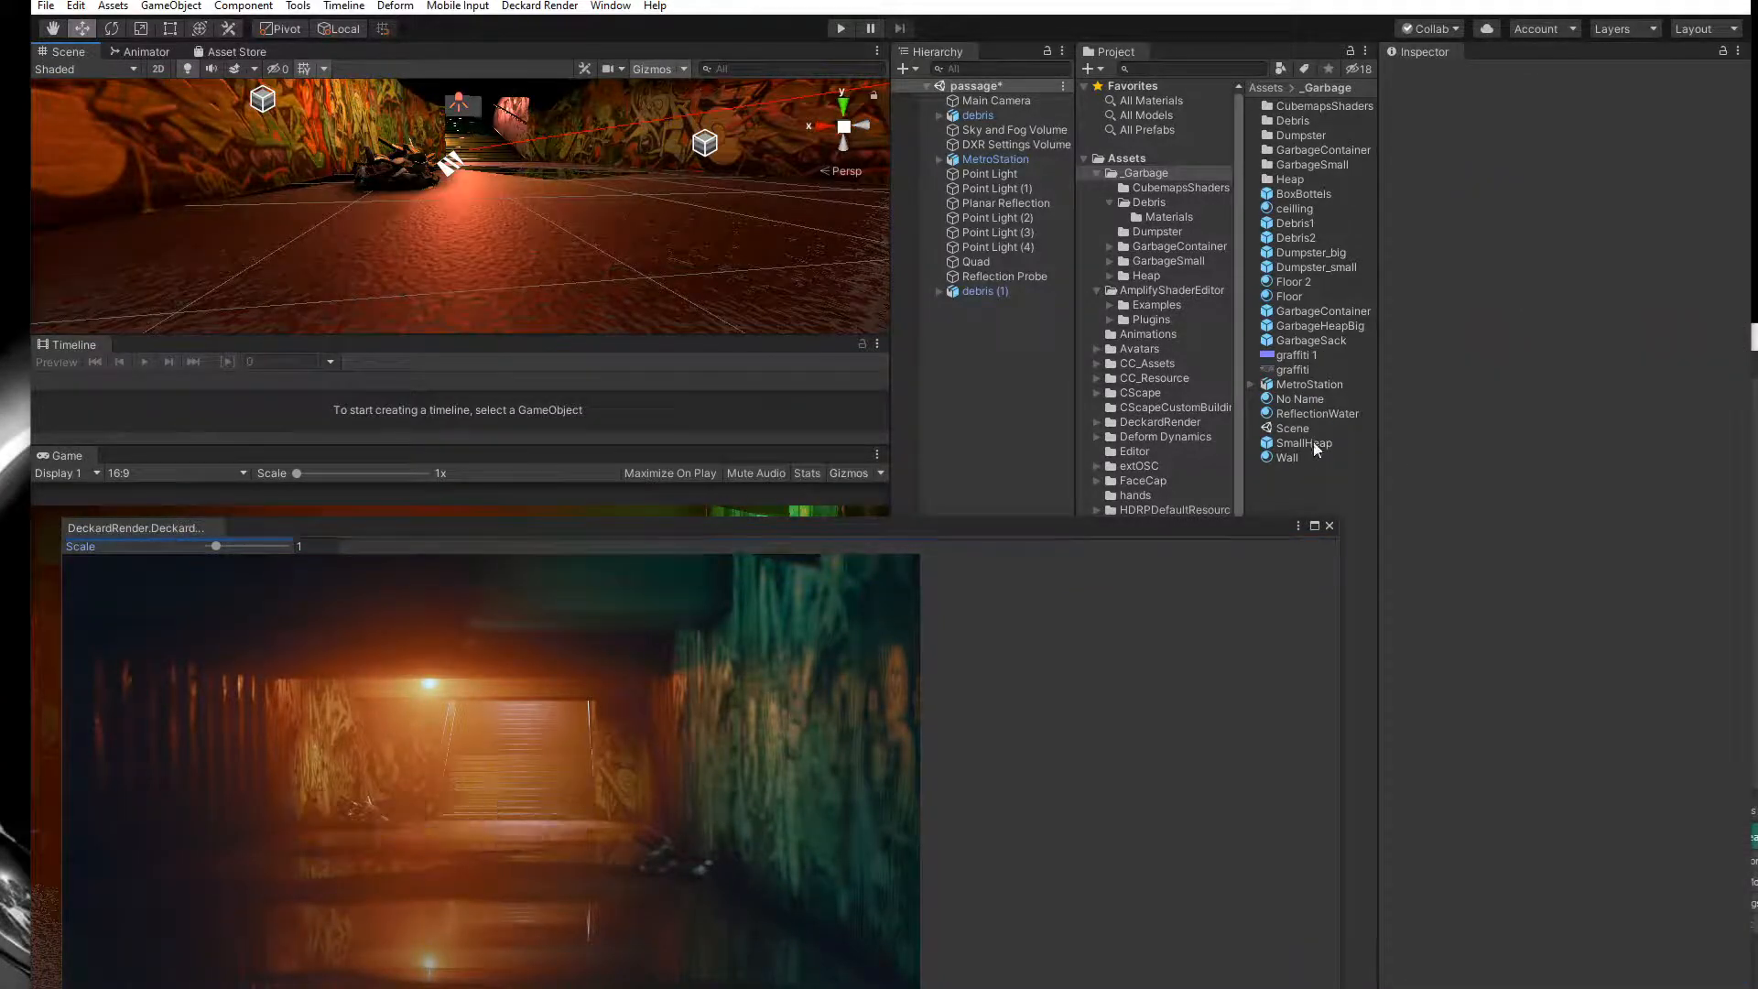
# Find the SmallHeap prefab in the _Garbage folder and place it on the side of the passage opposite the debris copy.
pyautogui.click(1299, 399)
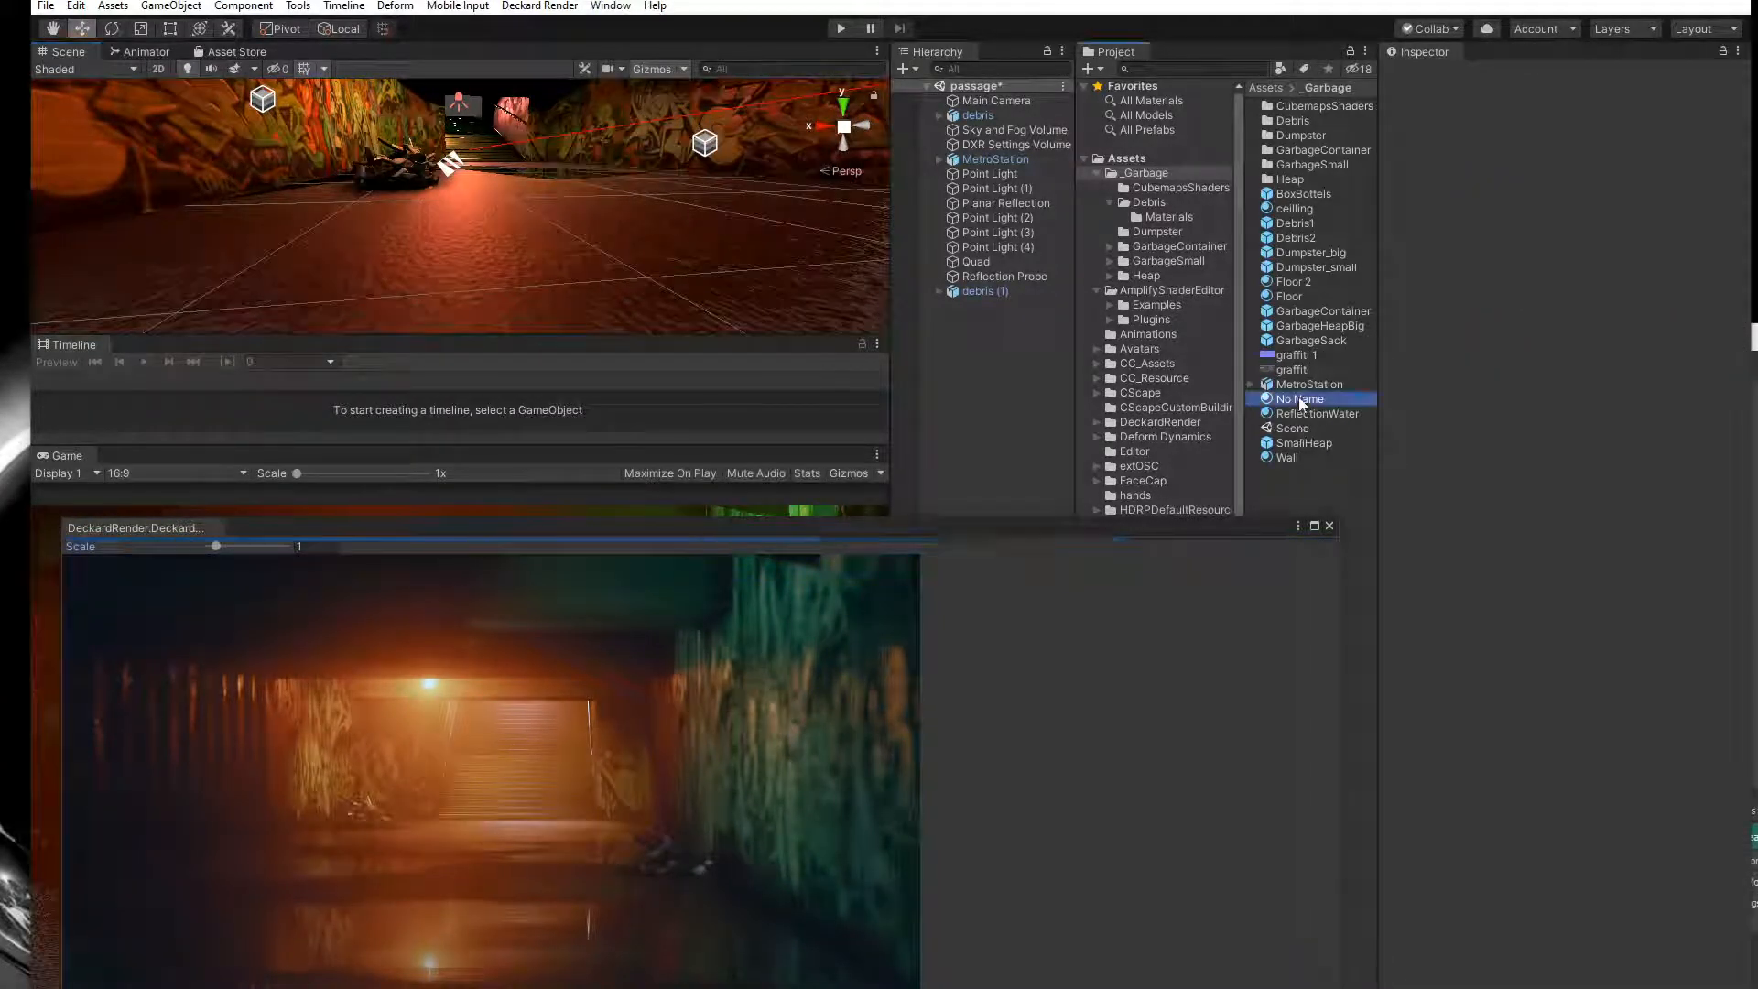
pyautogui.click(1301, 443)
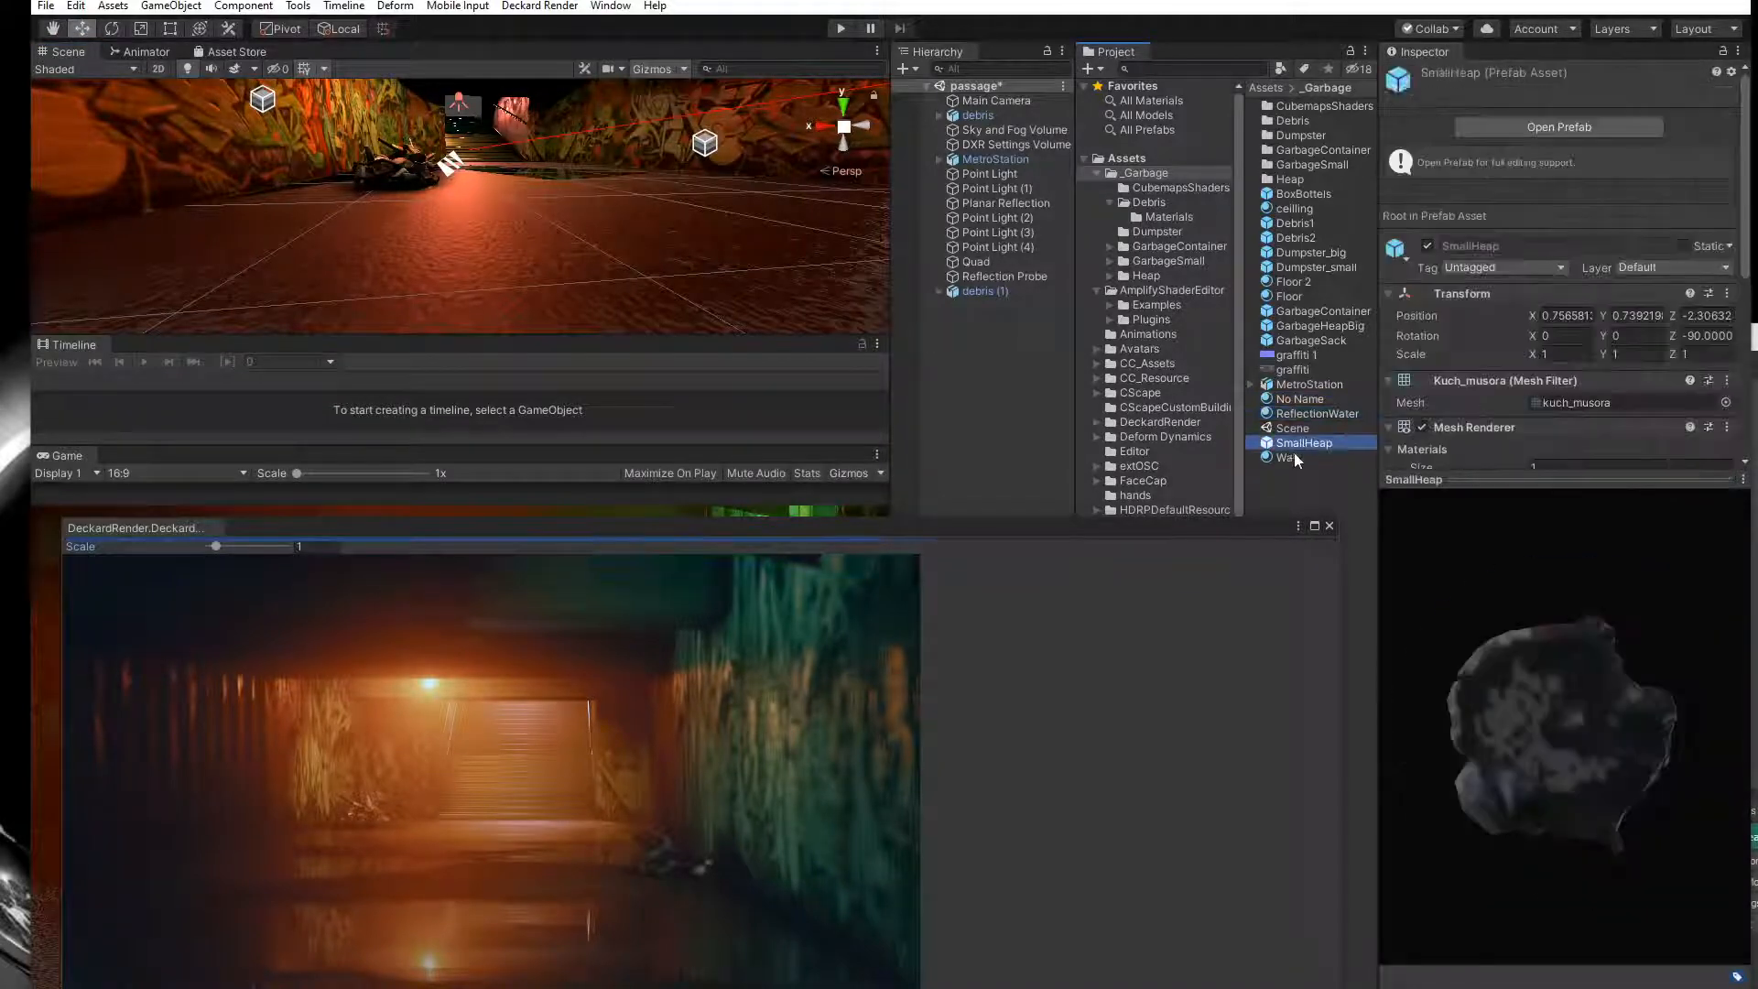
pyautogui.click(1290, 458)
pyautogui.click(1298, 444)
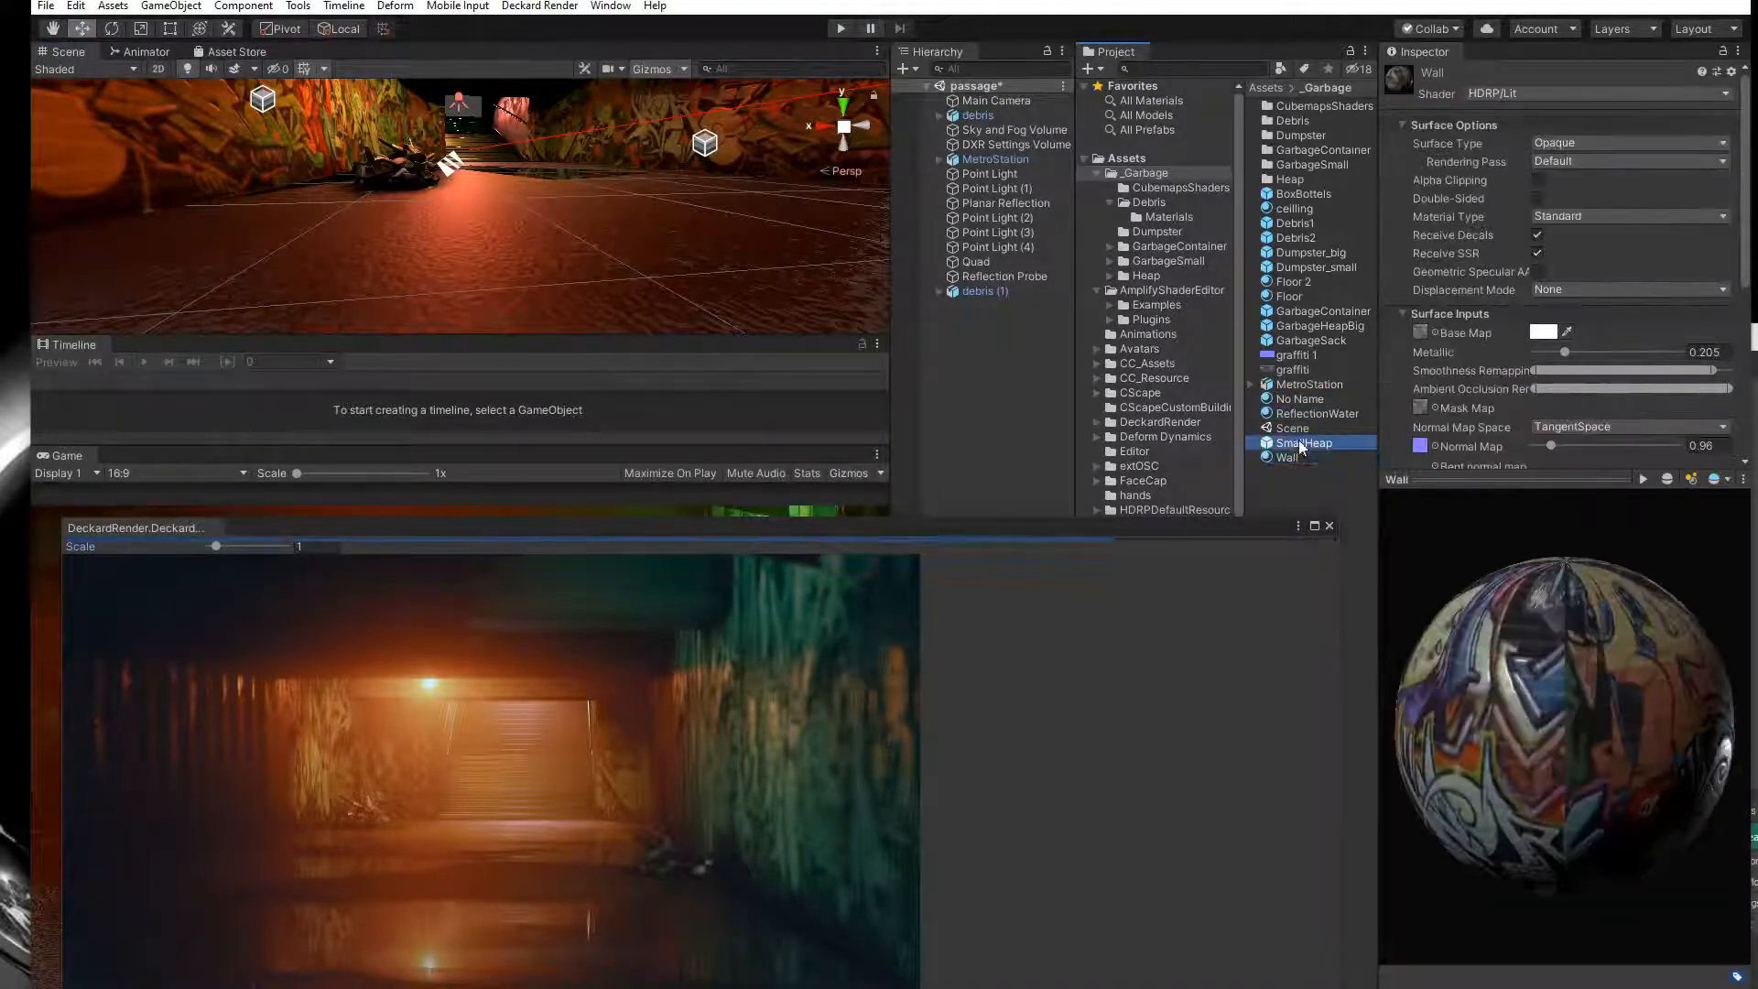
pyautogui.moveTo(1301, 446); pyautogui.dragTo(638, 195)
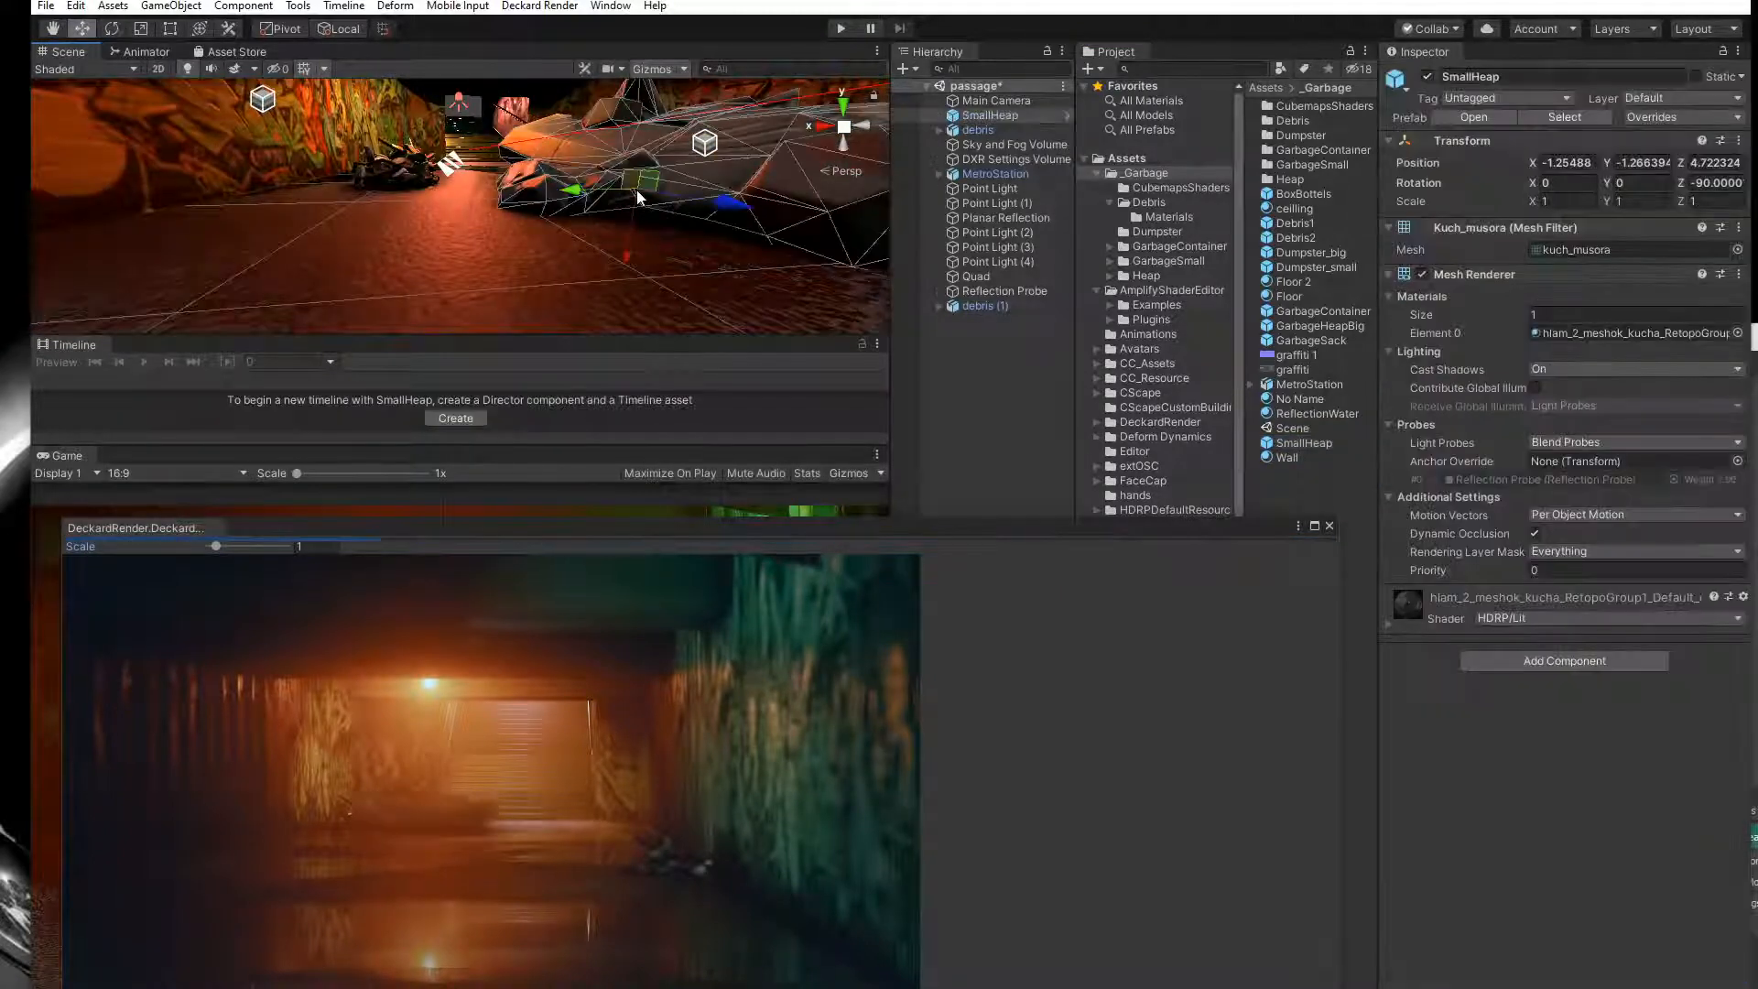
# Move SmallHeap against the side wall at about X -3.92, Z 4.87, scale it uniformly to about 0.345 and deselect it.
pyautogui.press('f')
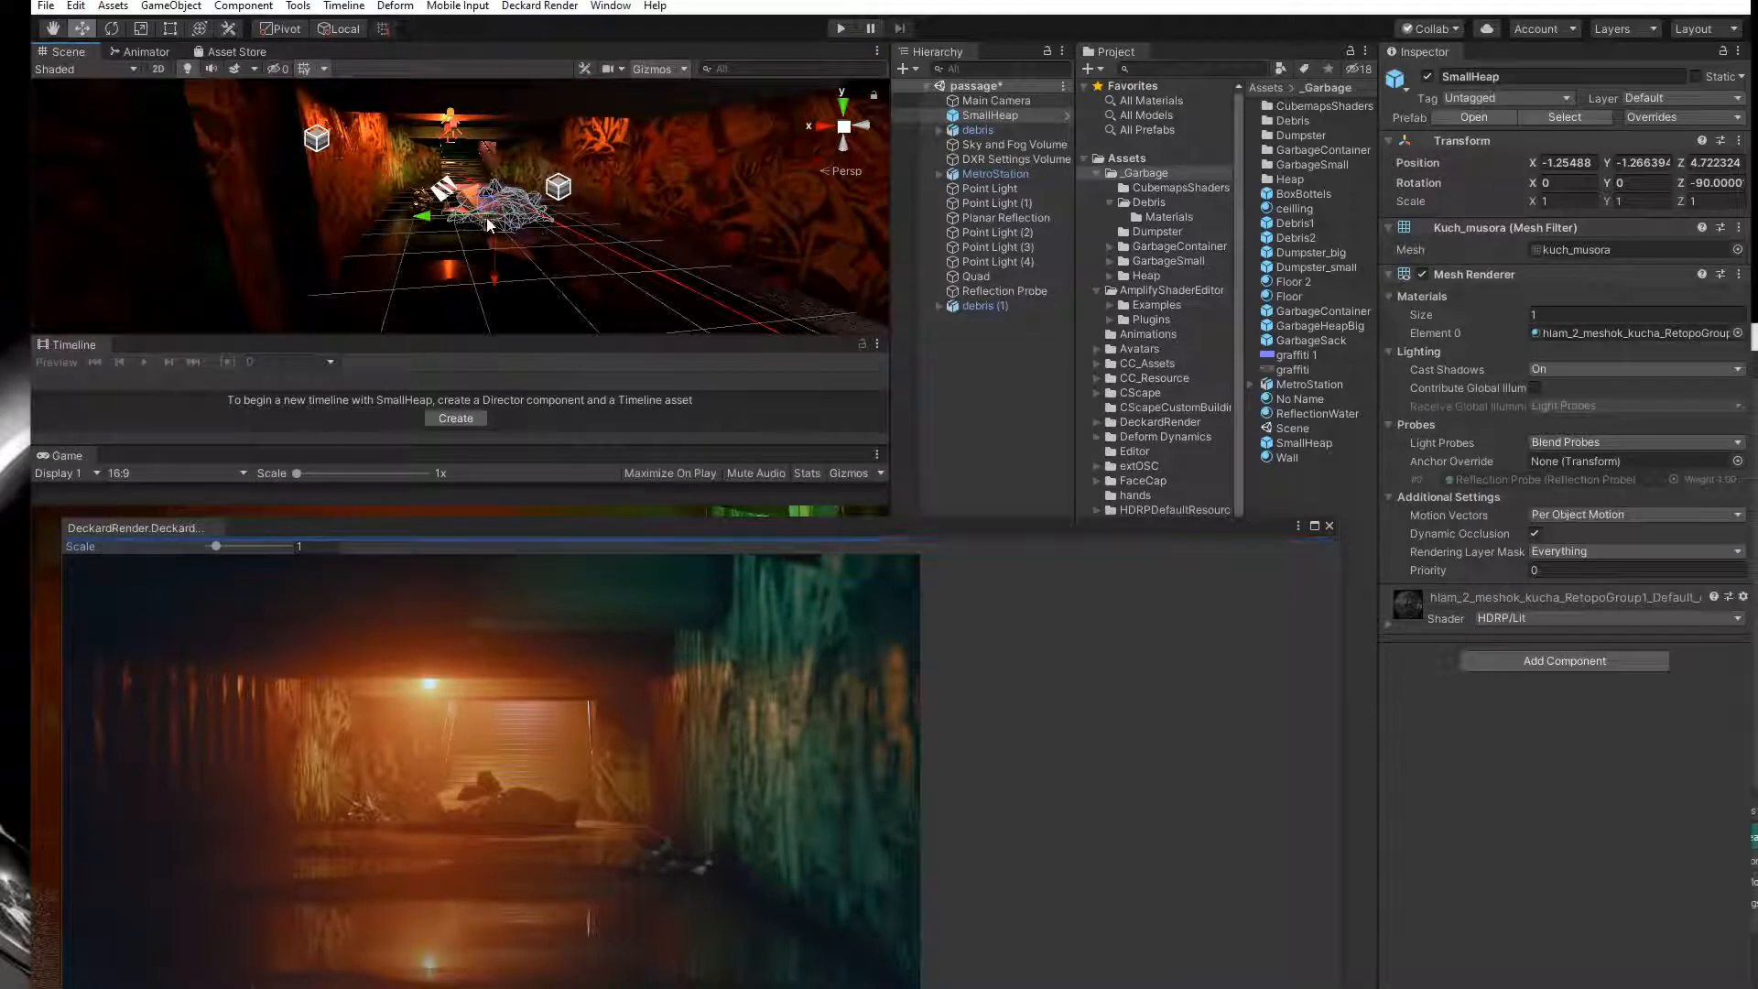
pyautogui.moveTo(488, 224); pyautogui.dragTo(636, 266)
pyautogui.press('r')
pyautogui.click(81, 30)
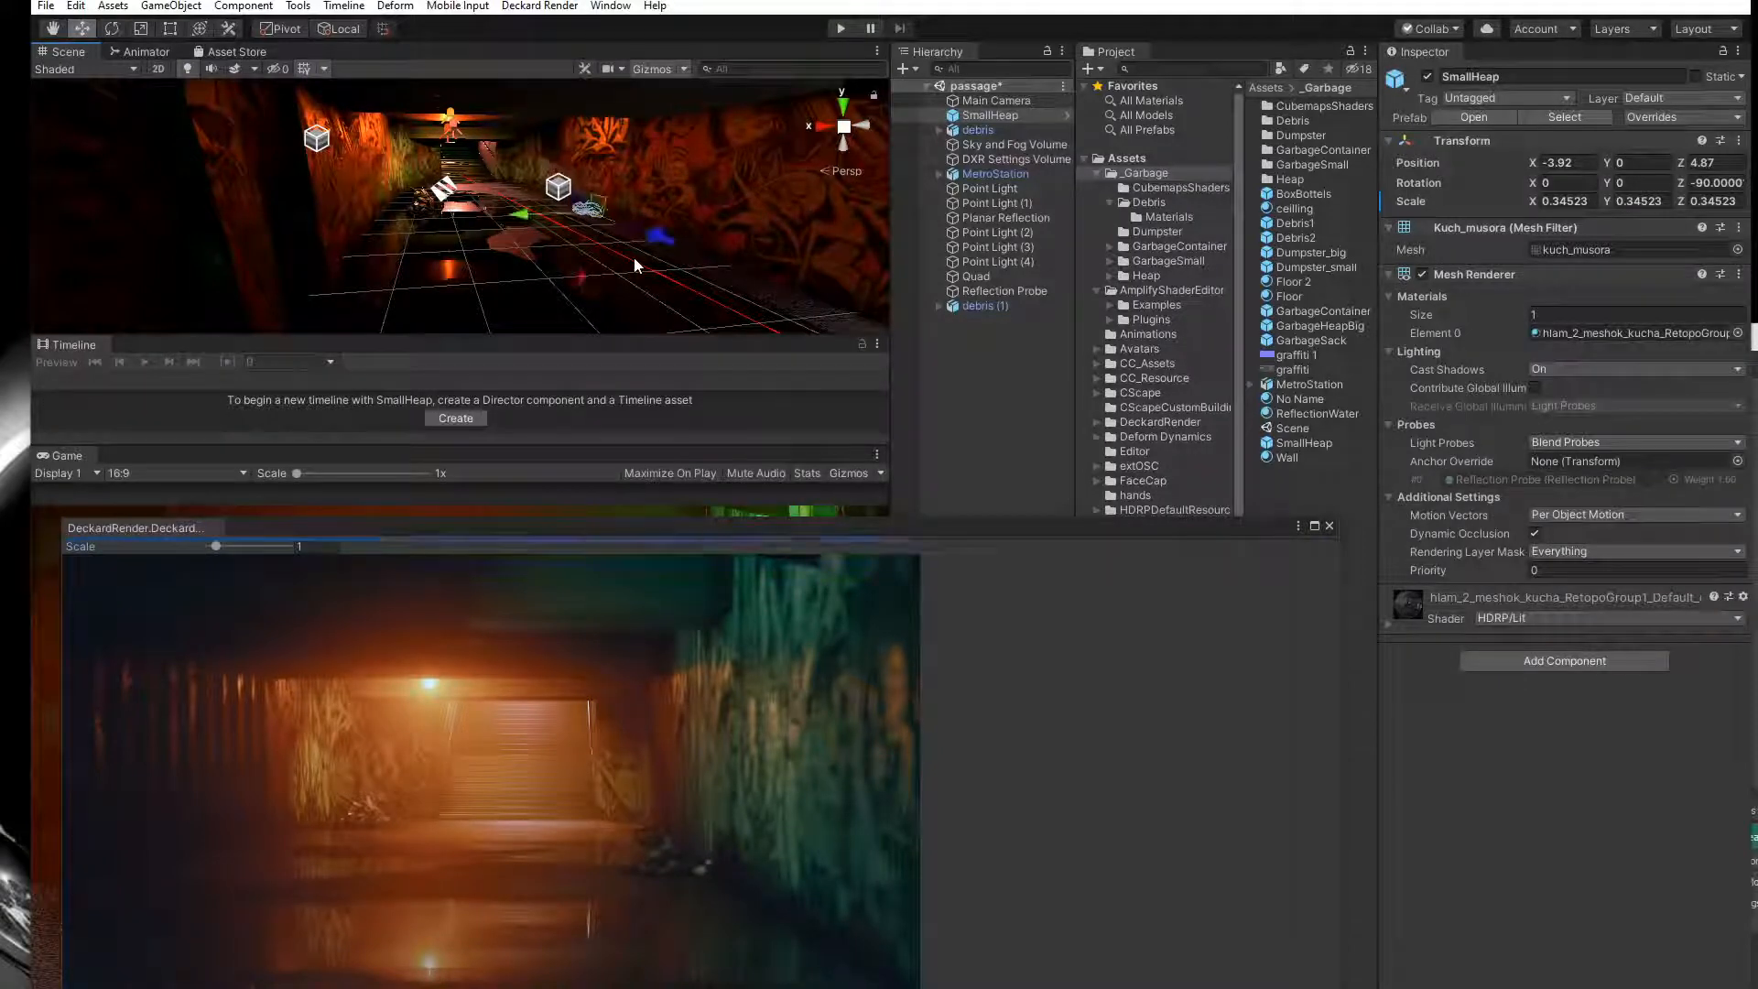
pyautogui.click(972, 379)
# Reposition the Deckard render preview window and bring the 3ds Max window with the passage model fully into view.
pyautogui.moveTo(749, 533)
pyautogui.mouseDown()
pyautogui.moveTo(767, 526)
pyautogui.moveTo(756, 514)
pyautogui.mouseUp()
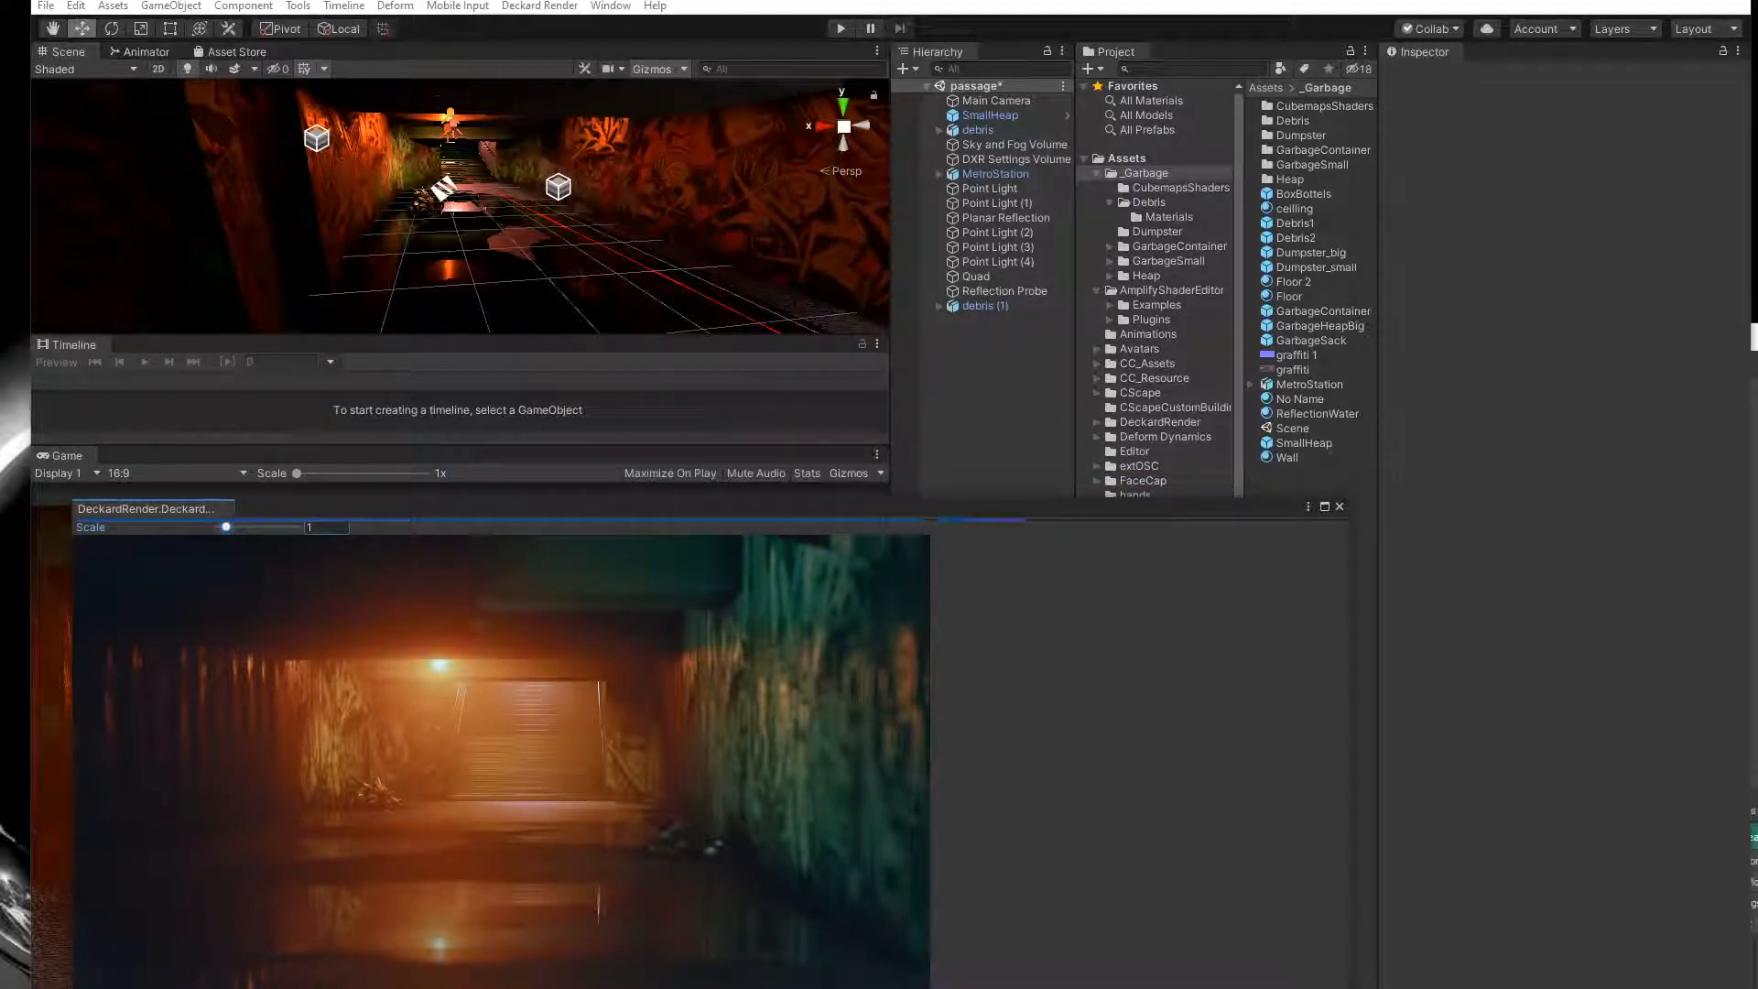
pyautogui.moveTo(431, 508); pyautogui.dragTo(677, 453)
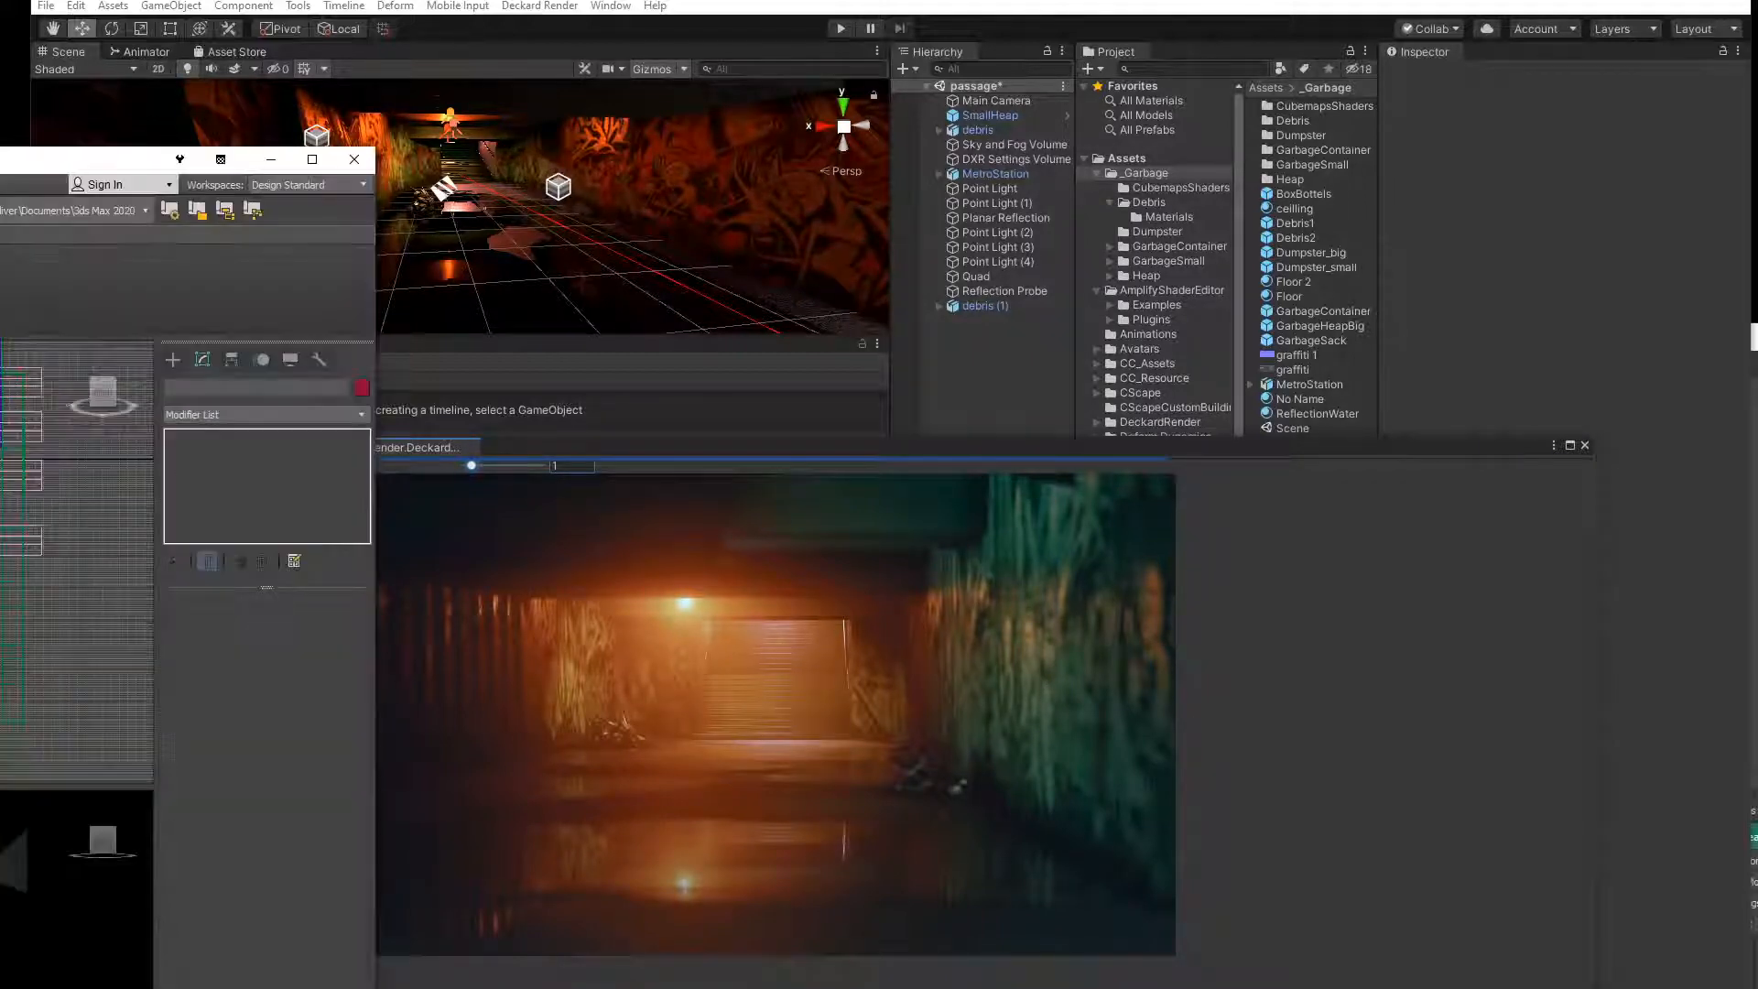
pyautogui.moveTo(0, 162); pyautogui.dragTo(822, 66)
# Set the orthographic viewport to a Front view framed on the ceiling beams and the stair opening.
pyautogui.scroll(7, 1298, 480)
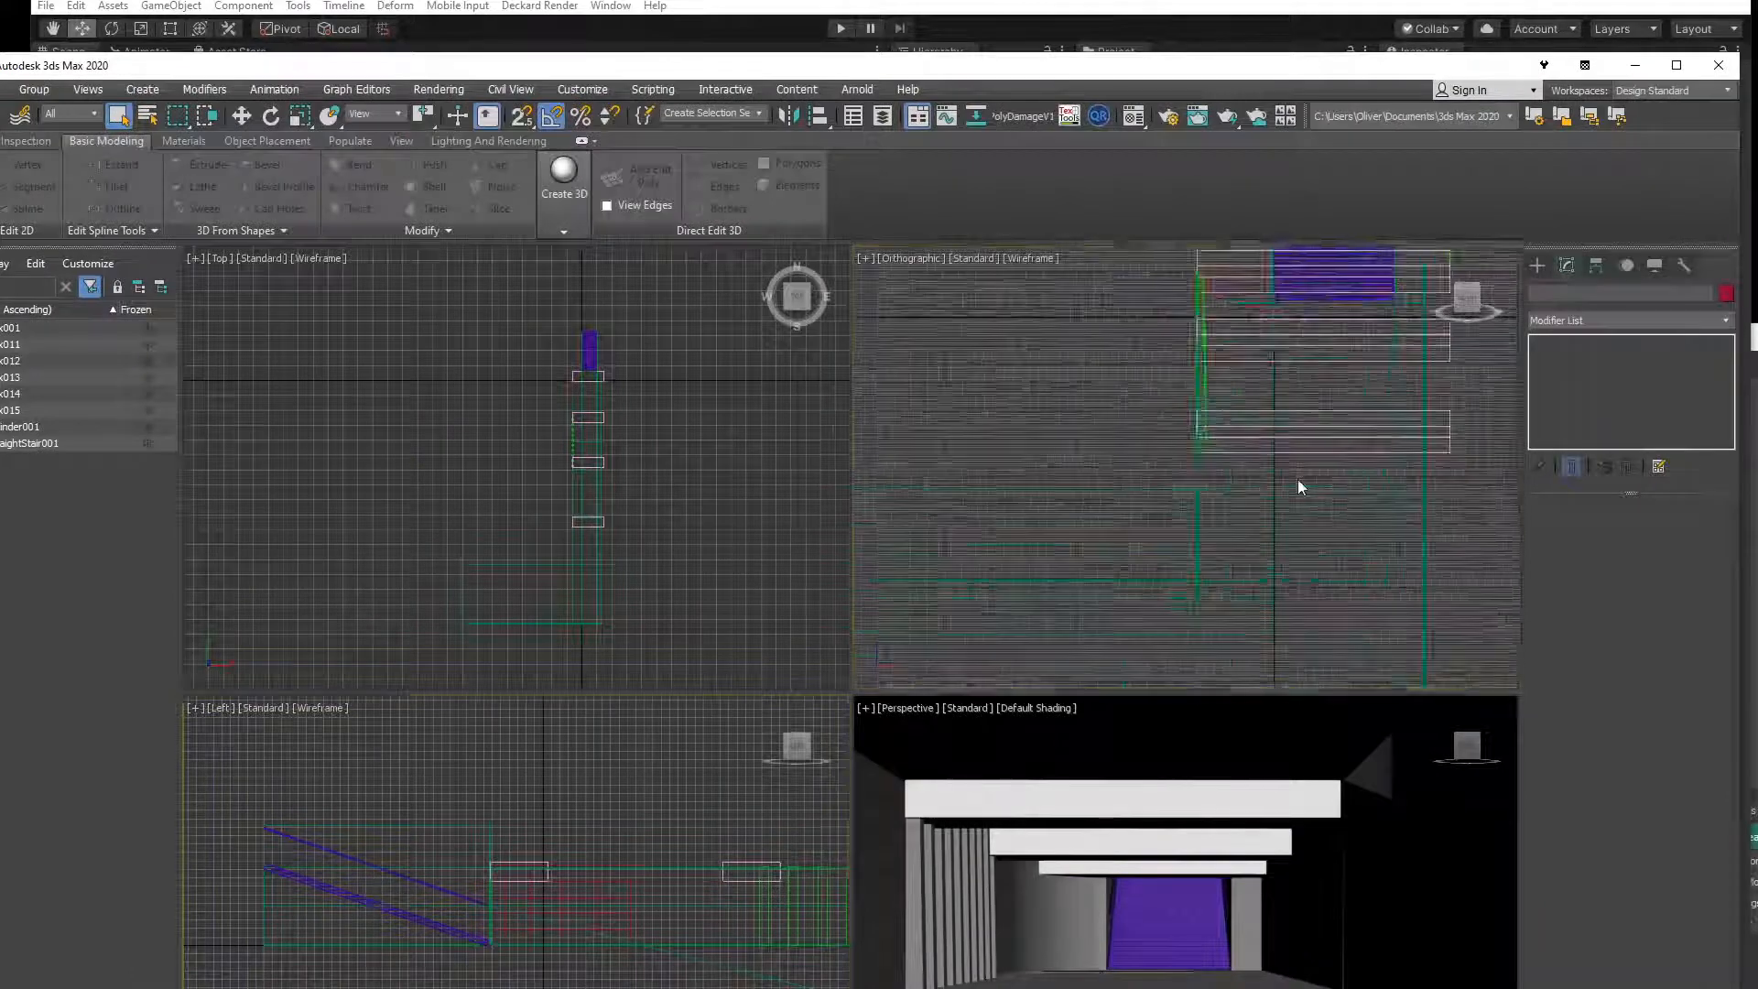
pyautogui.moveTo(1298, 480); pyautogui.dragTo(1248, 432, button='middle')
pyautogui.scroll(5, 1198, 842)
pyautogui.moveTo(1198, 843); pyautogui.dragTo(1199, 858, button='middle')
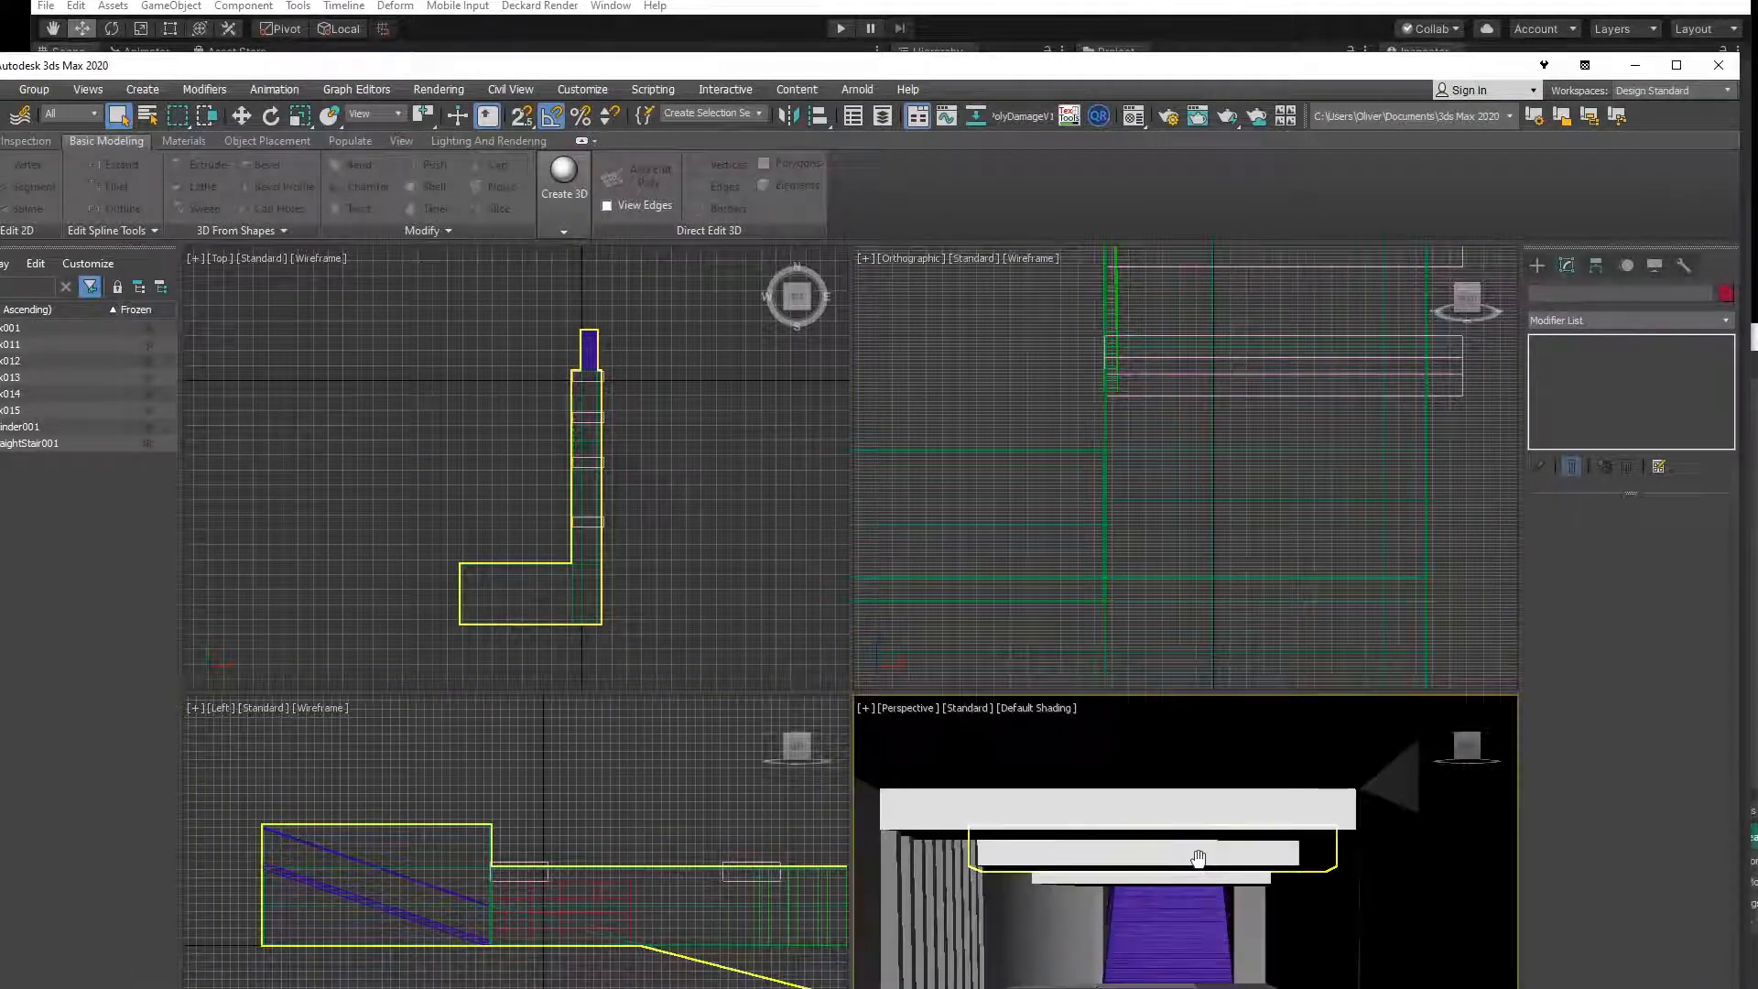
pyautogui.click(1538, 267)
pyautogui.scroll(-8, 1219, 487)
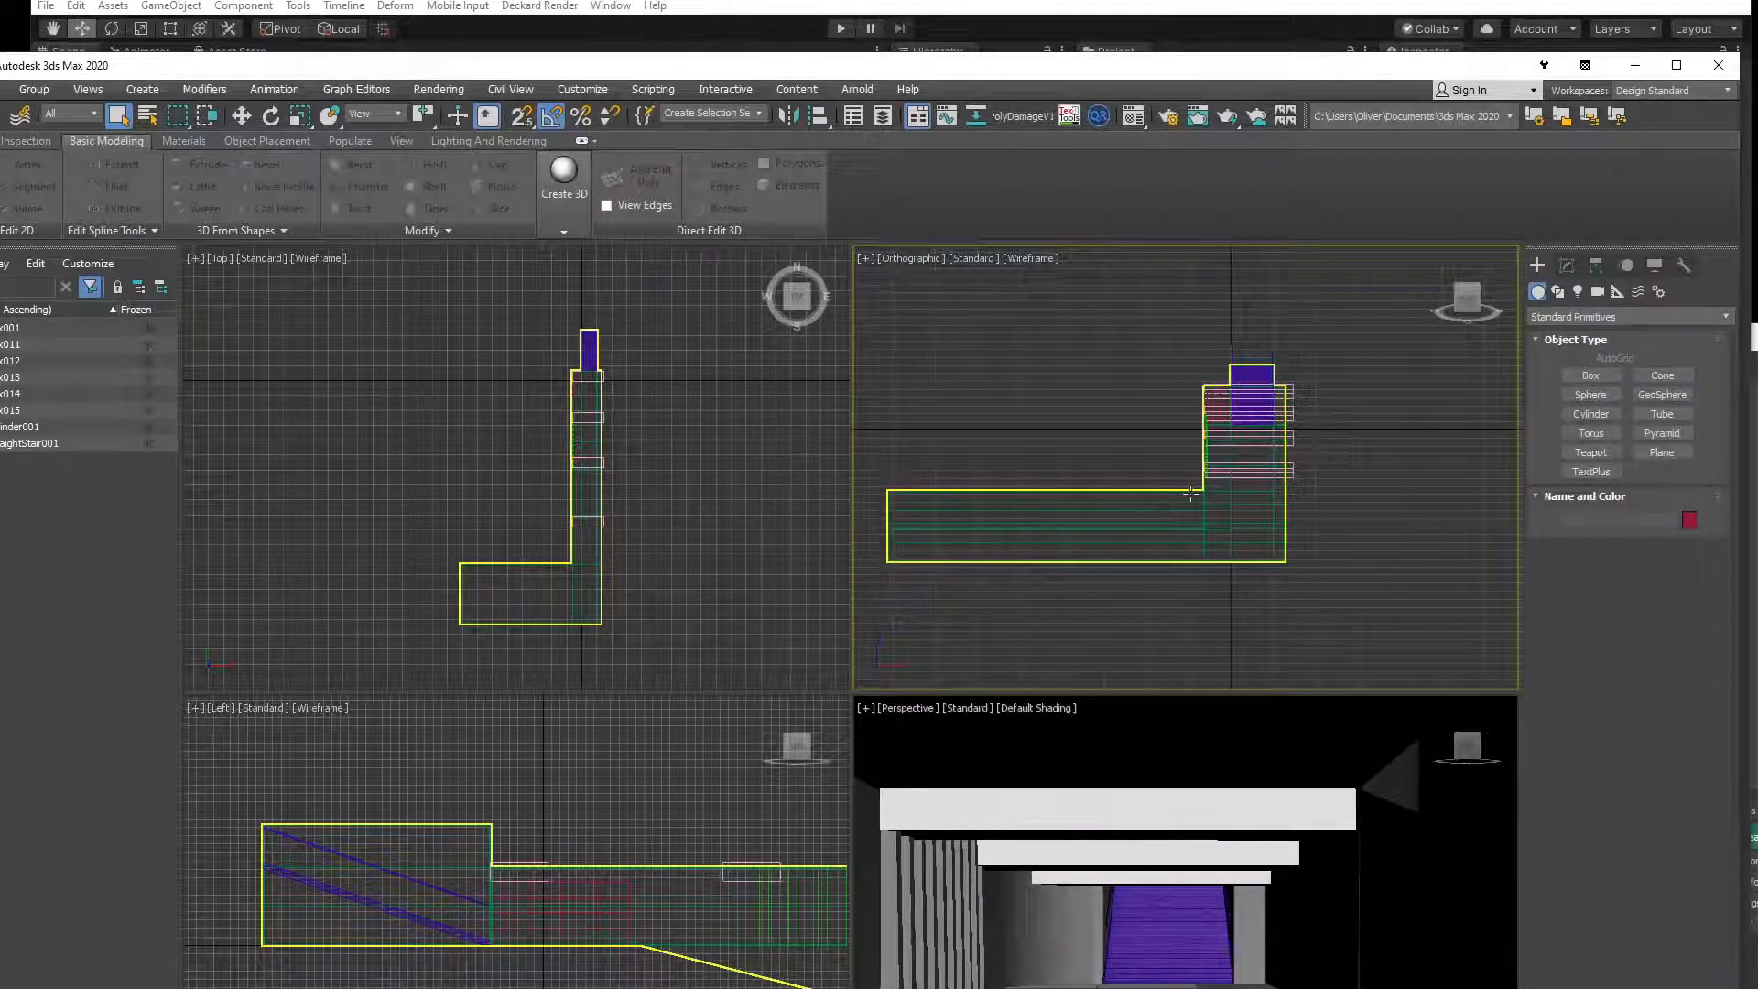
pyautogui.scroll(3, 1182, 506)
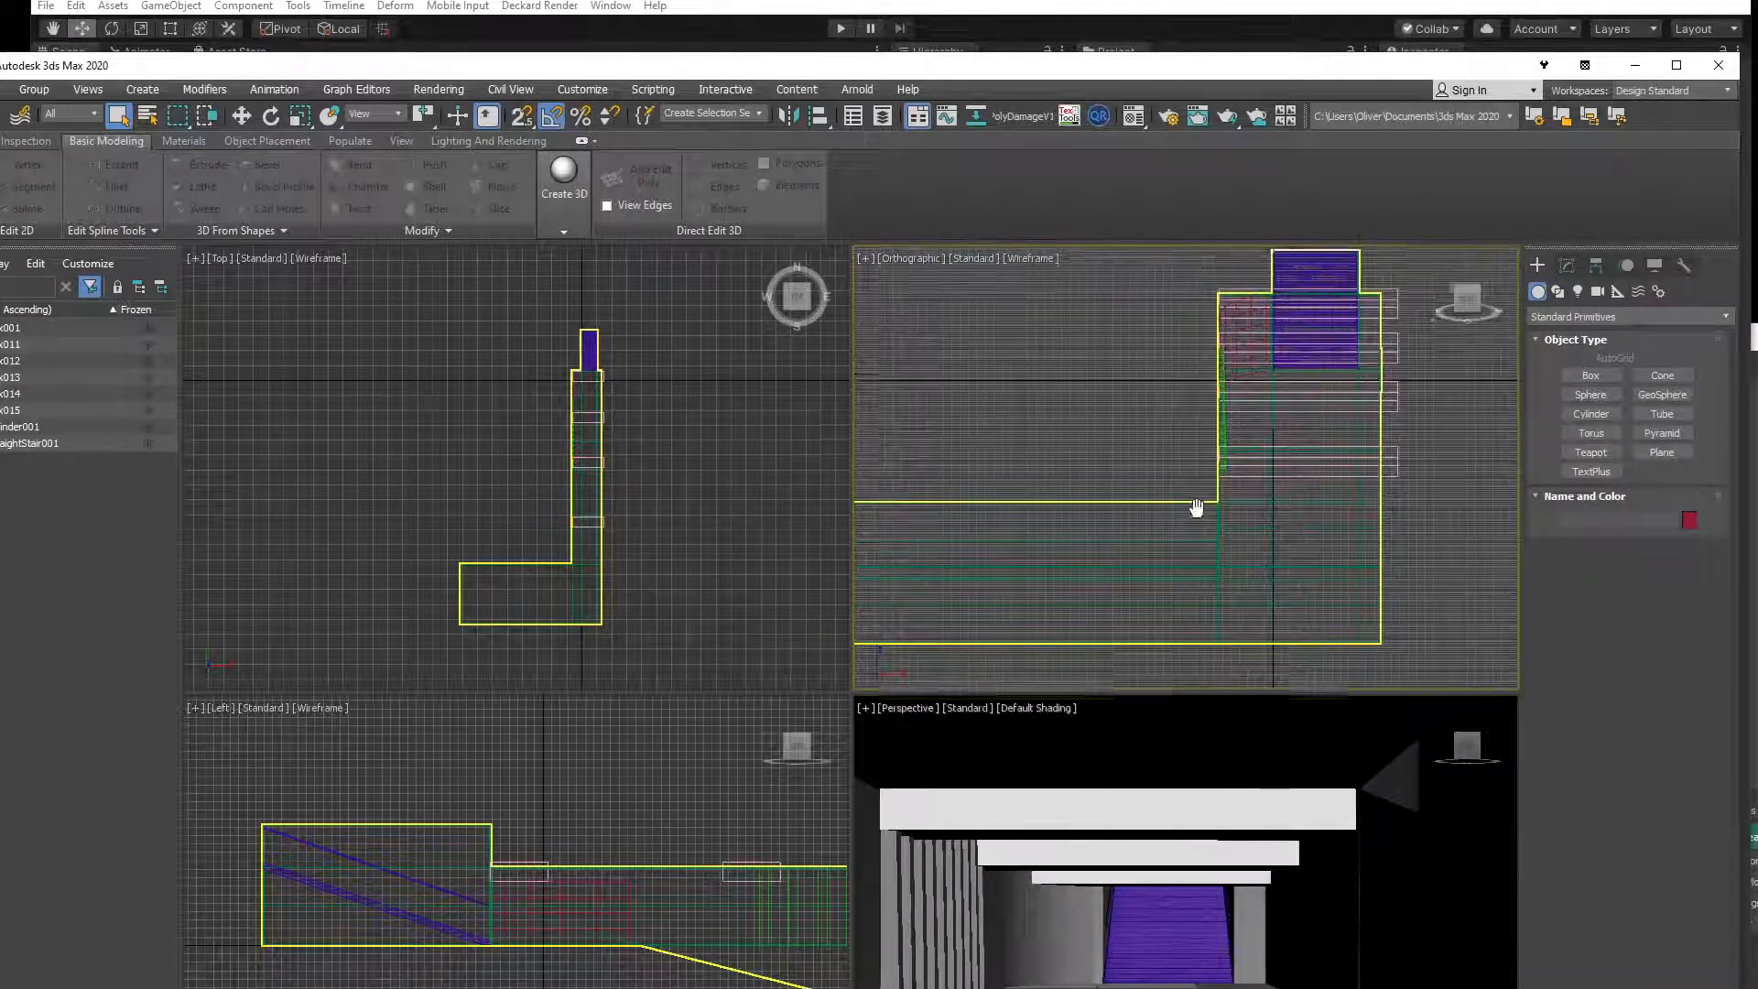
pyautogui.click(1469, 305)
pyautogui.scroll(2, 1315, 522)
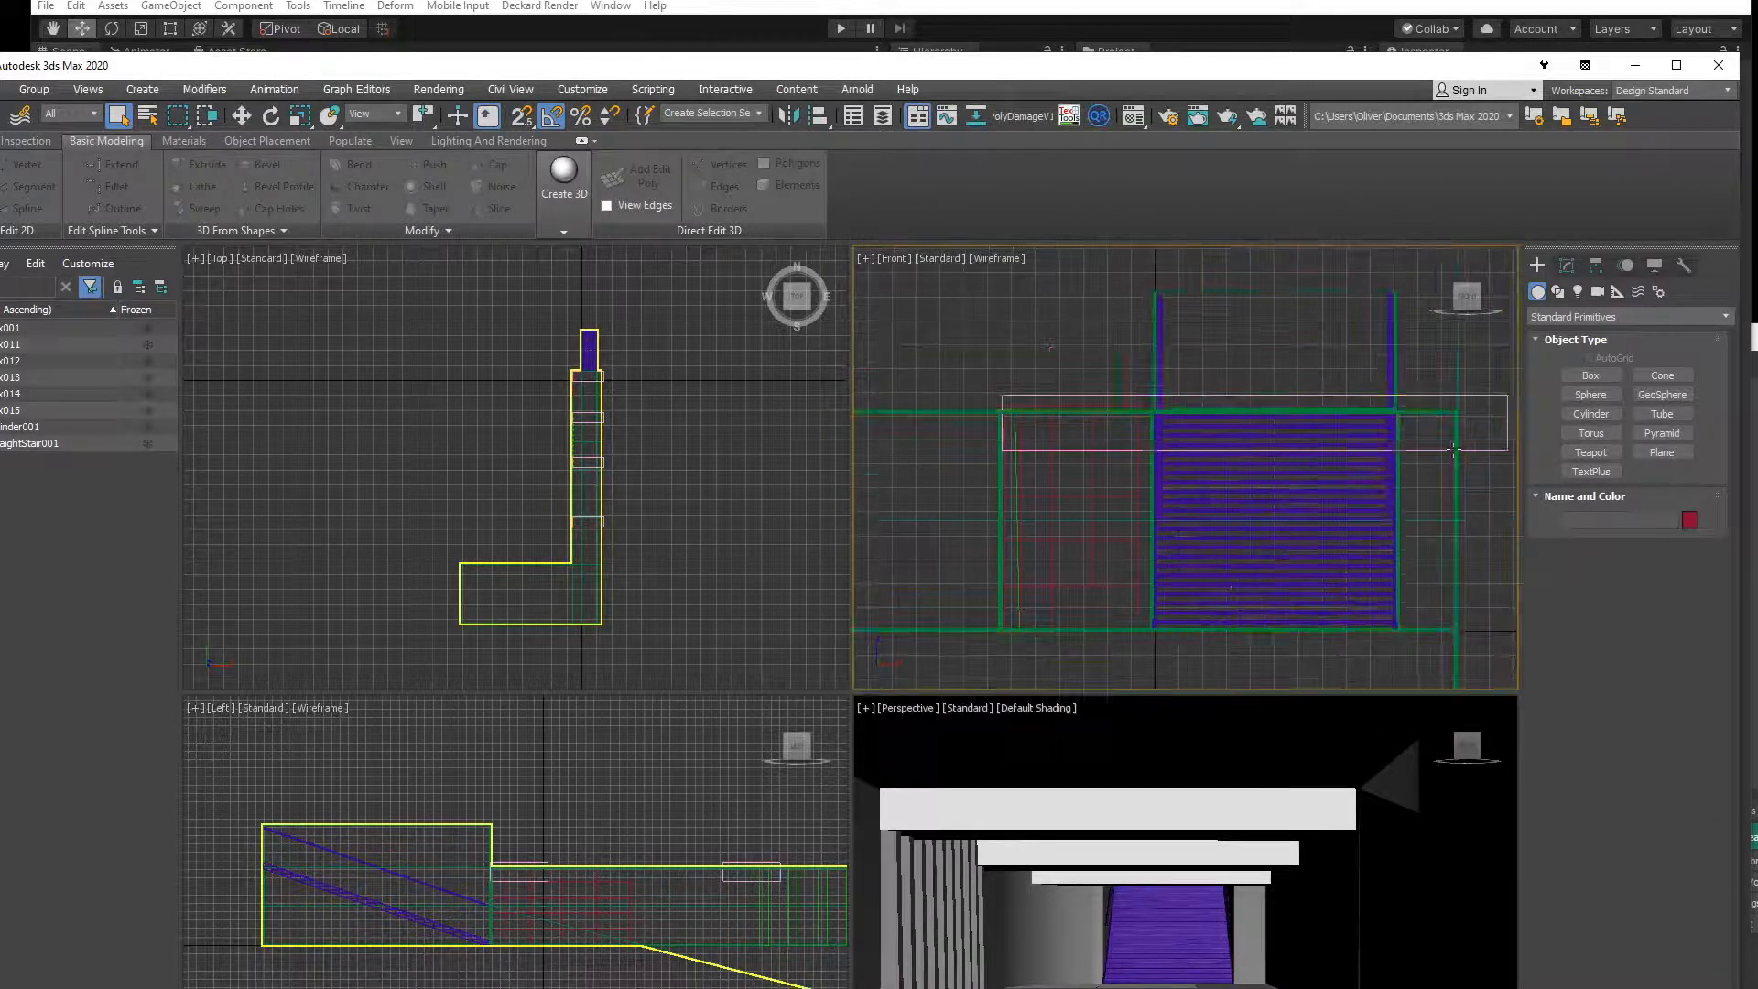
pyautogui.click(1454, 450)
# Start a Line spline under the ceiling at one side wall and draw two sagging cable curves towards the opposite wall.
pyautogui.click(1556, 292)
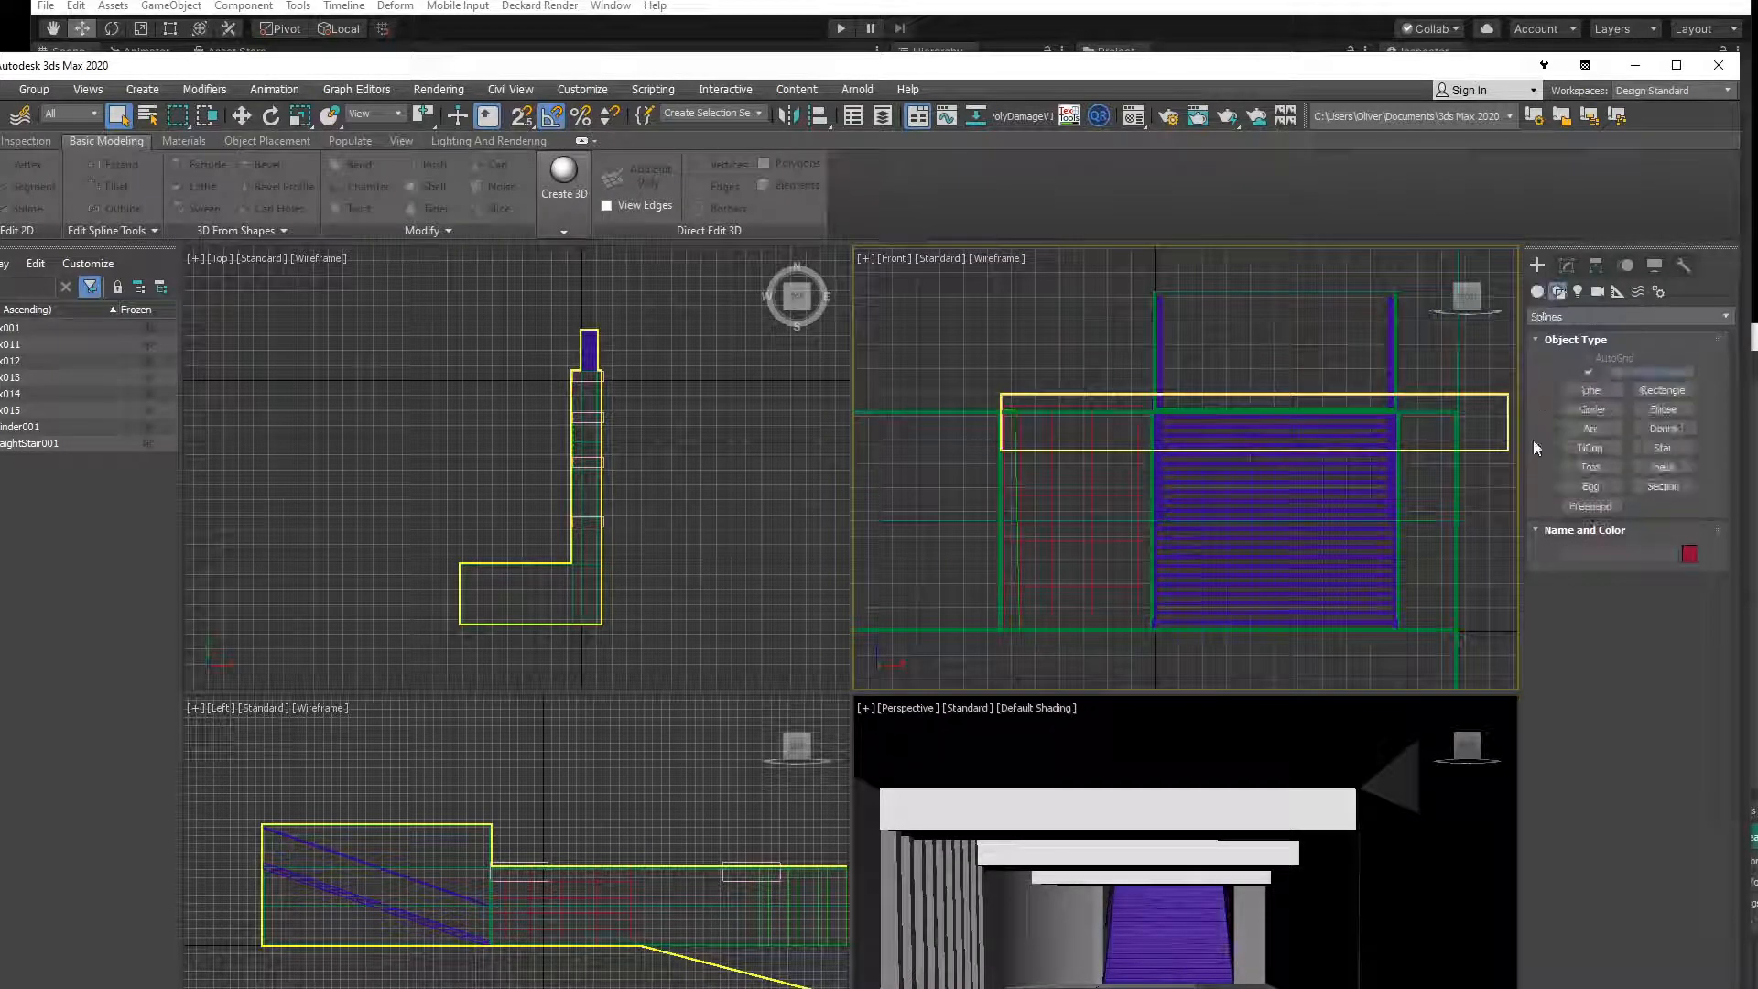
pyautogui.click(1591, 390)
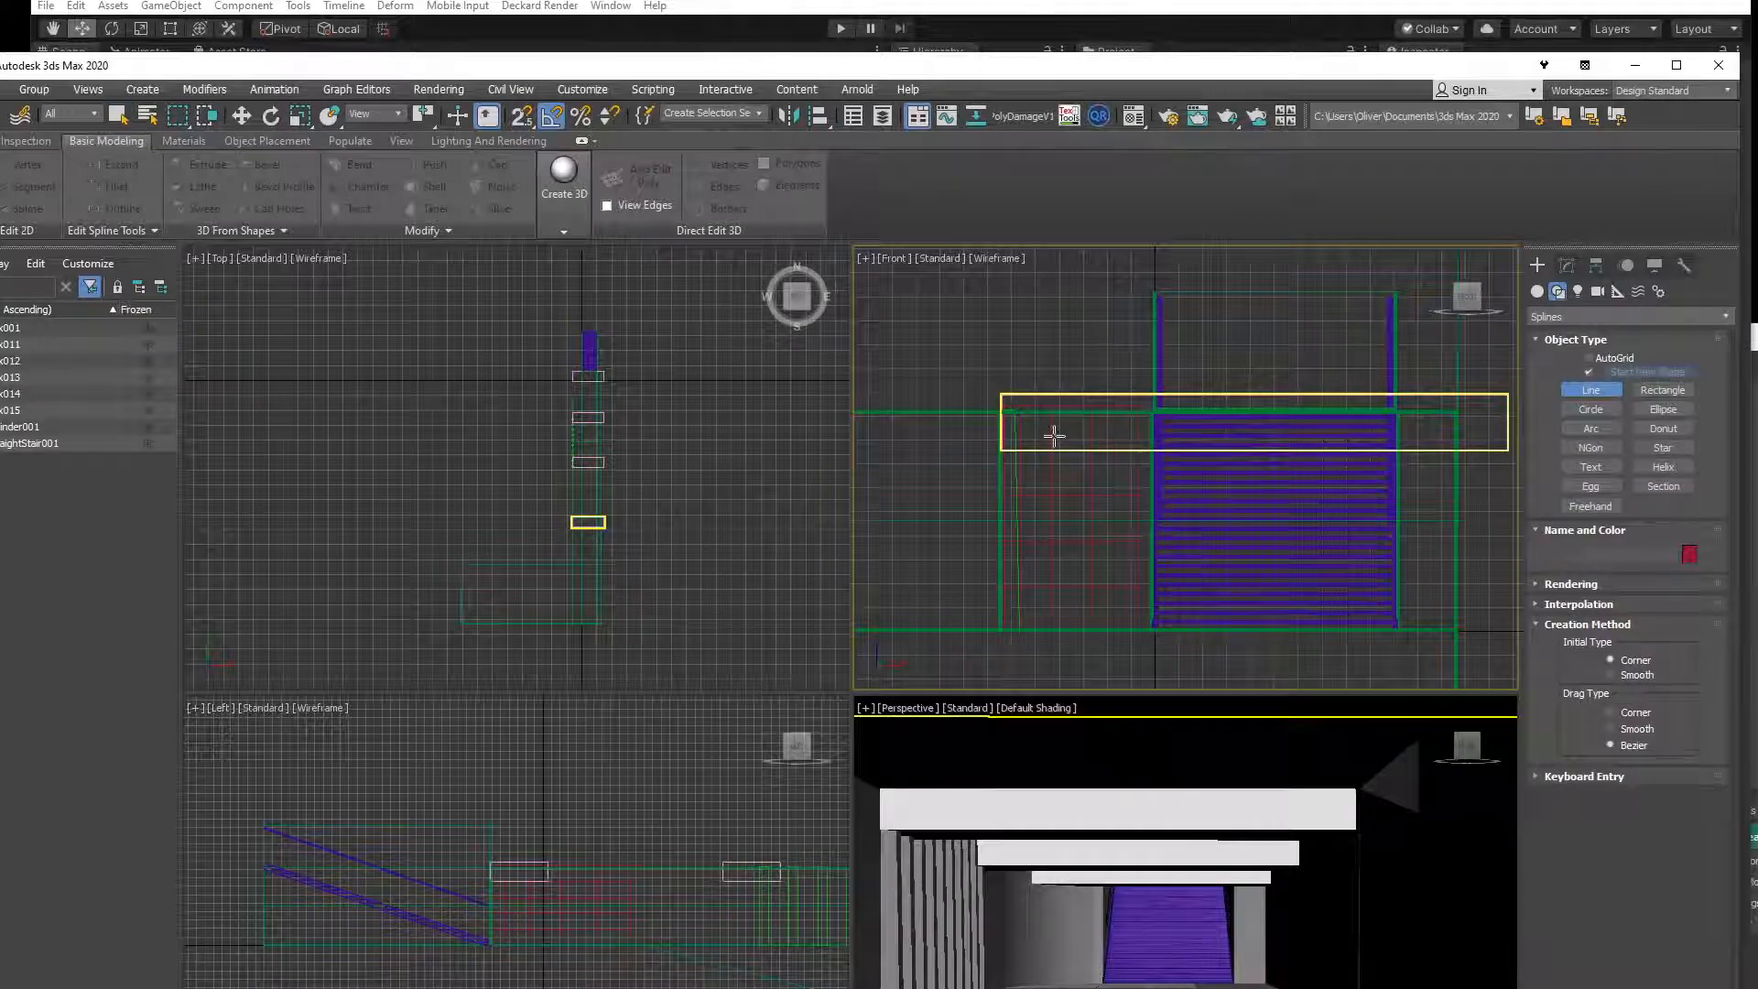
pyautogui.scroll(2, 1061, 437)
pyautogui.moveTo(1062, 452); pyautogui.dragTo(982, 462, button='middle')
pyautogui.scroll(-1, 993, 460)
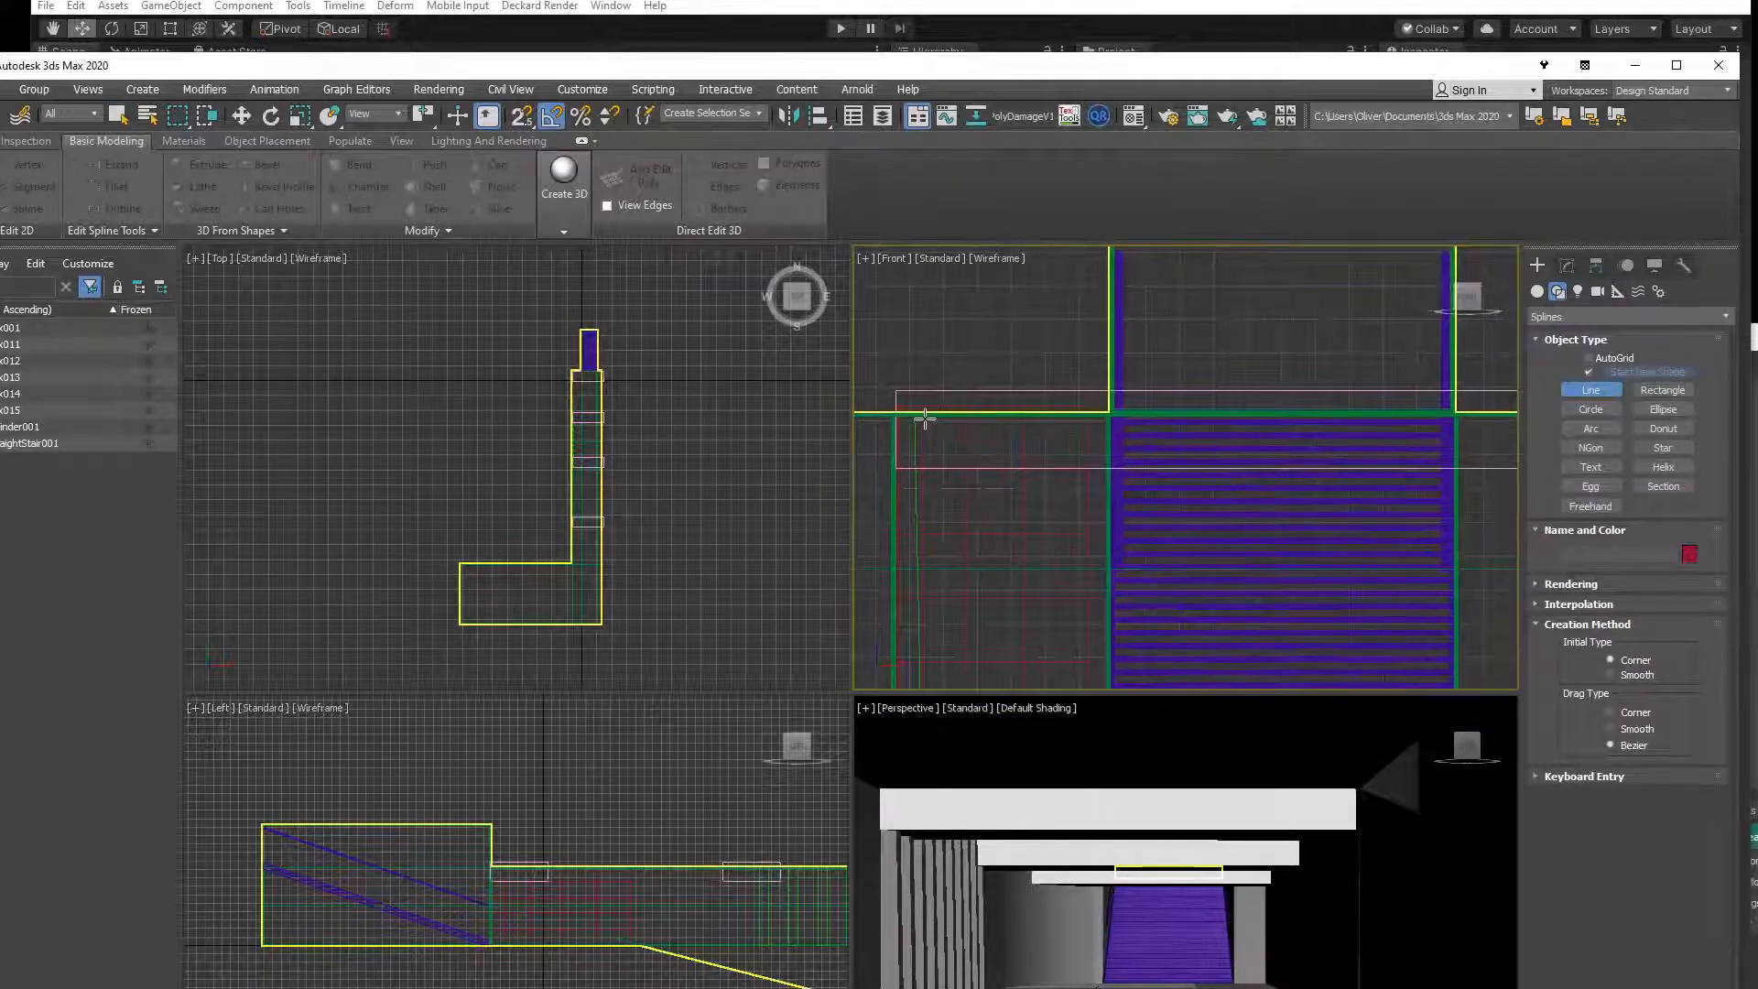
pyautogui.click(925, 418)
pyautogui.moveTo(1032, 441); pyautogui.dragTo(1094, 439)
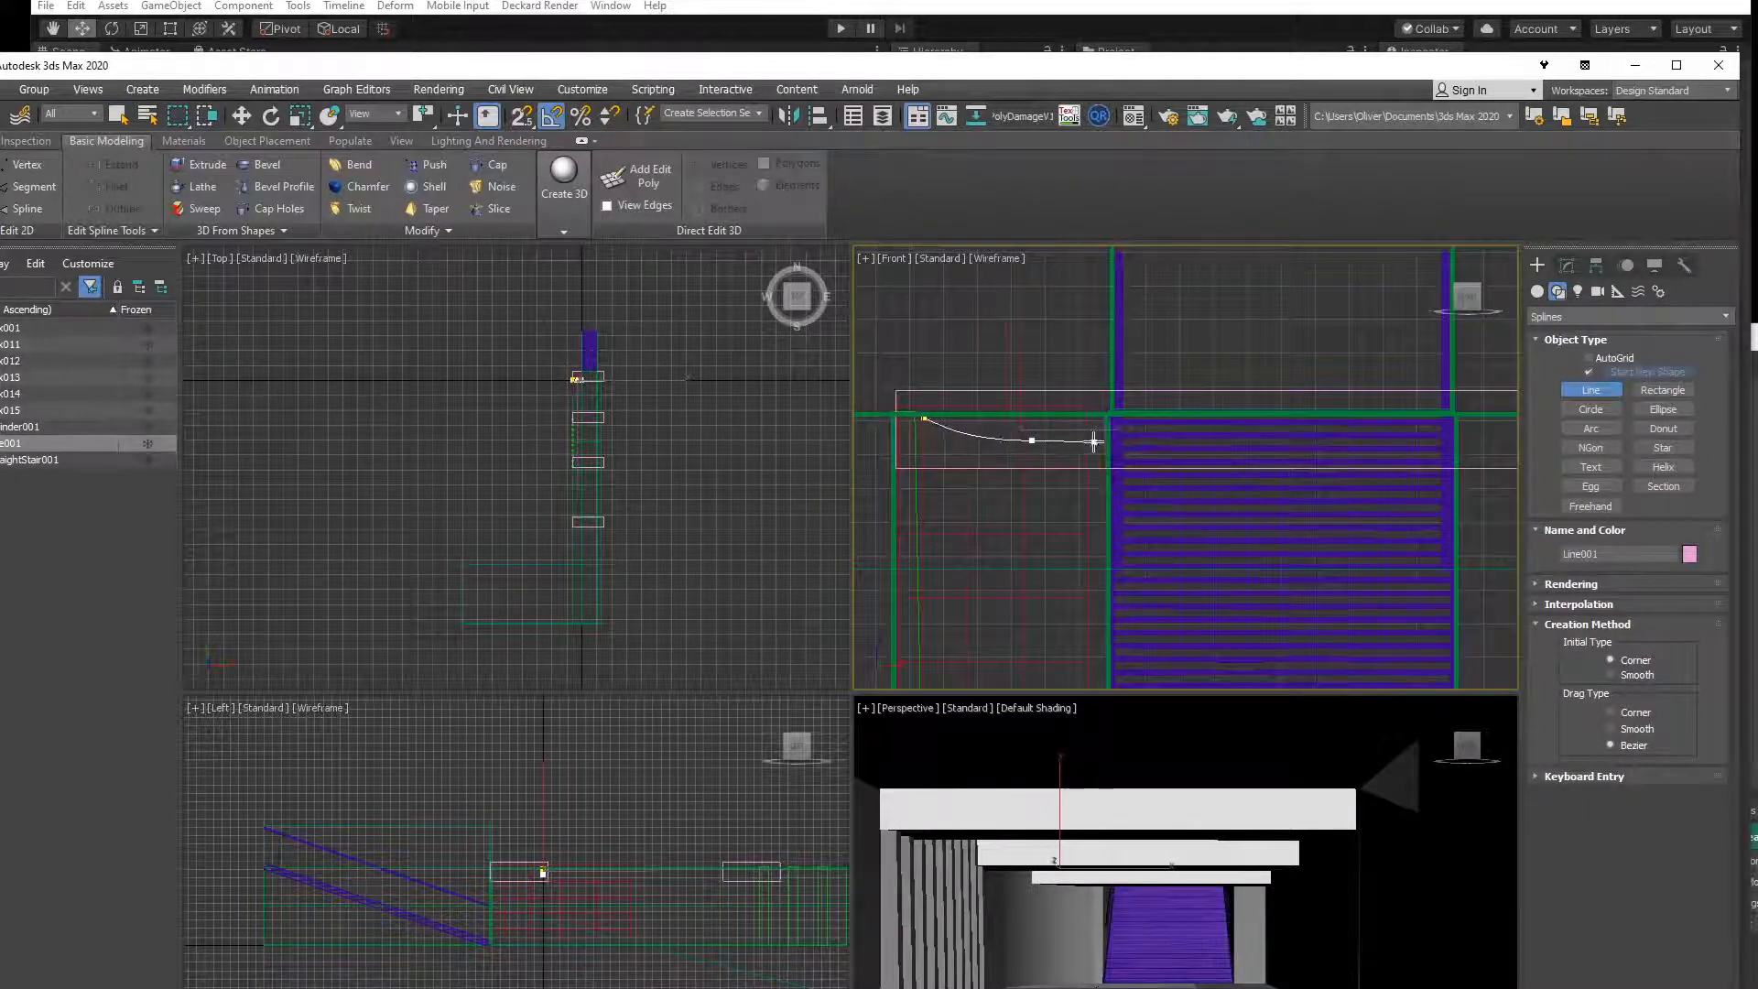
pyautogui.click(1151, 415)
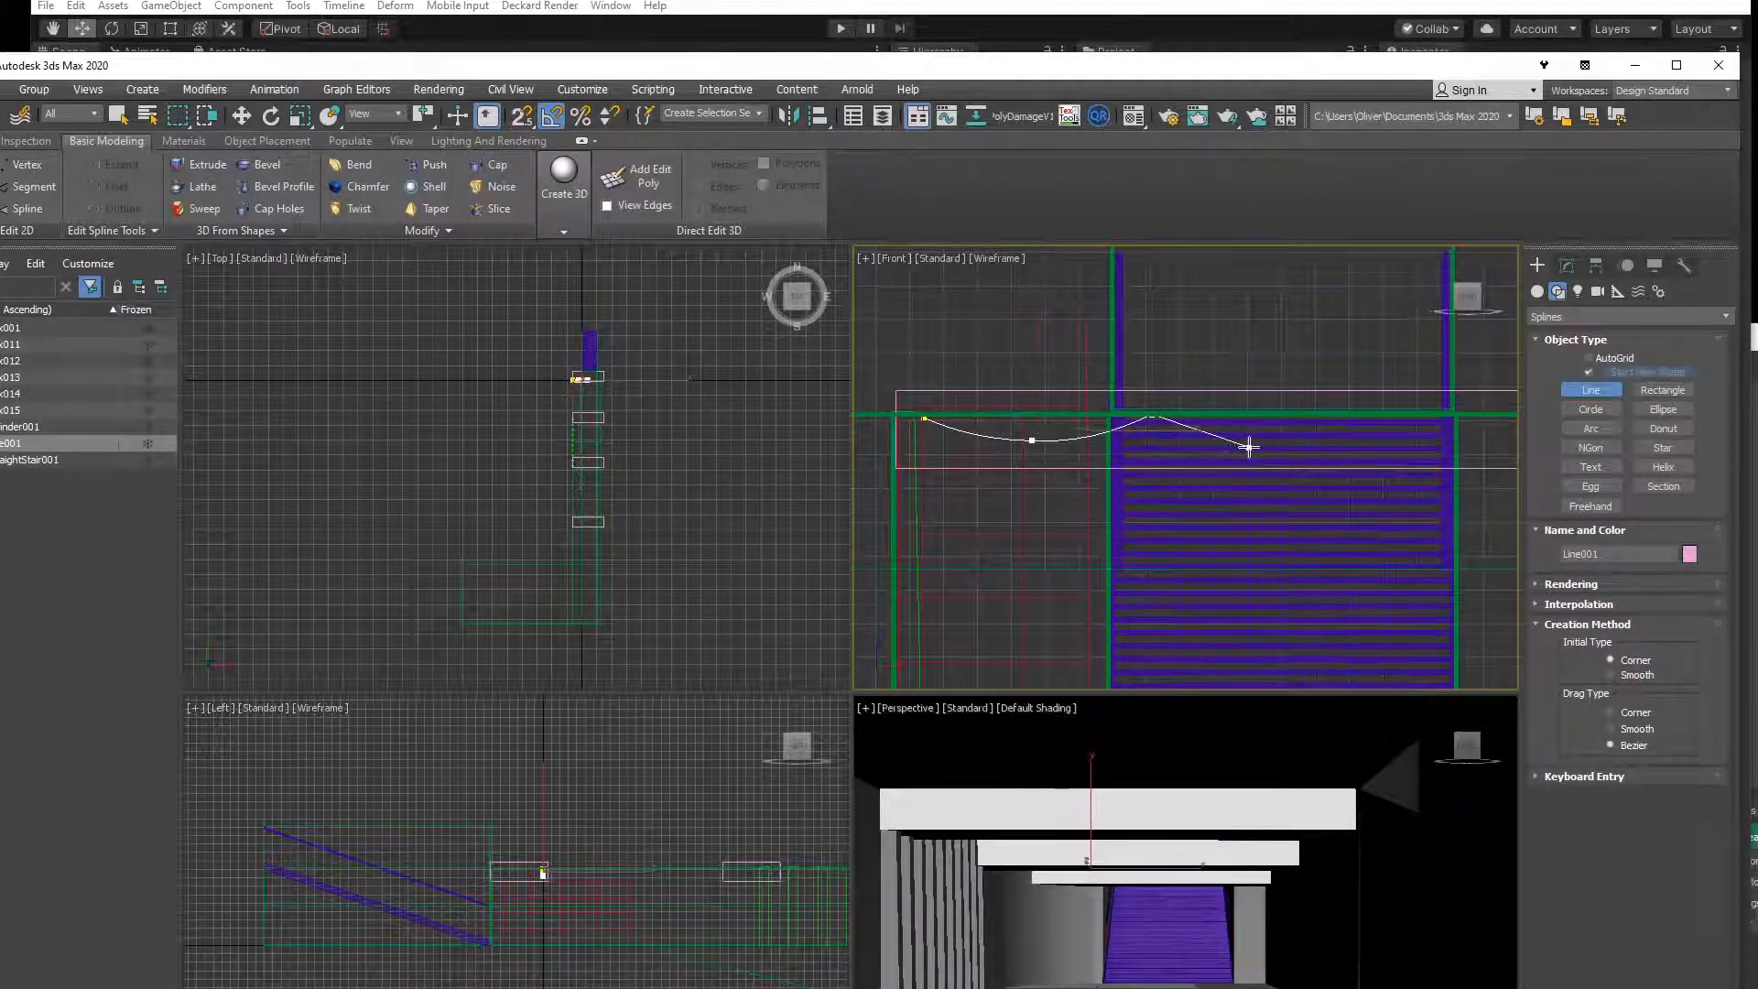
pyautogui.moveTo(1288, 445); pyautogui.dragTo(1324, 443)
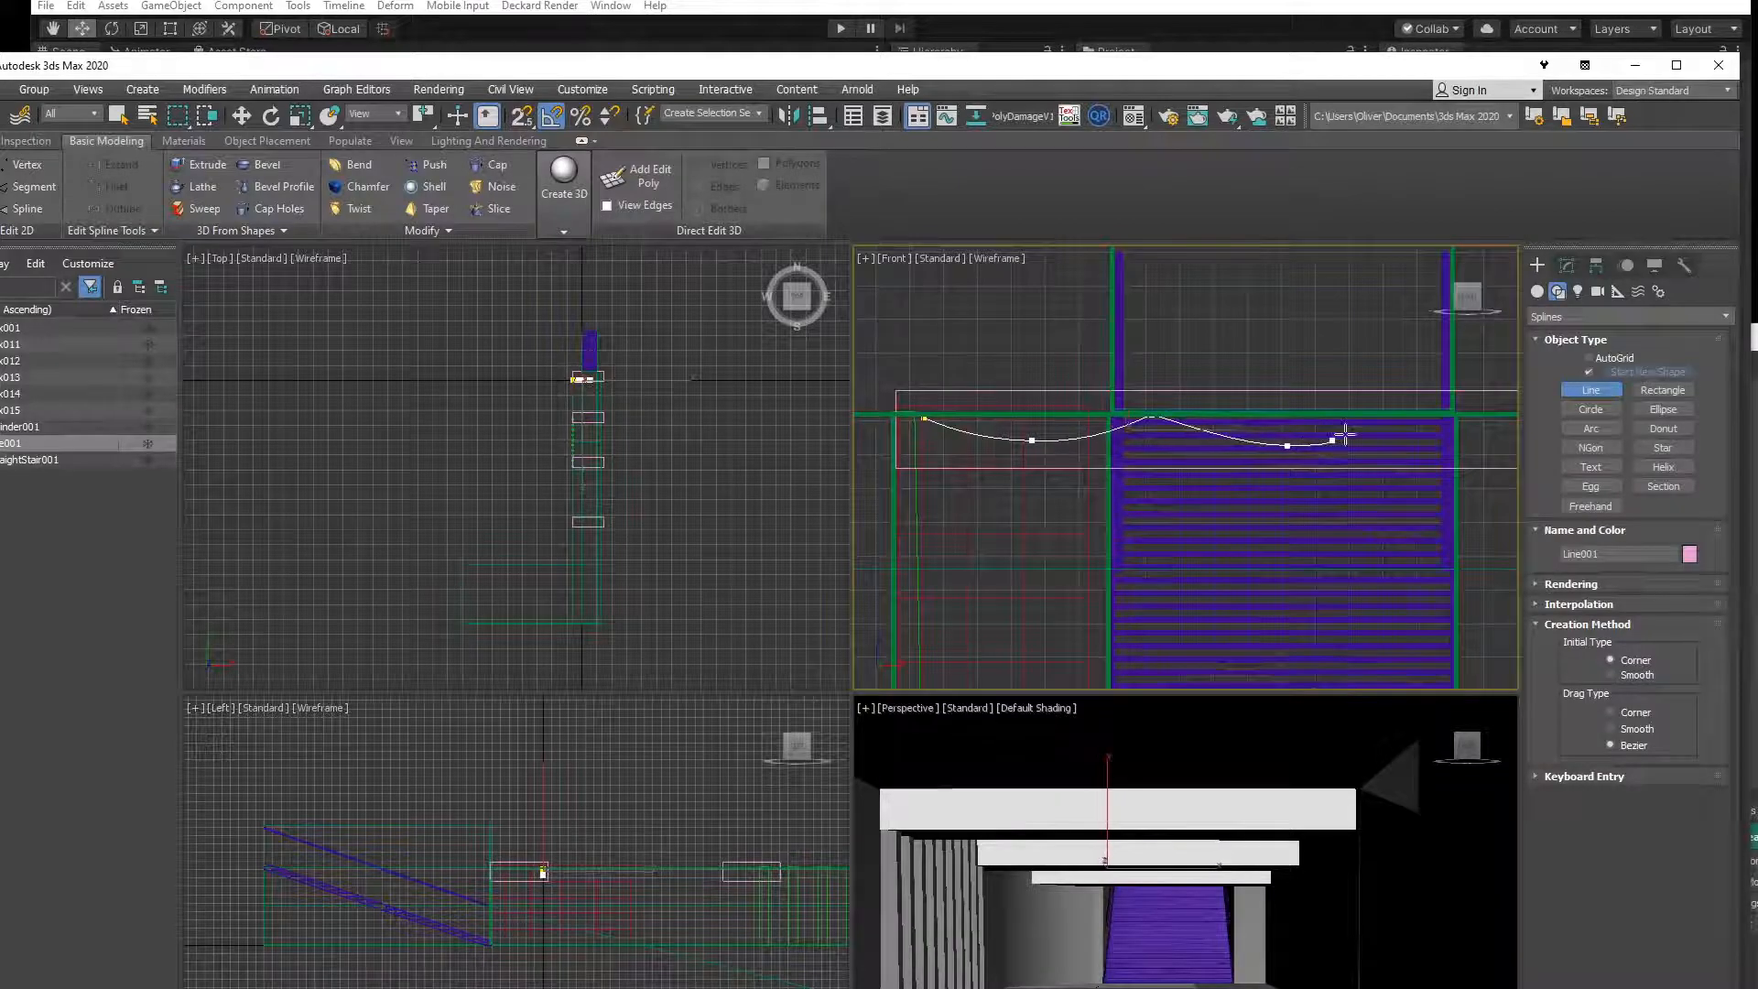
pyautogui.click(1392, 416)
# Continue the cable spline to the opposite wall, loop it back in overlapping sags to the starting wall and finish it.
pyautogui.moveTo(1438, 440); pyautogui.dragTo(1178, 452, button='middle')
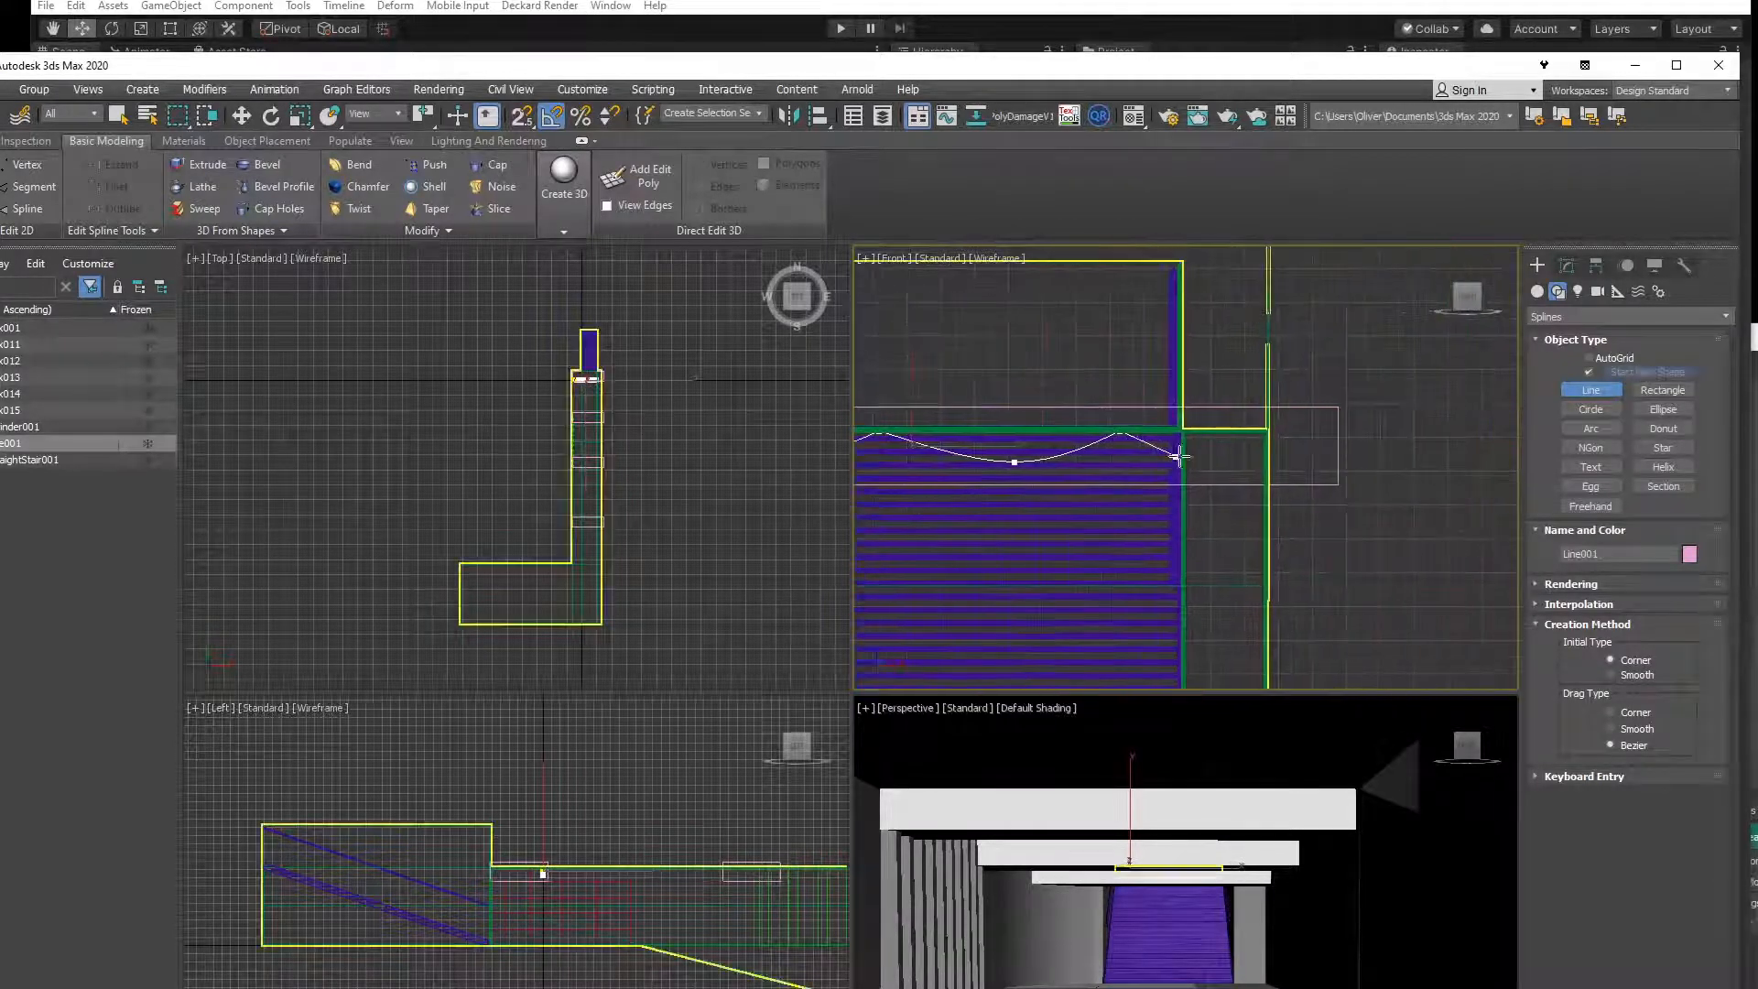
pyautogui.click(1212, 455)
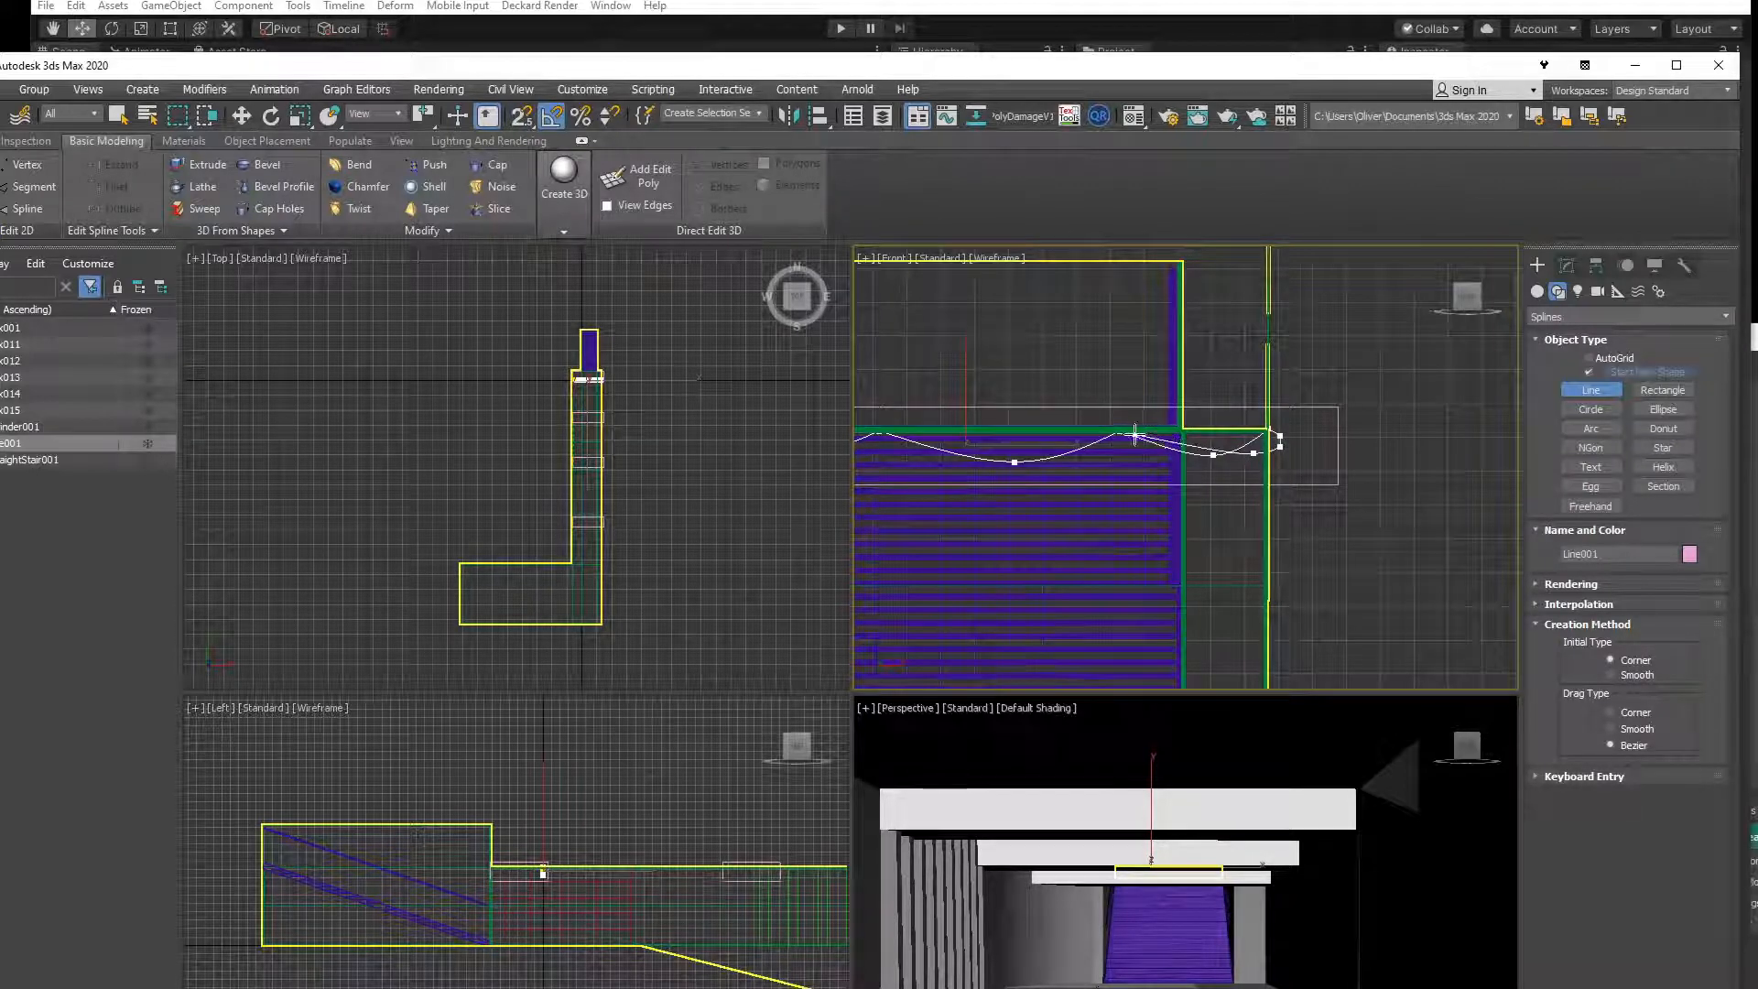
pyautogui.click(1058, 462)
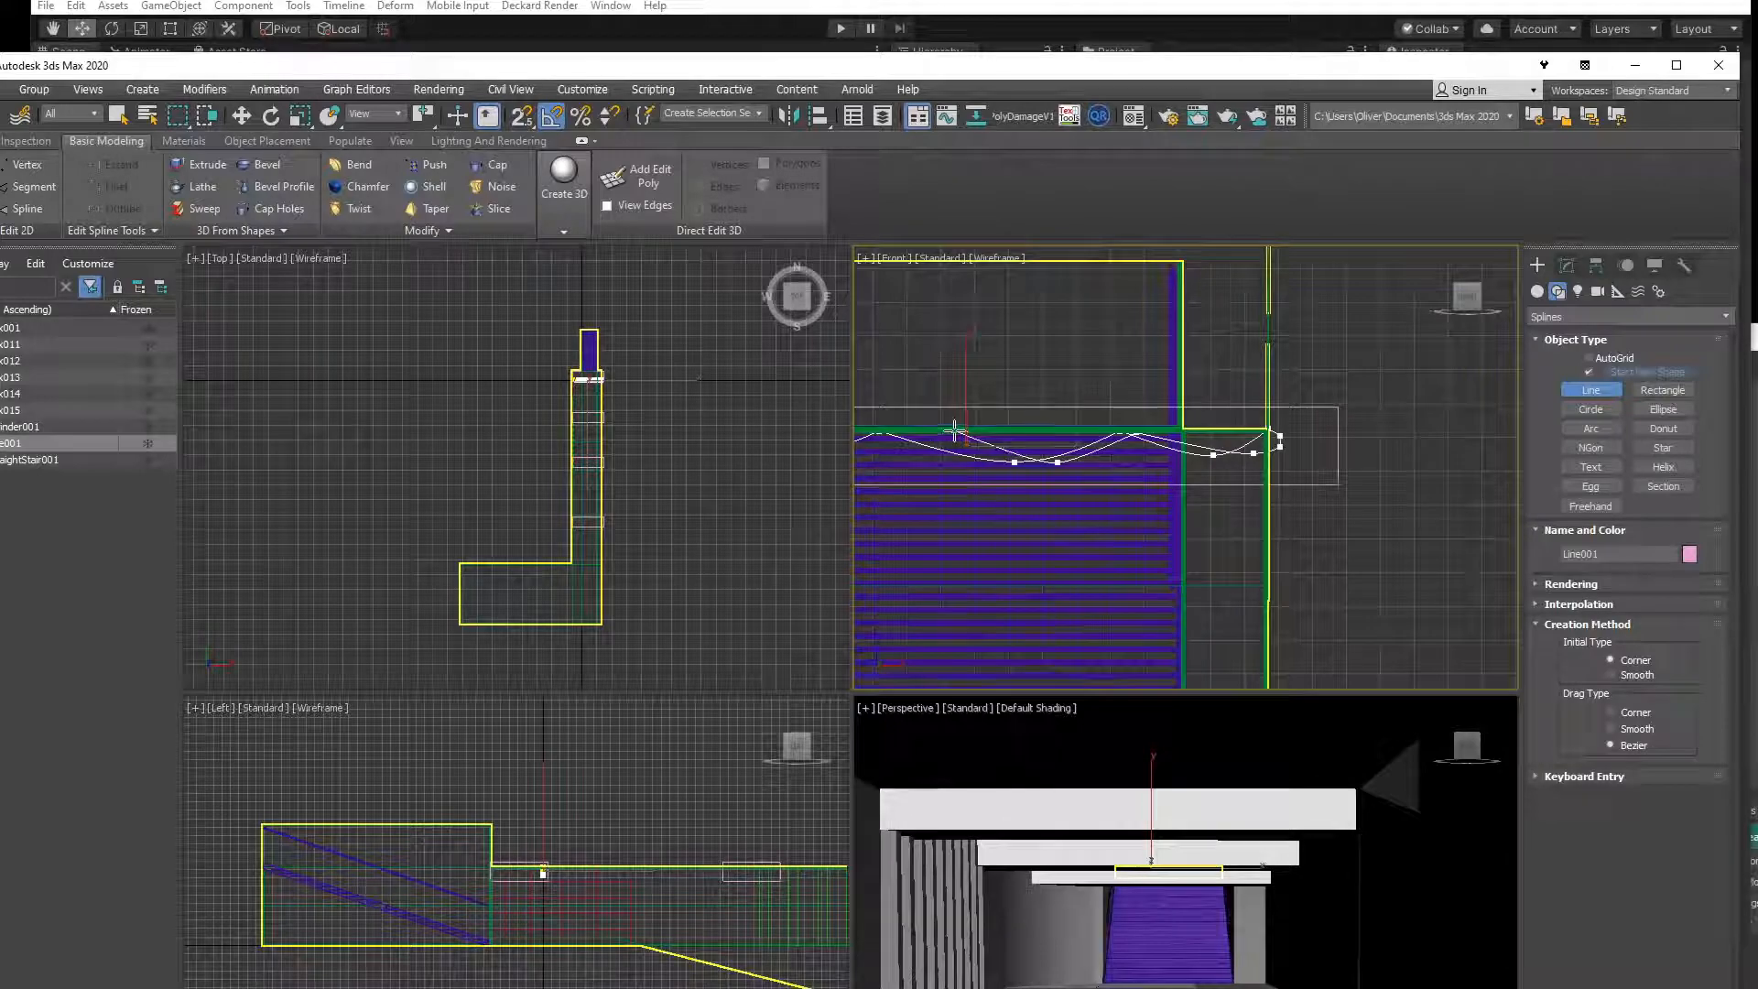
pyautogui.moveTo(972, 426); pyautogui.dragTo(1308, 447, button='middle')
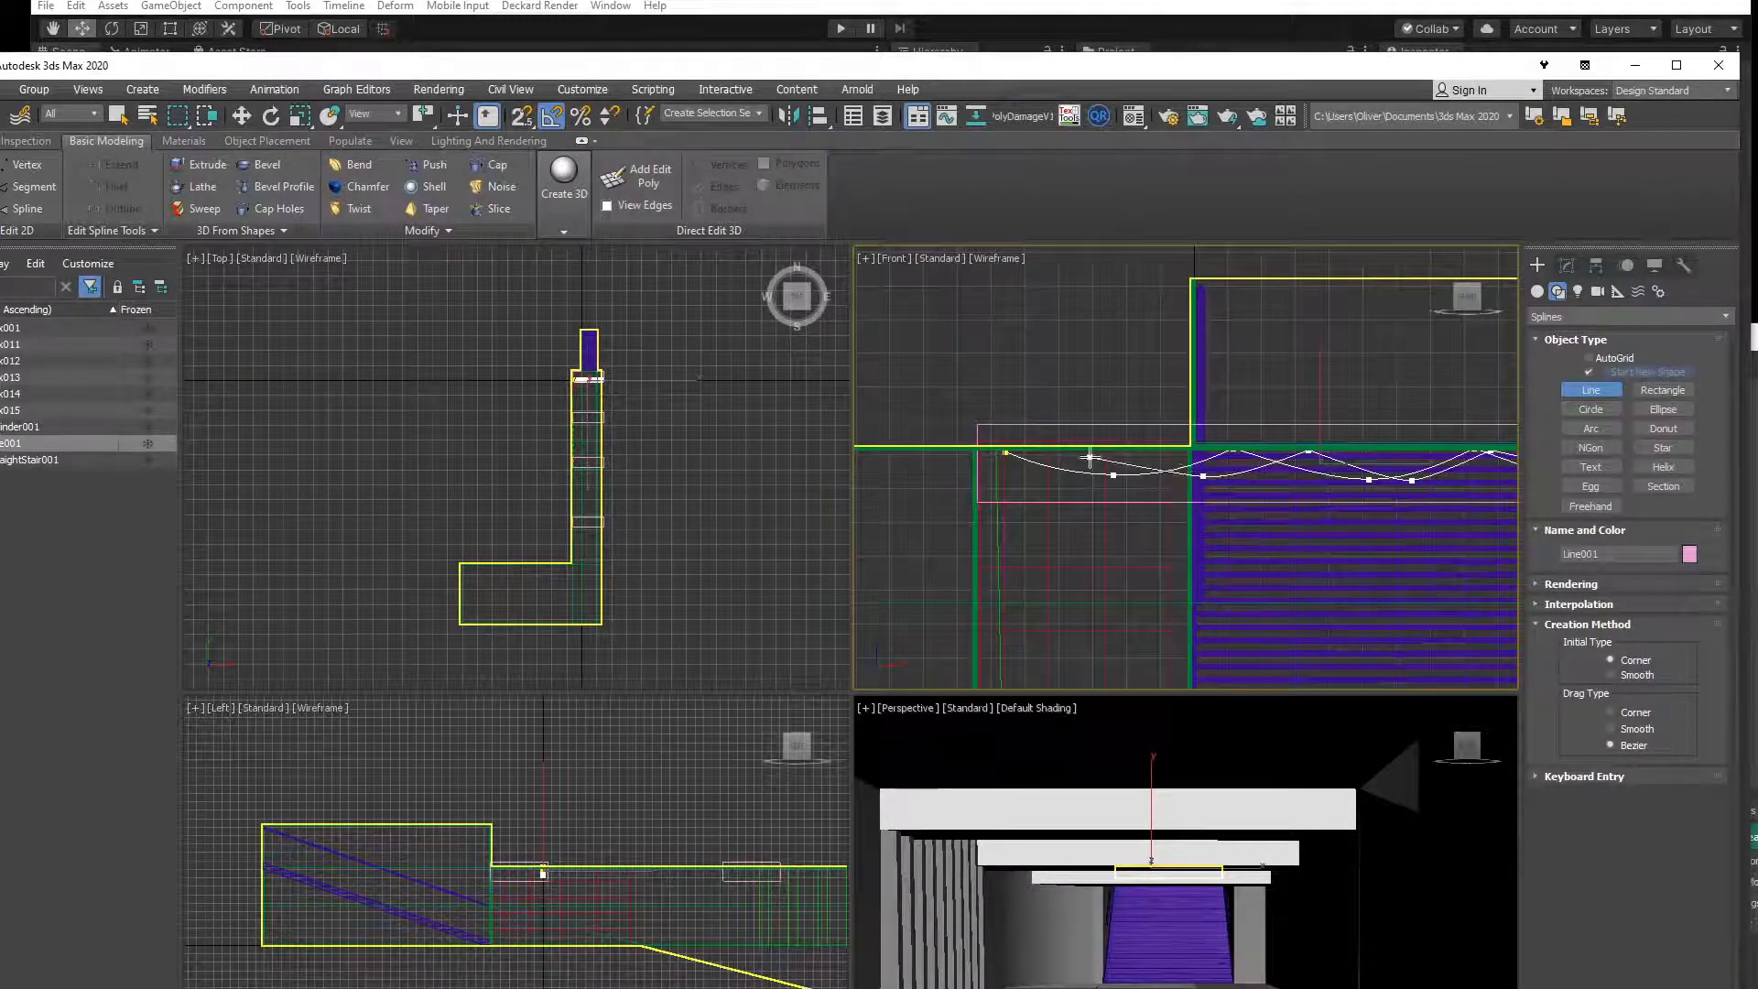
pyautogui.click(1014, 467)
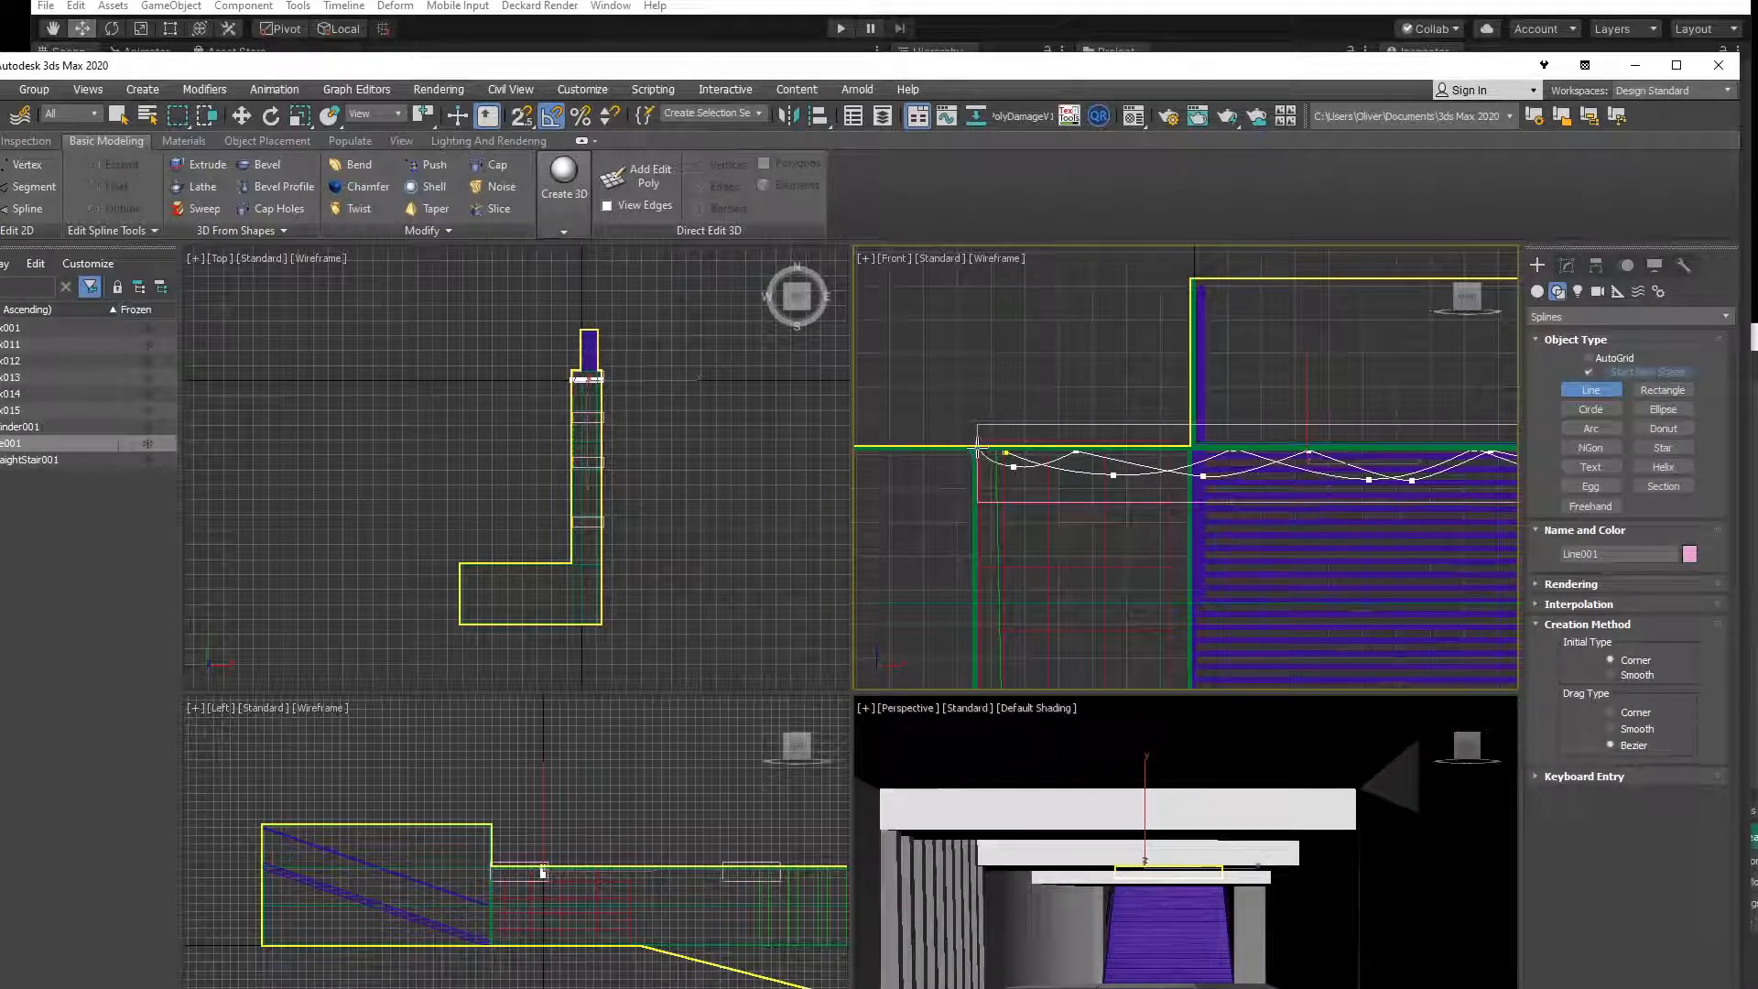
pyautogui.rightClick(982, 451)
# Enable the cable spline's rendering in the viewport, set its radial thickness to 0.17 and inspect the cables along the ceiling.
pyautogui.click(1567, 265)
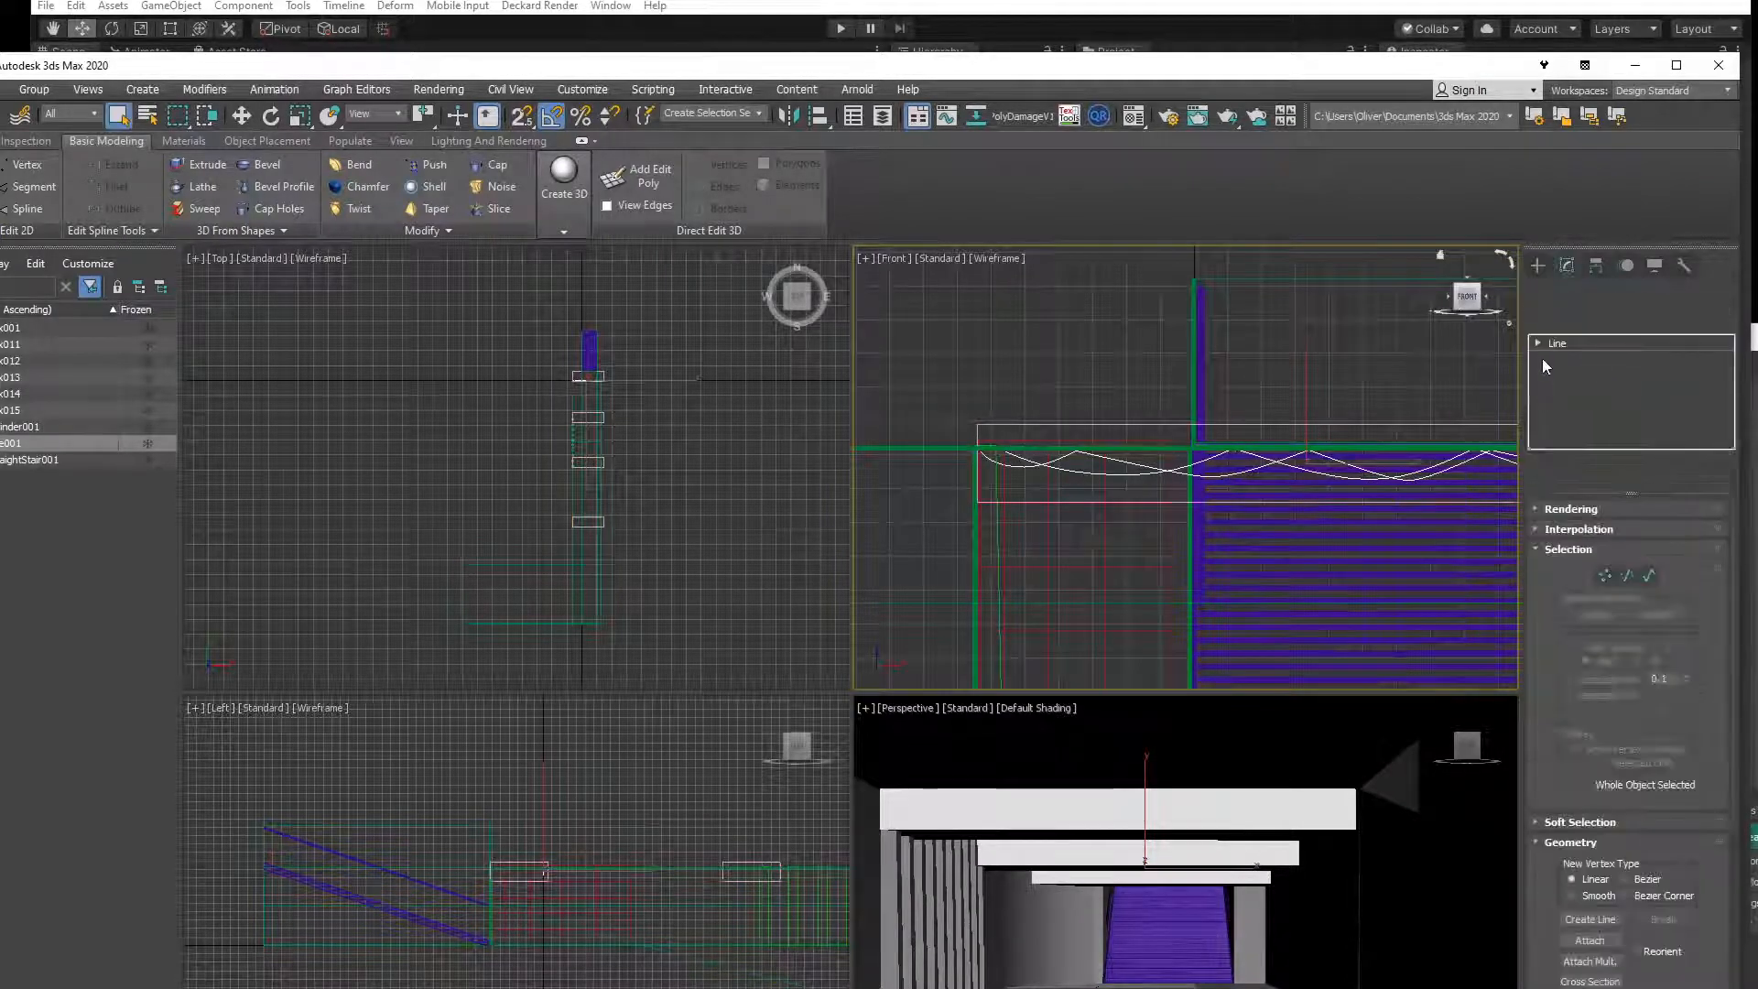
pyautogui.click(1539, 509)
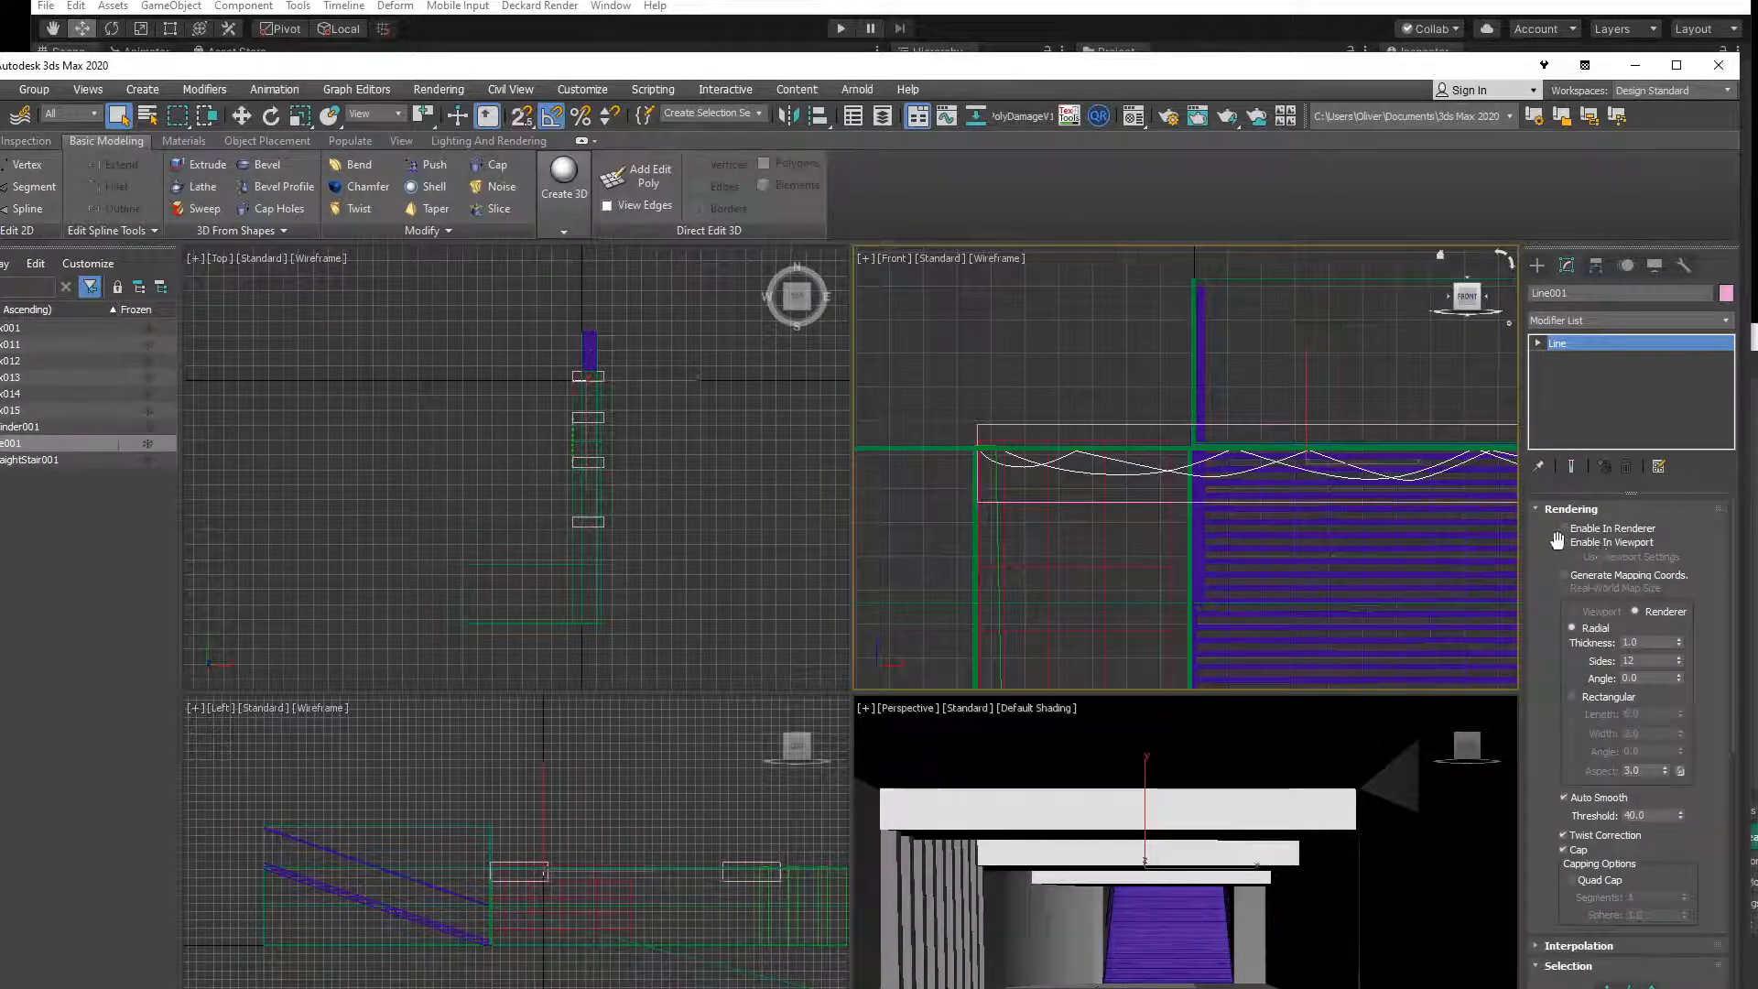
pyautogui.click(1564, 544)
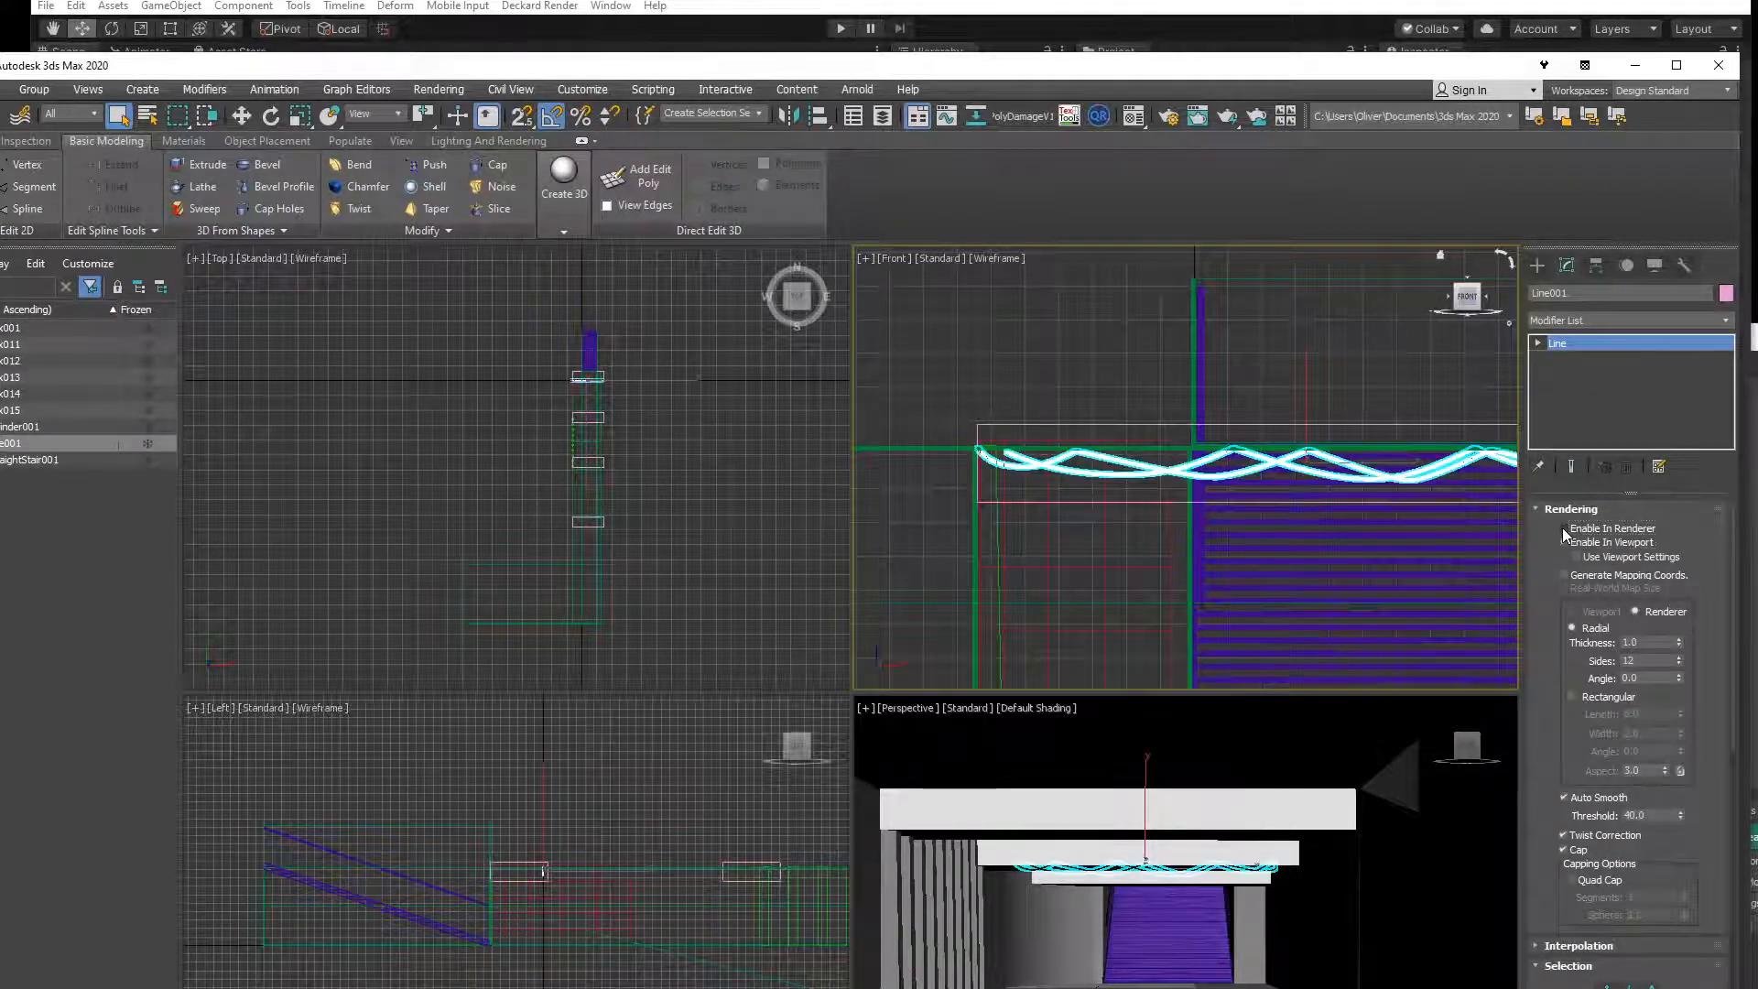
pyautogui.moveTo(1678, 641); pyautogui.dragTo(1680, 715)
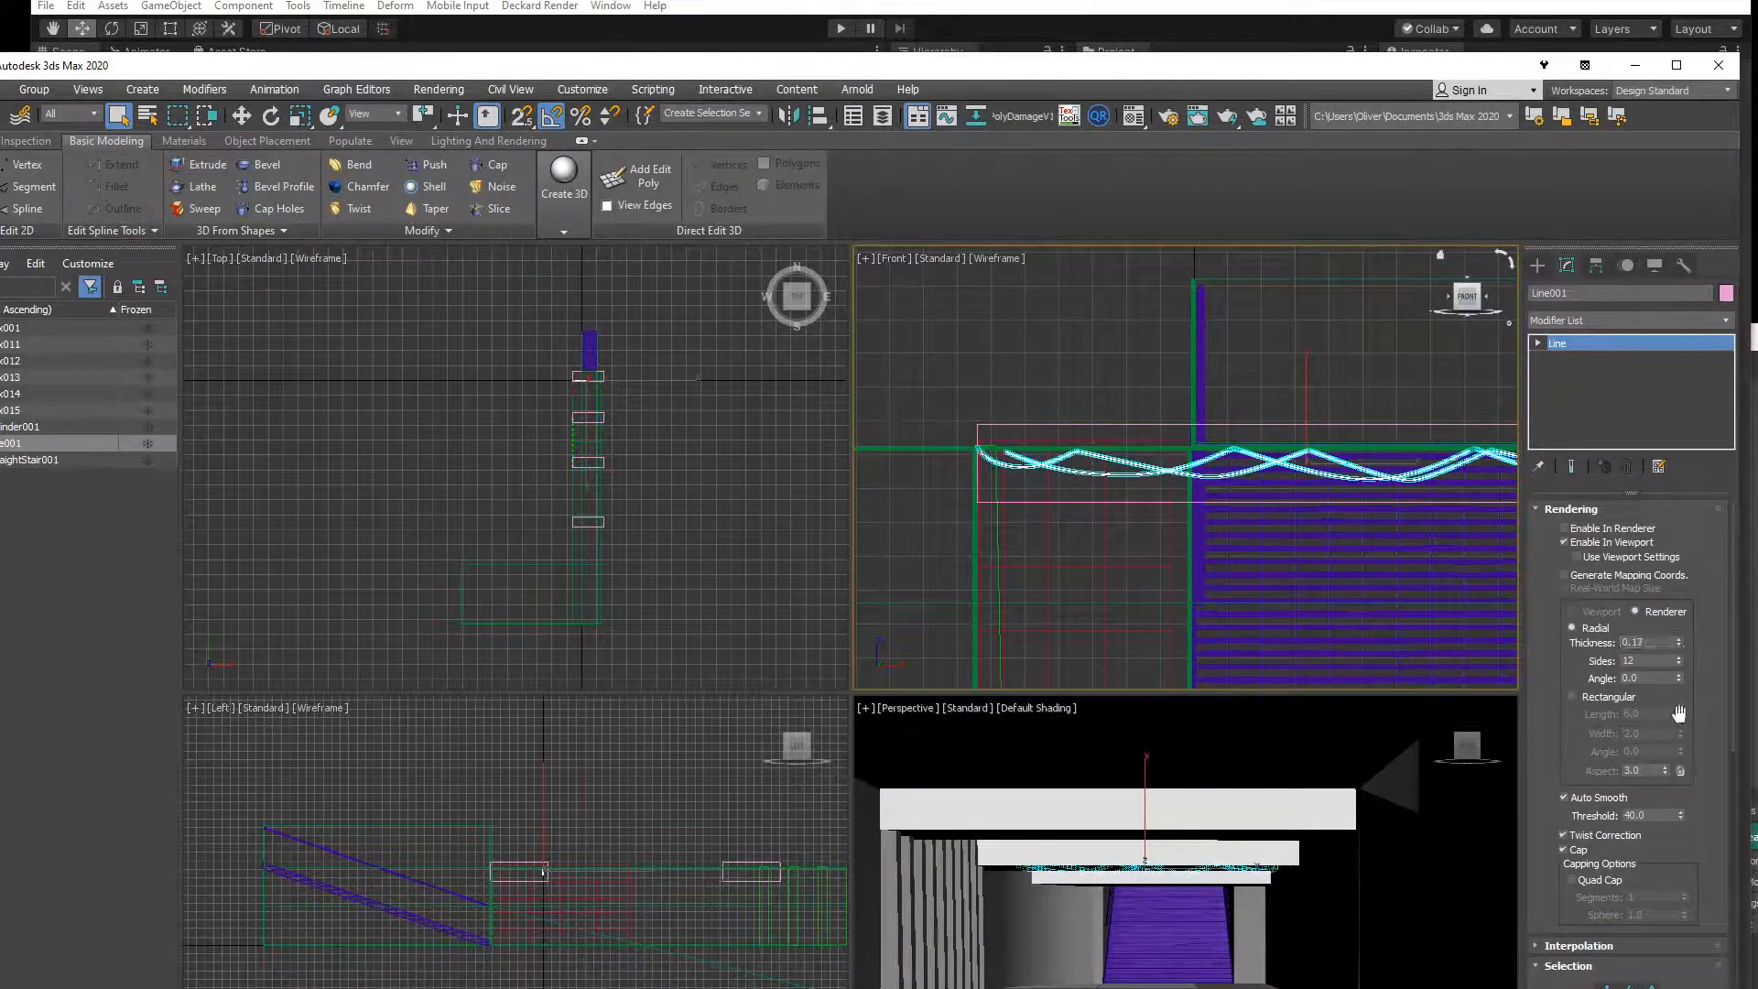
pyautogui.scroll(3, 1125, 516)
pyautogui.moveTo(1125, 516); pyautogui.dragTo(884, 558, button='middle')
pyautogui.scroll(3, 1238, 490)
pyautogui.moveTo(1238, 491); pyautogui.dragTo(1303, 536, button='middle')
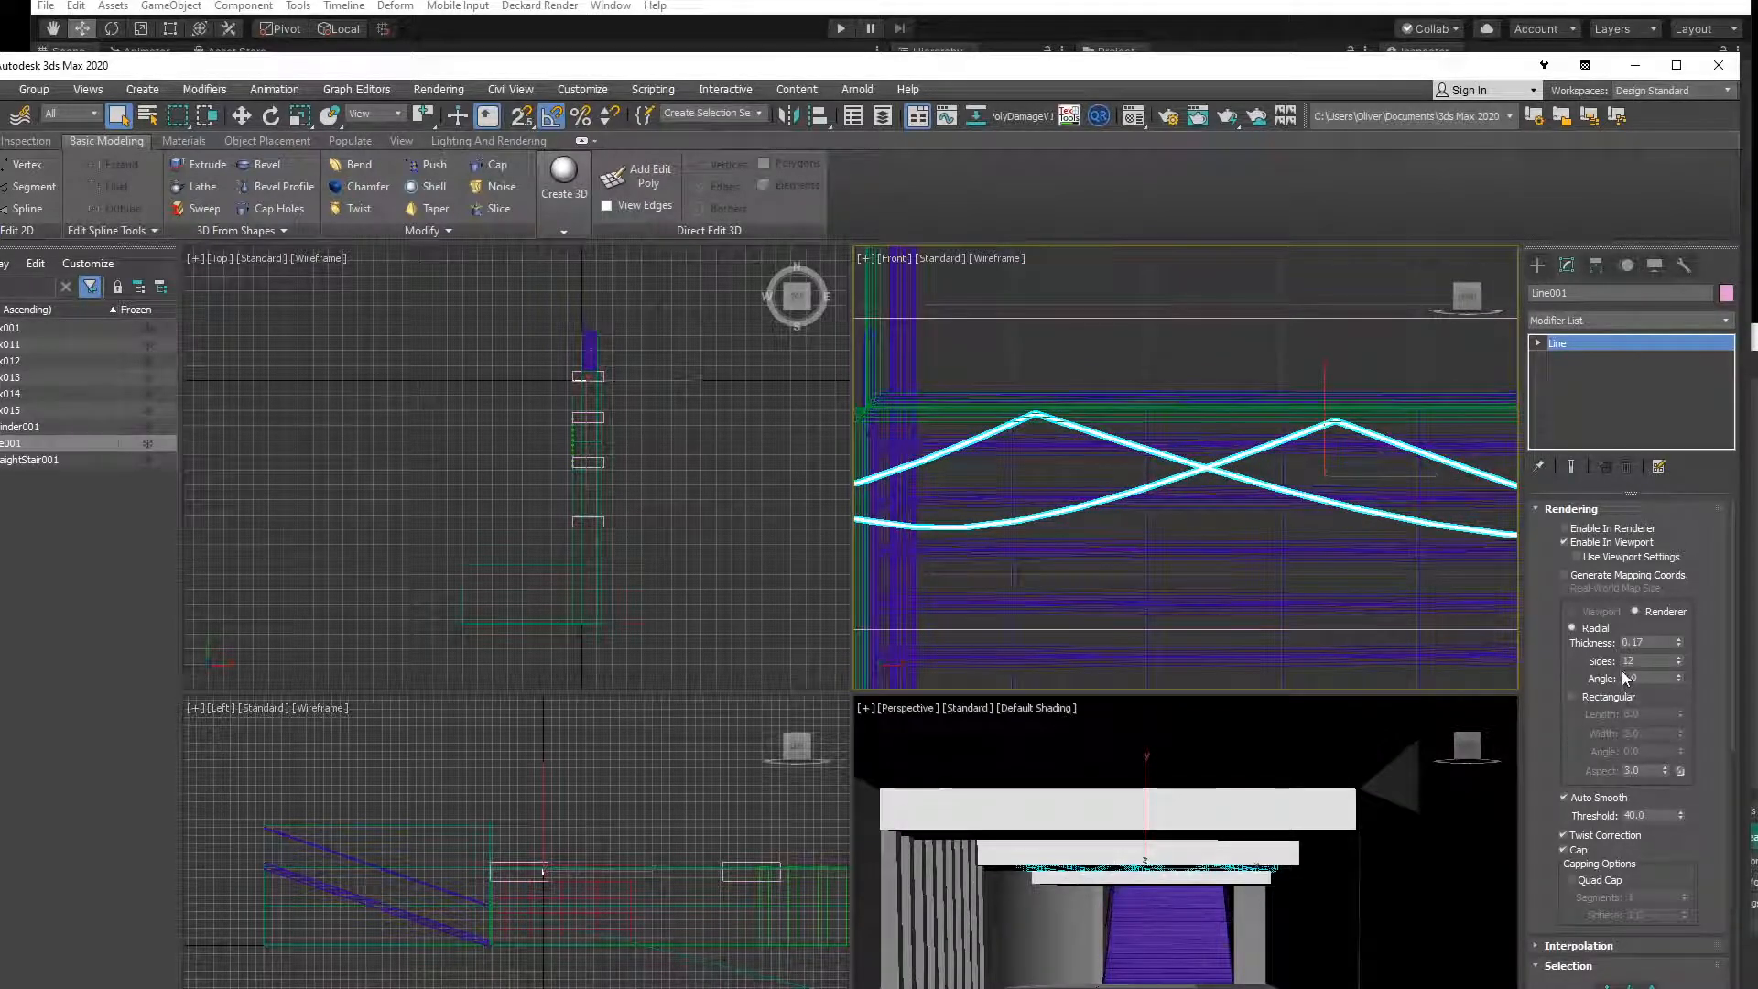
pyautogui.scroll(-5, 1286, 515)
pyautogui.moveTo(1287, 515); pyautogui.dragTo(1102, 542, button='middle')
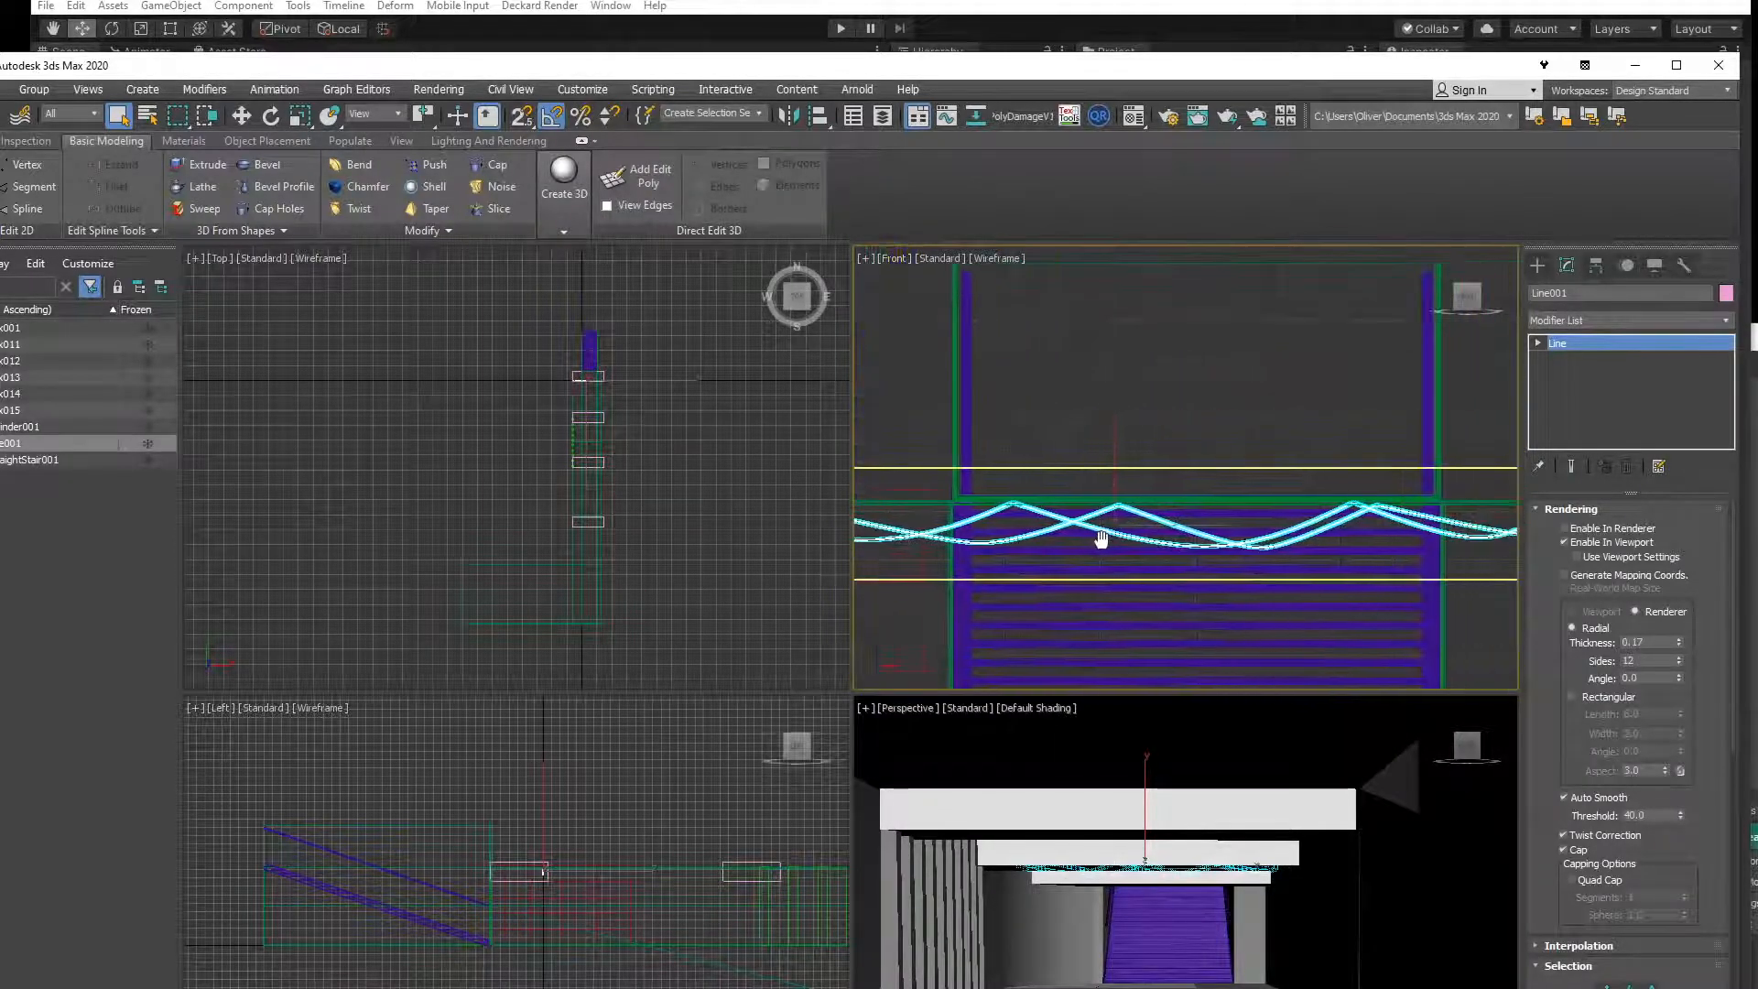
pyautogui.scroll(-3, 1214, 544)
pyautogui.moveTo(1214, 544); pyautogui.dragTo(1229, 551, button='middle')
pyautogui.scroll(2, 1220, 552)
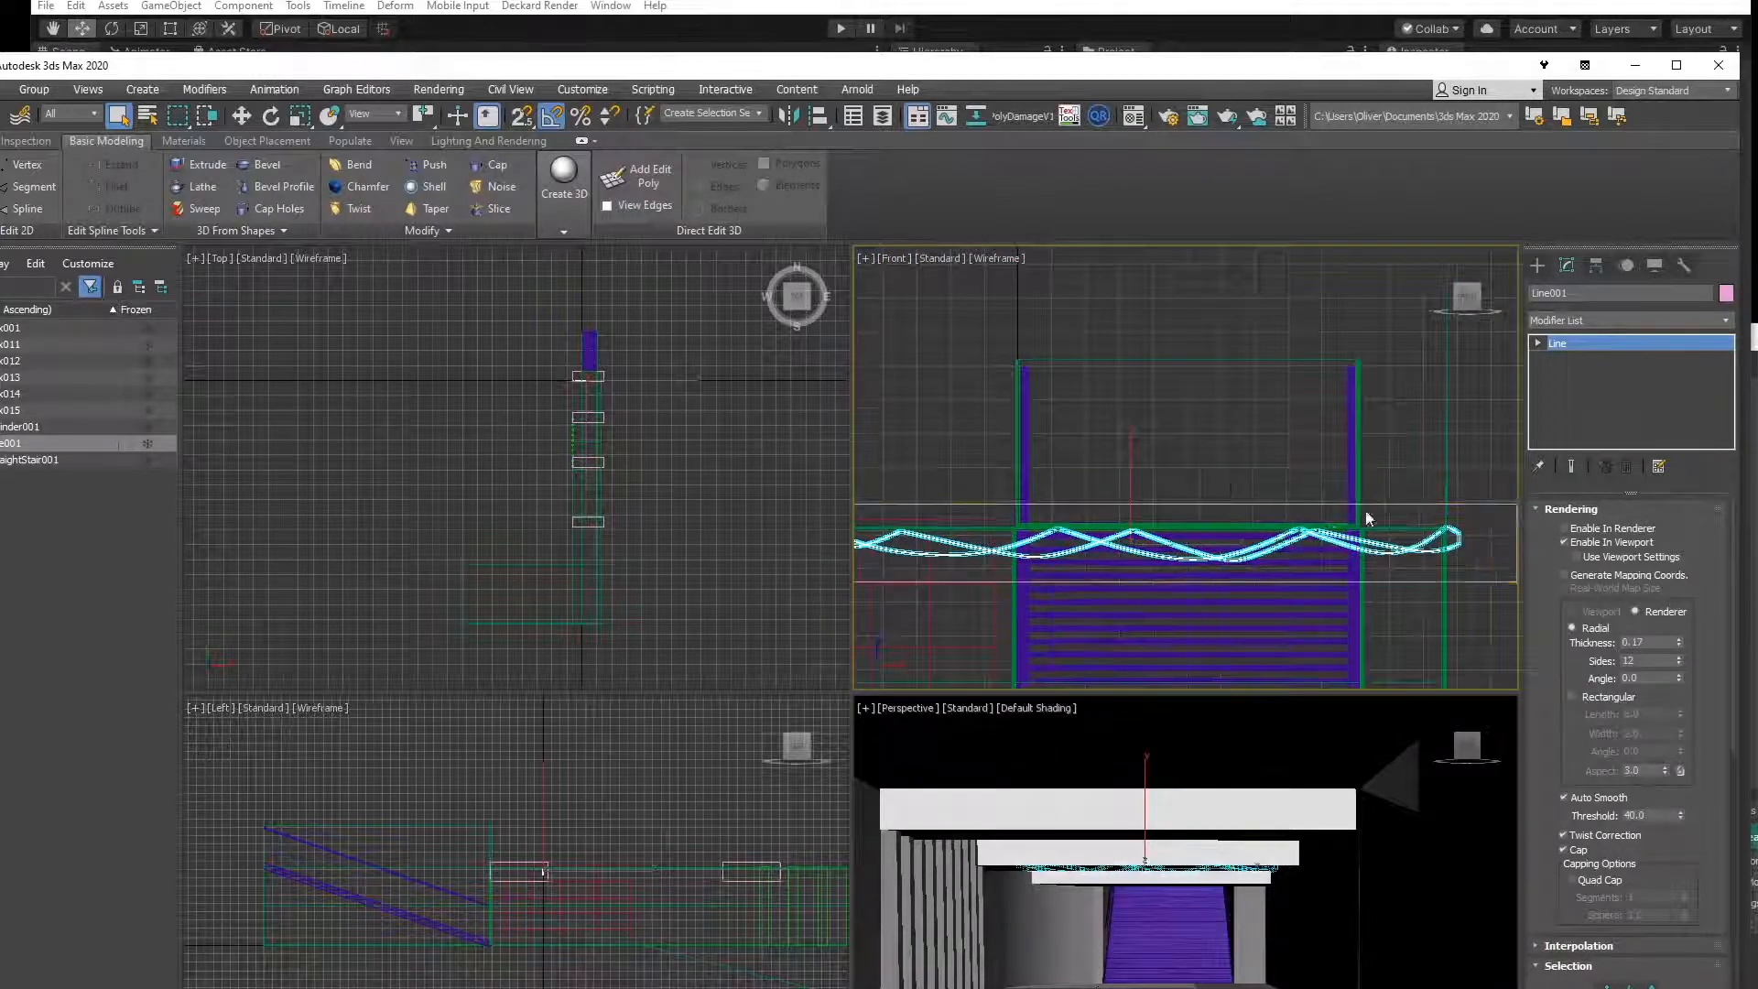
pyautogui.moveTo(1218, 492); pyautogui.dragTo(1339, 509, button='middle')
pyautogui.click(2, 89)
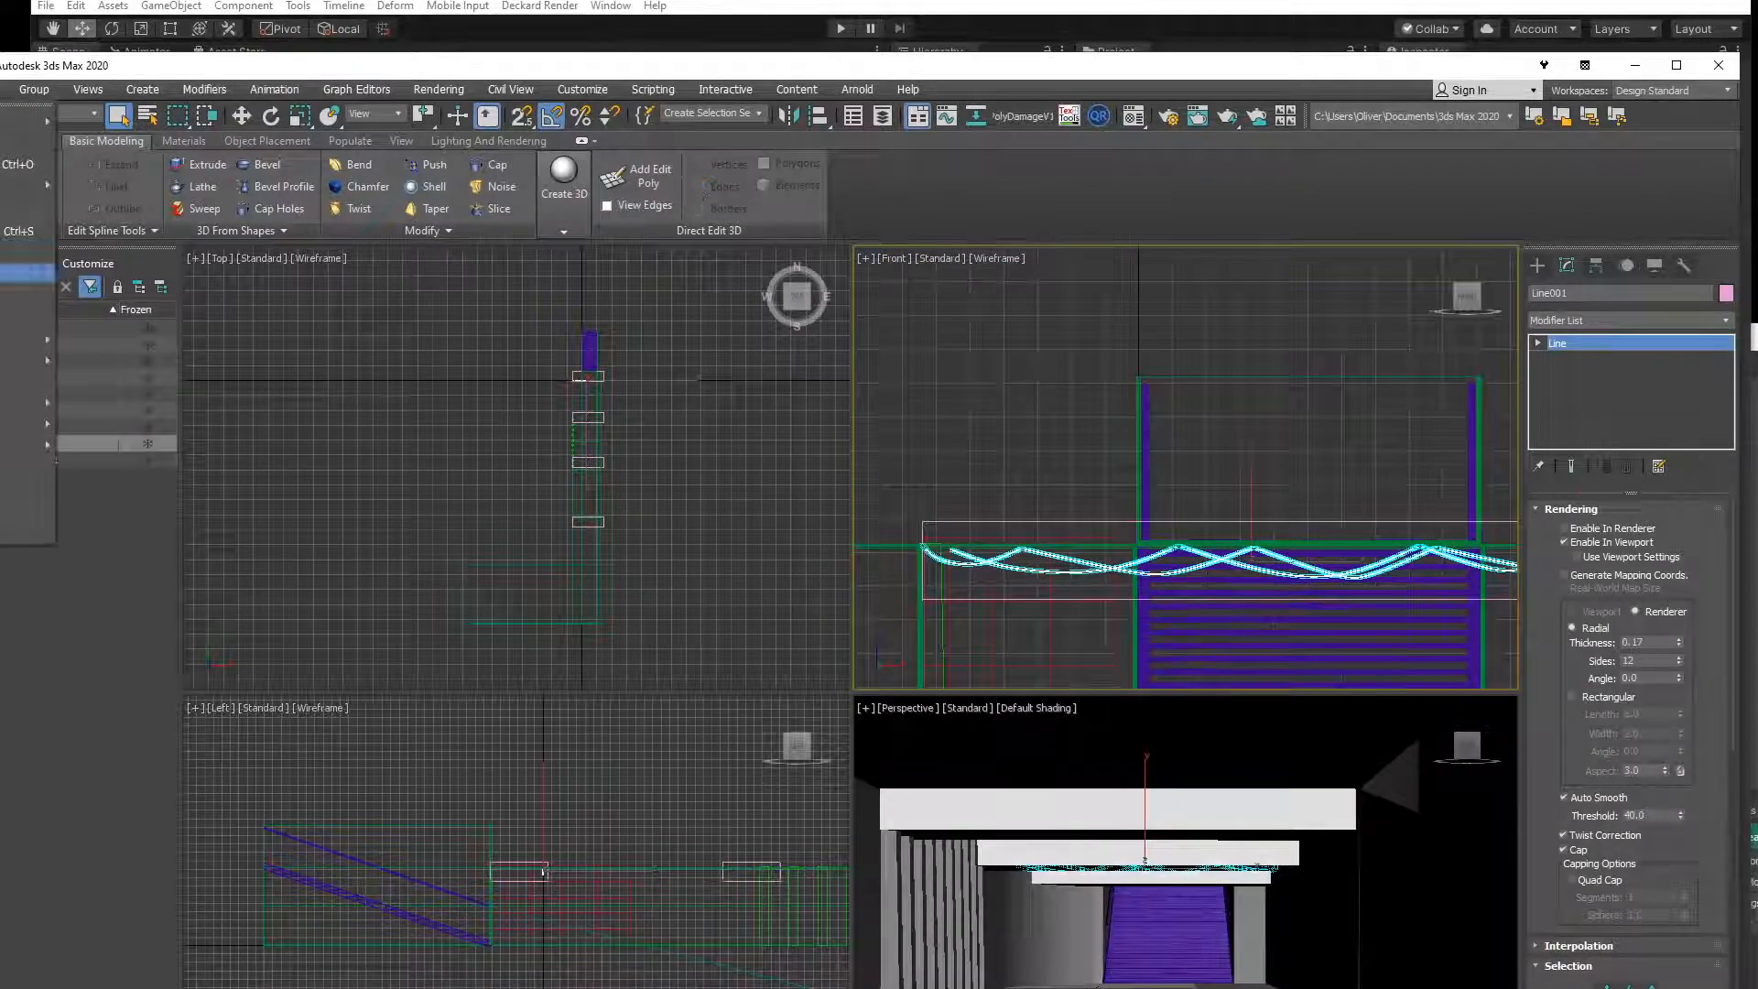
pyautogui.click(2, 252)
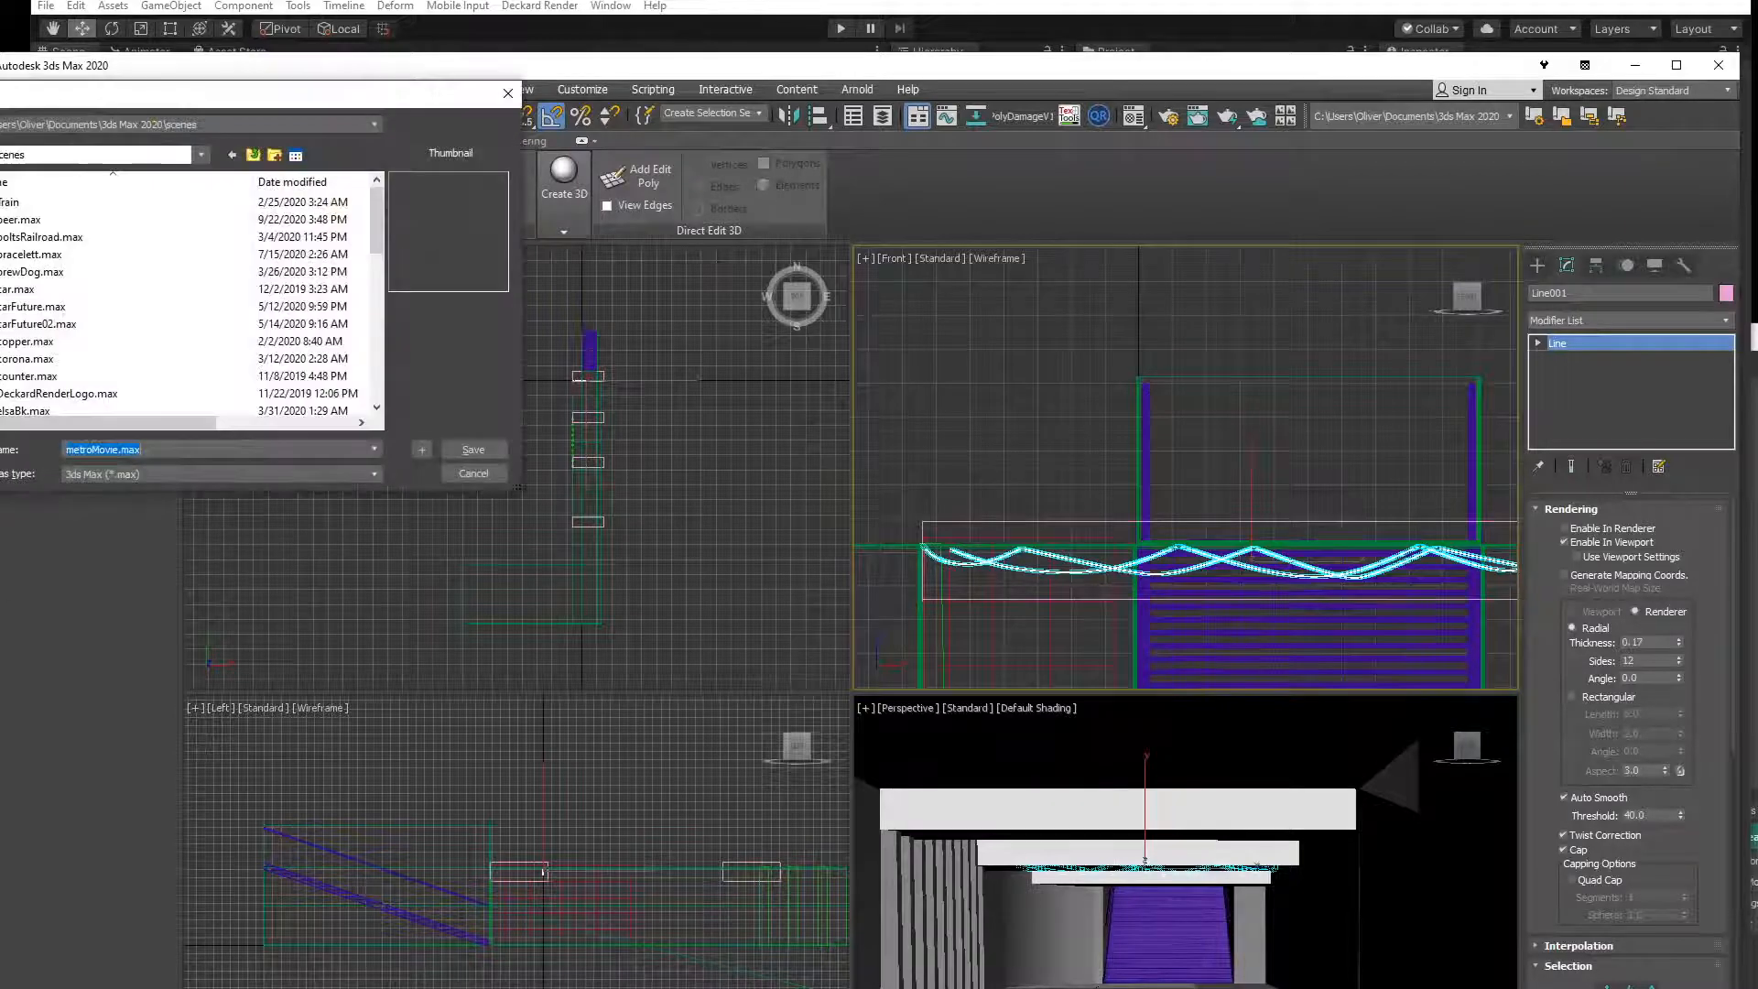
pyautogui.moveTo(154, 84); pyautogui.dragTo(198, 220)
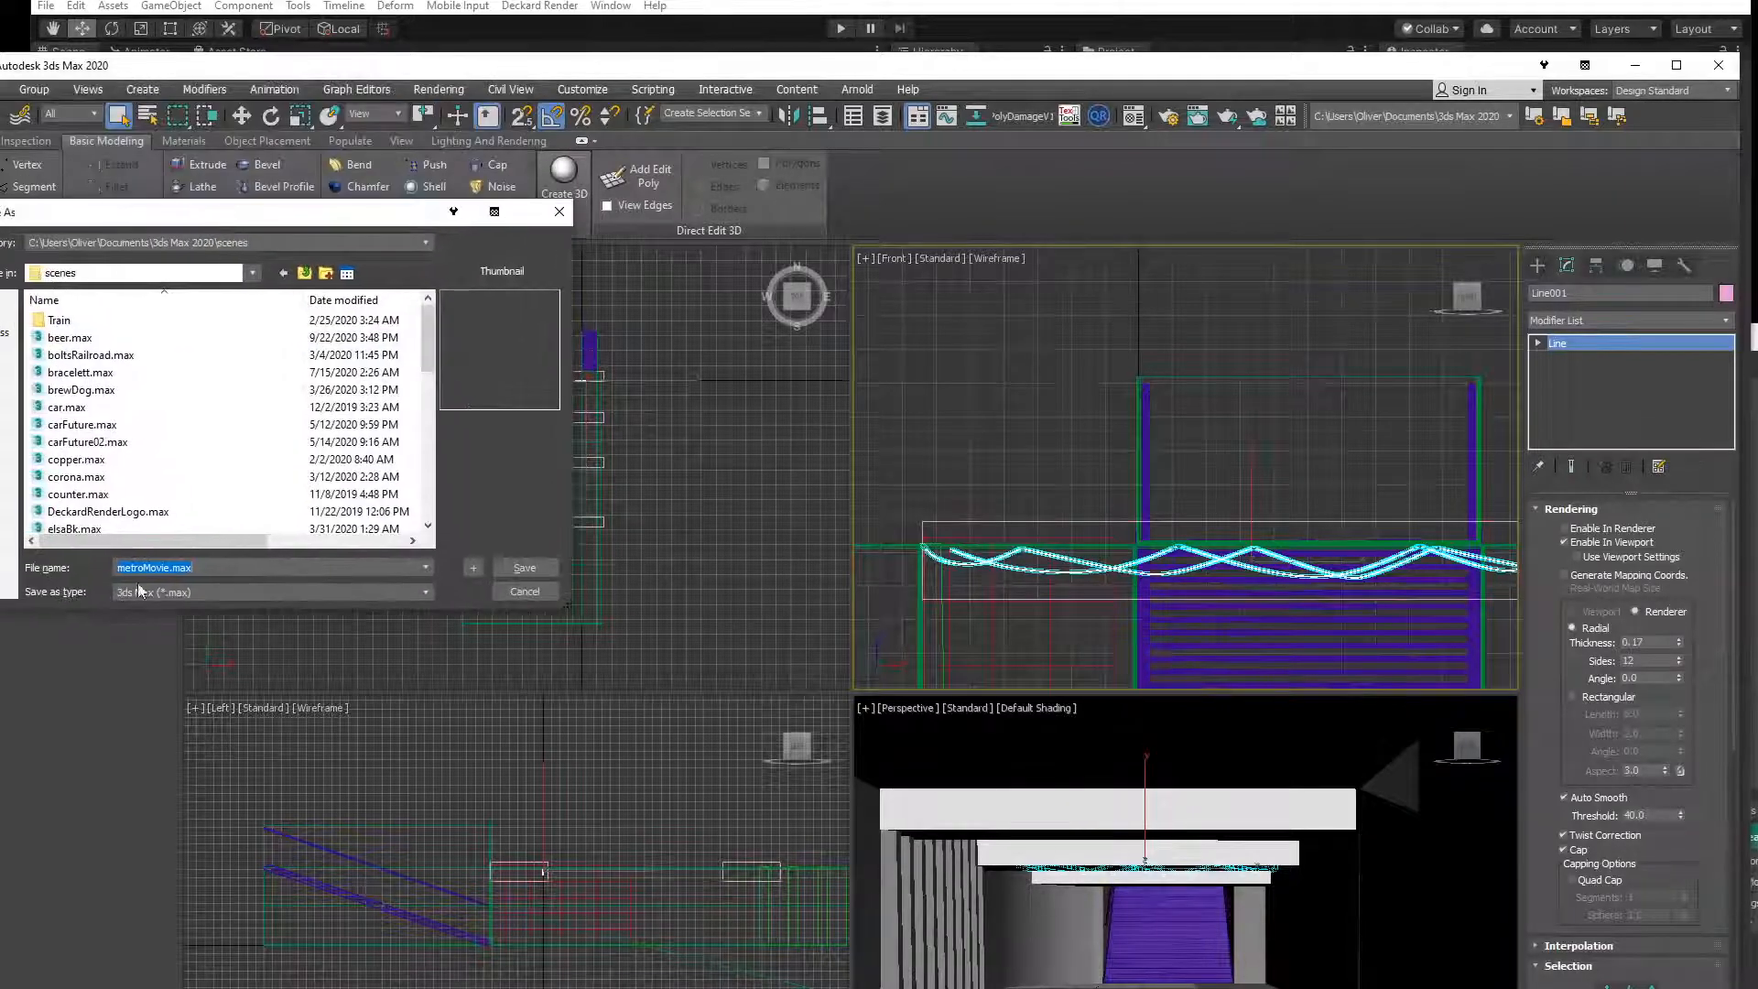
pyautogui.doubleClick(171, 567)
pyautogui.click(509, 593)
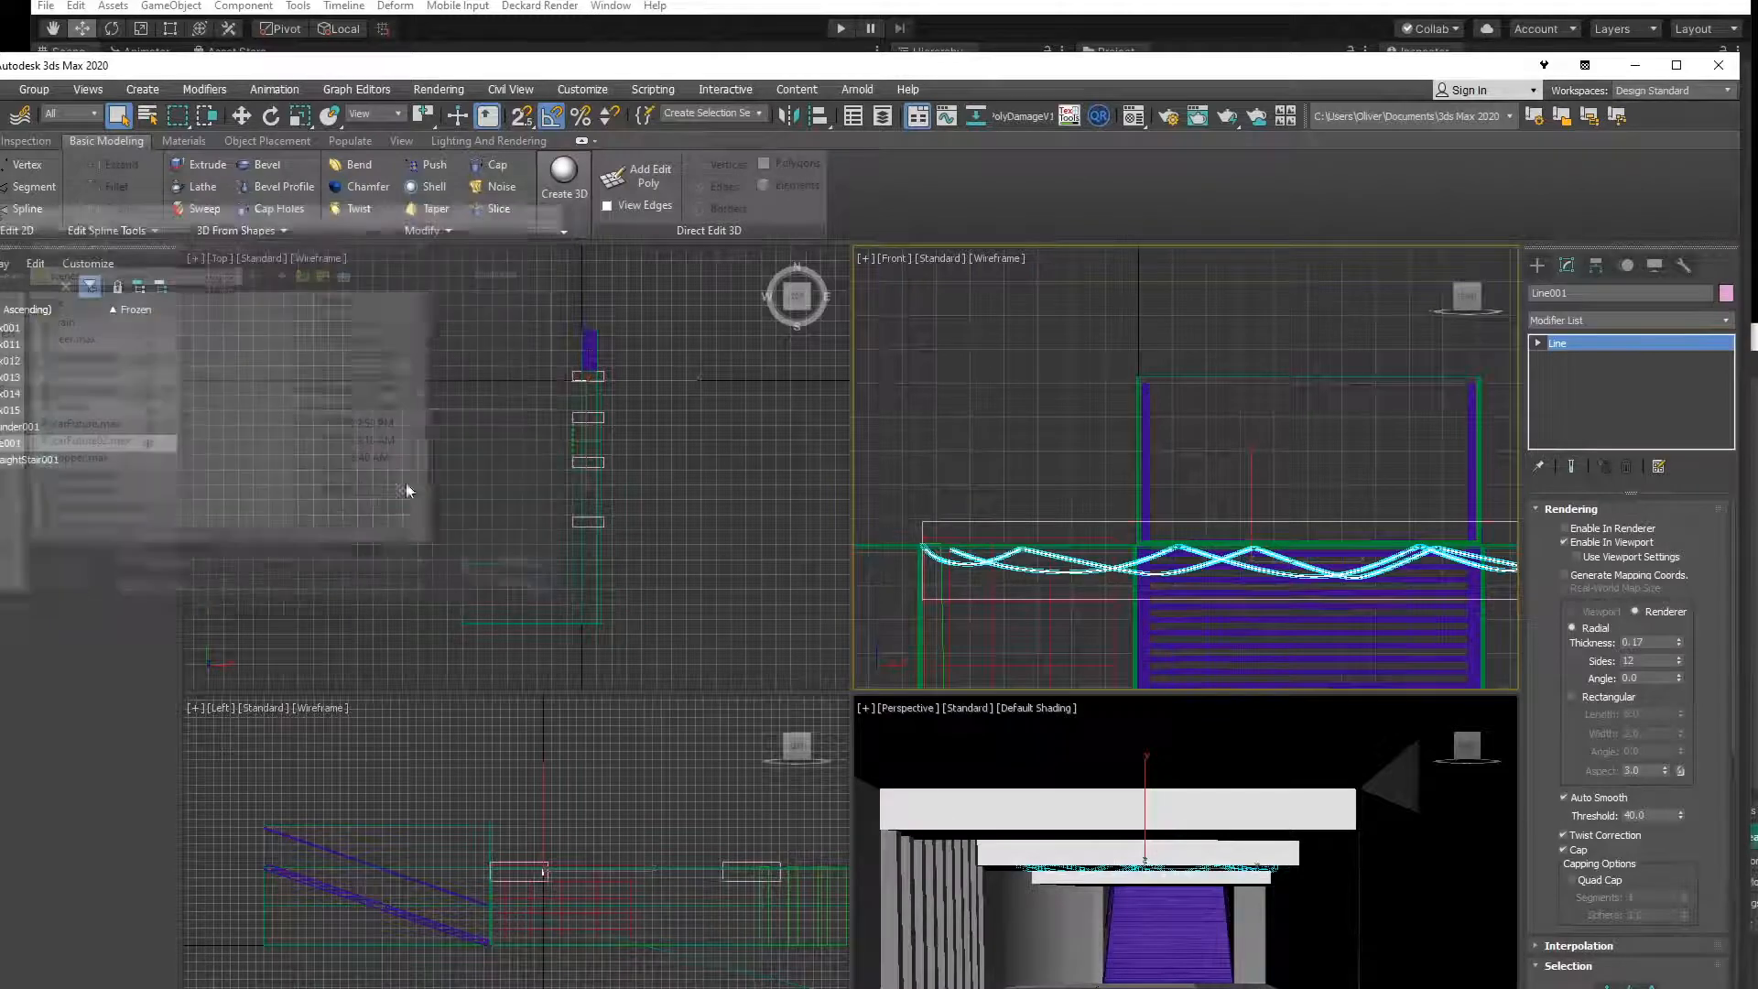
pyautogui.click(0, 90)
pyautogui.moveTo(36, 360)
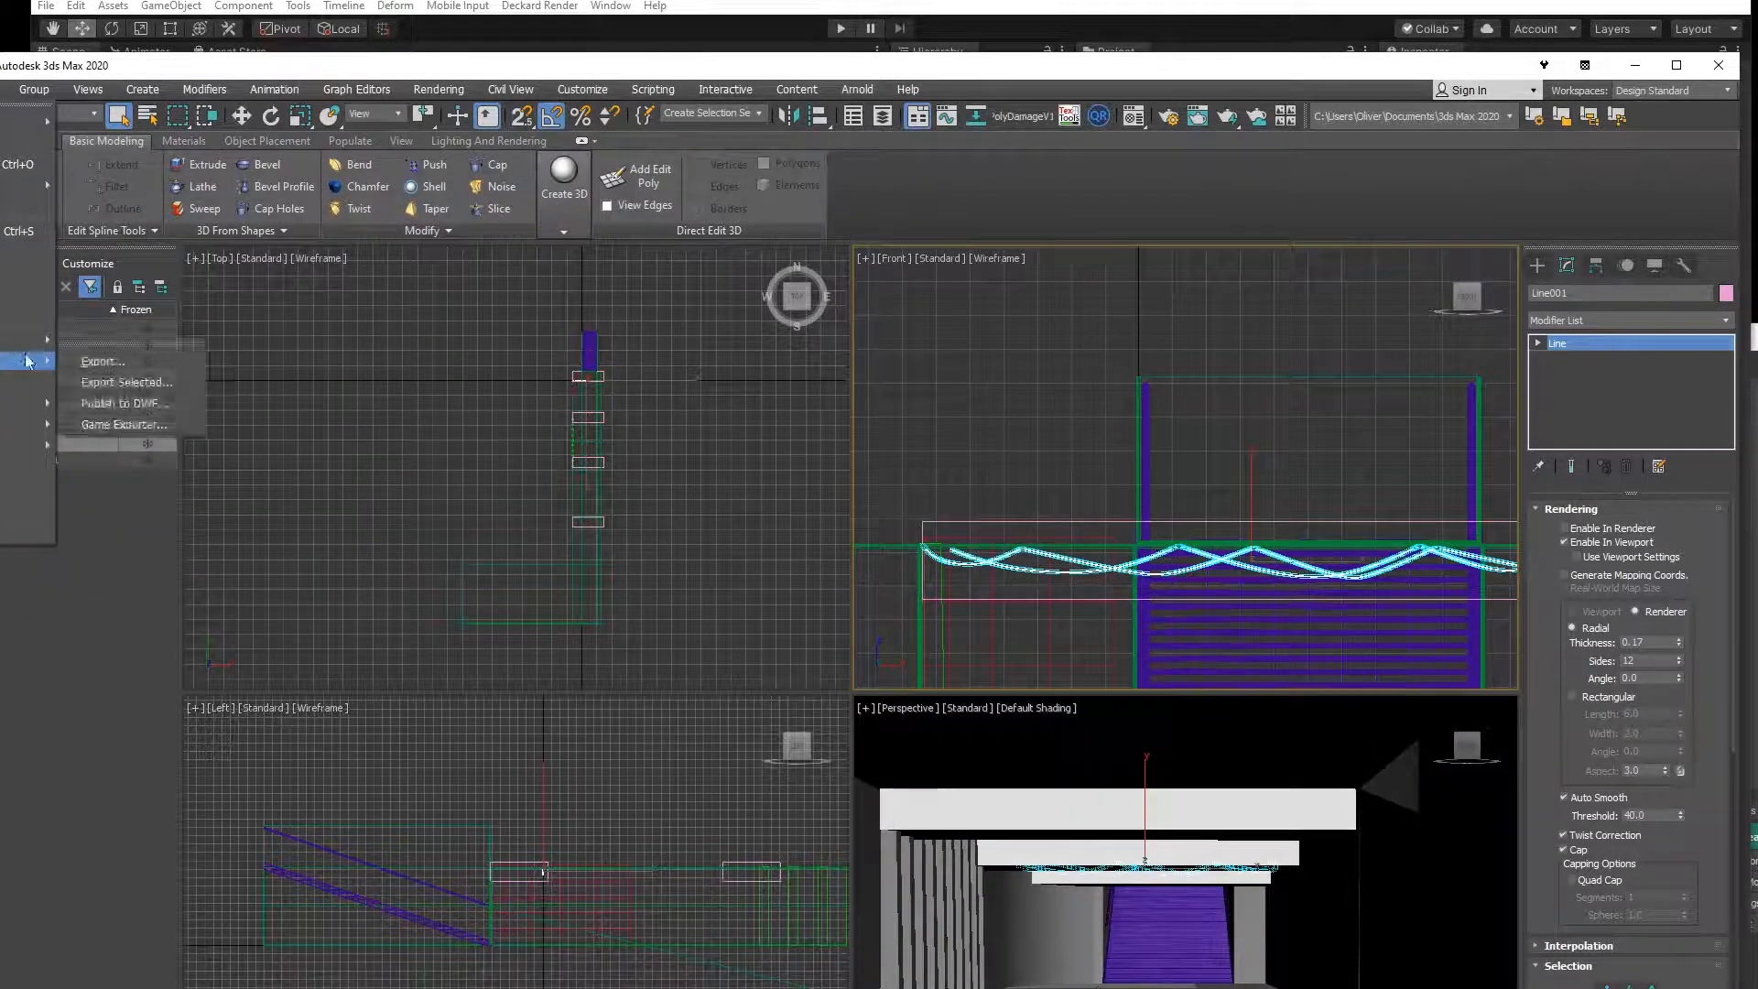
pyautogui.press('Escape')
# Convert the cable line to Editable Poly and export only that object as the FBX file Cables into the _Garbage folder.
pyautogui.rightClick(1594, 341)
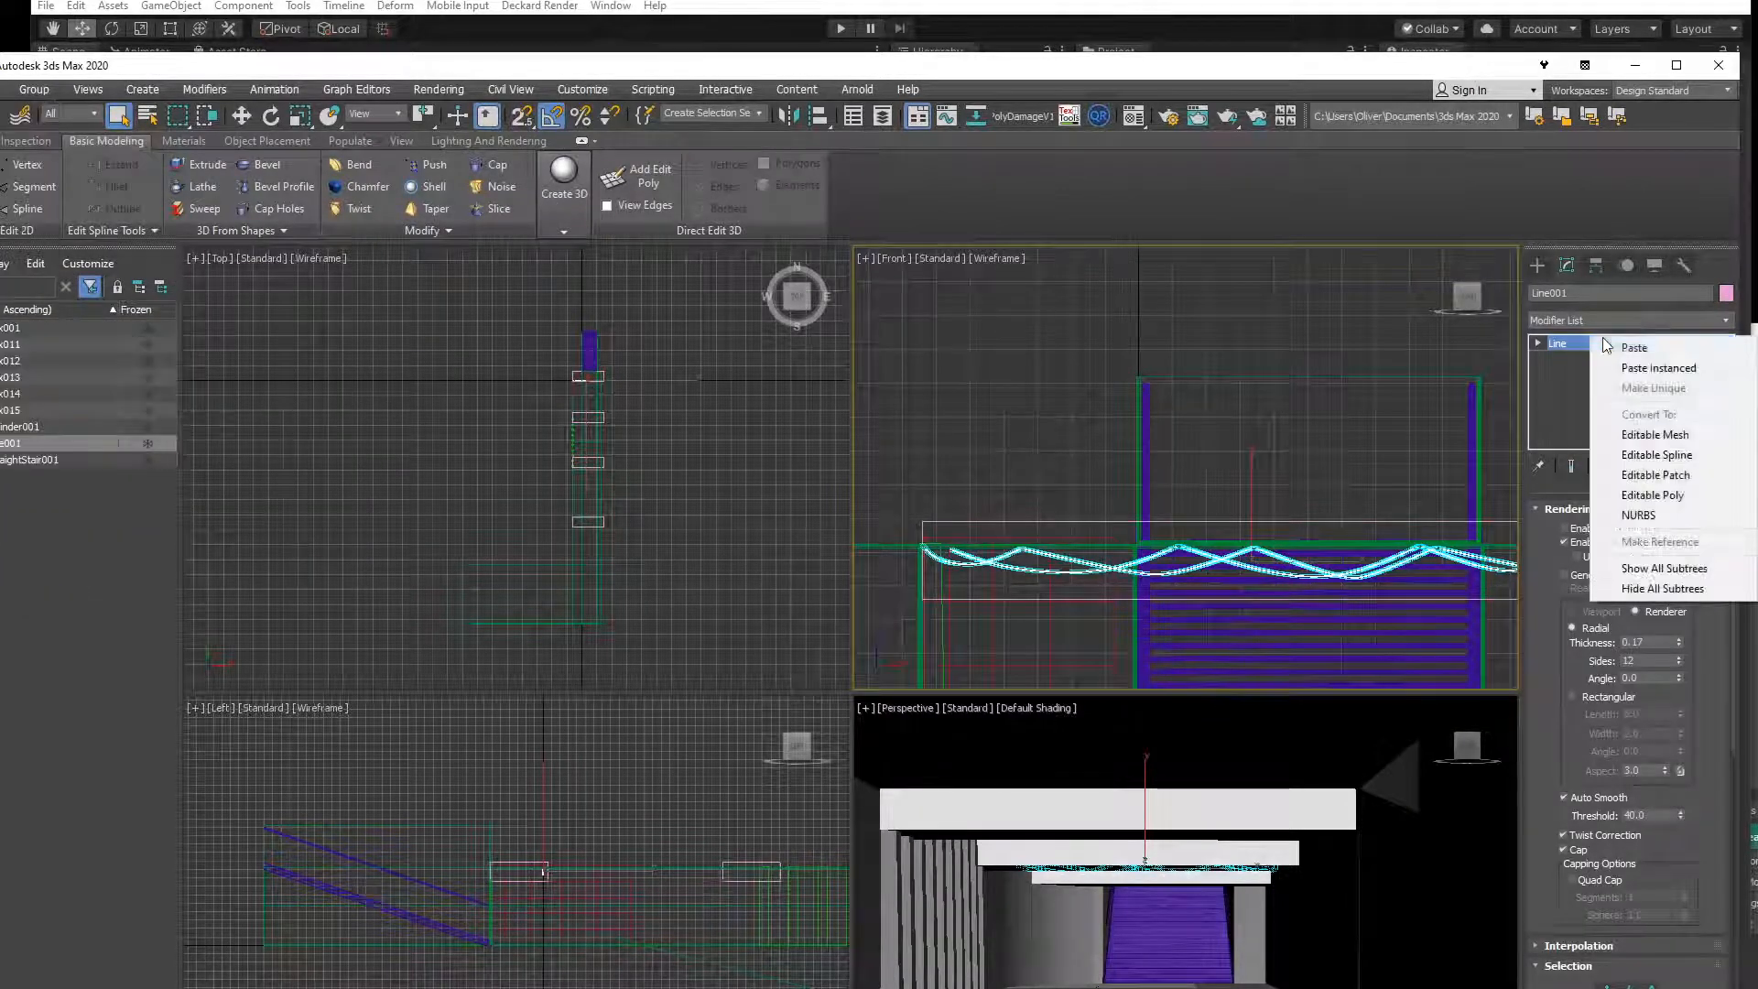
pyautogui.click(1683, 496)
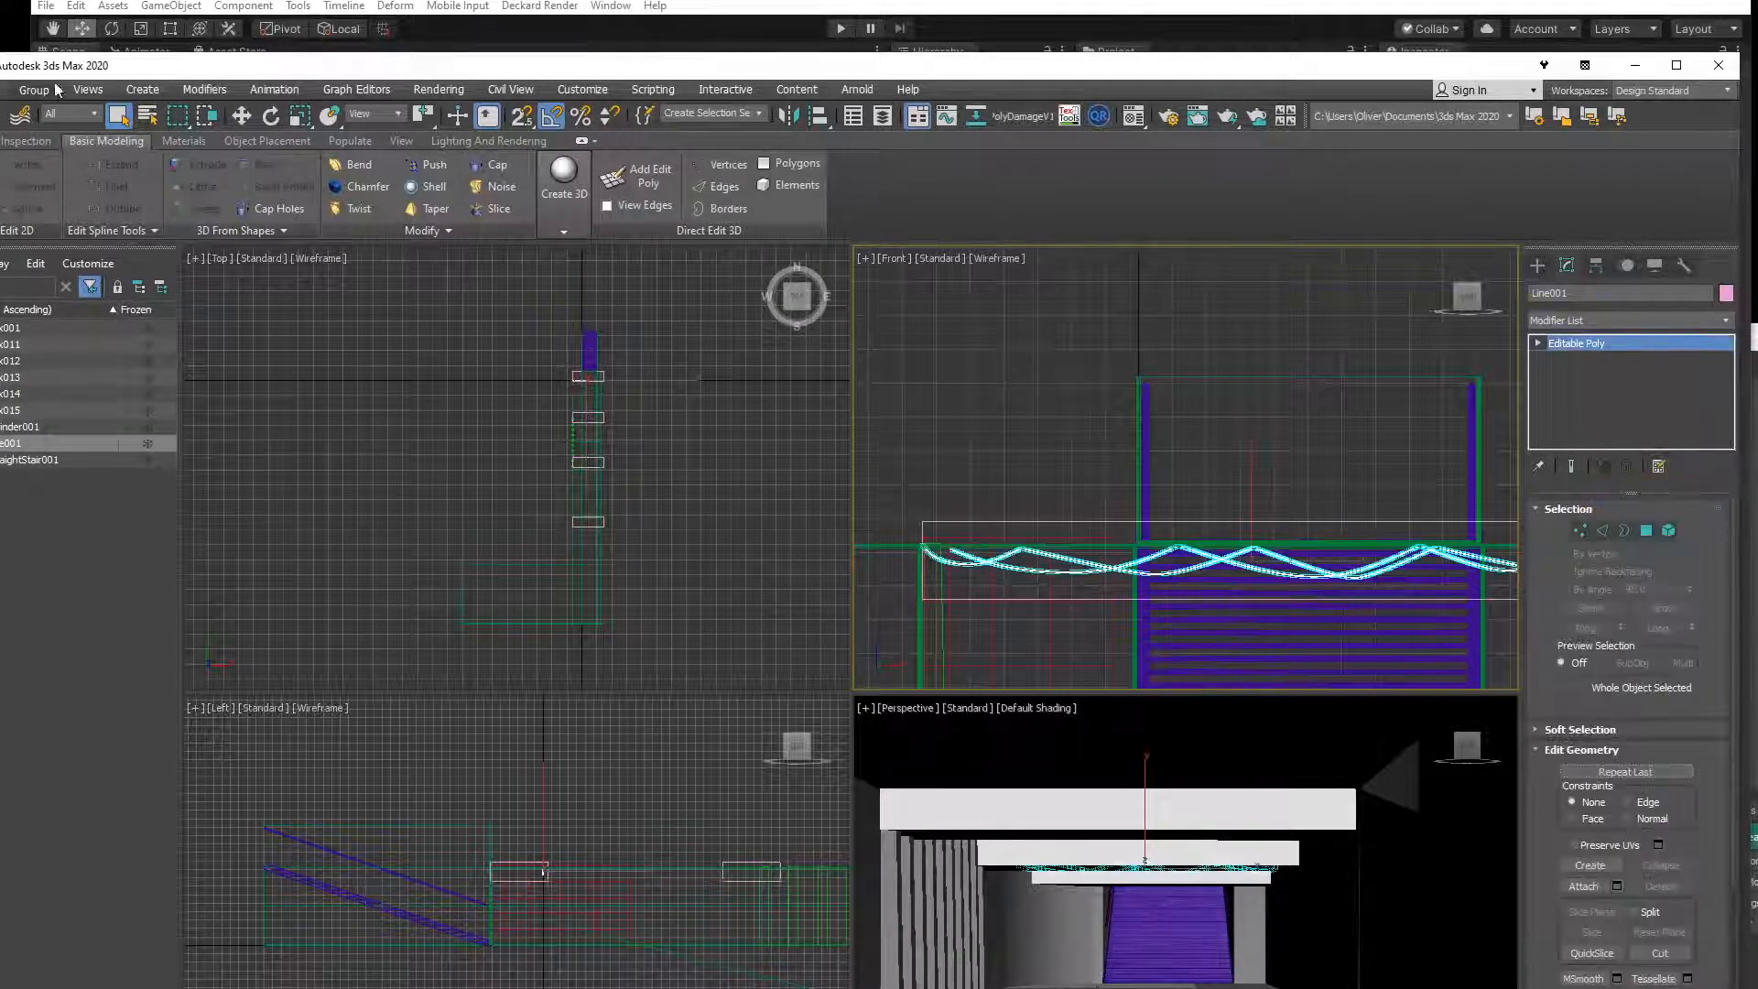
pyautogui.click(0, 89)
pyautogui.moveTo(28, 361)
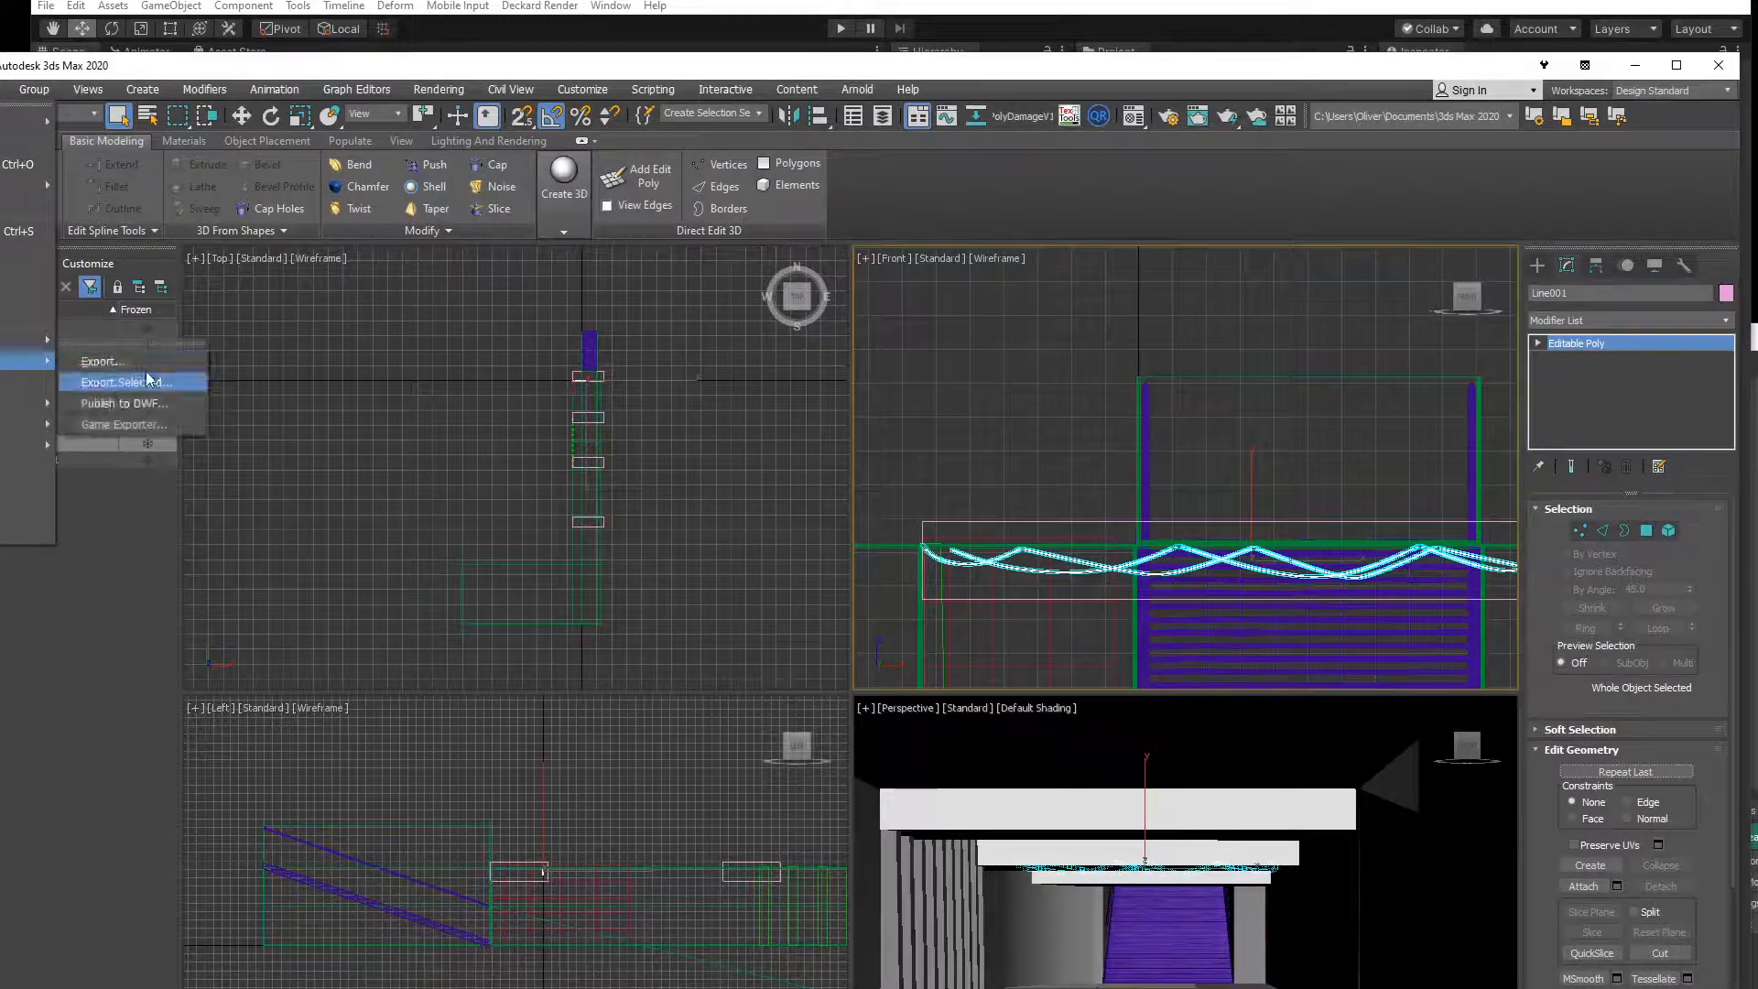
pyautogui.click(123, 382)
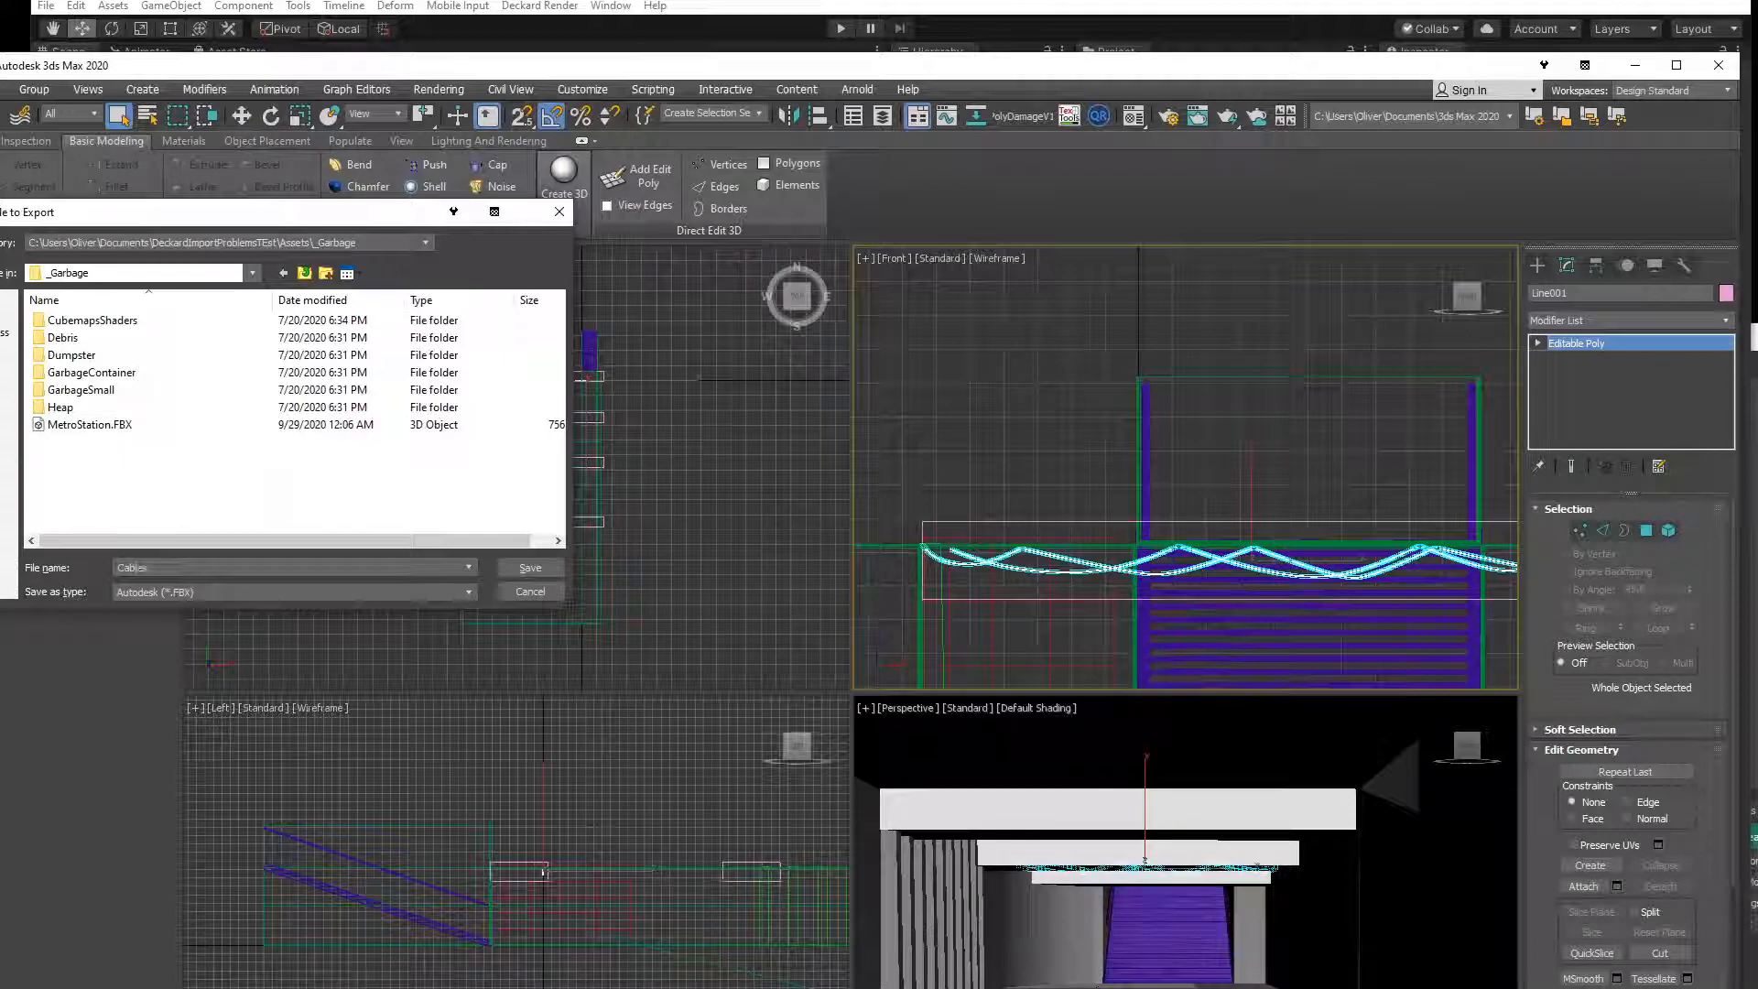
pyautogui.press('Return')
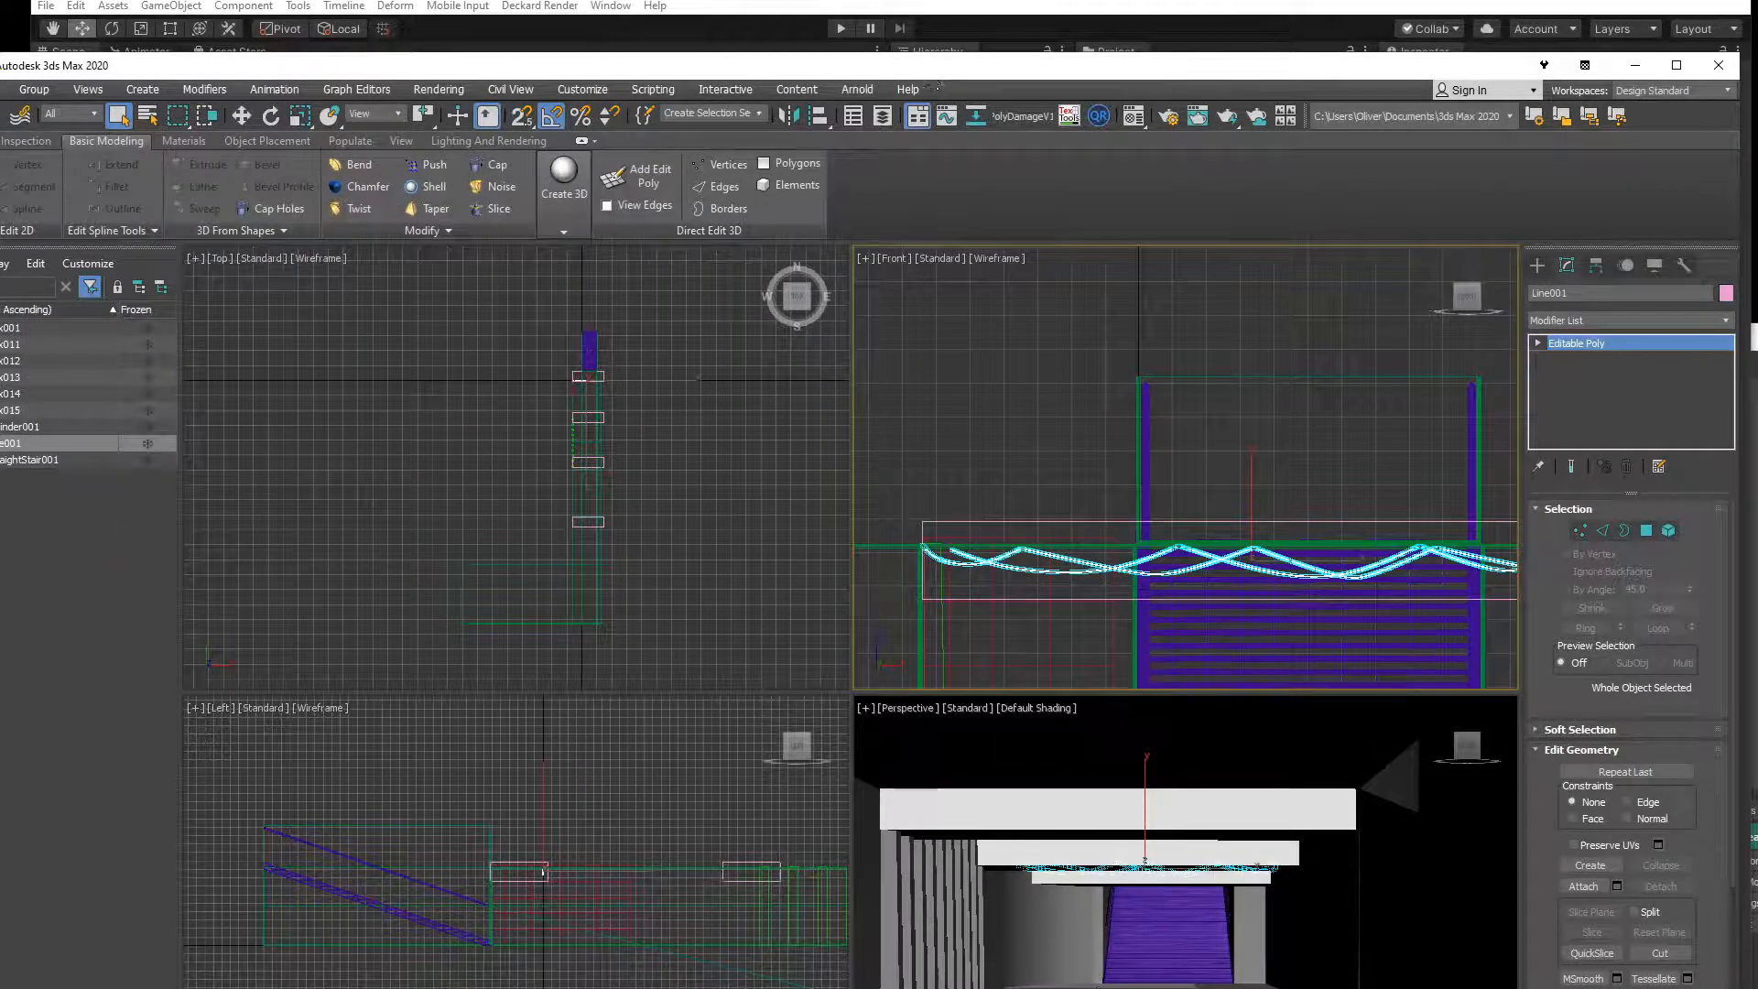
# Switch to Unity, select the imported Cables model in the _Garbage folder and set its import Scale Factor to 30.
pyautogui.moveTo(691, 67); pyautogui.dragTo(0, 423)
pyautogui.moveTo(830, 601); pyautogui.dragTo(911, 451)
pyautogui.moveTo(865, 755); pyautogui.dragTo(874, 565)
pyautogui.moveTo(853, 443); pyautogui.dragTo(823, 523)
pyautogui.click(1282, 211)
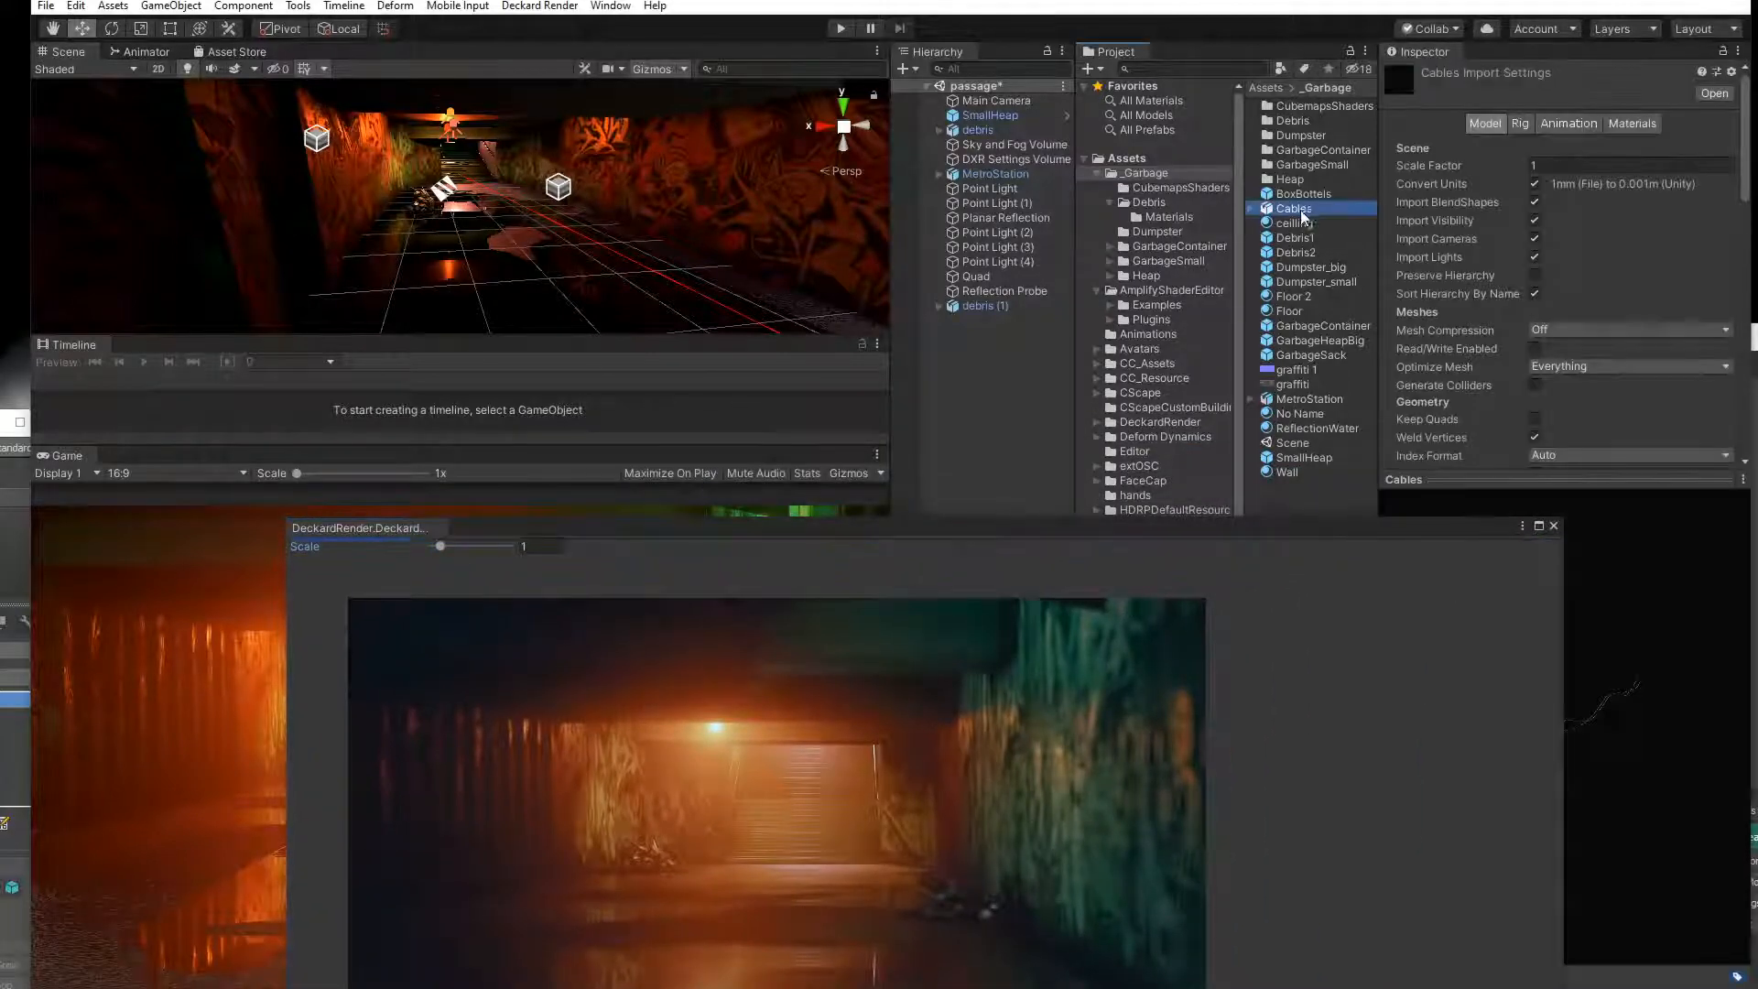
pyautogui.scroll(10, 587, 223)
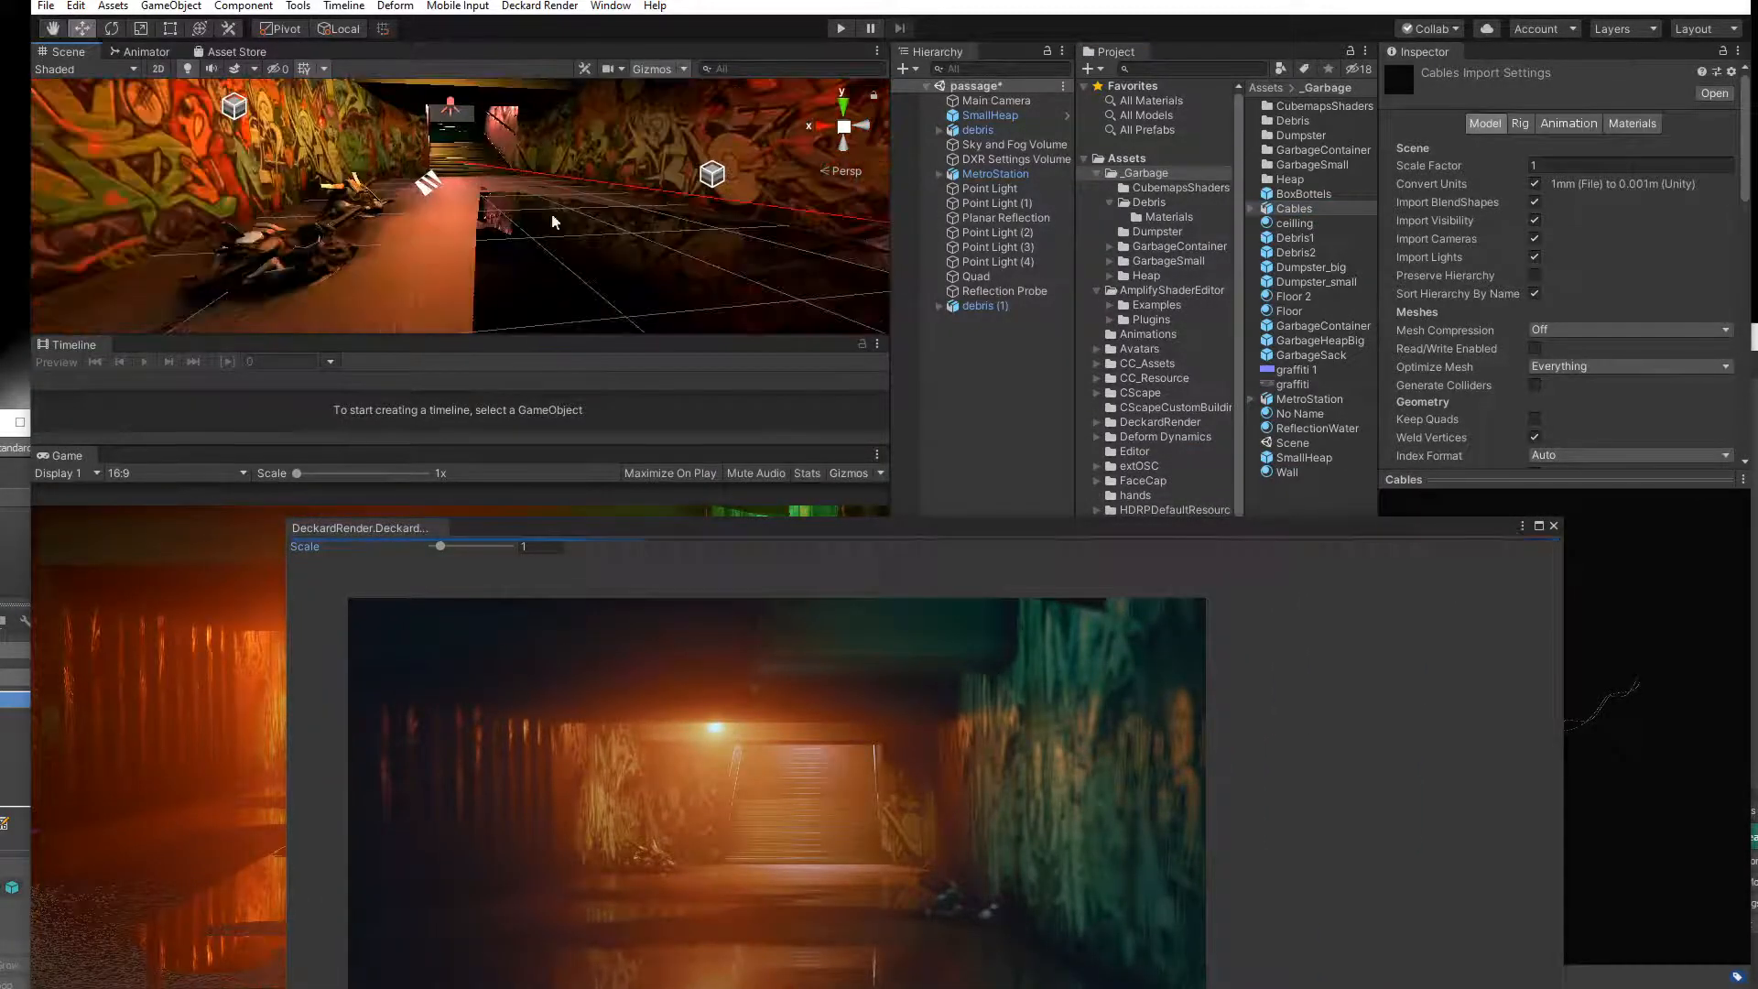
pyautogui.moveTo(555, 220); pyautogui.dragTo(579, 367, button='middle')
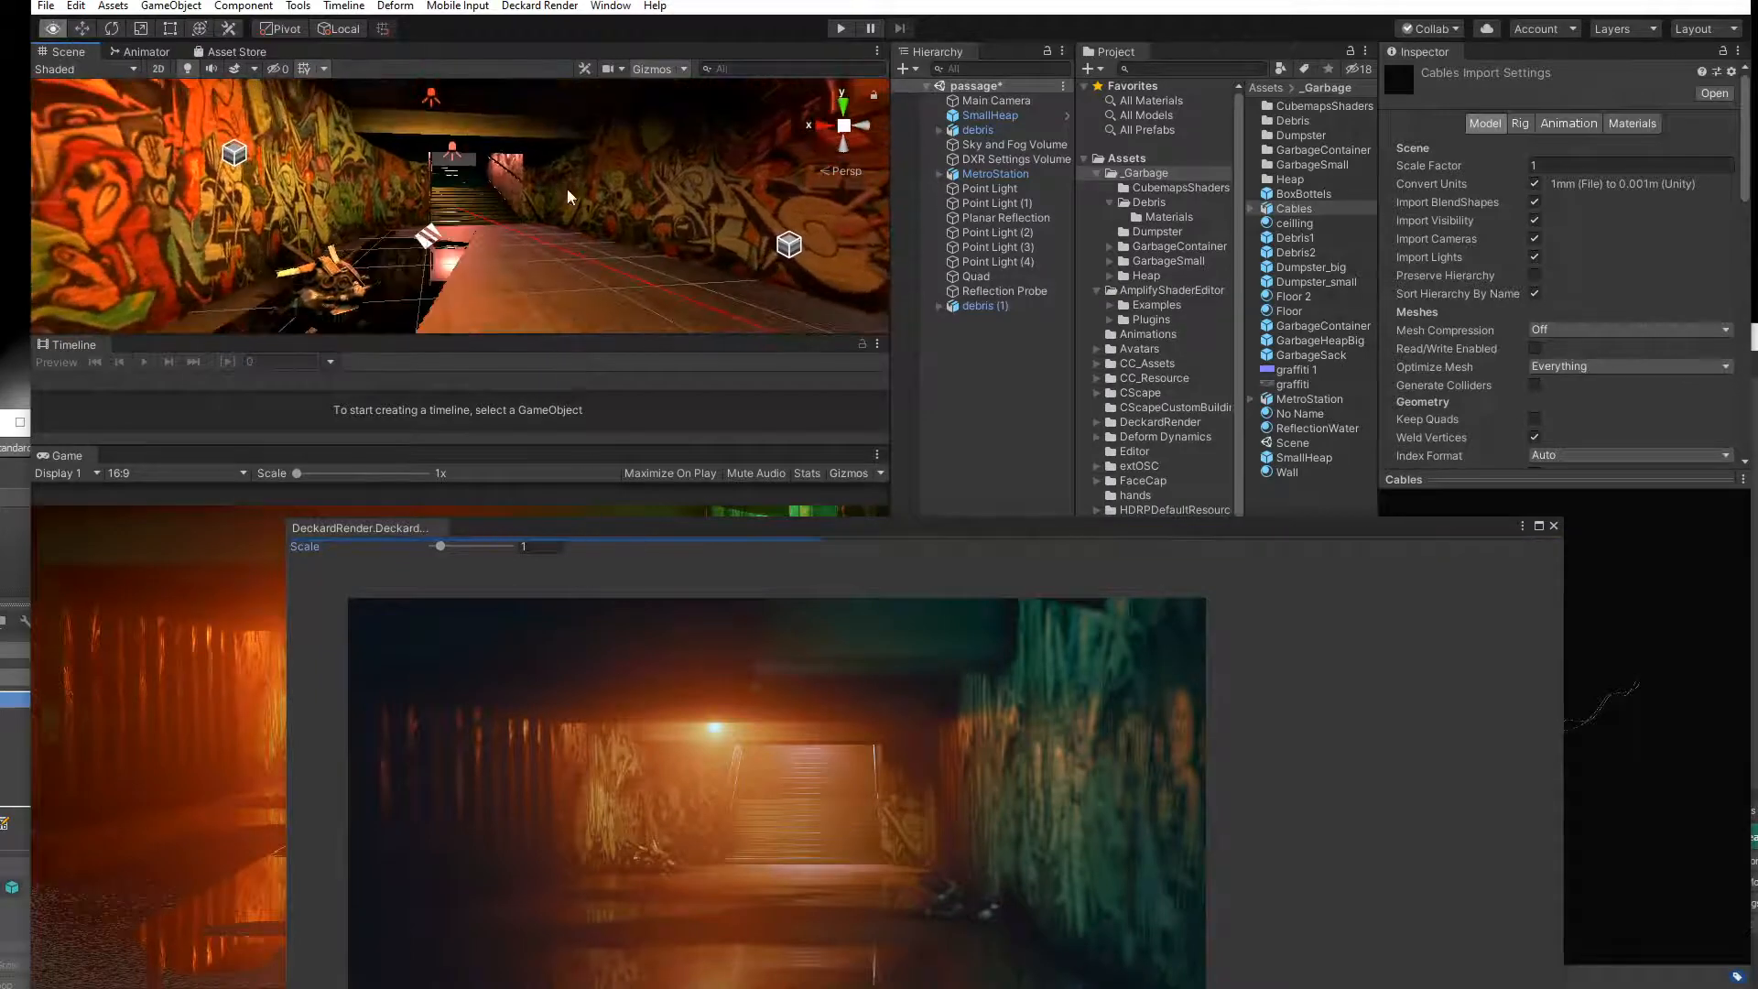
pyautogui.moveTo(1294, 213)
pyautogui.mouseDown()
pyautogui.moveTo(471, 146)
pyautogui.moveTo(1300, 209)
pyautogui.mouseUp()
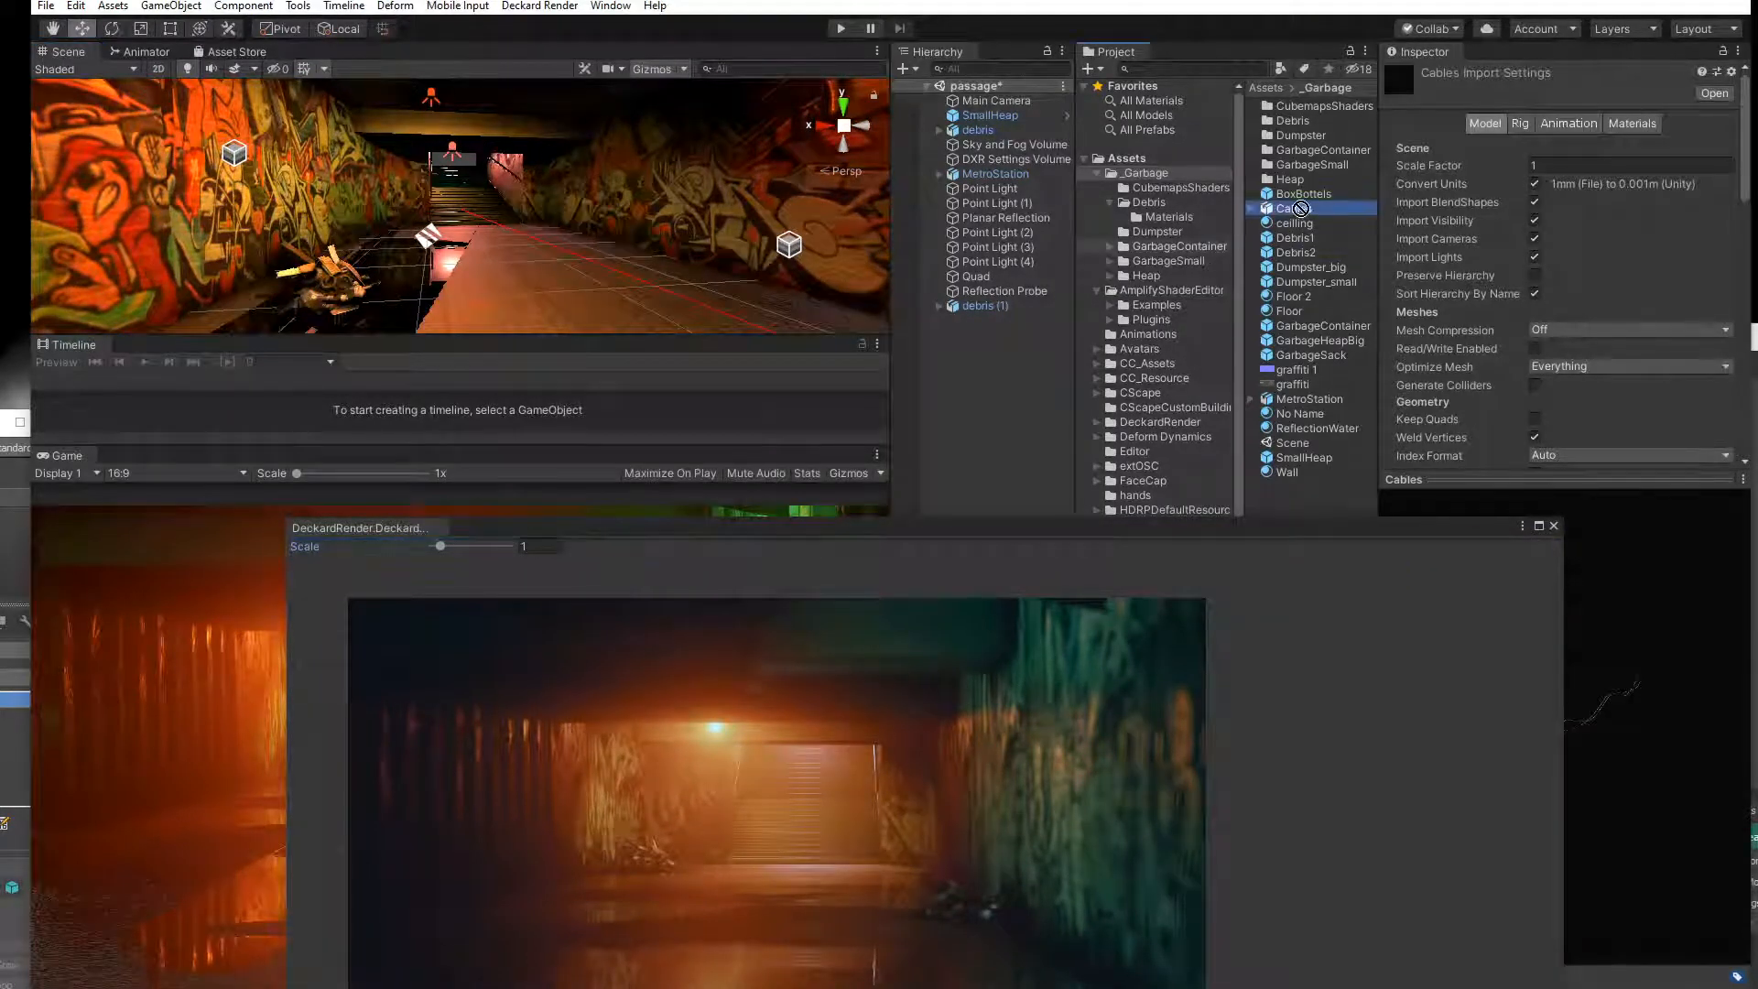
pyautogui.click(1508, 168)
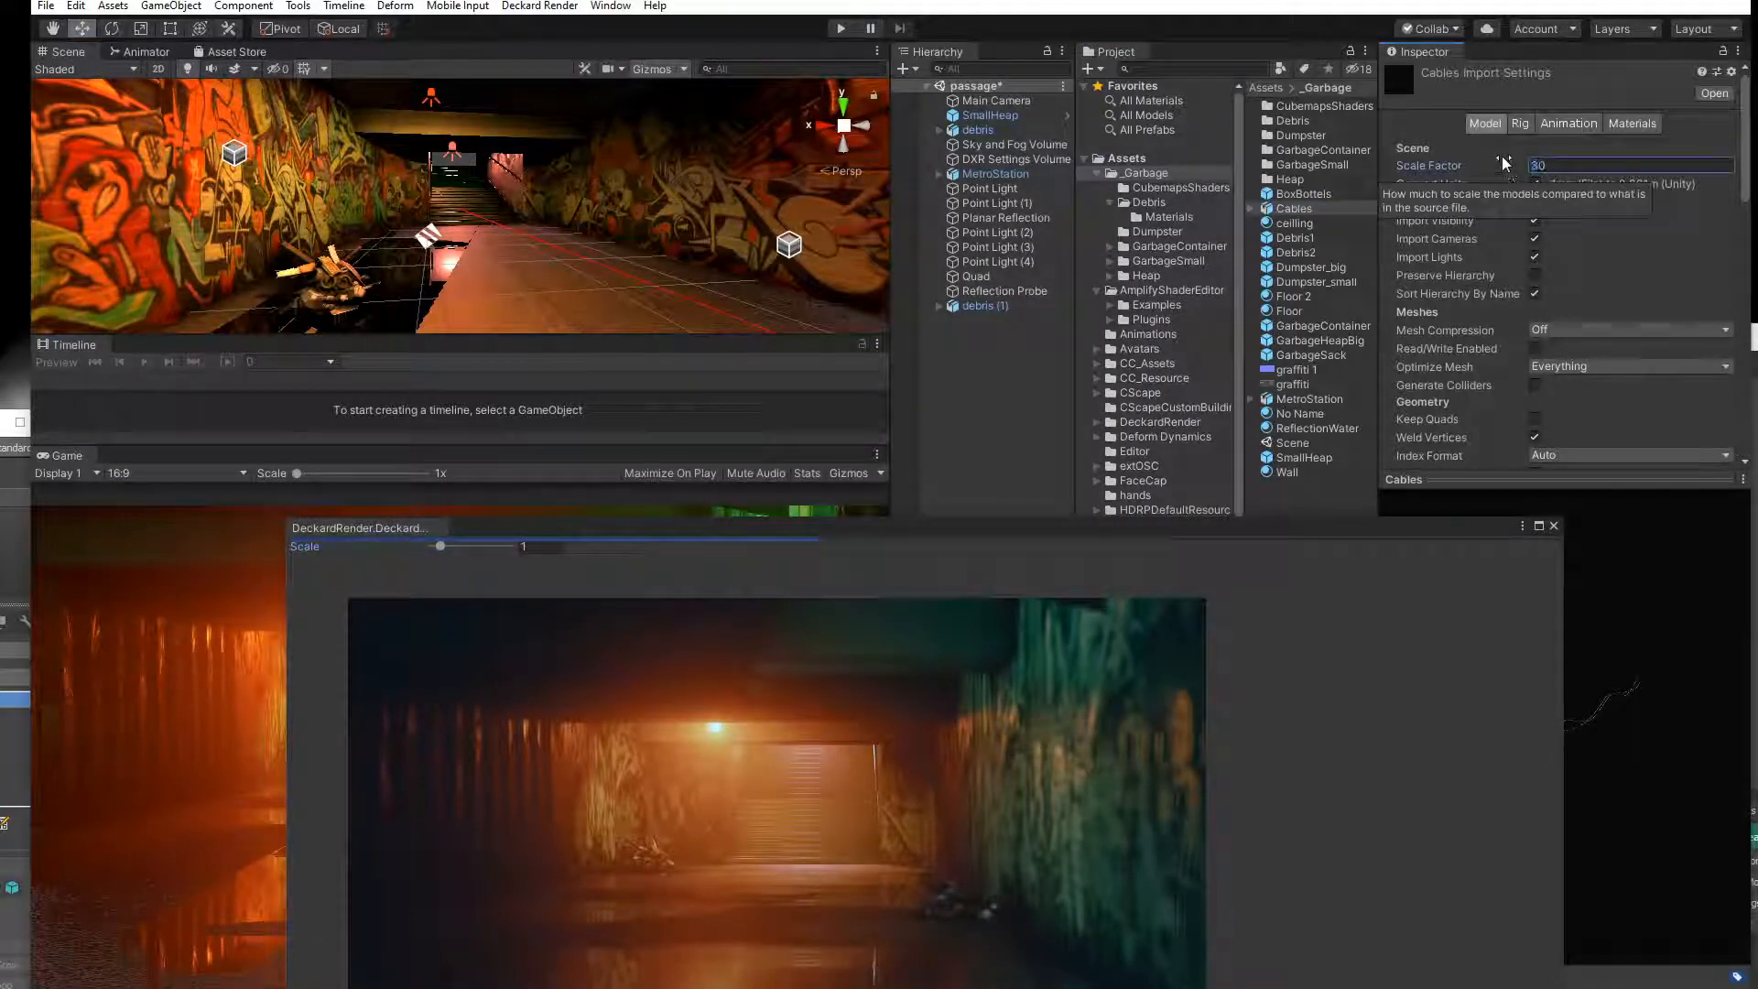
pyautogui.write('30')
# Enable Generate Colliders for the Cables model and extract its materials into the _Garbage folder.
pyautogui.moveTo(1308, 214); pyautogui.dragTo(1350, 199)
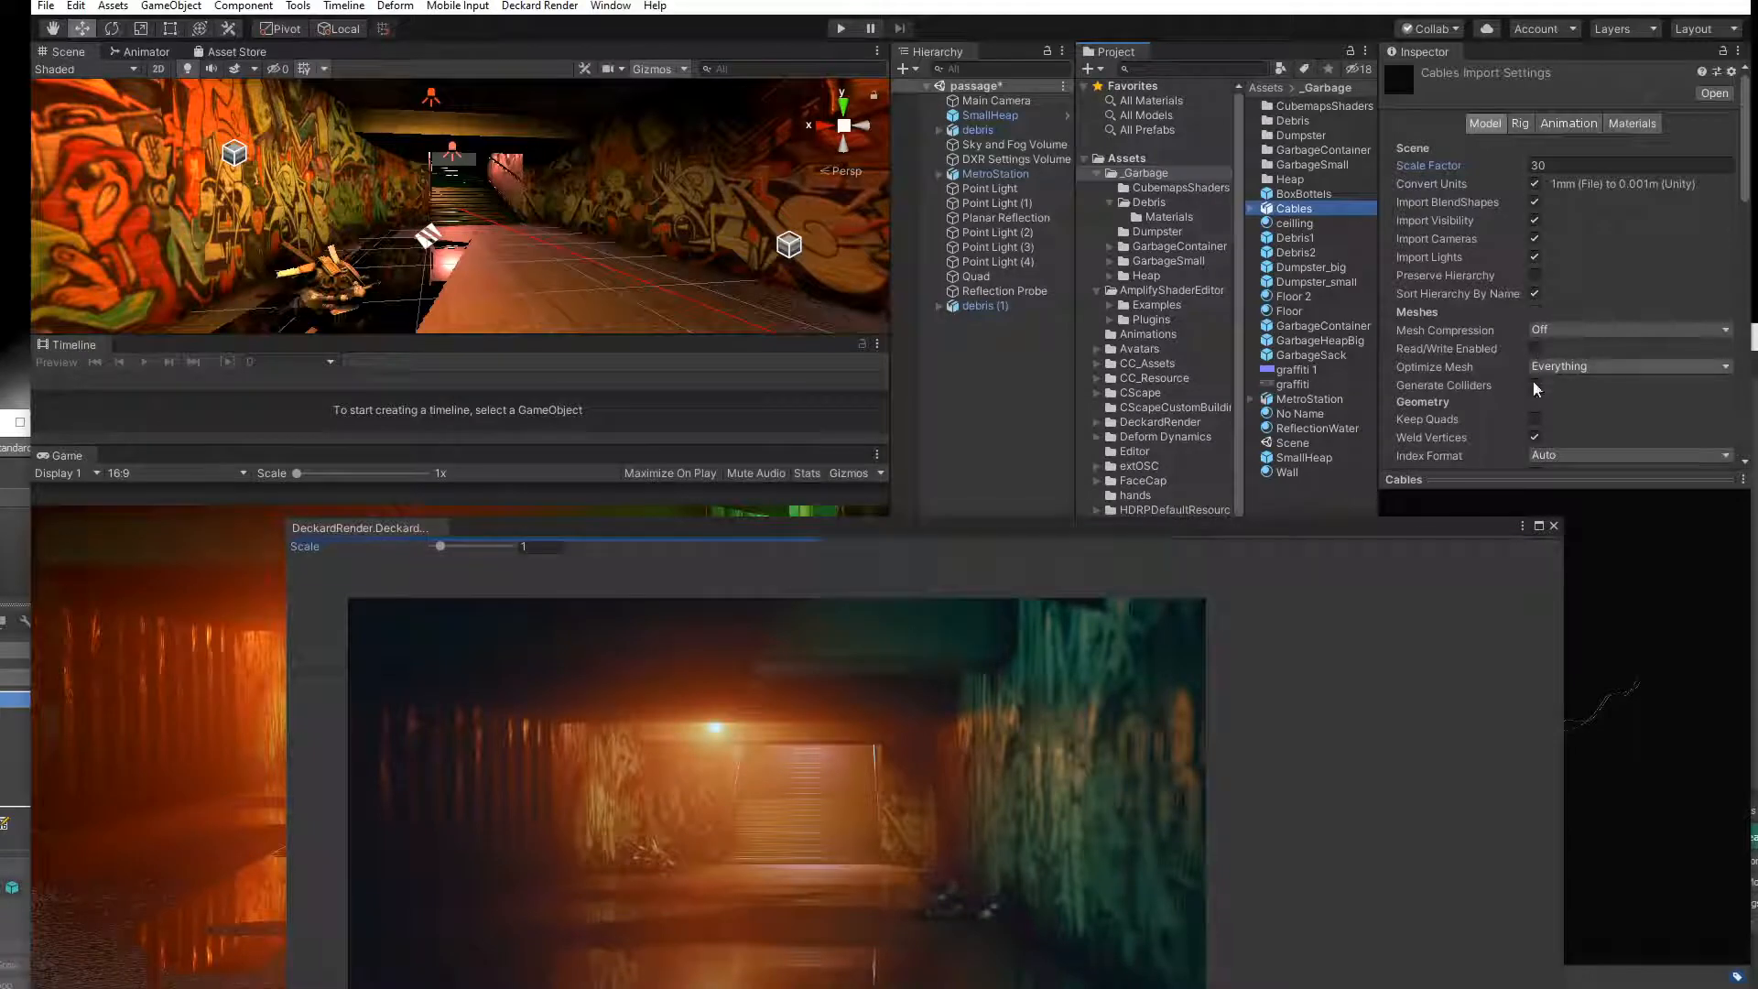
pyautogui.scroll(-10, 1510, 395)
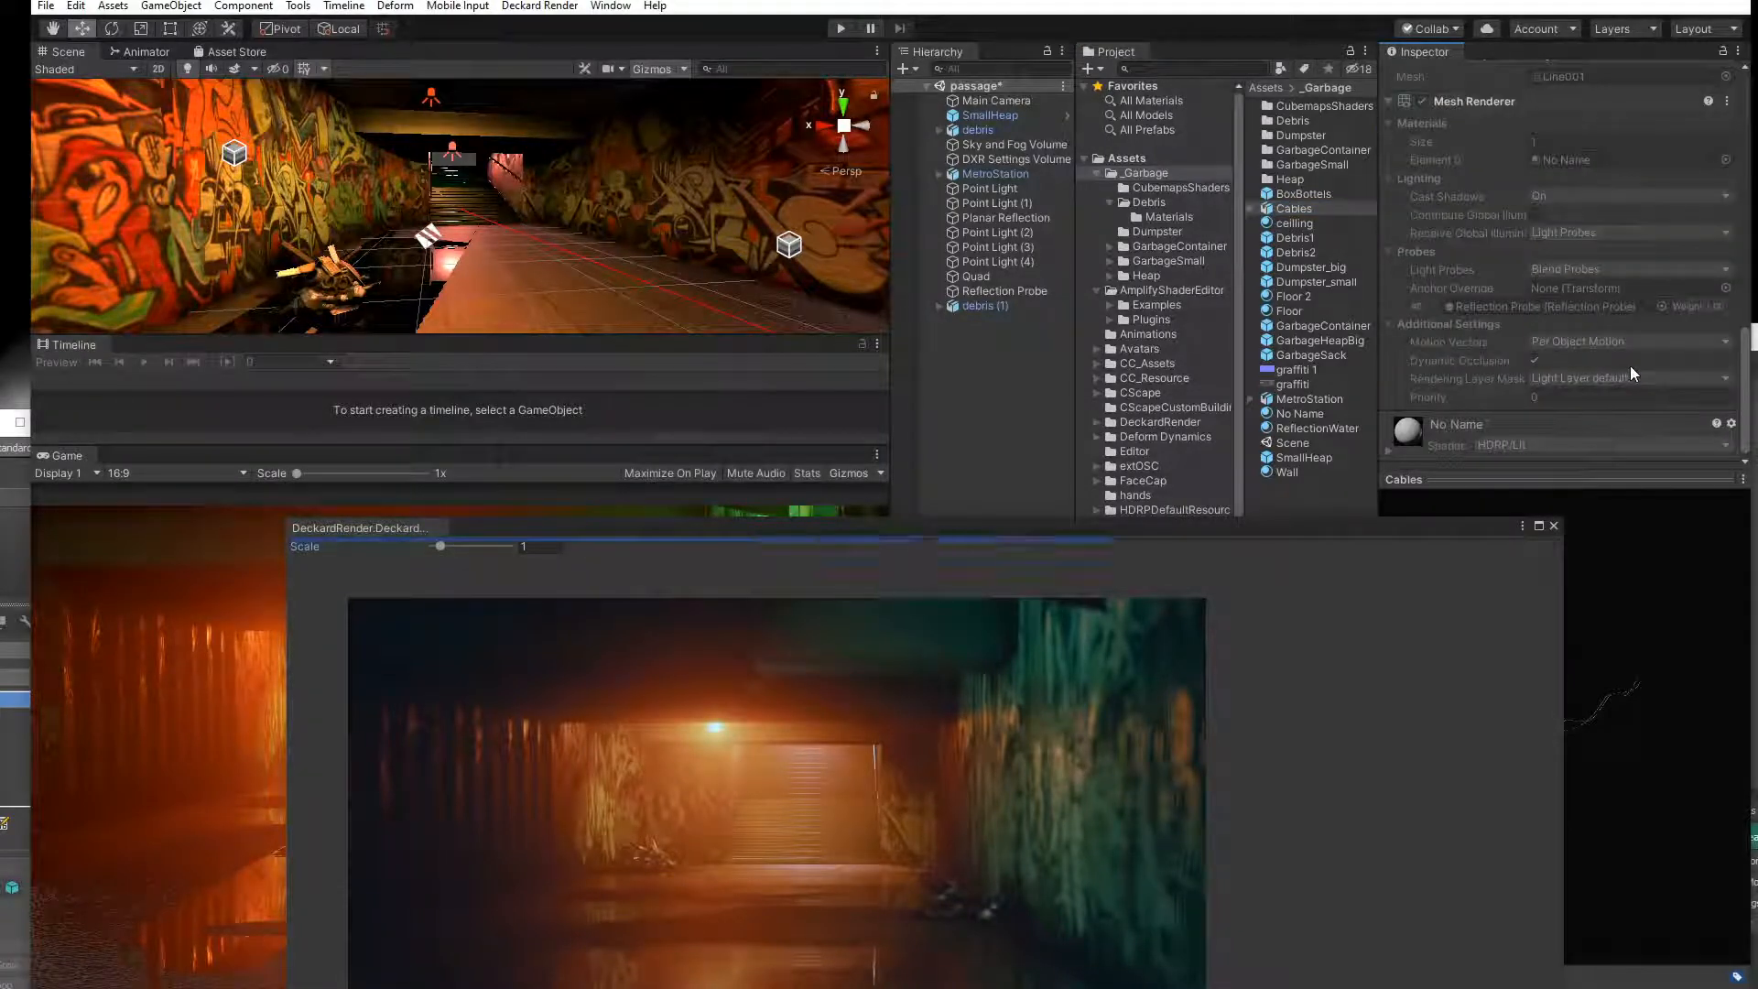
pyautogui.scroll(10, 1632, 374)
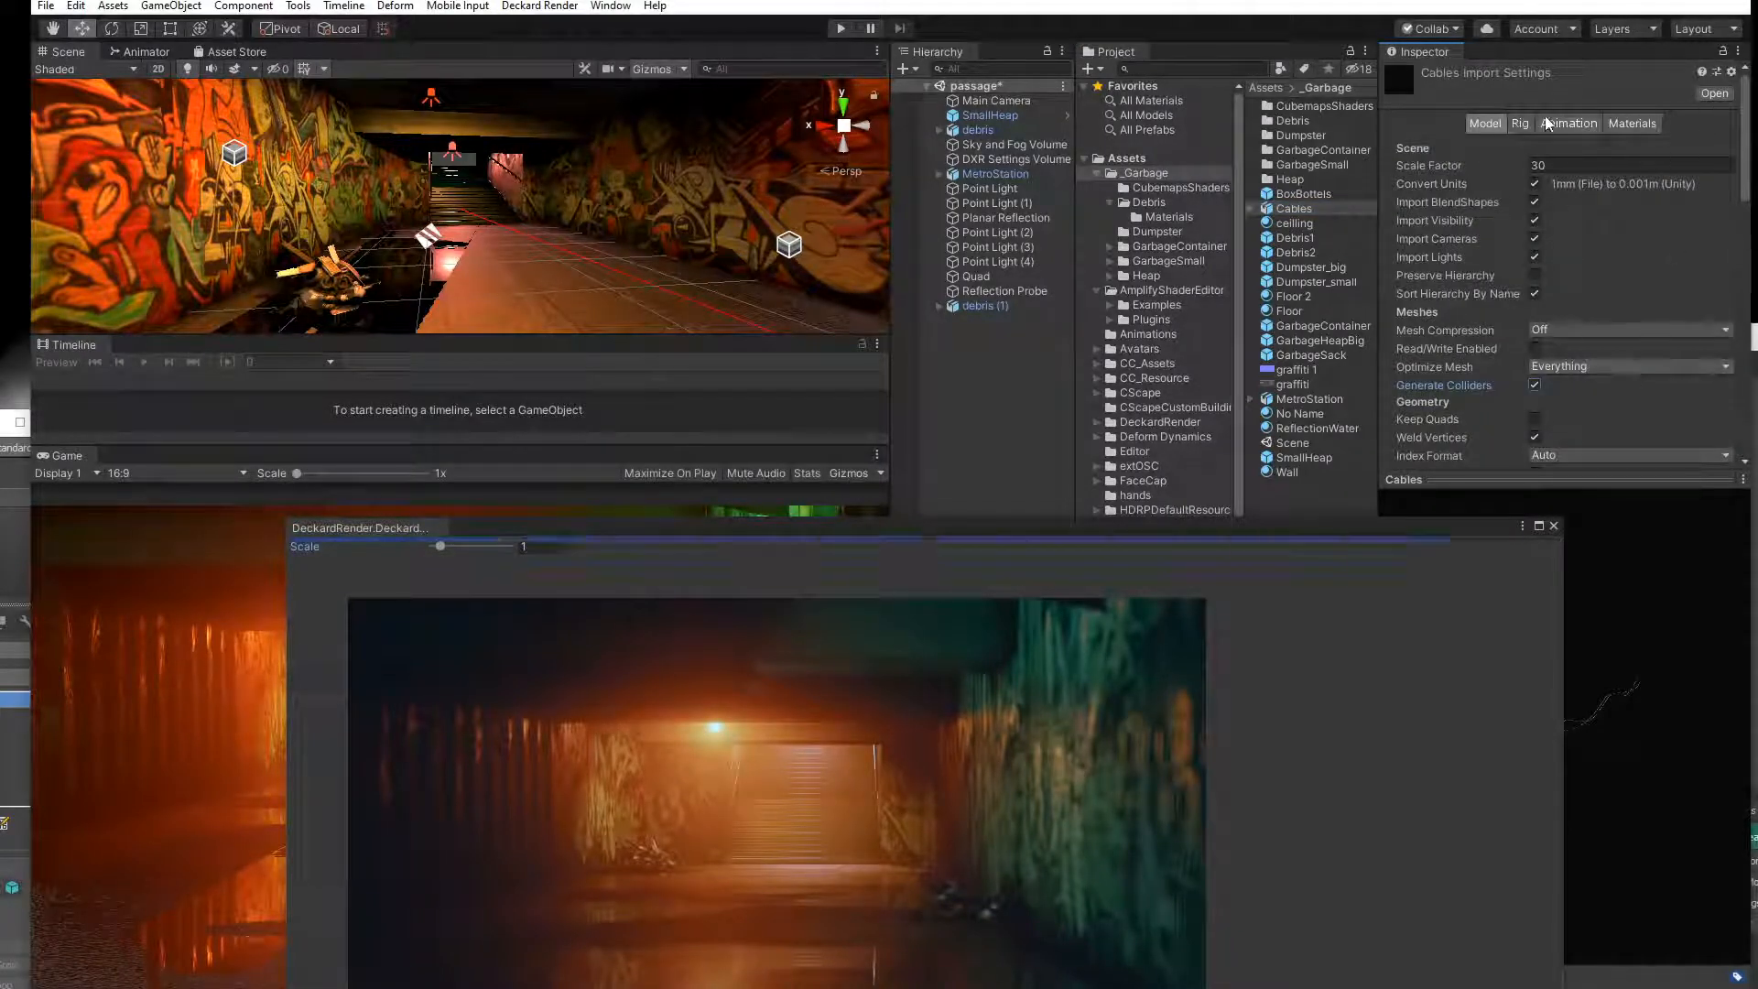
pyautogui.click(1632, 123)
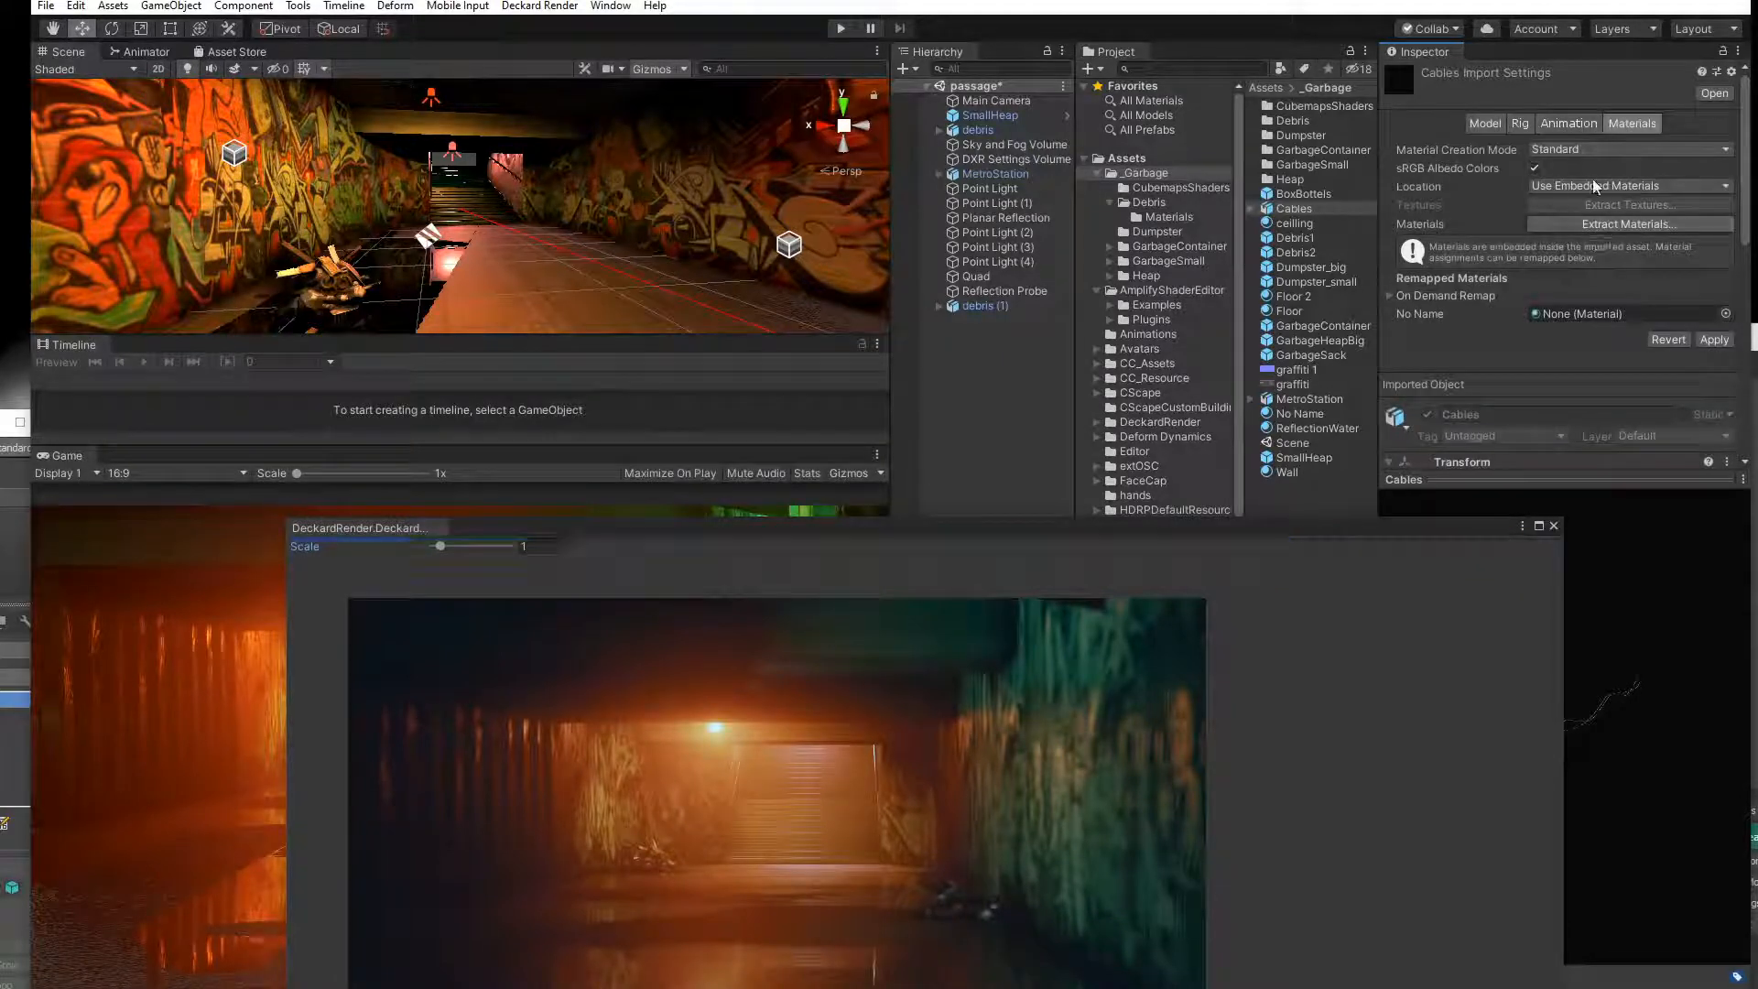
pyautogui.click(1629, 224)
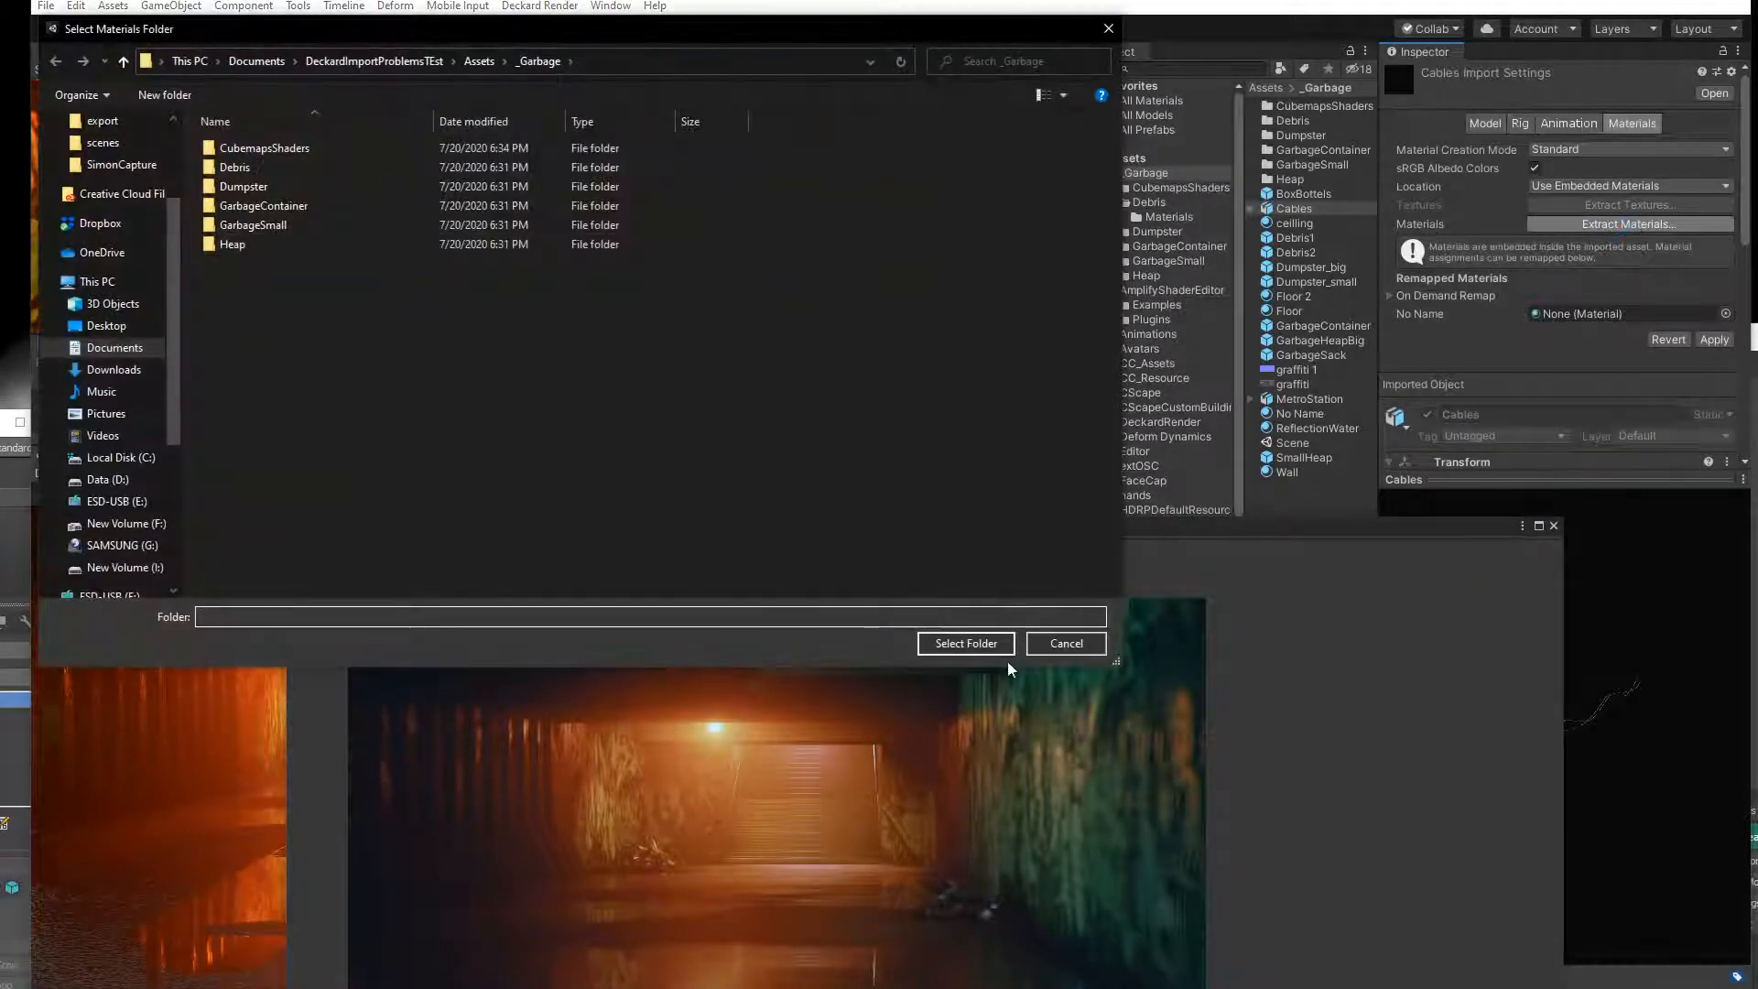
pyautogui.click(981, 649)
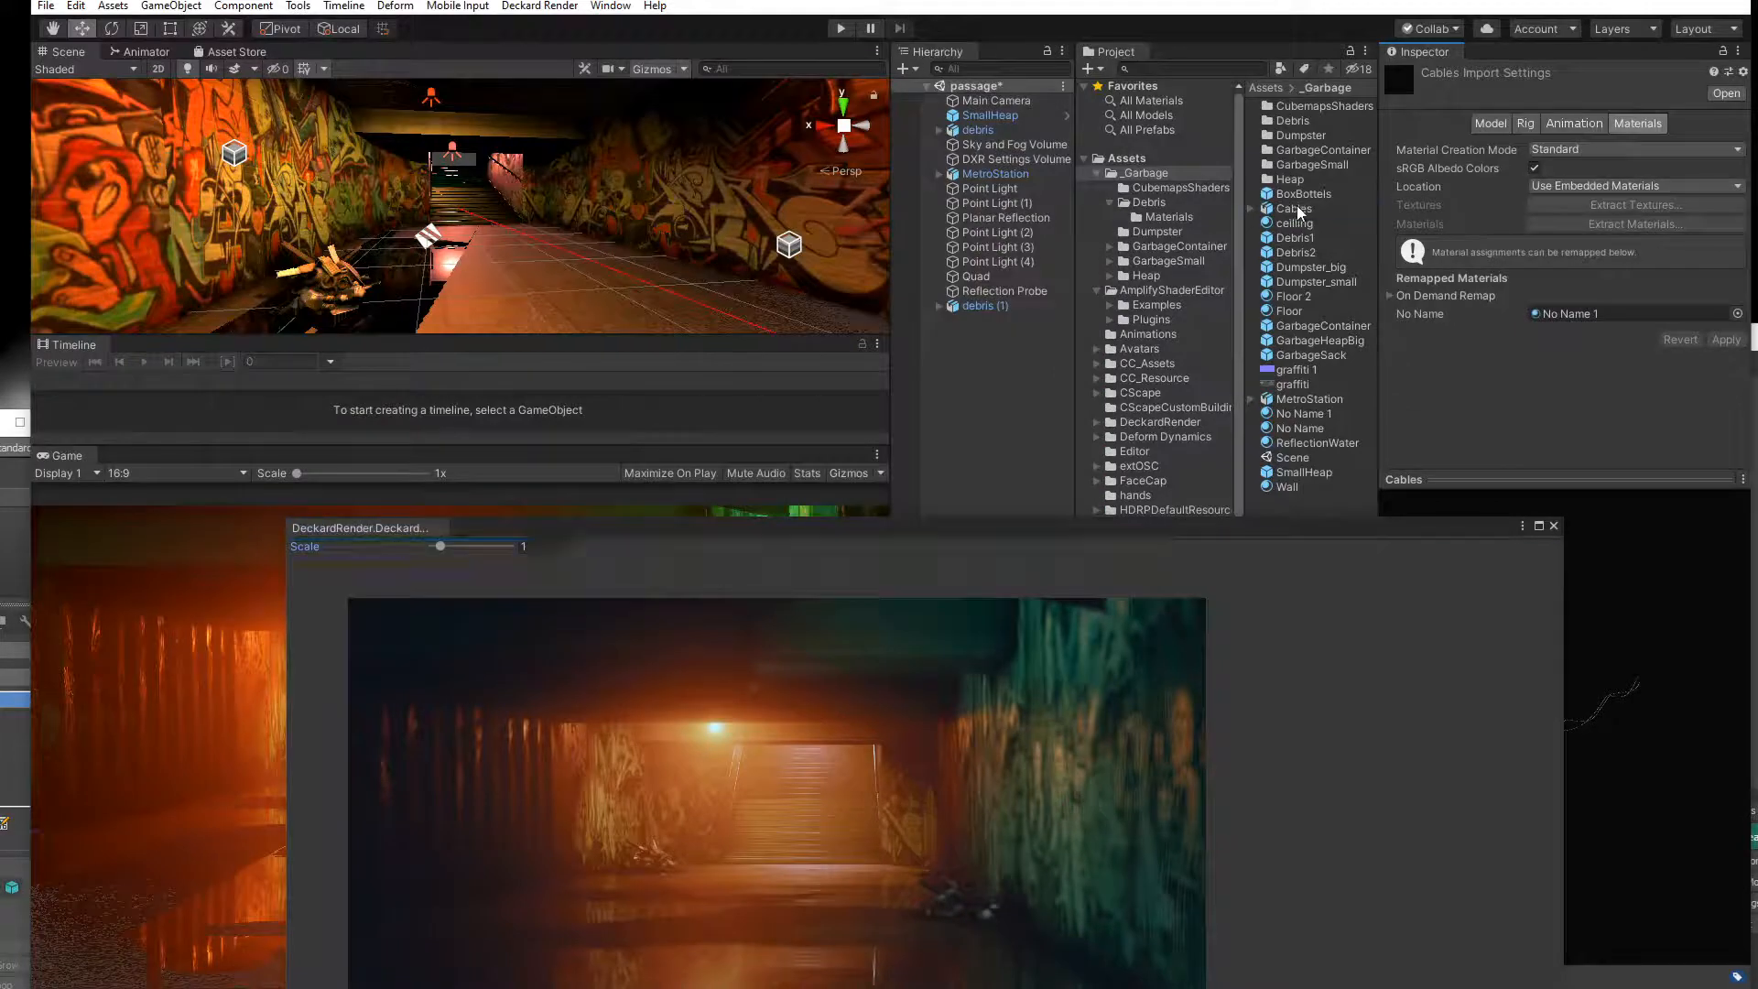
# Place the Cables model in the scene under the passage ceiling and look at how it hangs.
pyautogui.moveTo(1294, 215); pyautogui.dragTo(471, 132)
pyautogui.scroll(3, 472, 136)
pyautogui.moveTo(513, 179); pyautogui.dragTo(499, 213, button='middle')
pyautogui.moveTo(499, 213); pyautogui.dragTo(531, 209, button='right')
pyautogui.moveTo(531, 208); pyautogui.dragTo(571, 195, button='middle')
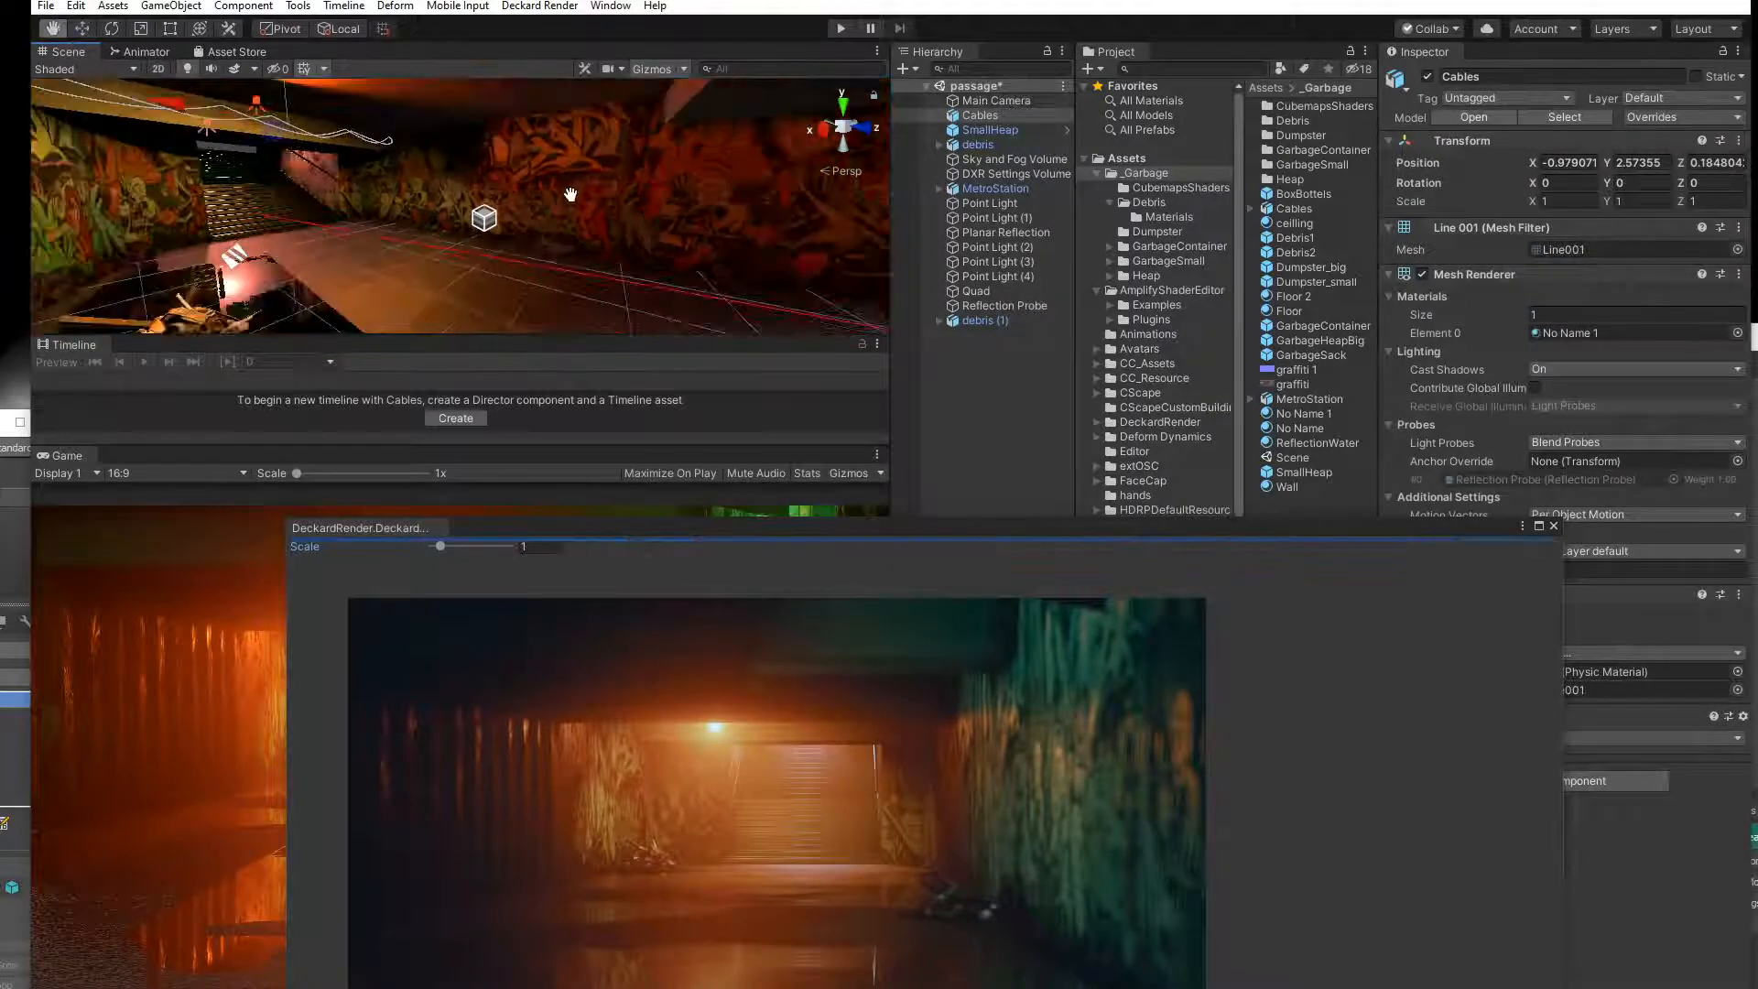
pyautogui.scroll(-3, 571, 195)
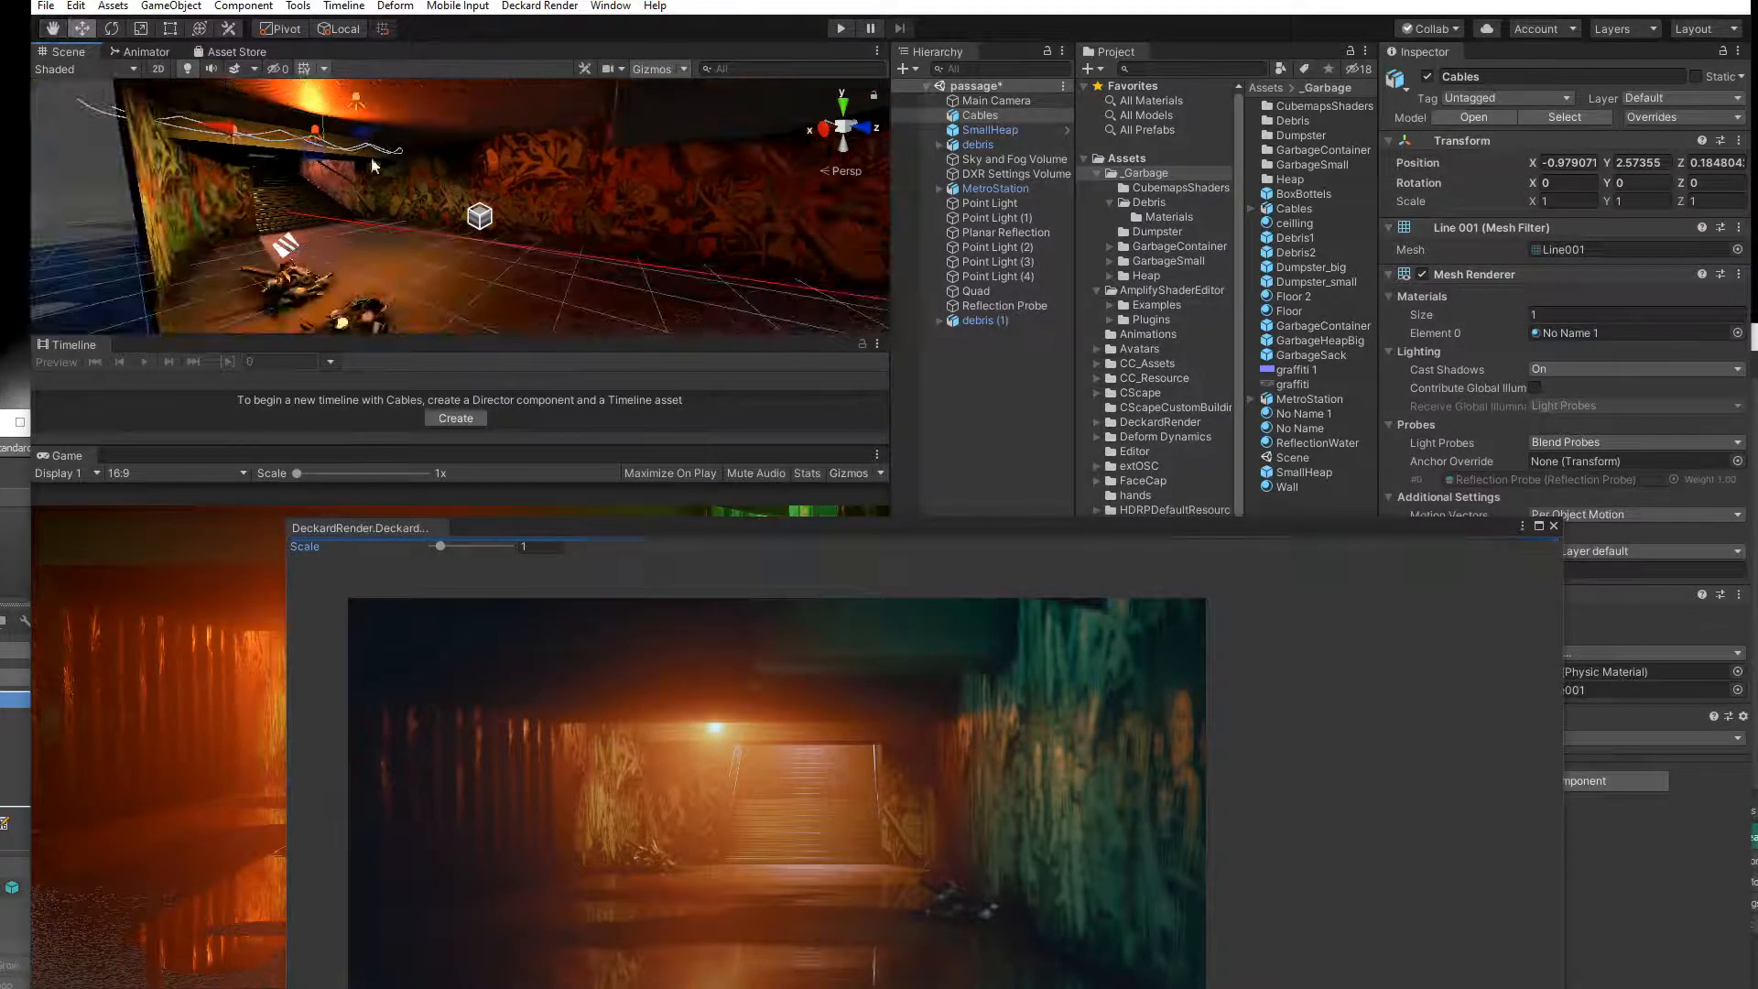
# Move the cables along the passage to a Z position of about 17.8, near the green graffiti wall.
pyautogui.moveTo(350, 147); pyautogui.dragTo(509, 150)
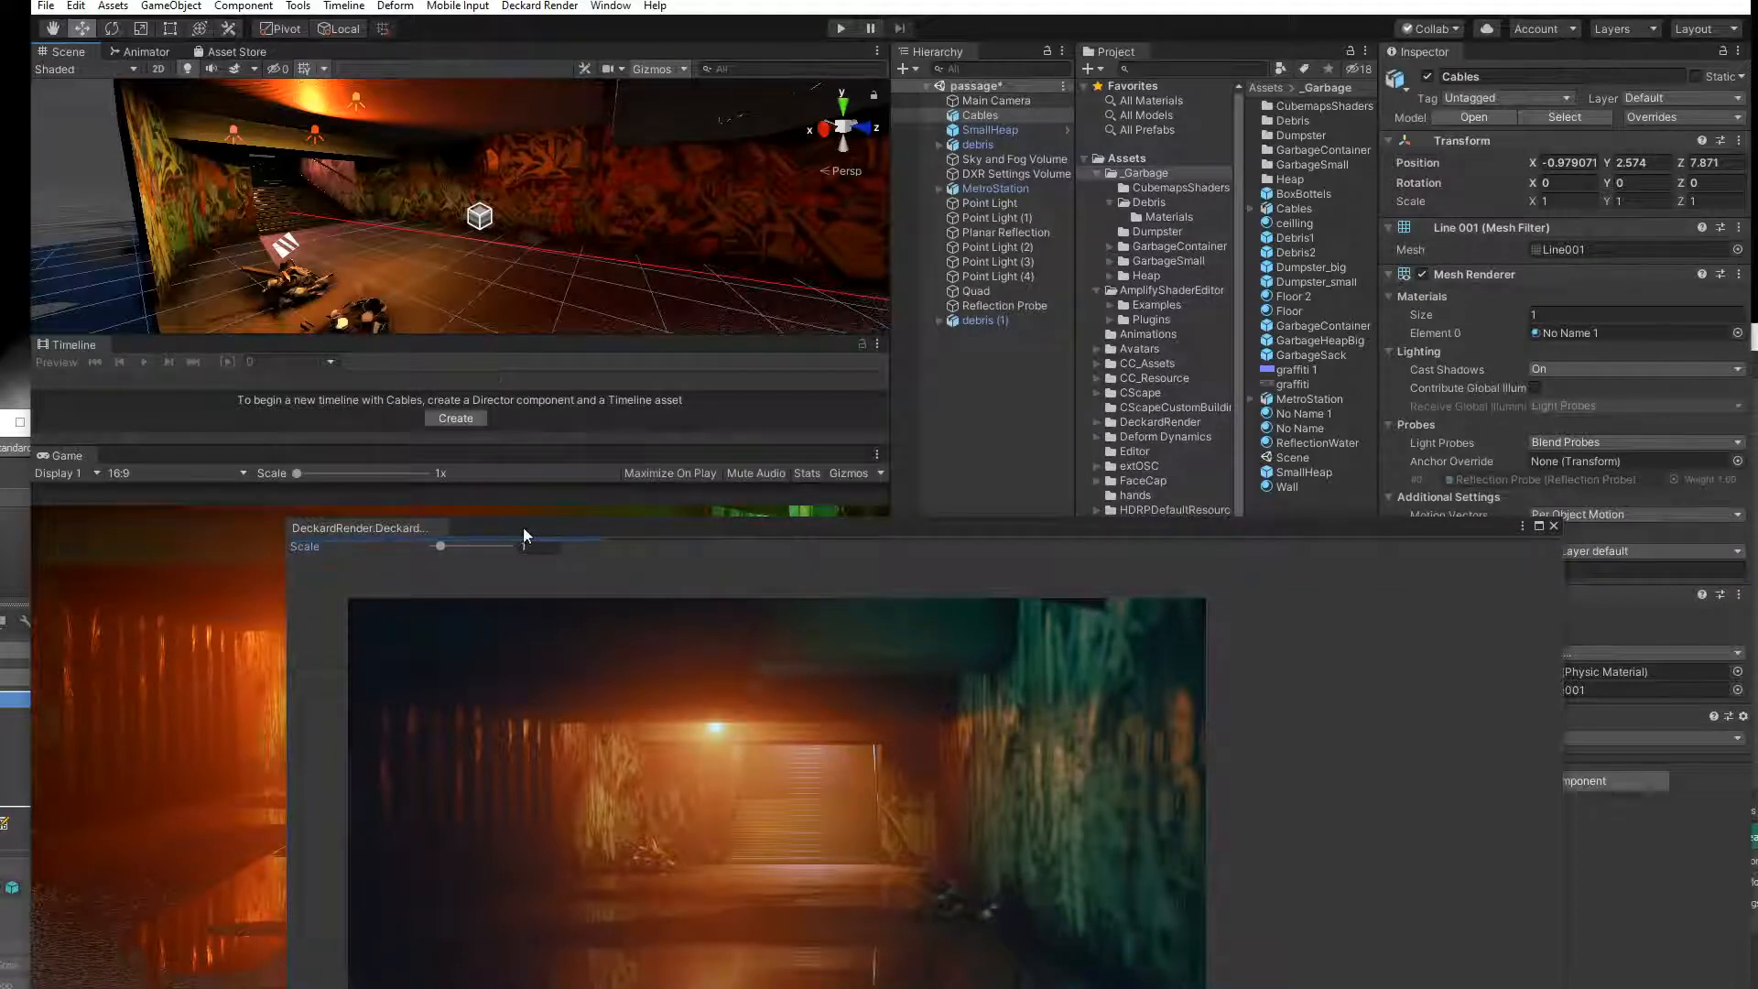
pyautogui.moveTo(520, 526); pyautogui.dragTo(1152, 456)
pyautogui.moveTo(621, 138); pyautogui.dragTo(518, 150, button='middle')
pyautogui.scroll(-3, 534, 145)
pyautogui.moveTo(605, 142)
pyautogui.mouseDown()
pyautogui.moveTo(638, 141)
pyautogui.moveTo(629, 160)
pyautogui.mouseUp()
pyautogui.scroll(-3, 630, 153)
pyautogui.moveTo(630, 153); pyautogui.dragTo(503, 158, button='middle')
pyautogui.scroll(-5, 503, 158)
pyautogui.keyDown('alt'); pyautogui.moveTo(575, 194); pyautogui.dragTo(355, 189); pyautogui.keyUp('alt')
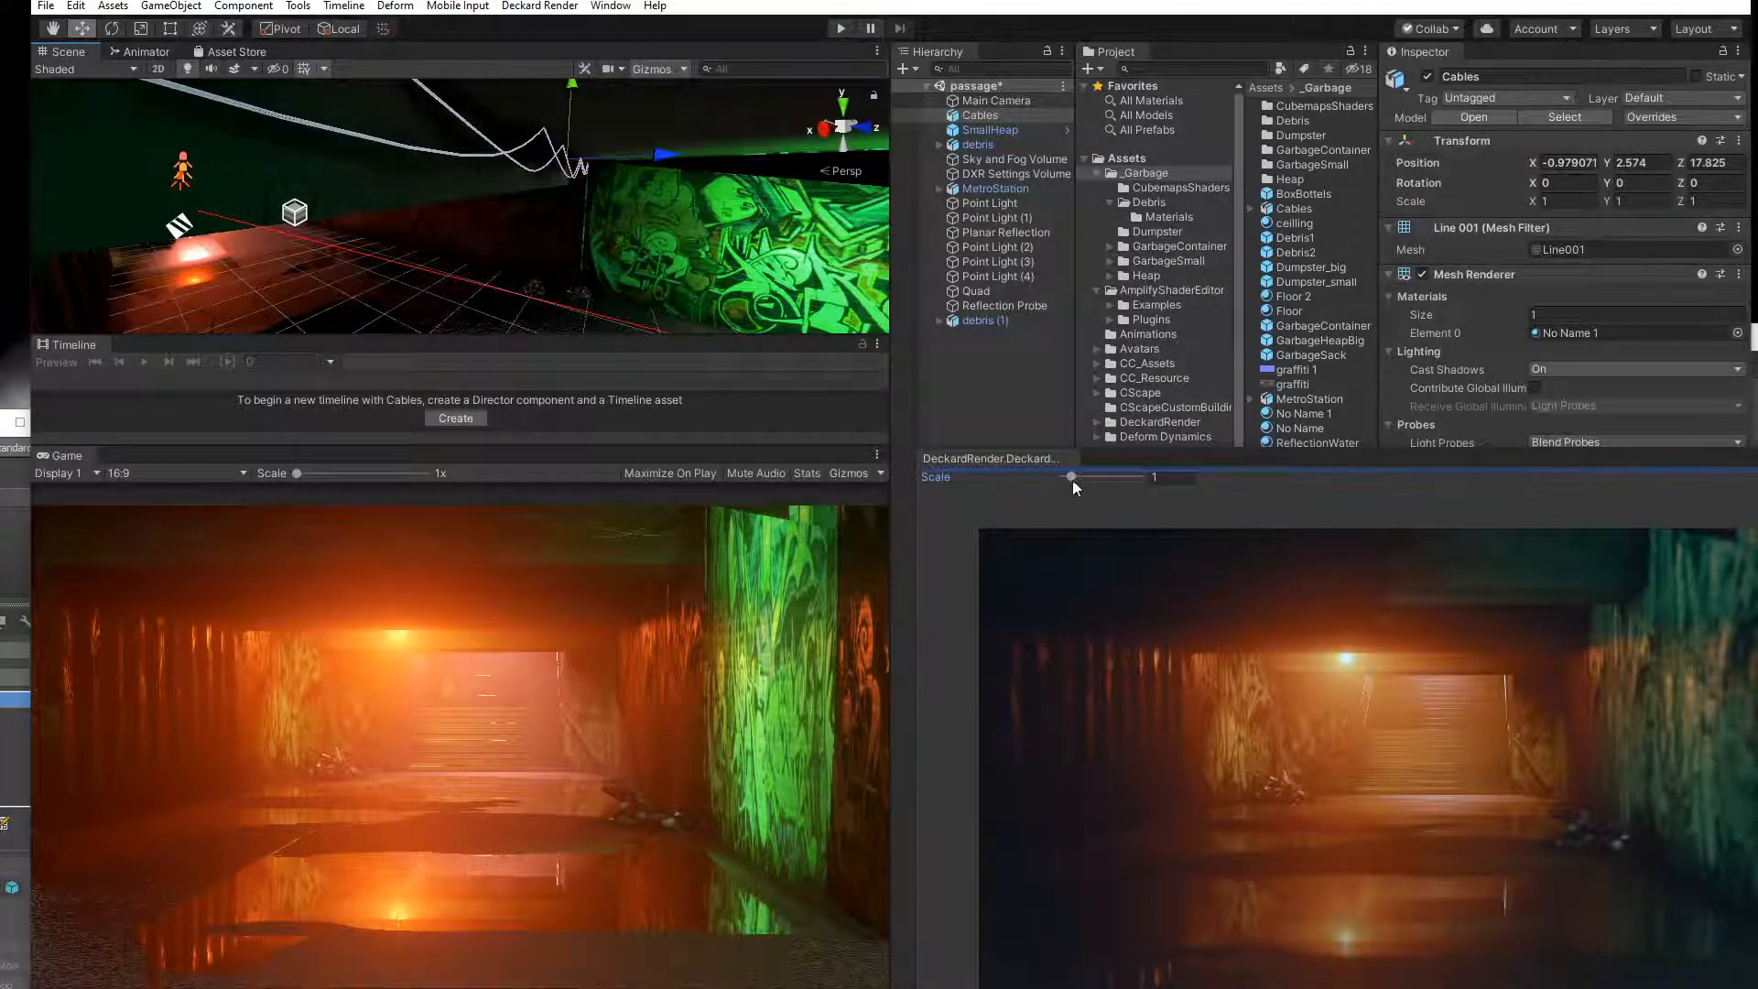
# Set the cable material's base colour to black, Metallic to 0.381 and Smoothness to 0.177.
pyautogui.moveTo(1108, 458); pyautogui.dragTo(772, 723)
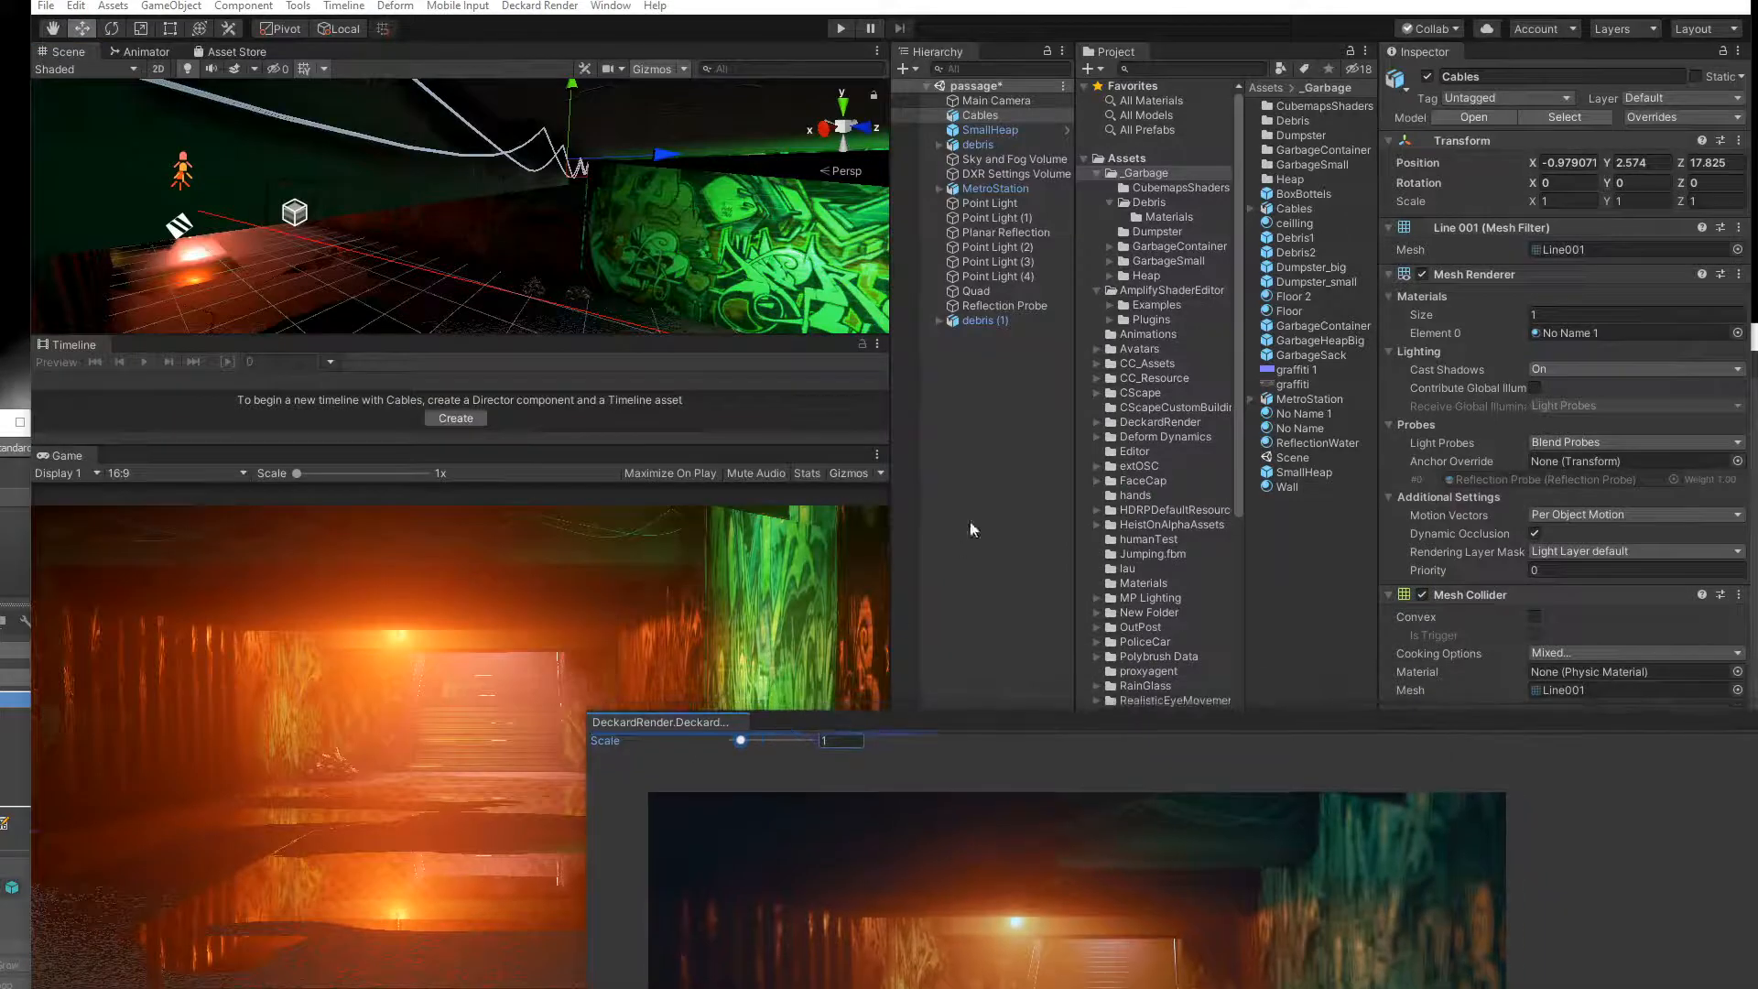
pyautogui.click(518, 157)
pyautogui.click(505, 154)
pyautogui.click(508, 153)
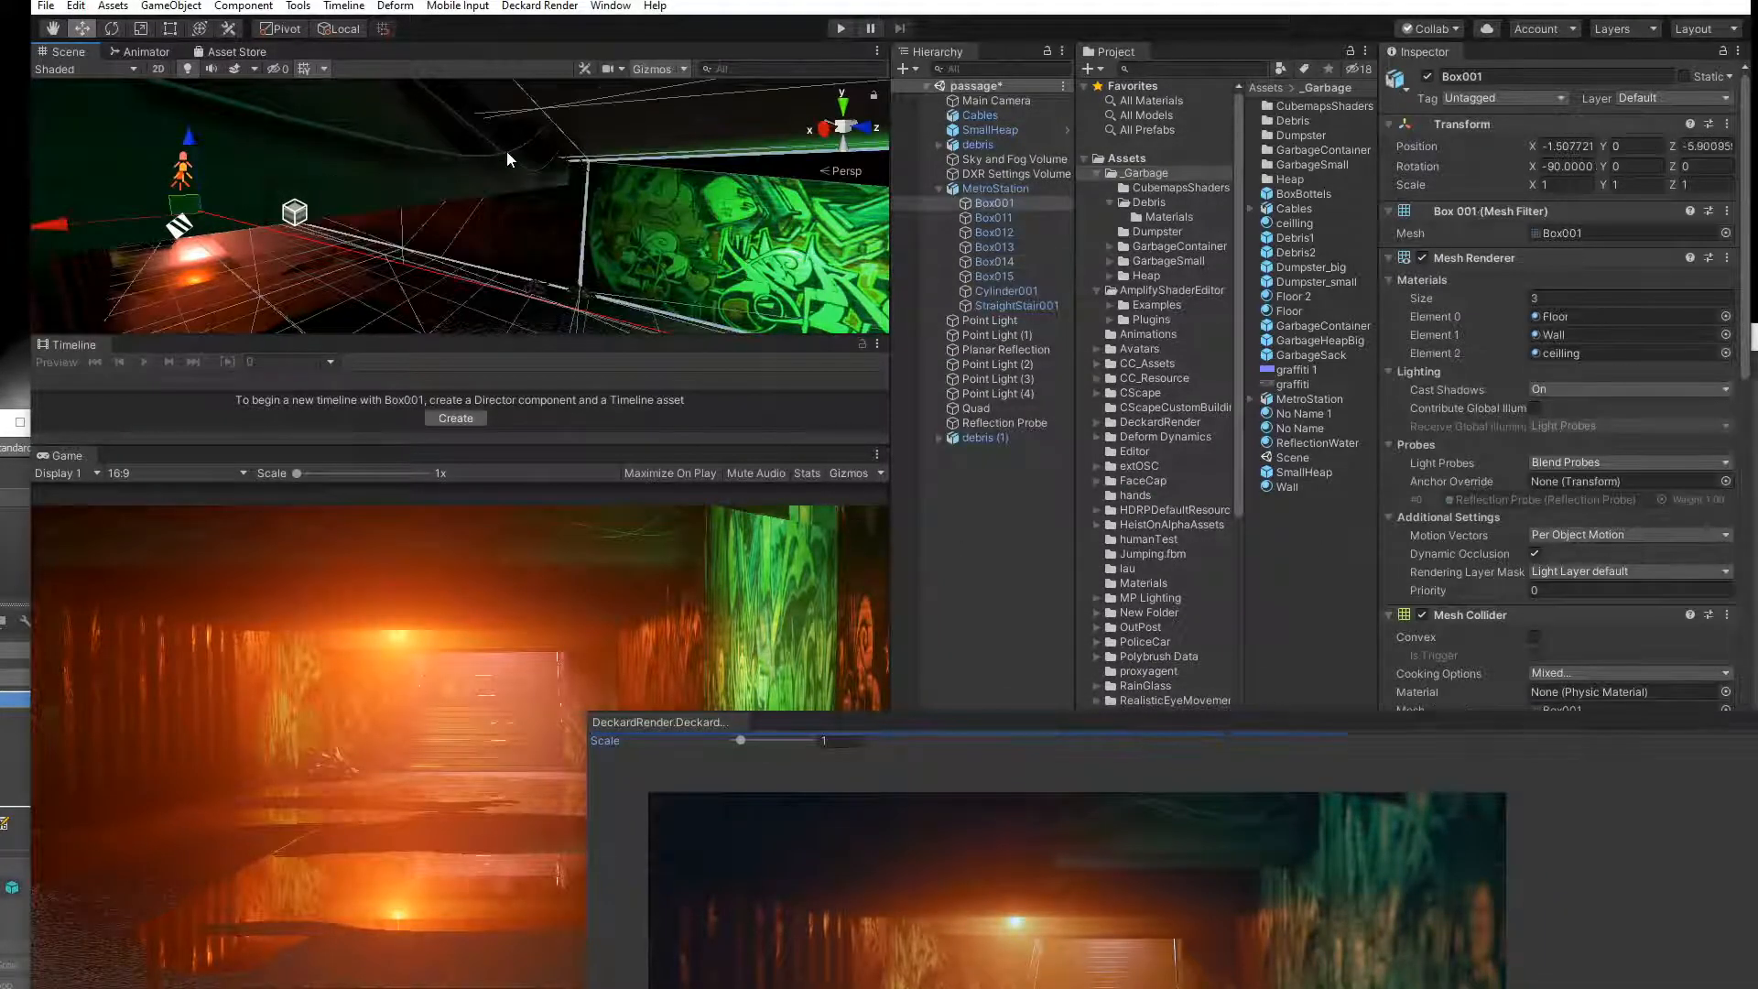
pyautogui.click(507, 152)
pyautogui.moveTo(1462, 729); pyautogui.dragTo(857, 326)
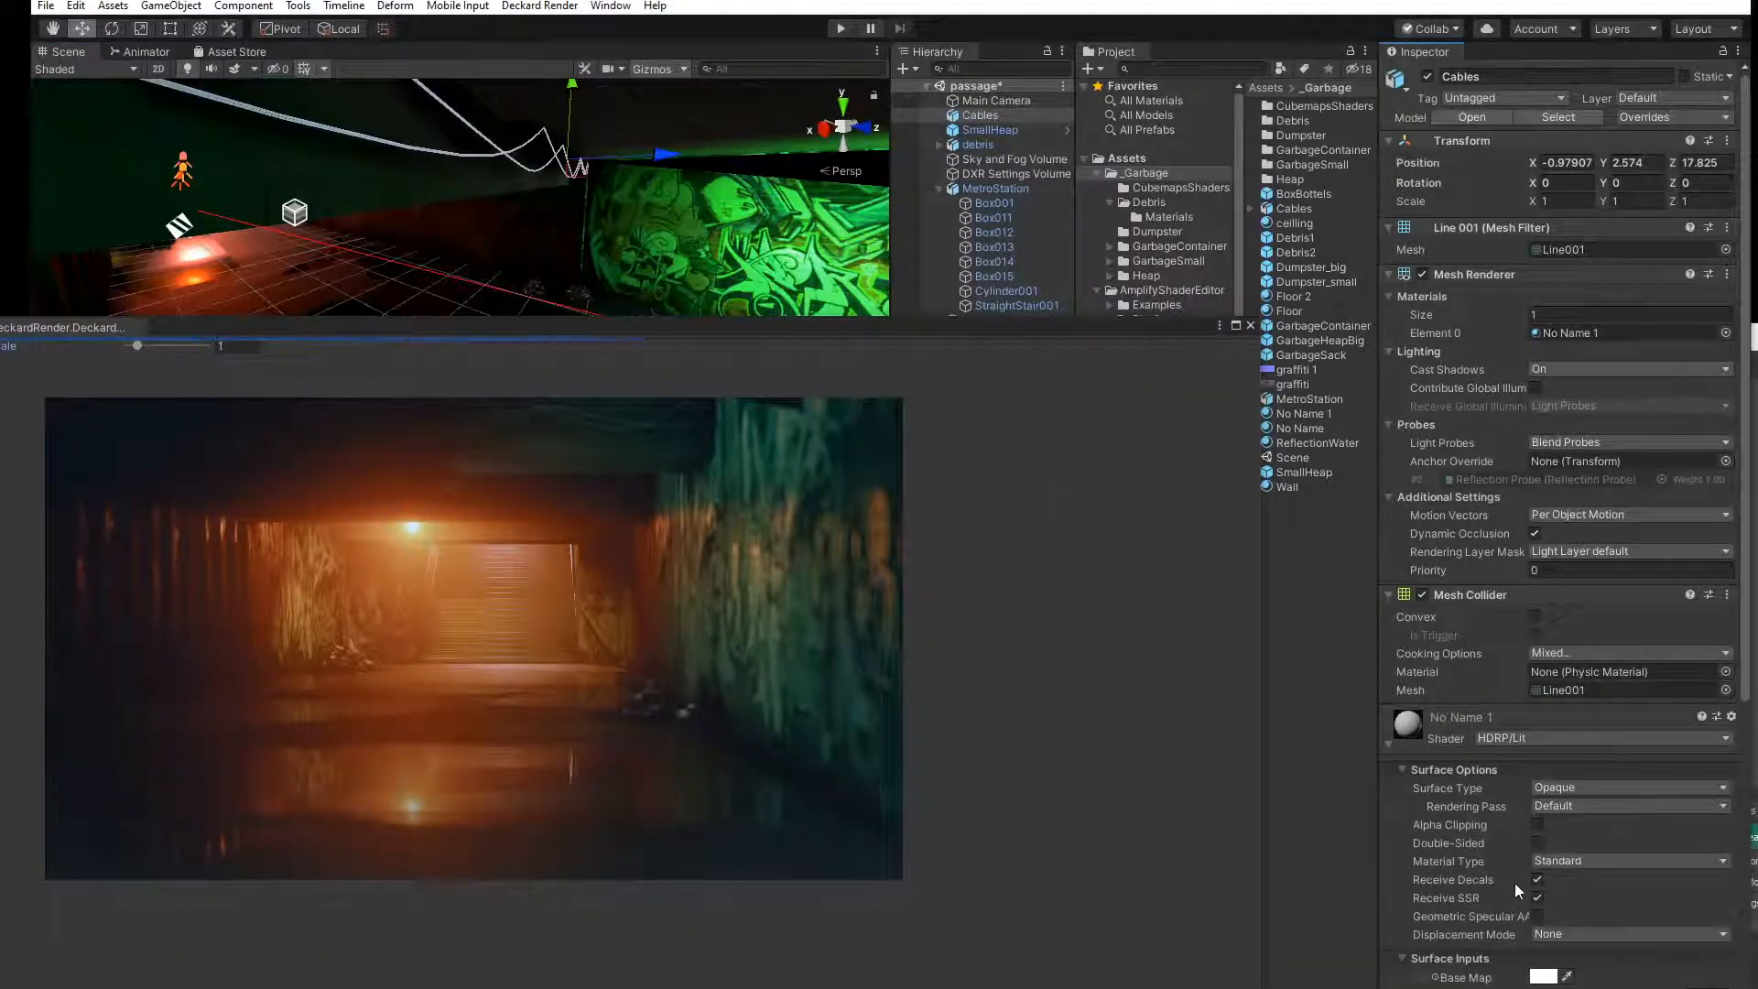
pyautogui.scroll(-6, 1517, 879)
pyautogui.click(1541, 649)
pyautogui.moveTo(1195, 516); pyautogui.dragTo(1081, 600)
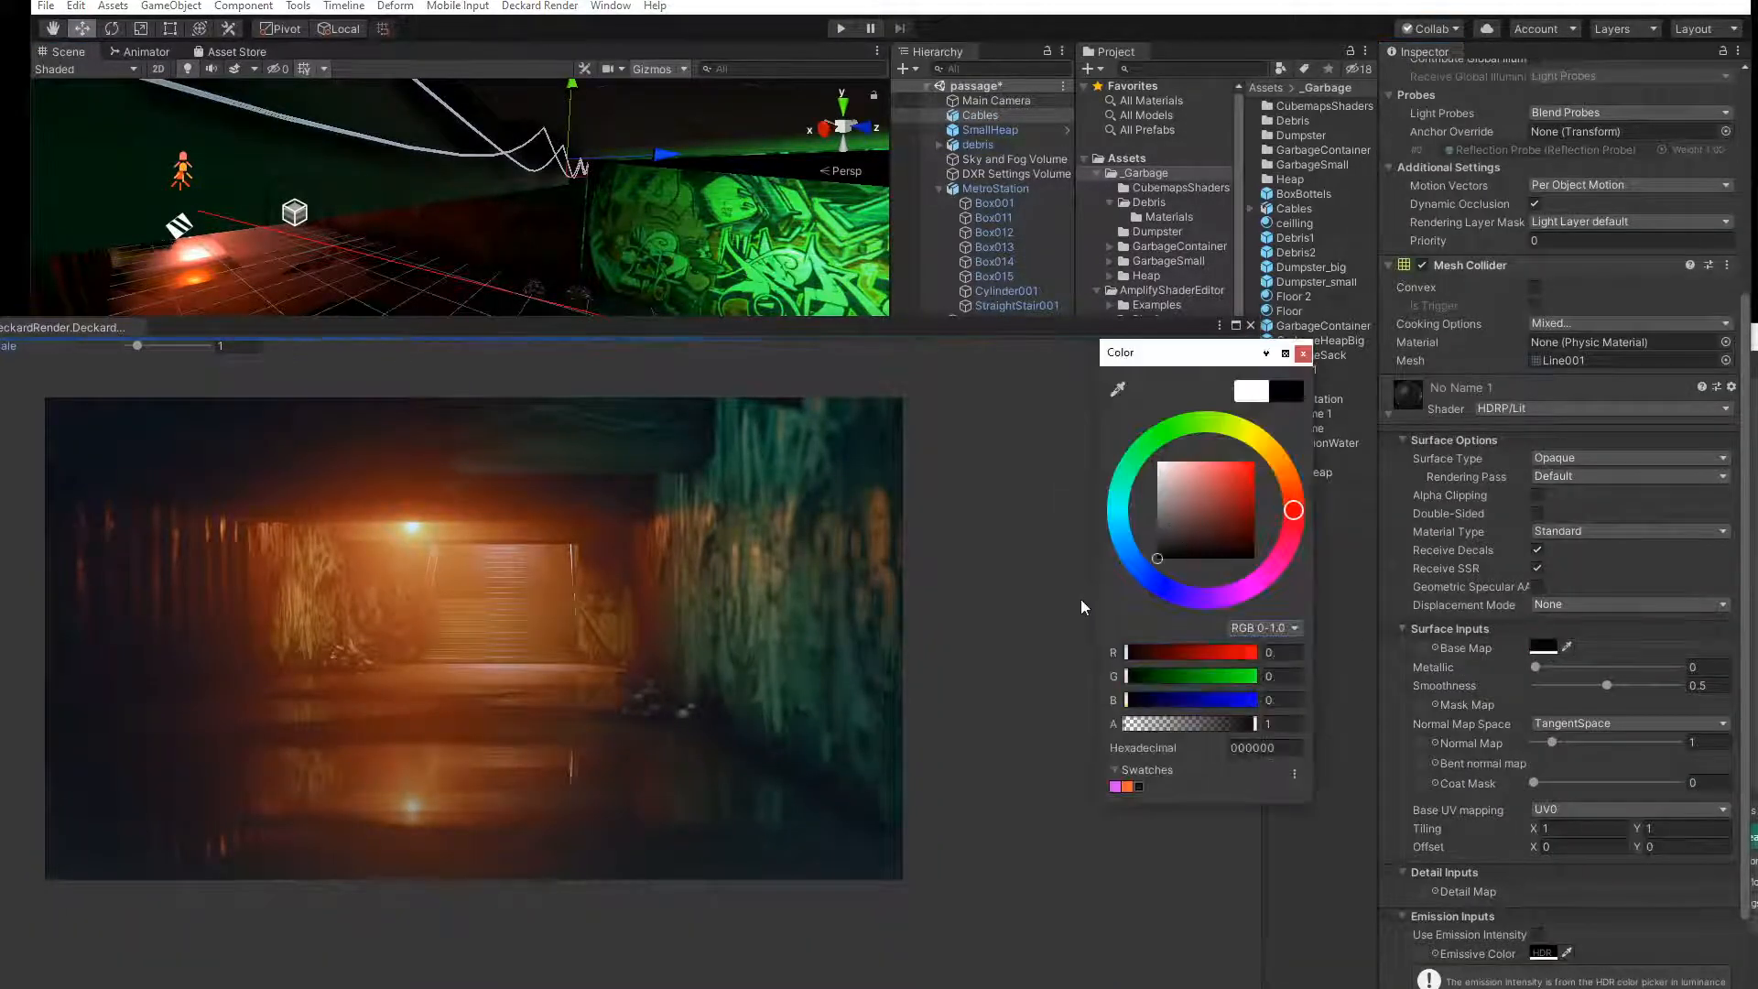
pyautogui.click(1304, 357)
pyautogui.moveTo(1588, 675); pyautogui.dragTo(1645, 693)
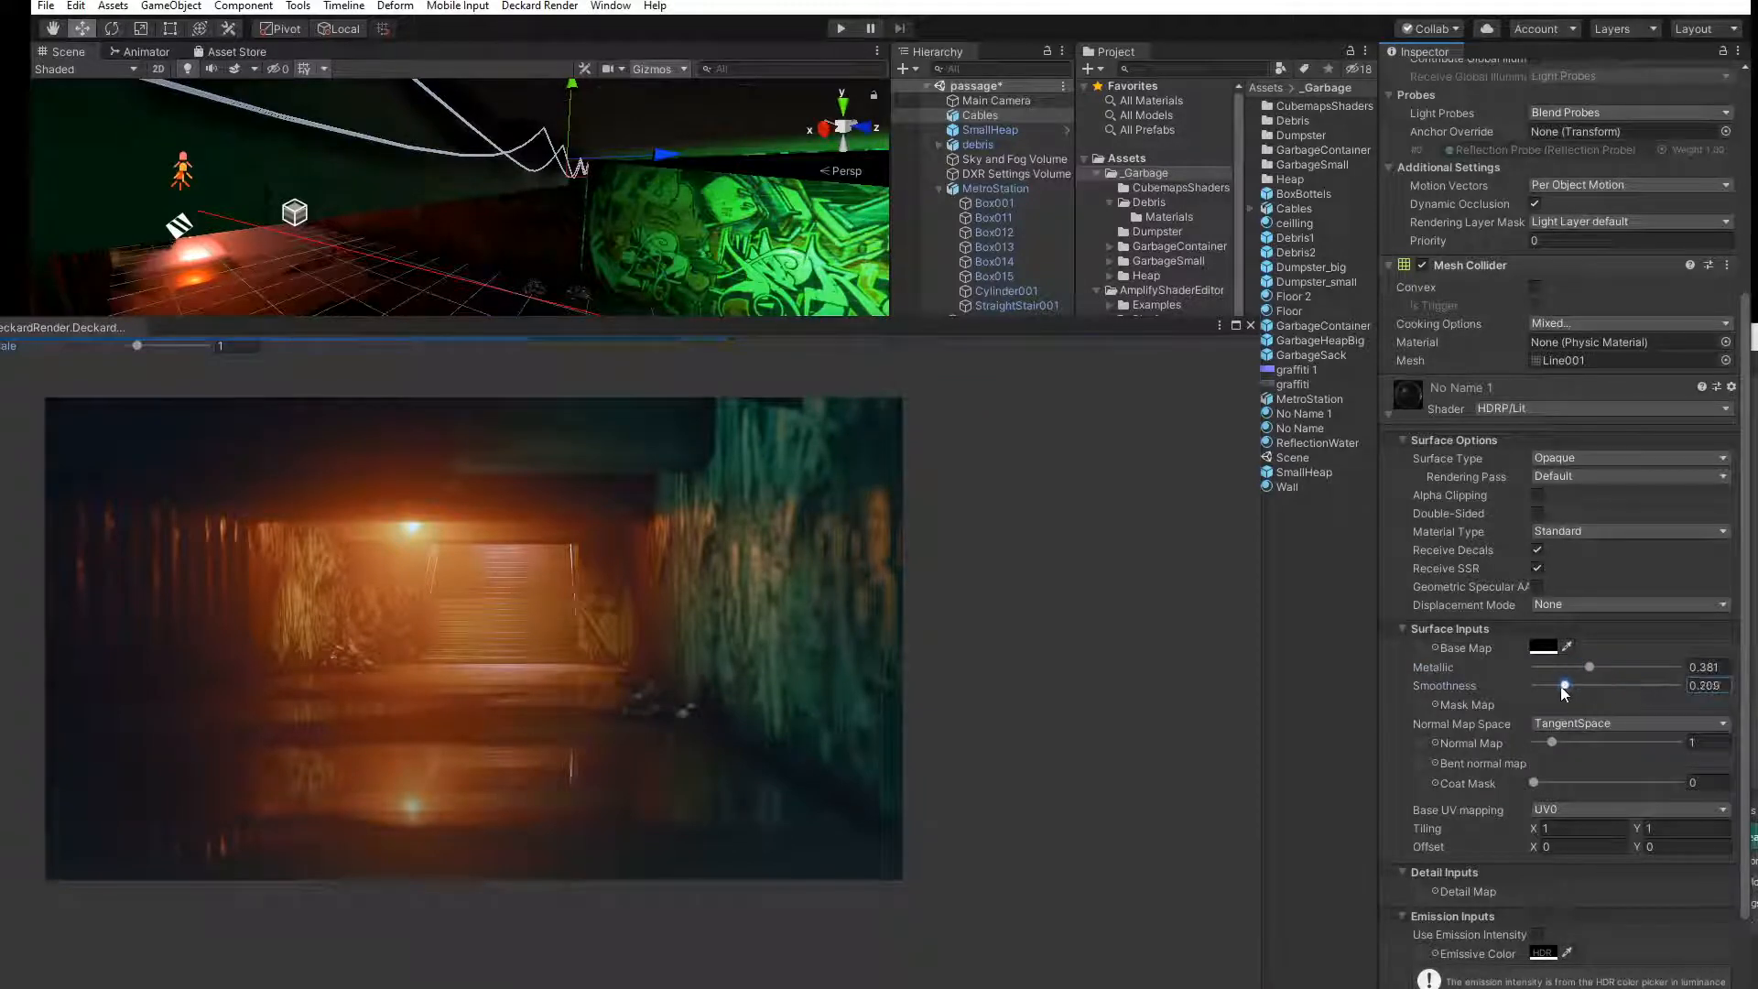
# Nudge the cables slightly back along the passage and check them in the Deckard render preview.
pyautogui.moveTo(557, 333); pyautogui.dragTo(1158, 594)
pyautogui.moveTo(653, 156)
pyautogui.mouseDown()
pyautogui.moveTo(625, 160)
pyautogui.moveTo(644, 157)
pyautogui.mouseUp()
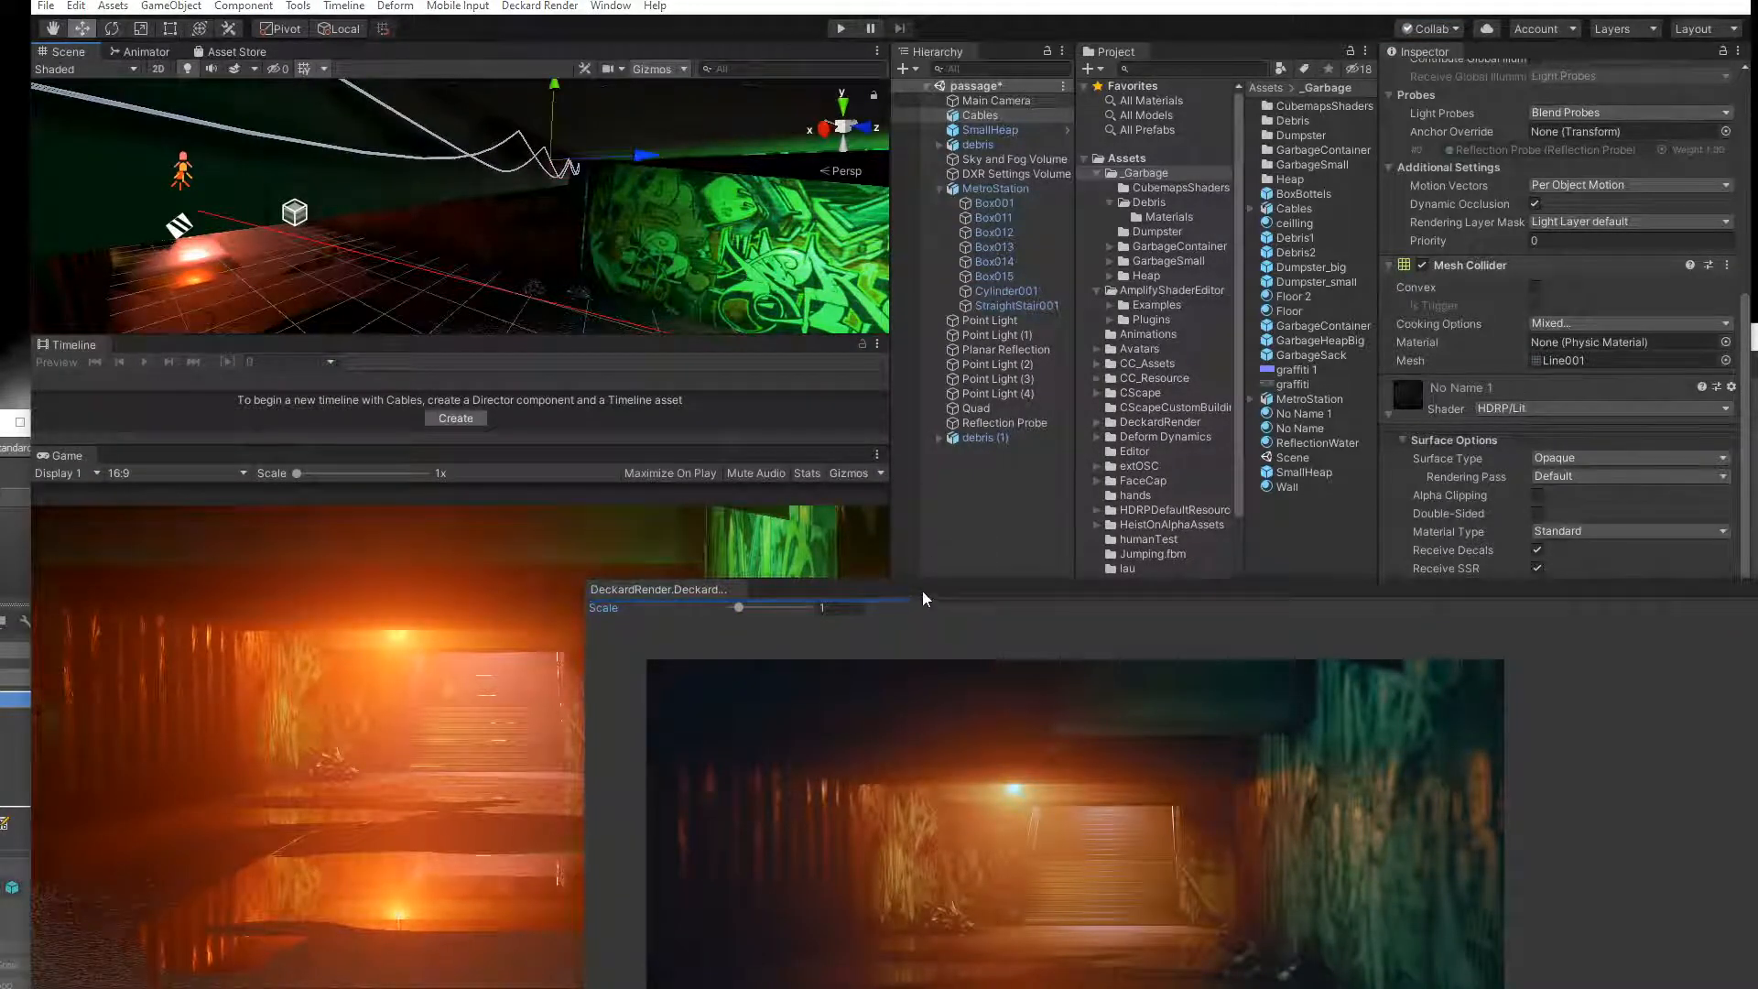
pyautogui.moveTo(921, 591); pyautogui.dragTo(526, 655)
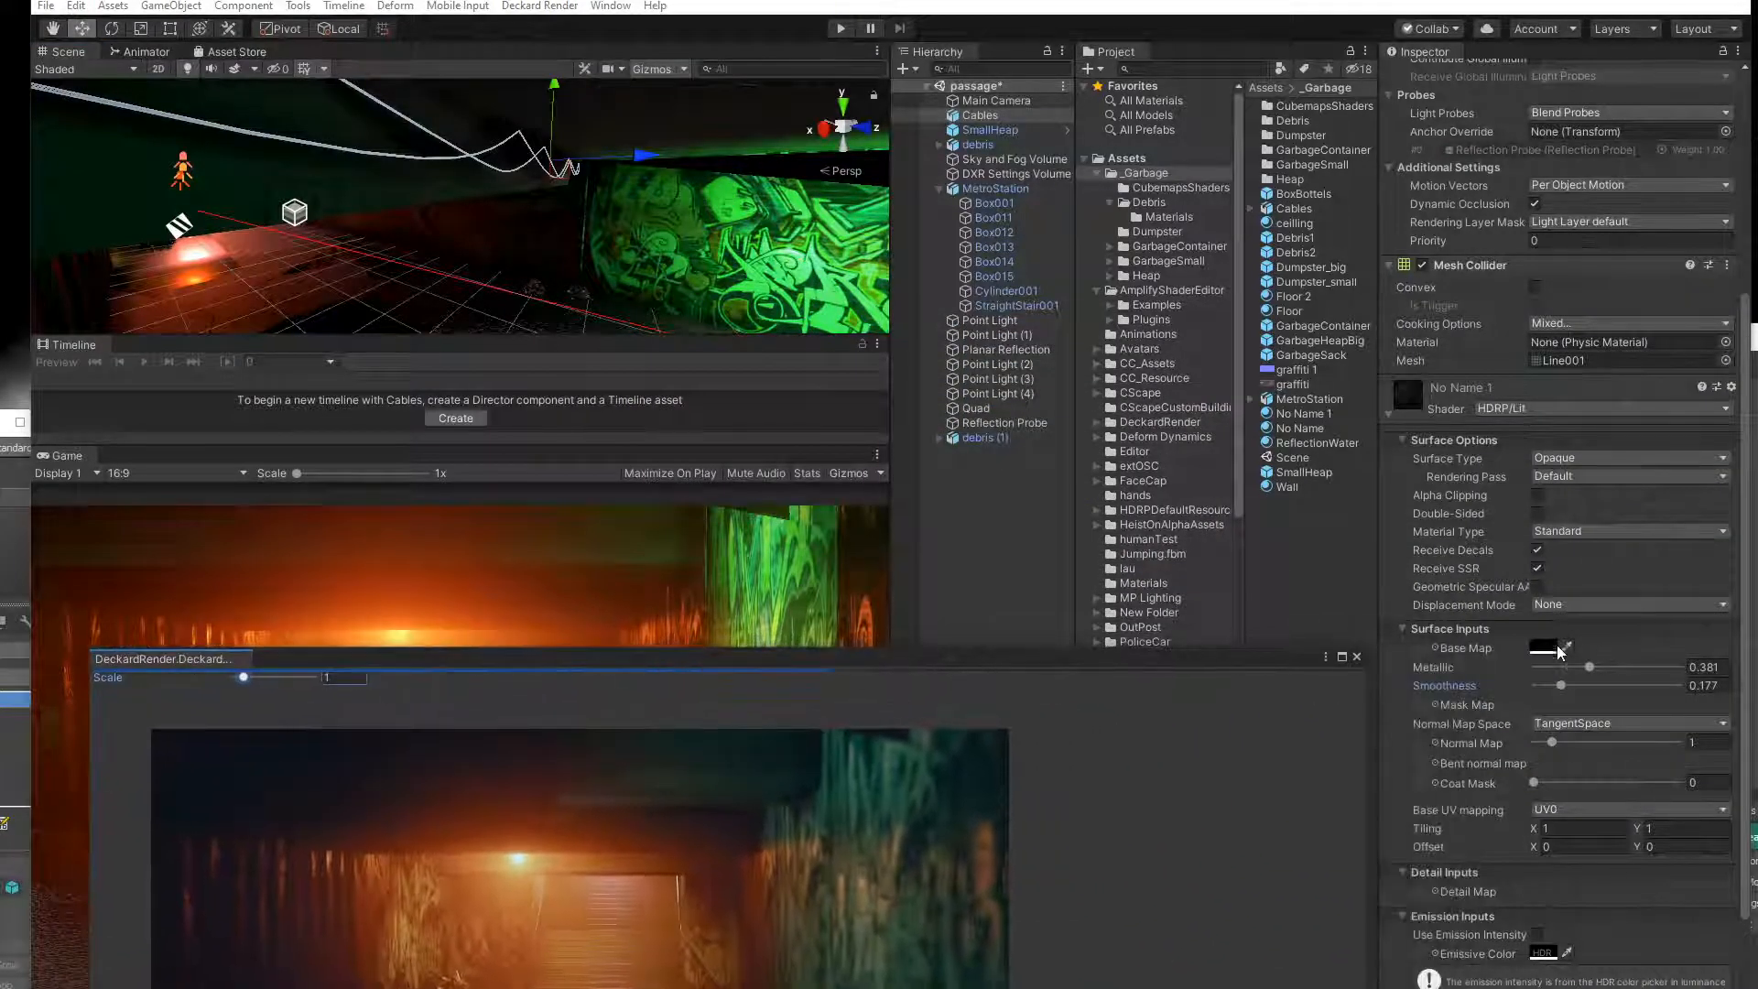
# Lighten the cable material's base colour to a light neutral grey.
pyautogui.click(1544, 648)
pyautogui.moveTo(1183, 512); pyautogui.dragTo(1143, 496)
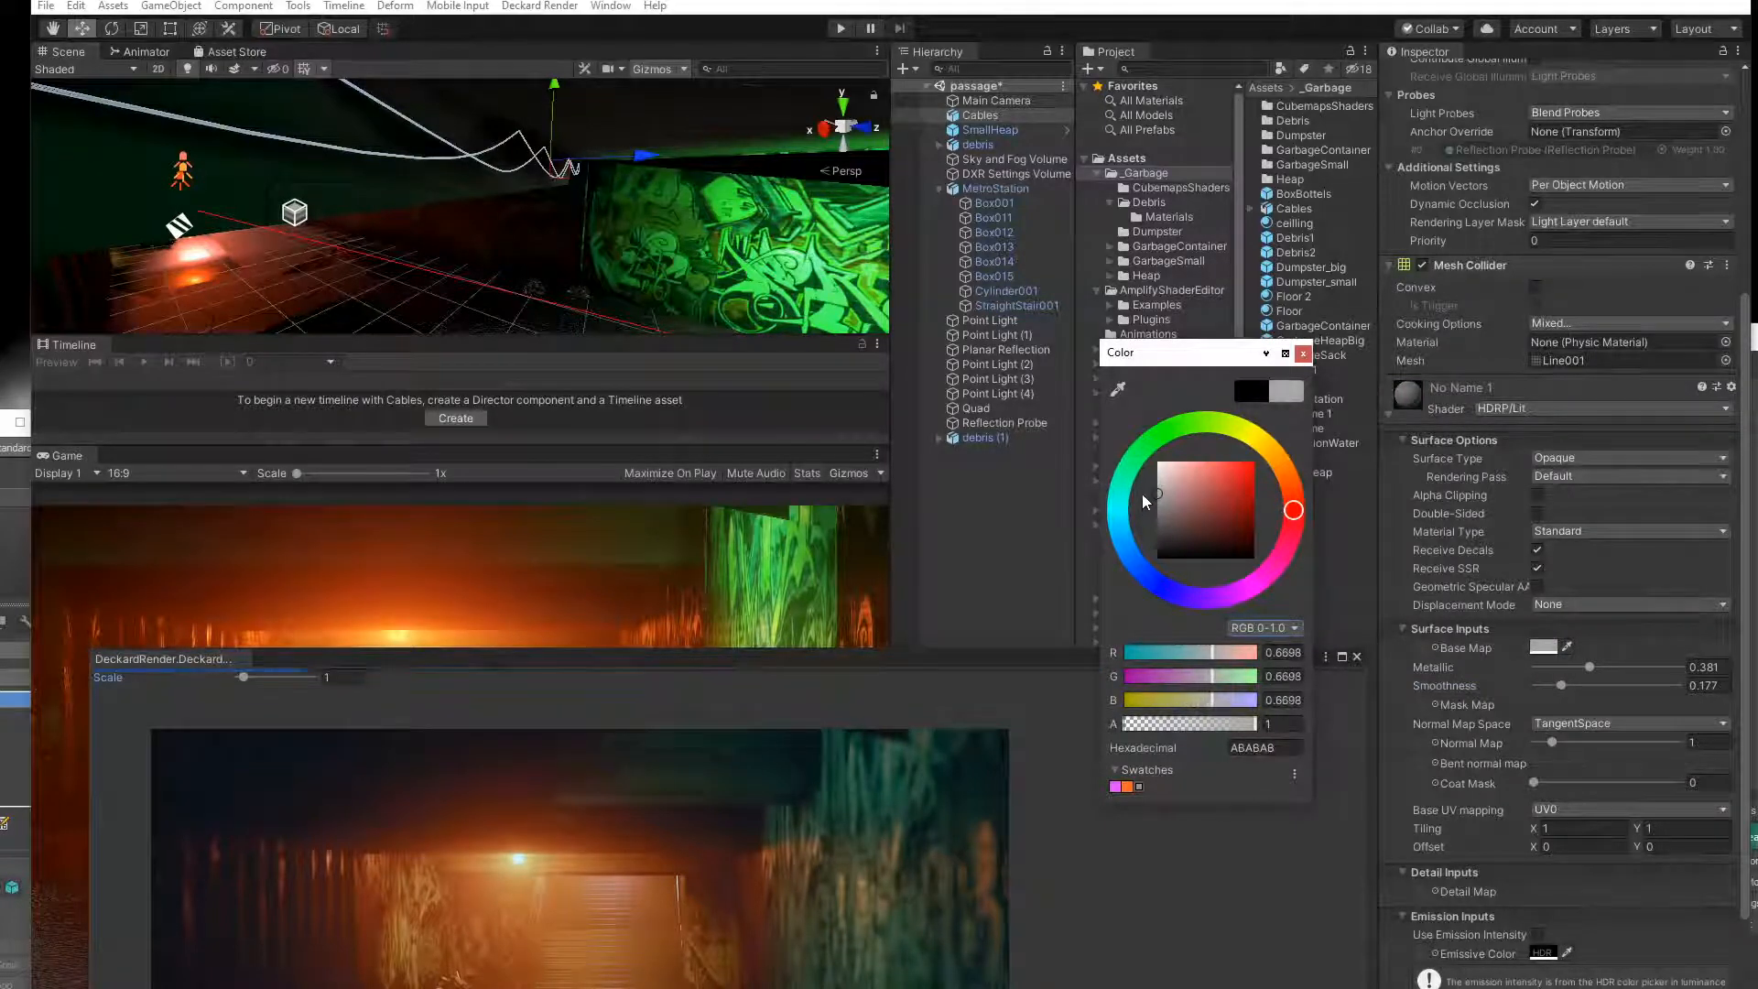
pyautogui.click(760, 279)
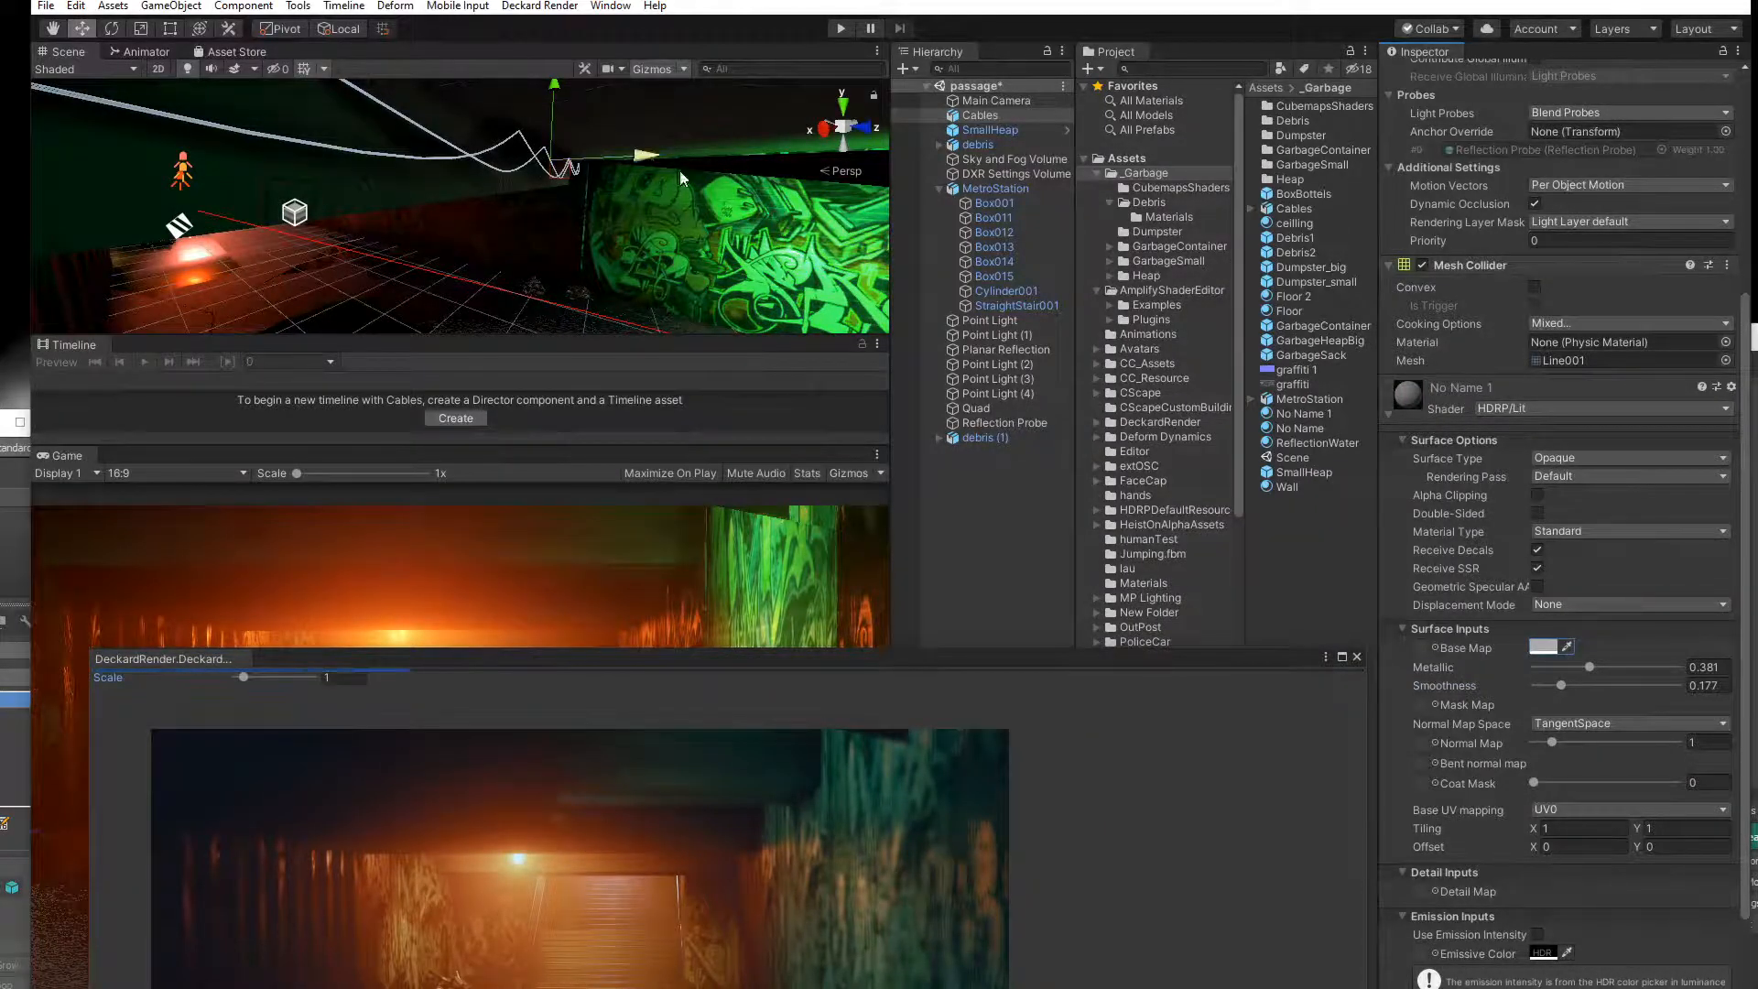
# Duplicate the cables, move the copy further along the passage and enlarge it for a deeper sag.
pyautogui.hotkey('ctrl', 'd')
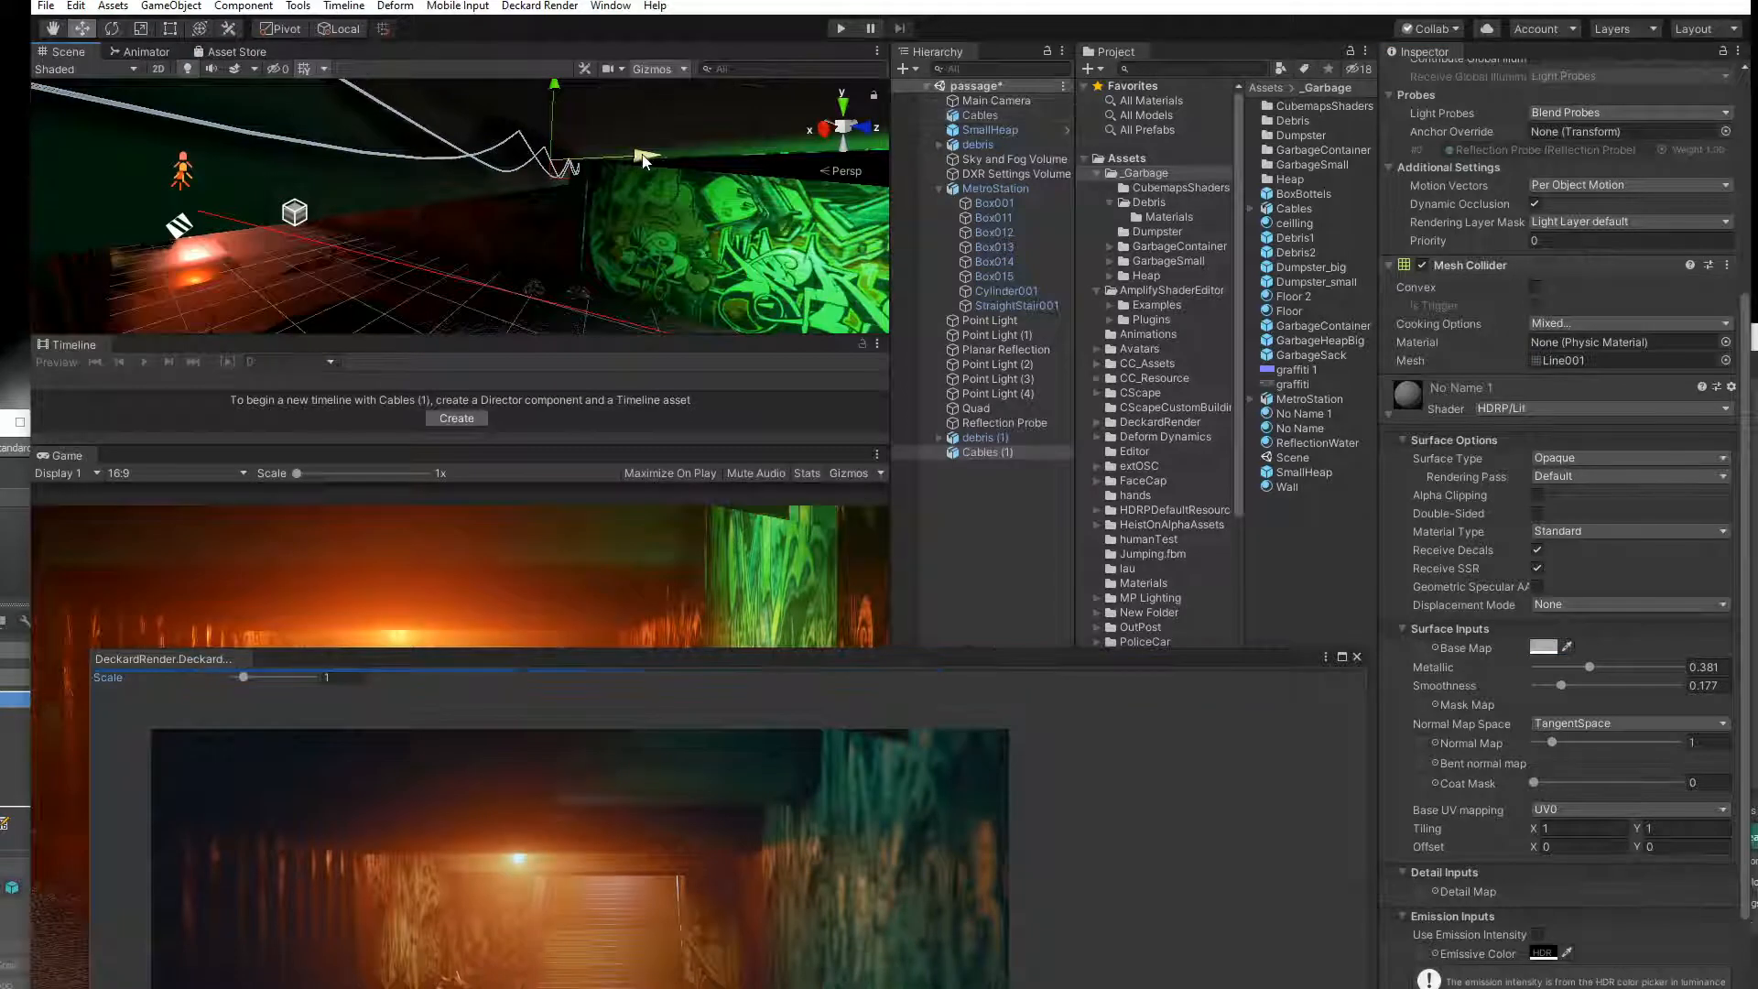
pyautogui.moveTo(639, 160); pyautogui.dragTo(730, 155)
pyautogui.click(141, 30)
pyautogui.click(82, 29)
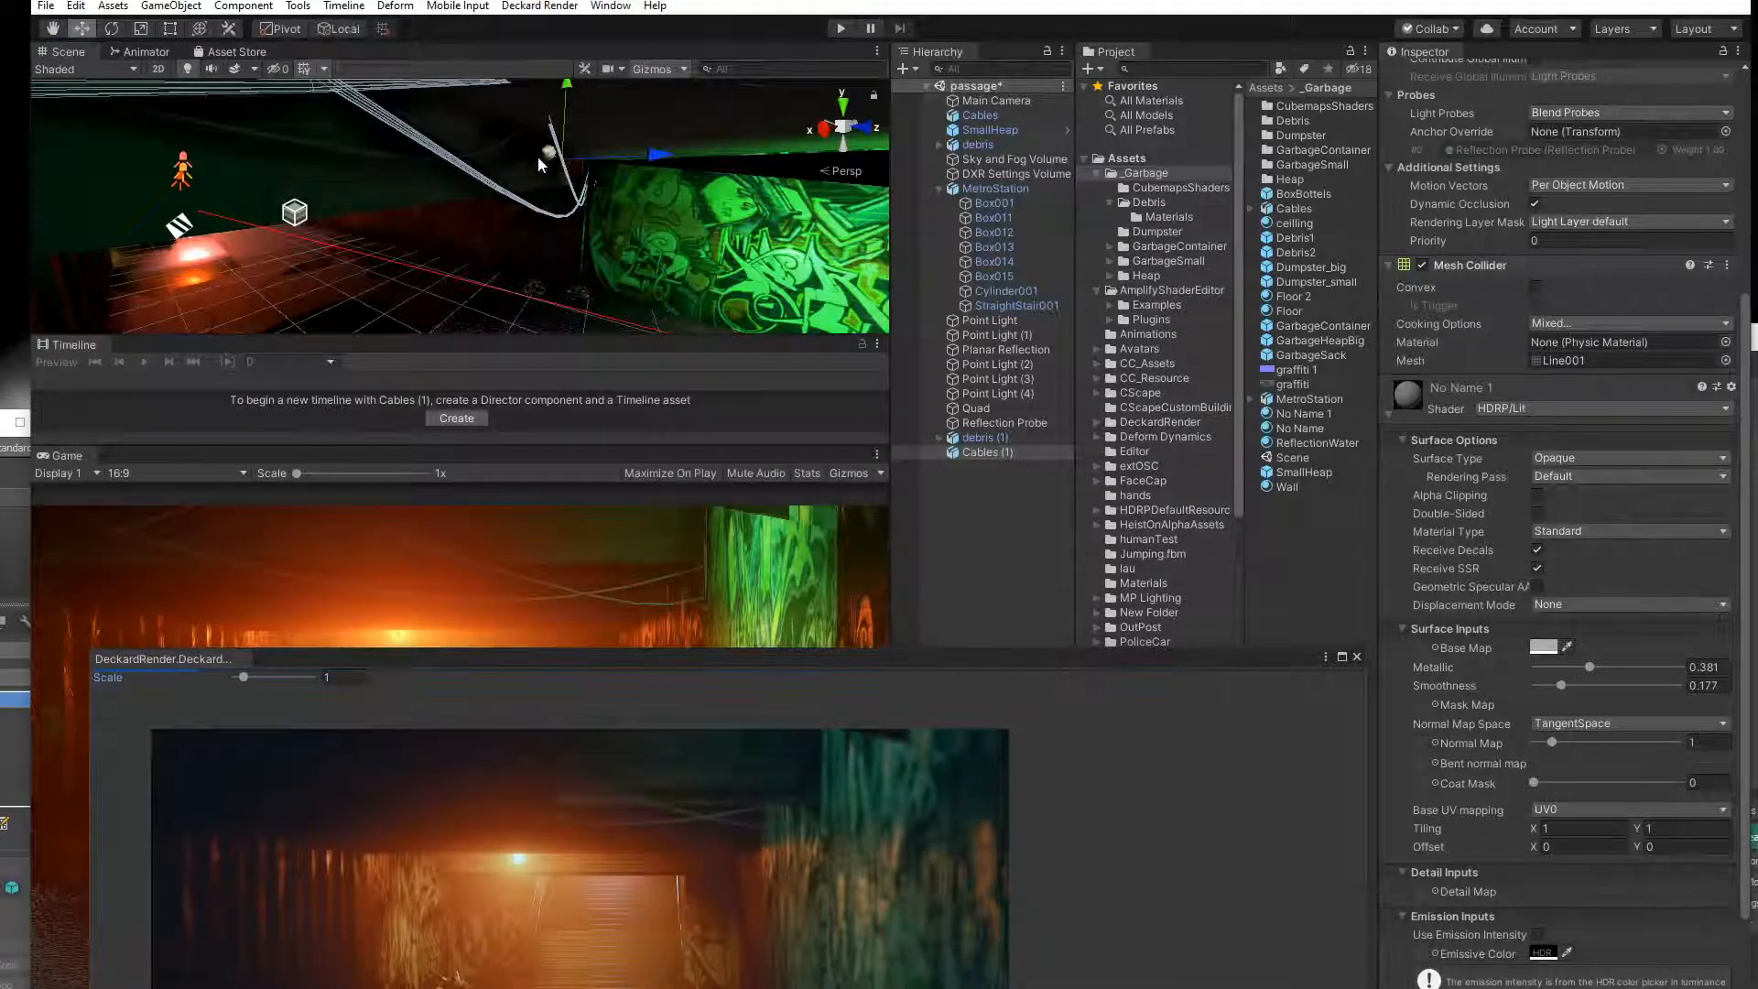
# Shift the duplicated cables sideways across the passage and adjust their height close under the ceiling.
pyautogui.moveTo(714, 206); pyautogui.dragTo(482, 236, button='middle')
pyautogui.moveTo(483, 235); pyautogui.dragTo(215, 208, button='right')
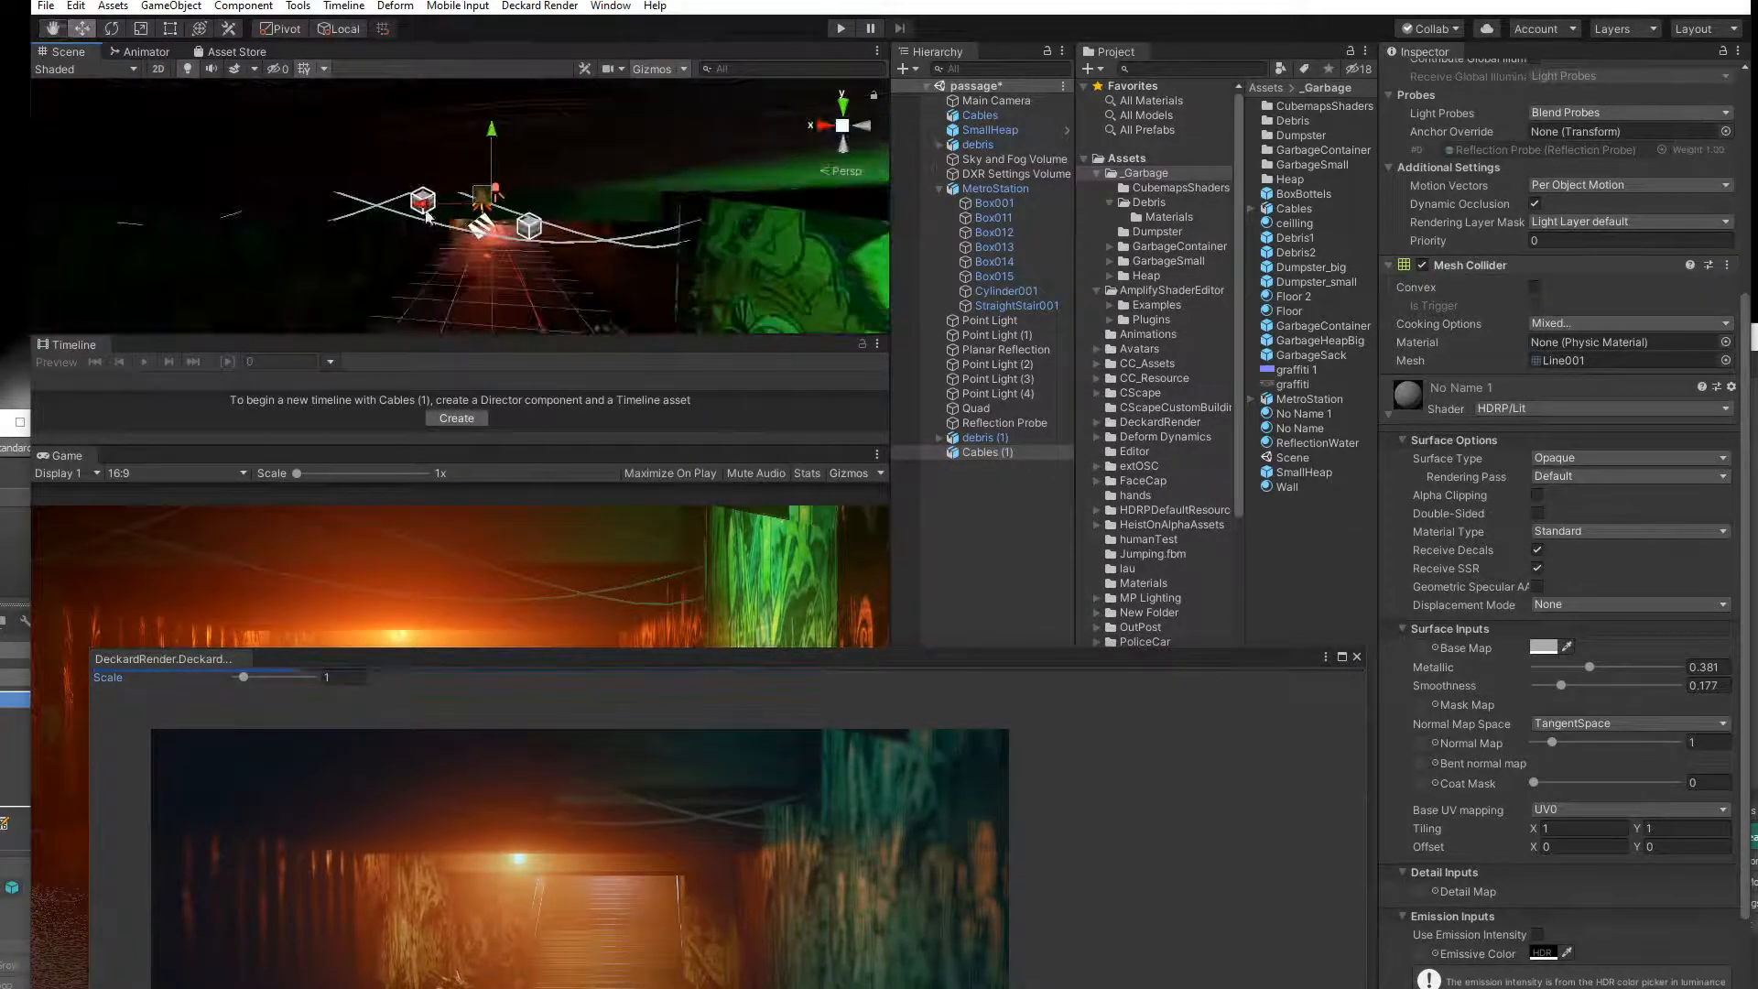
pyautogui.moveTo(417, 207); pyautogui.dragTo(344, 211)
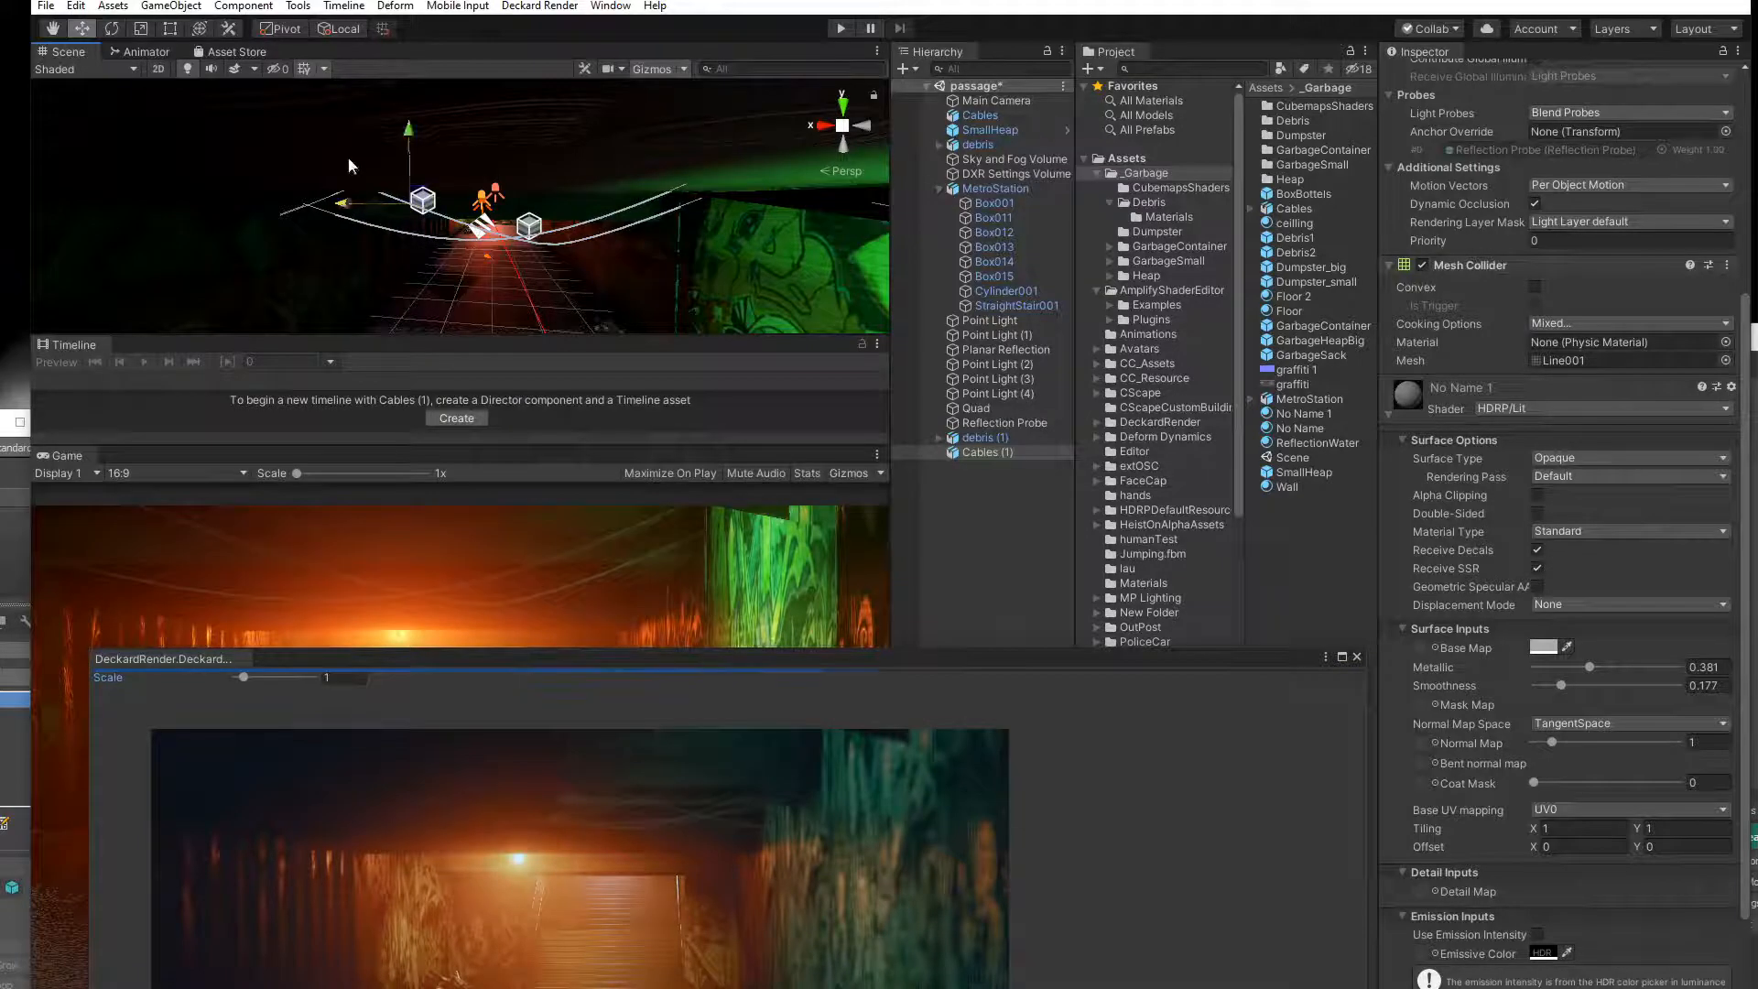
pyautogui.moveTo(409, 144); pyautogui.dragTo(410, 155)
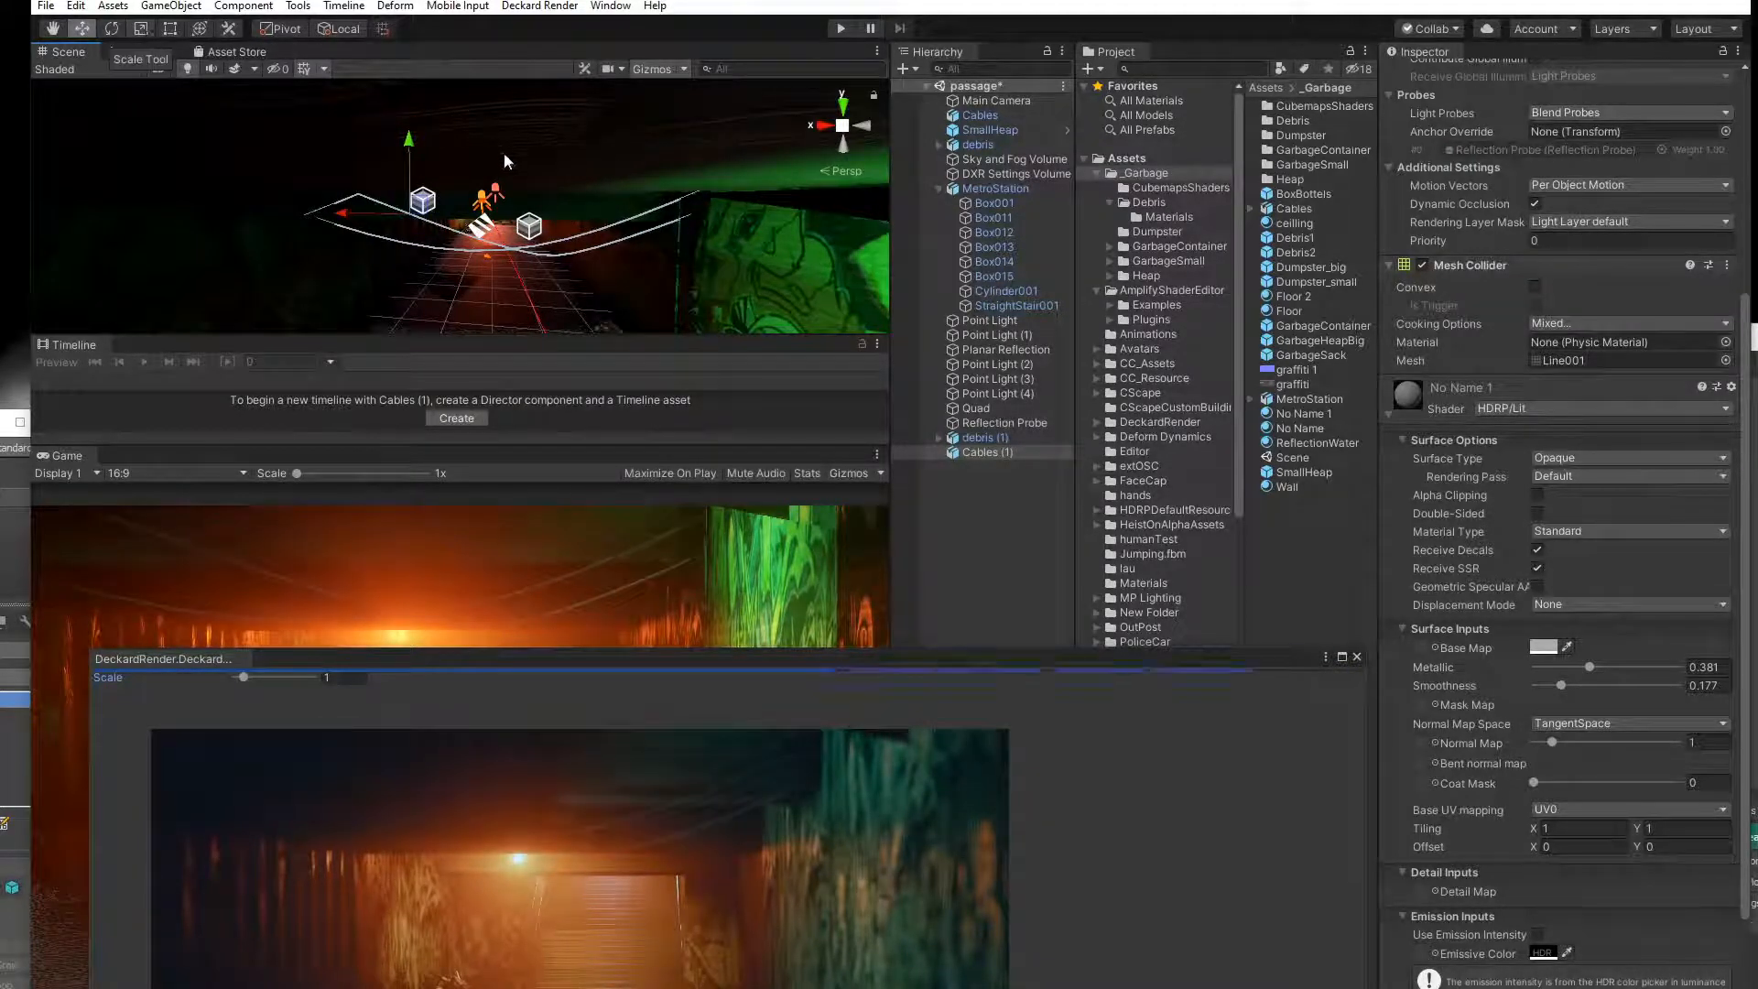
pyautogui.moveTo(411, 143); pyautogui.dragTo(419, 114)
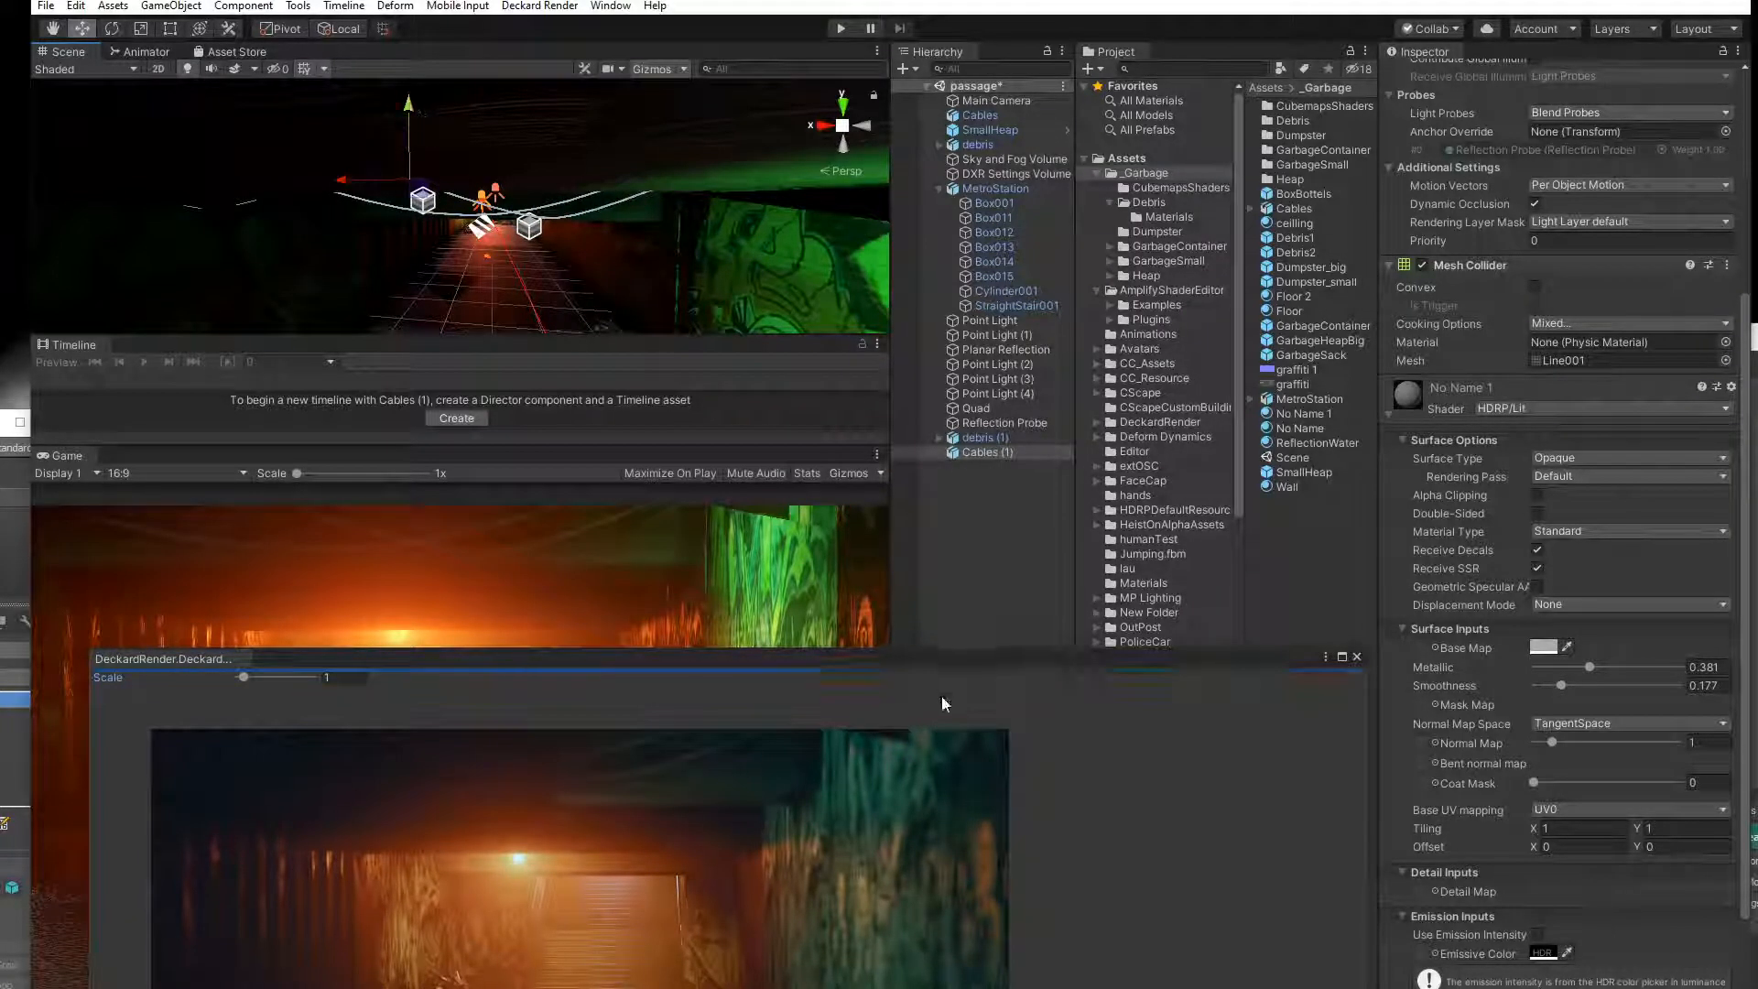
# Darken the cable material's base colour to a medium-dark grey.
pyautogui.moveTo(784, 657); pyautogui.dragTo(633, 466)
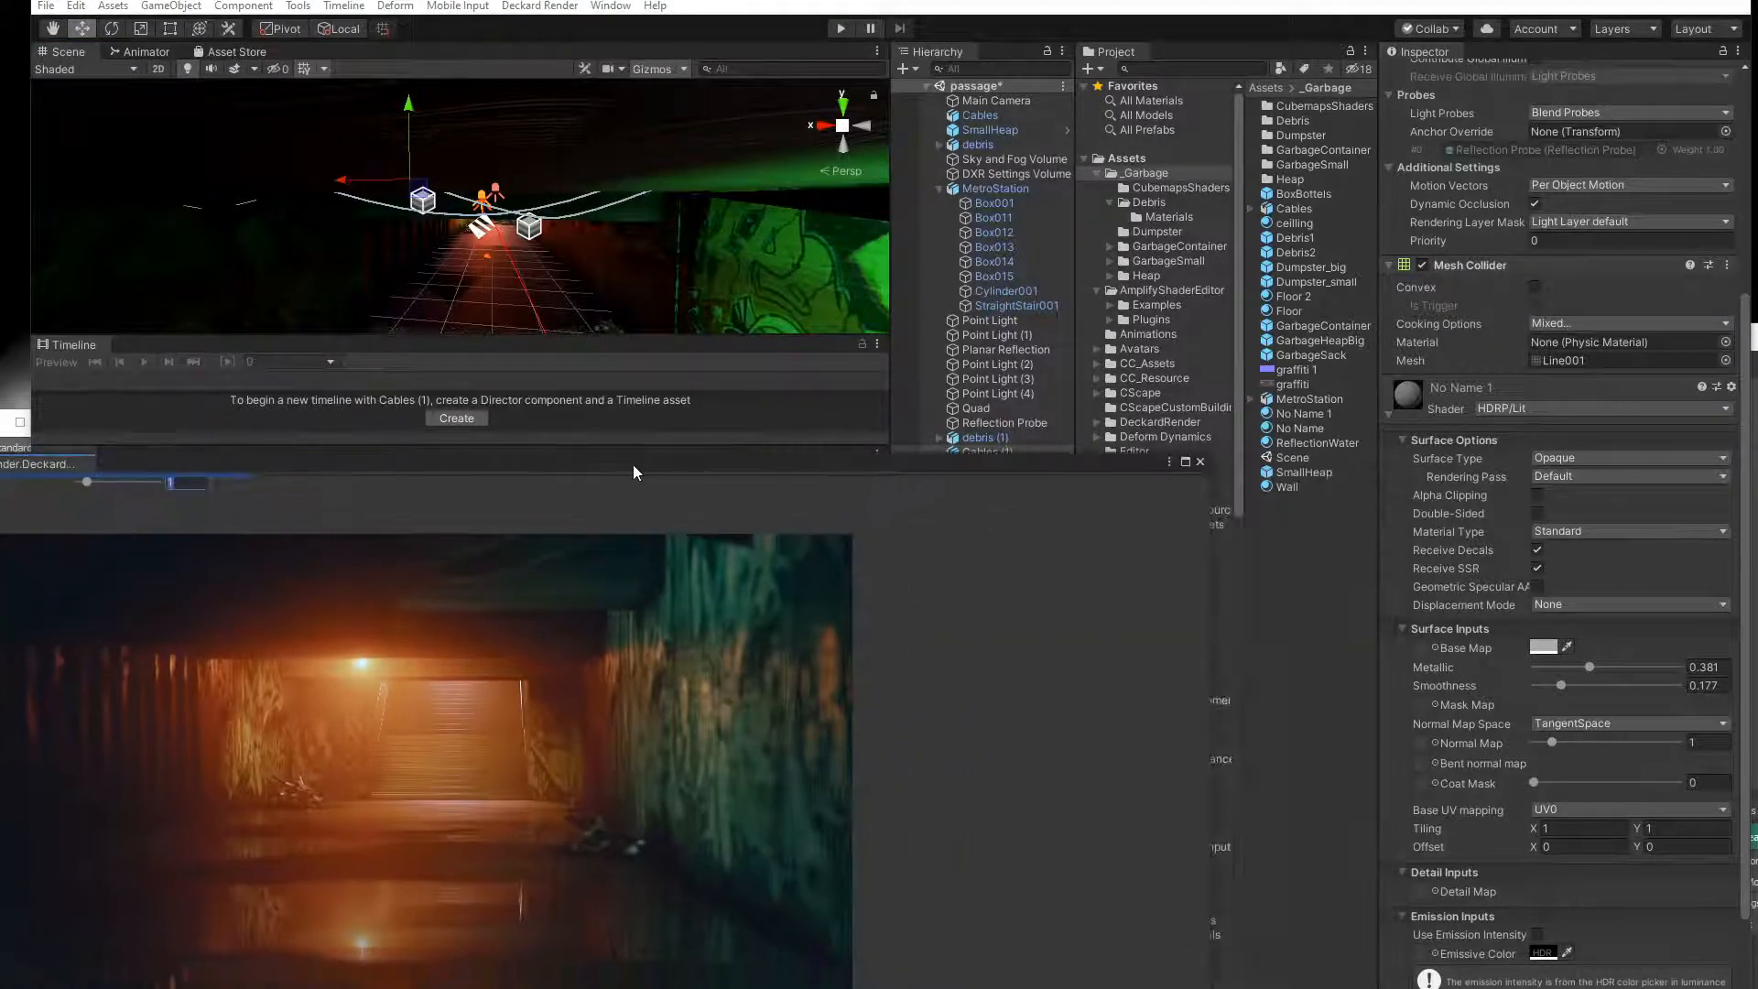
pyautogui.click(1544, 647)
pyautogui.moveTo(1186, 514); pyautogui.dragTo(1163, 526)
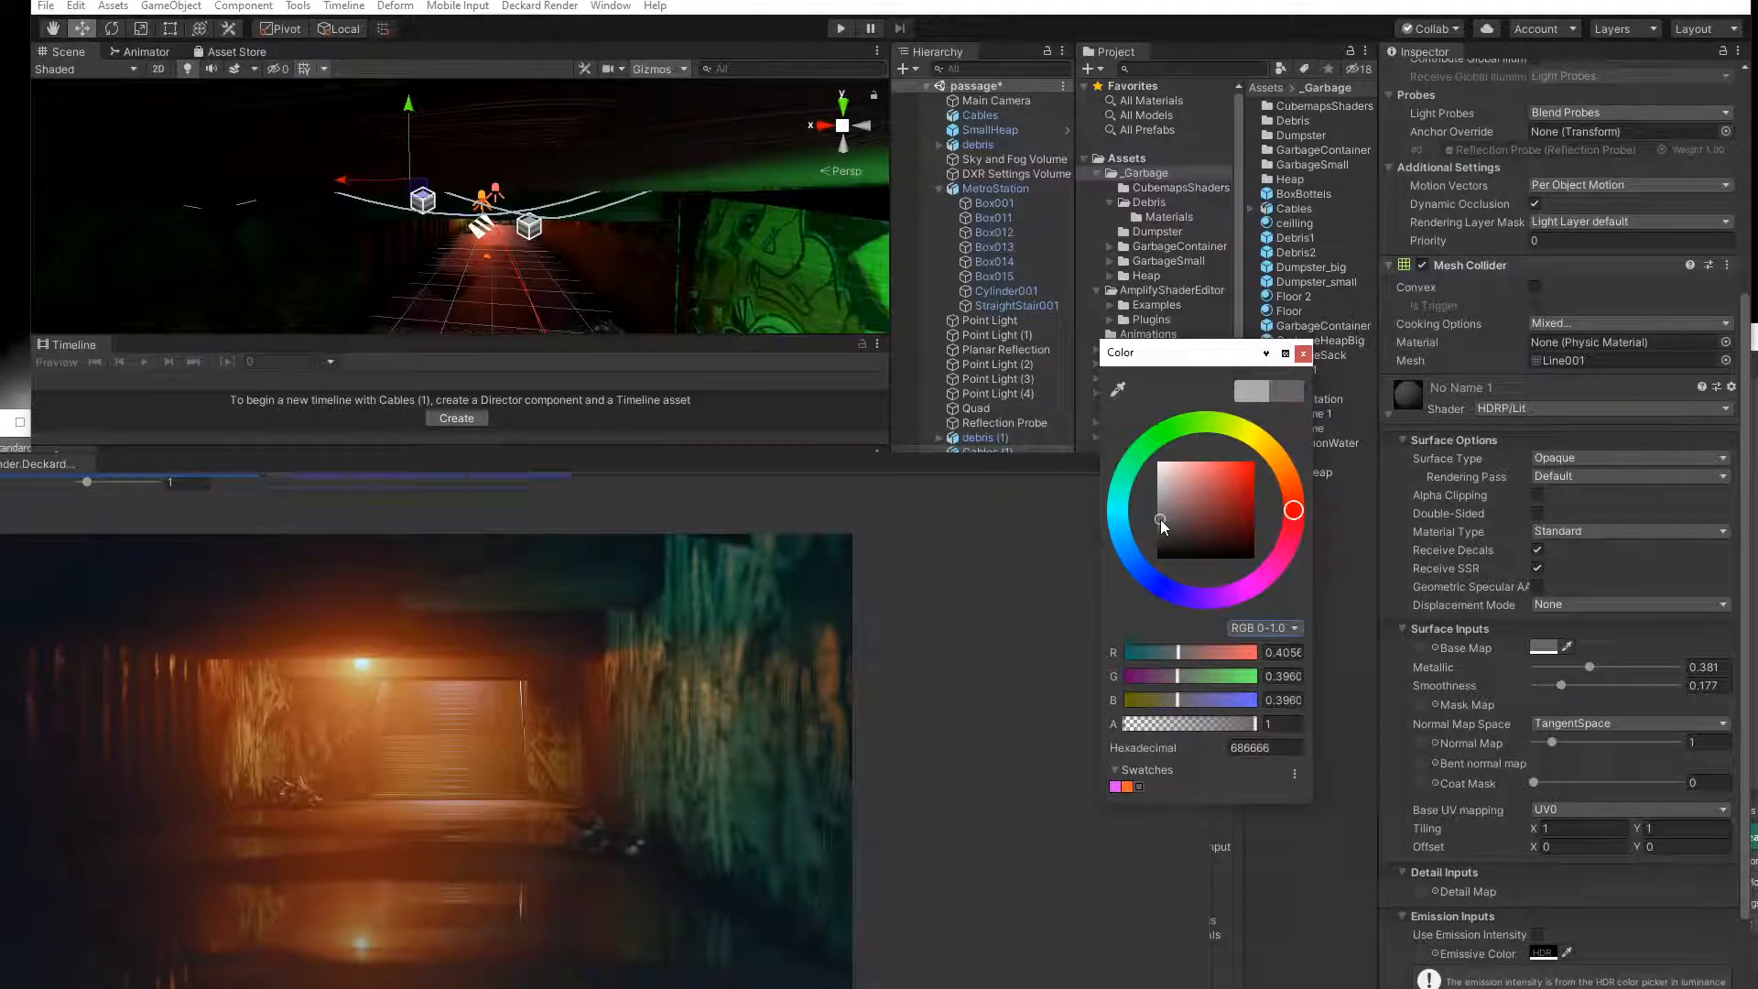
pyautogui.click(1303, 355)
# Inspect the hanging cables in the scene and compare them with the passage's render preview.
pyautogui.moveTo(509, 463); pyautogui.dragTo(1097, 477)
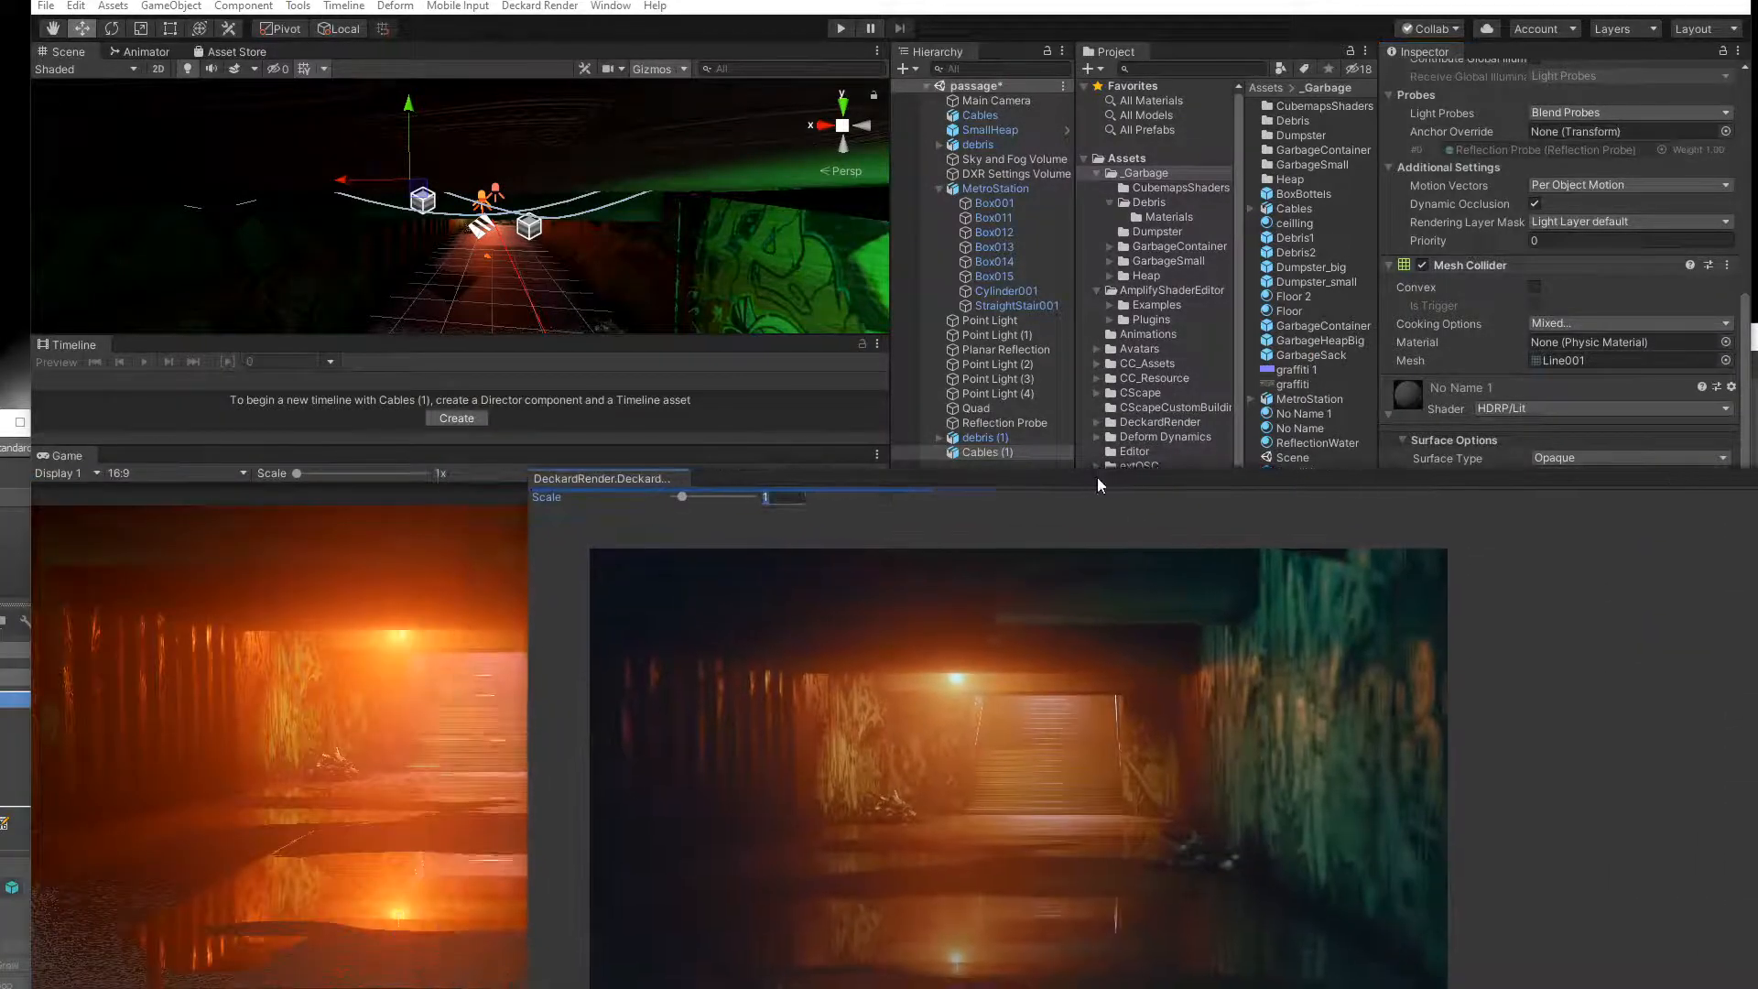
pyautogui.scroll(5, 476, 145)
pyautogui.moveTo(687, 164); pyautogui.dragTo(604, 229, button='right')
pyautogui.scroll(3, 608, 180)
pyautogui.scroll(-3, 609, 181)
pyautogui.click(579, 239)
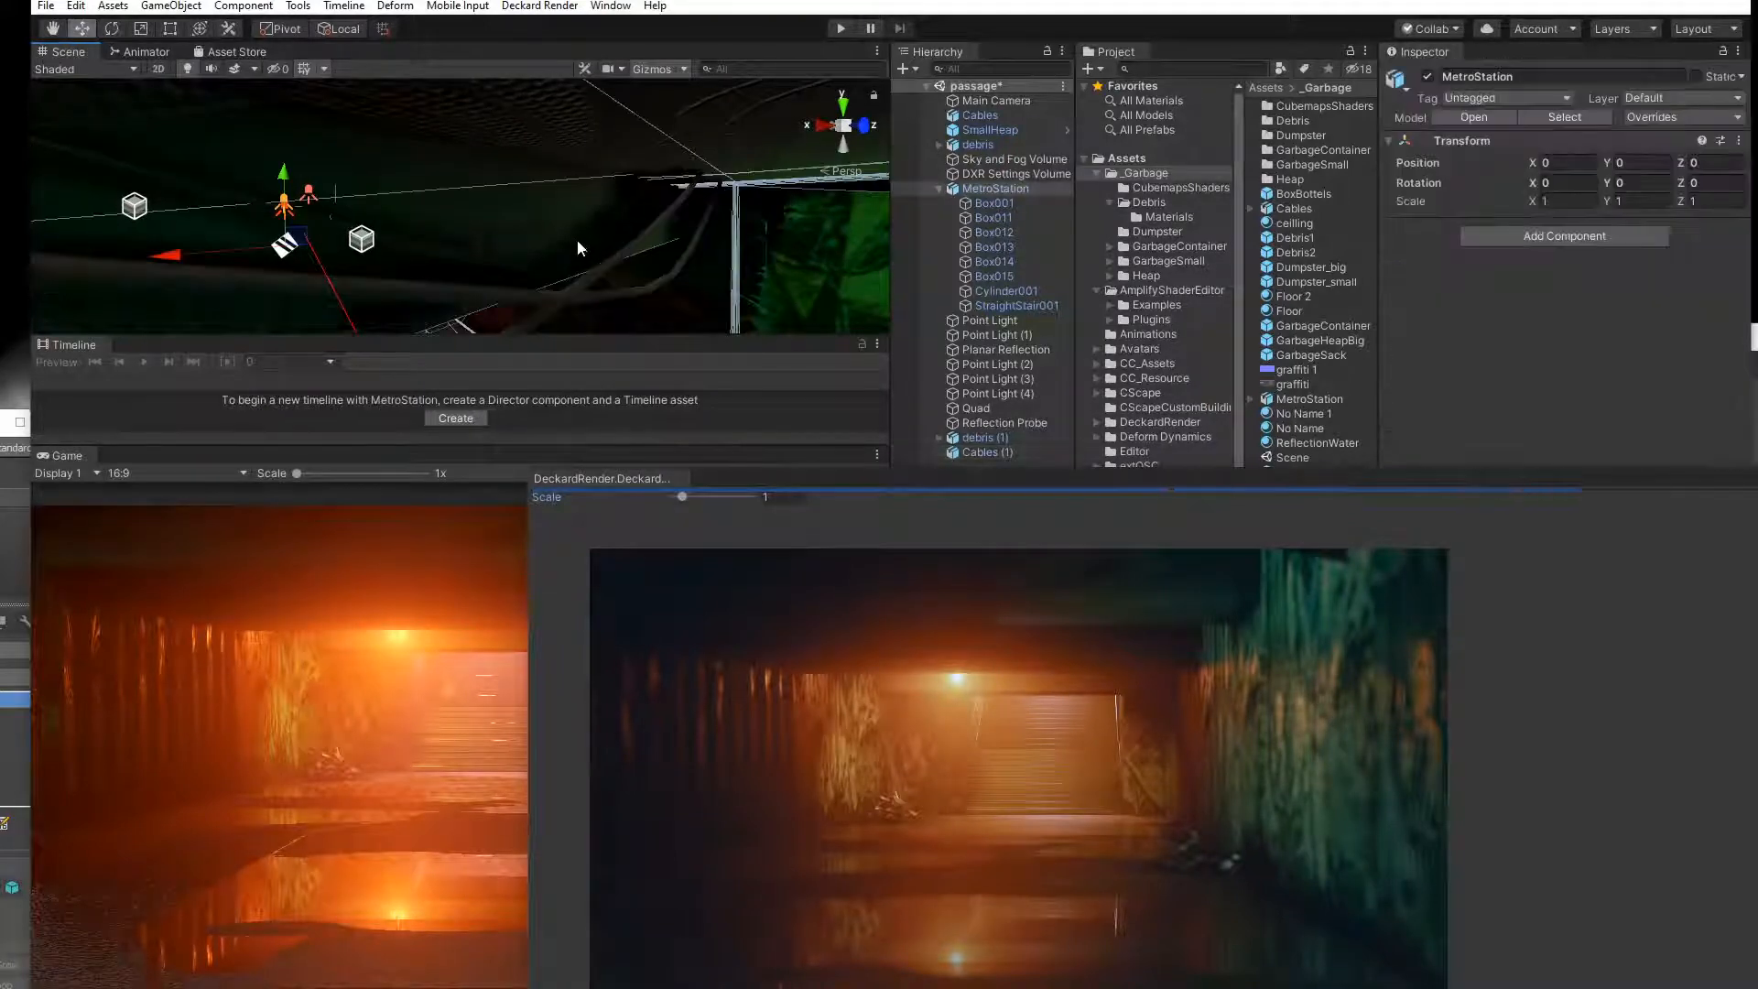
pyautogui.click(577, 239)
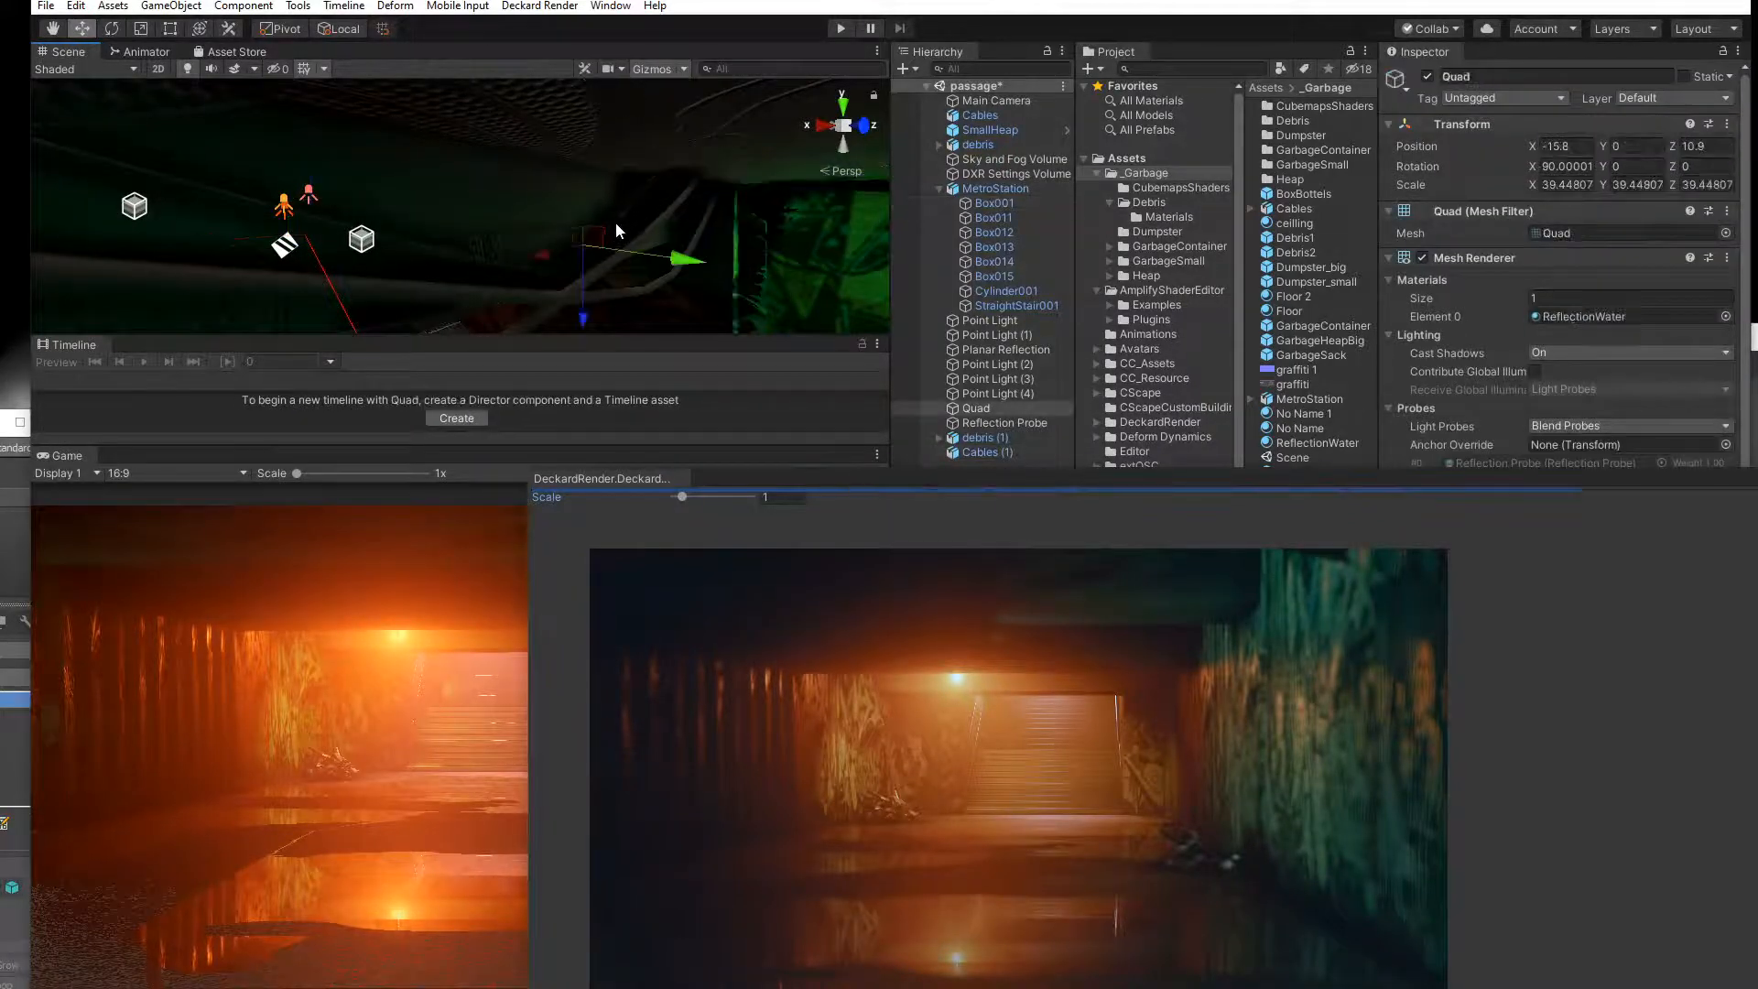
pyautogui.click(636, 203)
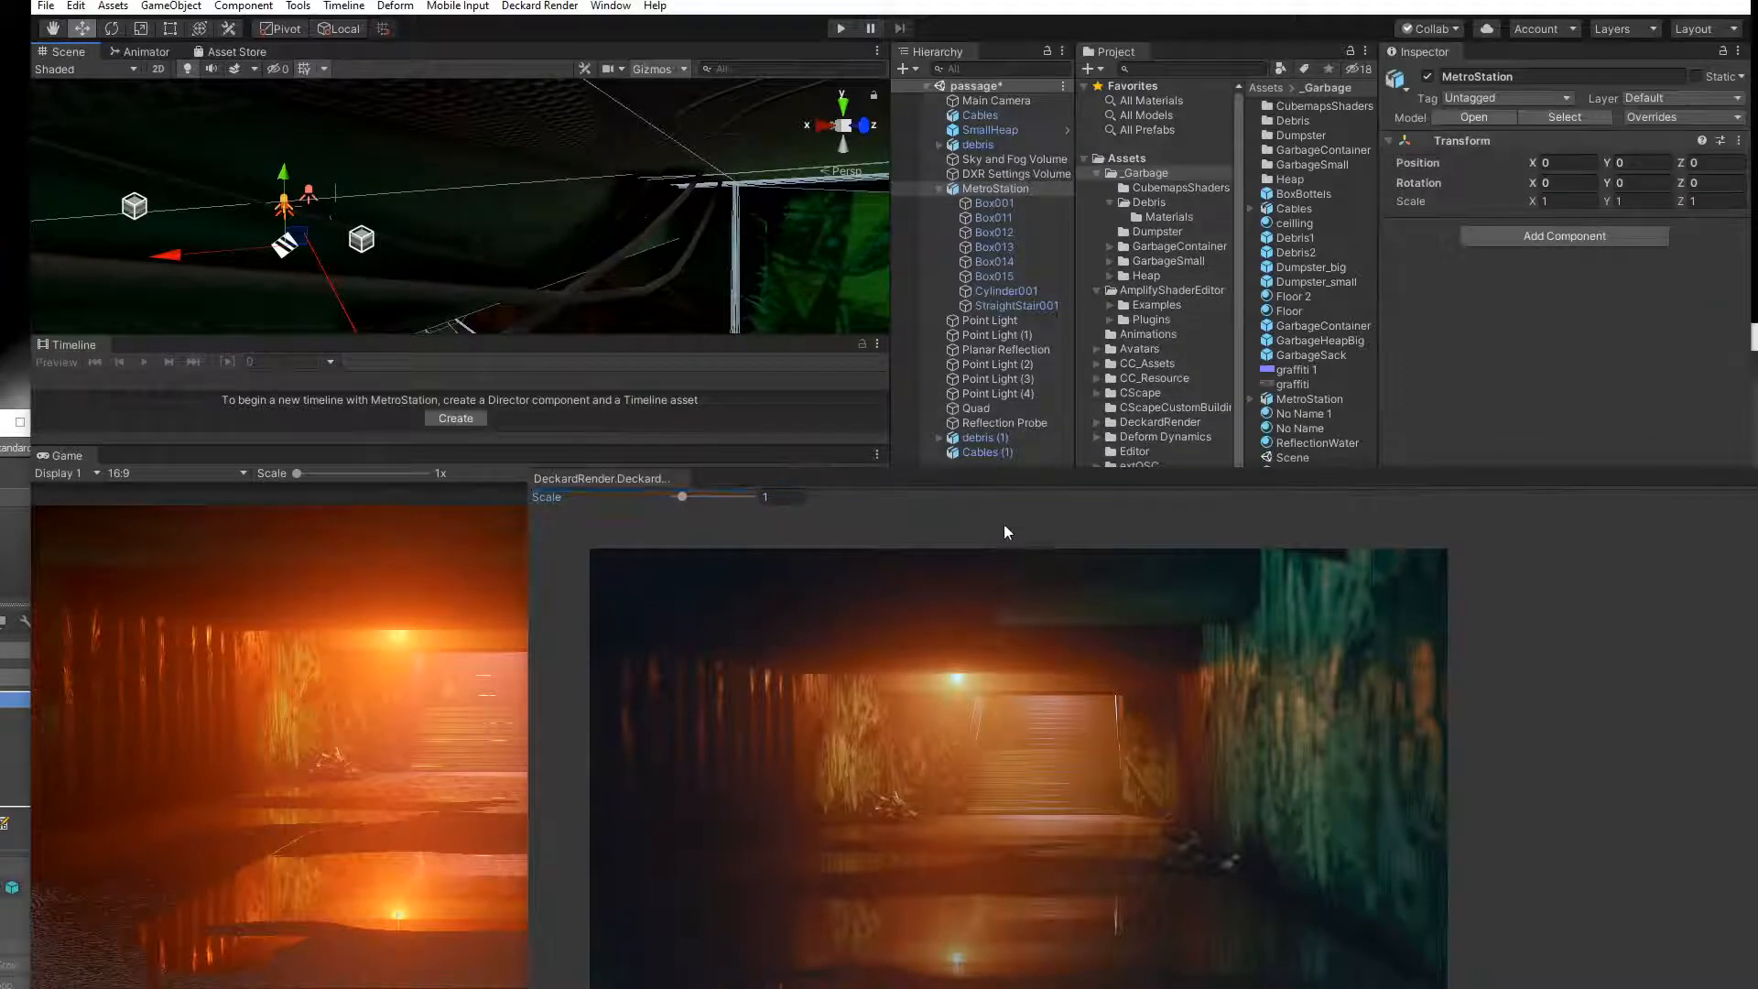
pyautogui.moveTo(1033, 486); pyautogui.dragTo(934, 386)
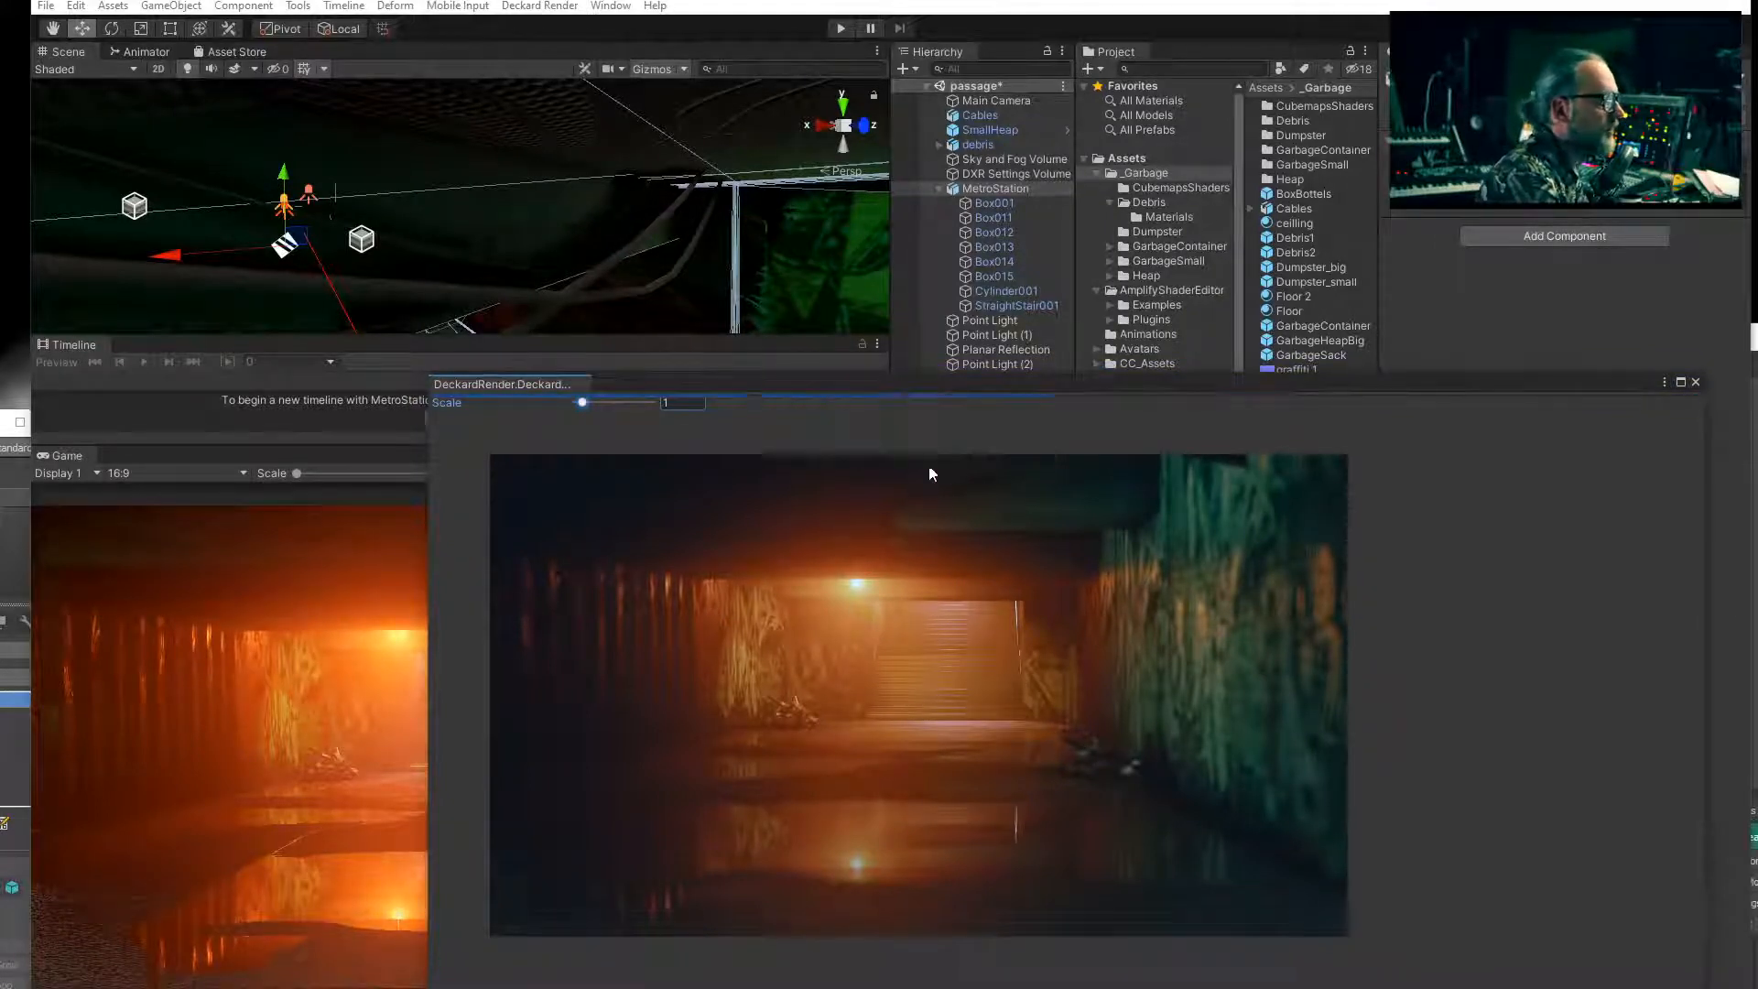
pyautogui.moveTo(857, 387); pyautogui.dragTo(919, 439)
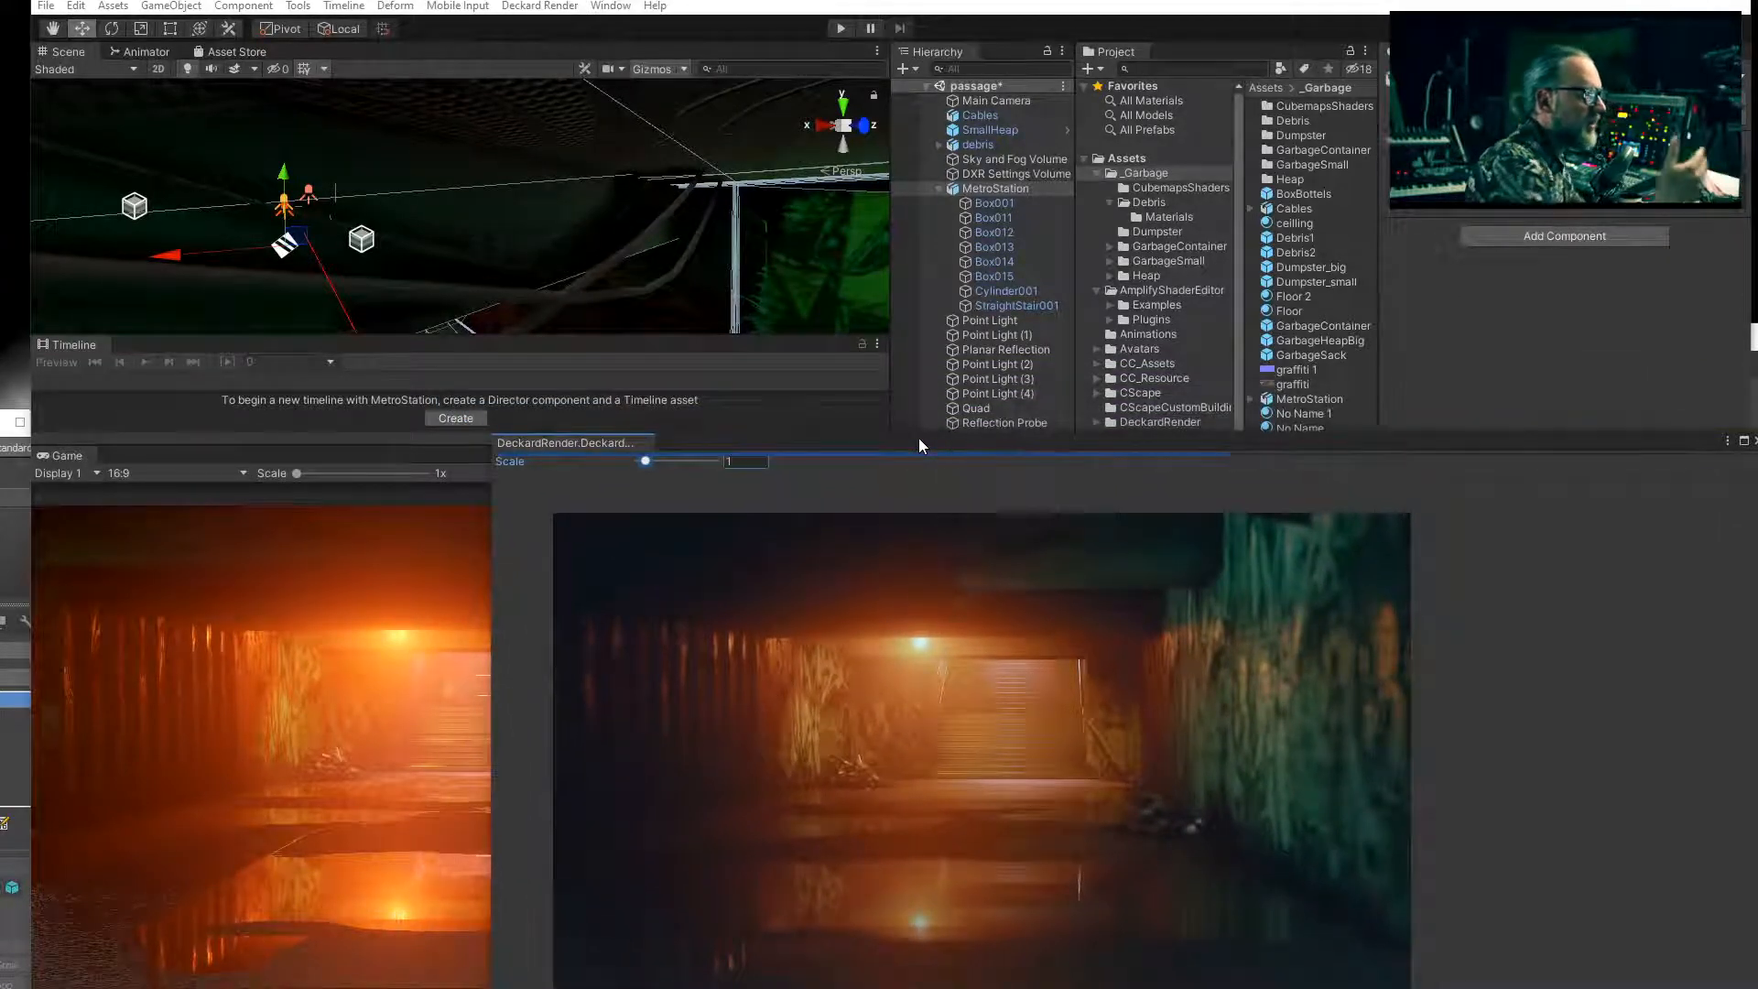
# Duplicate the enlarged cables under the ceiling and rotate the new copy to a different angle.
pyautogui.click(557, 295)
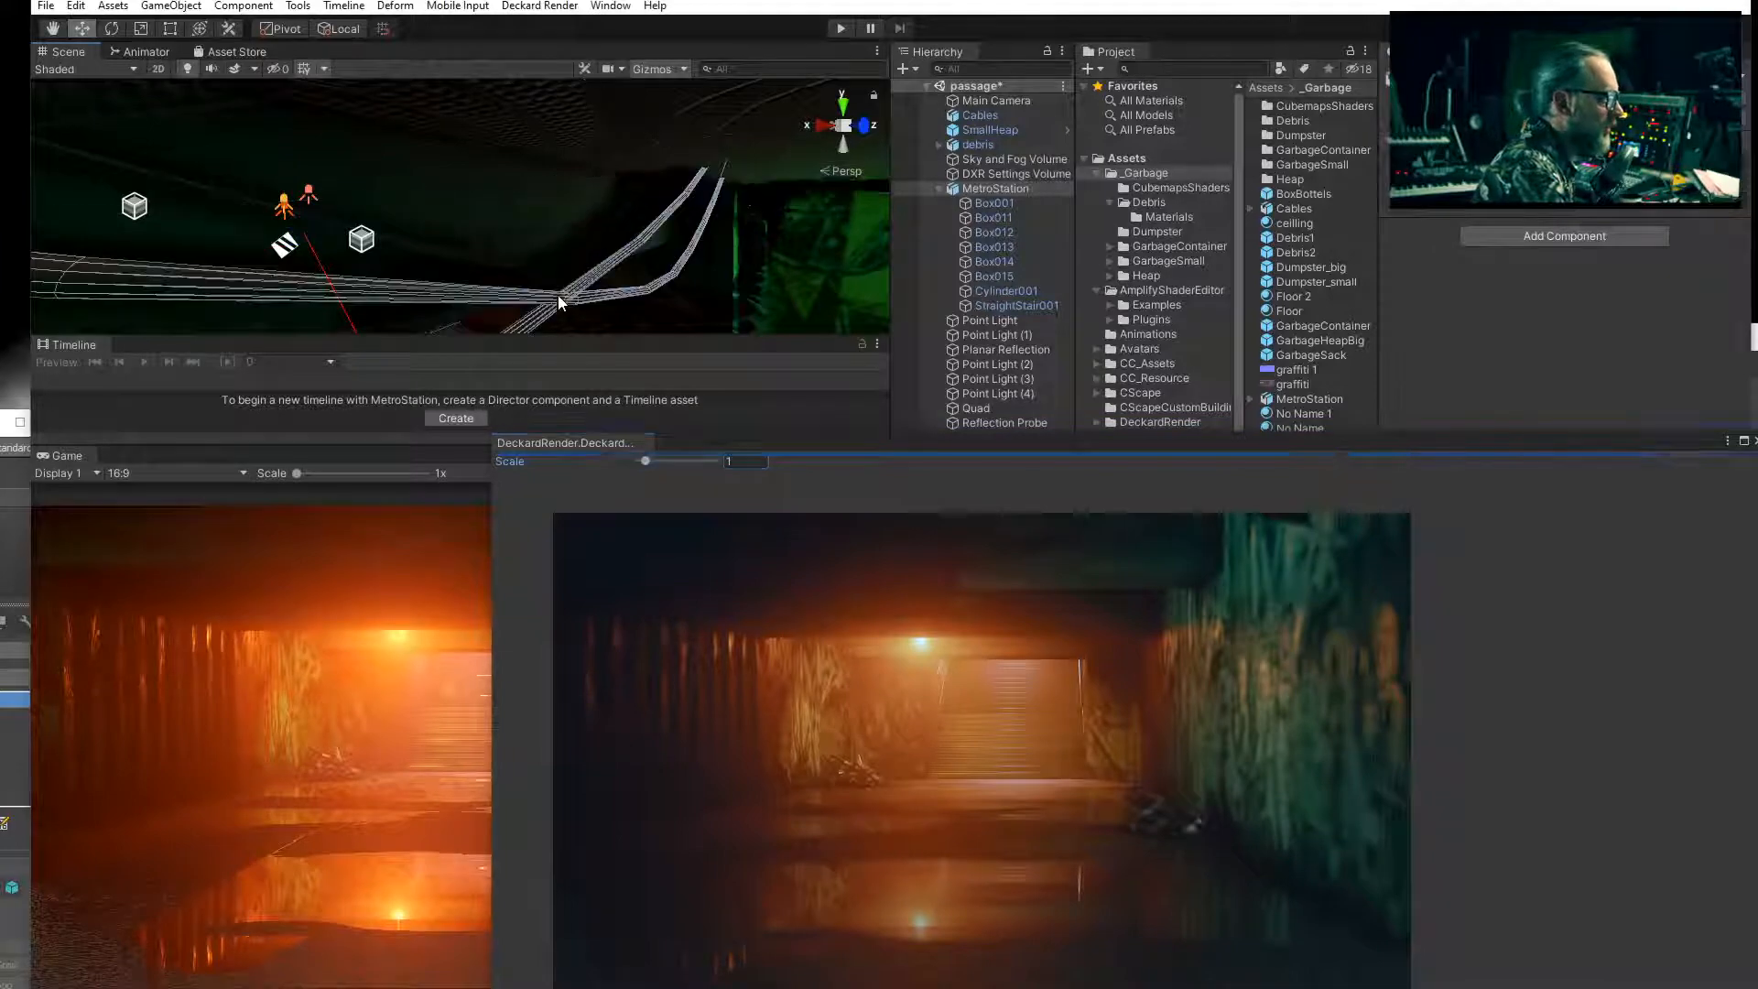
pyautogui.scroll(-6, 542, 286)
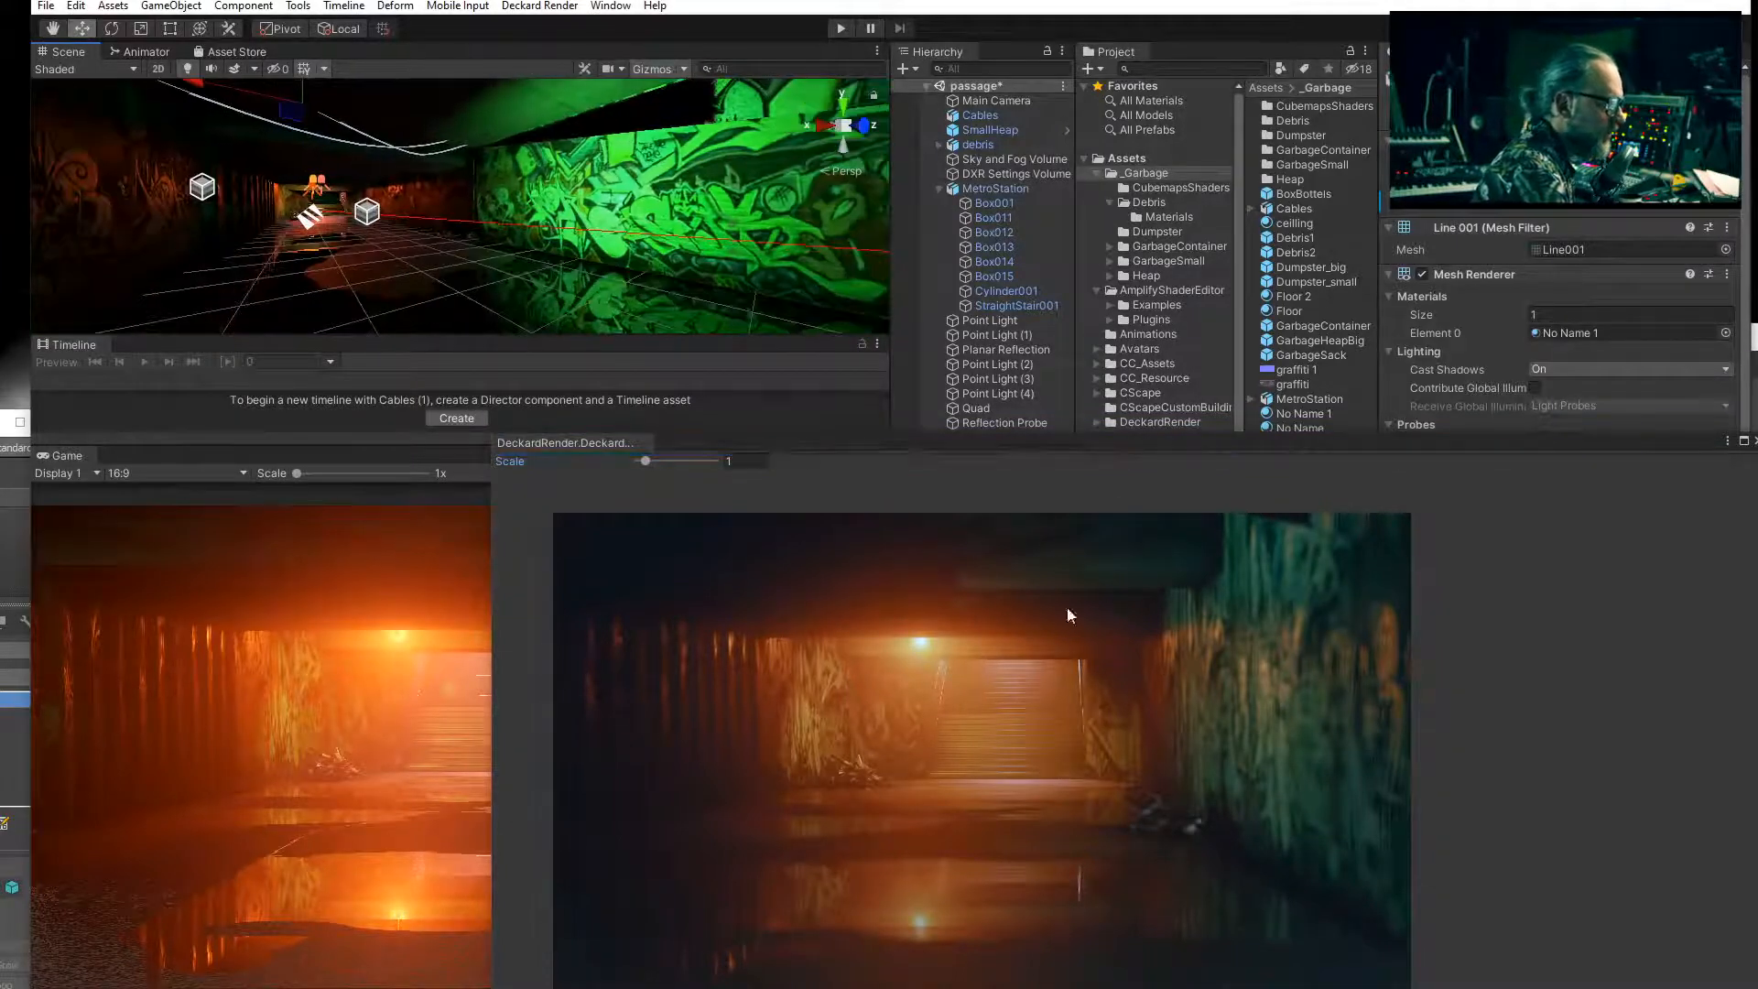
pyautogui.moveTo(462, 247)
pyautogui.keyDown('alt'); pyautogui.mouseDown()
pyautogui.moveTo(476, 240)
pyautogui.moveTo(442, 259)
pyautogui.mouseUp(); pyautogui.keyUp('alt')
pyautogui.click(111, 29)
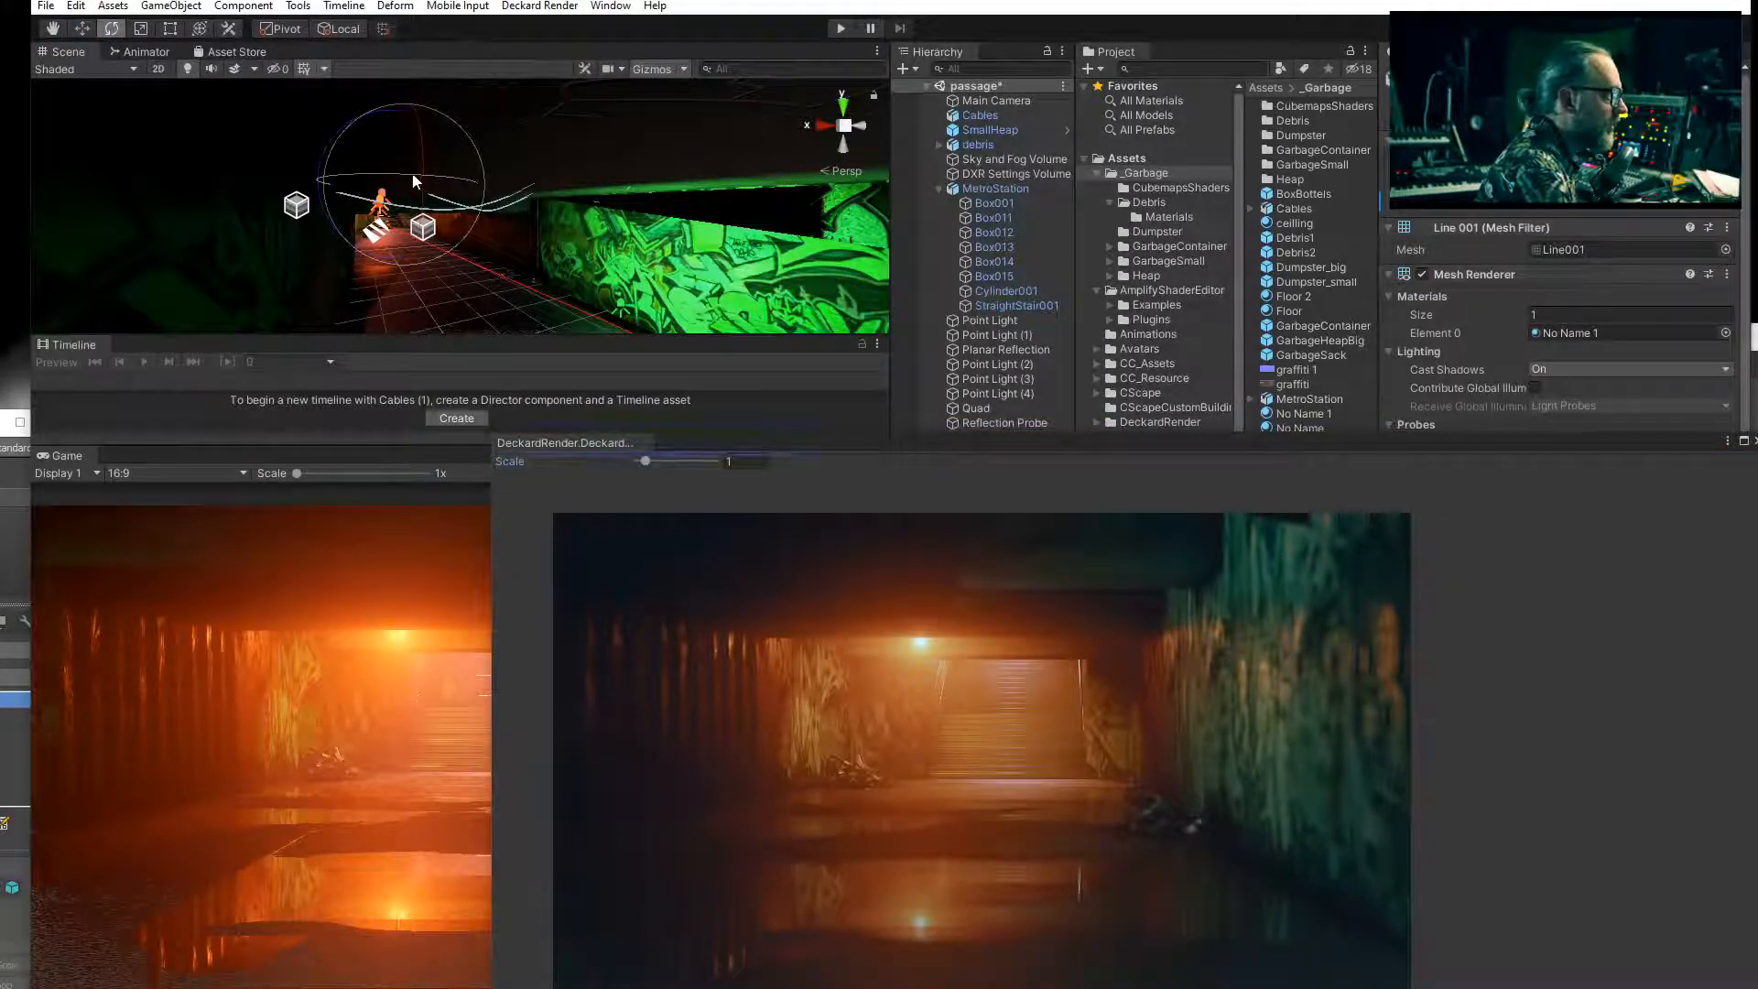
pyautogui.moveTo(414, 182); pyautogui.dragTo(385, 209)
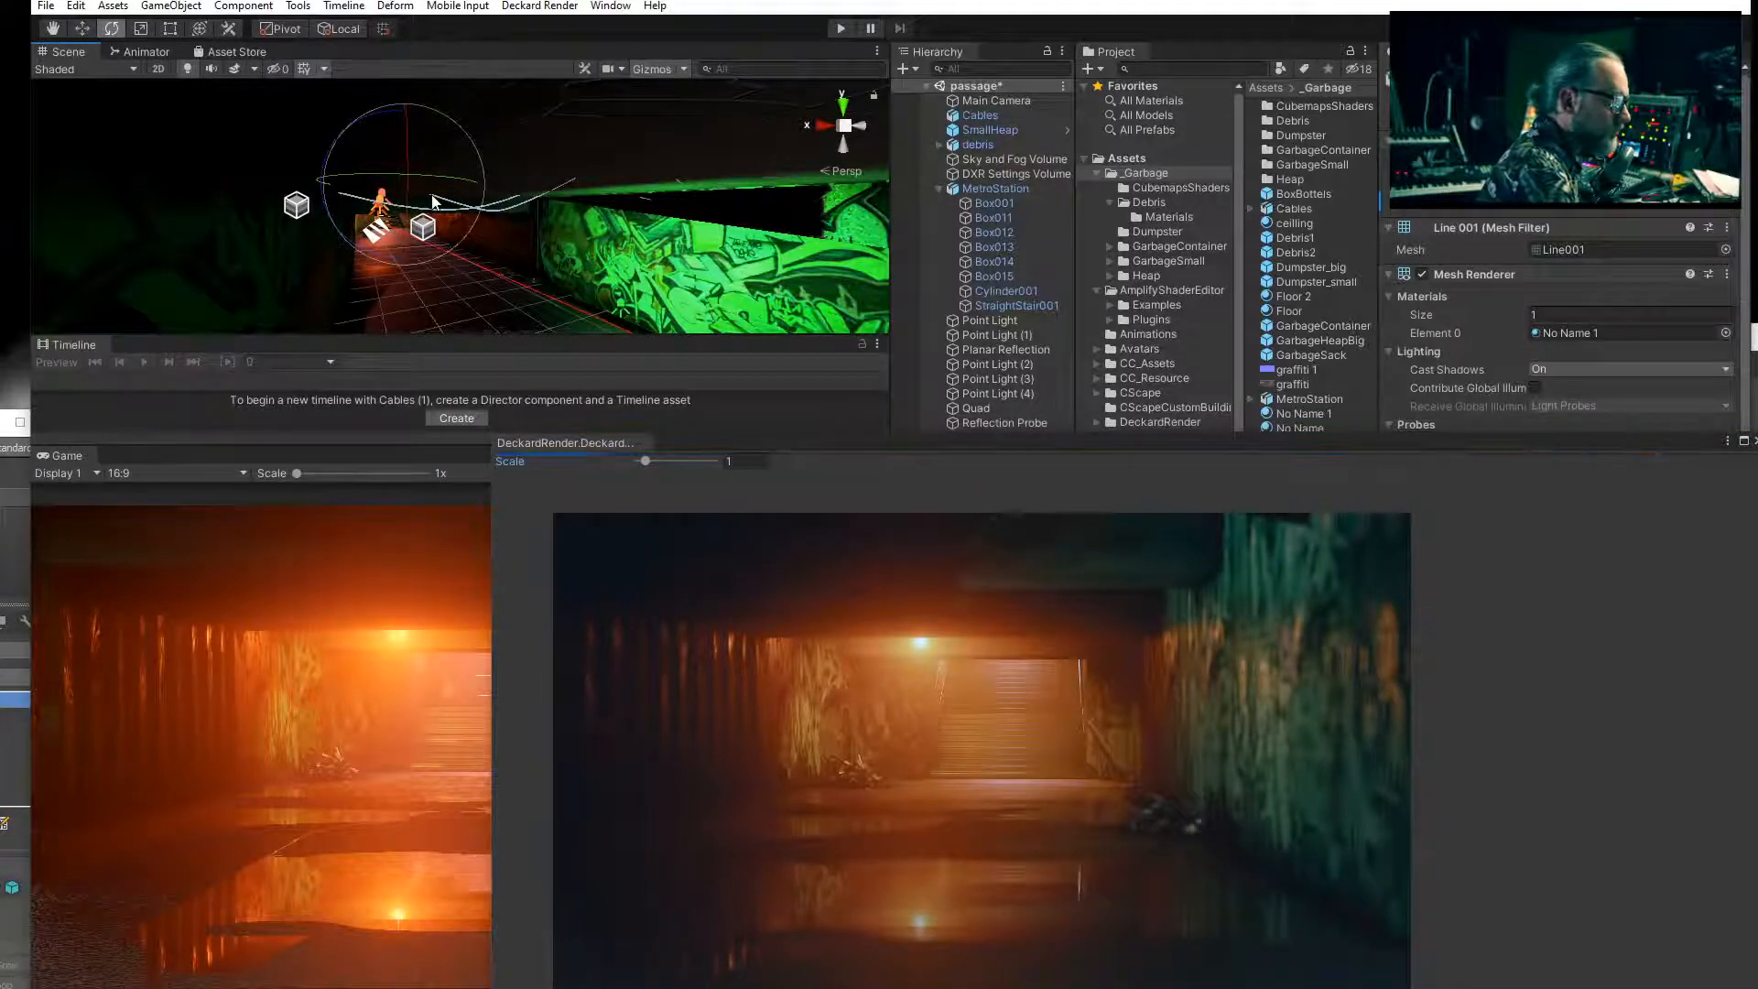
pyautogui.hotkey('ctrl', 'd')
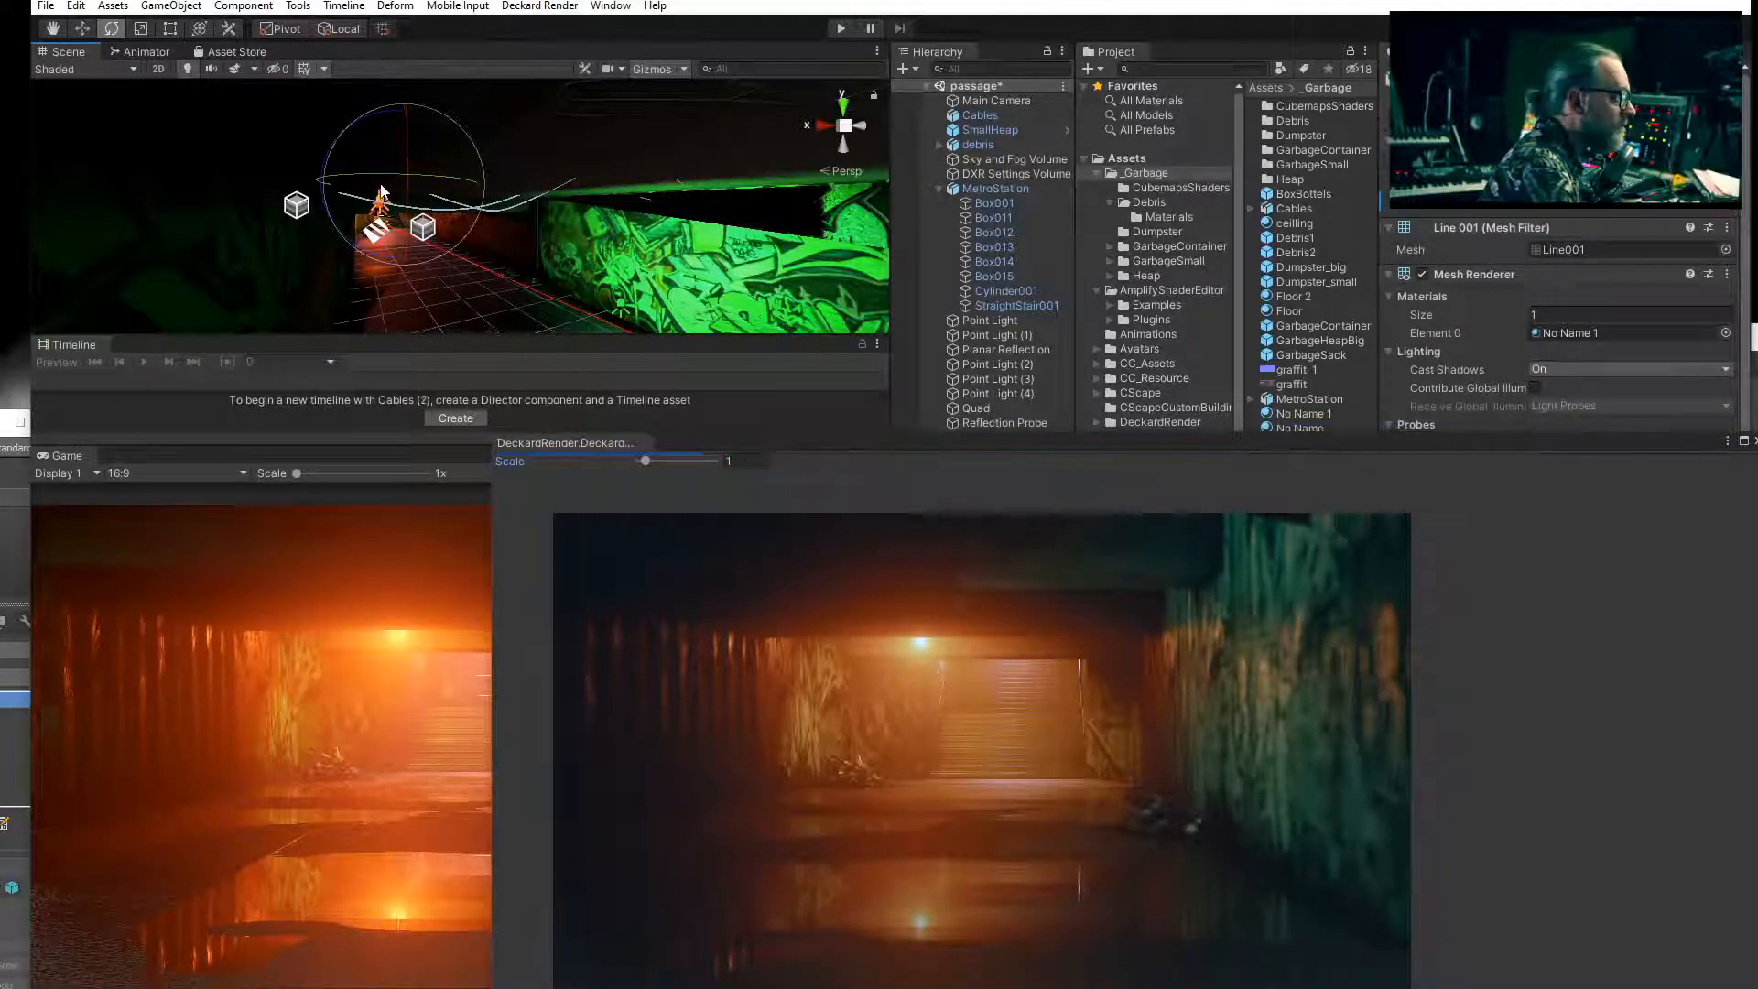
pyautogui.moveTo(390, 179); pyautogui.dragTo(124, 172)
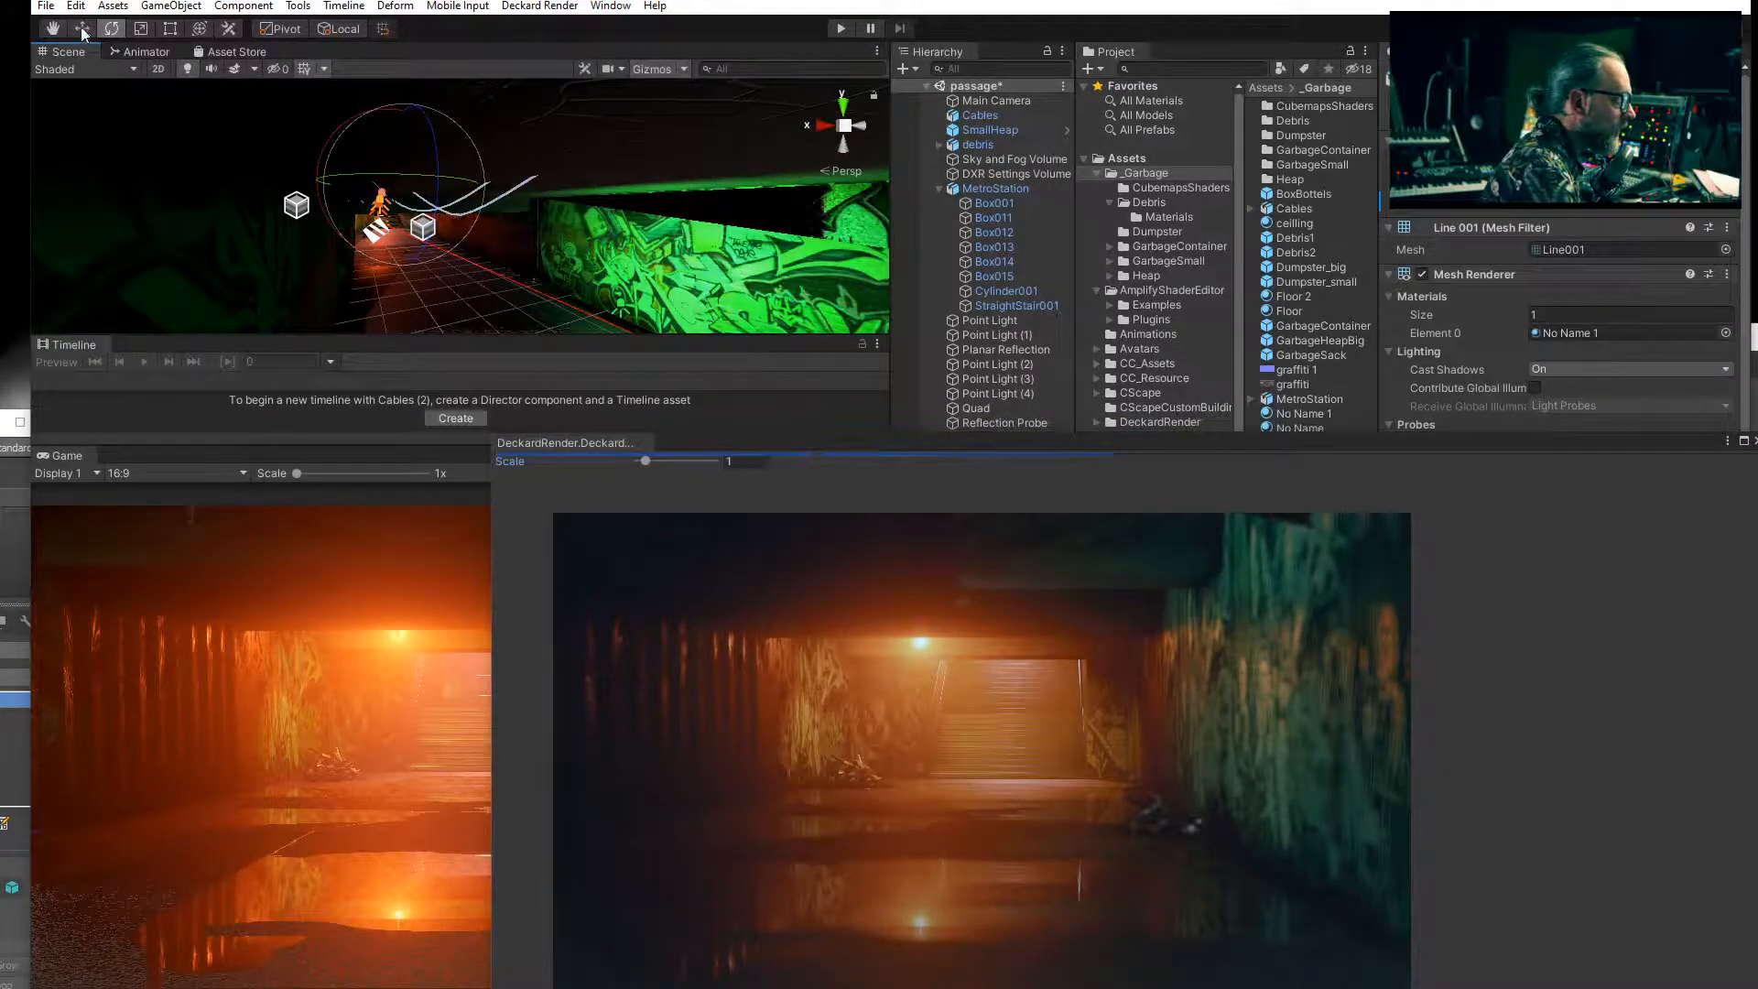
# Move the rotated cable copy along the passage beside the green graffiti wall and lower it slightly from the ceiling.
pyautogui.press('w')
pyautogui.moveTo(289, 190); pyautogui.dragTo(502, 185)
pyautogui.click(111, 28)
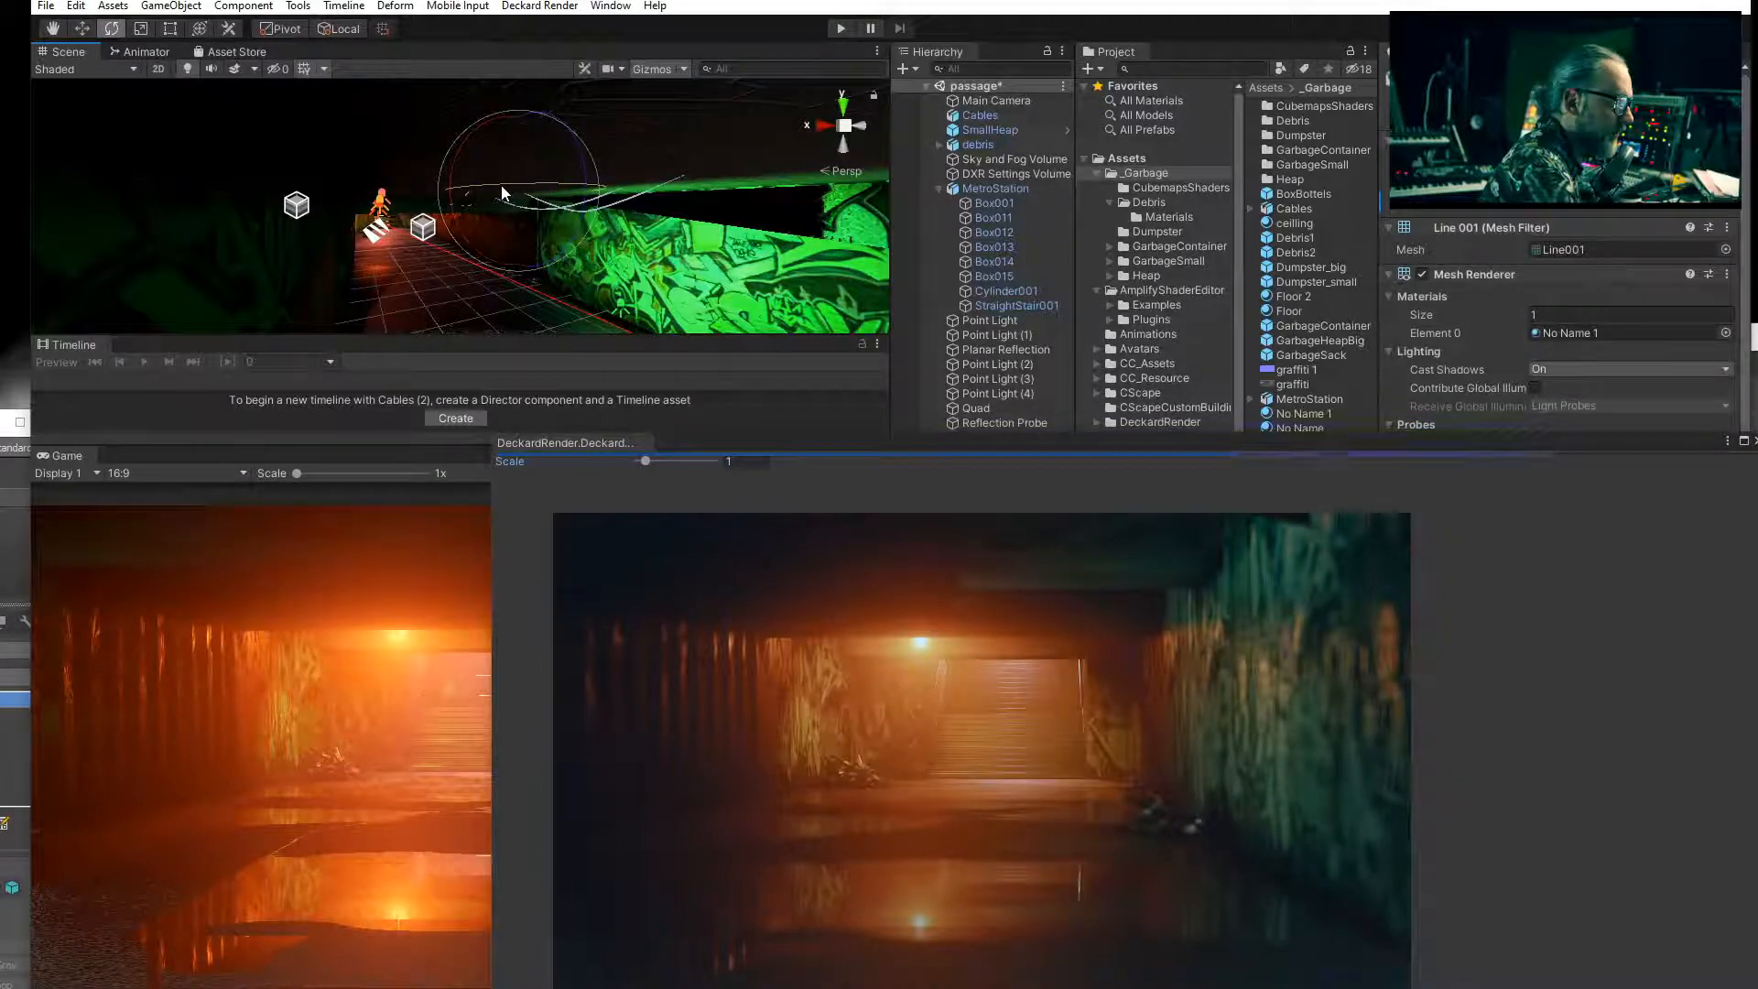
pyautogui.click(84, 31)
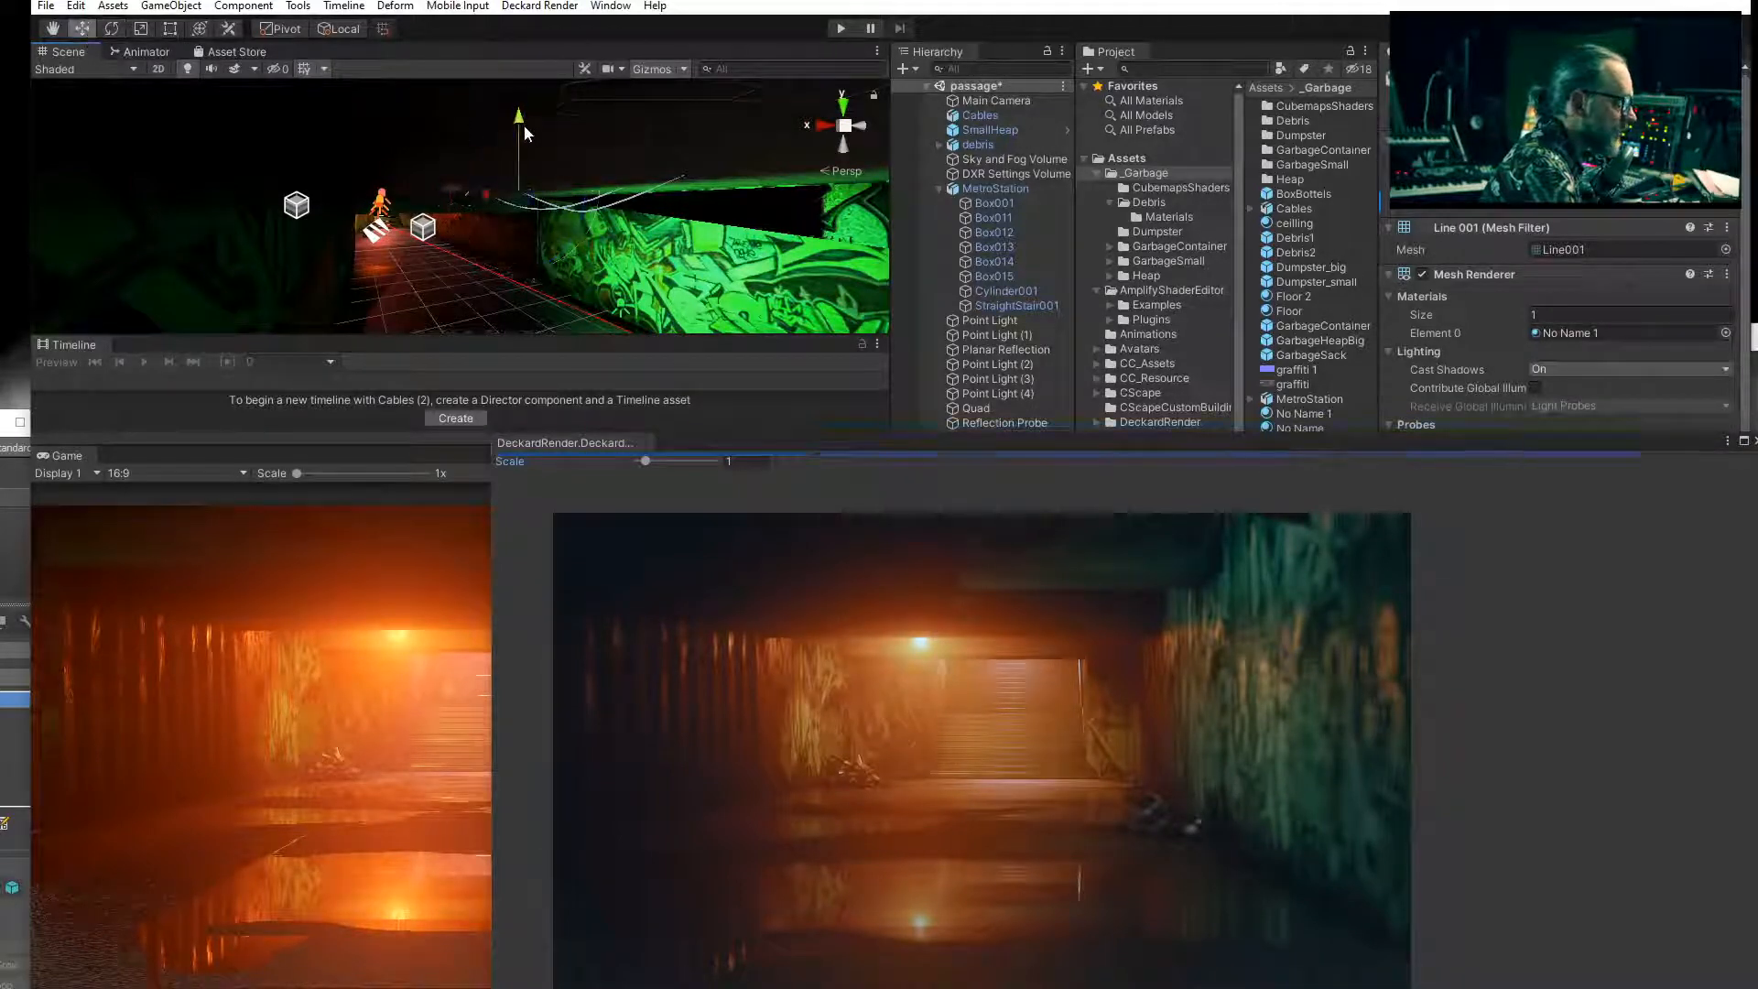
pyautogui.moveTo(524, 126); pyautogui.dragTo(526, 135)
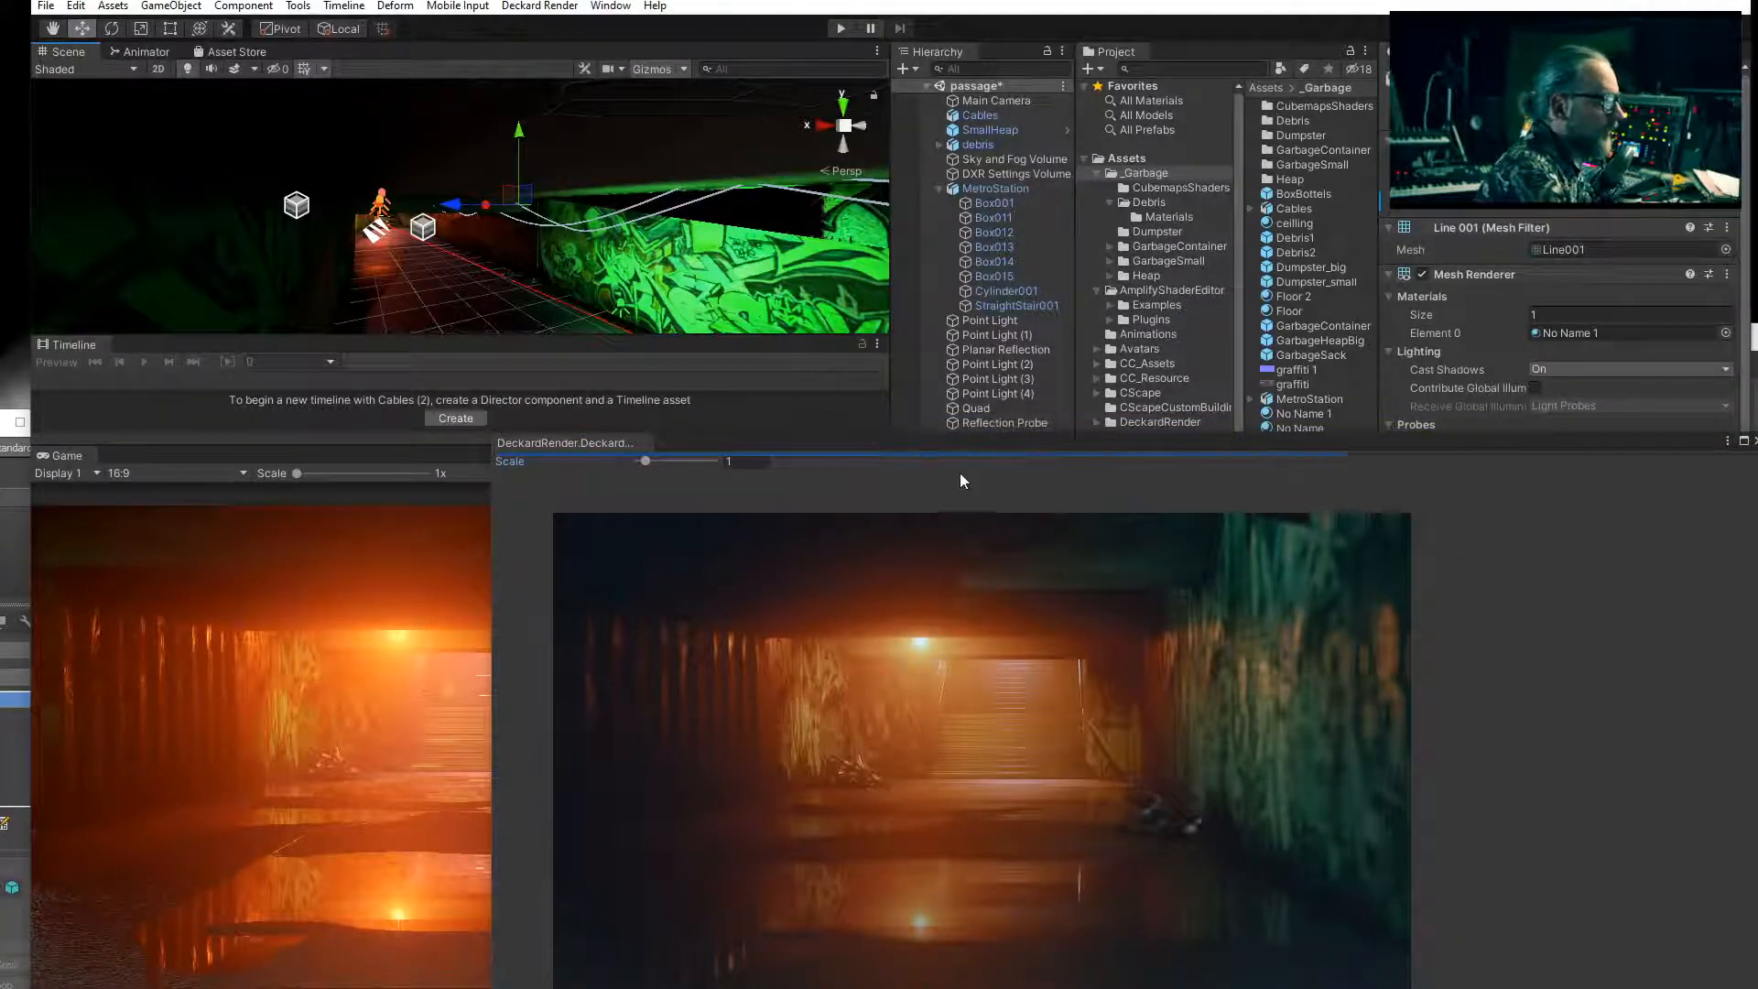
# Inspect the render preview enlarged to a scale of 1.5, and reduce the scale to 1.1.
pyautogui.moveTo(978, 443); pyautogui.dragTo(784, 299)
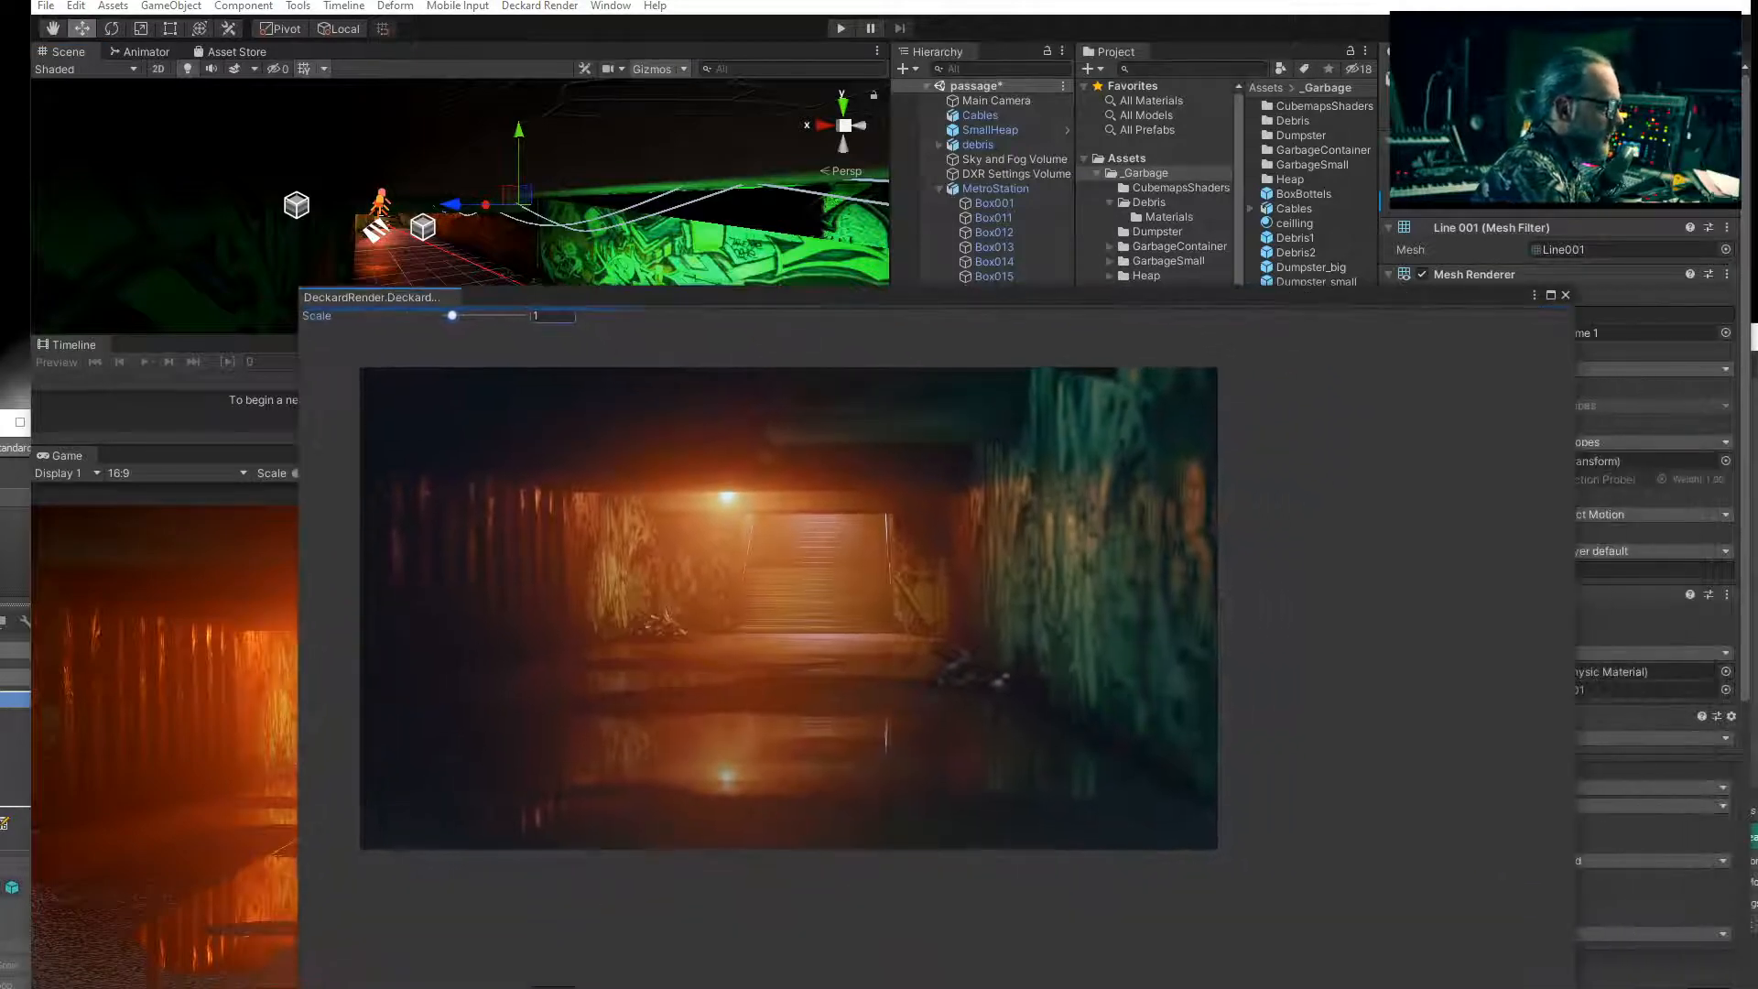
pyautogui.moveTo(454, 317); pyautogui.dragTo(458, 317)
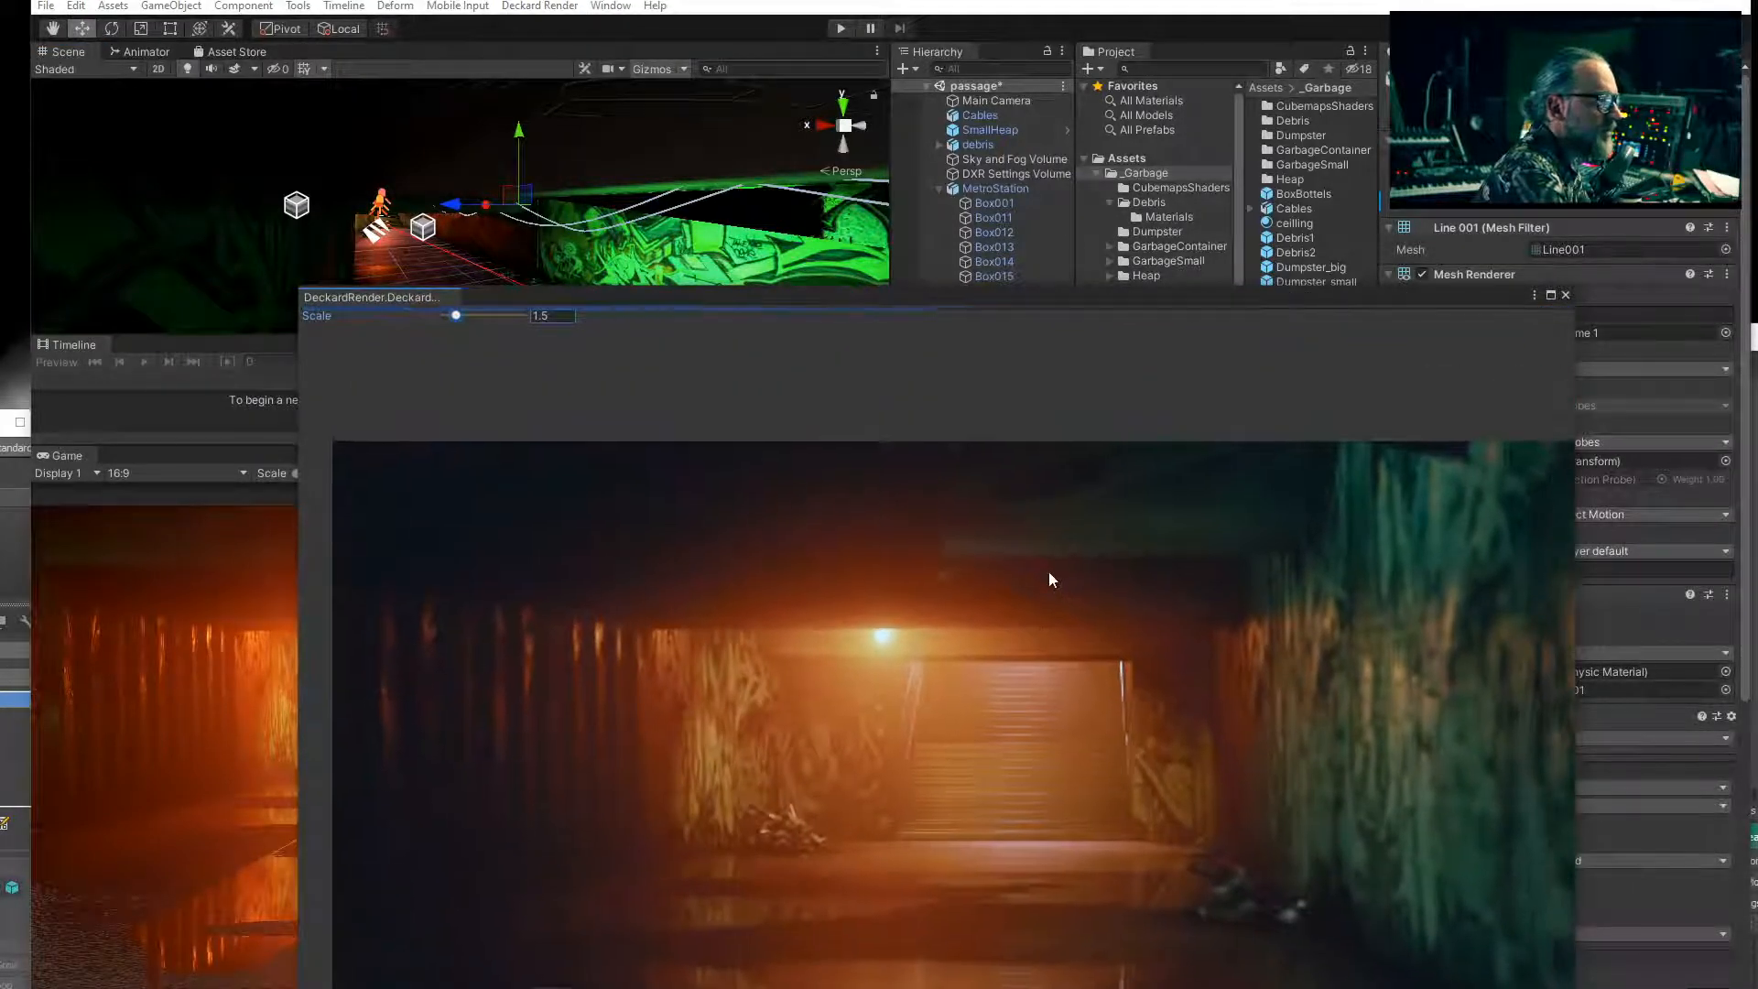
pyautogui.moveTo(1051, 579); pyautogui.dragTo(1090, 474)
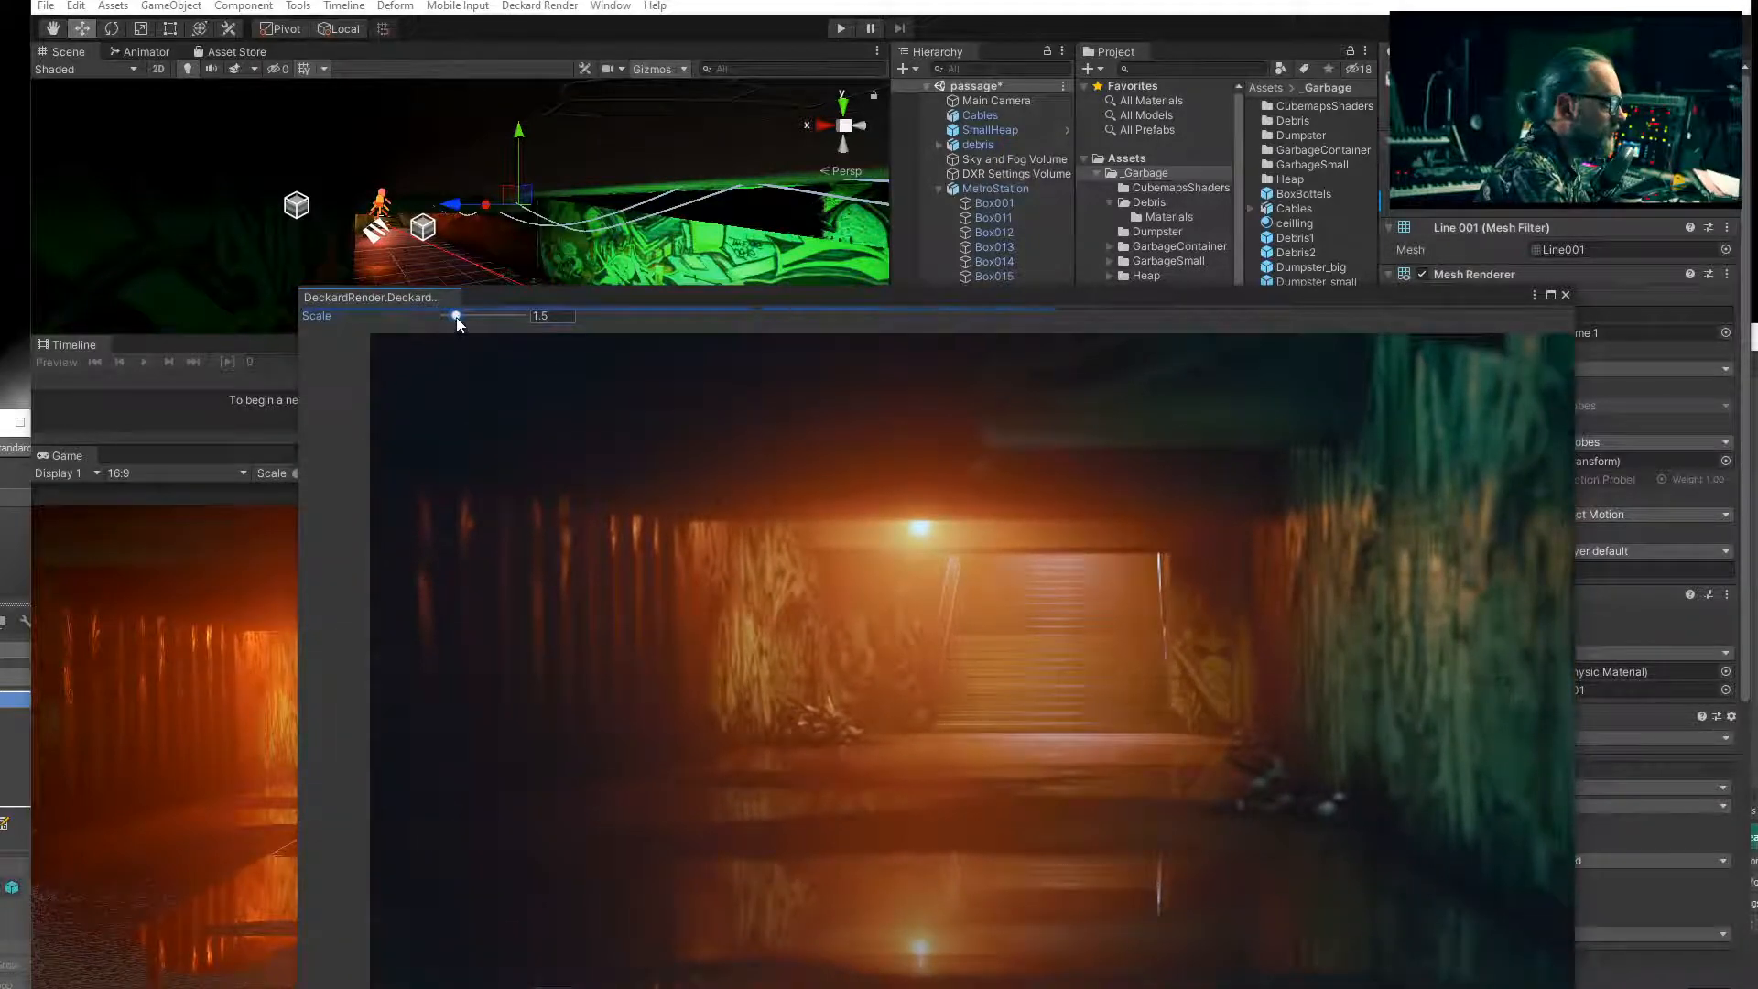
pyautogui.moveTo(456, 317); pyautogui.dragTo(761, 489)
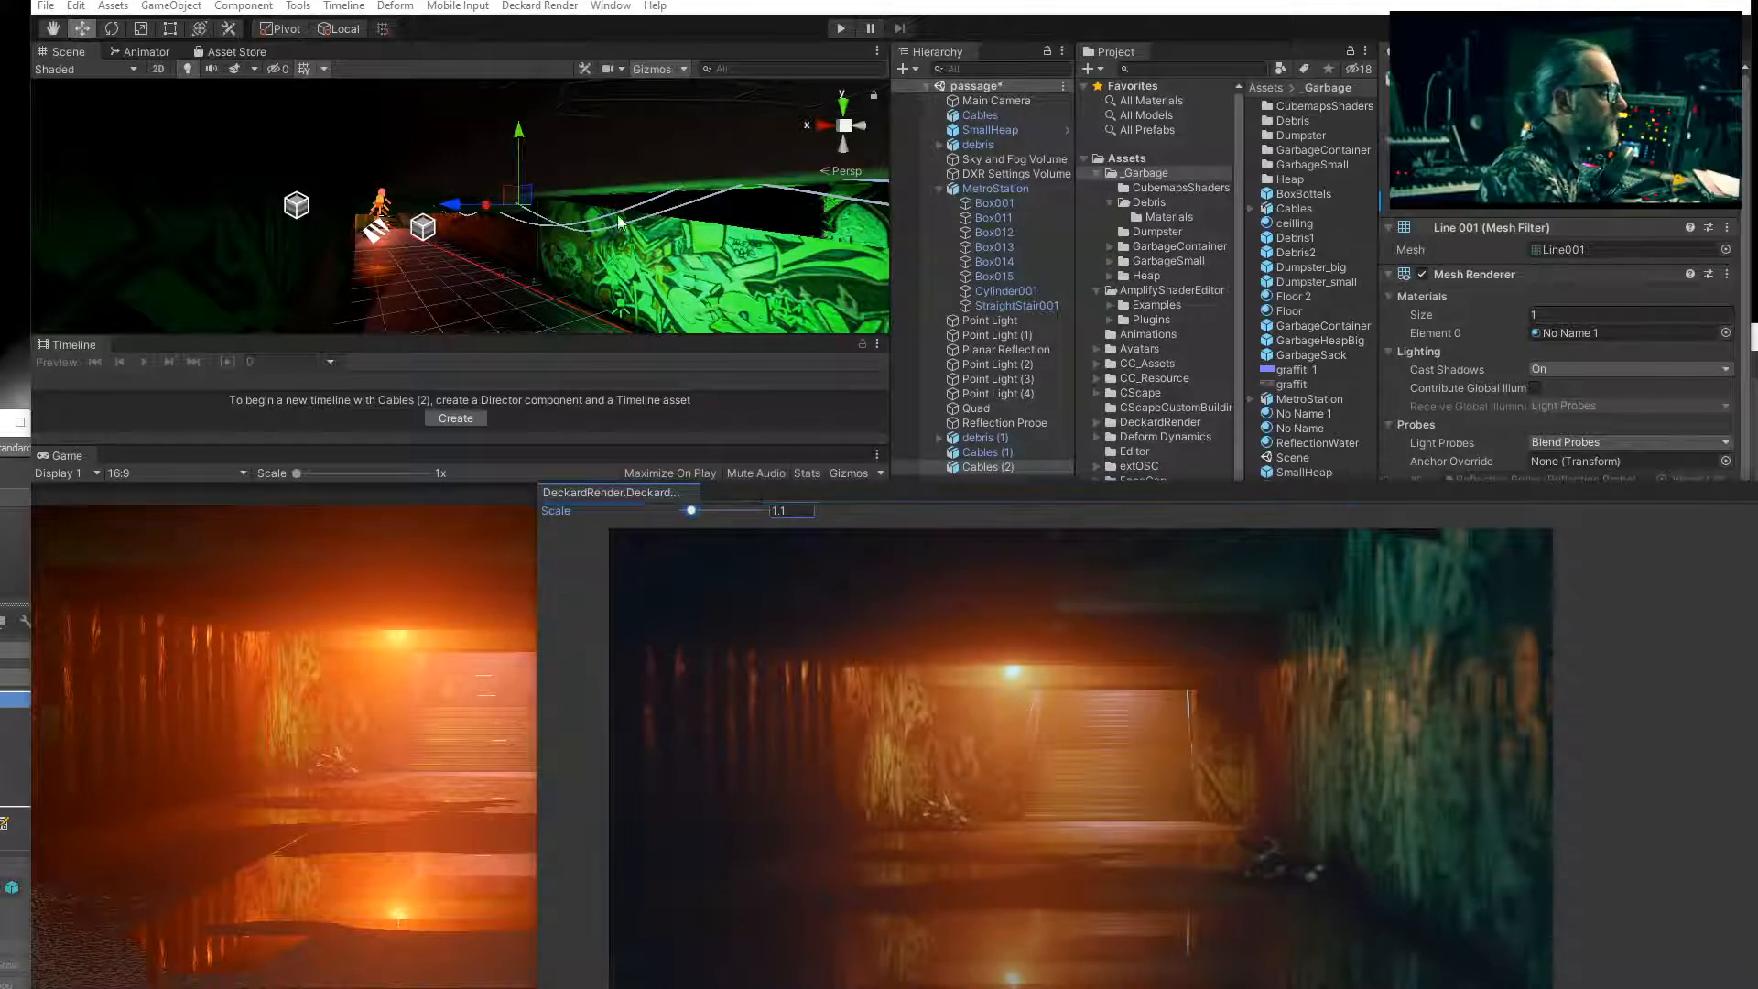
# Duplicate the orange ceiling spot light and move the copy further along the passage past the pillars.
pyautogui.scroll(8, 344, 204)
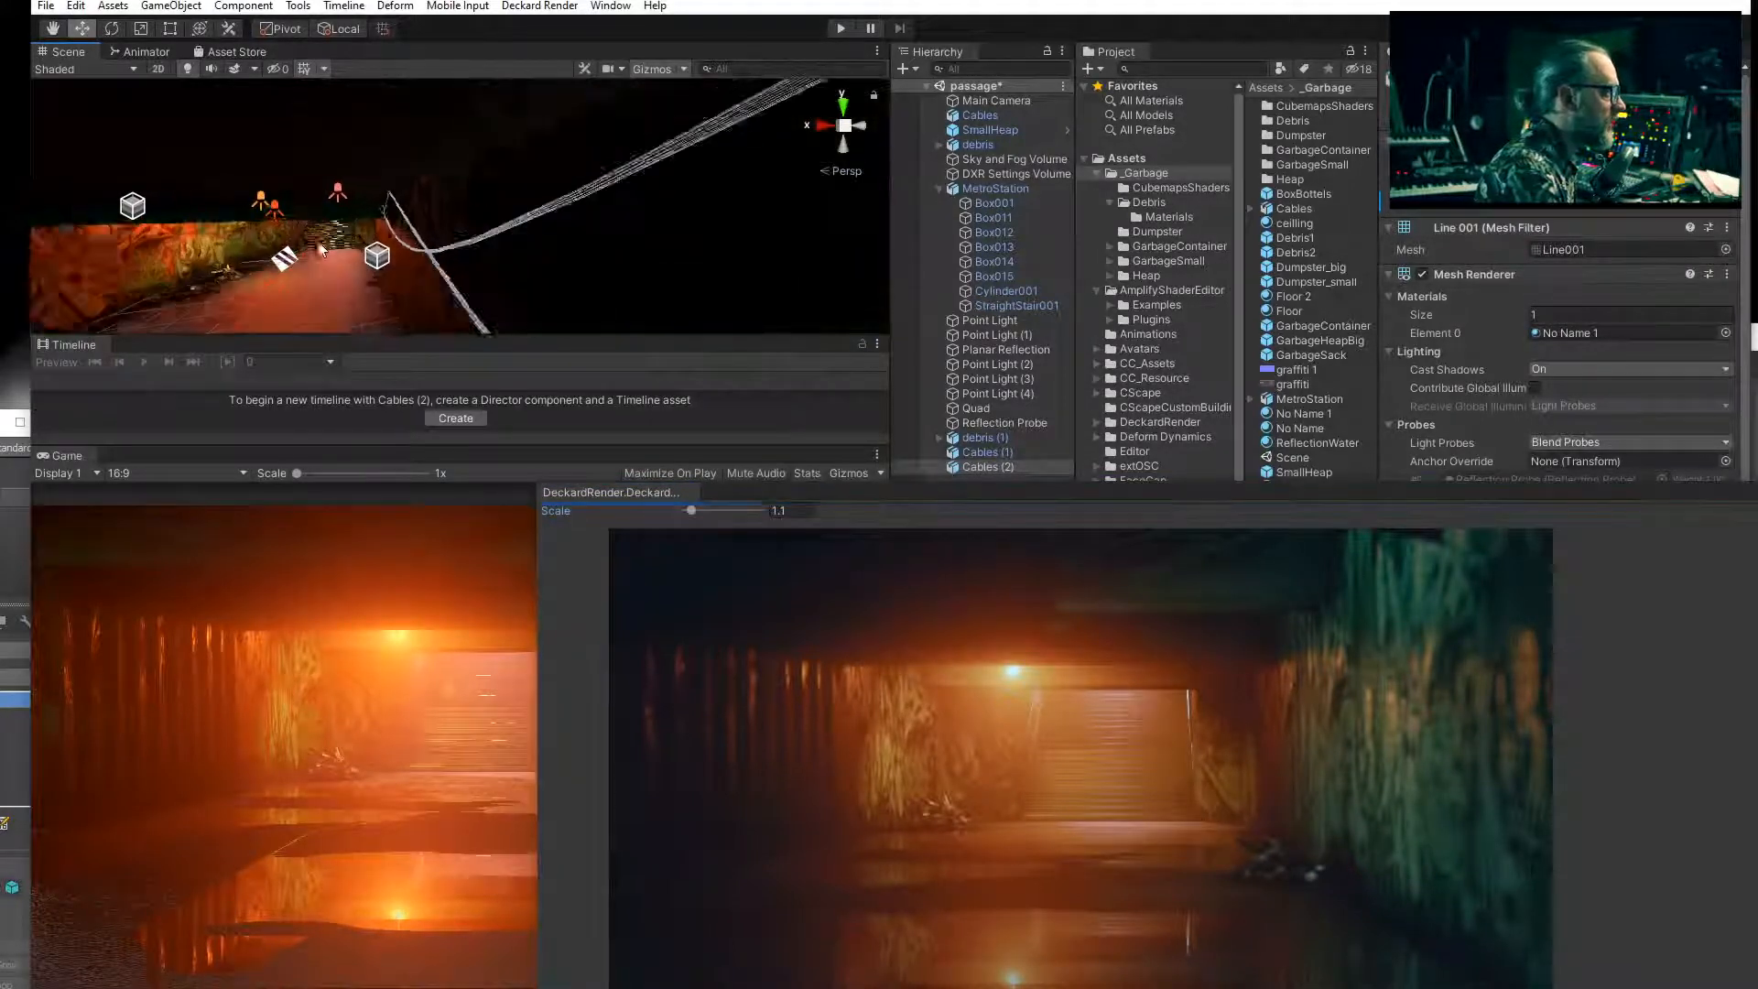
pyautogui.moveTo(321, 240); pyautogui.dragTo(429, 202, button='middle')
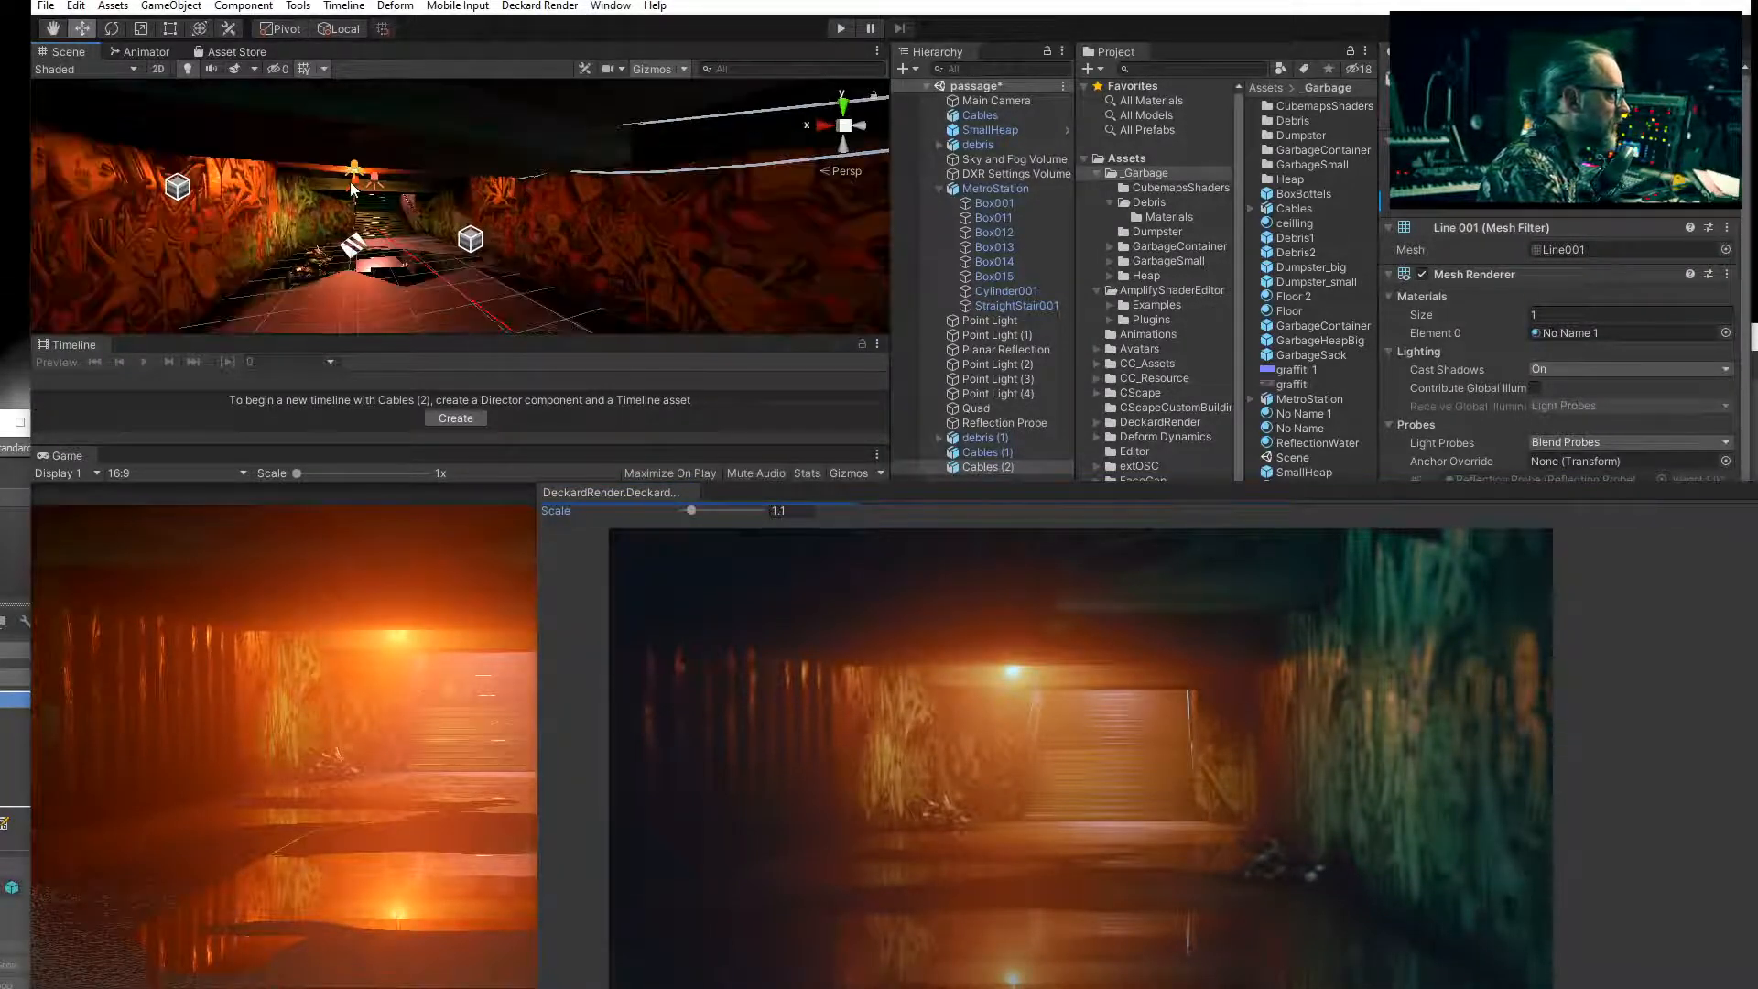
pyautogui.click(350, 181)
pyautogui.keyDown('alt'); pyautogui.moveTo(293, 229); pyautogui.dragTo(588, 201); pyautogui.keyUp('alt')
pyautogui.moveTo(151, 246); pyautogui.dragTo(348, 261, button='middle')
pyautogui.scroll(-2, 348, 262)
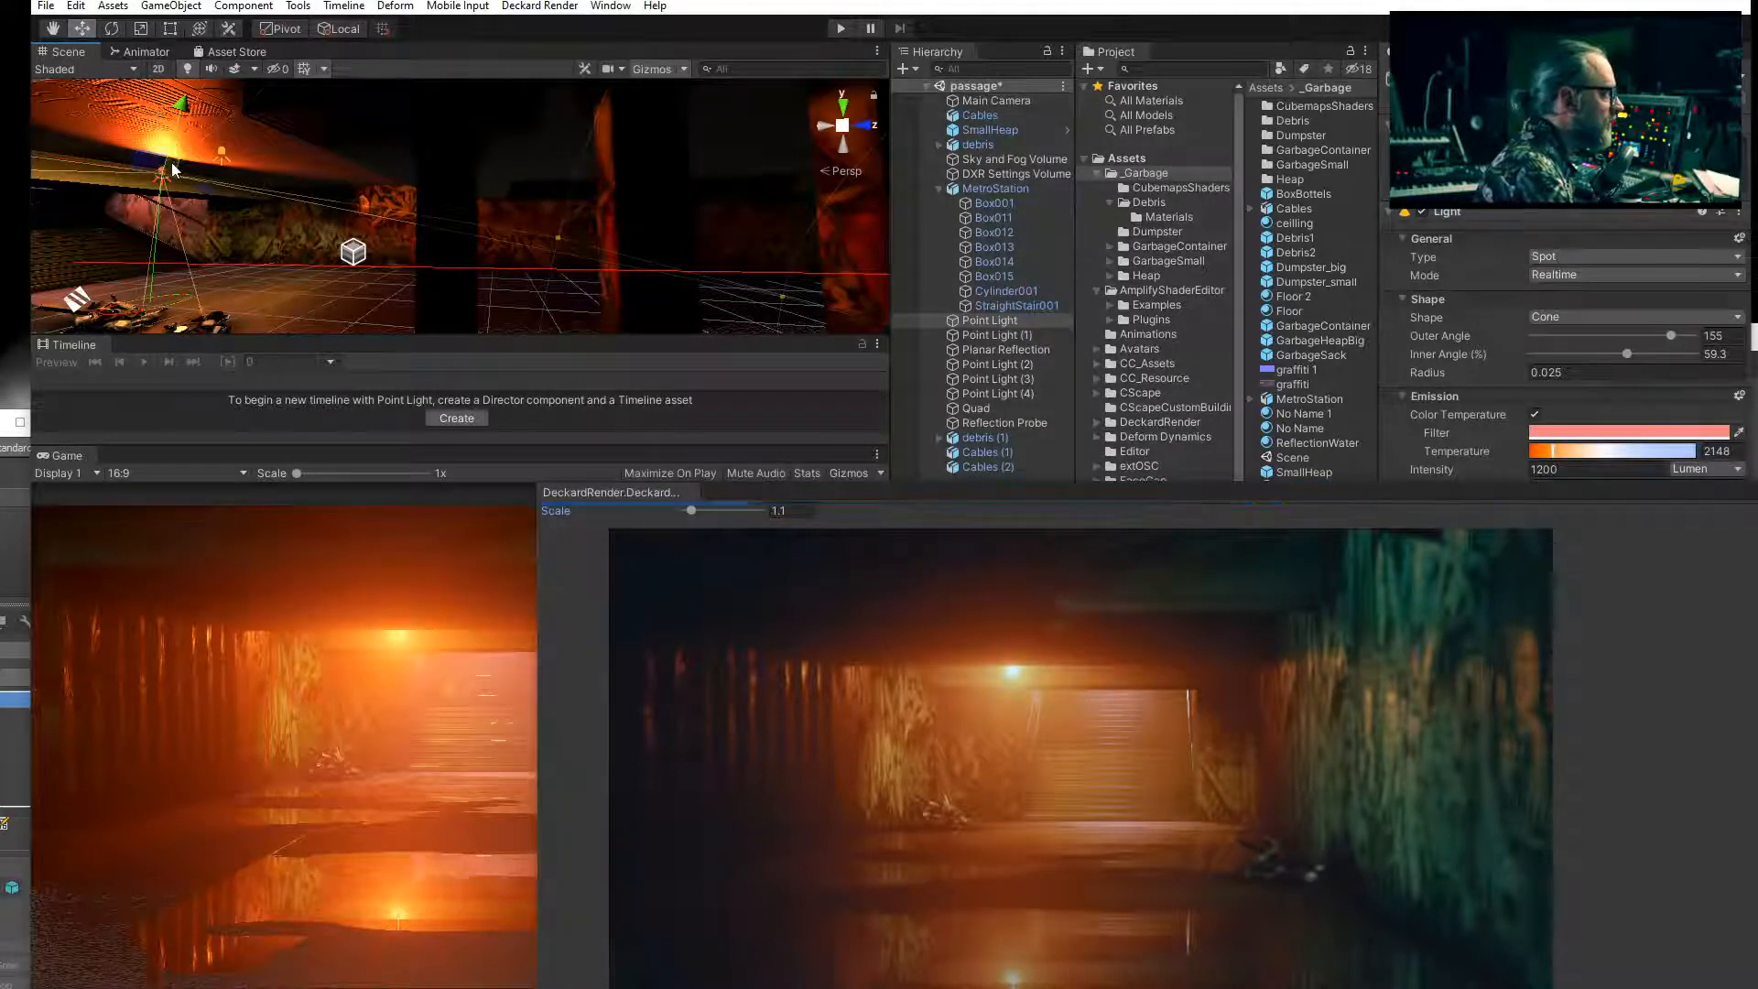
pyautogui.moveTo(176, 170); pyautogui.dragTo(240, 192, button='middle')
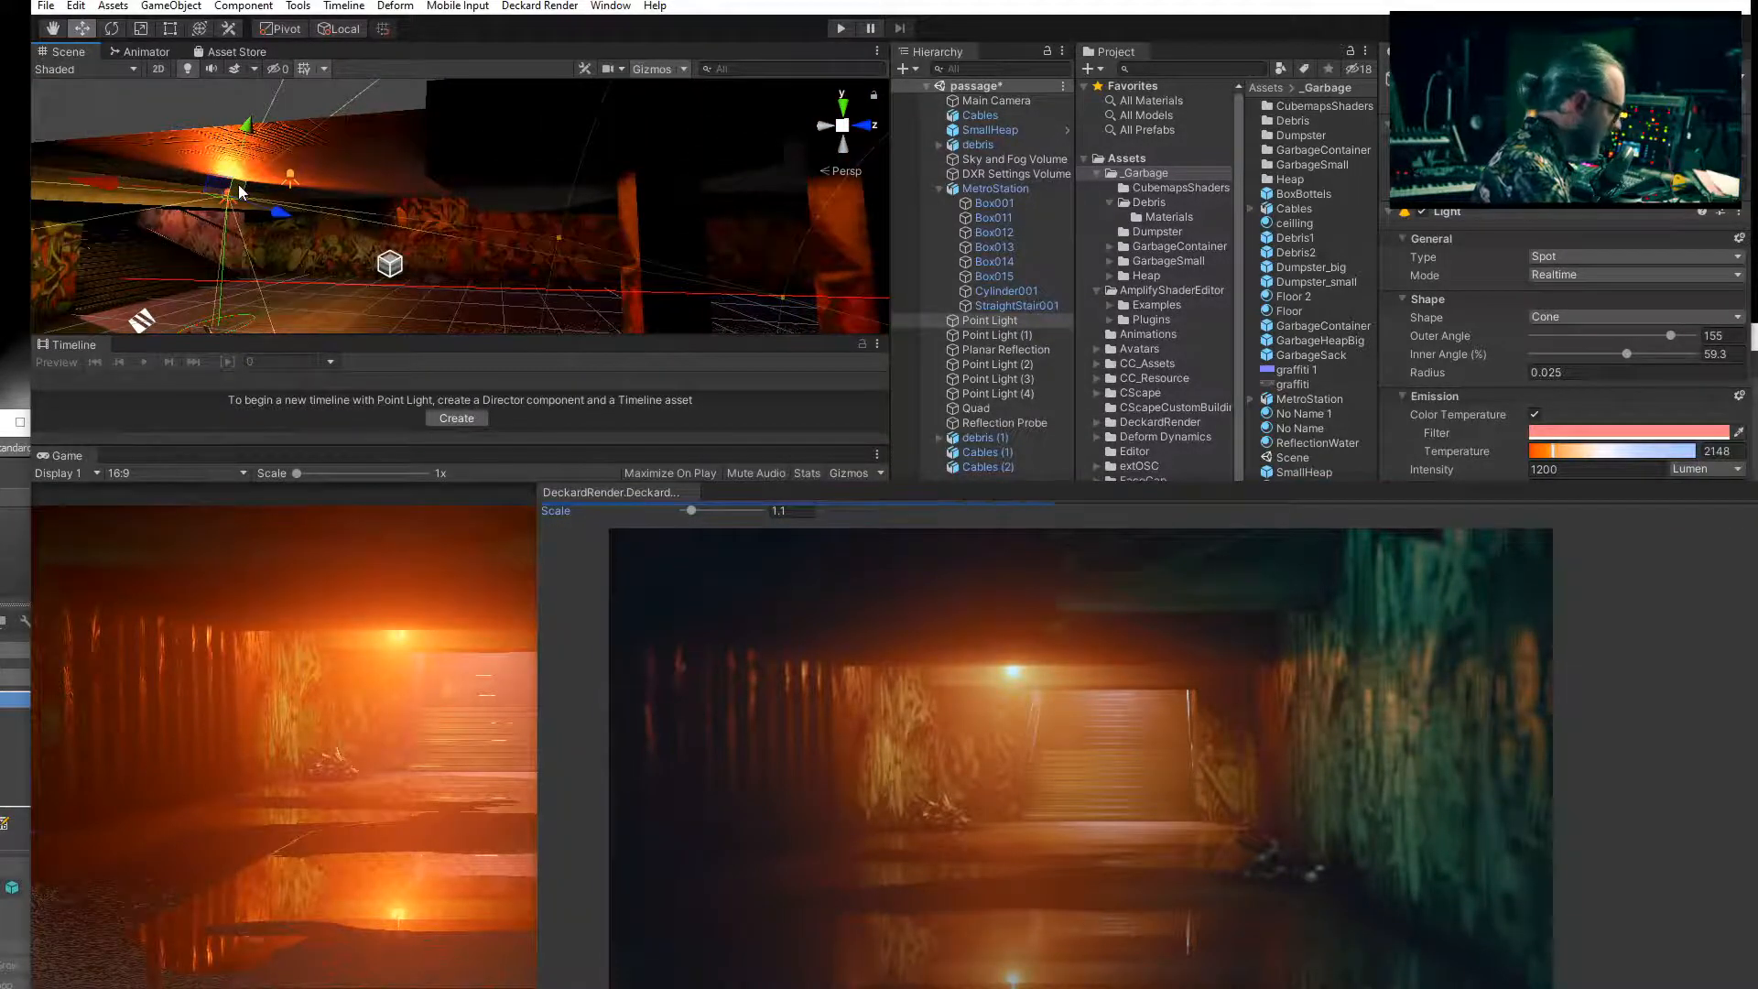
pyautogui.hotkey('ctrl', 'd')
pyautogui.moveTo(240, 193); pyautogui.dragTo(610, 205)
pyautogui.moveTo(762, 184); pyautogui.dragTo(853, 183)
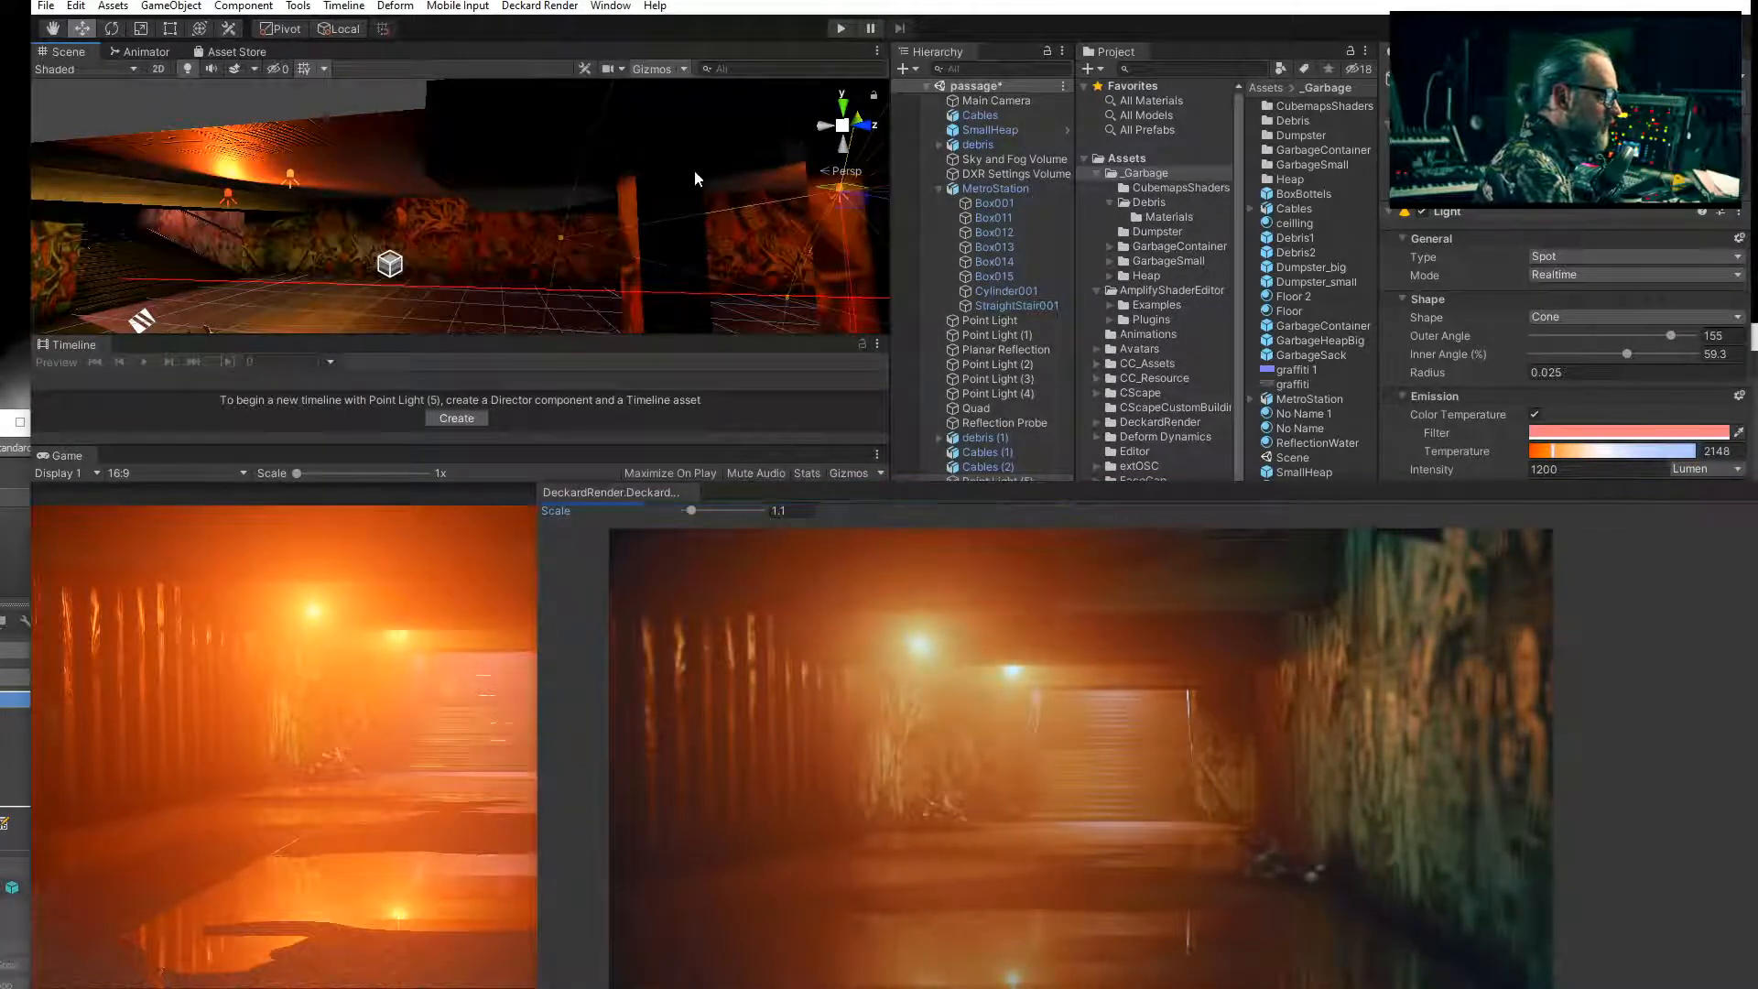
# Raise the duplicated spot light close to the ceiling and try shifting it along the passage behind the pillar.
pyautogui.moveTo(695, 169); pyautogui.dragTo(485, 164, button='middle')
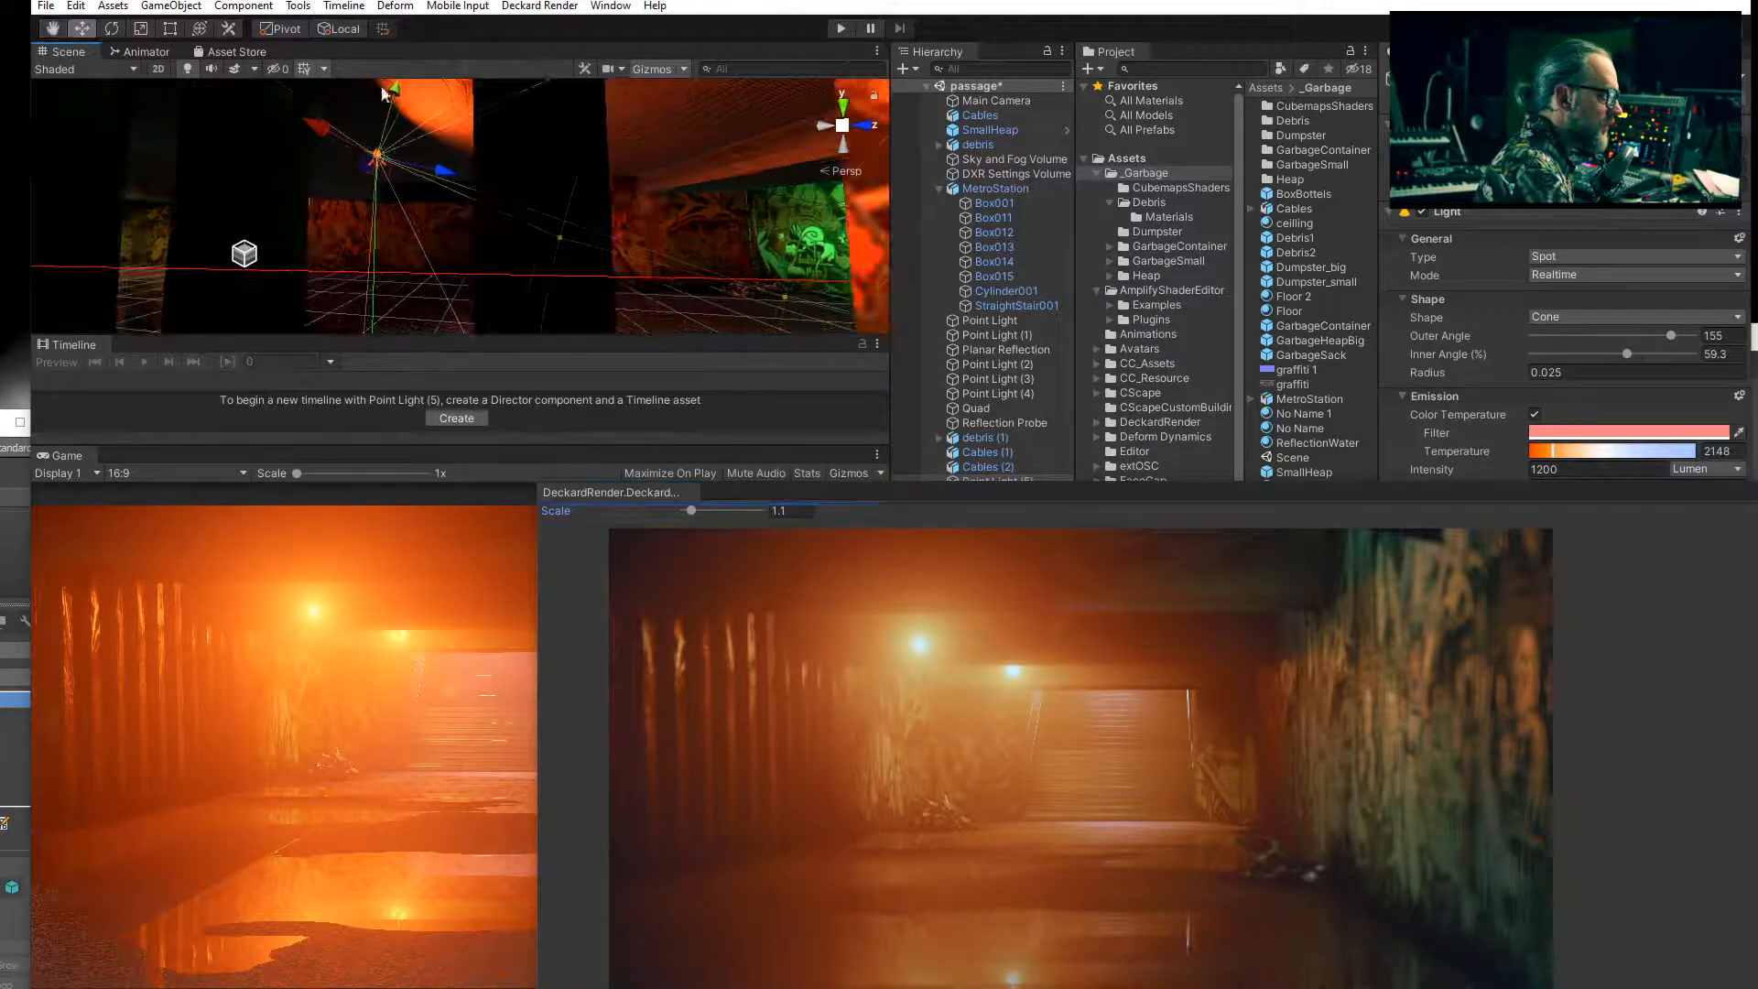
pyautogui.moveTo(396, 92); pyautogui.dragTo(409, 57)
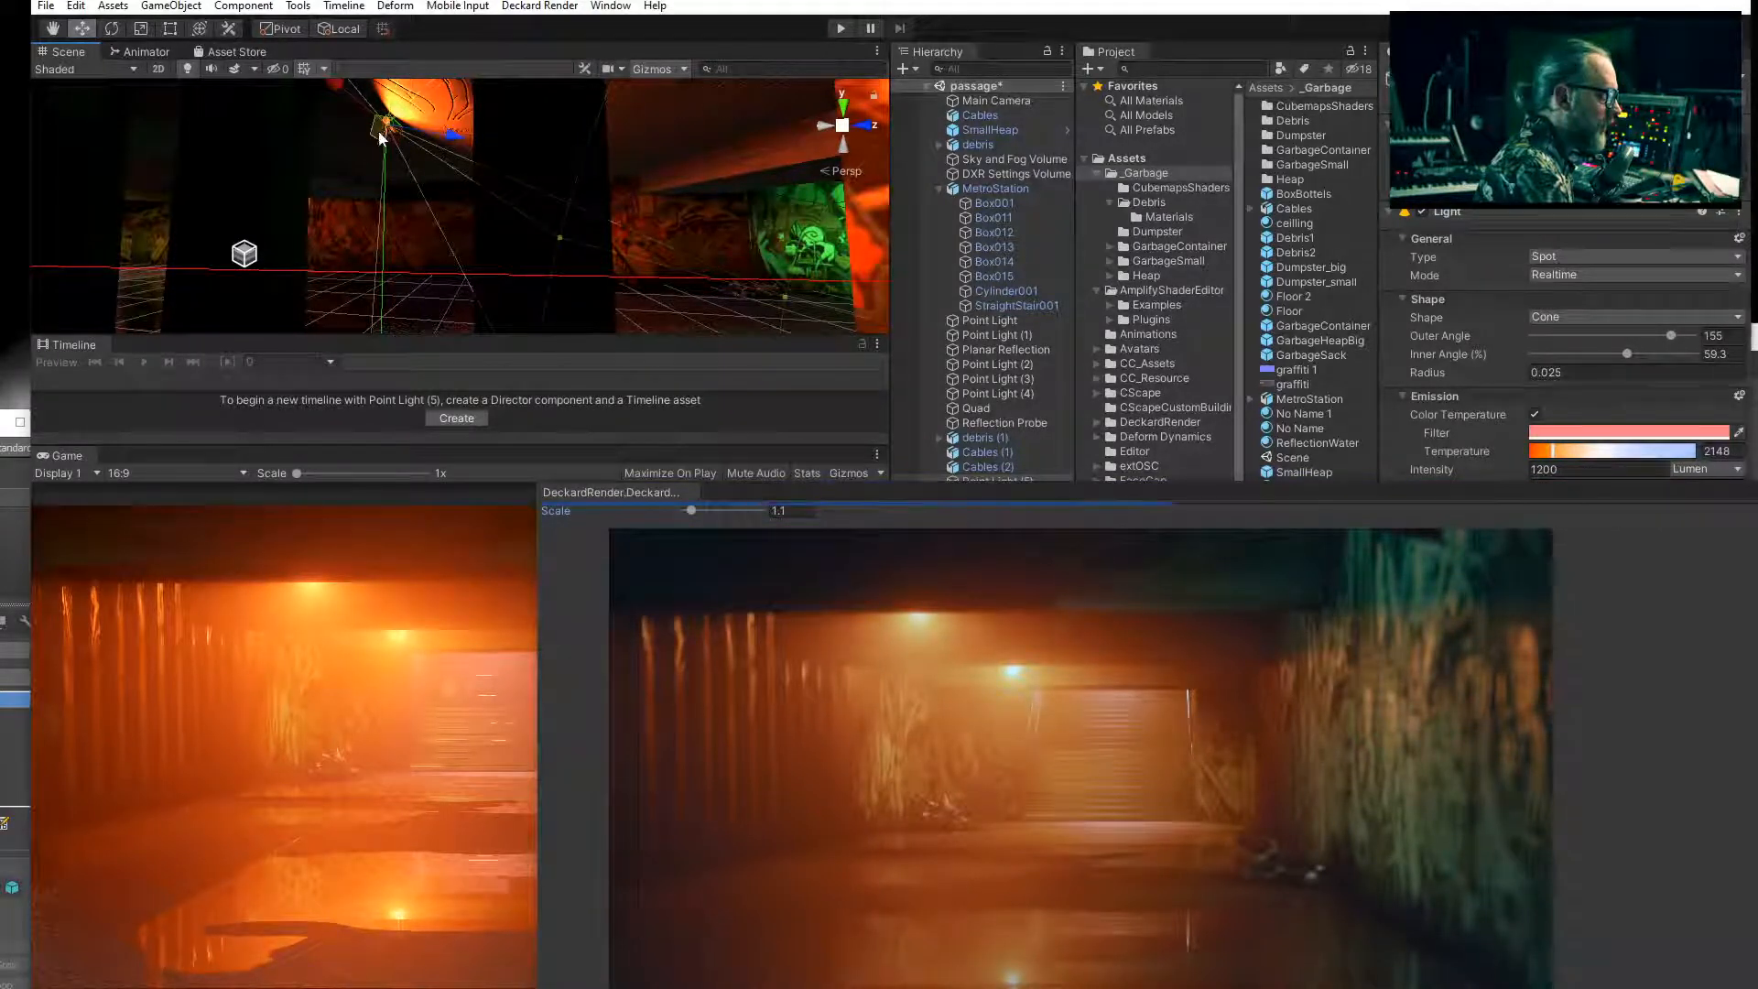
pyautogui.moveTo(383, 139); pyautogui.dragTo(500, 141)
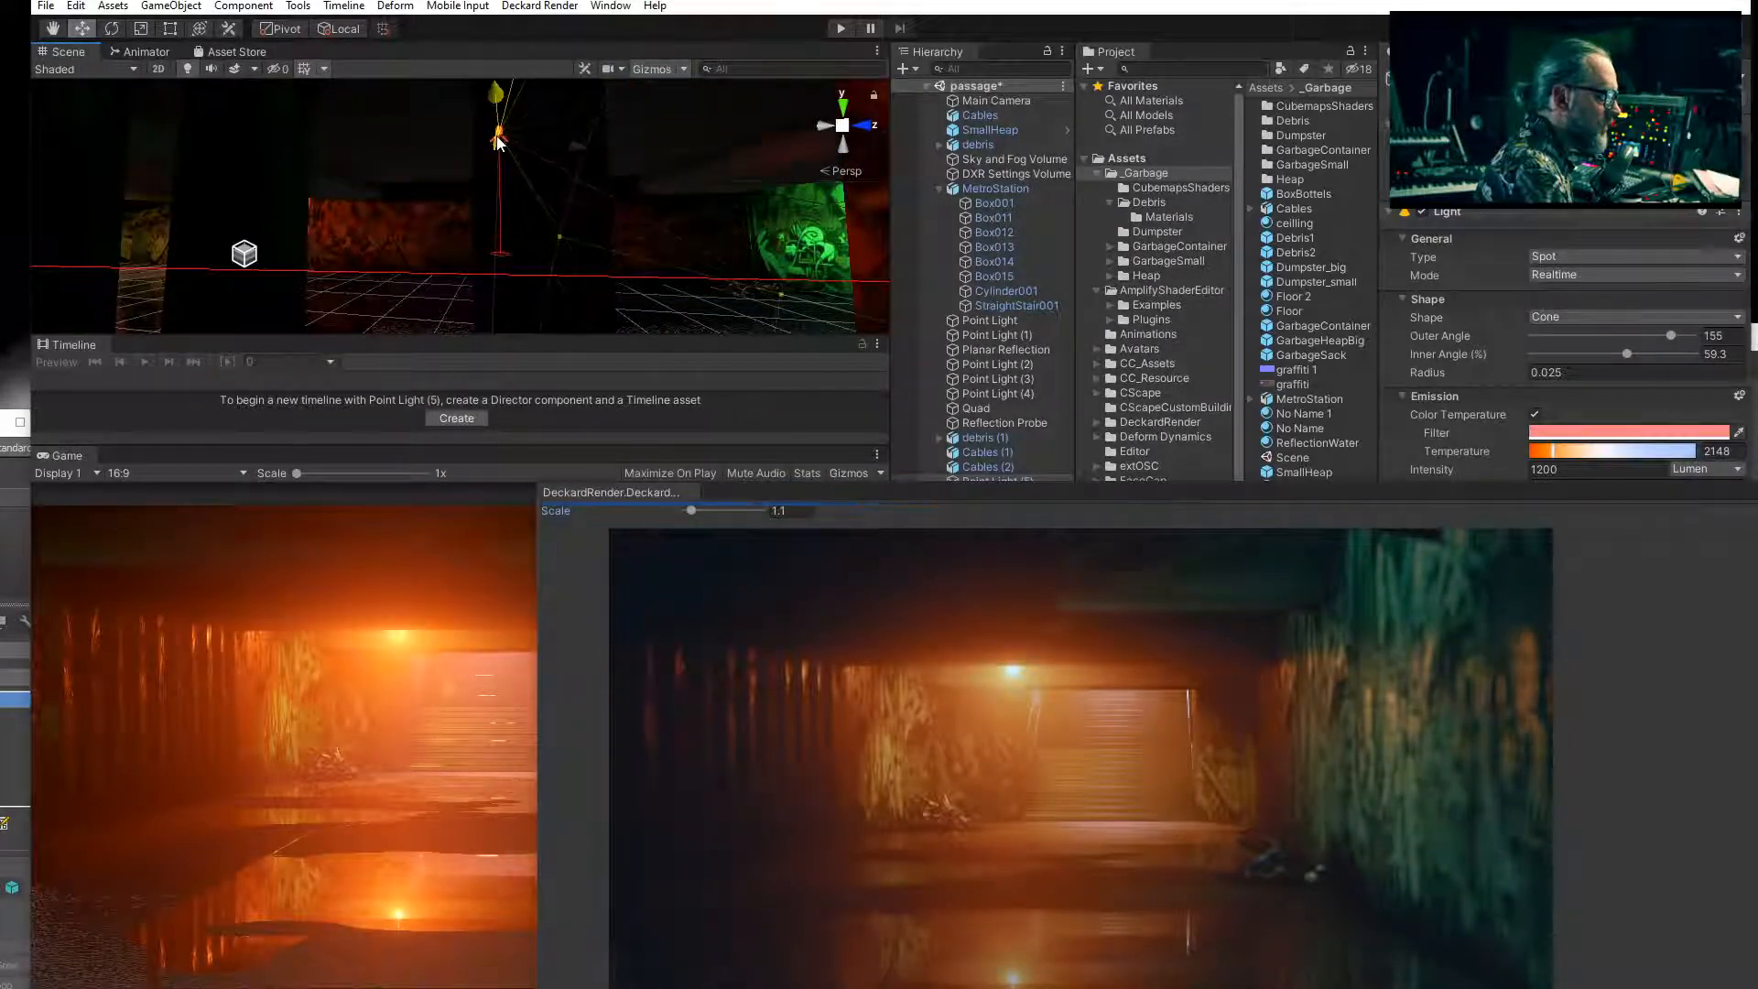
pyautogui.scroll(2, 513, 155)
pyautogui.moveTo(525, 166); pyautogui.dragTo(321, 163, button='middle')
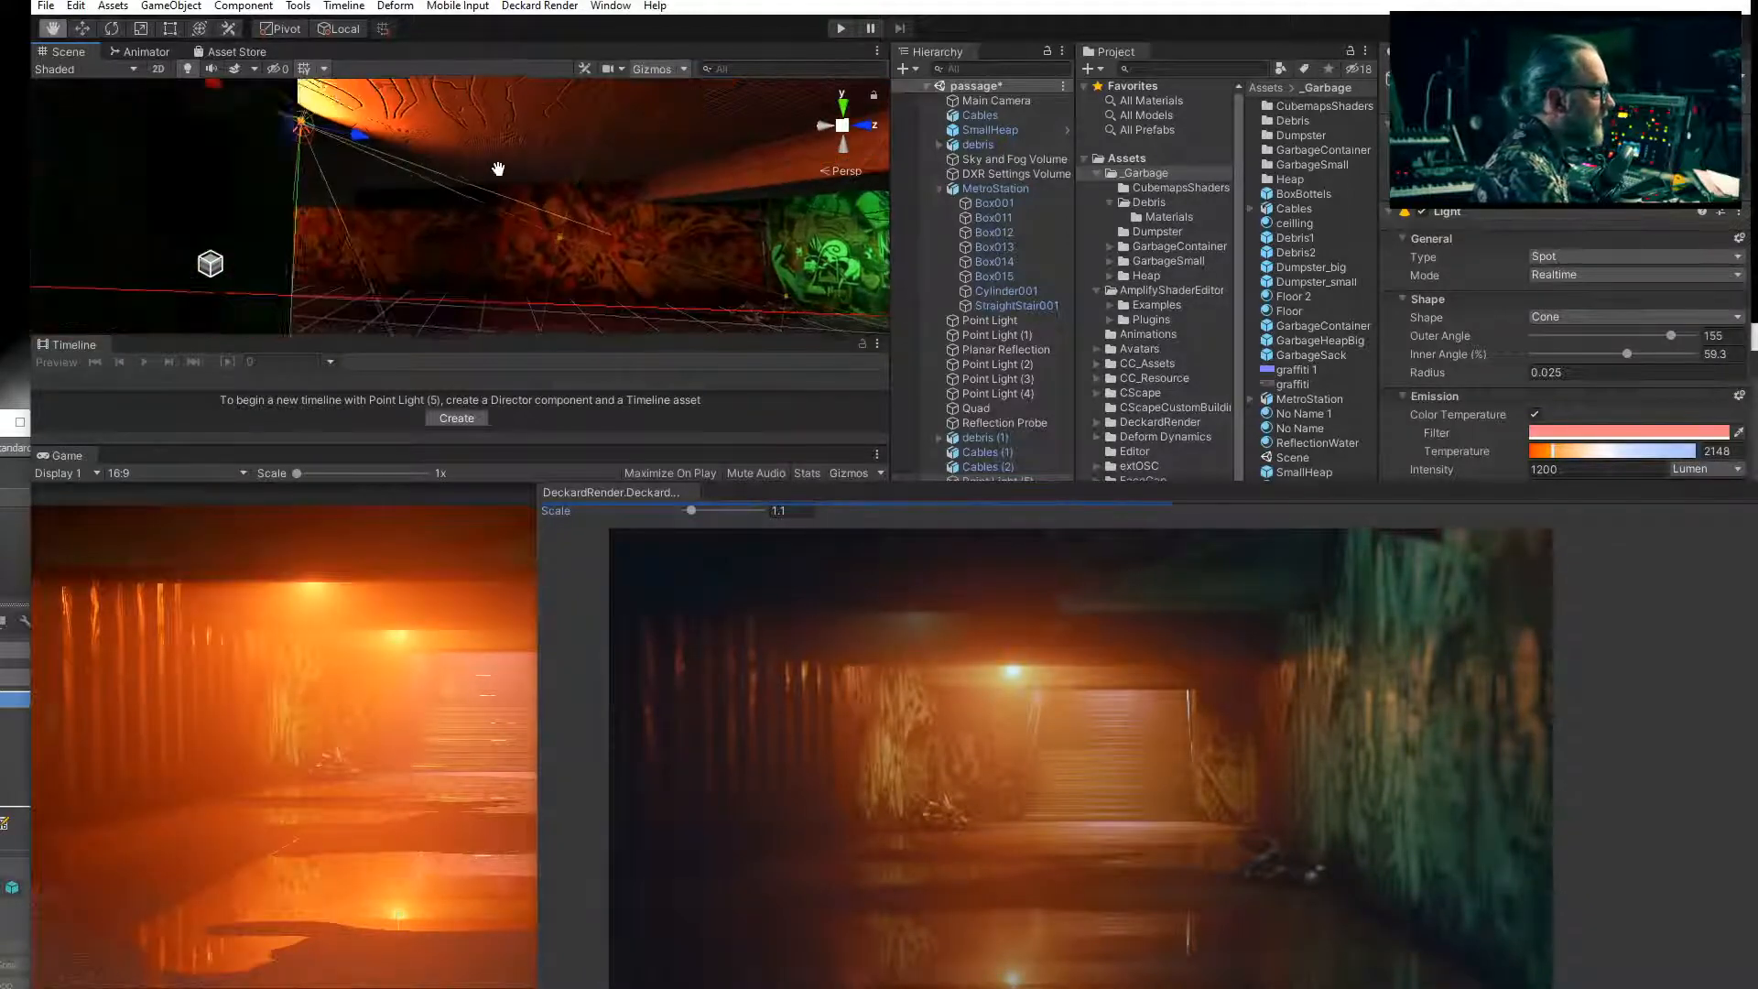
# Shift the duplicated spot light beyond the pillar and raise it close beneath the next ceiling section.
pyautogui.moveTo(336, 136); pyautogui.dragTo(745, 218)
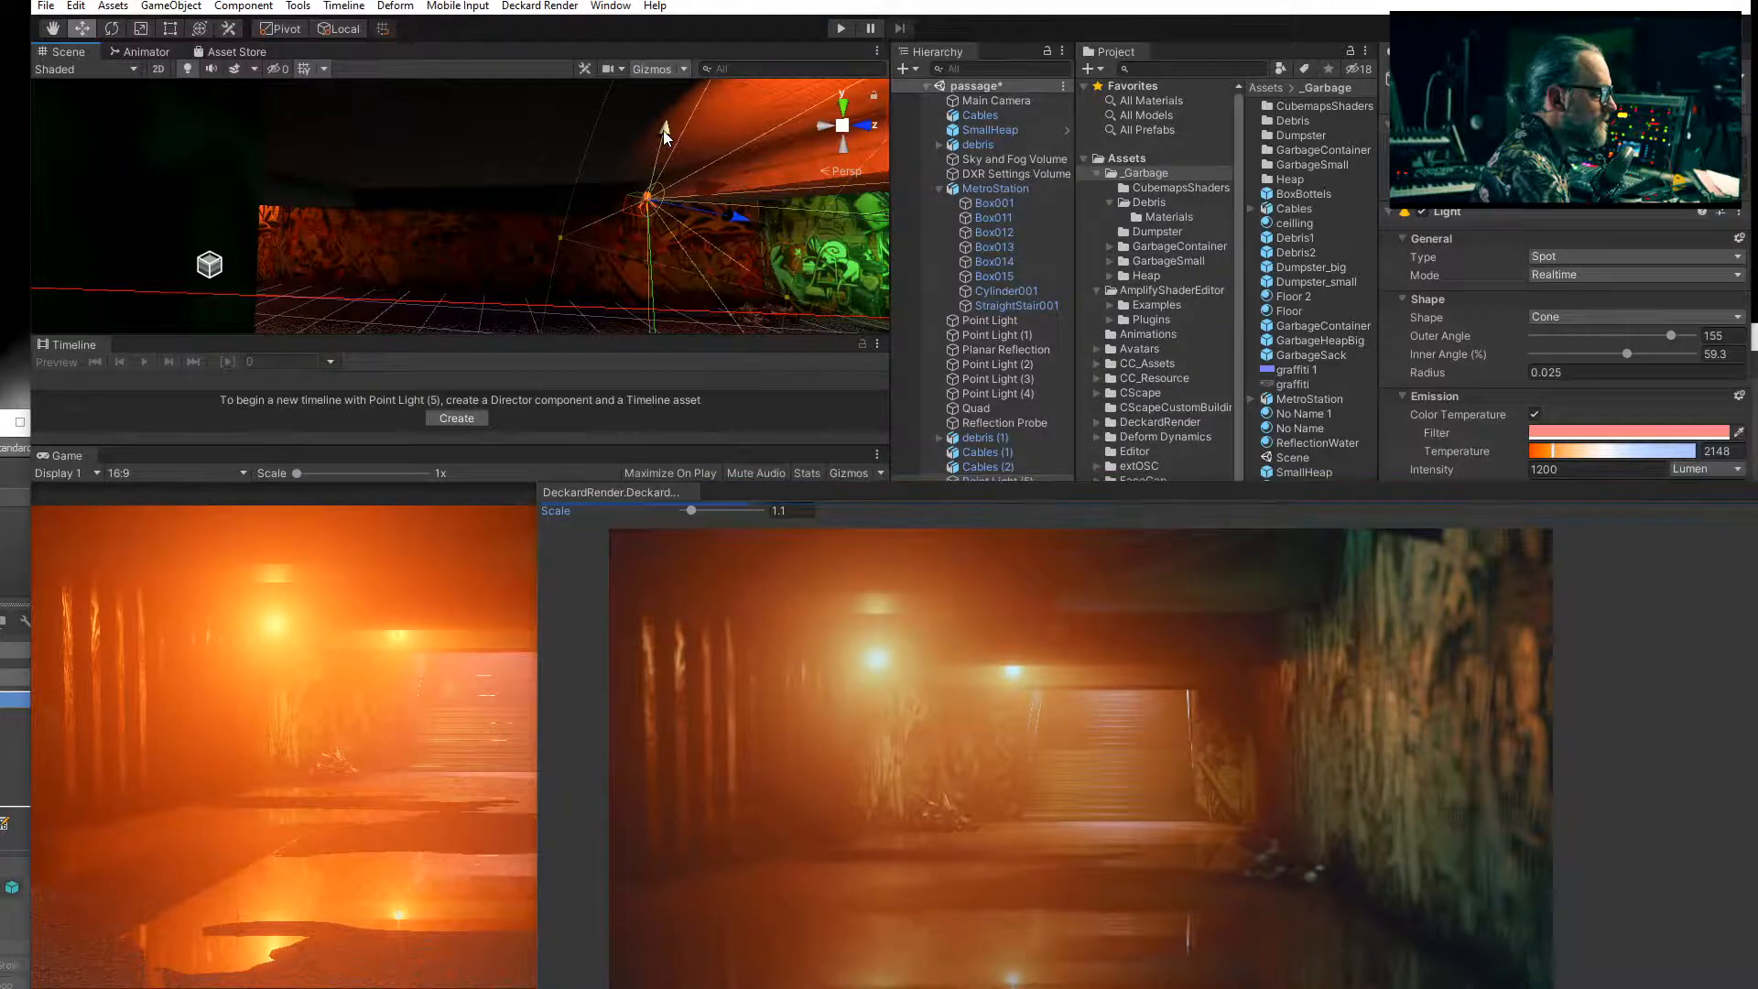
pyautogui.moveTo(666, 144); pyautogui.dragTo(683, 82)
pyautogui.moveTo(681, 80); pyautogui.dragTo(522, 171, button='middle')
pyautogui.moveTo(522, 171); pyautogui.dragTo(534, 125)
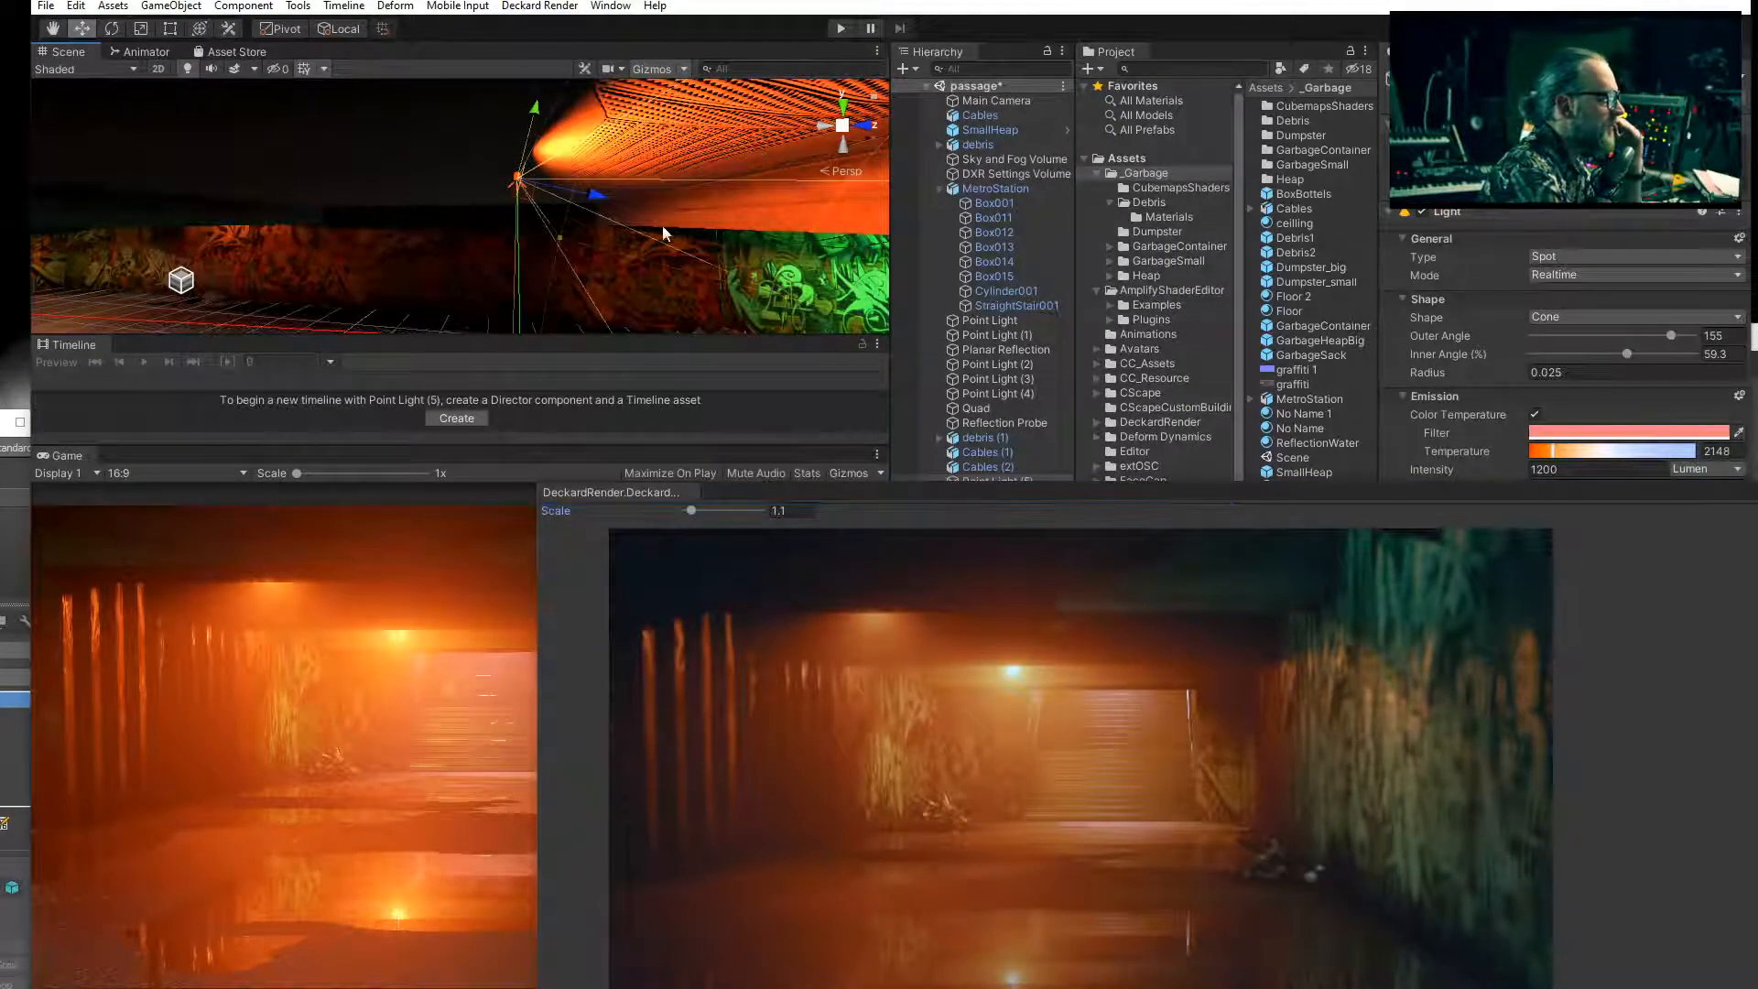
# Move the duplicated spot light sideways across the passage, close to the ribbed side wall.
pyautogui.moveTo(662, 225); pyautogui.dragTo(424, 255, button='right')
pyautogui.moveTo(631, 238); pyautogui.dragTo(529, 236, button='middle')
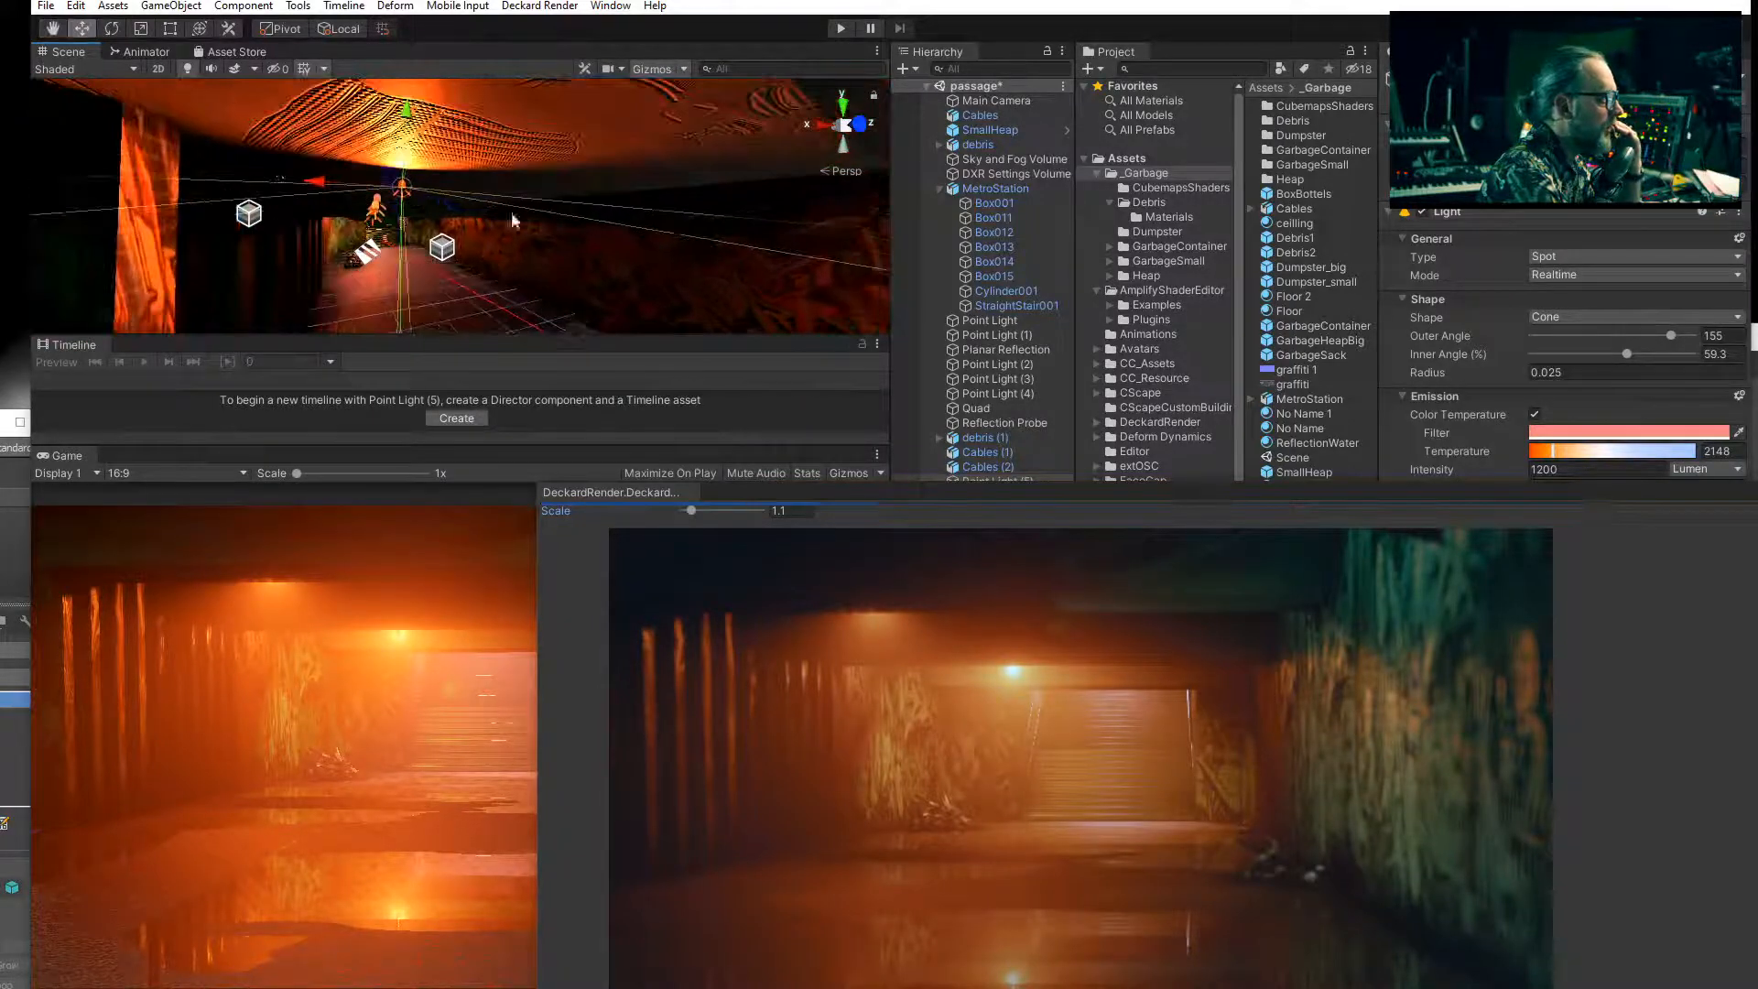
pyautogui.moveTo(321, 184); pyautogui.dragTo(209, 178)
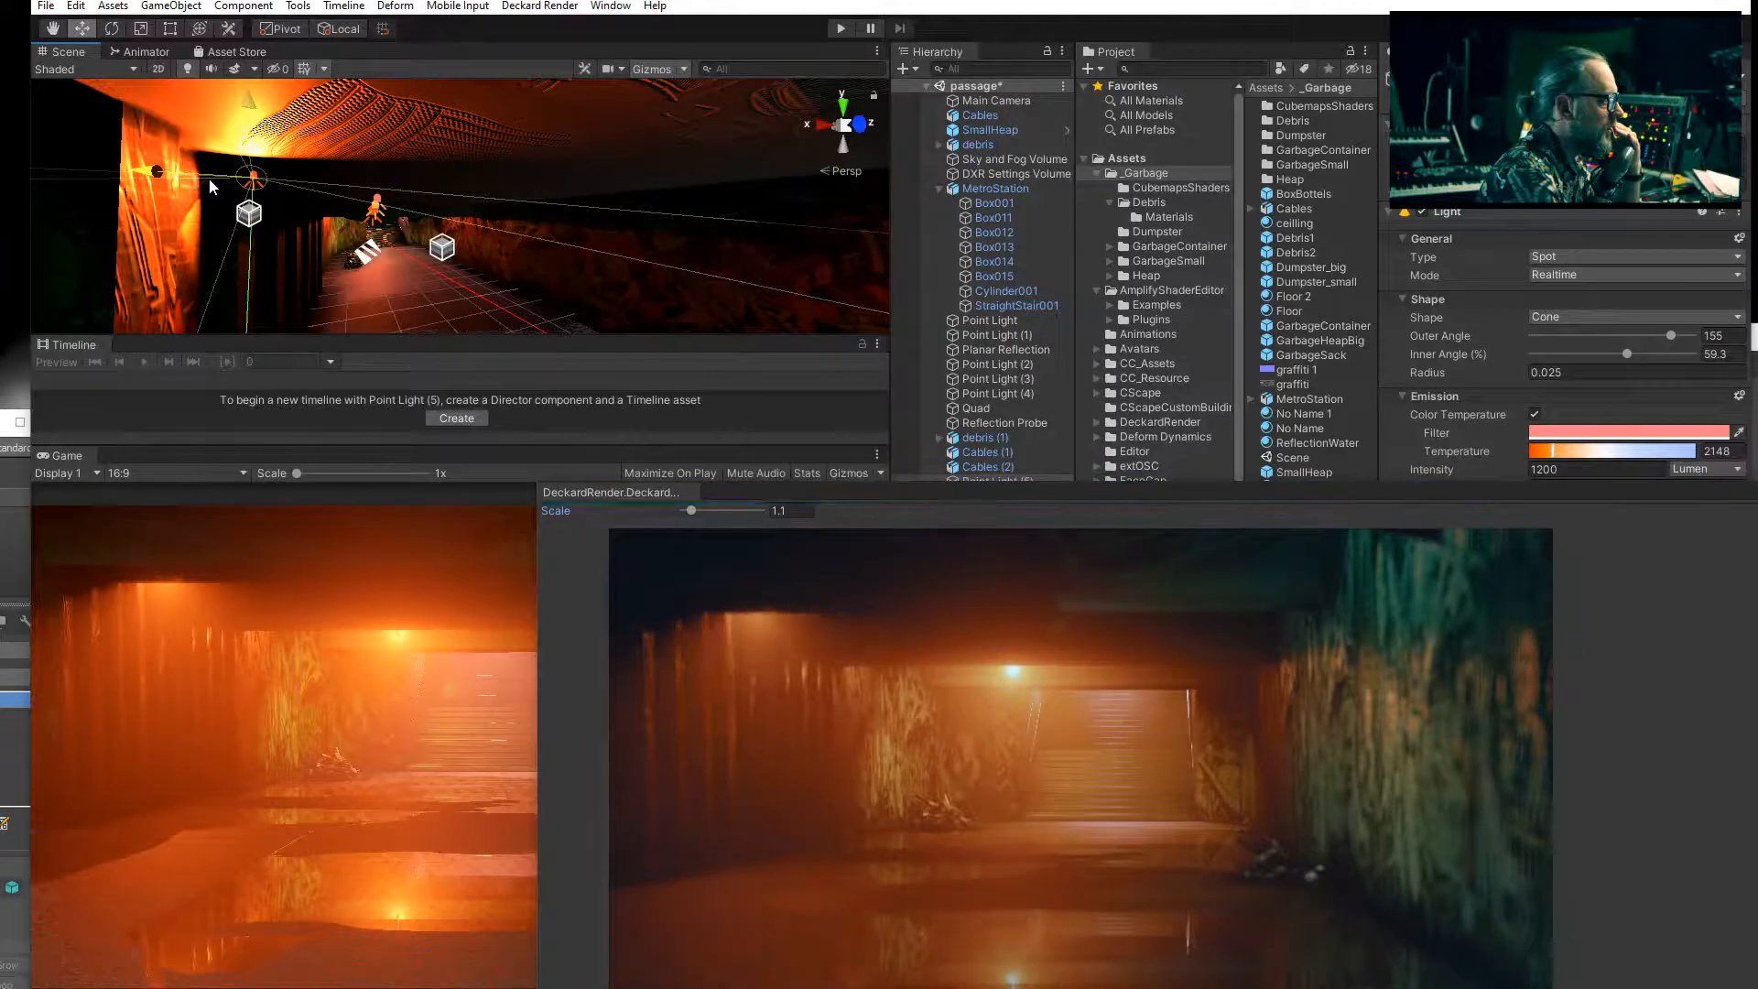
pyautogui.moveTo(210, 180); pyautogui.dragTo(205, 179)
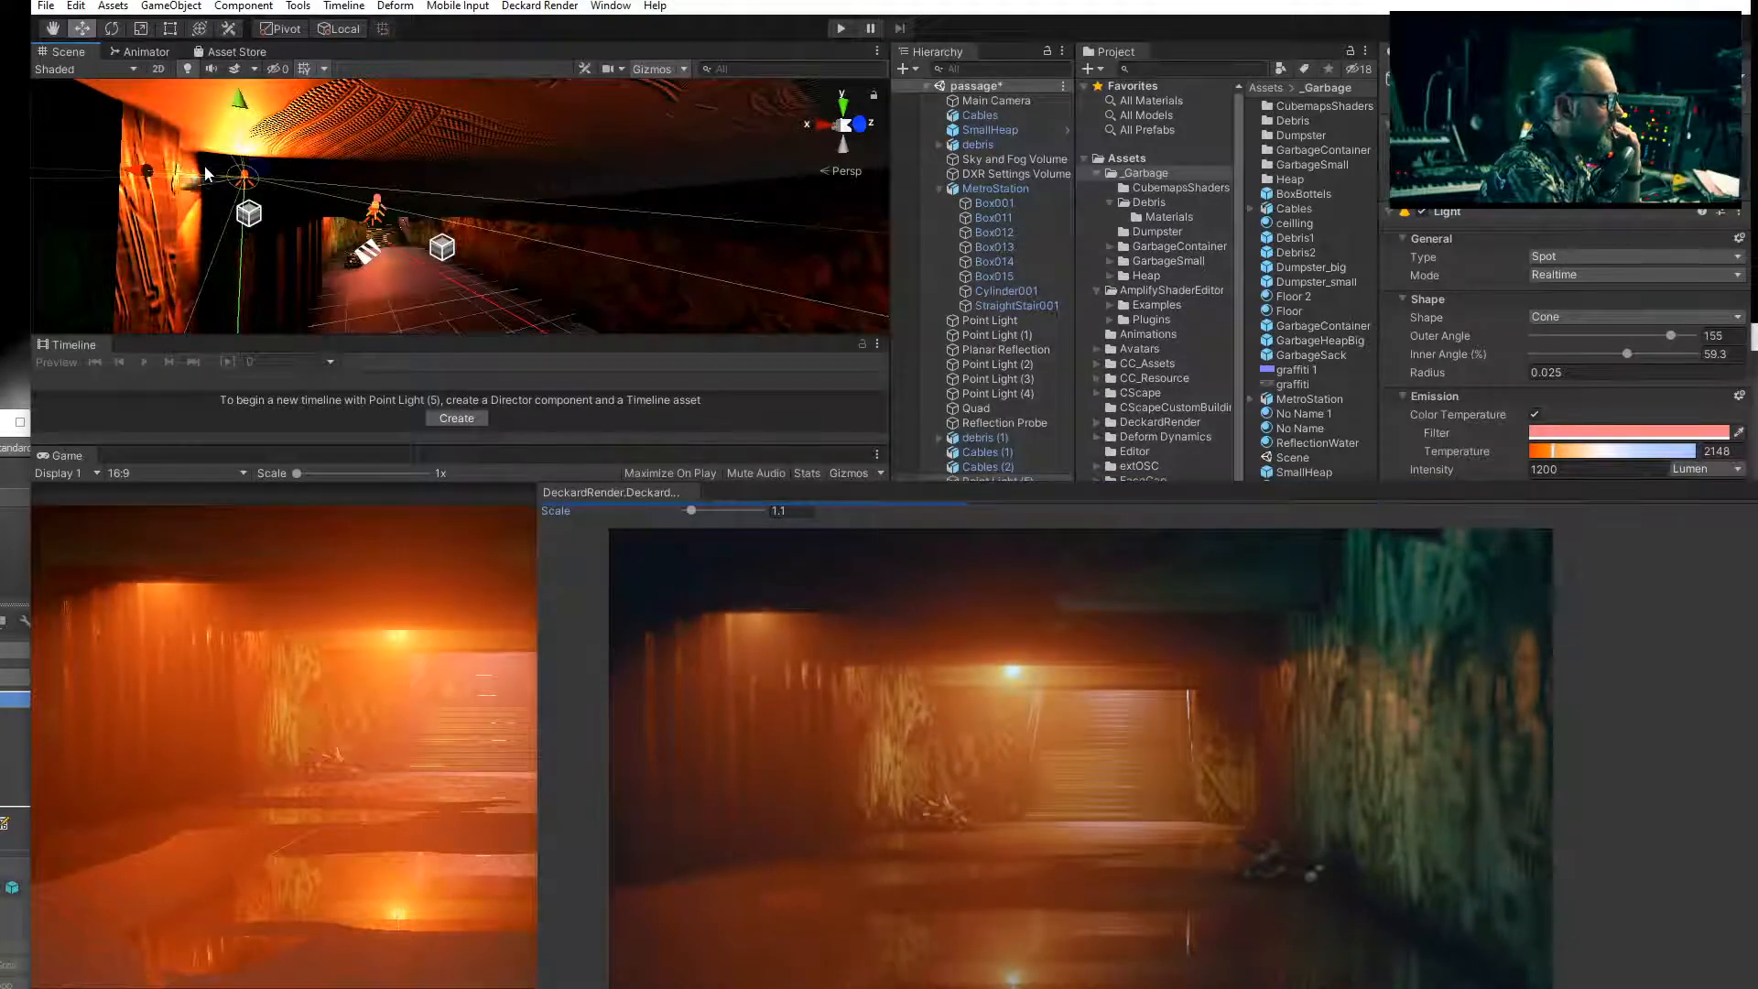
# Rotate the duplicated spot light away from the nearby wall to illuminate the opposite graffiti wall, and check the render preview.
pyautogui.click(110, 29)
pyautogui.moveTo(209, 189); pyautogui.dragTo(475, 234)
pyautogui.moveTo(907, 491); pyautogui.dragTo(826, 469)
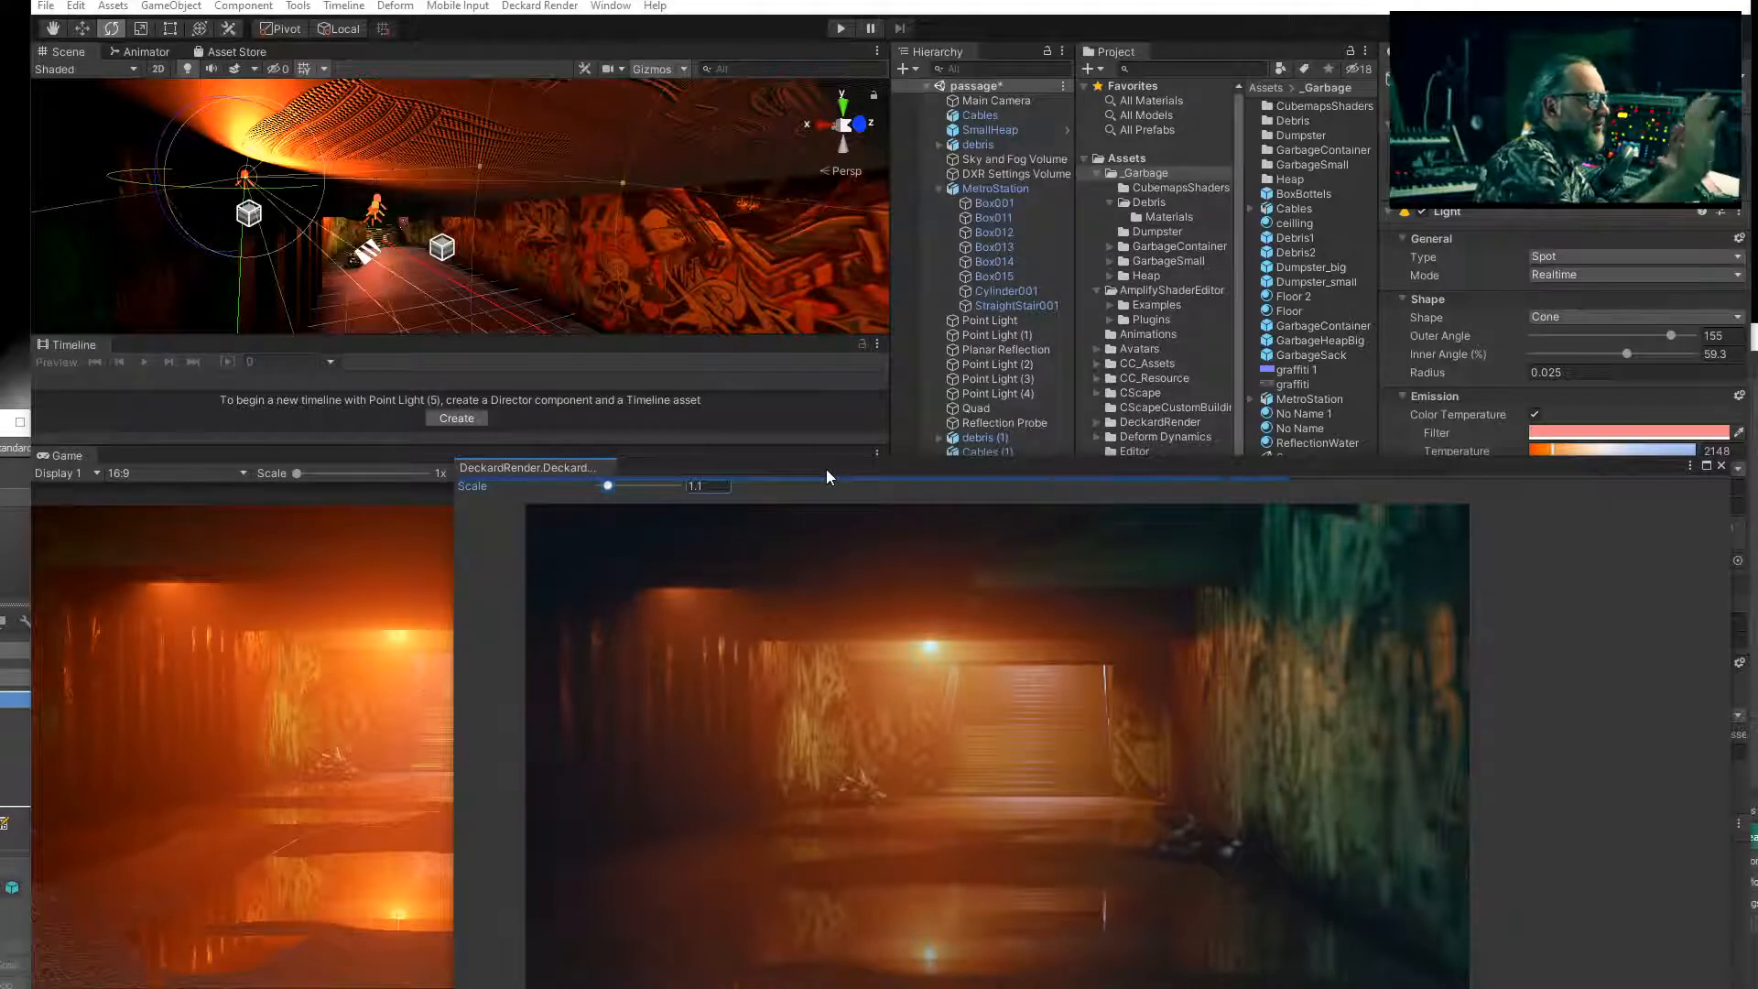
pyautogui.moveTo(854, 470); pyautogui.dragTo(888, 682)
pyautogui.moveTo(517, 317); pyautogui.dragTo(387, 286, button='middle')
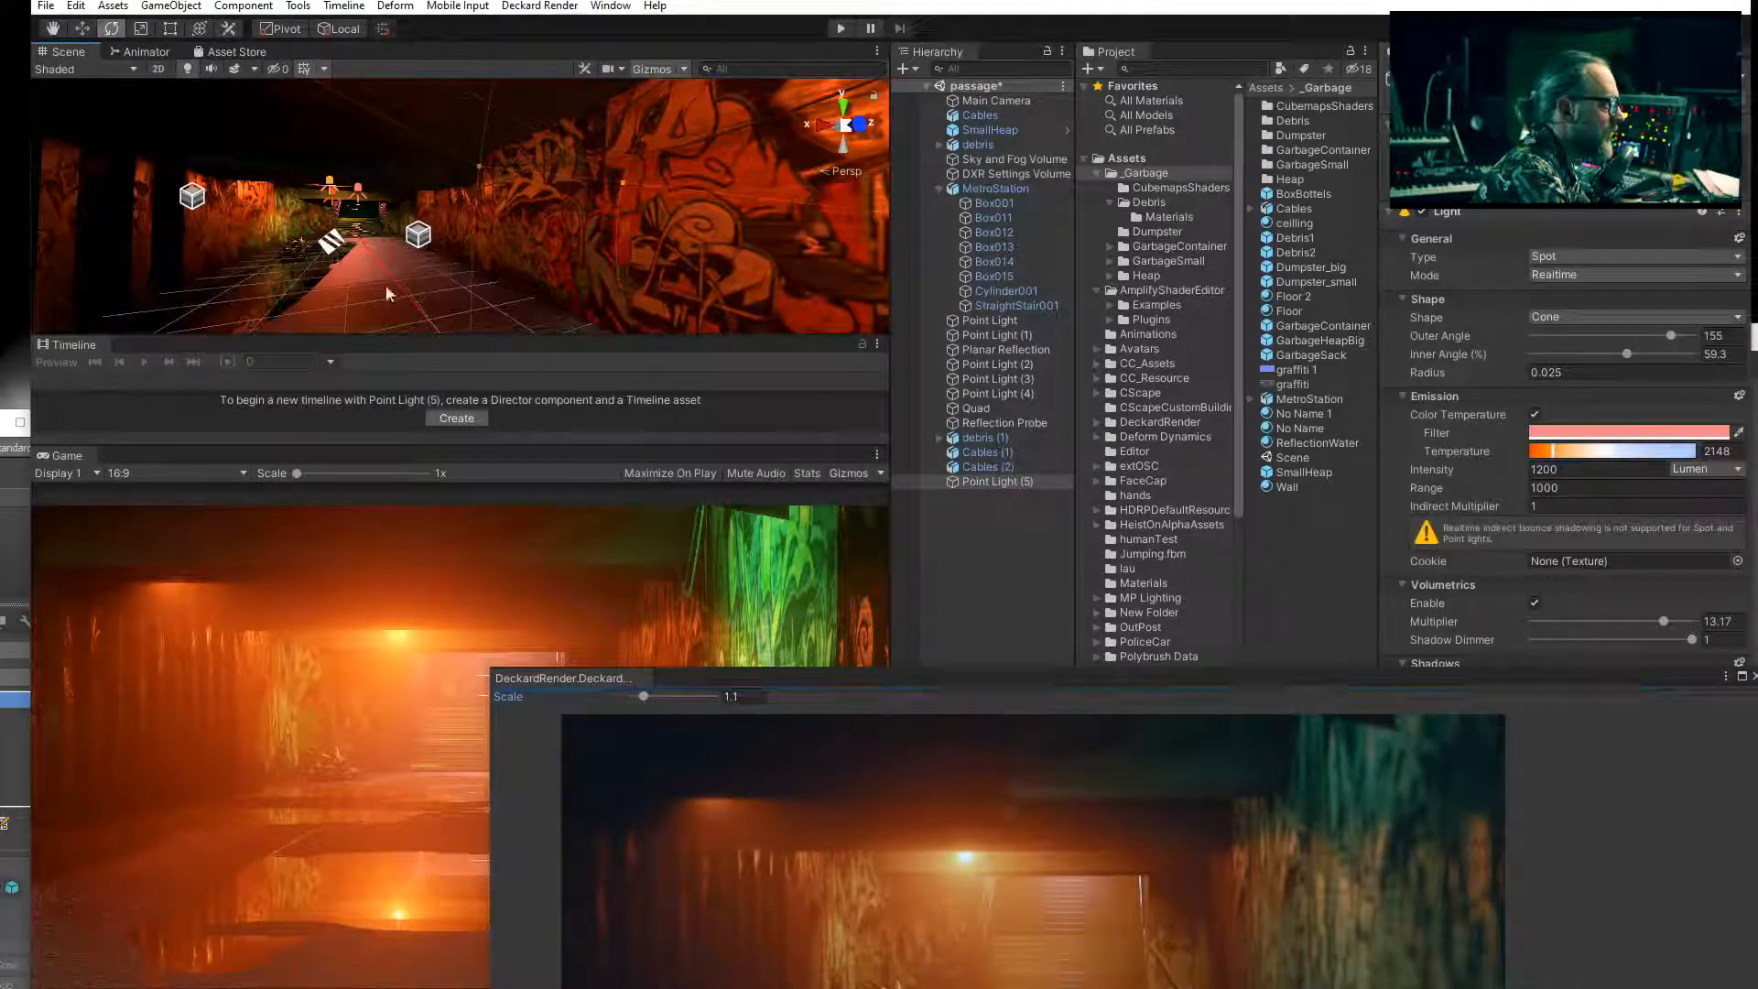
# Select the reflective water quad to view its components, and check the full Deckard Render preview.
pyautogui.click(991, 409)
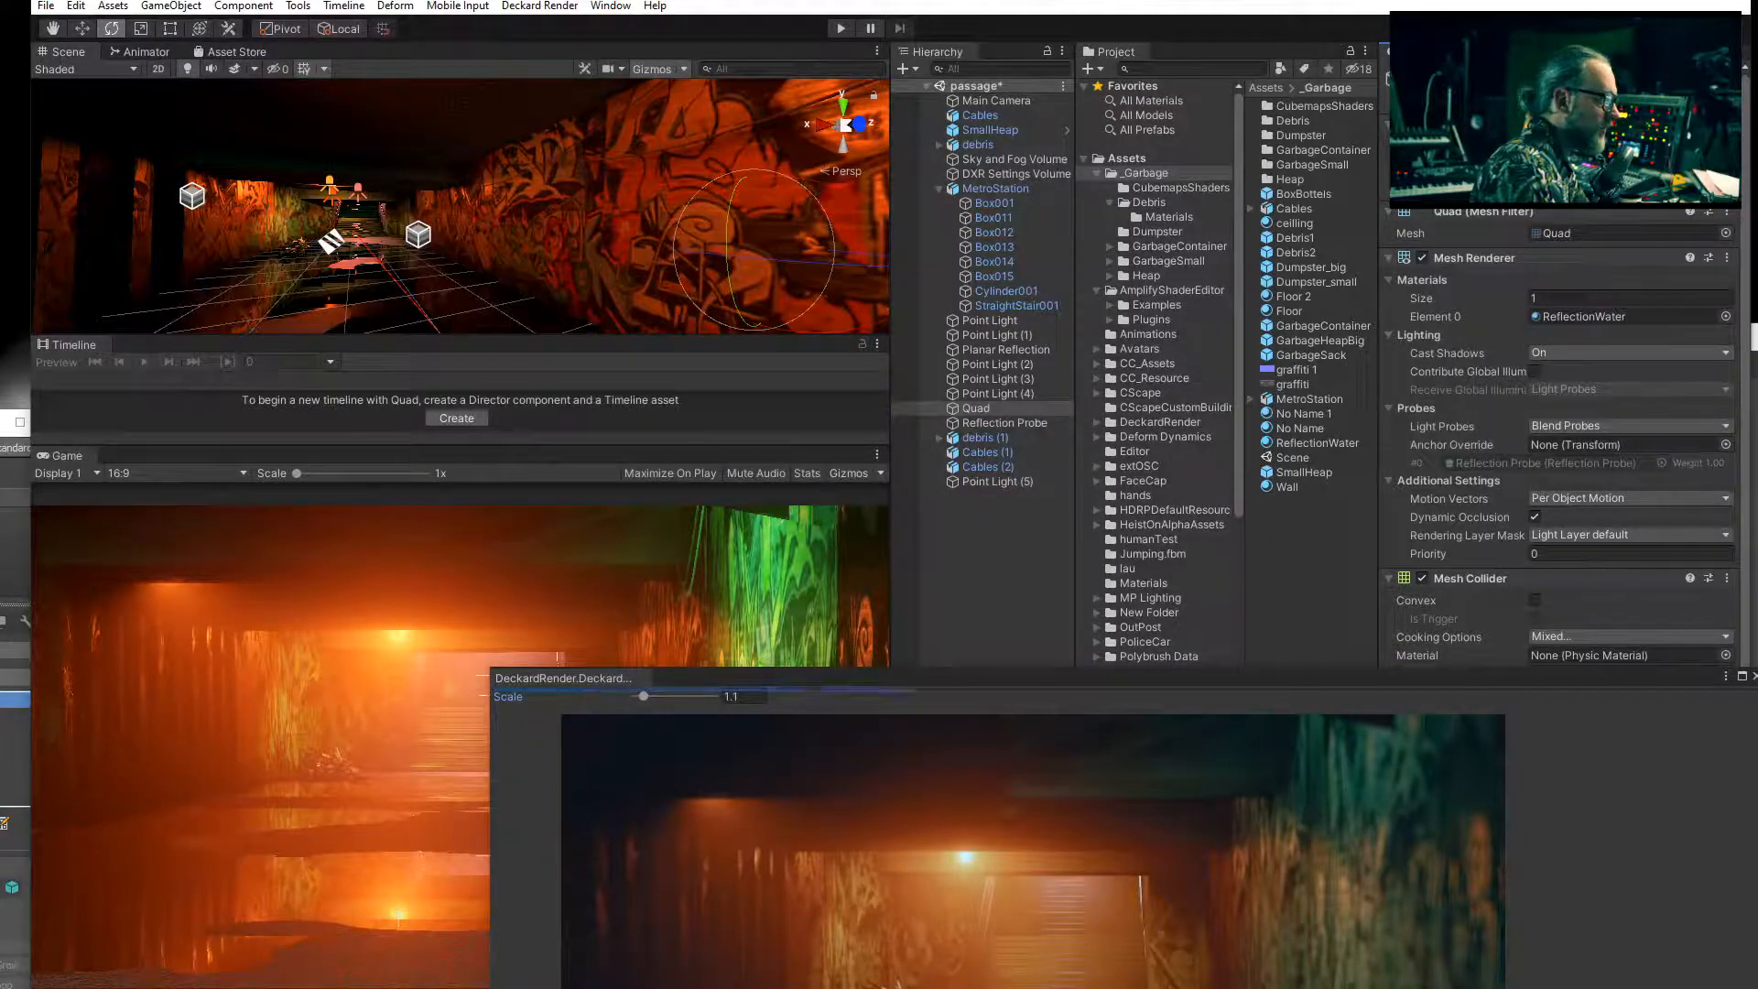
pyautogui.moveTo(928, 683)
pyautogui.mouseDown()
pyautogui.moveTo(947, 661)
pyautogui.moveTo(921, 522)
pyautogui.moveTo(1011, 733)
pyautogui.moveTo(1010, 394)
pyautogui.moveTo(954, 360)
pyautogui.mouseUp()
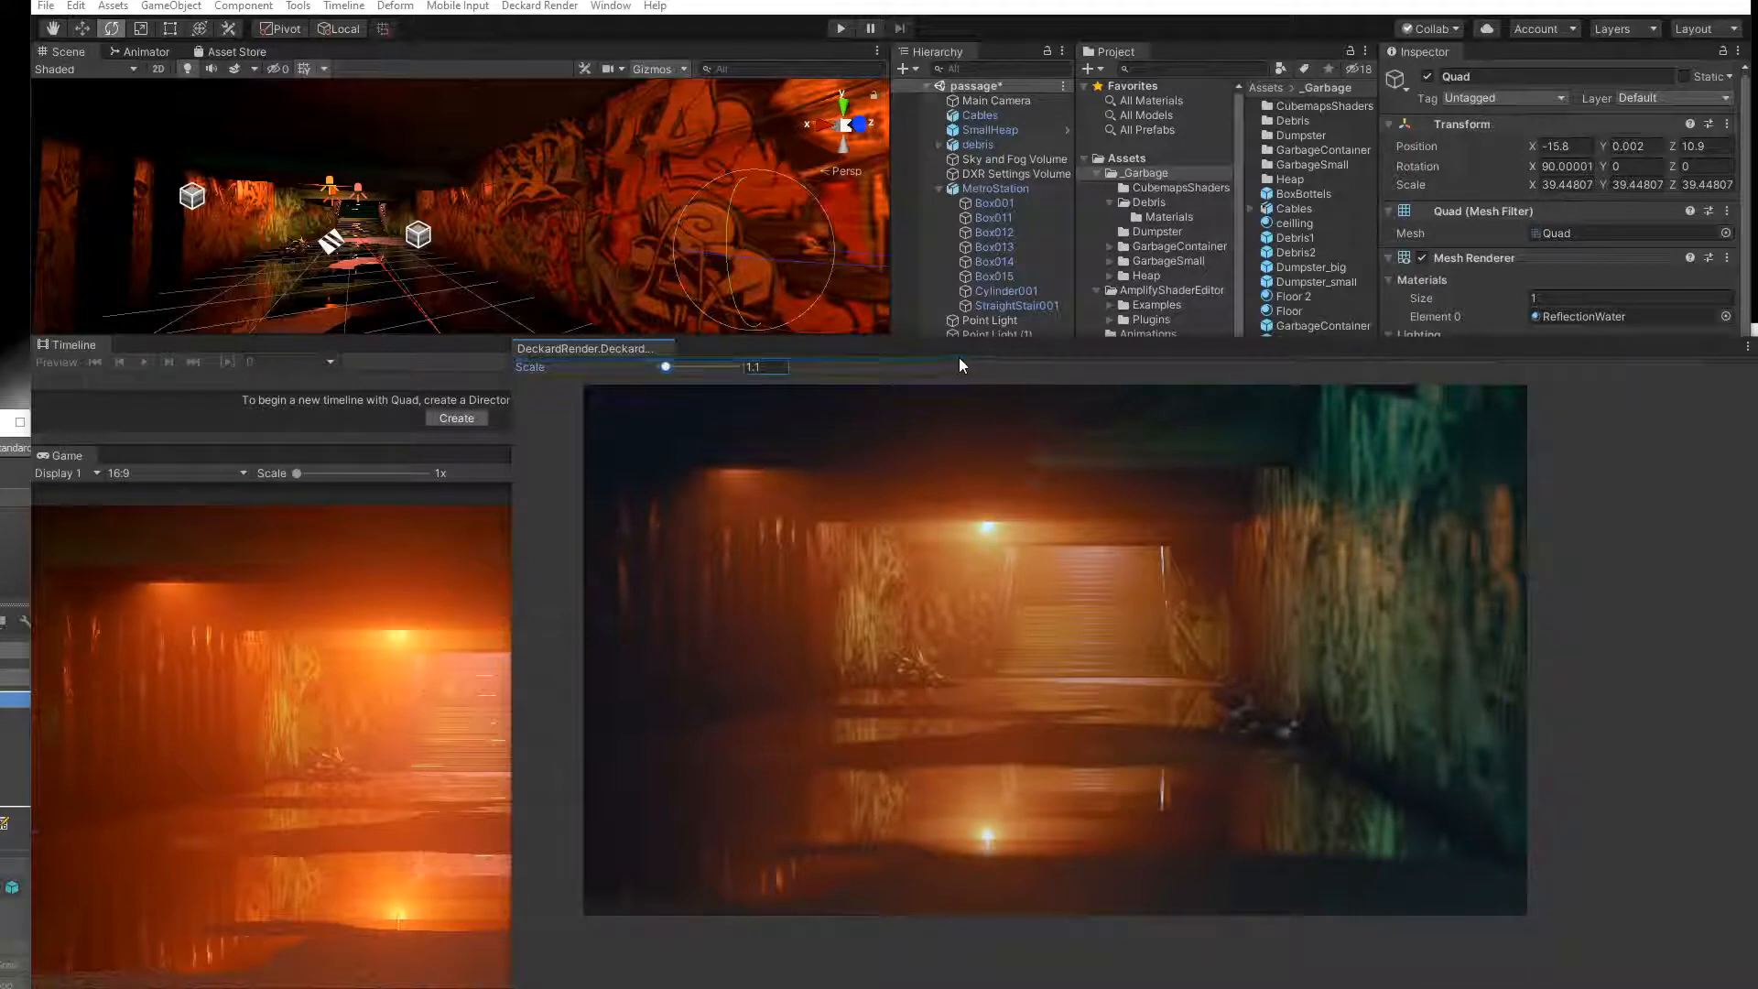
pyautogui.moveTo(955, 351); pyautogui.dragTo(860, 648)
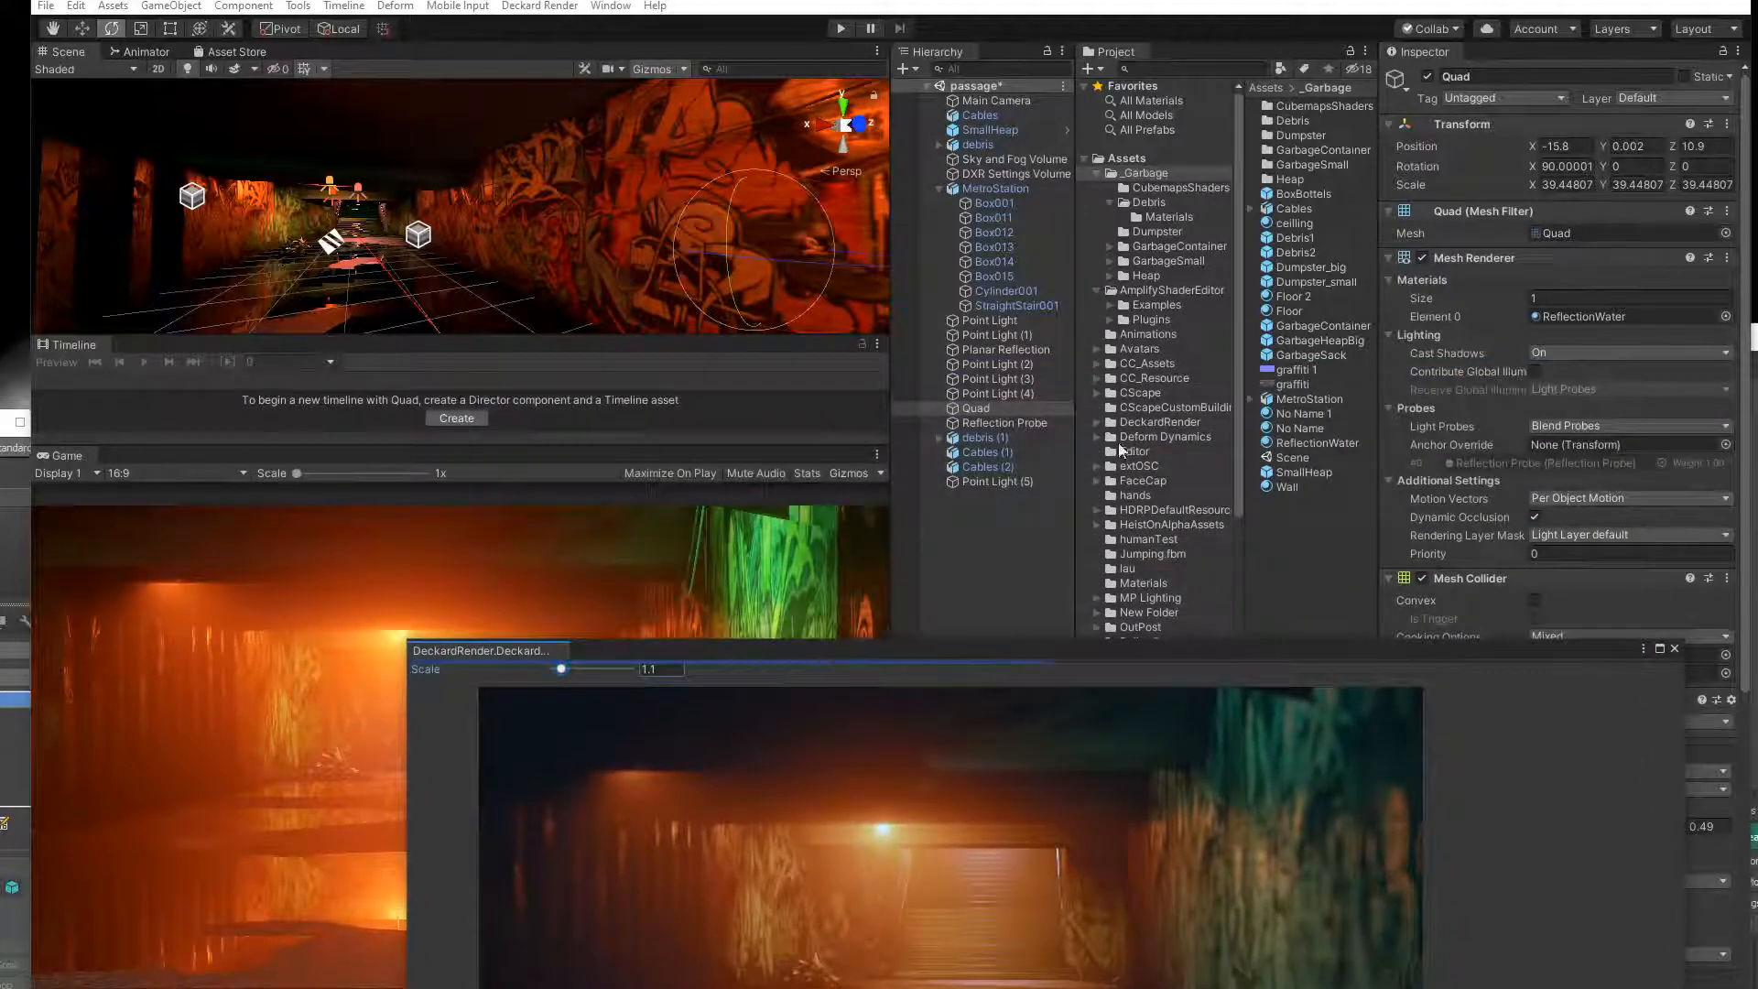
# Try a green filter colour on the duplicated spot light, Point Light (5), and check it in the render preview.
pyautogui.click(978, 483)
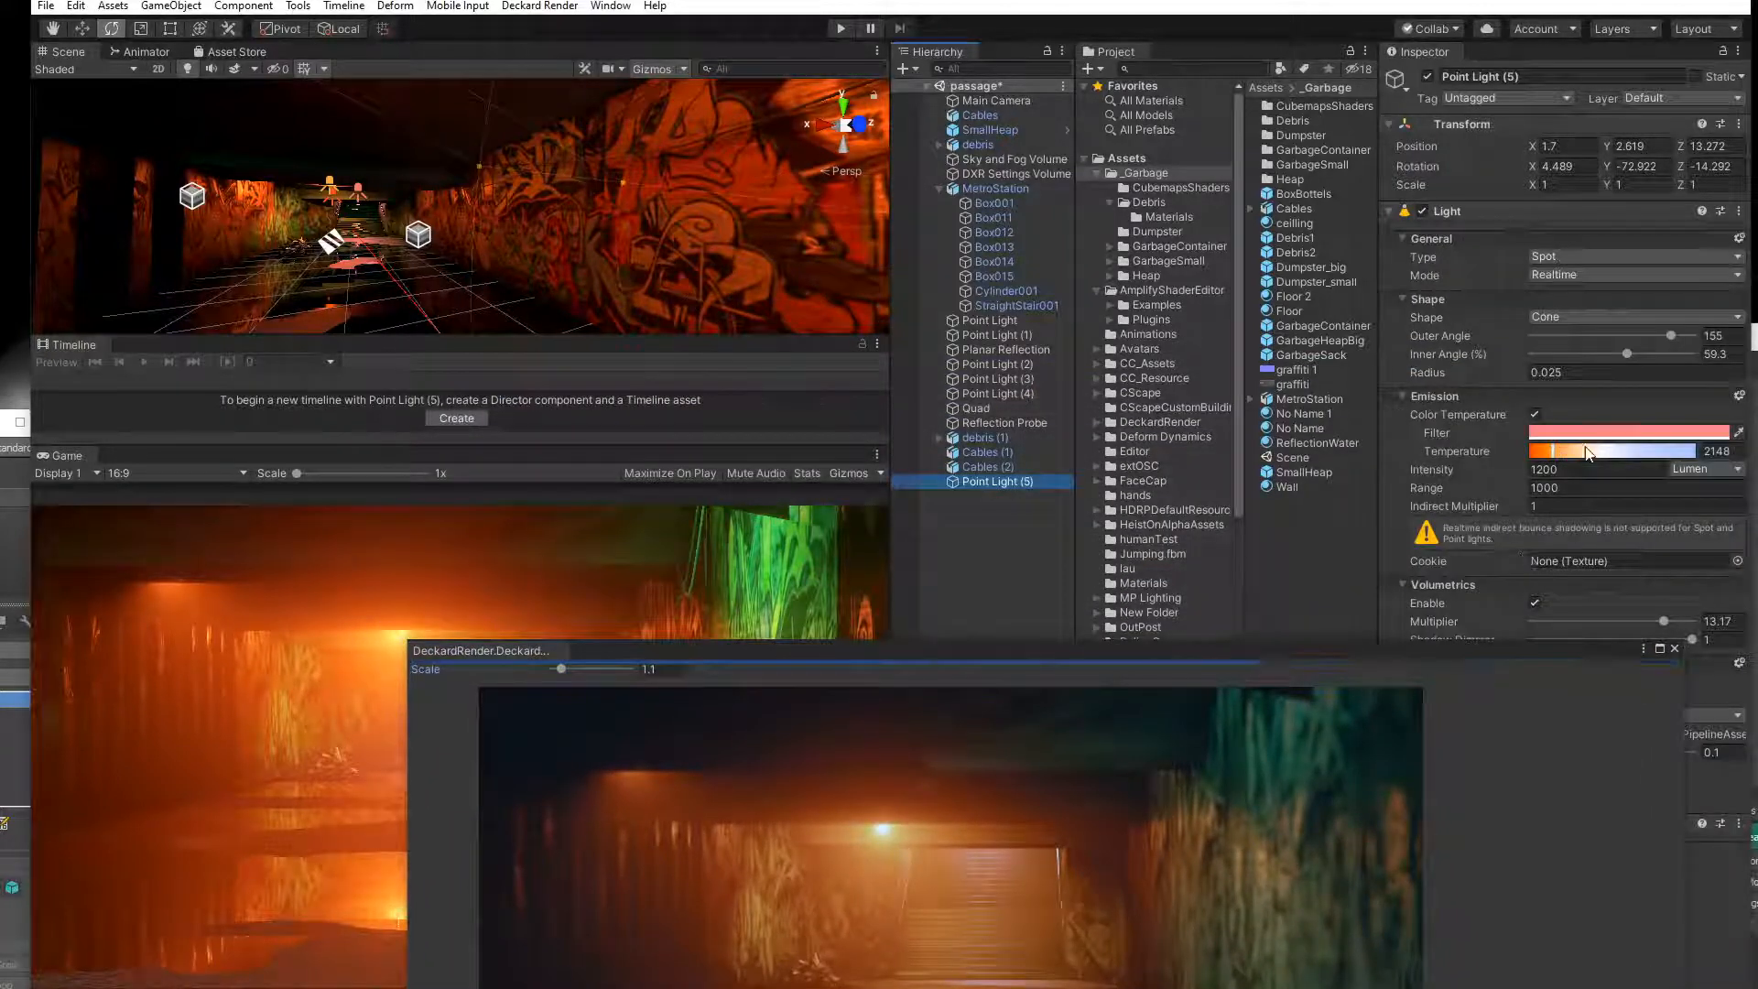
pyautogui.click(1612, 432)
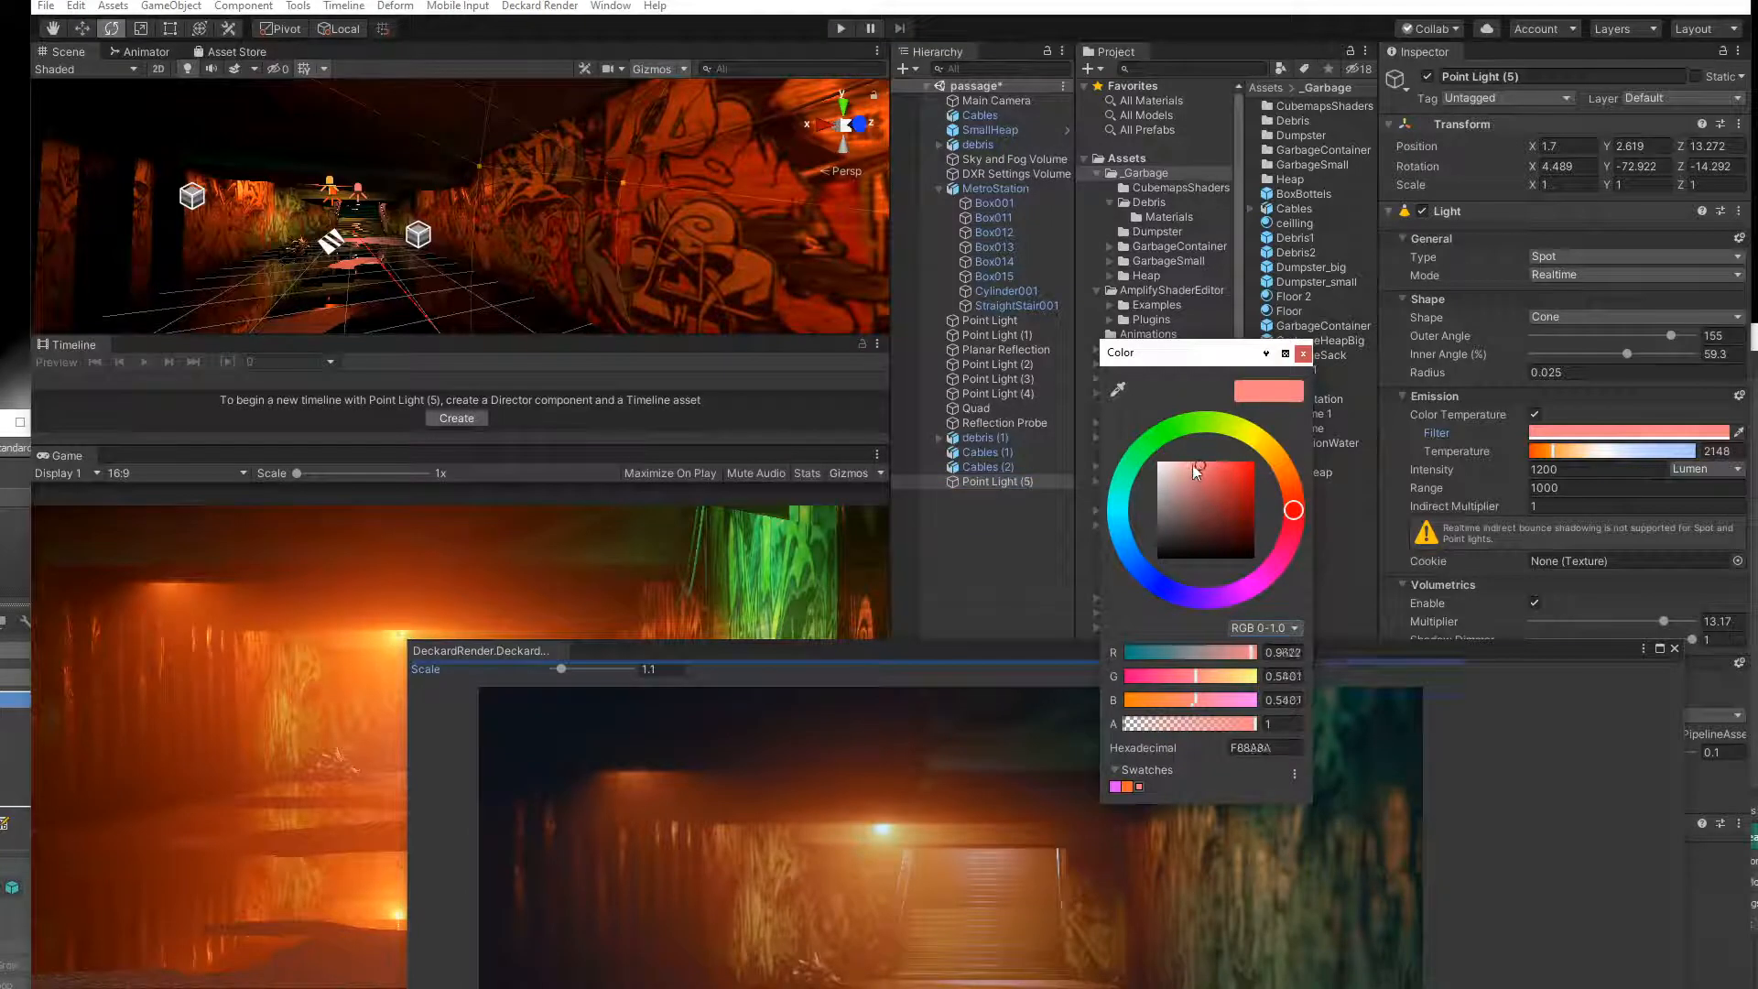
pyautogui.moveTo(1195, 467); pyautogui.dragTo(1175, 462)
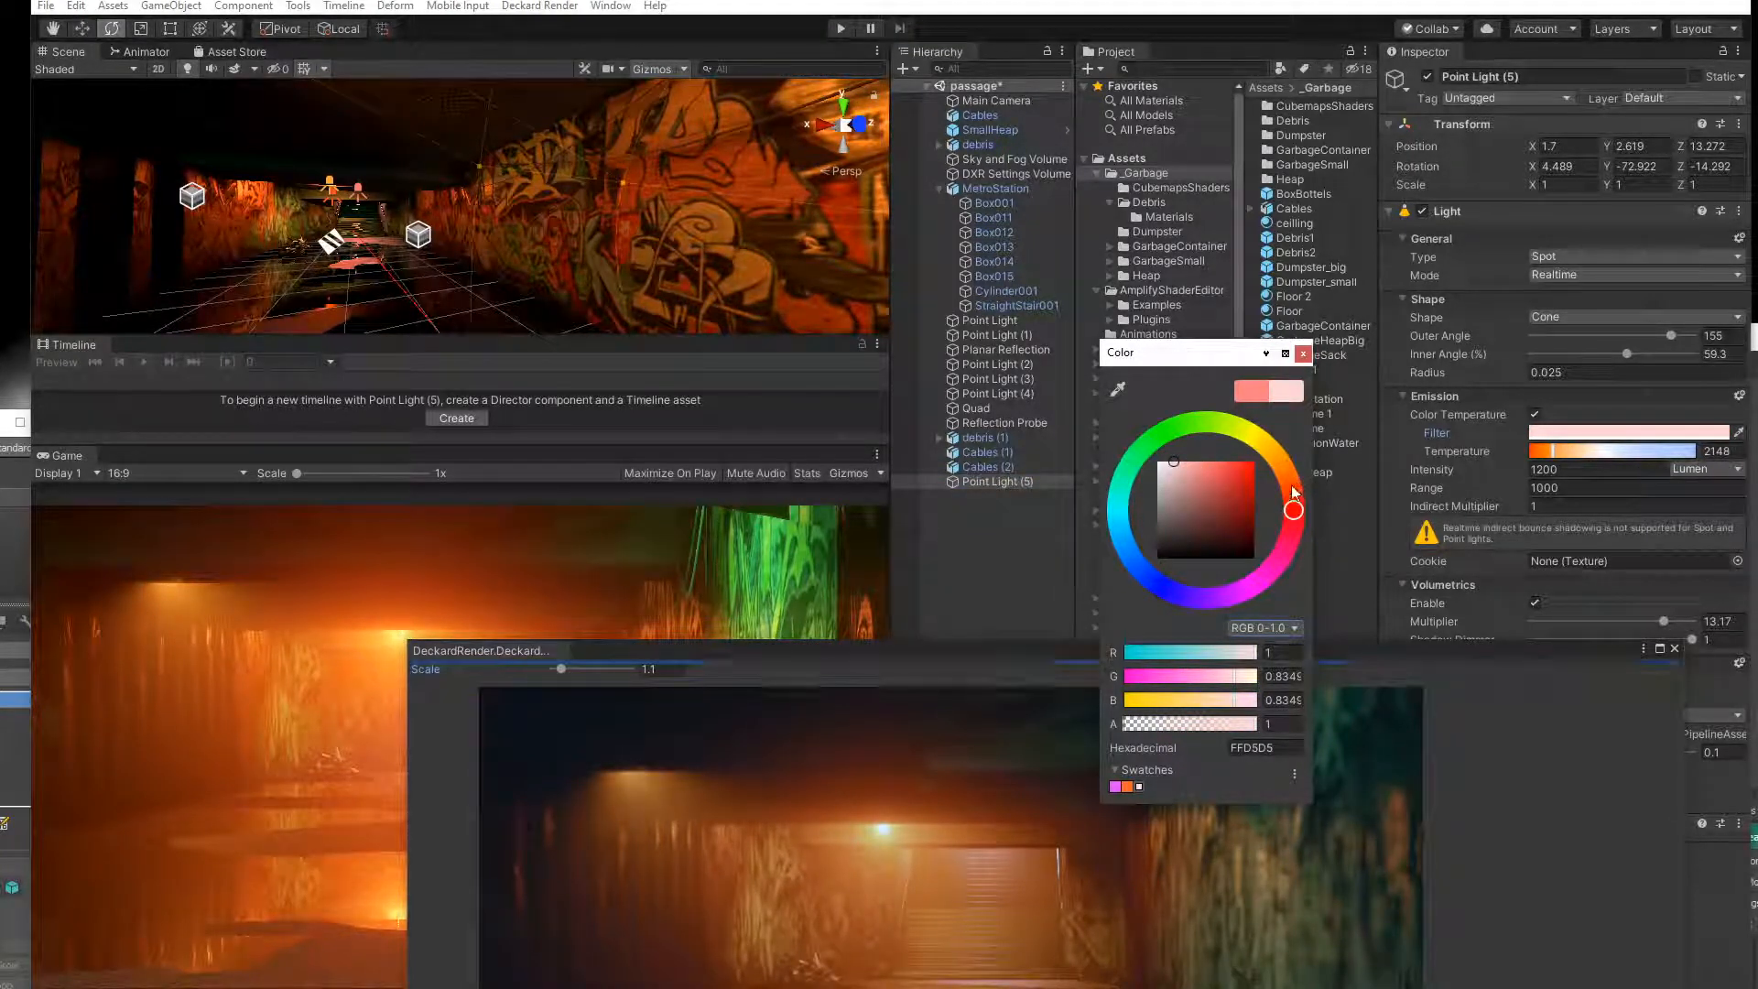
pyautogui.moveTo(1294, 493)
pyautogui.mouseDown()
pyautogui.moveTo(1233, 427)
pyautogui.moveTo(1183, 425)
pyautogui.moveTo(1230, 472)
pyautogui.mouseUp()
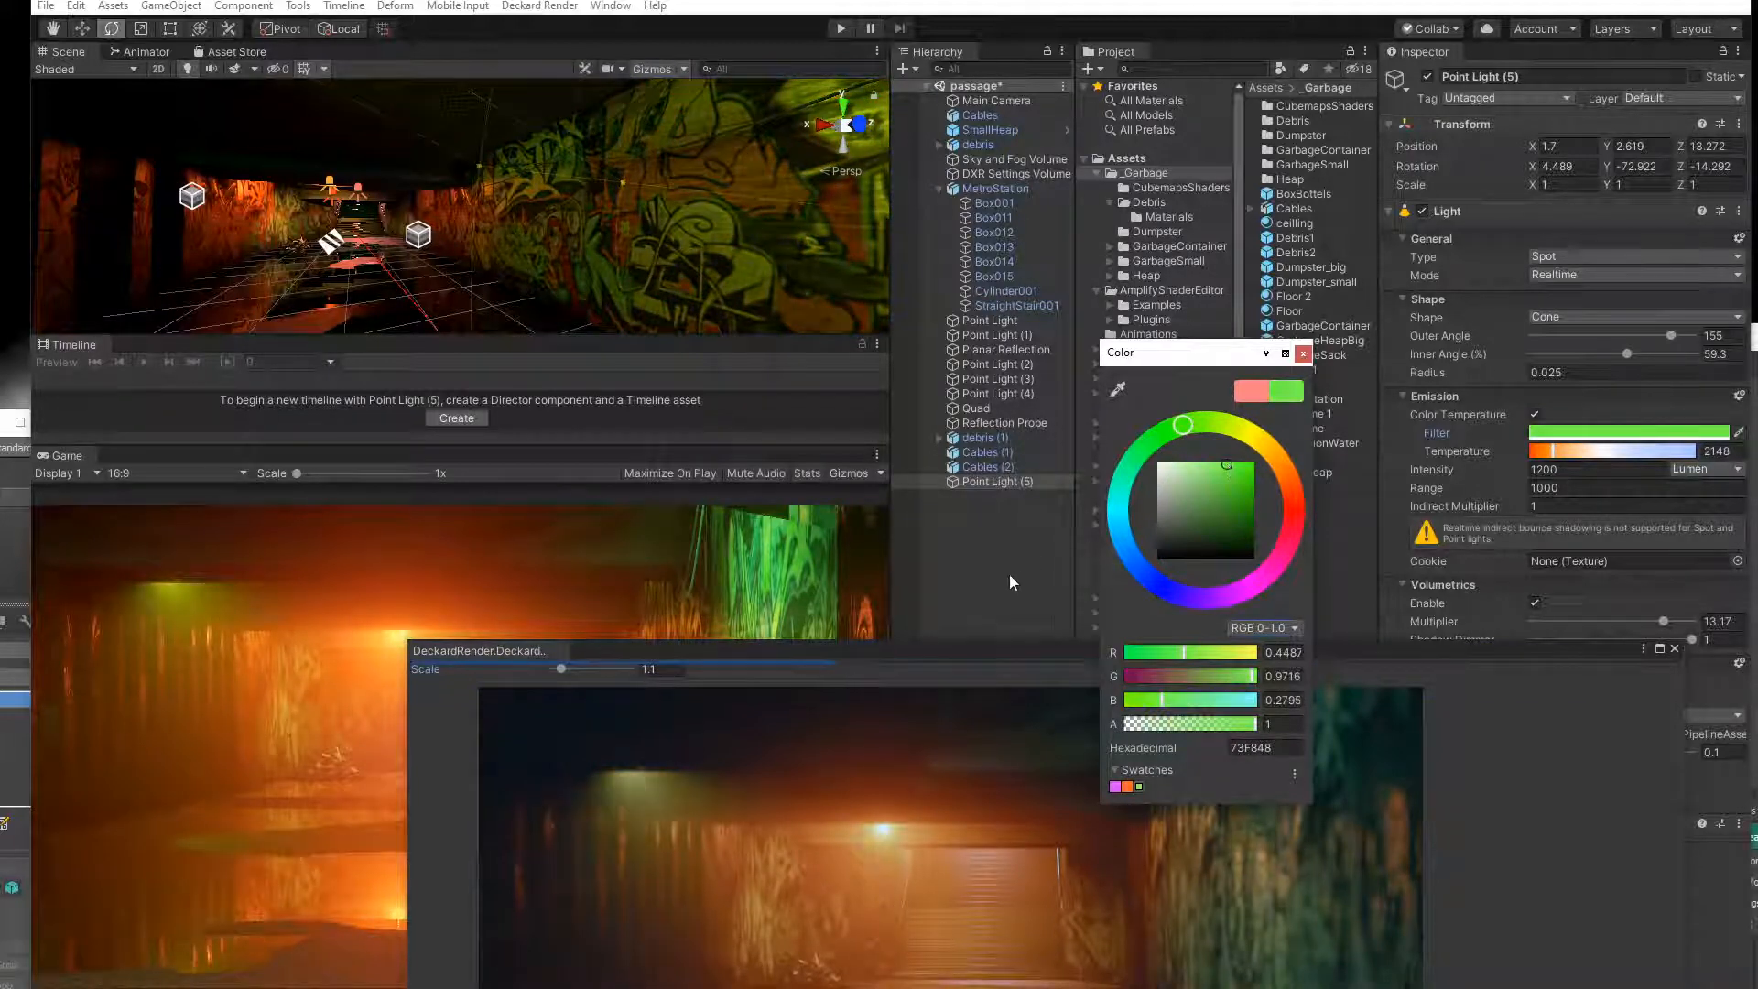
pyautogui.click(913, 655)
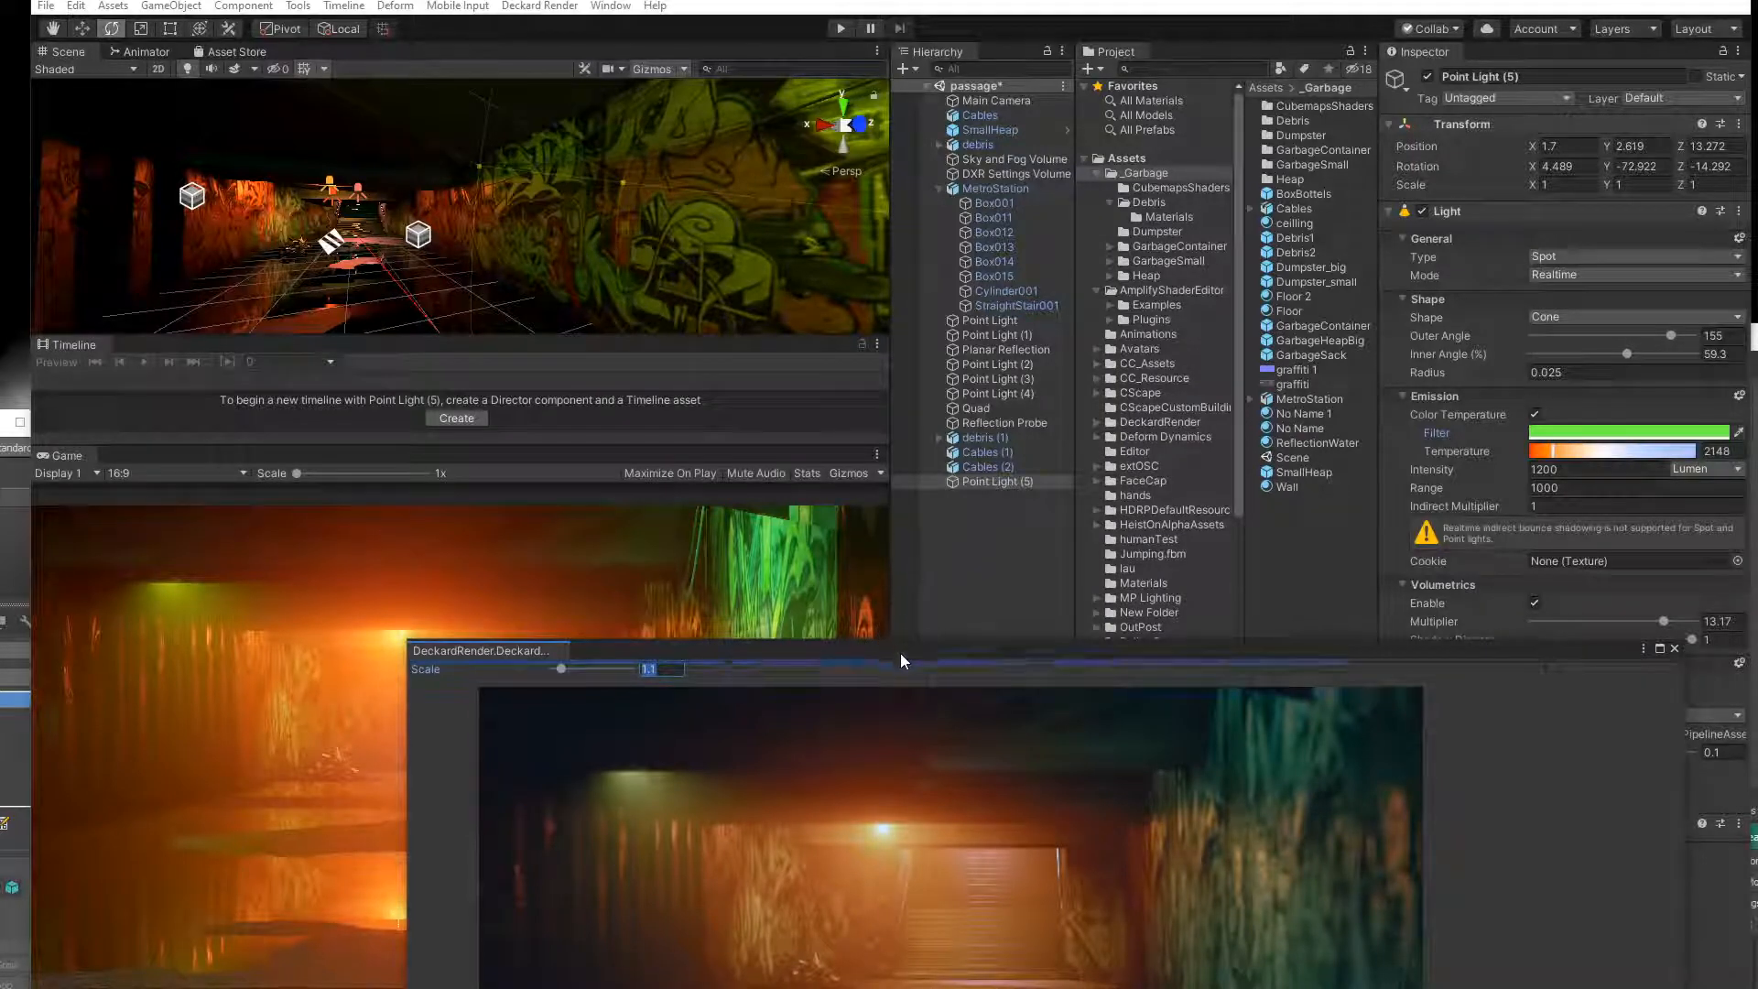
pyautogui.moveTo(906, 652); pyautogui.dragTo(718, 368)
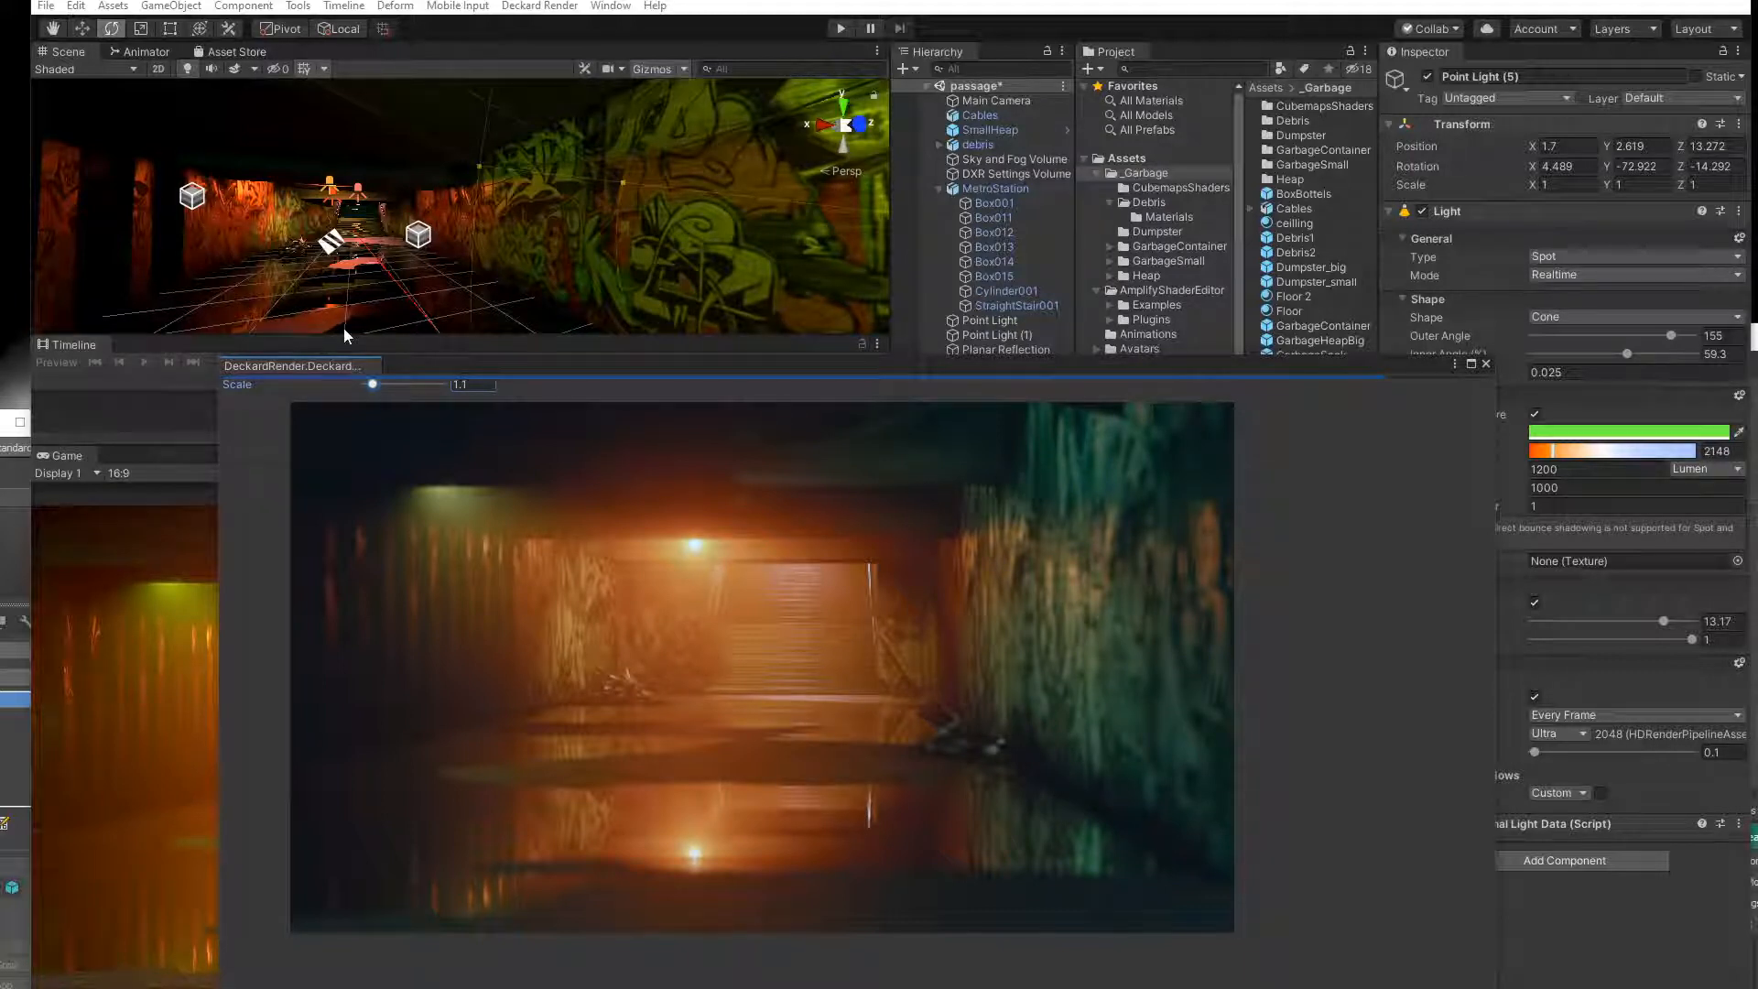
pyautogui.moveTo(549, 367); pyautogui.dragTo(652, 355)
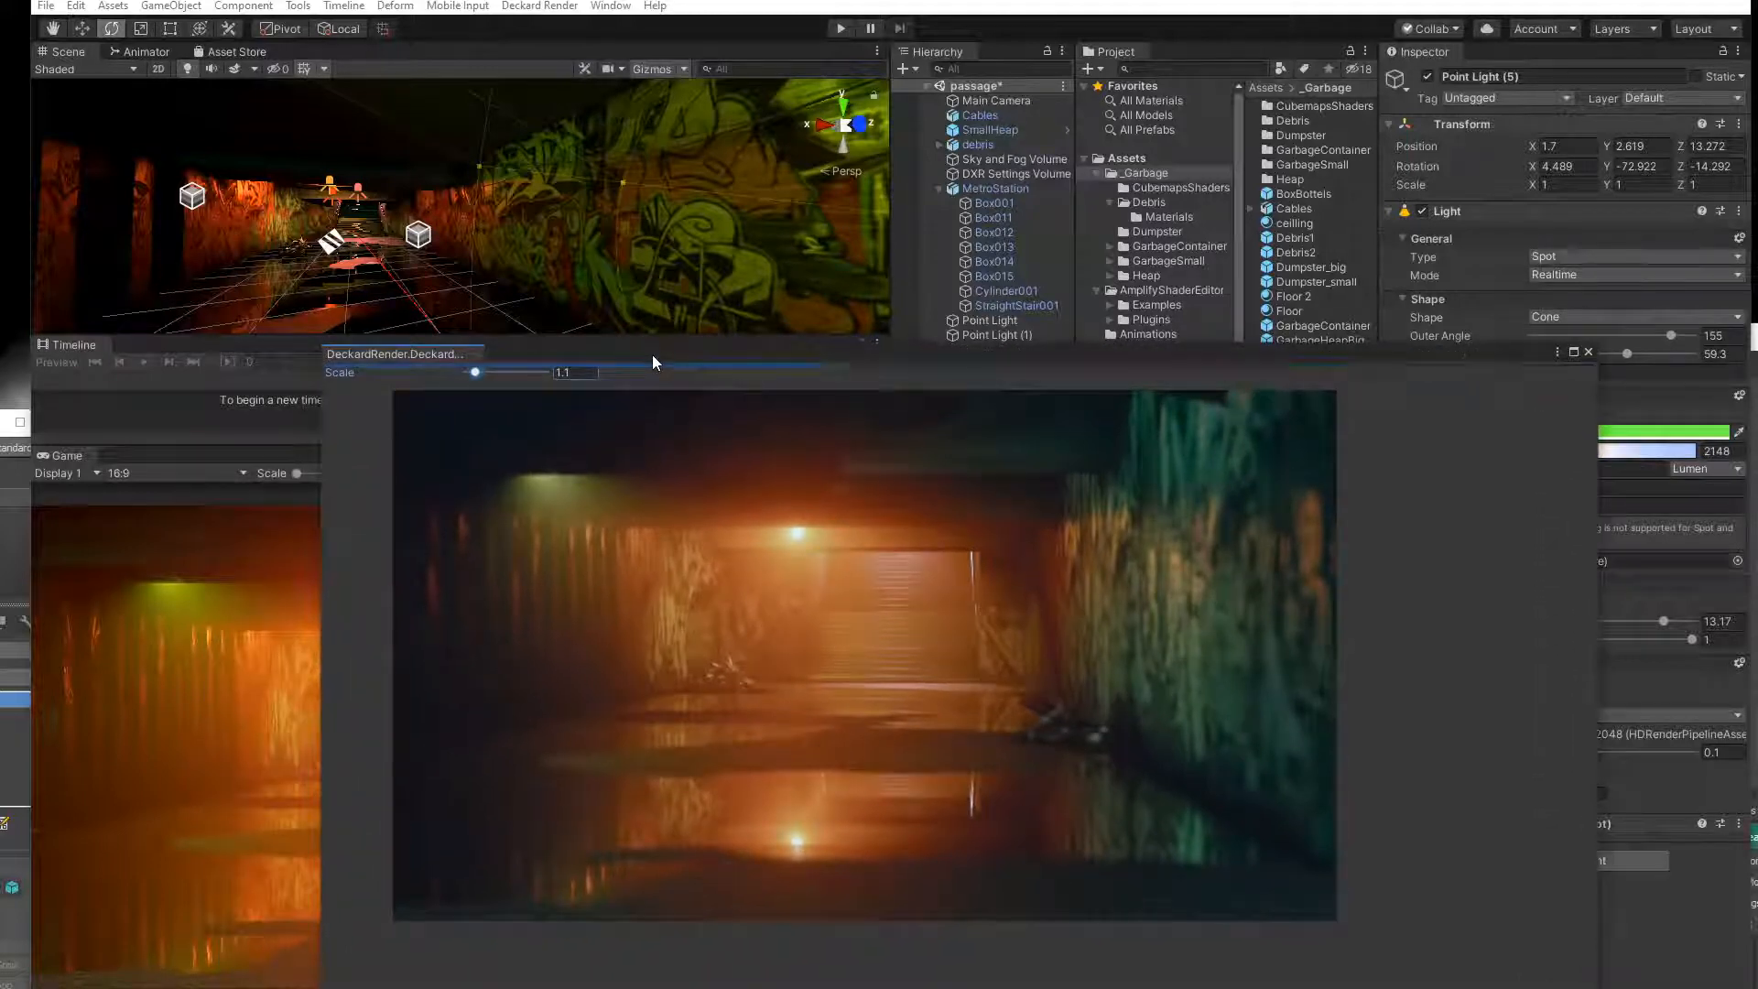
pyautogui.moveTo(652, 354); pyautogui.dragTo(524, 393)
# Set the filter colour of Point Light (5) to saturated yellow, hexadecimal F3EE09.
pyautogui.click(1595, 438)
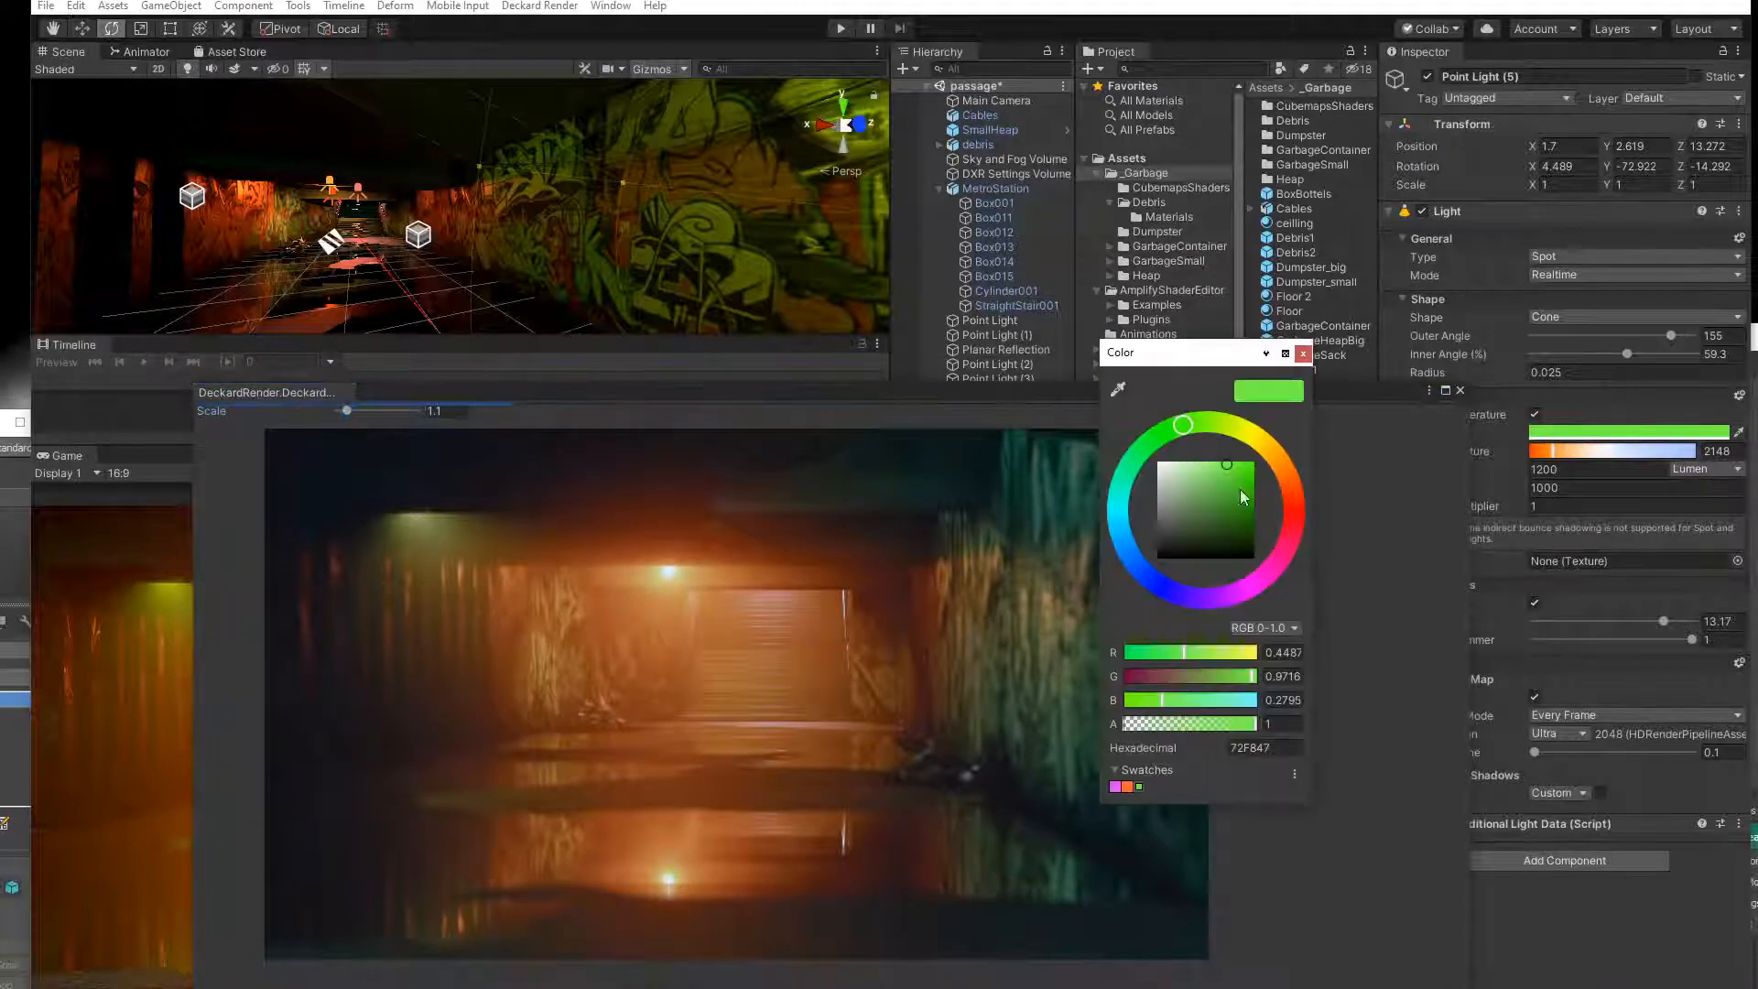
pyautogui.moveTo(1242, 465); pyautogui.dragTo(1268, 461)
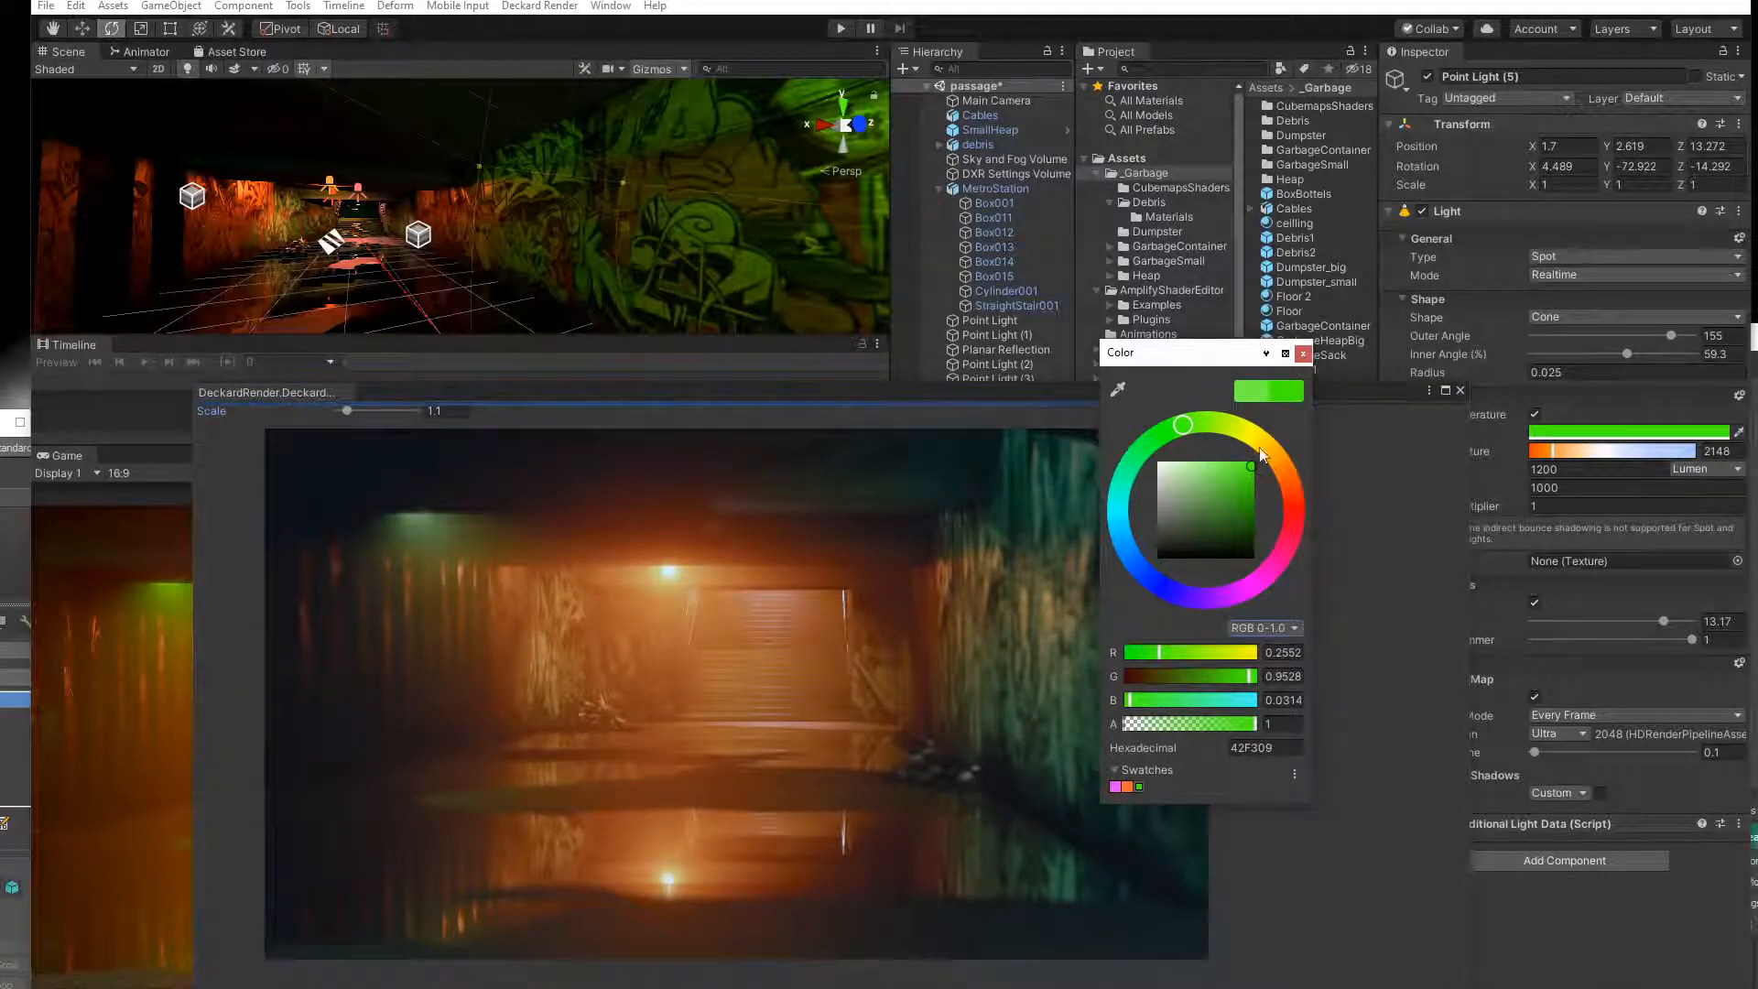
pyautogui.click(1248, 437)
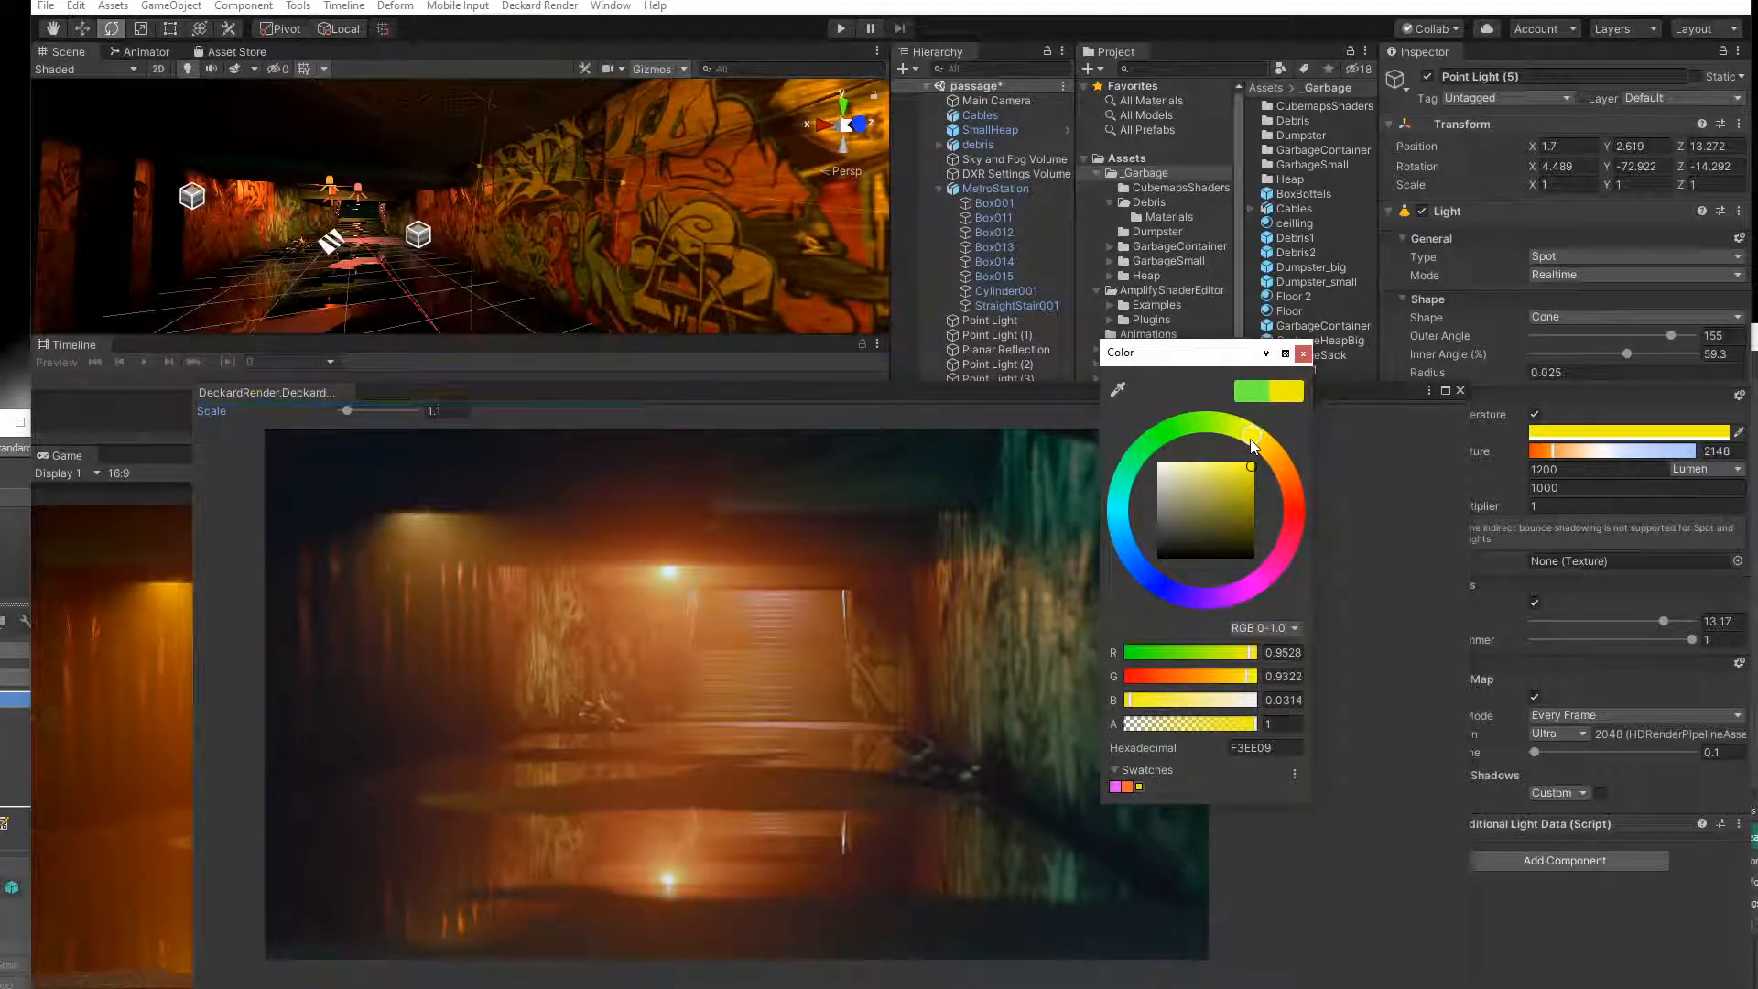
pyautogui.click(1303, 354)
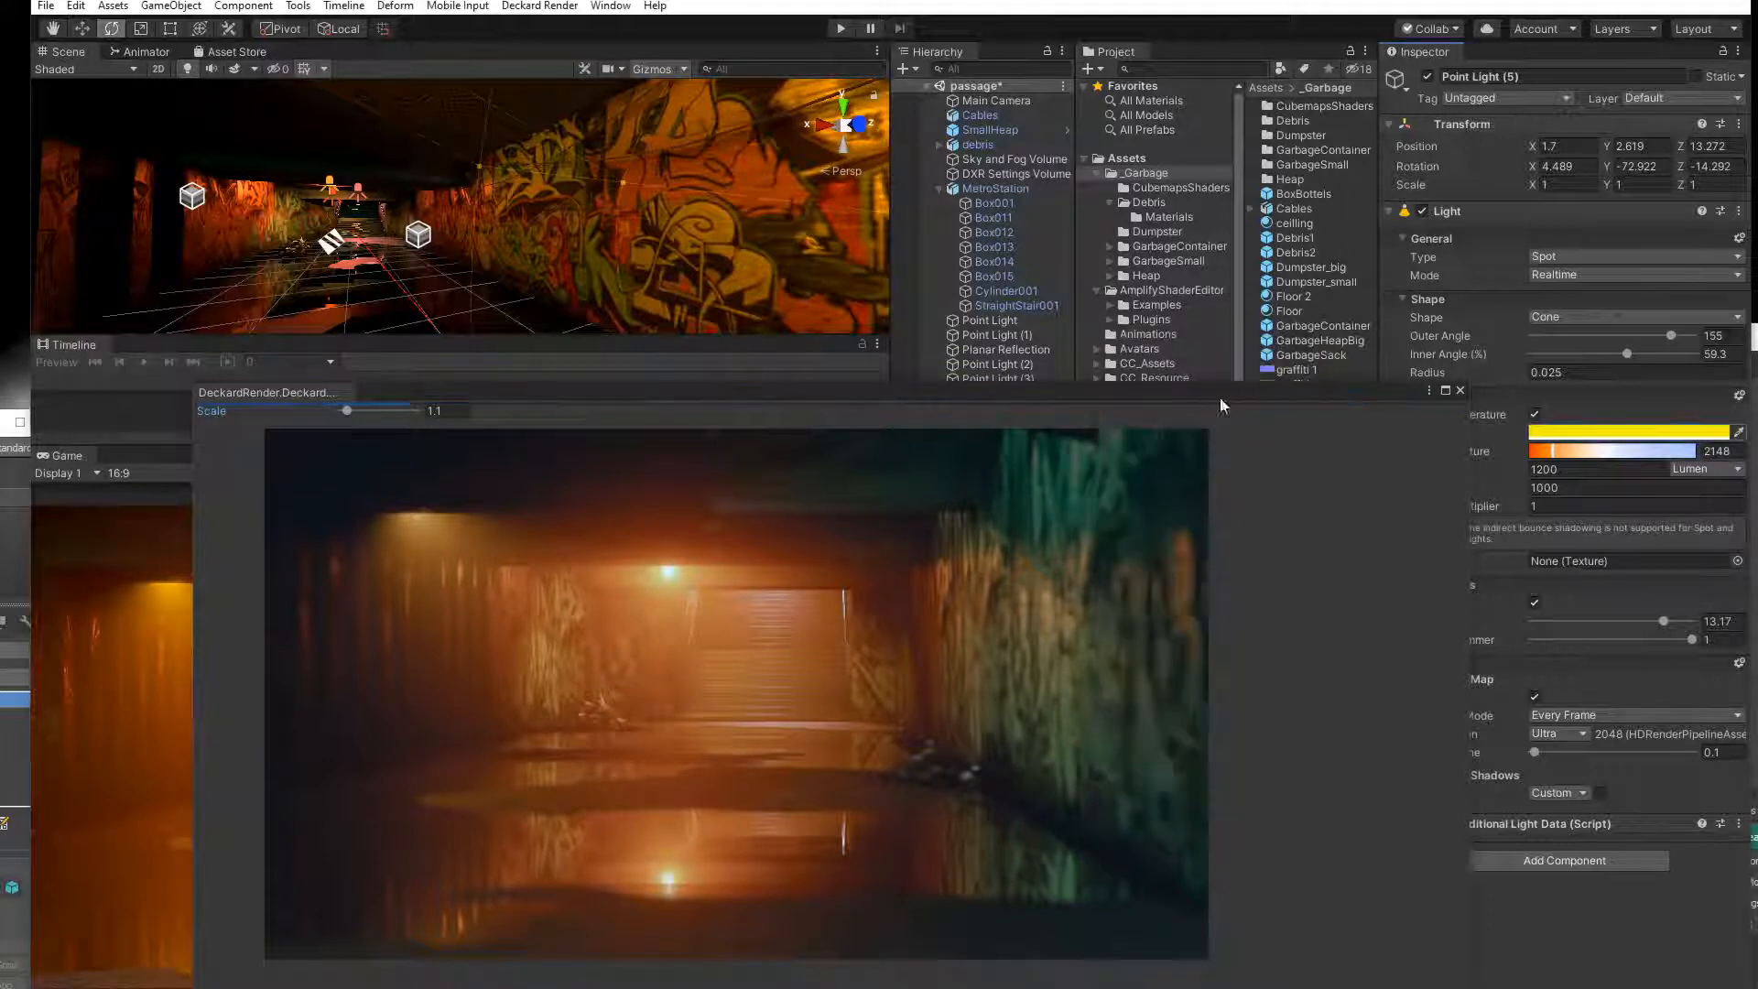
# Try a cold colour temperature on Point Light (5), set it to a warm 2091, and check the full render preview.
pyautogui.moveTo(1073, 403)
pyautogui.mouseDown()
pyautogui.moveTo(1215, 404)
pyautogui.moveTo(1048, 422)
pyautogui.mouseUp()
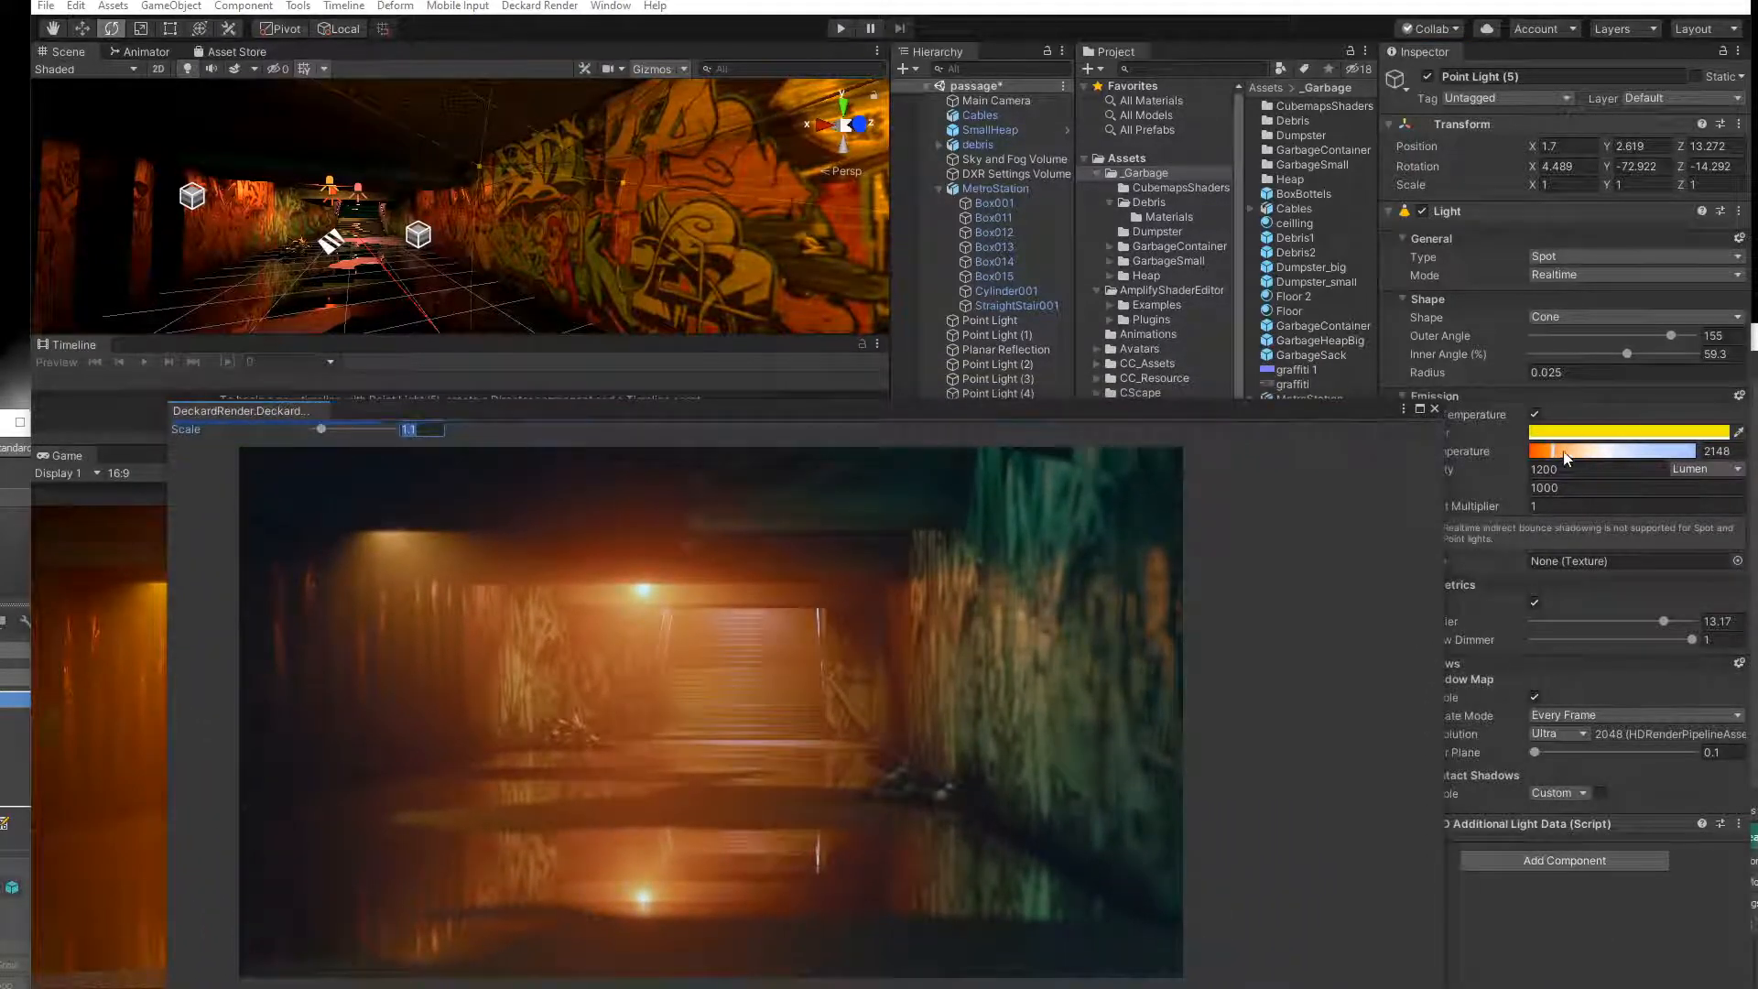
pyautogui.click(1637, 456)
pyautogui.moveTo(1638, 456); pyautogui.dragTo(1640, 456)
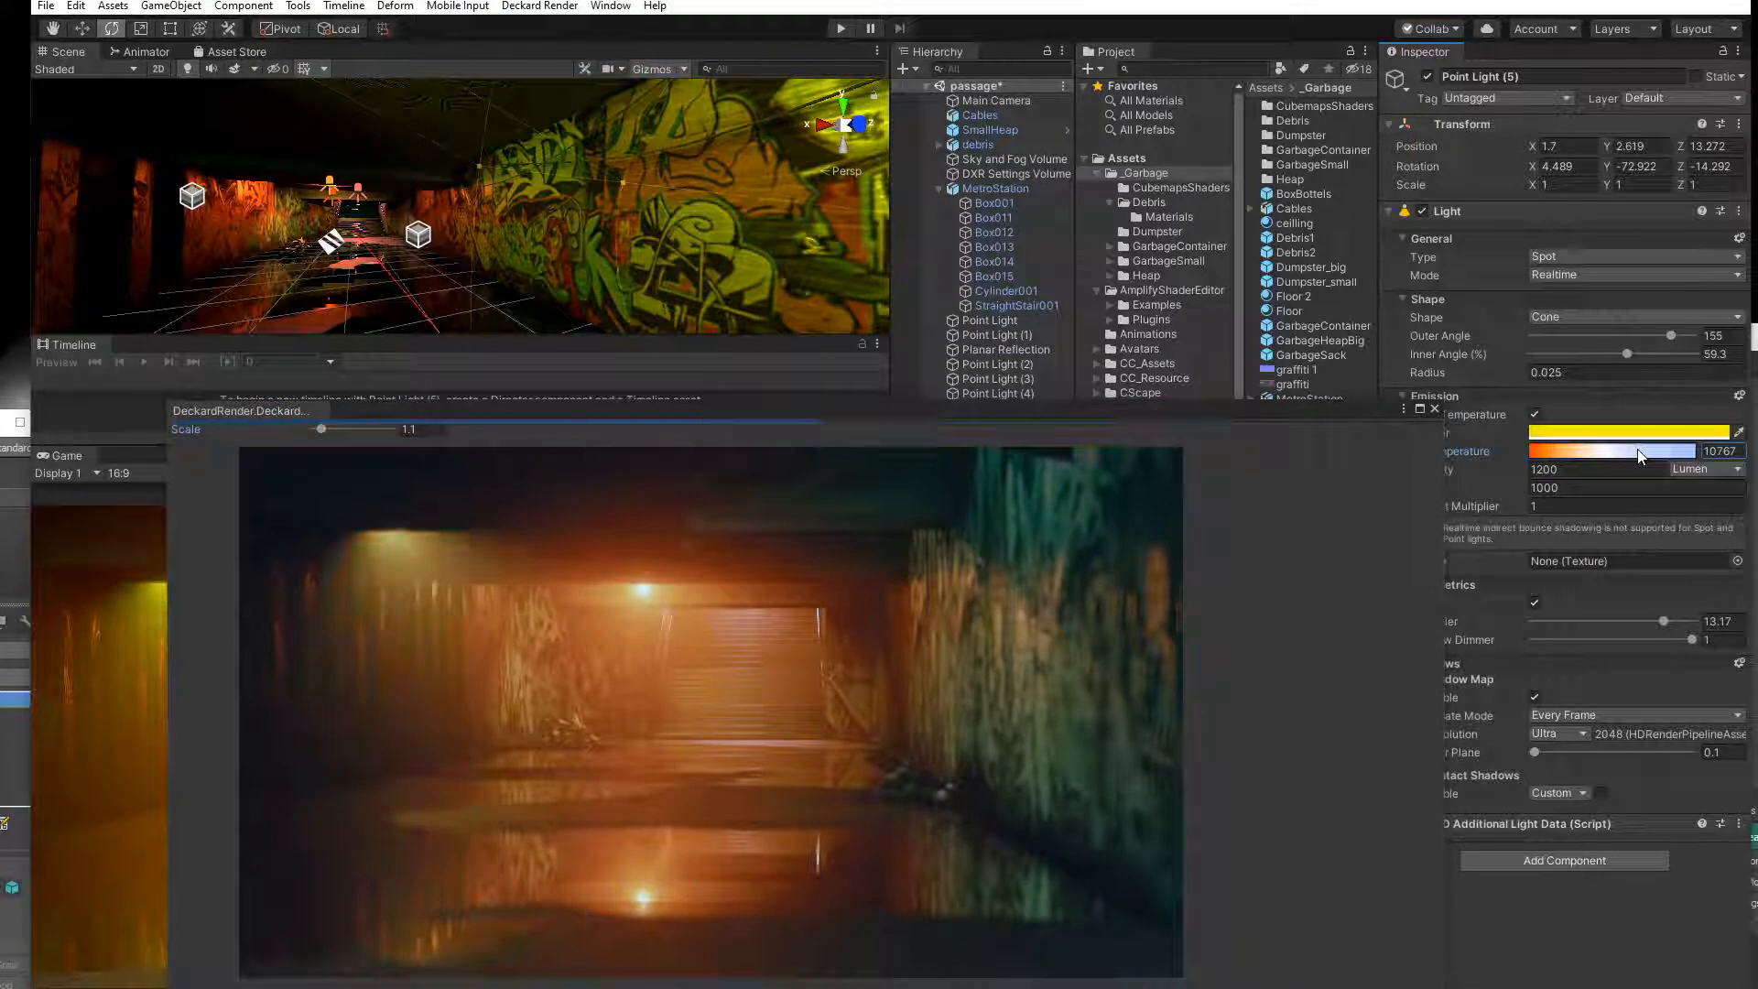
pyautogui.moveTo(1587, 455); pyautogui.dragTo(1554, 452)
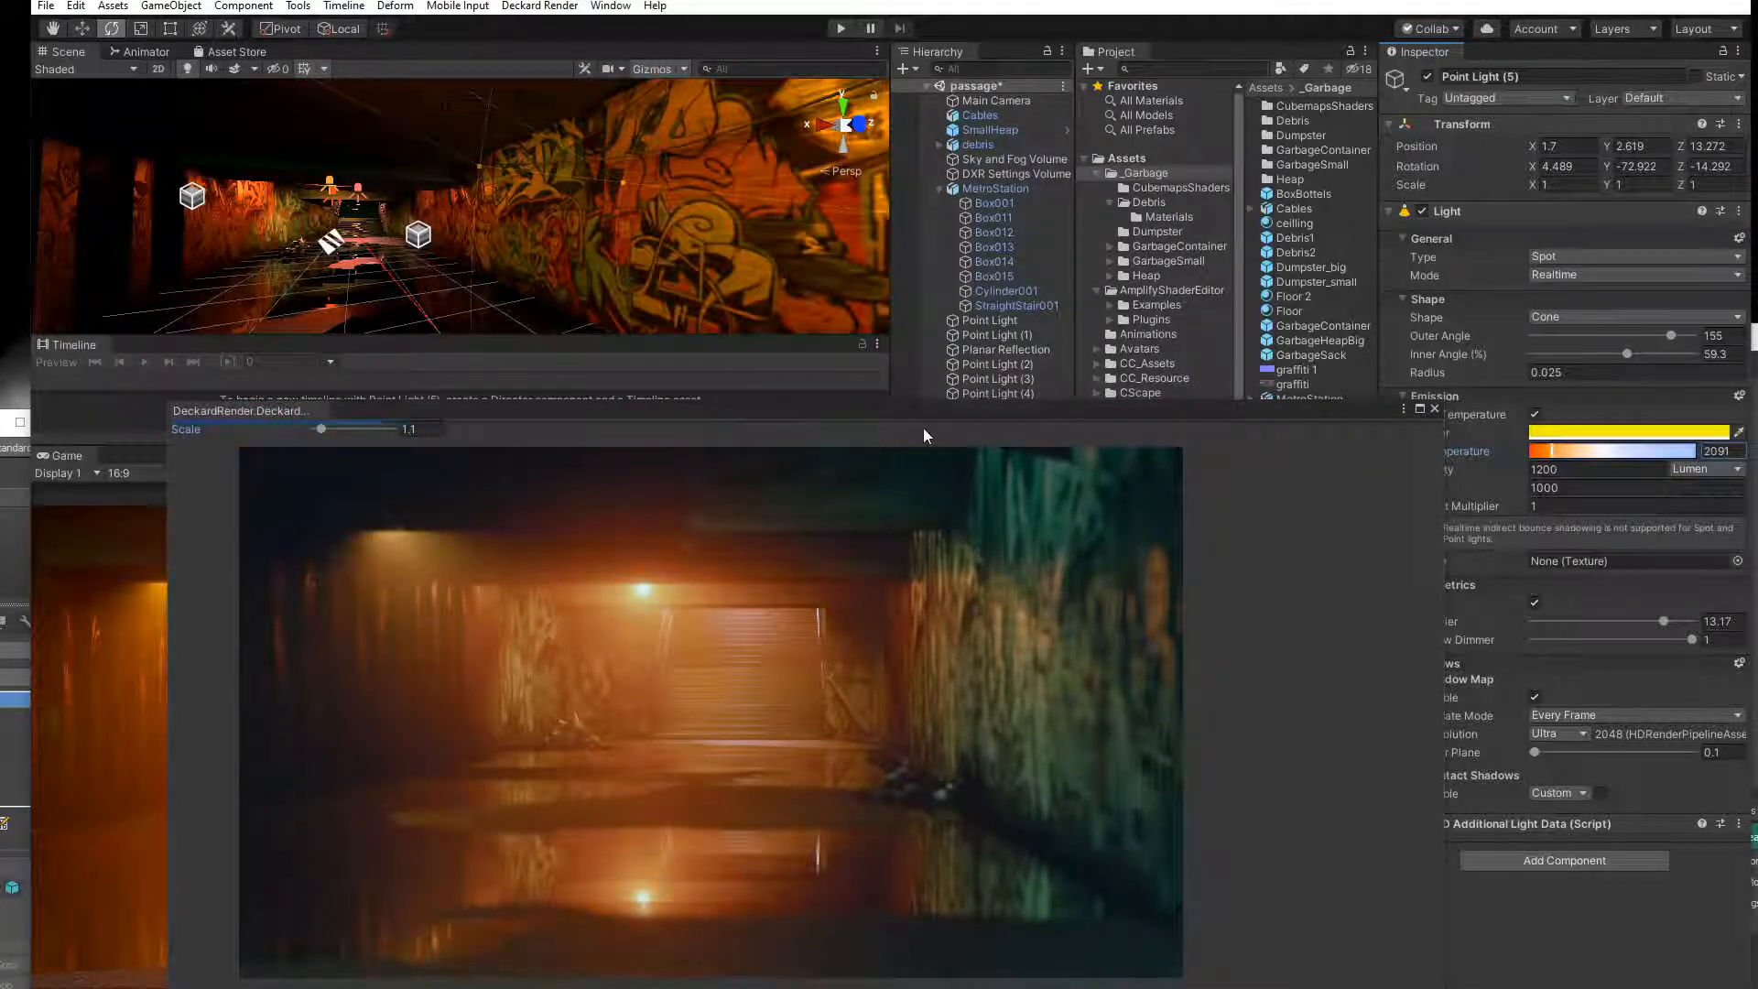
pyautogui.moveTo(931, 408); pyautogui.dragTo(800, 348)
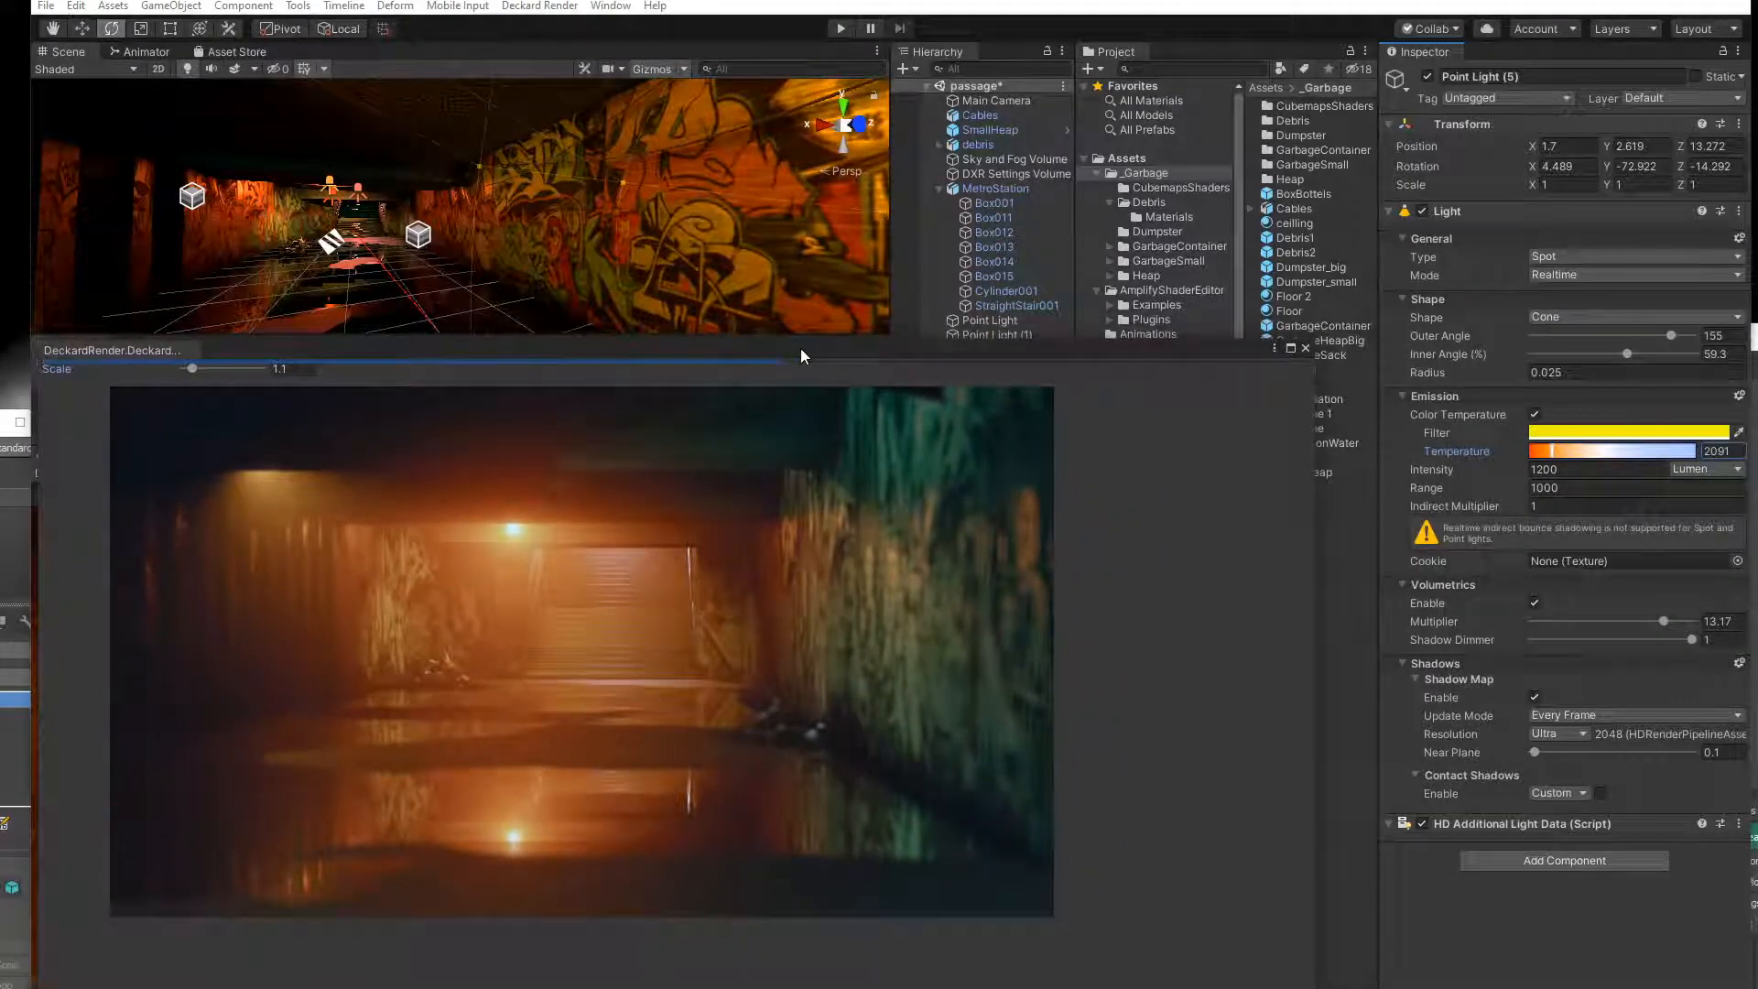
# Select the Main Camera and keep its anti-aliasing on No Anti-aliasing.
pyautogui.click(1007, 100)
pyautogui.click(1557, 517)
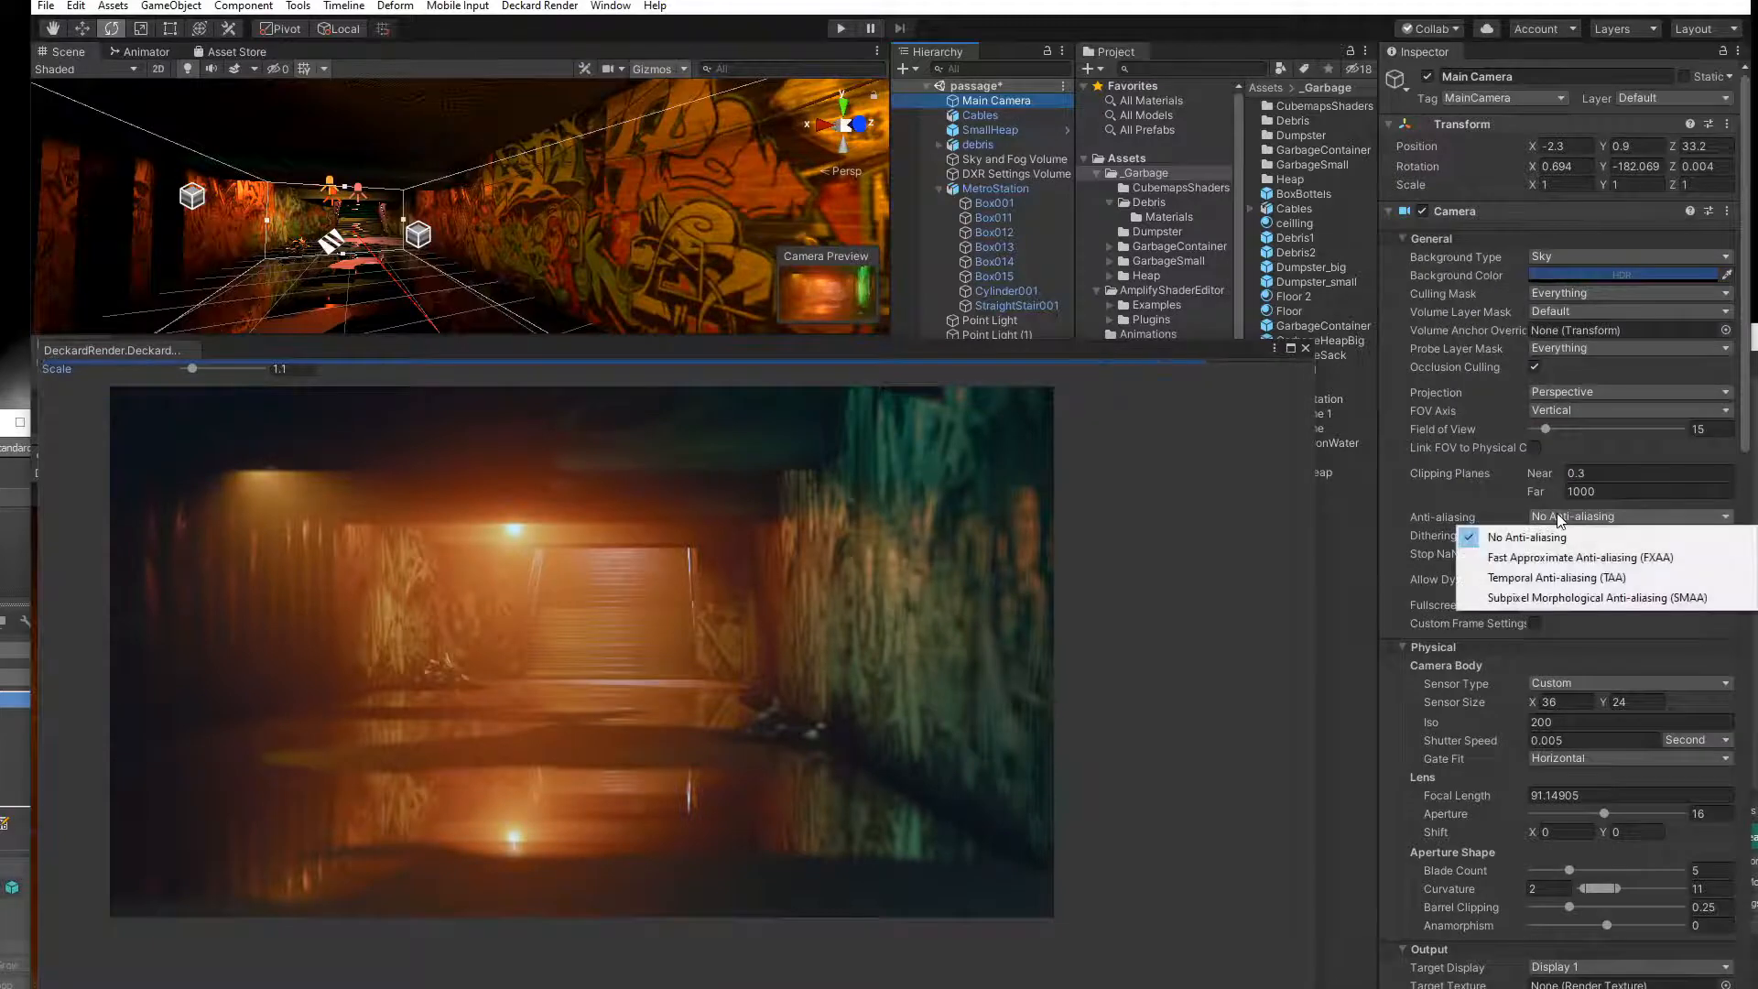
pyautogui.click(1548, 539)
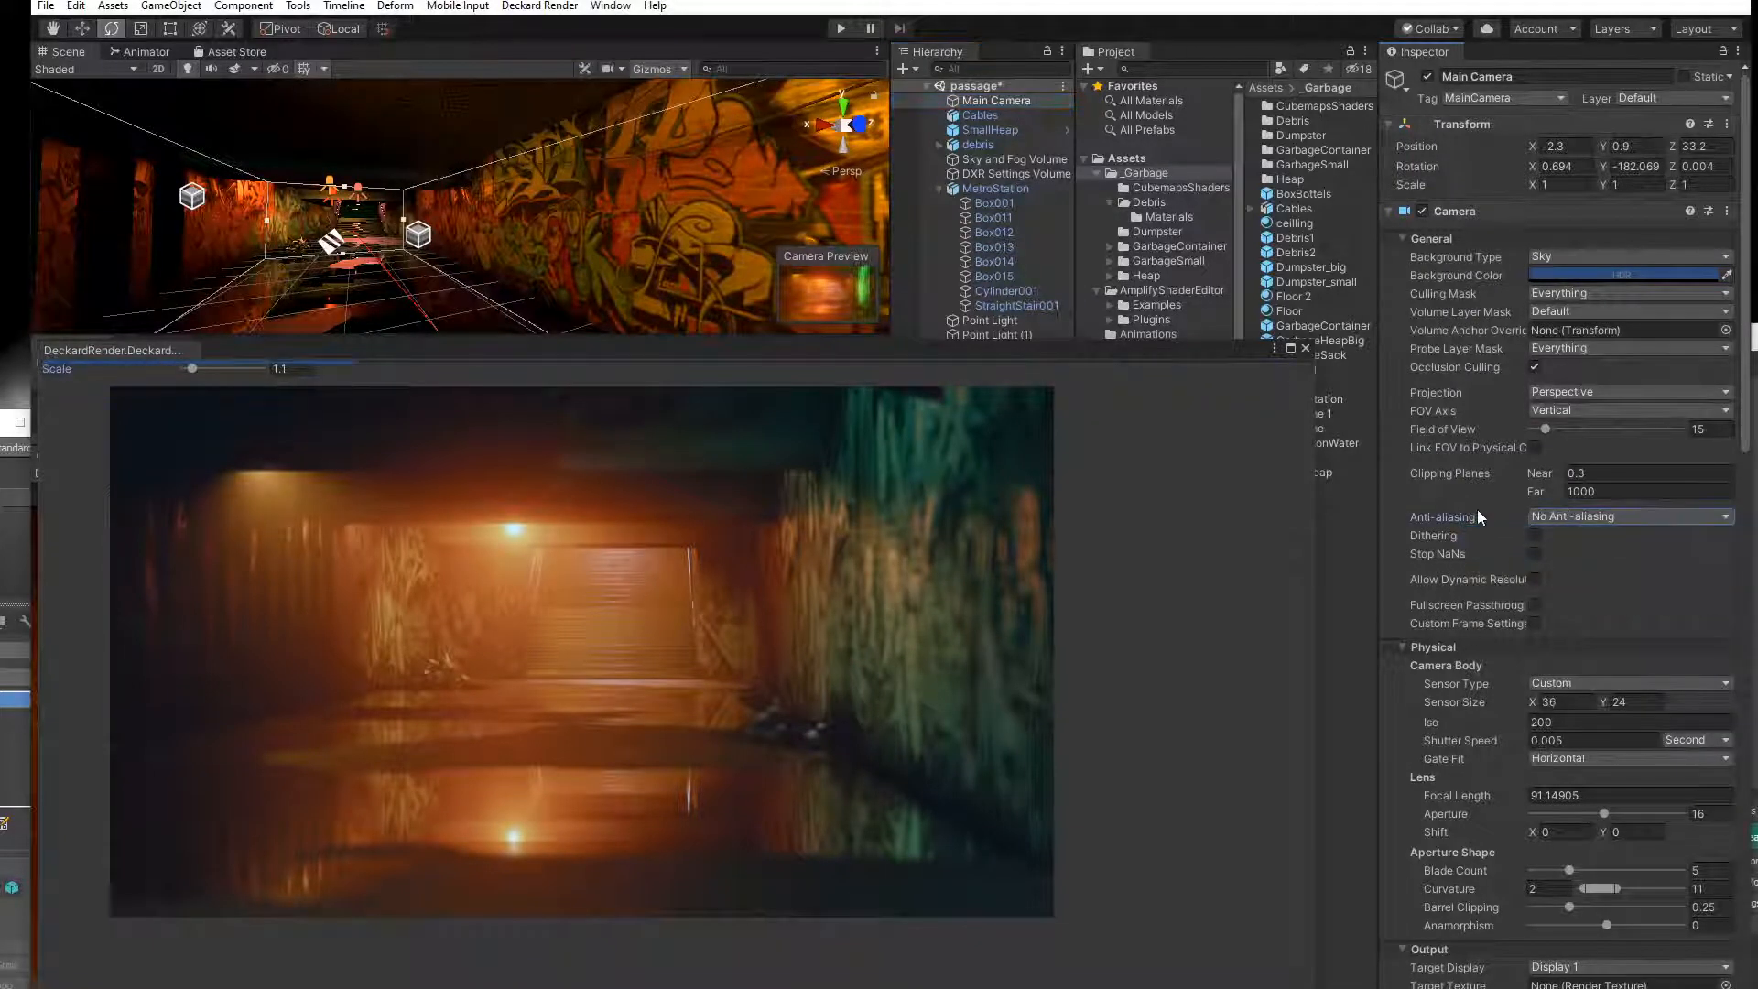
pyautogui.moveTo(865, 349)
pyautogui.mouseDown()
pyautogui.moveTo(897, 337)
pyautogui.moveTo(1377, 511)
pyautogui.moveTo(1485, 499)
pyautogui.moveTo(1011, 574)
pyautogui.moveTo(1143, 487)
pyautogui.moveTo(959, 356)
pyautogui.moveTo(883, 339)
pyautogui.mouseUp()
# Try Temporal Anti-aliasing (TAA) on the Main Camera, compare the render preview, and switch back to No Anti-aliasing.
pyautogui.click(1562, 516)
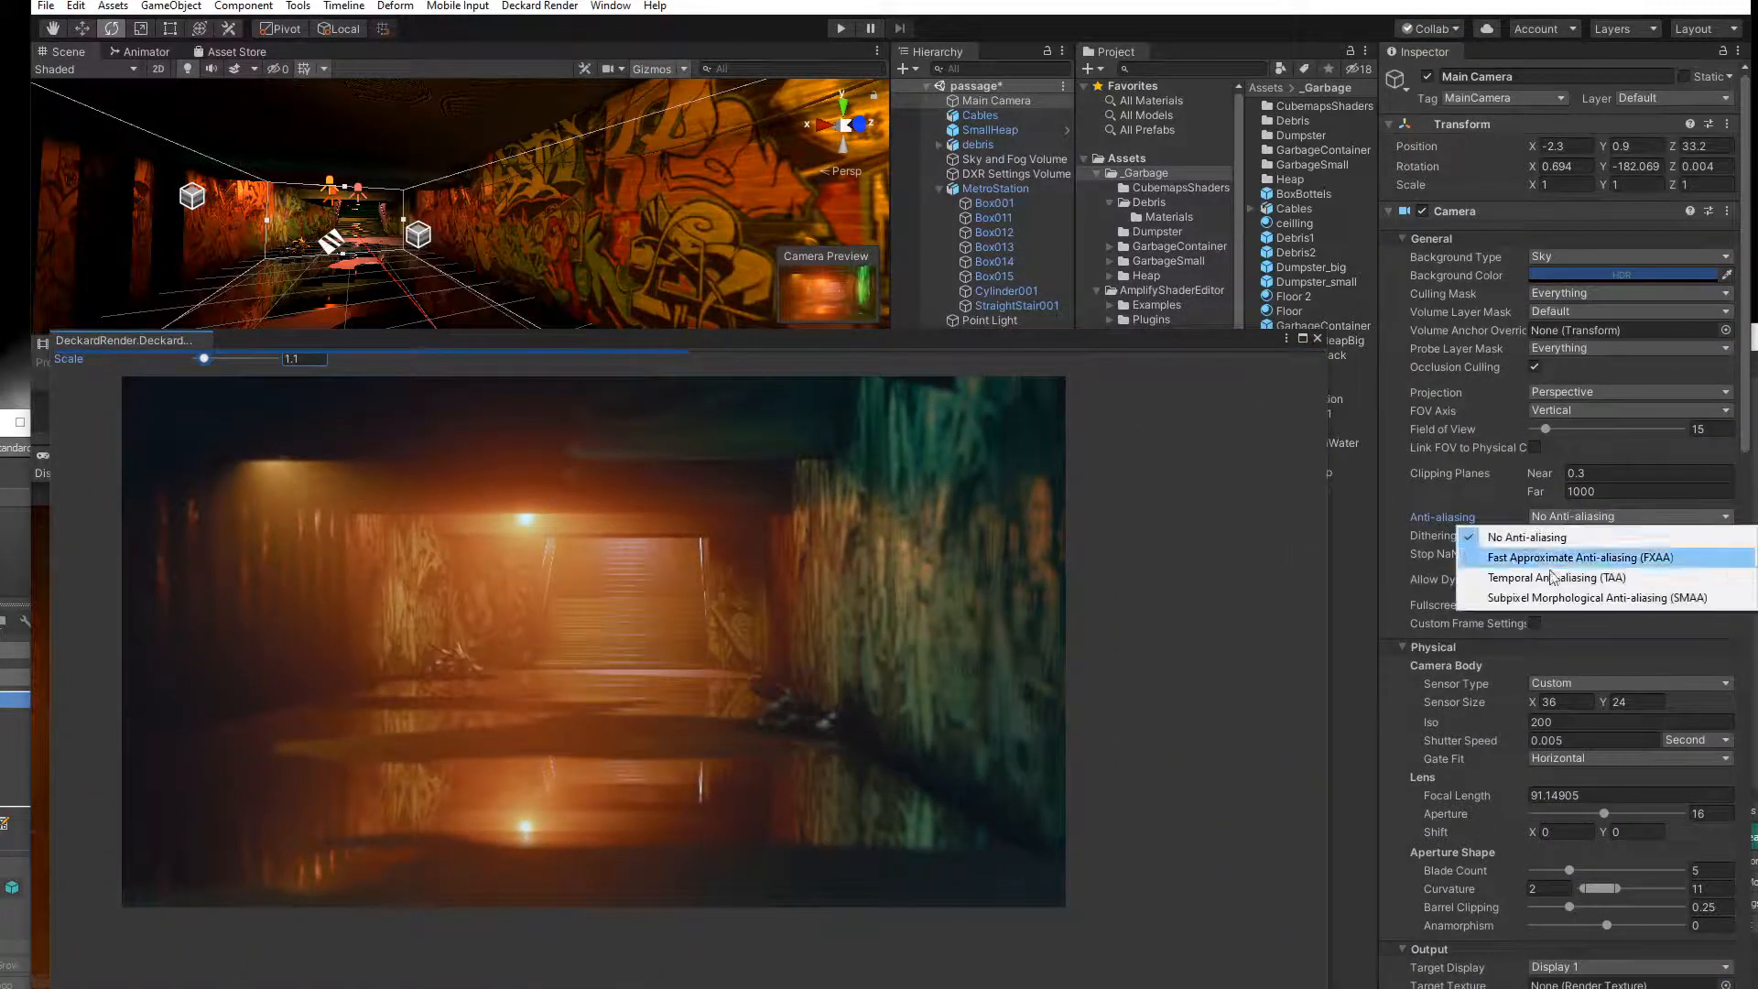
pyautogui.click(1543, 582)
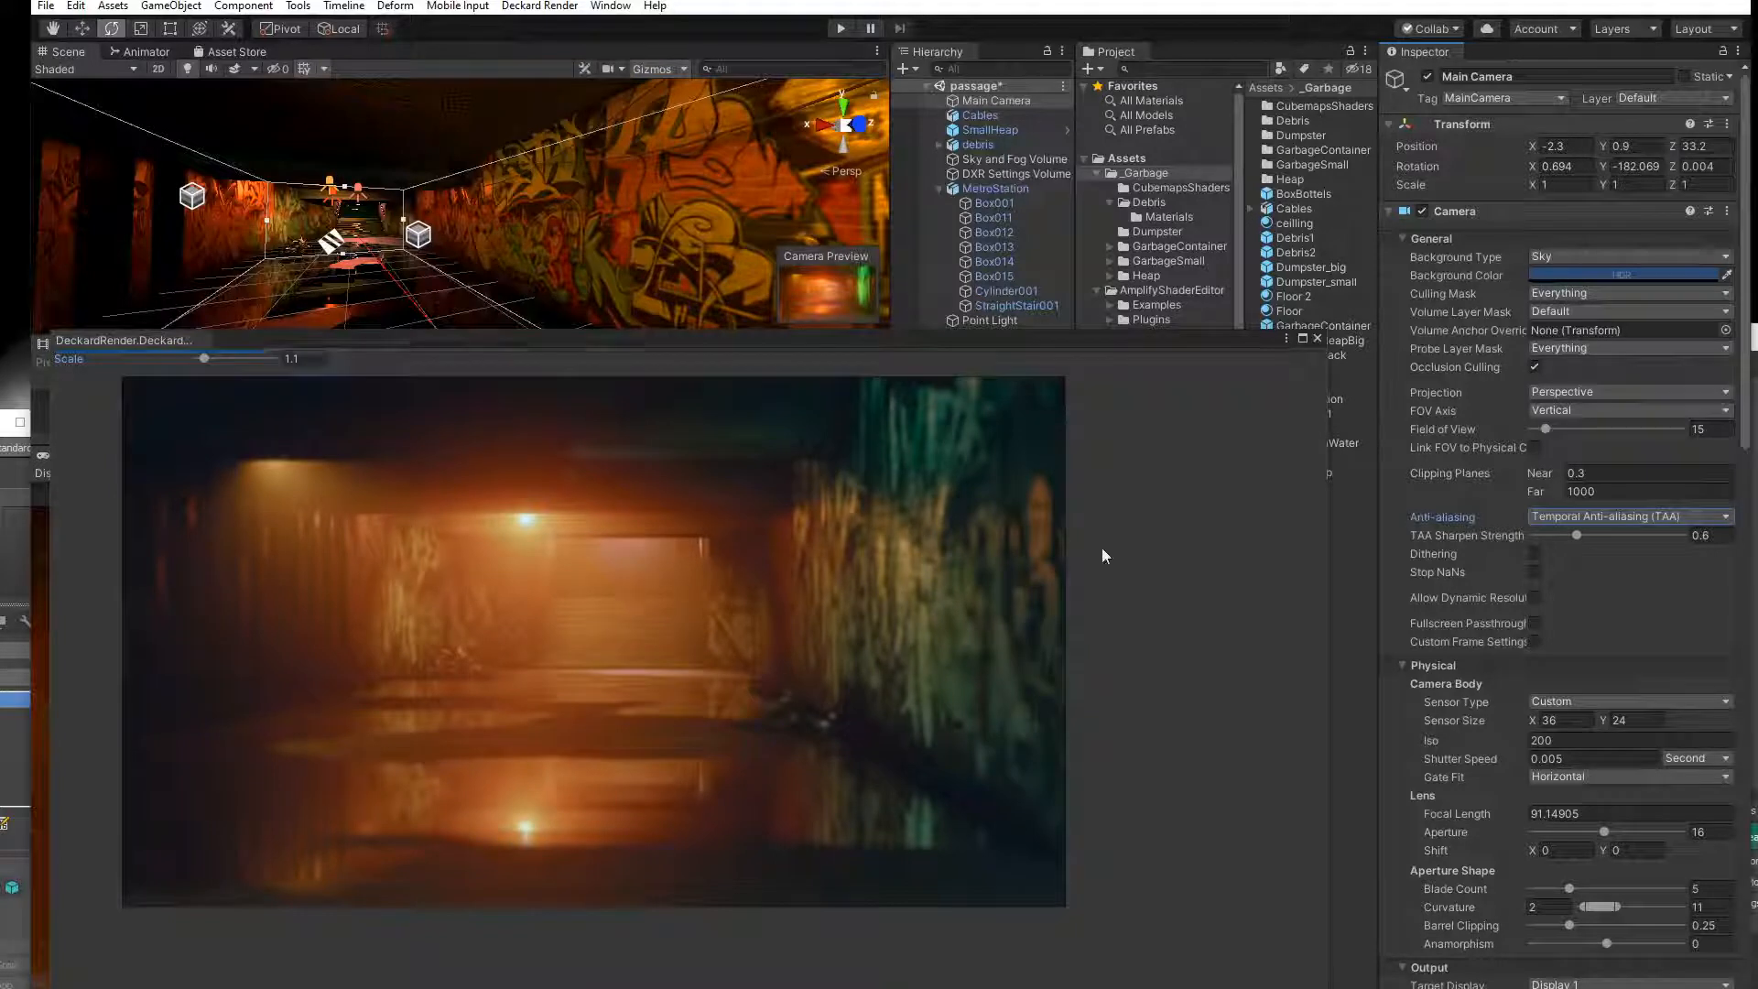
pyautogui.click(1558, 518)
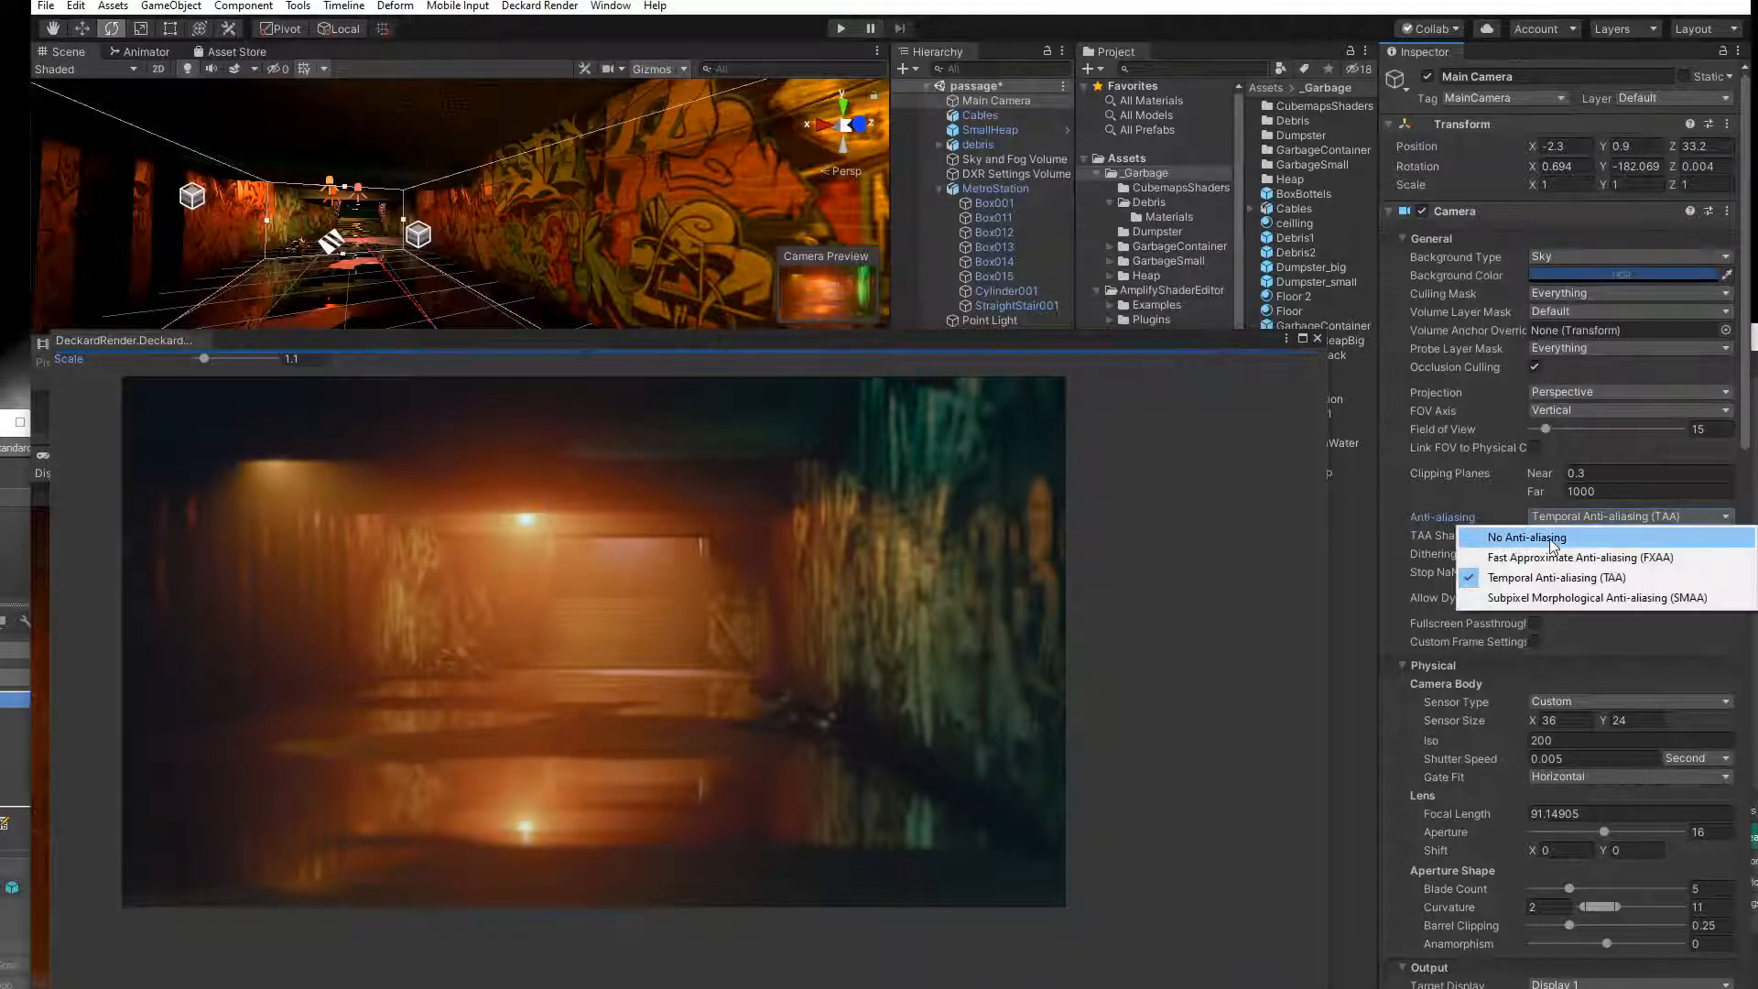
pyautogui.click(1554, 542)
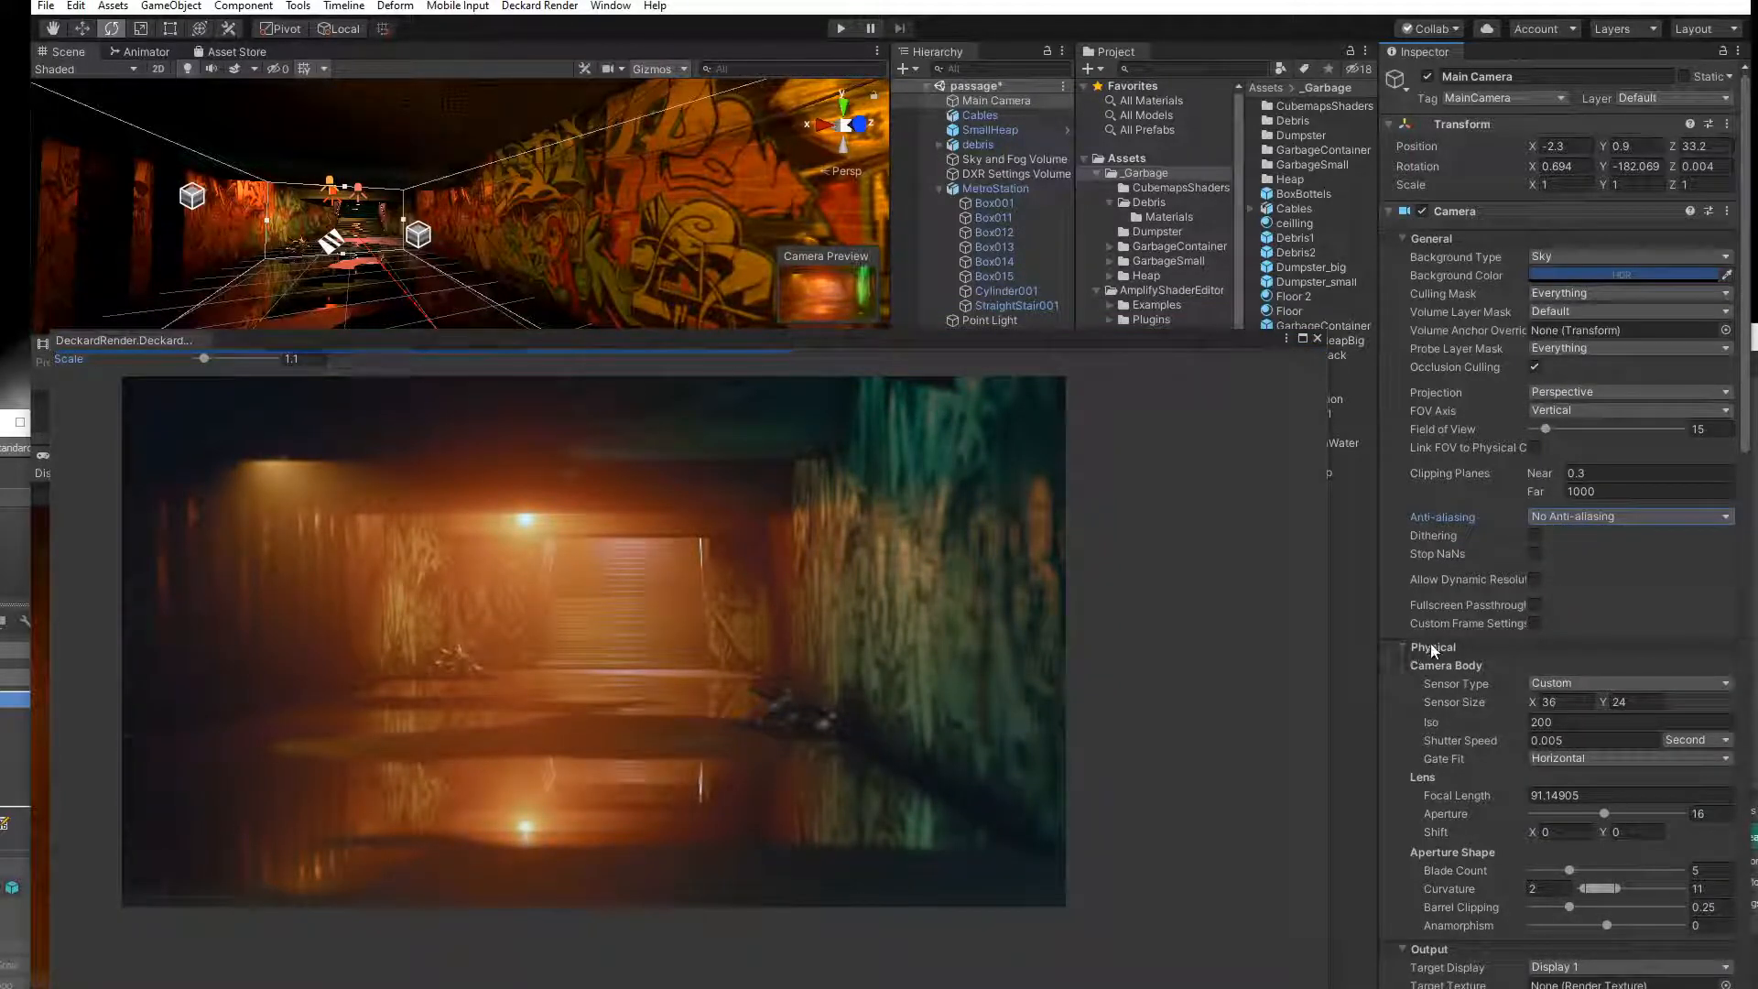
# In the camera's Deckard Render Component, set Post Sharpen to 0.28 and Sharpen Radius to 0.9.
pyautogui.scroll(-15, 1431, 643)
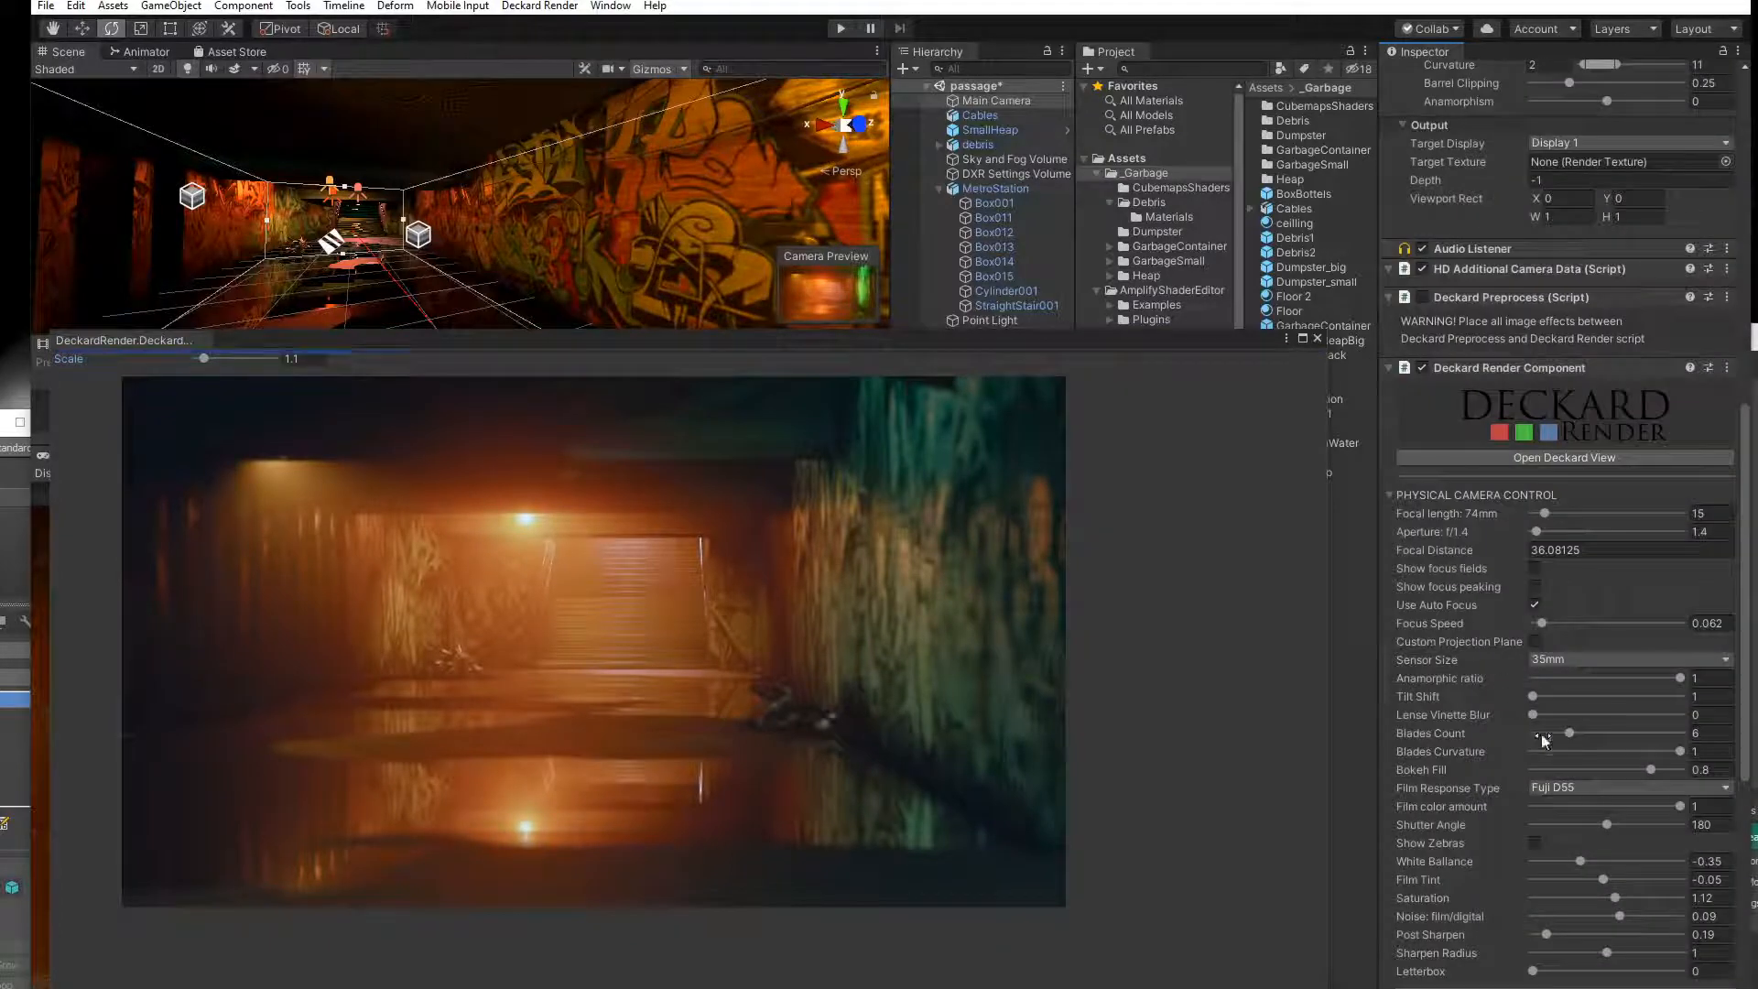
pyautogui.scroll(-3, 1539, 815)
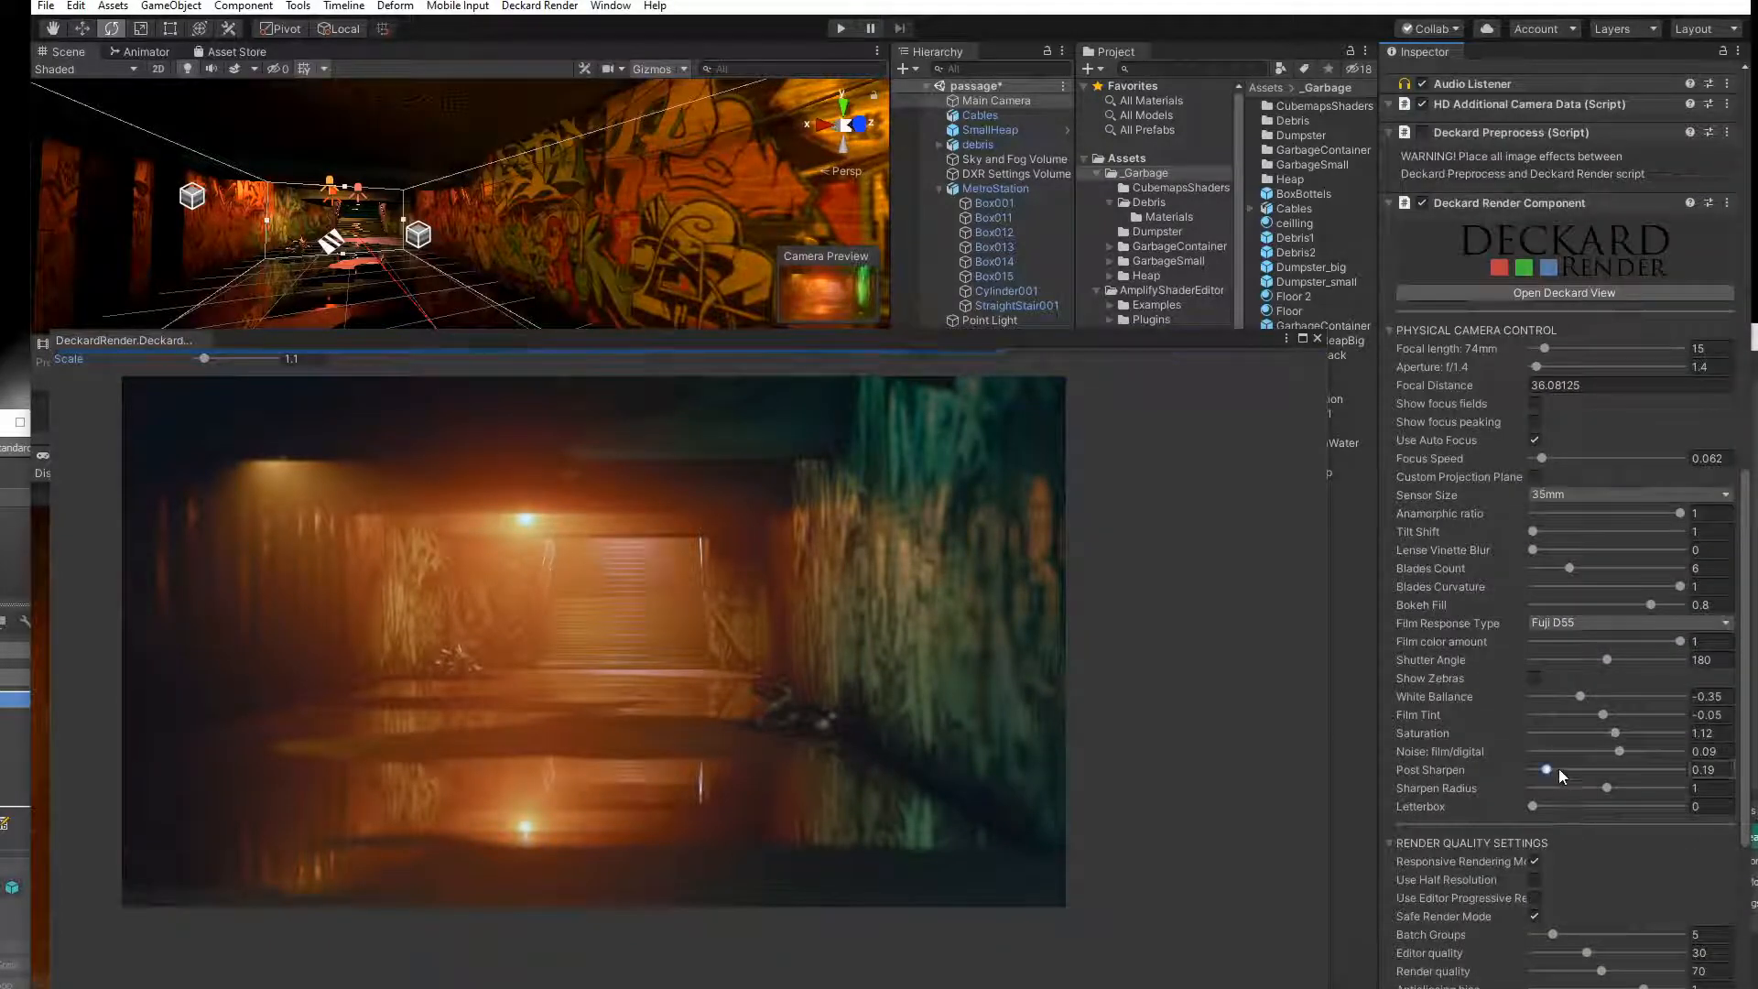
pyautogui.moveTo(1560, 769)
pyautogui.mouseDown()
pyautogui.moveTo(1665, 775)
pyautogui.moveTo(1619, 788)
pyautogui.moveTo(1638, 793)
pyautogui.moveTo(1597, 786)
pyautogui.moveTo(1620, 769)
pyautogui.moveTo(1554, 769)
pyautogui.mouseUp()
# Compare cooler and warmer white balance values in the render preview and set the camera's white balance to -0.51.
pyautogui.click(1565, 696)
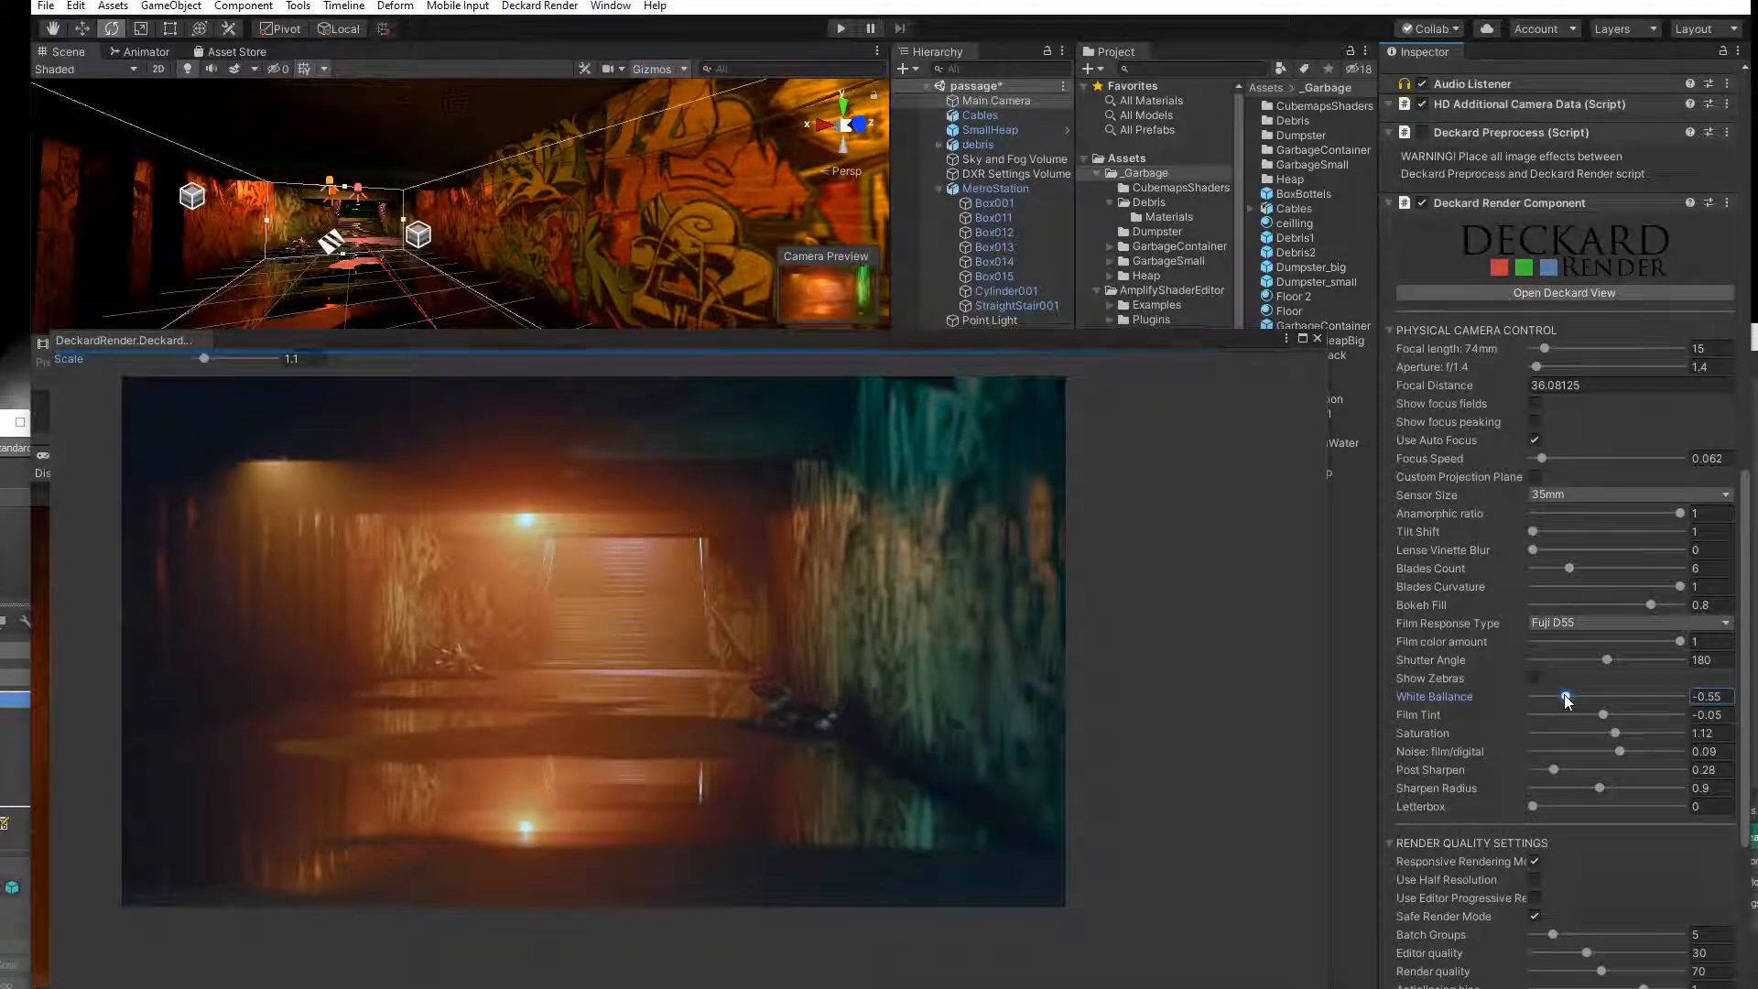
pyautogui.moveTo(1565, 695); pyautogui.dragTo(1552, 695)
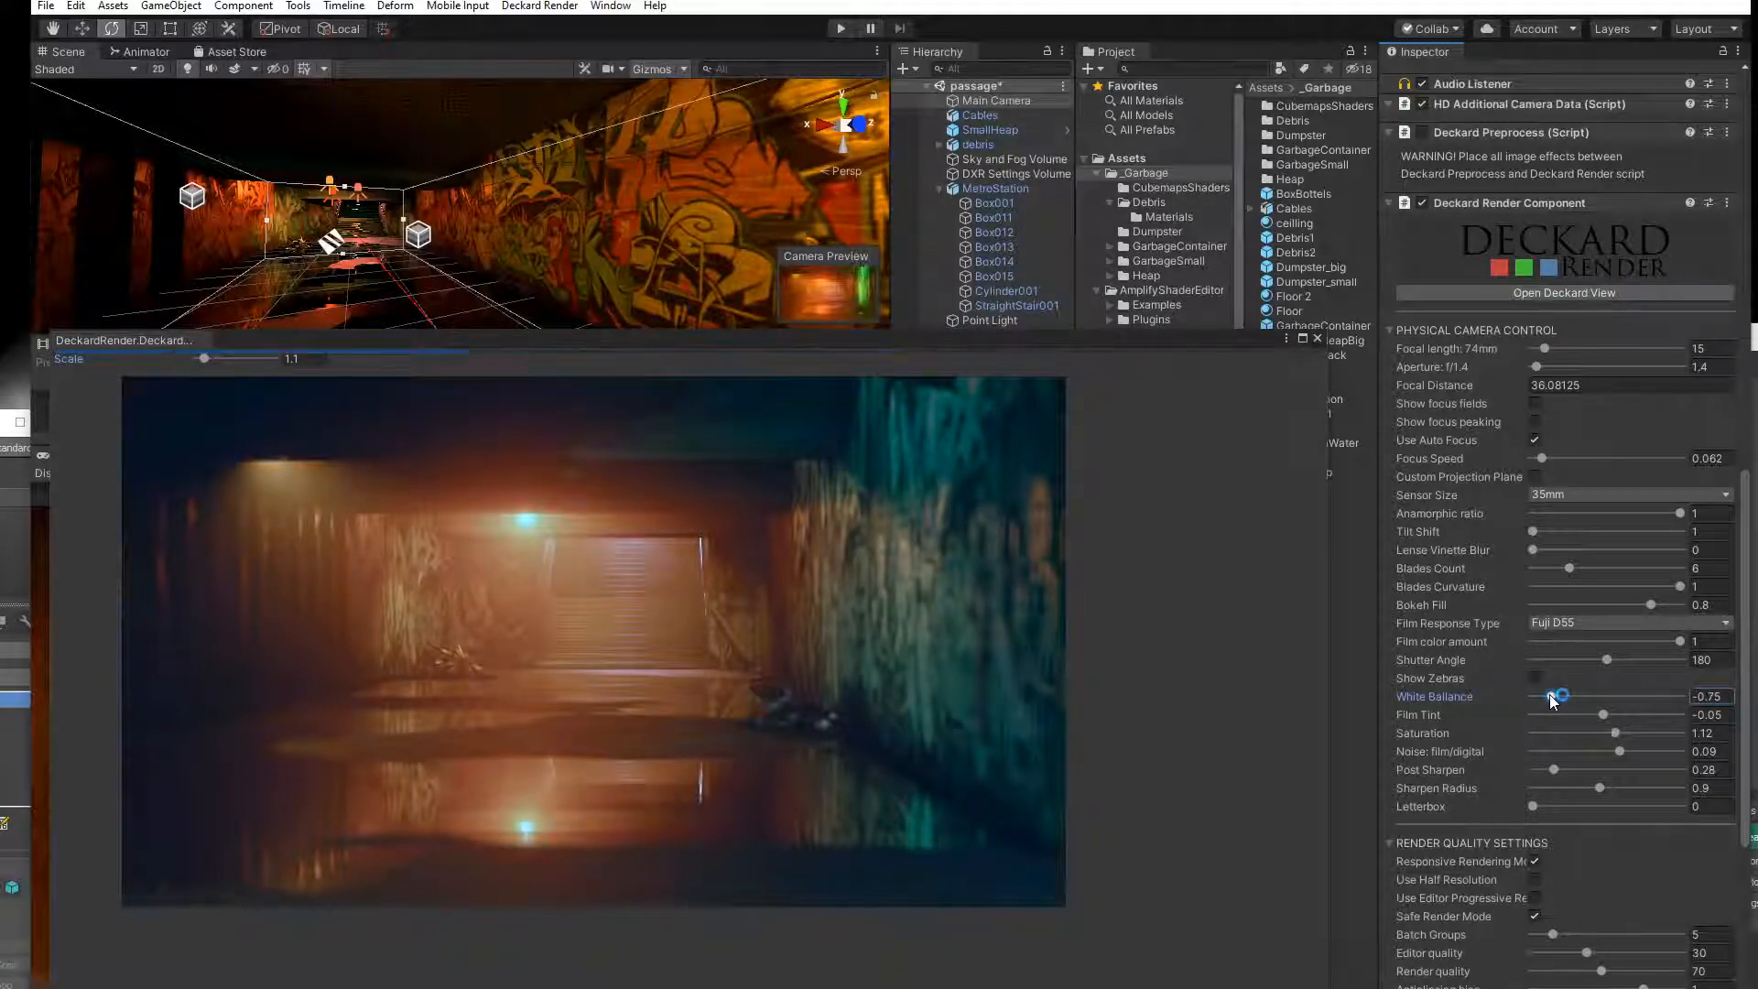
pyautogui.moveTo(1549, 694)
pyautogui.mouseDown()
pyautogui.moveTo(1652, 694)
pyautogui.moveTo(1584, 699)
pyautogui.mouseUp()
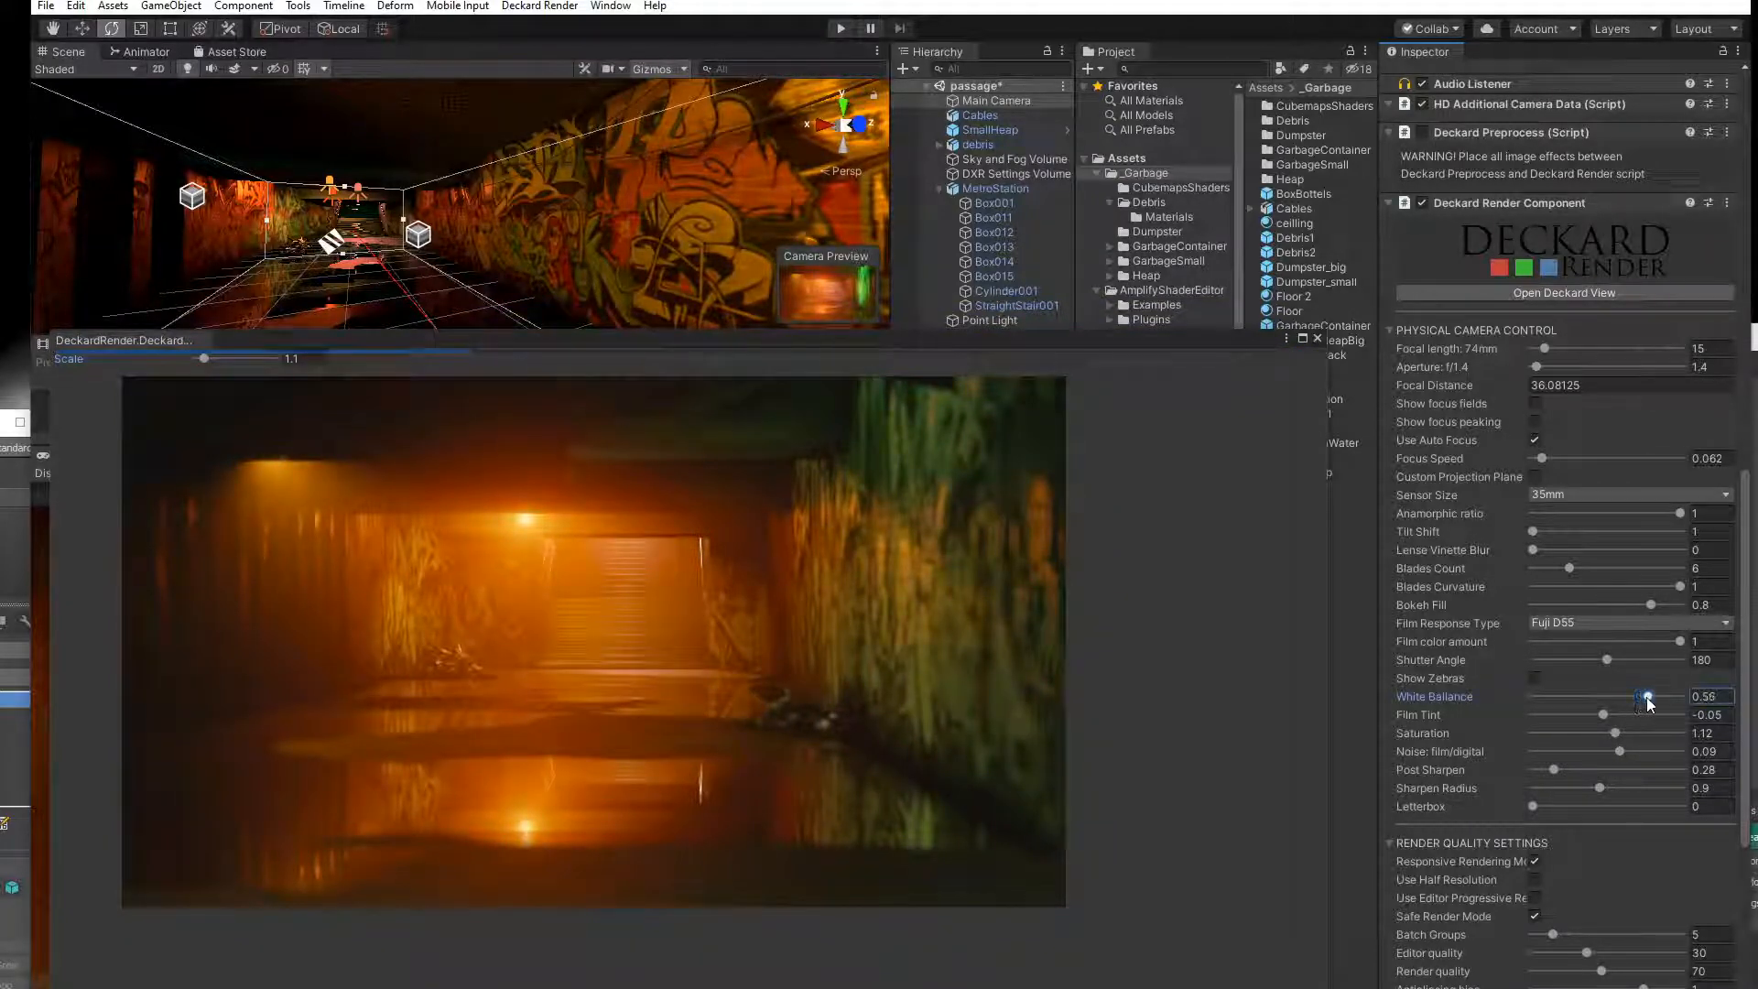
pyautogui.moveTo(1635, 697); pyautogui.dragTo(1570, 698)
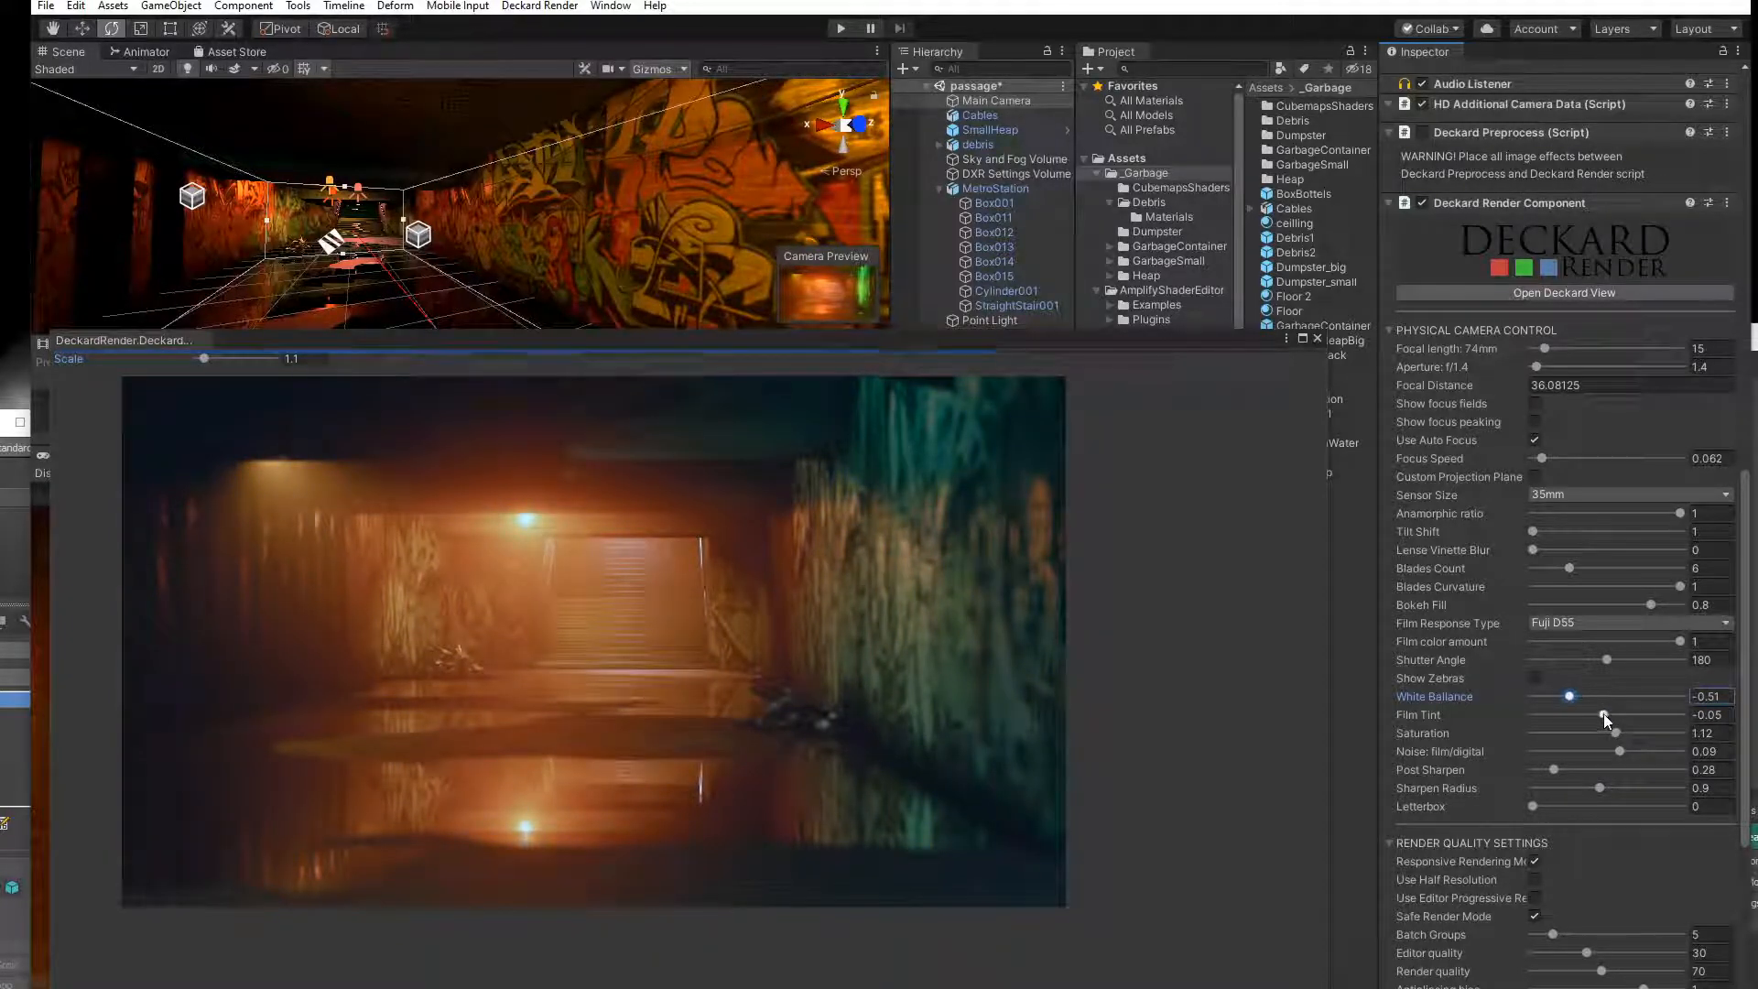
# Fine-tune the camera's film look with Film Tint -0.12, Saturation 1.16 and Noise: film/digital -0.078.
pyautogui.moveTo(1603, 714)
pyautogui.mouseDown()
pyautogui.moveTo(1573, 716)
pyautogui.moveTo(1634, 735)
pyautogui.moveTo(1604, 738)
pyautogui.mouseUp()
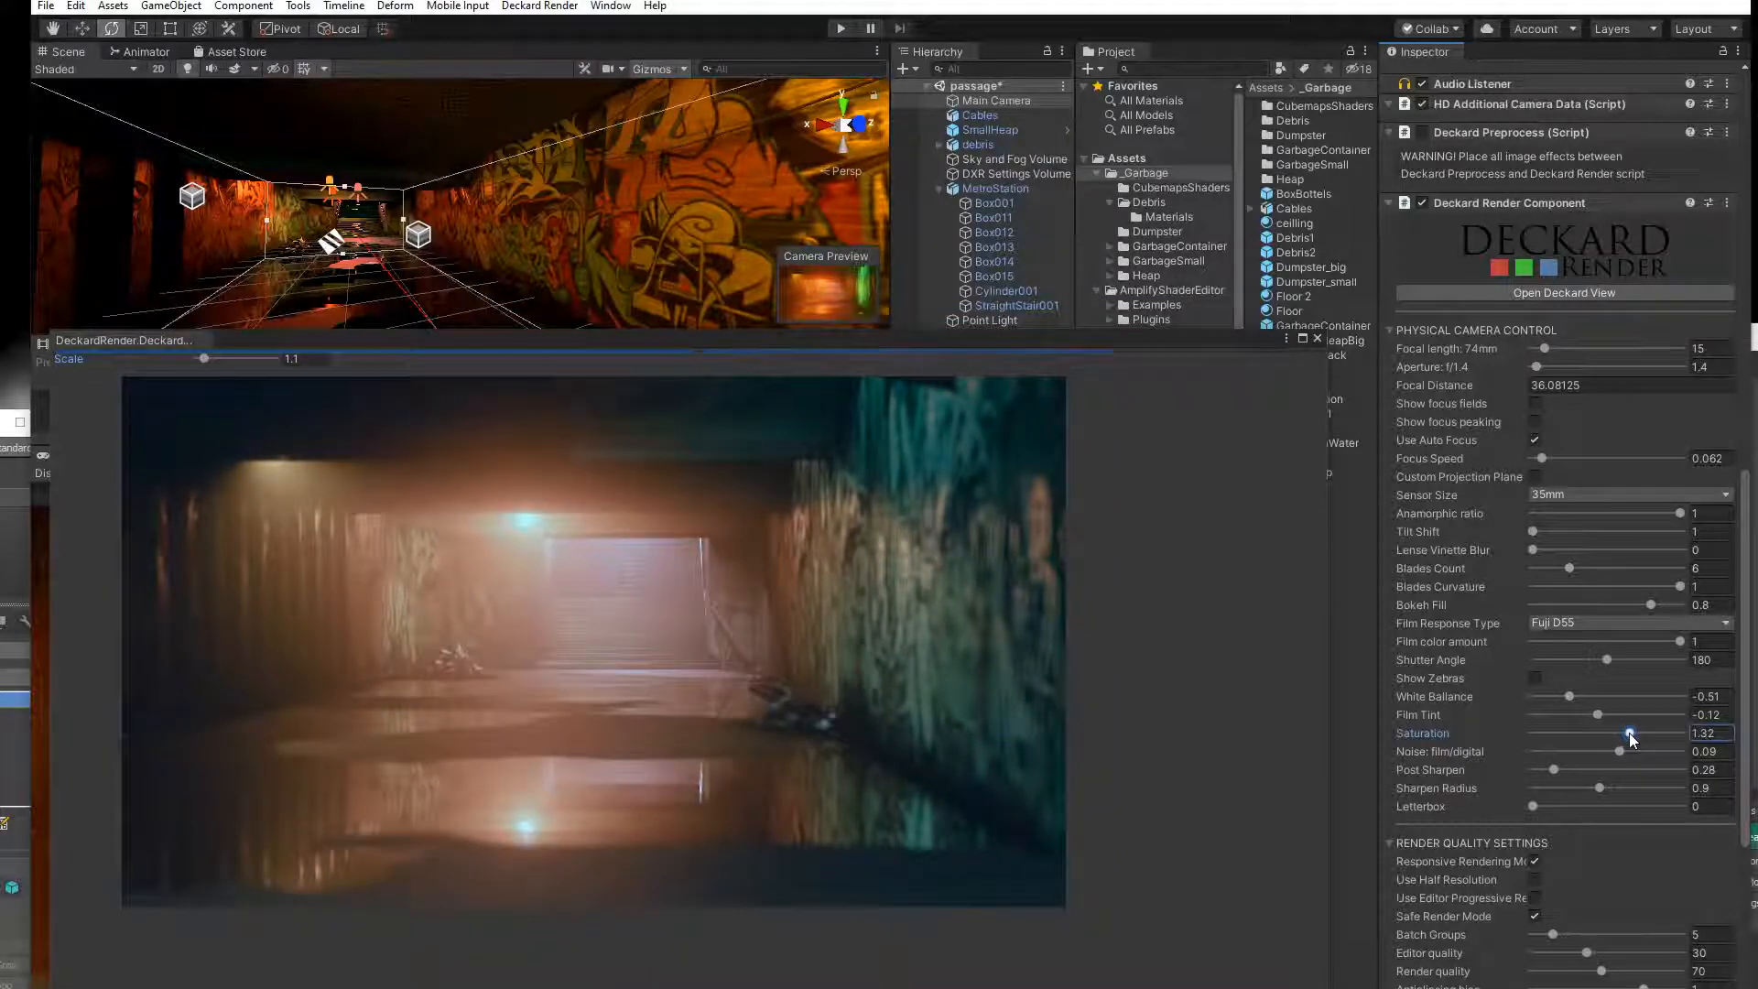
pyautogui.moveTo(1626, 737); pyautogui.dragTo(1621, 740)
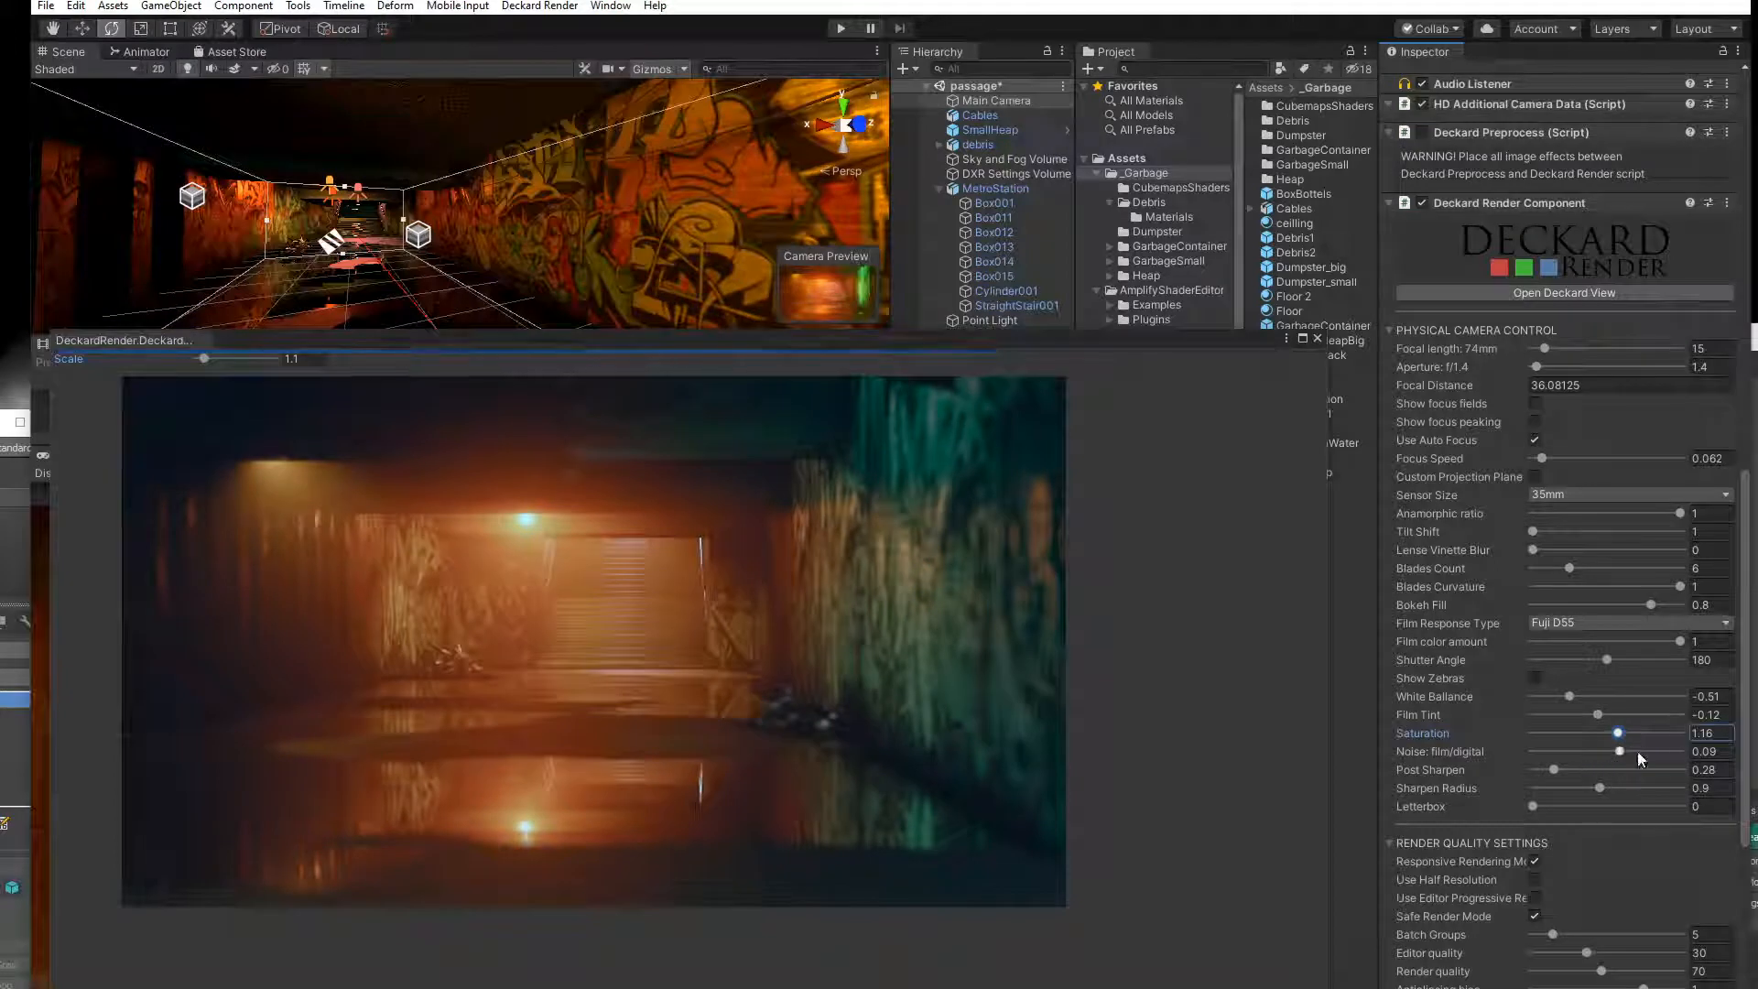
pyautogui.moveTo(1619, 751); pyautogui.dragTo(1595, 752)
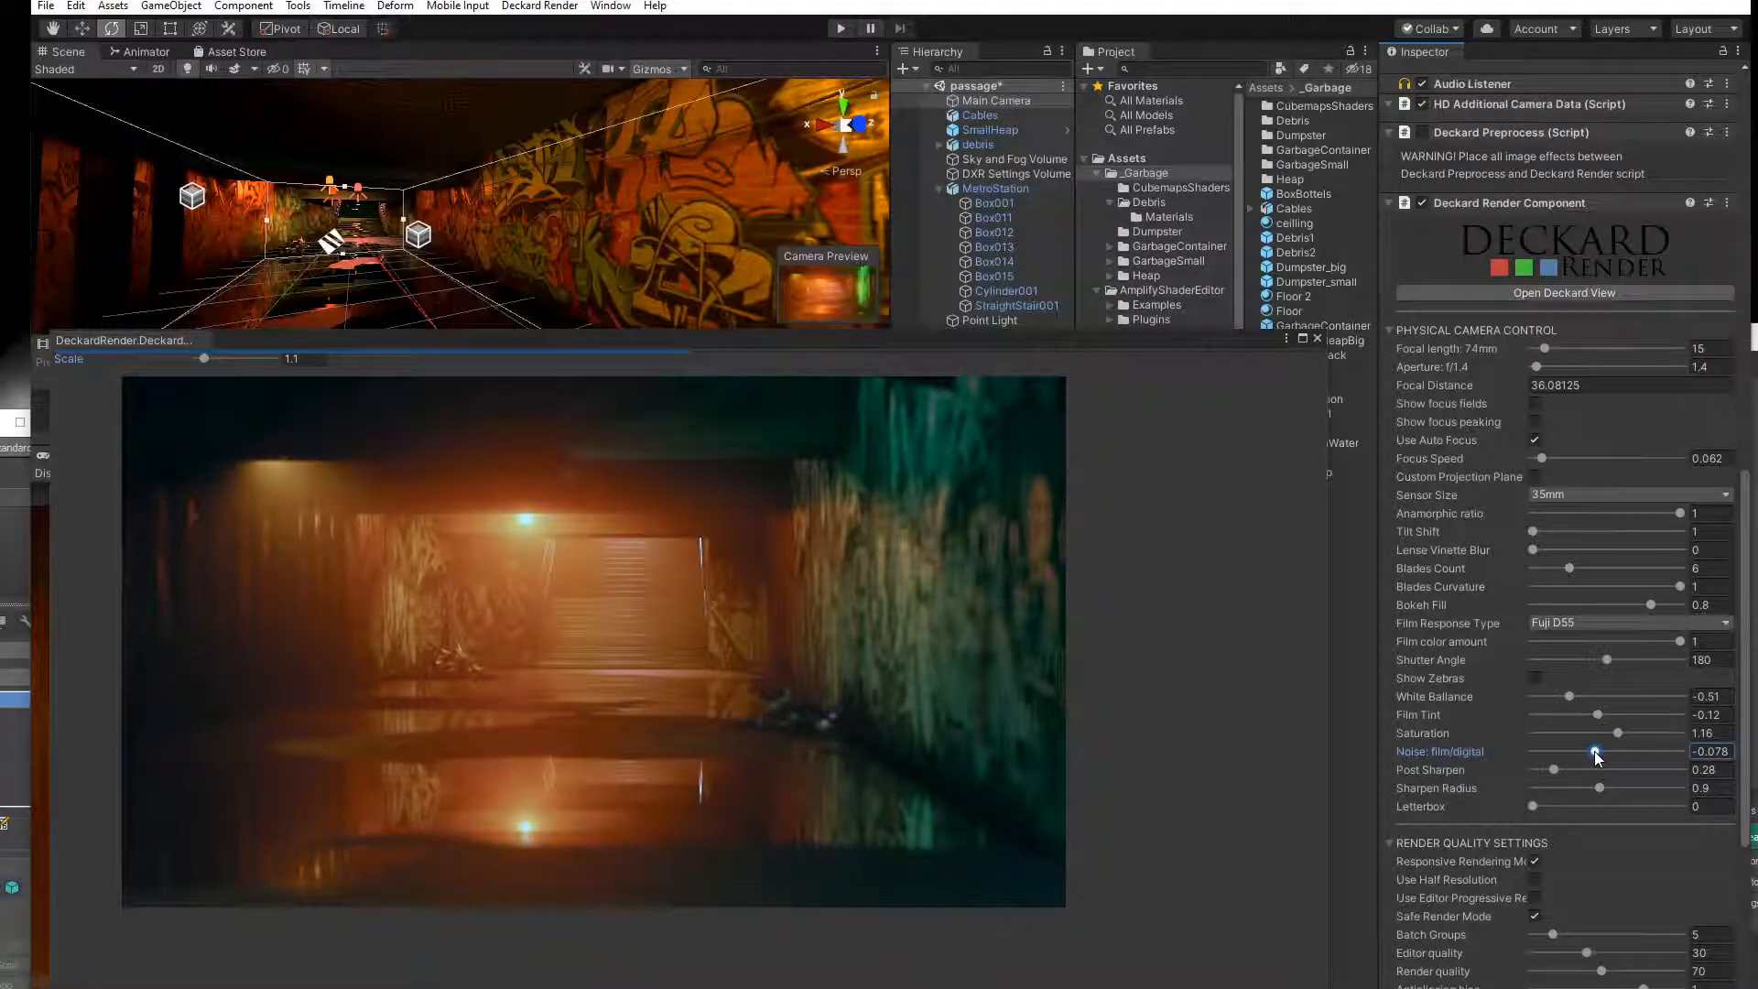
# Set the Fixed Exposure of the Sky and Fog Volume to -0.4.
pyautogui.click(1003, 159)
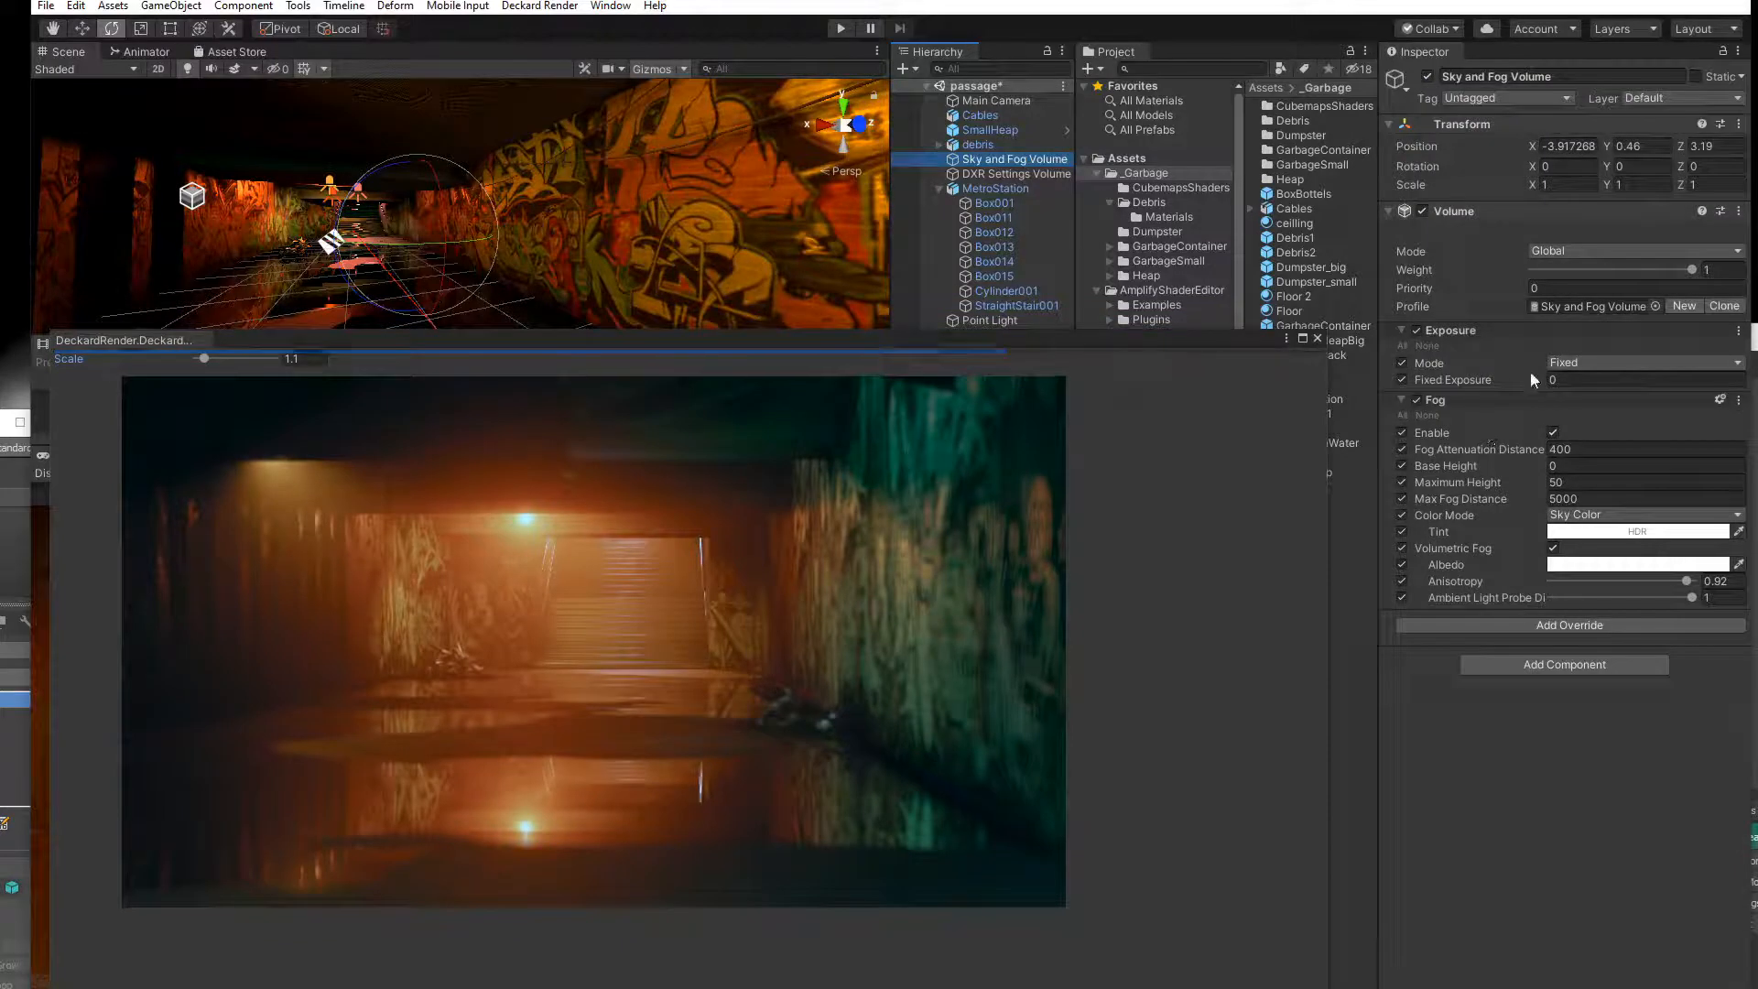
pyautogui.moveTo(1529, 381); pyautogui.dragTo(1522, 382)
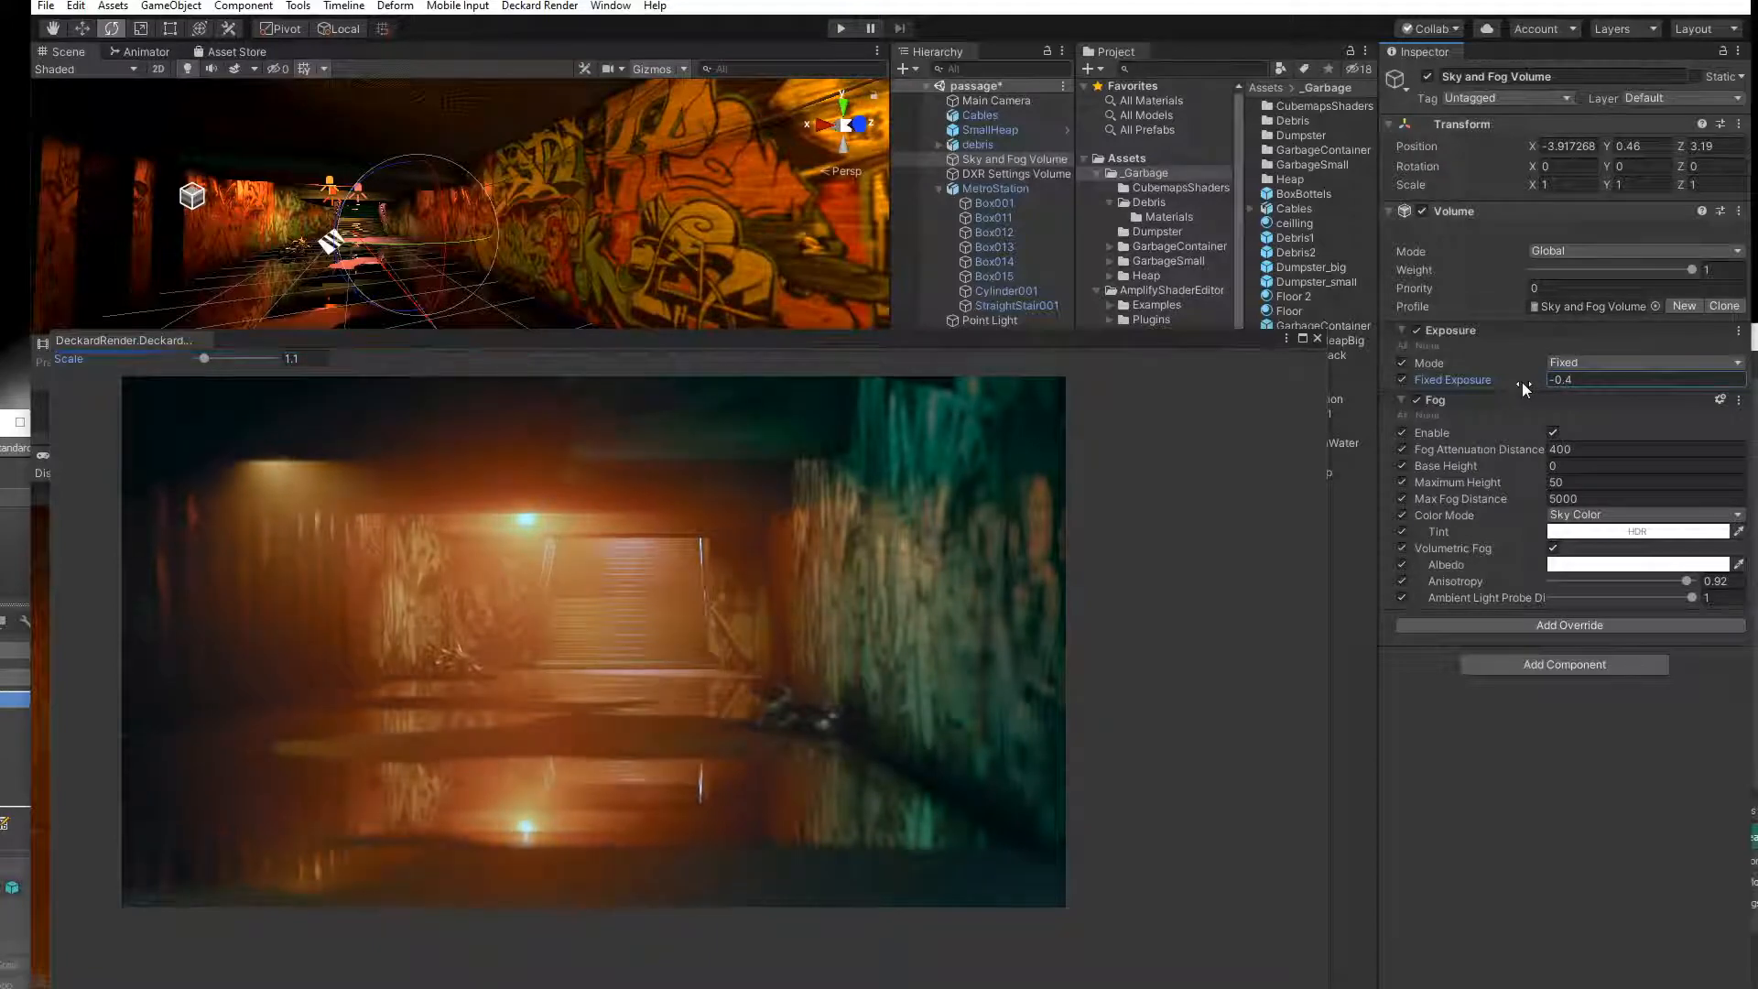
# Set the Sky and Fog Volume's Fixed Exposure to -0.16 and compare the render with the DXR Settings Volume's Ambient Occlusion off and on.
pyautogui.moveTo(1528, 382); pyautogui.dragTo(1529, 382)
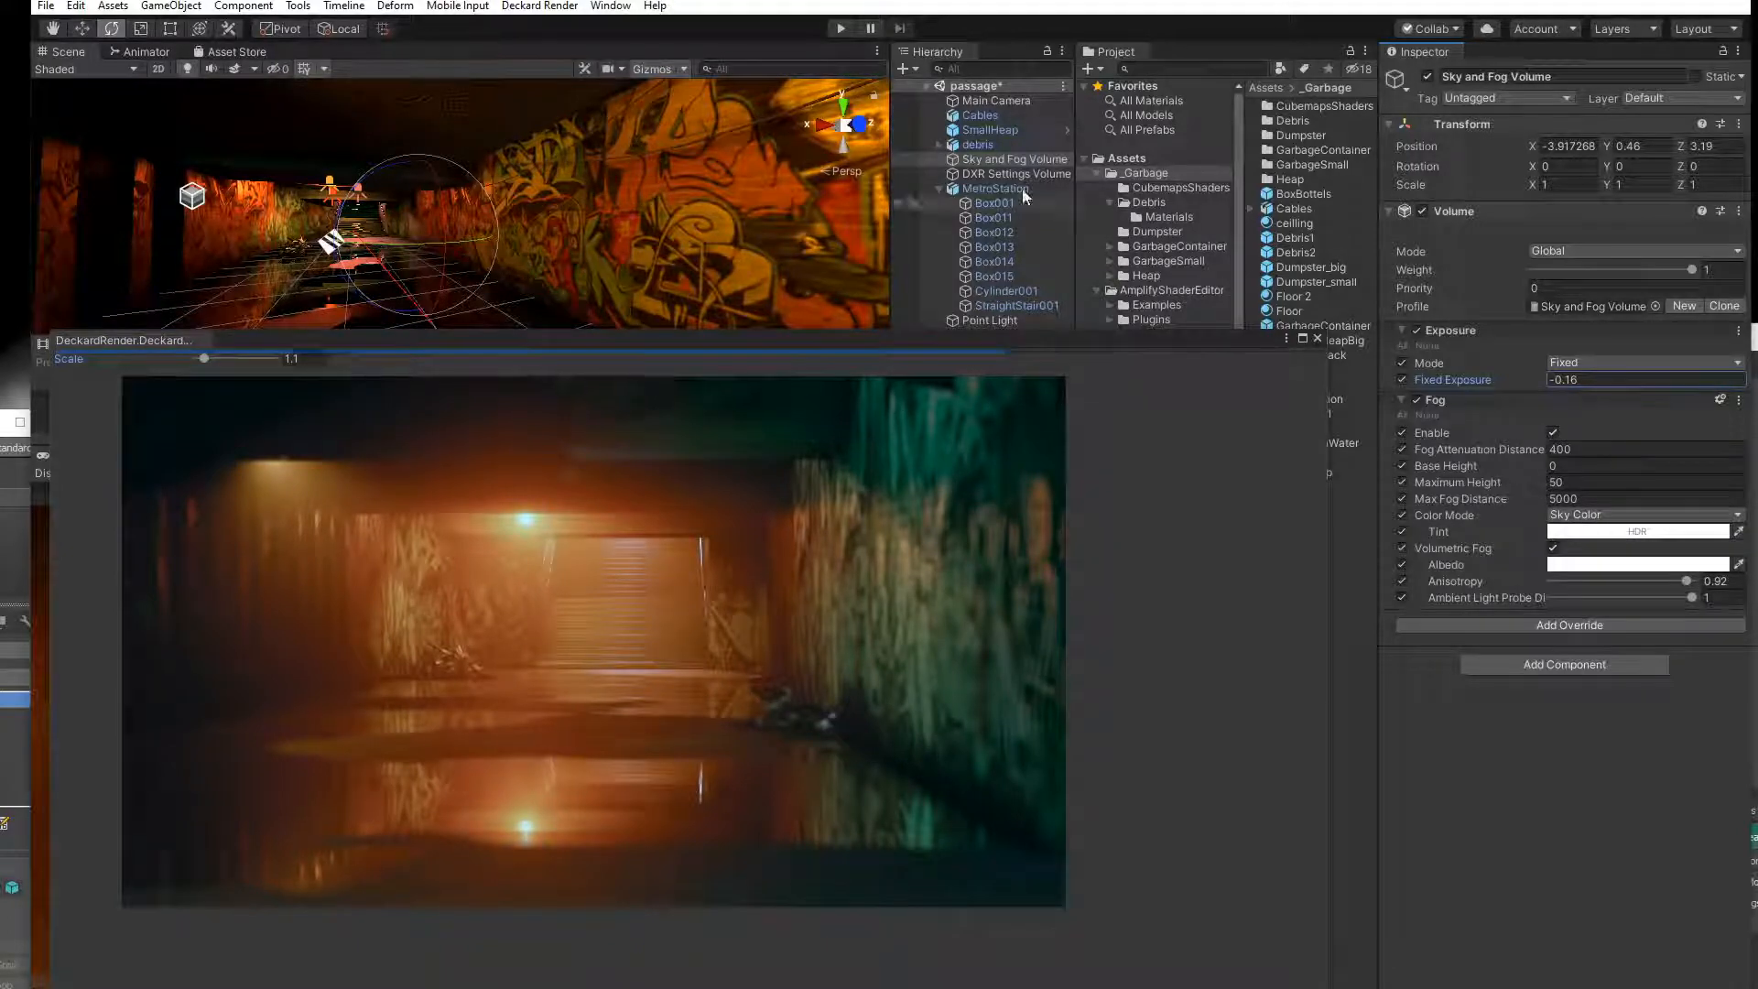
pyautogui.click(997, 175)
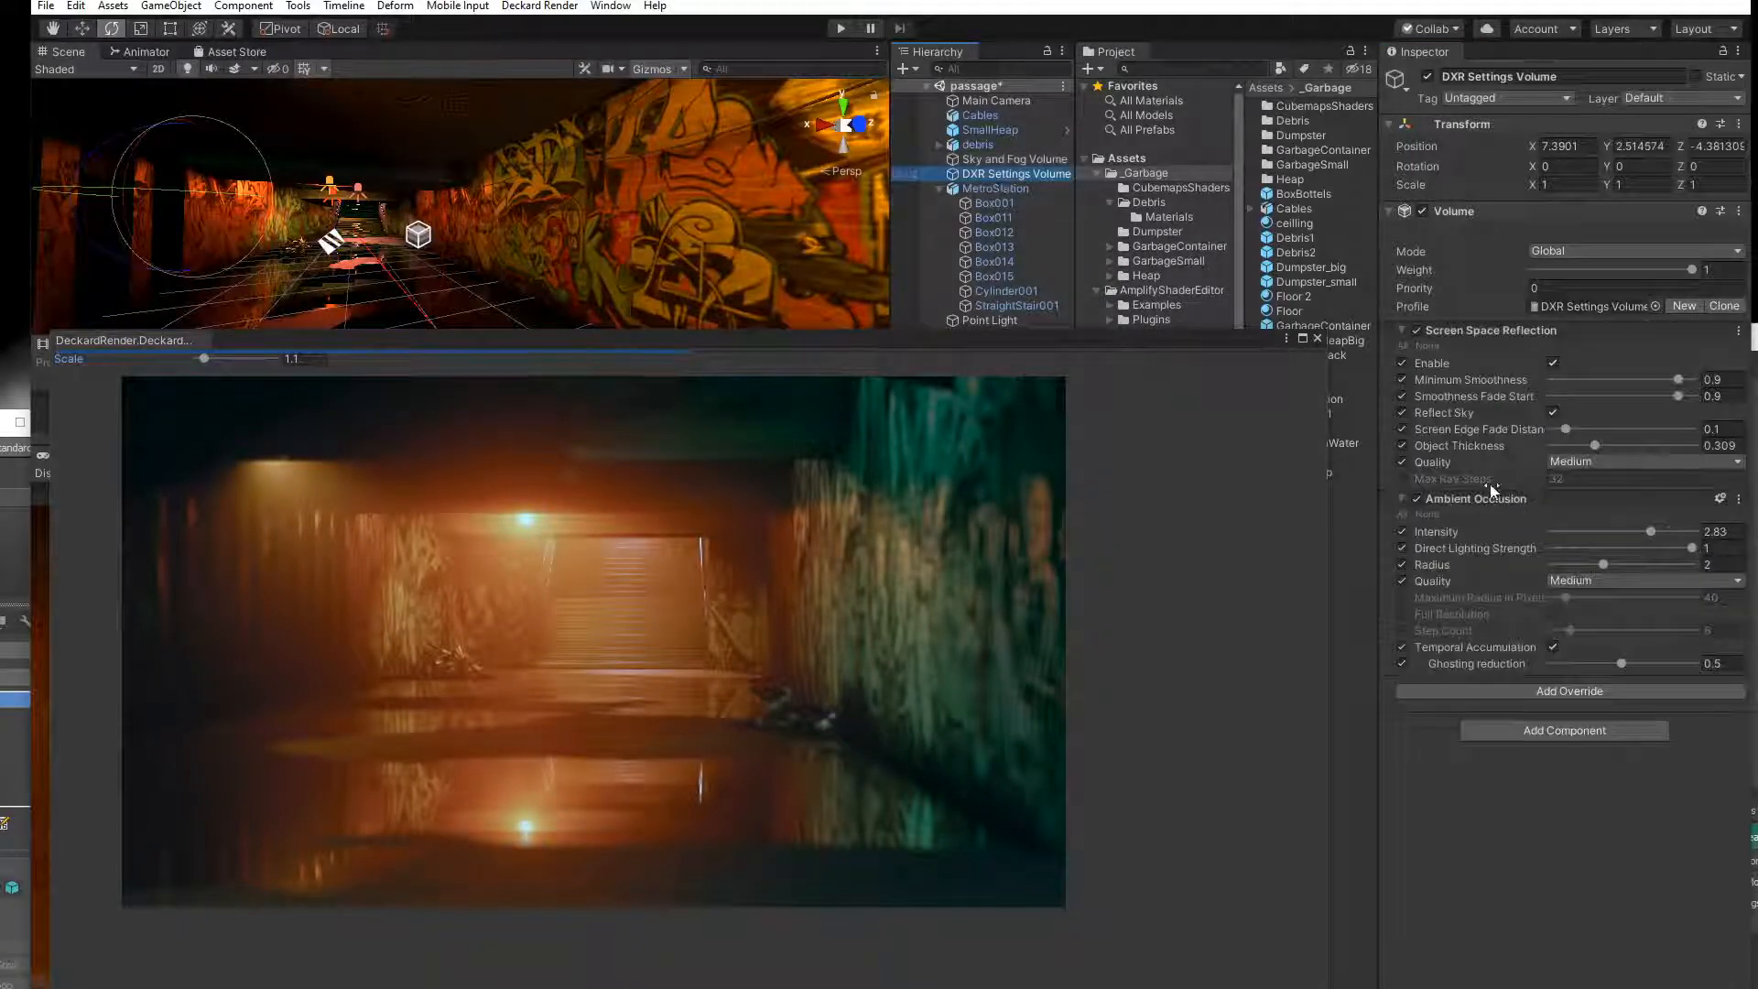
pyautogui.click(1417, 500)
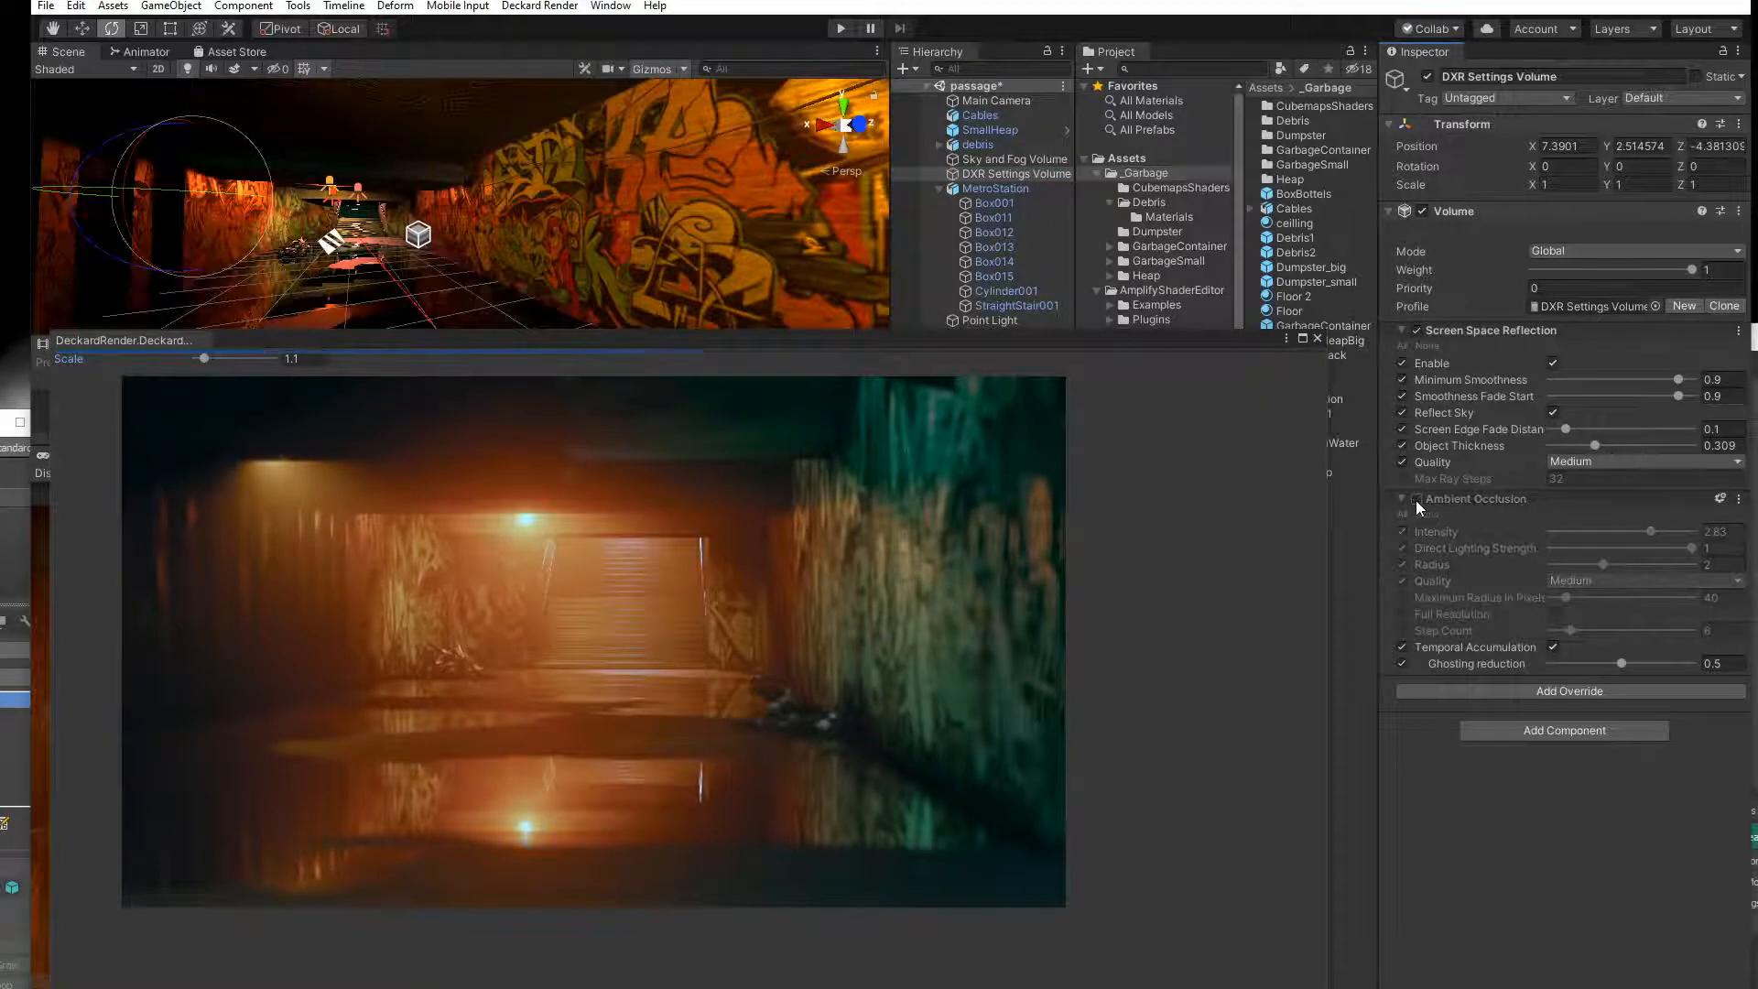
pyautogui.click(1417, 499)
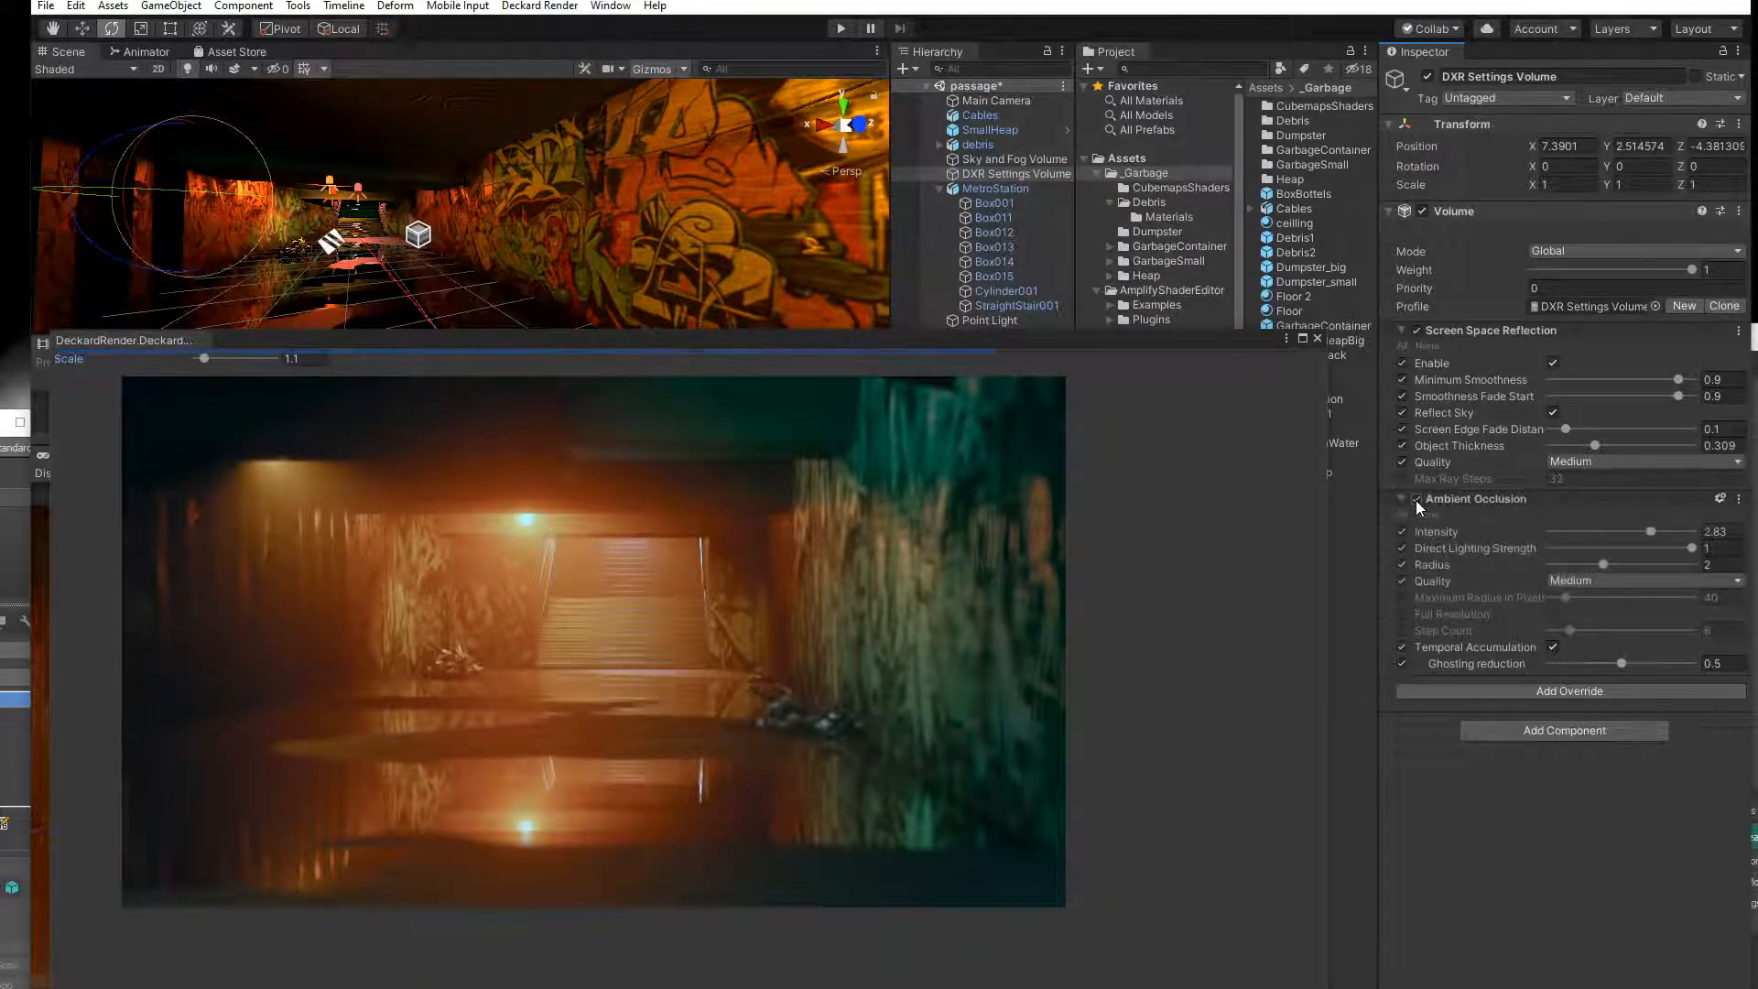
# In the DXR Settings Volume's Ambient Occlusion, set Radius to 2.53, Direct Lighting Strength to 0.922 and Intensity to 2.93, and compare Temporal Accumulation off and on.
pyautogui.moveTo(1603, 564); pyautogui.dragTo(1652, 564)
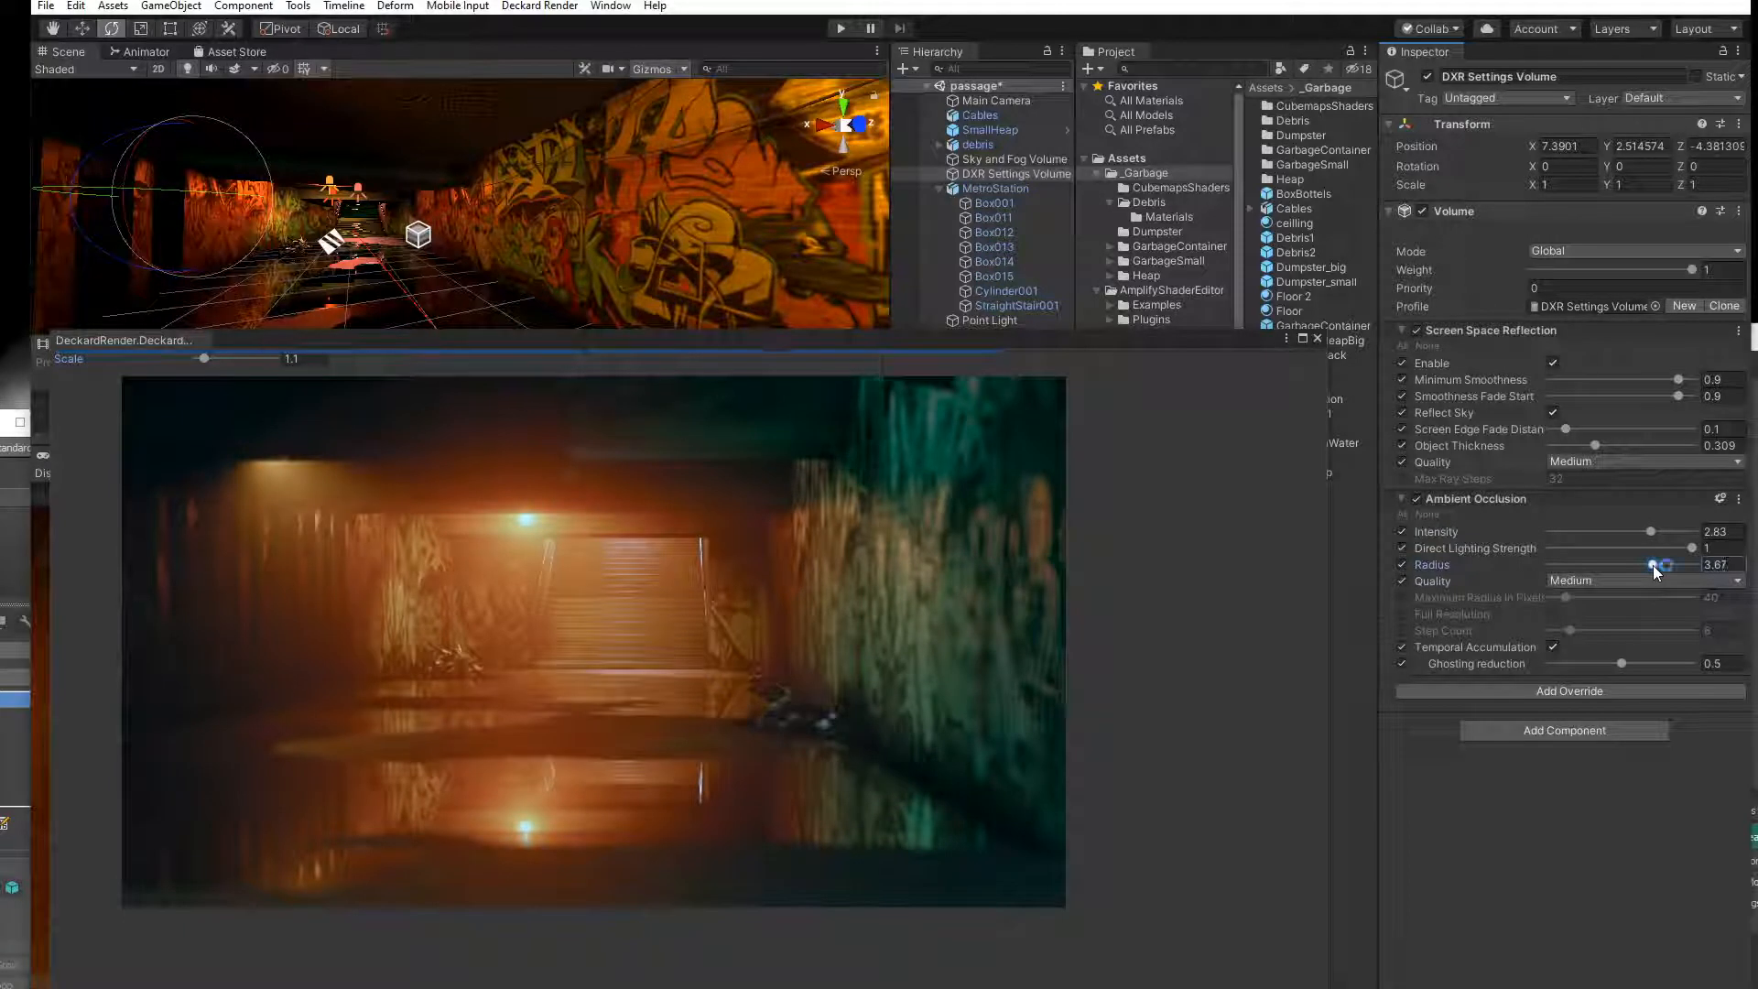
pyautogui.moveTo(1652, 565)
pyautogui.mouseDown()
pyautogui.moveTo(1619, 563)
pyautogui.moveTo(1656, 548)
pyautogui.mouseUp()
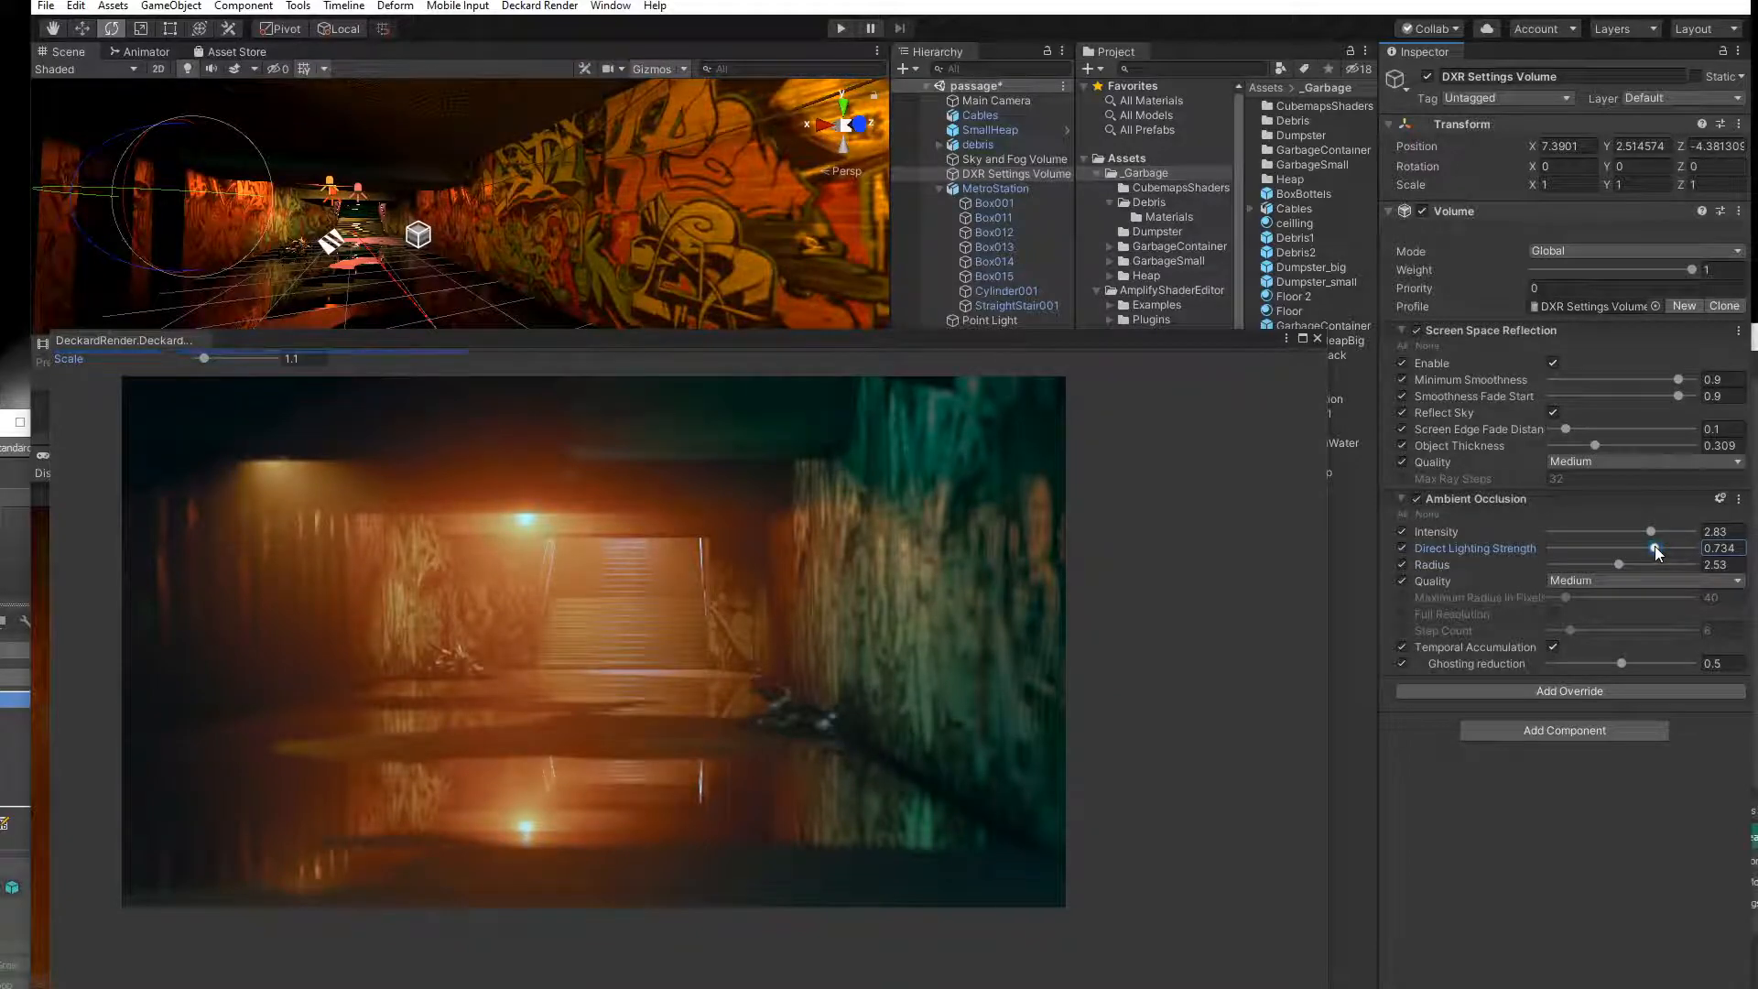
pyautogui.moveTo(1678, 547); pyautogui.dragTo(1683, 531)
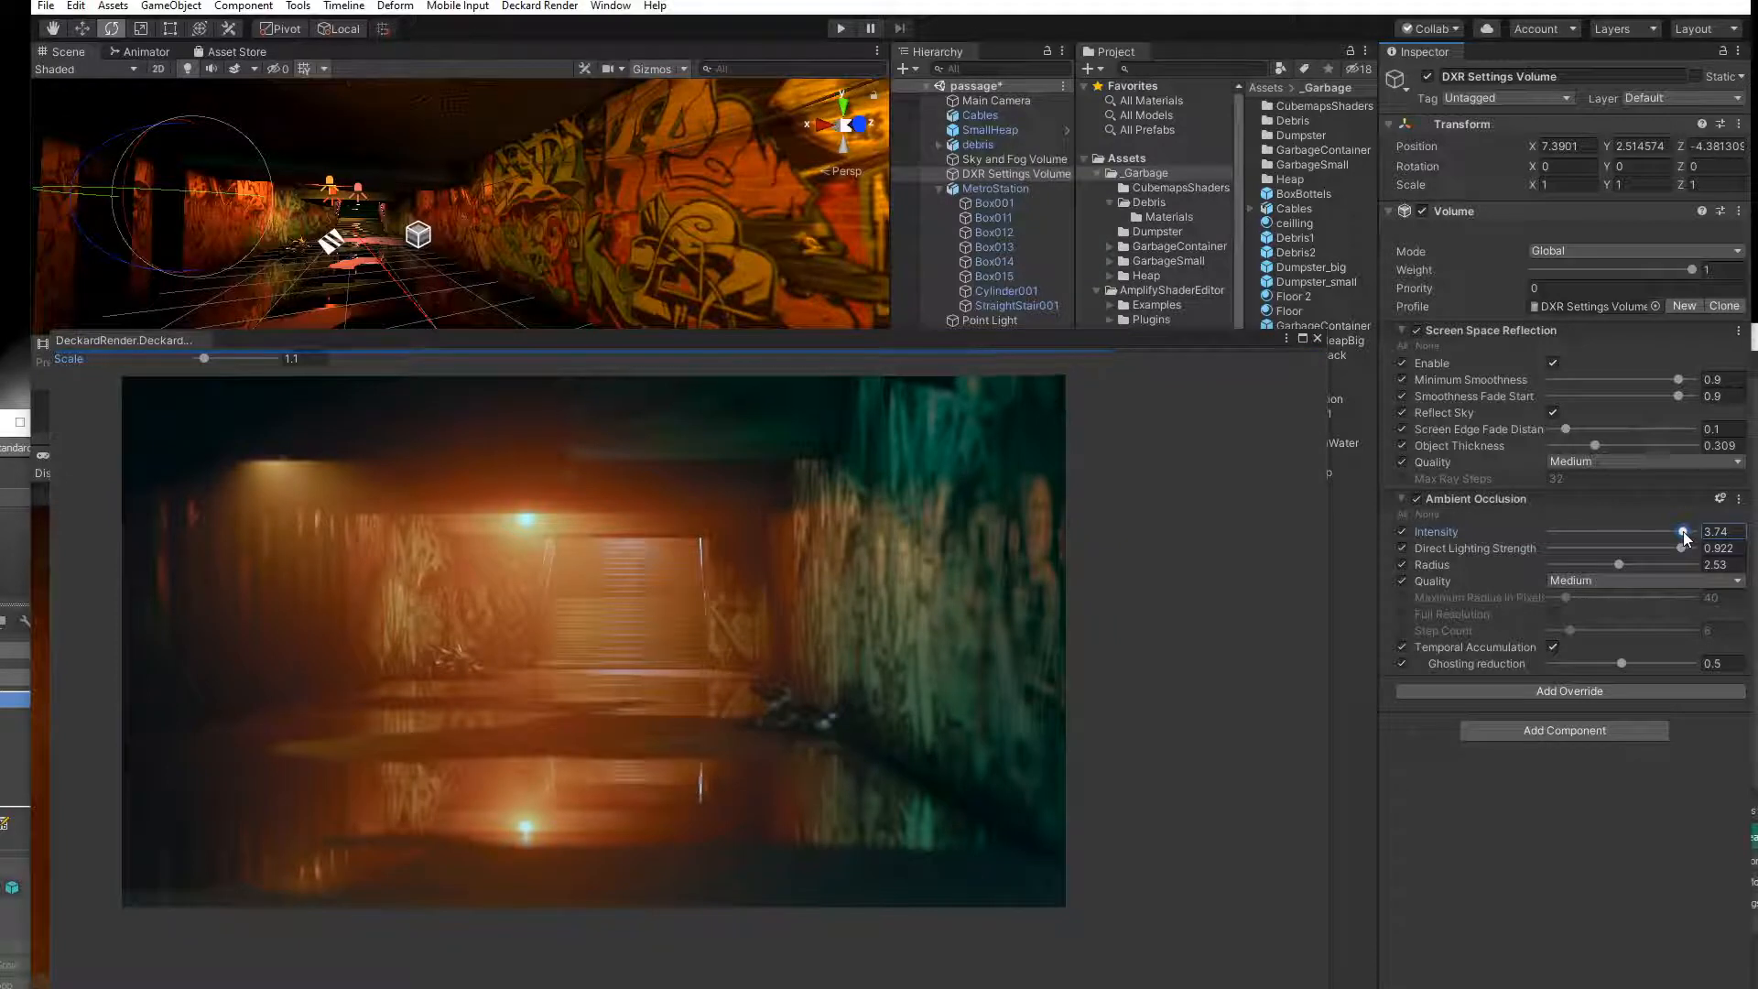
pyautogui.moveTo(1679, 532); pyautogui.dragTo(1658, 531)
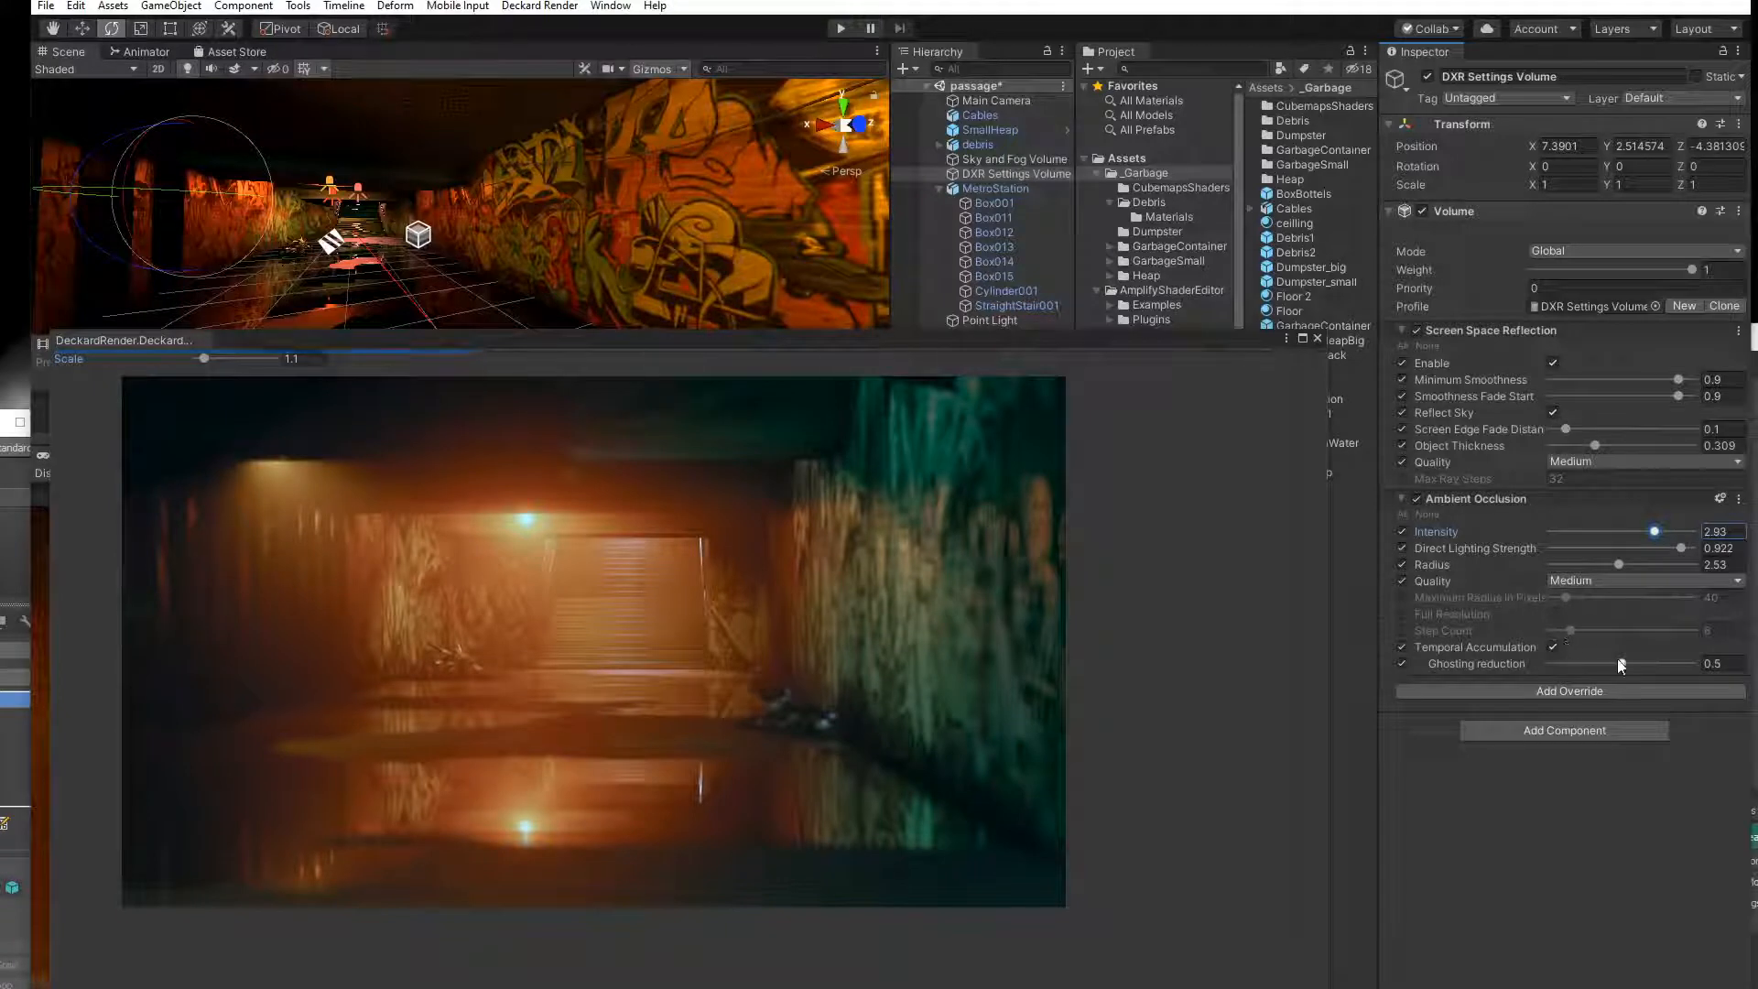
pyautogui.click(1554, 647)
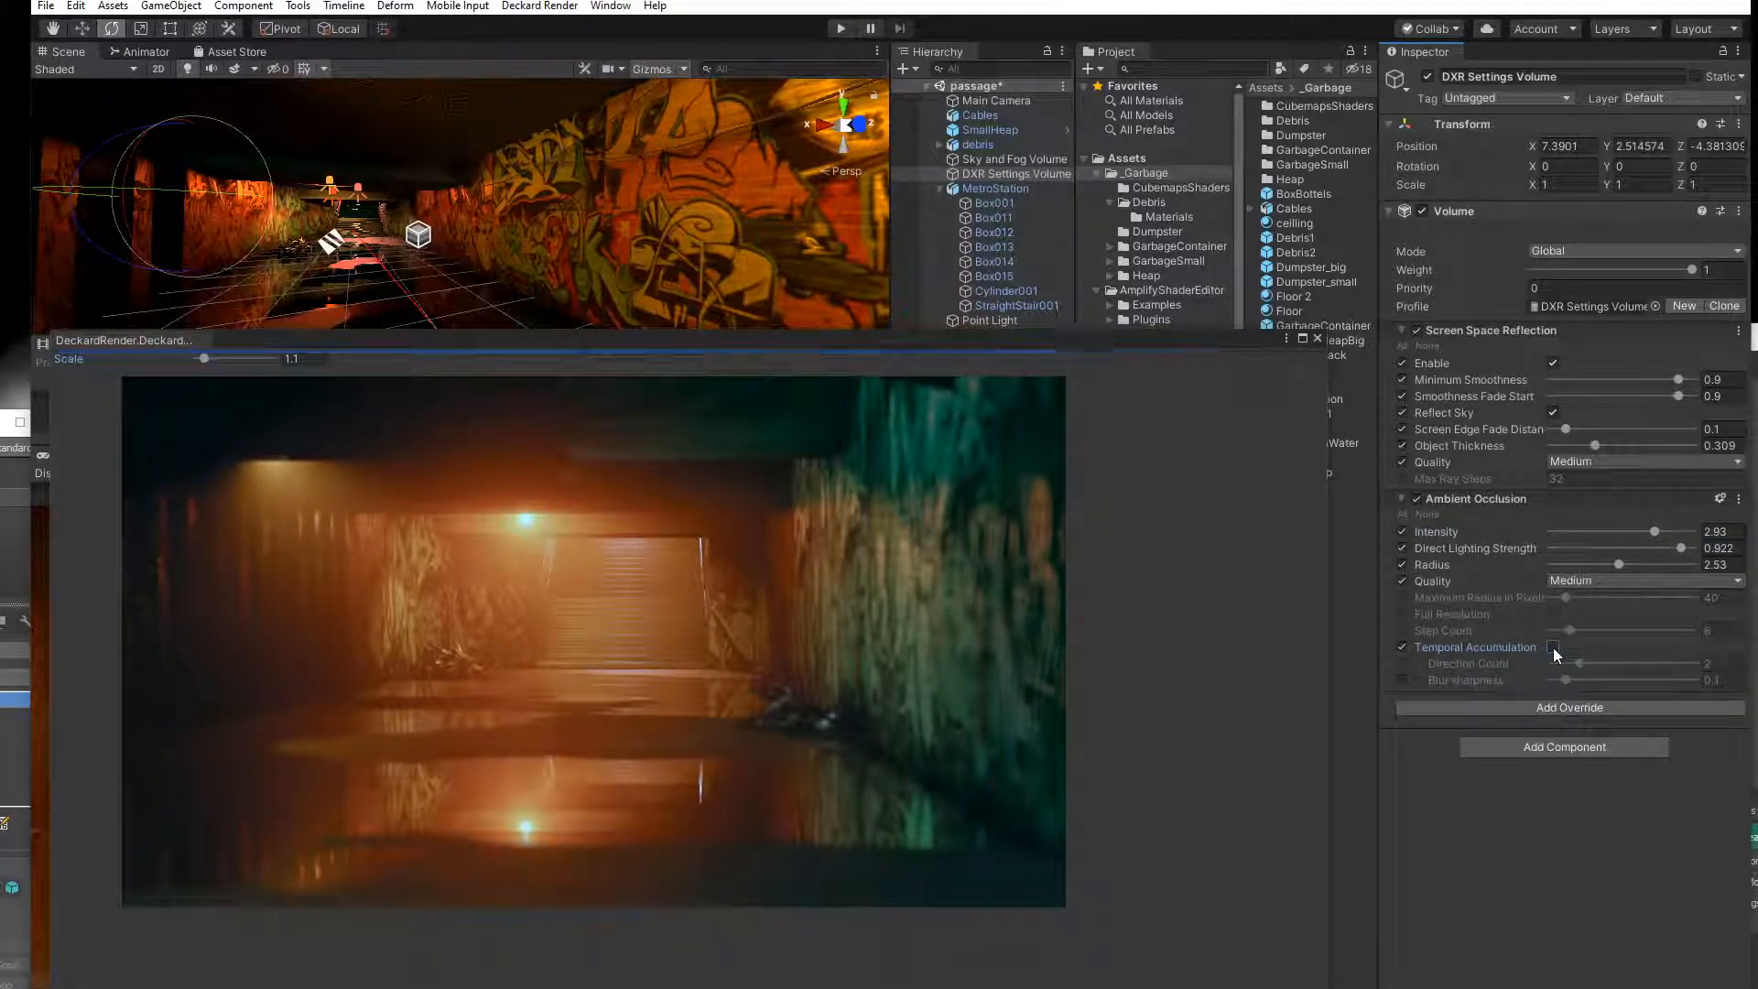
pyautogui.click(1554, 647)
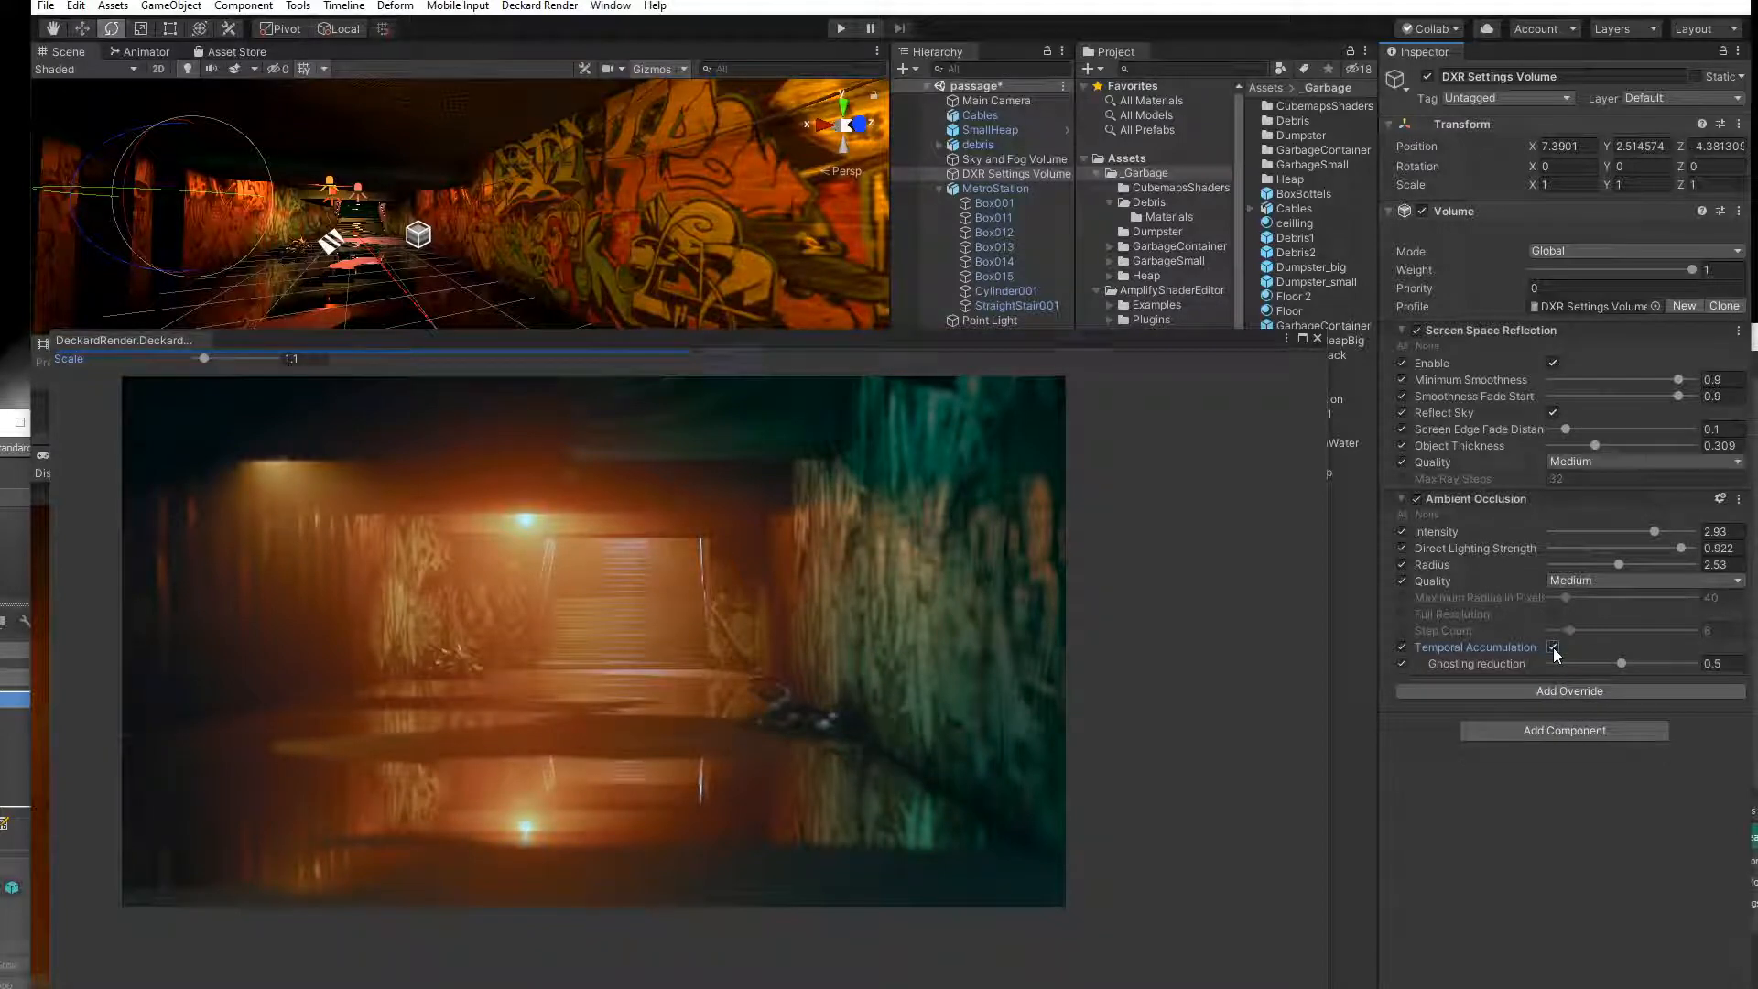
# Select the water Quad on the passage floor and bring its ReflectionWater material's surface inputs into view beside the render preview.
pyautogui.moveTo(764, 342); pyautogui.dragTo(1050, 557)
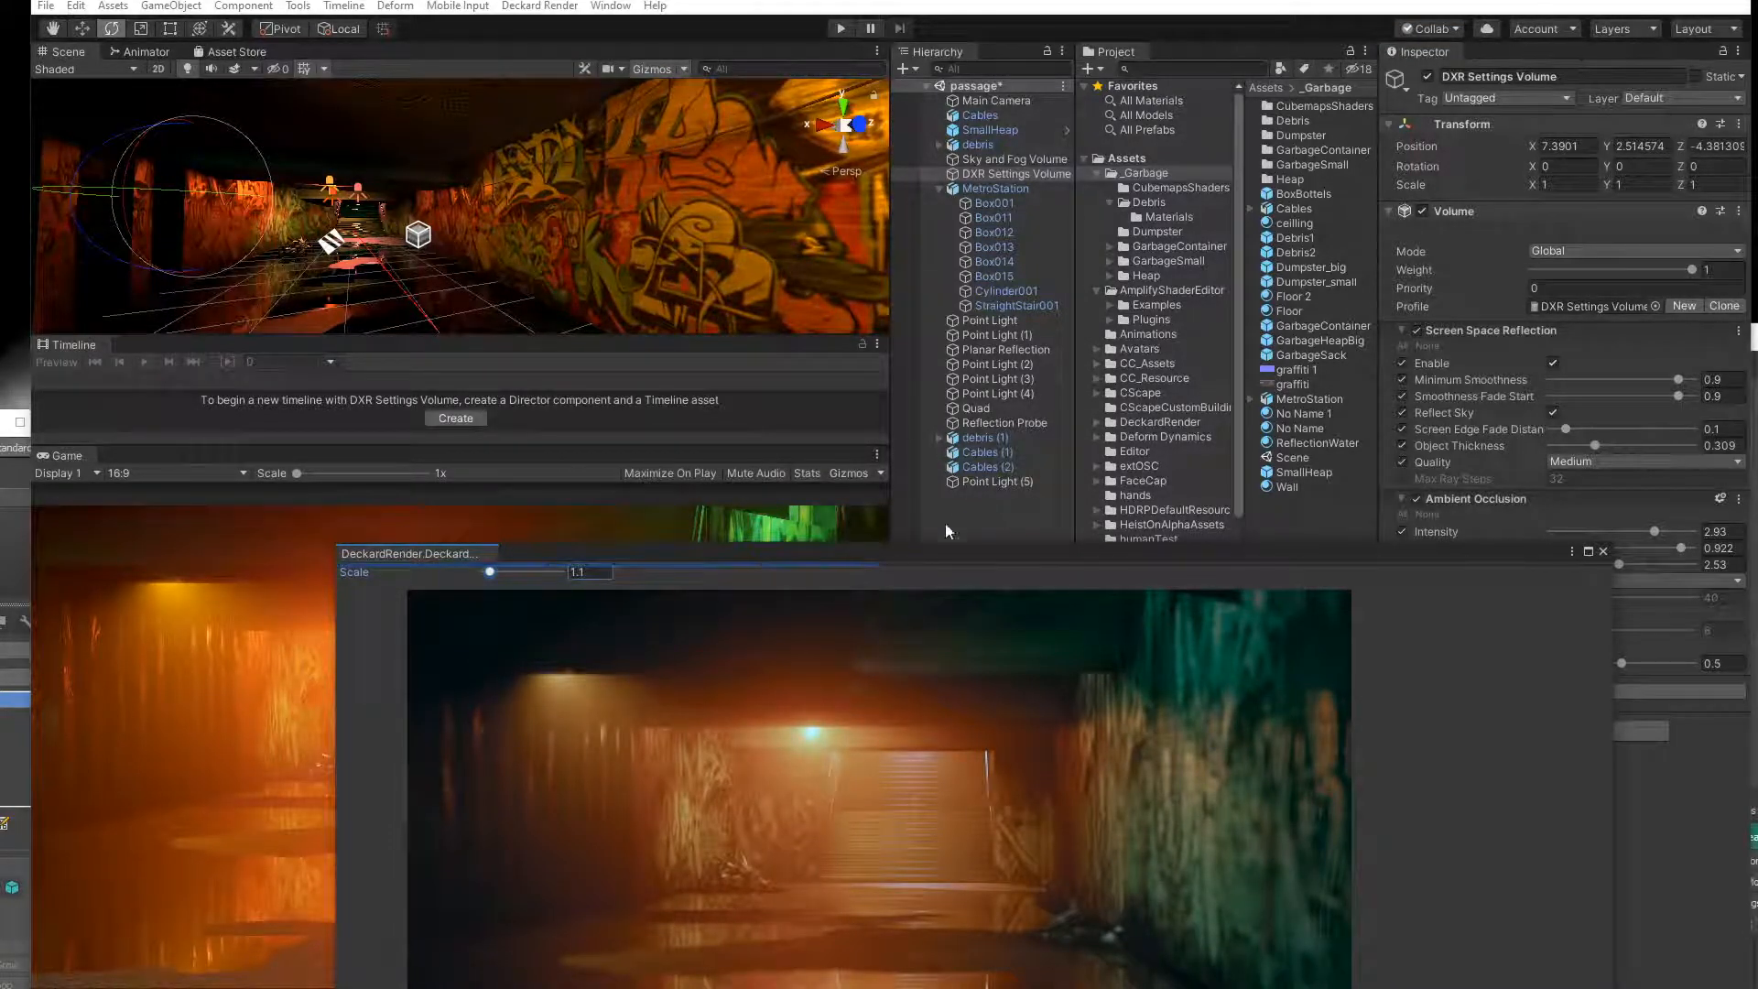
pyautogui.moveTo(928, 559); pyautogui.dragTo(943, 558)
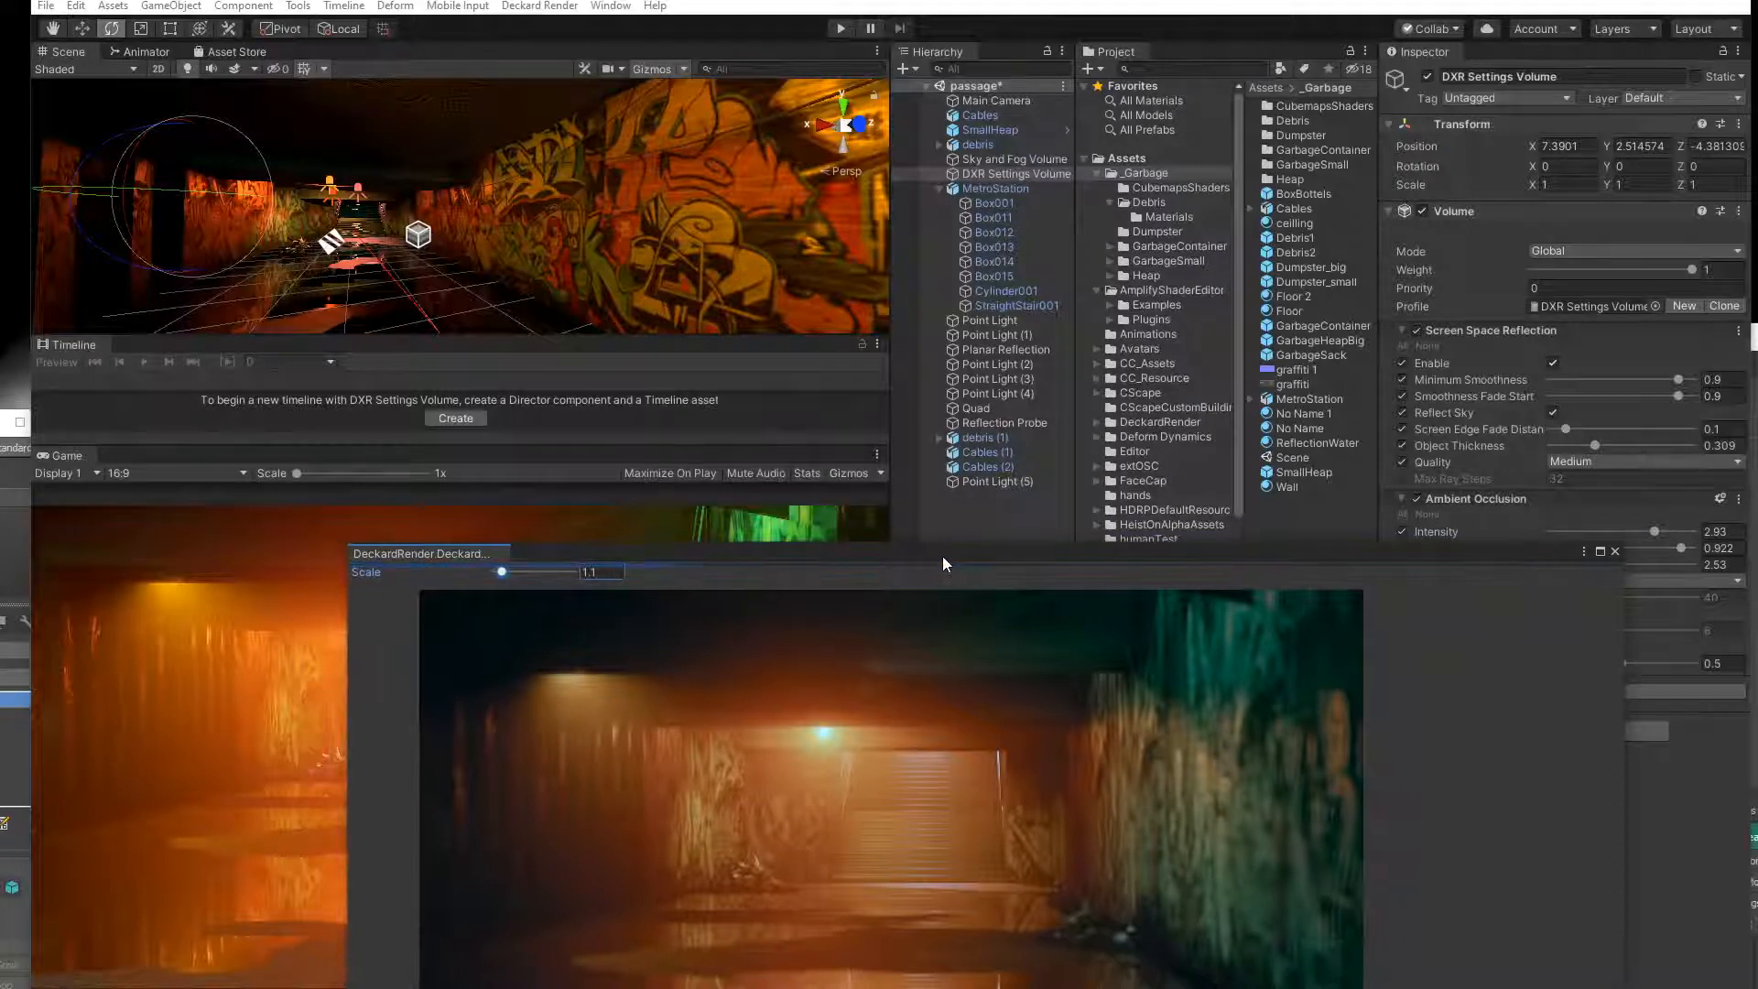
pyautogui.click(375, 293)
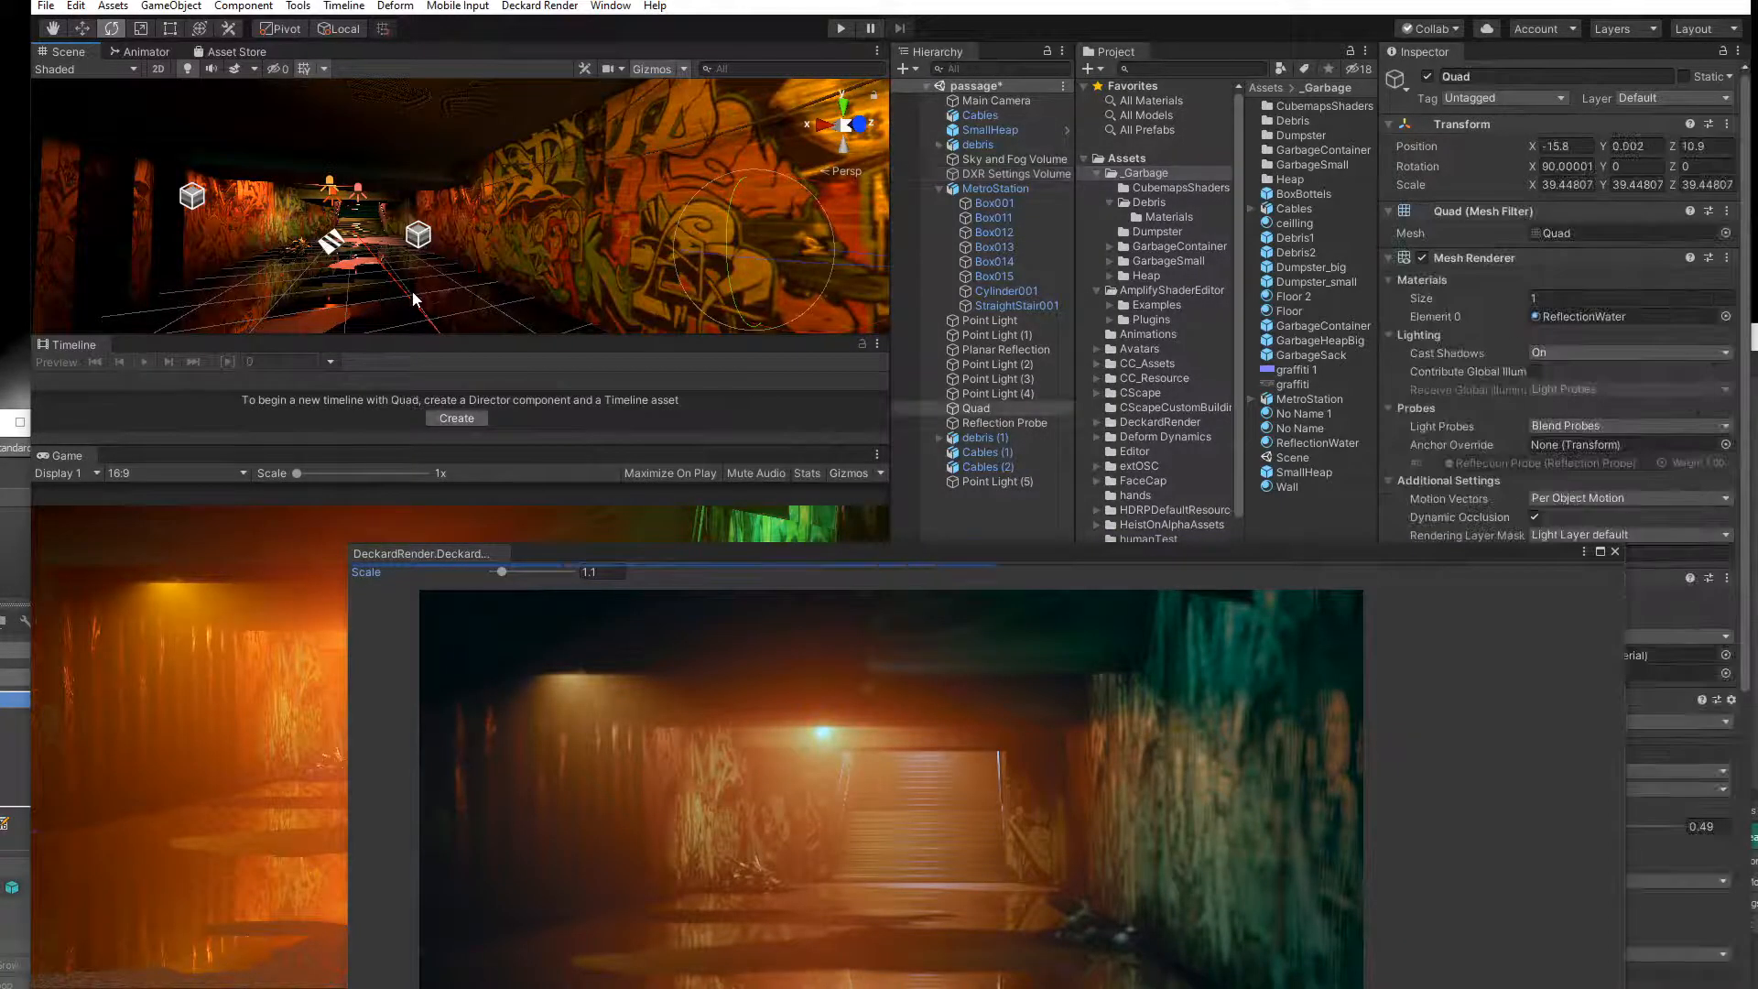
pyautogui.click(456, 309)
pyautogui.click(409, 323)
pyautogui.moveTo(900, 549); pyautogui.dragTo(633, 293)
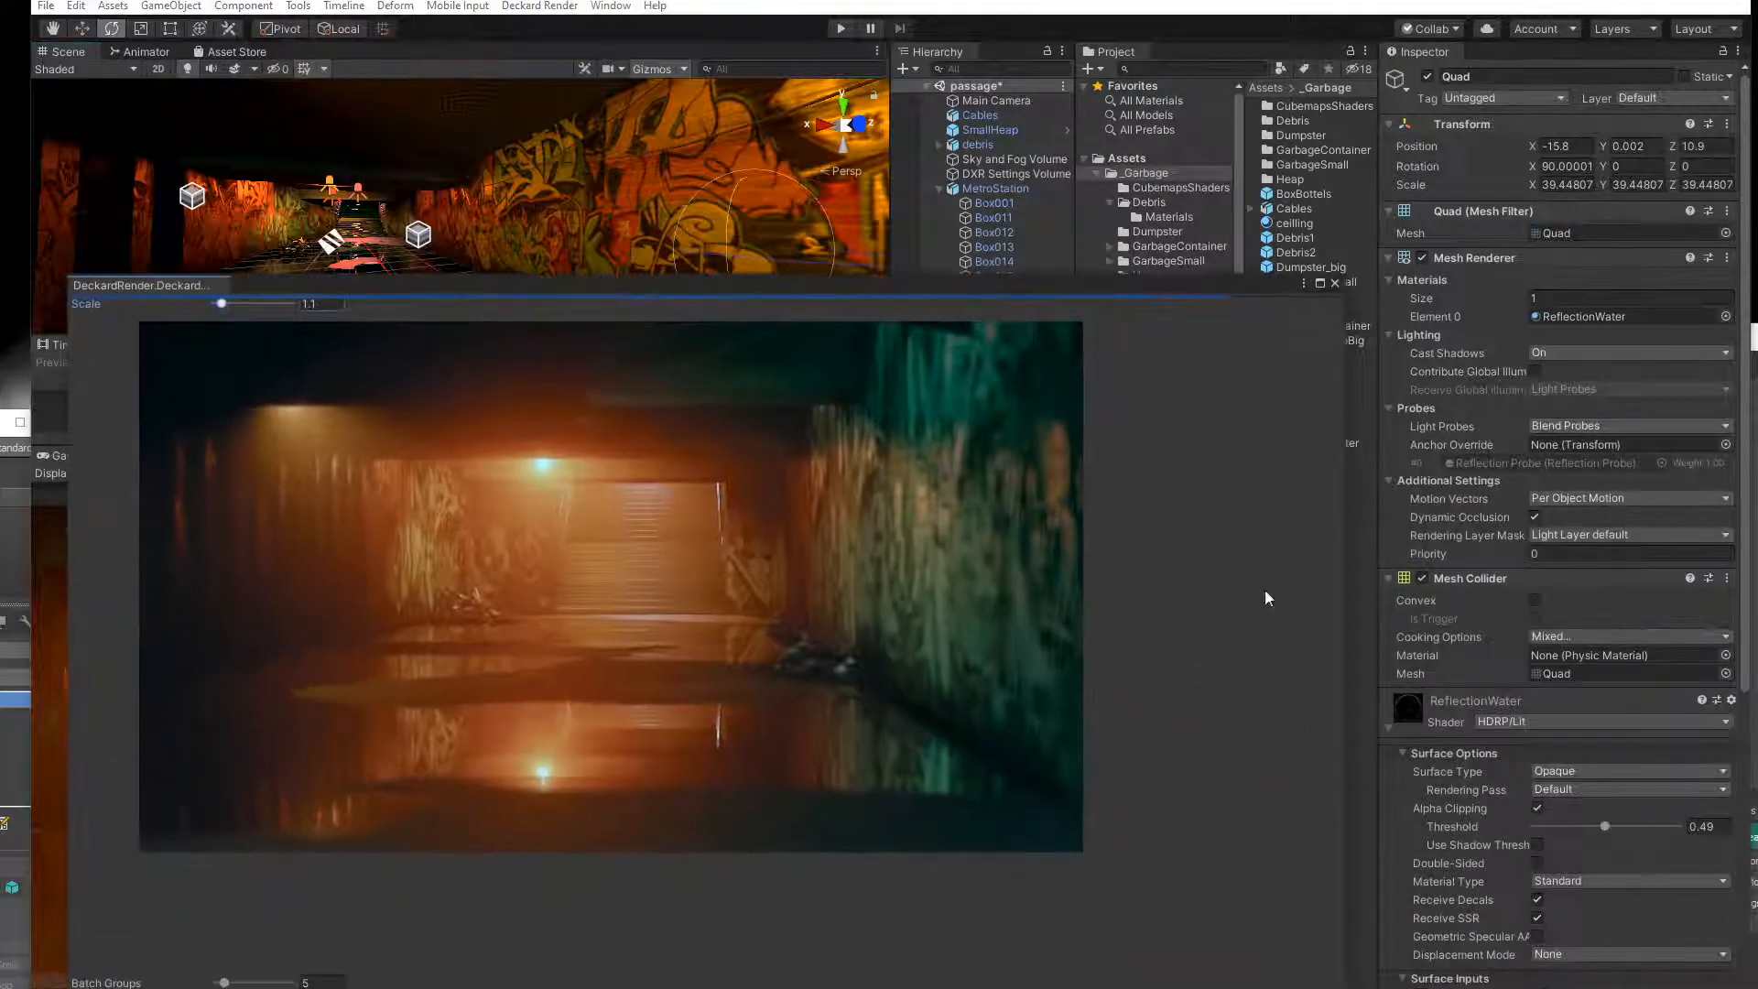
pyautogui.scroll(-8, 1575, 689)
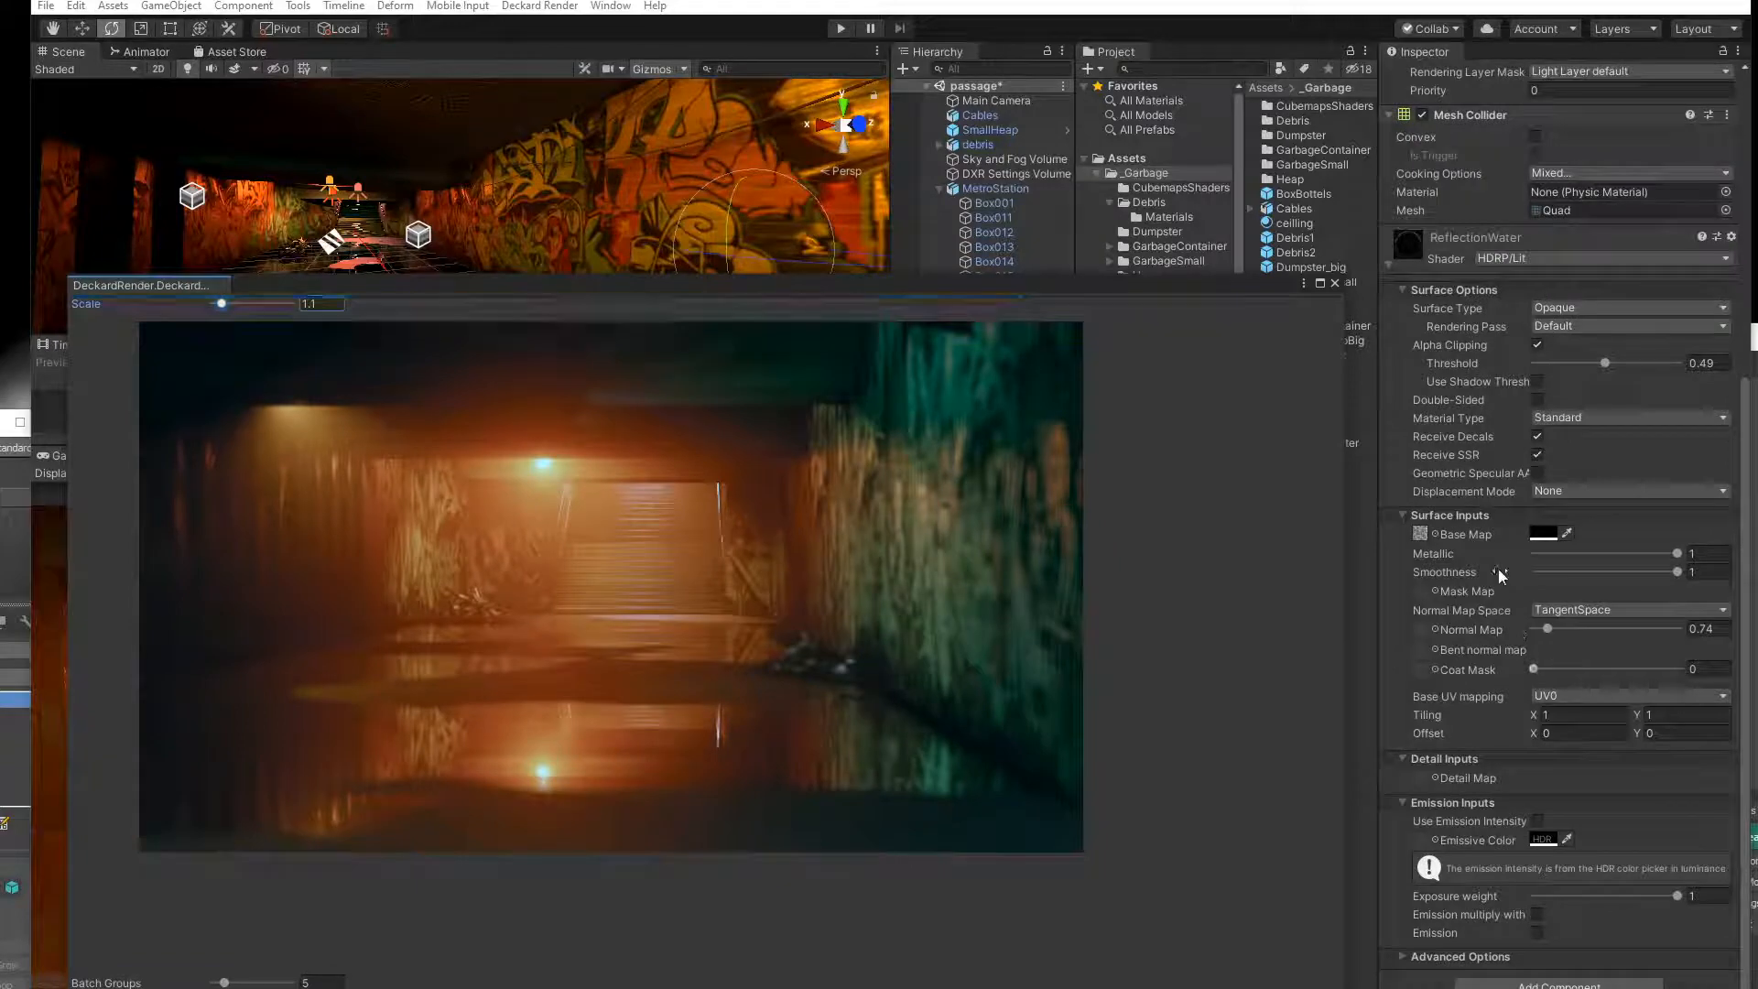
# Check which texture the ReflectionWater Base Map uses and assign the same Noise1 texture as the Mask Map.
pyautogui.click(1426, 533)
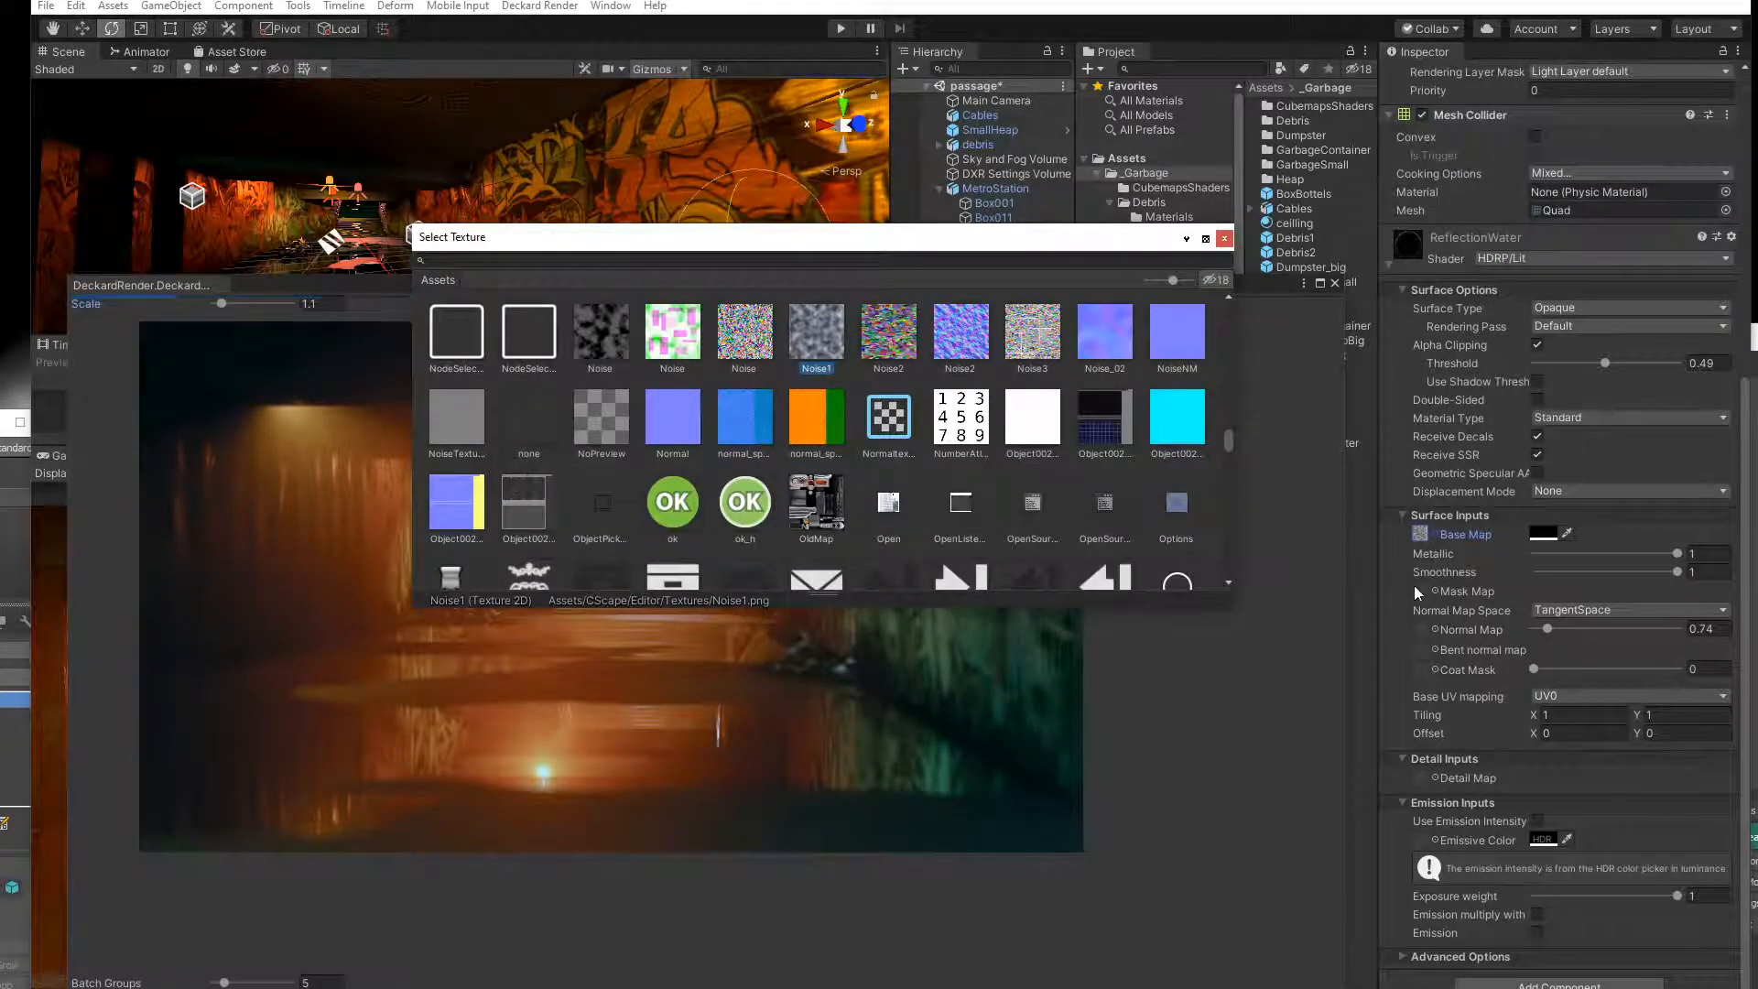
pyautogui.doubleClick(825, 341)
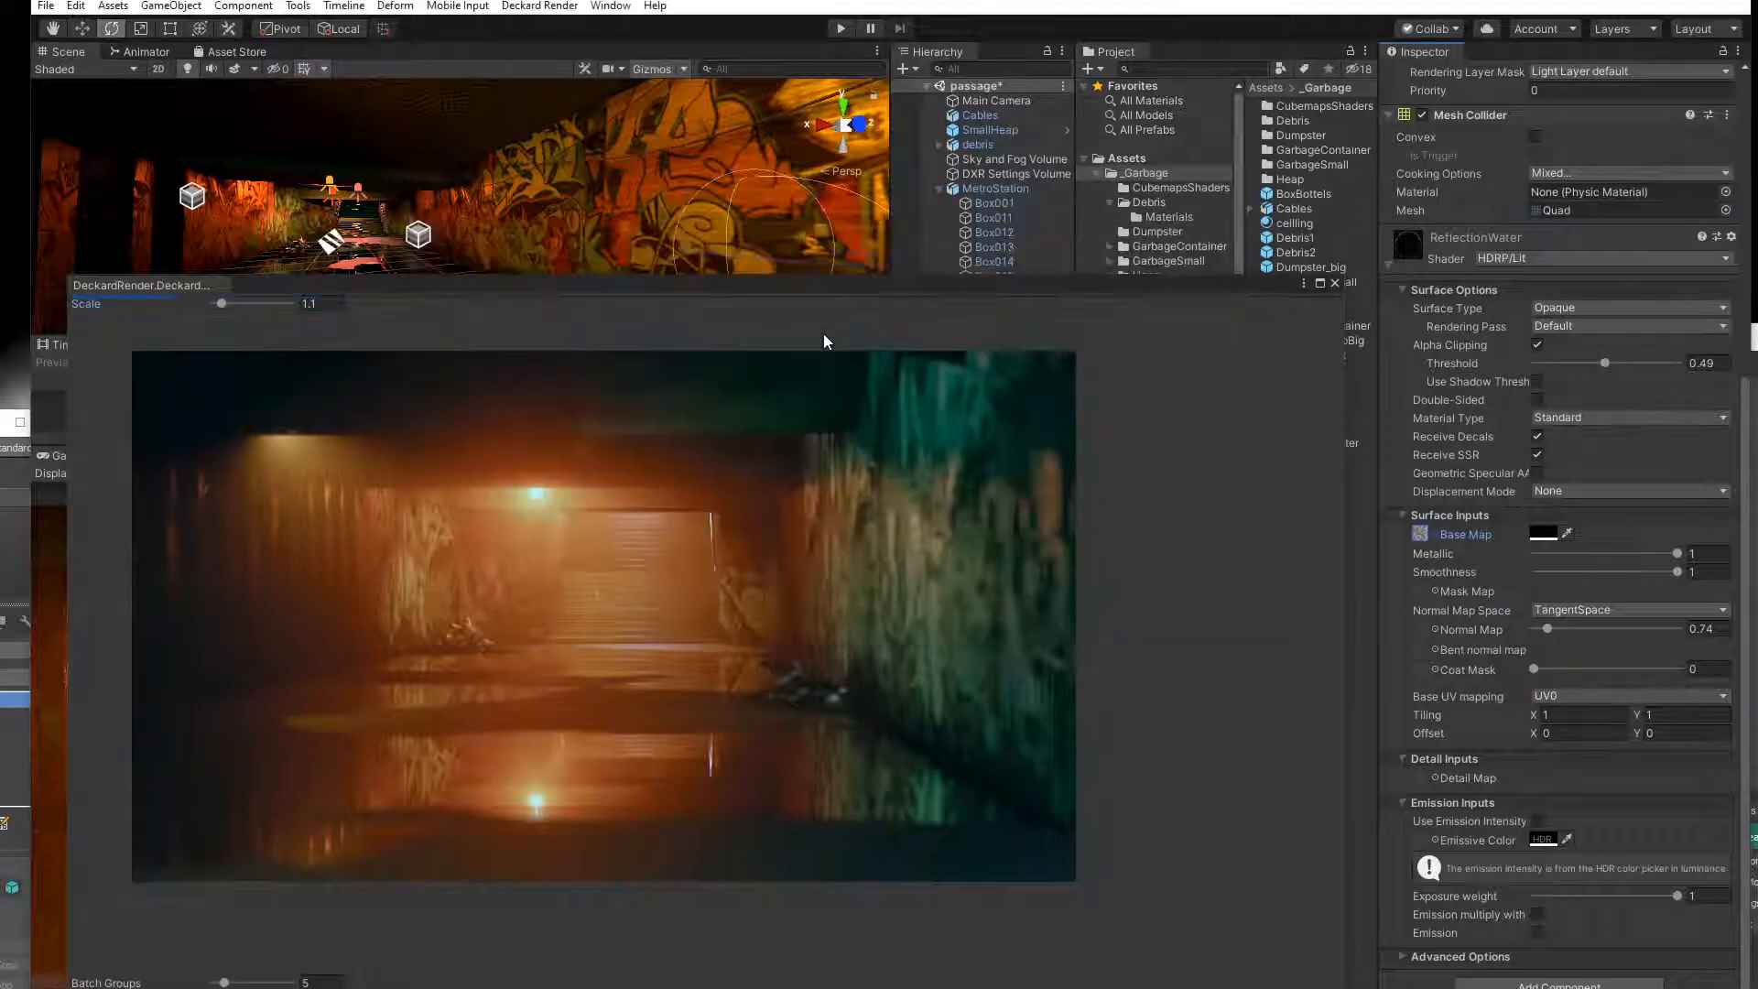
pyautogui.click(1434, 590)
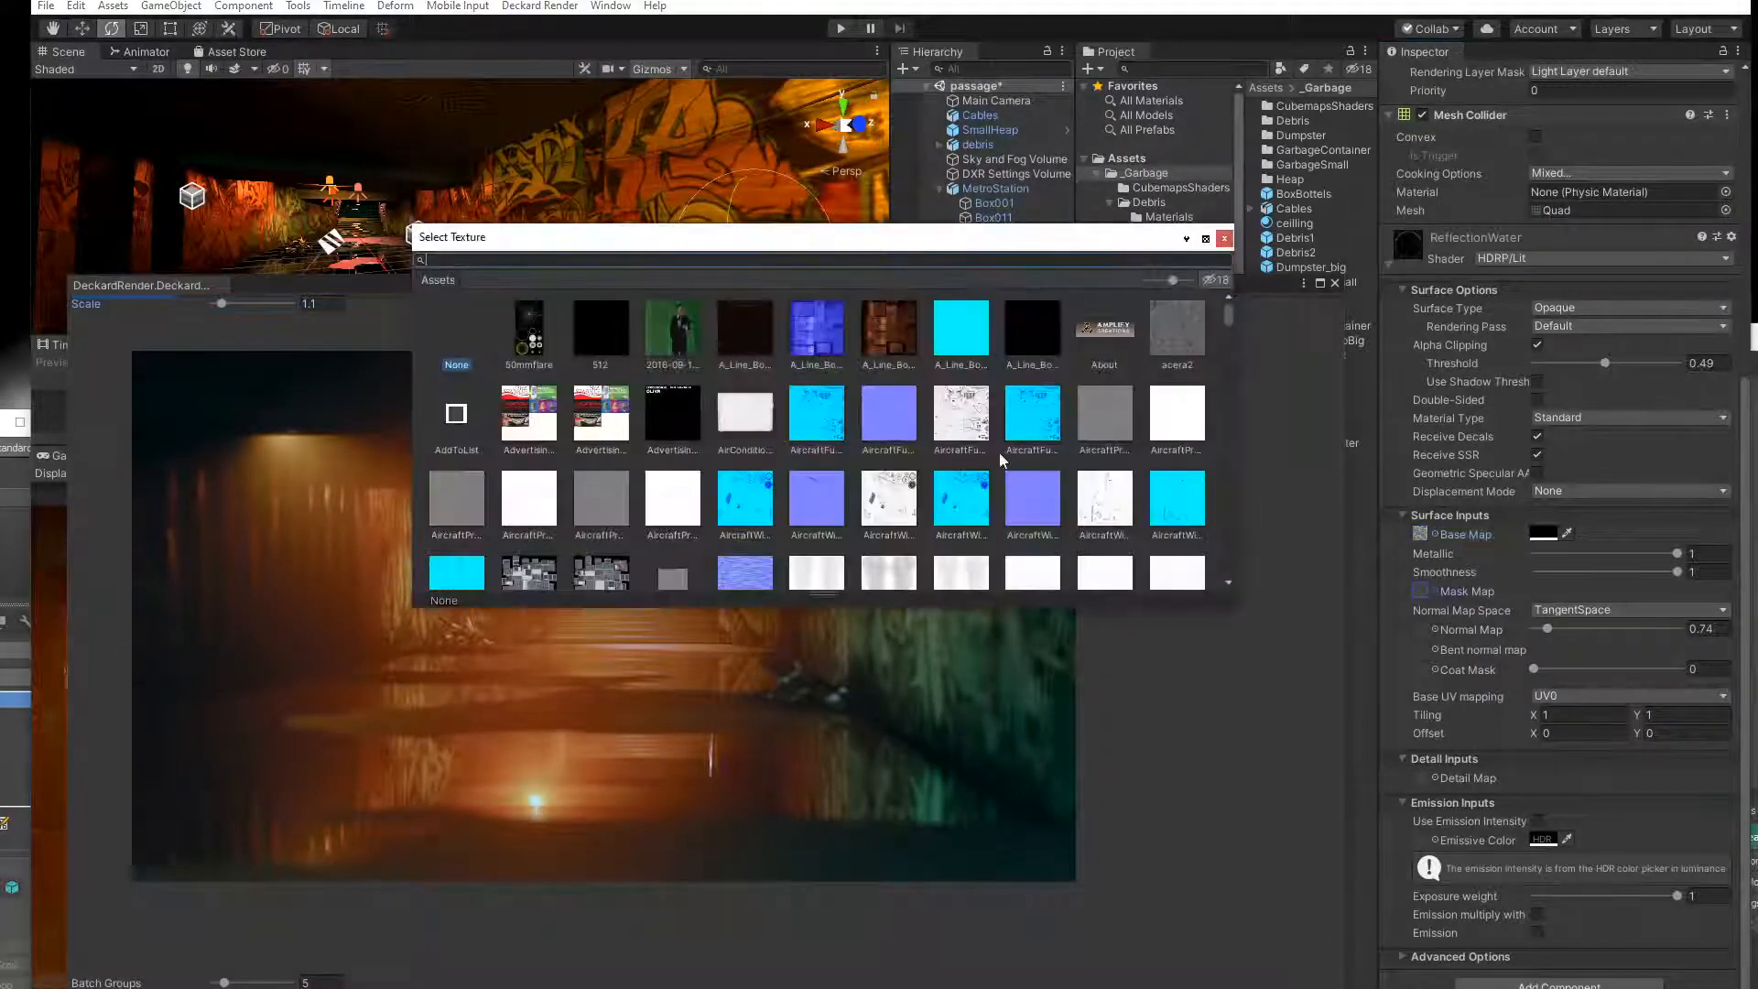
pyautogui.click(1422, 530)
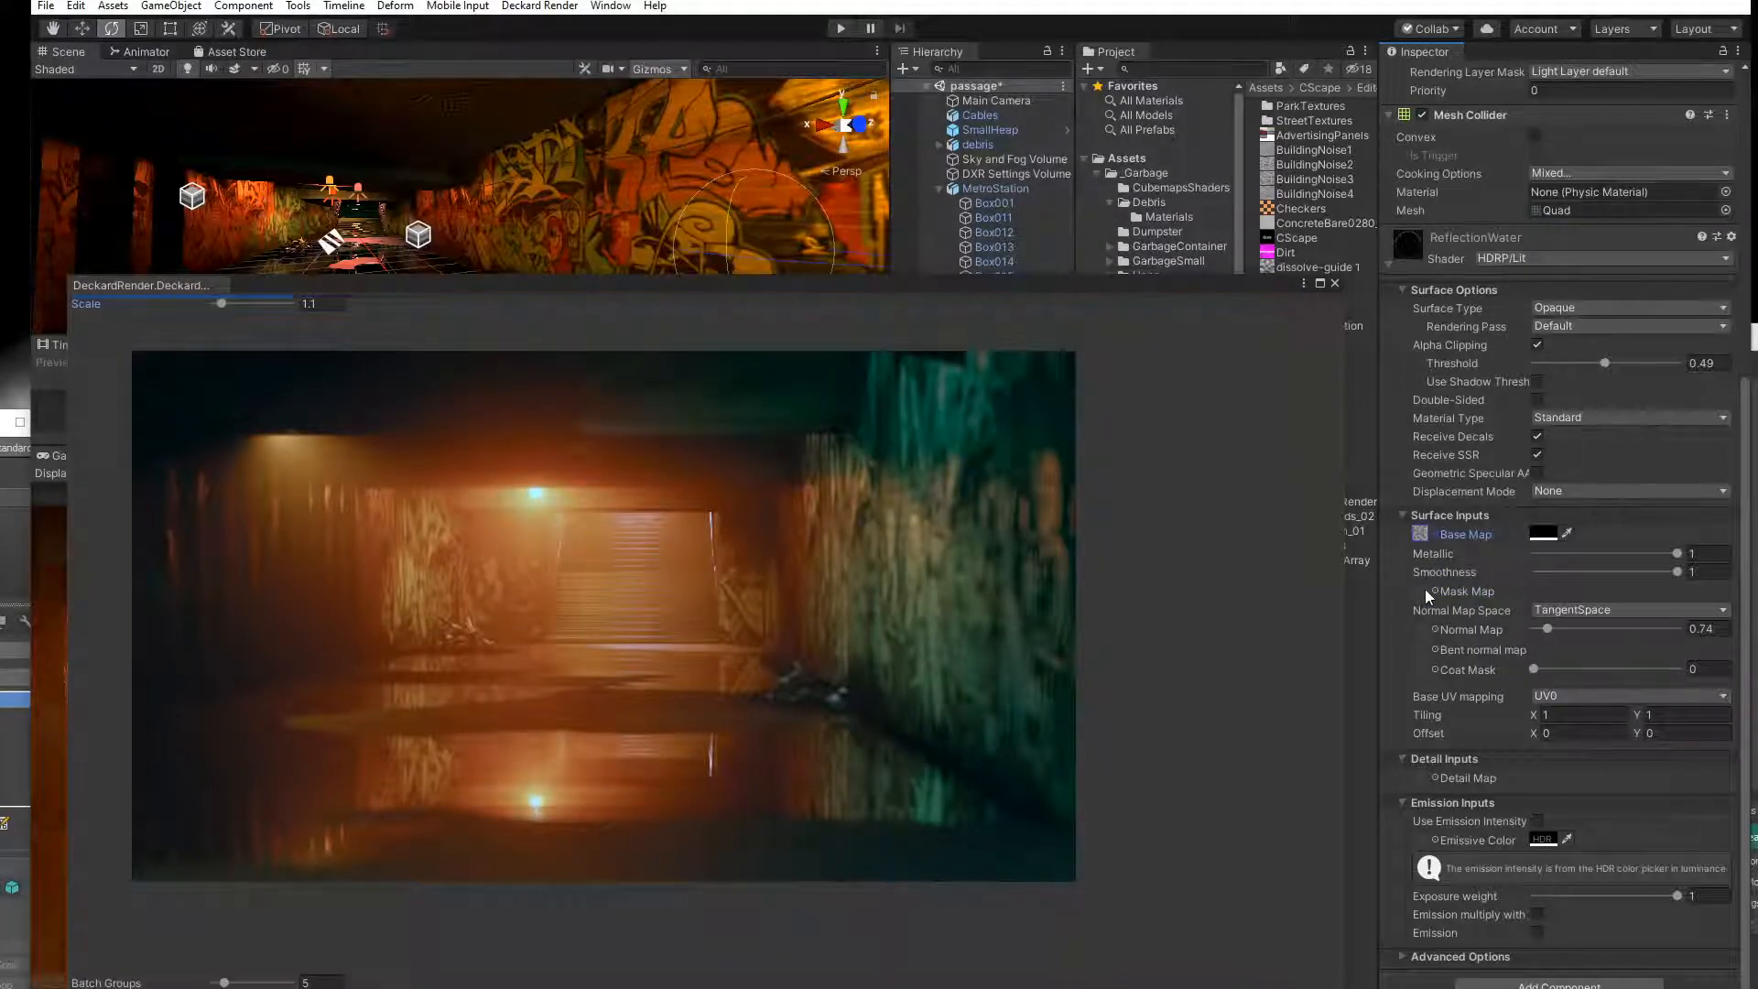
pyautogui.click(1425, 591)
pyautogui.click(1421, 535)
pyautogui.moveTo(1421, 535); pyautogui.dragTo(1416, 593)
pyautogui.click(1435, 590)
pyautogui.write('noise')
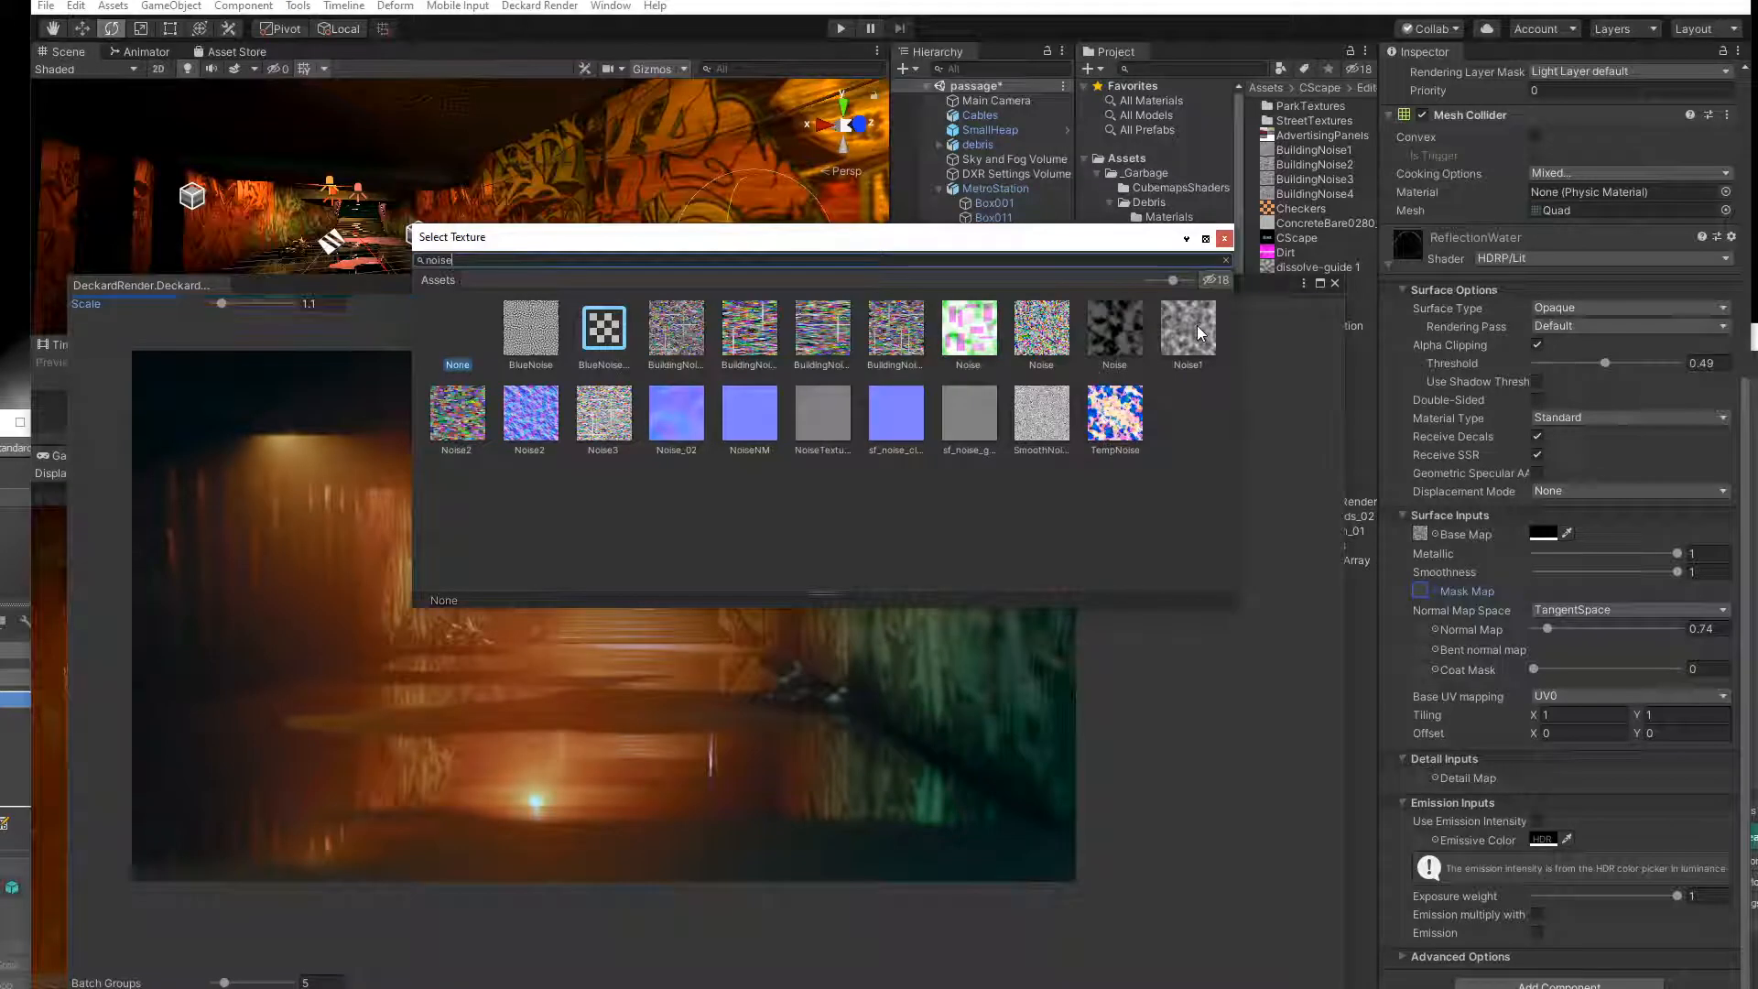
pyautogui.doubleClick(1196, 326)
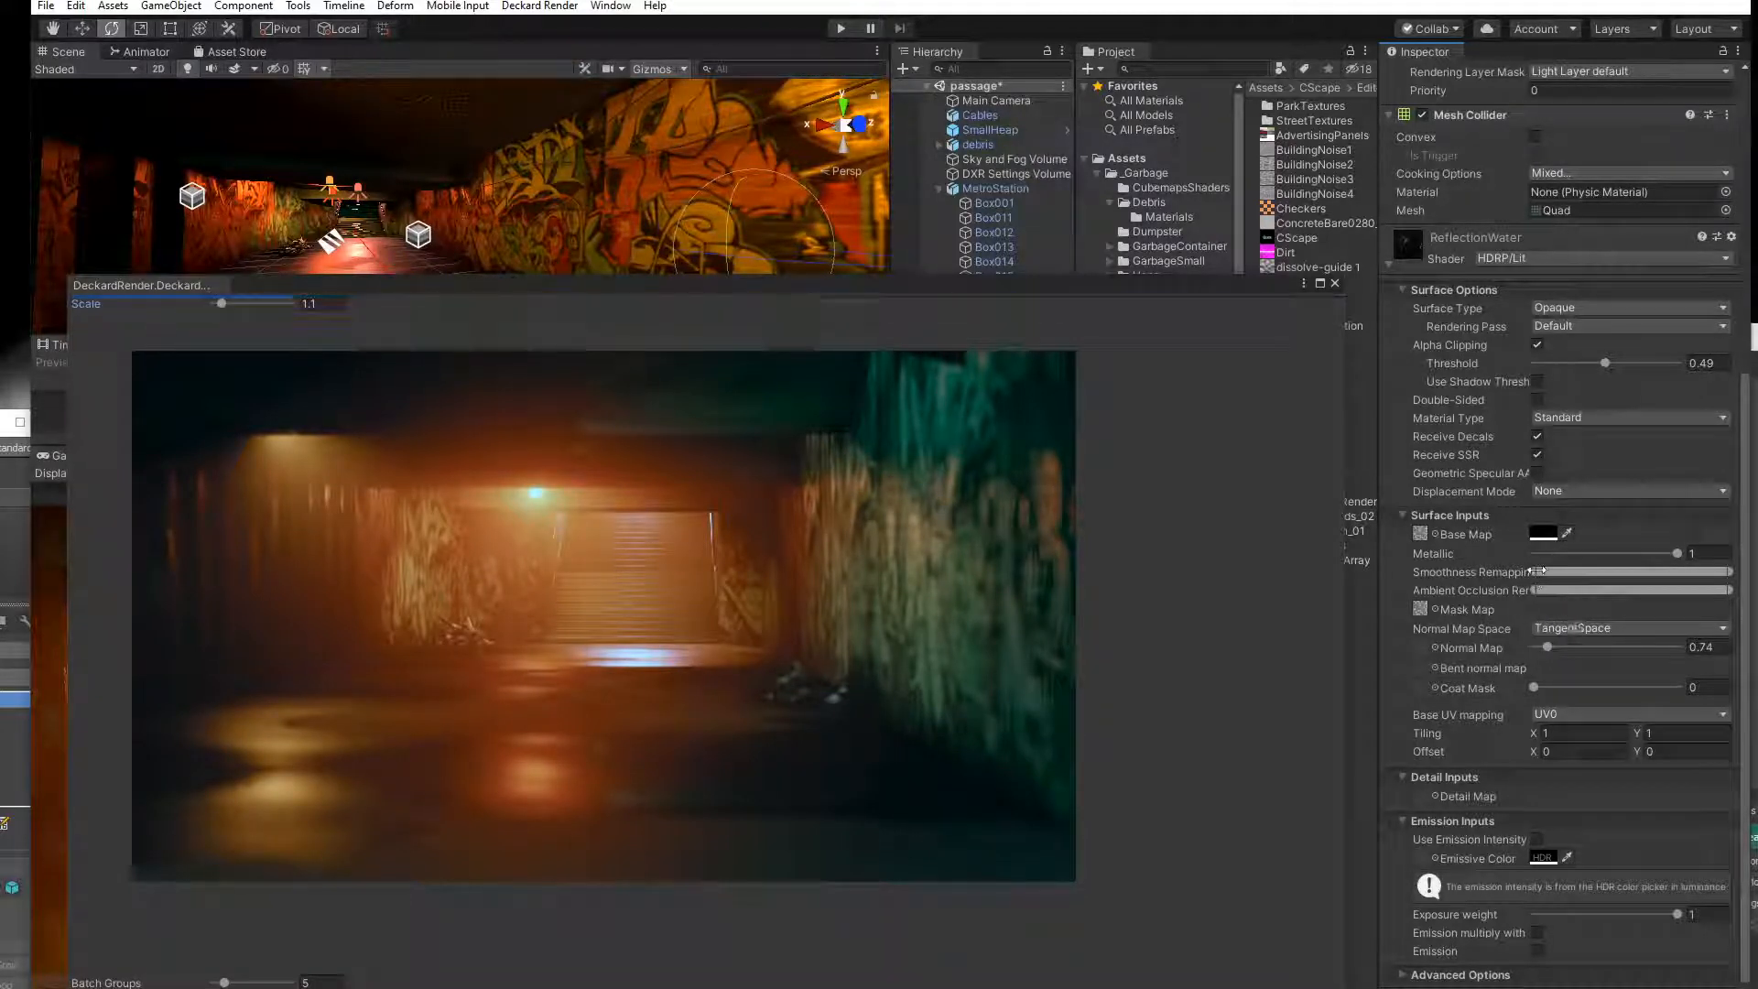
# Try different Smoothness Remapping ranges on the ReflectionWater material and limit it to roughly the upper fifth of the range.
pyautogui.moveTo(1534, 571); pyautogui.dragTo(1648, 572)
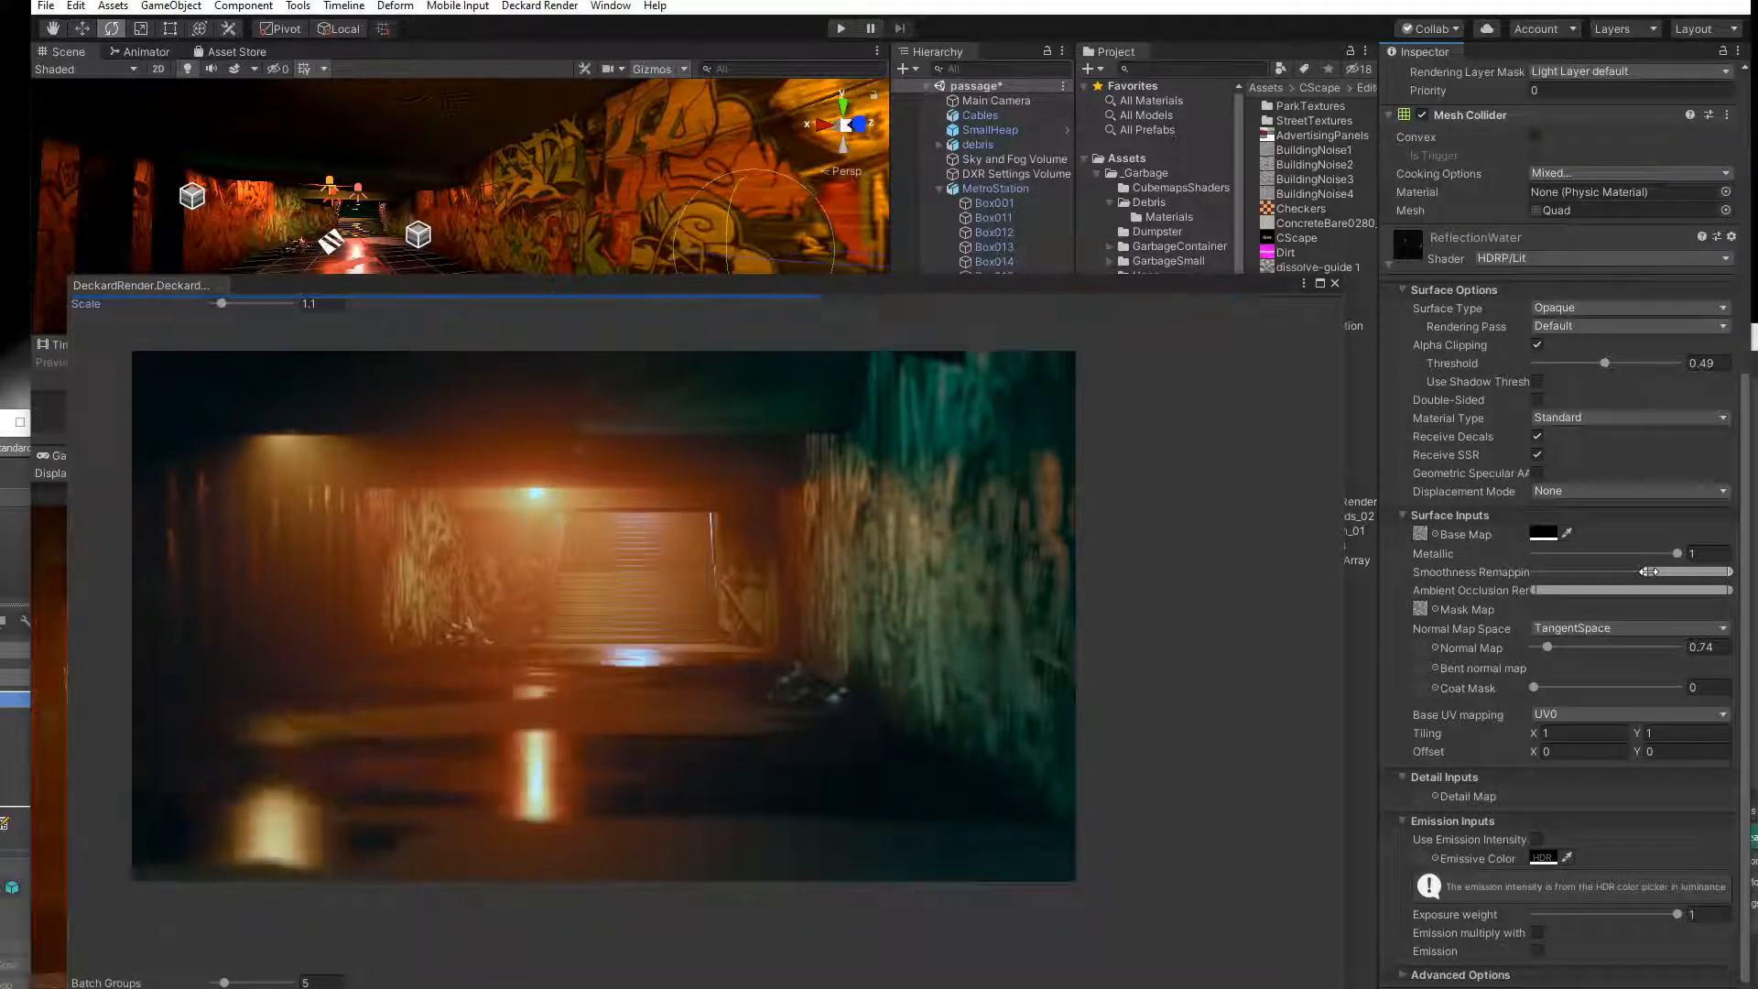
pyautogui.moveTo(1663, 572); pyautogui.dragTo(1688, 572)
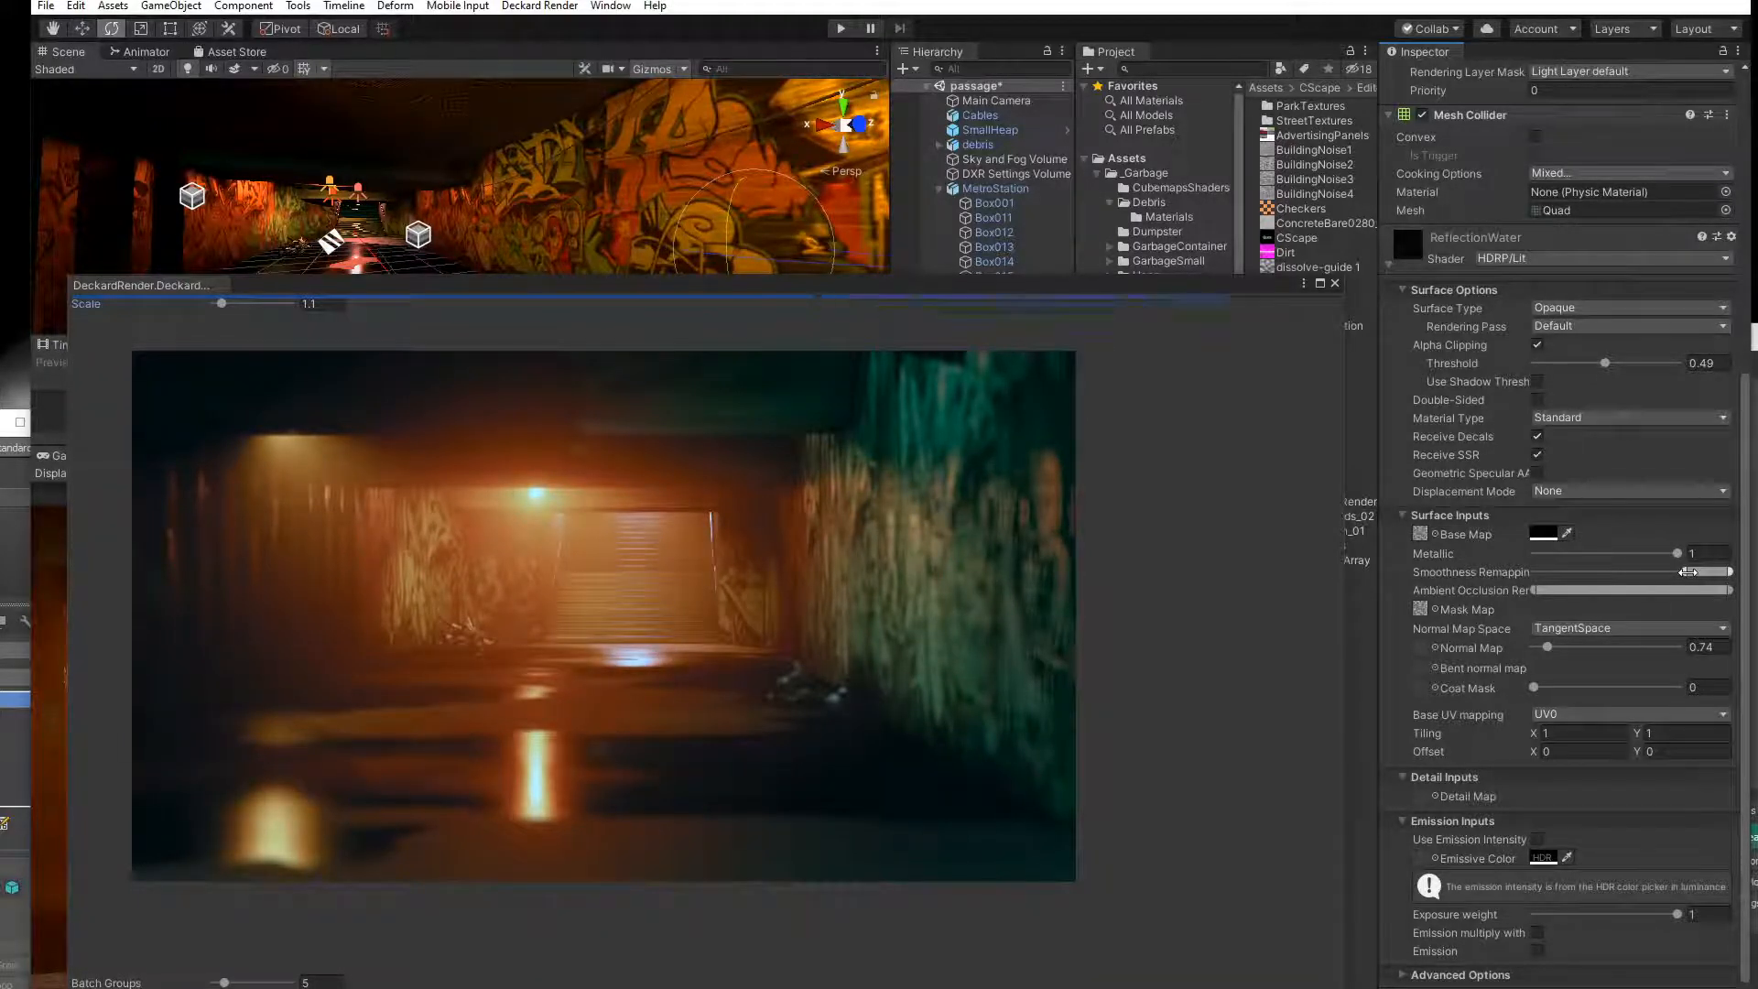
pyautogui.moveTo(1688, 572); pyautogui.dragTo(1711, 571)
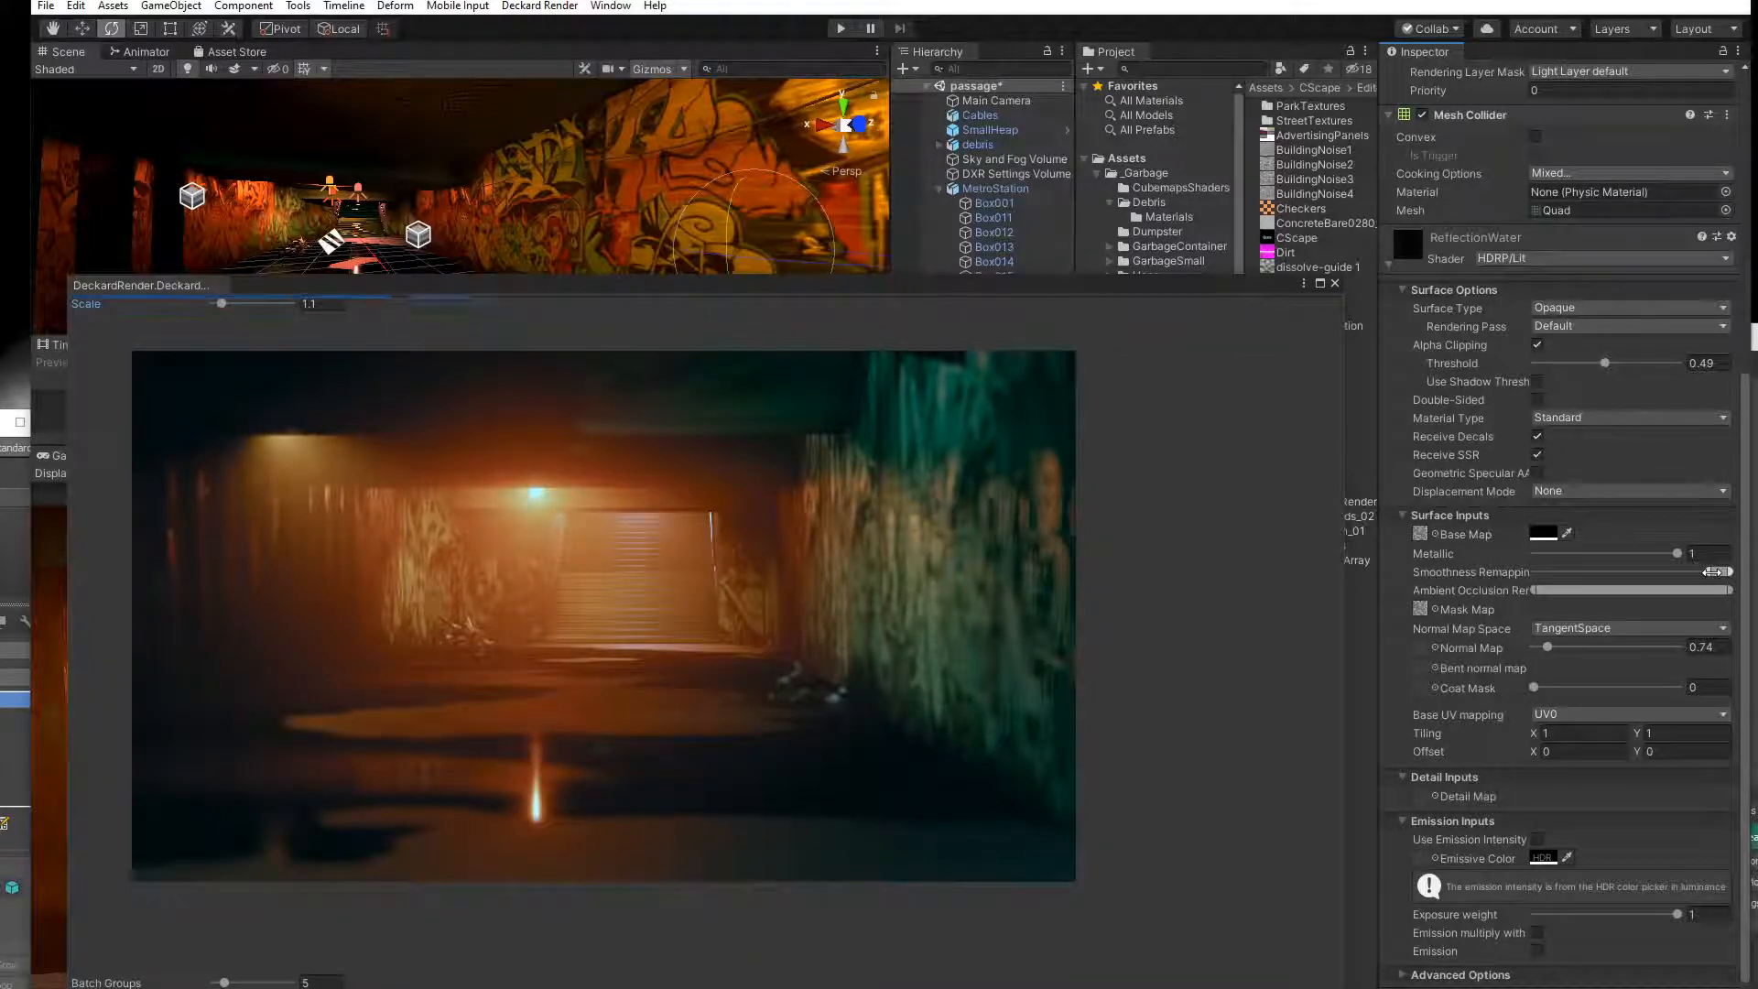
pyautogui.moveTo(1729, 573); pyautogui.dragTo(1665, 575)
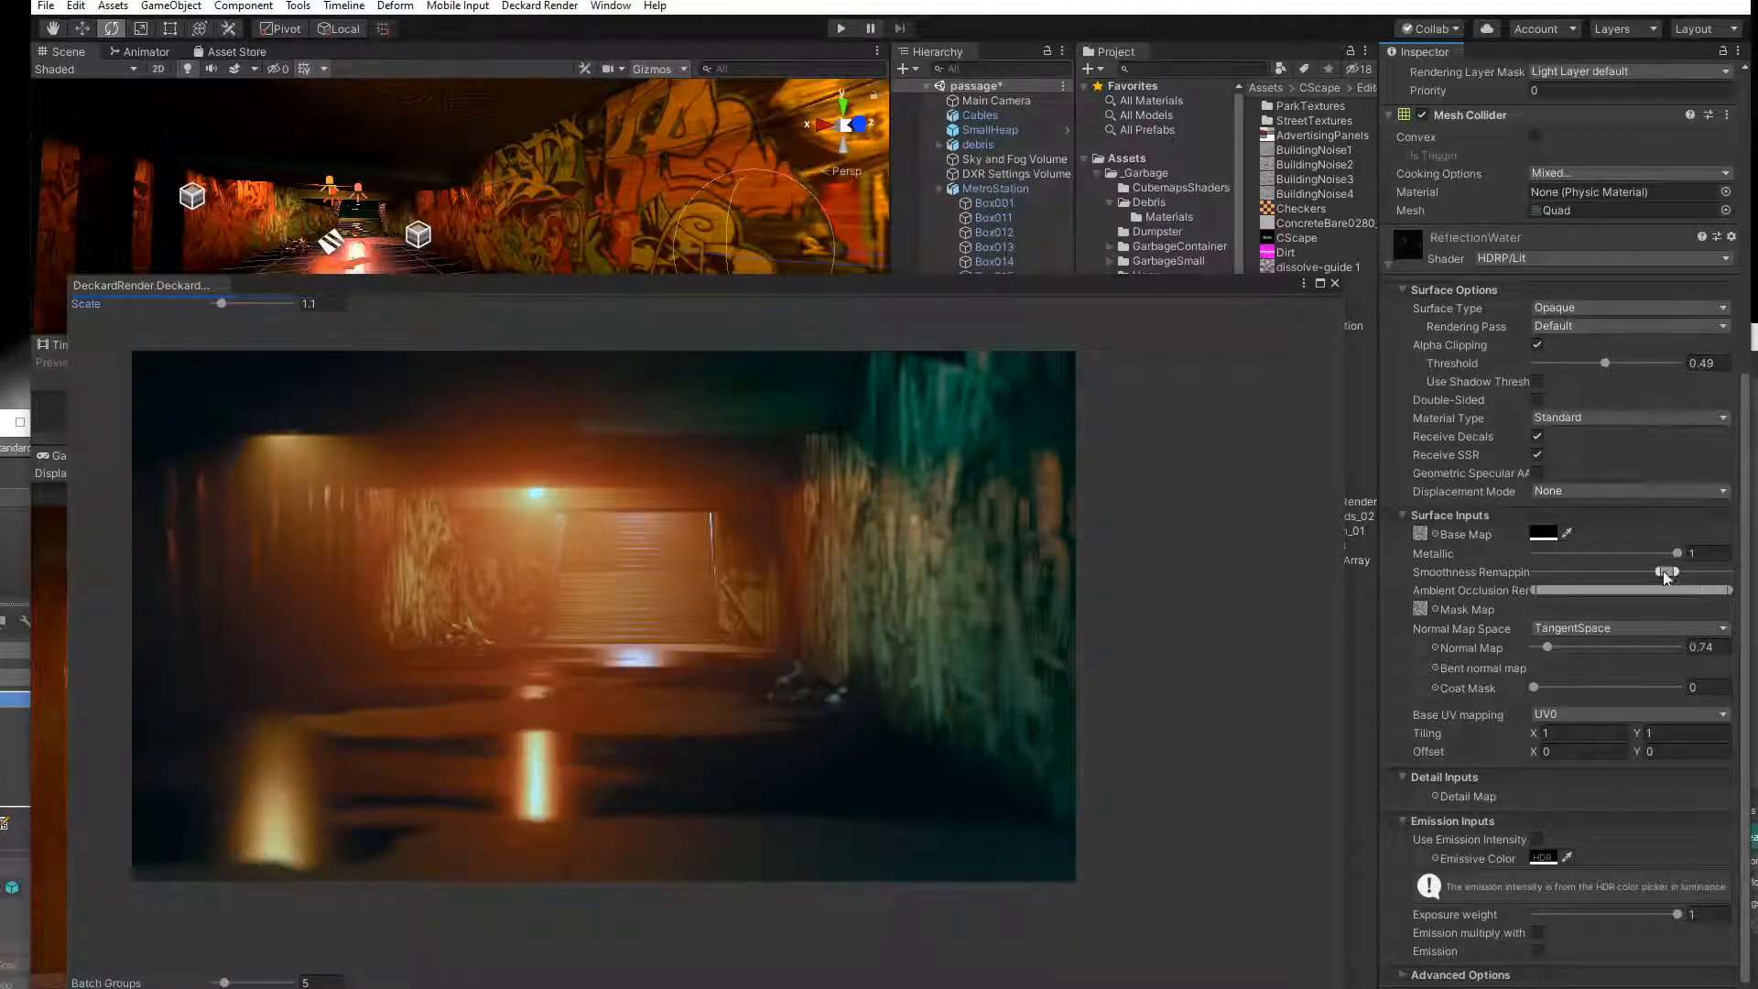
pyautogui.moveTo(1665, 576); pyautogui.dragTo(1727, 577)
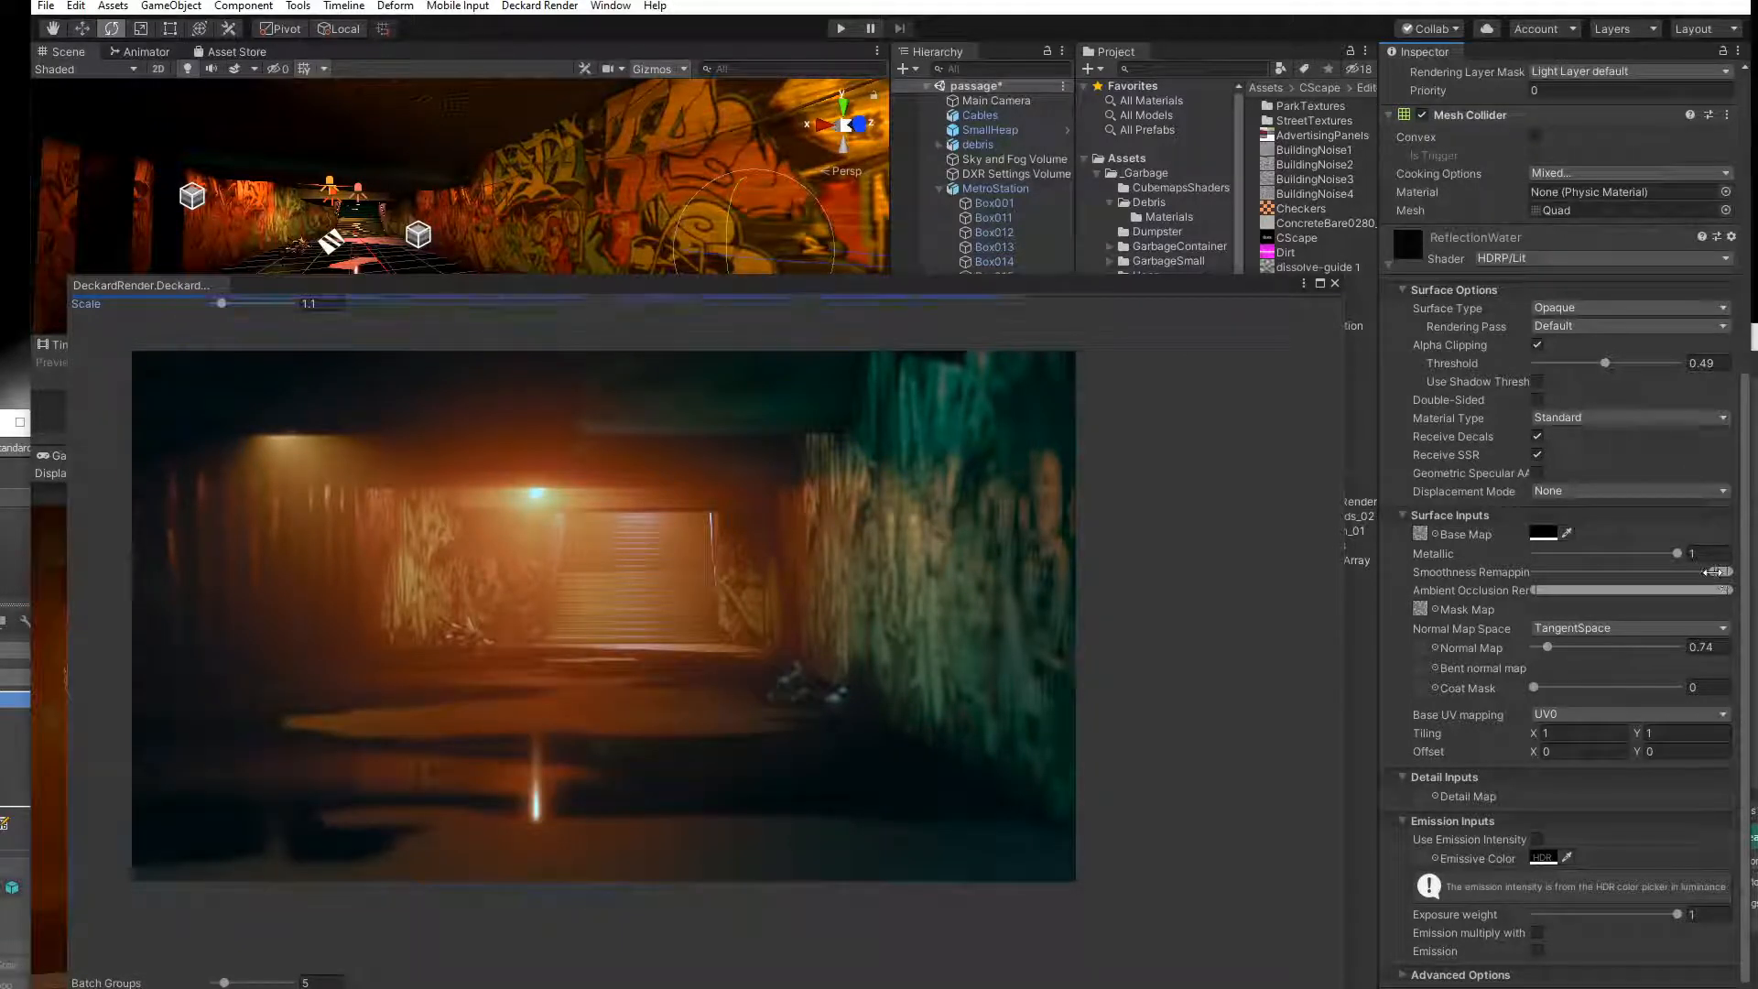
pyautogui.moveTo(1721, 572); pyautogui.dragTo(1701, 572)
pyautogui.moveTo(1699, 572)
pyautogui.mouseDown()
pyautogui.moveTo(1670, 572)
pyautogui.moveTo(1692, 572)
pyautogui.mouseUp()
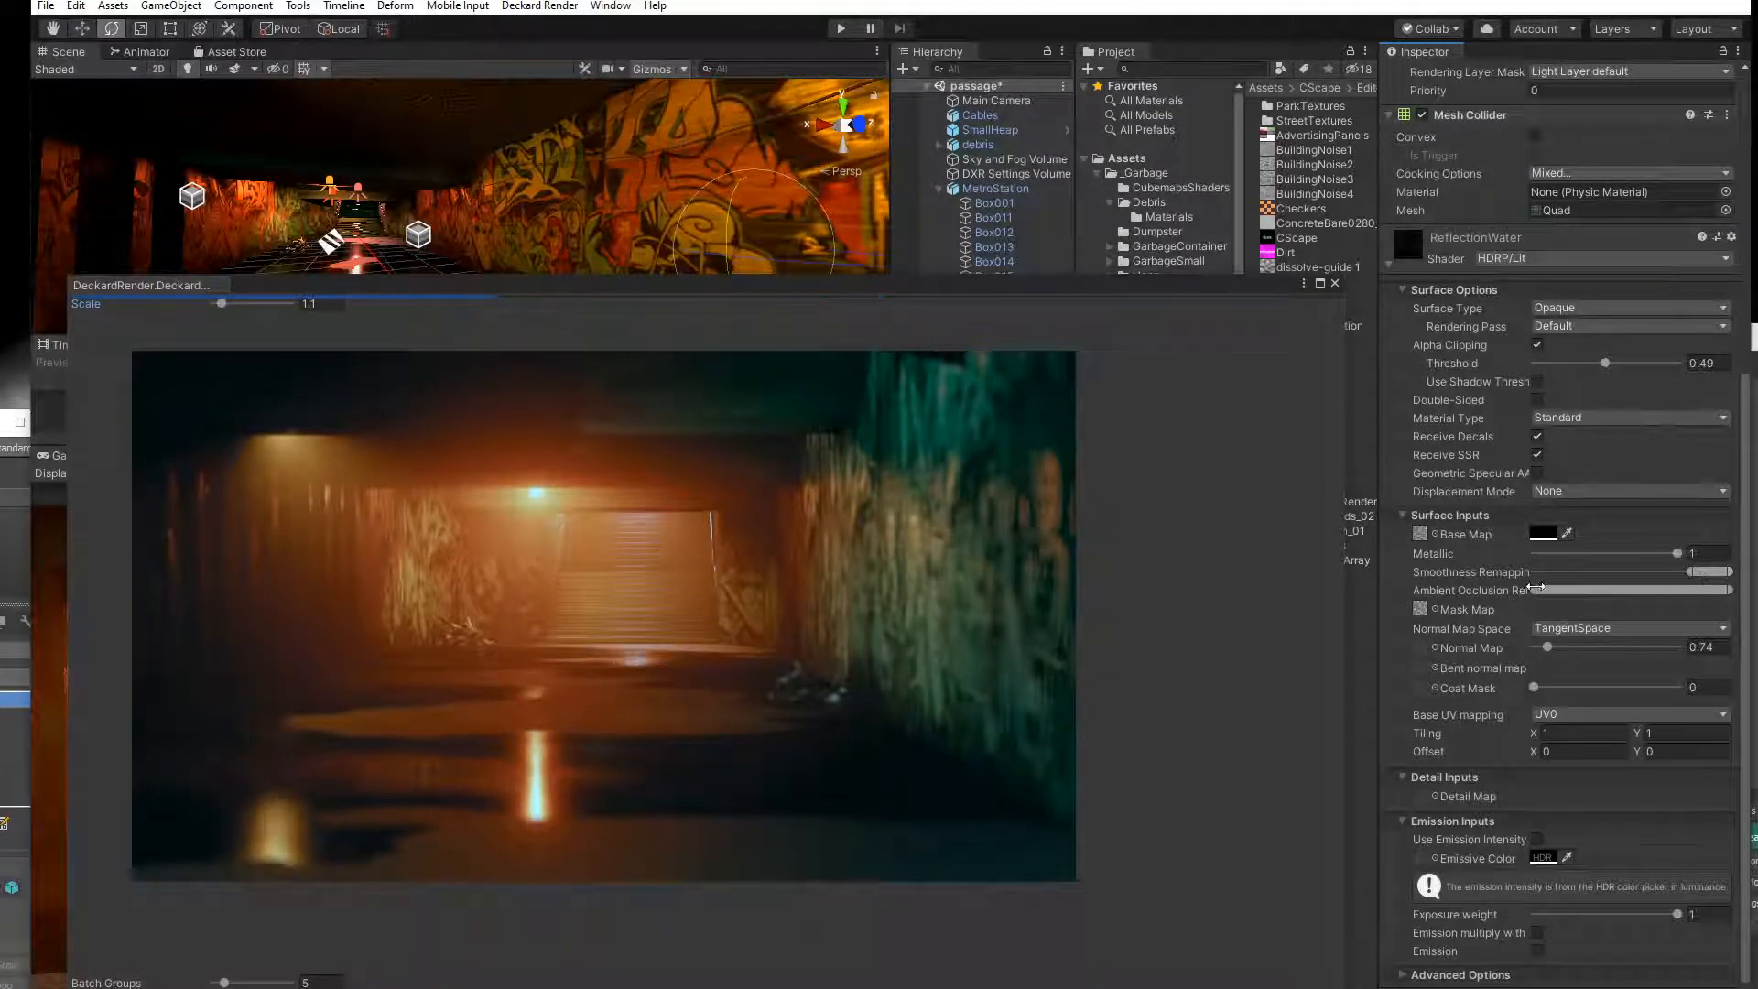
# Raise the lower limit of the water material's Ambient Occlusion Remapping to roughly 70% of the range, rebalancing it against the smoothness range.
pyautogui.moveTo(1535, 589); pyautogui.dragTo(1673, 590)
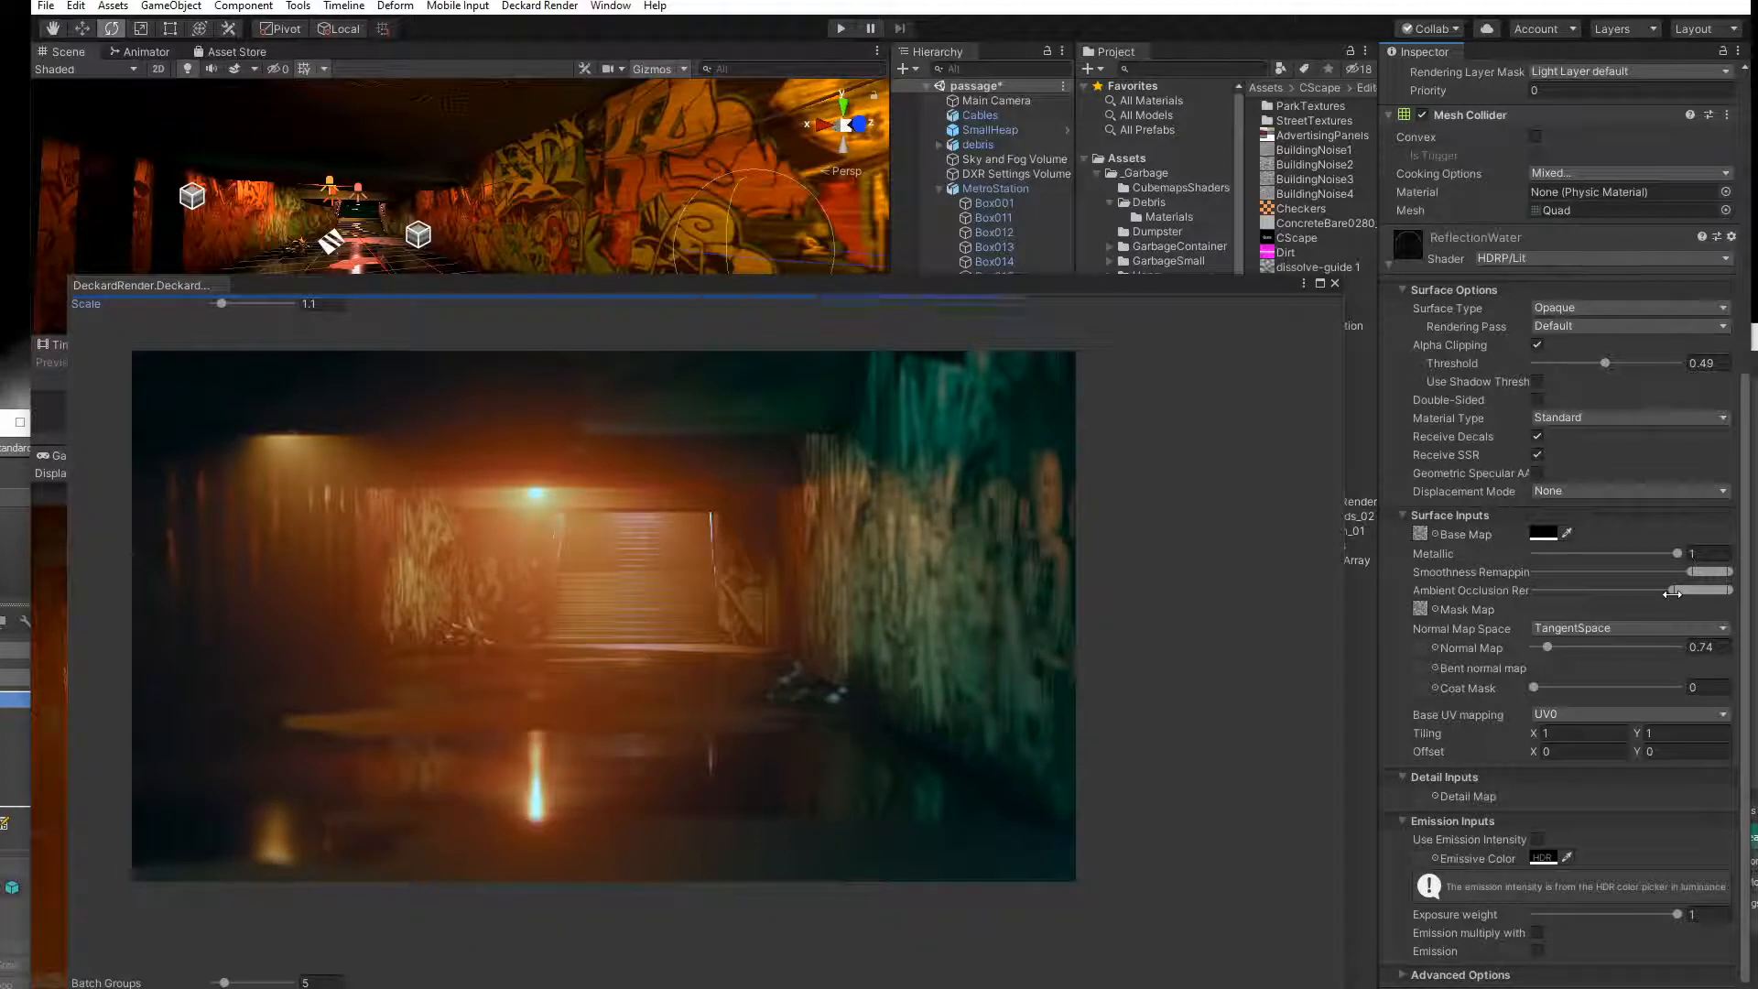
pyautogui.moveTo(1672, 591)
pyautogui.mouseDown()
pyautogui.moveTo(1652, 591)
pyautogui.moveTo(1664, 572)
pyautogui.mouseUp()
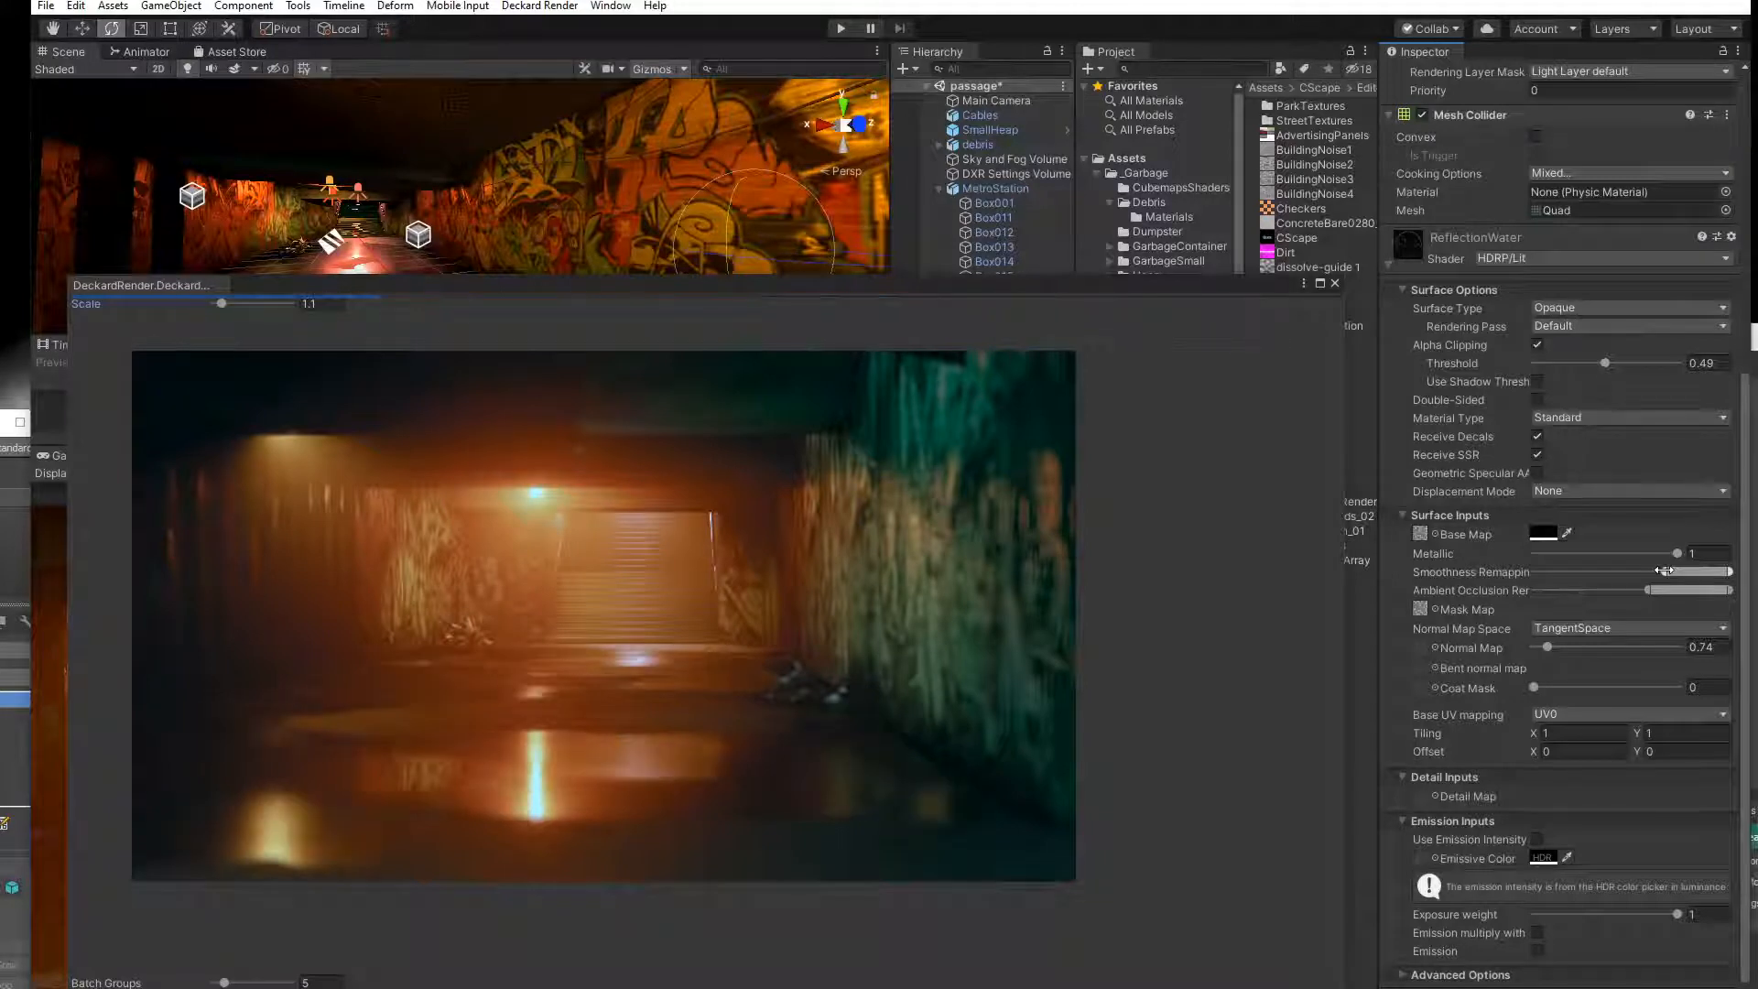
pyautogui.moveTo(1655, 571)
pyautogui.mouseDown()
pyautogui.moveTo(1635, 571)
pyautogui.moveTo(1711, 573)
pyautogui.moveTo(1667, 591)
pyautogui.mouseUp()
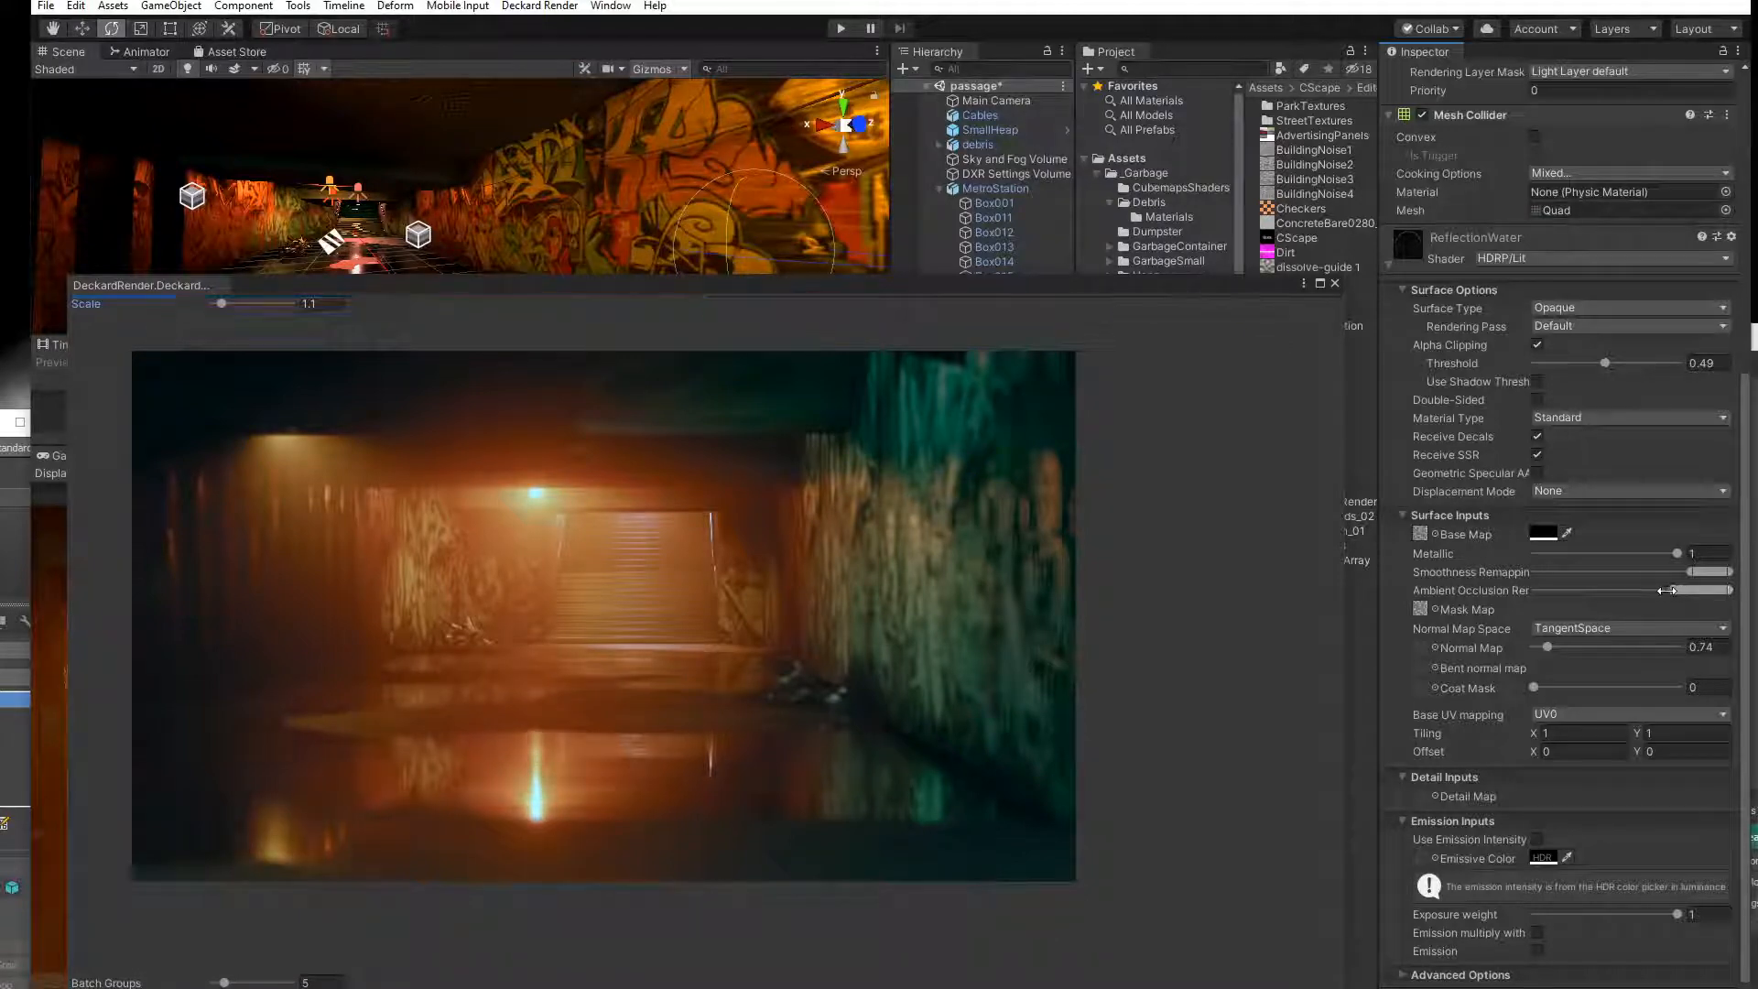
# Turn off Cast Shadows for the water Quad and reposition the render preview window to check the reflections.
pyautogui.scroll(5, 1518, 397)
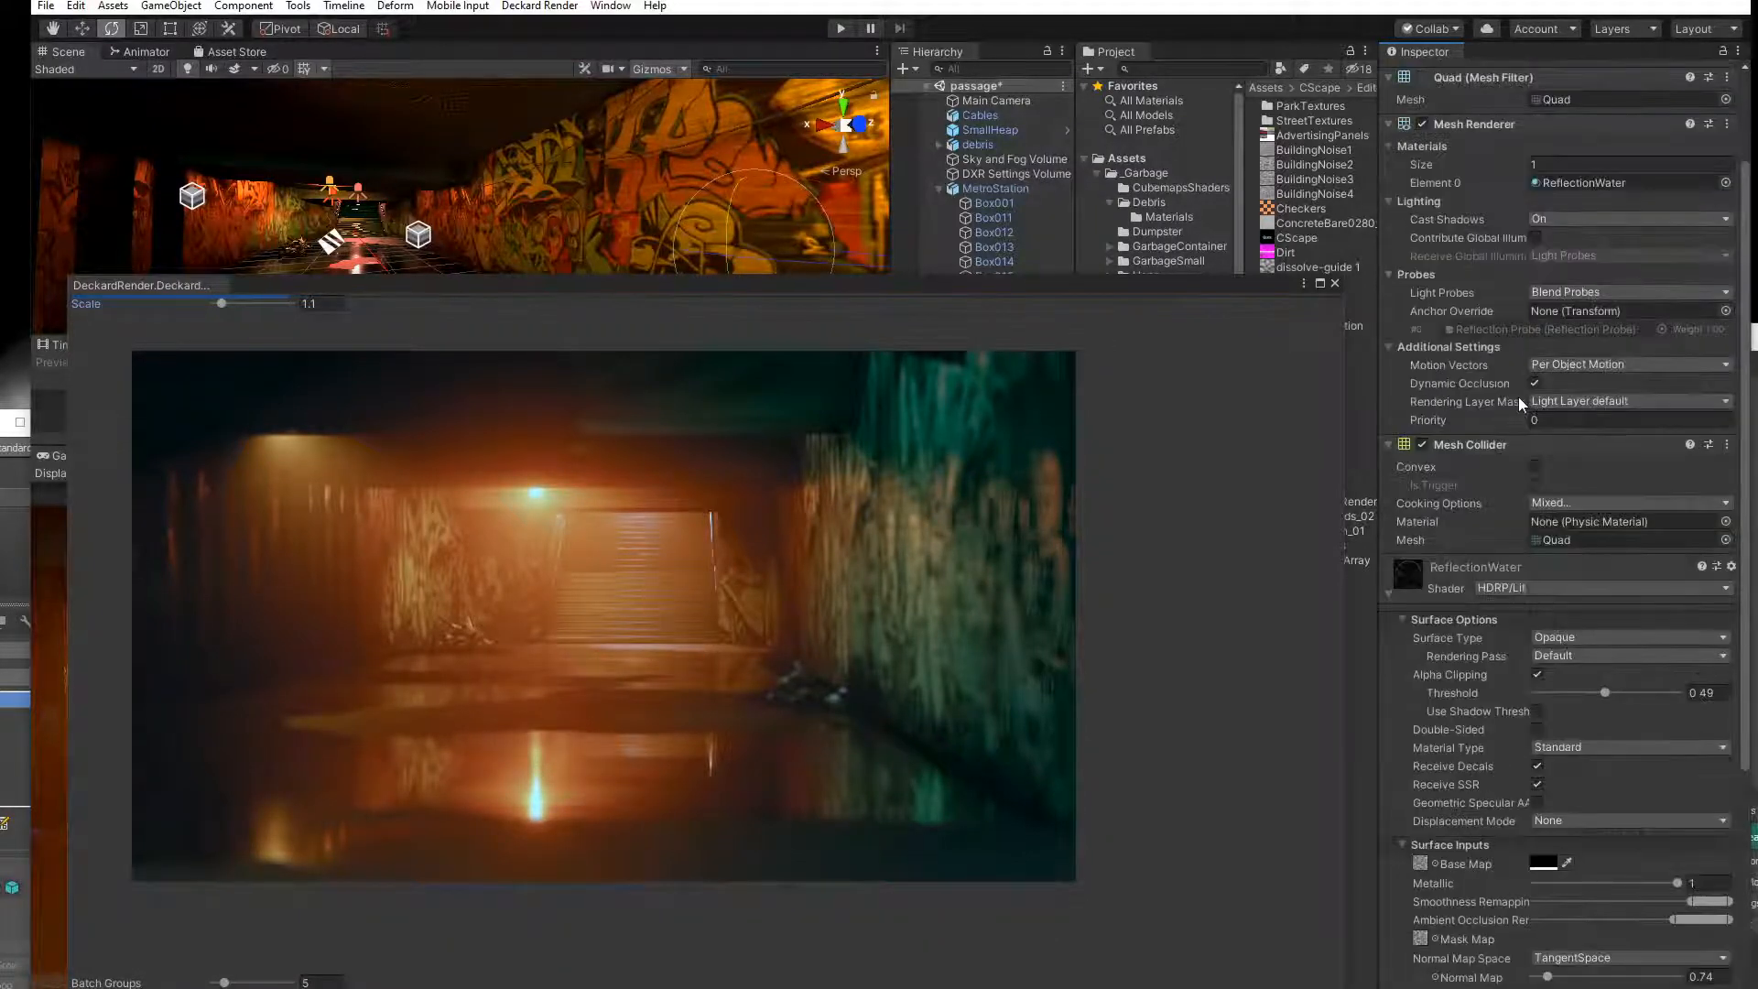
pyautogui.click(1549, 218)
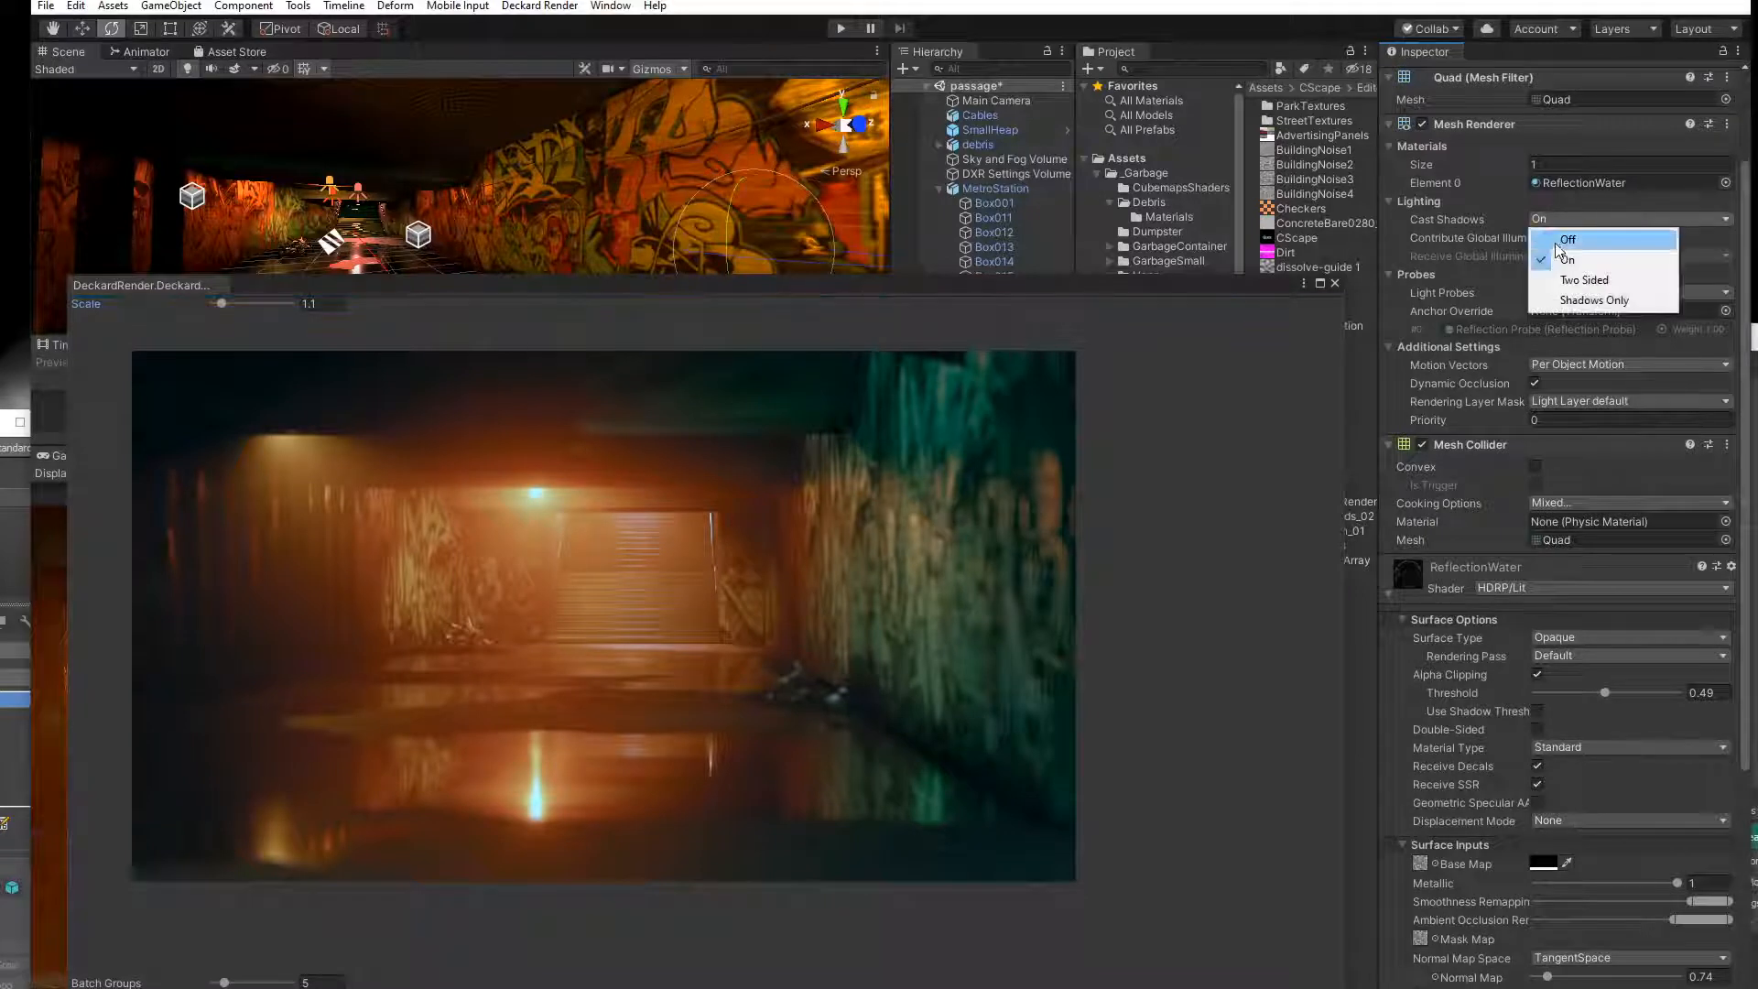
pyautogui.click(1557, 246)
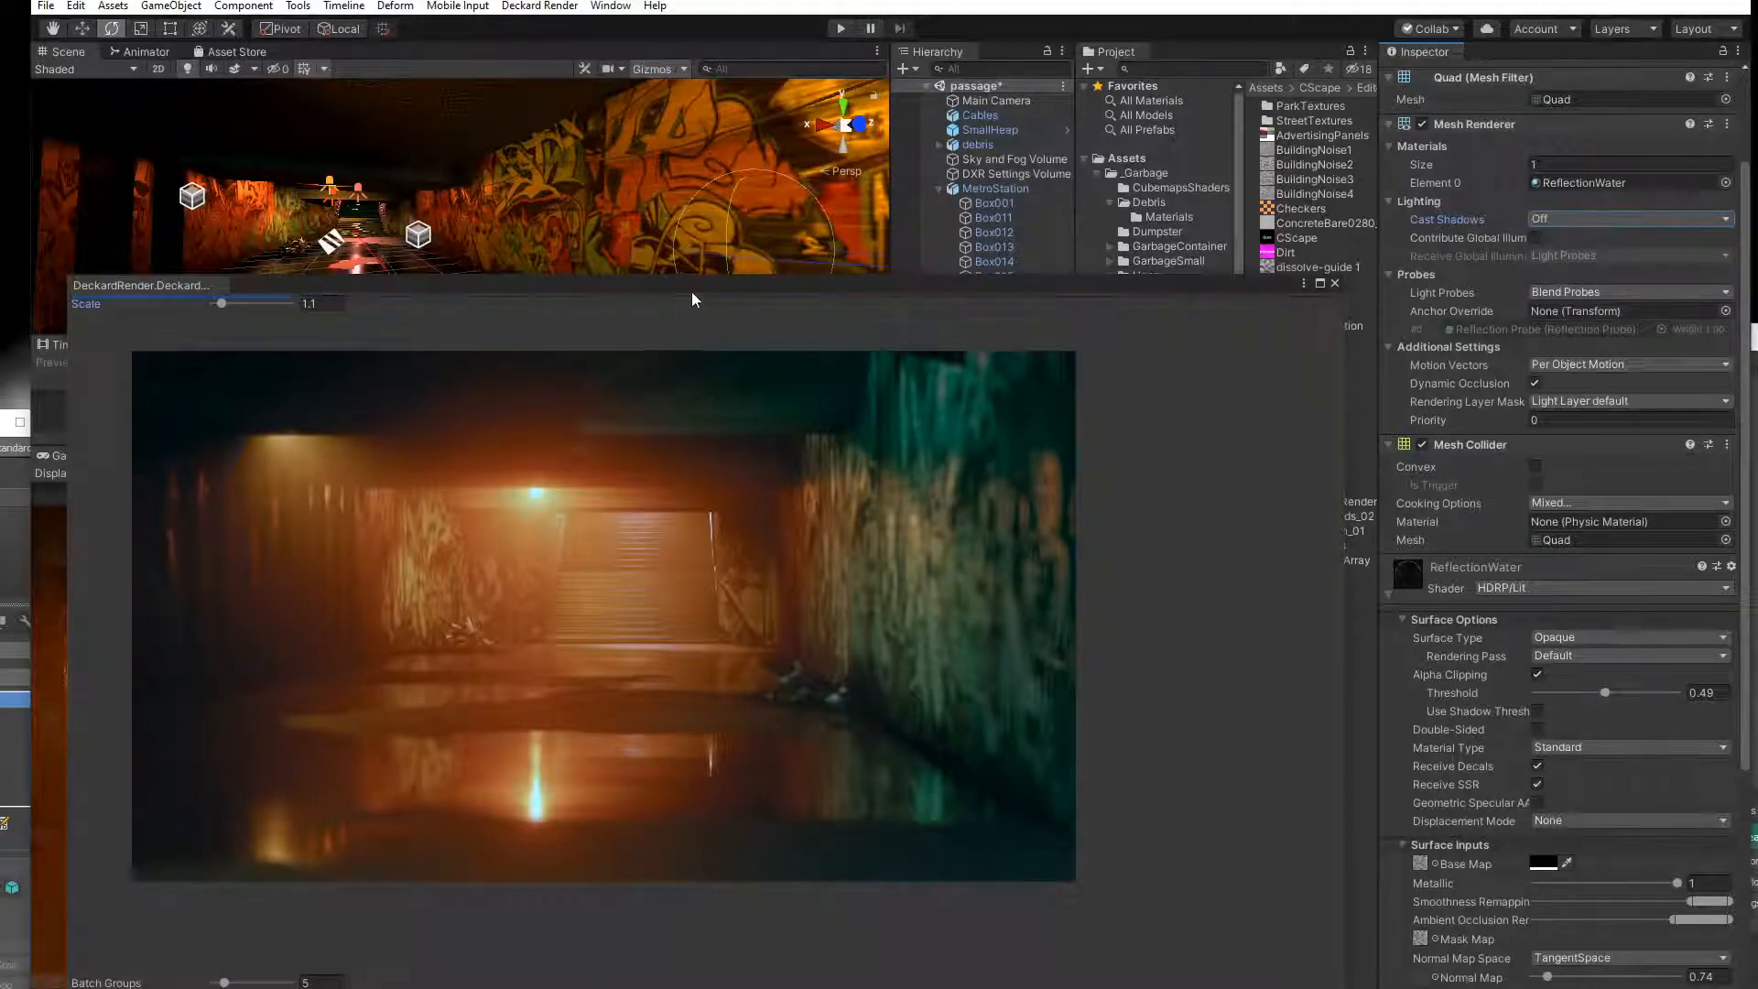
pyautogui.moveTo(690, 292); pyautogui.dragTo(921, 355)
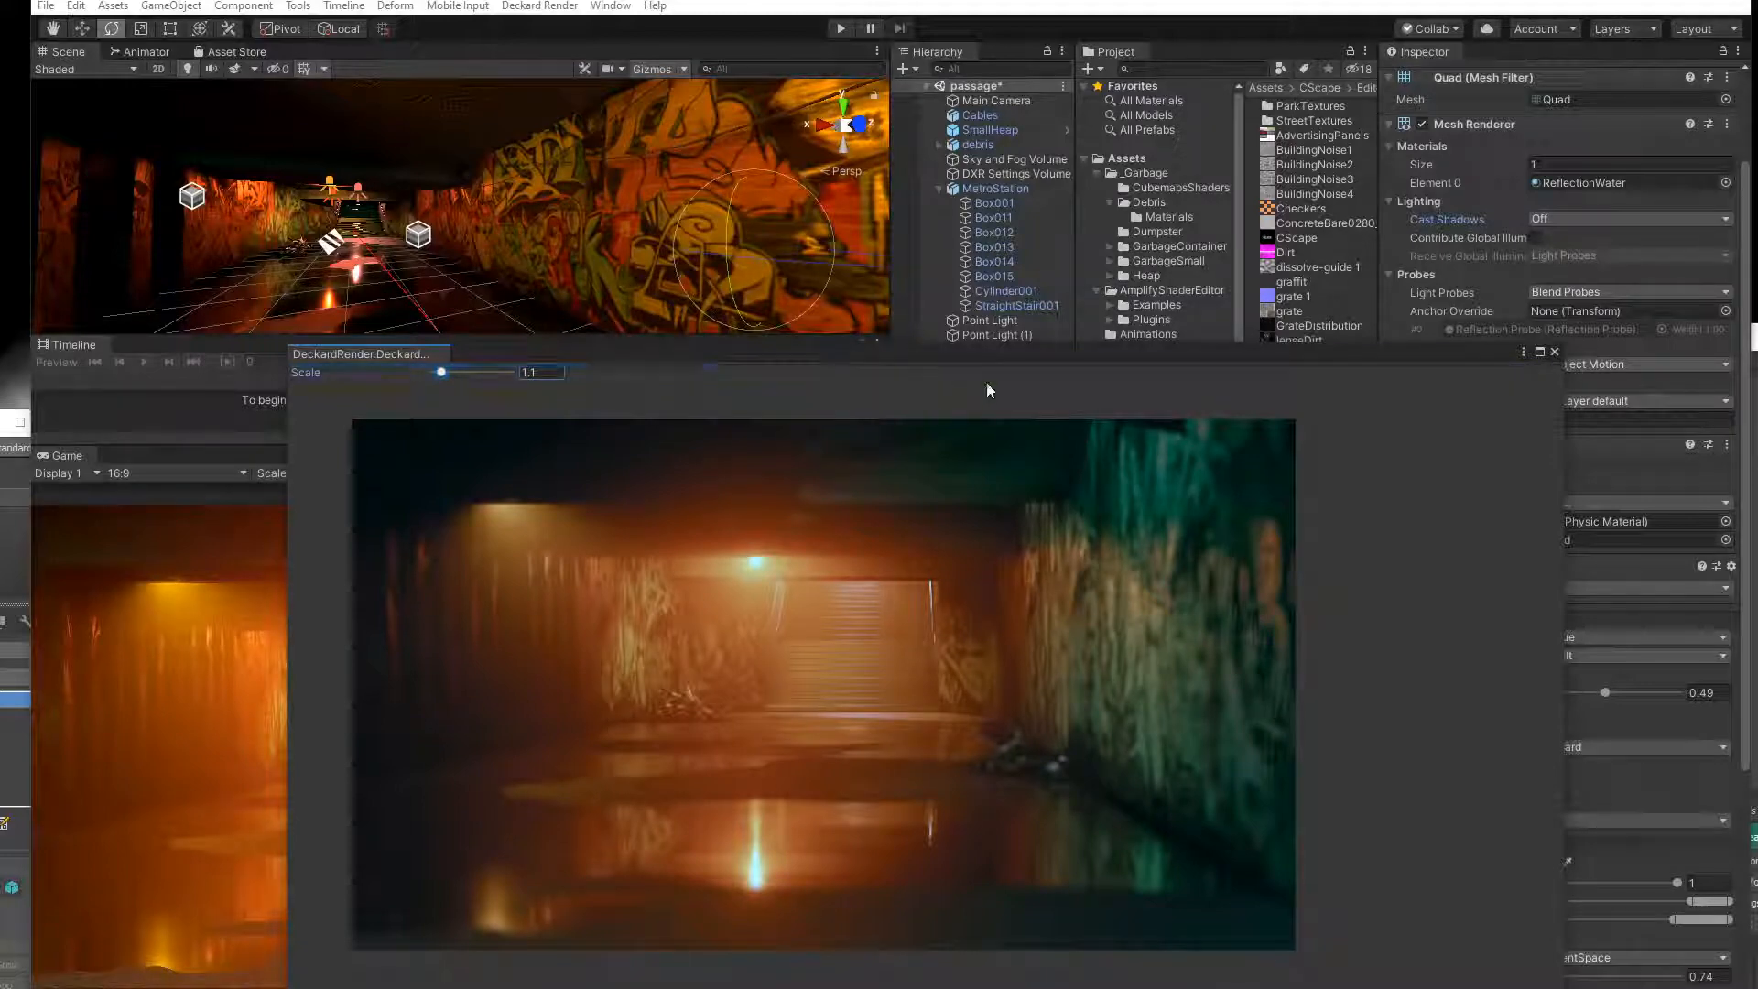
pyautogui.moveTo(960, 348); pyautogui.dragTo(708, 245)
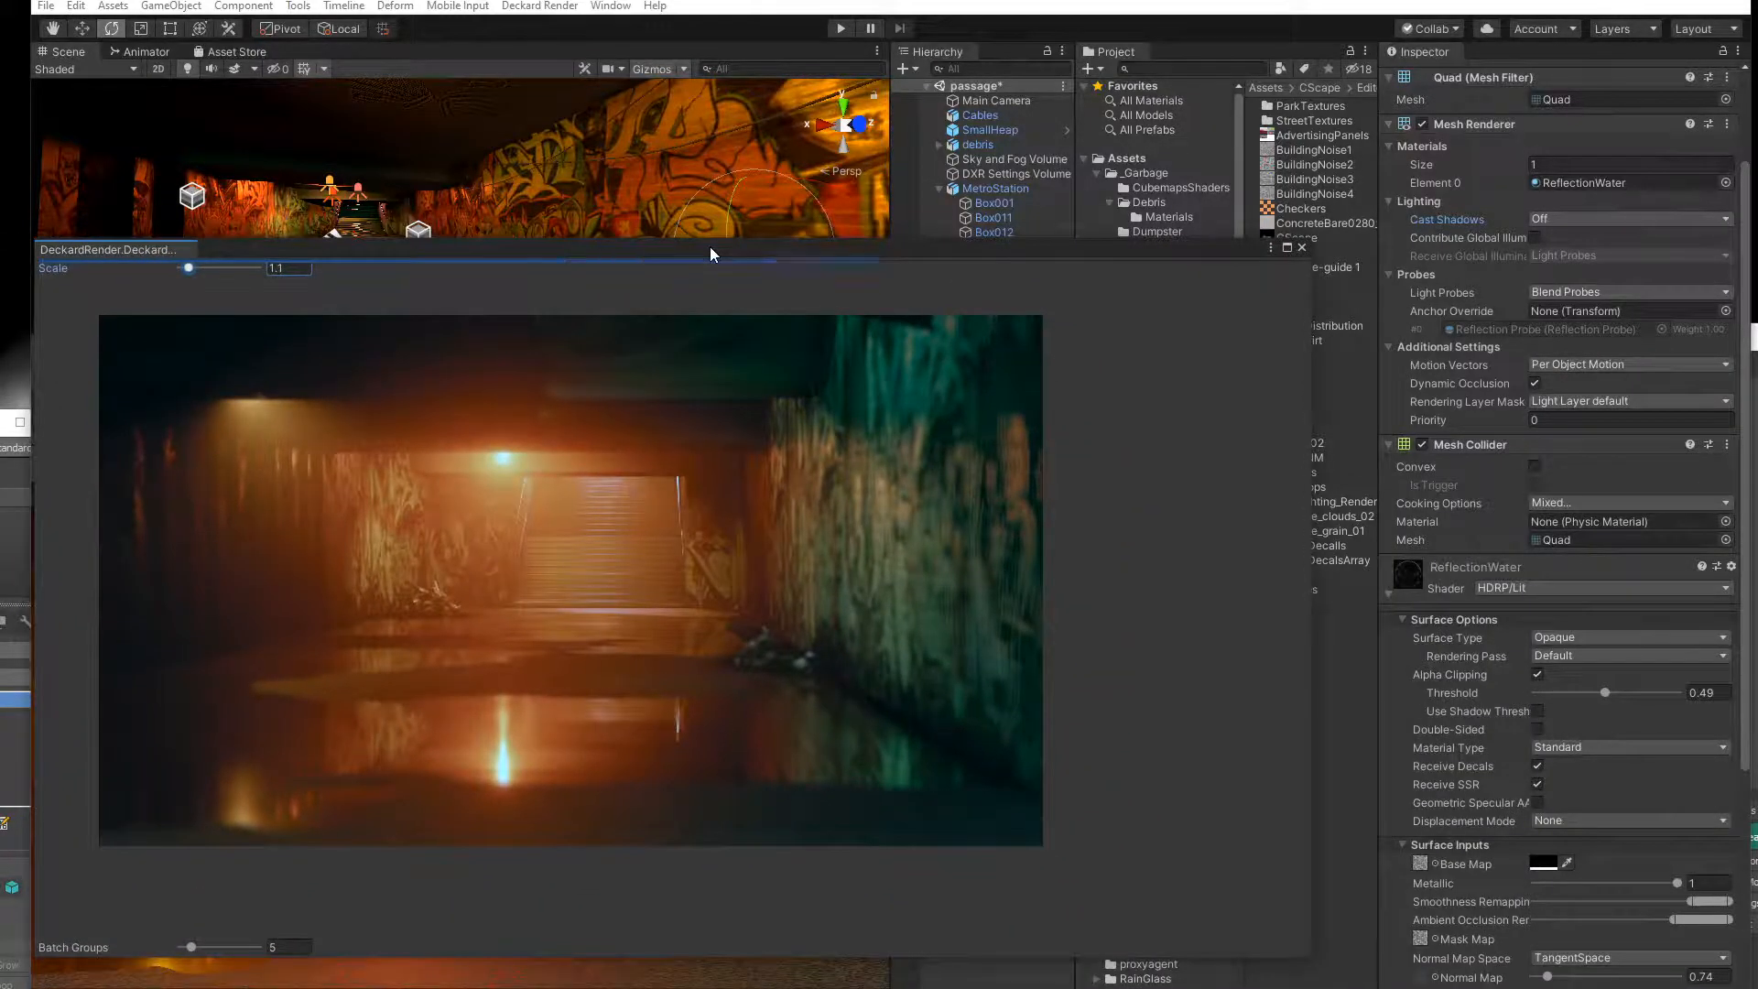
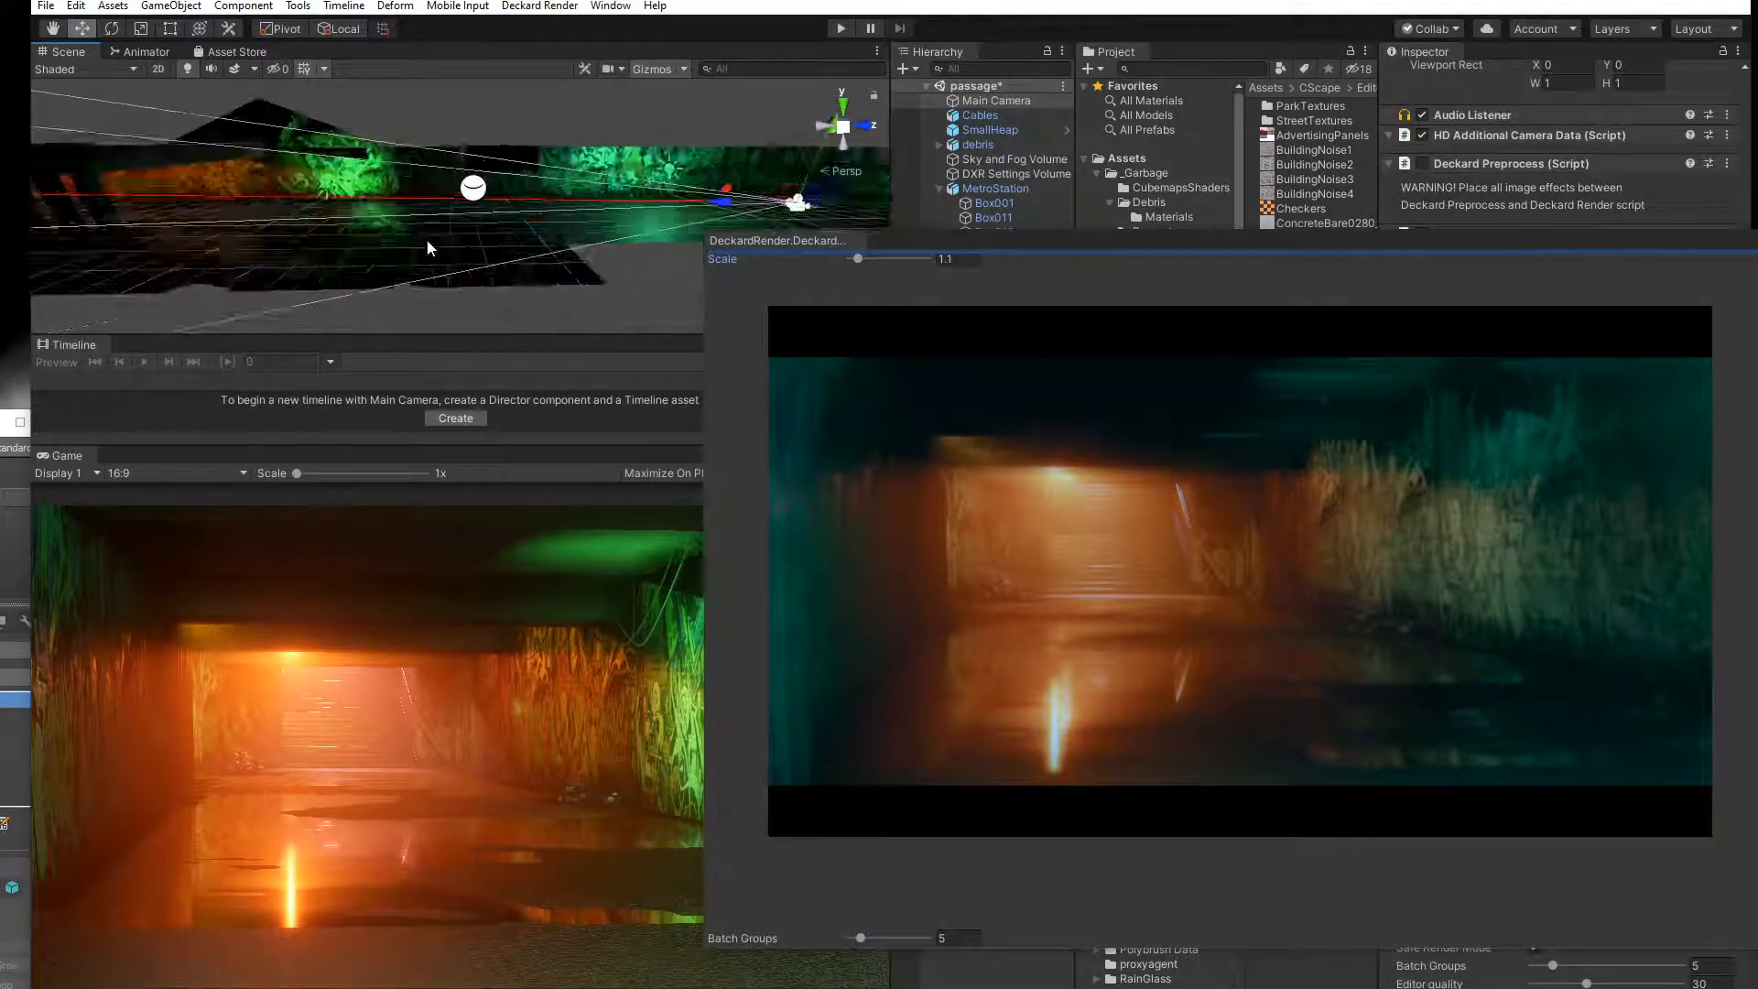
# Duplicate the debris pile on the passage floor and move the copy across the passage to about X -0.2, Z 17.
pyautogui.moveTo(544, 209); pyautogui.dragTo(410, 181, button='right')
pyautogui.moveTo(410, 180); pyautogui.dragTo(477, 241, button='middle')
pyautogui.click(462, 210)
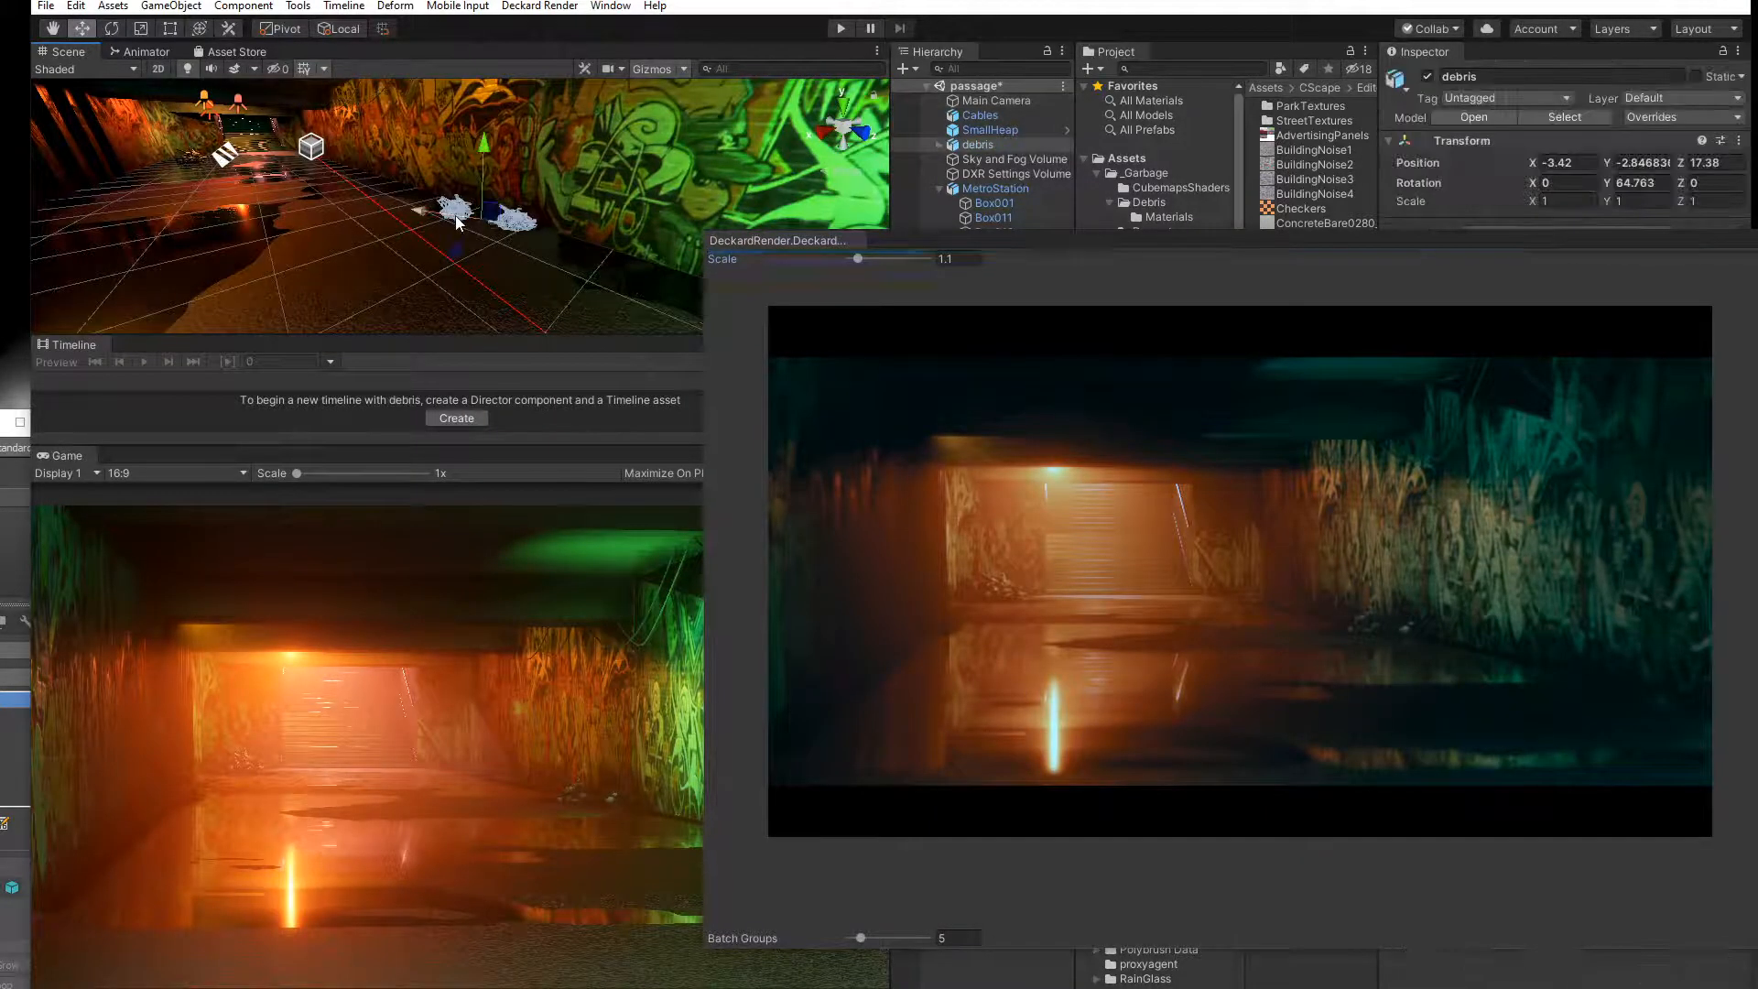
pyautogui.hotkey('ctrl', 'd')
pyautogui.moveTo(522, 220); pyautogui.dragTo(121, 345)
pyautogui.scroll(-8, 331, 277)
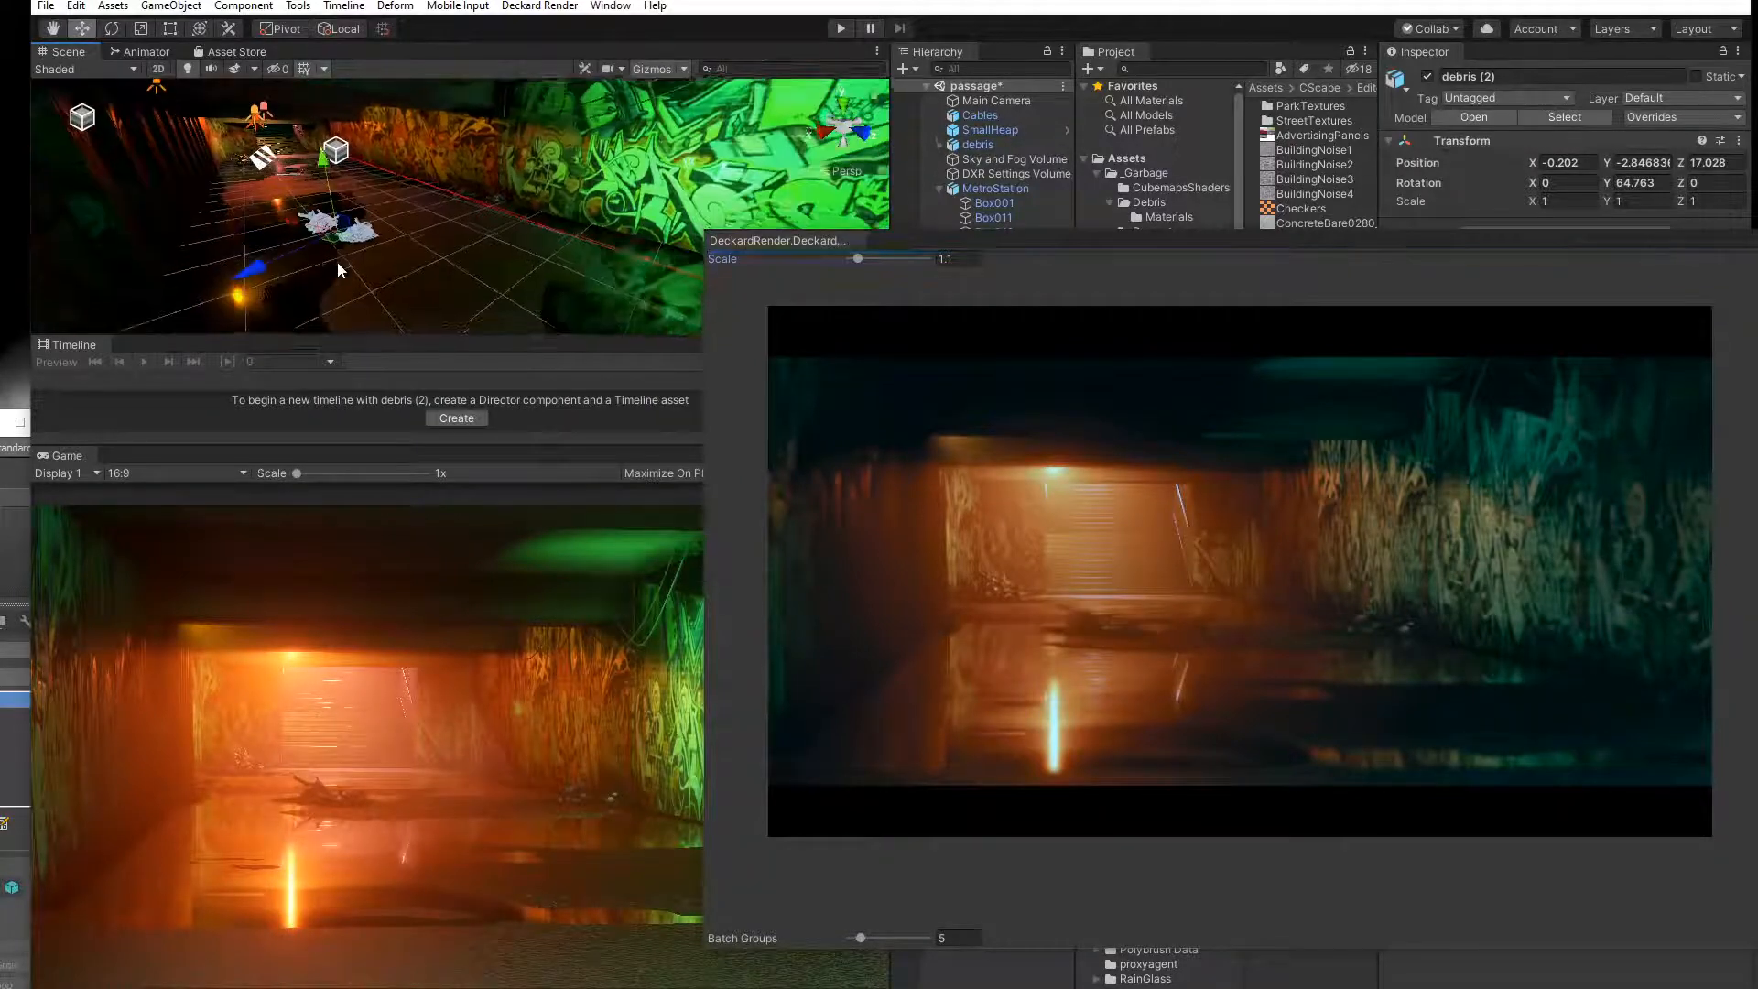
# Move the copied debris pile beside the side wall at about X 1.58, Z 23.45 and rotate it to about 91.7° around Y.
pyautogui.moveTo(362, 240); pyautogui.dragTo(295, 308)
pyautogui.moveTo(316, 288); pyautogui.dragTo(351, 192, button='middle')
pyautogui.moveTo(311, 190); pyautogui.dragTo(317, 333)
pyautogui.press('e')
pyautogui.click(80, 29)
pyautogui.scroll(-4, 414, 274)
pyautogui.moveTo(414, 274); pyautogui.dragTo(378, 273, button='middle')
pyautogui.moveTo(322, 253); pyautogui.dragTo(353, 272)
pyautogui.moveTo(406, 255); pyautogui.dragTo(376, 256, button='middle')
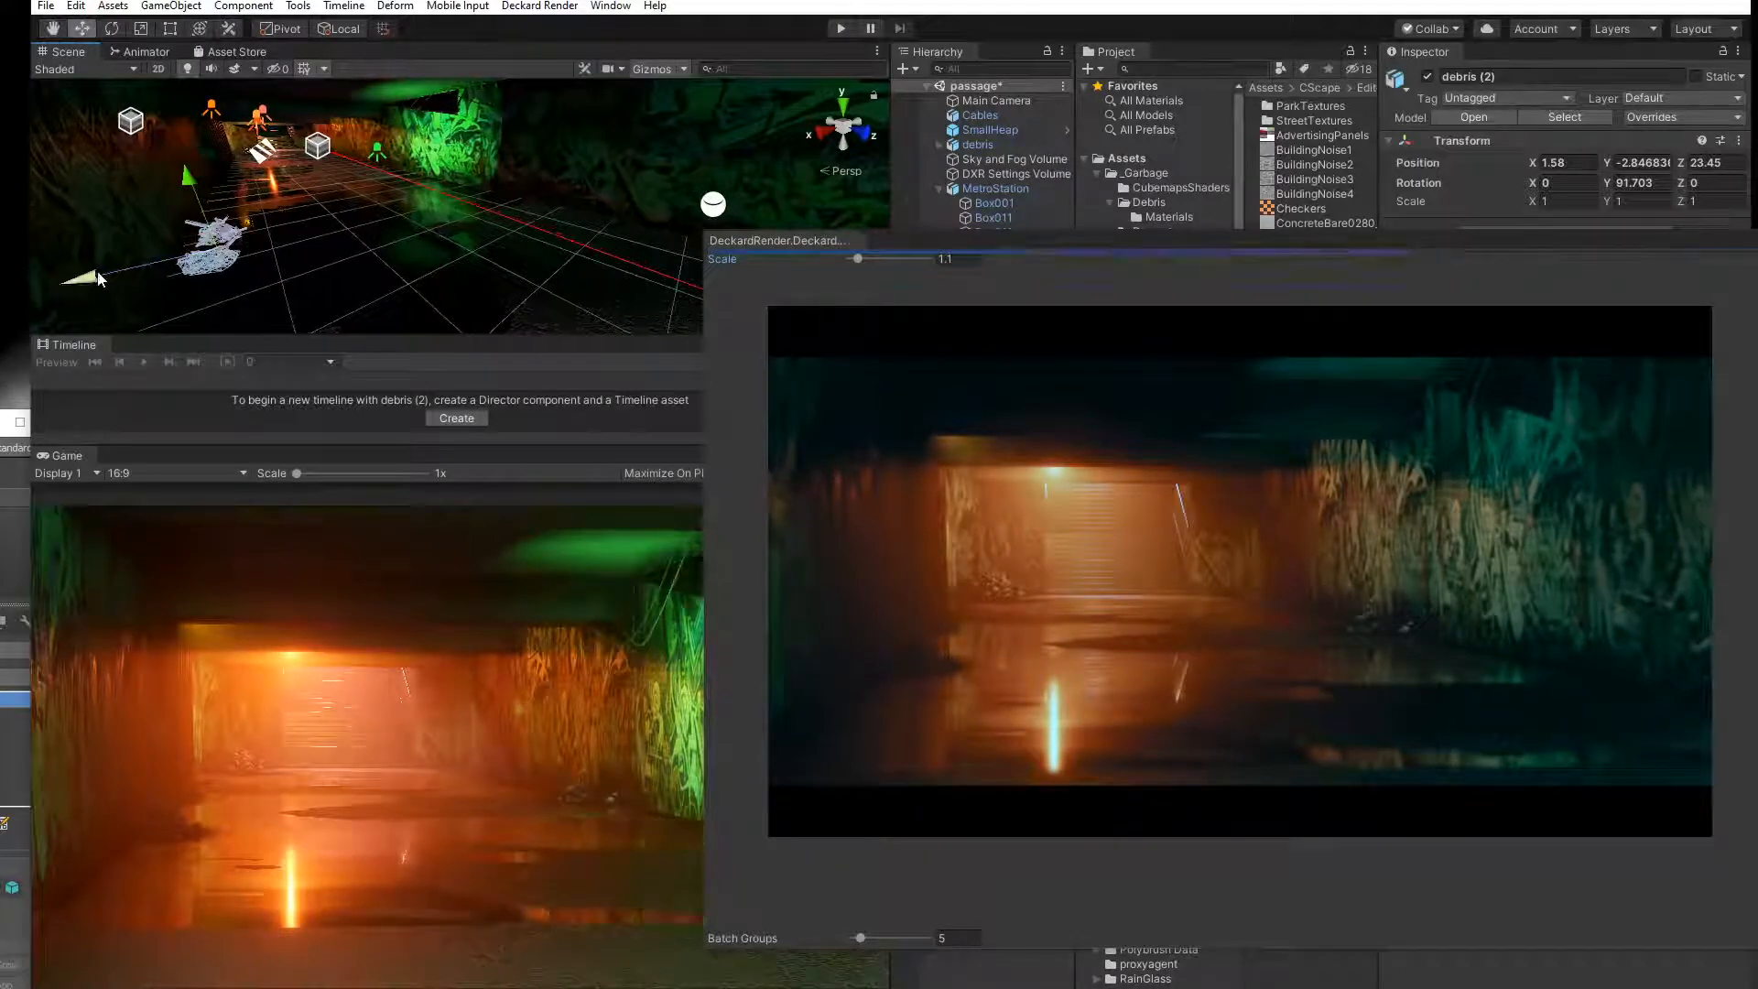
# Place another debris copy along the opposite wall at about X -3.33, Z 23.6 and rotate it to about -90° around Y.
pyautogui.moveTo(83, 285); pyautogui.dragTo(508, 260)
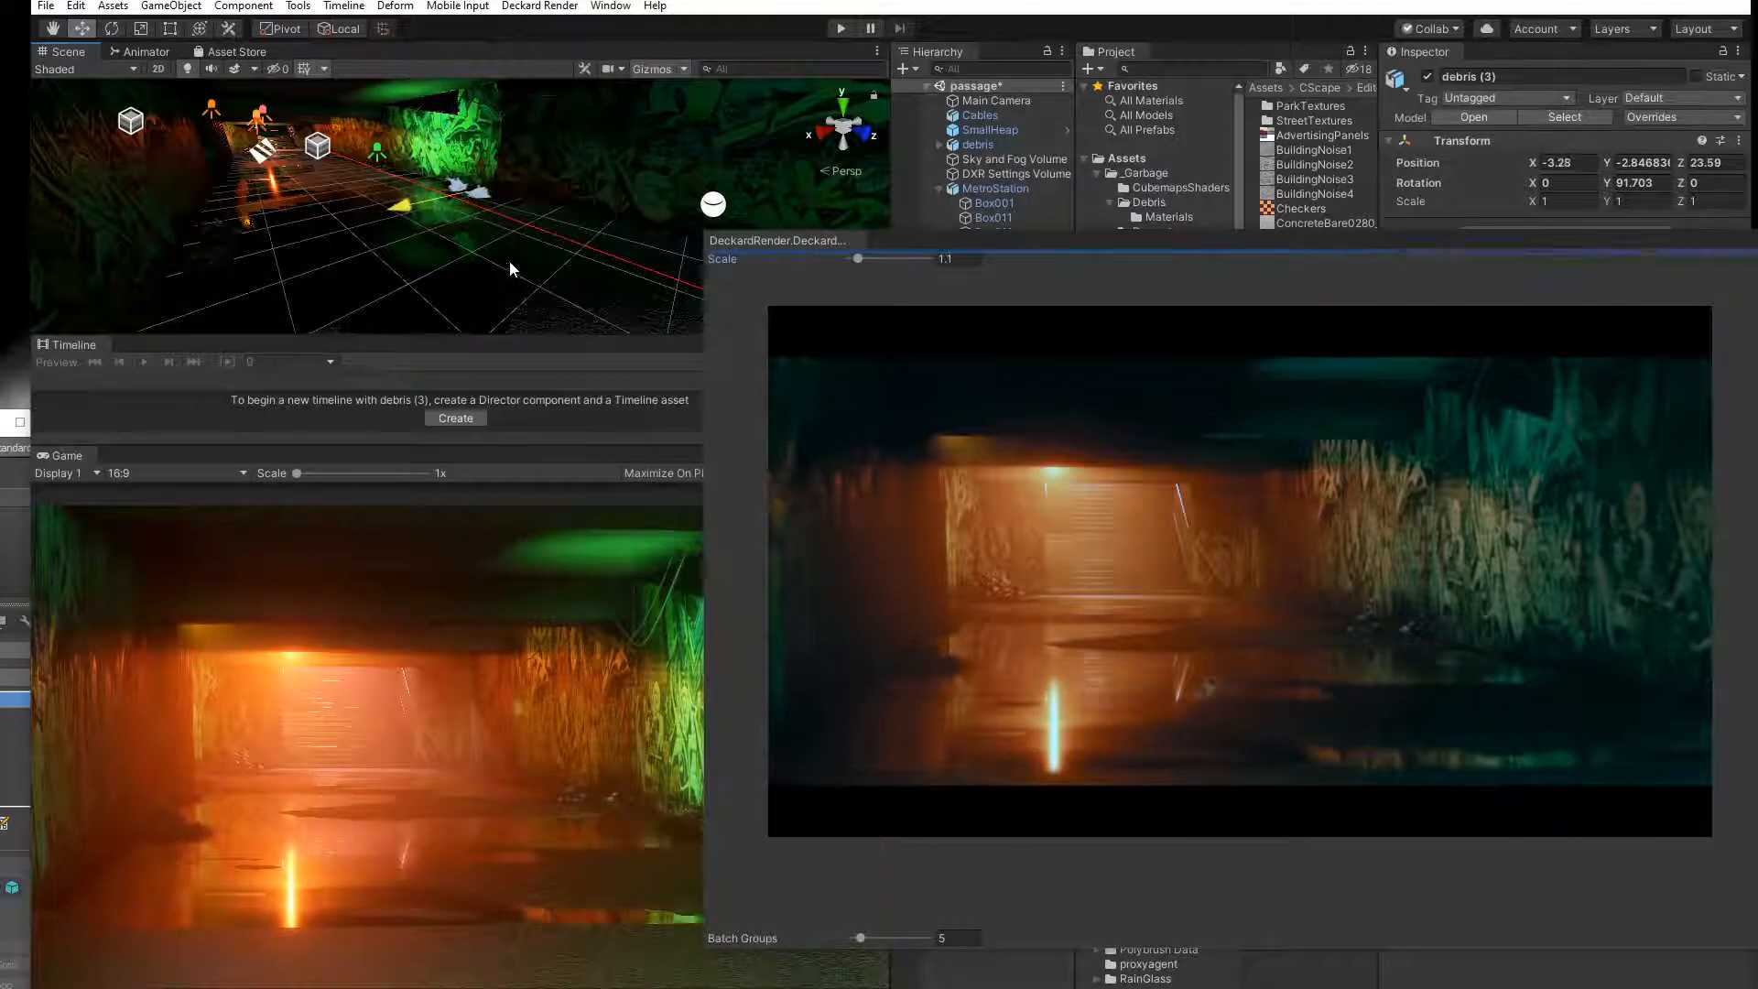
pyautogui.click(110, 30)
pyautogui.moveTo(587, 264); pyautogui.dragTo(358, 243, button='middle')
pyautogui.moveTo(209, 189); pyautogui.dragTo(521, 160)
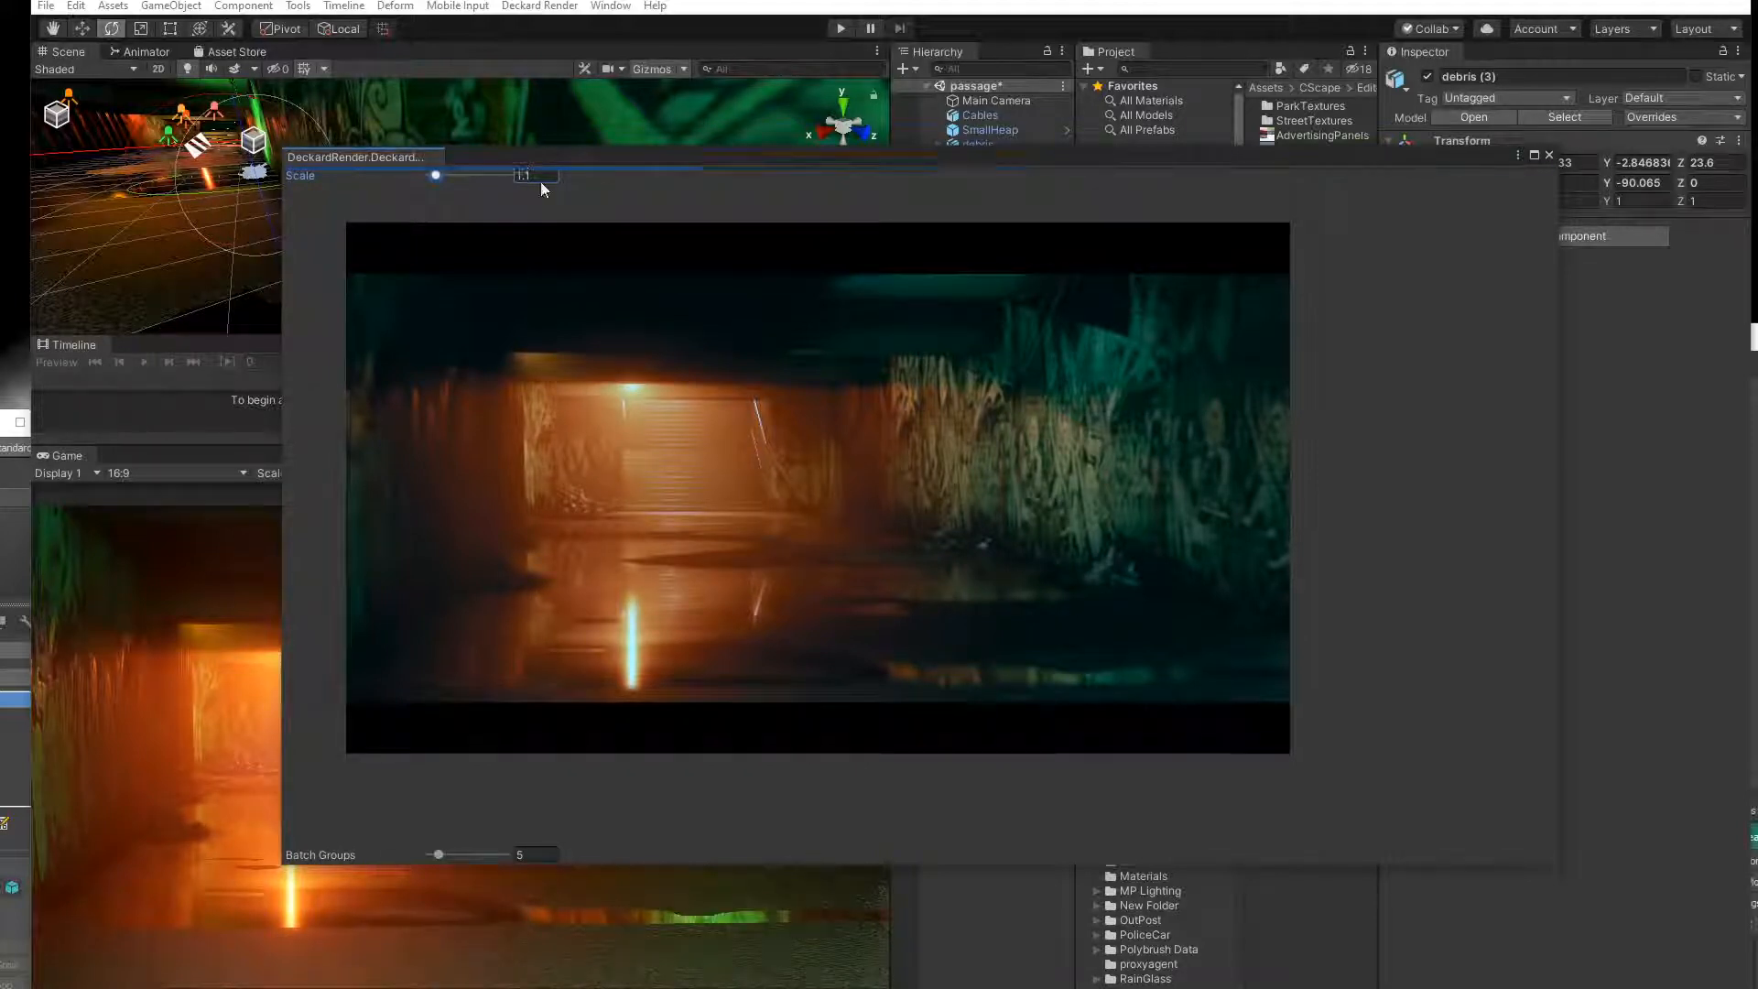
pyautogui.moveTo(643, 157); pyautogui.dragTo(661, 258)
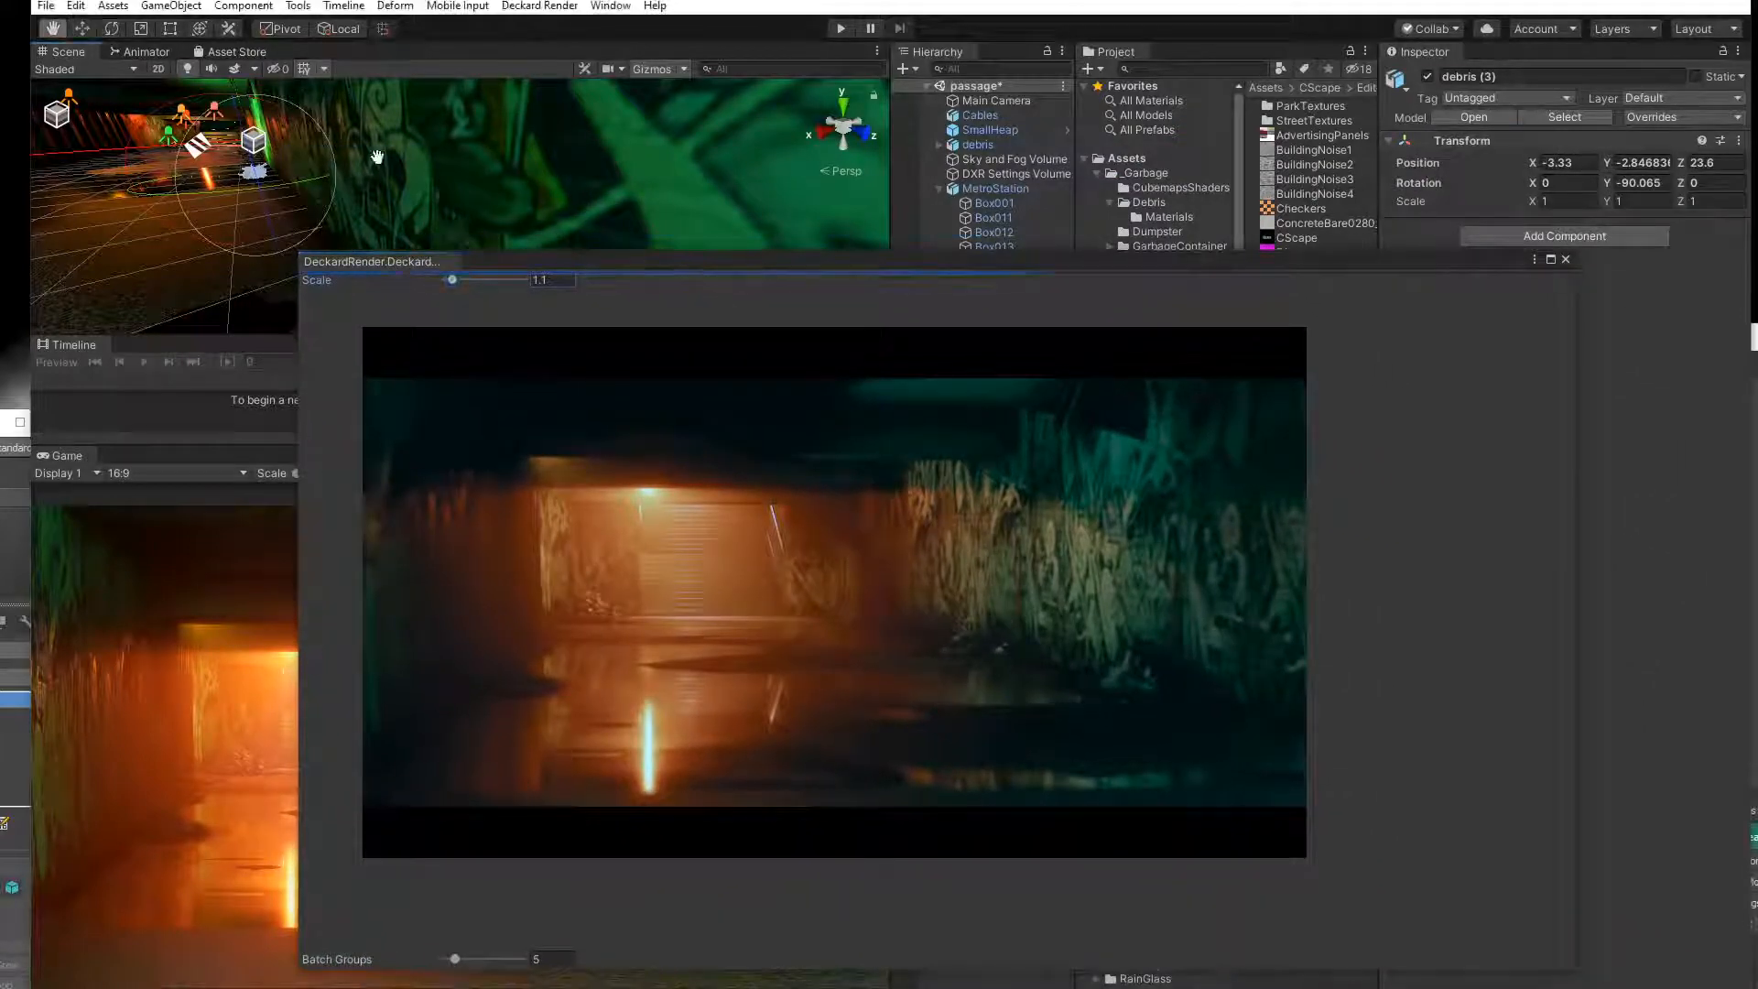
# Rotate the green spot light Point Light (2) slightly to about X 180.8, Y 86.9 and set its intensity to 2595.53 lumen.
pyautogui.scroll(-5, 388, 158)
pyautogui.moveTo(286, 158); pyautogui.dragTo(418, 153, button='middle')
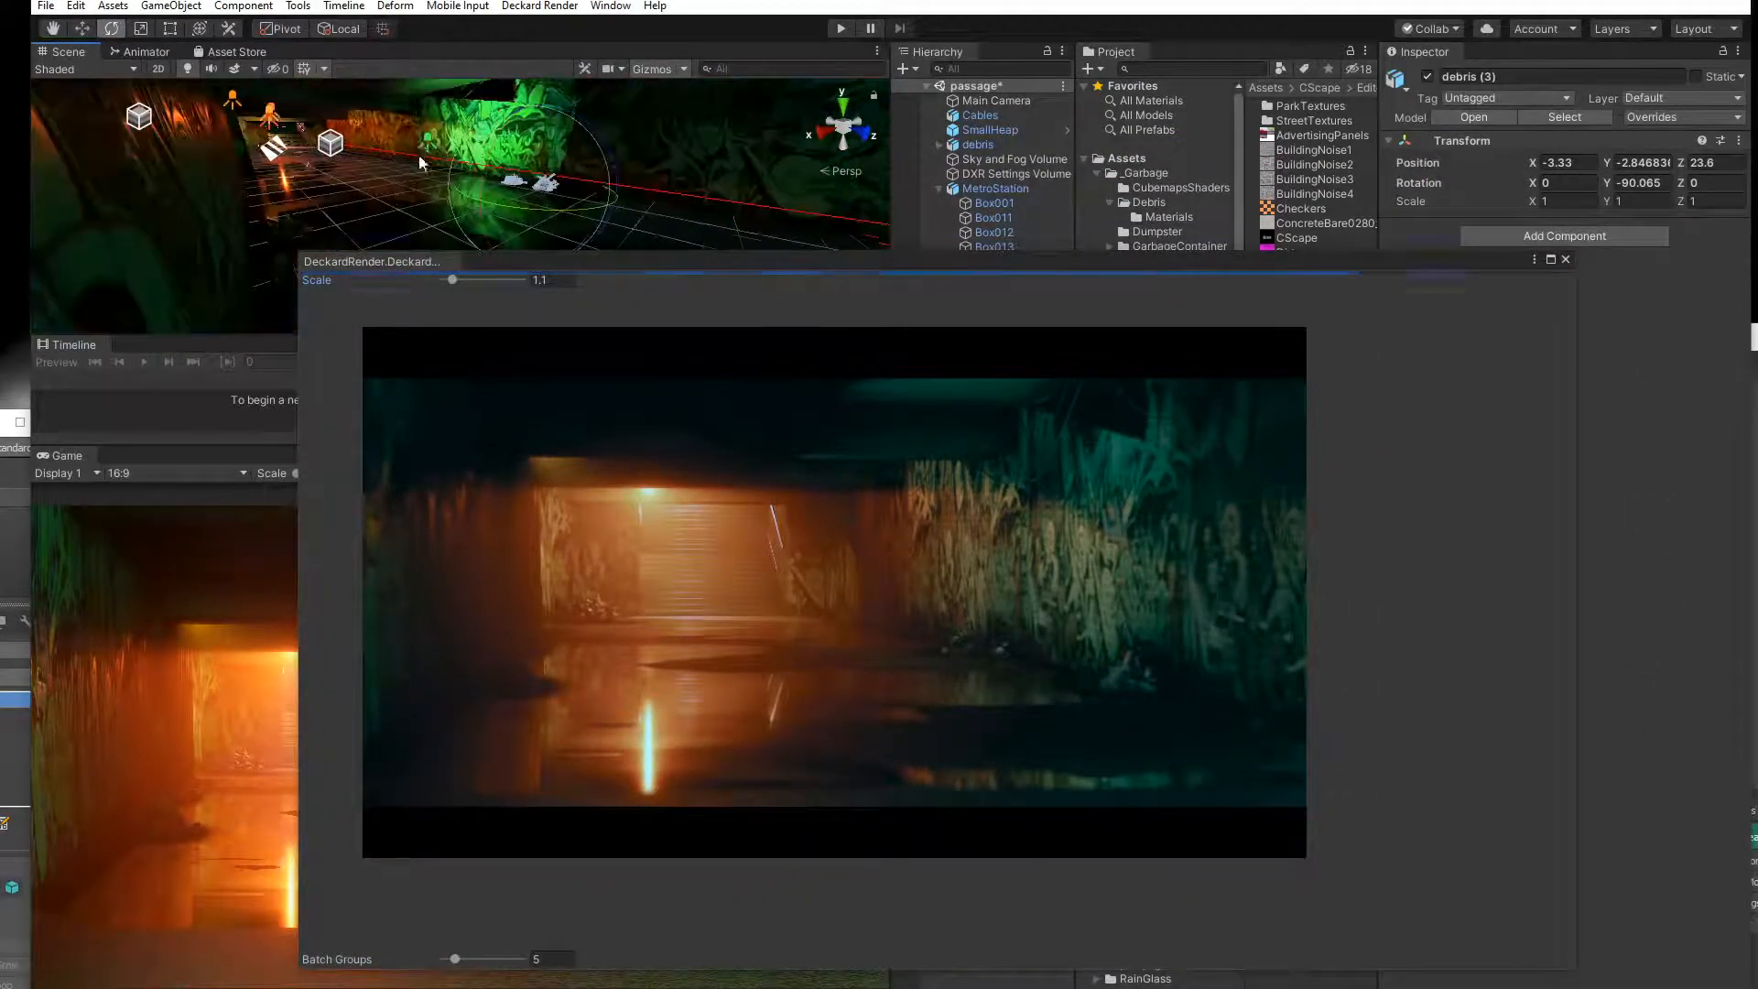
pyautogui.click(430, 140)
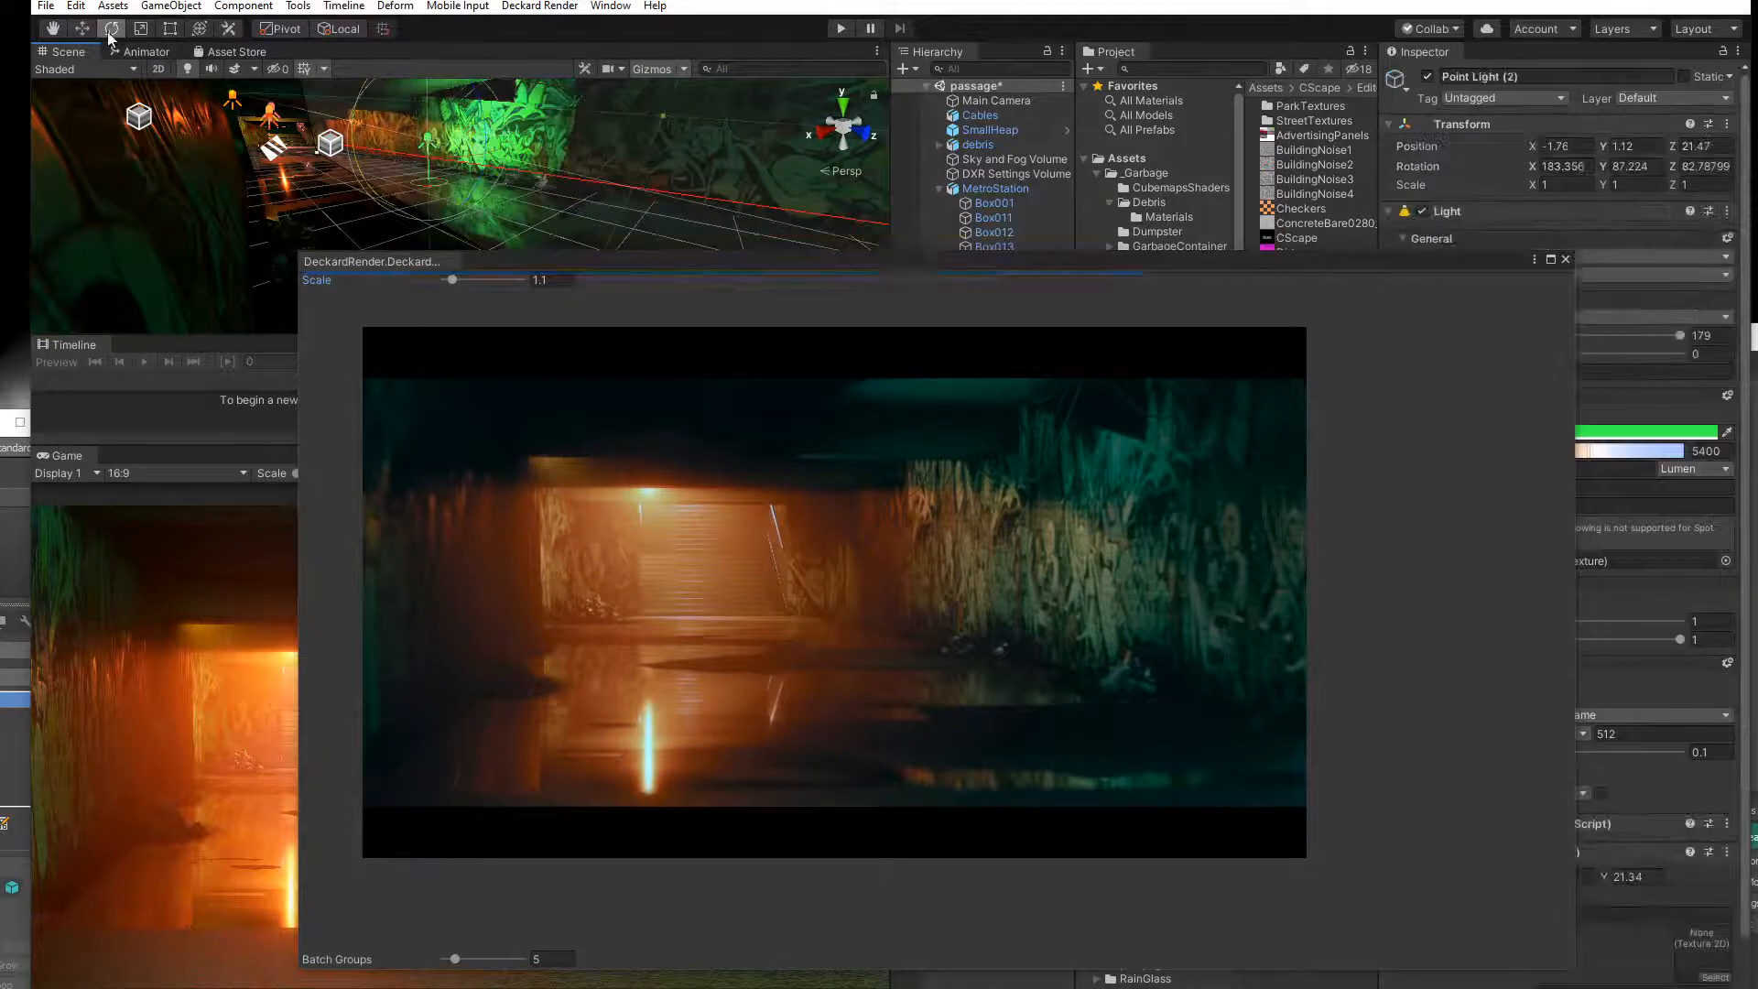
pyautogui.moveTo(357, 135)
pyautogui.mouseDown()
pyautogui.moveTo(377, 295)
pyautogui.moveTo(352, 109)
pyautogui.mouseUp()
pyautogui.moveTo(822, 267); pyautogui.dragTo(544, 322)
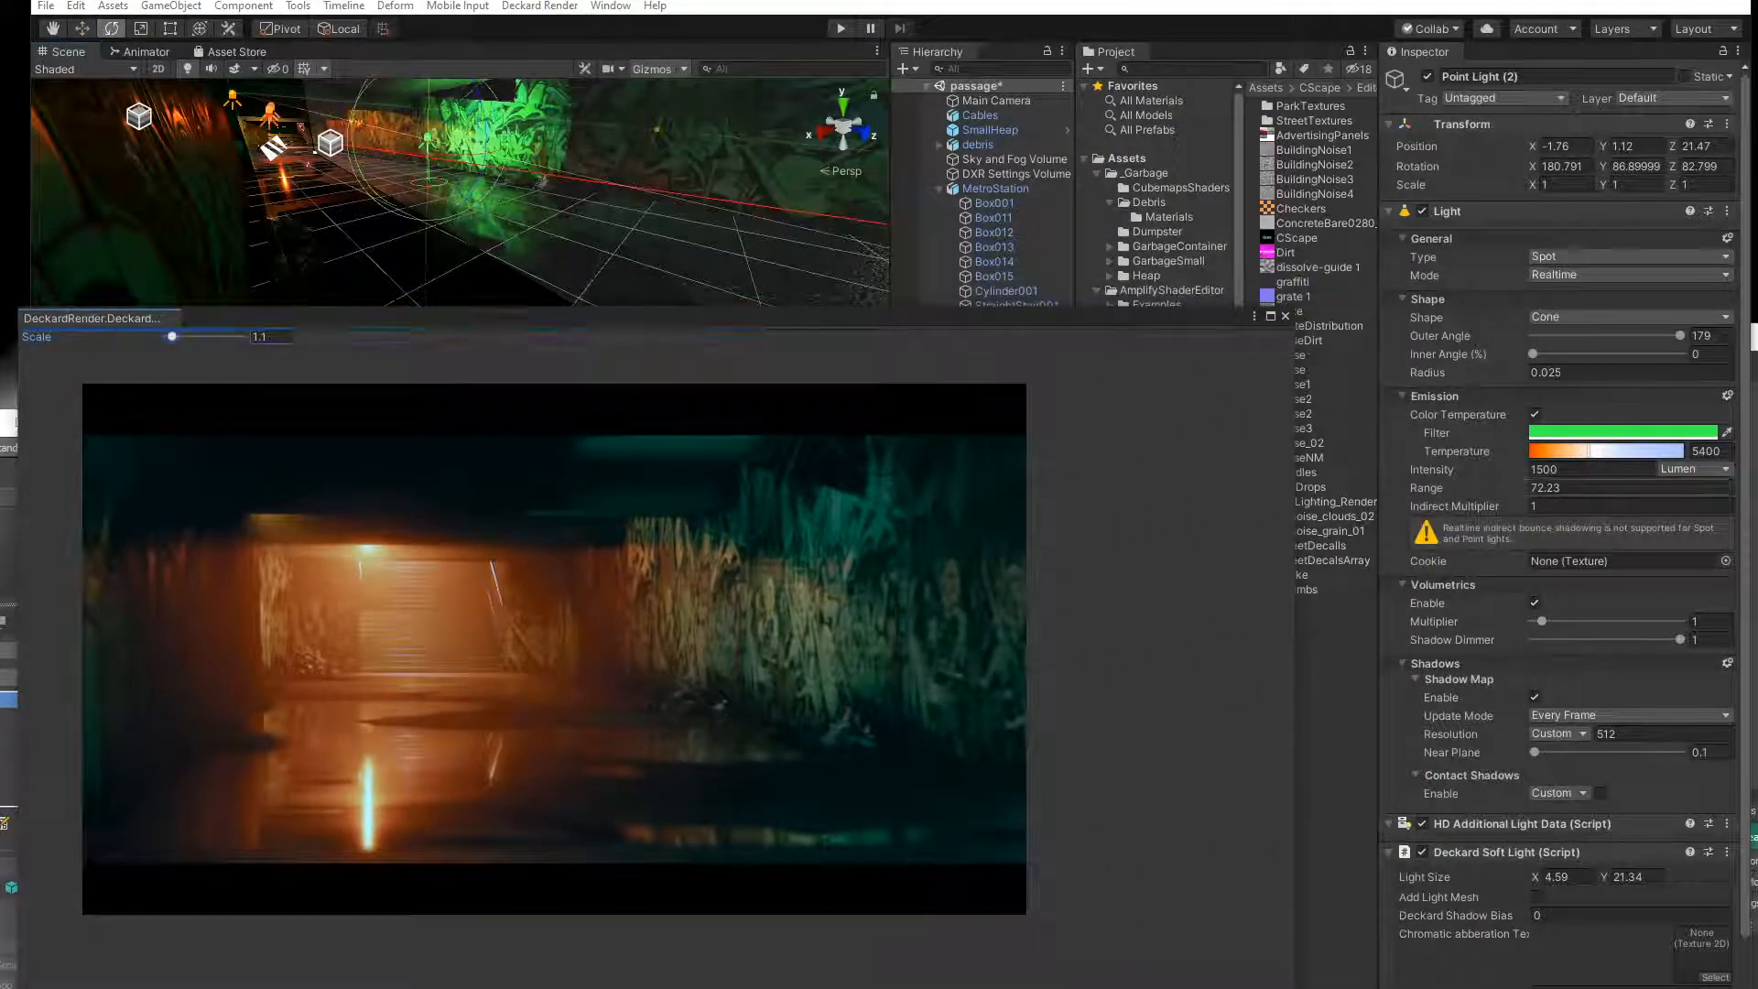
pyautogui.moveTo(1506, 471); pyautogui.dragTo(1608, 471)
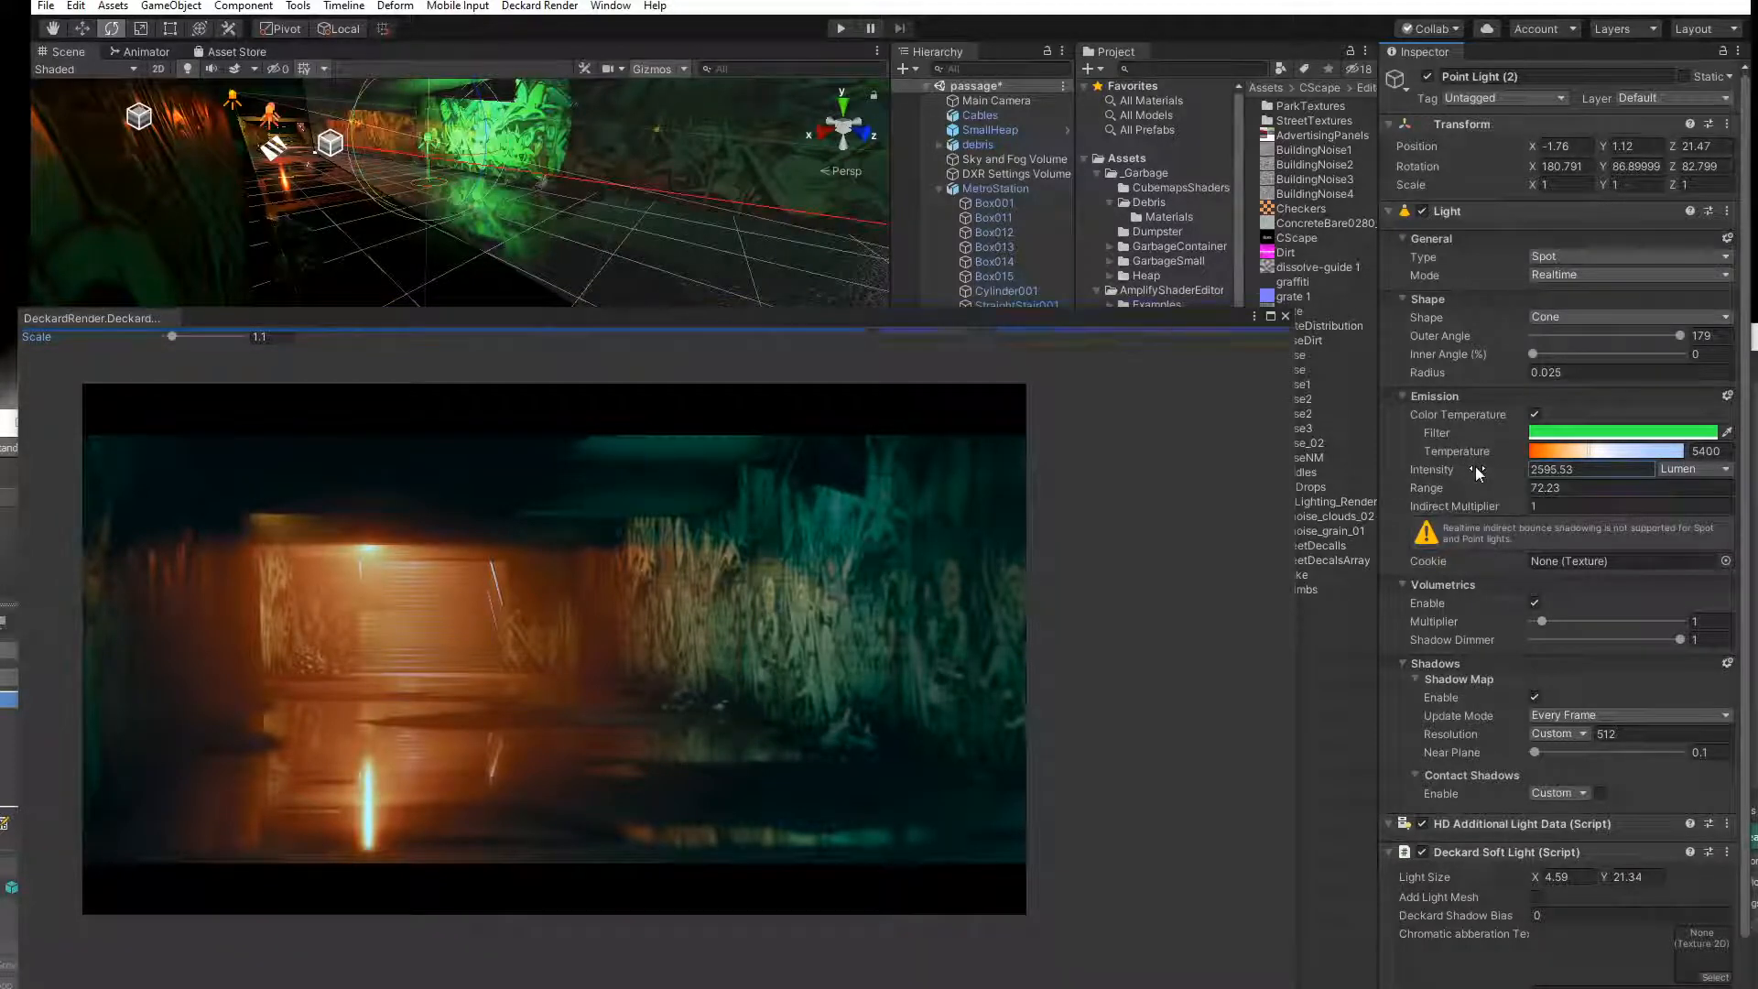
# Move the green Point Light (2) to about X -0.02, Y 1.2, Z 21.57, checking the render preview before closing it.
pyautogui.moveTo(637, 326); pyautogui.dragTo(849, 317)
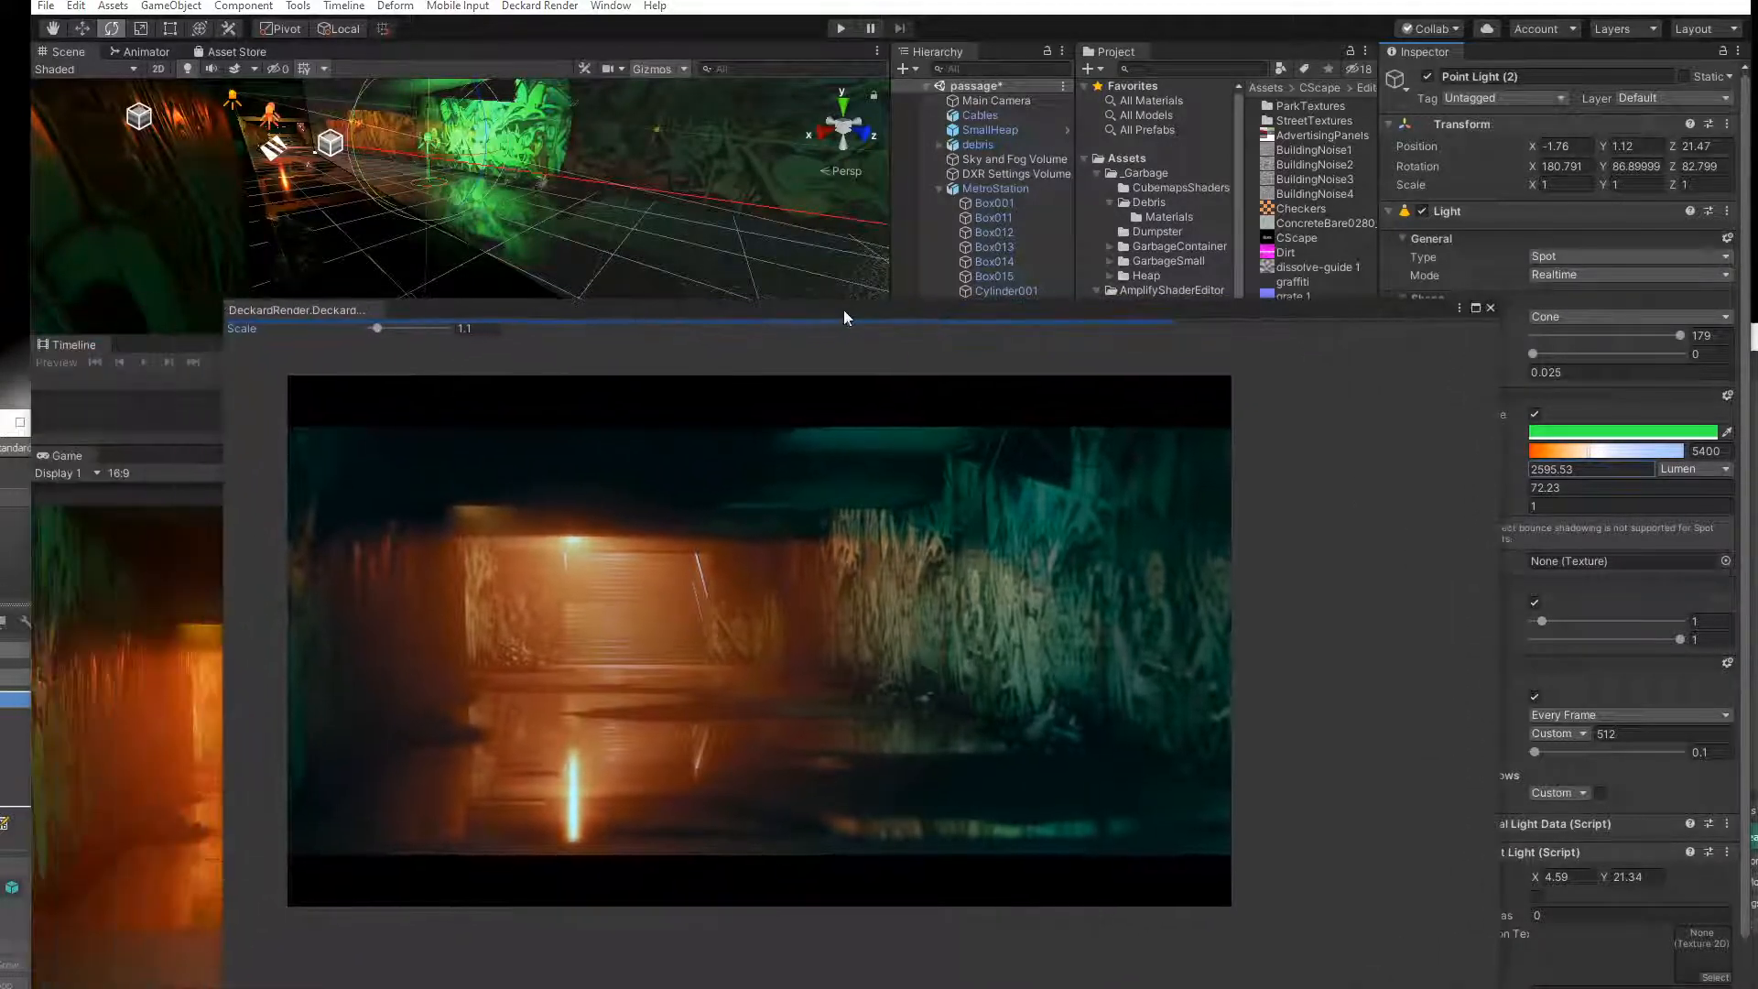
pyautogui.moveTo(401, 165); pyautogui.dragTo(364, 189, button='middle')
pyautogui.scroll(-1, 364, 189)
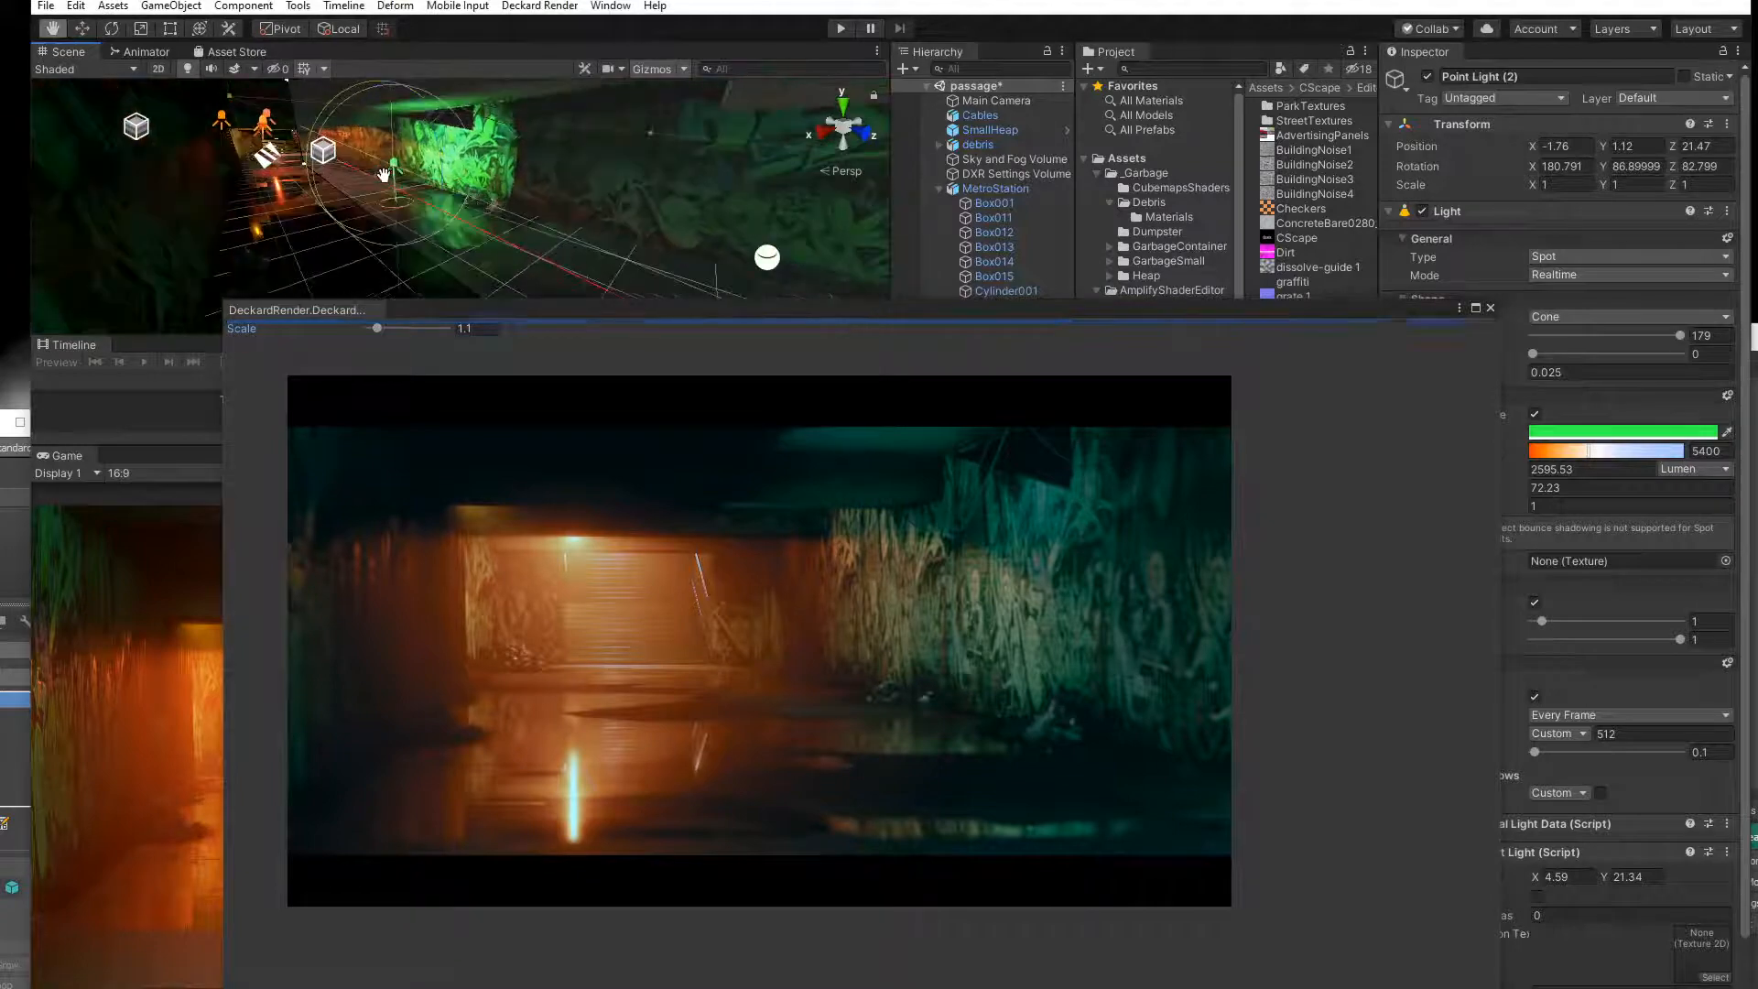
pyautogui.click(82, 31)
pyautogui.moveTo(440, 158); pyautogui.dragTo(394, 174)
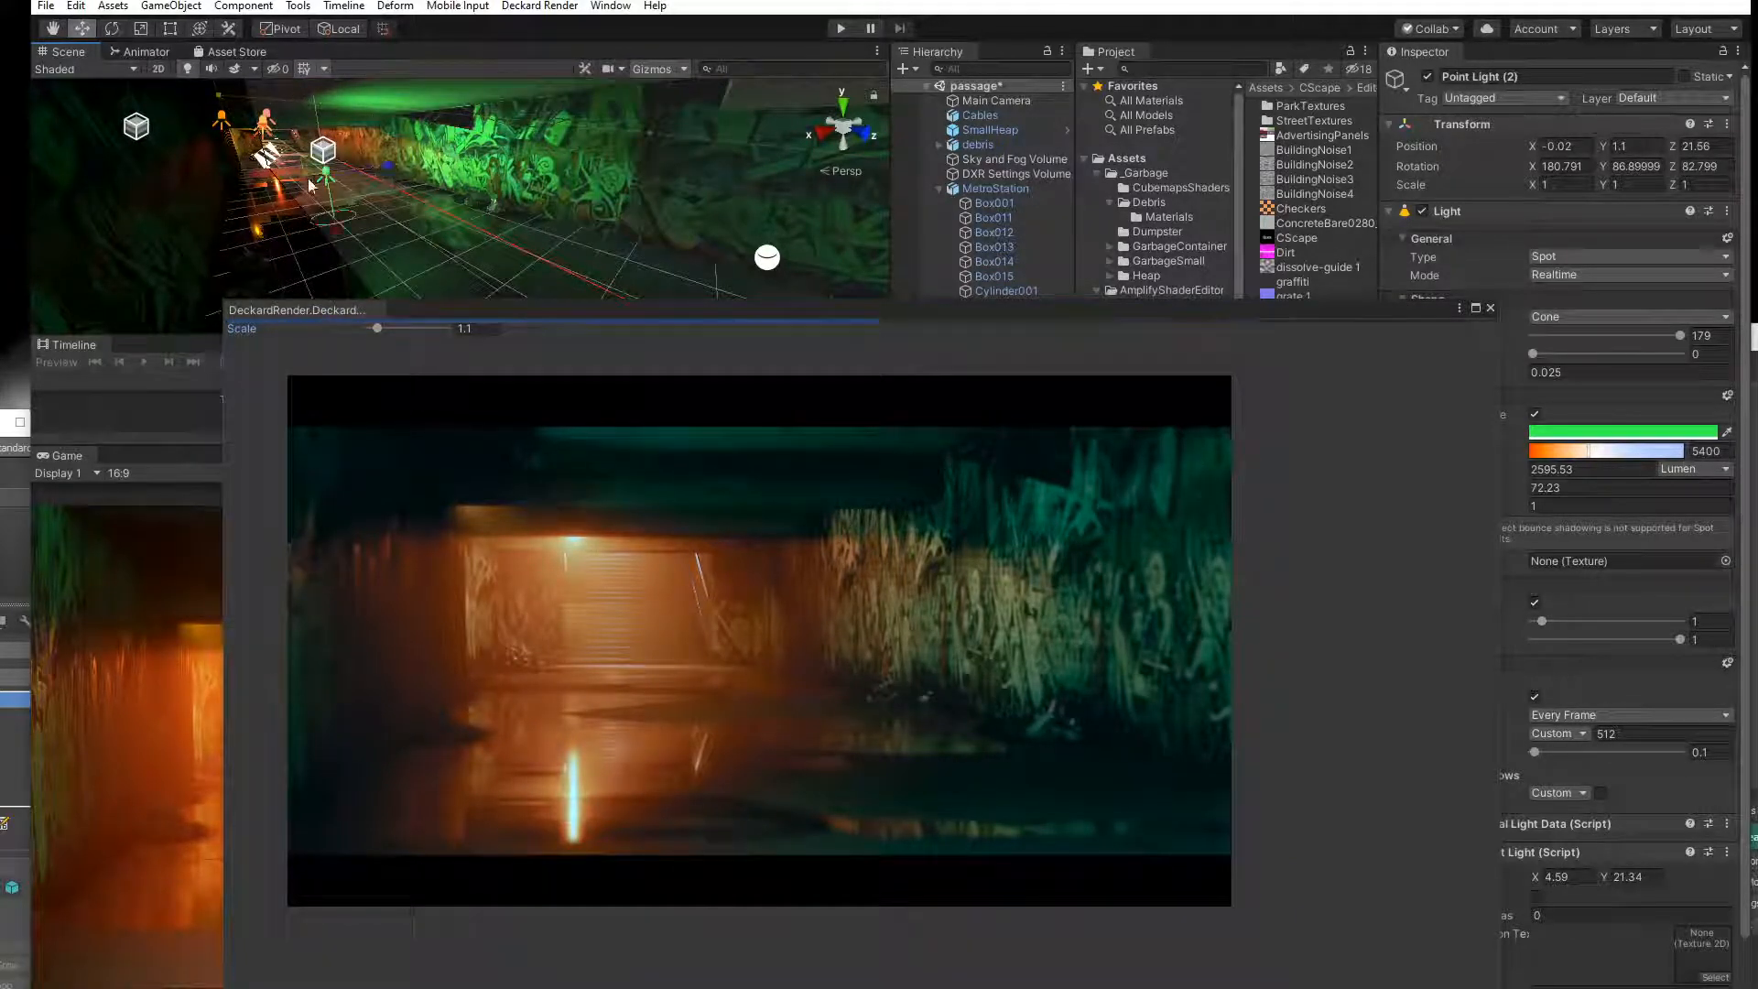
pyautogui.moveTo(333, 227)
pyautogui.mouseDown()
pyautogui.moveTo(337, 245)
pyautogui.moveTo(335, 228)
pyautogui.mouseUp()
pyautogui.moveTo(789, 309); pyautogui.dragTo(827, 222)
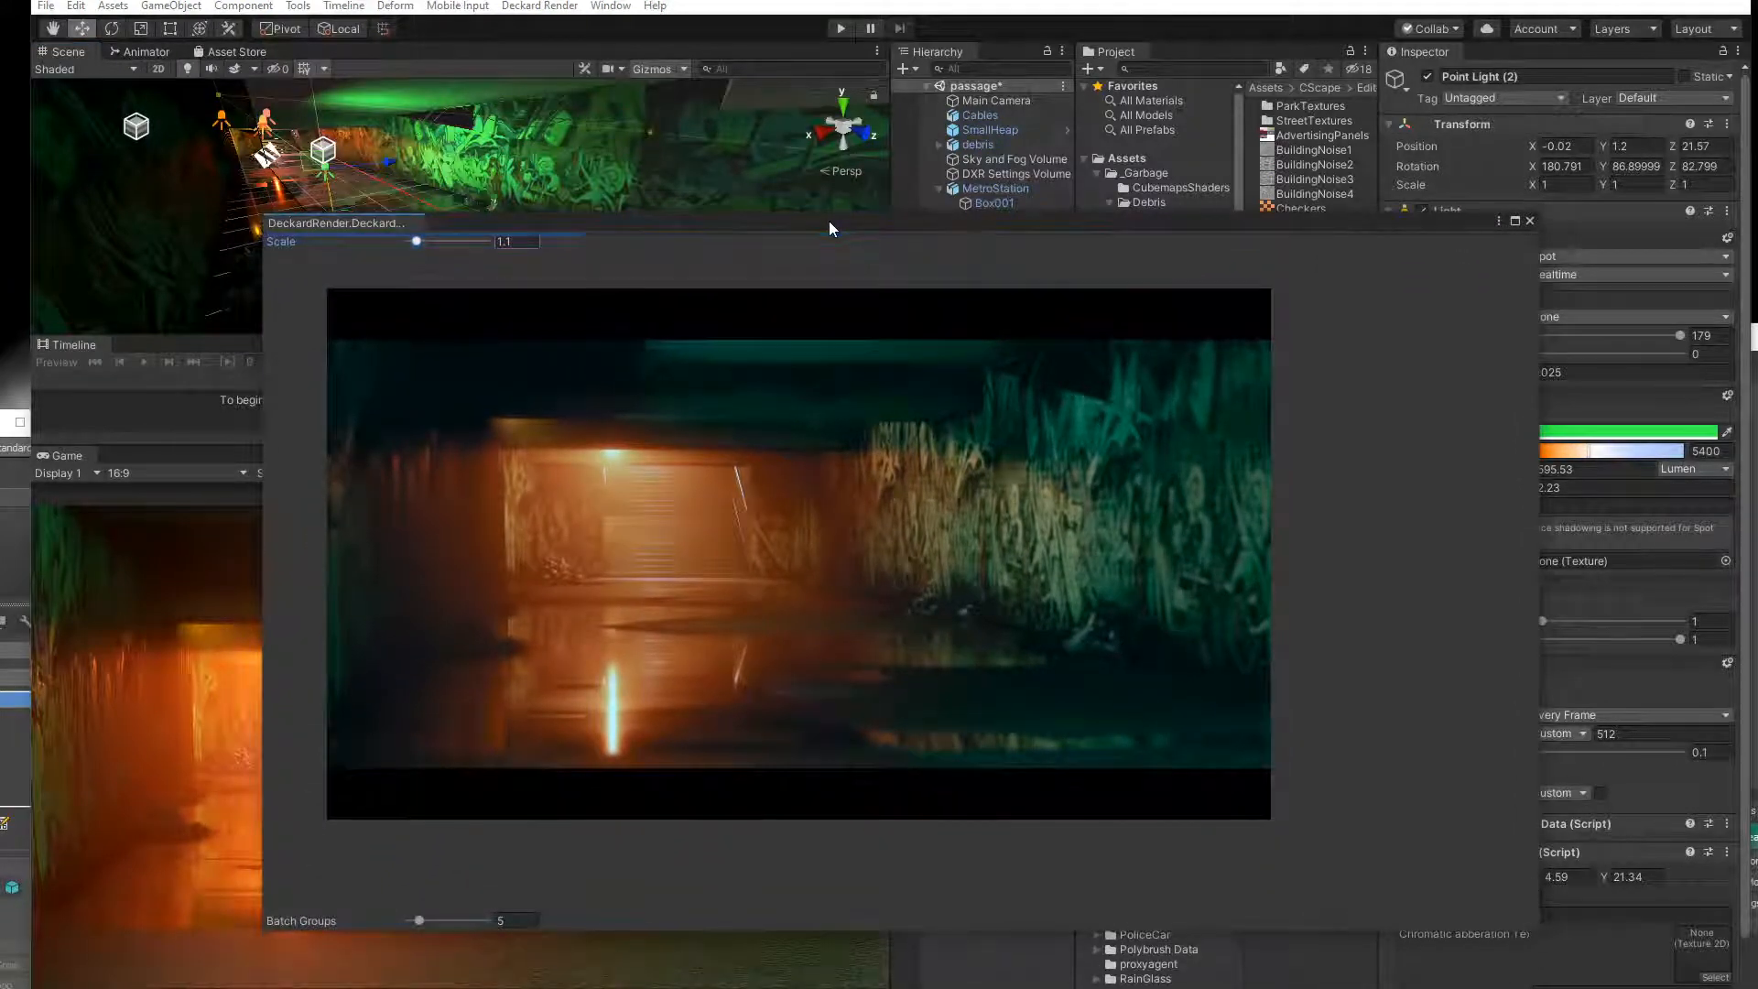
pyautogui.moveTo(828, 221); pyautogui.dragTo(820, 294)
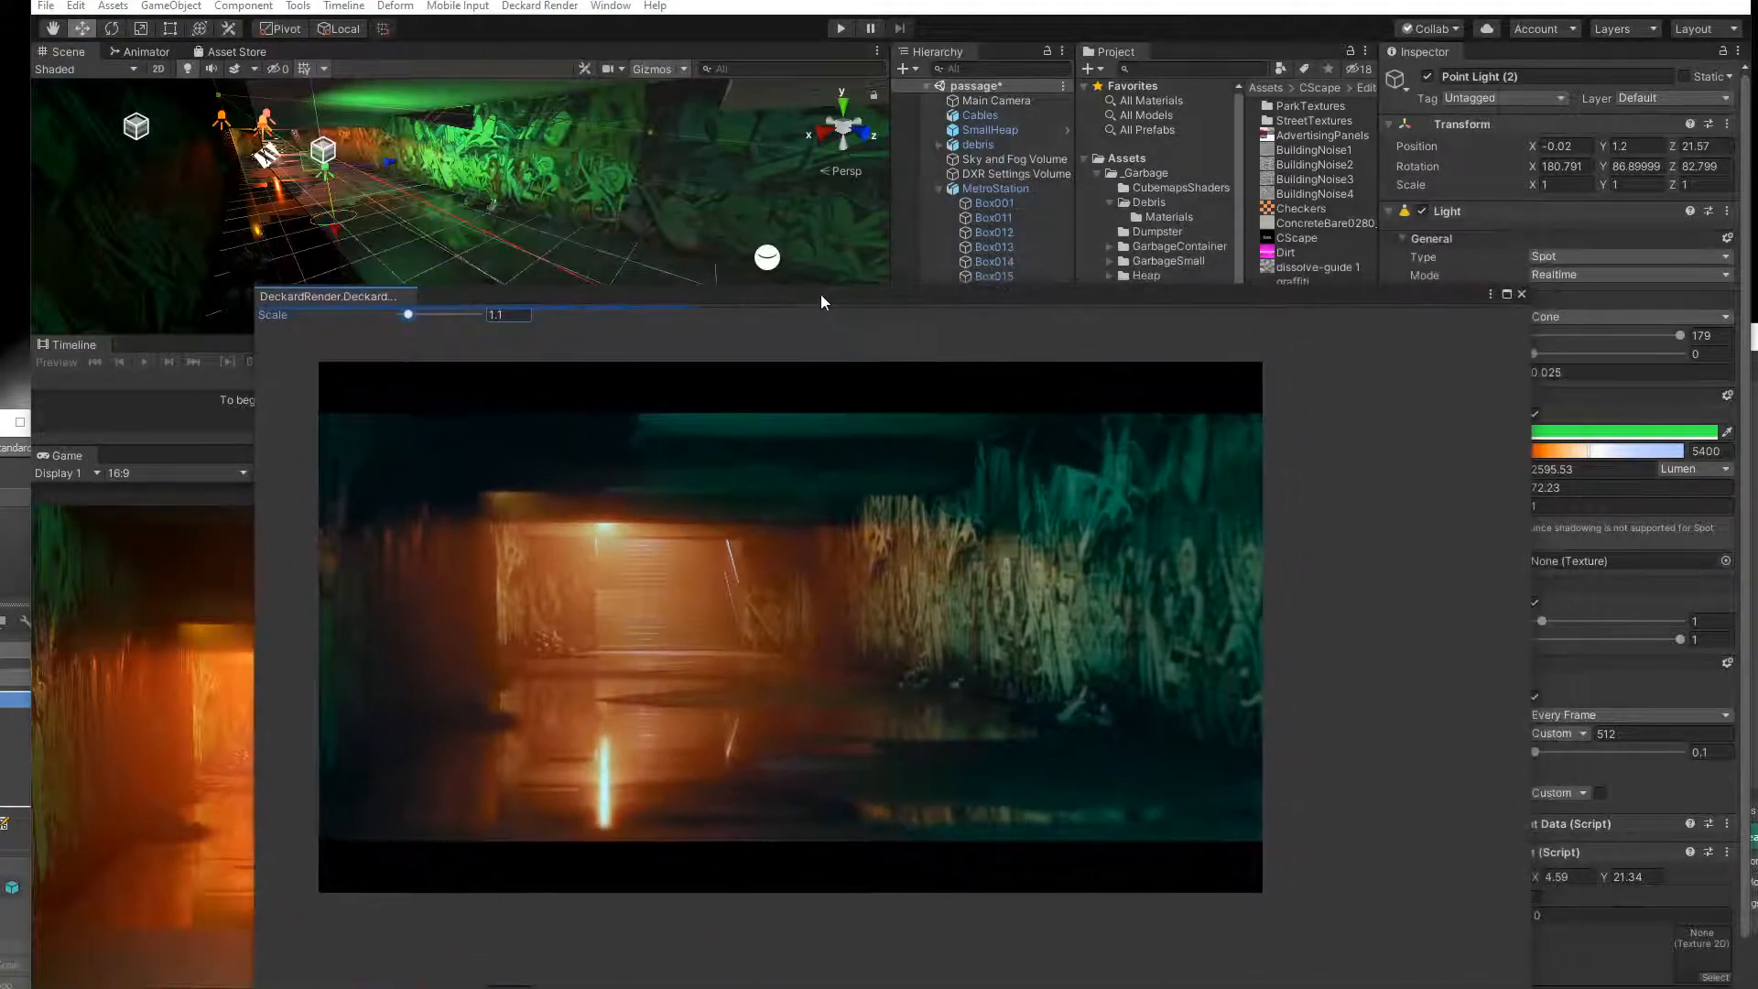
pyautogui.click(1523, 294)
pyautogui.click(949, 733)
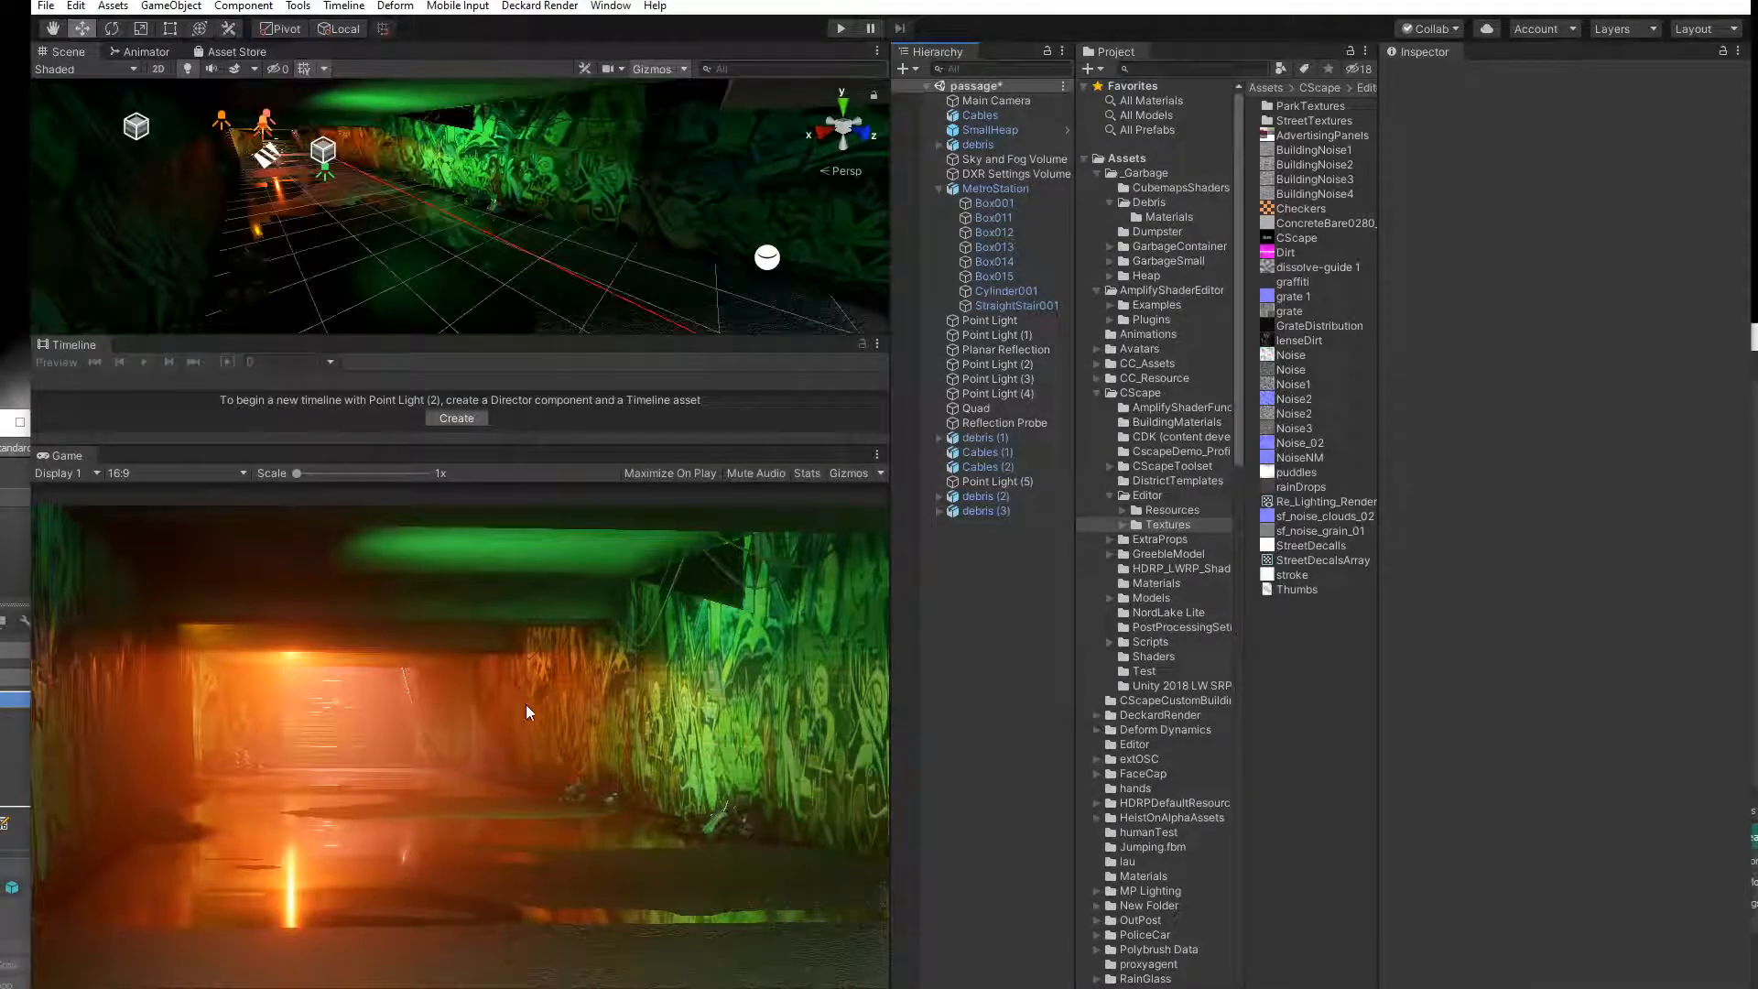
# Reopen the Deckard View from the Main Camera's Deckard Render Component and compare the render with the Game view.
pyautogui.click(975, 101)
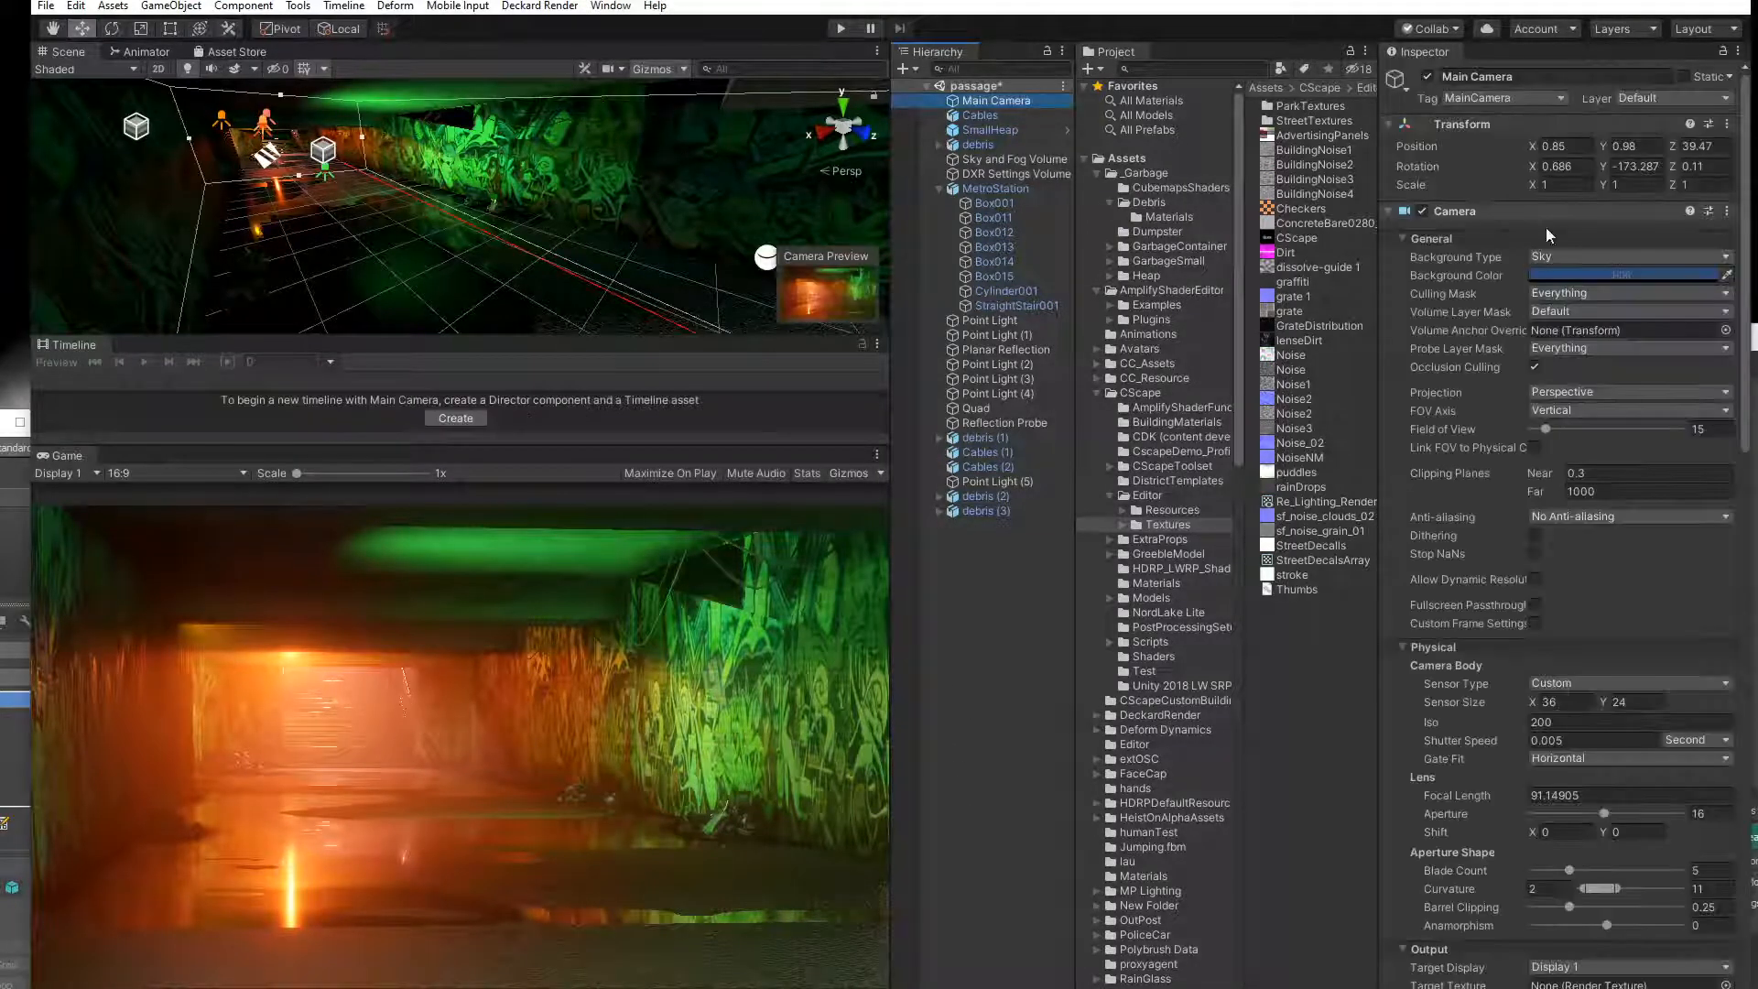
pyautogui.scroll(-3, 1507, 710)
pyautogui.scroll(-15, 1493, 623)
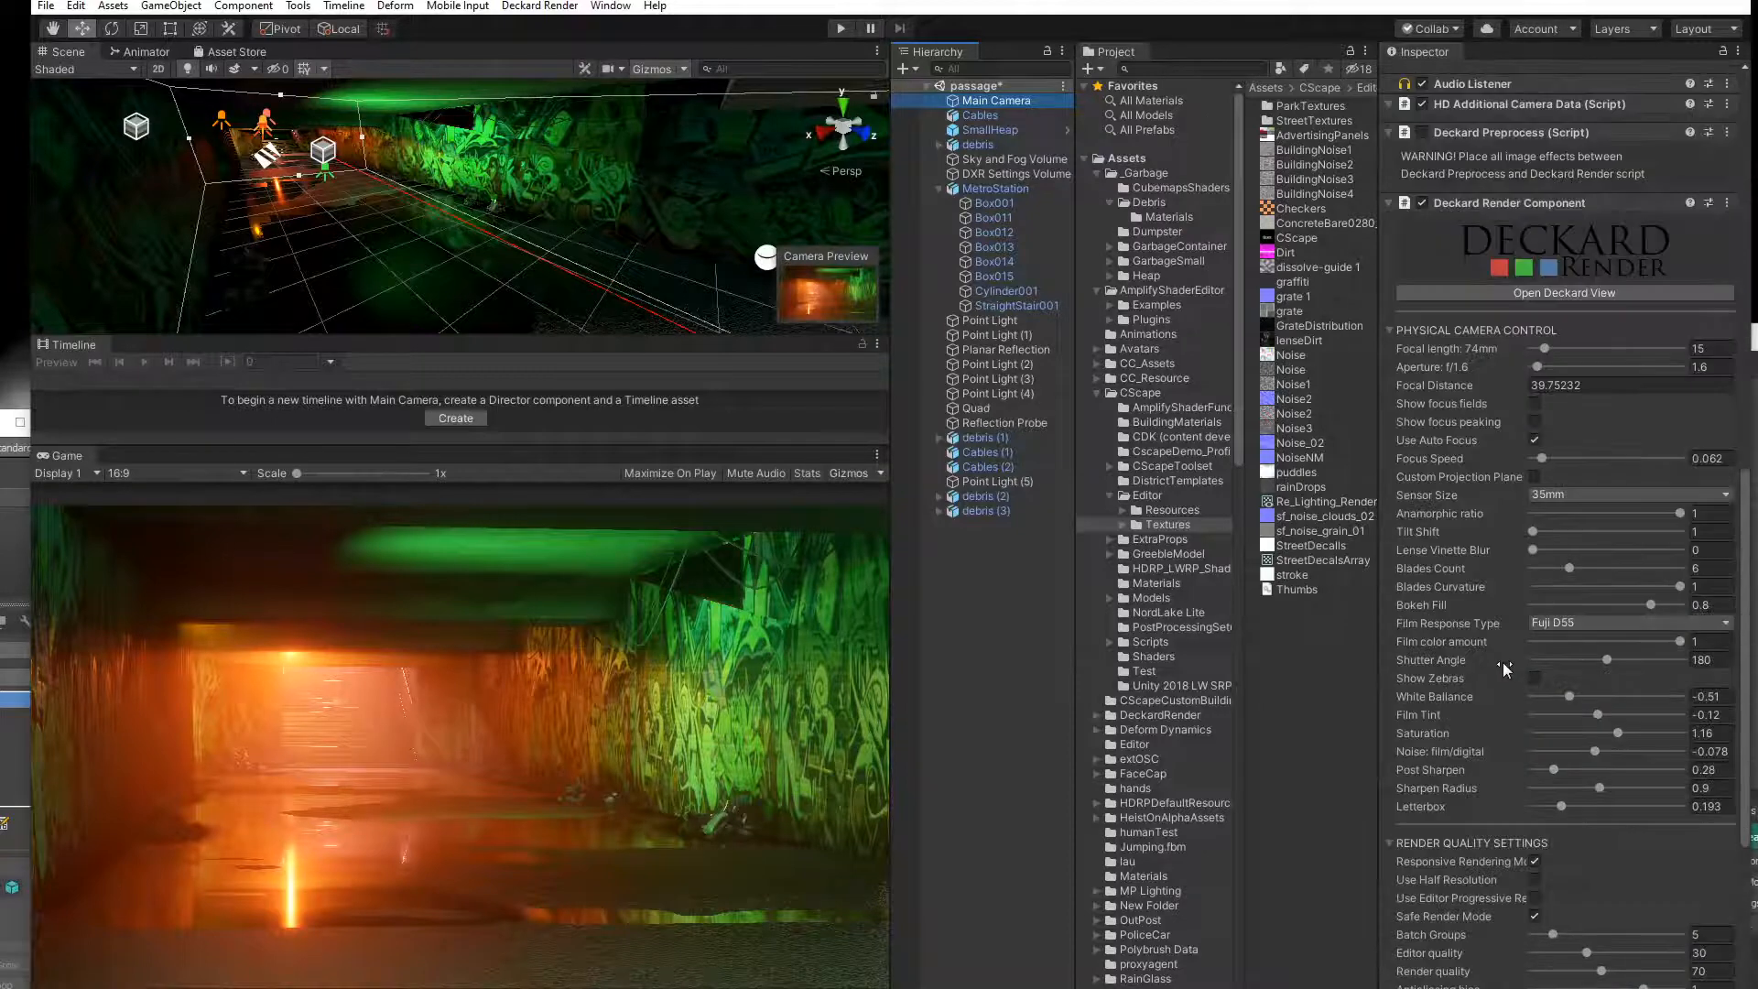
pyautogui.click(1526, 291)
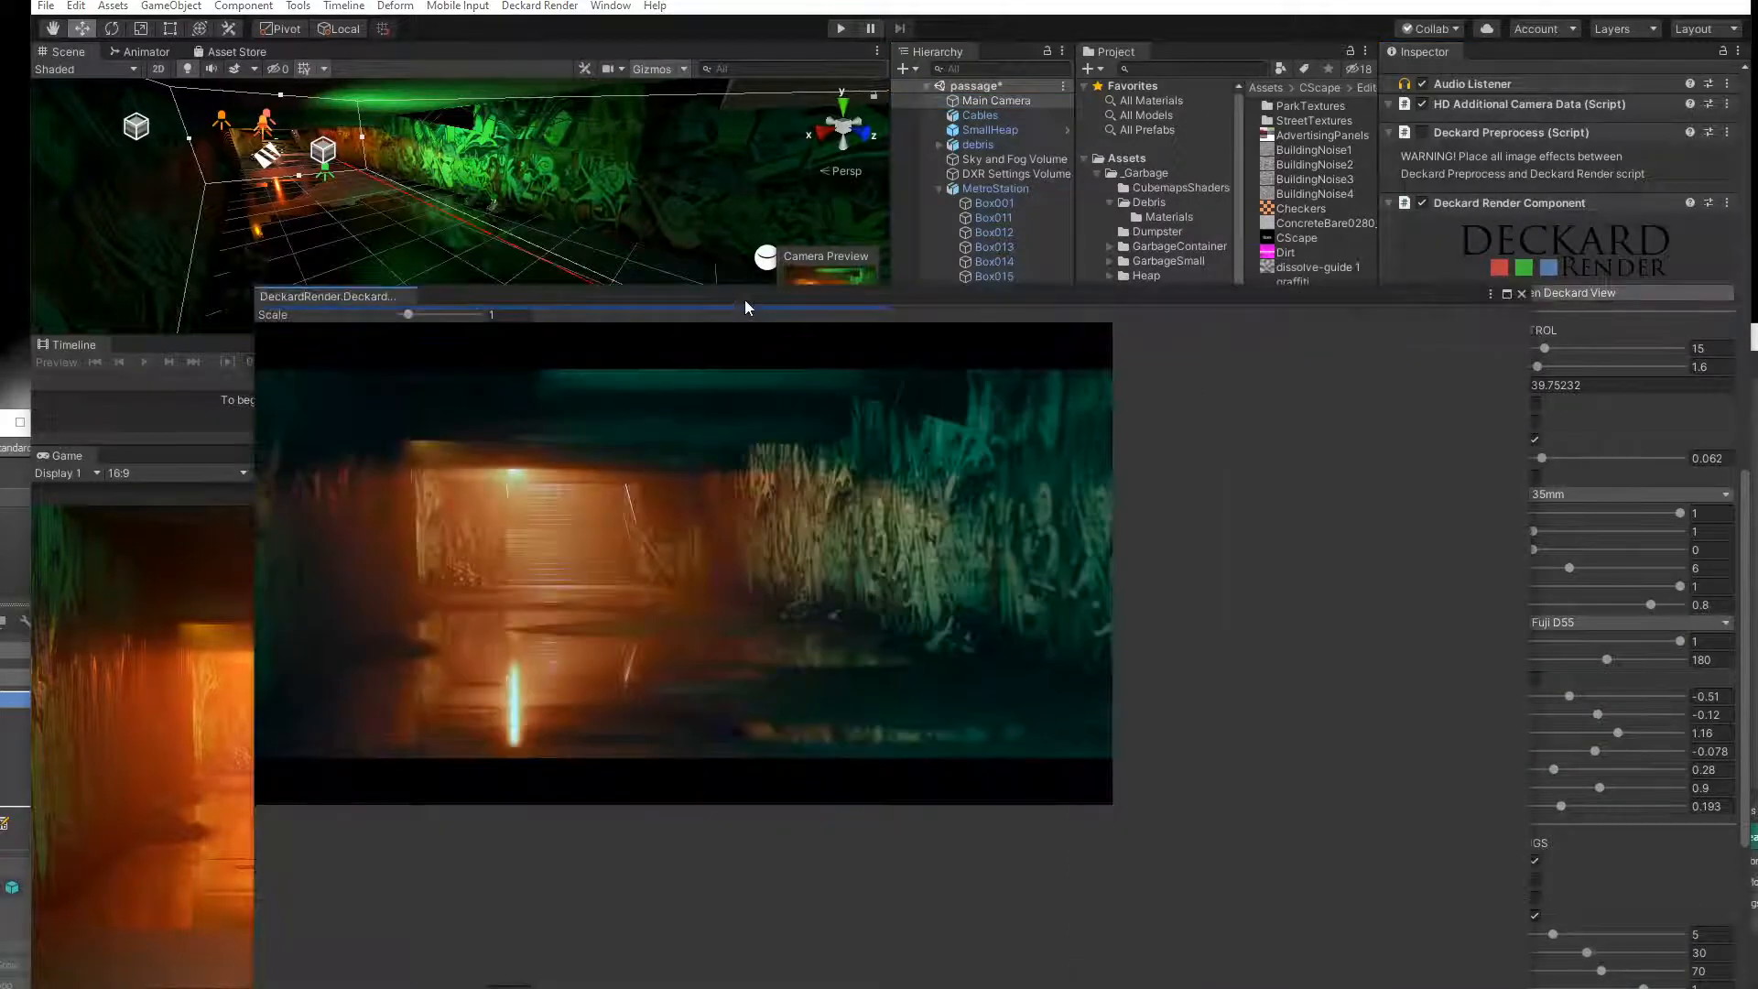
pyautogui.moveTo(751, 302); pyautogui.dragTo(1224, 238)
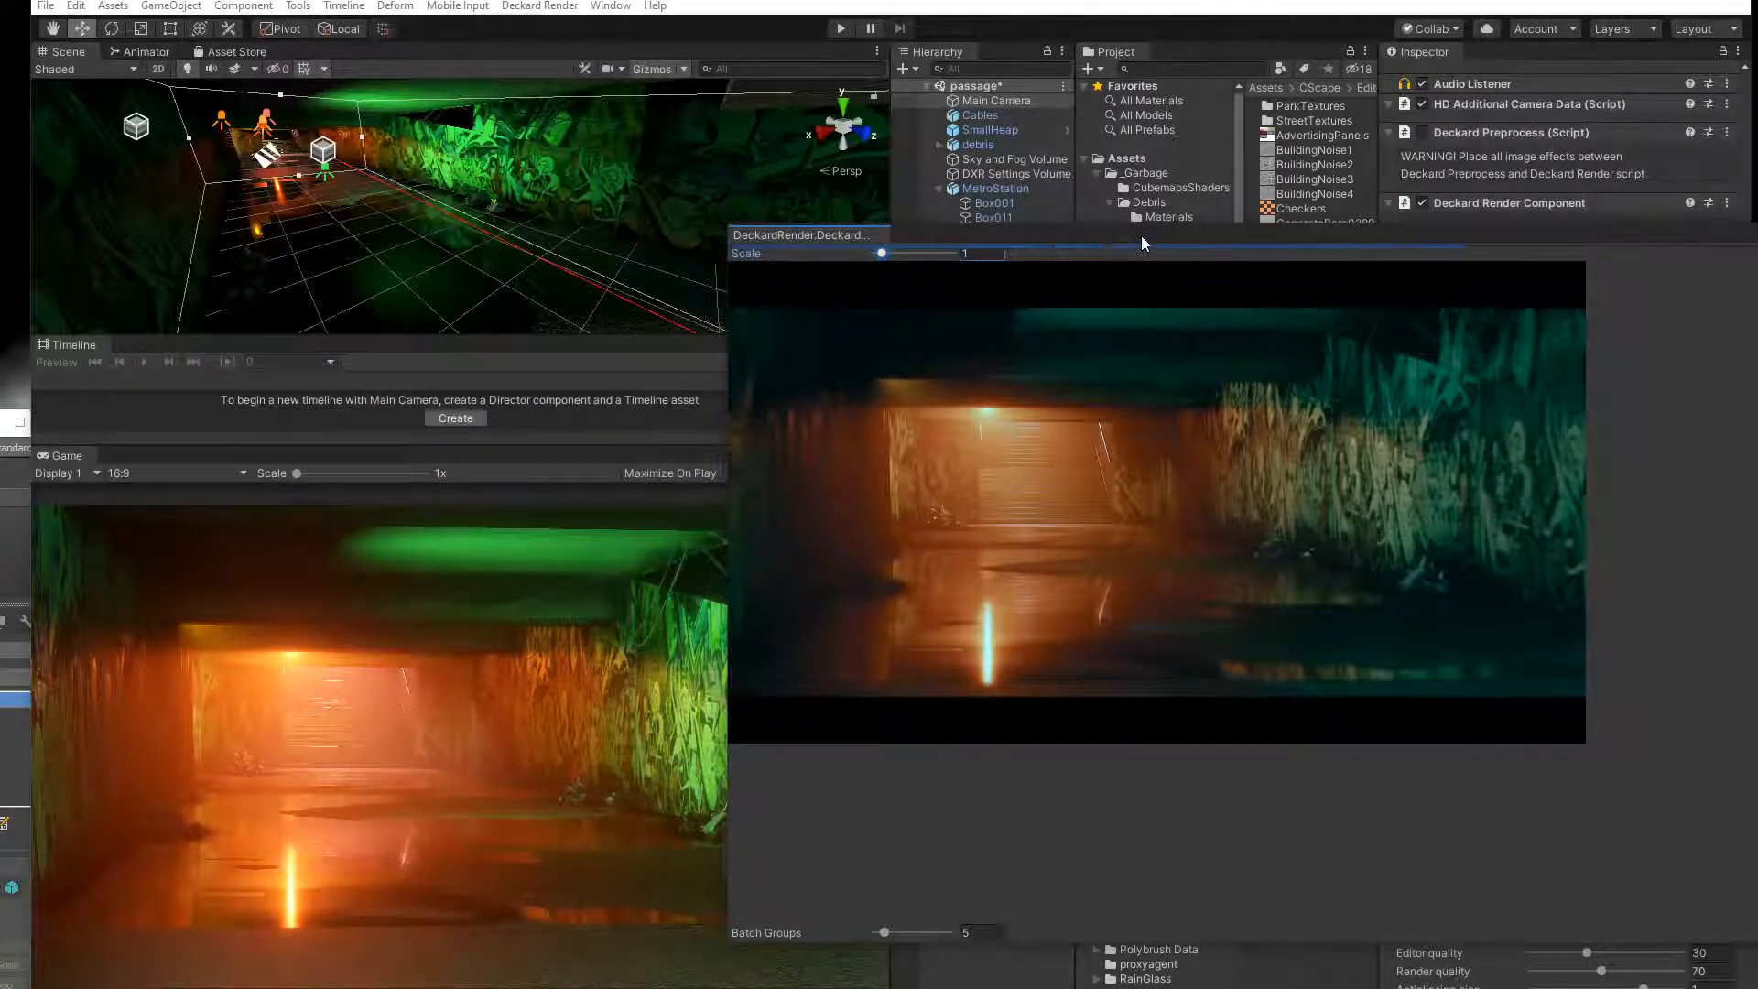
pyautogui.moveTo(1141, 235); pyautogui.dragTo(851, 266)
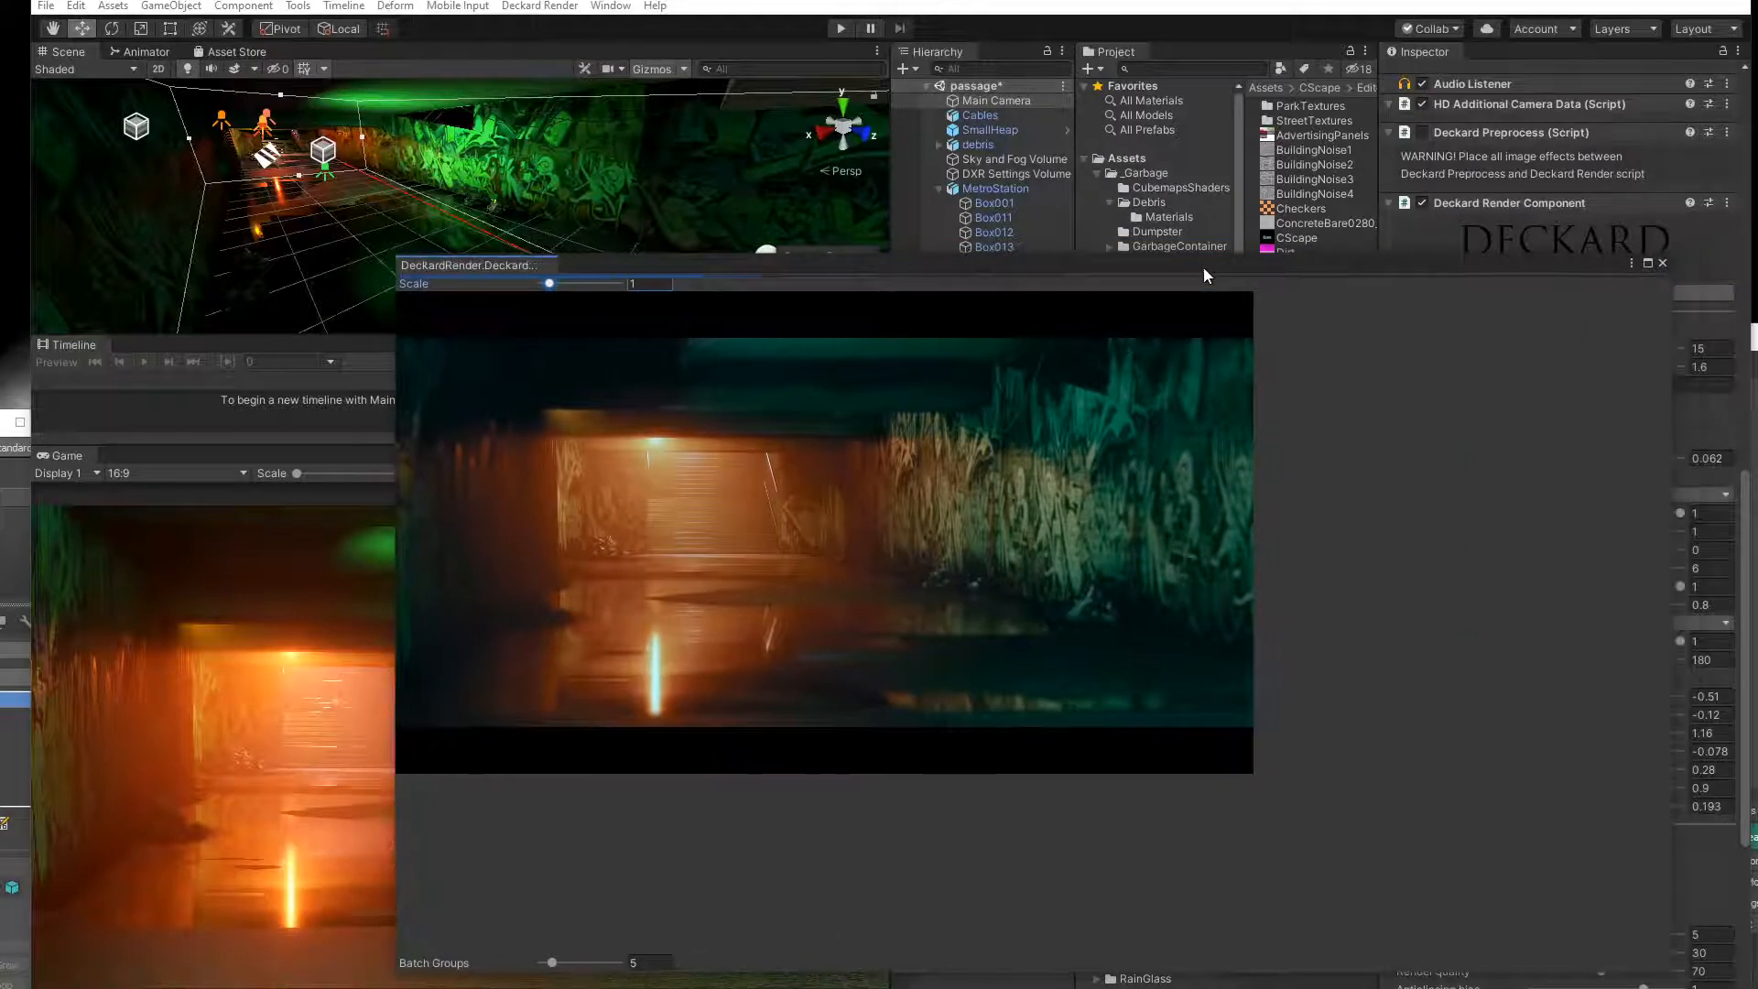
# Close the render preview and save the passage scene.
pyautogui.click(1663, 263)
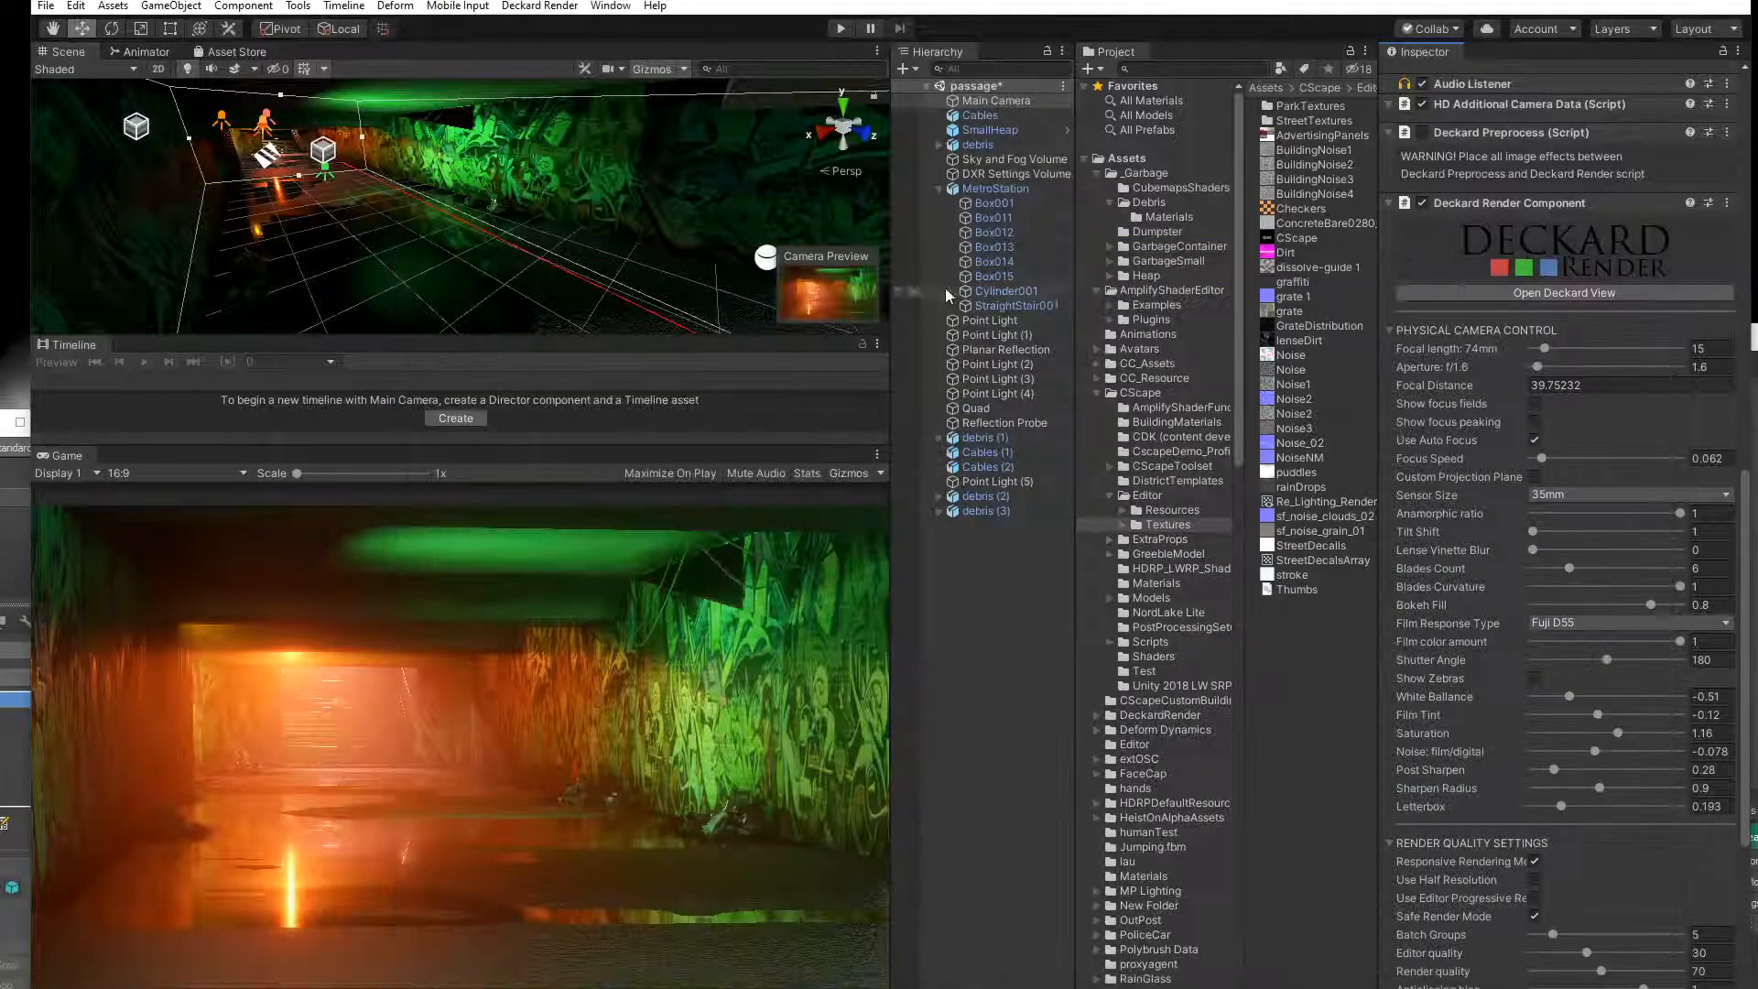
pyautogui.click(44, 7)
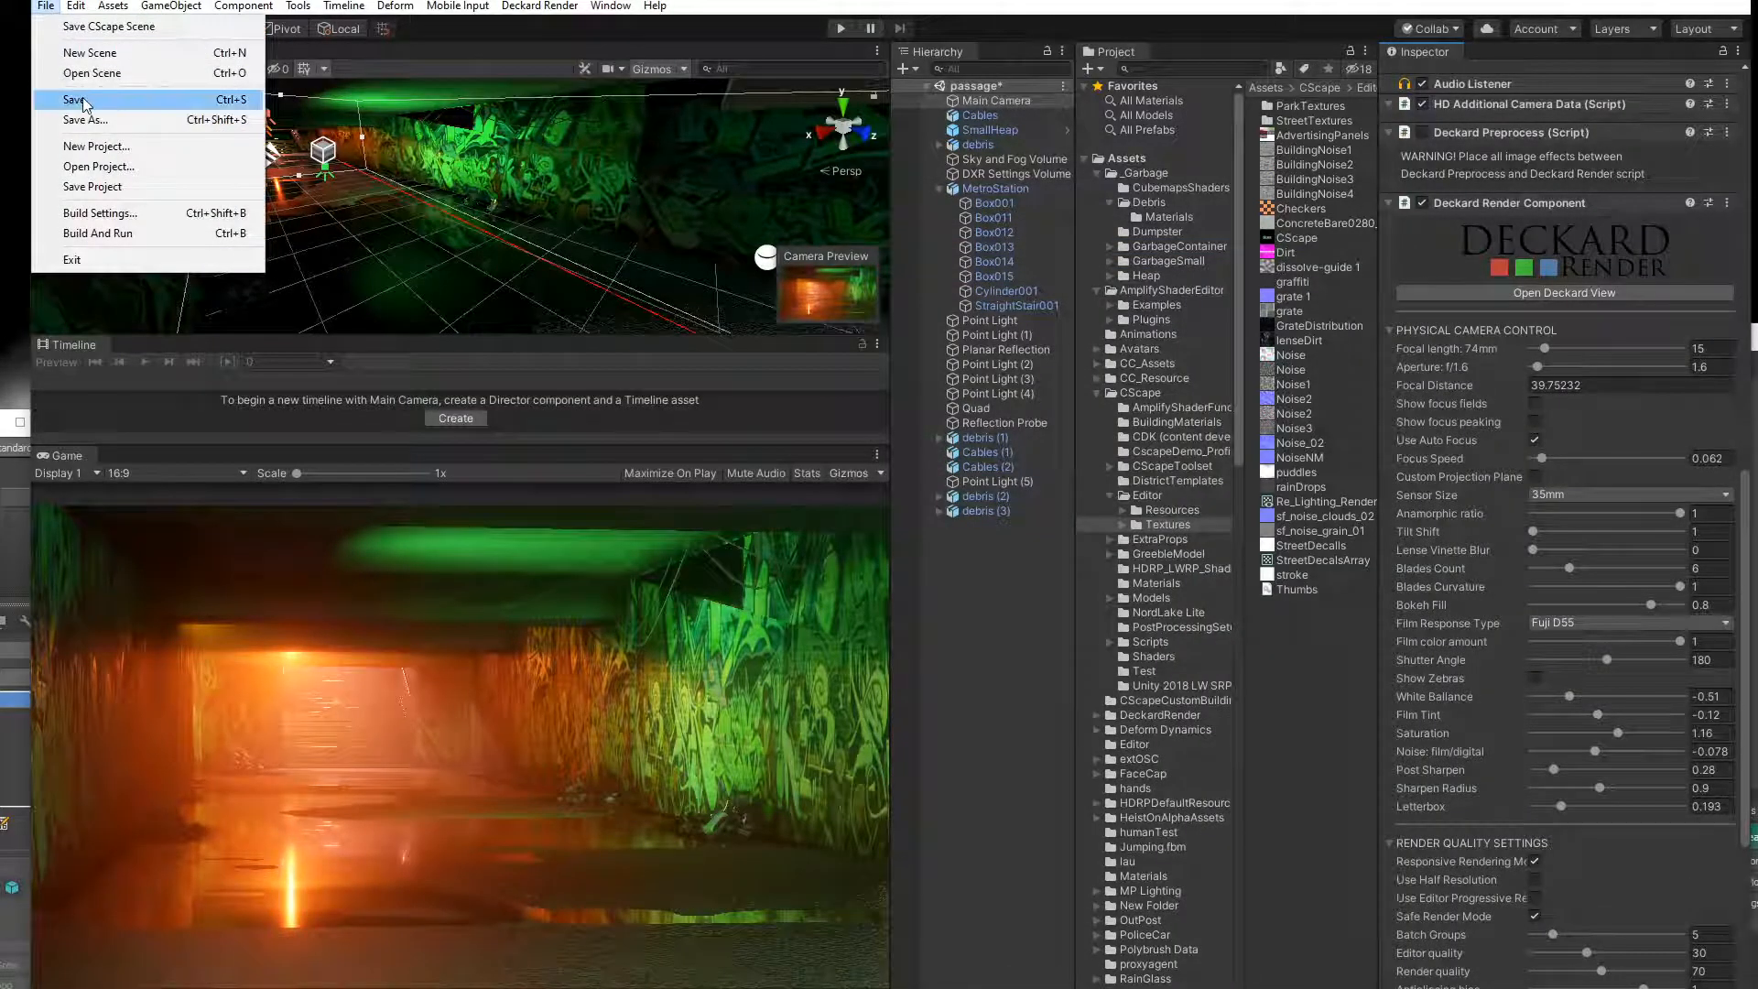
pyautogui.click(83, 100)
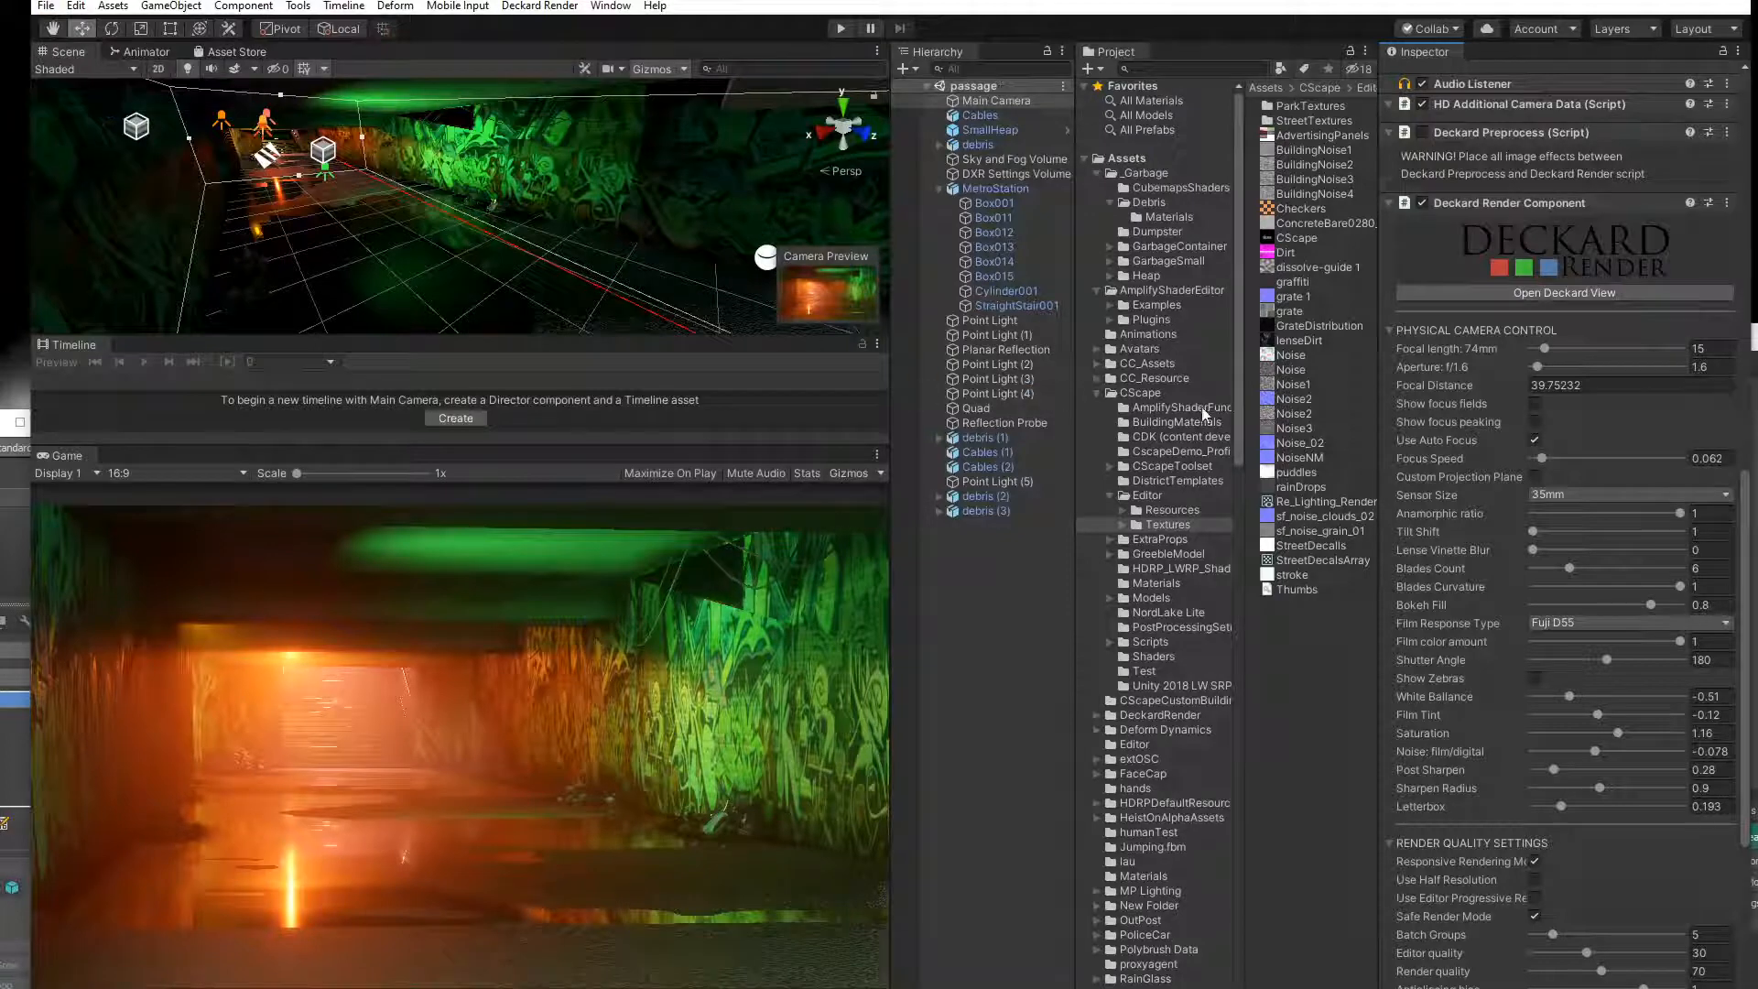
# Collapse the CScape, Standard Assets, Packages and _Garbage folders in the project tree and check the contents of HeistOnAlphaAssets.
pyautogui.click(1095, 392)
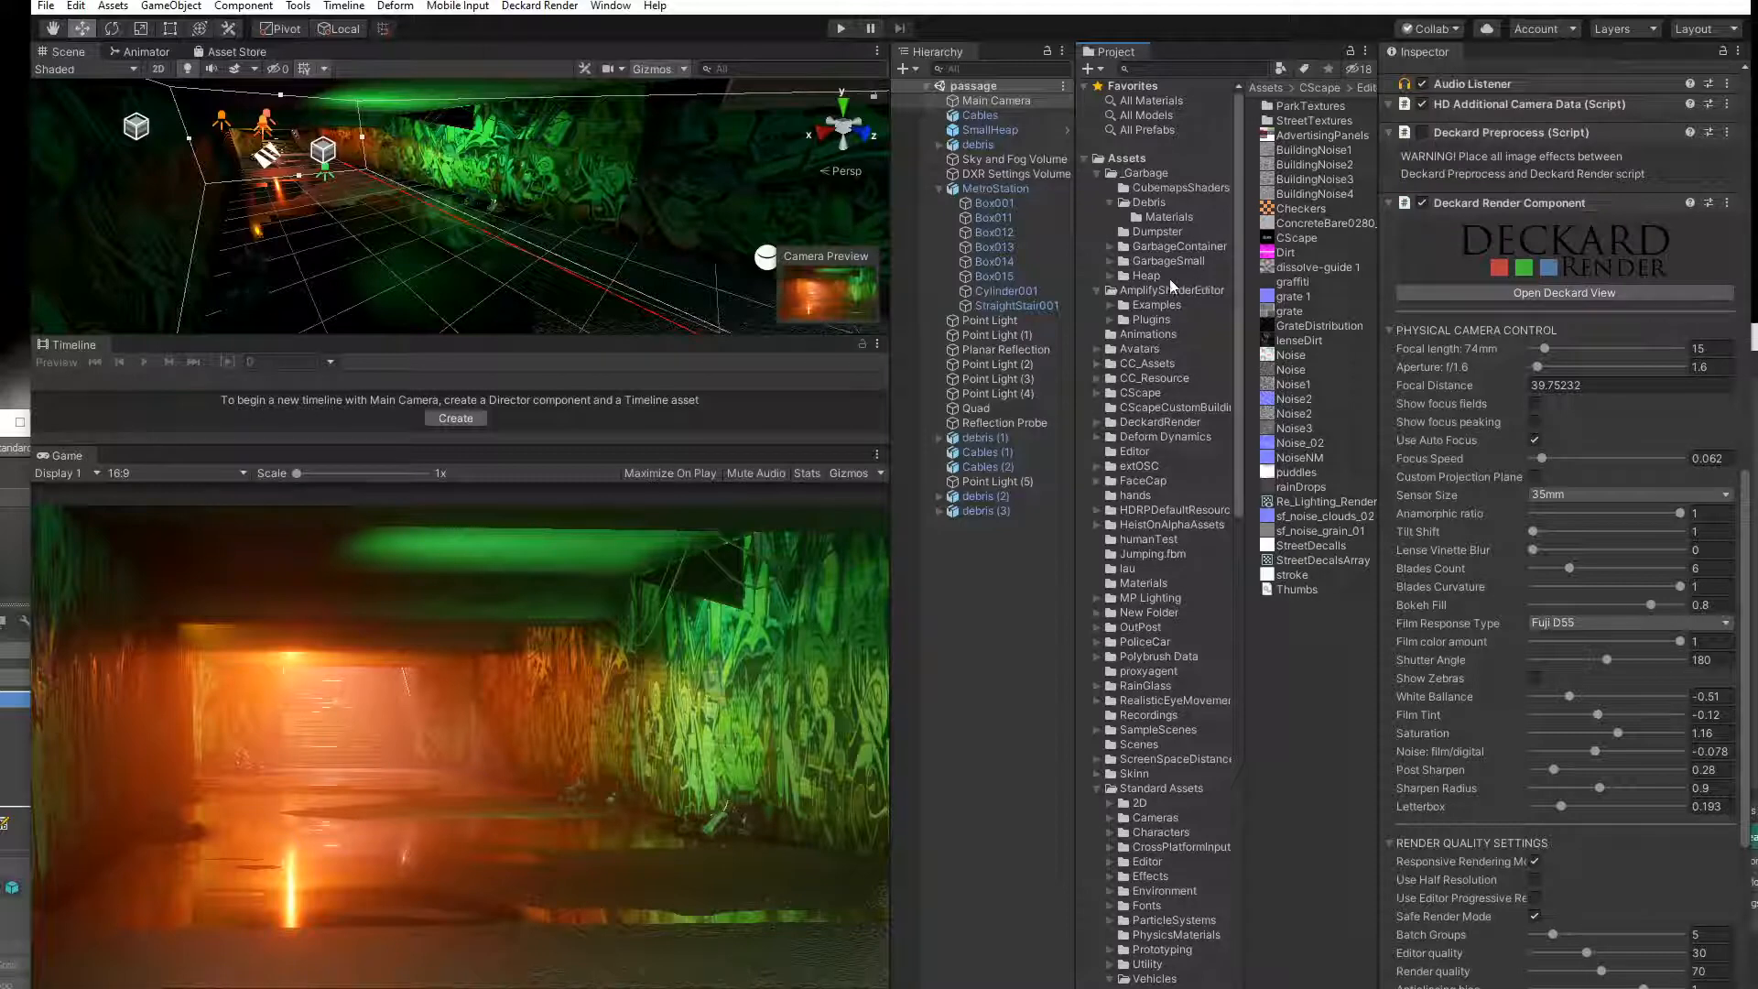
pyautogui.click(1168, 524)
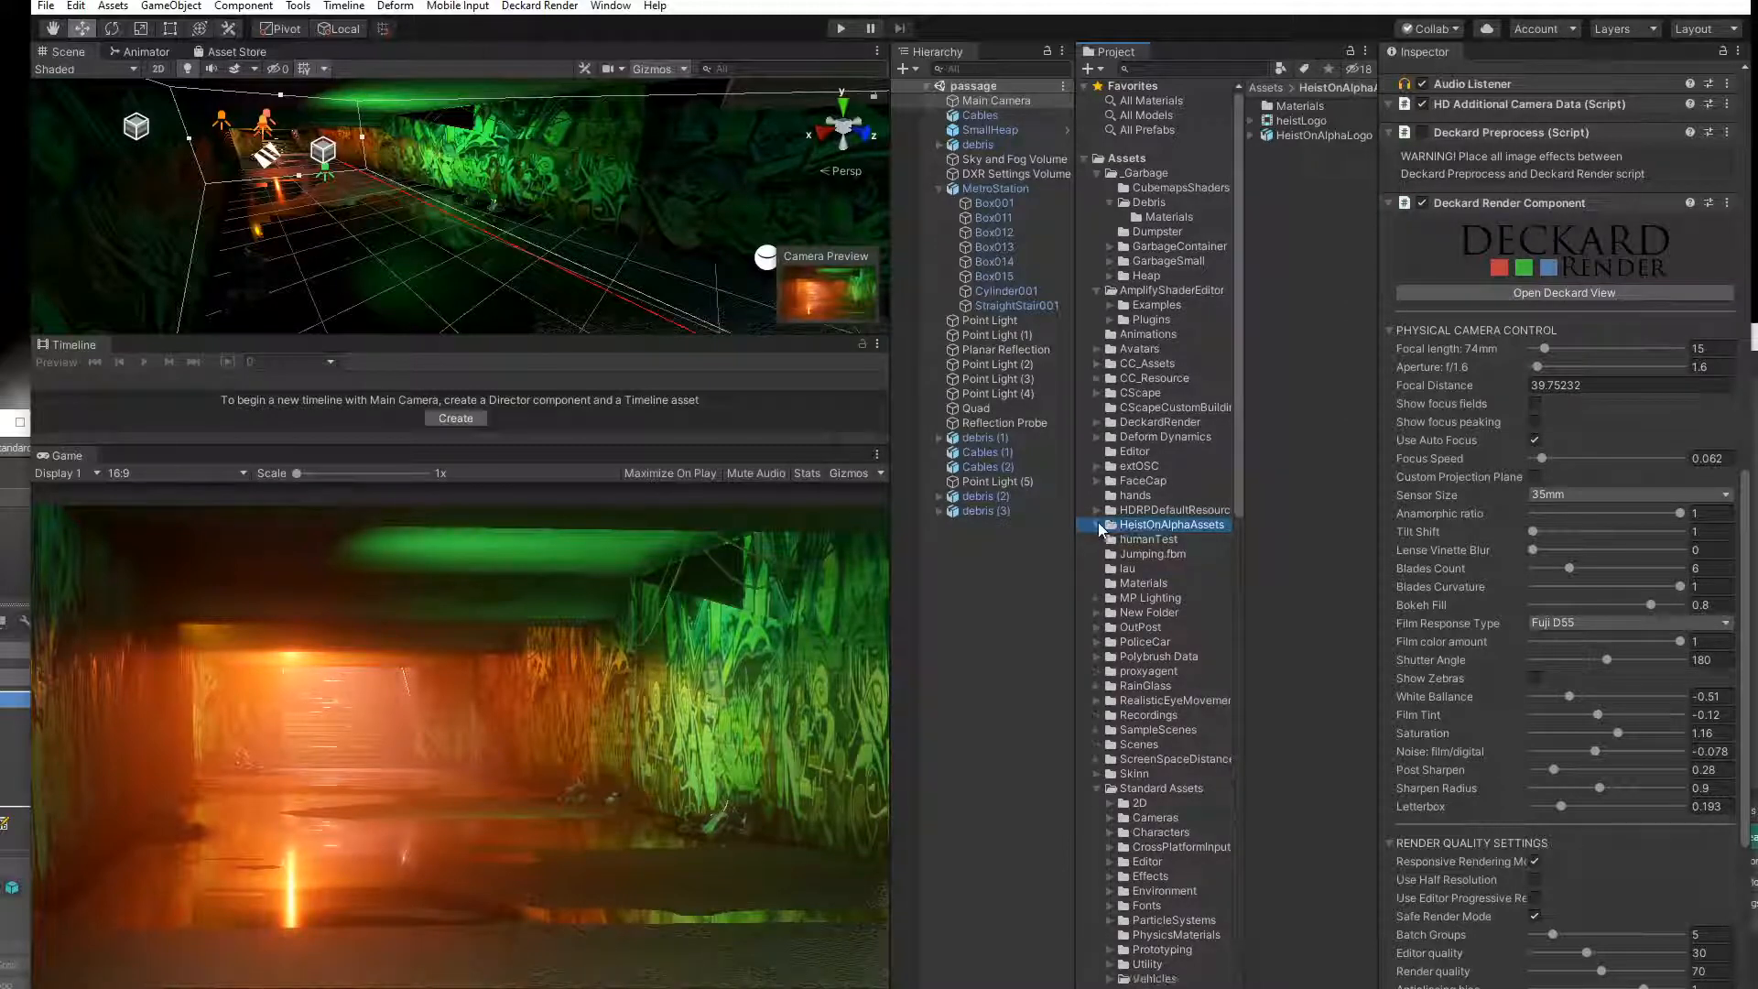
pyautogui.click(1091, 784)
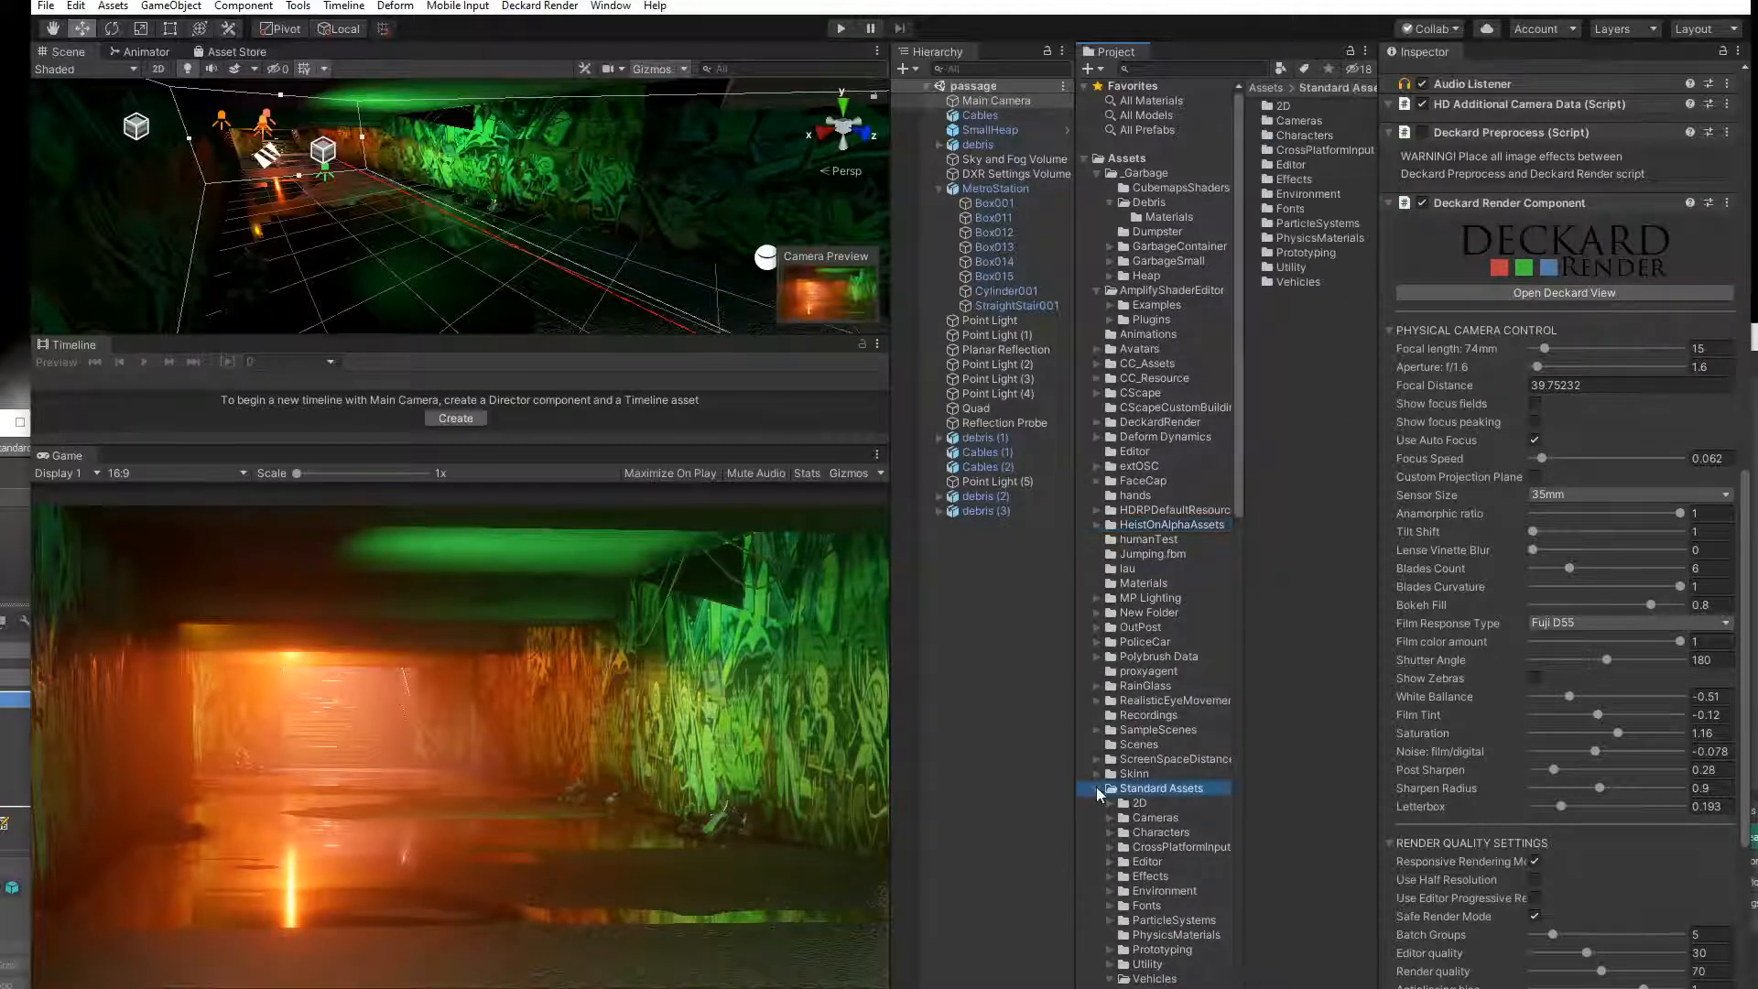
pyautogui.click(1097, 787)
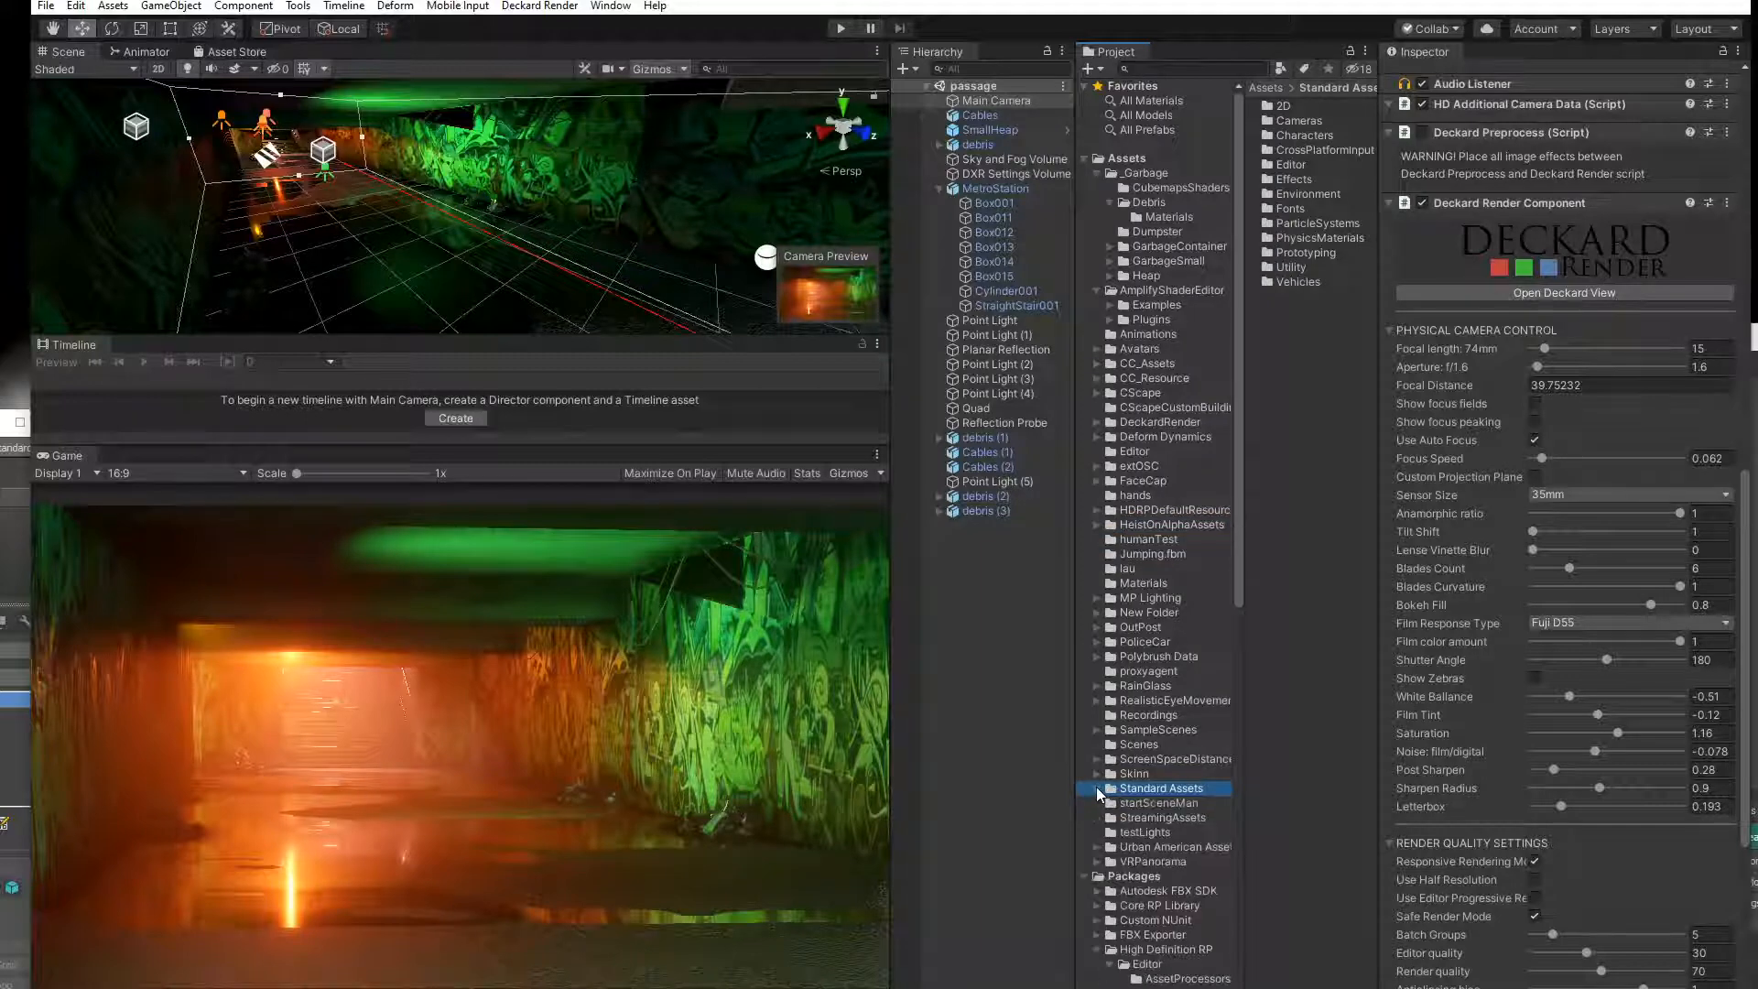
pyautogui.click(1094, 874)
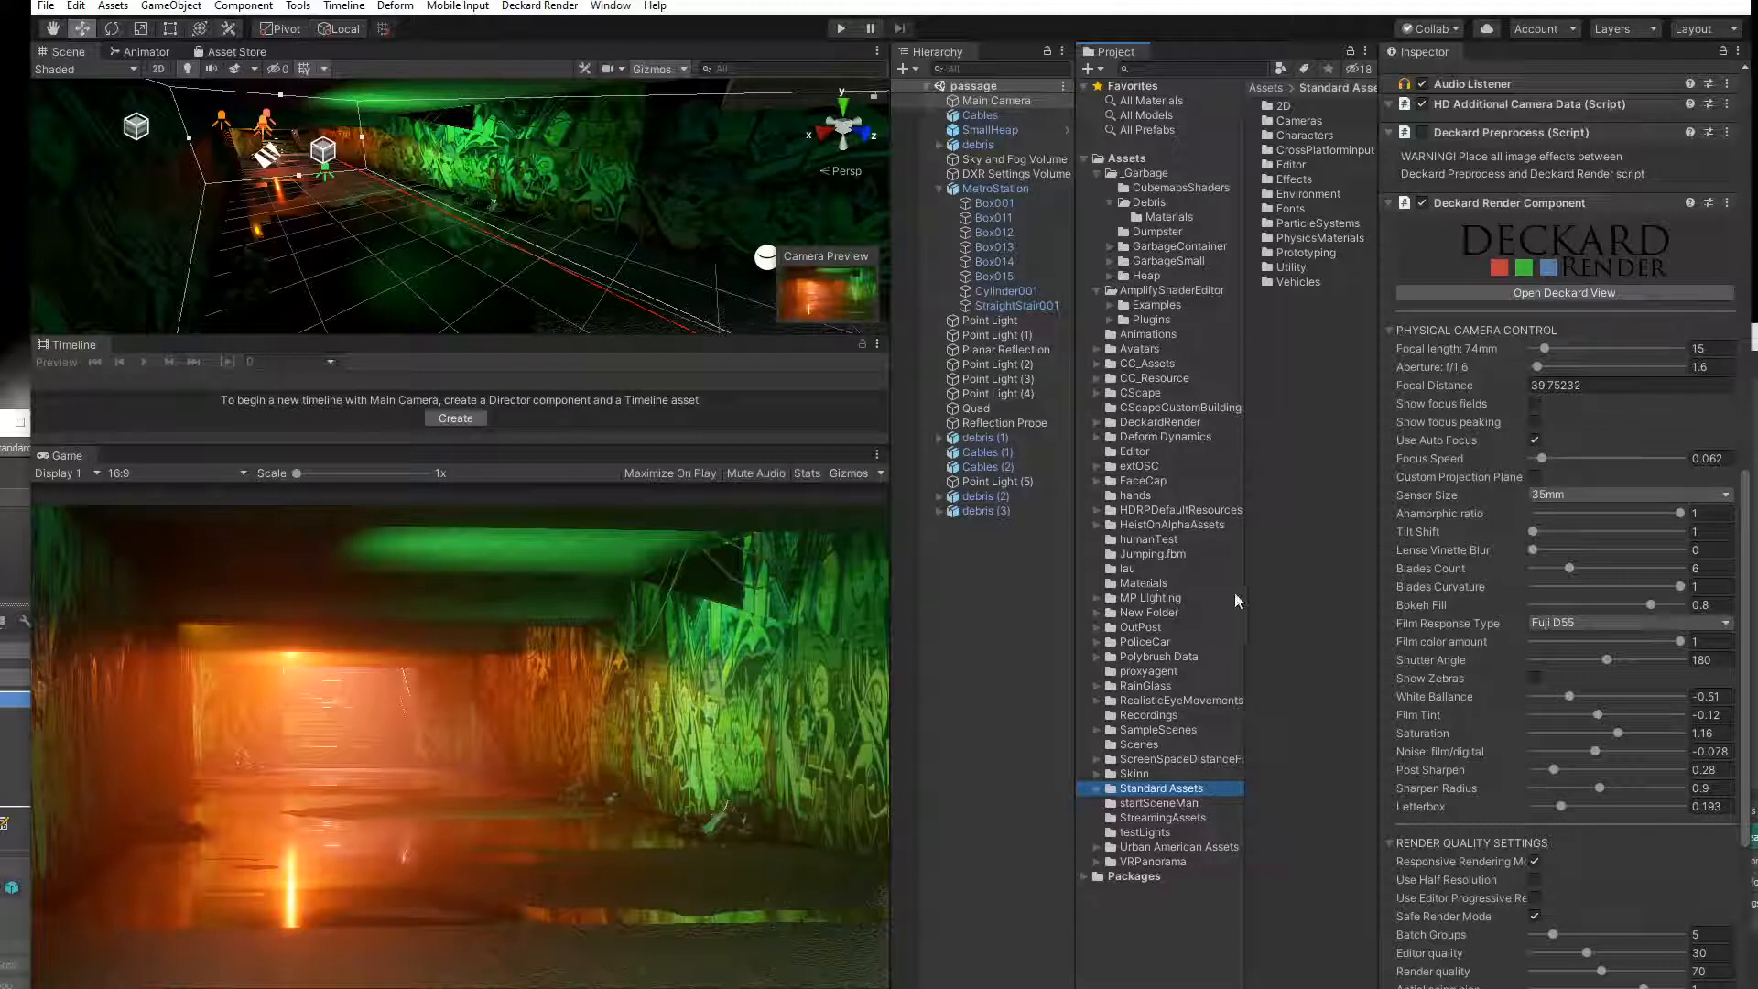
pyautogui.click(1145, 522)
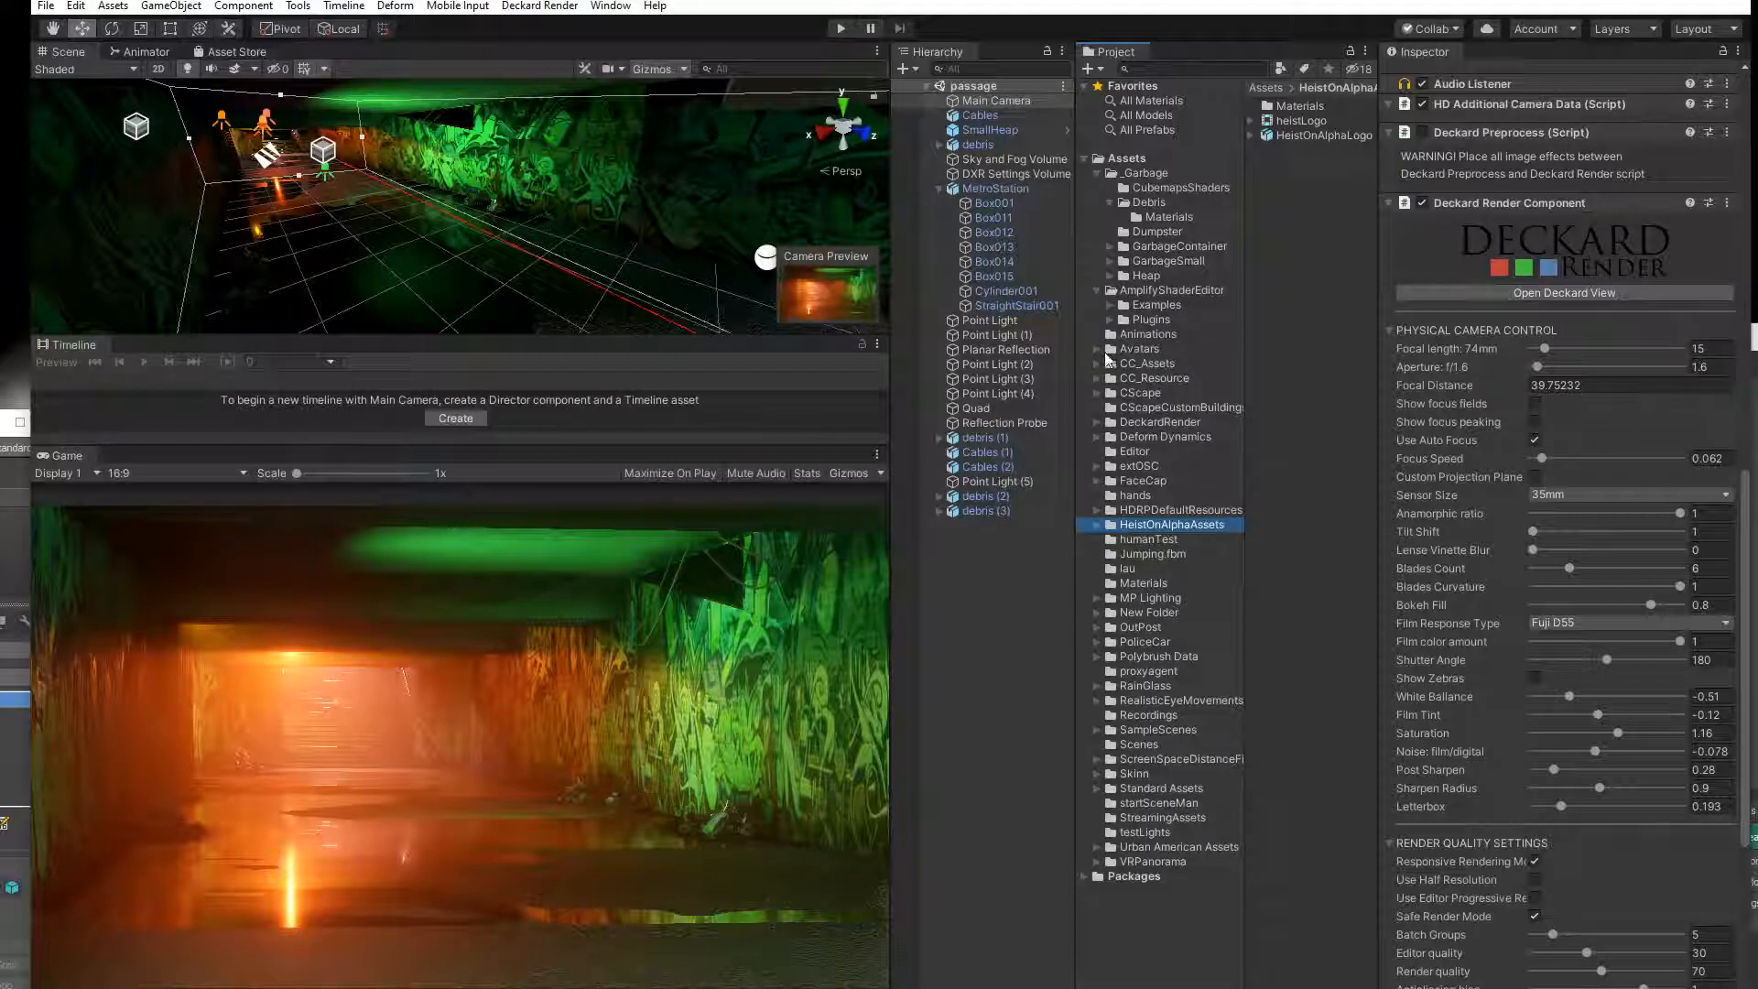
pyautogui.click(1139, 290)
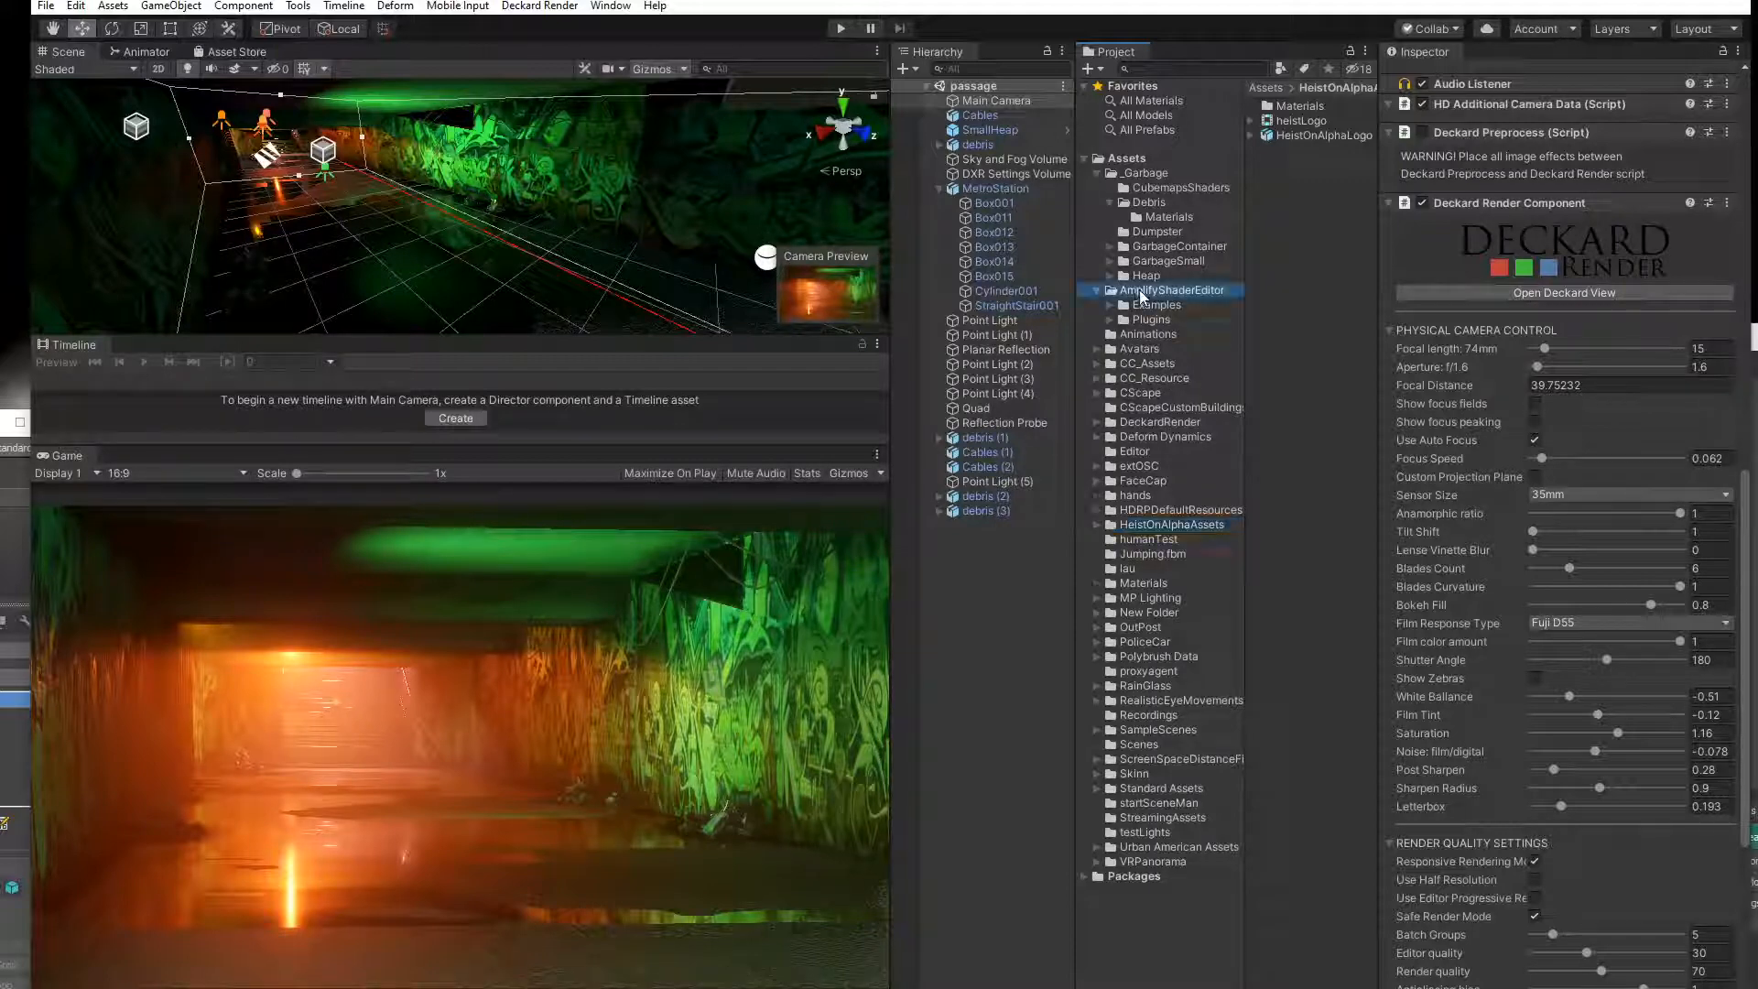
pyautogui.click(1097, 173)
# List the root Assets folder and inspect the Car prefab and the carScene scene asset.
pyautogui.click(1127, 158)
pyautogui.scroll(-5, 1310, 412)
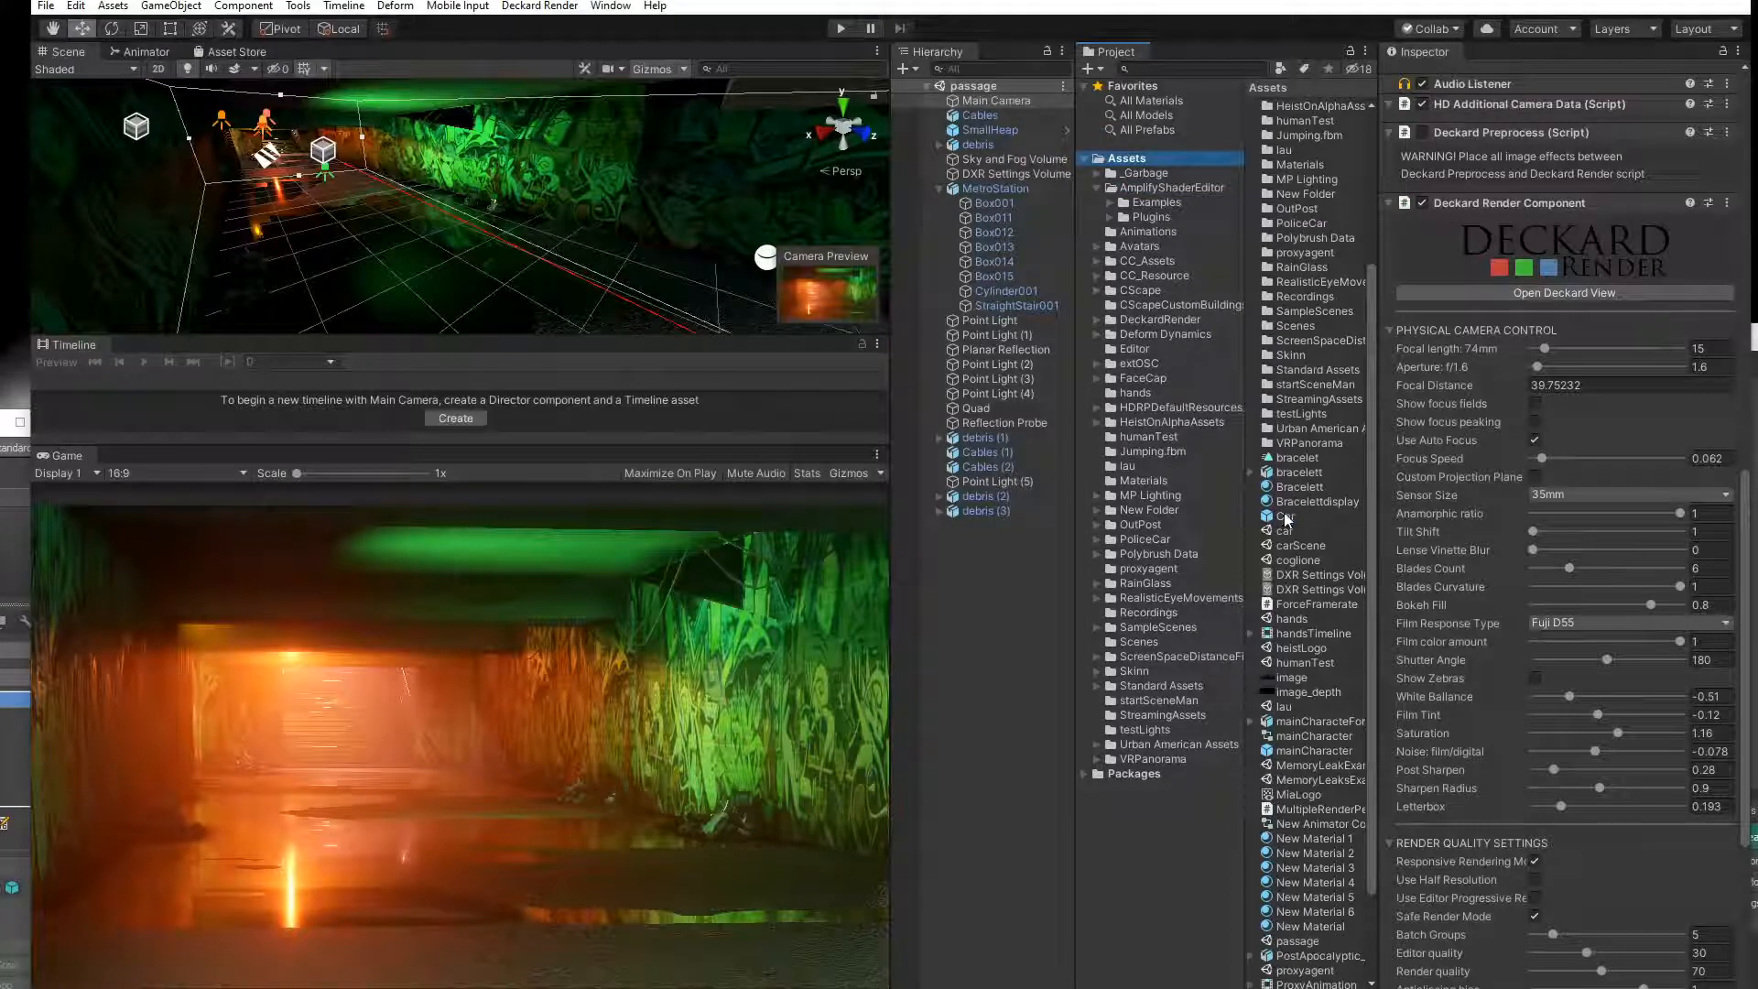
pyautogui.click(1287, 517)
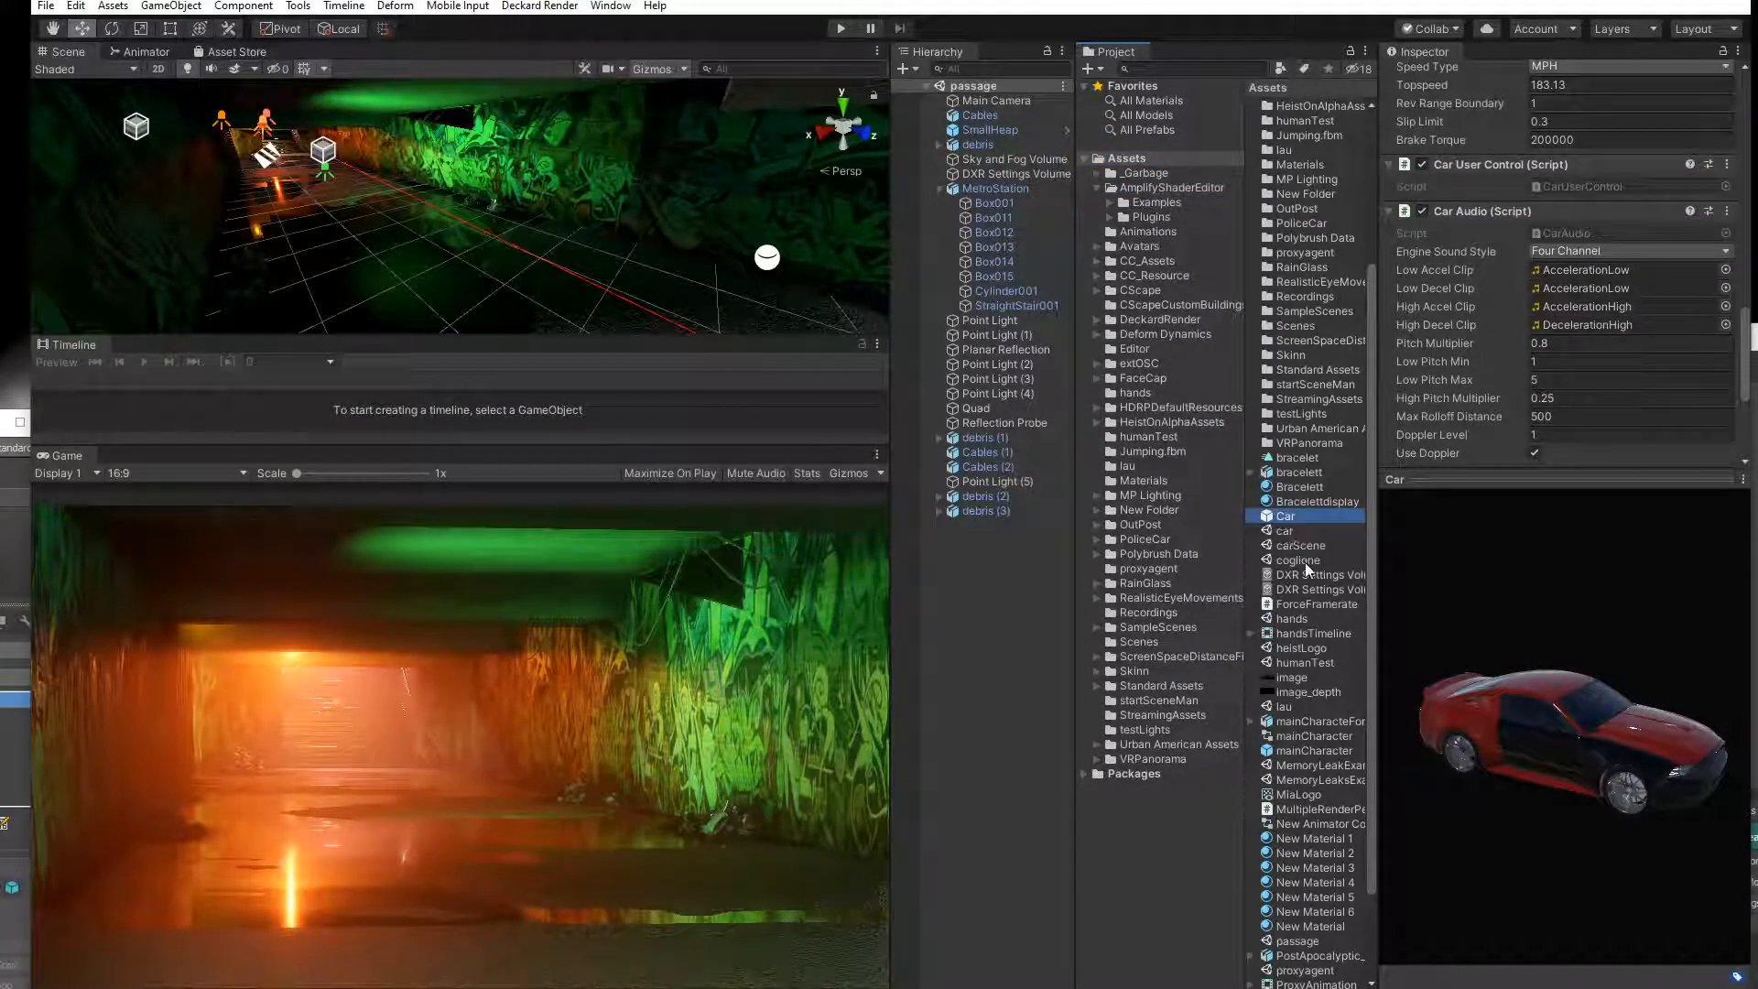
pyautogui.click(1301, 547)
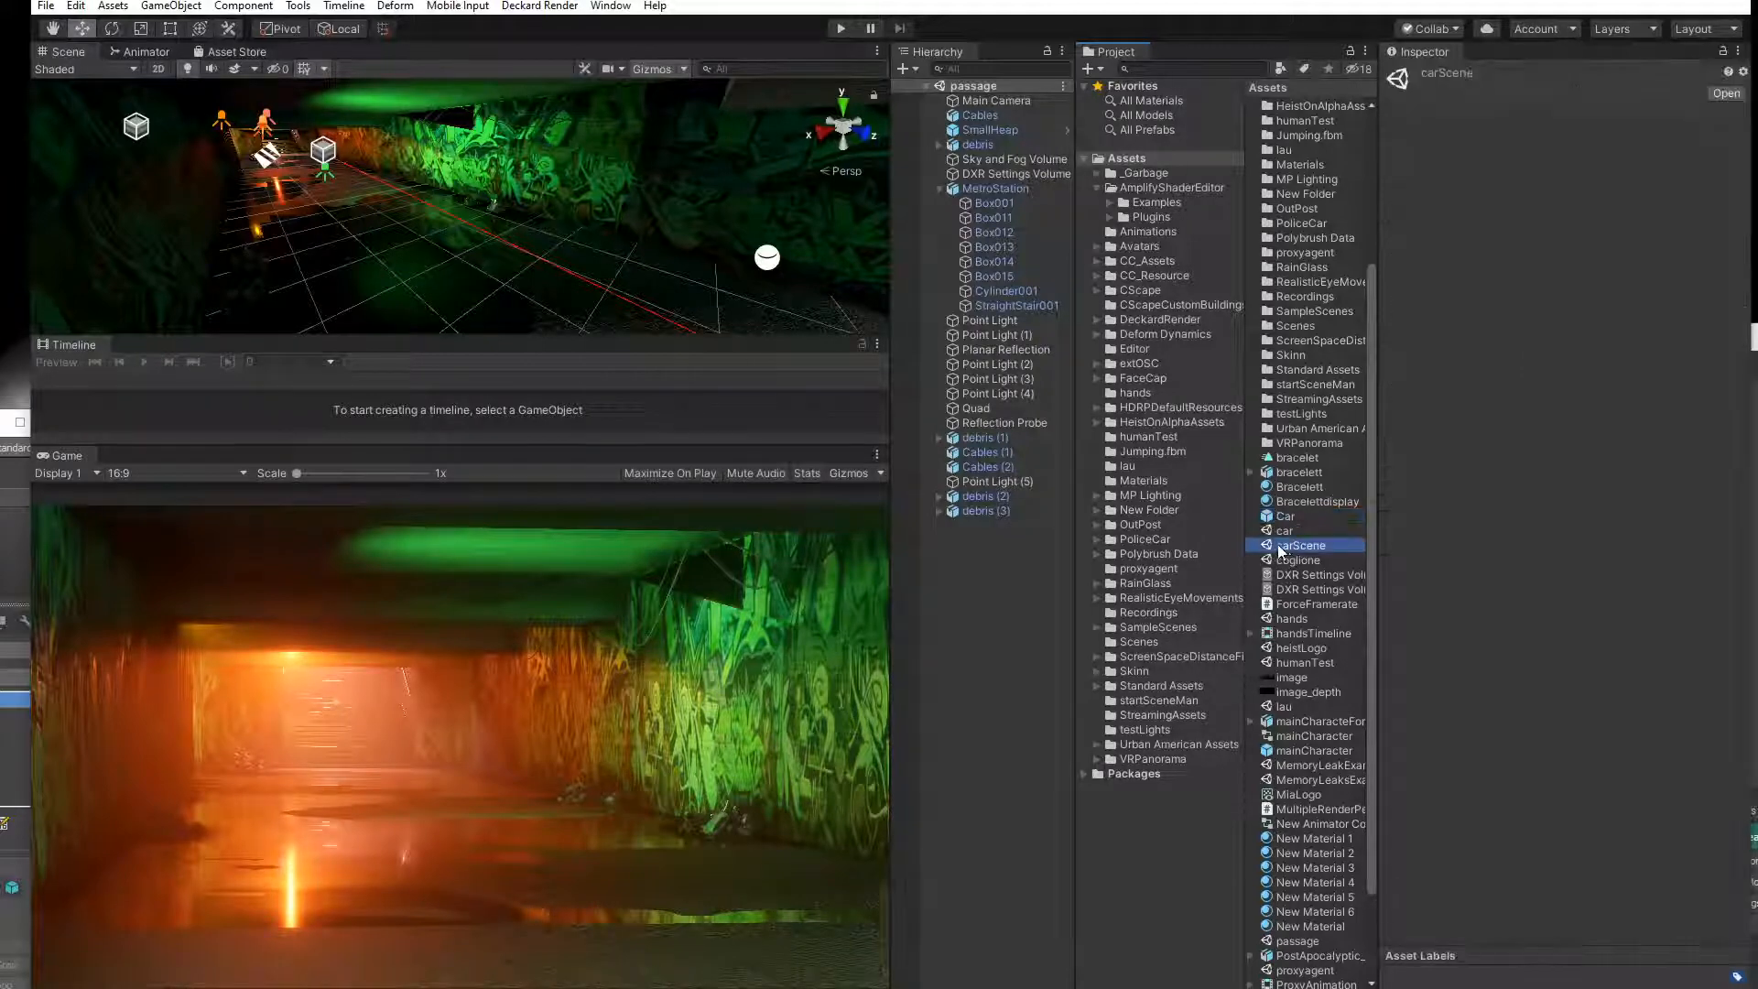
# Open the carScene scene, close its render preview and look through the other root assets.
pyautogui.doubleClick(1291, 548)
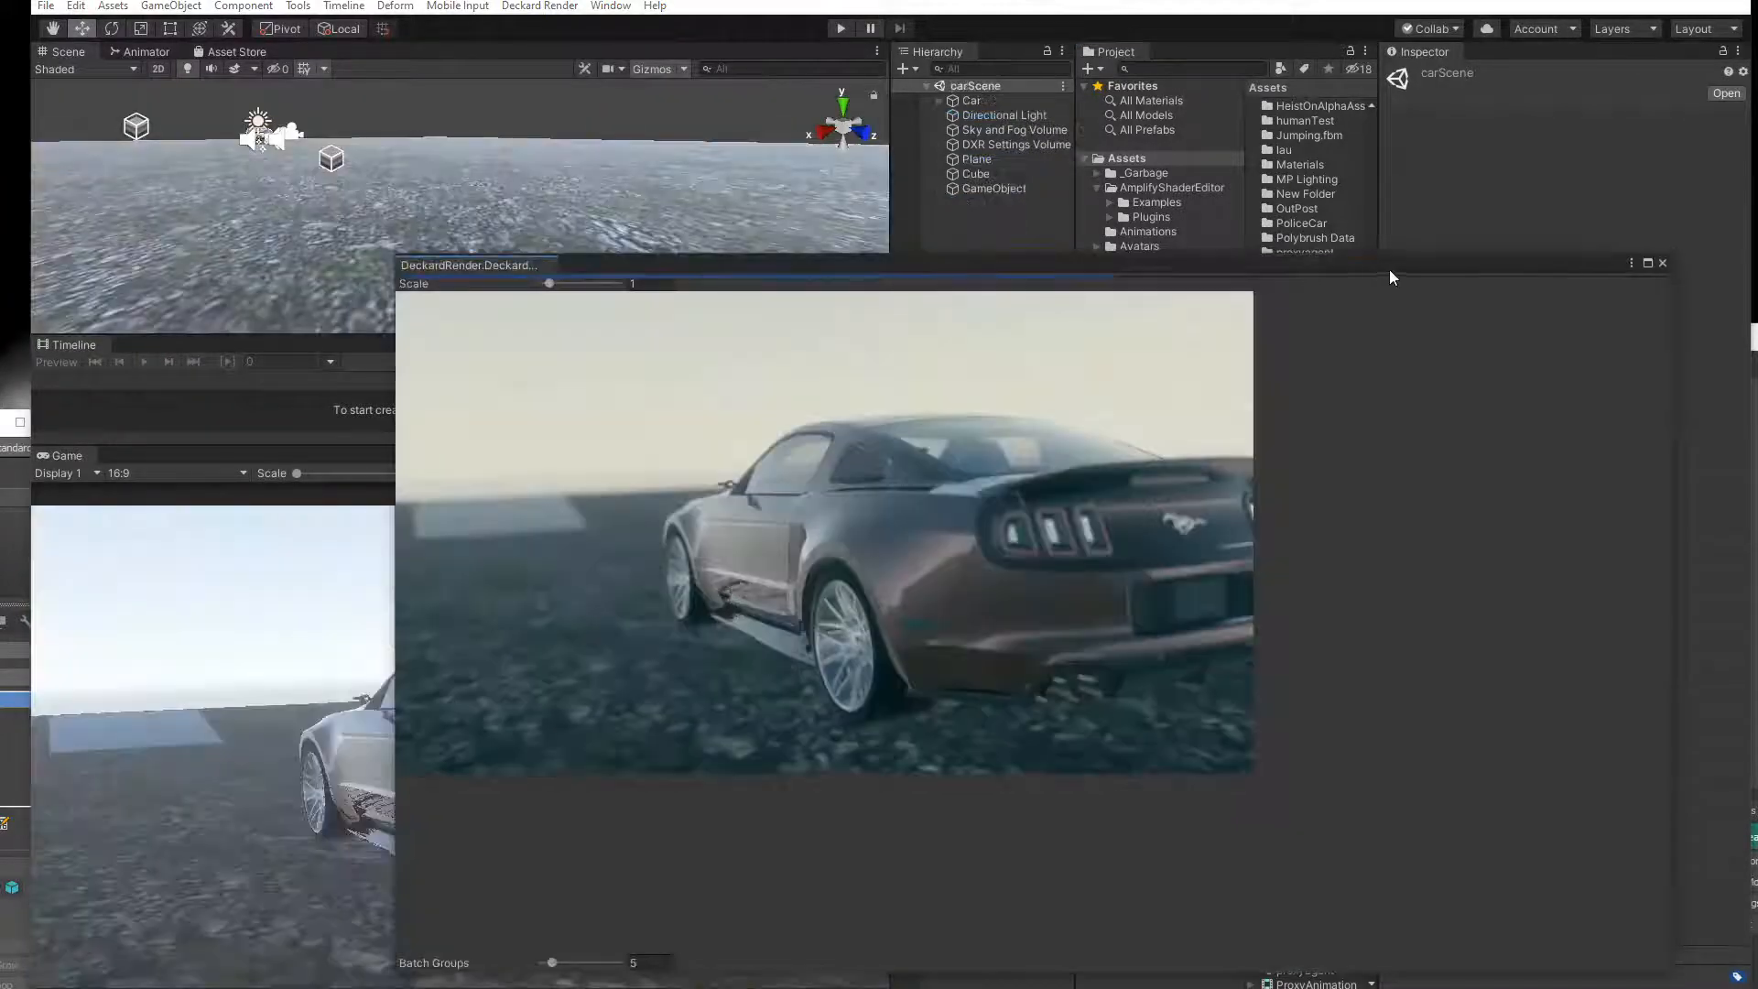
pyautogui.click(1663, 262)
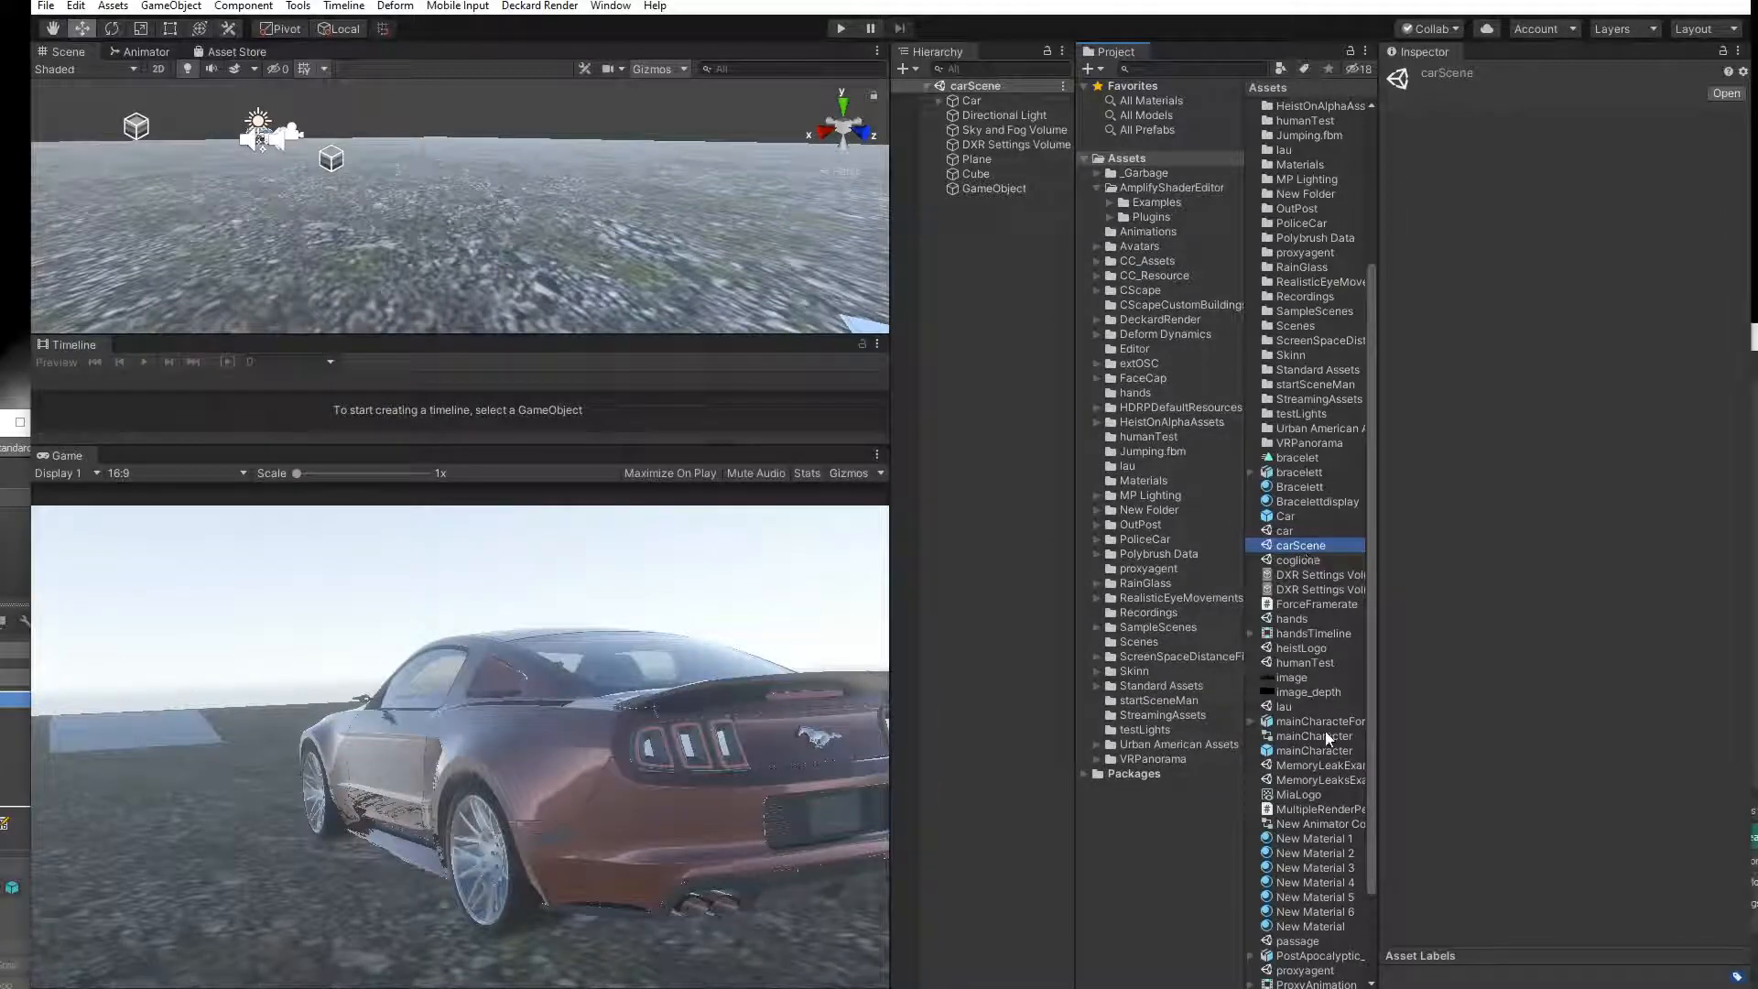
pyautogui.scroll(-3, 1326, 731)
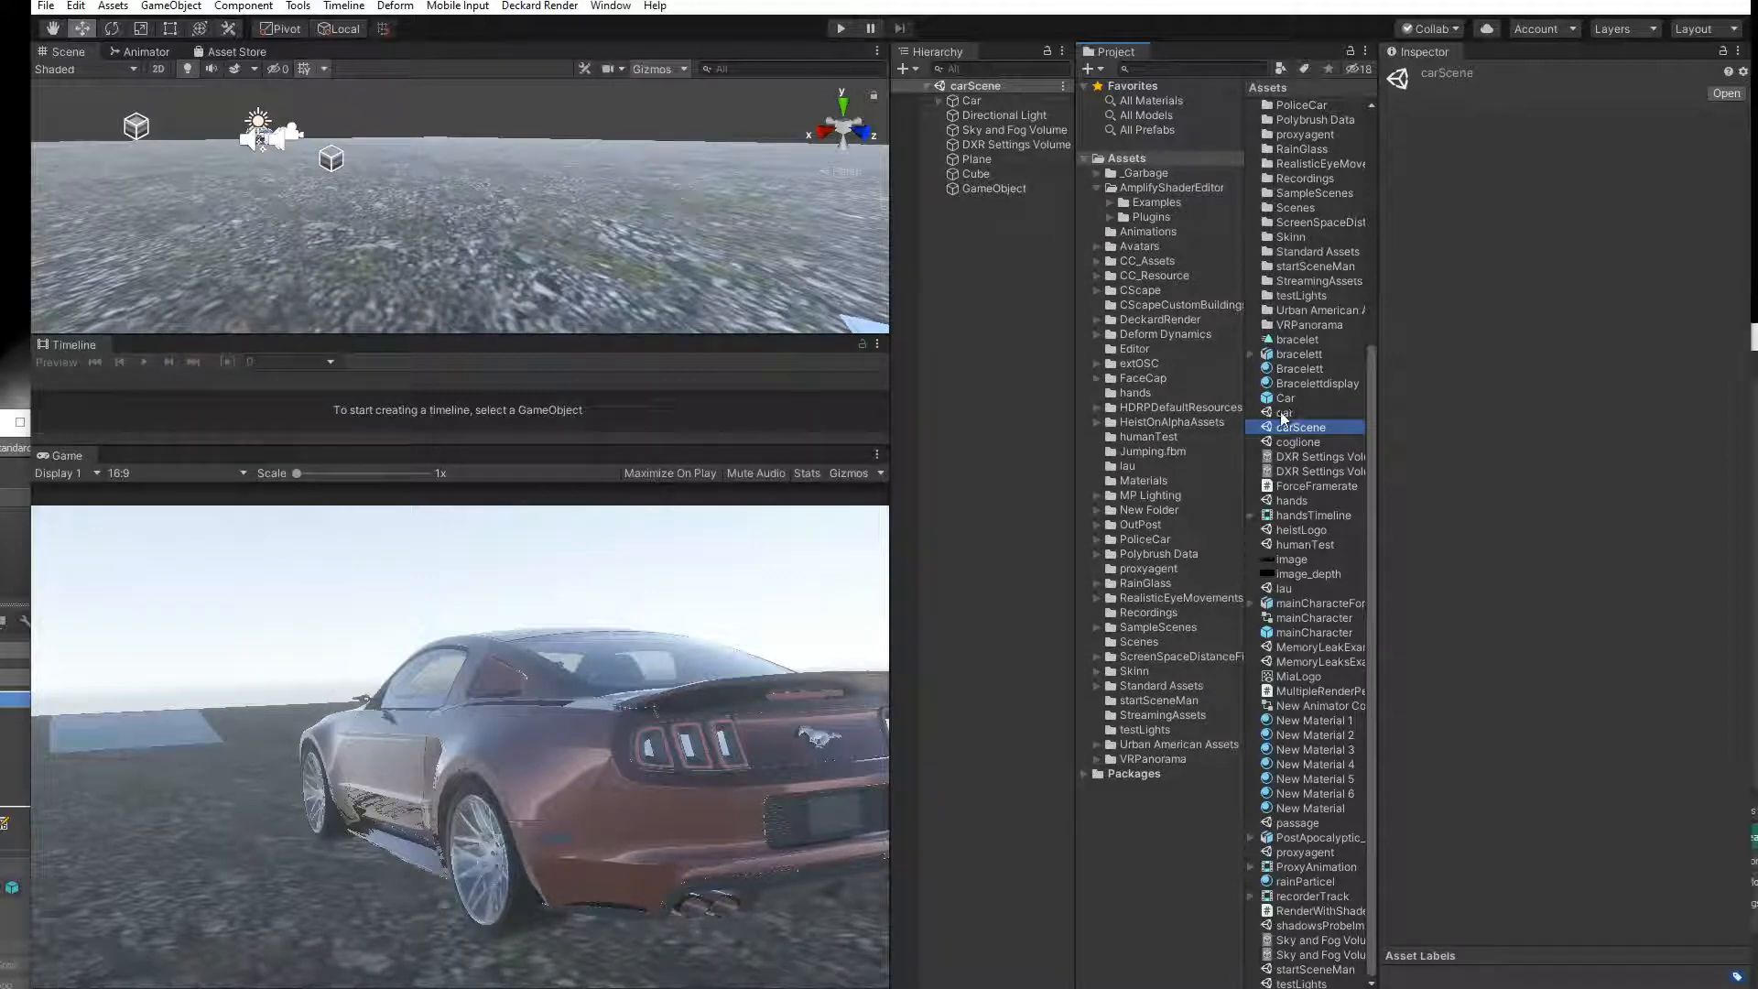
pyautogui.click(1300, 546)
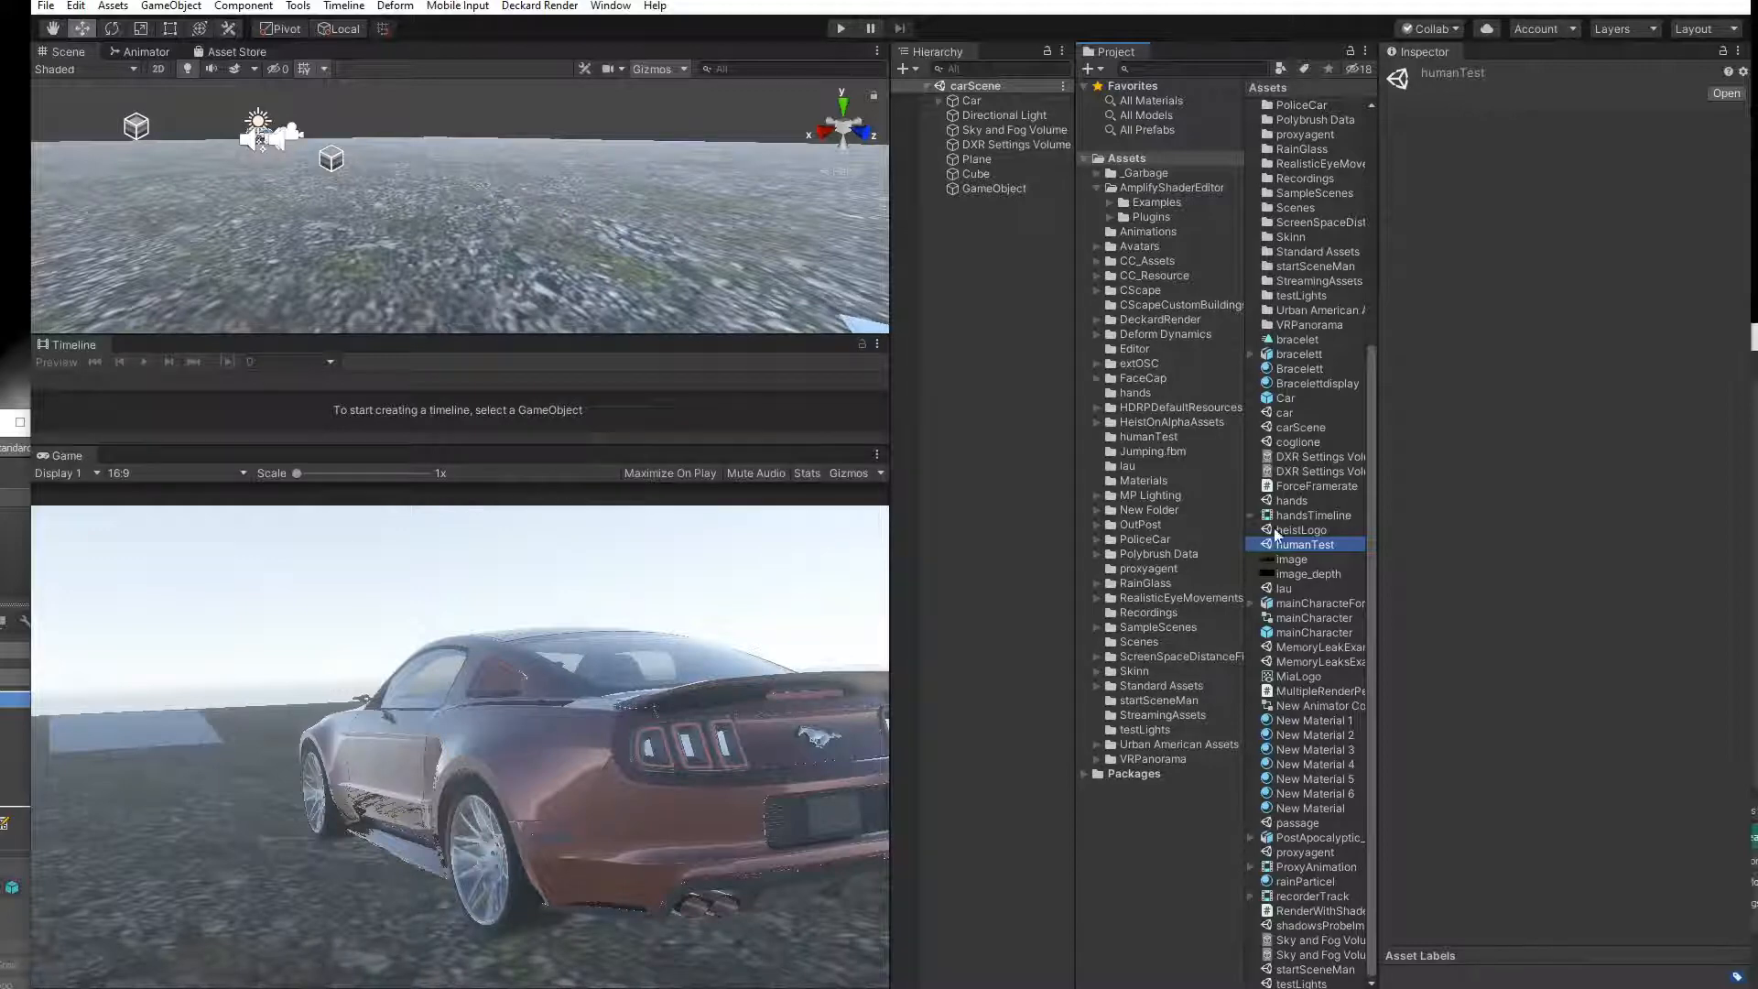
# Open the car scene, close its render preview and locate the GT500 model asset in the project.
pyautogui.doubleClick(1289, 414)
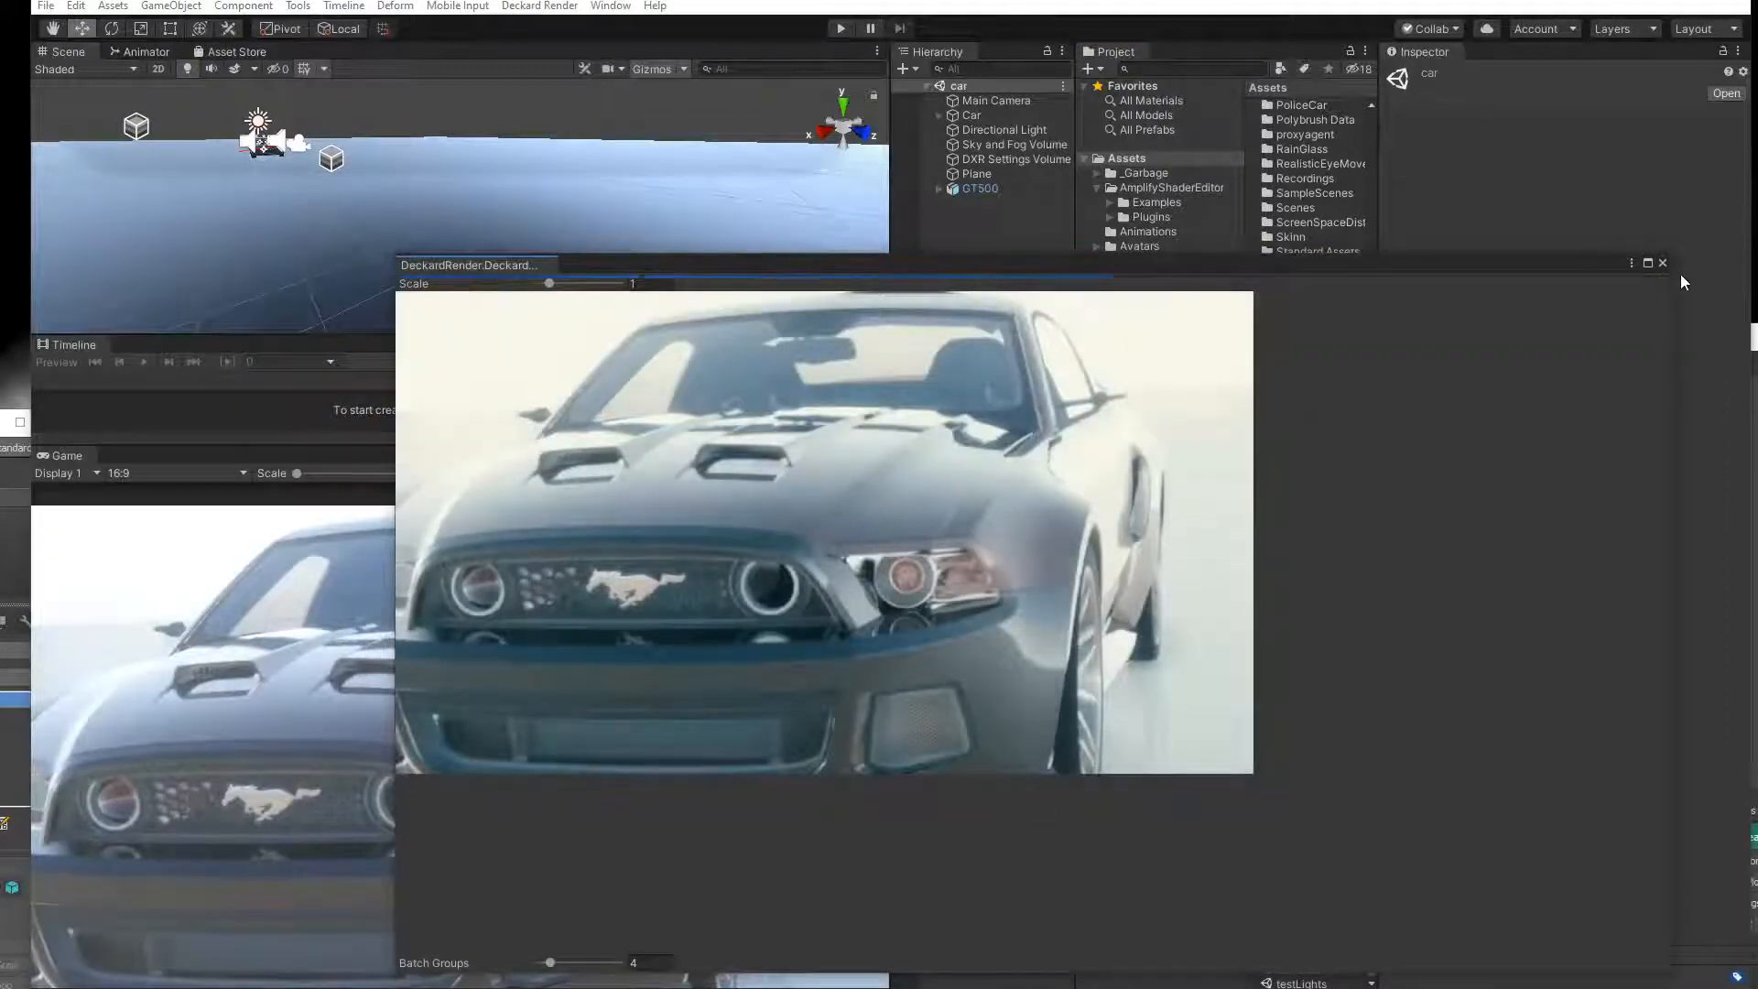
pyautogui.click(1662, 263)
pyautogui.click(974, 189)
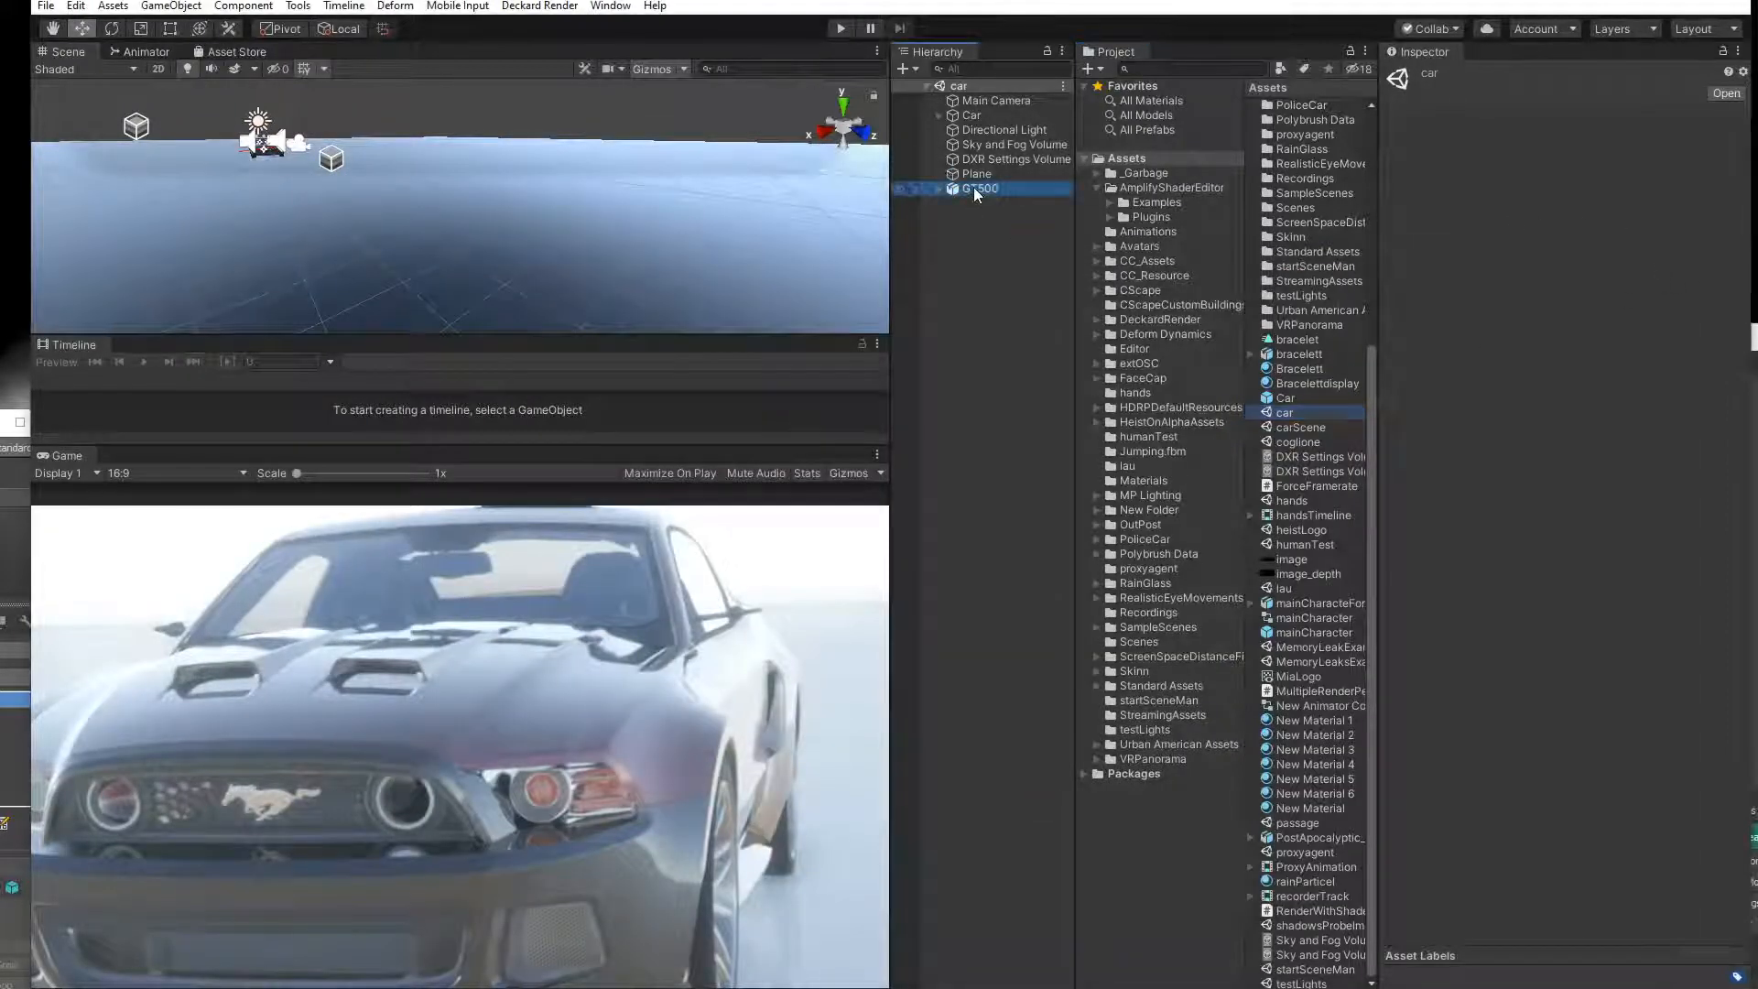
pyautogui.click(1164, 73)
pyautogui.write('GT500')
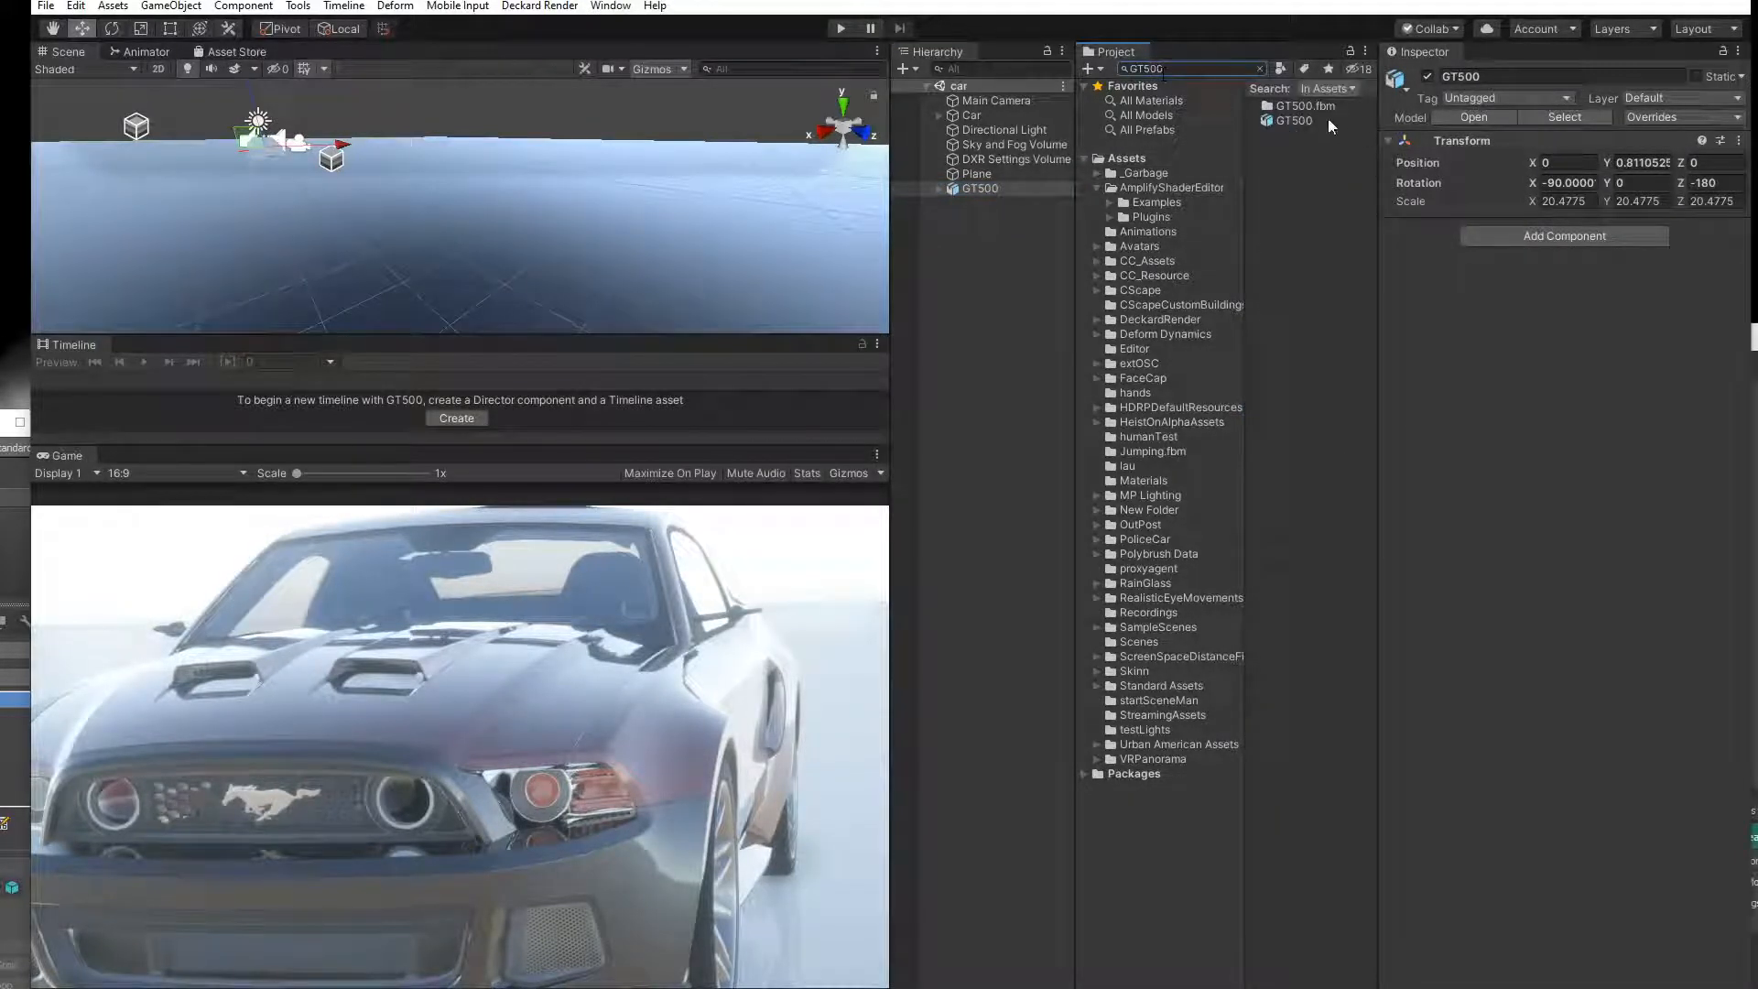
pyautogui.click(1312, 118)
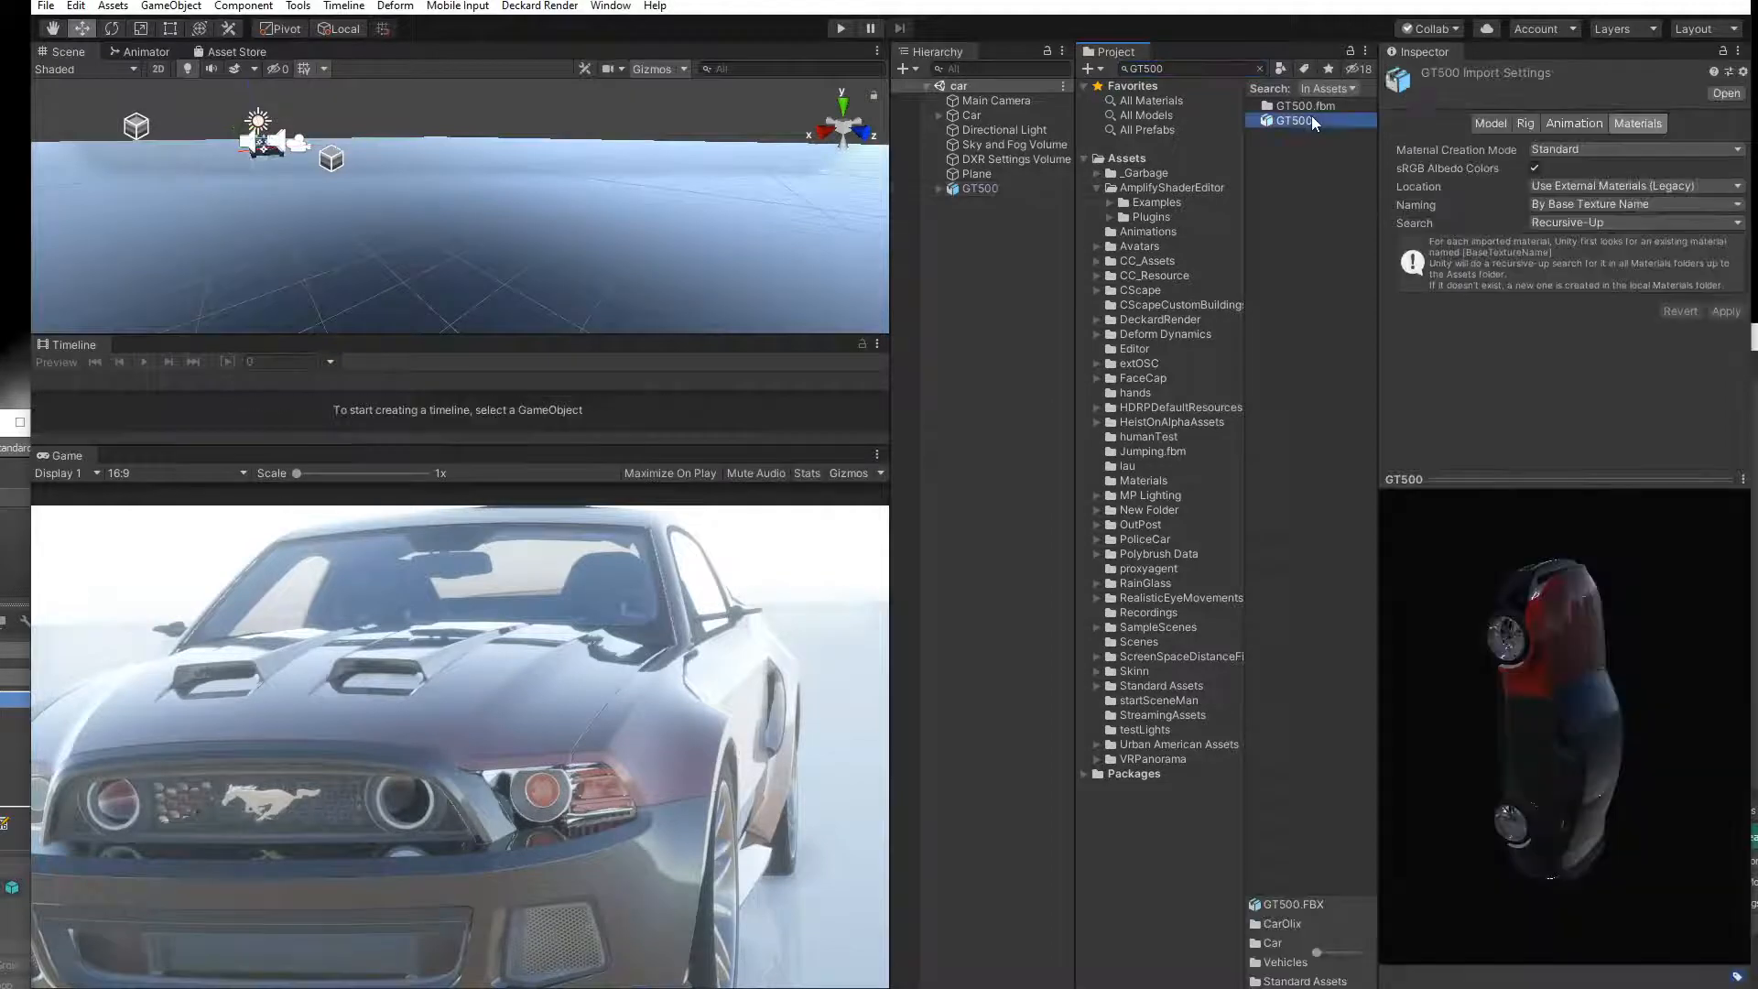
# Reopen the passage scene from the root Assets folder and move the render preview clear of the project assets.
pyautogui.click(1128, 158)
pyautogui.scroll(-5, 1309, 744)
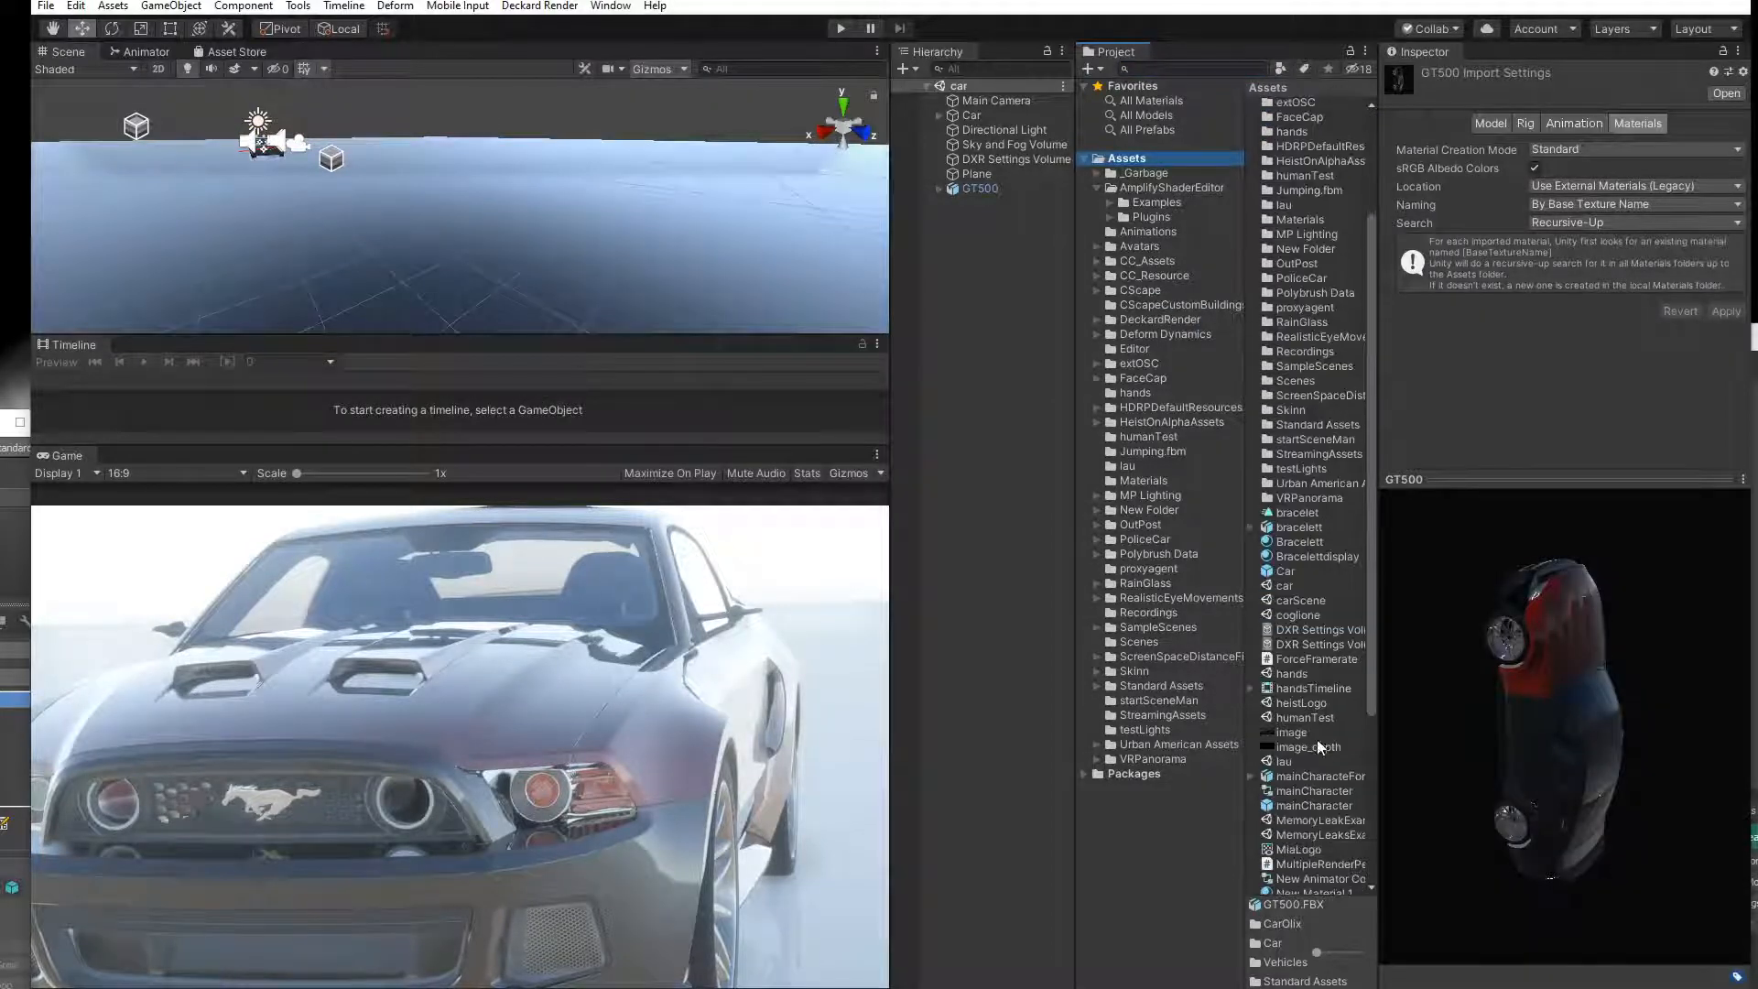
pyautogui.moveTo(1371, 678); pyautogui.dragTo(1367, 848)
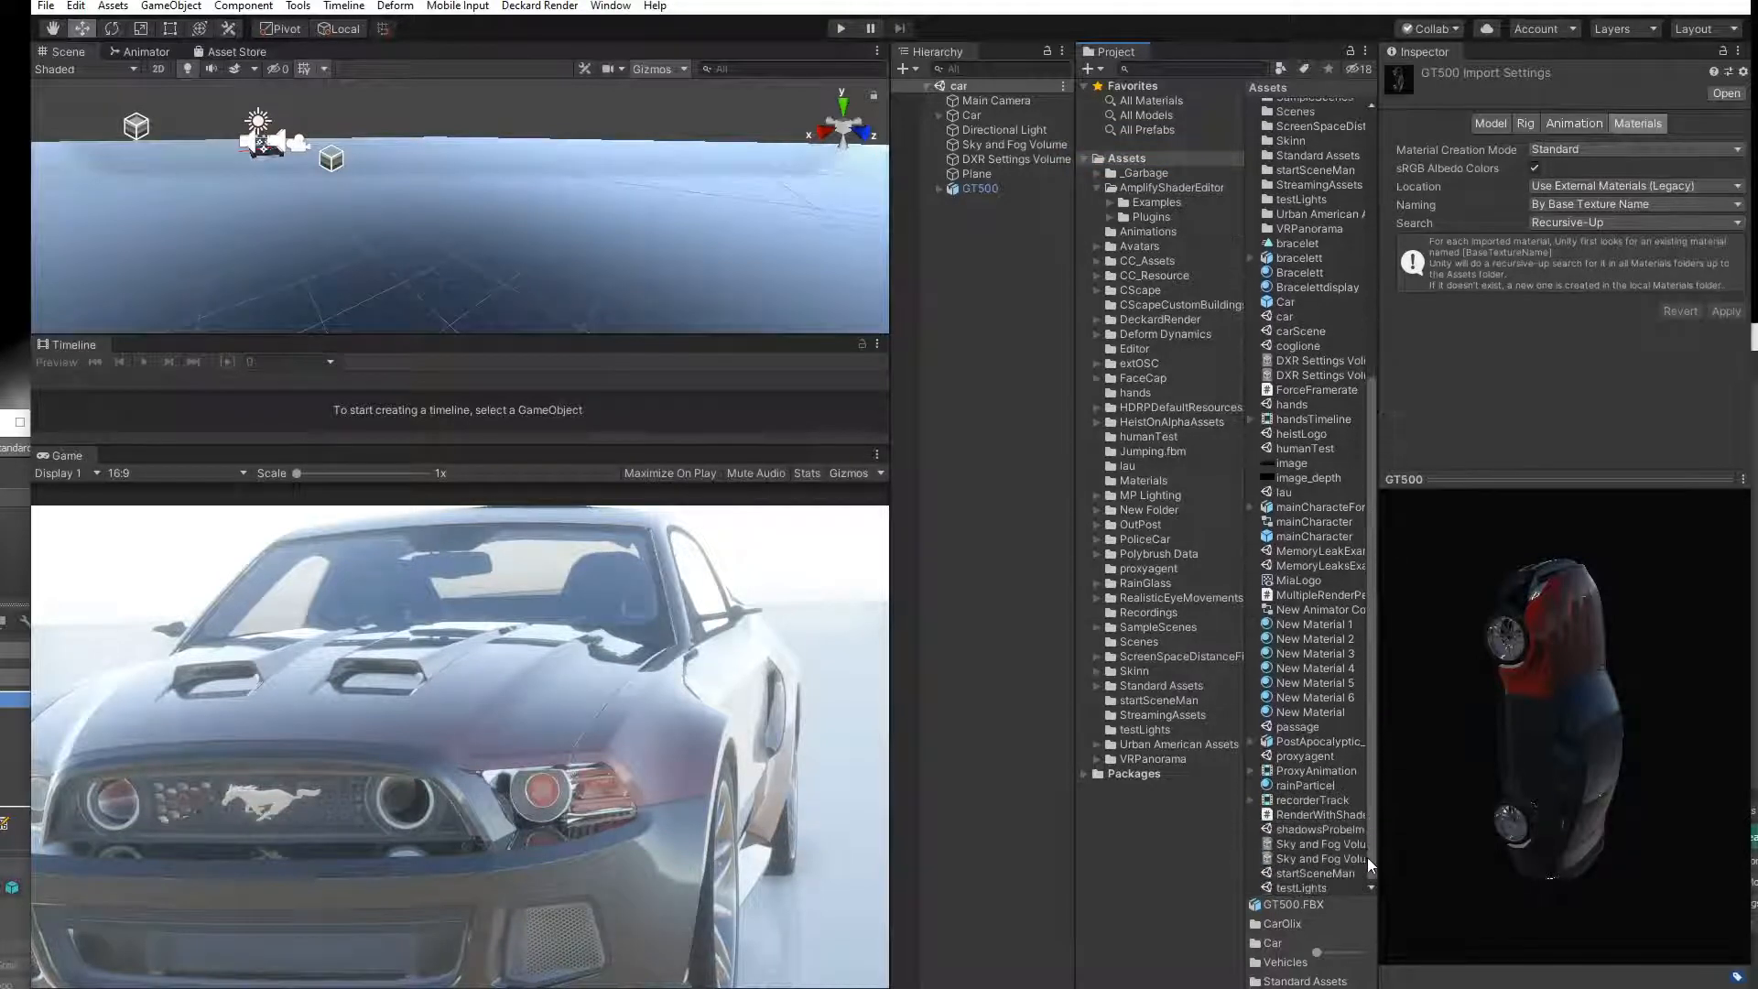
pyautogui.click(1279, 723)
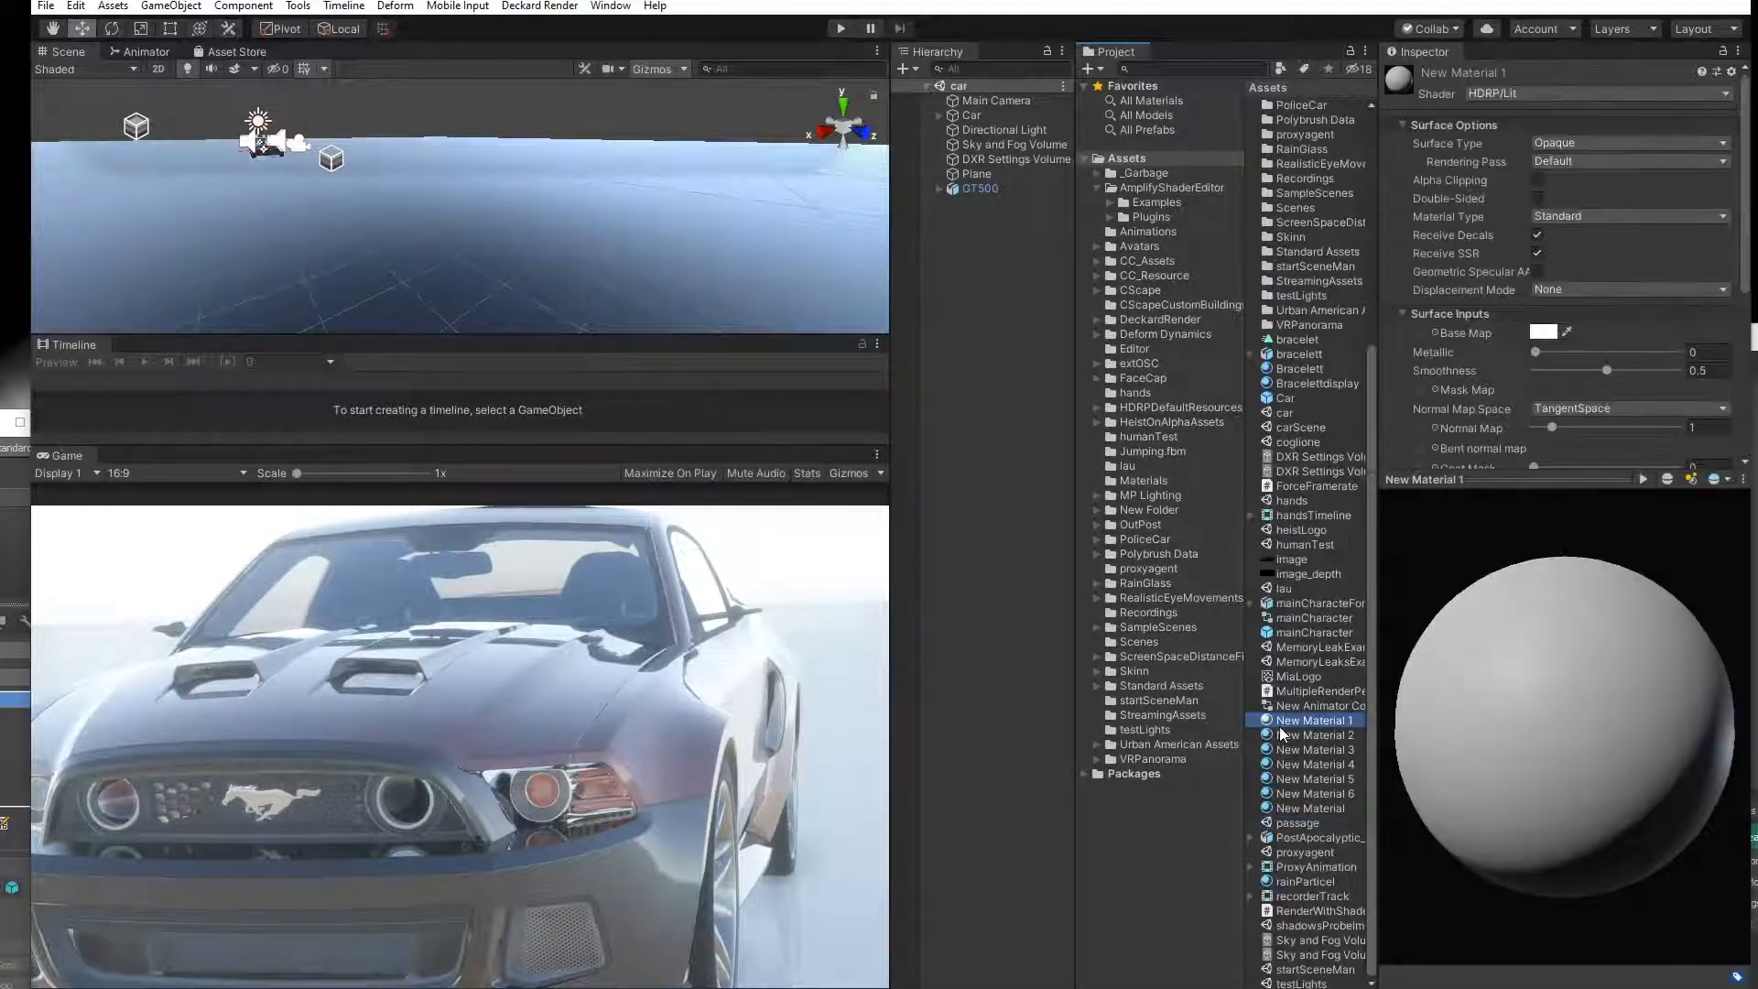
pyautogui.doubleClick(1298, 822)
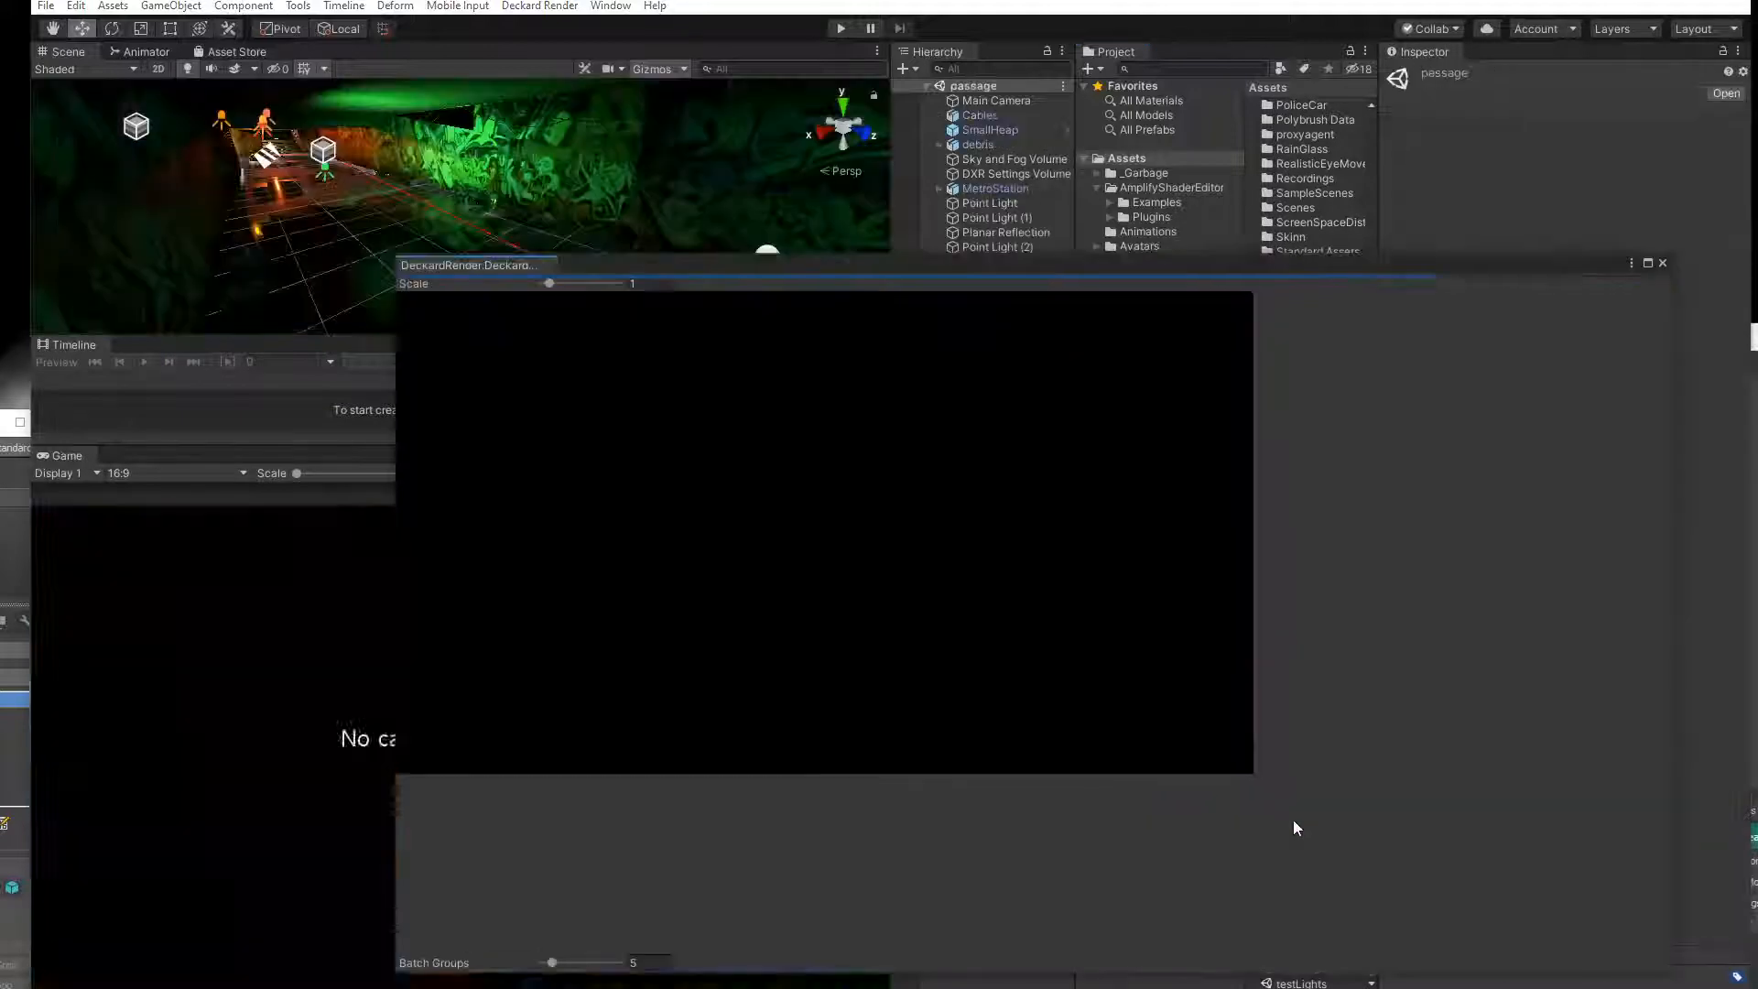
pyautogui.moveTo(1205, 266); pyautogui.dragTo(1199, 714)
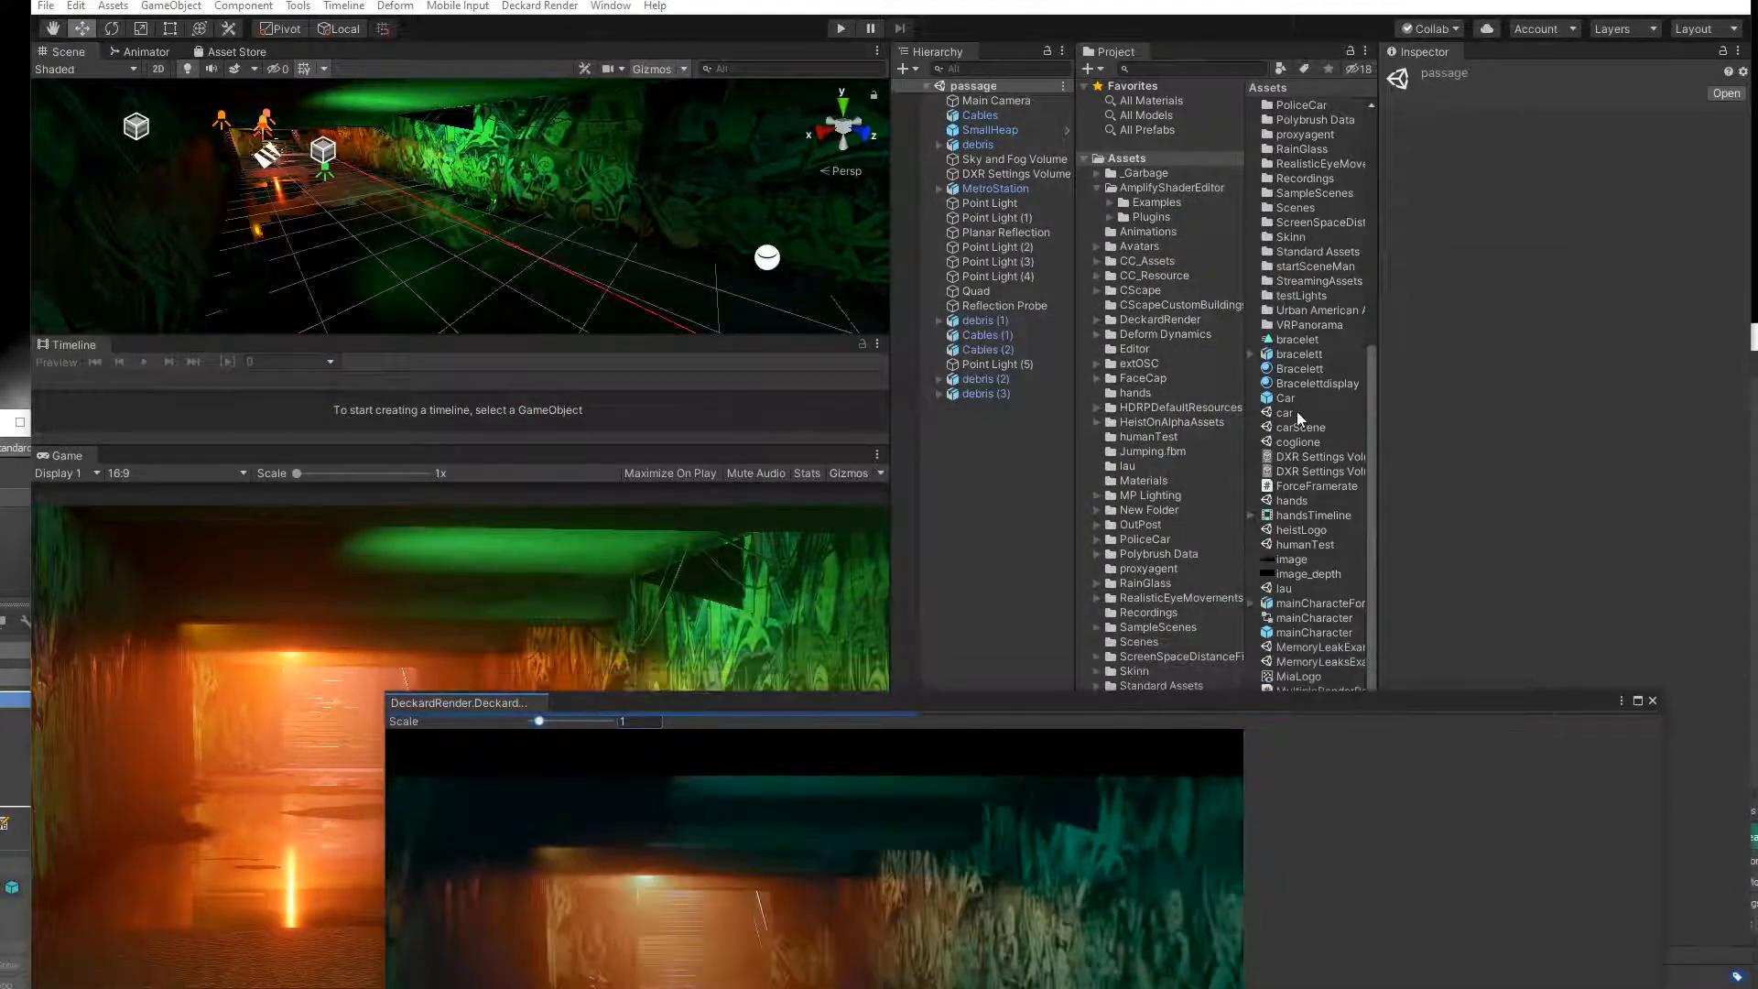
# Find the GT500 model in the project, place it in the passage and raise it to Y 0.62.
pyautogui.click(1163, 69)
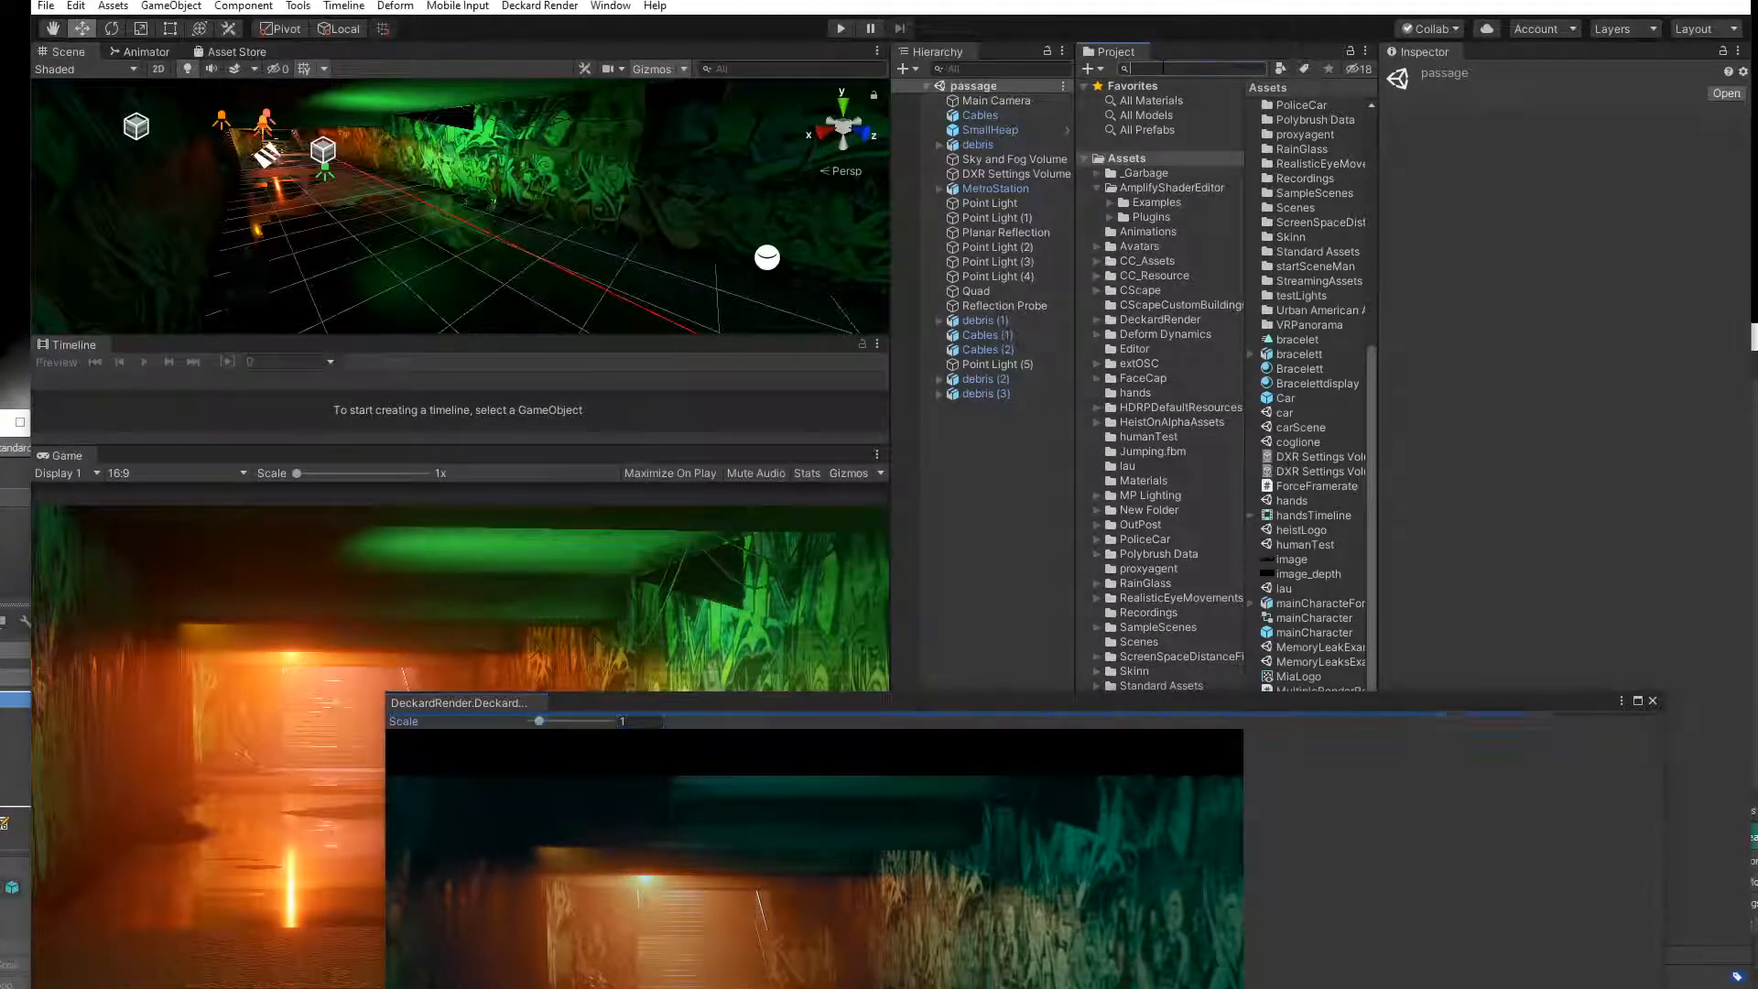
pyautogui.write('gt500')
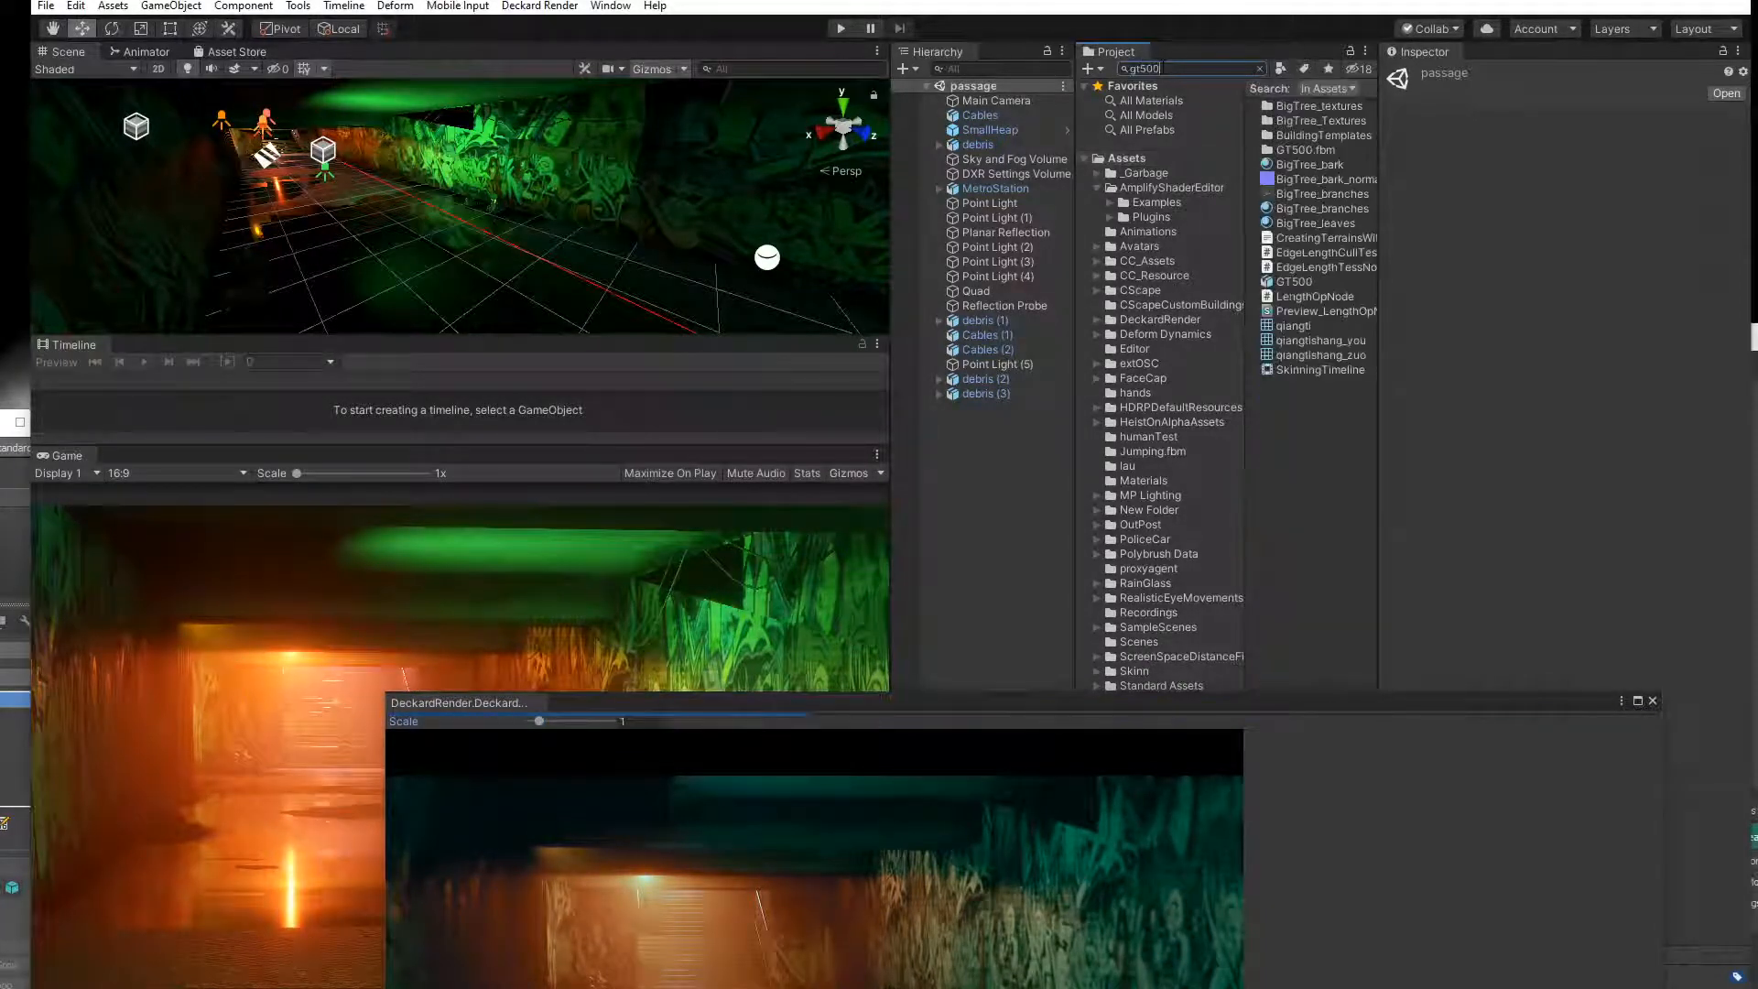
pyautogui.moveTo(1292, 122); pyautogui.dragTo(353, 194)
pyautogui.moveTo(662, 705); pyautogui.dragTo(886, 382)
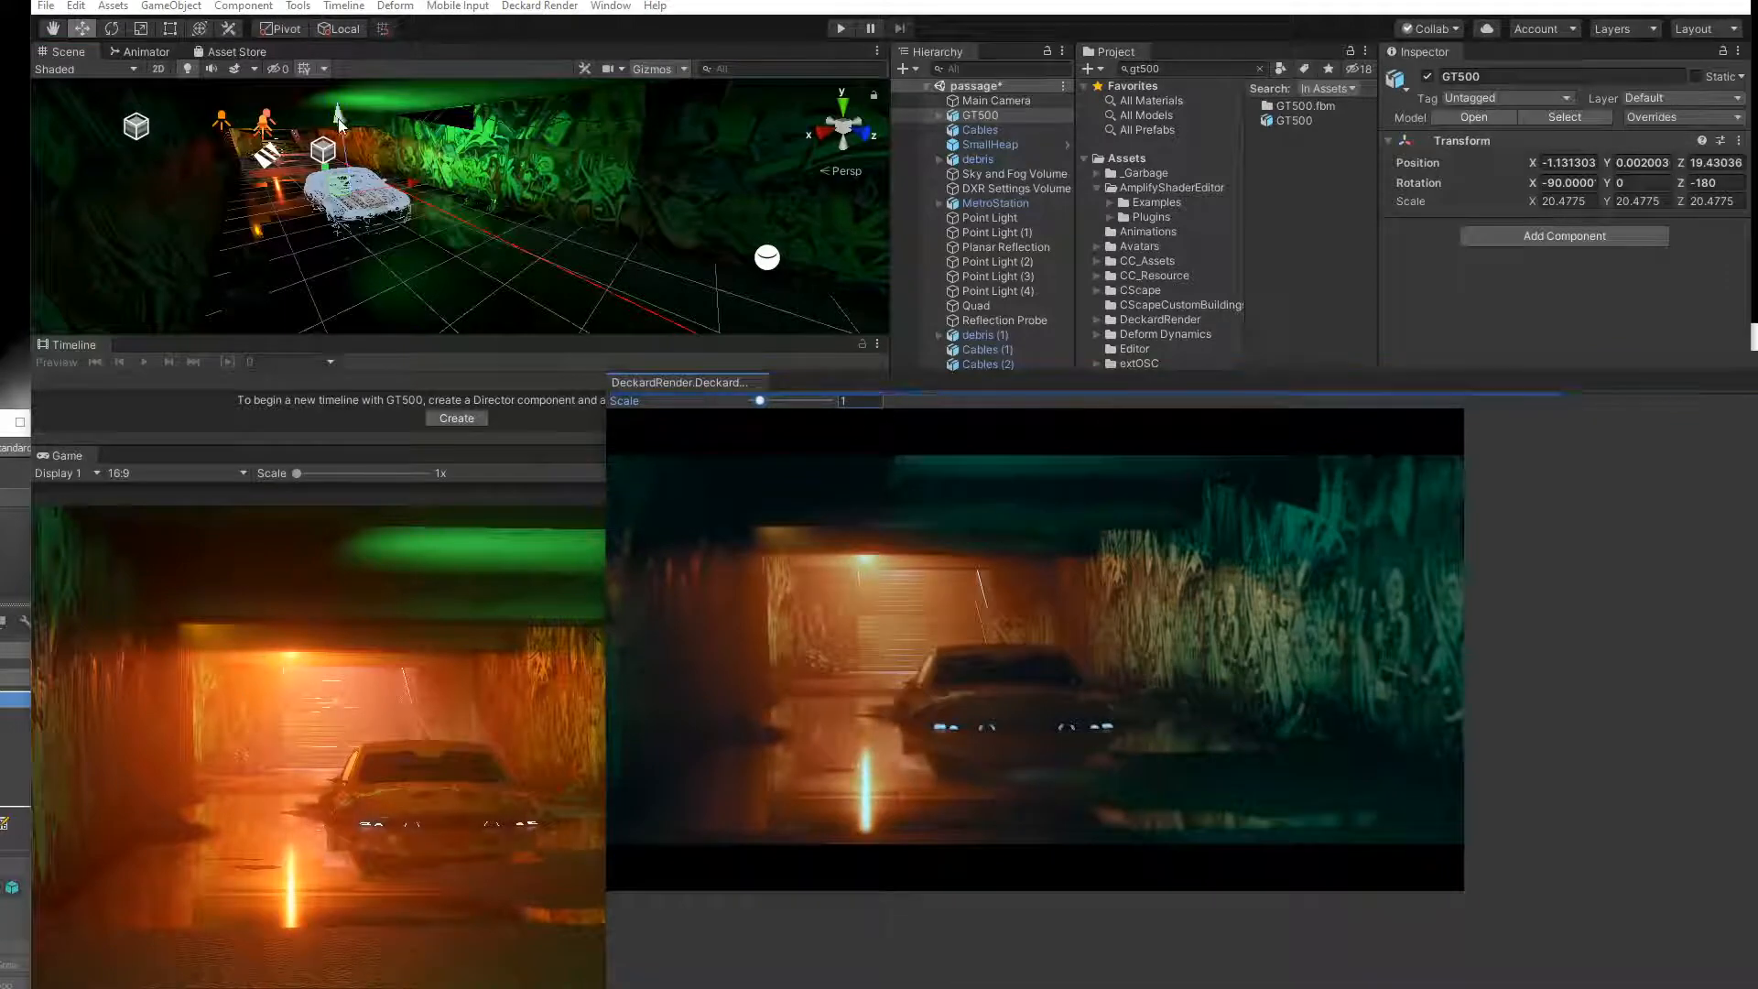
pyautogui.moveTo(338, 136); pyautogui.dragTo(338, 105)
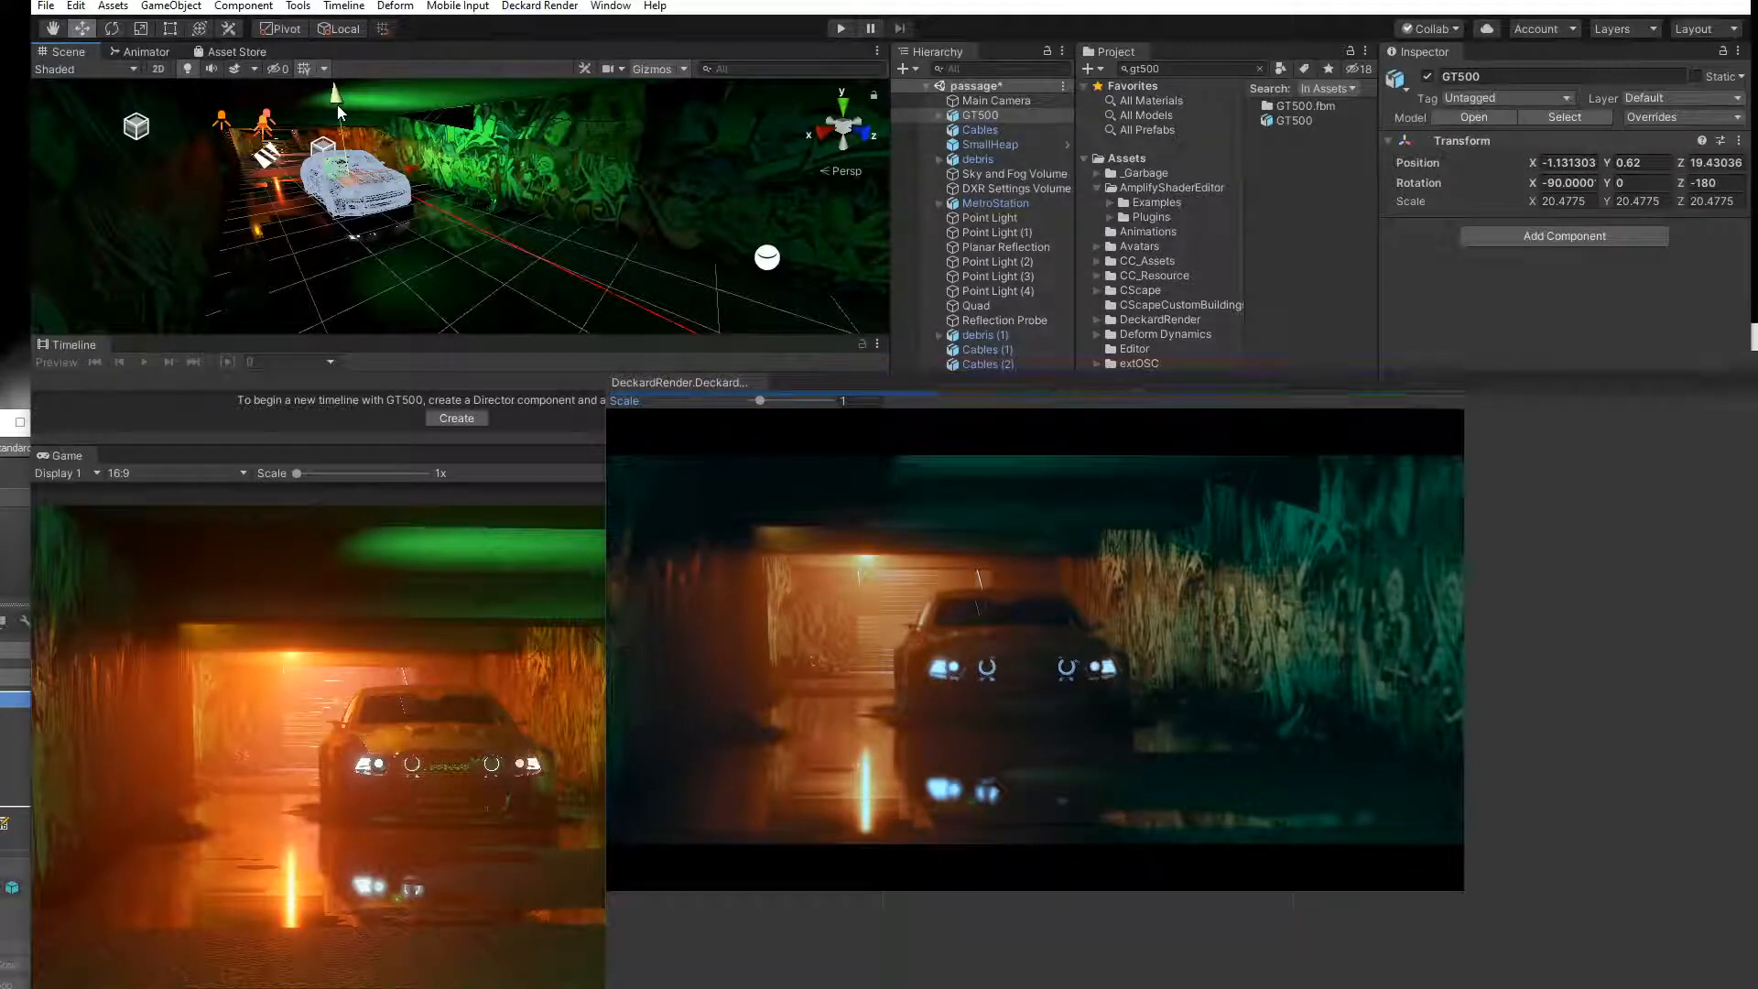
# Move the GT500 back beyond the stairs at the passage's far end, to X -1.41, Y 4.12, Z -16.23.
pyautogui.scroll(6, 320, 157)
pyautogui.moveTo(316, 202); pyautogui.dragTo(627, 261, button='right')
pyautogui.moveTo(628, 261); pyautogui.dragTo(24, 383)
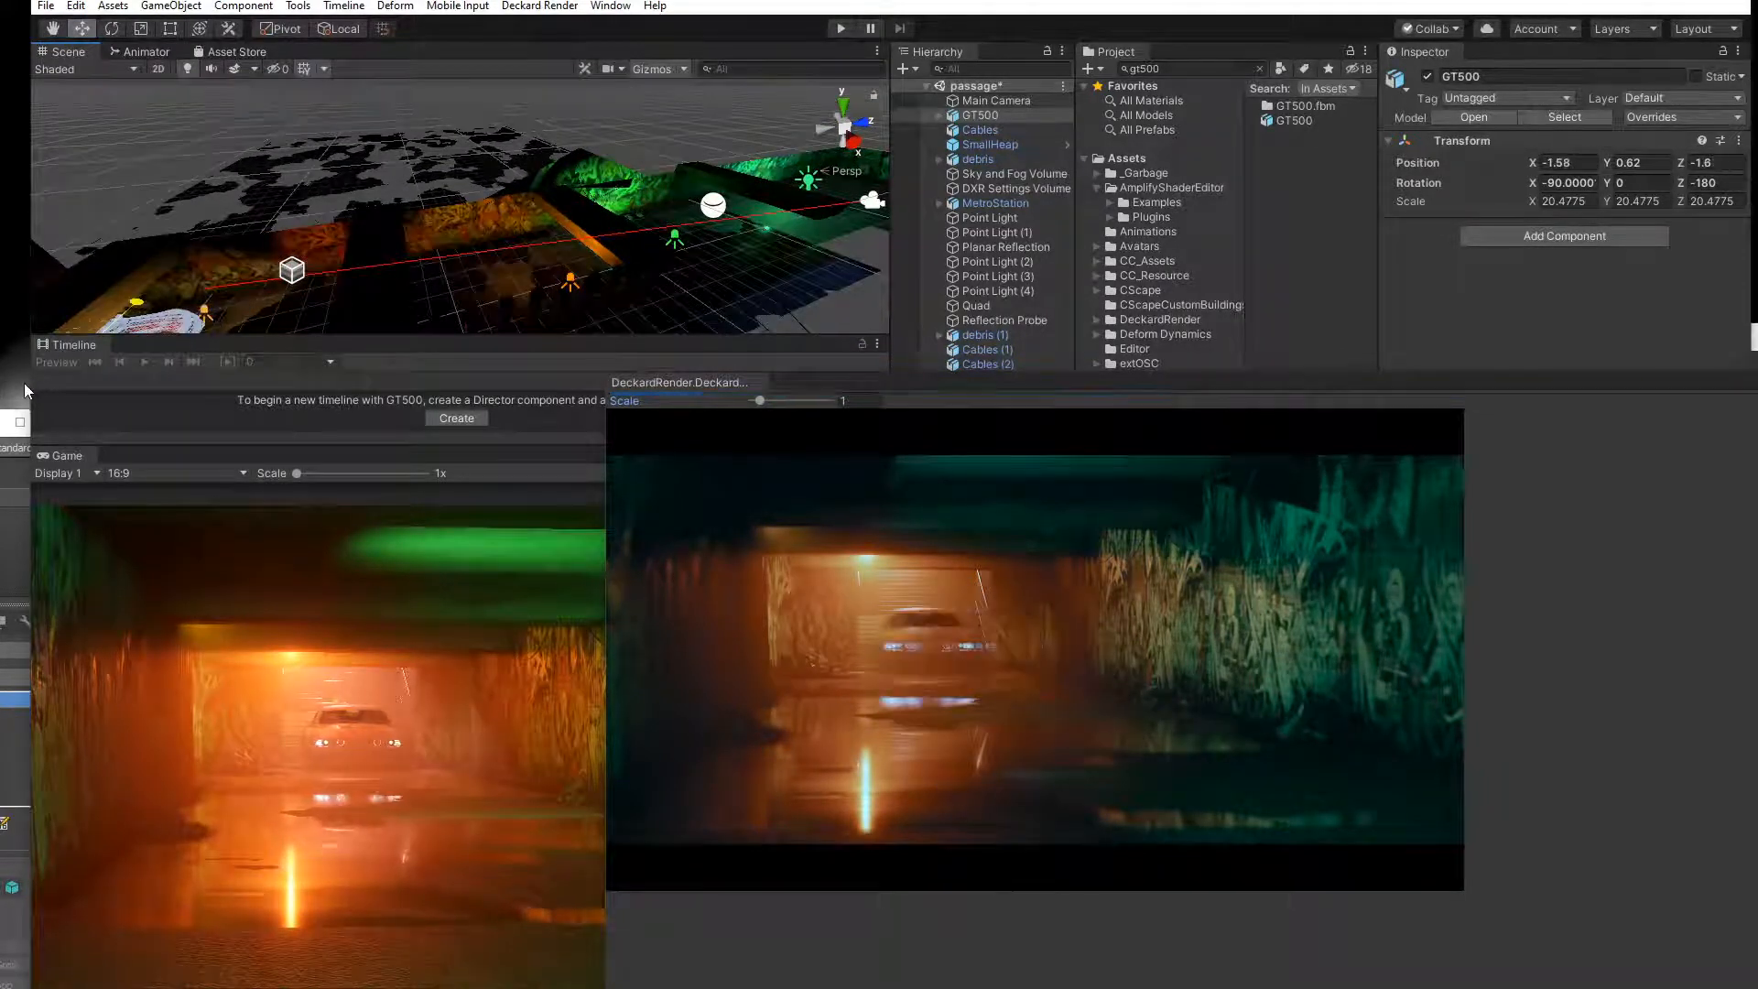
pyautogui.scroll(-5, 388, 277)
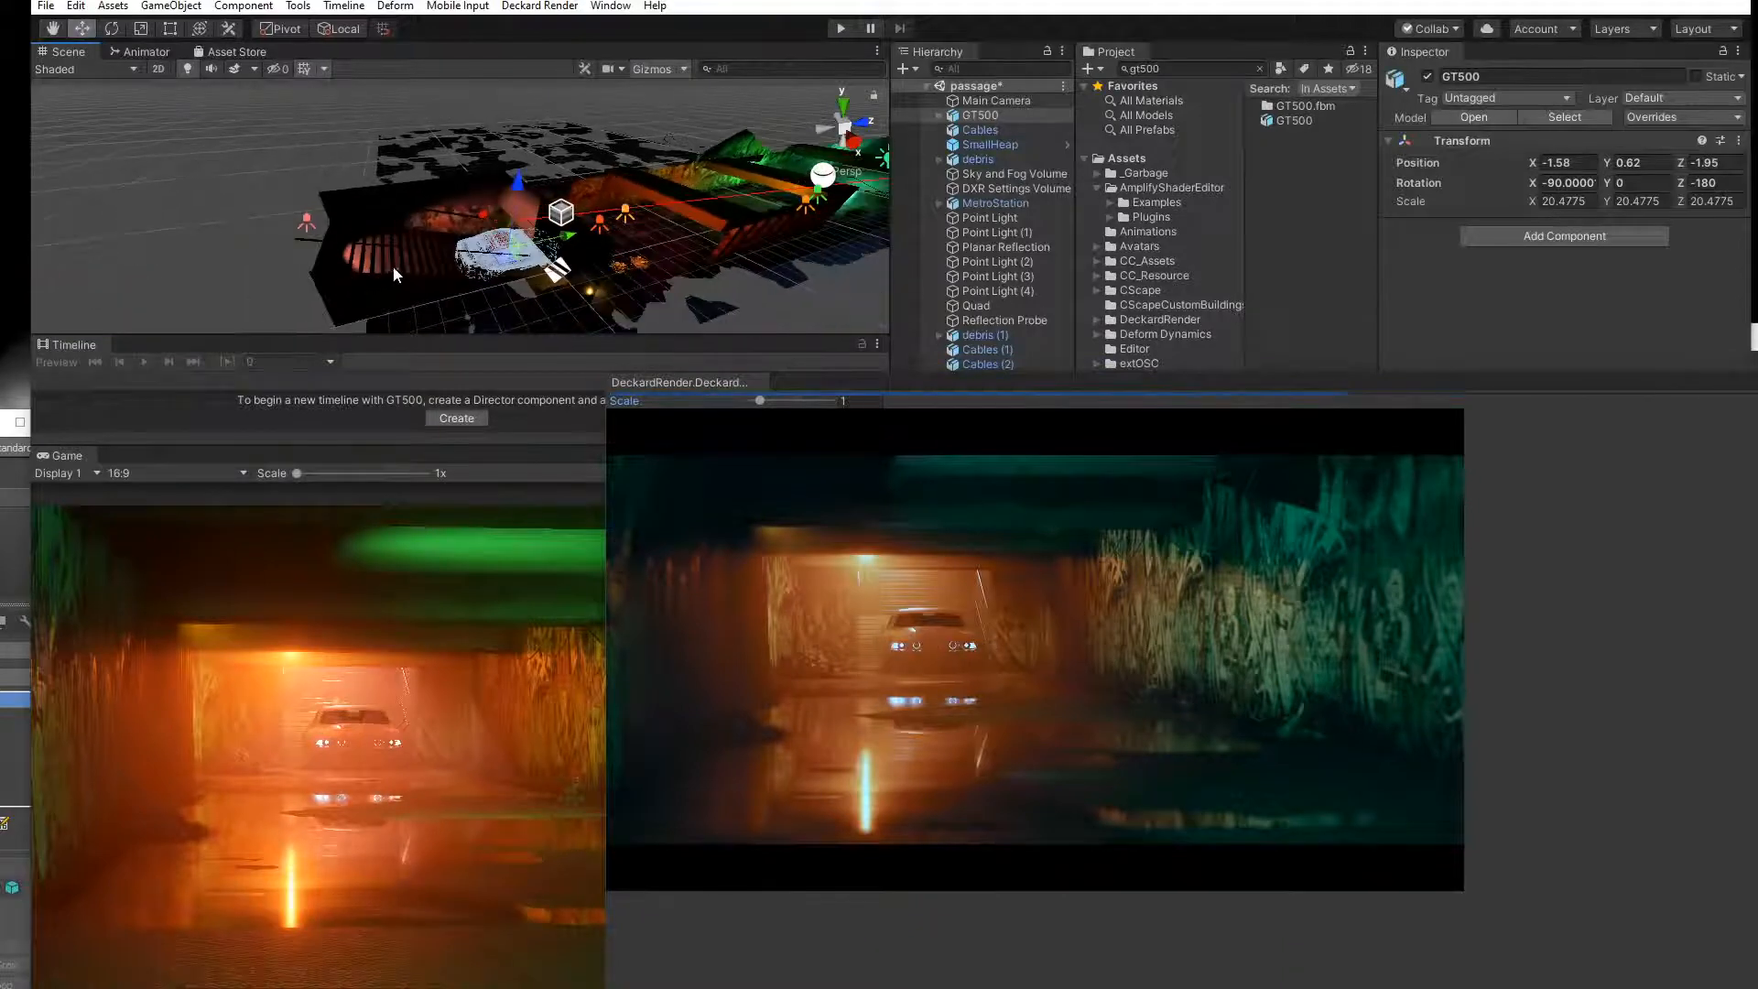
pyautogui.moveTo(494, 266); pyautogui.dragTo(217, 253)
pyautogui.moveTo(632, 183); pyautogui.dragTo(432, 212, button='right')
pyautogui.scroll(3, 431, 212)
pyautogui.moveTo(432, 211)
pyautogui.mouseDown(button='middle')
pyautogui.moveTo(353, 197)
pyautogui.moveTo(422, 218)
pyautogui.mouseUp(button='middle')
pyautogui.moveTo(401, 150); pyautogui.dragTo(366, 167)
pyautogui.scroll(3, 396, 250)
pyautogui.keyDown('alt'); pyautogui.moveTo(392, 254); pyautogui.dragTo(428, 235); pyautogui.keyUp('alt')
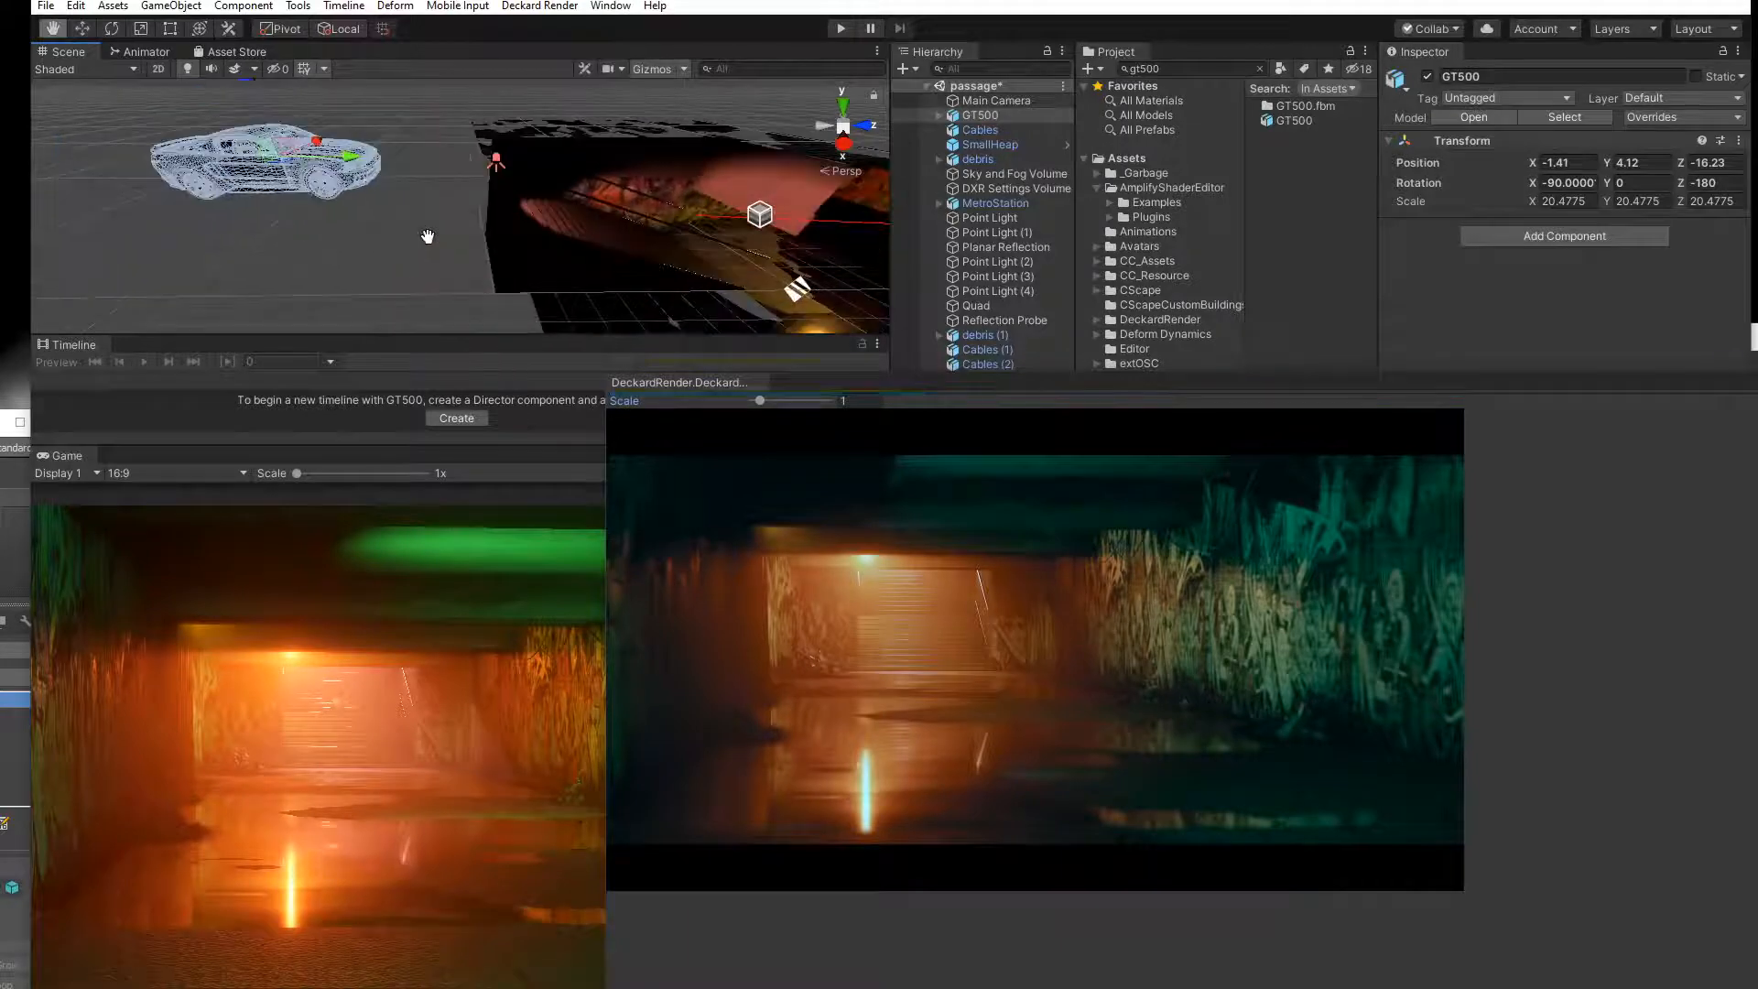
# Move the GT500 toward the top of the stairs at Z -11.7 and lower it to Y 3.67.
pyautogui.moveTo(337, 181); pyautogui.dragTo(505, 176)
pyautogui.moveTo(588, 226); pyautogui.dragTo(473, 205, button='middle')
pyautogui.keyDown('alt'); pyautogui.moveTo(473, 205); pyautogui.dragTo(160, 157); pyautogui.keyUp('alt')
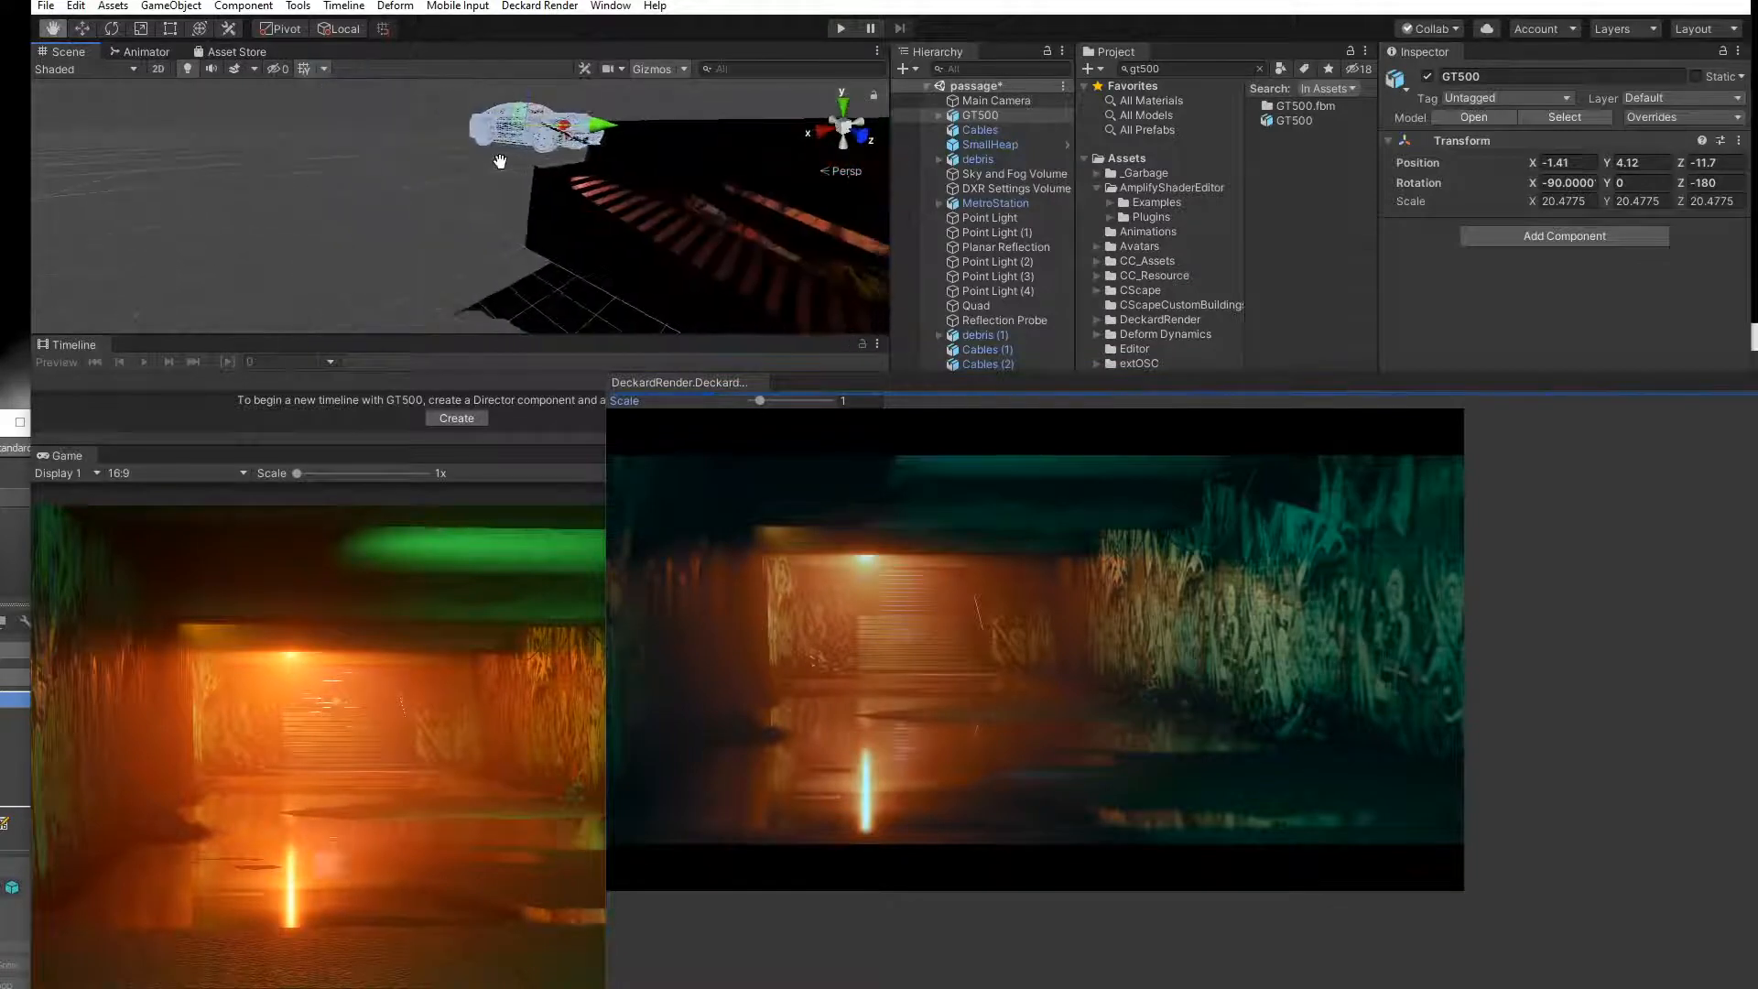
pyautogui.moveTo(510, 161); pyautogui.dragTo(462, 162, button='middle')
pyautogui.moveTo(374, 89); pyautogui.dragTo(373, 99)
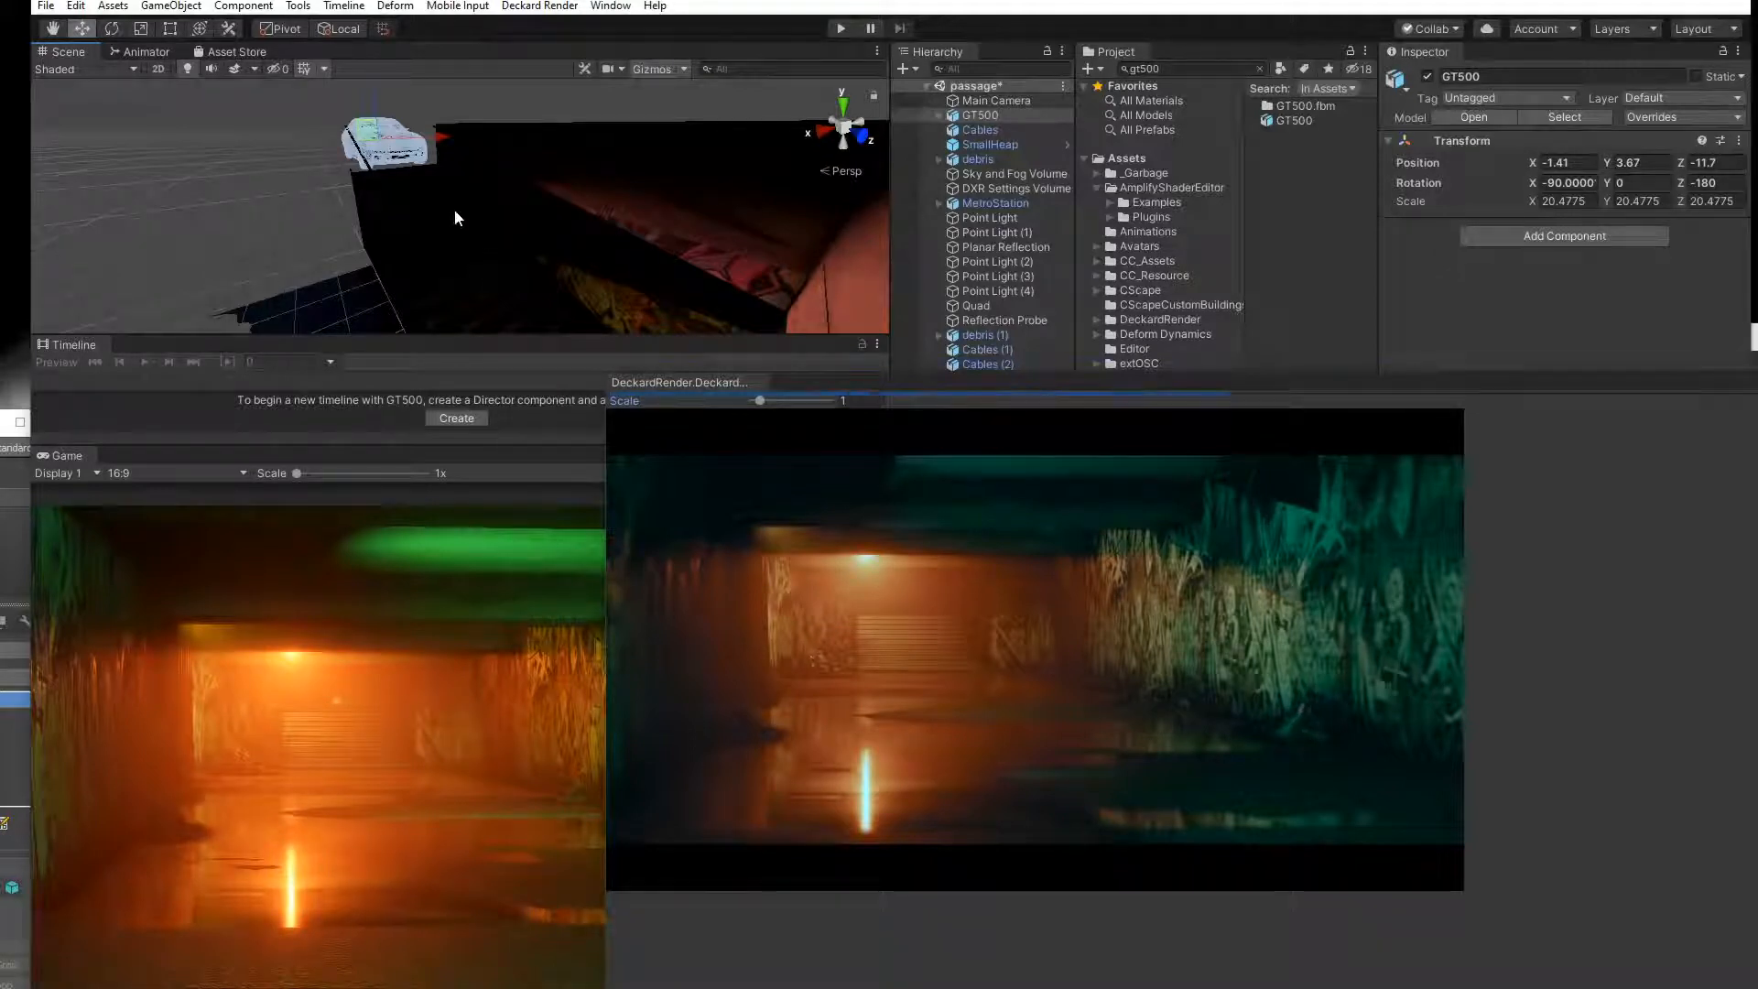
# Shift the GT500 slightly closer to the passage, to Z -11.3.
pyautogui.scroll(4, 360, 191)
pyautogui.moveTo(360, 183); pyautogui.dragTo(391, 201, button='middle')
pyautogui.scroll(2, 399, 167)
pyautogui.moveTo(399, 167); pyautogui.dragTo(455, 237, button='right')
pyautogui.press('f')
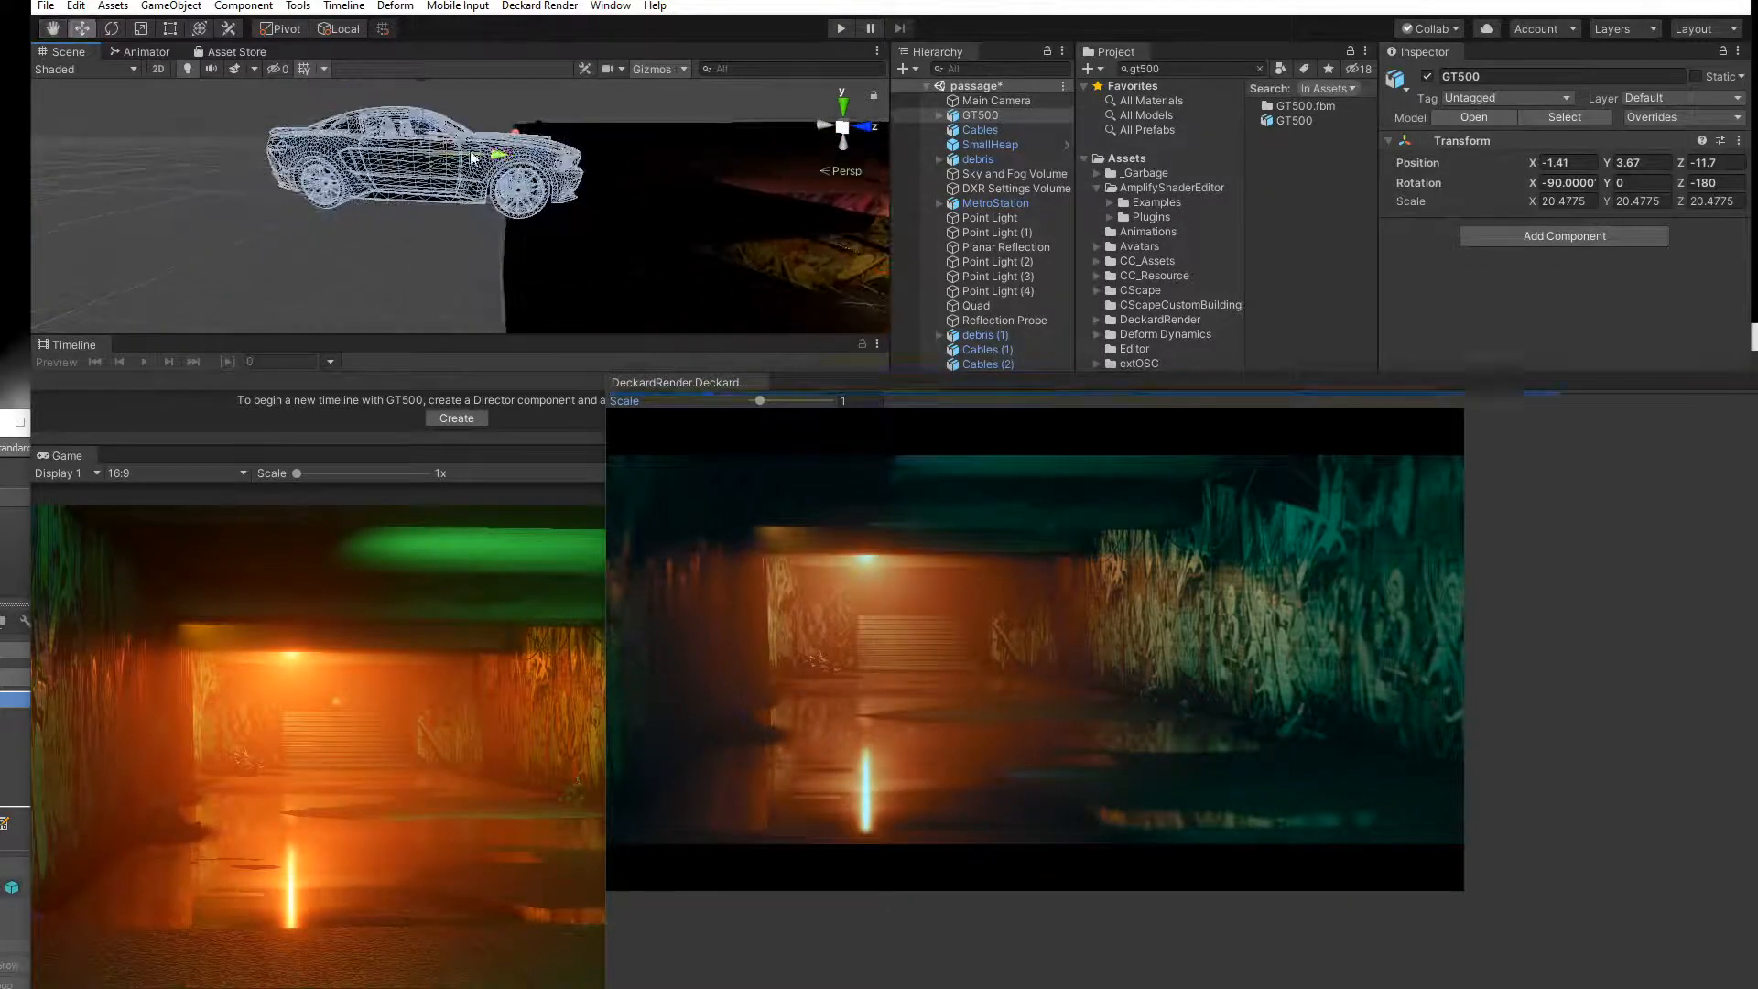
pyautogui.moveTo(501, 158)
pyautogui.mouseDown()
pyautogui.moveTo(594, 163)
pyautogui.moveTo(517, 168)
pyautogui.mouseUp()
# Examine the GT500's placement above the stairs from inside the passage and from close up.
pyautogui.moveTo(652, 214); pyautogui.dragTo(491, 188, button='middle')
pyautogui.keyDown('alt'); pyautogui.moveTo(491, 188); pyautogui.dragTo(593, 189); pyautogui.keyUp('alt')
pyautogui.scroll(3, 594, 192)
pyautogui.moveTo(594, 190); pyautogui.dragTo(555, 187, button='middle')
pyautogui.scroll(5, 568, 194)
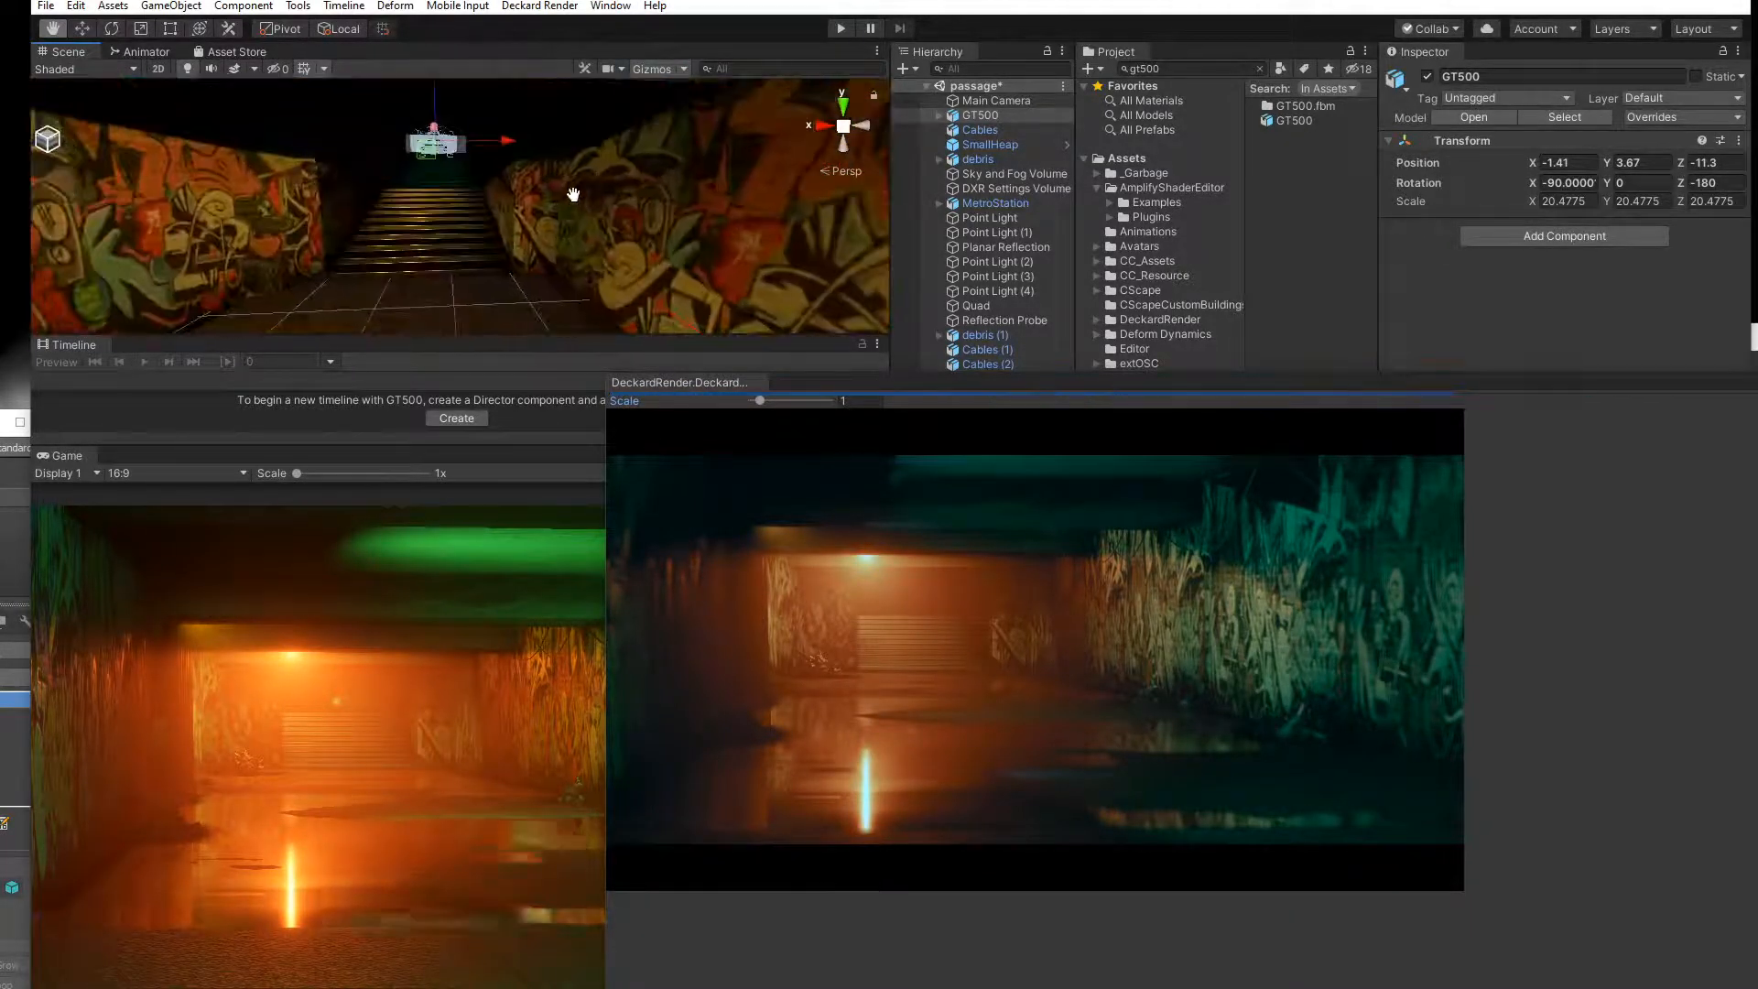
pyautogui.moveTo(441, 144); pyautogui.dragTo(454, 184, button='middle')
pyautogui.scroll(5, 454, 184)
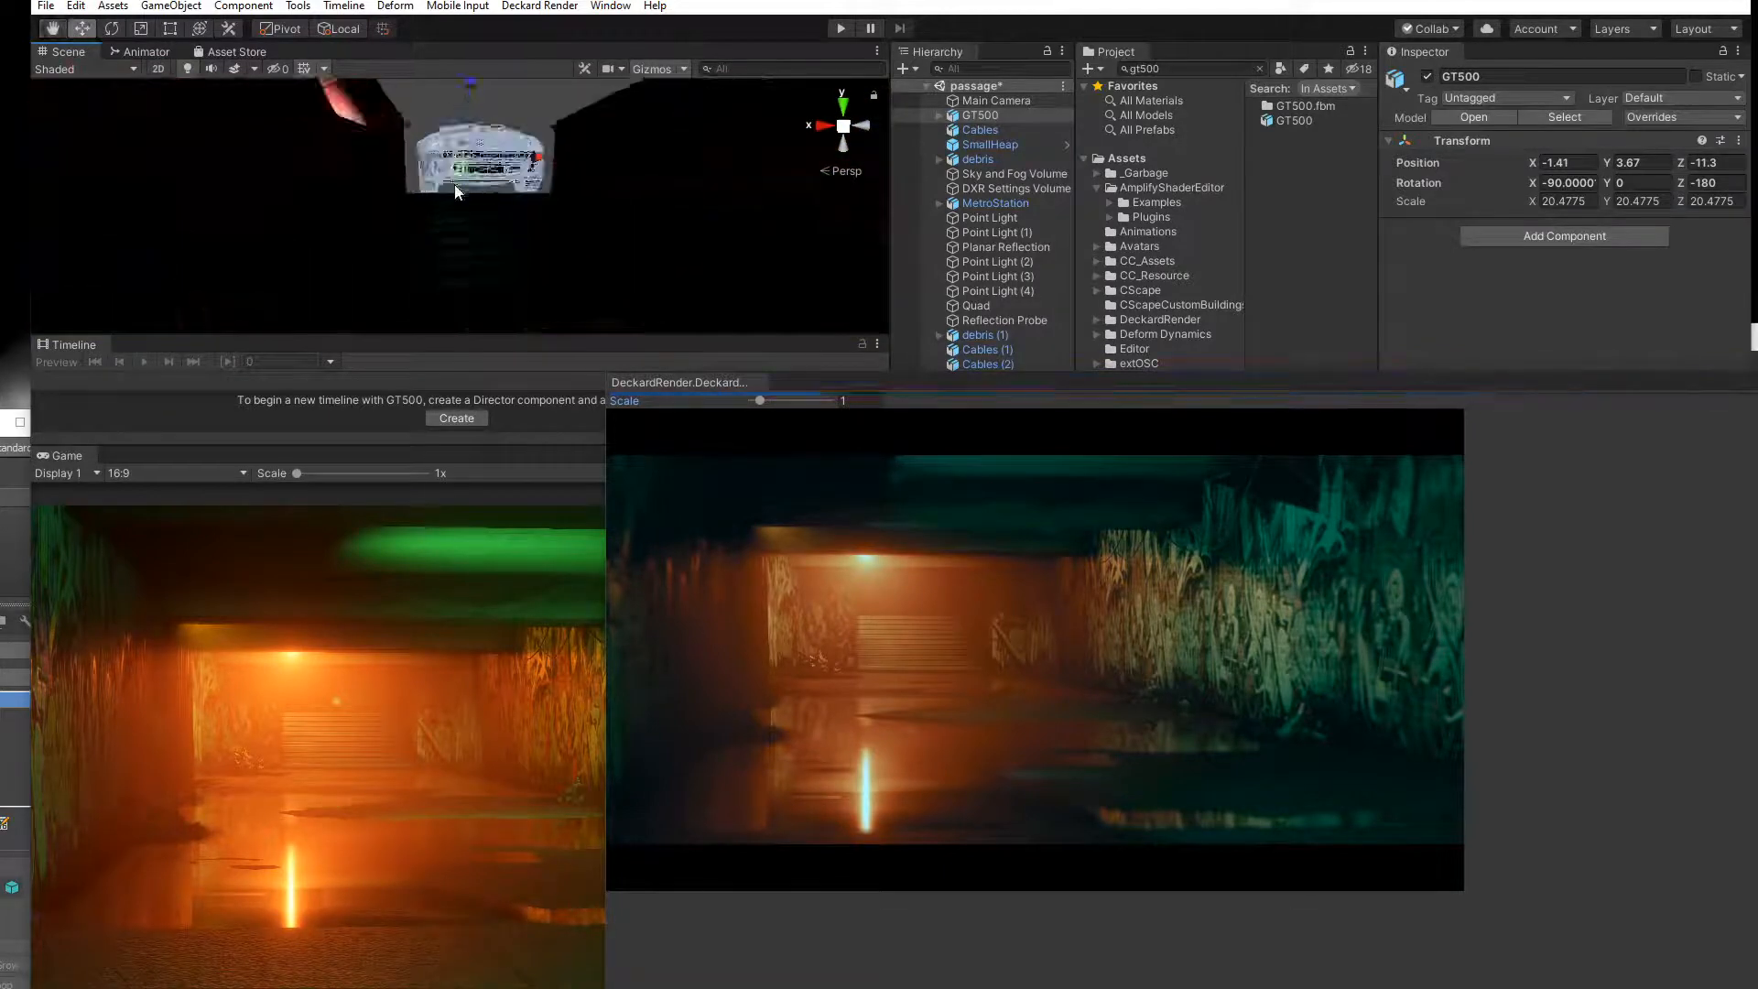
pyautogui.keyDown('alt'); pyautogui.moveTo(420, 196); pyautogui.dragTo(476, 196); pyautogui.keyUp('alt')
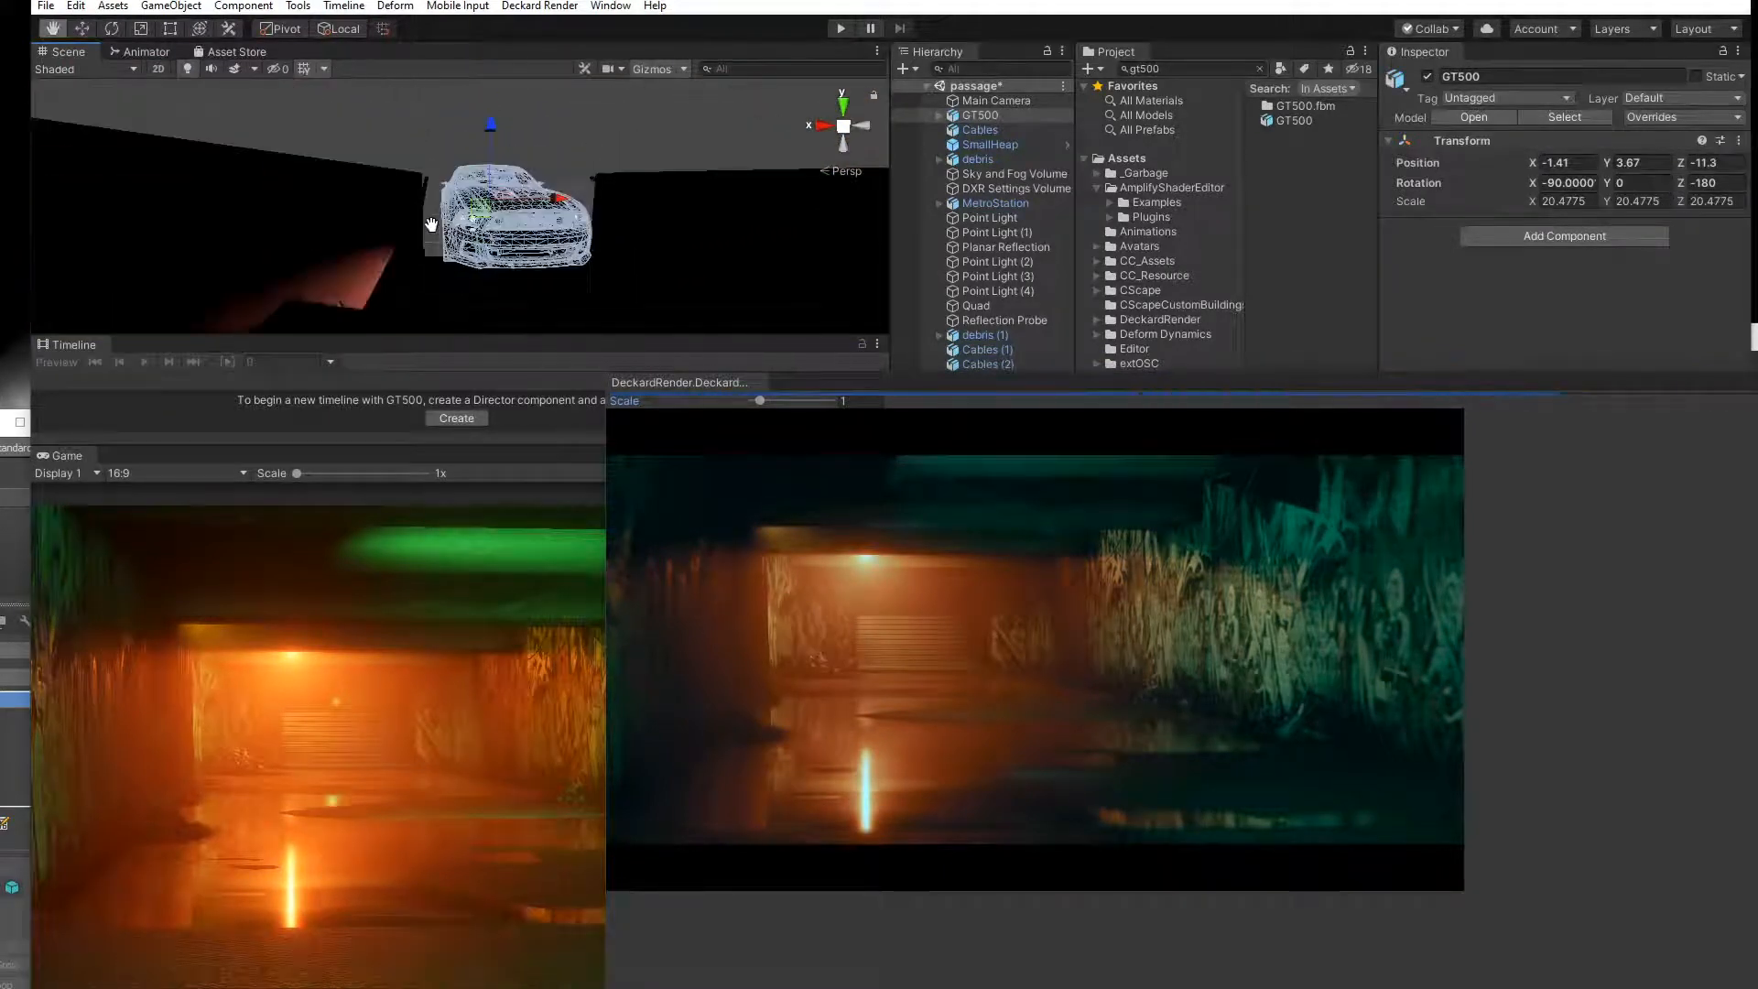
# Make more room for the Timeline view and create an empty game object named Timeline.
pyautogui.moveTo(864, 393); pyautogui.dragTo(1055, 574)
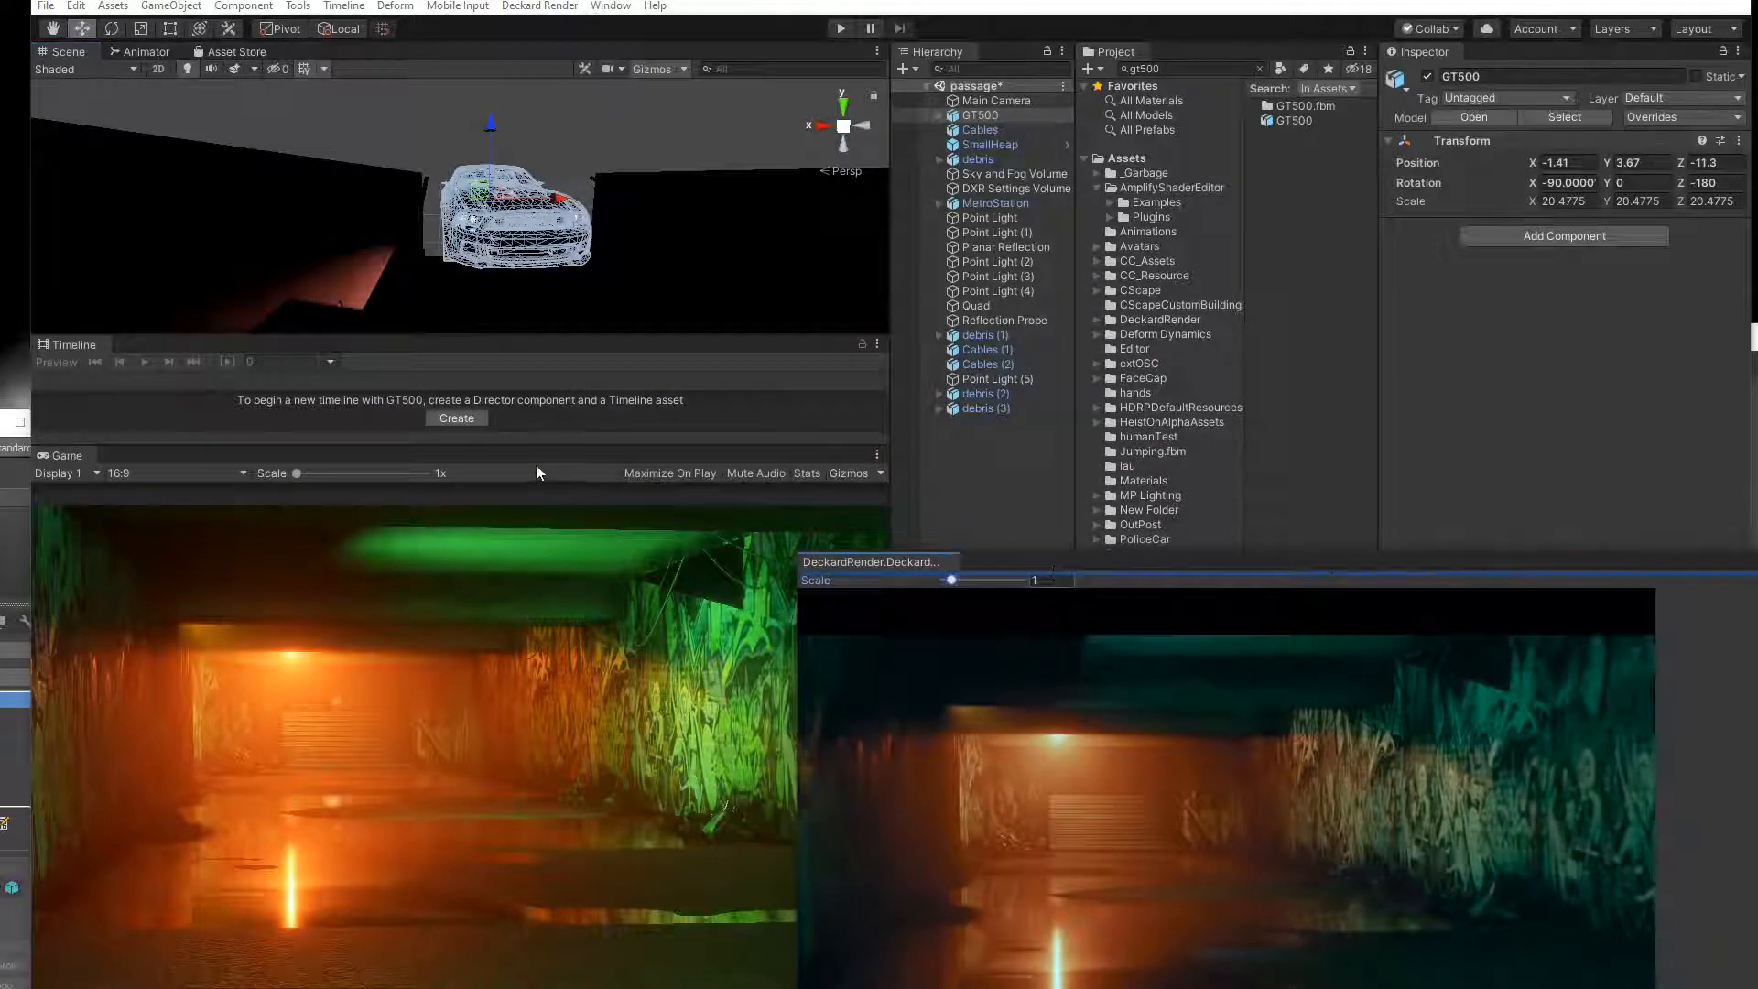
pyautogui.moveTo(537, 466); pyautogui.dragTo(500, 501)
pyautogui.click(955, 453)
pyautogui.rightClick(963, 434)
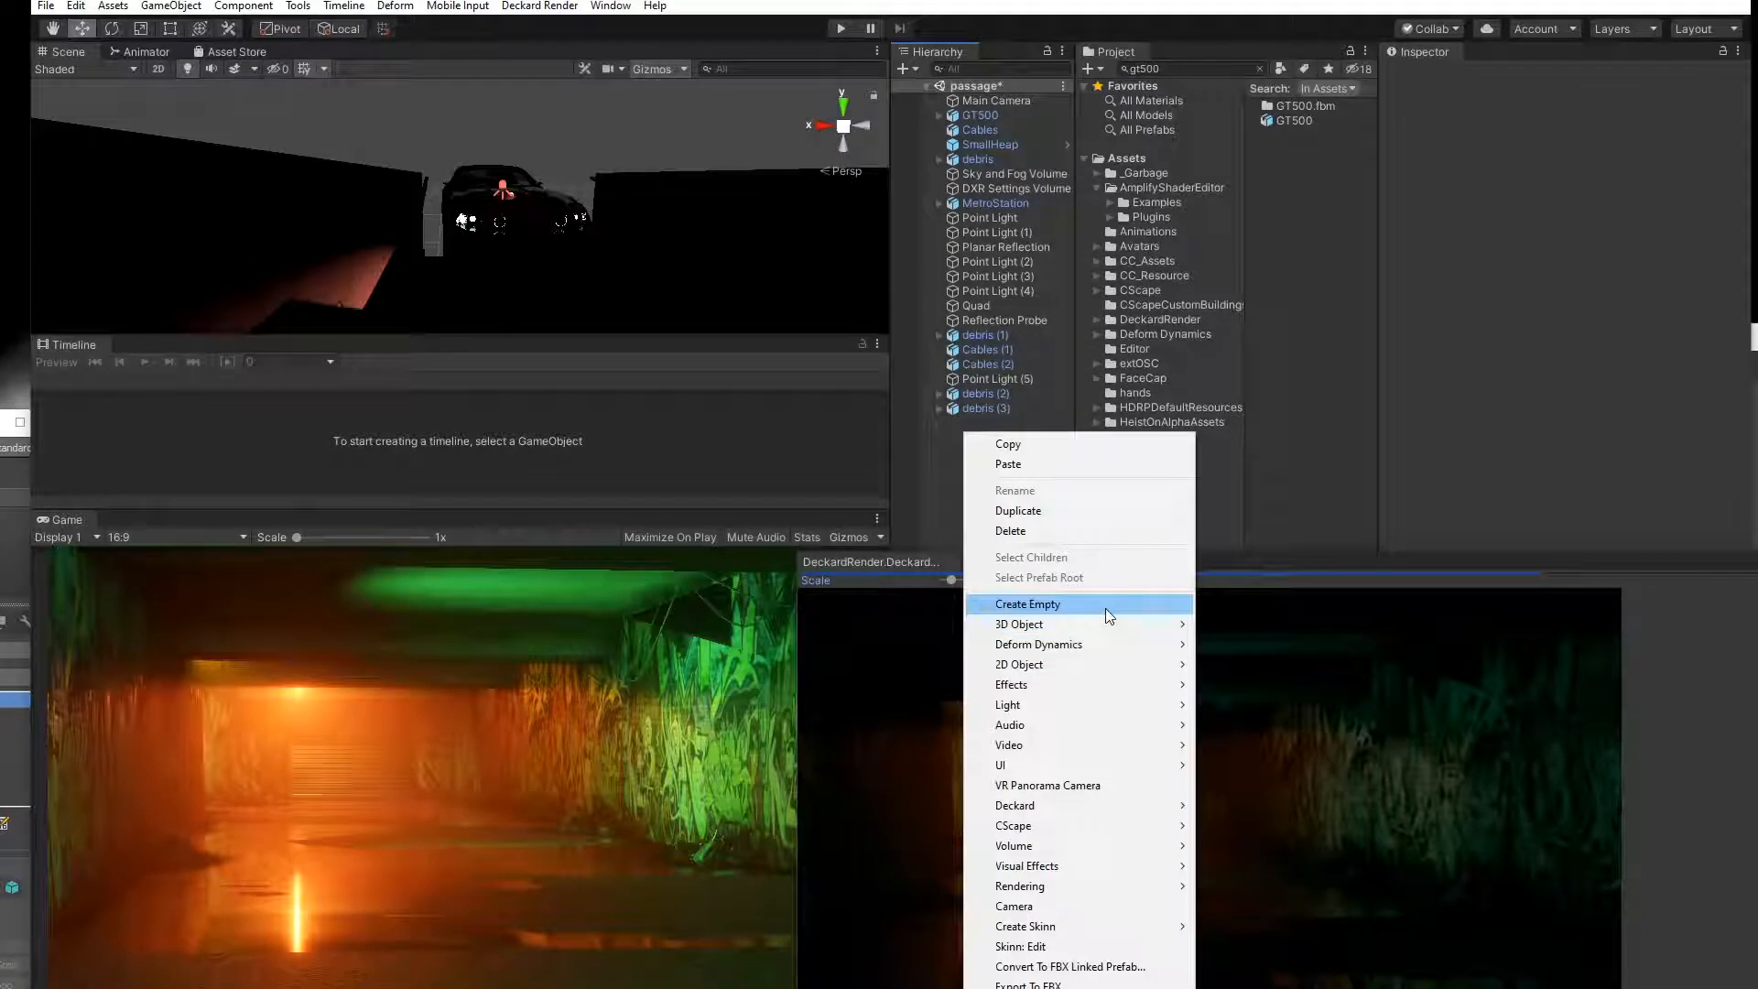
pyautogui.click(1107, 611)
pyautogui.click(1033, 425)
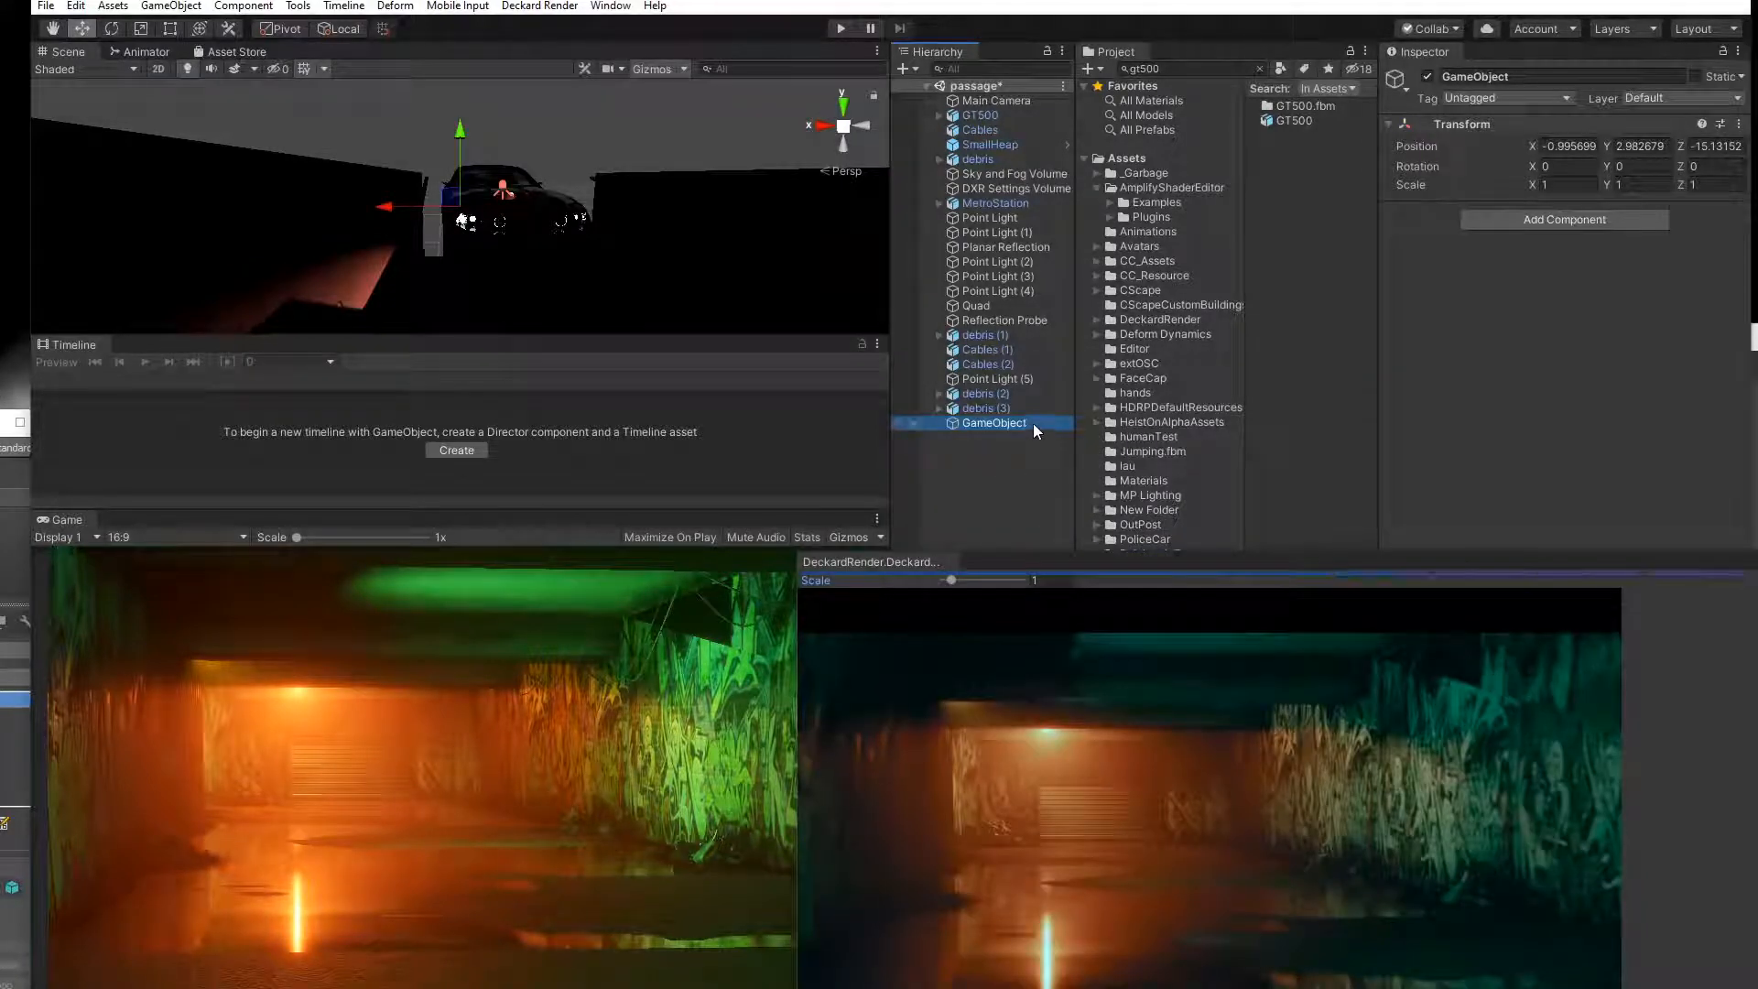
pyautogui.write('Timeline')
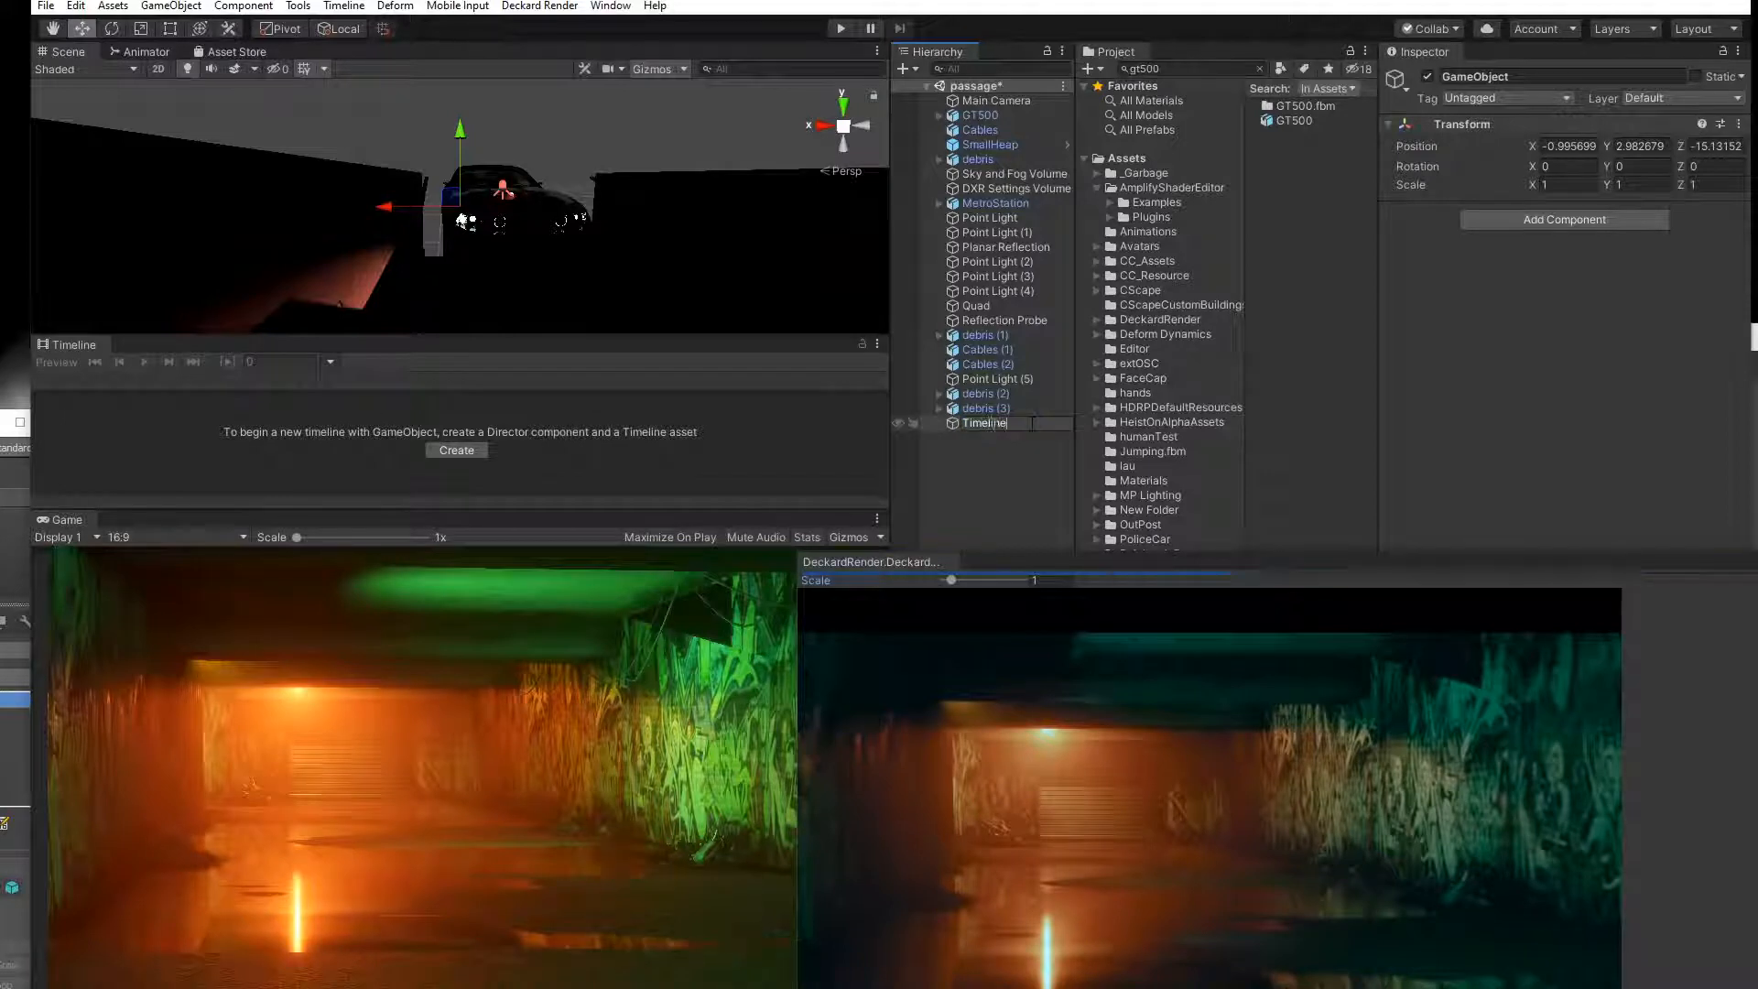
pyautogui.press('Return')
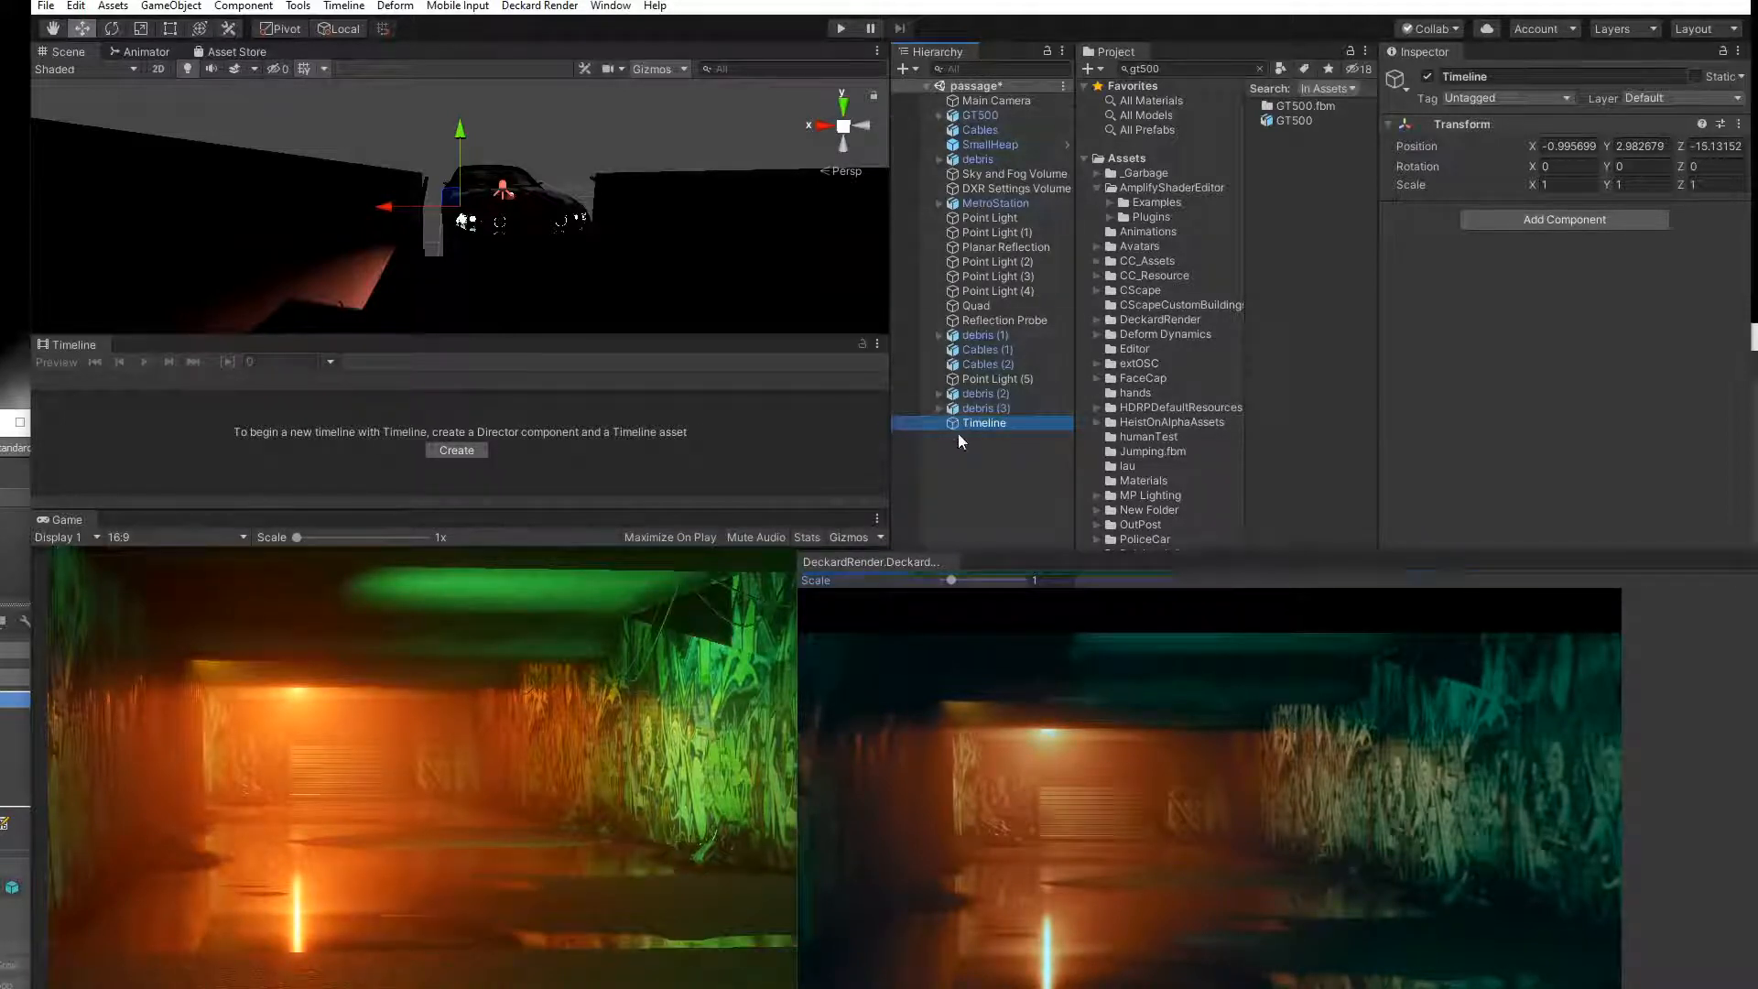
# Create a timeline asset and director component for the Timeline object, saving the asset as SubwayTimeline.
pyautogui.click(456, 450)
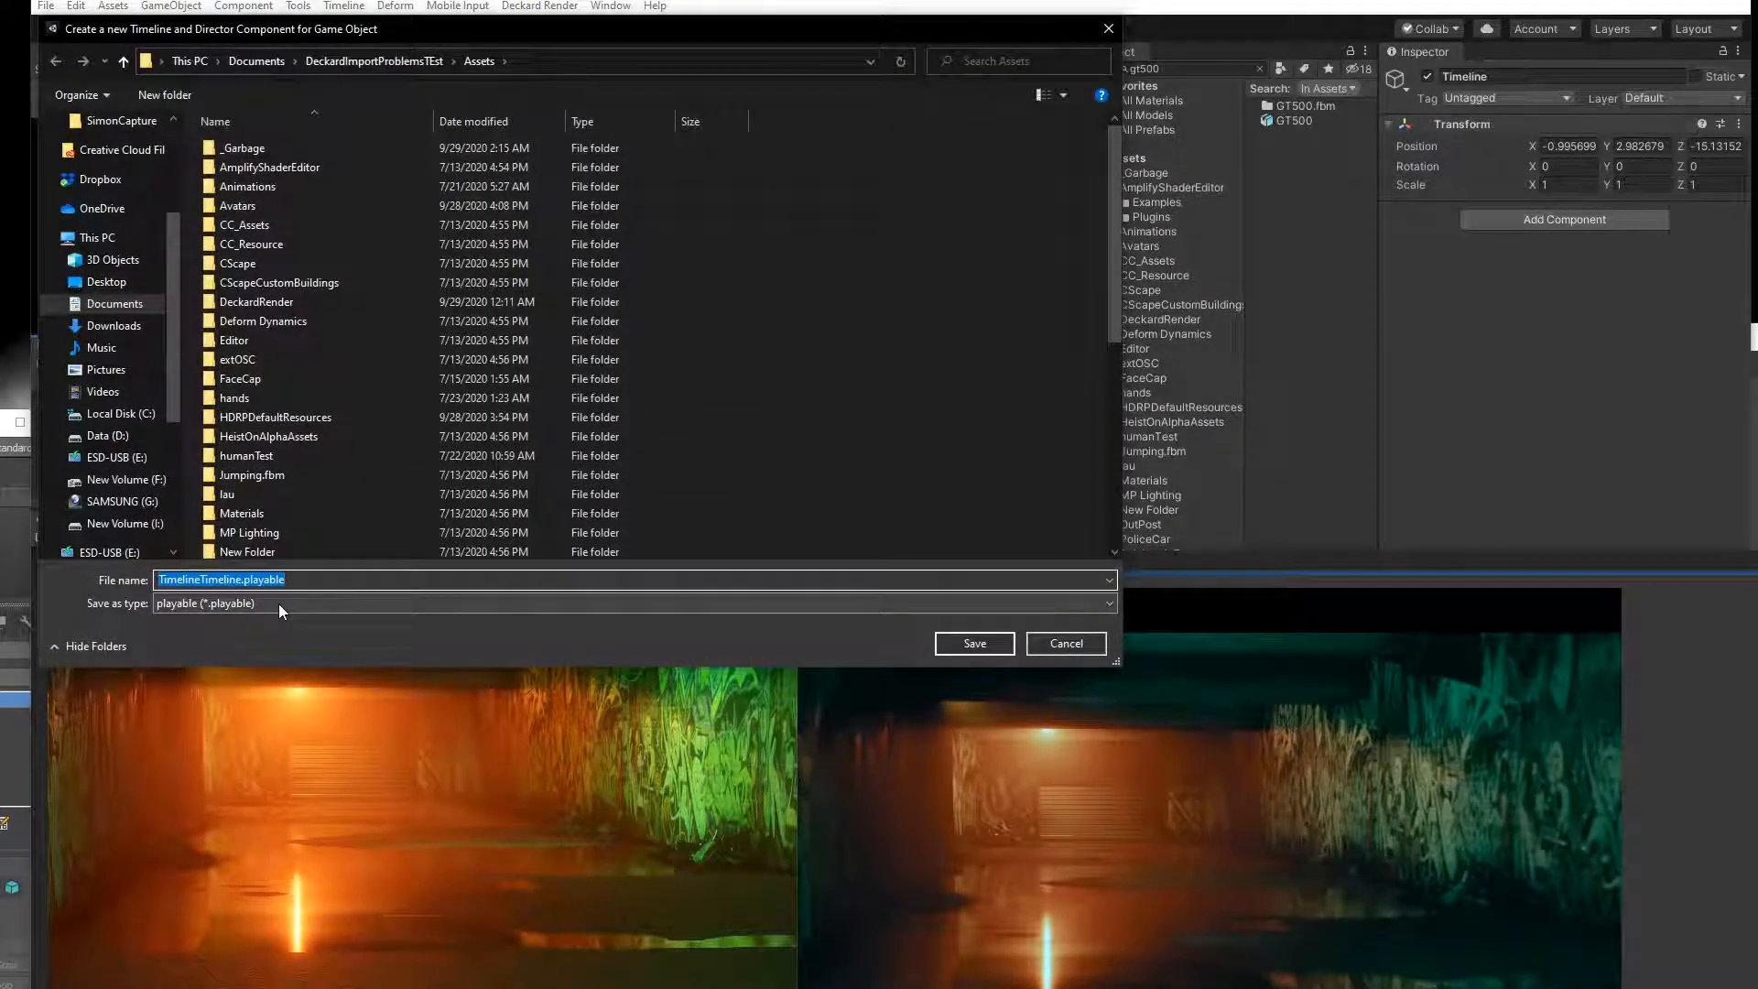
pyautogui.write('SubwayTime')
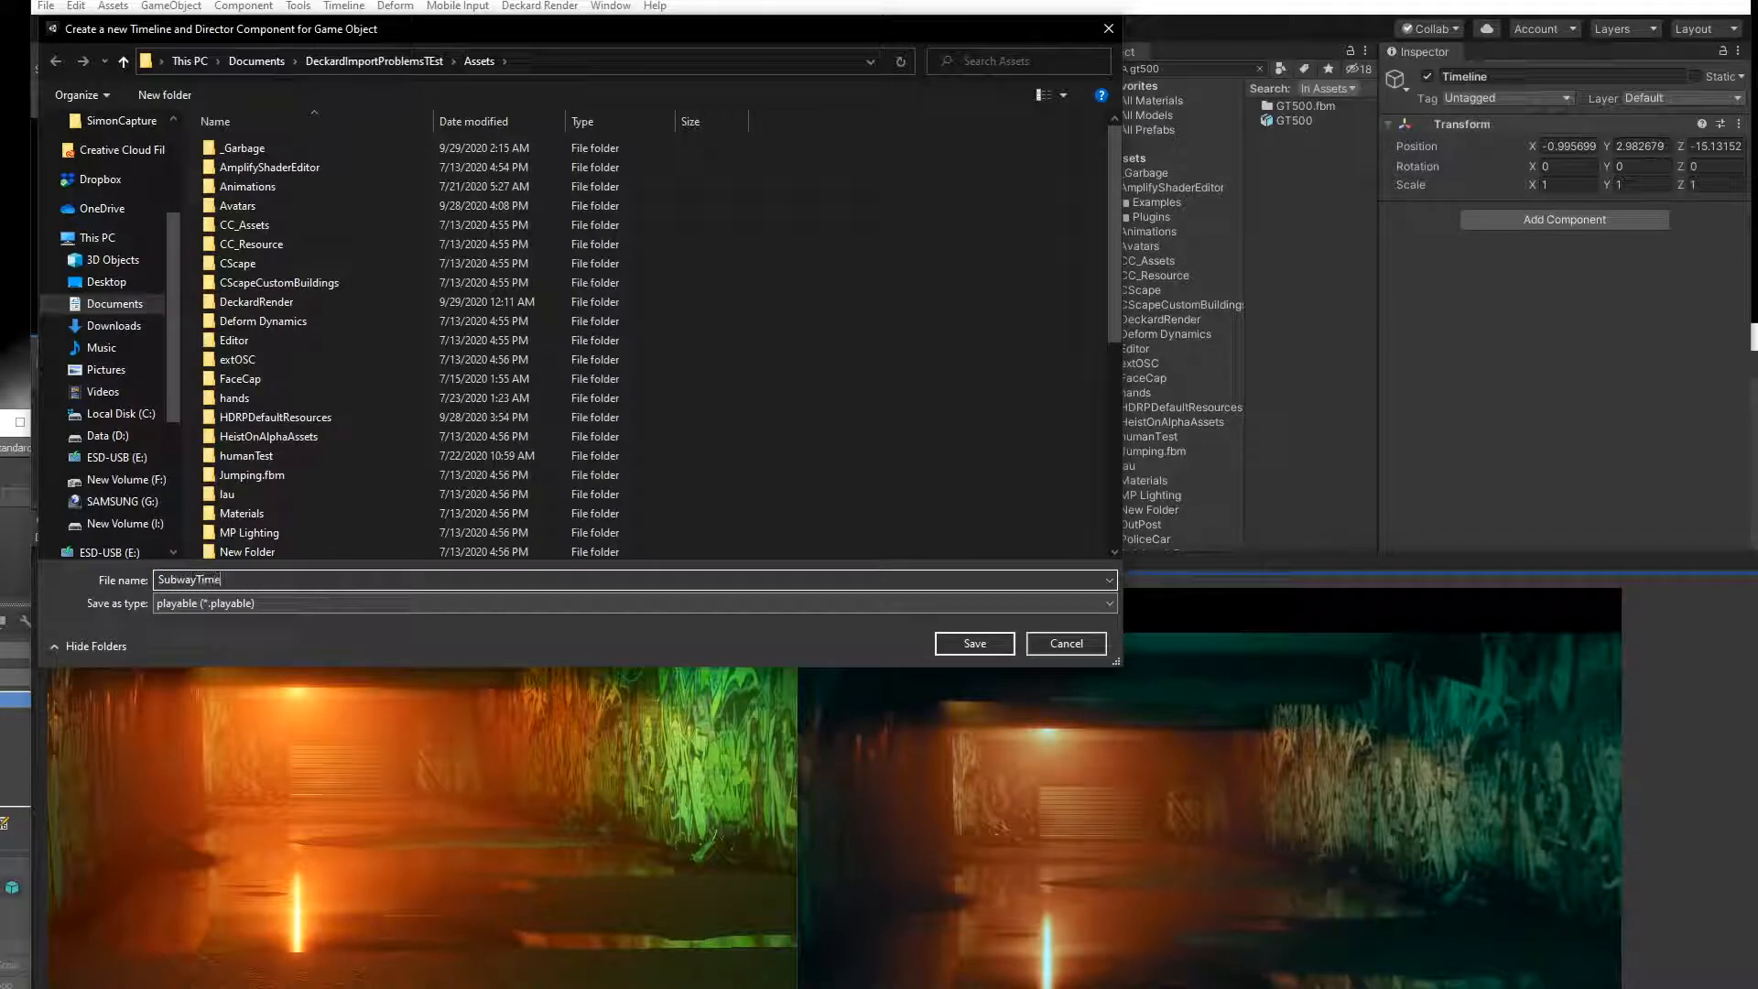
pyautogui.write('line')
pyautogui.press('Return')
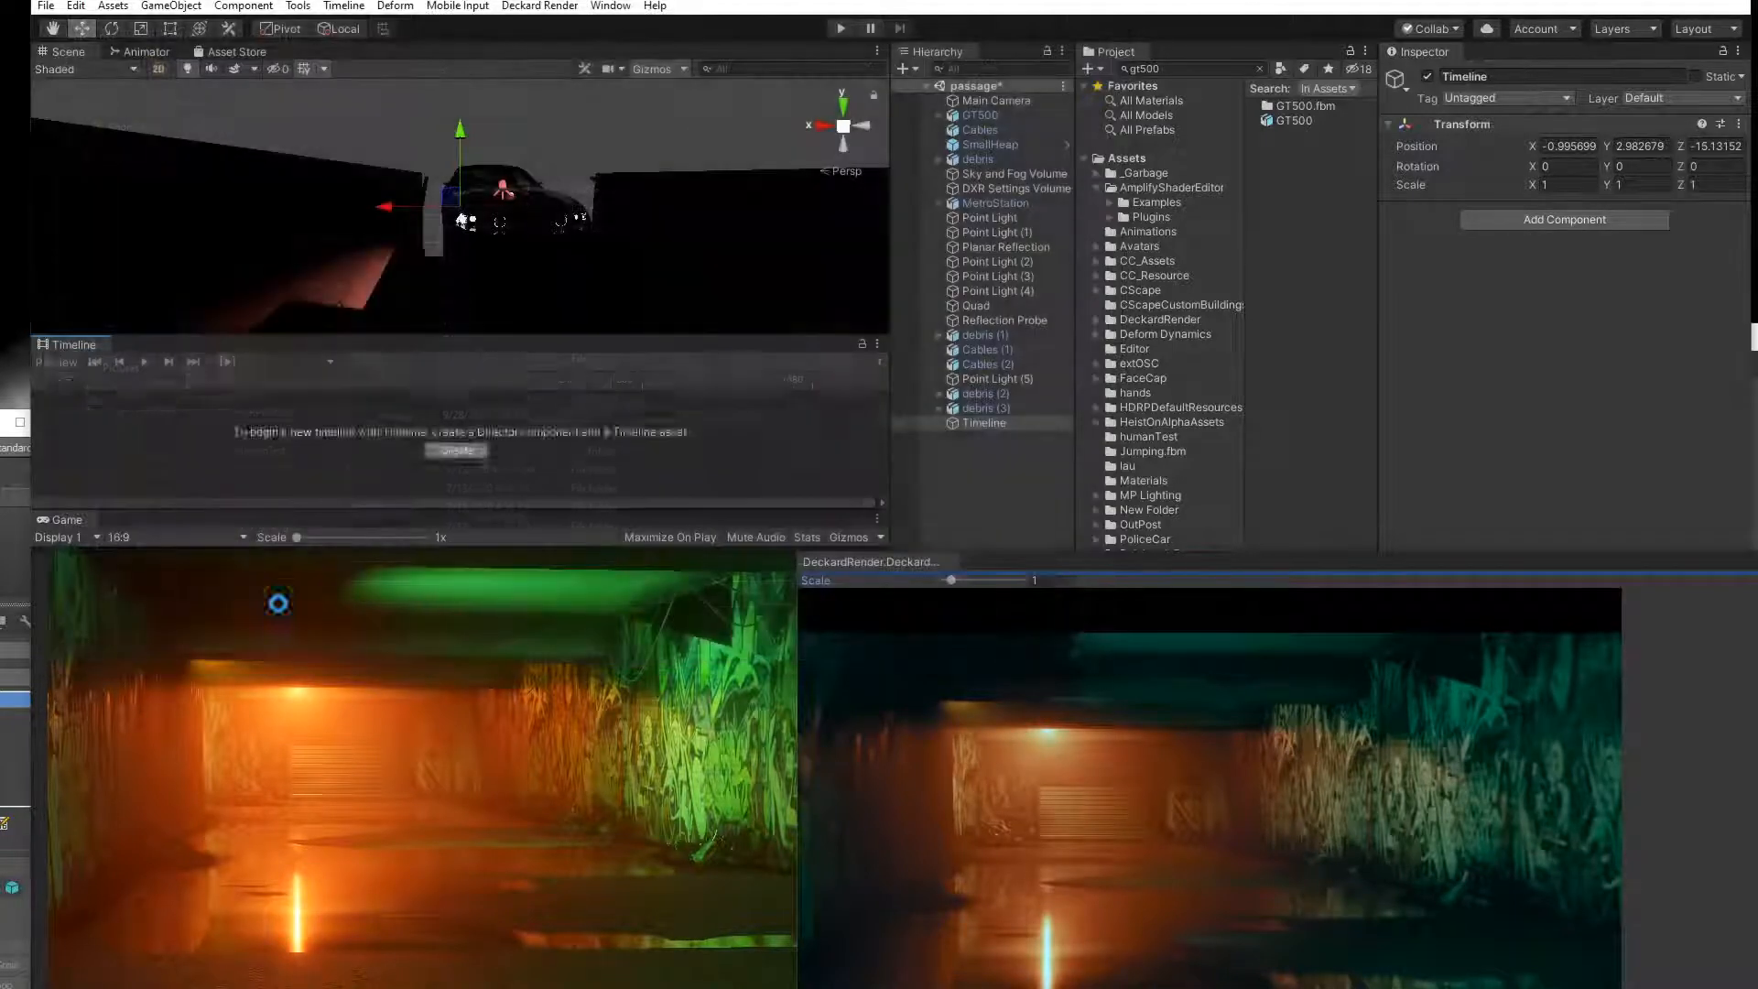
# Add an animation track for the GT500 to SubwayTimeline.
pyautogui.moveTo(990, 117); pyautogui.dragTo(140, 439)
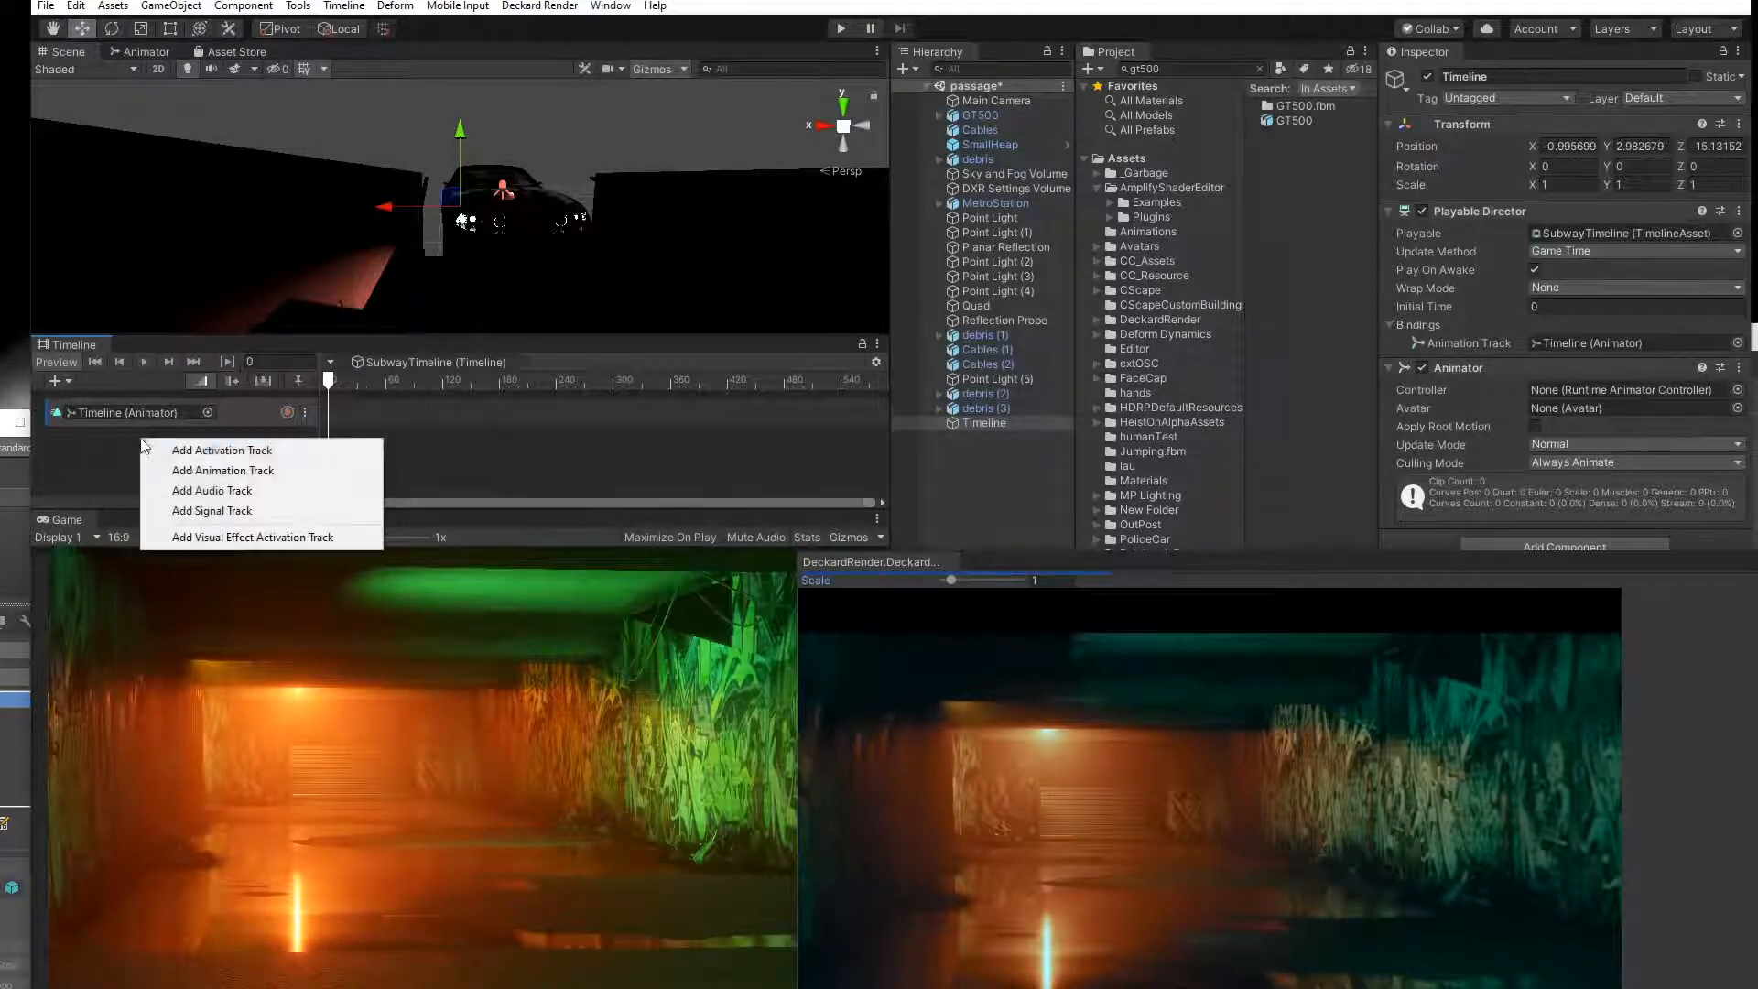
pyautogui.click(222, 471)
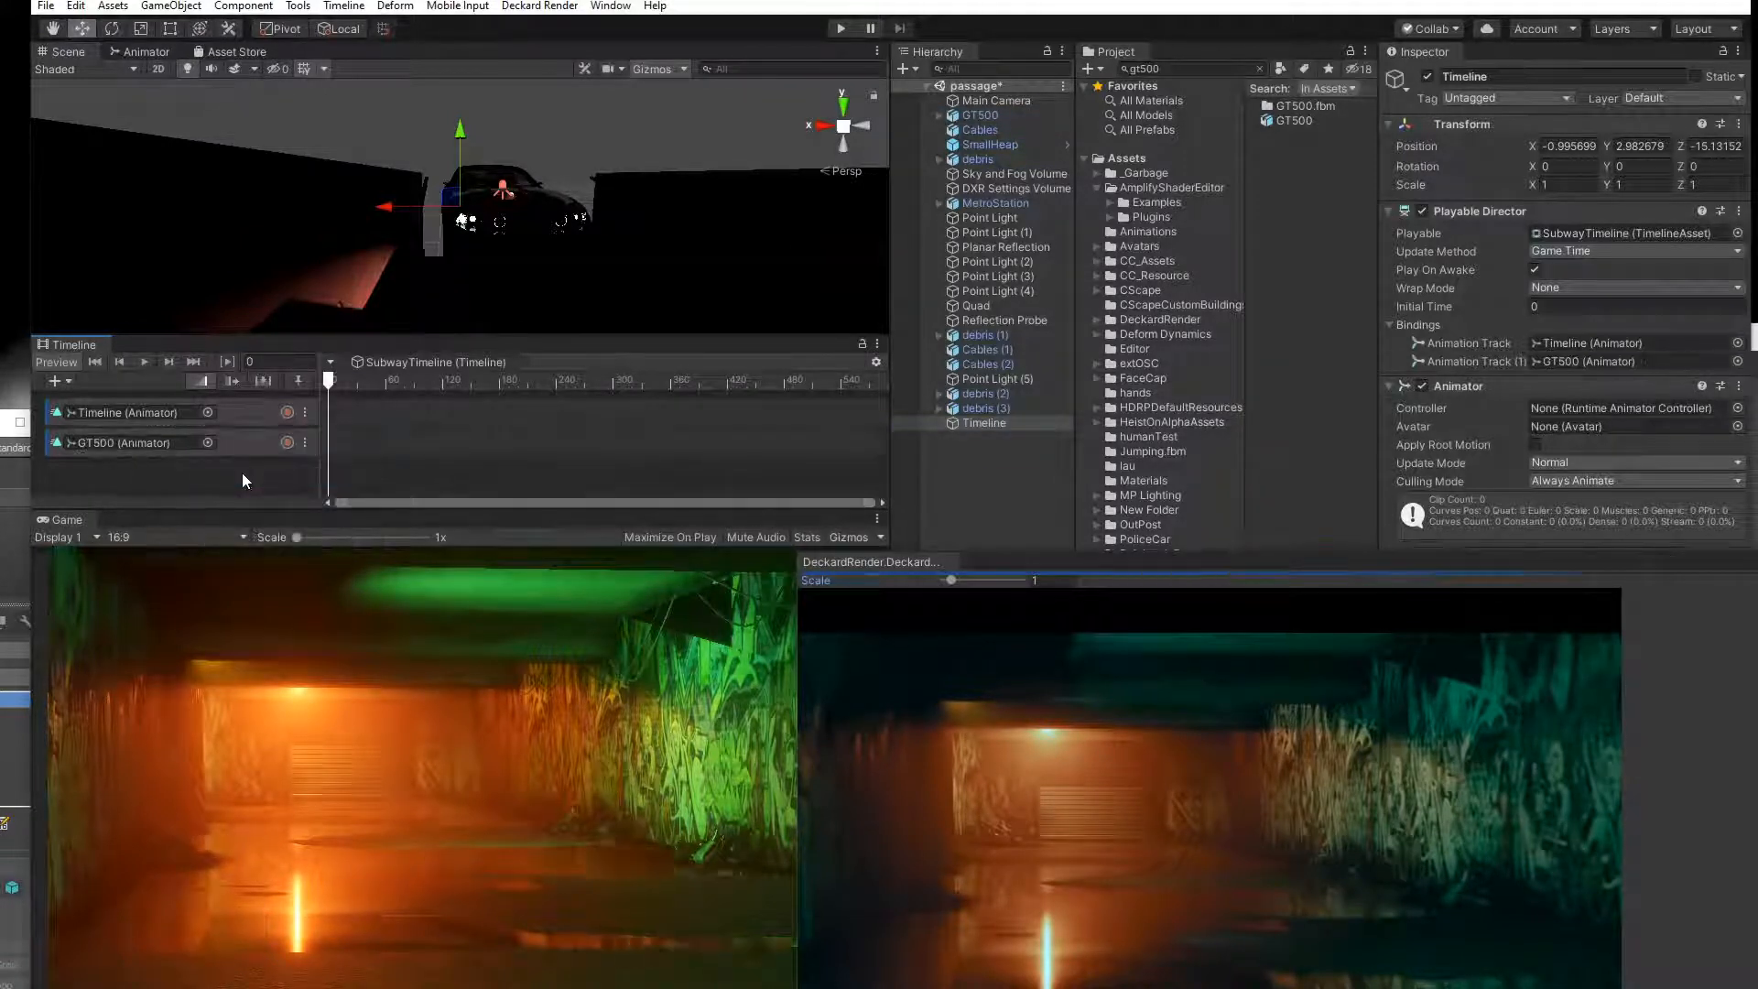
pyautogui.moveTo(1064, 564); pyautogui.dragTo(938, 519)
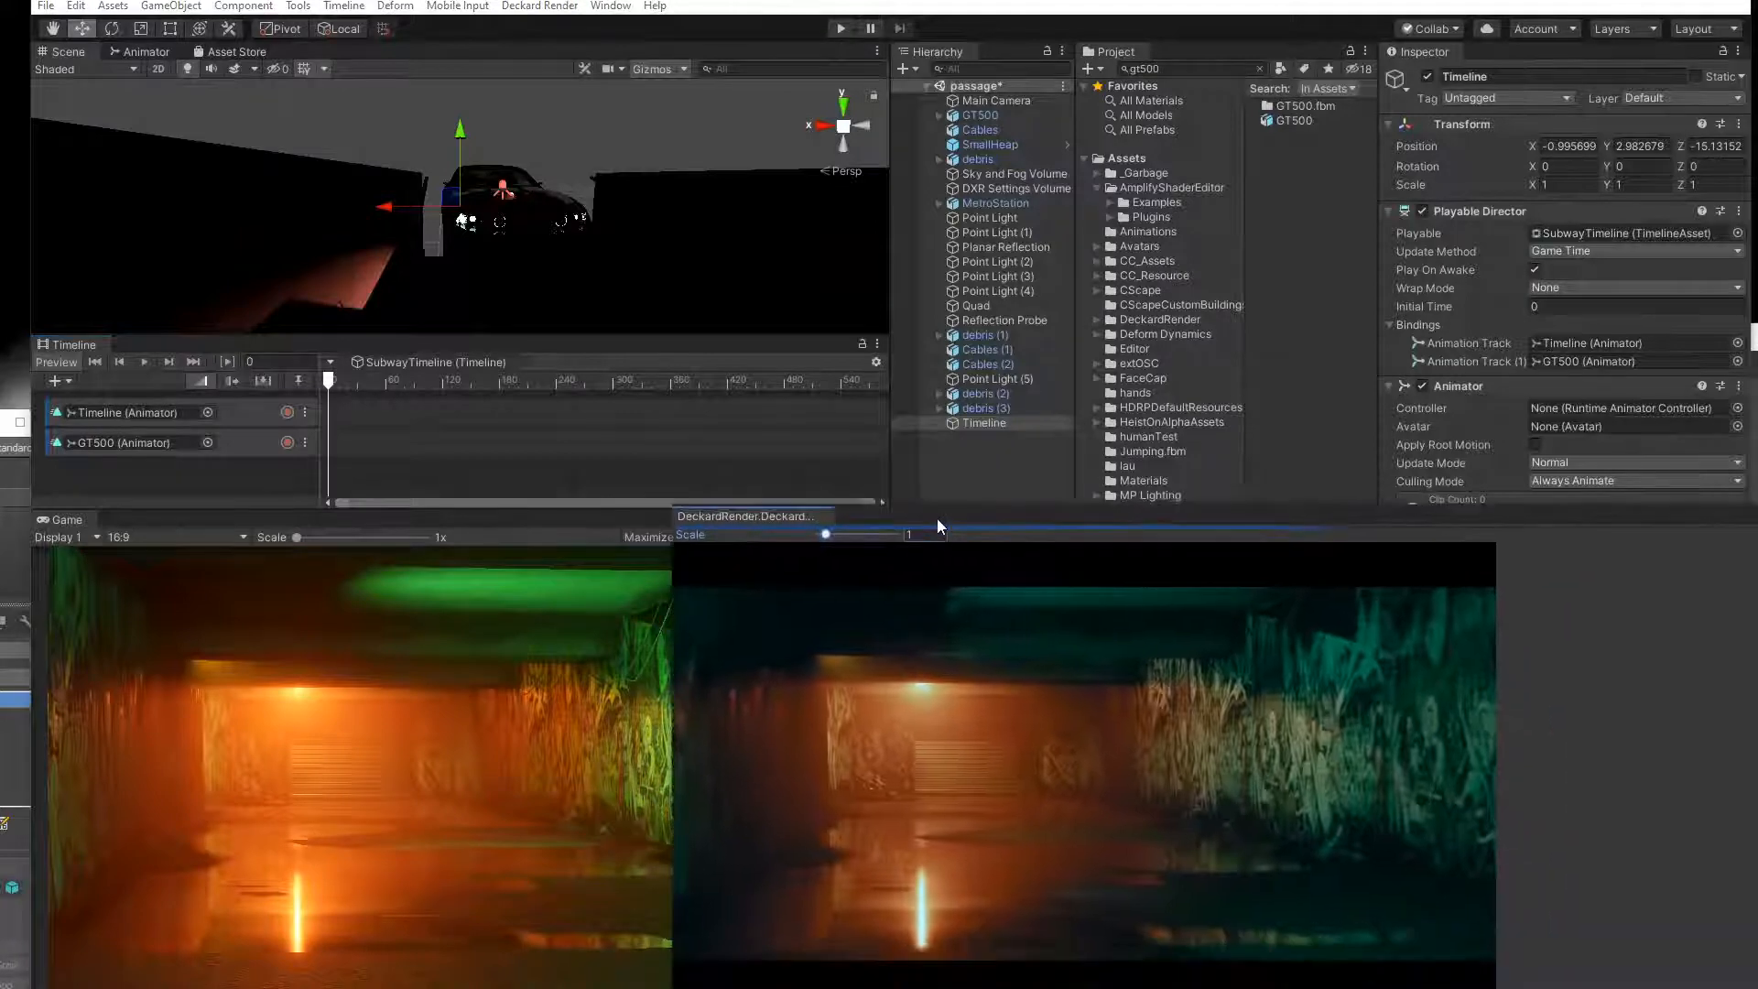
# Lock the Timeline view to SubwayTimeline, moving the Deckard Render window clear of its lock control.
pyautogui.click(989, 114)
pyautogui.doubleClick(987, 116)
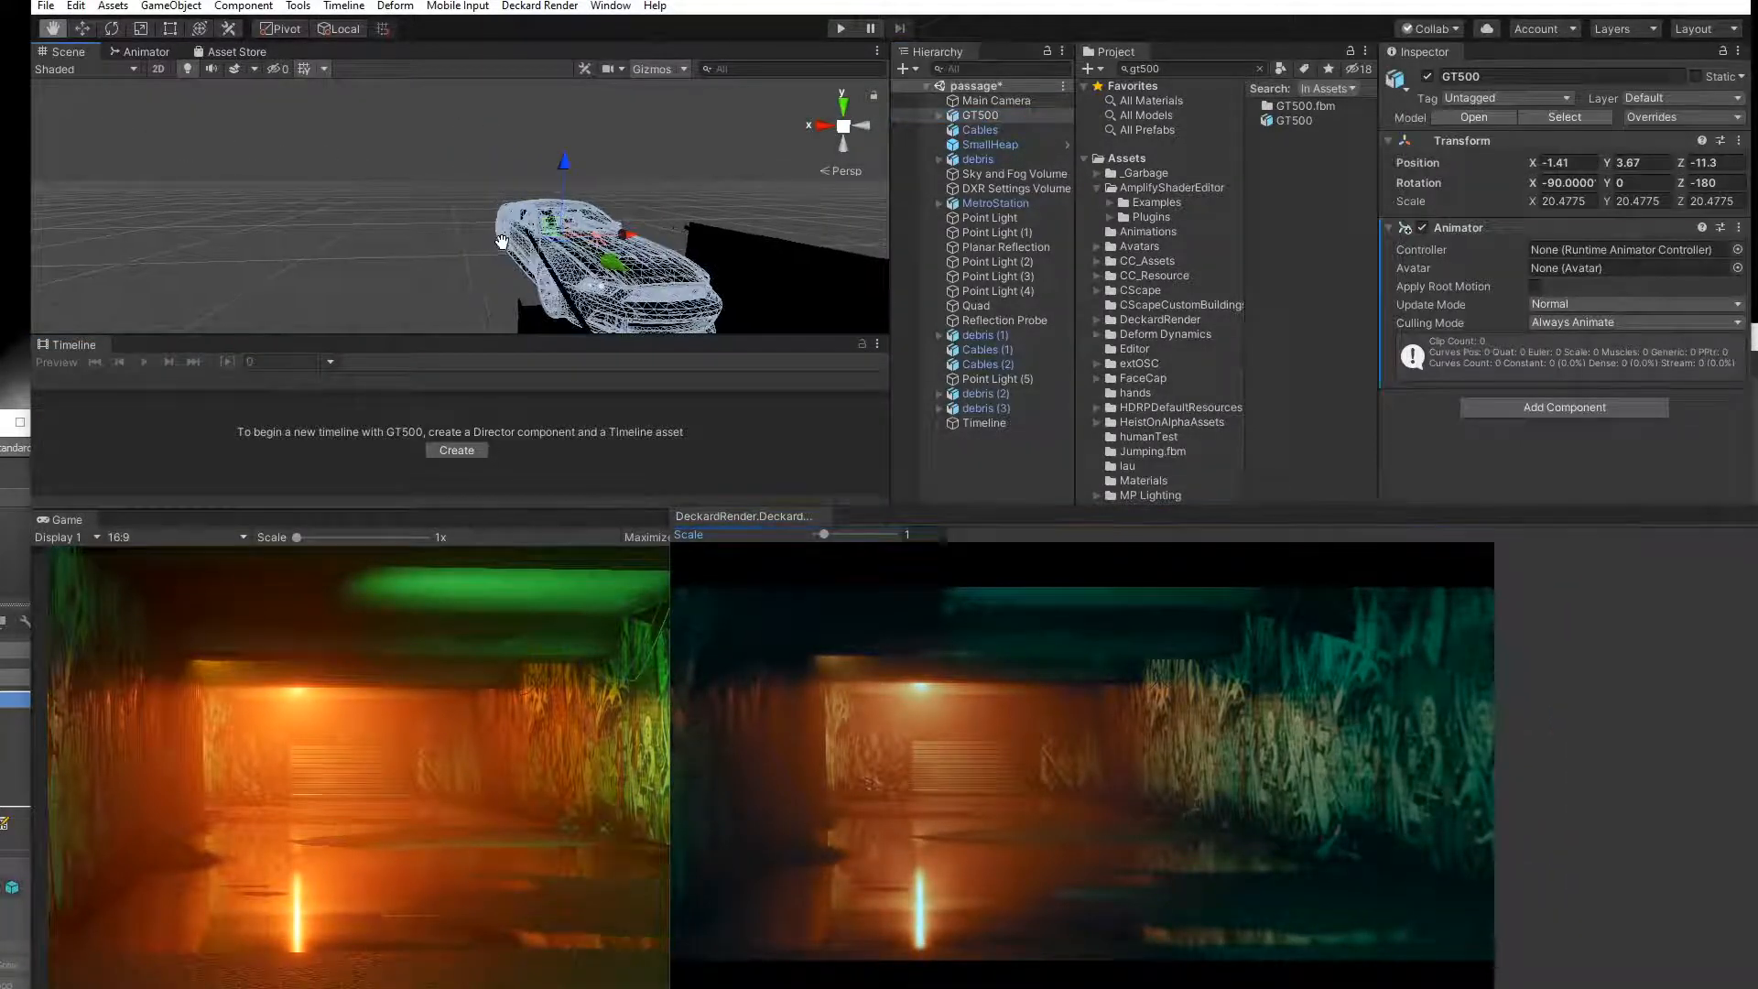
pyautogui.click(985, 423)
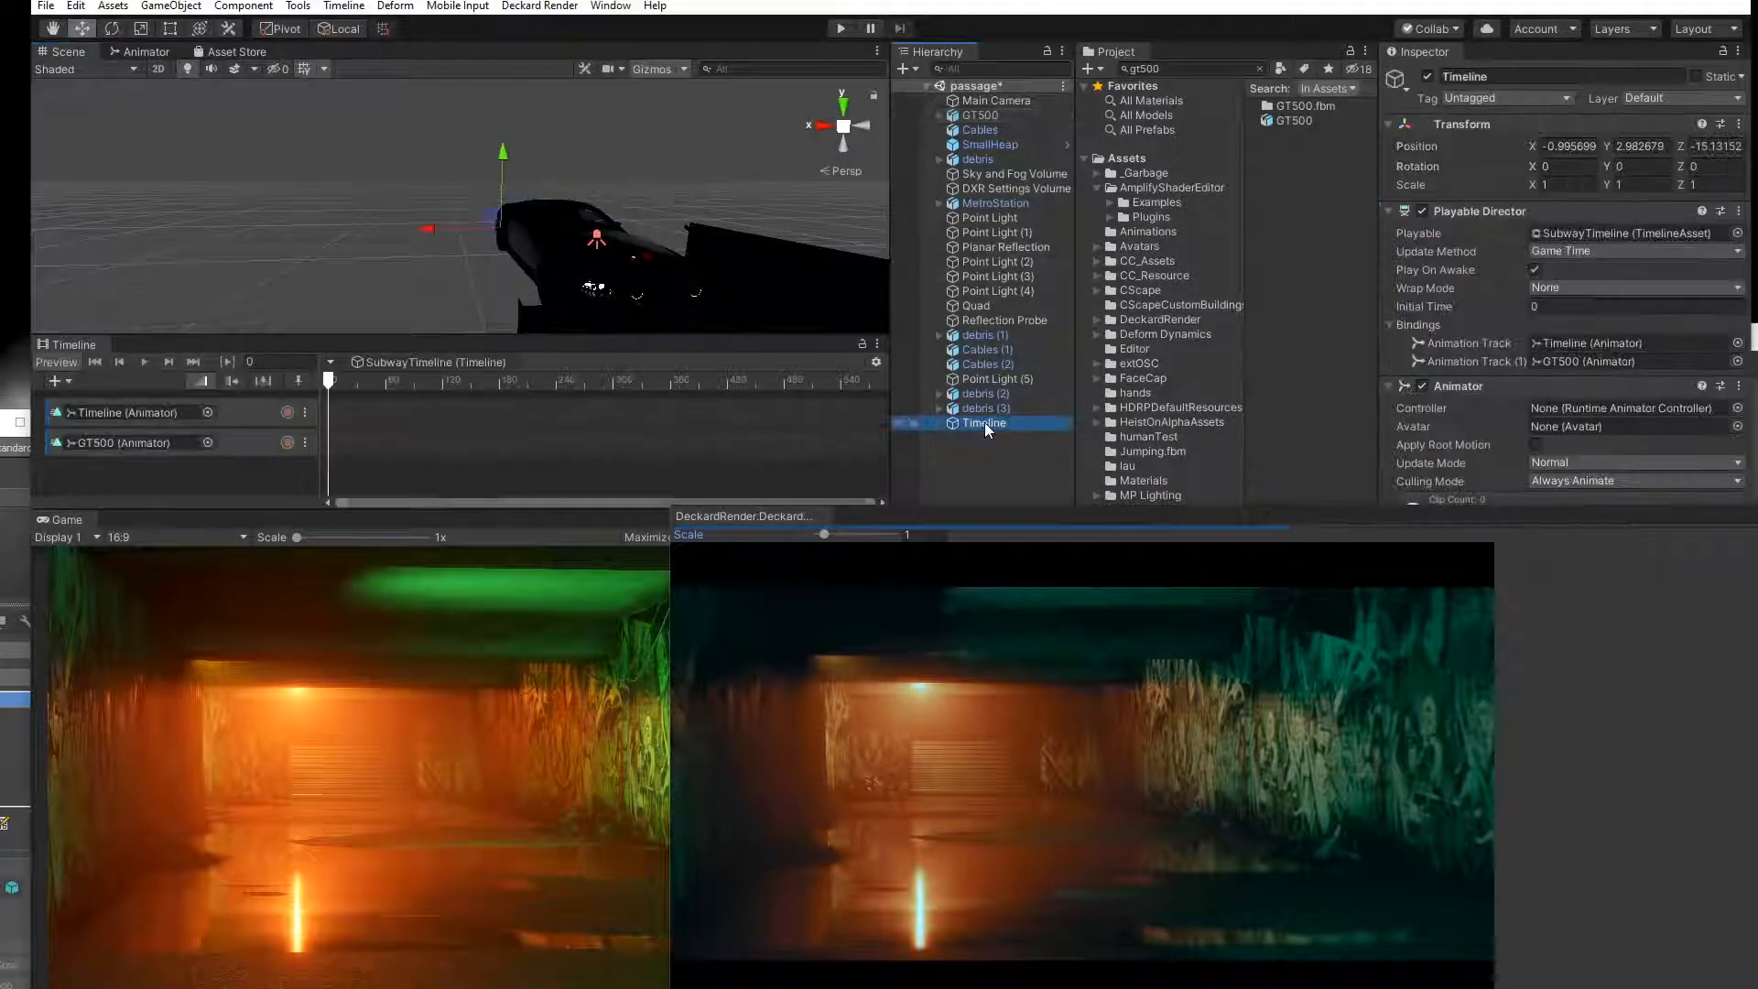
pyautogui.moveTo(892, 519); pyautogui.dragTo(1084, 442)
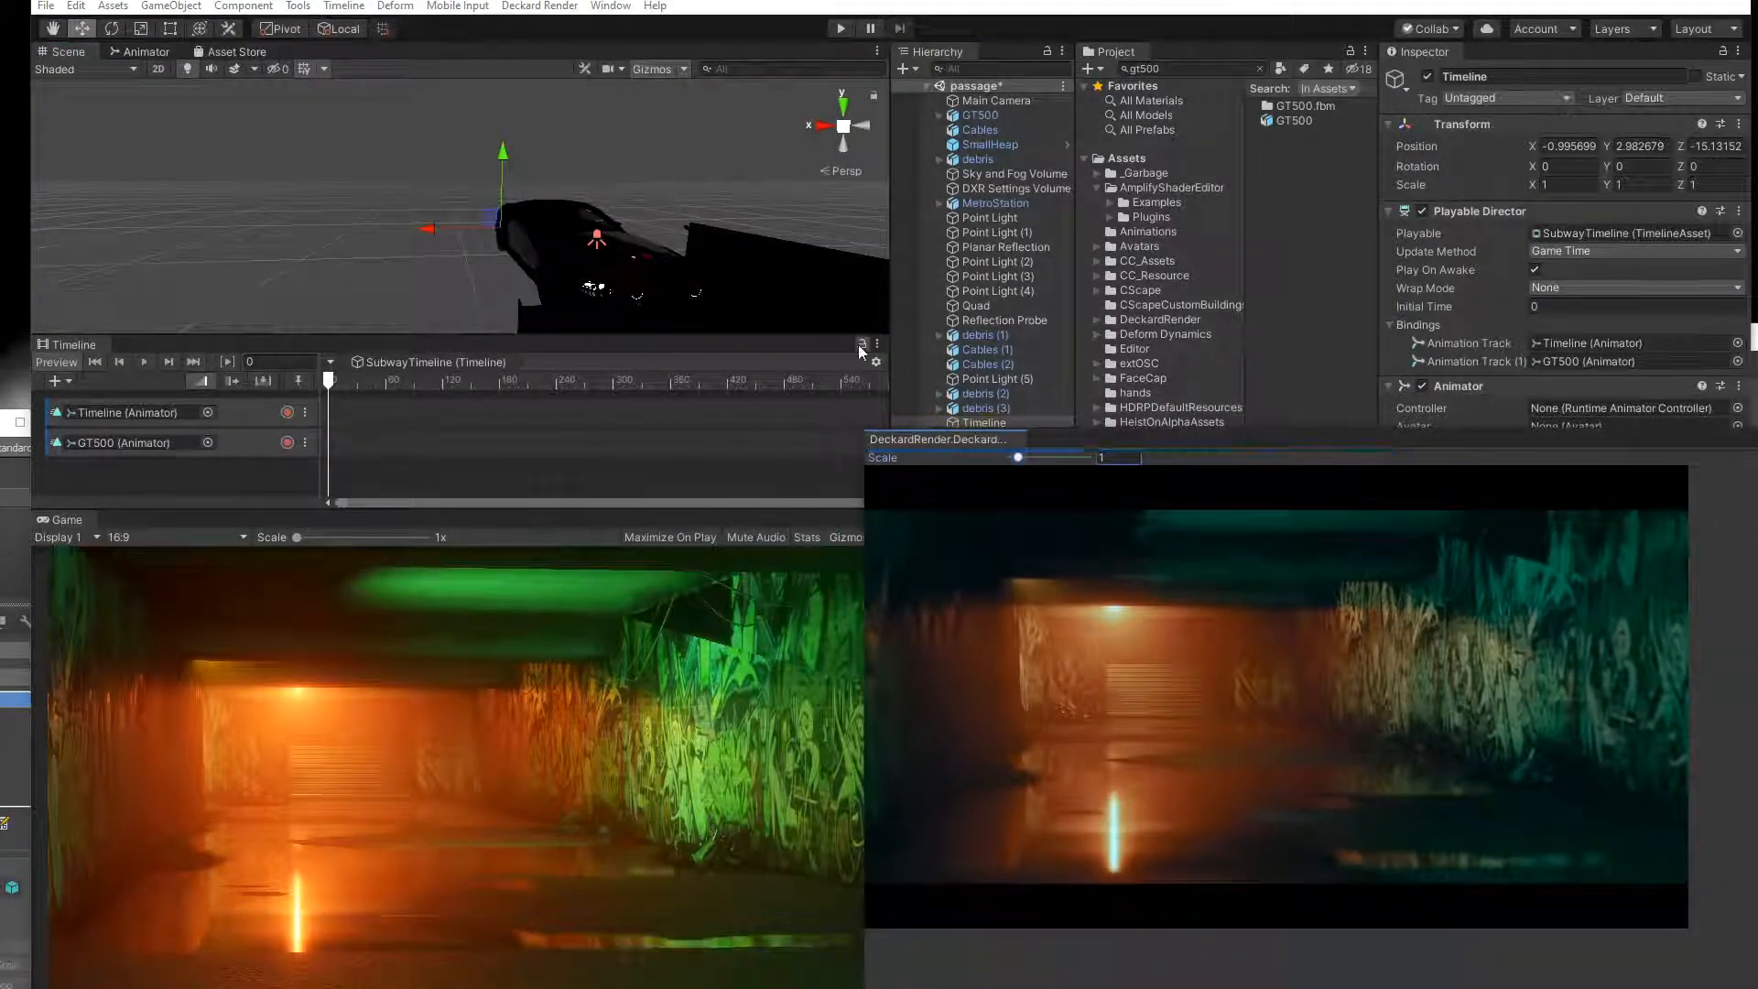
pyautogui.moveTo(1040, 444); pyautogui.dragTo(1013, 486)
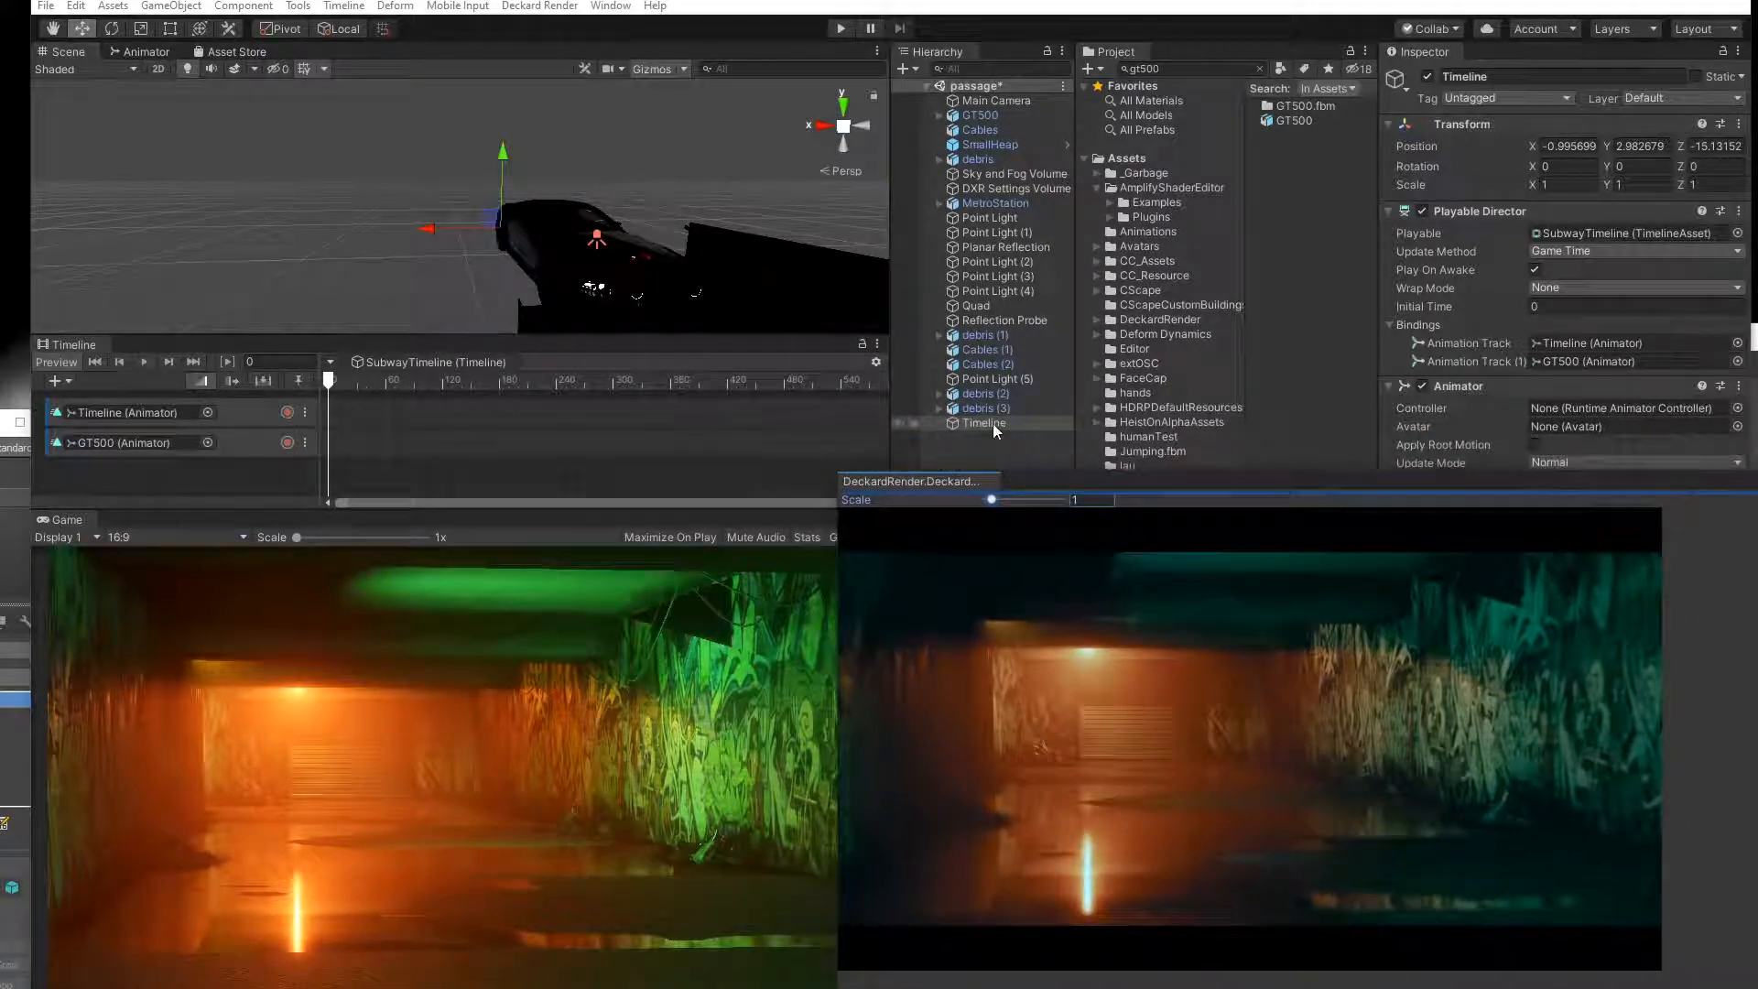
pyautogui.click(861, 346)
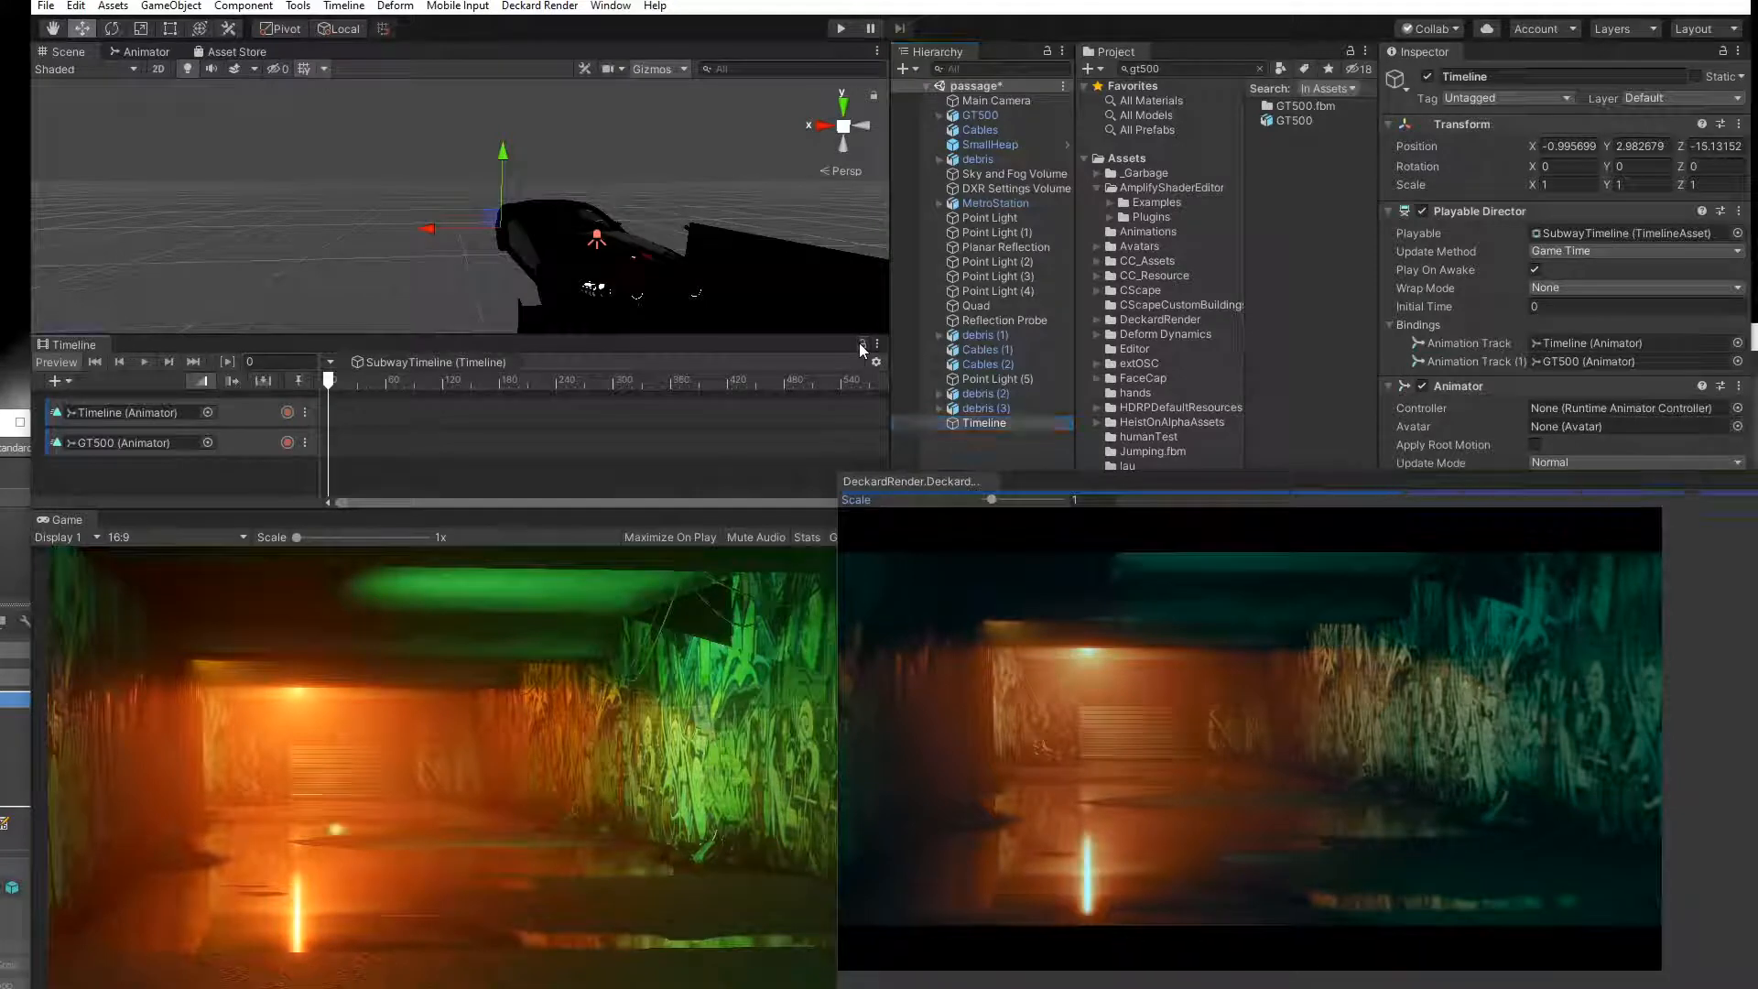
# Check the Timeline lock by selecting the GT500 and the Main Camera, and view the car from the front.
pyautogui.click(991, 103)
pyautogui.click(991, 114)
pyautogui.click(997, 101)
pyautogui.click(984, 115)
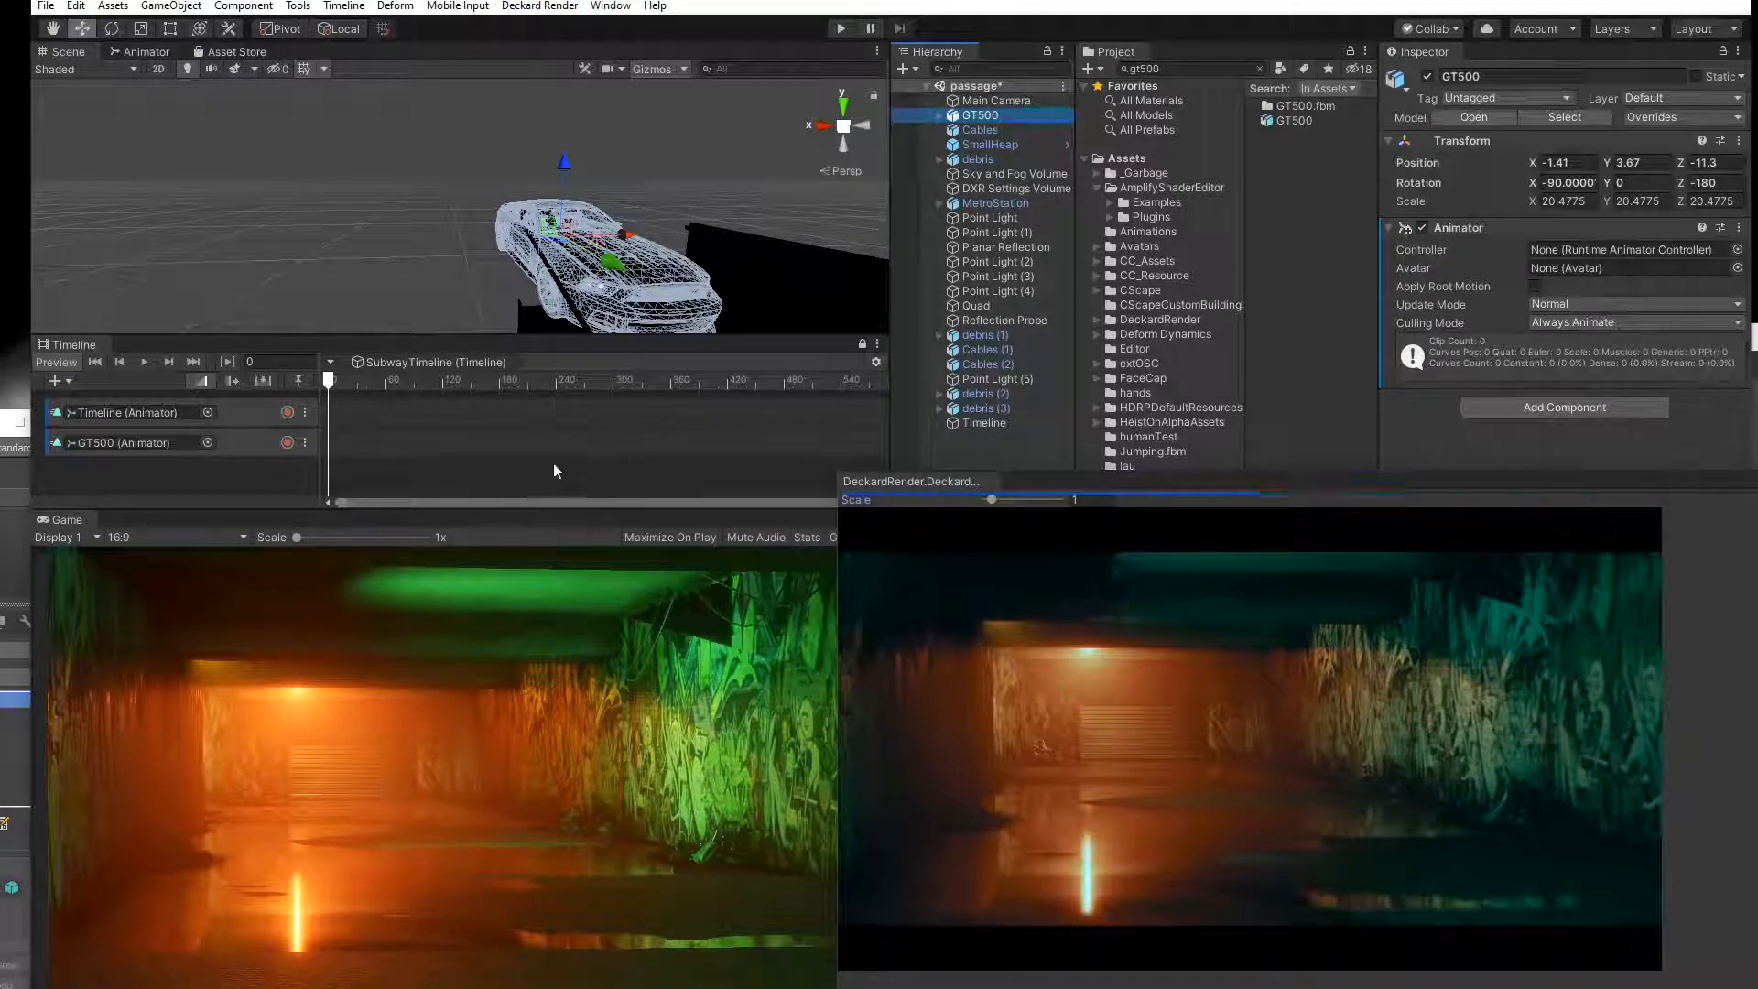
pyautogui.click(985, 423)
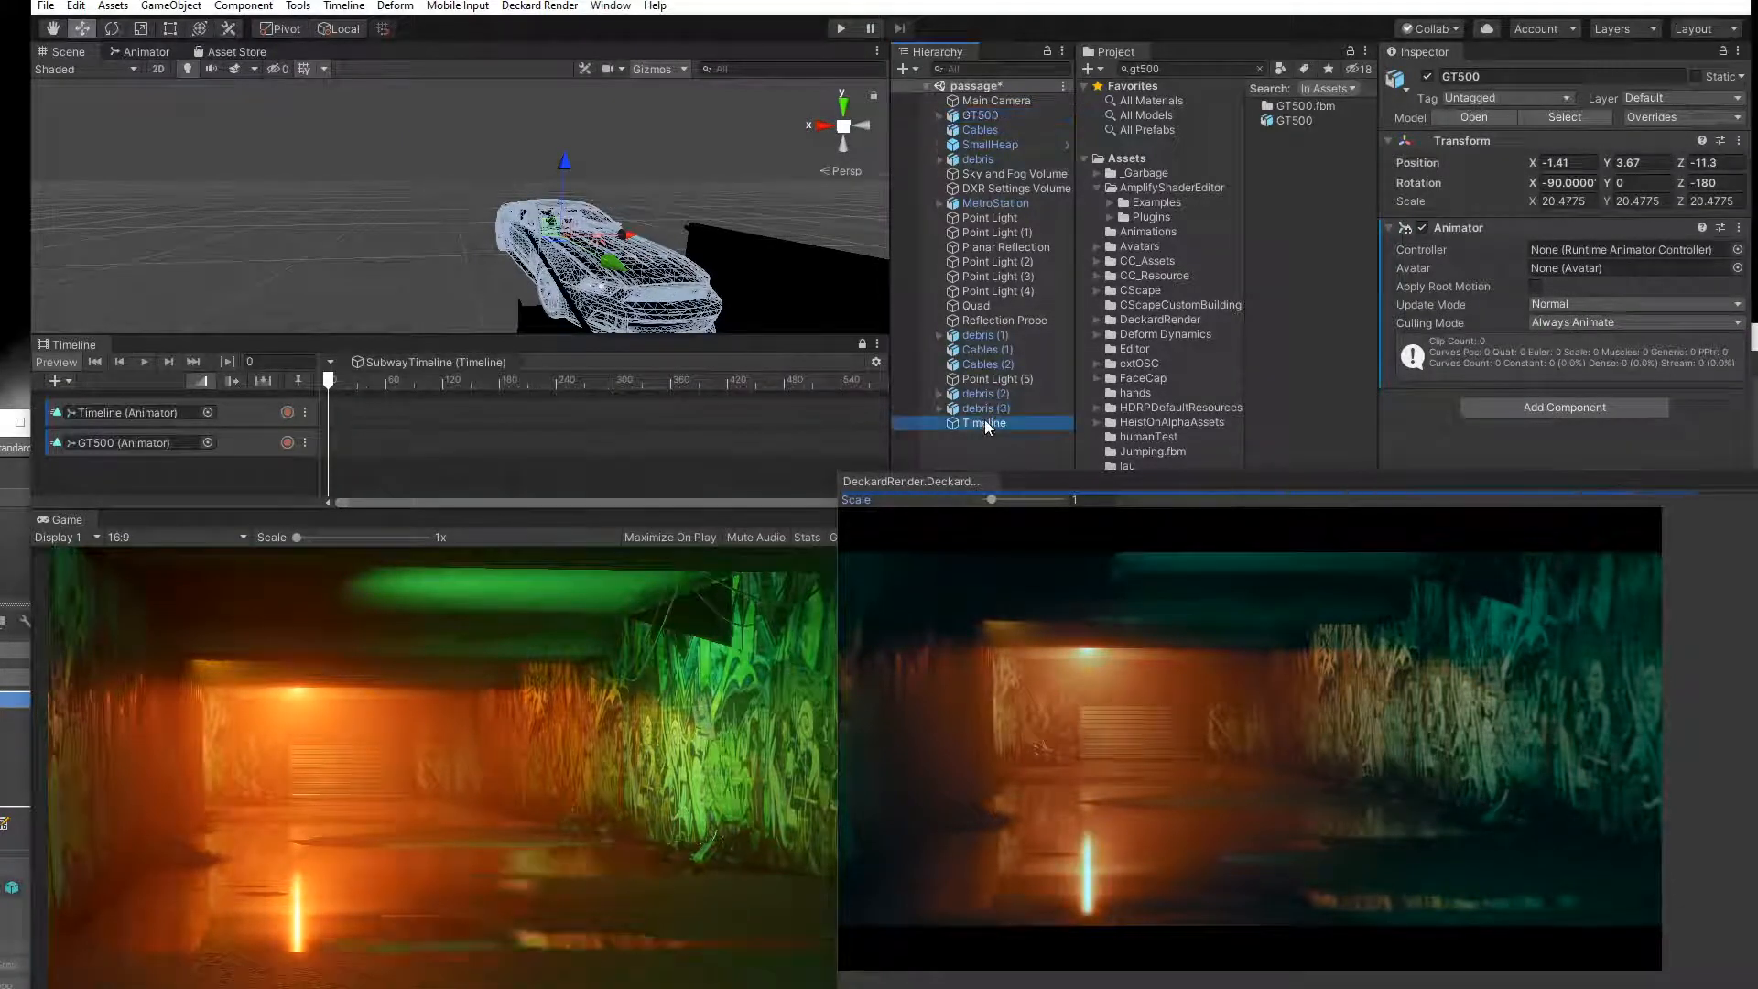
pyautogui.click(996, 101)
pyautogui.keyDown('alt'); pyautogui.moveTo(480, 218); pyautogui.dragTo(788, 174); pyautogui.keyUp('alt')
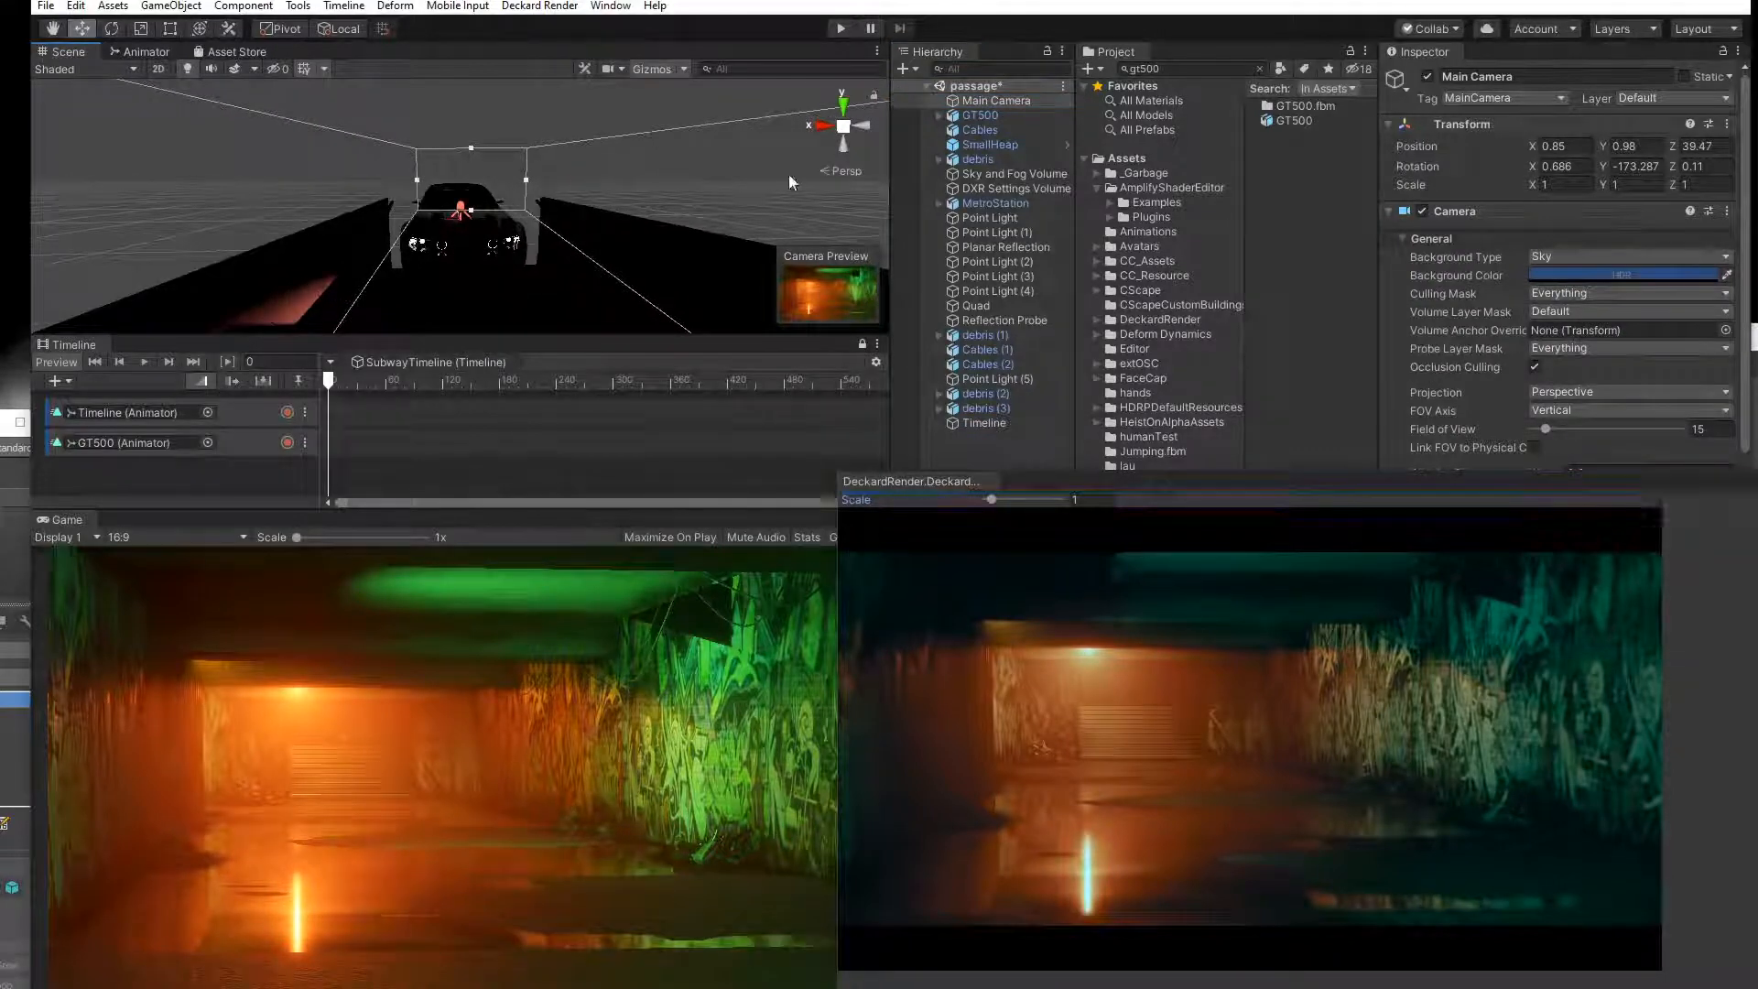
# Start recording on the GT500 animation track and close the Deckard Render window.
pyautogui.click(980, 116)
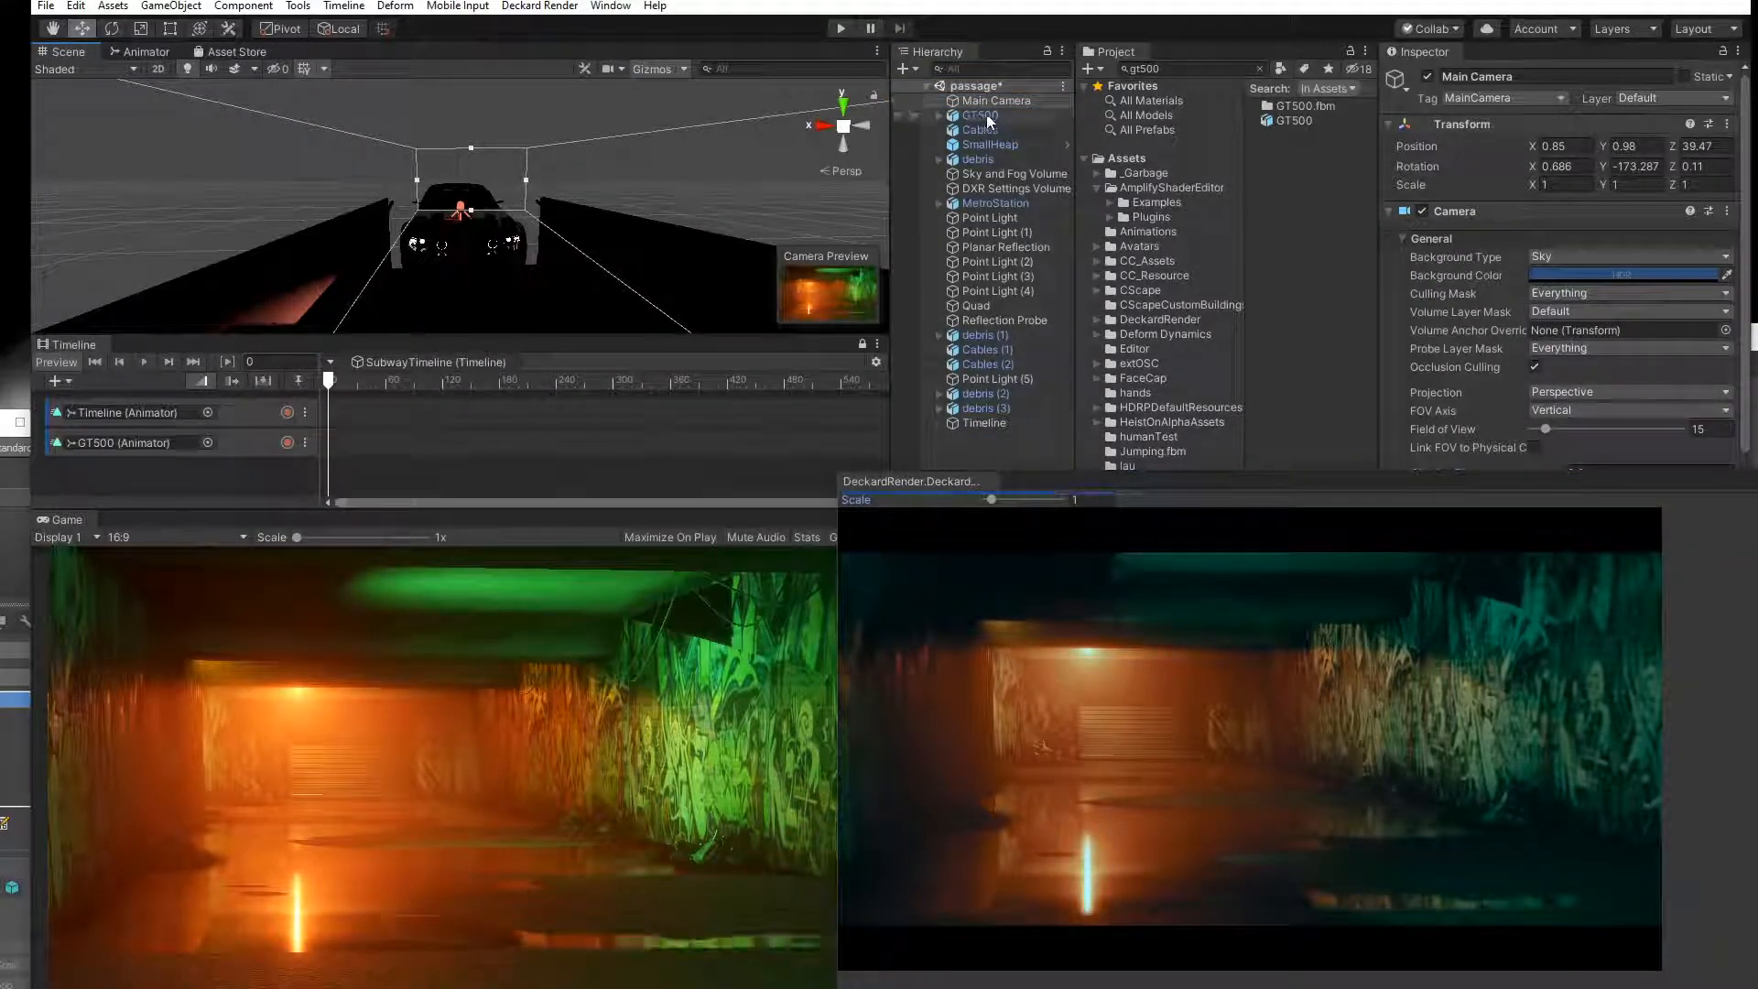
pyautogui.click(286, 442)
pyautogui.moveTo(1206, 492); pyautogui.dragTo(713, 467)
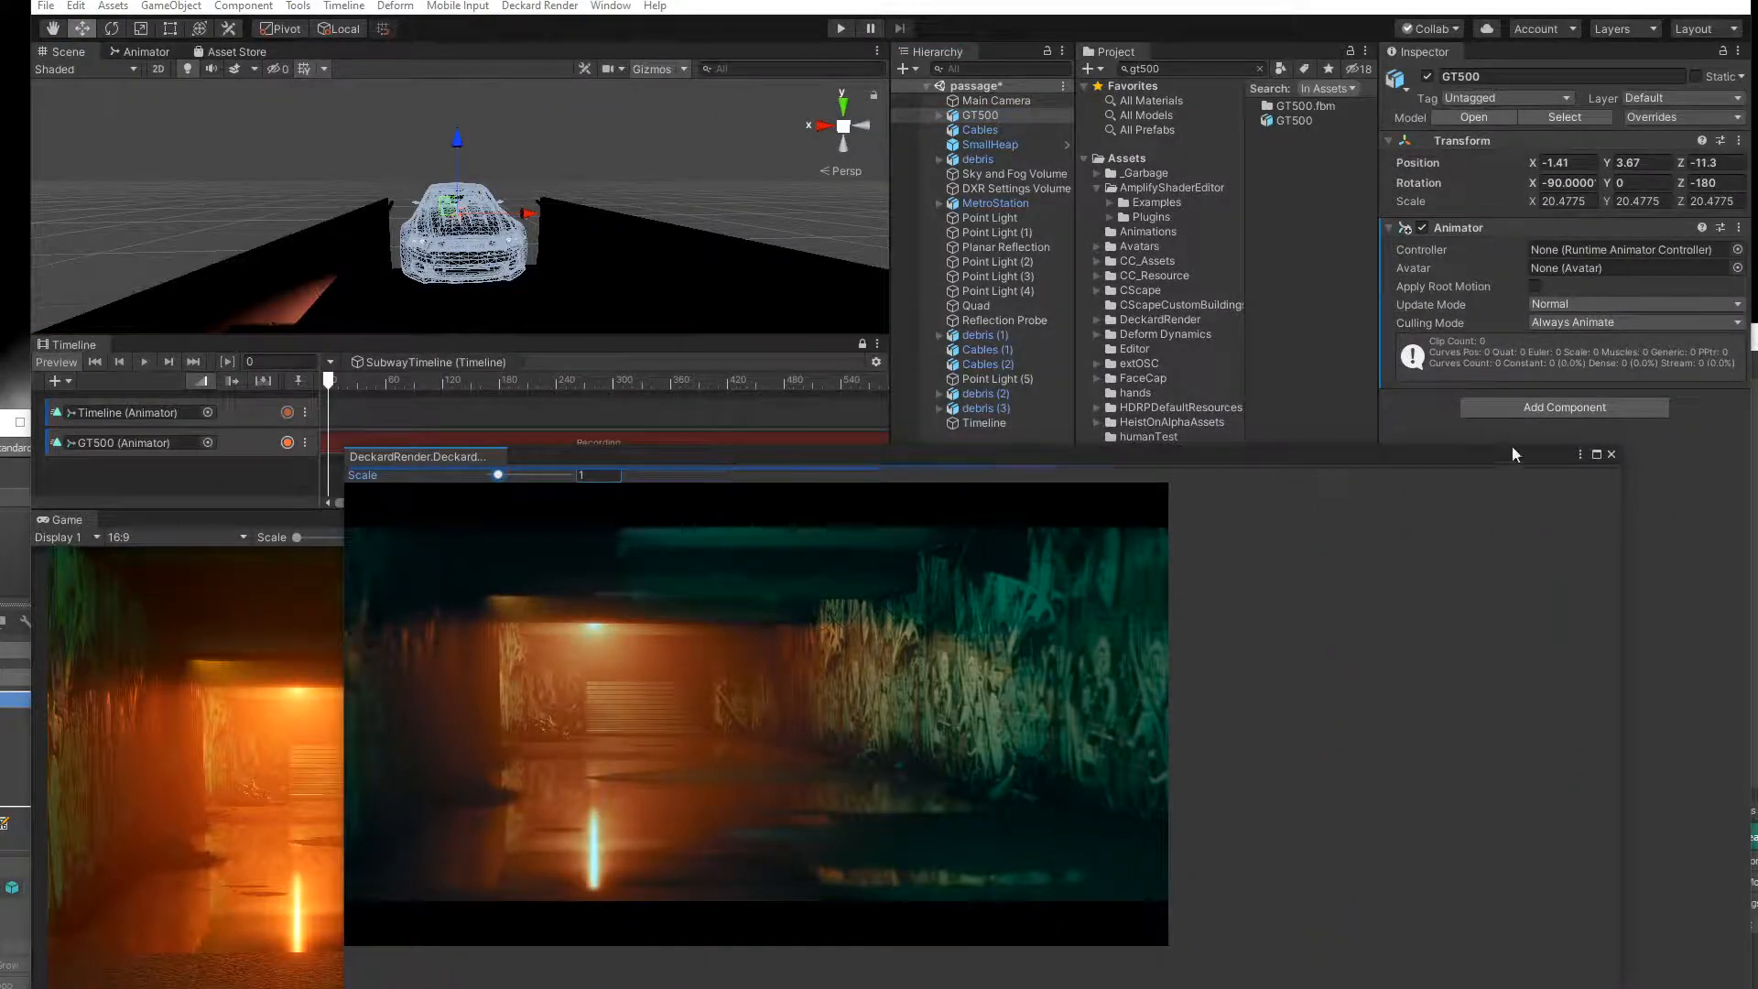
pyautogui.click(1612, 454)
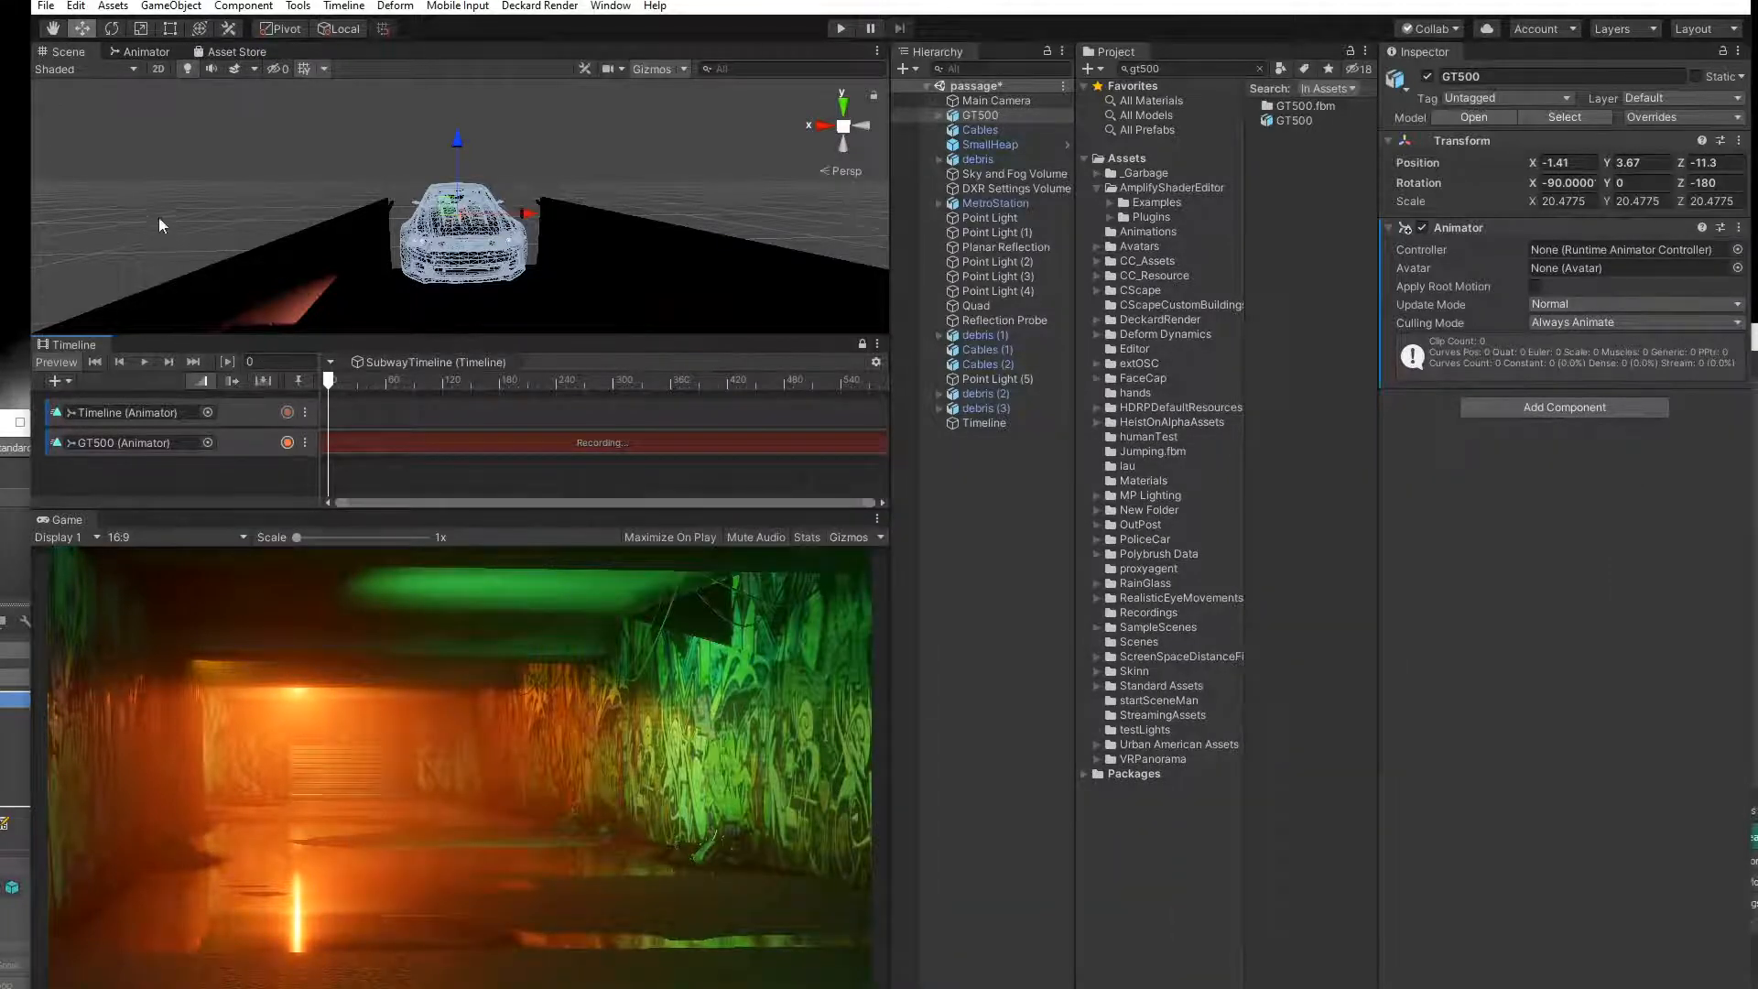
# Record the GT500's start position at frame 0, moving the car slightly farther back from the passage.
pyautogui.moveTo(159, 226); pyautogui.dragTo(617, 259, button='right')
pyautogui.scroll(-8, 282, 196)
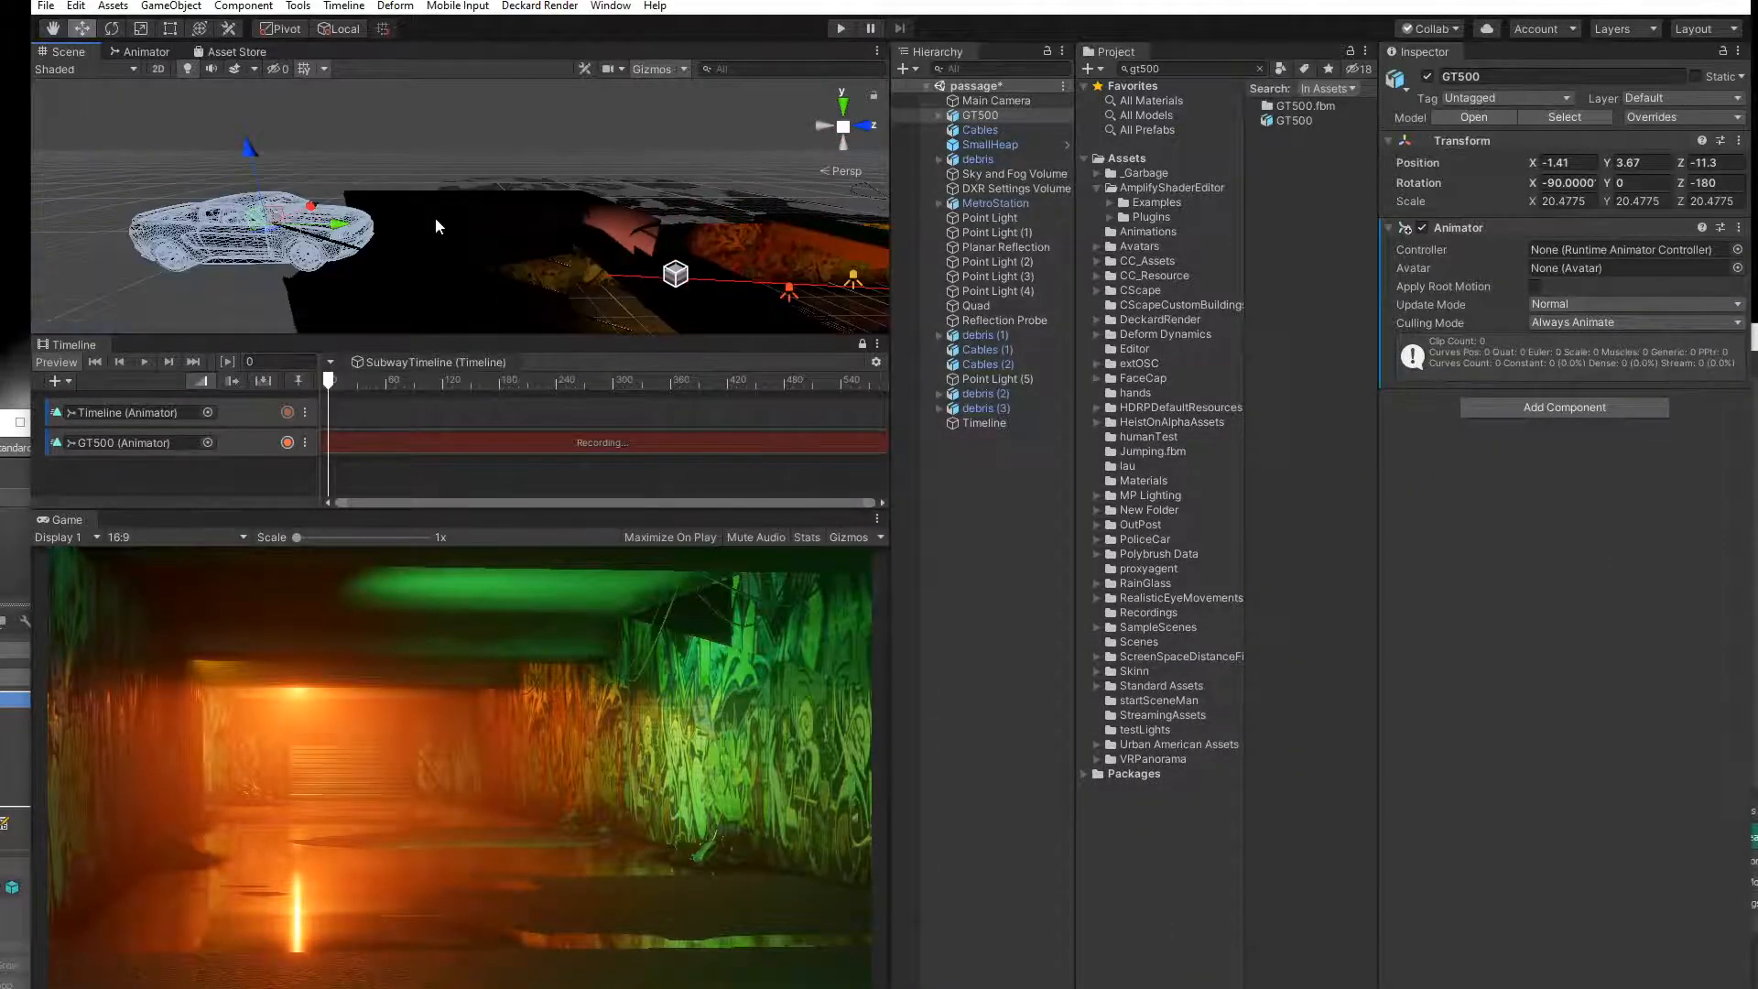
pyautogui.moveTo(436, 219); pyautogui.dragTo(464, 220, button='middle')
pyautogui.moveTo(424, 229); pyautogui.dragTo(410, 231)
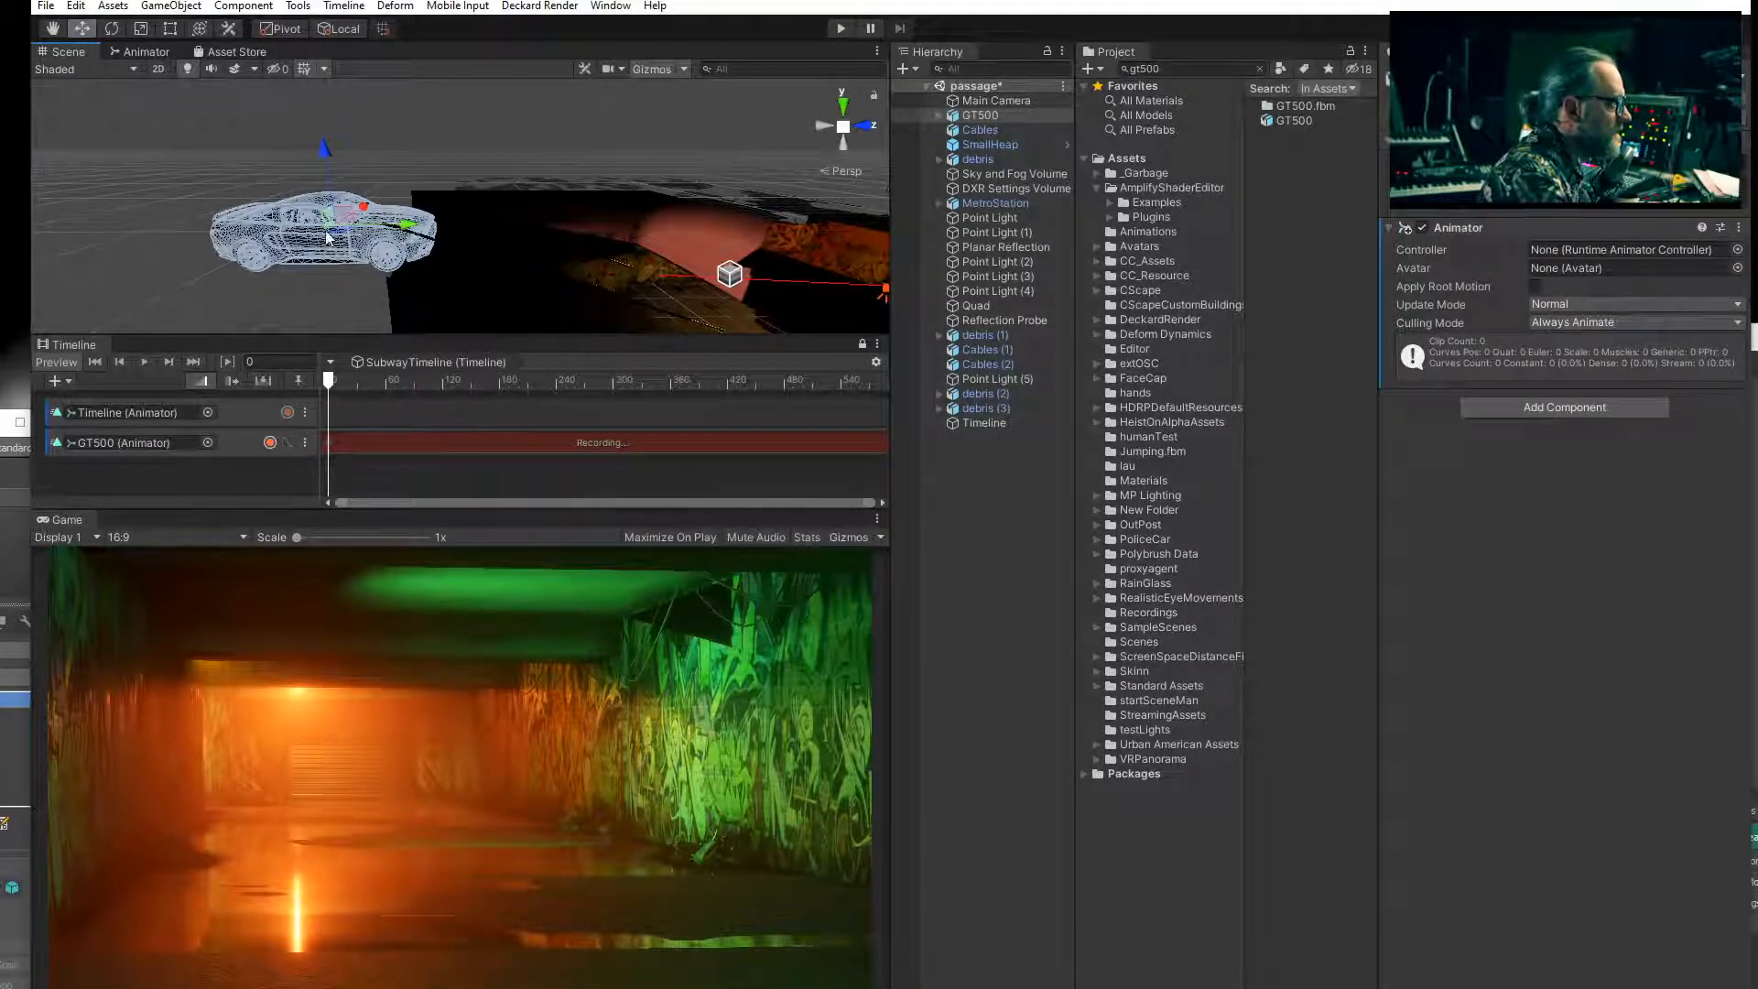
pyautogui.moveTo(405, 229); pyautogui.dragTo(358, 231)
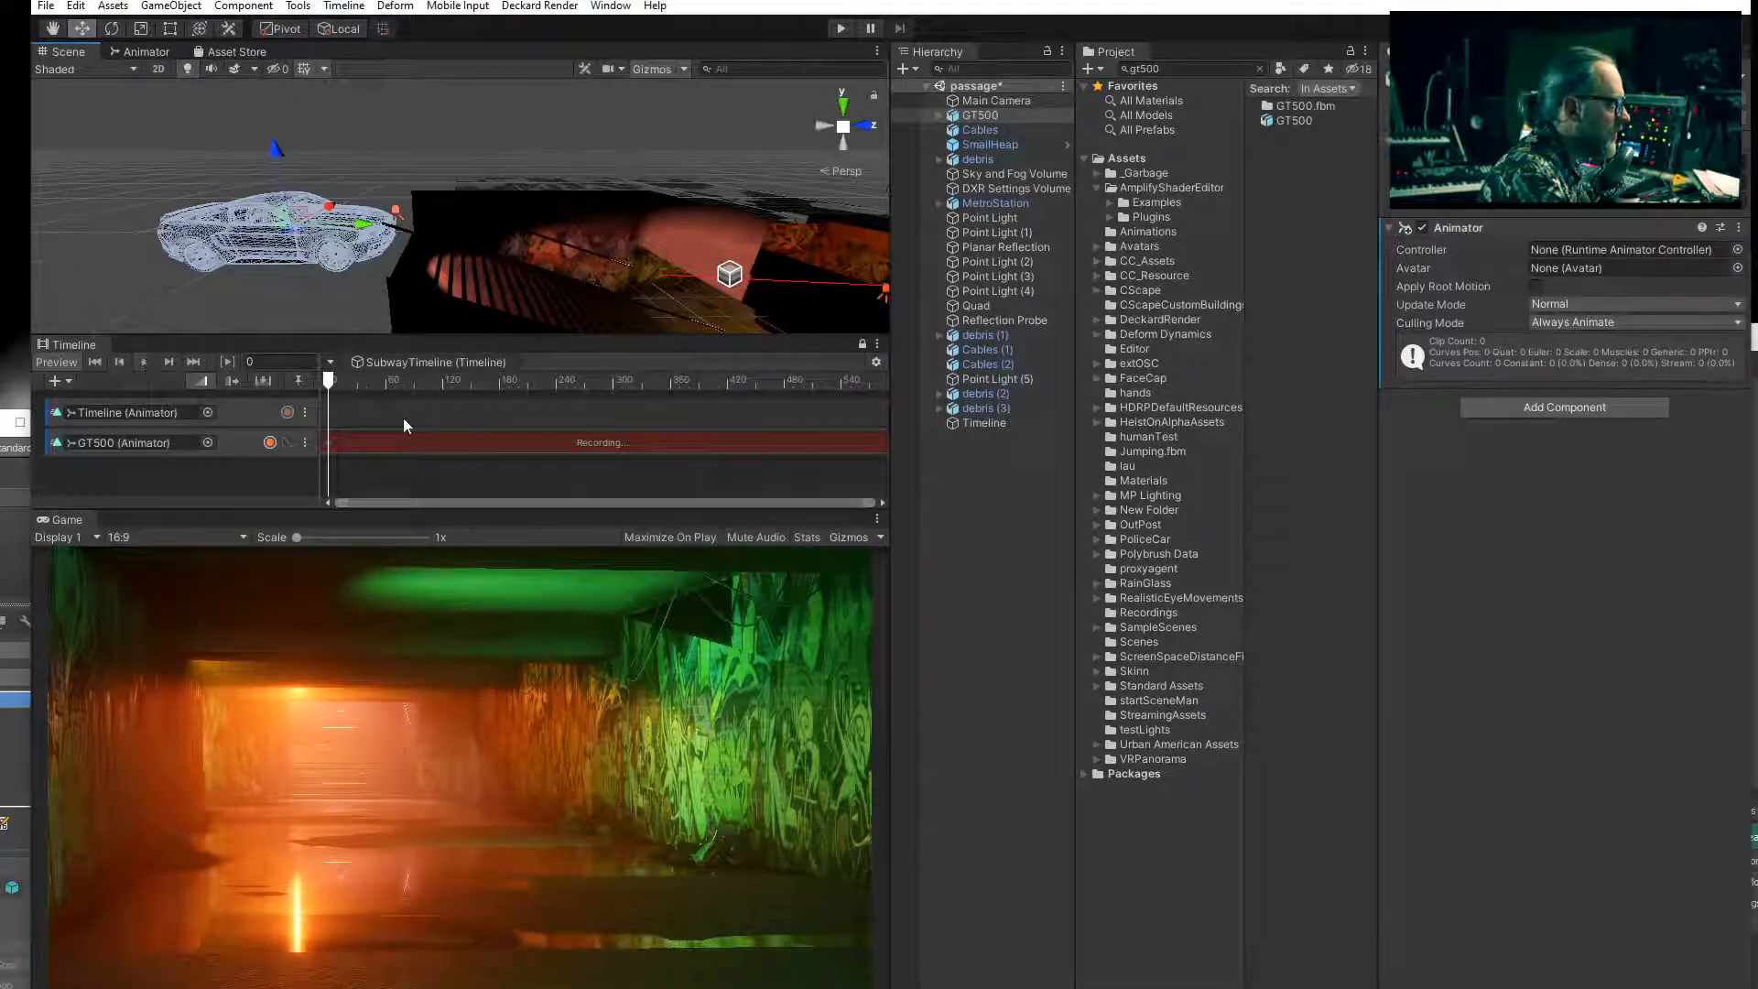
# Set the timeline's frame rate to Film (24).
pyautogui.scroll(-8, 463, 461)
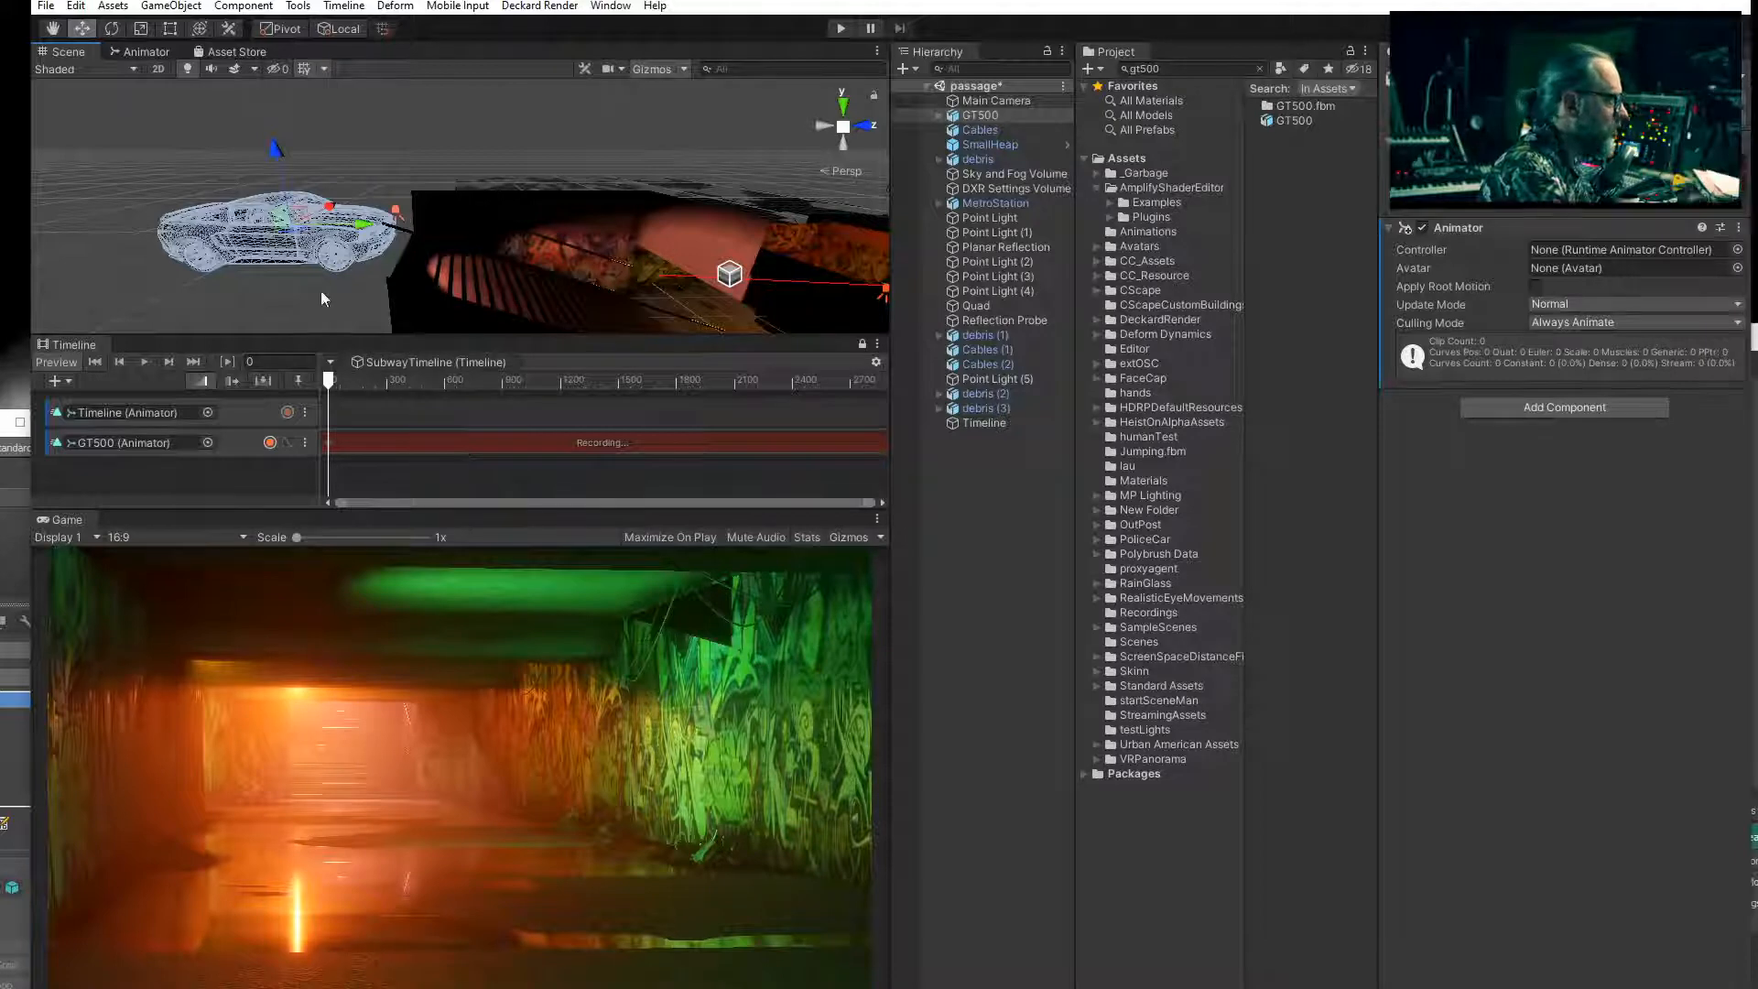
pyautogui.scroll(-6, 546, 238)
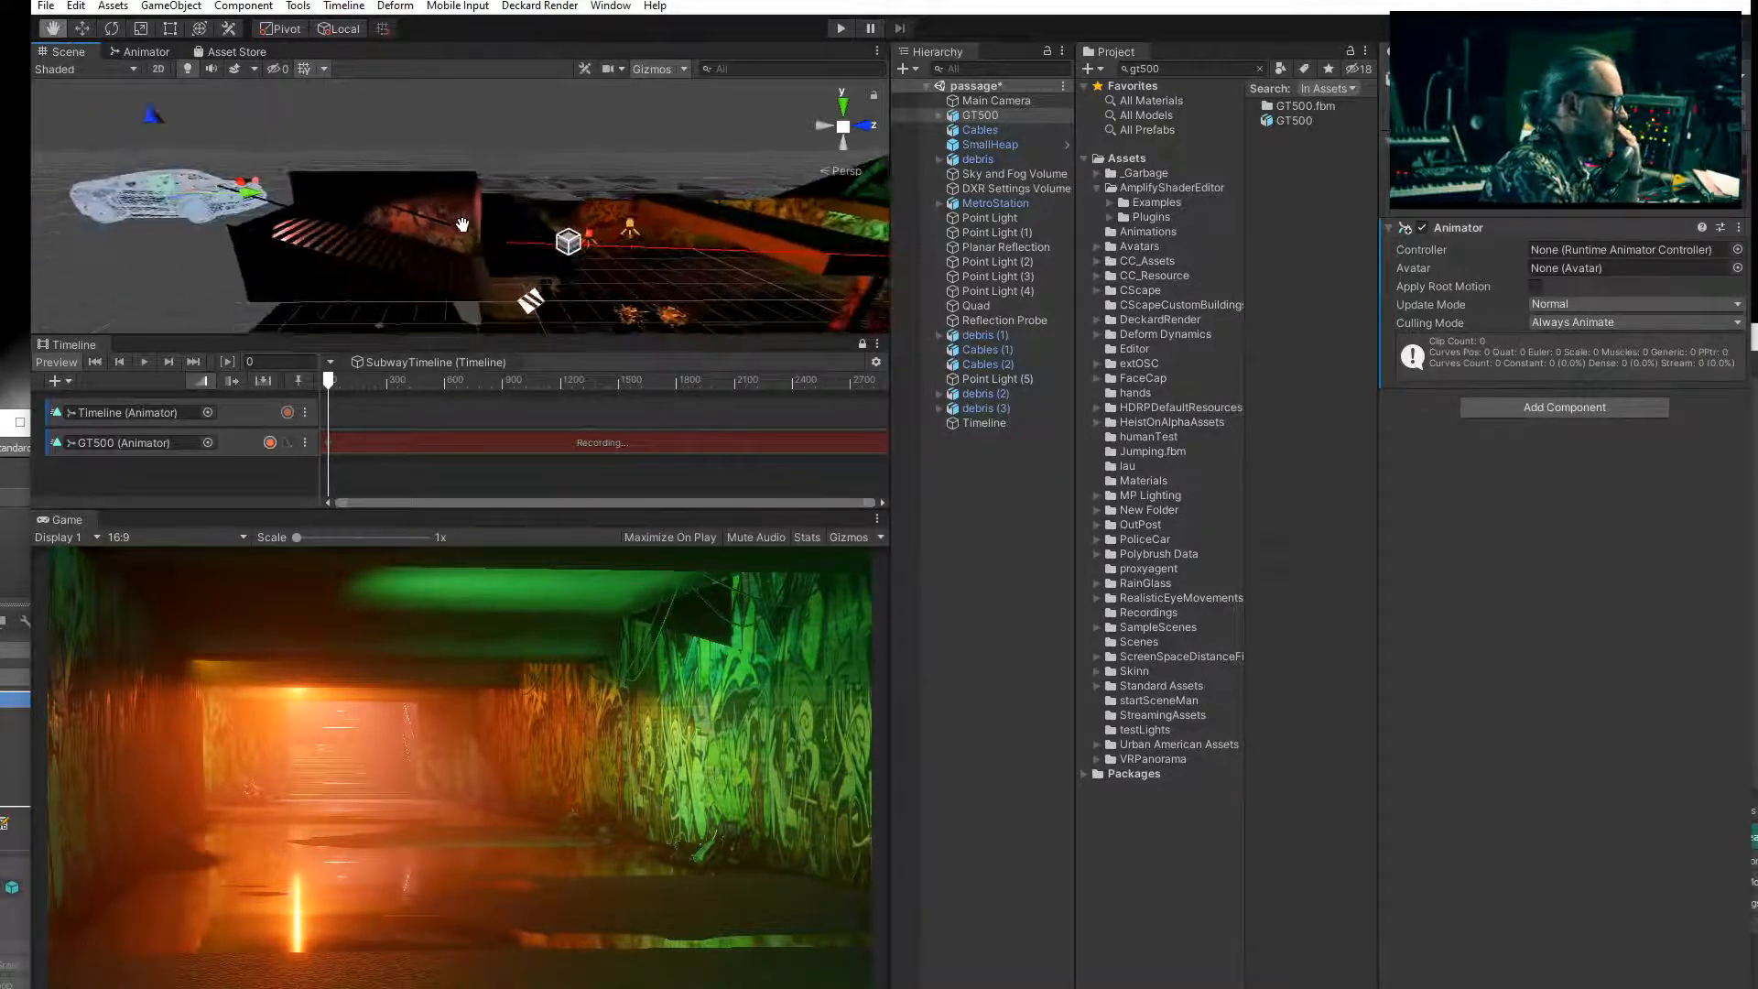
pyautogui.moveTo(577, 217); pyautogui.dragTo(497, 239, button='middle')
pyautogui.scroll(-4, 438, 239)
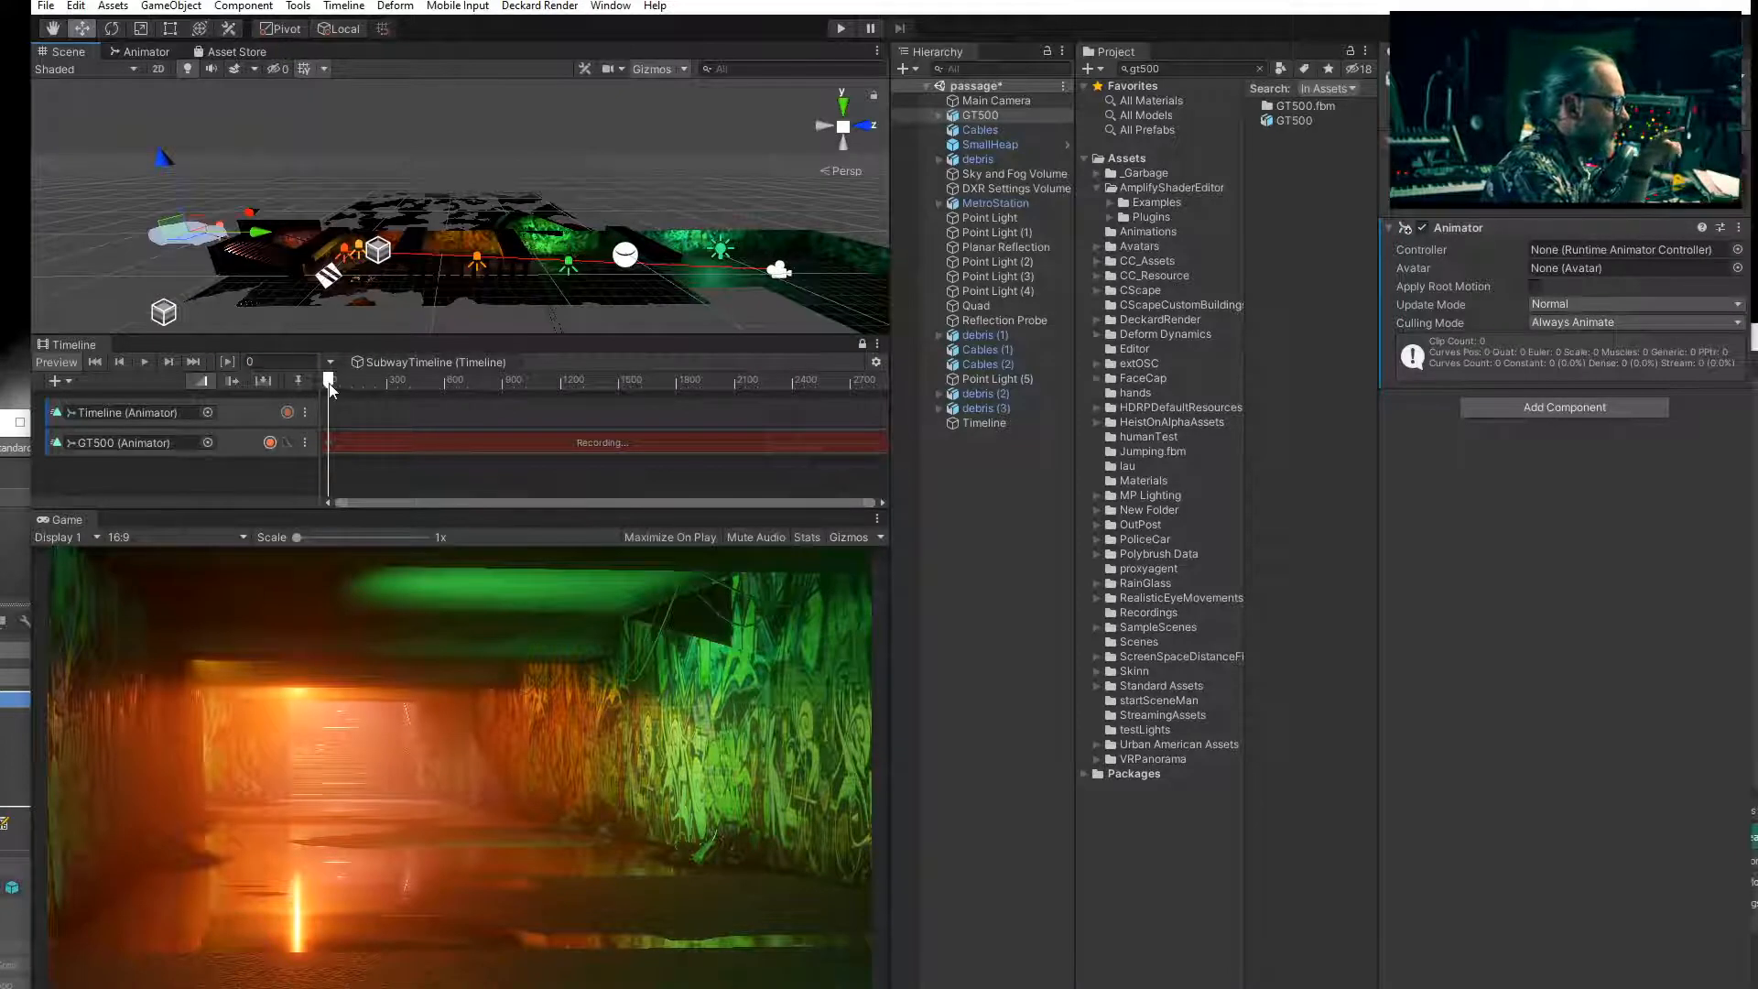
pyautogui.moveTo(330, 387); pyautogui.dragTo(435, 388)
pyautogui.moveTo(543, 404); pyautogui.dragTo(490, 401)
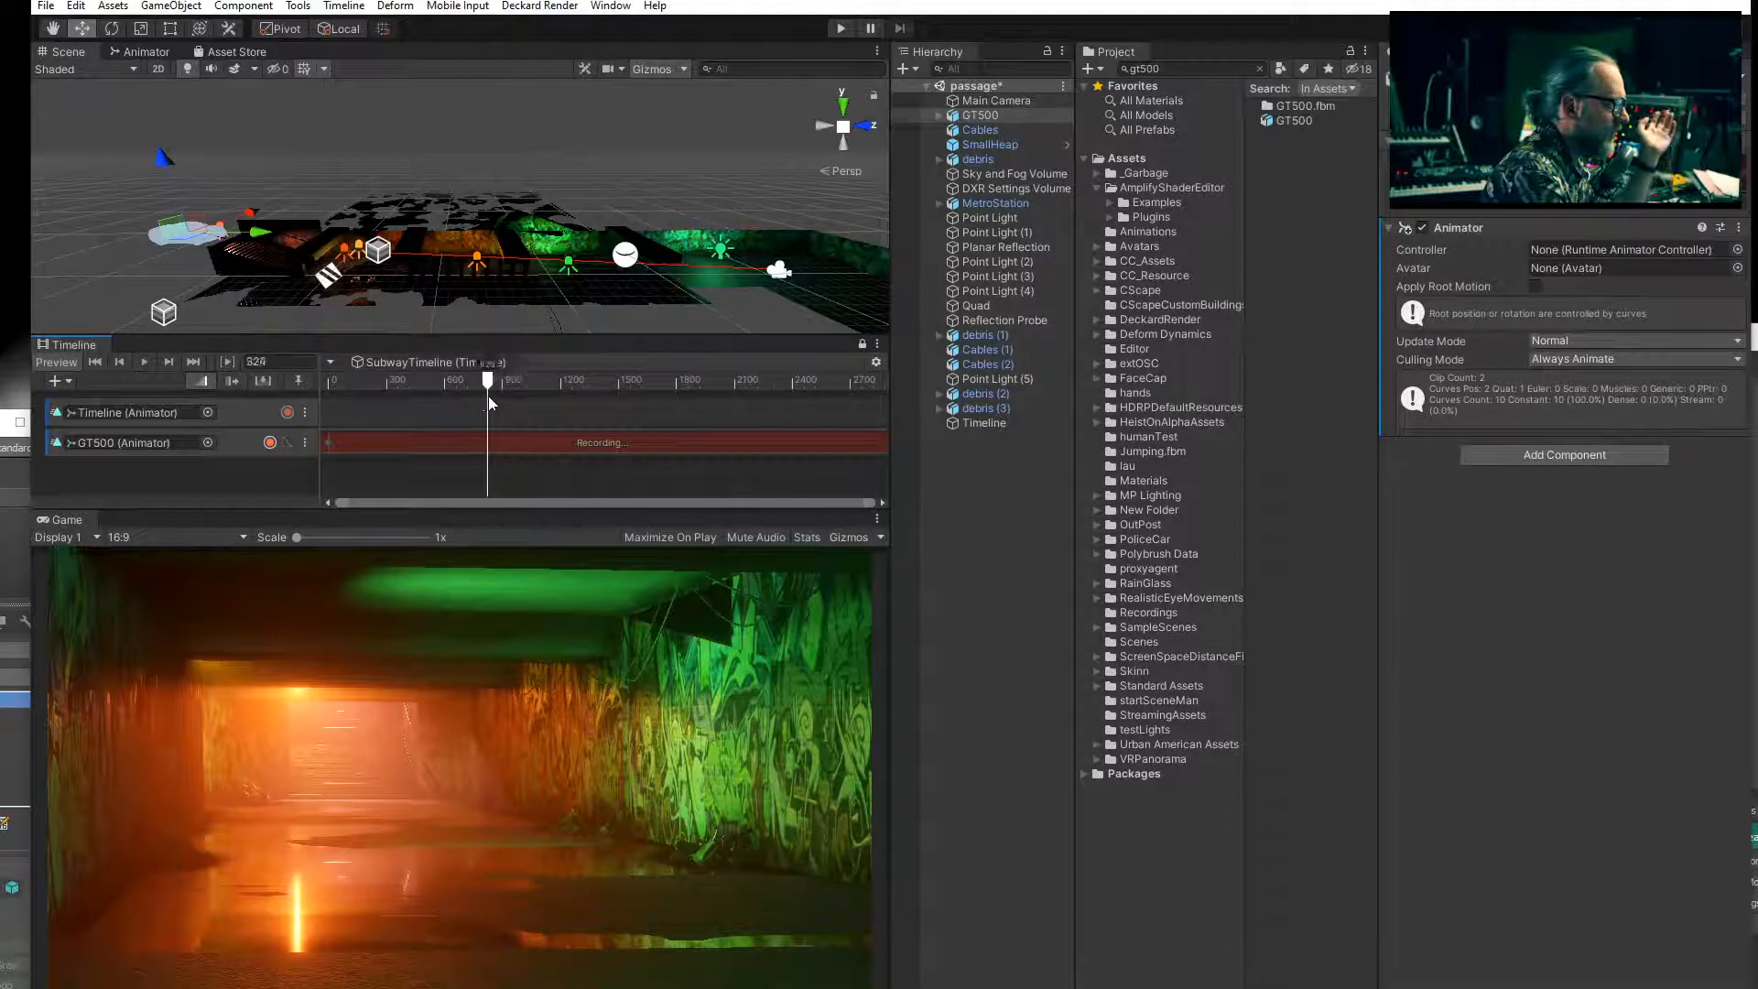
pyautogui.click(876, 363)
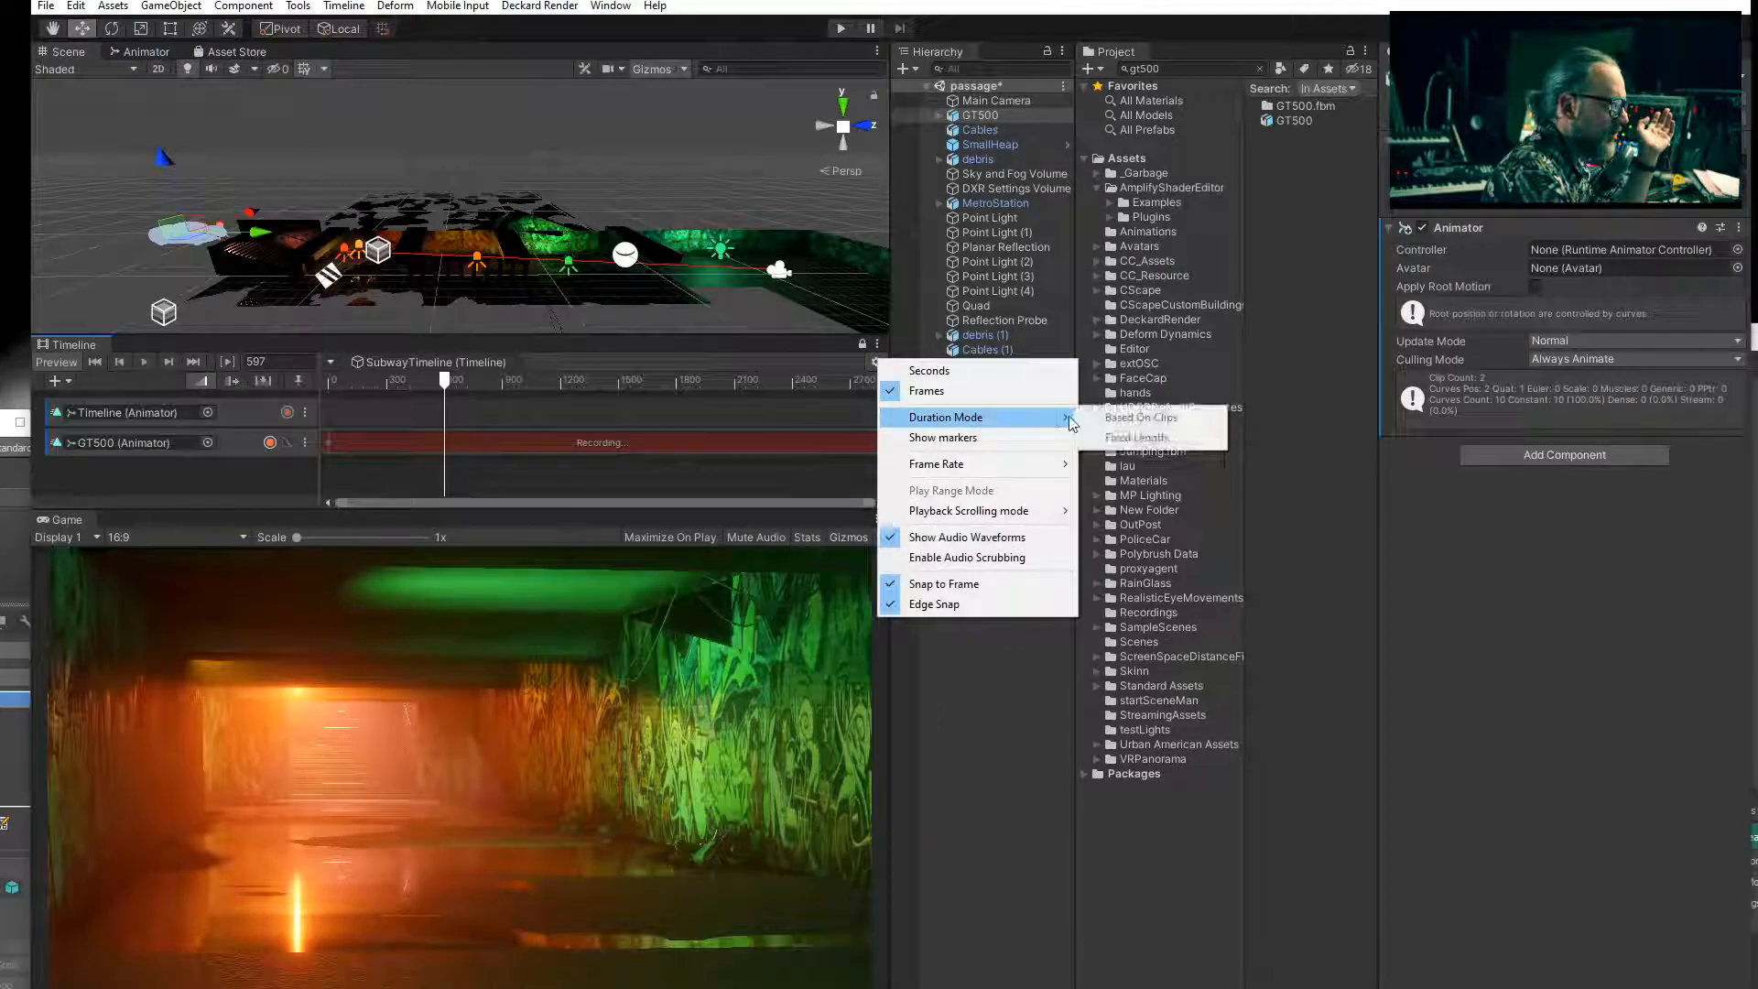
pyautogui.moveTo(1033, 466)
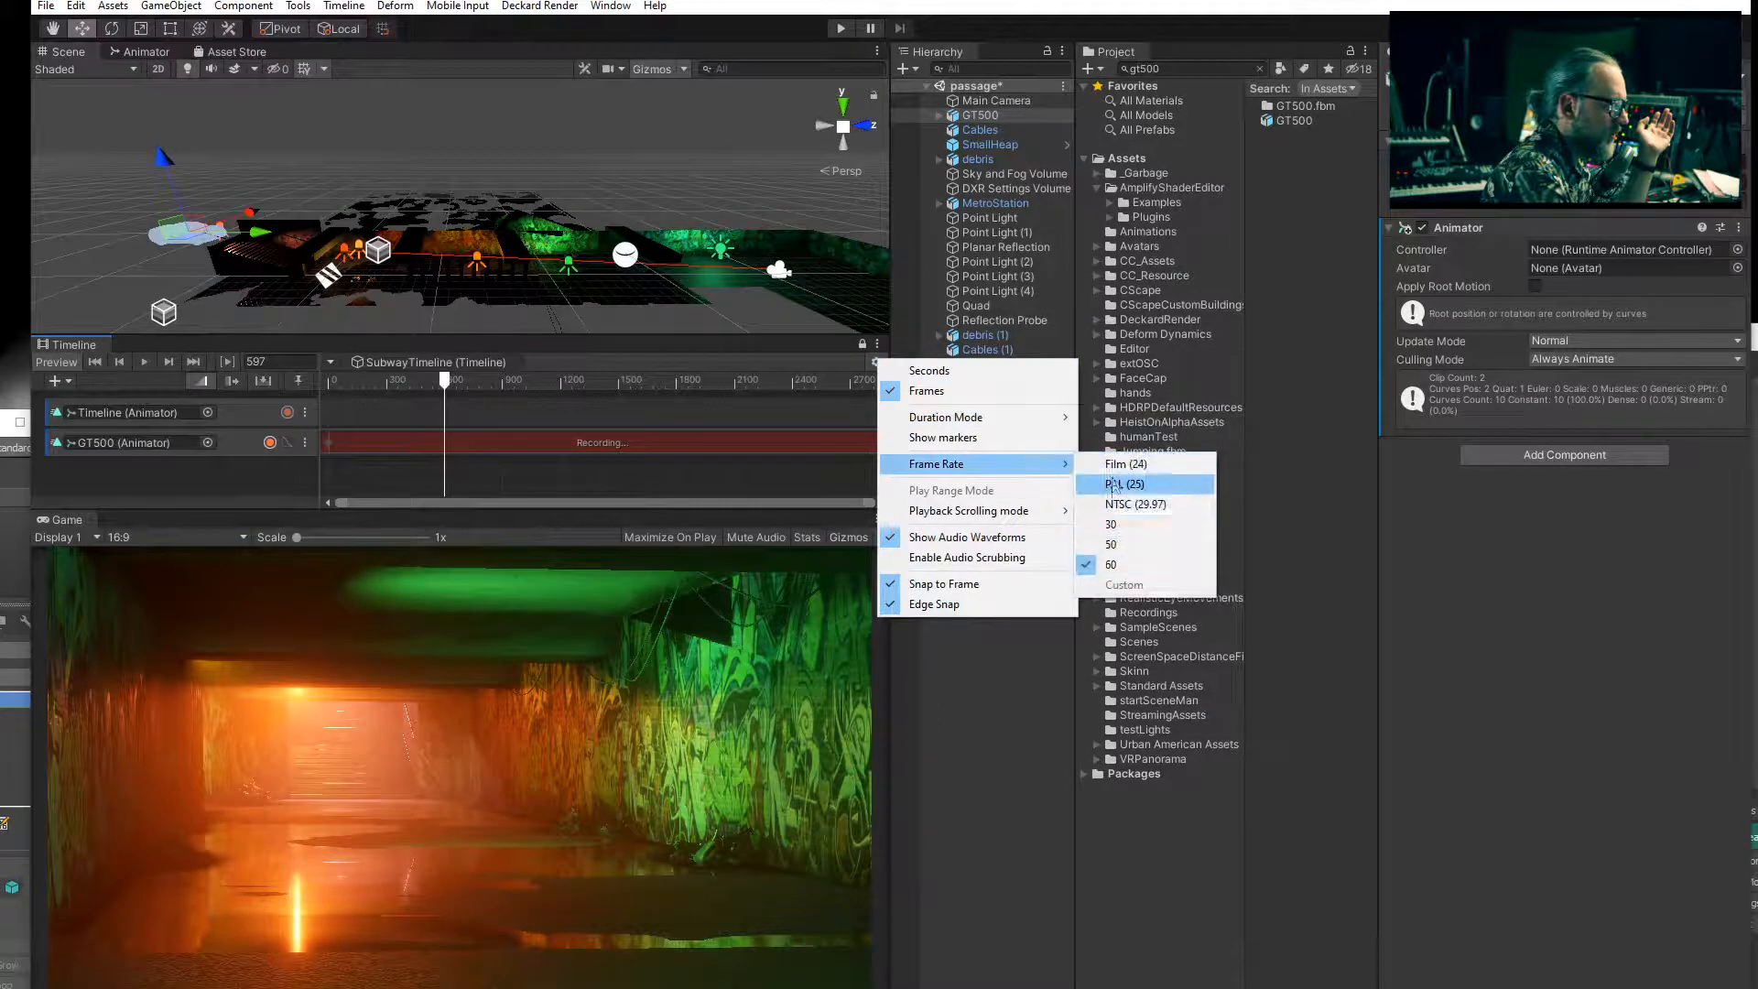
pyautogui.click(1136, 465)
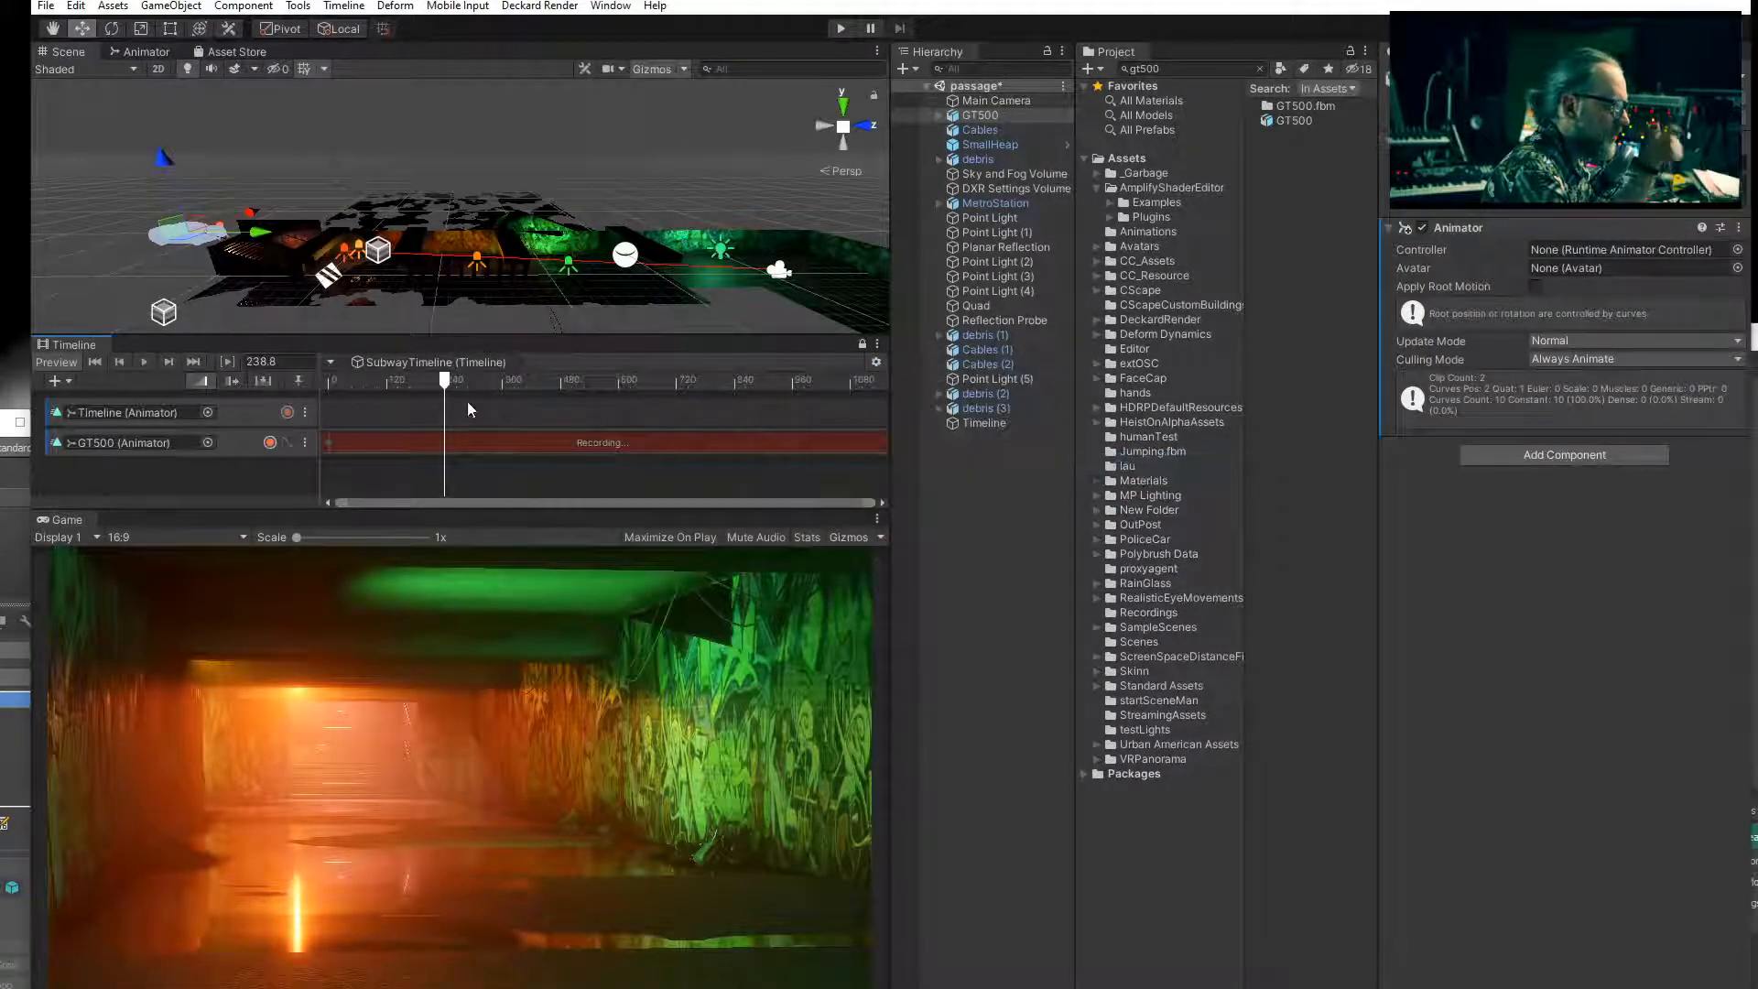
# Record a GT500 position keyframe at frame 142 near the camera end of the passage and preview the motion from frame 0.
pyautogui.moveTo(465, 382); pyautogui.dragTo(397, 389)
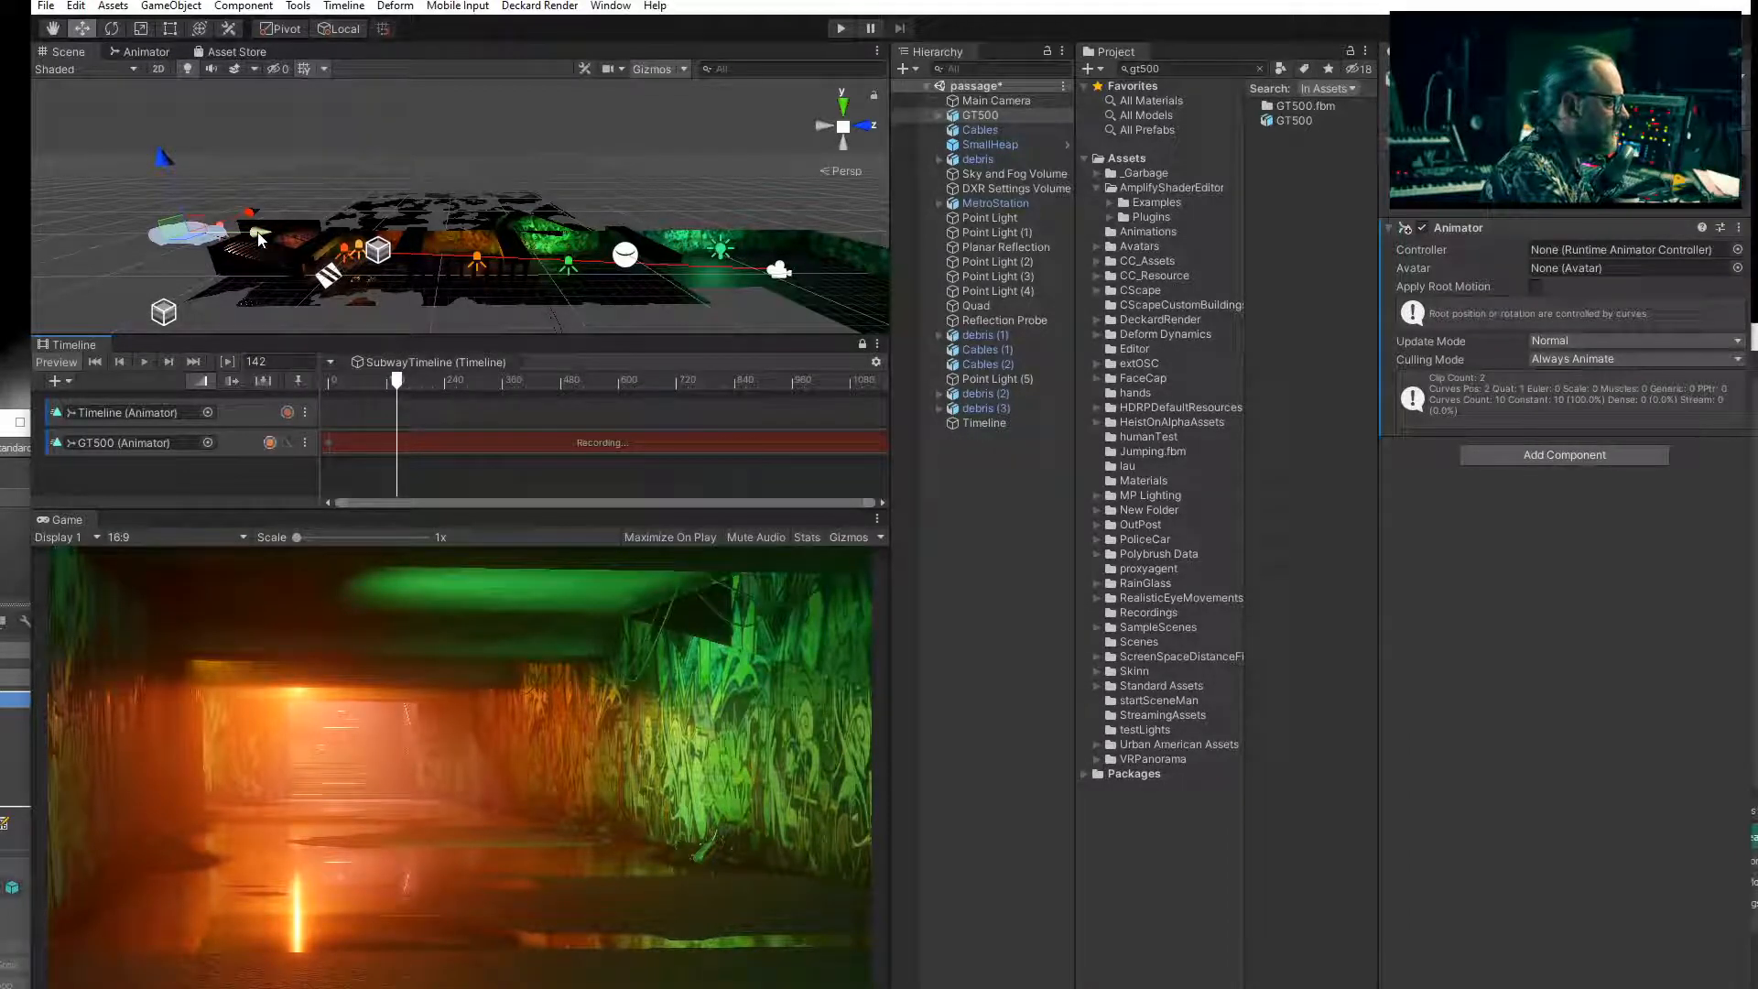
pyautogui.moveTo(261, 240); pyautogui.dragTo(800, 287)
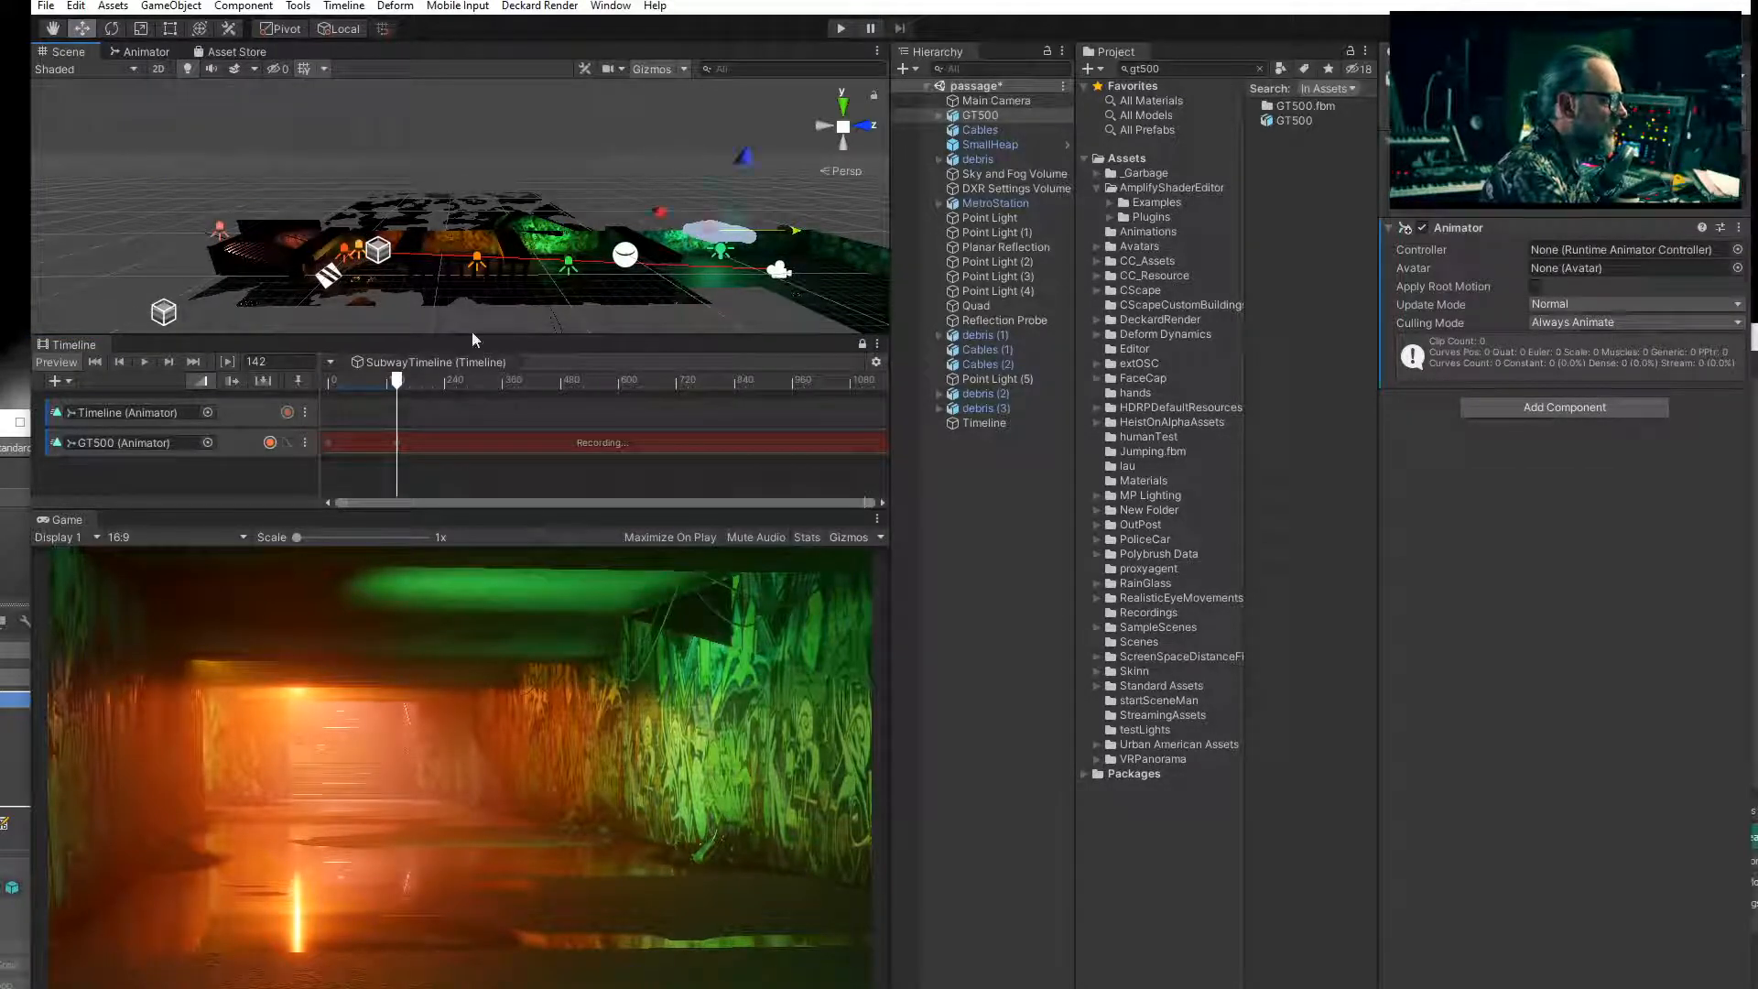
pyautogui.moveTo(400, 389); pyautogui.dragTo(279, 392)
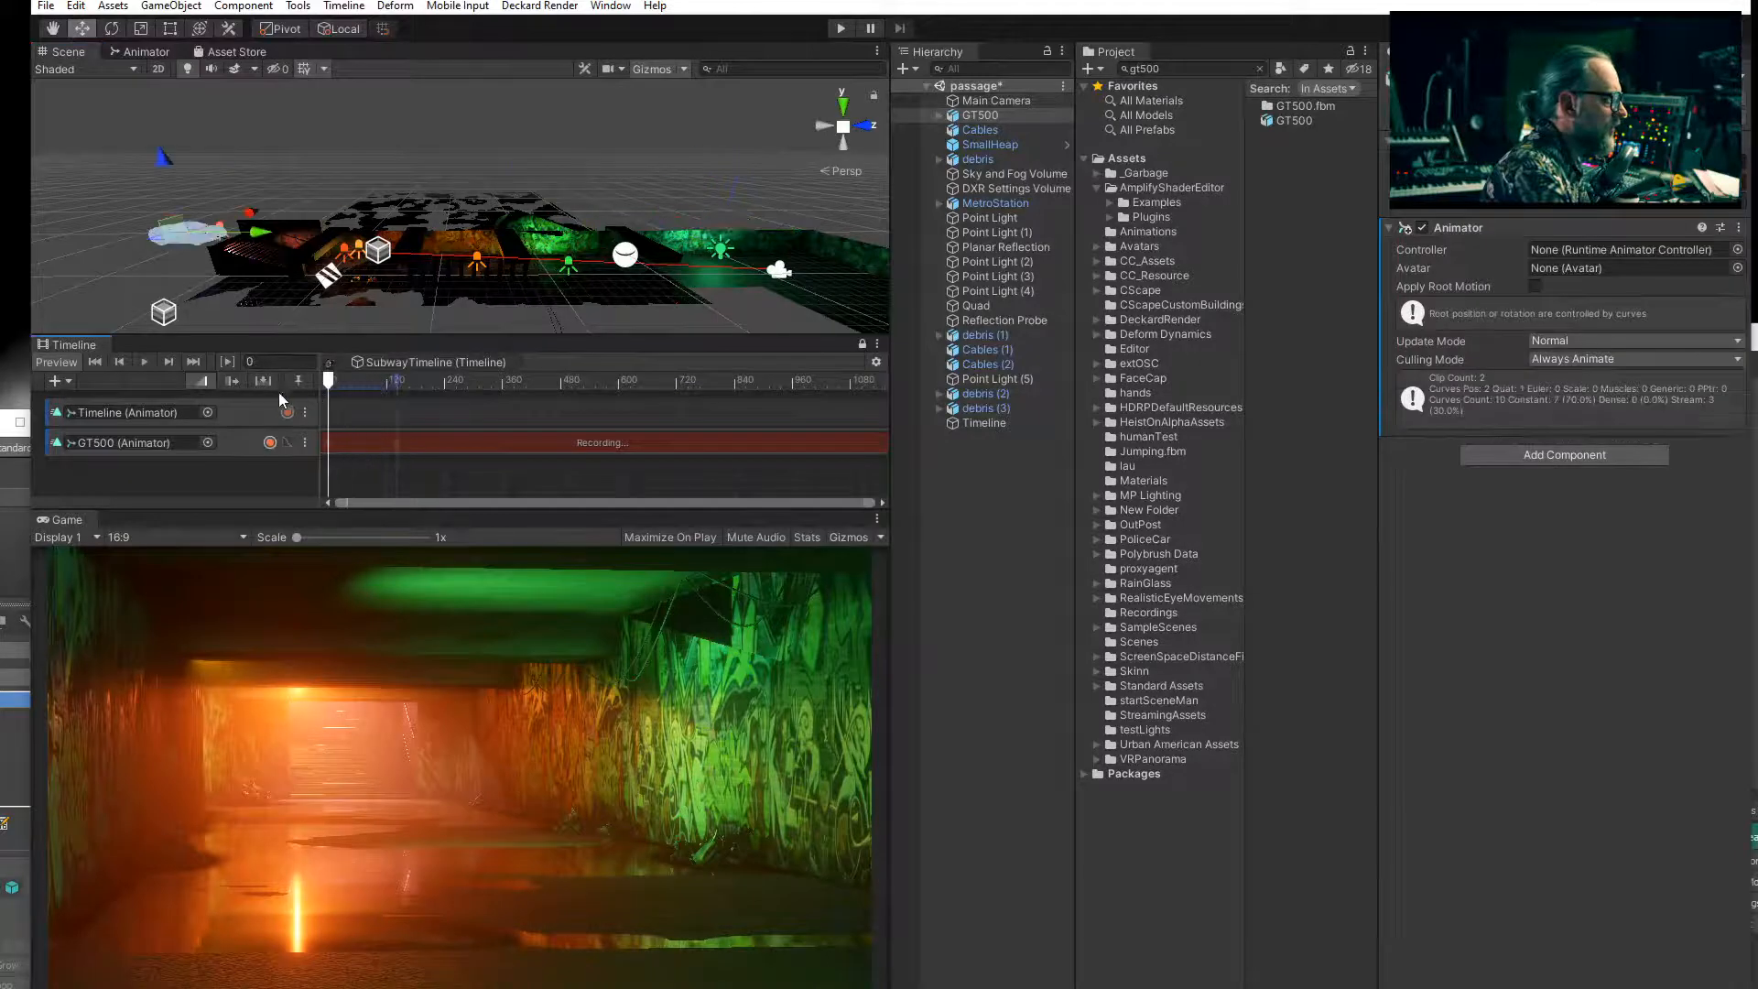
pyautogui.click(145, 361)
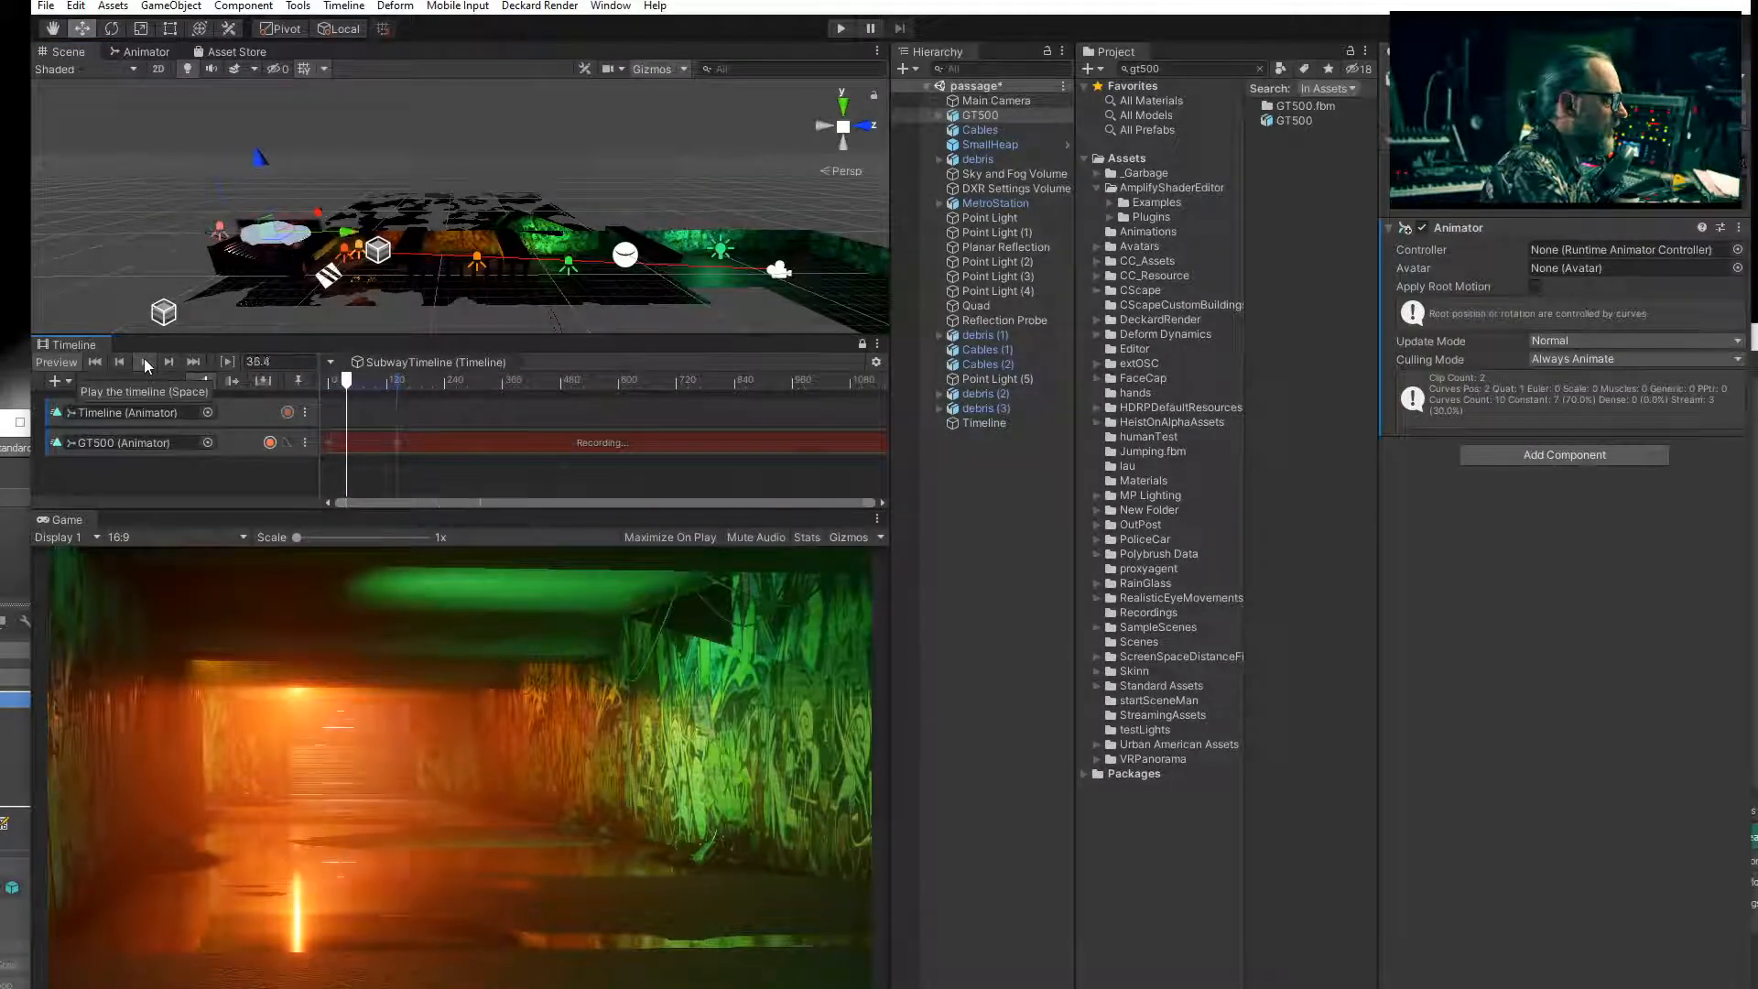
pyautogui.click(144, 359)
pyautogui.moveTo(347, 381); pyautogui.dragTo(288, 384)
# Open the GT500's recorded animation in the Animation window and display its full position curves.
pyautogui.click(328, 442)
pyautogui.doubleClick(348, 445)
pyautogui.moveTo(604, 513); pyautogui.dragTo(567, 557)
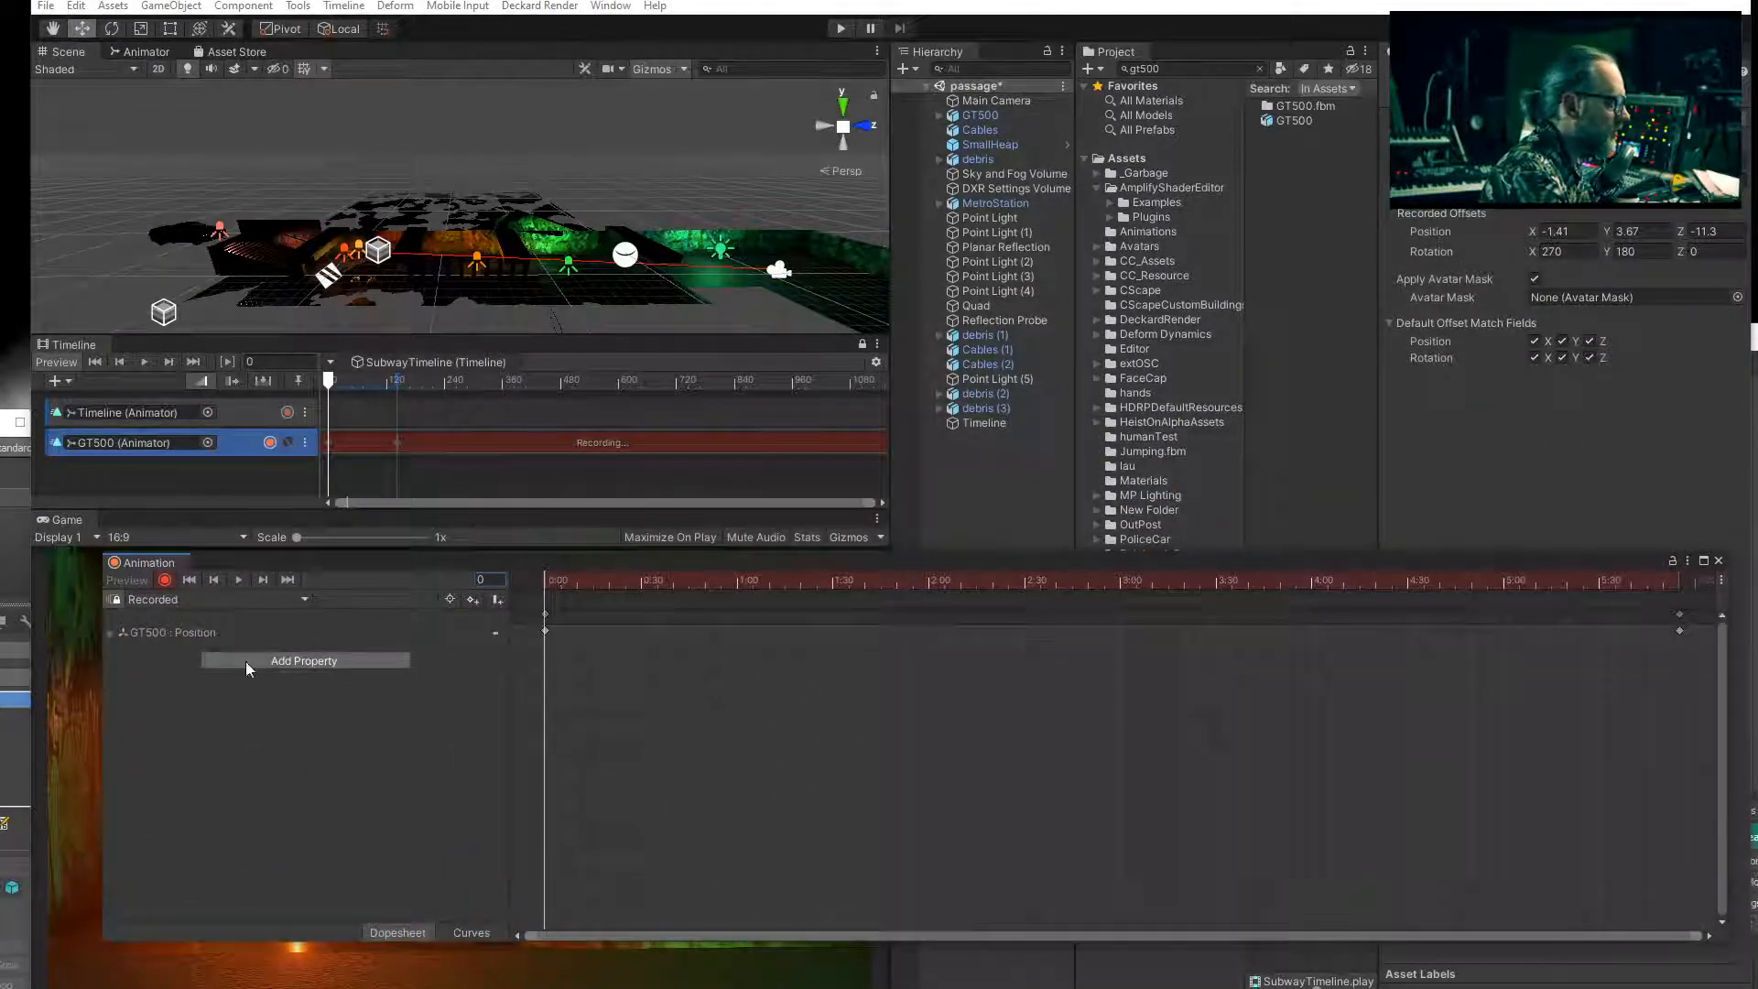
pyautogui.click(114, 633)
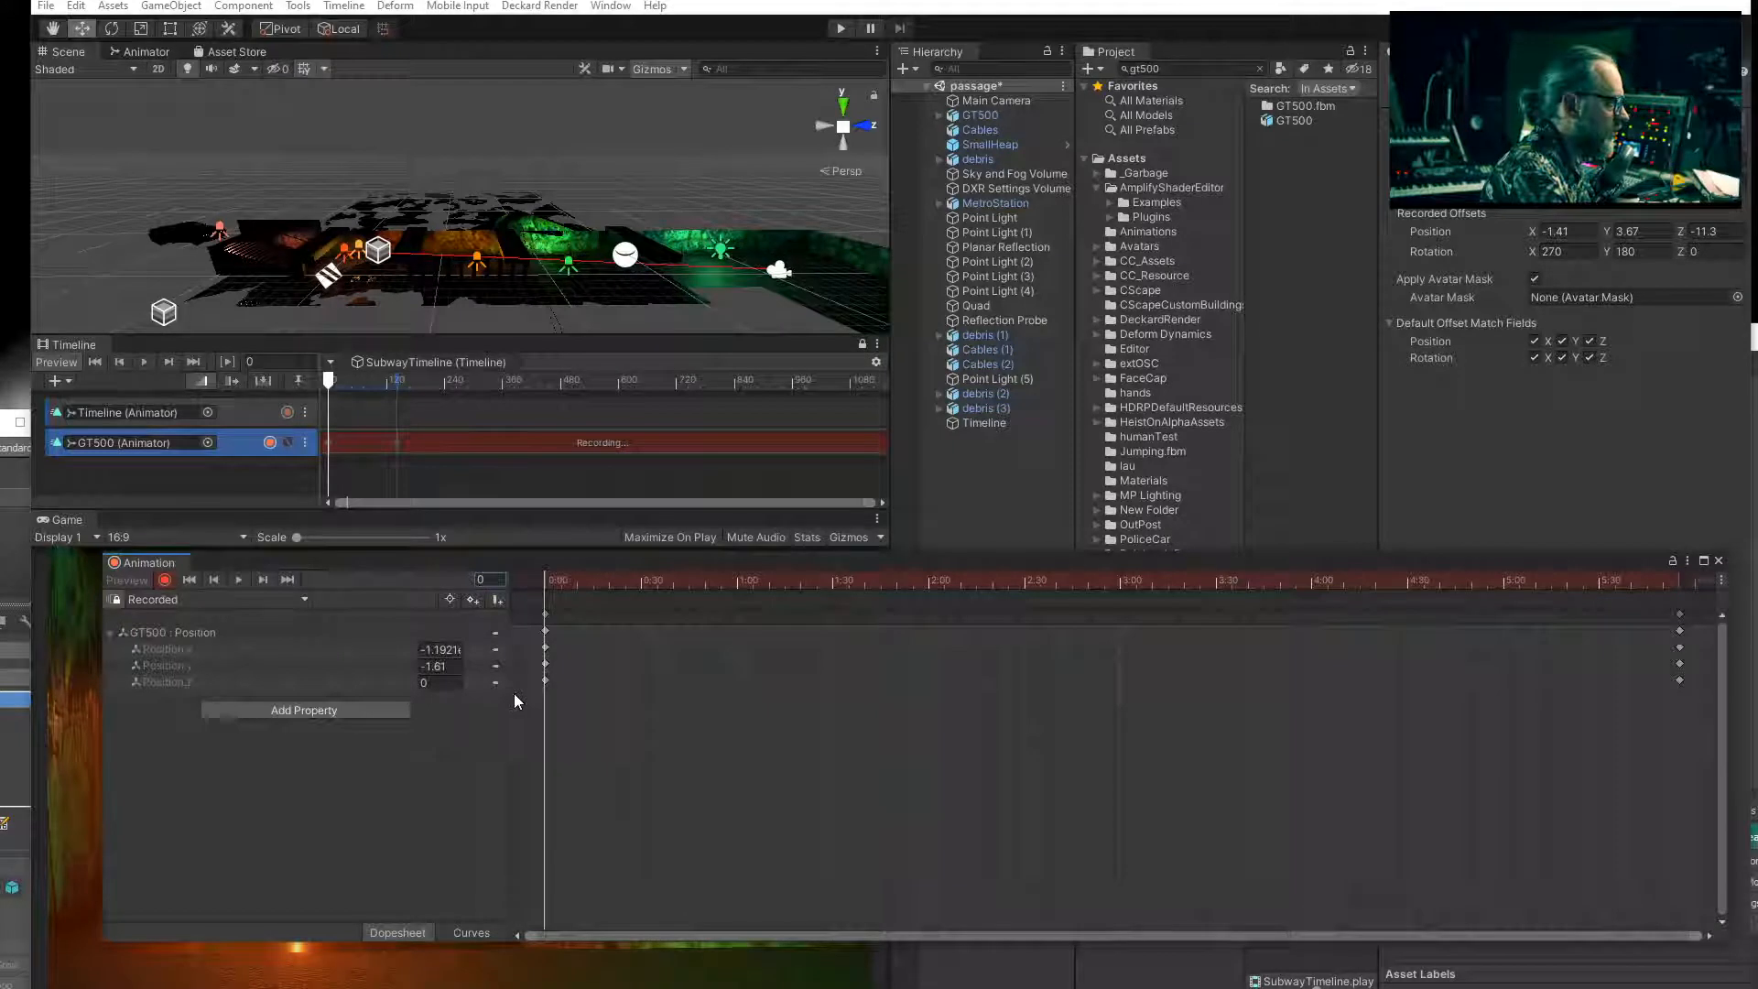
pyautogui.click(466, 932)
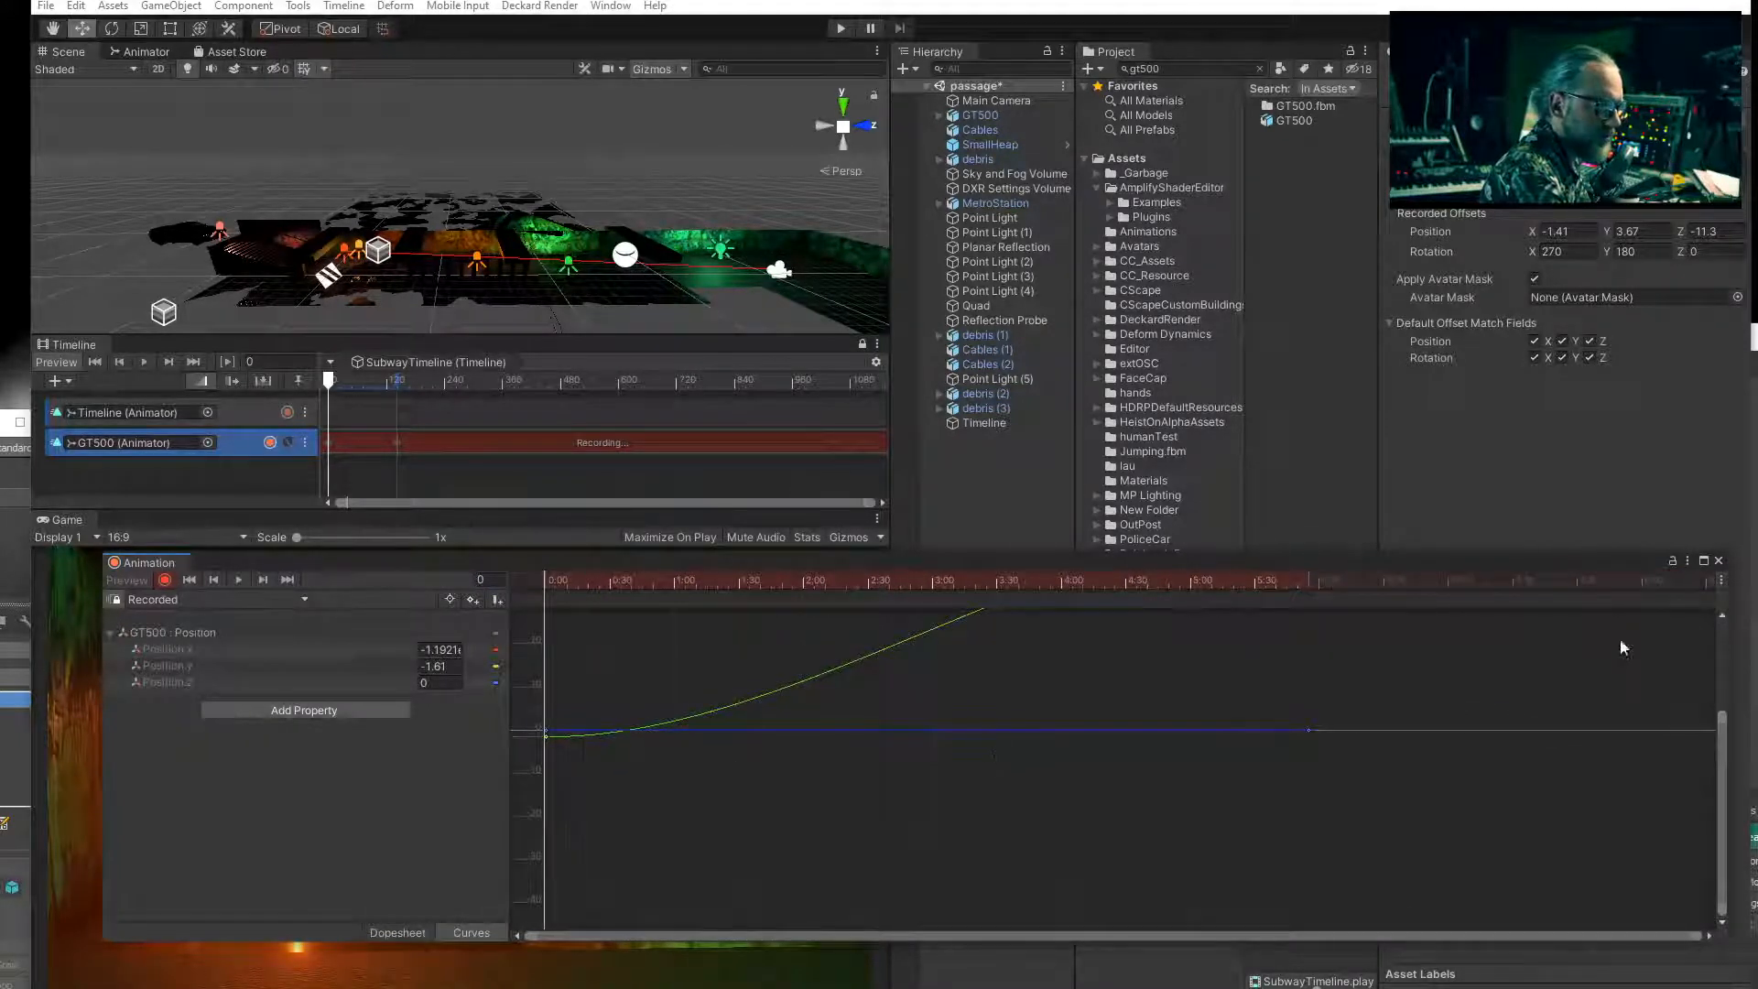
pyautogui.moveTo(1725, 716); pyautogui.dragTo(1718, 602)
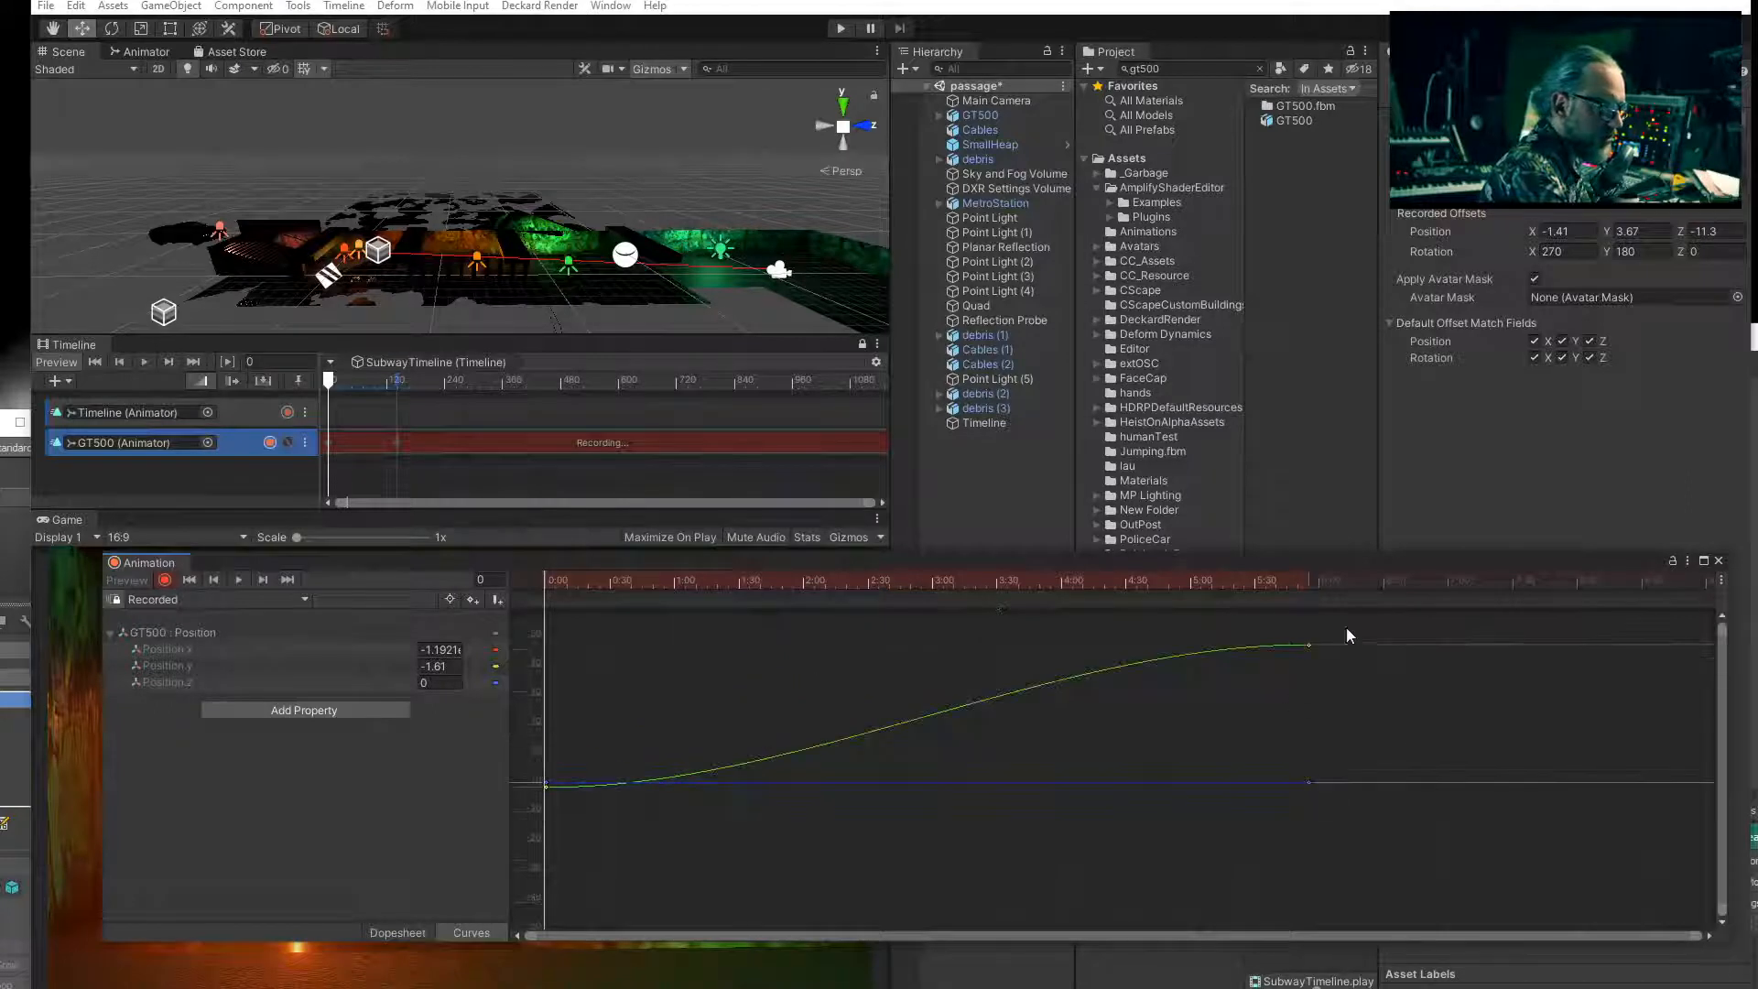
# Make the tangents of the GT500's first position keyframes linear to remove the ease-in at the start.
pyautogui.moveTo(642, 734); pyautogui.dragTo(518, 831)
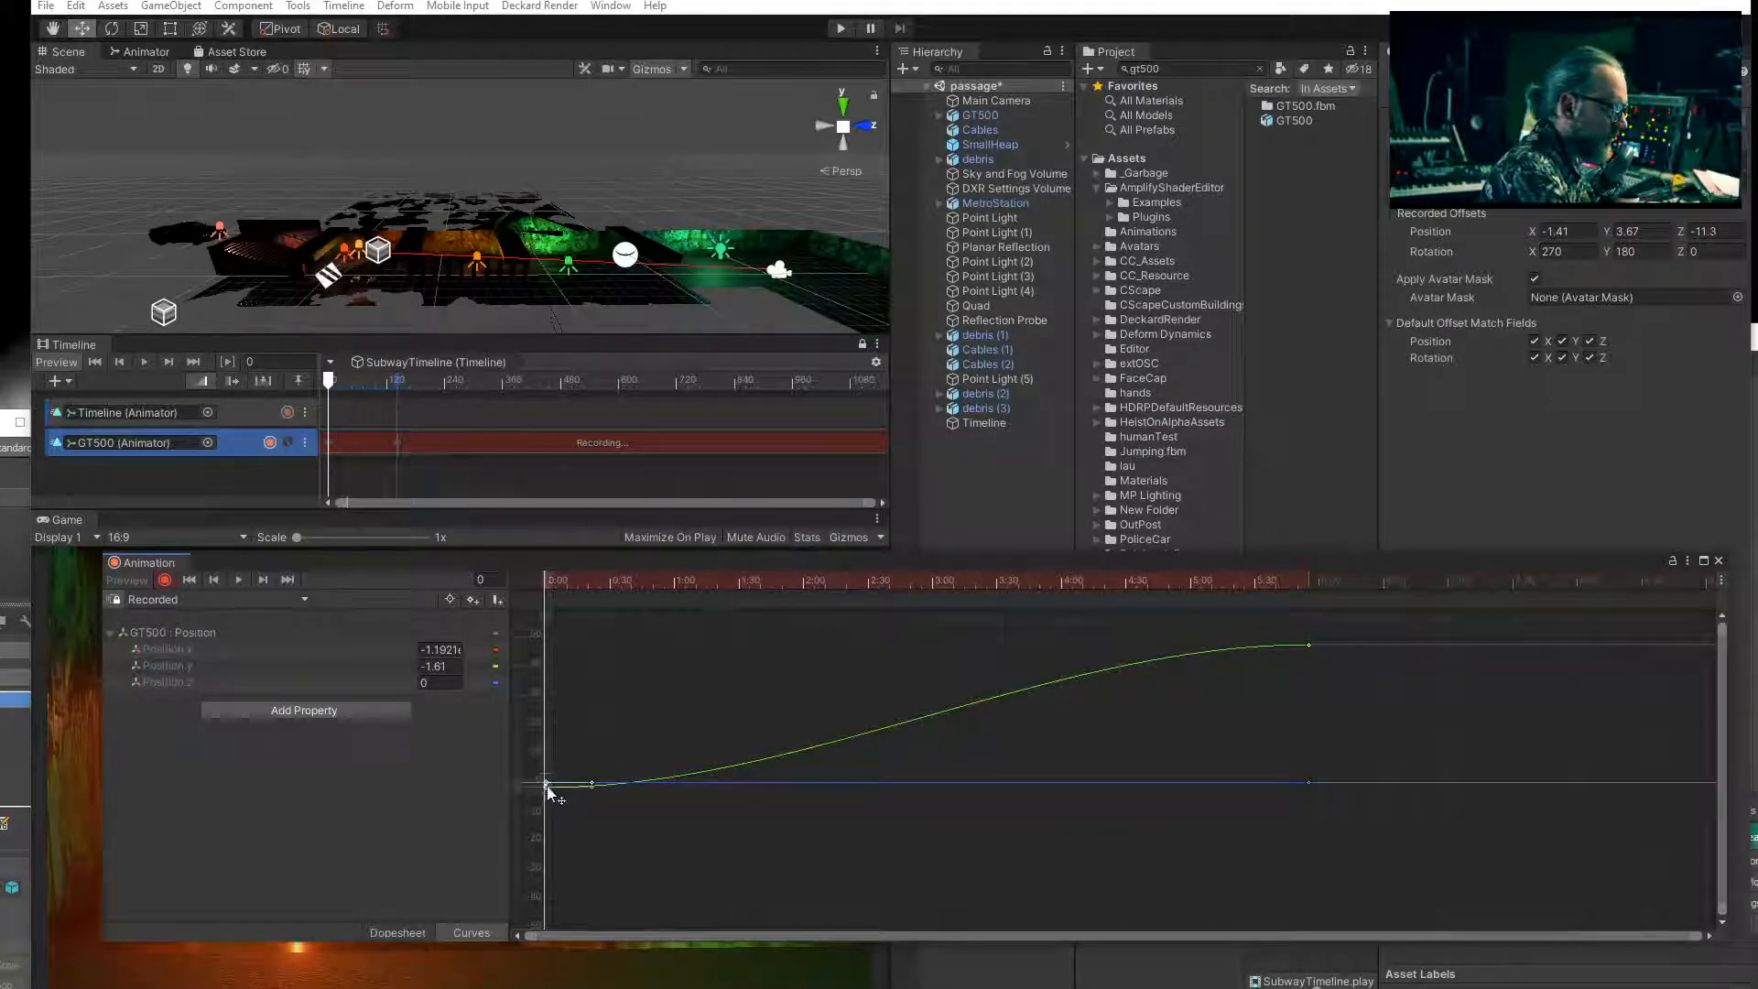
pyautogui.rightClick(548, 789)
pyautogui.moveTo(668, 976)
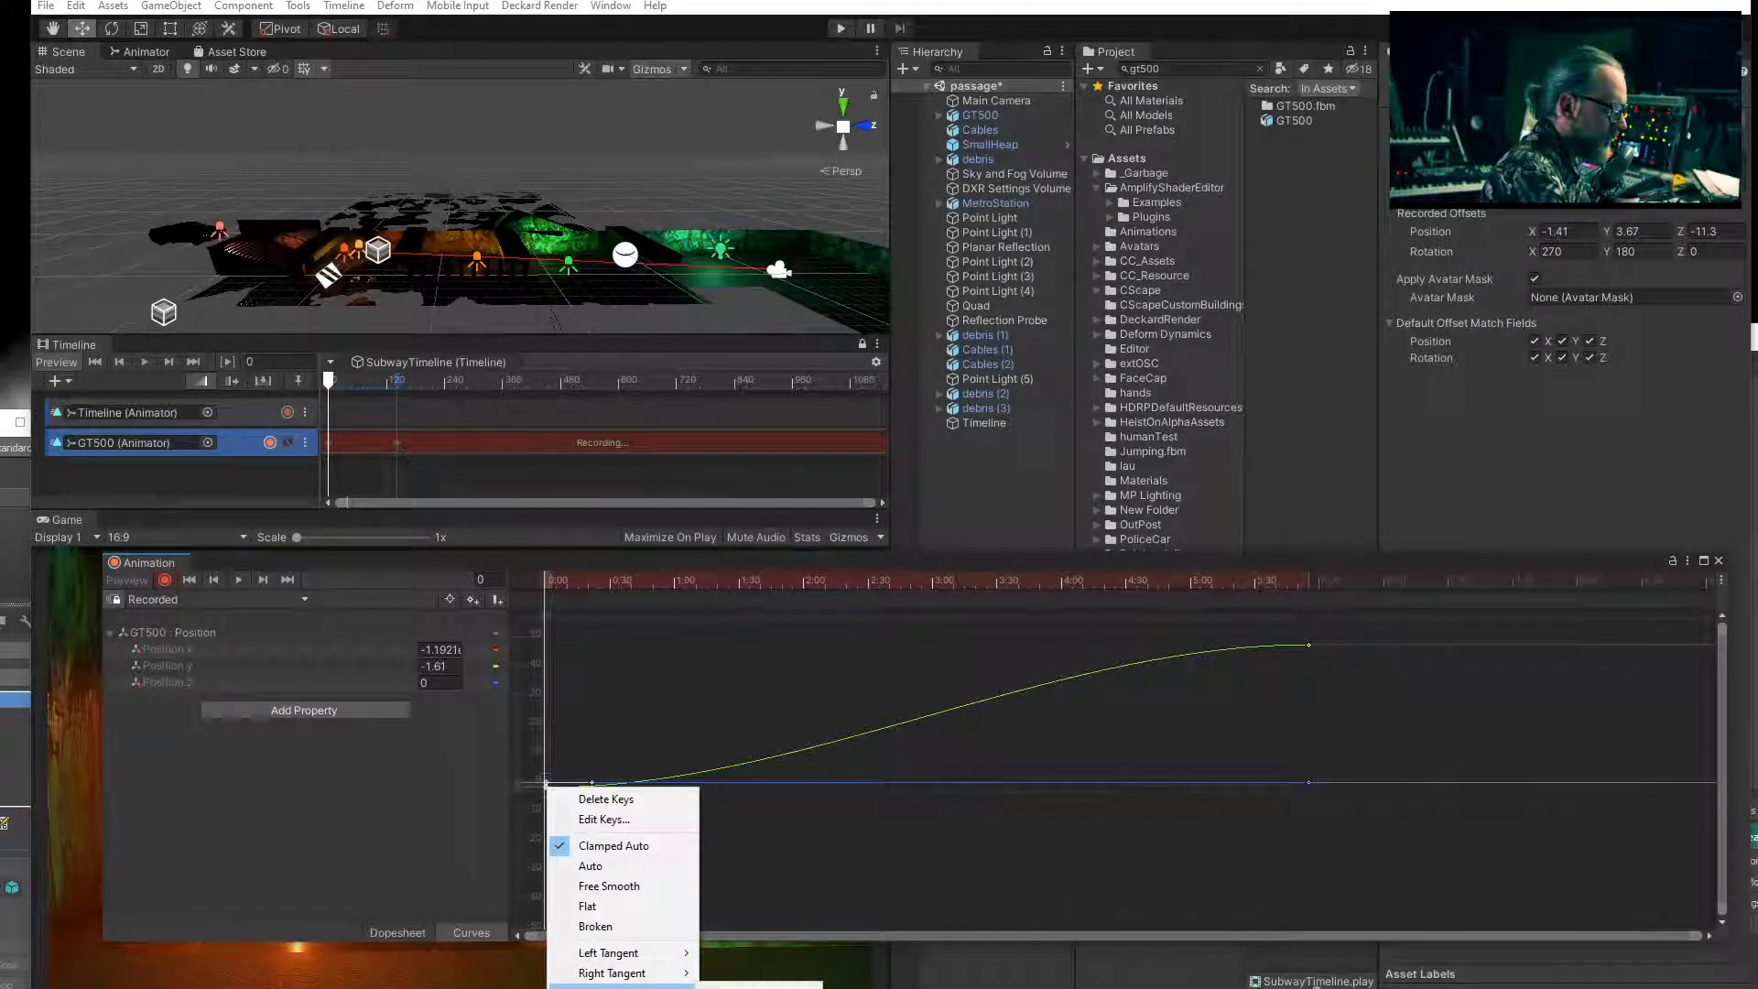
pyautogui.click(747, 988)
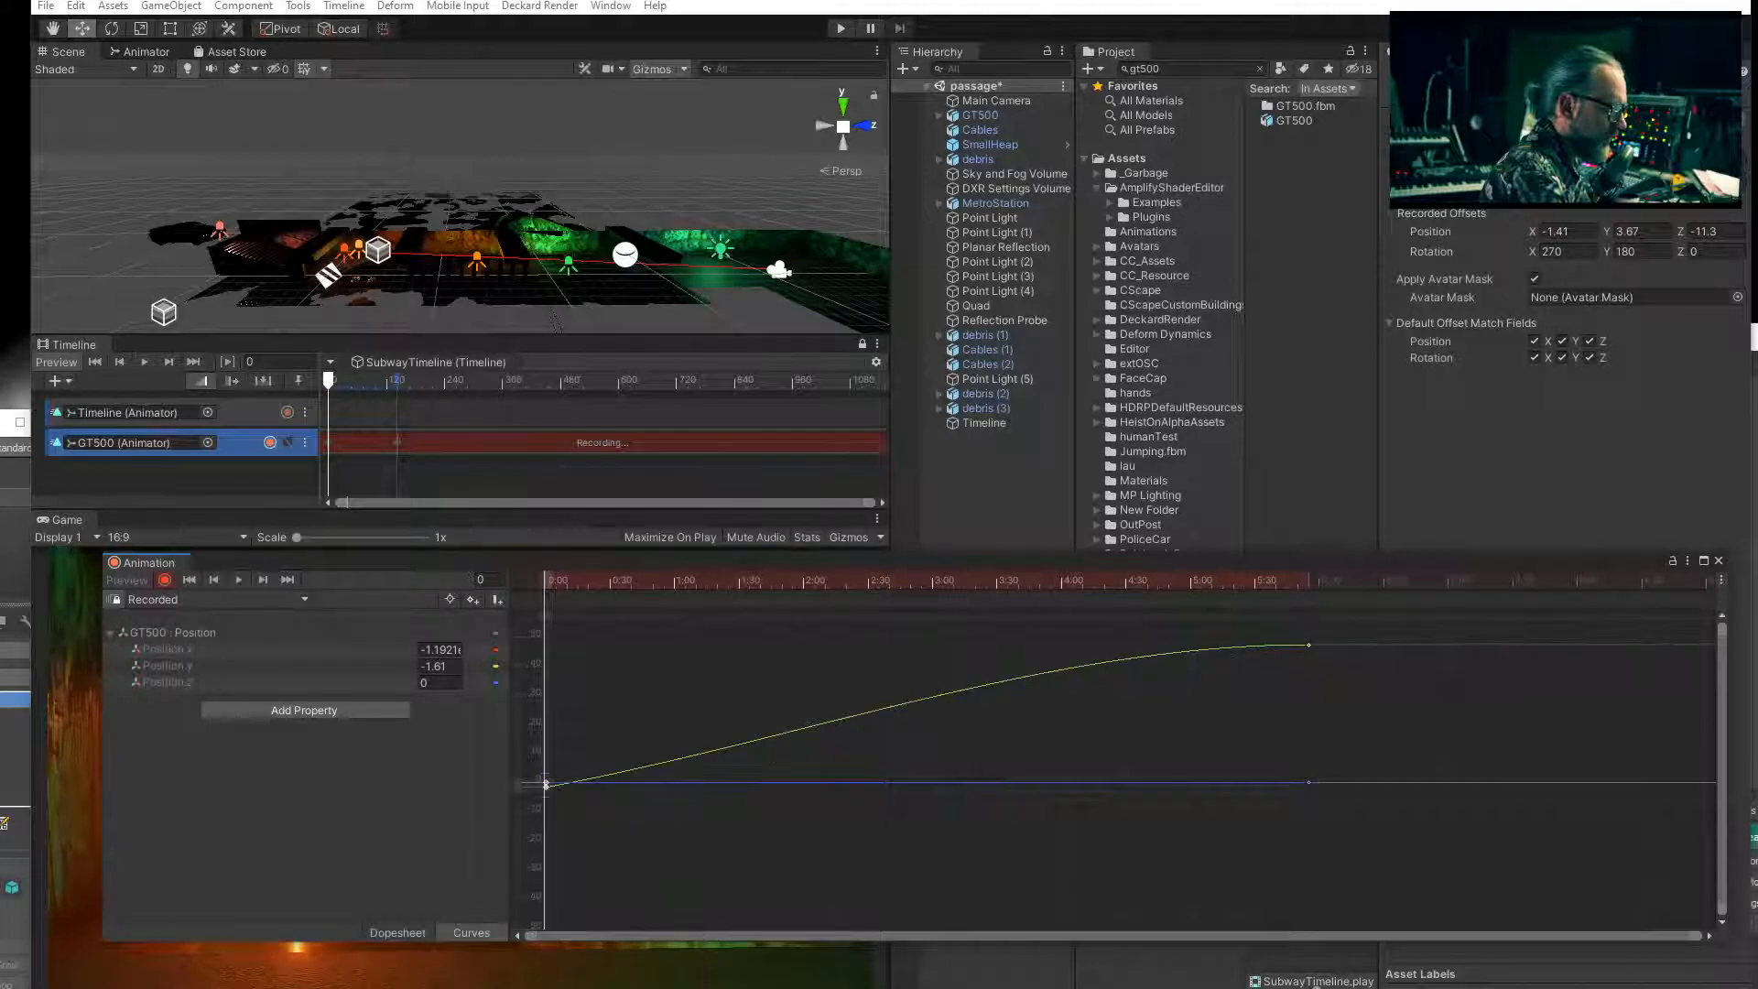
# Retime the GT500's last position keyframes to frame 72 in the dopesheet and play back the faster motion.
pyautogui.click(239, 579)
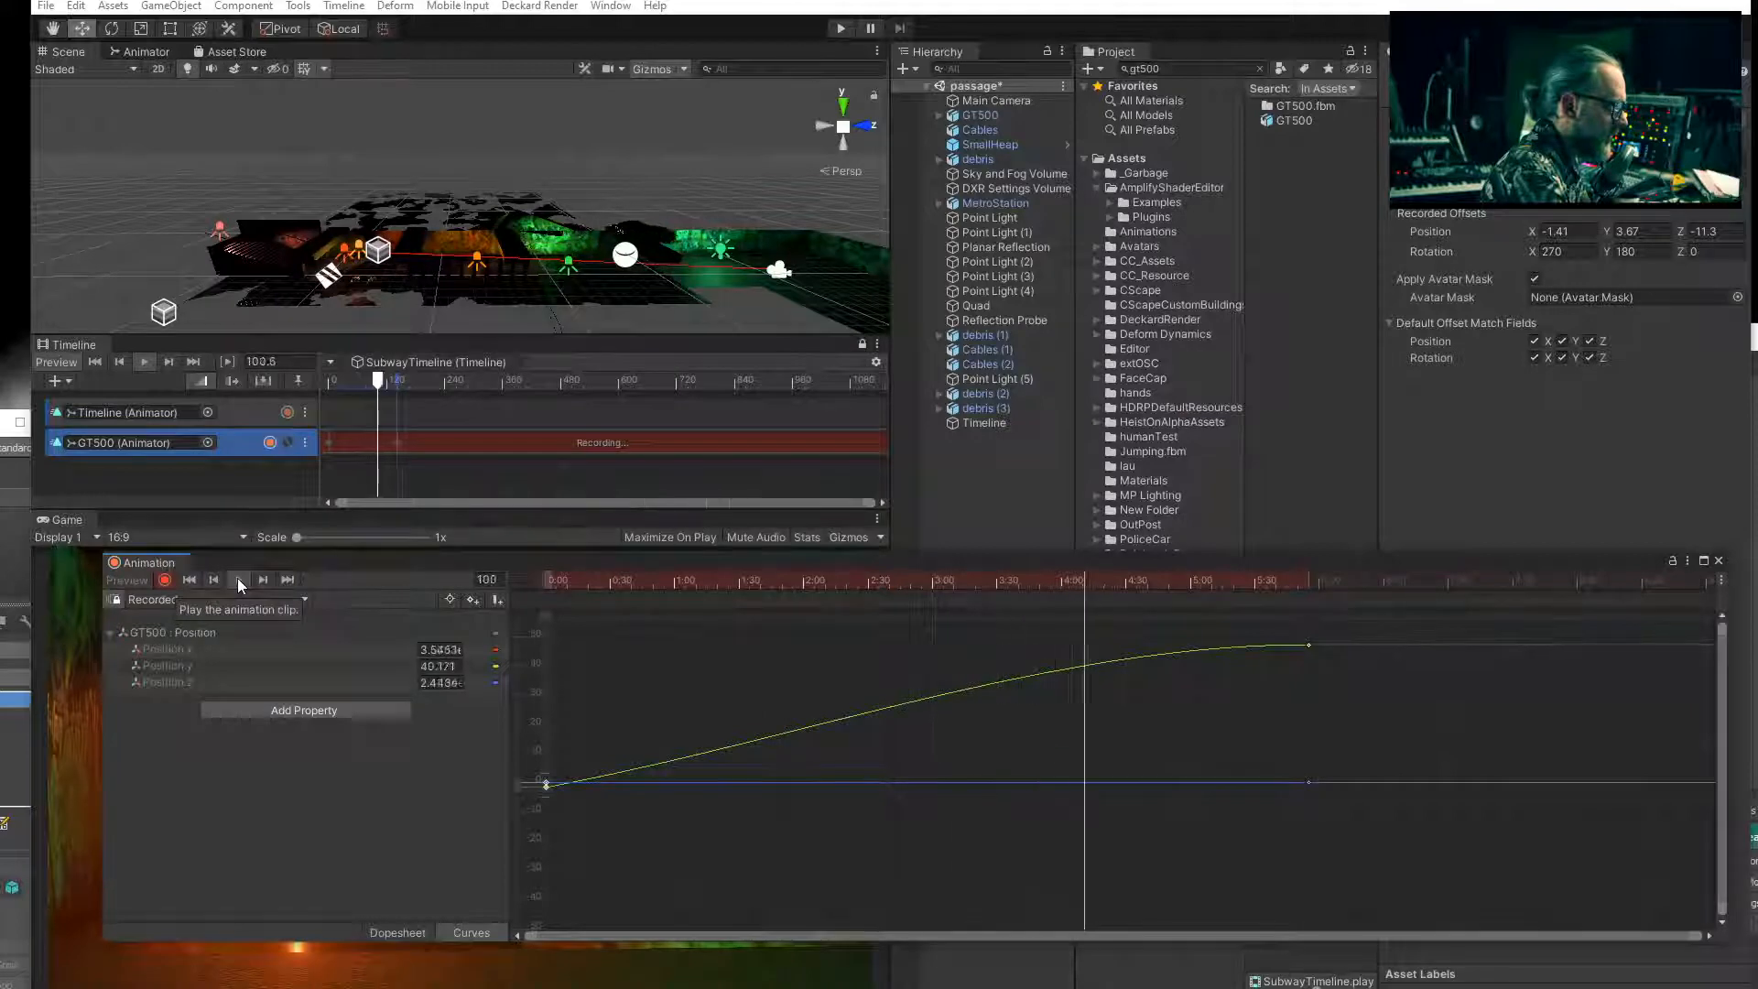
pyautogui.click(238, 580)
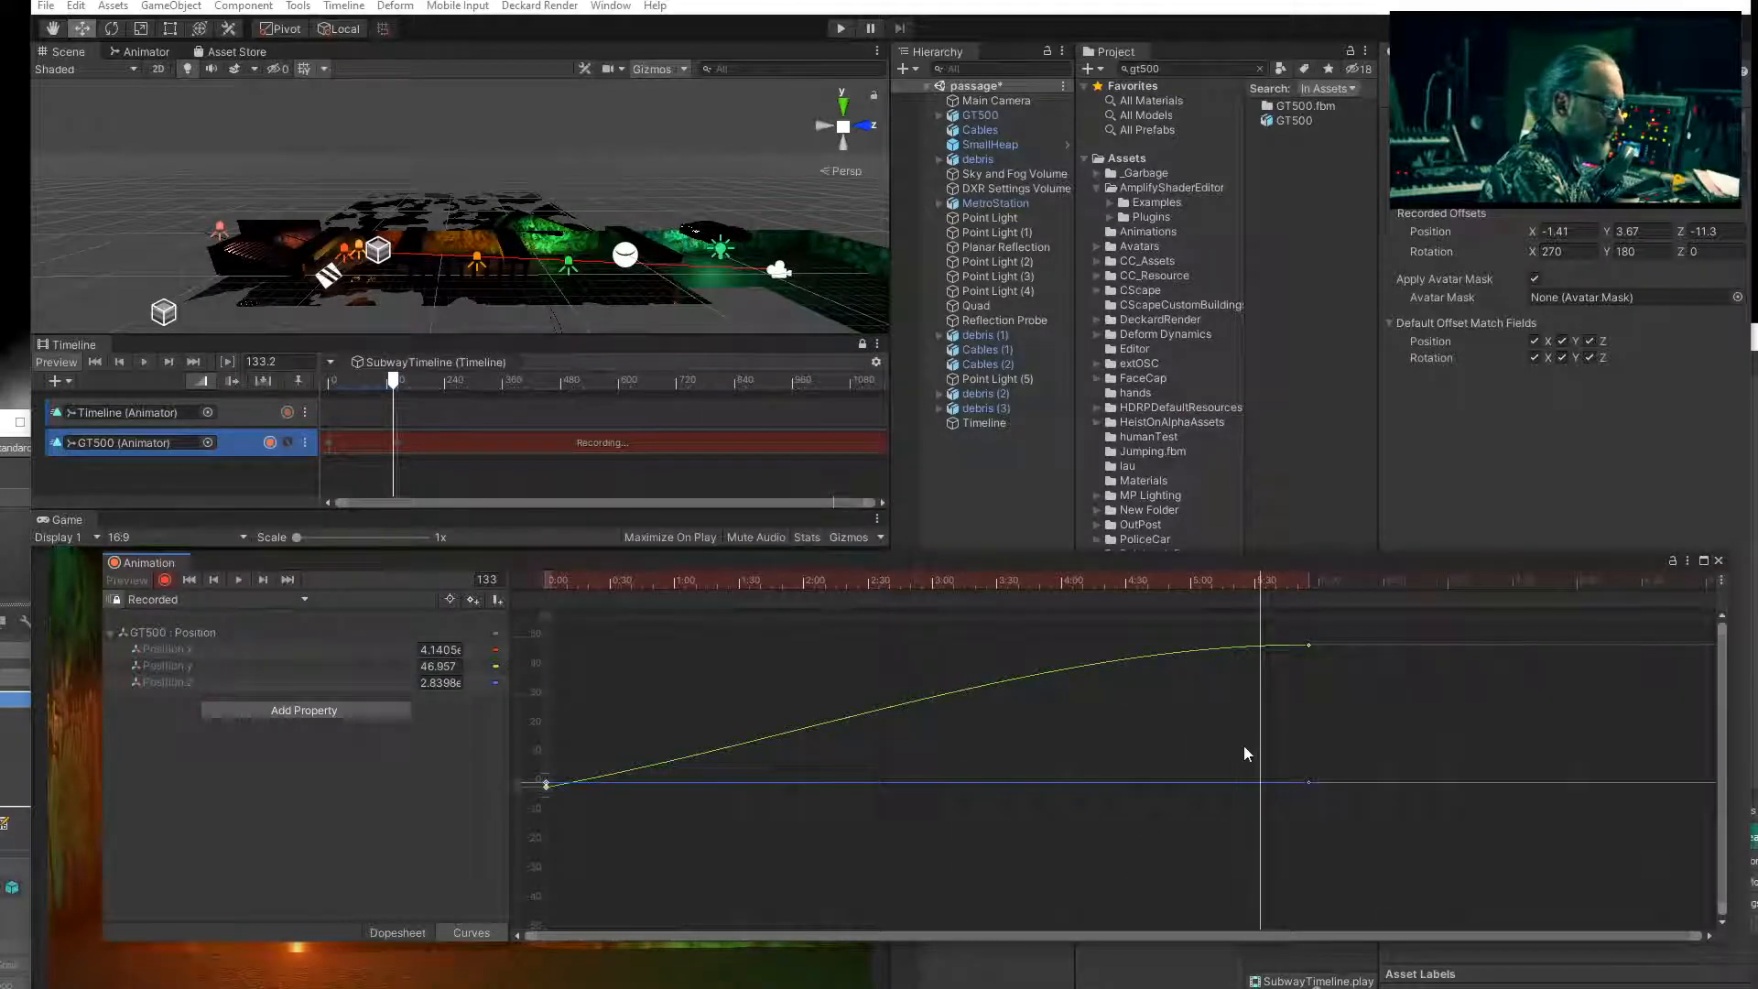
pyautogui.click(403, 932)
pyautogui.moveTo(1225, 757); pyautogui.dragTo(1333, 600)
pyautogui.moveTo(1308, 679); pyautogui.dragTo(934, 679)
pyautogui.moveTo(901, 584); pyautogui.dragTo(241, 588)
pyautogui.click(238, 579)
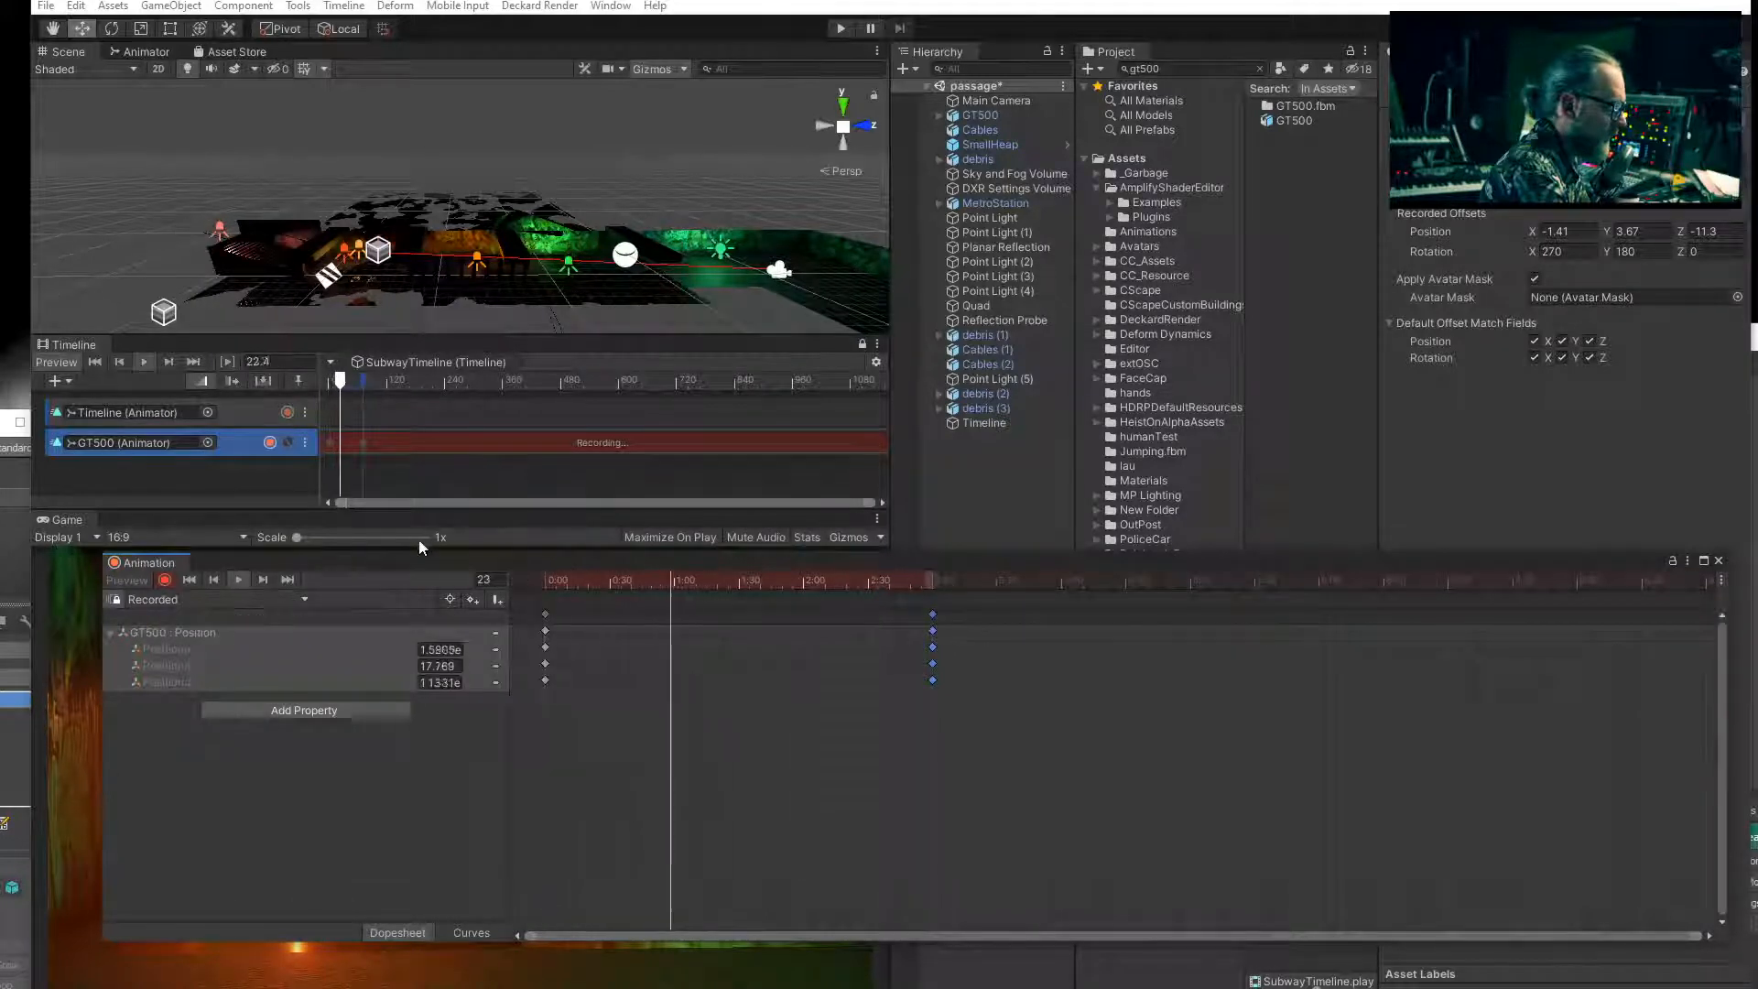
# Move the Animation window clear of the Timeline and most of the Game view, and preview the GT500's motion.
pyautogui.moveTo(513, 575); pyautogui.dragTo(862, 306)
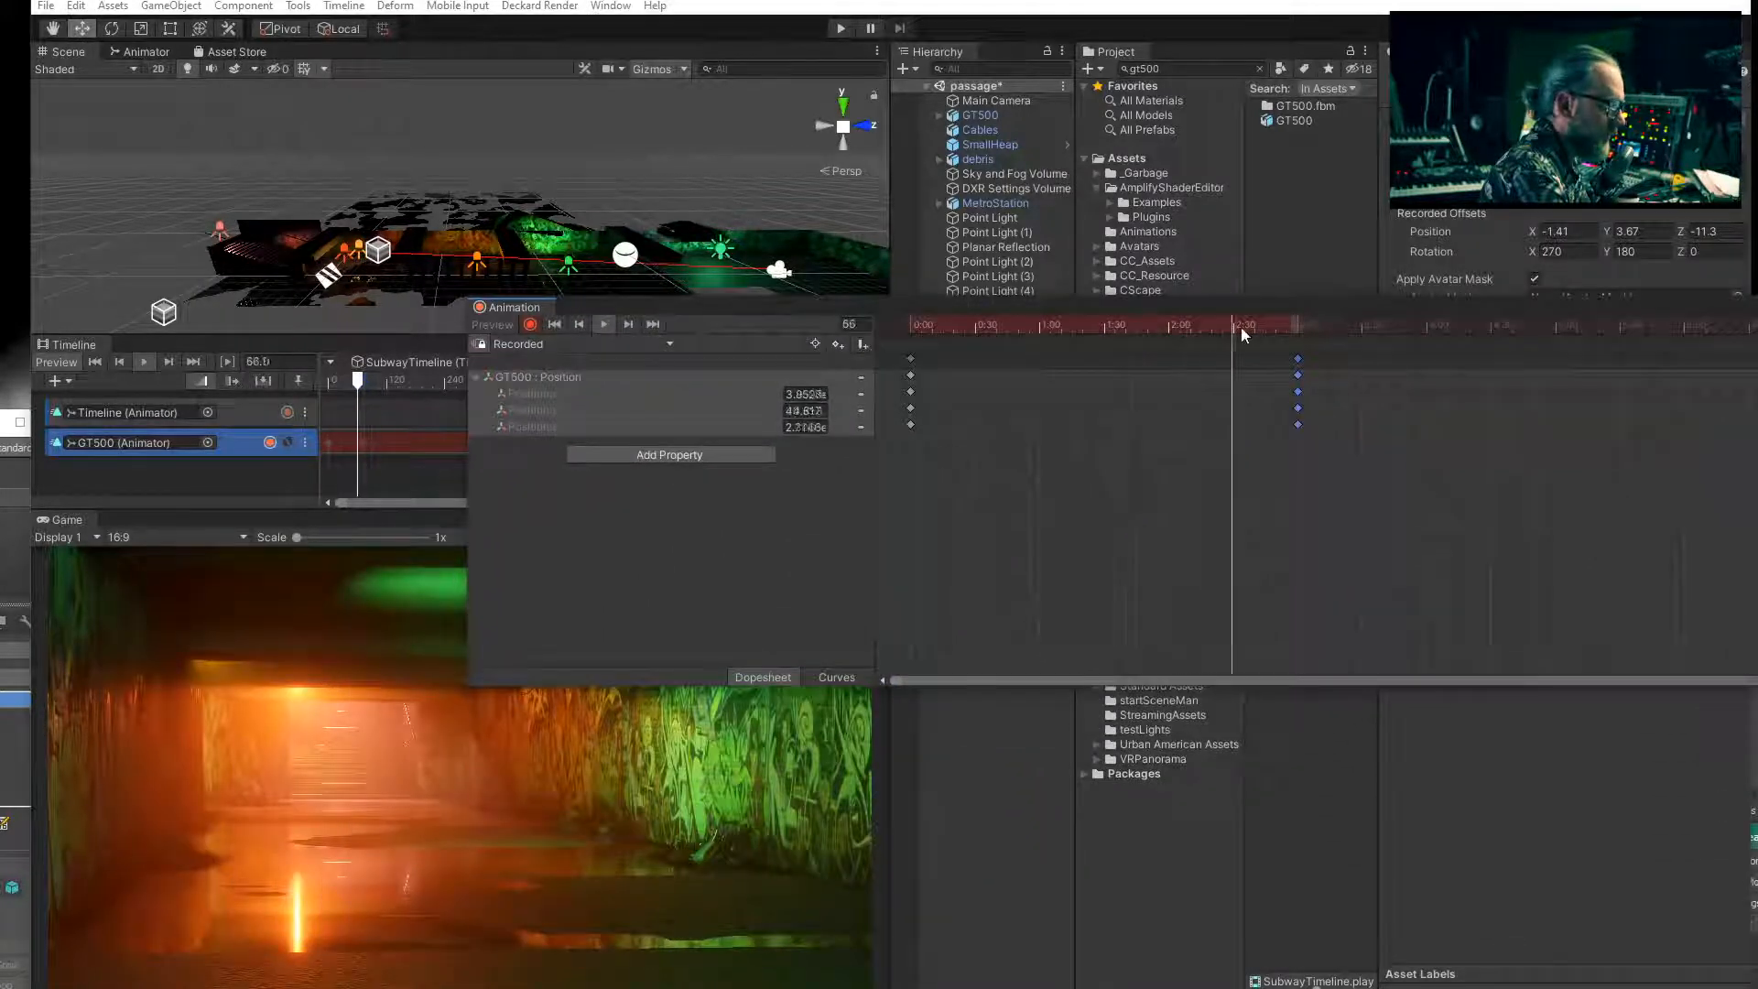
pyautogui.click(612, 326)
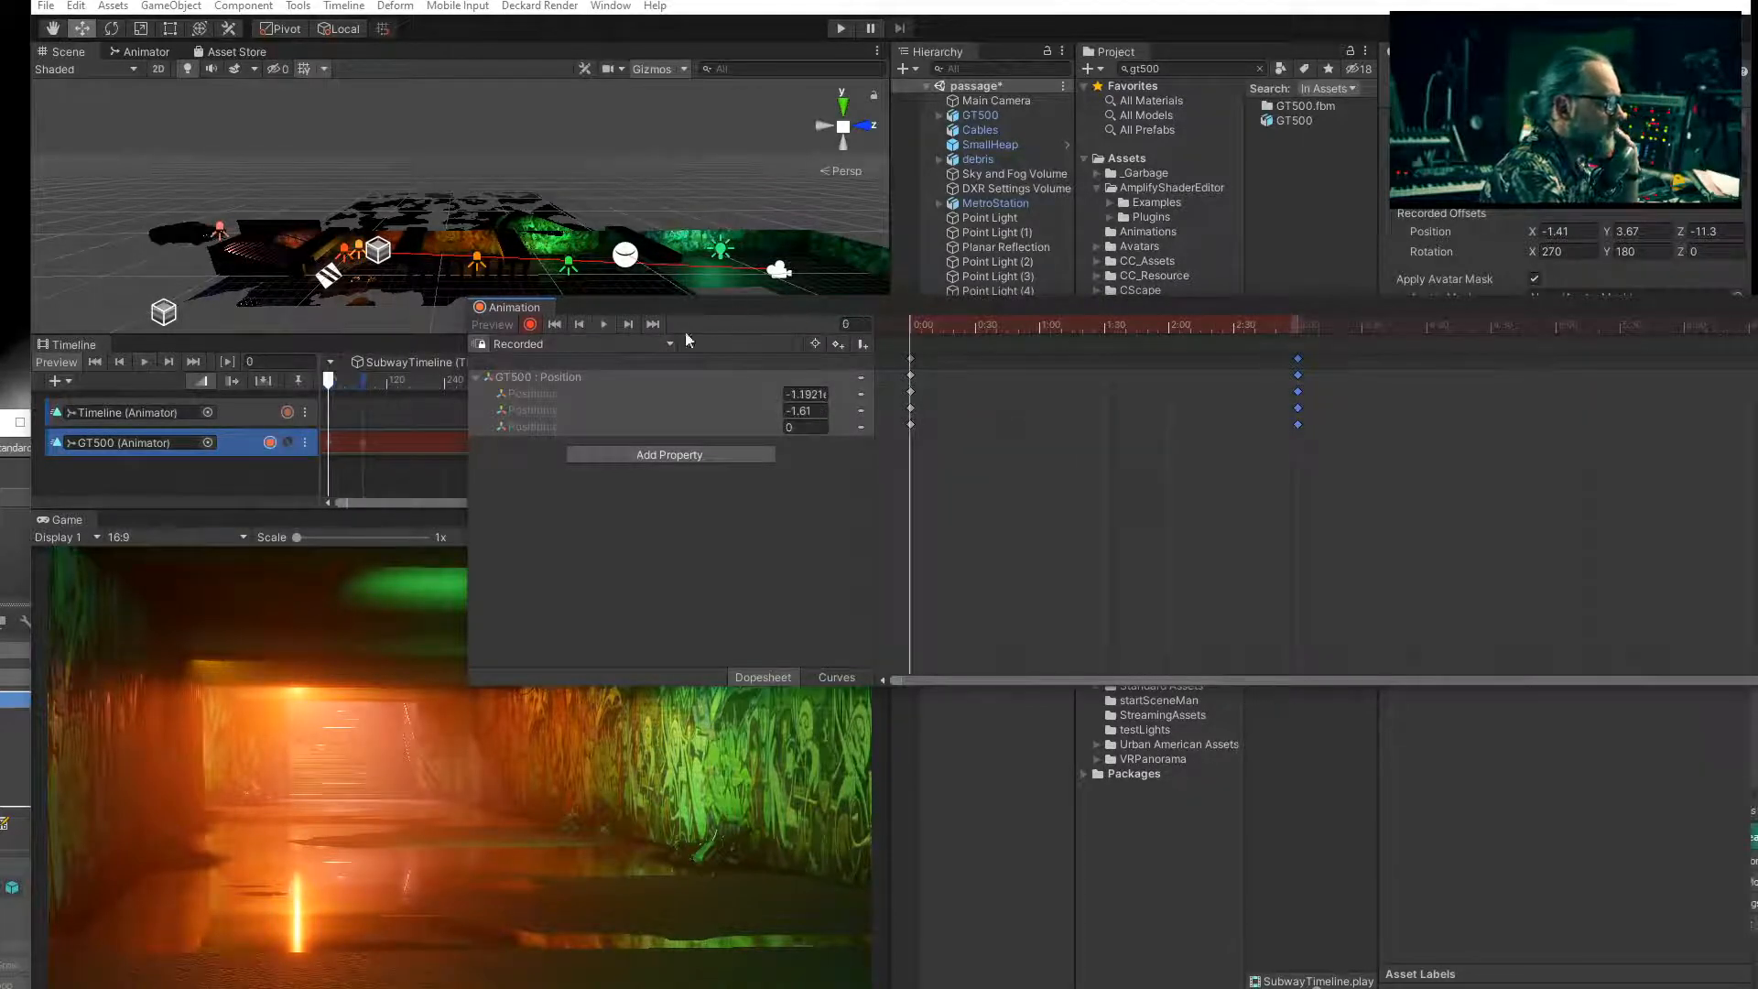
pyautogui.click(602, 322)
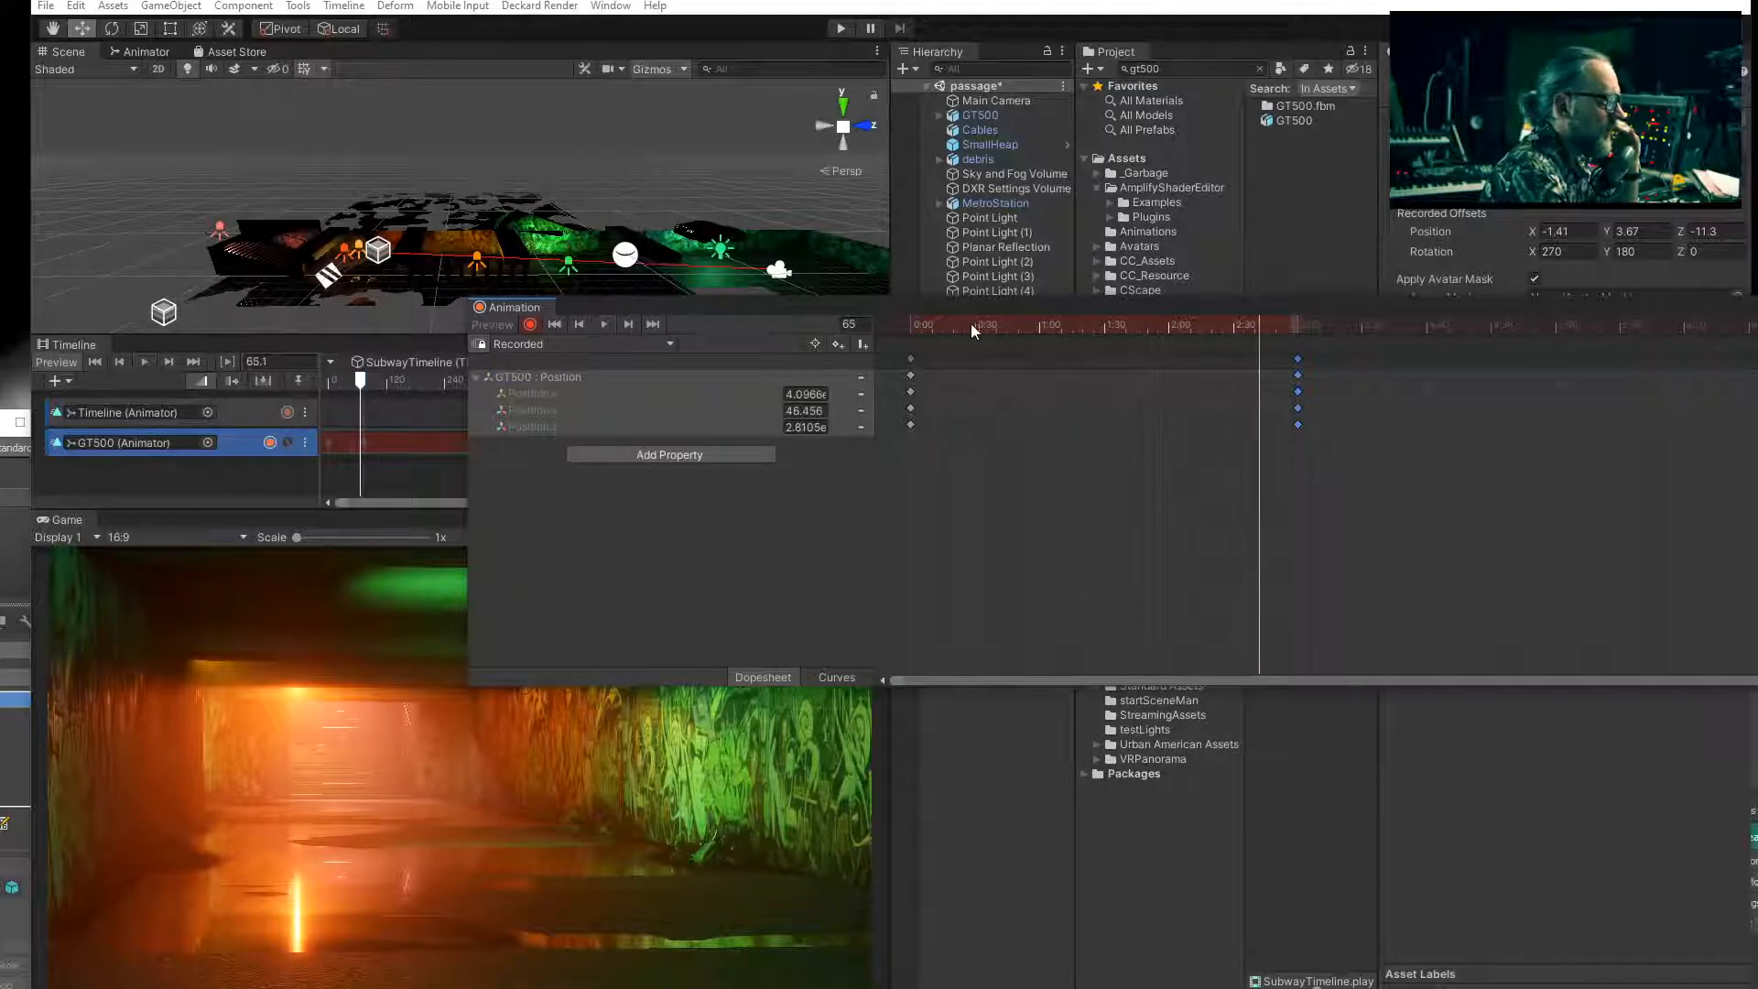
pyautogui.moveTo(588, 303); pyautogui.dragTo(842, 468)
# Lower the GT500 onto the passage floor at its last keyframe, frame 72.
pyautogui.scroll(1, 260, 225)
pyautogui.moveTo(260, 225); pyautogui.dragTo(332, 194, button='middle')
pyautogui.scroll(2, 331, 194)
pyautogui.scroll(1, 332, 194)
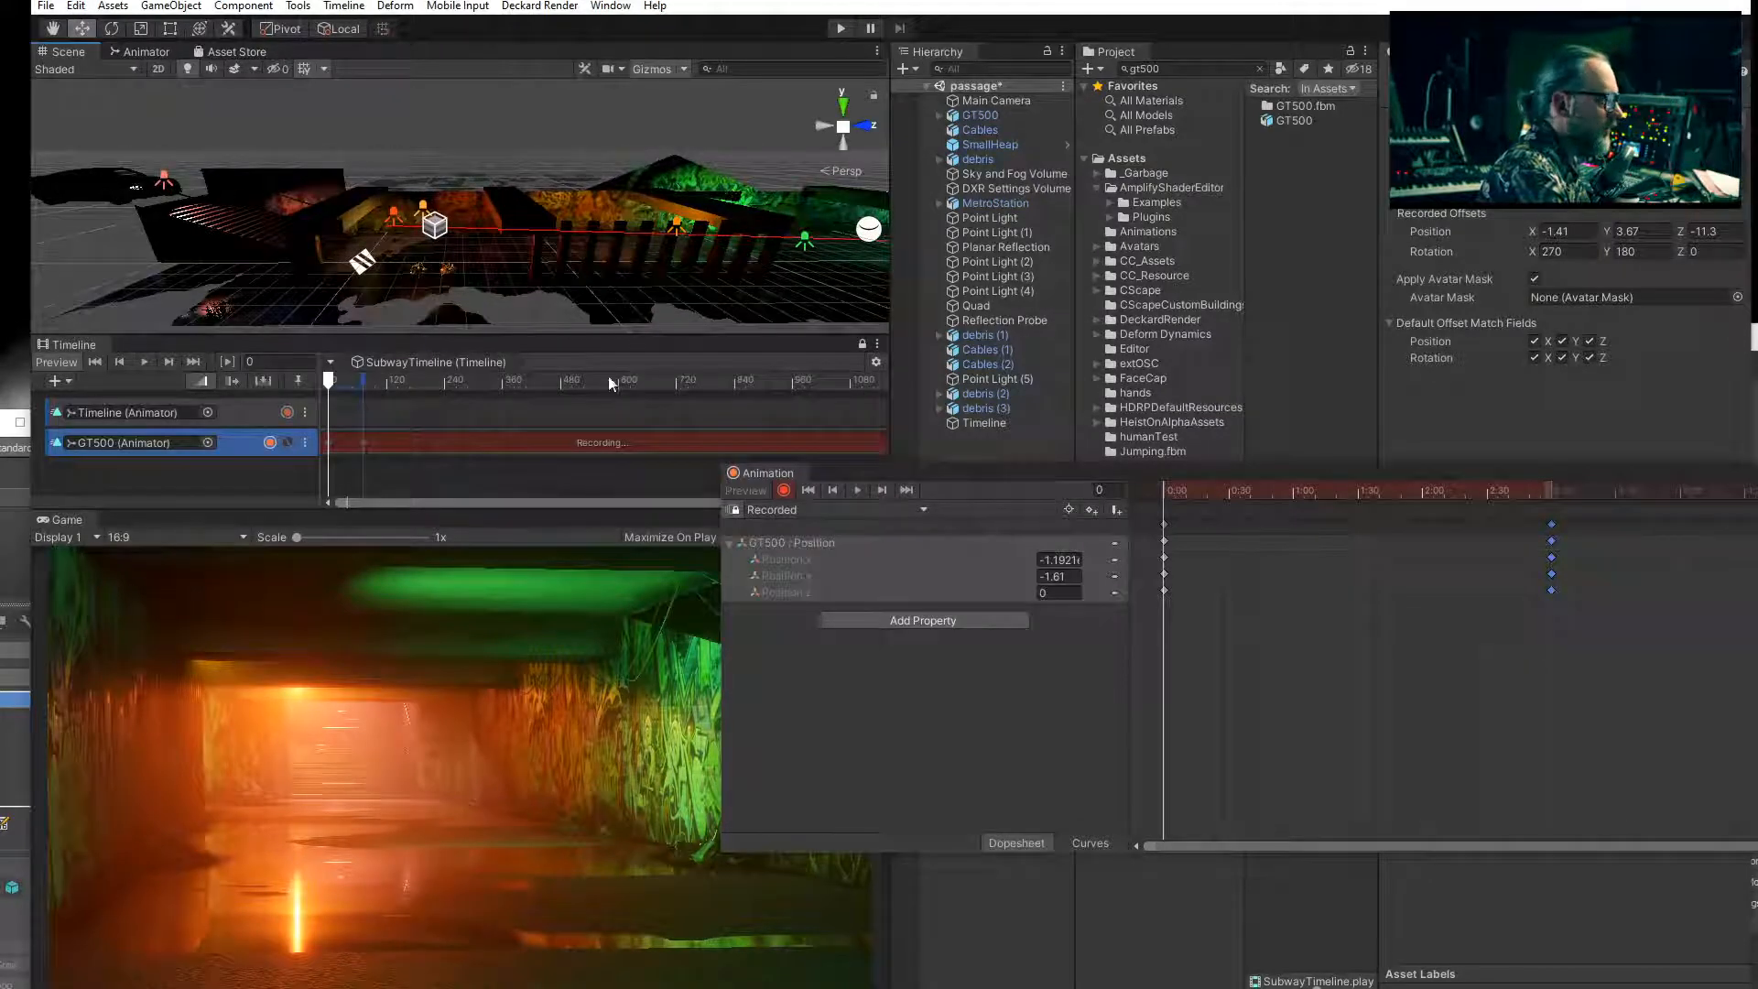
pyautogui.moveTo(1168, 494); pyautogui.dragTo(1545, 524)
pyautogui.click(881, 491)
pyautogui.moveTo(557, 291); pyautogui.dragTo(233, 140, button='middle')
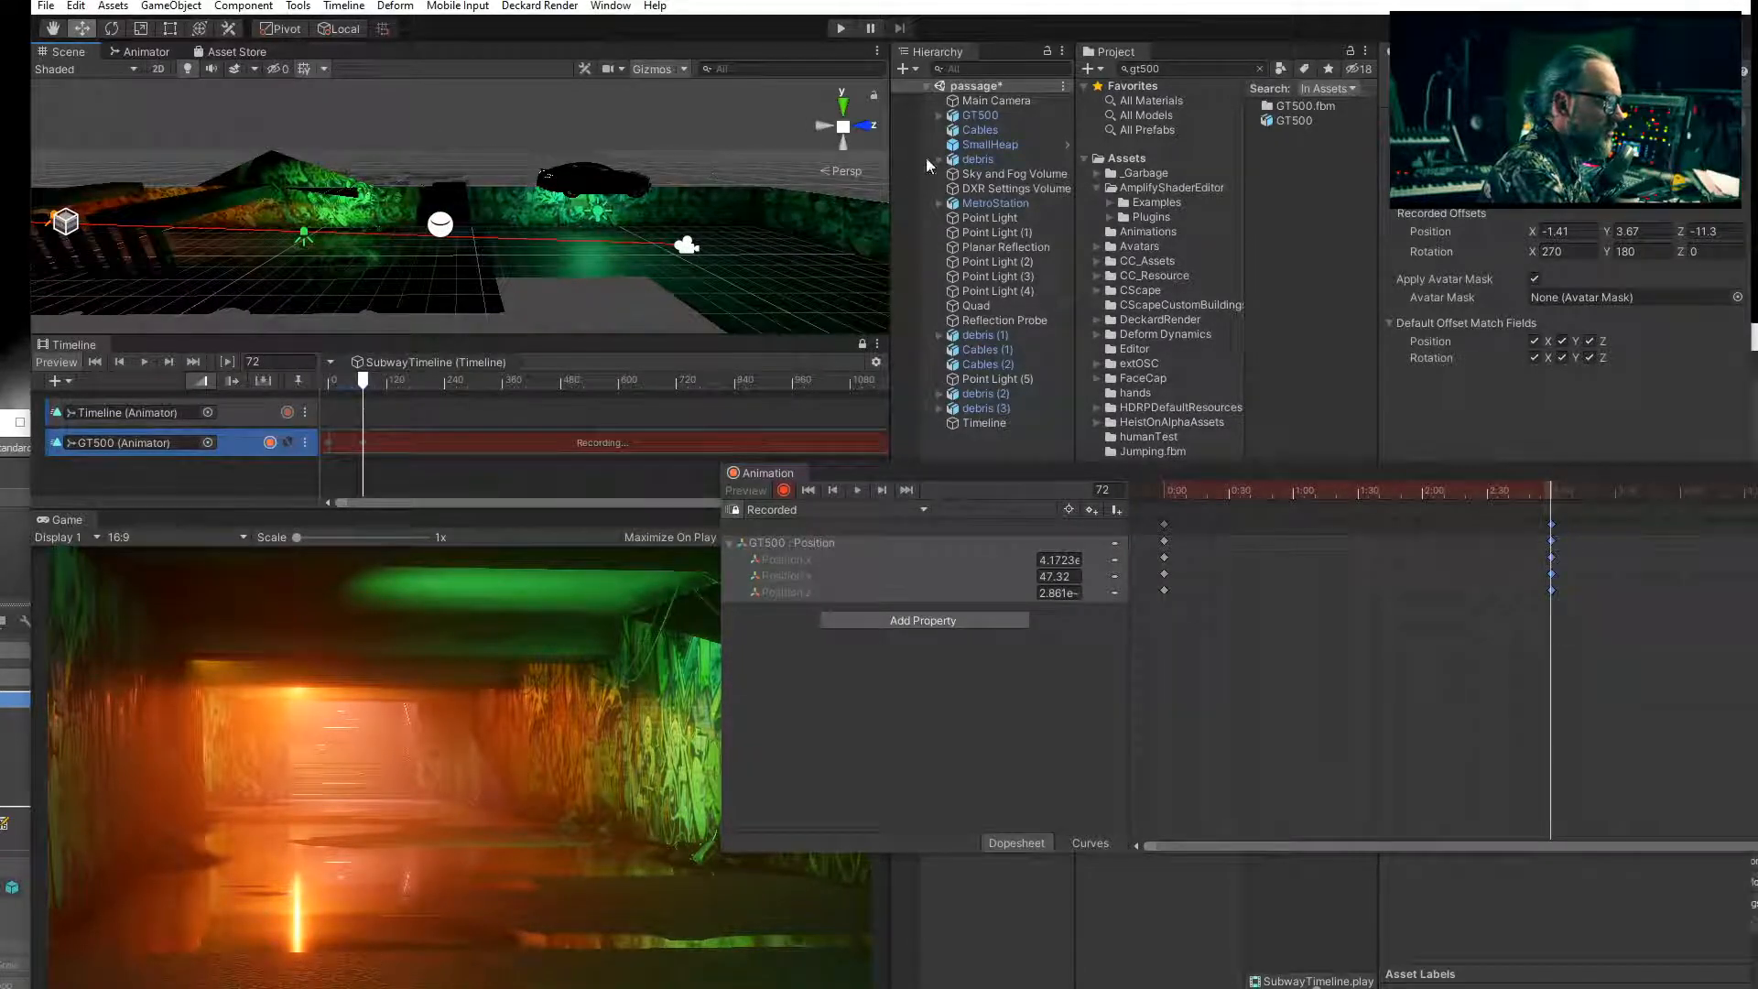
pyautogui.click(973, 119)
pyautogui.moveTo(600, 97); pyautogui.dragTo(603, 151)
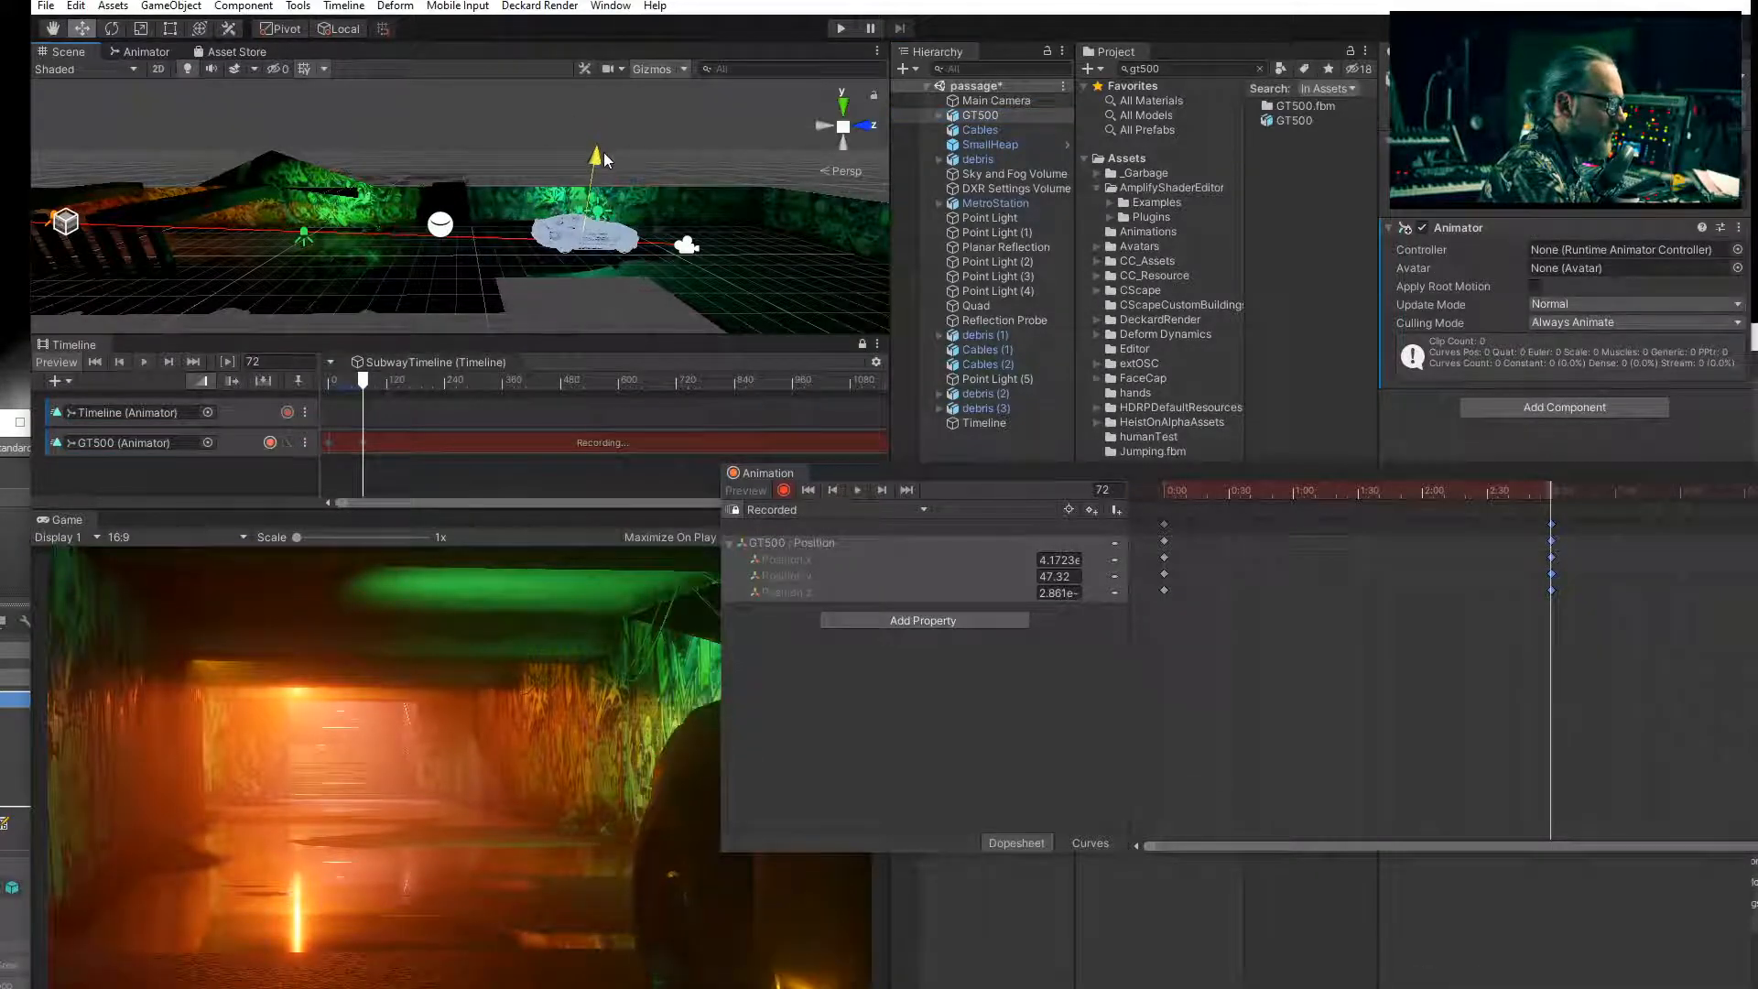
pyautogui.moveTo(561, 213); pyautogui.dragTo(559, 176, button='middle')
pyautogui.scroll(5, 491, 174)
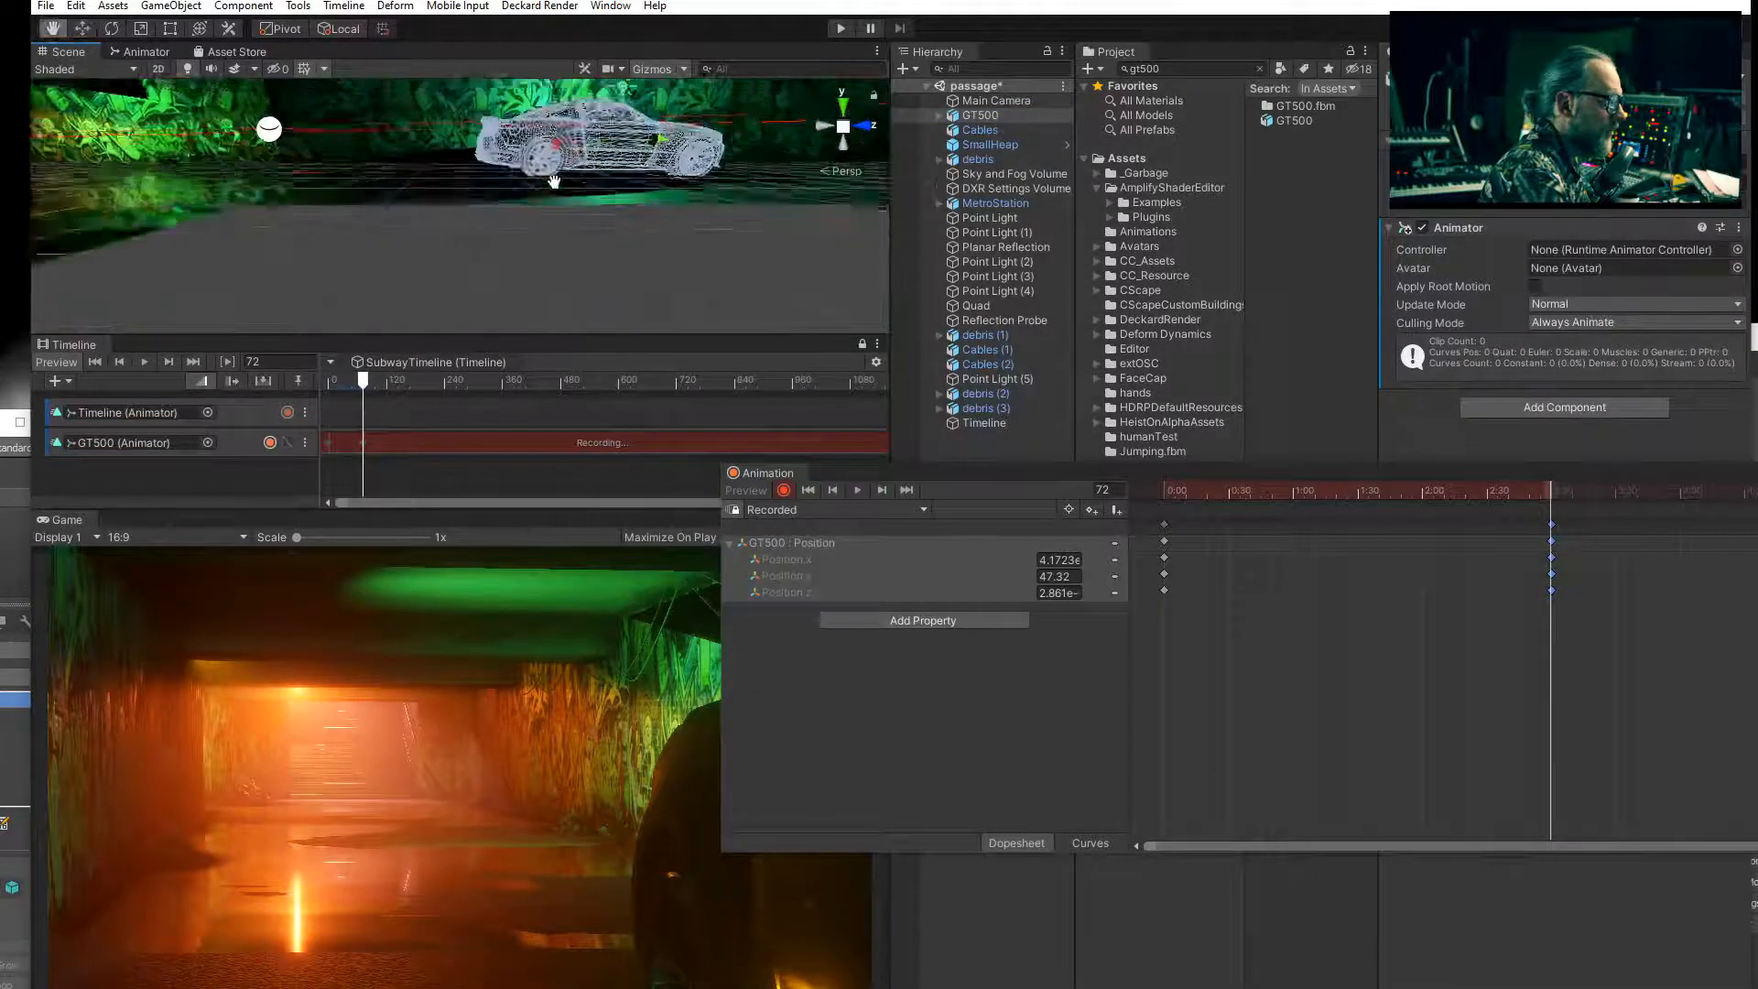
pyautogui.keyDown('alt'); pyautogui.moveTo(560, 176); pyautogui.dragTo(531, 206); pyautogui.keyUp('alt')
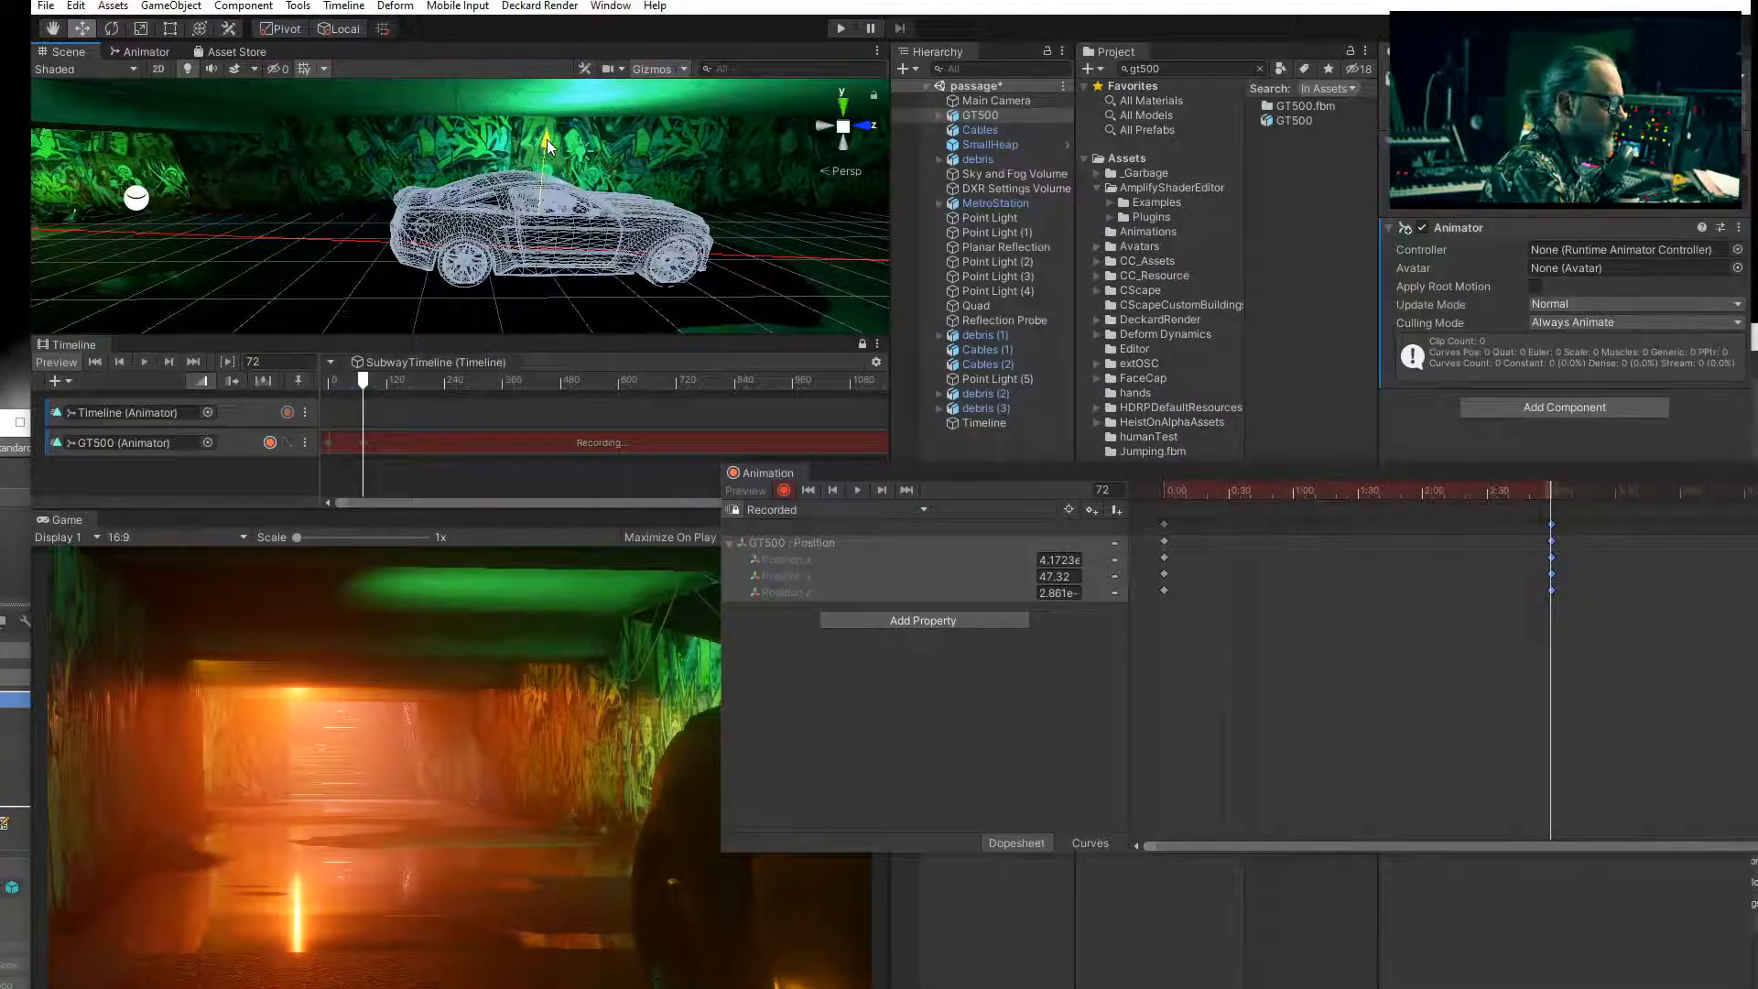
pyautogui.moveTo(380, 209)
pyautogui.keyDown('alt'); pyautogui.mouseDown()
pyautogui.moveTo(402, 178)
pyautogui.moveTo(393, 194)
pyautogui.mouseUp(); pyautogui.keyUp('alt')
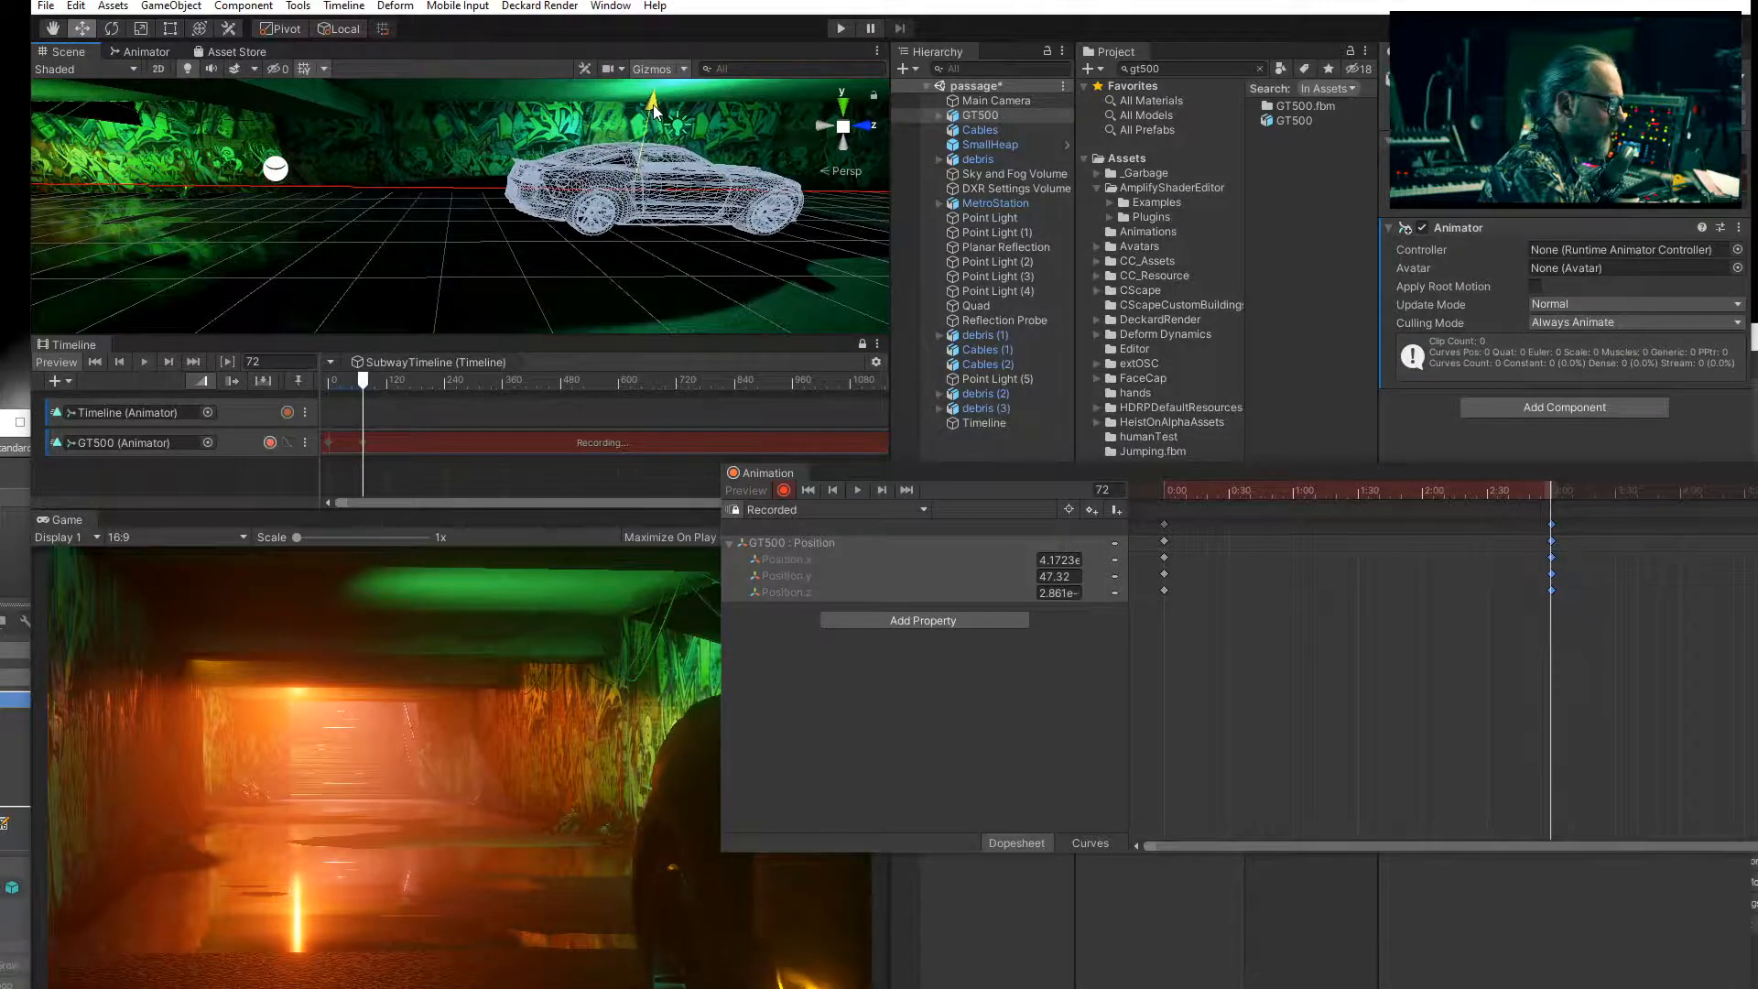
# Record a GT500 position keyframe at frame 17 with the car lowered to the passage floor, about -2.87 in Z.
pyautogui.moveTo(1551, 495); pyautogui.dragTo(1265, 511)
pyautogui.moveTo(161, 220); pyautogui.dragTo(428, 251, button='middle')
pyautogui.scroll(-3, 483, 241)
pyautogui.moveTo(64, 235); pyautogui.dragTo(397, 204, button='middle')
pyautogui.scroll(3, 338, 202)
pyautogui.scroll(2, 376, 204)
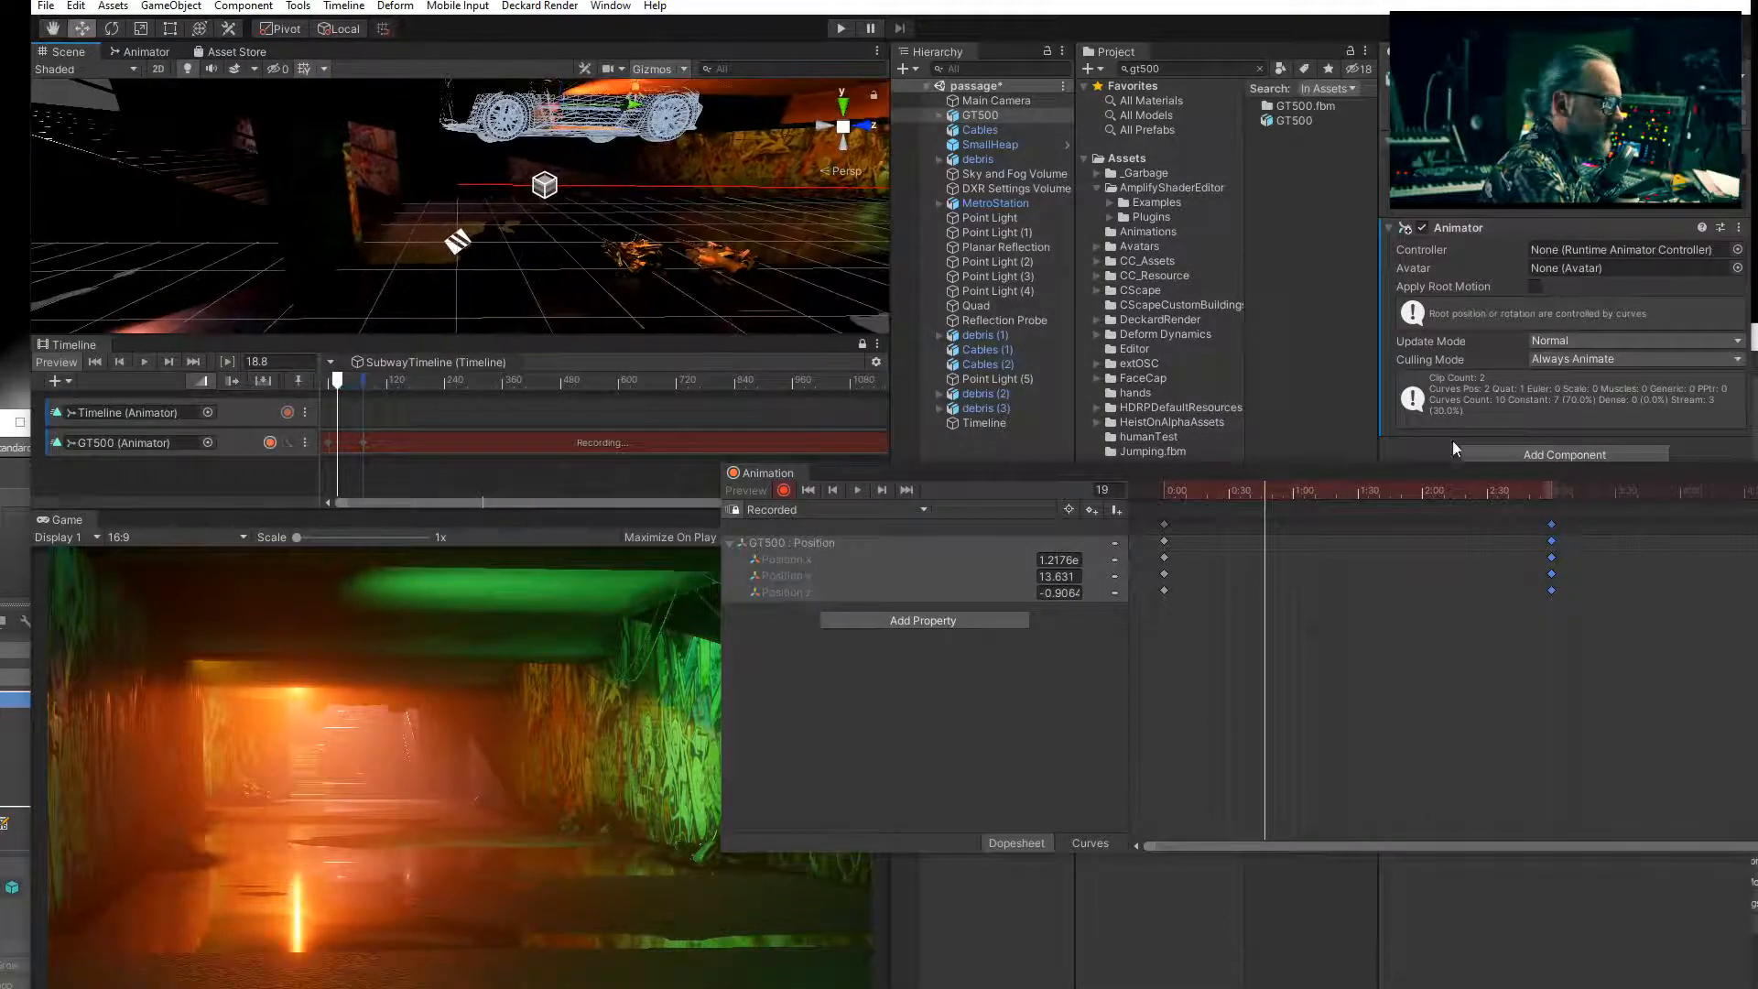
pyautogui.moveTo(1282, 491); pyautogui.dragTo(1254, 491)
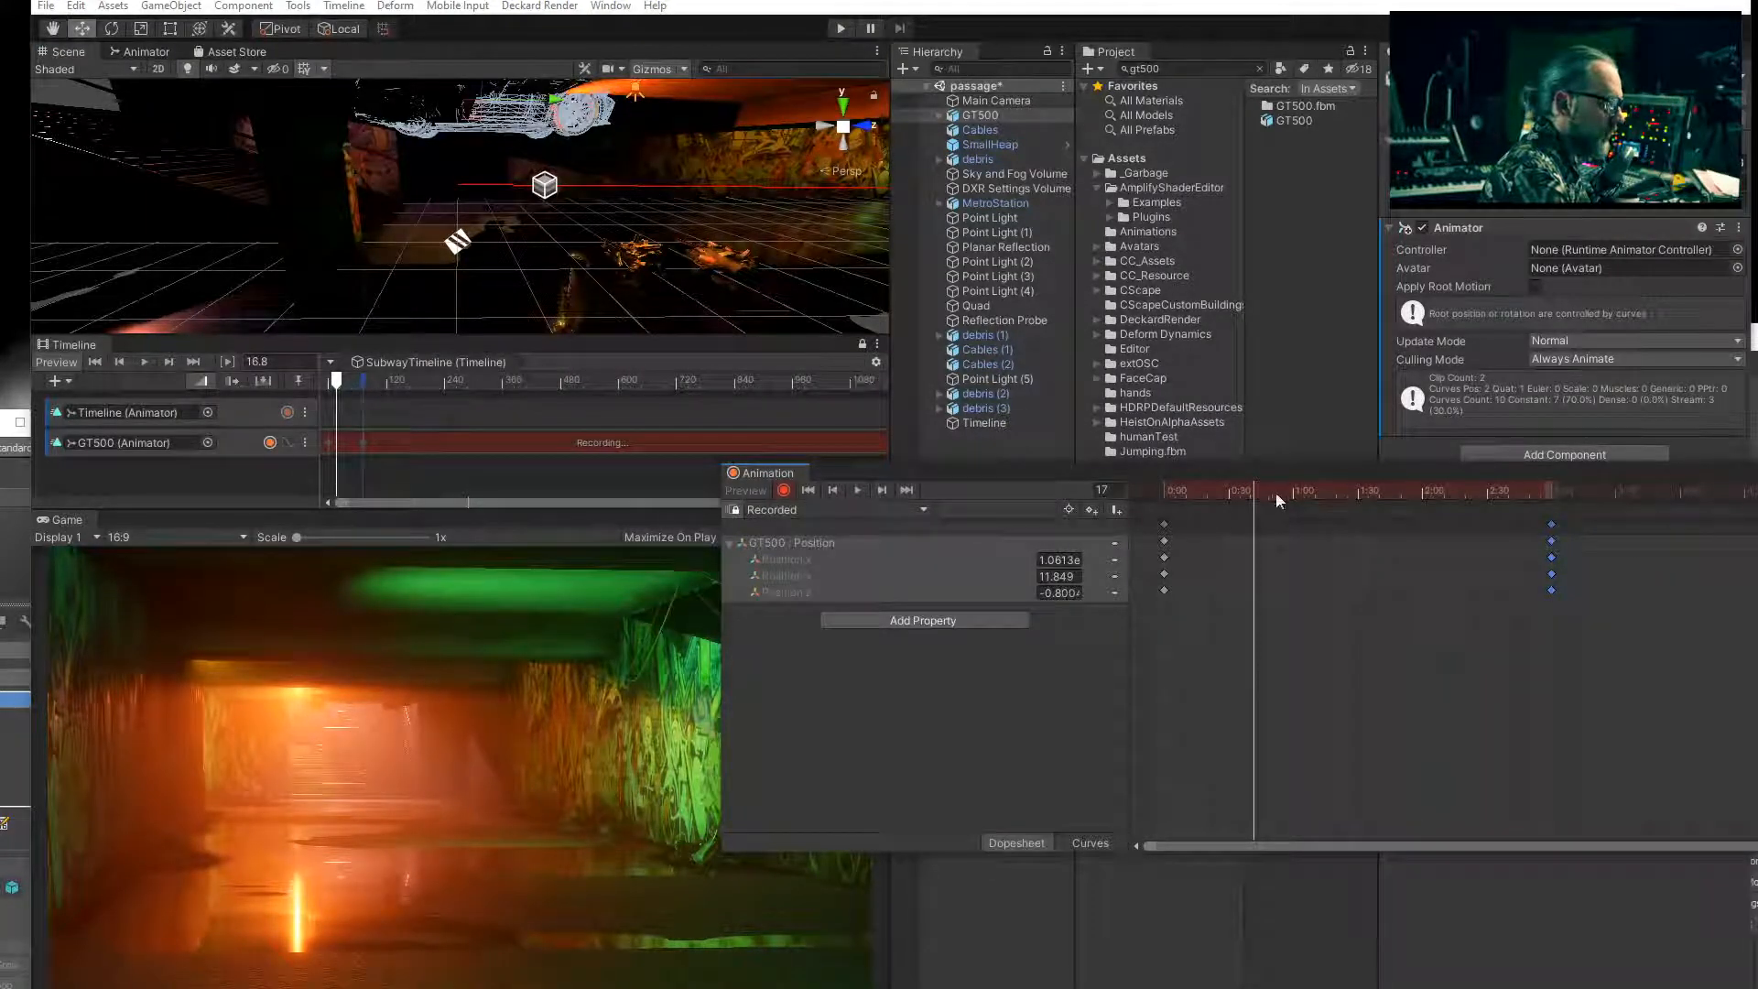
pyautogui.click(1255, 493)
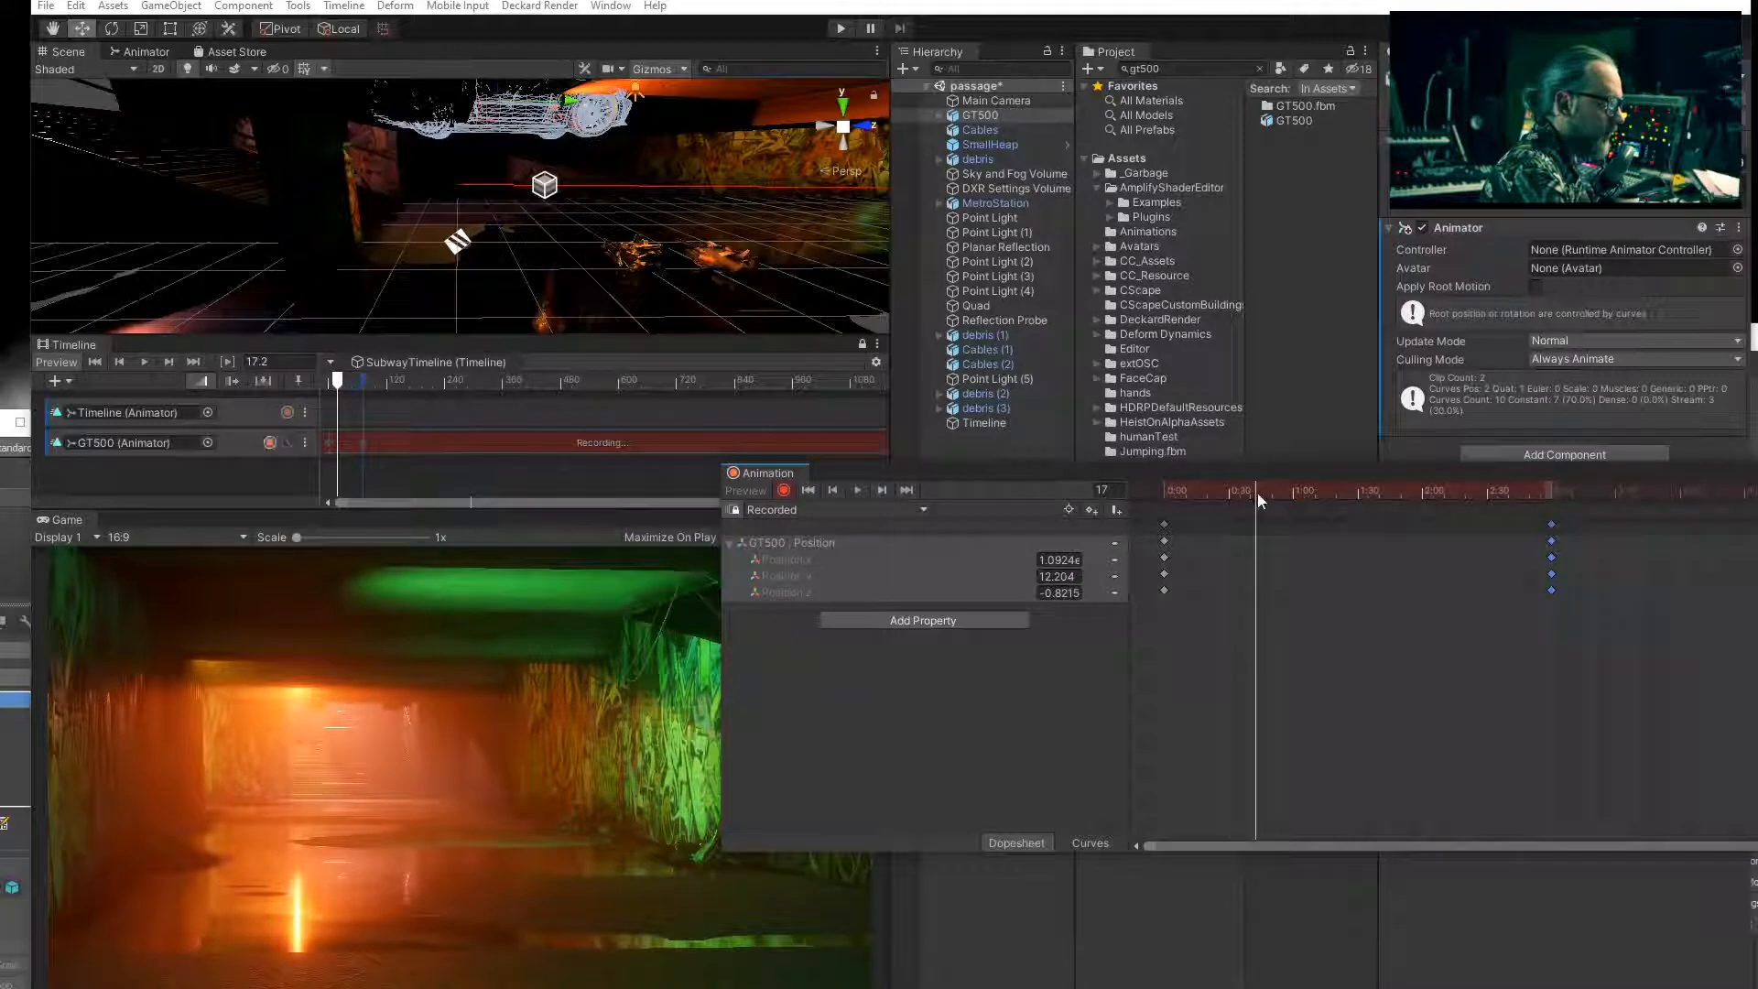
pyautogui.press('f')
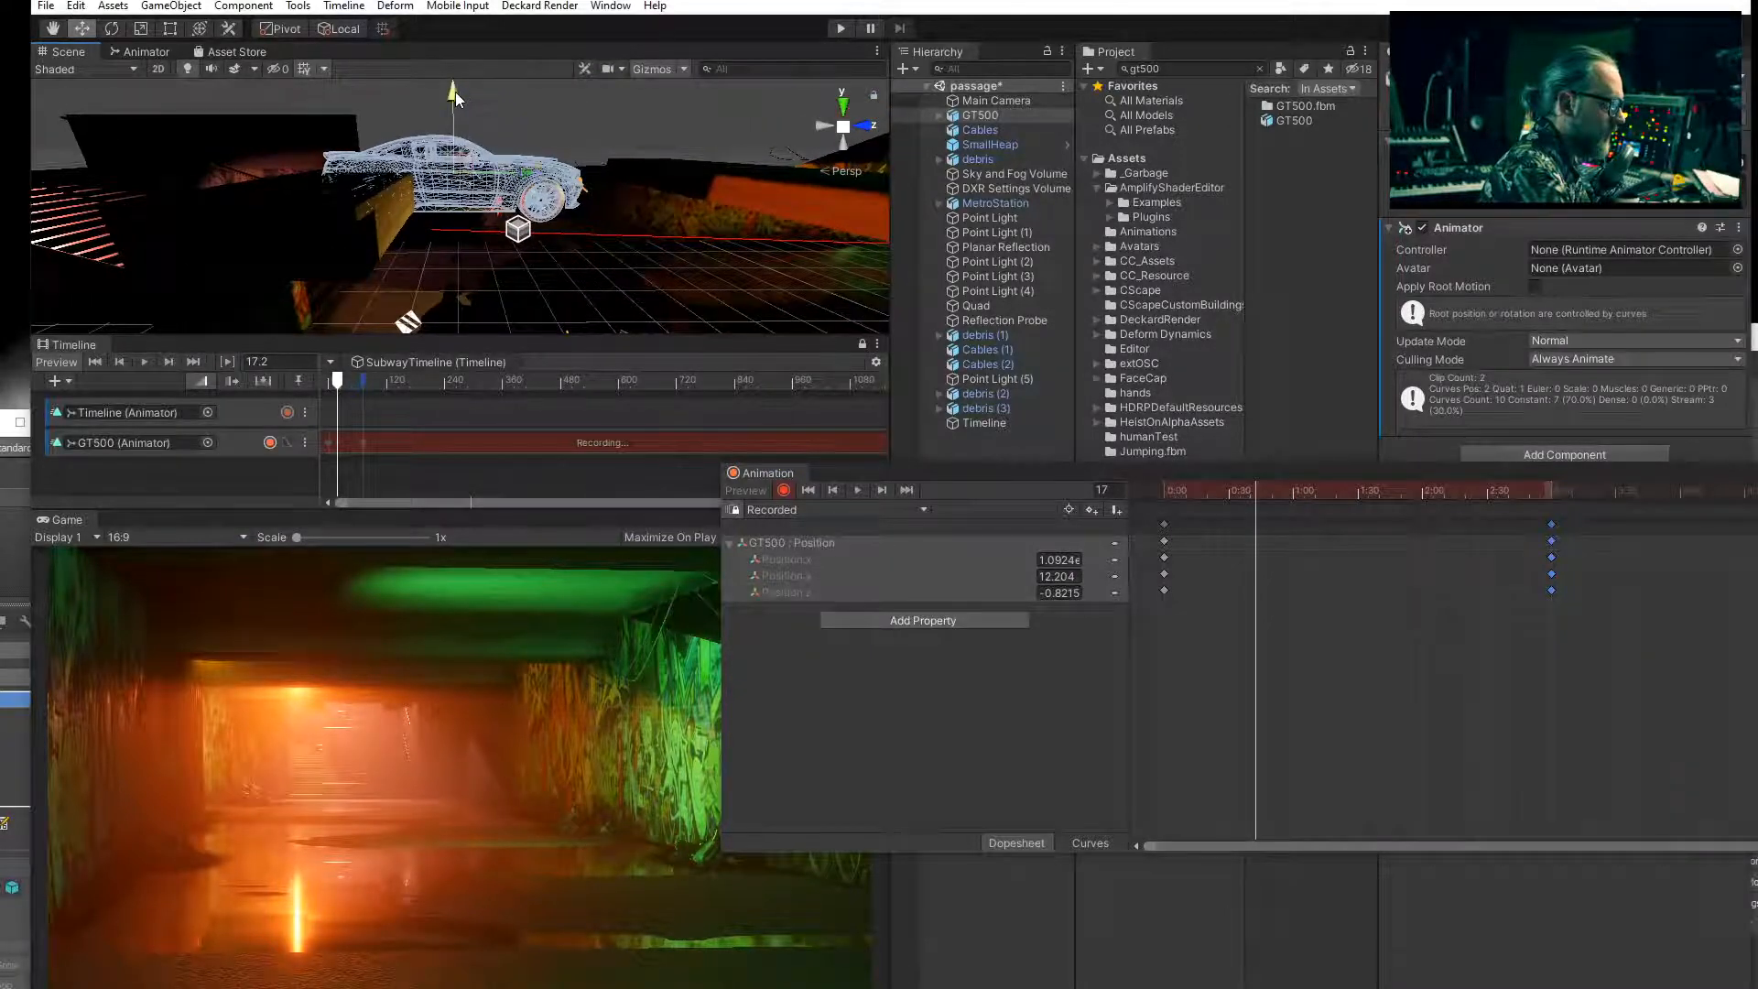
pyautogui.moveTo(452, 137); pyautogui.dragTo(452, 182)
pyautogui.scroll(5, 453, 188)
pyautogui.moveTo(448, 307)
pyautogui.mouseDown(button='middle')
pyautogui.moveTo(432, 194)
pyautogui.moveTo(455, 289)
pyautogui.mouseUp(button='middle')
pyautogui.scroll(2, 432, 206)
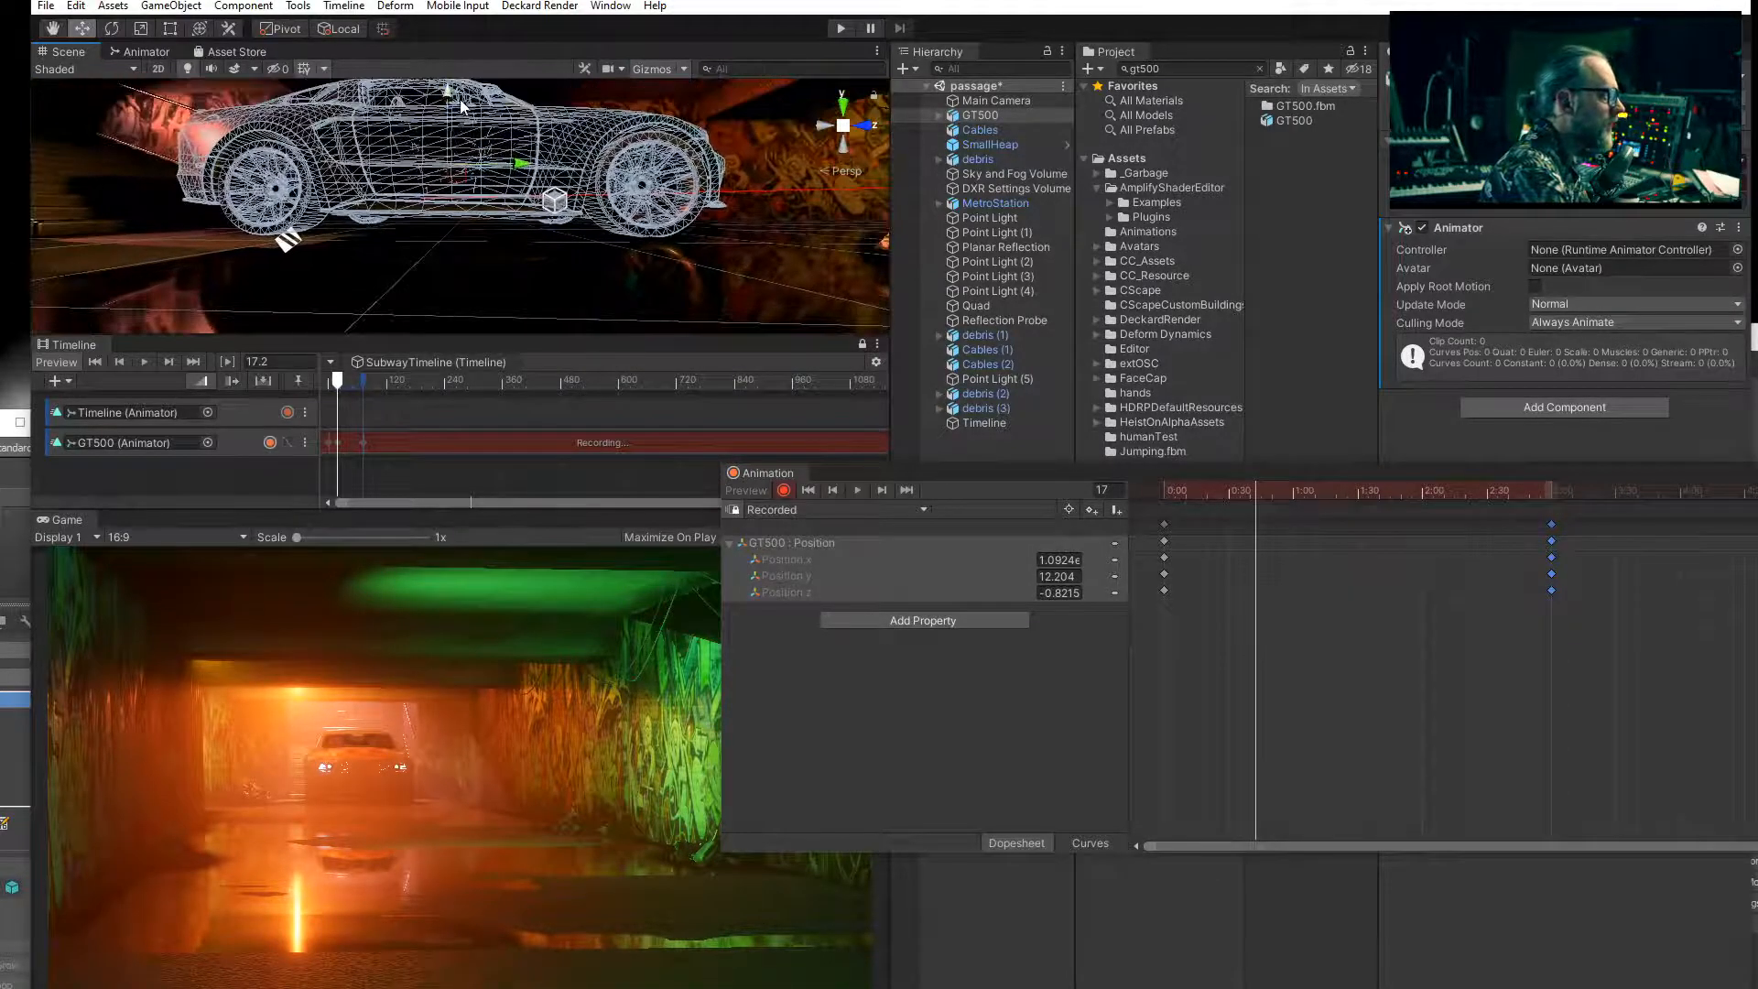
pyautogui.moveTo(450, 92); pyautogui.dragTo(451, 93)
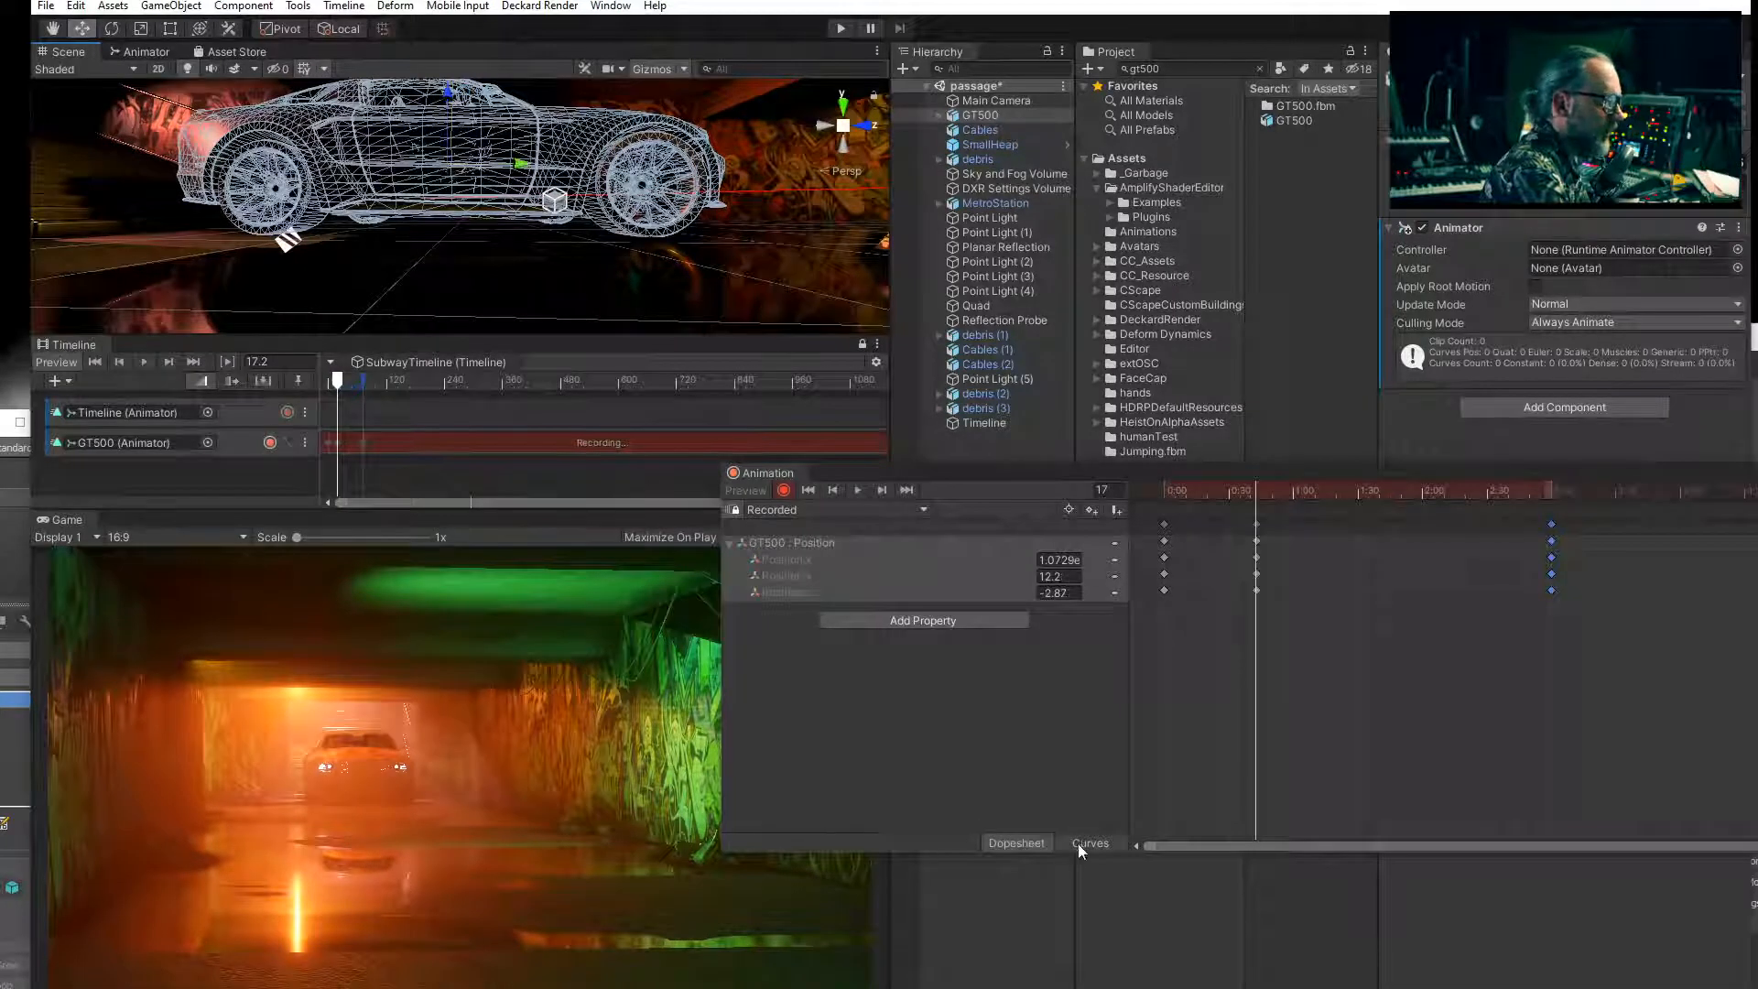
# Record a raised GT500 position keyframe at frame 5, where the car passes over the edge at the passage entrance.
pyautogui.moveTo(1278, 493); pyautogui.dragTo(1143, 504)
pyautogui.scroll(-3, 359, 203)
pyautogui.moveTo(359, 203); pyautogui.dragTo(441, 260, button='middle')
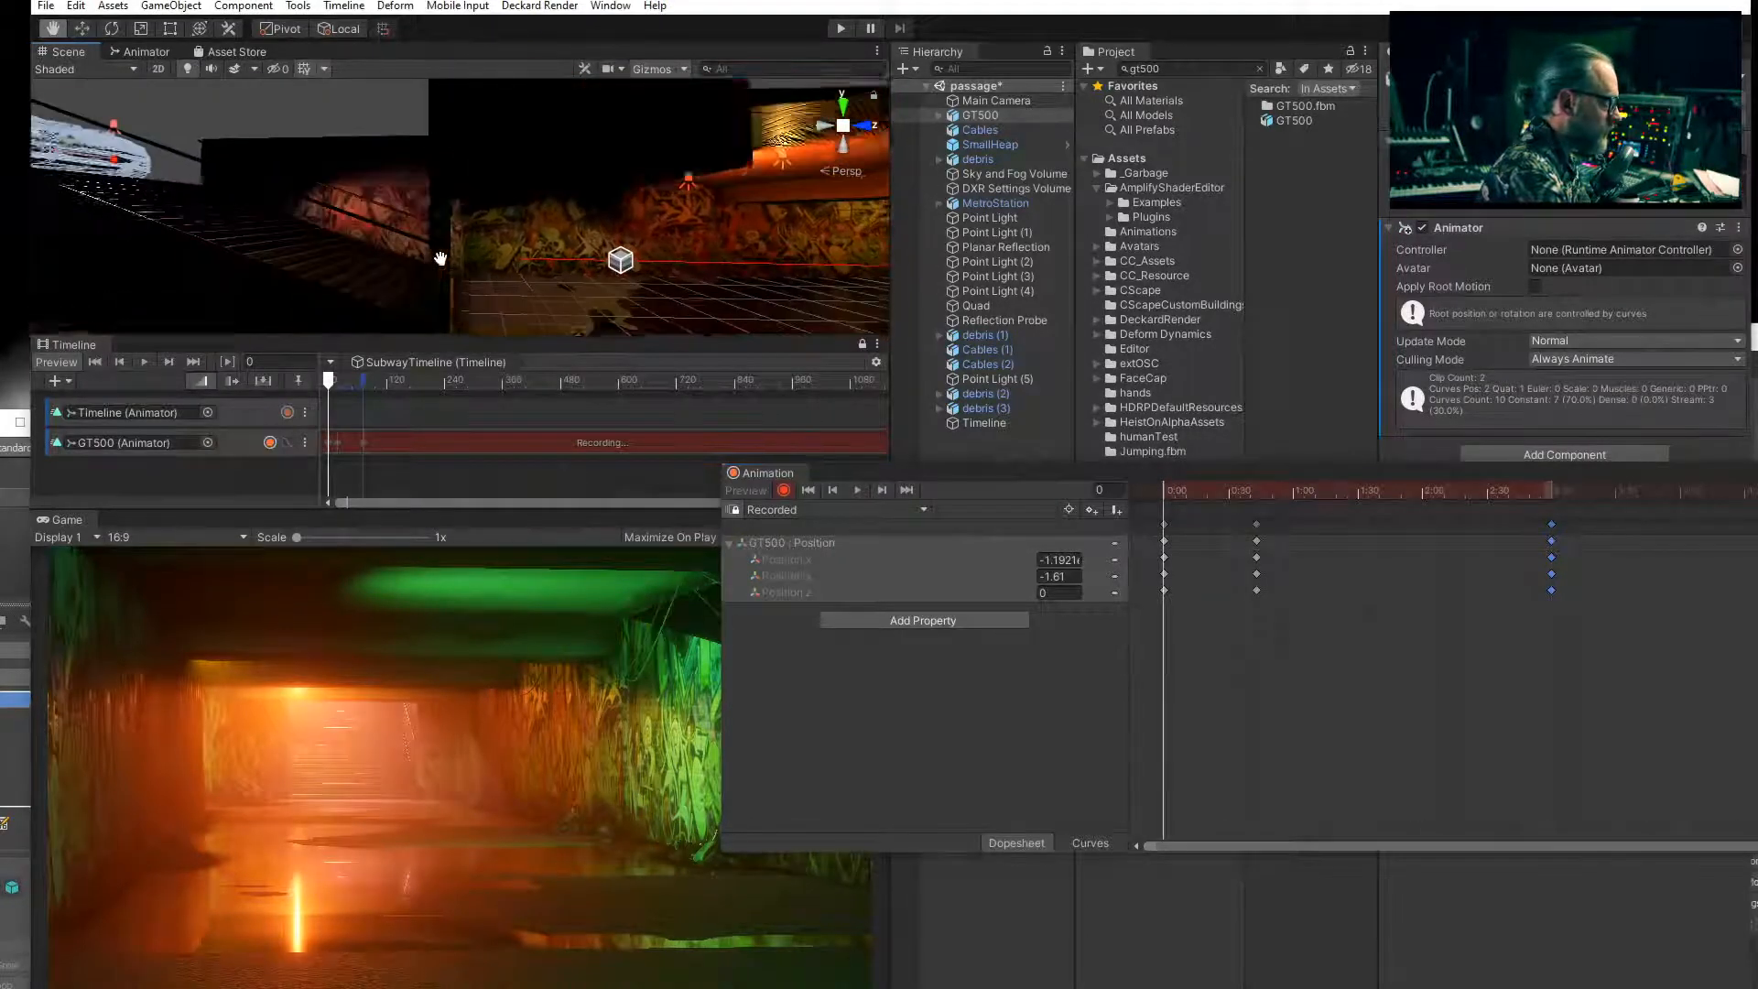
pyautogui.click(857, 489)
pyautogui.moveTo(1262, 490); pyautogui.dragTo(1204, 504)
pyautogui.keyDown('alt'); pyautogui.moveTo(263, 179); pyautogui.dragTo(550, 229); pyautogui.keyUp('alt')
pyautogui.moveTo(549, 229); pyautogui.dragTo(623, 237, button='middle')
pyautogui.keyDown('alt'); pyautogui.moveTo(623, 237); pyautogui.dragTo(694, 259); pyautogui.keyUp('alt')
pyautogui.moveTo(1194, 495)
pyautogui.mouseDown()
pyautogui.moveTo(1165, 494)
pyautogui.moveTo(1196, 501)
pyautogui.mouseUp()
pyautogui.moveTo(528, 268); pyautogui.dragTo(619, 240, button='middle')
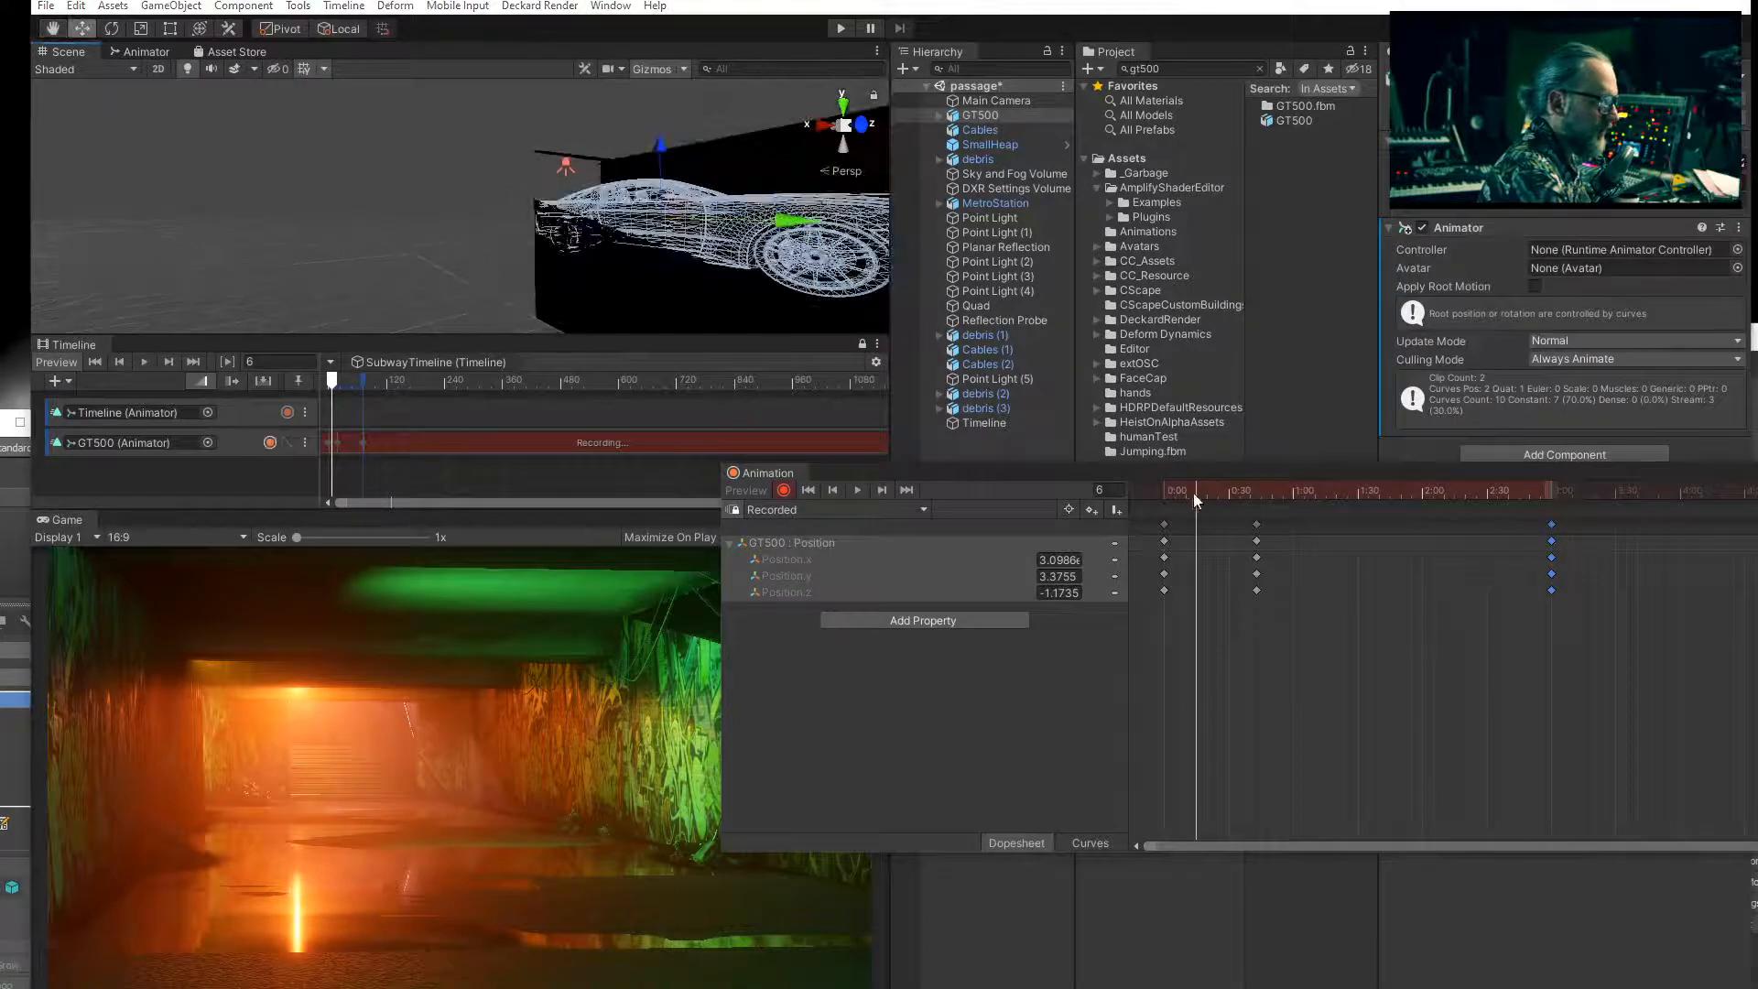
pyautogui.moveTo(1194, 493); pyautogui.dragTo(1191, 493)
pyautogui.scroll(3, 552, 195)
pyautogui.moveTo(547, 197); pyautogui.dragTo(563, 221, button='middle')
pyautogui.moveTo(706, 181); pyautogui.dragTo(707, 132)
pyautogui.moveTo(1196, 494)
pyautogui.mouseDown()
pyautogui.moveTo(1167, 489)
pyautogui.moveTo(1260, 498)
pyautogui.moveTo(1194, 500)
pyautogui.mouseUp()
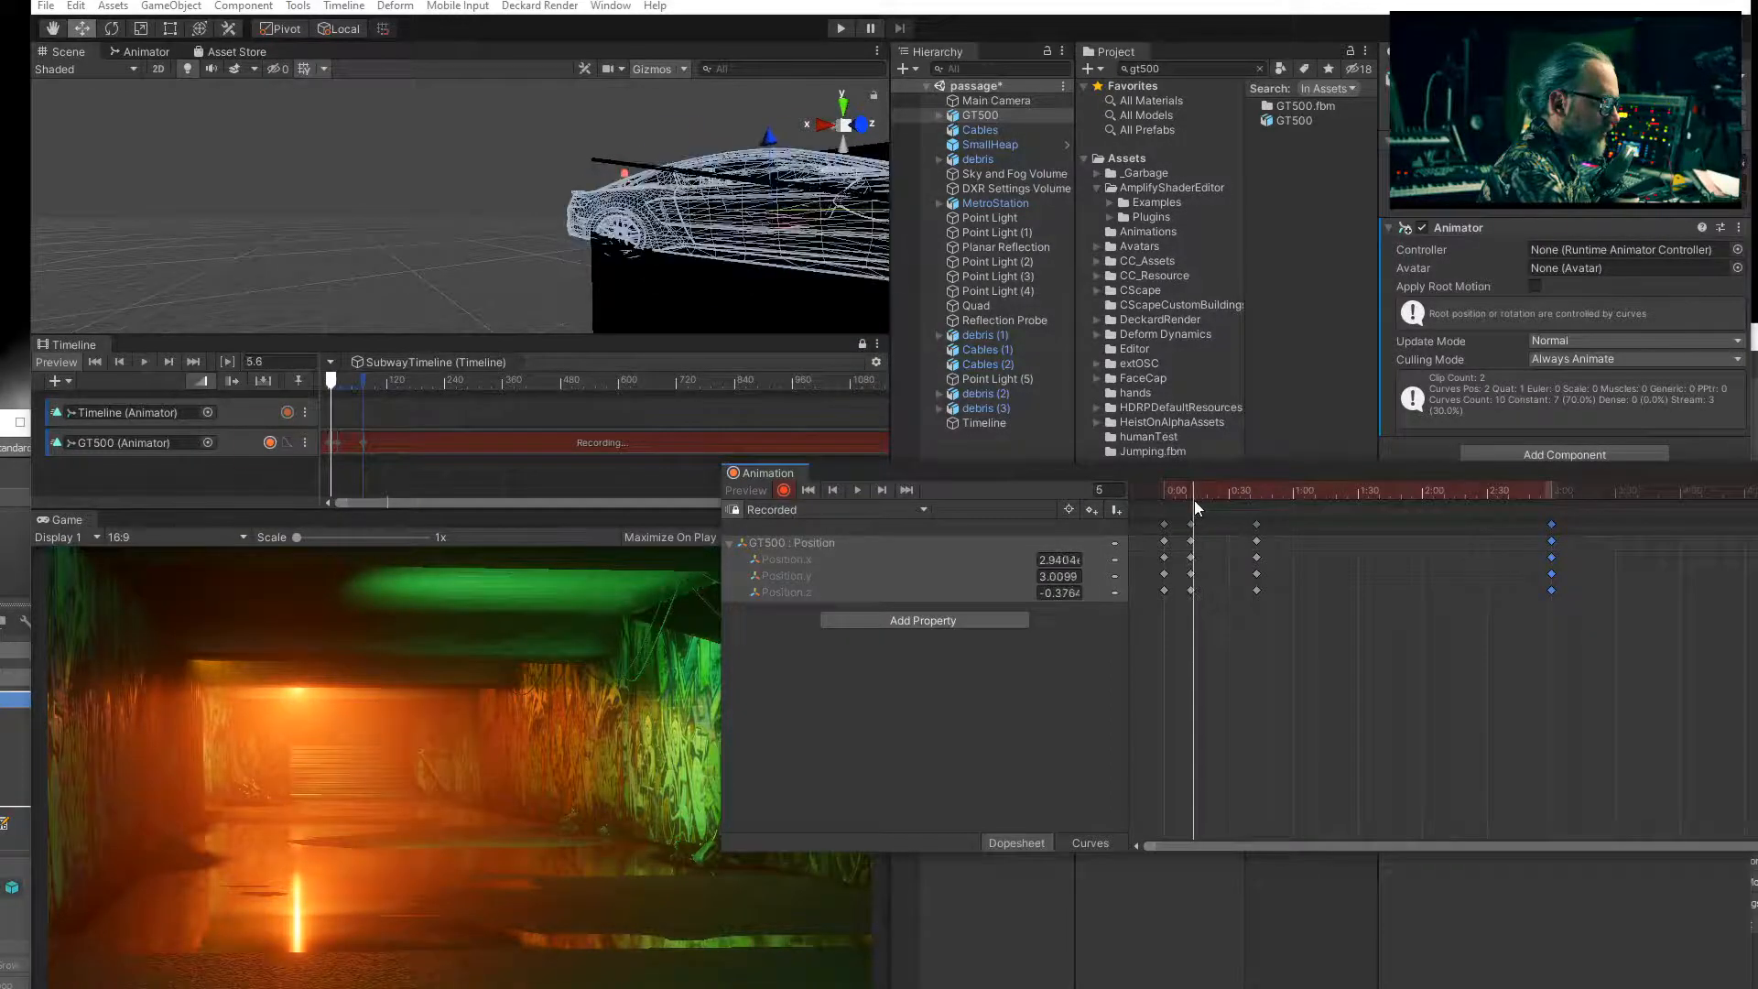
# Tilt the GT500 nose-down at frame 12 to record a rotation keyframe for its descent into the passage.
pyautogui.click(810, 490)
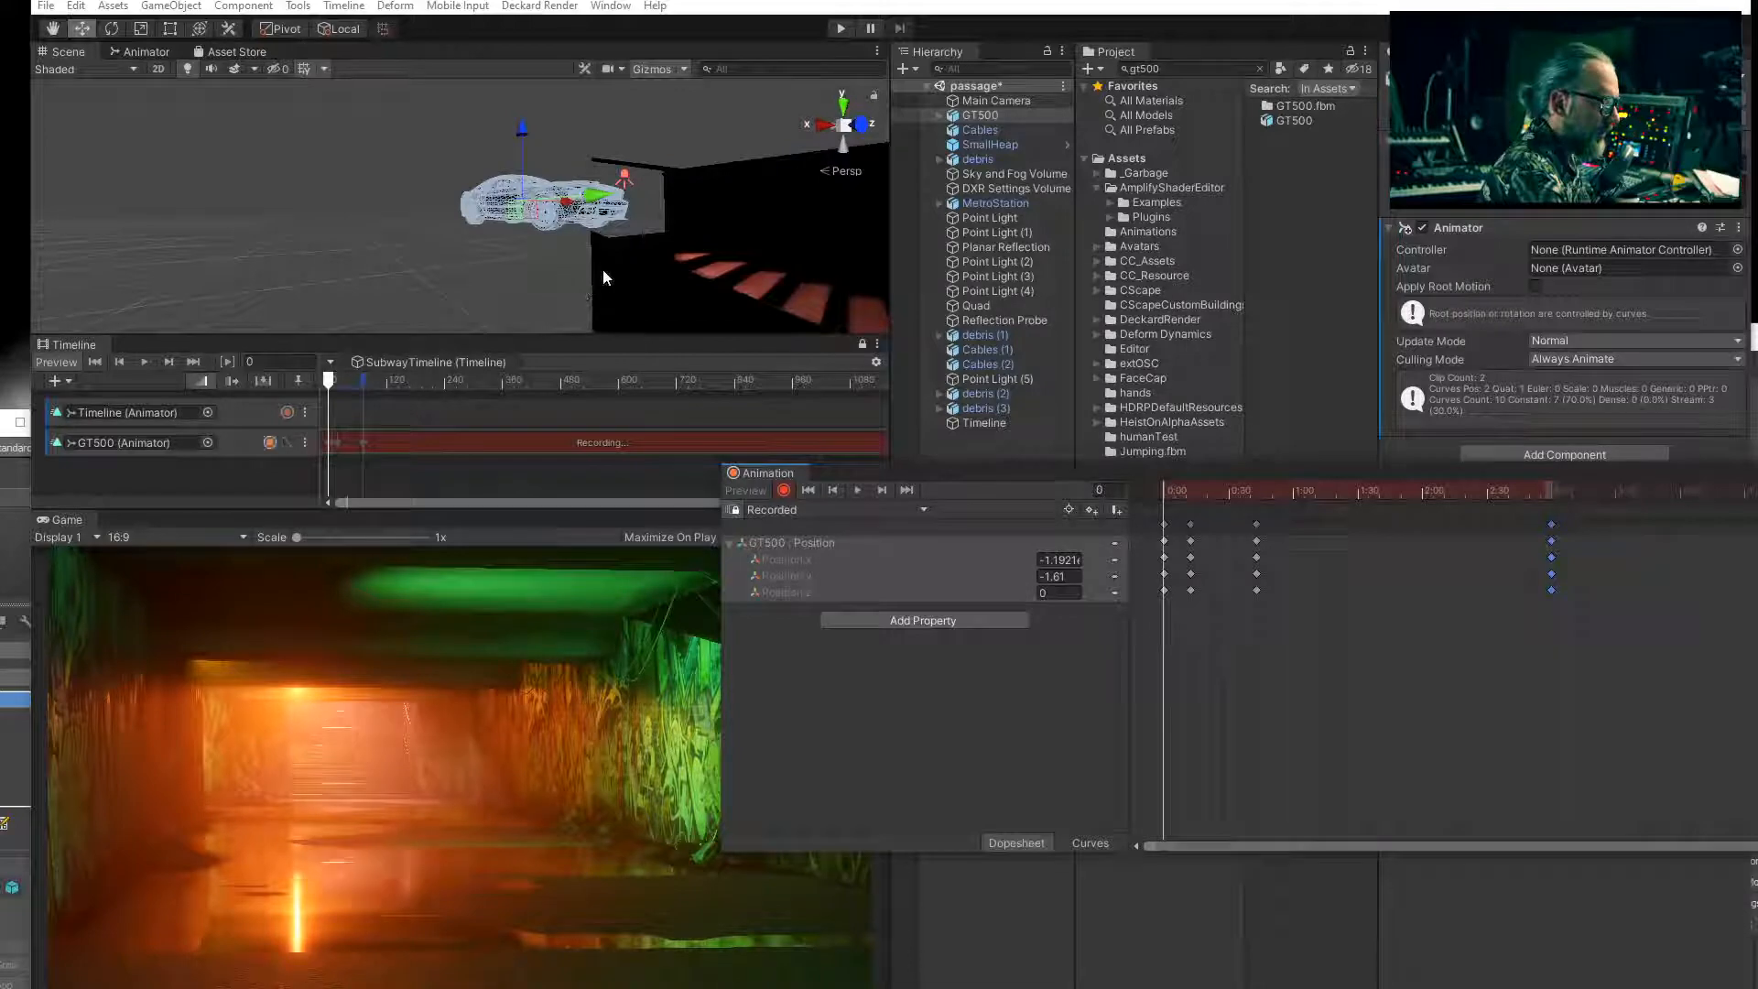
pyautogui.click(882, 492)
pyautogui.moveTo(662, 233); pyautogui.dragTo(581, 212, button='middle')
pyautogui.moveTo(1190, 491); pyautogui.dragTo(1228, 496)
pyautogui.moveTo(567, 183); pyautogui.dragTo(746, 217, button='middle')
pyautogui.moveTo(1228, 487); pyautogui.dragTo(1229, 494)
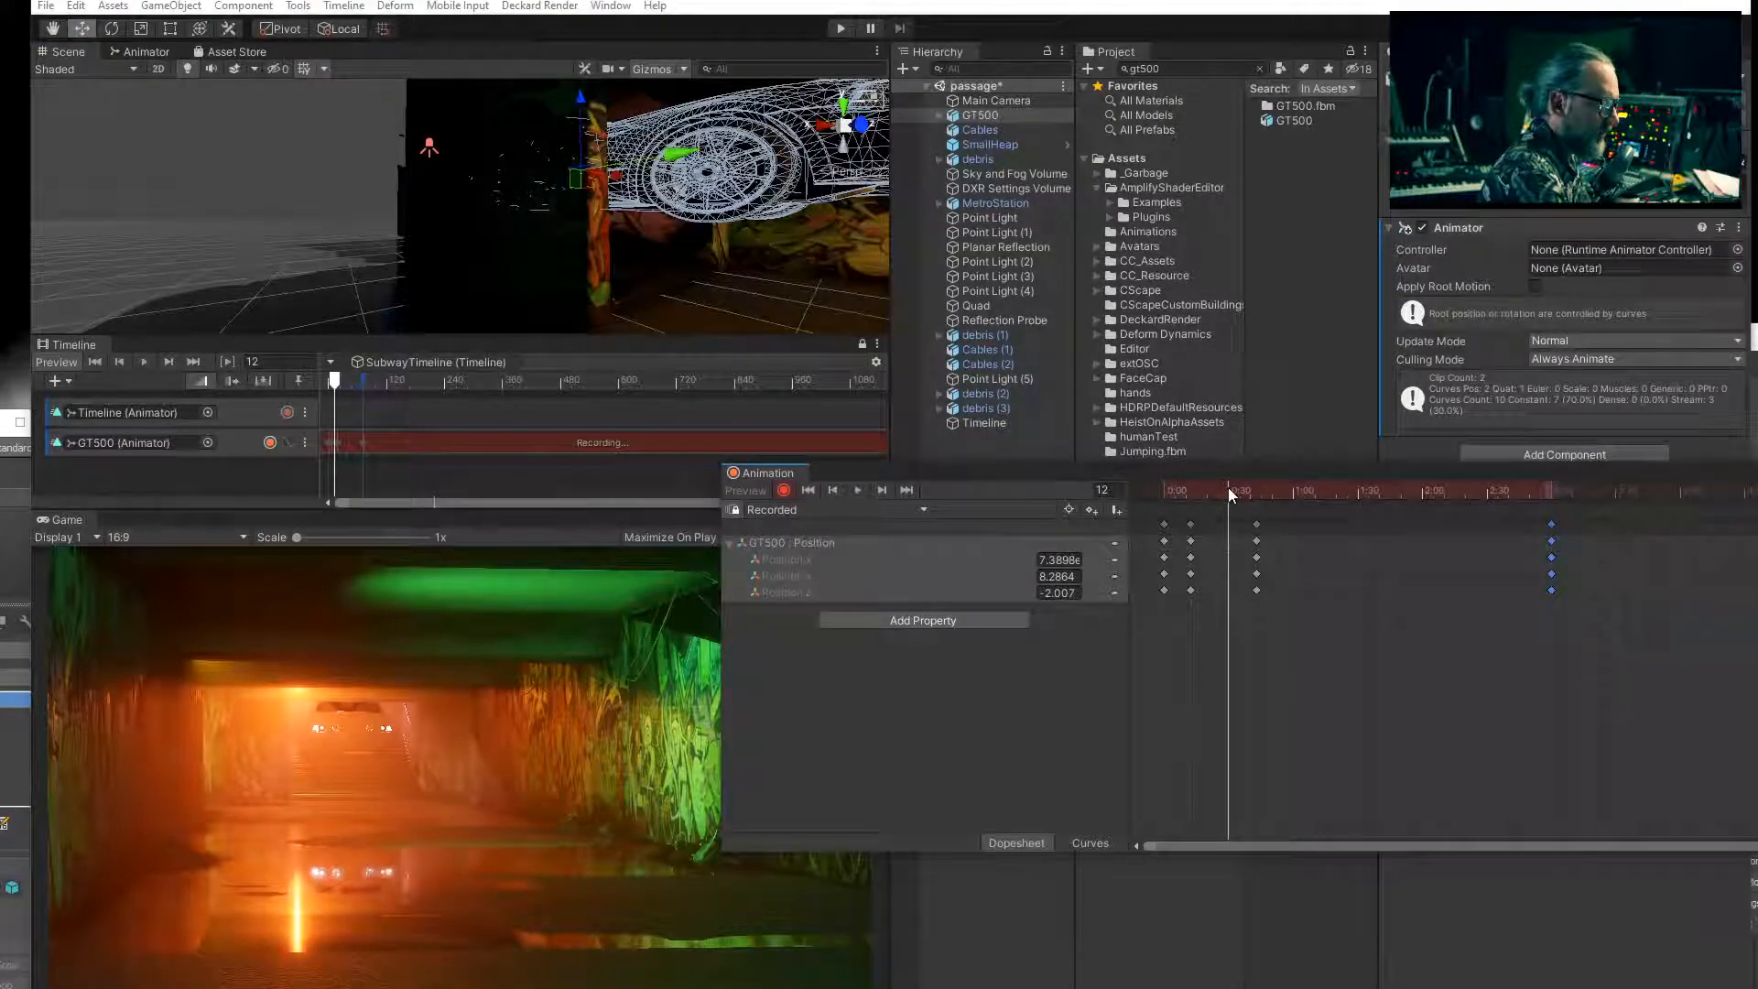
pyautogui.press('e')
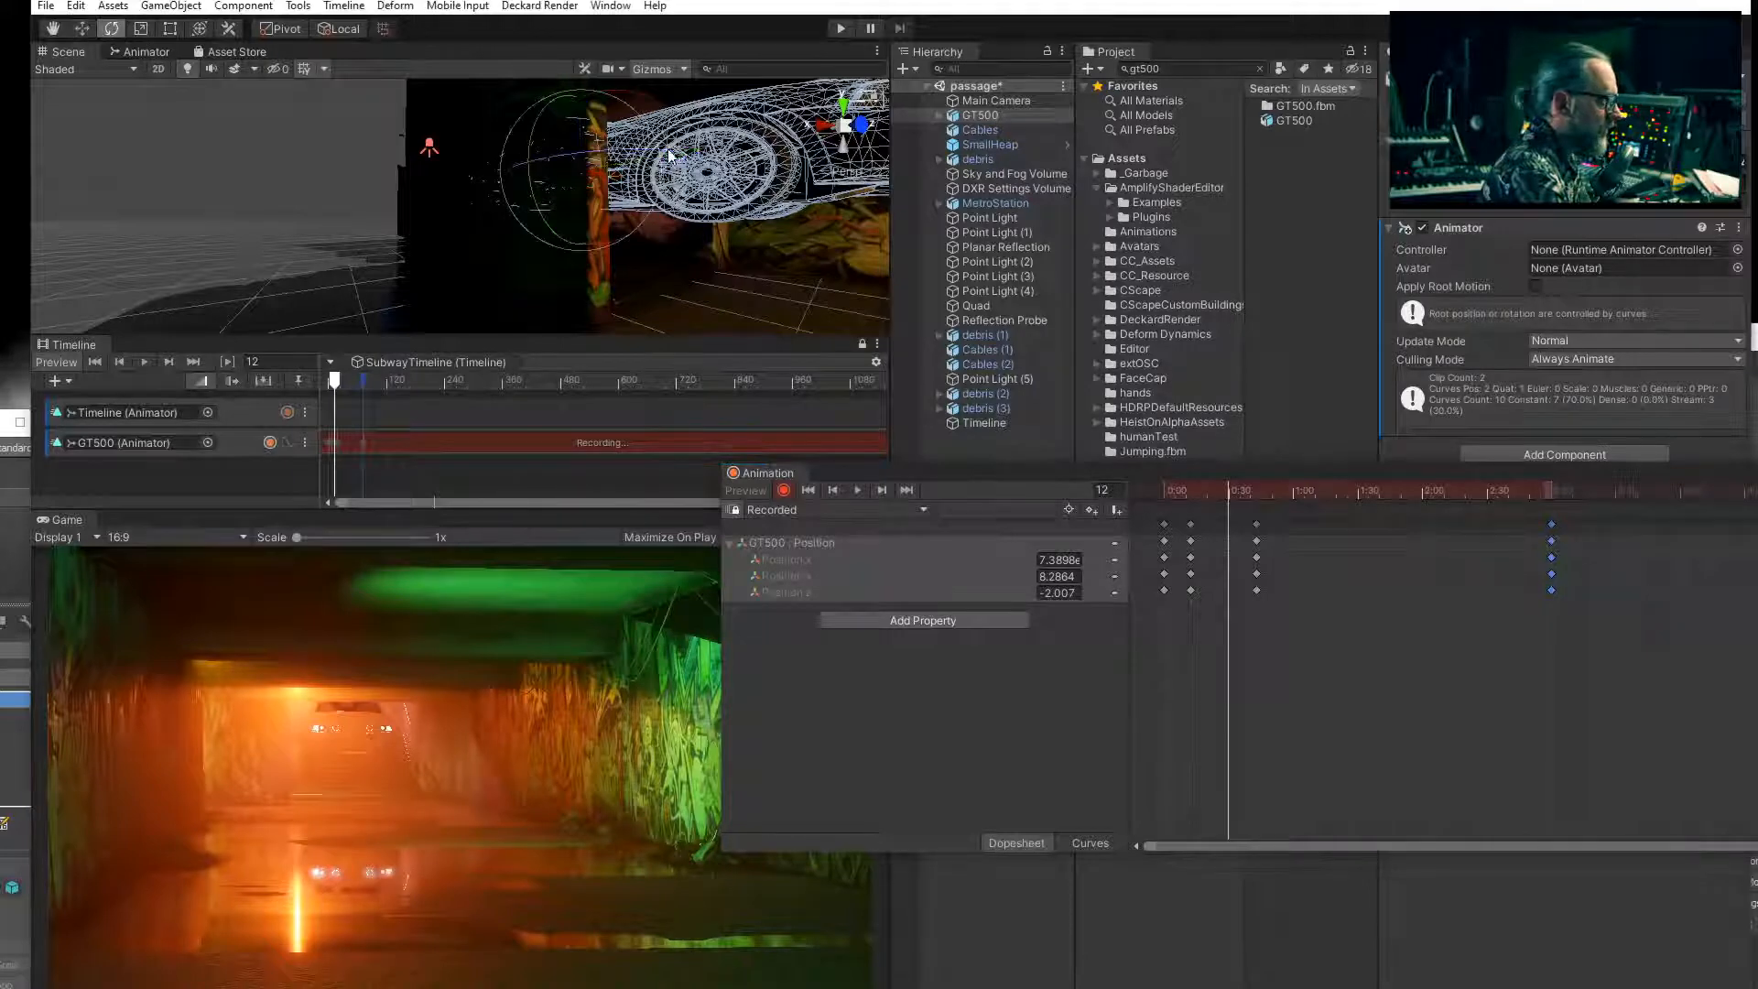
pyautogui.moveTo(677, 138); pyautogui.dragTo(685, 178)
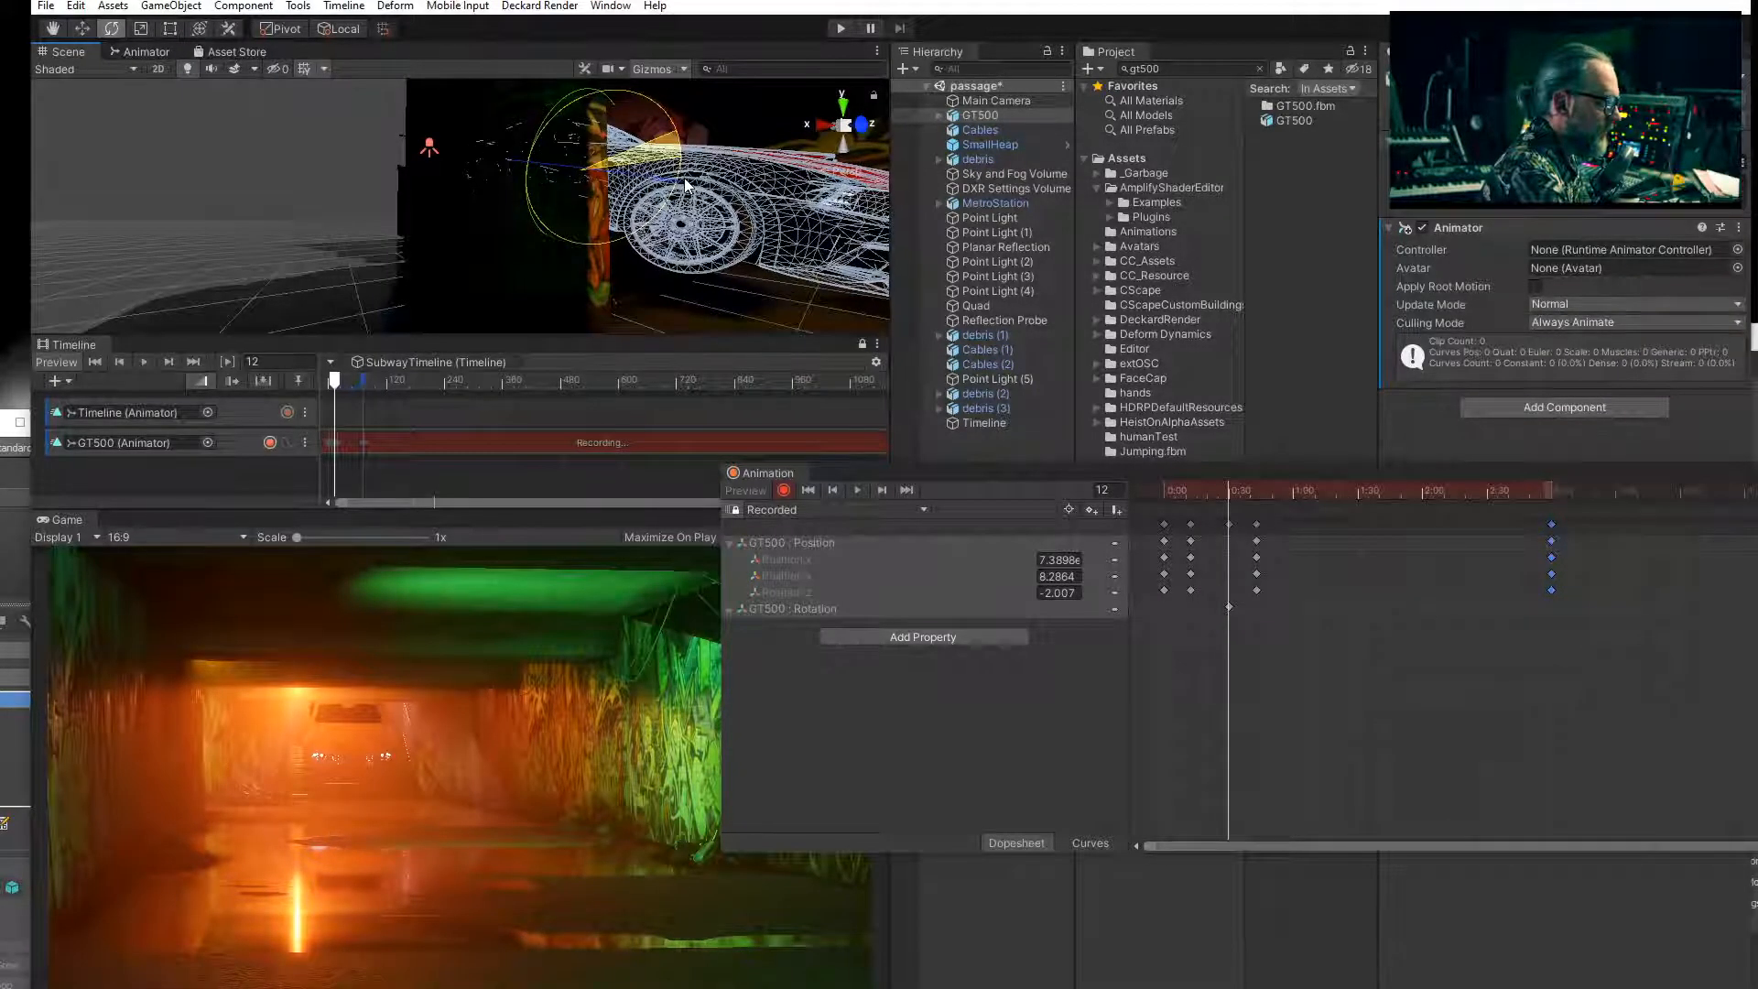
pyautogui.keyDown('alt'); pyautogui.moveTo(733, 235); pyautogui.dragTo(437, 181); pyautogui.keyUp('alt')
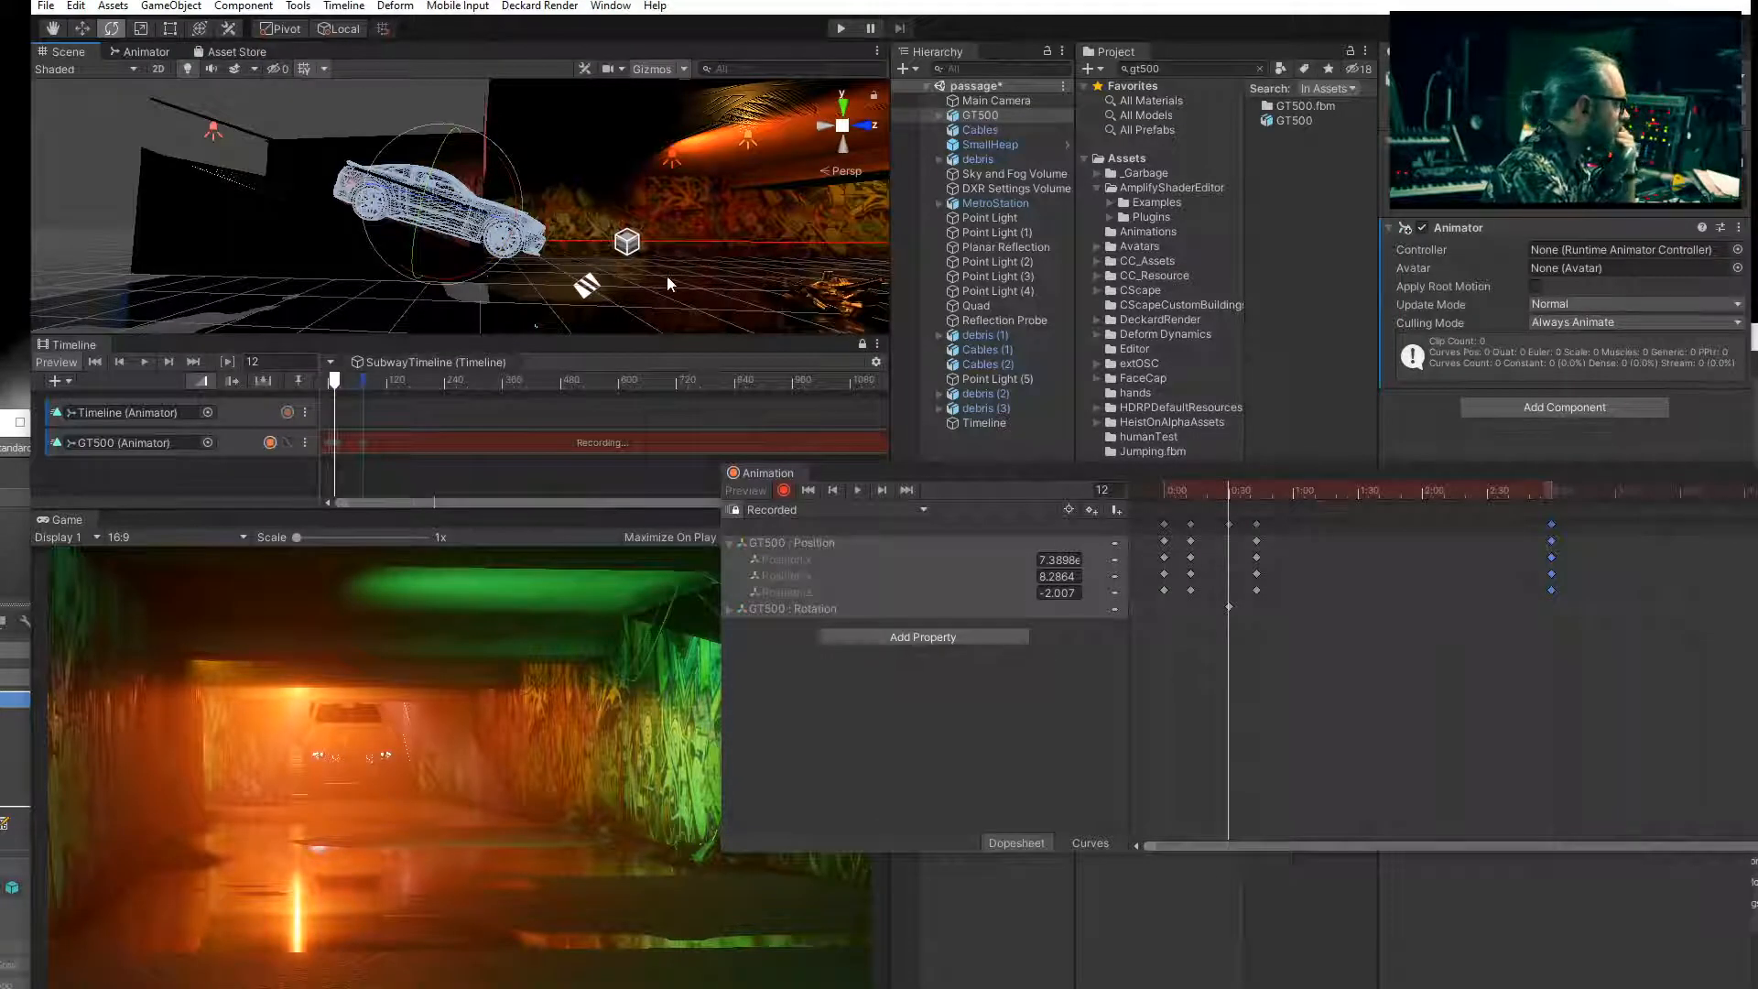
# Record a level rotation keyframe for the GT500 at frame 0 and play back the motion through the passage.
pyautogui.moveTo(1233, 489); pyautogui.dragTo(1148, 495)
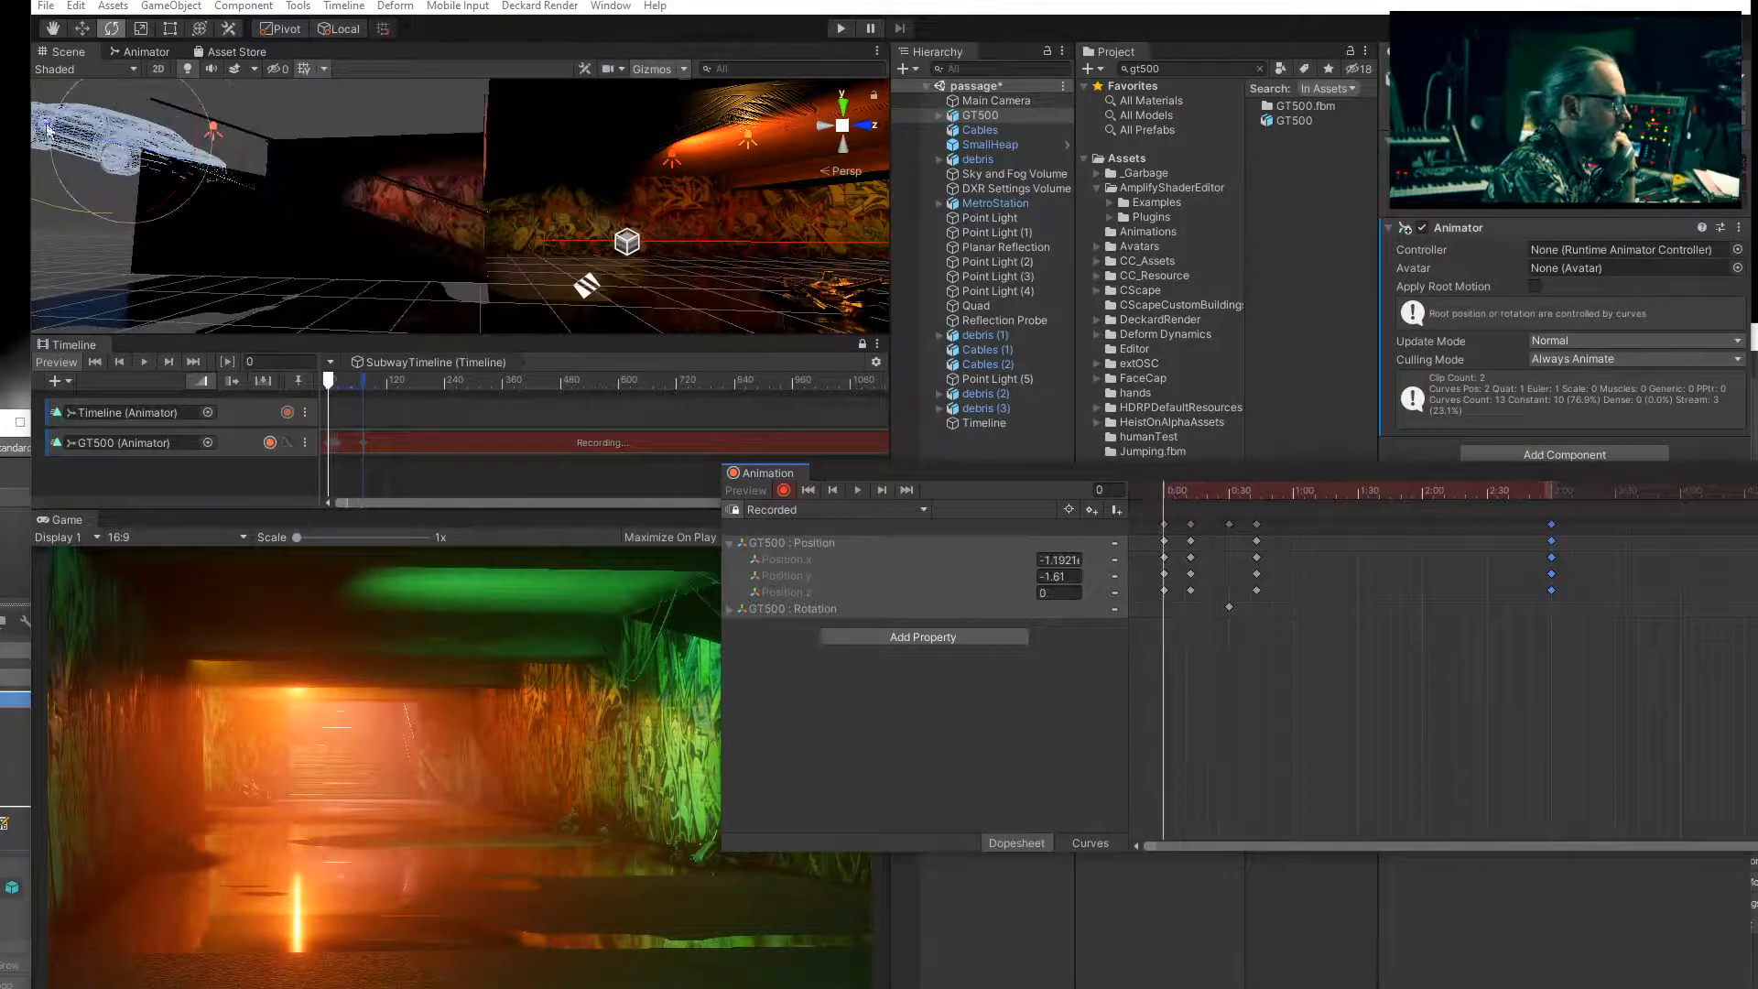
pyautogui.moveTo(183, 147); pyautogui.dragTo(251, 200, button='middle')
pyautogui.press('e')
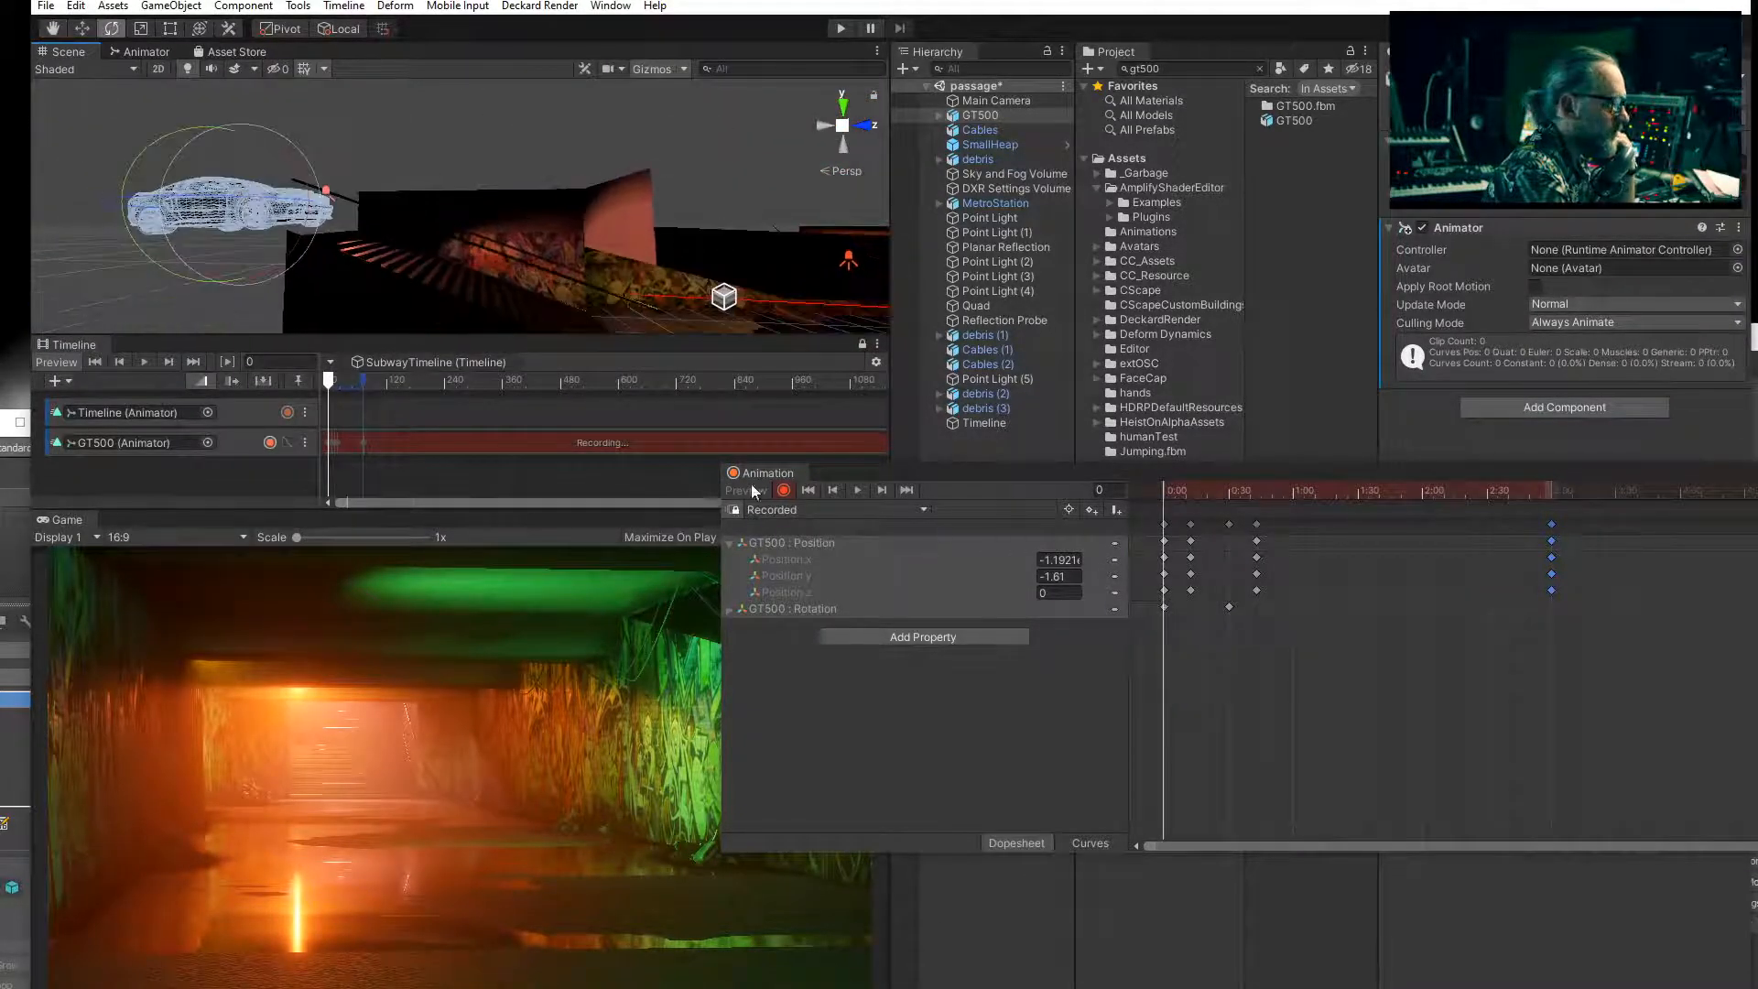
pyautogui.click(858, 490)
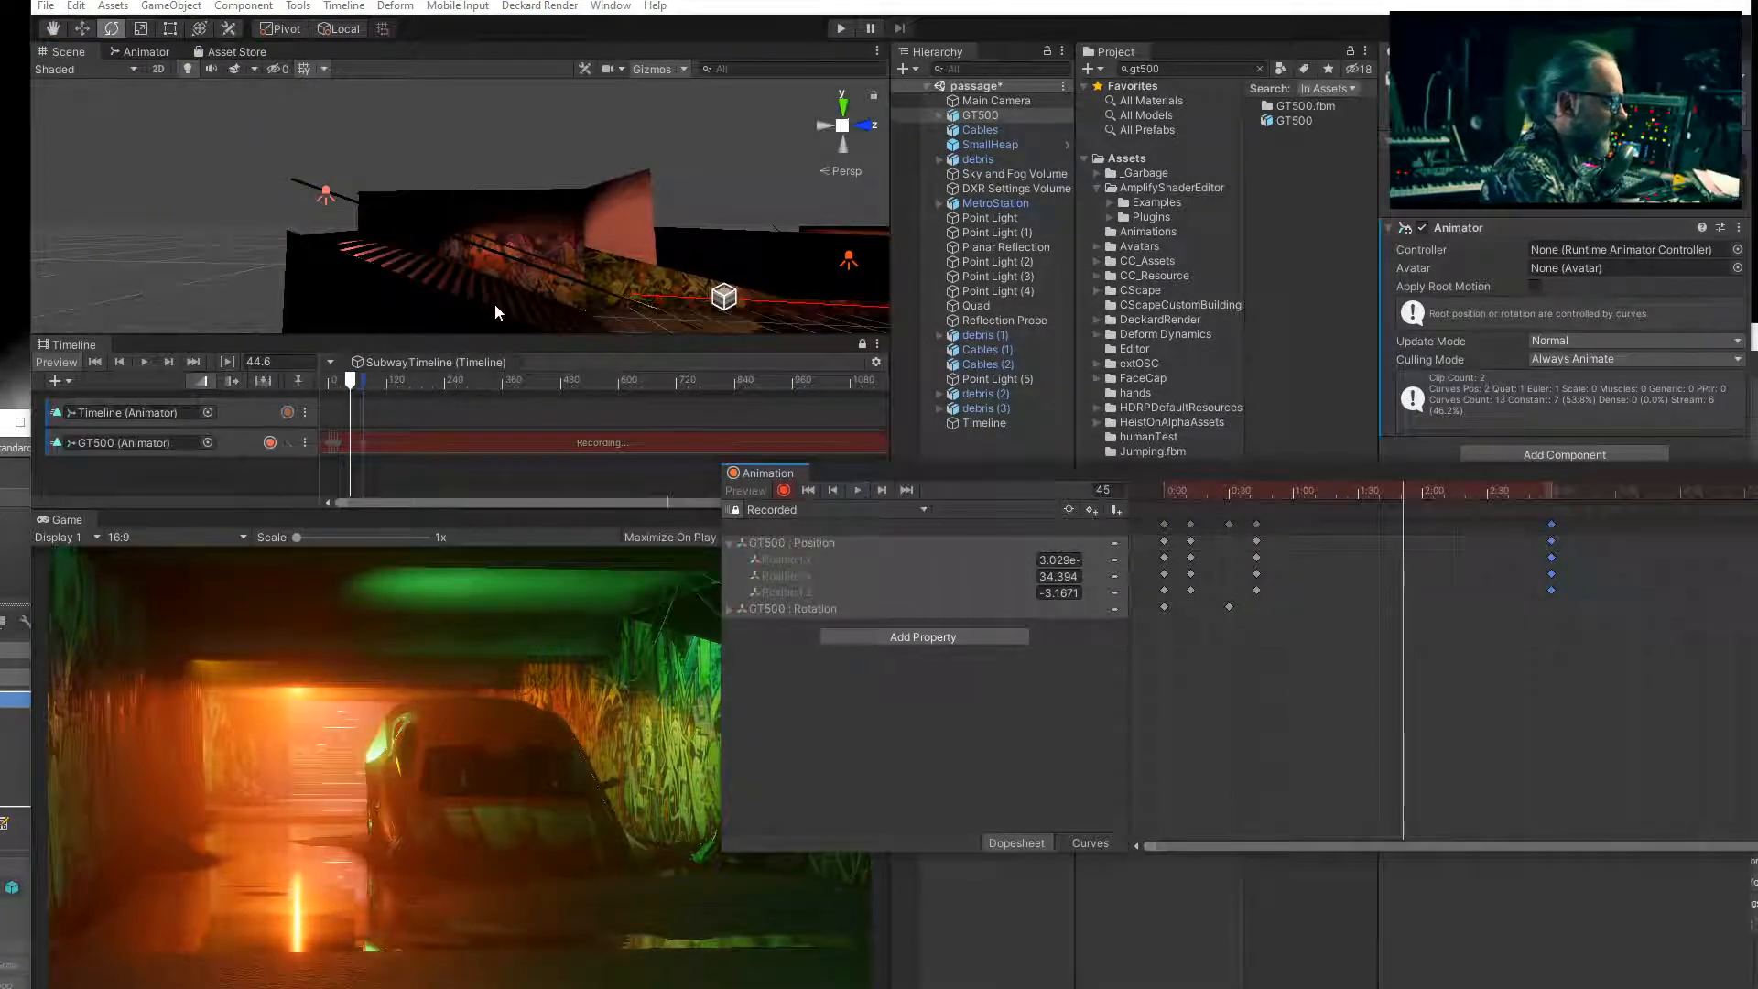
pyautogui.moveTo(480, 300); pyautogui.dragTo(36, 266, button='middle')
pyautogui.moveTo(649, 286); pyautogui.dragTo(570, 260, button='middle')
pyautogui.moveTo(1410, 499); pyautogui.dragTo(1161, 518)
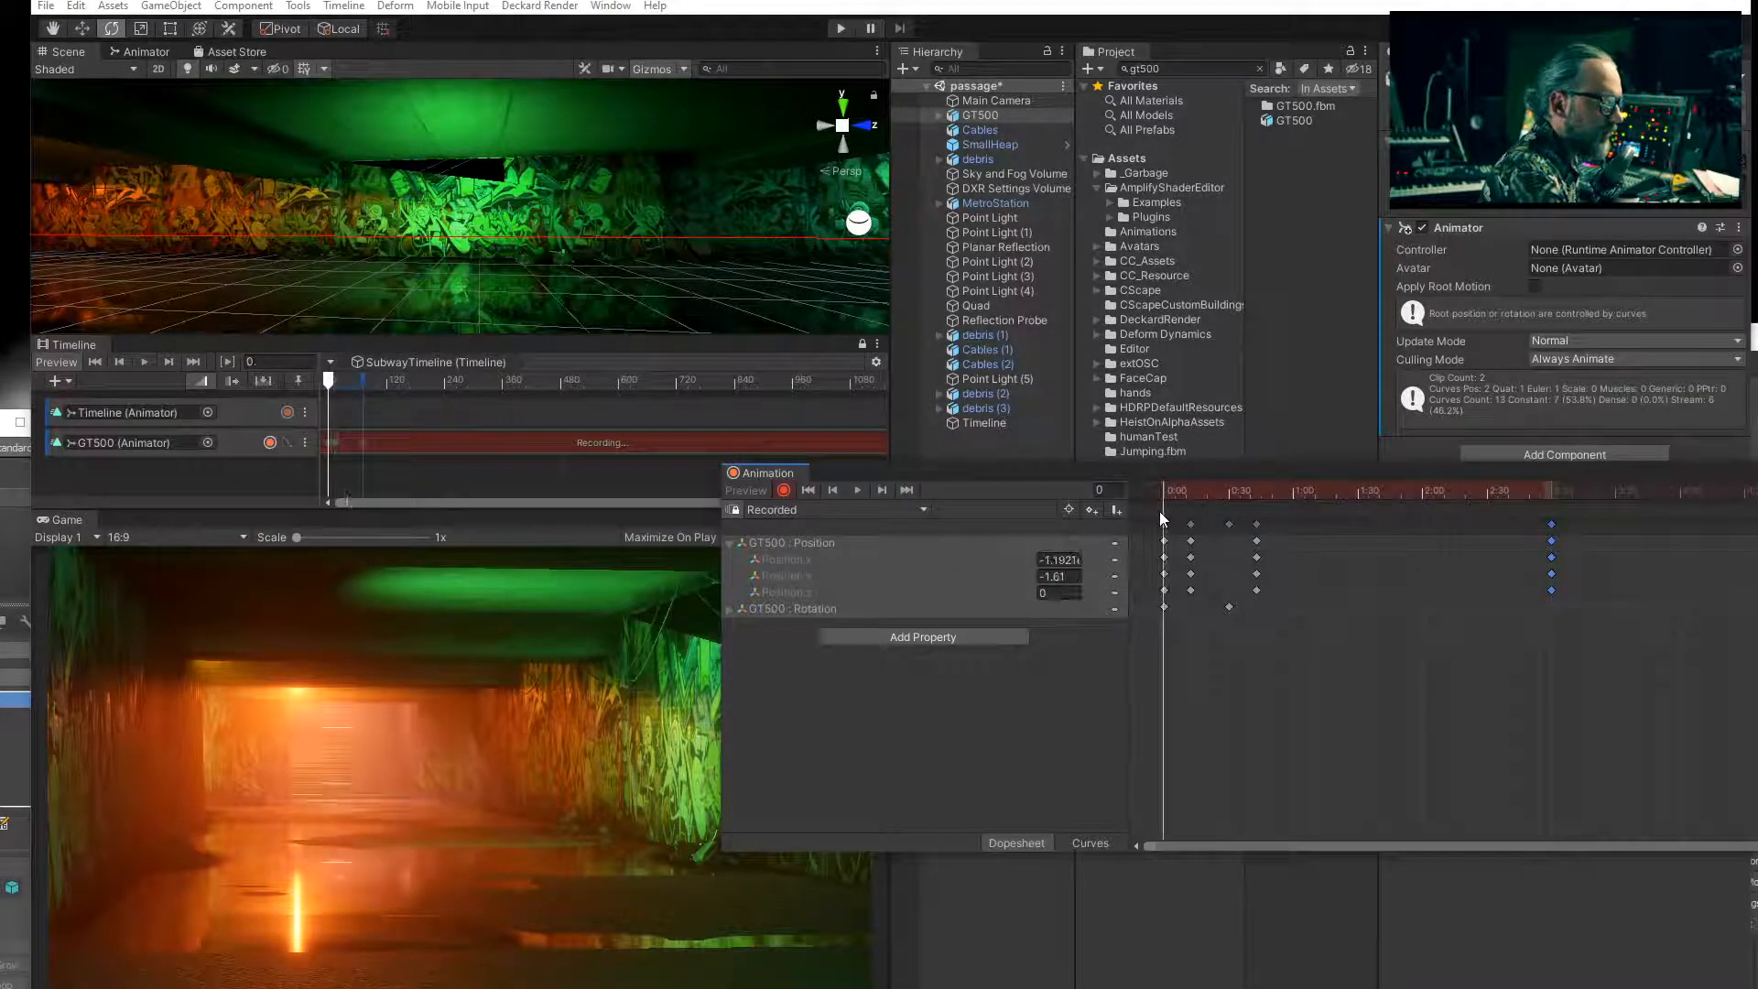
# Rotate the GT500 back to level at frame 17 to record its landing, and play the animation from frame 0.
pyautogui.moveTo(266, 230); pyautogui.dragTo(796, 254, button='middle')
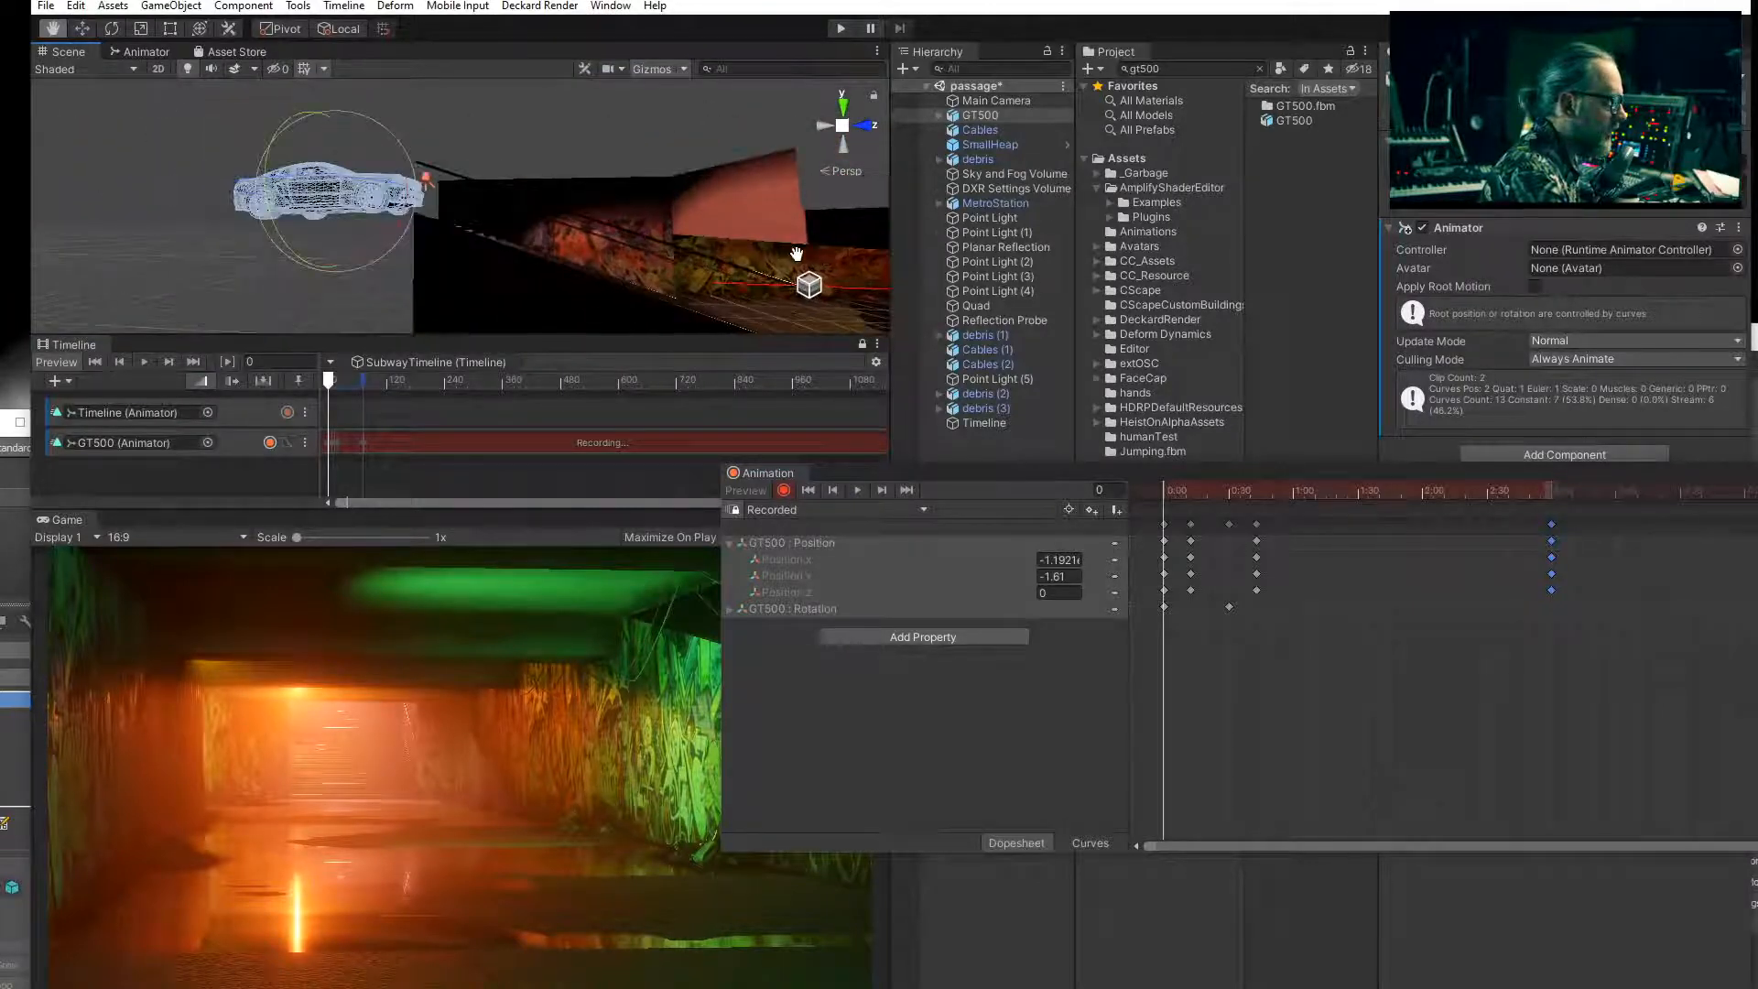
pyautogui.moveTo(1173, 498); pyautogui.dragTo(1268, 503)
pyautogui.moveTo(702, 273); pyautogui.dragTo(553, 230, button='middle')
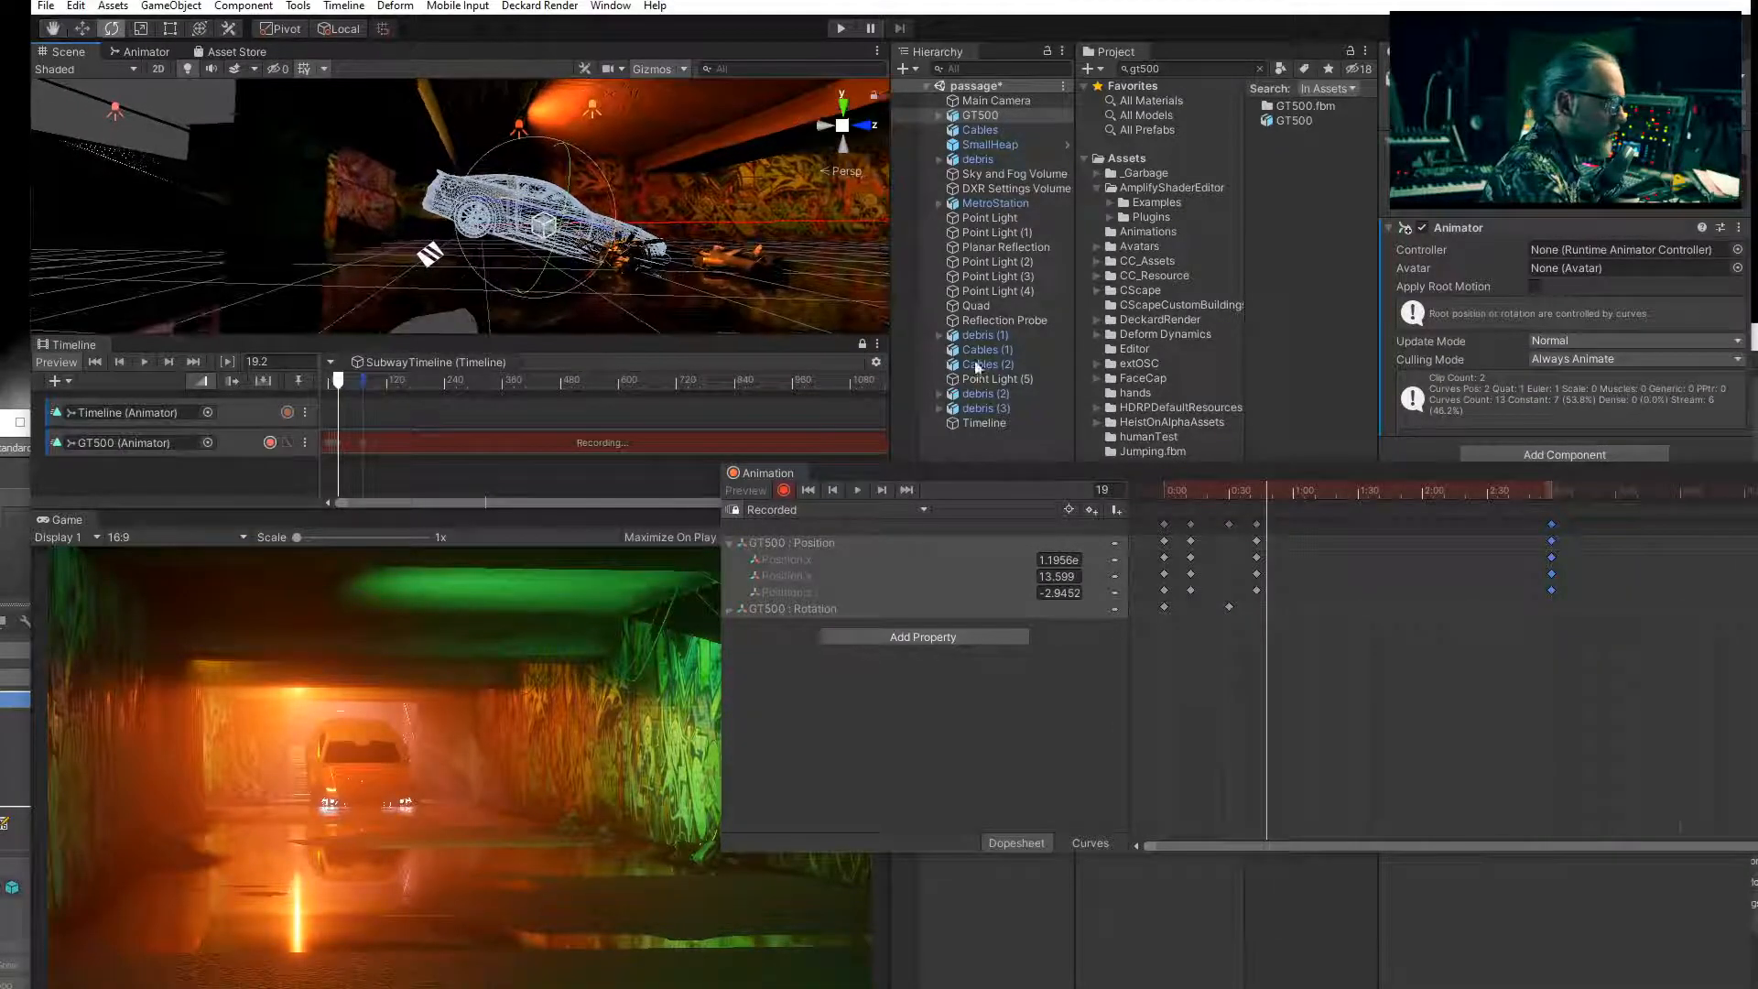
pyautogui.moveTo(1268, 492); pyautogui.dragTo(1257, 491)
pyautogui.moveTo(545, 177); pyautogui.dragTo(529, 133)
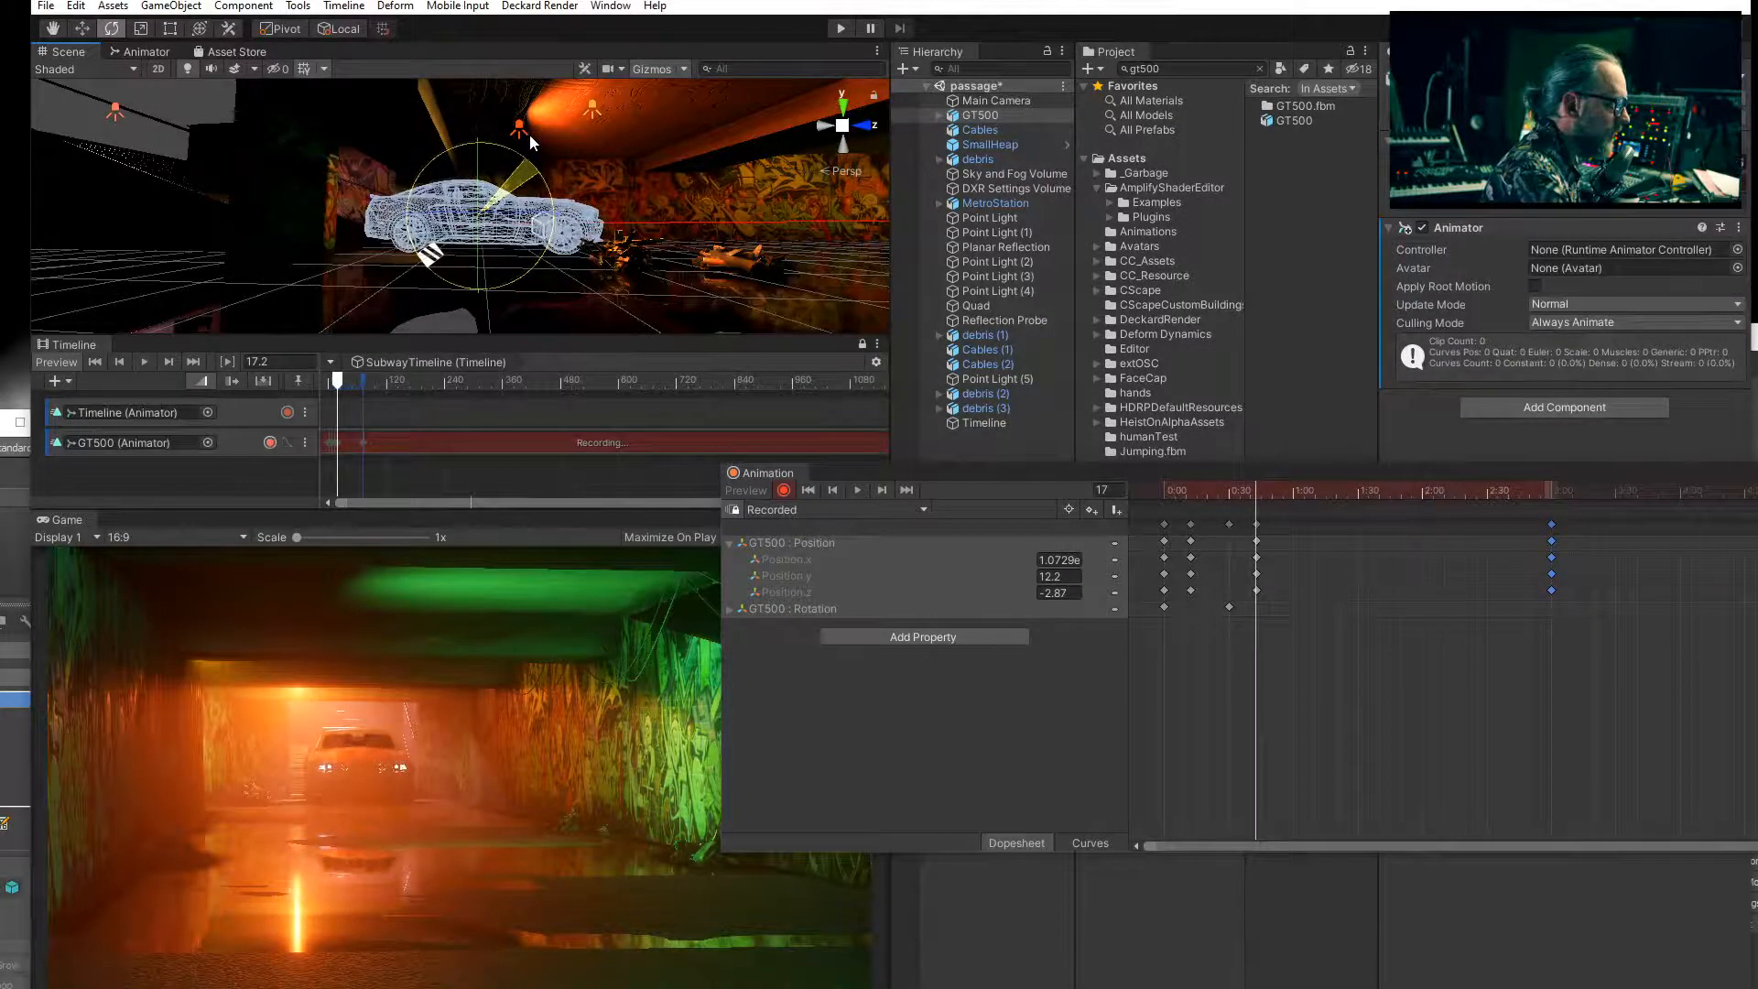
pyautogui.moveTo(1246, 492); pyautogui.dragTo(1139, 489)
pyautogui.click(855, 491)
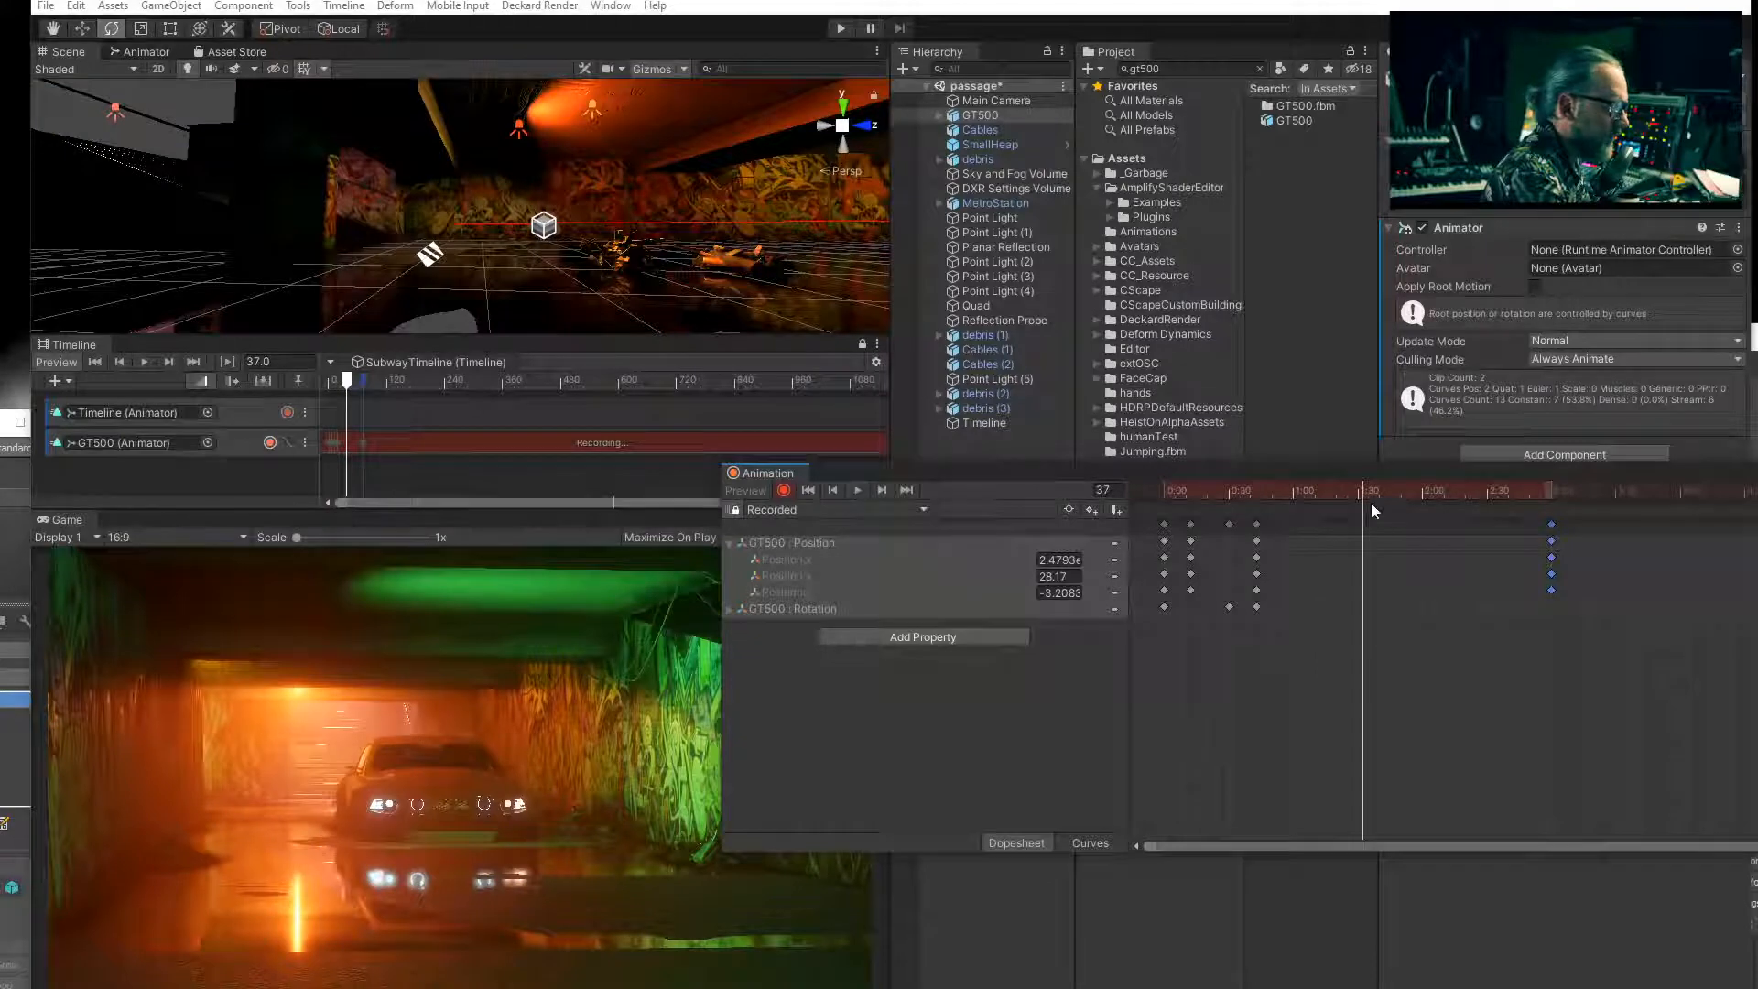
pyautogui.click(861, 491)
pyautogui.click(858, 491)
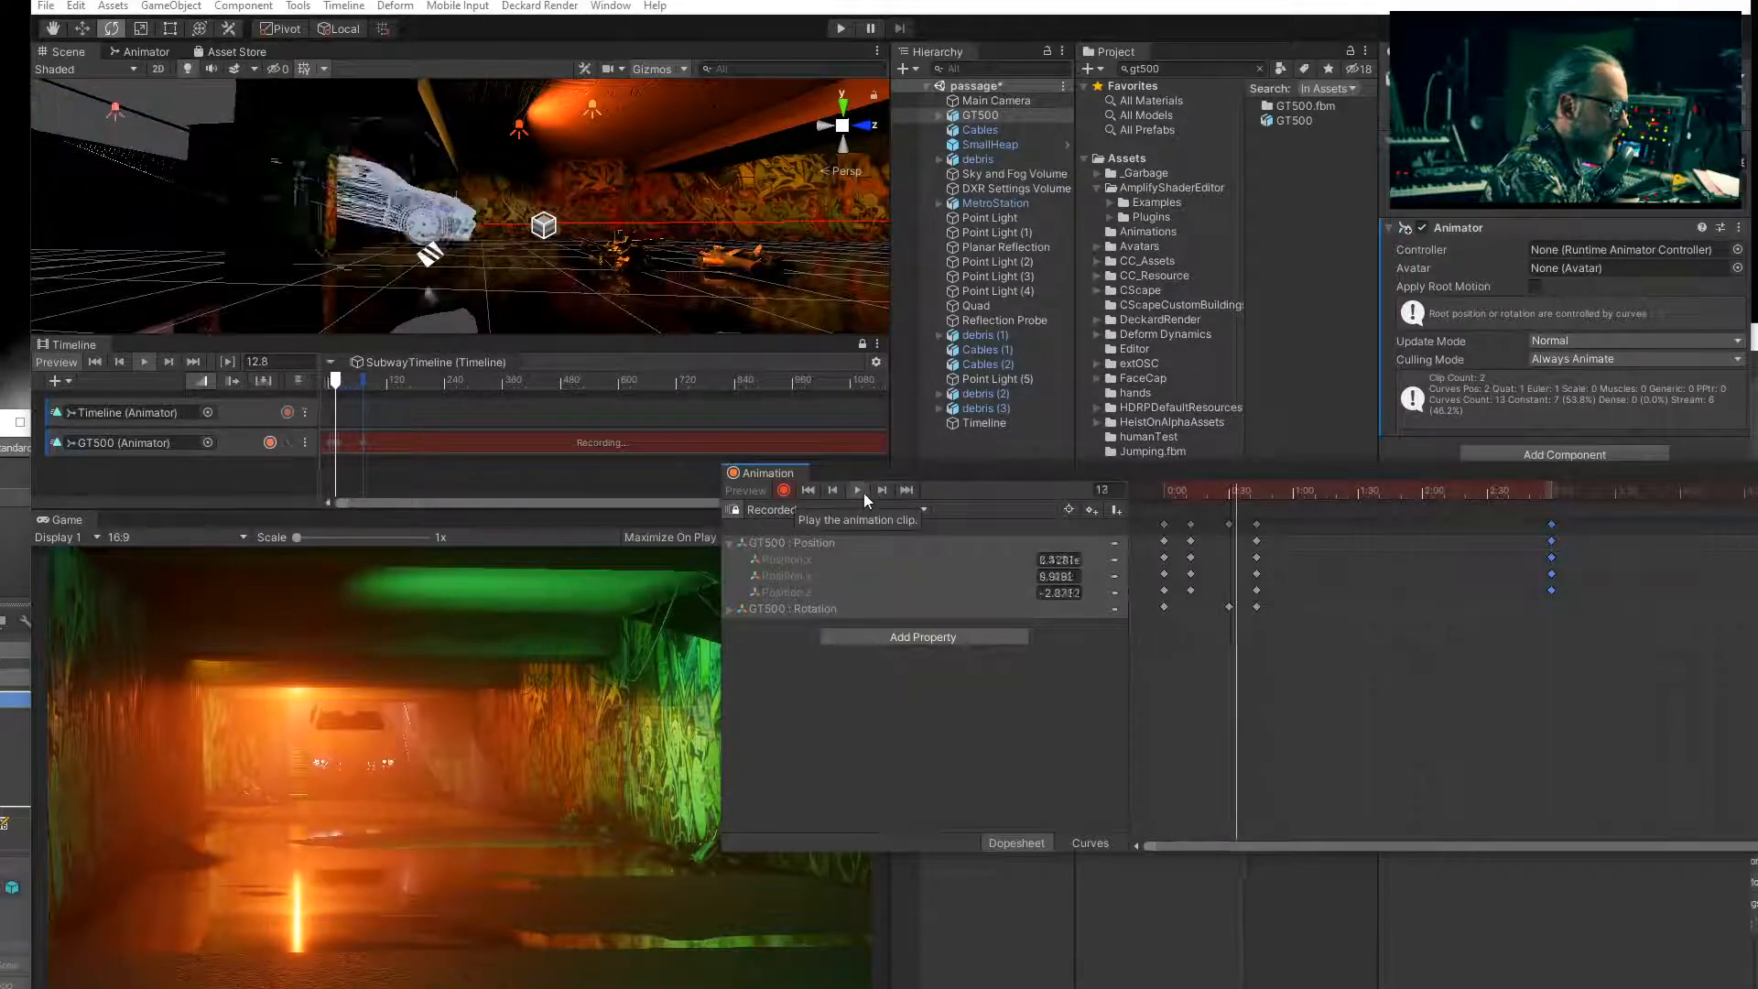
# Scrub the animation around the GT500's landing up to frame 18, viewing the car from the side in the scene.
pyautogui.click(1371, 497)
pyautogui.moveTo(1295, 491)
pyautogui.mouseDown()
pyautogui.moveTo(1256, 491)
pyautogui.moveTo(1315, 500)
pyautogui.mouseUp()
pyautogui.press('q')
pyautogui.moveTo(721, 266); pyautogui.dragTo(567, 252, button='middle')
pyautogui.moveTo(1271, 496); pyautogui.dragTo(1258, 494)
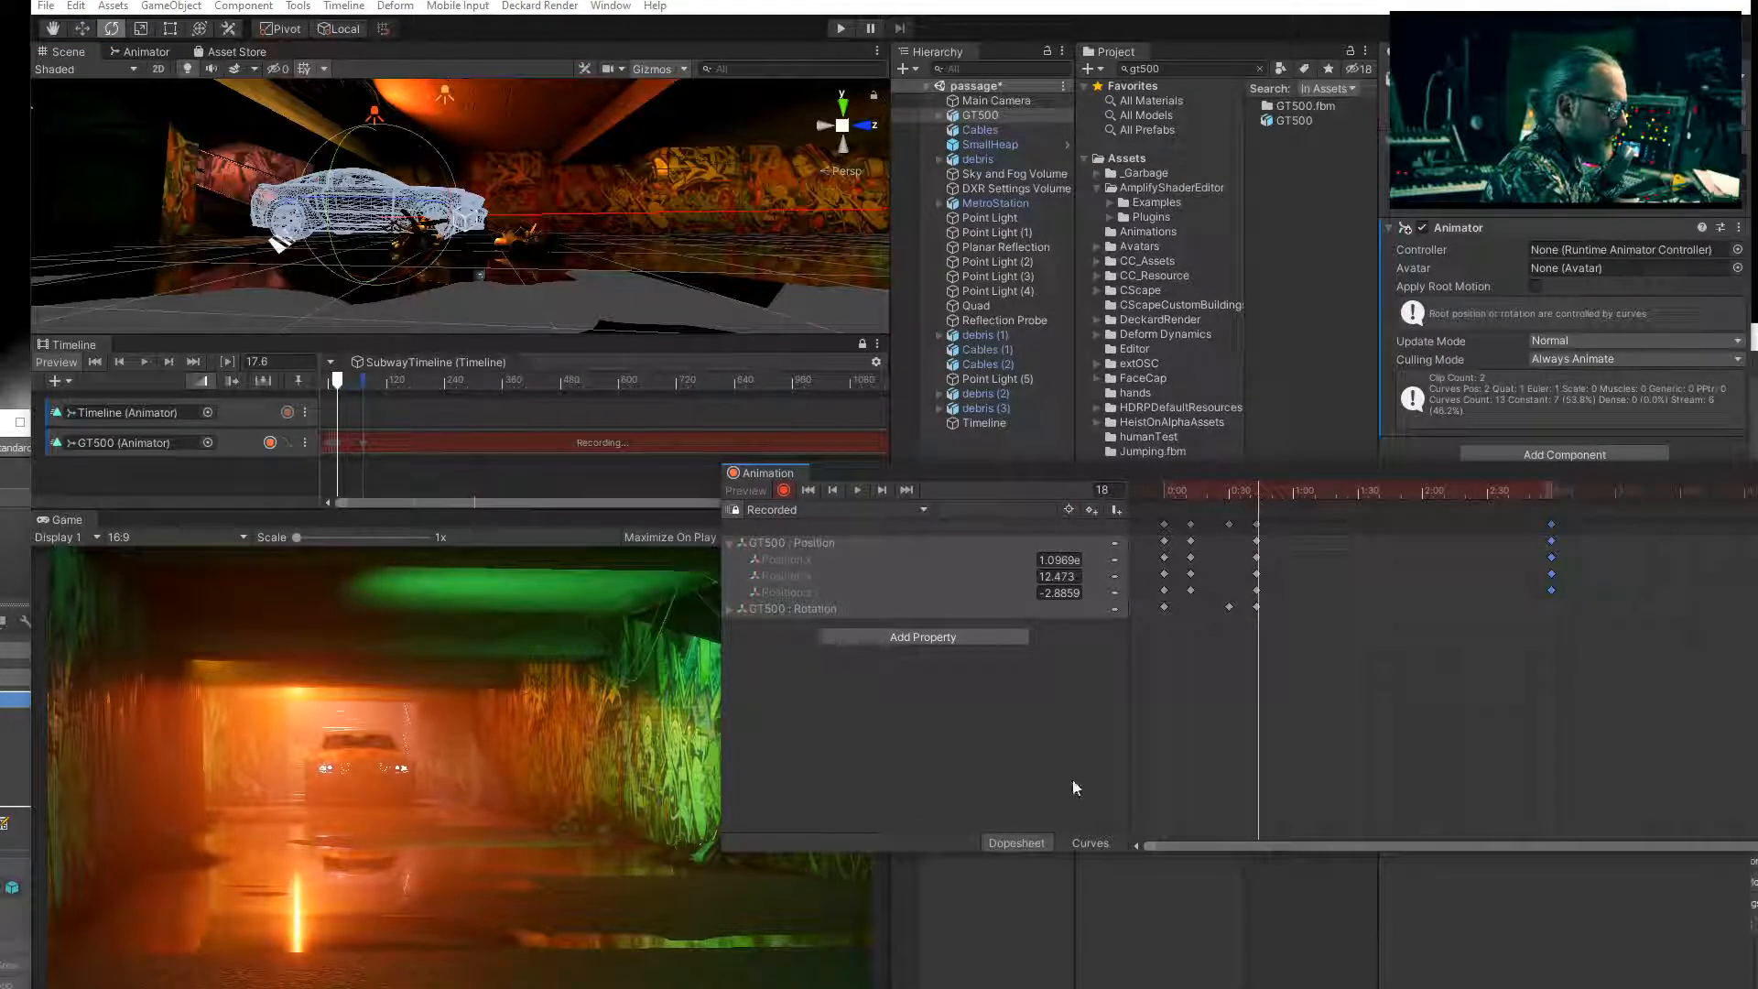
# Show the recorded clip as curves and examine the GT500's Position.y curve around the landing at frame 17.
pyautogui.click(1086, 844)
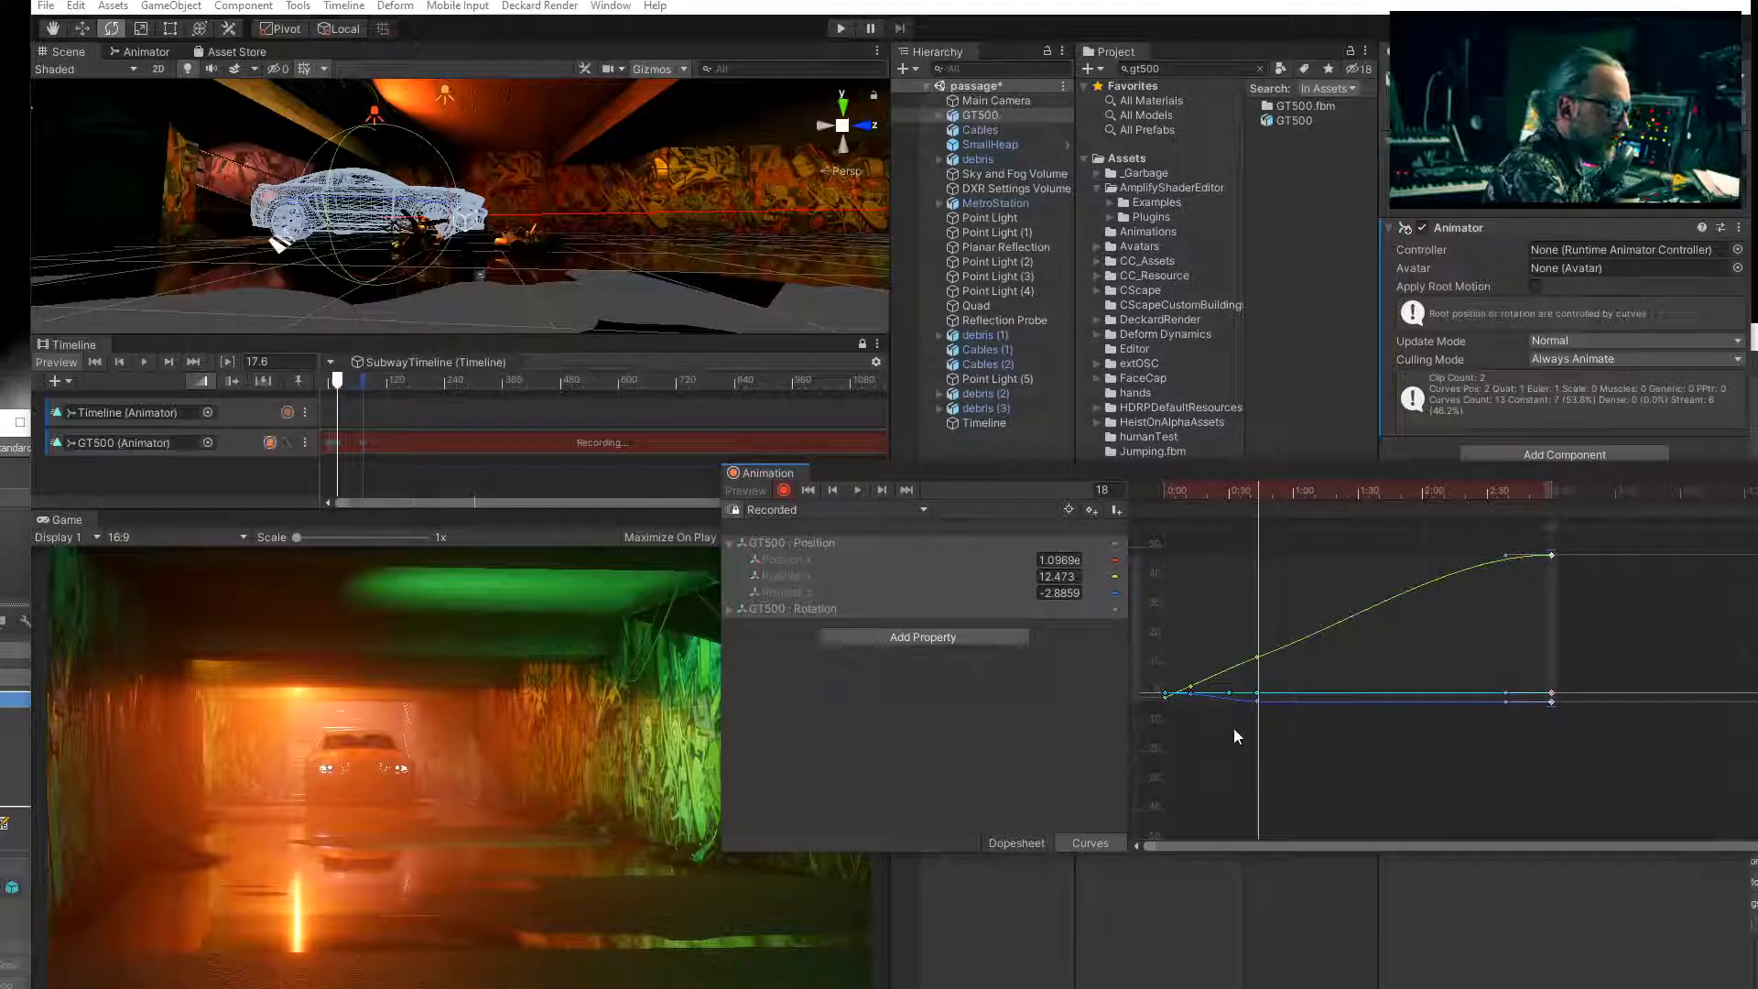
pyautogui.click(816, 577)
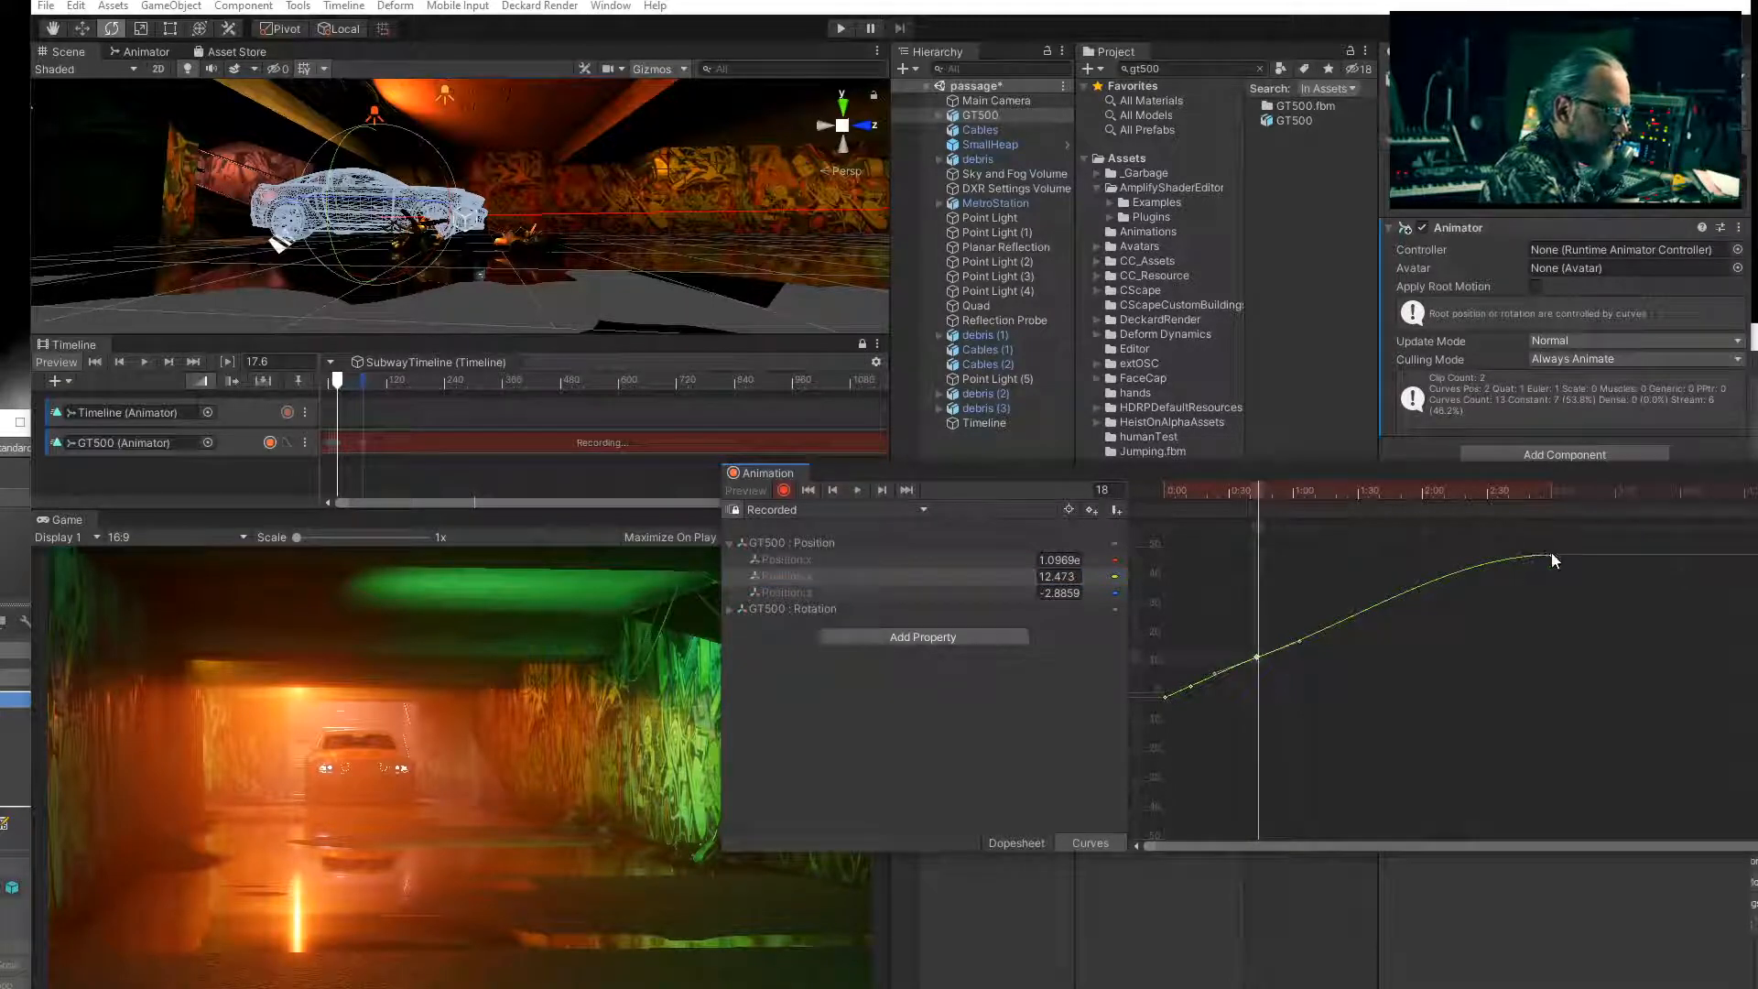
pyautogui.moveTo(1261, 489)
pyautogui.mouseDown()
pyautogui.moveTo(1238, 495)
pyautogui.moveTo(1315, 507)
pyautogui.moveTo(1256, 520)
pyautogui.mouseUp()
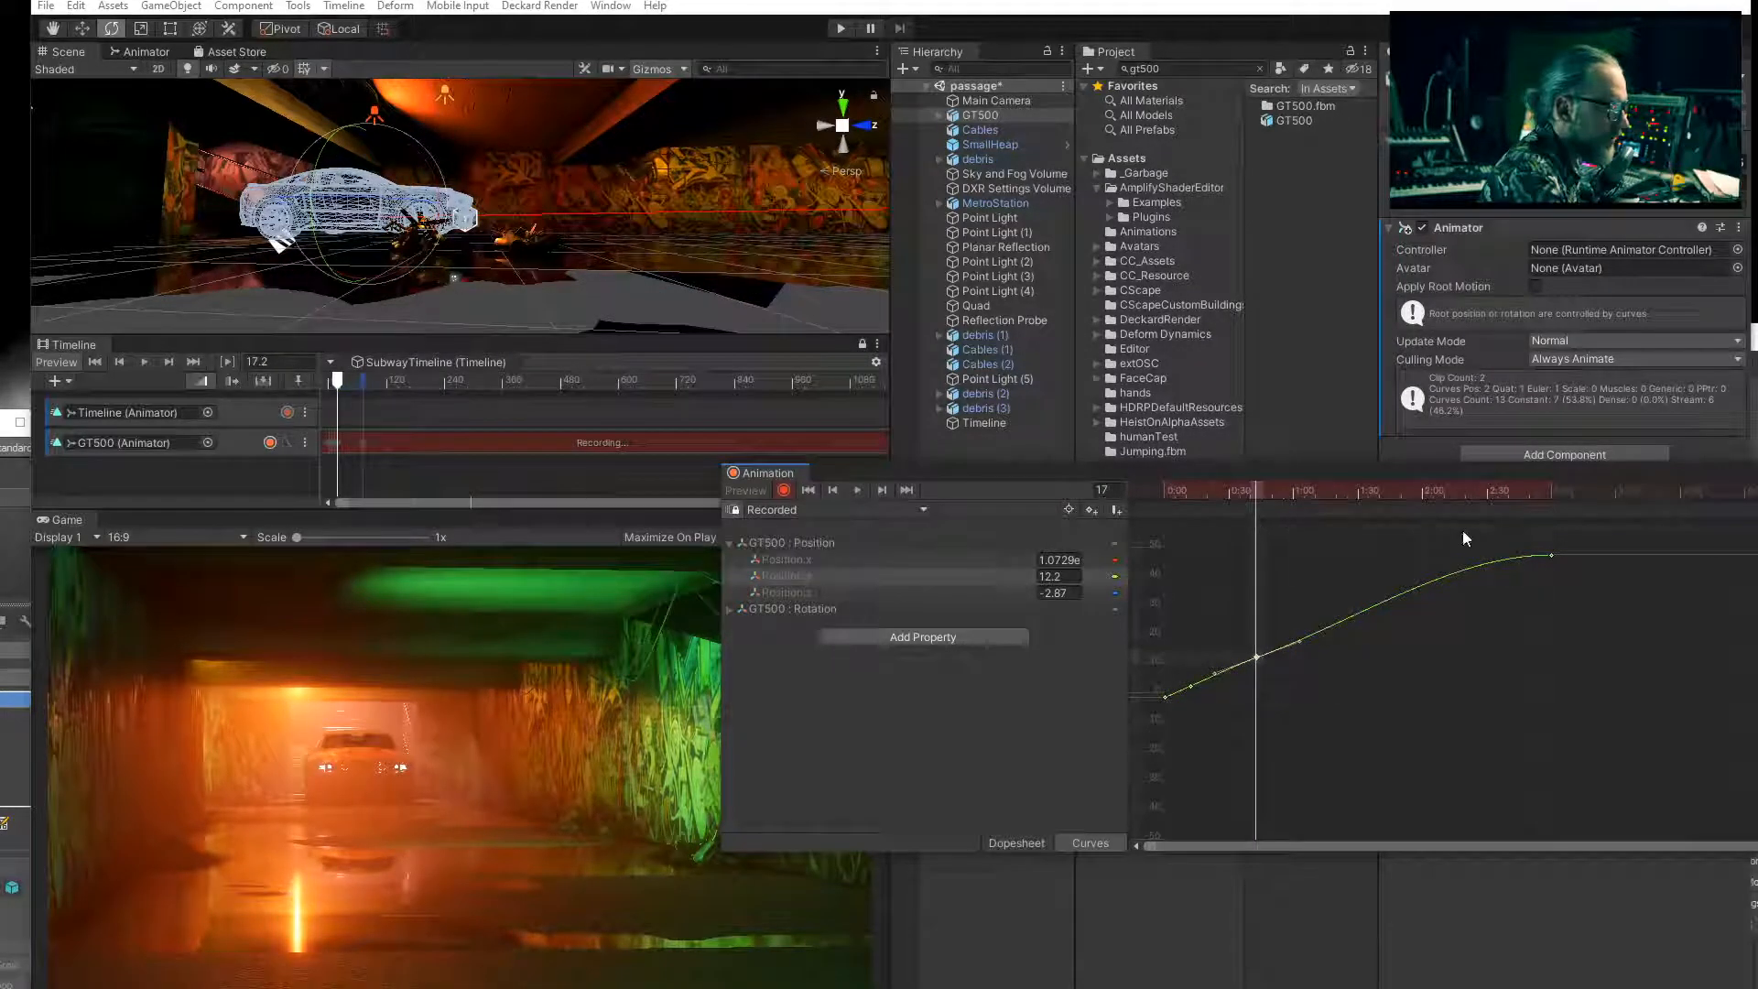
pyautogui.moveTo(1262, 491)
pyautogui.mouseDown()
pyautogui.moveTo(1312, 495)
pyautogui.moveTo(1258, 503)
pyautogui.mouseUp()
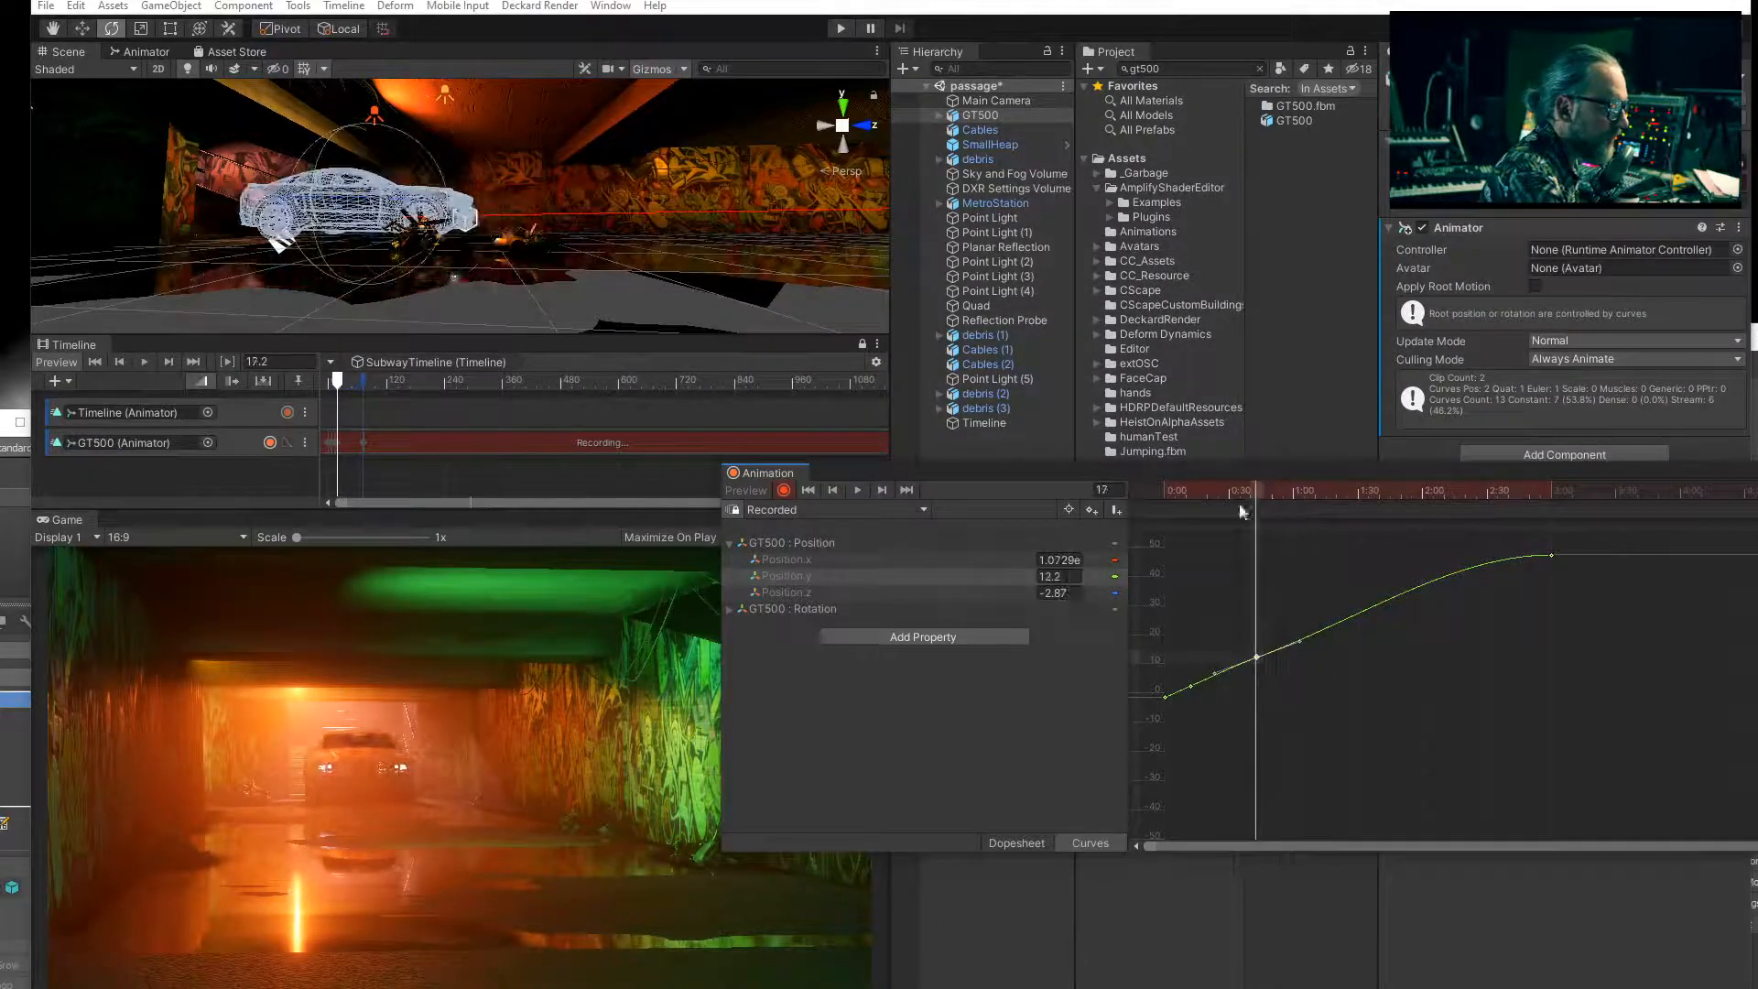
# Set both tangents of the GT500's Position.z keys at the landing and the clip's end to Linear.
pyautogui.click(856, 592)
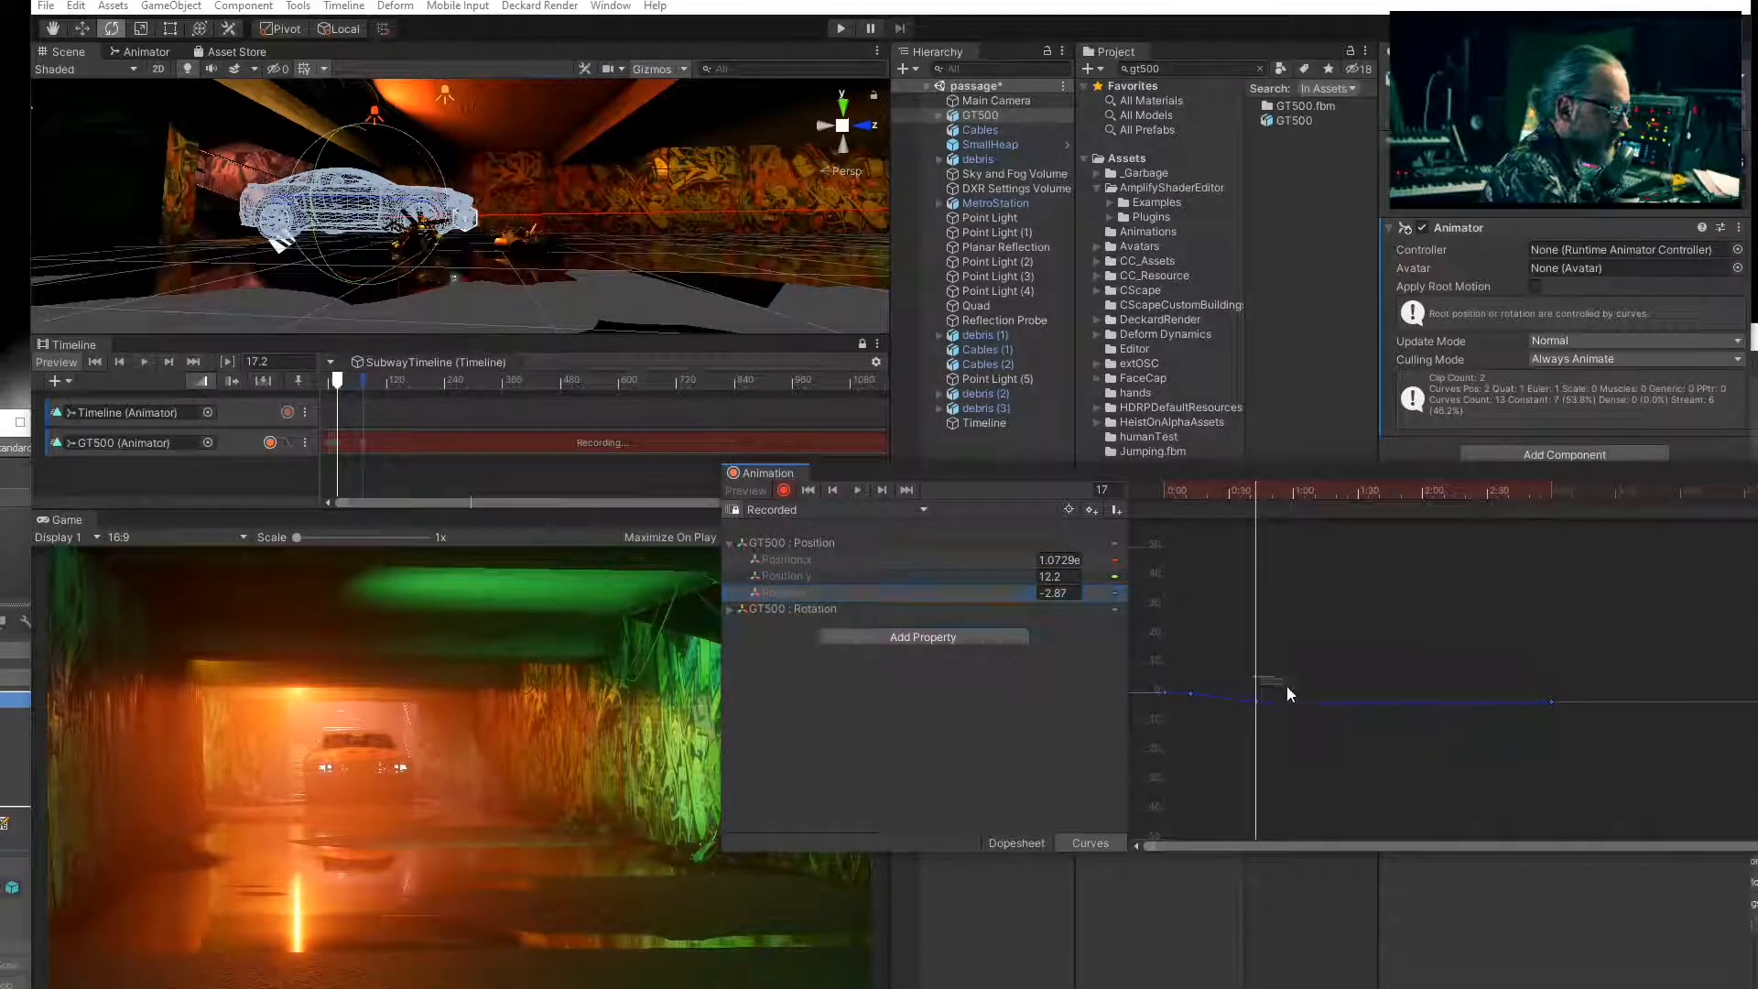
pyautogui.moveTo(1278, 683); pyautogui.dragTo(1572, 729)
pyautogui.rightClick(1258, 703)
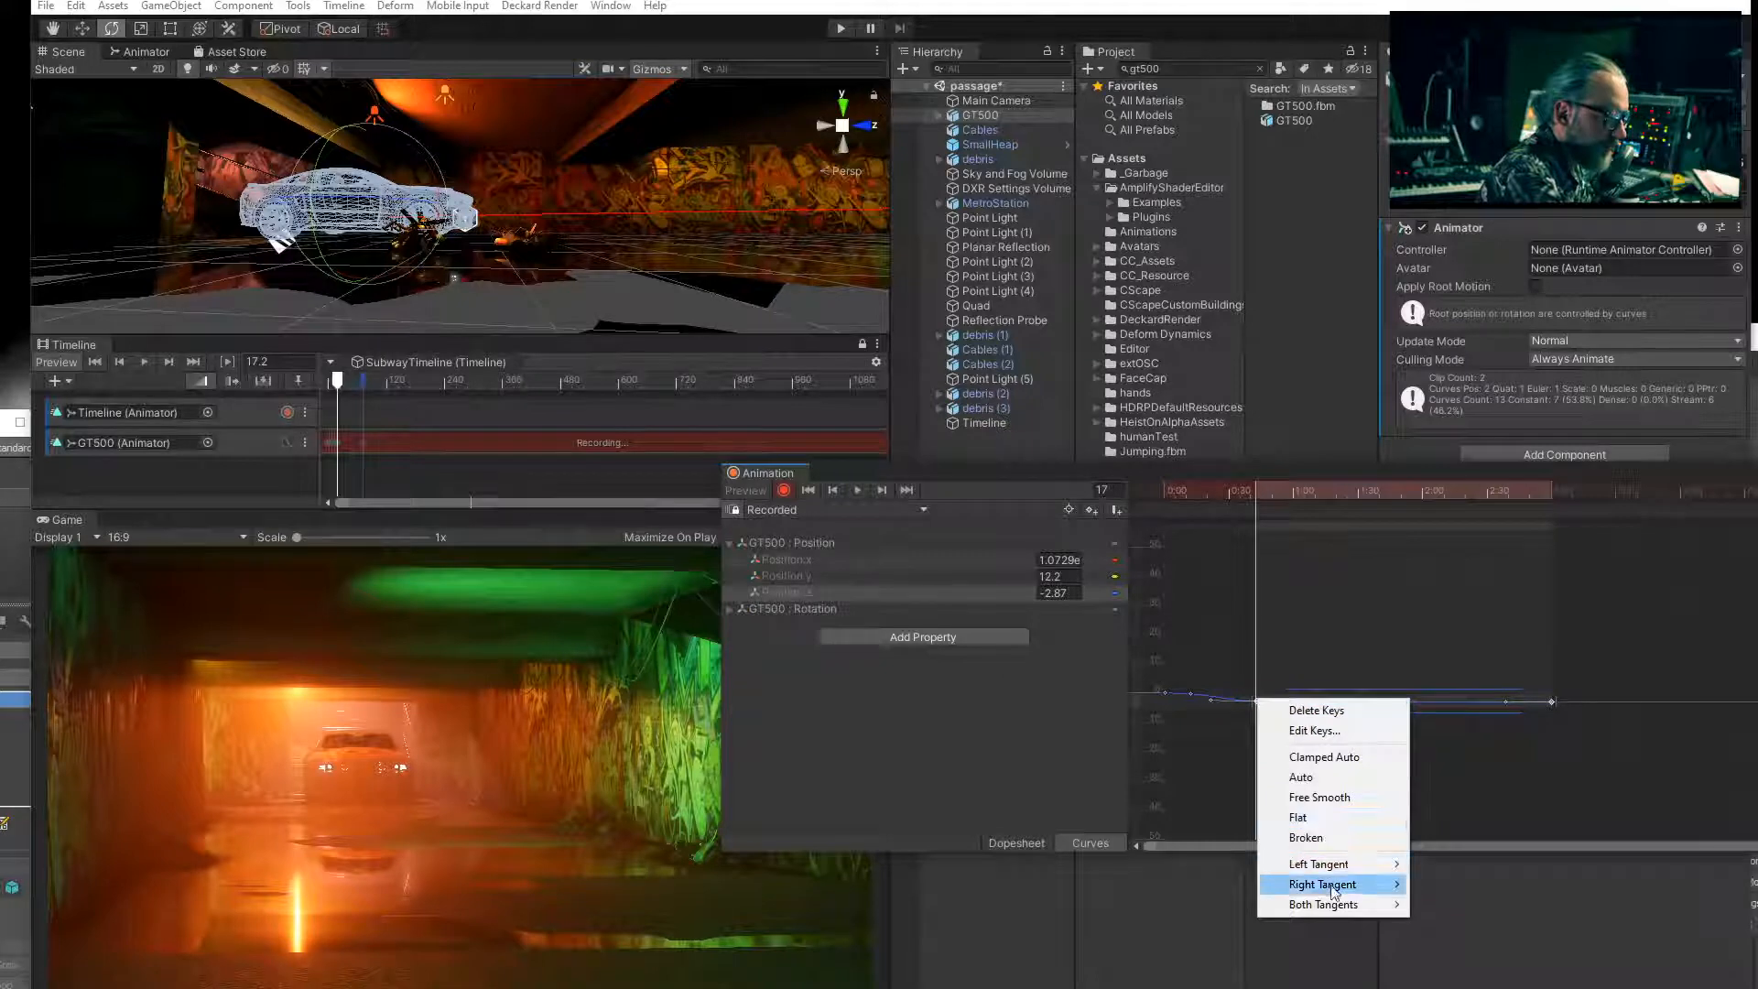
pyautogui.moveTo(1342, 905)
pyautogui.click(1456, 925)
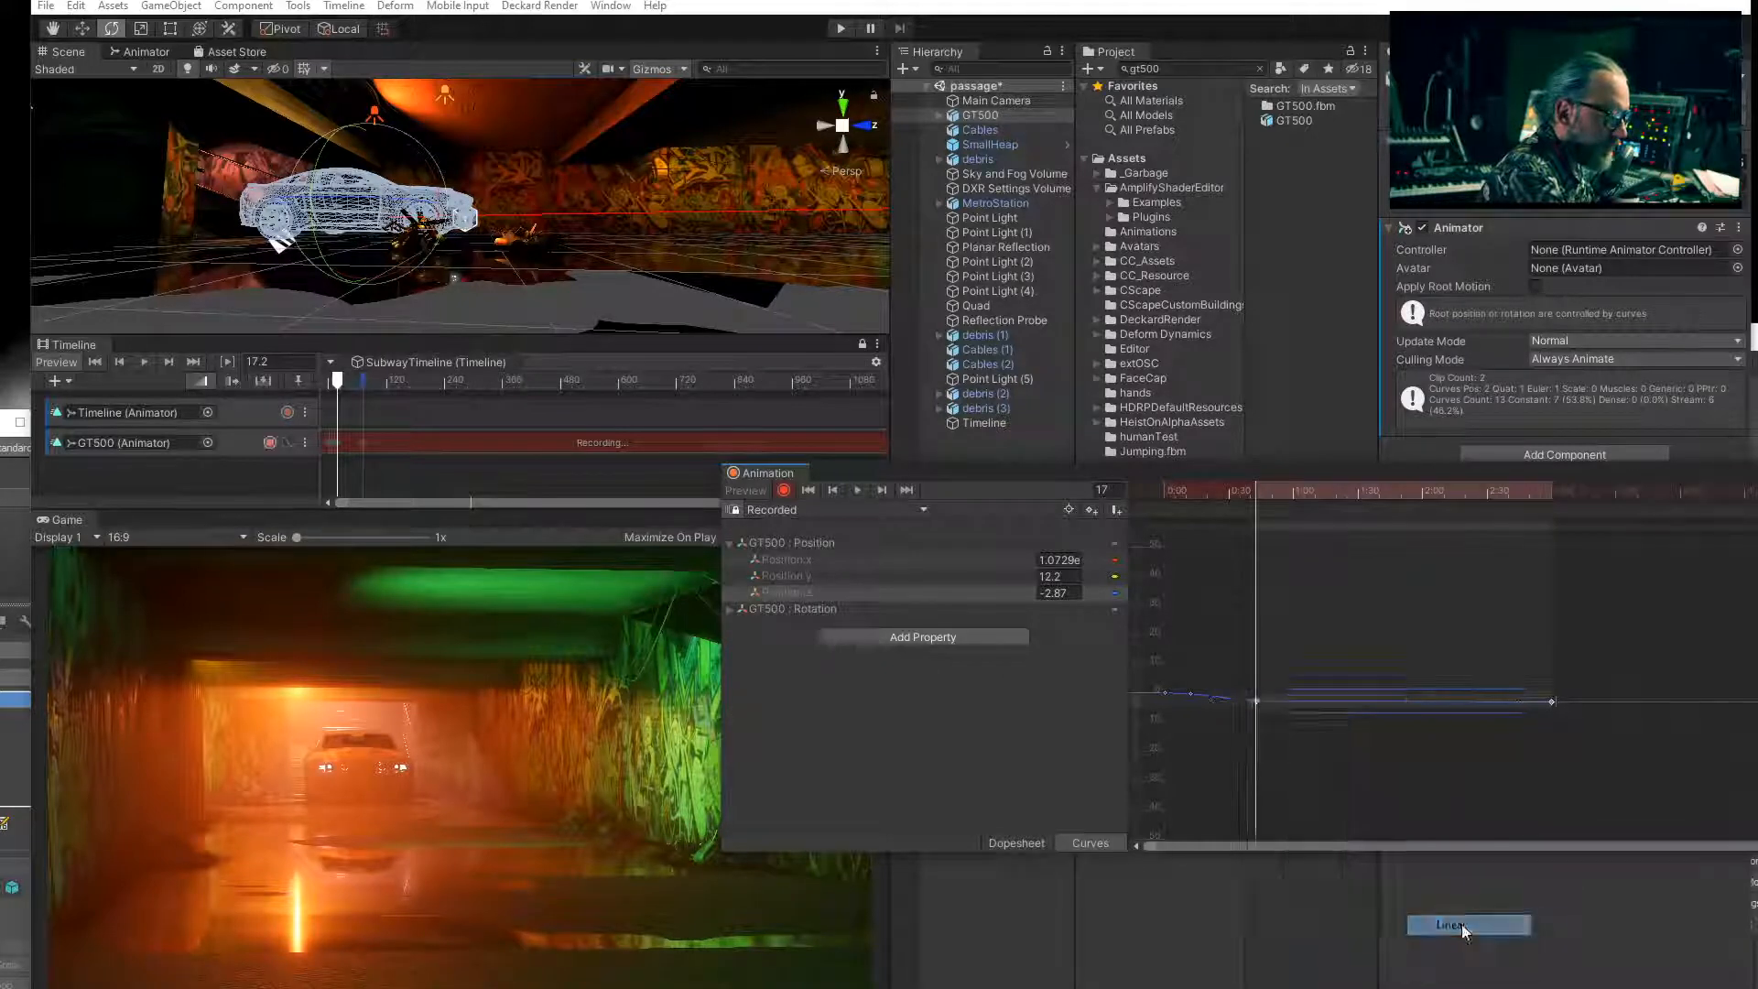
# Play the animation repeatedly from frame 0 to check the GT500's jump and landing in the passage.
pyautogui.moveTo(1264, 495); pyautogui.dragTo(1164, 499)
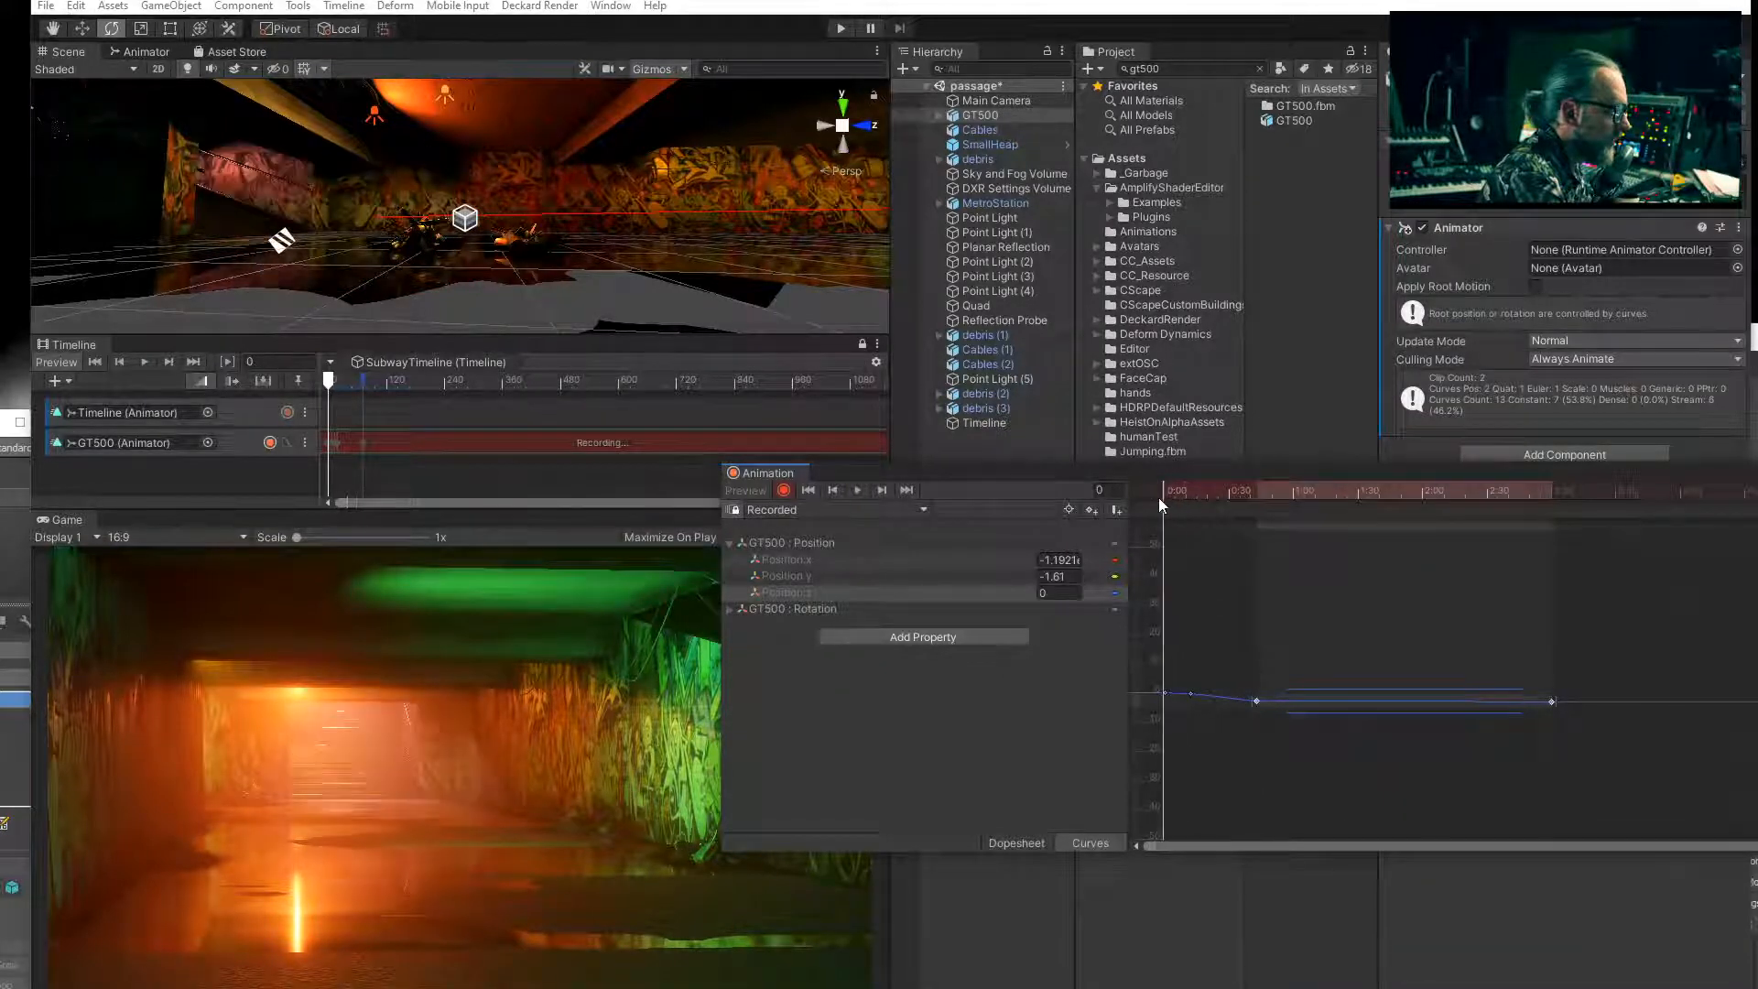
pyautogui.press('space')
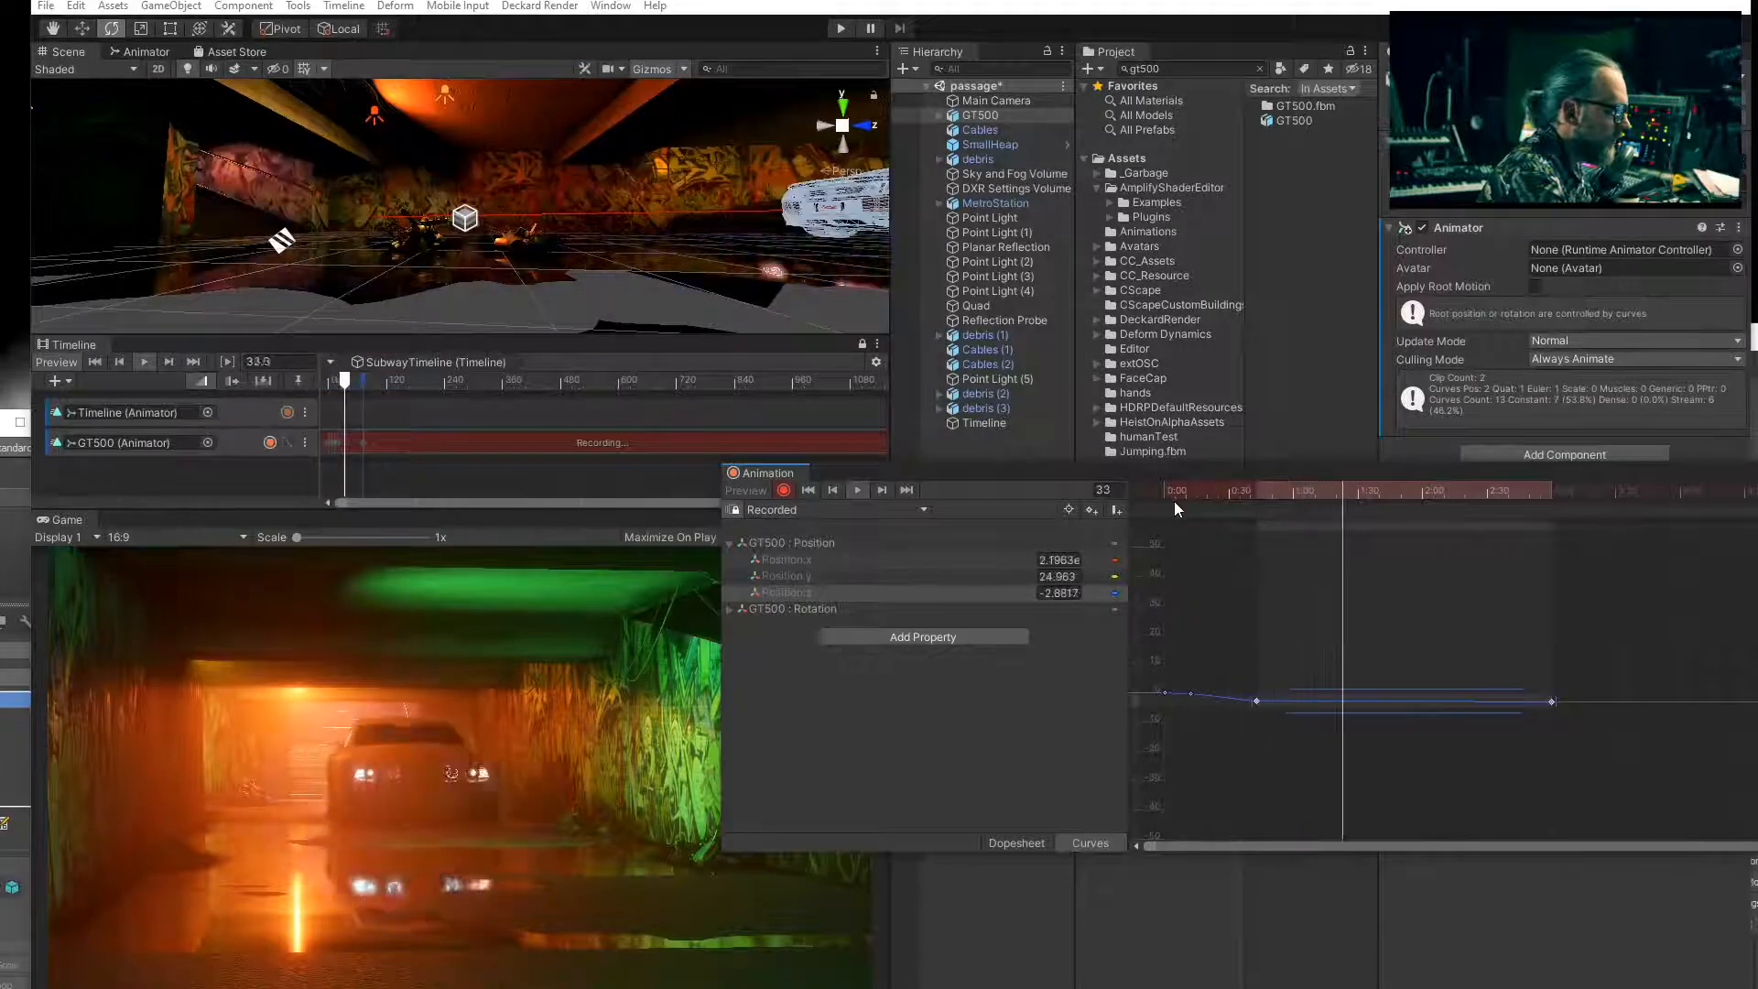
pyautogui.moveTo(1229, 502); pyautogui.dragTo(1135, 510)
pyautogui.click(857, 491)
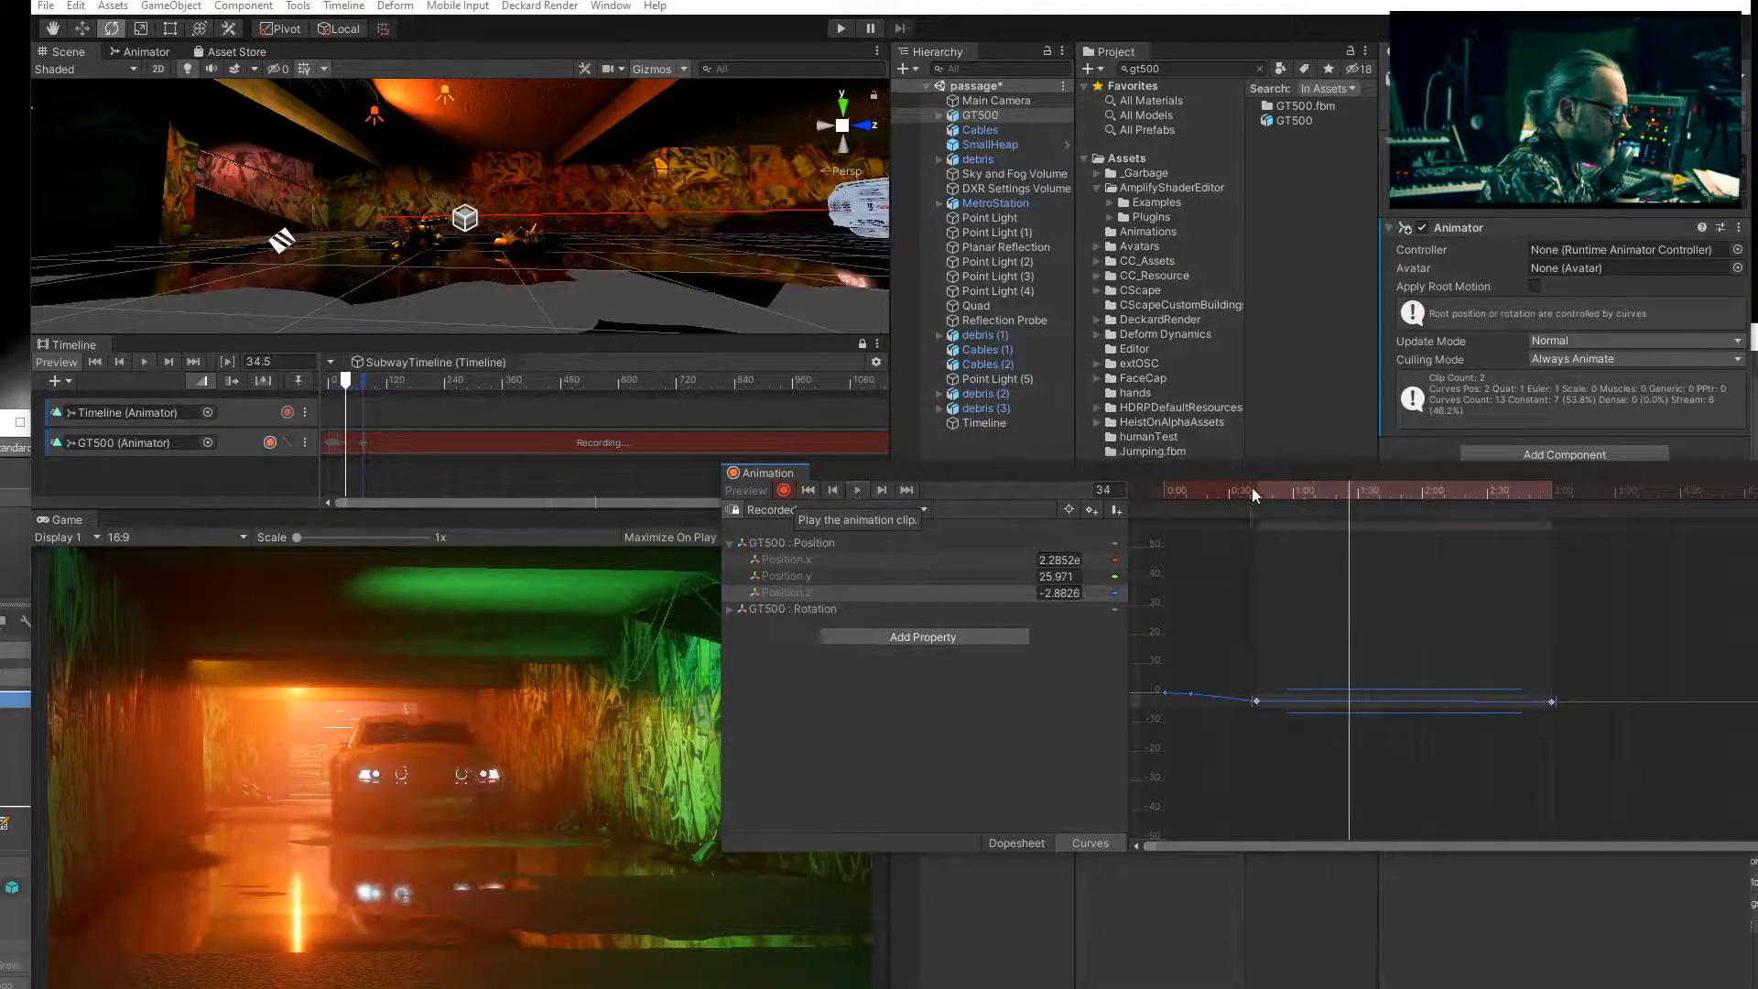
pyautogui.moveTo(1243, 487); pyautogui.dragTo(1026, 502)
pyautogui.click(853, 494)
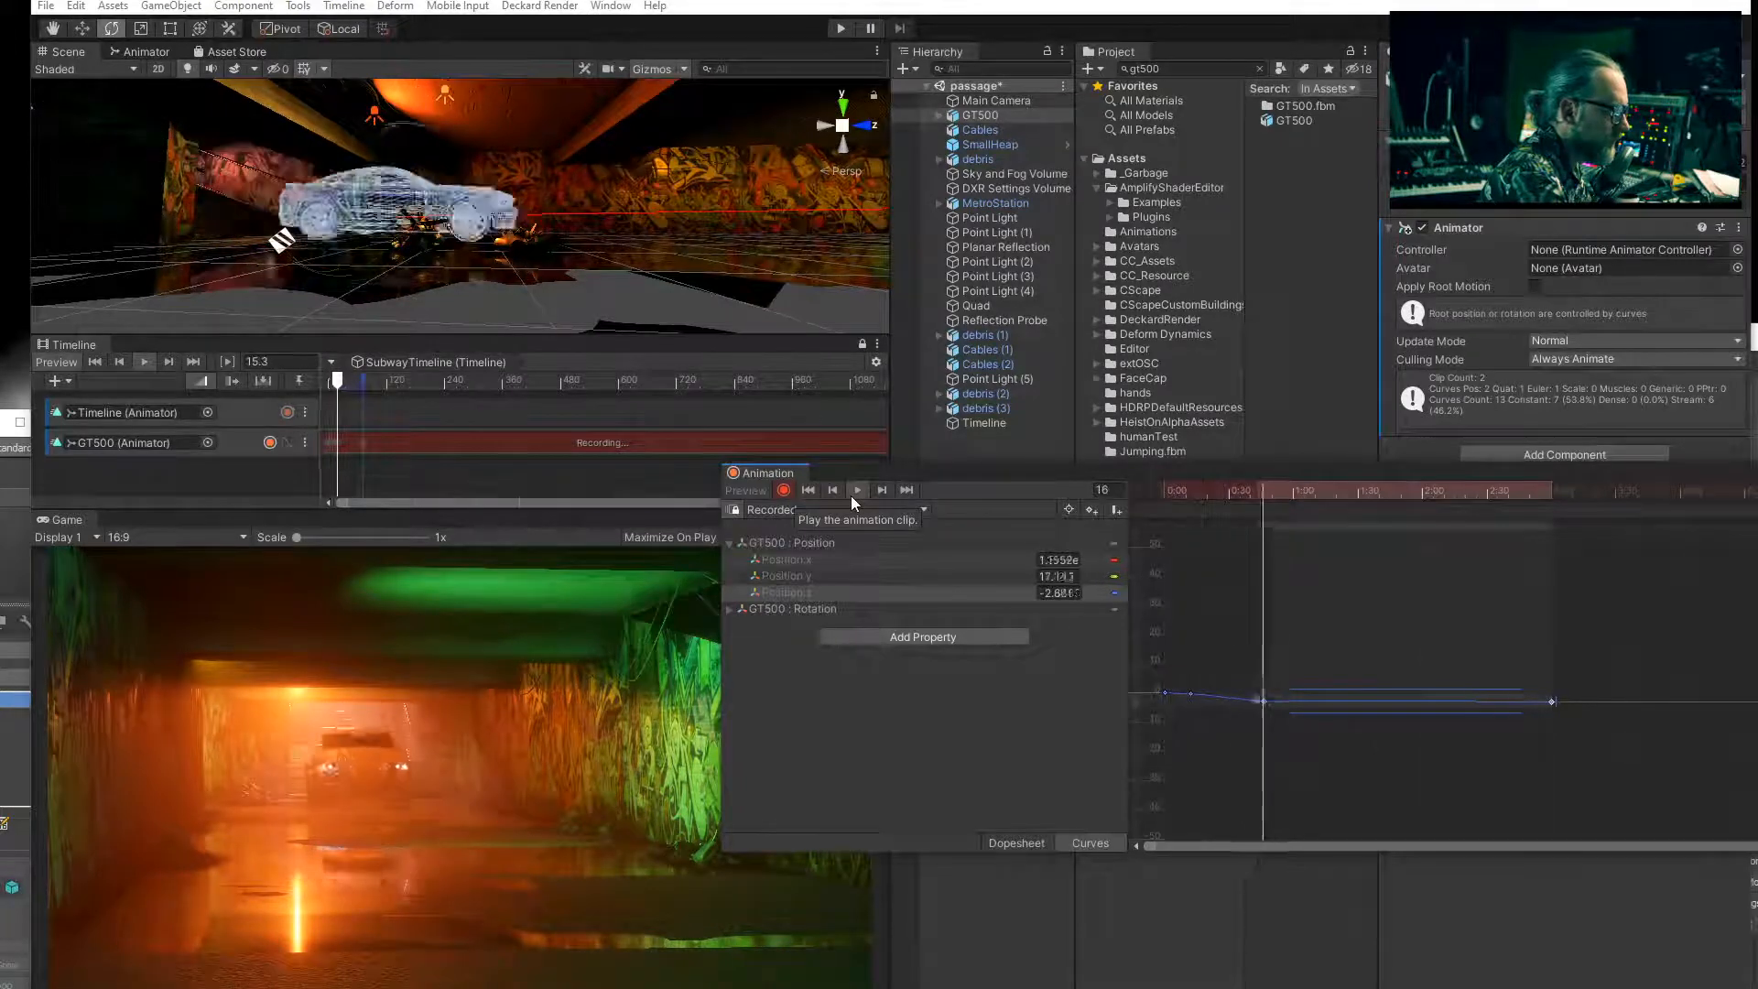
pyautogui.click(1196, 489)
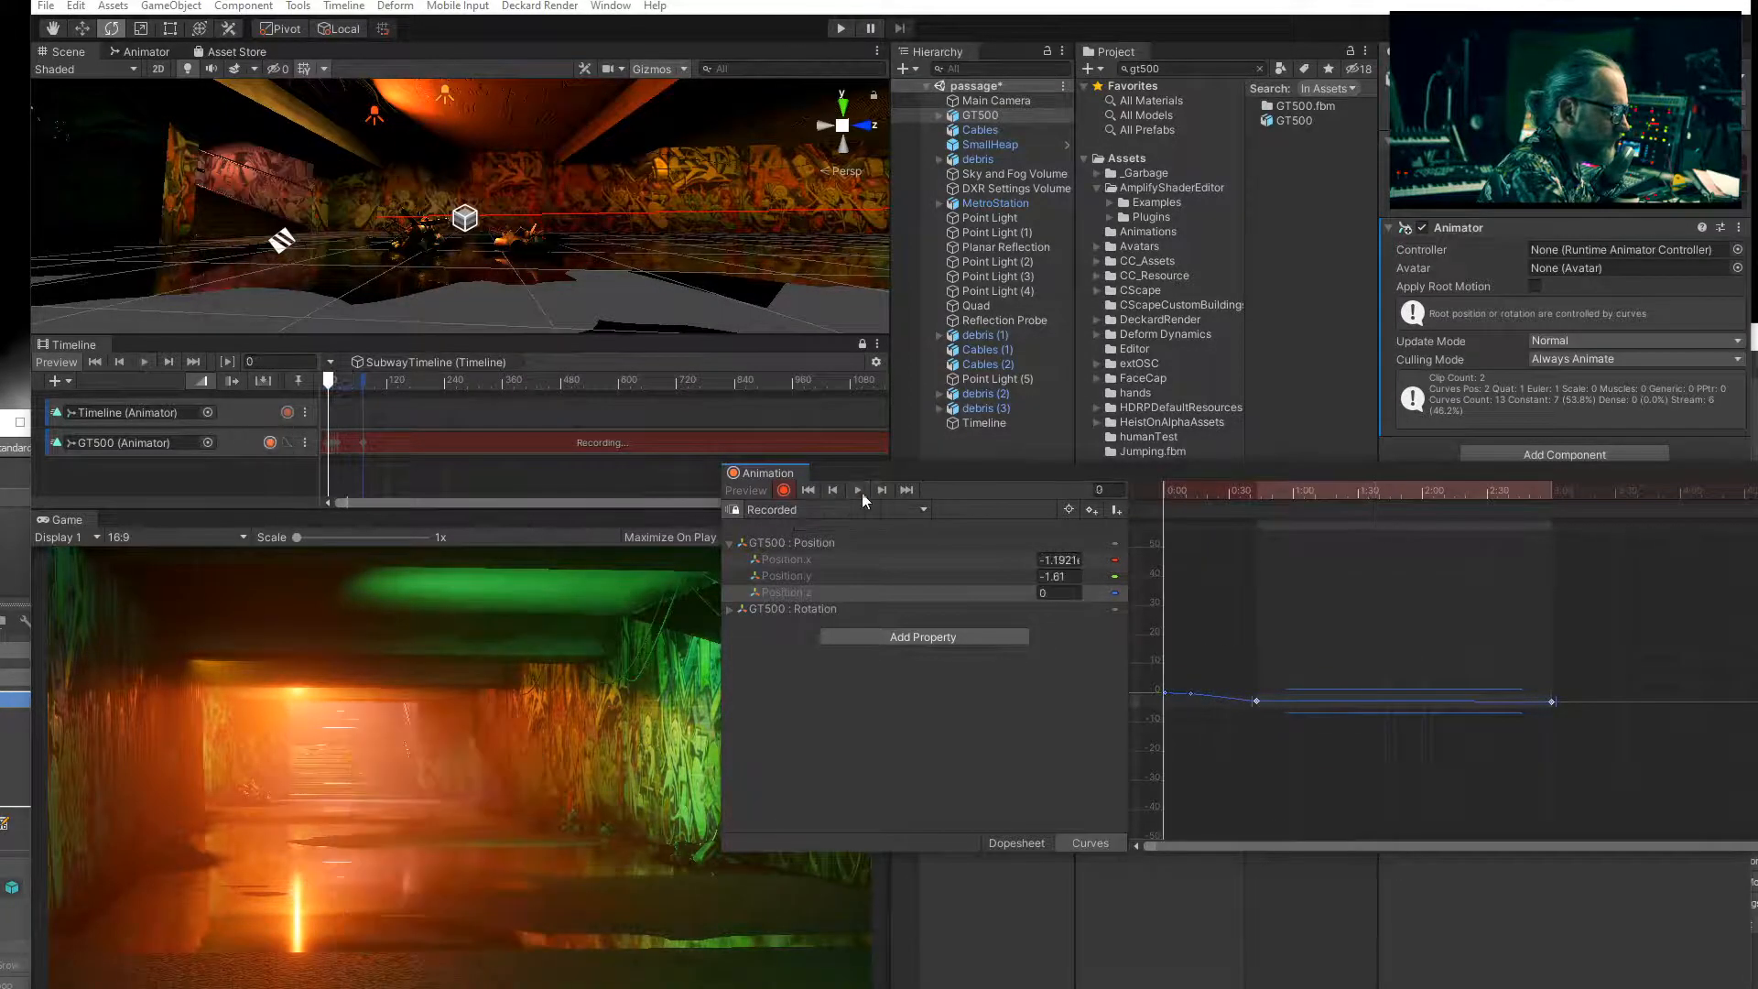
pyautogui.click(853, 491)
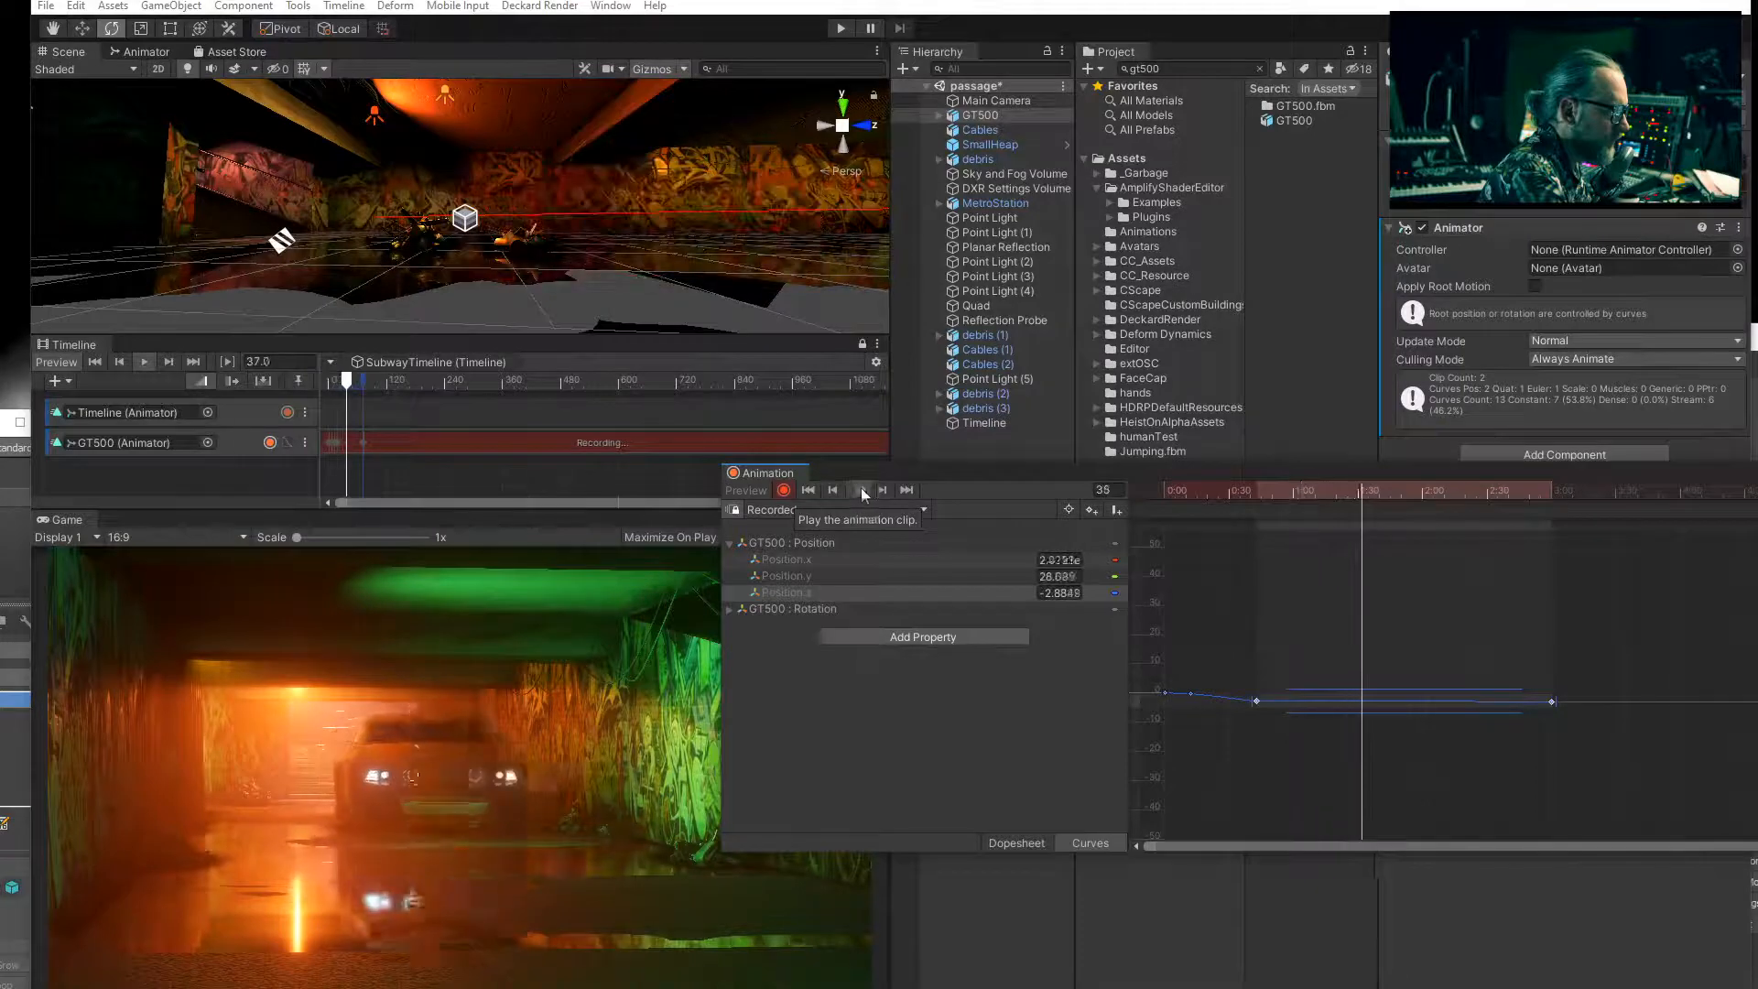
pyautogui.click(1287, 496)
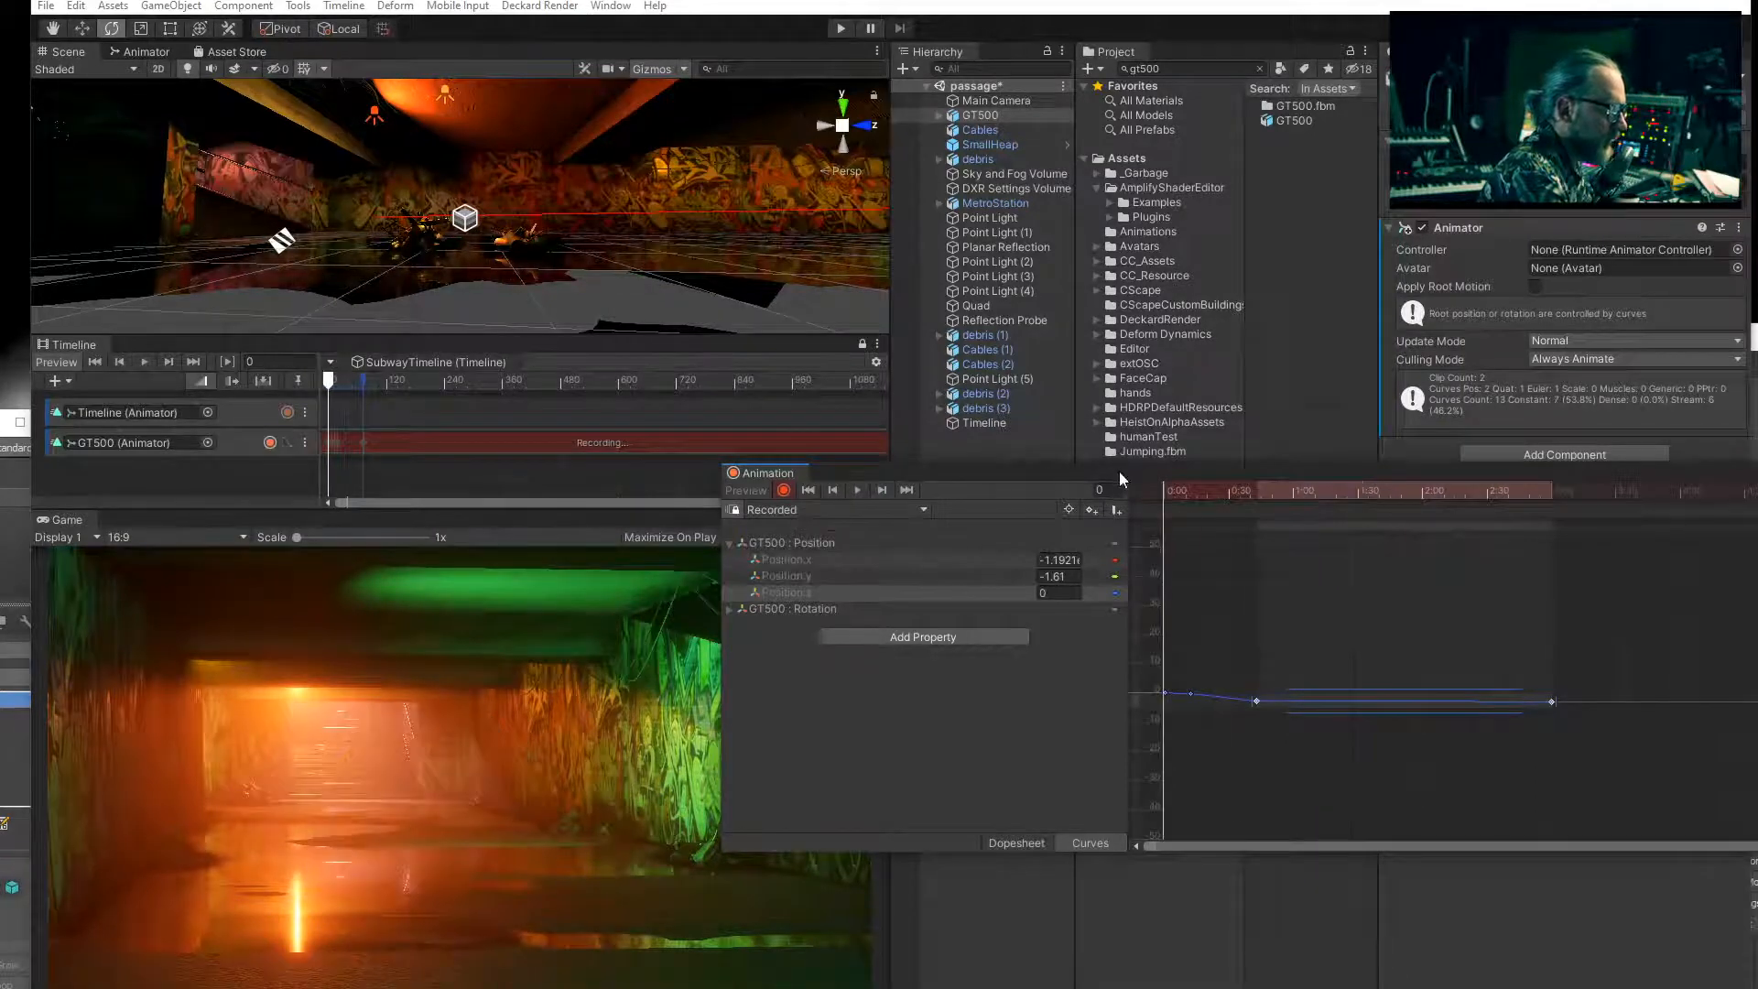
# Reposition the Animation window over the Timeline and Game views and replay the GT500's motion from frame 0.
pyautogui.moveTo(1119, 471); pyautogui.dragTo(958, 158)
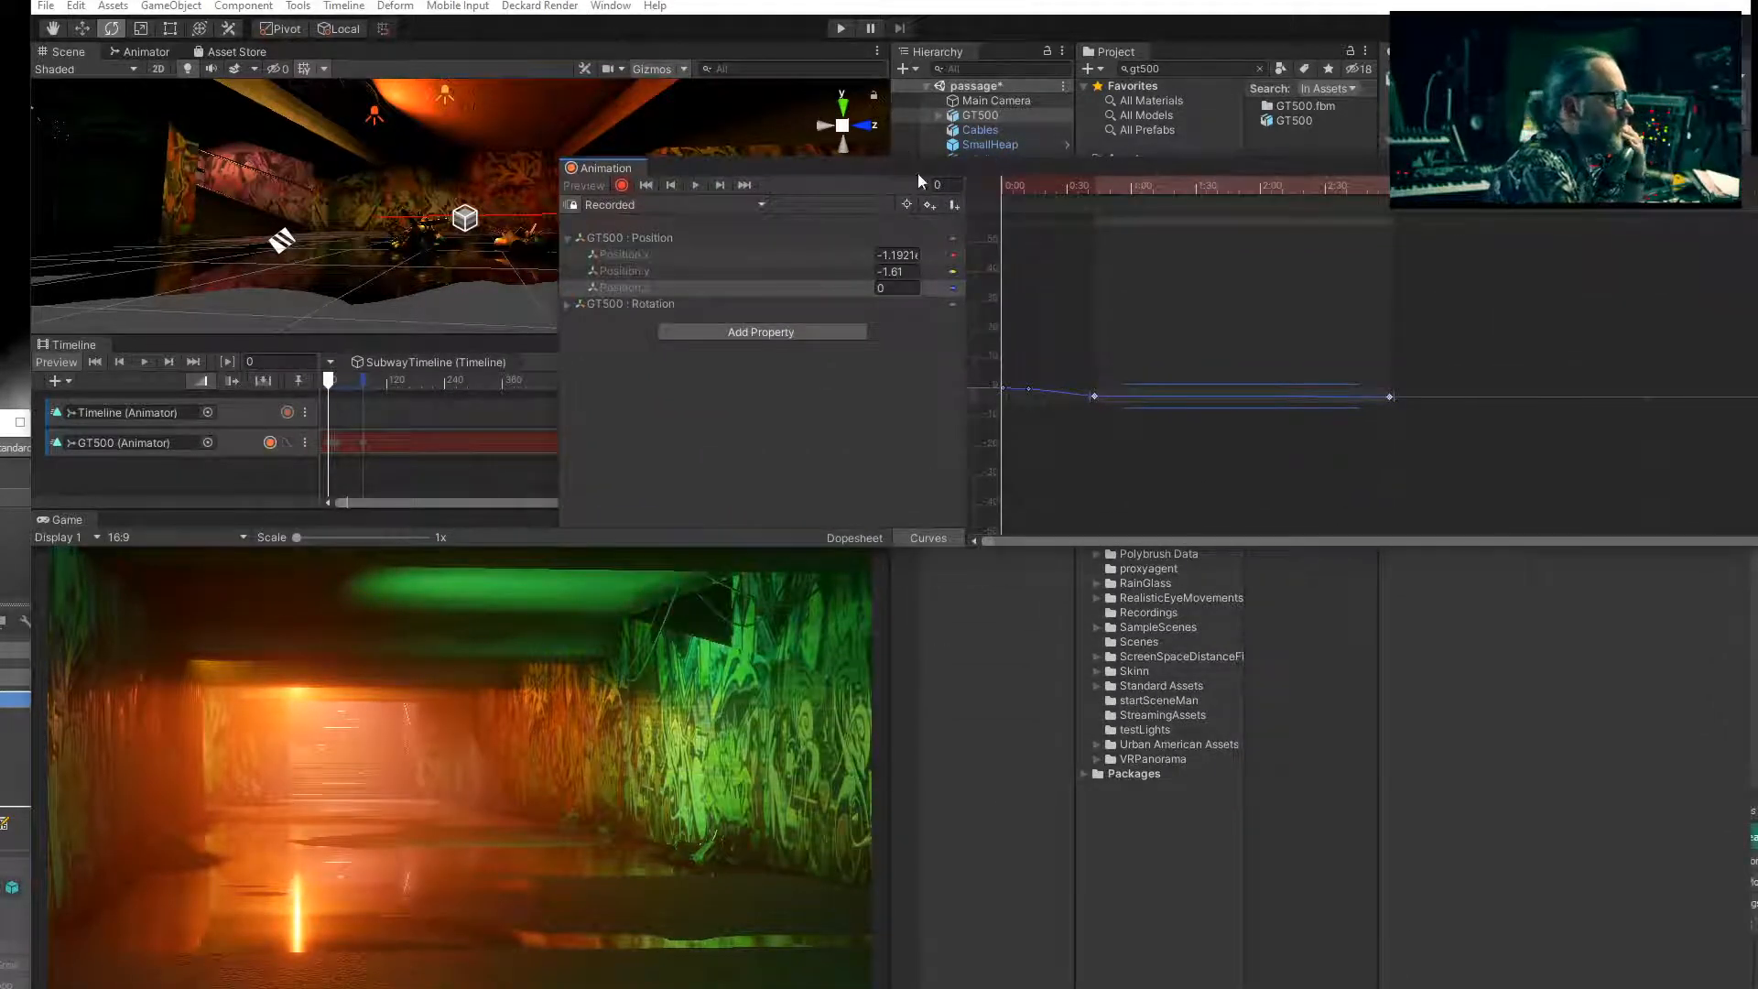
pyautogui.moveTo(780, 174); pyautogui.dragTo(786, 429)
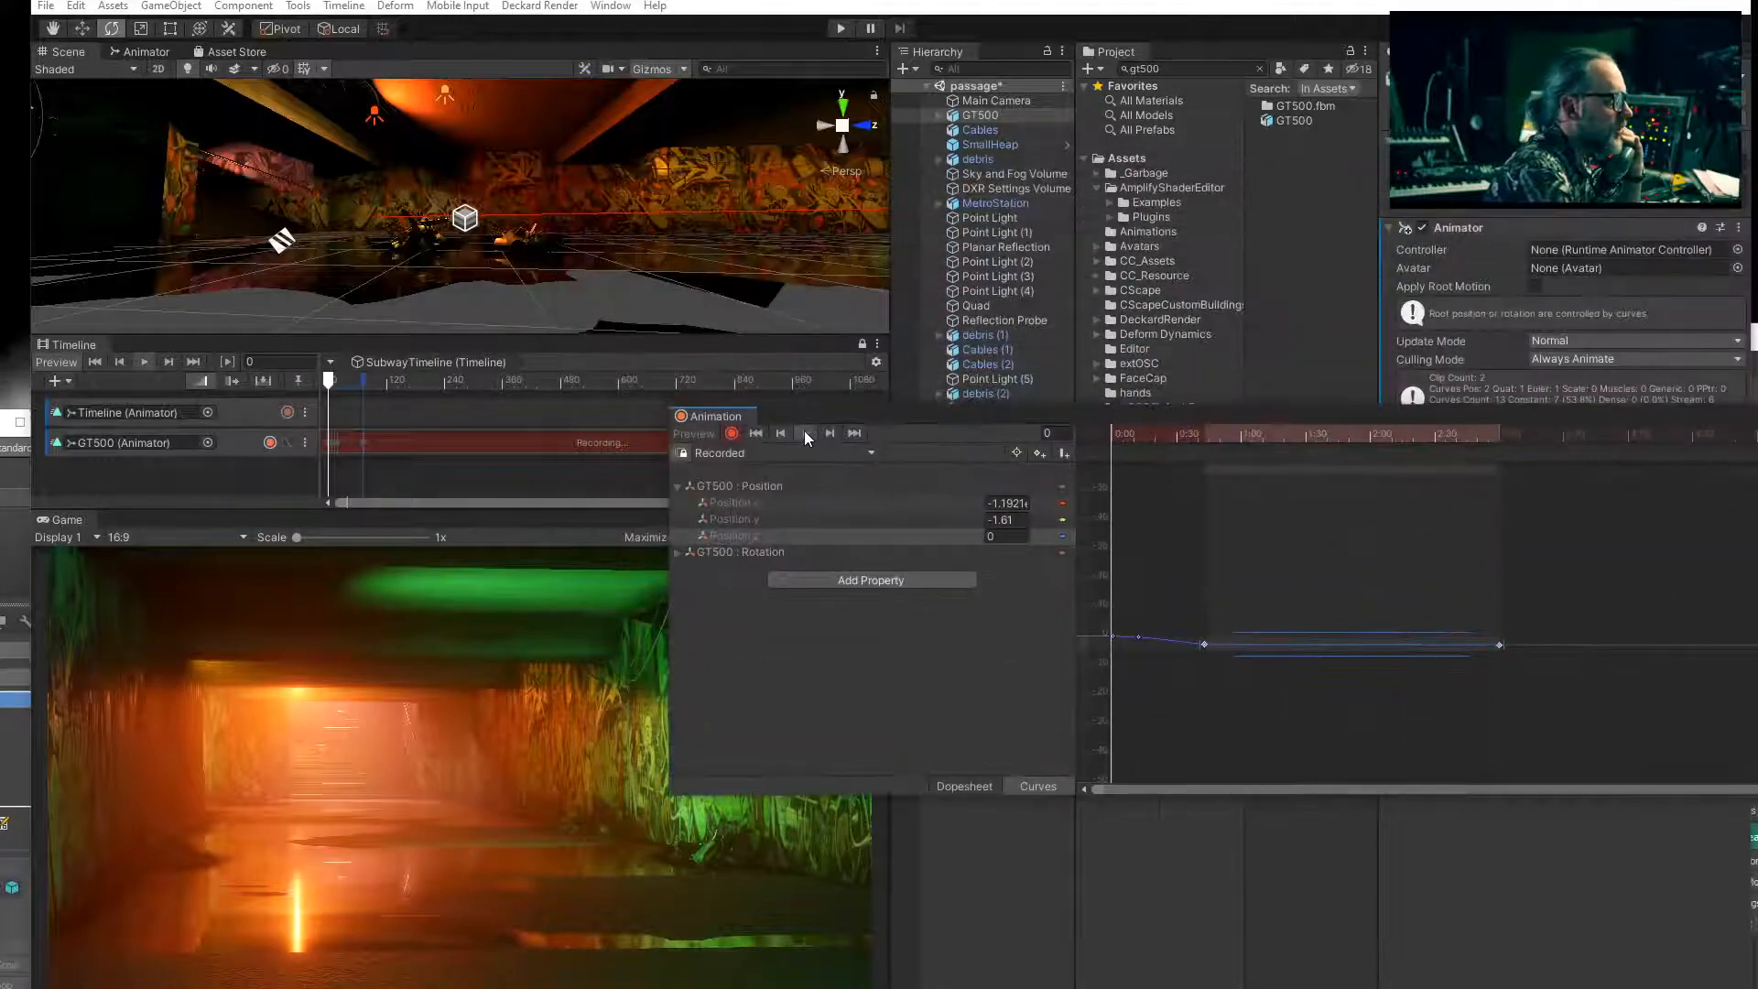
pyautogui.click(805, 433)
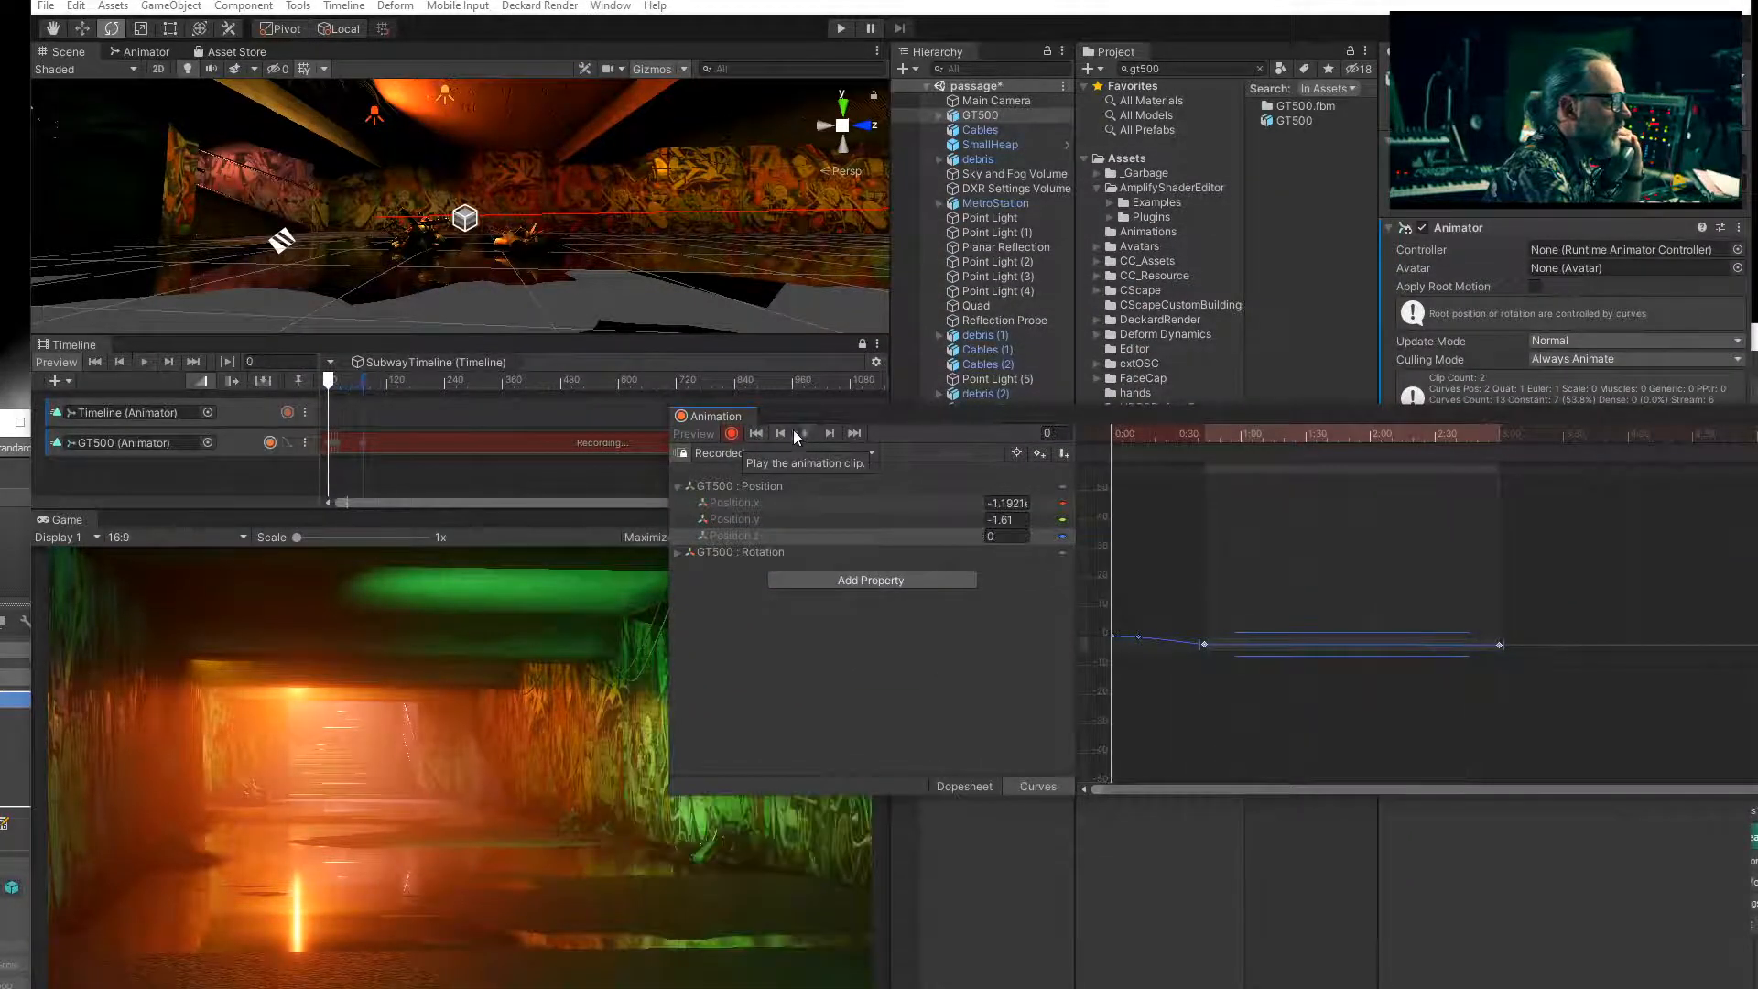
pyautogui.moveTo(1130, 433); pyautogui.dragTo(967, 434)
pyautogui.click(804, 433)
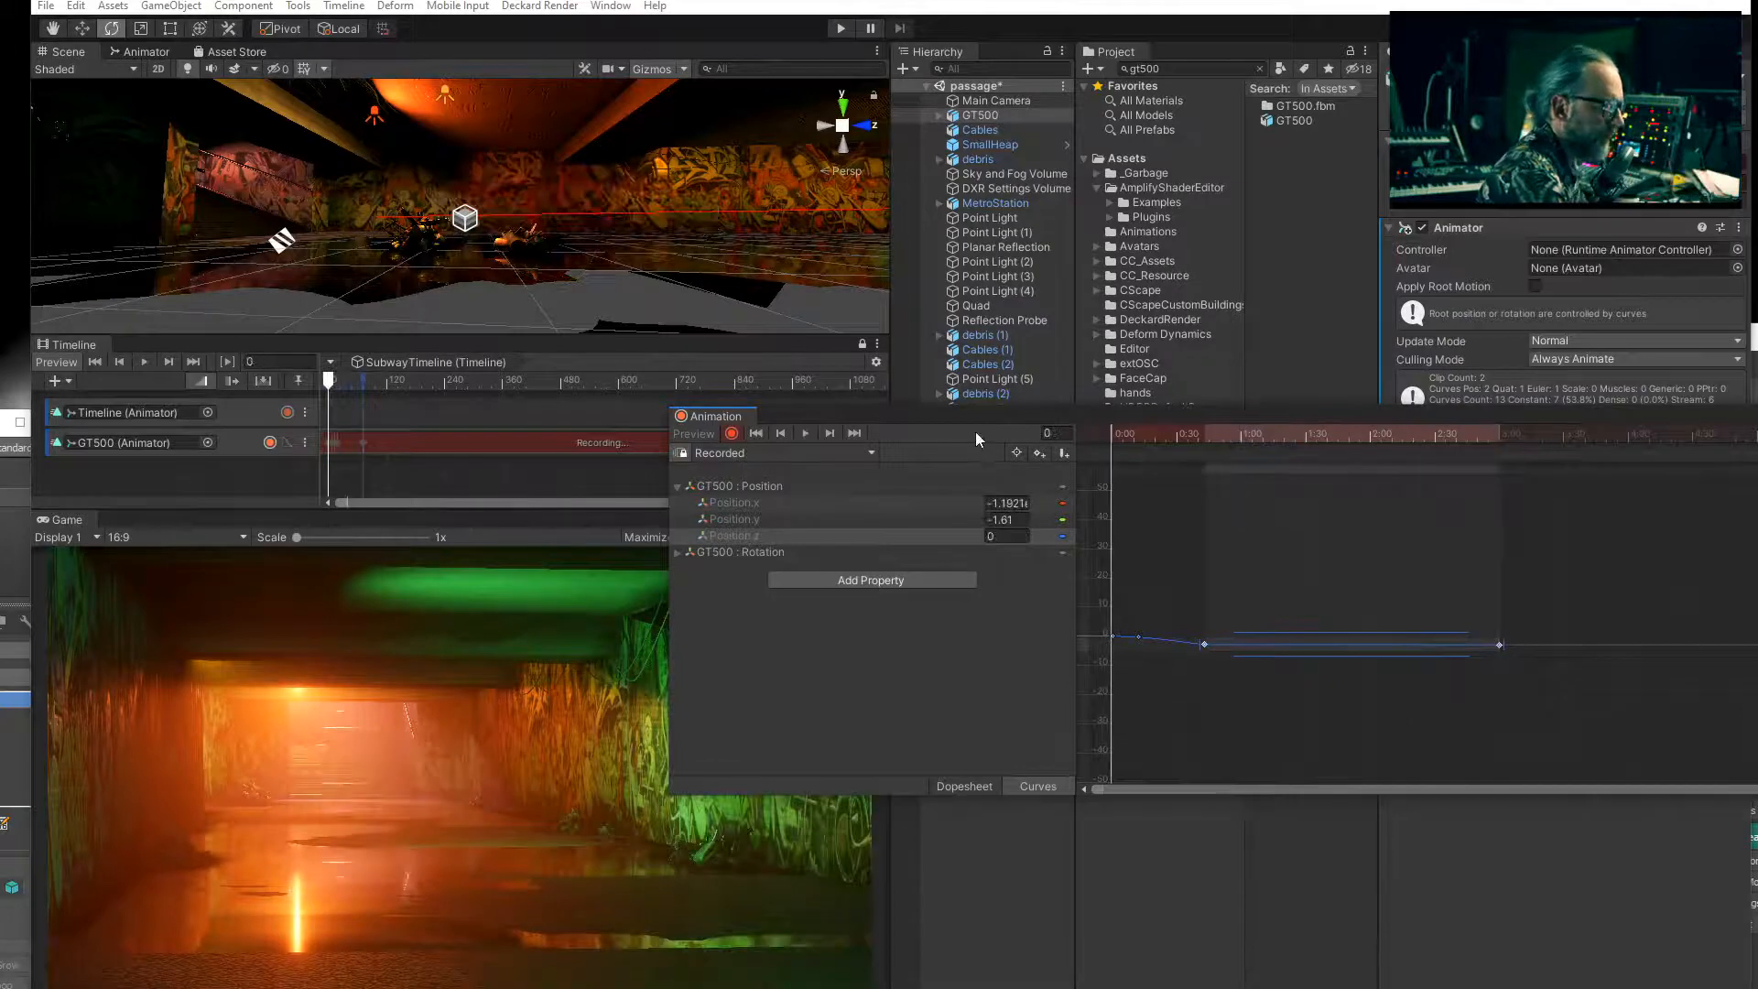
# Play and scrub the GT500 clip around the first keyframes, and examine its rotation and position curves.
pyautogui.click(804, 433)
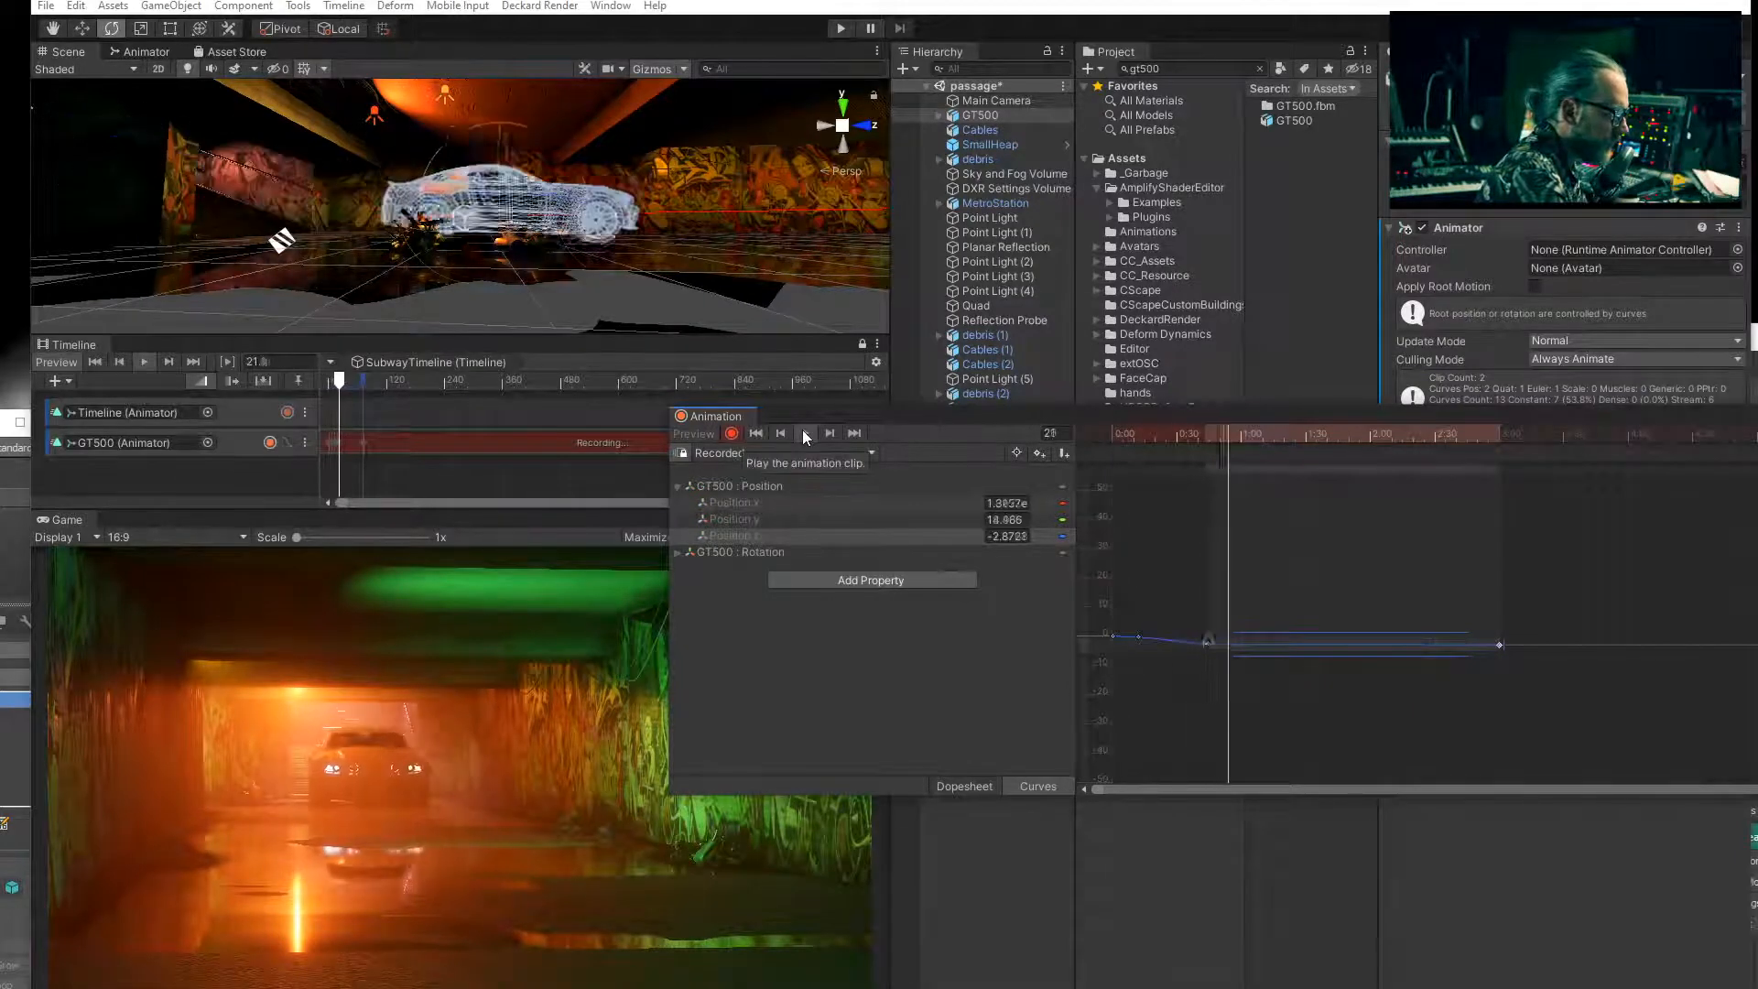
pyautogui.moveTo(1145, 436); pyautogui.dragTo(1418, 493)
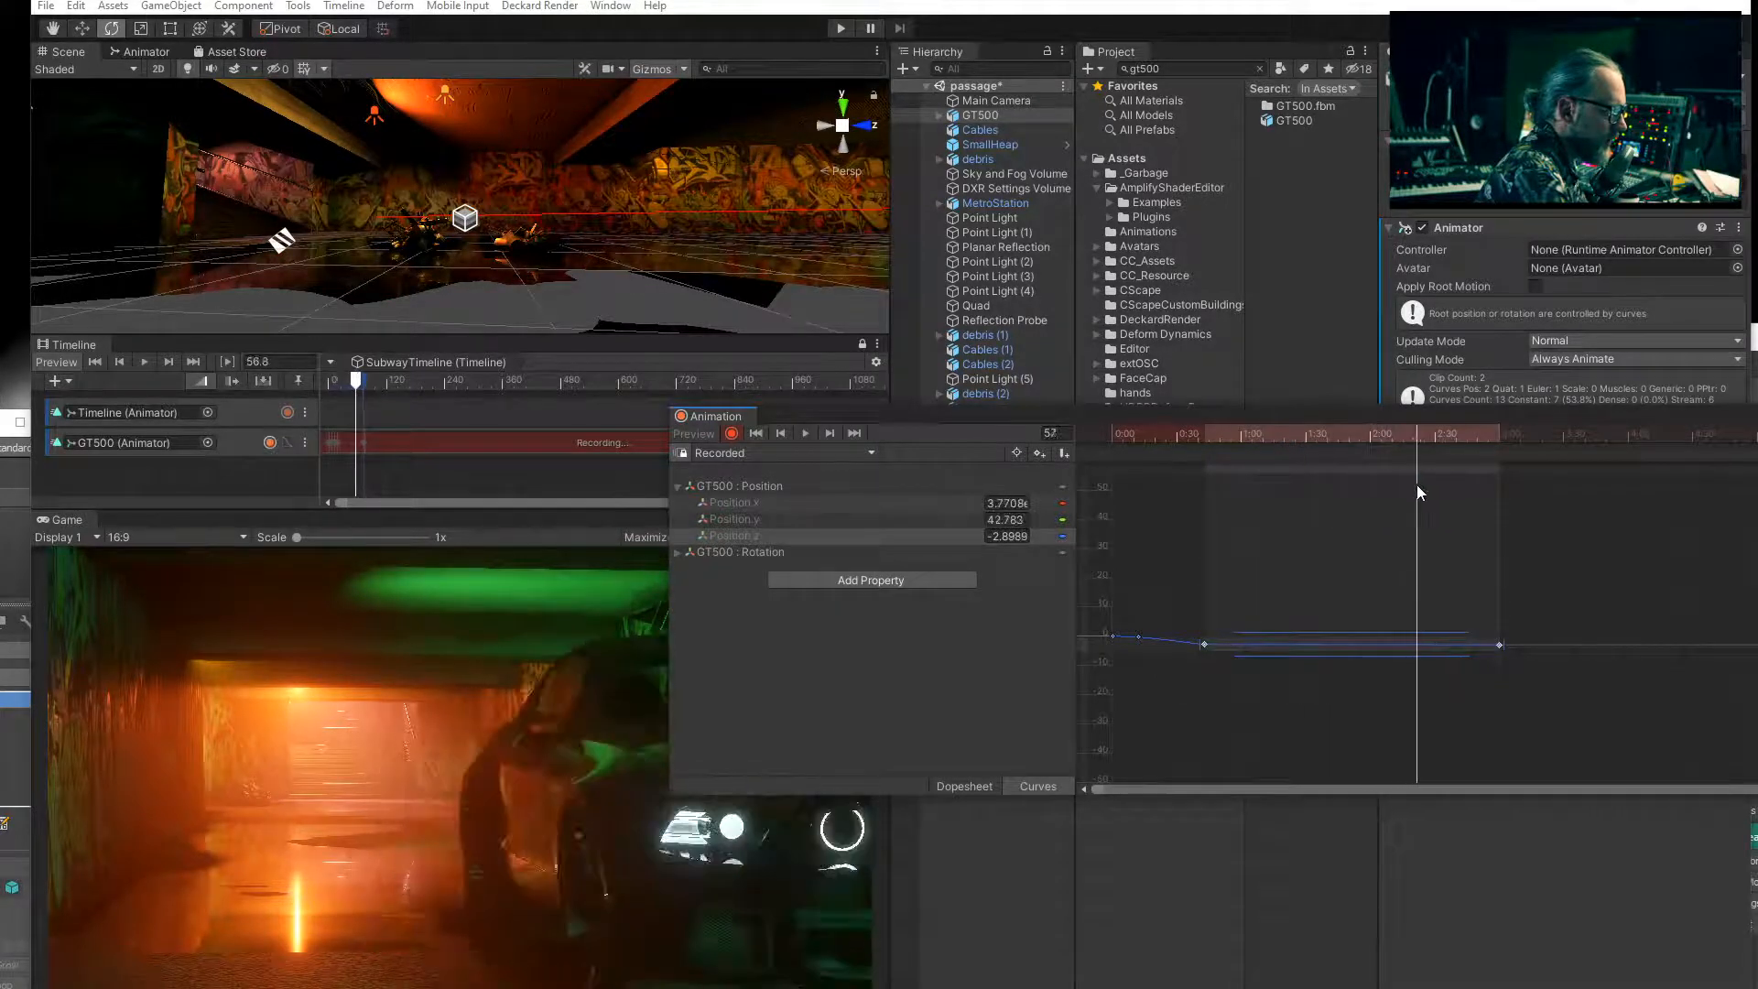
pyautogui.moveTo(1379, 486); pyautogui.dragTo(1218, 494)
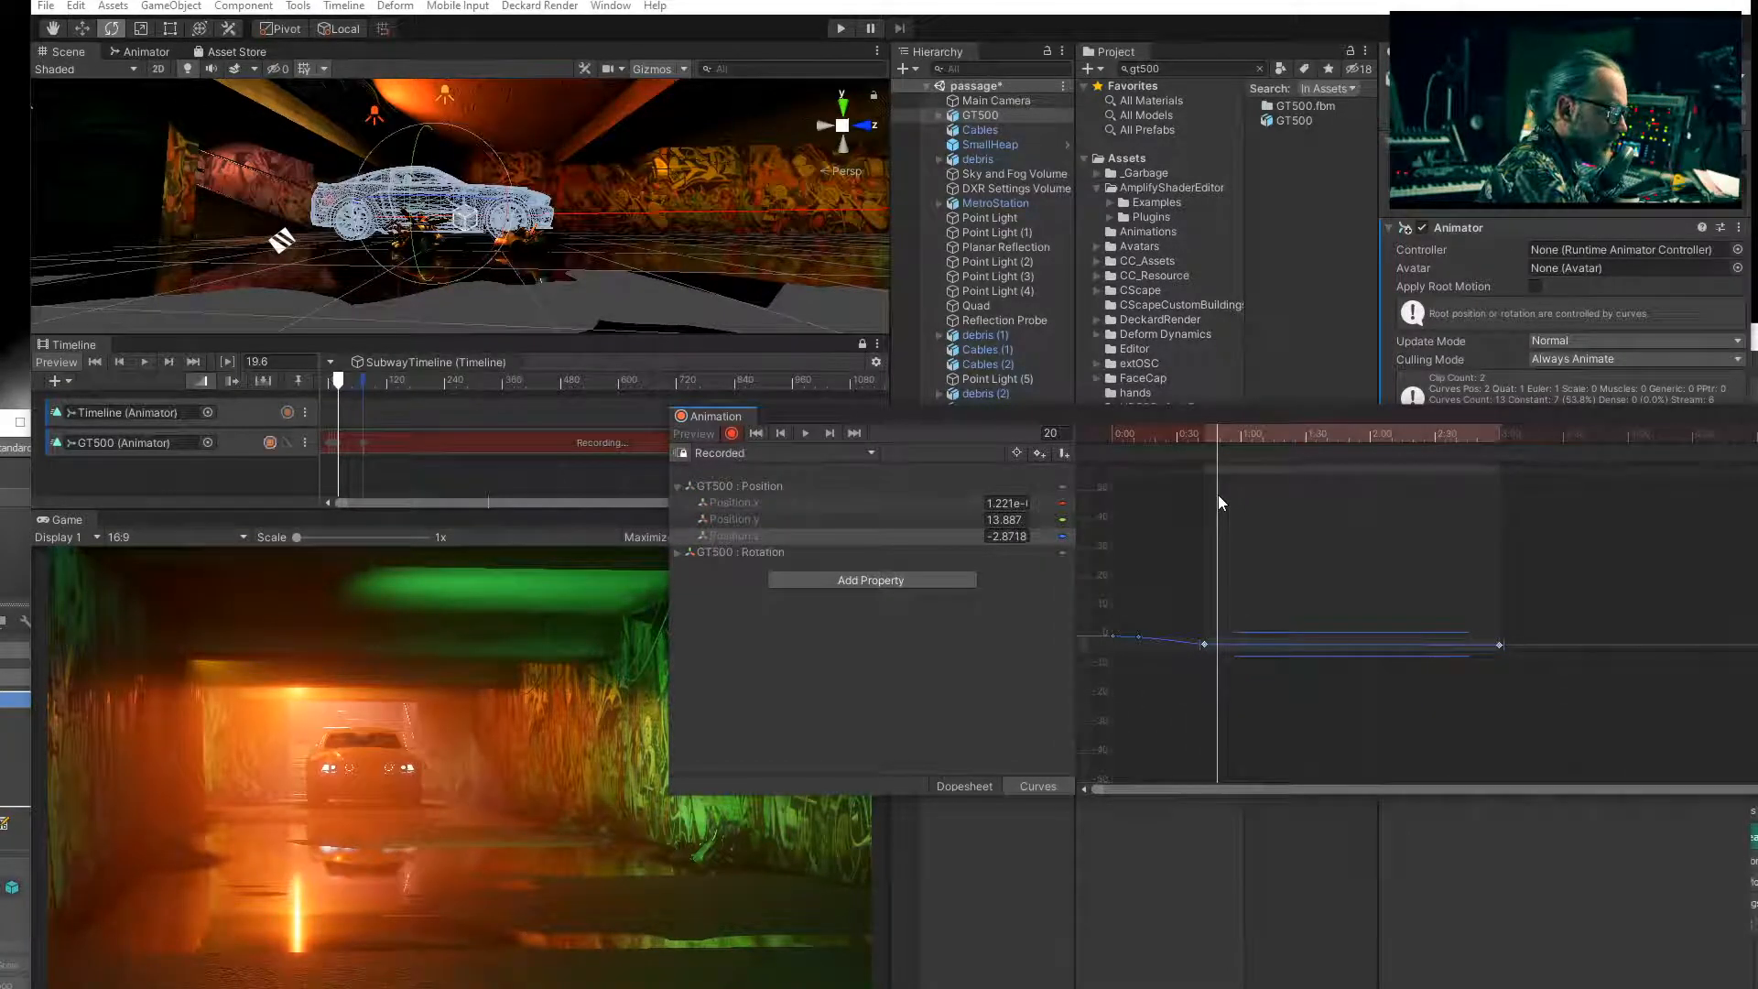
pyautogui.click(762, 552)
pyautogui.click(995, 780)
pyautogui.moveTo(1196, 442)
pyautogui.mouseDown()
pyautogui.moveTo(1112, 448)
pyautogui.moveTo(1206, 450)
pyautogui.mouseUp()
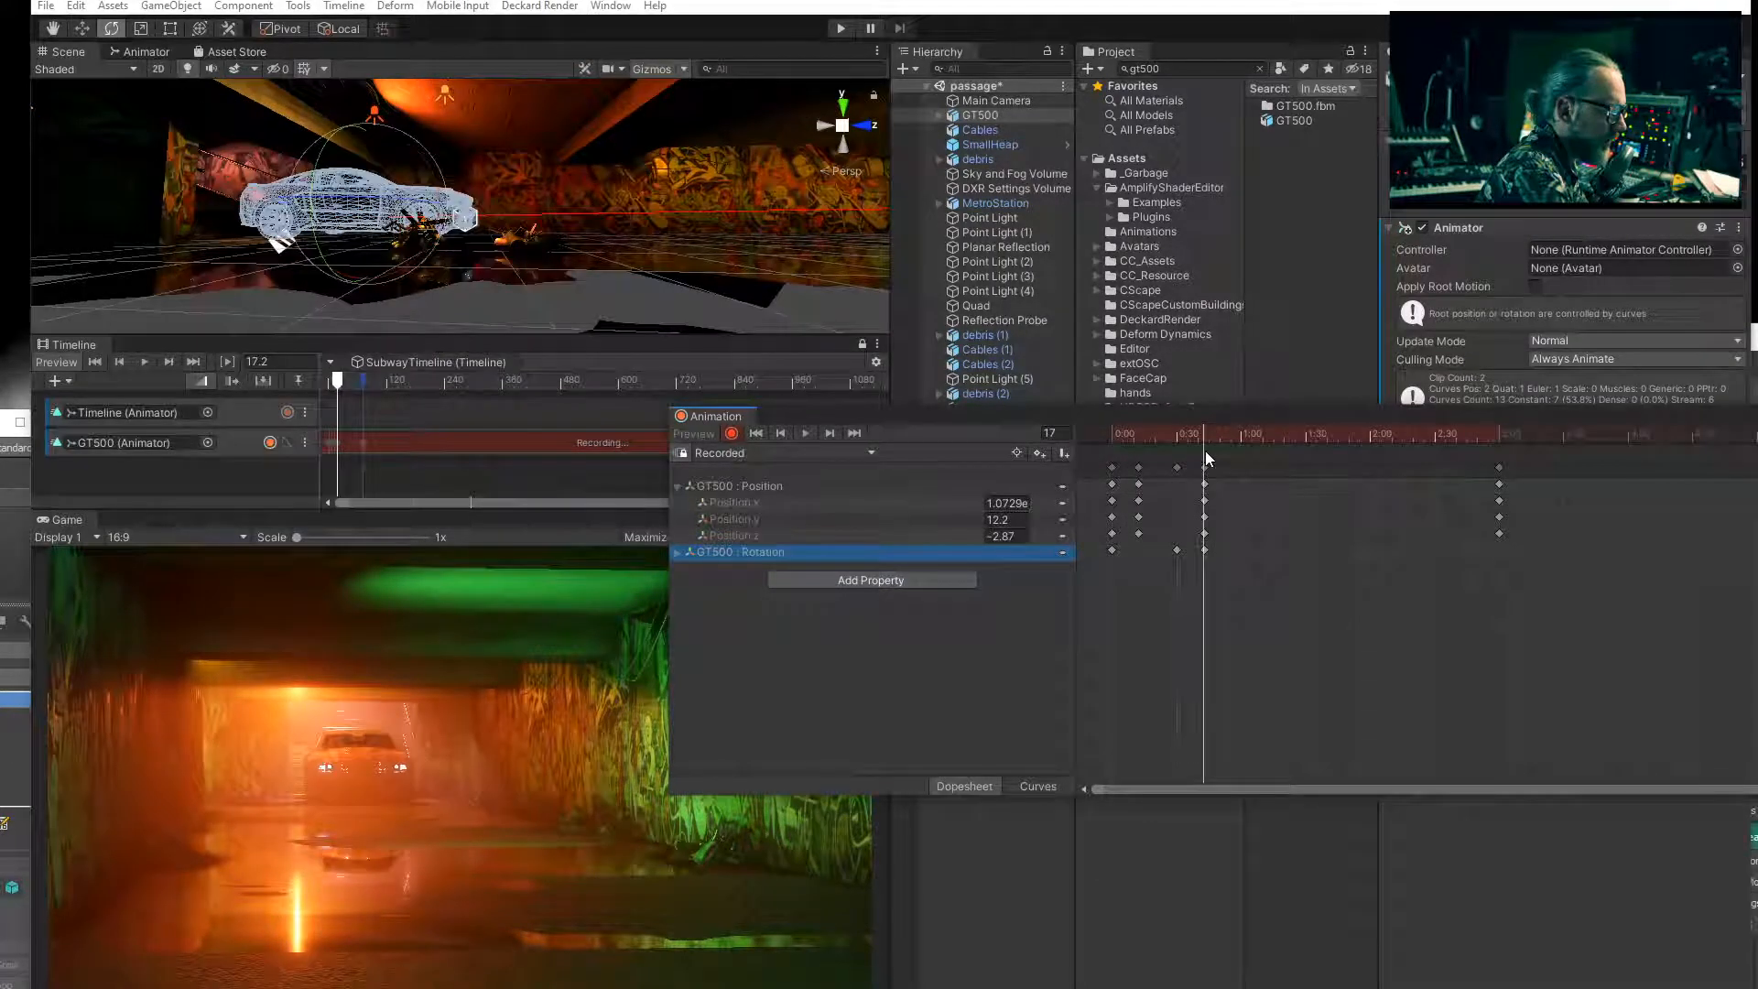
pyautogui.click(1040, 786)
pyautogui.moveTo(1211, 438)
pyautogui.mouseDown()
pyautogui.moveTo(1189, 432)
pyautogui.moveTo(1204, 436)
pyautogui.mouseUp()
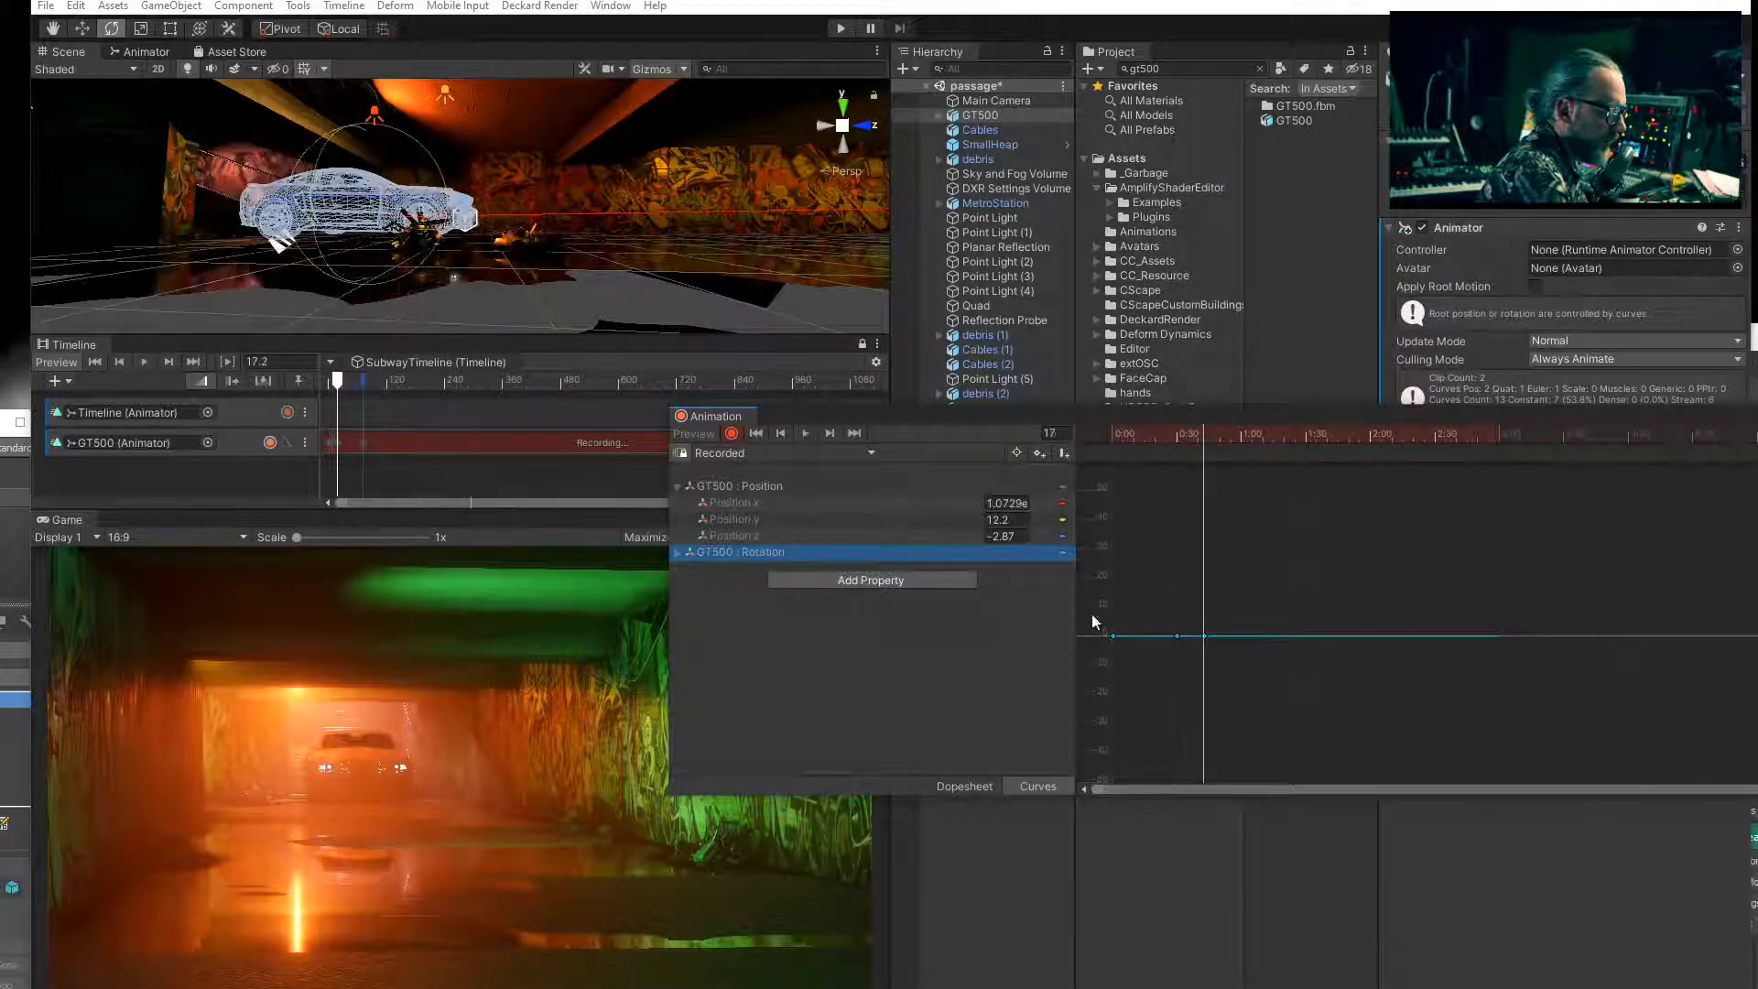
pyautogui.click(772, 487)
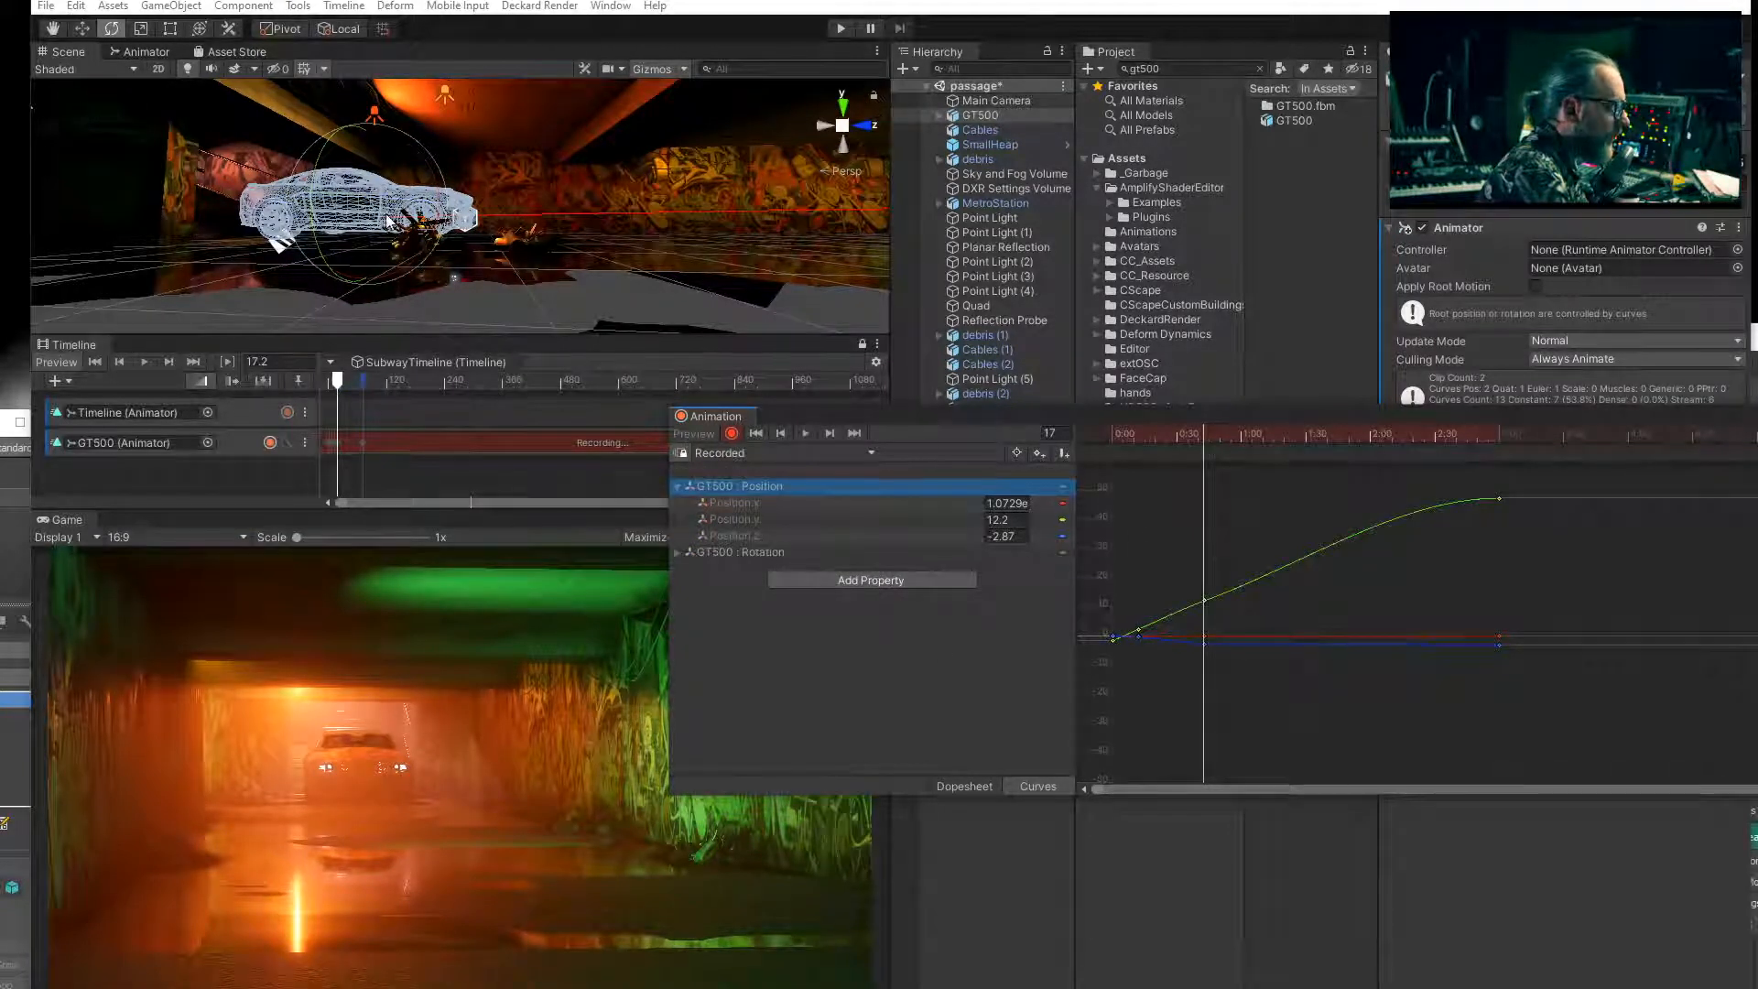
# Replay the car's approach from frame 0 against the position curves, with the whole tunnel framed in the Scene view.
pyautogui.moveTo(1166, 437); pyautogui.dragTo(1075, 441)
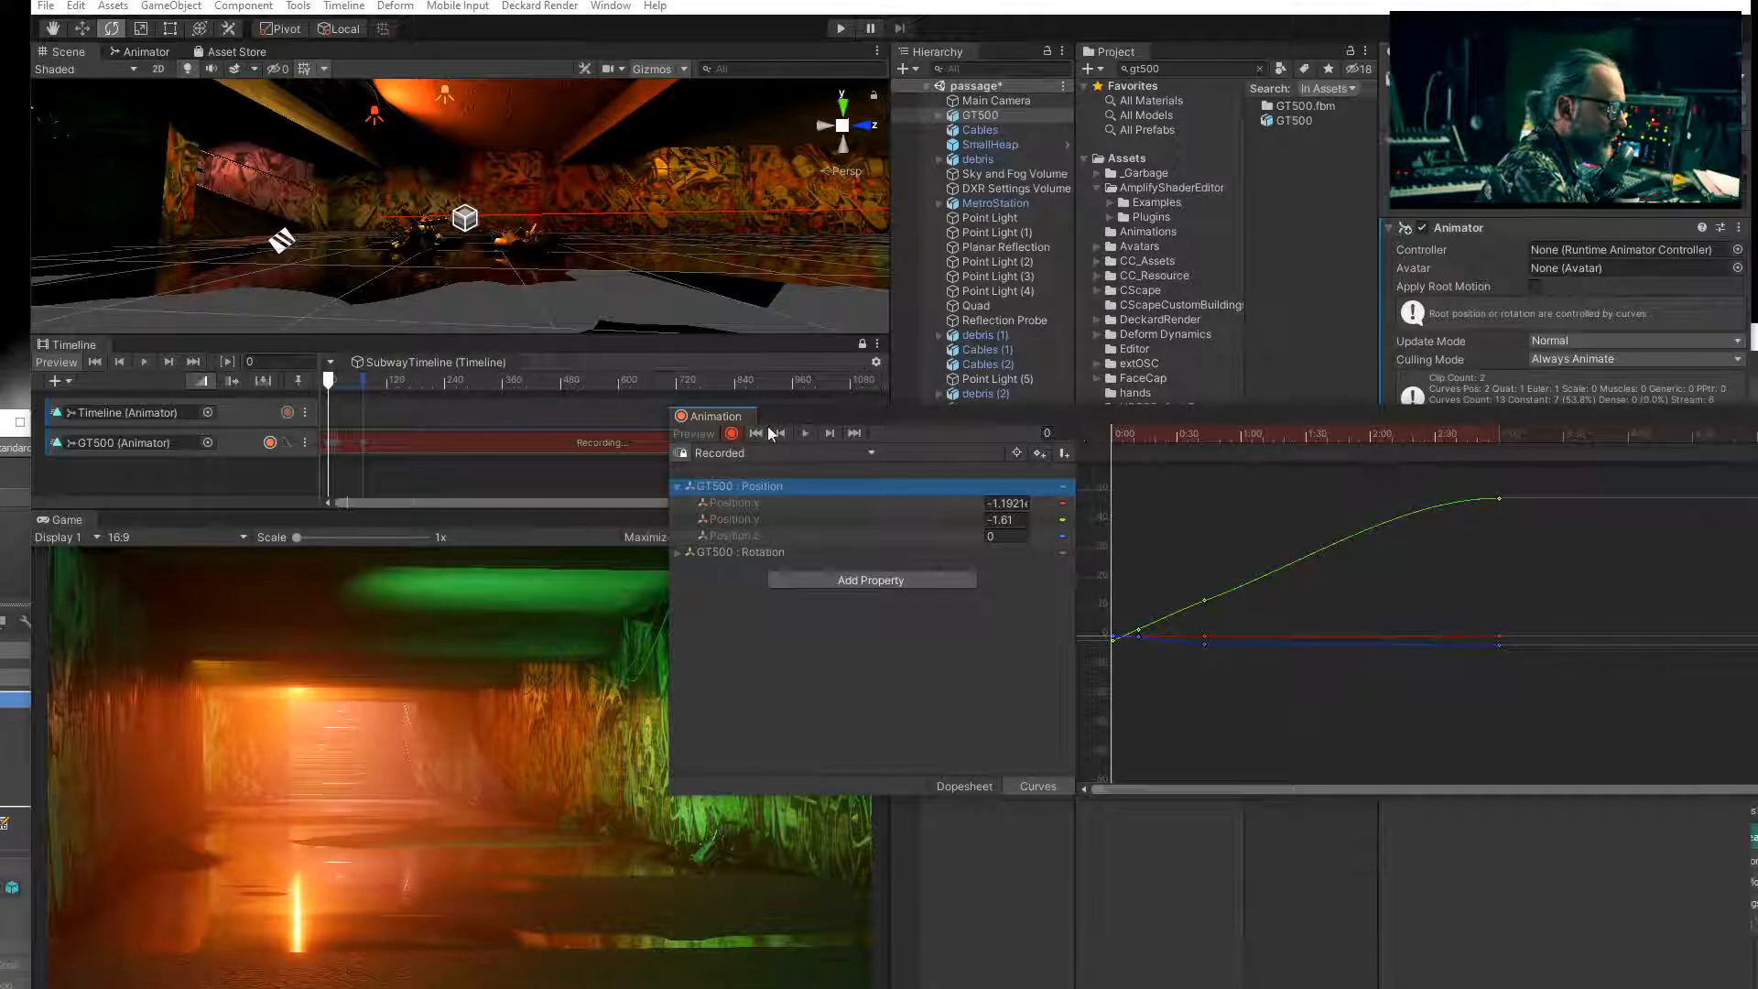
pyautogui.click(805, 433)
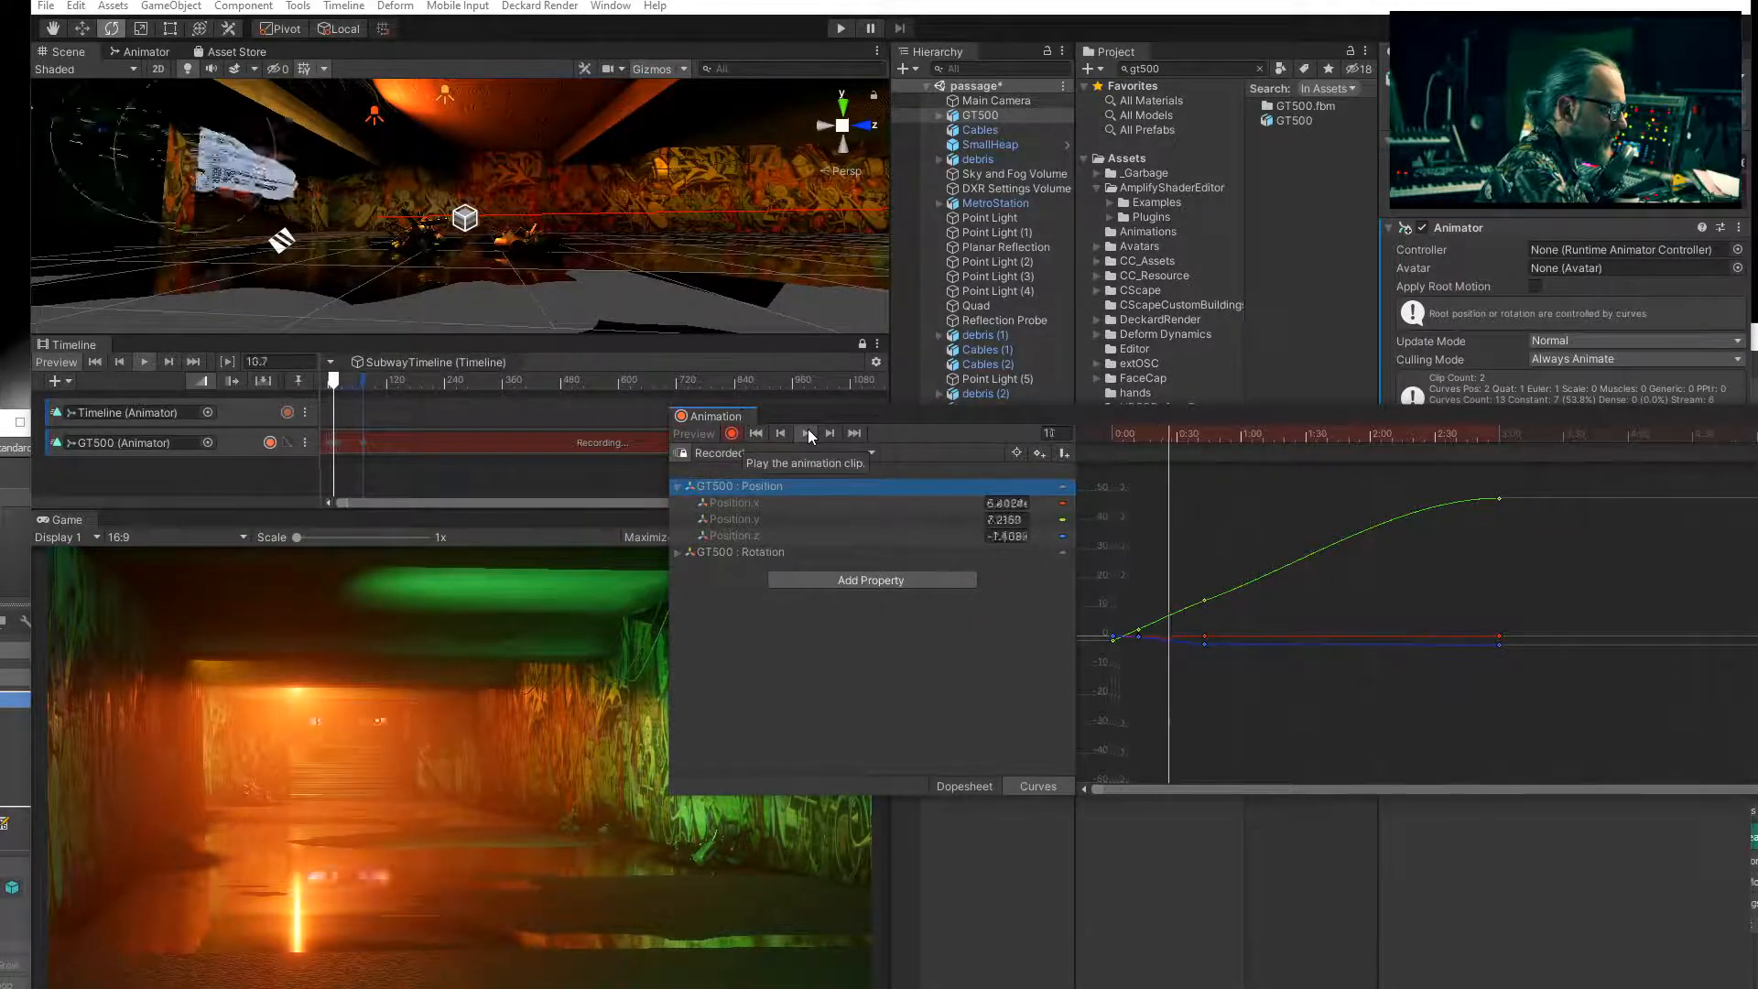
pyautogui.moveTo(1209, 439); pyautogui.dragTo(1035, 434)
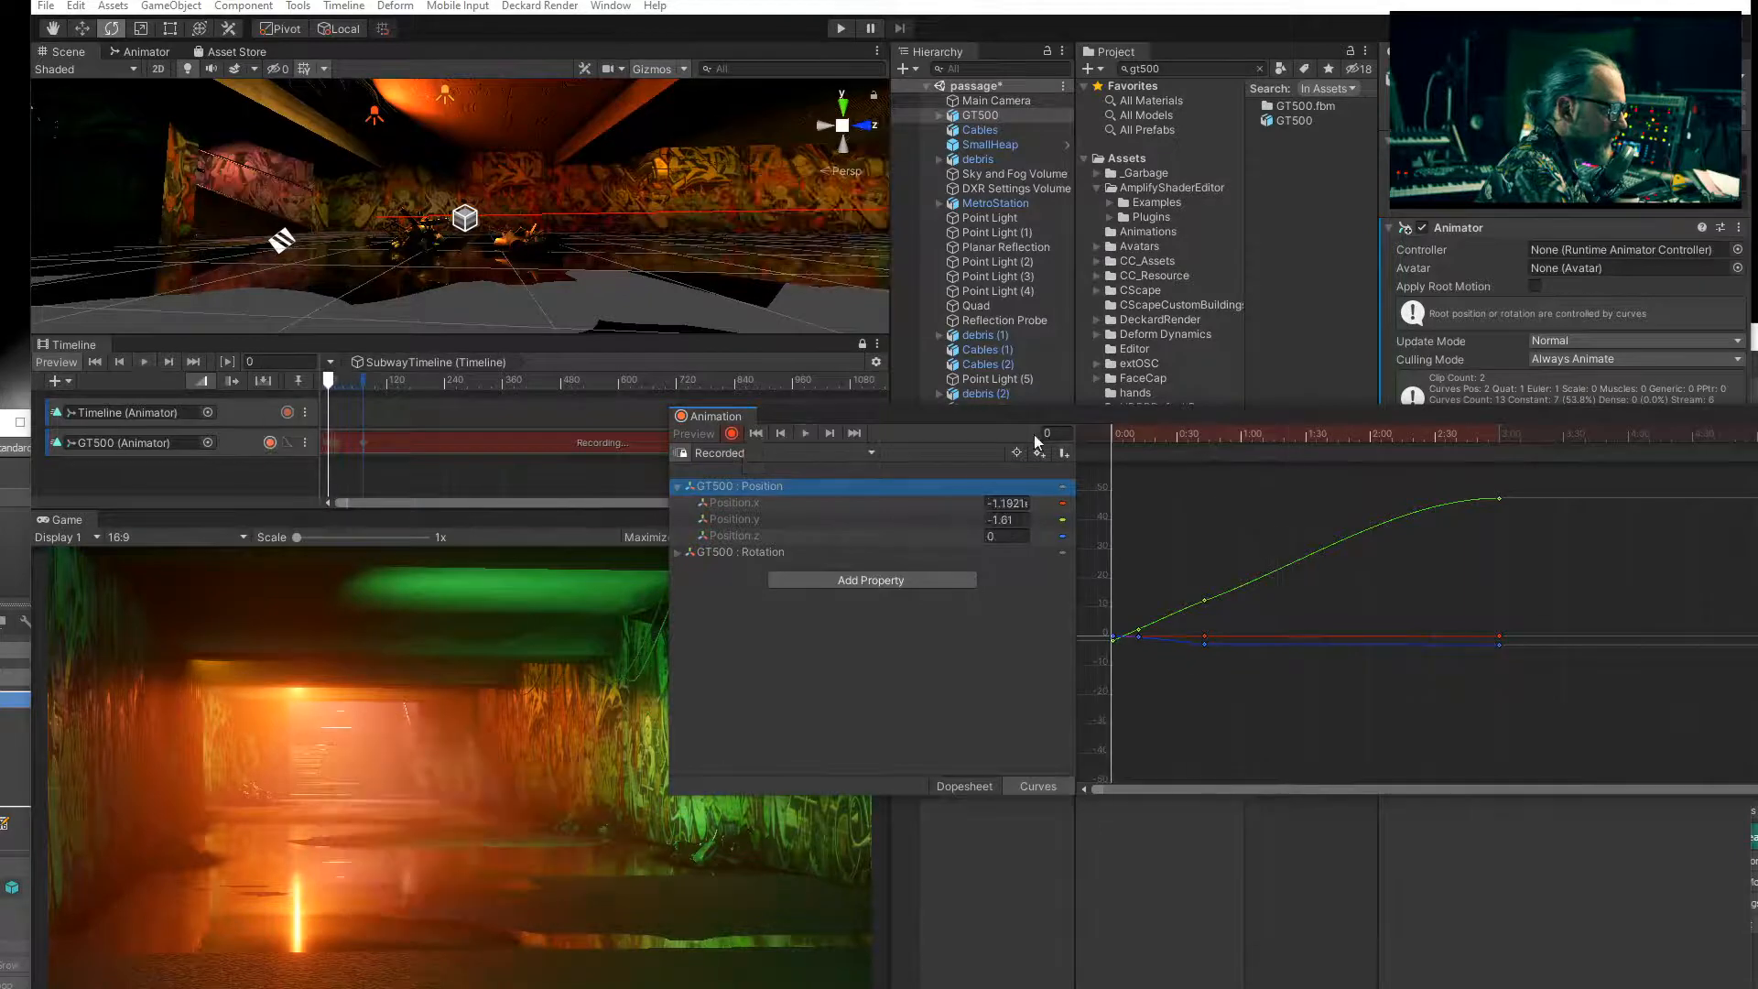
pyautogui.scroll(-3, 331, 217)
pyautogui.moveTo(331, 217); pyautogui.dragTo(393, 240, button='middle')
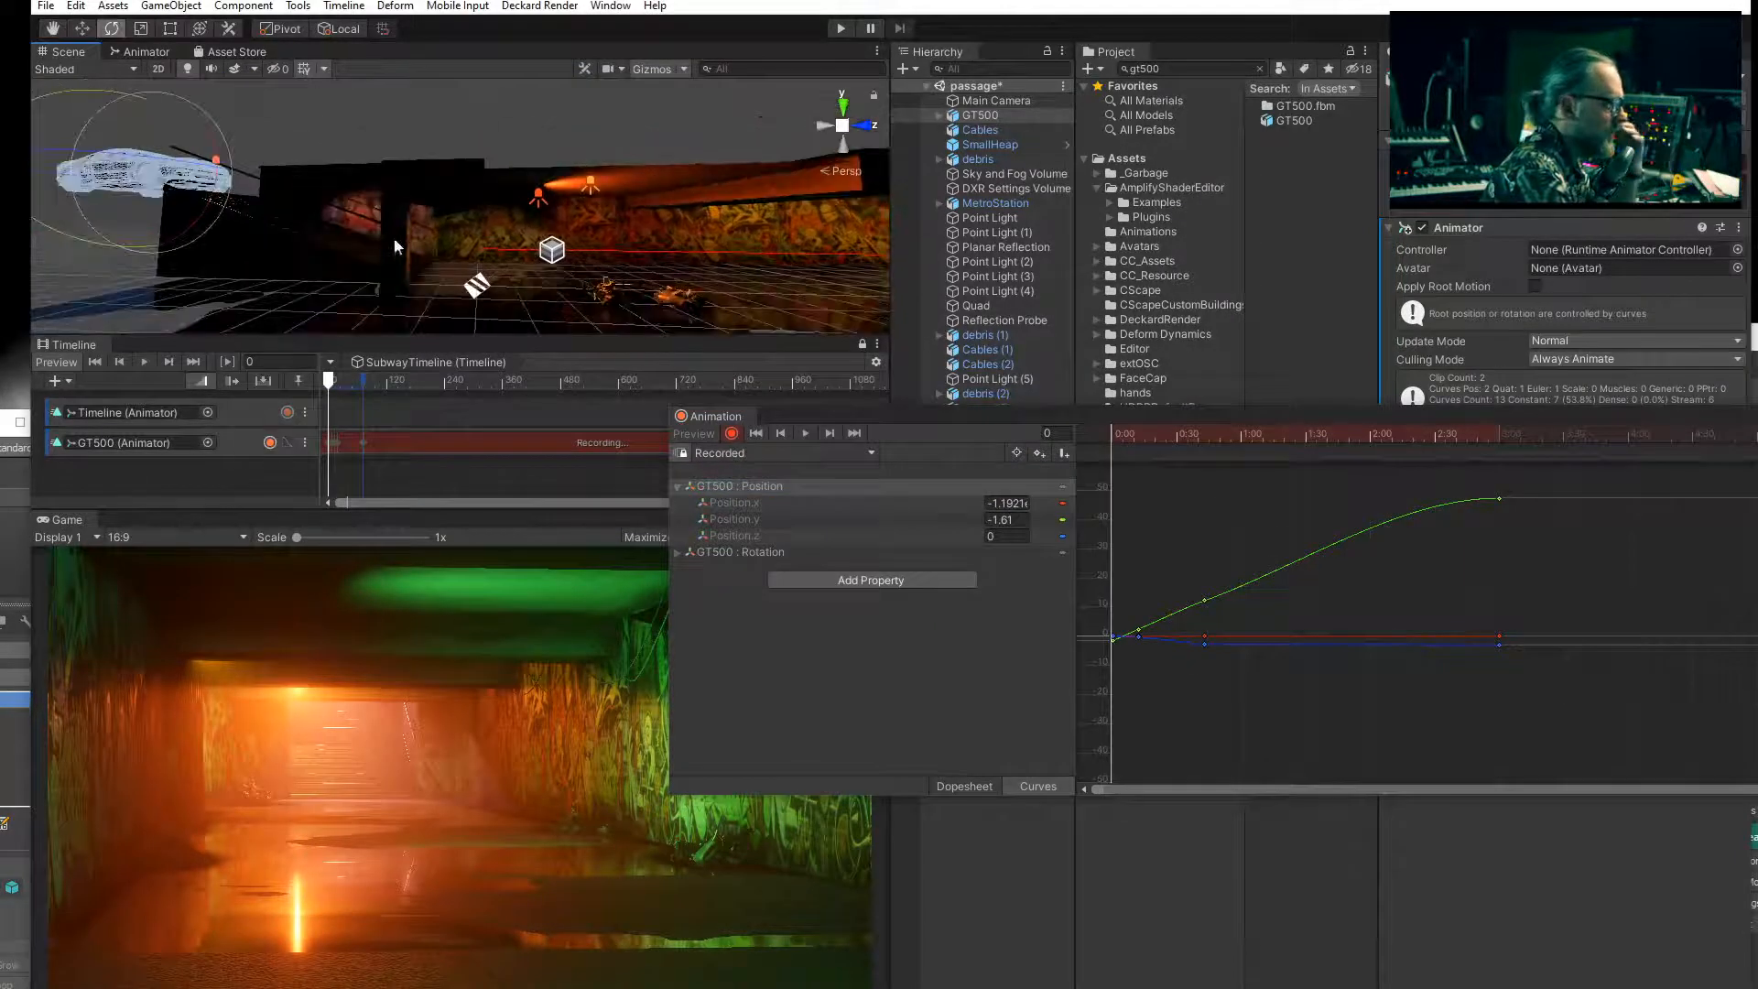
# Show the keyframes in the Dopesheet and replay the clip from the start to judge the speed of the car's entry.
pyautogui.click(977, 785)
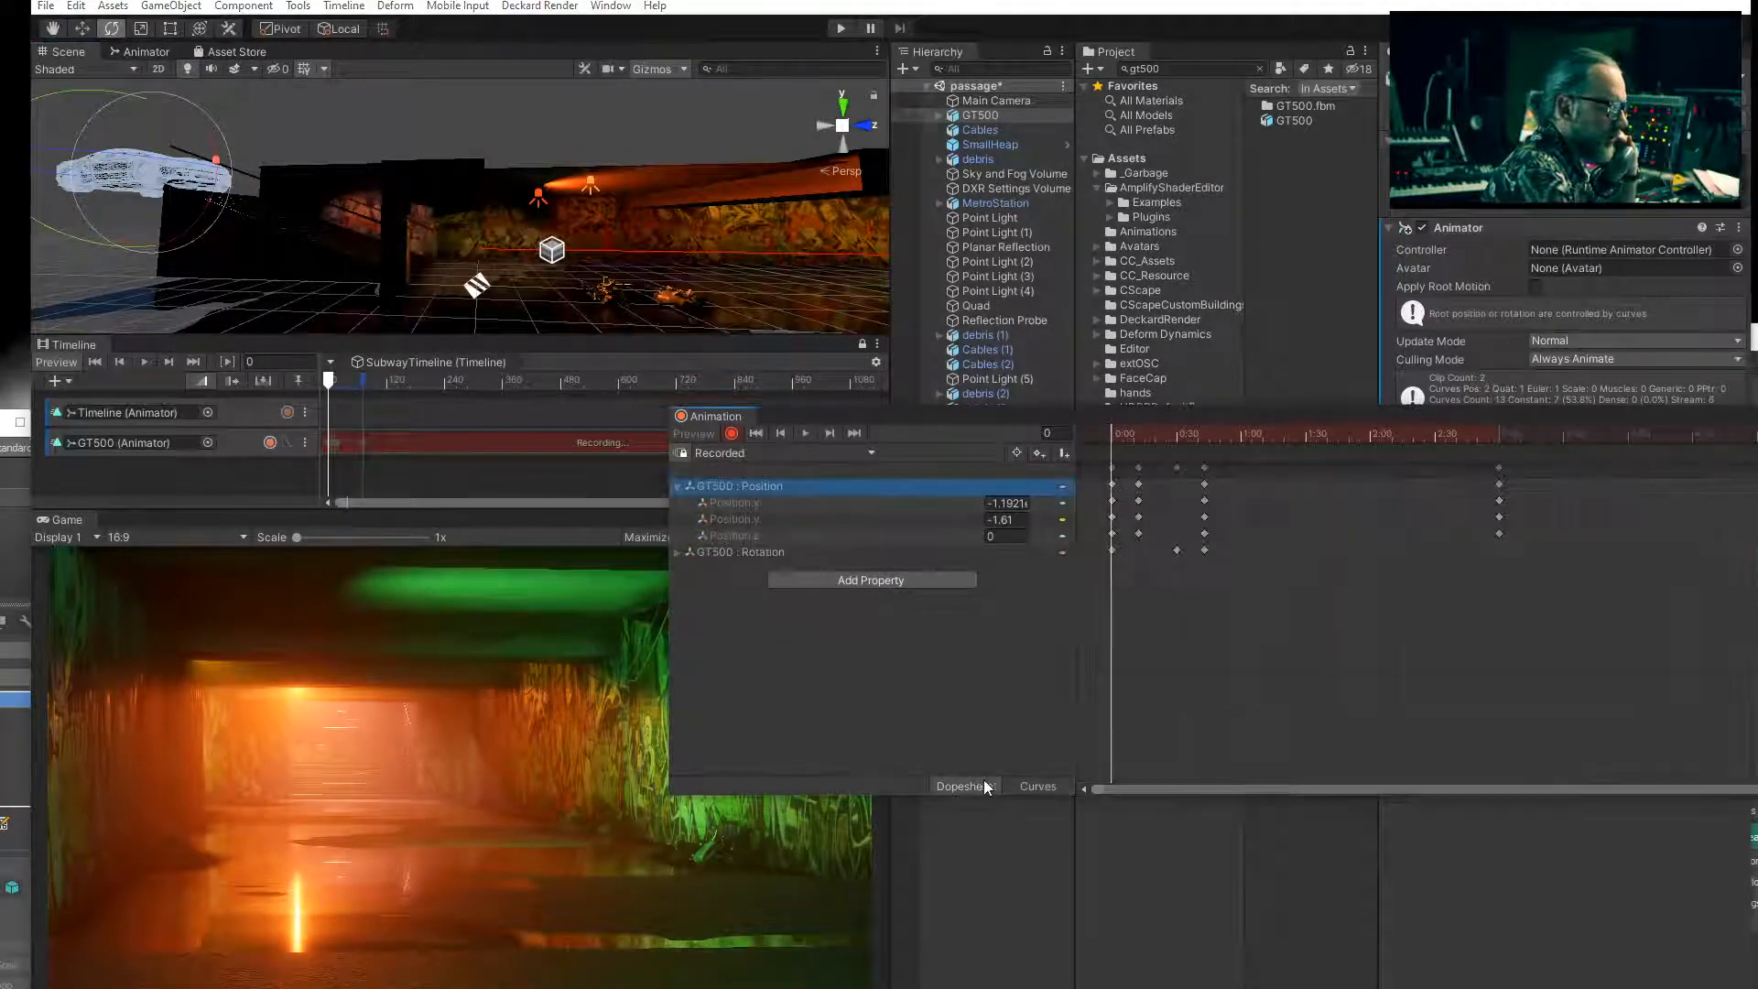
pyautogui.click(806, 435)
pyautogui.click(1199, 438)
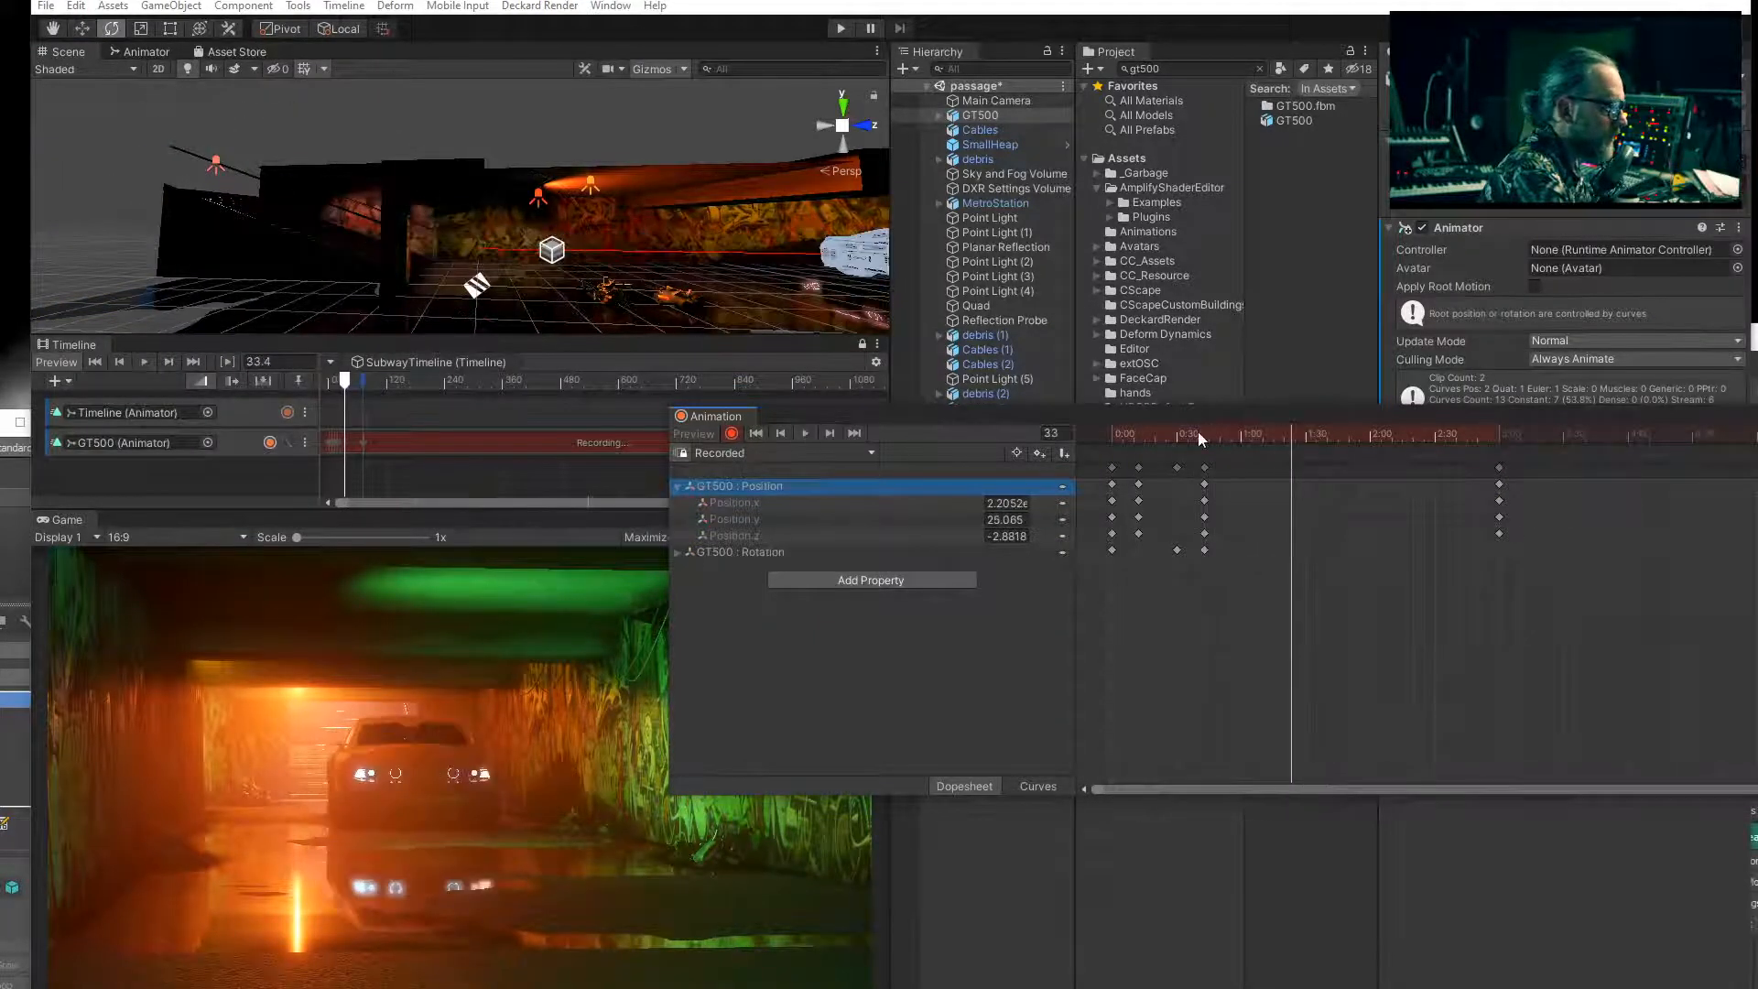
pyautogui.moveTo(1199, 437); pyautogui.dragTo(778, 424)
pyautogui.click(806, 436)
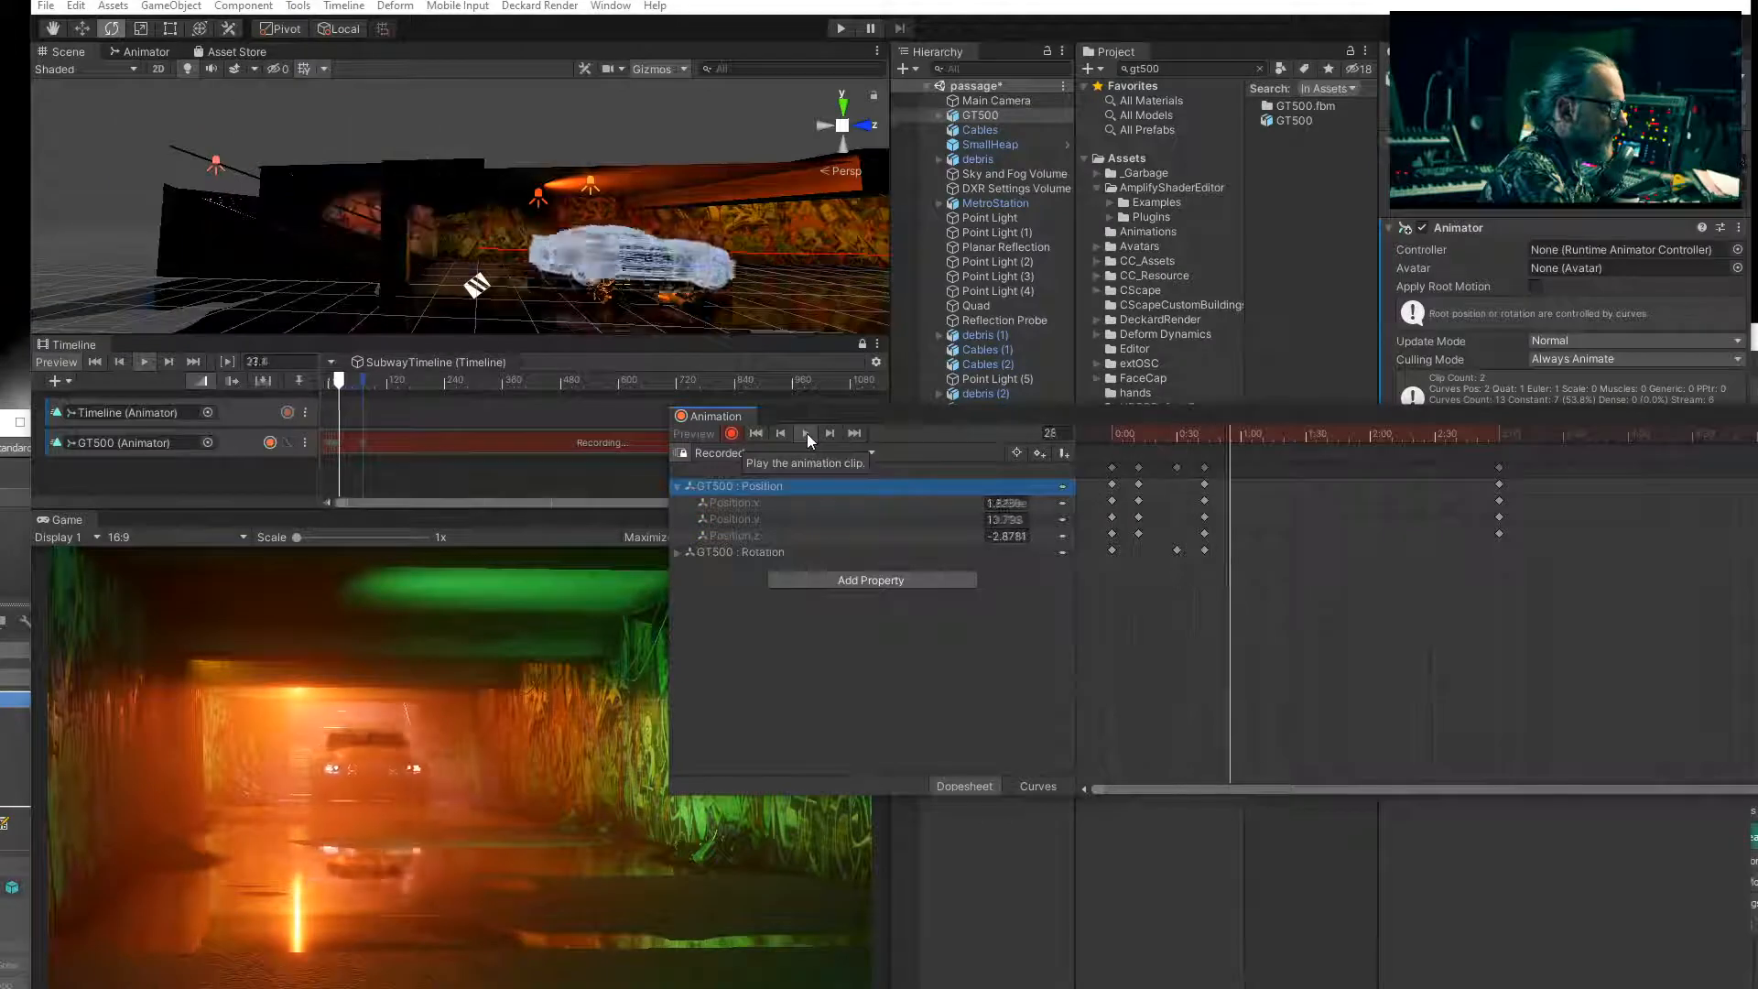
pyautogui.click(1273, 438)
pyautogui.moveTo(1280, 441); pyautogui.dragTo(1120, 447)
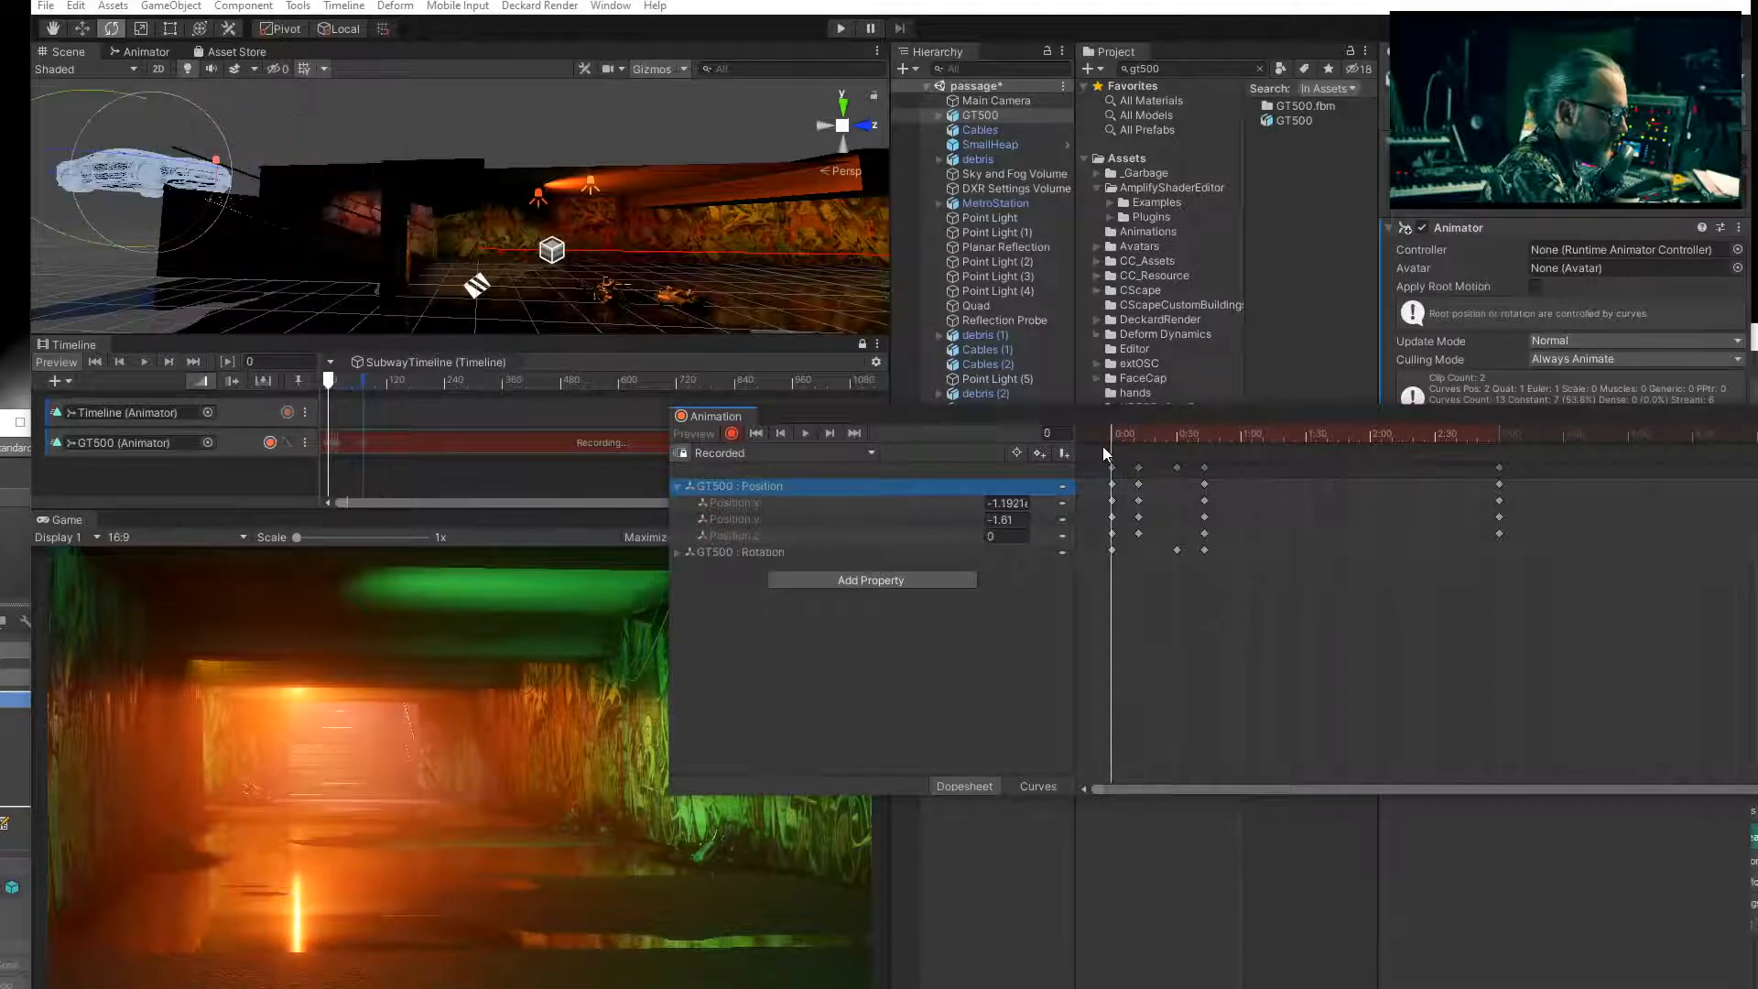
pyautogui.click(804, 436)
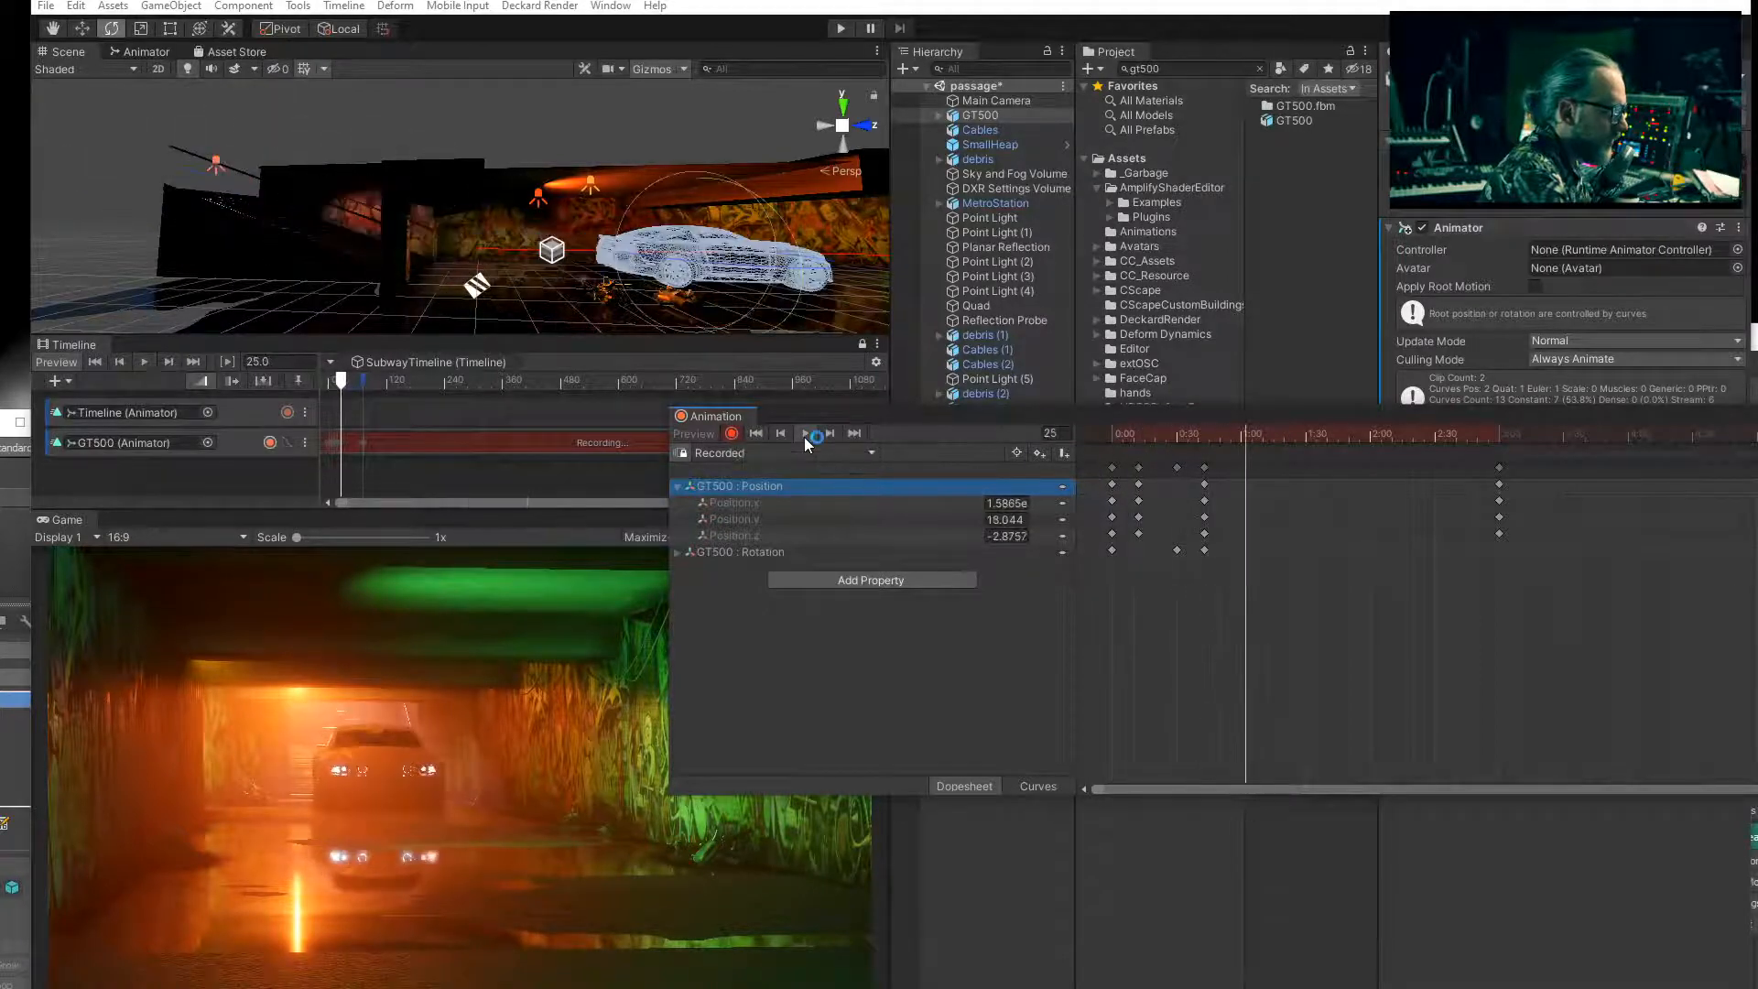
# Stretch the GT500's early keyframes from frame 0 so the group ends at about frame 28, and preview the slower entry.
pyautogui.click(1116, 447)
pyautogui.moveTo(1110, 602); pyautogui.dragTo(1214, 463)
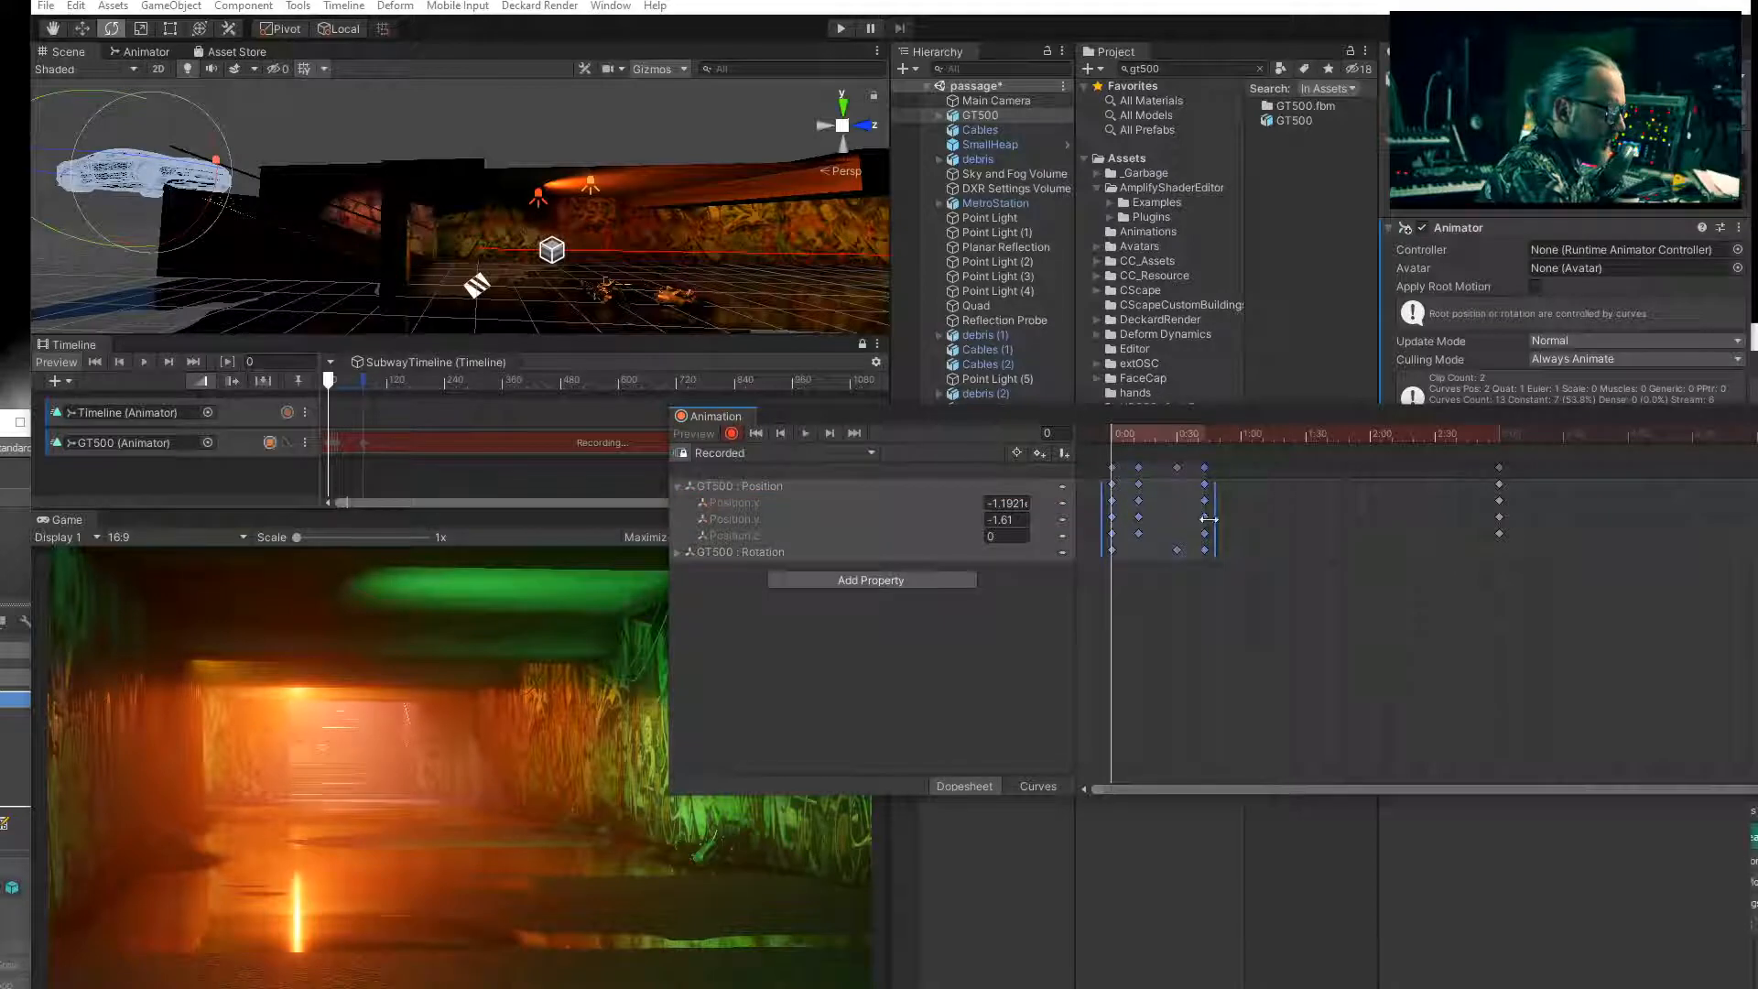
pyautogui.moveTo(1255, 524); pyautogui.dragTo(1262, 523)
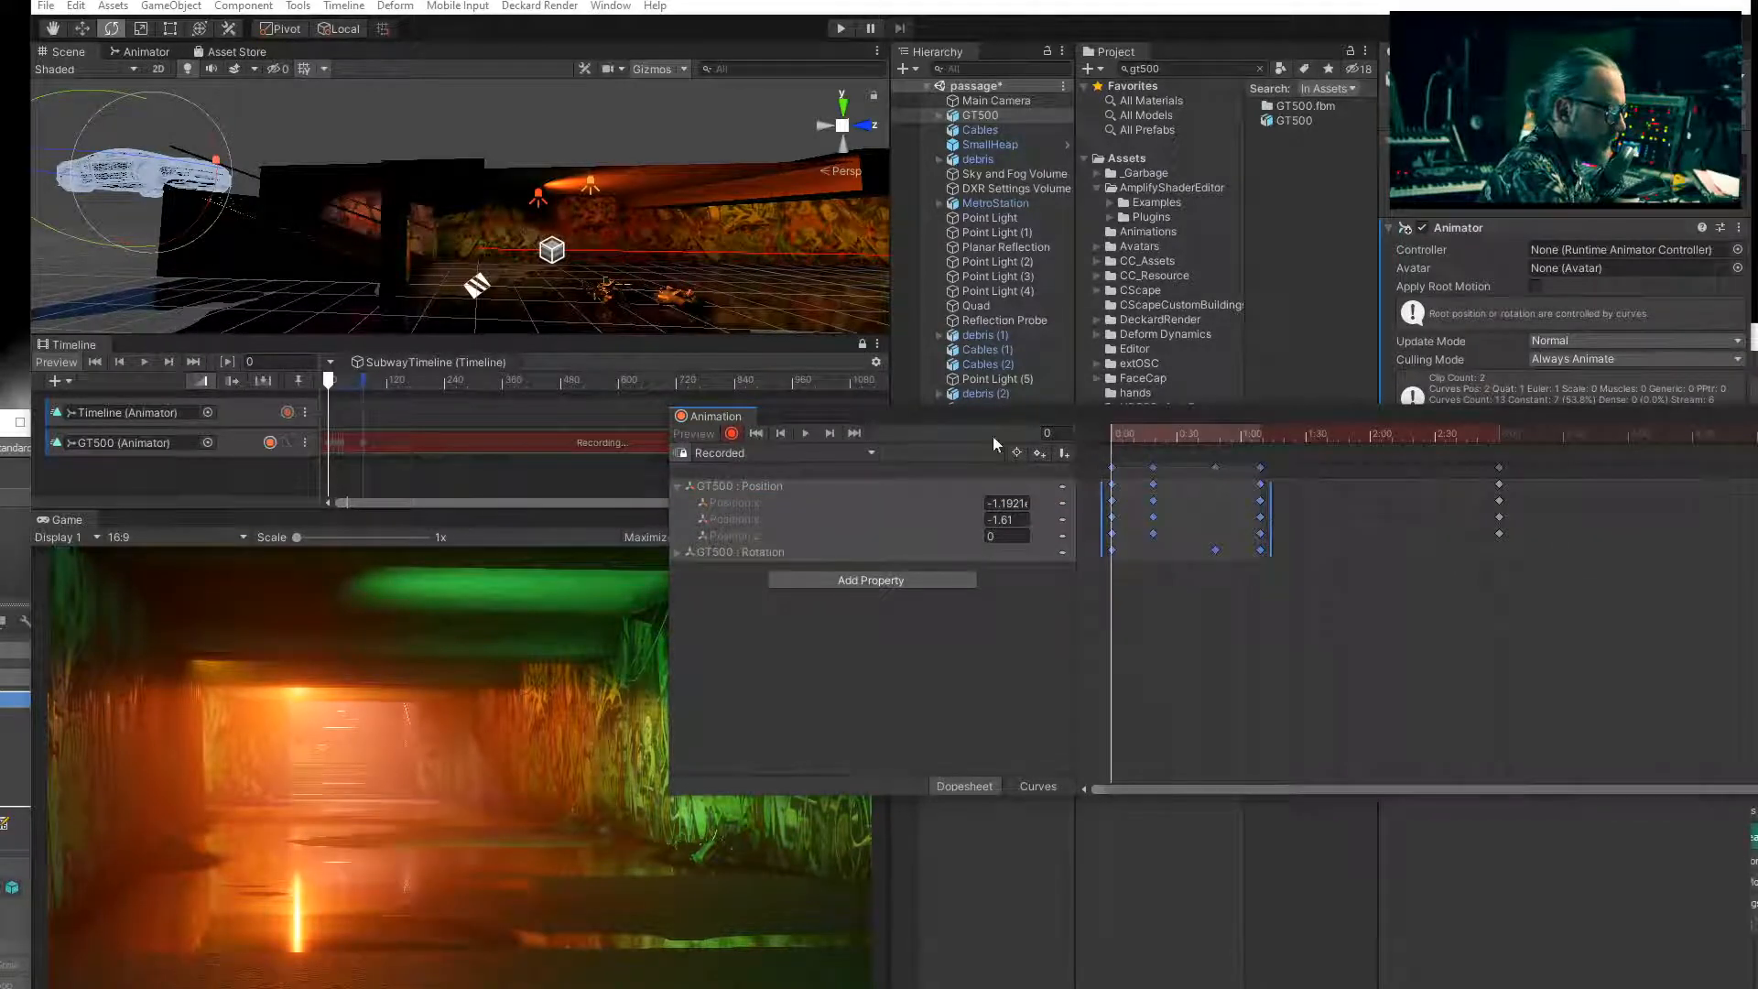
pyautogui.click(806, 433)
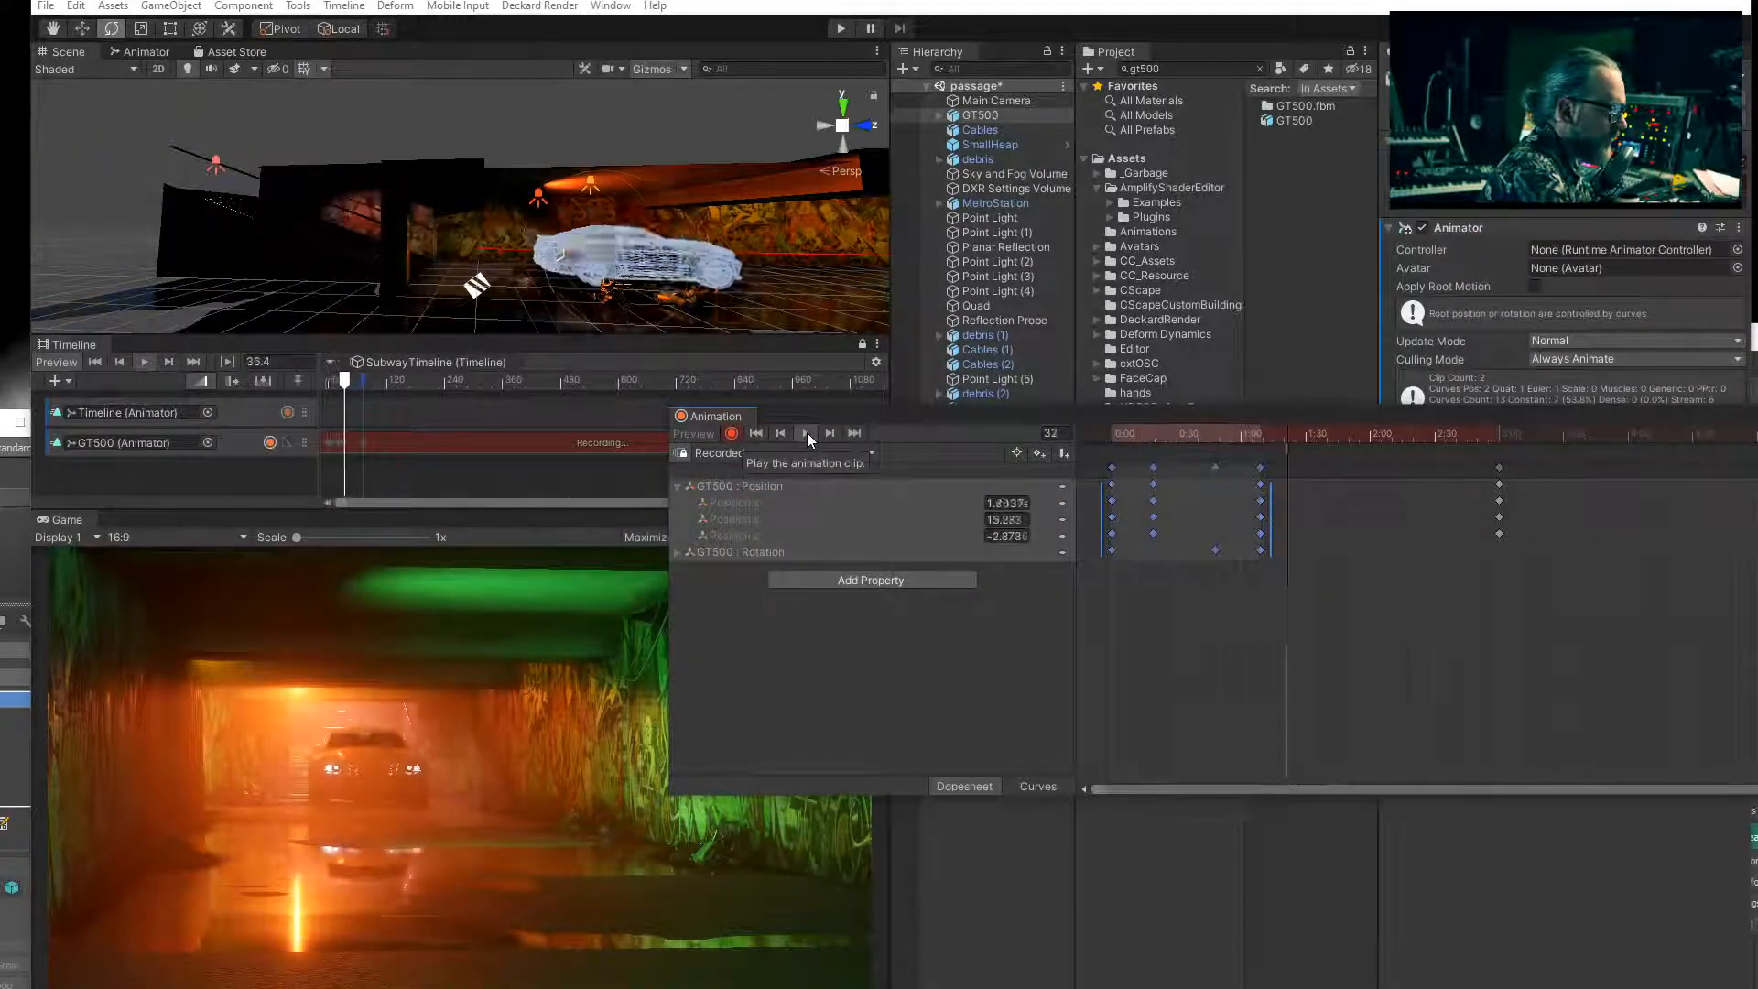
pyautogui.click(806, 433)
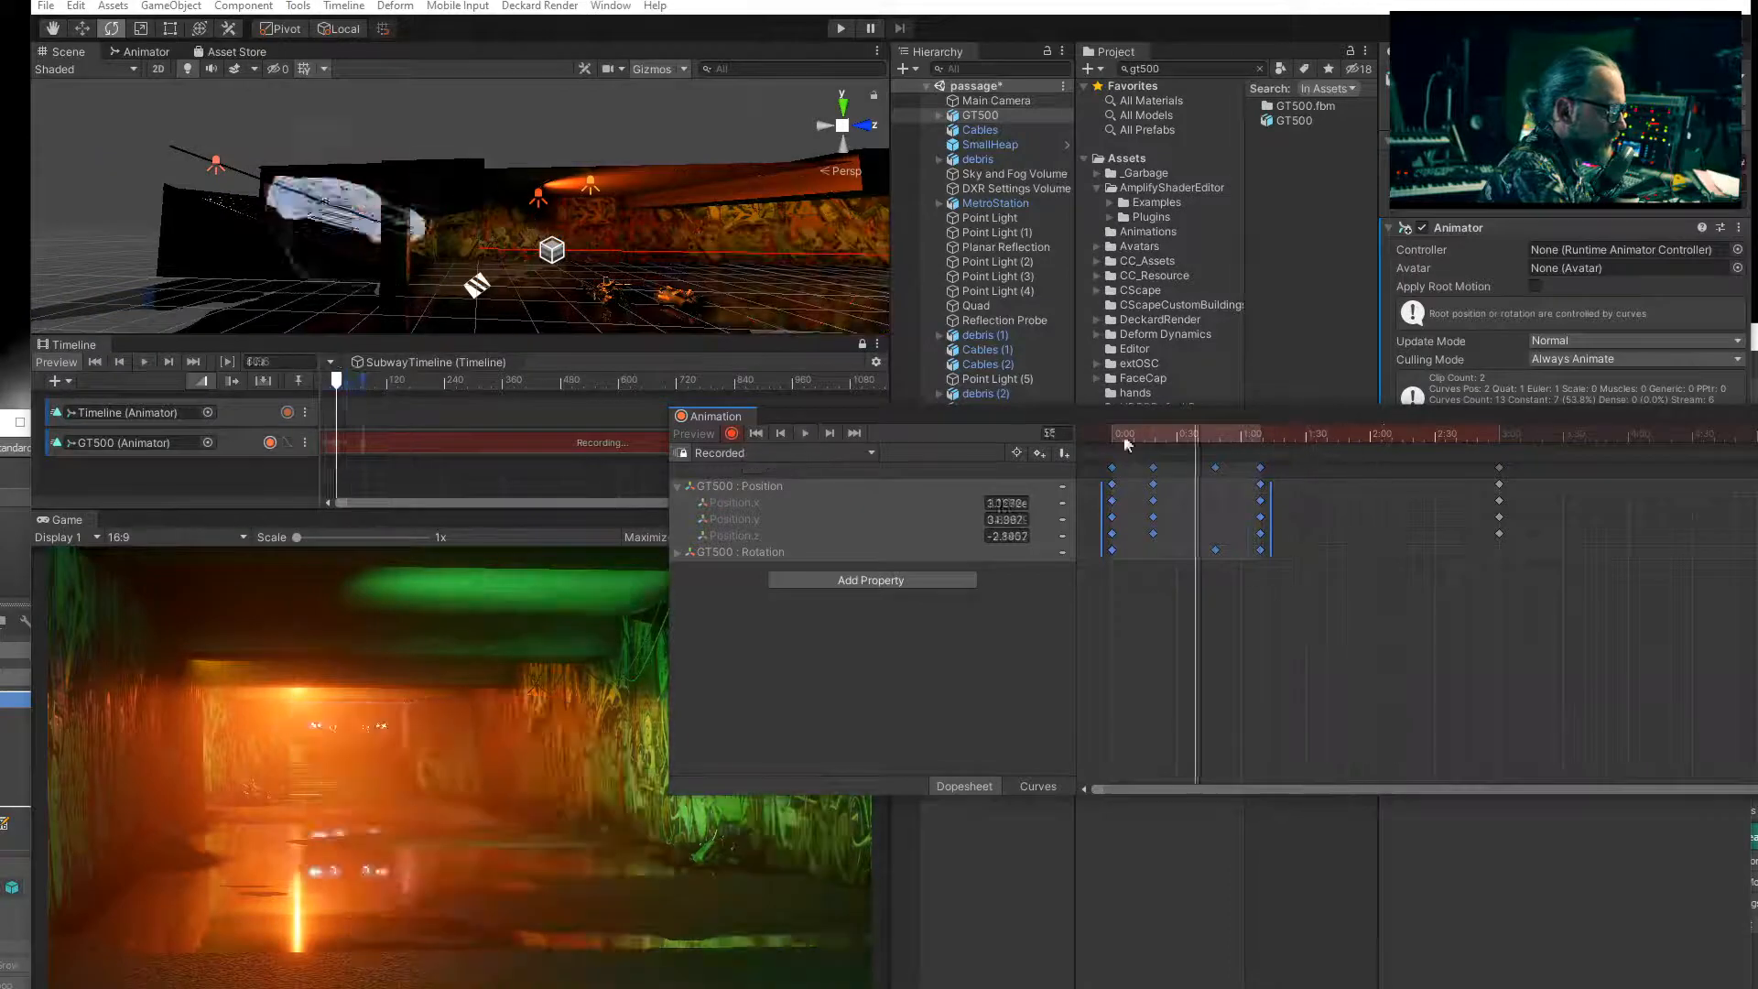
pyautogui.click(809, 437)
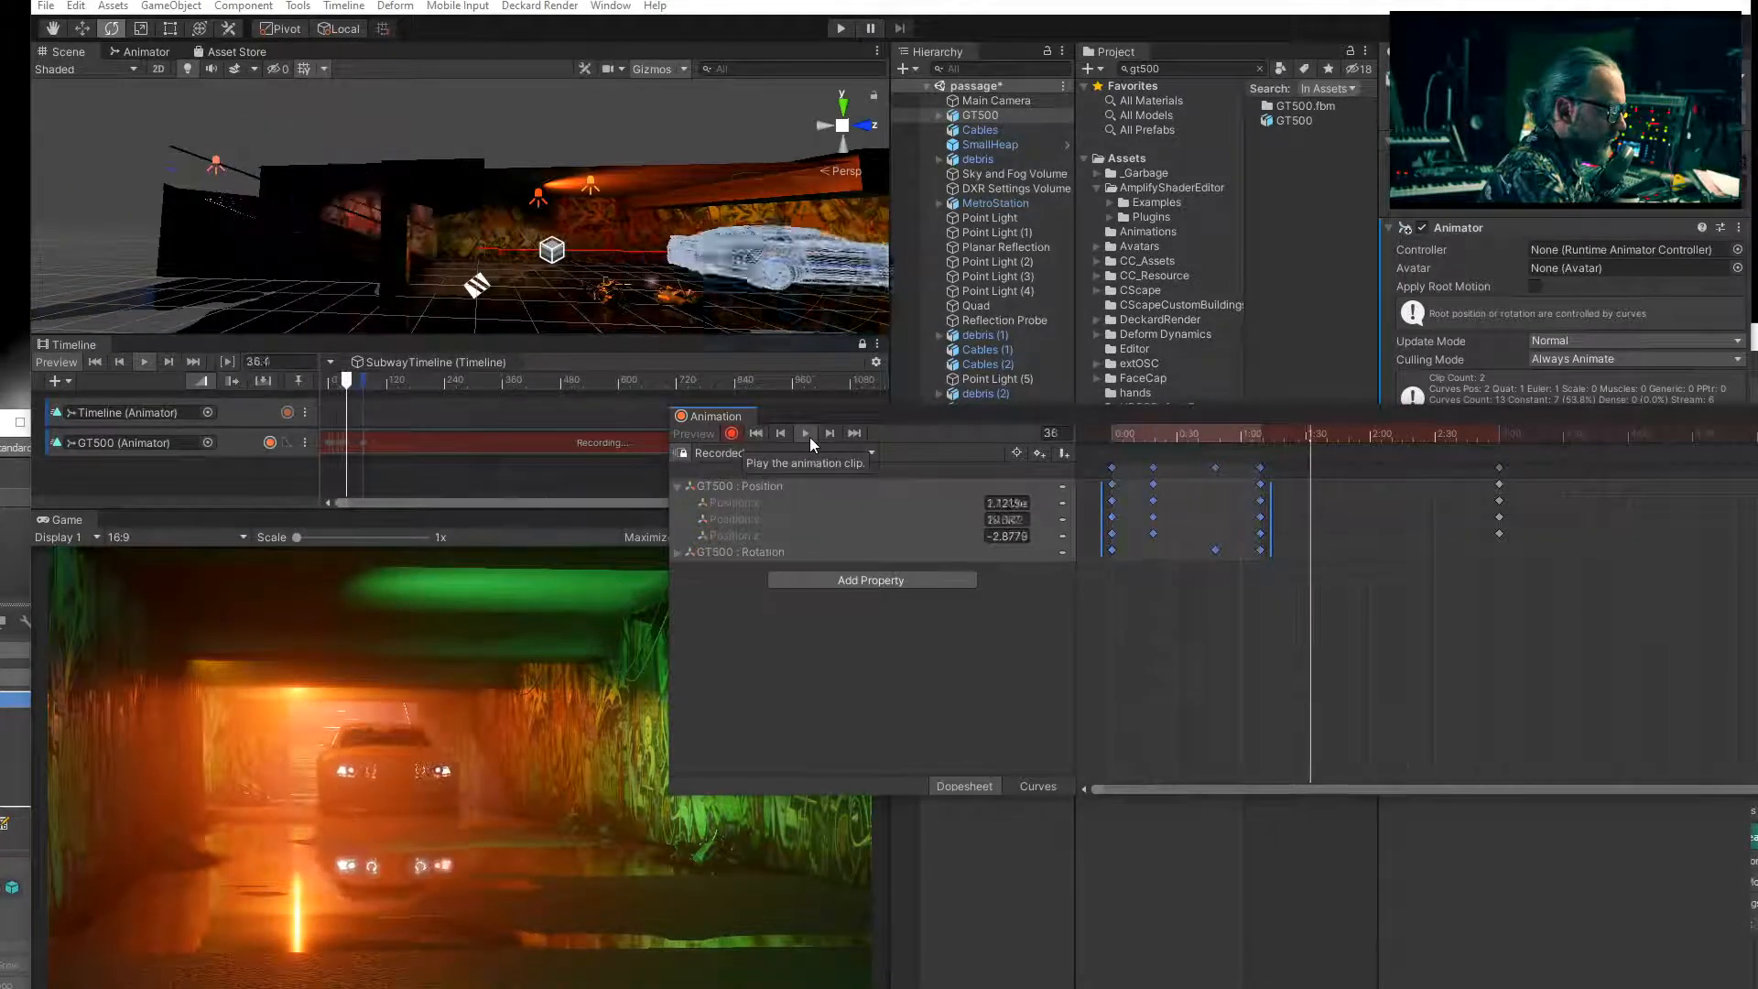
# At the keyframe near frame 28, expand the rotation channels and turn the GT500 slightly about its vertical axis.
pyautogui.moveTo(1248, 433); pyautogui.dragTo(1265, 485)
pyautogui.moveTo(666, 234); pyautogui.dragTo(694, 278, button='right')
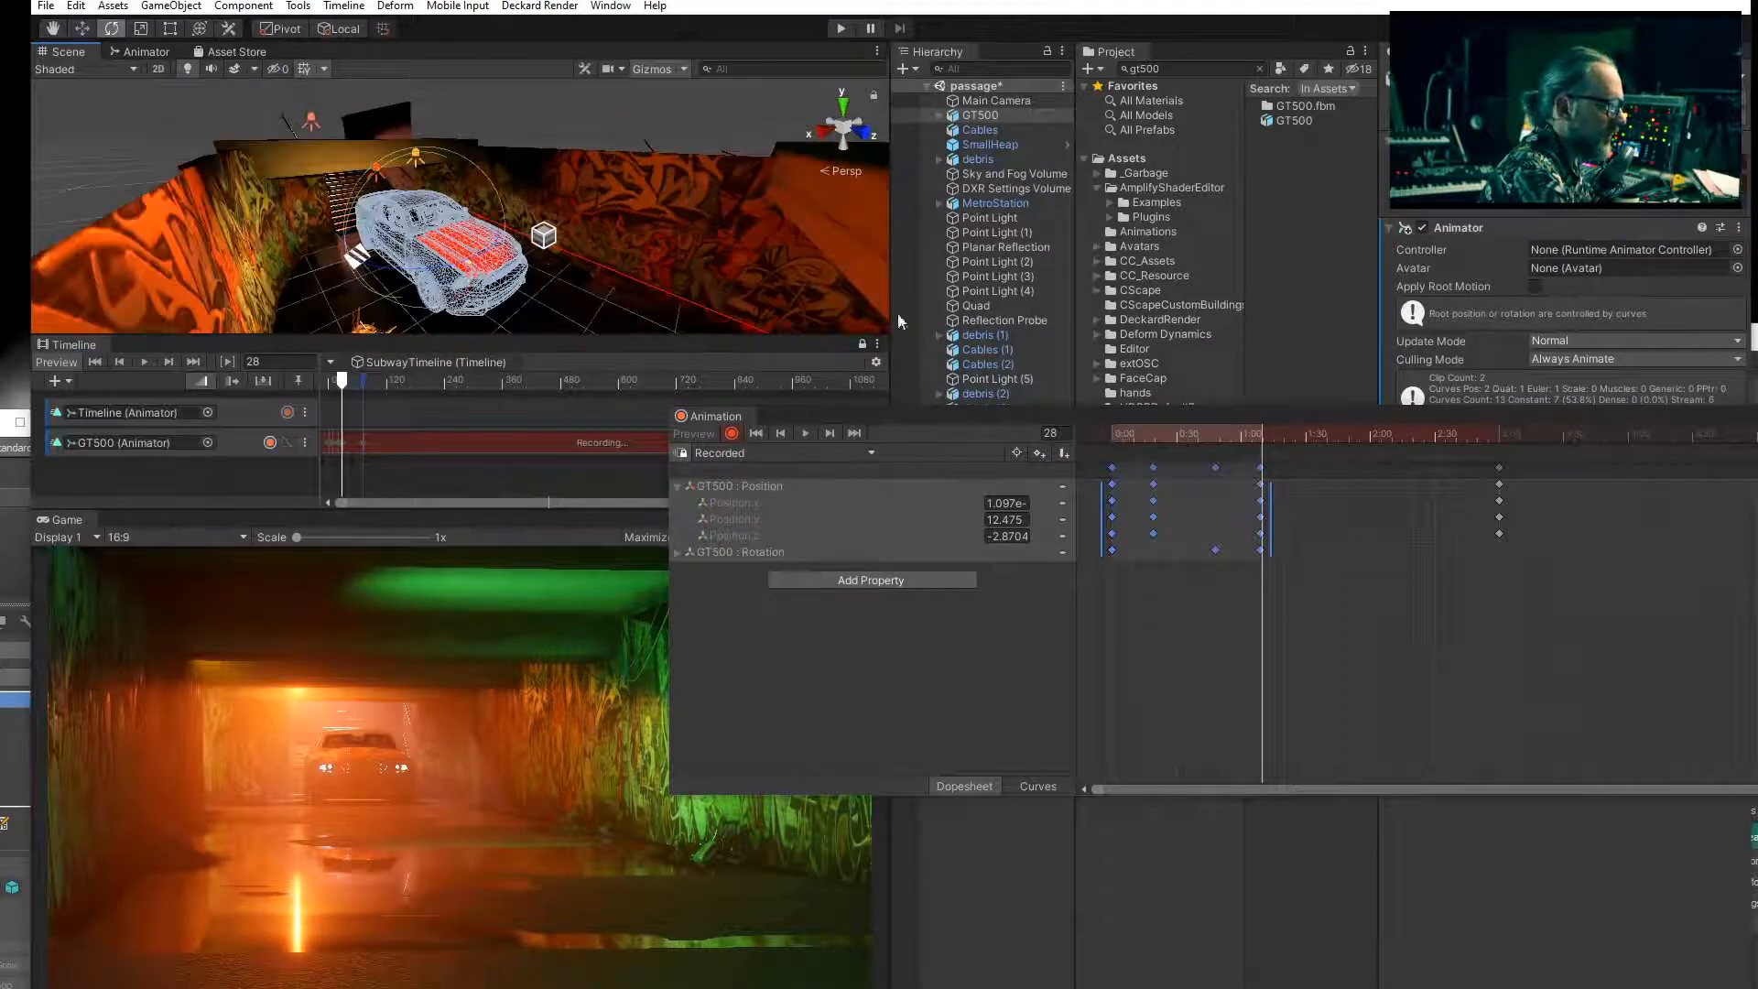
pyautogui.moveTo(1258, 436)
pyautogui.mouseDown()
pyautogui.moveTo(1260, 478)
pyautogui.moveTo(1224, 442)
pyautogui.moveTo(1280, 455)
pyautogui.moveTo(1261, 449)
pyautogui.mouseUp()
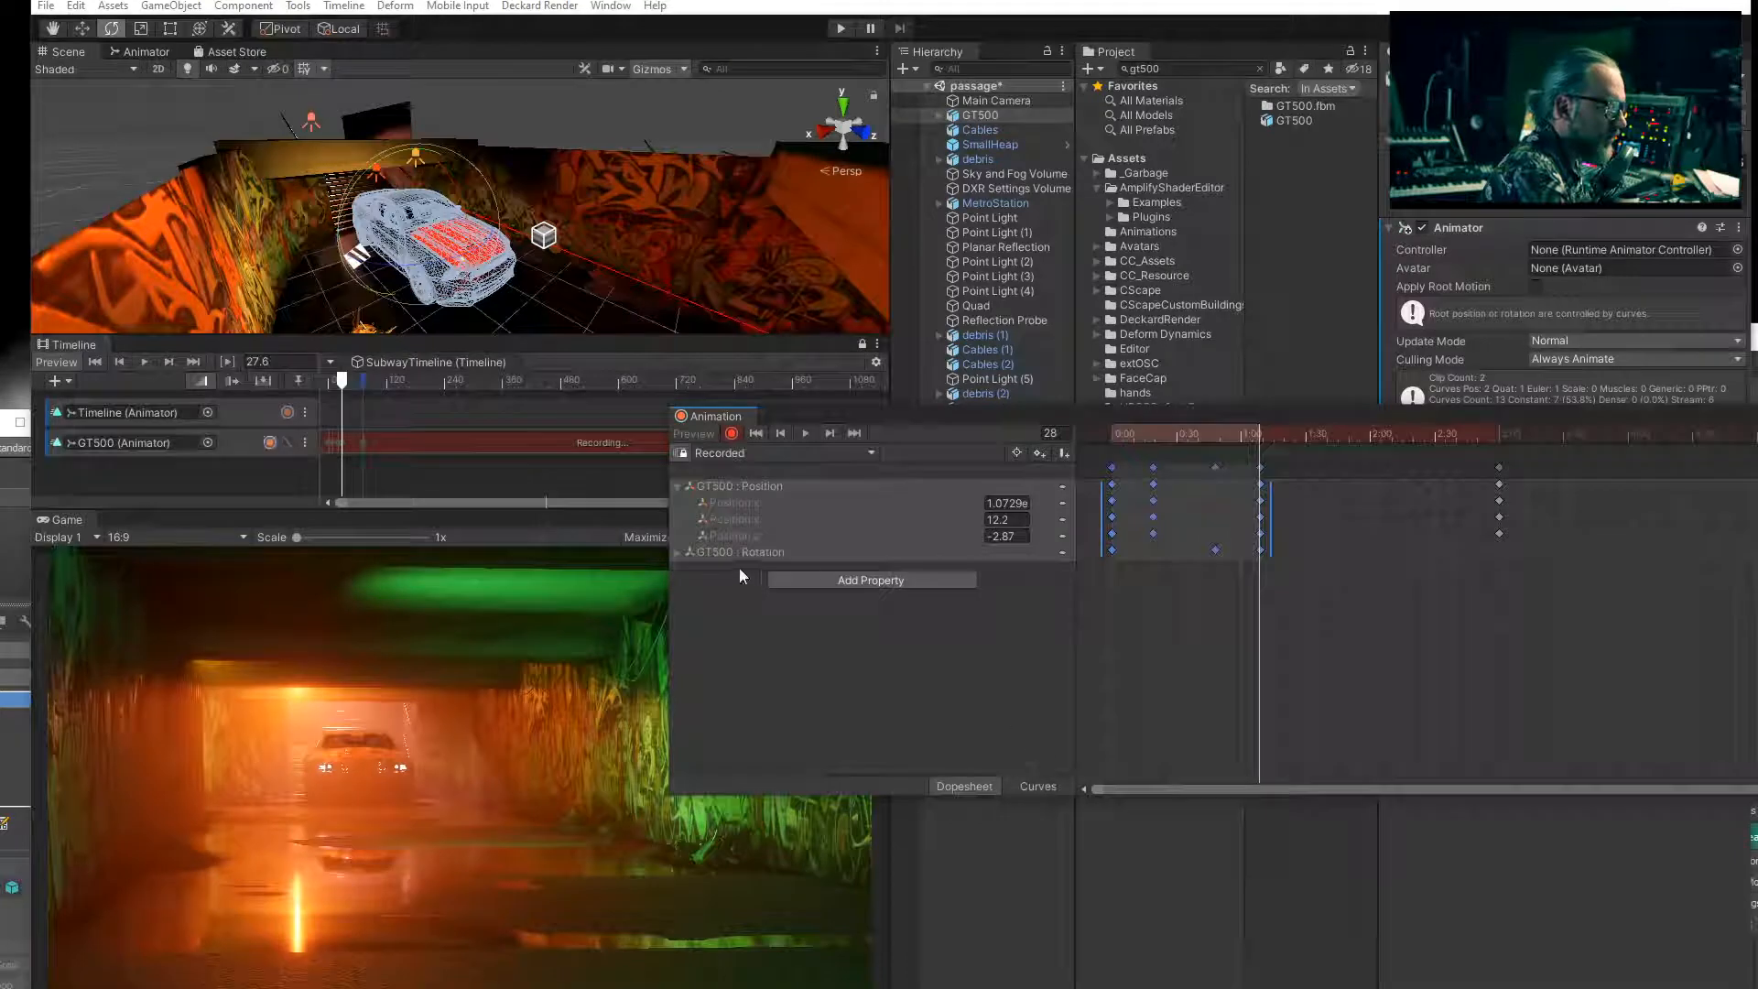
pyautogui.click(685, 555)
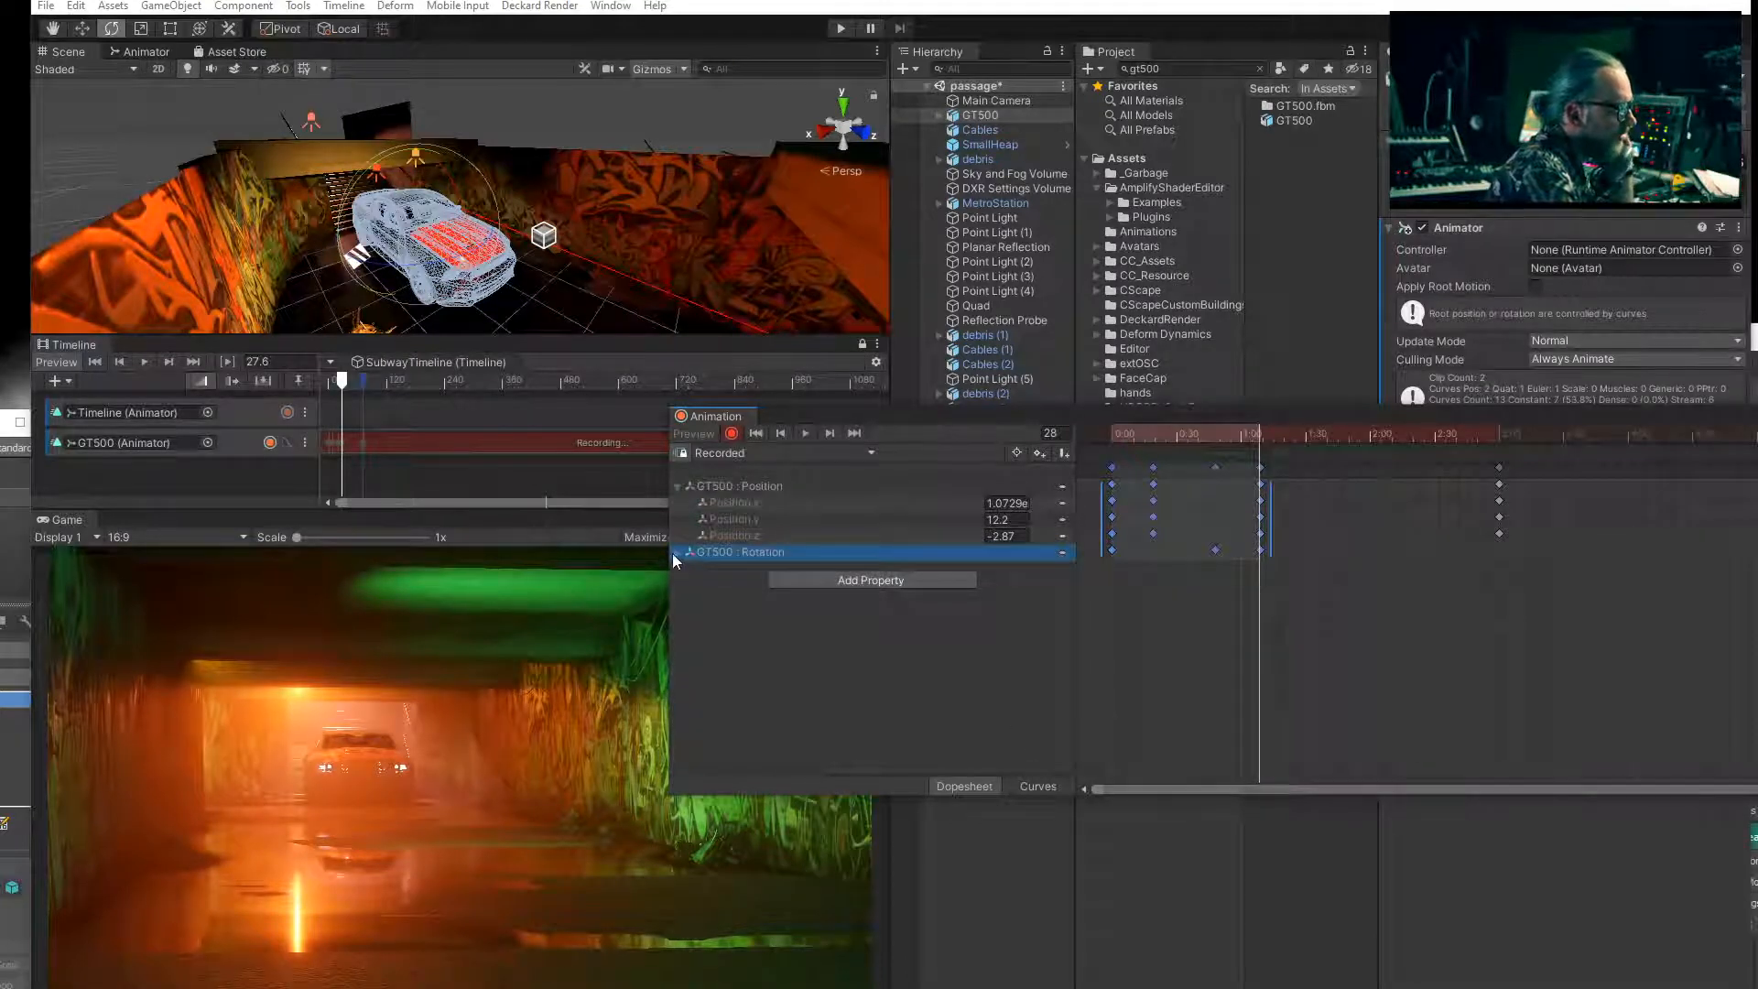
pyautogui.click(676, 553)
pyautogui.moveTo(1277, 431)
pyautogui.mouseDown()
pyautogui.moveTo(1216, 440)
pyautogui.moveTo(1262, 449)
pyautogui.mouseUp()
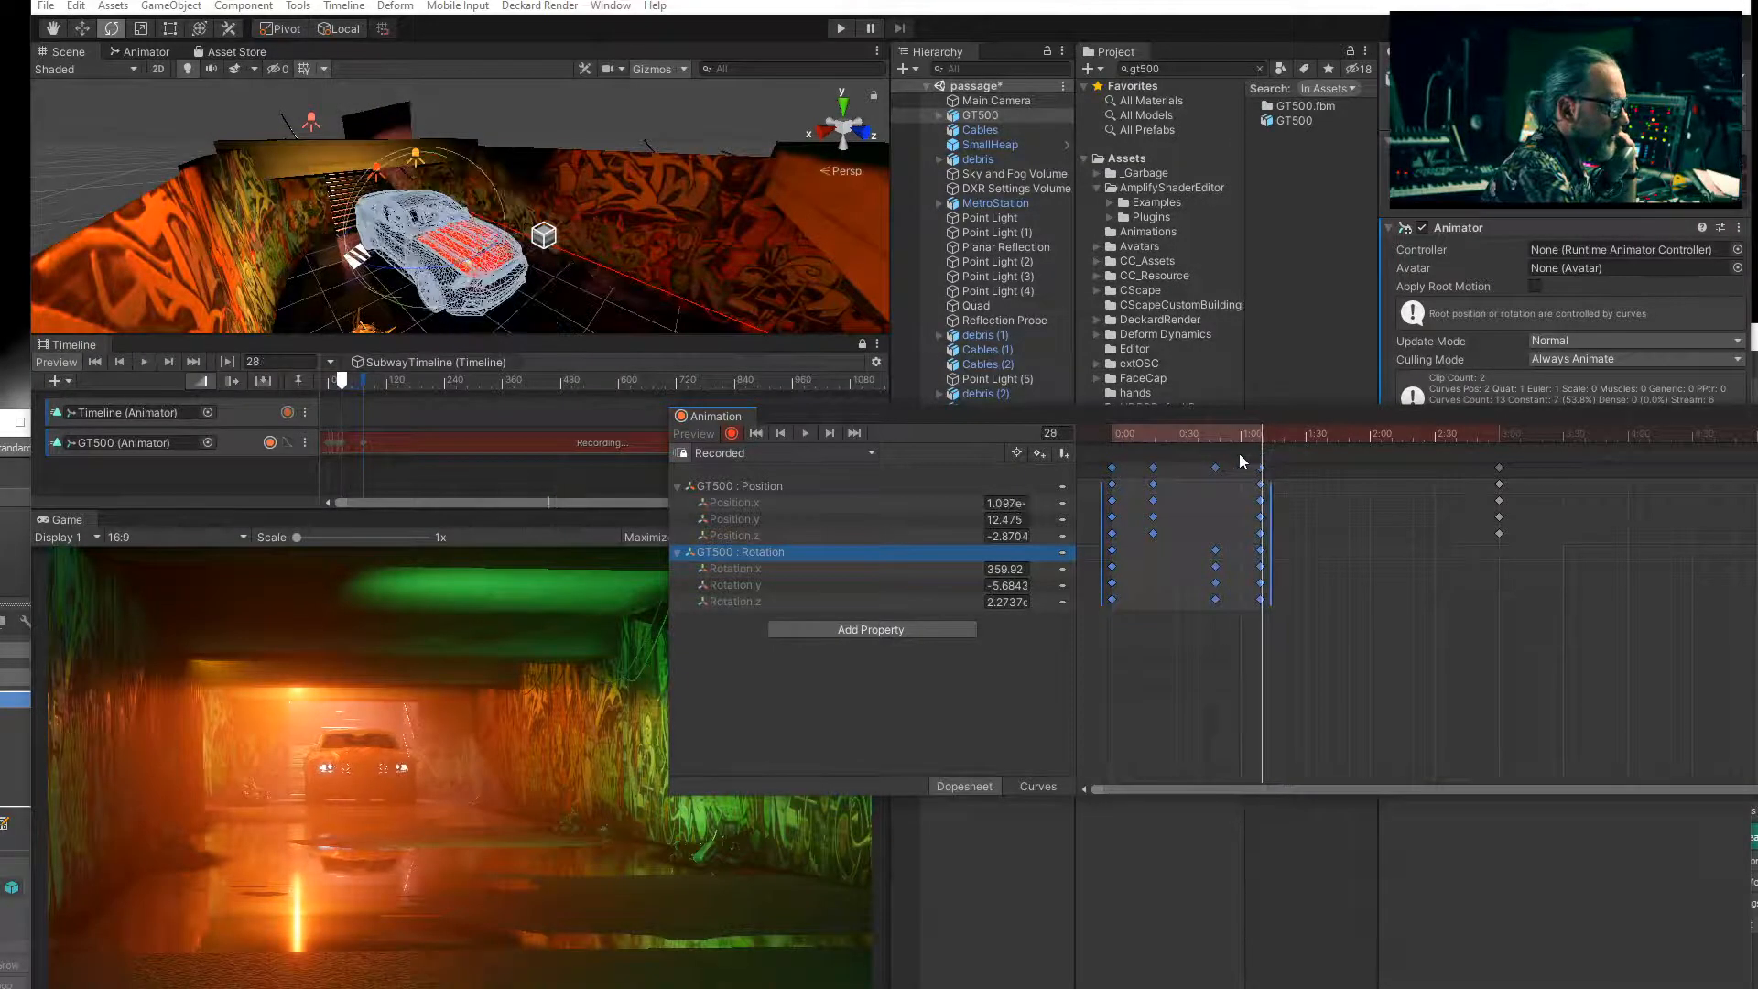
pyautogui.click(829, 433)
pyautogui.click(785, 434)
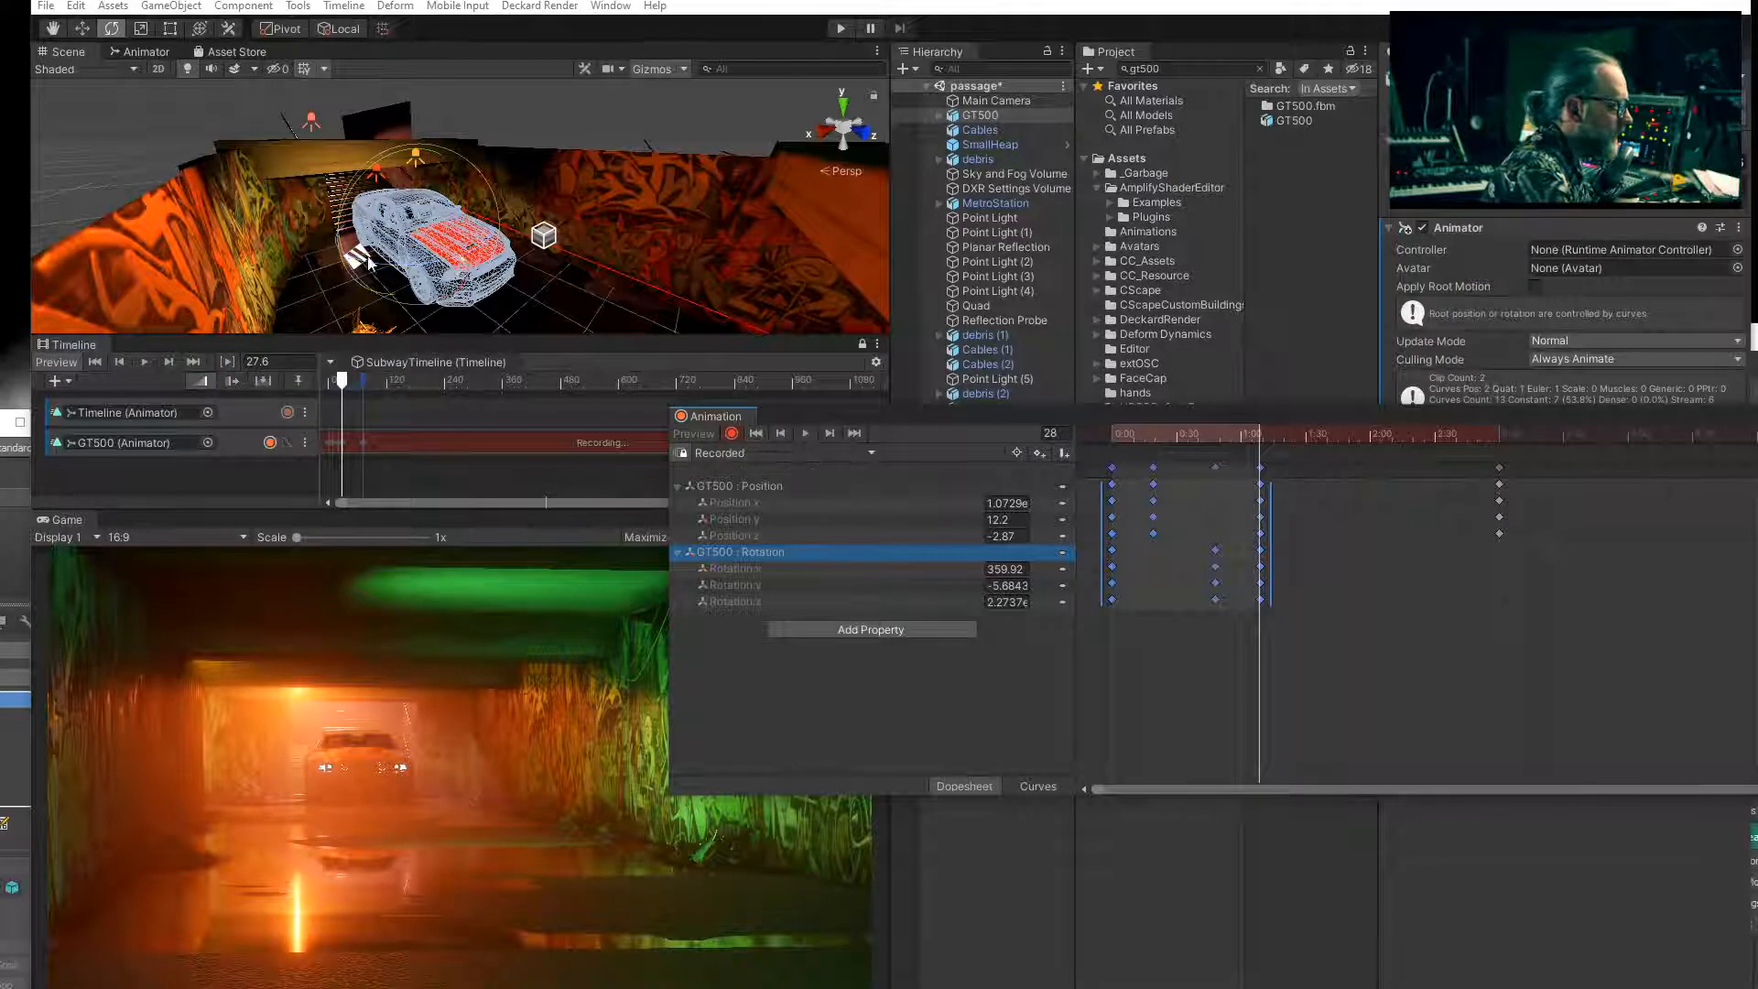
pyautogui.moveTo(380, 264); pyautogui.dragTo(364, 265)
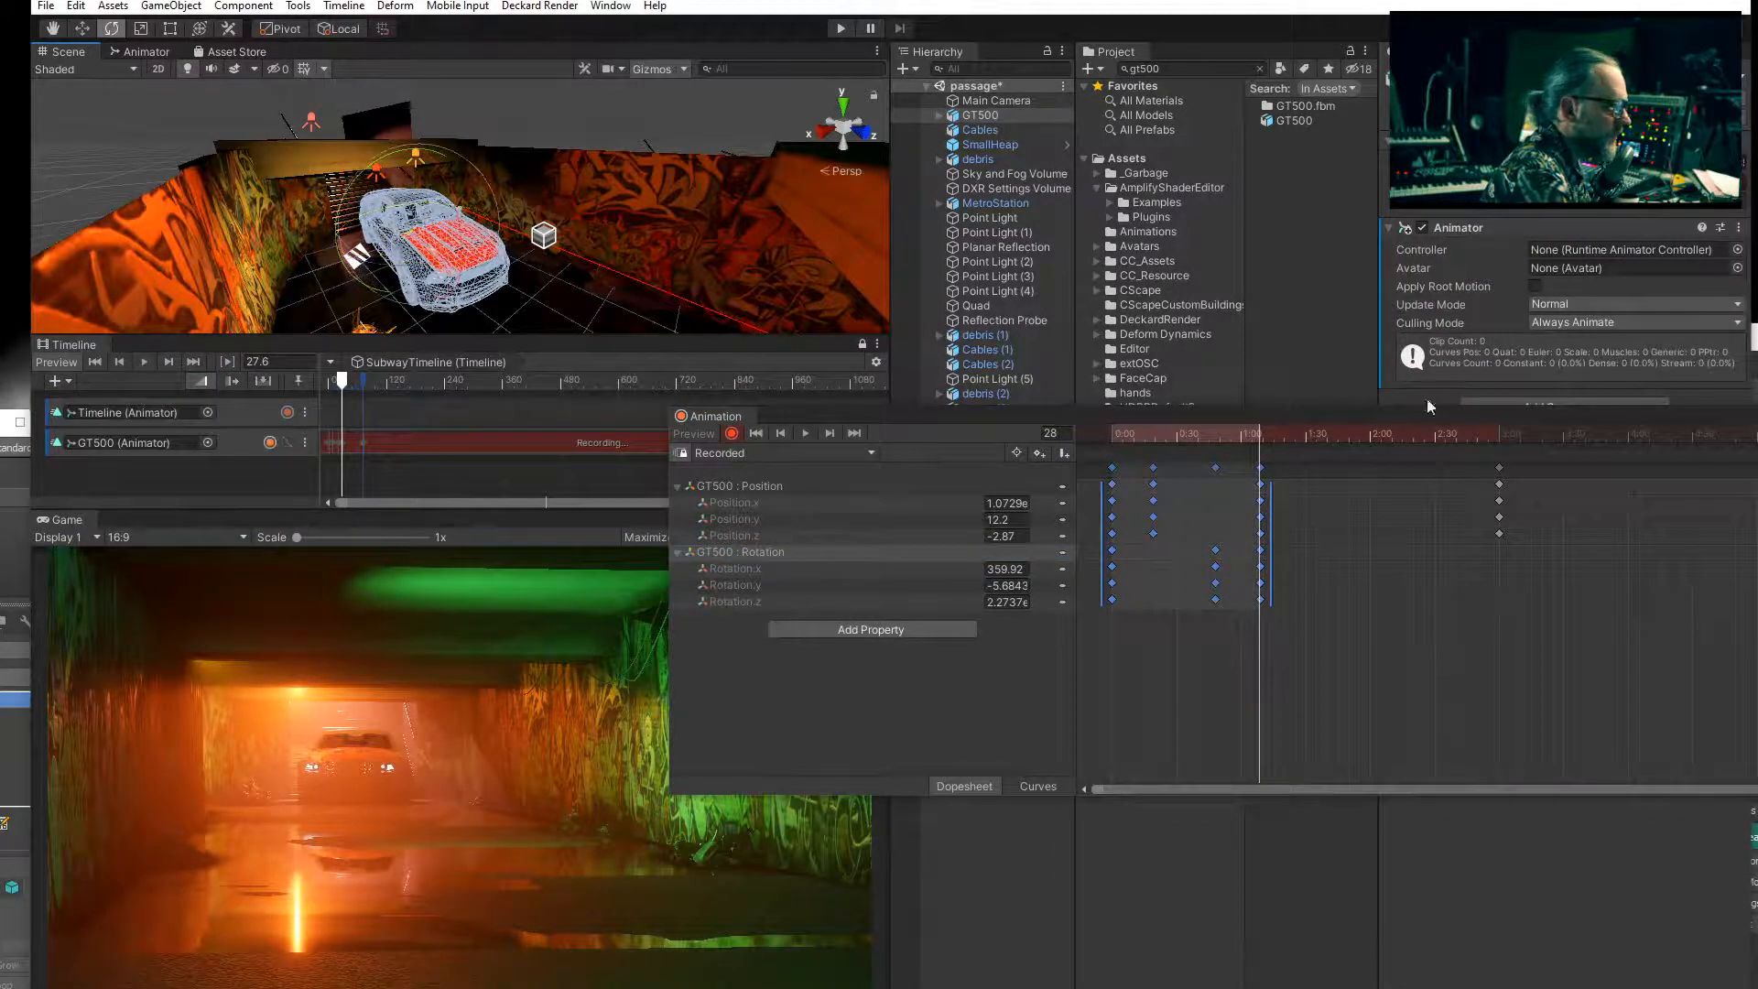
# Replay from frame 0 and add a rotation keyframe shortly after frame 28, turning the car slightly the opposite way.
pyautogui.moveTo(1245, 442); pyautogui.dragTo(1070, 432)
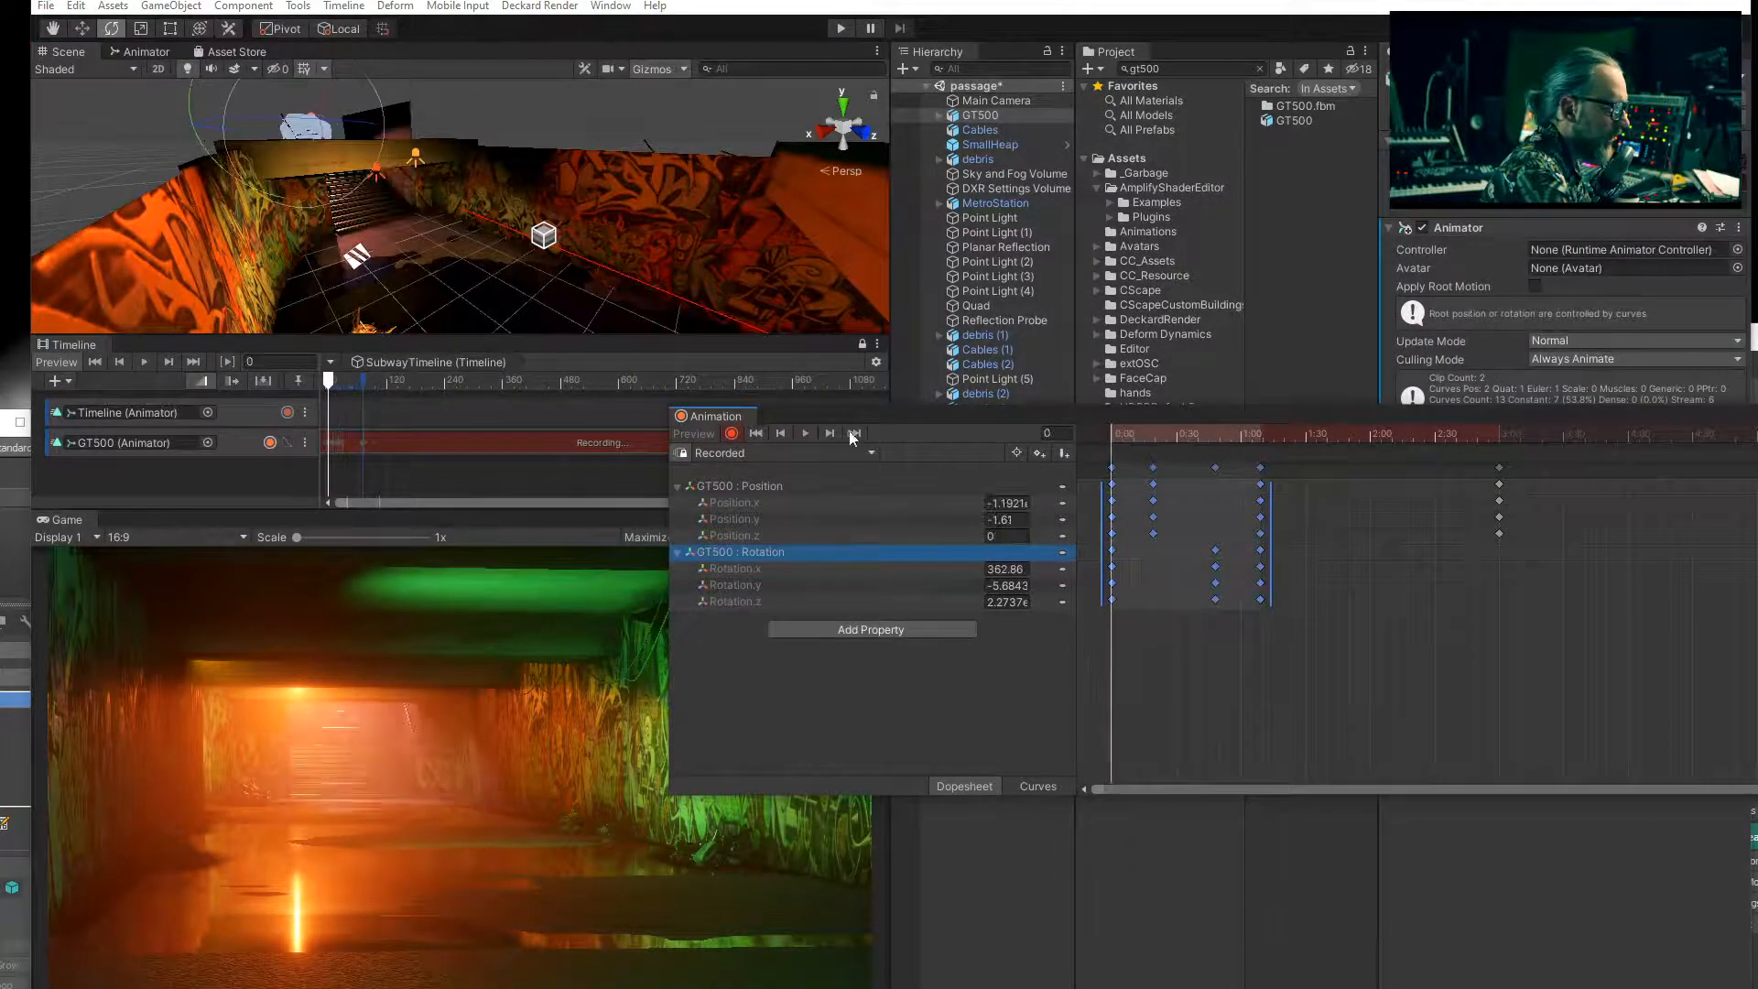
pyautogui.click(815, 434)
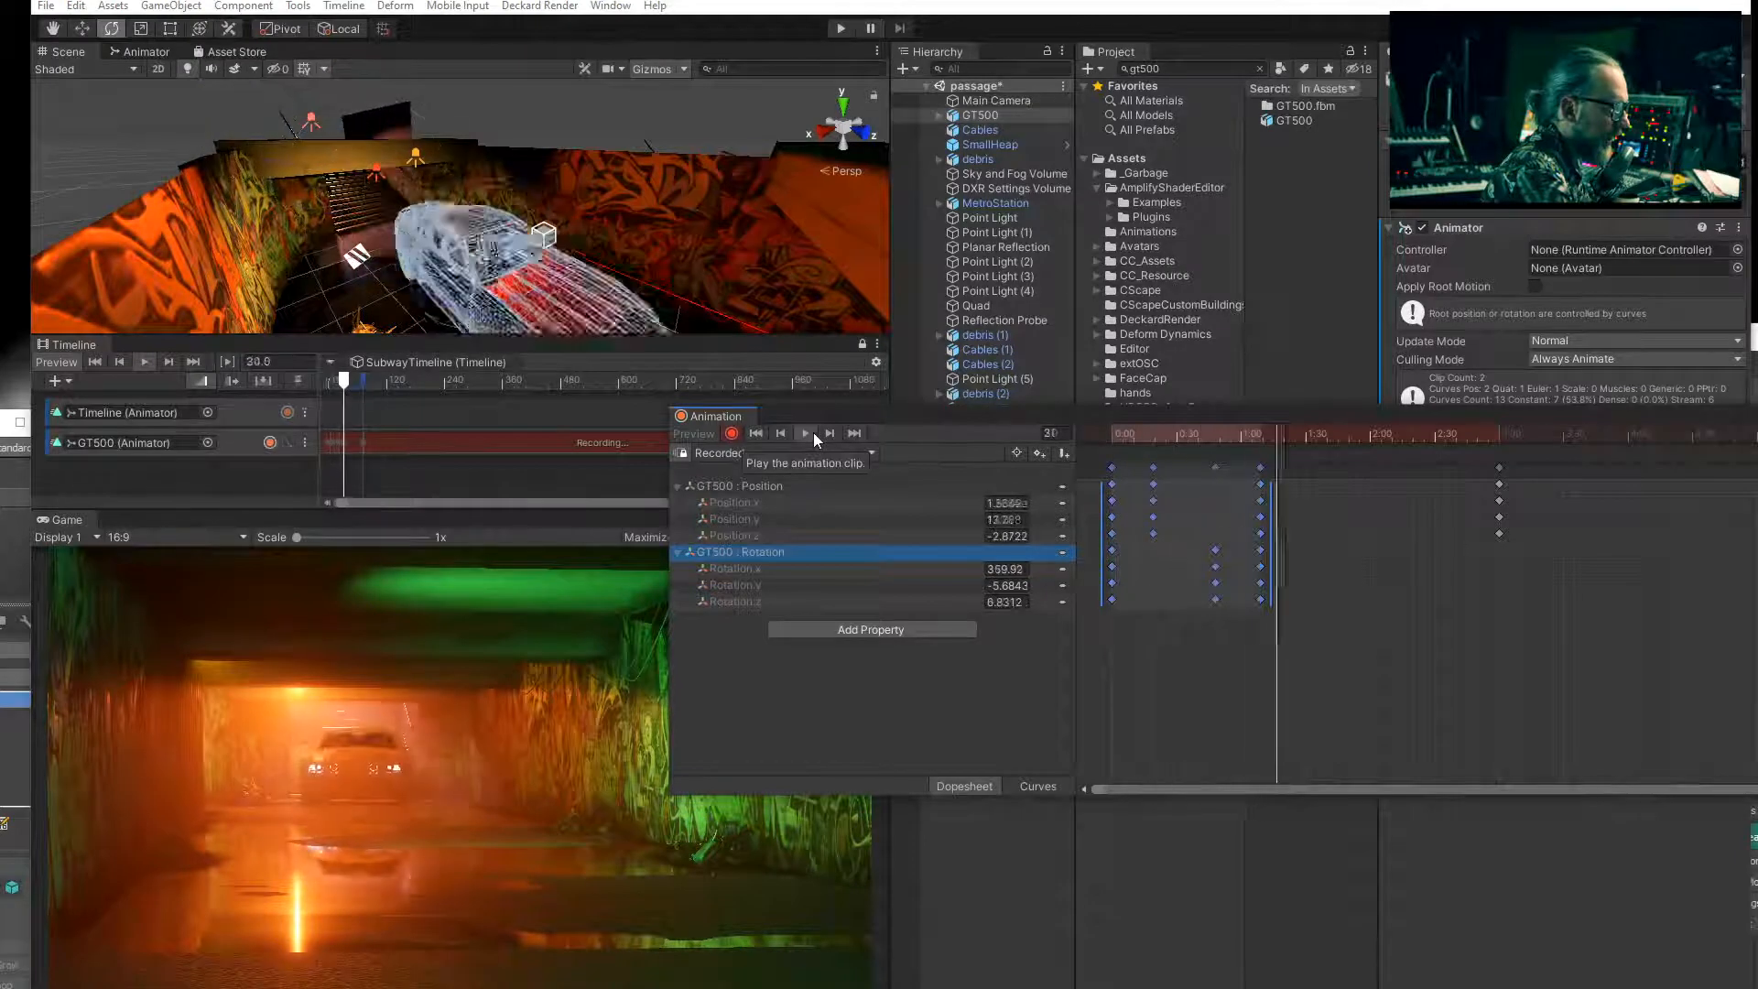
pyautogui.moveTo(1295, 428)
pyautogui.mouseDown()
pyautogui.moveTo(1256, 435)
pyautogui.moveTo(1294, 441)
pyautogui.mouseUp()
pyautogui.moveTo(540, 233); pyautogui.dragTo(466, 179, button='middle')
pyautogui.moveTo(475, 248); pyautogui.dragTo(506, 248)
# Add another rotation keyframe at frame 39 by turning the GT500 slightly back about its vertical axis.
pyautogui.moveTo(1295, 436); pyautogui.dragTo(1320, 437)
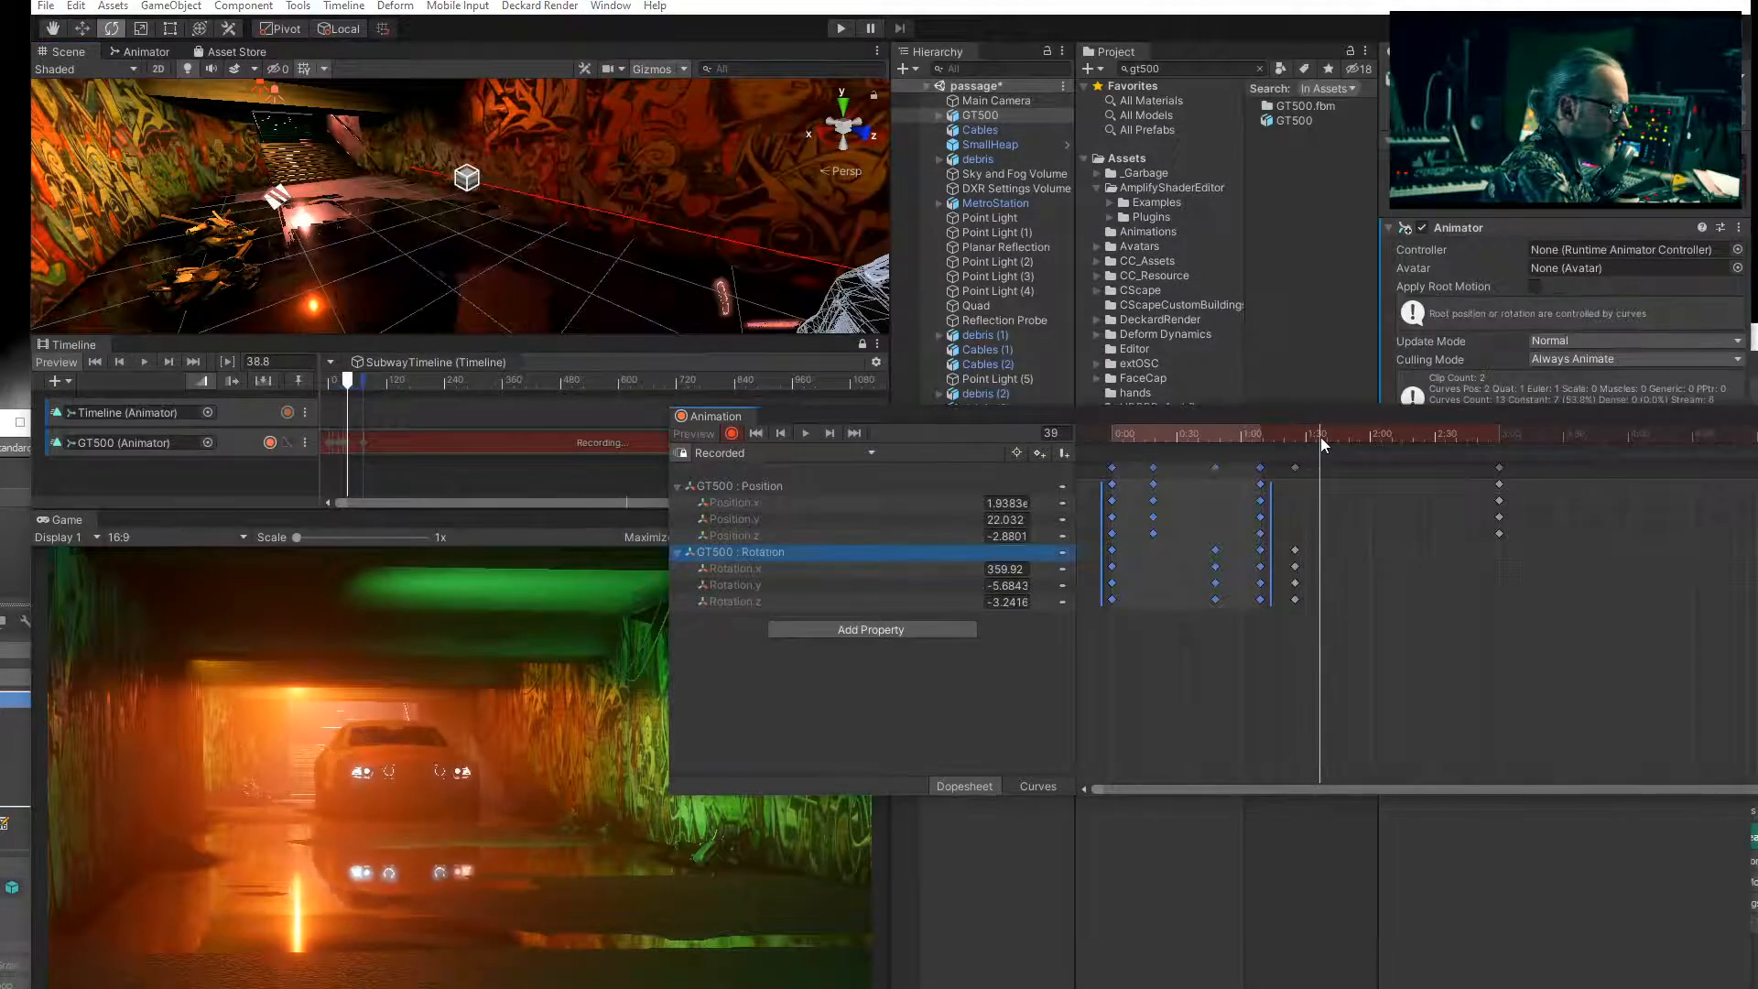
pyautogui.moveTo(616, 214); pyautogui.dragTo(573, 186, button='middle')
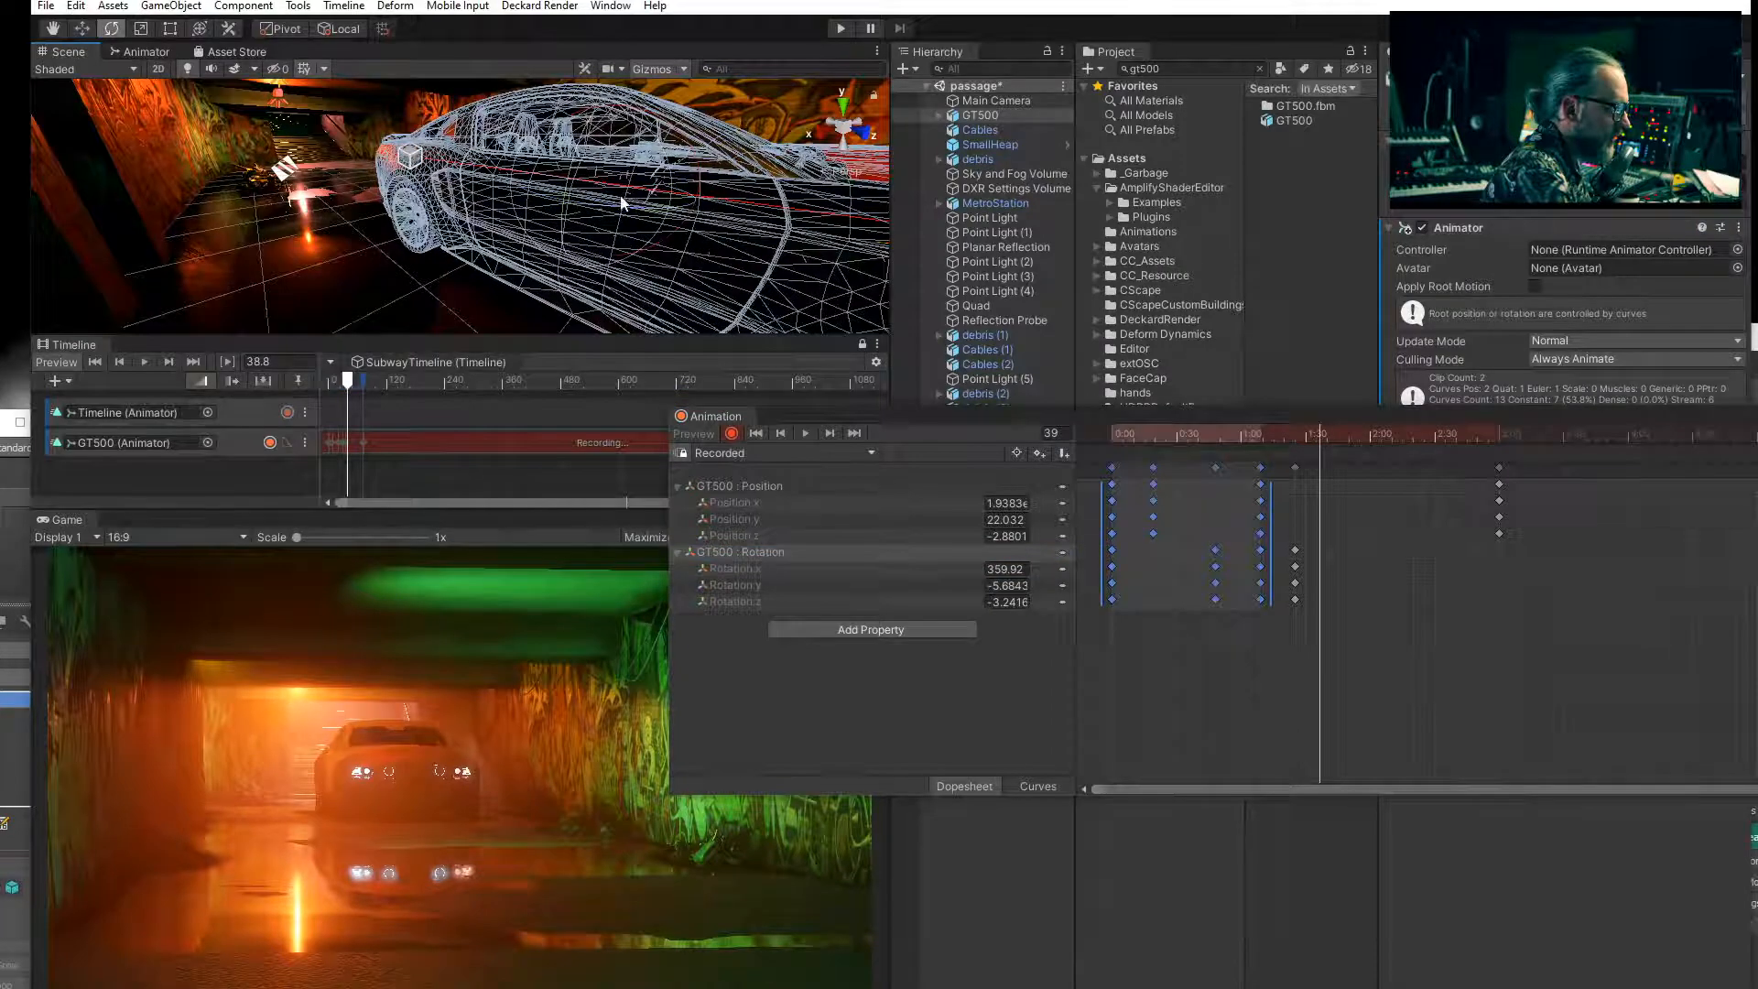
pyautogui.moveTo(625, 205); pyautogui.dragTo(615, 204)
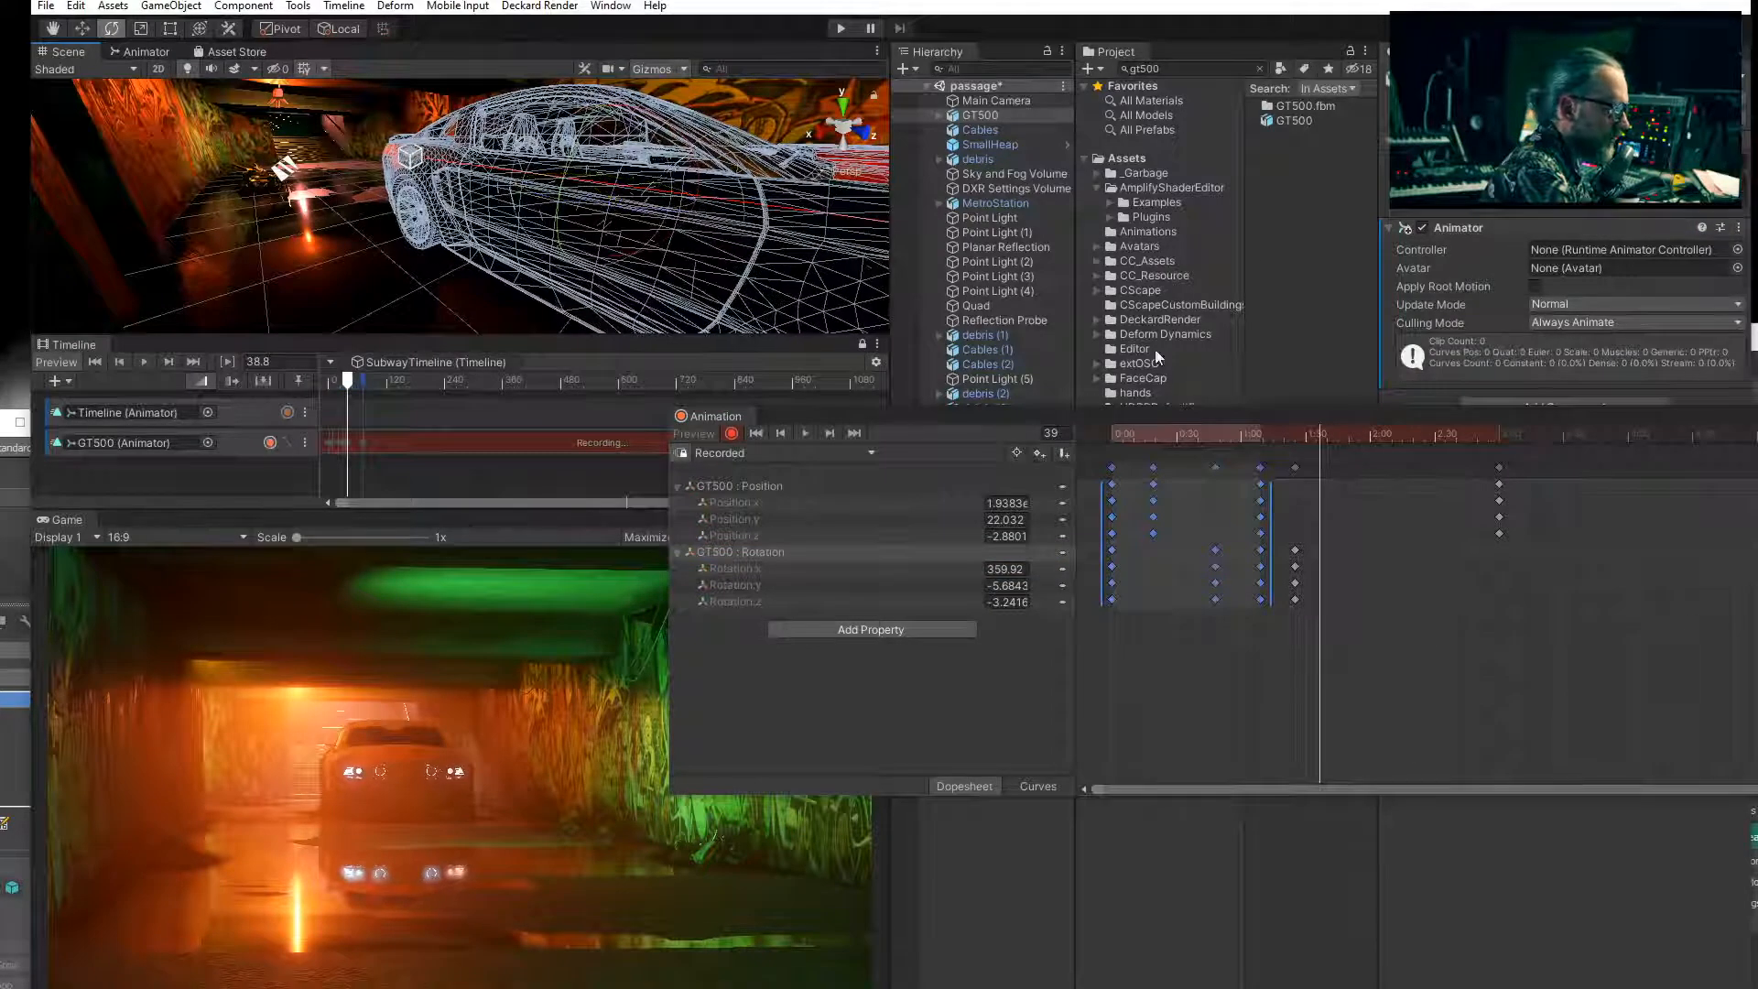
# Replay the clip from frame 0 several times to check the car's swerving motion.
pyautogui.moveTo(1320, 433); pyautogui.dragTo(1042, 409)
pyautogui.click(805, 432)
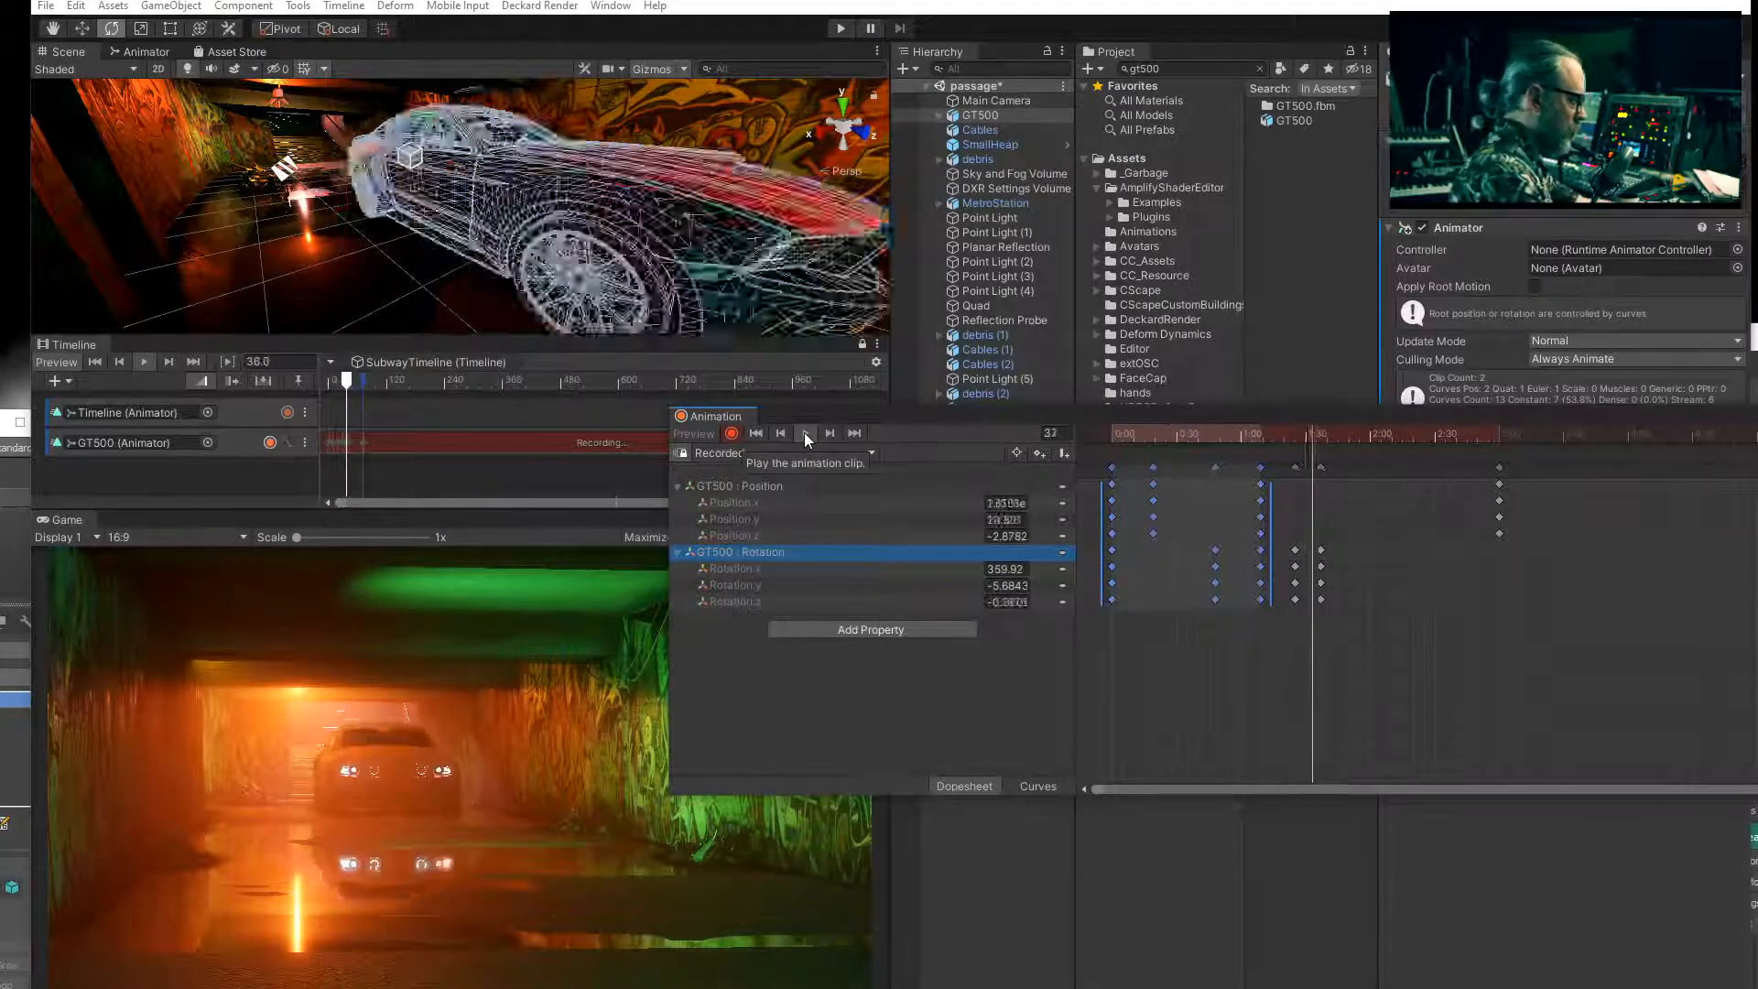
pyautogui.click(805, 433)
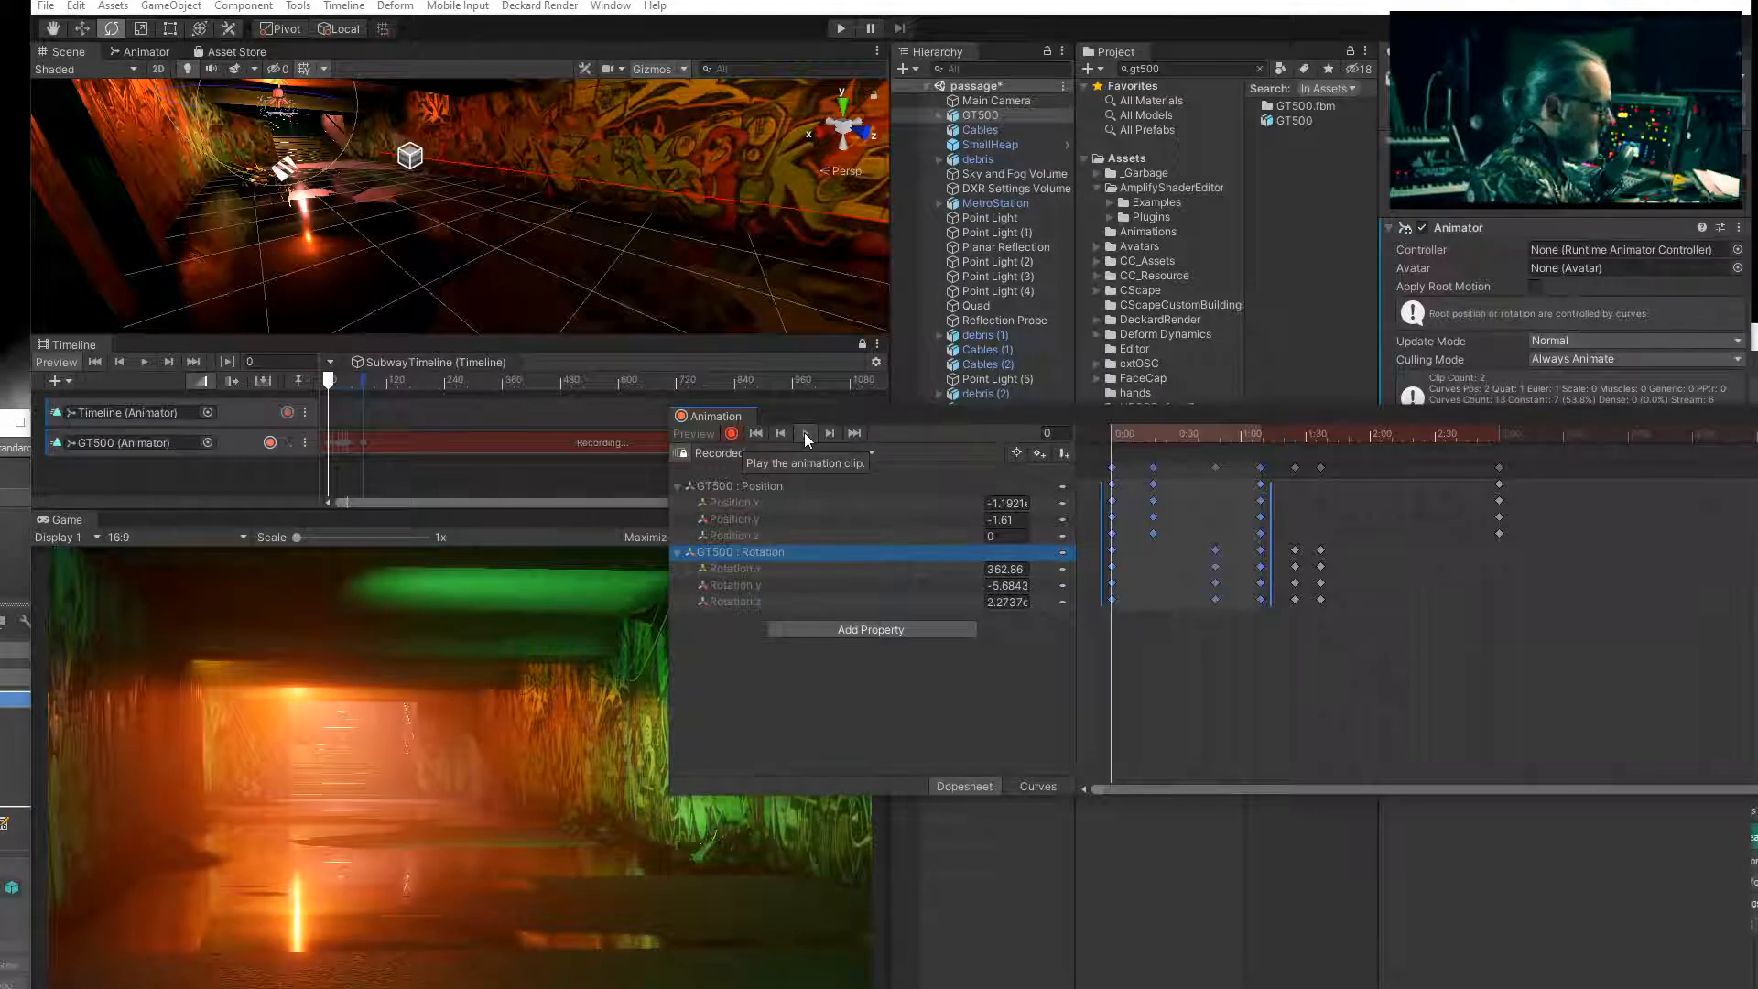
pyautogui.click(805, 433)
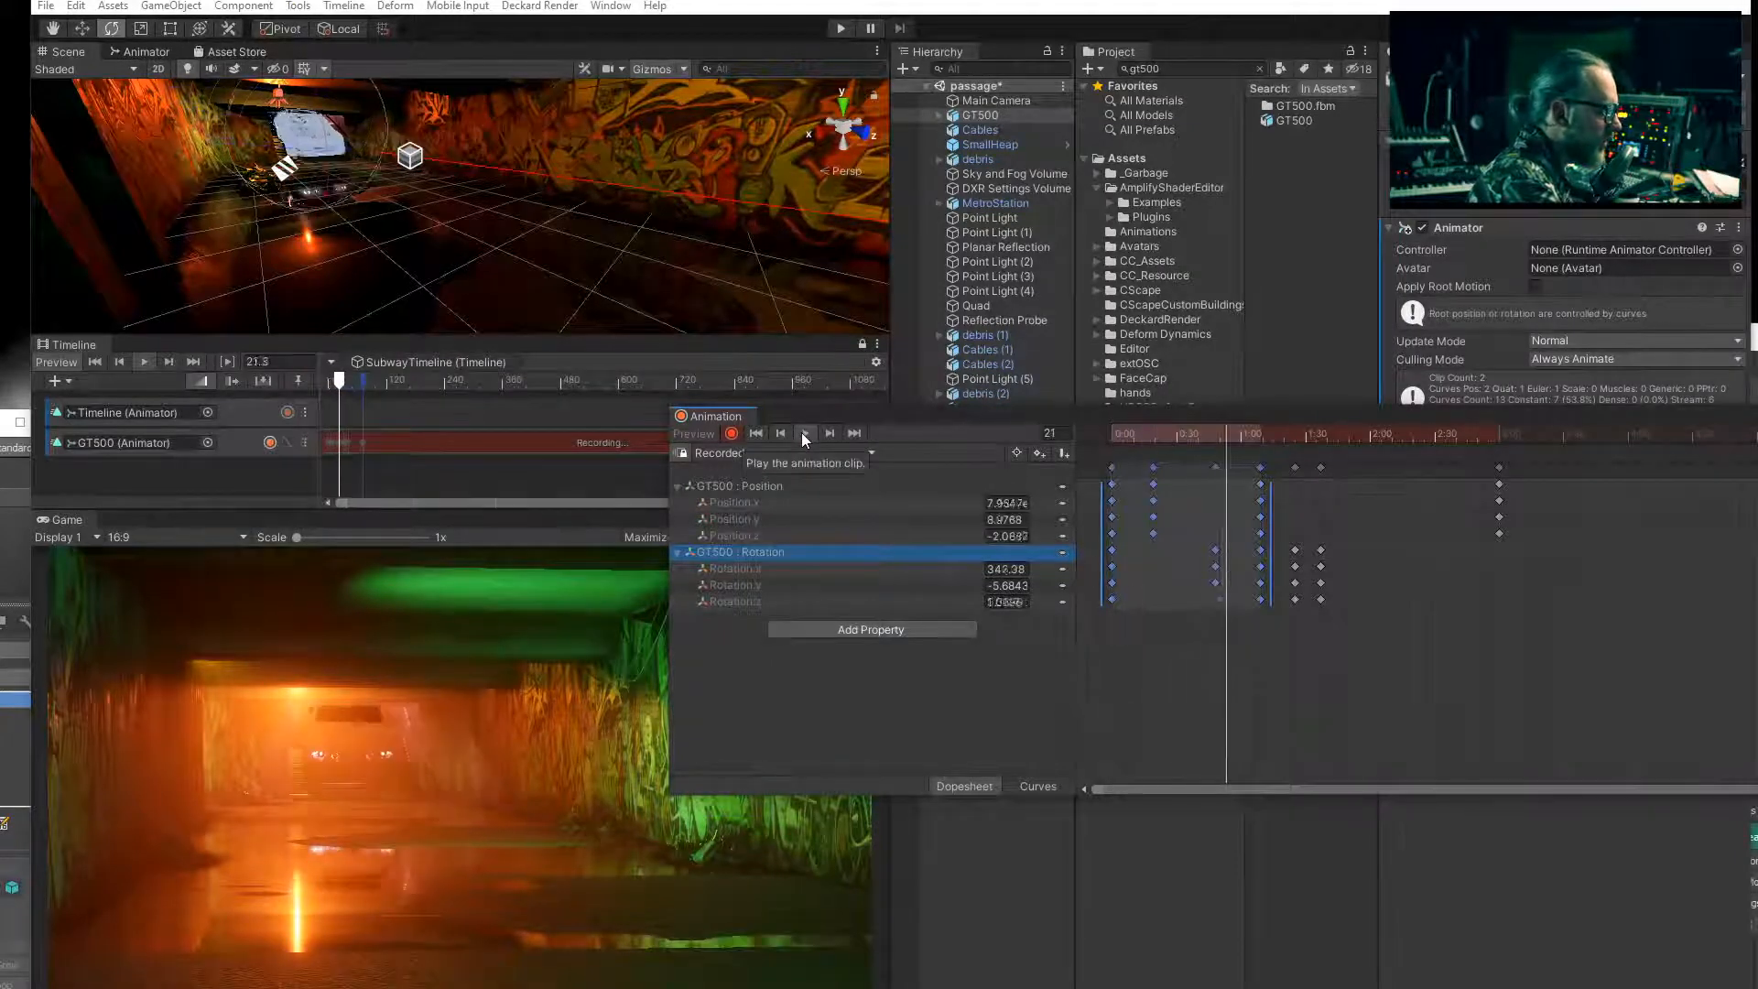
pyautogui.click(805, 433)
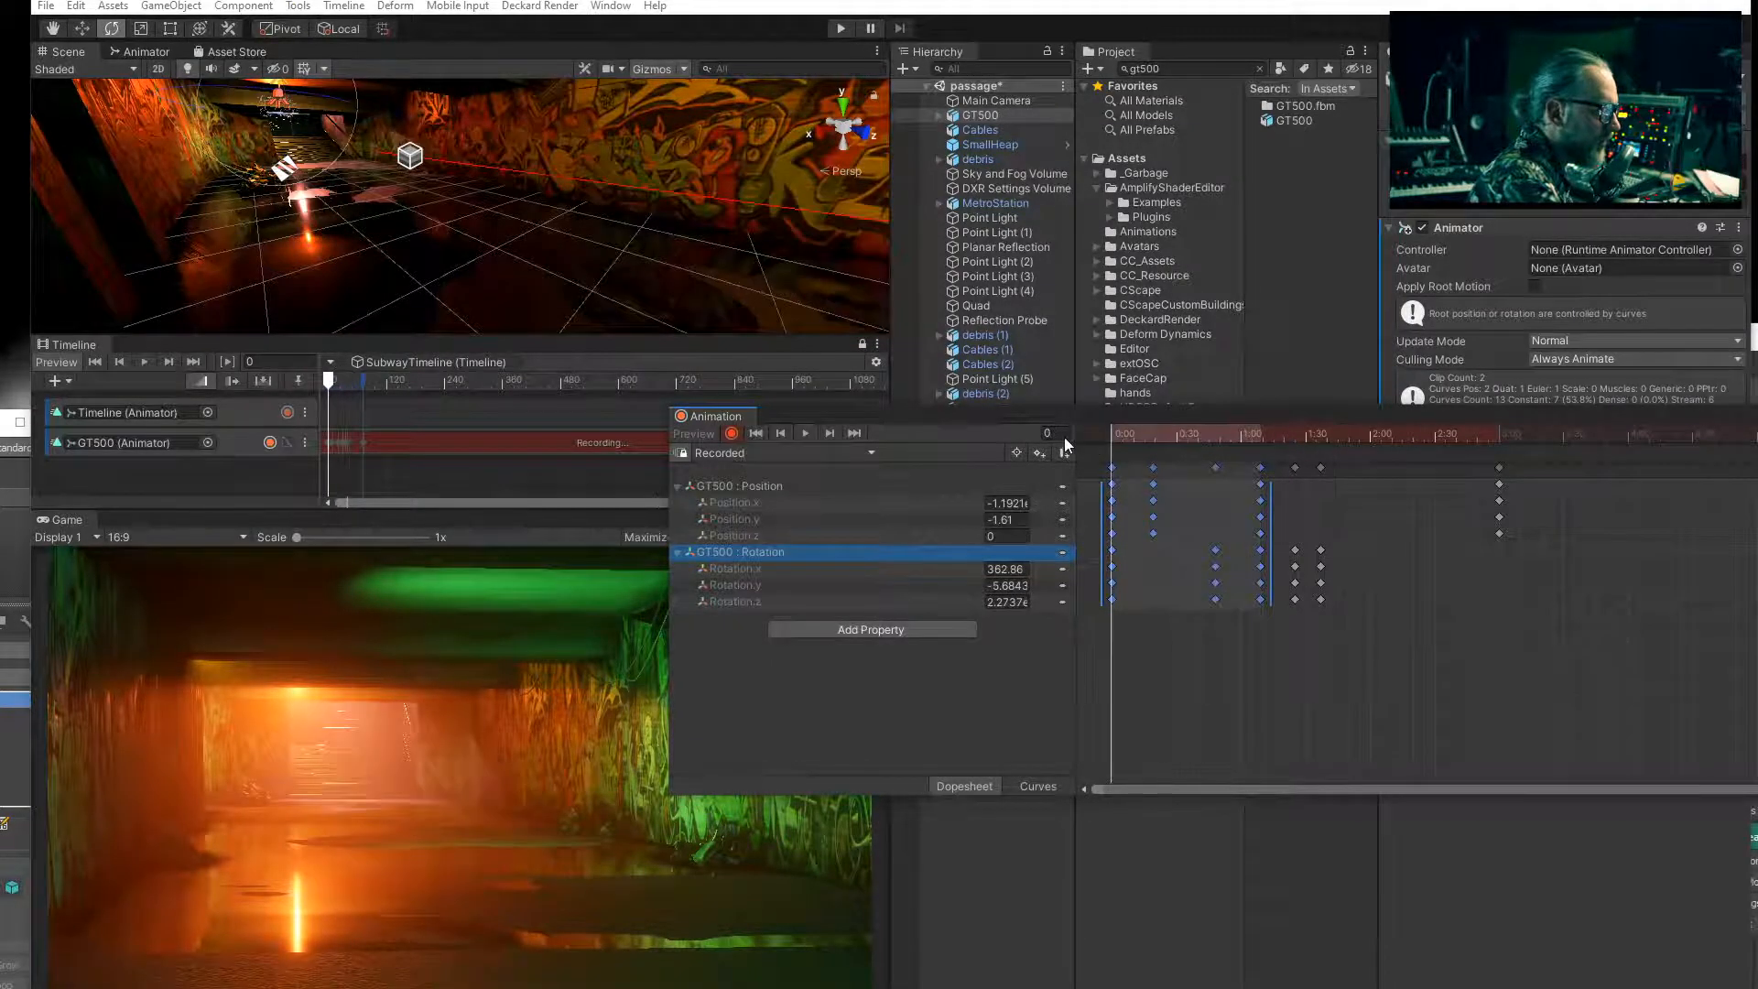
# Clear the keyframe selection, scrub around frames 26 to 30, and replay the clip to examine the car's swerve timing.
pyautogui.click(1195, 645)
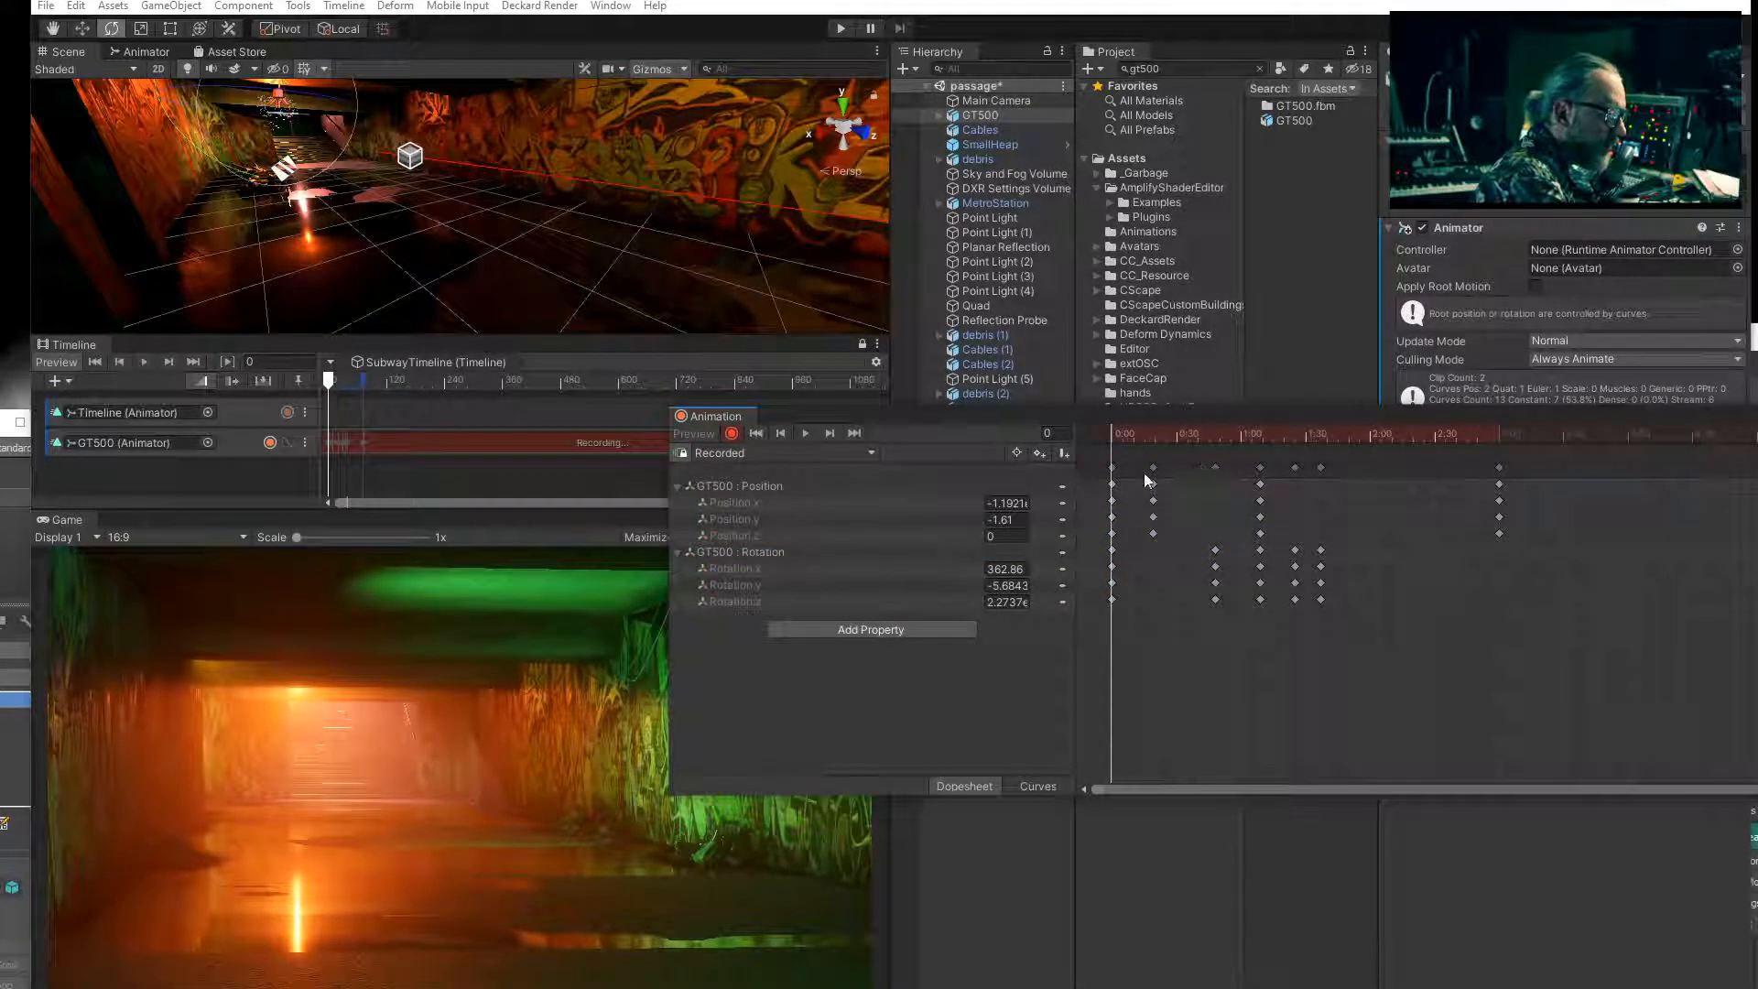
pyautogui.moveTo(1120, 432); pyautogui.dragTo(1243, 455)
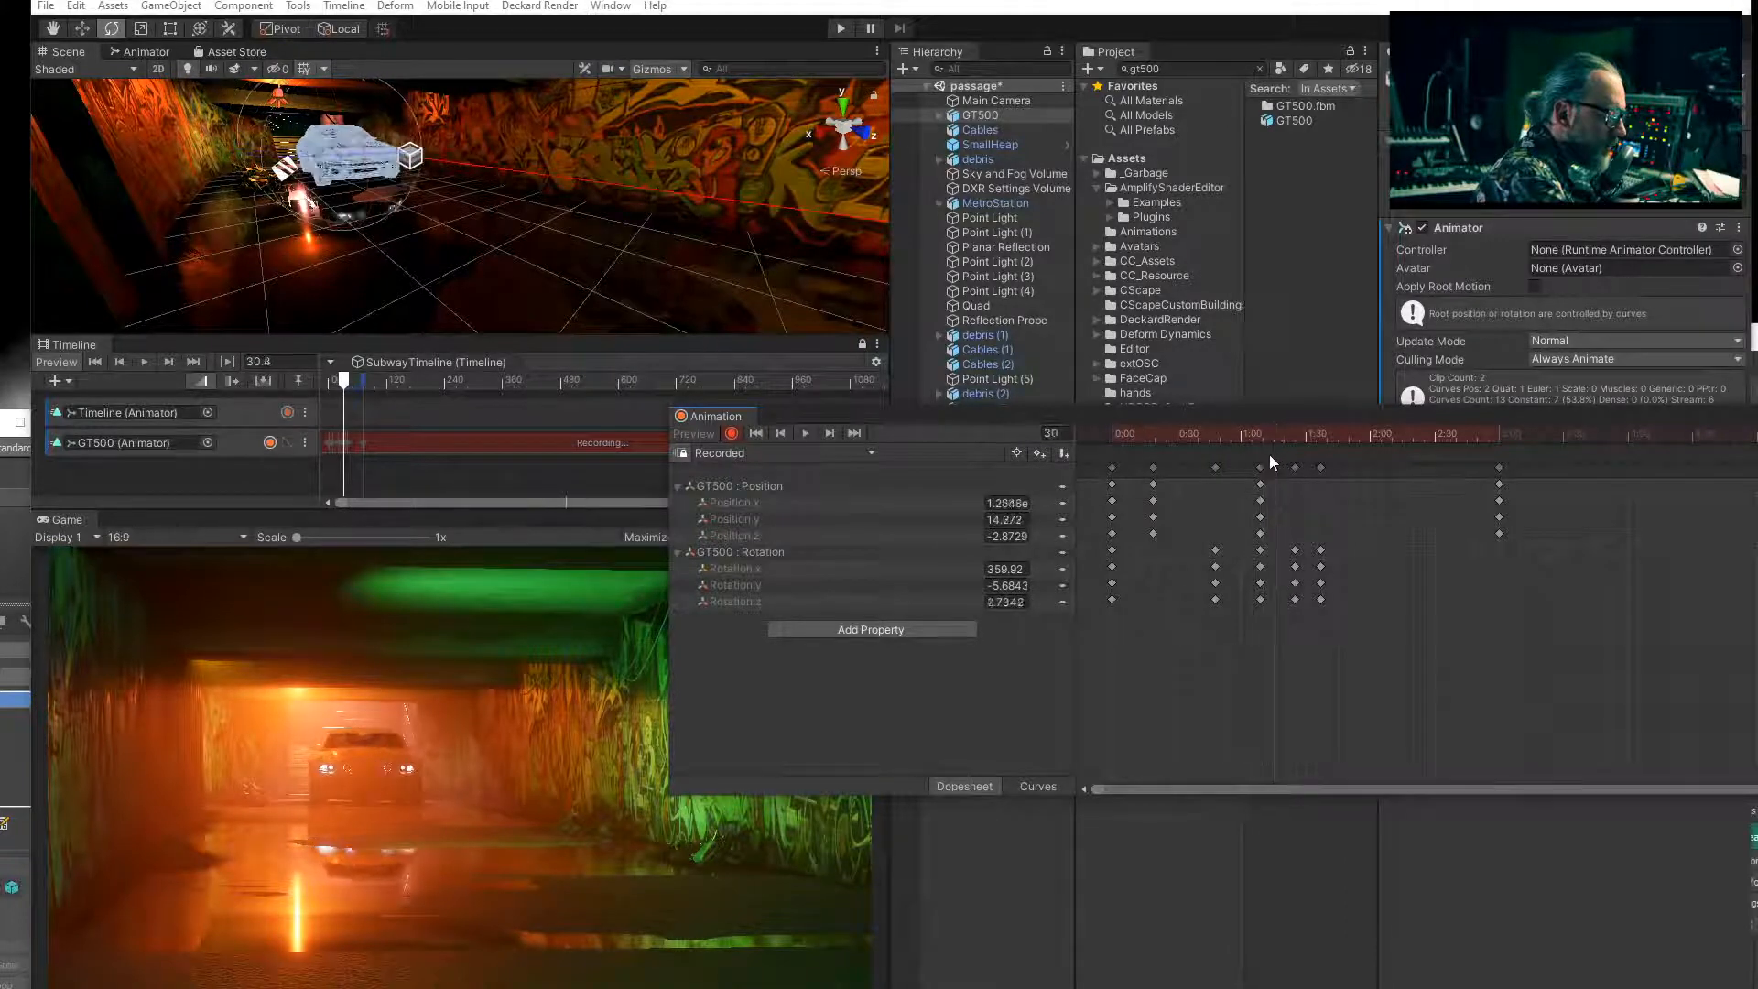
pyautogui.moveTo(1244, 455)
pyautogui.mouseDown()
pyautogui.moveTo(1342, 459)
pyautogui.moveTo(1214, 469)
pyautogui.mouseUp()
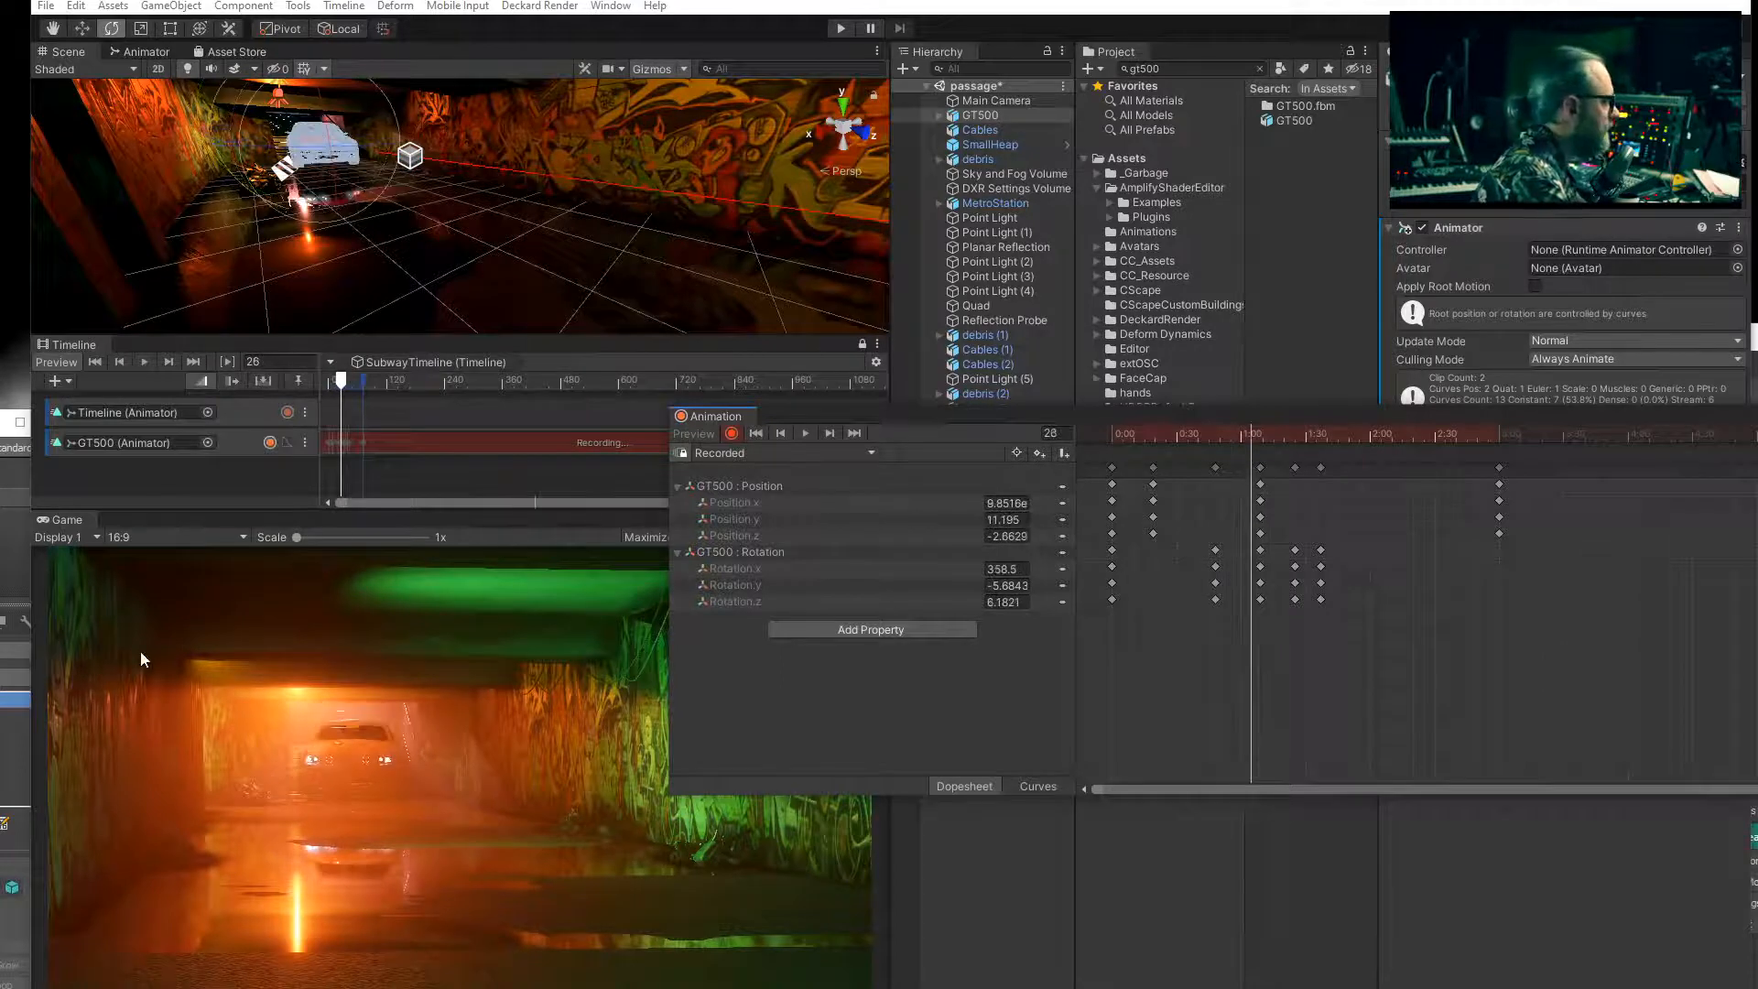
pyautogui.click(801, 432)
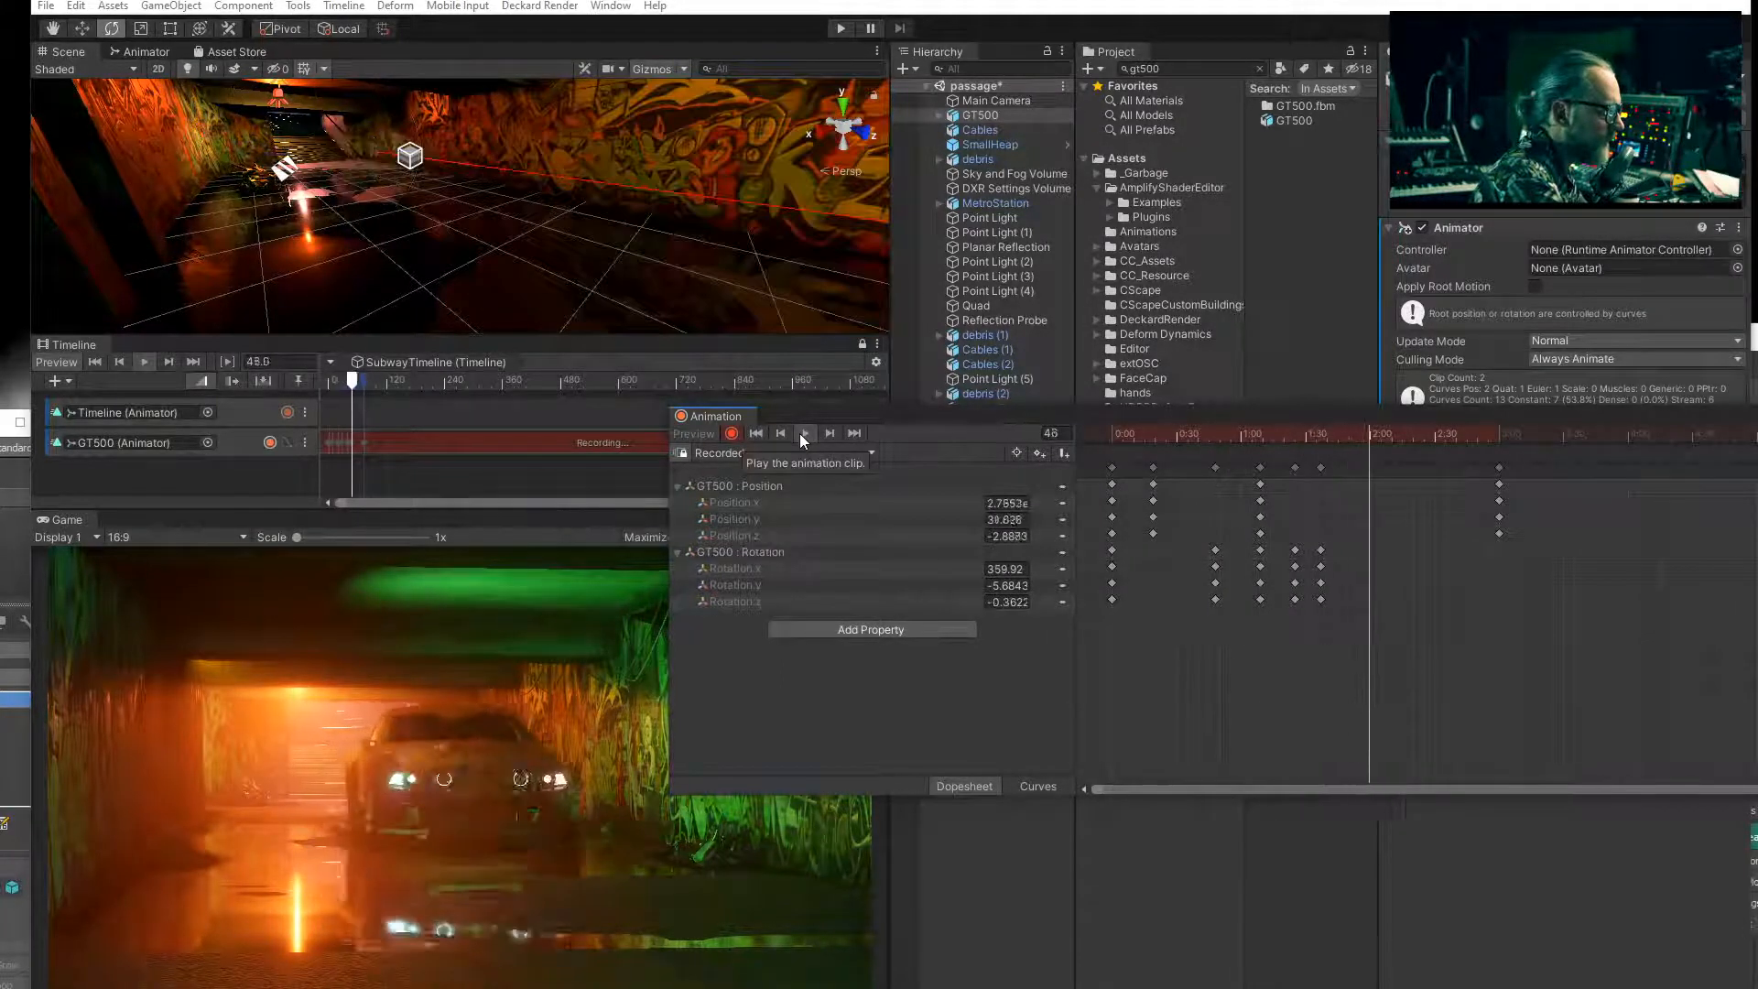
pyautogui.click(800, 433)
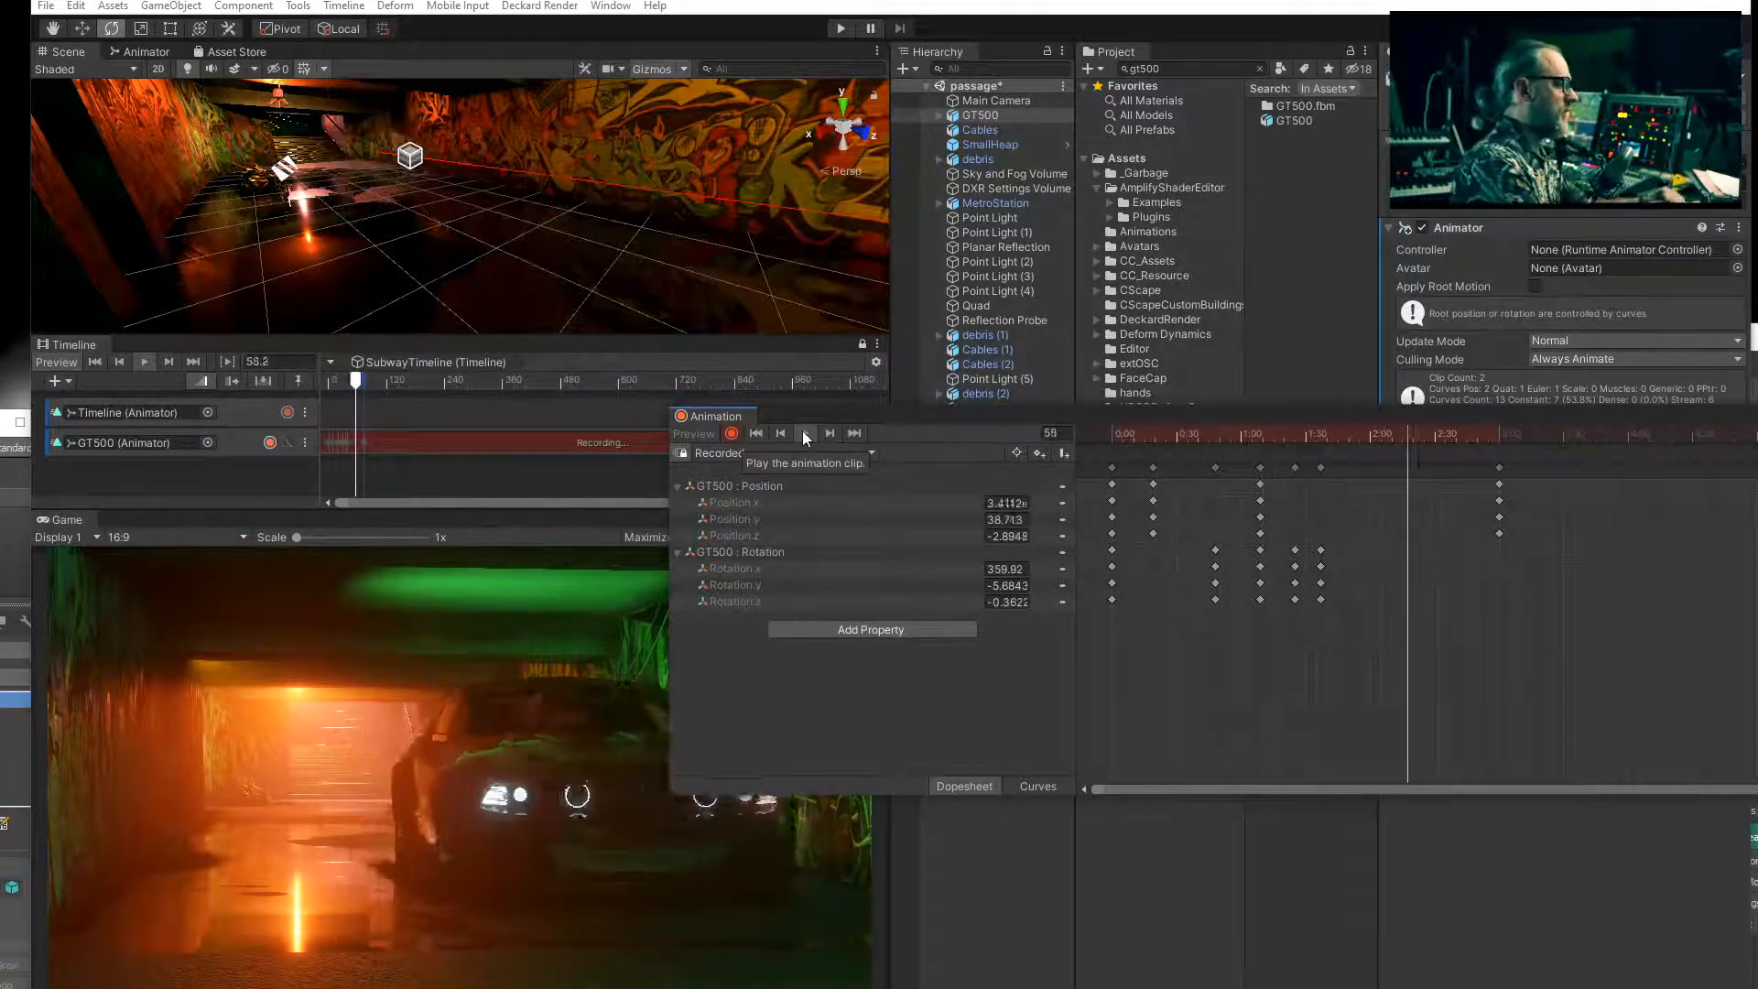
pyautogui.click(804, 432)
pyautogui.click(807, 431)
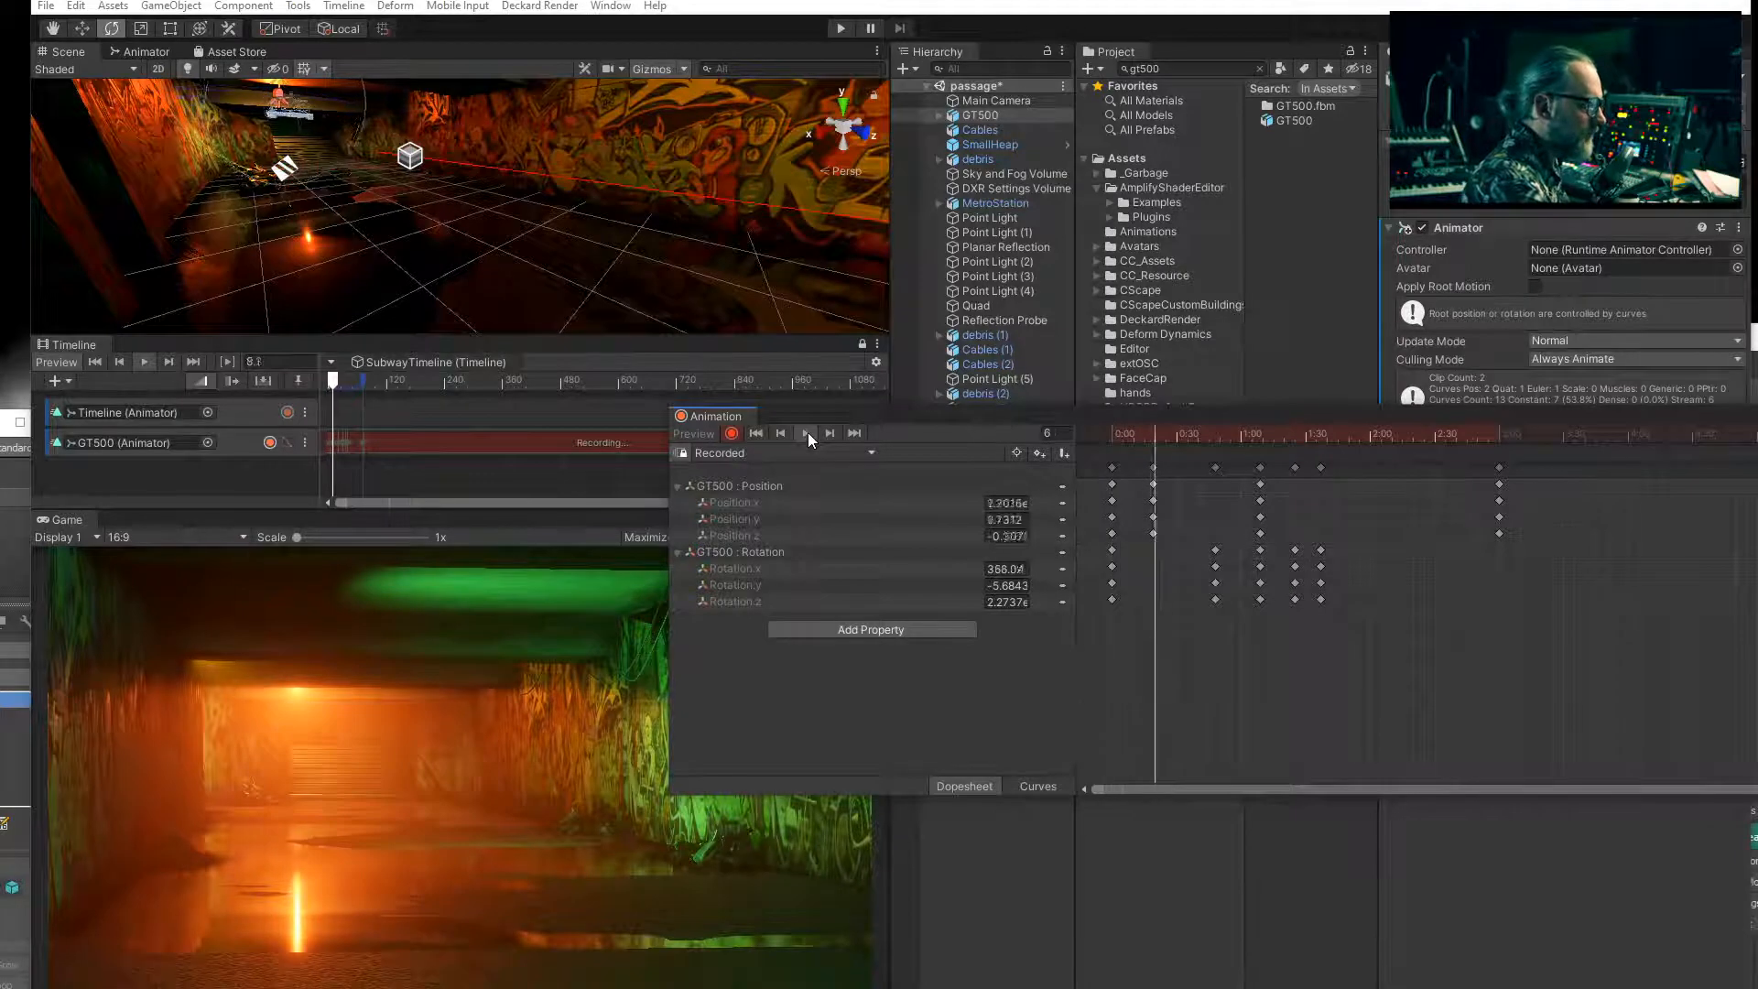
pyautogui.click(808, 432)
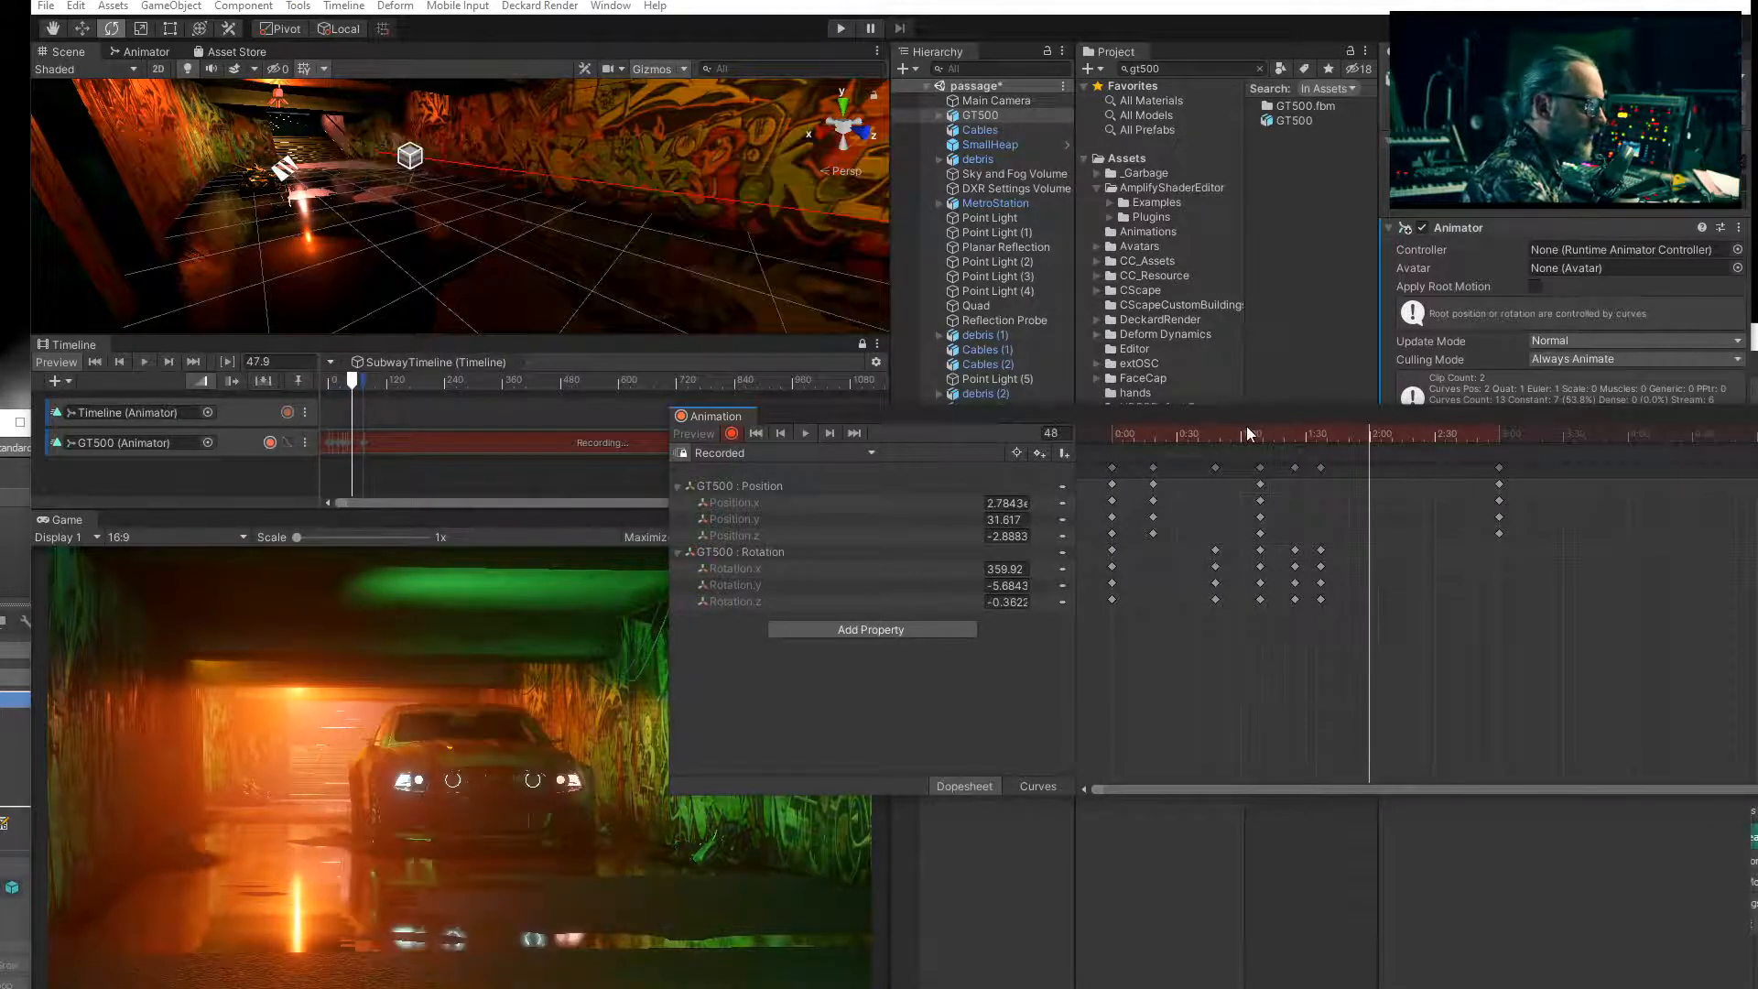
# Return to frame 0, stretch the middle group of keyframes toward the clip's start with its end held at 1:37, and replay.
pyautogui.moveTo(1245, 429); pyautogui.dragTo(1073, 440)
pyautogui.moveTo(1139, 625); pyautogui.dragTo(1353, 465)
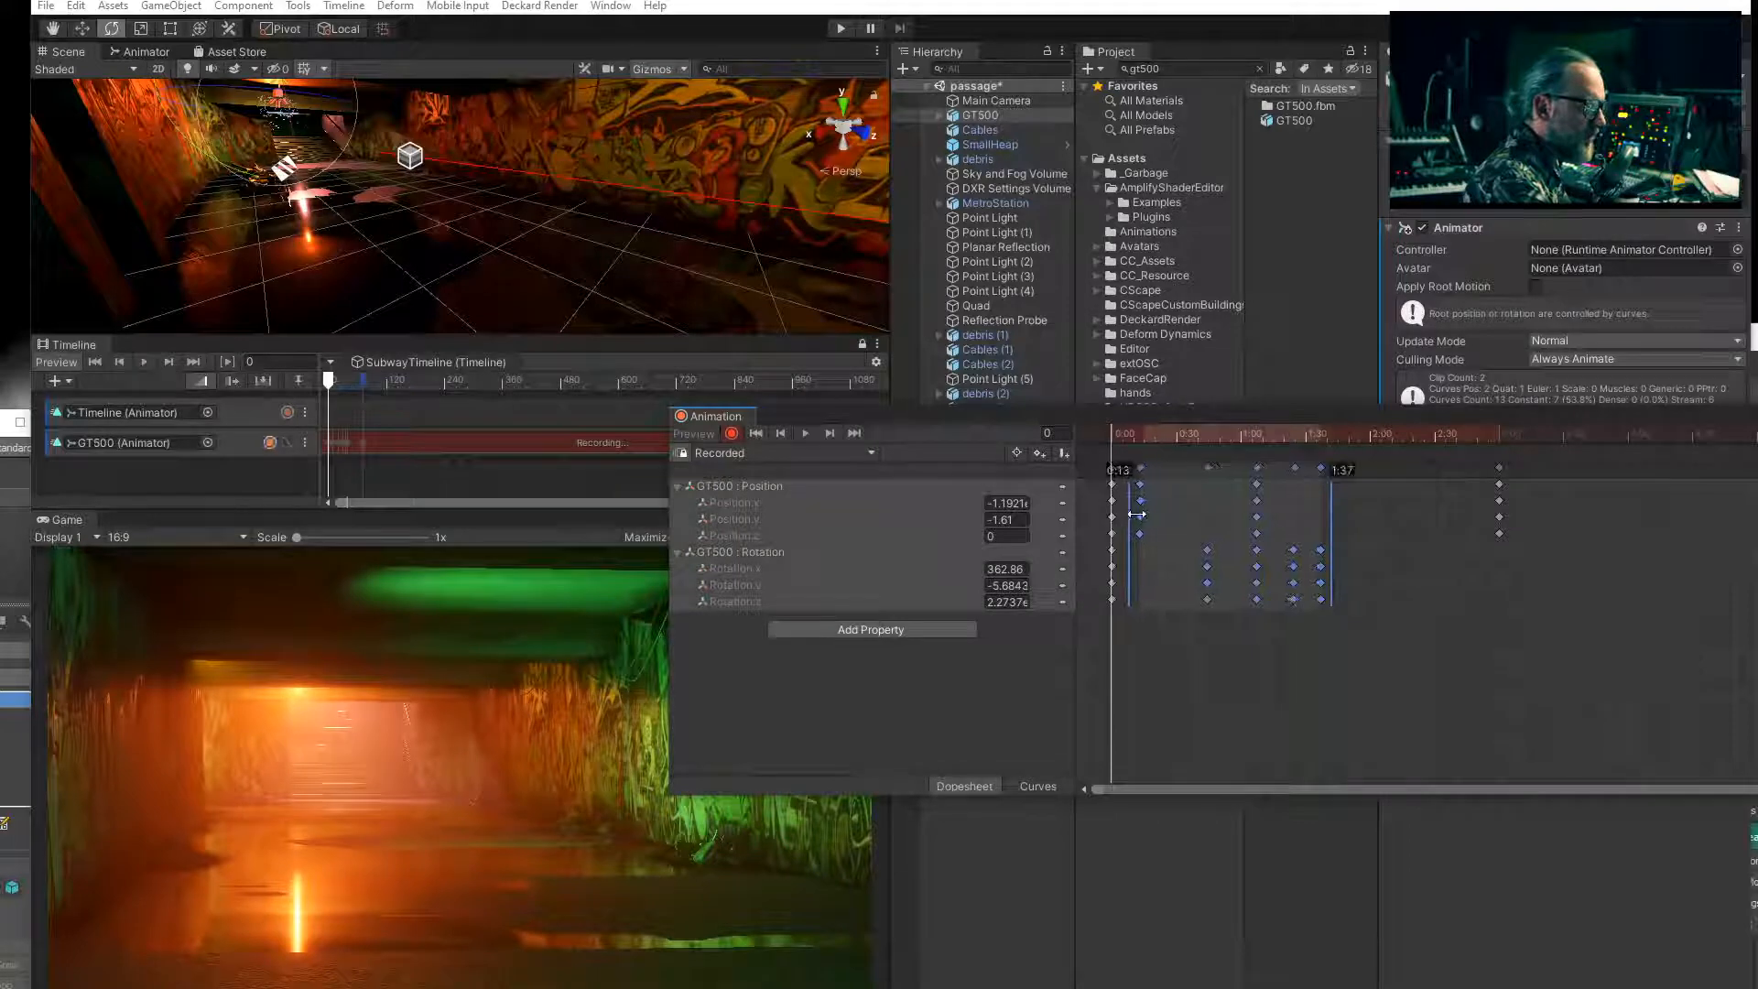
pyautogui.click(807, 432)
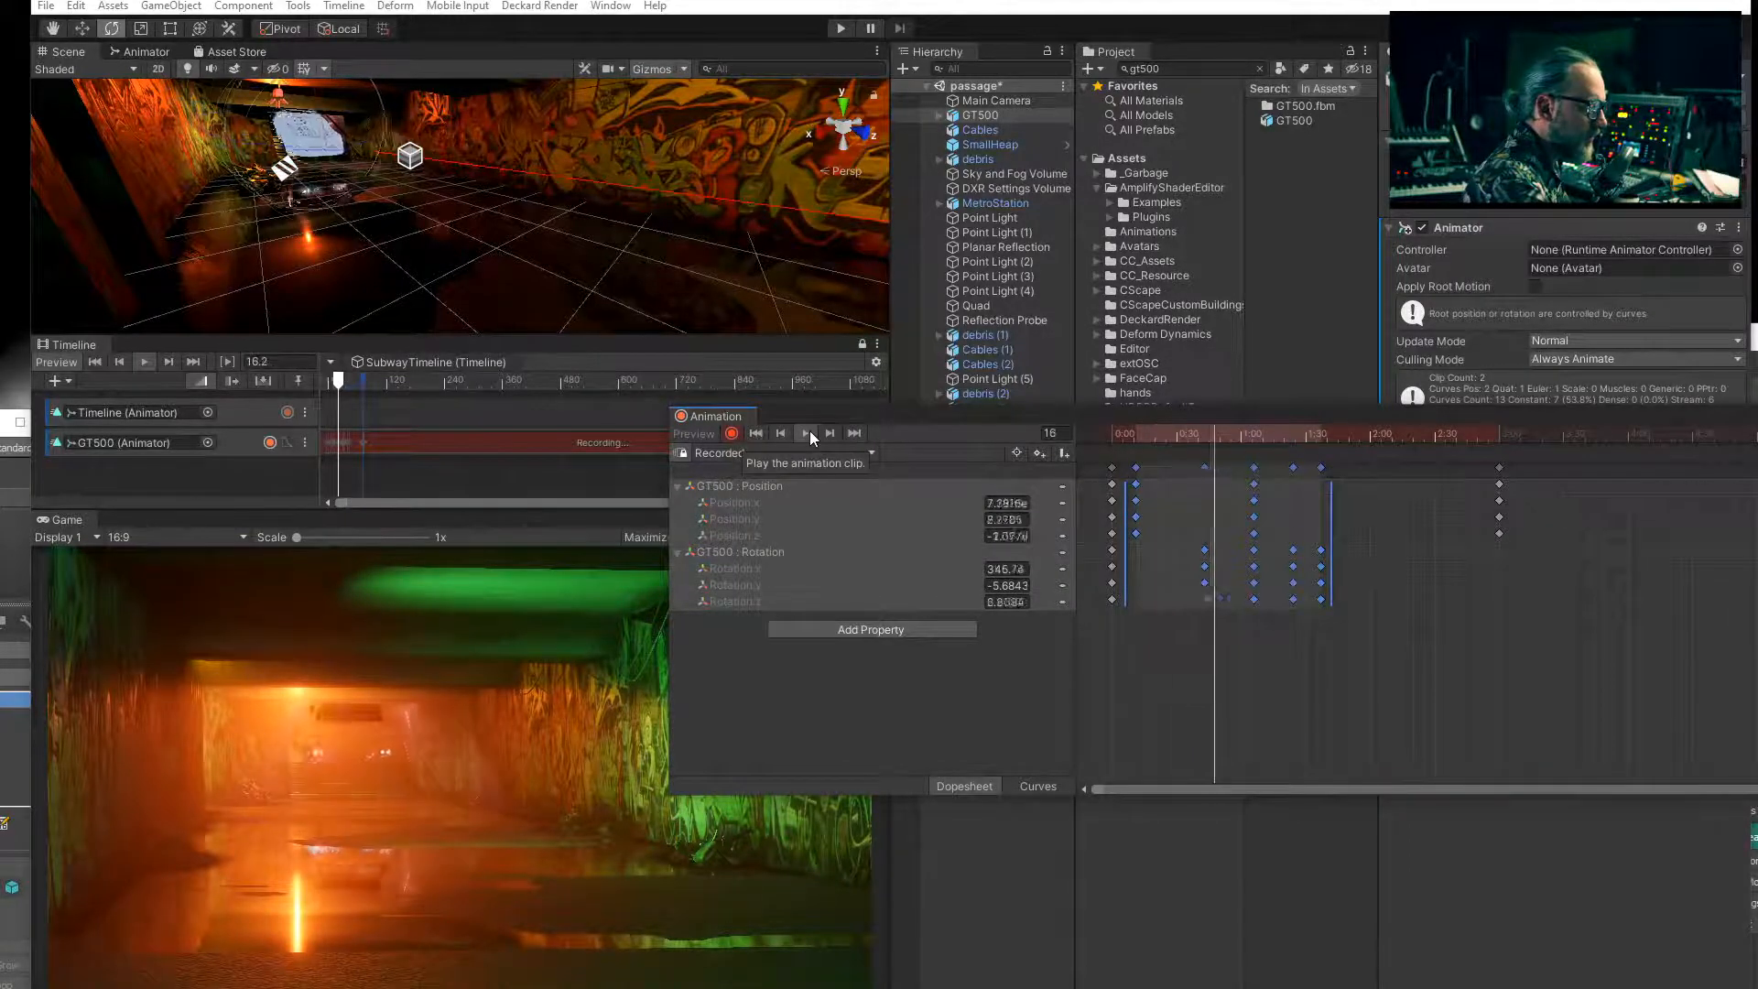
pyautogui.click(809, 431)
# From frame 0, select the middle keyframes after the second one and shift them earlier to span about 0:30 to 1:24.
pyautogui.moveTo(1337, 431); pyautogui.dragTo(1069, 436)
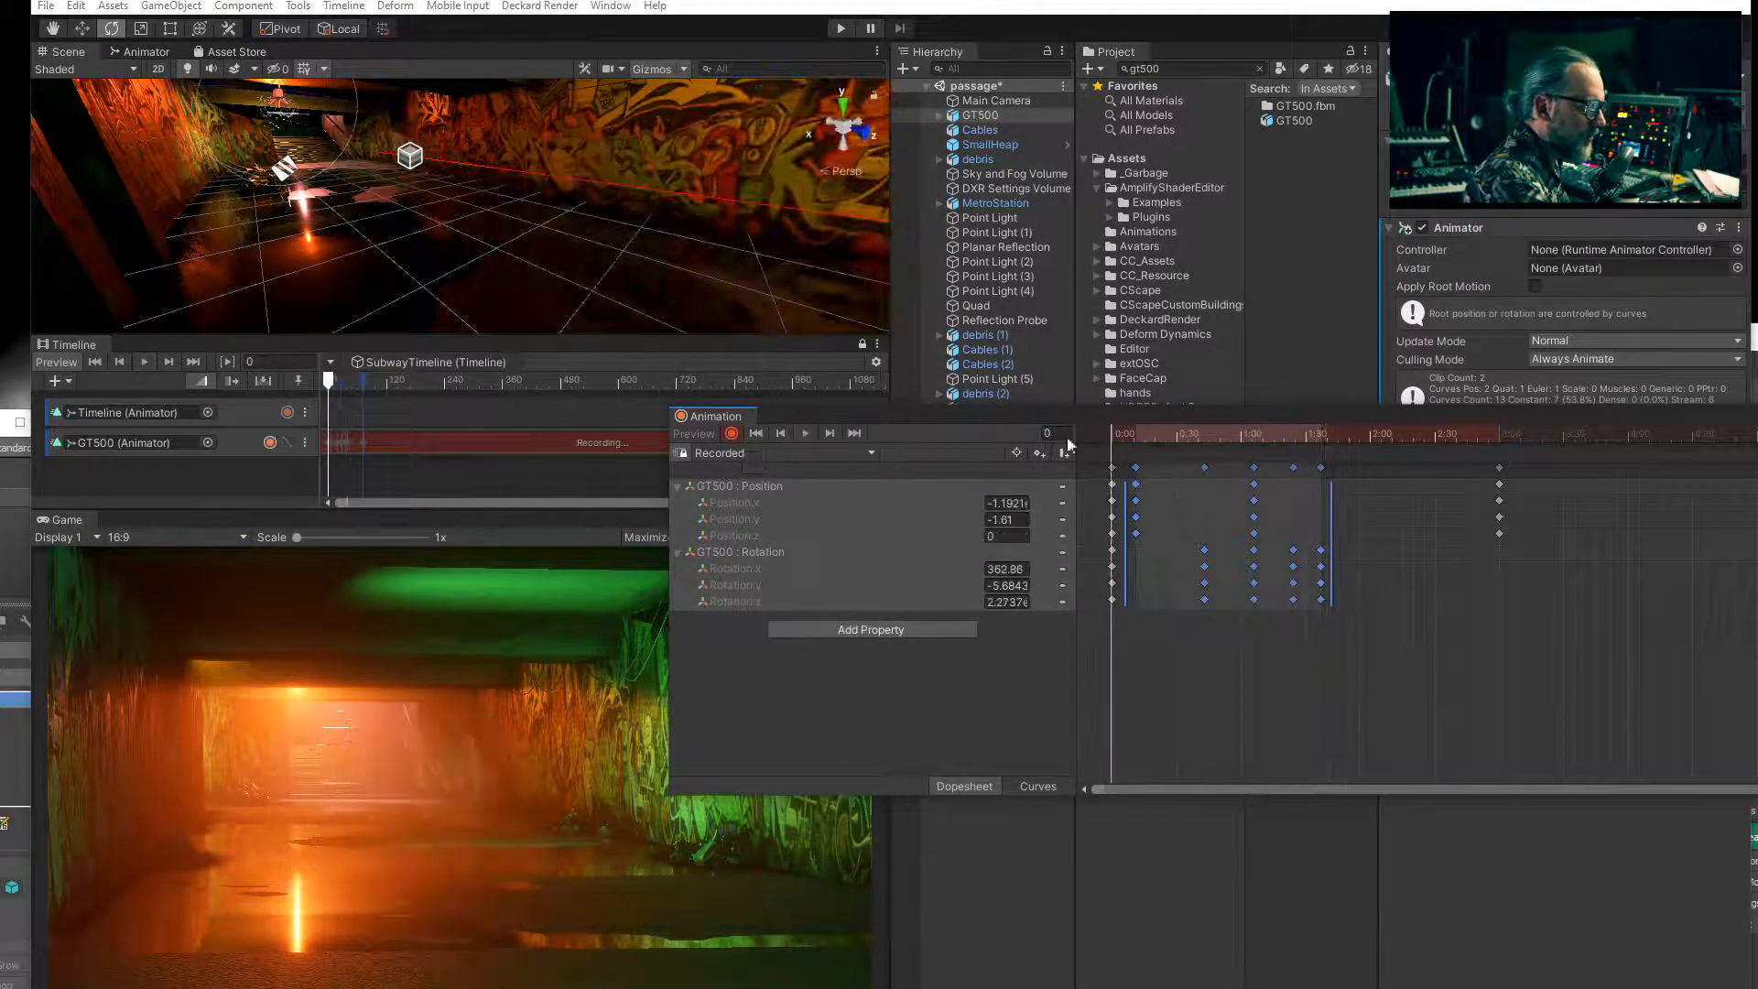
pyautogui.moveTo(1175, 627); pyautogui.dragTo(1391, 460)
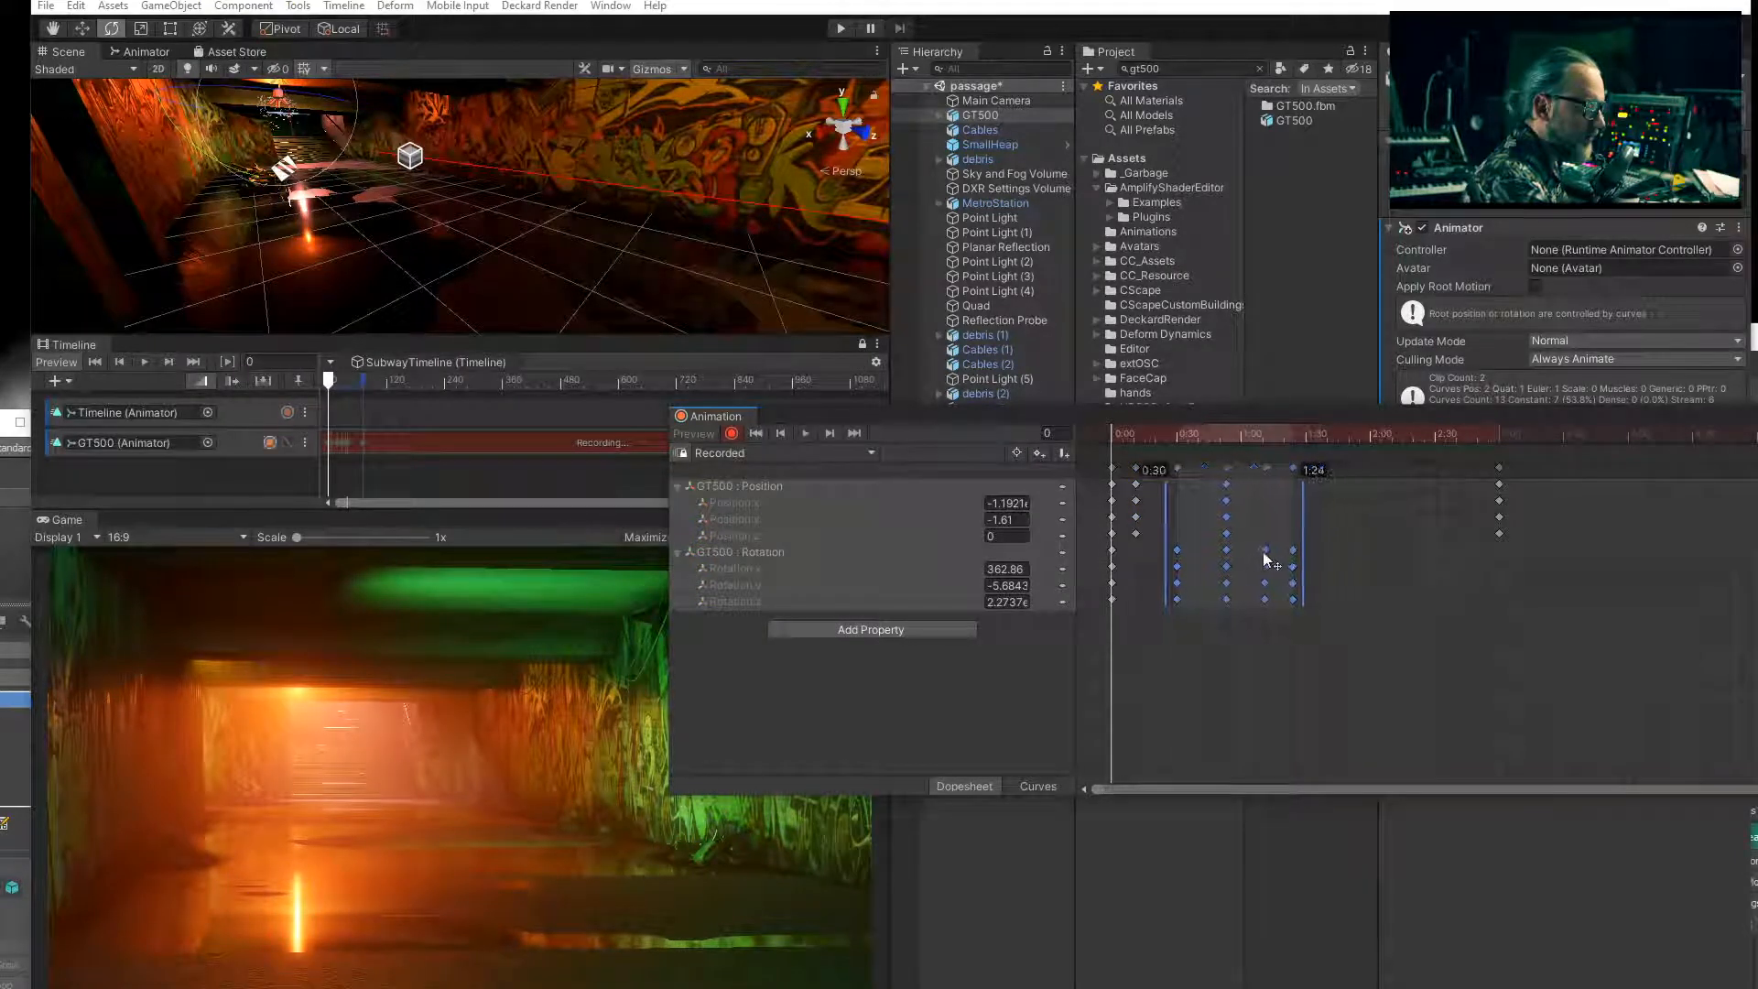
pyautogui.moveTo(1270, 560); pyautogui.dragTo(1266, 561)
# Replay the clip from frame 0 several times to judge the pacing of the shifted keyframes.
pyautogui.click(806, 433)
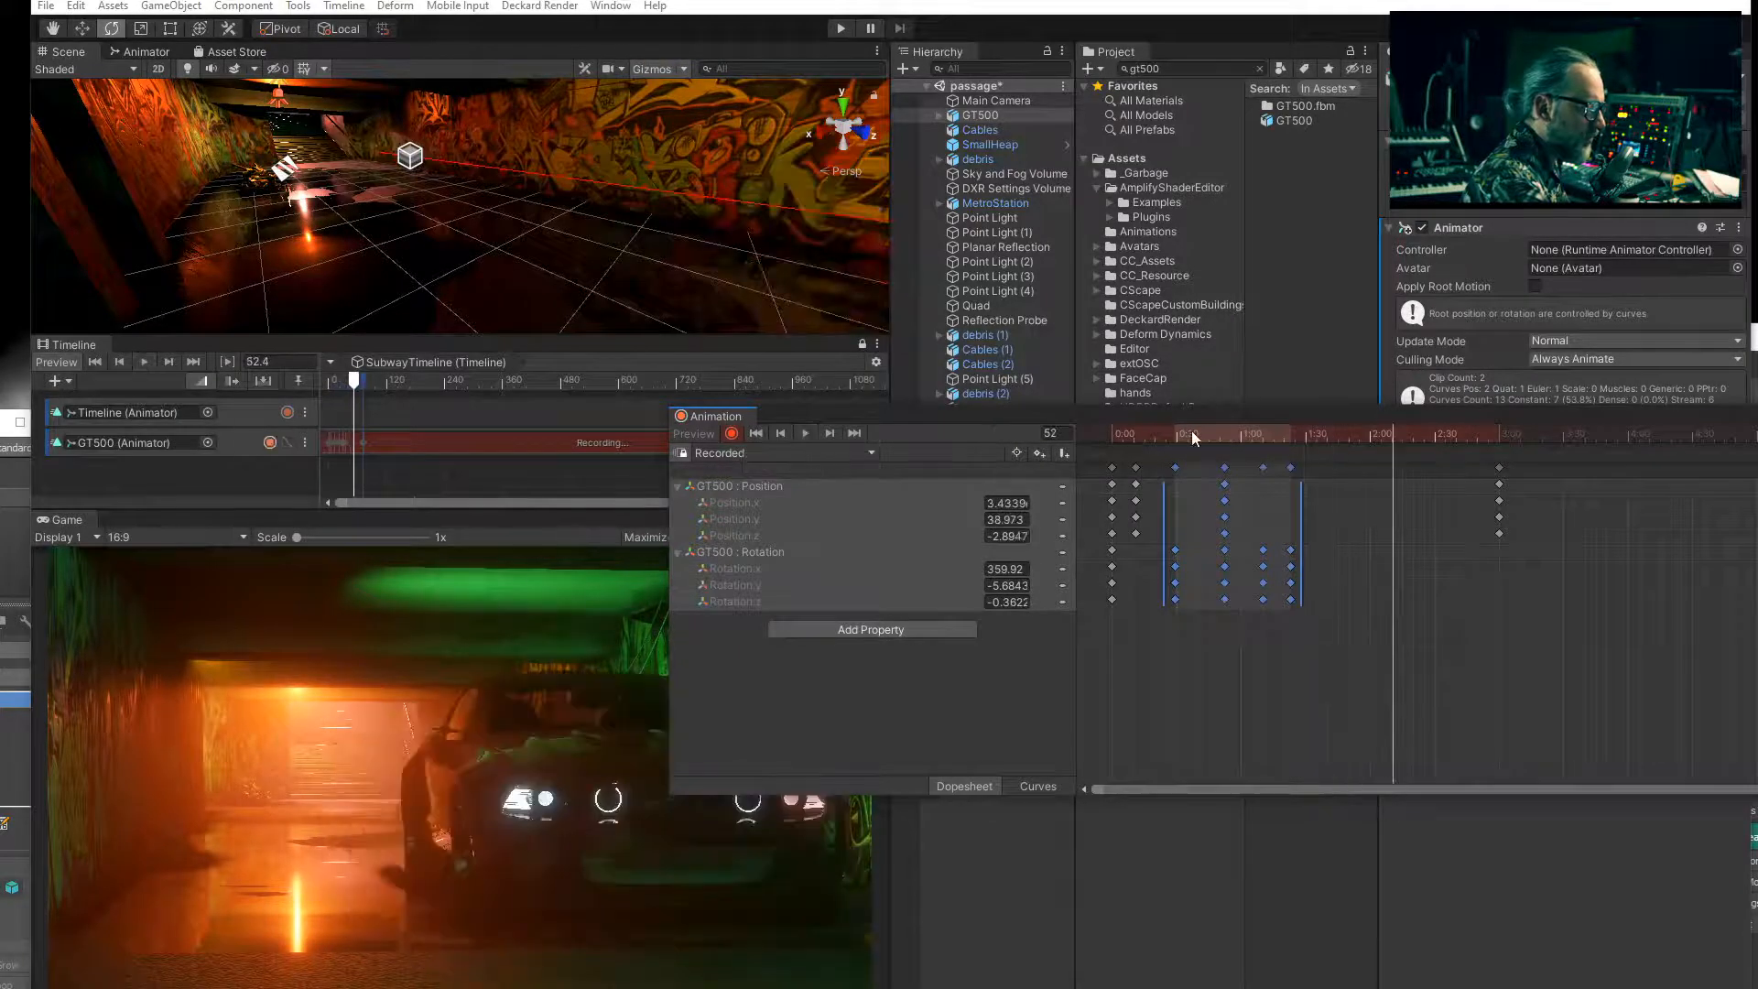
pyautogui.click(754, 435)
pyautogui.click(806, 433)
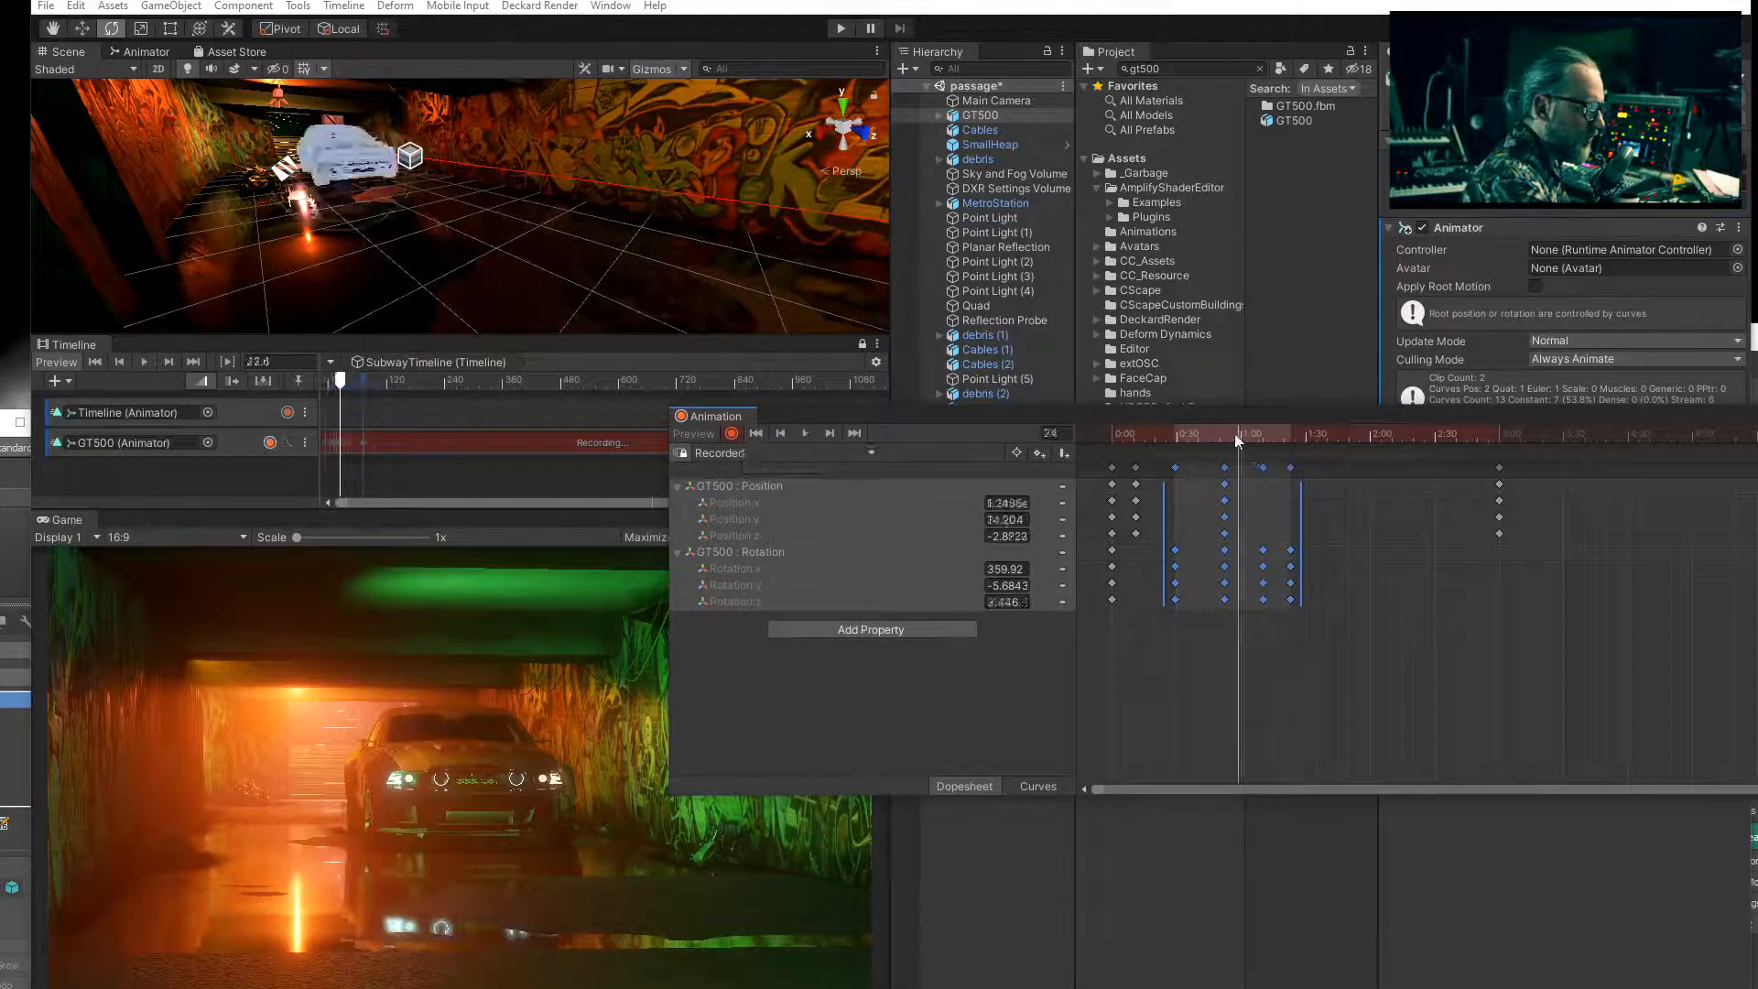
pyautogui.moveTo(1239, 433); pyautogui.dragTo(932, 451)
pyautogui.click(805, 431)
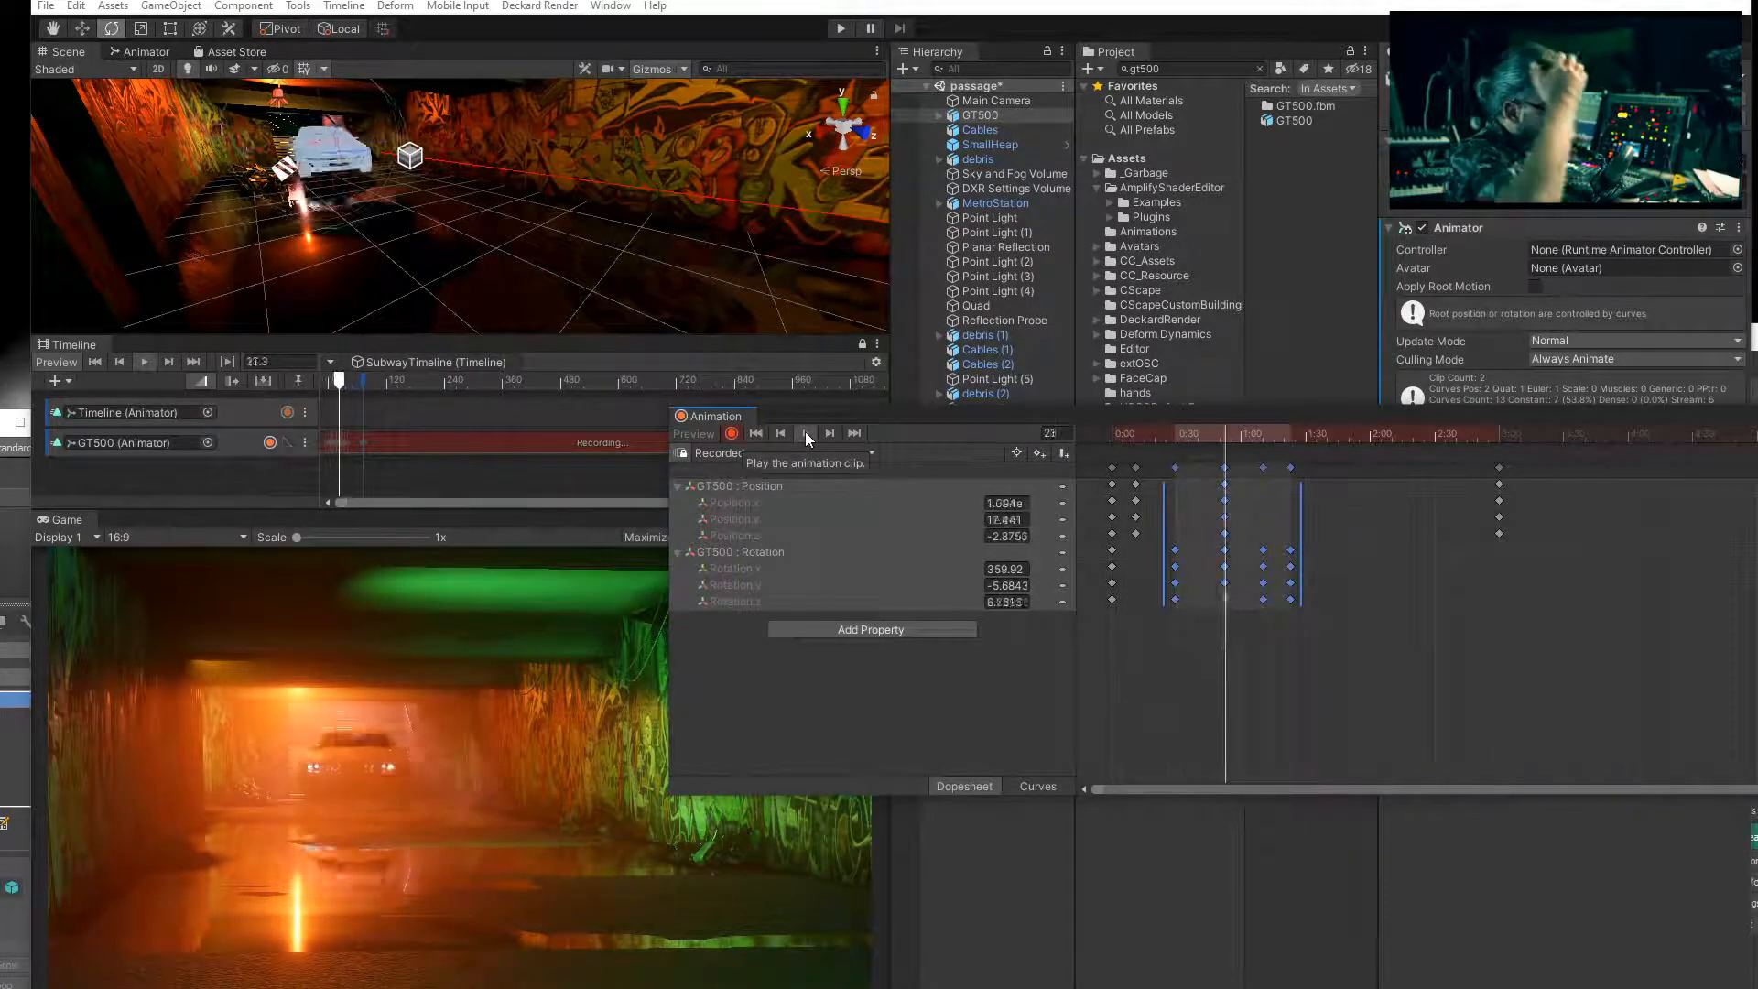
pyautogui.click(805, 432)
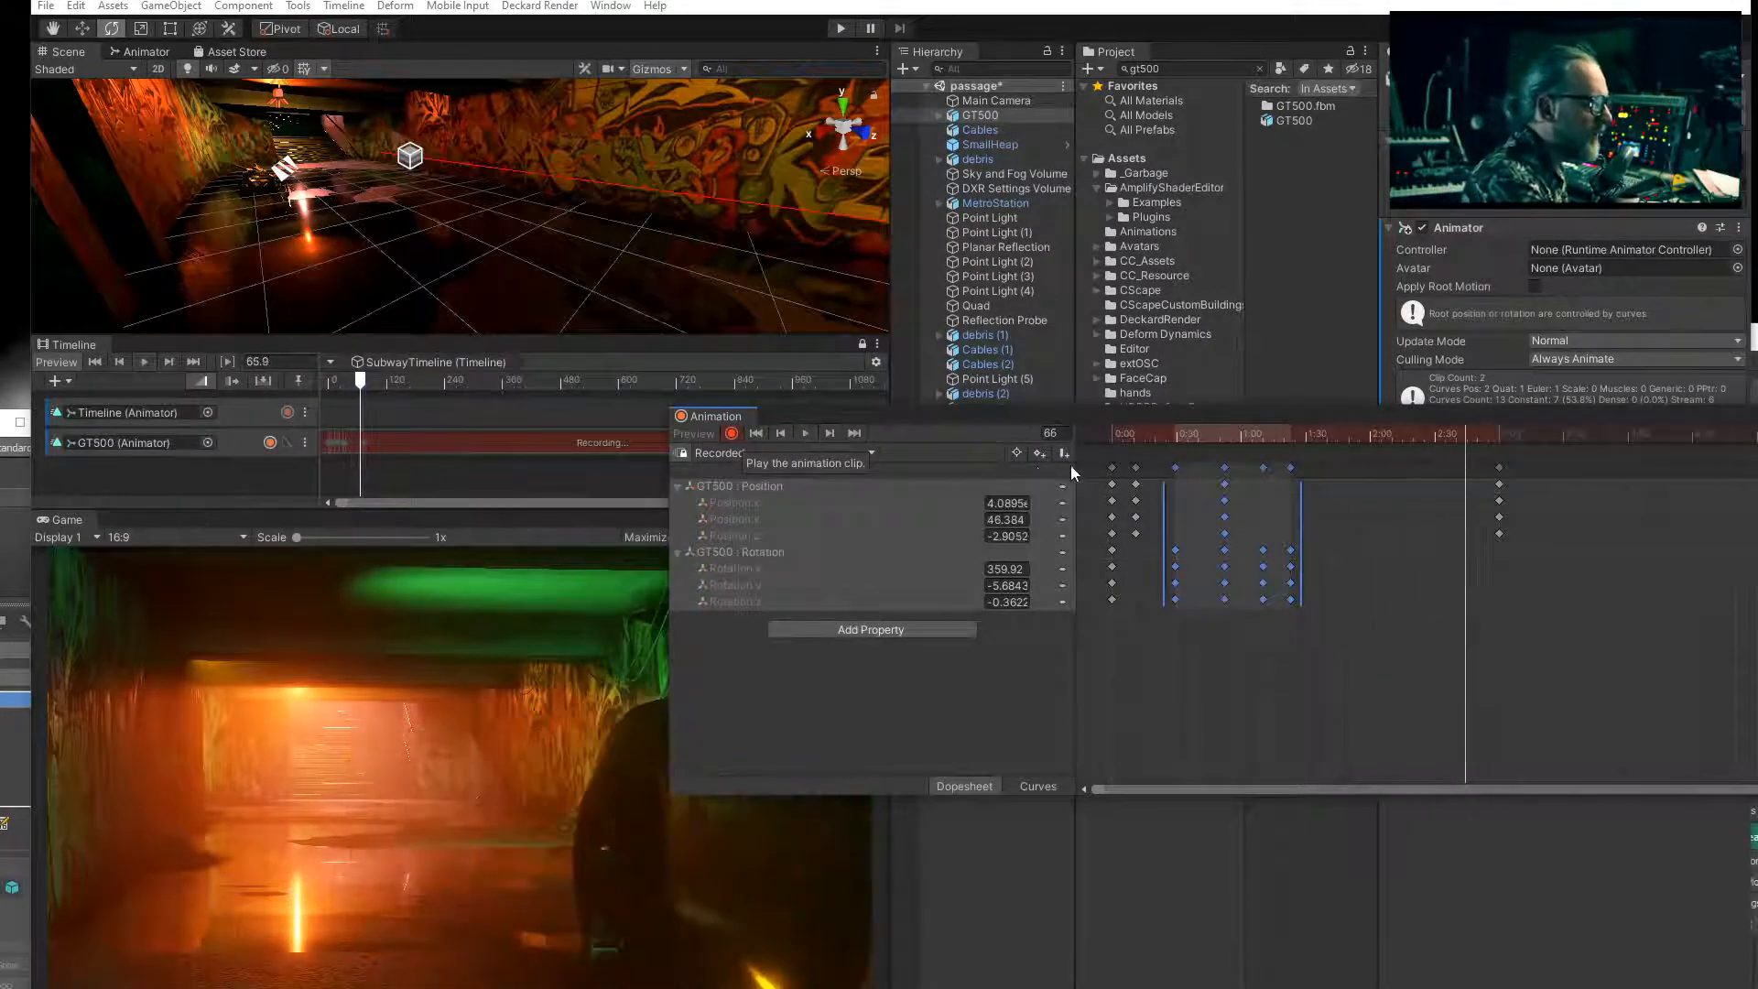
# Shift the selected keyframes slightly earlier again, to span about 0:26 to 1:20, and replay the clip from frame 0.
pyautogui.moveTo(1157, 439); pyautogui.dragTo(1063, 443)
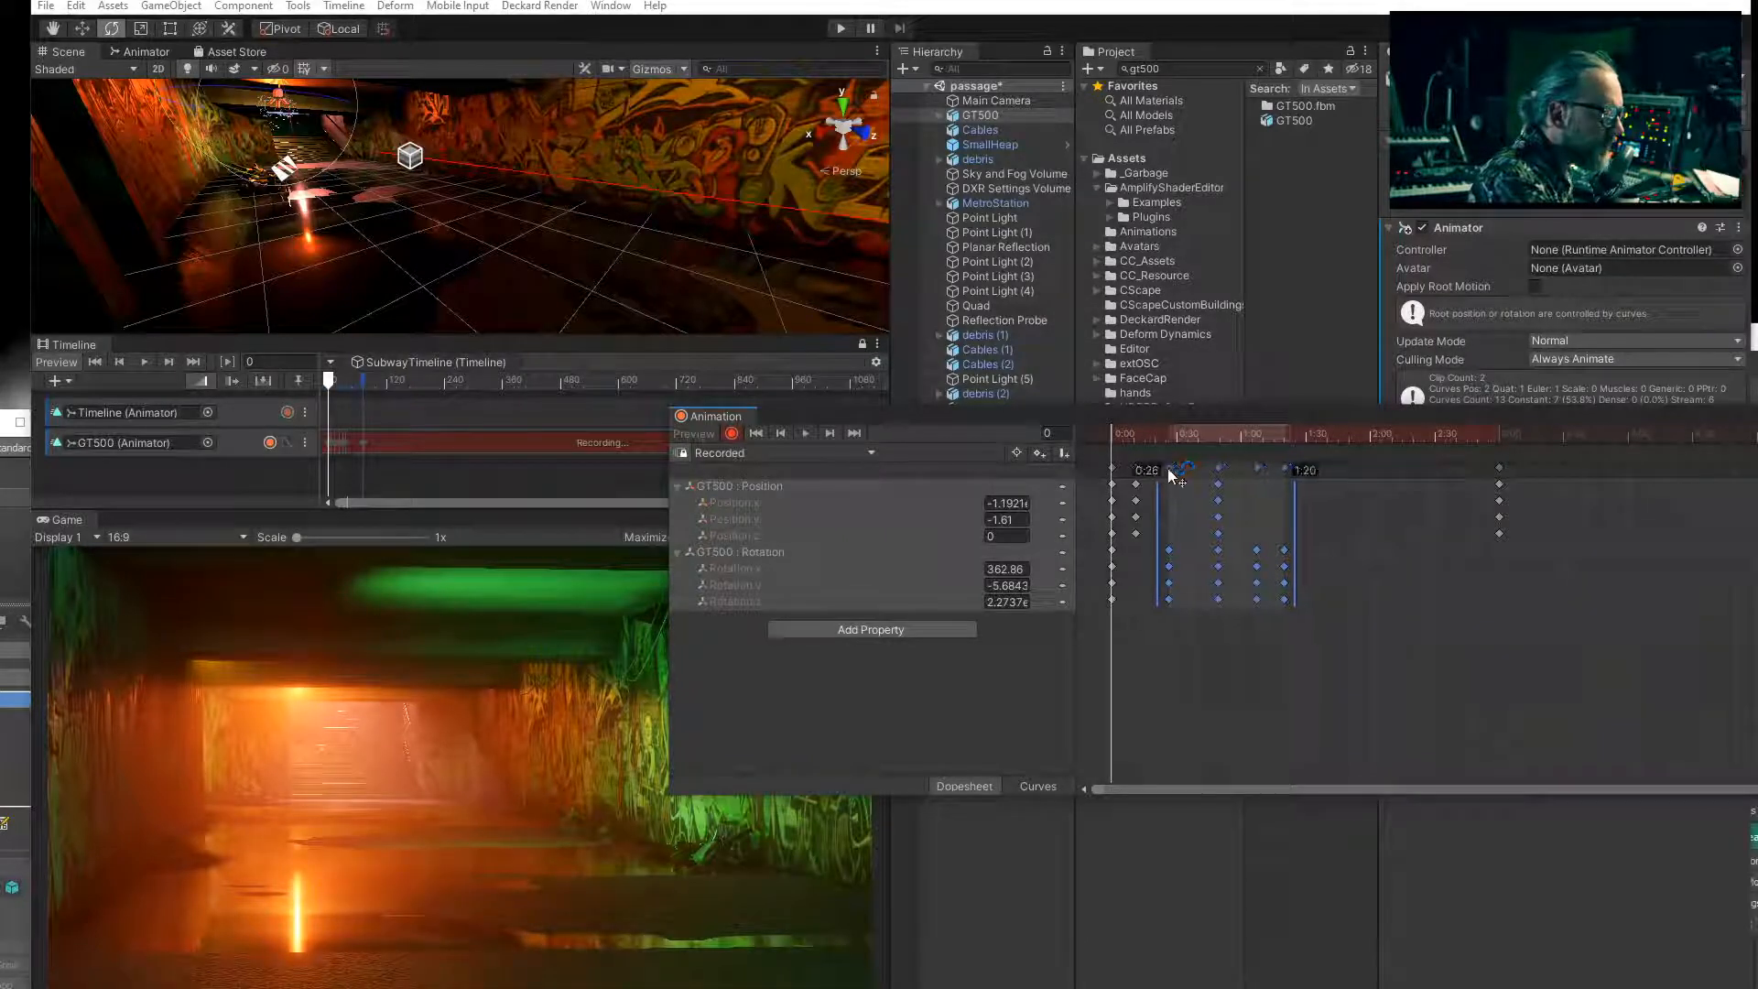
pyautogui.press('space')
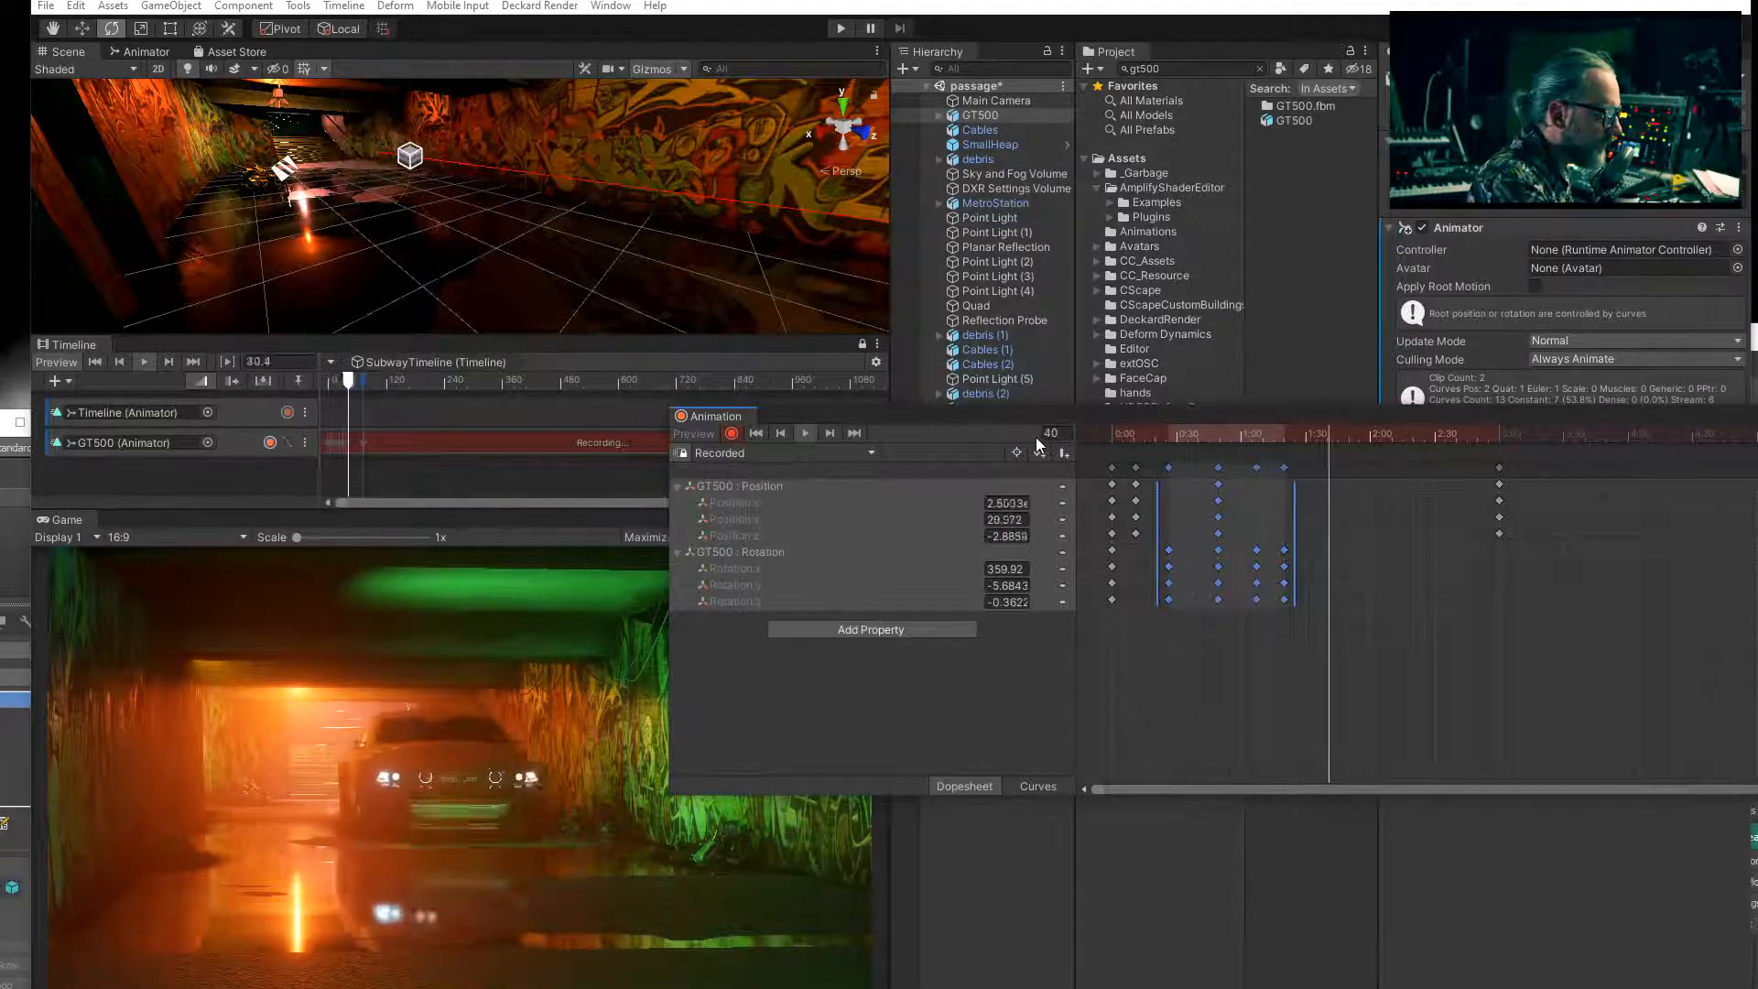
pyautogui.press('space')
pyautogui.moveTo(1156, 441); pyautogui.dragTo(1149, 436)
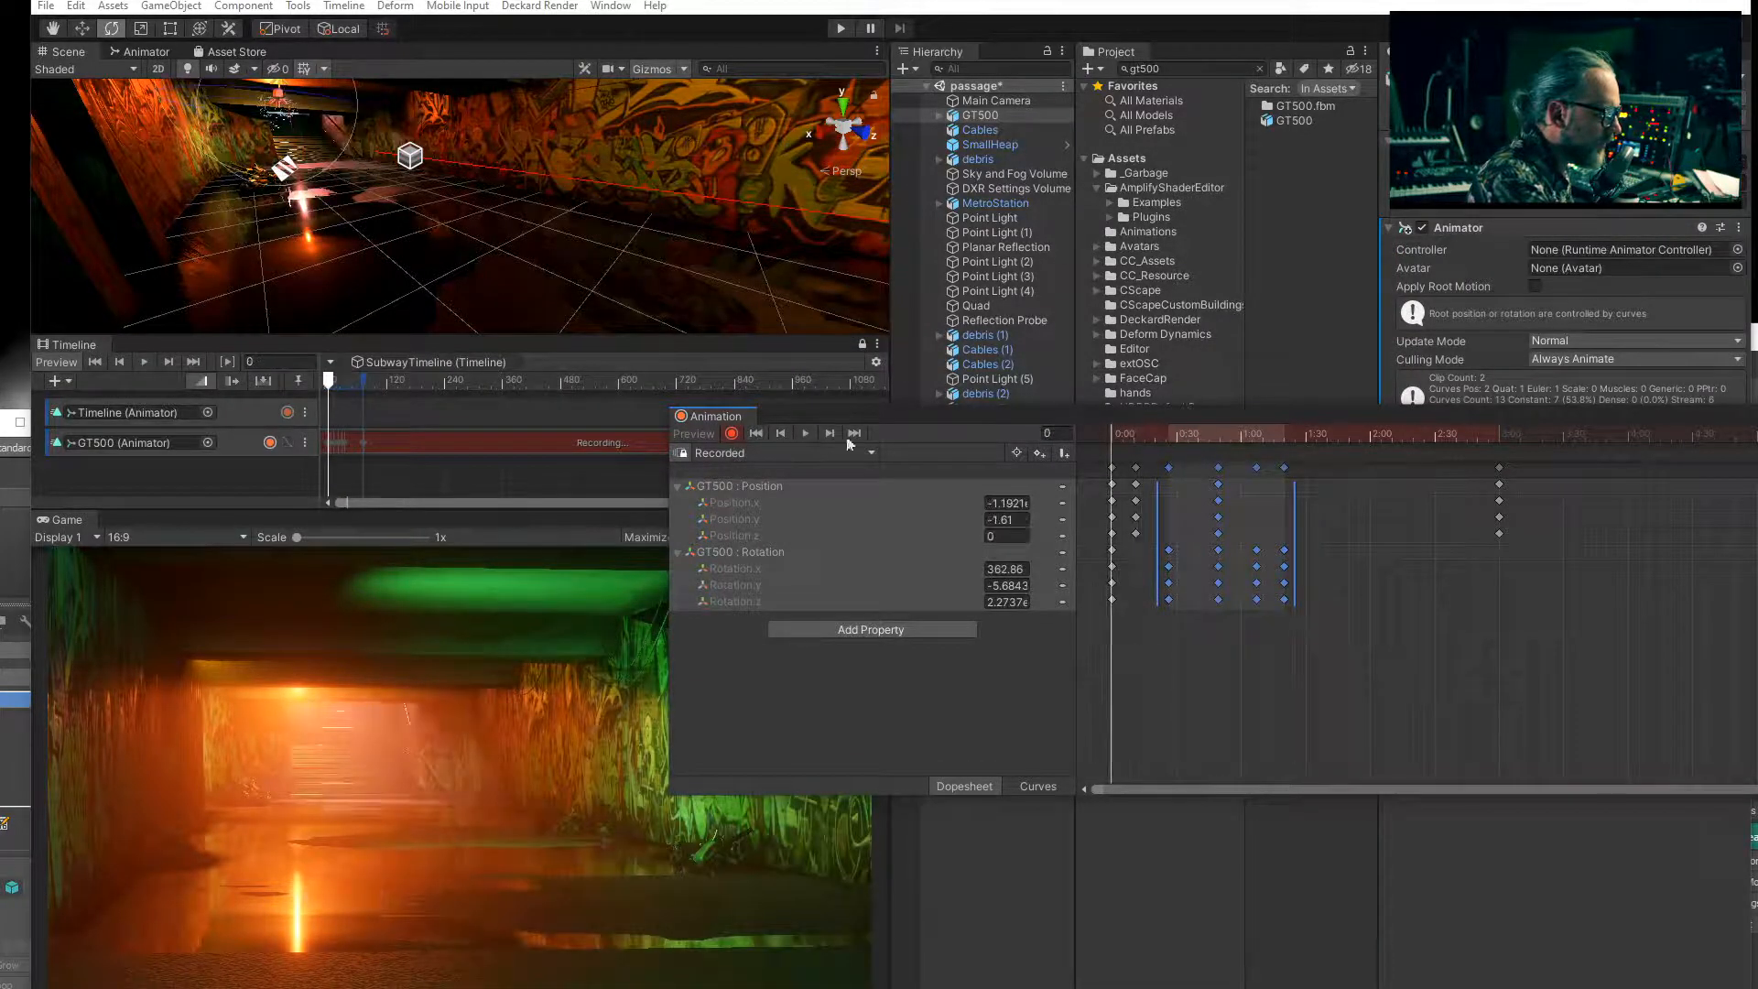
pyautogui.click(806, 433)
pyautogui.click(807, 432)
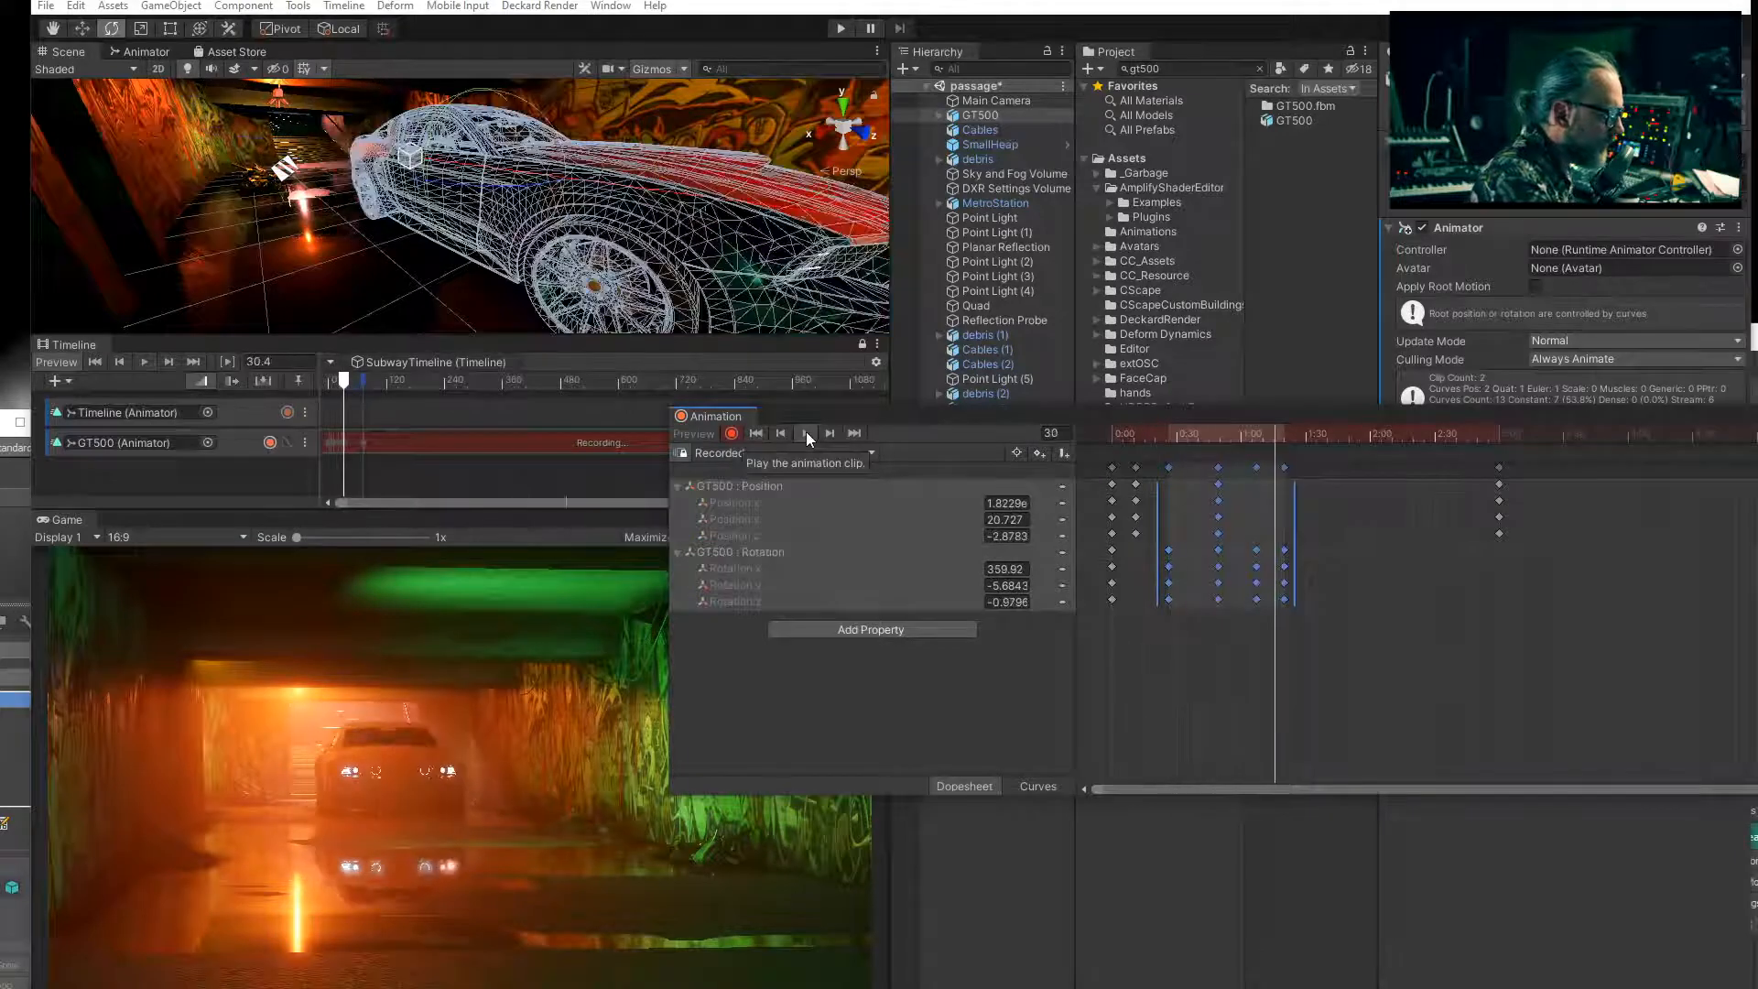
# At frame 22, view the GT500 from the side, raise it slightly to add a position keyframe, and replay from frame 0.
pyautogui.moveTo(1196, 439); pyautogui.dragTo(1225, 436)
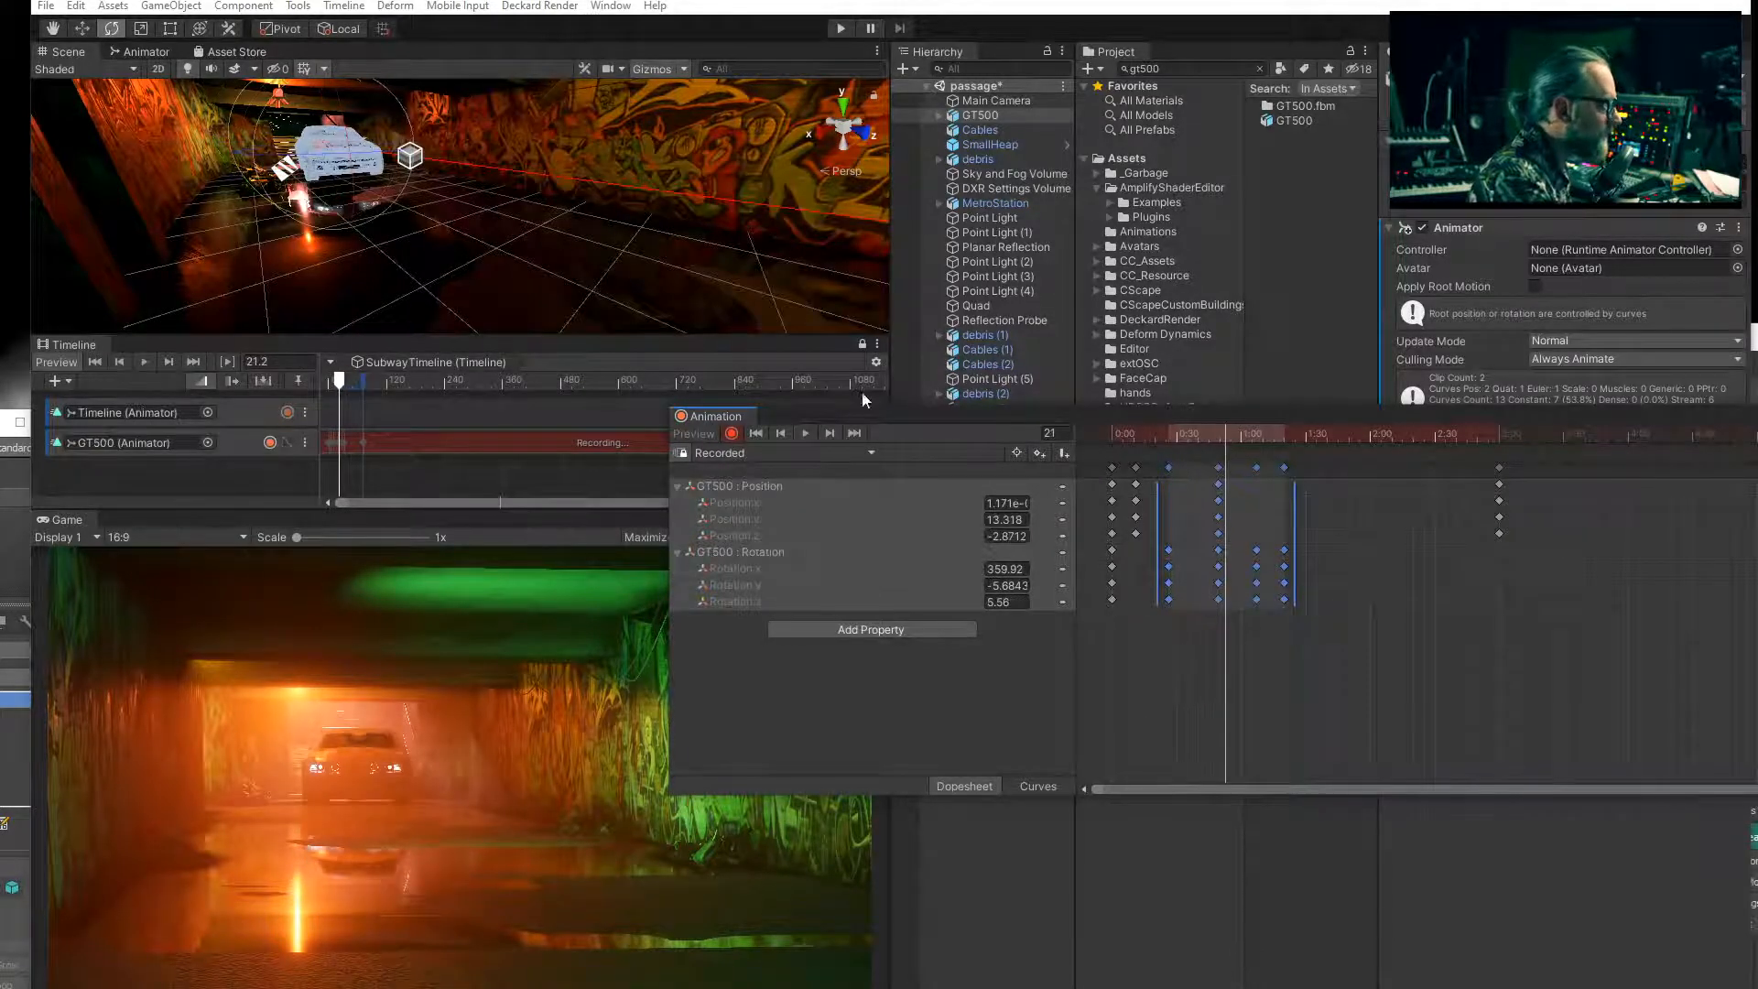
pyautogui.press('f')
pyautogui.moveTo(429, 218); pyautogui.dragTo(687, 194, button='right')
pyautogui.moveTo(1230, 441)
pyautogui.mouseDown()
pyautogui.moveTo(1205, 435)
pyautogui.moveTo(1232, 455)
pyautogui.mouseUp()
pyautogui.moveTo(589, 127); pyautogui.dragTo(611, 126)
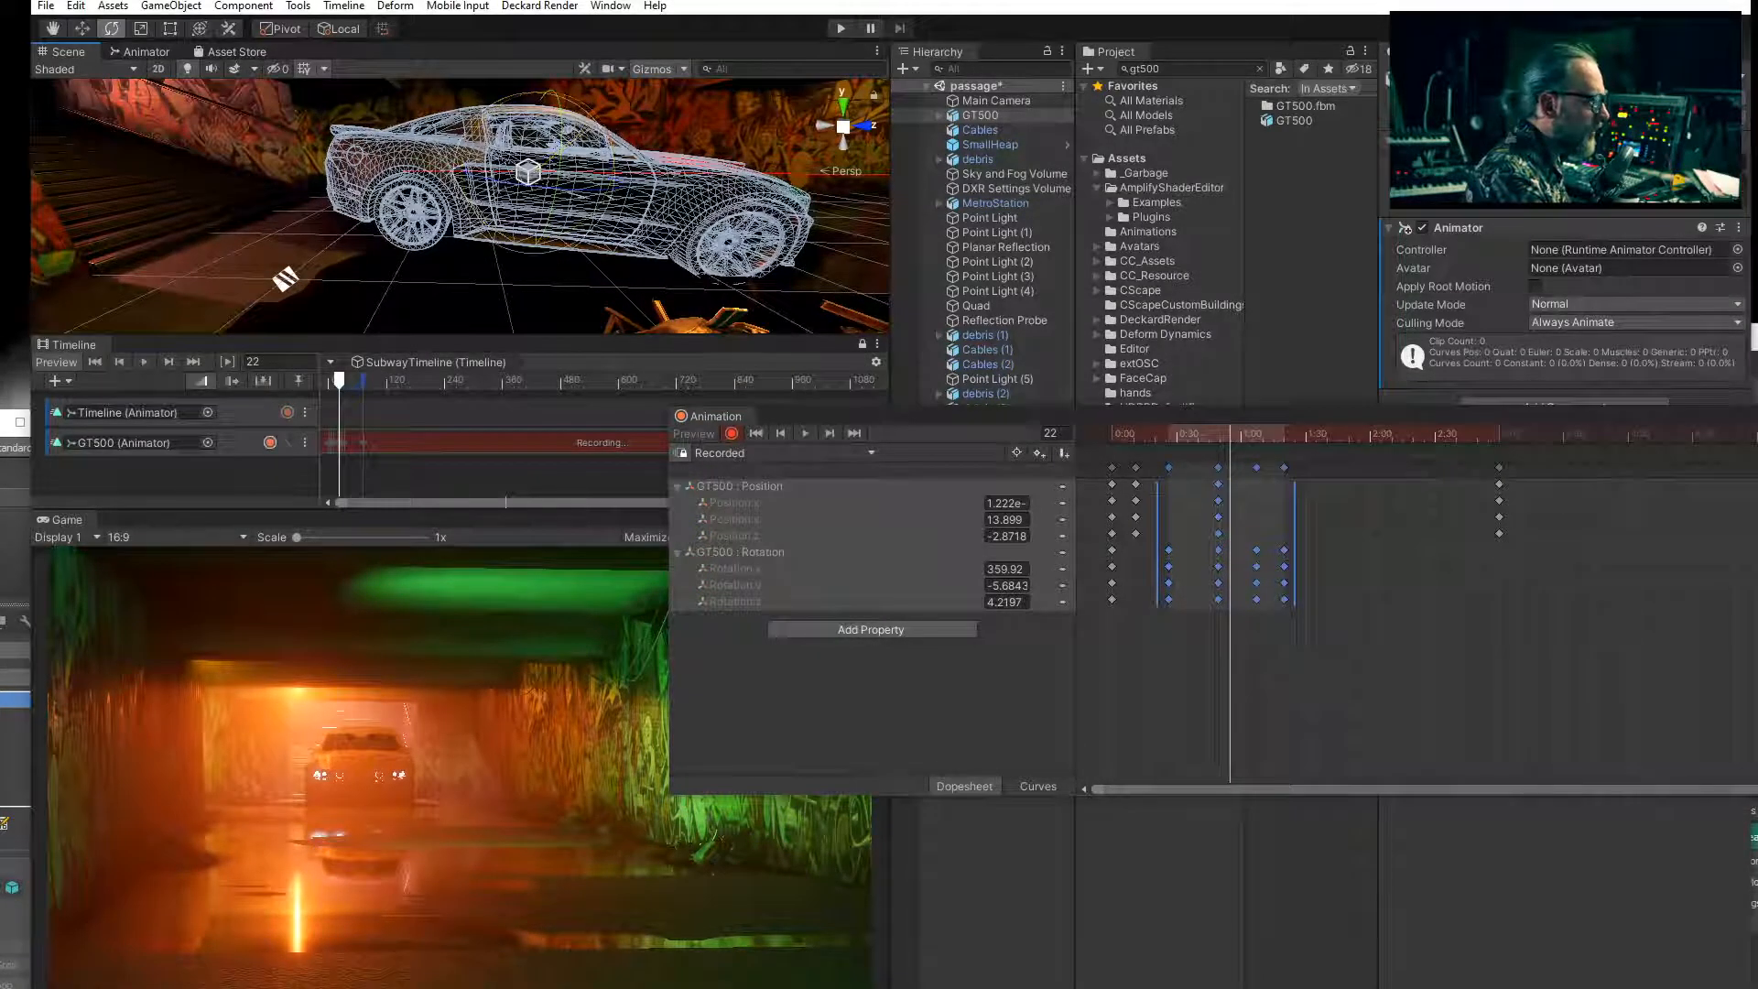
pyautogui.moveTo(547, 104); pyautogui.dragTo(548, 99)
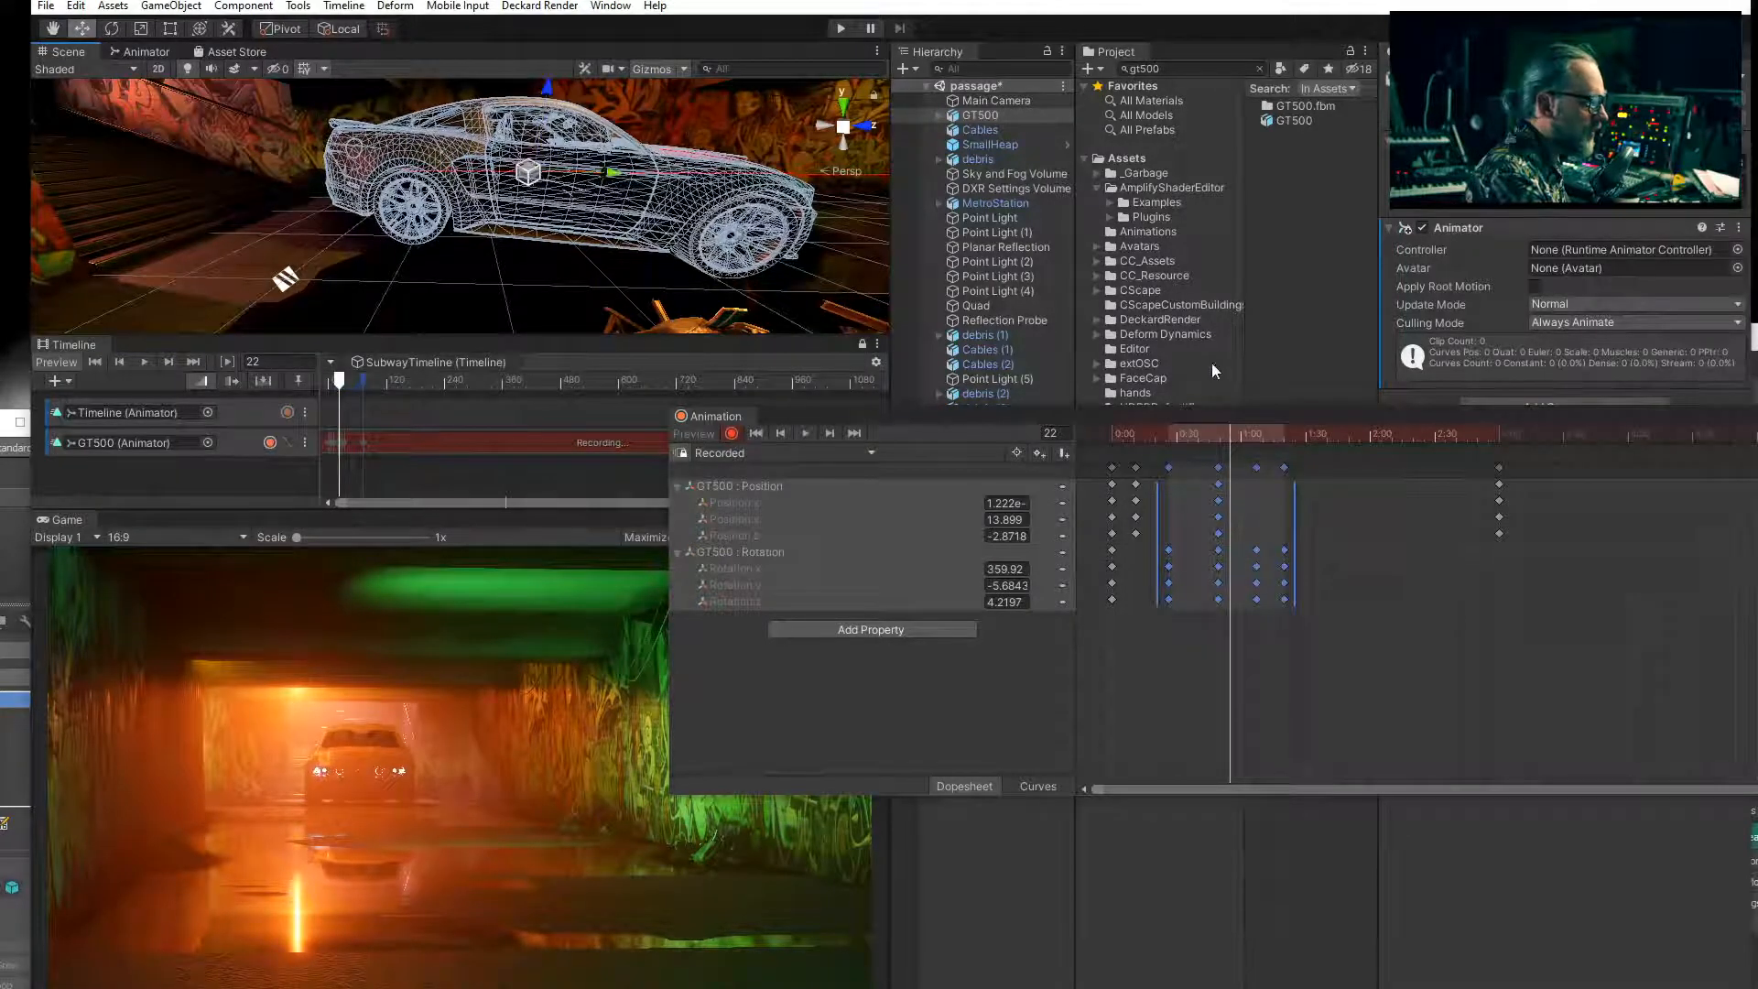
pyautogui.moveTo(1235, 441); pyautogui.dragTo(975, 424)
pyautogui.press('space')
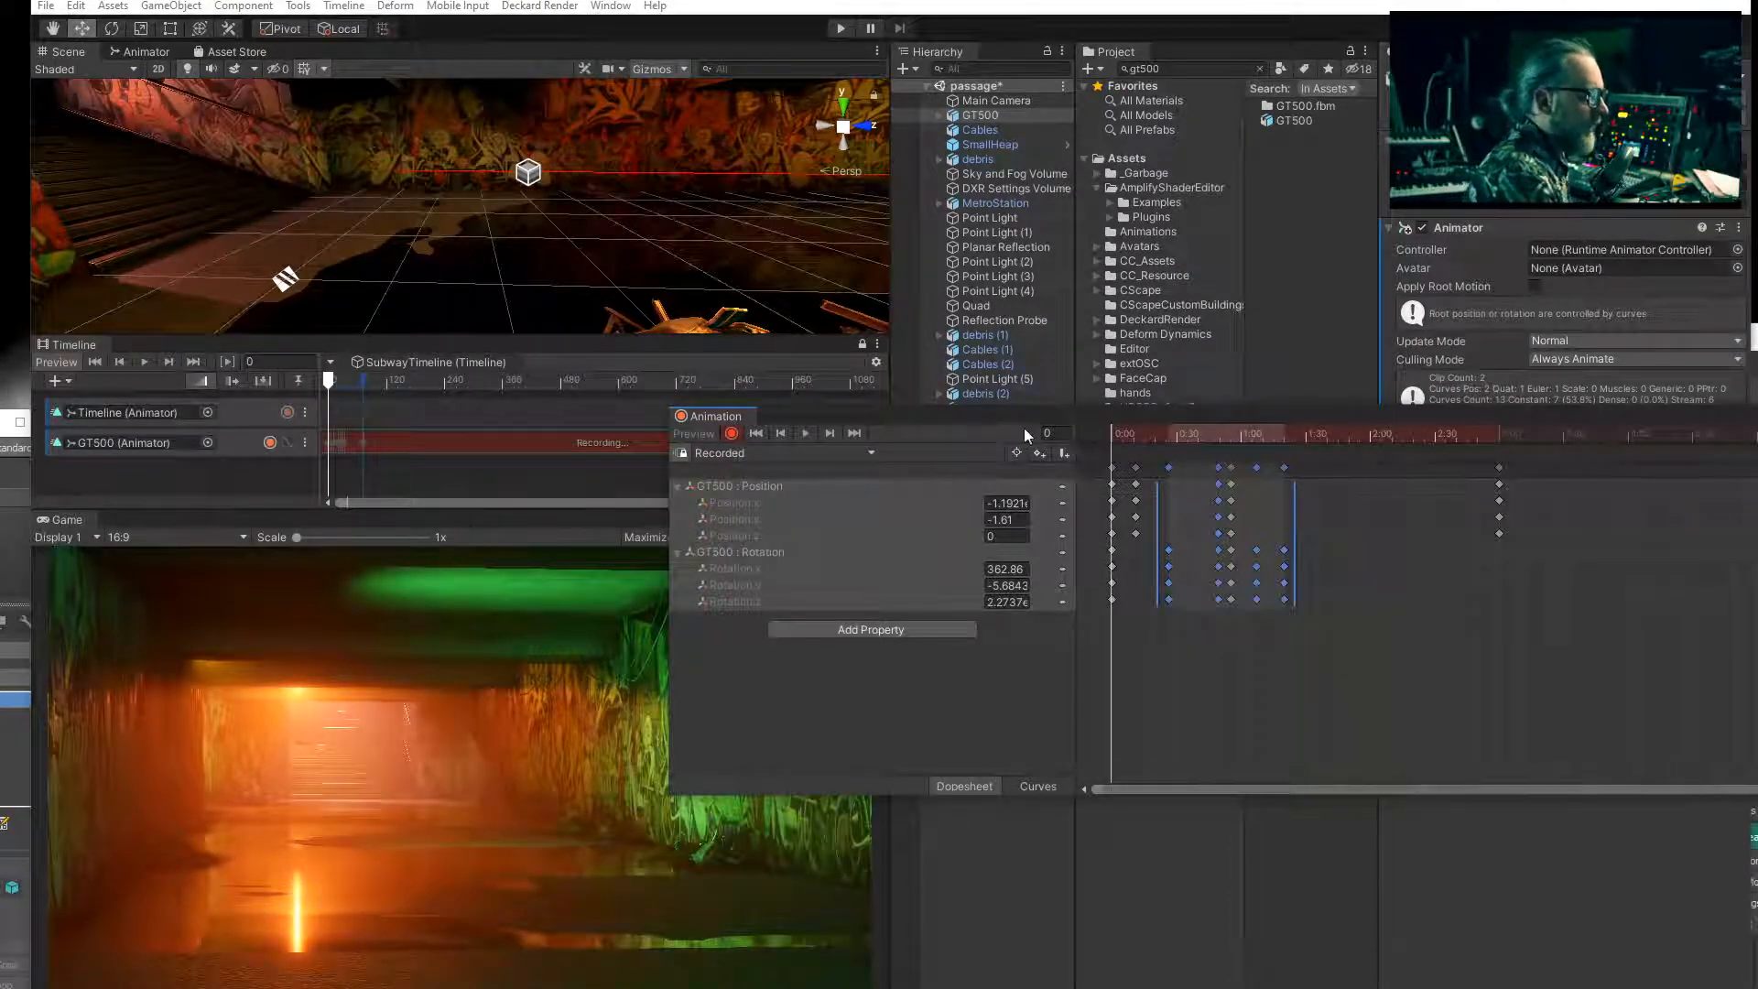
# At frame 48, add a position keyframe by moving the GT500 slightly sideways toward the green graffiti wall.
pyautogui.scroll(-3, 596, 234)
pyautogui.moveTo(597, 235); pyautogui.dragTo(475, 266, button='middle')
pyautogui.moveTo(513, 247); pyautogui.dragTo(430, 183, button='right')
pyautogui.moveTo(431, 183); pyautogui.dragTo(404, 125, button='middle')
pyautogui.moveTo(1134, 446); pyautogui.dragTo(1370, 469)
pyautogui.scroll(-5, 190, 128)
pyautogui.moveTo(616, 300); pyautogui.dragTo(574, 264, button='middle')
pyautogui.scroll(-8, 572, 264)
pyautogui.moveTo(408, 203); pyautogui.dragTo(449, 204)
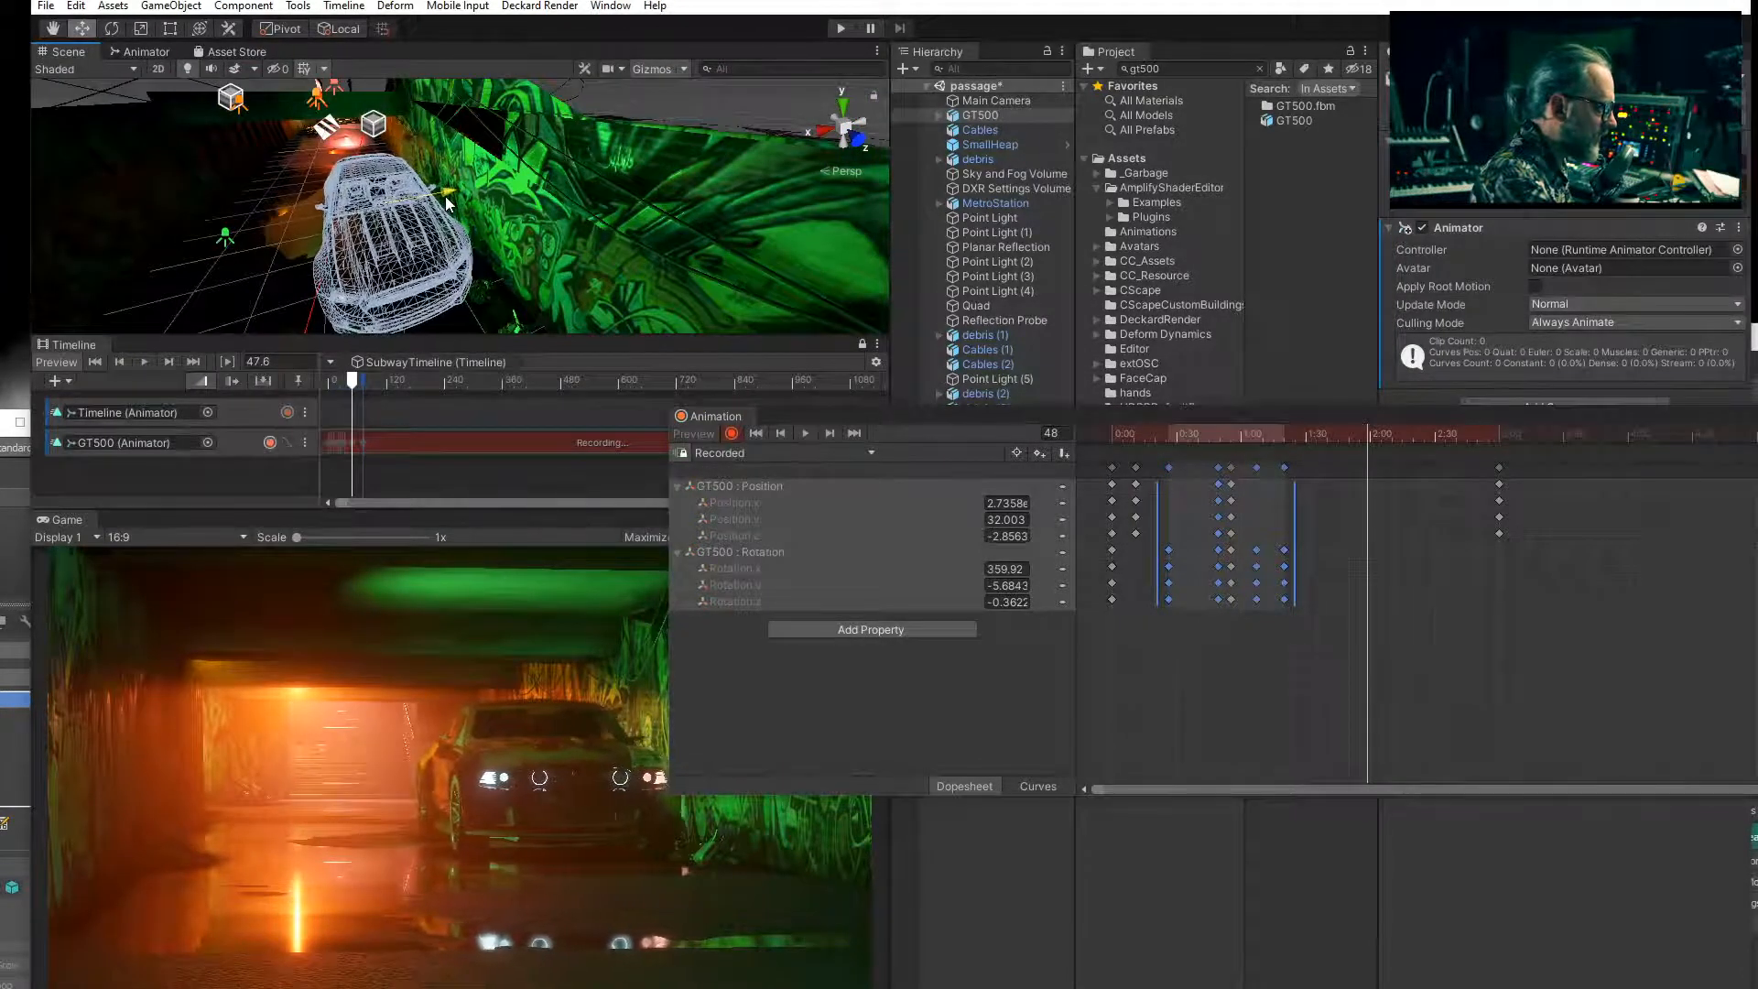
# Replay the clip from frame 0 to check the car's sideways drift.
pyautogui.moveTo(1369, 446); pyautogui.dragTo(936, 445)
pyautogui.click(805, 432)
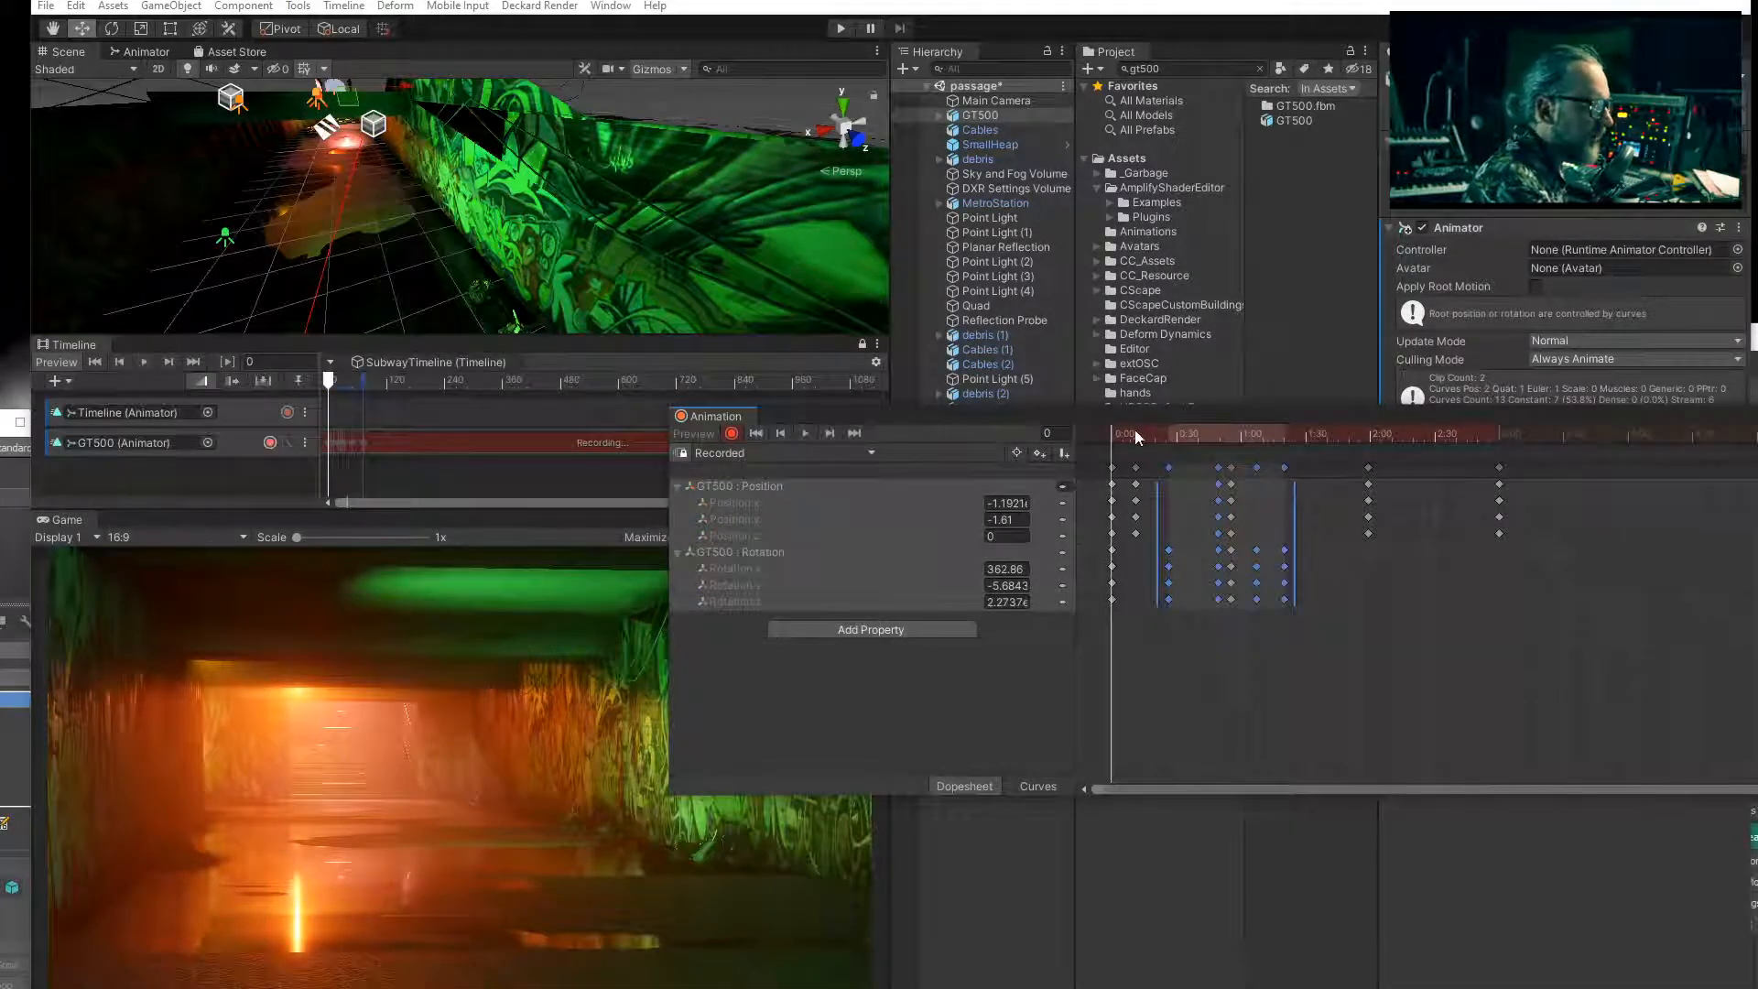
pyautogui.click(805, 432)
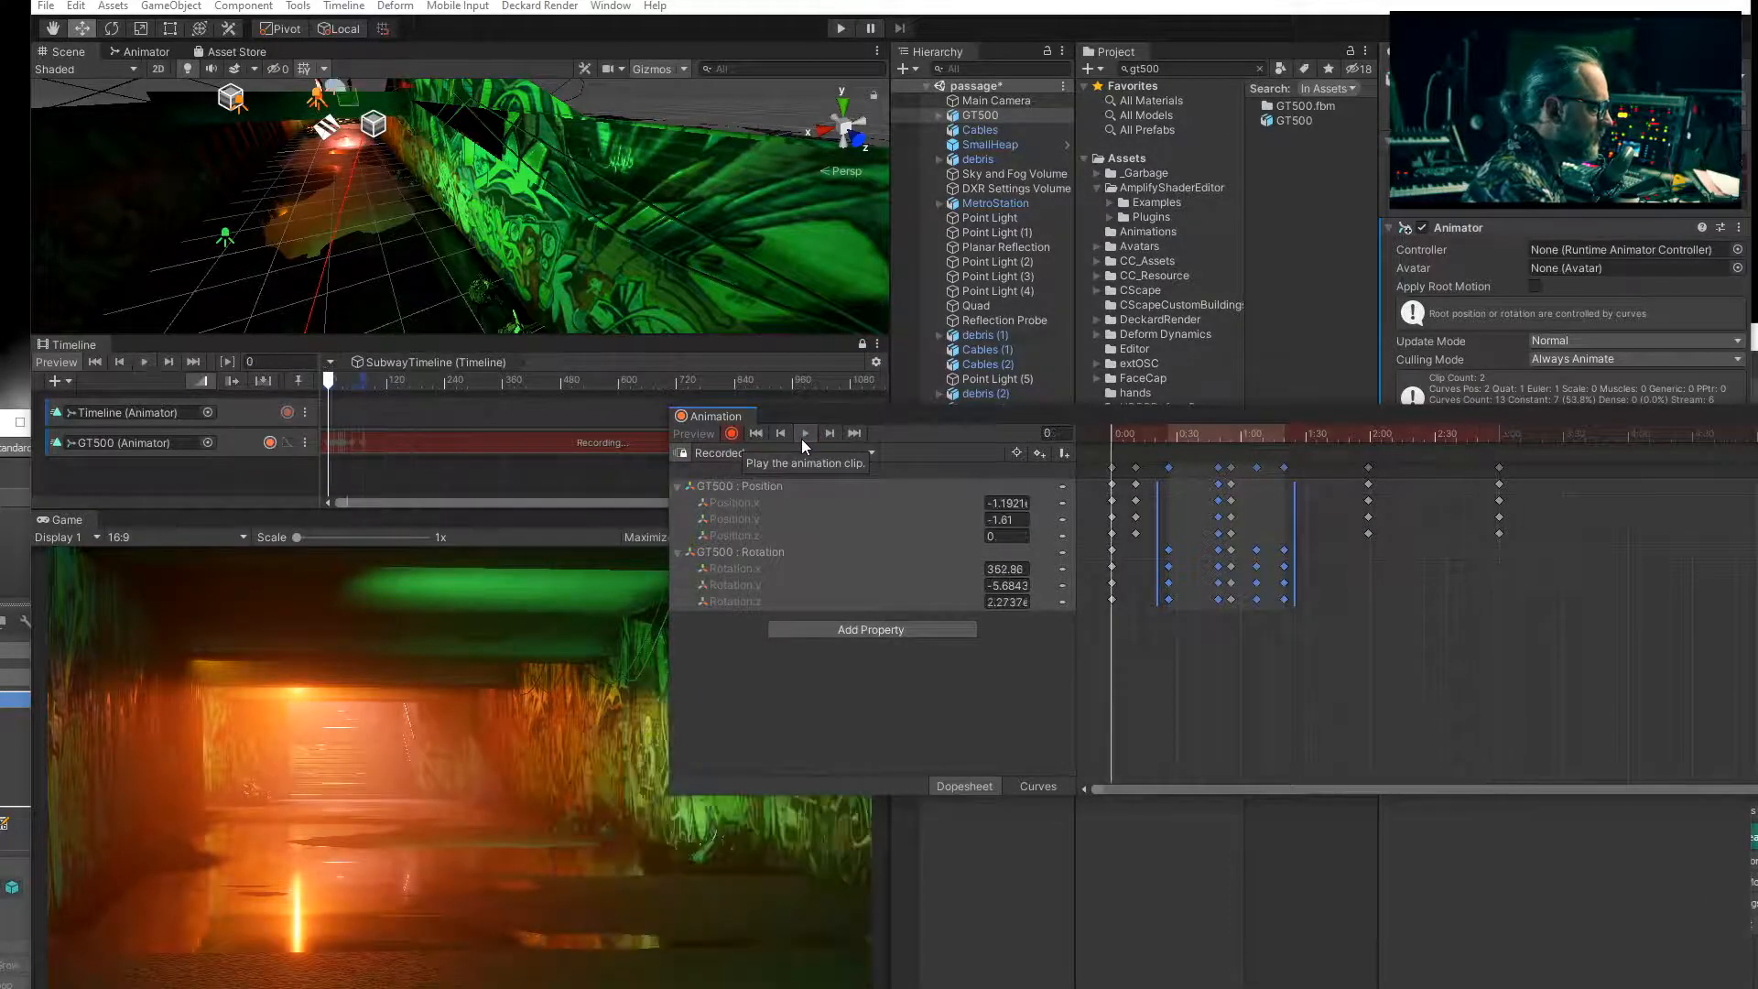
# Display the GT500's position as curves and lower the Position.y key at 2:00 slightly to smooth the forward motion.
pyautogui.click(1038, 787)
pyautogui.click(733, 485)
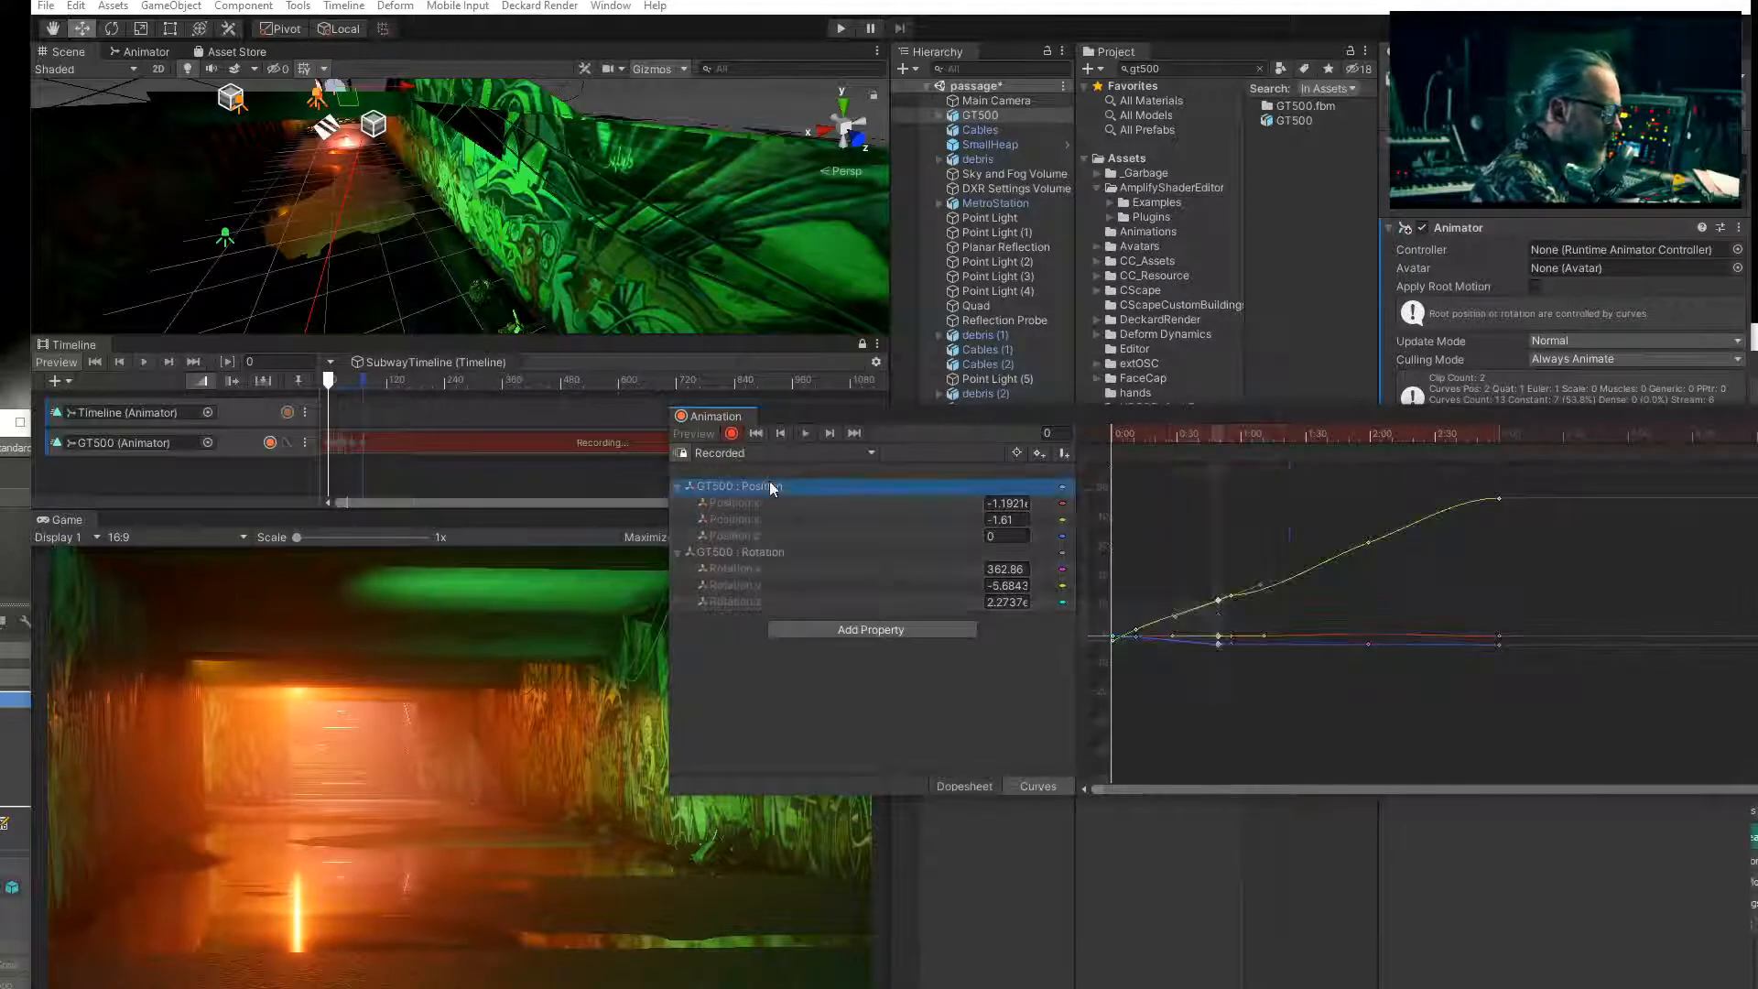
pyautogui.click(1499, 500)
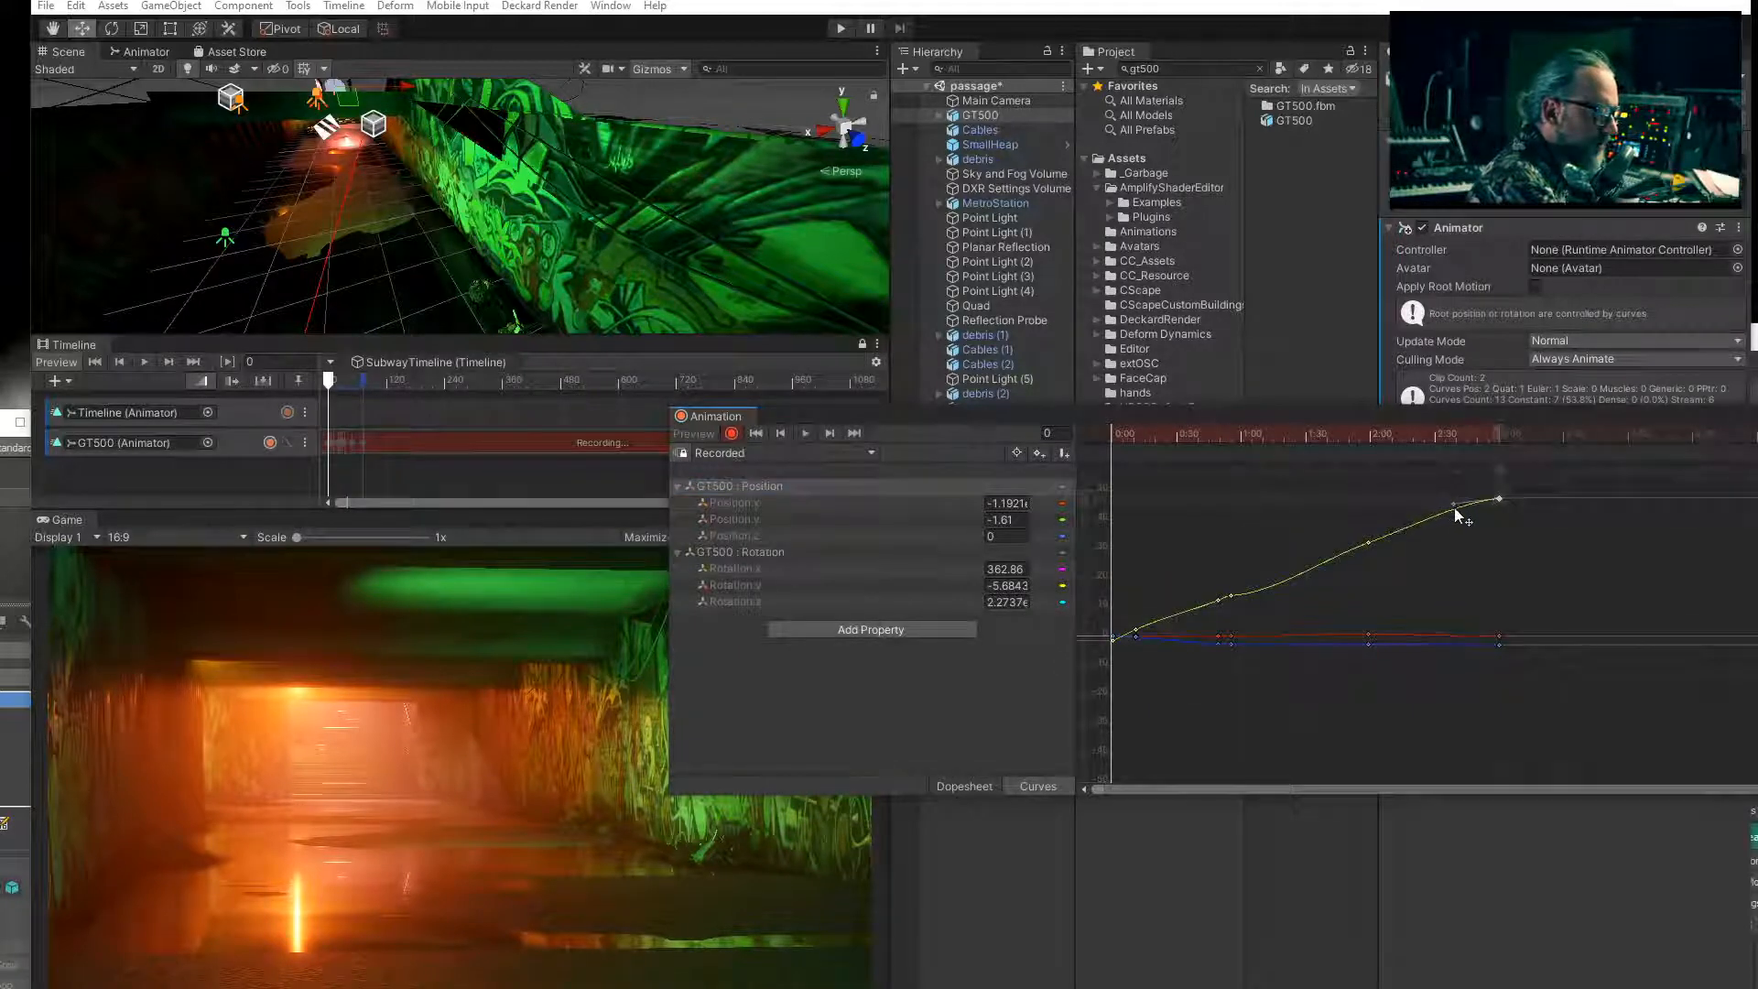
pyautogui.click(1369, 542)
pyautogui.moveTo(1369, 542); pyautogui.dragTo(1370, 554)
# Replay the clip from frame 0 to check the car's speed with the adjusted position curve.
pyautogui.click(1126, 434)
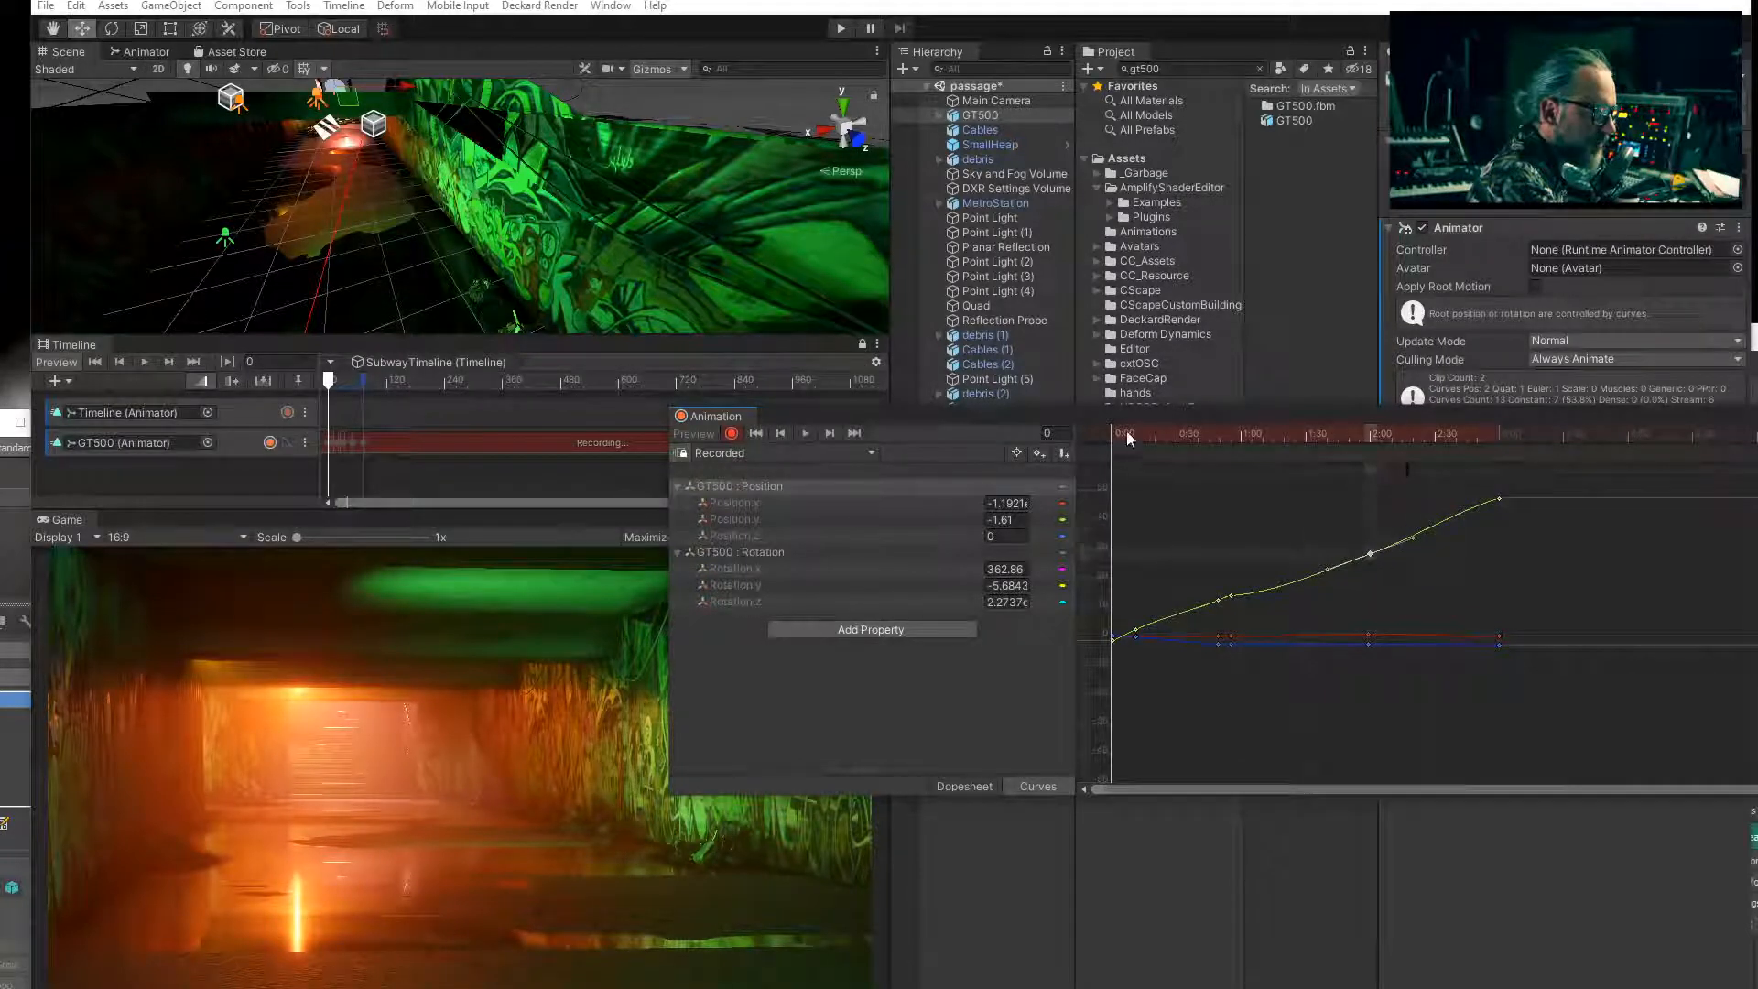
pyautogui.click(810, 432)
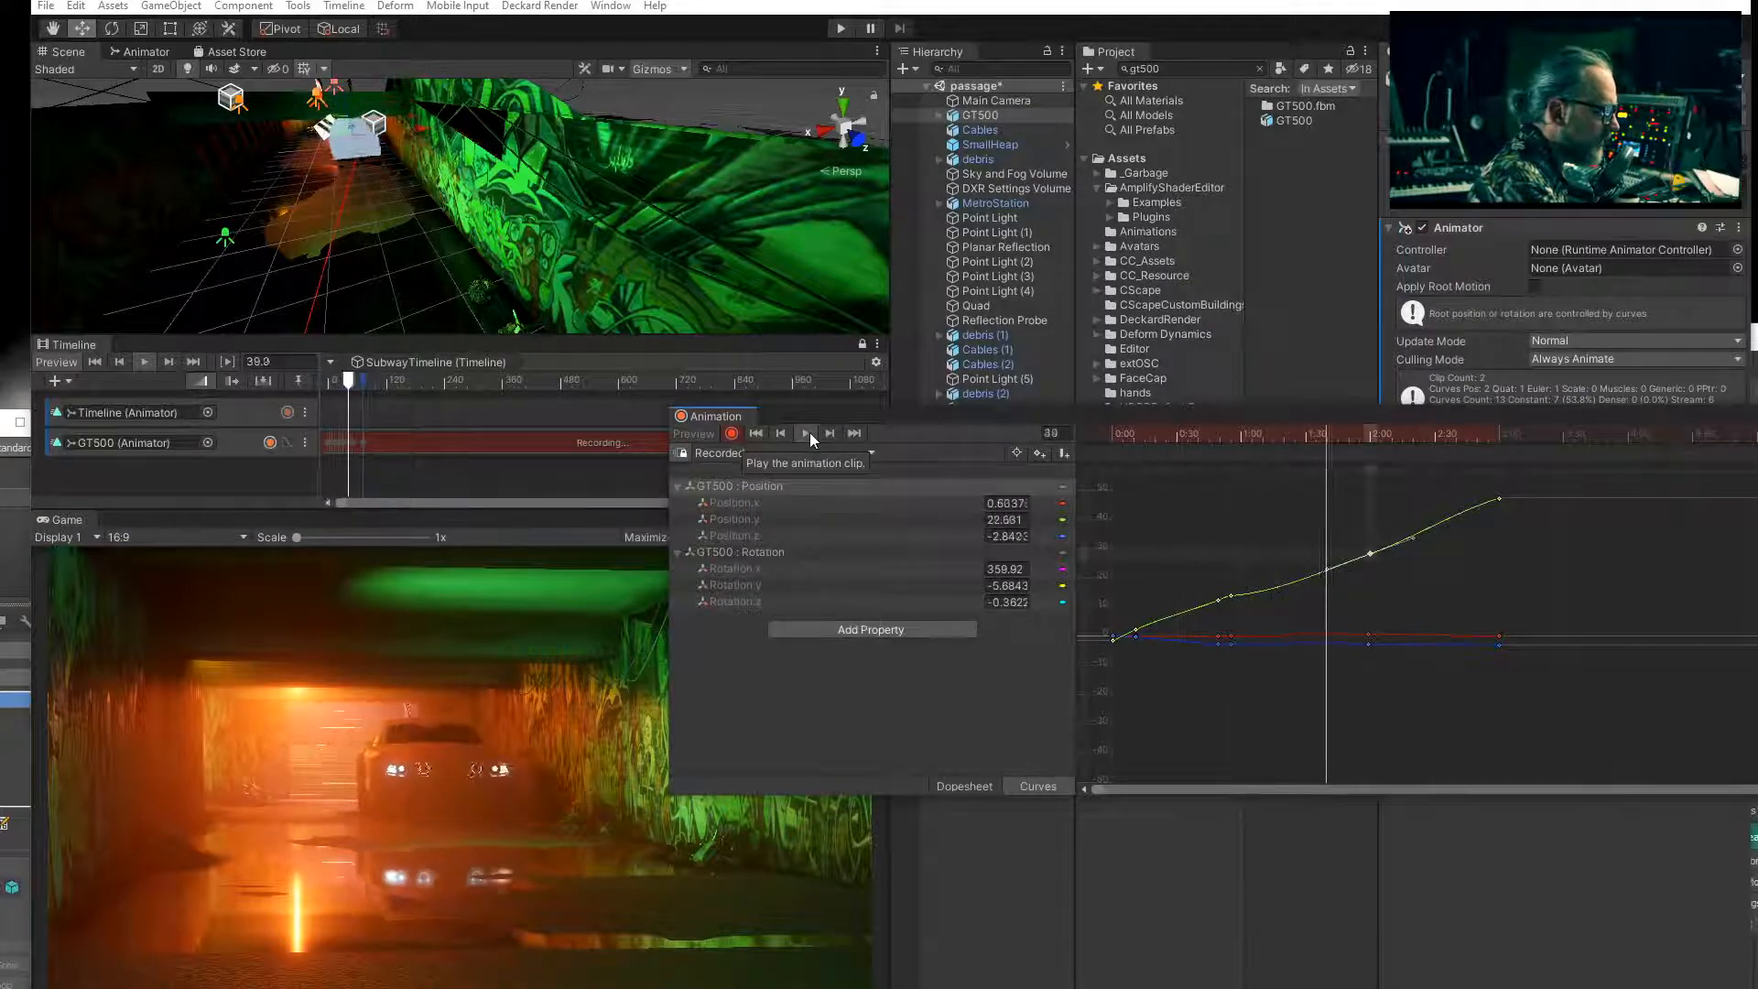
pyautogui.click(1105, 434)
pyautogui.click(802, 432)
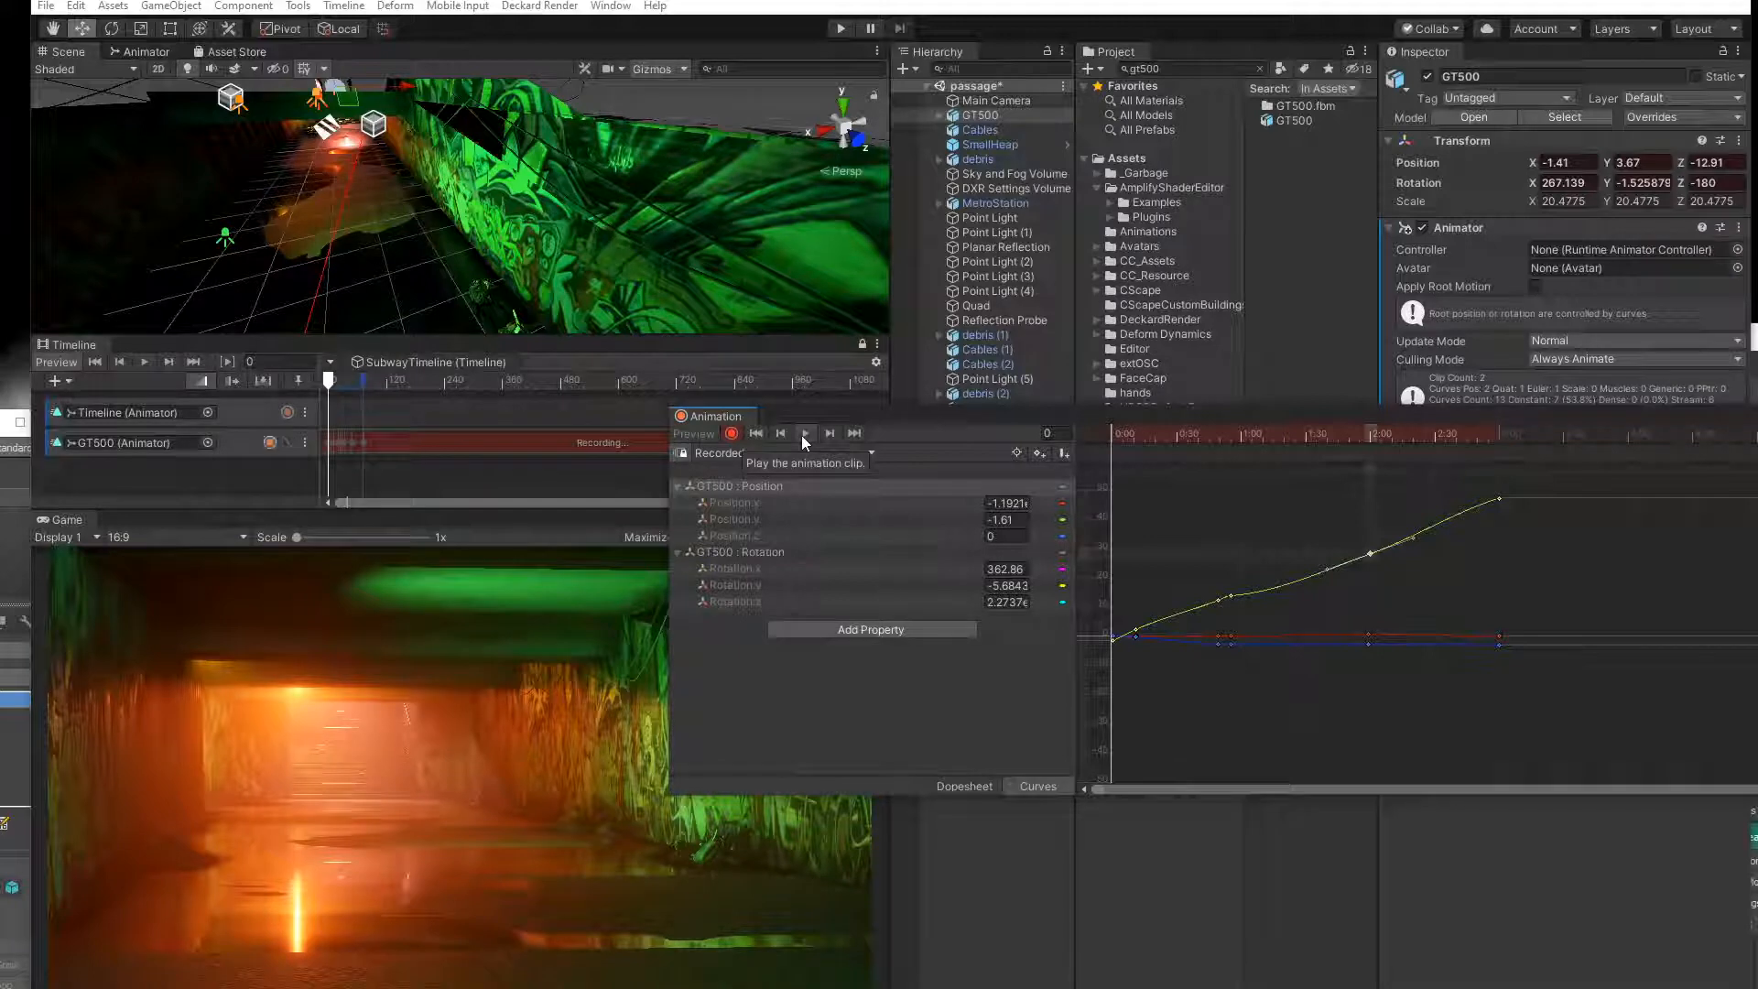
# Move the Animation window clear of the Timeline, play the timeline, and stop recording on the GT500 track.
pyautogui.moveTo(1114, 414); pyautogui.dragTo(909, 595)
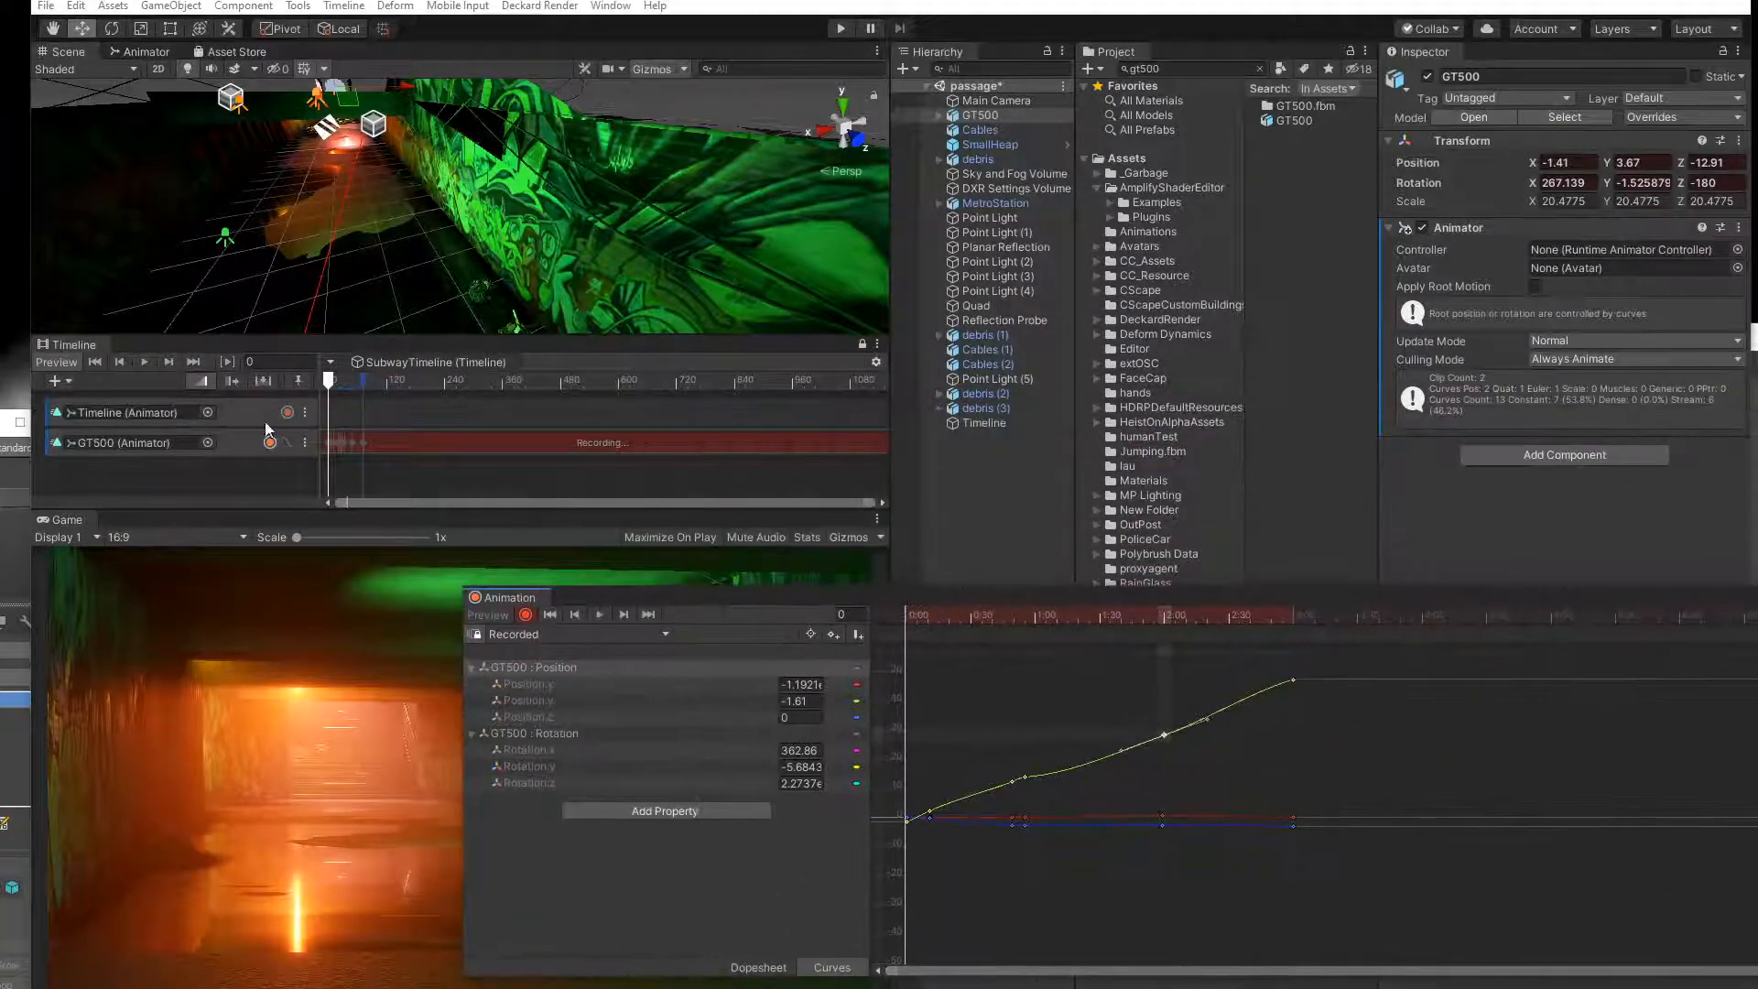
pyautogui.click(143, 363)
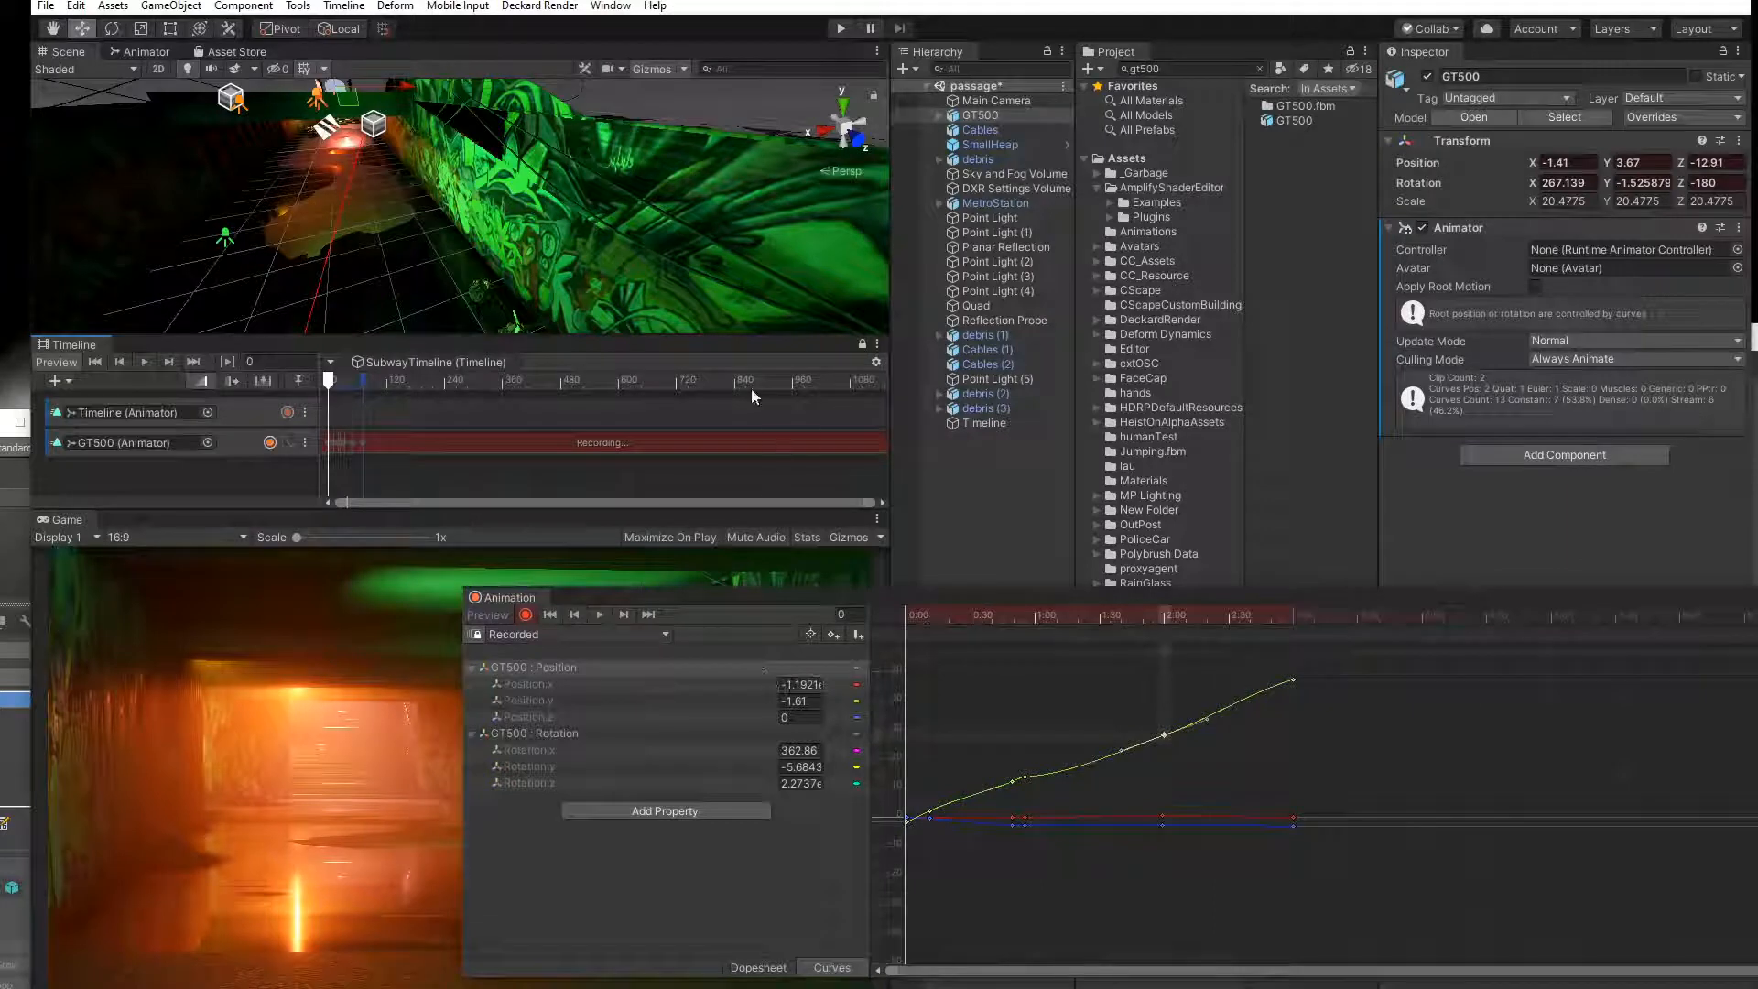
pyautogui.click(270, 444)
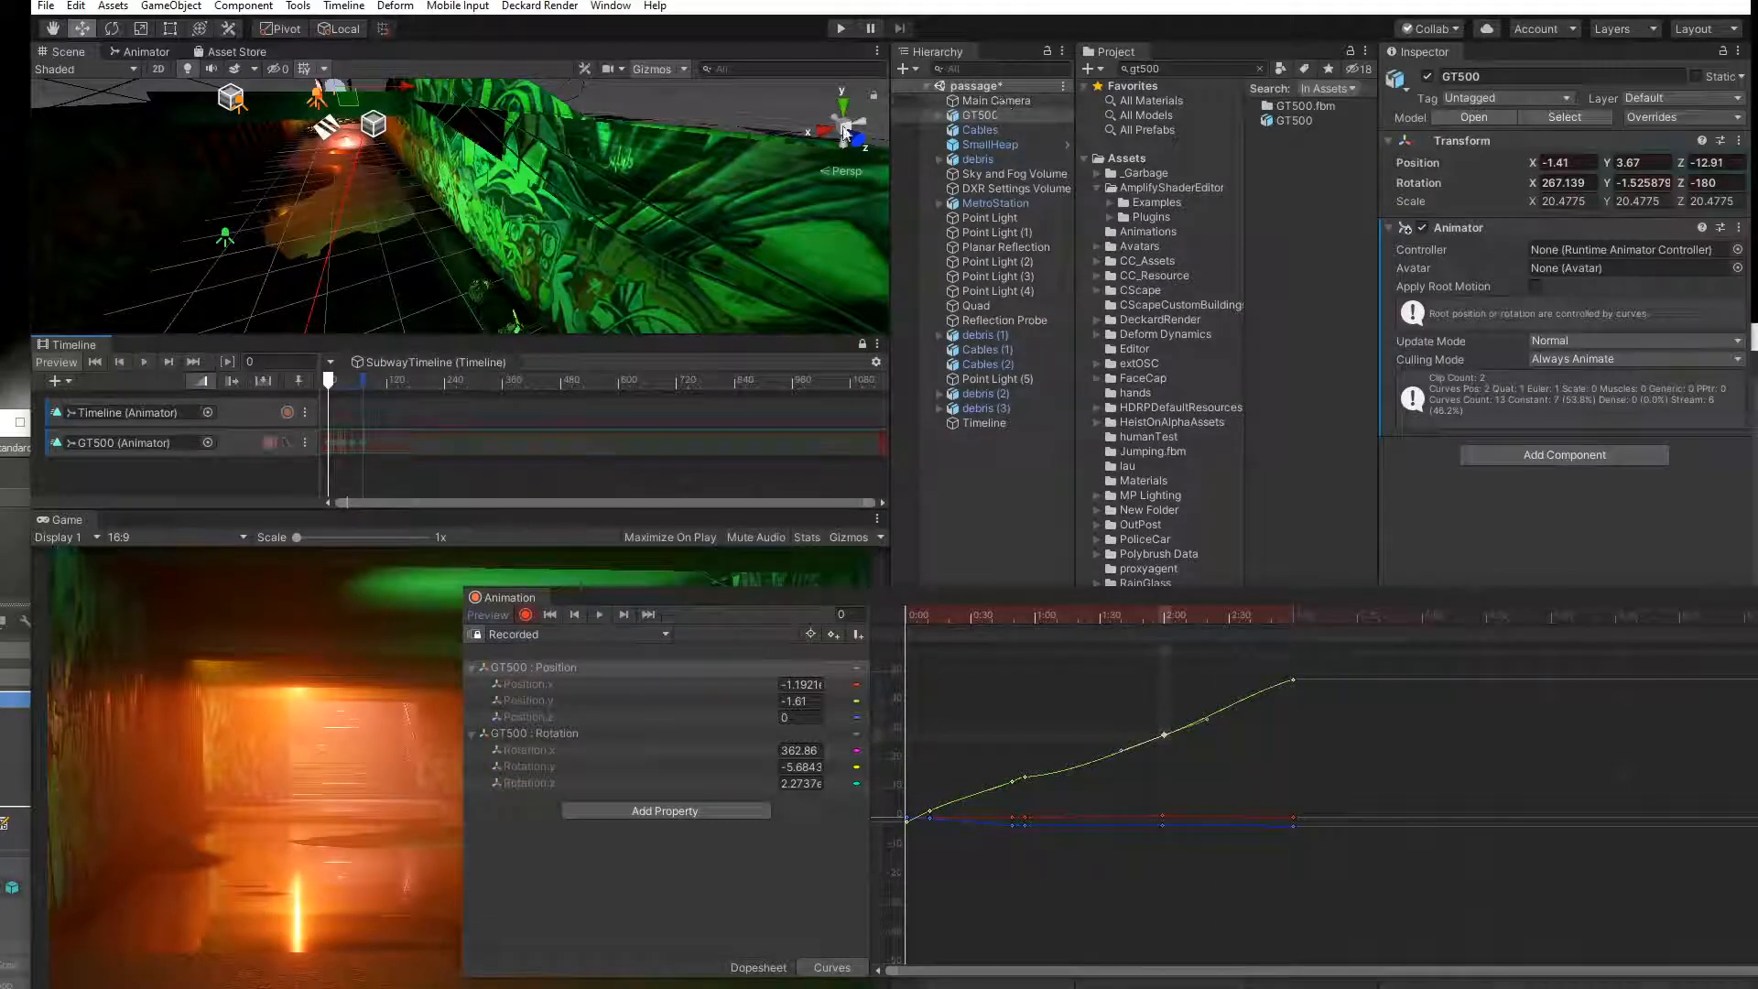
# Add an animation track for the Main Camera to the SubwayTimeline and move the Animation window down.
pyautogui.moveTo(966, 128); pyautogui.dragTo(195, 458)
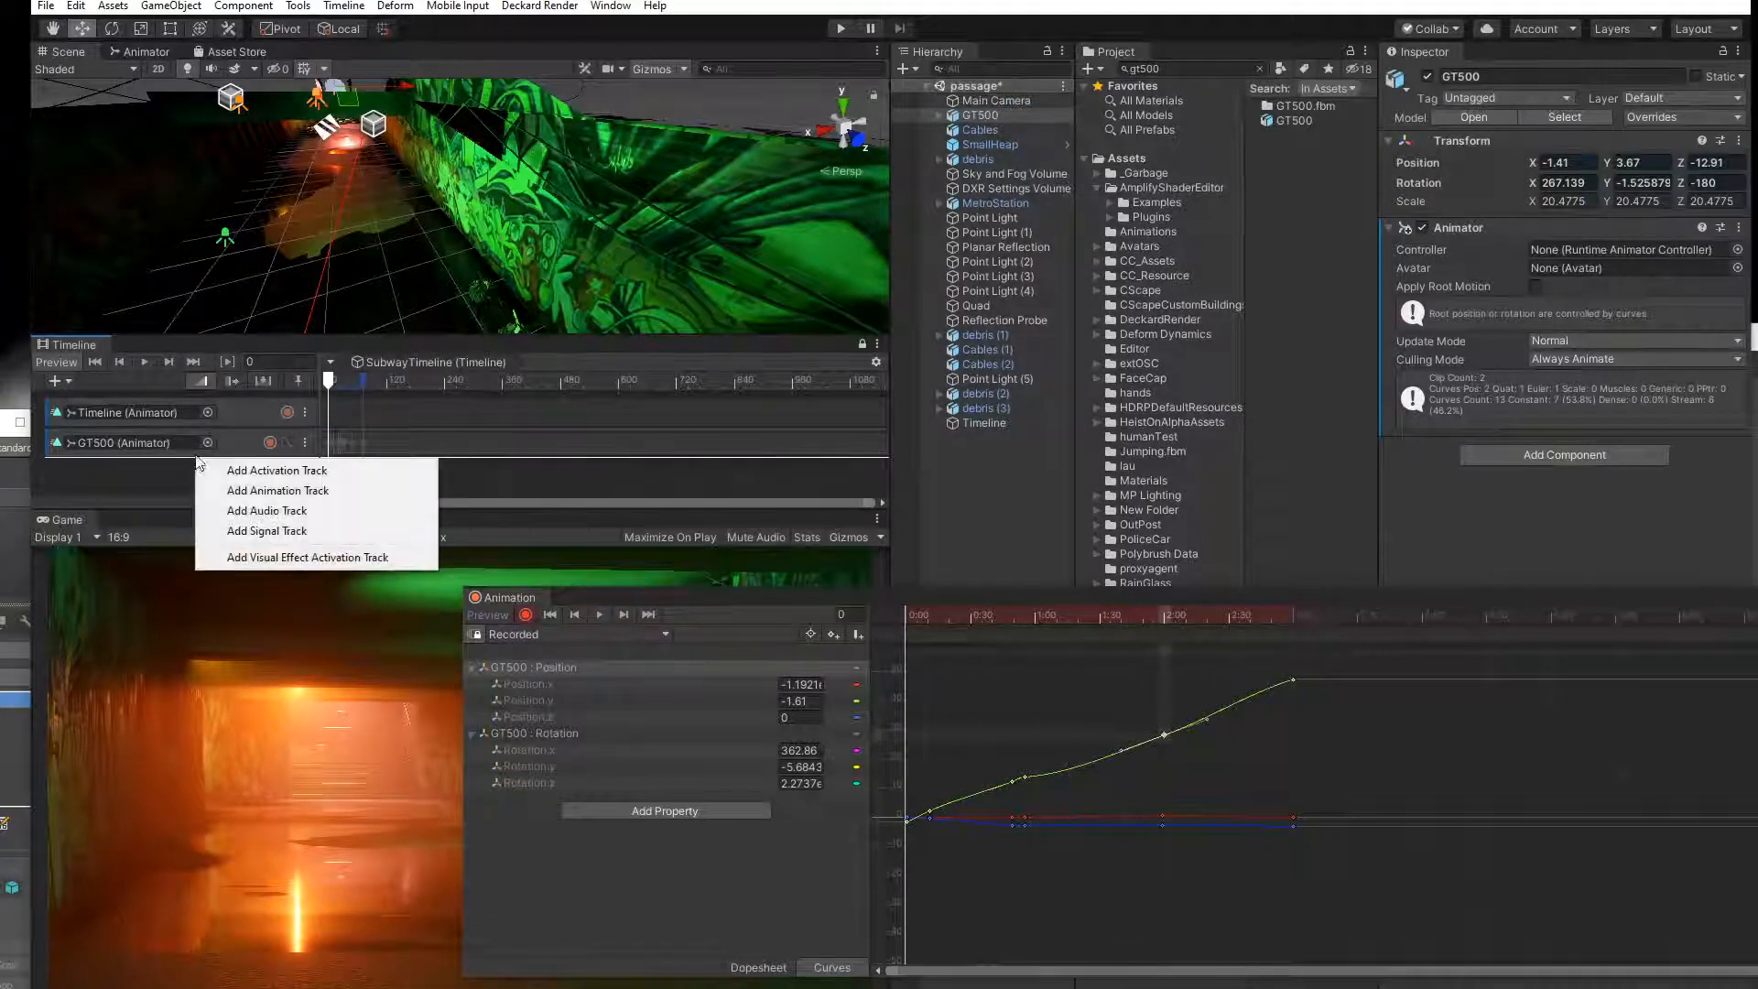
pyautogui.click(291, 491)
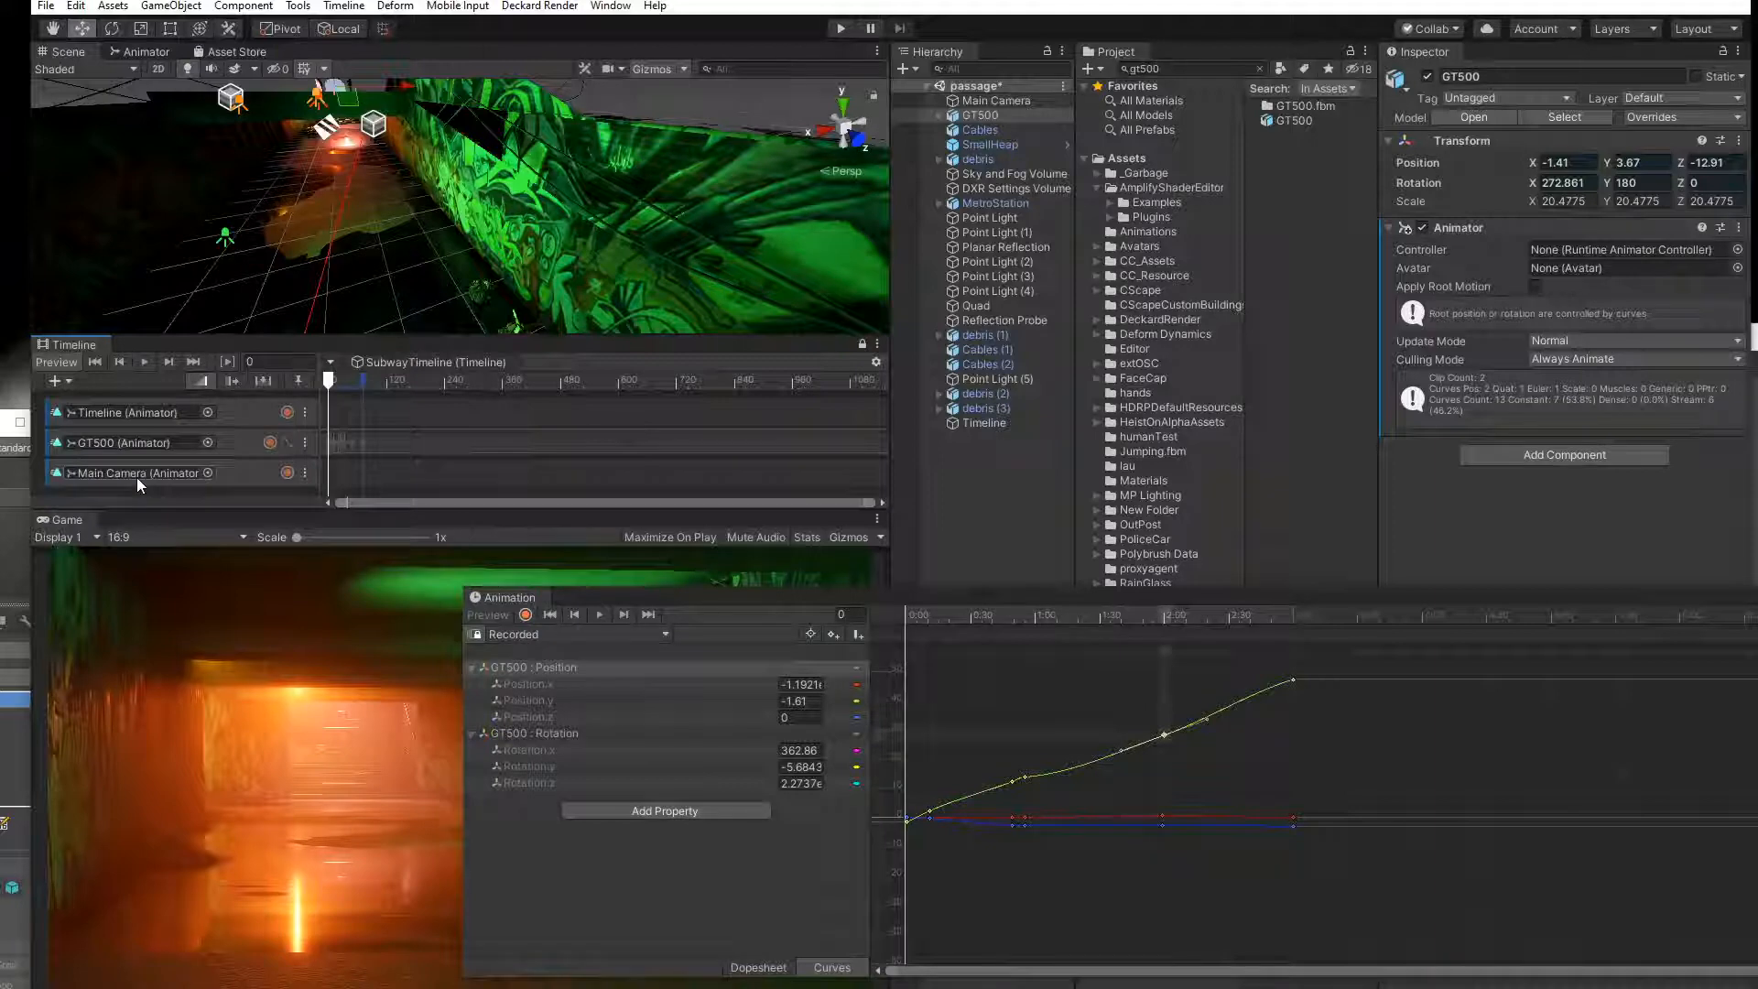
pyautogui.moveTo(926, 597); pyautogui.dragTo(969, 675)
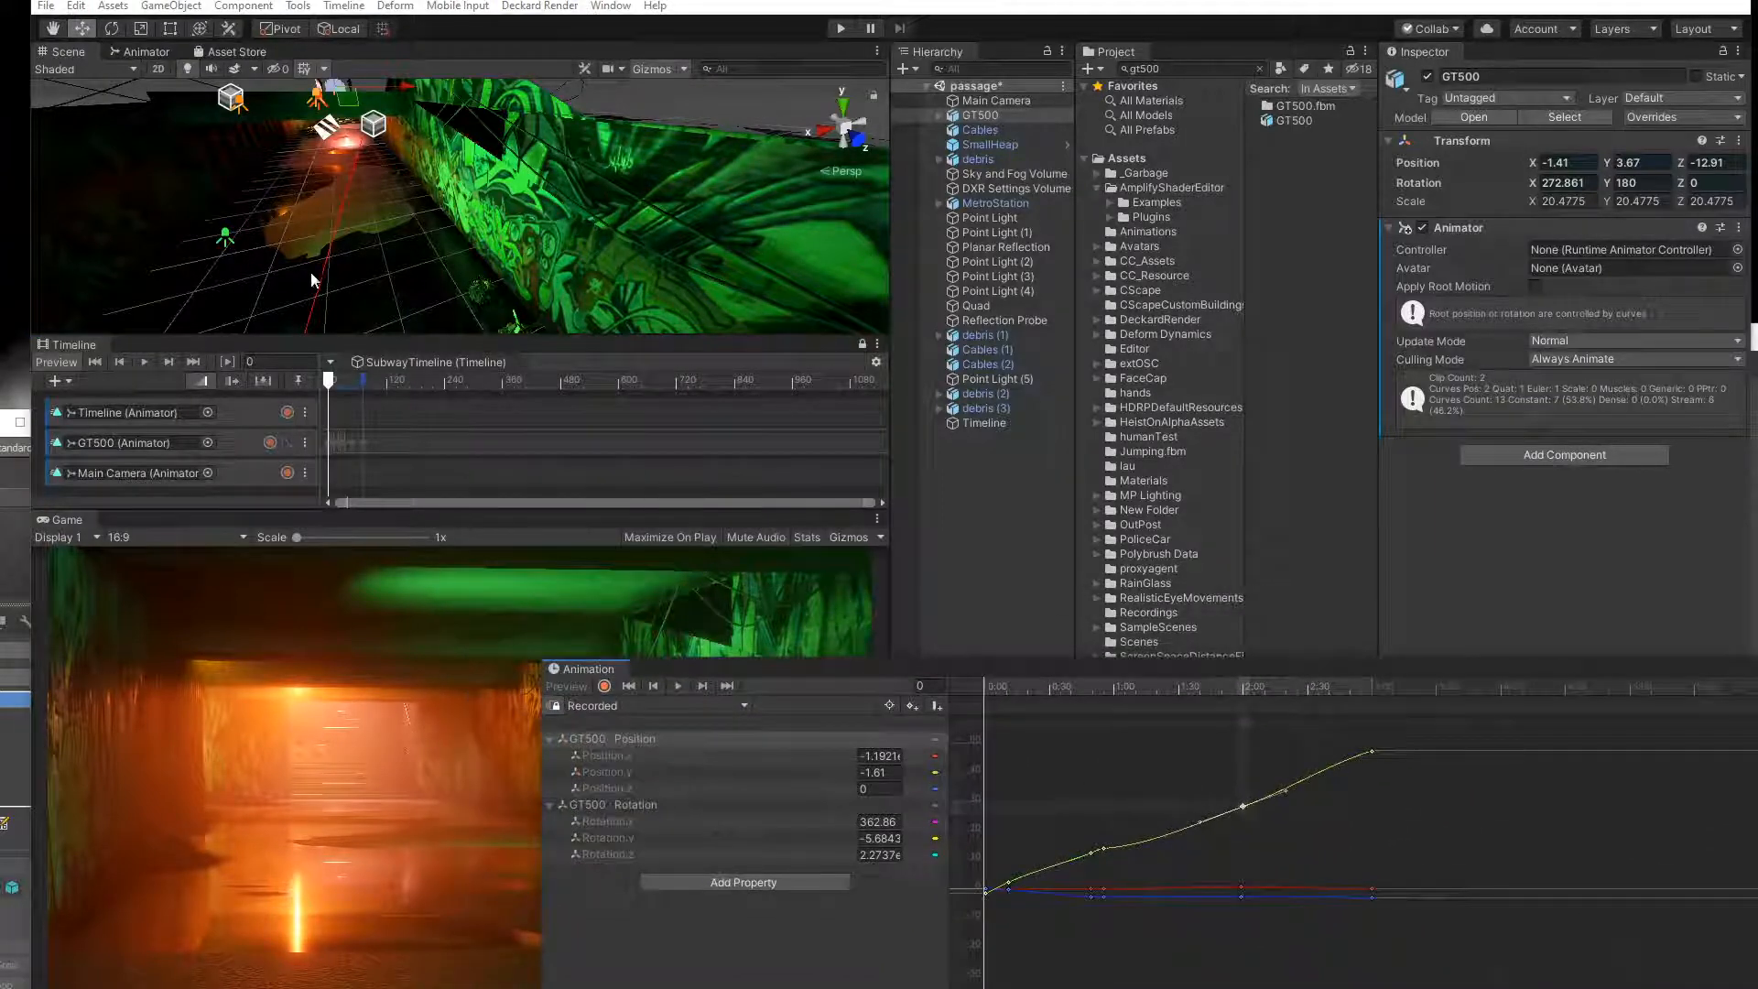
# Select the Main Camera and move it forward into the tunnel to about X 0.91, Y 0.8, Z 24.41.
pyautogui.doubleClick(996, 102)
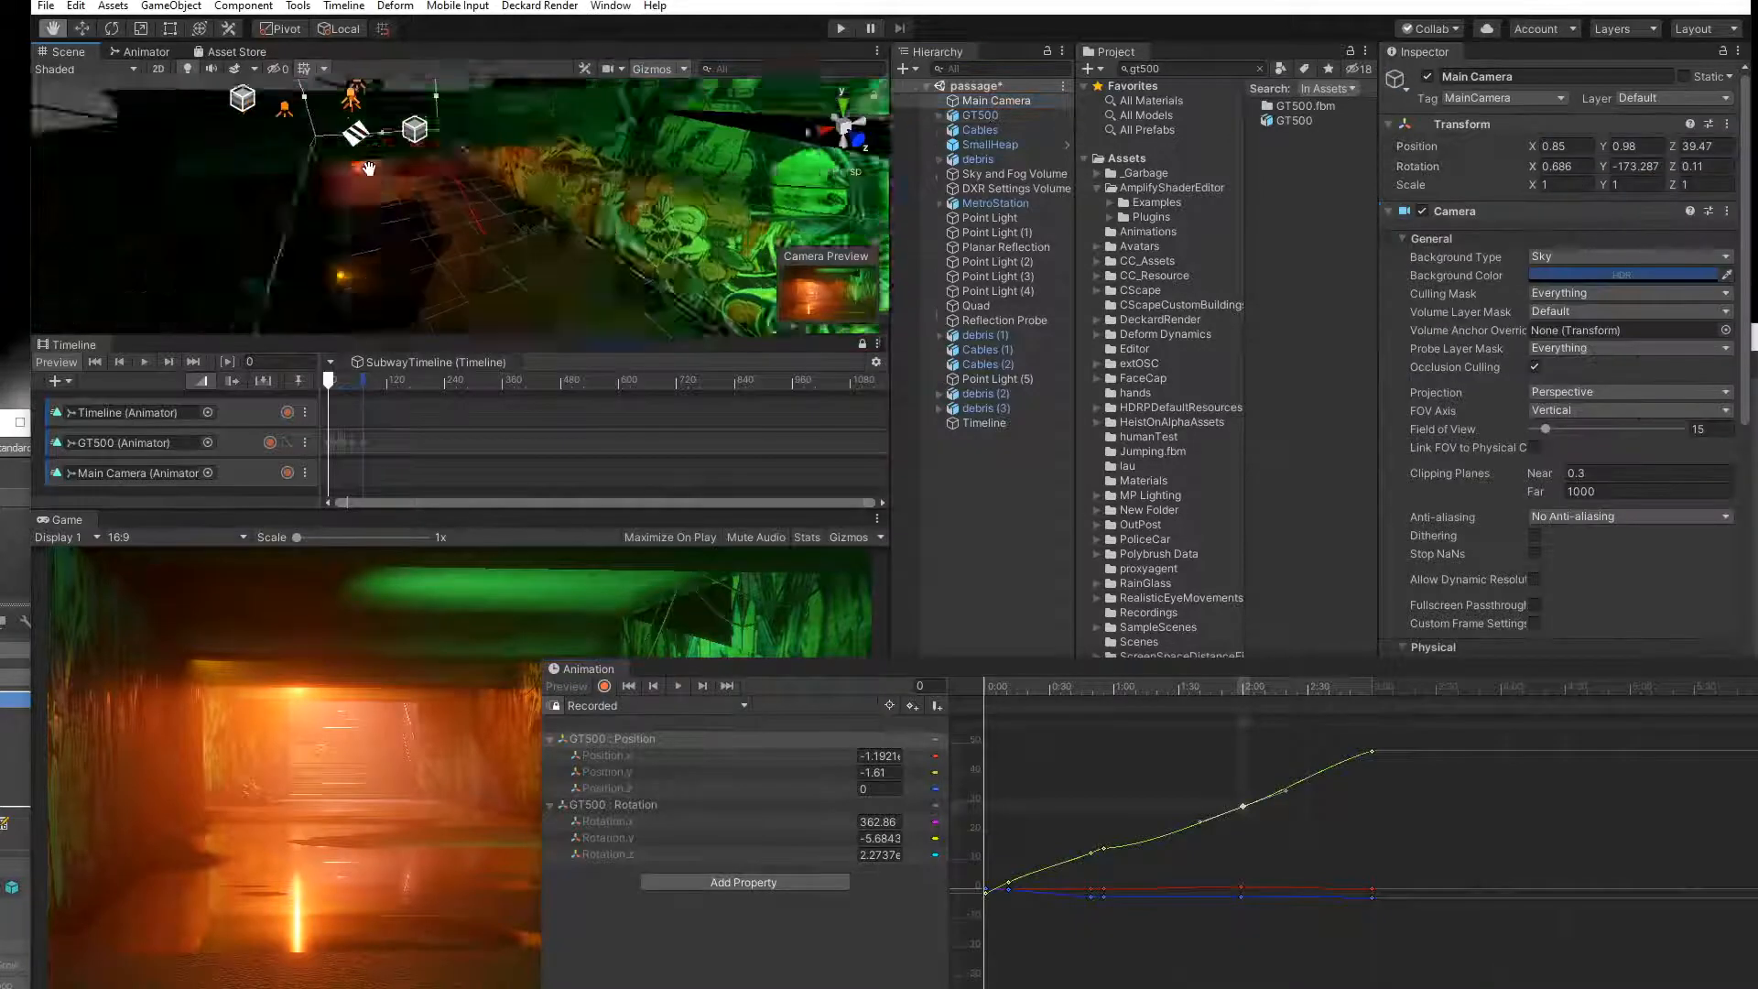
pyautogui.moveTo(455, 167); pyautogui.dragTo(628, 256, button='right')
pyautogui.scroll(-4, 629, 245)
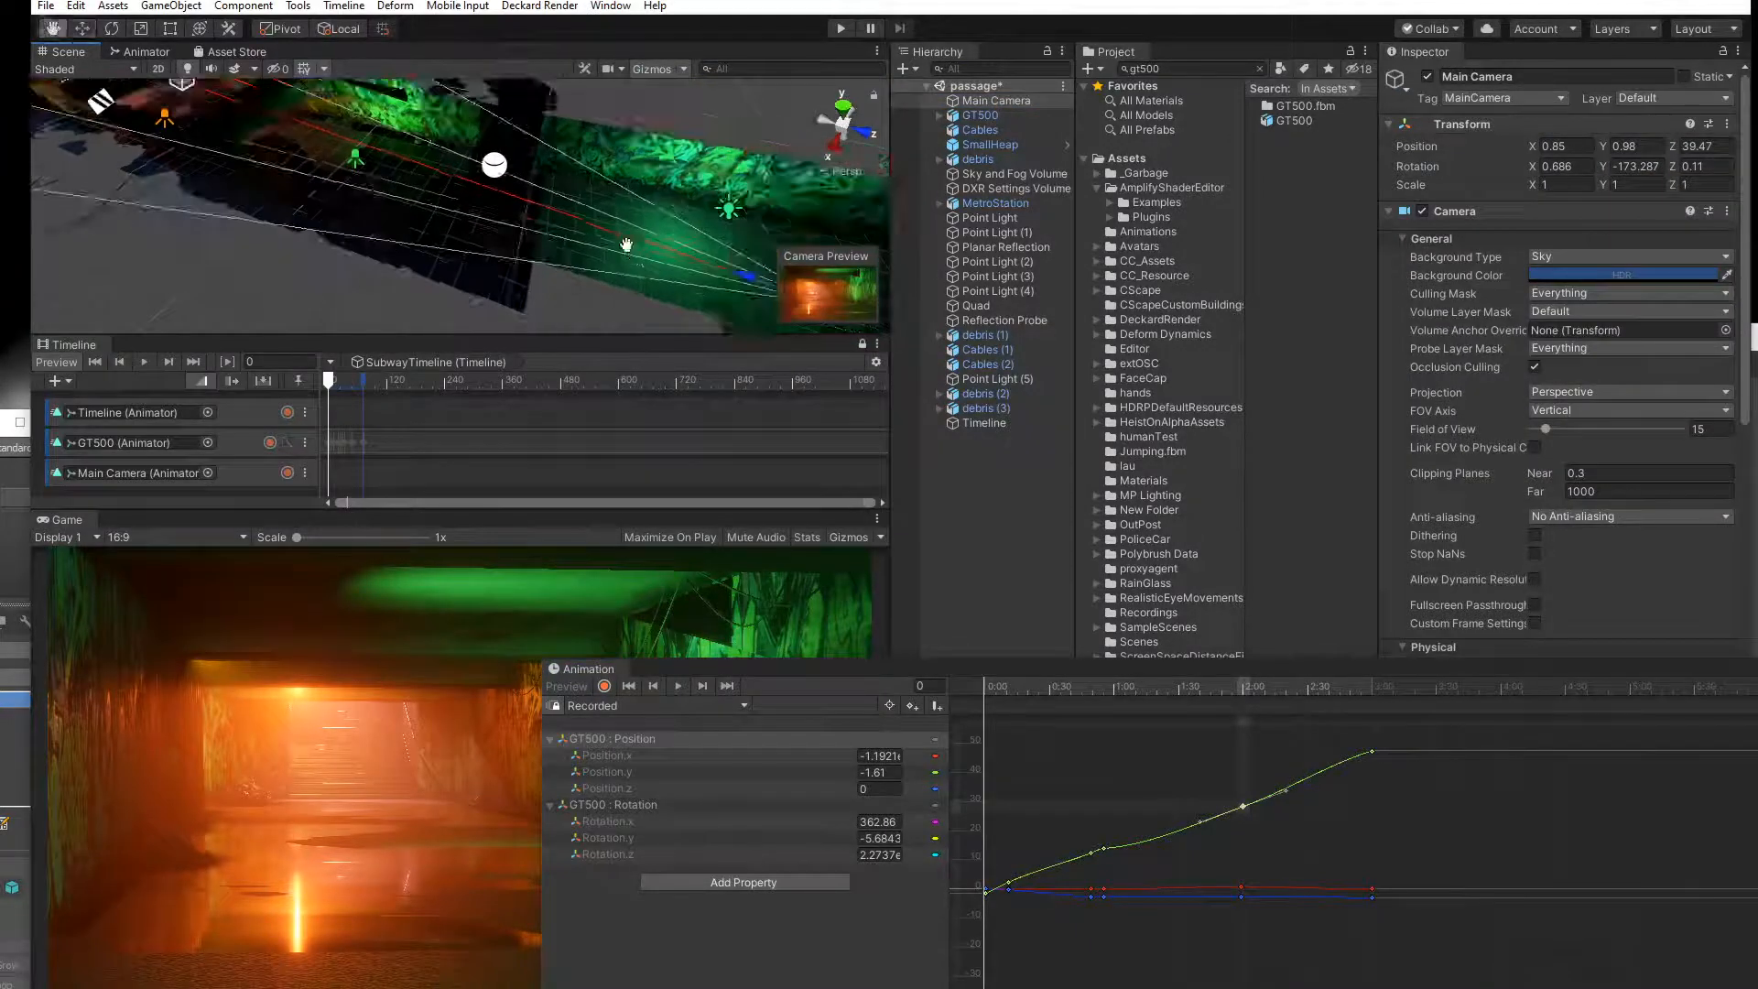
pyautogui.moveTo(629, 262); pyautogui.dragTo(408, 209)
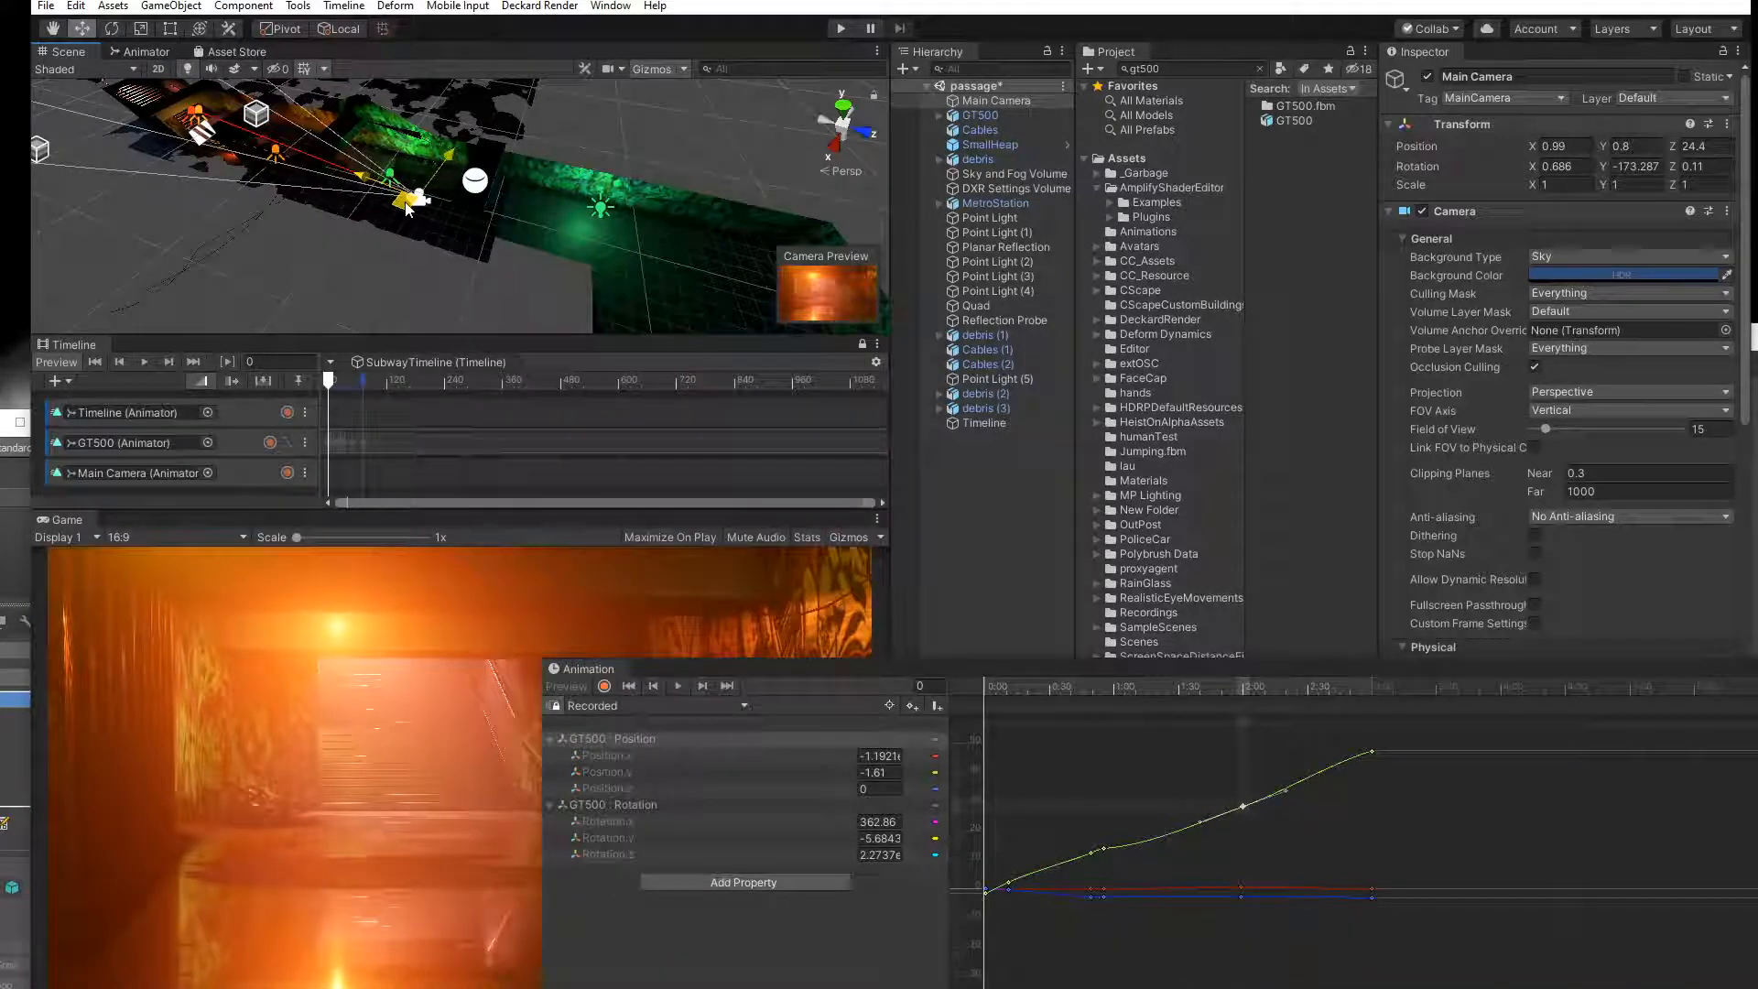
pyautogui.moveTo(780, 663); pyautogui.dragTo(1109, 599)
pyautogui.moveTo(455, 180); pyautogui.dragTo(434, 152)
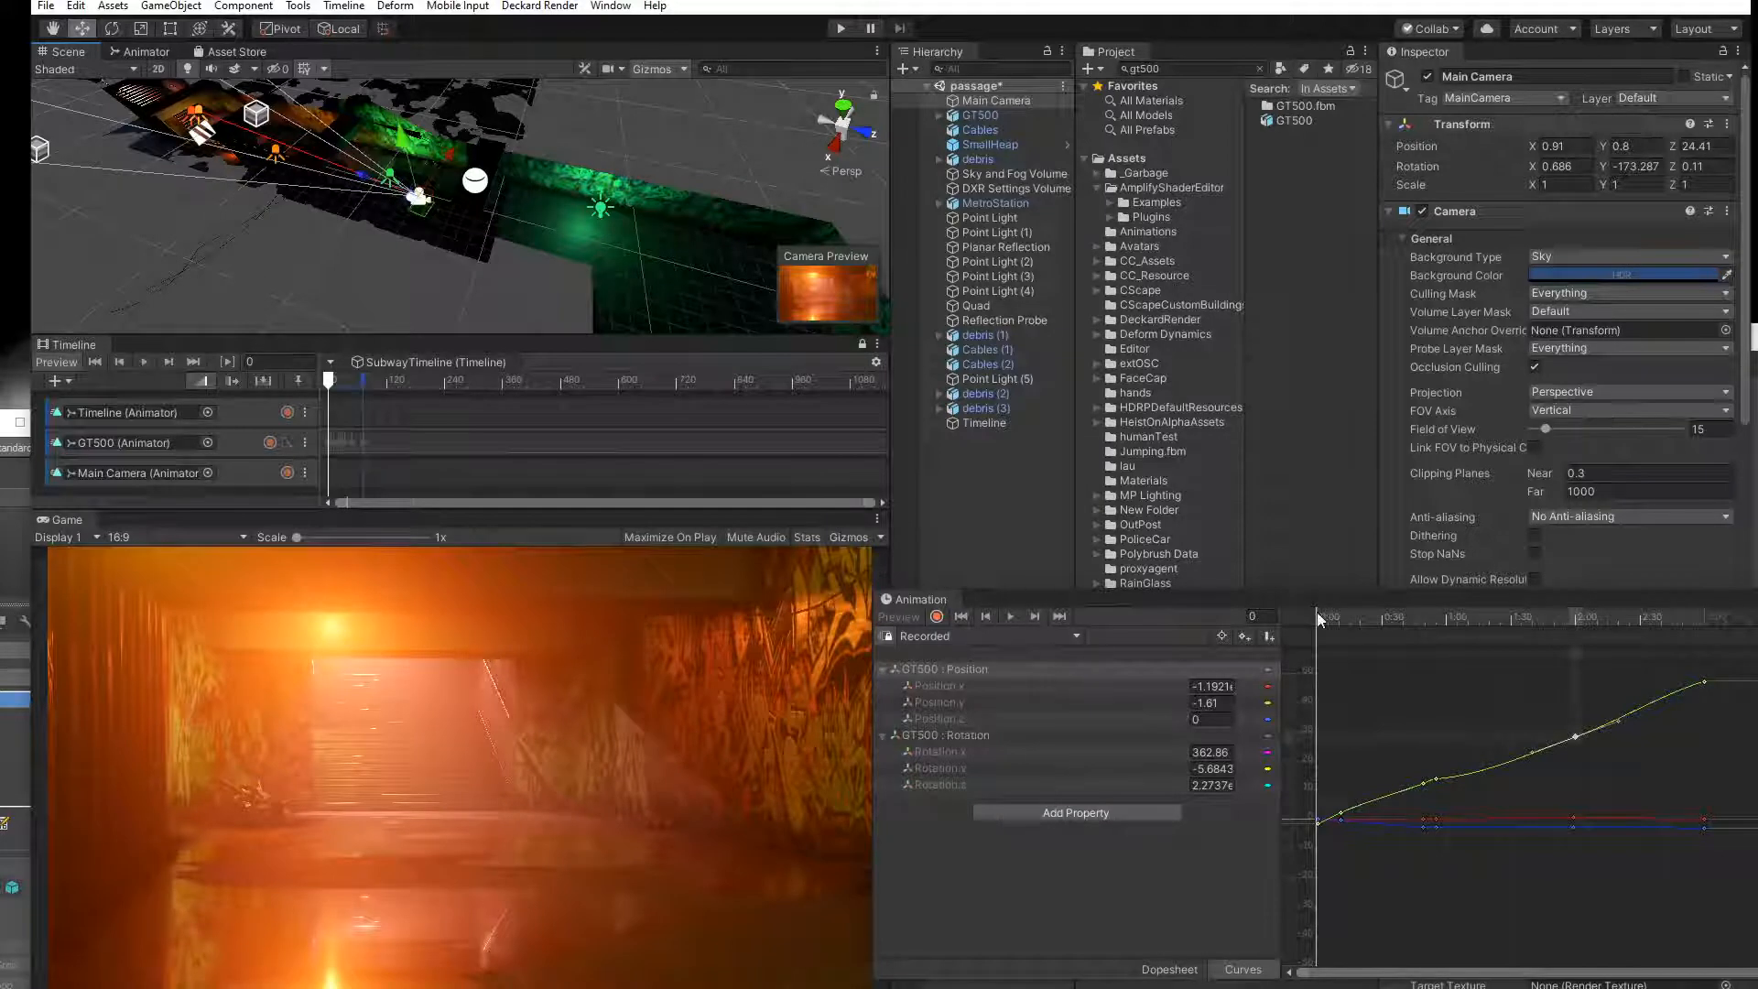
# Start recording on the Main Camera track and key its frame 0 position at about X 0.14, Y 0.69, Z 14.85.
pyautogui.moveTo(1317, 600); pyautogui.dragTo(971, 453)
pyautogui.click(286, 472)
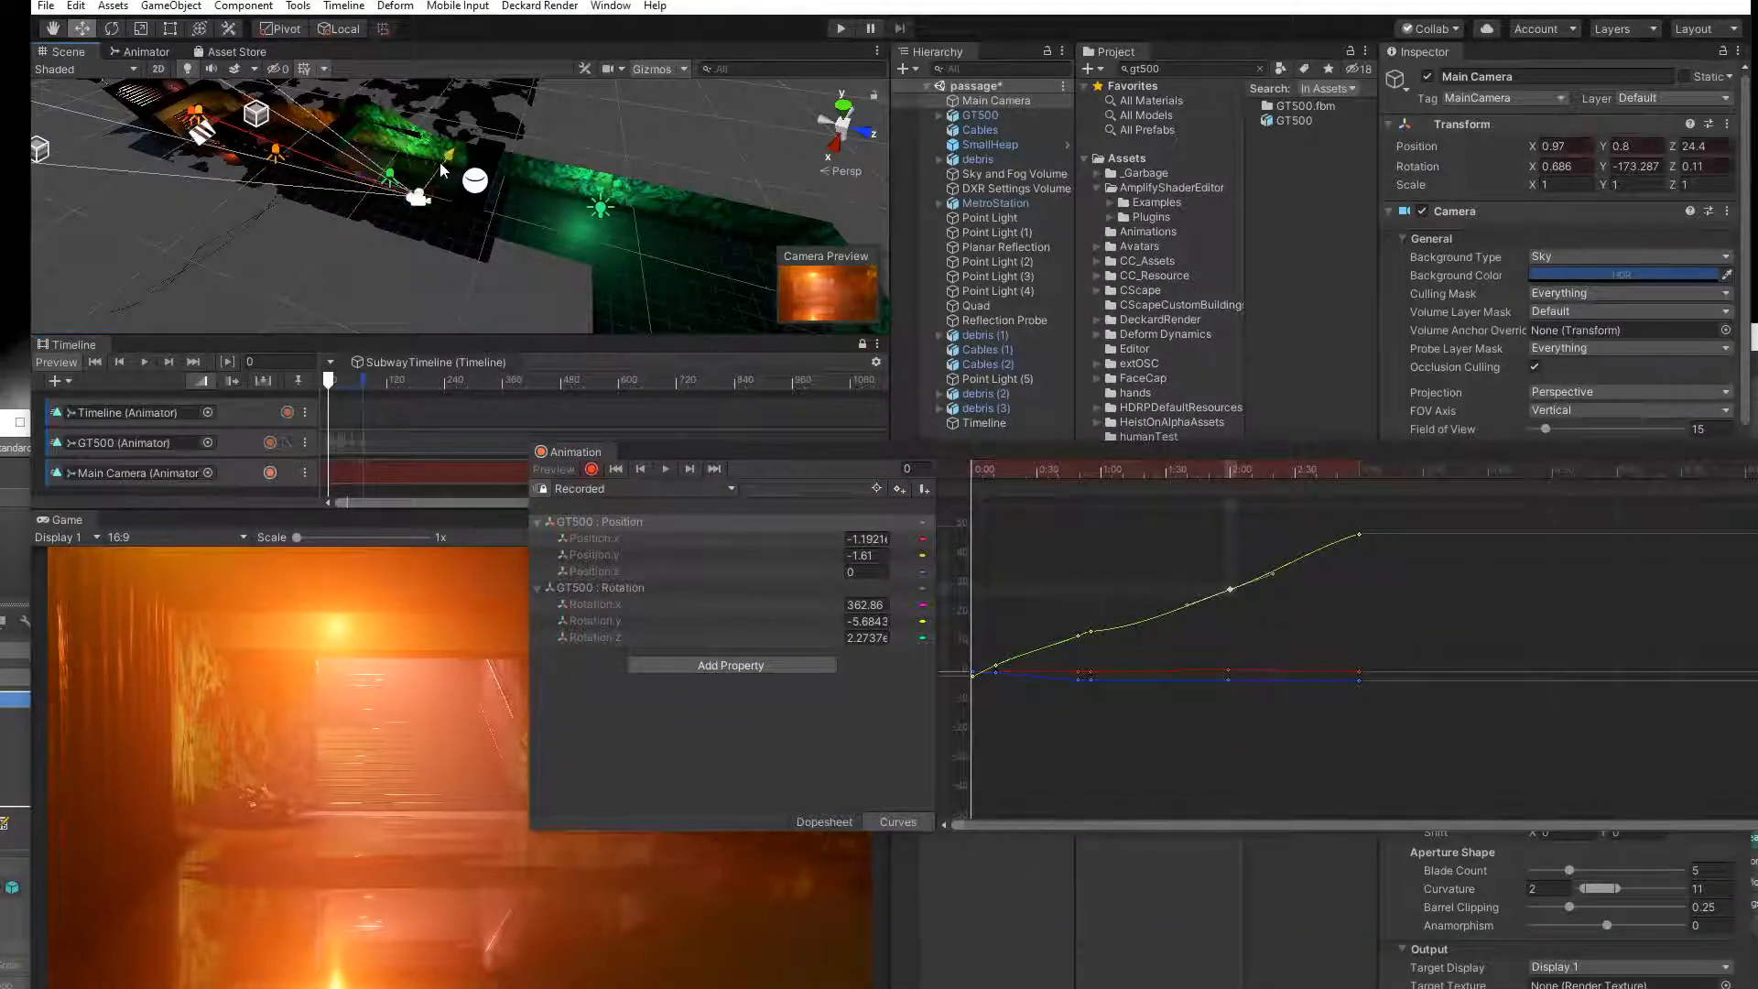
pyautogui.moveTo(440, 161); pyautogui.dragTo(443, 162)
pyautogui.moveTo(329, 381)
pyautogui.mouseDown()
pyautogui.moveTo(347, 383)
pyautogui.moveTo(318, 382)
pyautogui.mouseUp()
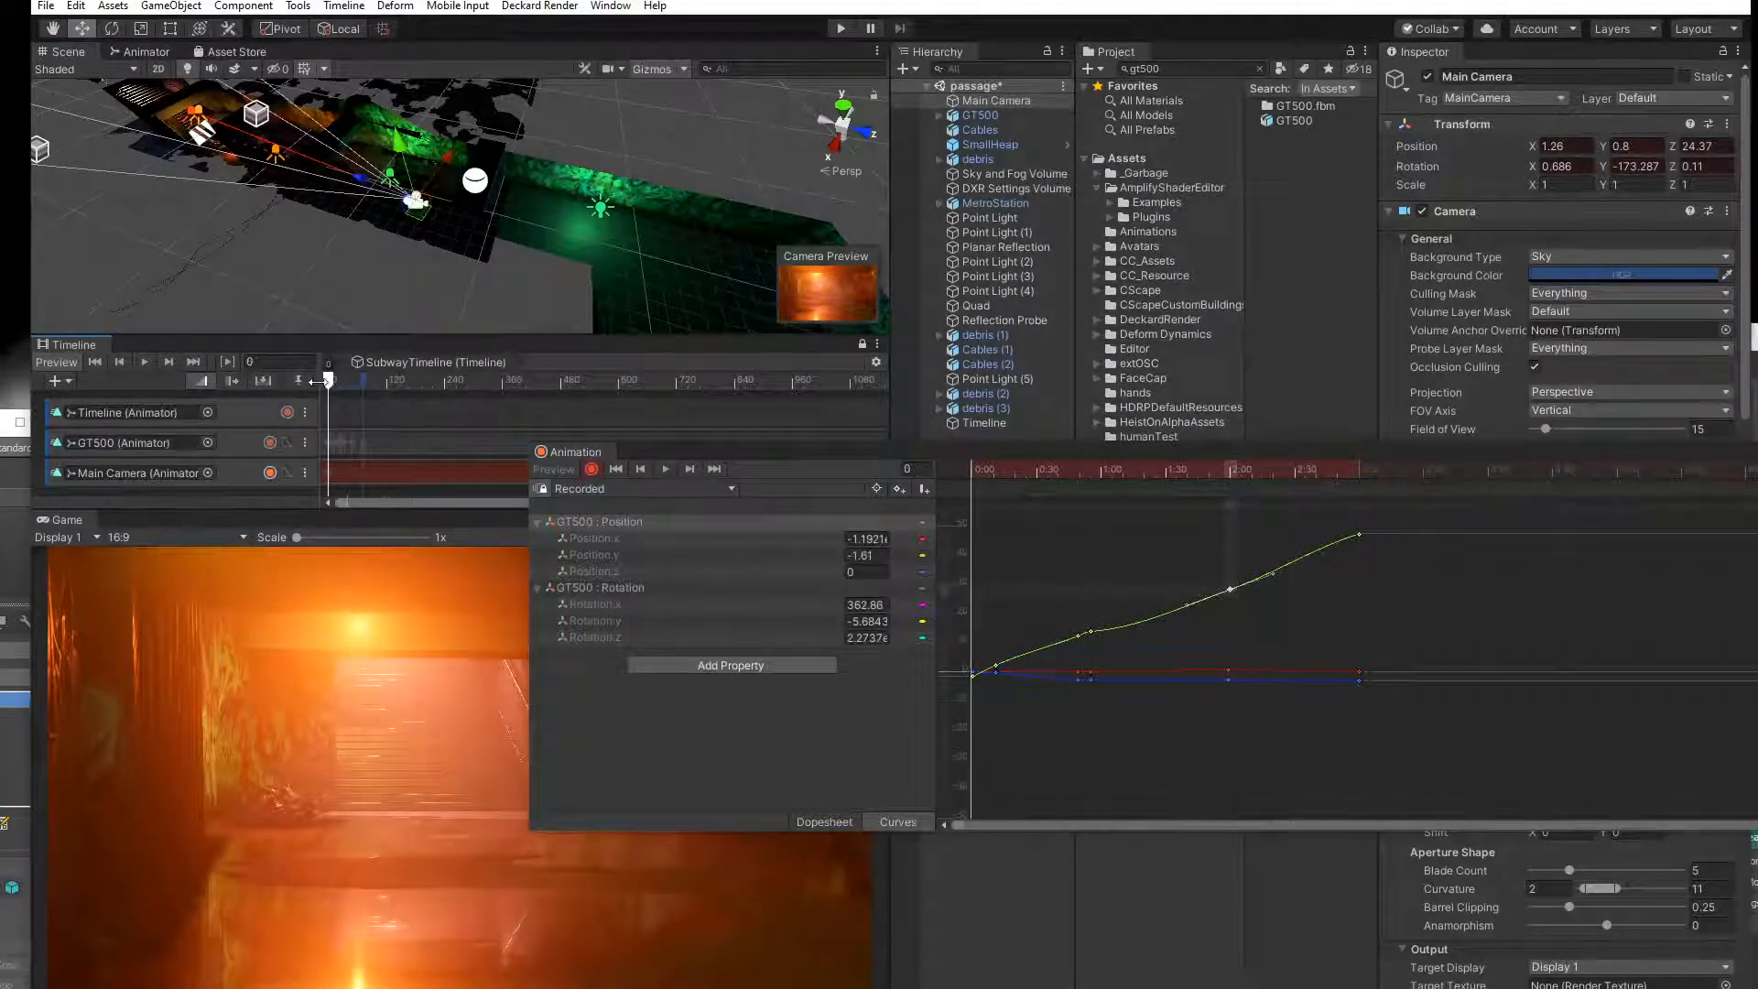
pyautogui.moveTo(361, 193); pyautogui.dragTo(233, 186)
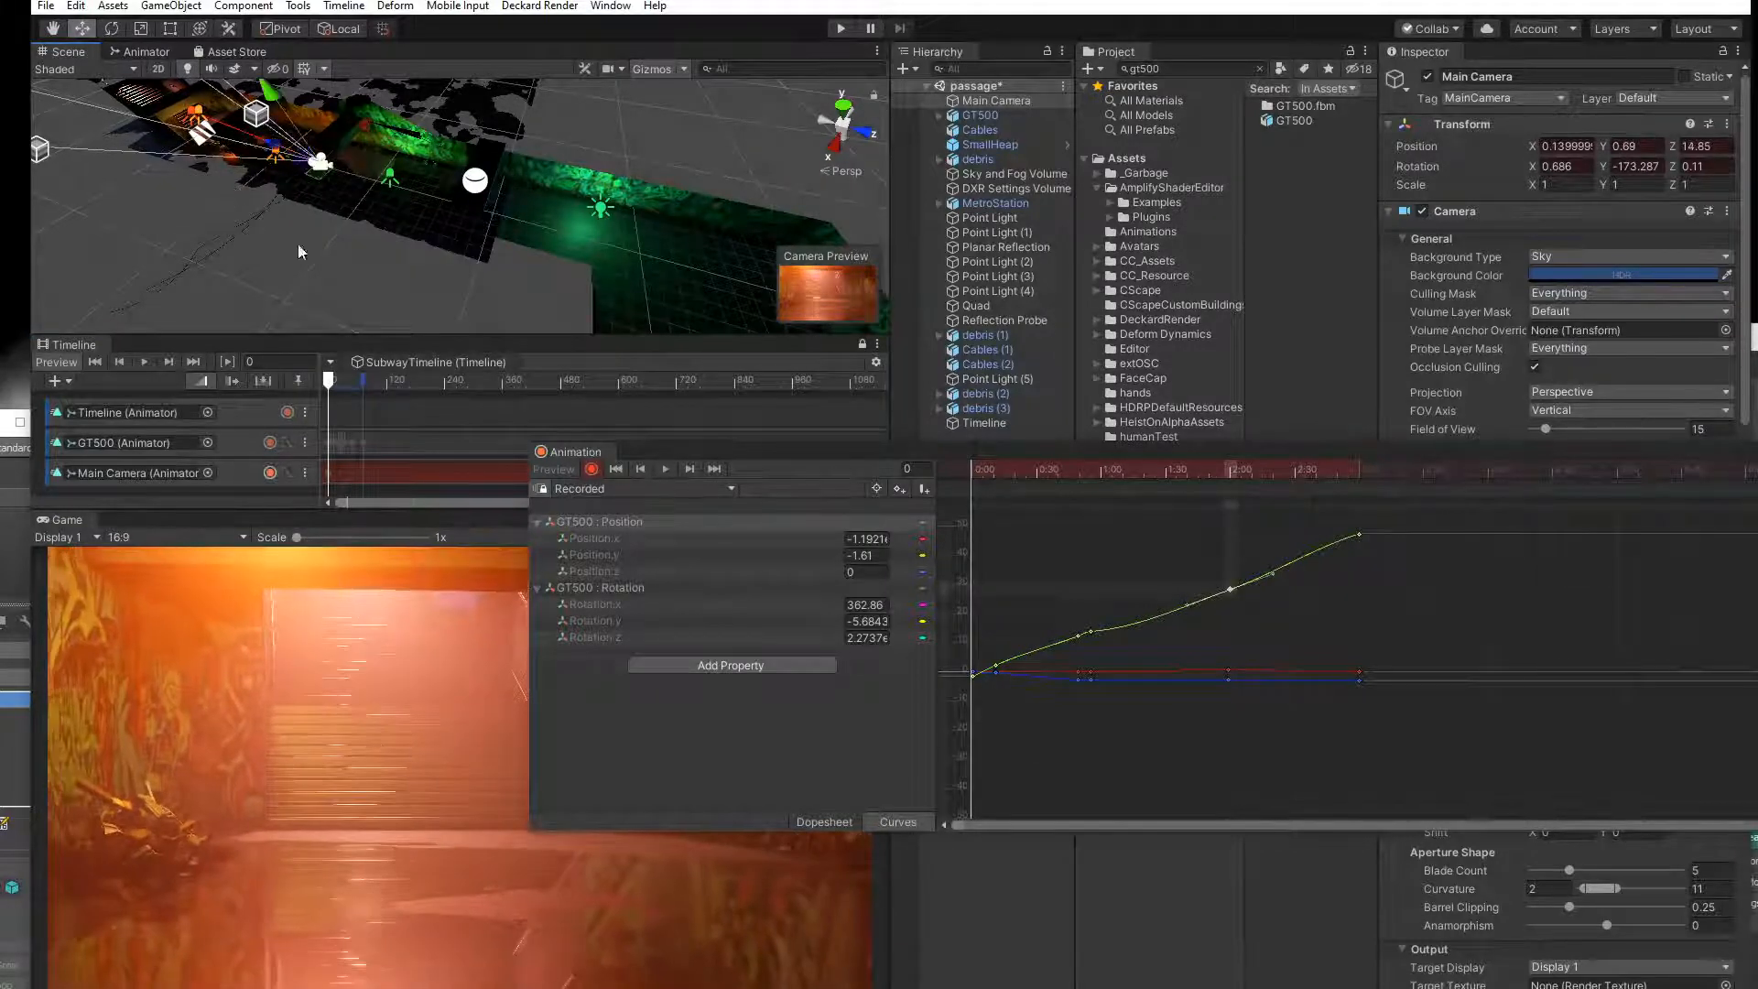
# At frame 74, pull the Main Camera back ahead of the car to about X 0.47, Y 0.91, Z 54.12.
pyautogui.moveTo(331, 389); pyautogui.dragTo(366, 392)
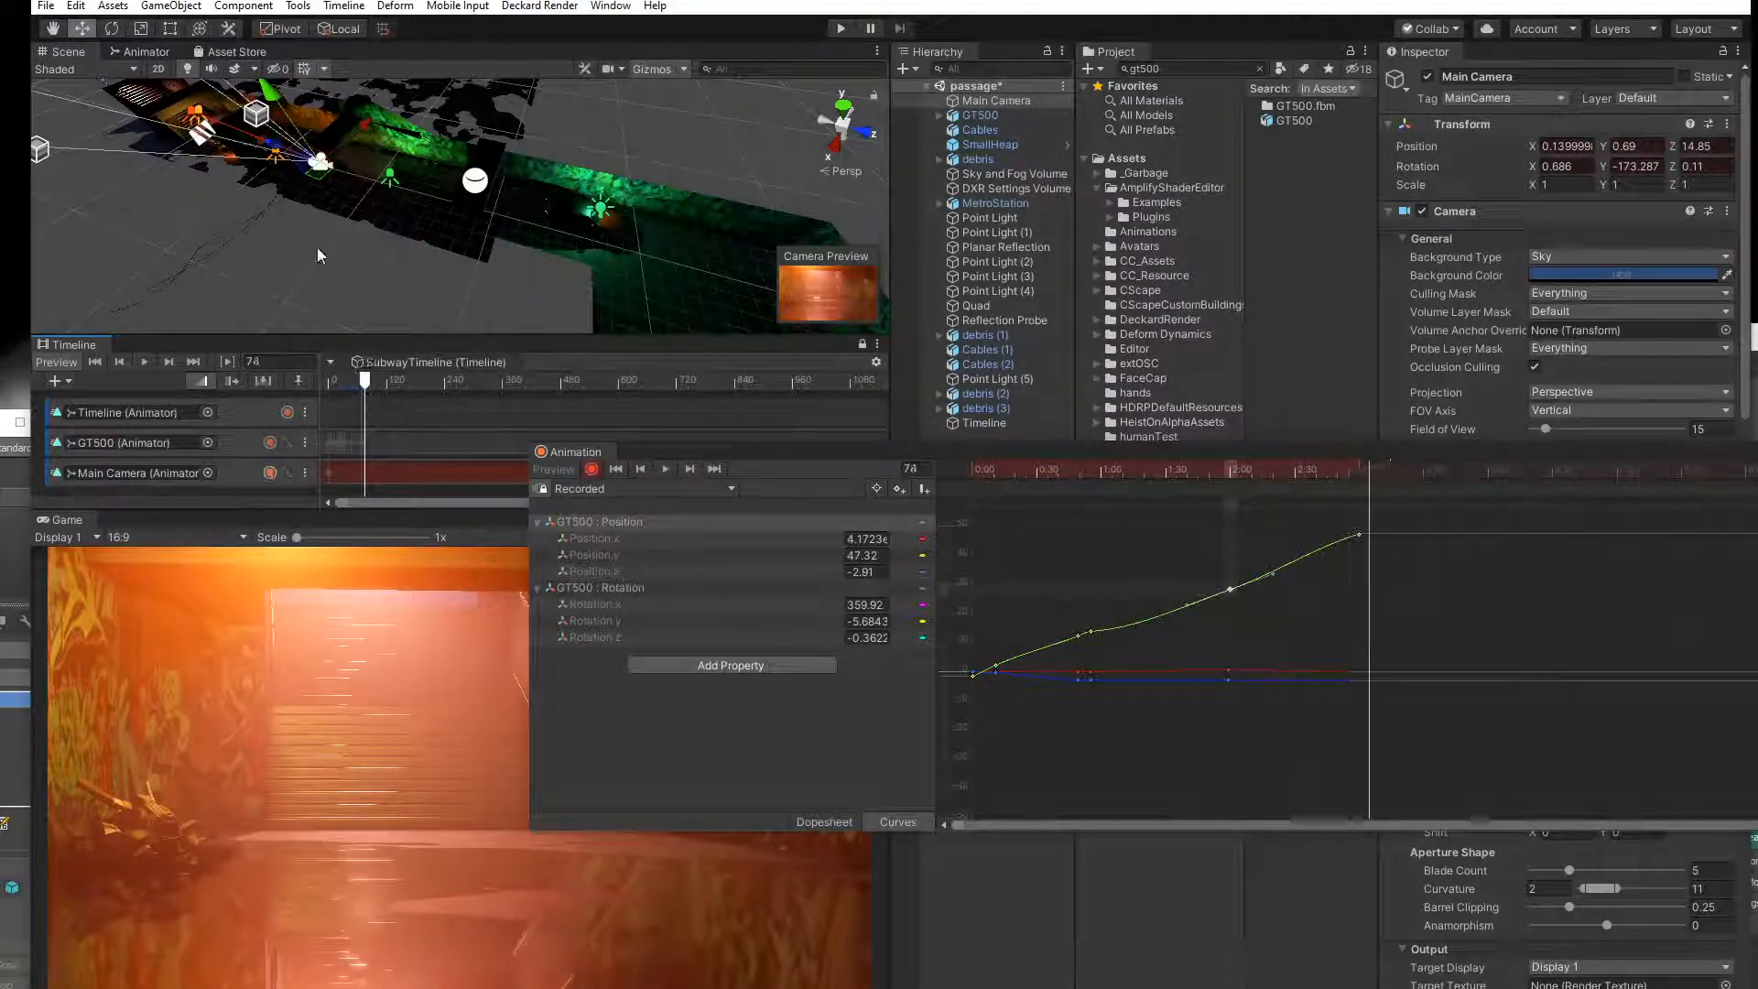
pyautogui.moveTo(319, 182); pyautogui.dragTo(973, 370)
pyautogui.scroll(-1, 630, 222)
pyautogui.moveTo(630, 222); pyautogui.dragTo(467, 92, button='middle')
pyautogui.moveTo(467, 91); pyautogui.dragTo(465, 90)
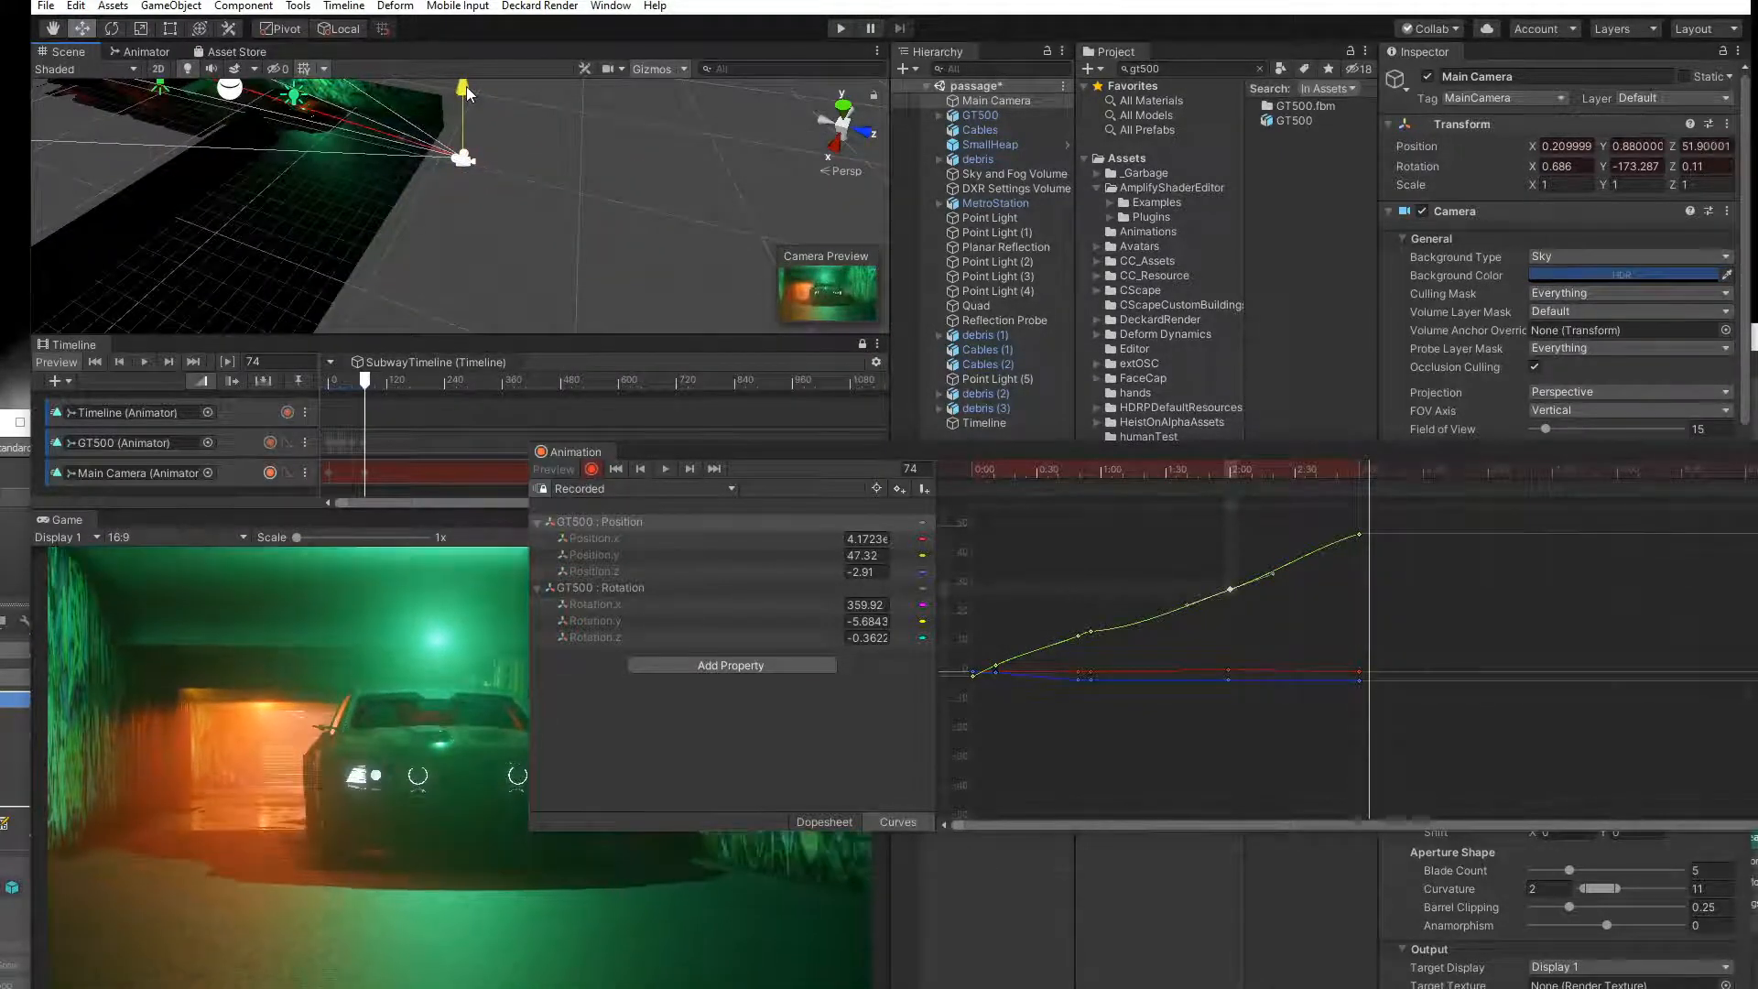
pyautogui.moveTo(396, 146); pyautogui.dragTo(414, 149)
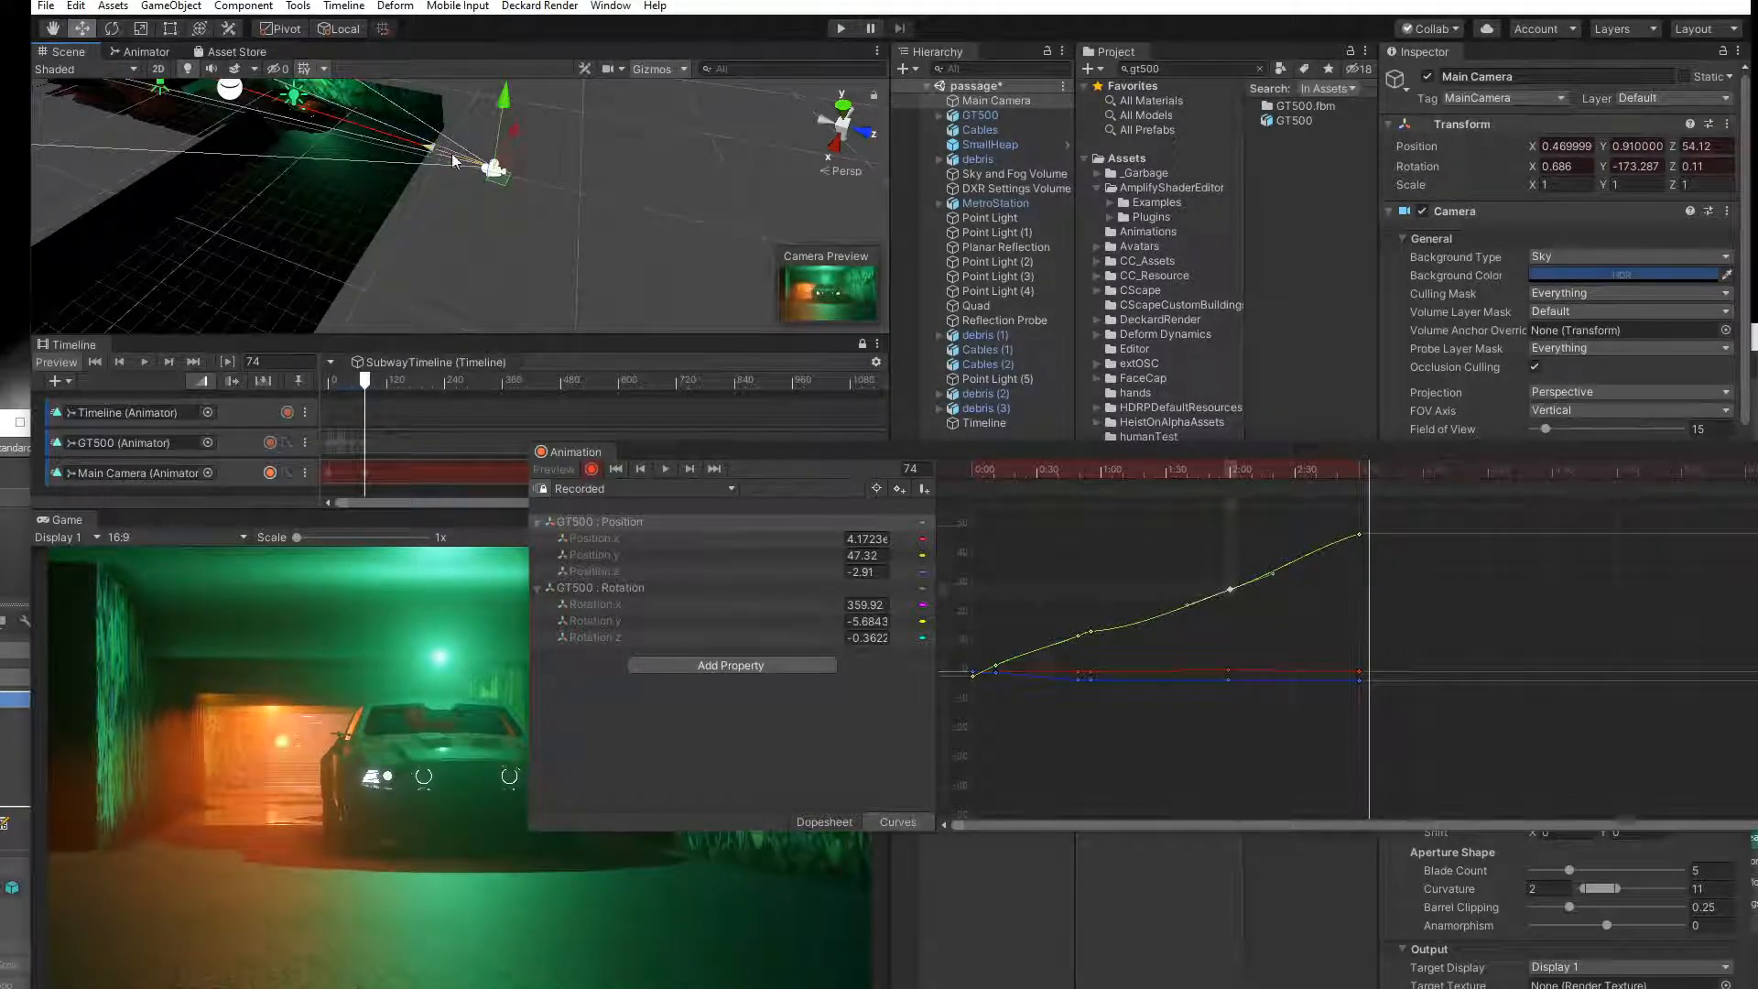
# Replay the clip from frame 0 and scrub through it to check the camera's pull-back against the car.
pyautogui.moveTo(1360, 467); pyautogui.dragTo(864, 443)
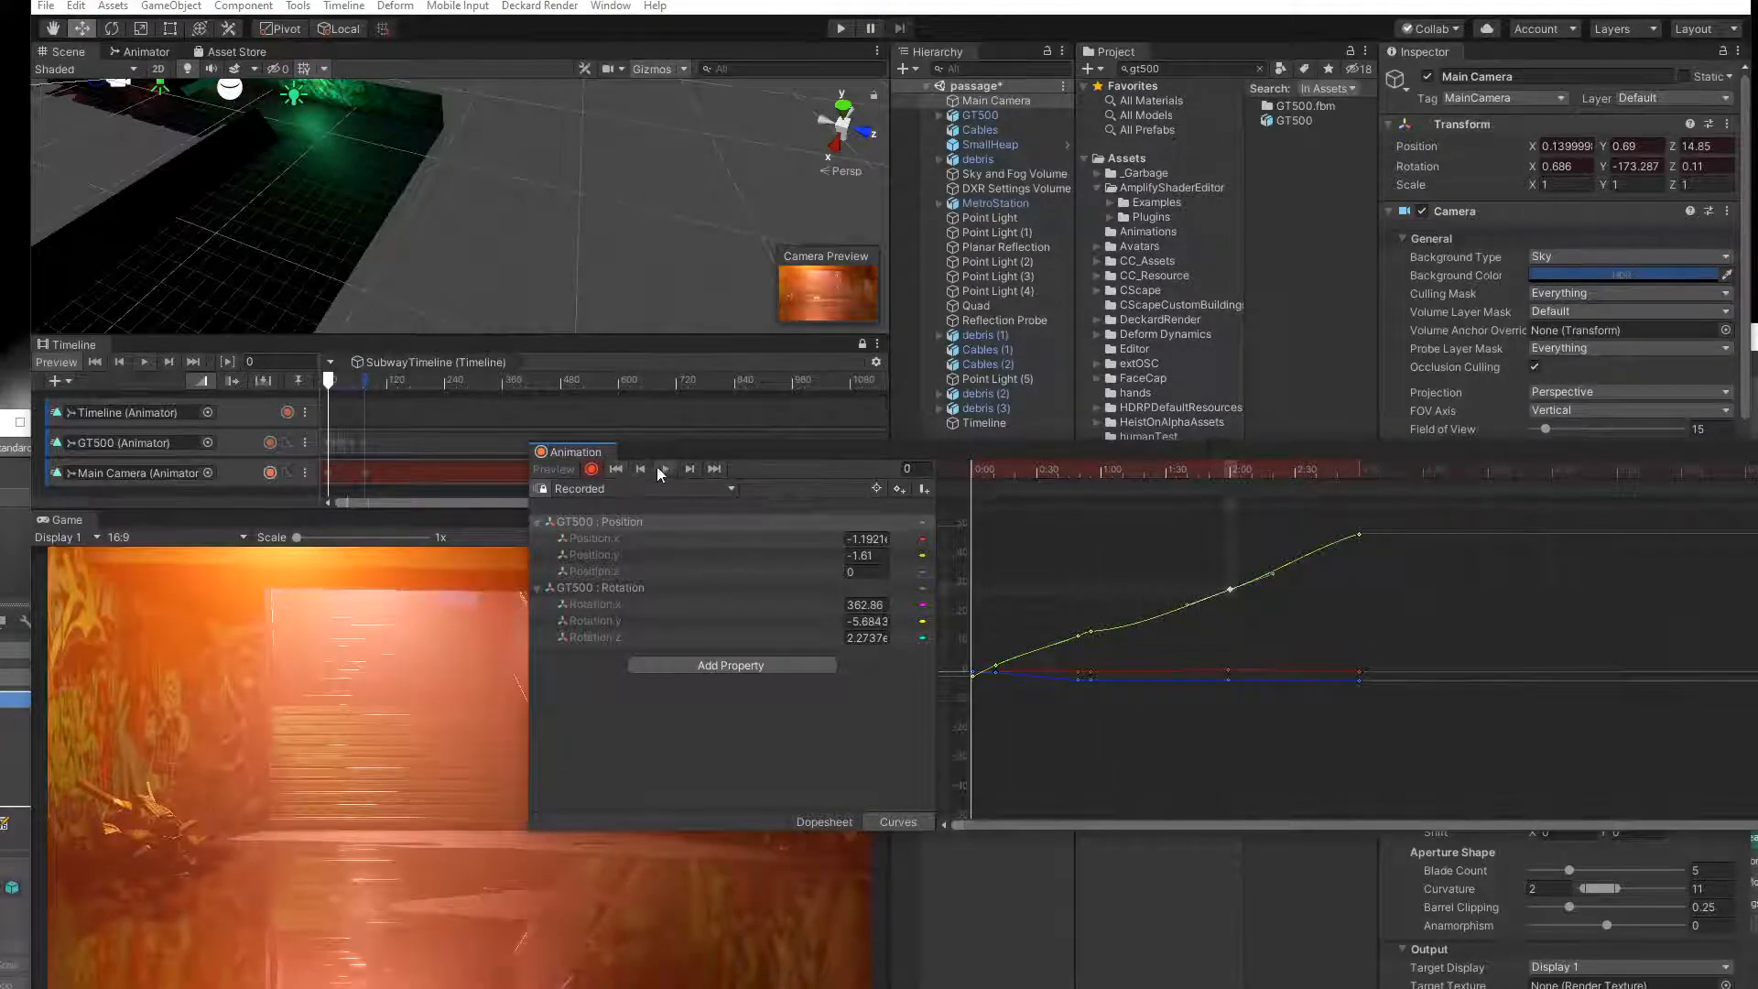
pyautogui.click(660, 469)
pyautogui.click(663, 468)
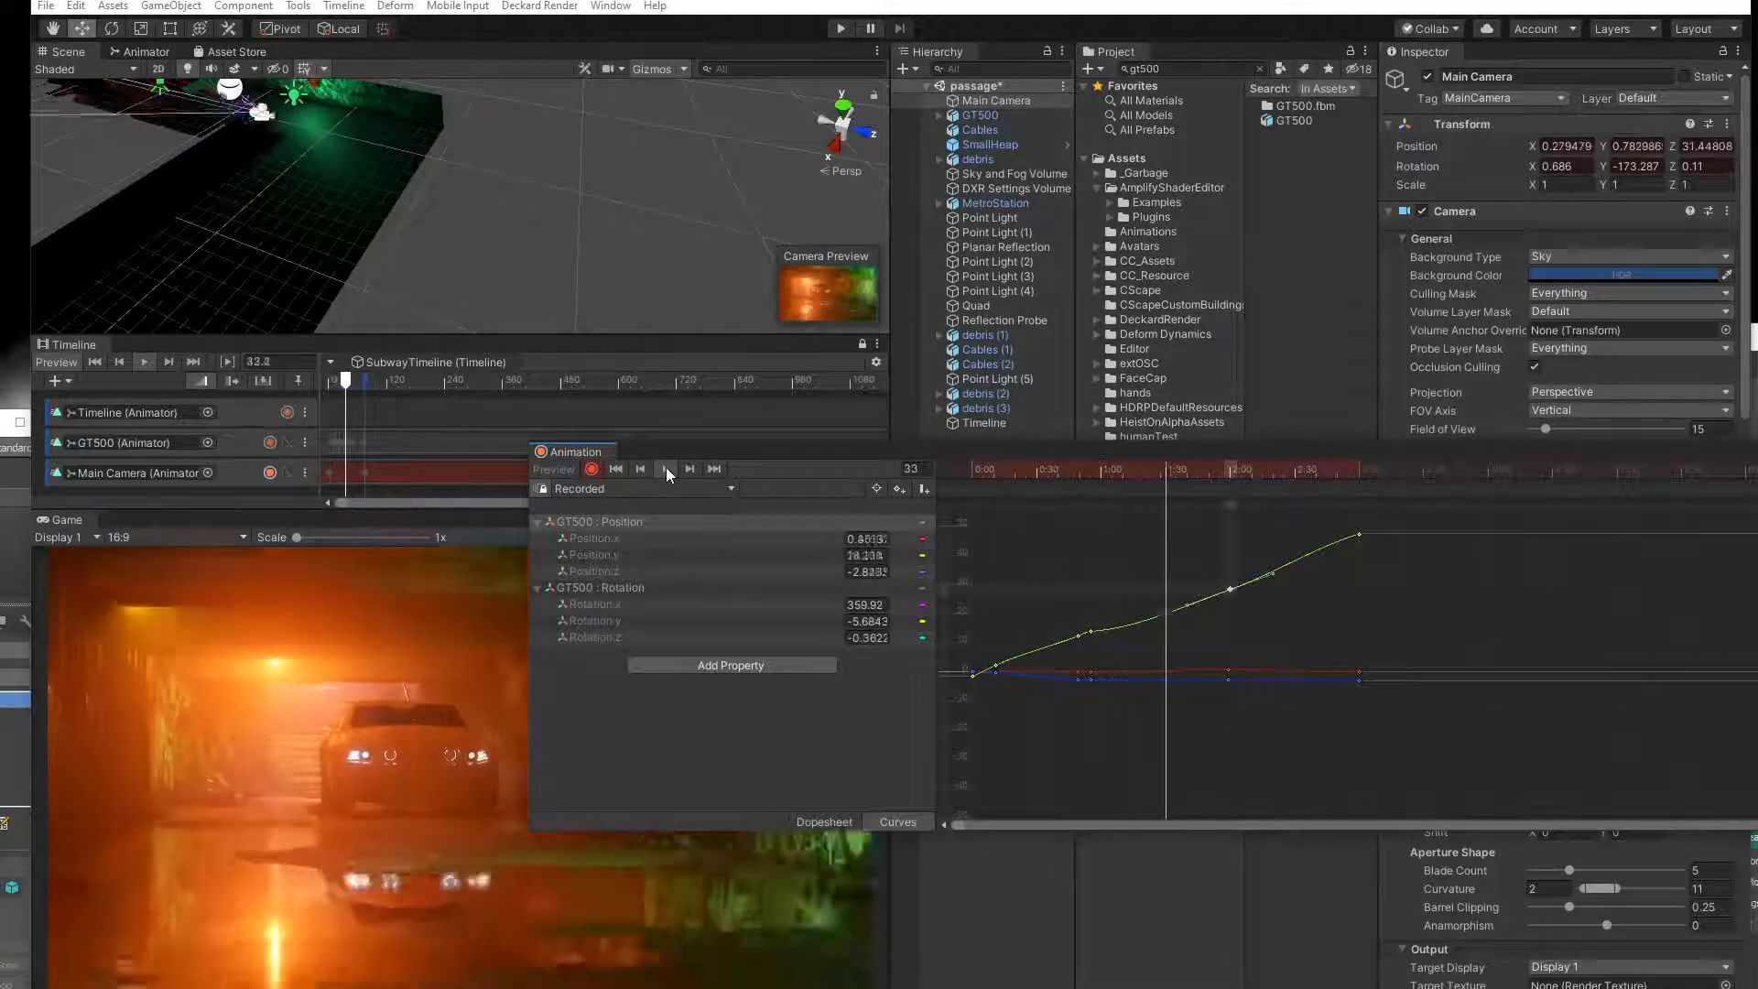
pyautogui.moveTo(1283, 478); pyautogui.dragTo(810, 481)
# Close the GT500 clip's Animation window, open the Main Camera track's recorded clip instead and play the timeline.
pyautogui.moveTo(1674, 485); pyautogui.dragTo(1415, 503)
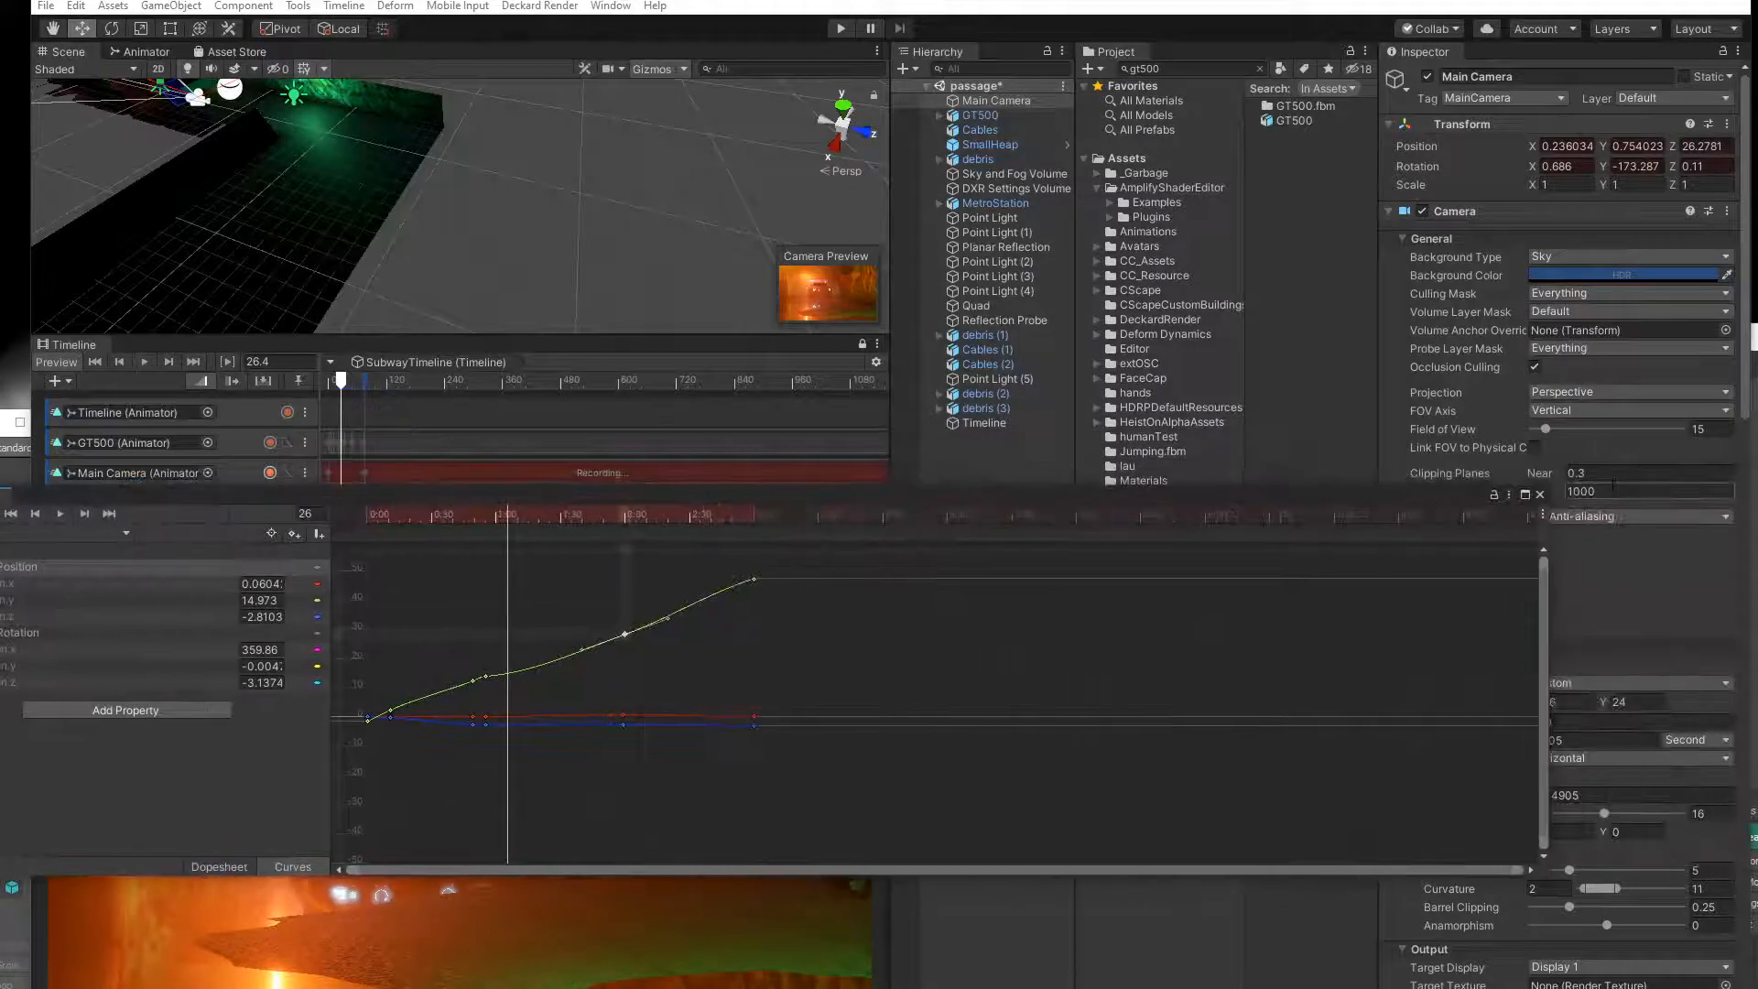
pyautogui.click(1540, 496)
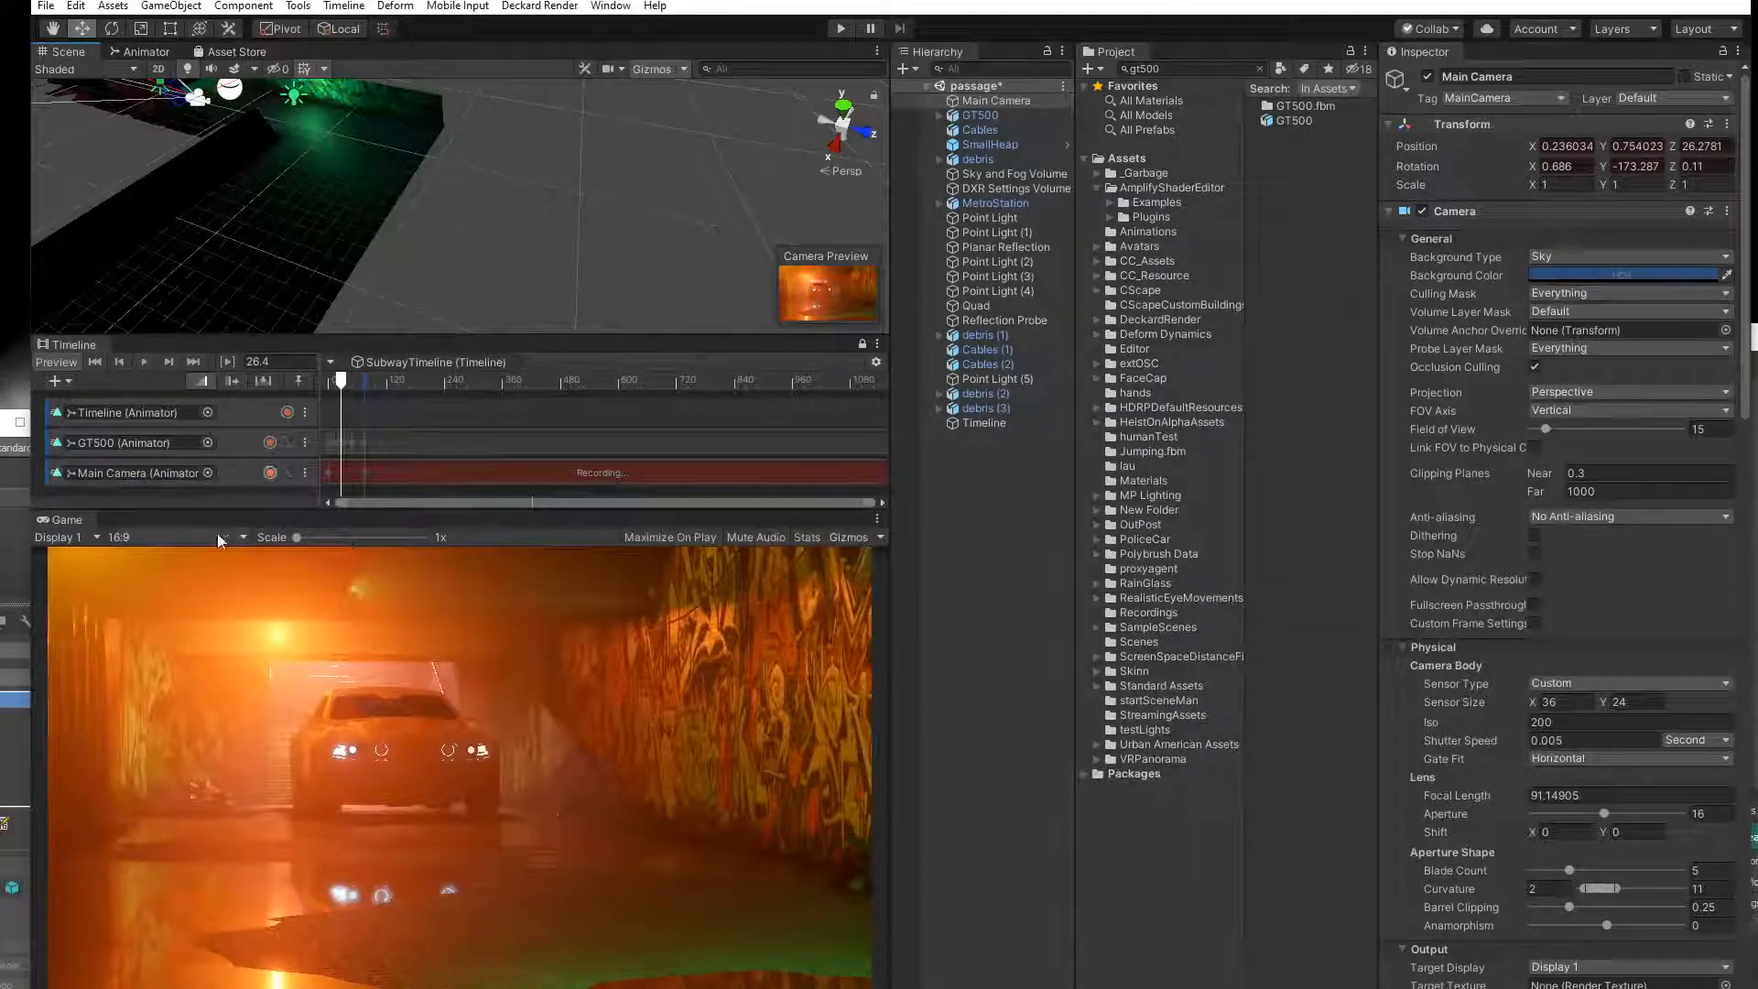
pyautogui.doubleClick(372, 471)
pyautogui.moveTo(298, 497); pyautogui.dragTo(827, 124)
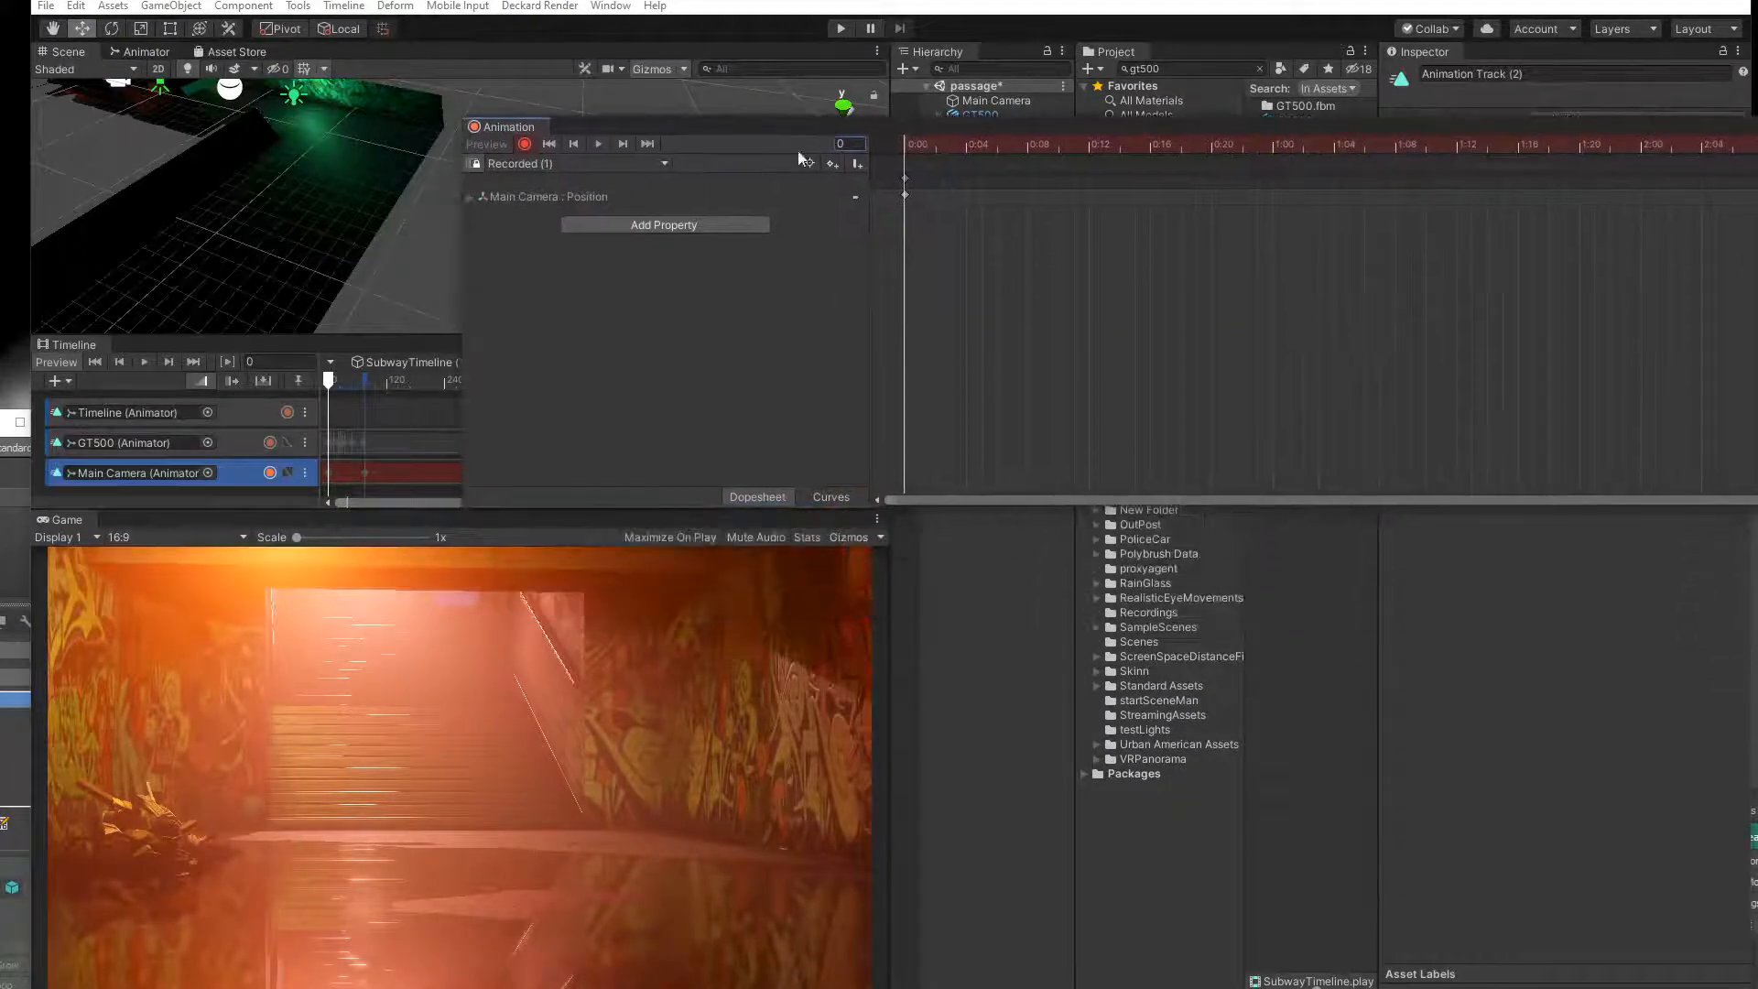
pyautogui.click(150, 361)
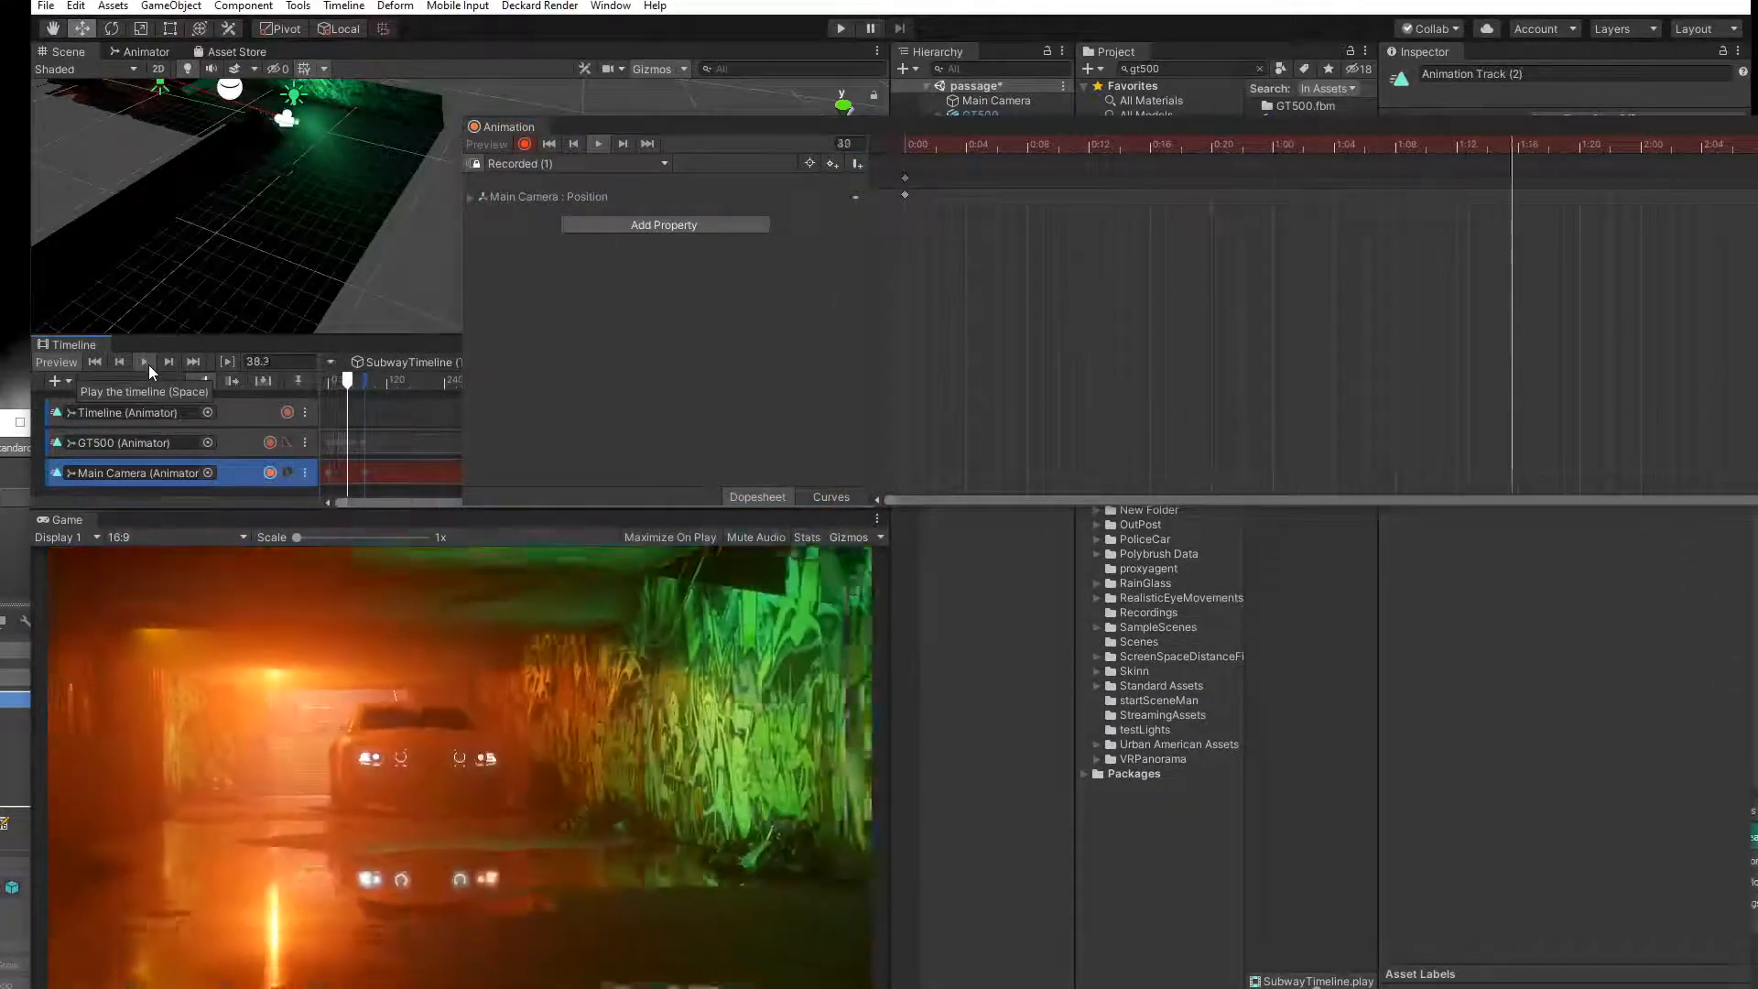
# At frame 33, key the Main Camera sideways at about X -1.37, Y 0.79, Z 31.51 and turn it slightly.
pyautogui.click(1410, 151)
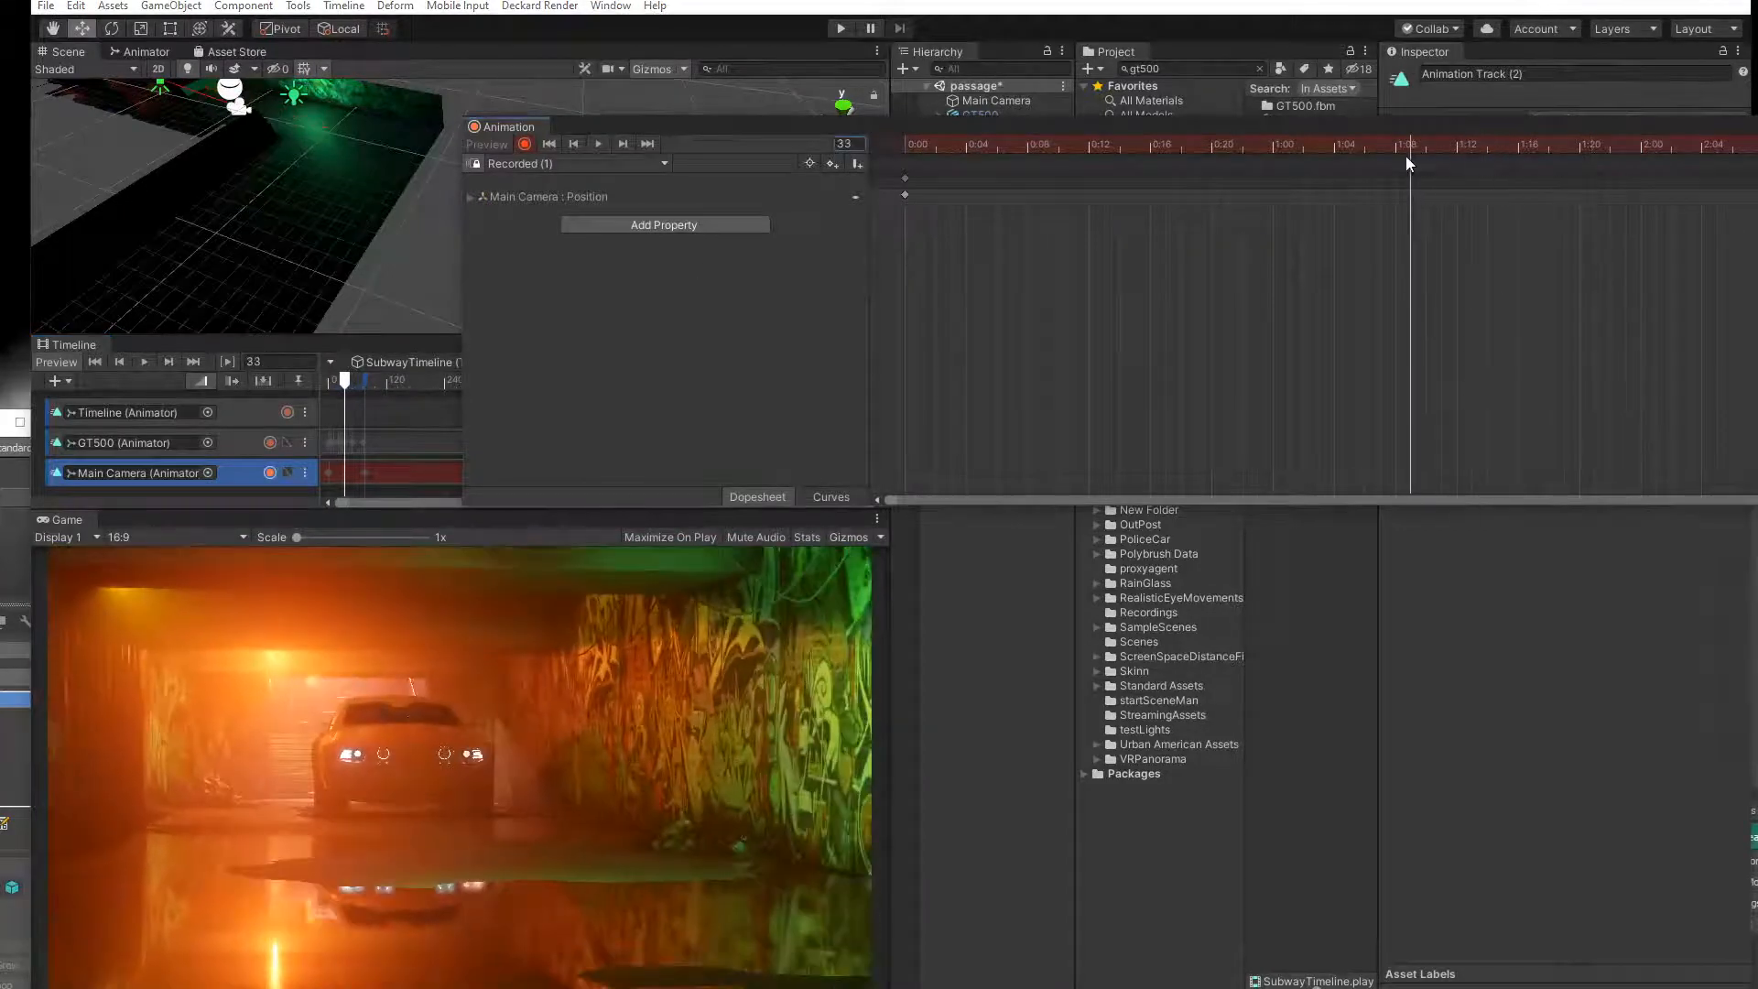
pyautogui.moveTo(1010, 126); pyautogui.dragTo(1225, 494)
pyautogui.moveTo(169, 100); pyautogui.dragTo(265, 196, button='middle')
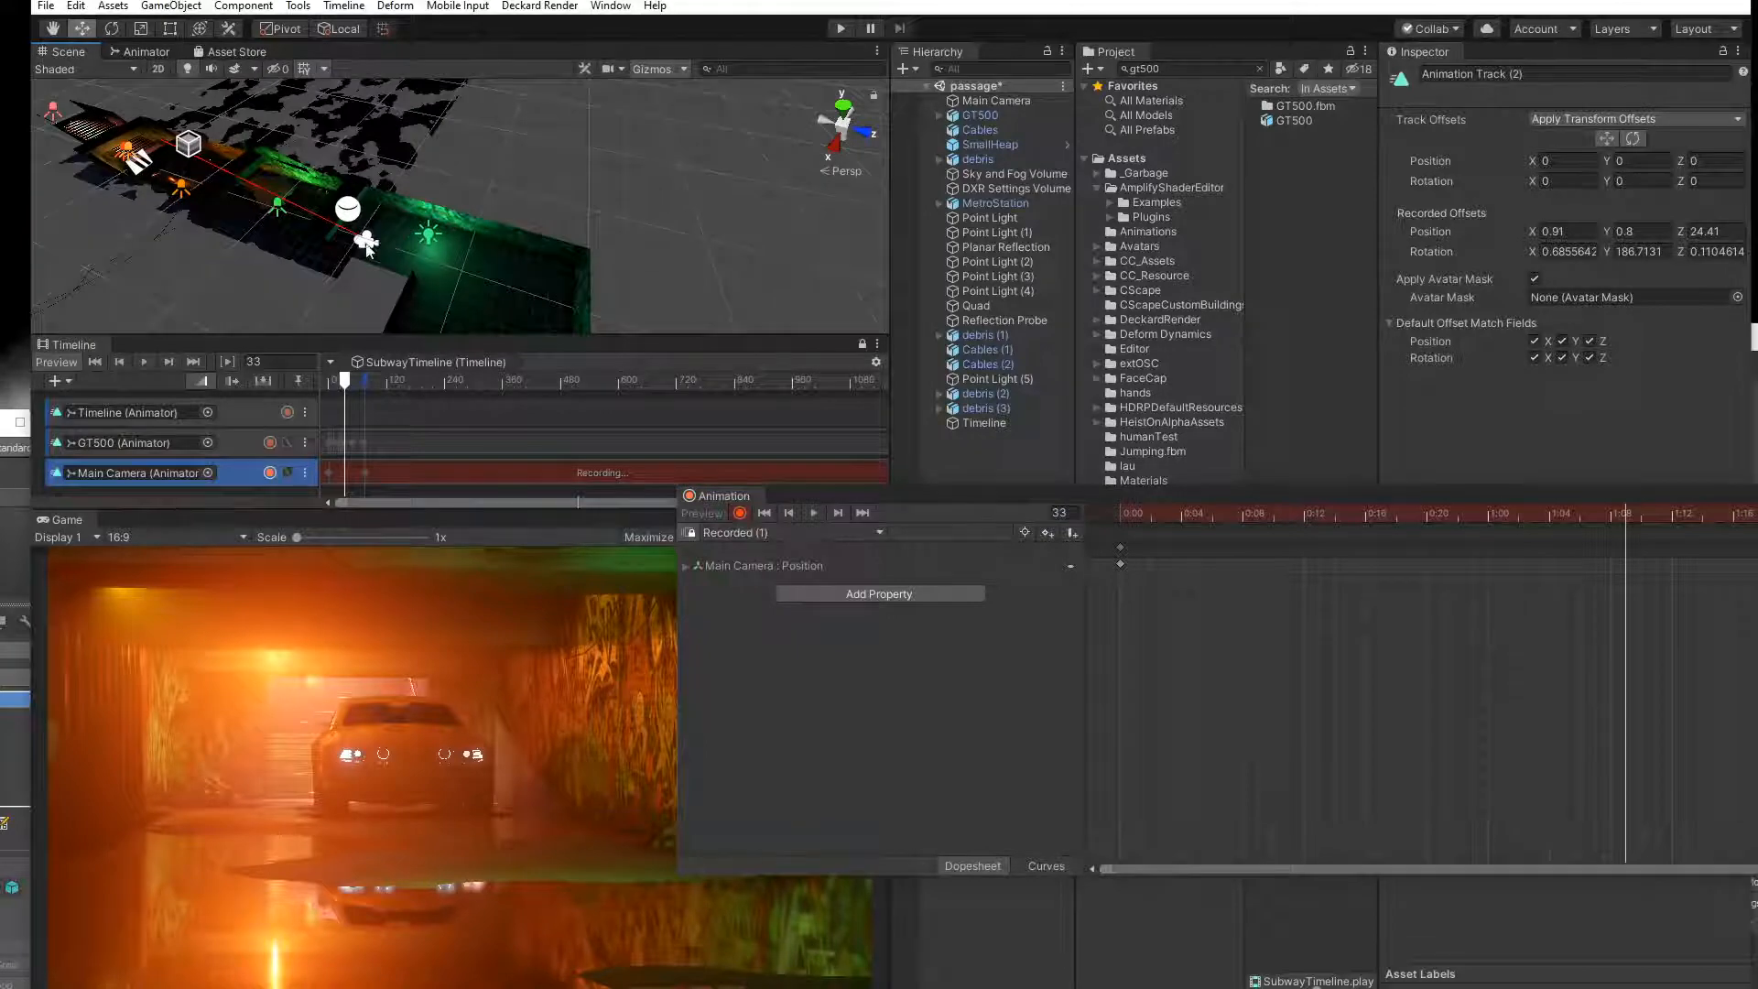
pyautogui.click(367, 243)
pyautogui.moveTo(404, 191); pyautogui.dragTo(426, 179)
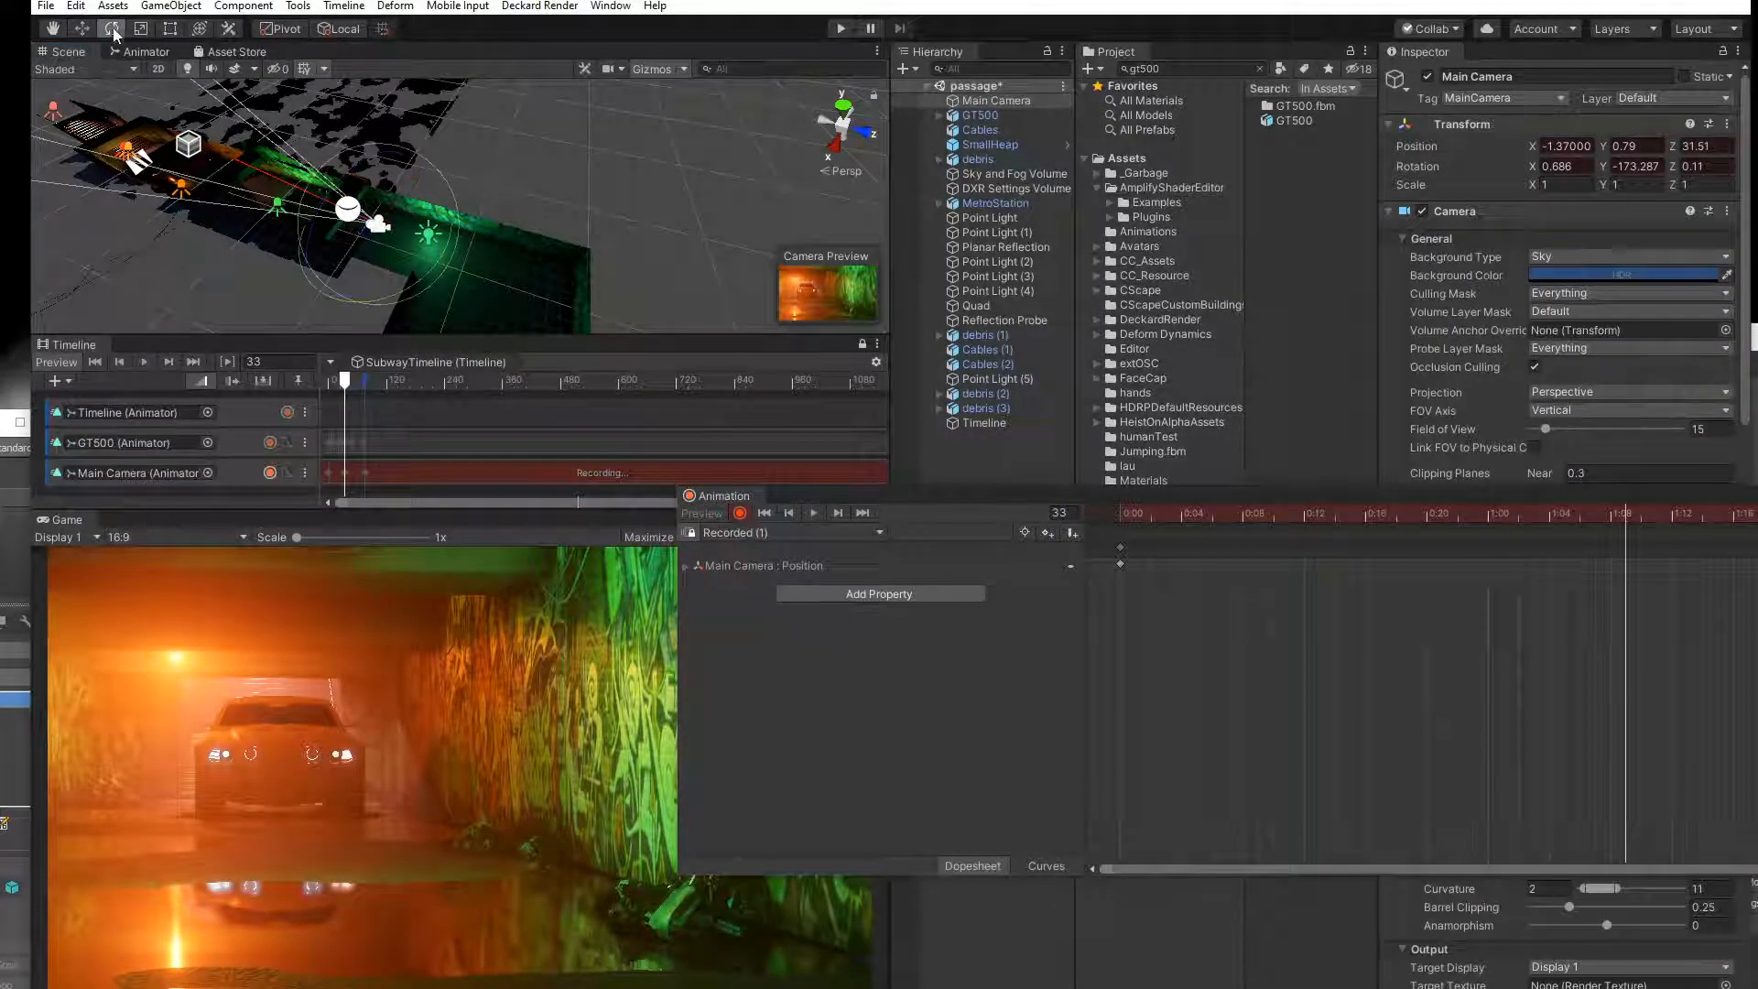
pyautogui.moveTo(376, 297); pyautogui.dragTo(403, 296)
# Replay the Main Camera clip from frame 0 to check the new sideways move and rotation.
pyautogui.moveTo(1627, 520); pyautogui.dragTo(947, 465)
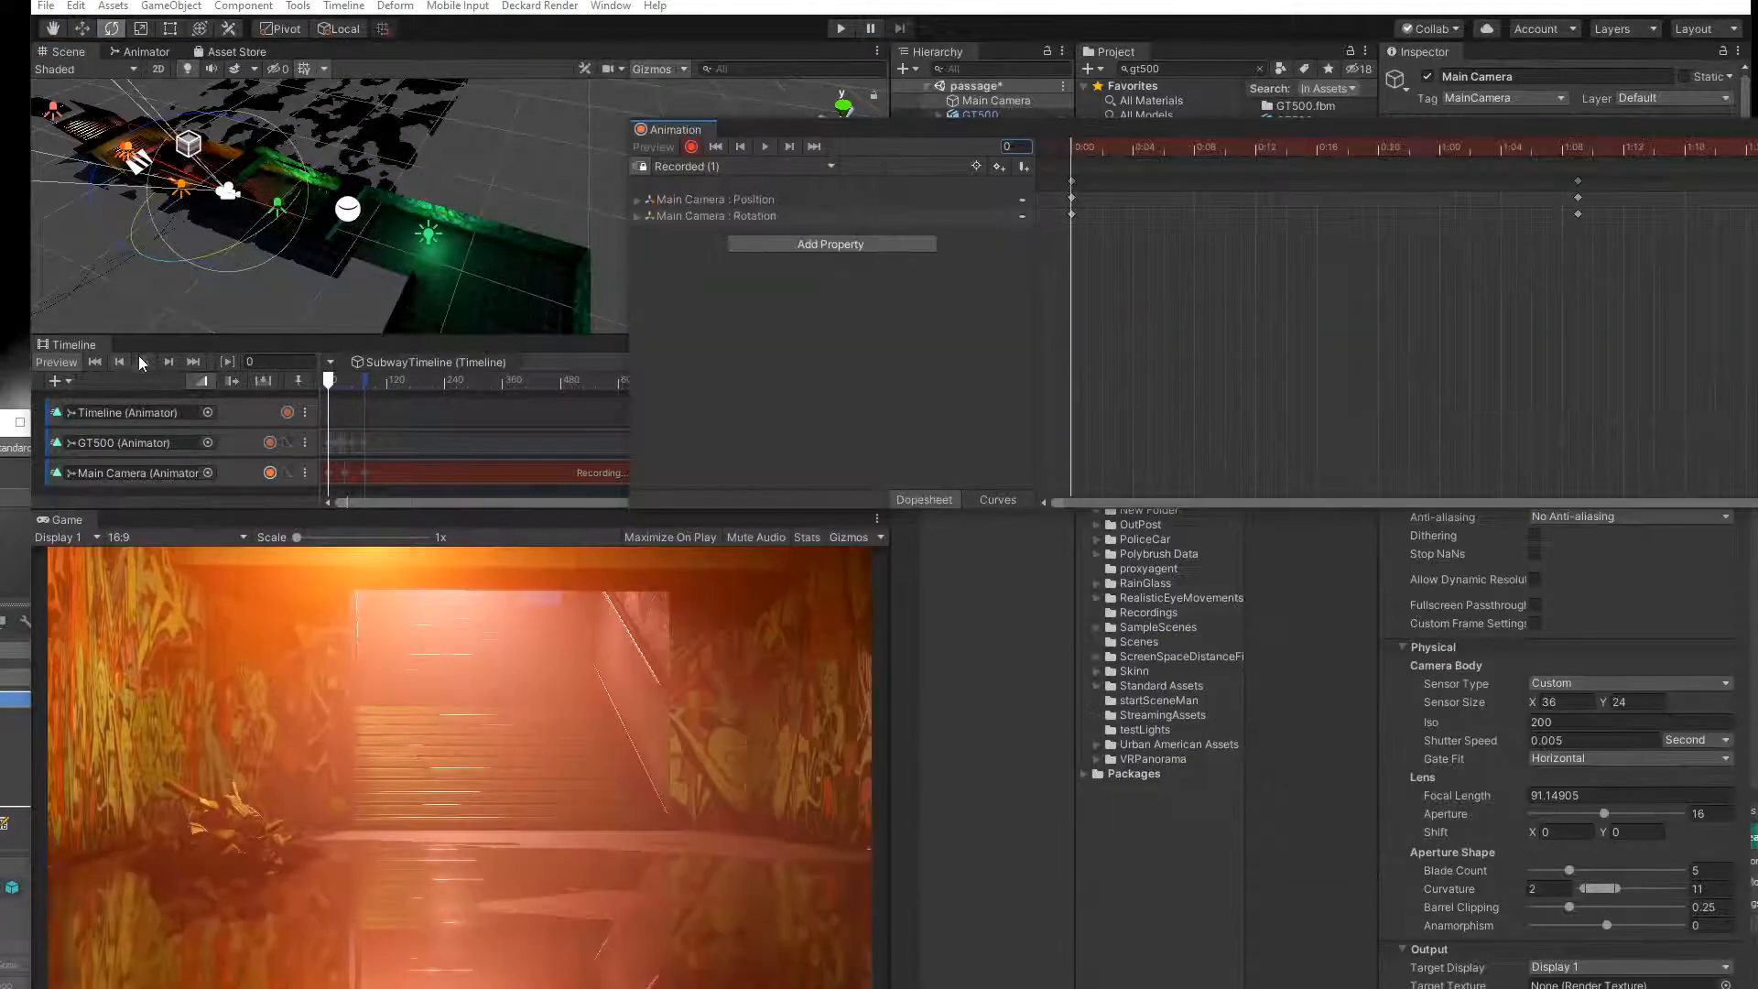
pyautogui.click(766, 145)
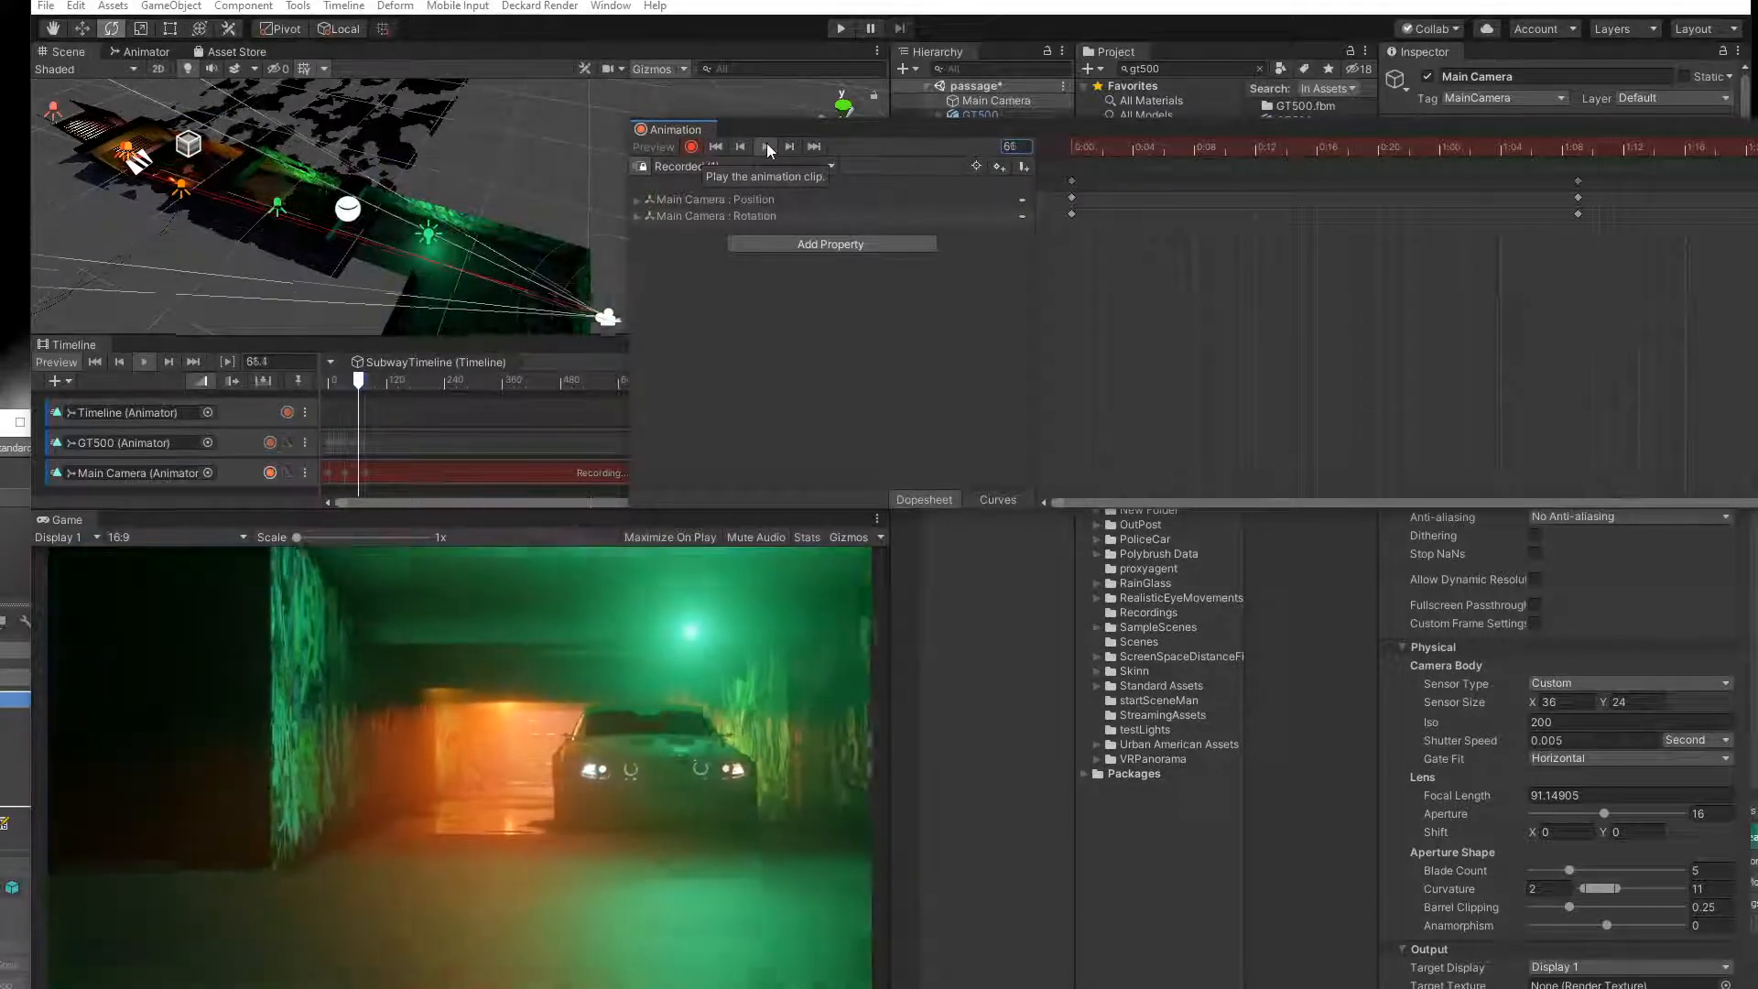
pyautogui.moveTo(1096, 128); pyautogui.dragTo(888, 615)
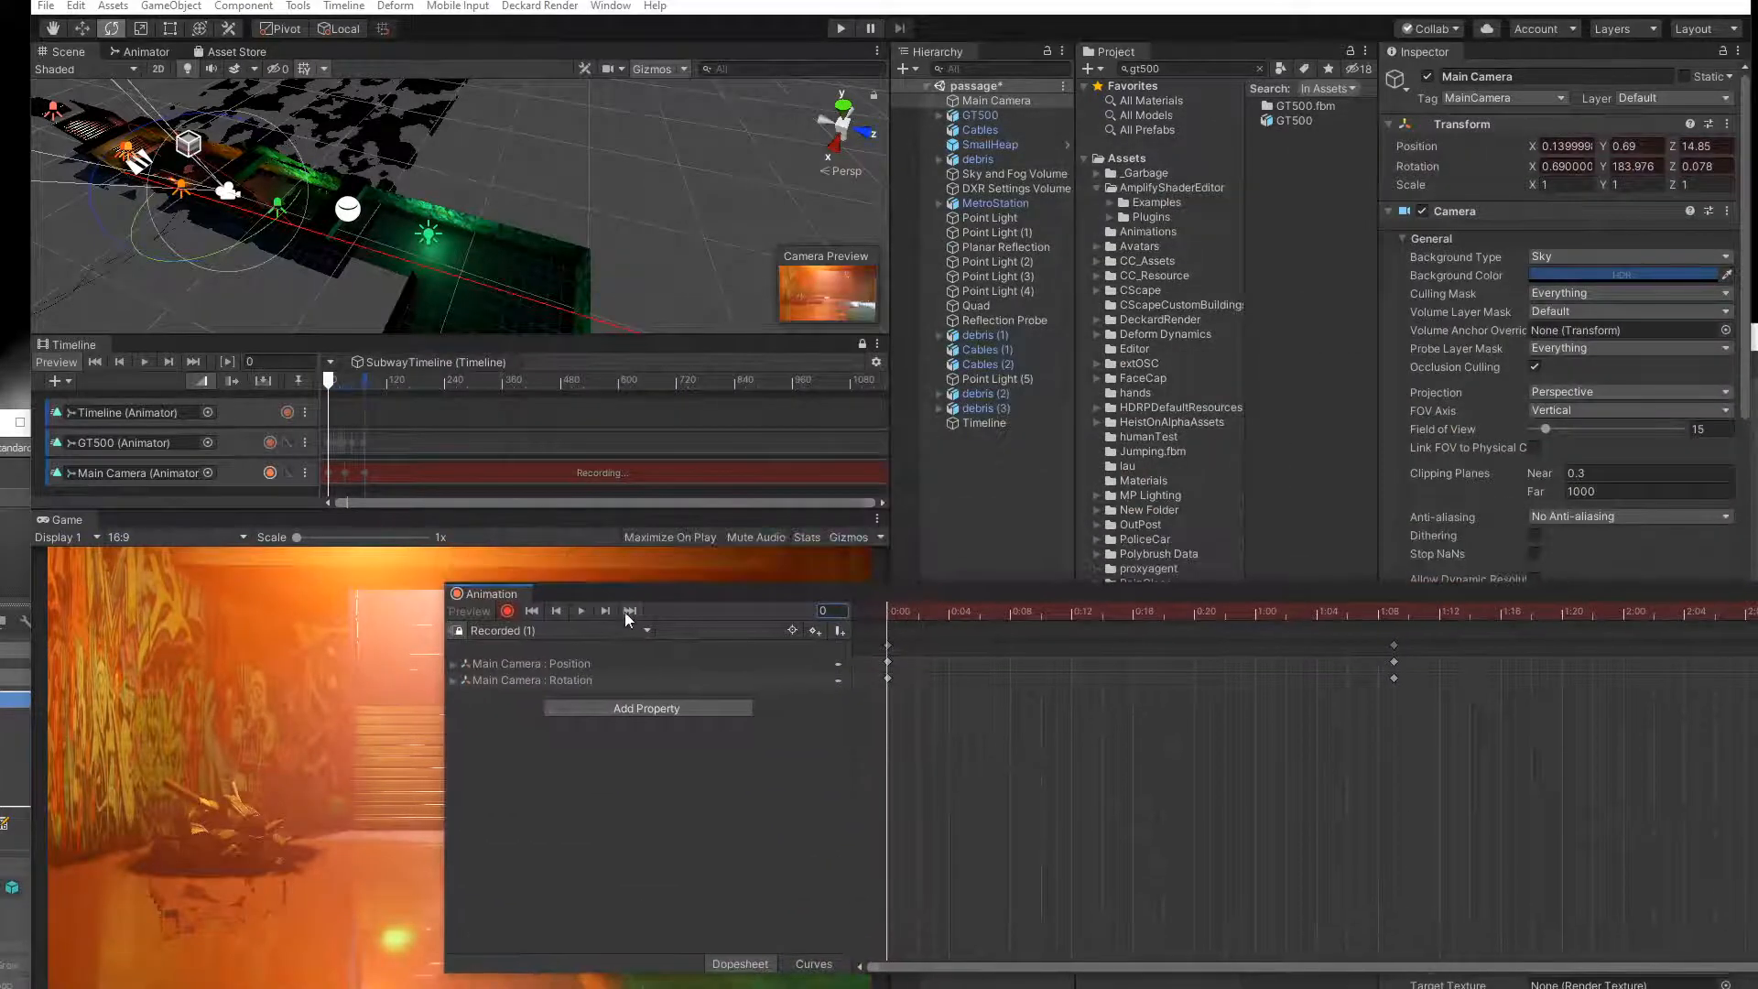
pyautogui.click(580, 610)
pyautogui.moveTo(634, 595); pyautogui.dragTo(885, 328)
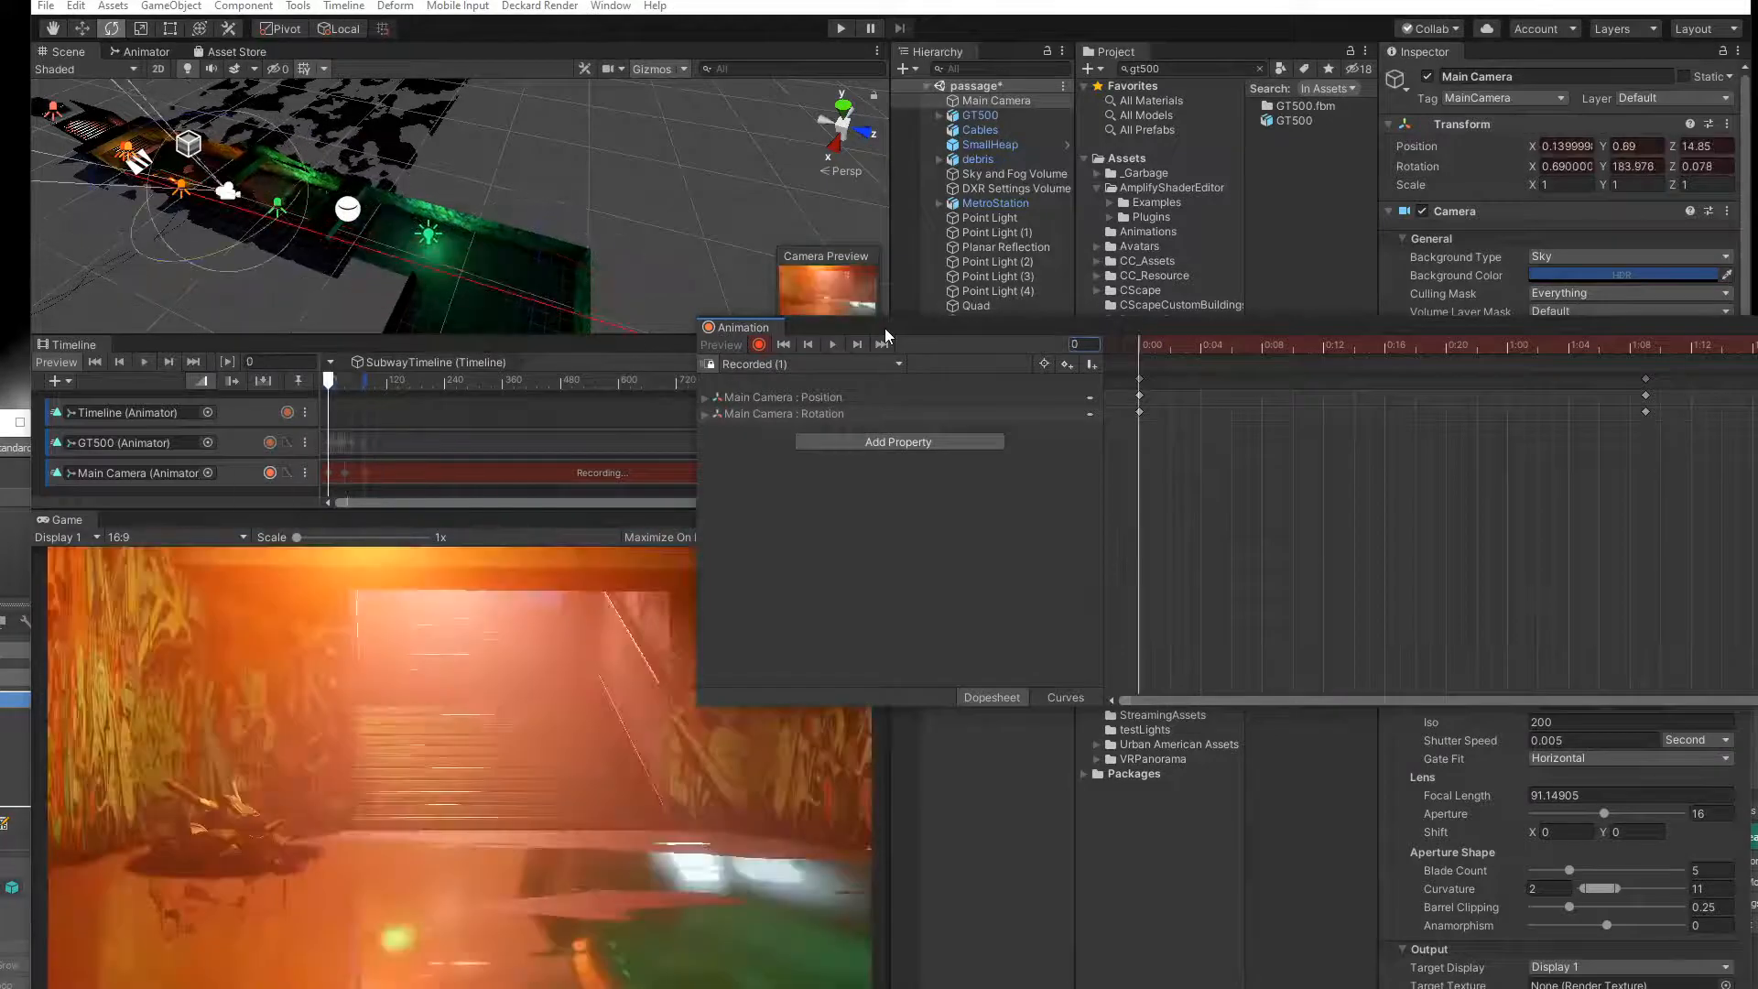
pyautogui.click(832, 344)
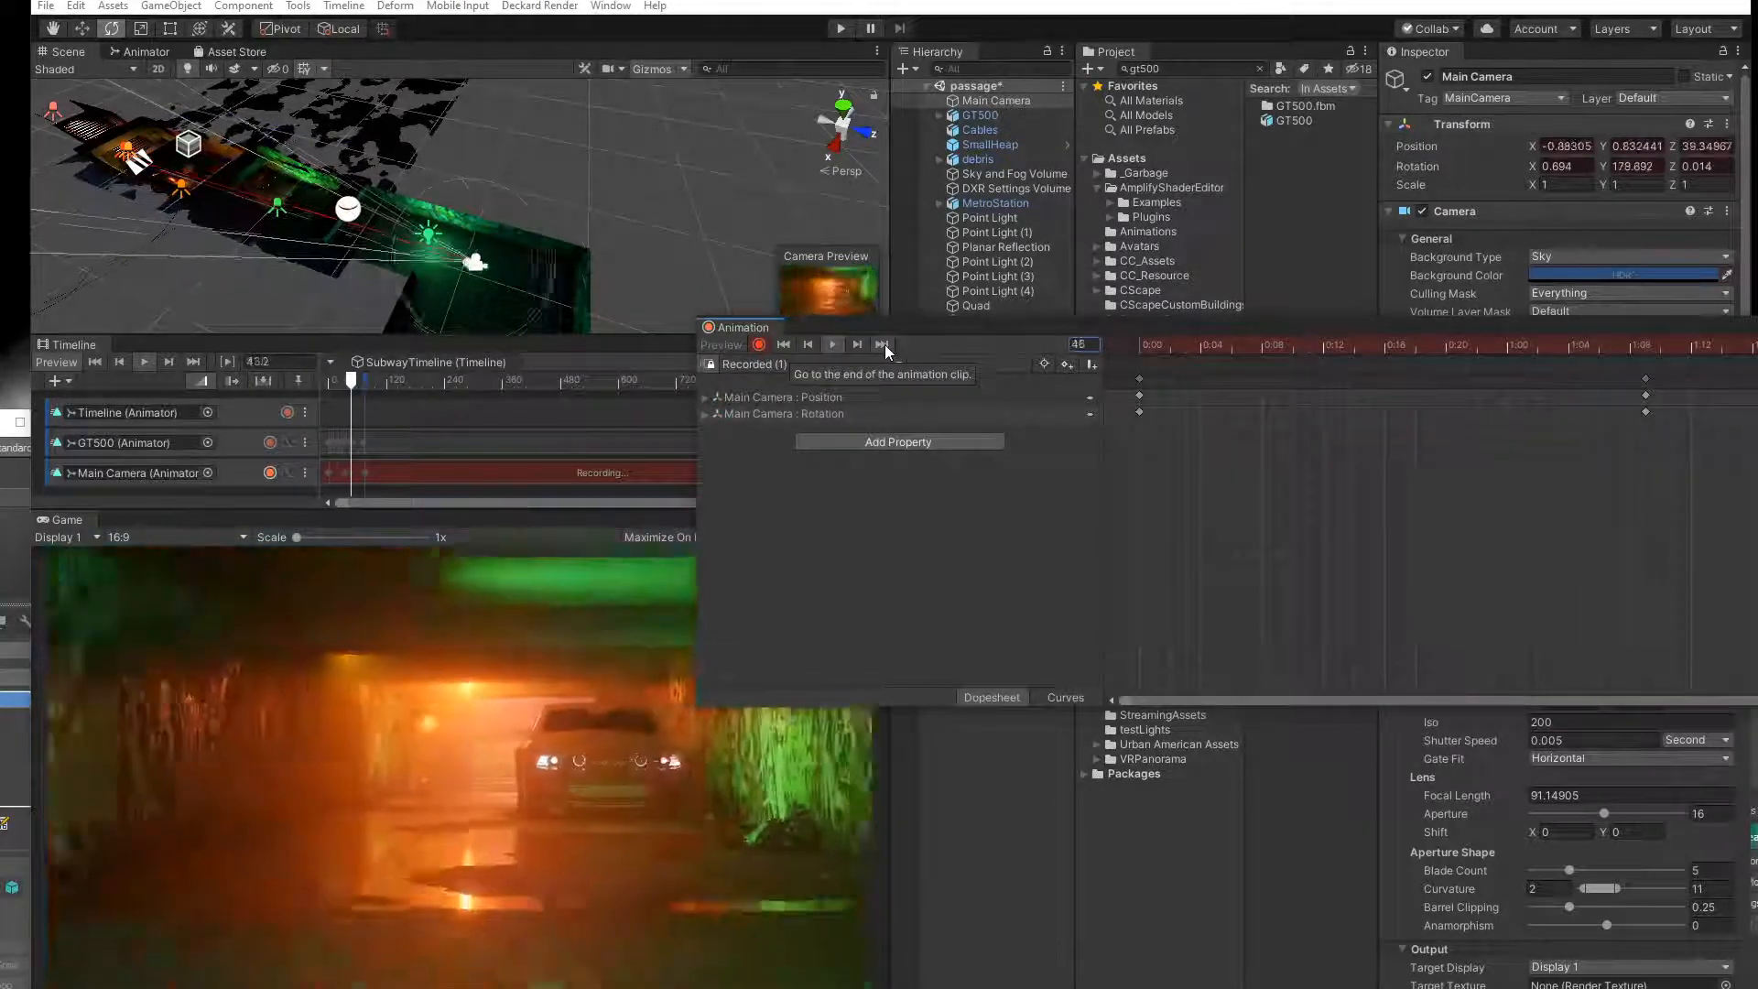
# Return the Main Camera clip to frame 0 and display its position and rotation as curves.
pyautogui.moveTo(998, 328); pyautogui.dragTo(779, 390)
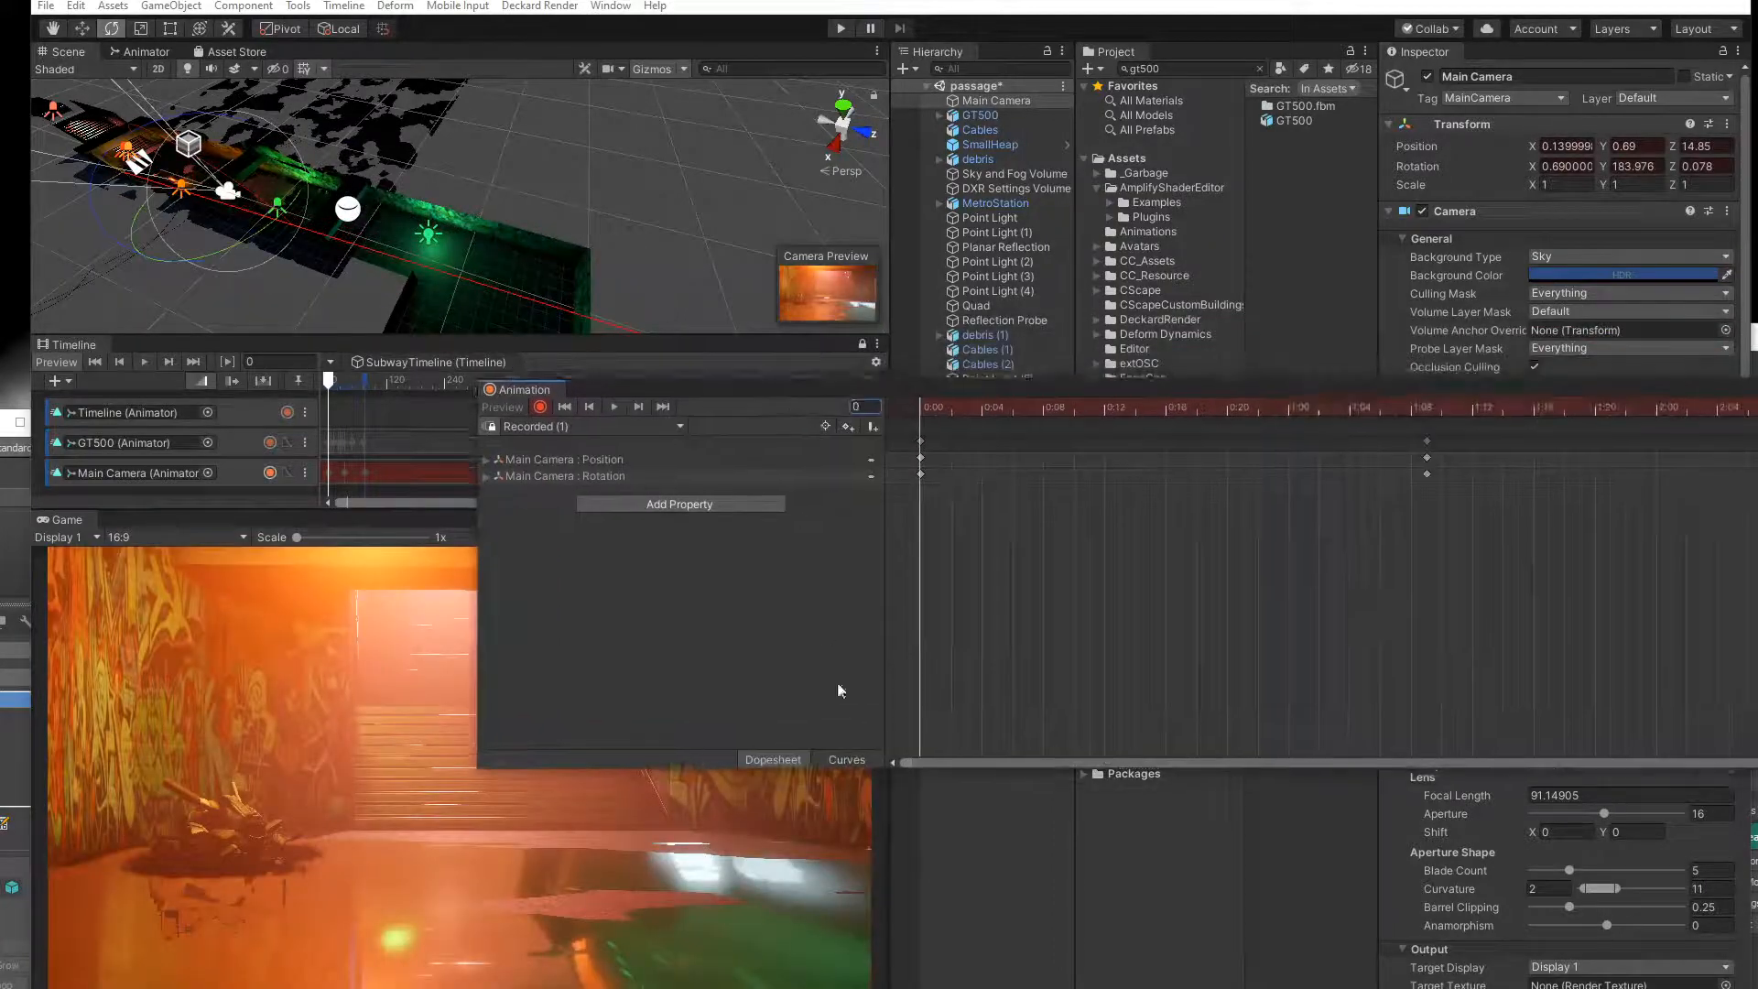
pyautogui.click(844, 759)
pyautogui.moveTo(1071, 586); pyautogui.dragTo(1148, 740, button='middle')
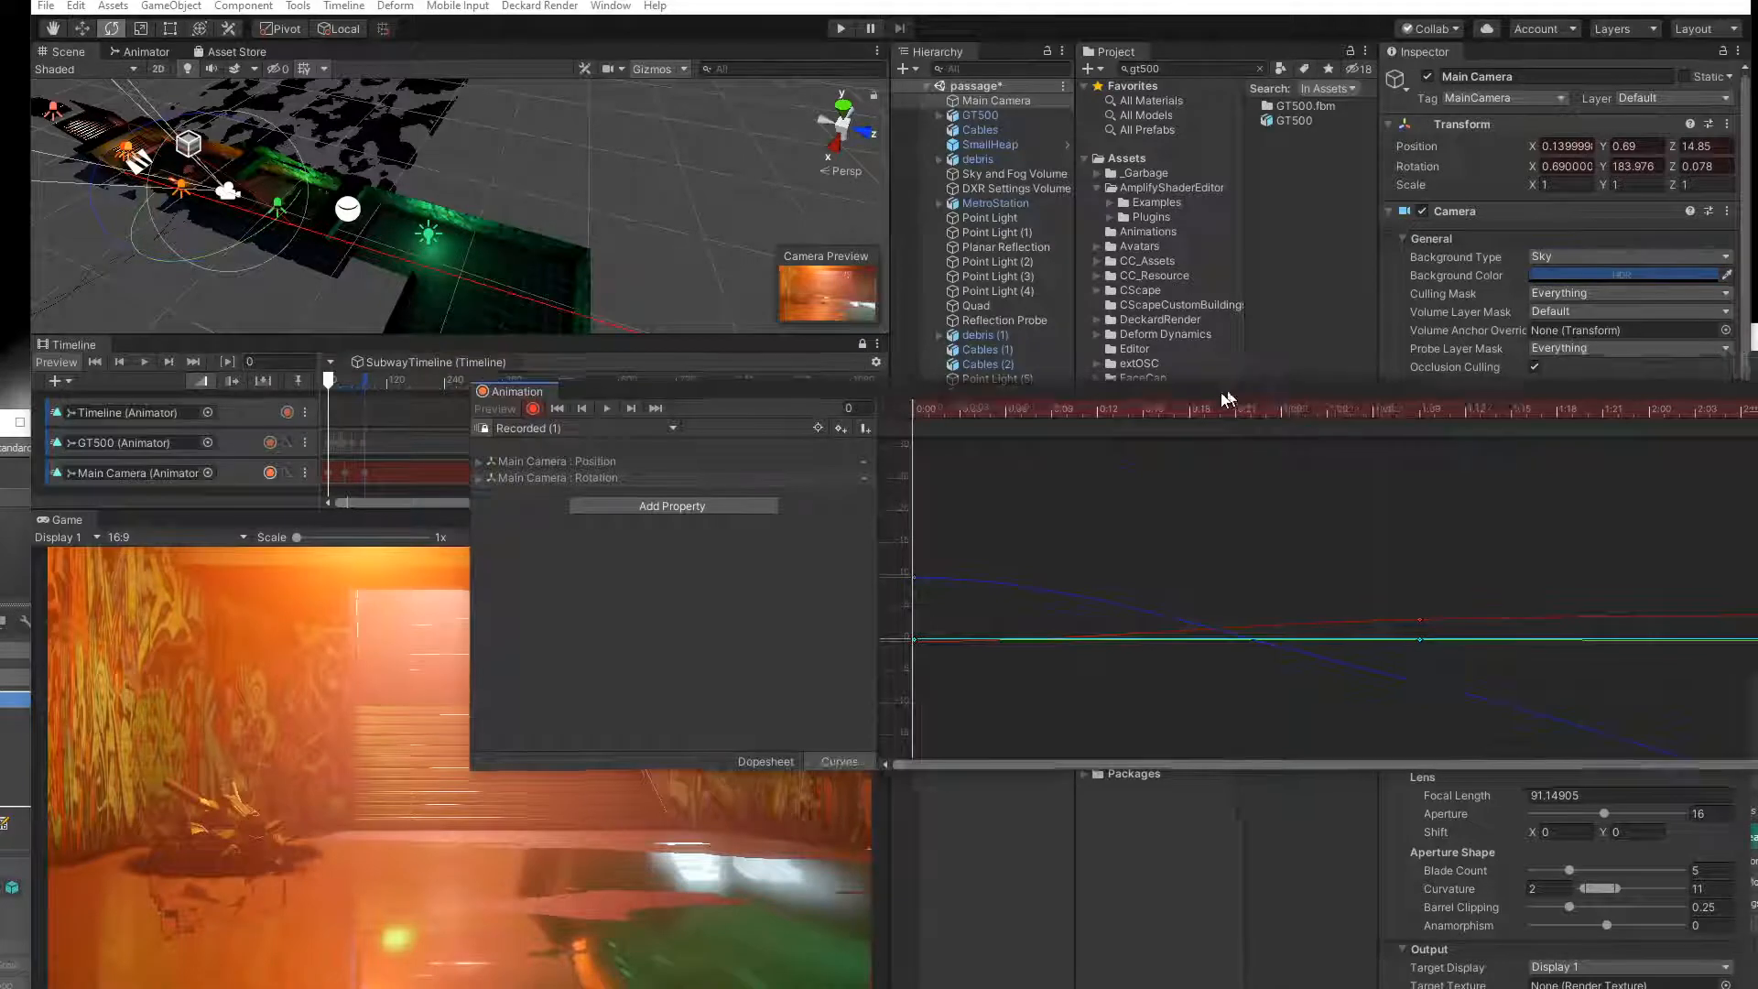
# Close the Main Camera clip's Animation window and open the GT500 track's recorded clip in its place.
pyautogui.moveTo(1244, 386); pyautogui.dragTo(779, 399)
pyautogui.click(1630, 402)
pyautogui.click(409, 442)
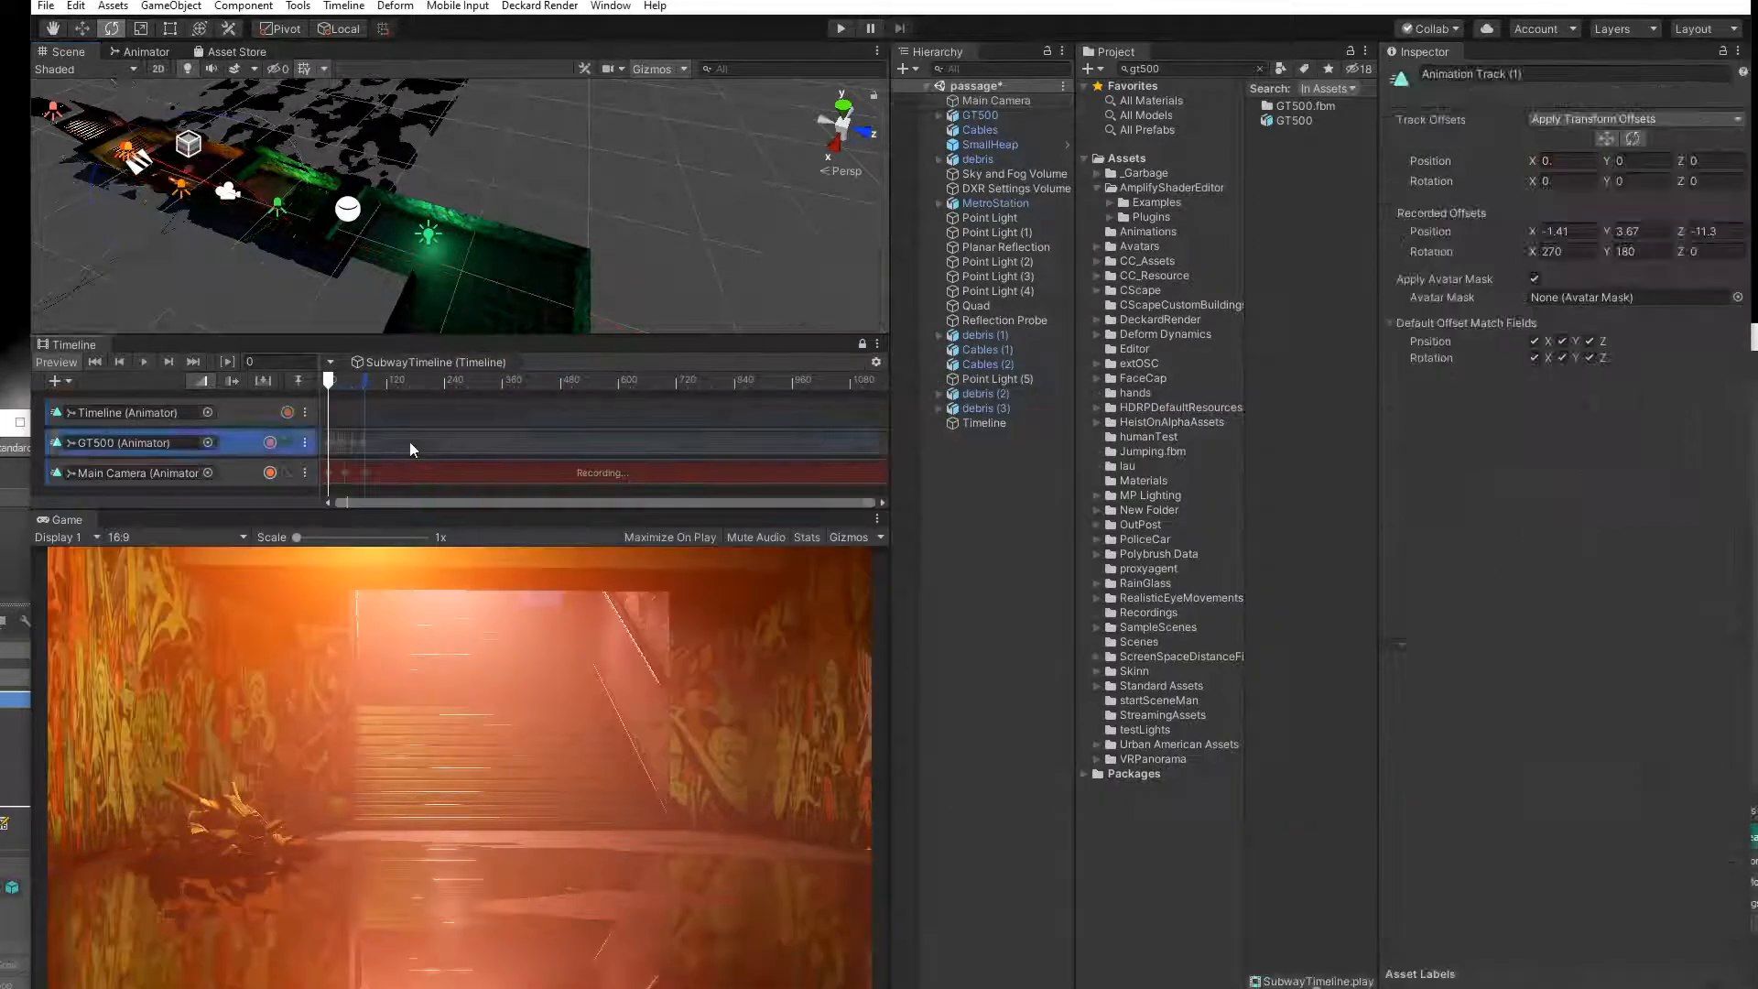
pyautogui.doubleClick(409, 442)
pyautogui.moveTo(519, 404); pyautogui.dragTo(1024, 284)
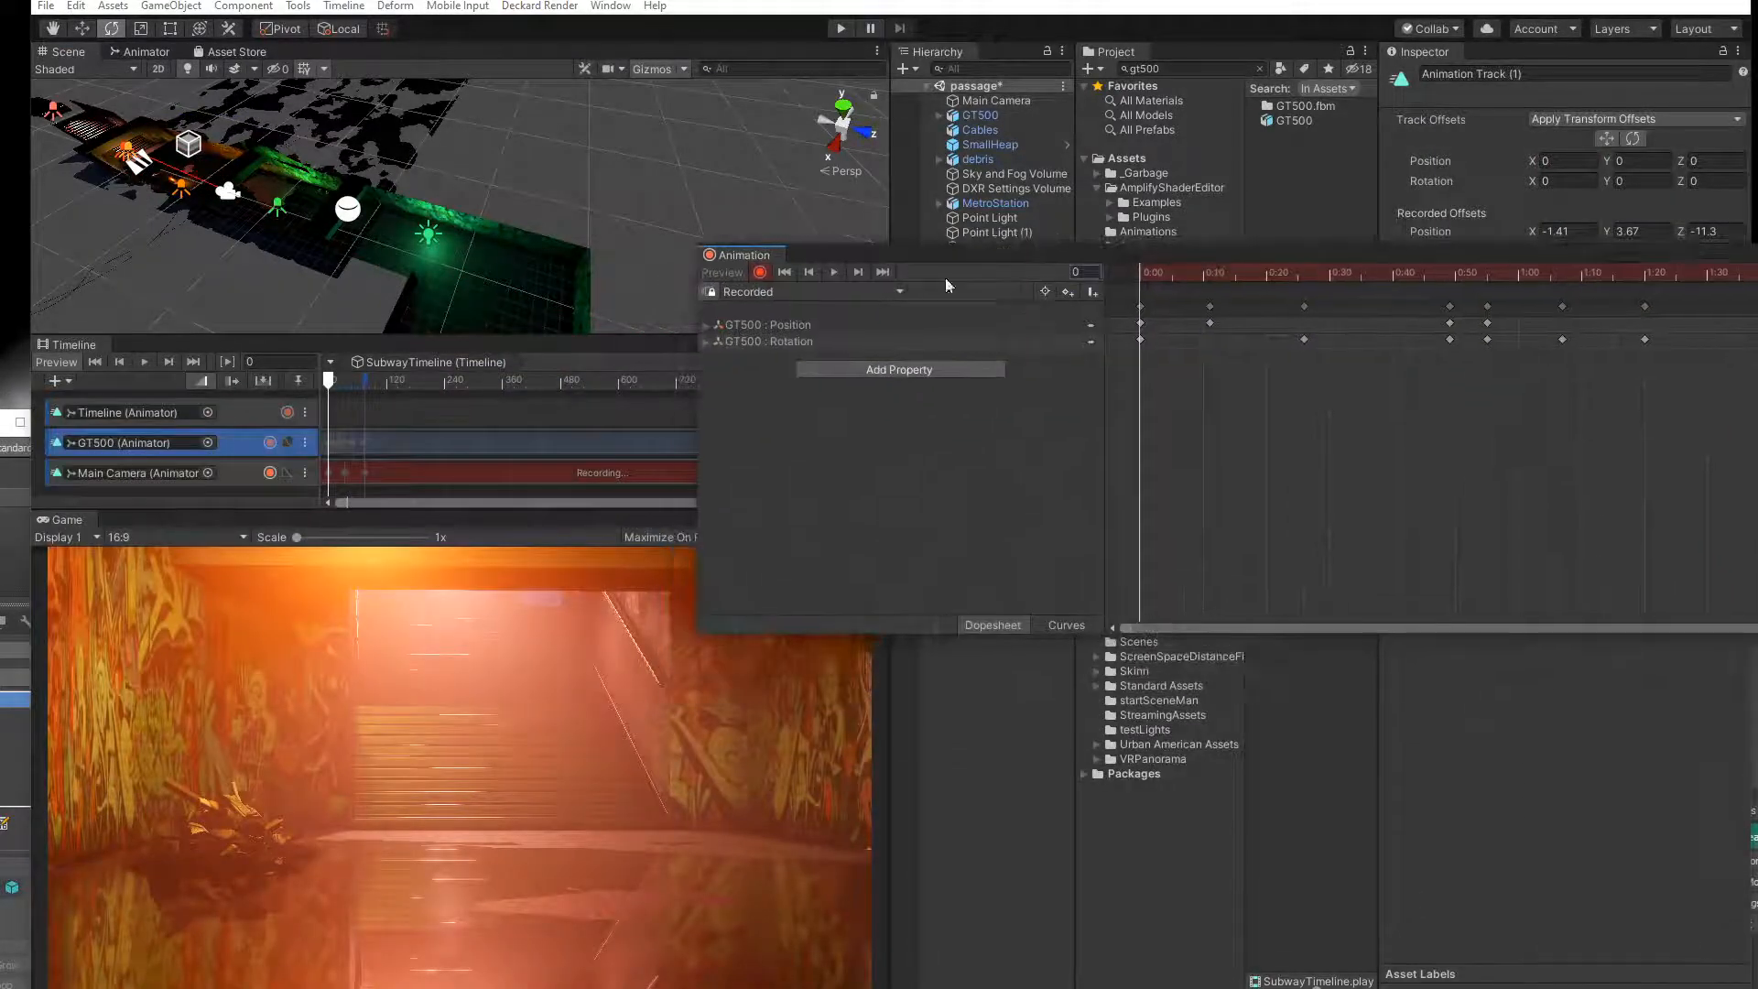
# Play the GT500 clip and scrub through its full key range to review the car's motion.
pyautogui.click(833, 273)
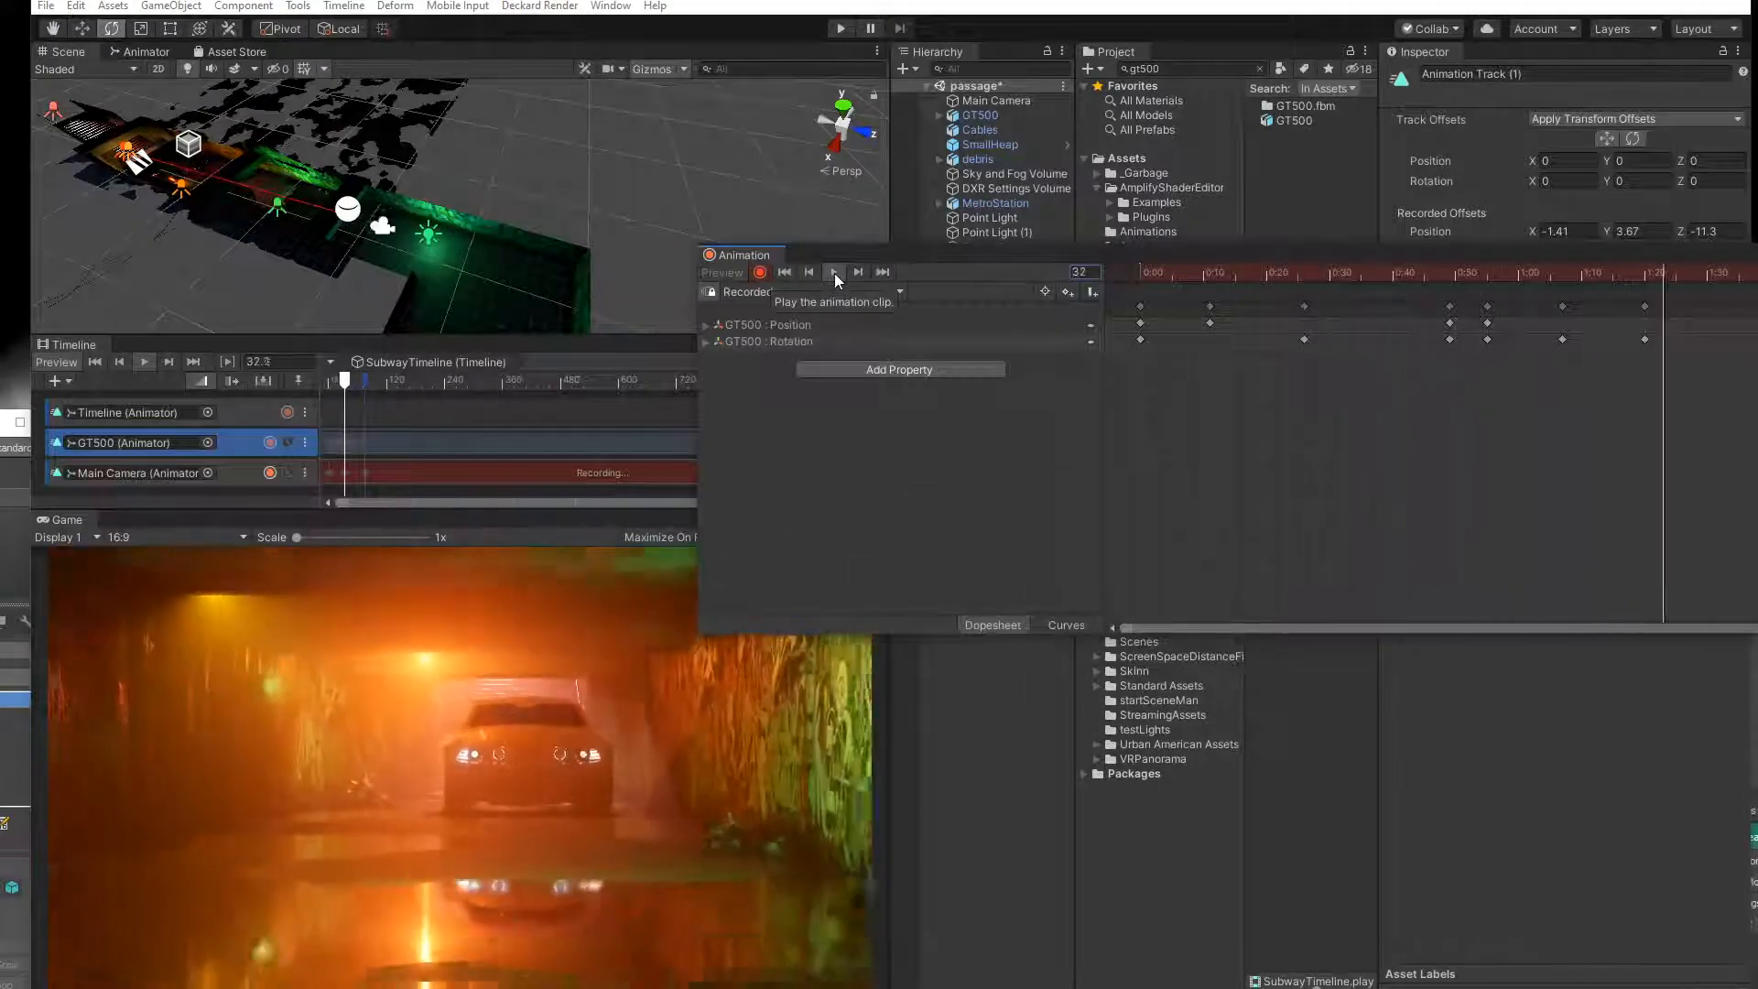
pyautogui.moveTo(1272, 261); pyautogui.dragTo(910, 272)
pyautogui.moveTo(1264, 289); pyautogui.dragTo(1586, 332)
pyautogui.scroll(-5, 1185, 442)
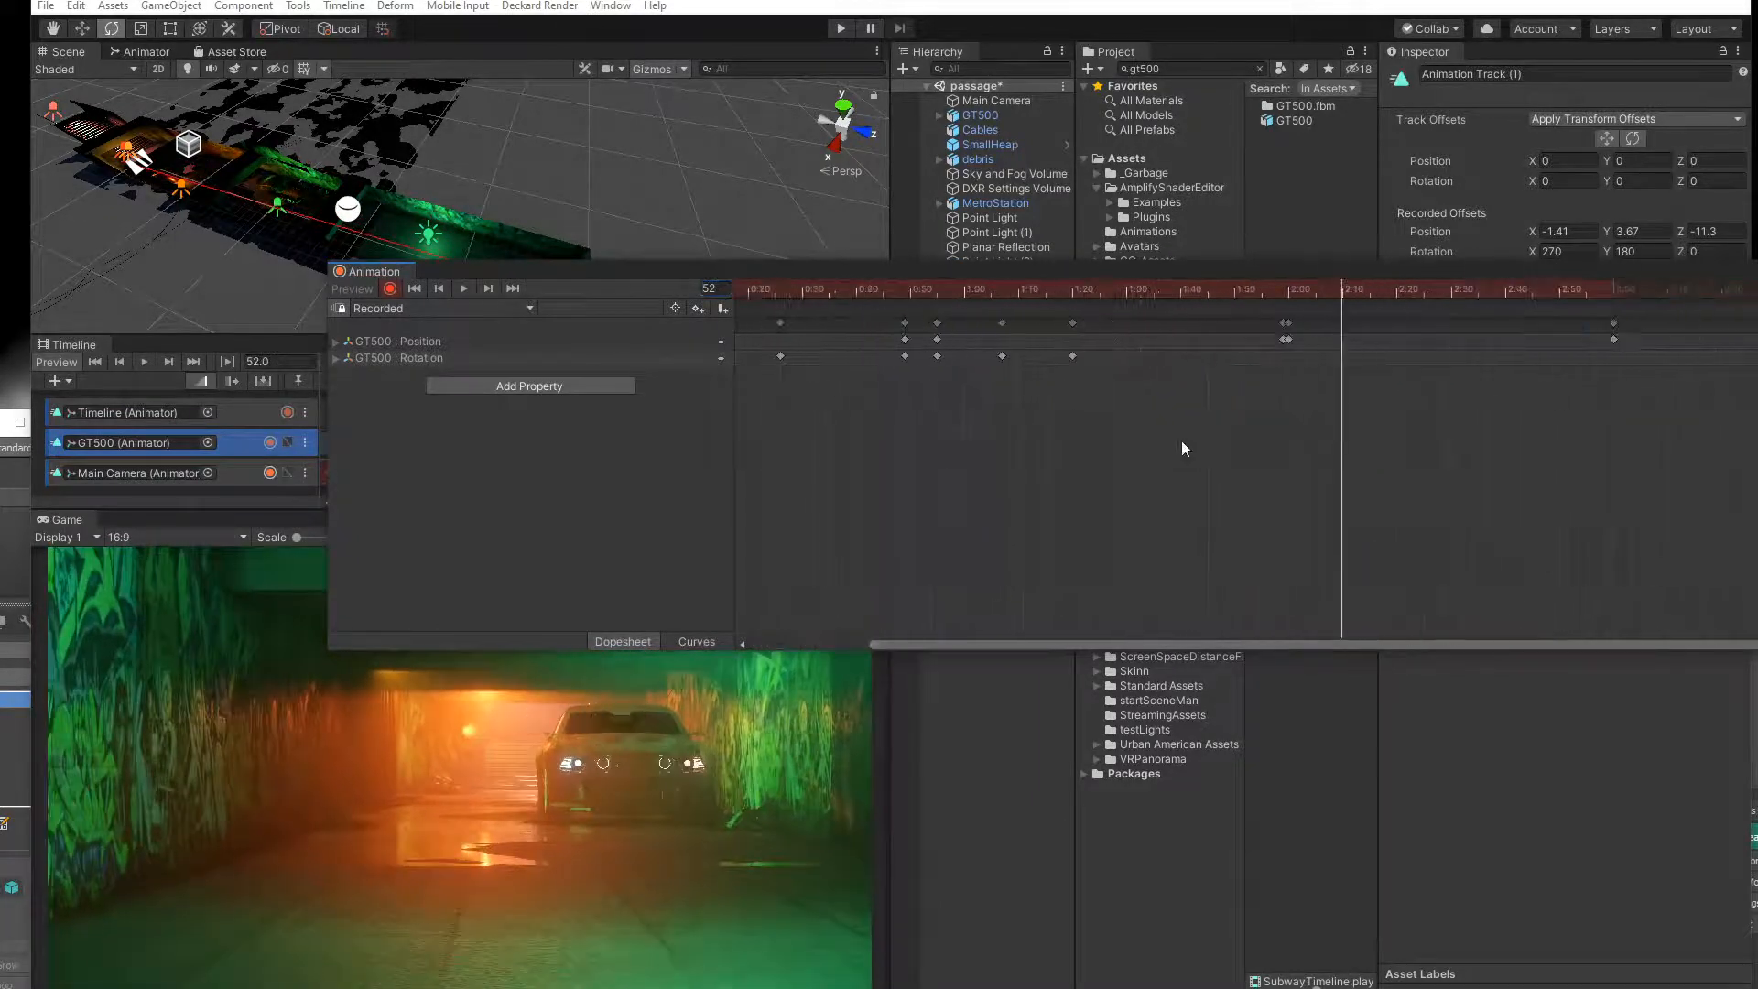
# At frame 36 of the GT500 clip, shift the GT500 sideways towards the graffiti wall to about X -2.52.
pyautogui.click(1013, 293)
pyautogui.moveTo(1012, 293)
pyautogui.mouseDown()
pyautogui.moveTo(1030, 295)
pyautogui.moveTo(903, 283)
pyautogui.moveTo(1018, 298)
pyautogui.mouseUp()
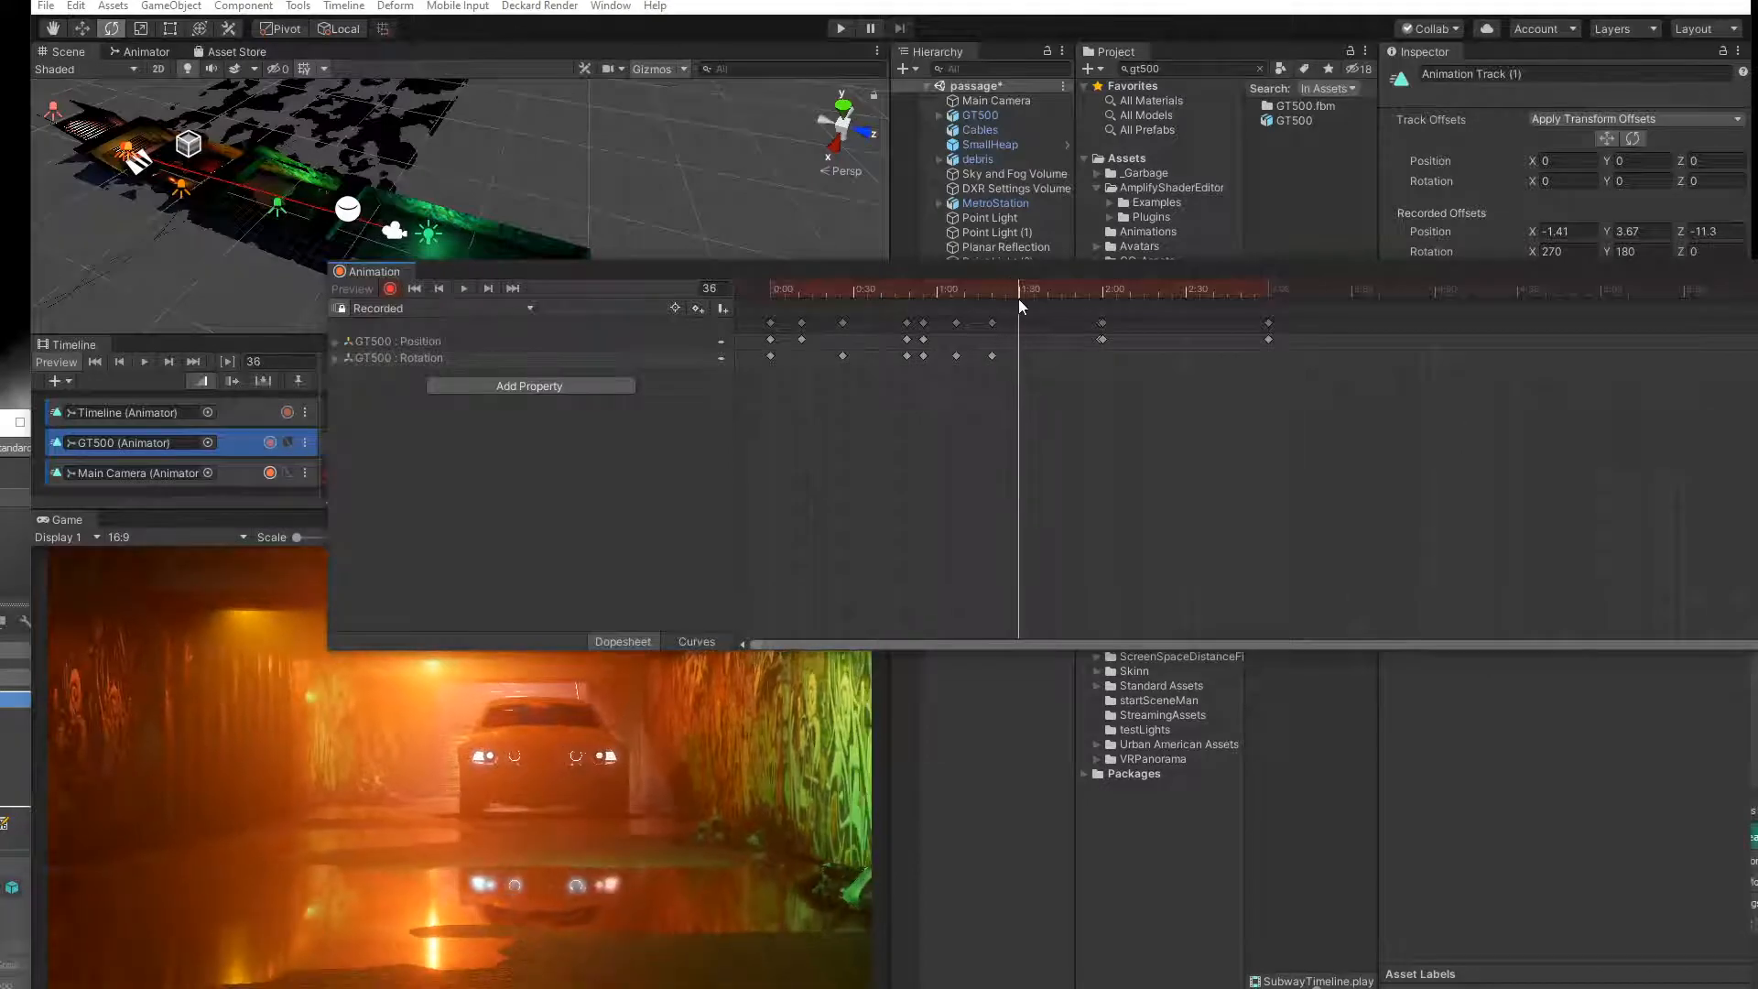
pyautogui.moveTo(704, 269); pyautogui.dragTo(844, 504)
pyautogui.scroll(5, 301, 265)
pyautogui.moveTo(220, 206); pyautogui.dragTo(402, 241, button='middle')
pyautogui.moveTo(403, 245); pyautogui.dragTo(403, 158, button='right')
pyautogui.click(998, 117)
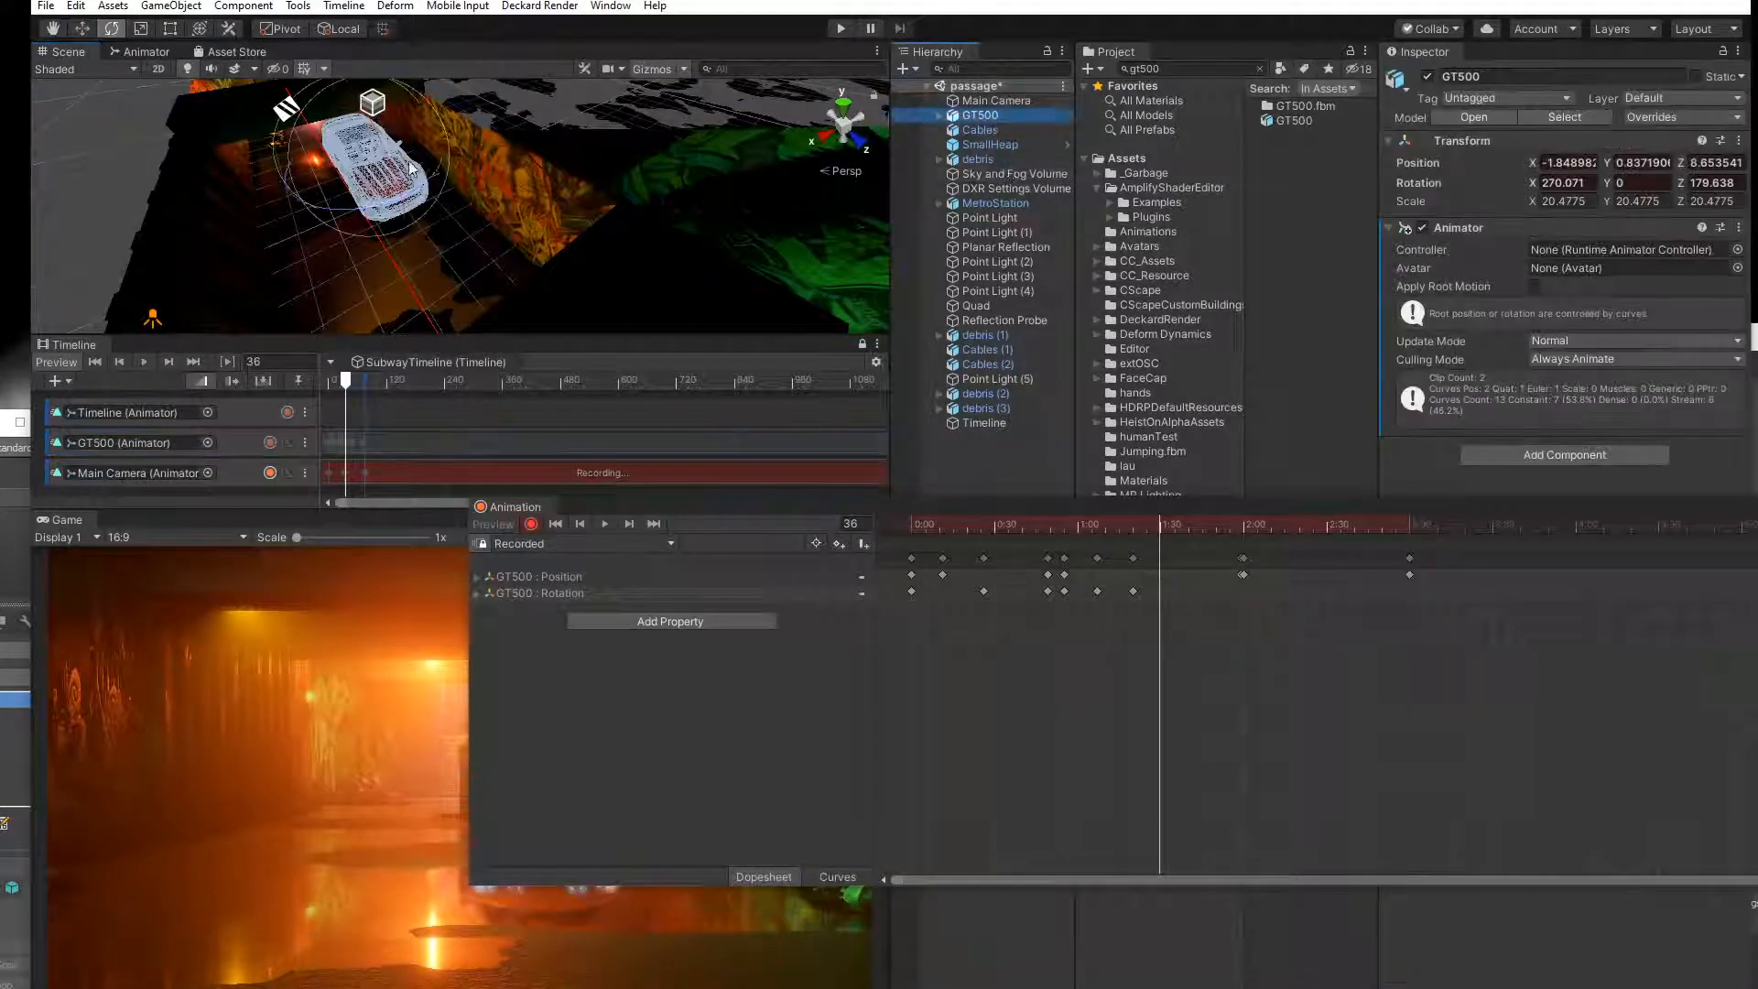
pyautogui.click(82, 28)
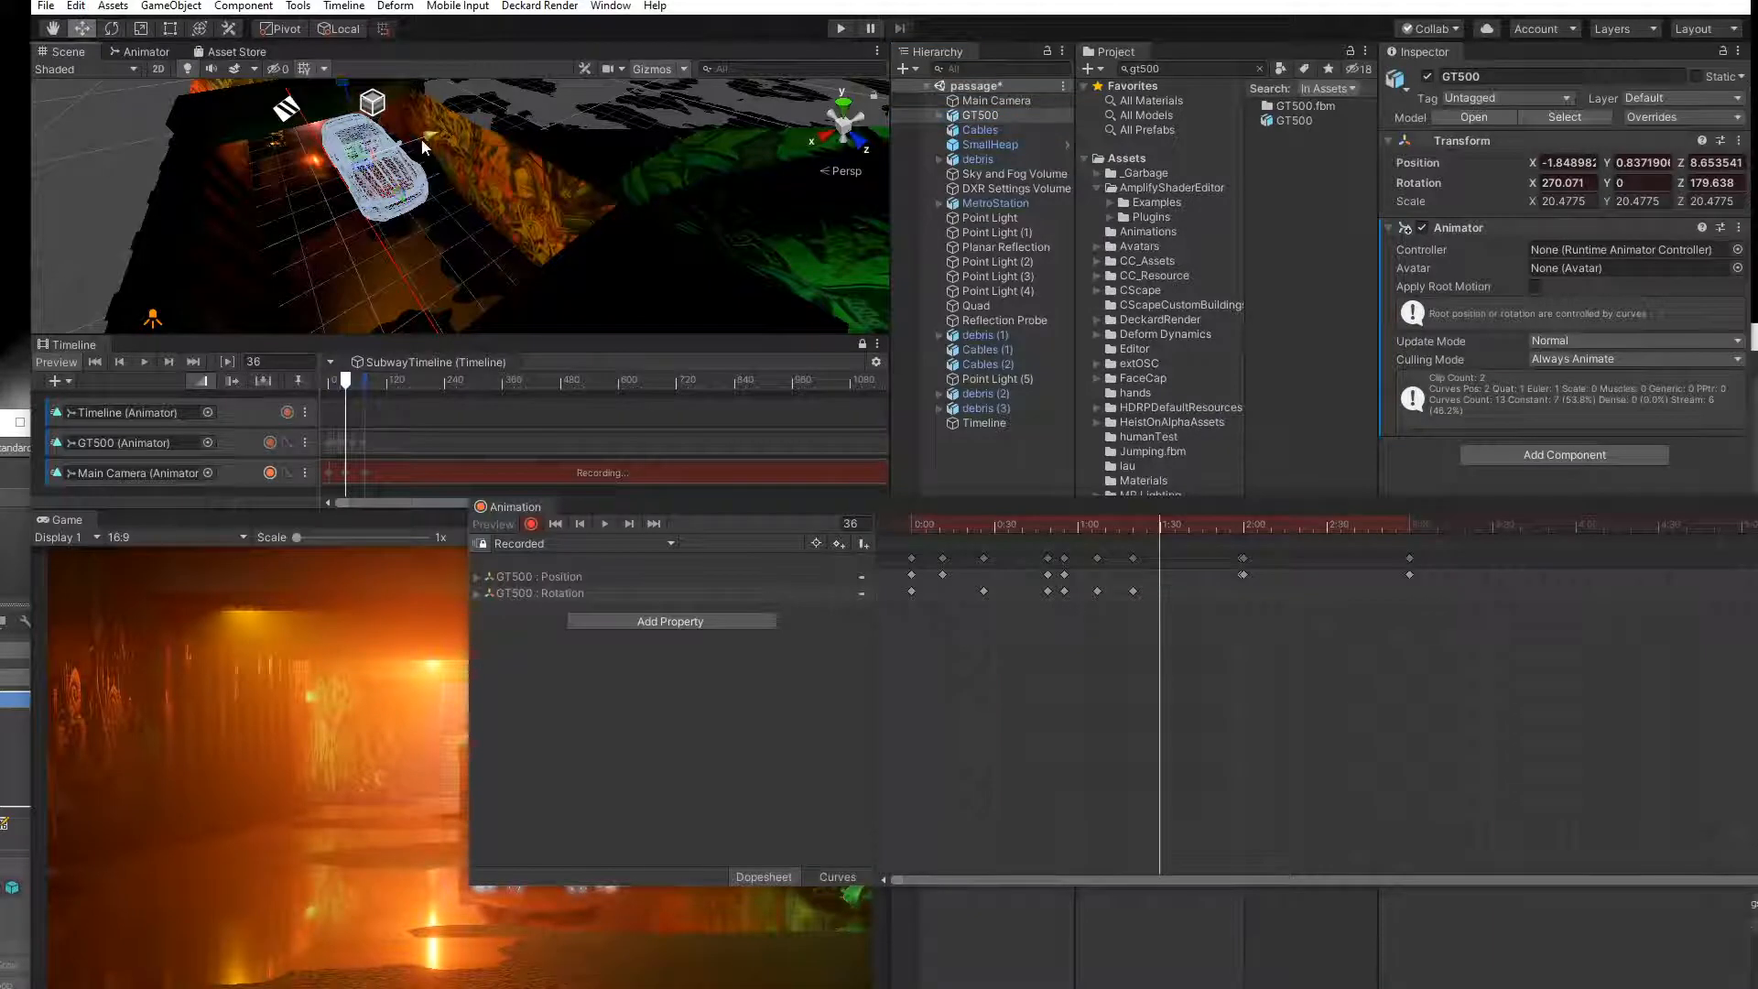
pyautogui.moveTo(611, 506); pyautogui.dragTo(771, 287)
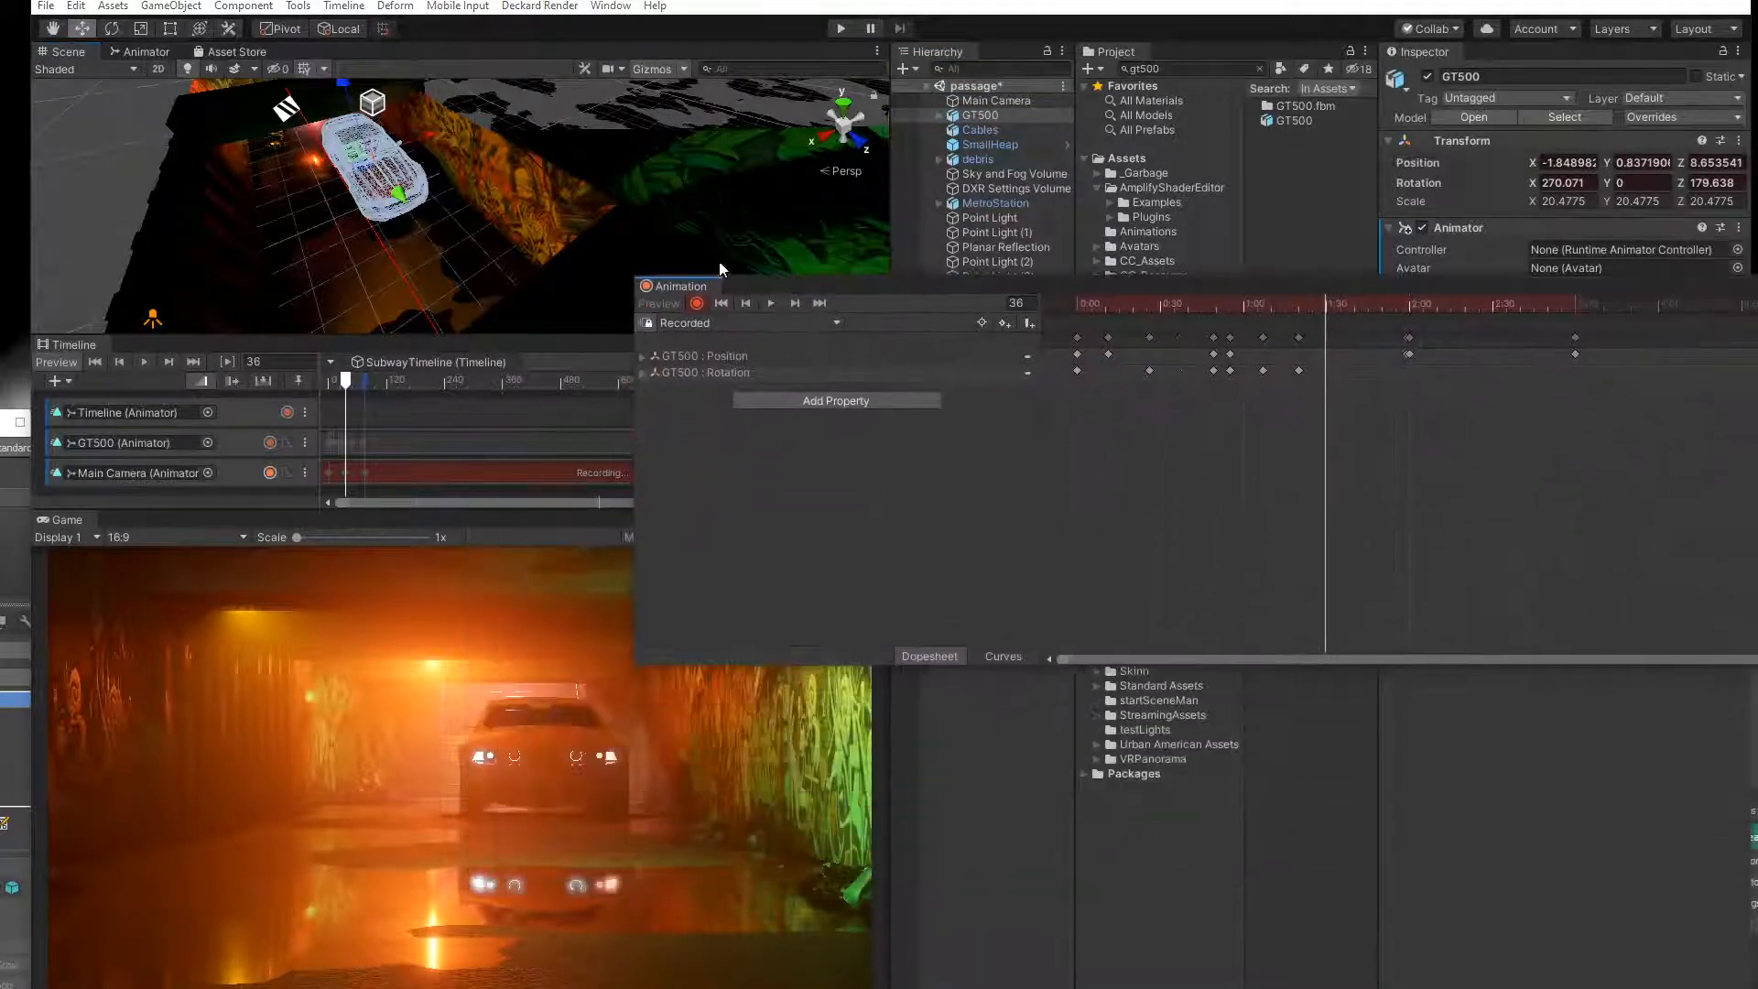
pyautogui.moveTo(413, 140); pyautogui.dragTo(448, 143)
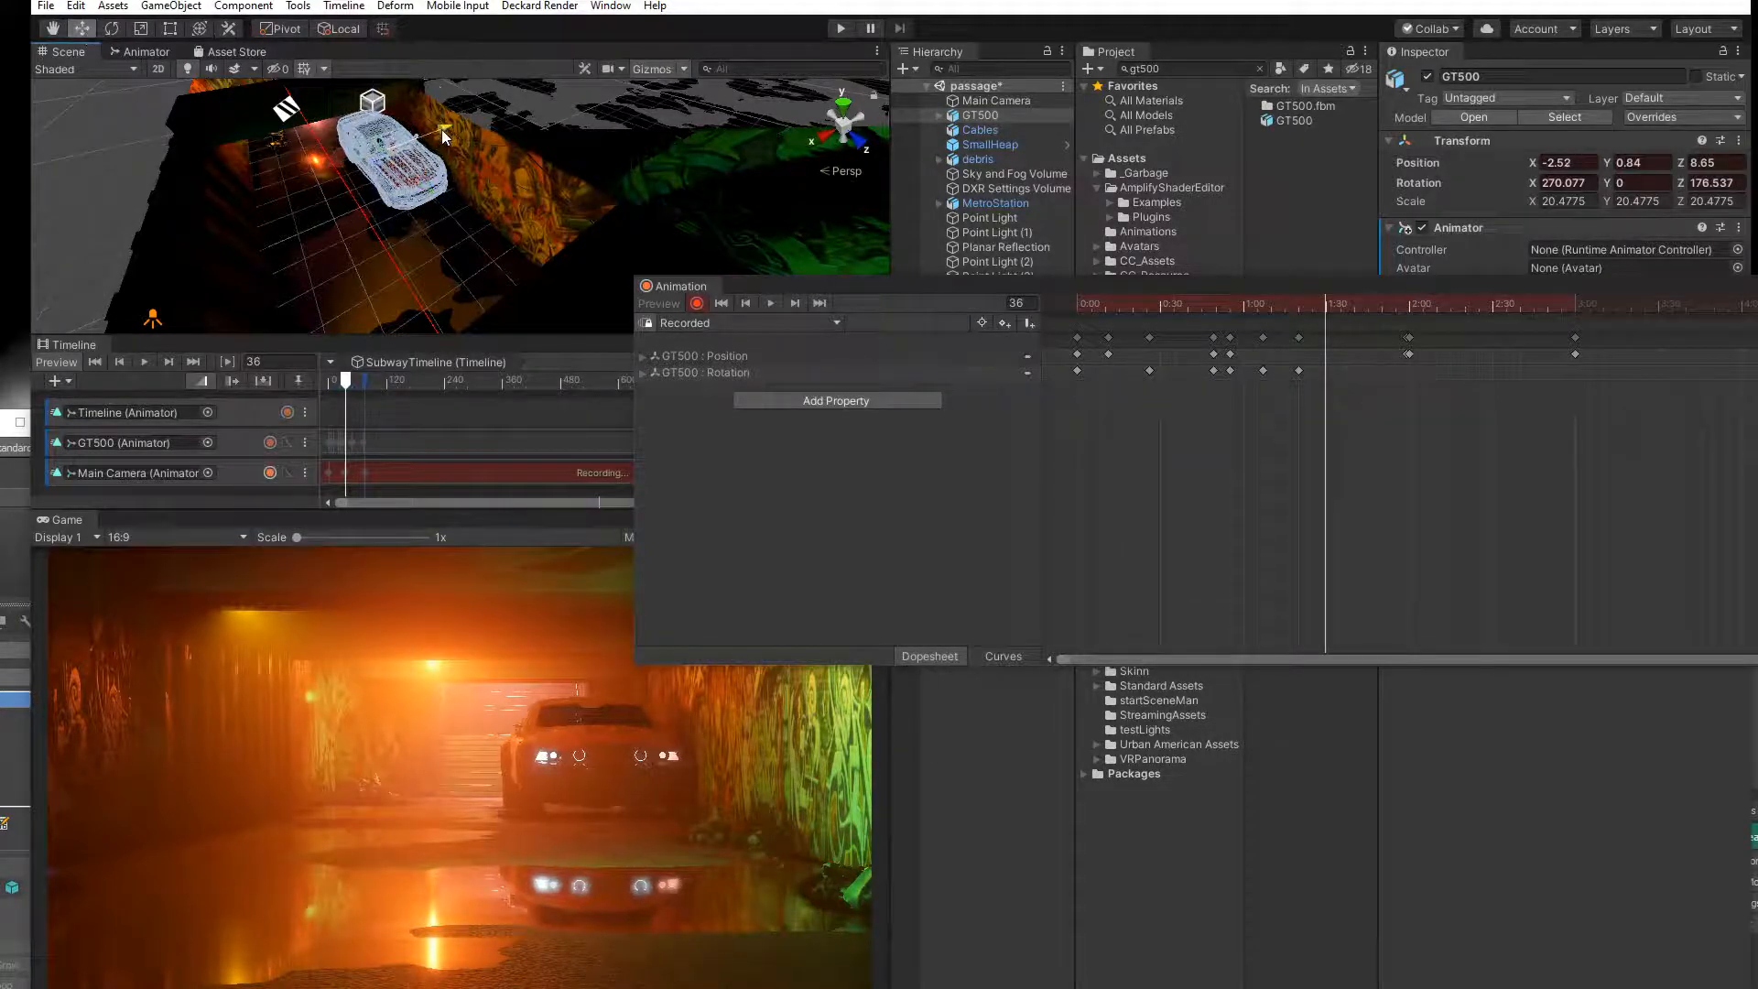
# Refine the GT500's frame 36 pose by turning it to about Z 174.5 and sliding it to about X -2.4, Z 9.19.
pyautogui.moveTo(1202, 293); pyautogui.dragTo(983, 313)
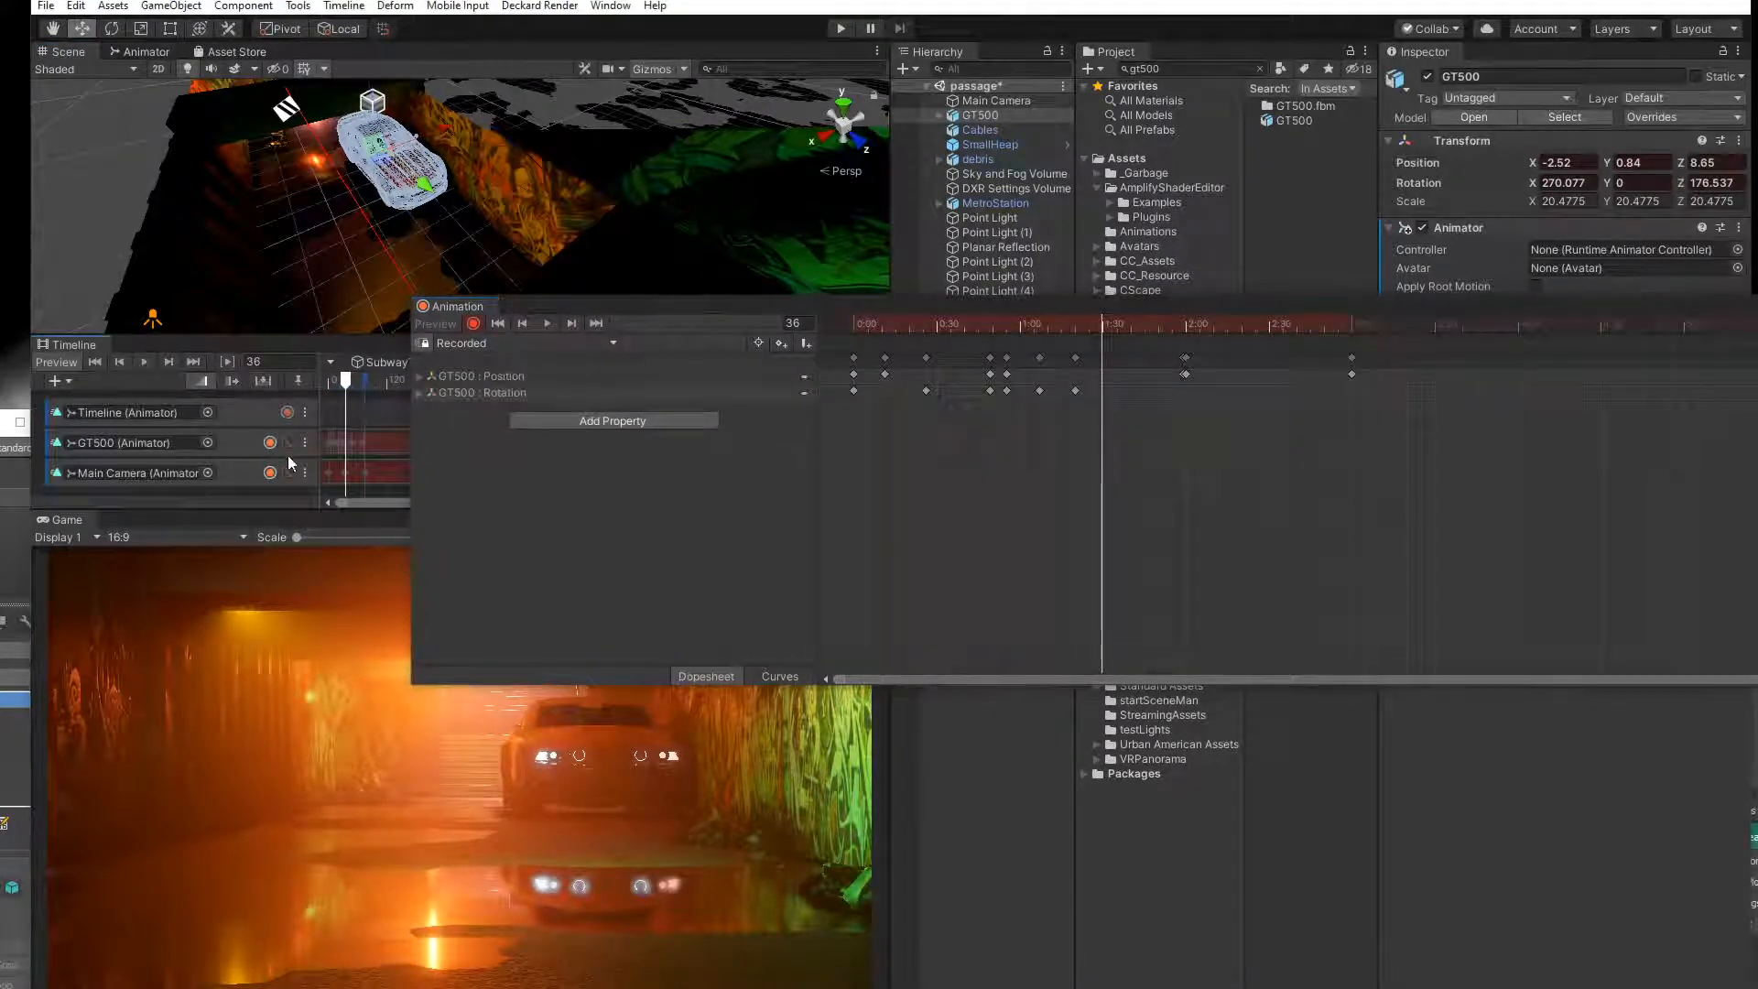
pyautogui.moveTo(1093, 326)
pyautogui.mouseDown()
pyautogui.moveTo(1117, 326)
pyautogui.moveTo(1104, 333)
pyautogui.mouseUp()
pyautogui.moveTo(360, 172); pyautogui.dragTo(385, 219)
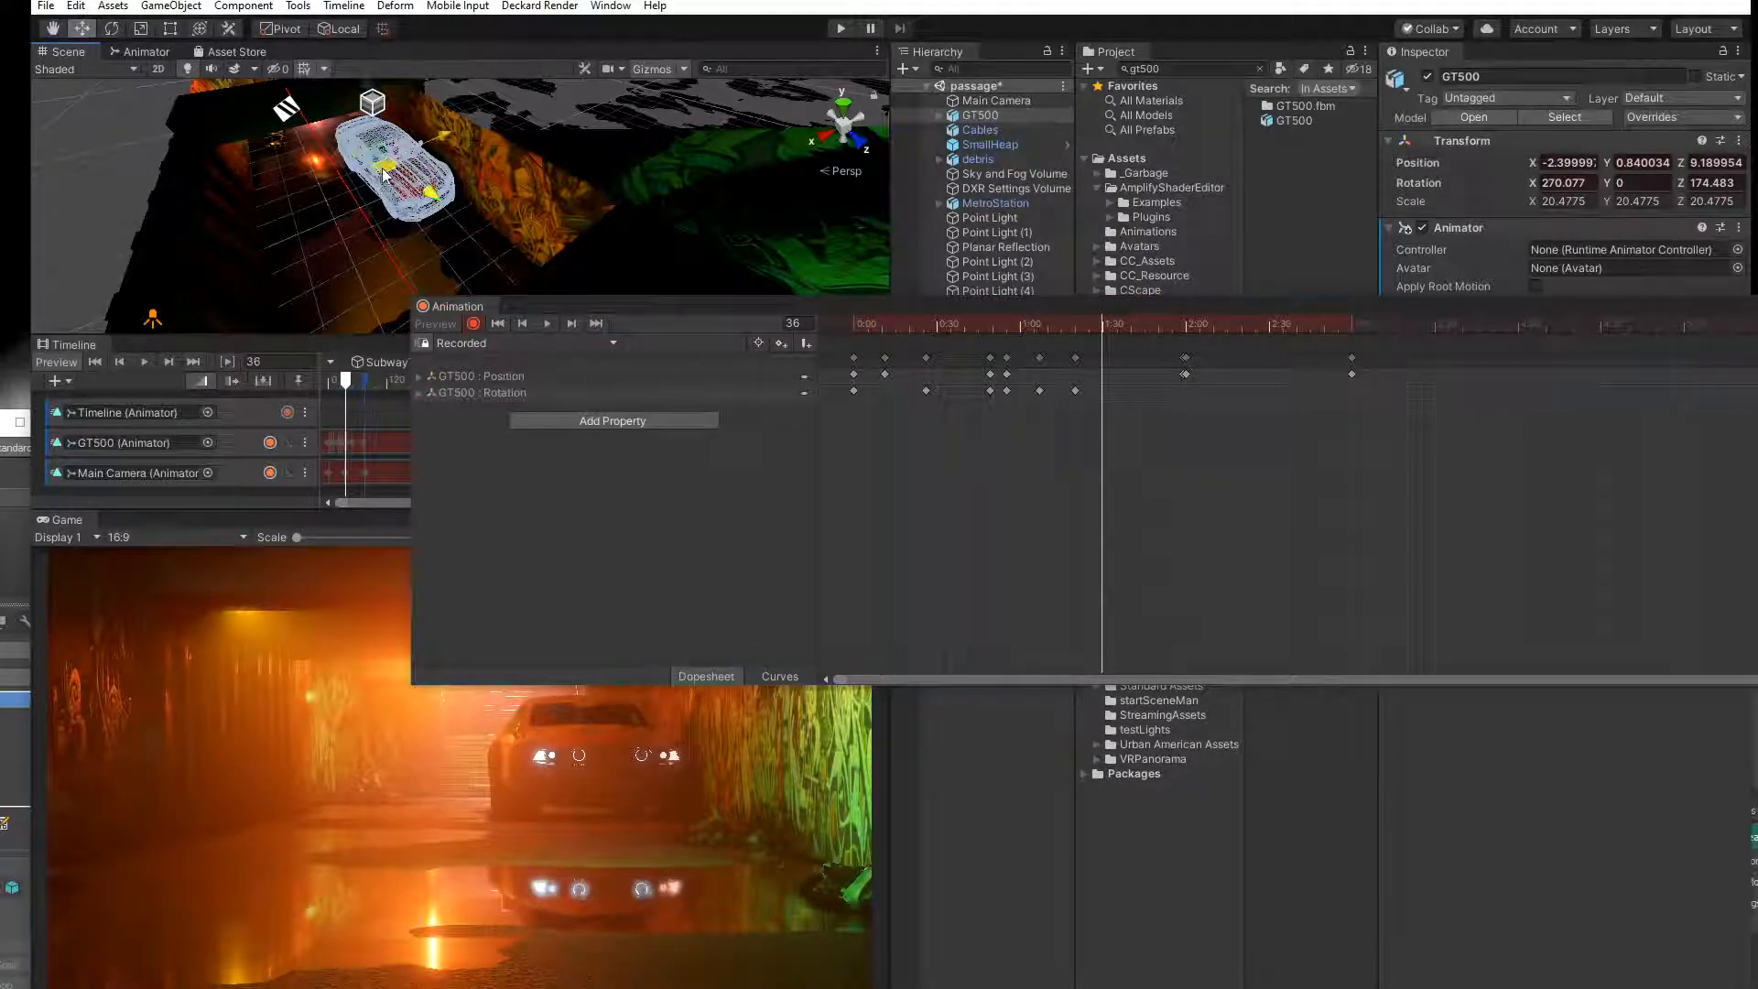
# At frame 45, turn the GT500 to about Z 185.7 and shift it sideways to about X -2.16.
pyautogui.moveTo(1105, 330); pyautogui.dragTo(1166, 384)
pyautogui.moveTo(298, 180); pyautogui.dragTo(344, 157, button='middle')
pyautogui.moveTo(419, 159); pyautogui.dragTo(389, 160)
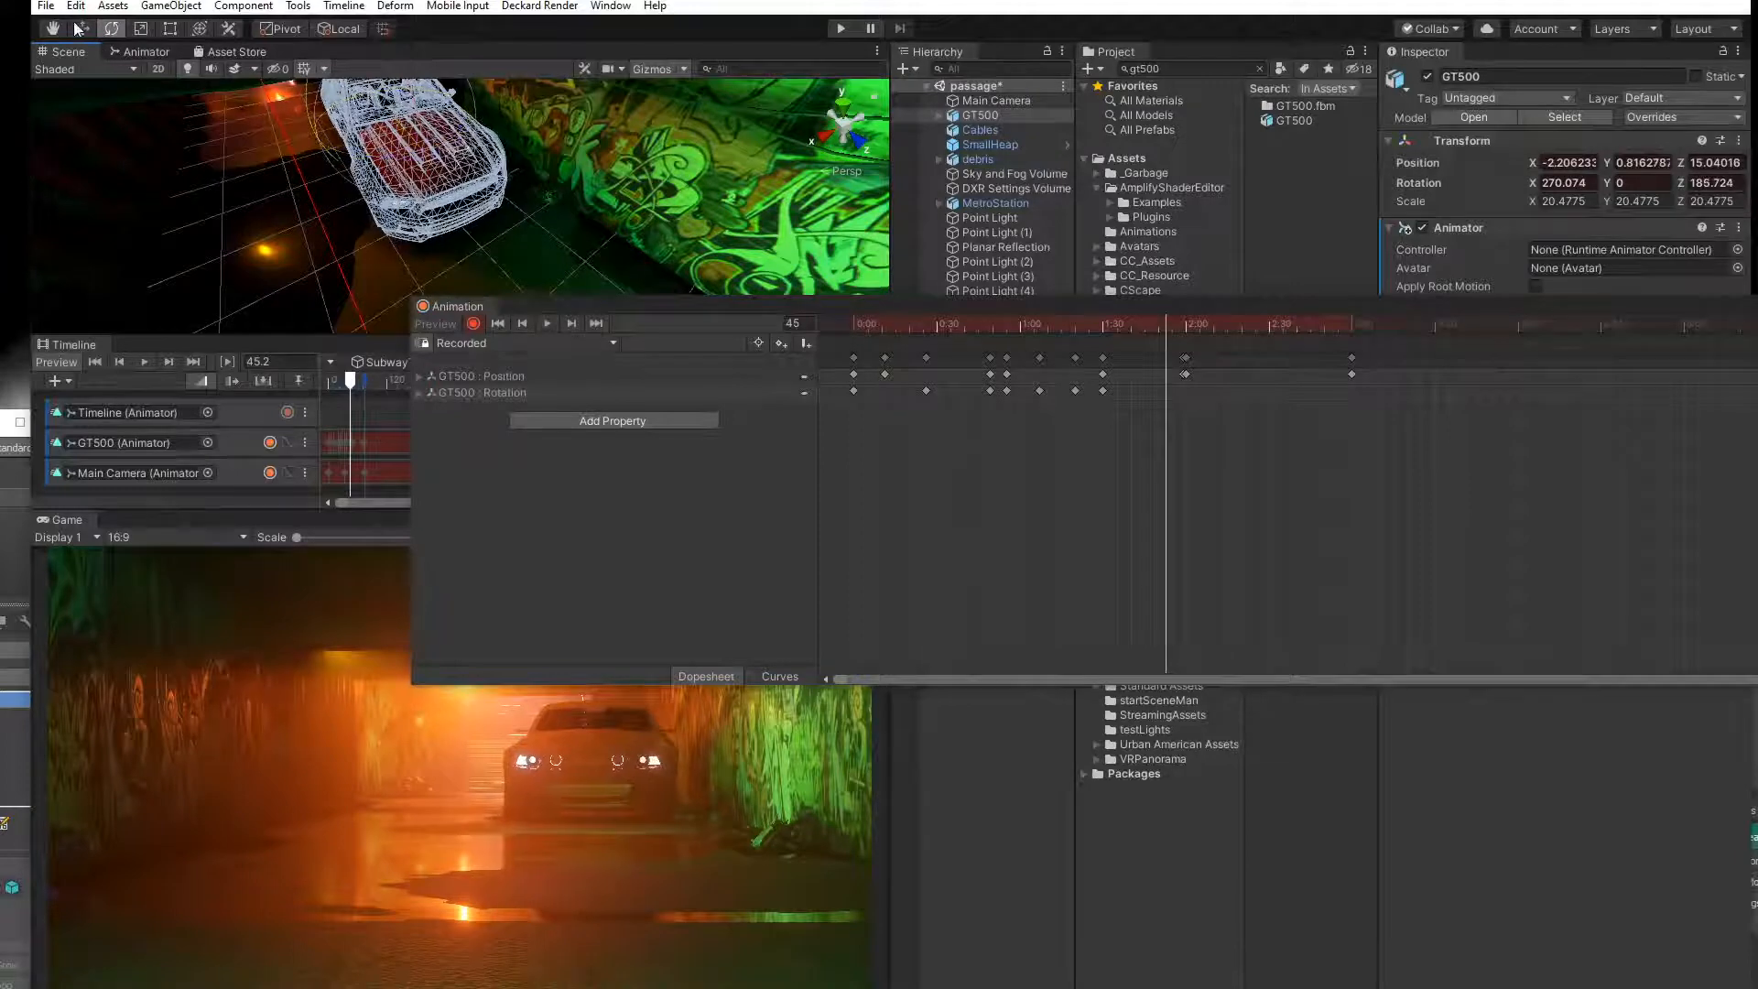
pyautogui.moveTo(456, 108); pyautogui.dragTo(455, 110)
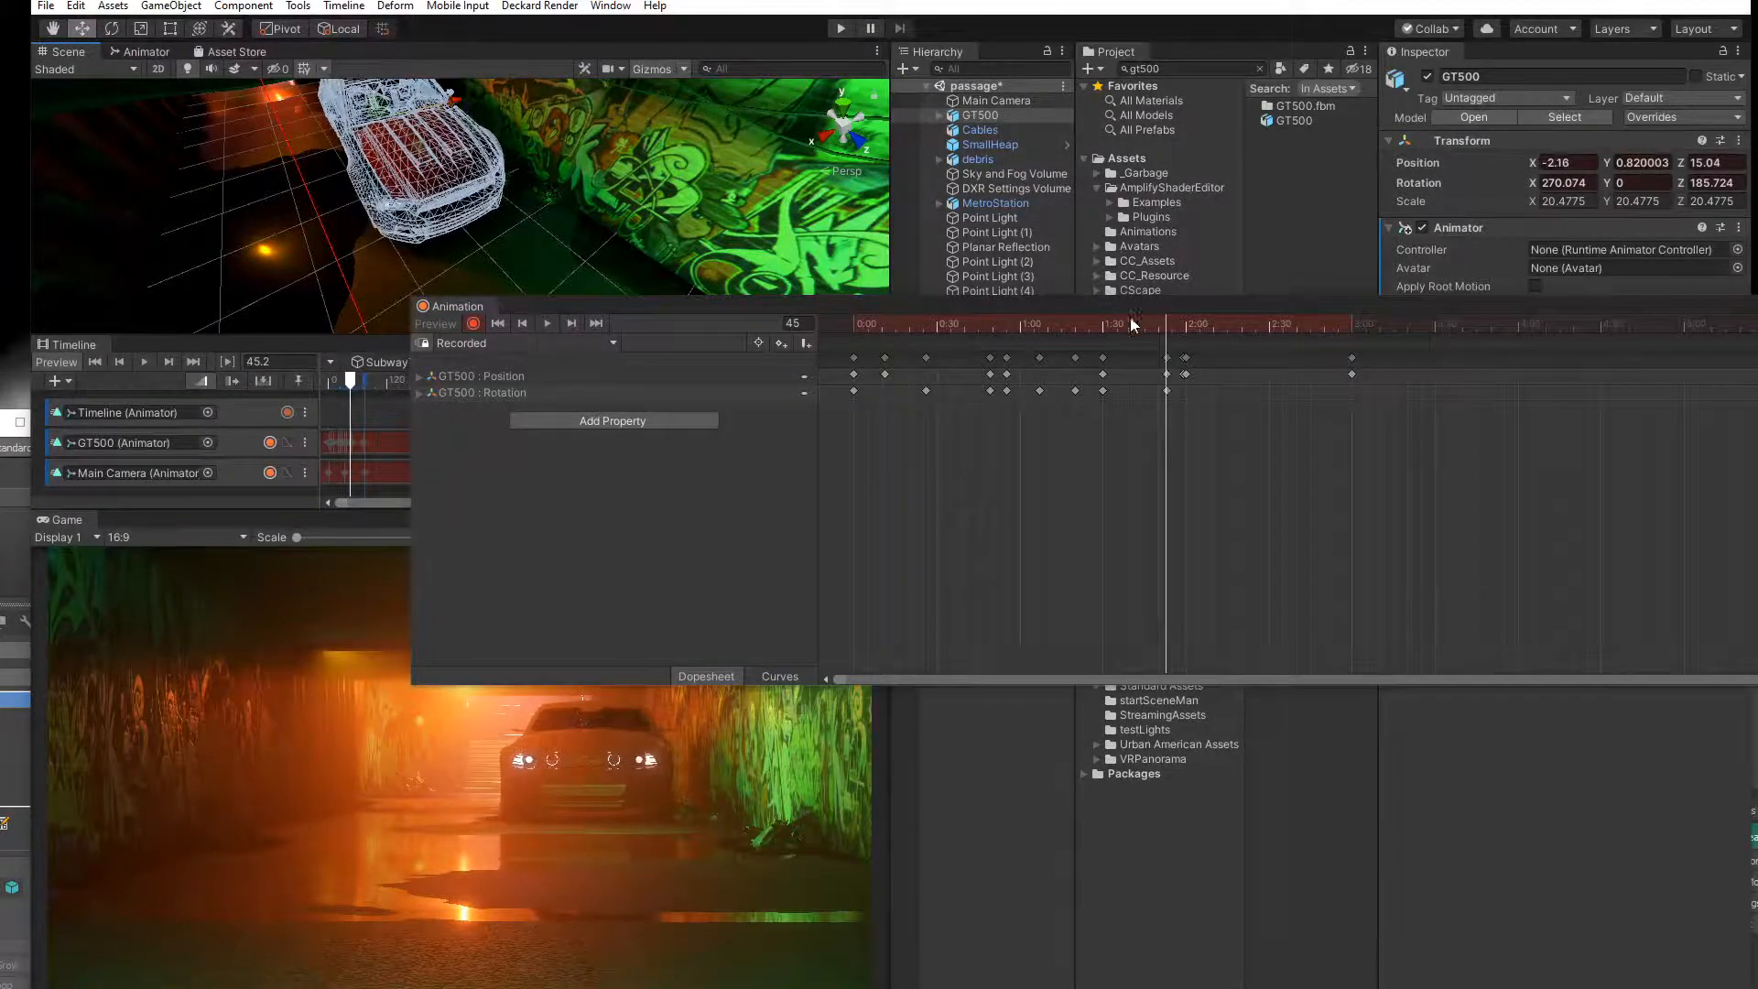
# At frame 89, move the GT500 out of the tunnel to about X 5.29, Z 43.77 and rotate it to about Z 283.6.
pyautogui.moveTo(1168, 326); pyautogui.dragTo(1414, 396)
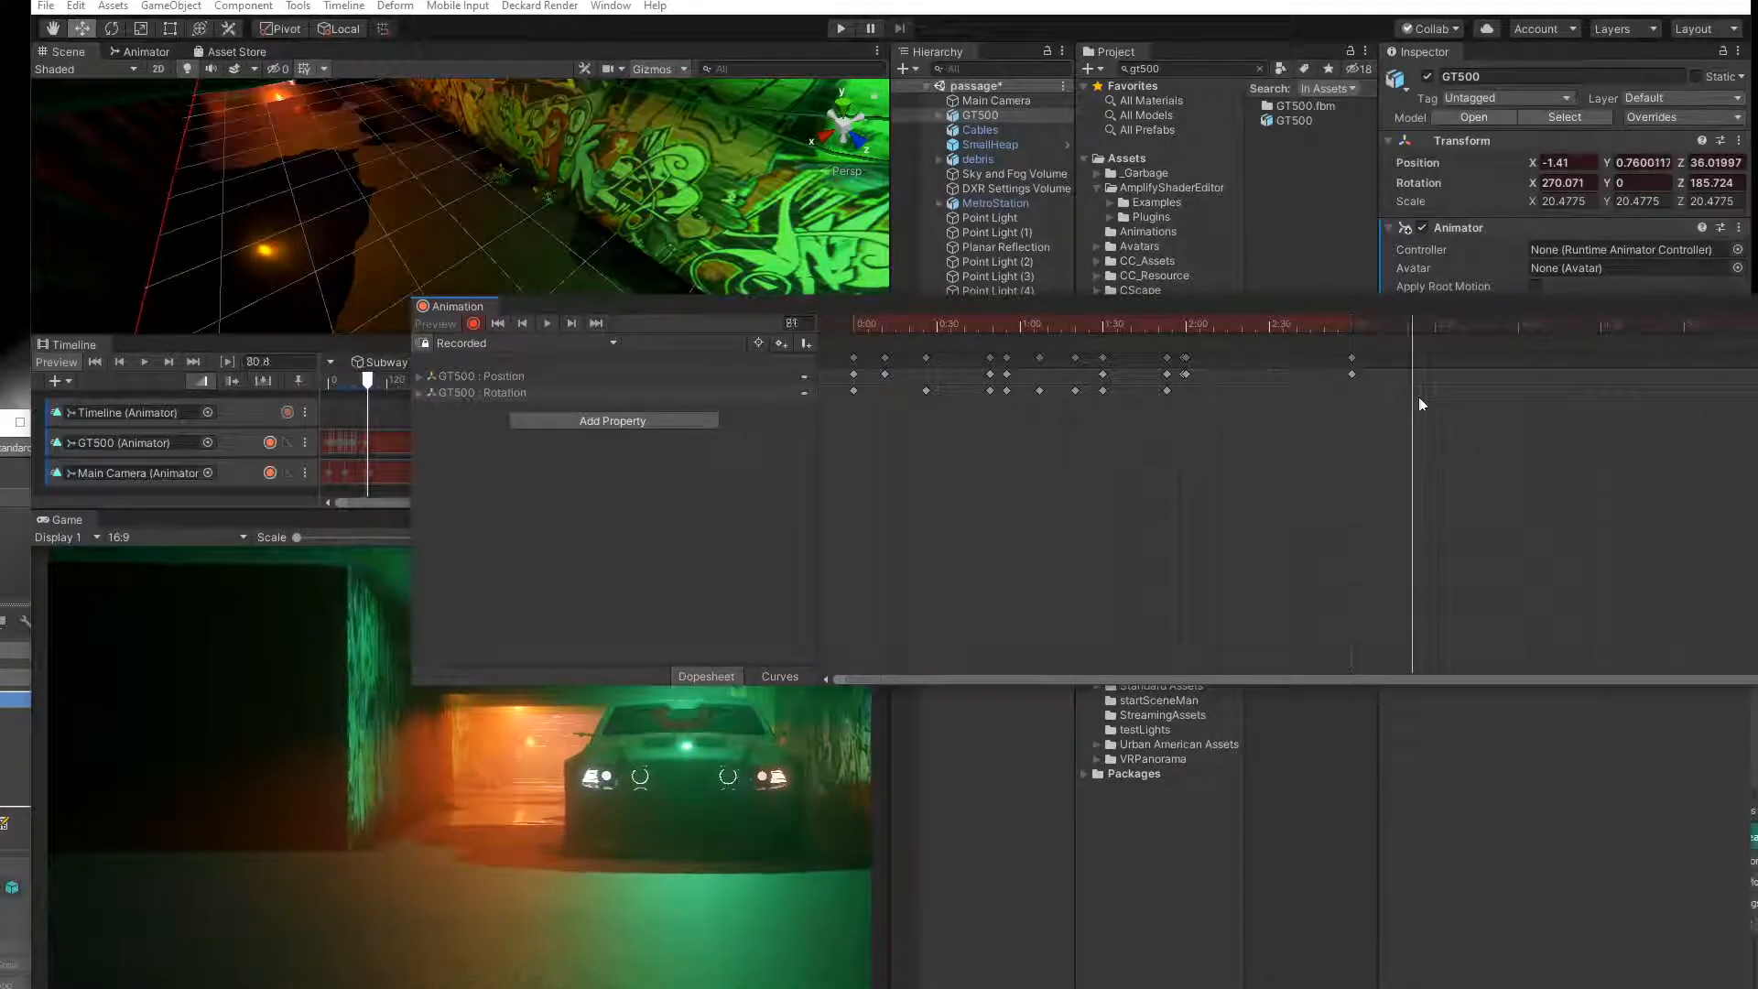
pyautogui.moveTo(429, 174); pyautogui.dragTo(458, 165, button='middle')
pyautogui.scroll(-5, 458, 165)
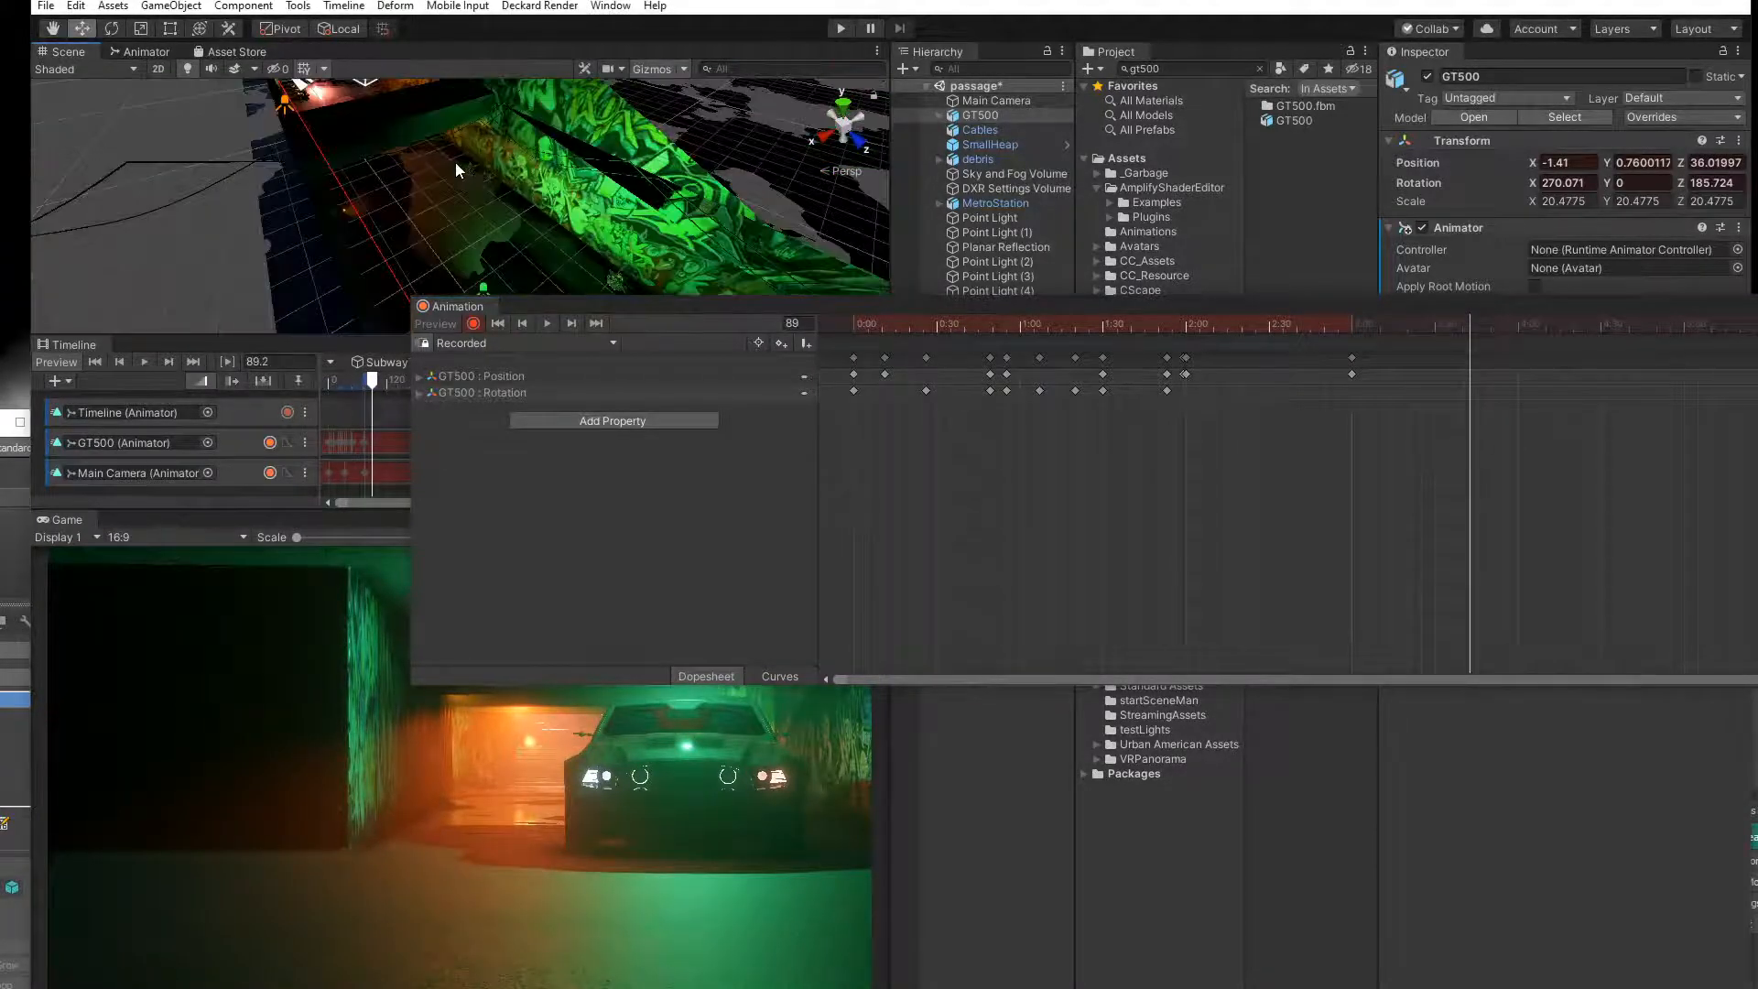
pyautogui.scroll(5, 345, 115)
pyautogui.moveTo(345, 115); pyautogui.dragTo(463, 136, button='middle')
pyautogui.scroll(-2, 464, 145)
pyautogui.moveTo(480, 219); pyautogui.dragTo(481, 170, button='middle')
pyautogui.scroll(-3, 484, 175)
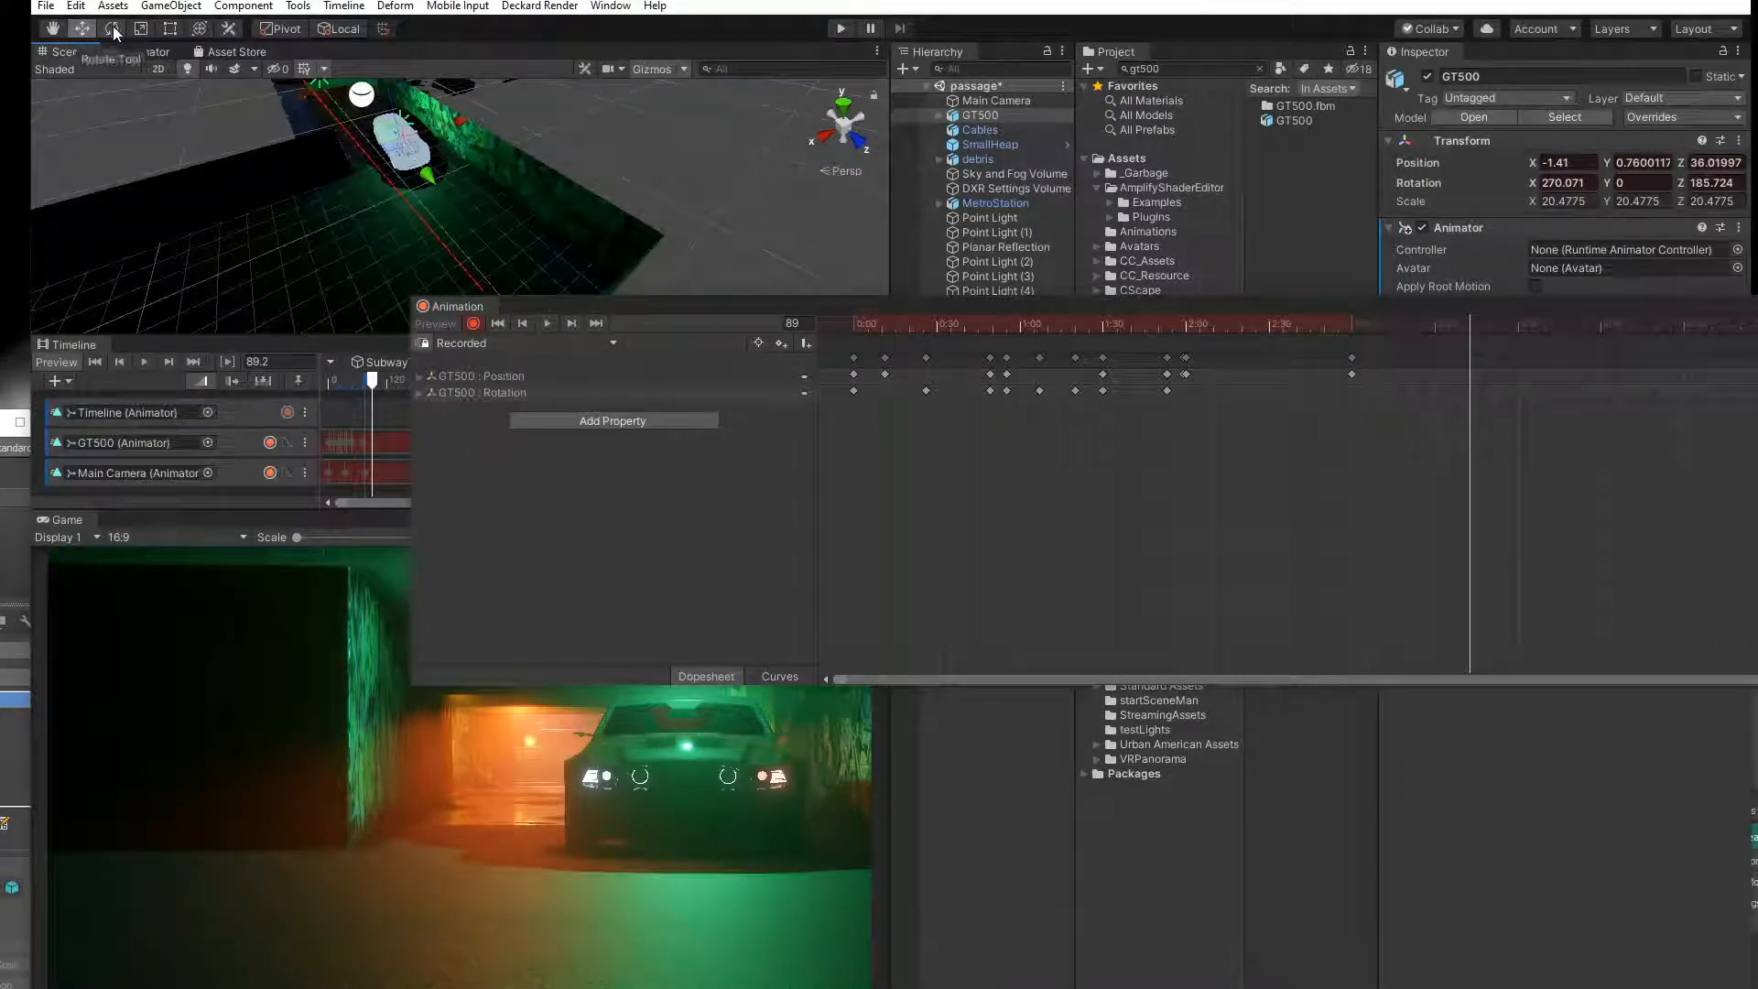
pyautogui.moveTo(393, 146); pyautogui.dragTo(288, 333)
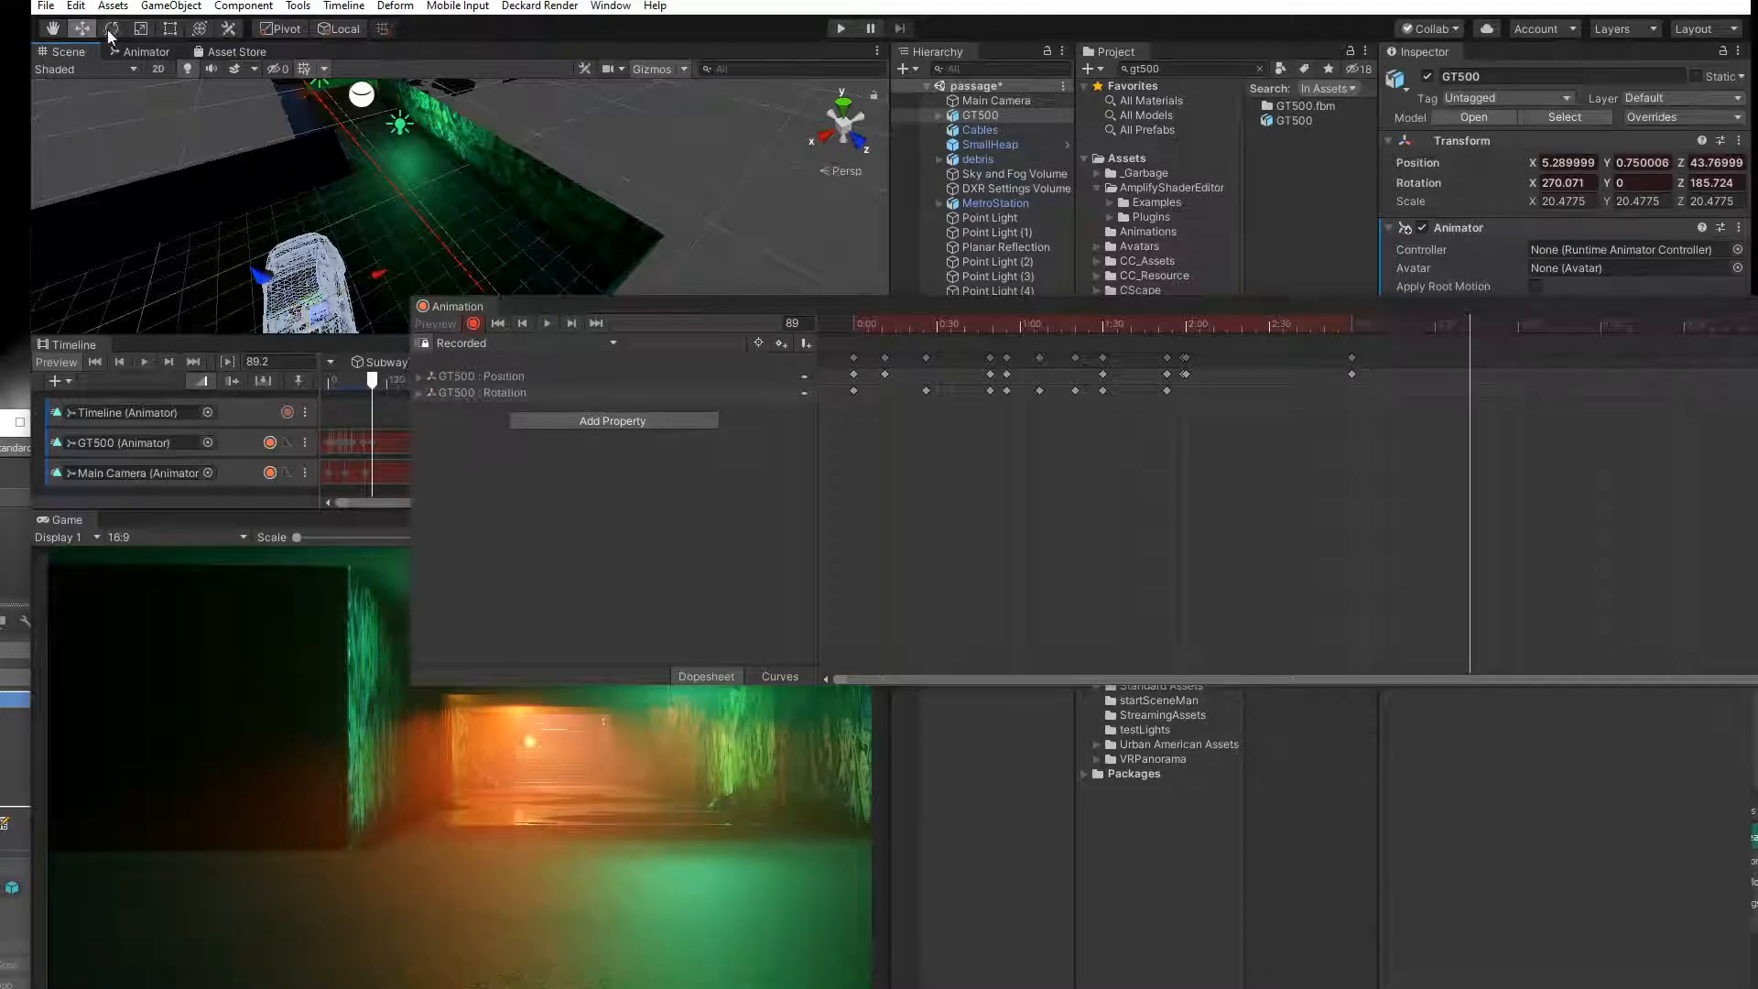
pyautogui.moveTo(358, 293); pyautogui.dragTo(356, 243, button='middle')
pyautogui.moveTo(337, 231); pyautogui.dragTo(39, 254)
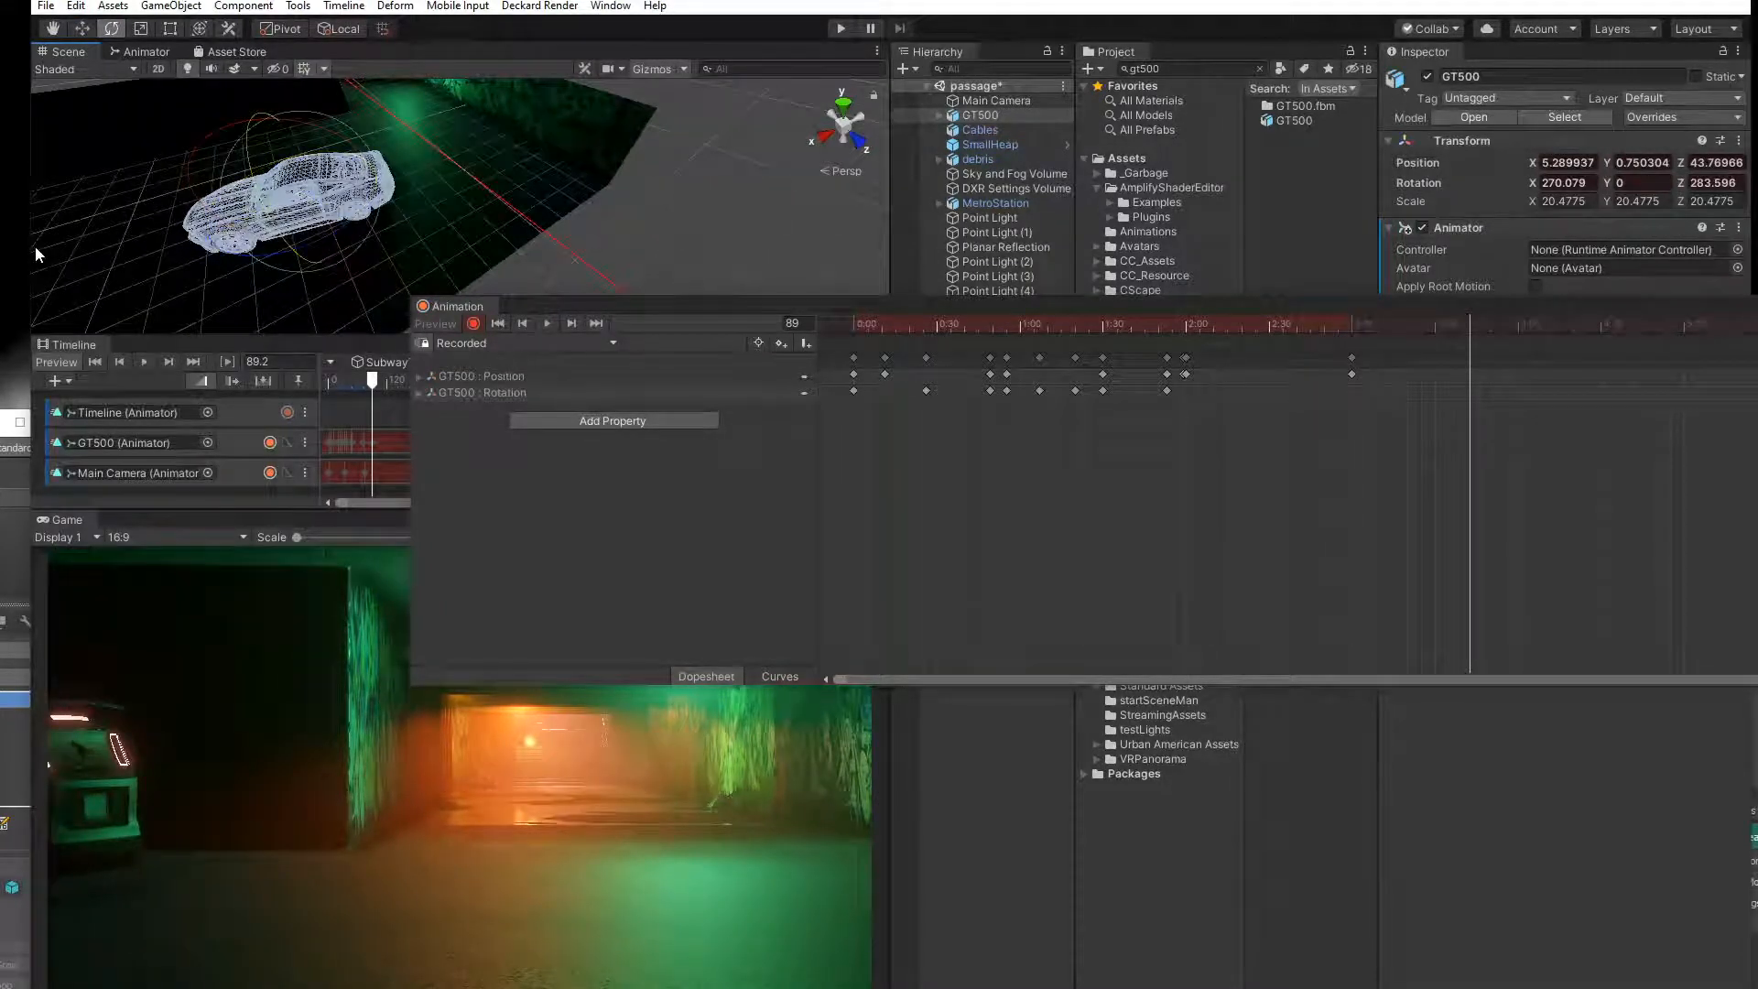
# At frame 68, rotate the GT500 back to face along the tunnel, and replay the clip through to its last key.
pyautogui.moveTo(1465, 321); pyautogui.dragTo(1326, 357)
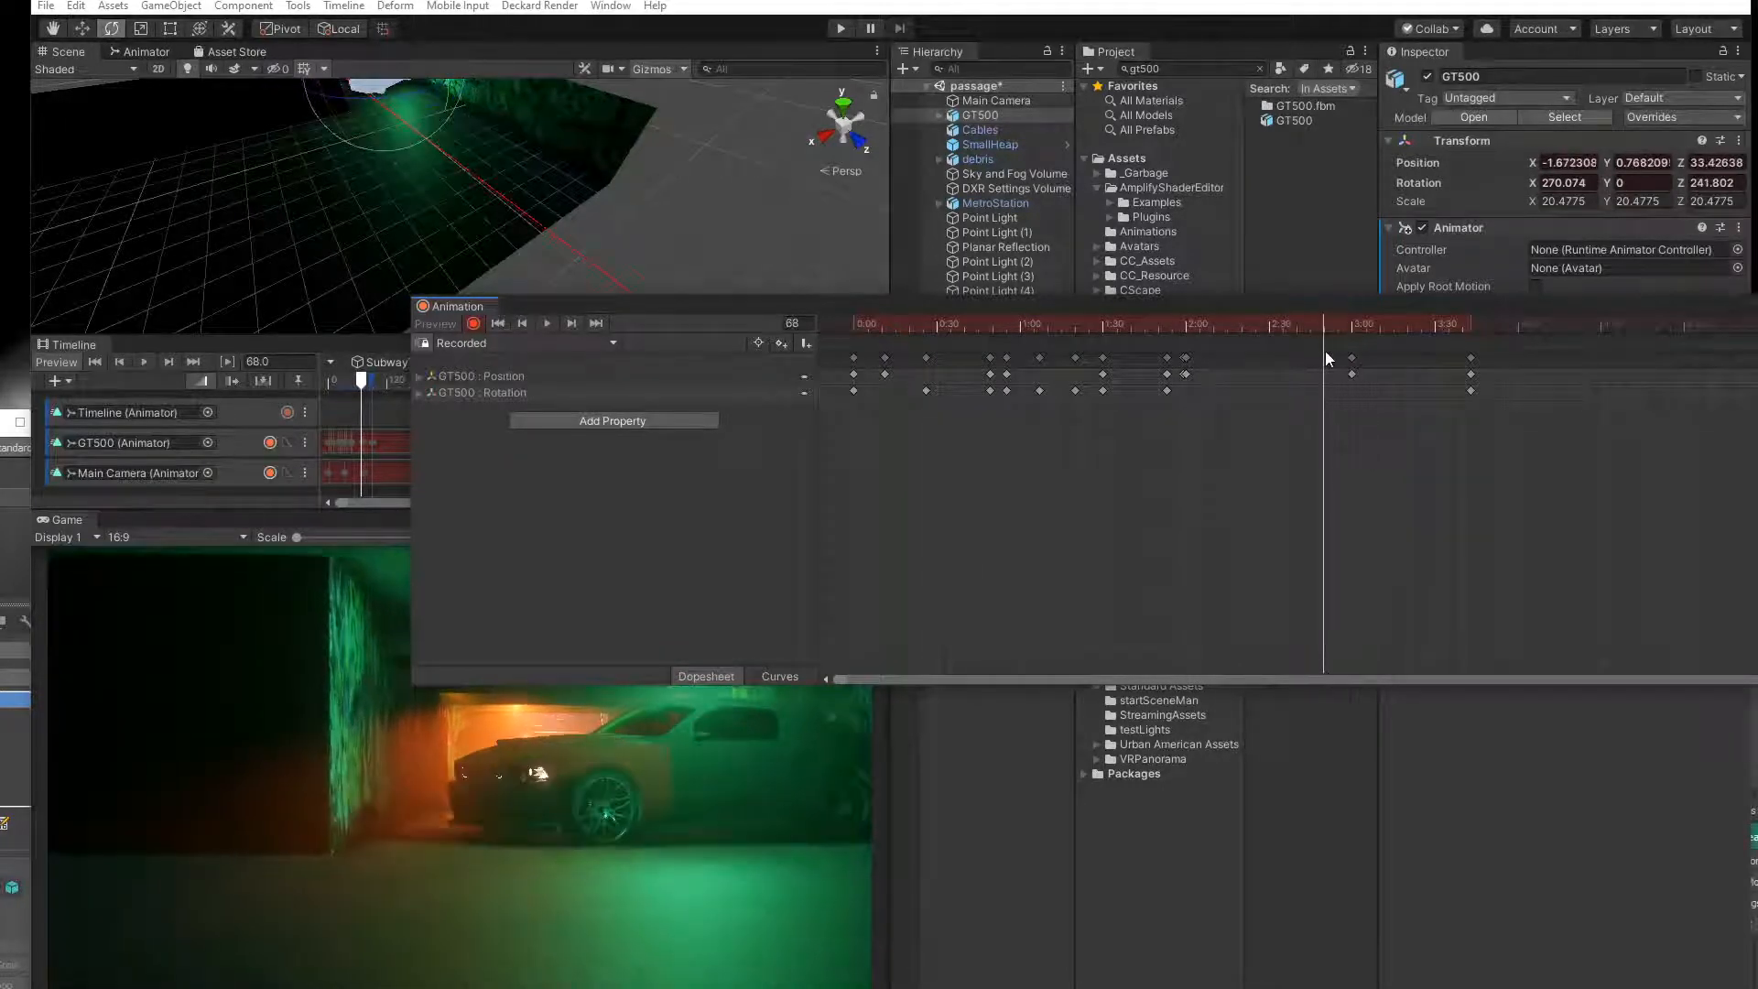
pyautogui.moveTo(381, 97); pyautogui.dragTo(563, 134)
pyautogui.moveTo(1327, 322); pyautogui.dragTo(923, 178)
pyautogui.click(840, 198)
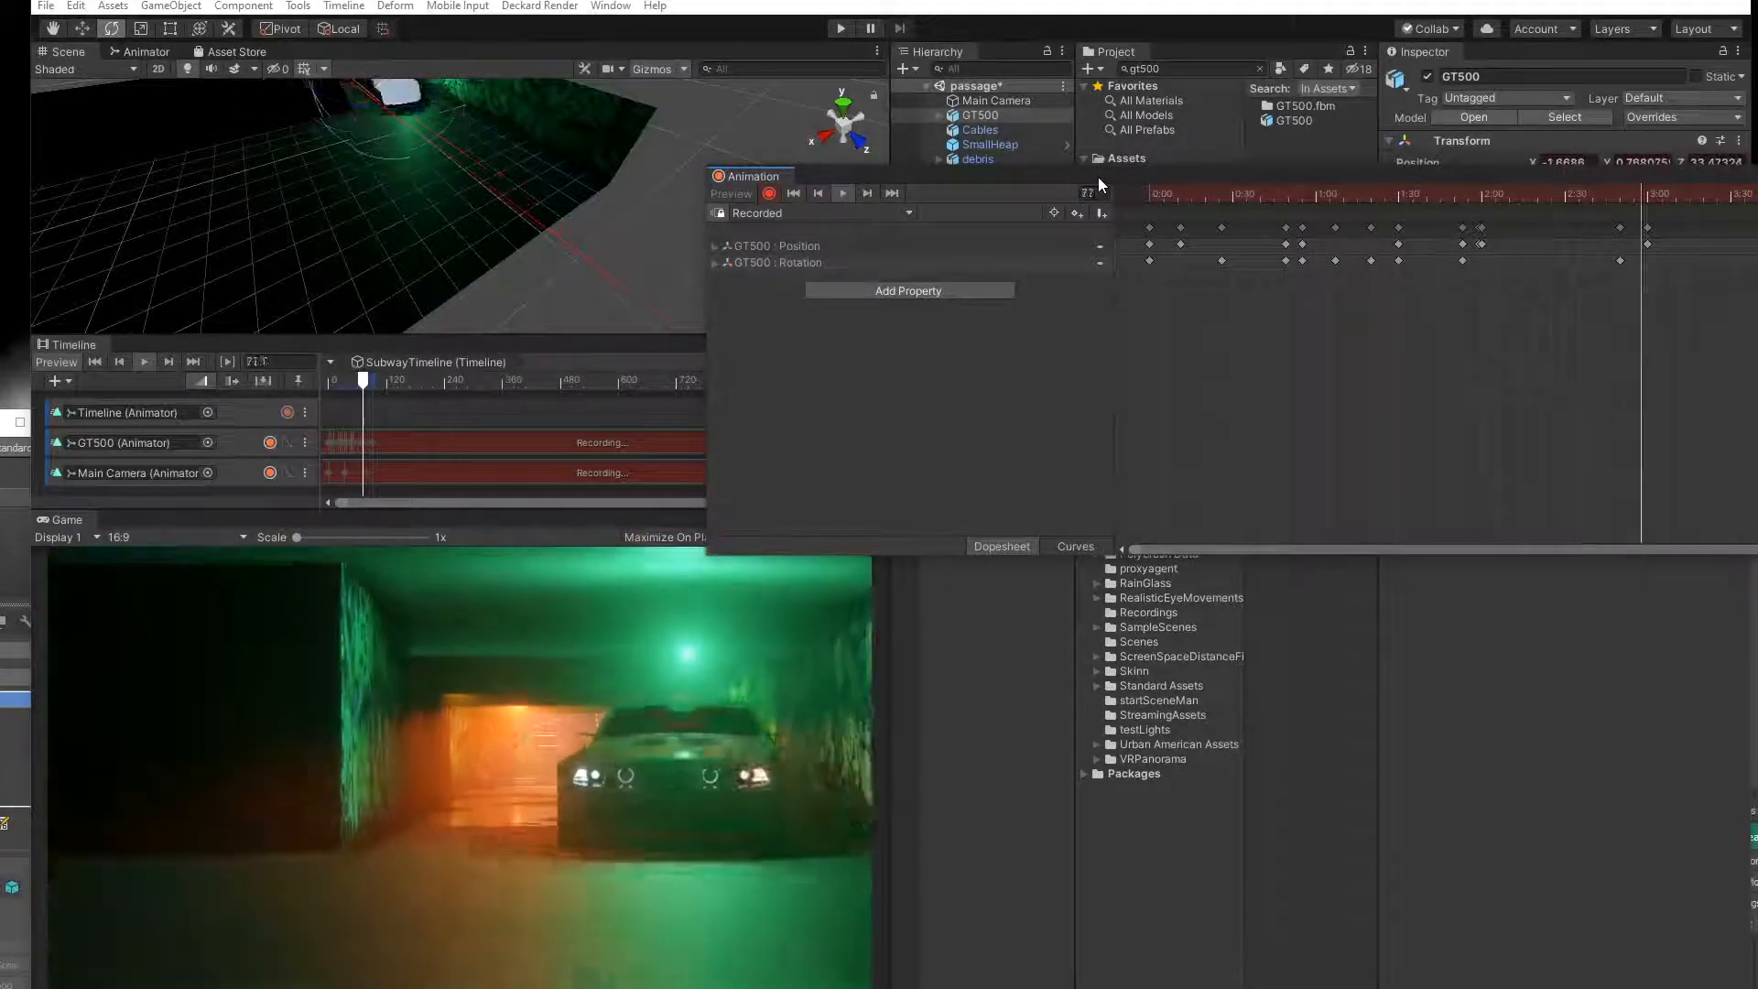
pyautogui.moveTo(1097, 178); pyautogui.dragTo(868, 210)
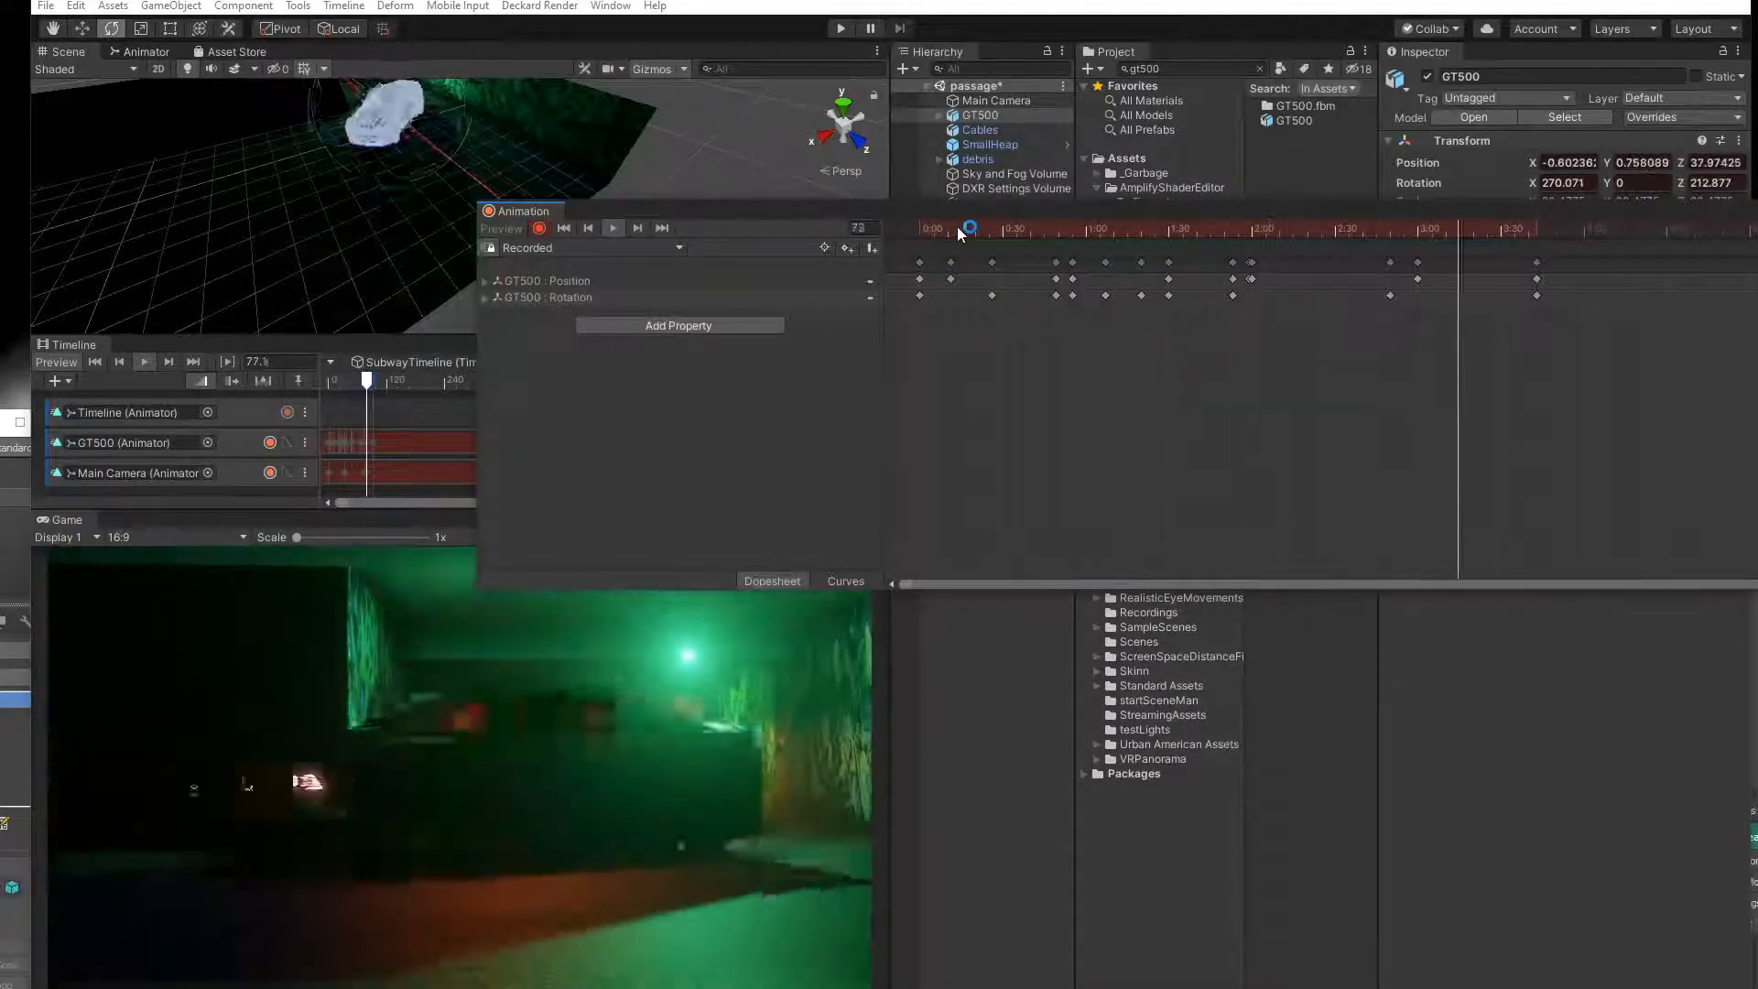
pyautogui.moveTo(1150, 227); pyautogui.dragTo(1539, 272)
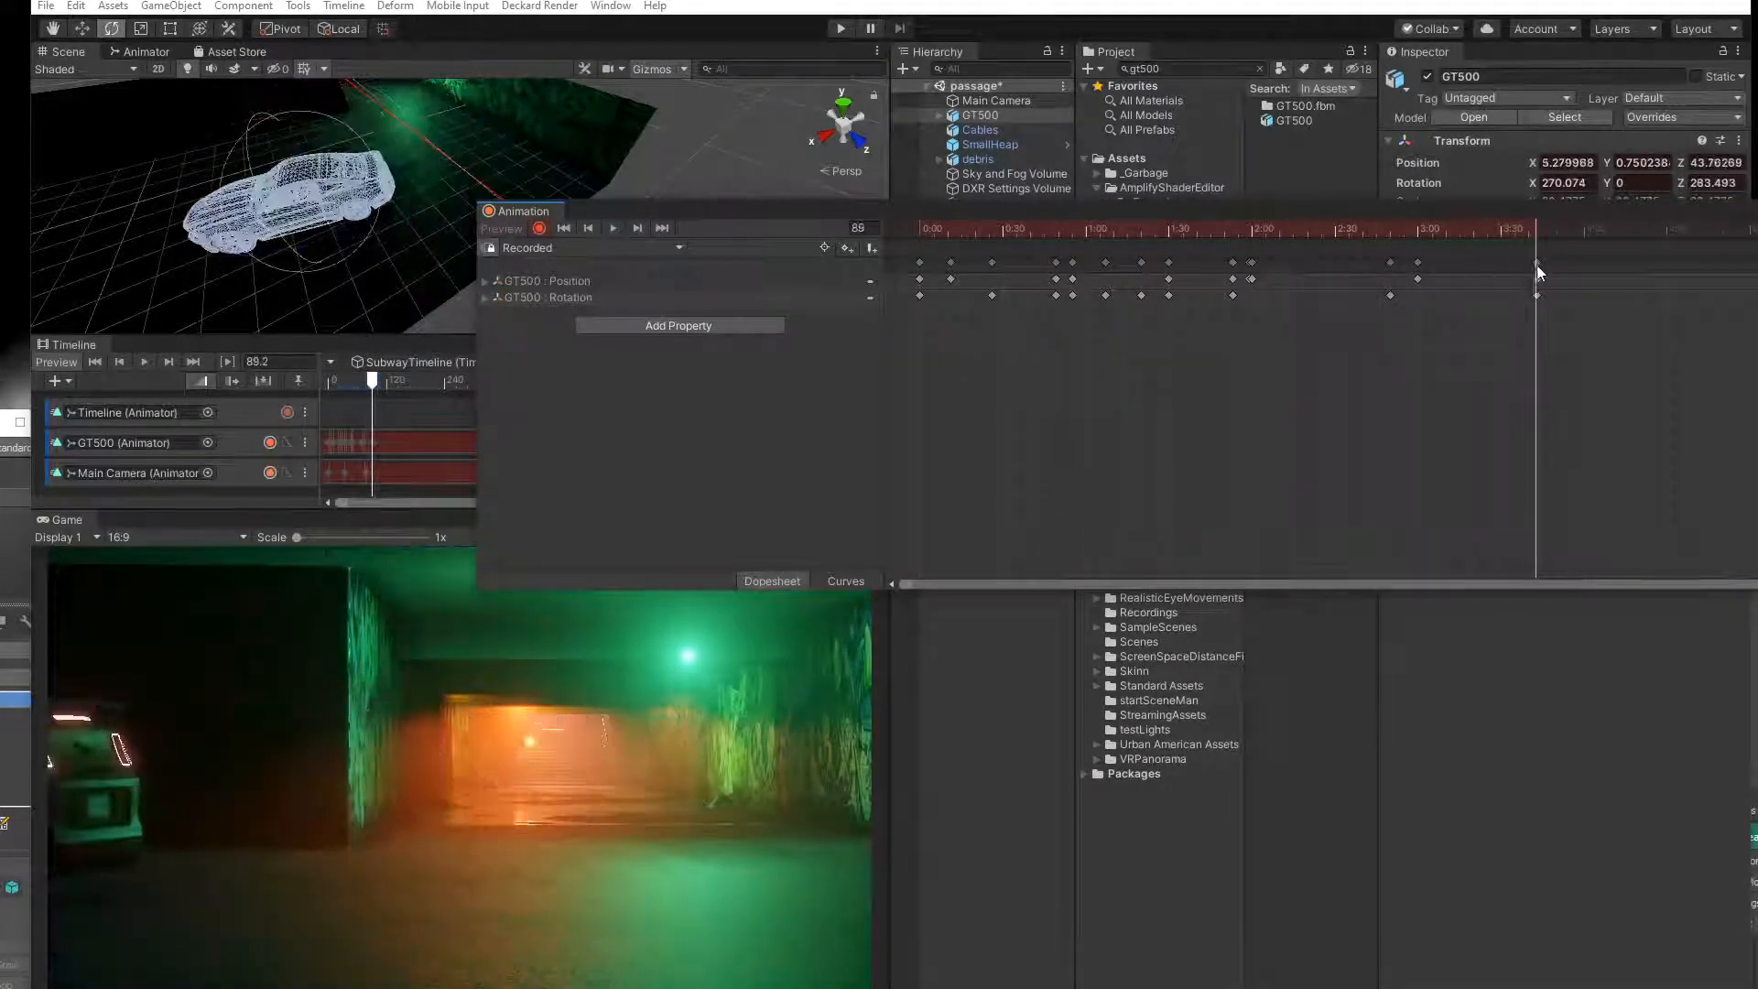
# Switch the Animation window to the Main Camera's recorded clip and advance past its last key to frame 89.
pyautogui.moveTo(920, 217); pyautogui.dragTo(796, 544)
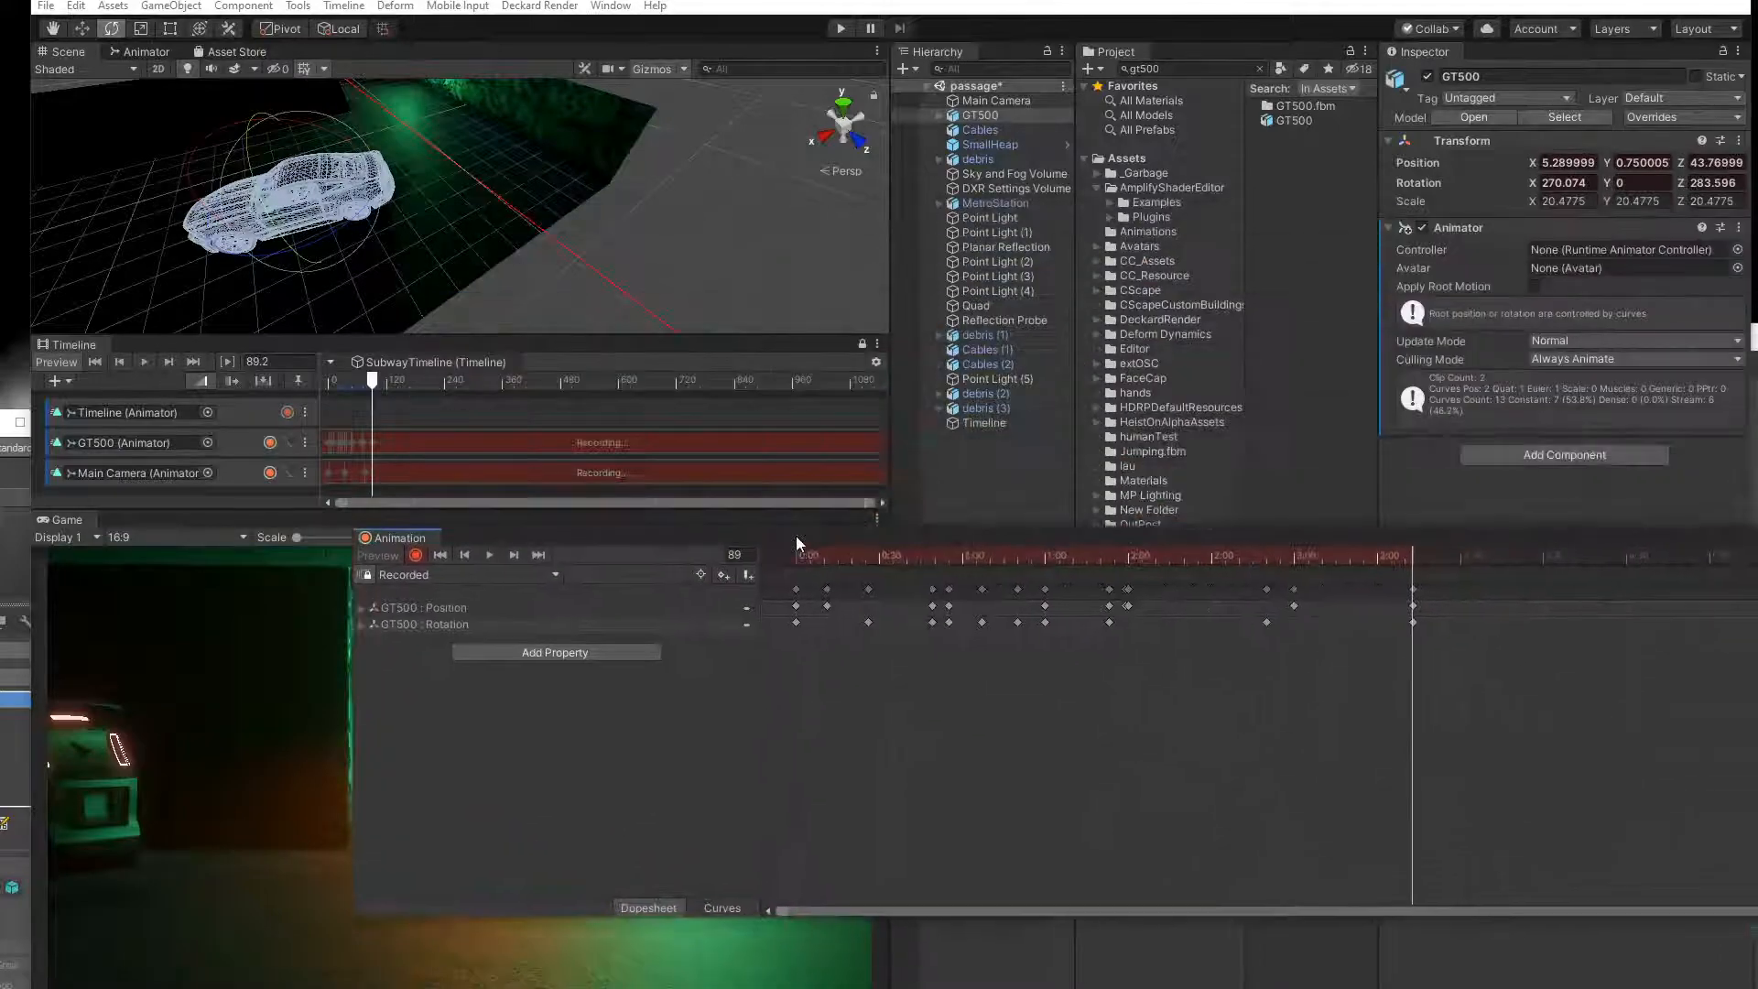
pyautogui.click(434, 473)
pyautogui.moveTo(844, 574); pyautogui.dragTo(1202, 174)
pyautogui.moveTo(1371, 190); pyautogui.dragTo(1707, 229)
pyautogui.scroll(-5, 1273, 306)
pyautogui.moveTo(1189, 188); pyautogui.dragTo(1359, 207)
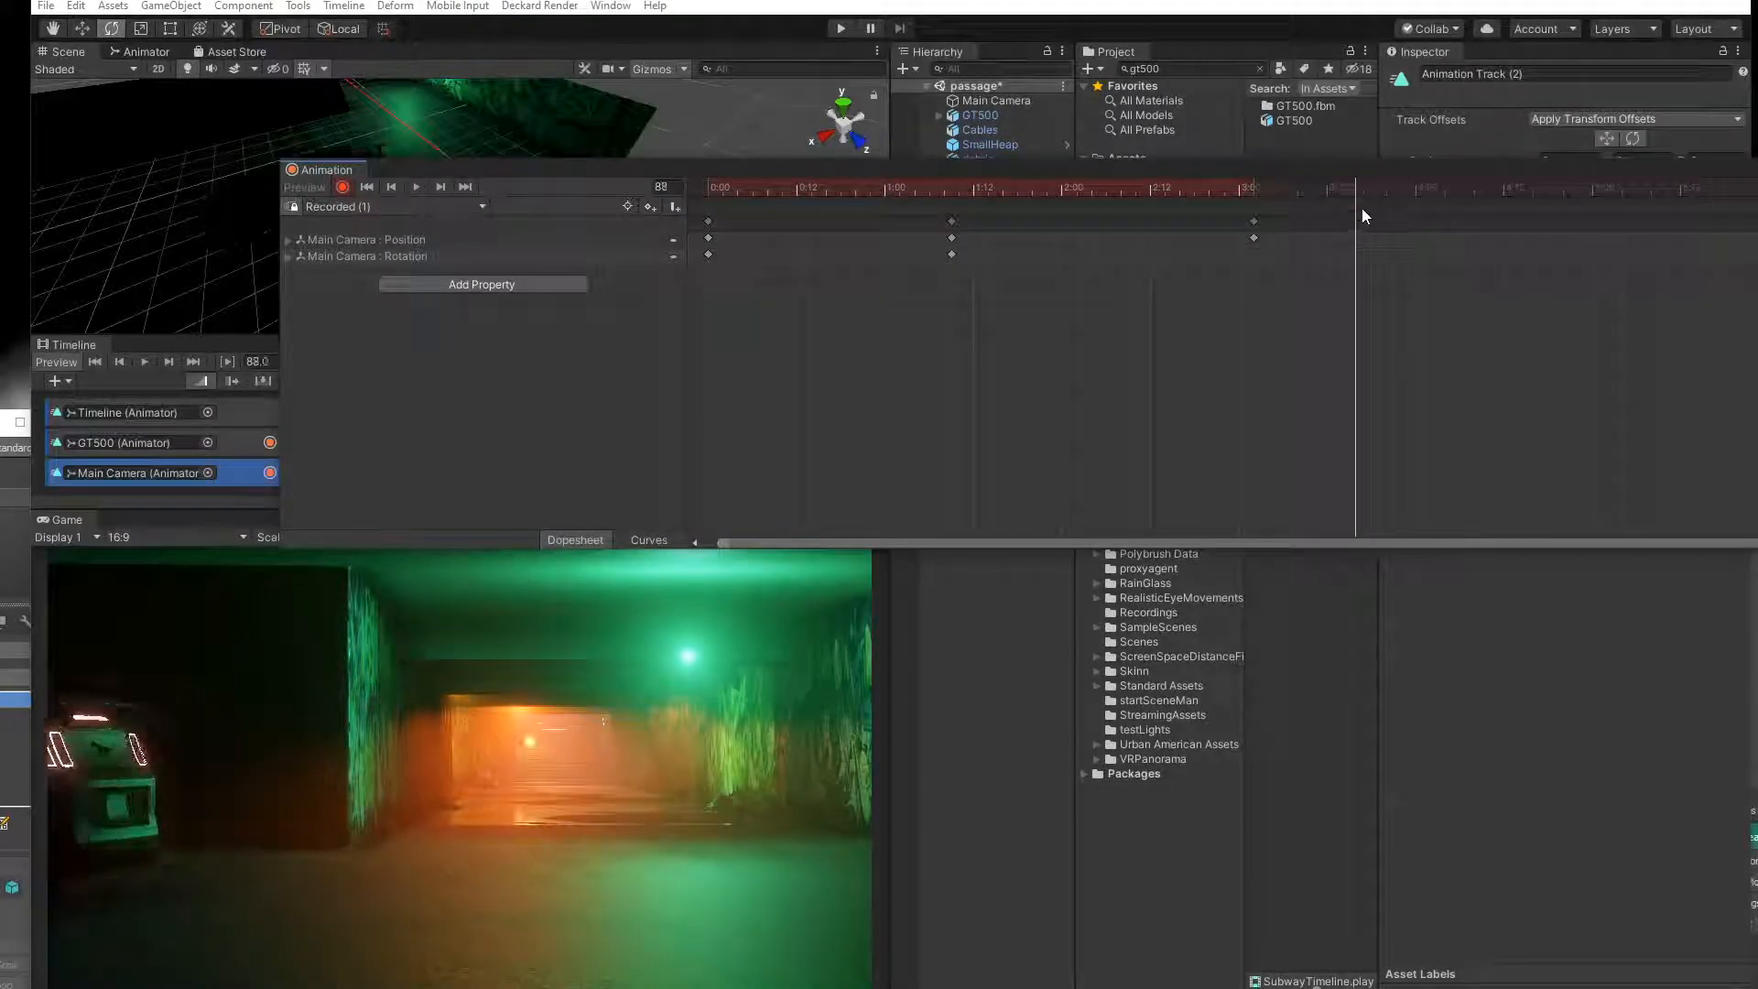
# At frame 89, move the Main Camera back to about X -1.92, Z 56.46 and turn it towards the departing GT500.
pyautogui.moveTo(1229, 164); pyautogui.dragTo(1515, 447)
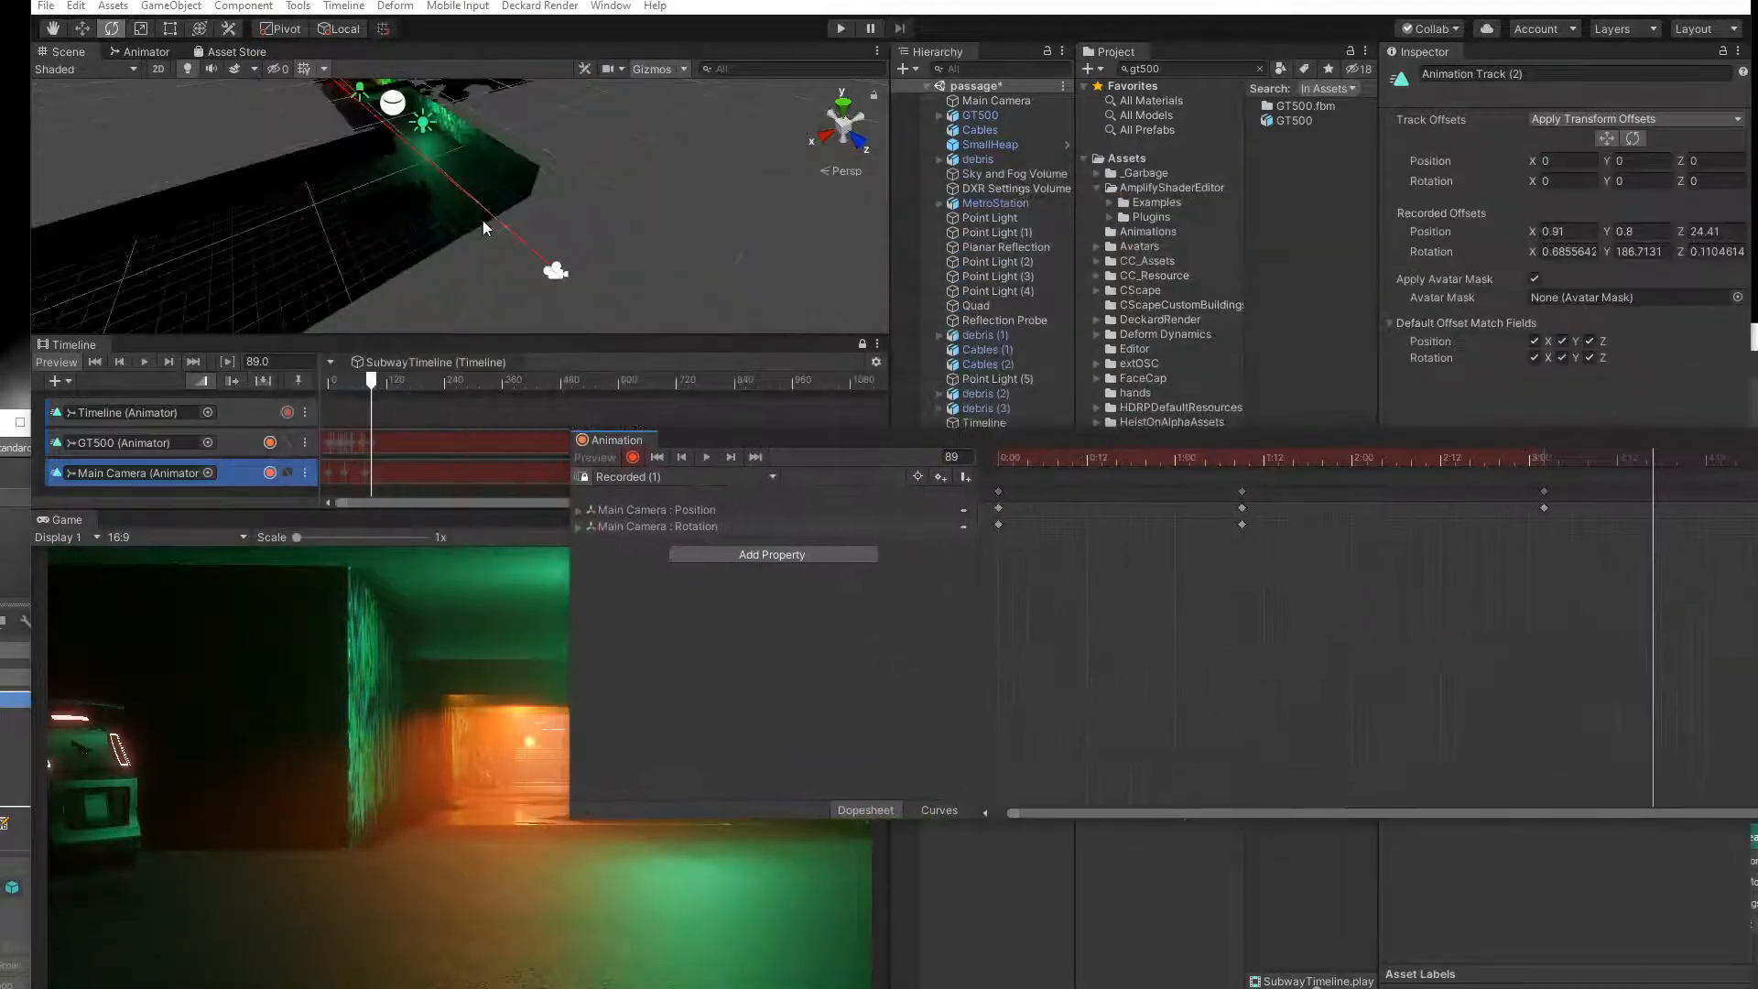
pyautogui.click(539, 263)
pyautogui.click(81, 31)
pyautogui.moveTo(531, 279); pyautogui.dragTo(634, 334)
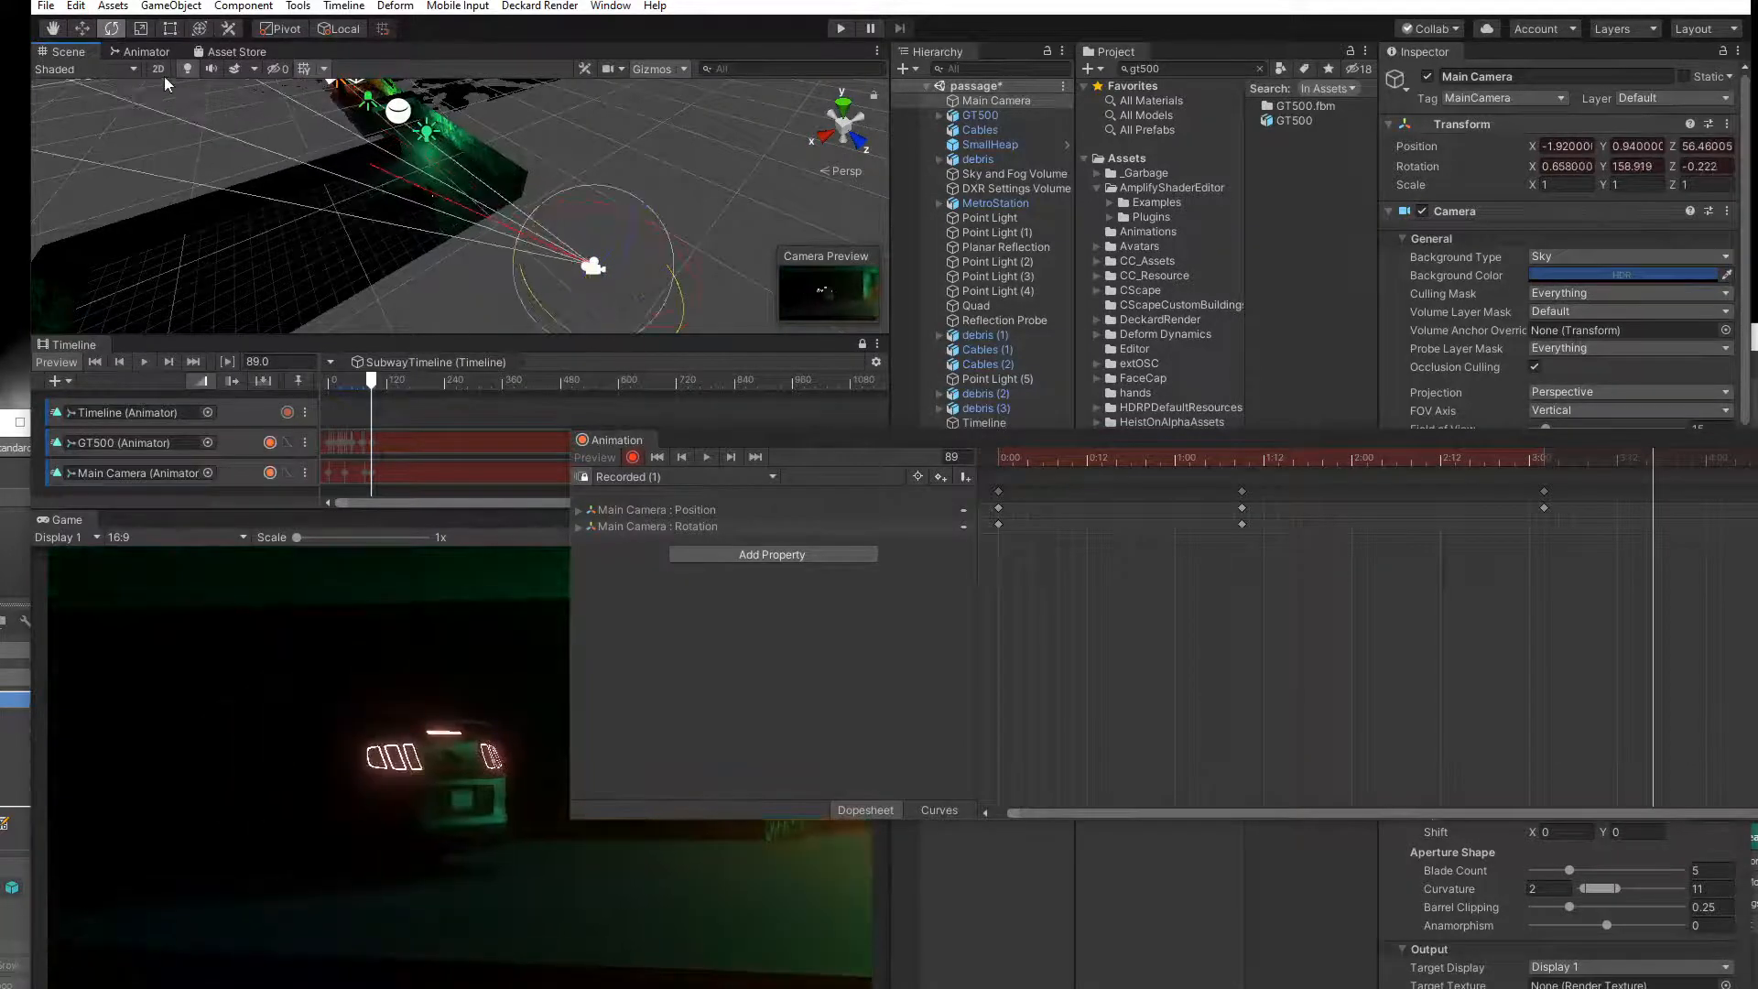
pyautogui.moveTo(571, 267); pyautogui.dragTo(558, 254)
# At frame 55, rotate the Main Camera back towards the tunnel so the approaching GT500 is in frame.
pyautogui.moveTo(1660, 462); pyautogui.dragTo(1299, 138)
pyautogui.moveTo(1411, 154); pyautogui.dragTo(1333, 172)
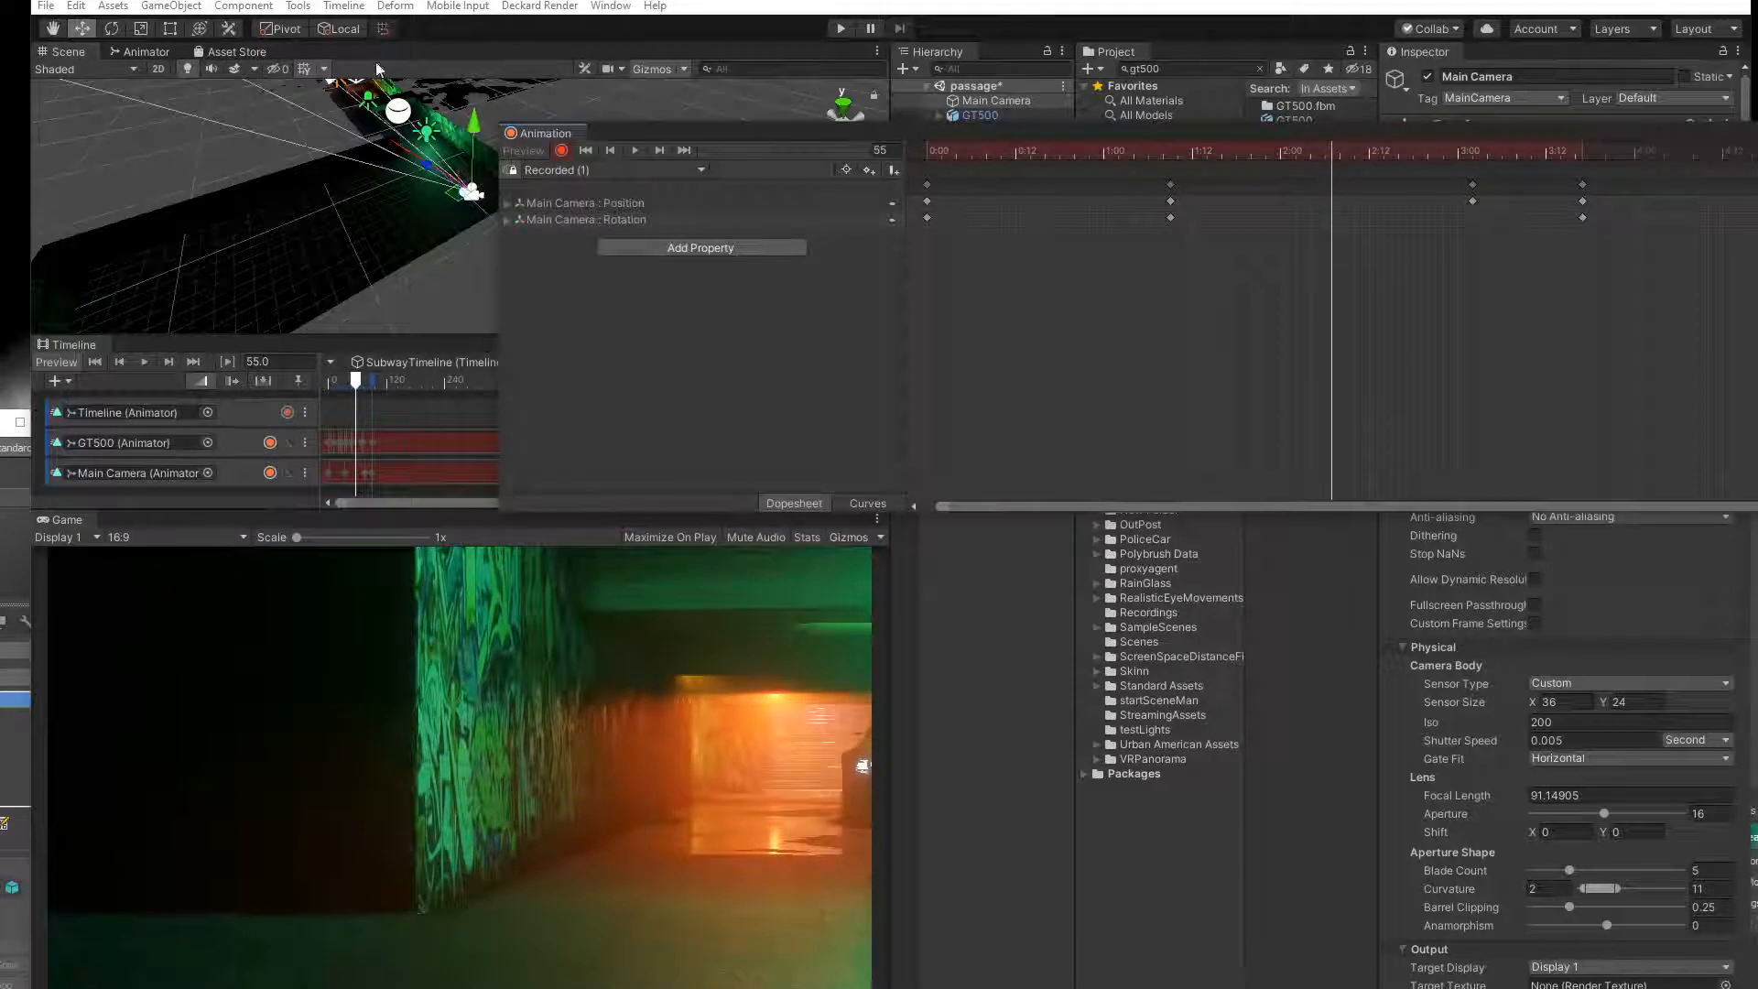
pyautogui.moveTo(447, 256); pyautogui.dragTo(424, 260)
pyautogui.moveTo(417, 173); pyautogui.dragTo(421, 162)
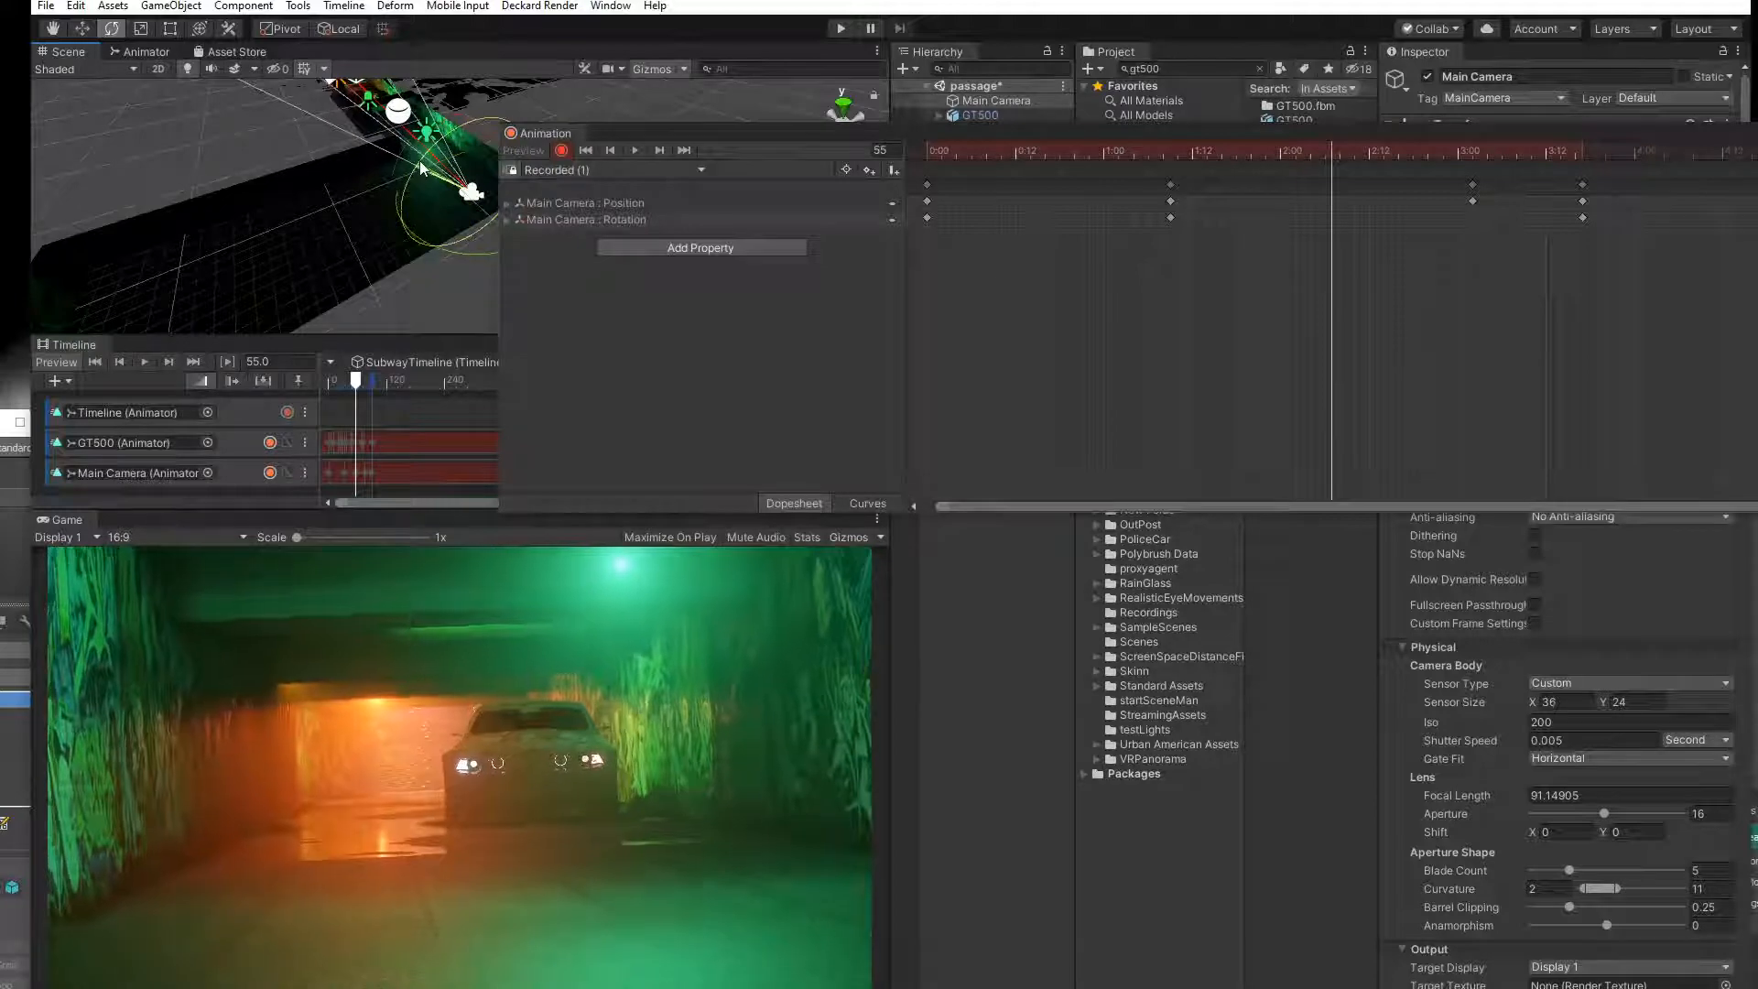
# Replay the Main Camera clip from the start to check the camera's turn towards the car.
pyautogui.click(1327, 157)
pyautogui.moveTo(1273, 151); pyautogui.dragTo(945, 130)
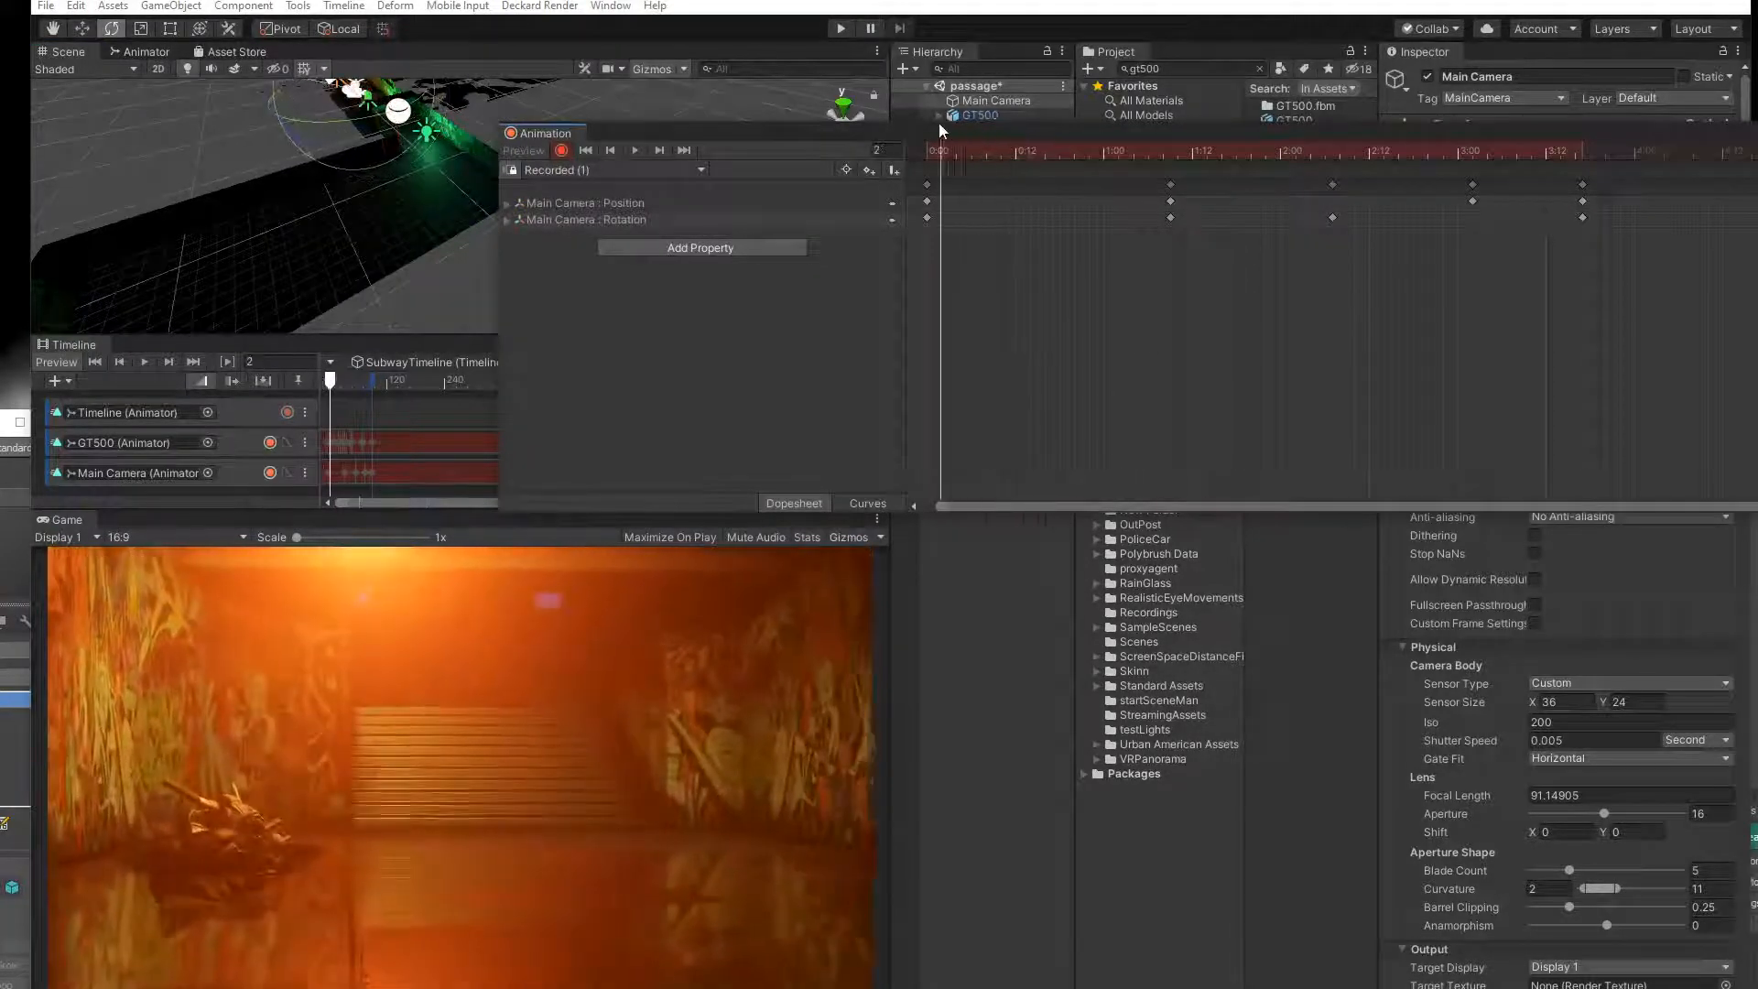
pyautogui.click(633, 152)
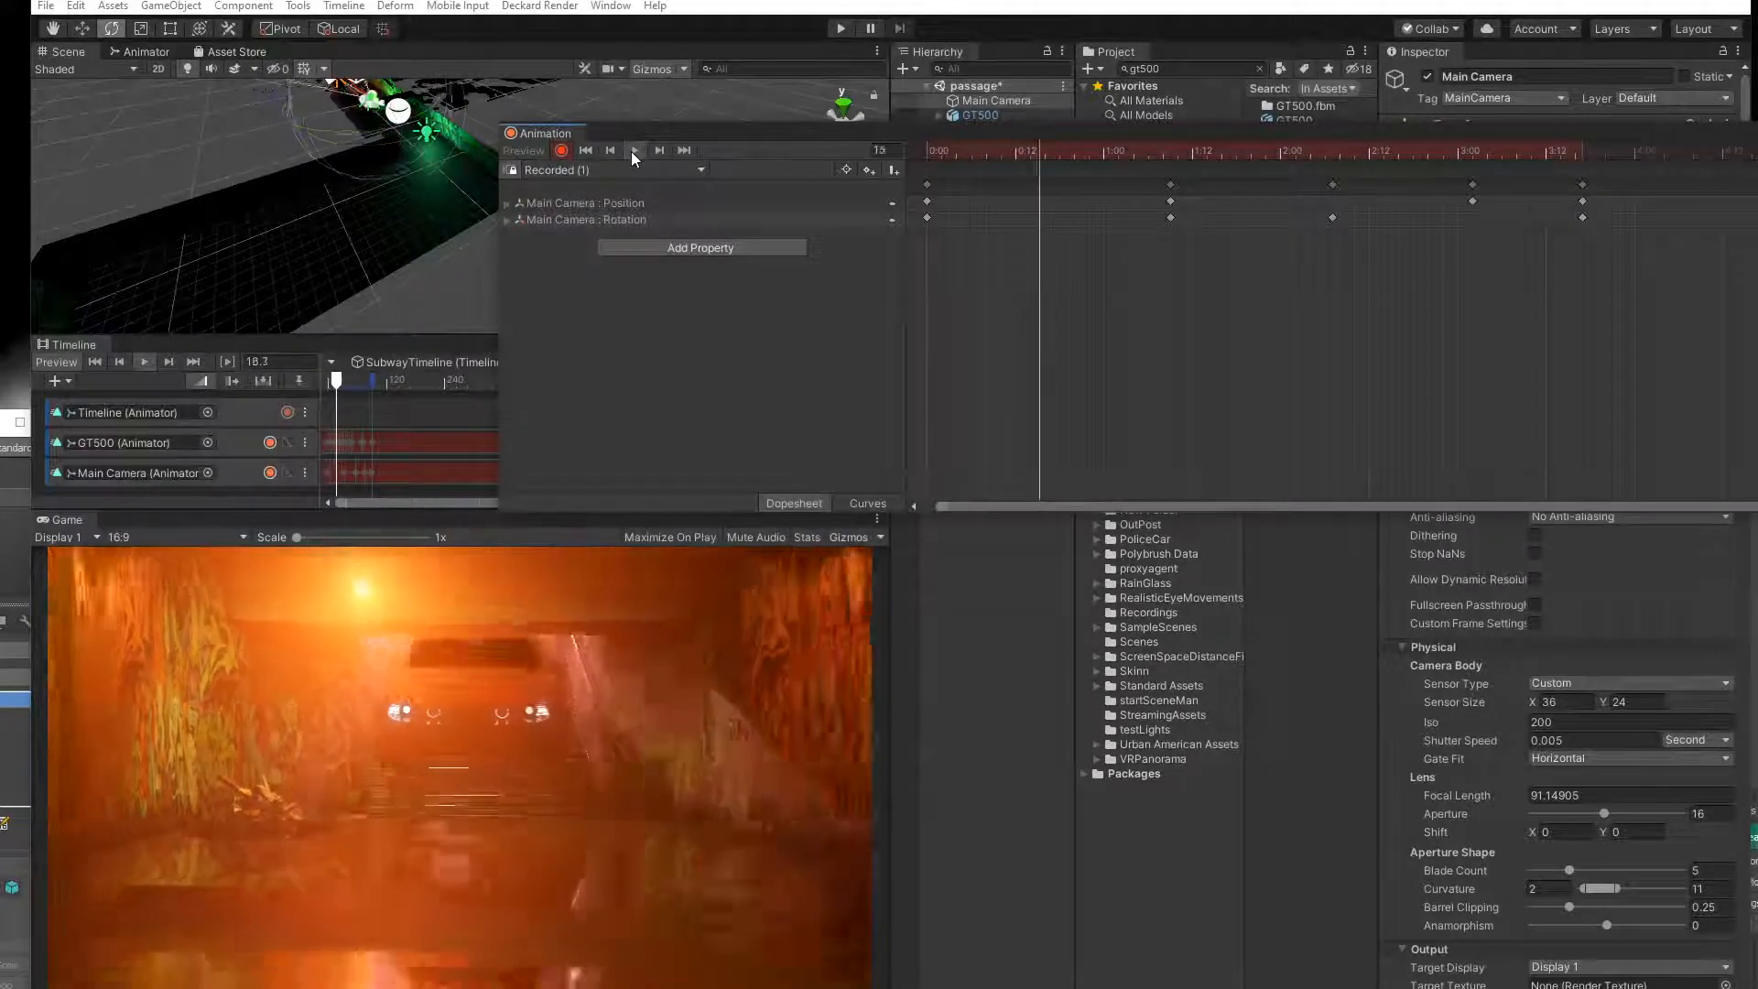
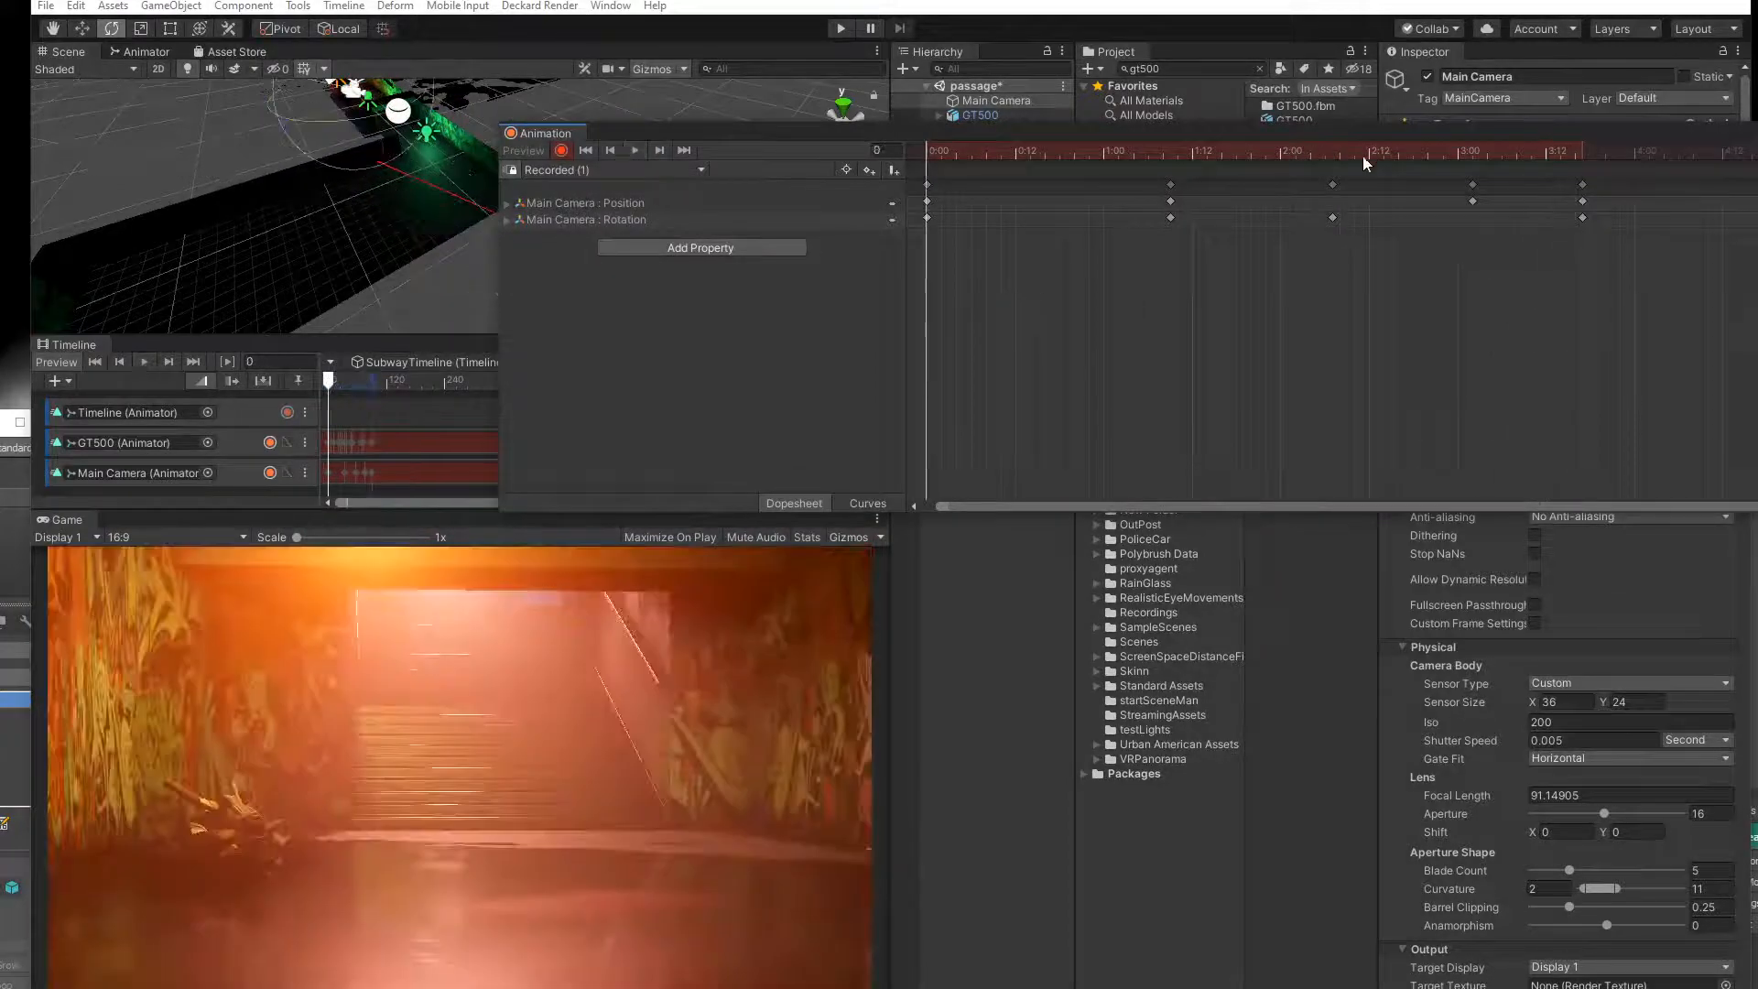
pyautogui.click(636, 150)
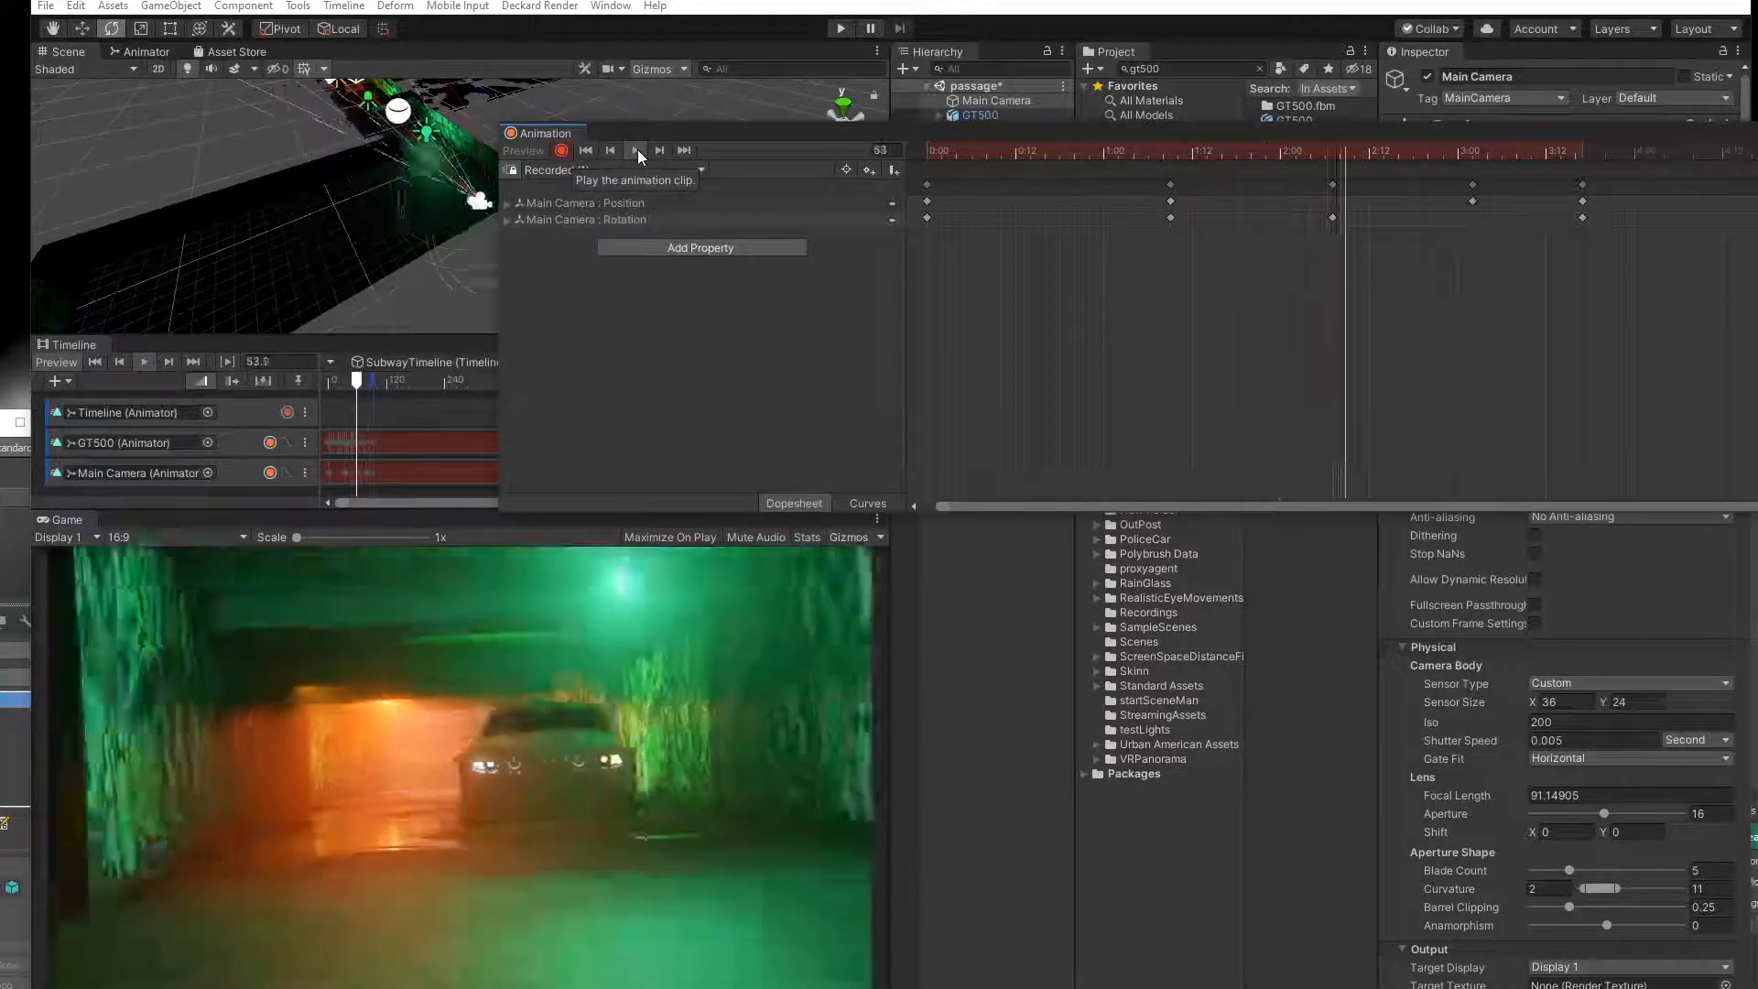
# At frame 71, rotate the Main Camera to bring the GT500 back into the shot.
pyautogui.moveTo(1499, 140); pyautogui.dragTo(1396, 165)
pyautogui.moveTo(993, 134); pyautogui.dragTo(1300, 277)
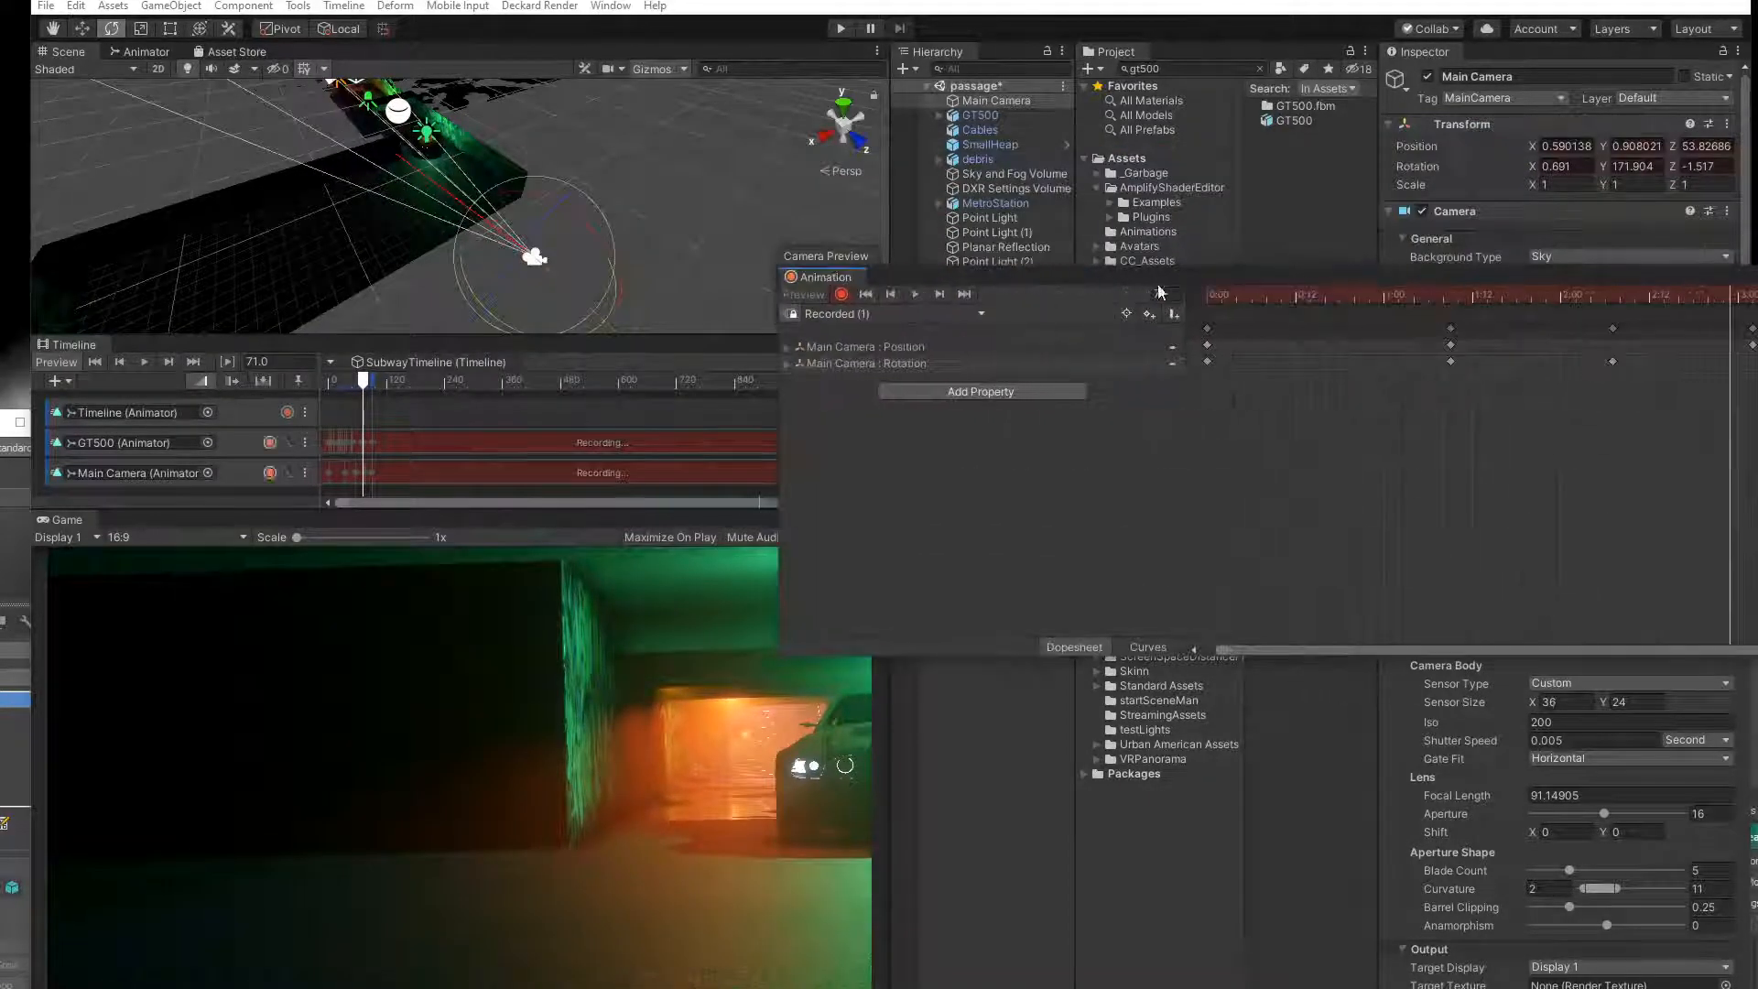
pyautogui.moveTo(500, 320); pyautogui.dragTo(449, 313)
# At frame 0, move the Main Camera towards the stairs to about X -0.55, Y 0.57, Z 4.87 and tilt it to about X -7.28.
pyautogui.moveTo(1635, 281); pyautogui.dragTo(939, 220)
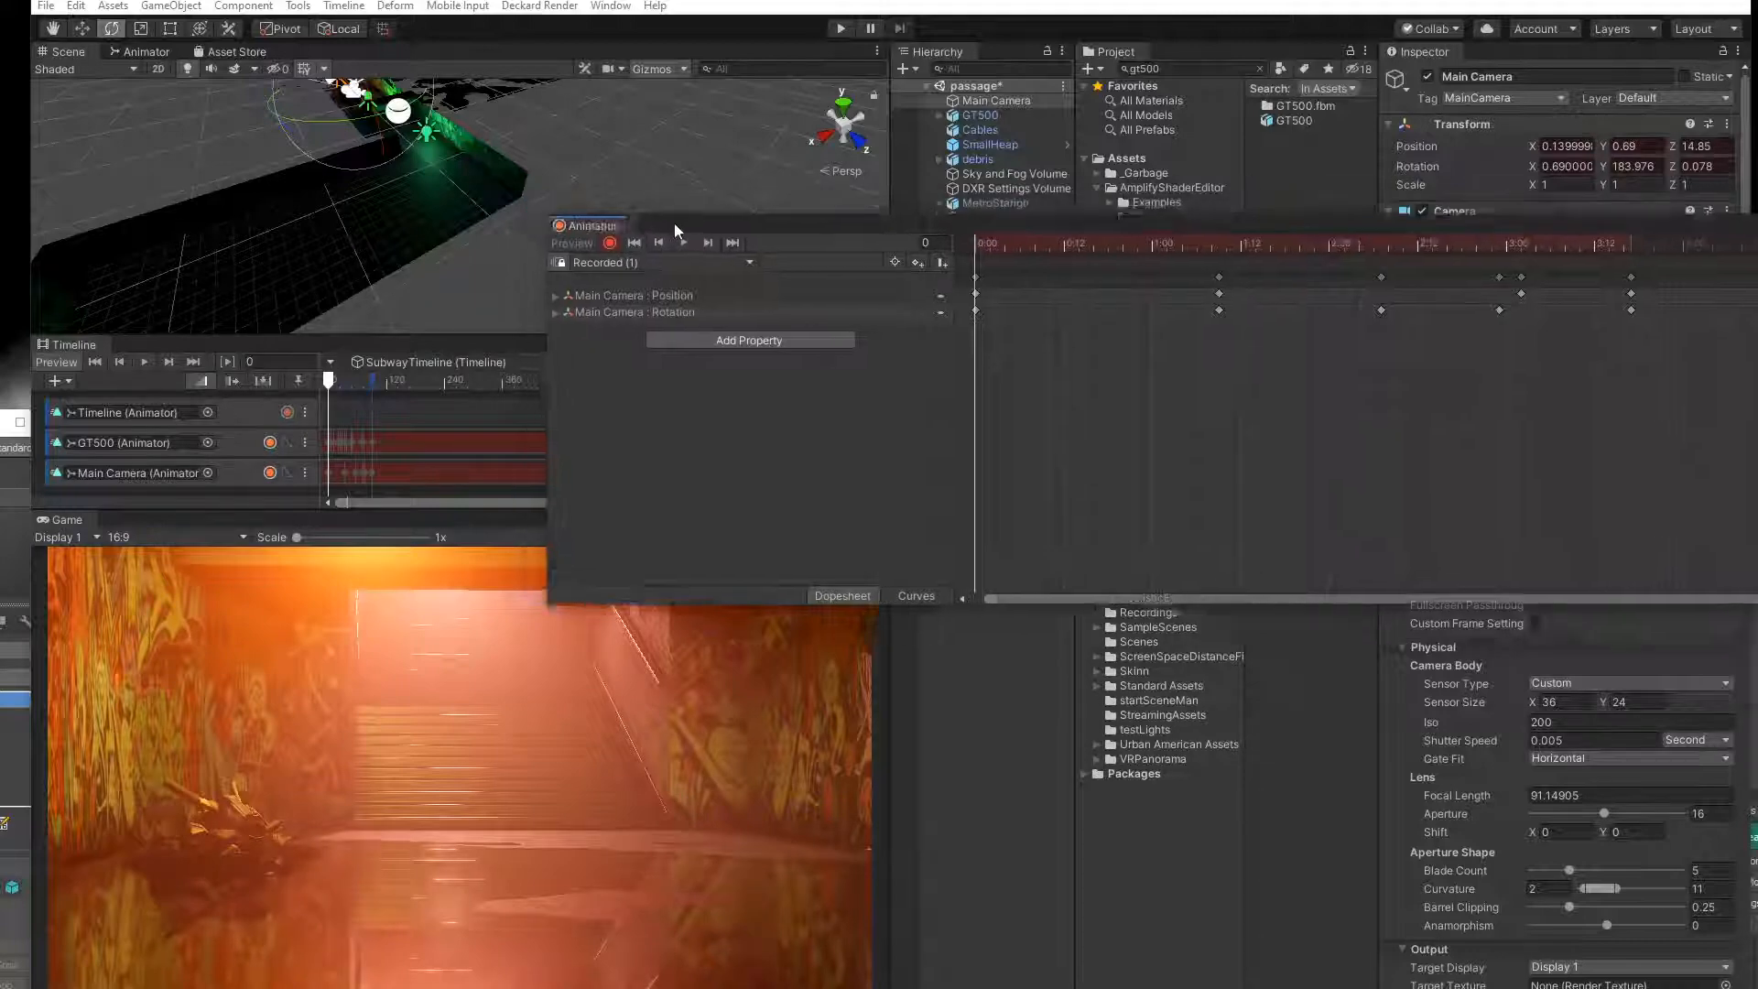
pyautogui.moveTo(663, 213); pyautogui.dragTo(781, 337)
pyautogui.moveTo(317, 132); pyautogui.dragTo(403, 281, button='middle')
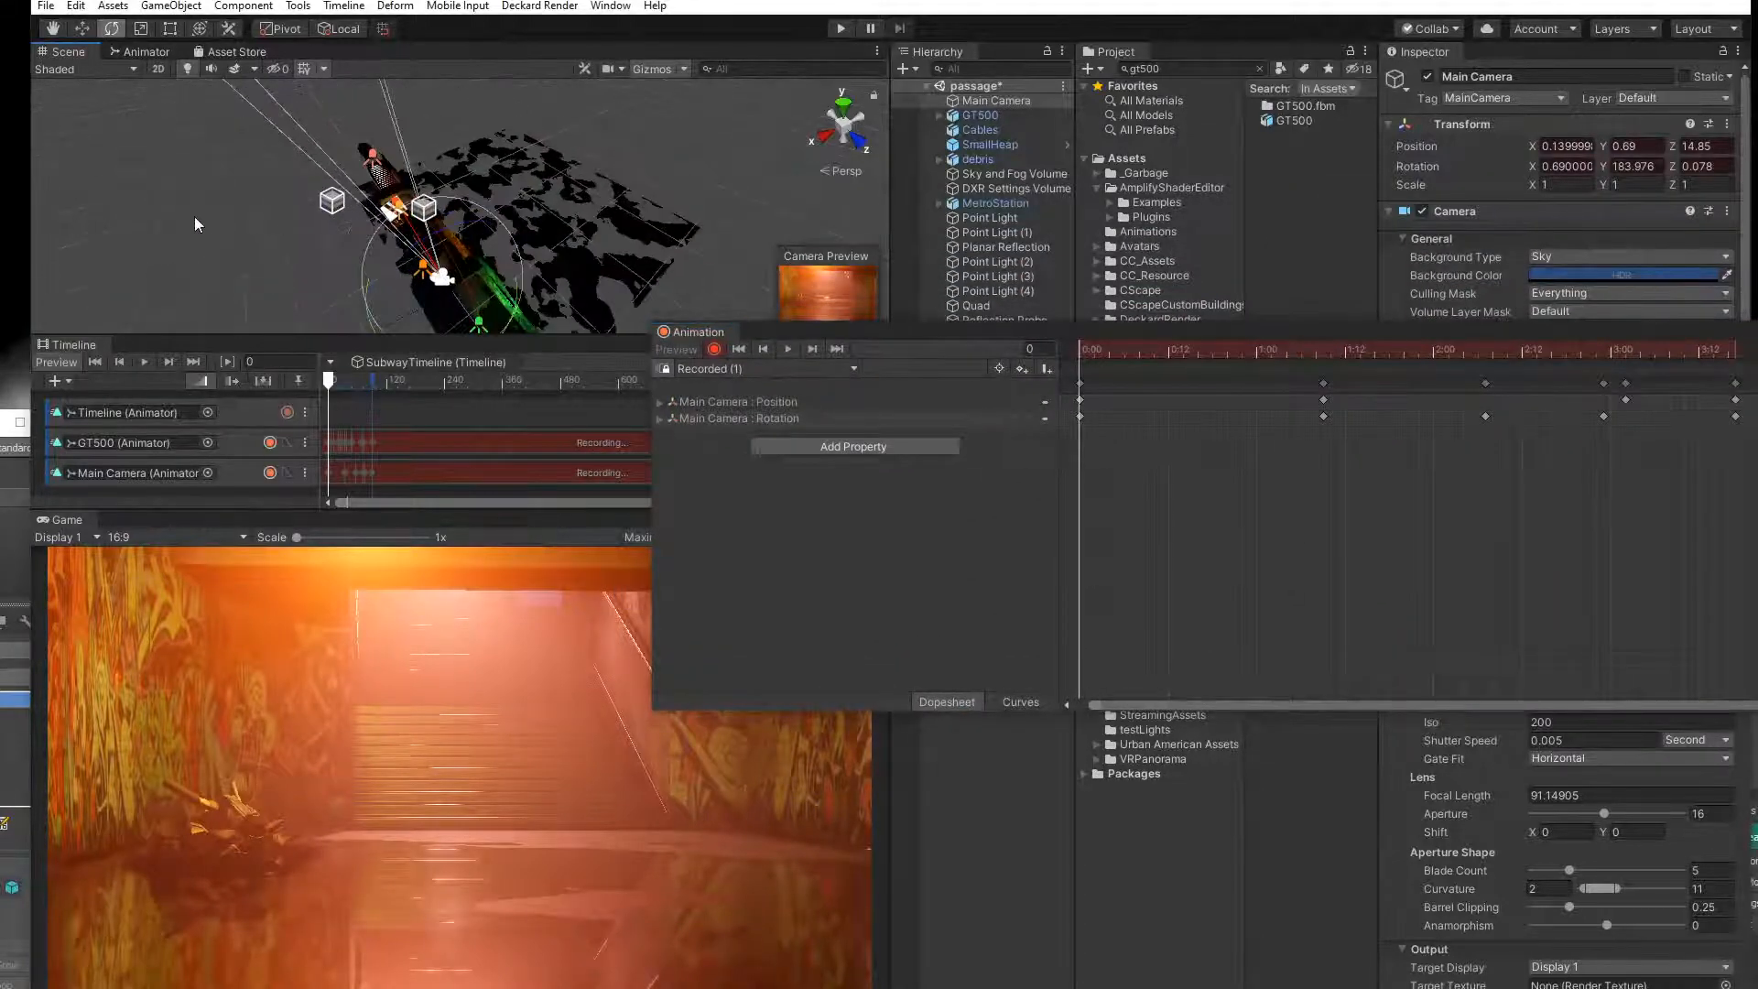
pyautogui.keyDown('alt'); pyautogui.moveTo(212, 225); pyautogui.dragTo(261, 311); pyautogui.keyUp('alt')
pyautogui.moveTo(261, 316); pyautogui.dragTo(367, 165, button='middle')
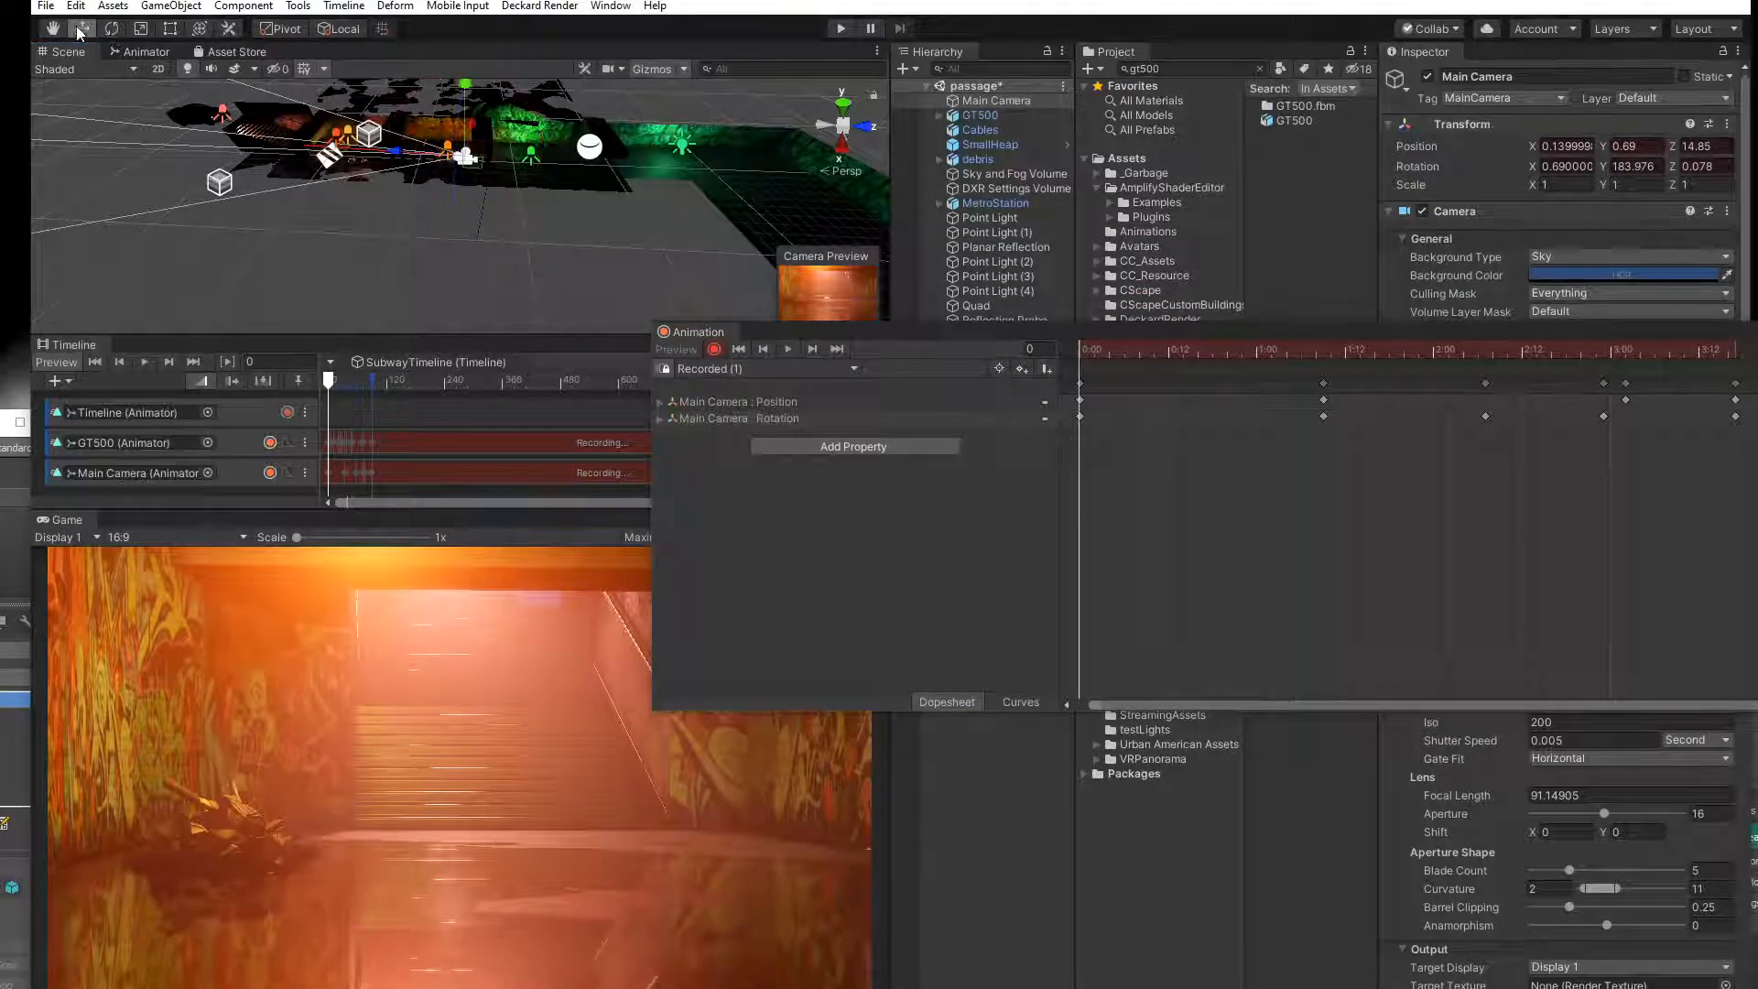
pyautogui.moveTo(403, 157); pyautogui.dragTo(307, 165)
pyautogui.moveTo(426, 114); pyautogui.dragTo(440, 134)
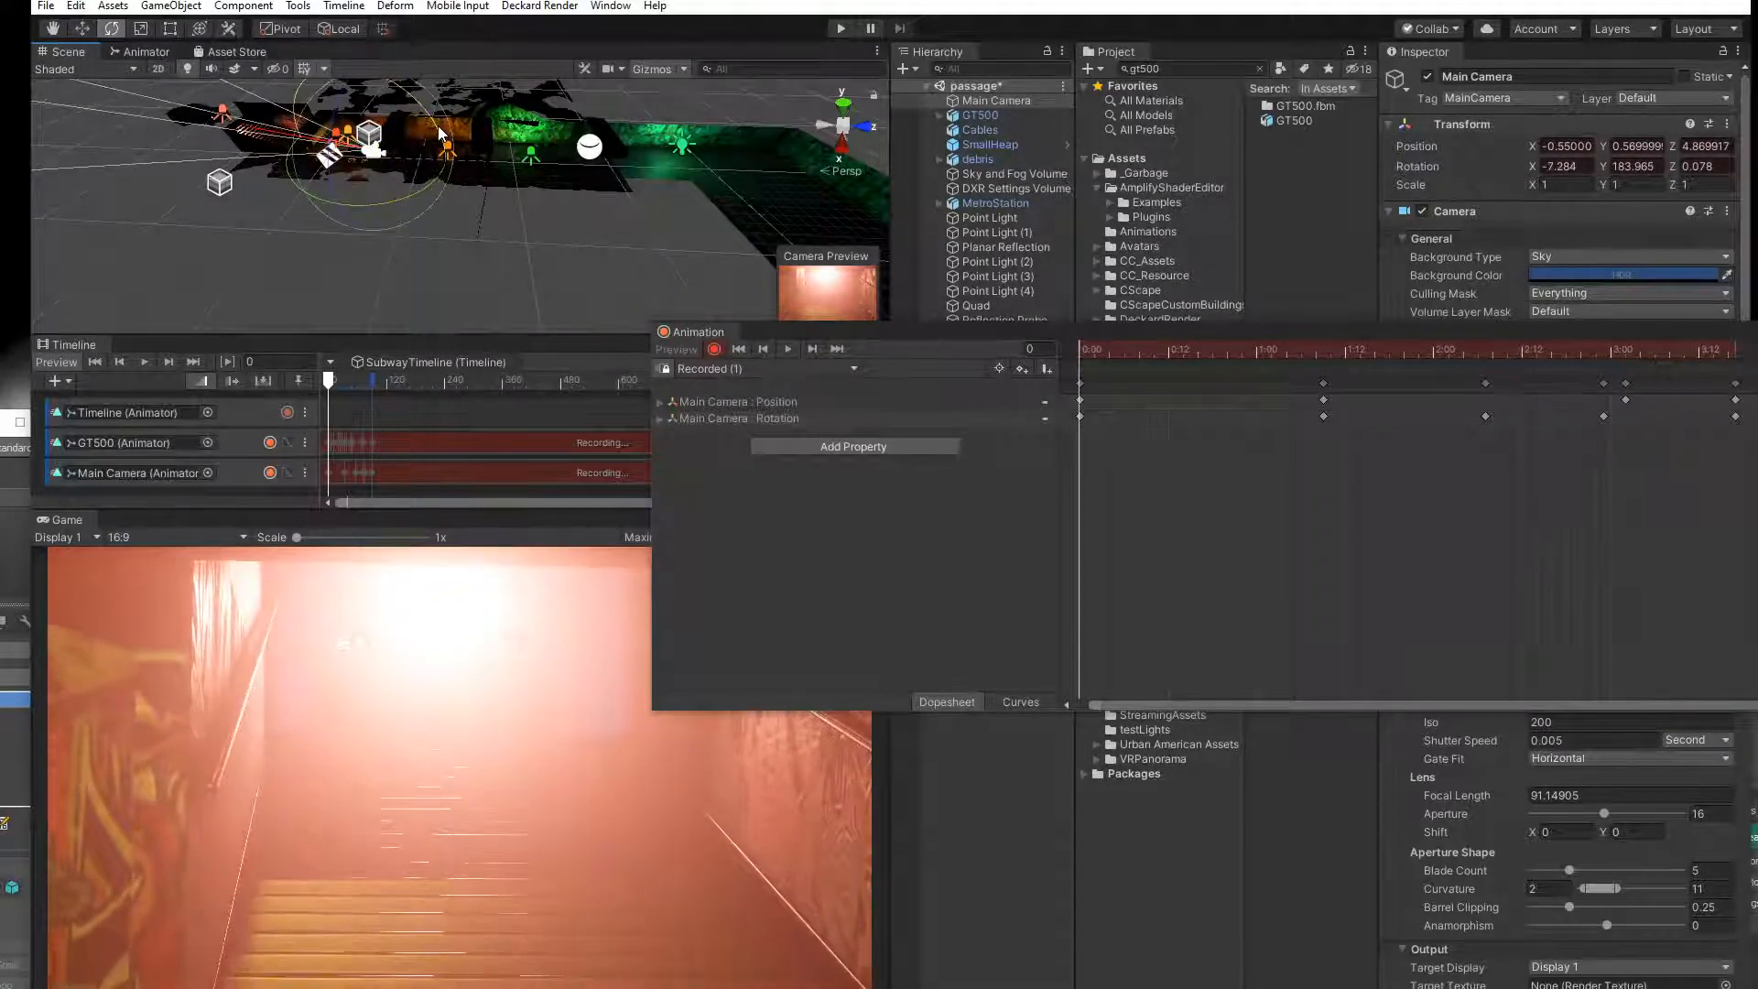
# Replay the Main Camera clip with its new starting pose, and switch the Animation window back to the GT500's recorded clip.
pyautogui.moveTo(1093, 349); pyautogui.dragTo(1026, 385)
pyautogui.click(796, 348)
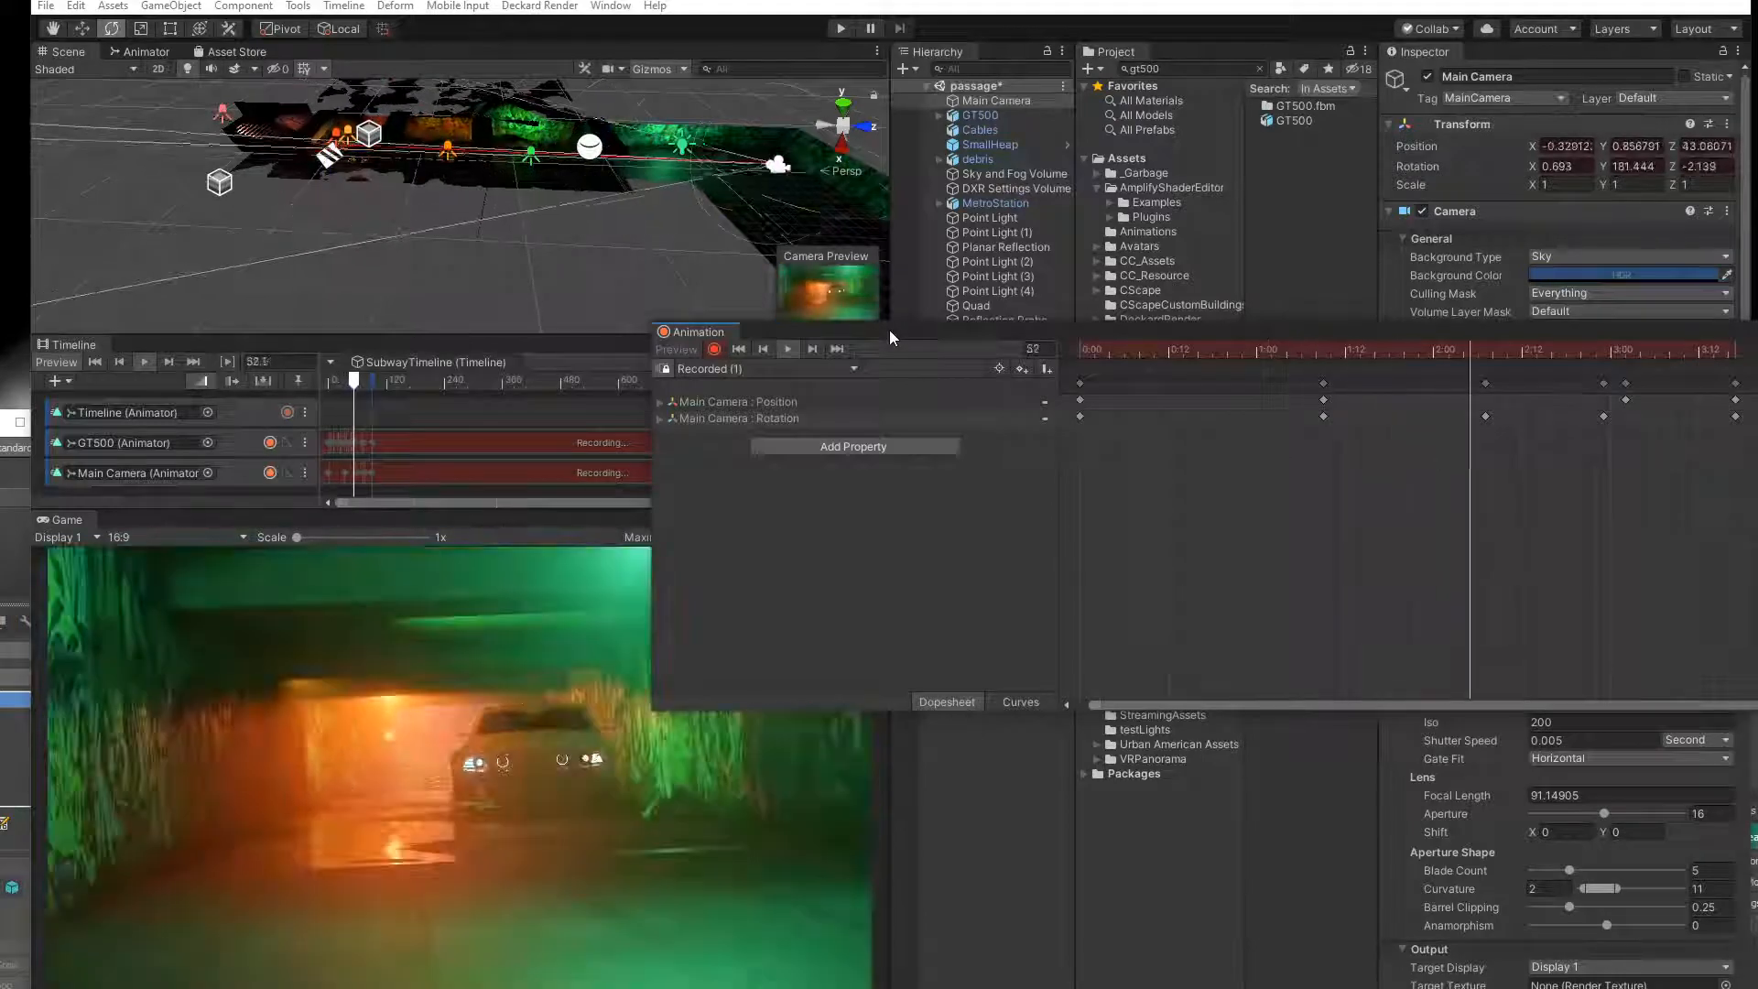
pyautogui.moveTo(880, 332); pyautogui.dragTo(920, 518)
pyautogui.click(377, 443)
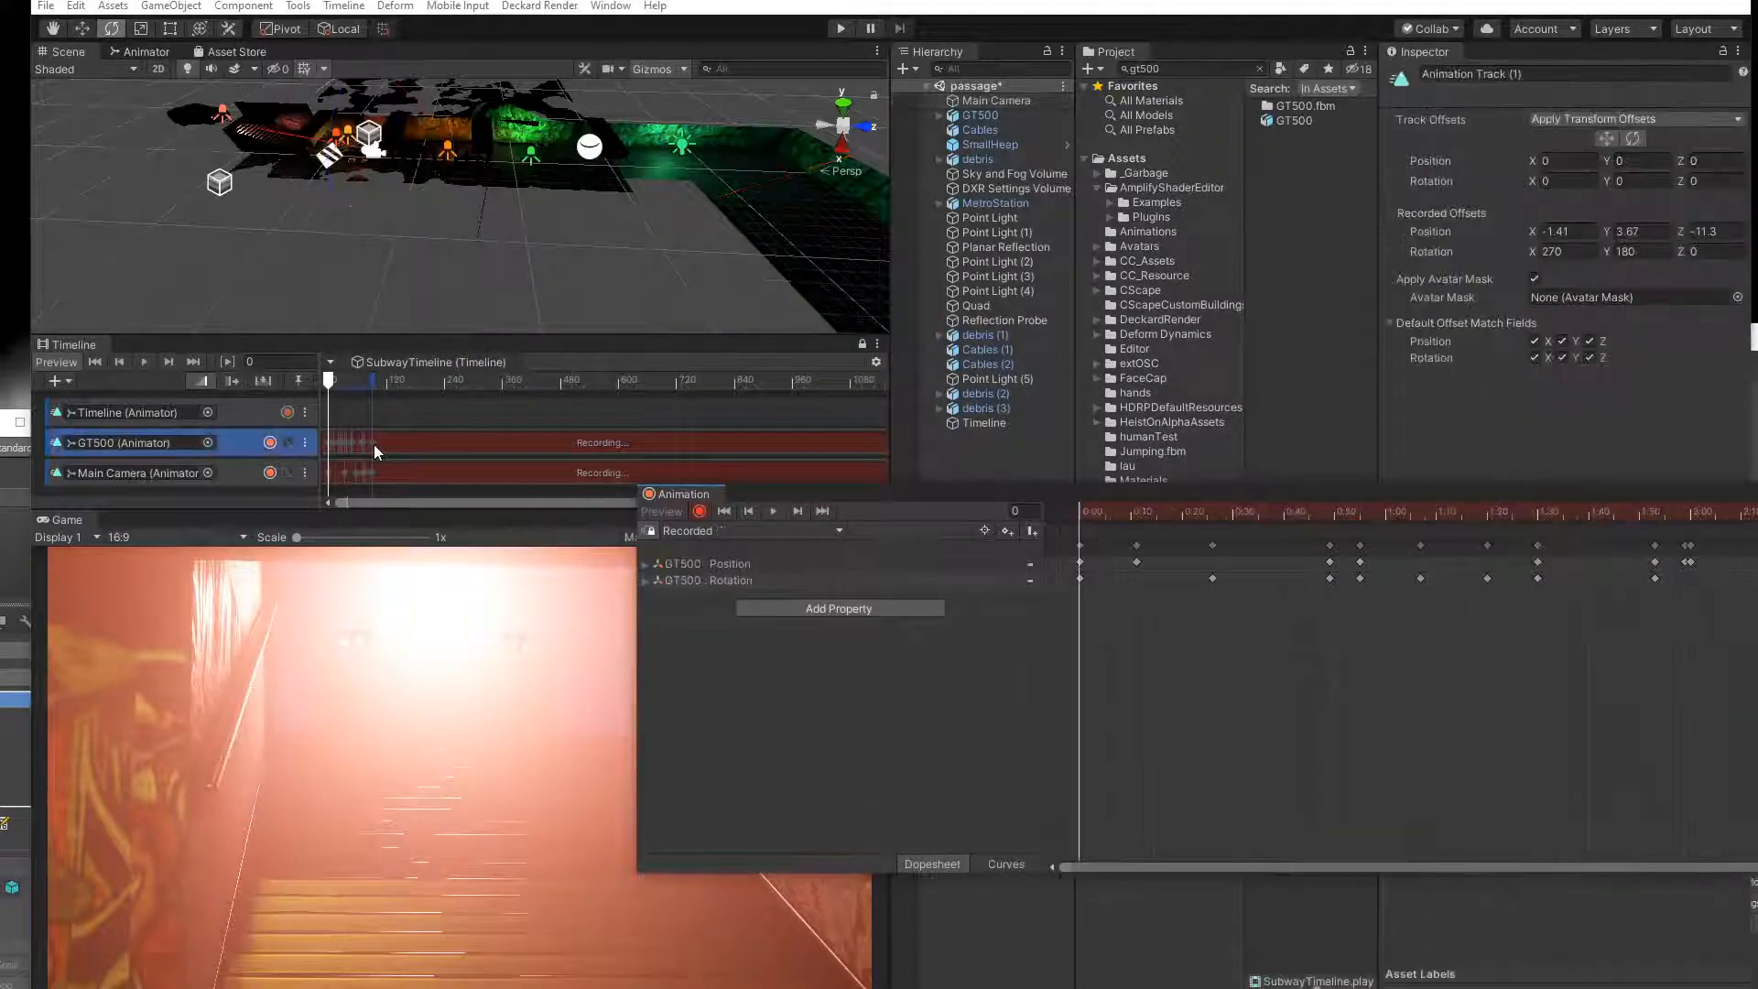
# Shift the GT500 clip's last two sets of keyframes so that they start at 3:30.
pyautogui.moveTo(1257, 492); pyautogui.dragTo(742, 134)
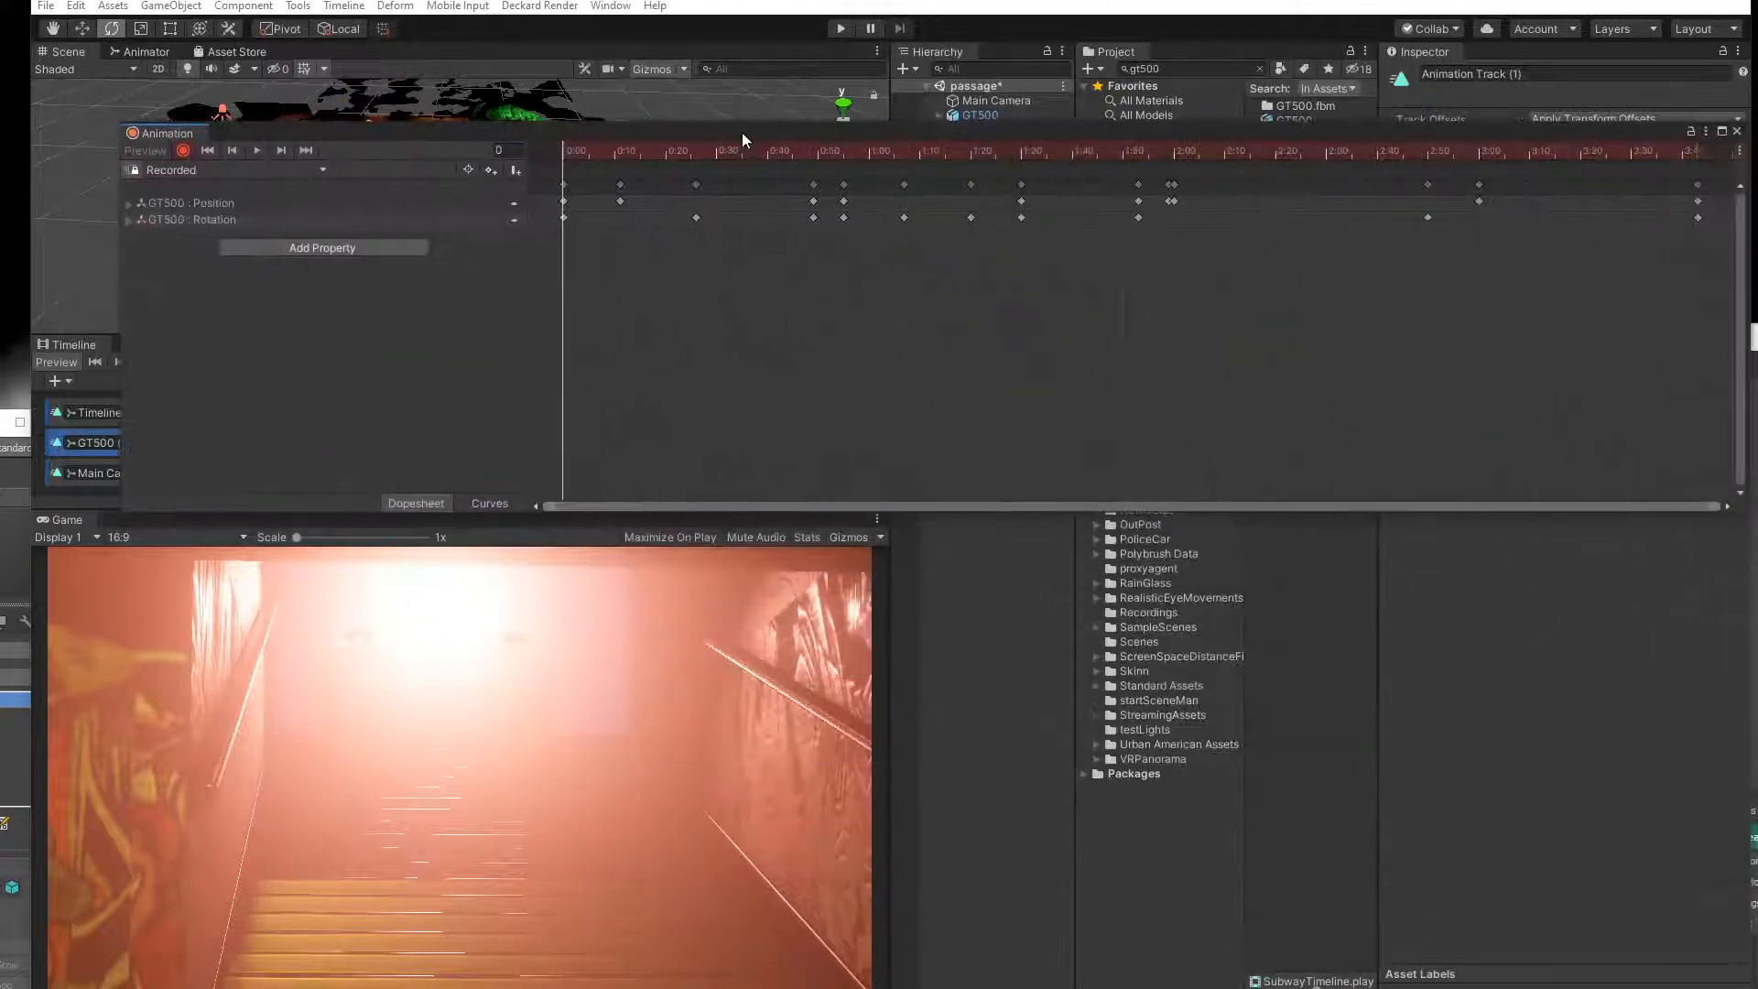
pyautogui.moveTo(560, 165); pyautogui.dragTo(1596, 233)
pyautogui.moveTo(1578, 274); pyautogui.dragTo(1042, 354, button='middle')
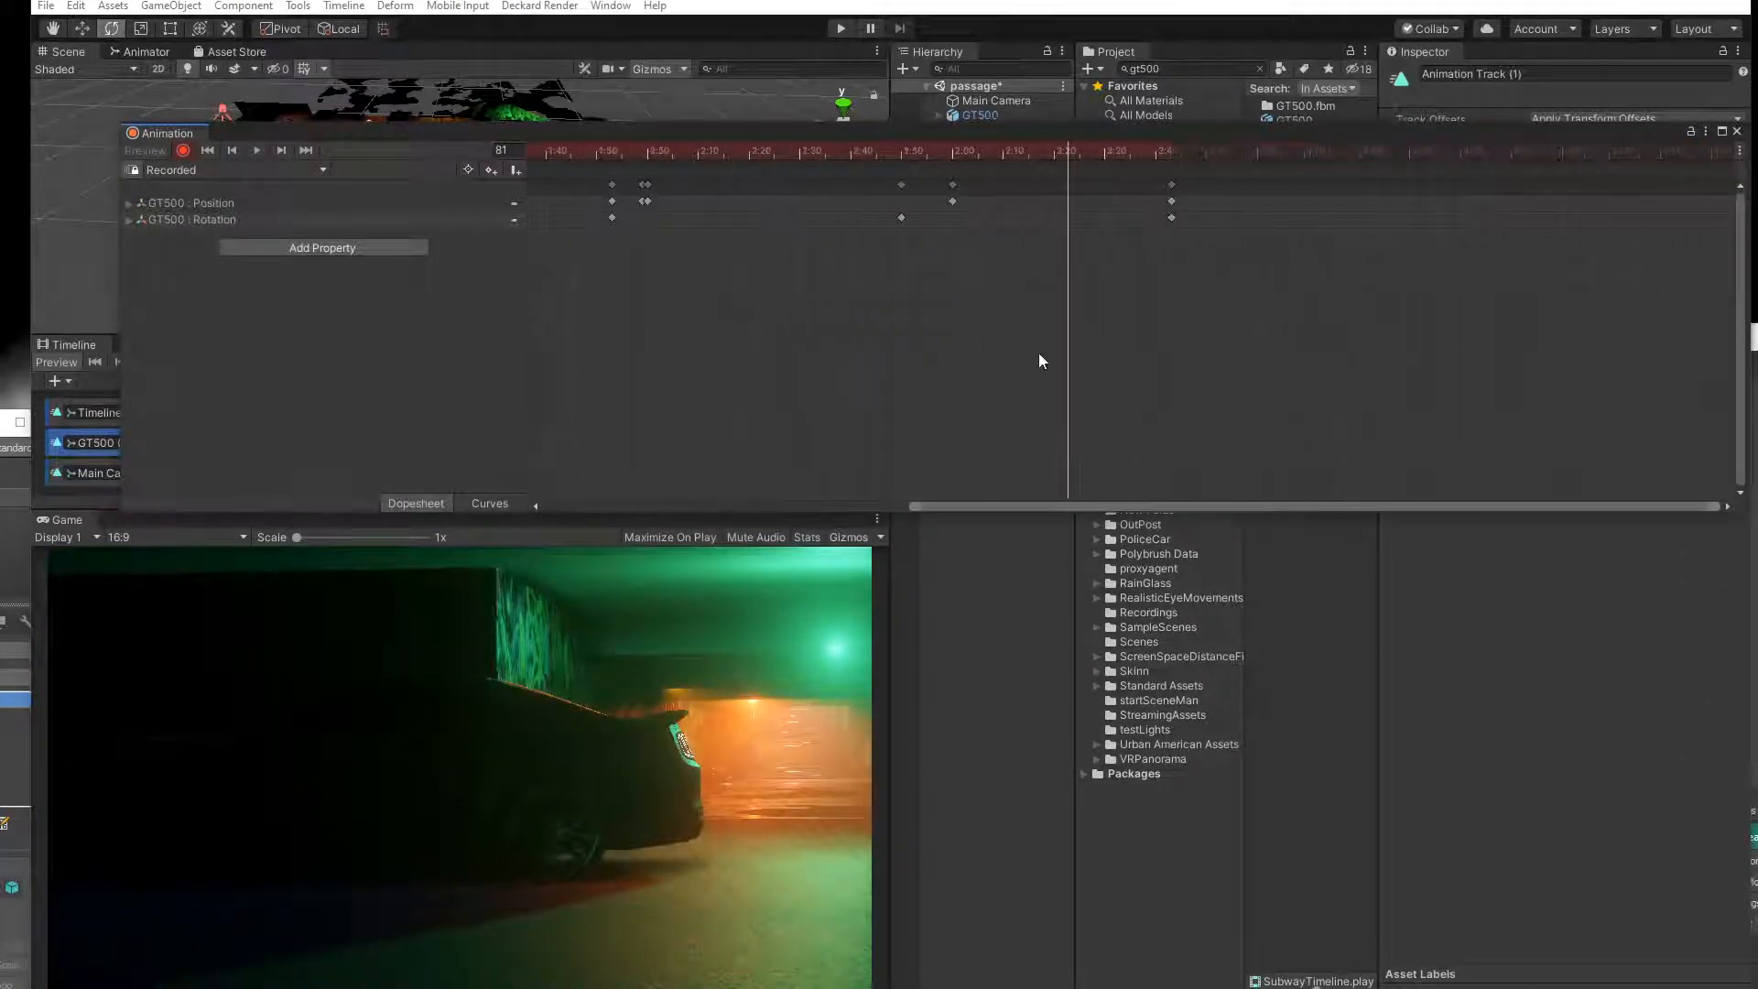
pyautogui.moveTo(1023, 163); pyautogui.dragTo(943, 176)
pyautogui.moveTo(969, 234); pyautogui.dragTo(1409, 208)
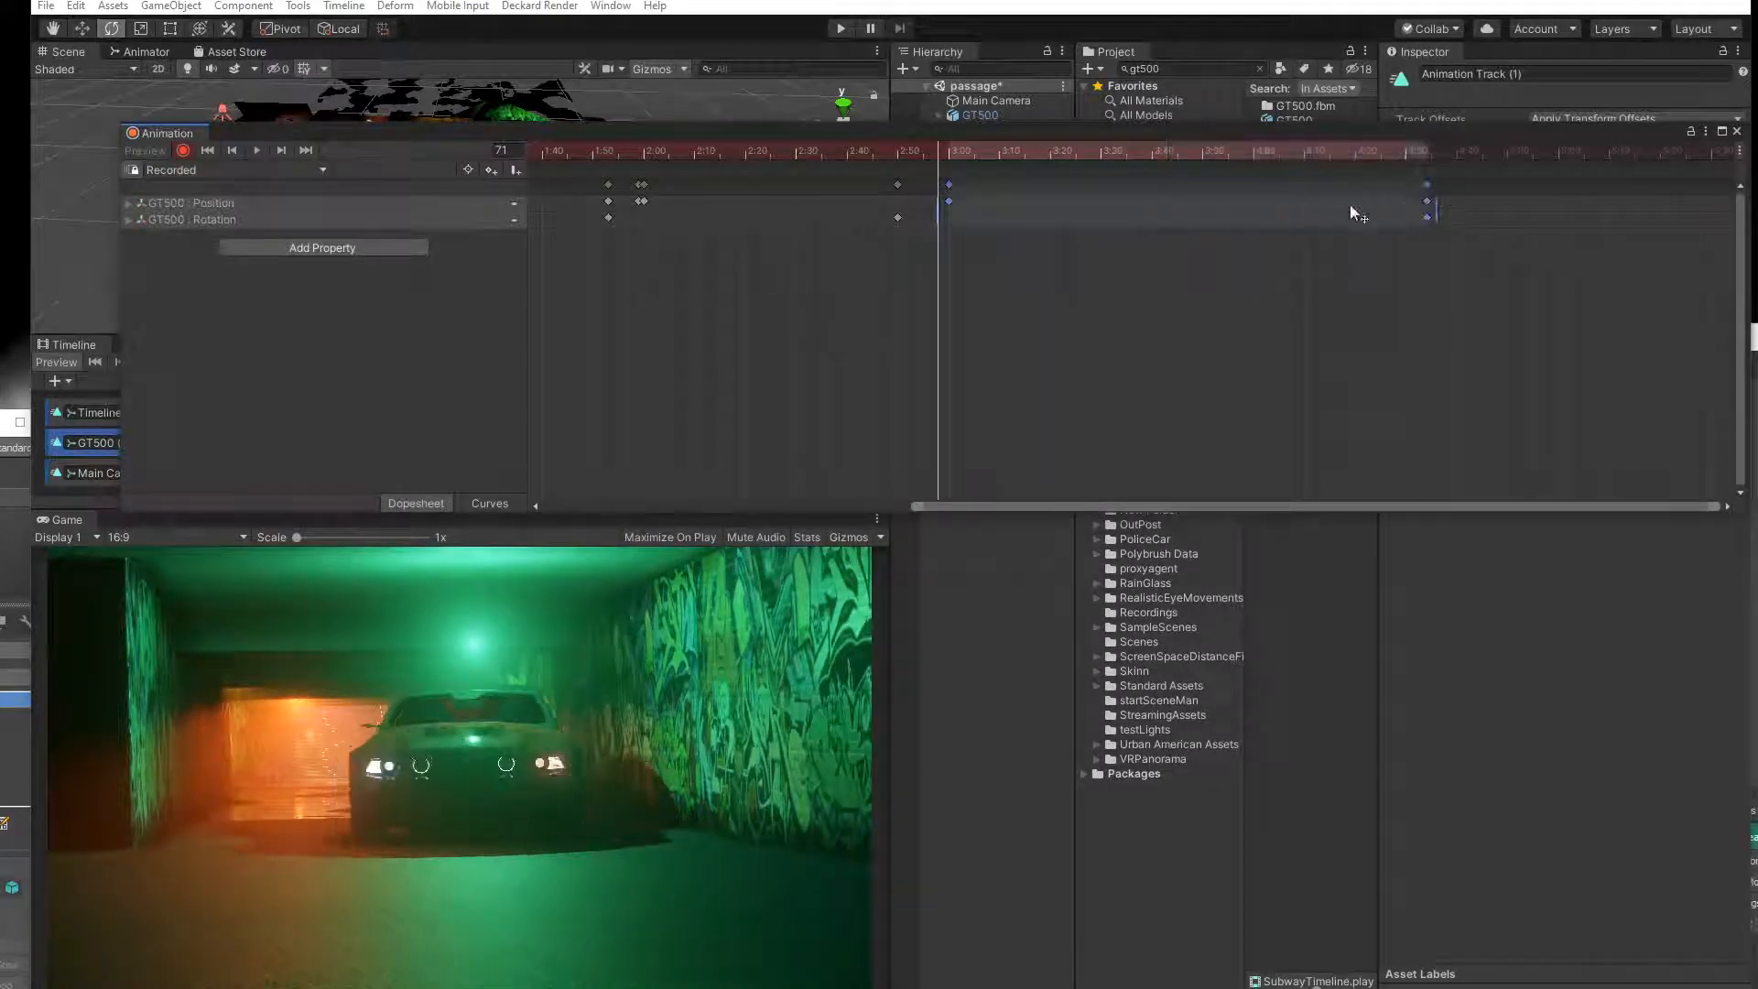
pyautogui.moveTo(947, 201); pyautogui.dragTo(1099, 203)
# Replay the GT500 clip from about frame 61 to check the car's exit from the tunnel.
pyautogui.moveTo(947, 161); pyautogui.dragTo(805, 156)
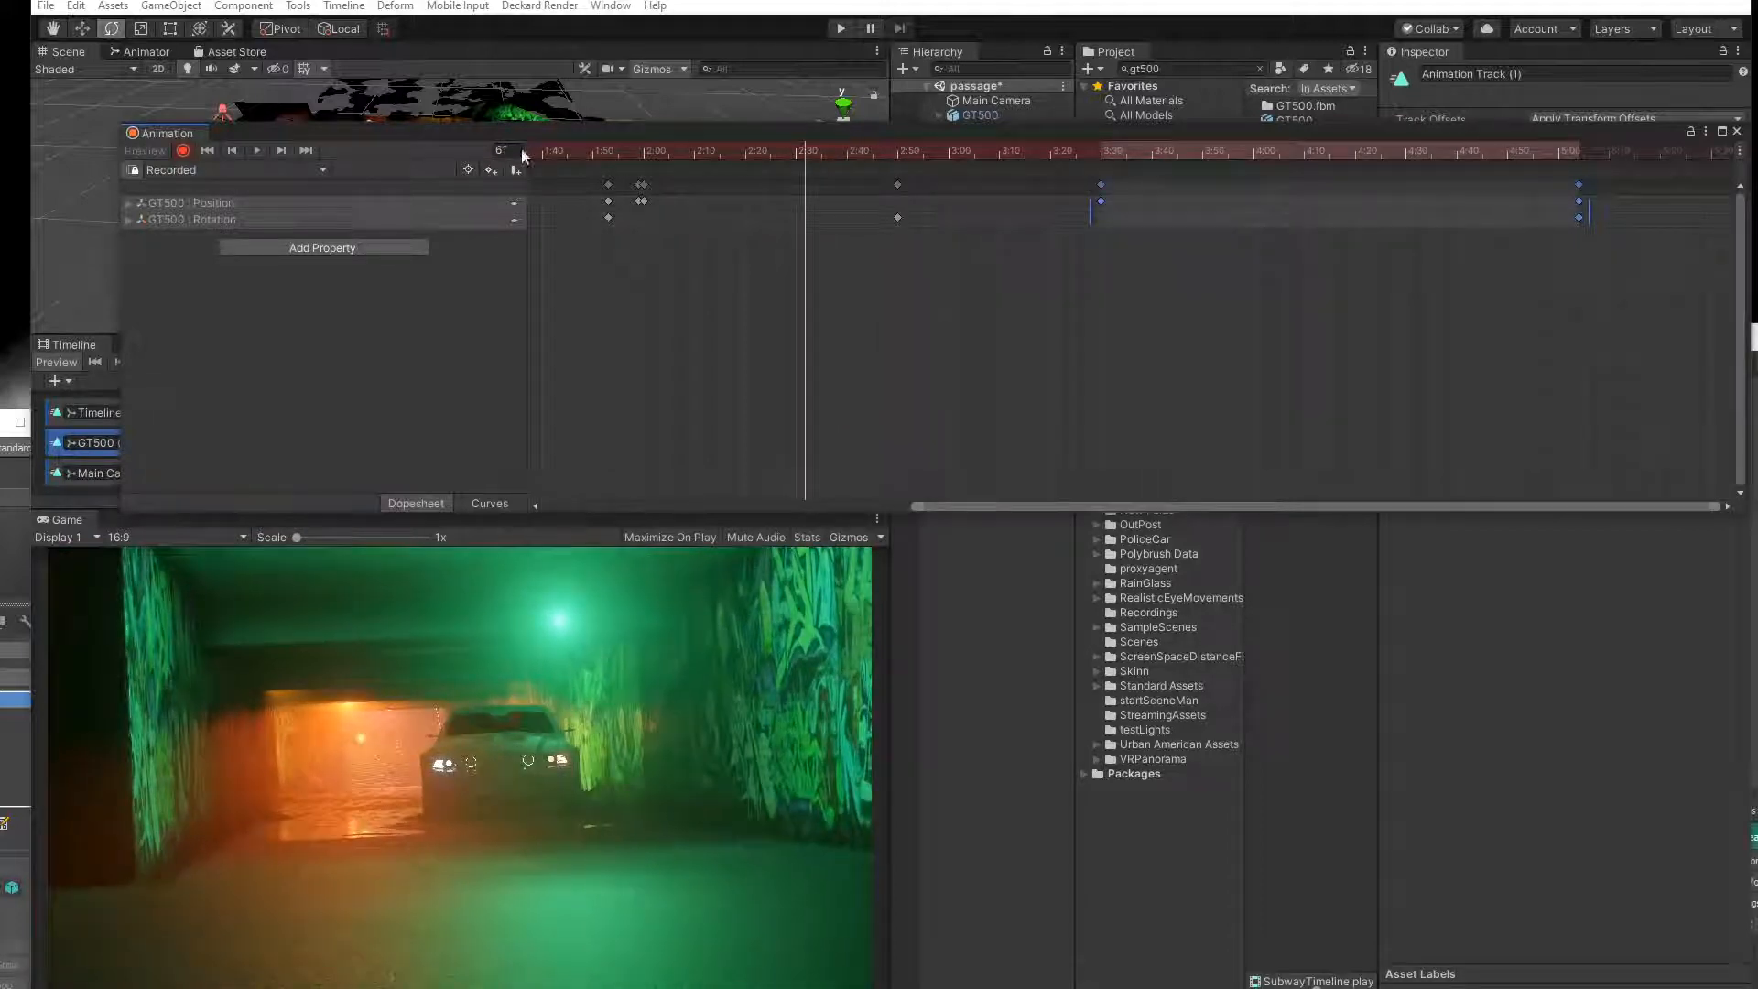
pyautogui.click(251, 151)
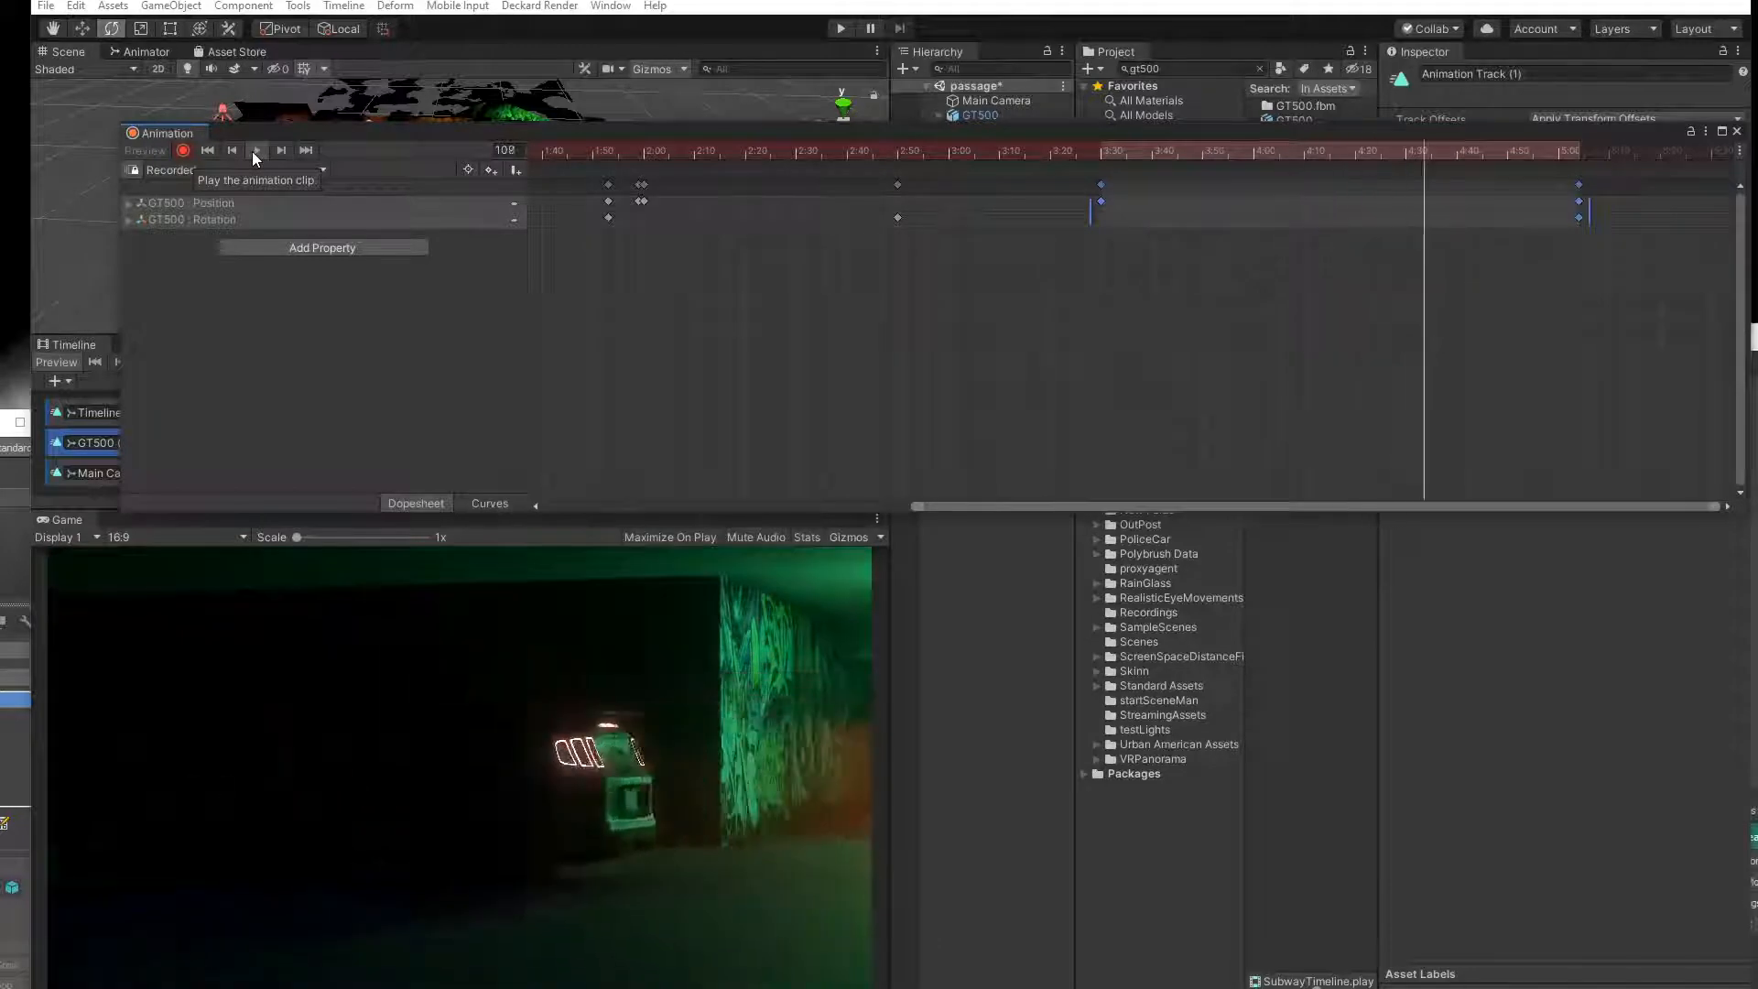
pyautogui.moveTo(1245, 148); pyautogui.dragTo(1057, 160)
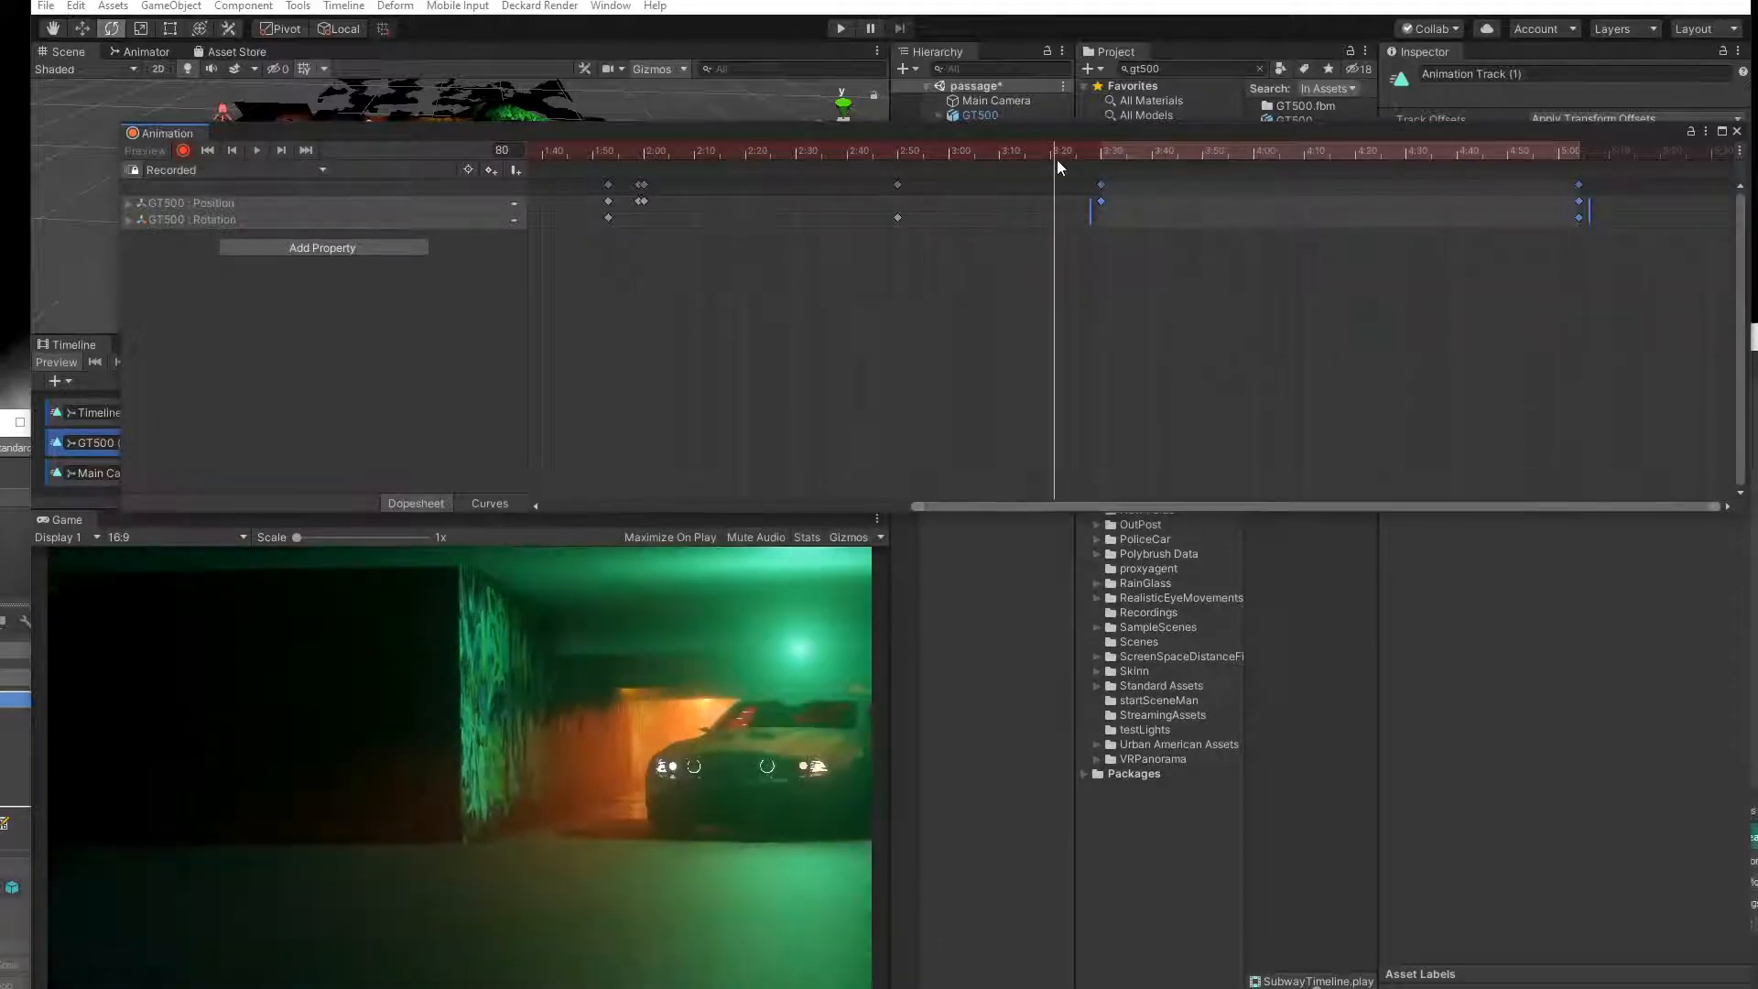
# Compress the selected GT500 keyframes to end at 4:25, shift them earlier to start at about 3:12, and replay the clip.
pyautogui.moveTo(1559, 204); pyautogui.dragTo(1385, 203)
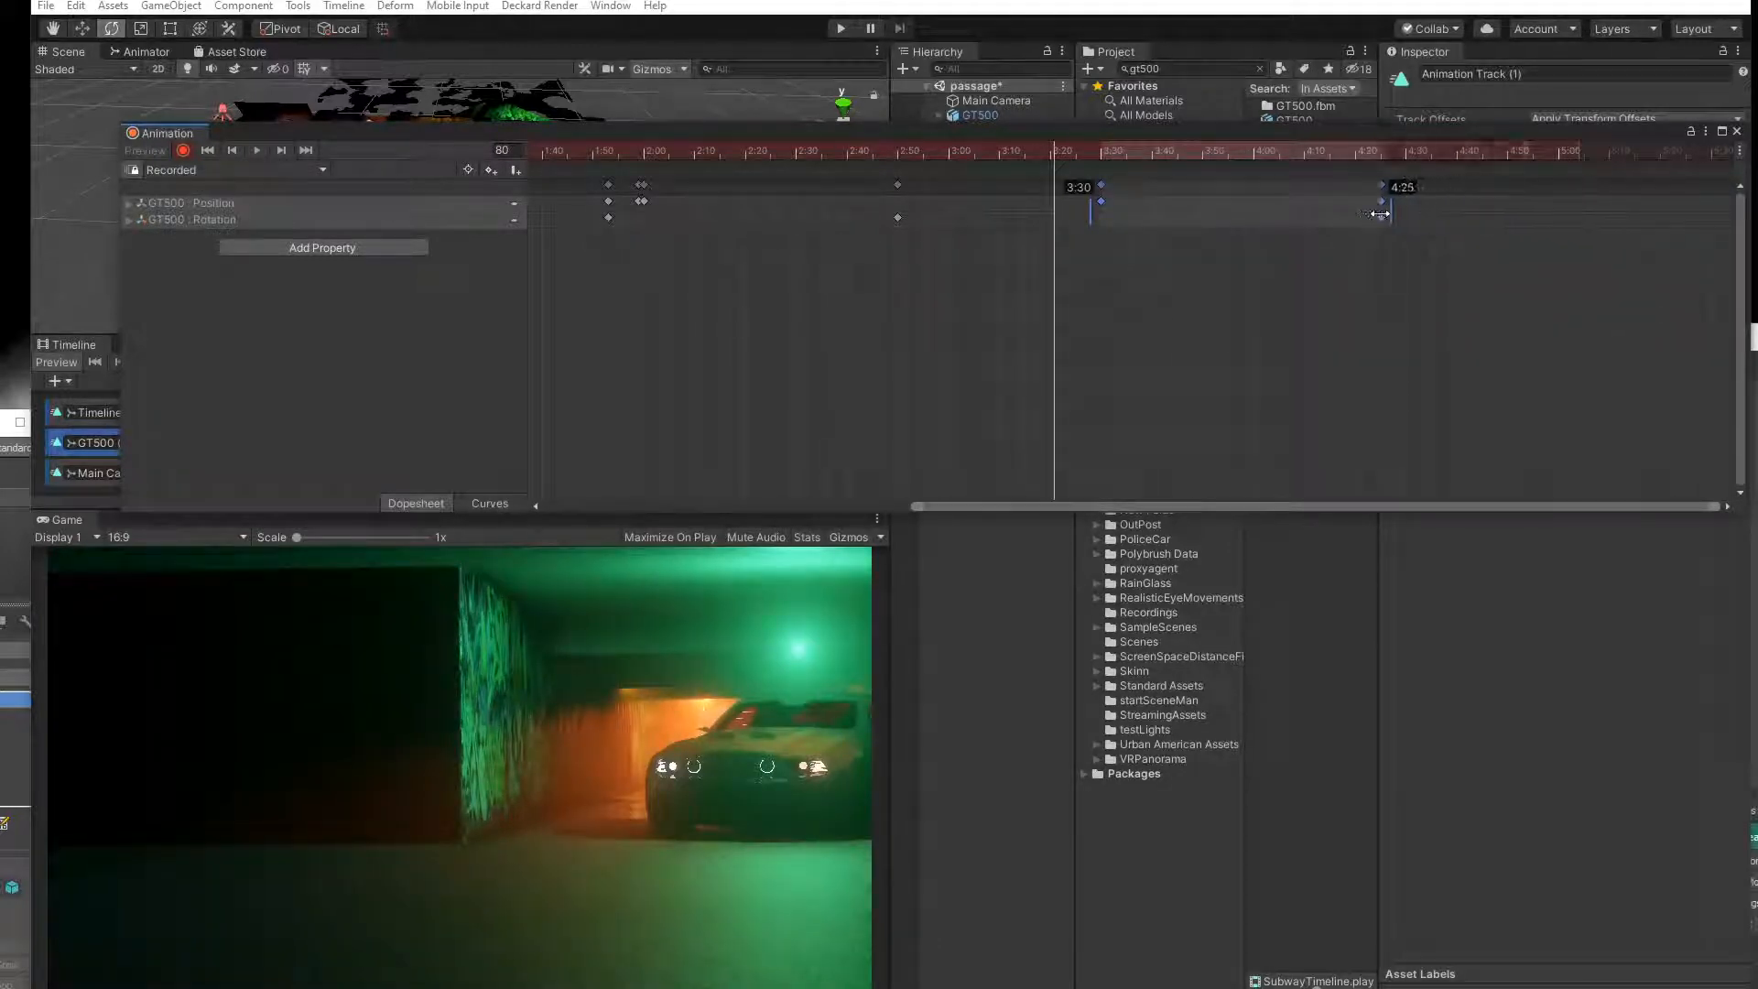
pyautogui.moveTo(1033, 156); pyautogui.dragTo(848, 171)
pyautogui.moveTo(1104, 183); pyautogui.dragTo(1016, 194)
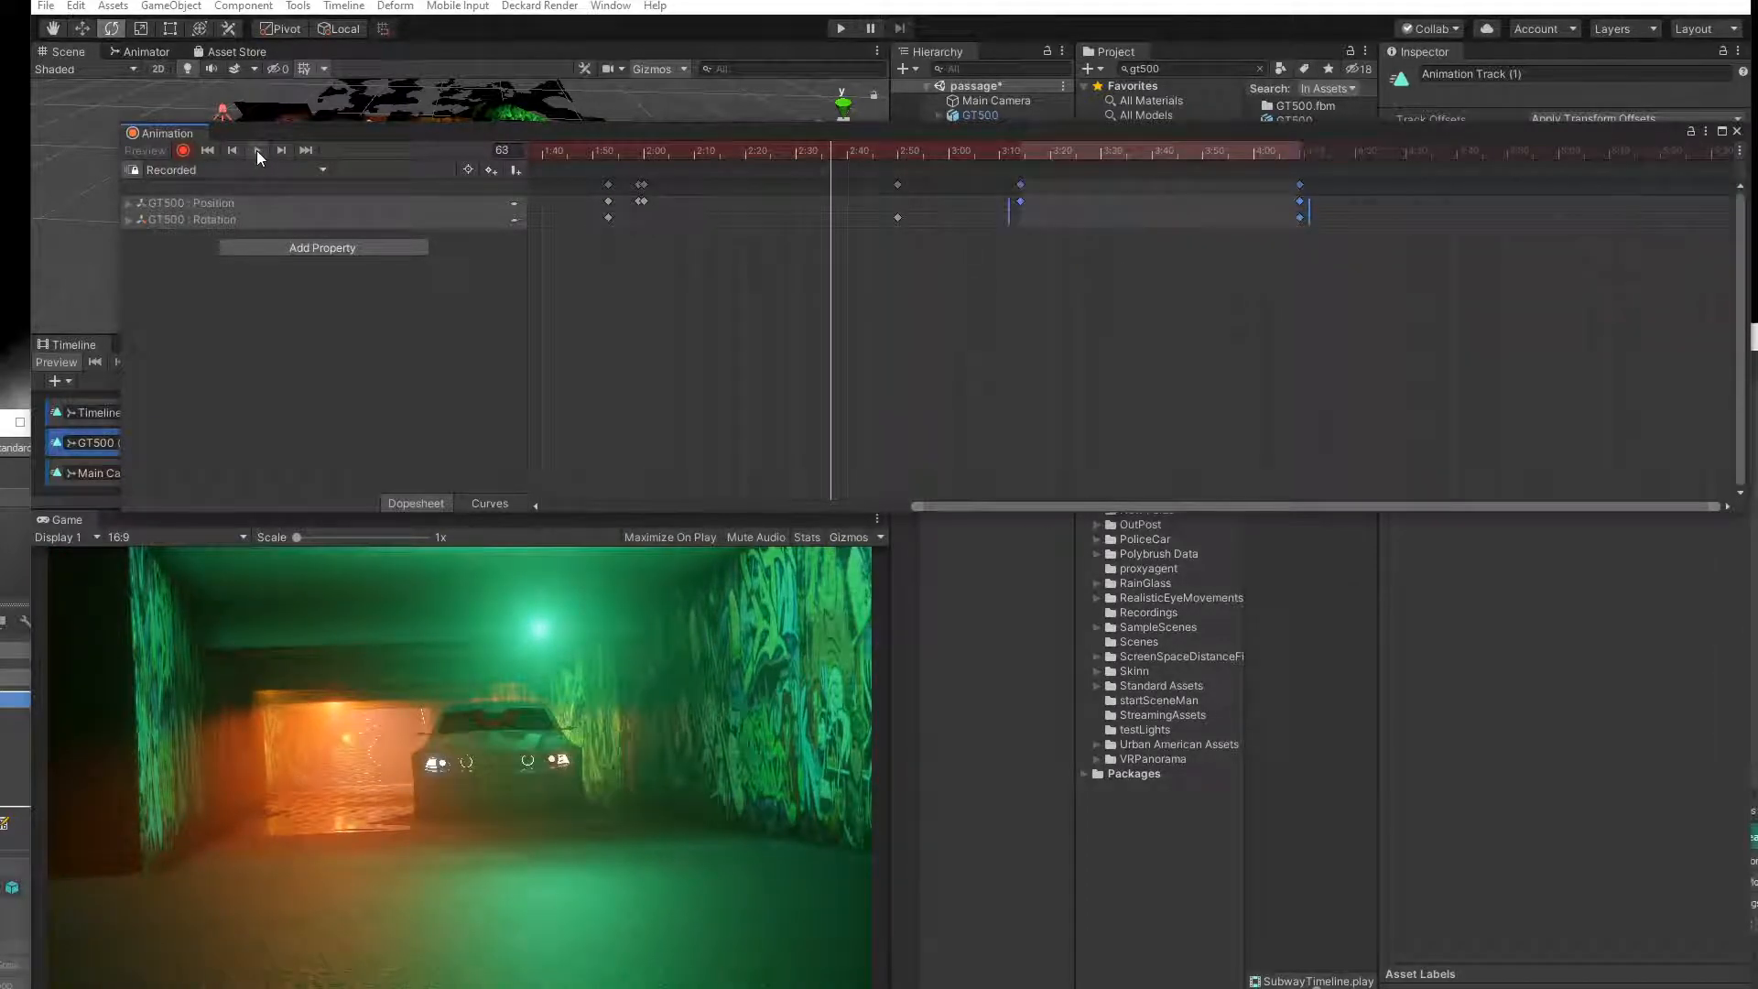
pyautogui.click(256, 150)
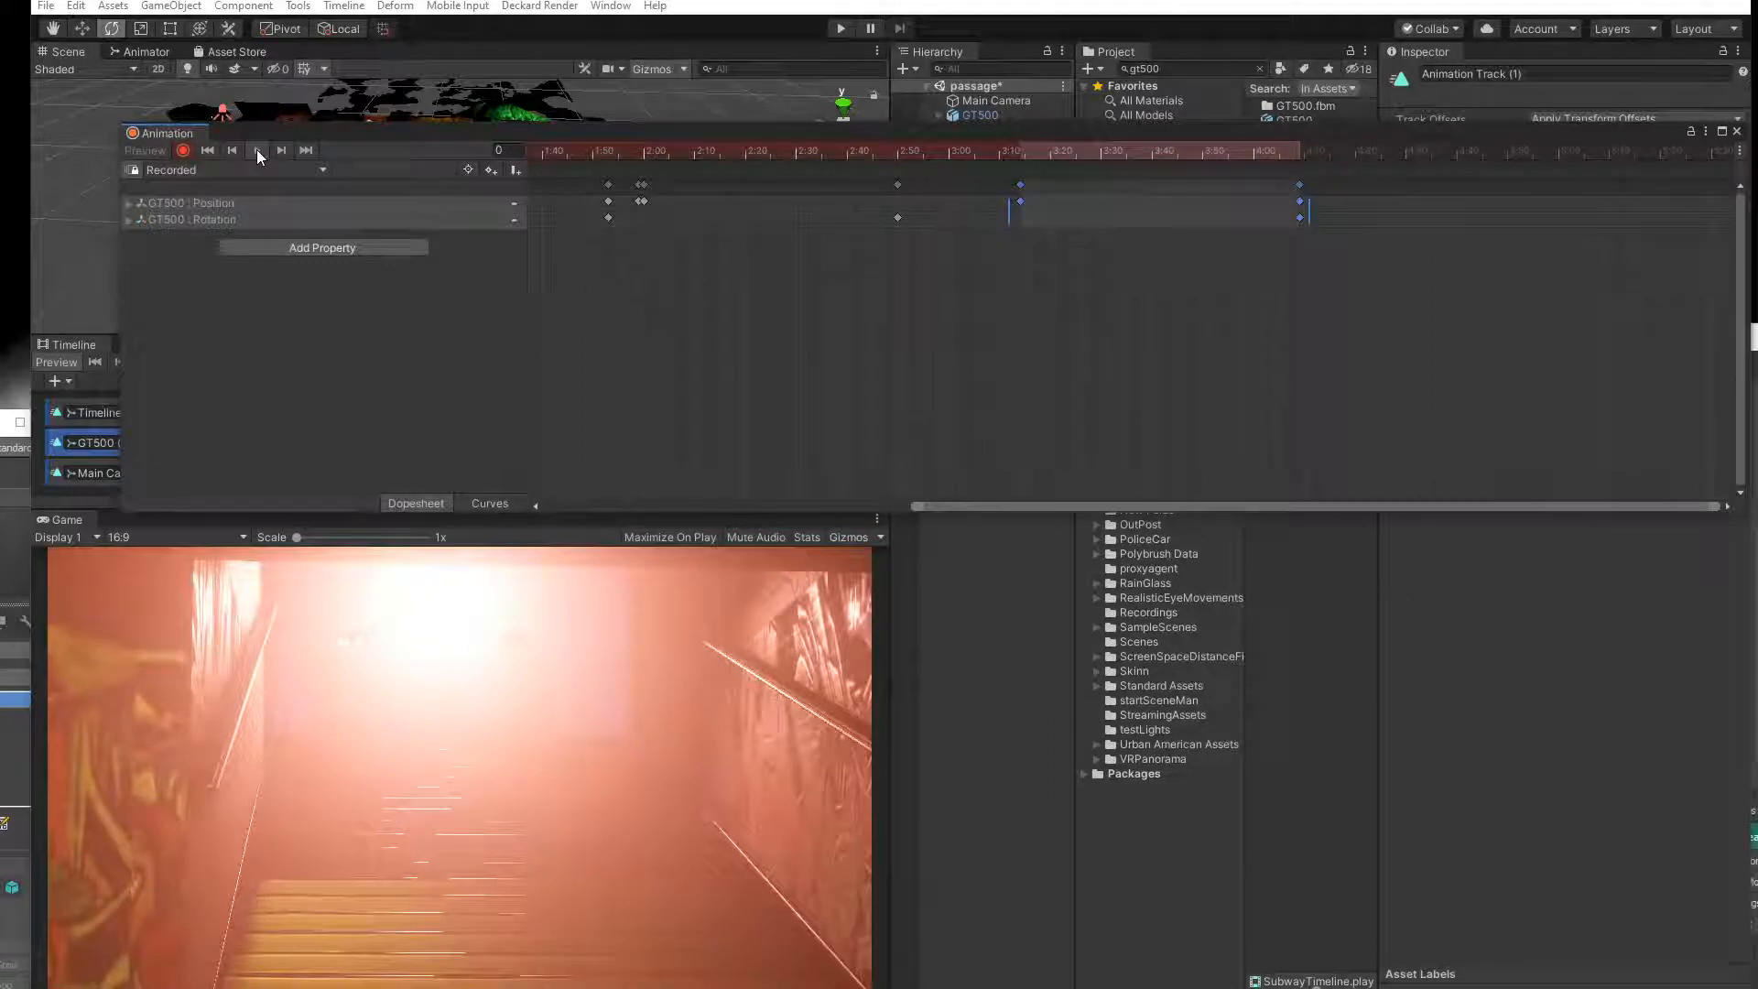
# Switch the Animation window to the Main Camera's recorded clip and play it from the start.
pyautogui.moveTo(1134, 130); pyautogui.dragTo(1363, 207)
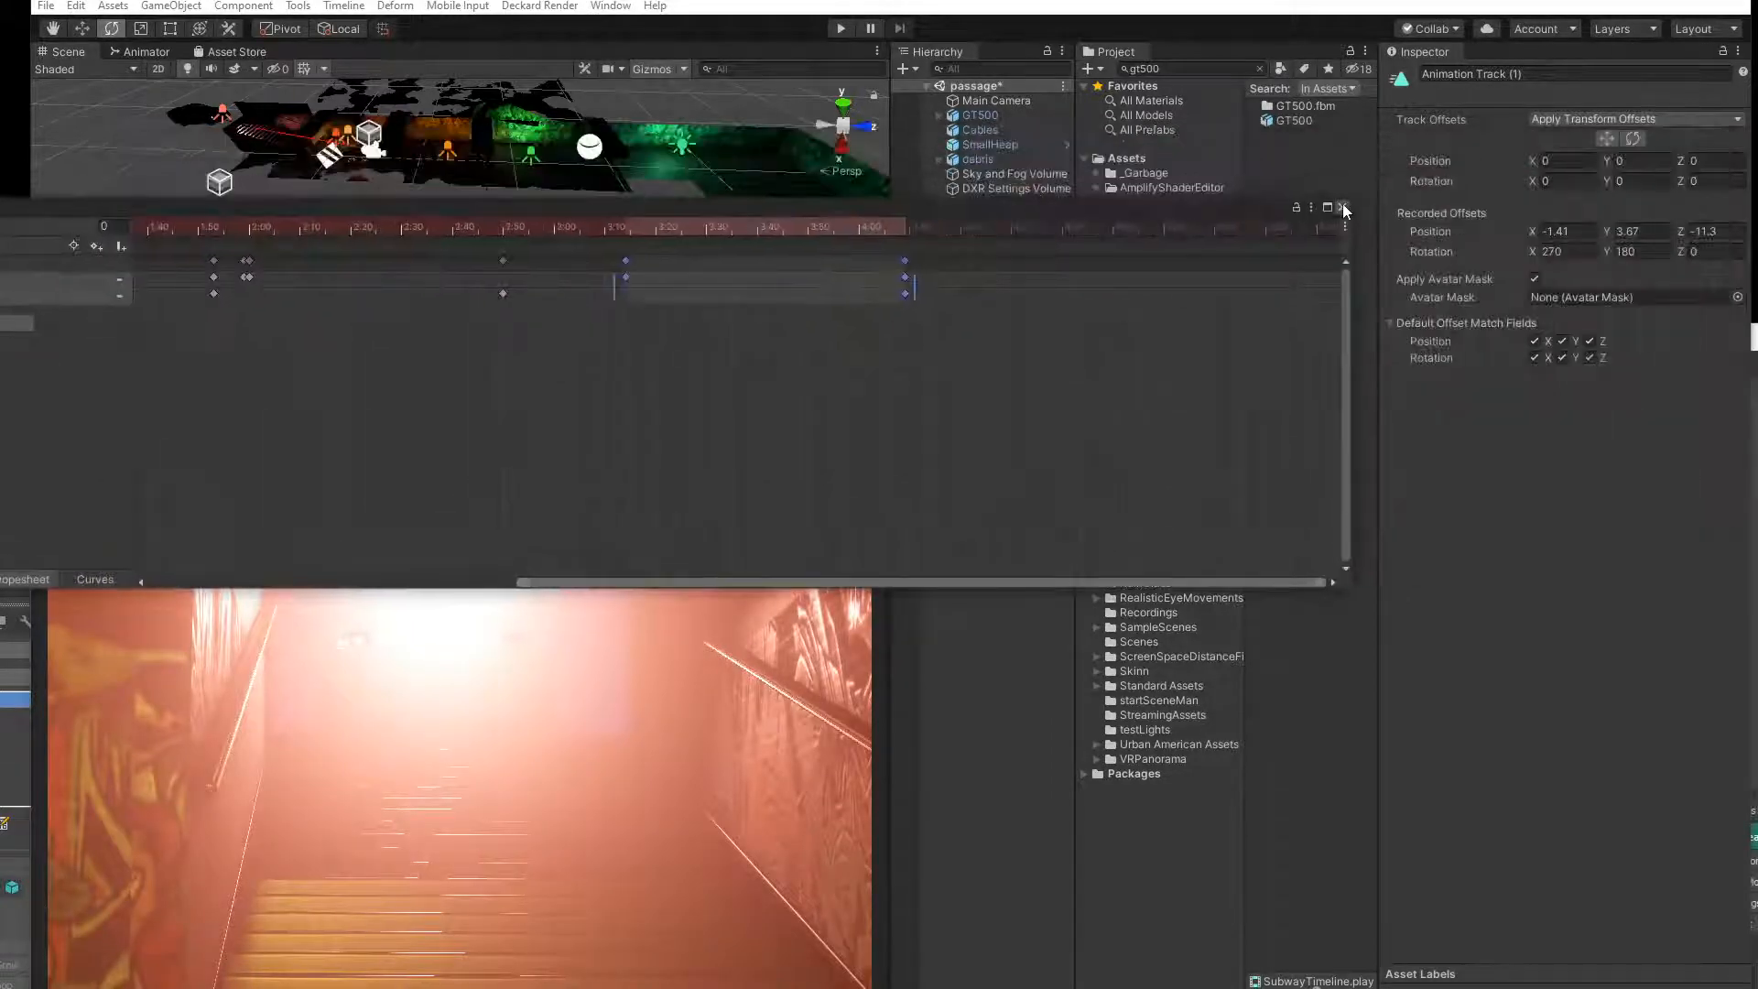
pyautogui.click(1342, 206)
pyautogui.doubleClick(368, 471)
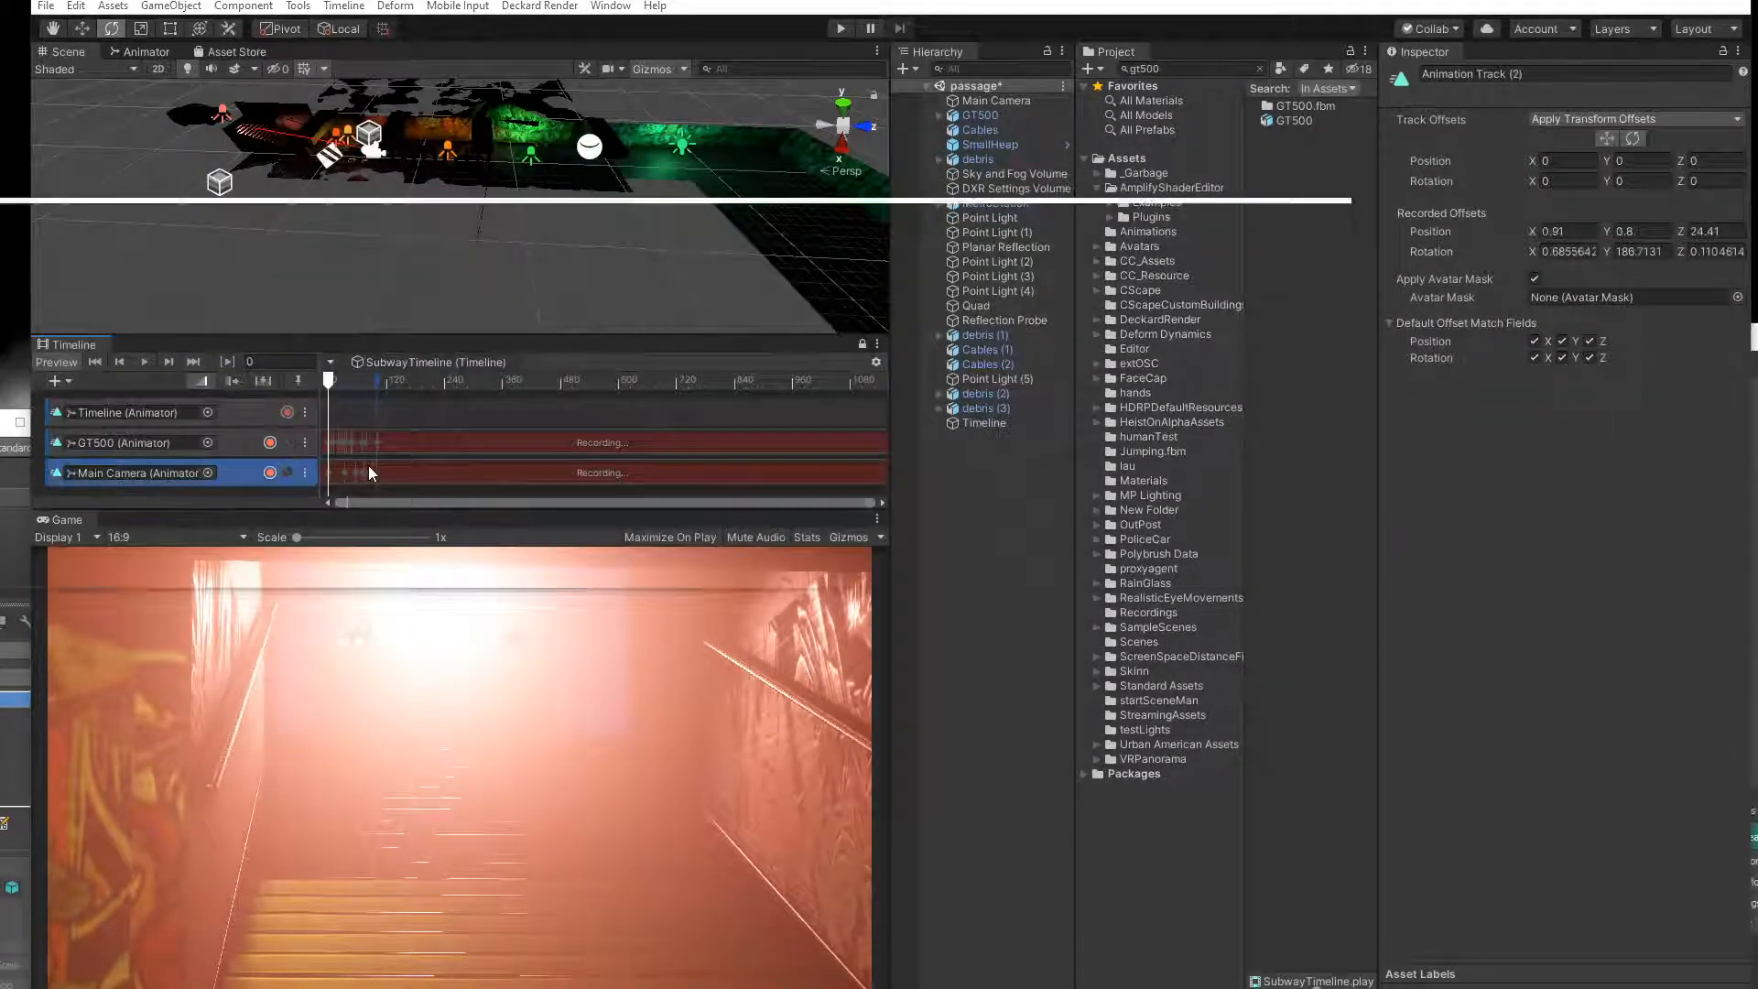
pyautogui.moveTo(236, 207); pyautogui.dragTo(1066, 240)
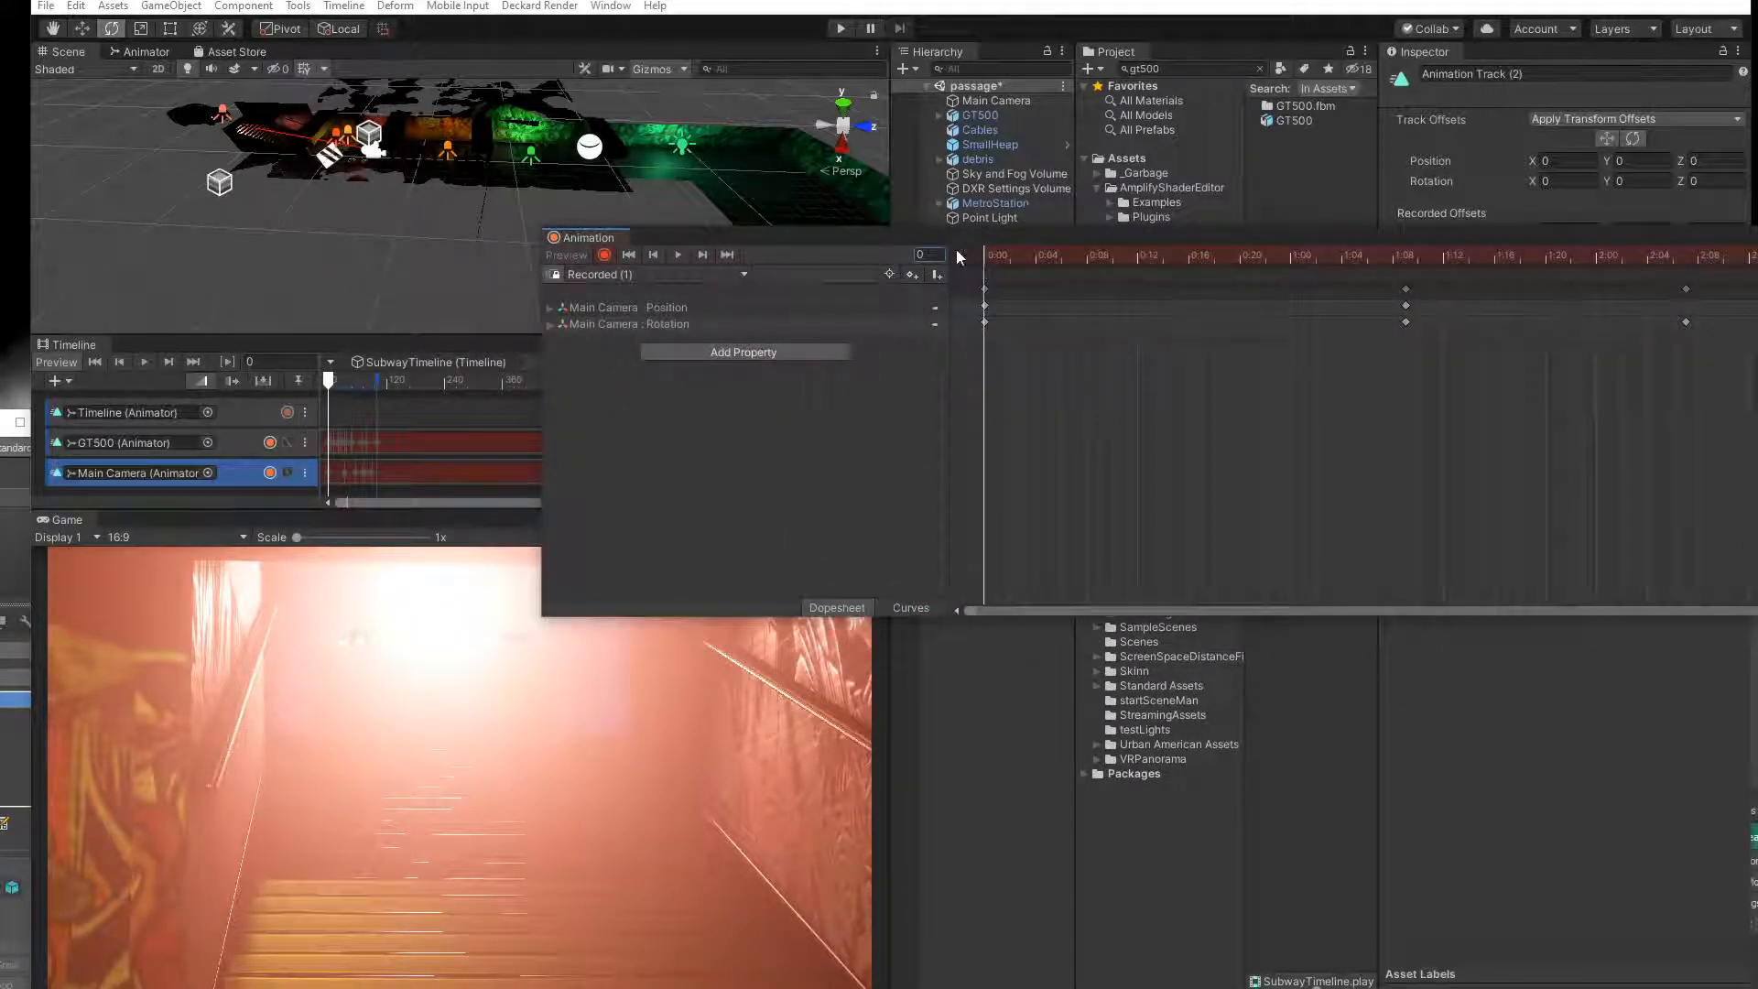
pyautogui.click(679, 255)
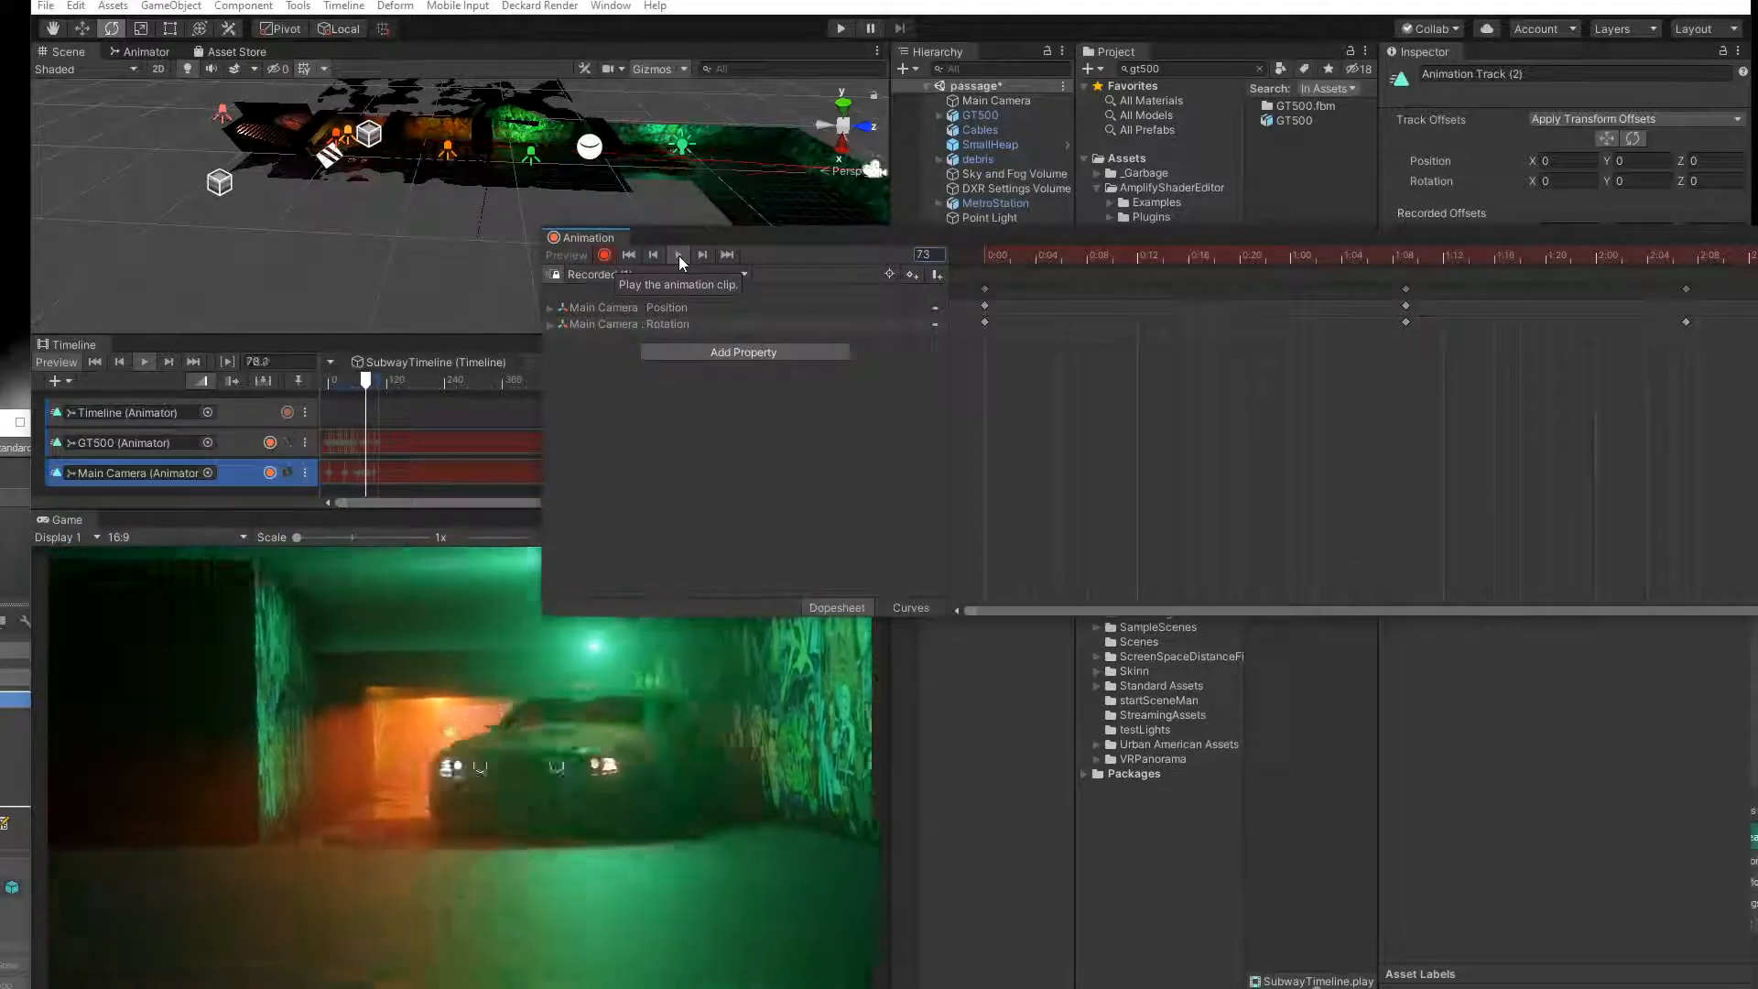
pyautogui.click(679, 255)
# Replay the opening of the Main Camera clip several times to check how the car comes down the stairs.
pyautogui.moveTo(1054, 242); pyautogui.dragTo(740, 256)
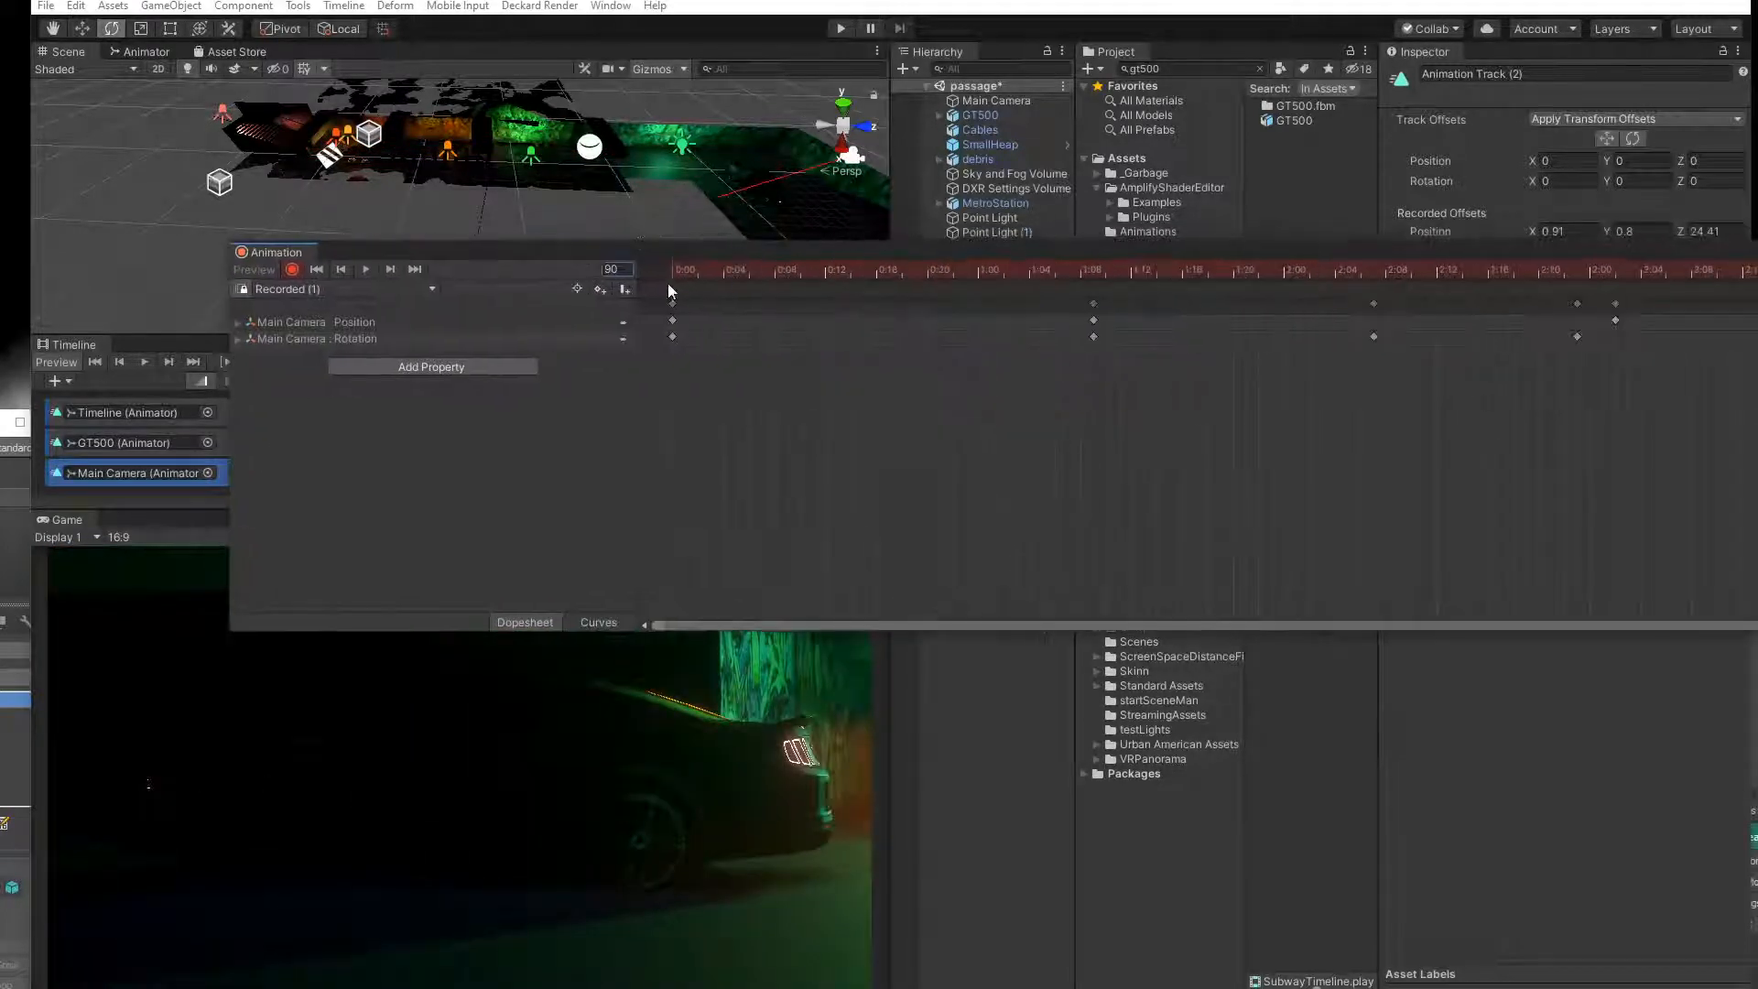
pyautogui.click(680, 270)
pyautogui.click(368, 269)
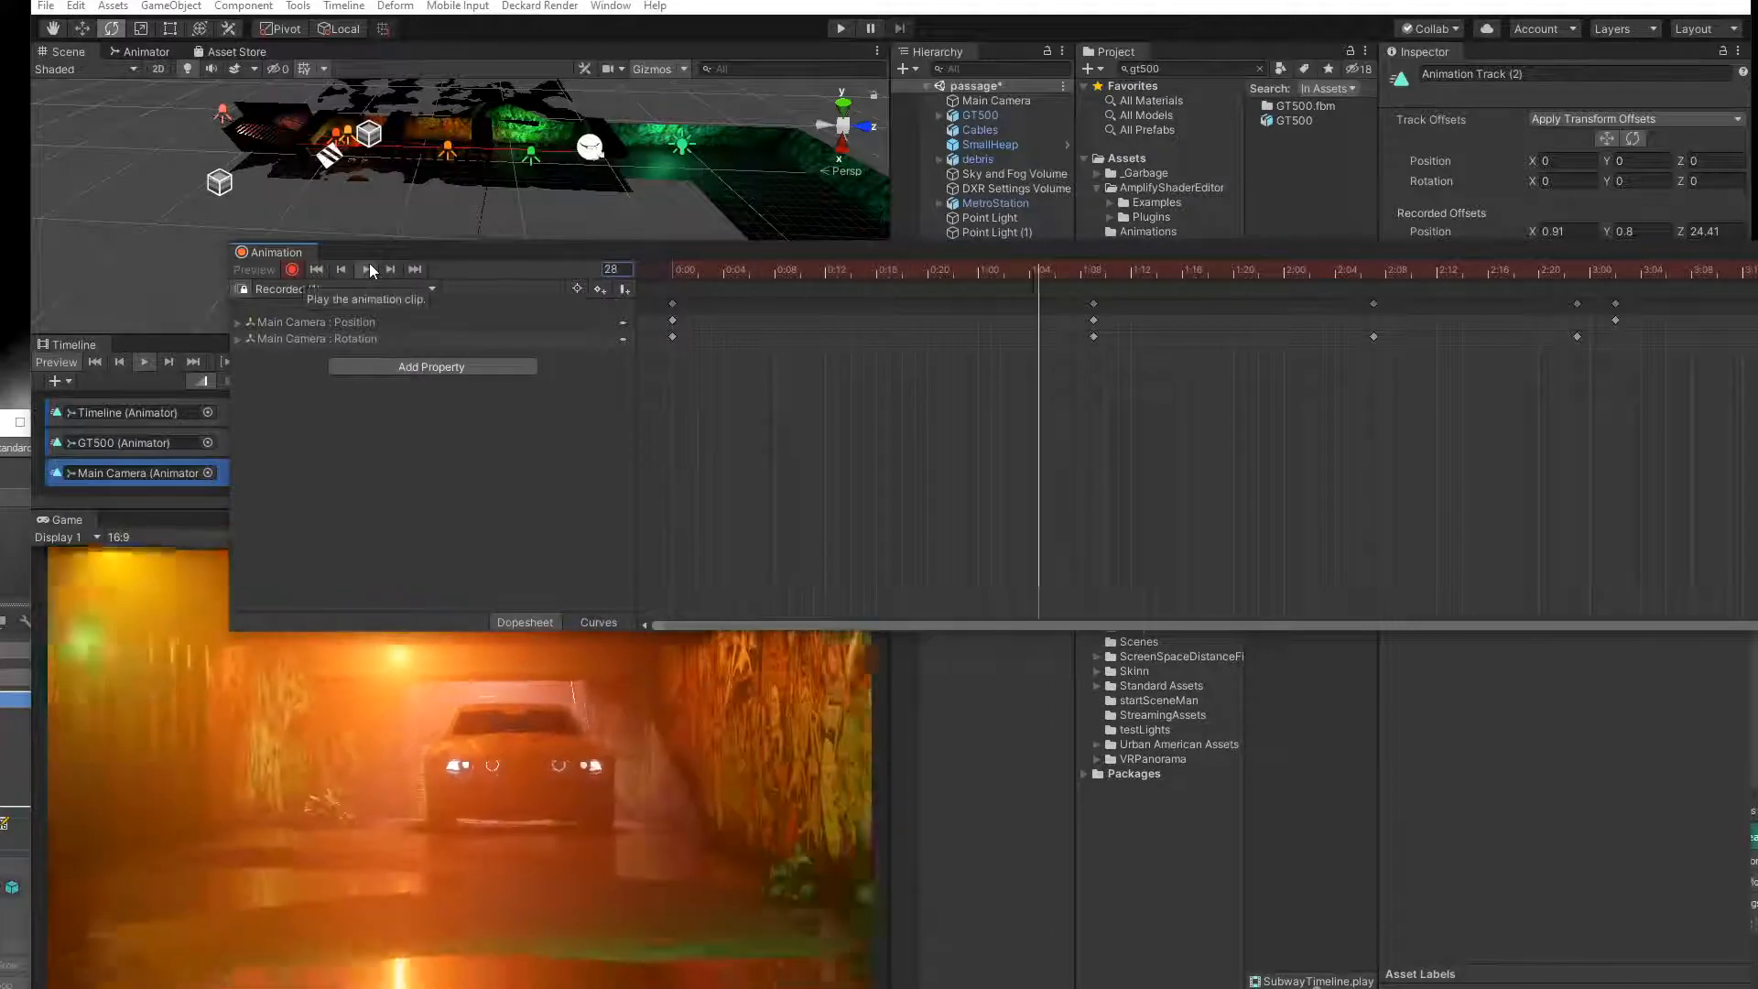
pyautogui.click(370, 267)
pyautogui.moveTo(829, 269); pyautogui.dragTo(519, 274)
pyautogui.click(366, 271)
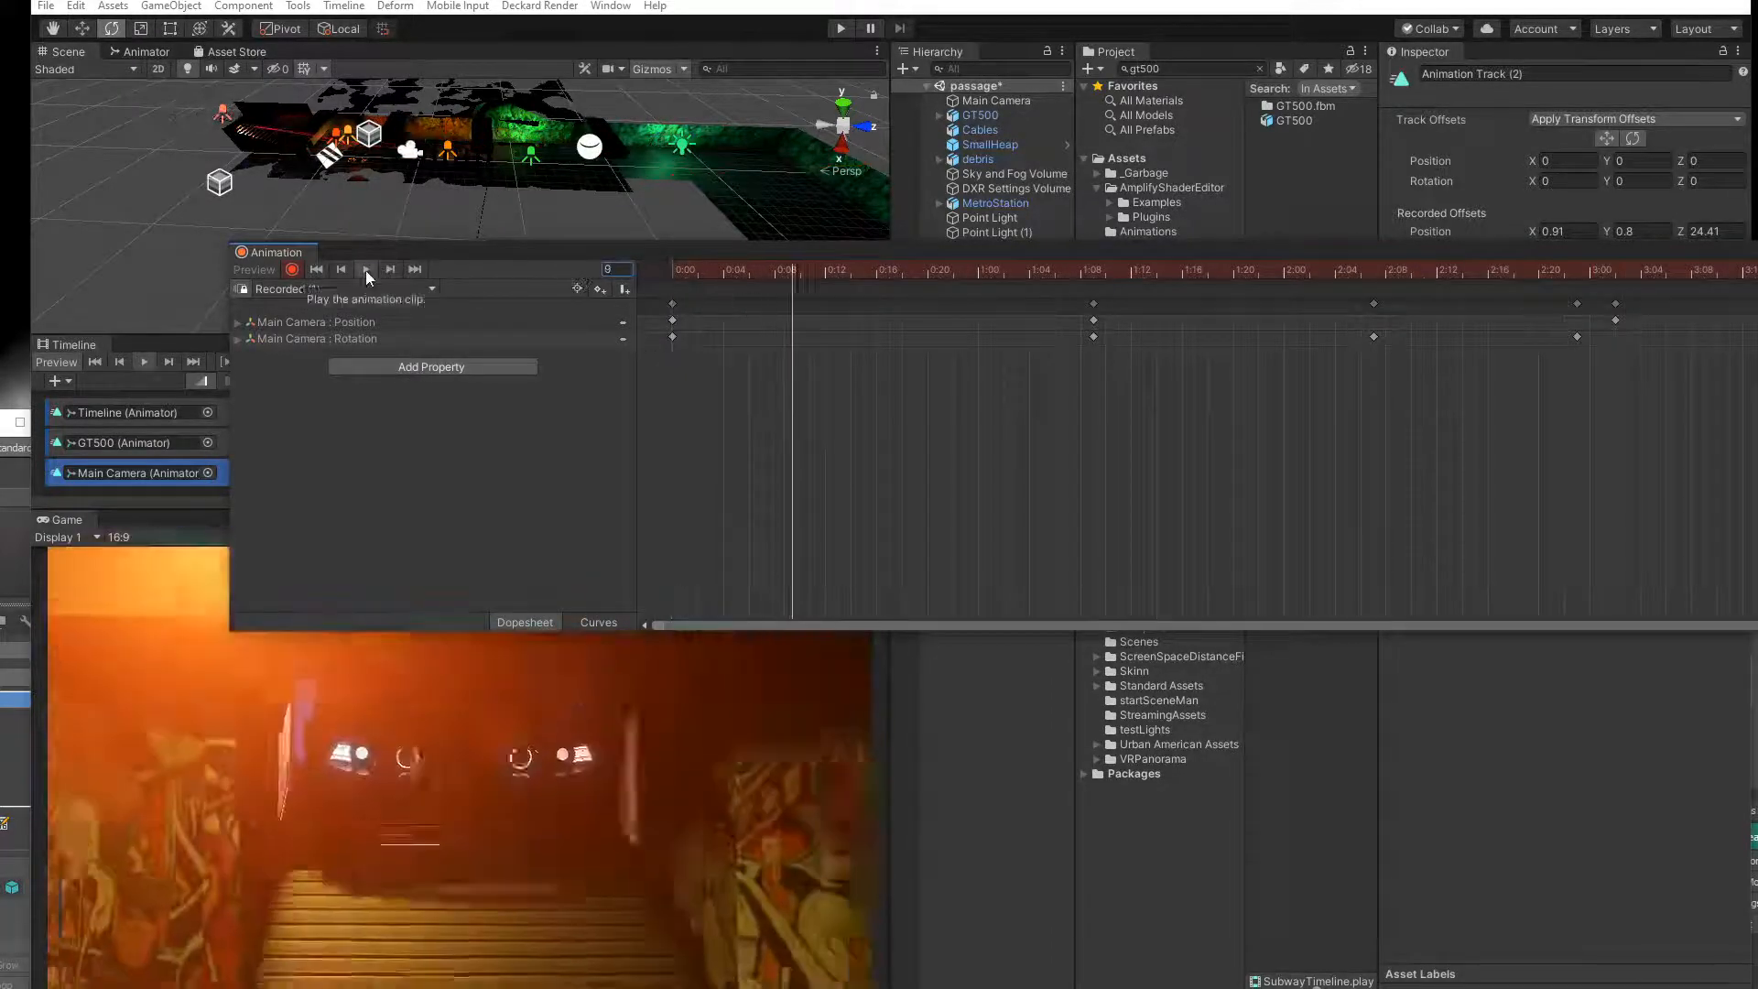
pyautogui.moveTo(721, 268); pyautogui.dragTo(413, 269)
pyautogui.click(362, 268)
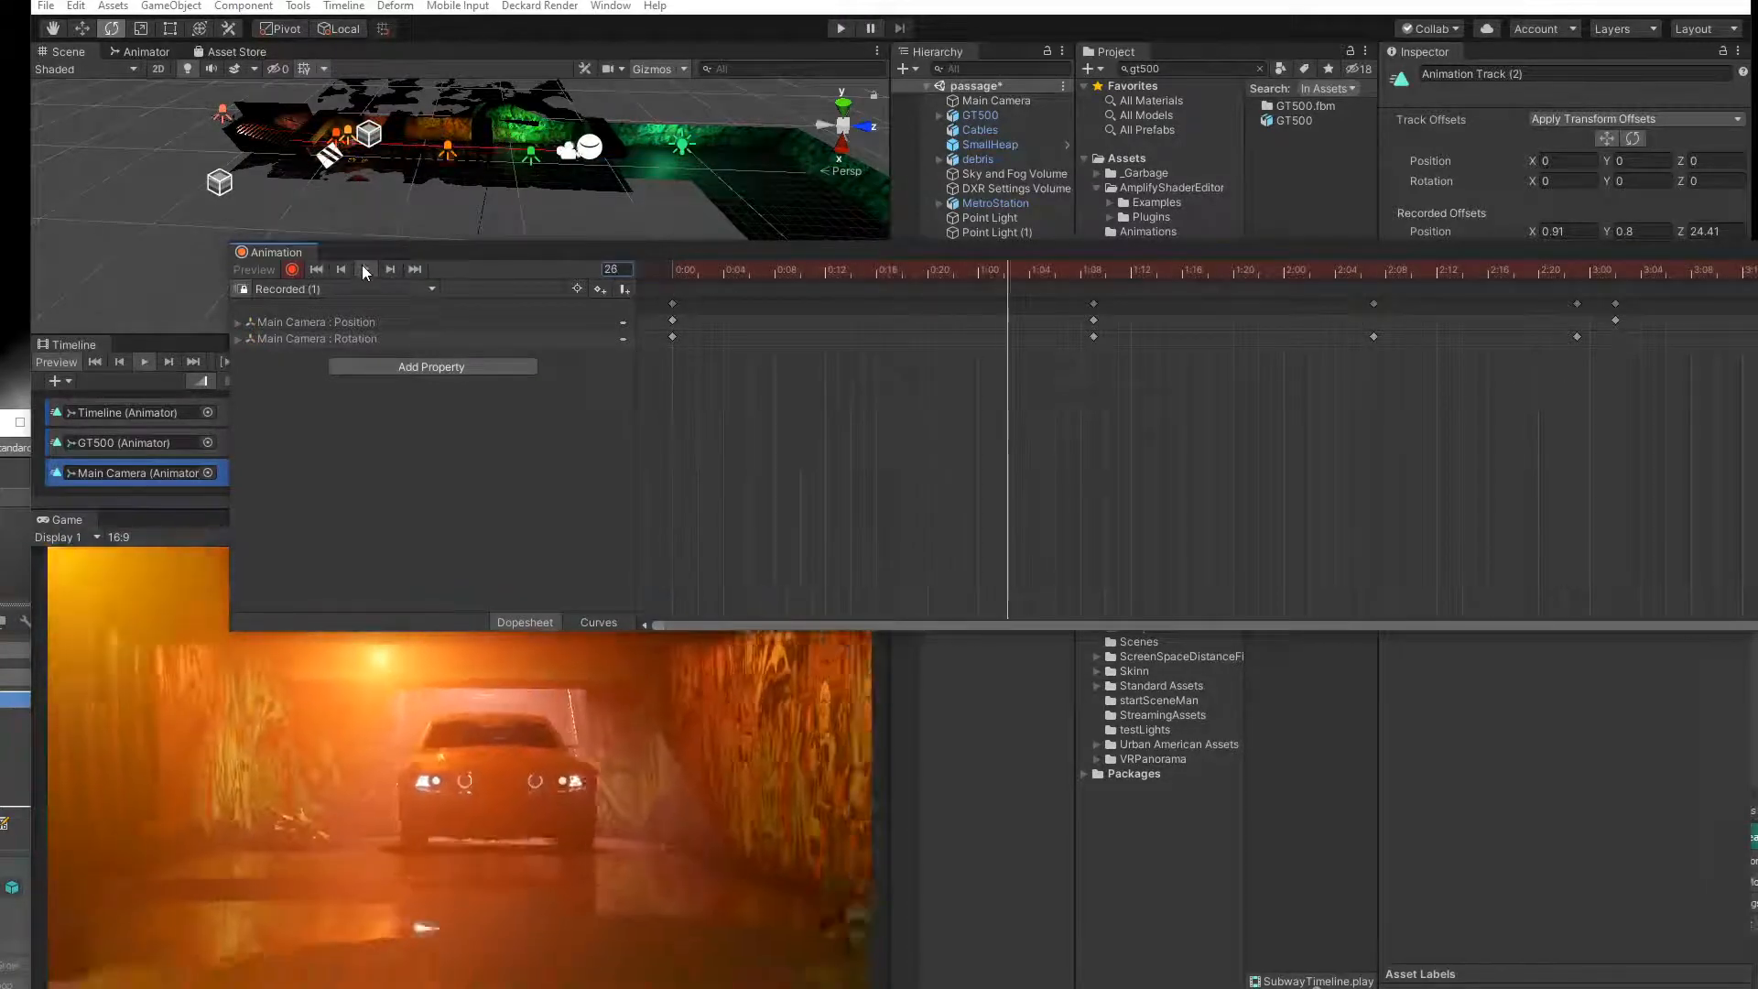
pyautogui.click(363, 269)
# Switch the Animation window back to the GT500's recorded clip, replay the car's landing and stop at frame 24.
pyautogui.moveTo(857, 271); pyautogui.dragTo(1094, 609)
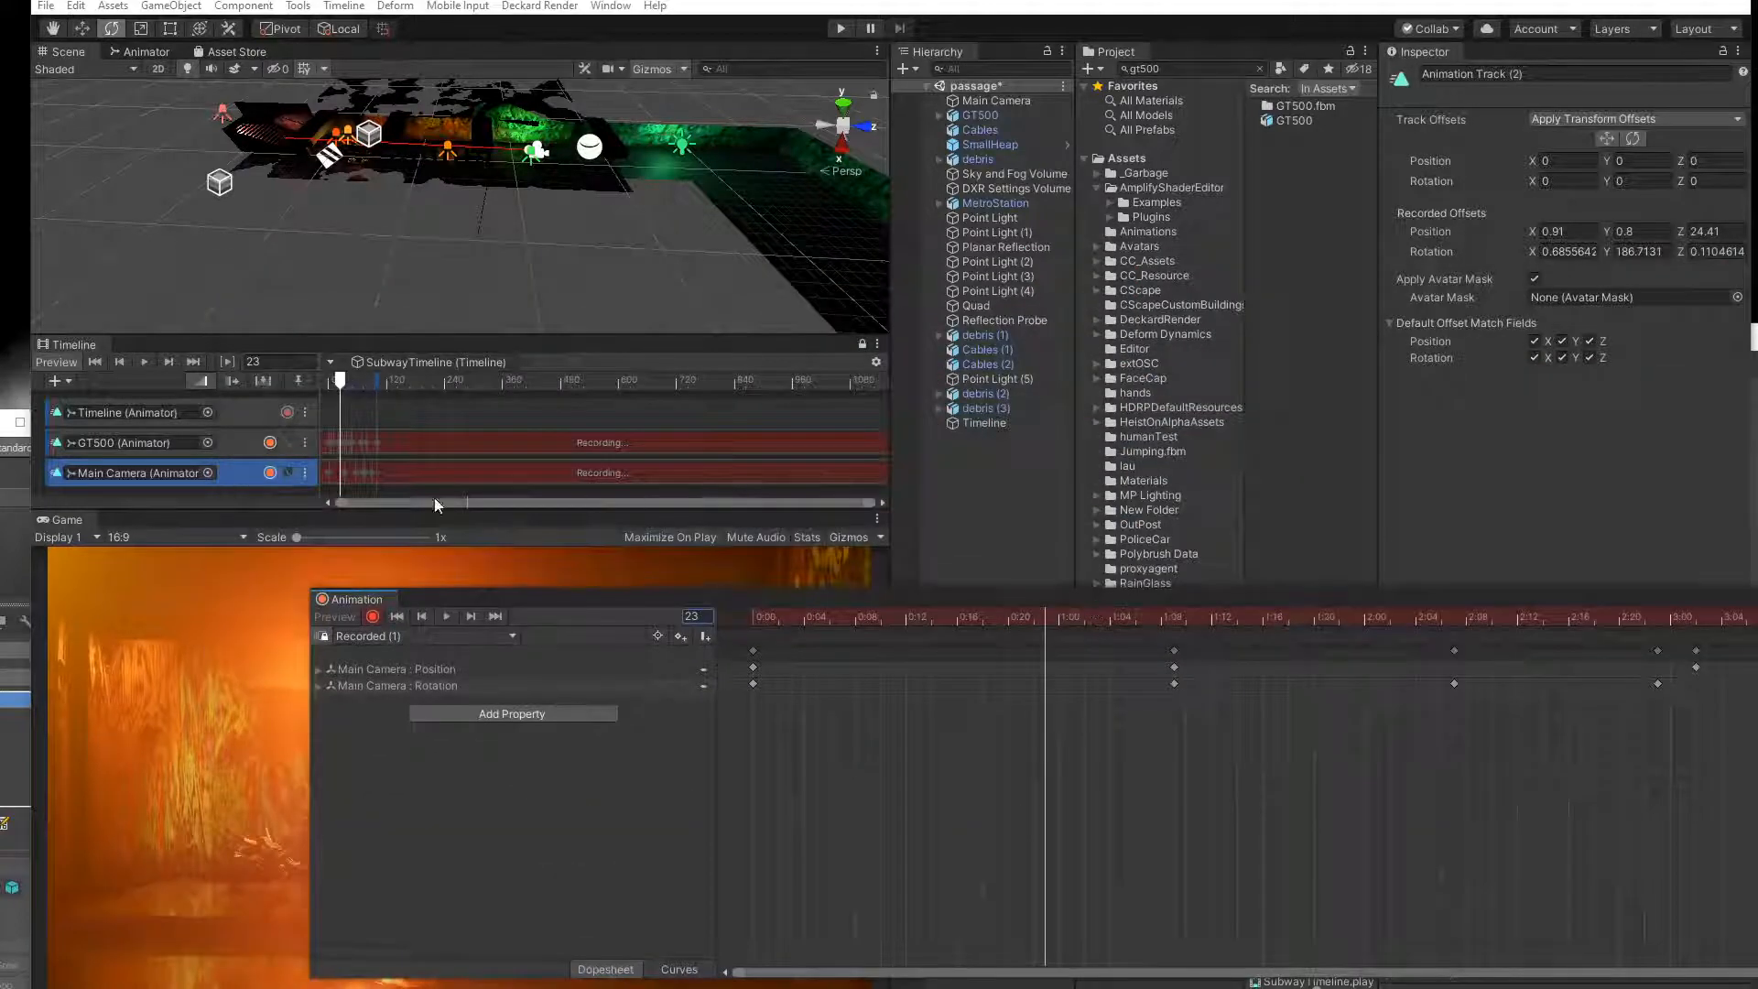
pyautogui.click(234, 443)
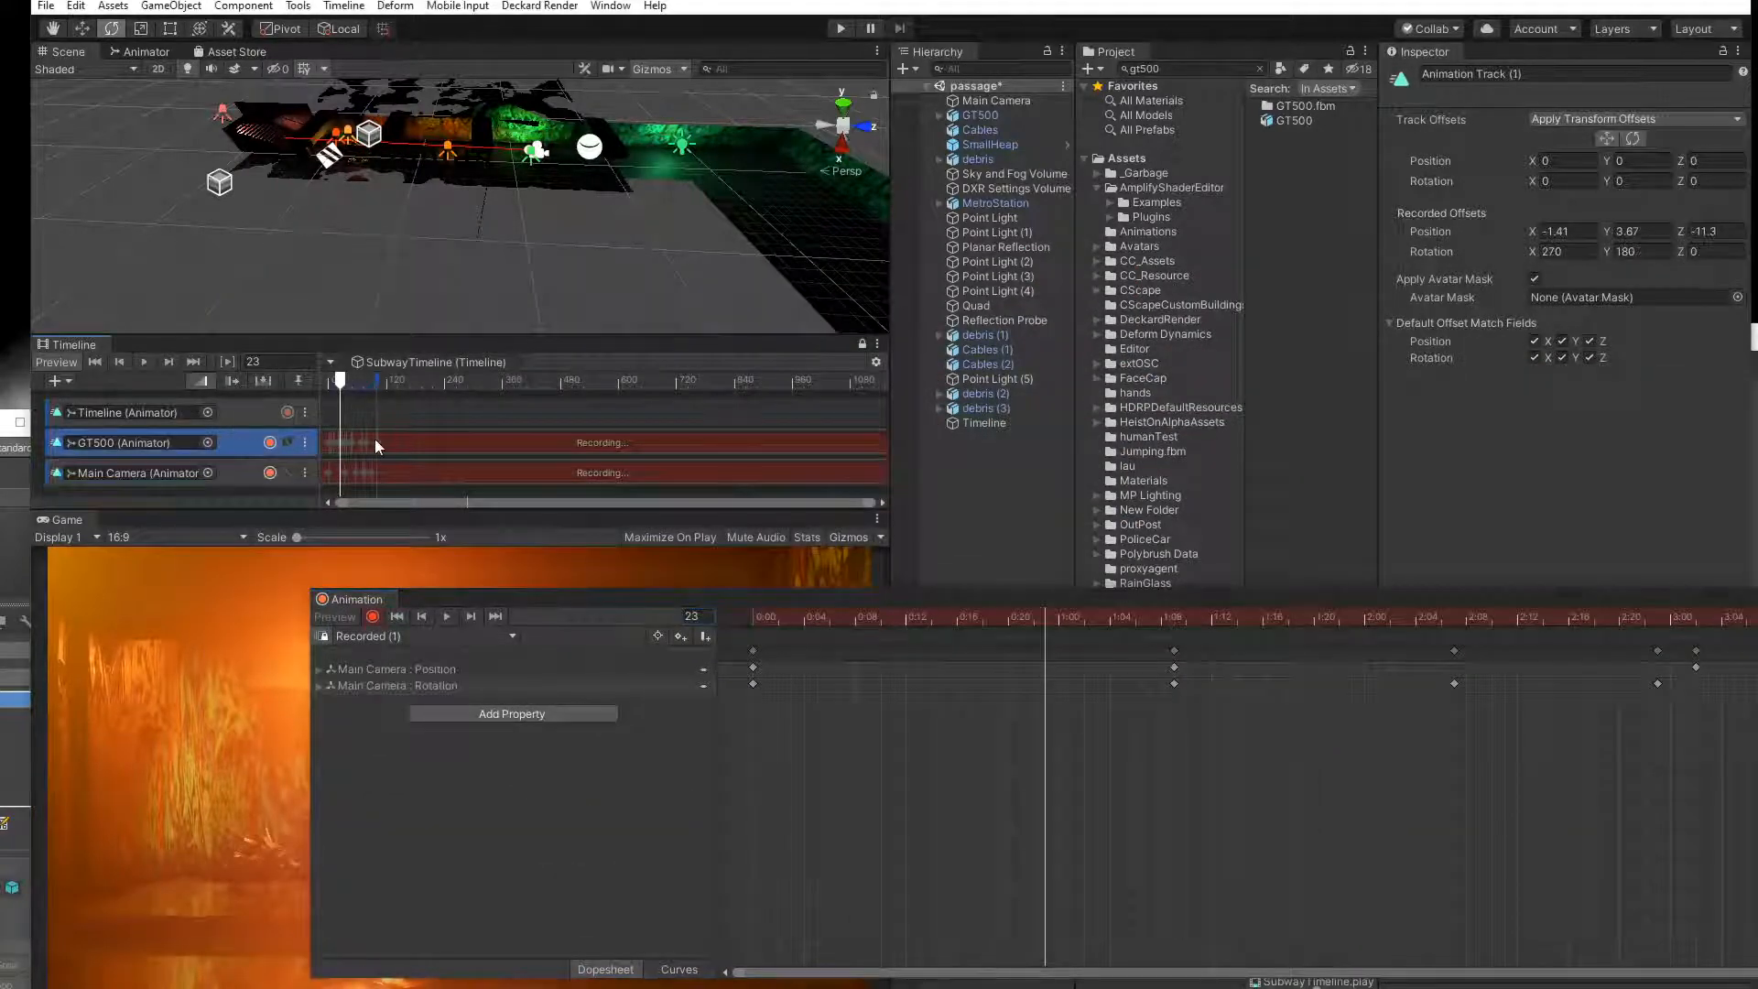
pyautogui.moveTo(1030, 603); pyautogui.dragTo(1172, 172)
pyautogui.click(1114, 158)
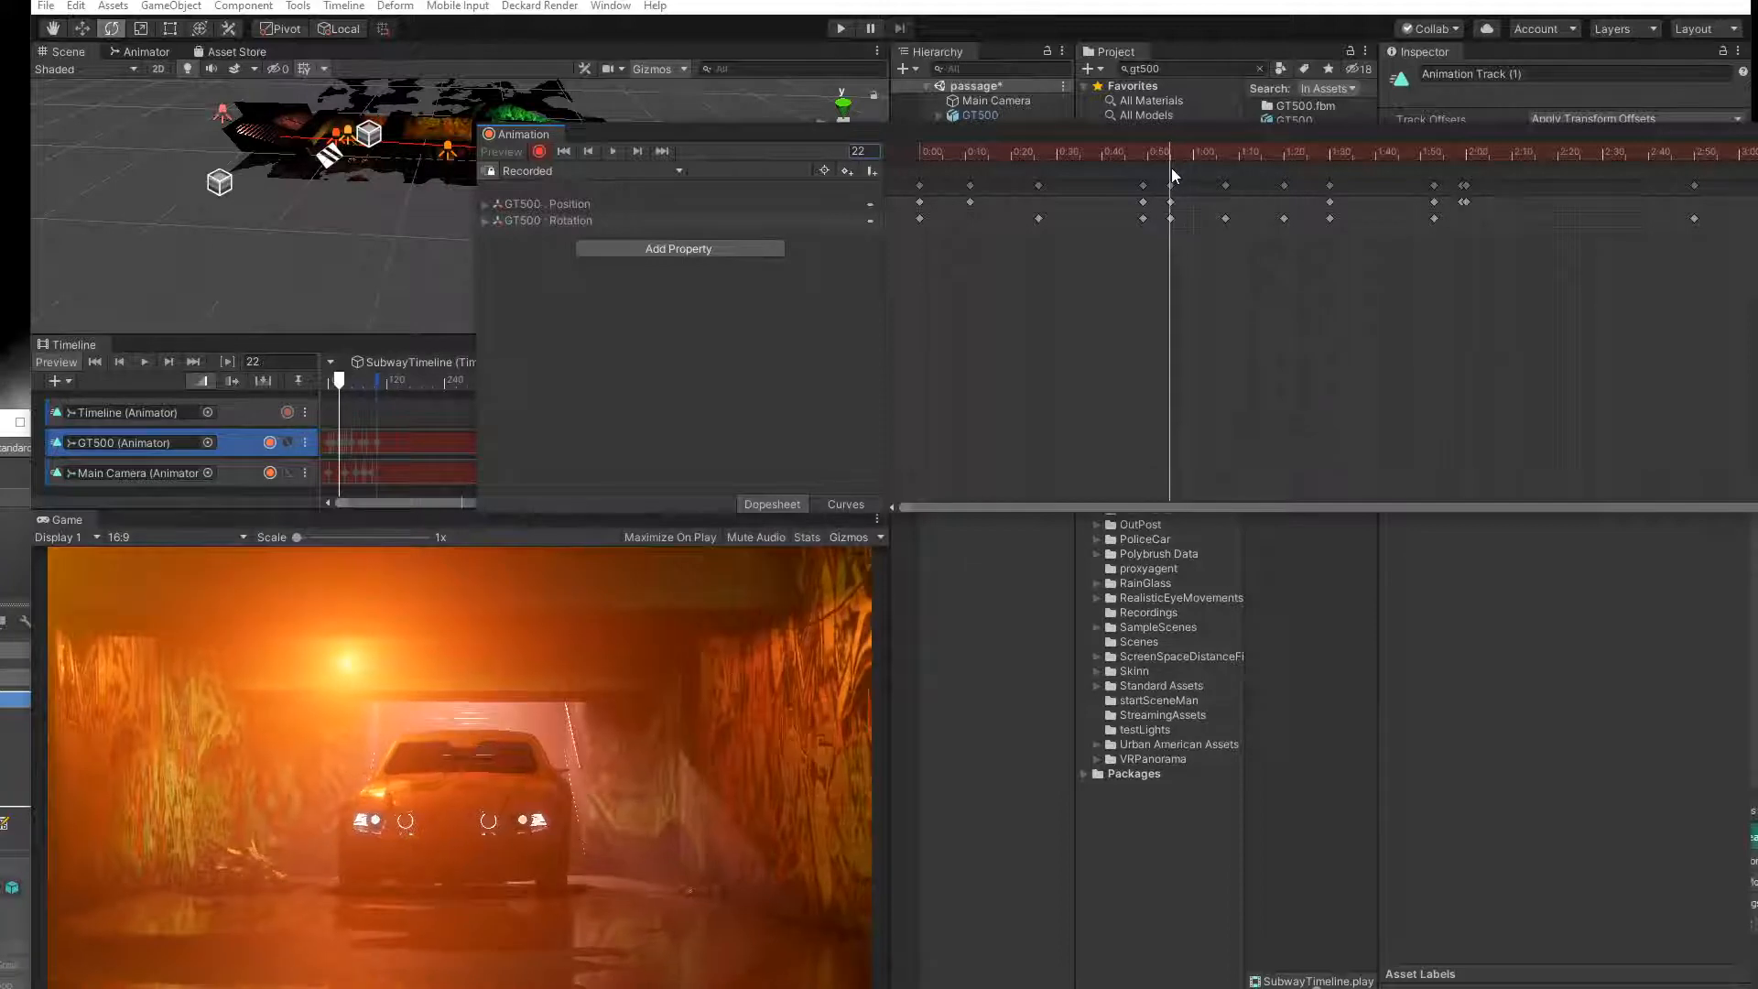
pyautogui.moveTo(1069, 131); pyautogui.dragTo(1200, 282)
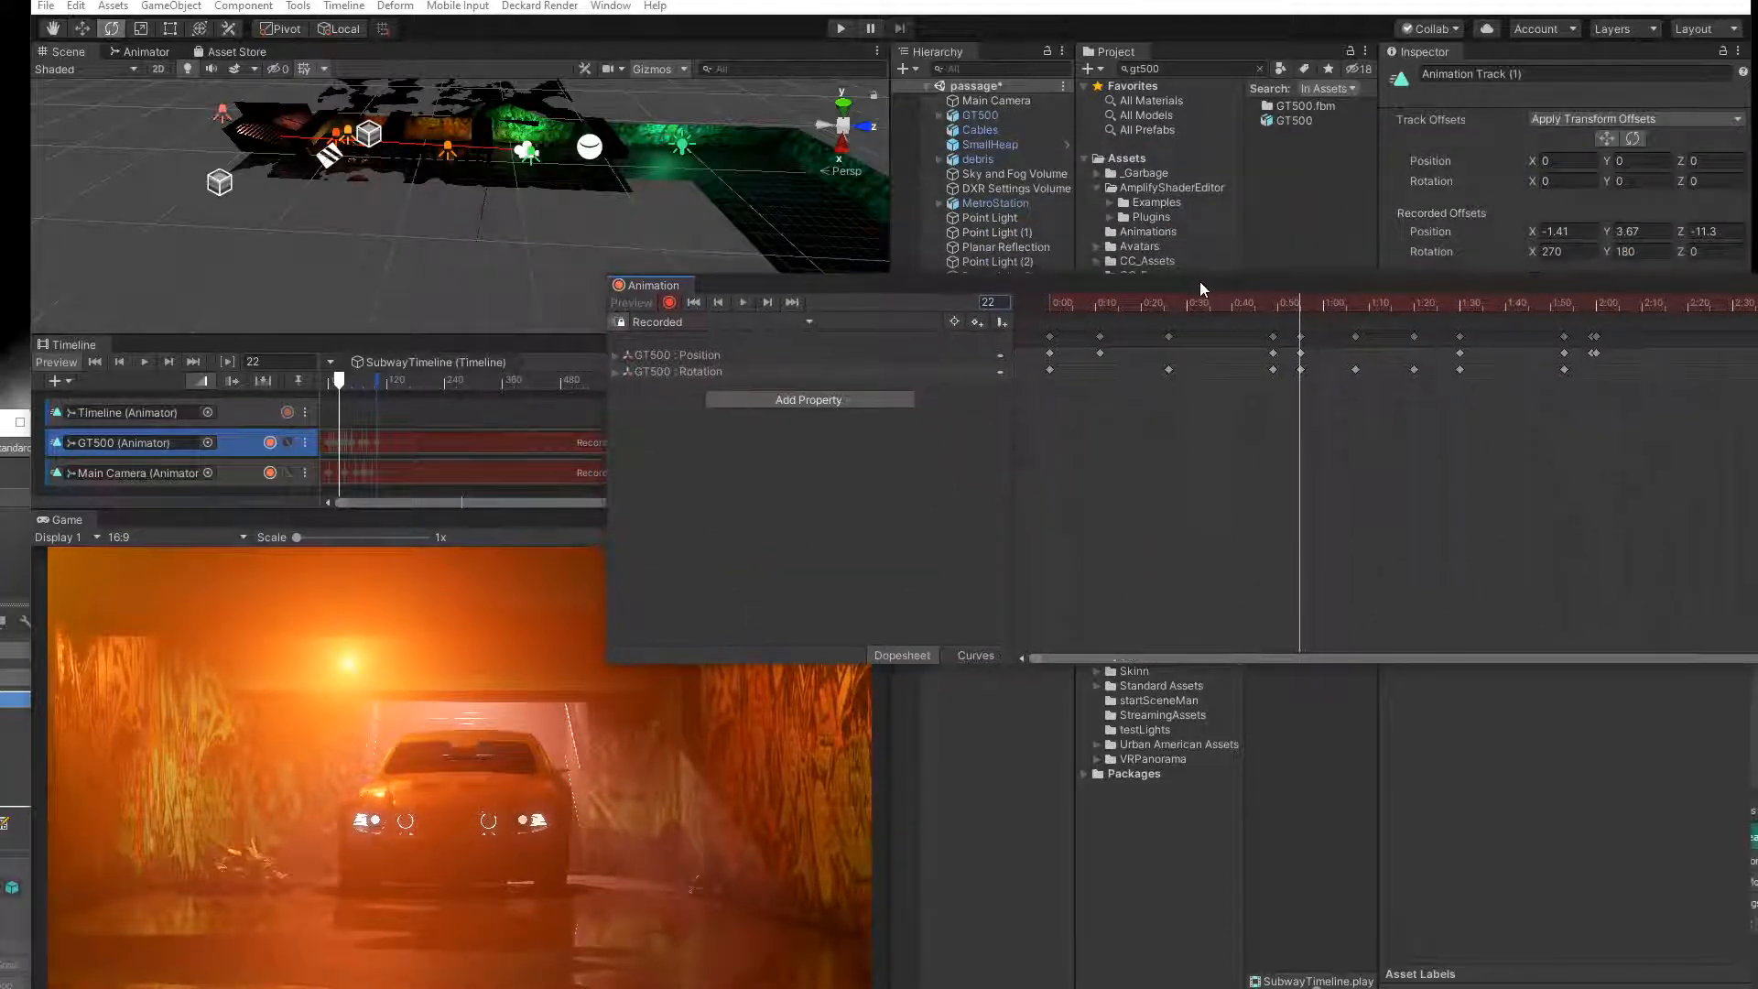
pyautogui.moveTo(1306, 300); pyautogui.dragTo(1218, 299)
pyautogui.click(740, 301)
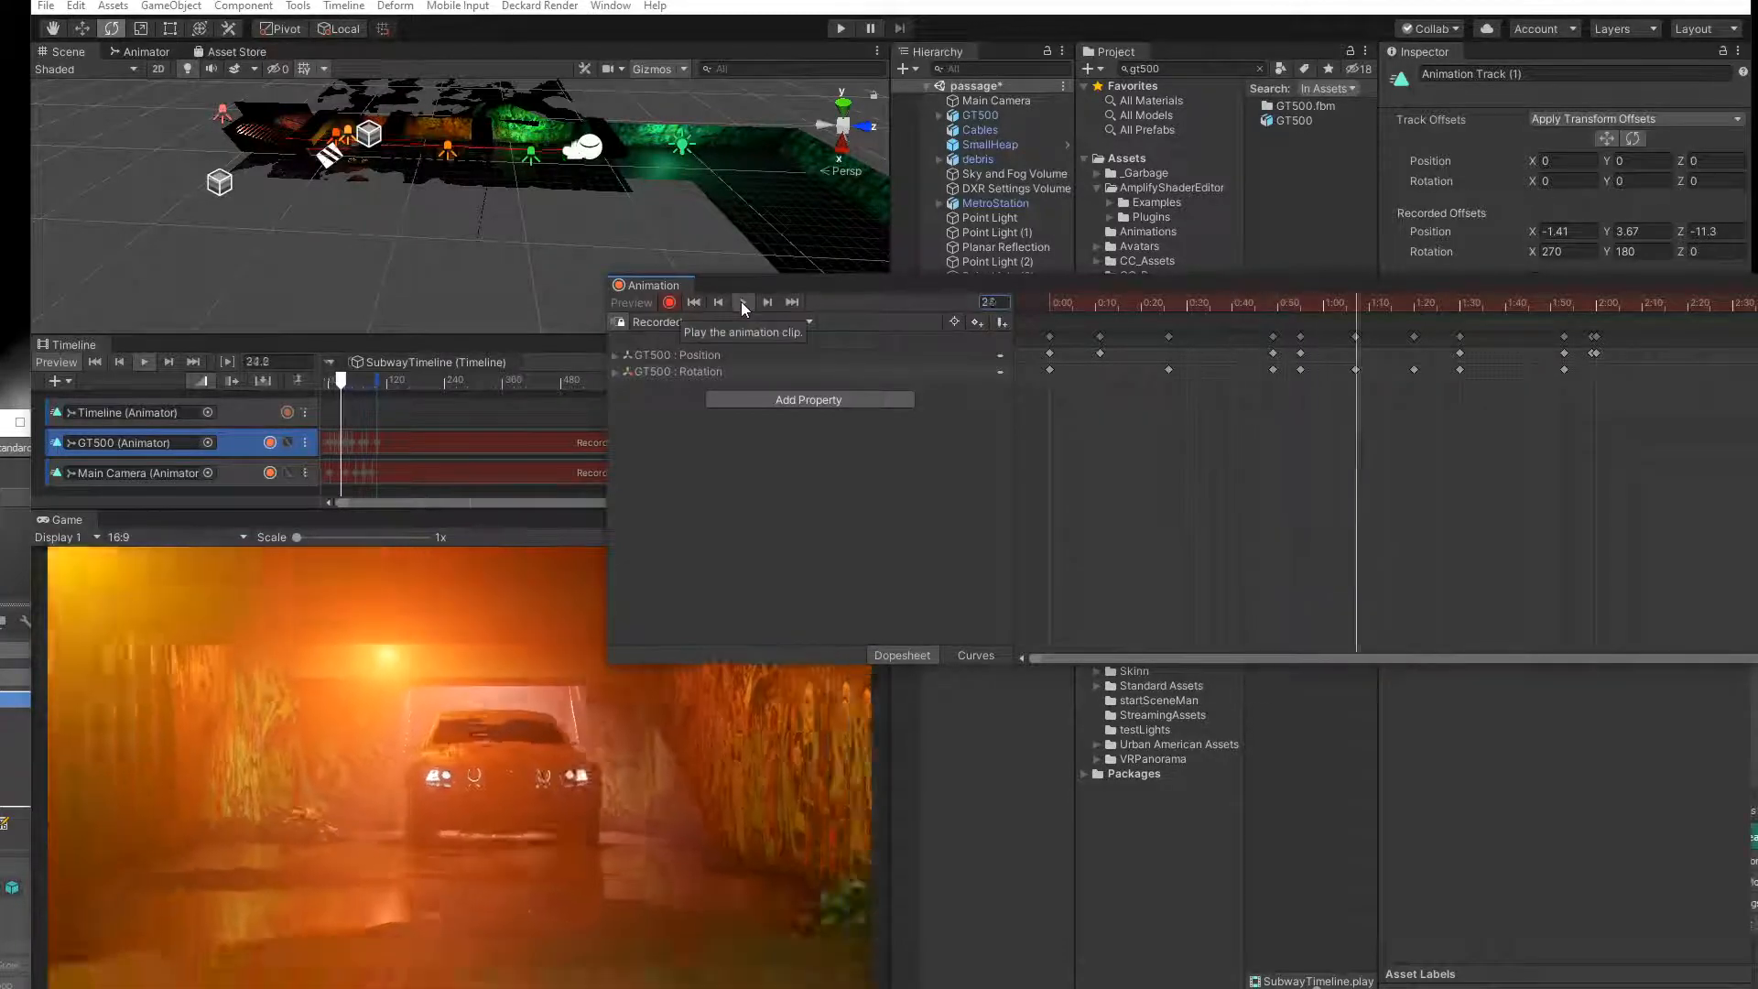
pyautogui.moveTo(1317, 301)
pyautogui.mouseDown()
pyautogui.moveTo(1280, 310)
pyautogui.moveTo(1321, 313)
pyautogui.mouseUp()
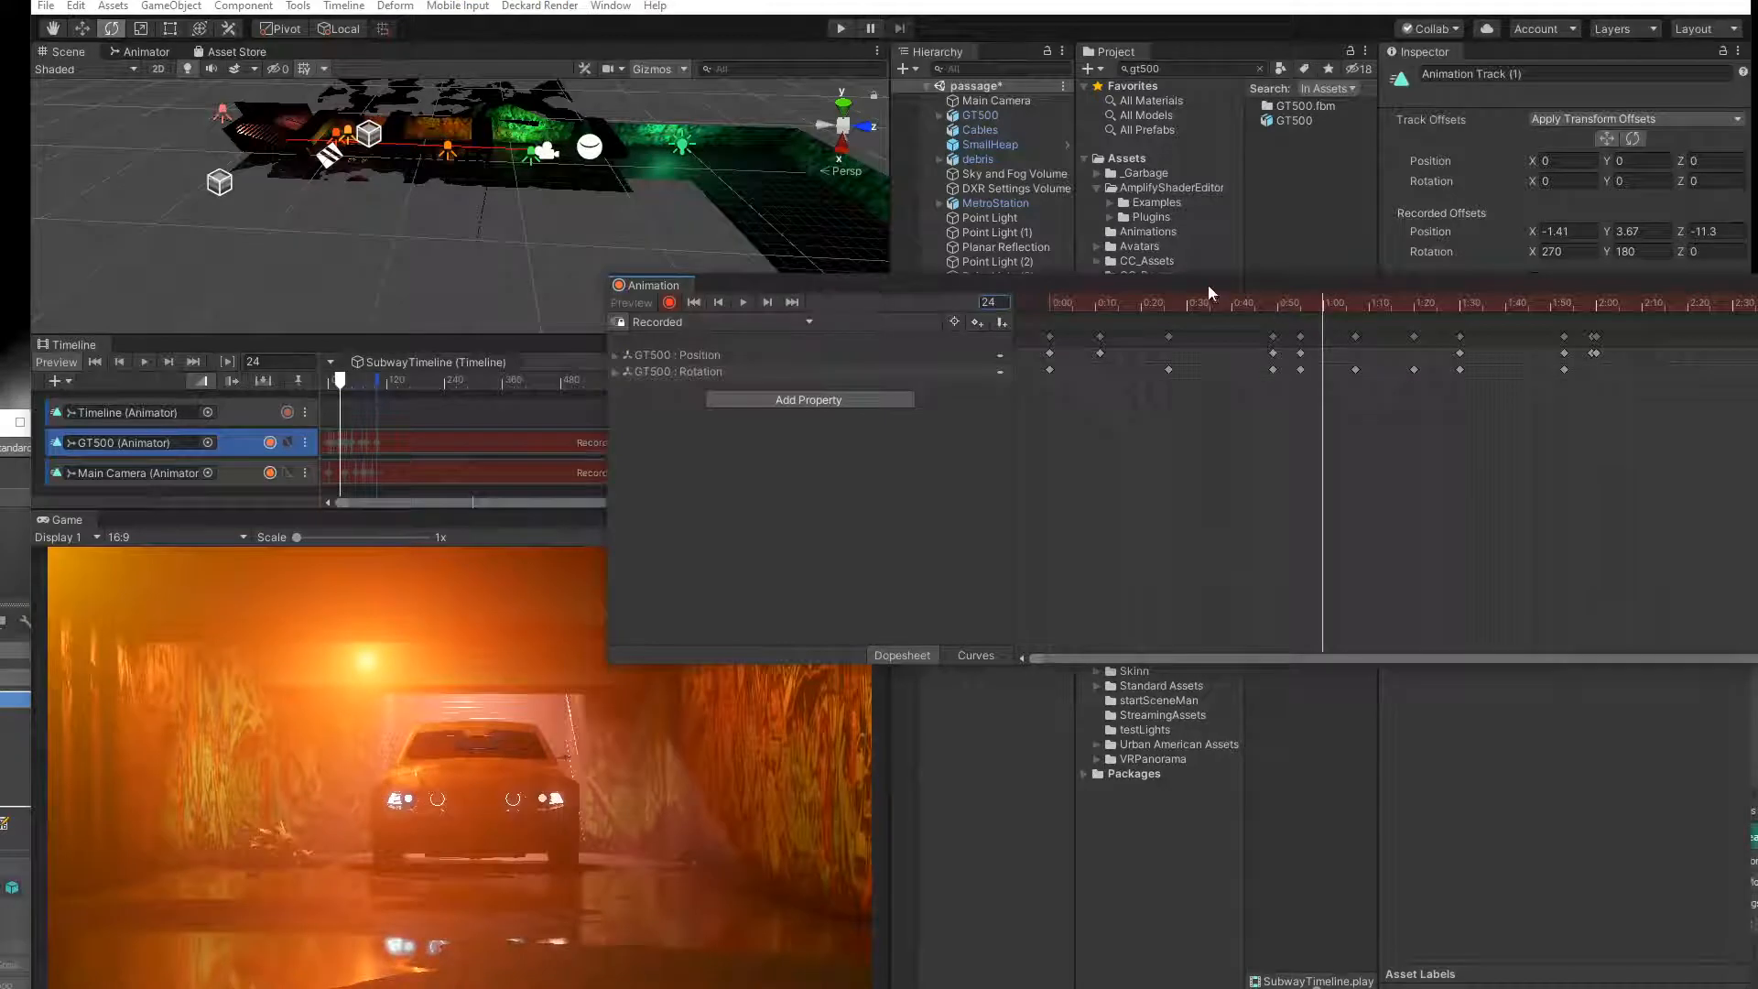
# At frame 24, lower the GT500 to about Y 0.82 and tilt it to about X 273.65.
pyautogui.moveTo(1208, 285); pyautogui.dragTo(1316, 415)
pyautogui.scroll(4, 348, 170)
pyautogui.moveTo(326, 154); pyautogui.dragTo(412, 190, button='middle')
pyautogui.scroll(3, 412, 190)
pyautogui.click(999, 119)
pyautogui.press('w')
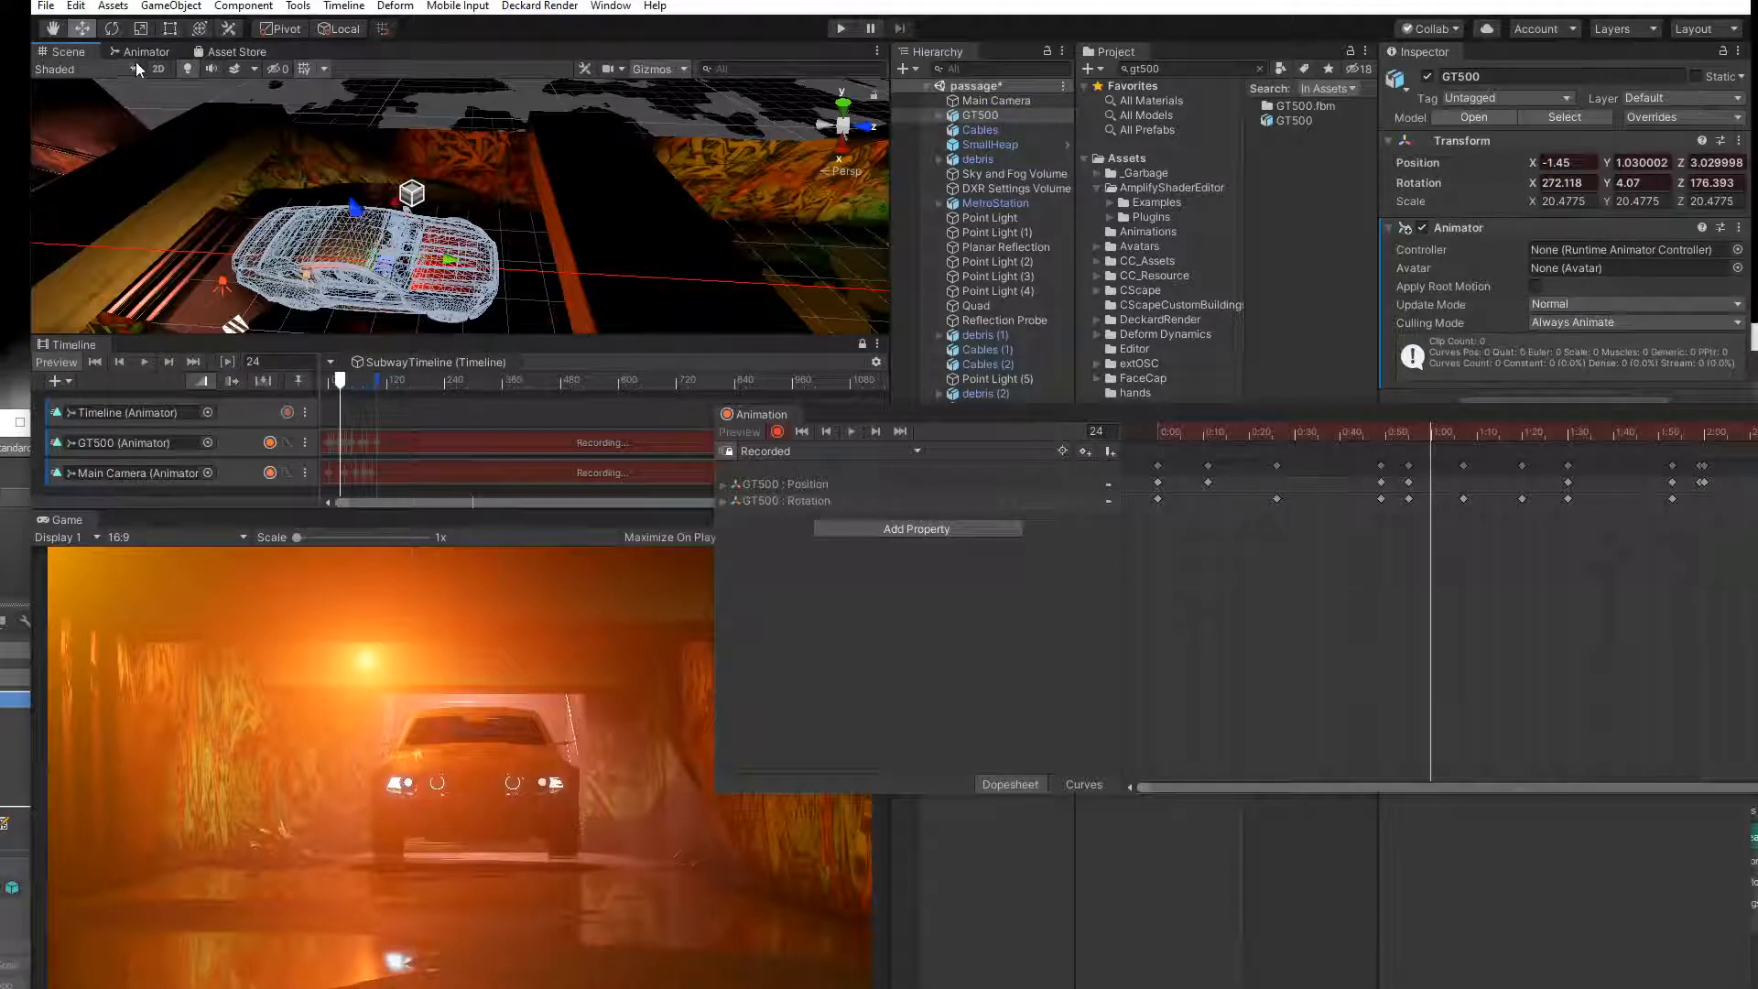
pyautogui.moveTo(396, 220); pyautogui.dragTo(353, 215)
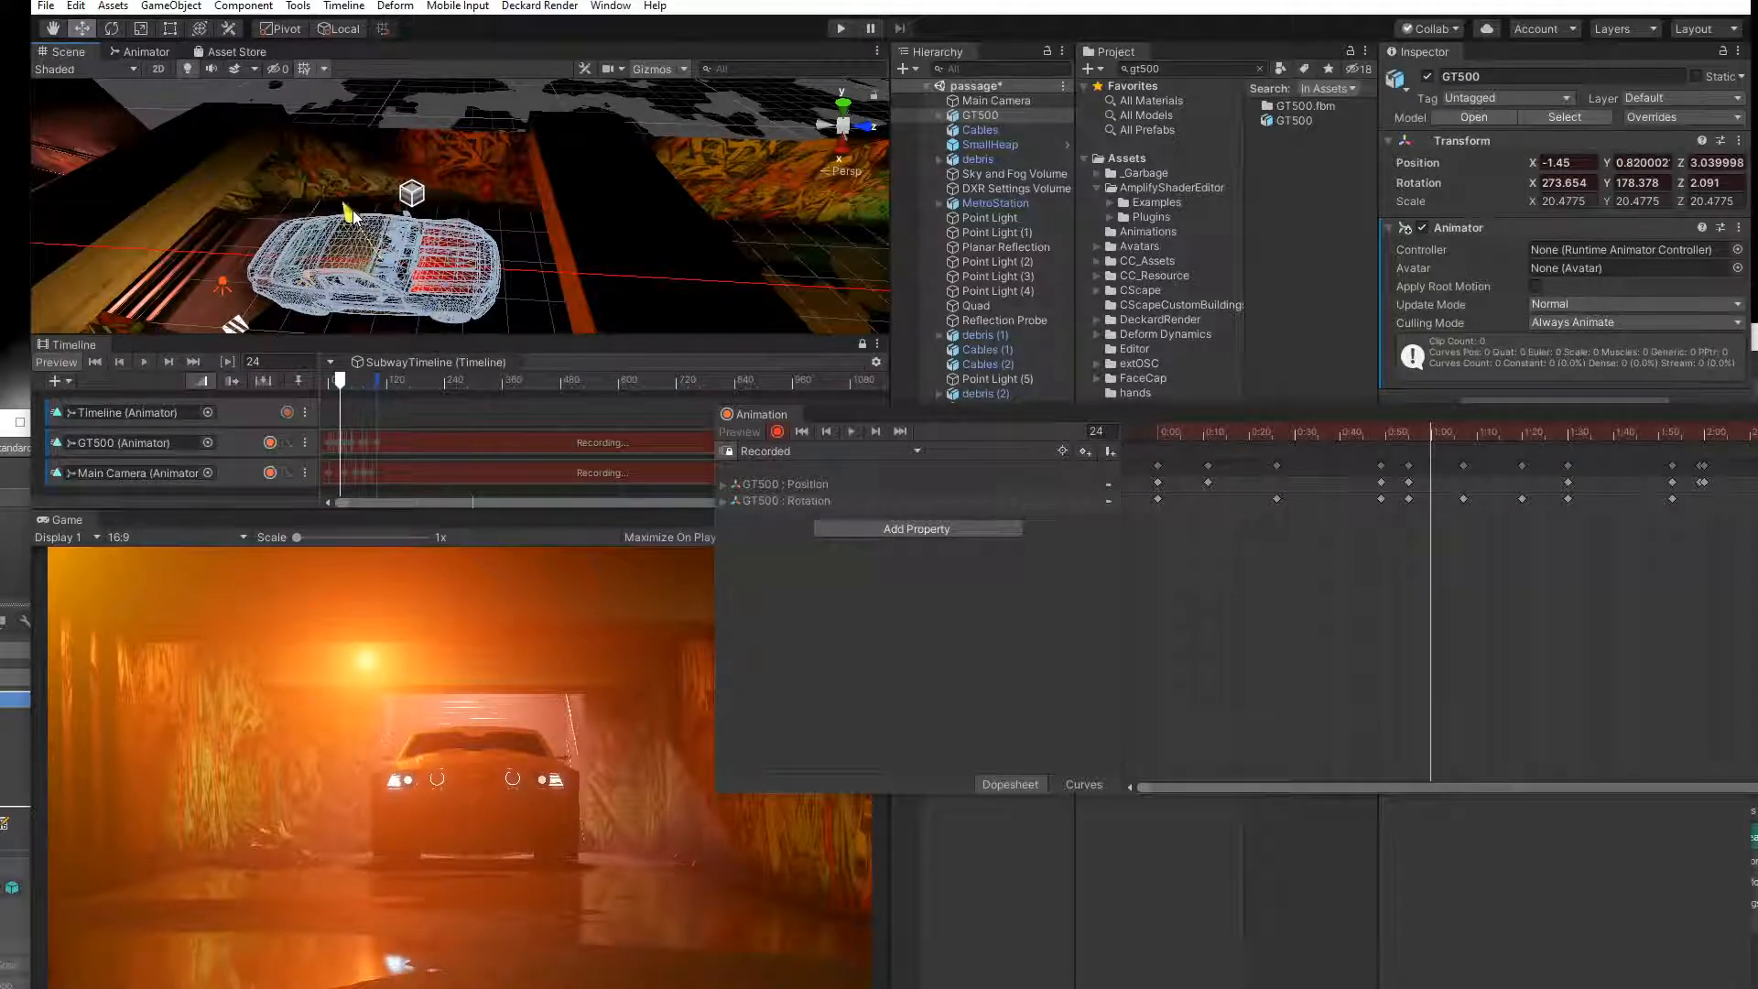
# Replay the GT500 clip from the start several times to check the adjusted landing and the drive through the tunnel.
pyautogui.moveTo(1434, 440); pyautogui.dragTo(941, 421)
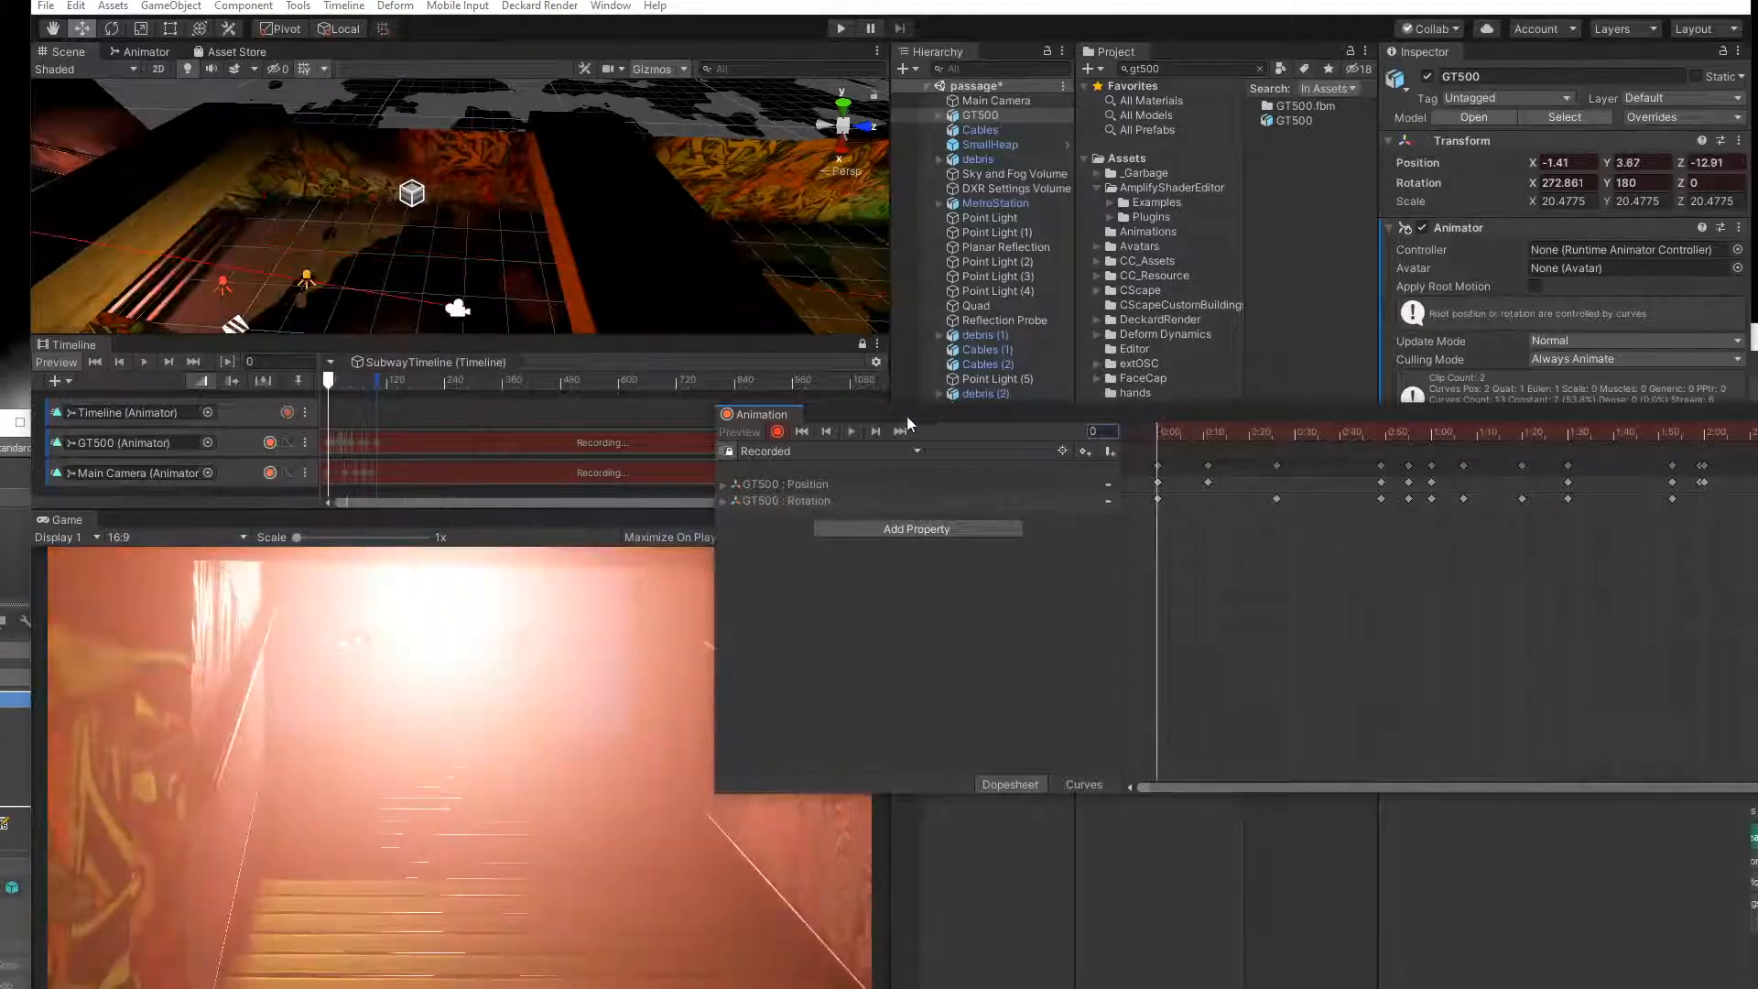
pyautogui.click(852, 428)
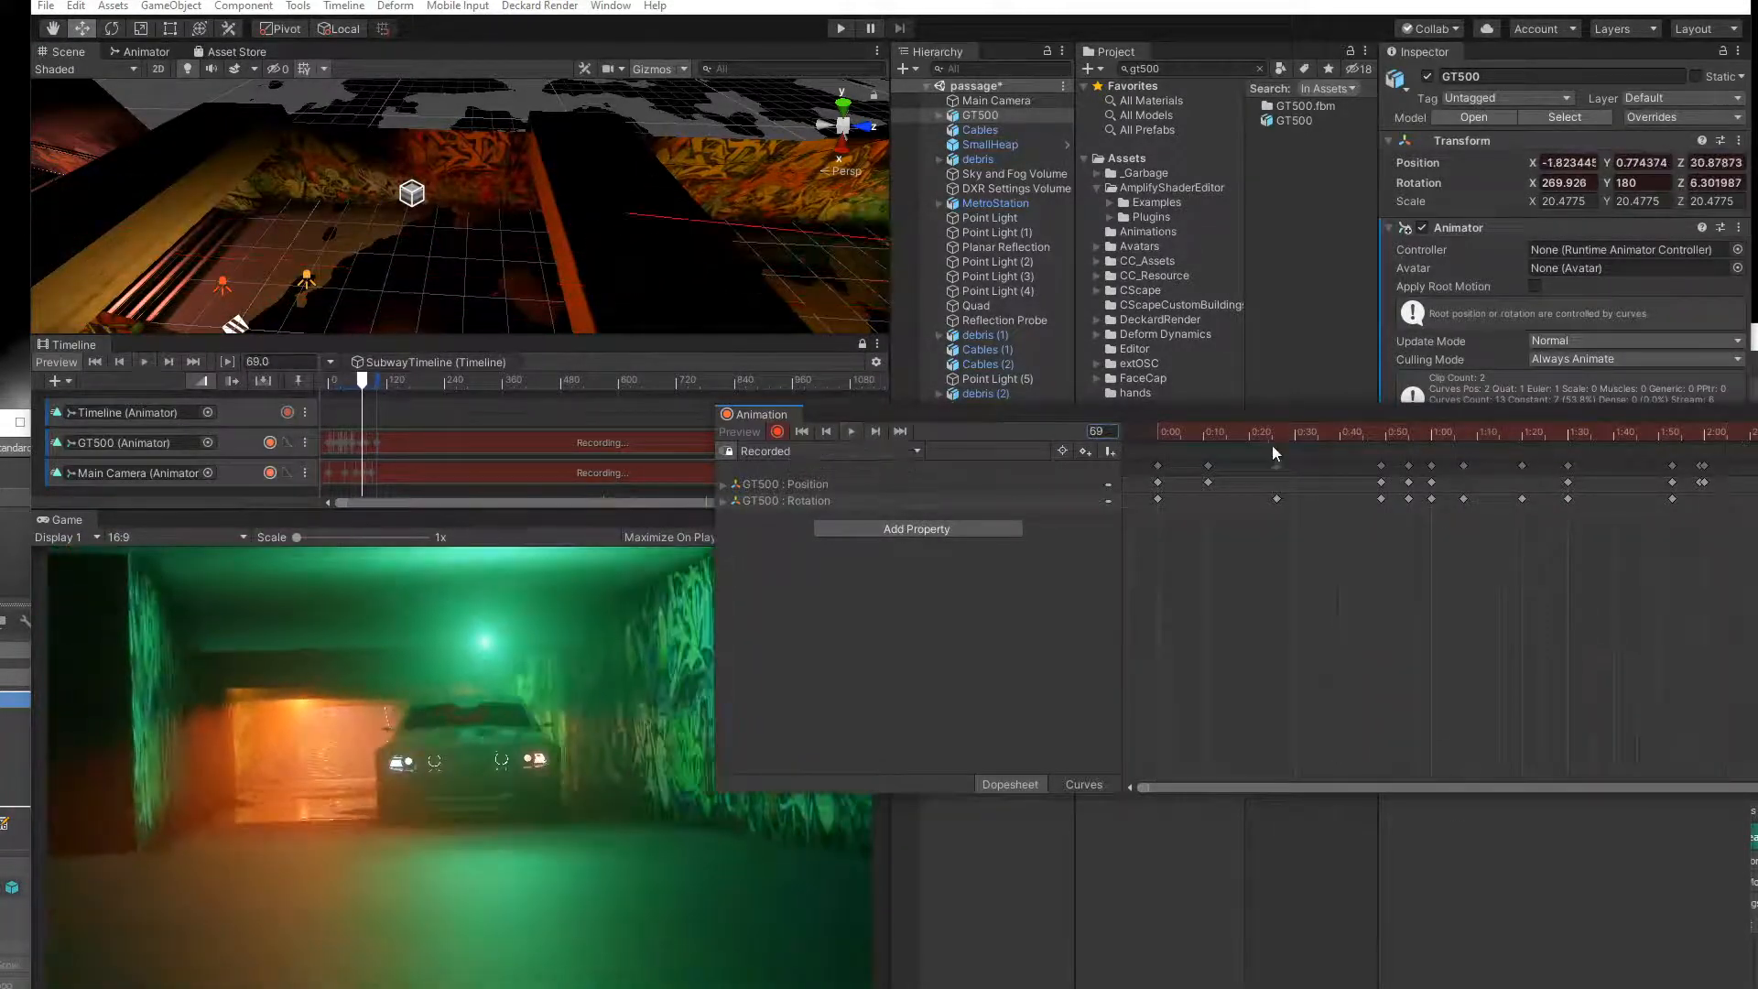
pyautogui.moveTo(1268, 440); pyautogui.dragTo(1018, 427)
pyautogui.click(854, 431)
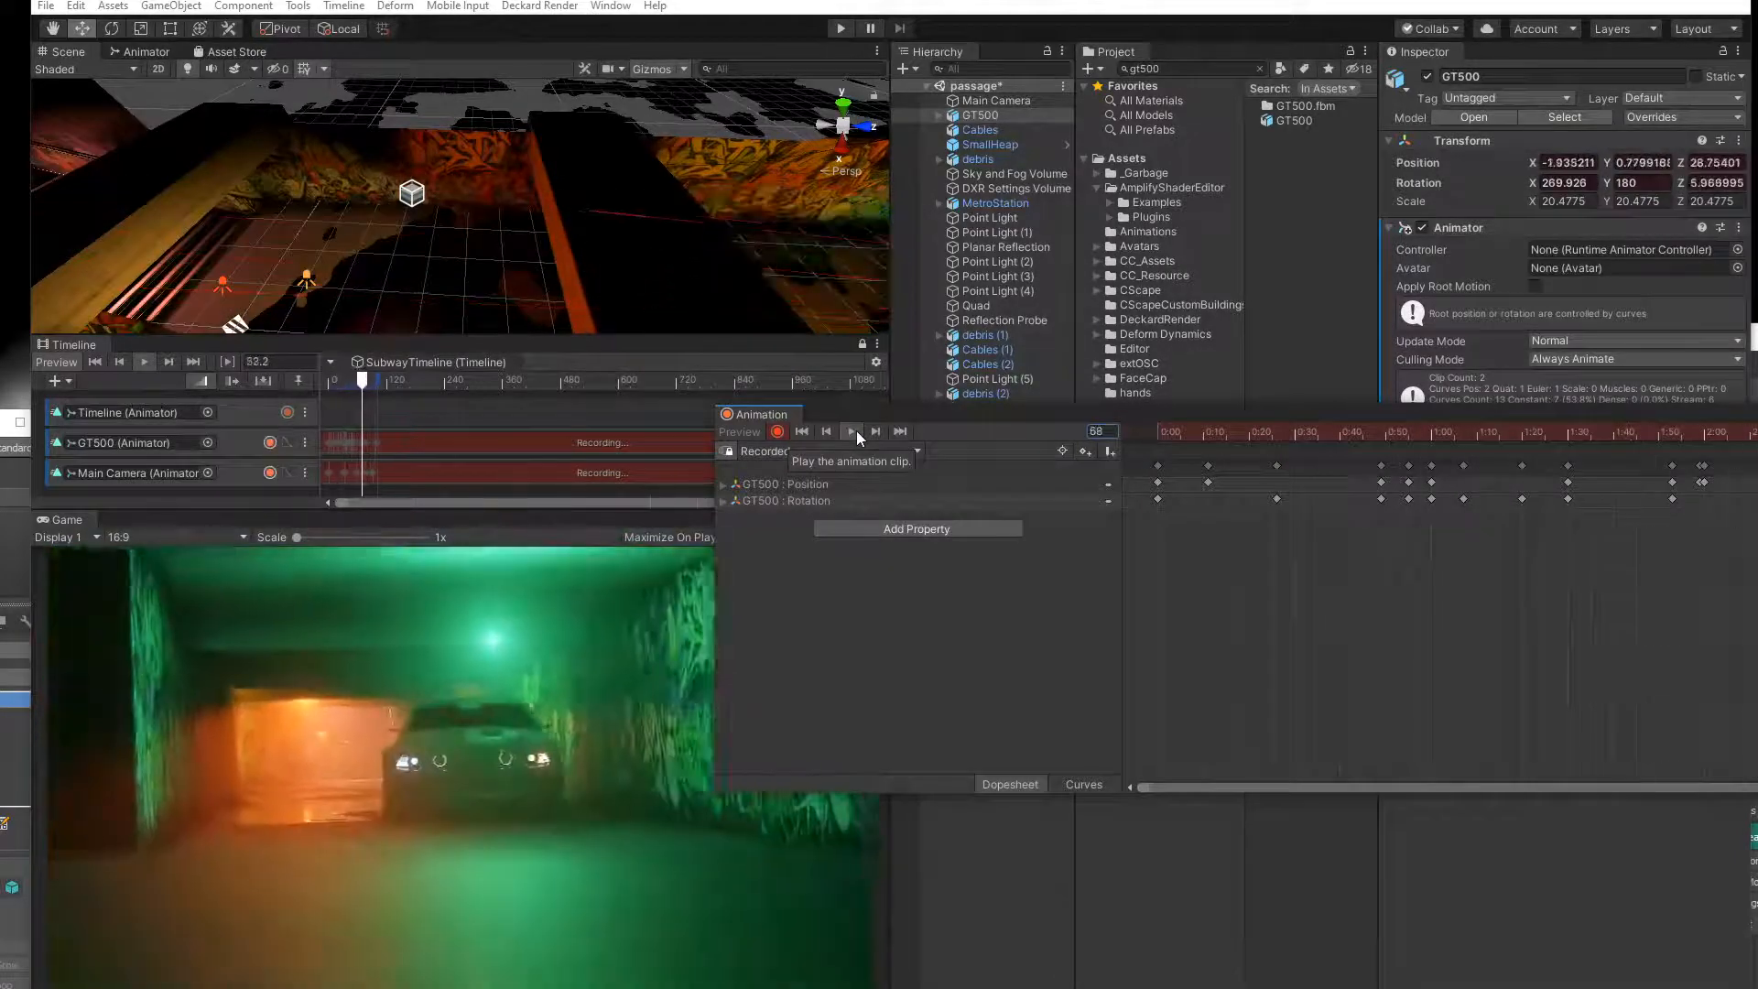
pyautogui.moveTo(1220, 416); pyautogui.dragTo(1005, 202)
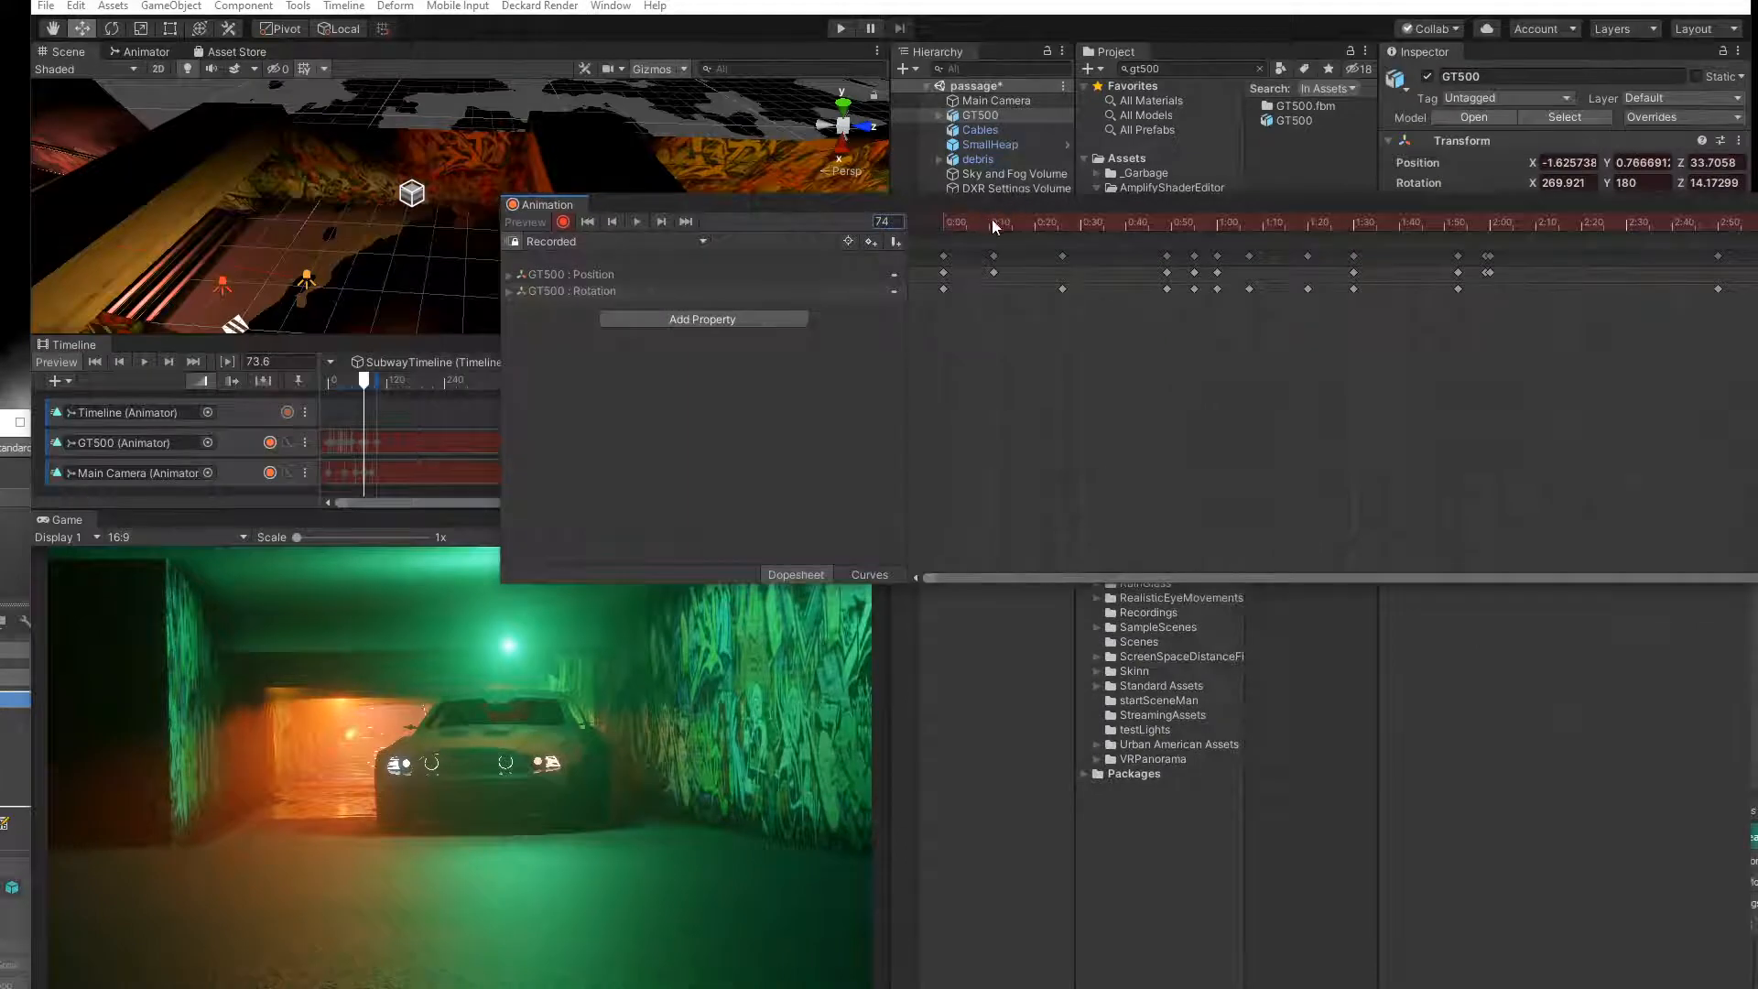
pyautogui.click(944, 221)
pyautogui.click(640, 222)
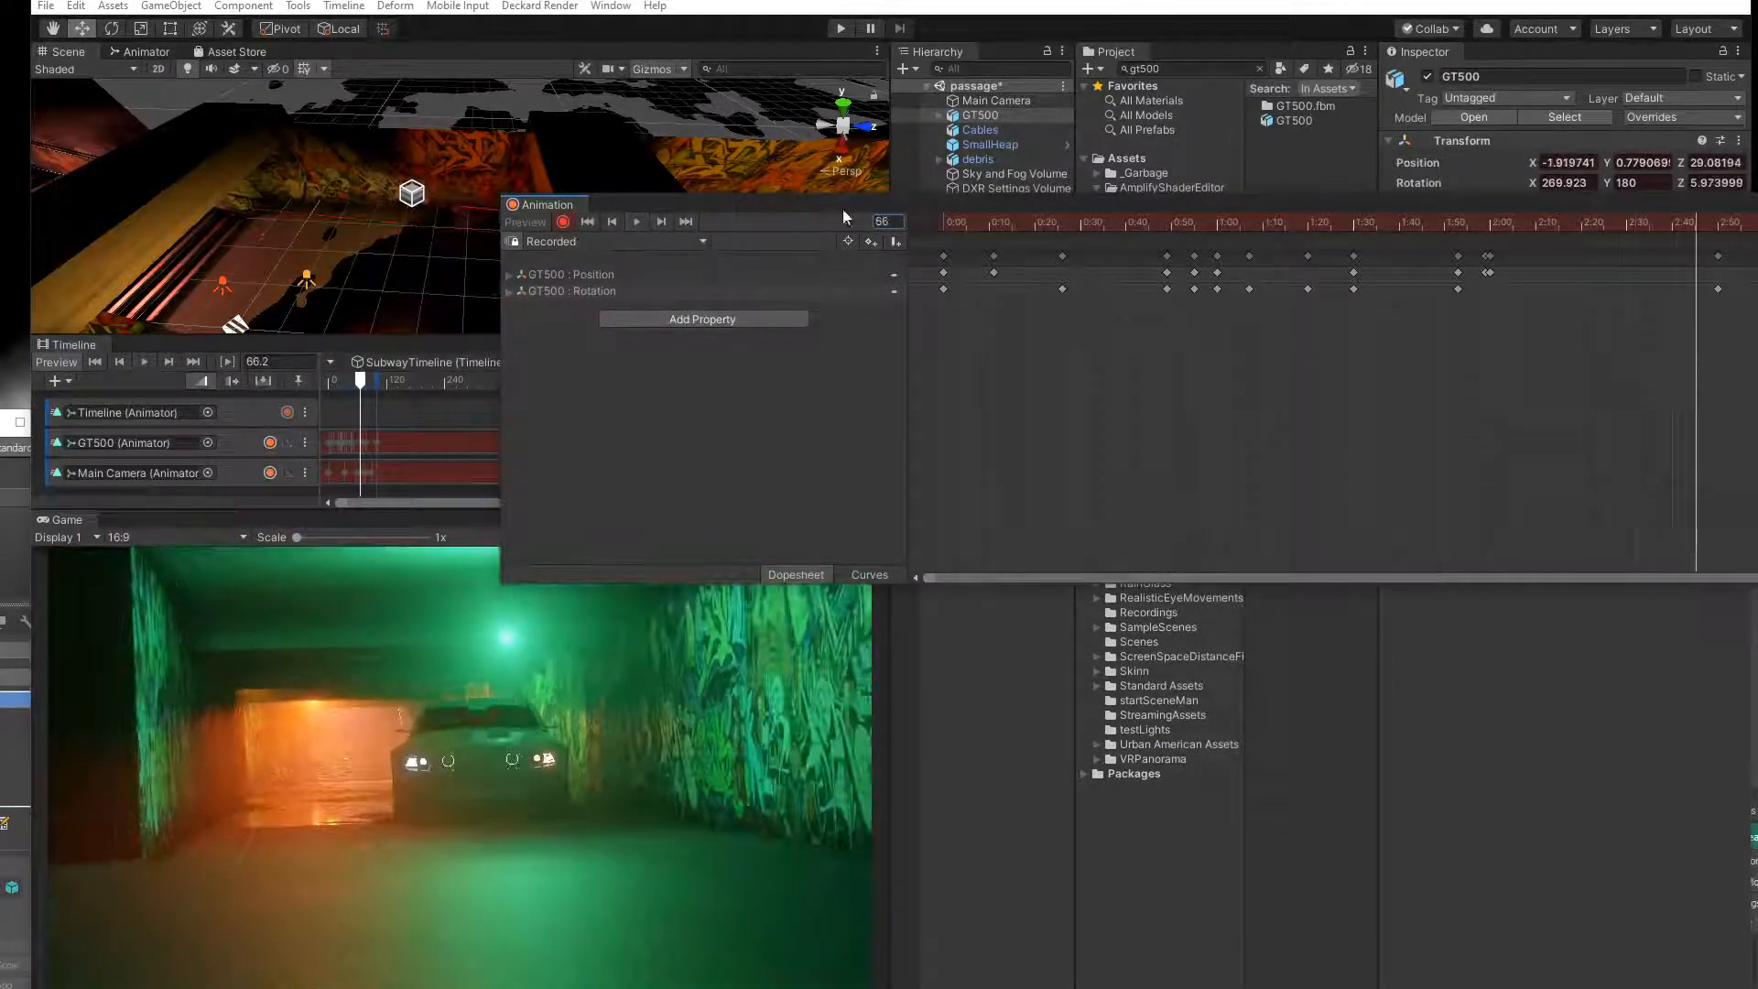
pyautogui.moveTo(1237, 226); pyautogui.dragTo(1689, 297)
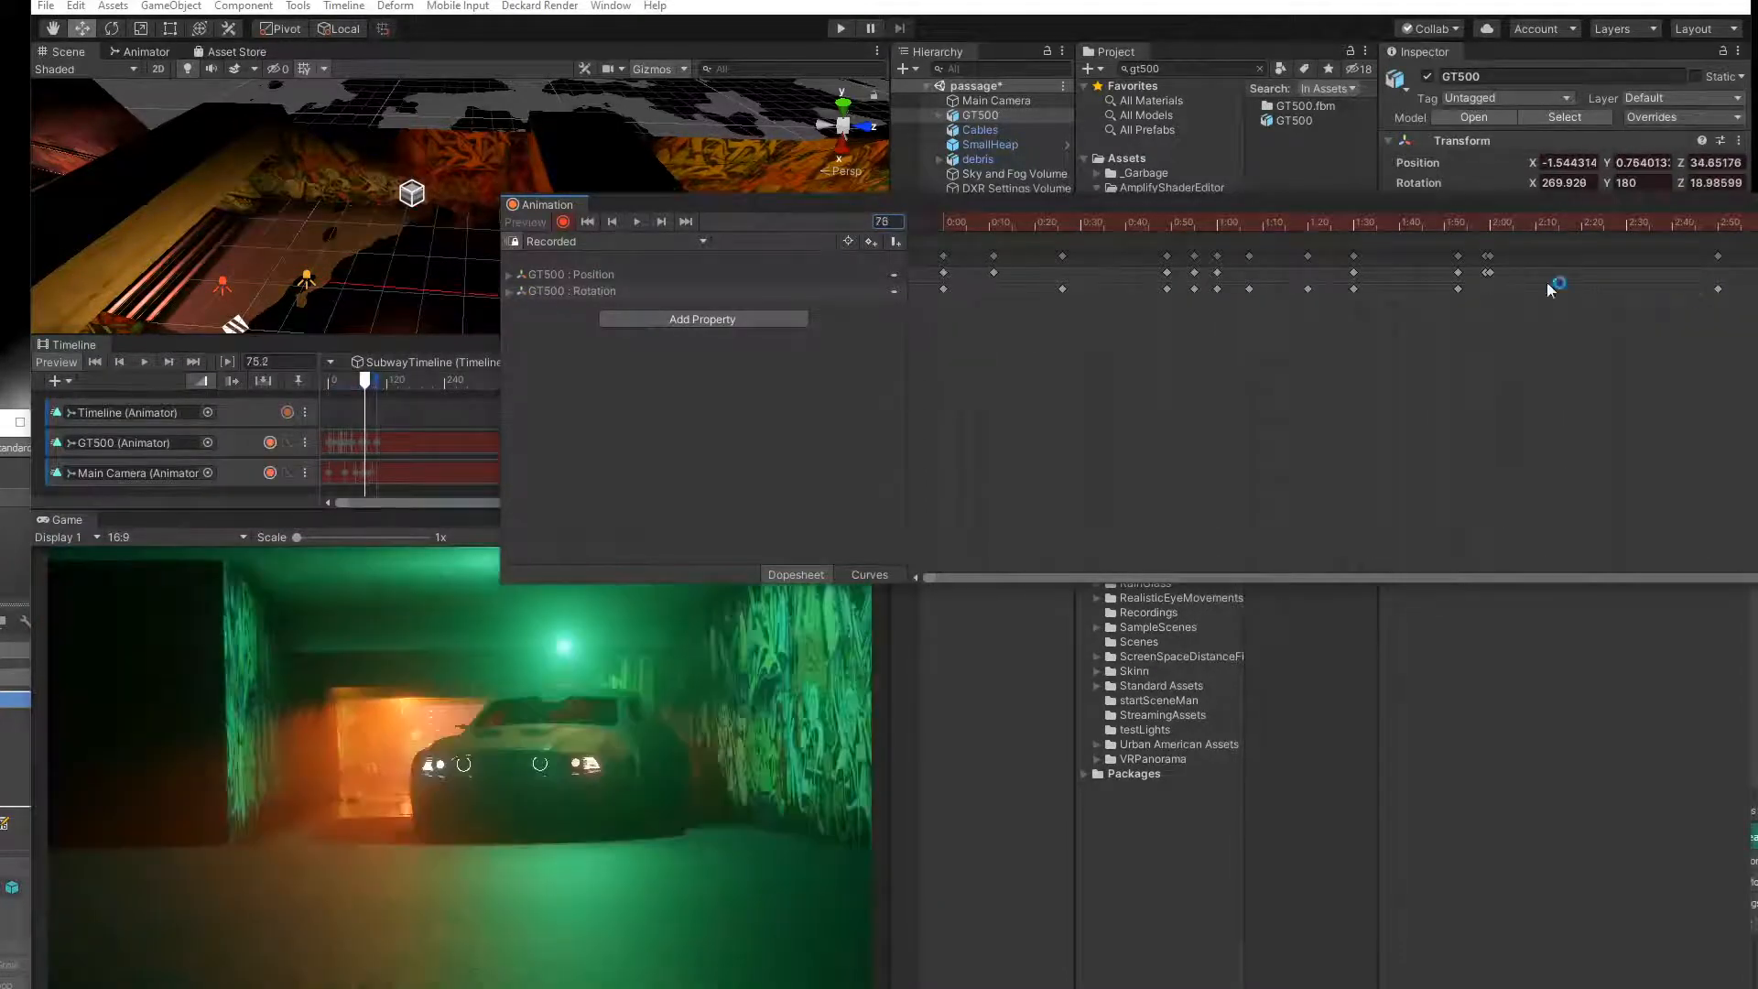
# Switch the Animation window to the Main Camera's recorded clip and go to frame 79.
pyautogui.moveTo(1229, 210); pyautogui.dragTo(693, 276)
pyautogui.click(1577, 272)
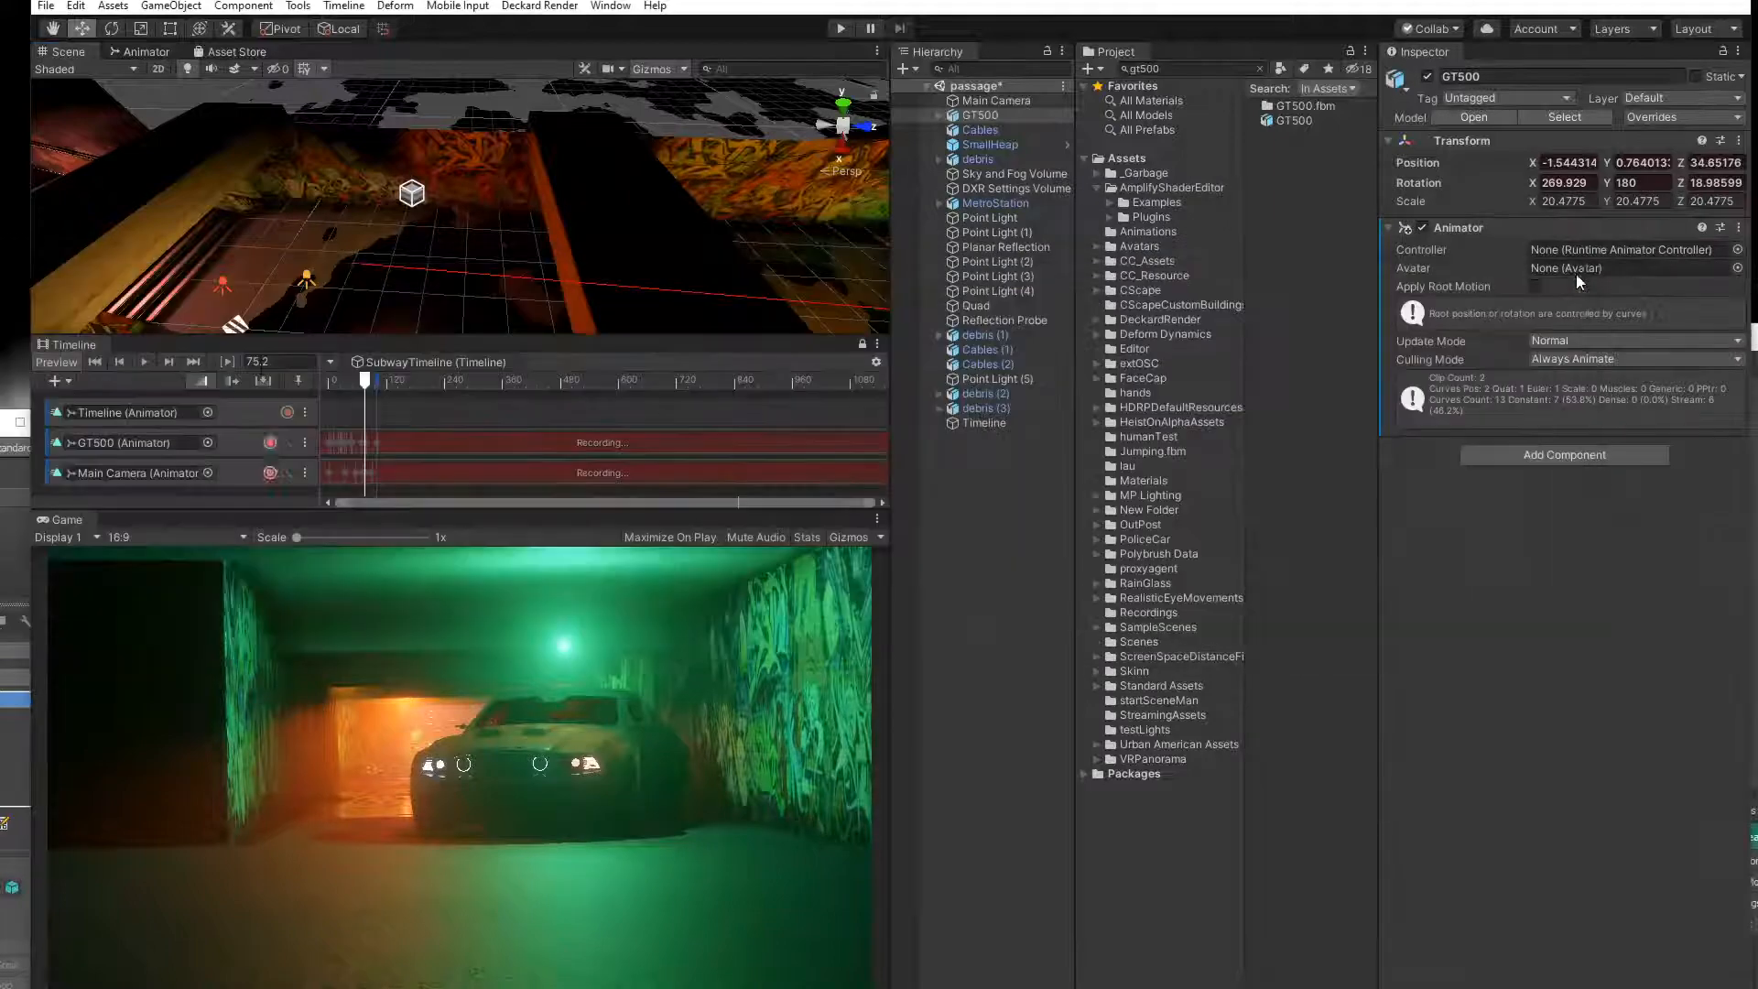
pyautogui.doubleClick(372, 474)
pyautogui.moveTo(1332, 299); pyautogui.dragTo(1409, 321)
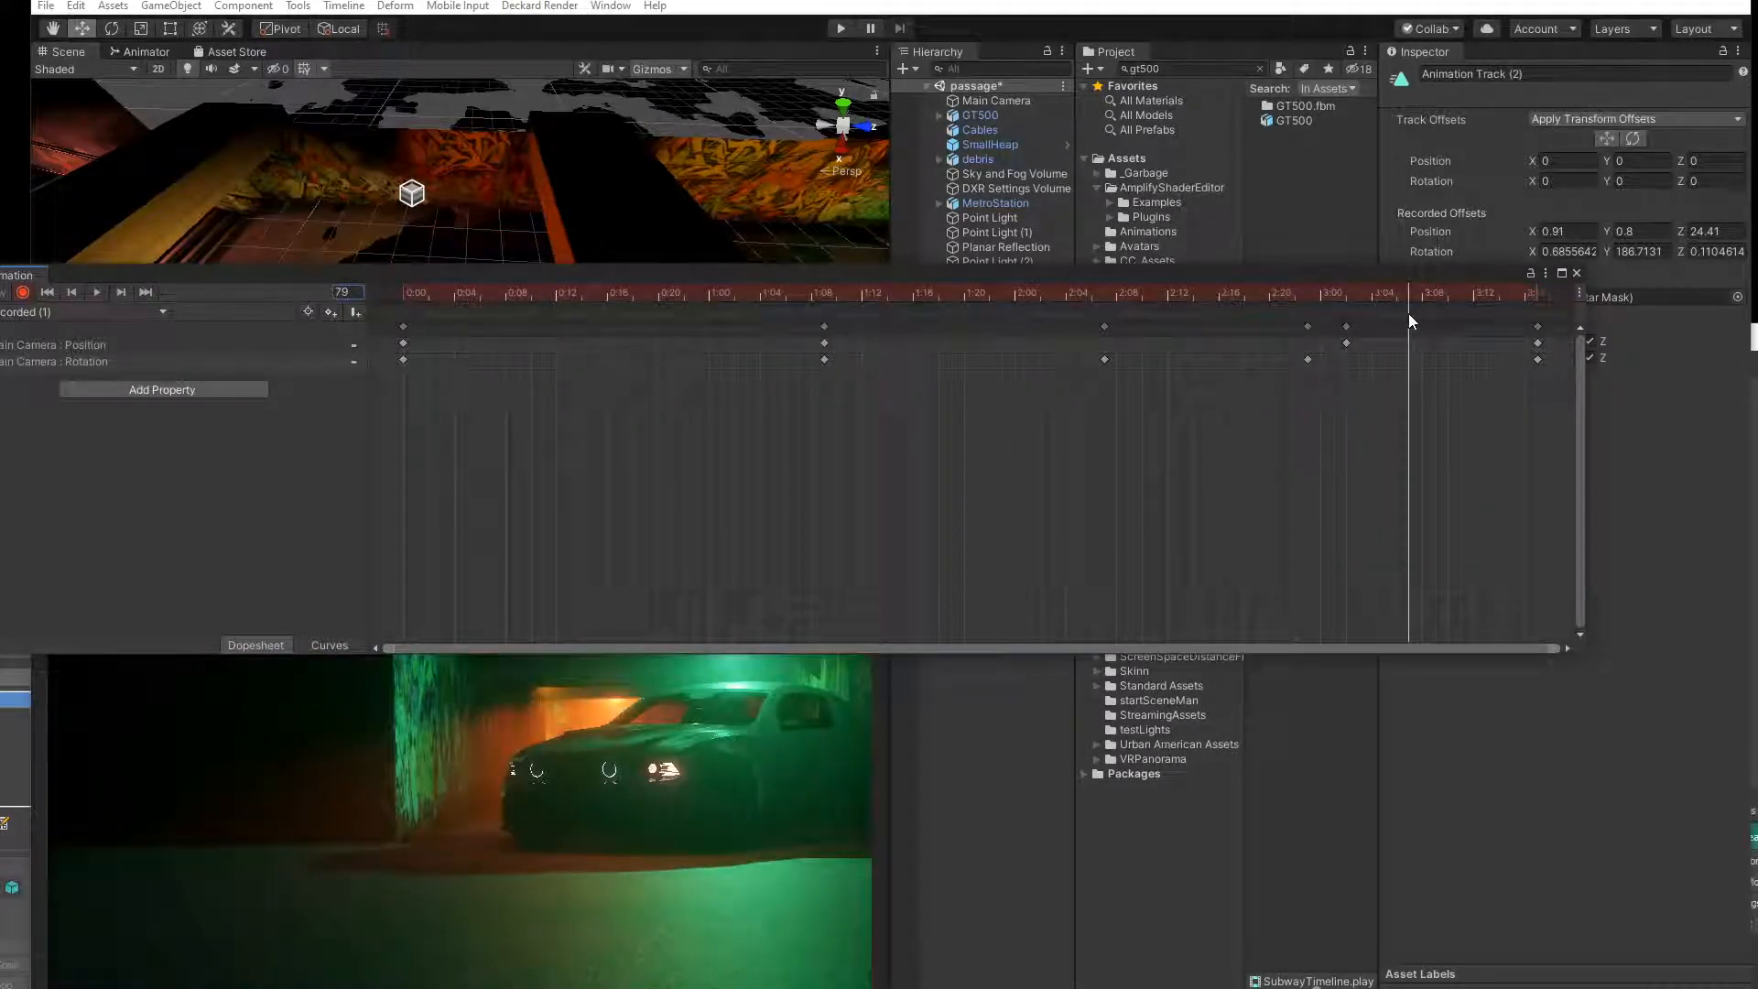
pyautogui.moveTo(1096, 278); pyautogui.dragTo(1443, 642)
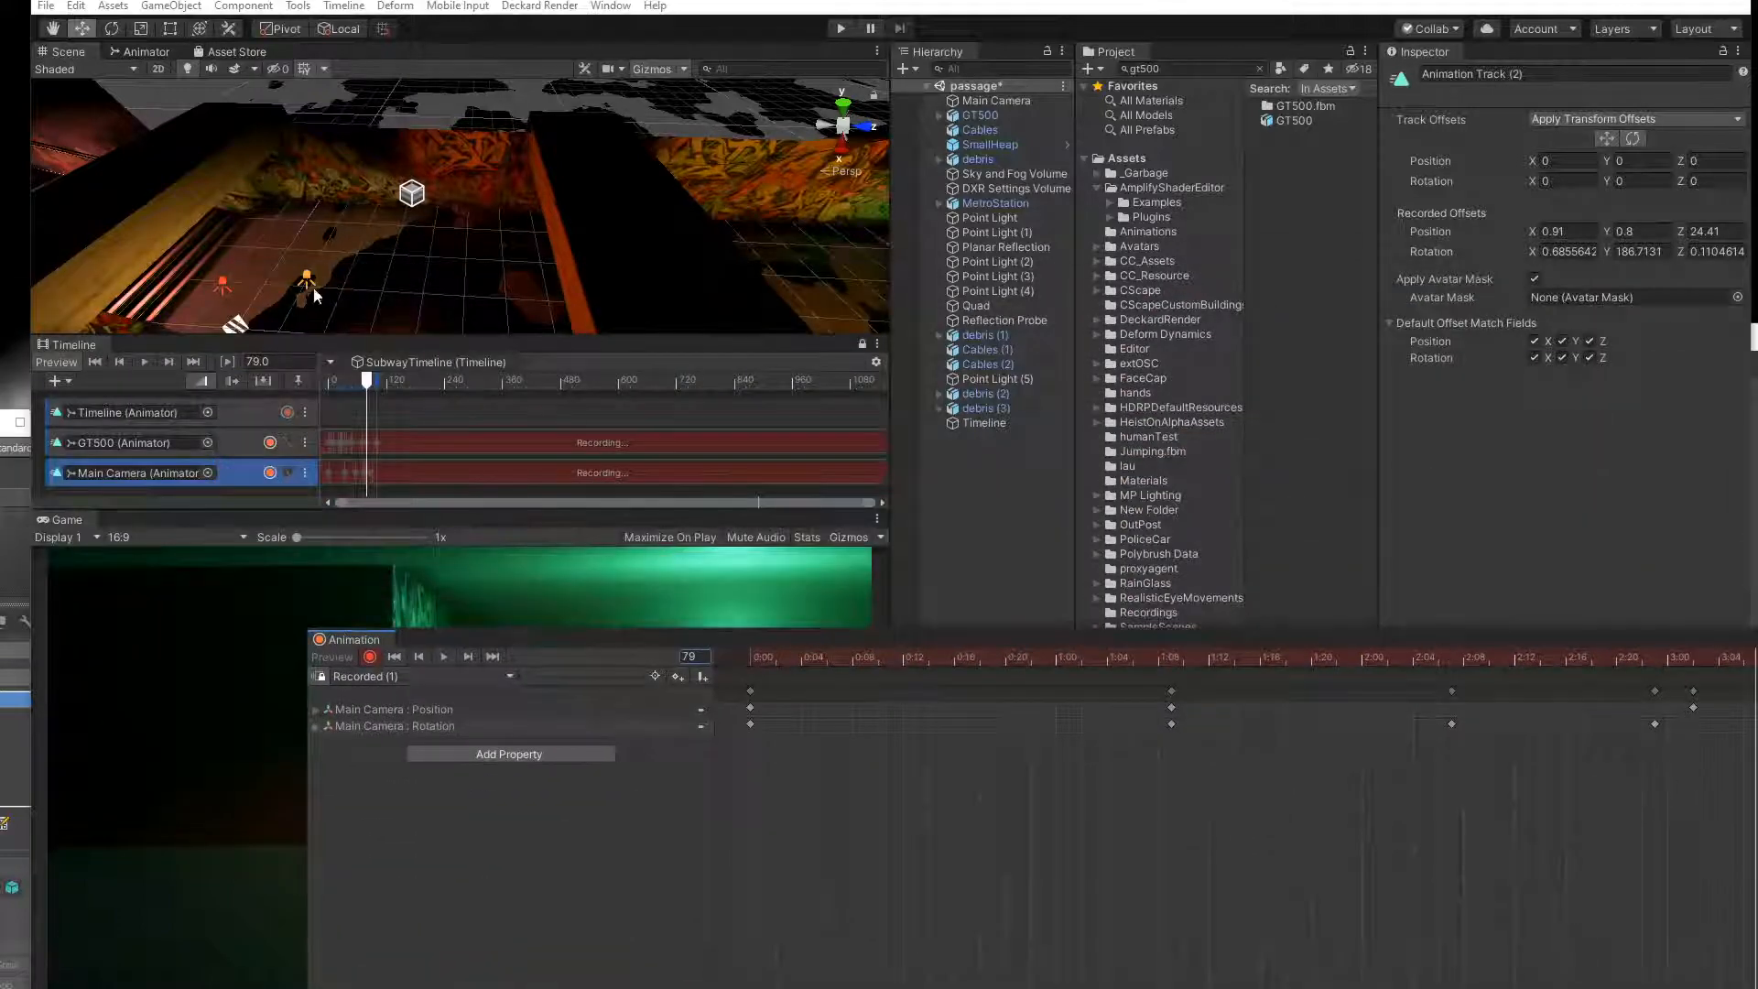
# At frame 79, turn the Main Camera about its vertical axis toward the GT500.
pyautogui.moveTo(427, 205); pyautogui.dragTo(242, 188, button='middle')
pyautogui.scroll(-5, 696, 209)
pyautogui.moveTo(696, 209); pyautogui.dragTo(595, 202, button='middle')
pyautogui.click(576, 192)
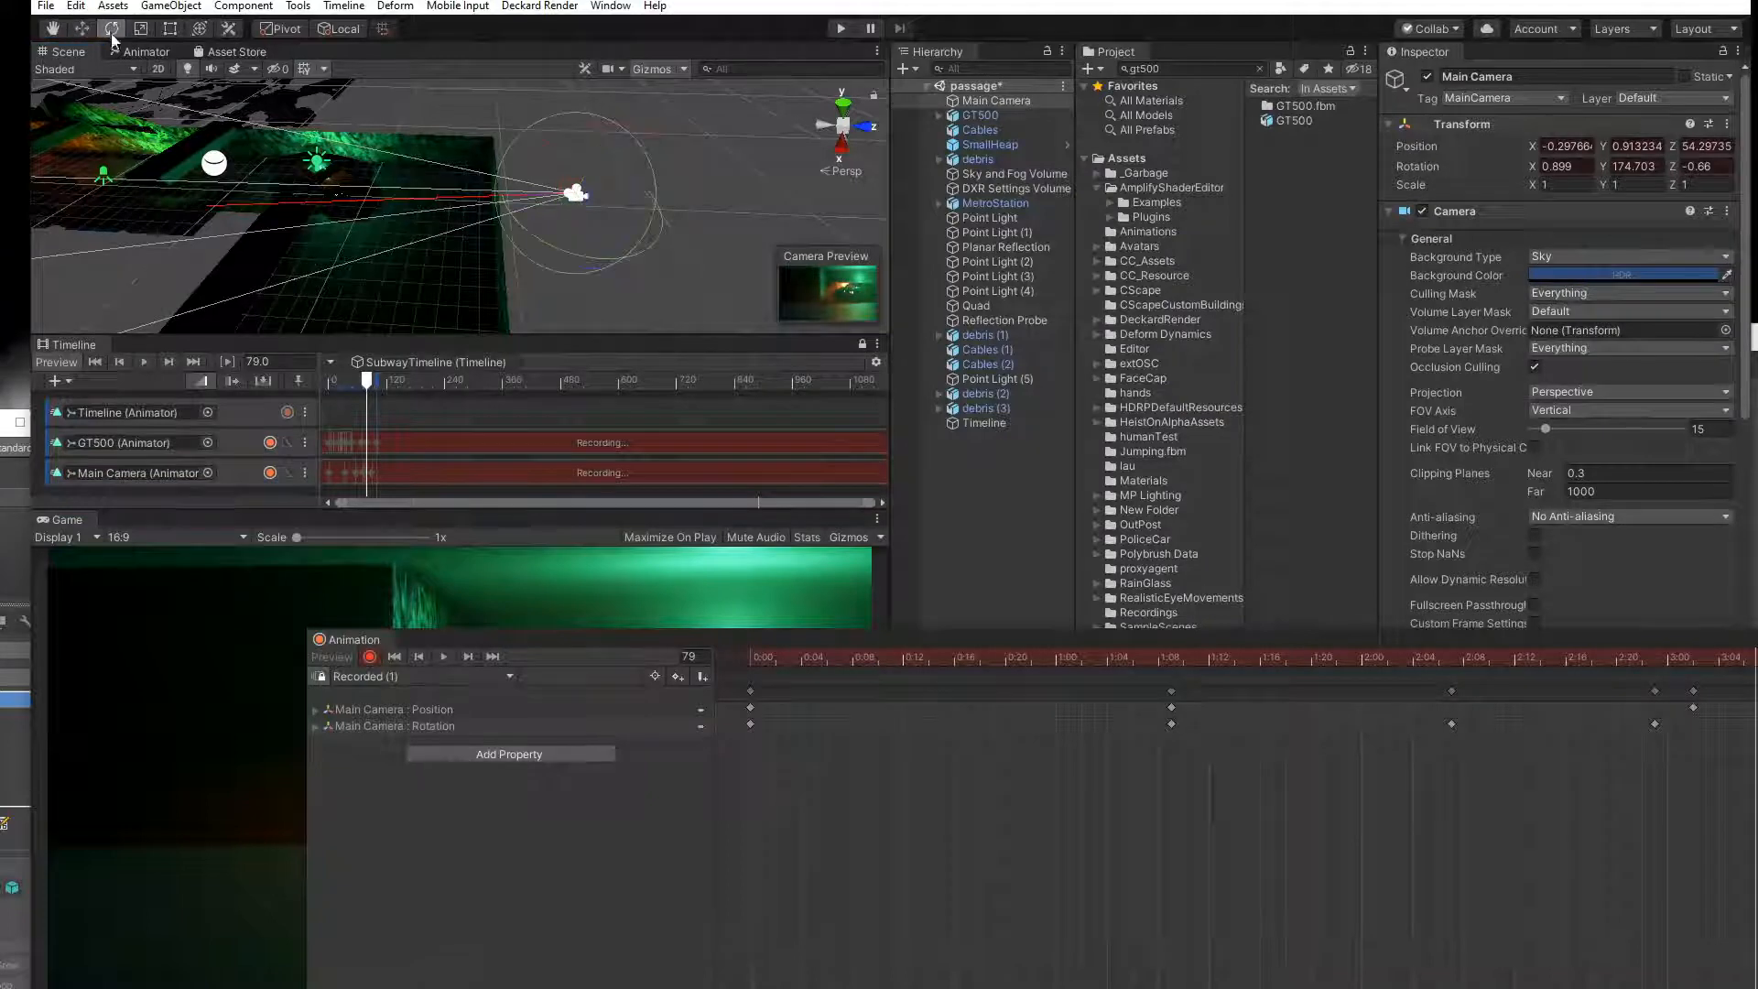
pyautogui.moveTo(549, 244); pyautogui.dragTo(529, 251)
# Uncover the Game view, replay the Main Camera clip from the start and scrub to frame 55 to check the framing.
pyautogui.moveTo(602, 646); pyautogui.dragTo(607, 138)
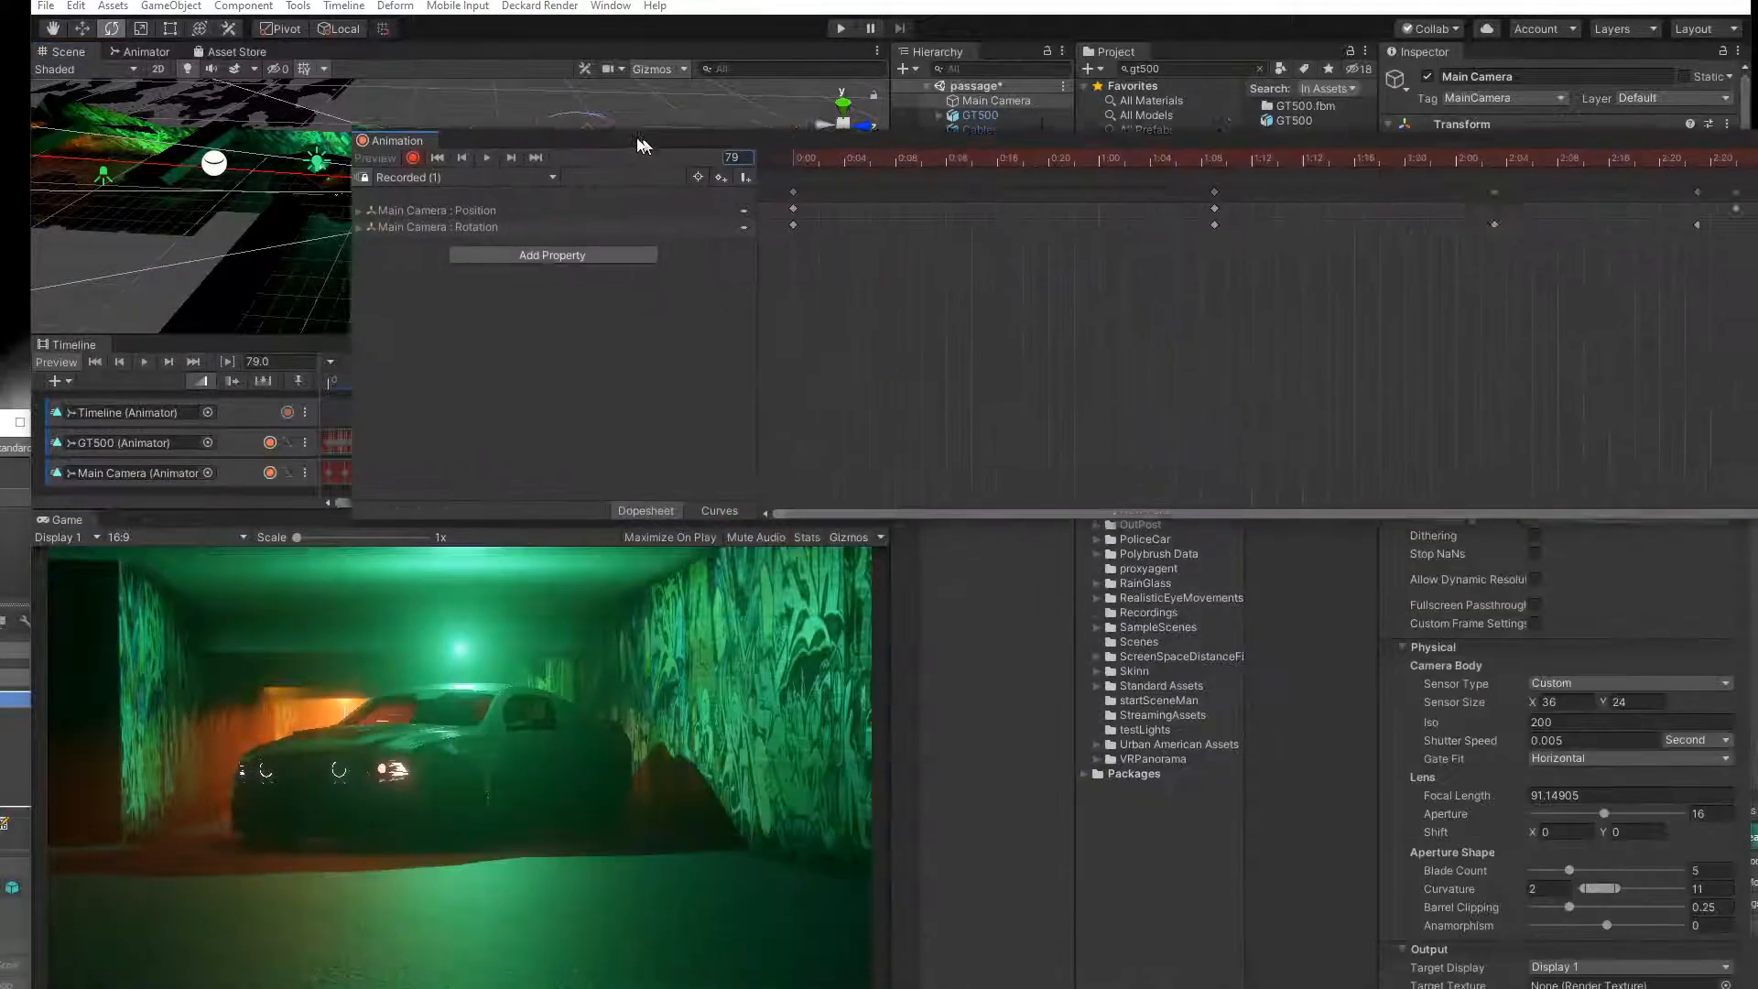
pyautogui.moveTo(1516, 127); pyautogui.dragTo(1334, 112)
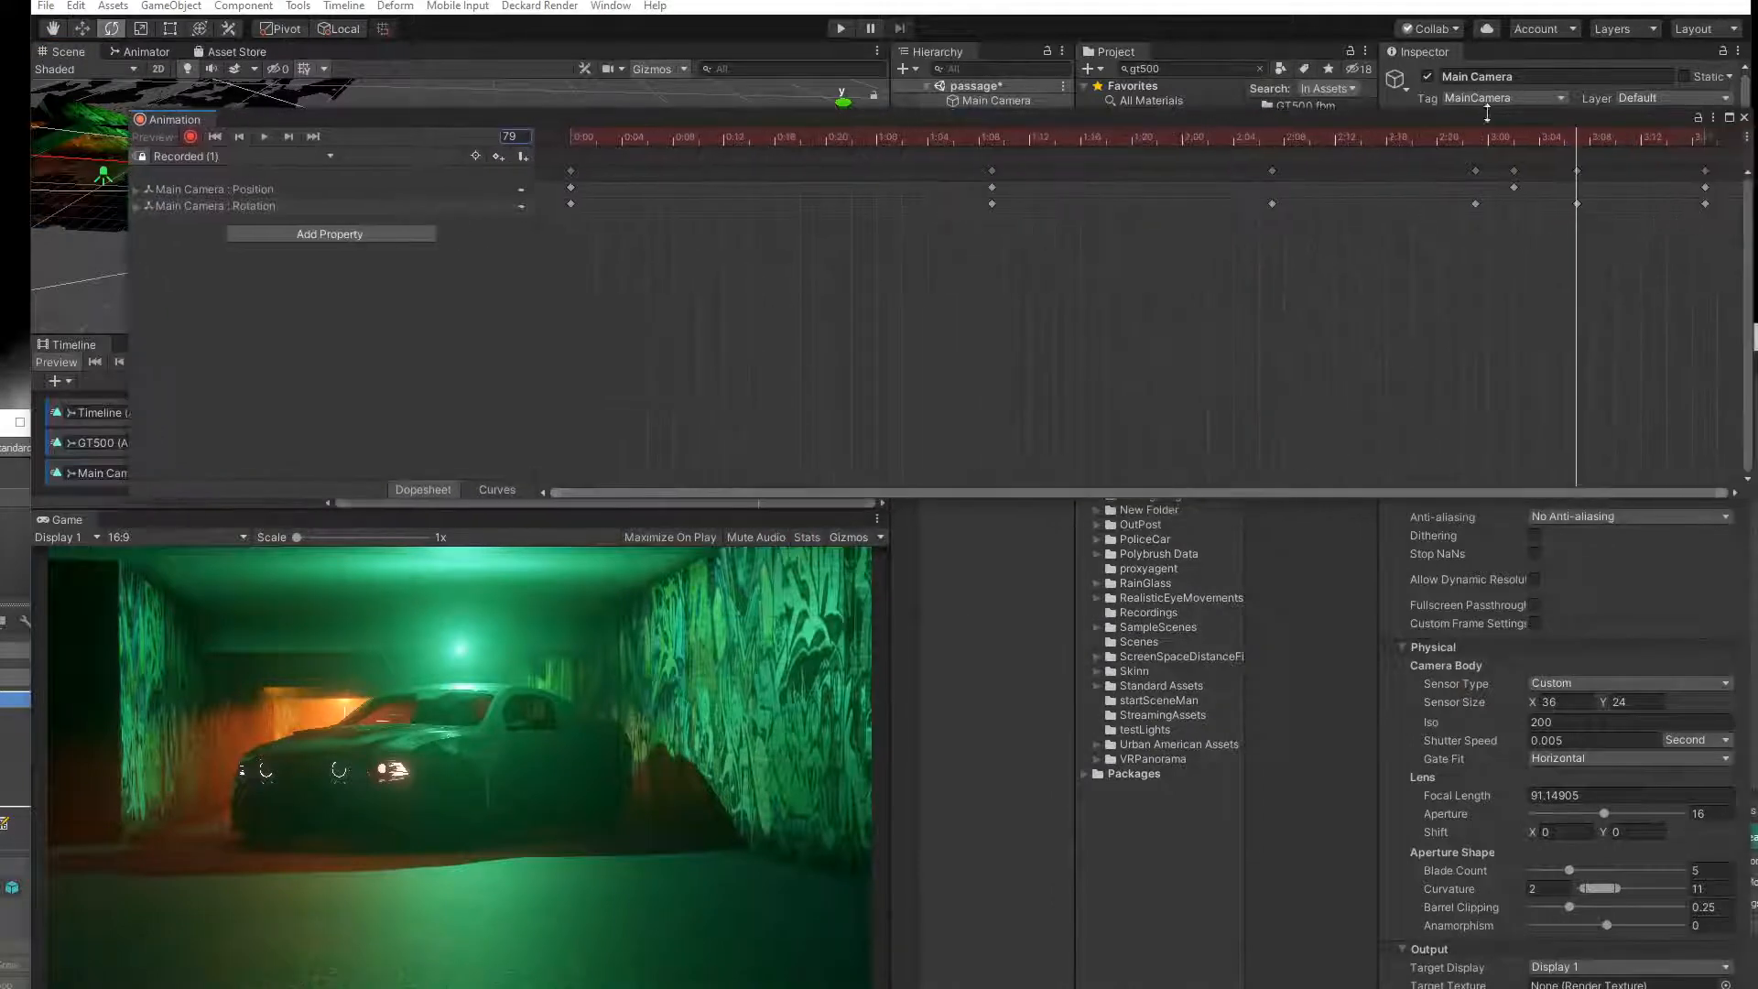
pyautogui.moveTo(1580, 135); pyautogui.dragTo(517, 85)
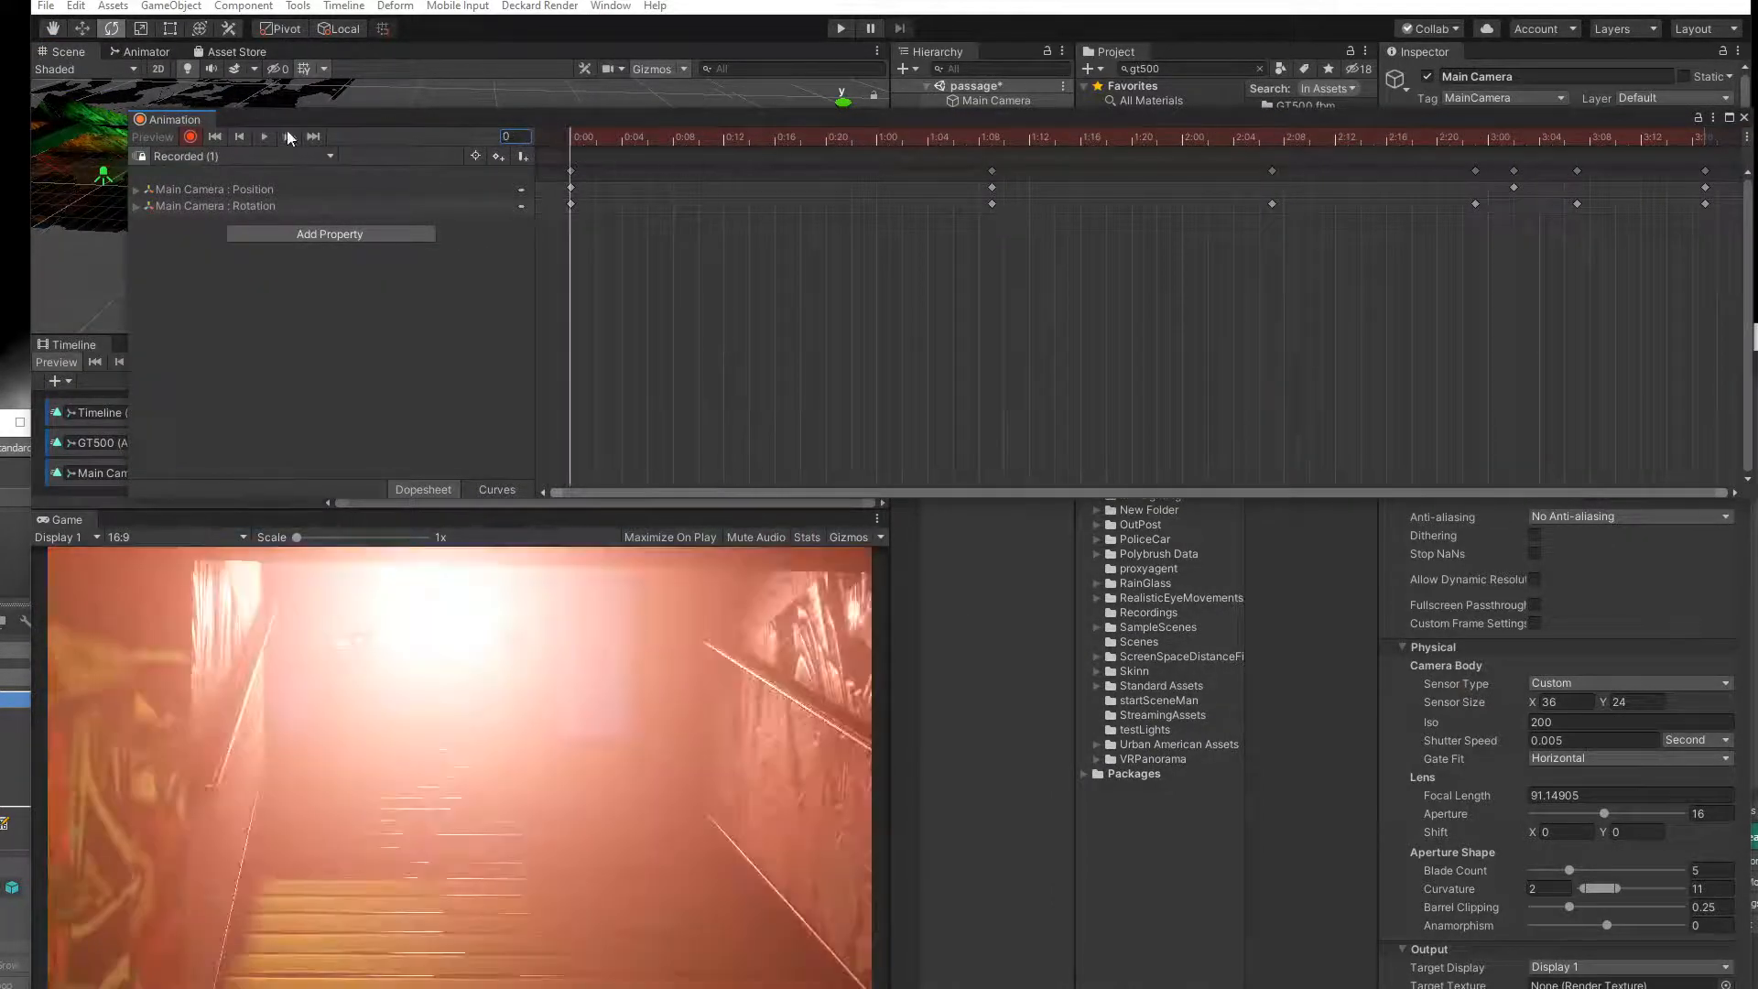
pyautogui.click(262, 136)
pyautogui.click(264, 136)
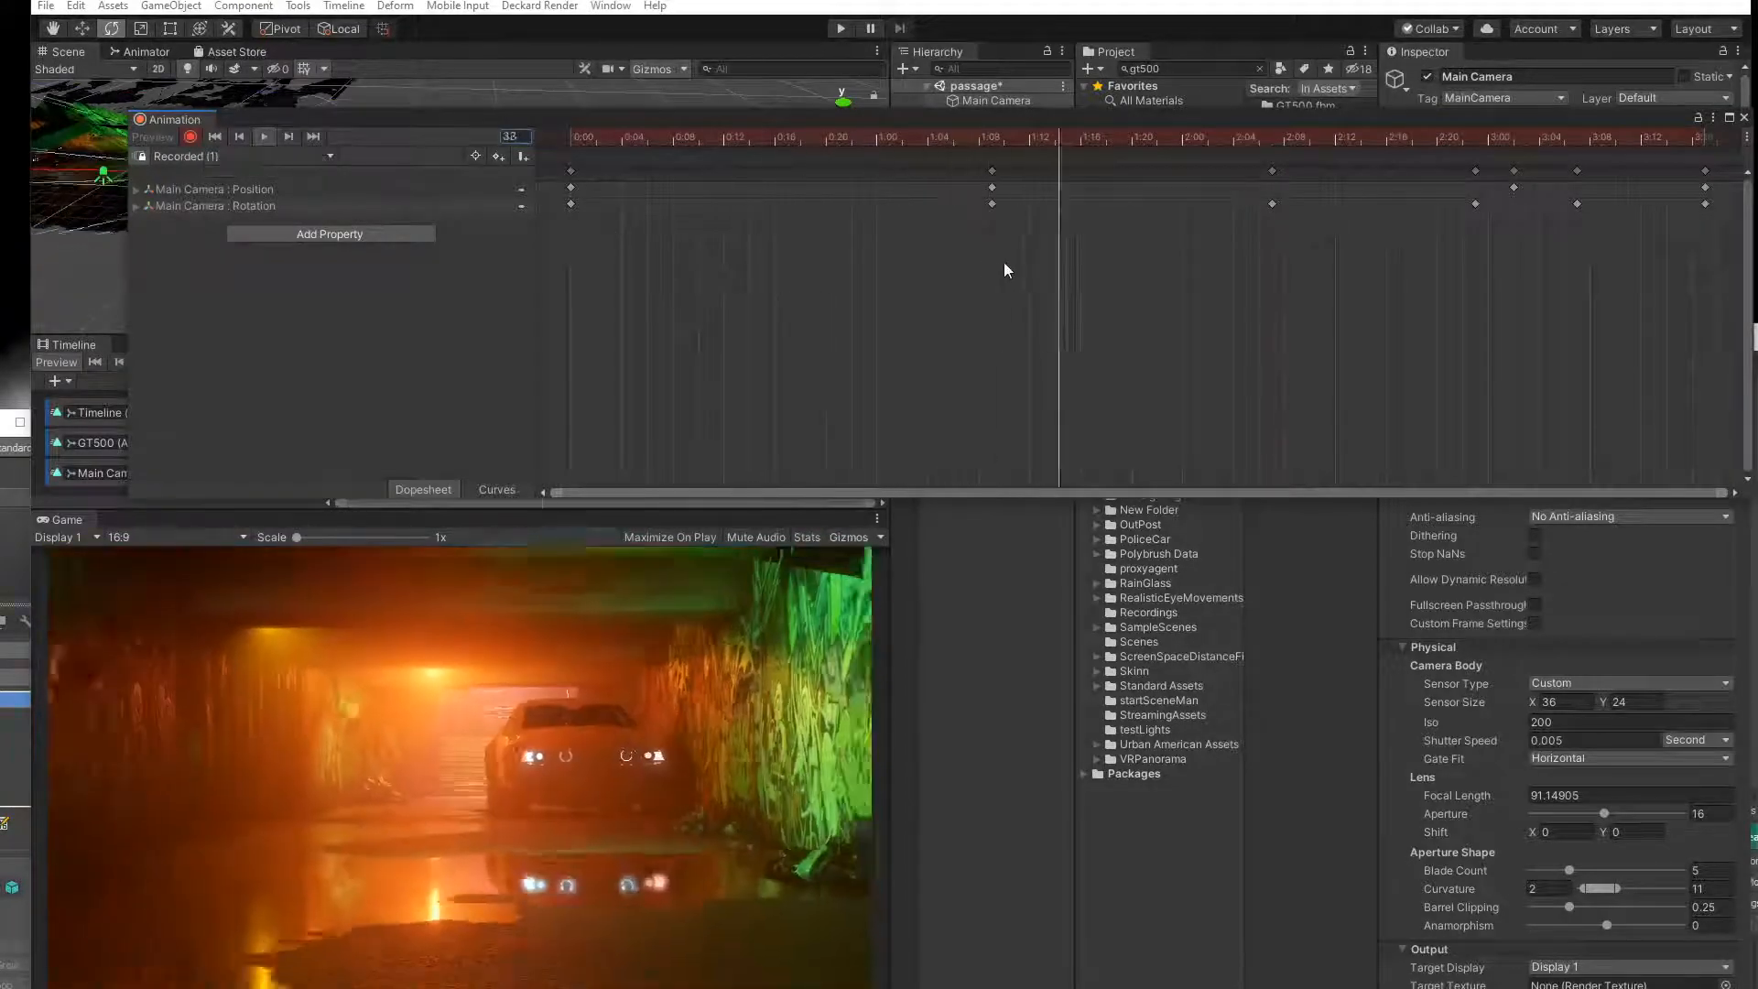
pyautogui.moveTo(814, 137); pyautogui.dragTo(1275, 168)
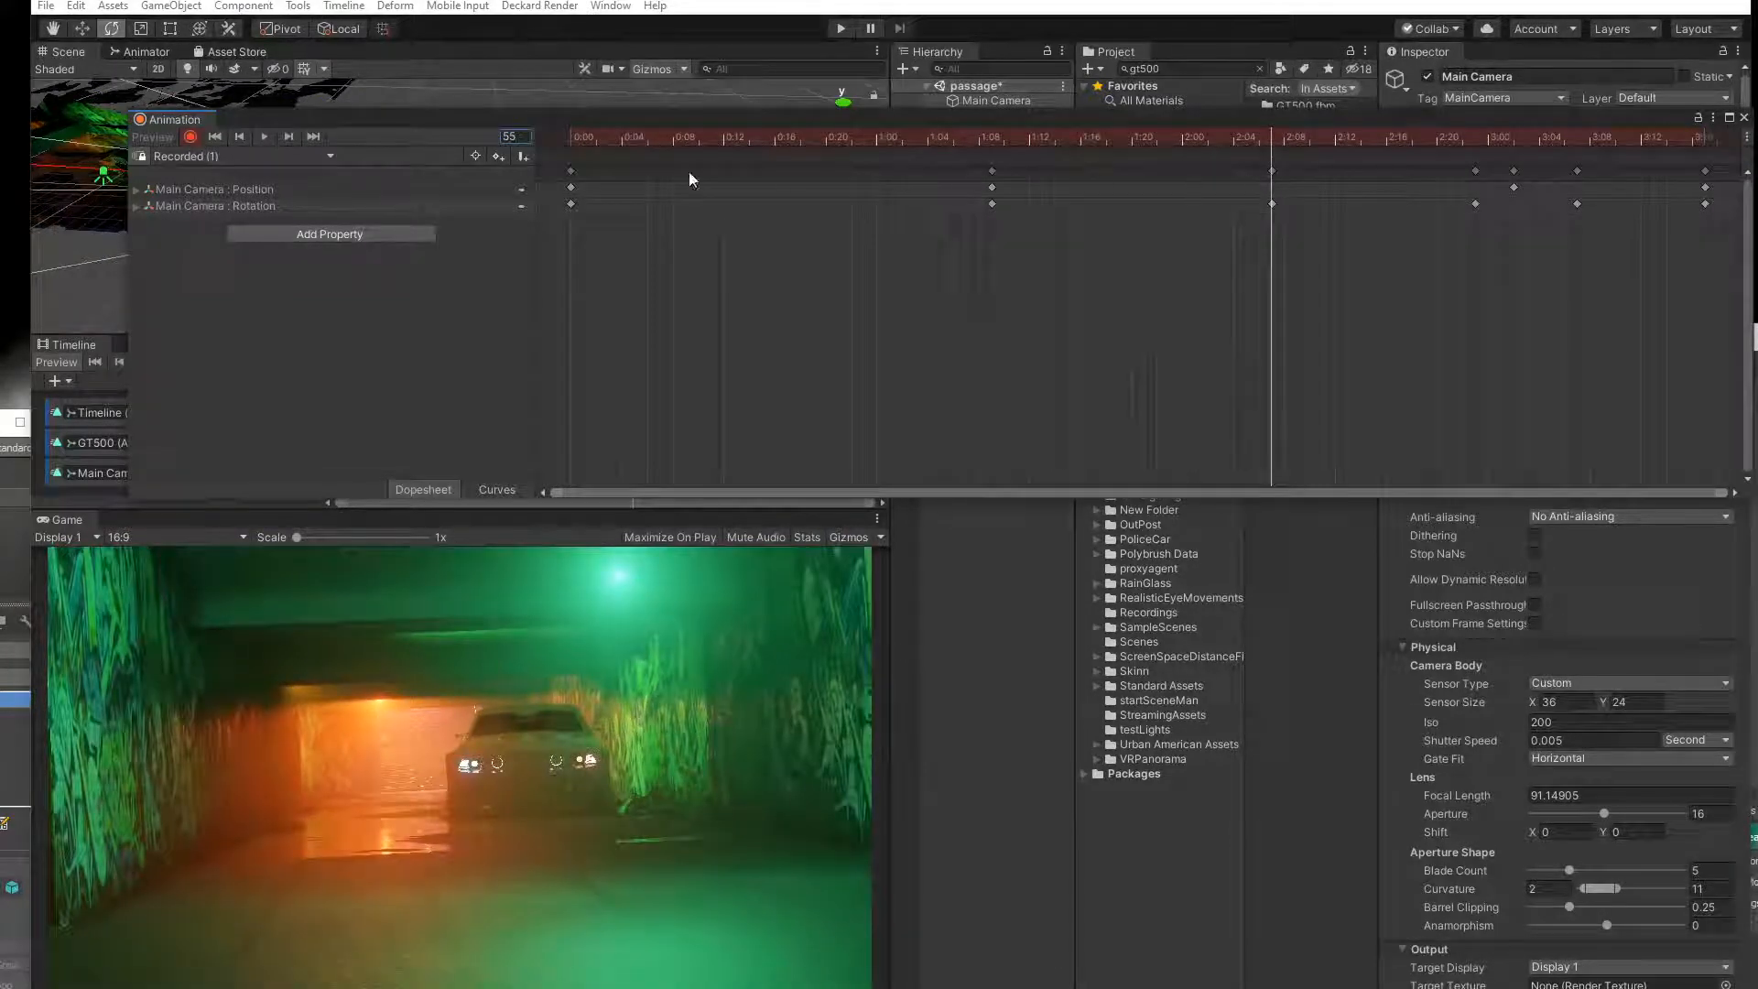
# Switch the Animation window to the GT500's recorded clip and go to frame 45.
pyautogui.moveTo(1660, 125); pyautogui.dragTo(1522, 163)
pyautogui.click(1615, 160)
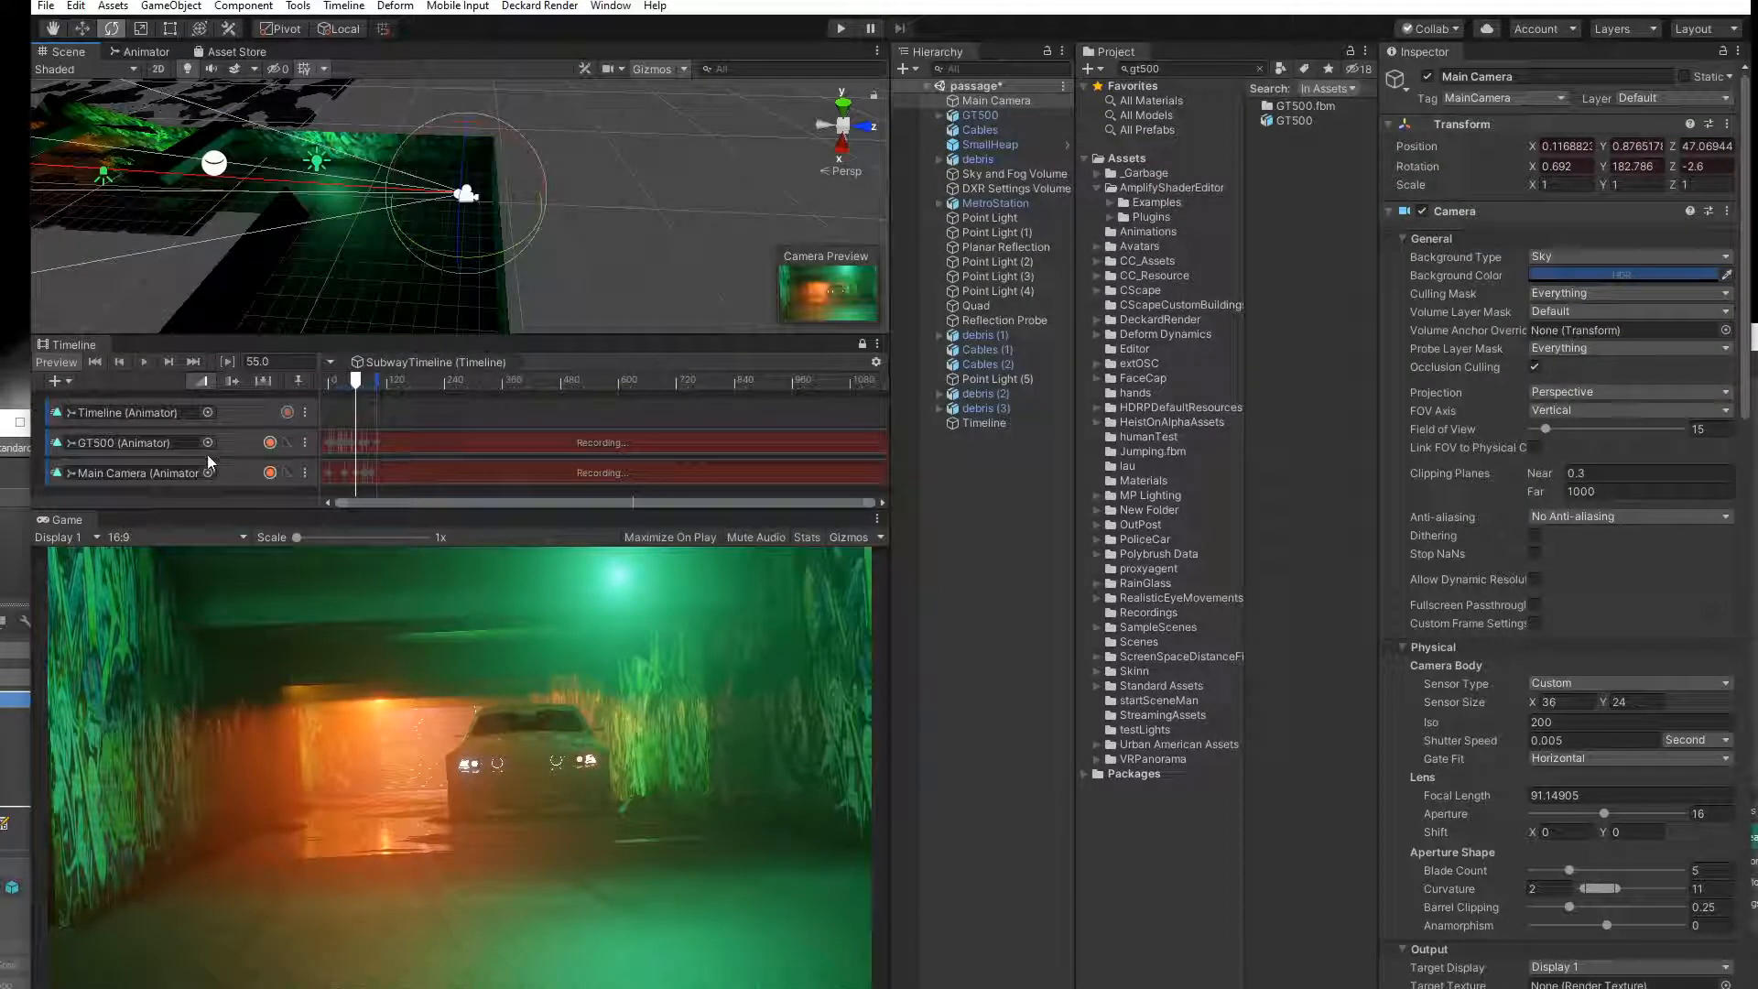
pyautogui.doubleClick(370, 438)
pyautogui.moveTo(416, 196); pyautogui.dragTo(955, 261)
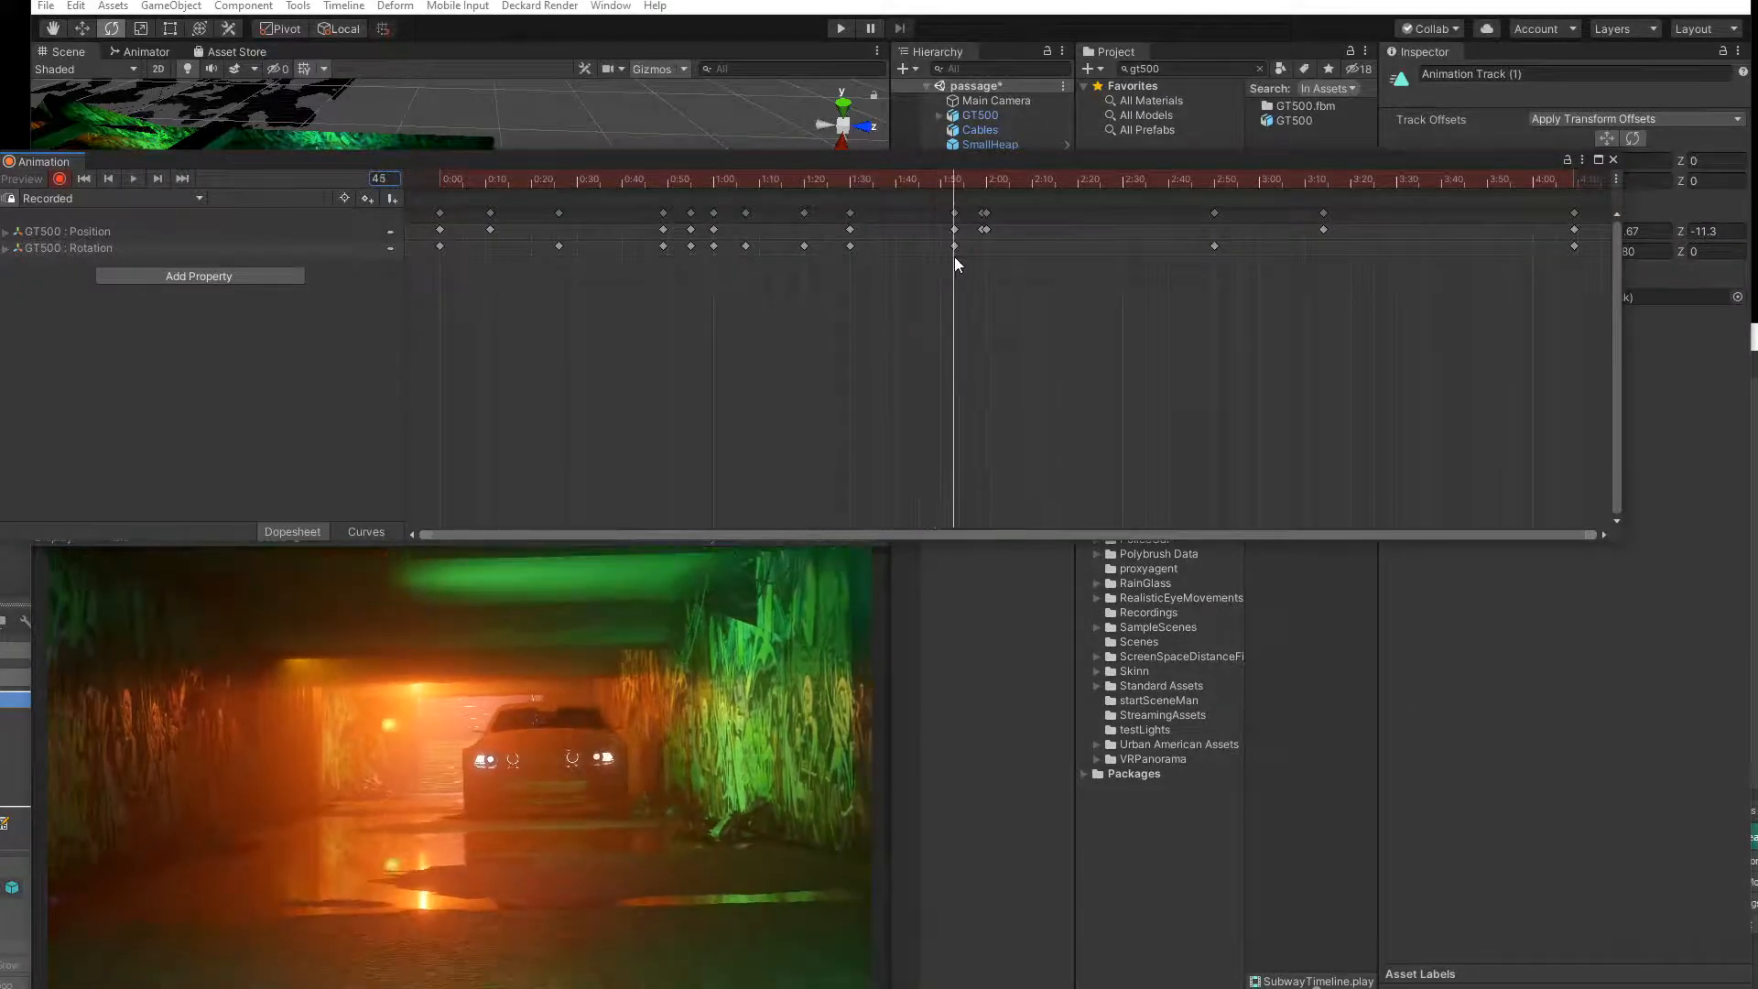
# At frame 45, move the GT500 sideways toward the graffiti wall to about X -2.59, Z 15.08.
pyautogui.moveTo(670, 158); pyautogui.dragTo(953, 568)
pyautogui.moveTo(251, 217); pyautogui.dragTo(284, 321, button='middle')
pyautogui.keyDown('alt'); pyautogui.moveTo(659, 184); pyautogui.dragTo(452, 224); pyautogui.keyUp('alt')
pyautogui.moveTo(451, 223); pyautogui.dragTo(489, 273, button='middle')
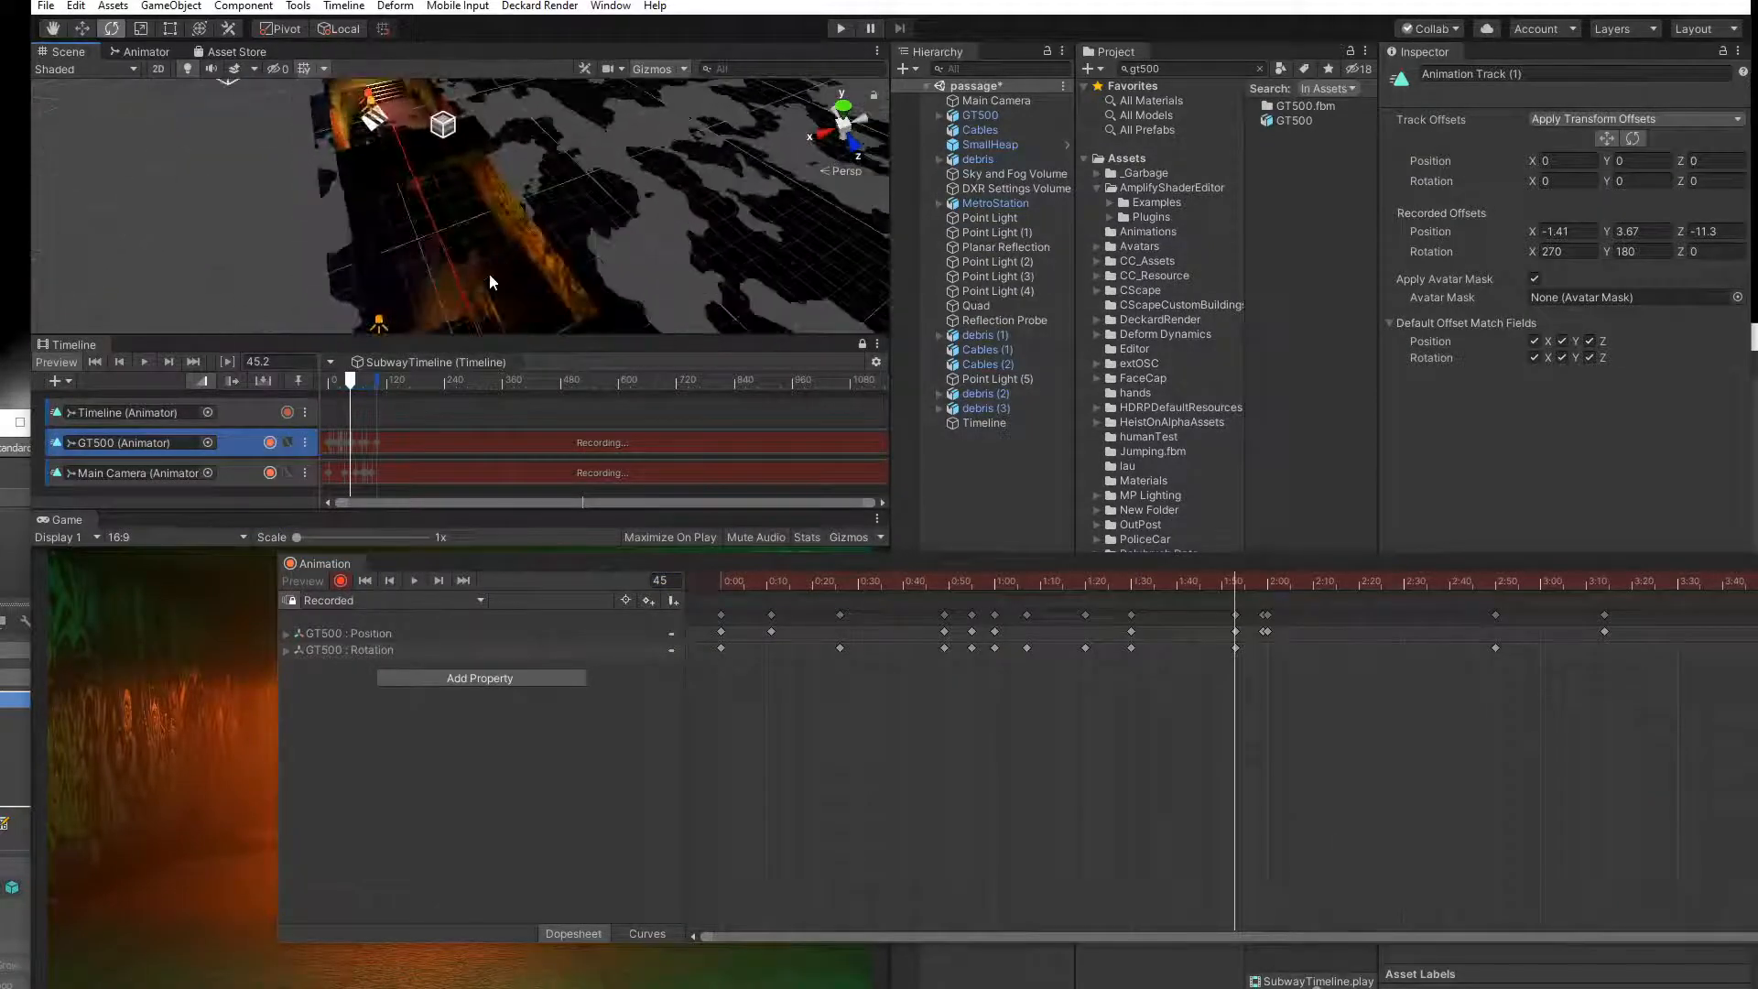
pyautogui.scroll(3, 479, 275)
pyautogui.keyDown('alt'); pyautogui.moveTo(479, 274); pyautogui.dragTo(489, 268); pyautogui.keyUp('alt')
pyautogui.moveTo(489, 267); pyautogui.dragTo(391, 165, button='middle')
pyautogui.scroll(-7, 479, 234)
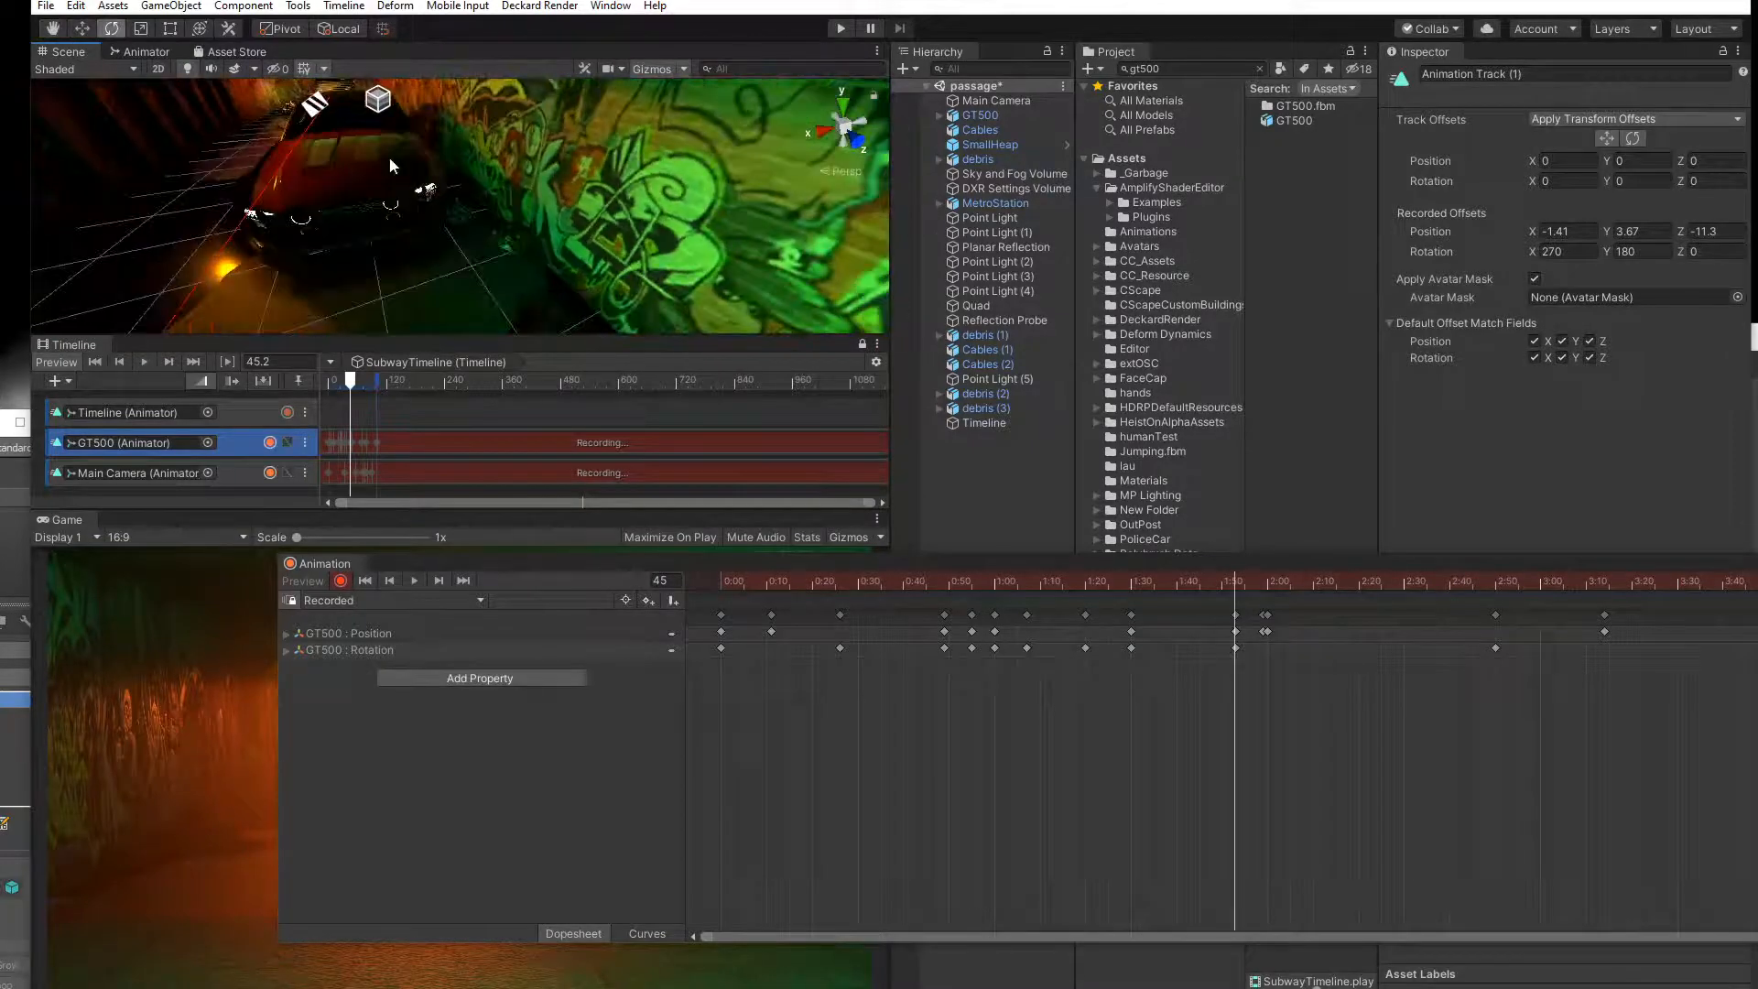
pyautogui.click(1005, 116)
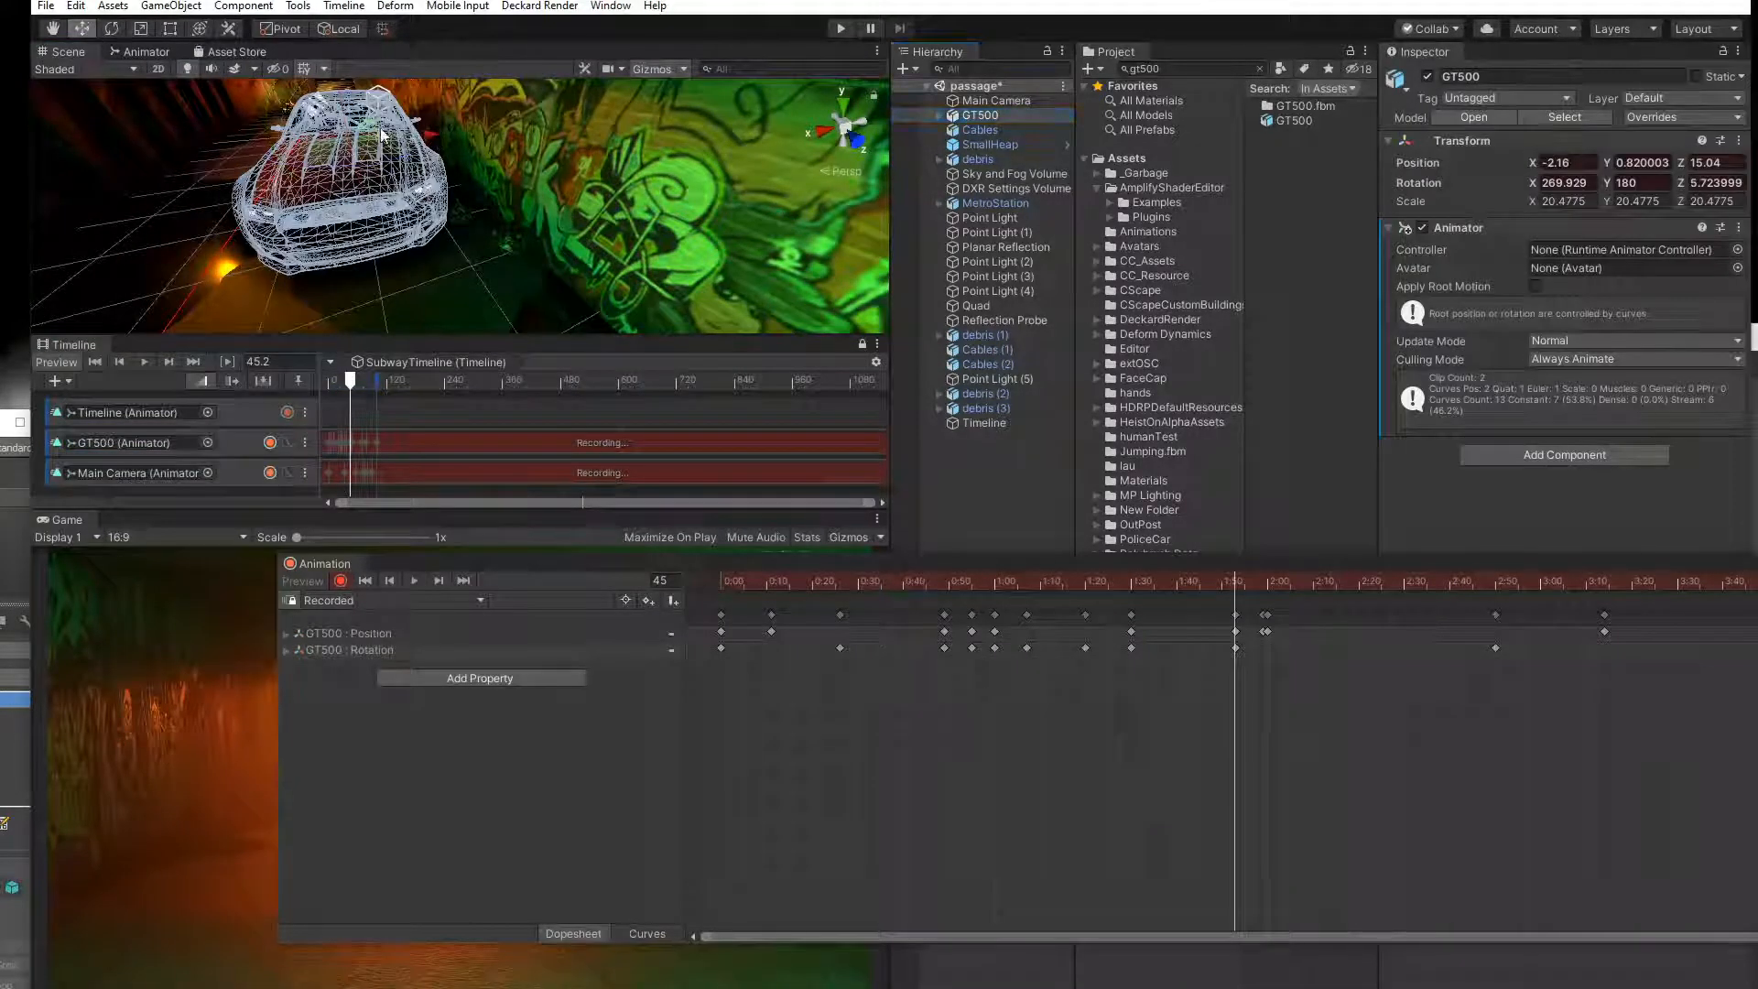
pyautogui.moveTo(429, 131); pyautogui.dragTo(430, 133)
pyautogui.moveTo(495, 563); pyautogui.dragTo(943, 371)
pyautogui.moveTo(428, 137); pyautogui.dragTo(450, 137)
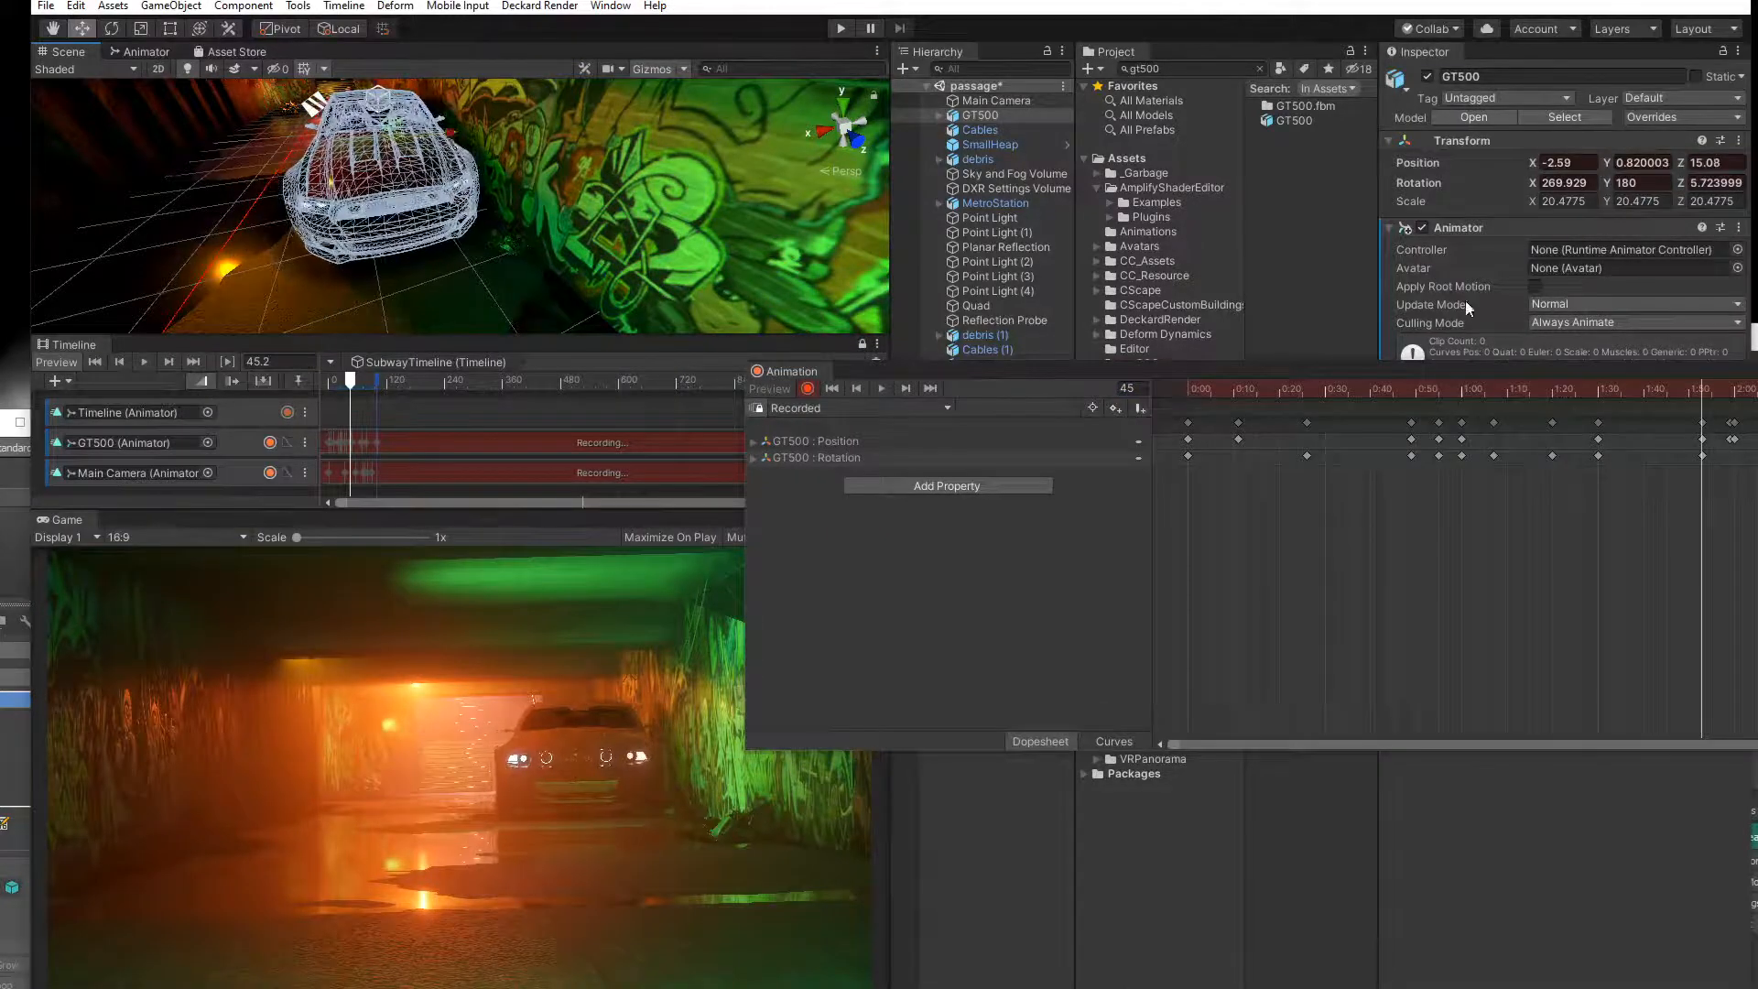
# Delete the GT500's two closely spaced position keyframes just after frame 45.
pyautogui.moveTo(1669, 388); pyautogui.dragTo(1711, 434)
pyautogui.moveTo(1654, 378); pyautogui.dragTo(1486, 389)
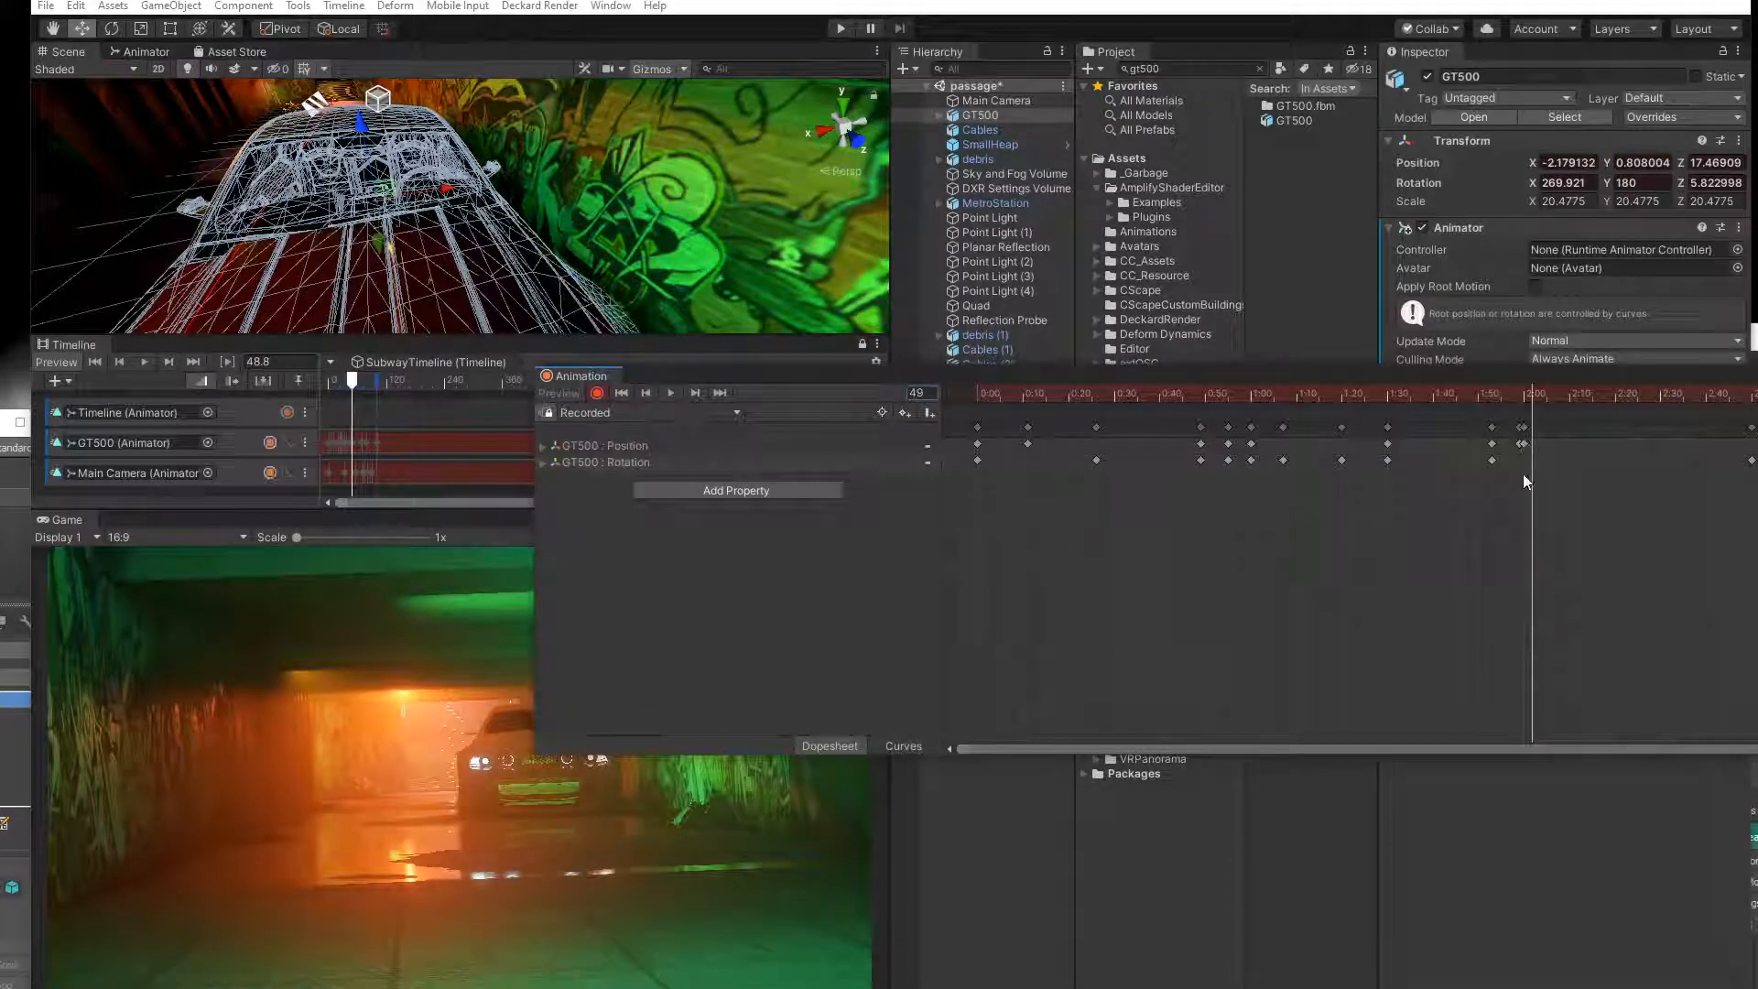
pyautogui.click(1530, 427)
pyautogui.press('Delete')
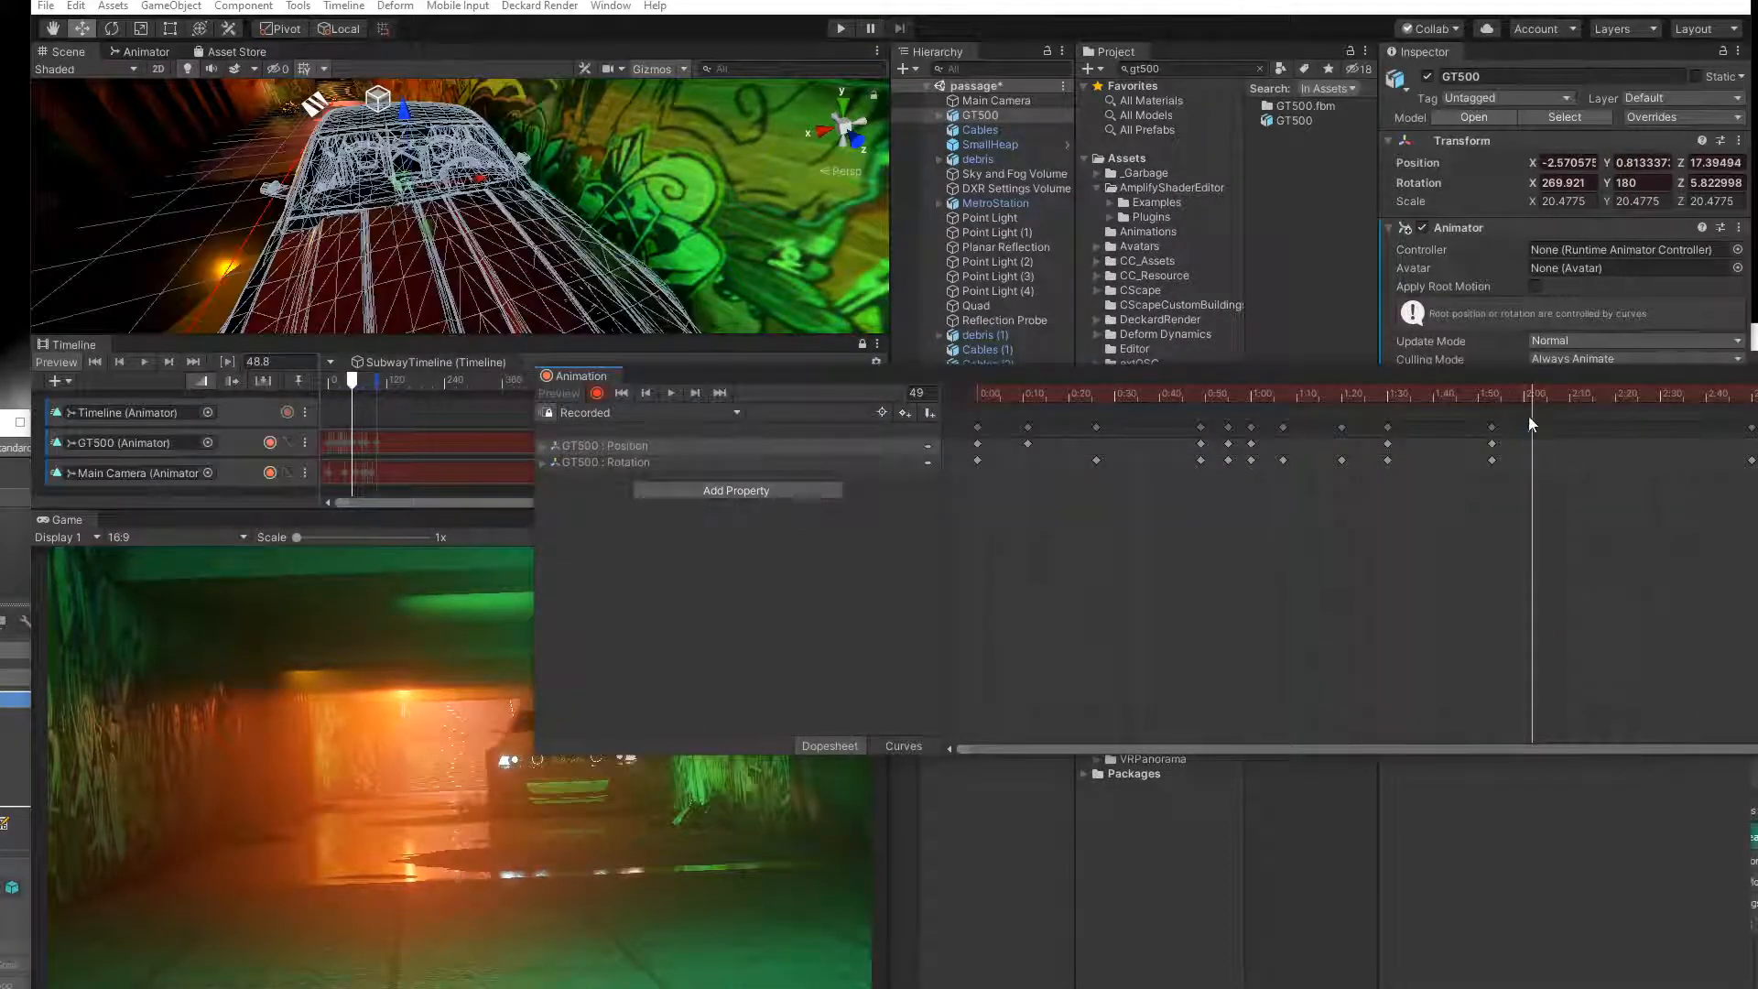
# Scrub and replay the GT500 clip to check the car's smoothed path through the tunnel.
pyautogui.moveTo(1504, 400); pyautogui.dragTo(1690, 425)
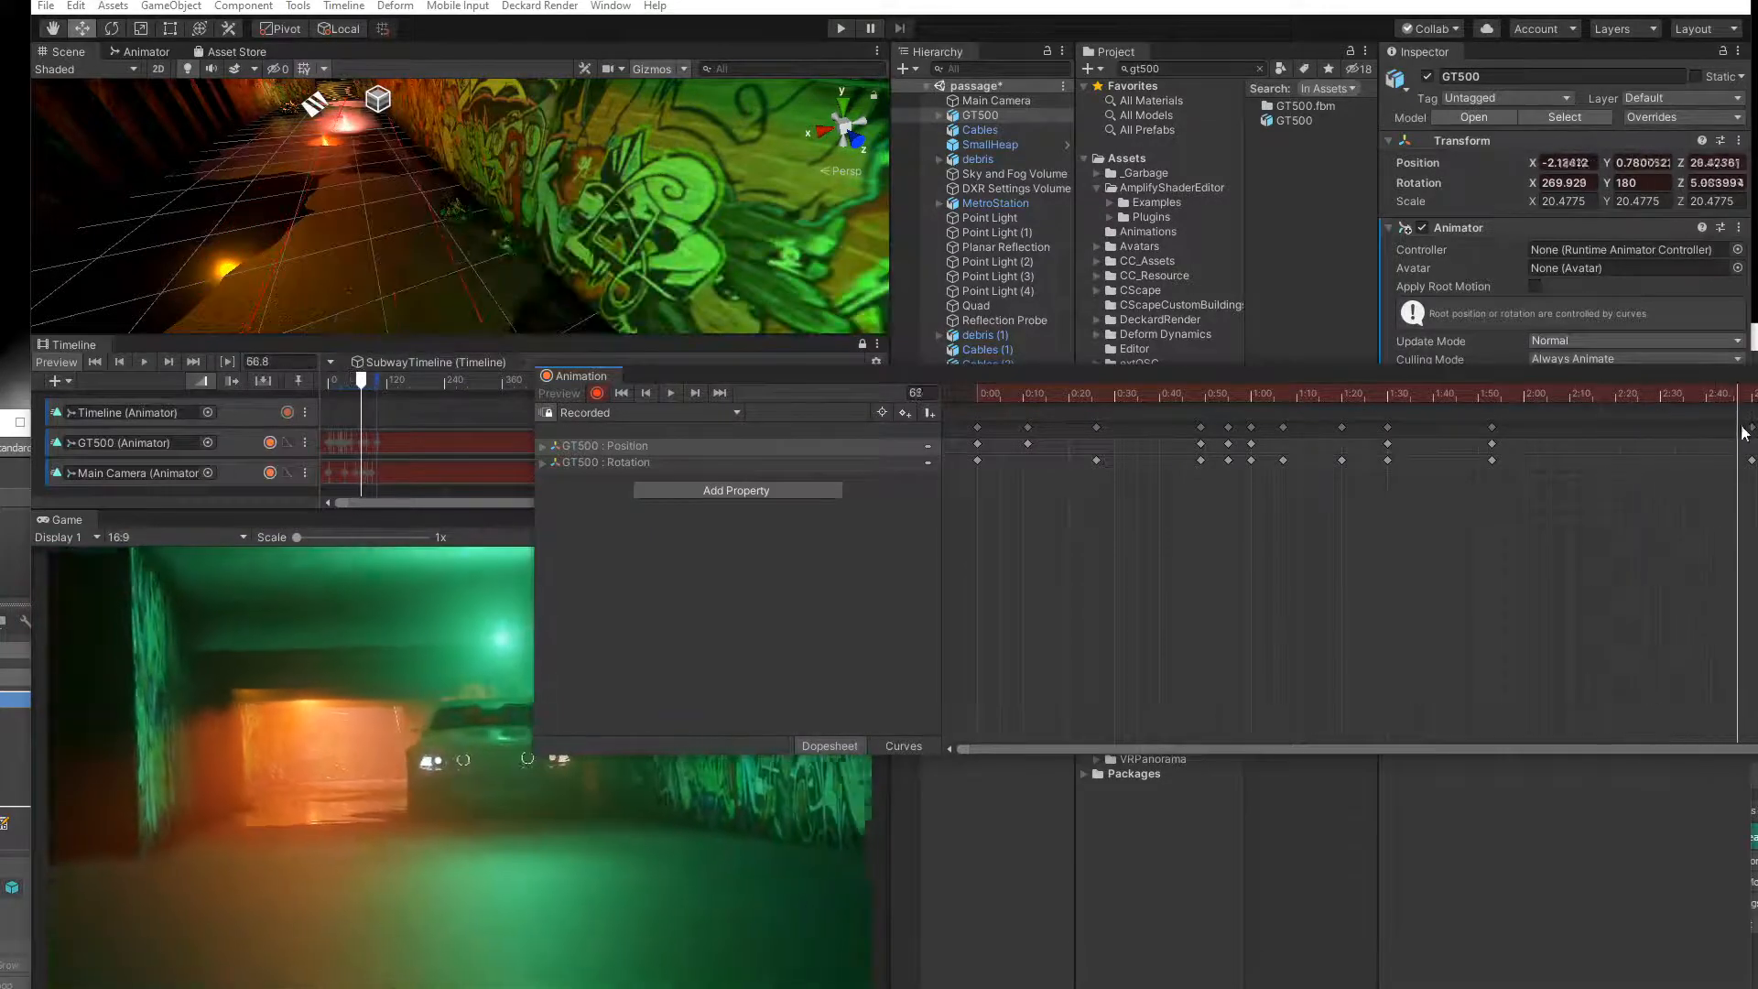
pyautogui.scroll(-5, 1485, 506)
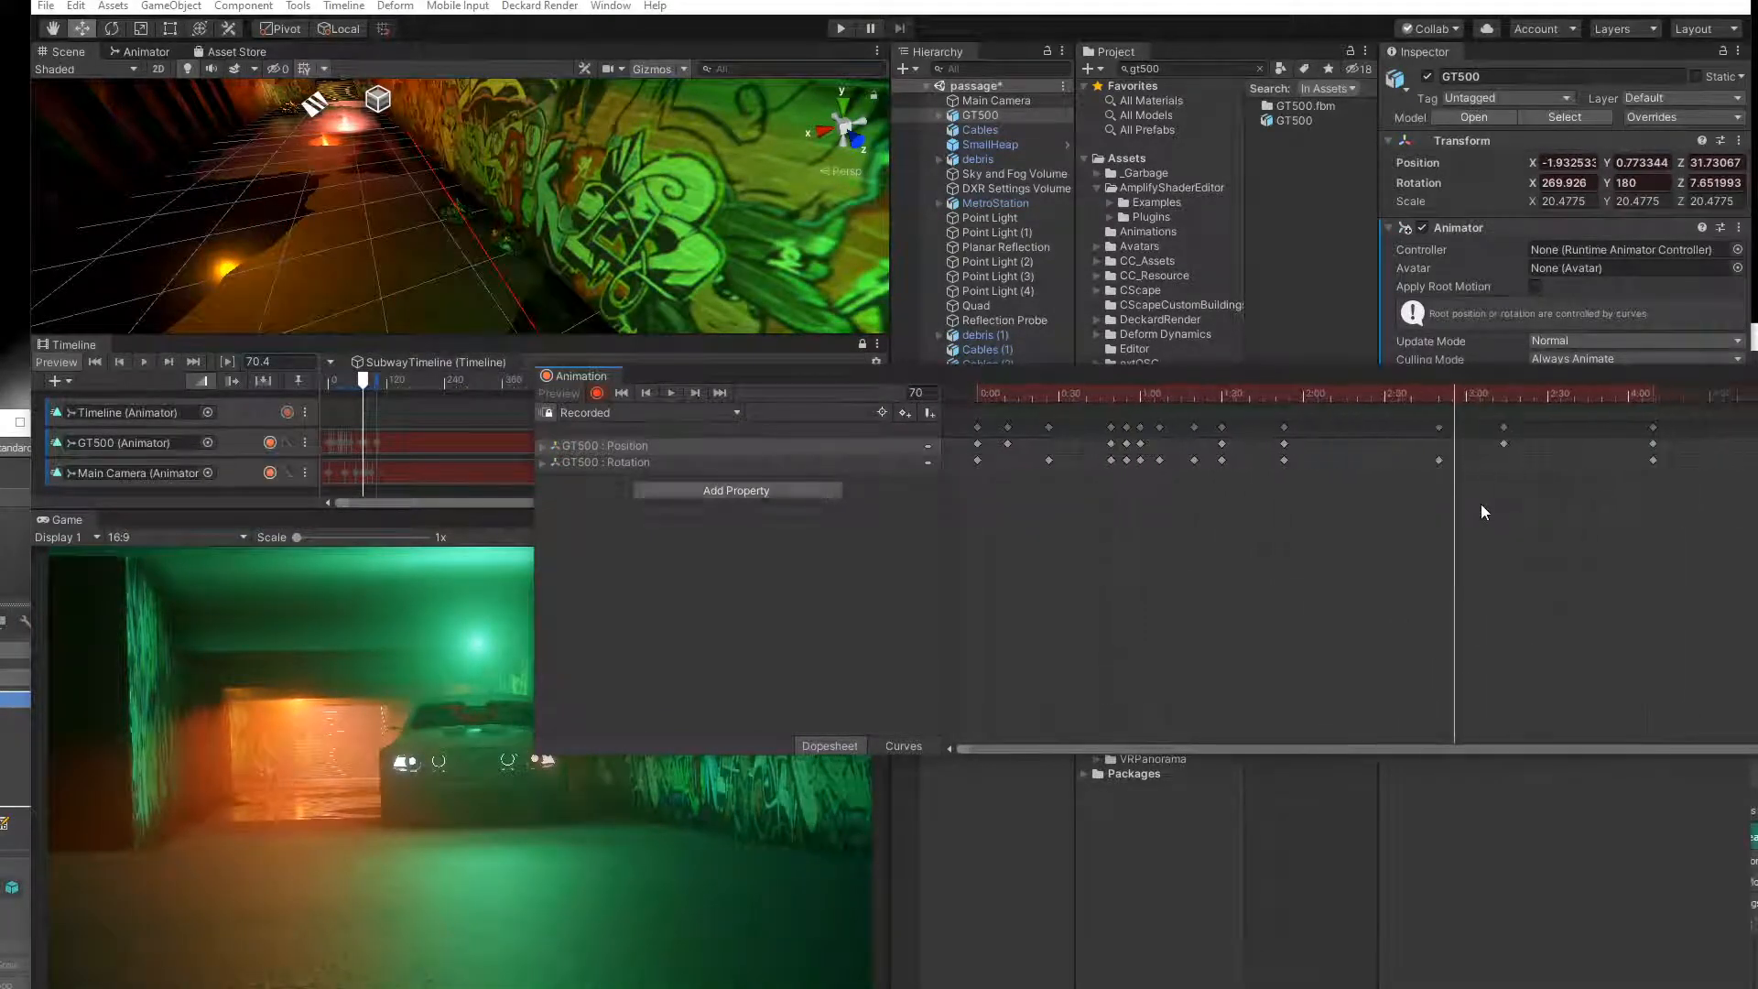
pyautogui.moveTo(1426, 377); pyautogui.dragTo(925, 191)
pyautogui.click(679, 166)
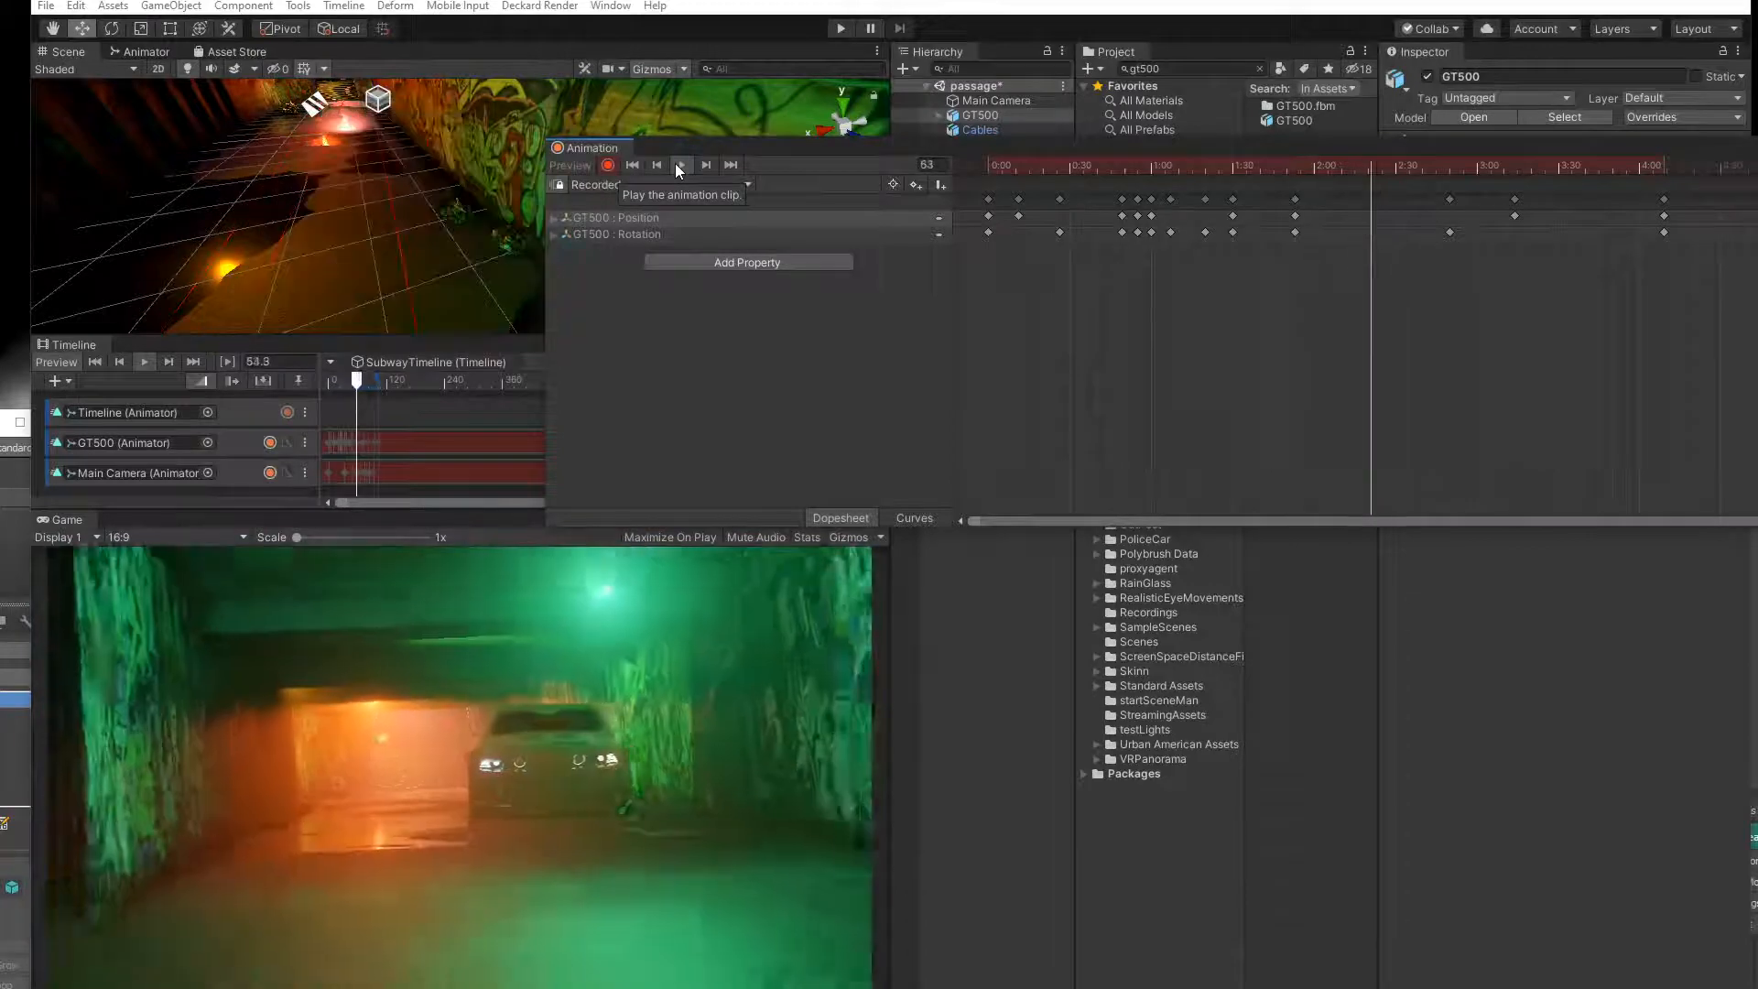
pyautogui.click(678, 166)
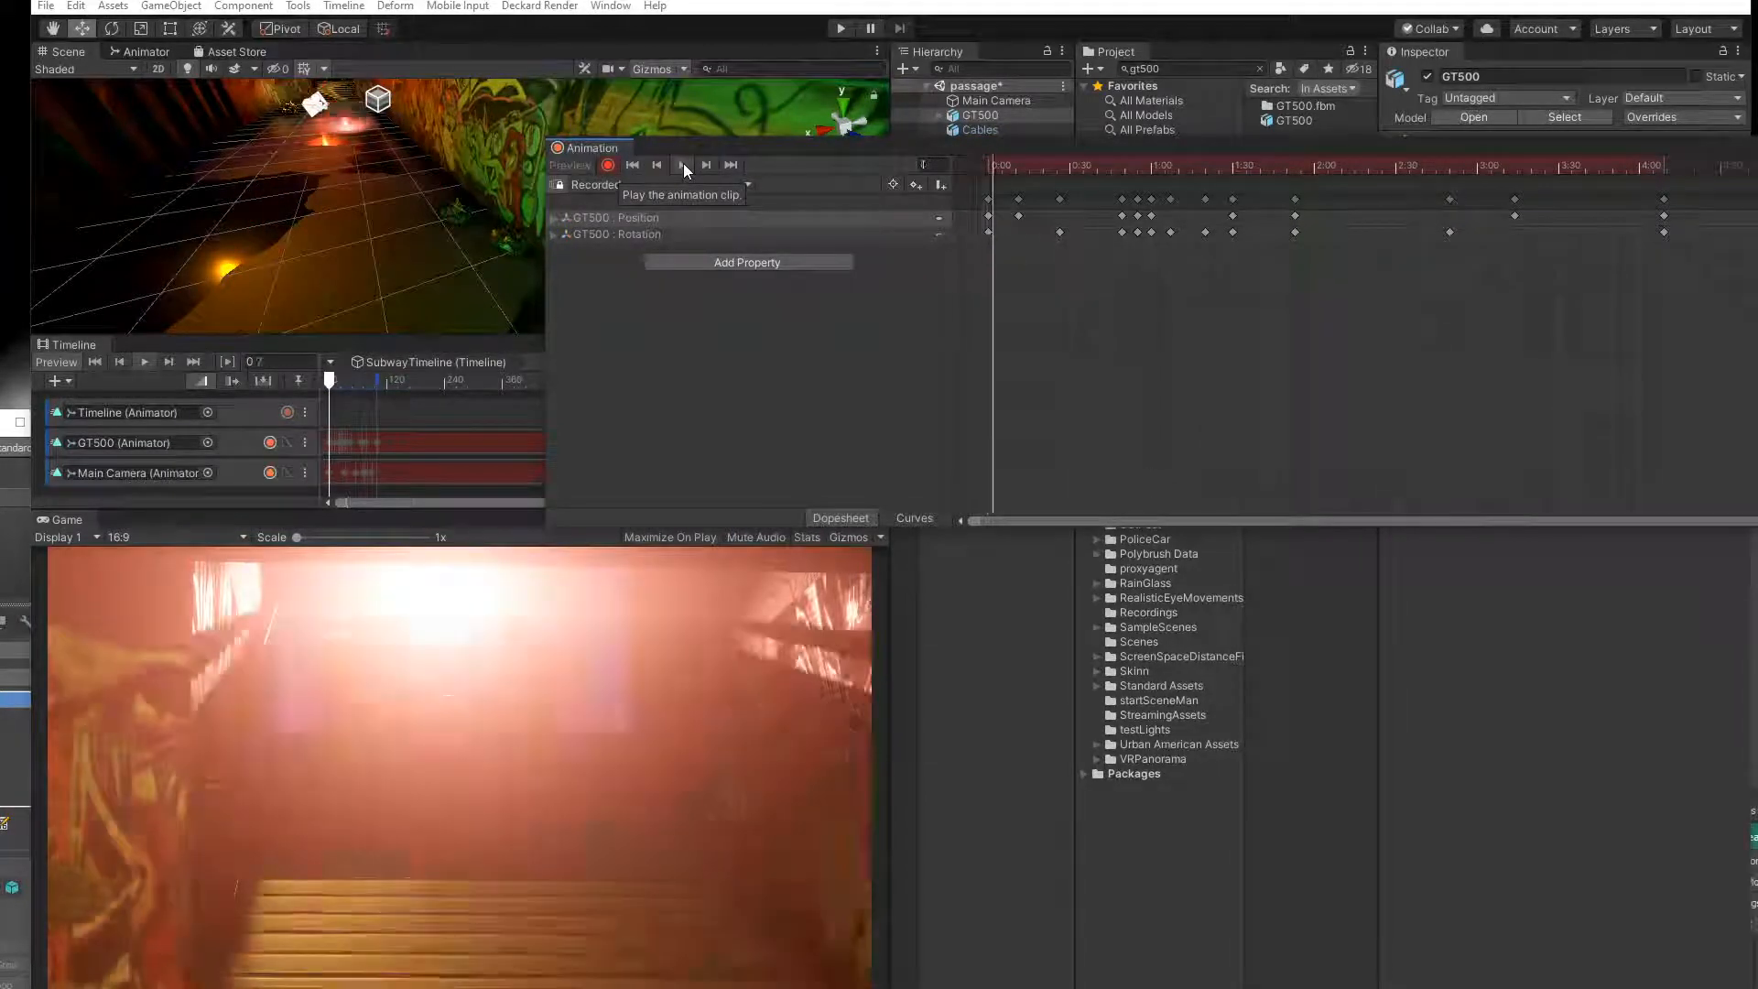
pyautogui.click(683, 166)
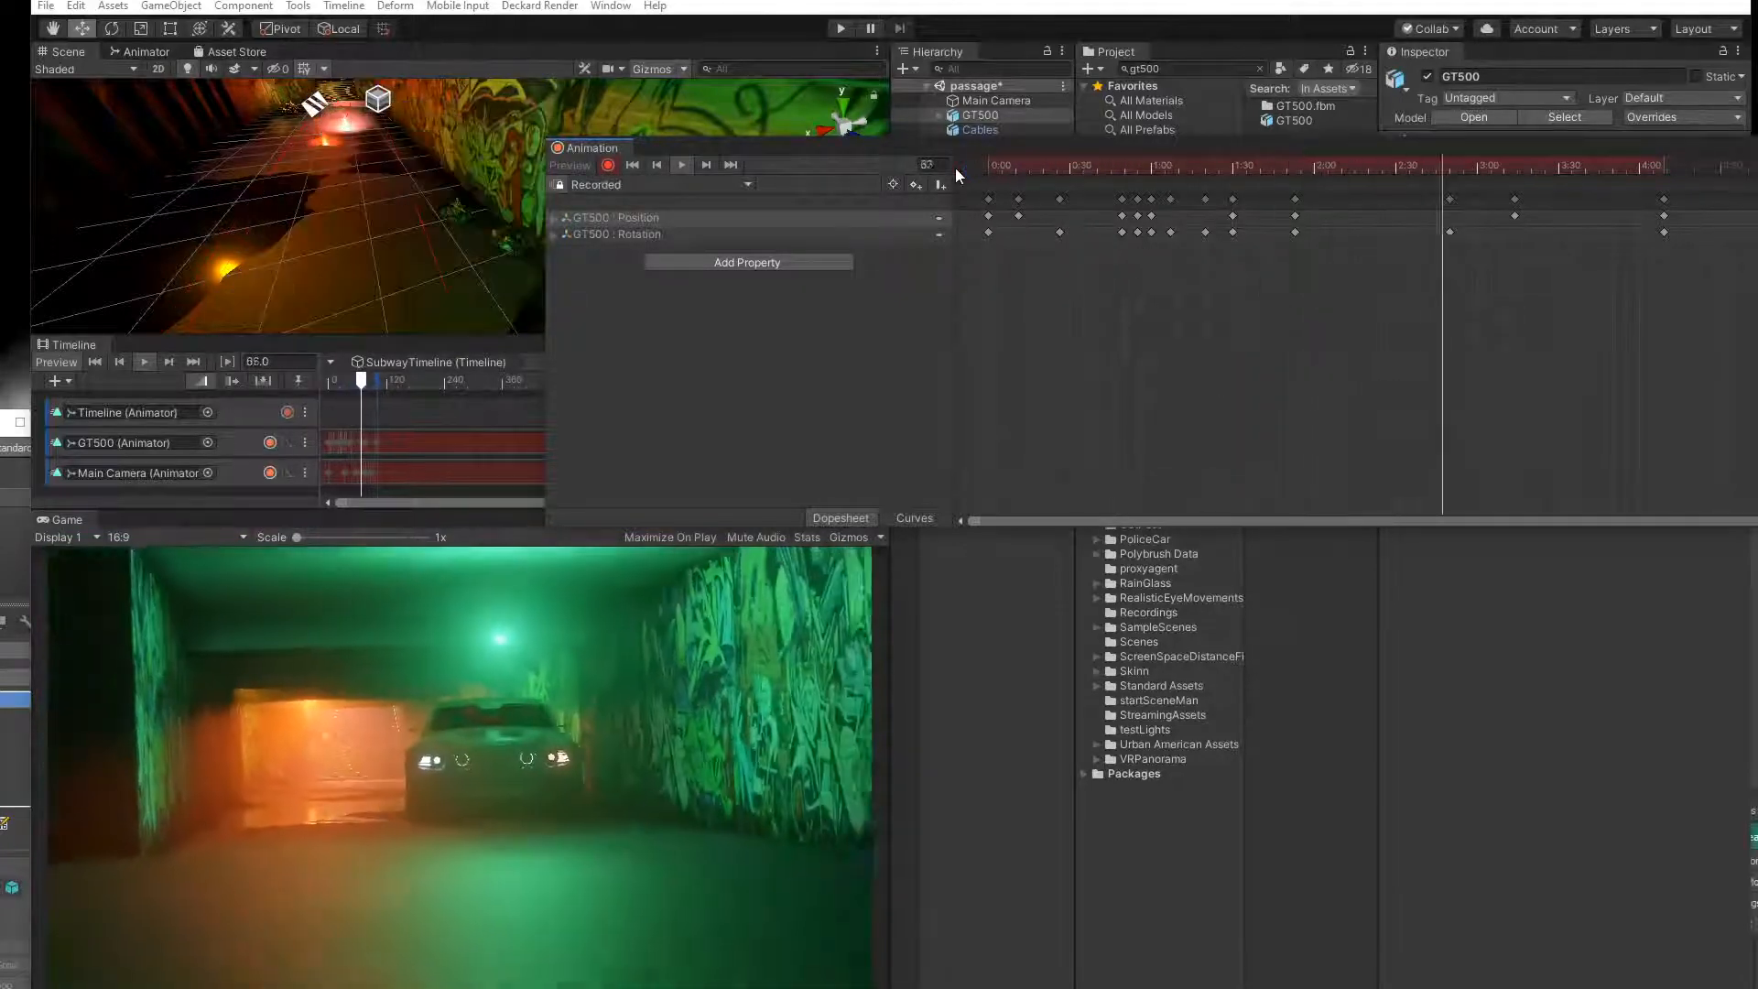
# Return the GT500 clip to frame 0 and close the Animation window.
pyautogui.moveTo(1378, 160); pyautogui.dragTo(984, 167)
pyautogui.keyDown('alt'); pyautogui.moveTo(371, 201); pyautogui.dragTo(412, 255); pyautogui.keyUp('alt')
pyautogui.scroll(-10, 384, 256)
pyautogui.scroll(3, 424, 207)
pyautogui.scroll(7, 424, 208)
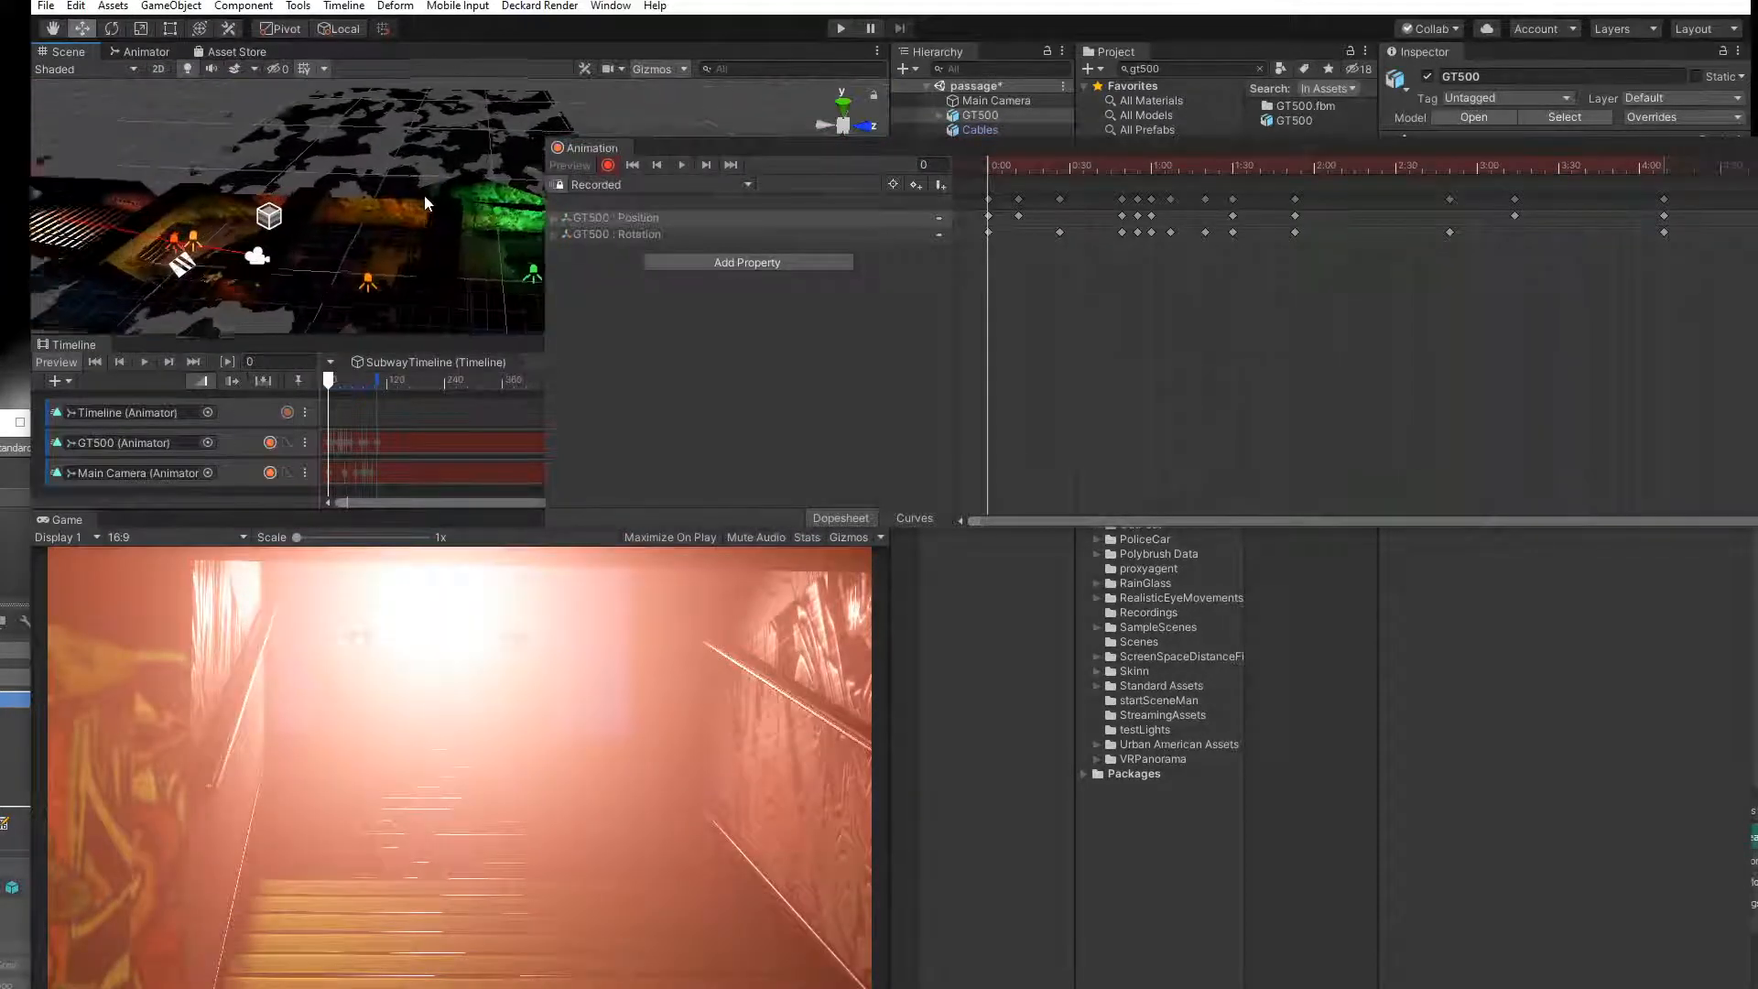
pyautogui.moveTo(1020, 147); pyautogui.dragTo(692, 310)
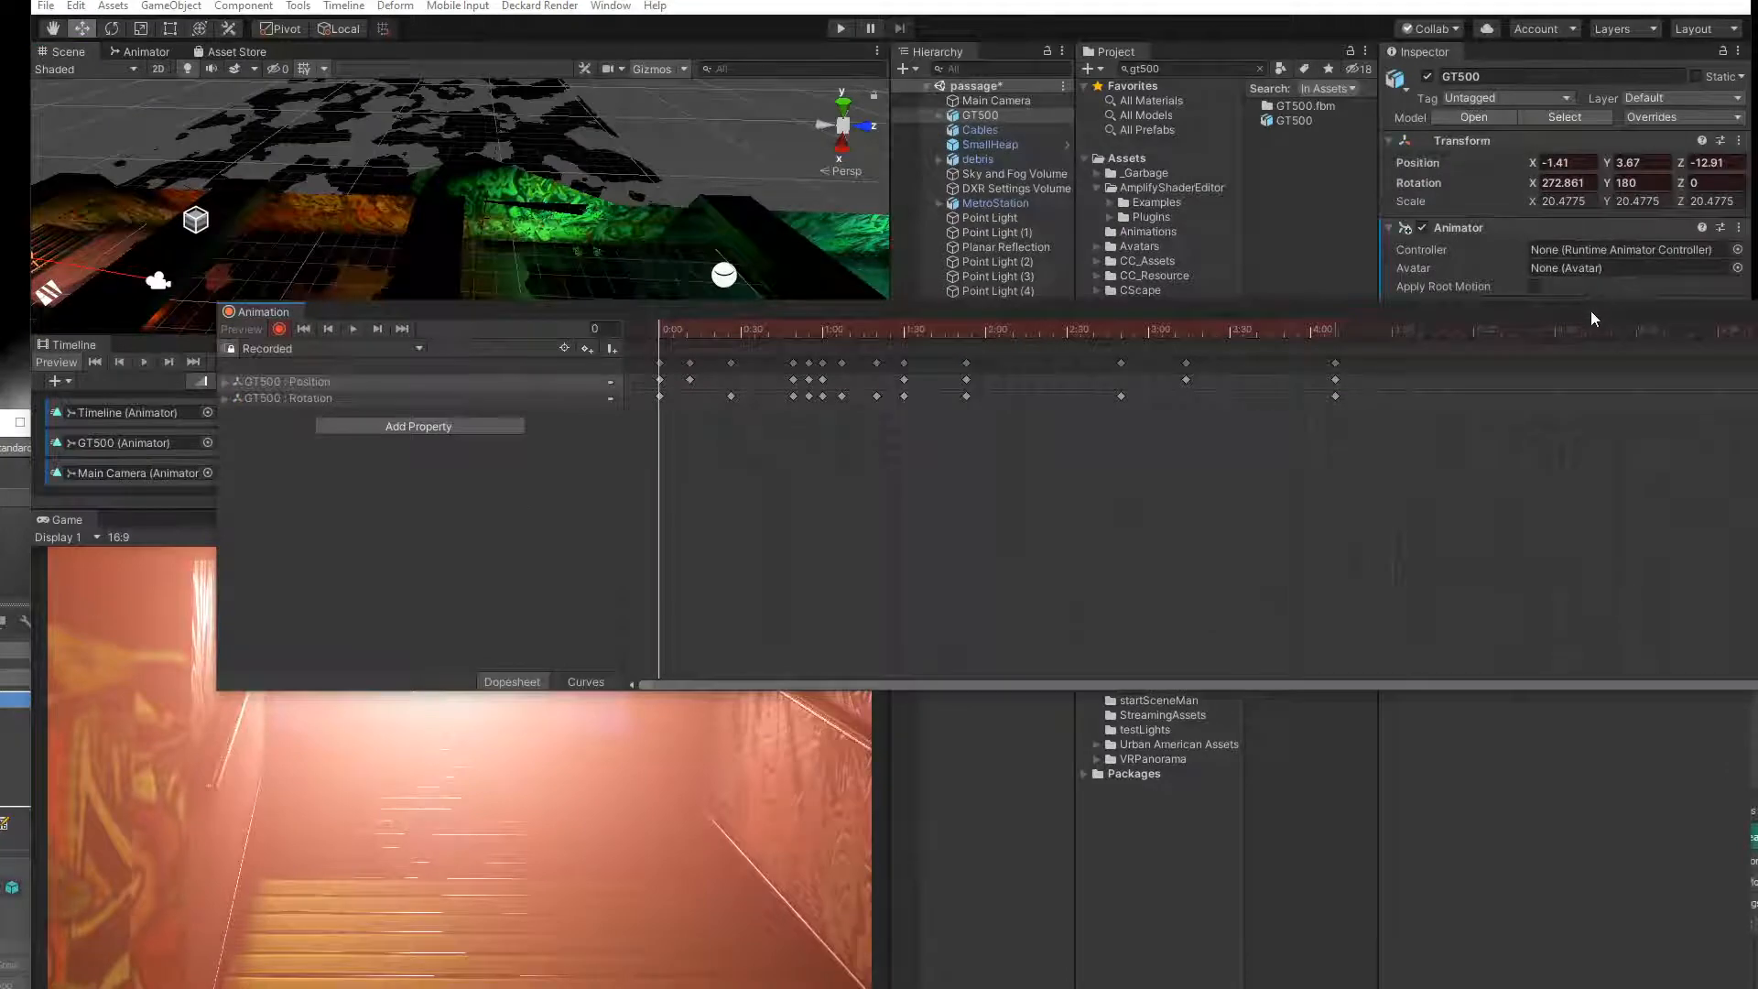
pyautogui.moveTo(1592, 318); pyautogui.dragTo(1163, 330)
pyautogui.click(1388, 324)
# Play SubwayTimeline from frame 0 to check the car and camera motion together, and rewind it to the start.
pyautogui.keyDown('alt'); pyautogui.moveTo(354, 273); pyautogui.dragTo(513, 176); pyautogui.keyUp('alt')
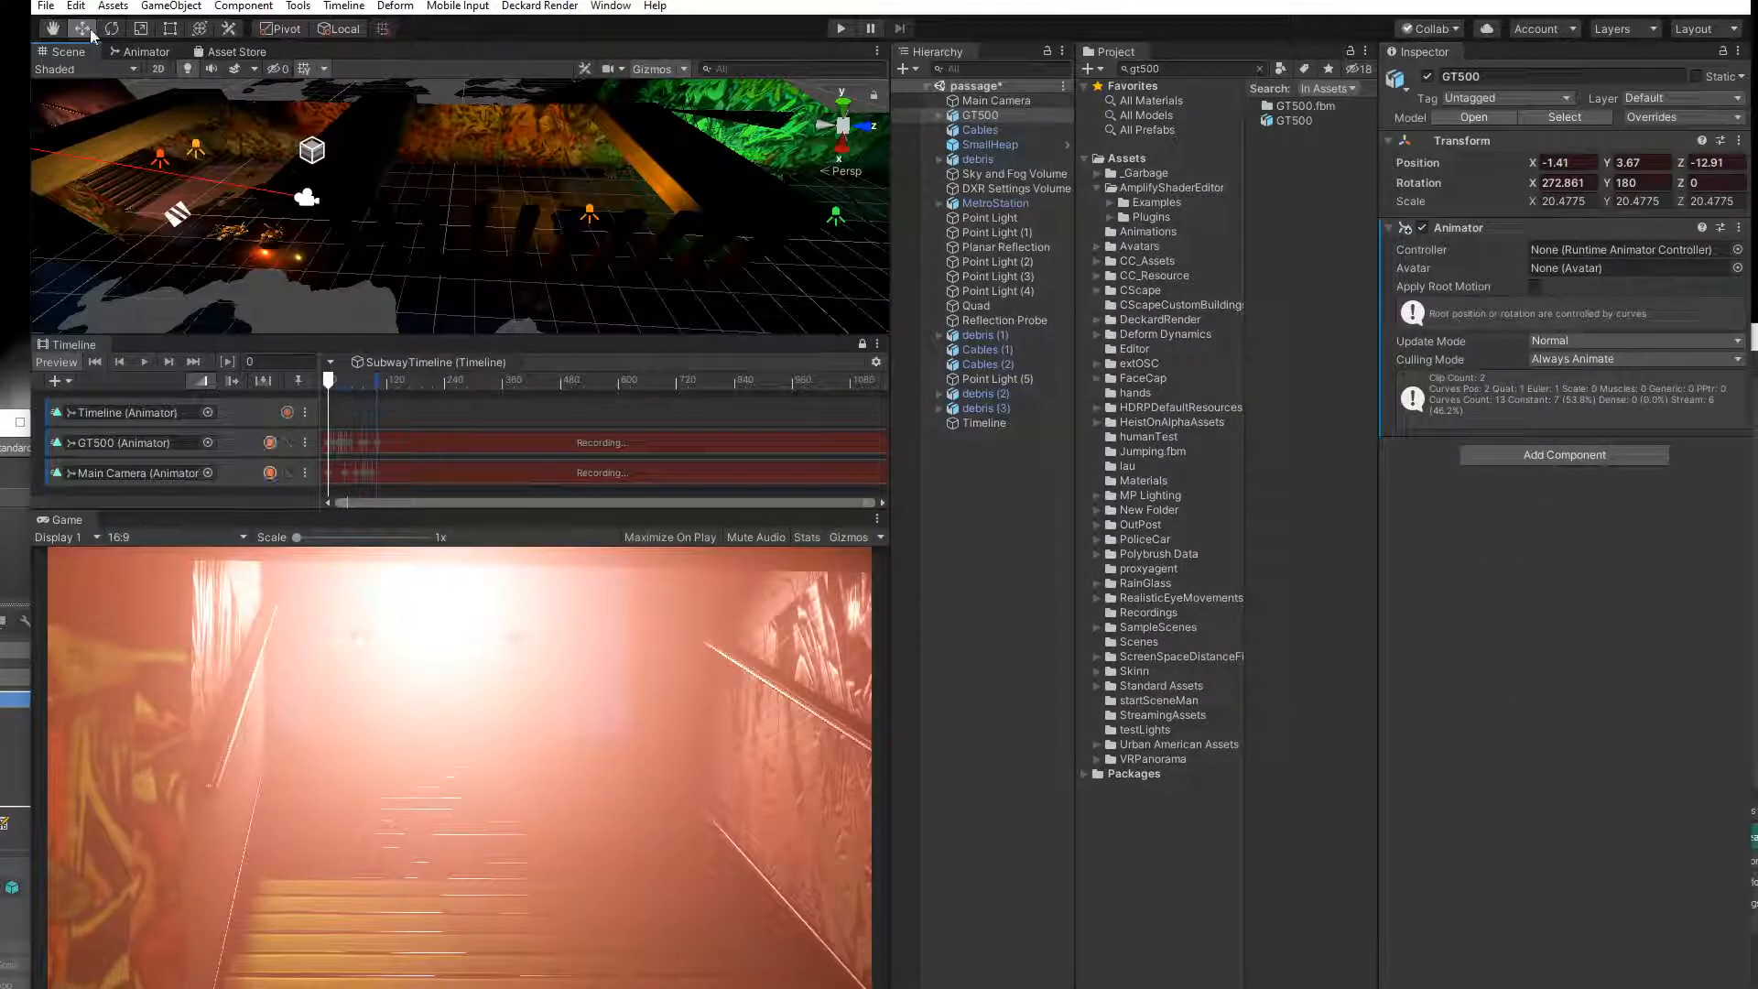
pyautogui.click(146, 360)
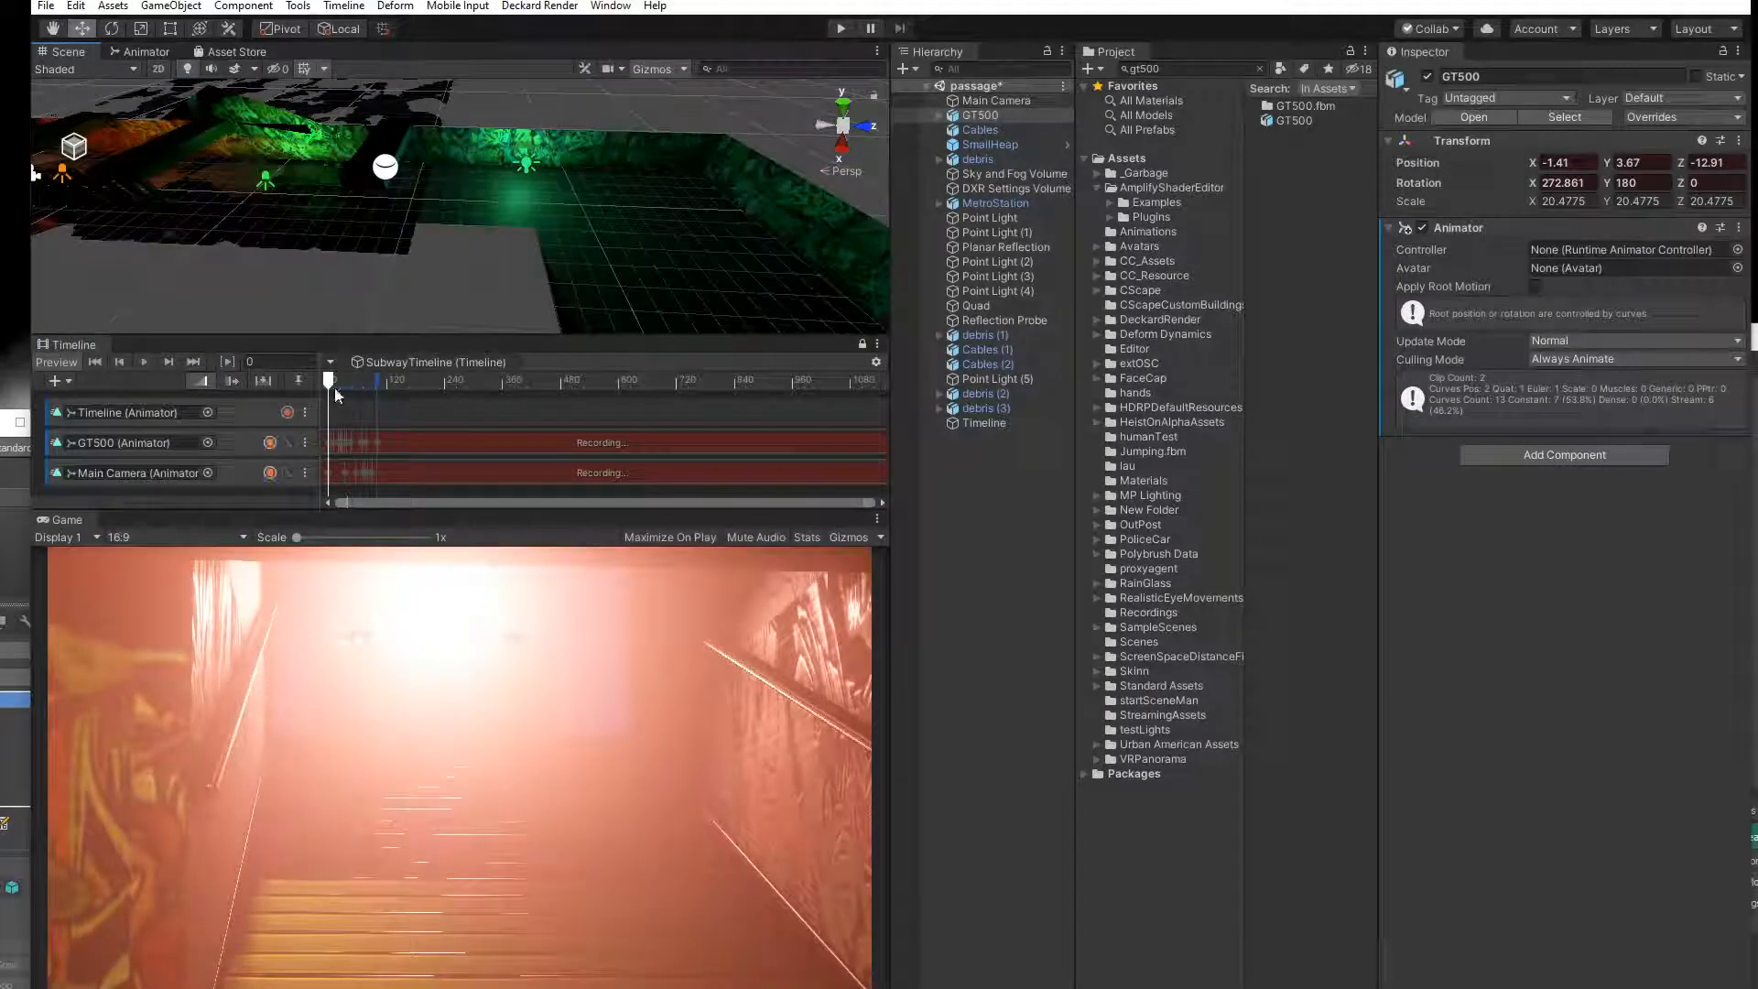
pyautogui.click(145, 364)
pyautogui.click(145, 362)
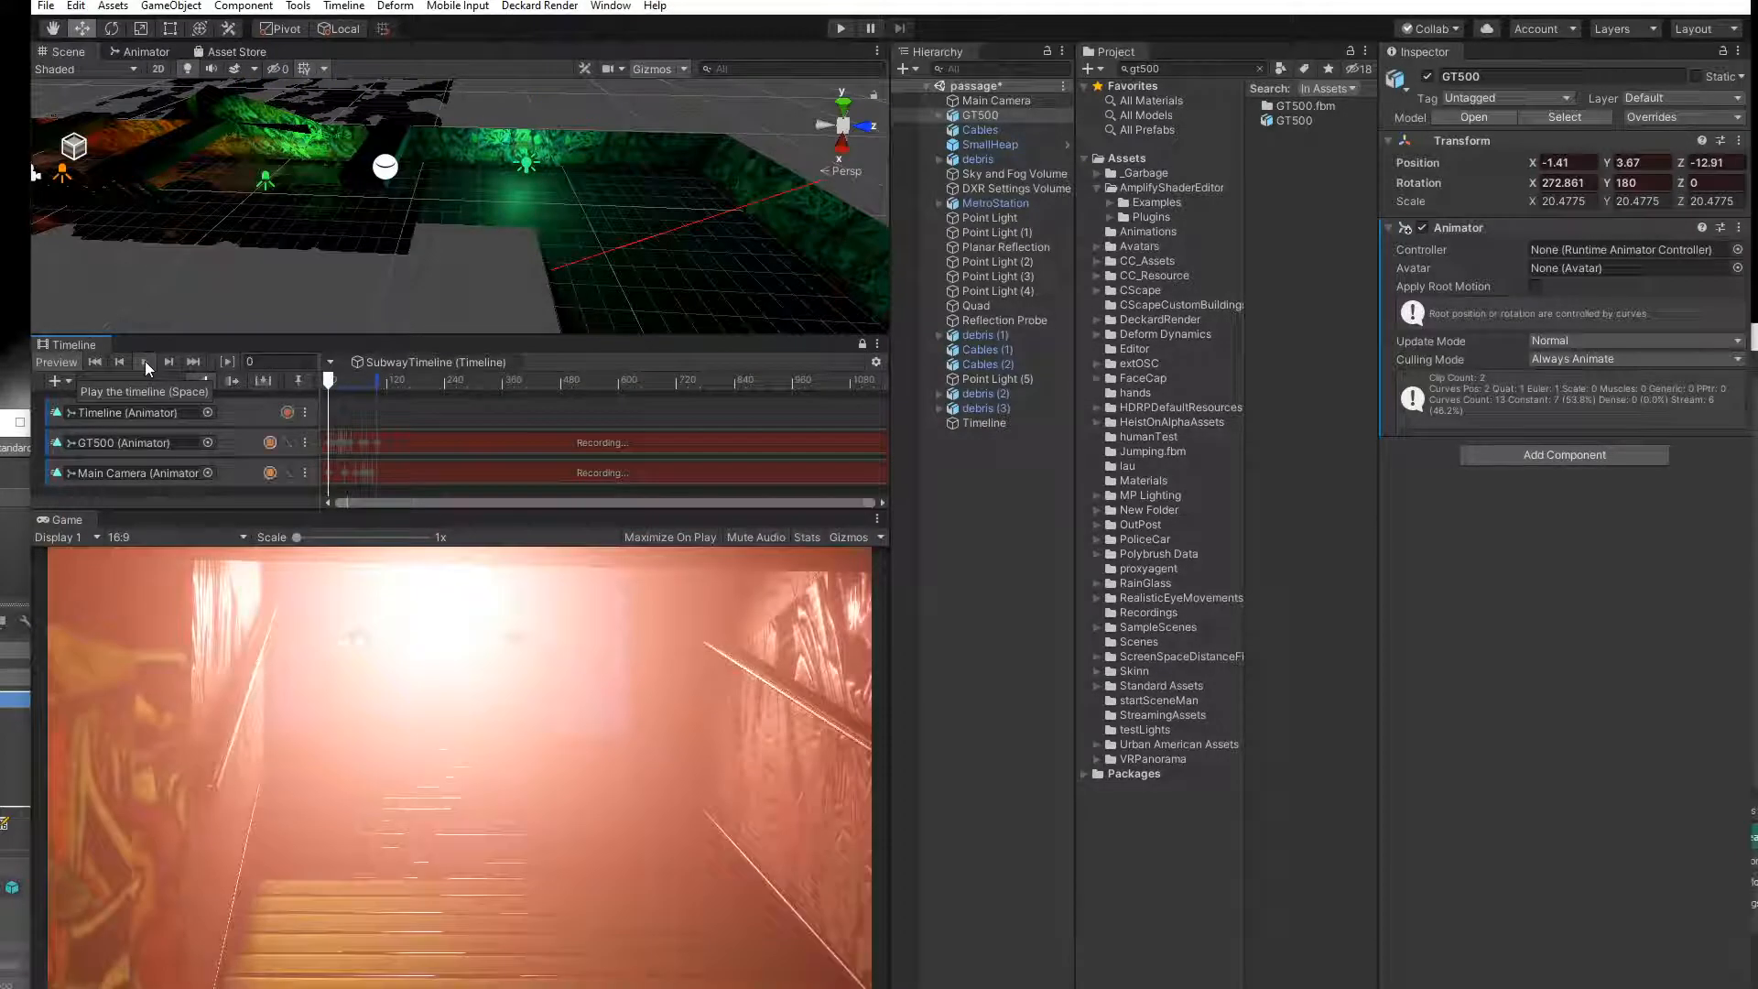
pyautogui.moveTo(333, 381)
pyautogui.mouseDown()
pyautogui.moveTo(347, 392)
pyautogui.moveTo(309, 406)
pyautogui.mouseUp()
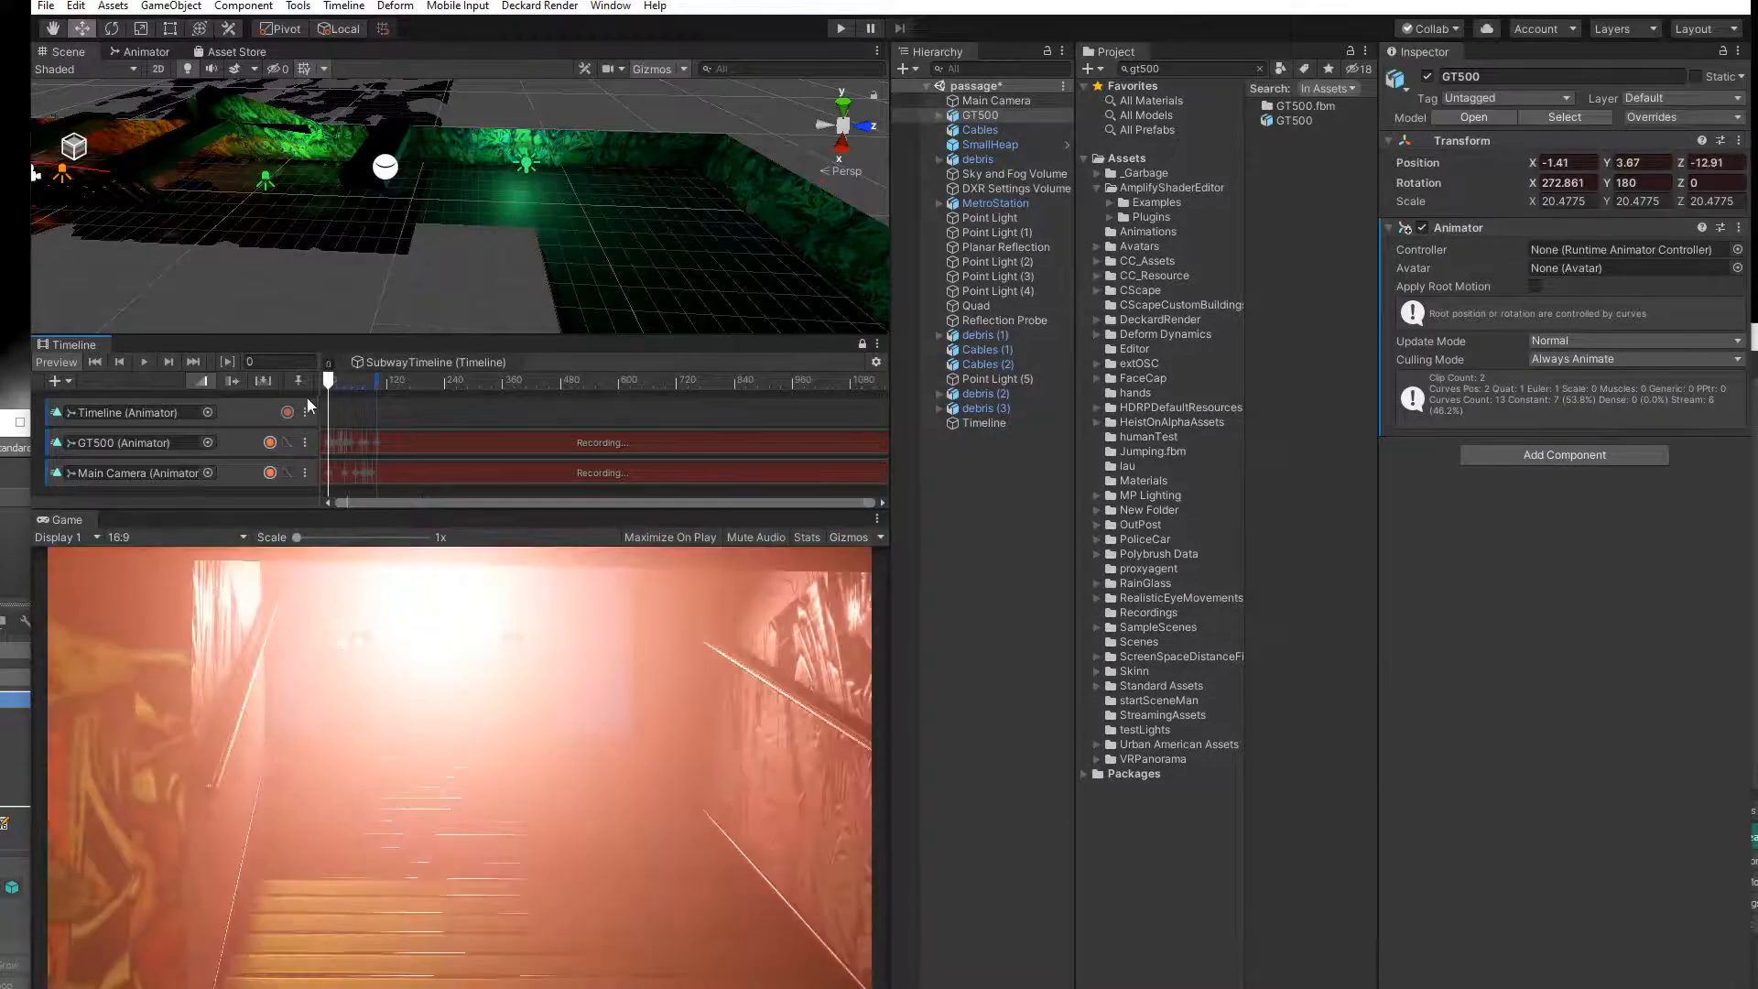
# Reopen the GT500's recorded clip and move its last two groups of keyframes to 3:36 and 4:31.
pyautogui.doubleClick(377, 442)
pyautogui.scroll(-2, 922, 506)
pyautogui.moveTo(645, 329); pyautogui.dragTo(1330, 277)
pyautogui.moveTo(909, 294); pyautogui.dragTo(1325, 357)
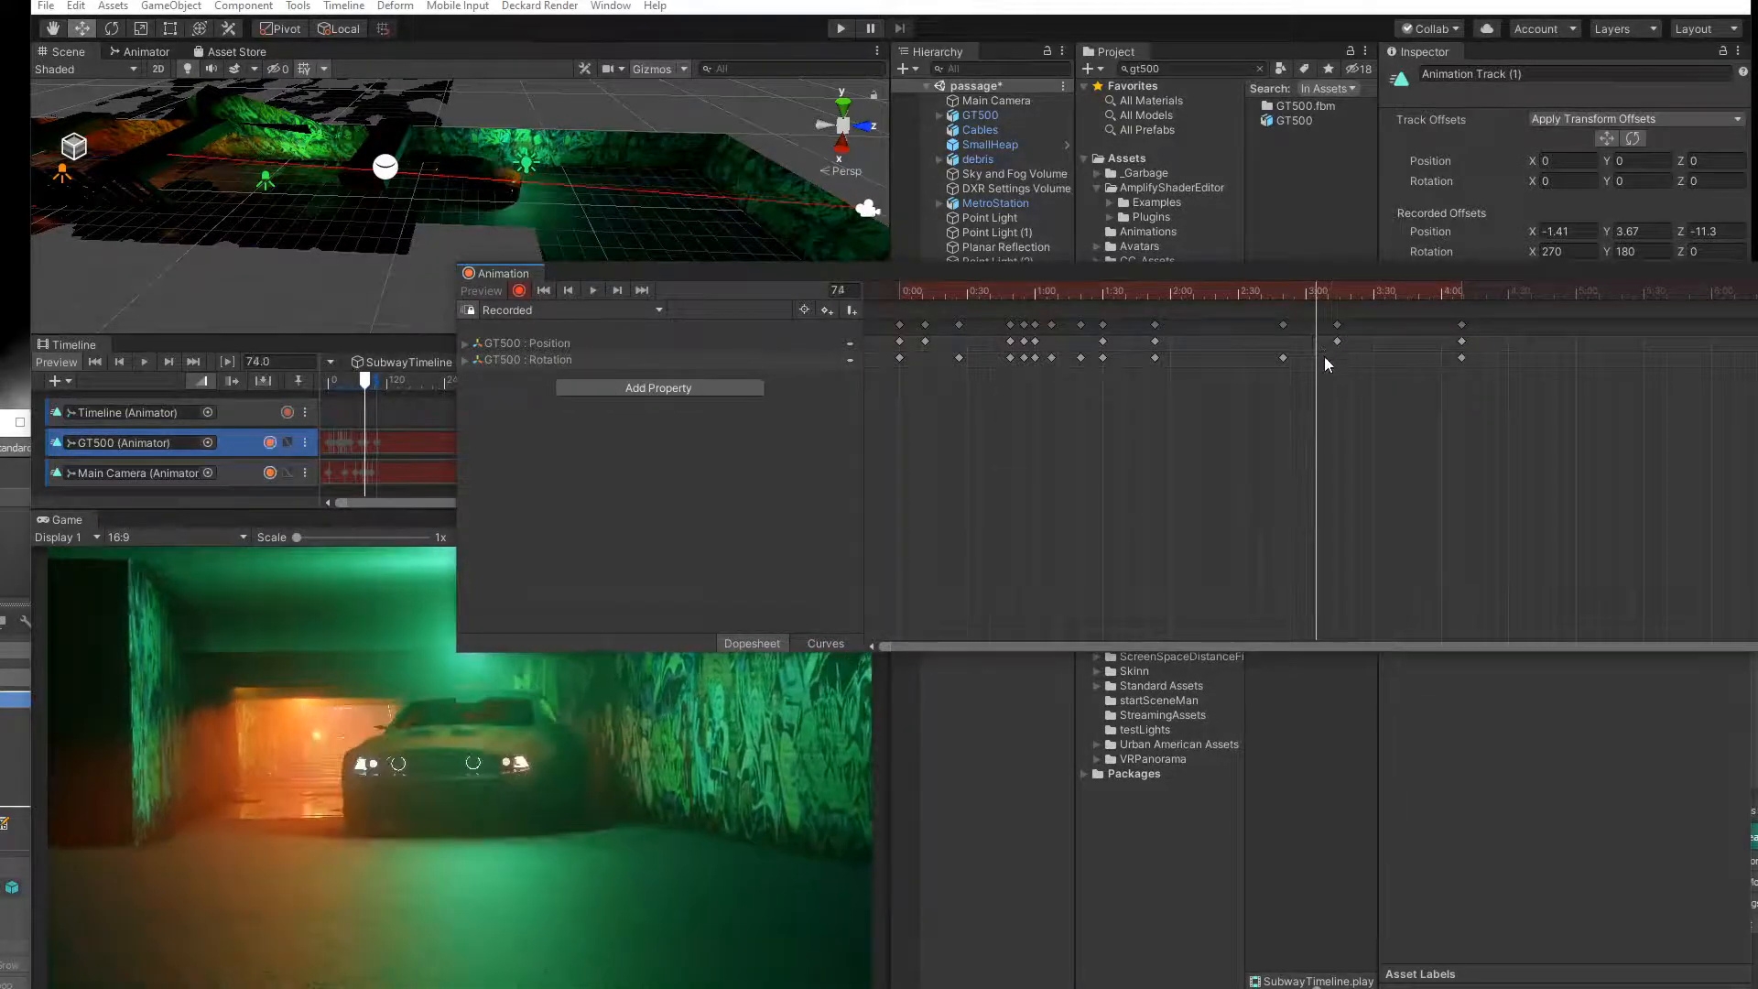
pyautogui.moveTo(1515, 334); pyautogui.dragTo(1511, 337)
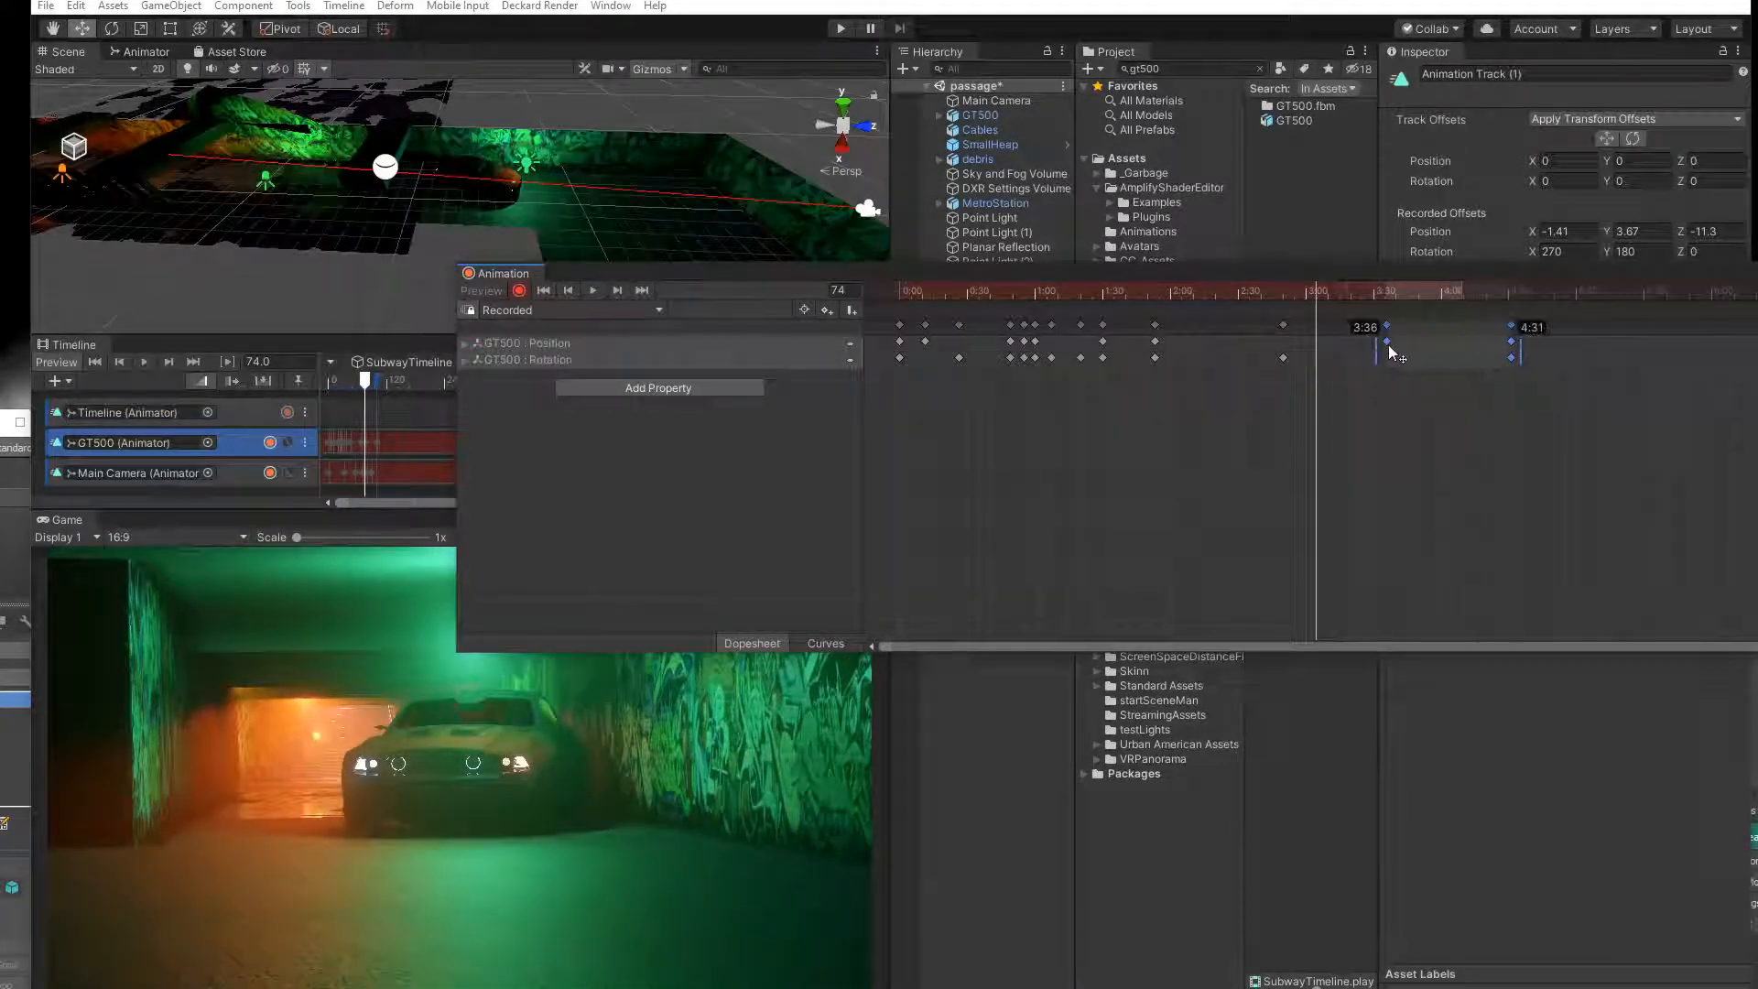
pyautogui.moveTo(1389, 346); pyautogui.dragTo(1390, 347)
# Replay the car's exit with the retimed keyframes, scrub to the clip's end and close the Animation window.
pyautogui.moveTo(1326, 293); pyautogui.dragTo(1257, 295)
pyautogui.press('space')
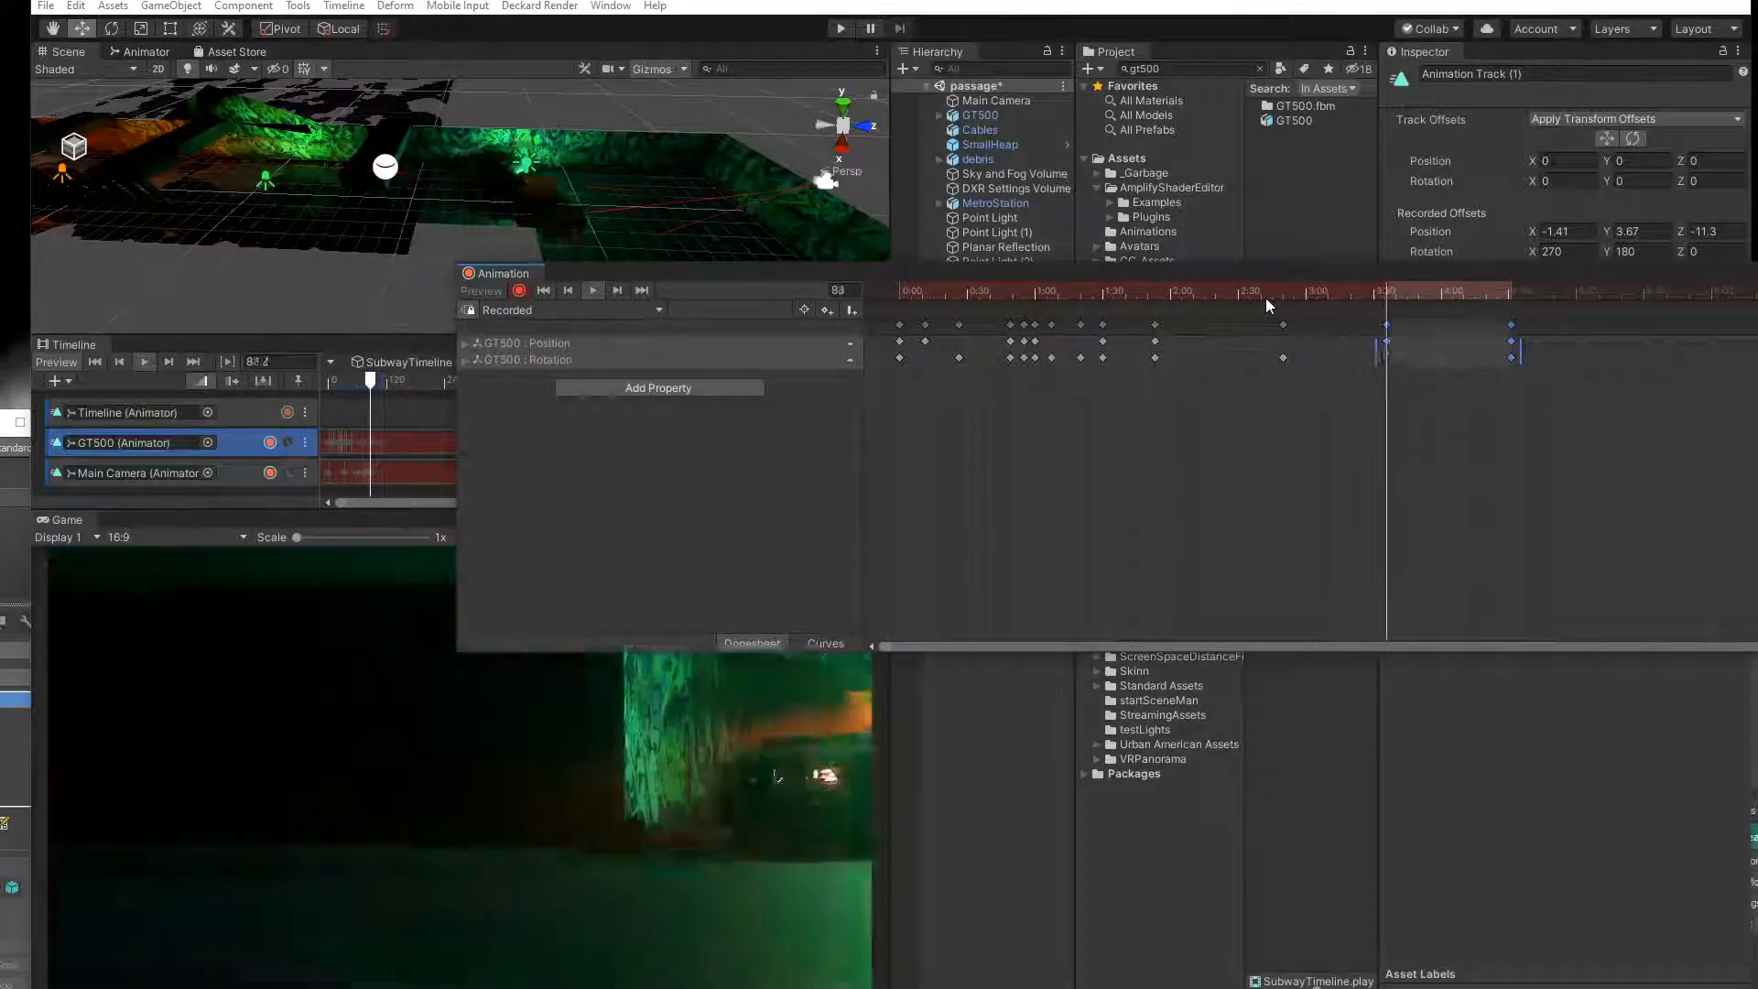
pyautogui.moveTo(1363, 297); pyautogui.dragTo(1513, 361)
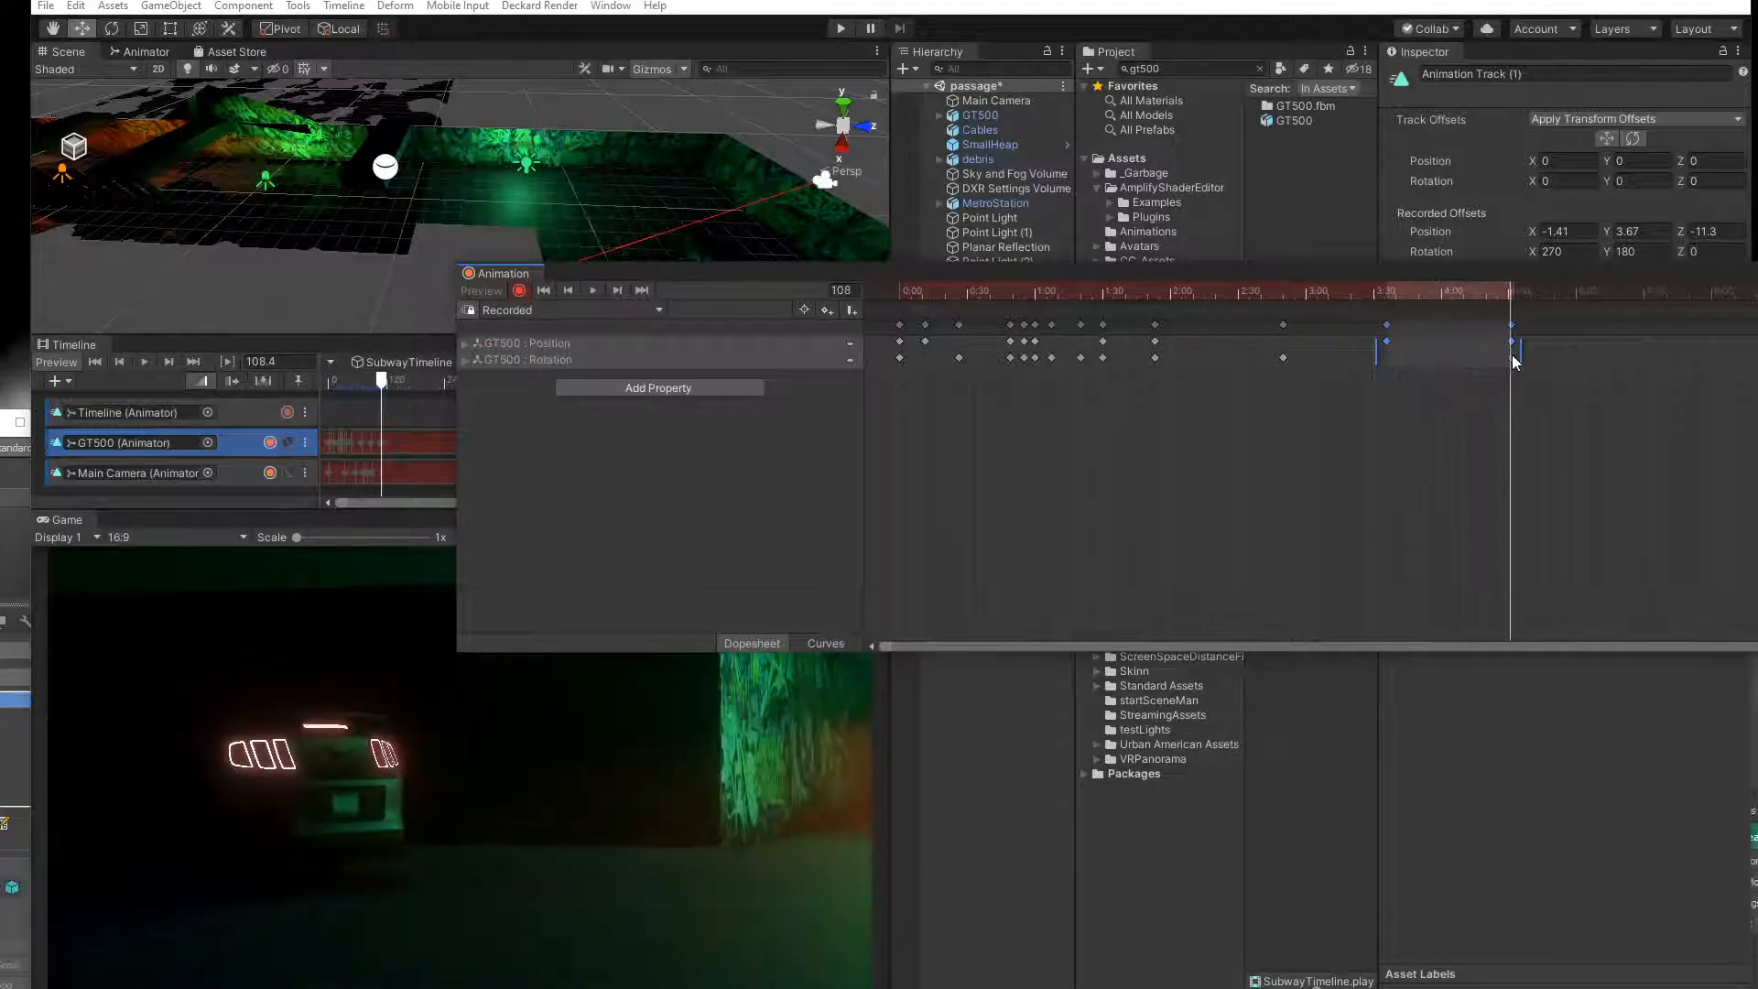
pyautogui.moveTo(1283, 273); pyautogui.dragTo(914, 312)
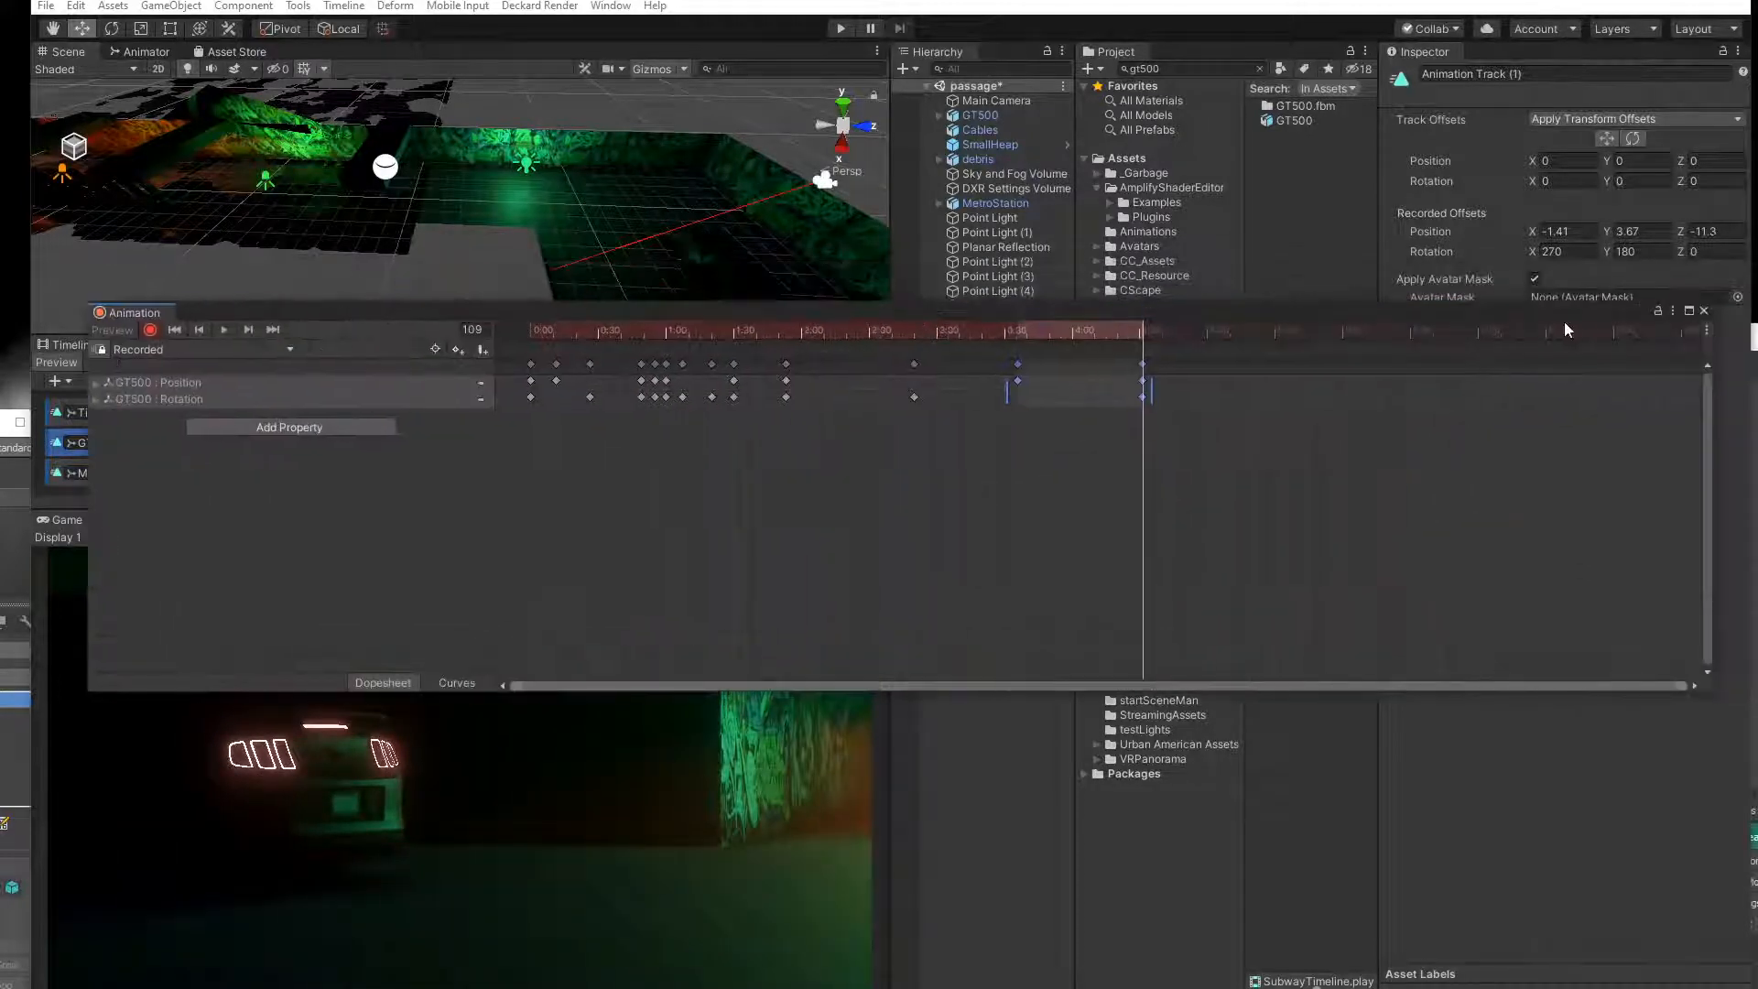
pyautogui.click(1704, 311)
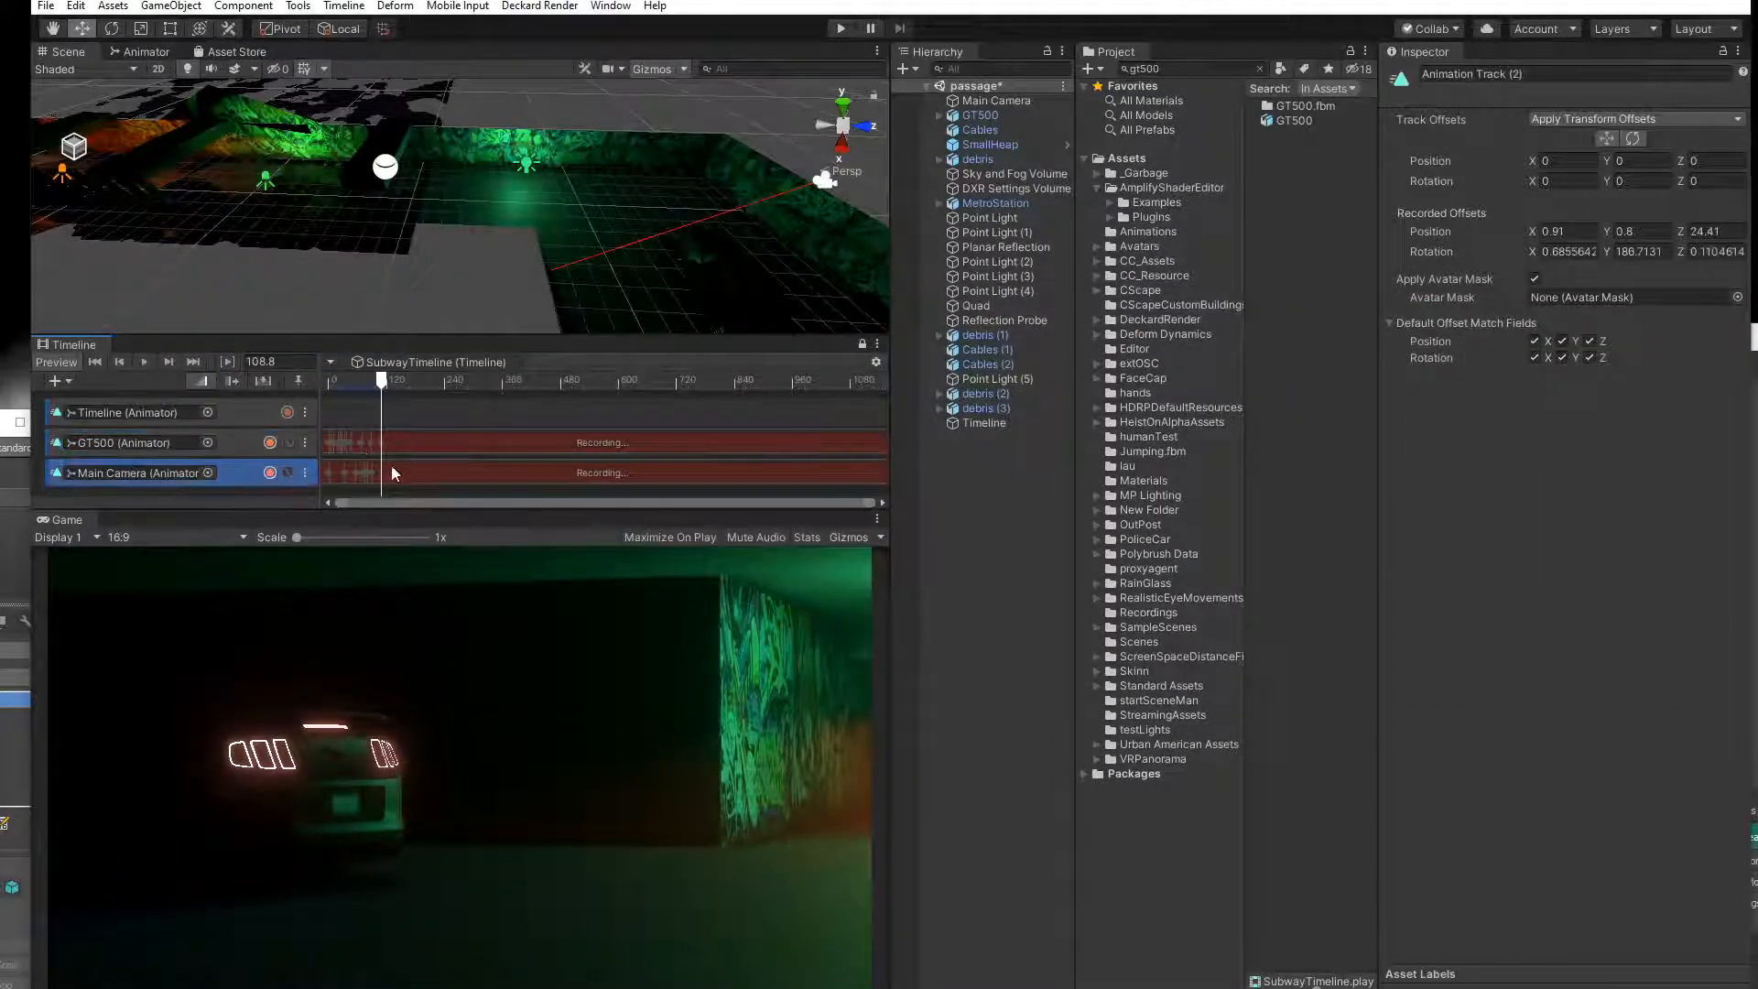
# Open the Main Camera's recorded clip in the Animation window and replay its final camera turn.
pyautogui.doubleClick(407, 469)
pyautogui.scroll(-8, 1218, 526)
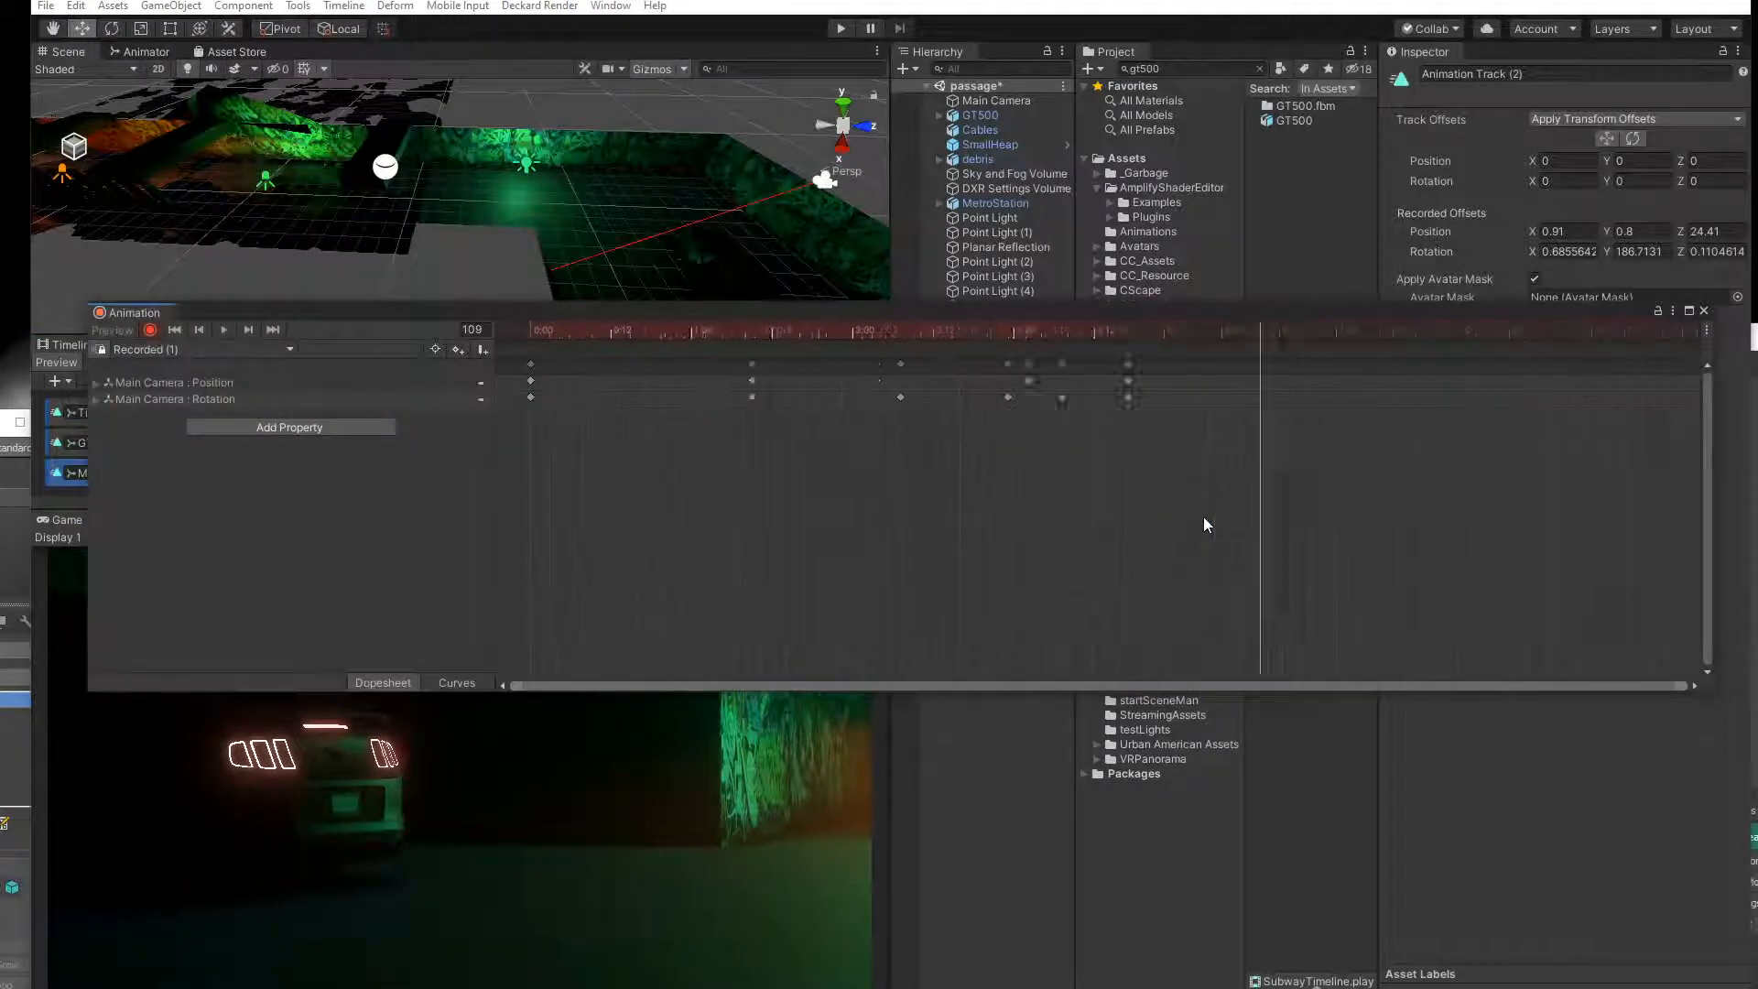
pyautogui.moveTo(974, 333); pyautogui.dragTo(840, 342)
pyautogui.press('space')
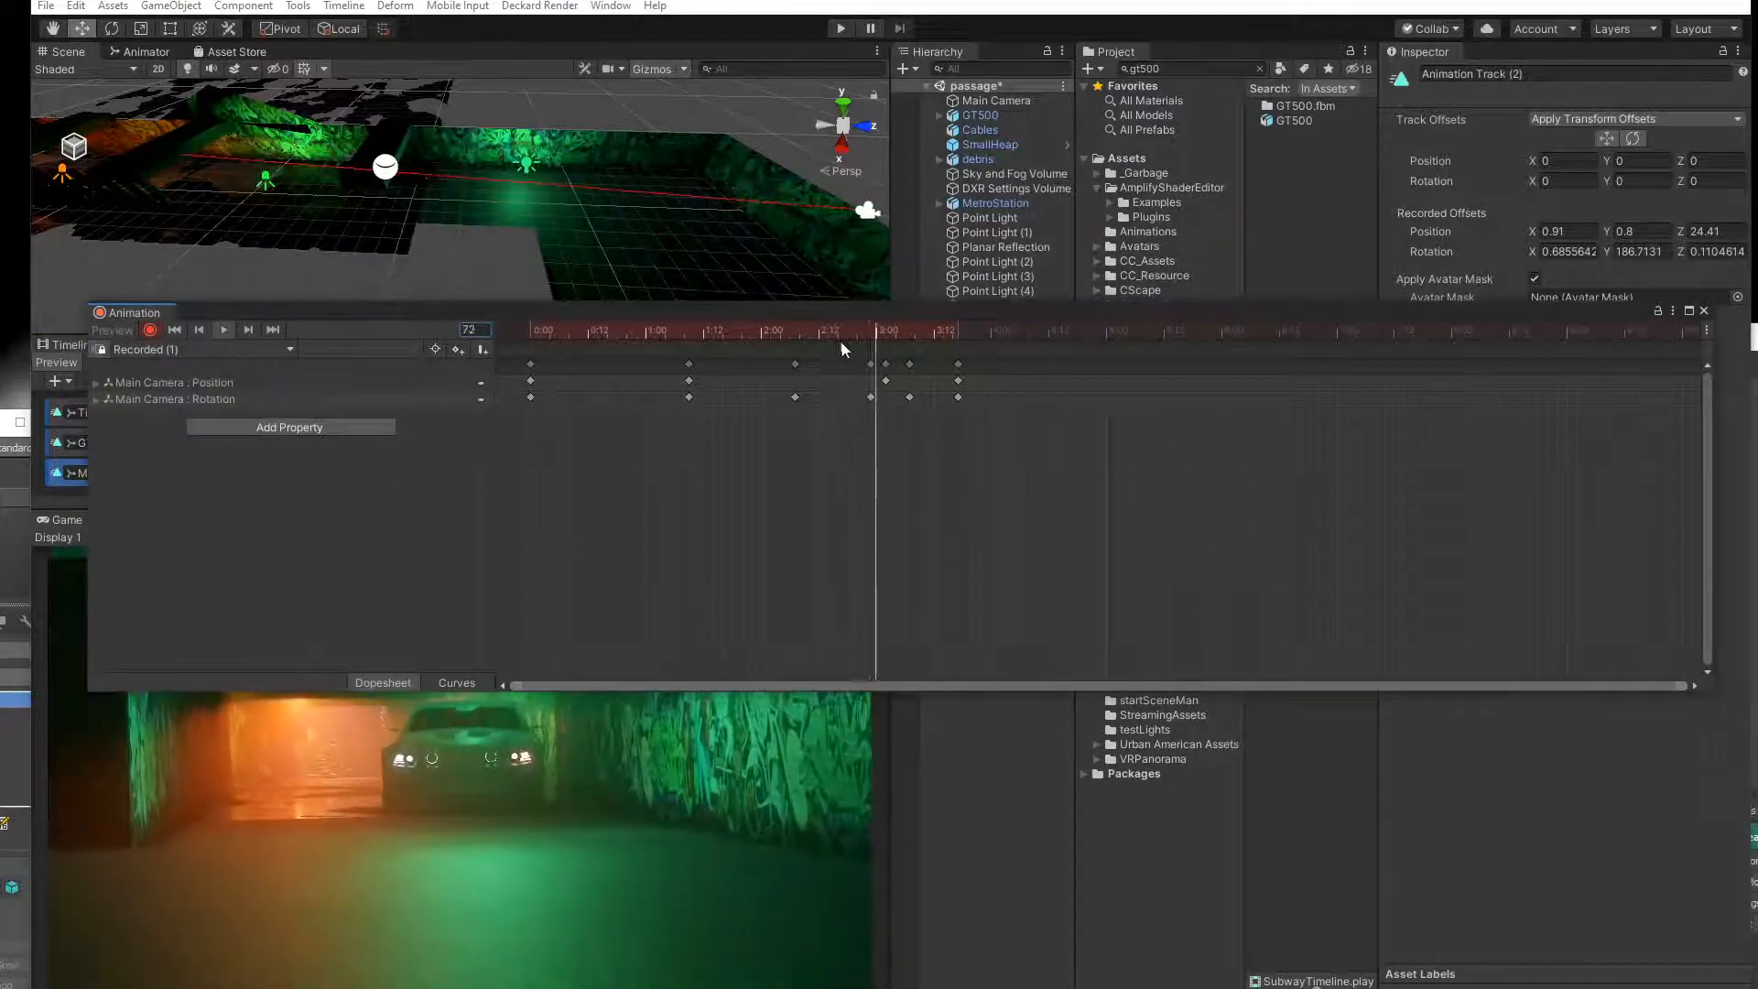
pyautogui.press('space')
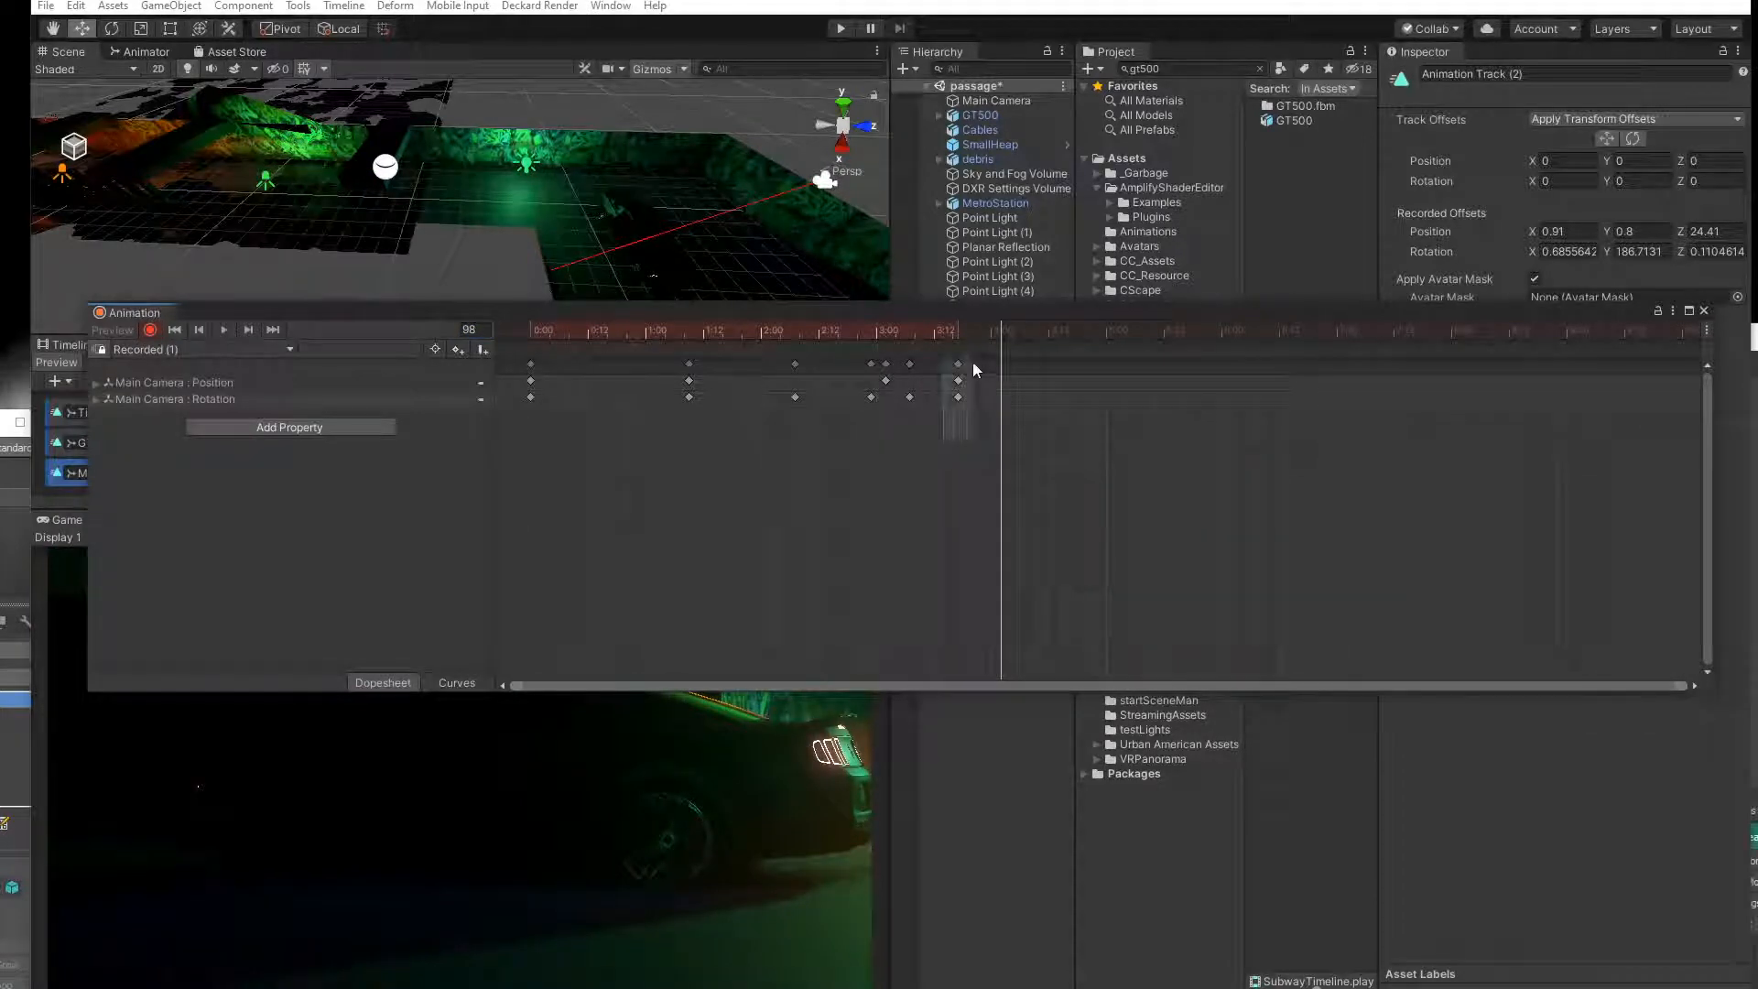
# Delete the Main Camera's last rotation keyframe and scrub back to frame 63.
pyautogui.moveTo(963, 418); pyautogui.dragTo(965, 399)
pyautogui.press('Delete')
pyautogui.moveTo(973, 335); pyautogui.dragTo(835, 365)
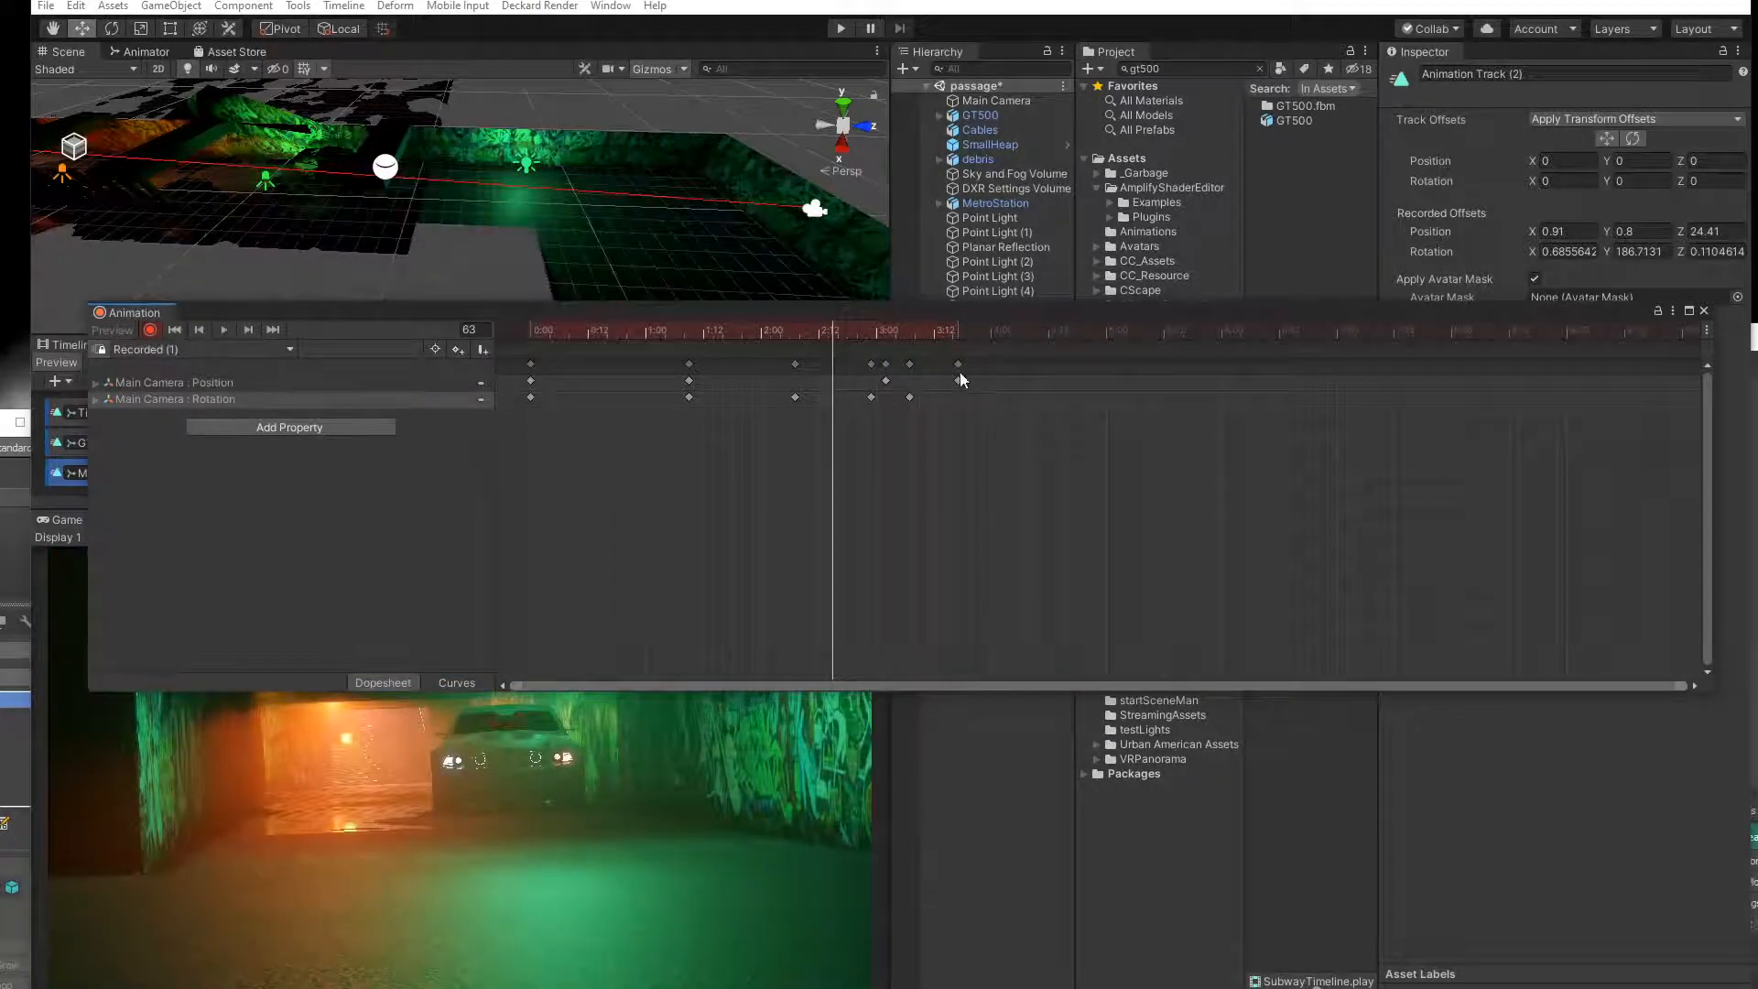
# Delete the Main Camera's last position keyframe and move the preceding position keyframe to frame 107.
pyautogui.press('Delete')
pyautogui.moveTo(834, 337); pyautogui.dragTo(983, 378)
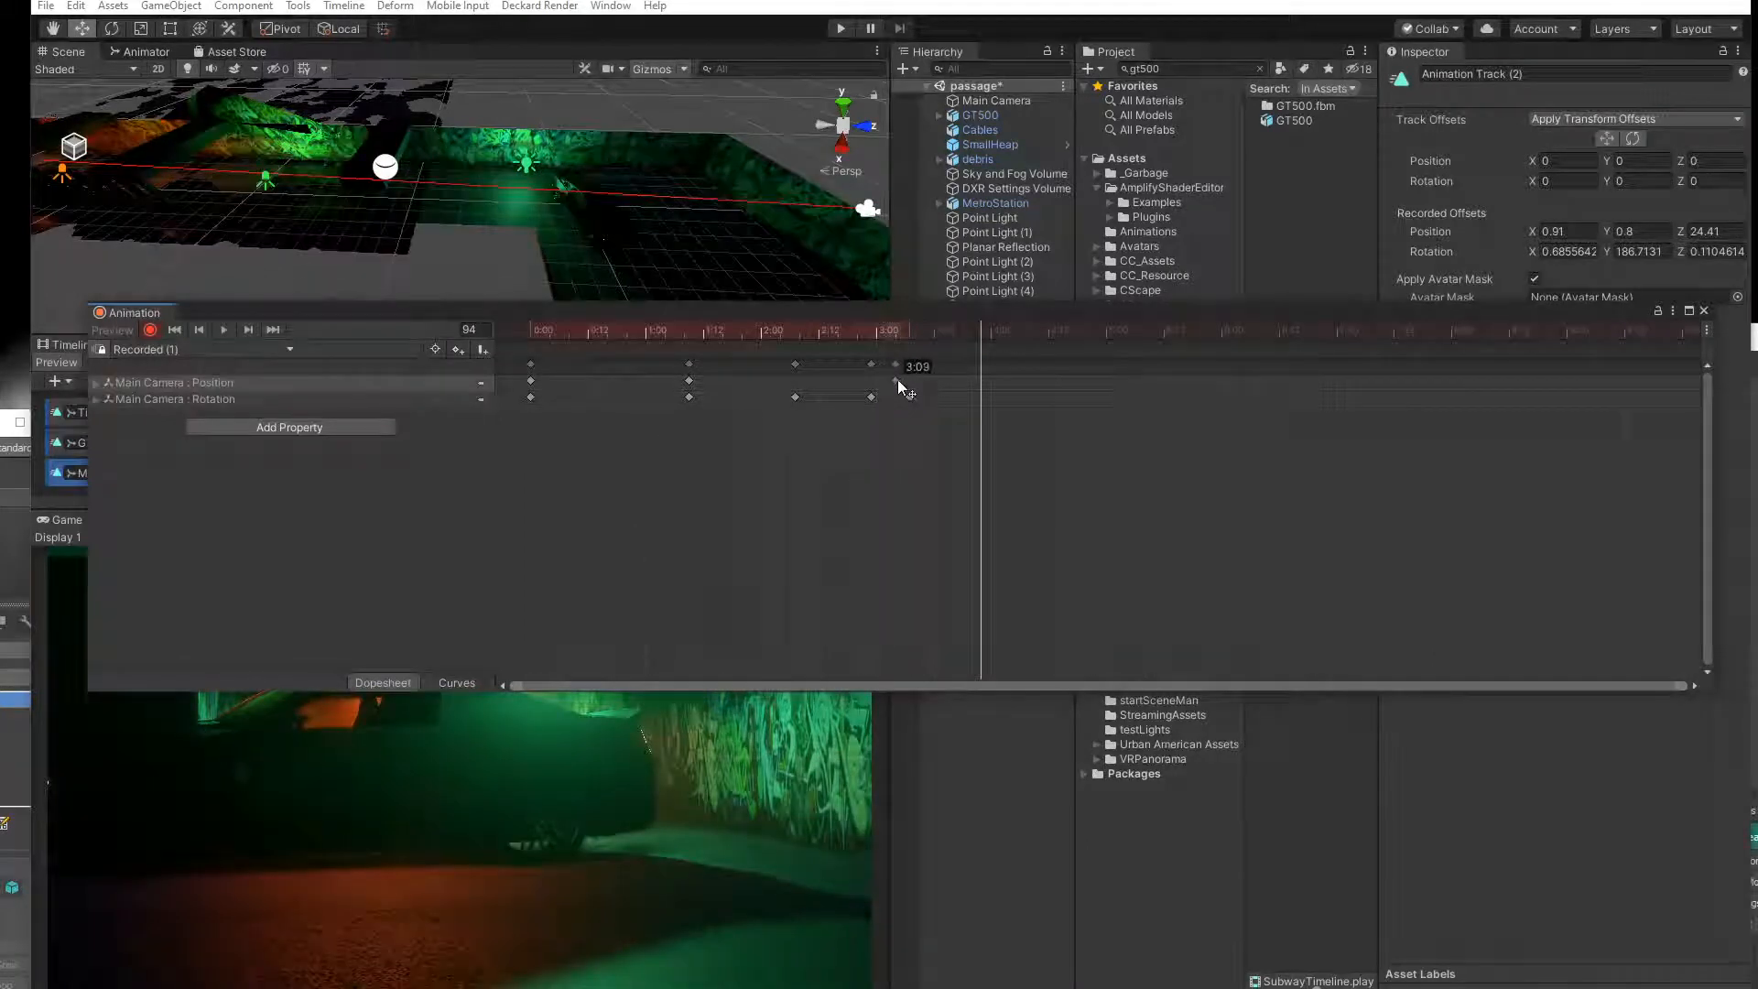
pyautogui.moveTo(986, 381); pyautogui.dragTo(1042, 378)
# Select the Main Camera at frame 107 and rotate it toward the departing GT500's rear to record a rotation keyframe.
pyautogui.moveTo(957, 312); pyautogui.dragTo(1282, 519)
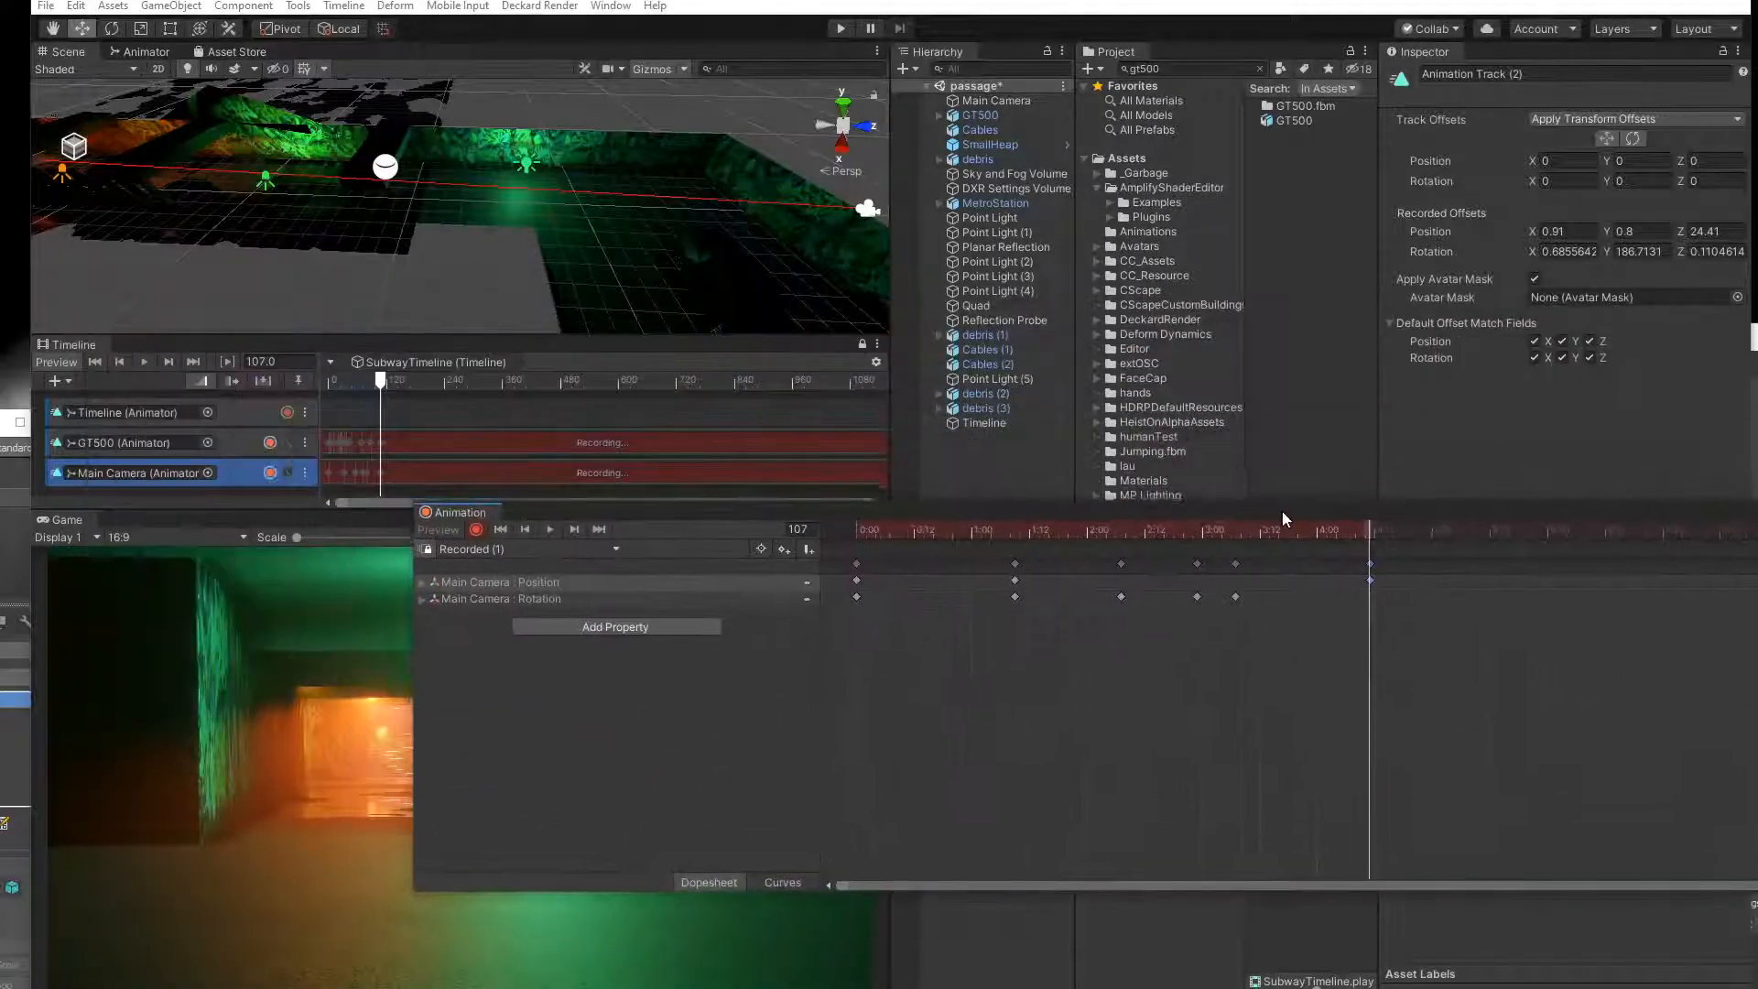
pyautogui.moveTo(660, 258); pyautogui.dragTo(425, 213, button='middle')
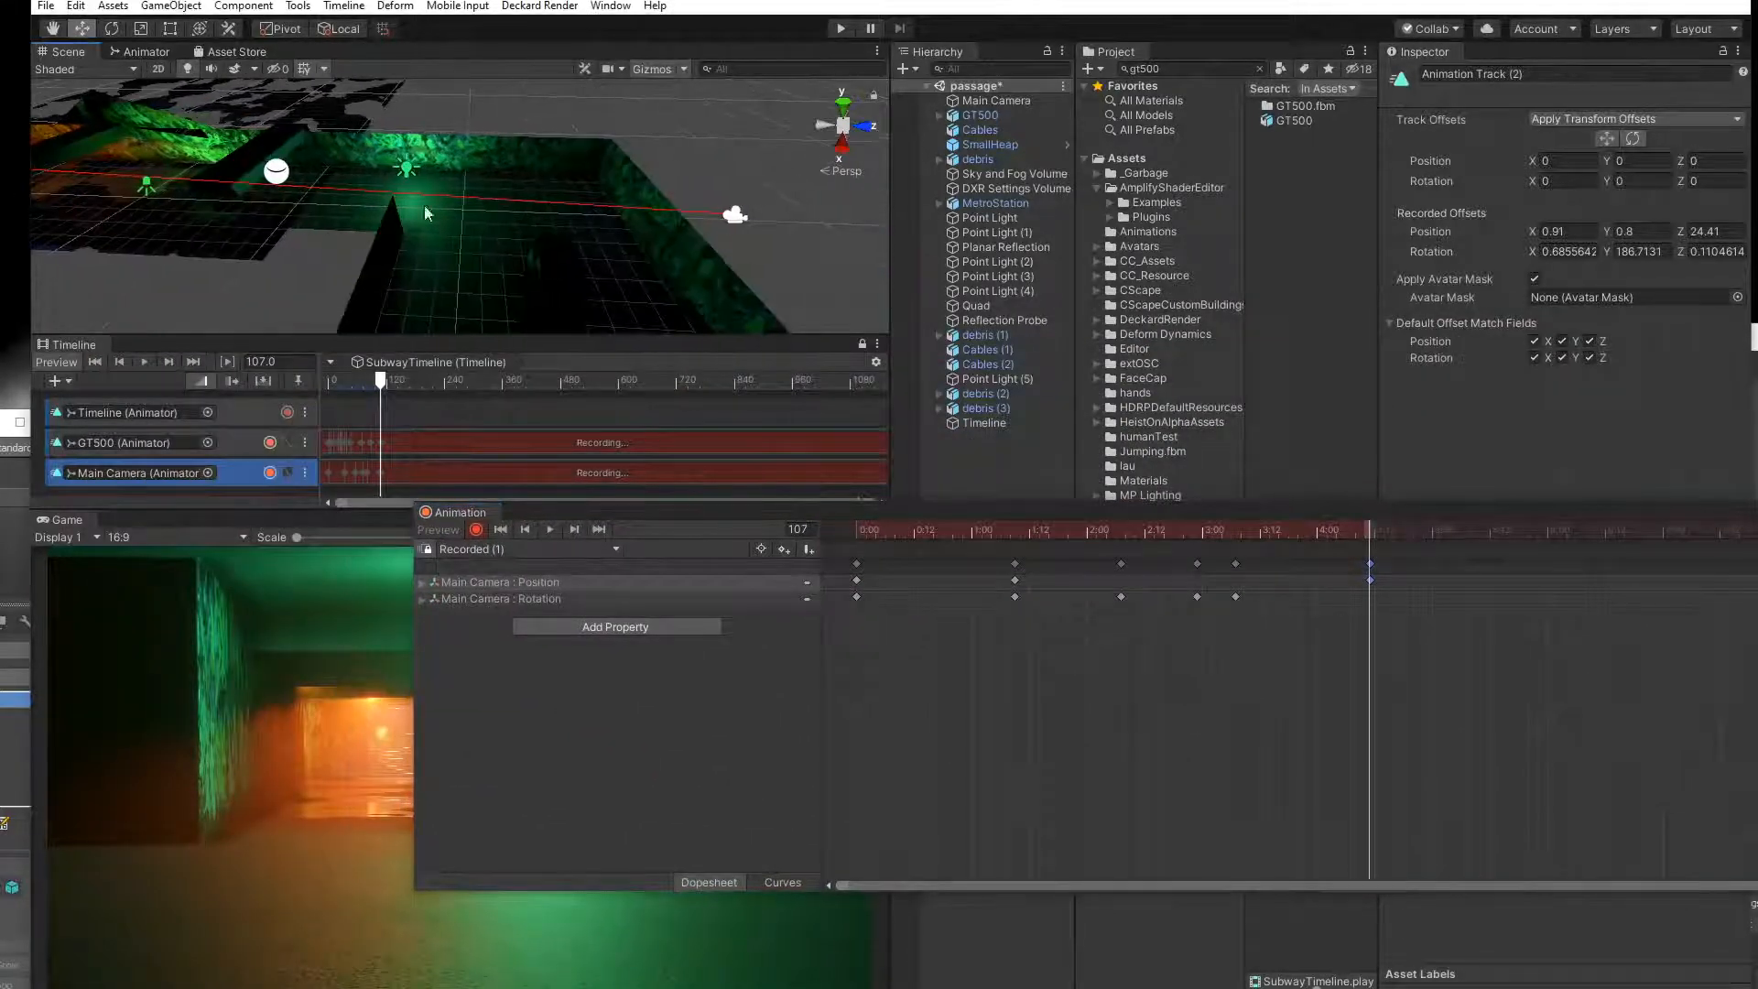
pyautogui.click(736, 218)
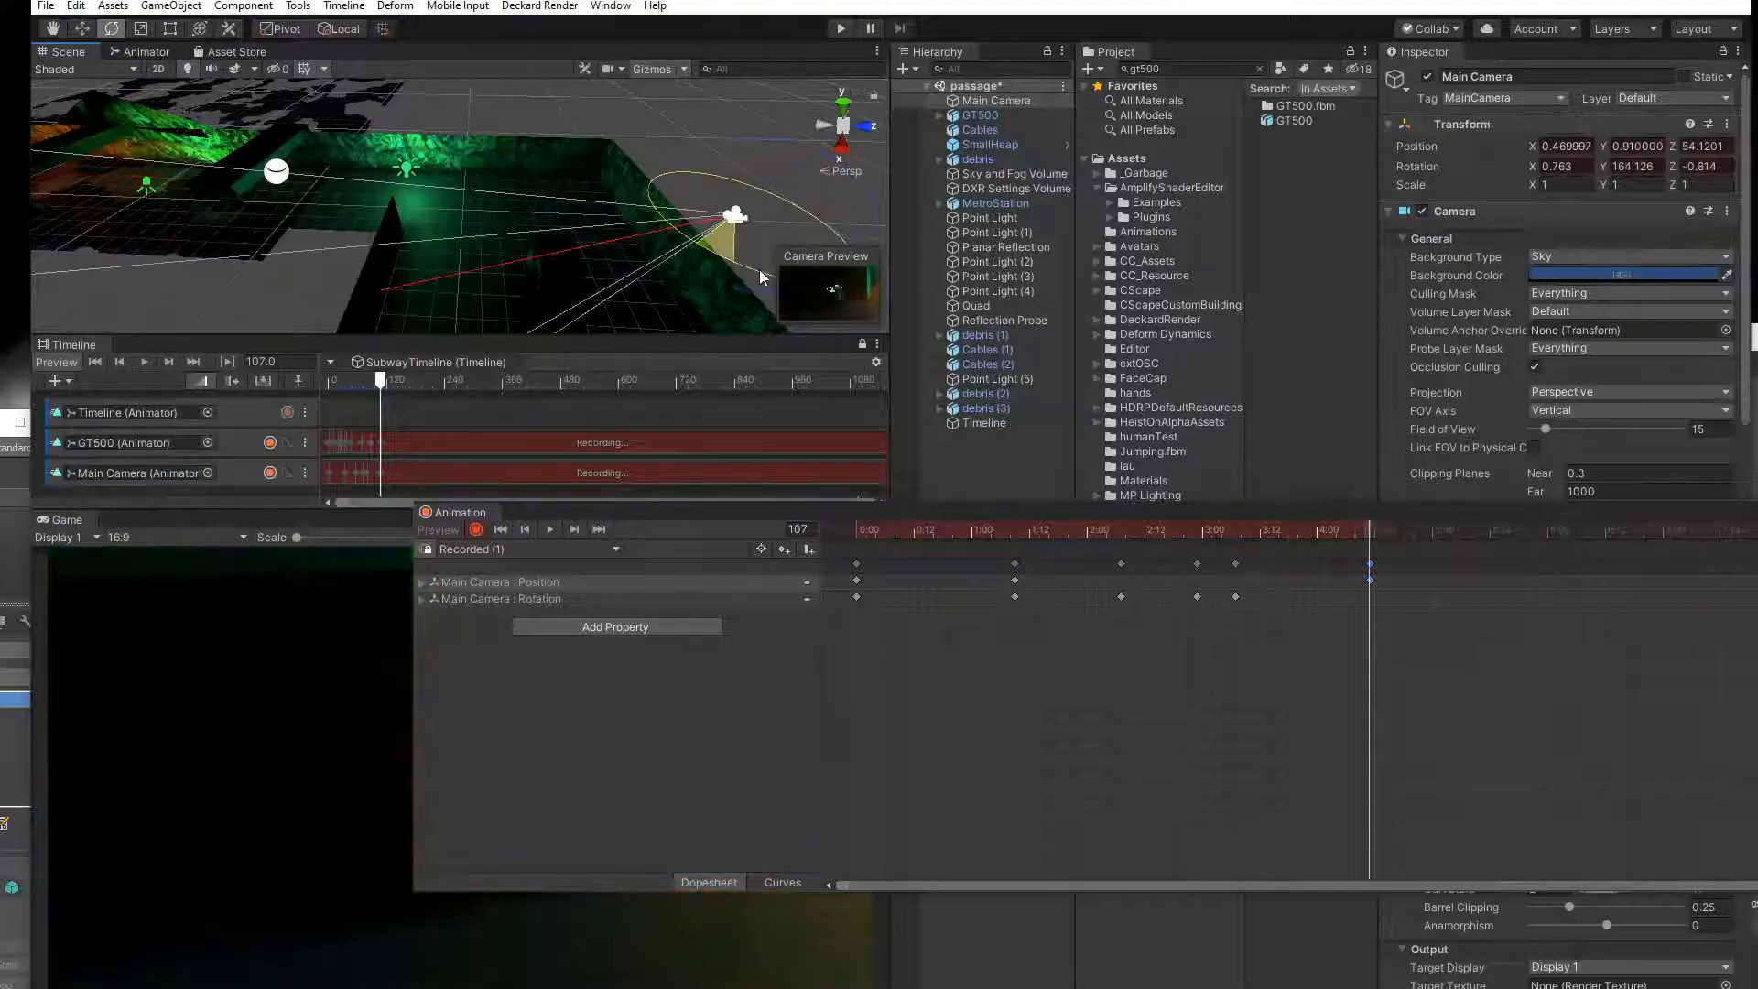
pyautogui.moveTo(934, 516); pyautogui.dragTo(639, 153)
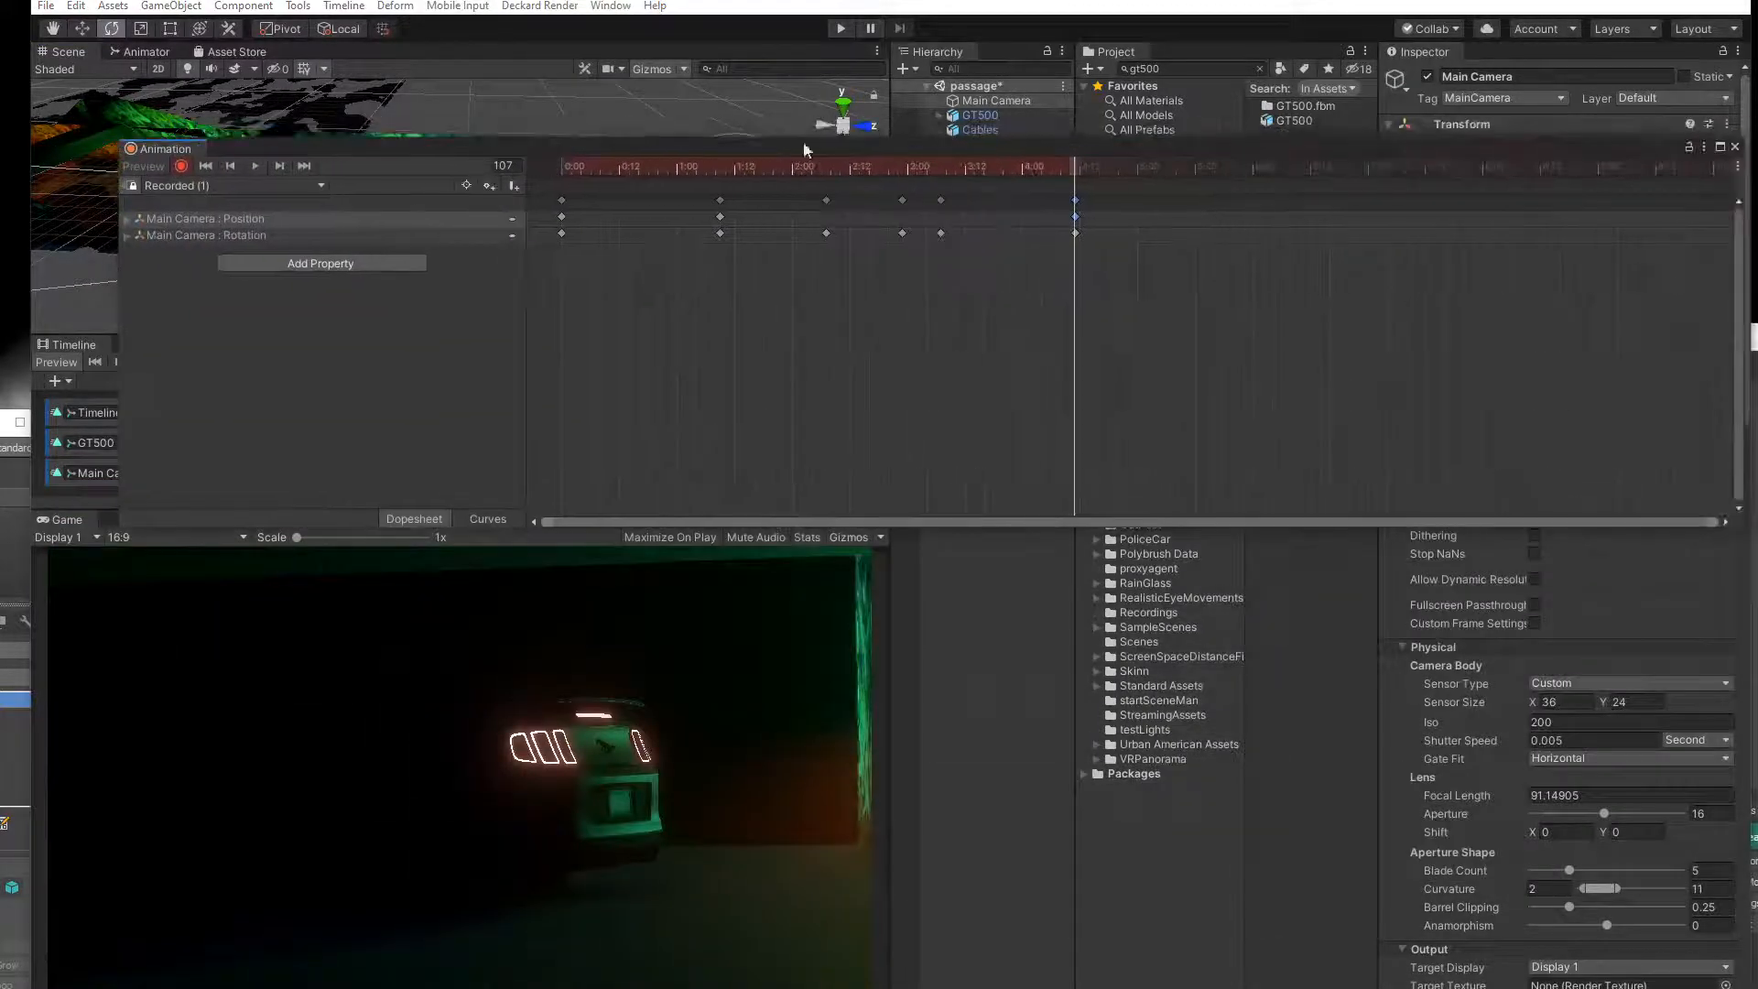
# Replay the Main Camera's recorded clip from its first frame to check the revised final turn.
pyautogui.moveTo(1035, 166); pyautogui.dragTo(519, 188)
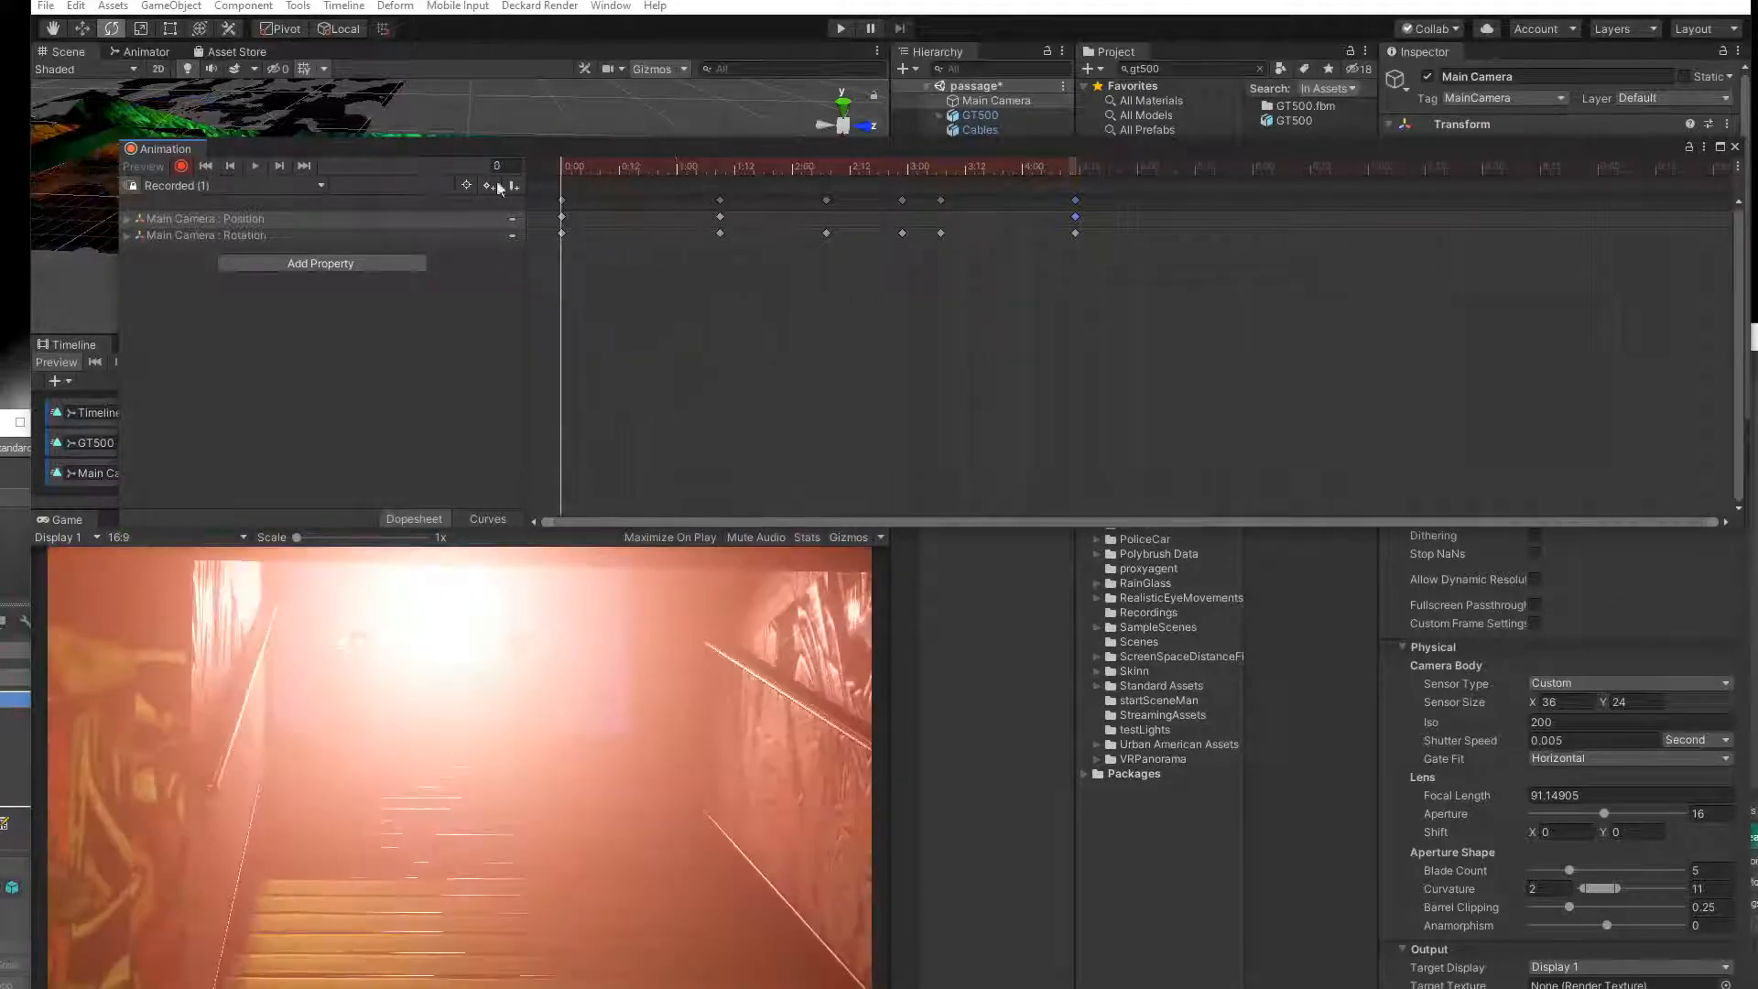
pyautogui.click(255, 166)
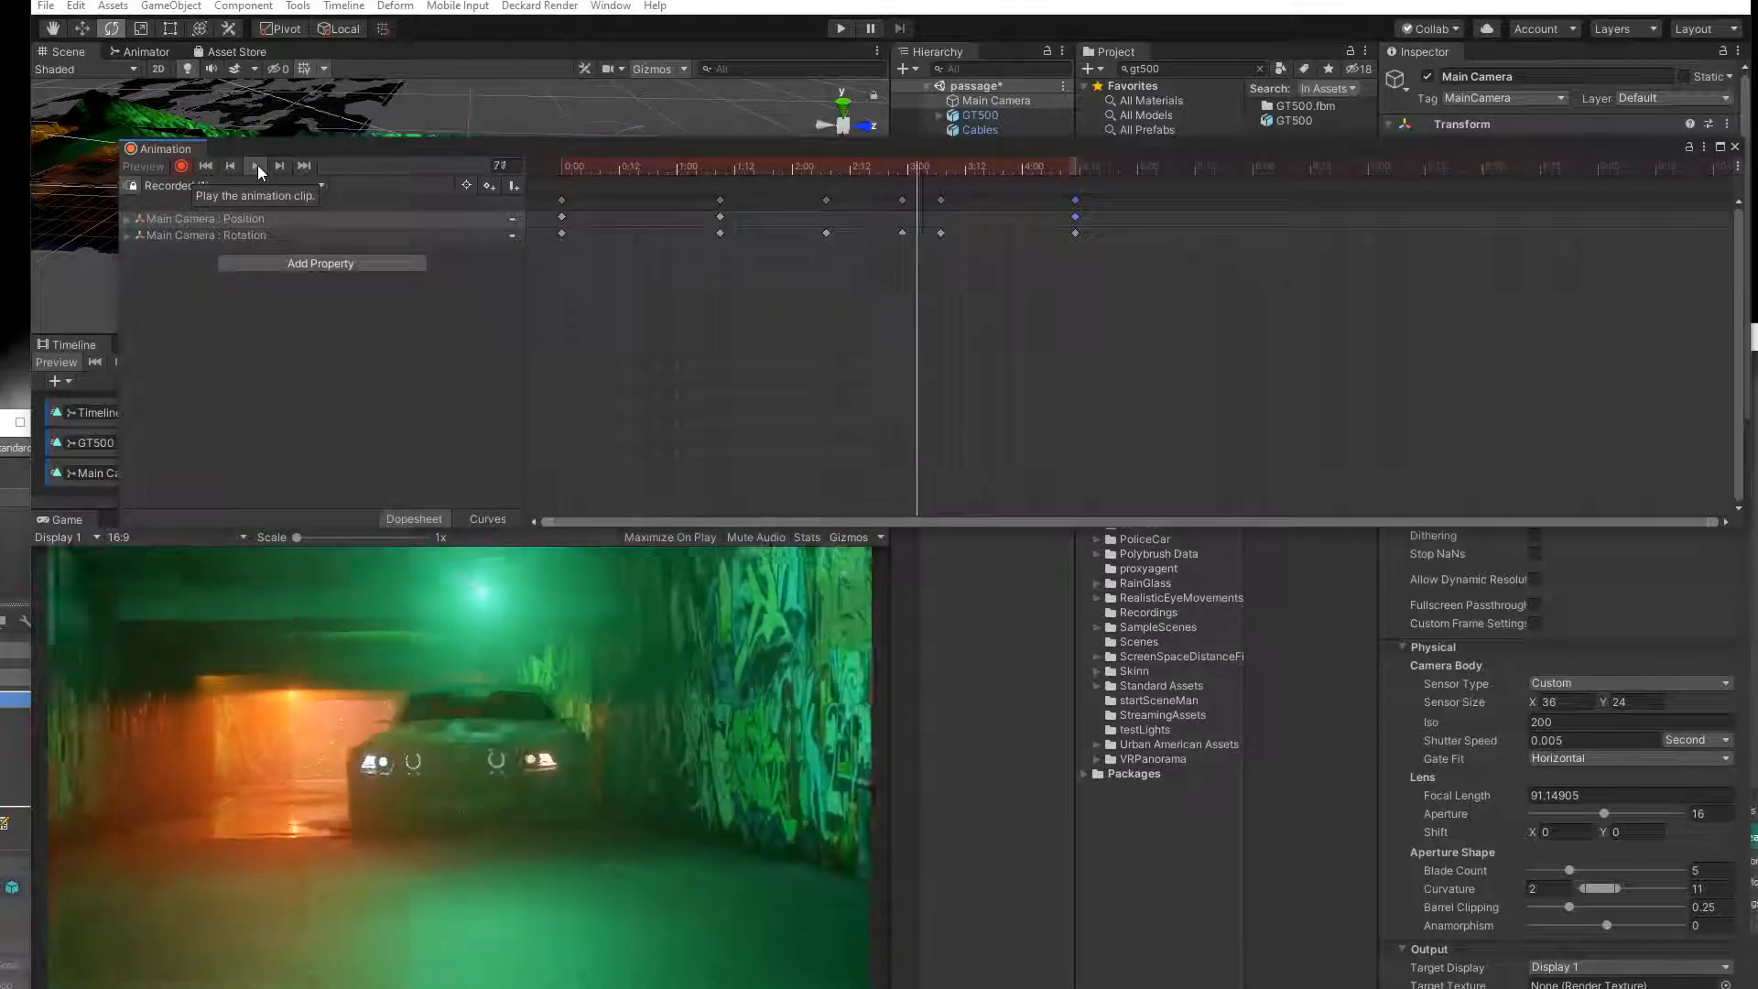
pyautogui.click(550, 162)
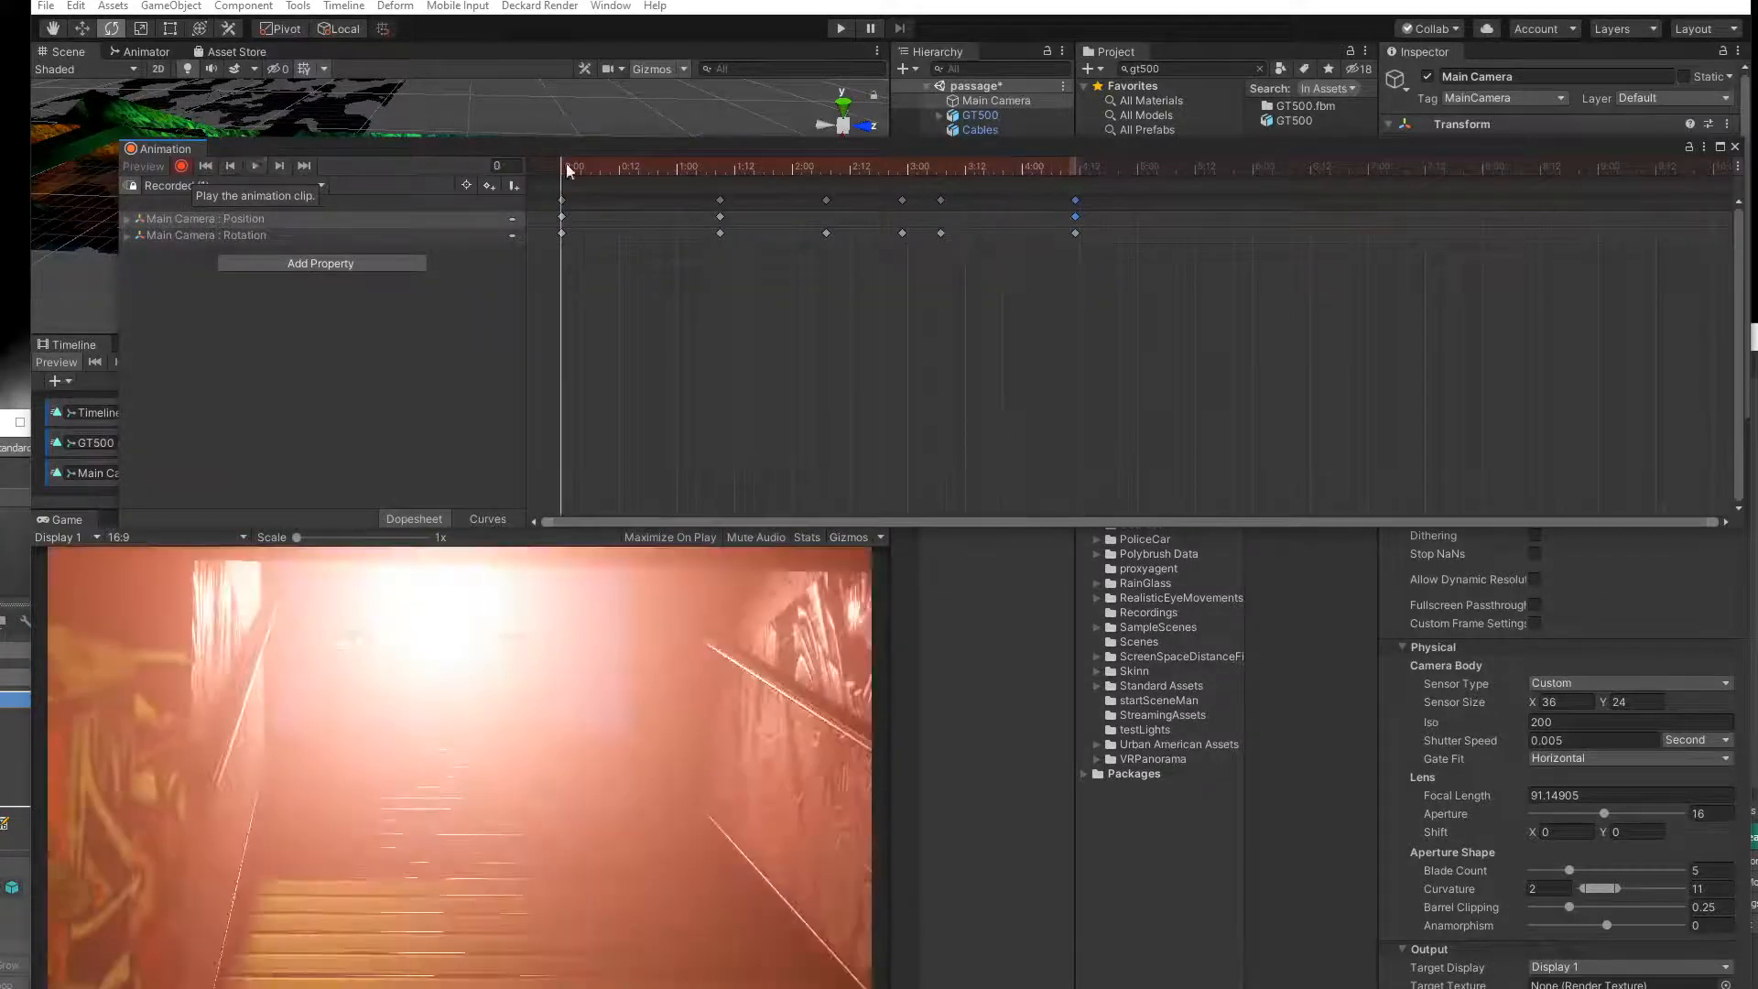
pyautogui.click(251, 166)
pyautogui.click(254, 166)
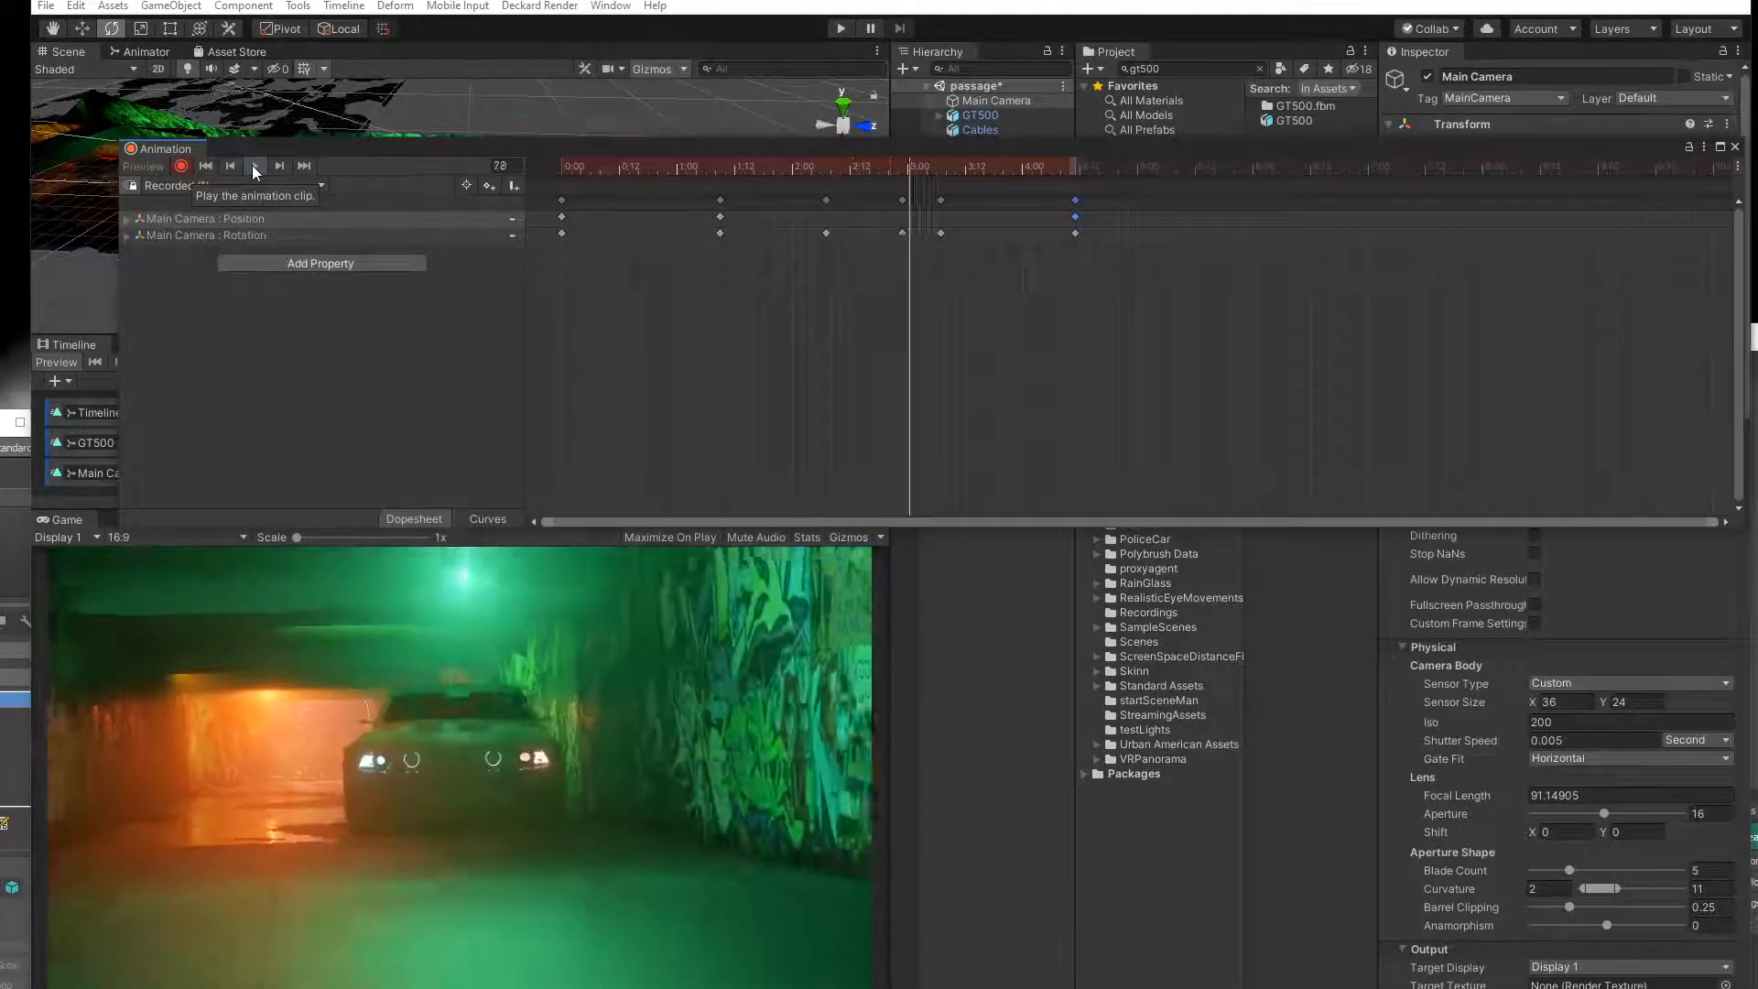
pyautogui.click(254, 166)
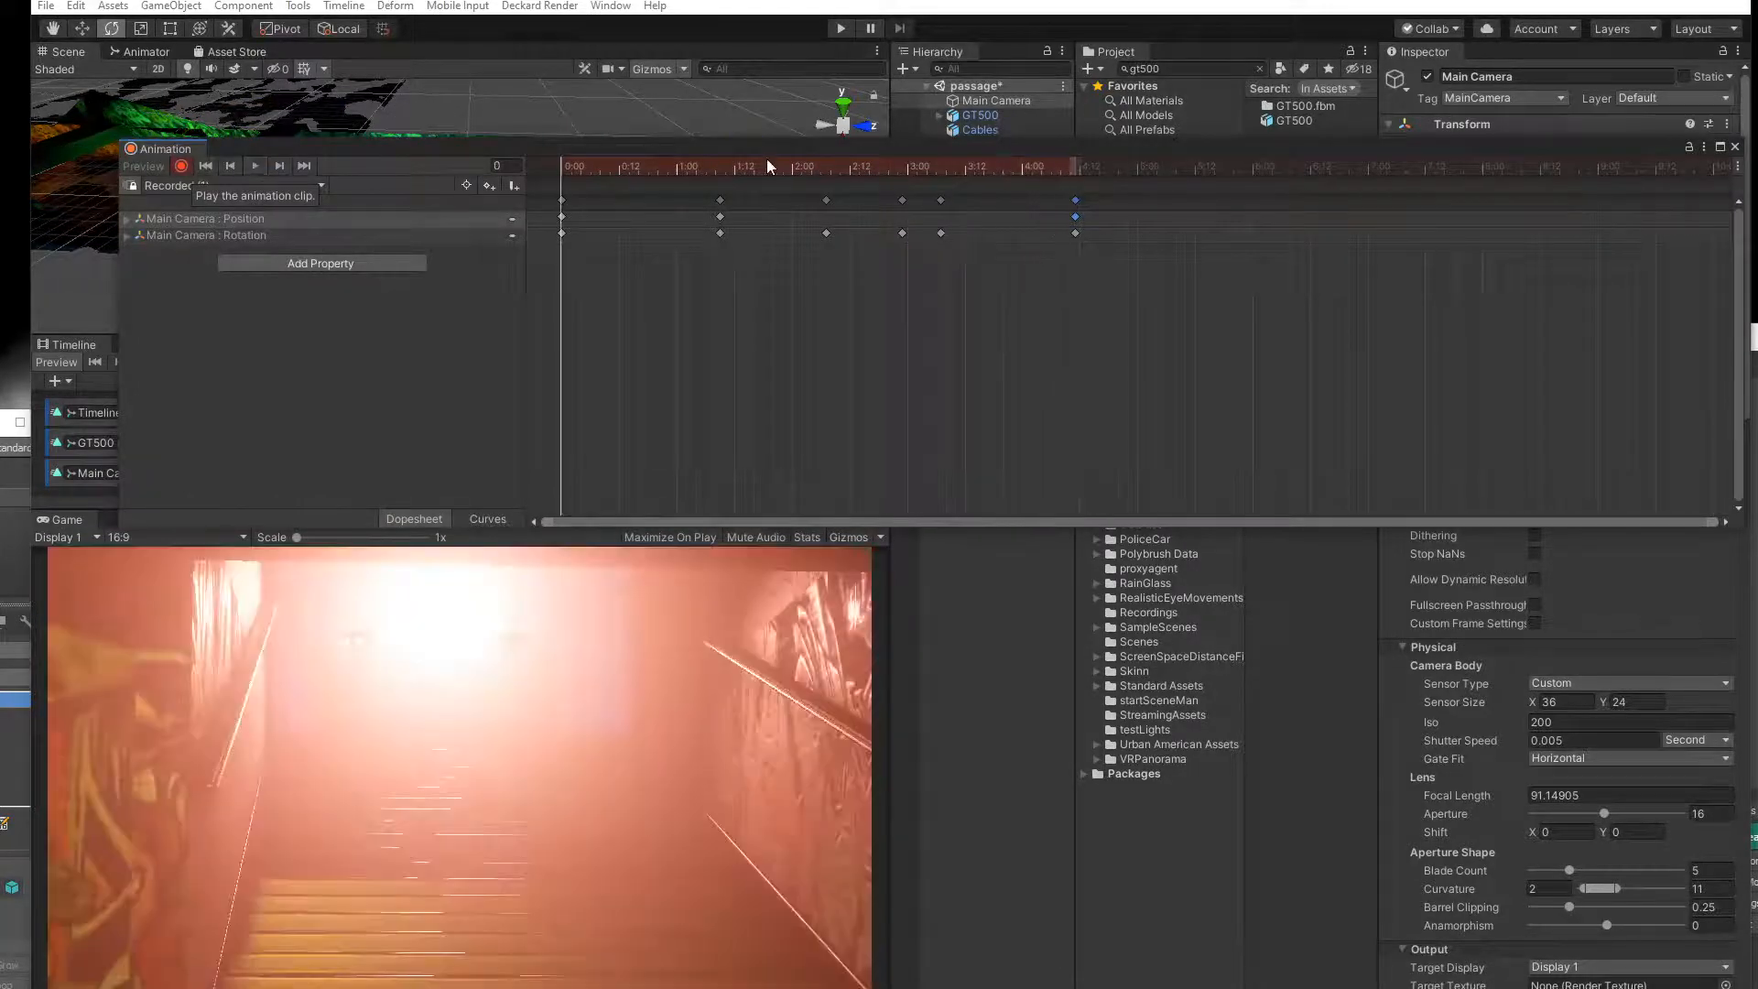
# Close the Animation window, stop recording on the GT500 and Main Camera tracks, and clear the selection.
pyautogui.moveTo(951, 154); pyautogui.dragTo(598, 308)
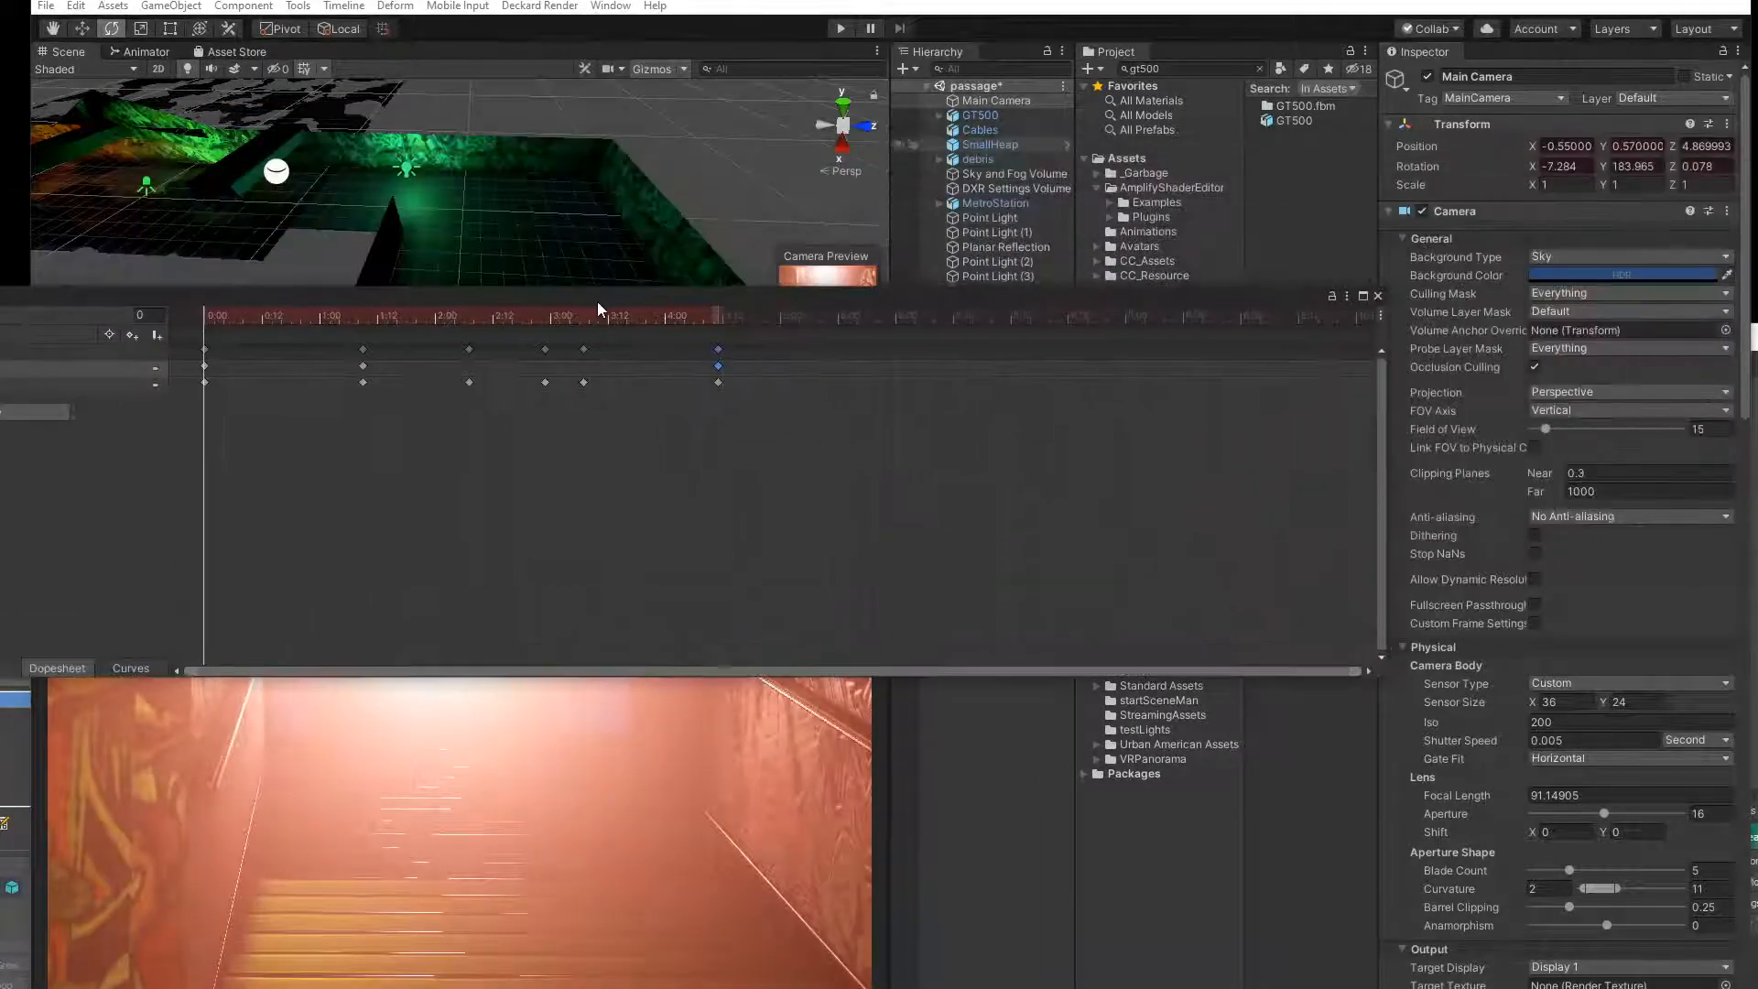
pyautogui.click(1379, 296)
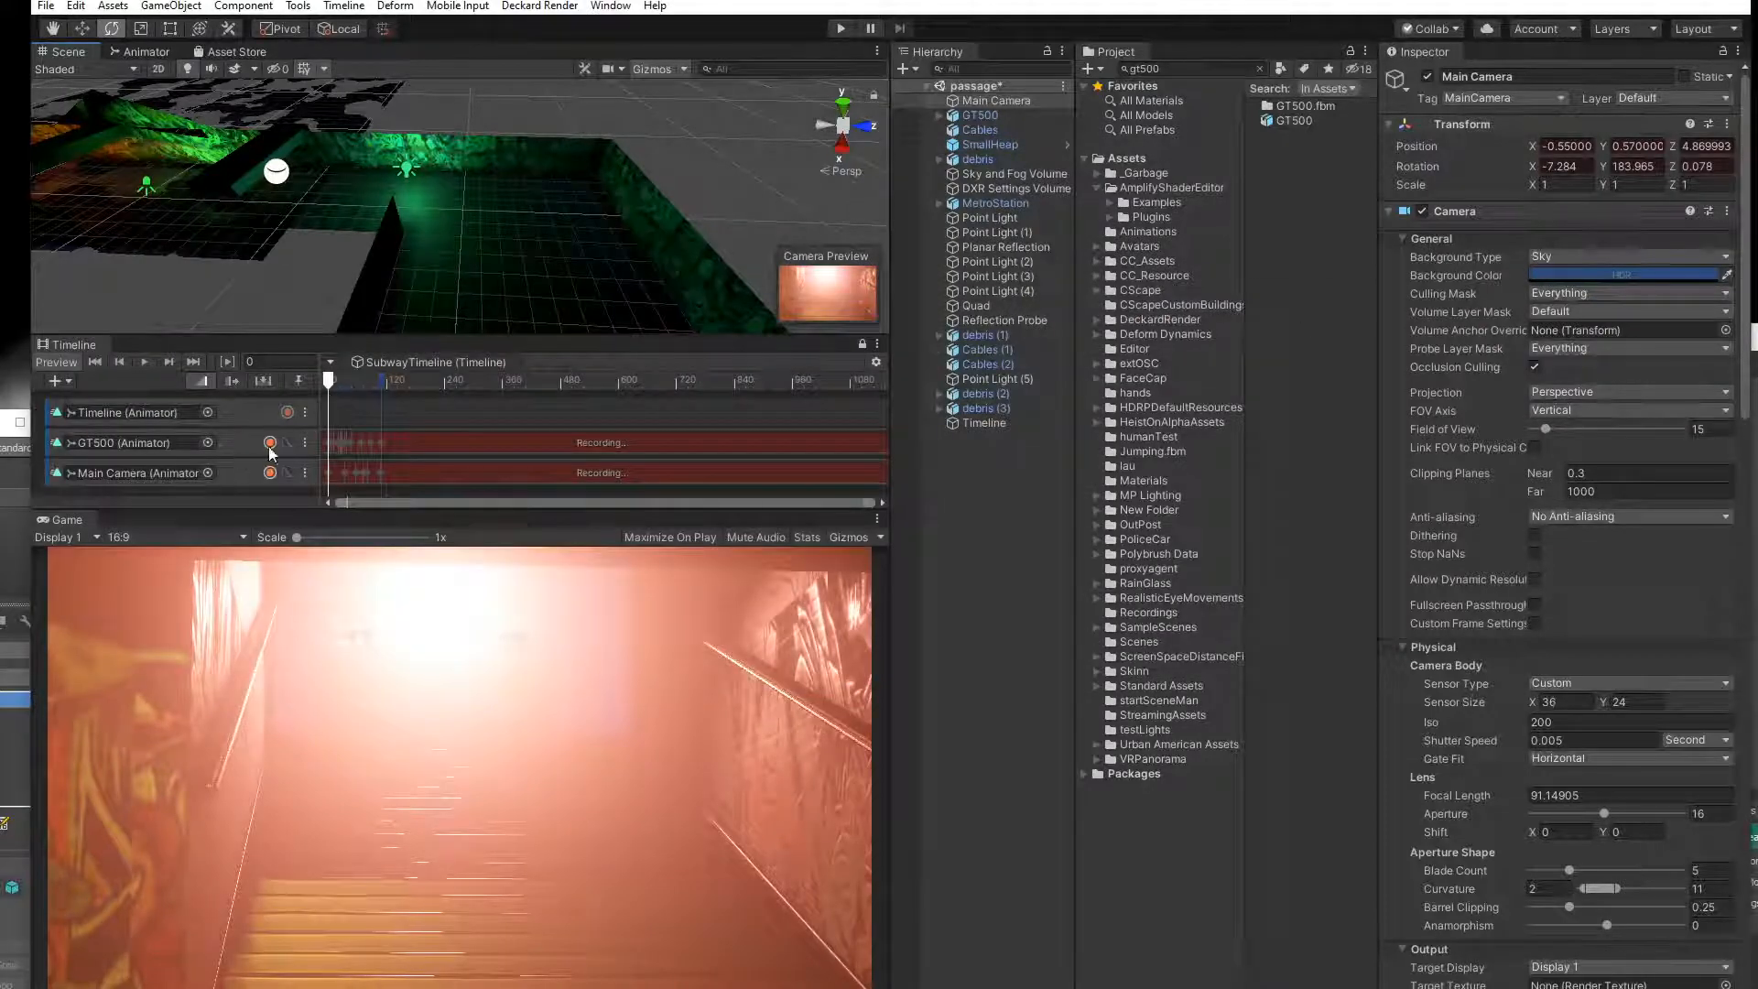
pyautogui.click(963, 488)
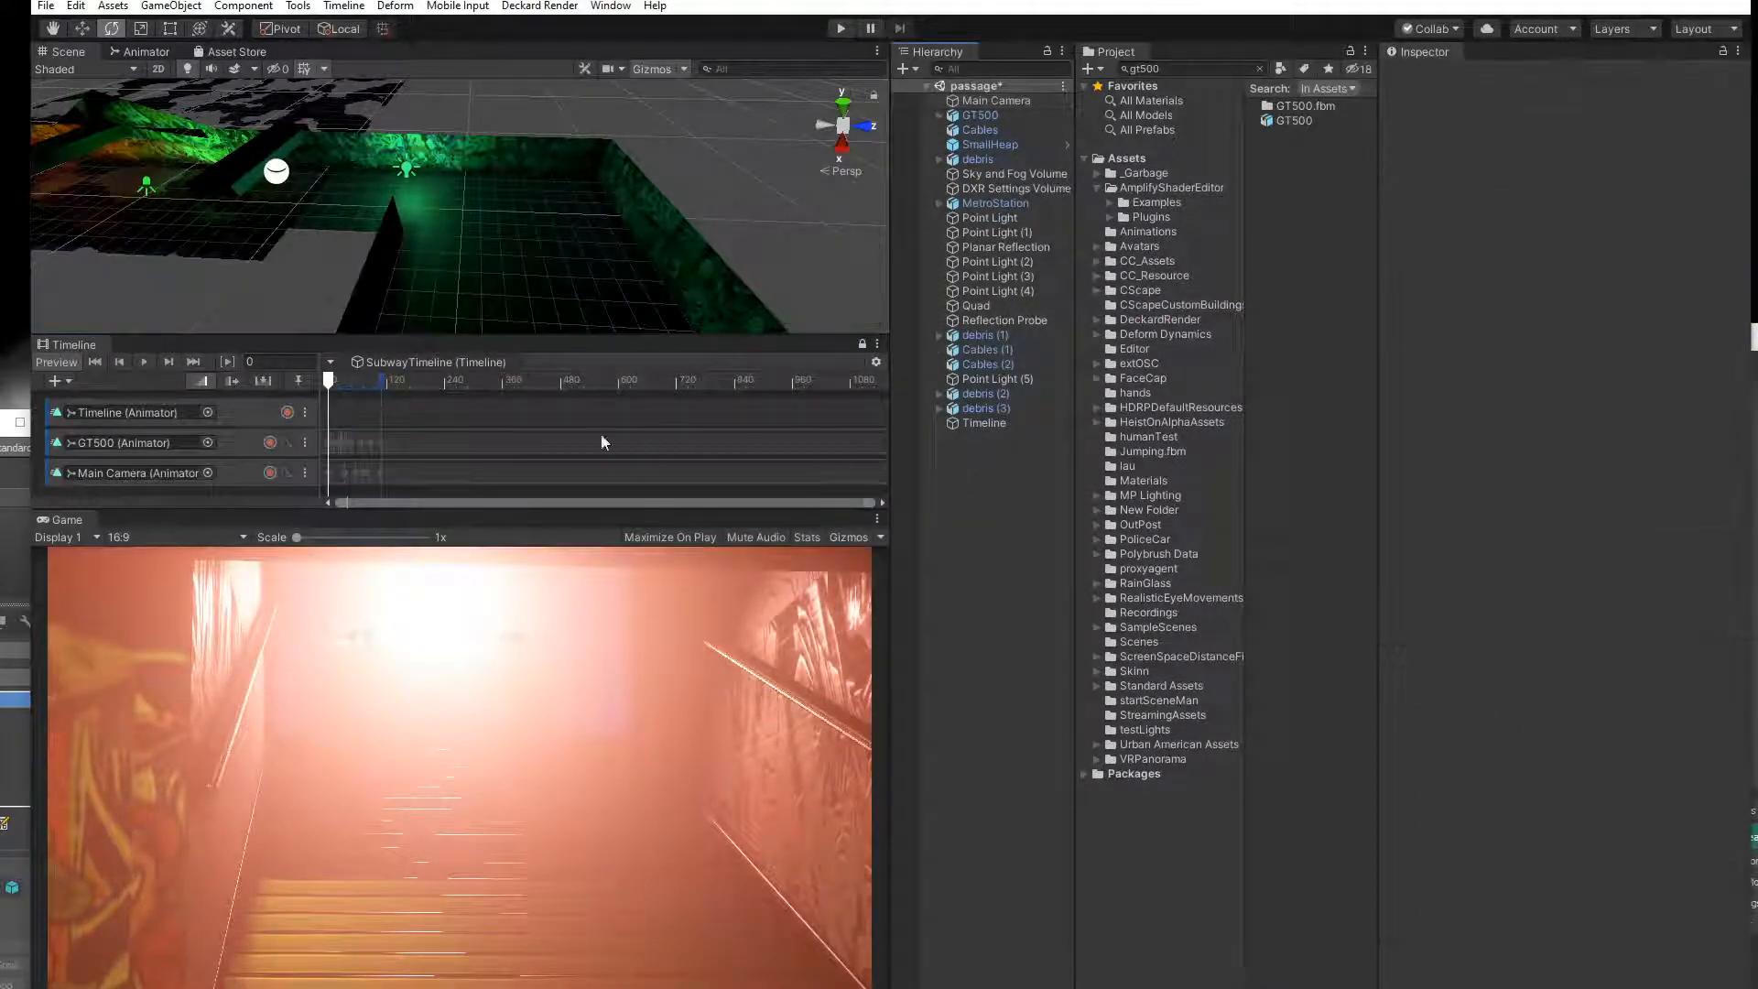
# At frame 99, duplicate the green Point Light (1) and move the copy into the side corridor, about X 10.22, Y 3.2, Z 39.33.
pyautogui.moveTo(332, 385); pyautogui.dragTo(378, 400)
pyautogui.click(988, 232)
pyautogui.click(992, 222)
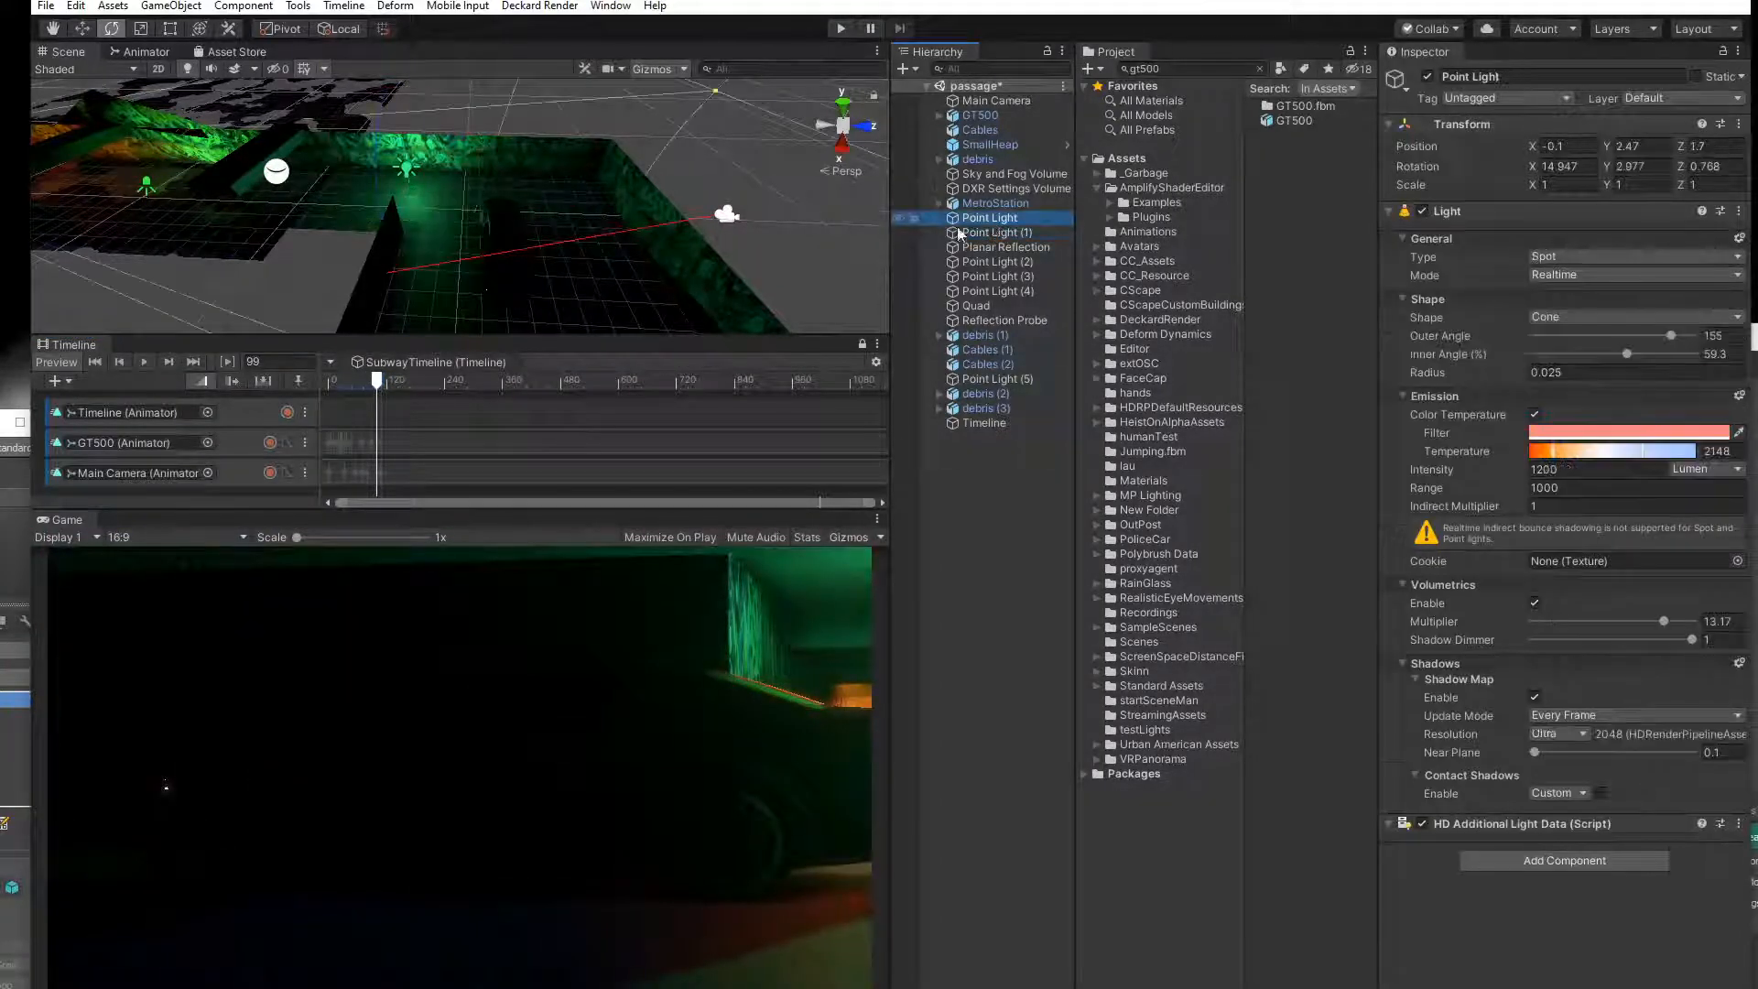
pyautogui.click(408, 180)
pyautogui.press('f')
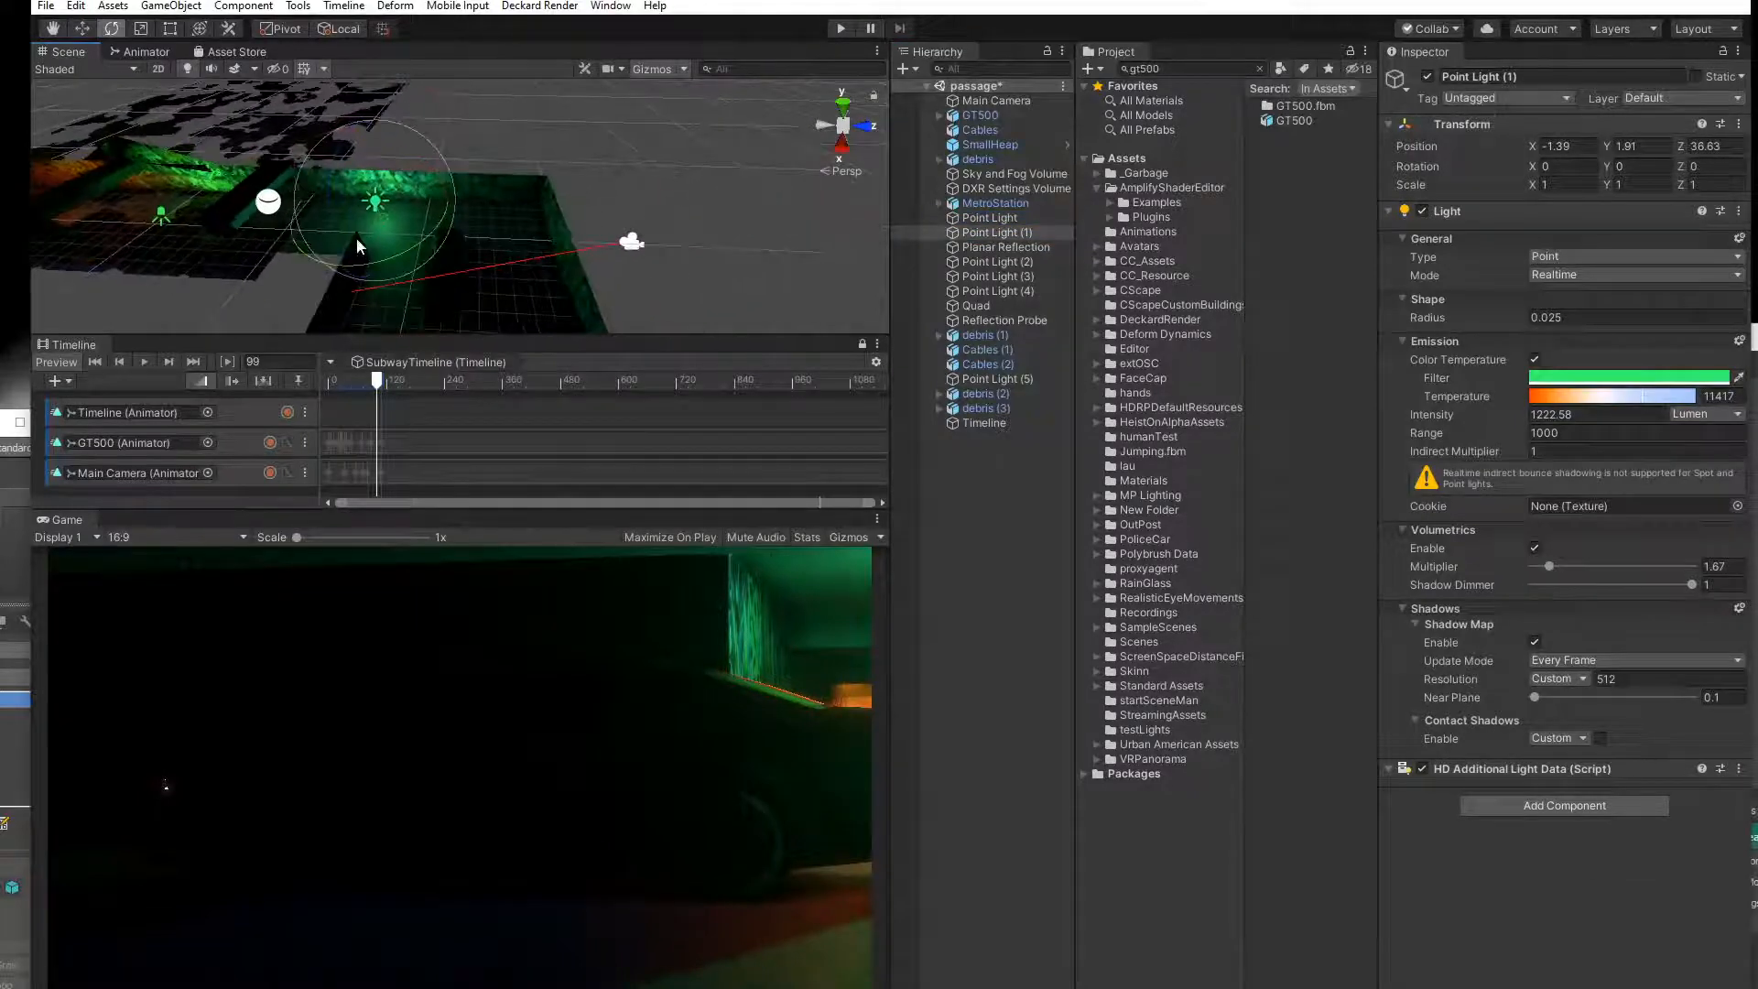
pyautogui.moveTo(401, 214); pyautogui.dragTo(386, 214, button='middle')
pyautogui.hotkey('ctrl', 'd')
pyautogui.moveTo(383, 211); pyautogui.dragTo(409, 381)
pyautogui.moveTo(476, 301); pyautogui.dragTo(371, 215, button='middle')
pyautogui.moveTo(390, 255); pyautogui.dragTo(349, 271)
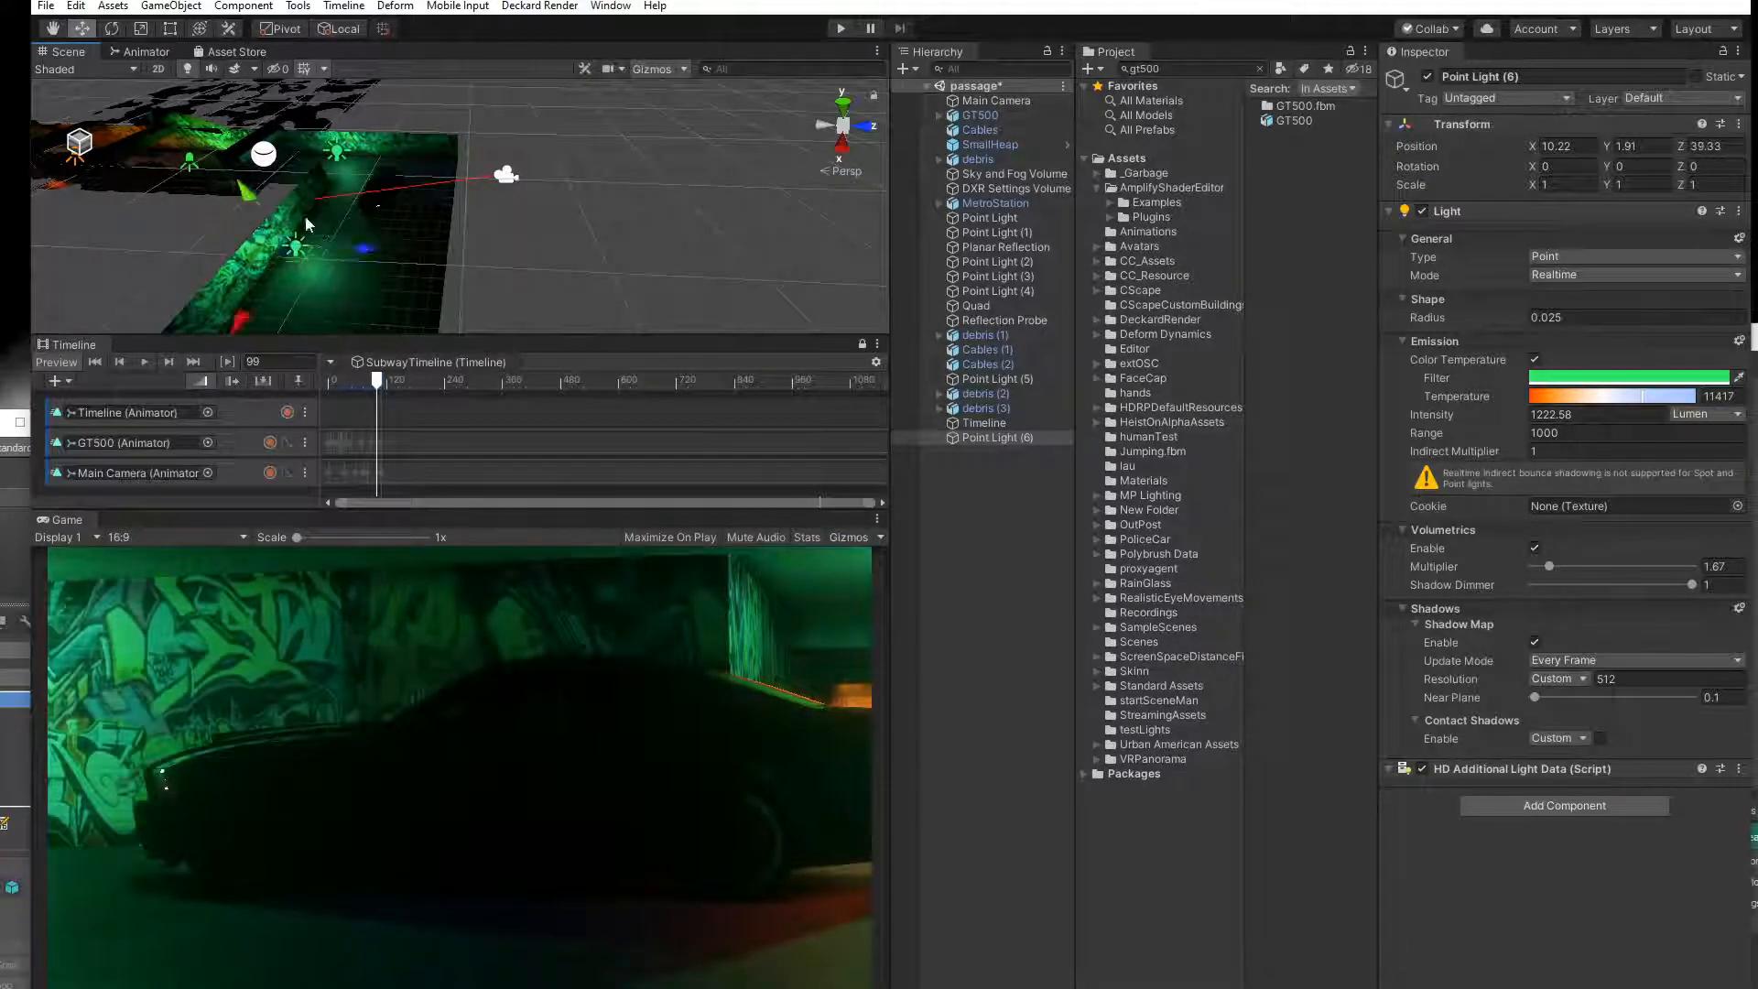
pyautogui.moveTo(256, 205)
pyautogui.mouseDown()
pyautogui.moveTo(240, 204)
pyautogui.moveTo(250, 263)
pyautogui.moveTo(241, 202)
pyautogui.mouseUp()
# Duplicate the stairs' orange spot Point Light, move the copy to about X 2.7, Y -10.6, Z 50.6 and rotate it to about -3.7, -103.9, -14.5.
pyautogui.moveTo(307, 237); pyautogui.dragTo(509, 217, button='middle')
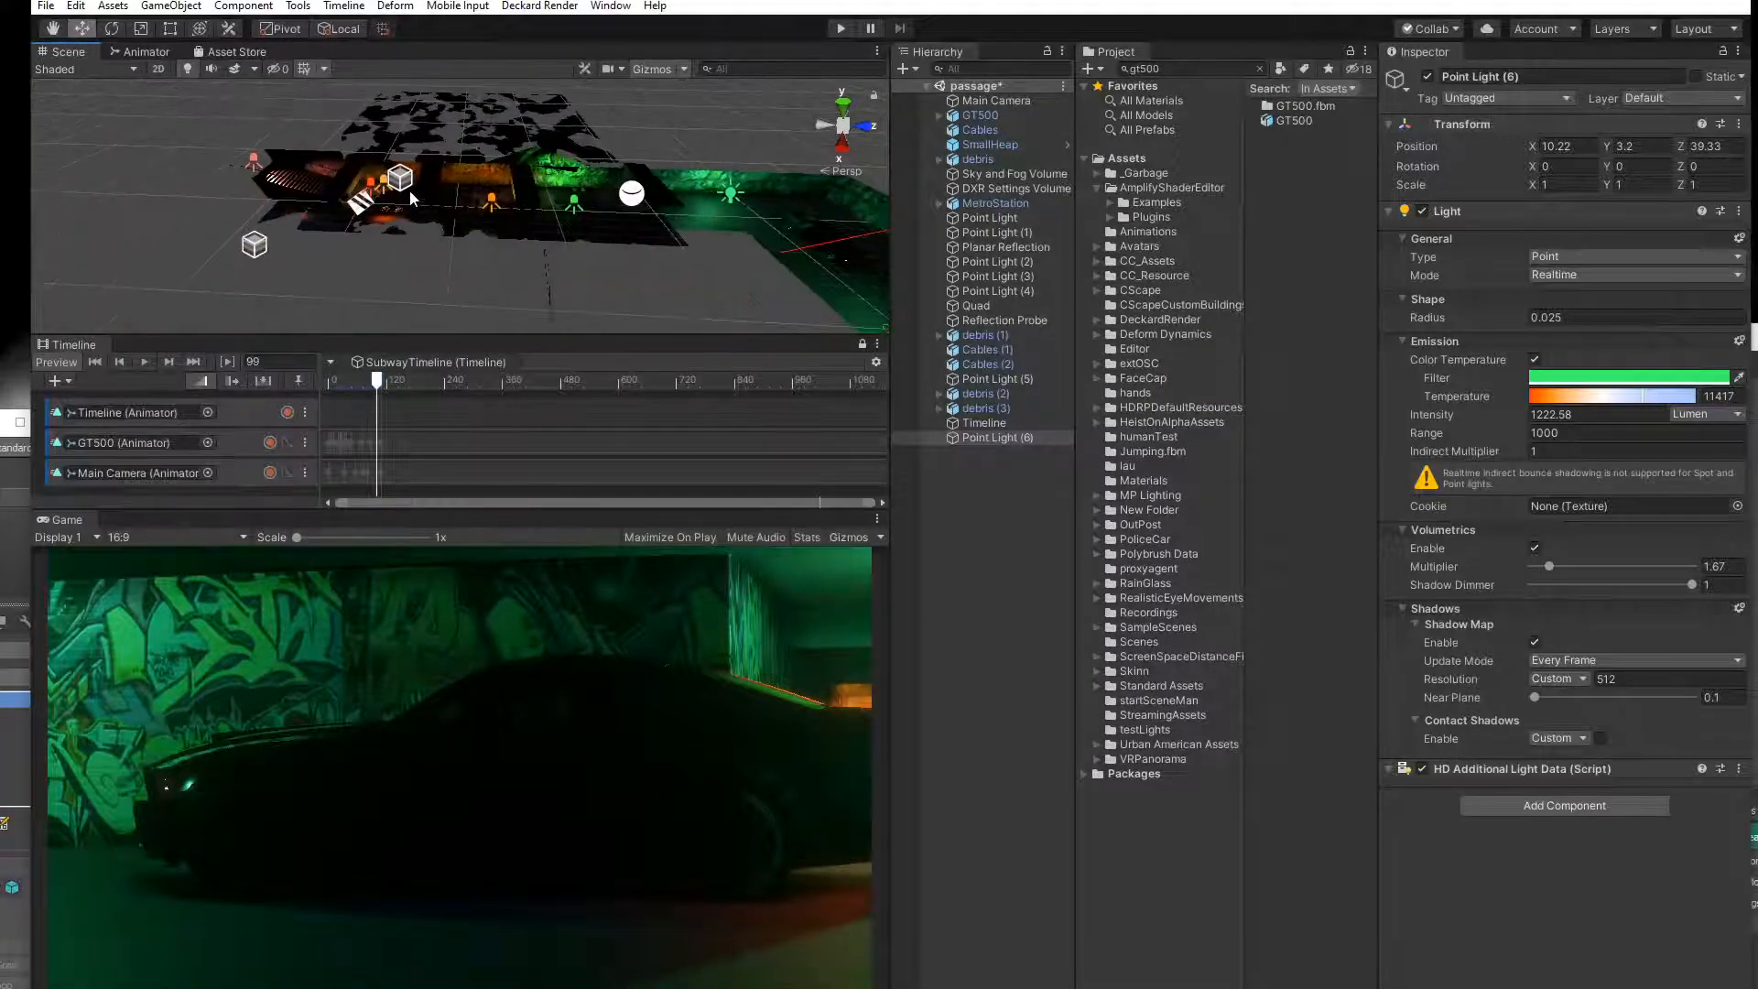
pyautogui.click(373, 186)
pyautogui.moveTo(371, 186); pyautogui.dragTo(214, 197, button='middle')
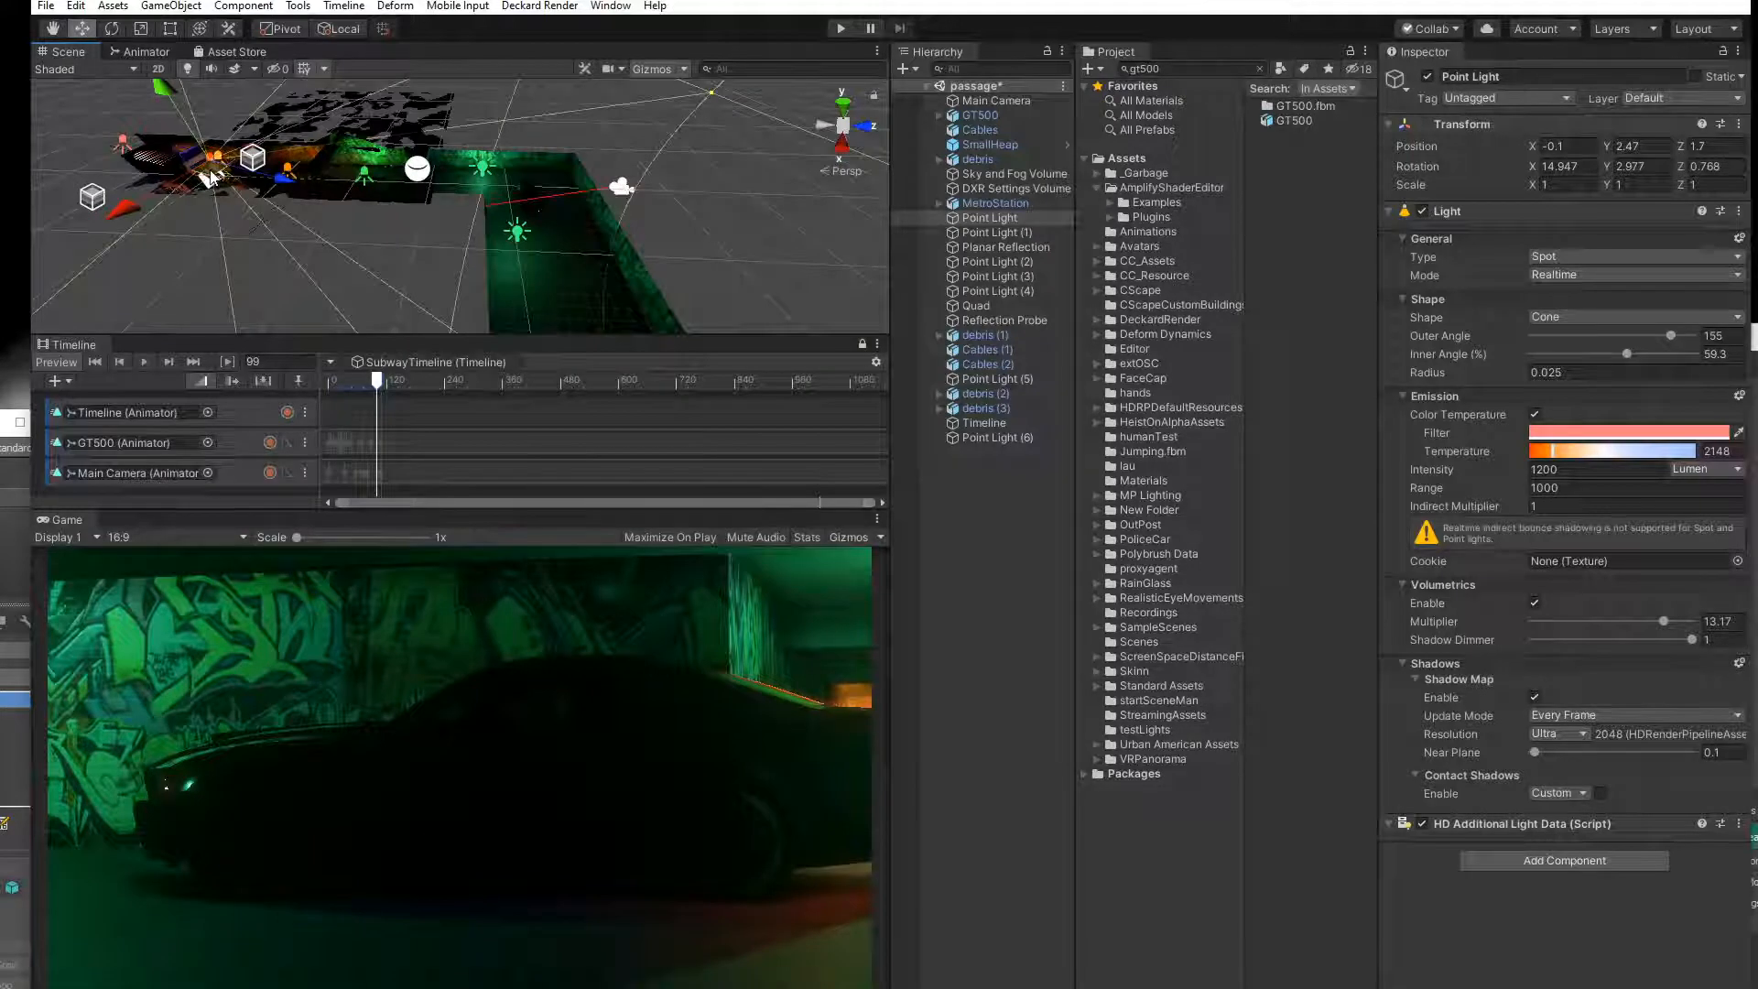
pyautogui.moveTo(209, 178); pyautogui.dragTo(546, 316)
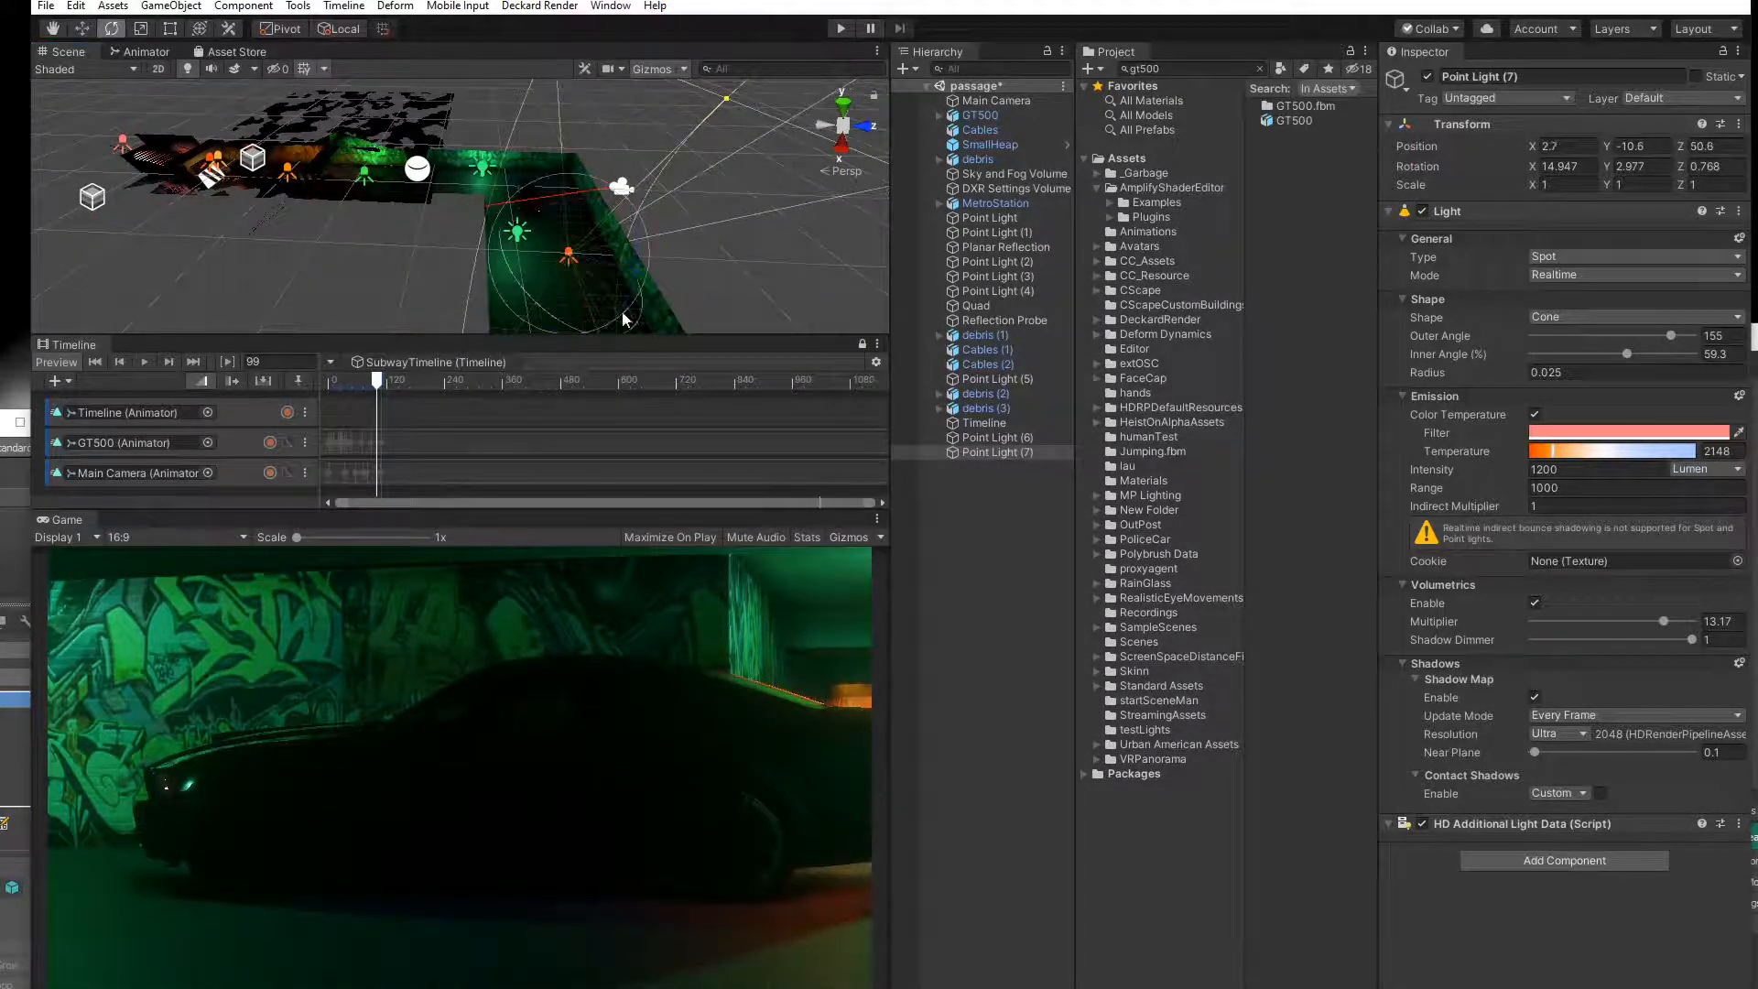
pyautogui.moveTo(963, 389); pyautogui.dragTo(965, 395)
pyautogui.moveTo(665, 274); pyautogui.dragTo(400, 223, button='middle')
pyautogui.keyDown('alt'); pyautogui.moveTo(400, 223); pyautogui.dragTo(310, 182); pyautogui.keyUp('alt')
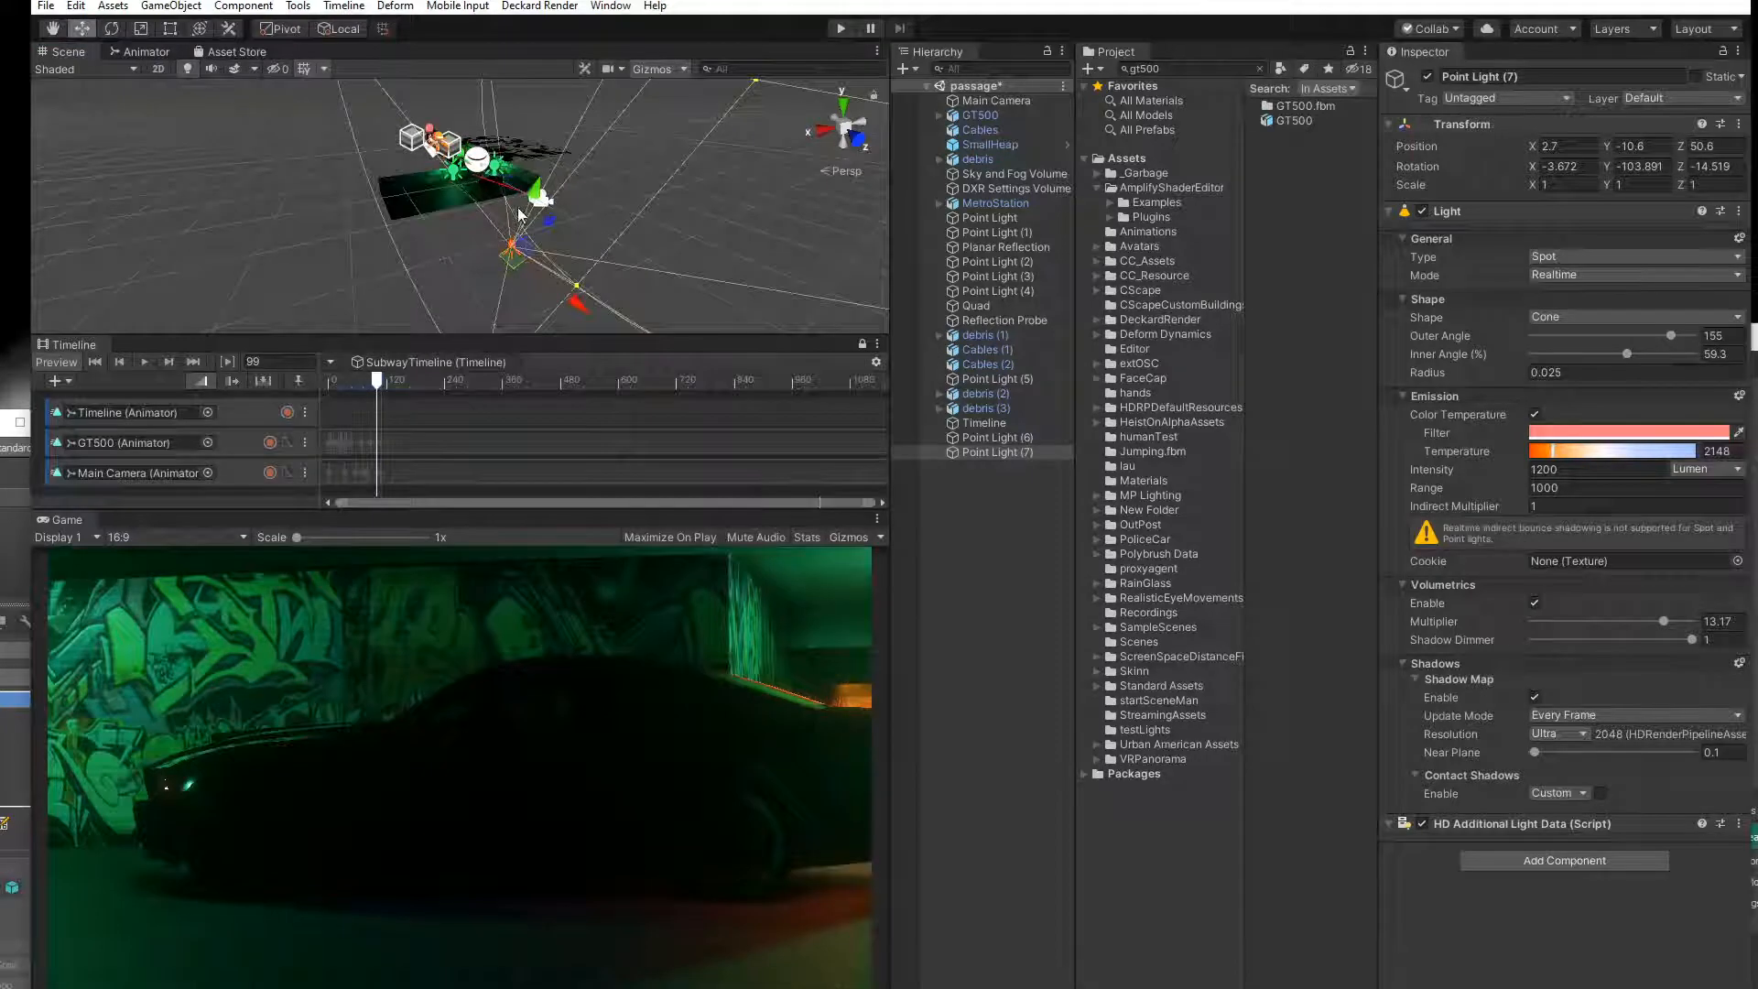
# Move the copied spot light into the side corridor, about X 19.22, Y 2.76, Z 41.29, and rotate it to about 4.4, -106, -14.5.
pyautogui.moveTo(532, 202); pyautogui.dragTo(444, 215)
pyautogui.moveTo(444, 215); pyautogui.dragTo(623, 249, button='middle')
pyautogui.scroll(5, 485, 204)
pyautogui.moveTo(624, 249); pyautogui.dragTo(528, 141, button='right')
pyautogui.moveTo(474, 108); pyautogui.dragTo(374, 195)
pyautogui.moveTo(412, 186); pyautogui.dragTo(439, 239, button='middle')
pyautogui.click(112, 29)
pyautogui.moveTo(432, 233); pyautogui.dragTo(341, 284)
pyautogui.click(110, 29)
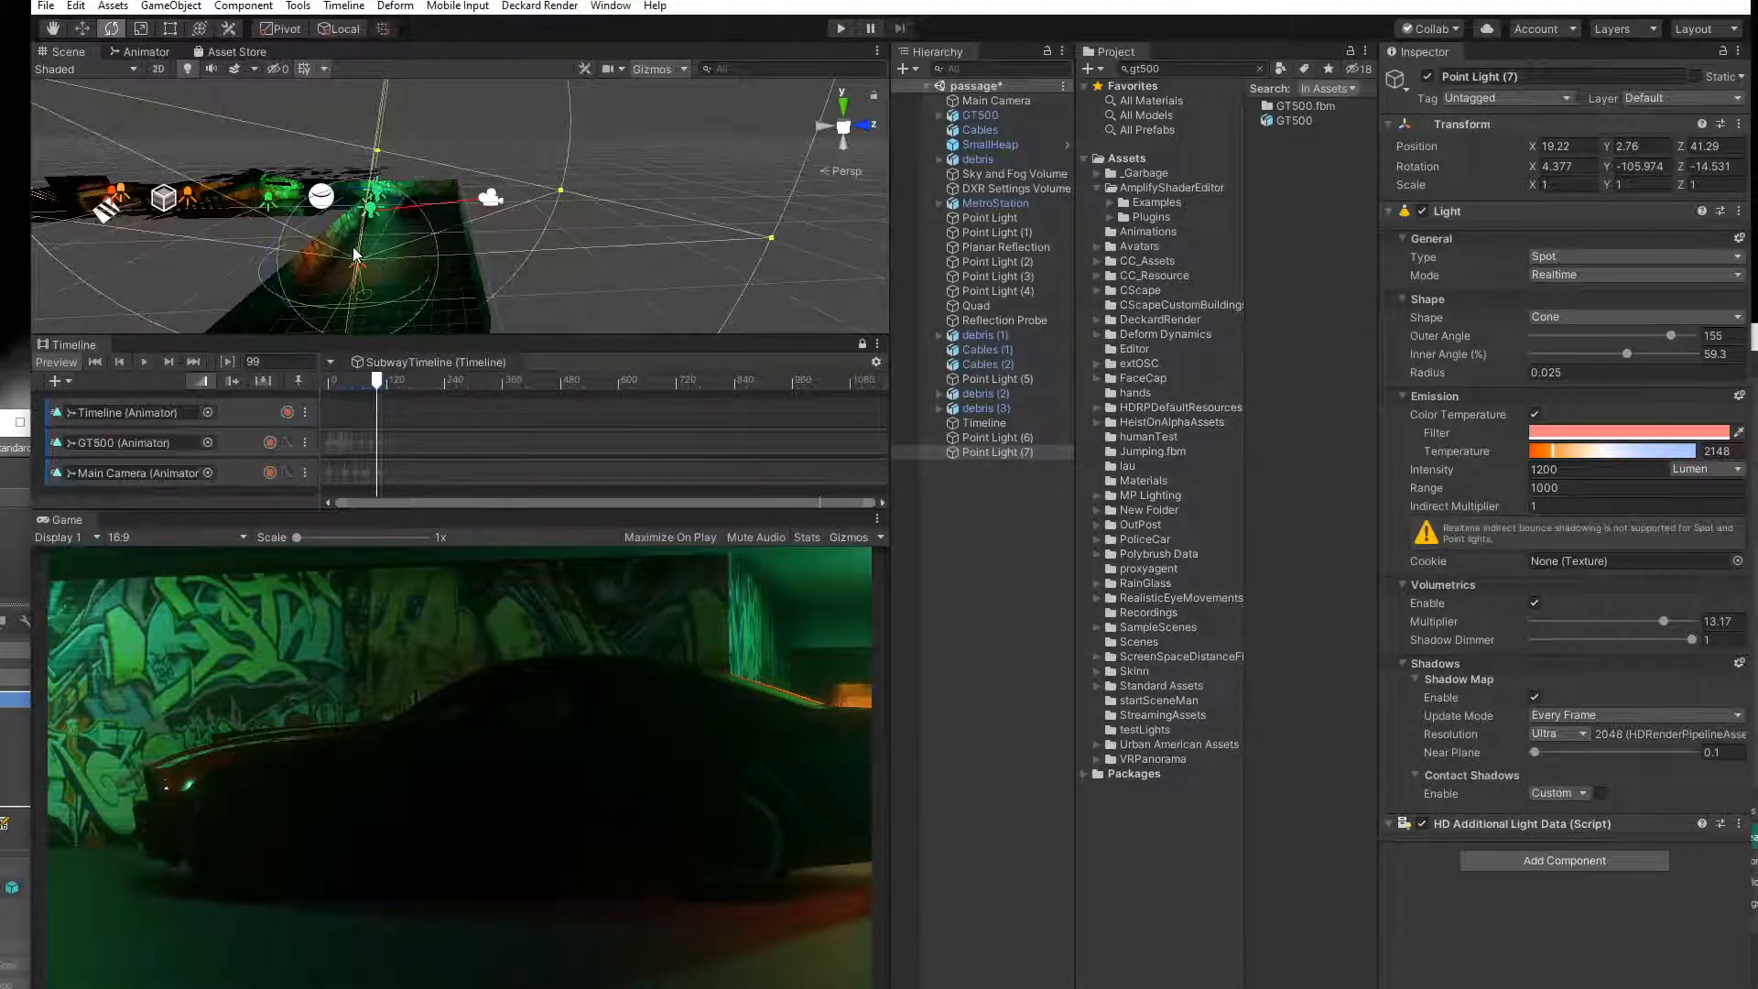
# Rotate the copied spot light to about 13.3, -61.6, -7.3 and raise it to about X 18.23, Y 9.59, Z 42.85.
pyautogui.moveTo(329, 317); pyautogui.dragTo(149, 271)
pyautogui.click(81, 28)
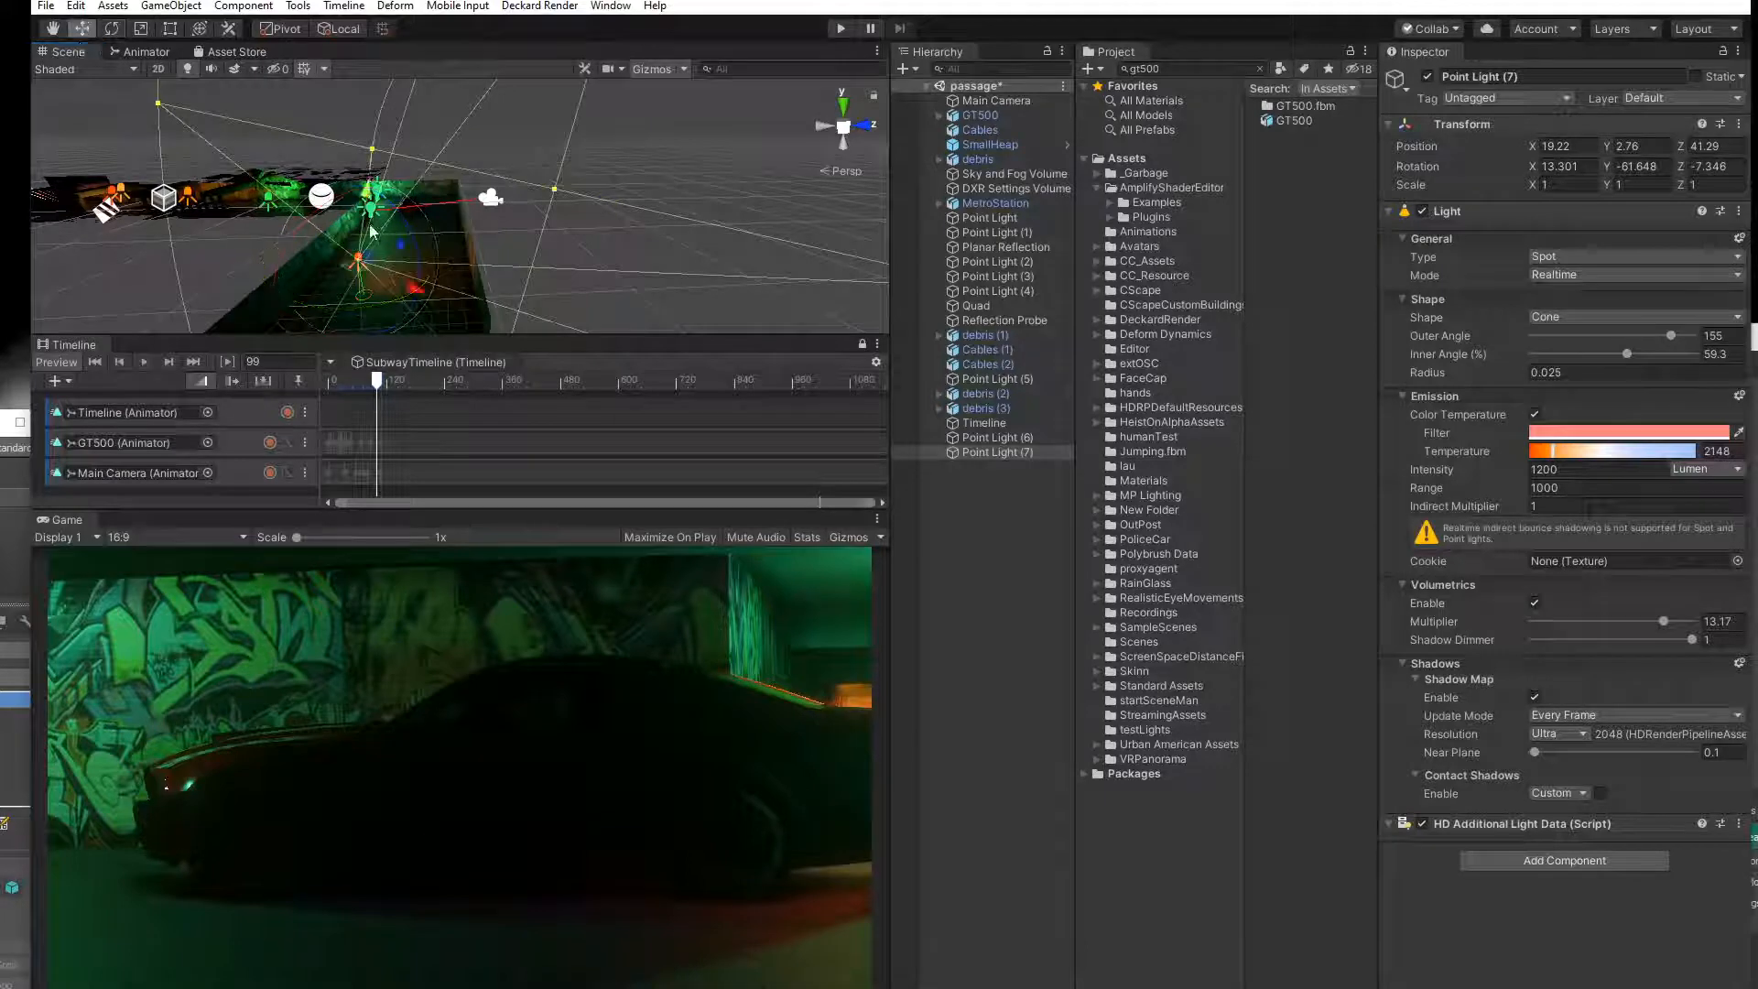
pyautogui.moveTo(371, 200); pyautogui.dragTo(420, 105)
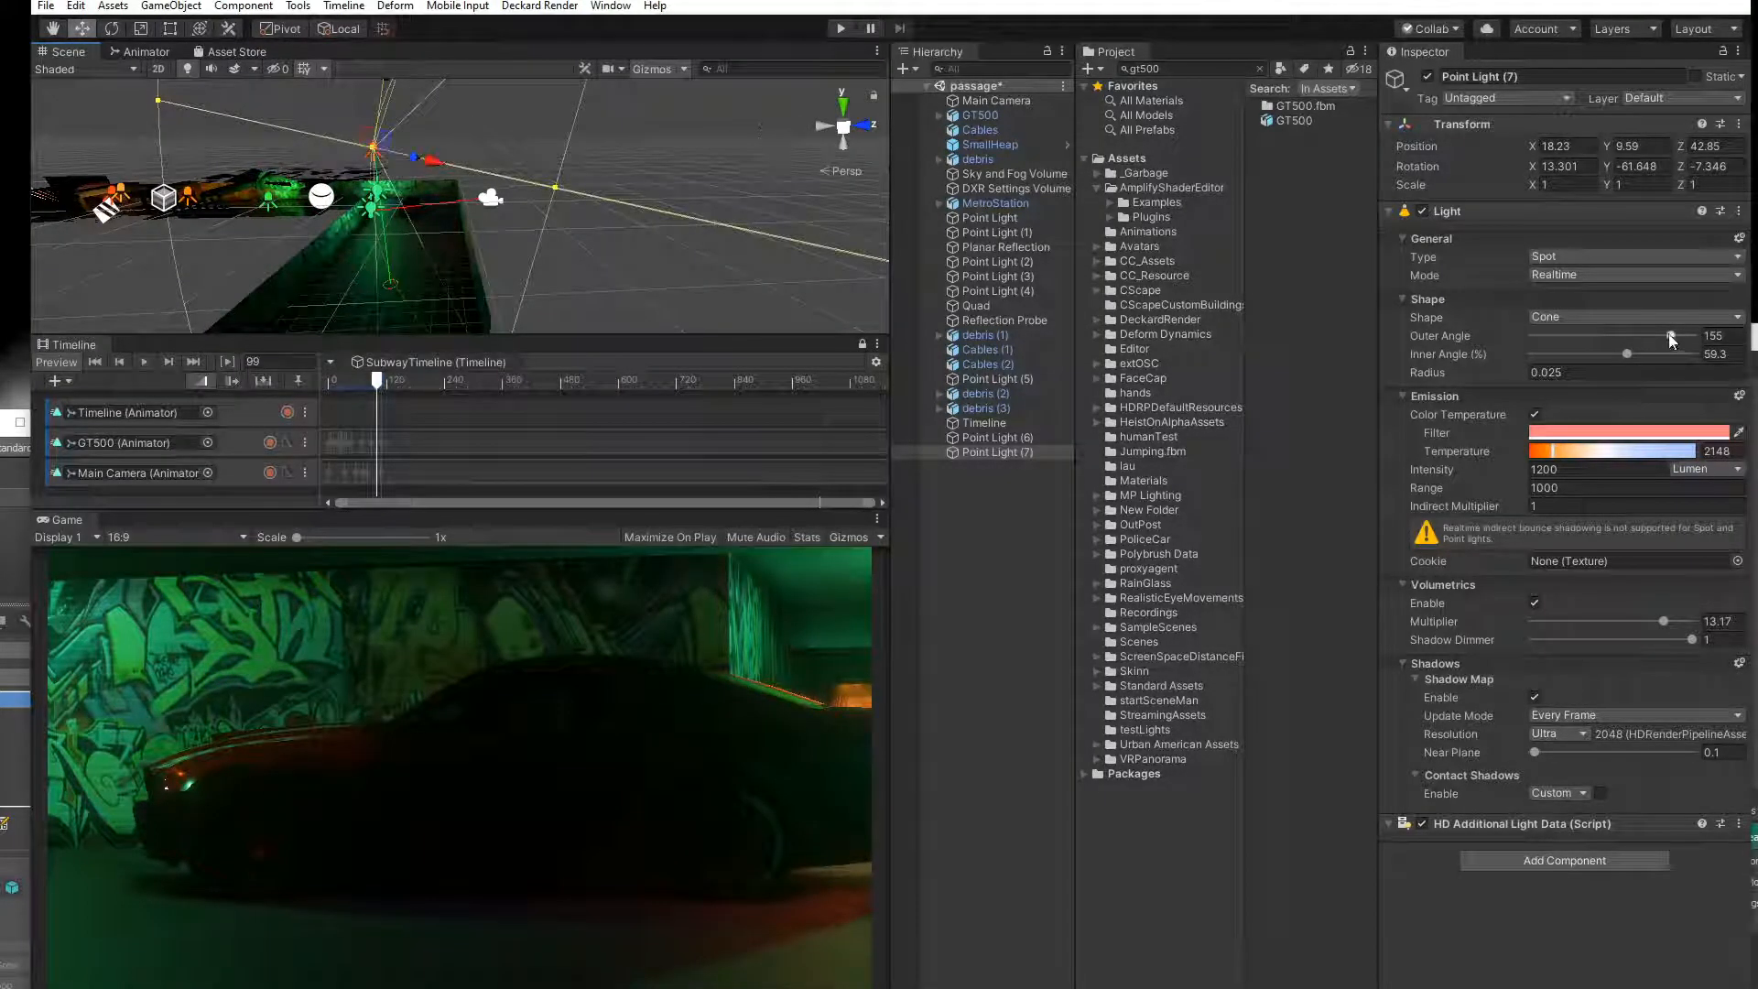
# Set the copied light's color temperature to 2383 and lighten its pink filter color.
pyautogui.moveTo(1564, 458); pyautogui.dragTo(1557, 458)
pyautogui.click(1573, 428)
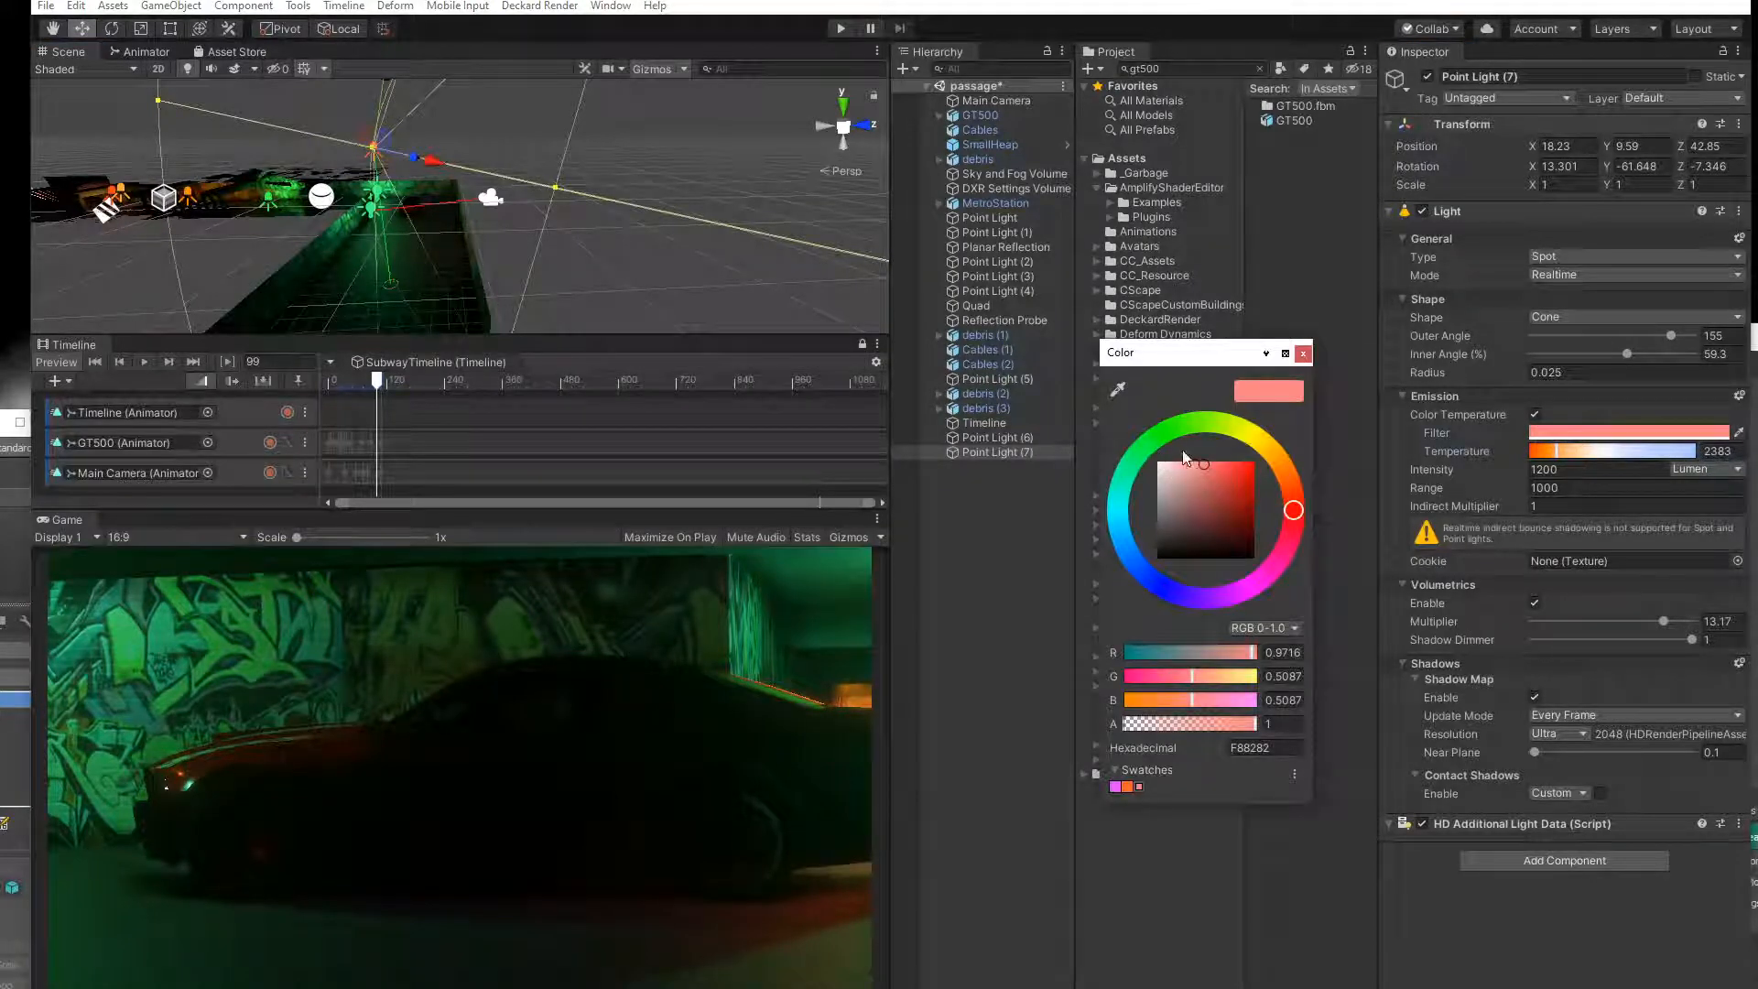
pyautogui.click(1304, 354)
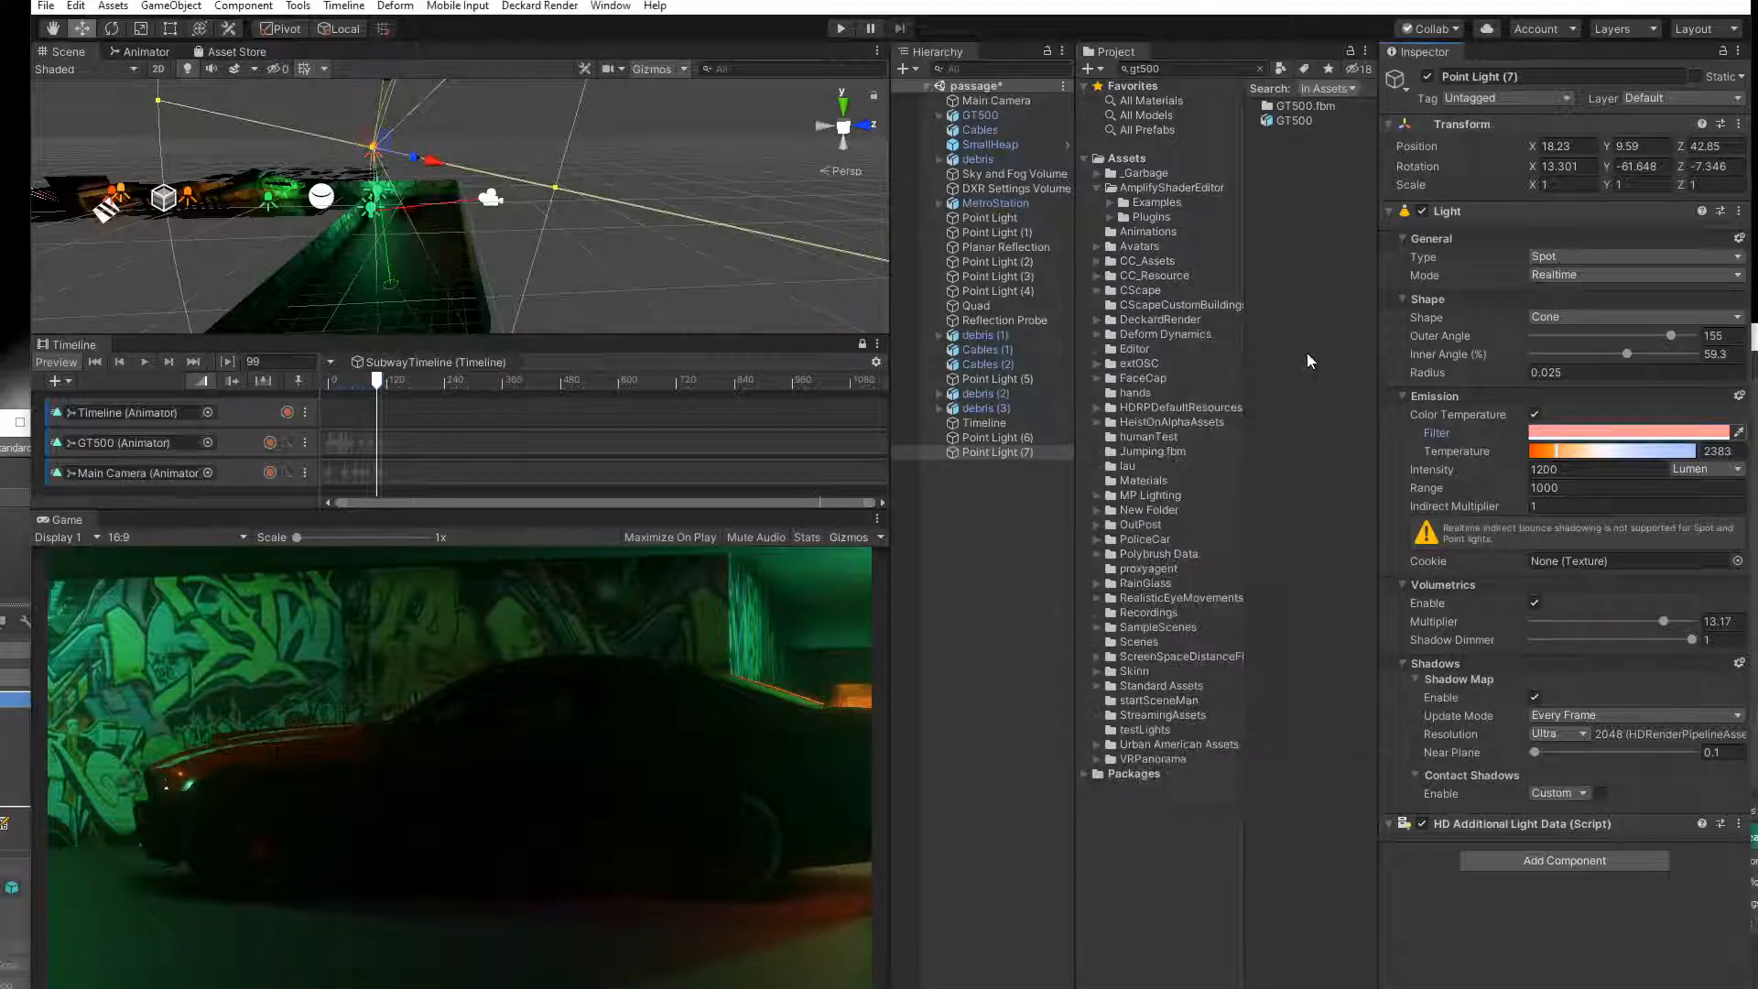
# Change the copied light's type to Point and move it beside the car to about X 9.59, Y 2.13, Z 45.53.
pyautogui.click(1573, 255)
pyautogui.click(1557, 319)
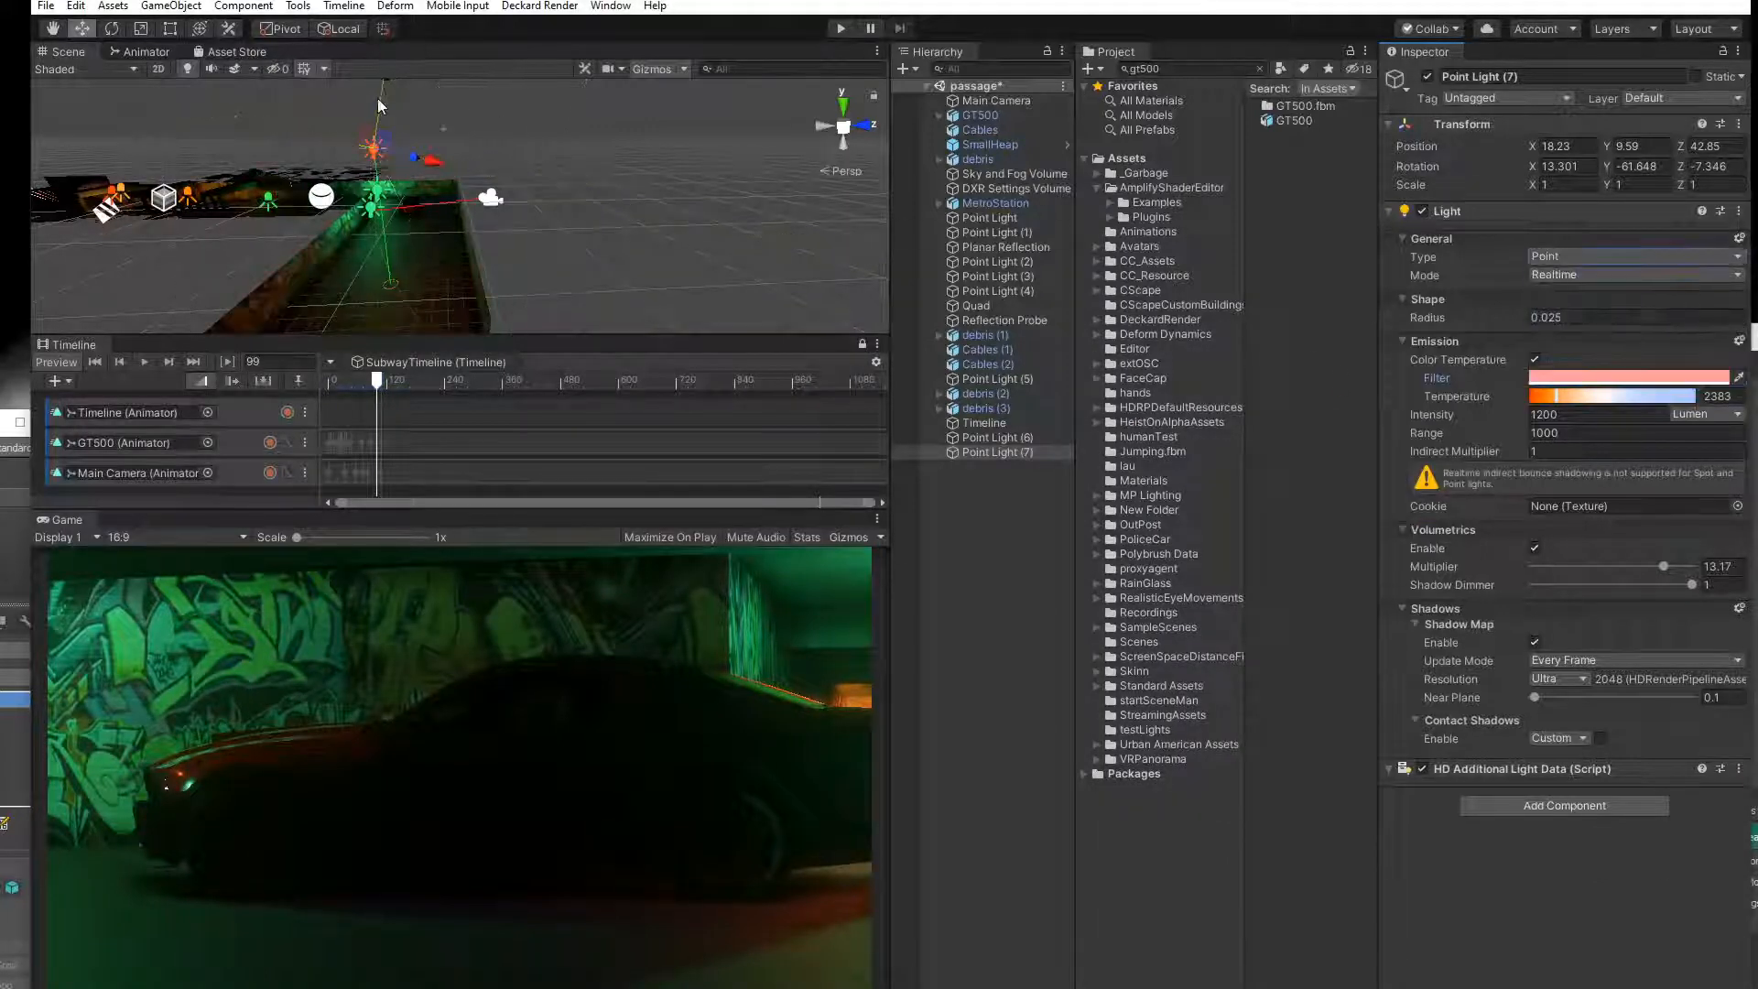
pyautogui.moveTo(382, 119); pyautogui.dragTo(436, 222)
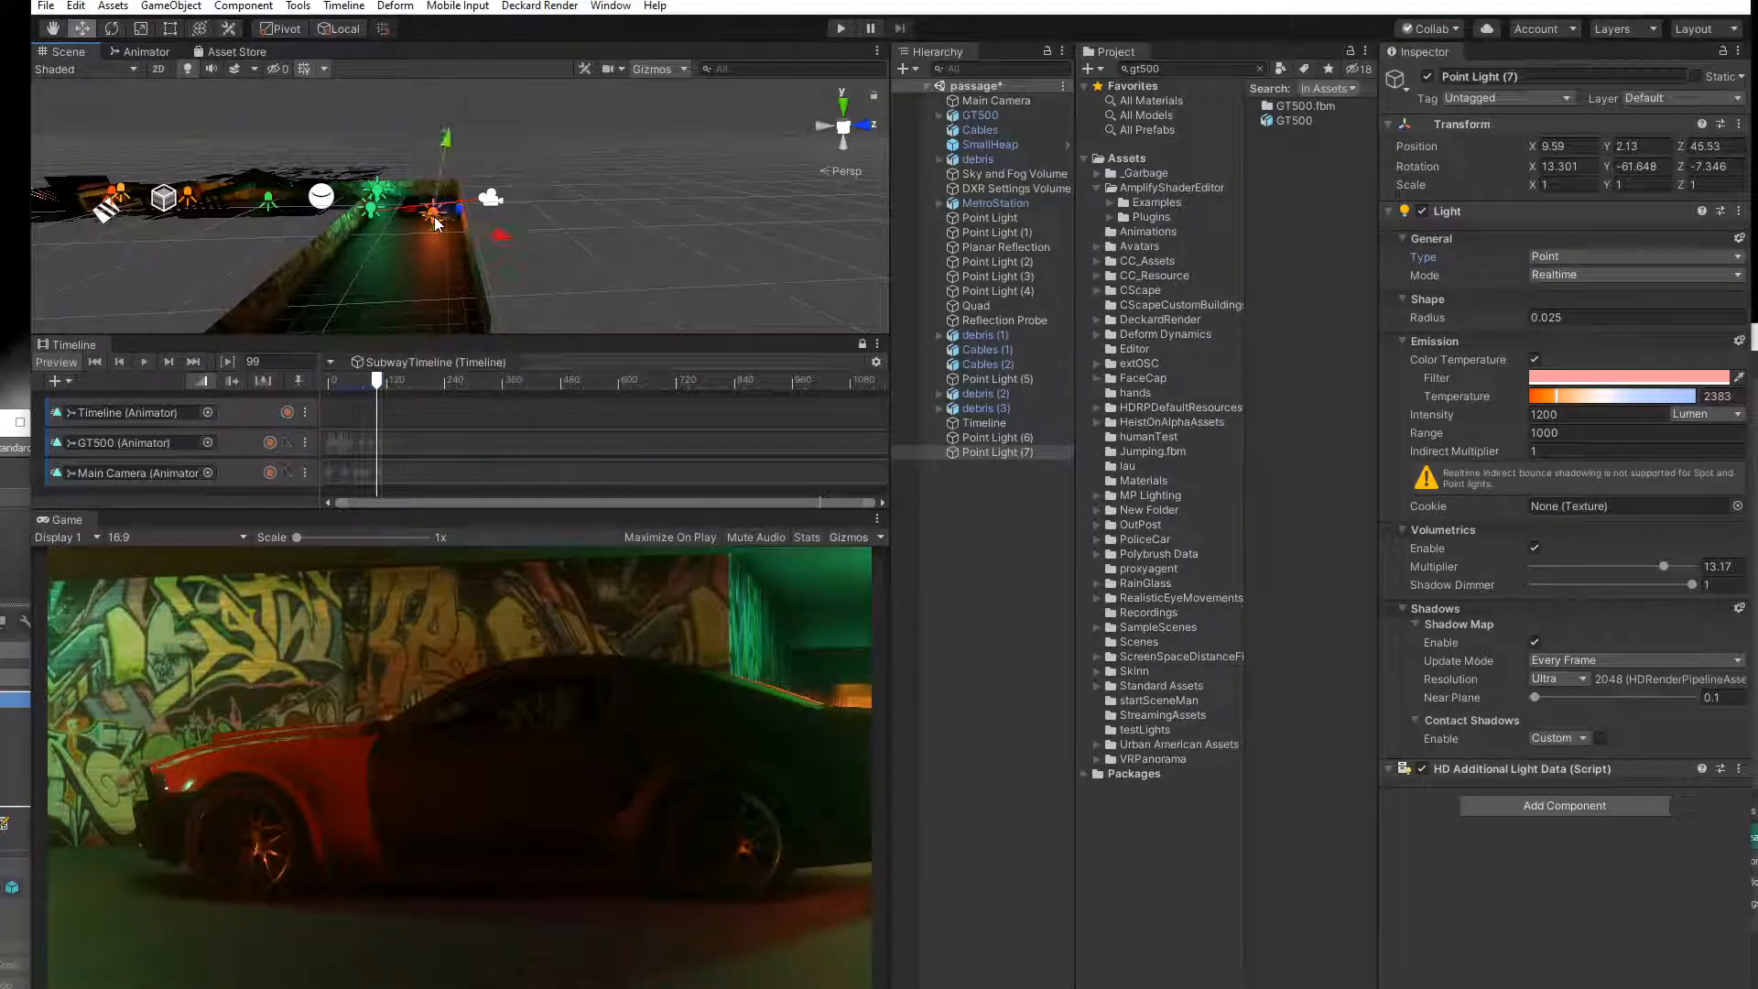
# Select the GT500's bonnet in the scene, then locate and select its red material, Material #173 Slot #1, among the project assets.
pyautogui.scroll(10, 366, 162)
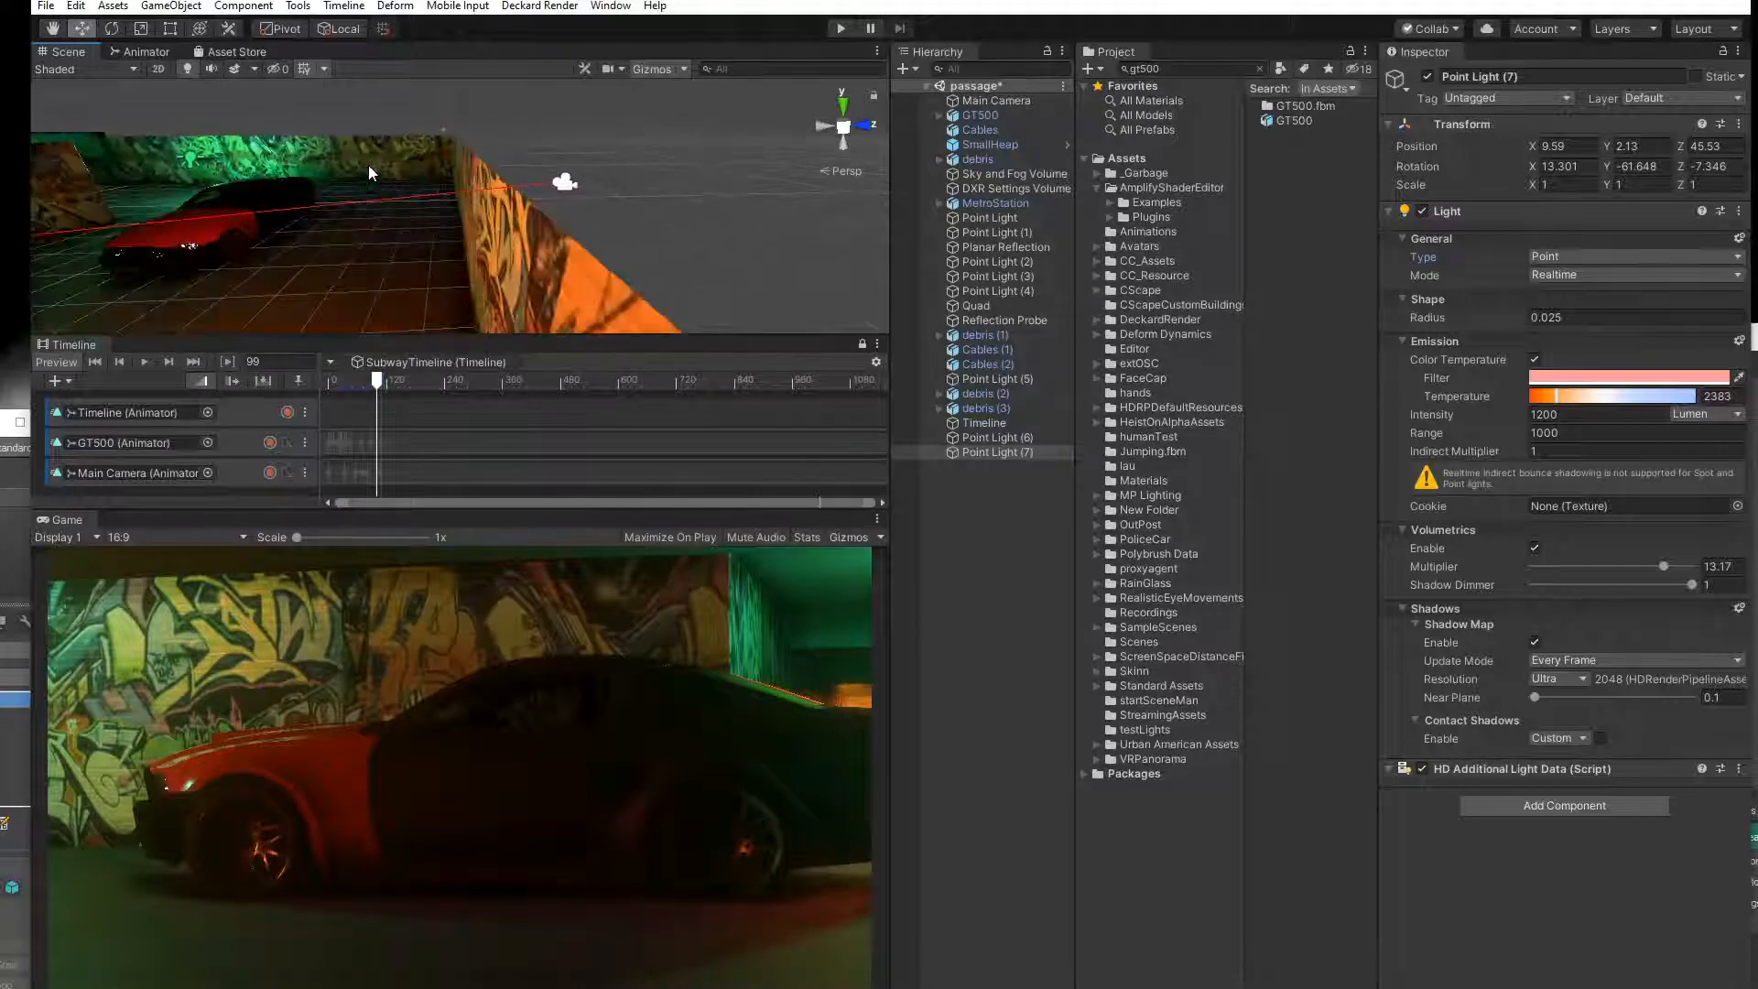
pyautogui.scroll(3, 370, 183)
pyautogui.moveTo(256, 220); pyautogui.dragTo(792, 172, button='right')
pyautogui.scroll(3, 586, 207)
pyautogui.moveTo(586, 207); pyautogui.dragTo(425, 254, button='middle')
pyautogui.click(424, 254)
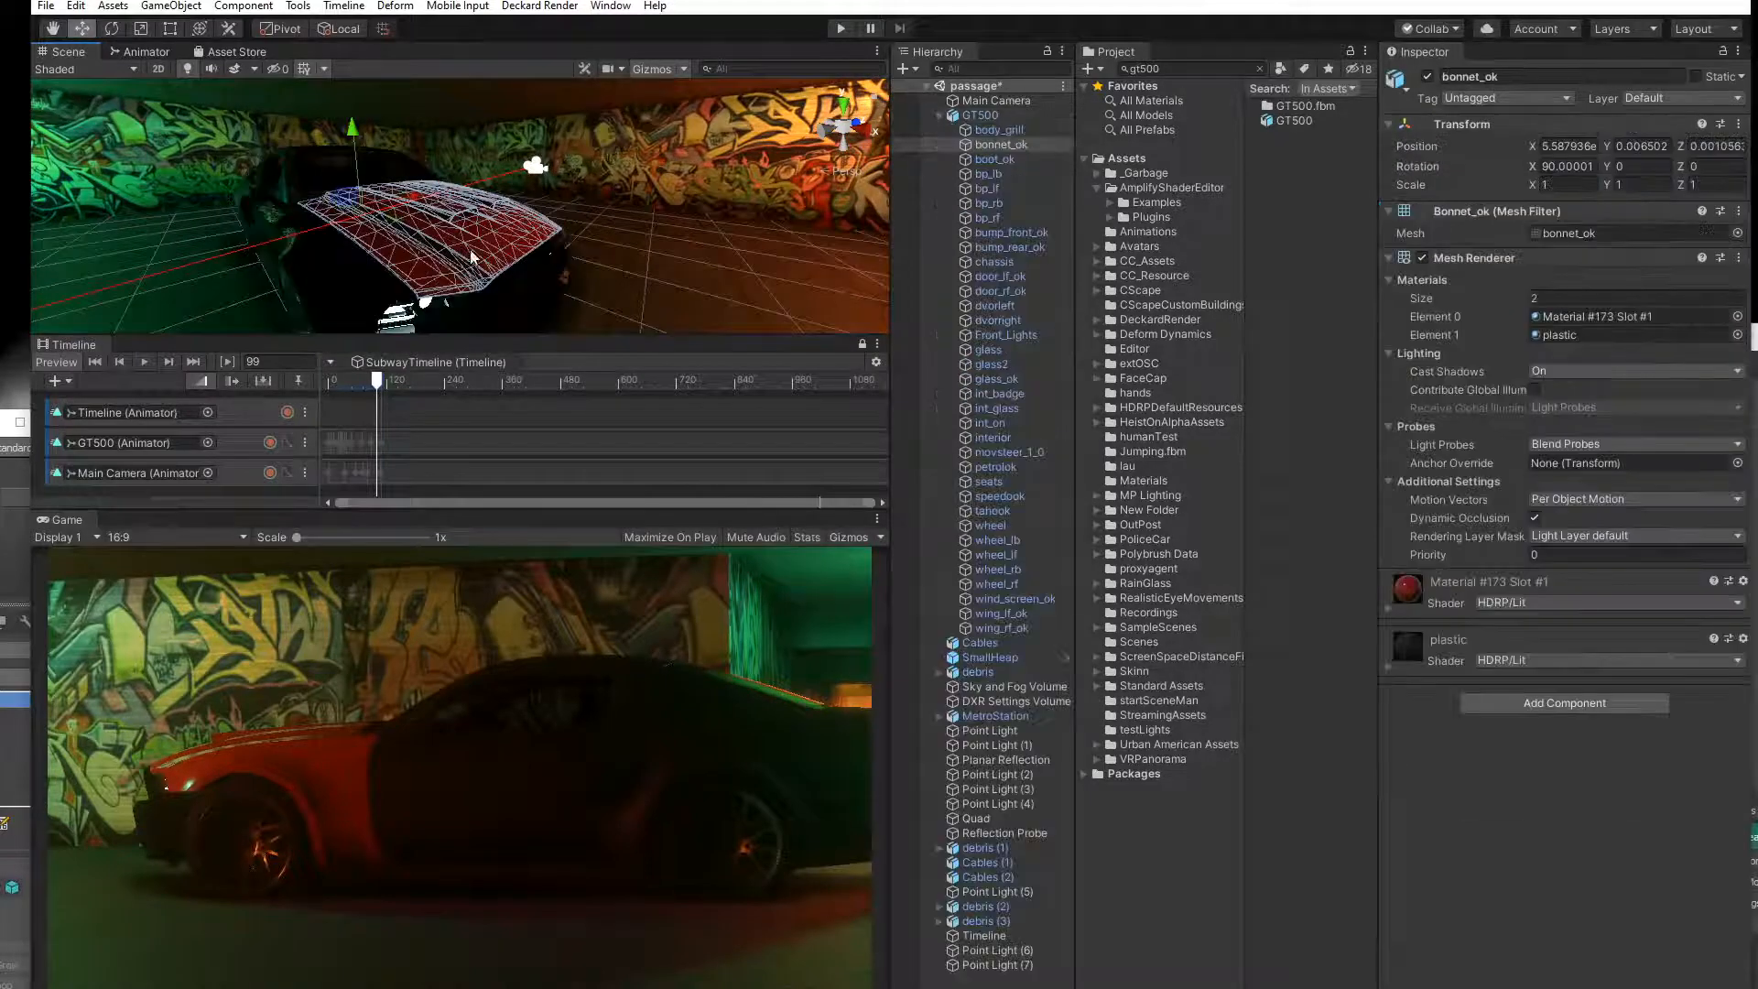
pyautogui.click(1390, 606)
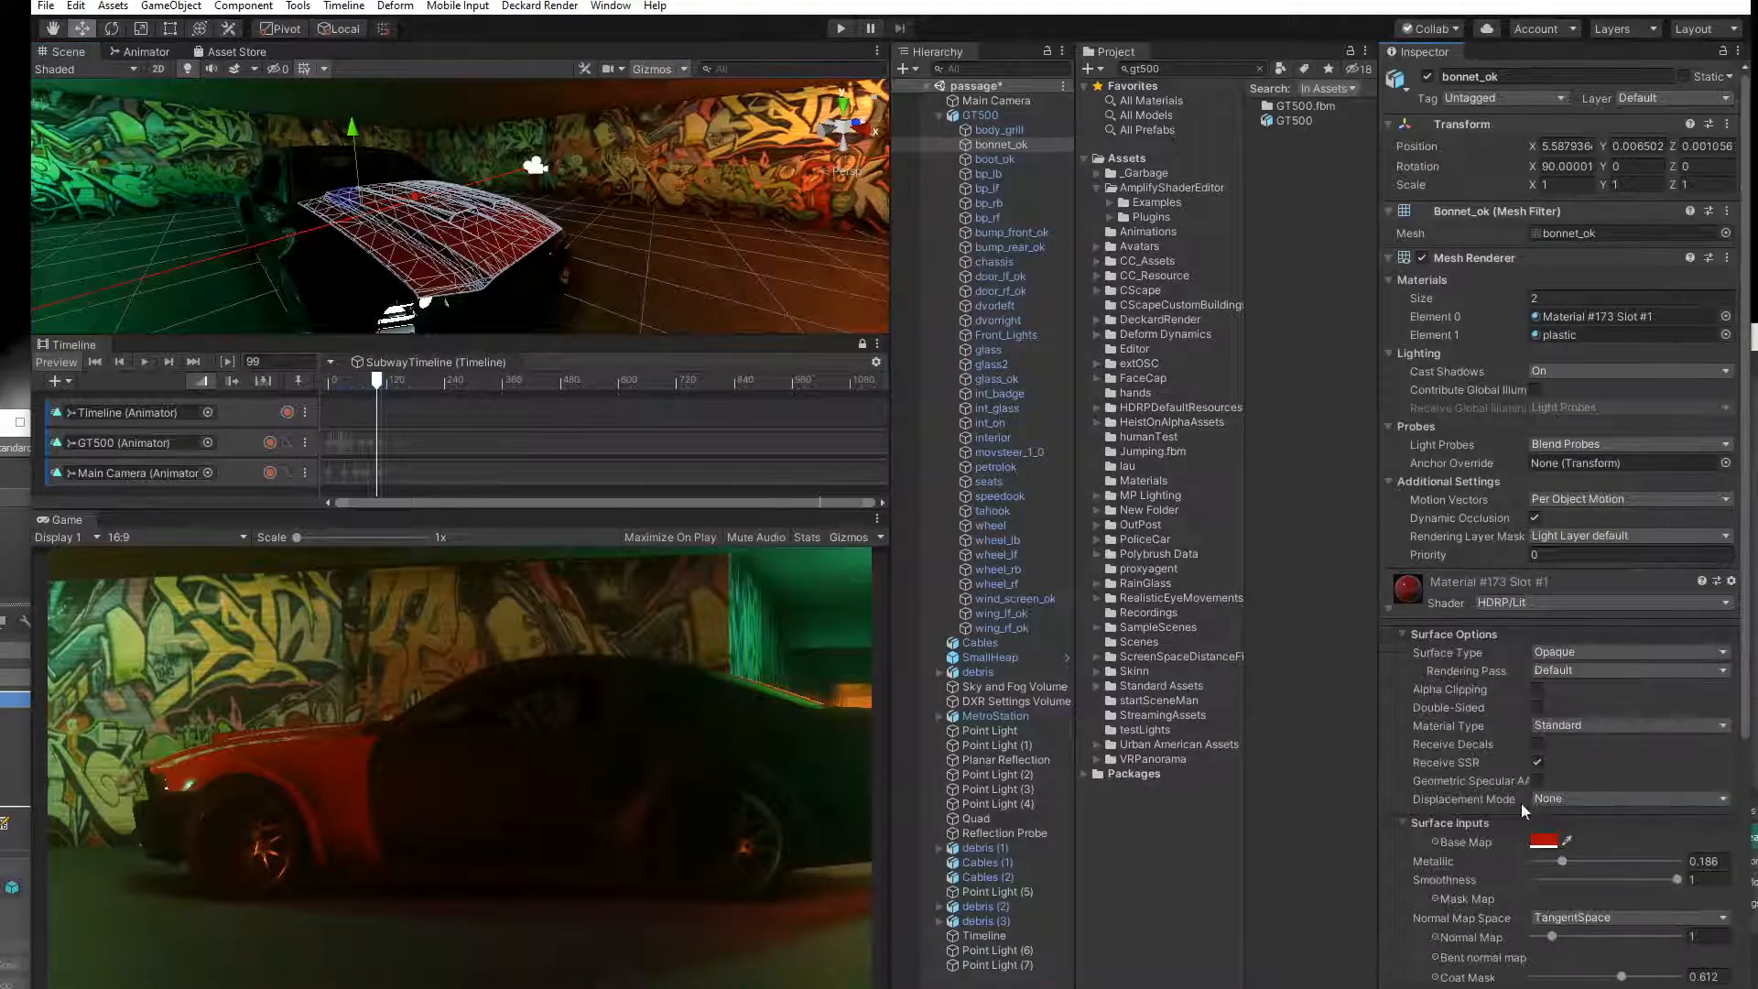
pyautogui.click(1585, 317)
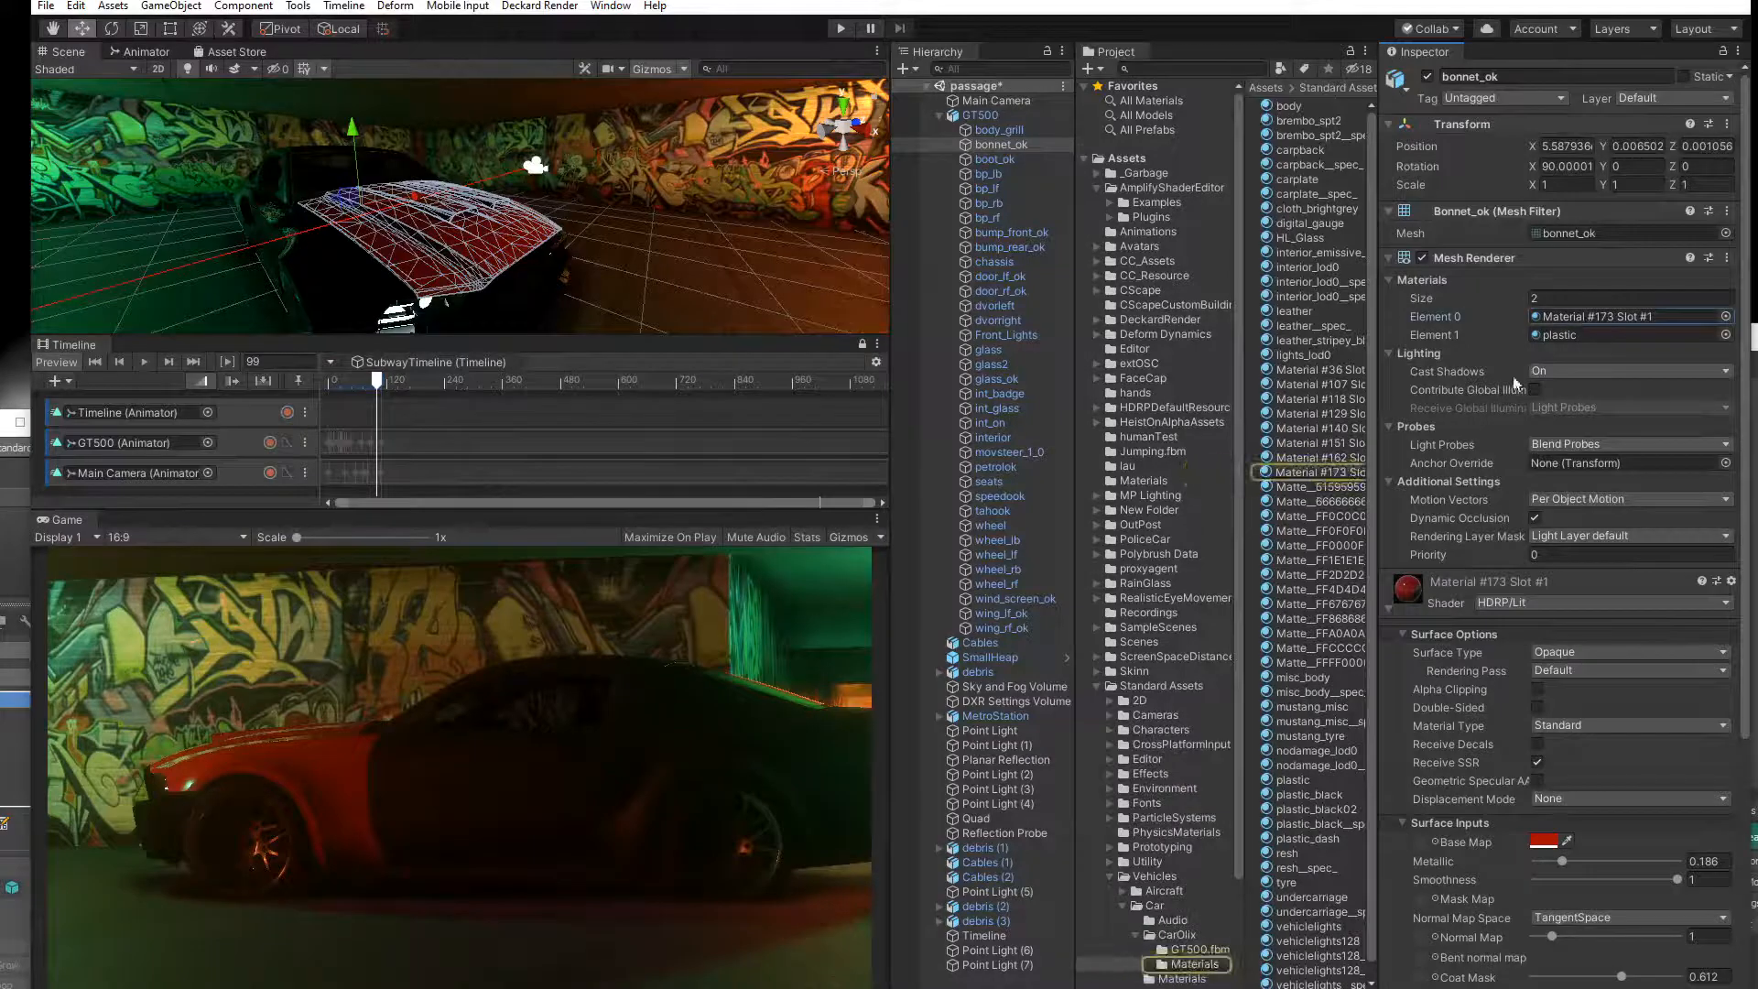
pyautogui.click(1306, 471)
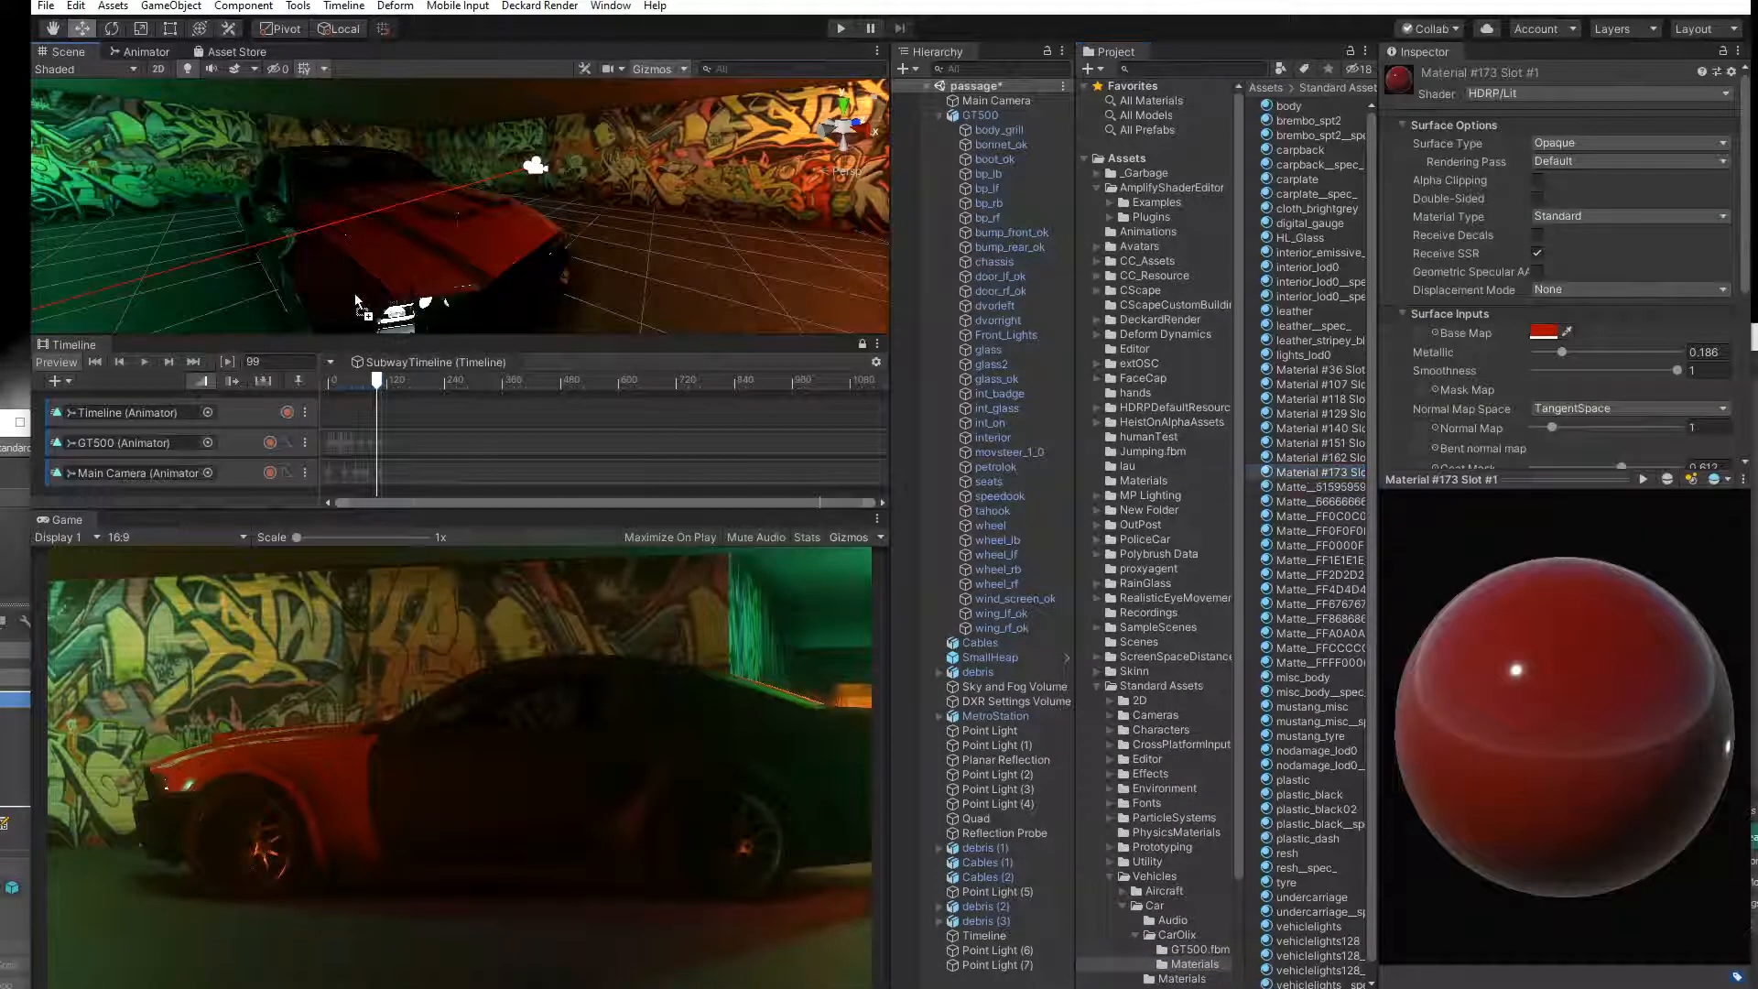
# Apply the red Material #173 Slot #1 to the GT500's dark door panel.
pyautogui.moveTo(337, 277); pyautogui.dragTo(557, 304)
pyautogui.moveTo(557, 304); pyautogui.dragTo(228, 250, button='middle')
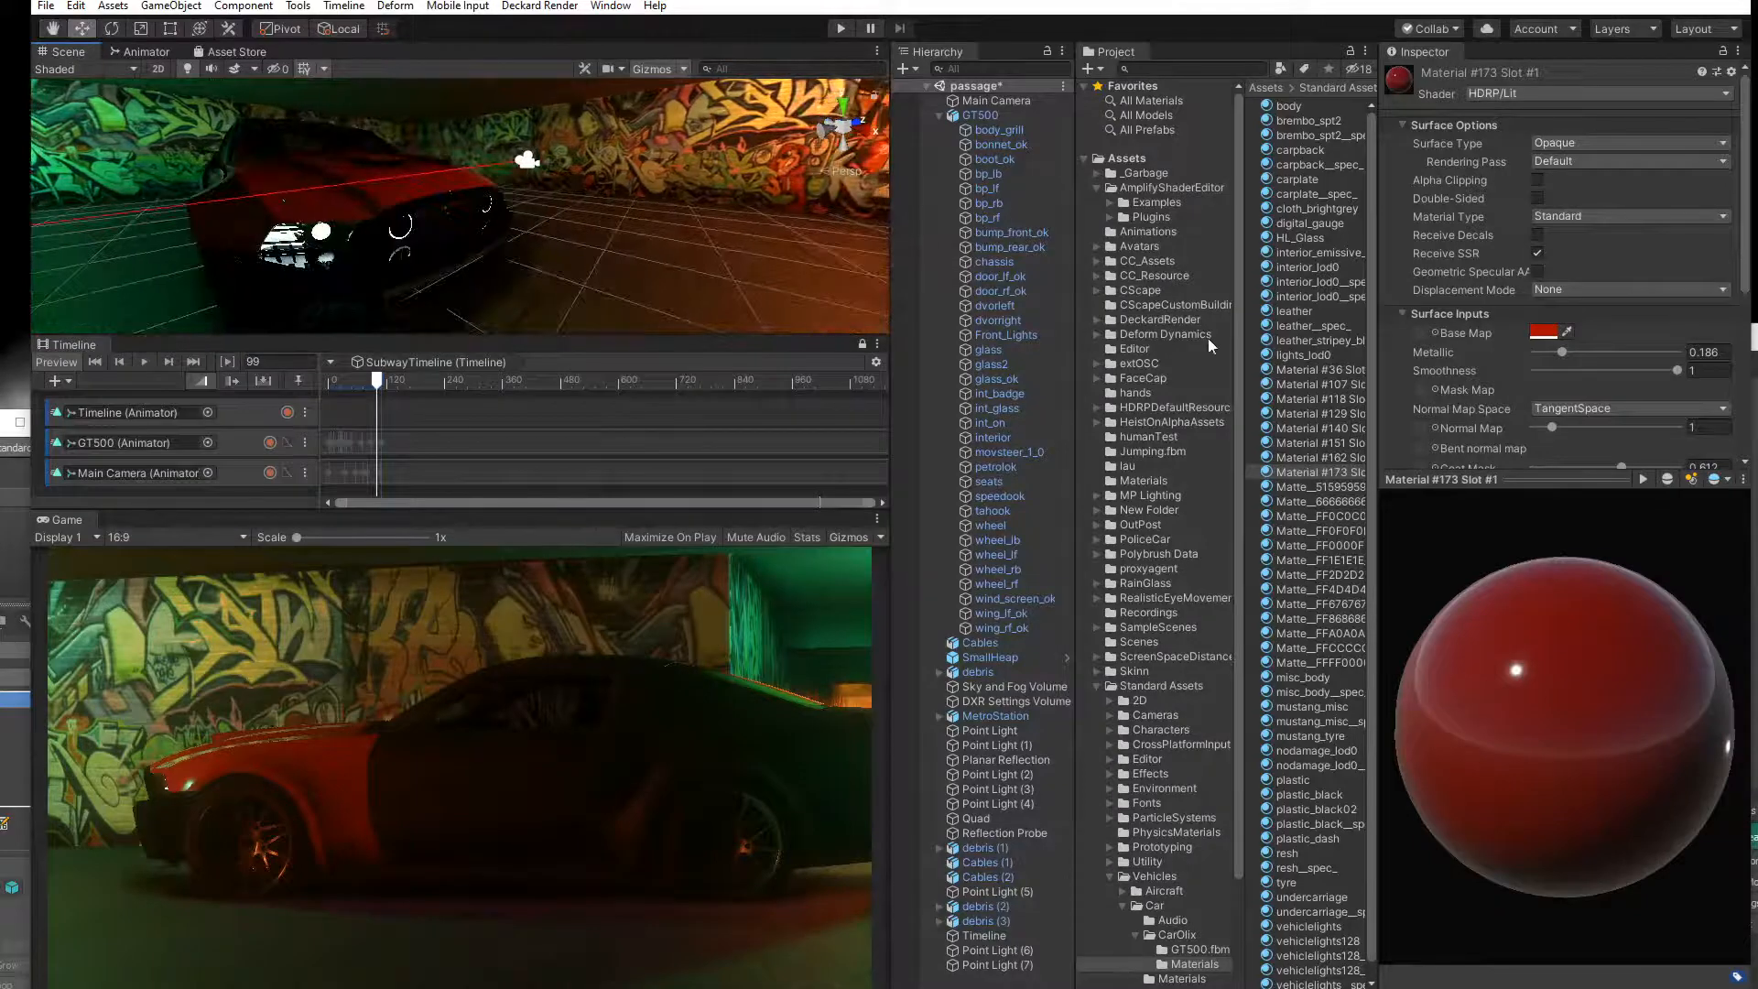
pyautogui.moveTo(458, 204); pyautogui.dragTo(156, 218, button='right')
pyautogui.moveTo(571, 231); pyautogui.dragTo(211, 205, button='middle')
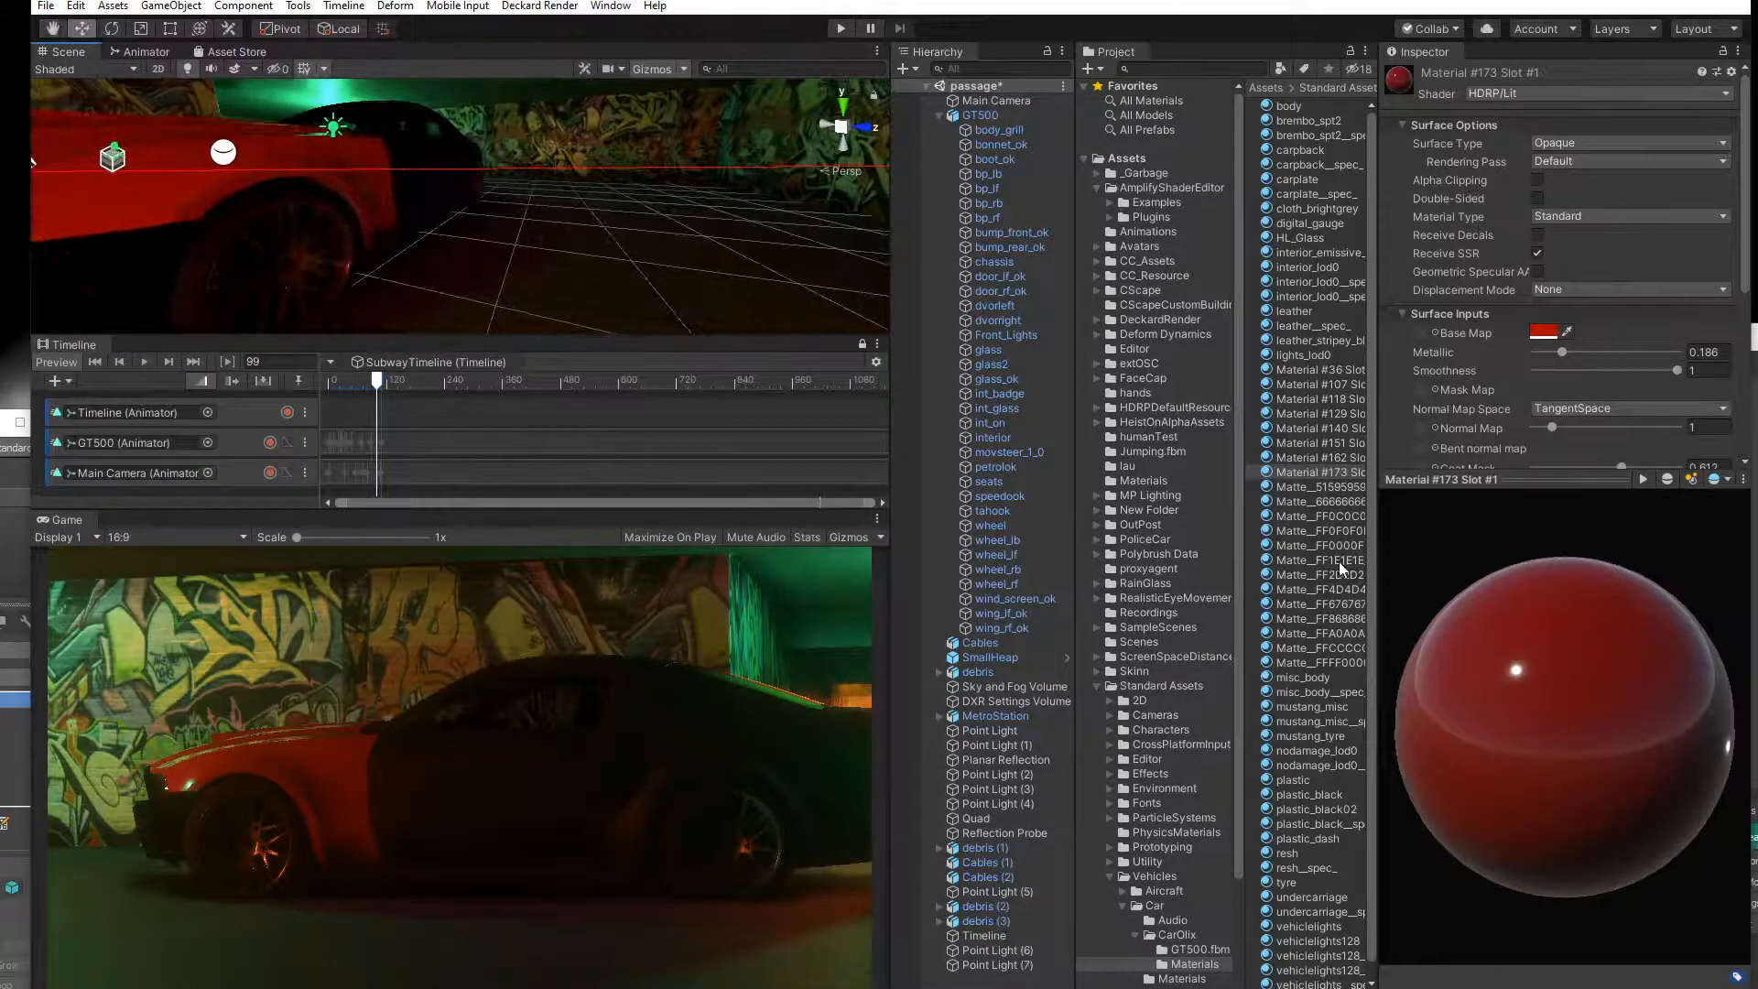
pyautogui.moveTo(1320, 477); pyautogui.dragTo(423, 186)
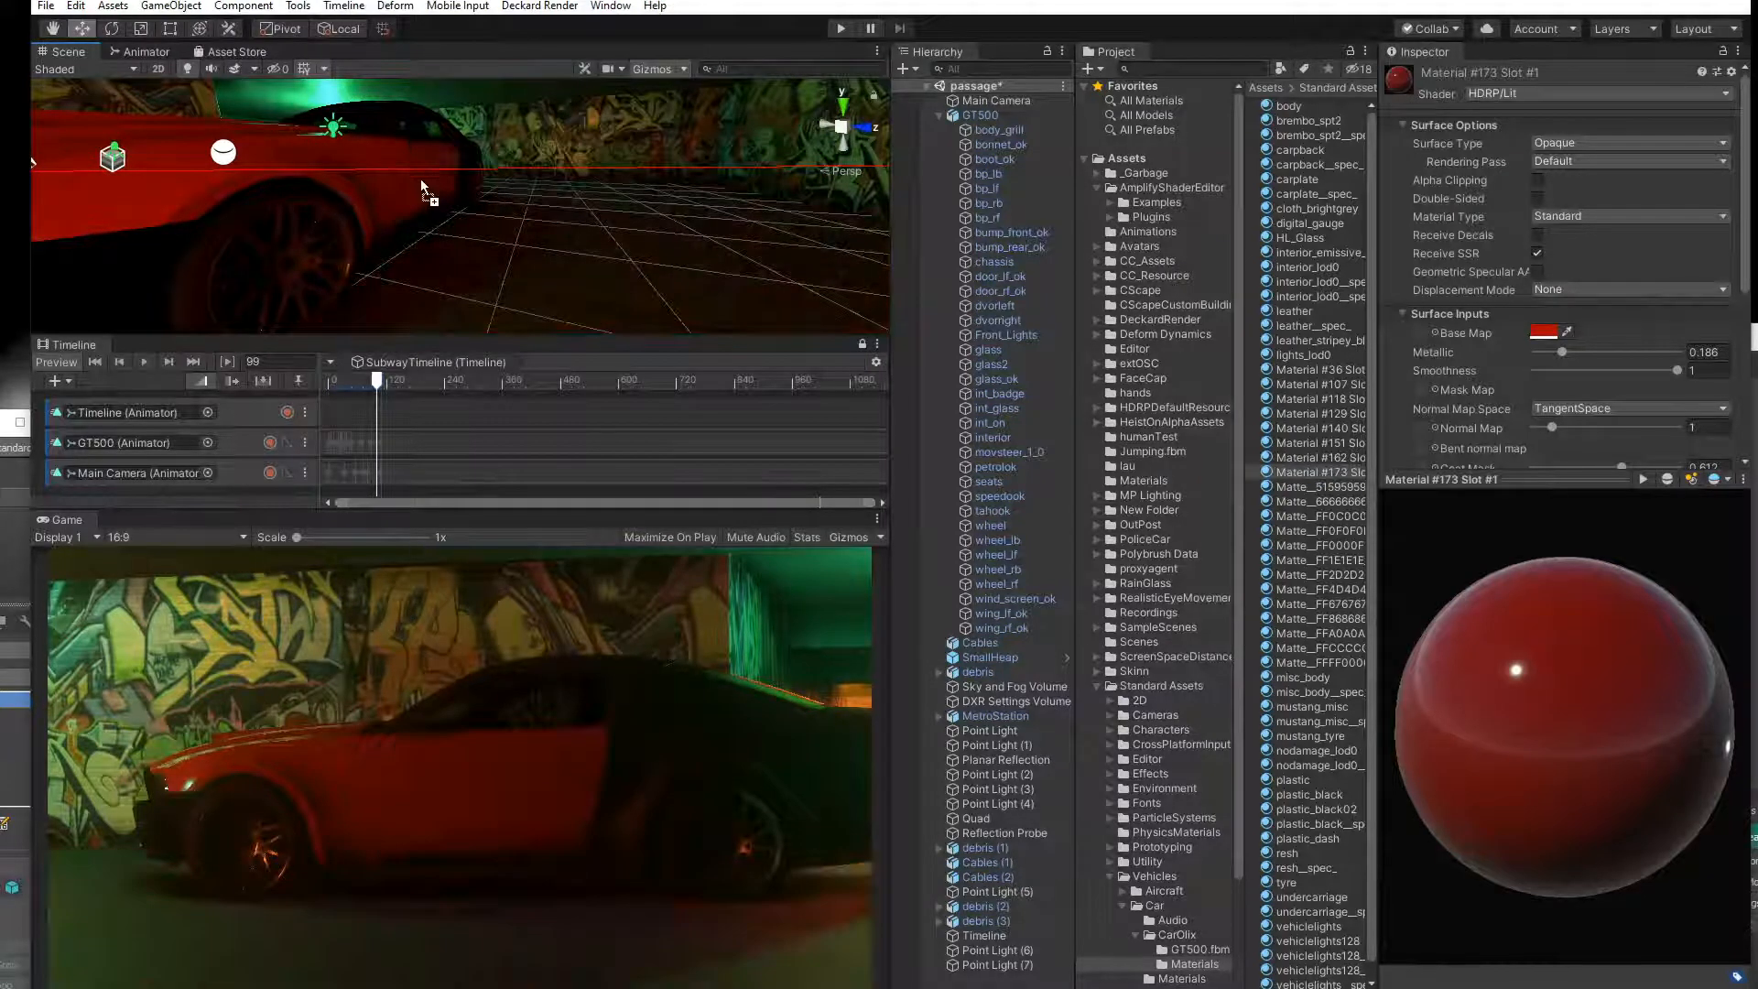
# Apply the red Material #173 Slot #1 to the GT500's dark rear side panel and front bumper.
pyautogui.moveTo(1295, 480); pyautogui.dragTo(463, 170)
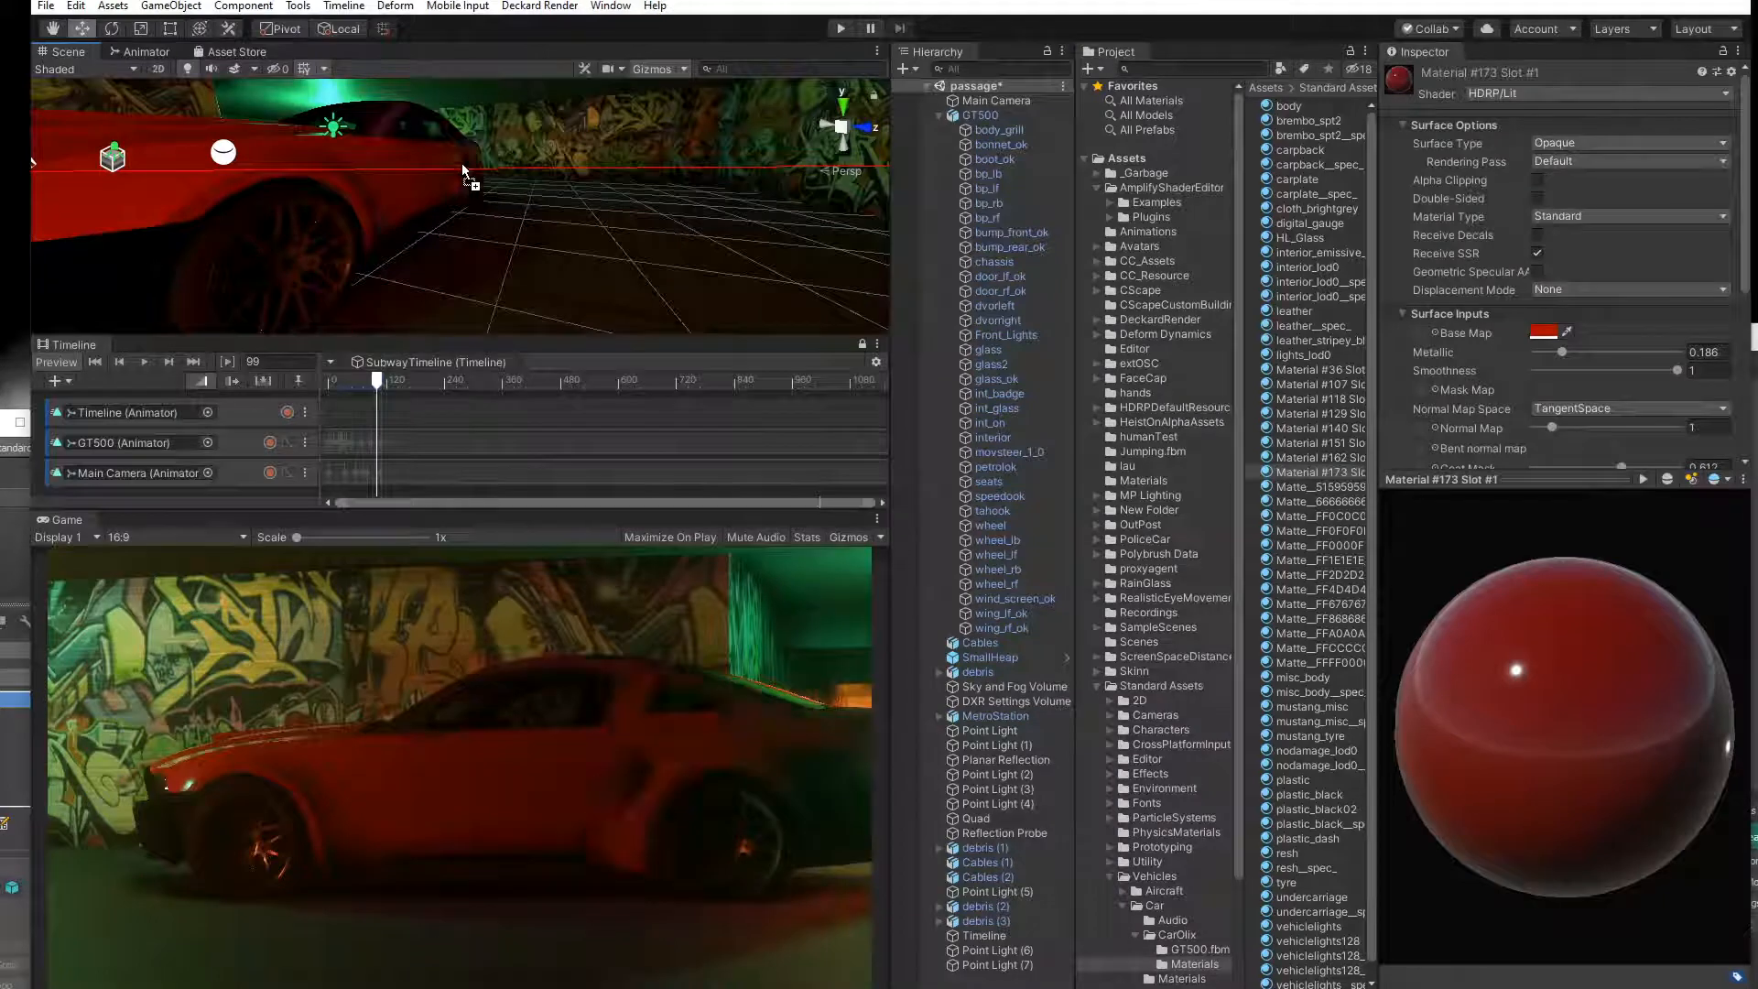
pyautogui.moveTo(463, 171); pyautogui.dragTo(609, 114, button='middle')
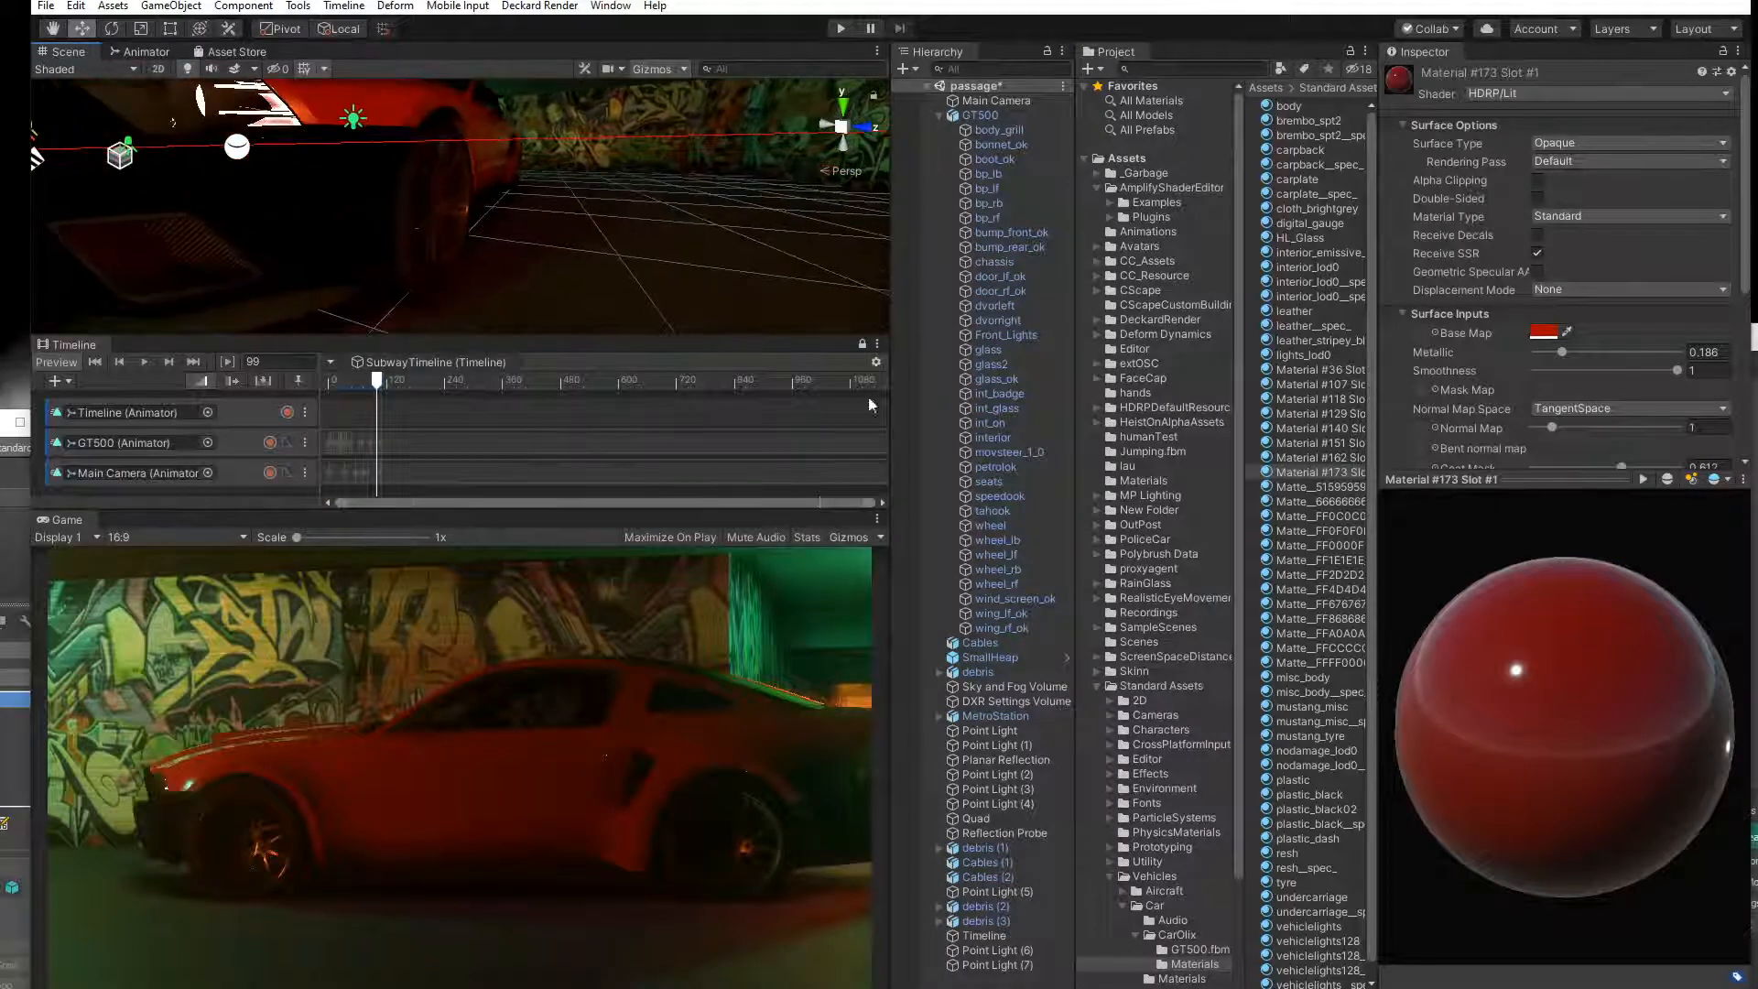
pyautogui.moveTo(1287, 486); pyautogui.dragTo(325, 201)
# Apply the red Material #173 Slot #1 to the dark body panels on the GT500's other side.
pyautogui.moveTo(319, 203); pyautogui.dragTo(299, 248, button='right')
pyautogui.press('s')
pyautogui.moveTo(433, 224); pyautogui.dragTo(344, 258, button='right')
pyautogui.press('d')
pyautogui.moveTo(471, 260); pyautogui.dragTo(503, 240, button='right')
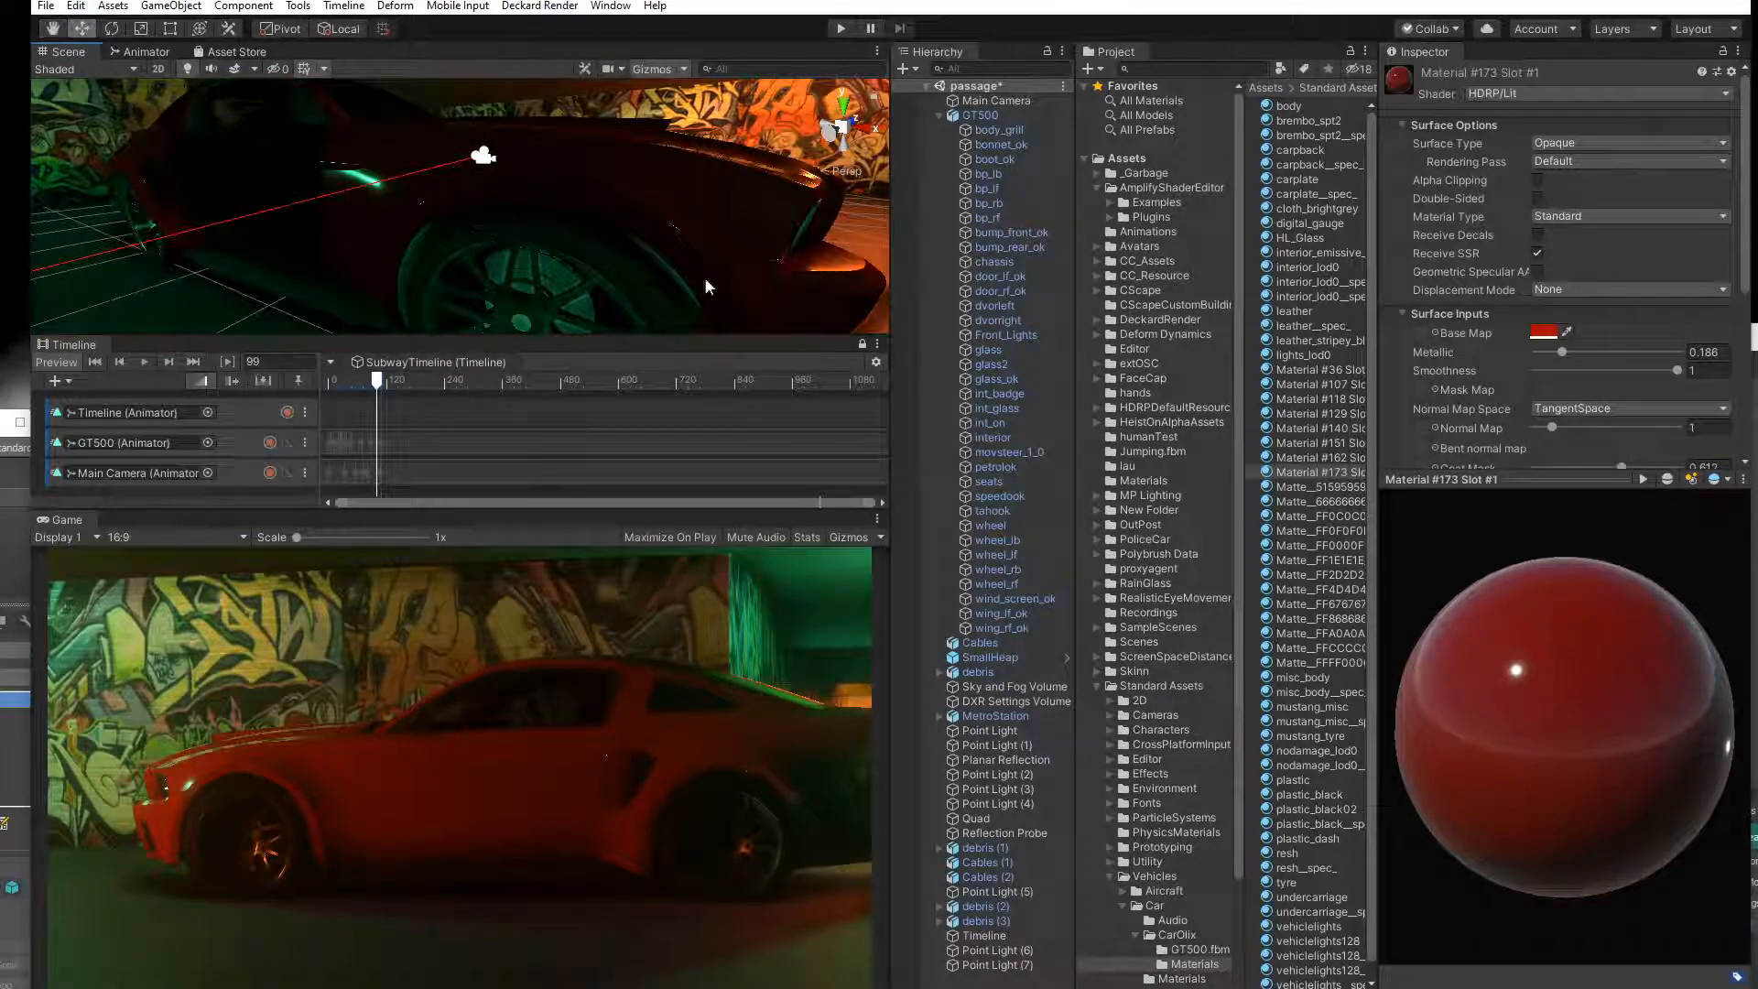
pyautogui.moveTo(1293, 471); pyautogui.dragTo(928, 449)
pyautogui.moveTo(222, 198); pyautogui.dragTo(222, 197)
pyautogui.moveTo(162, 190); pyautogui.dragTo(216, 207, button='middle')
pyautogui.scroll(-5, 216, 207)
# Play SubwayTimeline from frame 0 several times to check the car's drive through the tunnel.
pyautogui.click(329, 381)
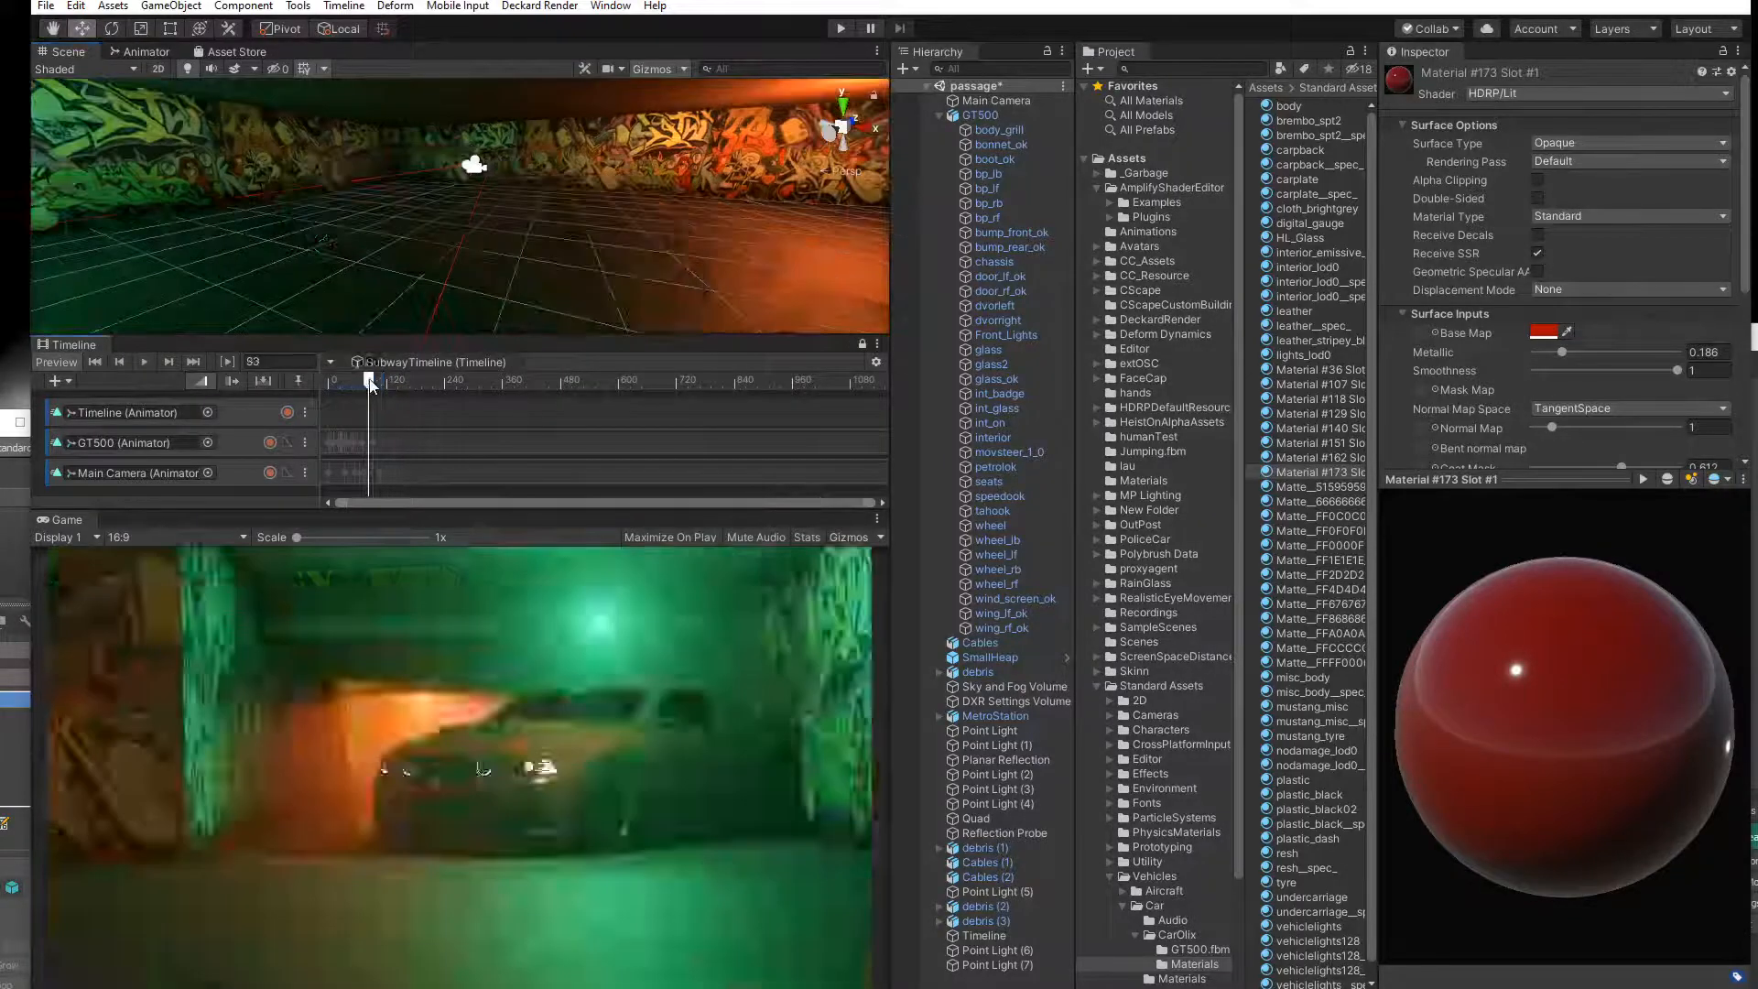
pyautogui.moveTo(314, 388)
pyautogui.mouseDown()
pyautogui.moveTo(401, 408)
pyautogui.moveTo(298, 394)
pyautogui.mouseUp()
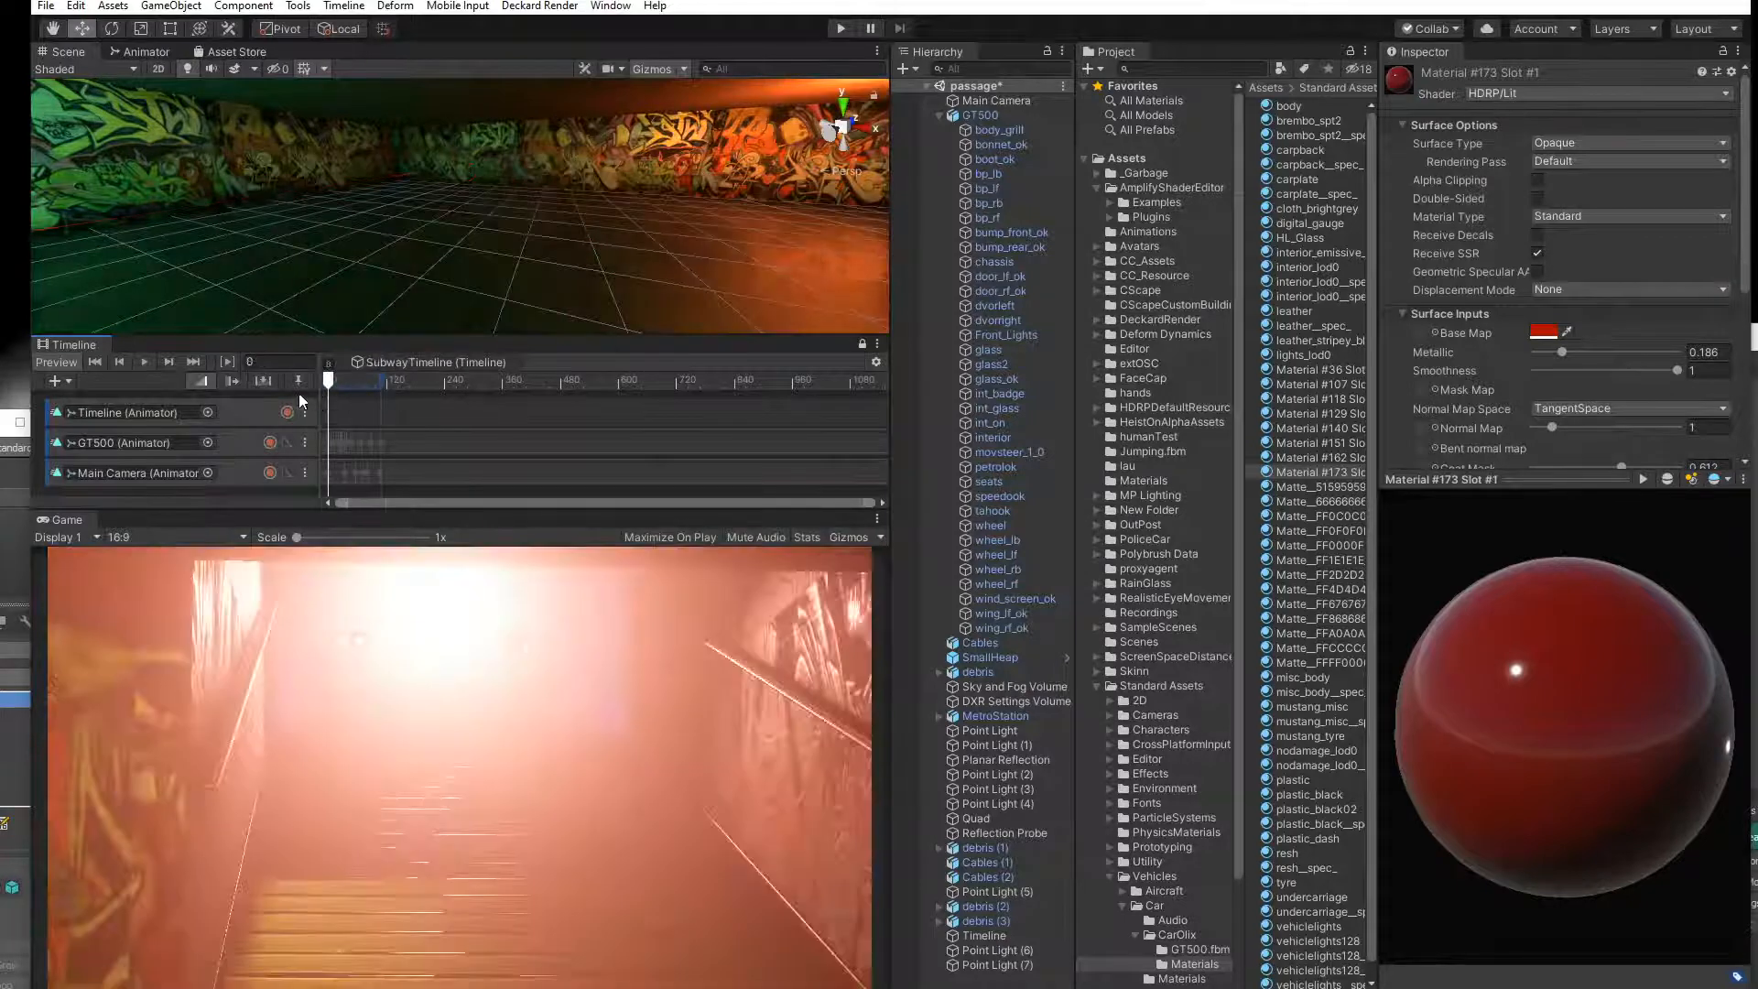
pyautogui.click(141, 363)
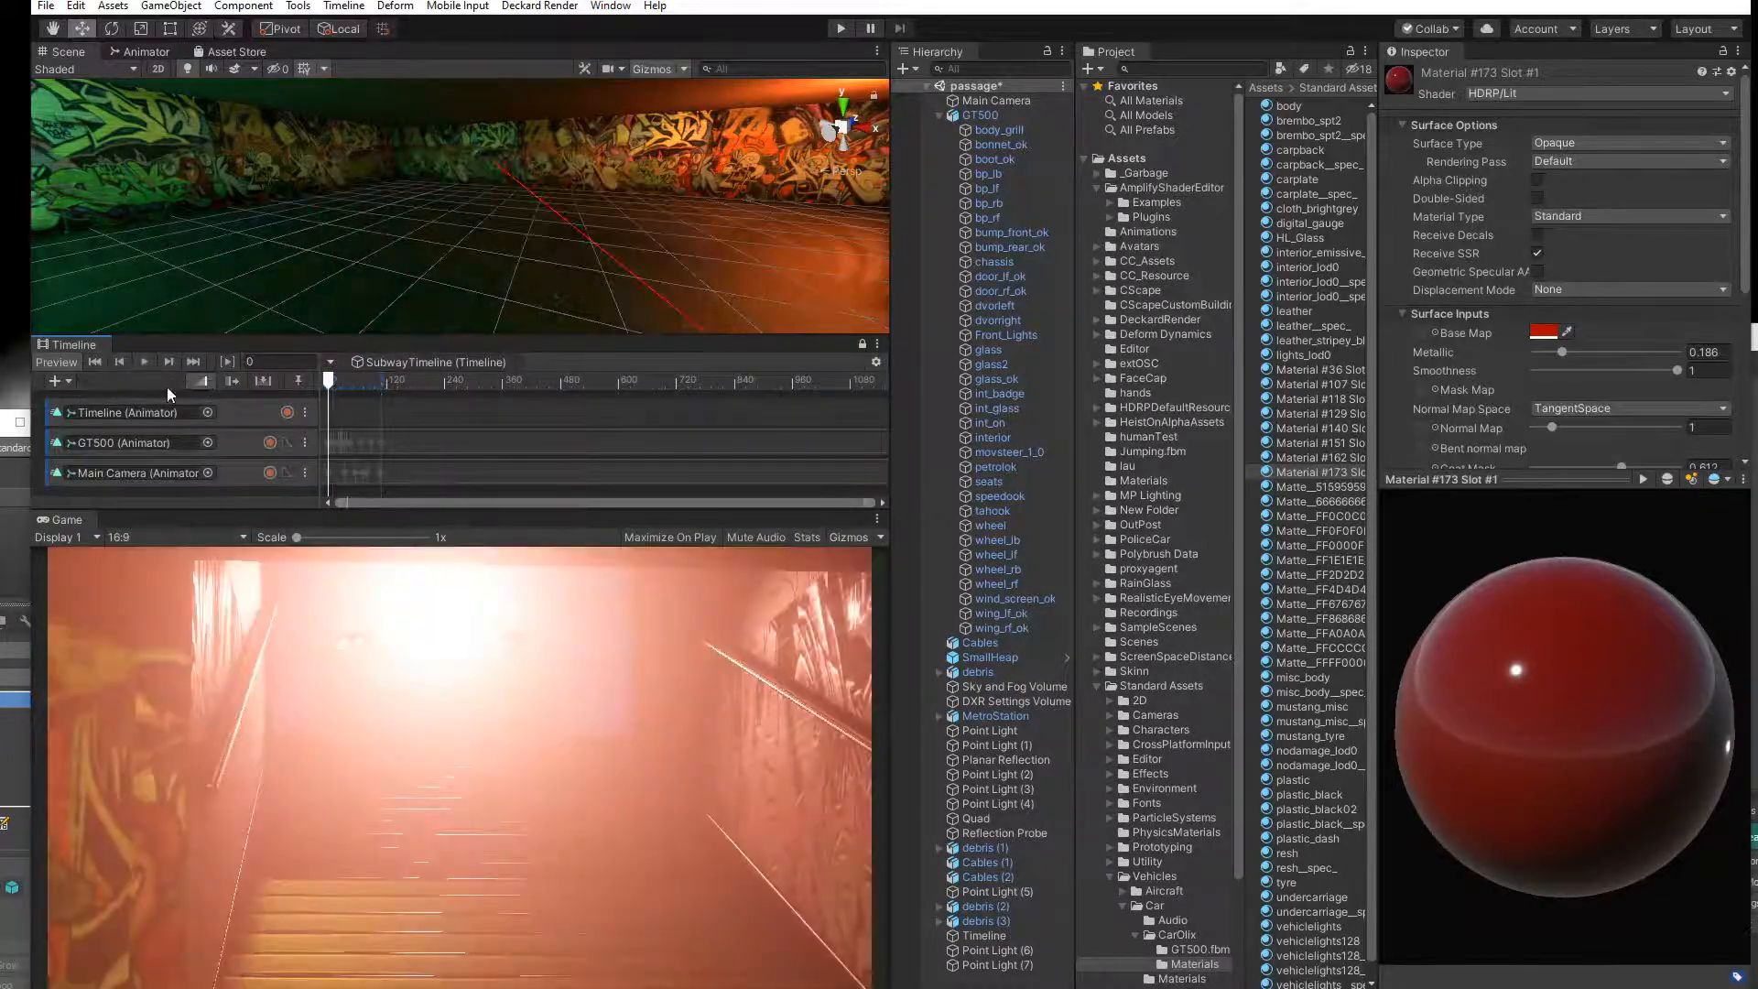
pyautogui.click(147, 362)
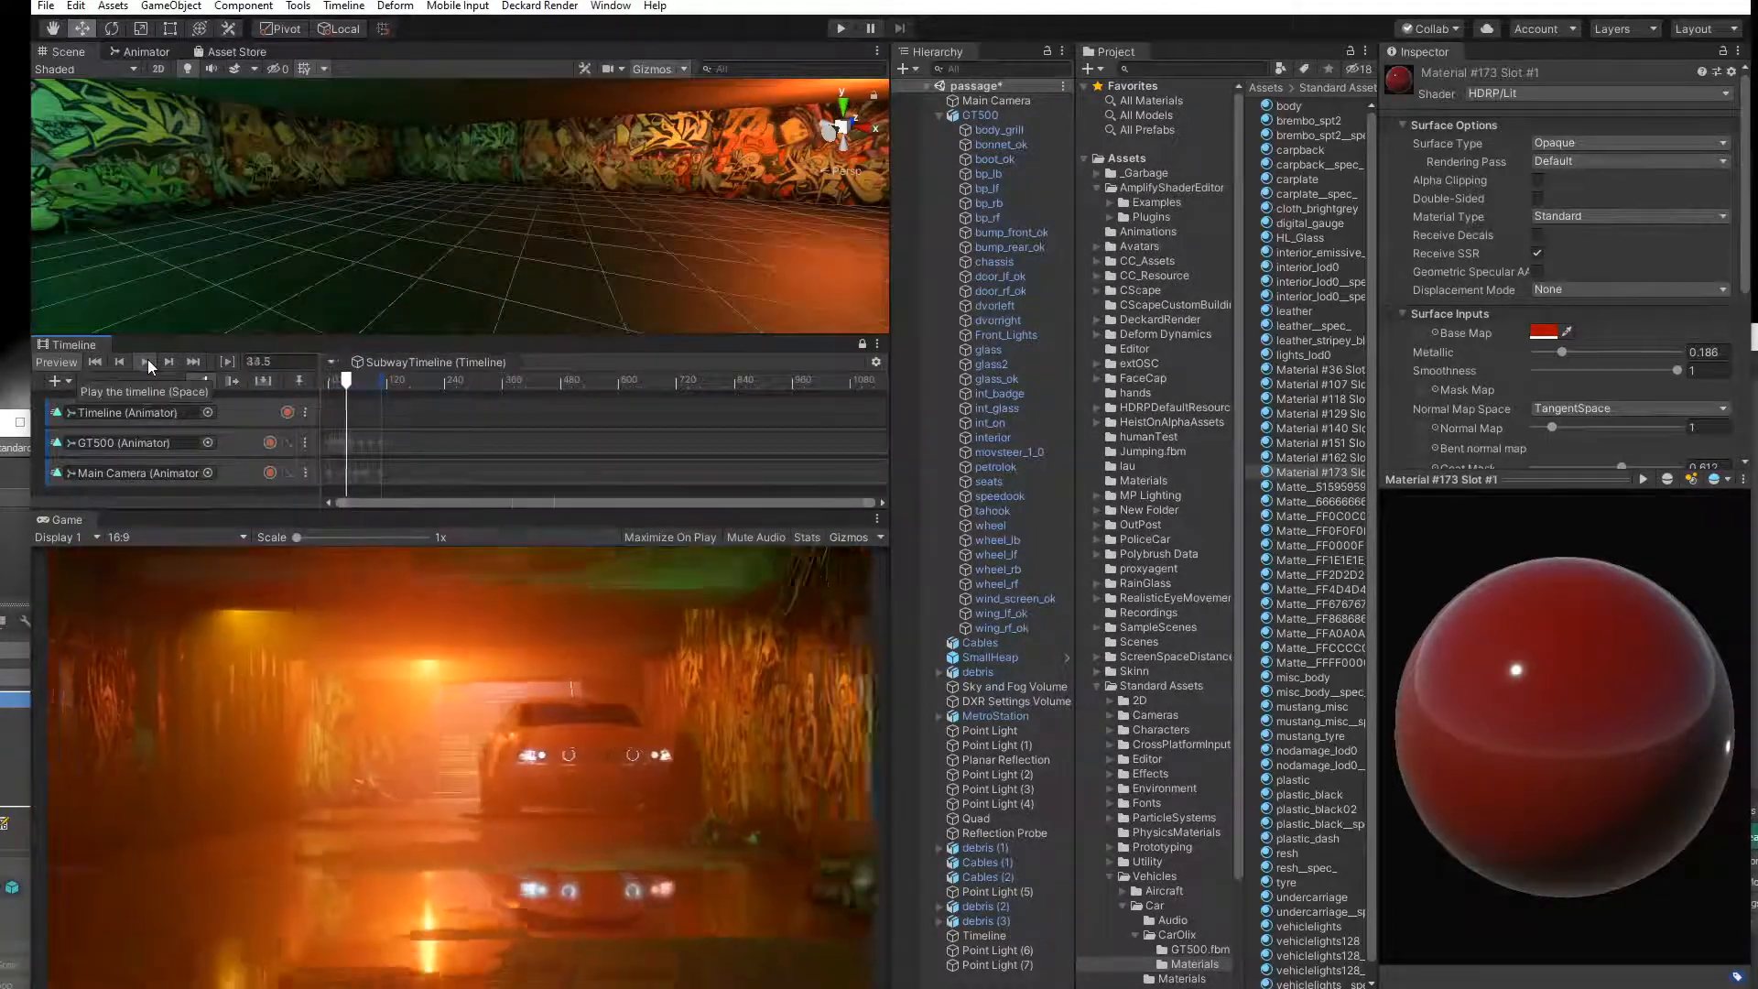
pyautogui.moveTo(351, 381); pyautogui.dragTo(330, 384)
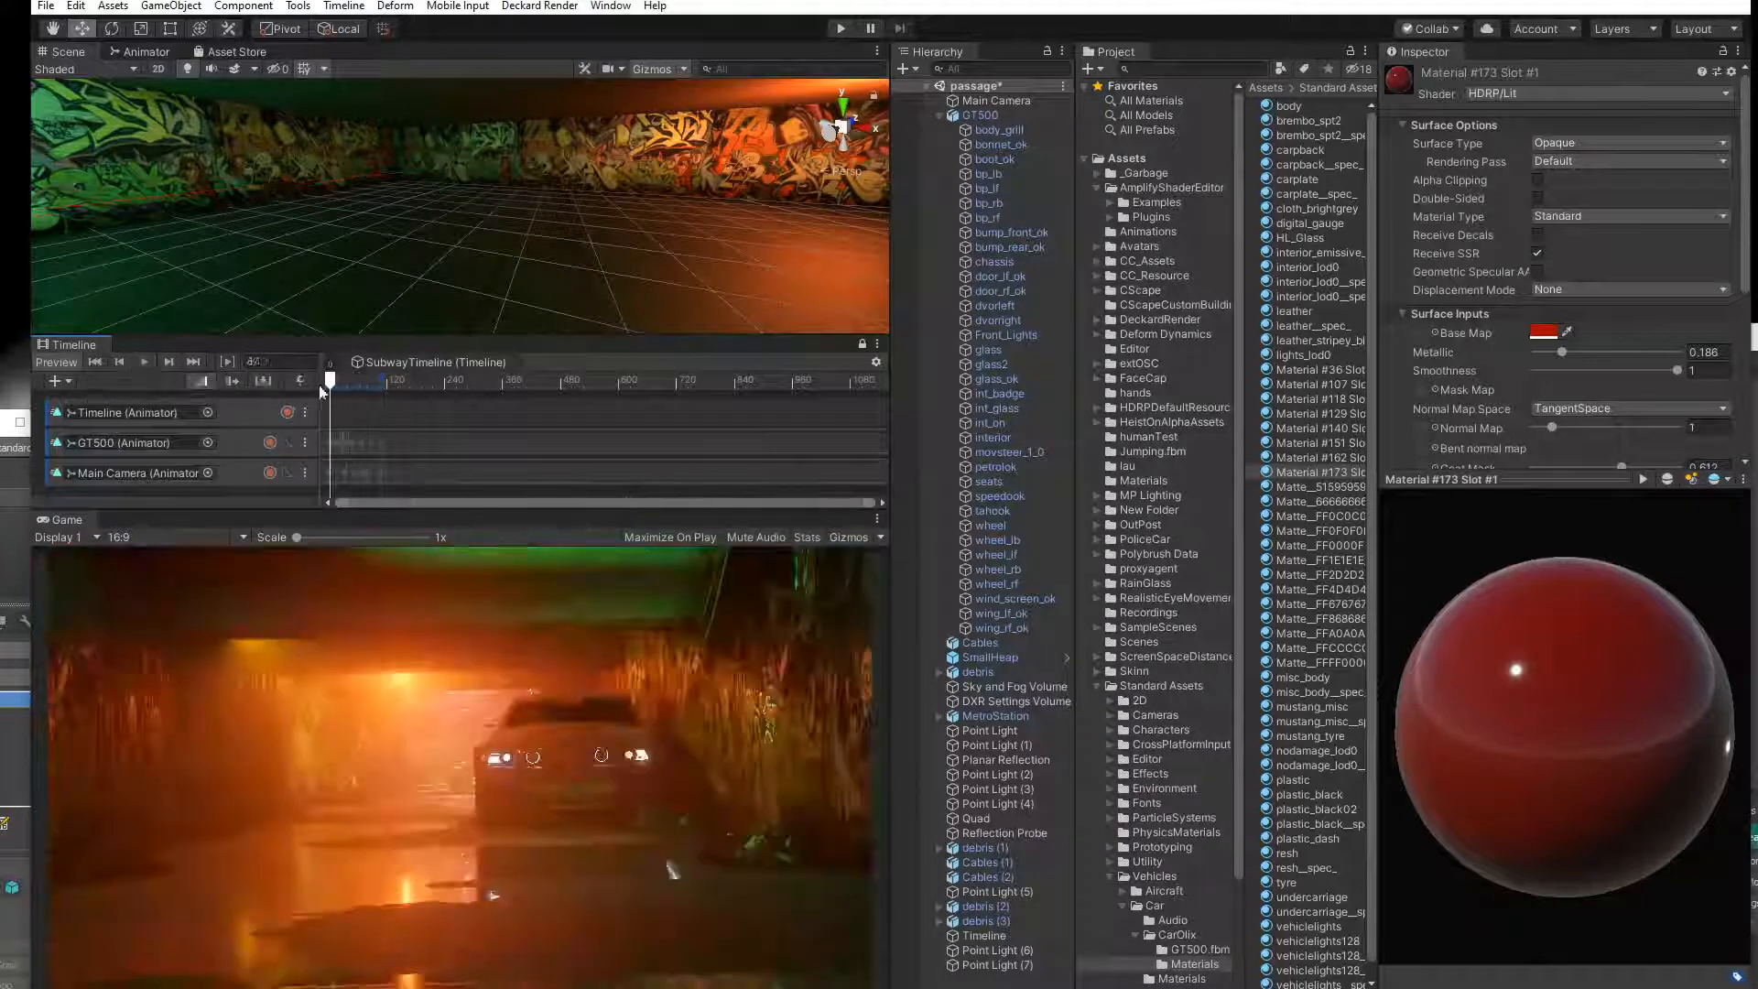
pyautogui.click(144, 363)
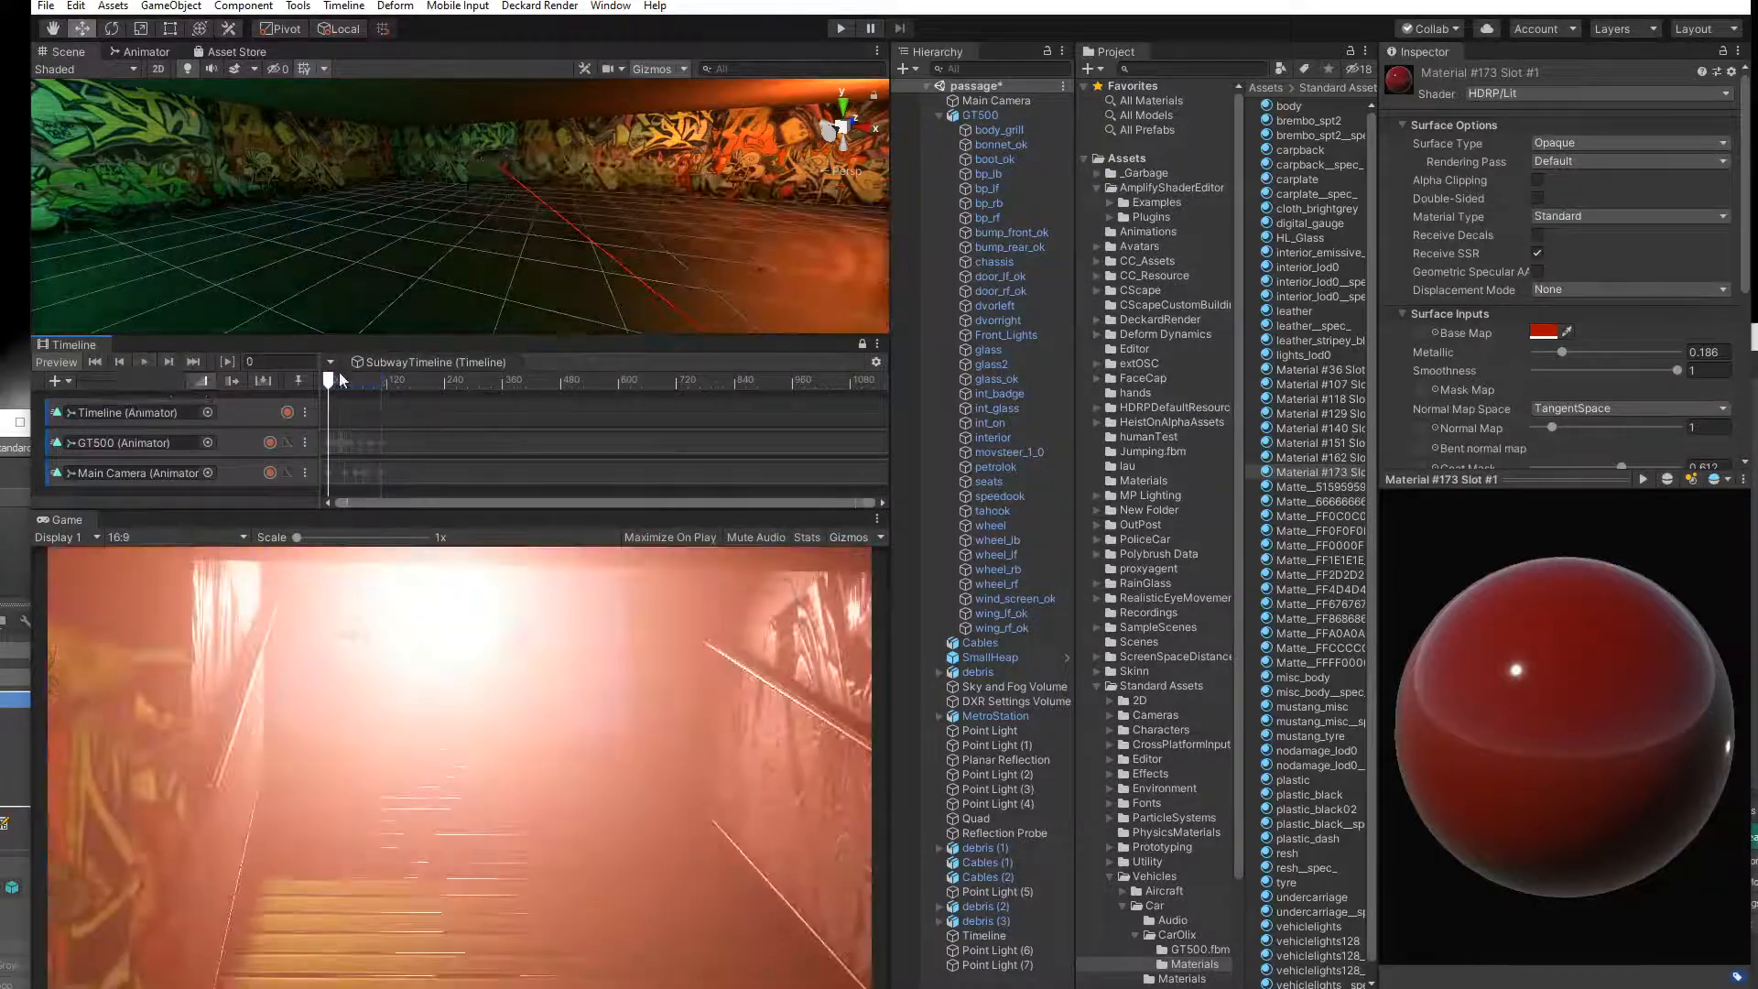
pyautogui.click(152, 363)
pyautogui.click(144, 363)
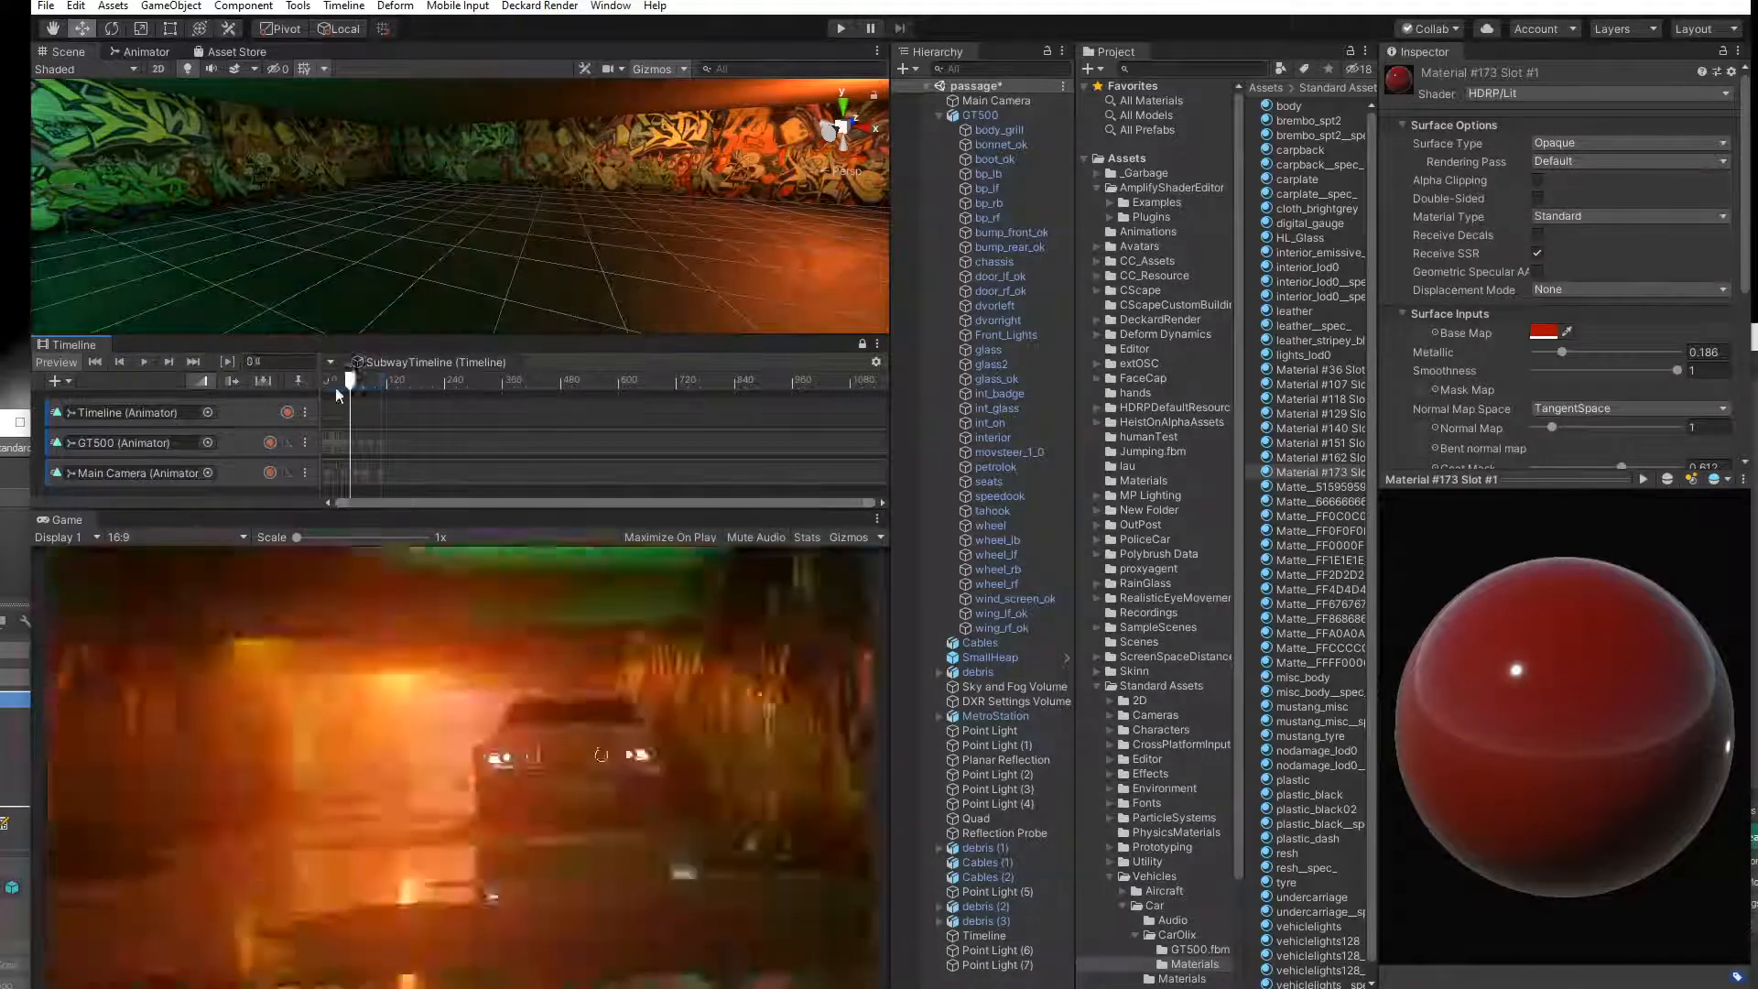
# At frame 2, set the Main Camera's background color to black, leaving the camera track's recording mode off.
pyautogui.click(938, 115)
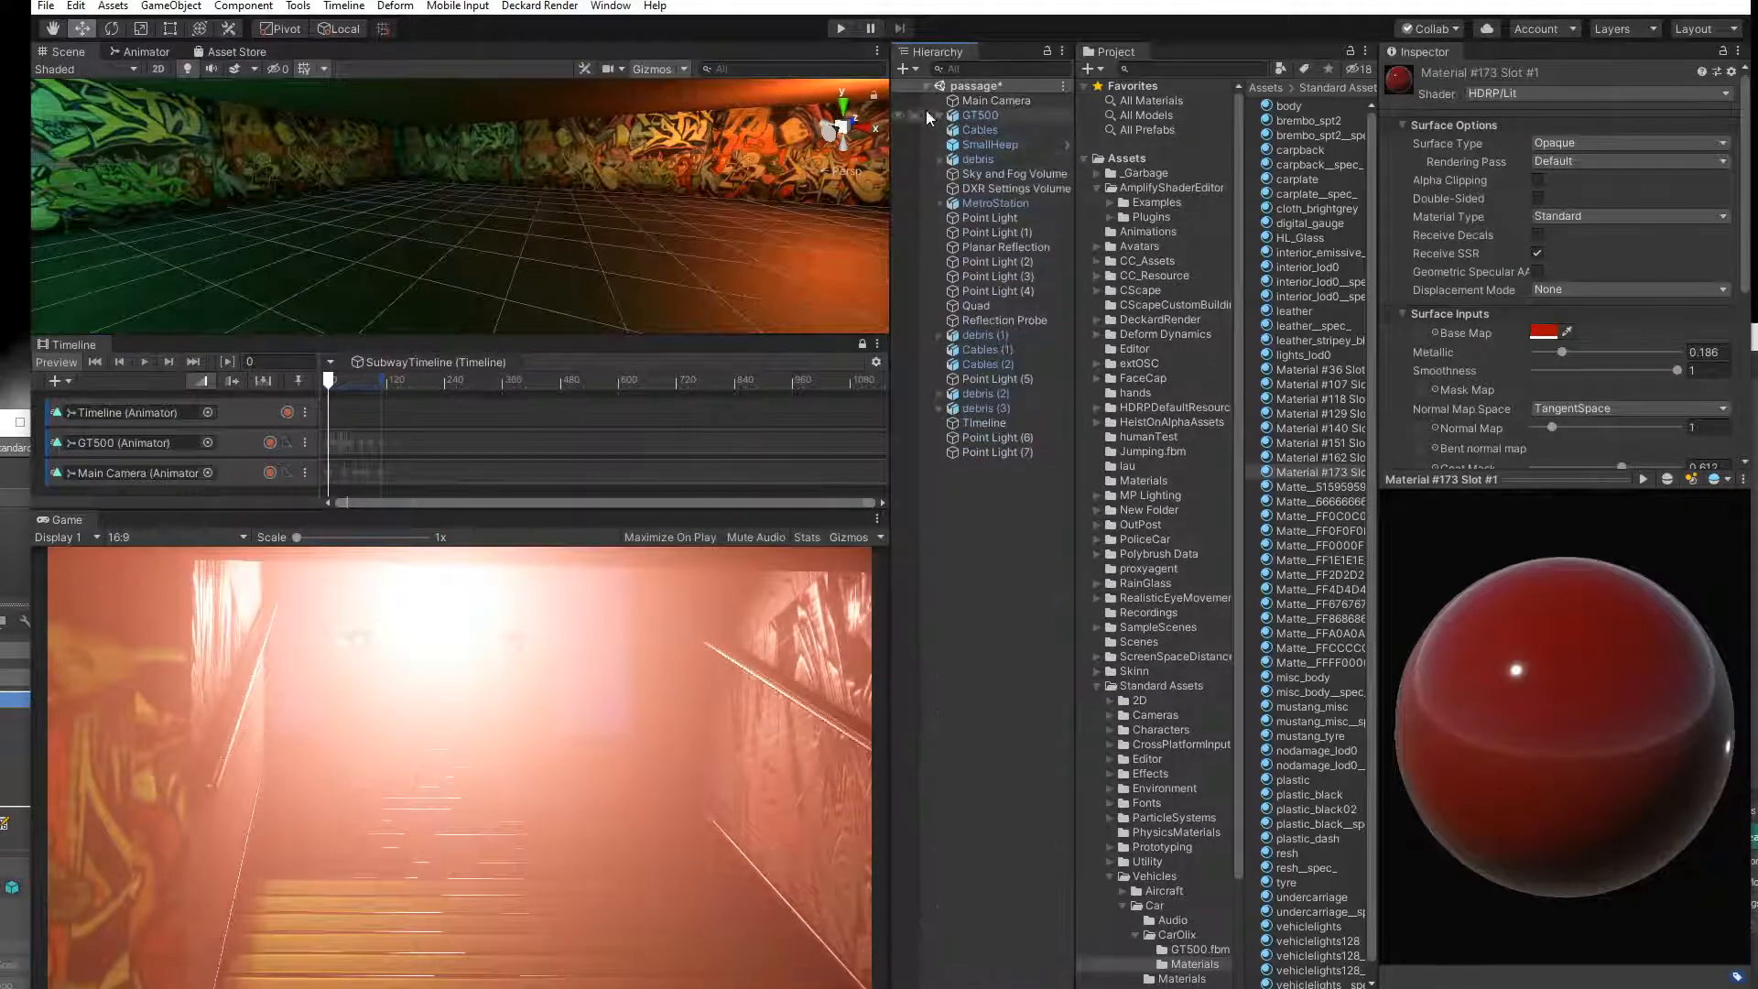
pyautogui.click(982, 101)
pyautogui.click(240, 474)
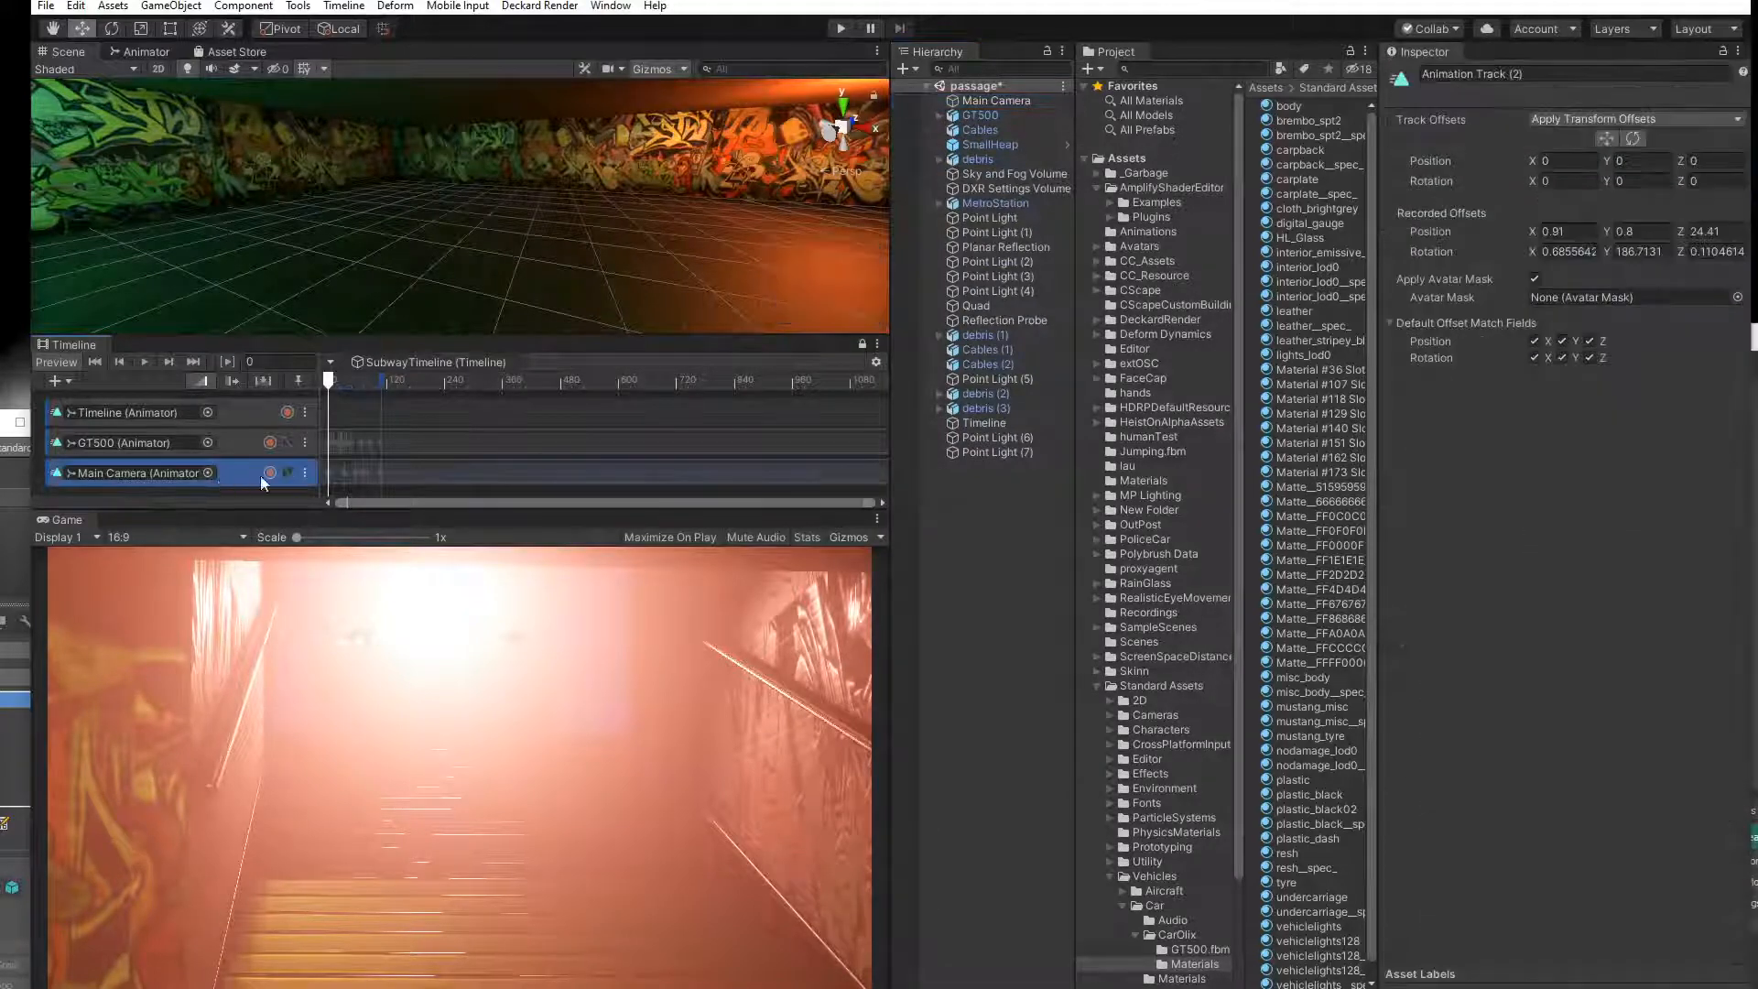
pyautogui.click(270, 473)
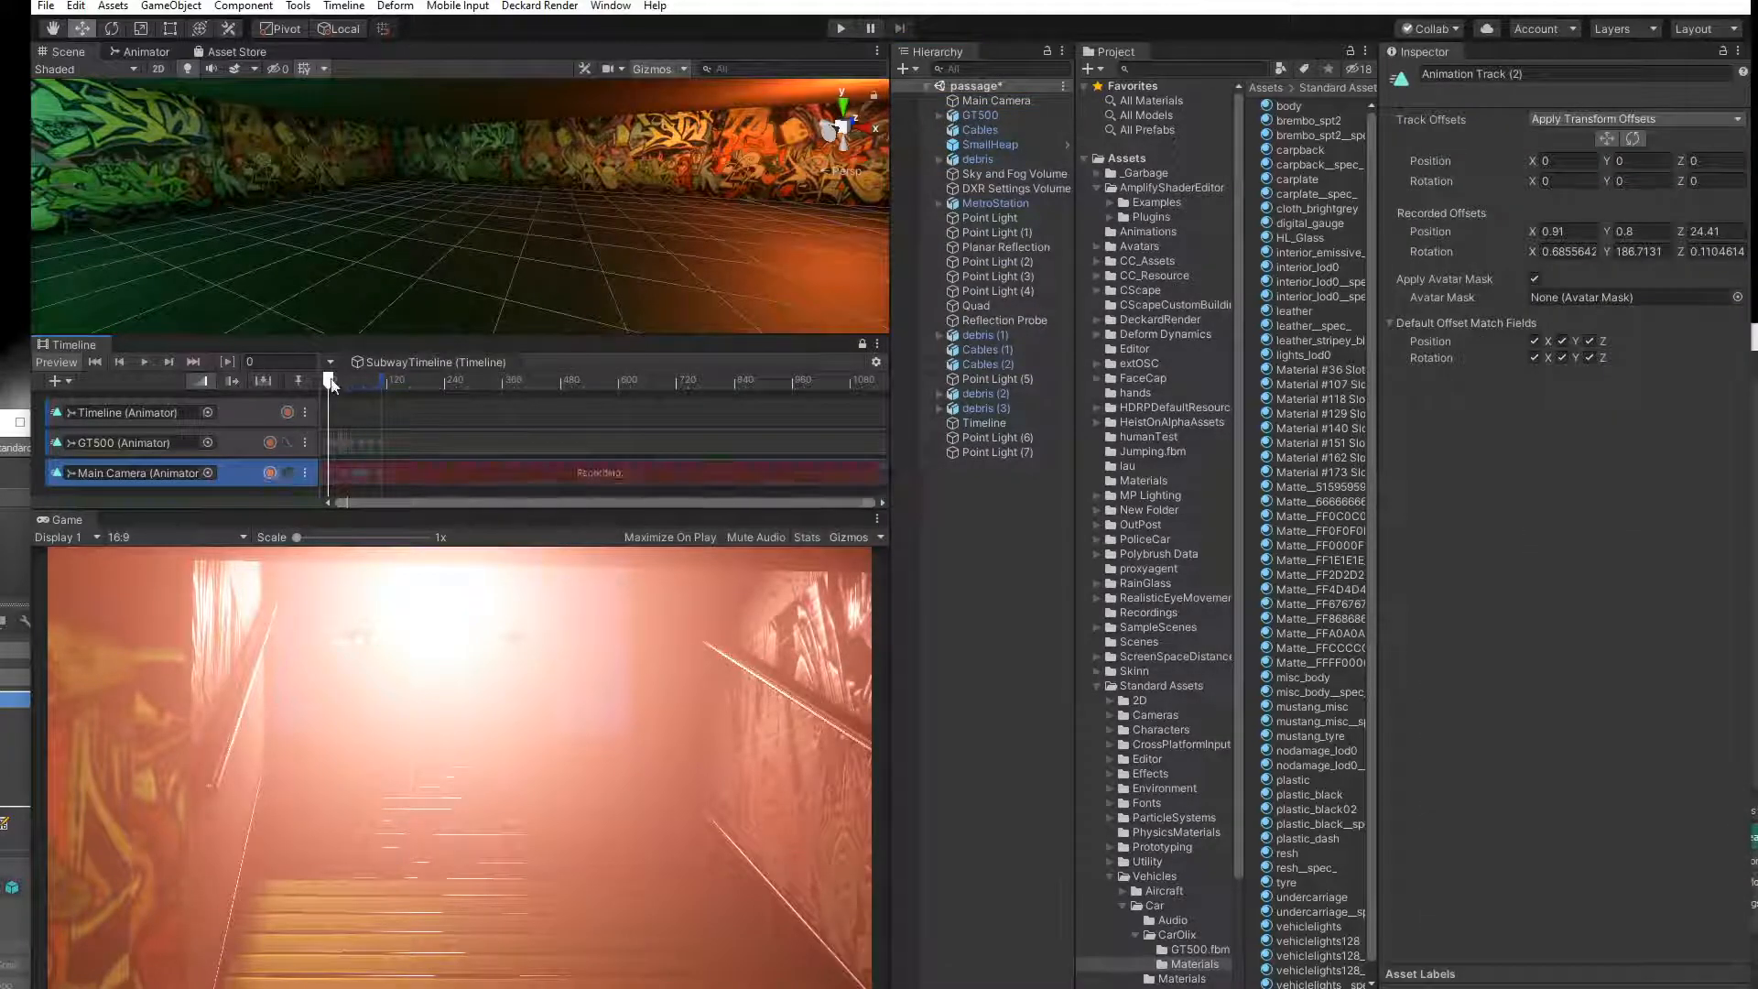
pyautogui.moveTo(329, 383); pyautogui.dragTo(331, 385)
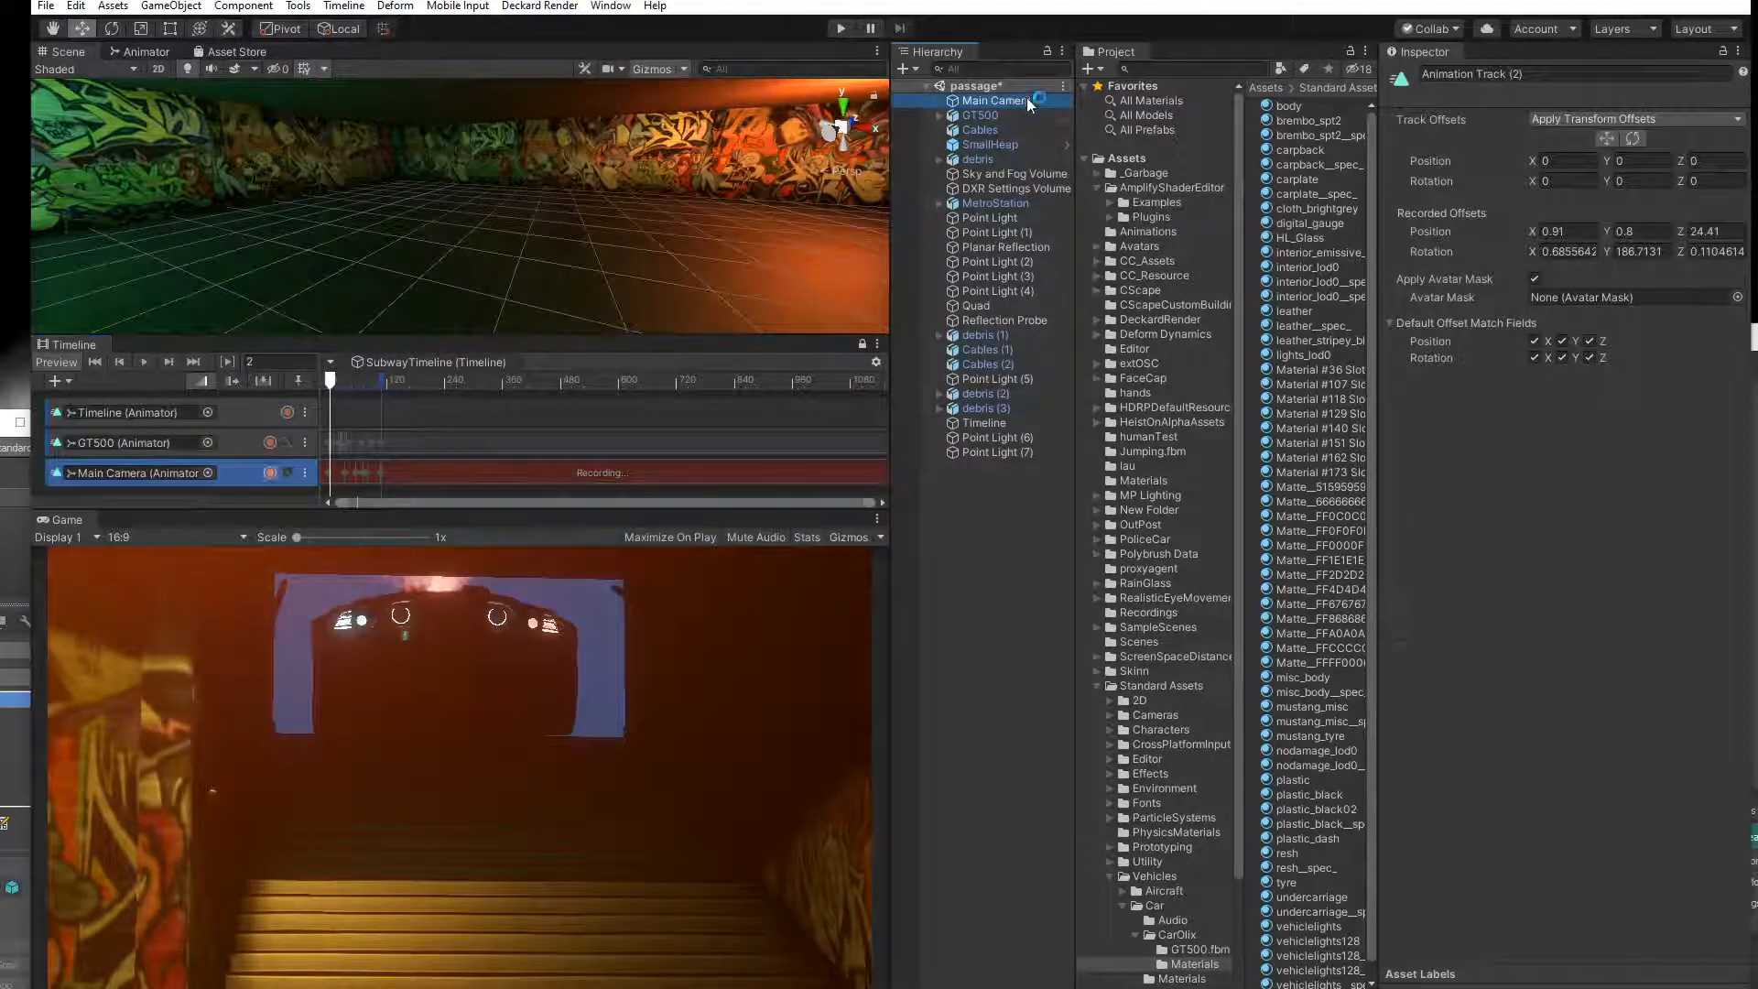
pyautogui.click(997, 100)
pyautogui.click(1584, 275)
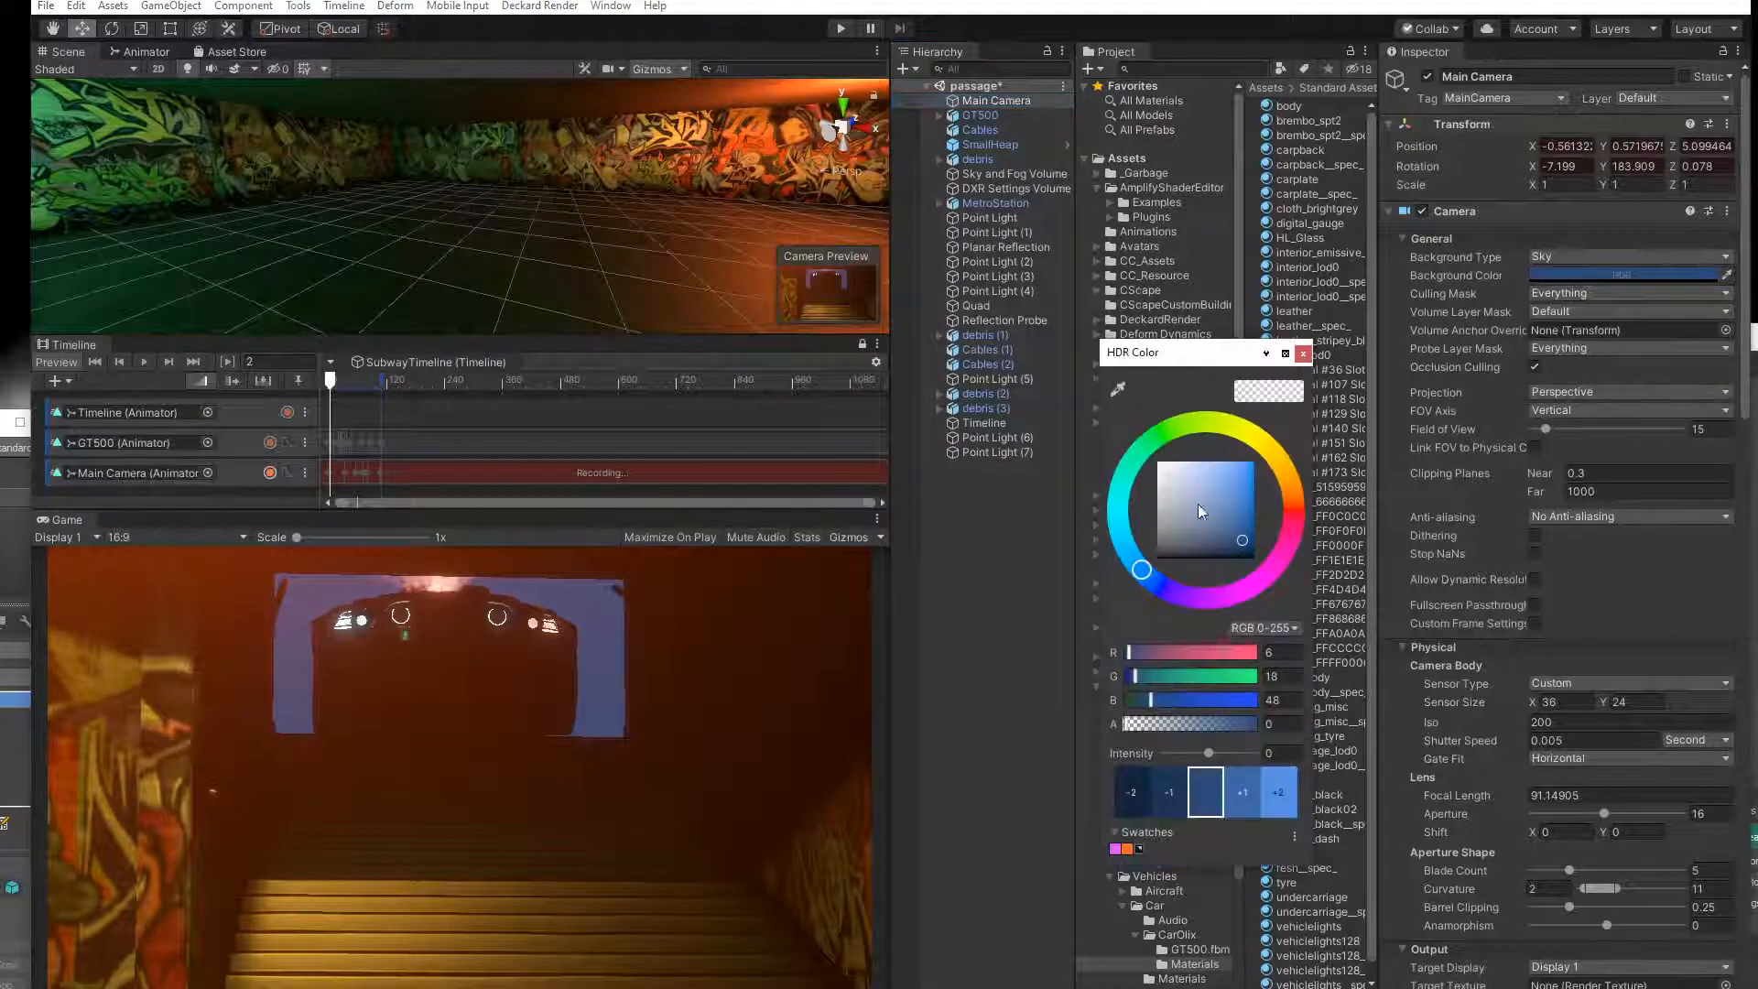
pyautogui.click(270, 472)
pyautogui.click(1579, 277)
pyautogui.moveTo(1222, 529); pyautogui.dragTo(1077, 599)
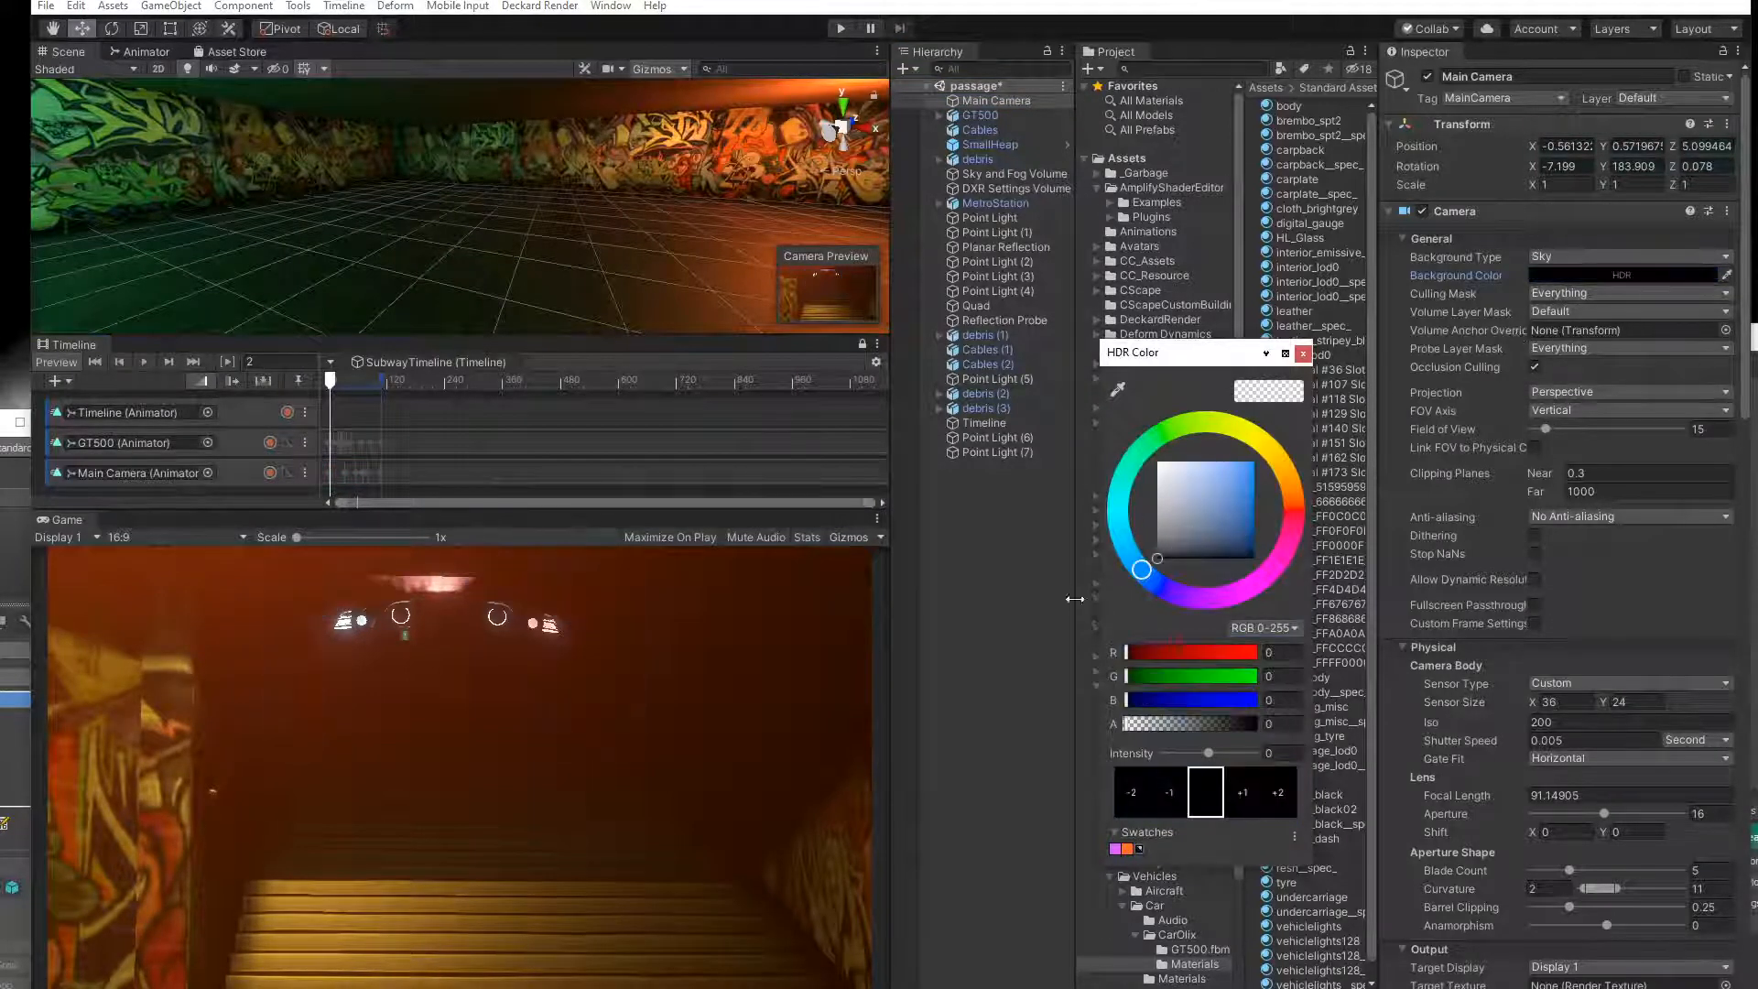
pyautogui.click(1303, 354)
# Move the timeline to frame 27 and add a Bloom override to the DXR Settings Volume.
pyautogui.click(345, 383)
pyautogui.moveTo(346, 383)
pyautogui.mouseDown()
pyautogui.moveTo(365, 388)
pyautogui.moveTo(343, 387)
pyautogui.mouseUp()
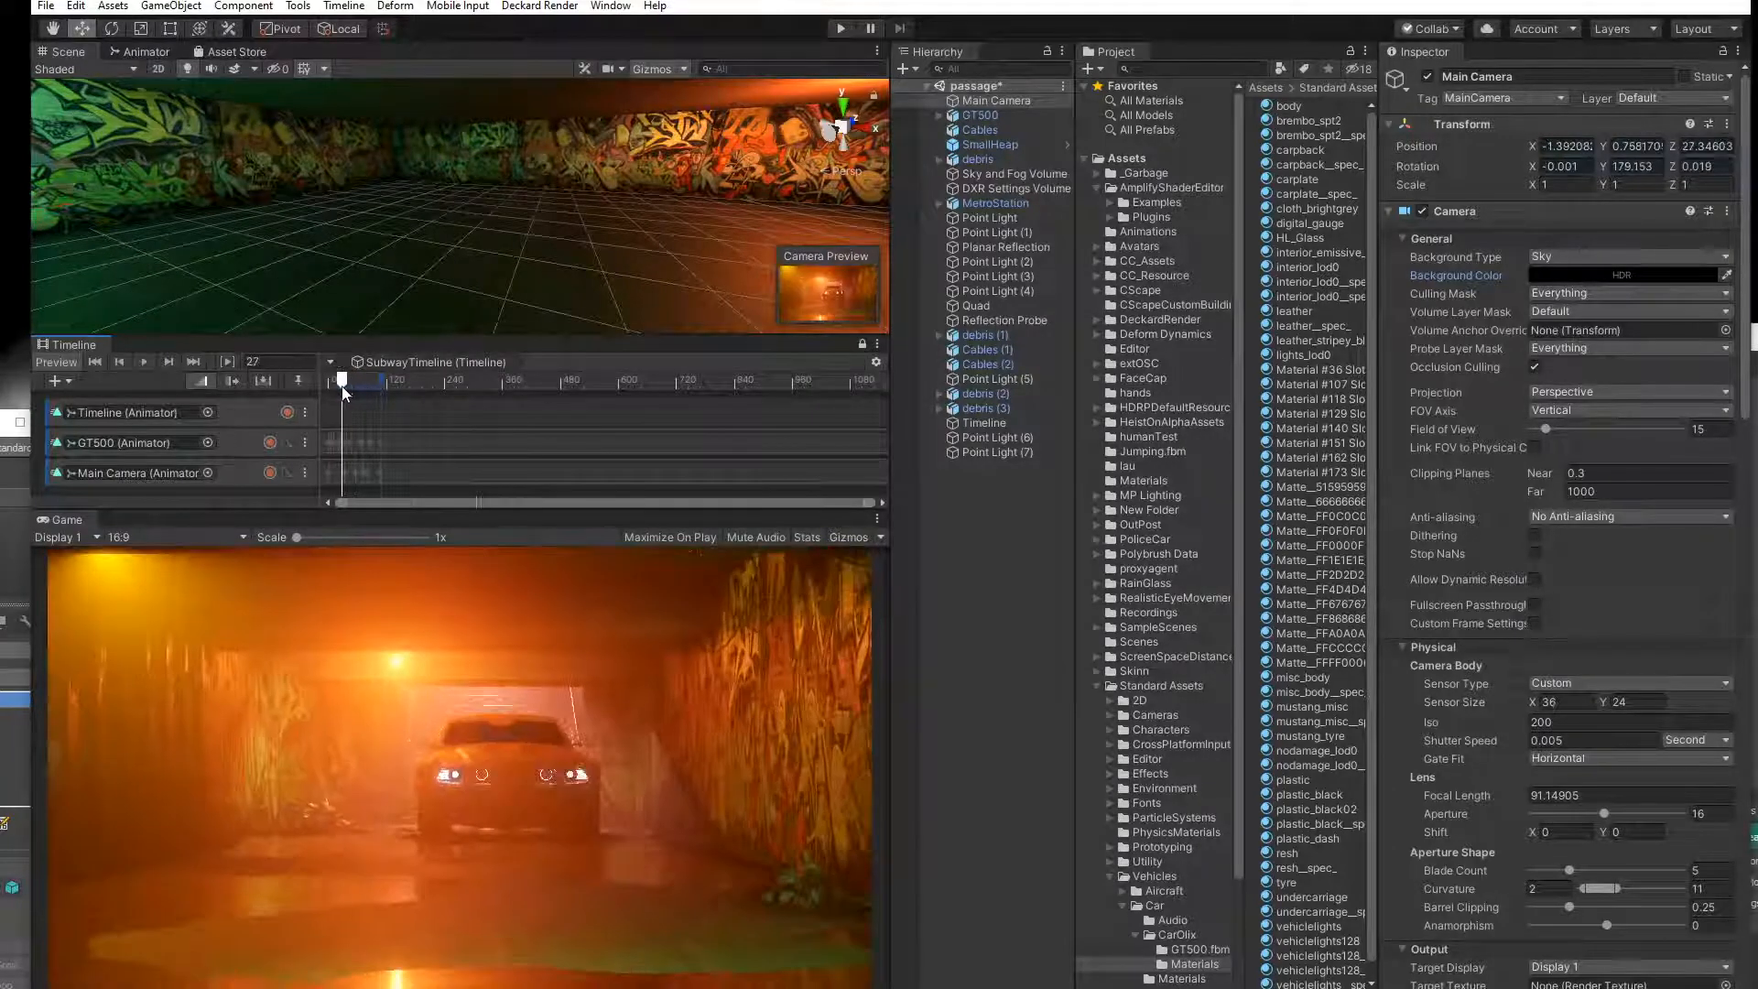
pyautogui.click(1007, 186)
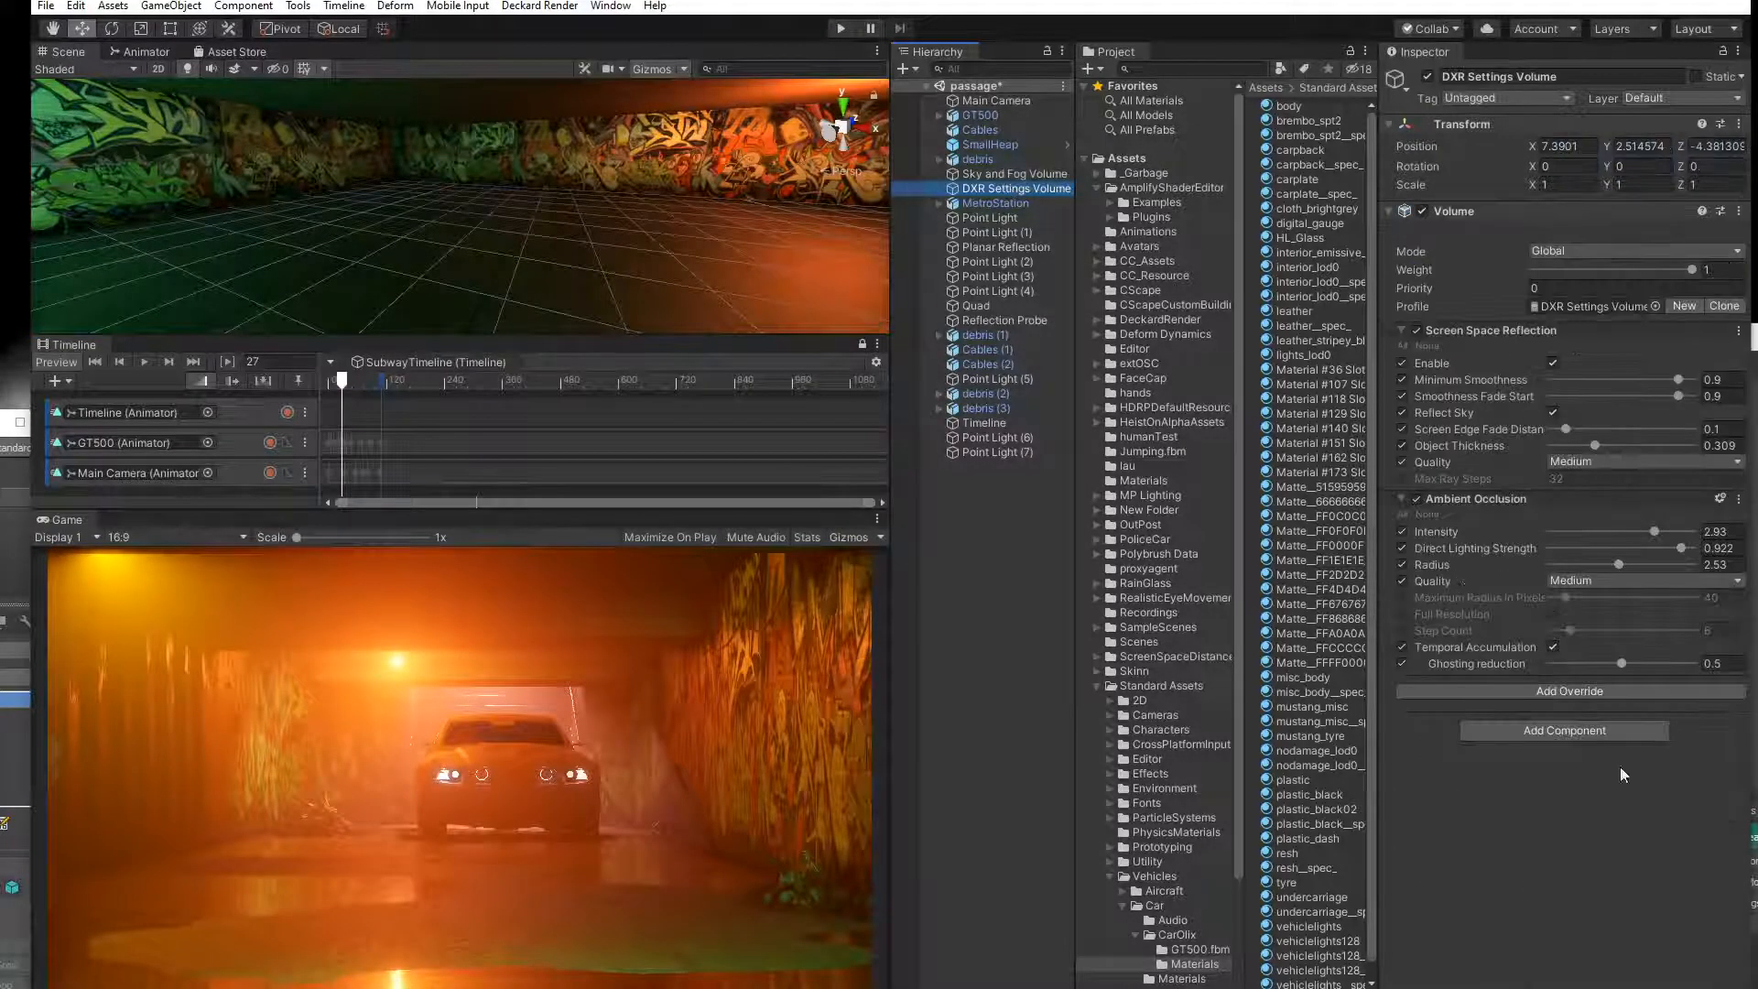
pyautogui.click(1557, 691)
pyautogui.write('bloom')
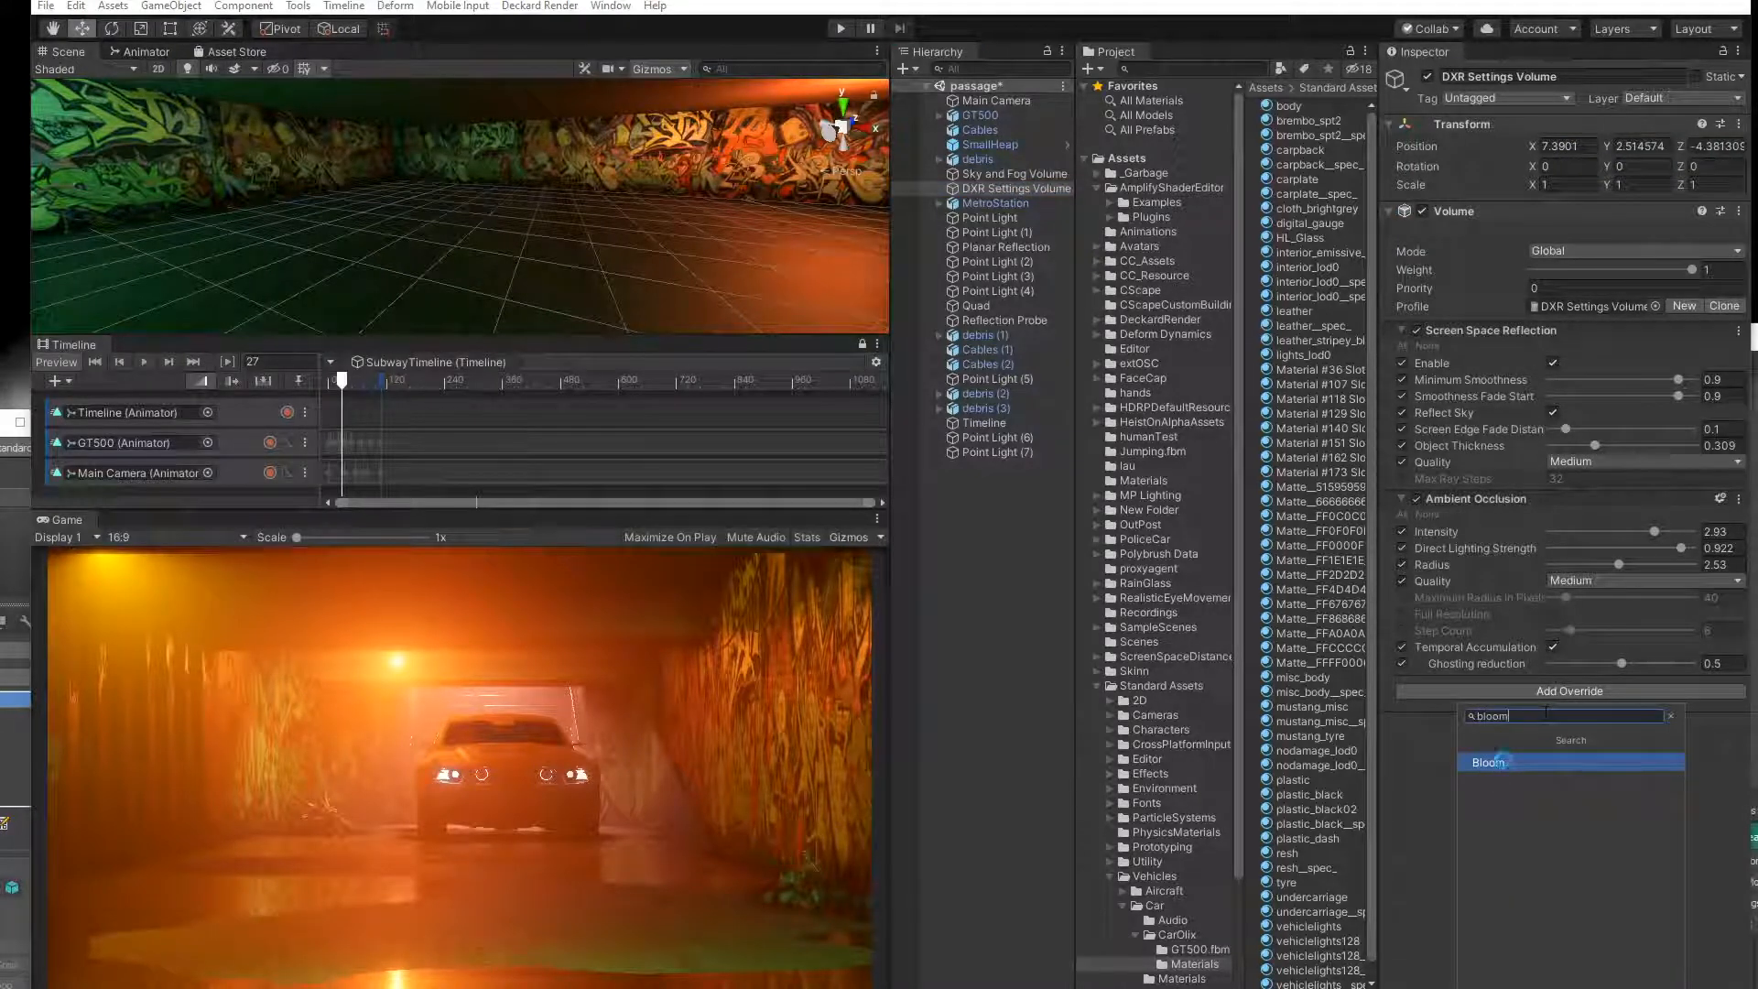
pyautogui.click(1502, 761)
# Enable Bloom's Quality, Threshold, Intensity, Scatter, Tint and lens dirt Texture parameters.
pyautogui.click(1404, 716)
pyautogui.click(1404, 752)
pyautogui.click(1404, 770)
pyautogui.click(1404, 785)
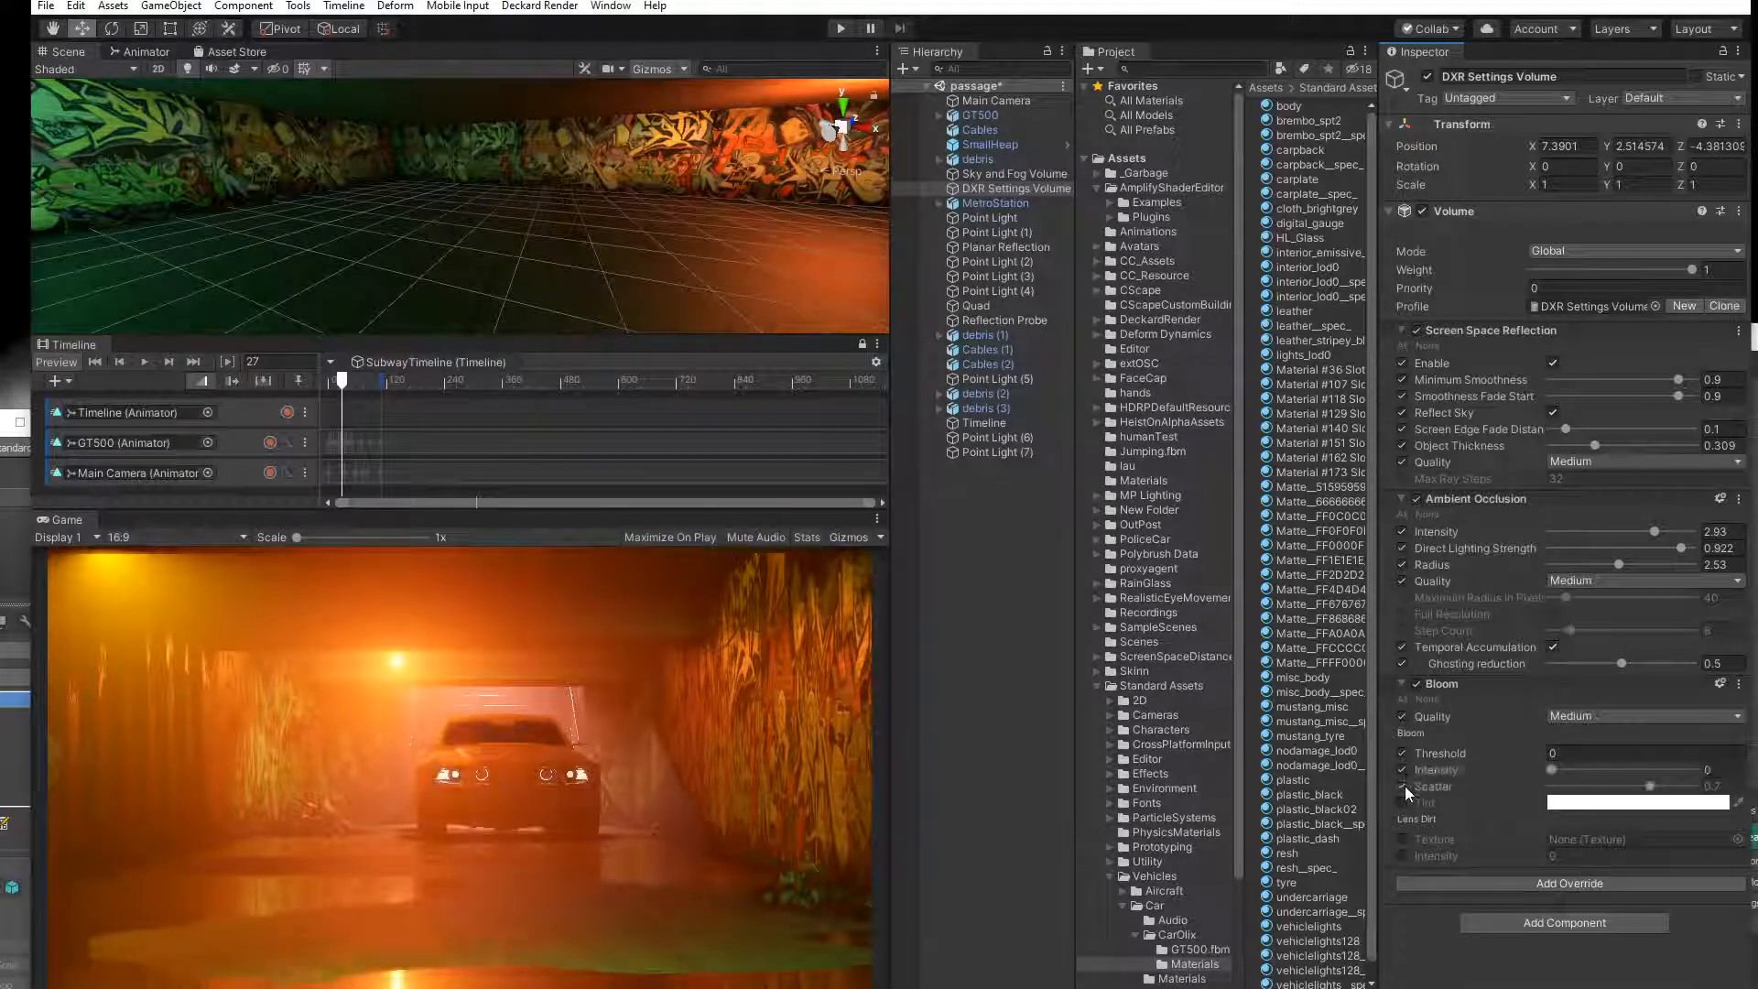
pyautogui.click(1404, 840)
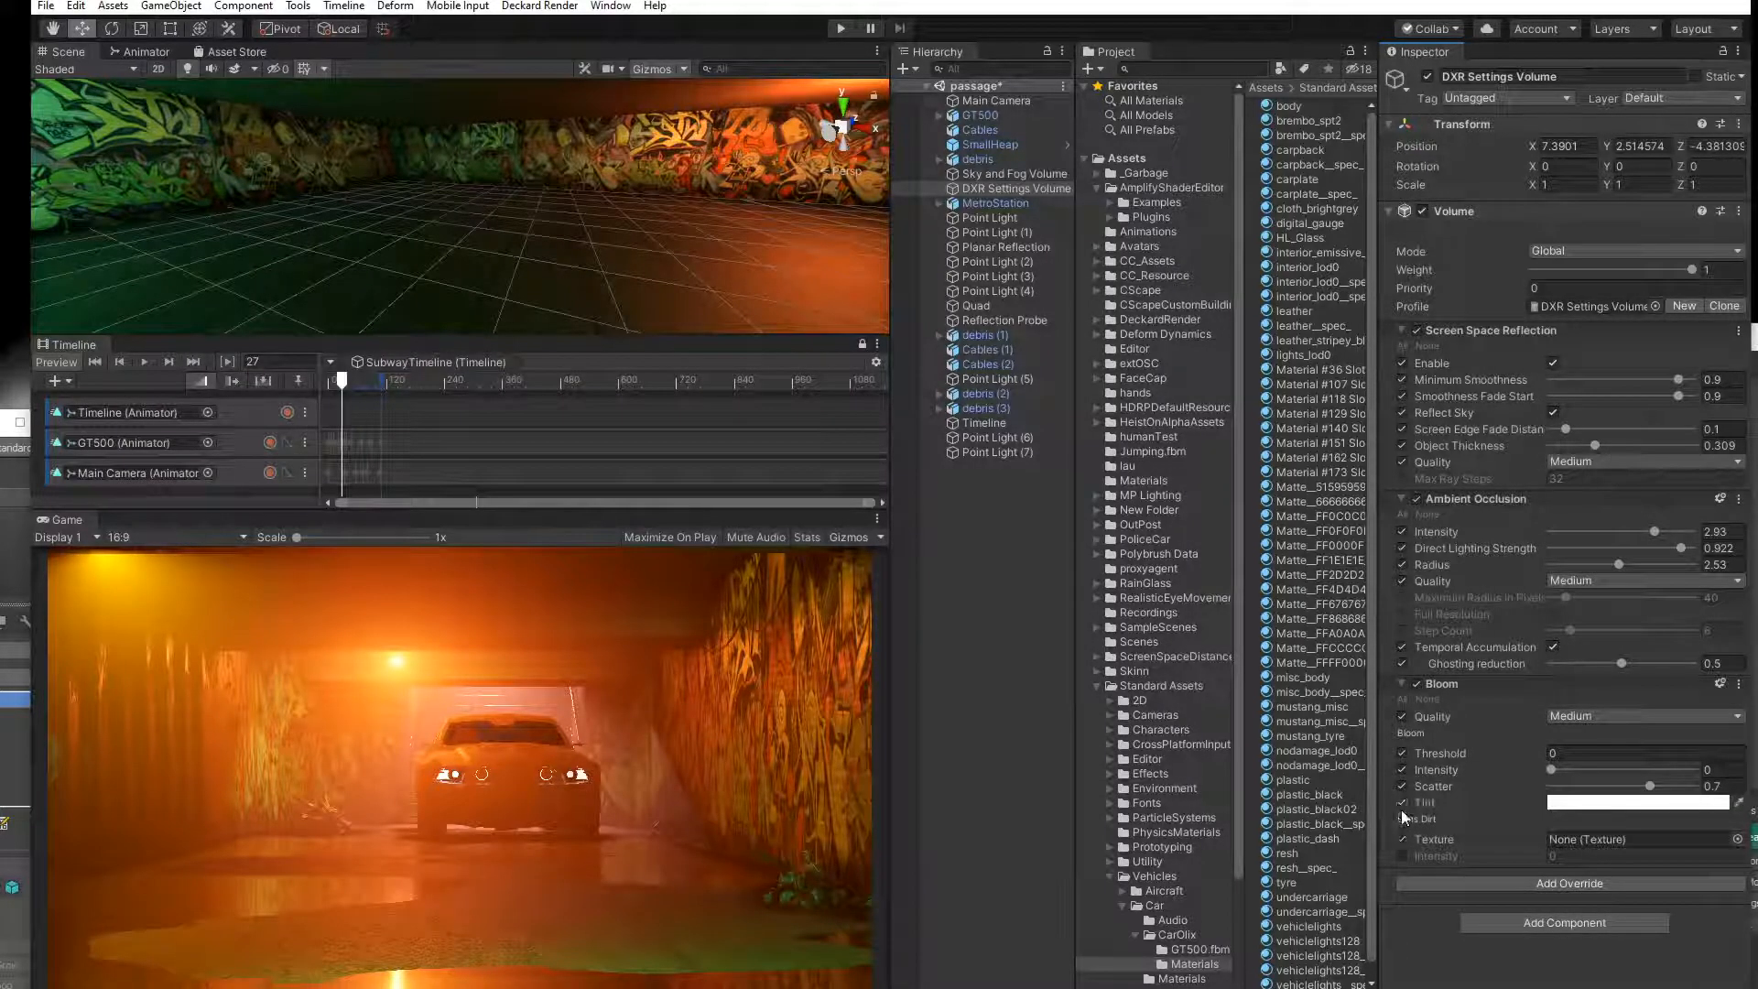
# Set the Bloom threshold to 5.96 and its intensity to 0.474, with the Scatter override disabled.
pyautogui.moveTo(1554, 768); pyautogui.dragTo(1664, 769)
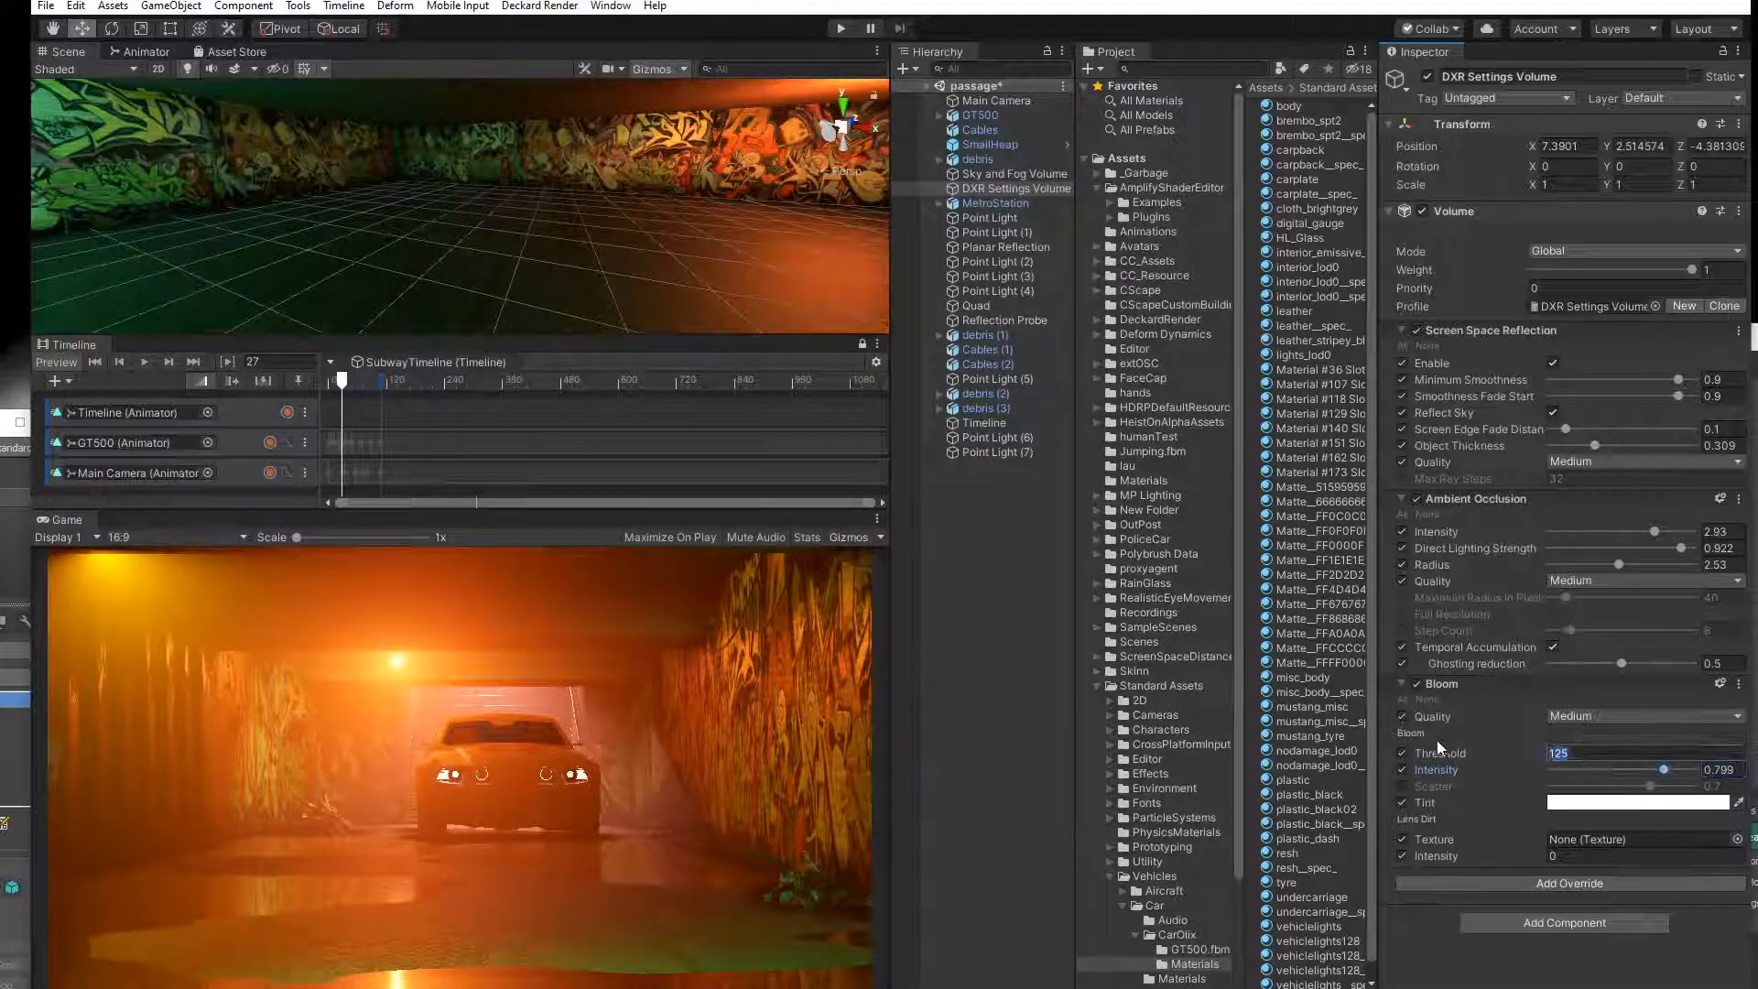
pyautogui.write('1')
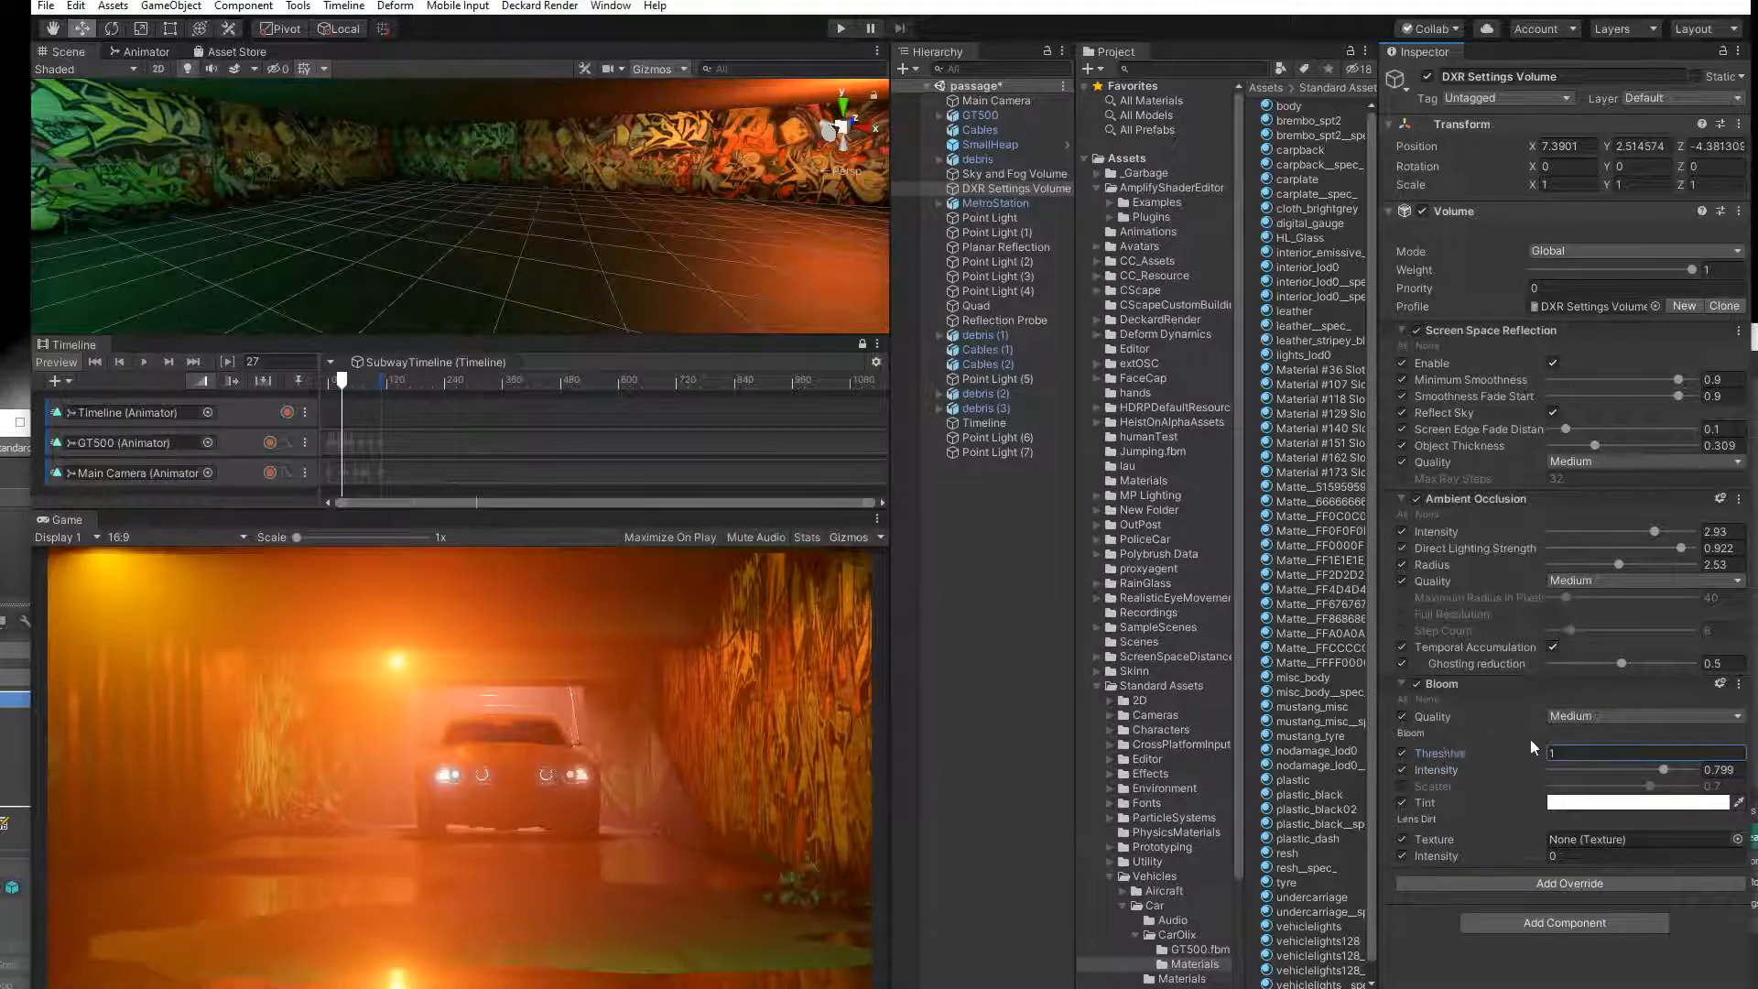
pyautogui.moveTo(1696, 770); pyautogui.dragTo(1527, 755)
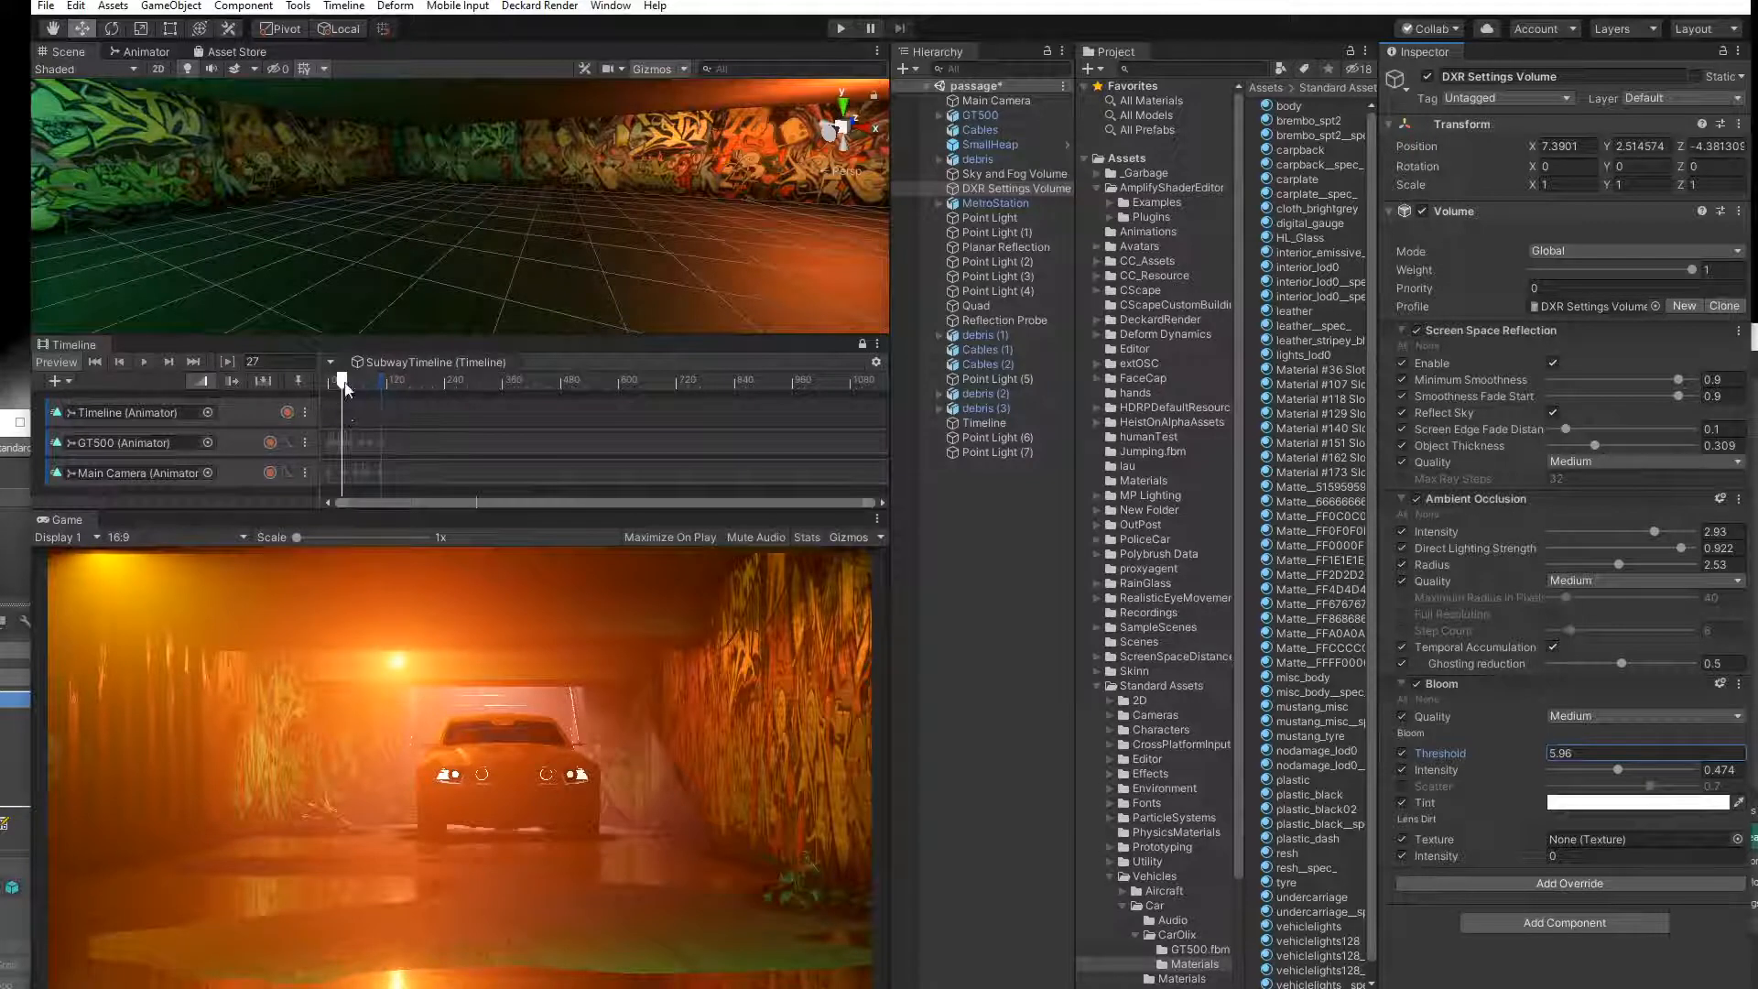
# Move the timeline to frame 15, start recording on the GT500 track and open its recorded animation for keyframe editing.
pyautogui.moveTo(346, 388); pyautogui.dragTo(309, 389)
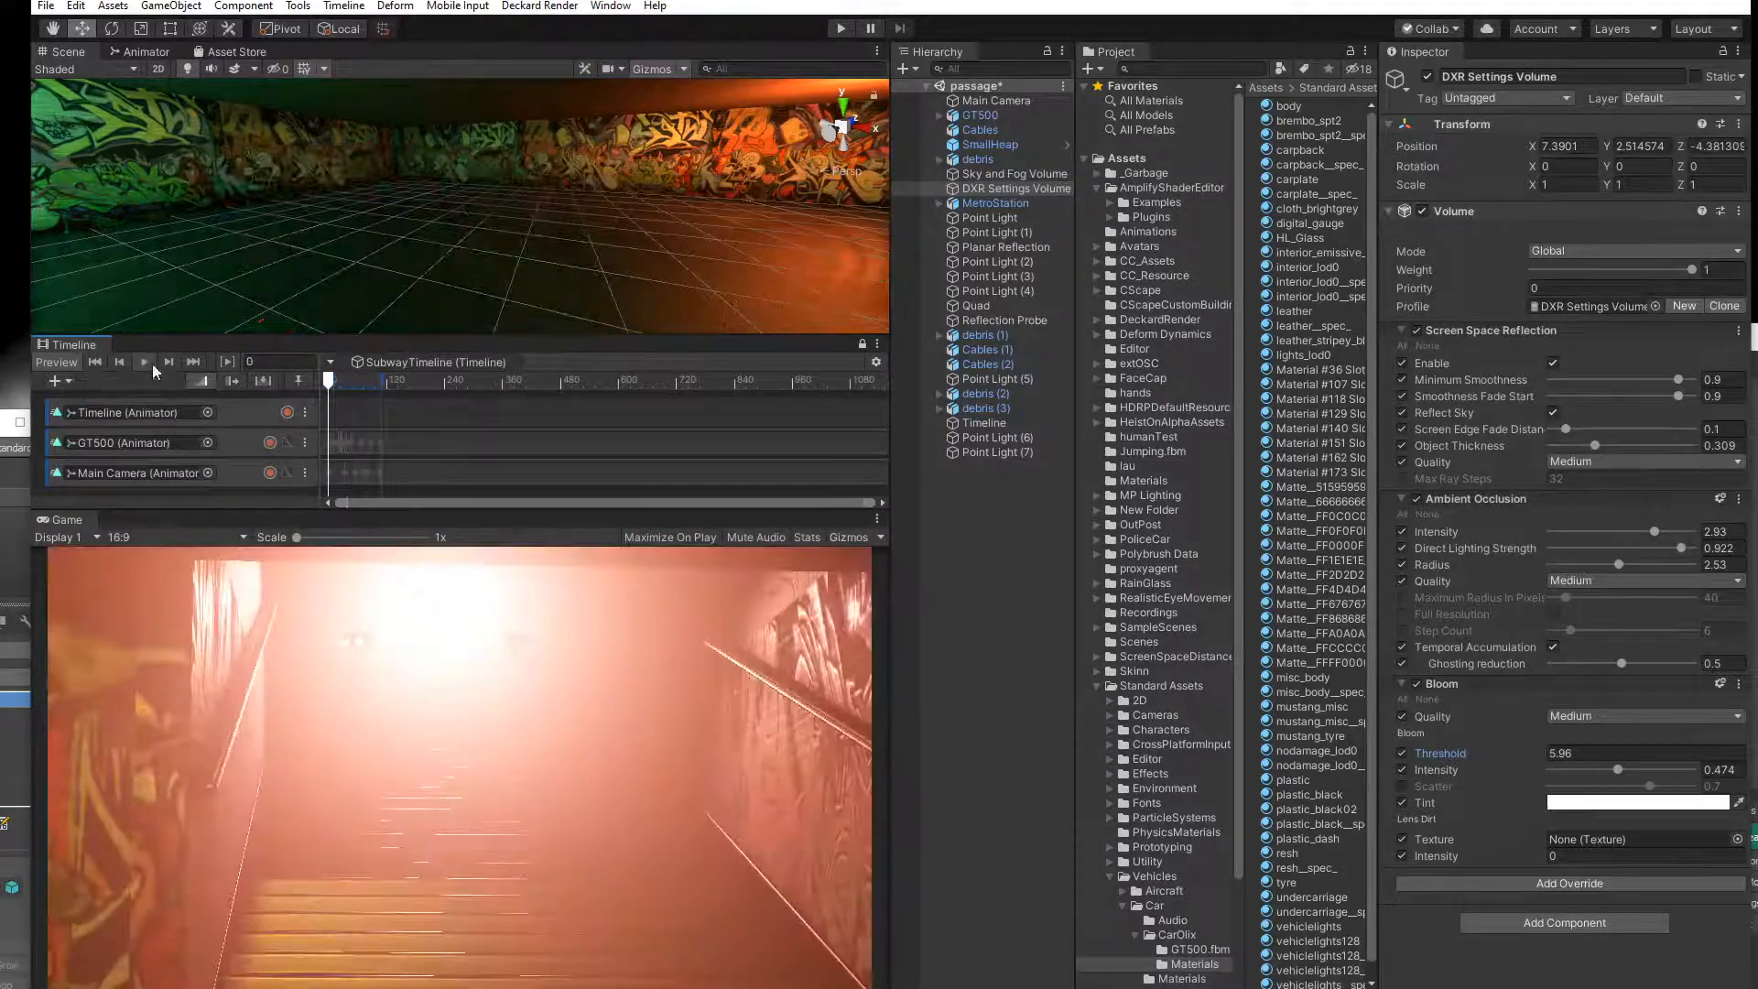
pyautogui.moveTo(339, 377); pyautogui.dragTo(337, 385)
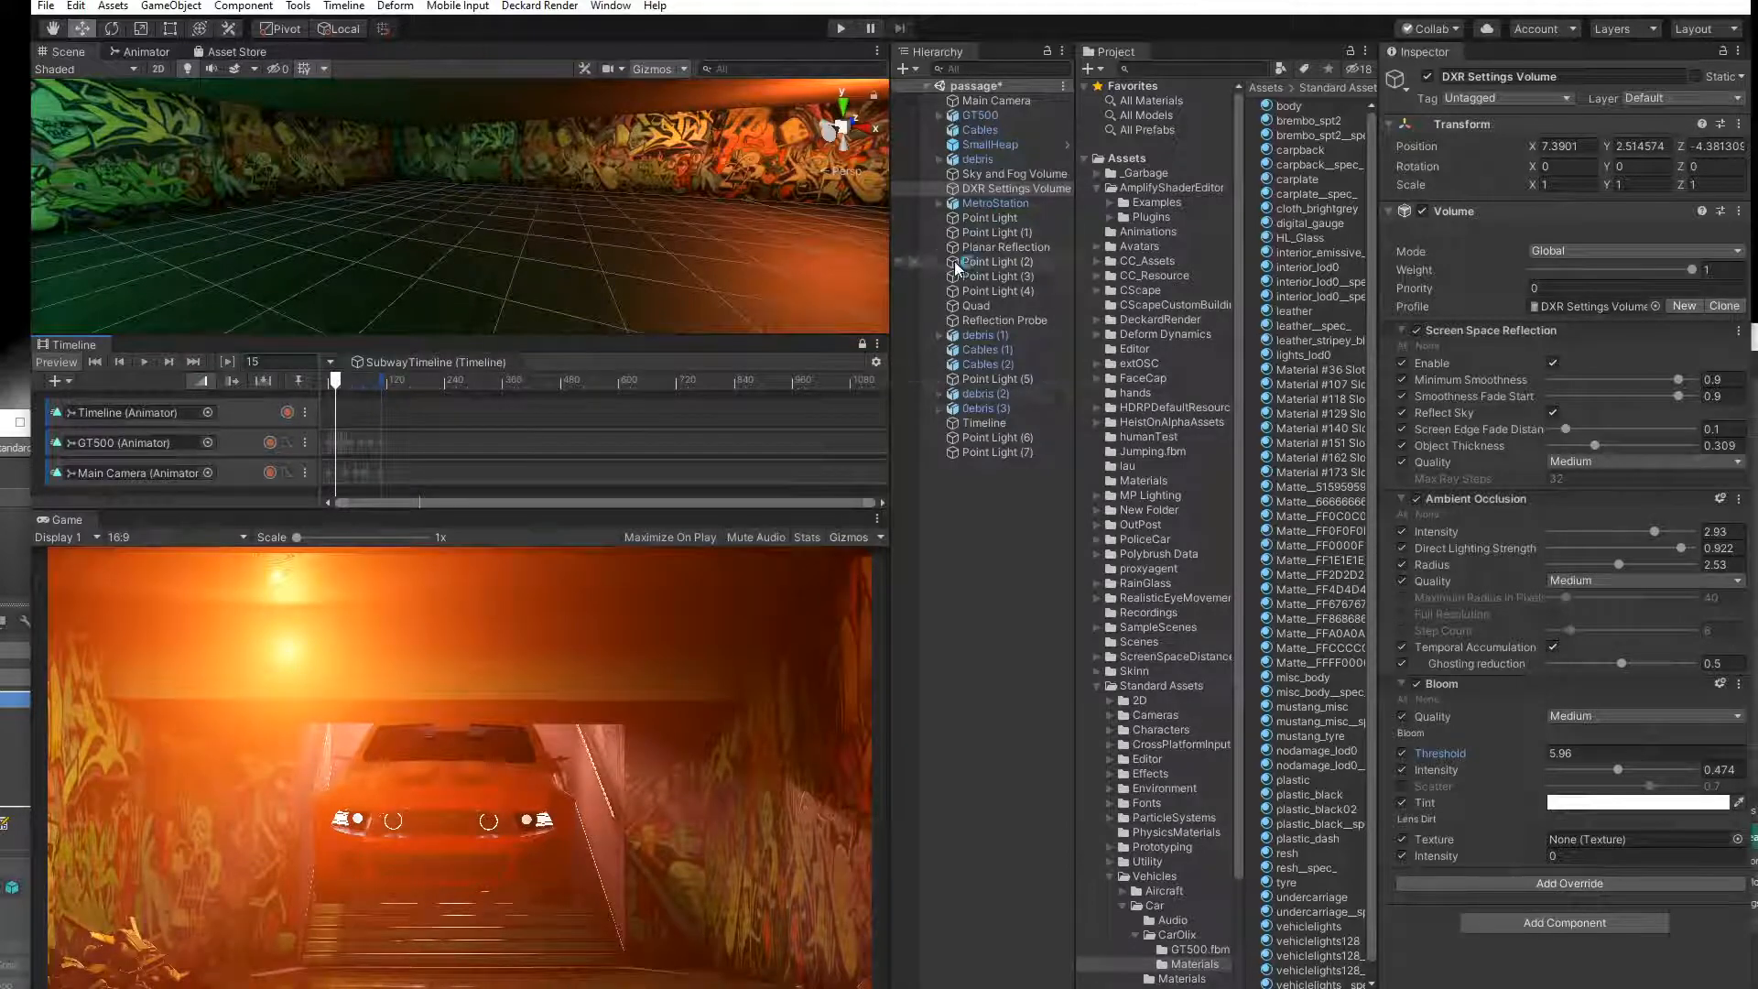
pyautogui.click(242, 445)
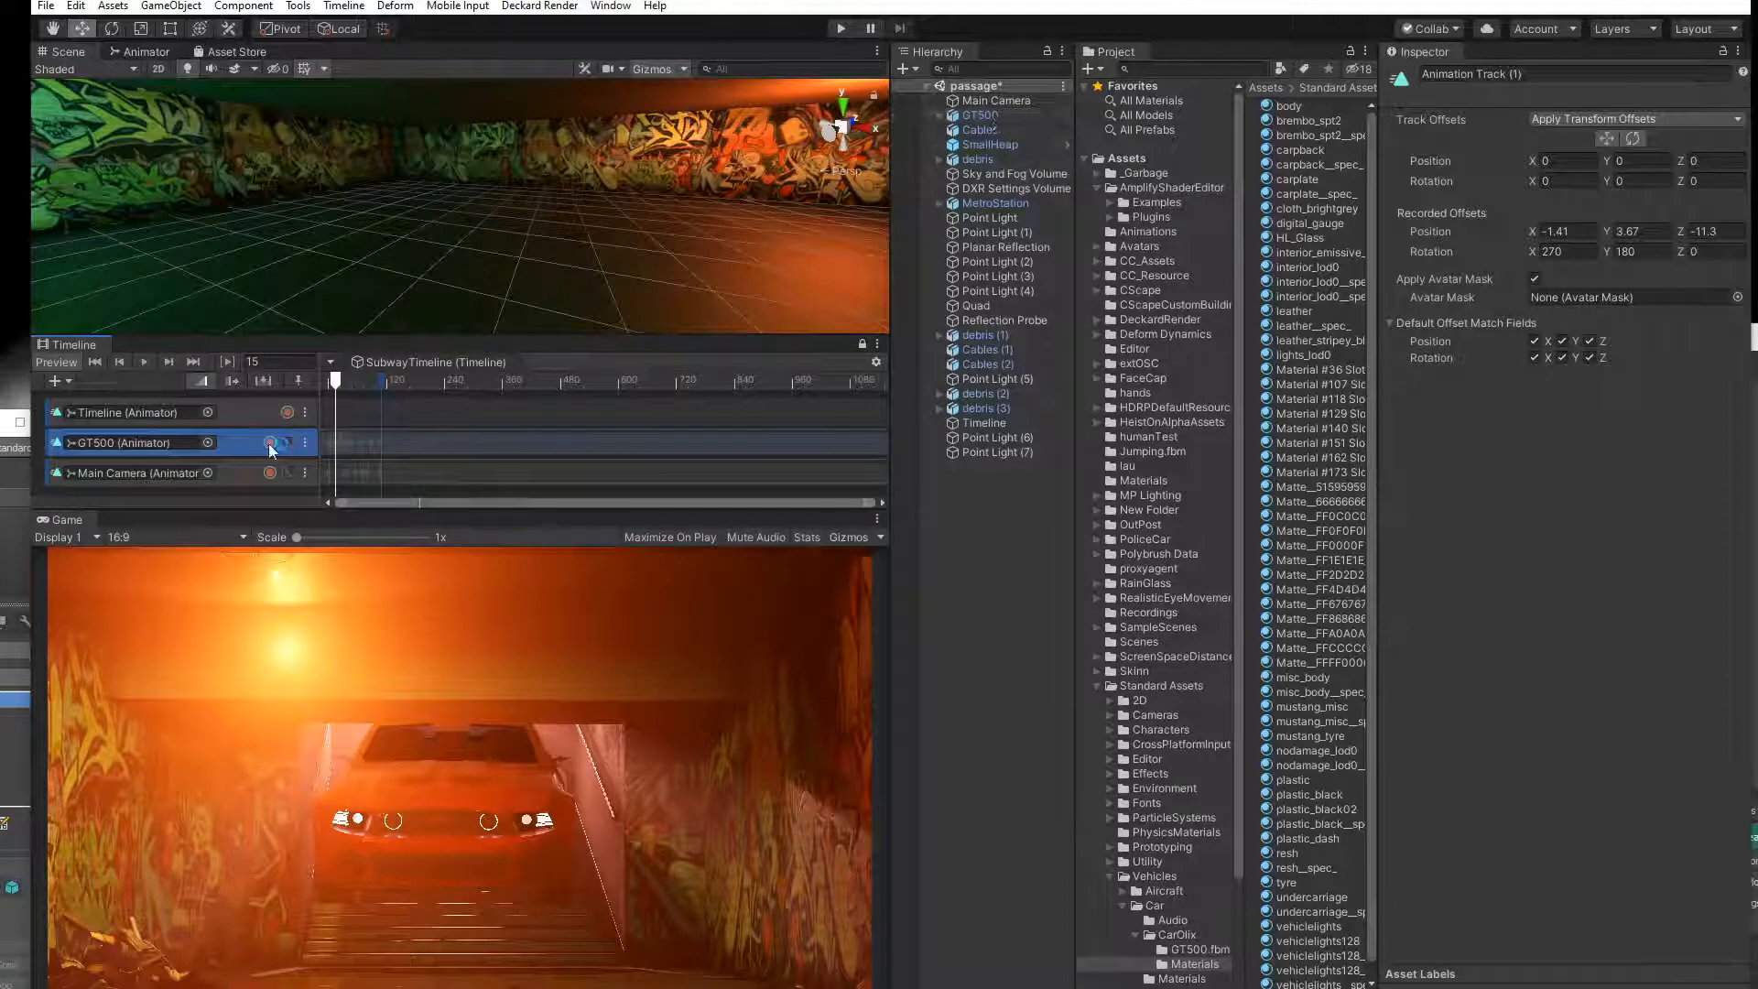
pyautogui.click(270, 443)
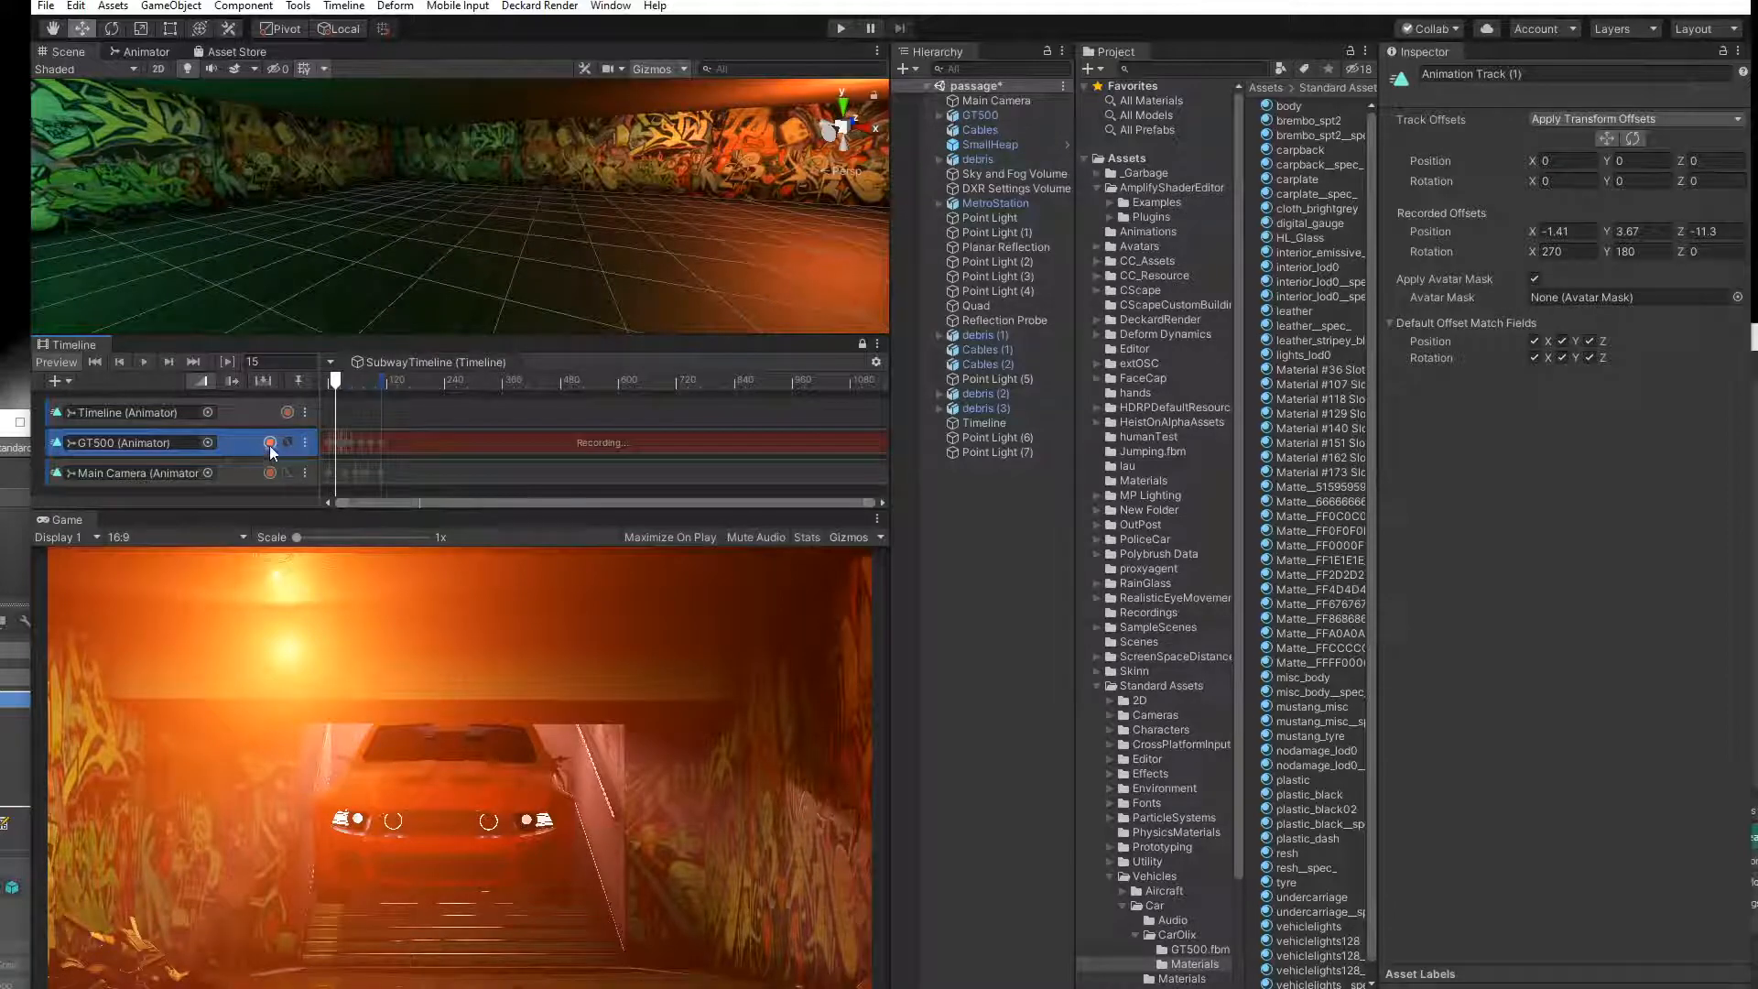
pyautogui.doubleClick(337, 442)
pyautogui.moveTo(399, 299); pyautogui.dragTo(985, 484)
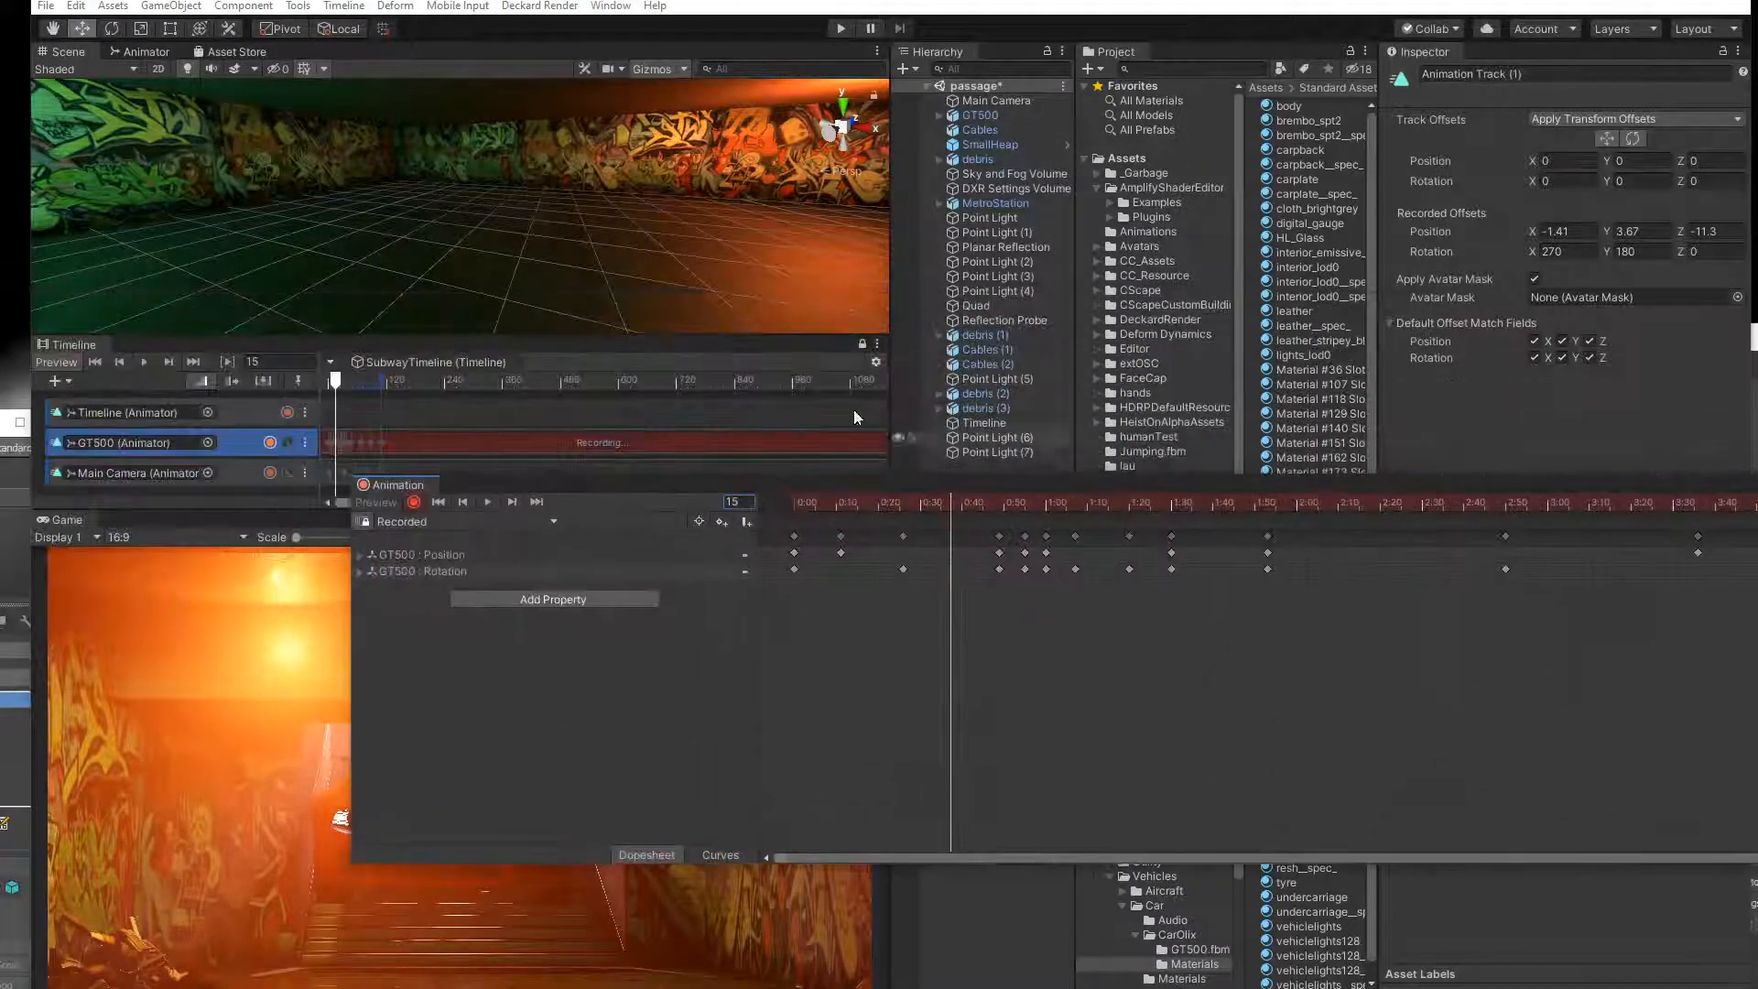
# At frame 14, tilt the GT500 nose-down on the stairs to a rotation of about X 248.5, Y 181.3, Z 1.1.
pyautogui.moveTo(508, 203); pyautogui.dragTo(333, 188, button='right')
pyautogui.moveTo(333, 188); pyautogui.dragTo(554, 178, button='middle')
pyautogui.scroll(-3, 522, 196)
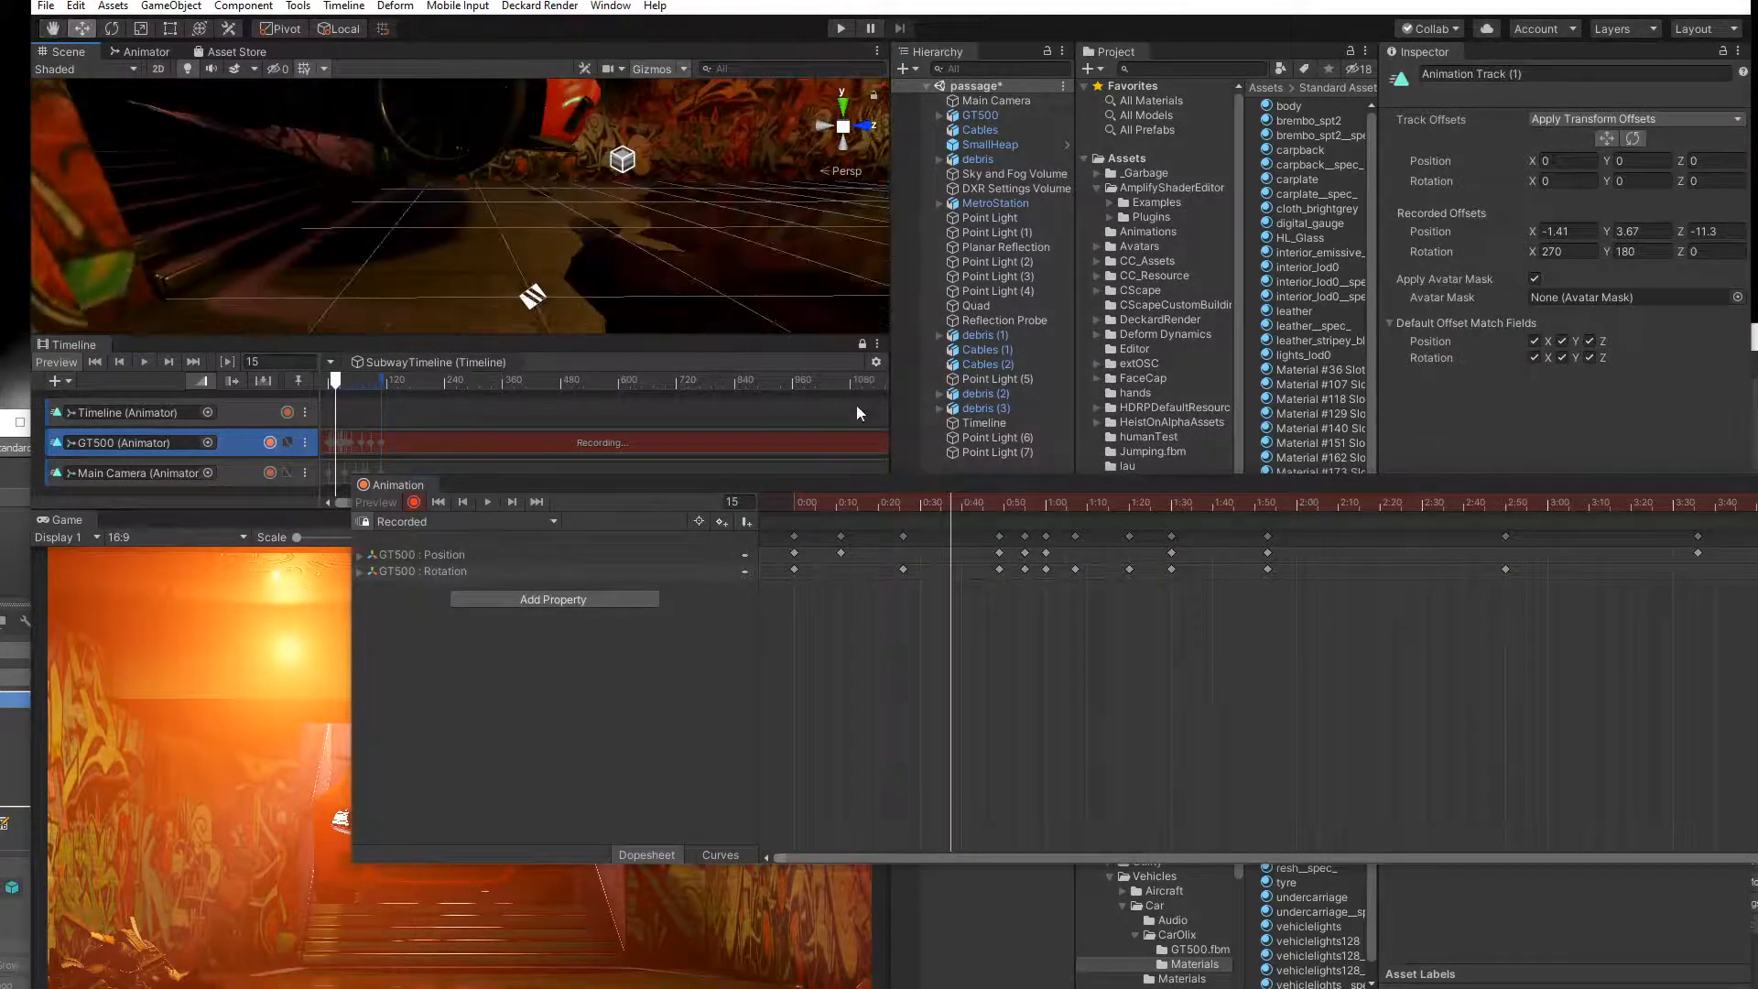
pyautogui.moveTo(958, 508)
pyautogui.mouseDown()
pyautogui.moveTo(910, 504)
pyautogui.moveTo(988, 513)
pyautogui.moveTo(923, 509)
pyautogui.moveTo(939, 509)
pyautogui.mouseUp()
pyautogui.moveTo(334, 149); pyautogui.dragTo(125, 58, button='middle')
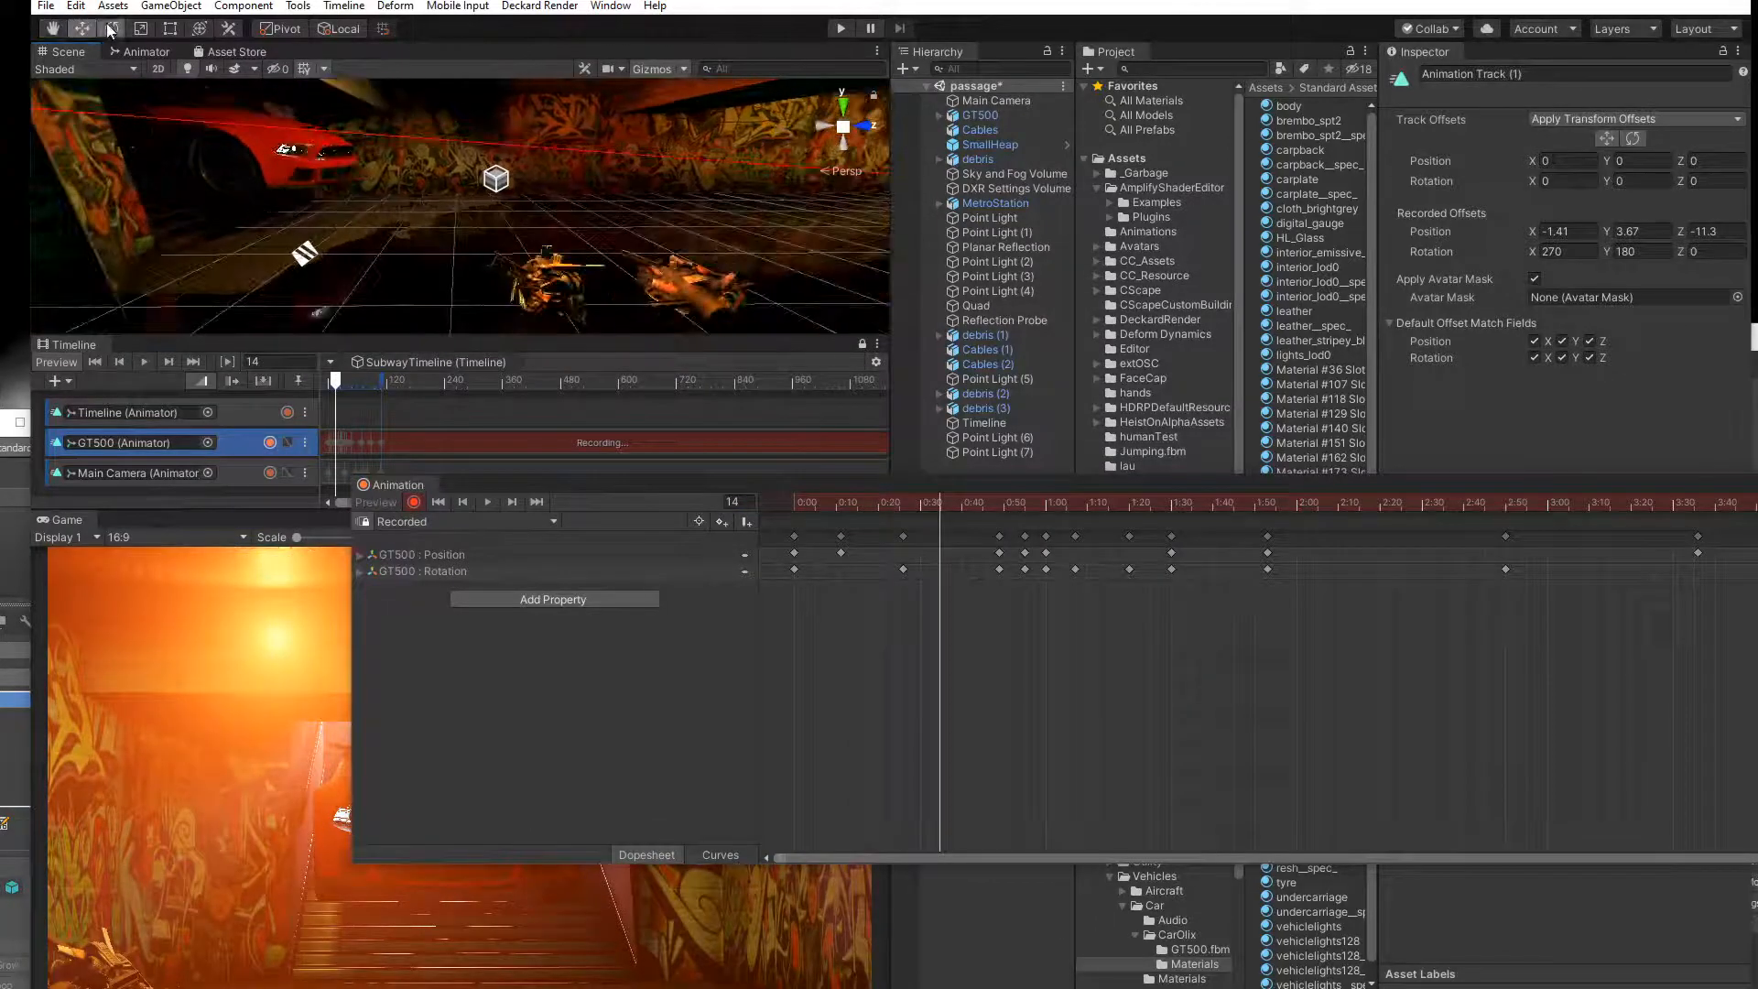
pyautogui.click(246, 141)
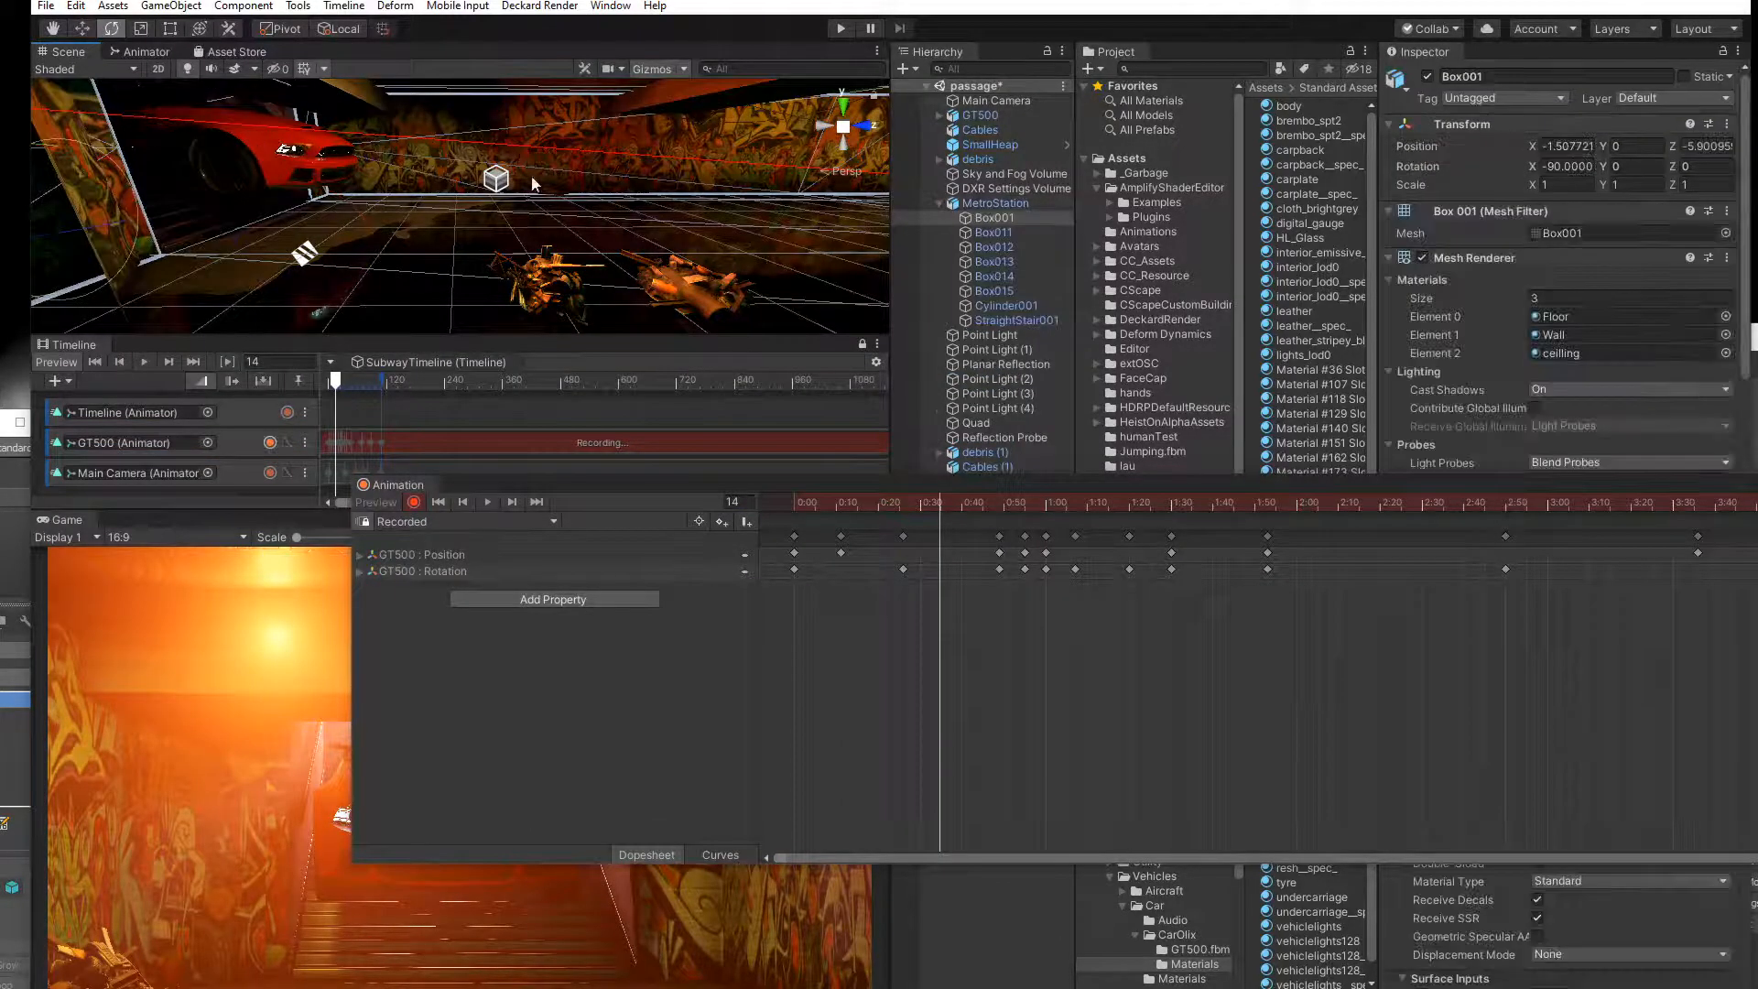
pyautogui.click(981, 118)
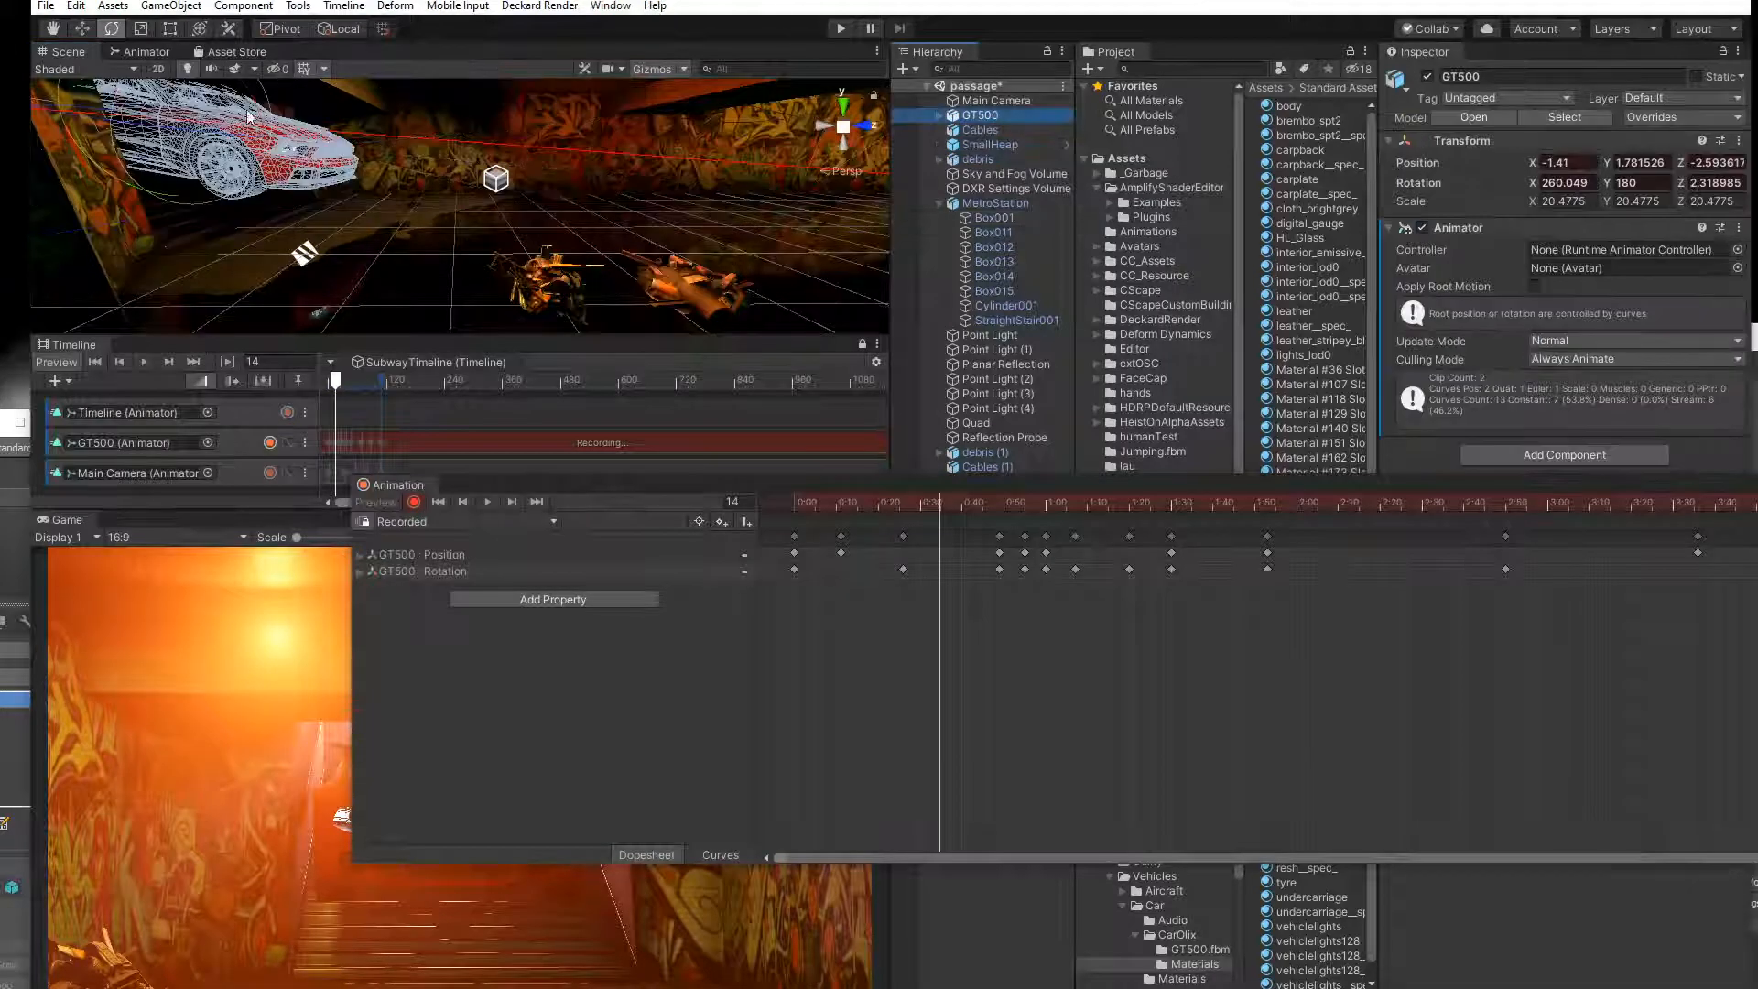
pyautogui.moveTo(256, 112); pyautogui.dragTo(261, 146)
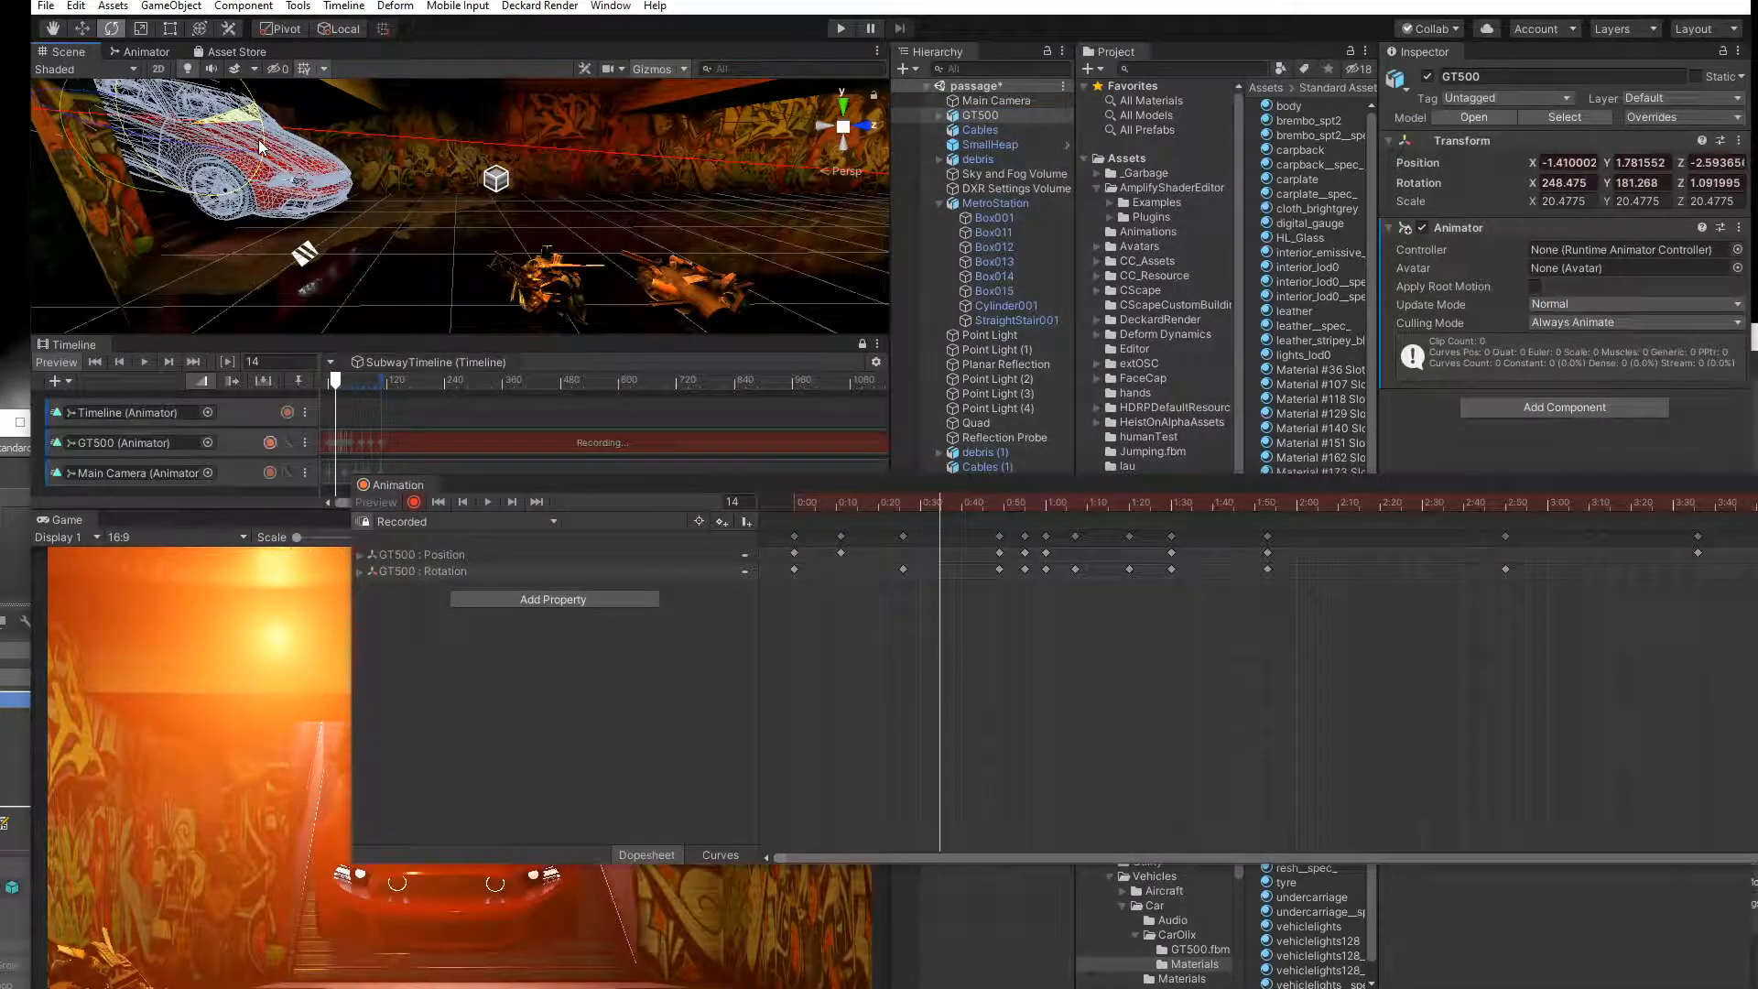
# At frame 17, lower the GT500 on the stairs to about Y 1.03, Z -0.69, and replay the clip from the start.
pyautogui.moveTo(949, 504); pyautogui.dragTo(1183, 454)
pyautogui.click(83, 31)
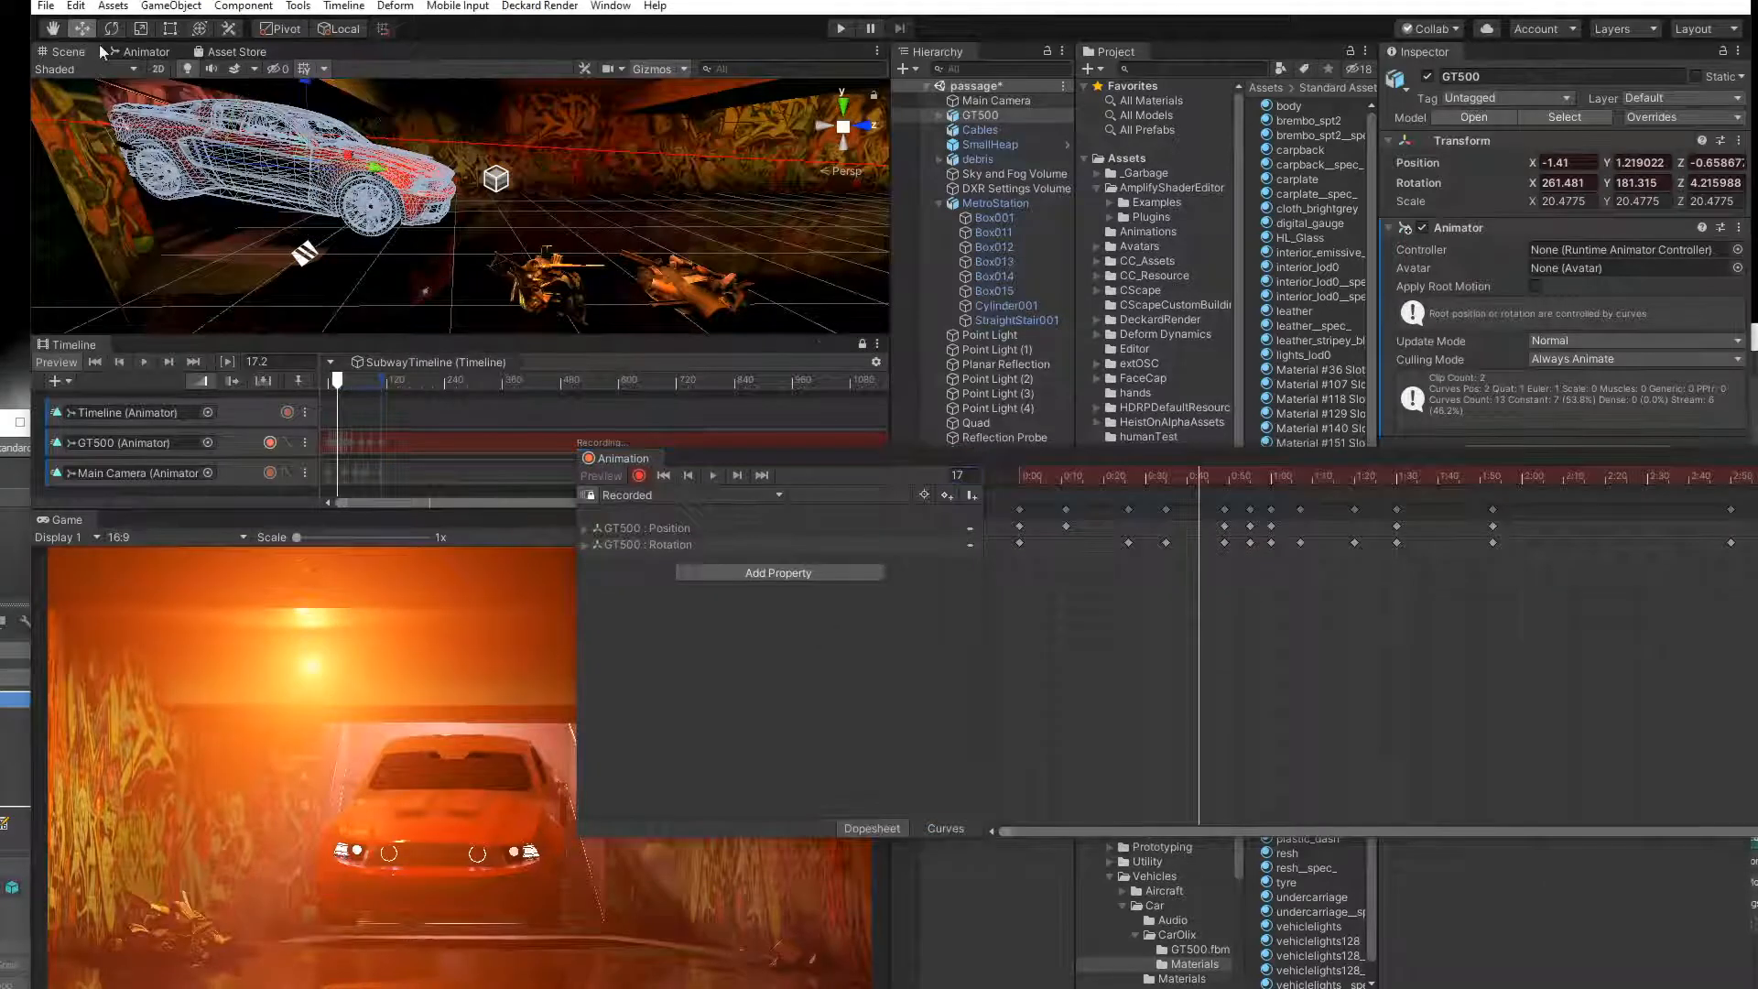
pyautogui.moveTo(307, 102); pyautogui.dragTo(309, 109)
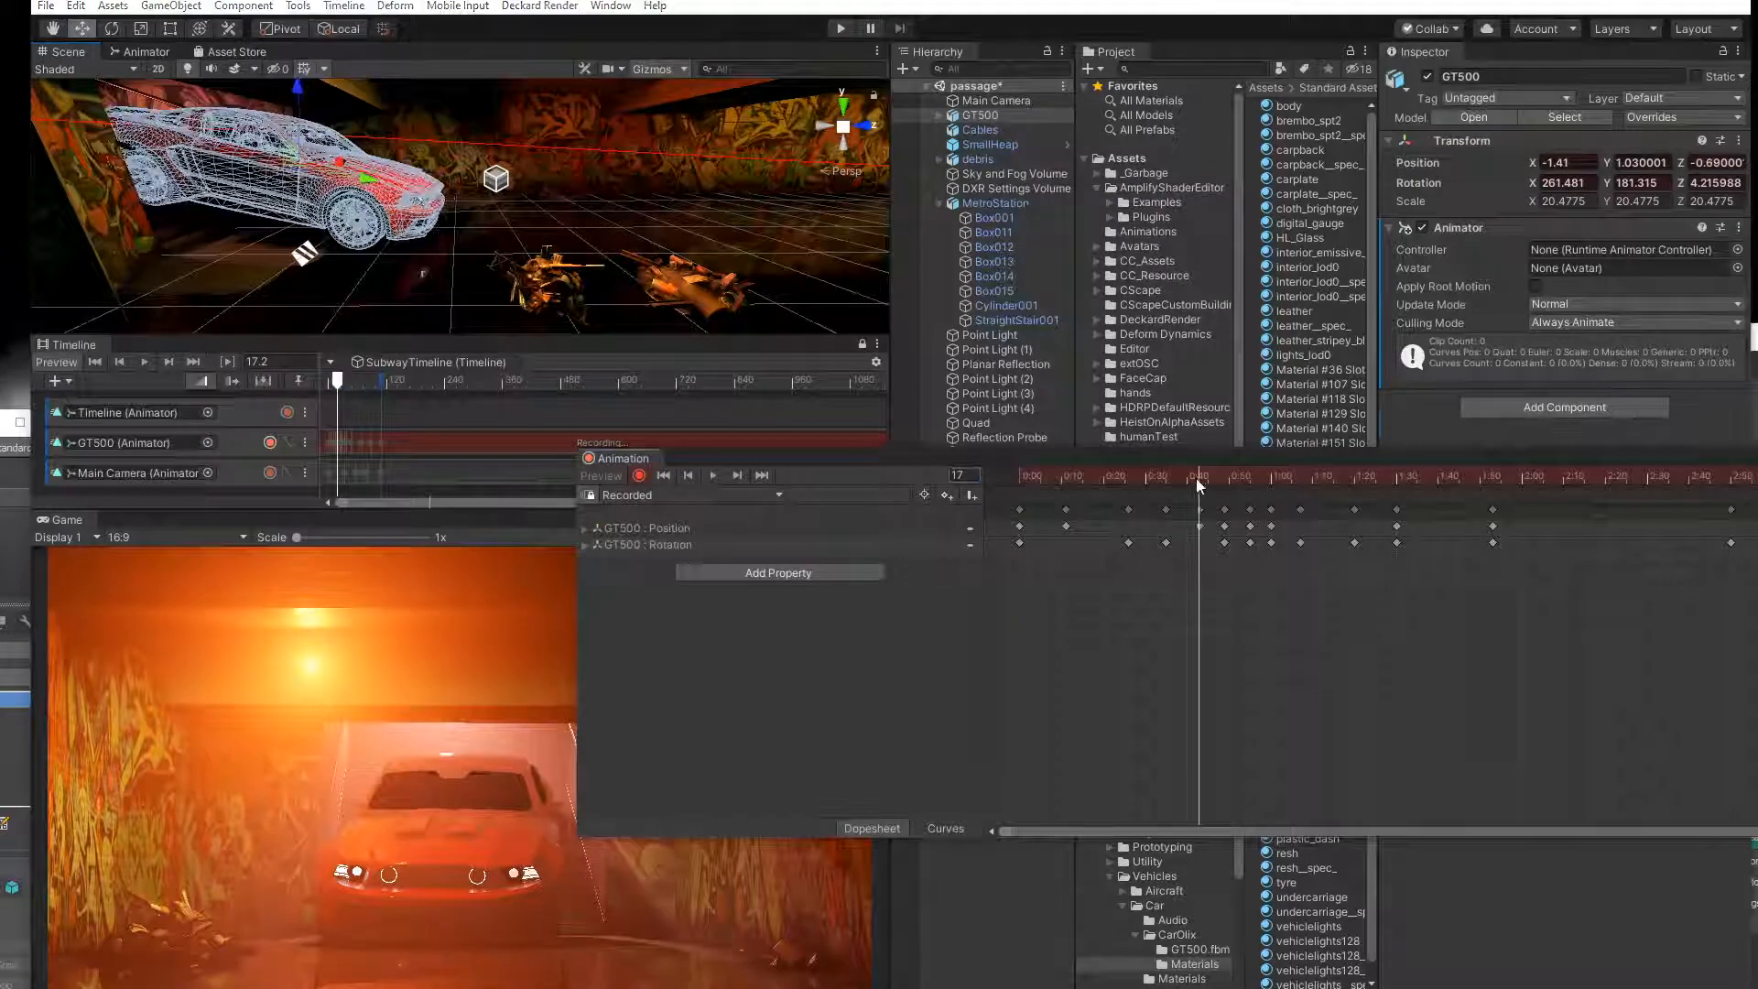
pyautogui.moveTo(1187, 478); pyautogui.dragTo(1018, 513)
pyautogui.click(710, 475)
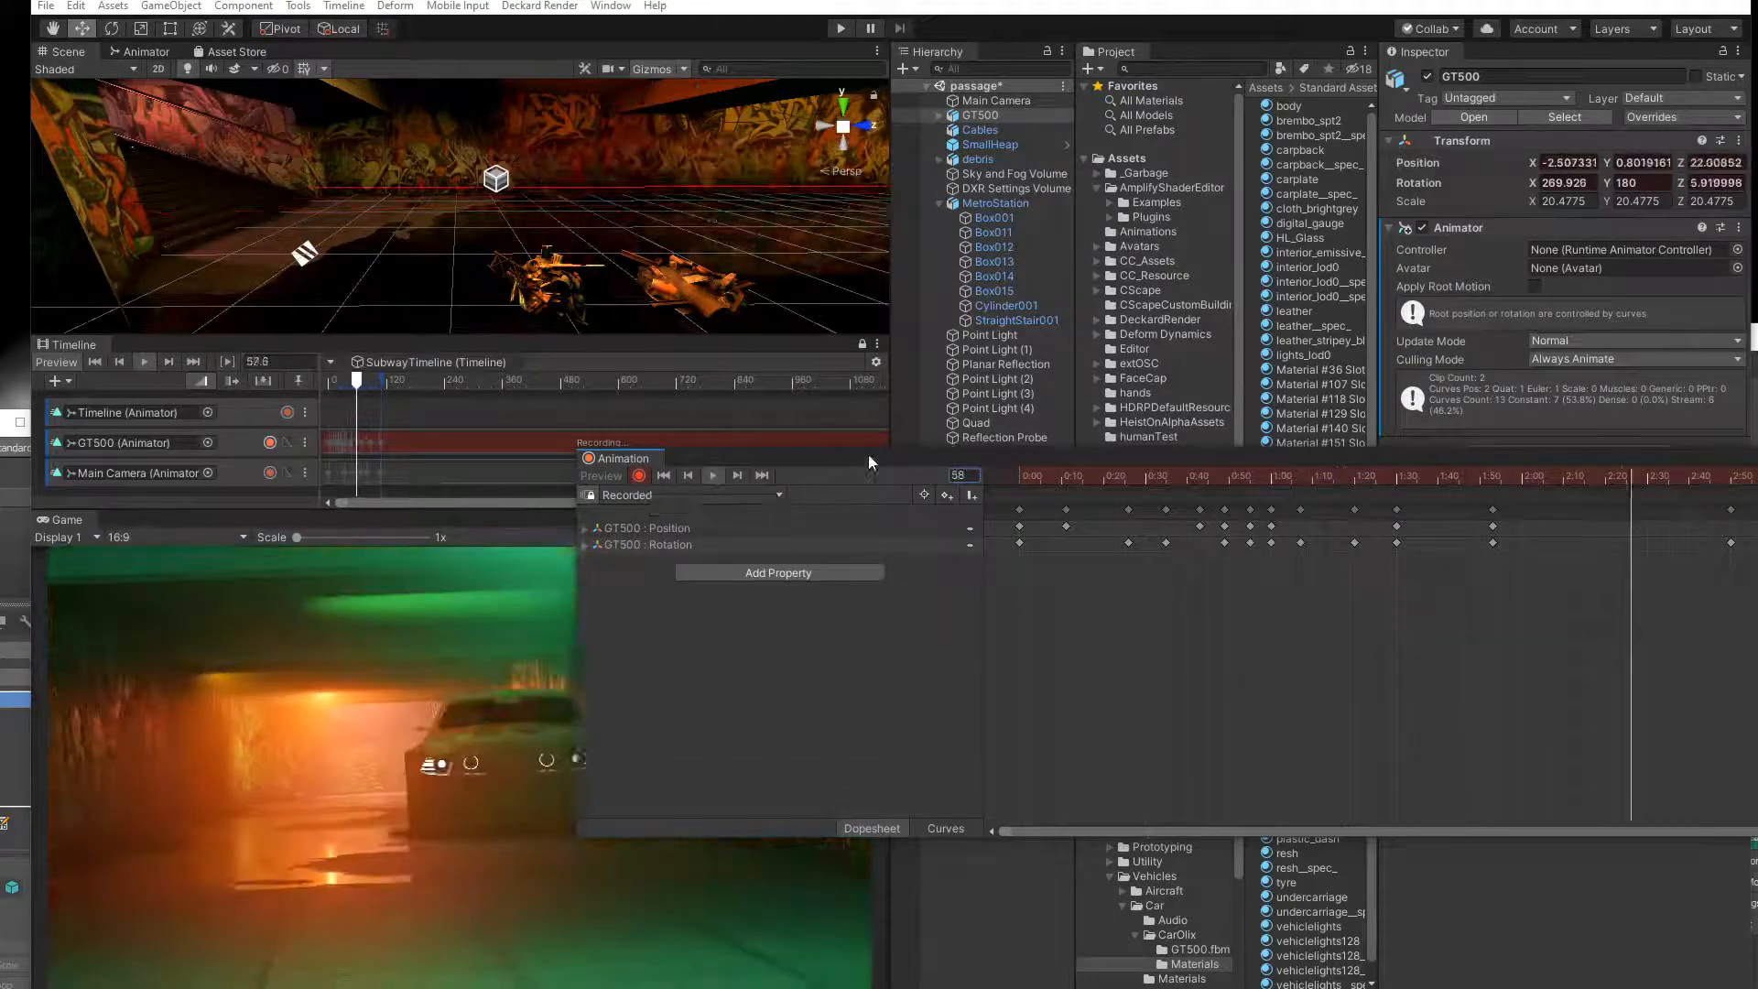
# Delay the GT500 rotation key following 1:20 to 1:41, and the next rotation key to just past 2:00.
pyautogui.moveTo(868, 454); pyautogui.dragTo(793, 154)
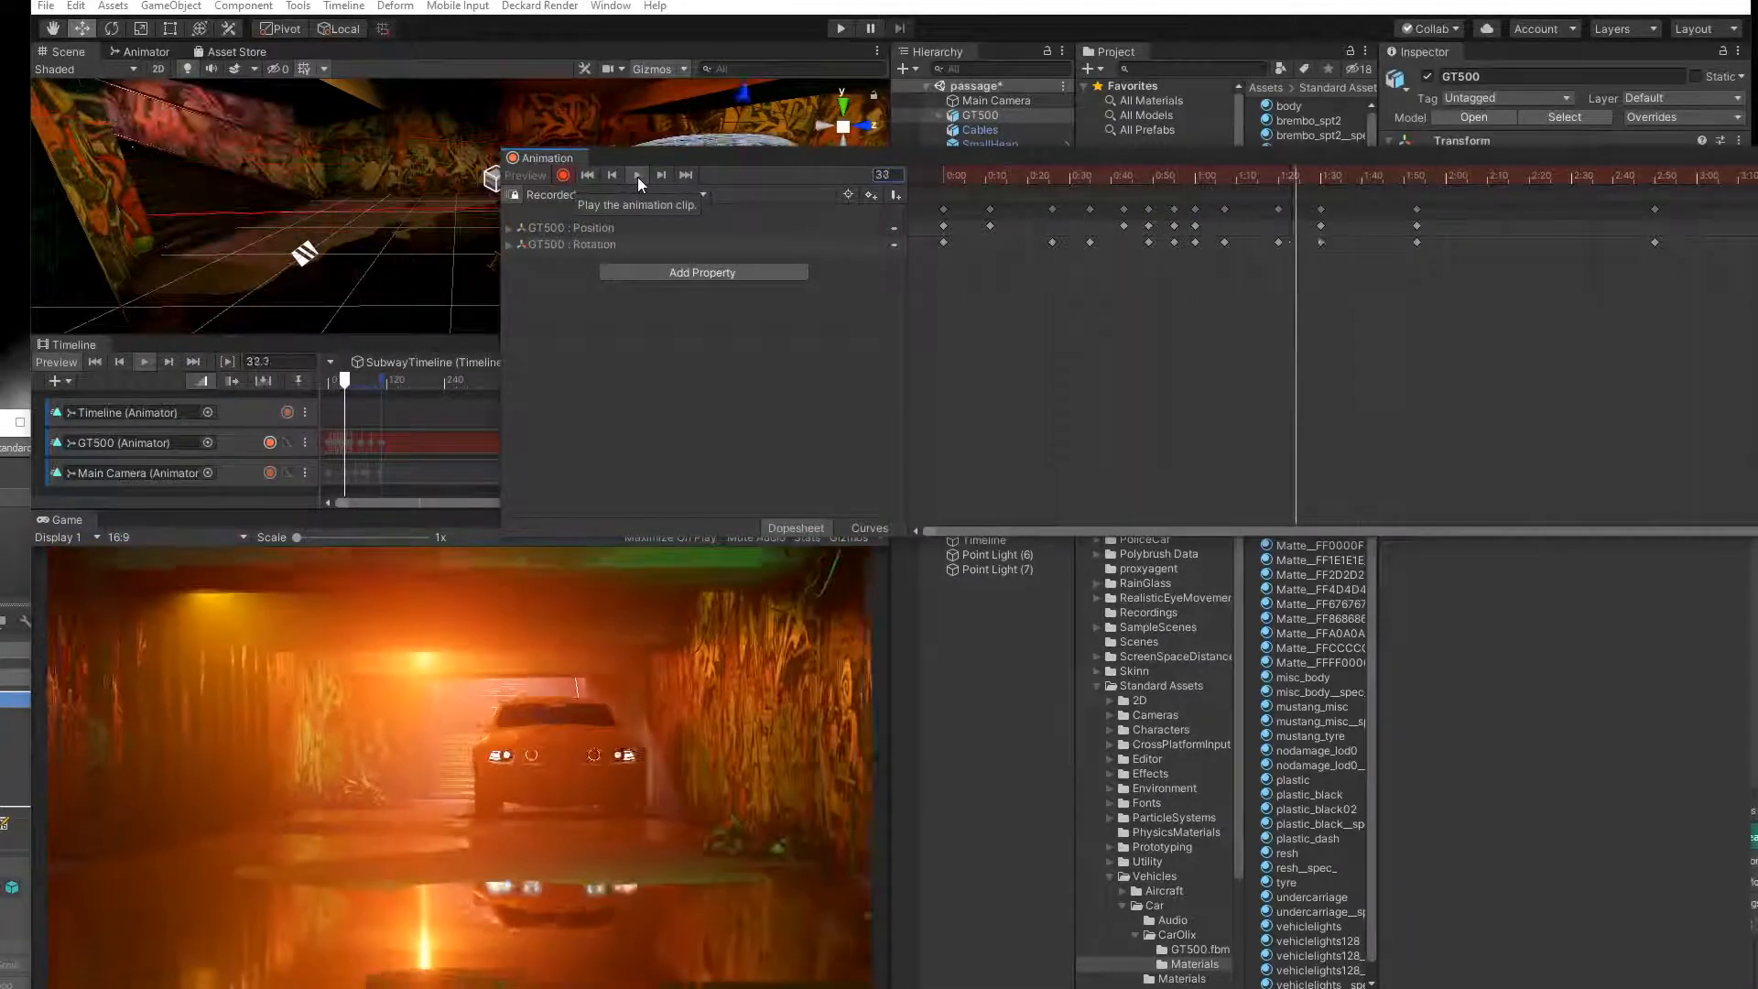
pyautogui.moveTo(1025, 176); pyautogui.dragTo(1277, 183)
pyautogui.moveTo(1263, 266); pyautogui.dragTo(1332, 240)
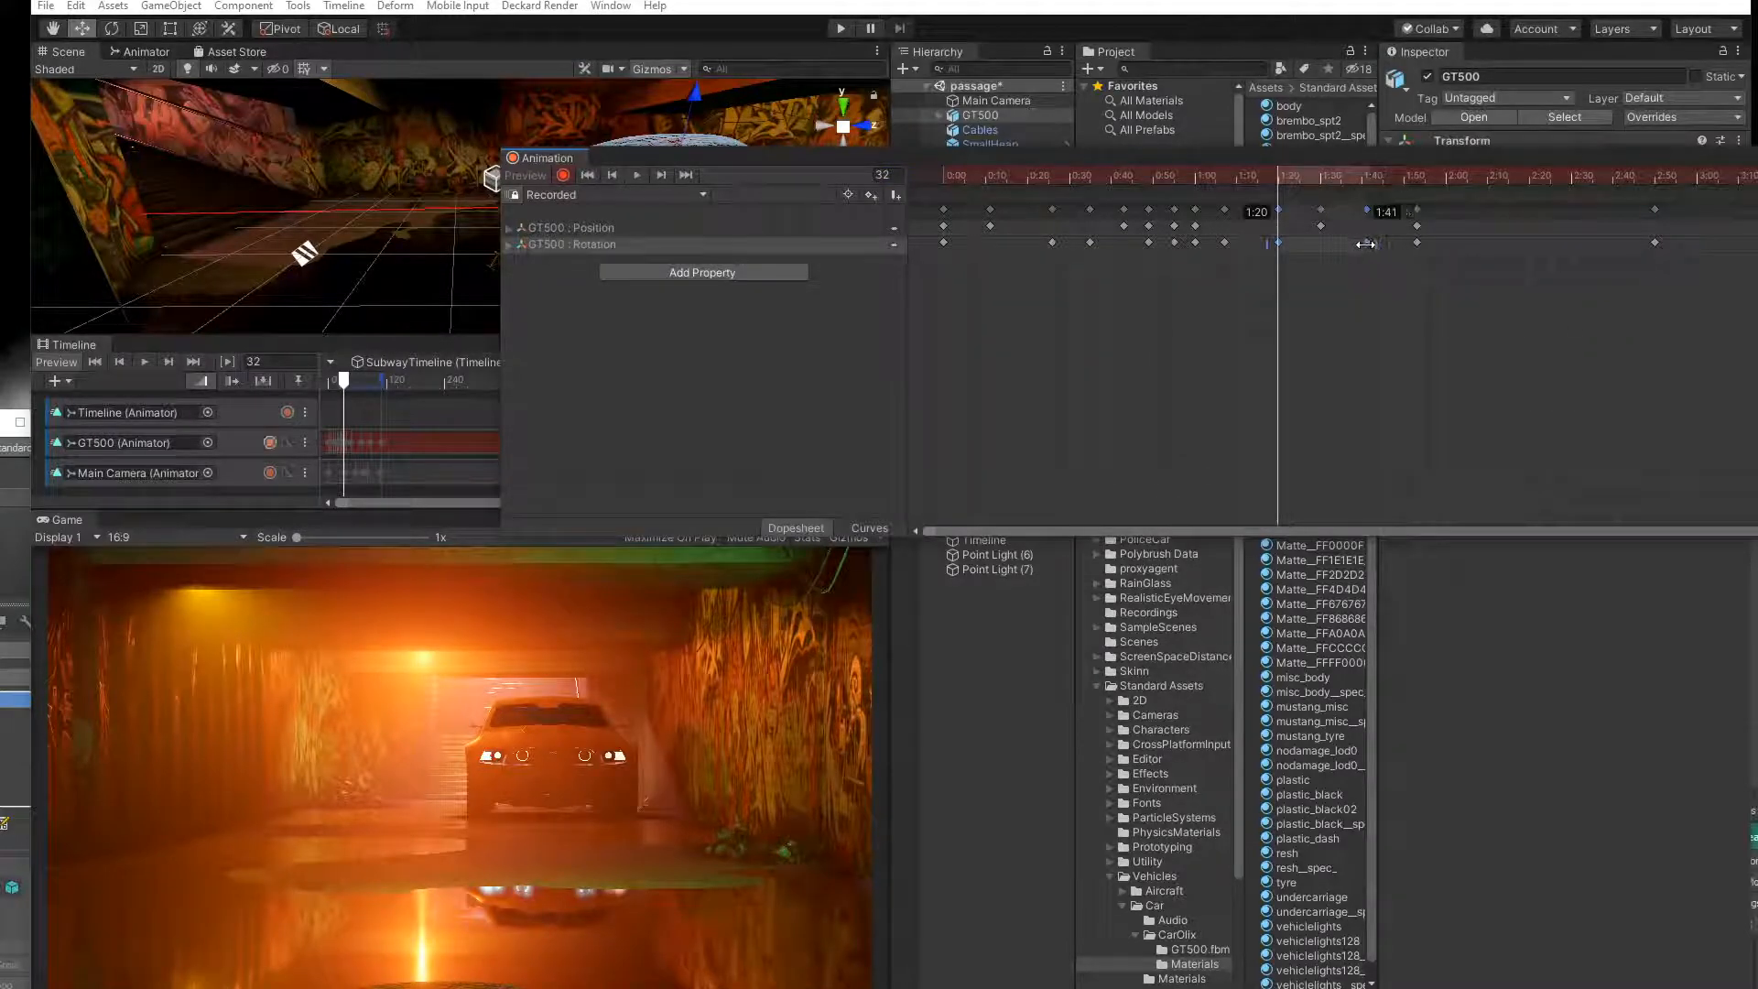
pyautogui.press('space')
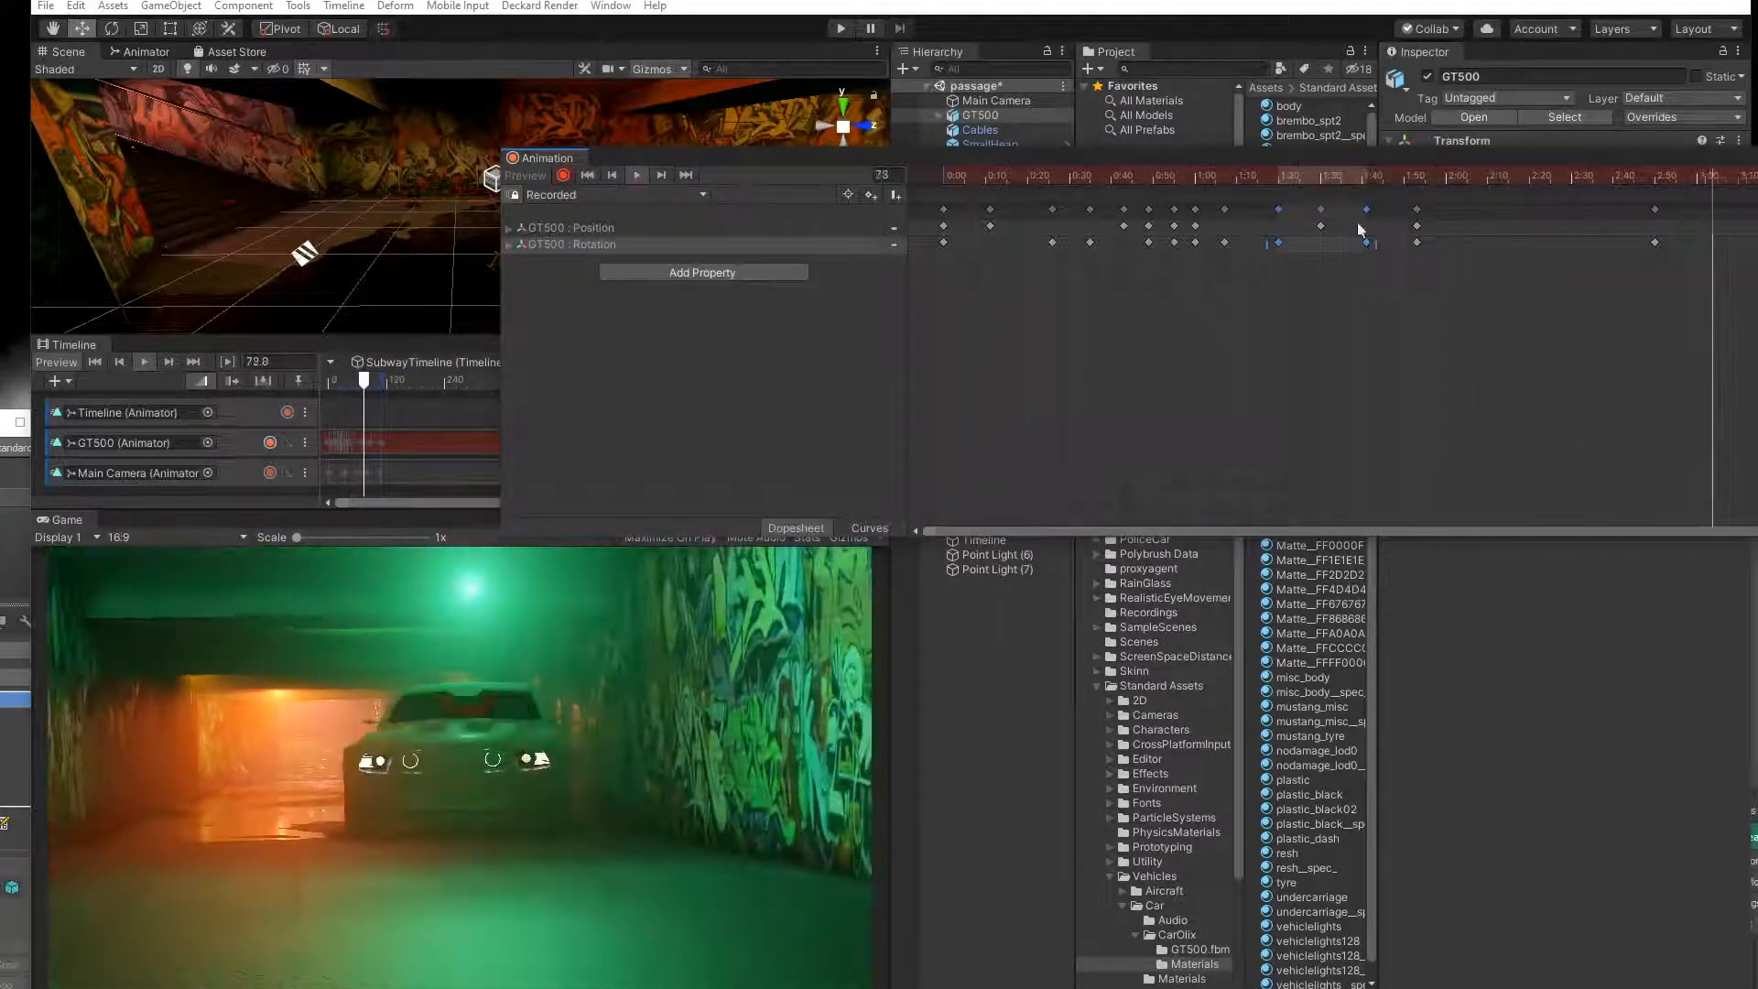
pyautogui.moveTo(1417, 242); pyautogui.dragTo(1470, 248)
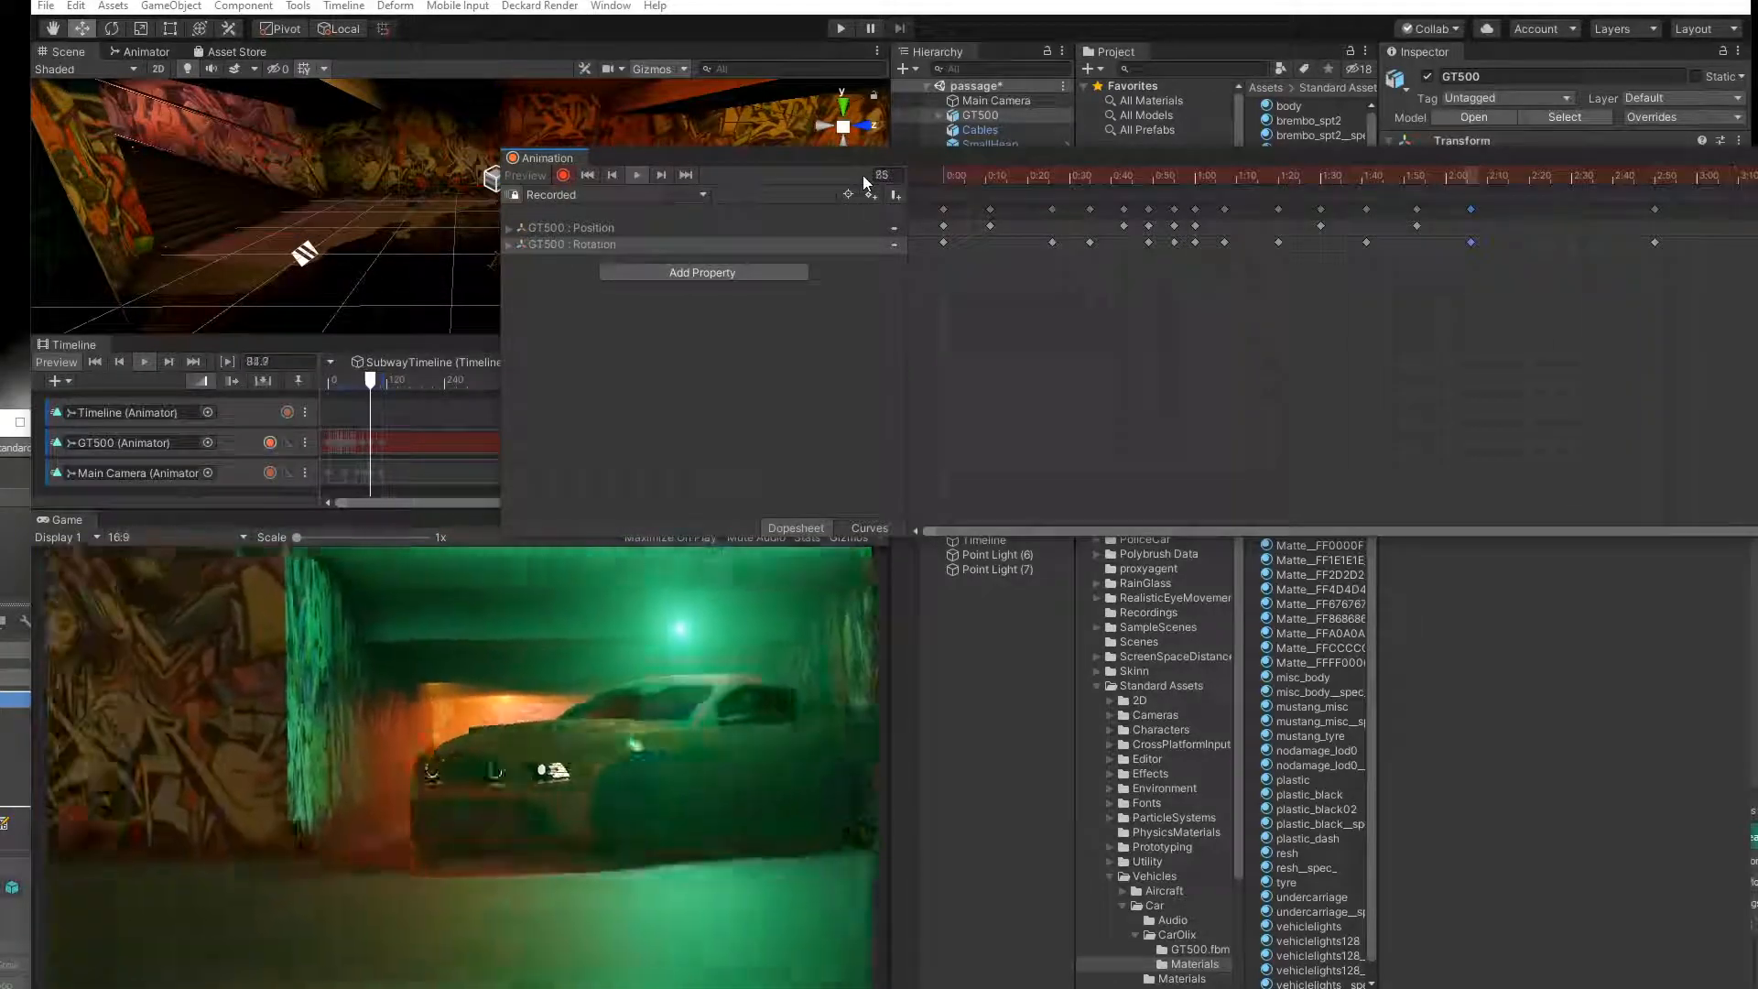
# Play the GT500 clip from the start to check the timing of the car's turn.
pyautogui.click(641, 174)
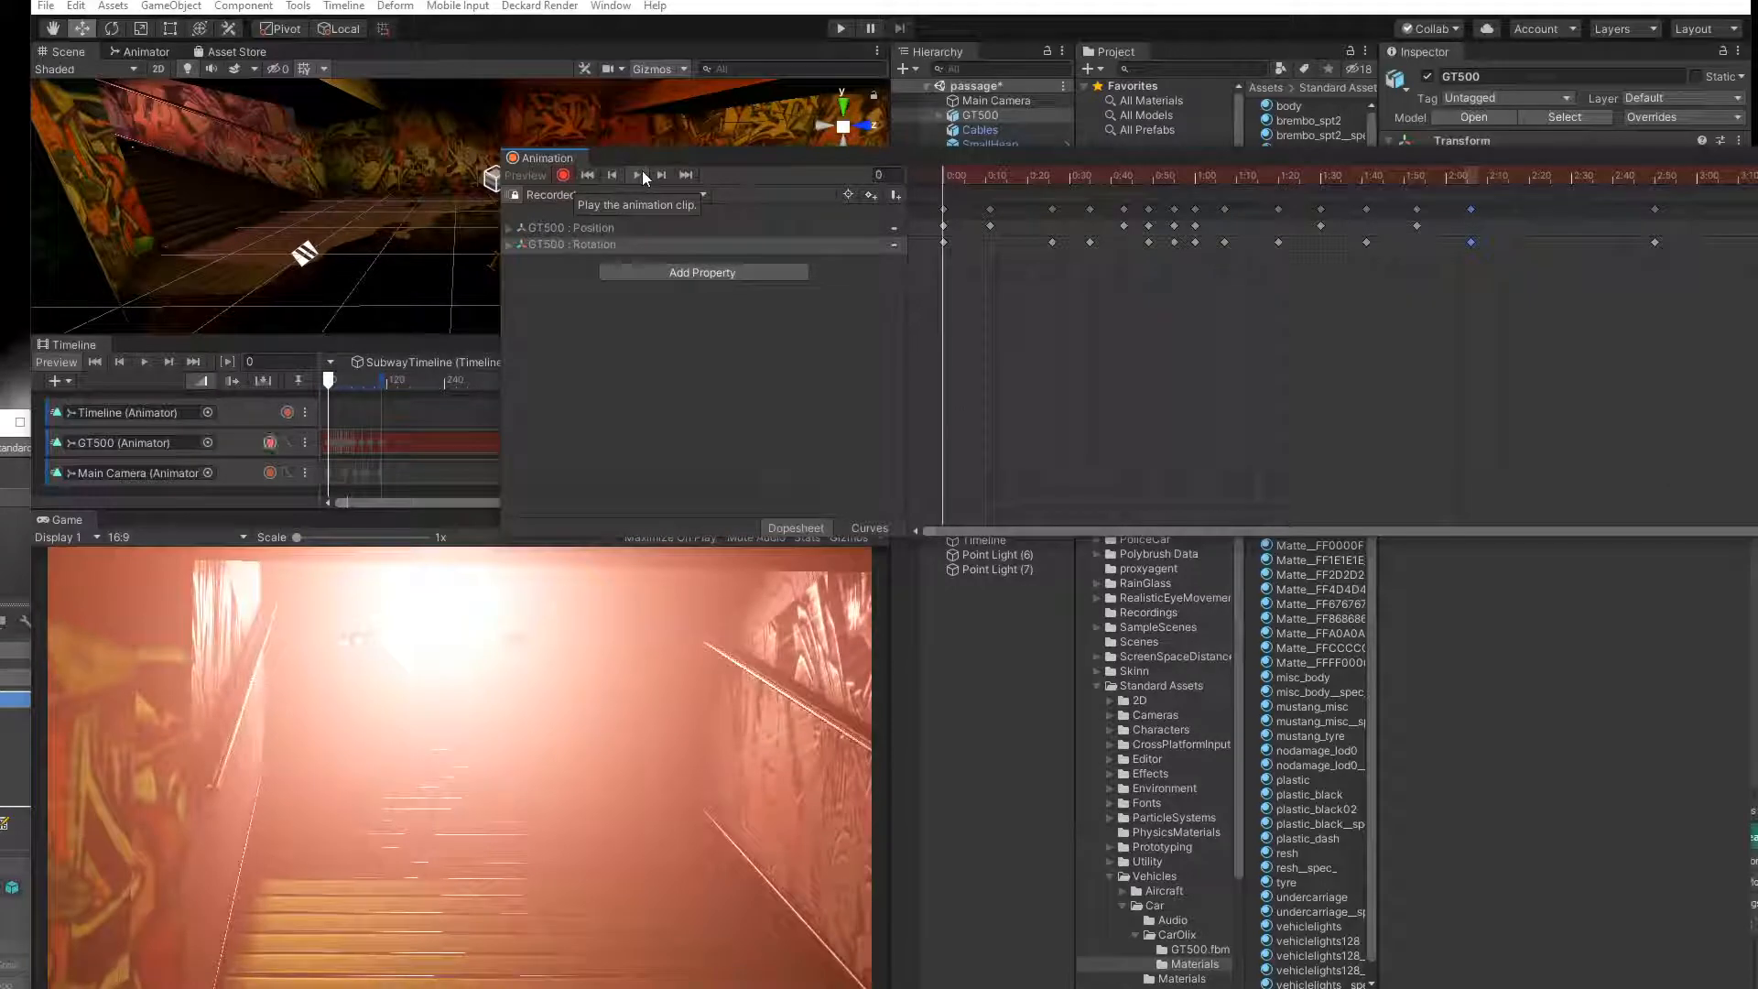
pyautogui.click(640, 174)
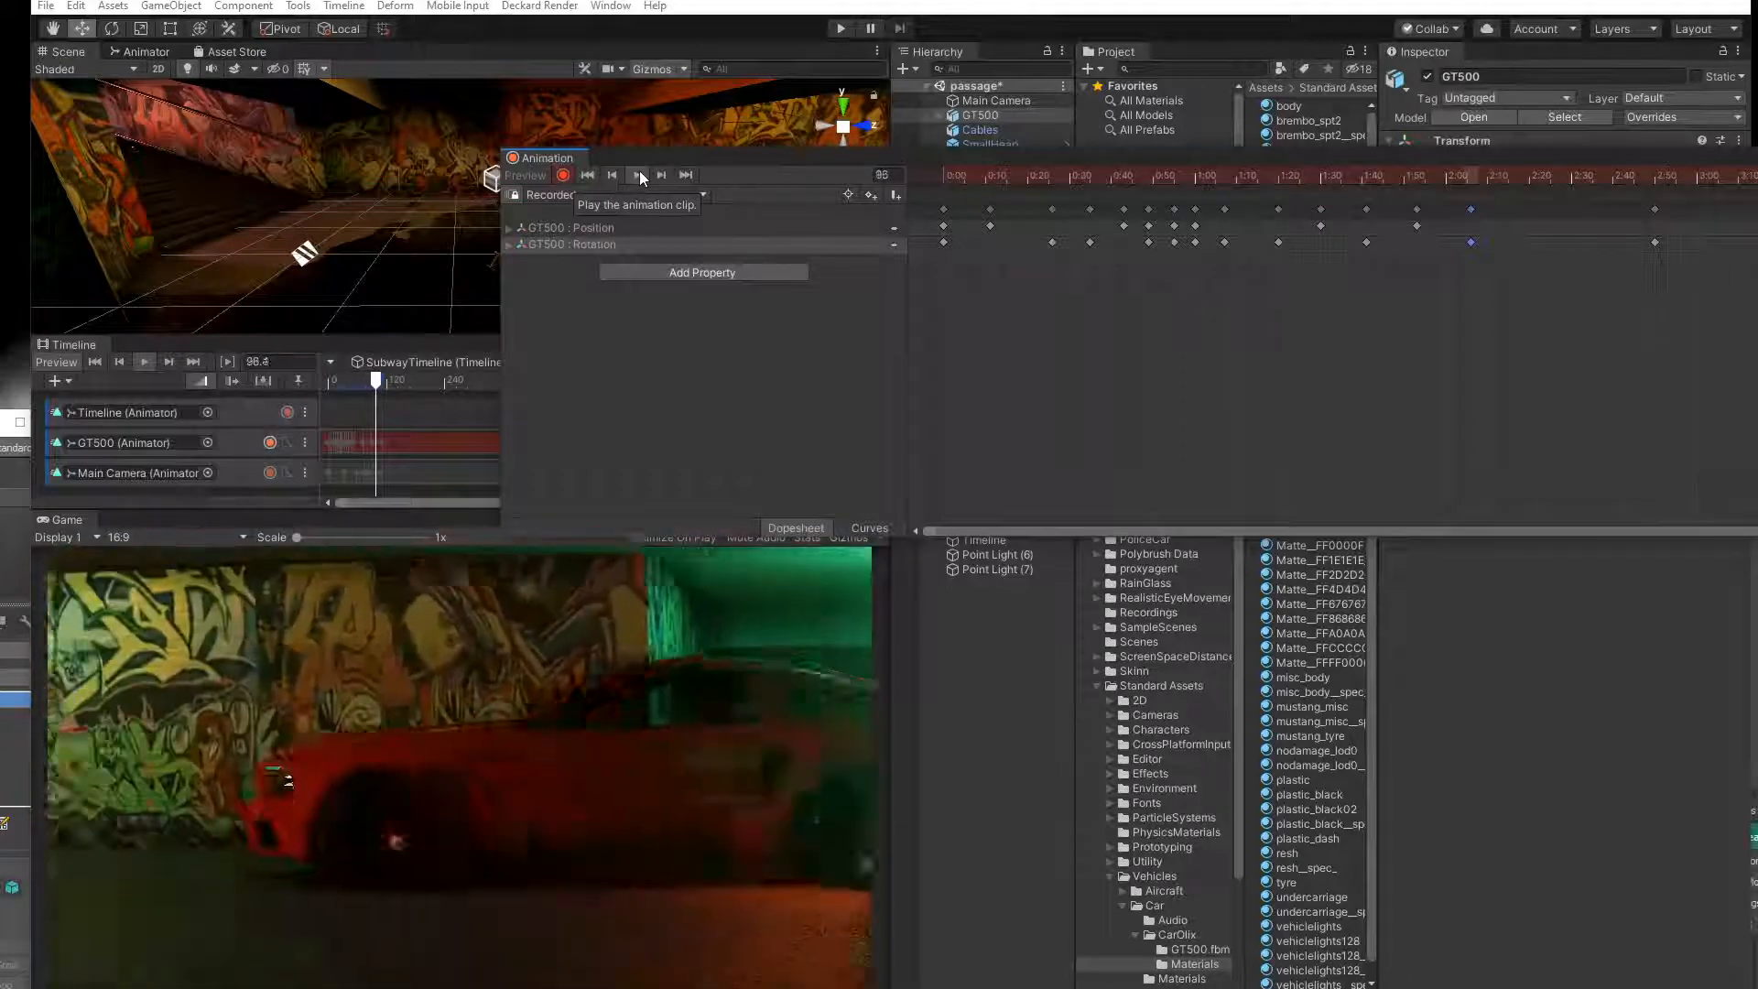
pyautogui.click(639, 174)
pyautogui.click(638, 174)
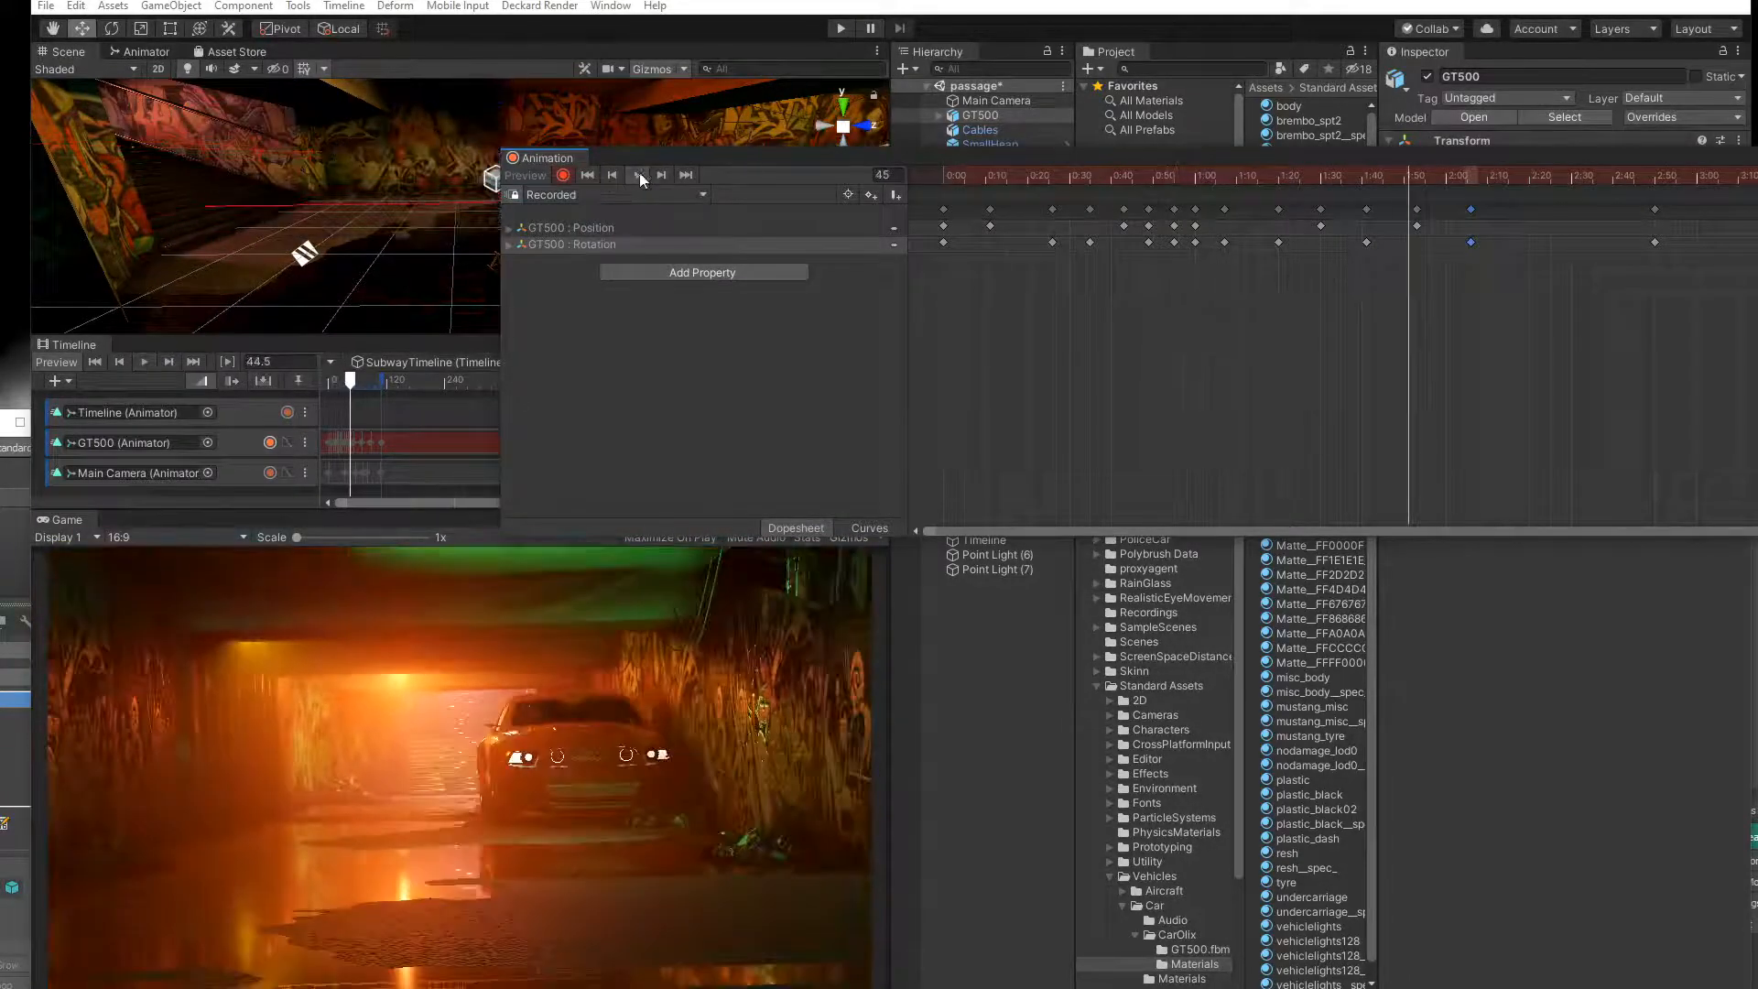
# Select the GT500's wind_screen_ok mesh and move the timeline to frame 23.
pyautogui.moveTo(870, 157); pyautogui.dragTo(987, 536)
pyautogui.moveTo(587, 220); pyautogui.dragTo(513, 206, button='right')
pyautogui.moveTo(512, 206); pyautogui.dragTo(555, 222, button='middle')
pyautogui.moveTo(556, 223); pyautogui.dragTo(600, 227, button='right')
pyautogui.moveTo(600, 227); pyautogui.dragTo(566, 209, button='middle')
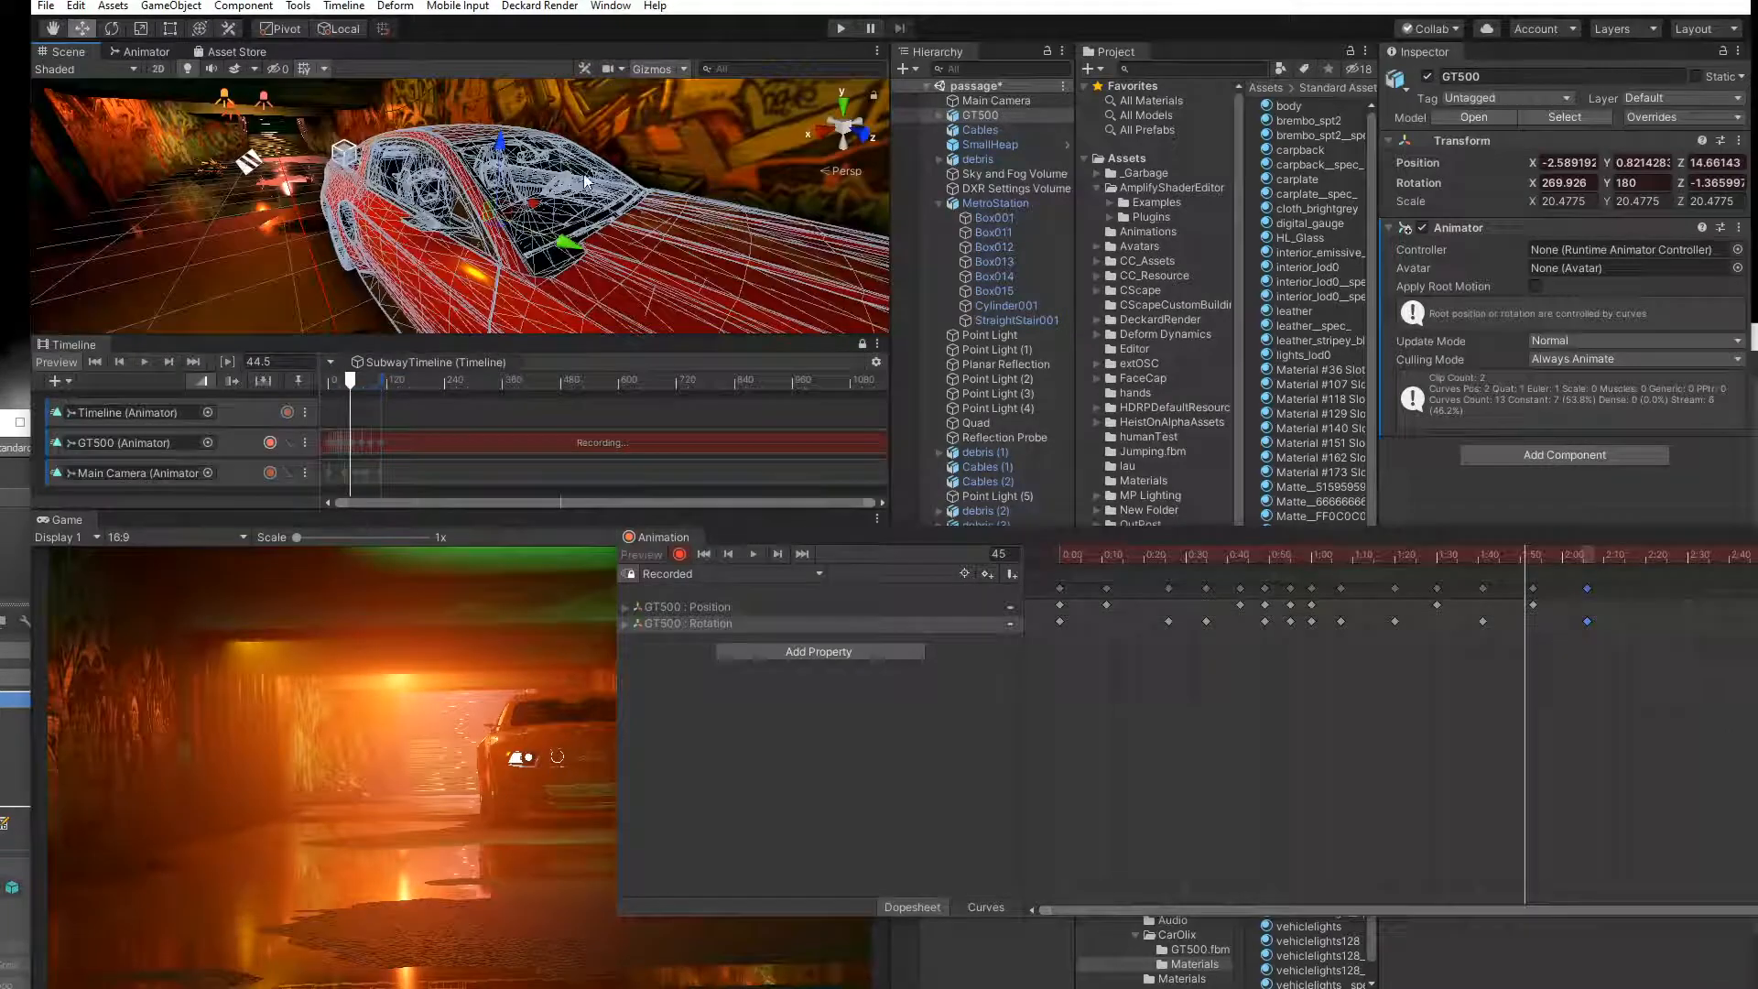
pyautogui.click(566, 173)
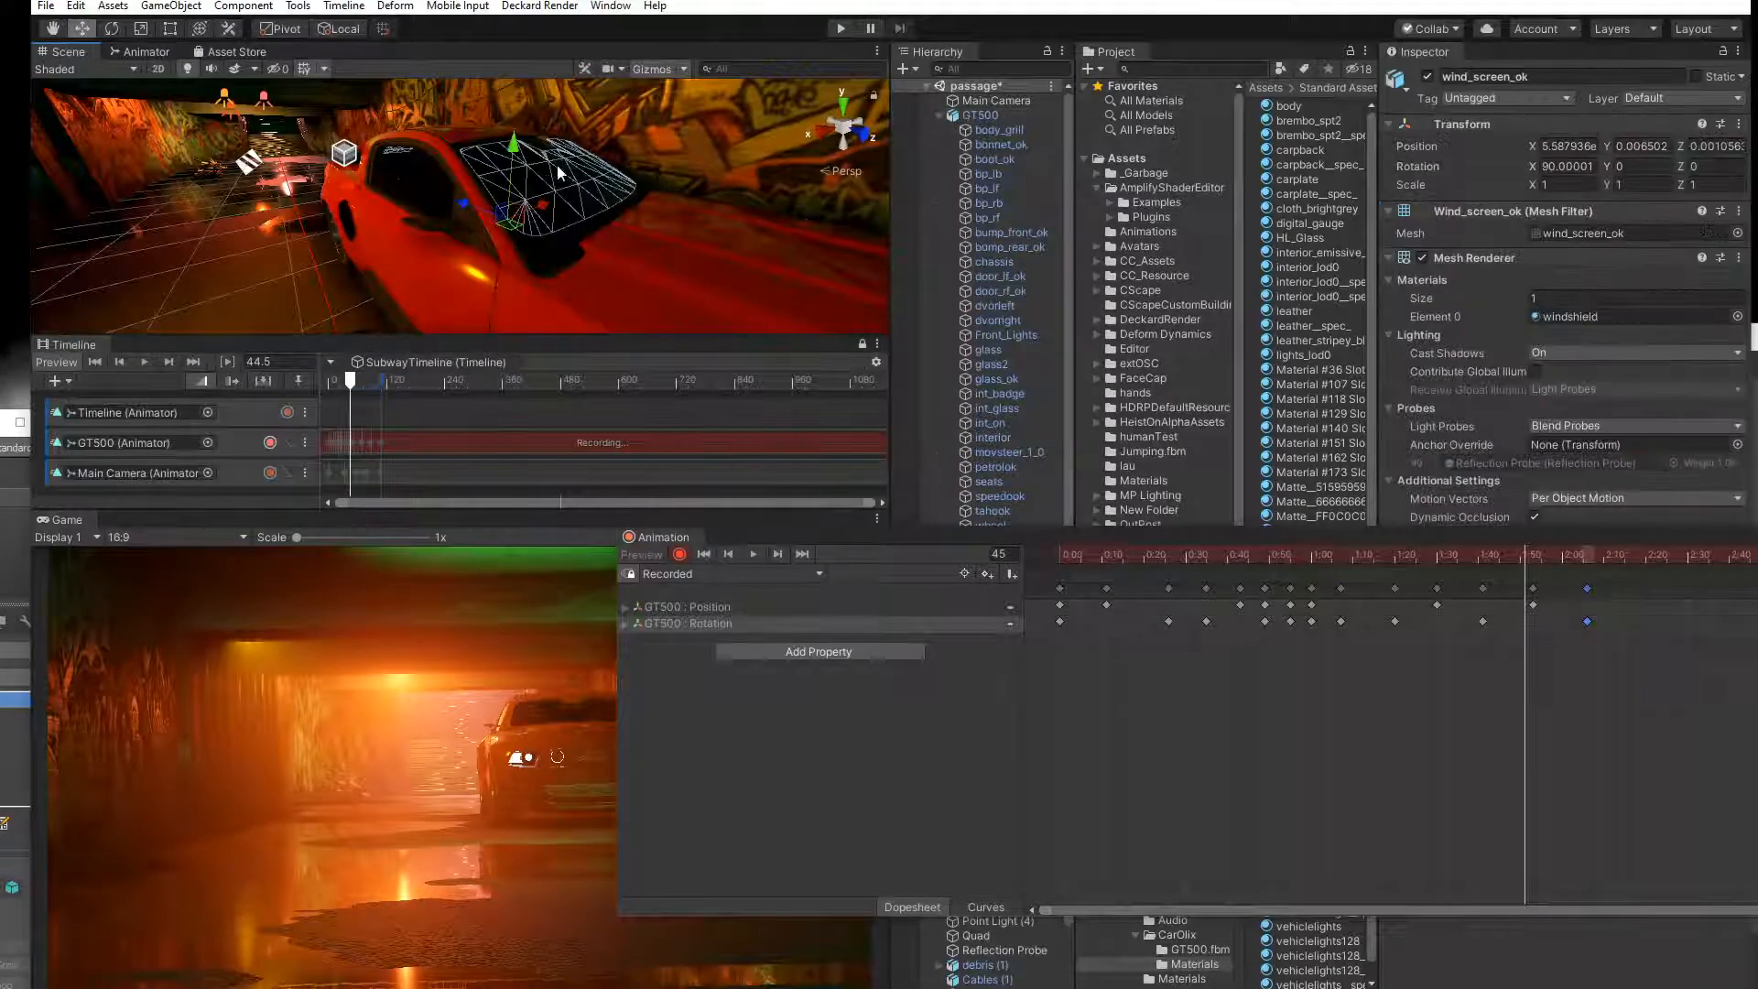
pyautogui.moveTo(1064, 539); pyautogui.dragTo(179, 959)
pyautogui.moveTo(355, 382); pyautogui.dragTo(342, 386)
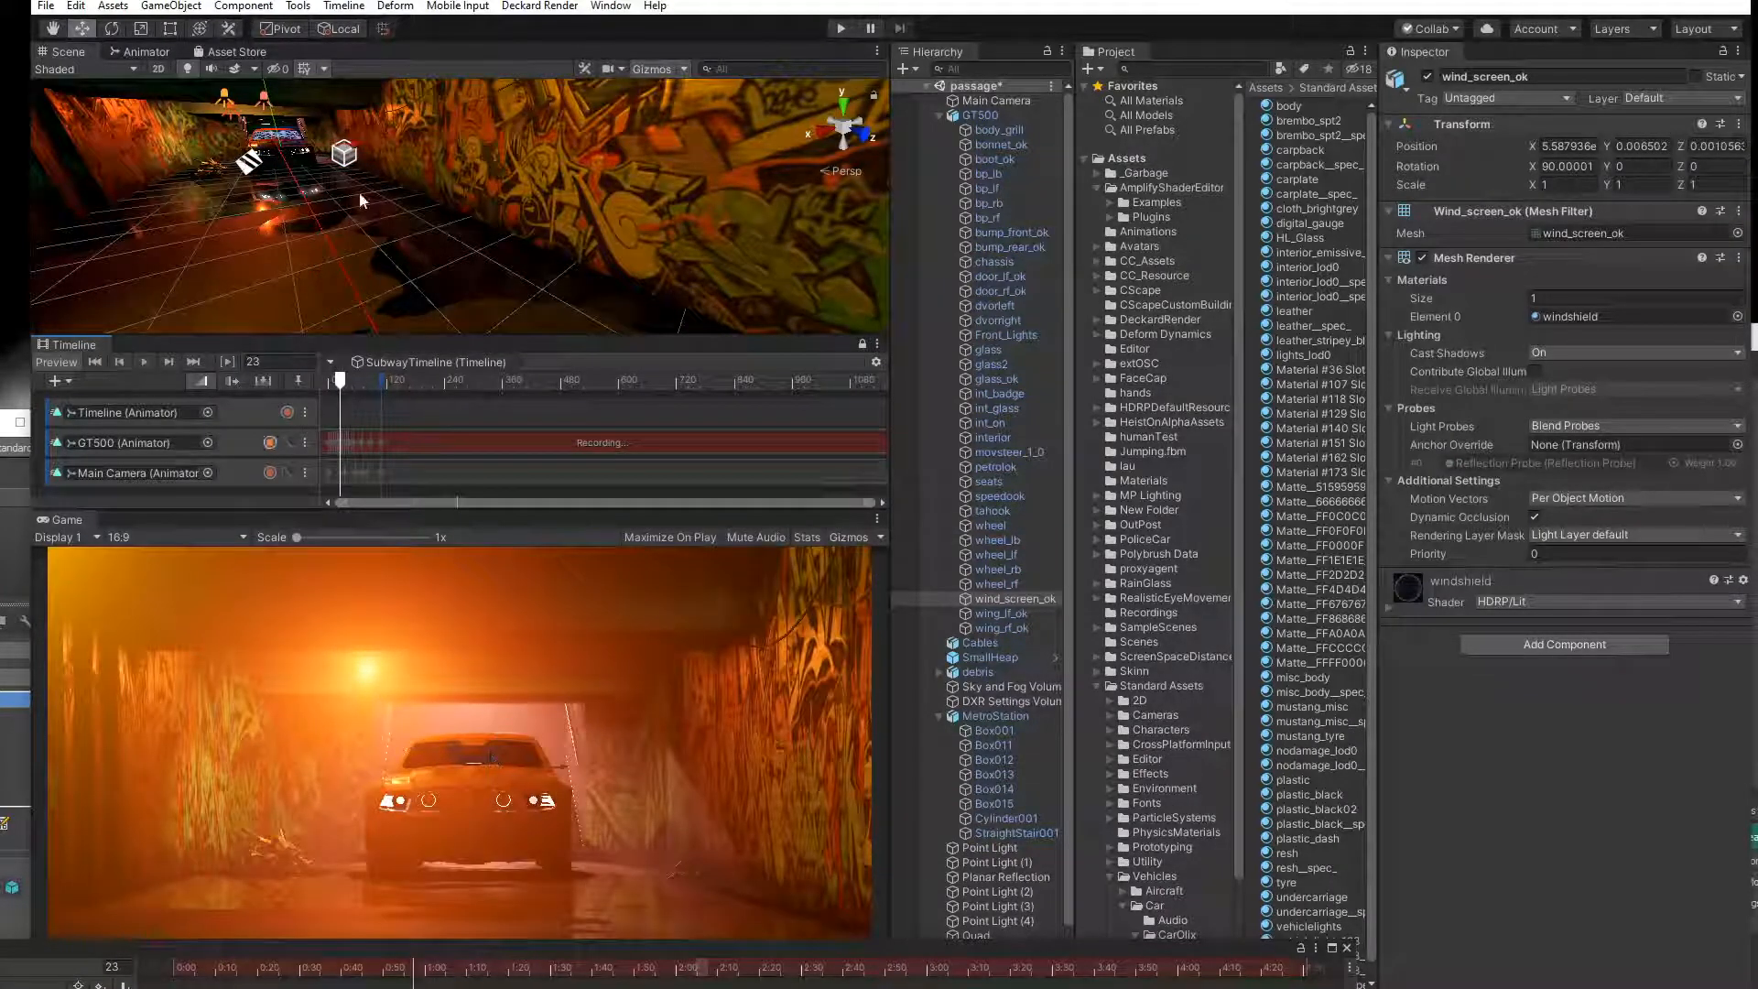
pyautogui.scroll(3, 240, 158)
pyautogui.moveTo(230, 148); pyautogui.dragTo(280, 158, button='middle')
pyautogui.scroll(-2, 240, 158)
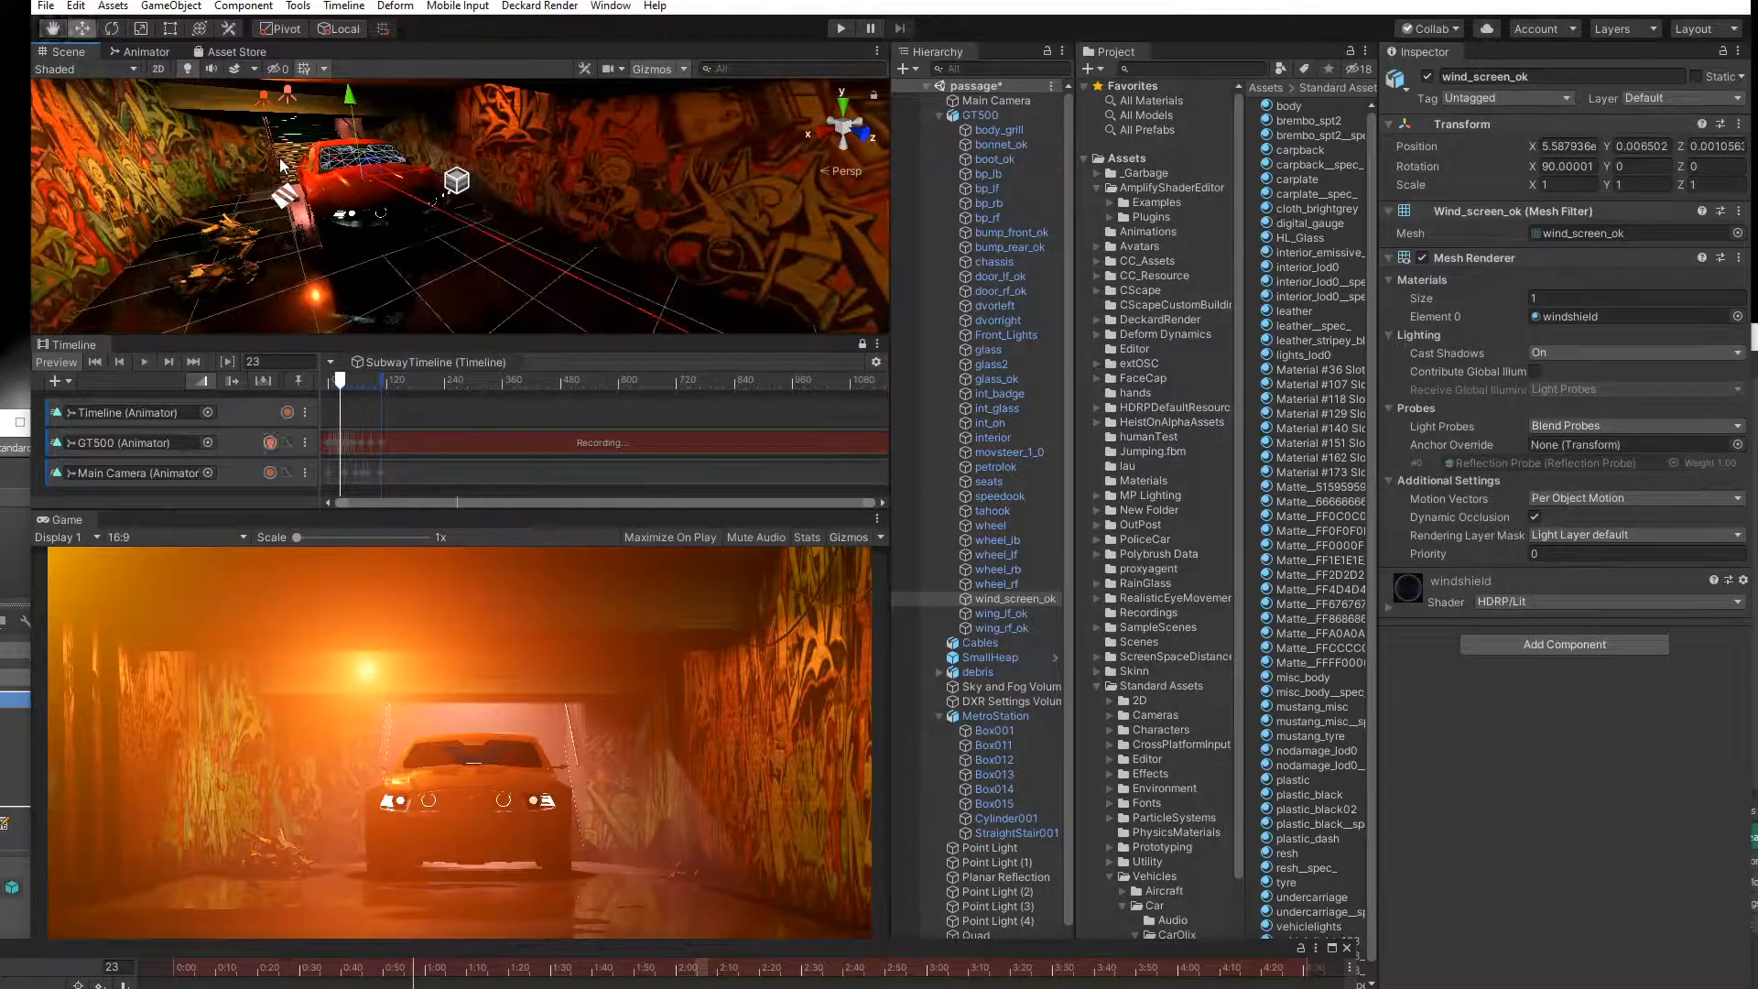
# Close the Animation window and stop recording on the GT500 track.
pyautogui.moveTo(1178, 960); pyautogui.dragTo(843, 676)
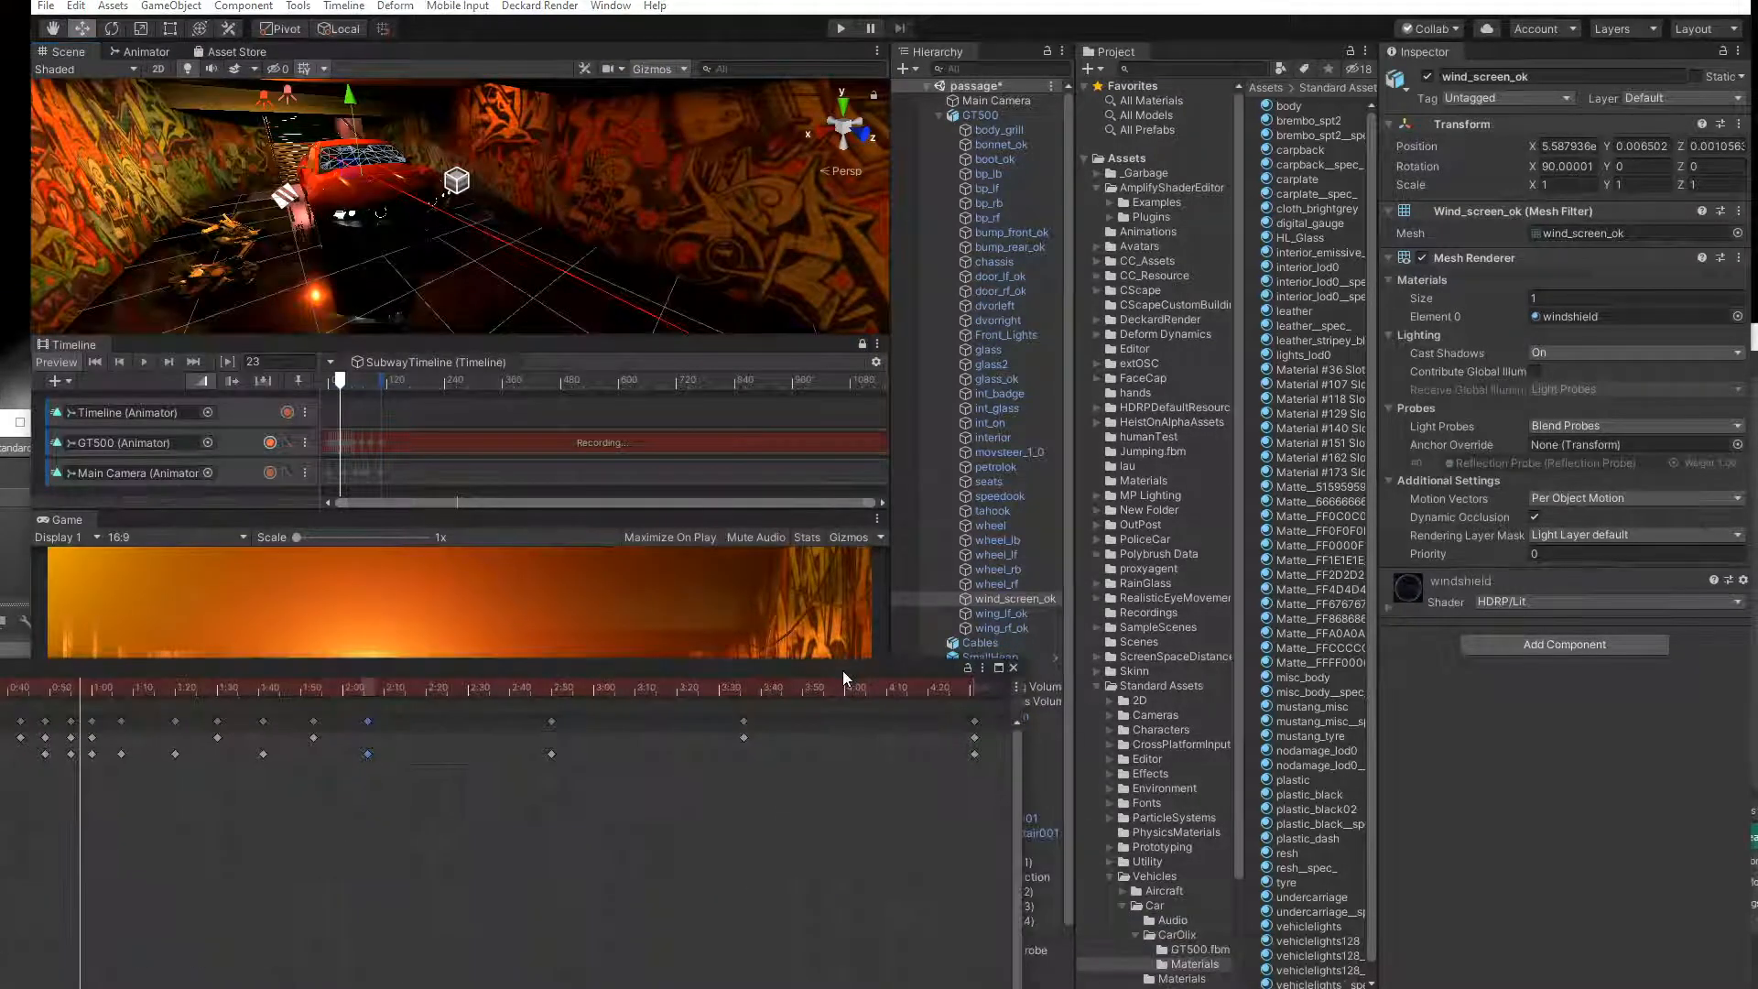
pyautogui.click(1013, 668)
pyautogui.click(270, 443)
# Enable Receive fog in the surface options of the car's windshield material.
pyautogui.scroll(3, 346, 149)
pyautogui.scroll(3, 344, 147)
pyautogui.moveTo(312, 133); pyautogui.dragTo(360, 155, button='middle')
pyautogui.scroll(3, 344, 148)
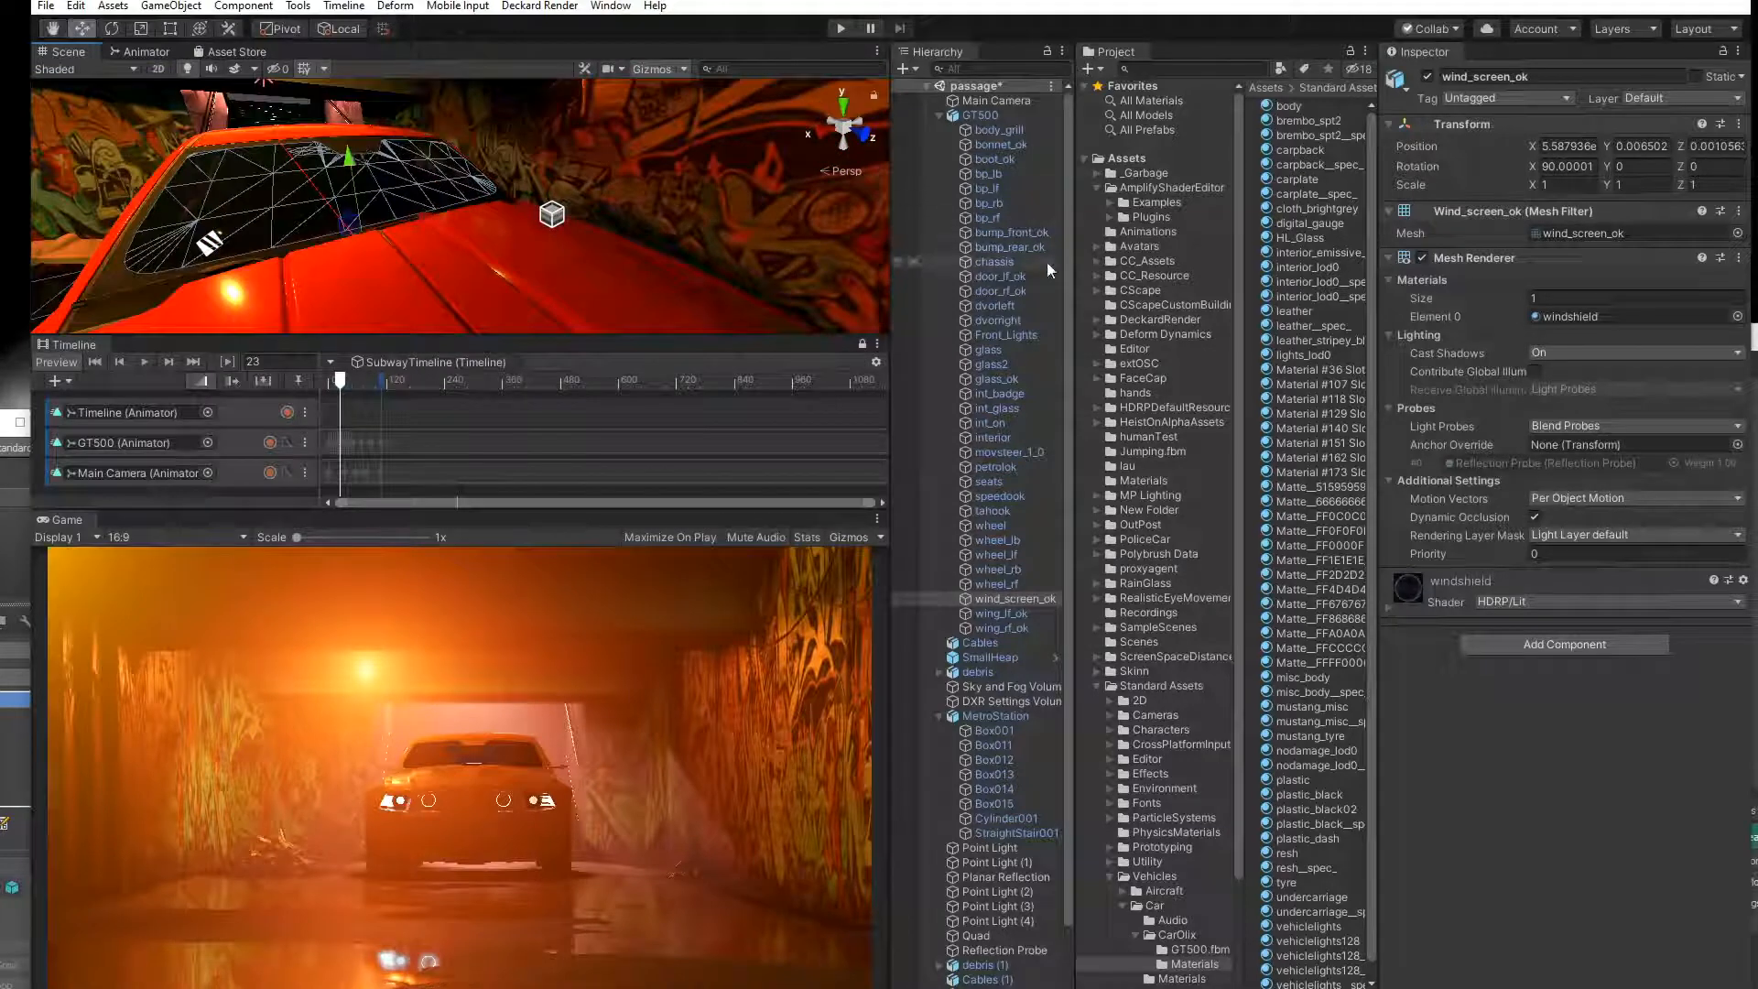
pyautogui.click(1390, 612)
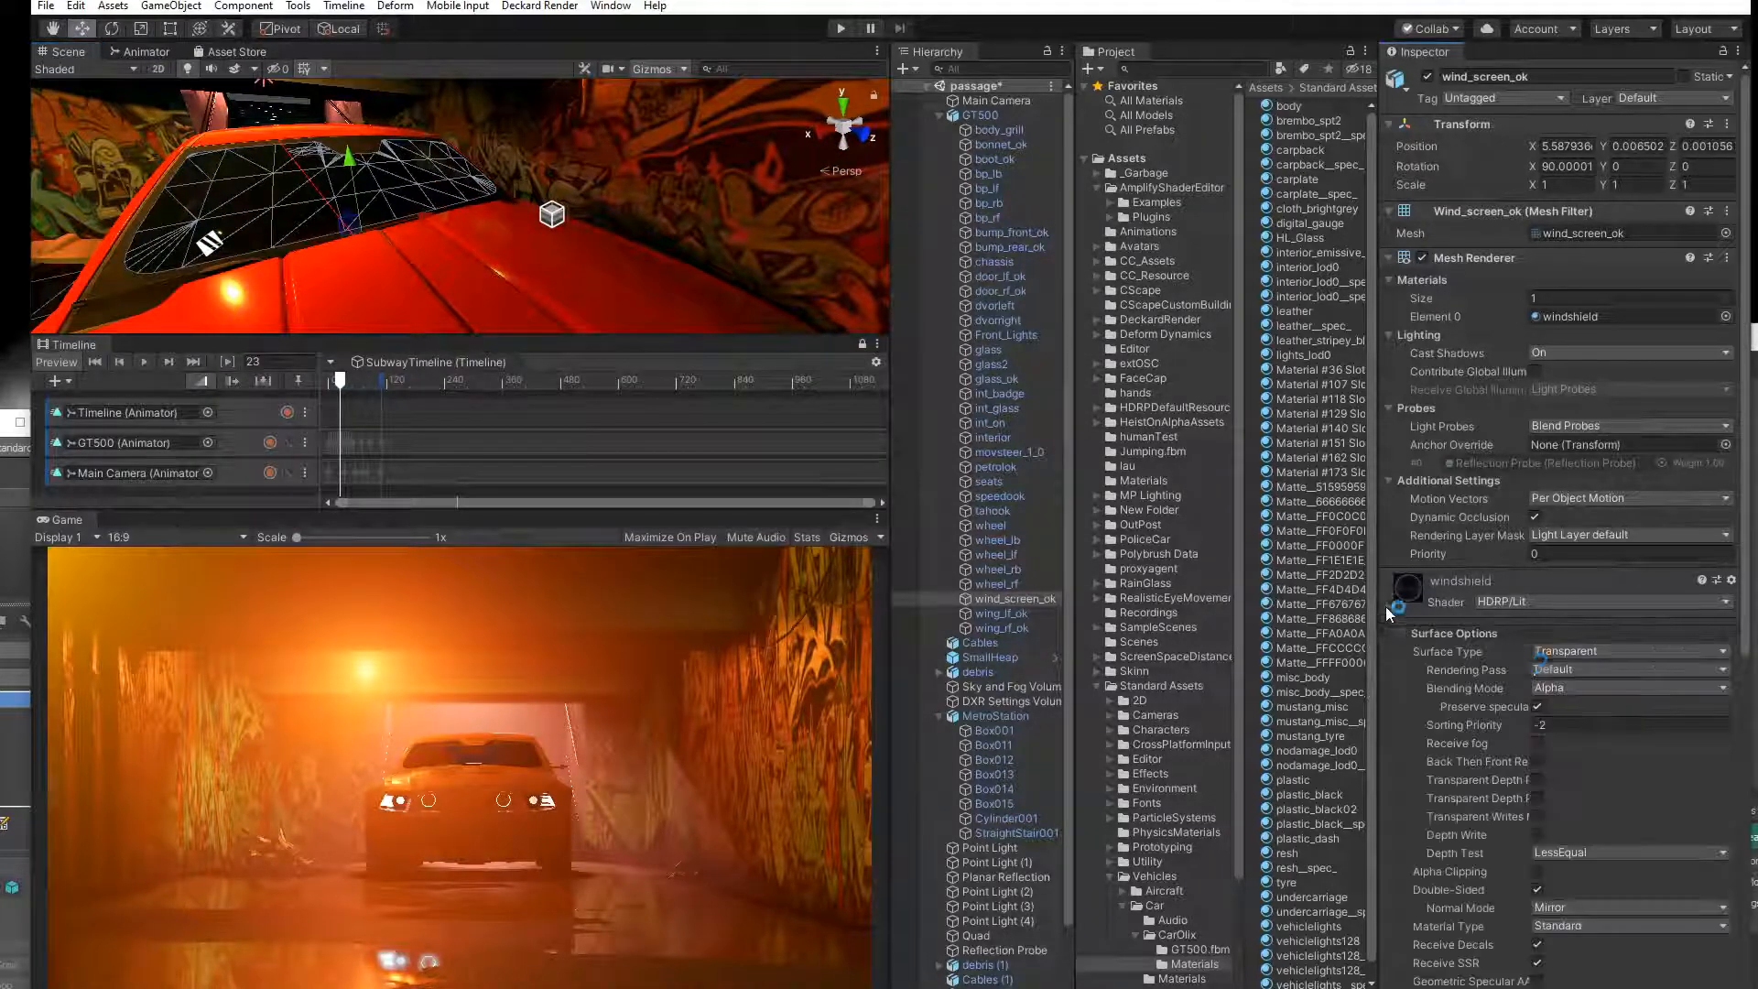
pyautogui.scroll(-5, 1507, 775)
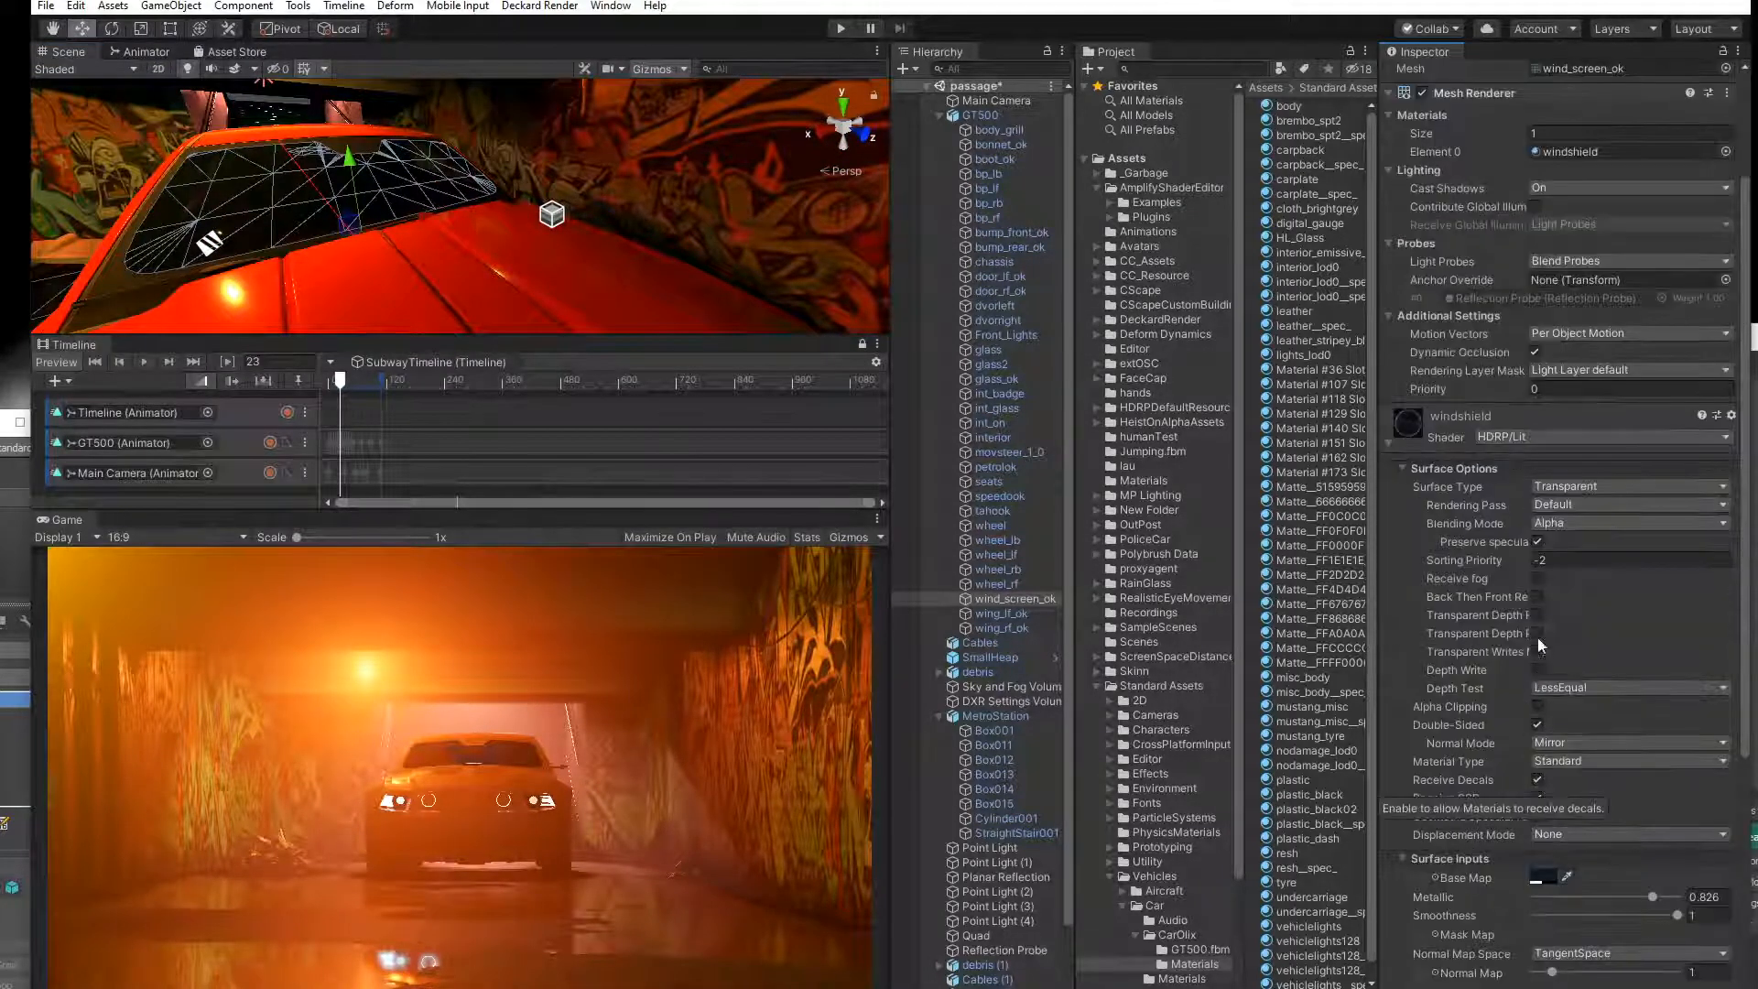
pyautogui.click(1539, 577)
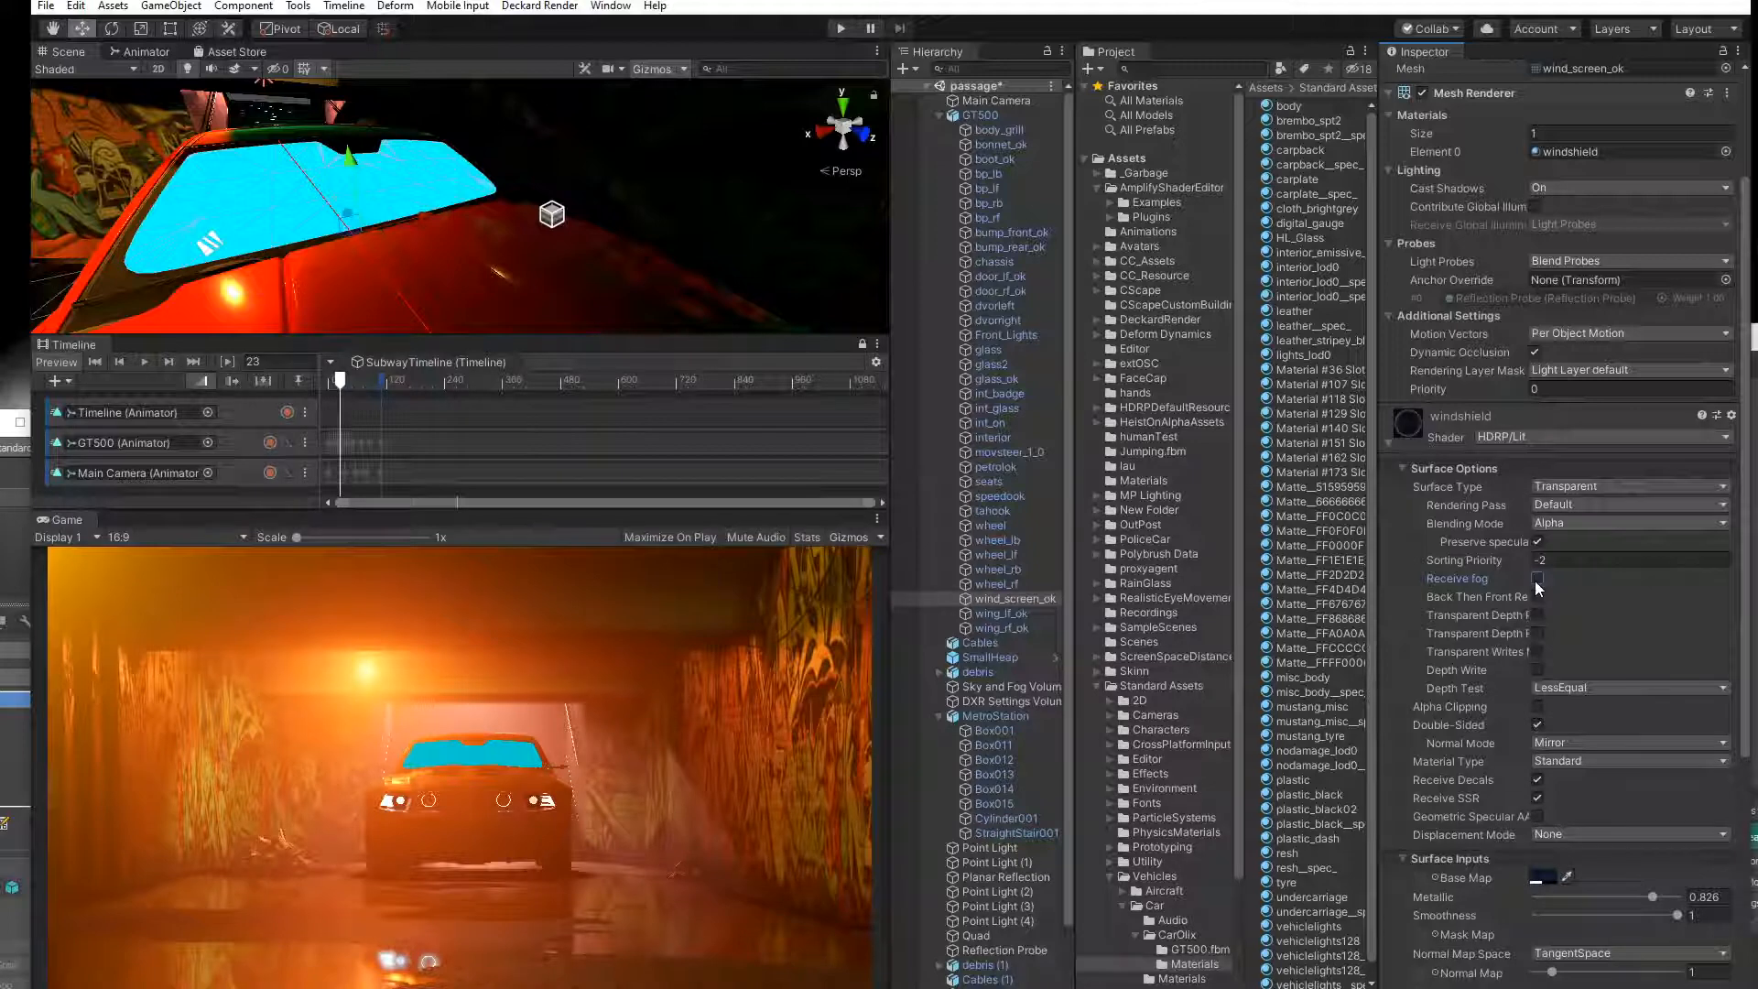
pyautogui.click(1537, 580)
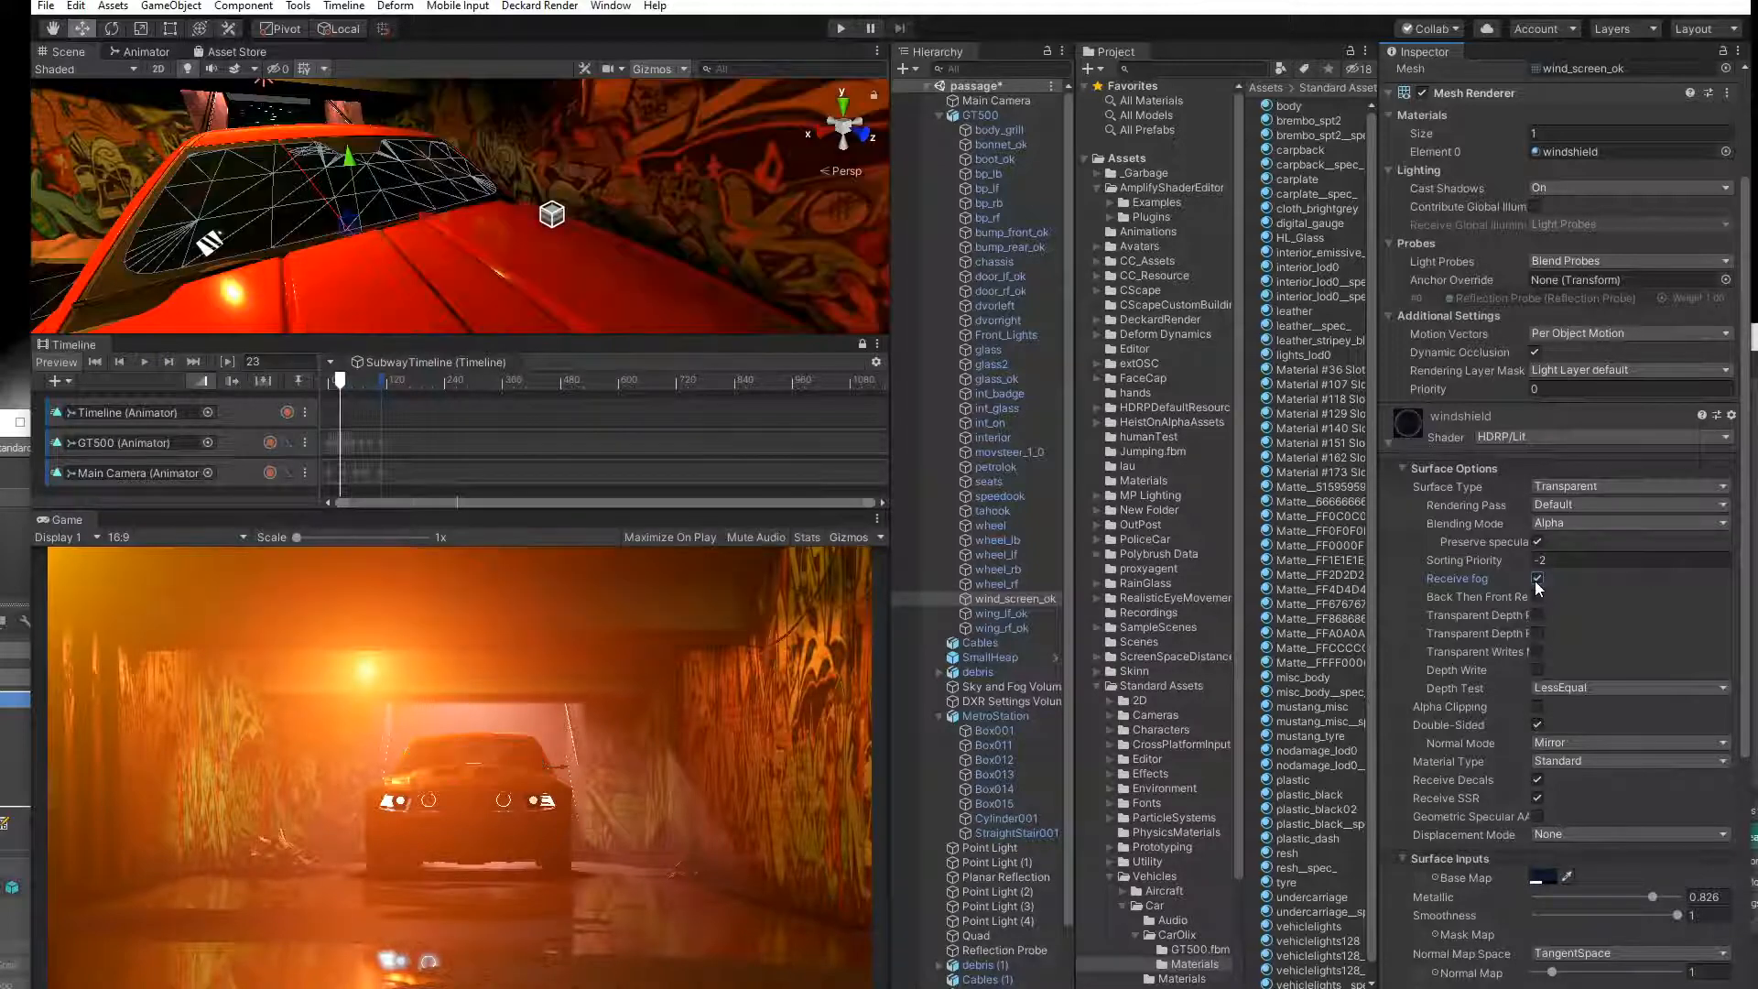
# Move the timeline to frame 102 and add an Area Light to the scene.
pyautogui.moveTo(343, 383)
pyautogui.mouseDown()
pyautogui.moveTo(385, 388)
pyautogui.moveTo(329, 388)
pyautogui.moveTo(349, 389)
pyautogui.mouseUp()
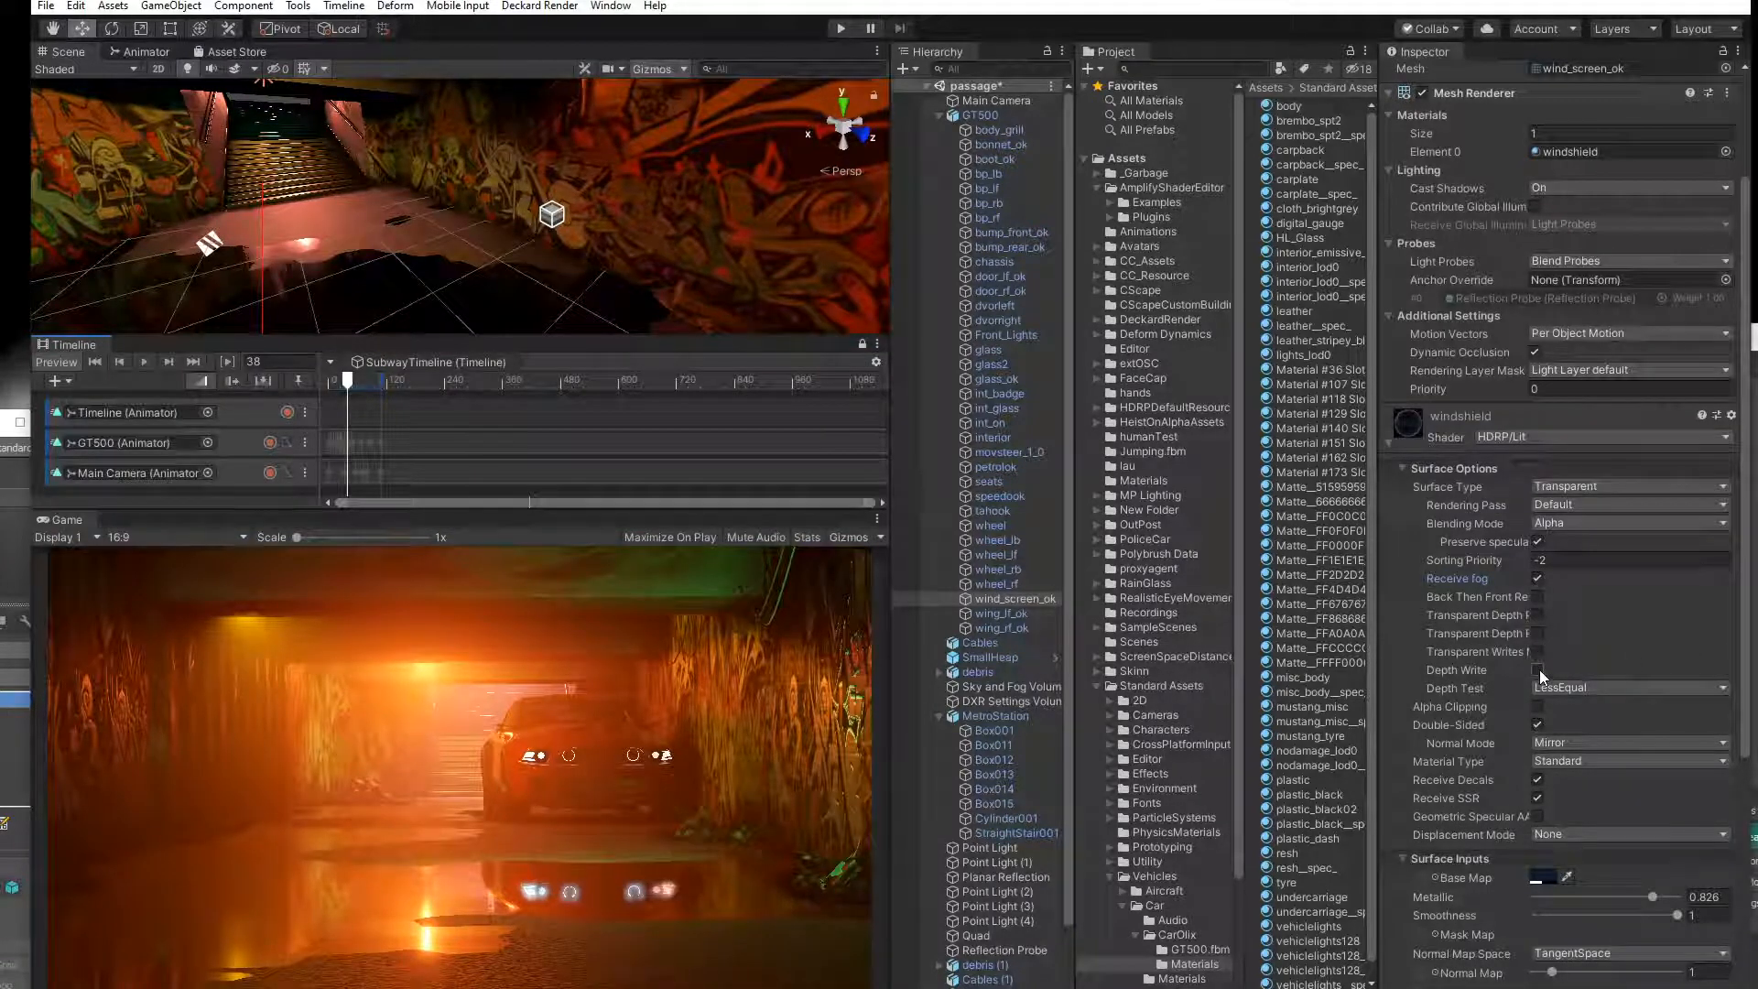
pyautogui.moveTo(348, 385); pyautogui.dragTo(381, 393)
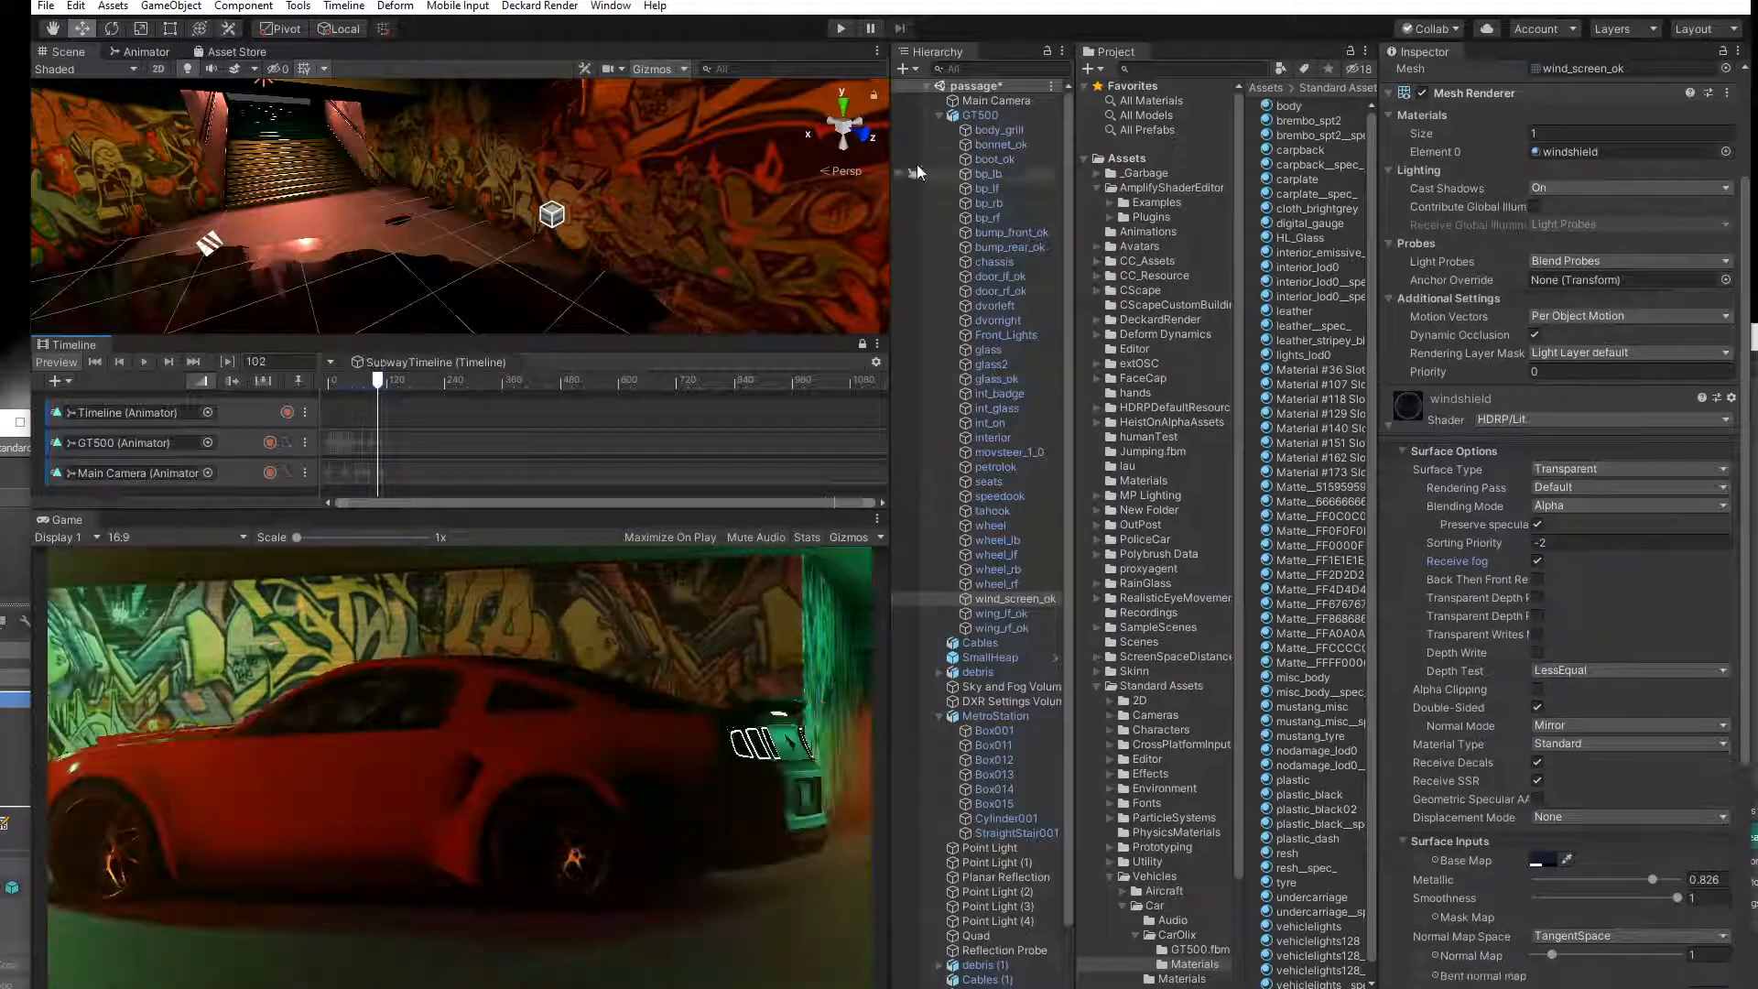
pyautogui.click(937, 116)
pyautogui.click(960, 621)
pyautogui.rightClick(967, 611)
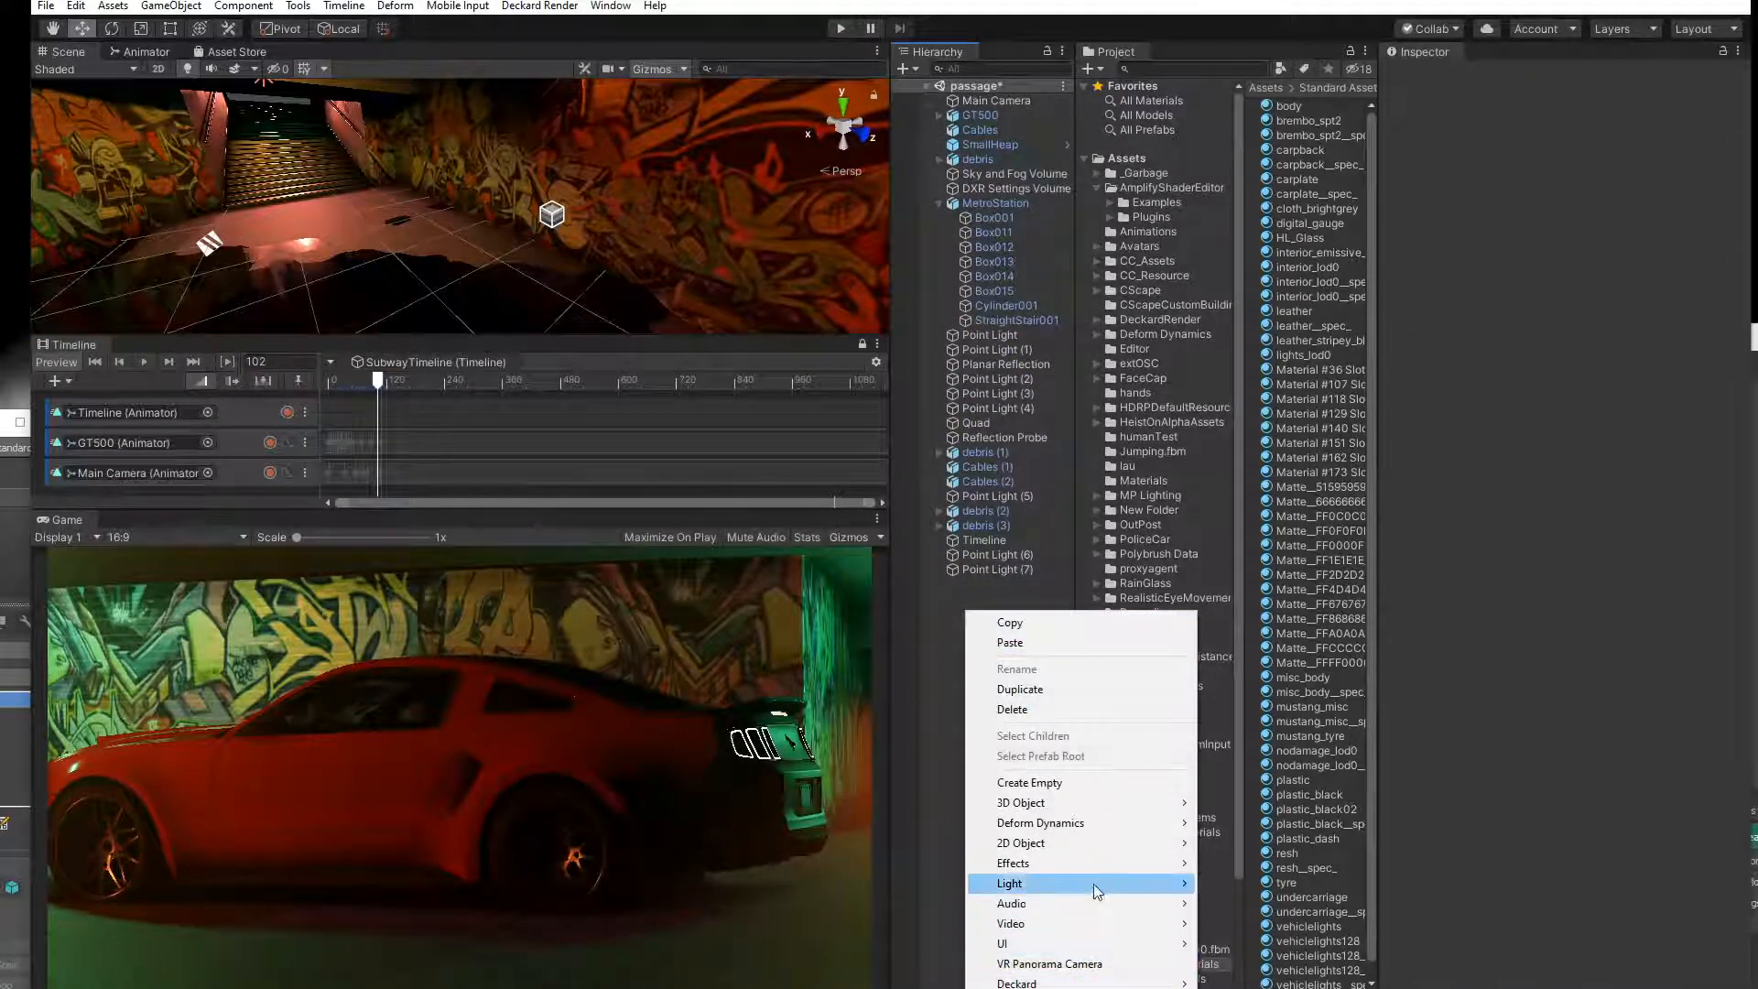
pyautogui.moveTo(1095, 884)
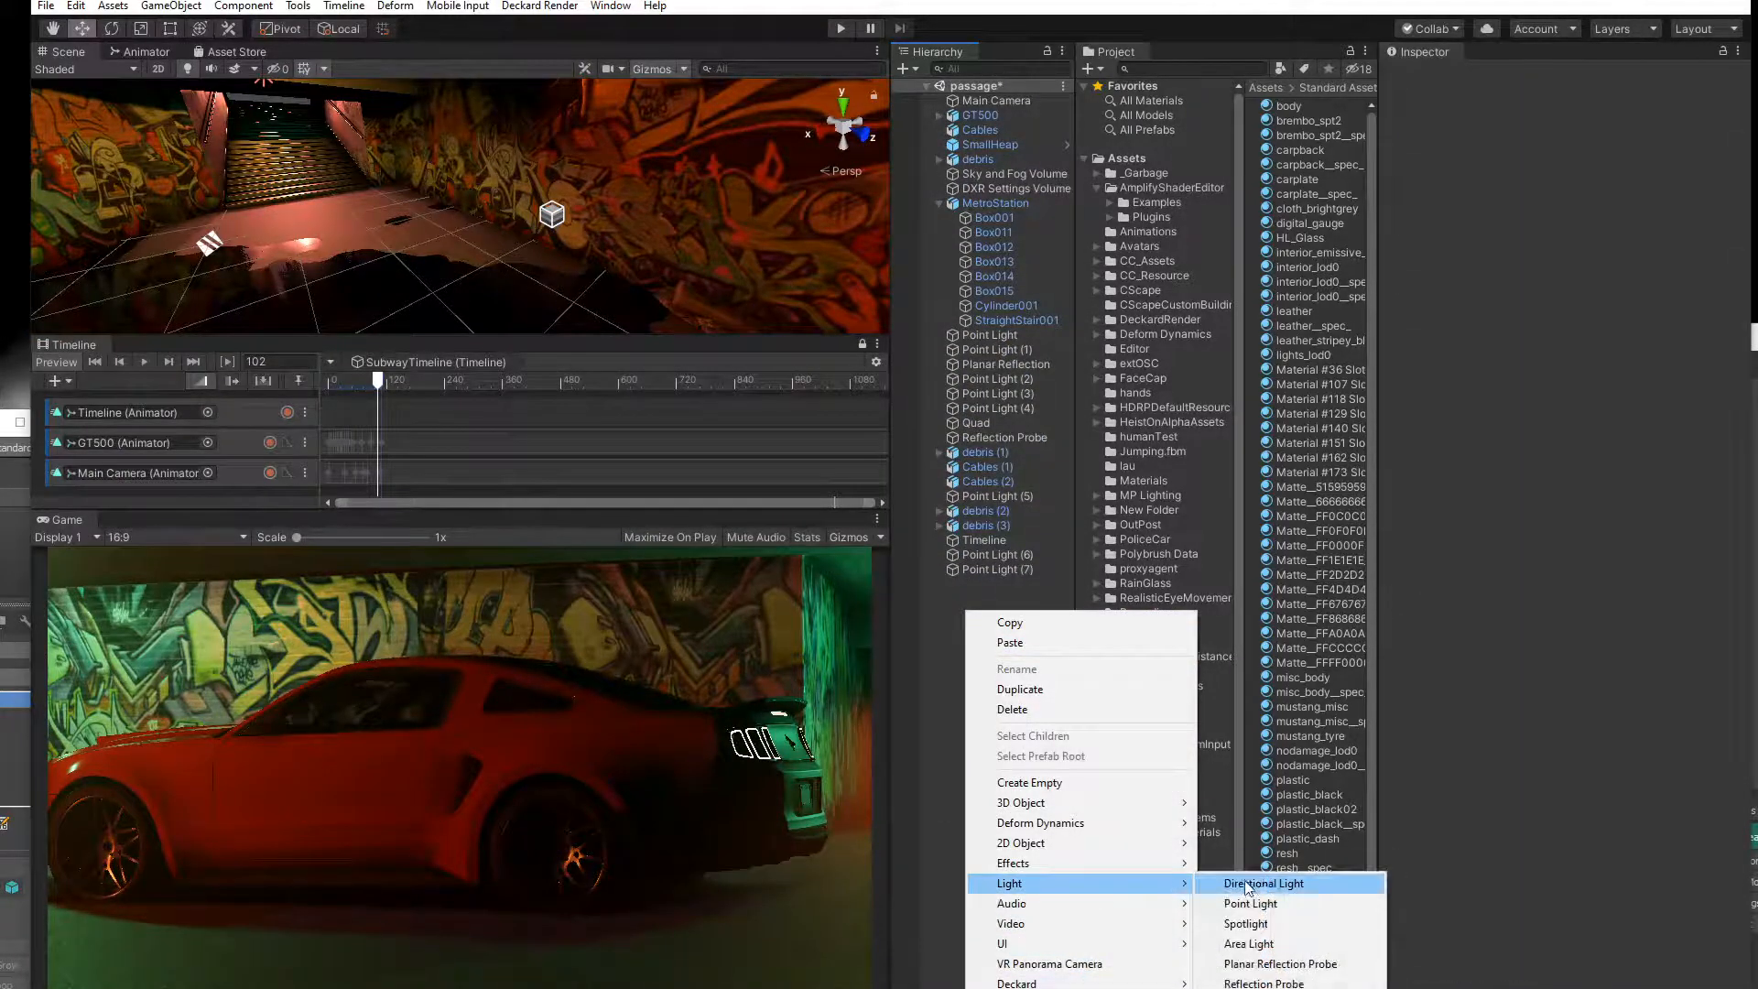
pyautogui.click(1279, 951)
pyautogui.press('f')
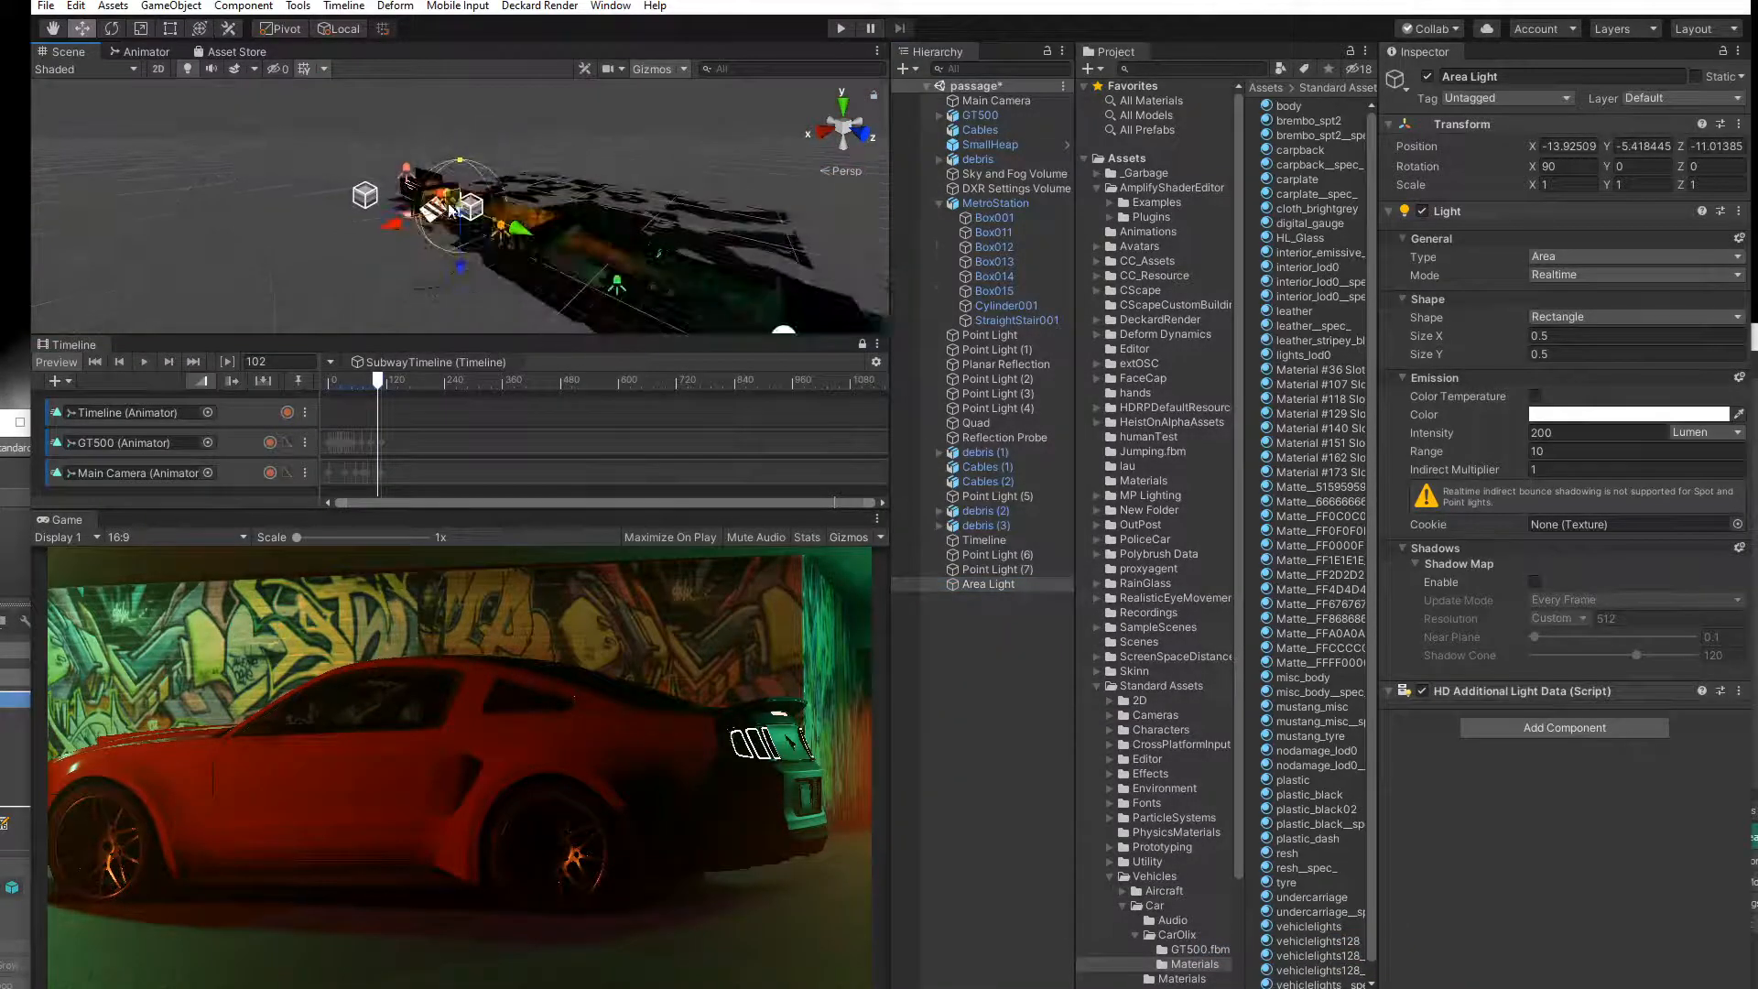
# Position the Area Light inside the tunnel beside the car at about X 3.93, Y 1.97, Z 47.15.
pyautogui.moveTo(517, 226); pyautogui.dragTo(650, 269)
pyautogui.moveTo(647, 264); pyautogui.dragTo(503, 187, button='middle')
pyautogui.moveTo(632, 322); pyautogui.dragTo(635, 252)
pyautogui.moveTo(634, 253); pyautogui.dragTo(594, 242, button='middle')
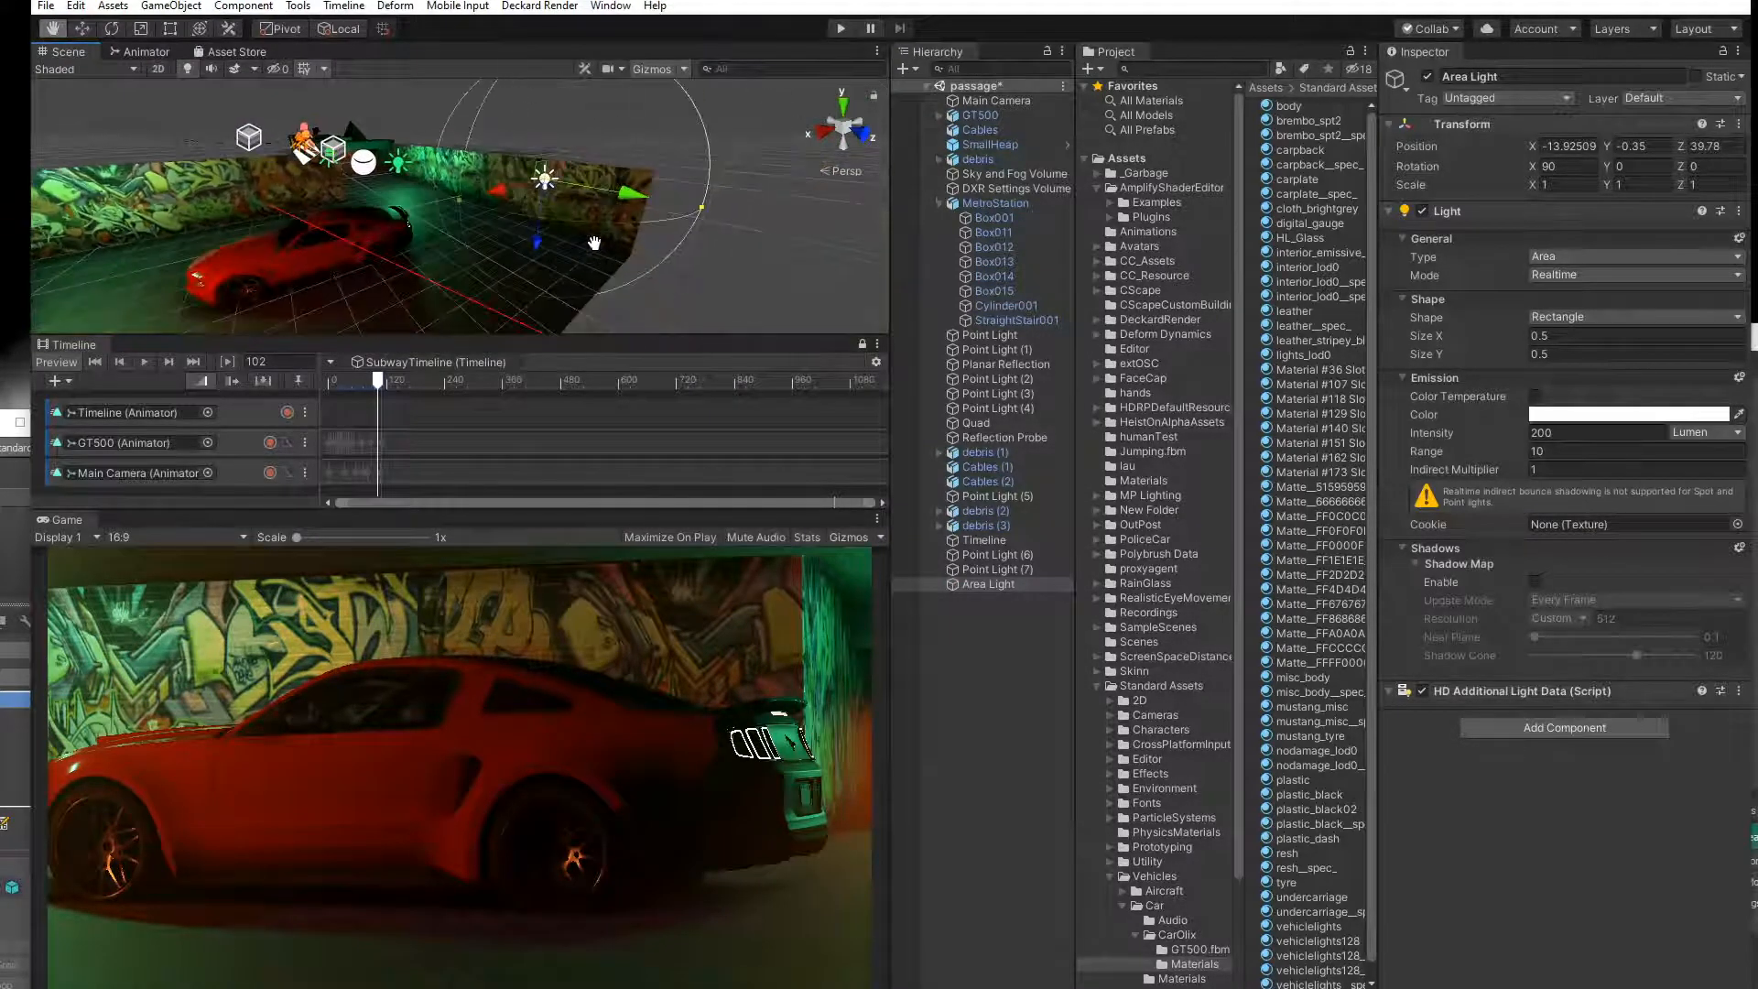
pyautogui.moveTo(527, 191); pyautogui.dragTo(354, 290)
pyautogui.scroll(-3, 353, 289)
pyautogui.scroll(-2, 374, 278)
pyautogui.moveTo(353, 283); pyautogui.dragTo(377, 275, button='middle')
pyautogui.moveTo(365, 252); pyautogui.dragTo(496, 273)
pyautogui.moveTo(505, 333); pyautogui.dragTo(509, 268)
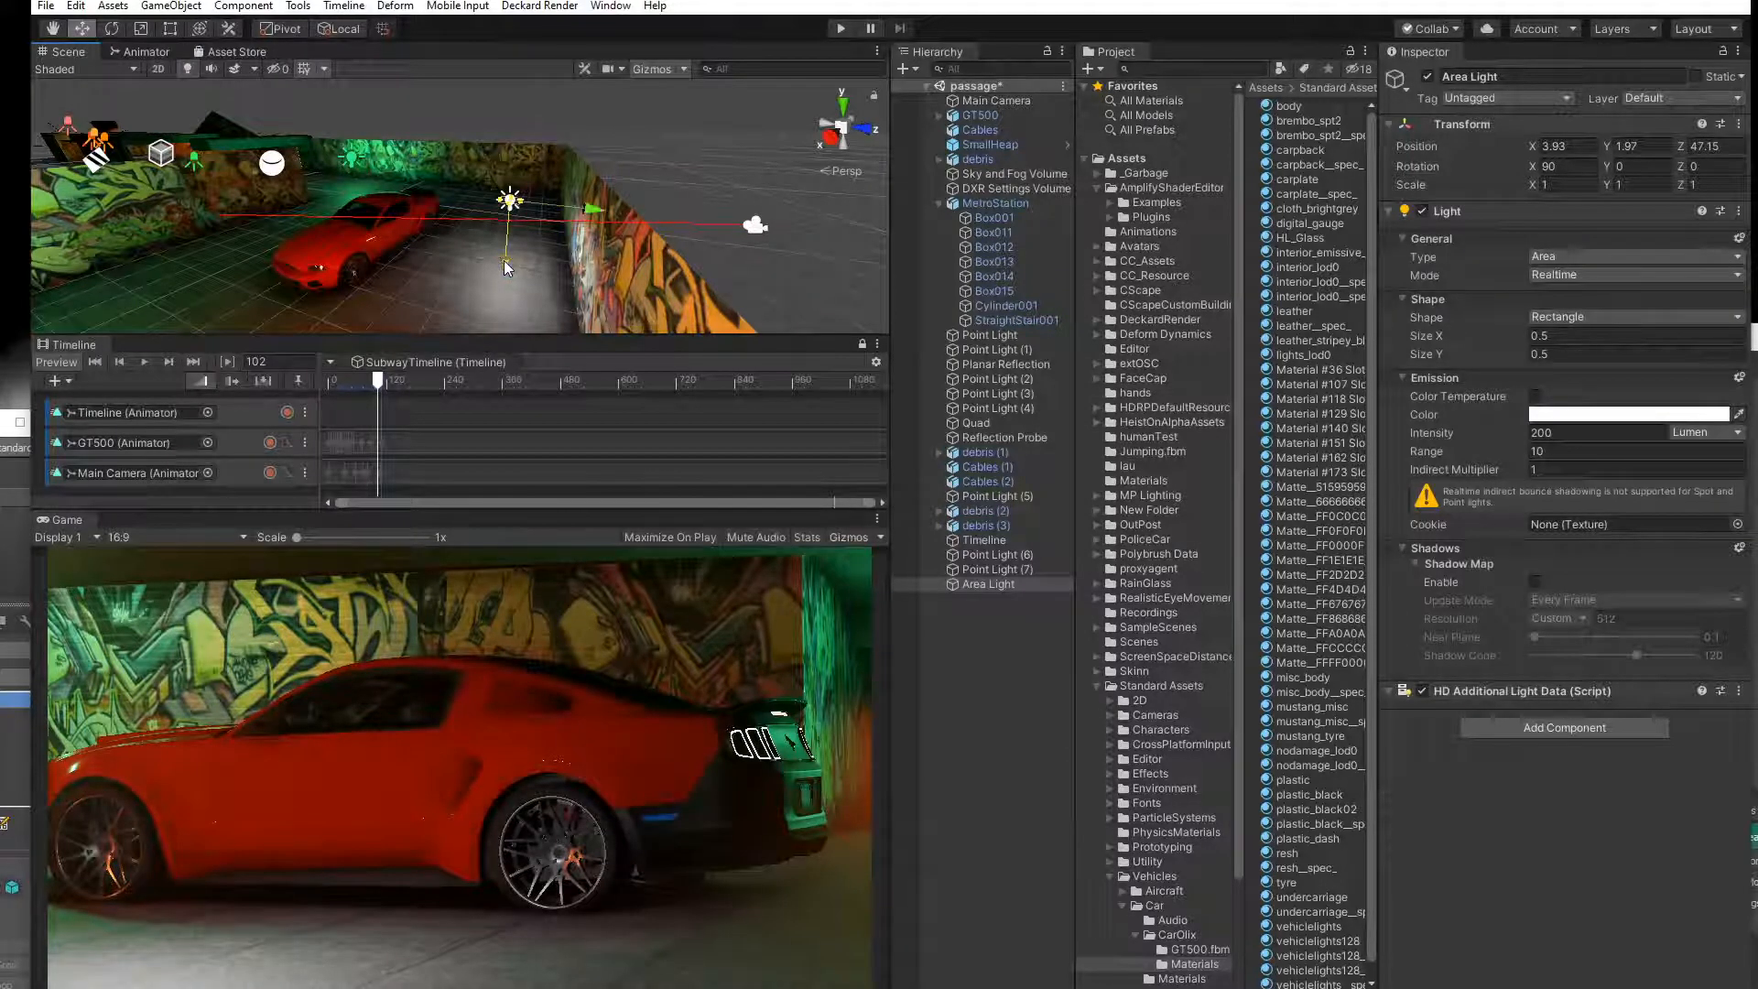
# Enable the Area Light's shadow map and widen its rectangle to a Size X of about 7.71.
pyautogui.moveTo(582, 295); pyautogui.dragTo(524, 261, button='middle')
pyautogui.moveTo(664, 265); pyautogui.dragTo(530, 201, button='right')
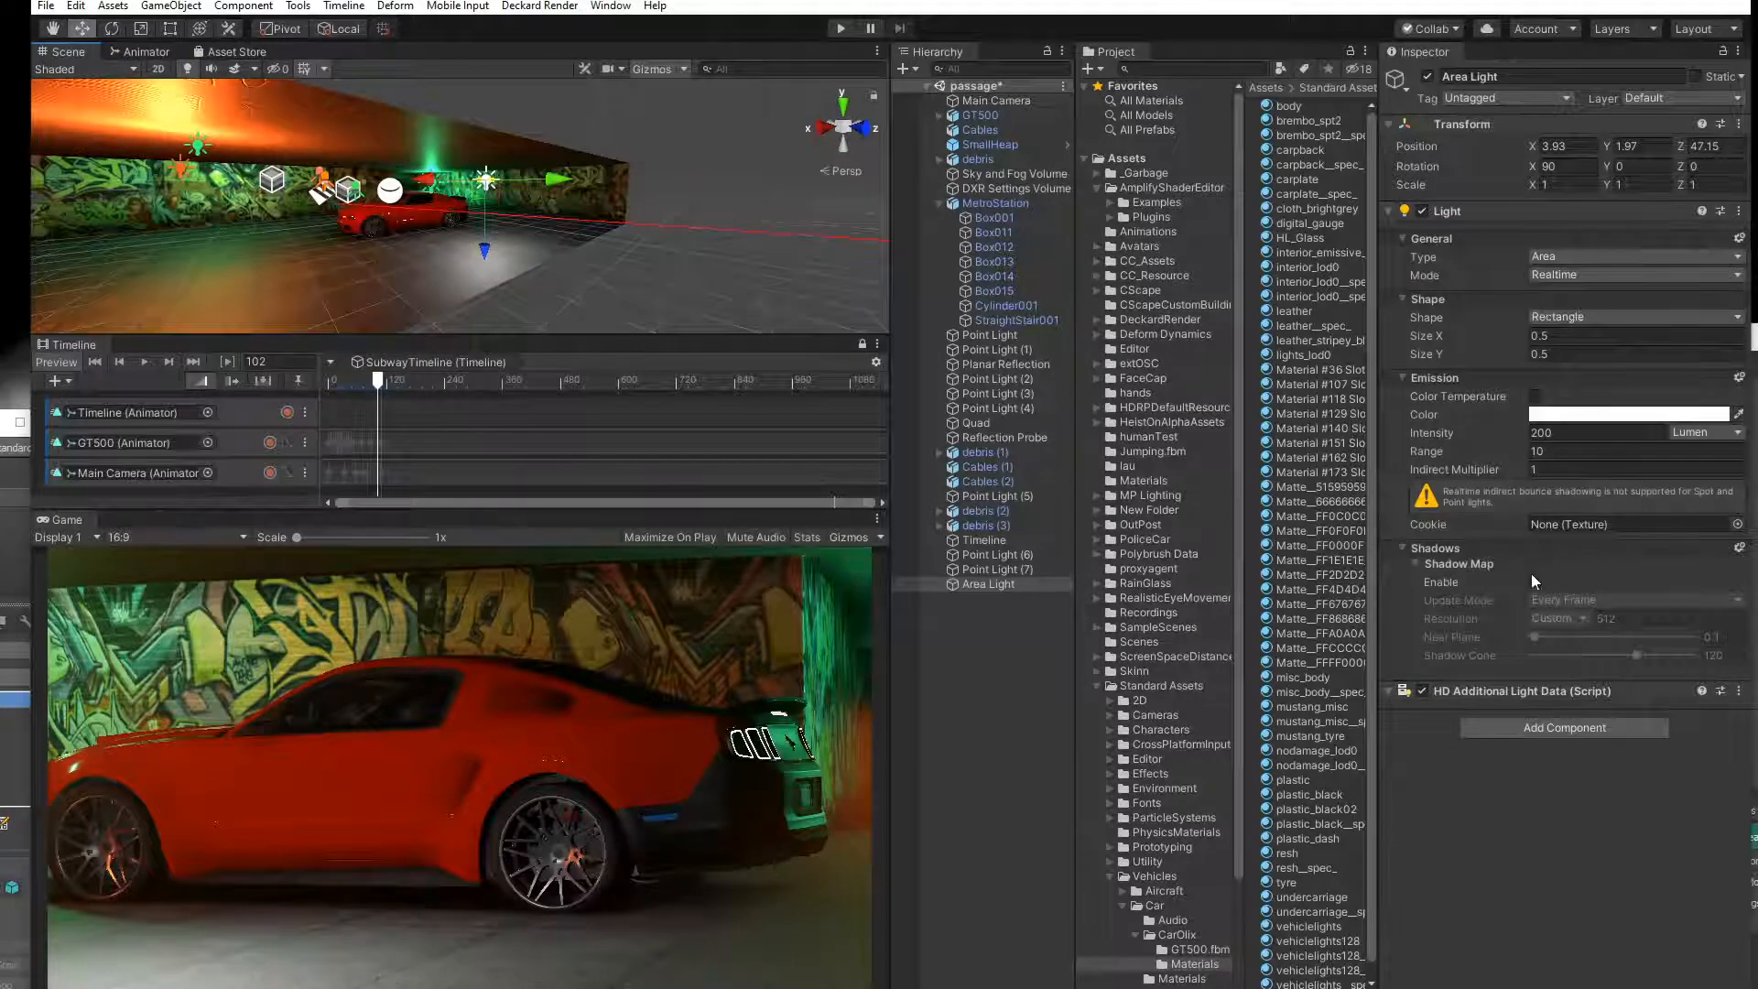
pyautogui.click(1536, 583)
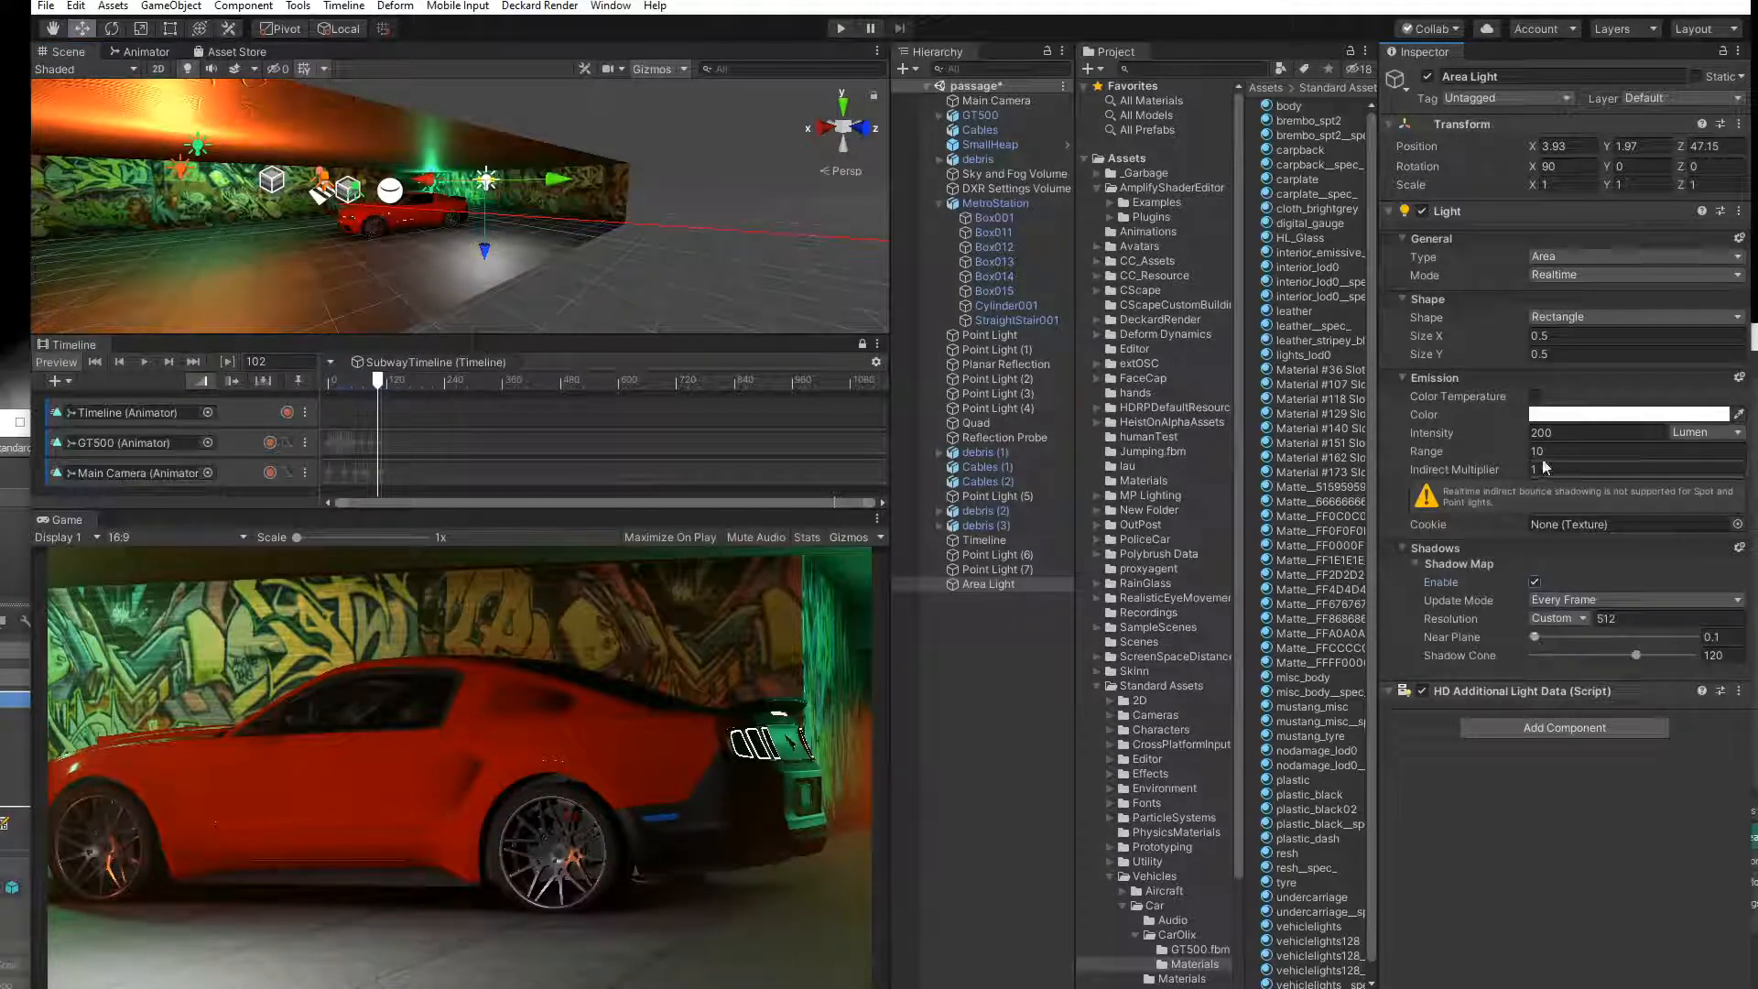
pyautogui.press('w')
pyautogui.moveTo(526, 220); pyautogui.dragTo(338, 309, button='right')
pyautogui.moveTo(298, 191); pyautogui.dragTo(737, 235)
pyautogui.moveTo(348, 218); pyautogui.dragTo(460, 209, button='middle')
pyautogui.moveTo(608, 211); pyautogui.dragTo(785, 217, button='right')
pyautogui.moveTo(562, 176); pyautogui.dragTo(597, 191, button='right')
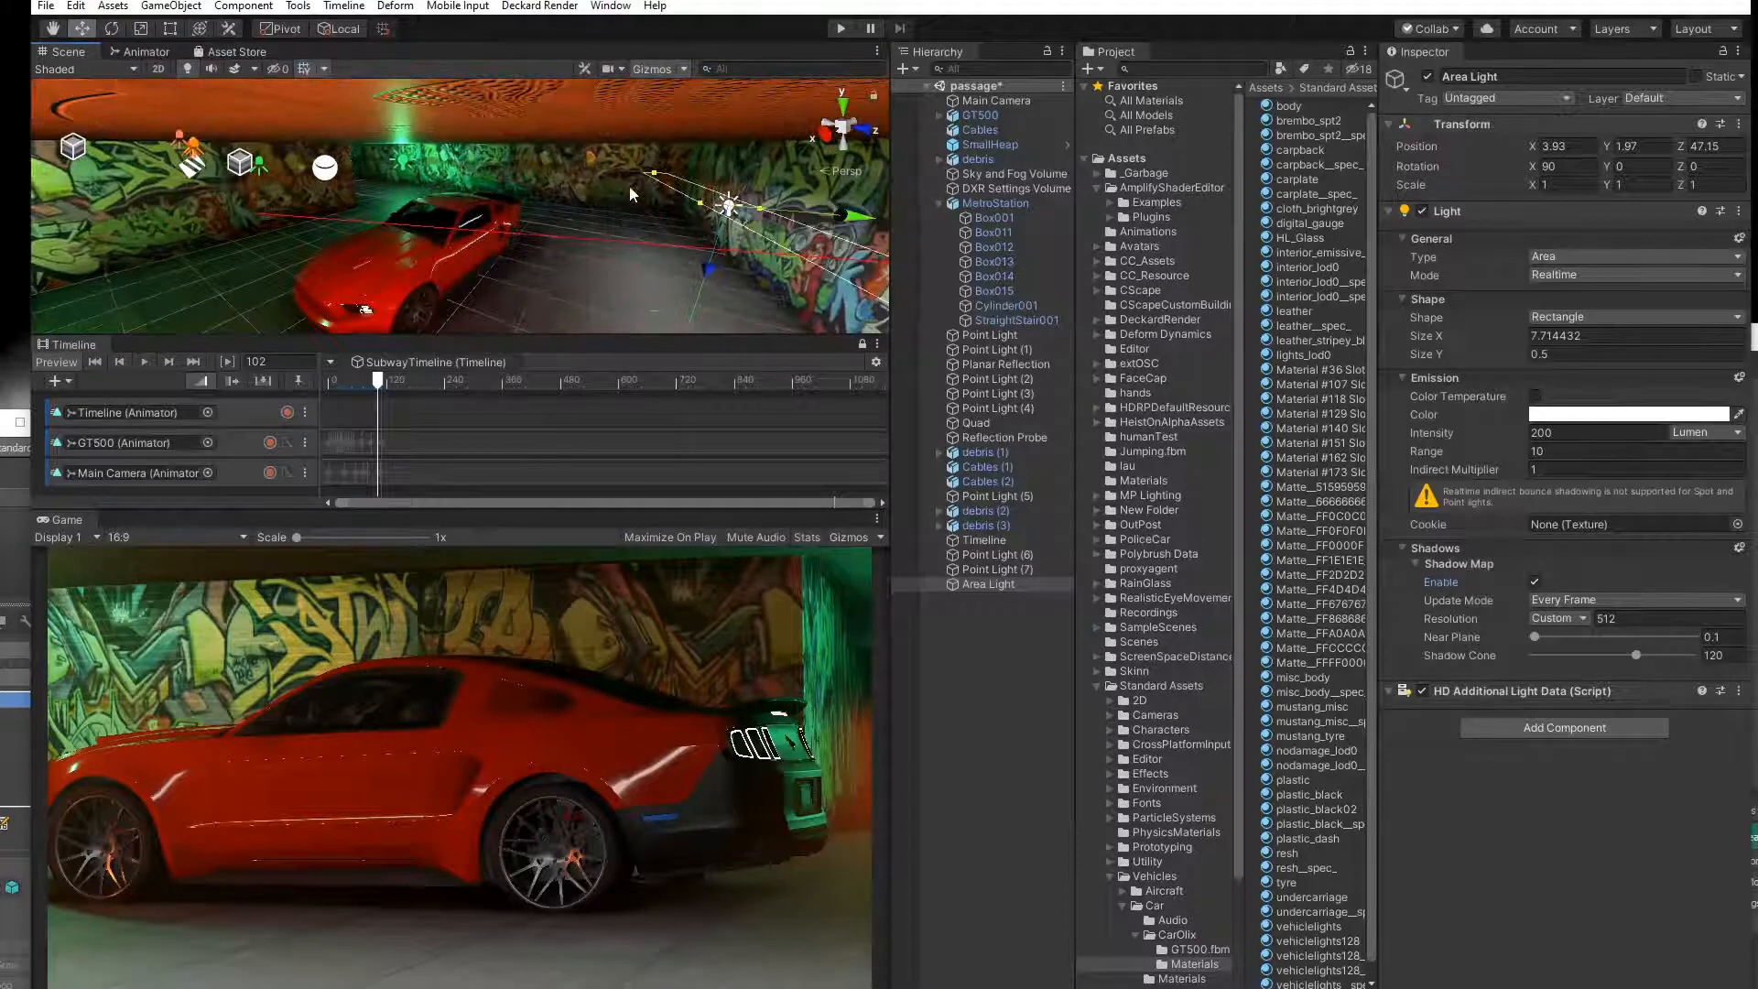
# Tilt the Area Light to about X 84 and move it to about X 6.05, Y 2.34, Z 38.06, with Size Y about 0.42.
pyautogui.moveTo(701, 212); pyautogui.dragTo(704, 212)
pyautogui.click(111, 29)
pyautogui.moveTo(723, 130); pyautogui.dragTo(852, 147)
pyautogui.click(84, 35)
pyautogui.moveTo(579, 190); pyautogui.dragTo(562, 184, button='middle')
pyautogui.moveTo(474, 179); pyautogui.dragTo(305, 984)
pyautogui.click(113, 29)
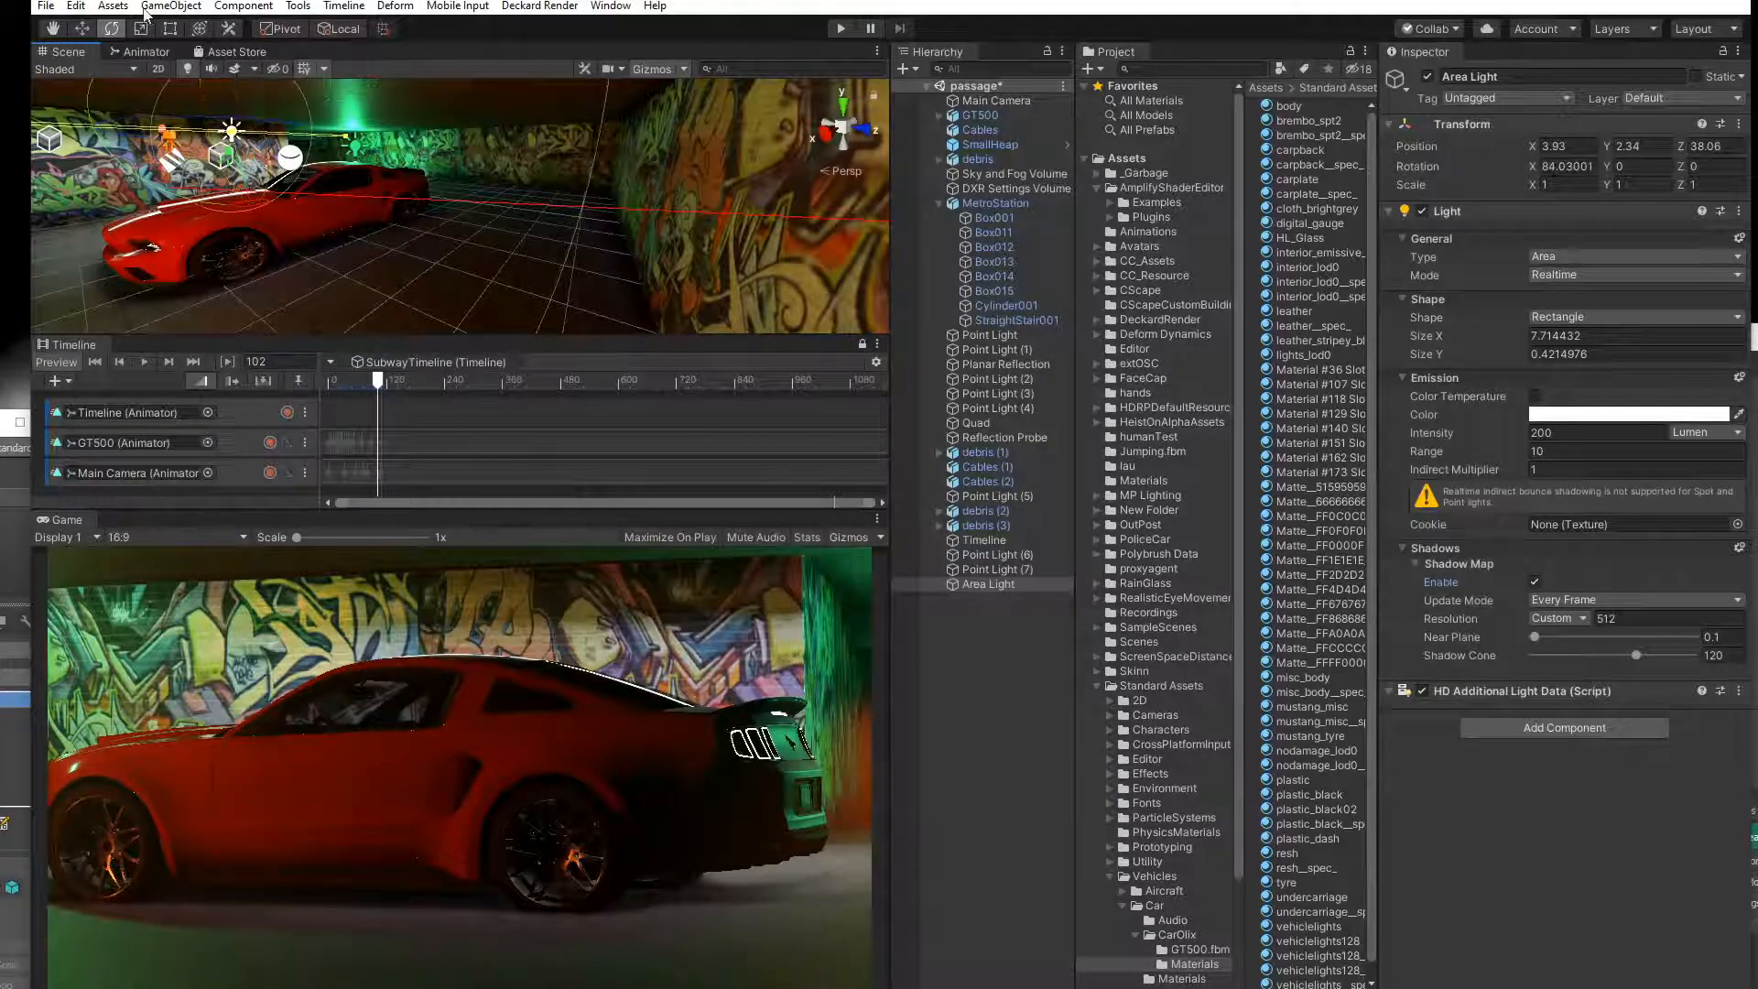
pyautogui.click(87, 28)
pyautogui.moveTo(104, 129); pyautogui.dragTo(98, 156)
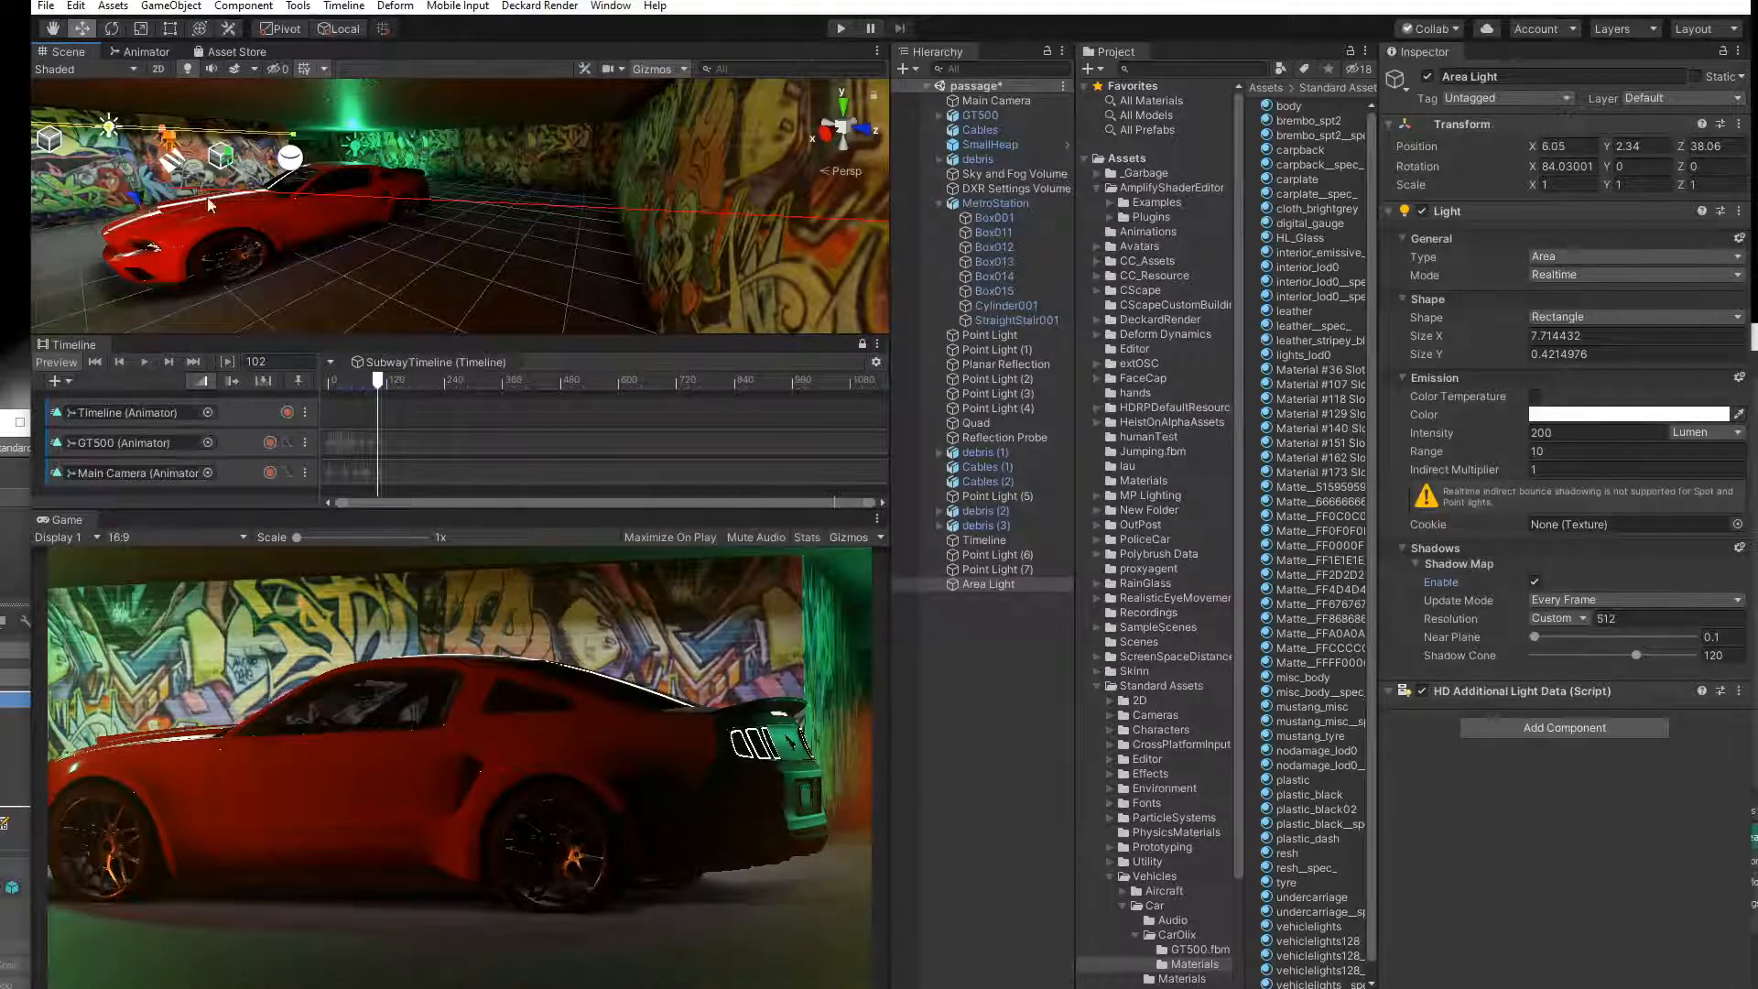
# Move the timeline to frame 97 and tint the Area Light green with the colour 63F681.
pyautogui.moveTo(378, 383); pyautogui.dragTo(376, 397)
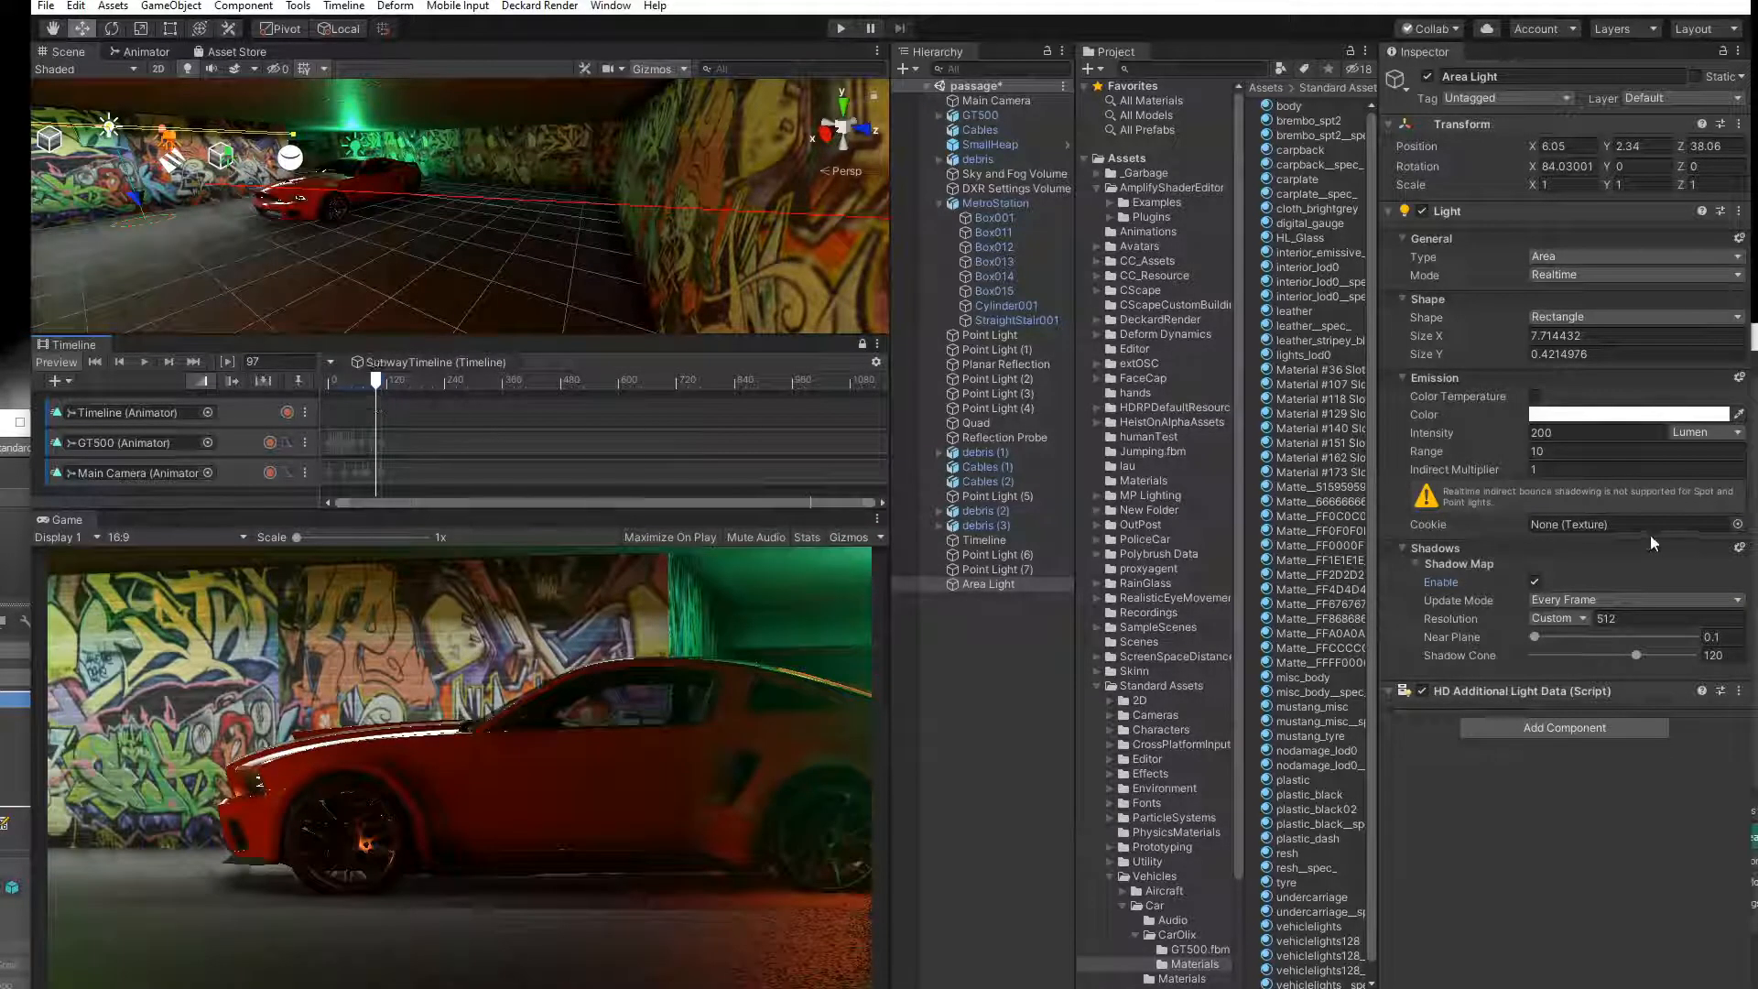
pyautogui.click(1594, 419)
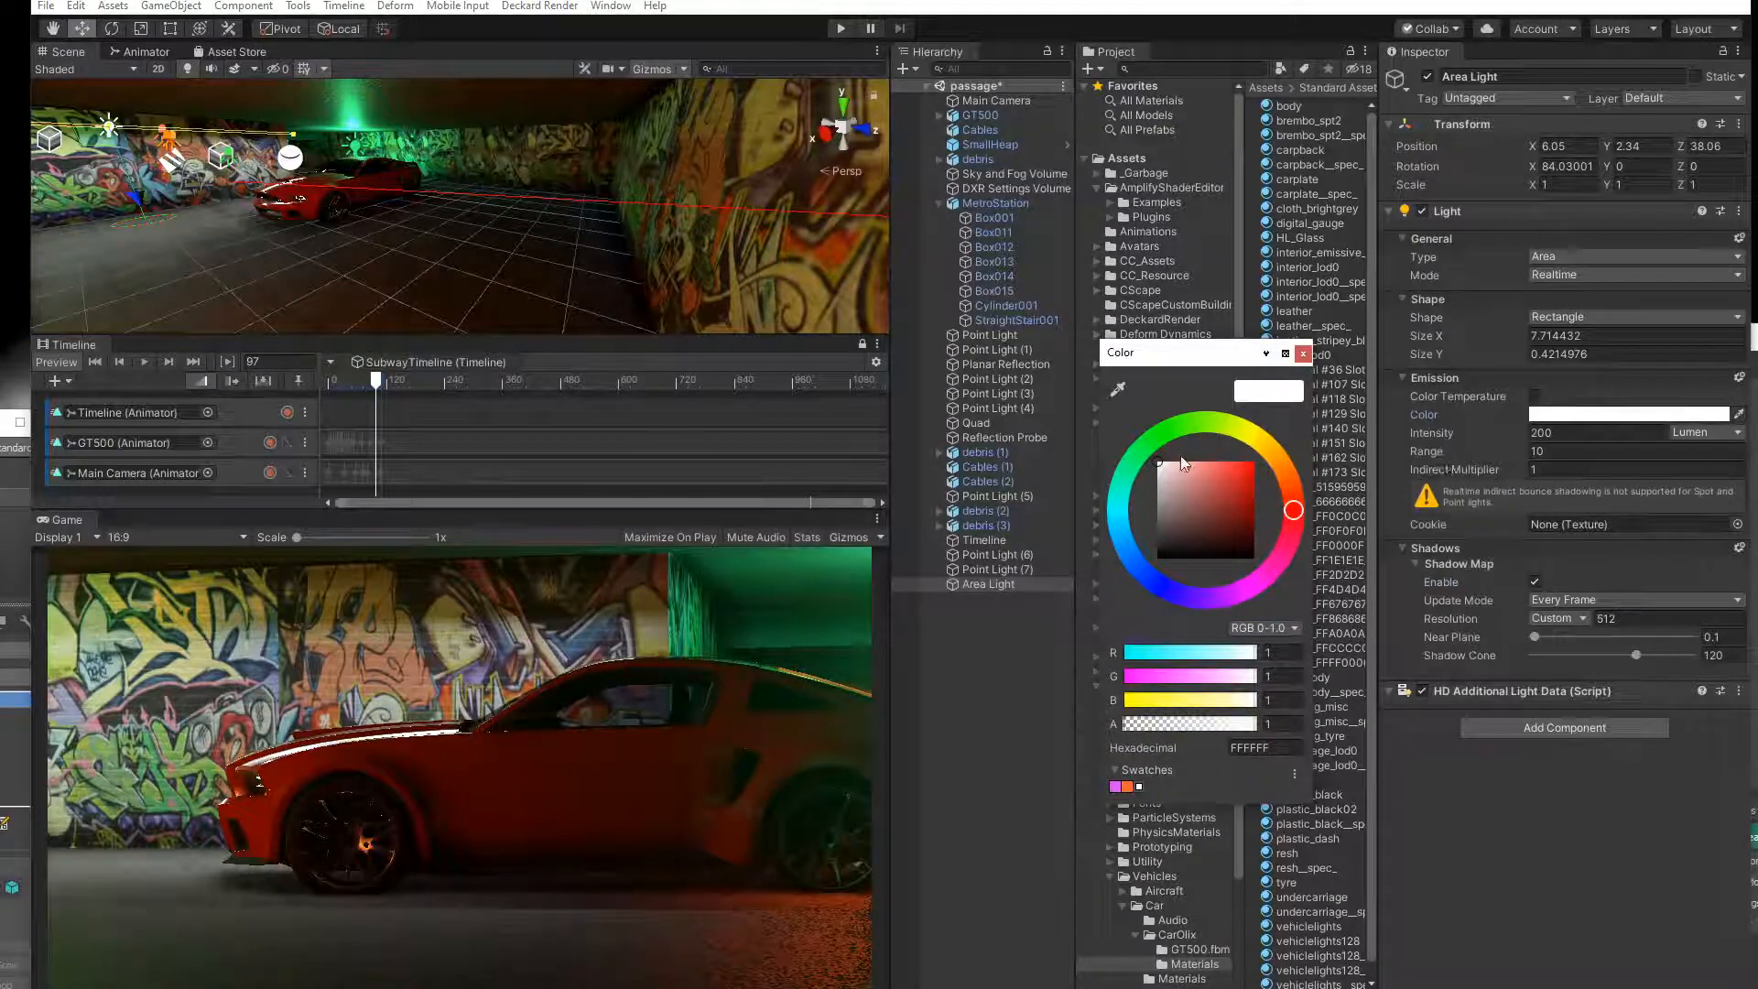
pyautogui.click(1154, 446)
pyautogui.moveTo(1188, 465); pyautogui.dragTo(1217, 467)
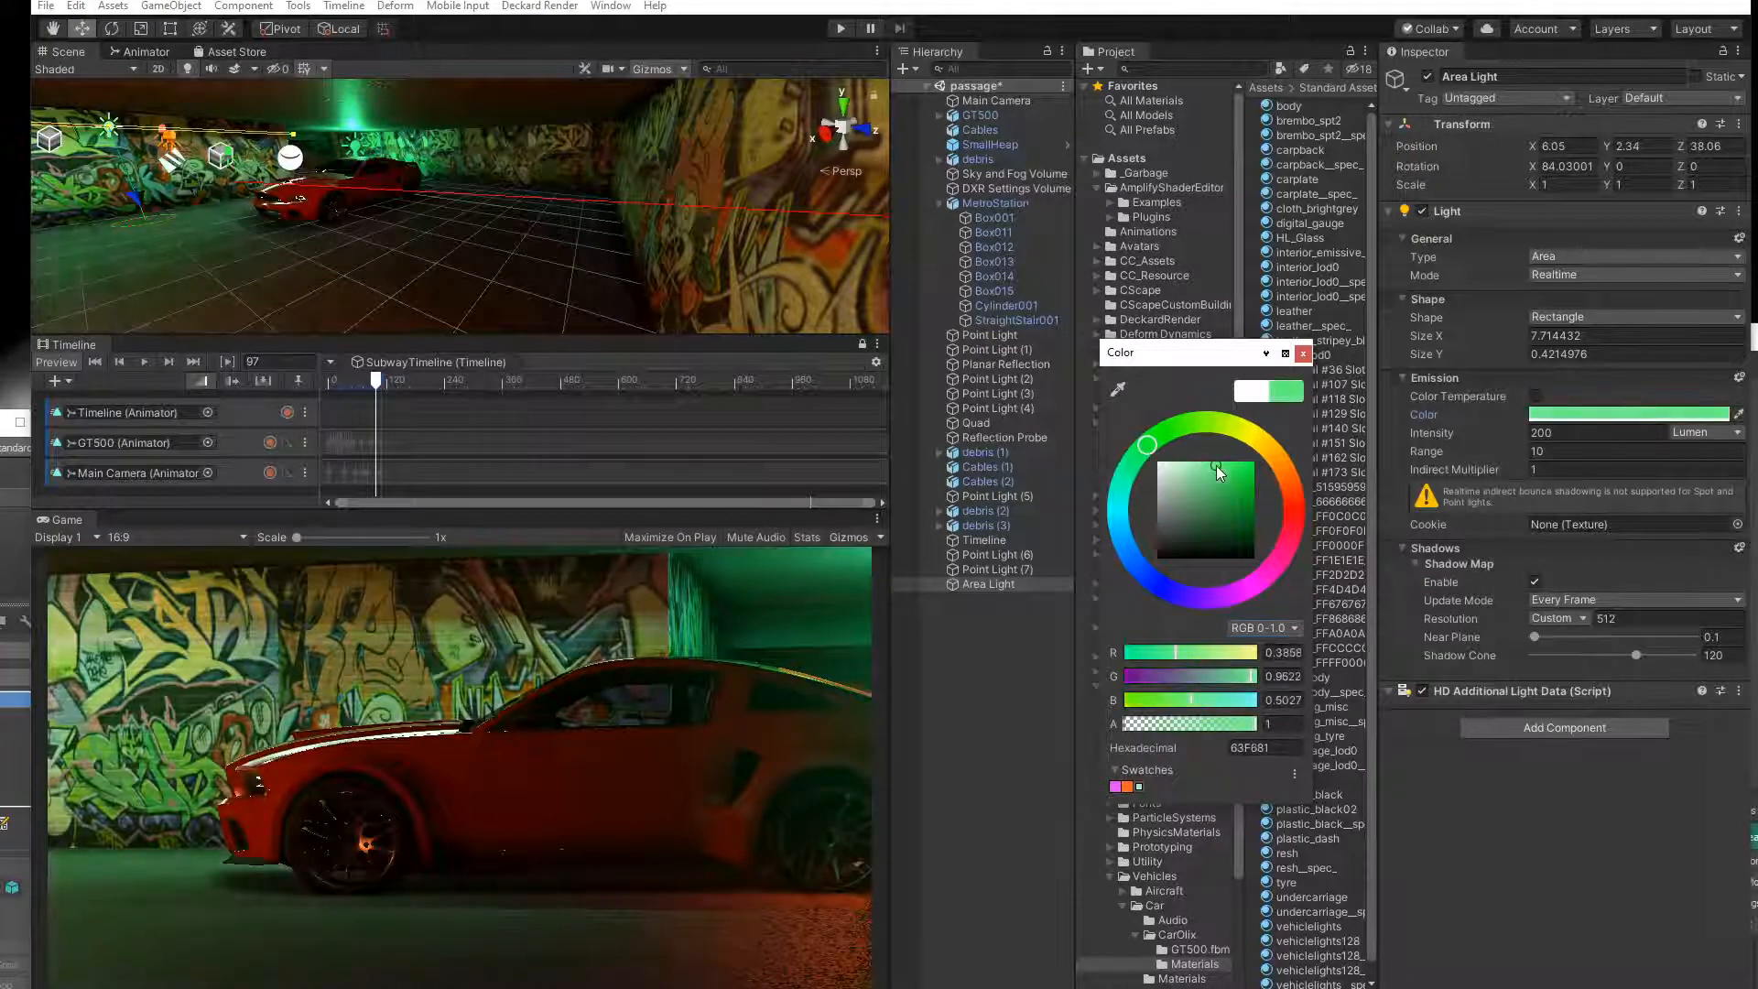
# Close the colour picker, deselect the Area Light and inspect the green-lit GT500 from several angles in the tunnel.
pyautogui.click(1303, 354)
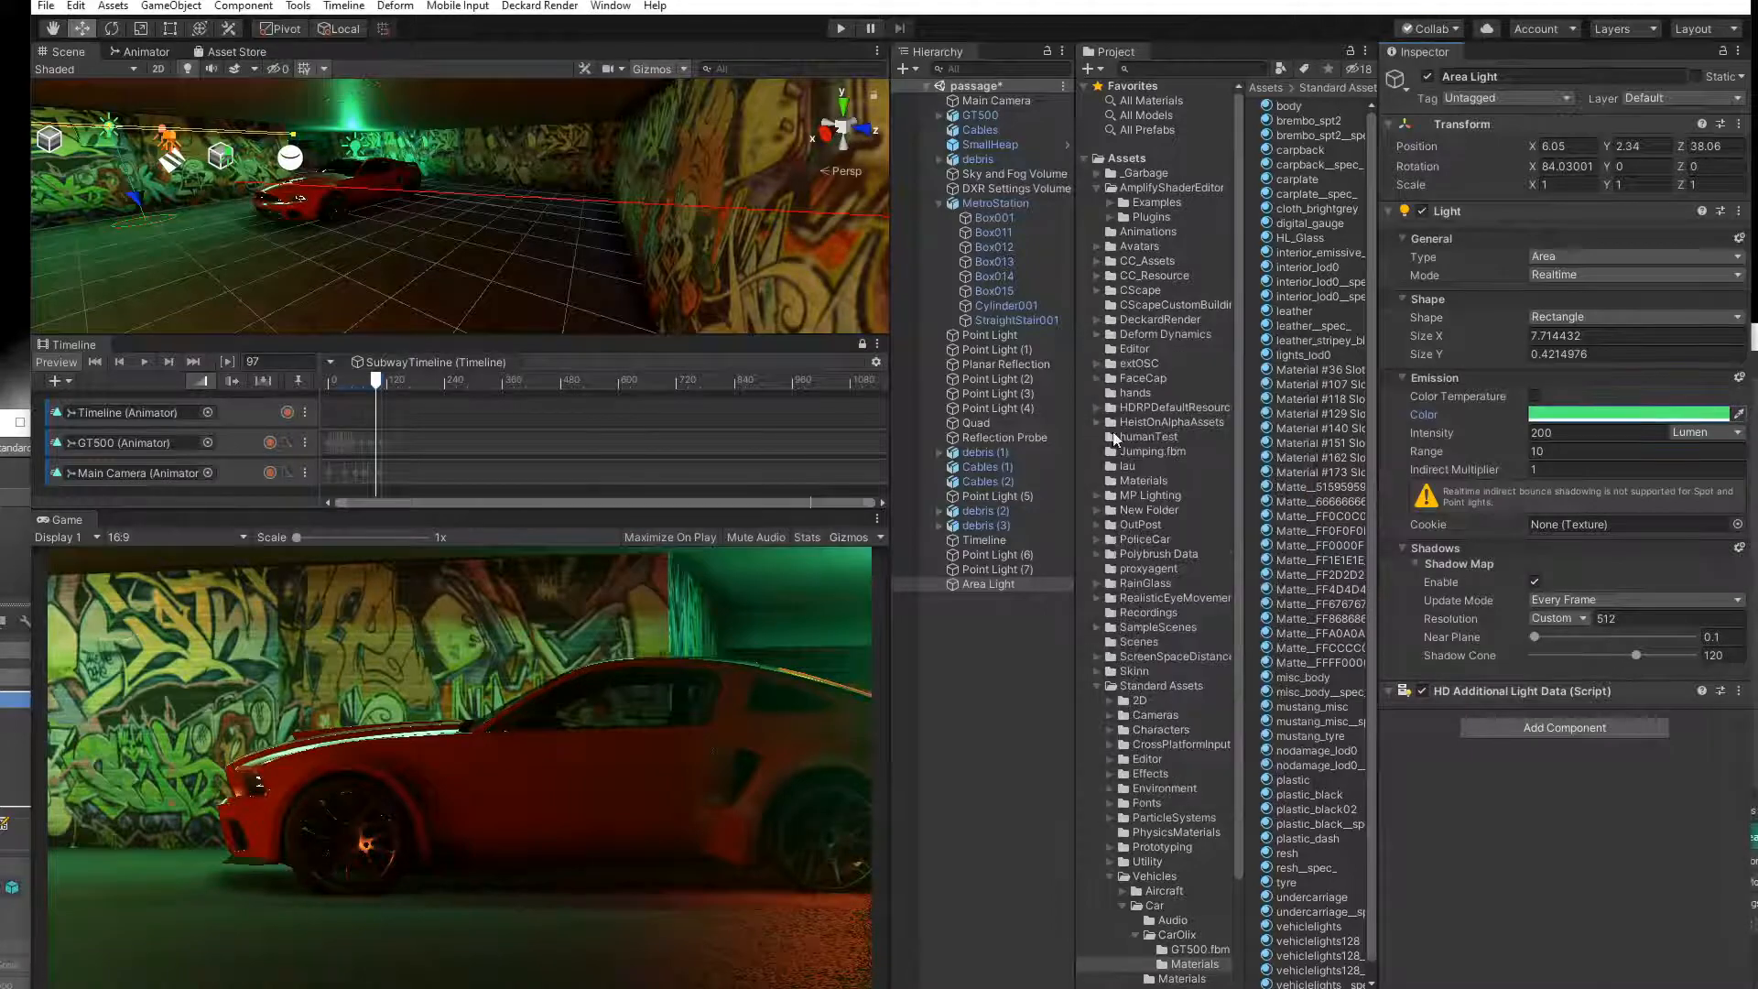
pyautogui.click(950, 670)
pyautogui.scroll(3, 289, 203)
pyautogui.moveTo(289, 203); pyautogui.dragTo(340, 213, button='middle')
pyautogui.moveTo(340, 213); pyautogui.dragTo(551, 198, button='right')
pyautogui.scroll(4, 510, 196)
pyautogui.moveTo(510, 196); pyautogui.dragTo(507, 200, button='middle')
pyautogui.moveTo(507, 201); pyautogui.dragTo(256, 255, button='right')
pyautogui.scroll(-5, 412, 220)
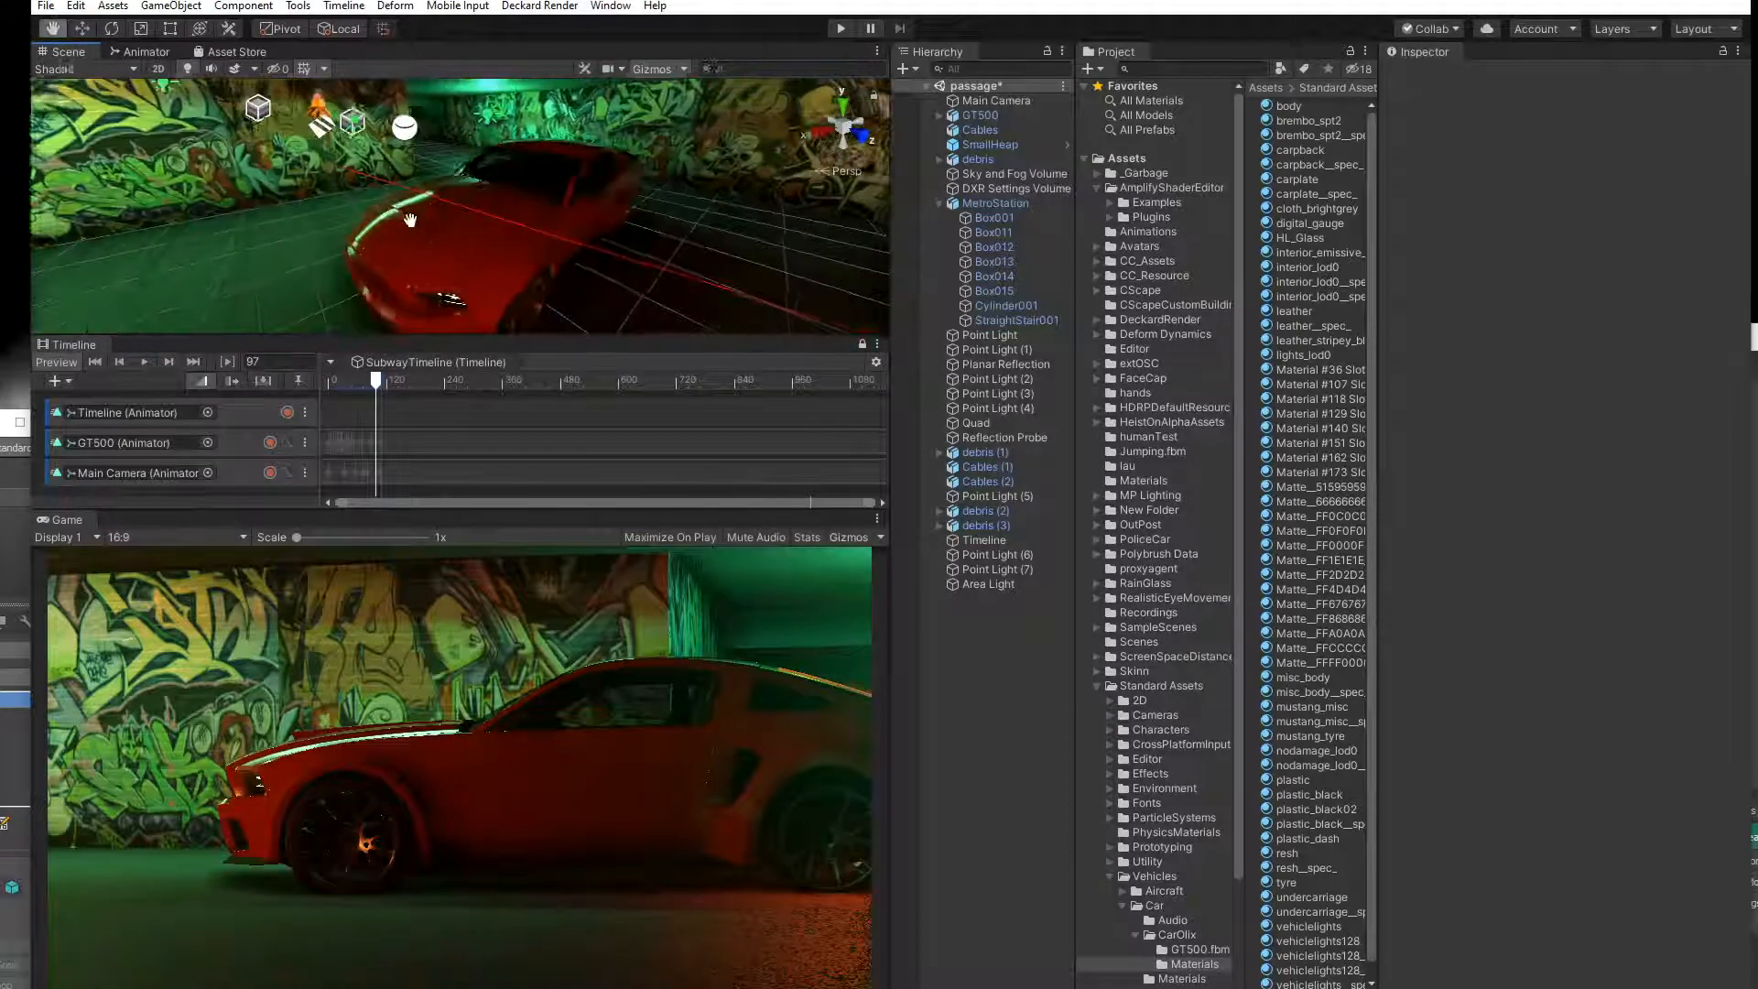
pyautogui.scroll(-3, 464, 237)
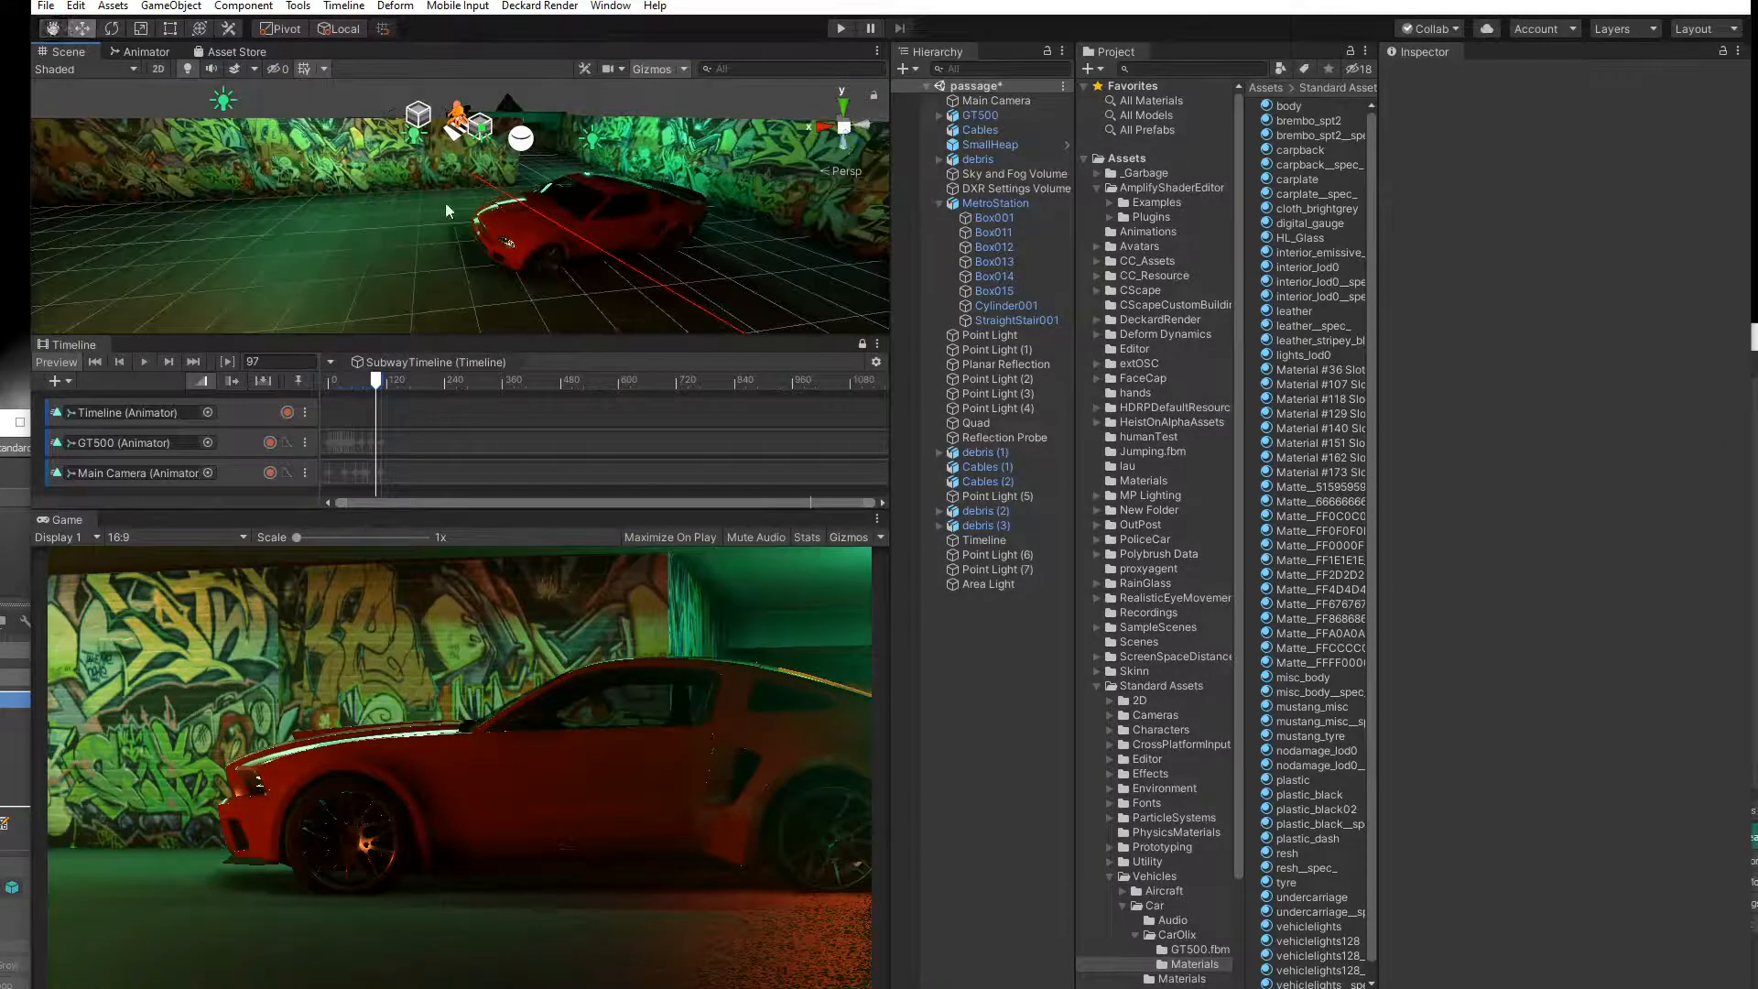
# Move the timeline to frame 81 and change the type of Point Light (1) from Point to Area.
pyautogui.moveTo(376, 381); pyautogui.dragTo(372, 392)
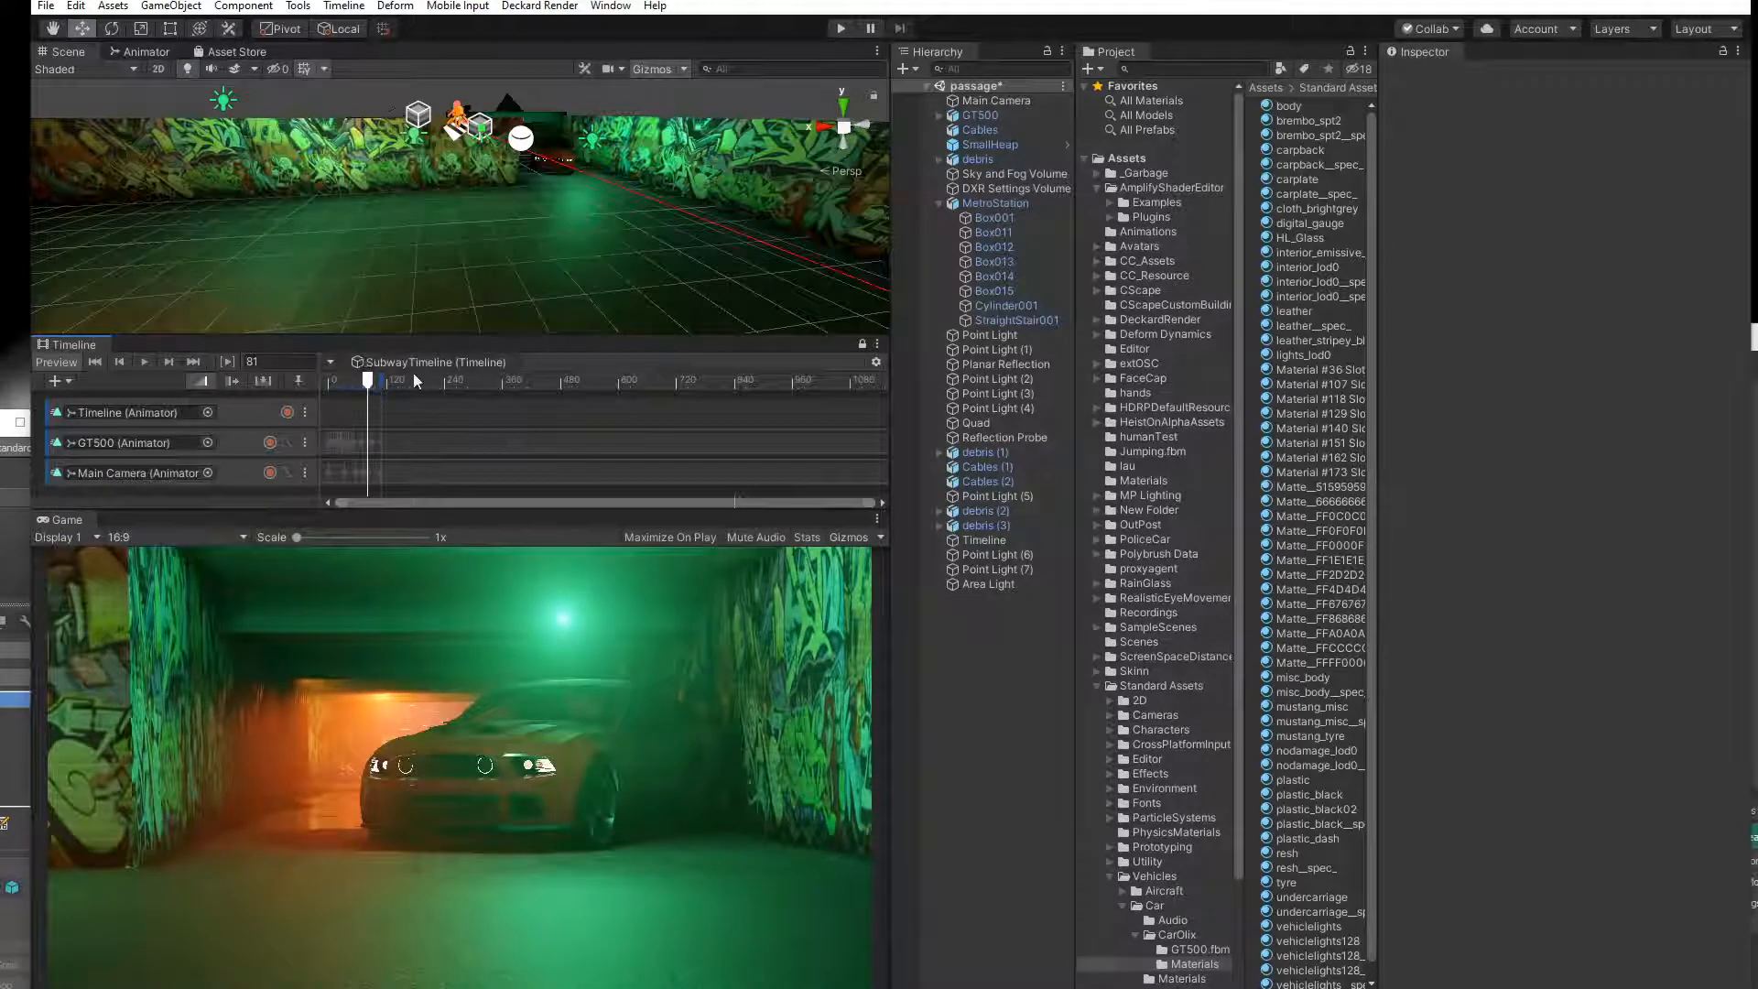
pyautogui.moveTo(485, 96)
pyautogui.mouseDown(button='right')
pyautogui.moveTo(481, 137)
pyautogui.moveTo(477, 100)
pyautogui.mouseUp(button='right')
pyautogui.moveTo(476, 247); pyautogui.dragTo(548, 203, button='middle')
pyautogui.click(435, 114)
pyautogui.click(1558, 275)
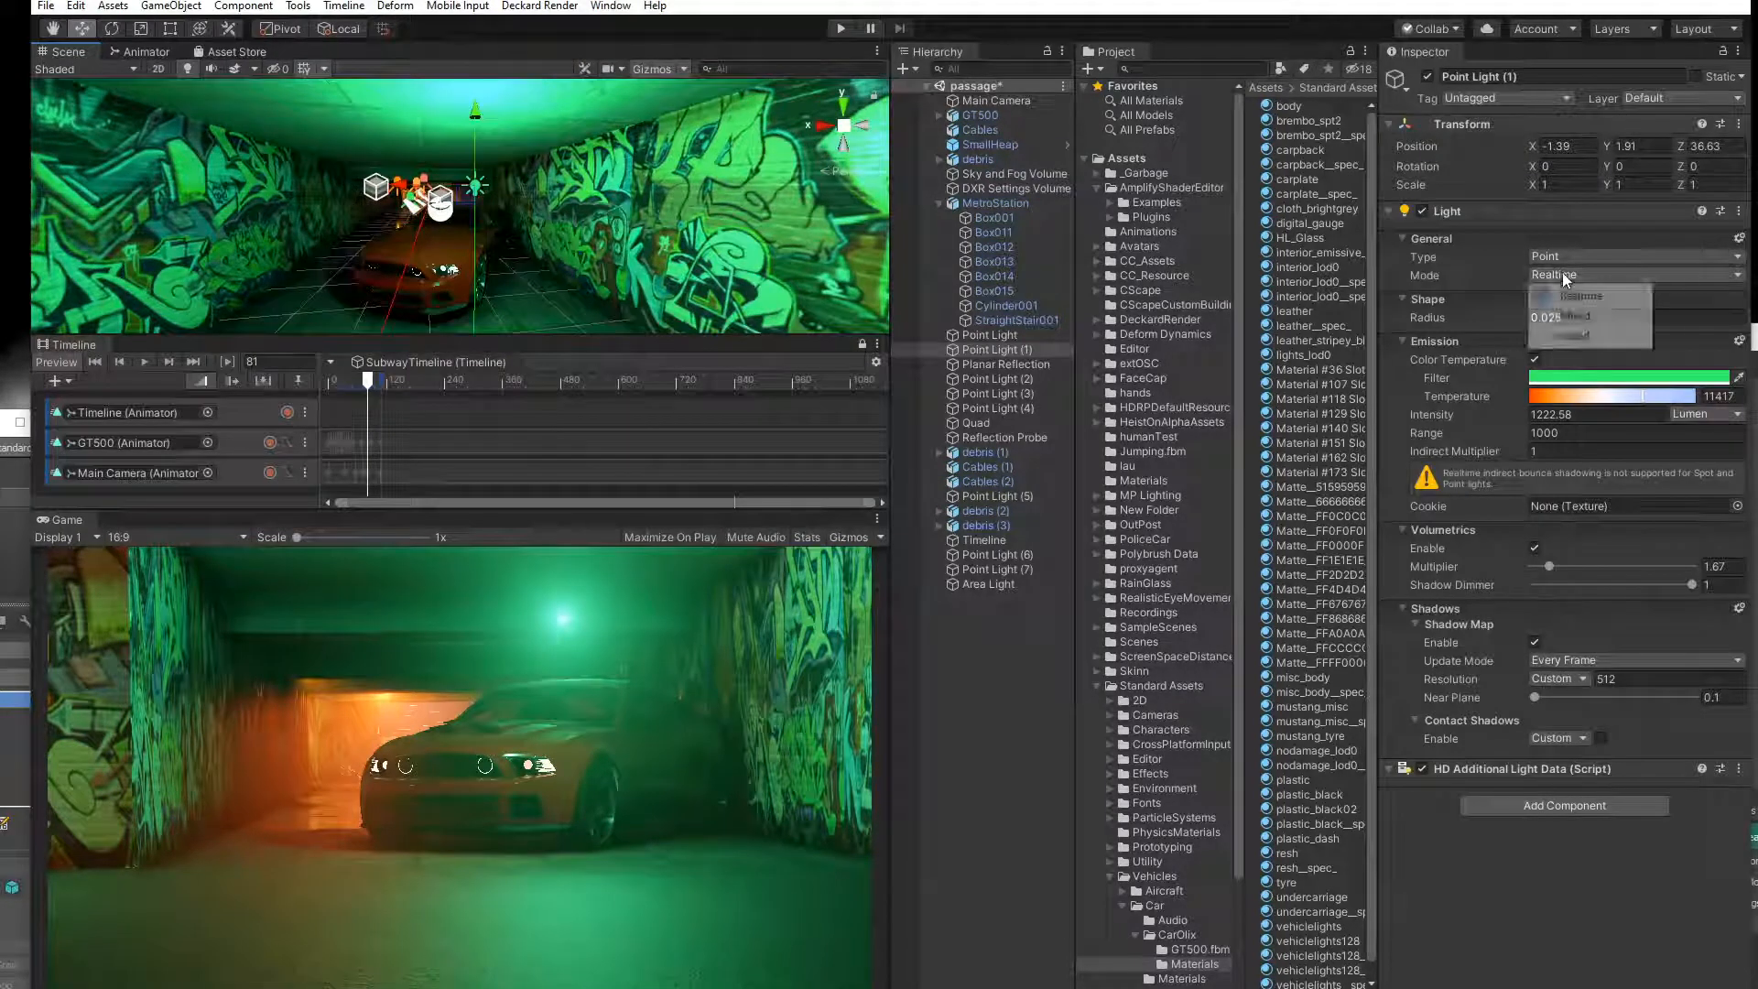
pyautogui.click(1549, 259)
pyautogui.click(1562, 257)
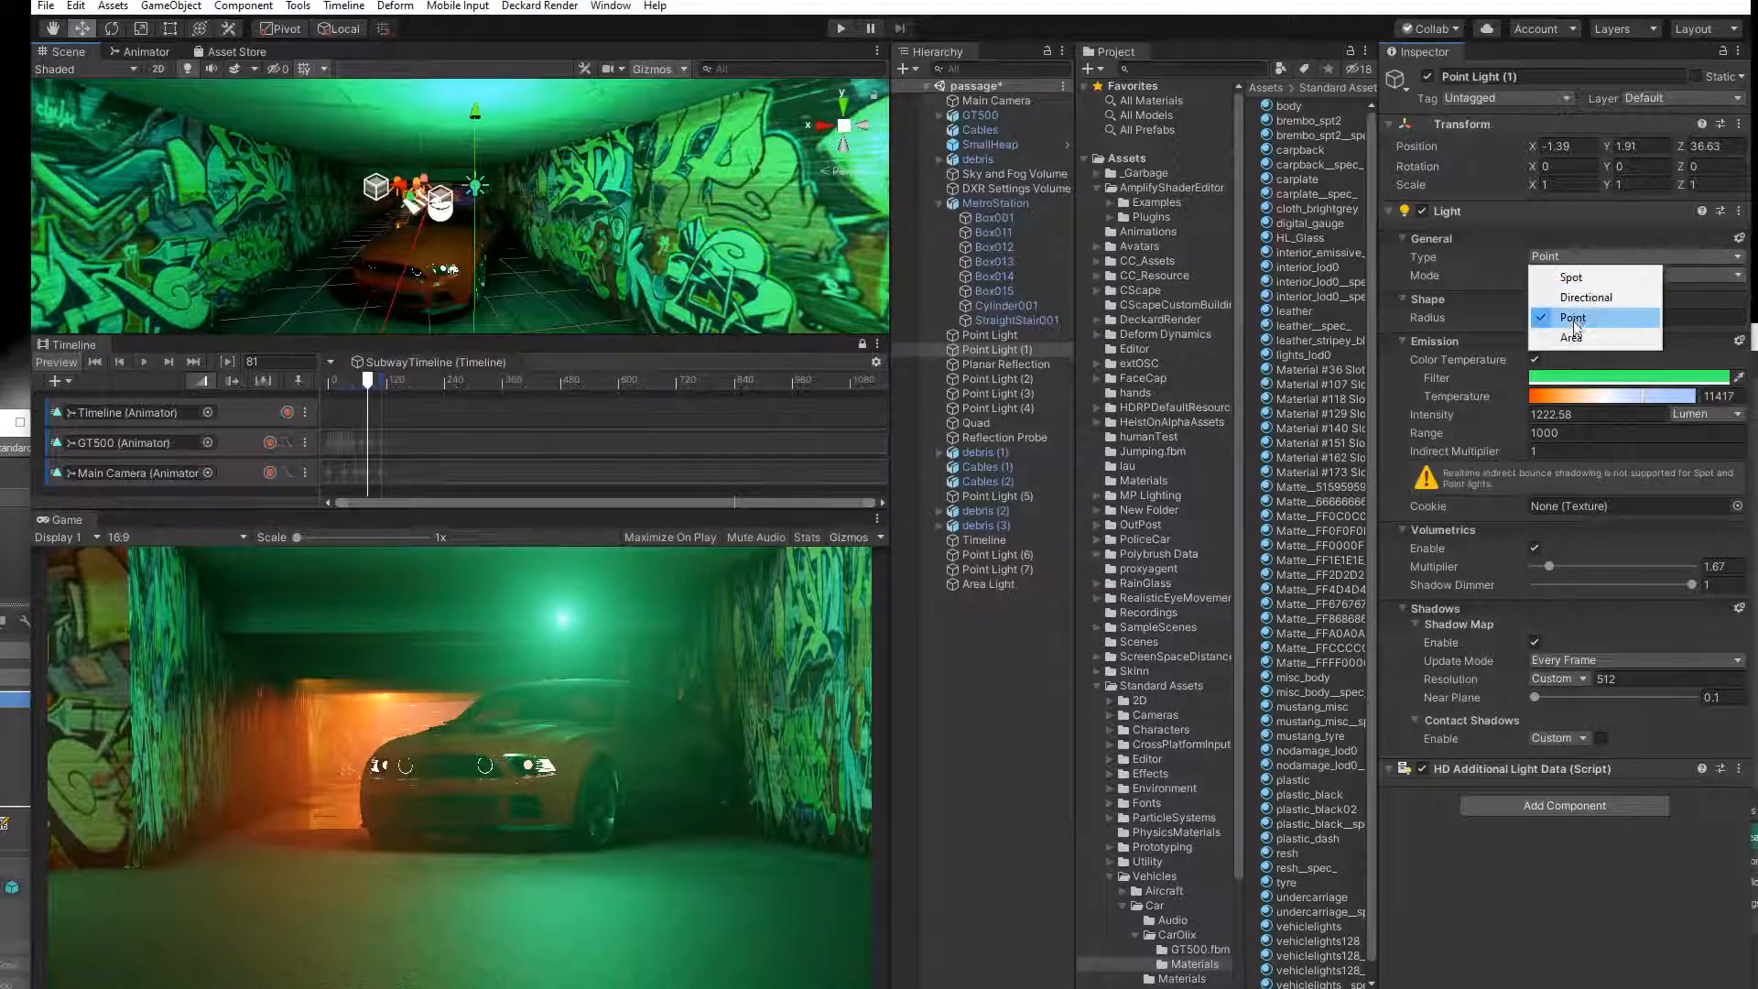
pyautogui.click(1573, 339)
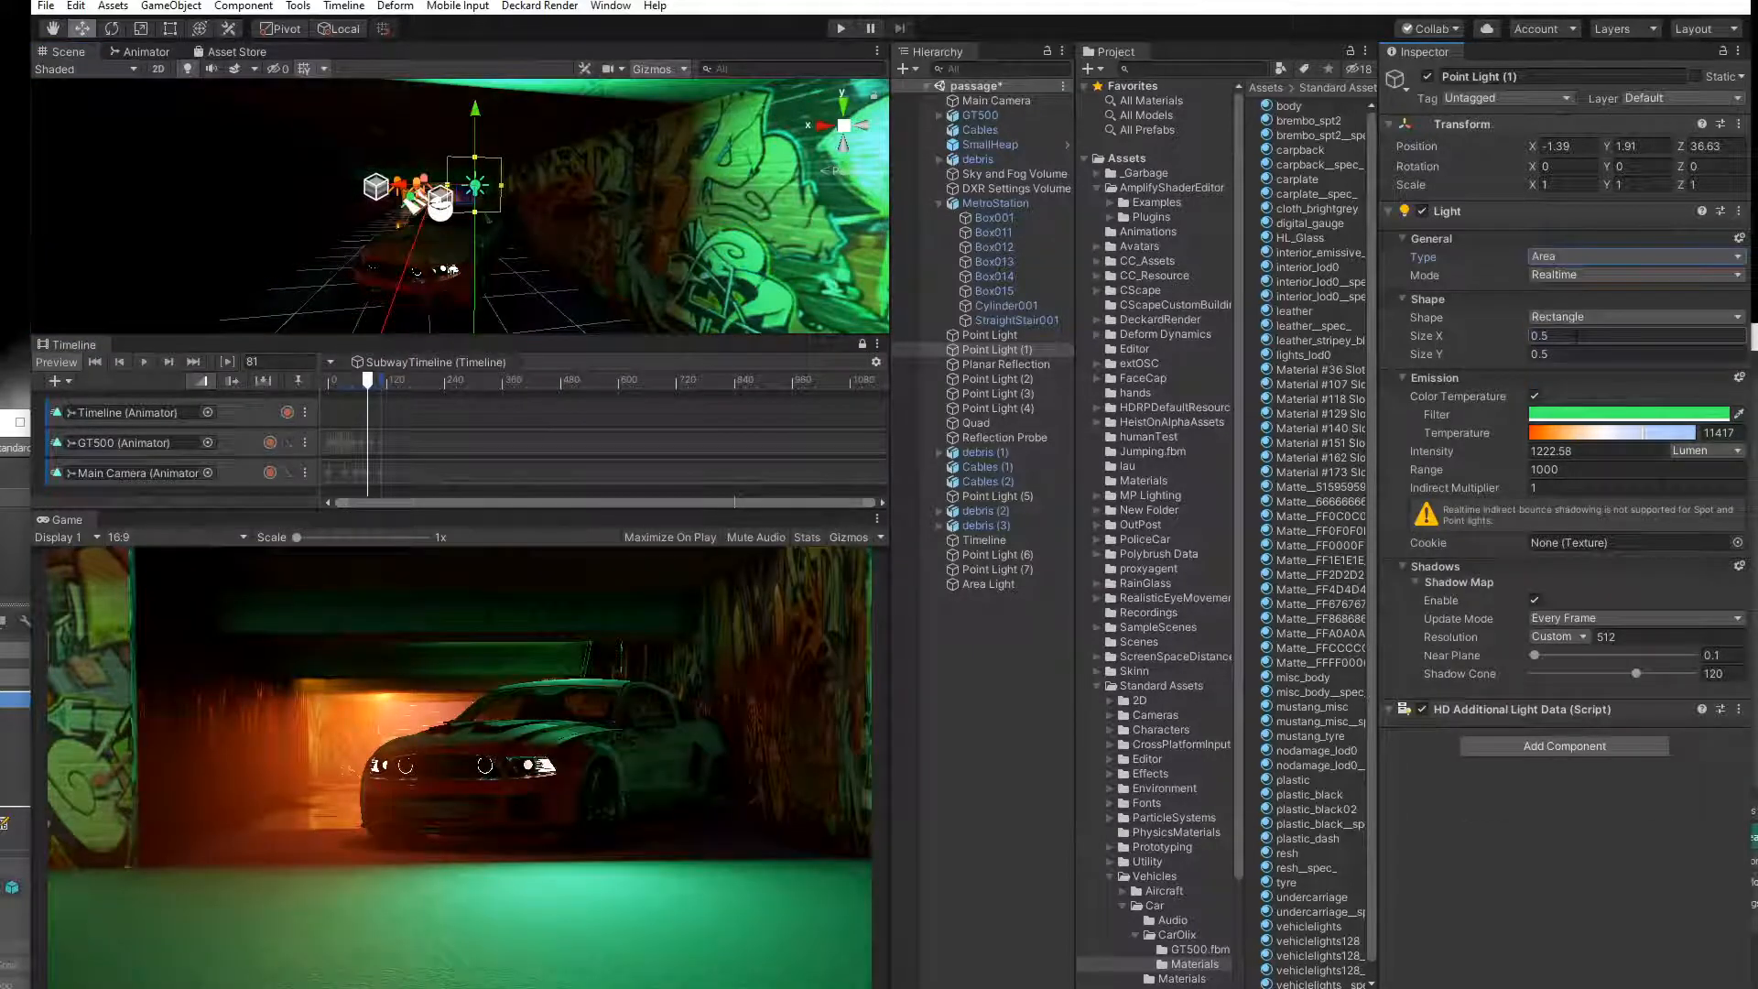
# Tilt Point Light (1) to about X 102.6 and widen its rectangle to a Size X of about 4.35.
pyautogui.click(111, 28)
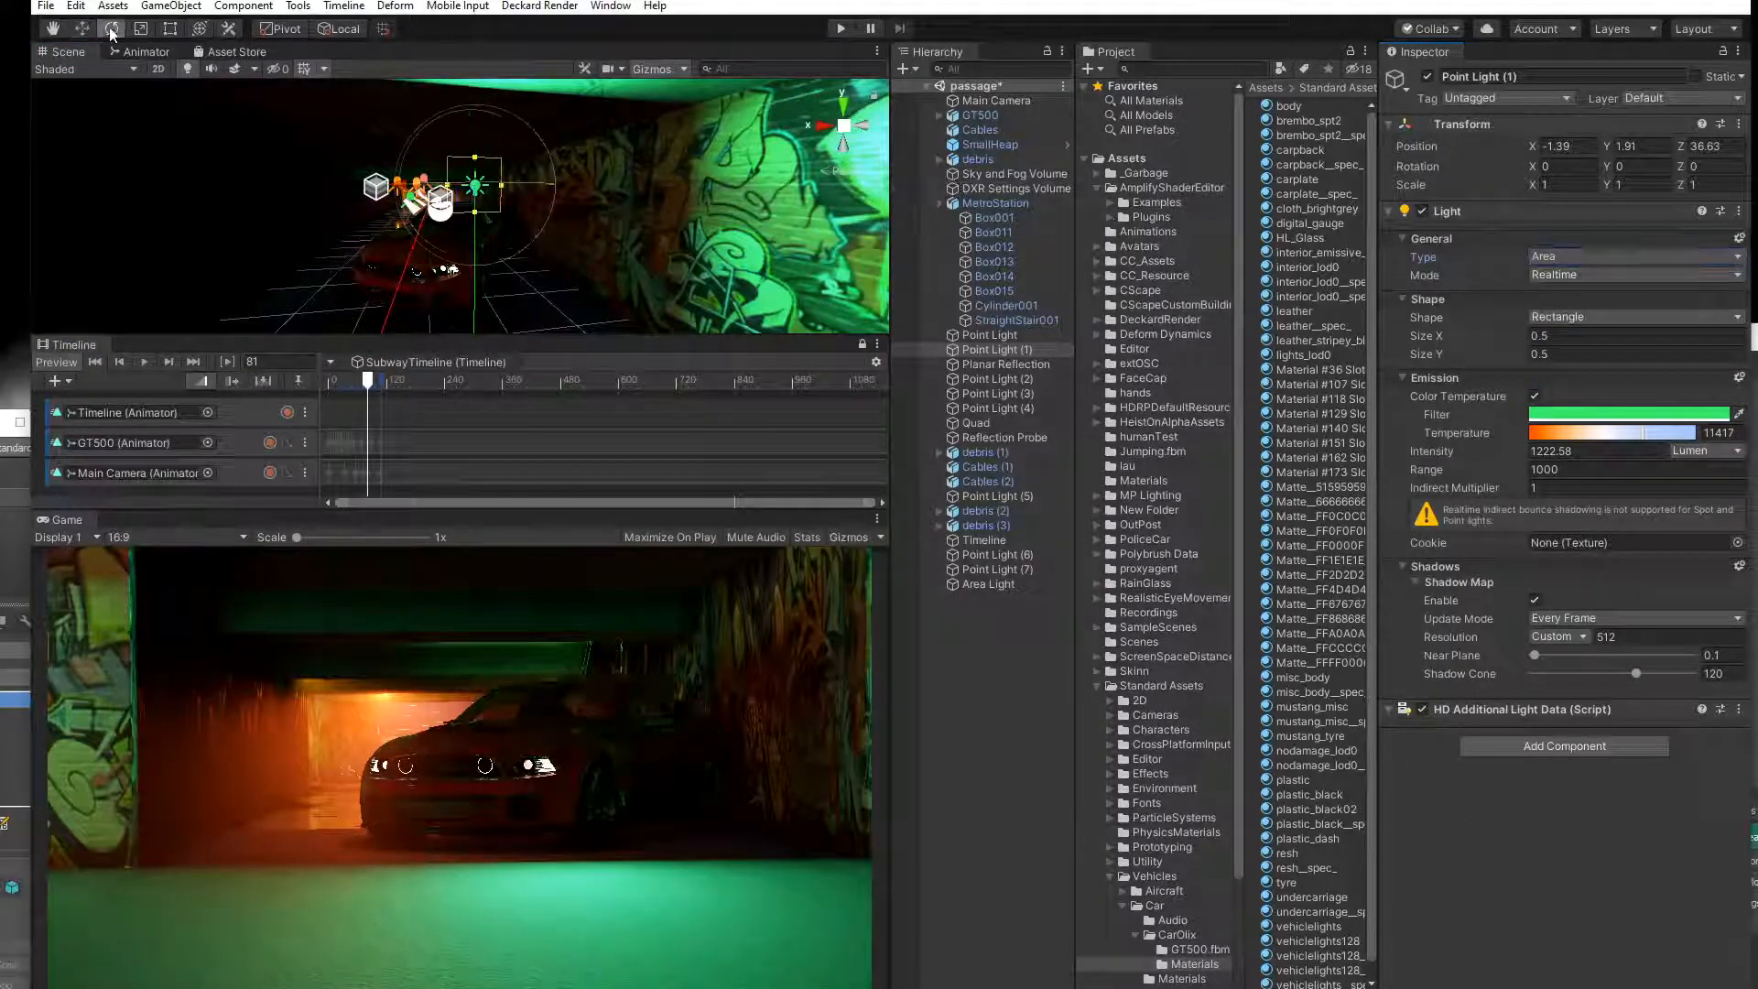
pyautogui.moveTo(499, 155); pyautogui.dragTo(527, 390)
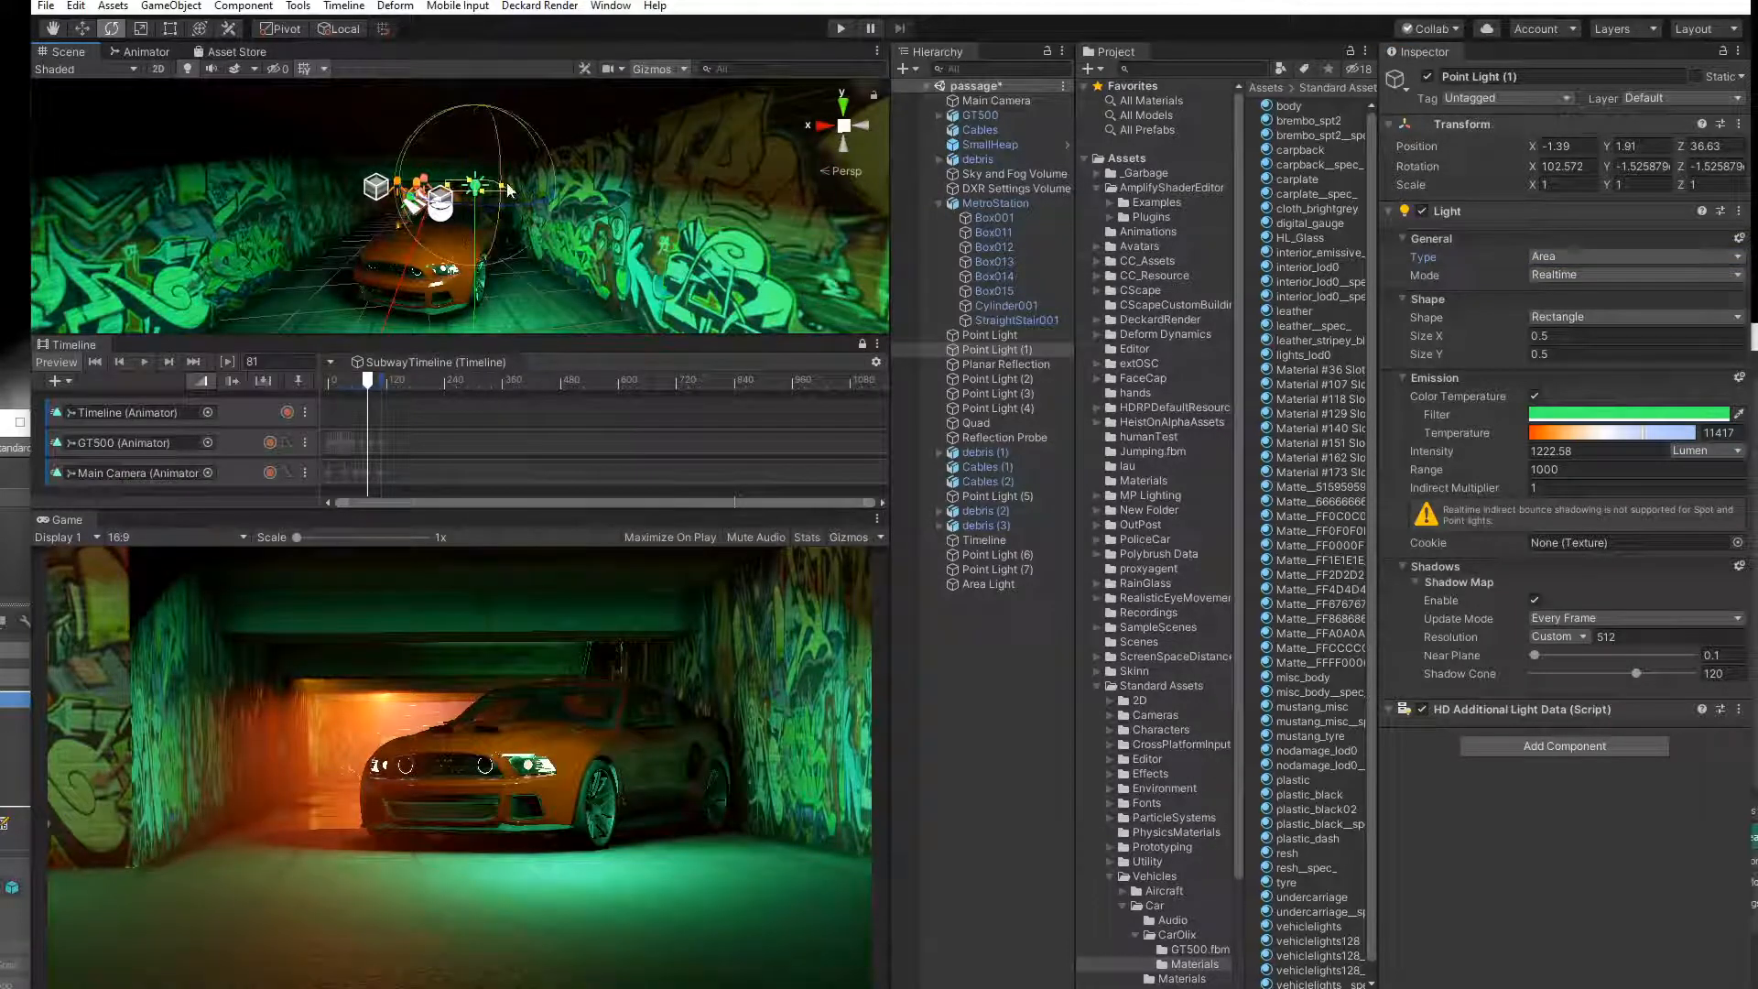
pyautogui.moveTo(443, 191); pyautogui.dragTo(678, 244)
pyautogui.moveTo(679, 244); pyautogui.dragTo(420, 216, button='middle')
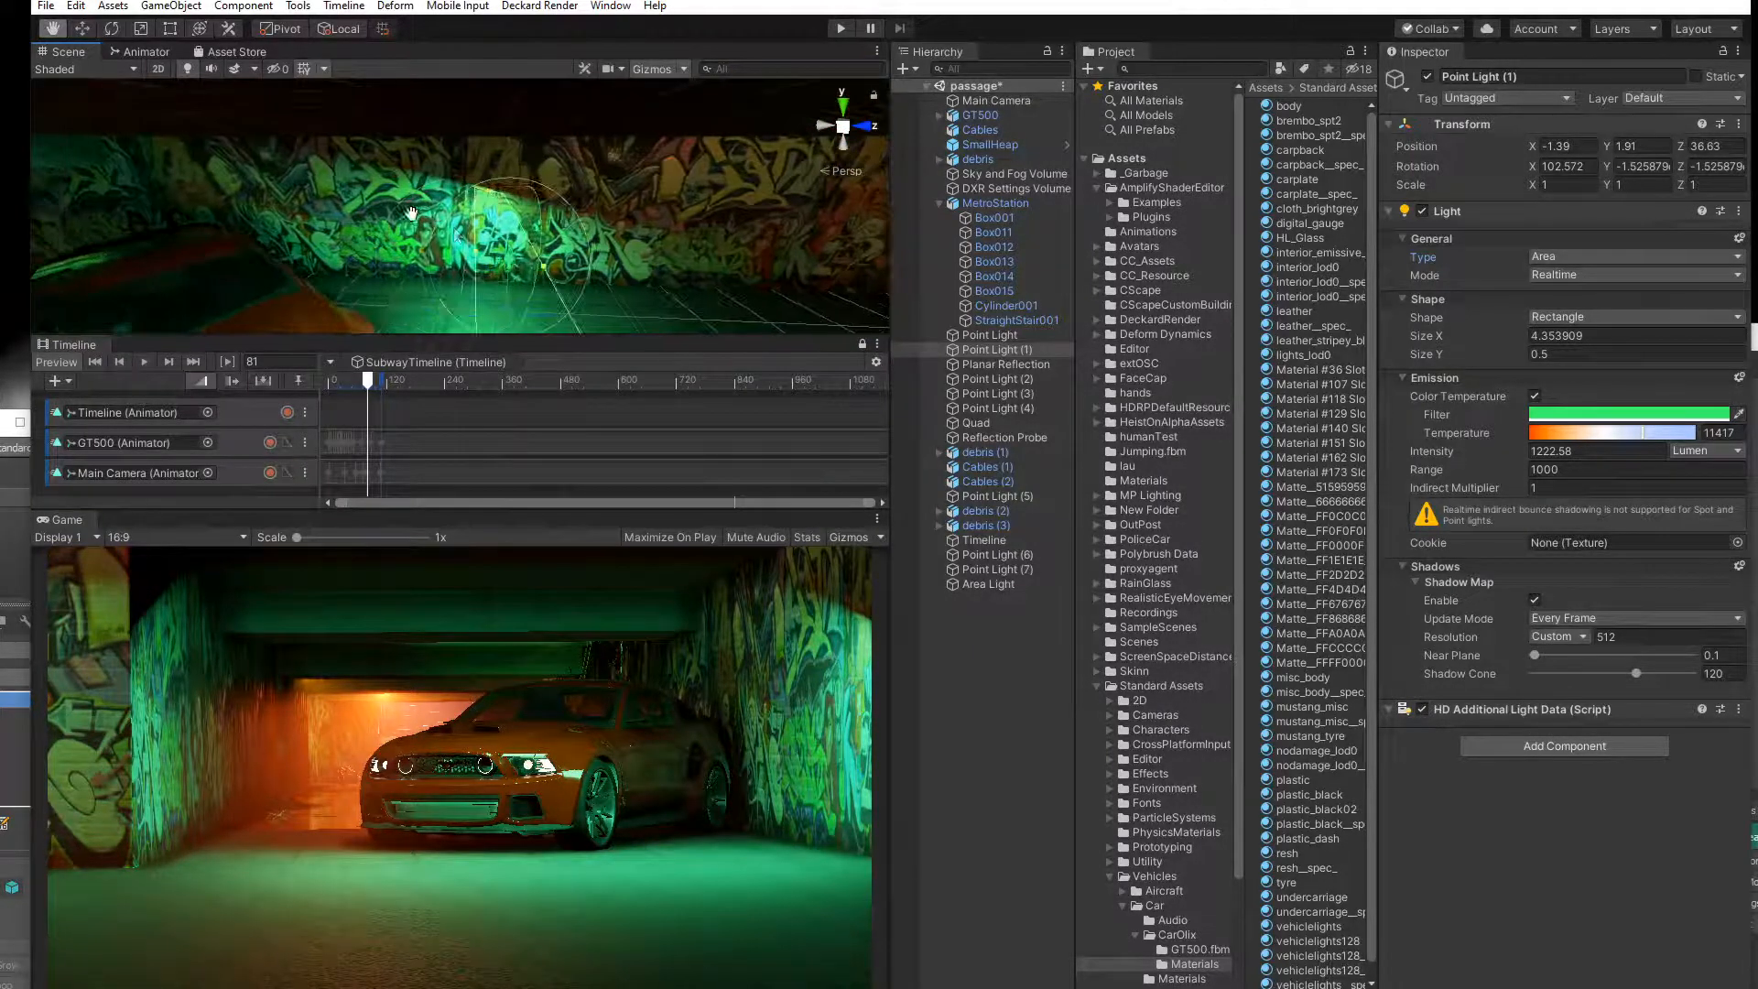
# Enlarge Point Light (1) to a Size Y of about 1.27 and move it to about Y 1.92, Z 36.63.
pyautogui.moveTo(487, 254); pyautogui.dragTo(420, 257)
pyautogui.click(80, 32)
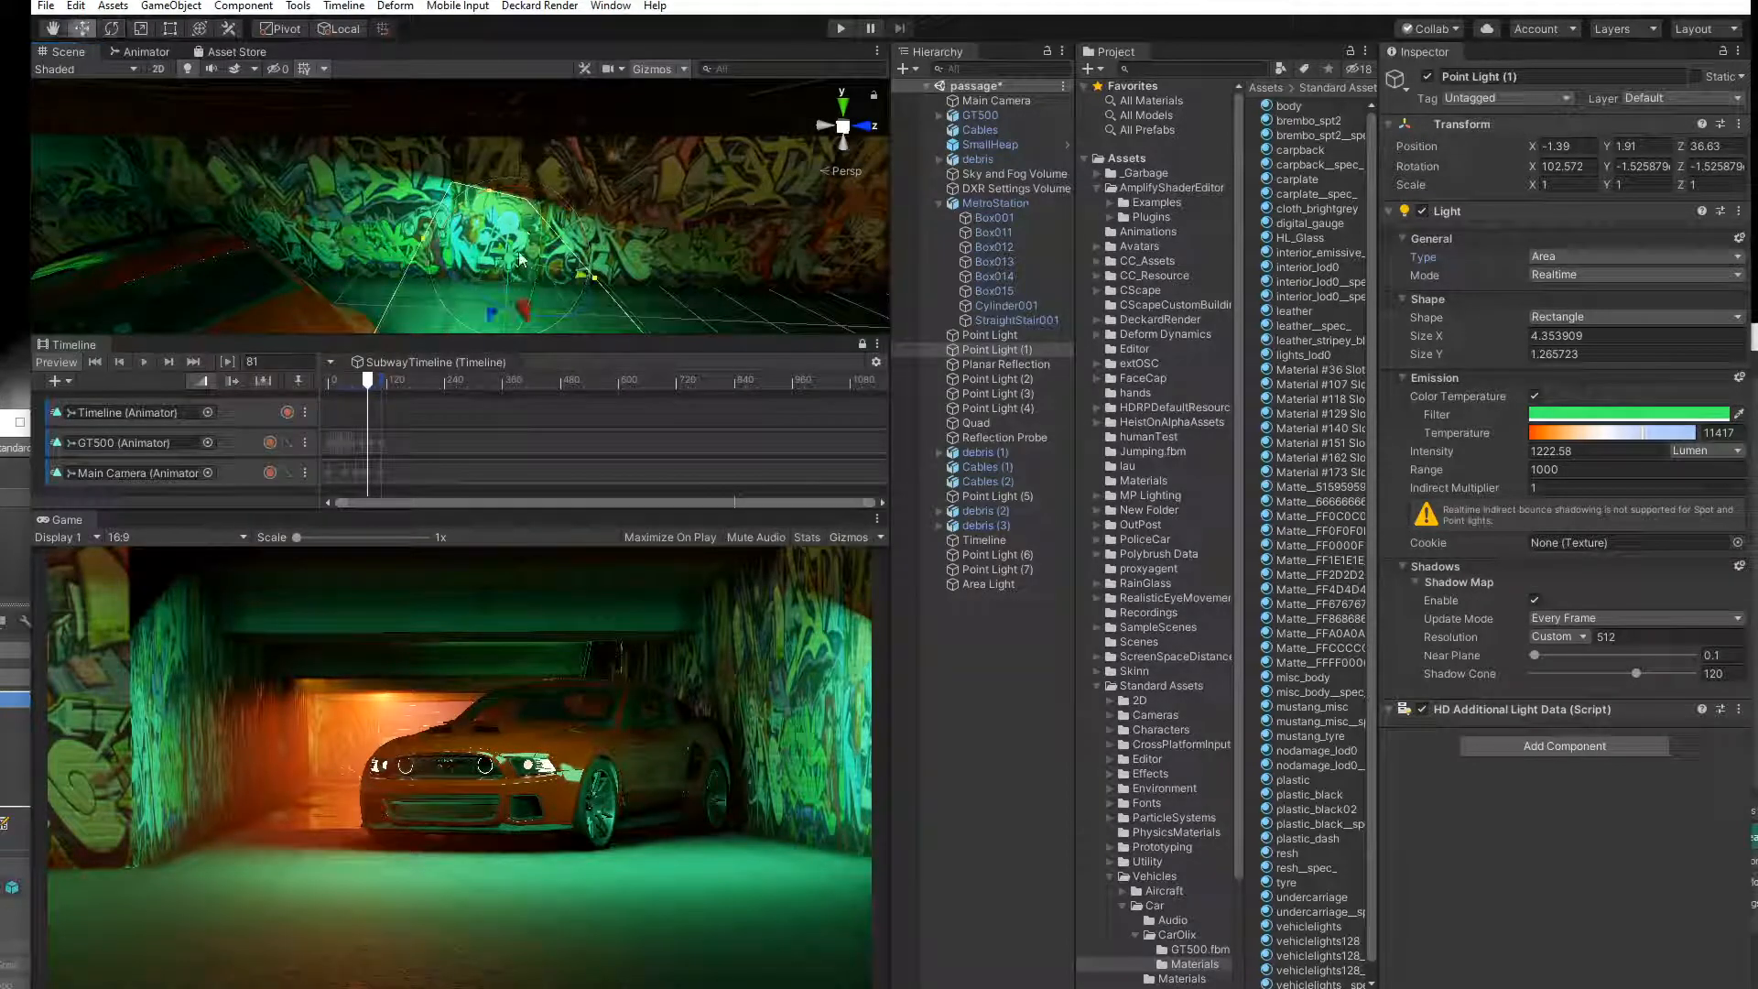
pyautogui.moveTo(495, 325); pyautogui.dragTo(493, 320)
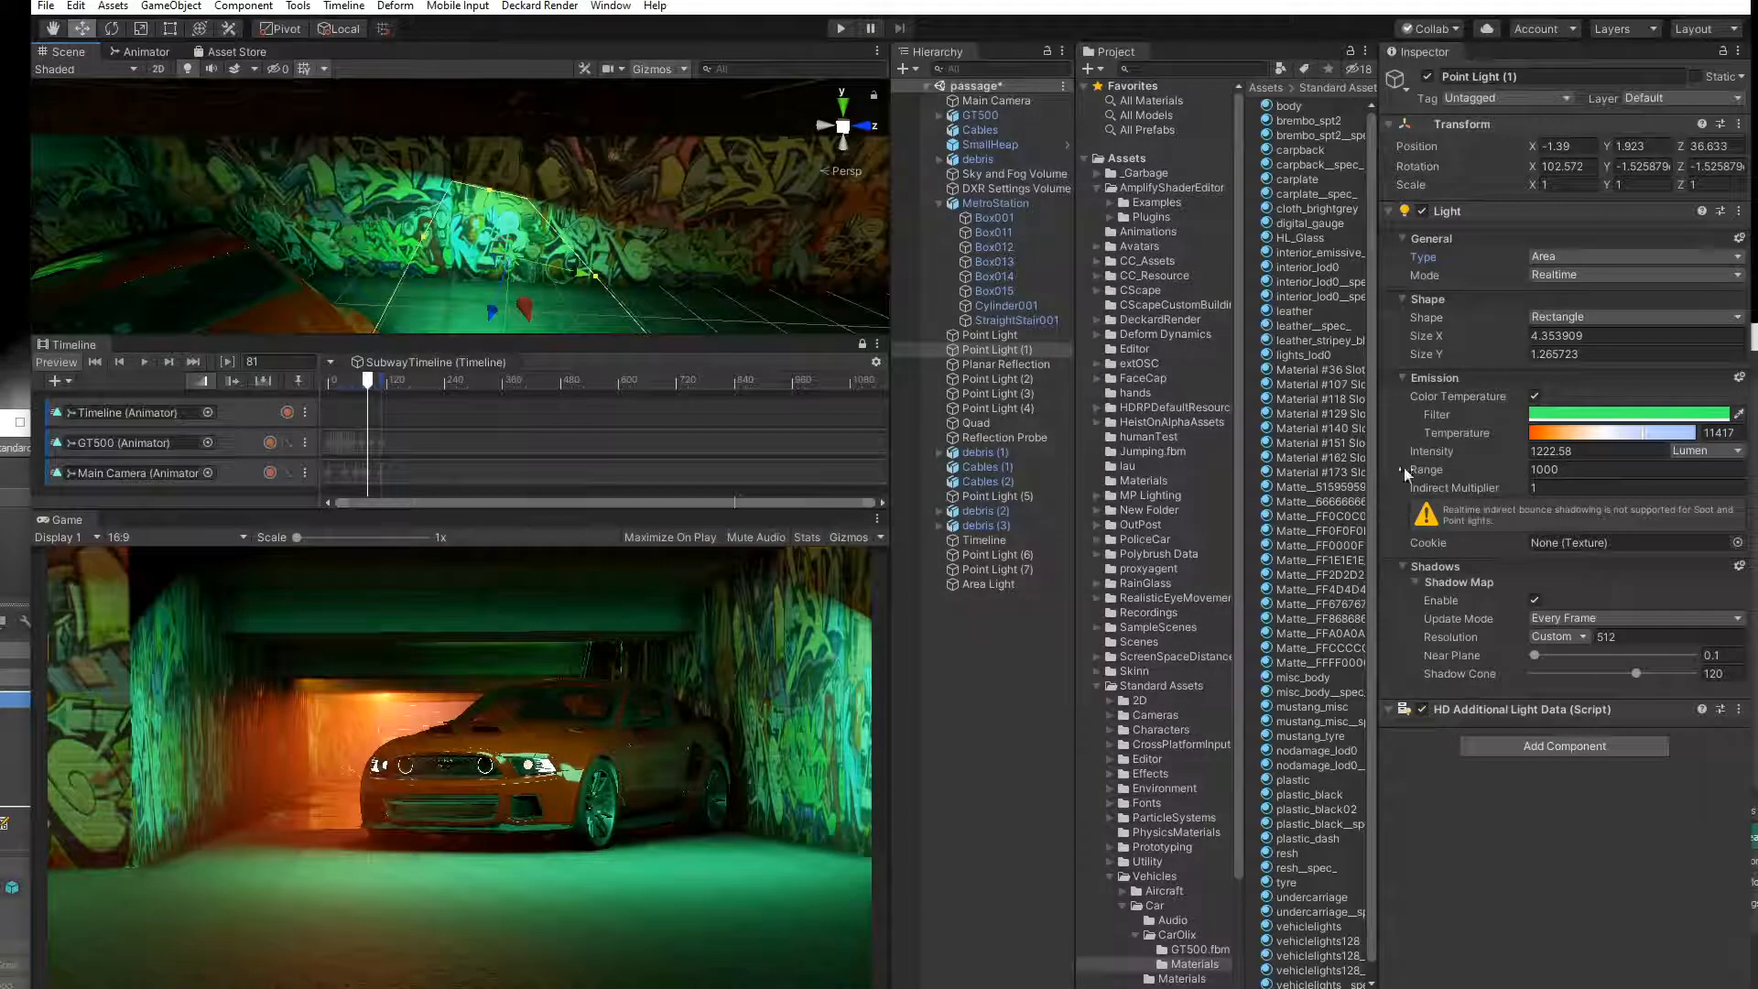
# Play the SubwayTimeline from frame 0 to review the new lighting, and stop at frame 97.
pyautogui.moveTo(367, 381); pyautogui.dragTo(295, 397)
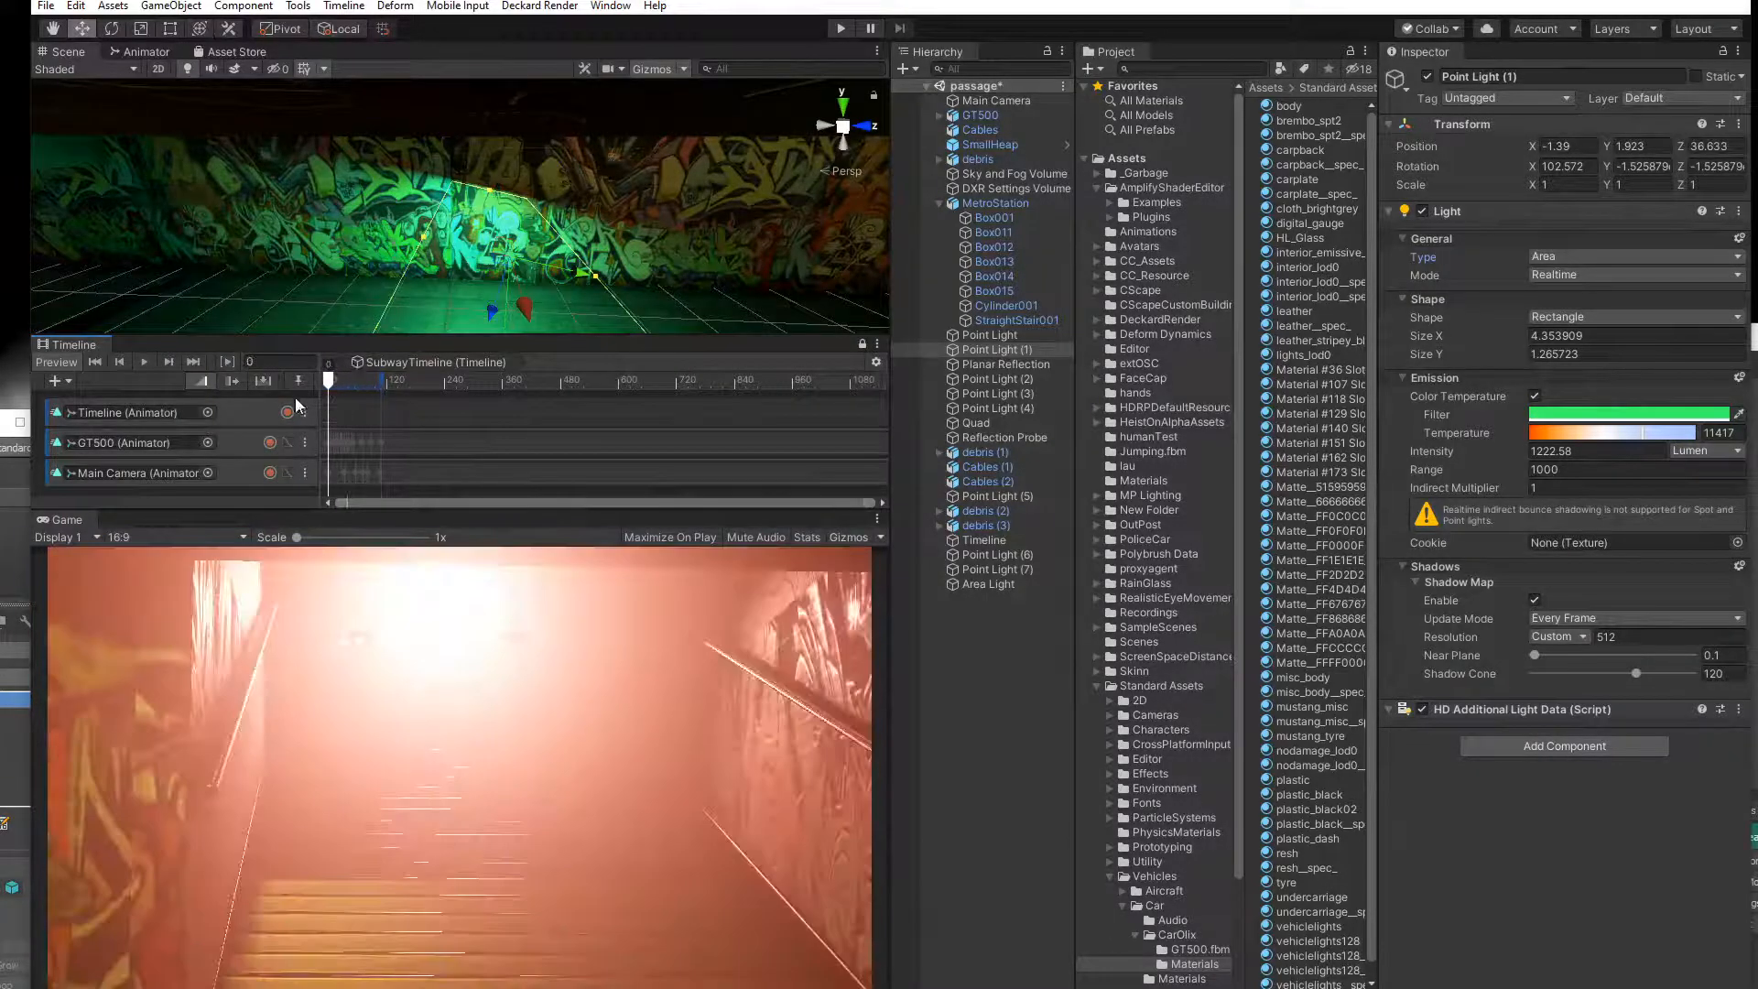
pyautogui.click(147, 360)
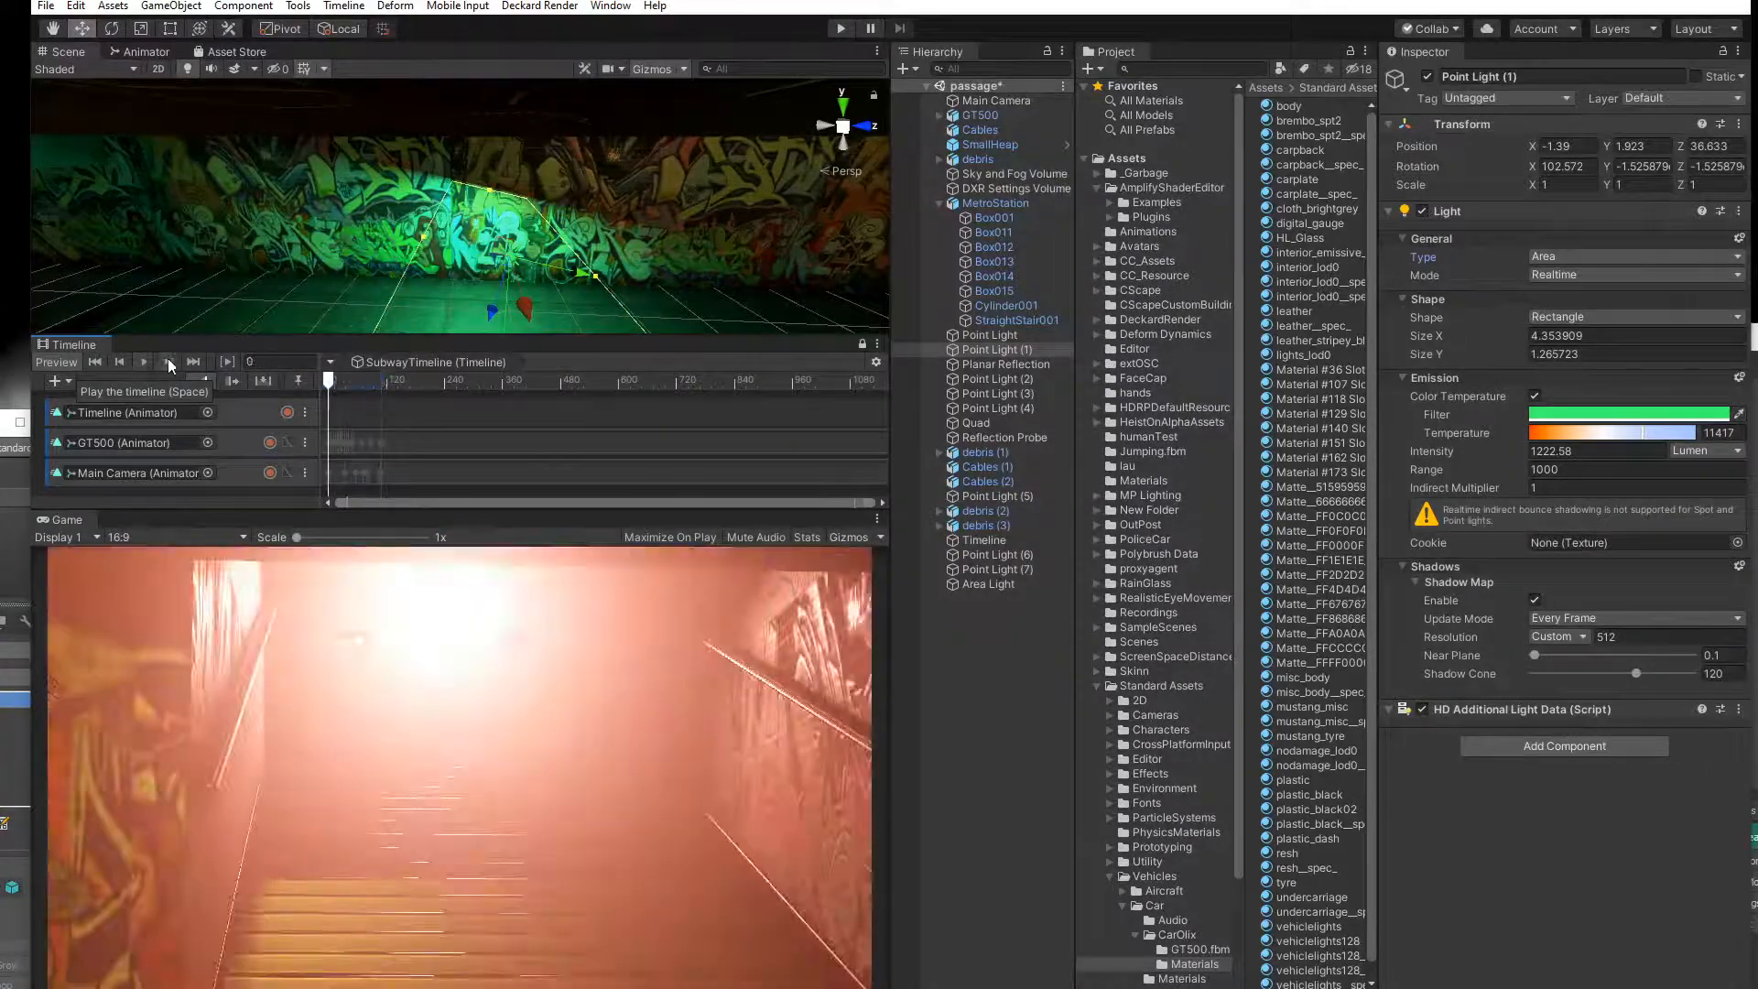
pyautogui.click(145, 362)
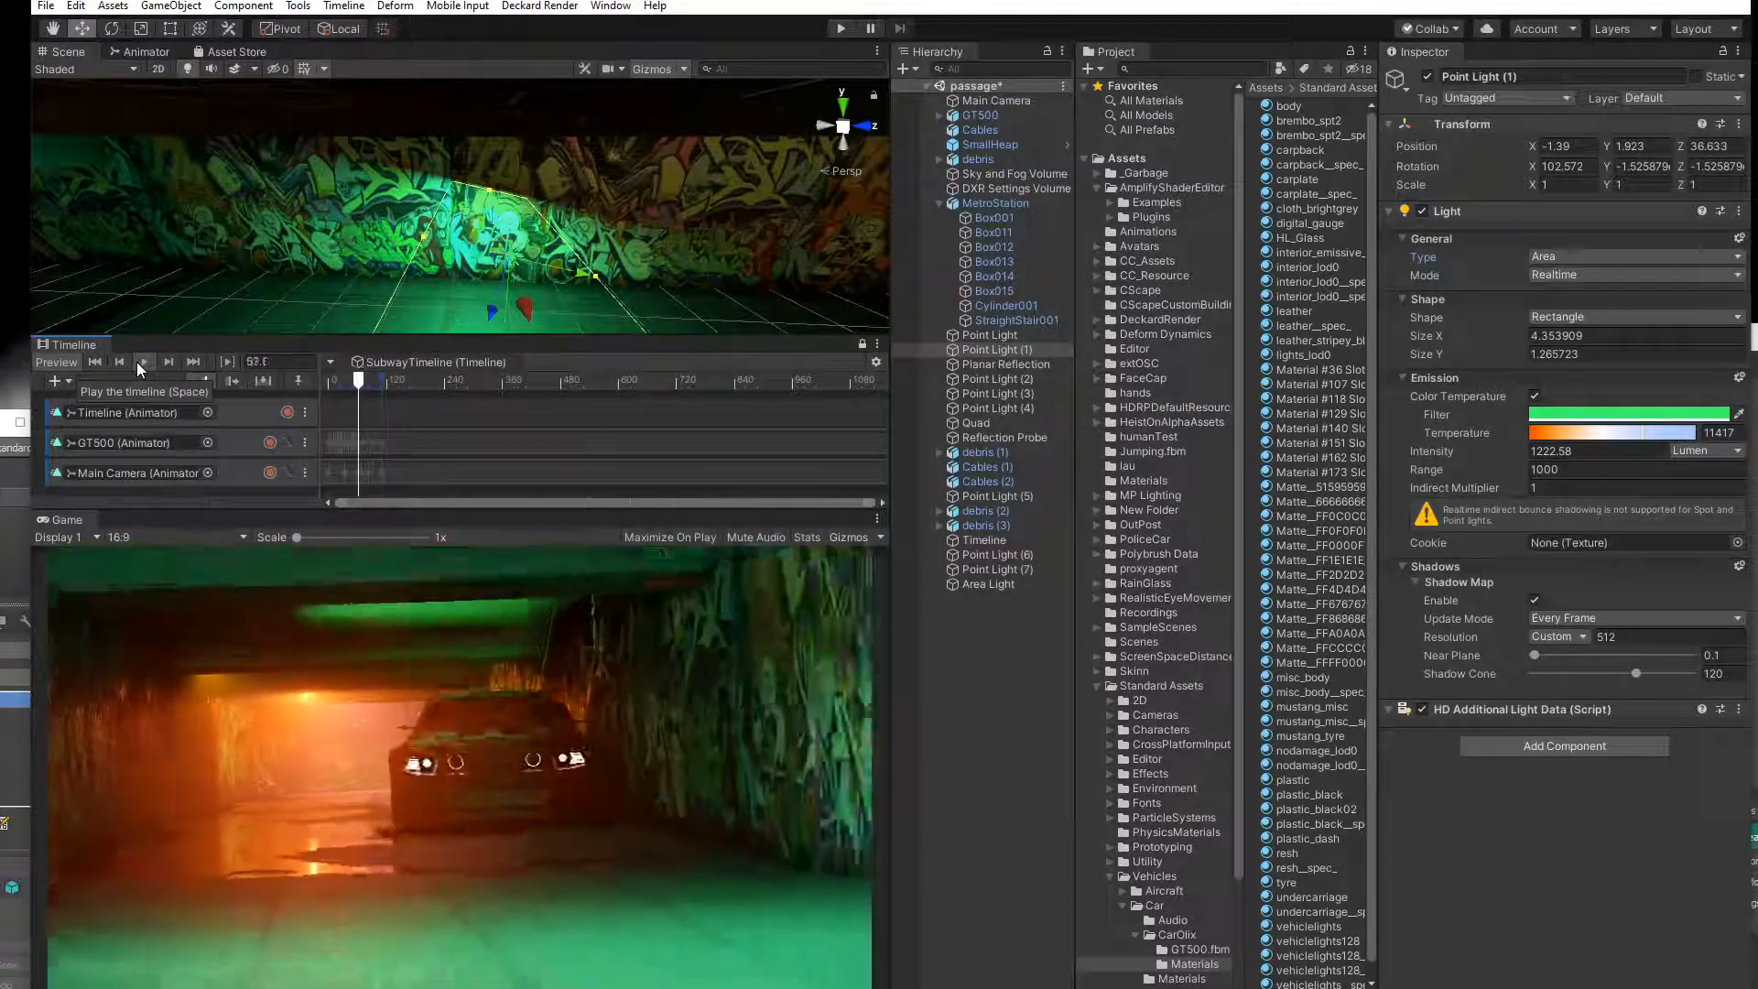
pyautogui.click(142, 363)
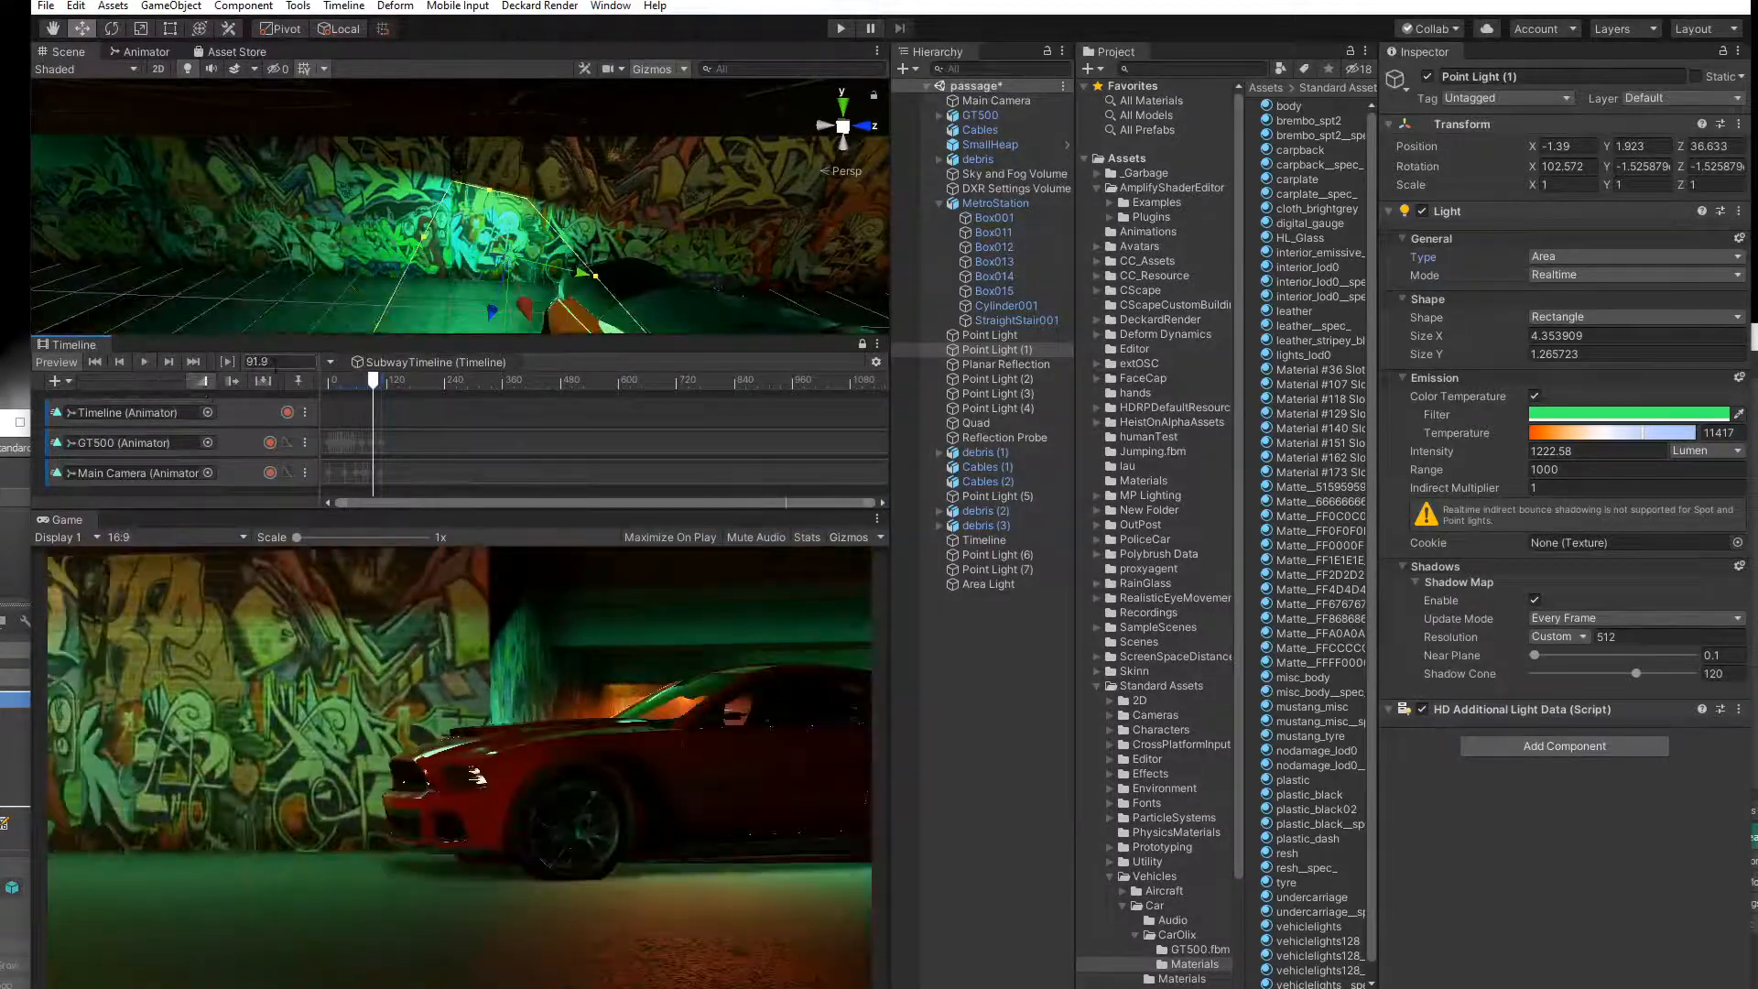
pyautogui.moveTo(376, 388); pyautogui.dragTo(377, 387)
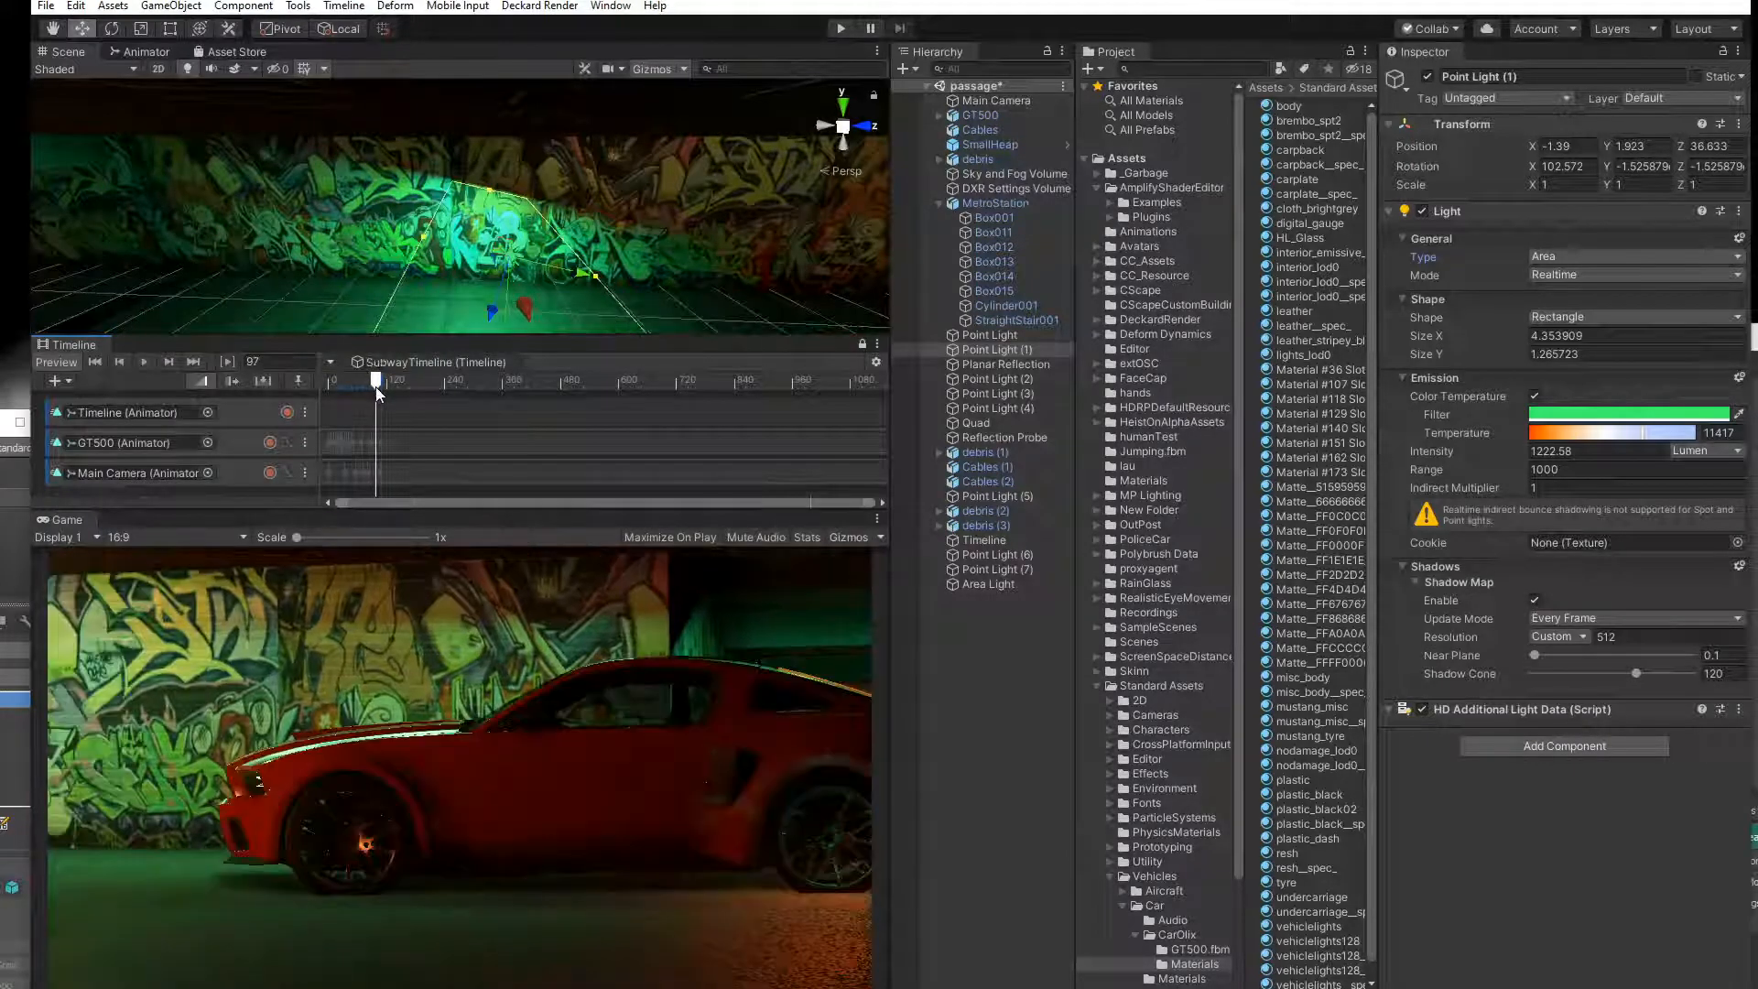
# Select and collapse the MetroStation group, and examine the tunnel towards its staircase.
pyautogui.doubleClick(980, 203)
pyautogui.click(938, 203)
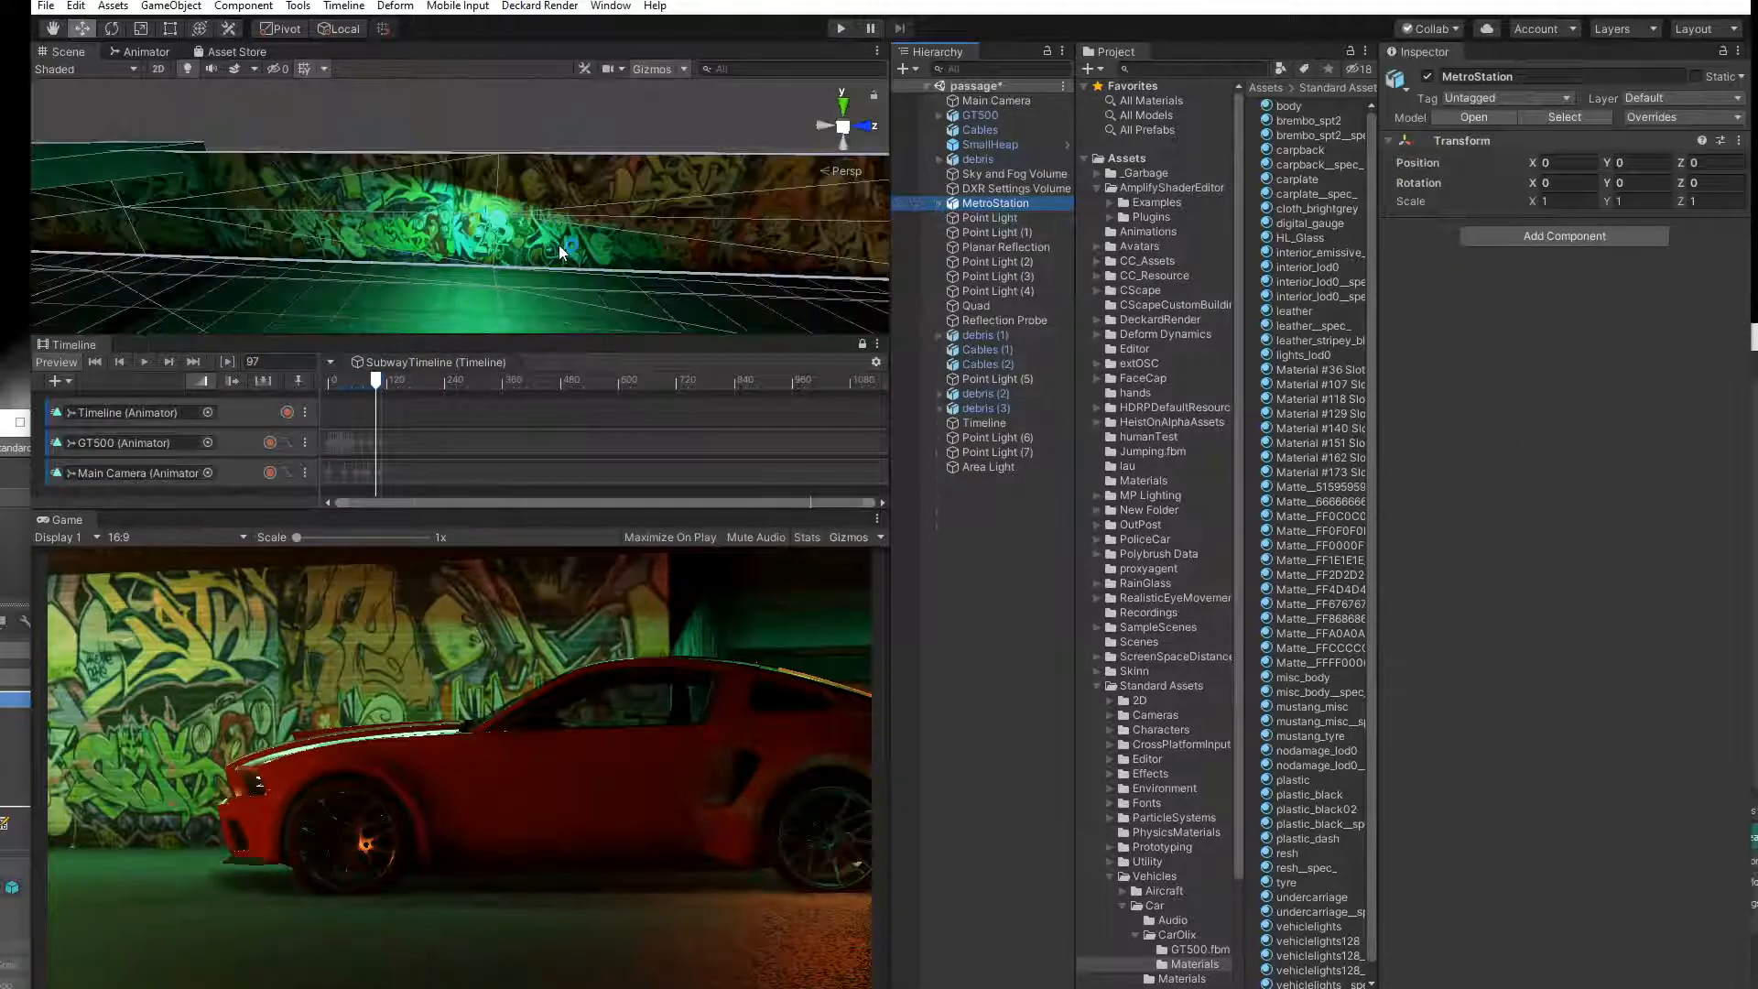
pyautogui.keyDown('alt'); pyautogui.moveTo(563, 253); pyautogui.dragTo(189, 235); pyautogui.keyUp('alt')
pyautogui.moveTo(440, 197)
pyautogui.mouseDown(button='middle')
pyautogui.moveTo(451, 213)
pyautogui.moveTo(408, 199)
pyautogui.mouseUp(button='middle')
pyautogui.scroll(5, 455, 198)
pyautogui.scroll(6, 408, 199)
pyautogui.moveTo(368, 131); pyautogui.dragTo(708, 274, button='right')
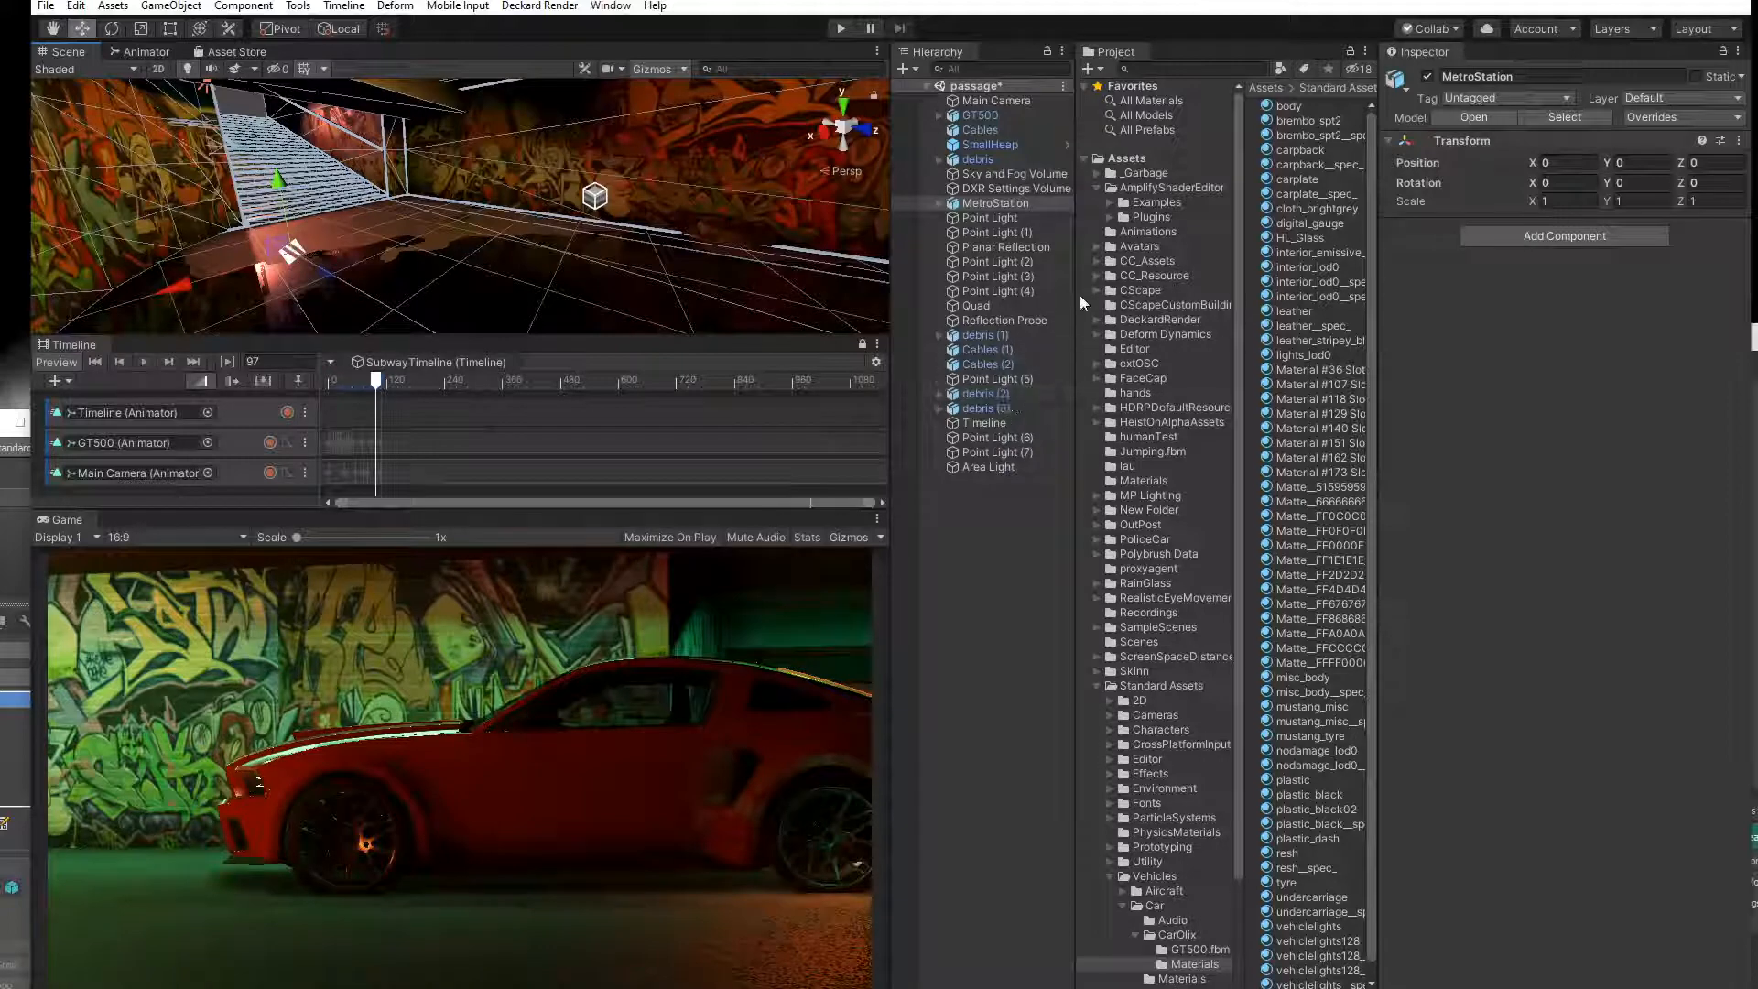
# Search the project assets for wheel items, inspect the WheelEffects script and return to the root Assets folder.
pyautogui.click(1097, 685)
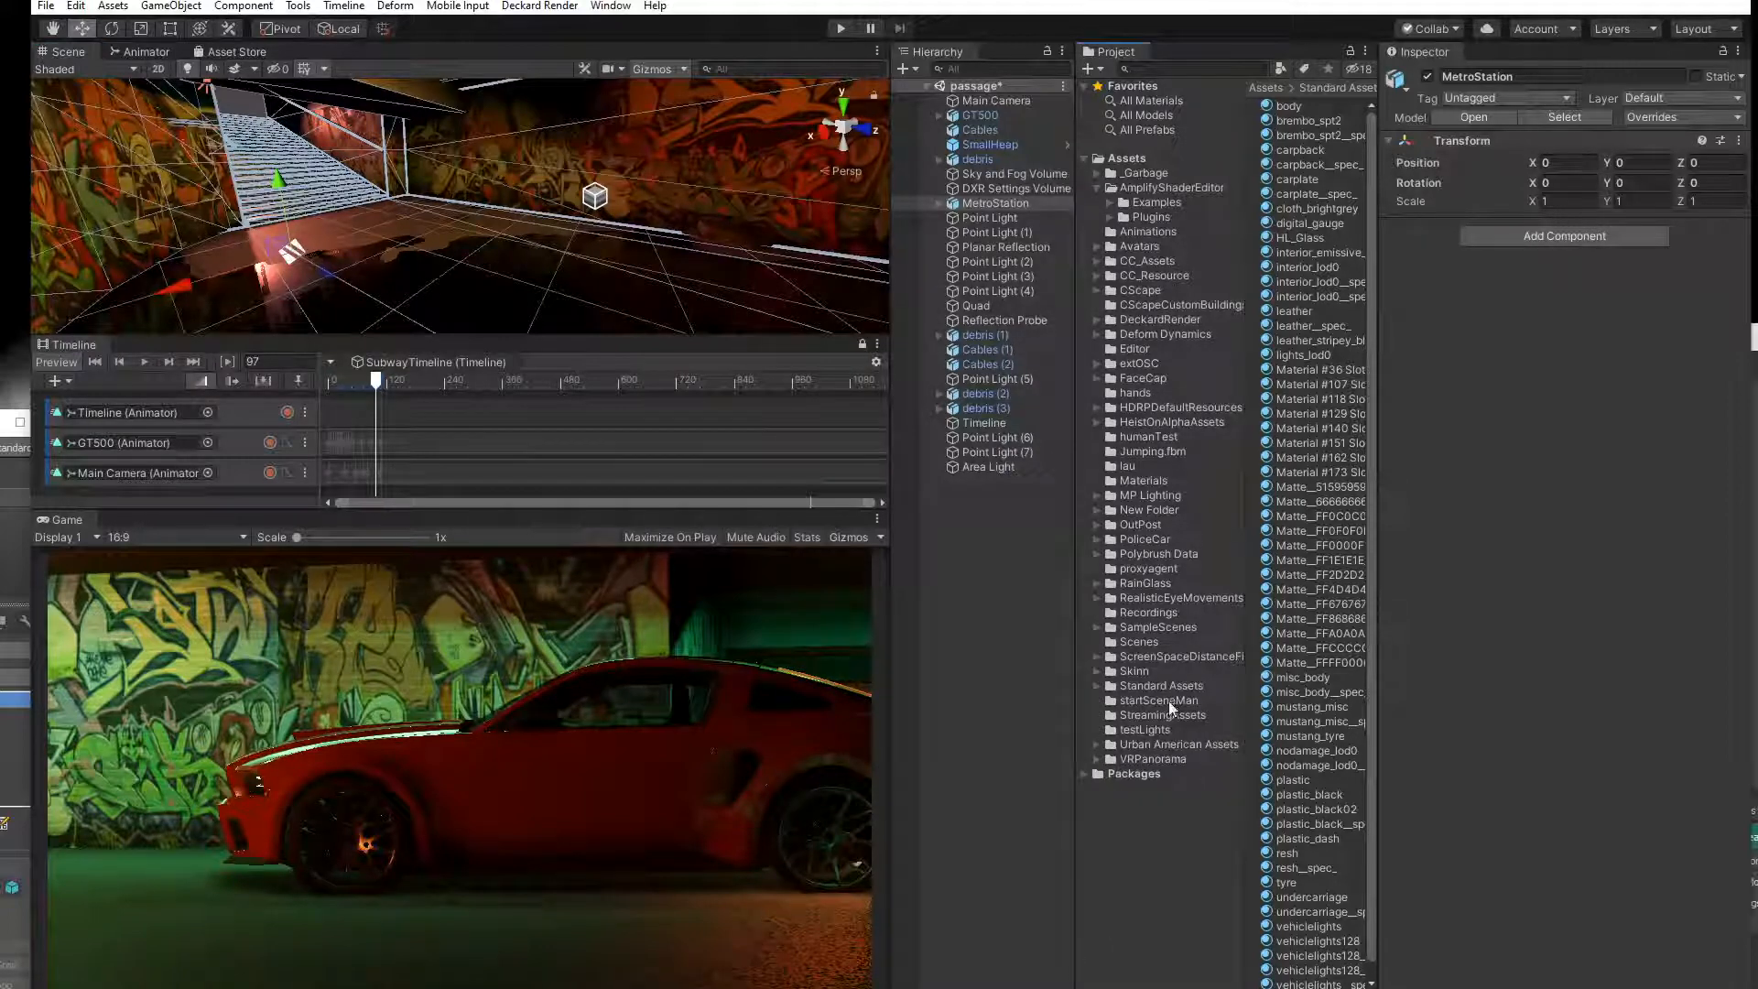
pyautogui.click(1096, 188)
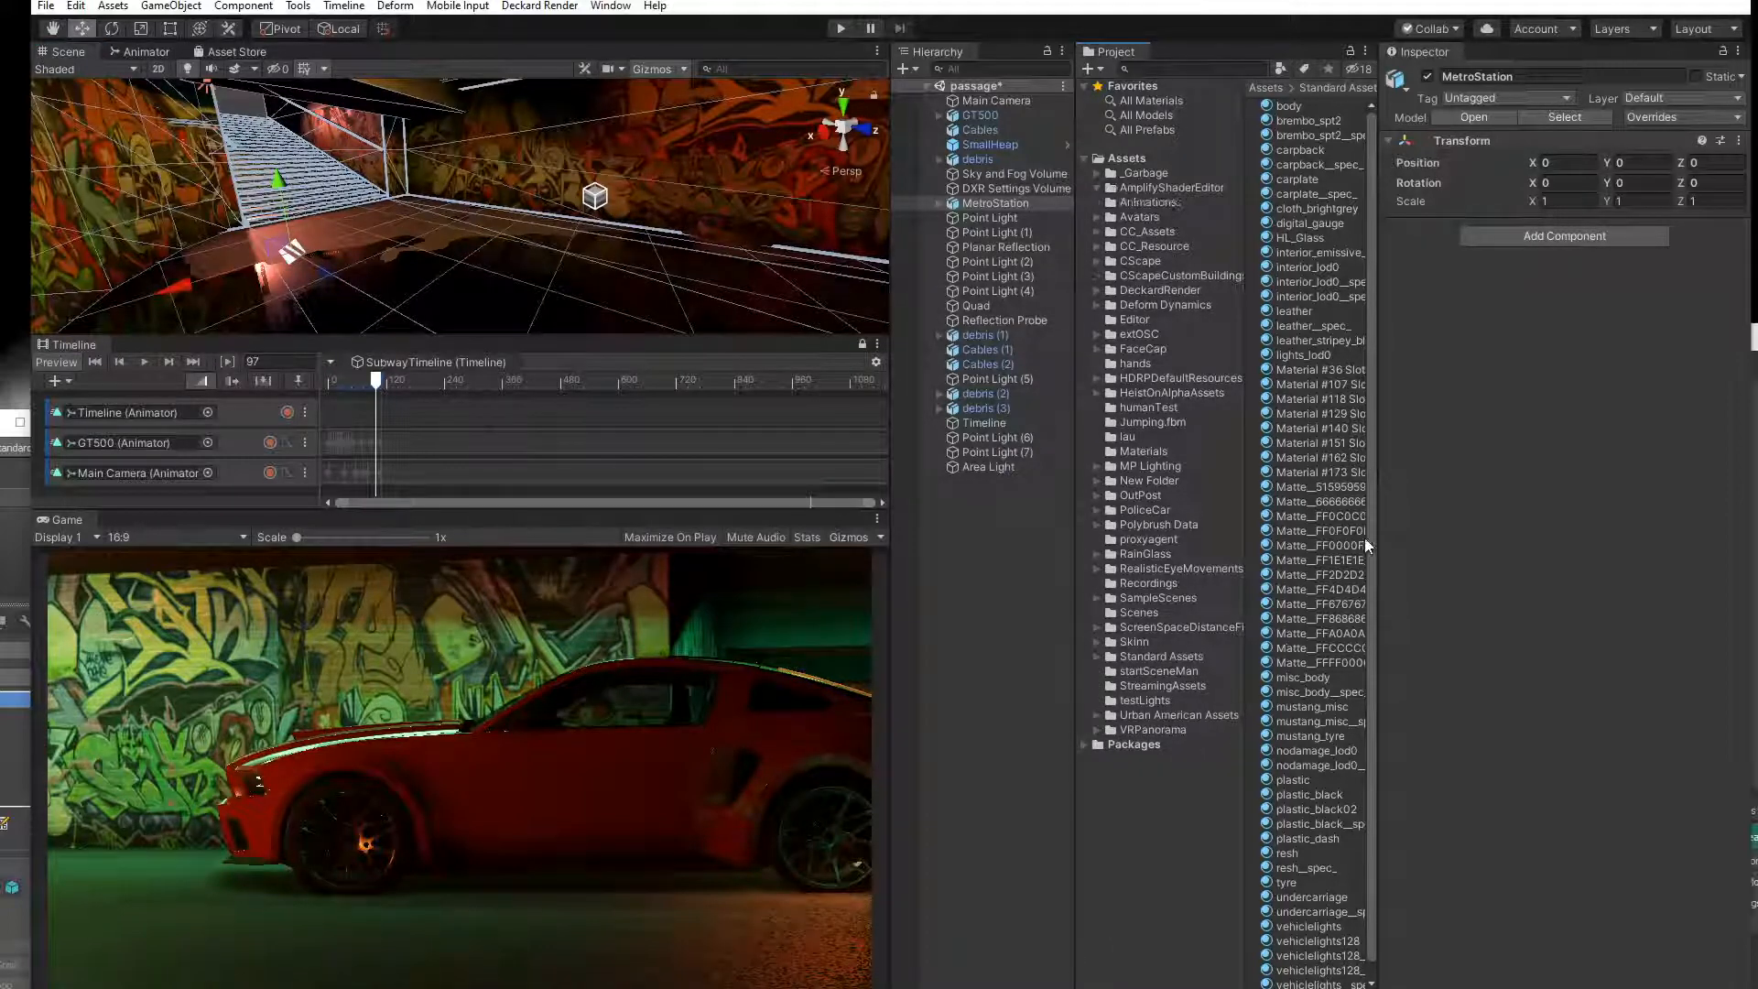
pyautogui.click(1127, 158)
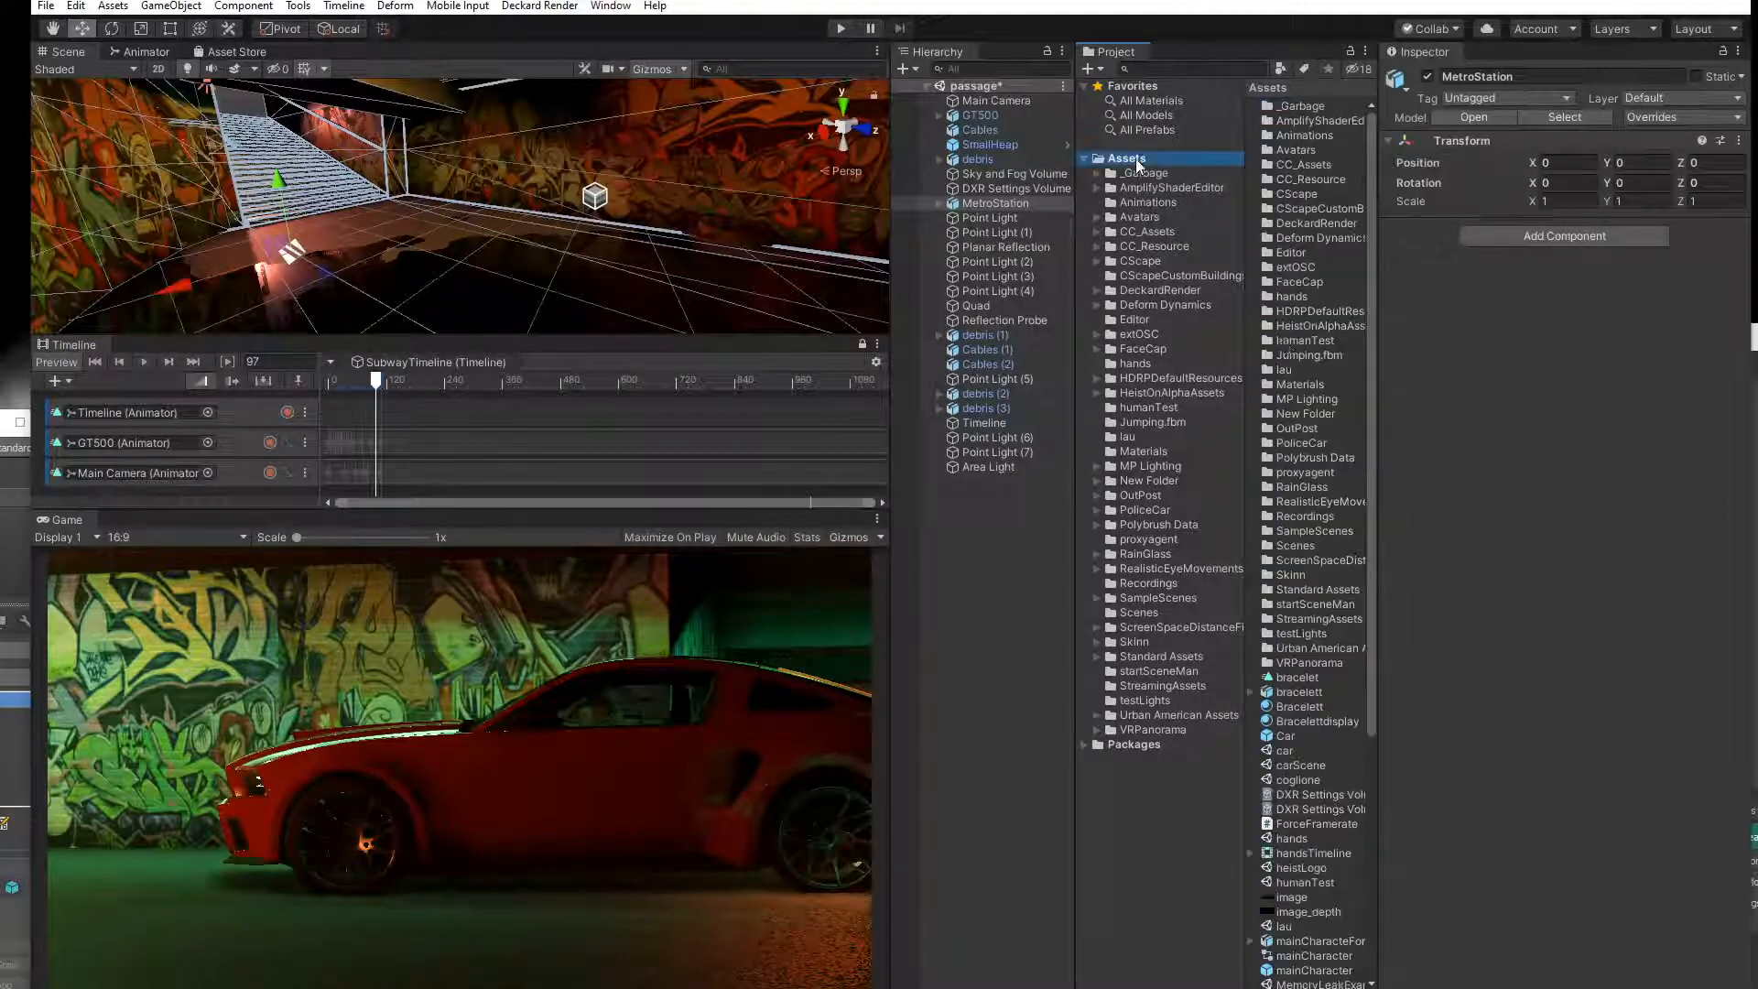
pyautogui.moveTo(1377, 706); pyautogui.dragTo(1382, 971)
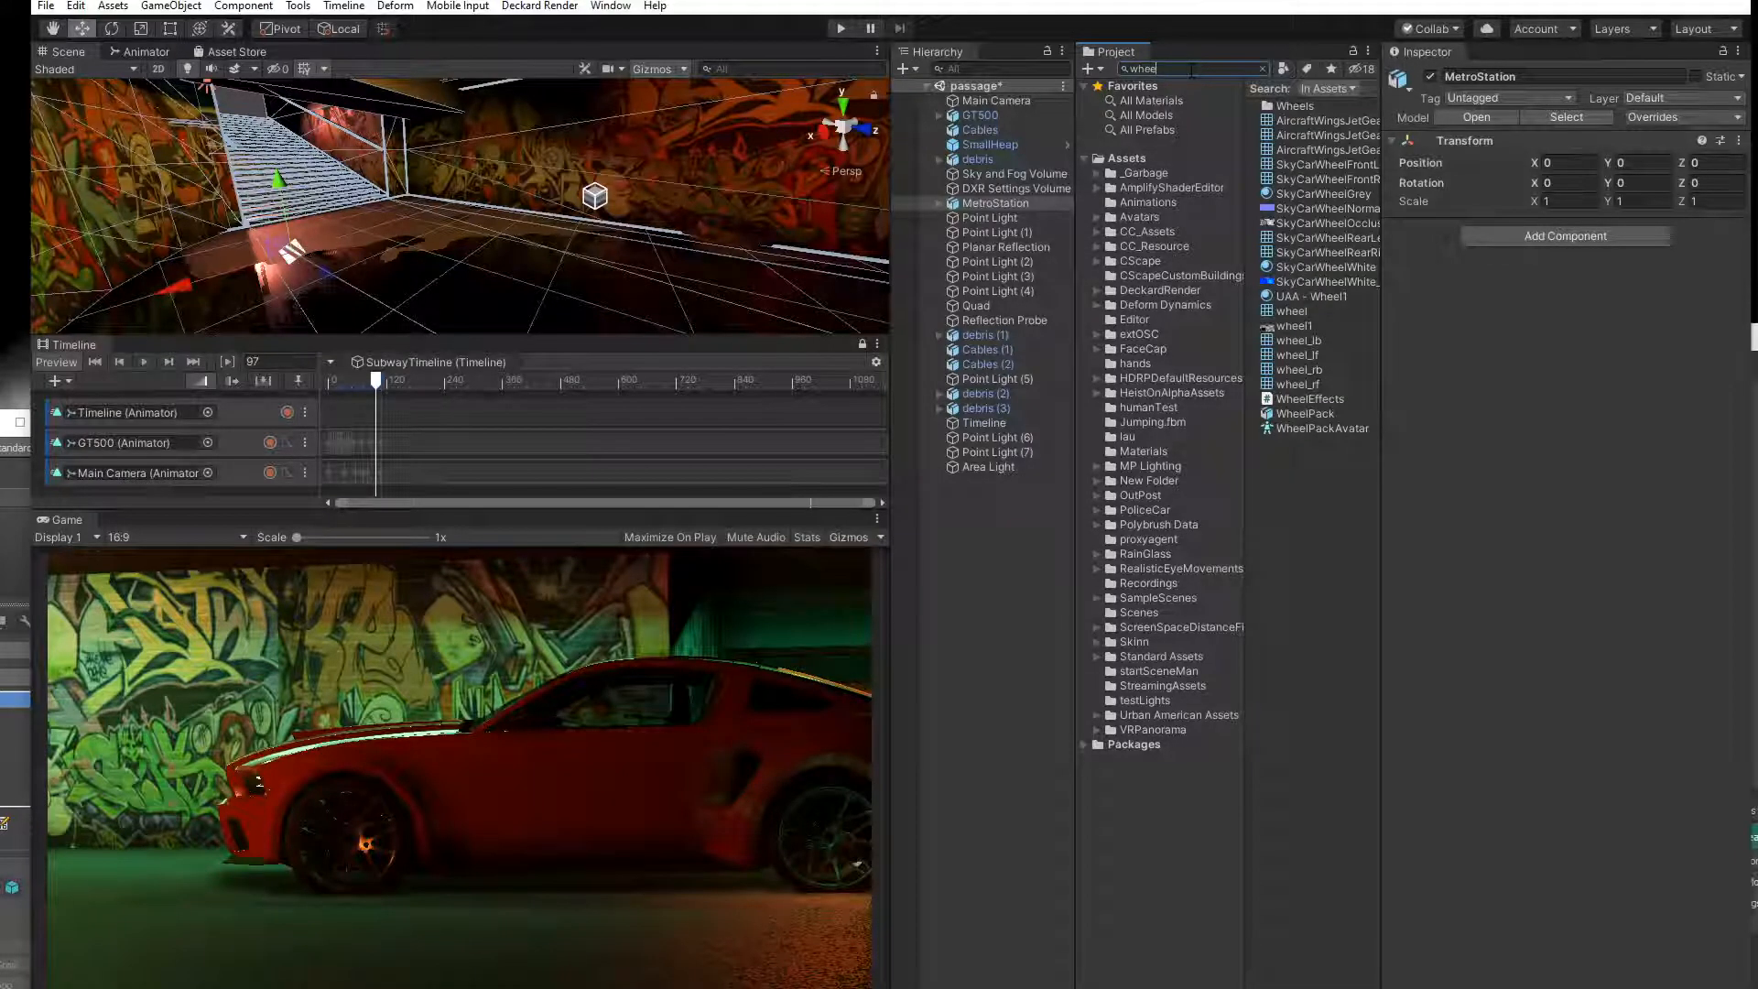
pyautogui.click(1323, 403)
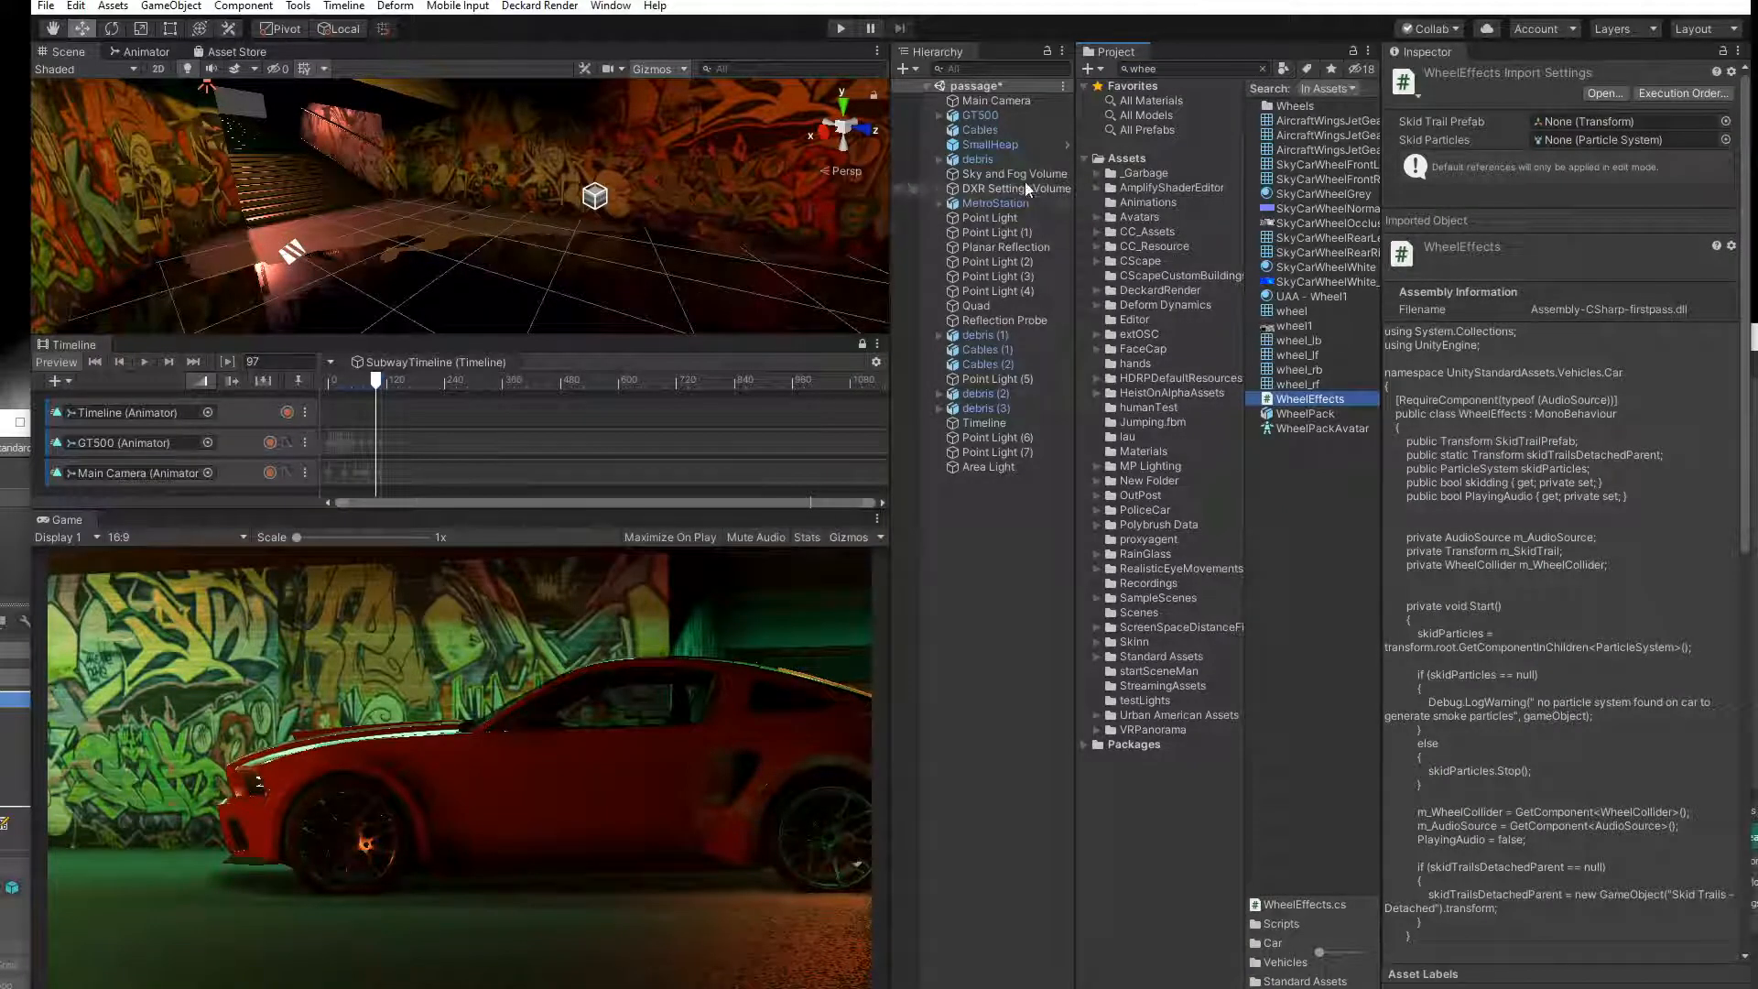
pyautogui.click(1130, 160)
# Save the passage scene and open the humanTest scene from the Assets folder.
pyautogui.click(46, 5)
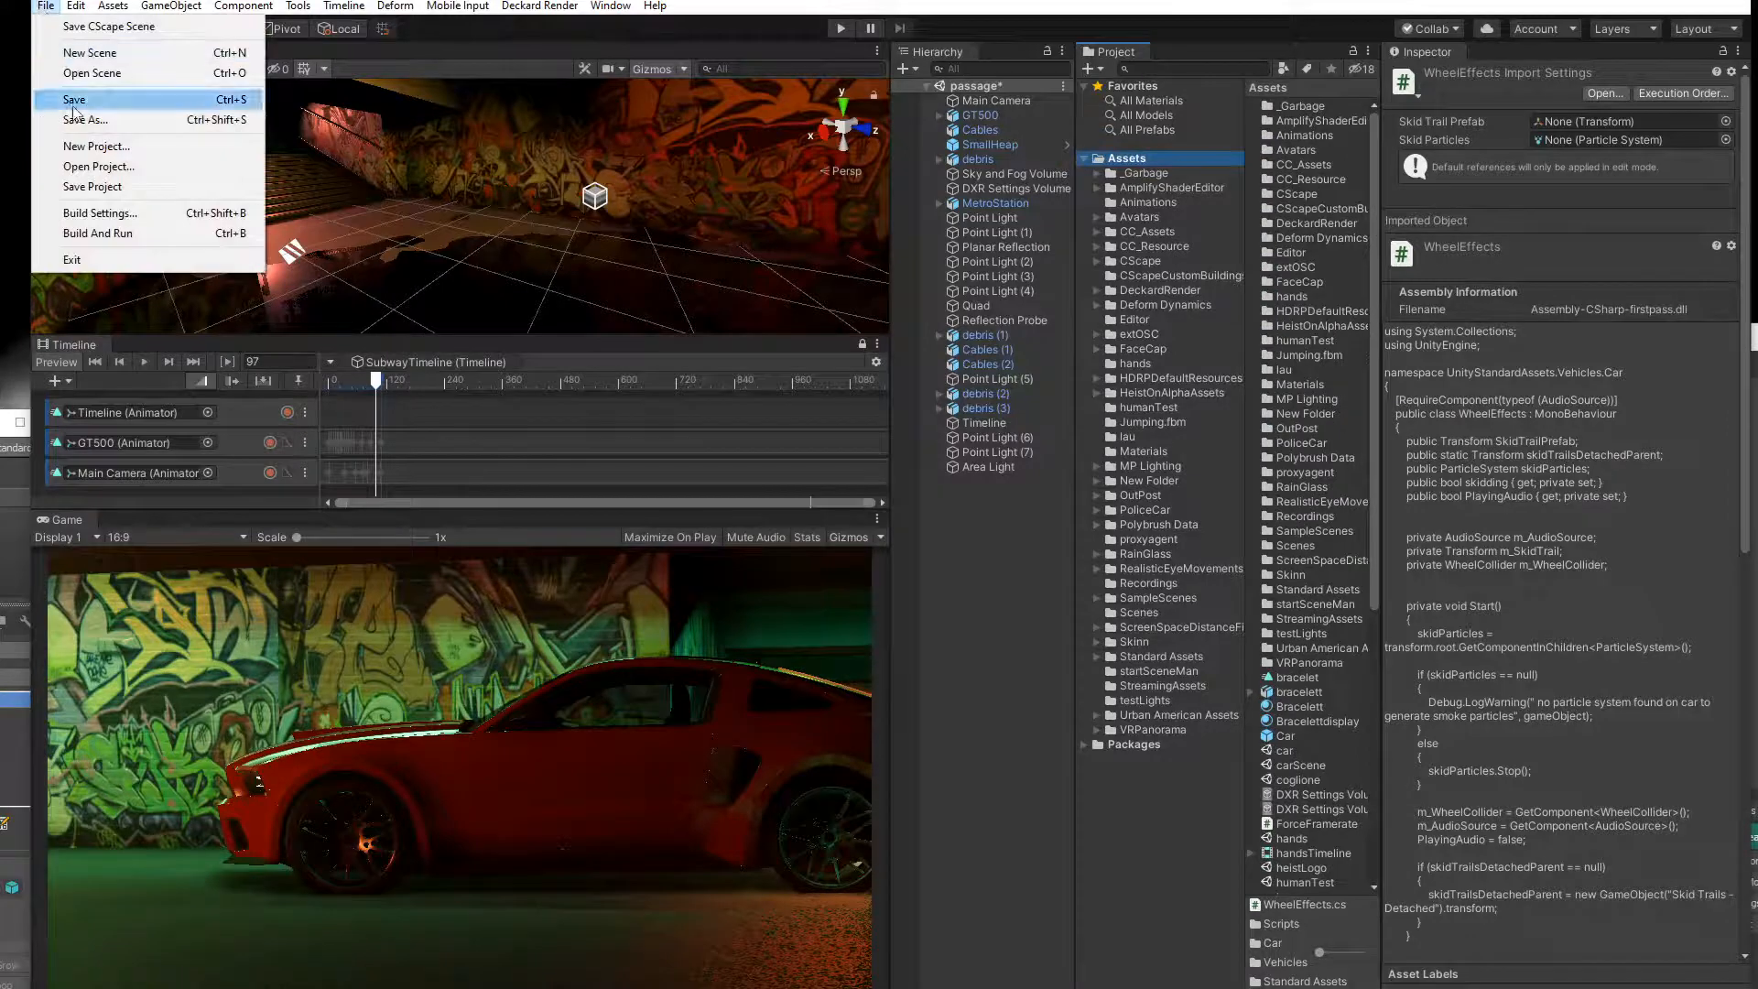
pyautogui.click(77, 102)
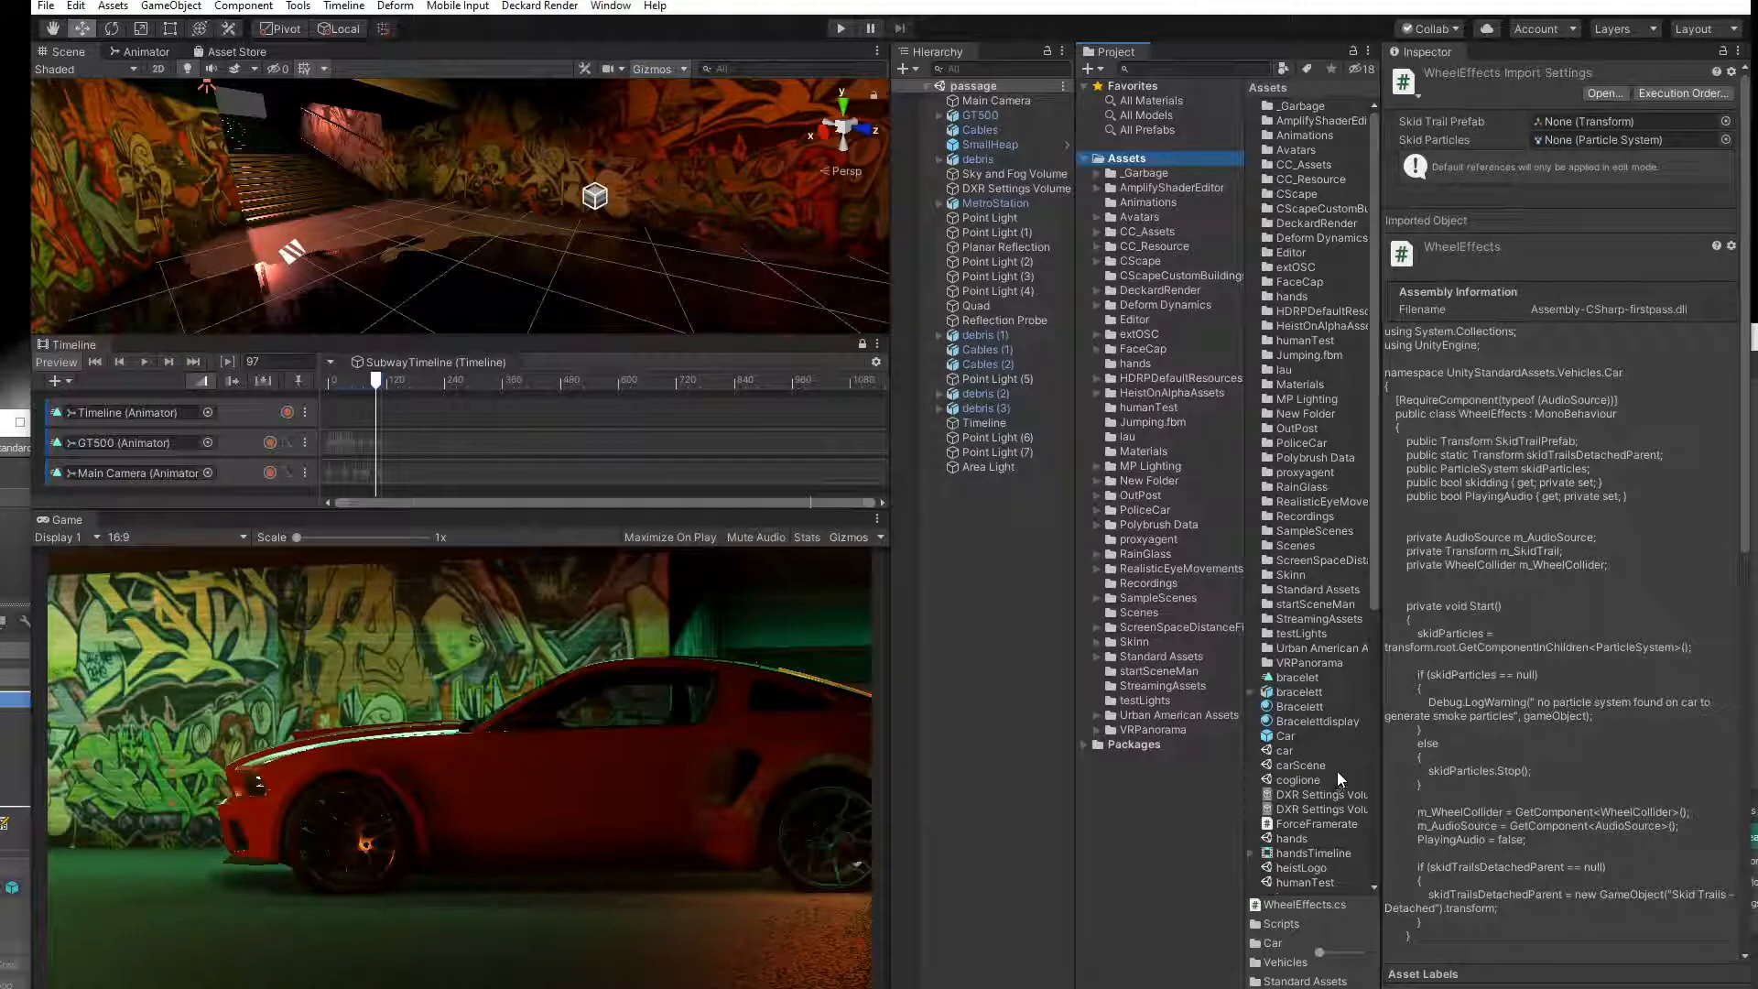
pyautogui.scroll(-3, 1337, 771)
pyautogui.click(1301, 774)
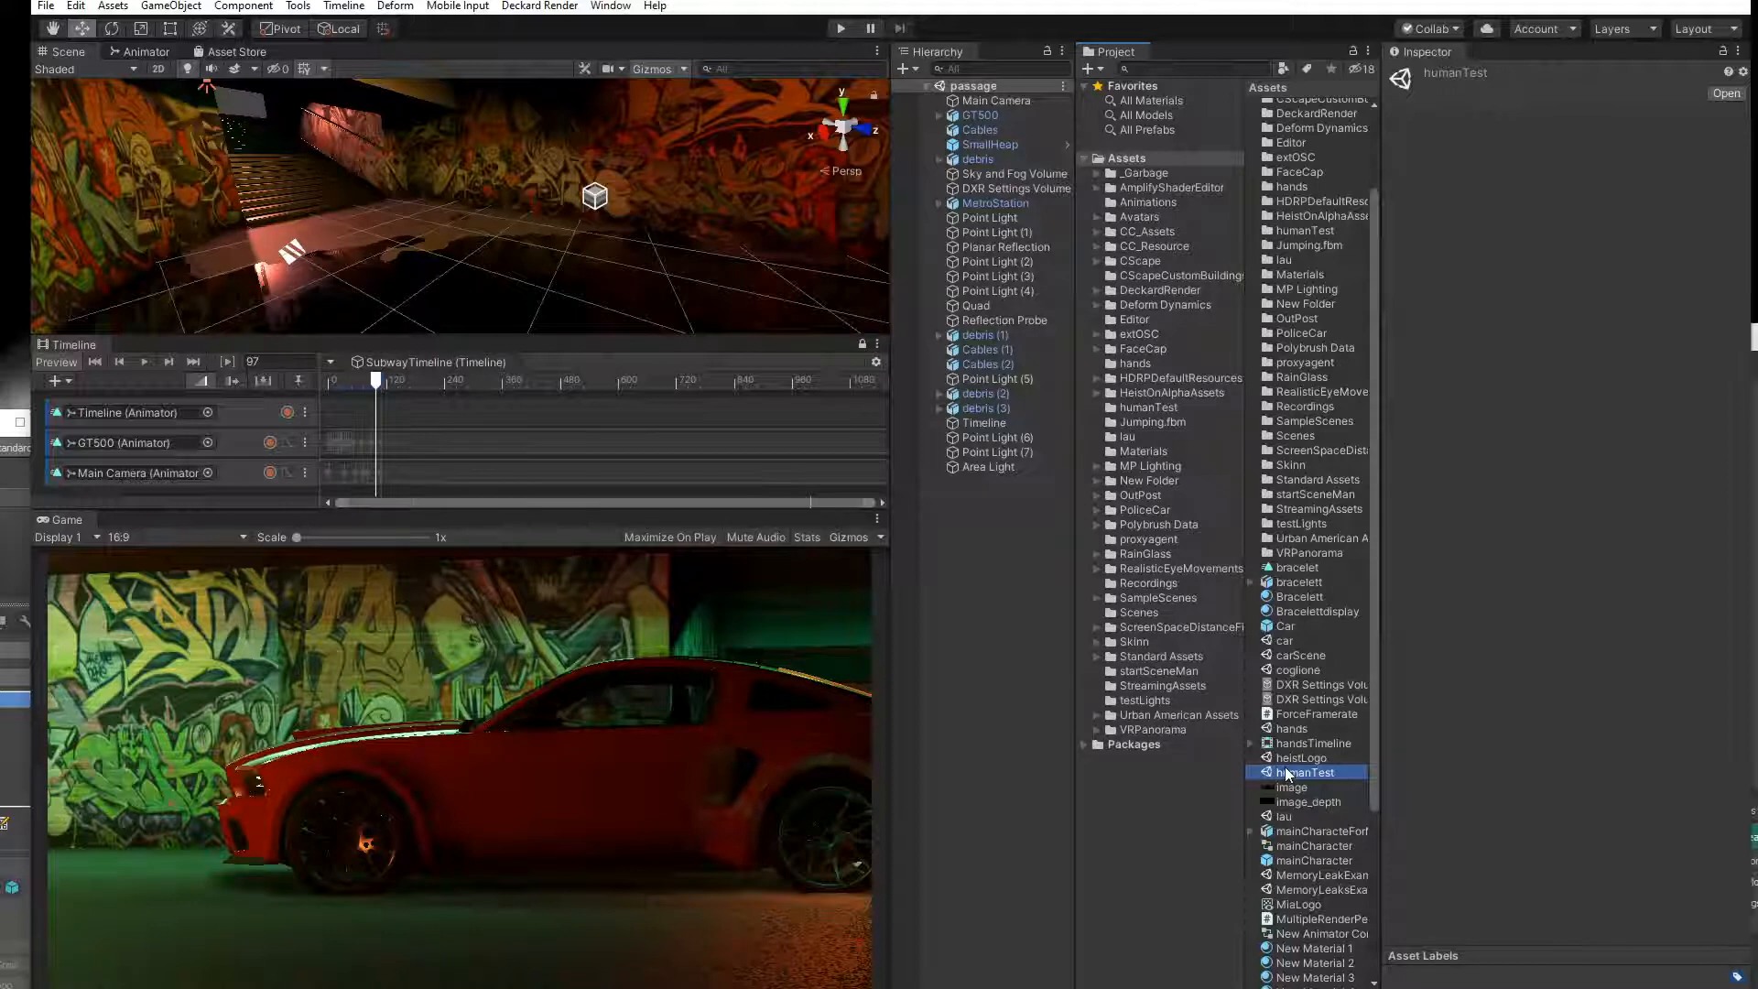
pyautogui.doubleClick(1287, 774)
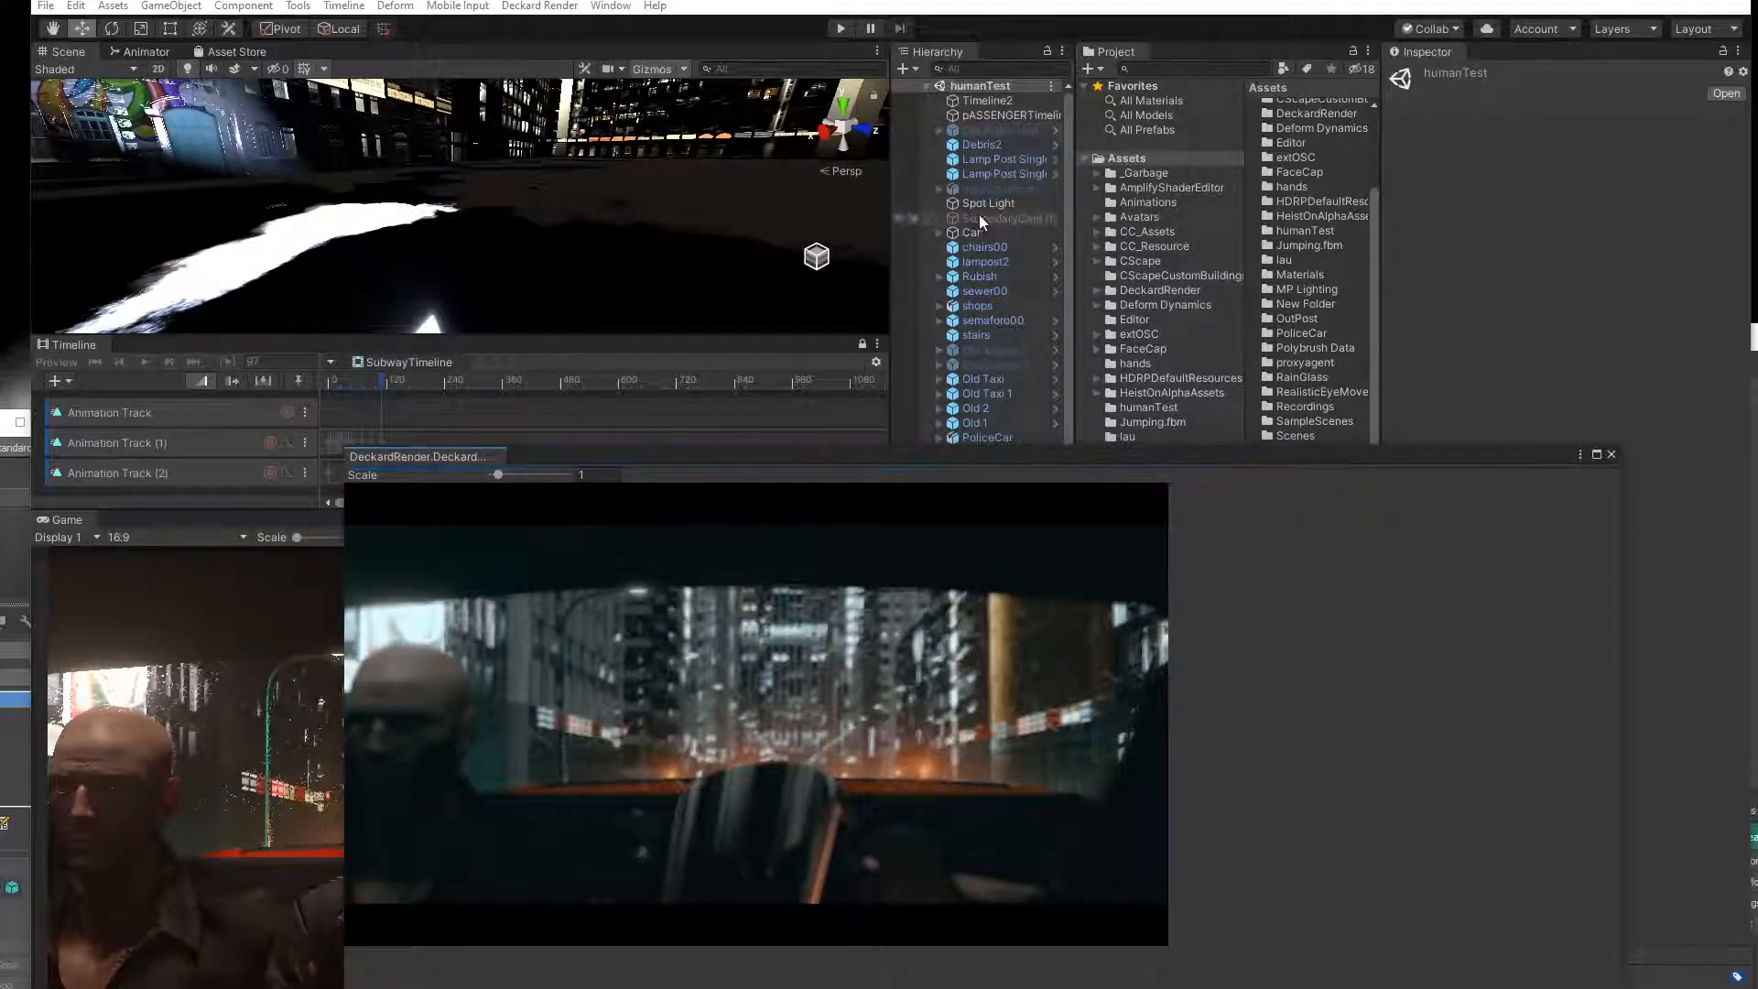
# Locate the Car object in the humanTest scene and select its wheel_rb wheel to examine the wheel's components.
pyautogui.doubleClick(994, 232)
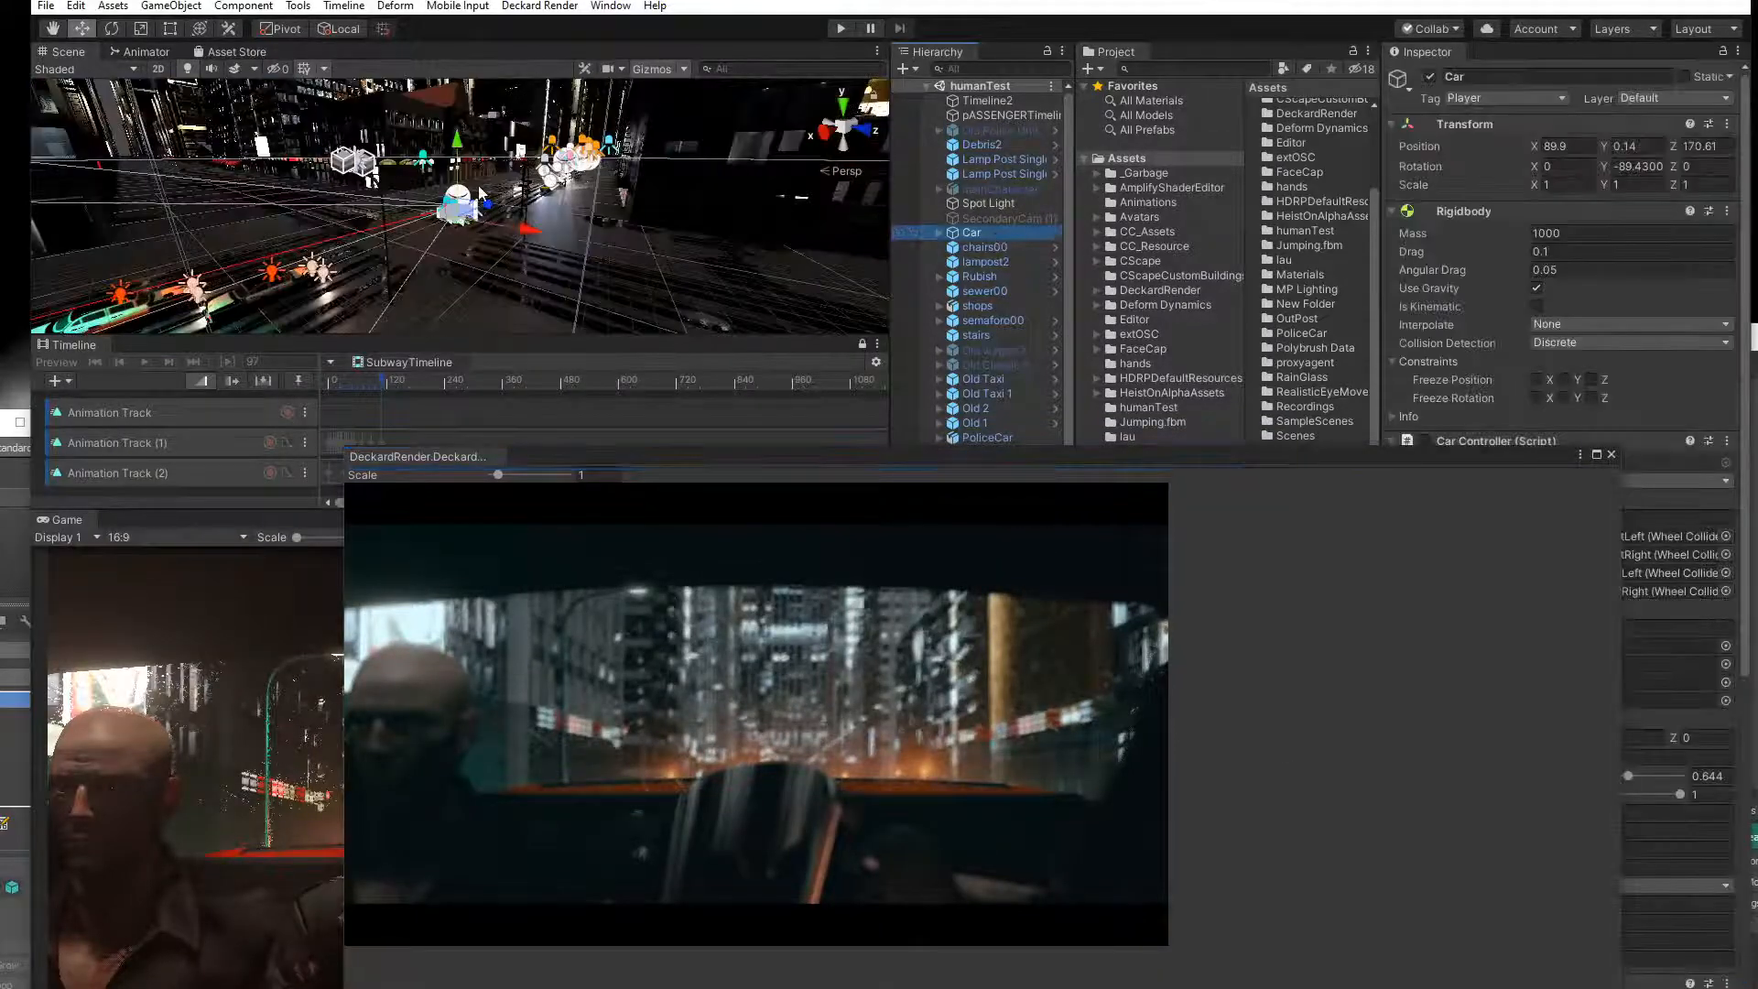
pyautogui.scroll(5, 462, 200)
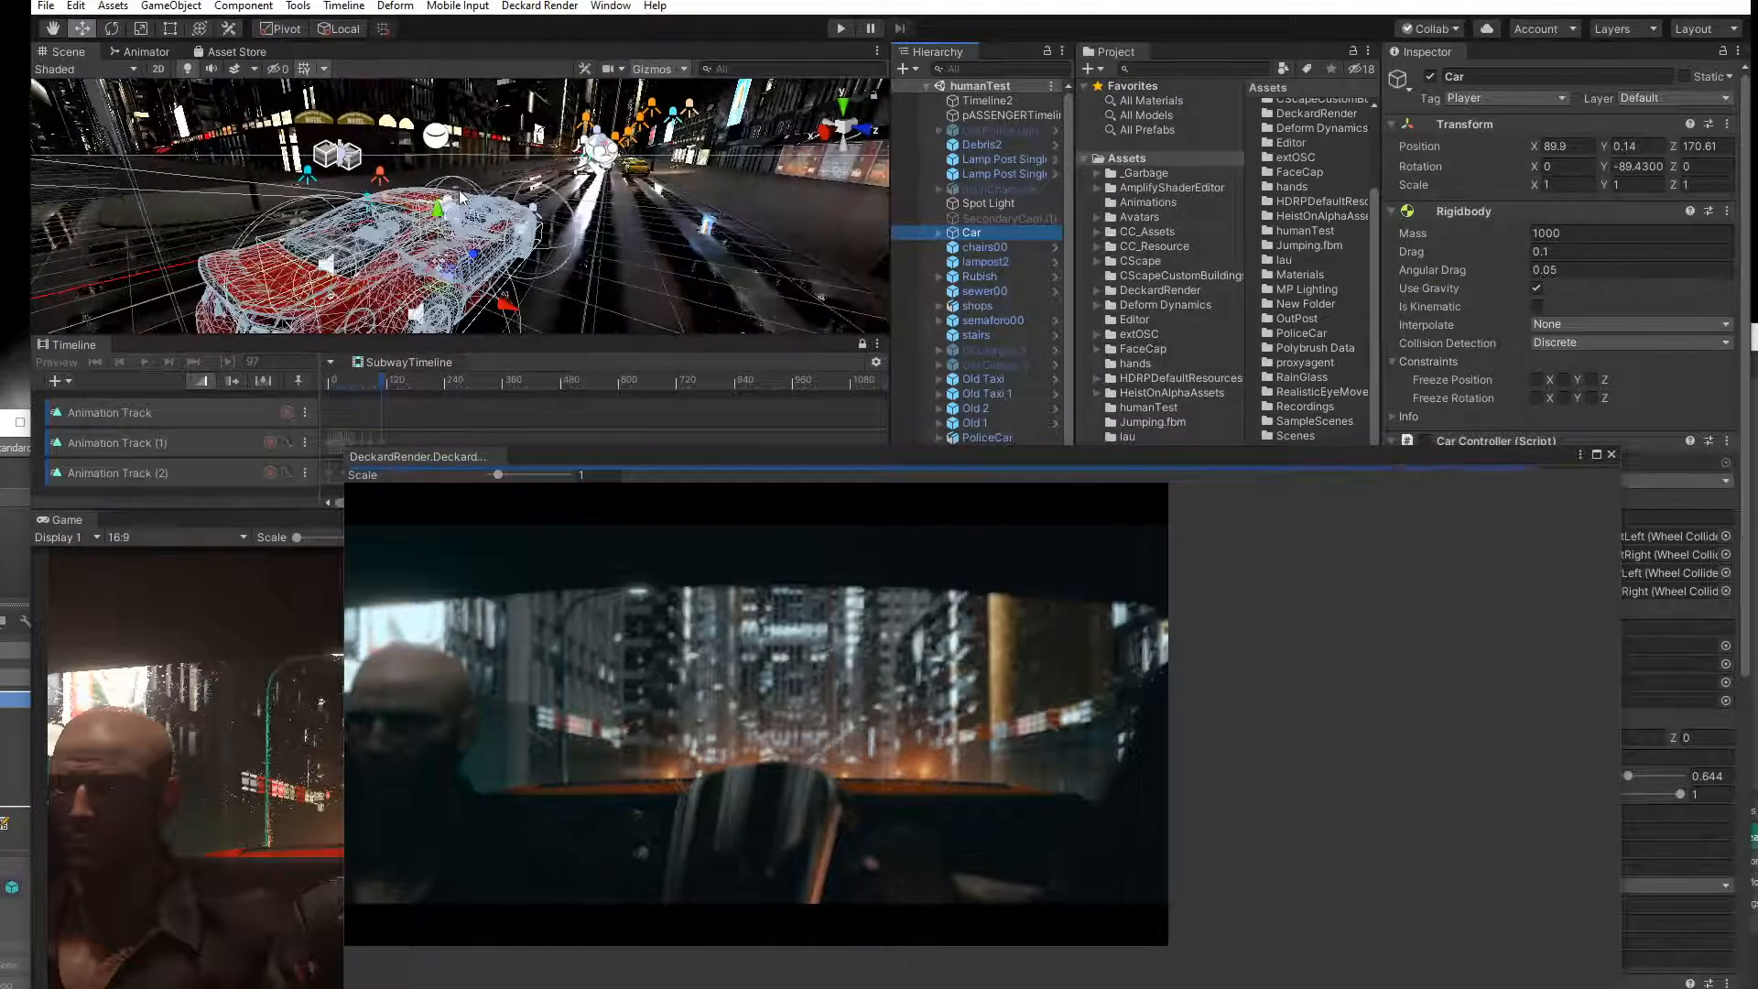
pyautogui.moveTo(657, 259); pyautogui.dragTo(643, 271, button='right')
pyautogui.moveTo(607, 228); pyautogui.dragTo(542, 176, button='middle')
pyautogui.scroll(3, 517, 250)
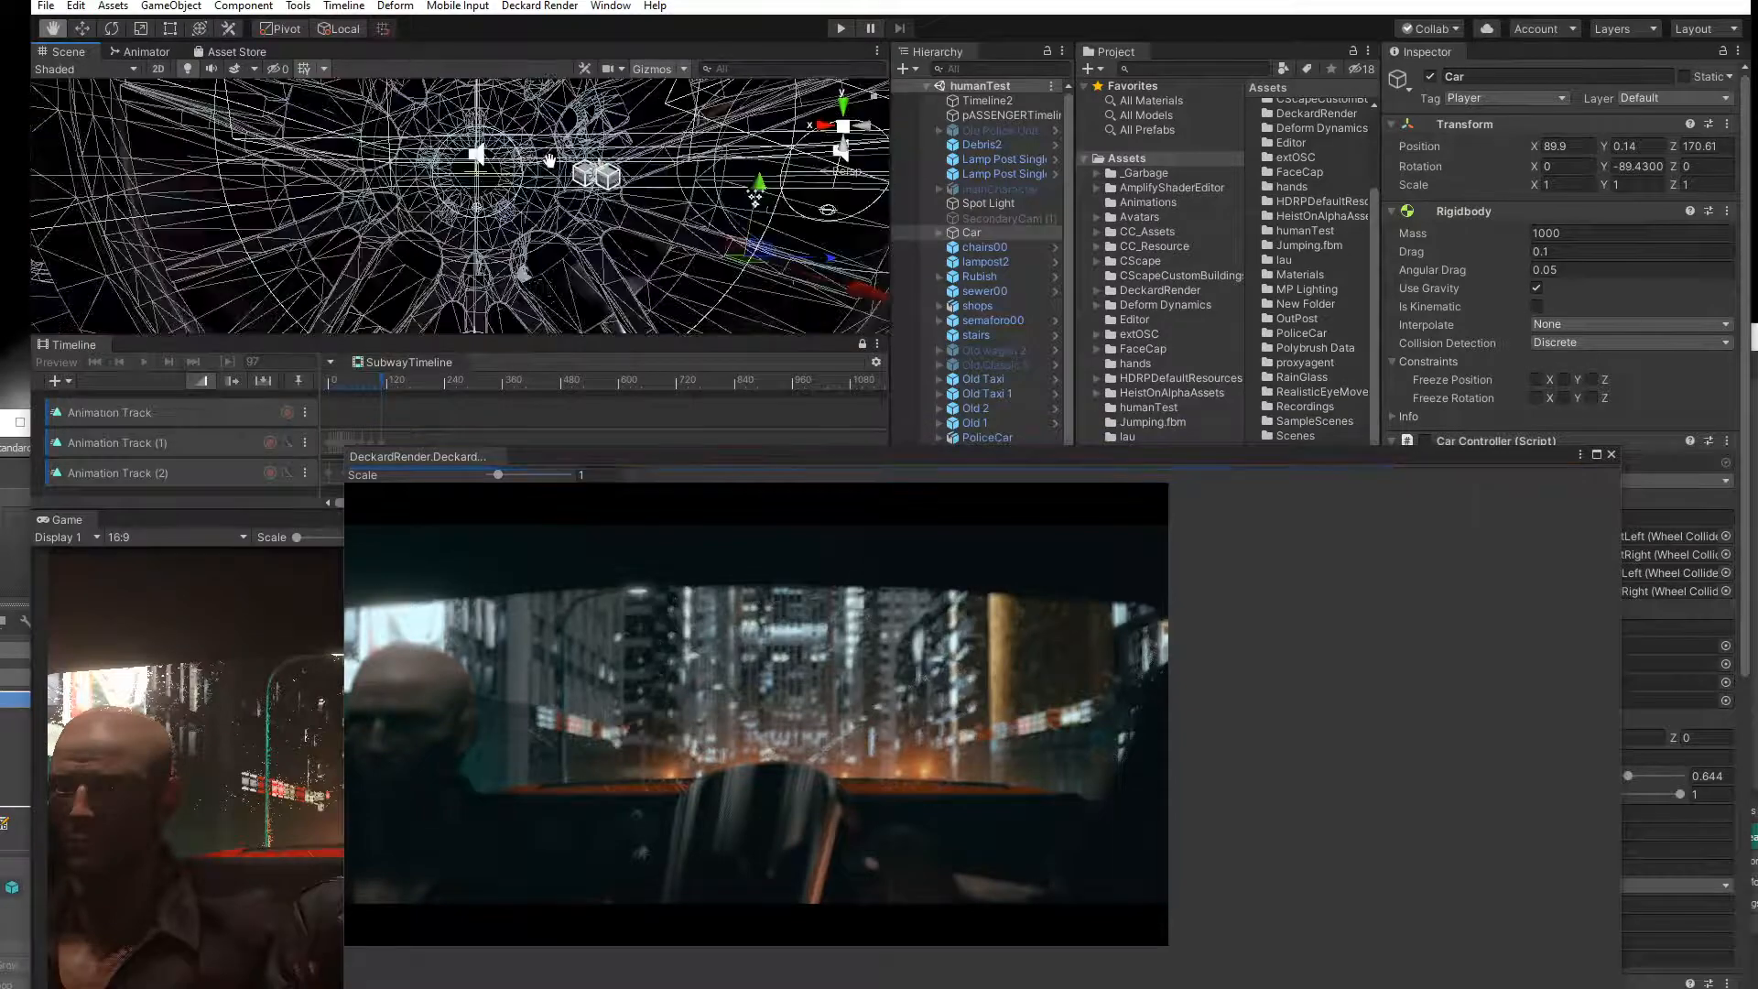
pyautogui.scroll(-1, 511, 252)
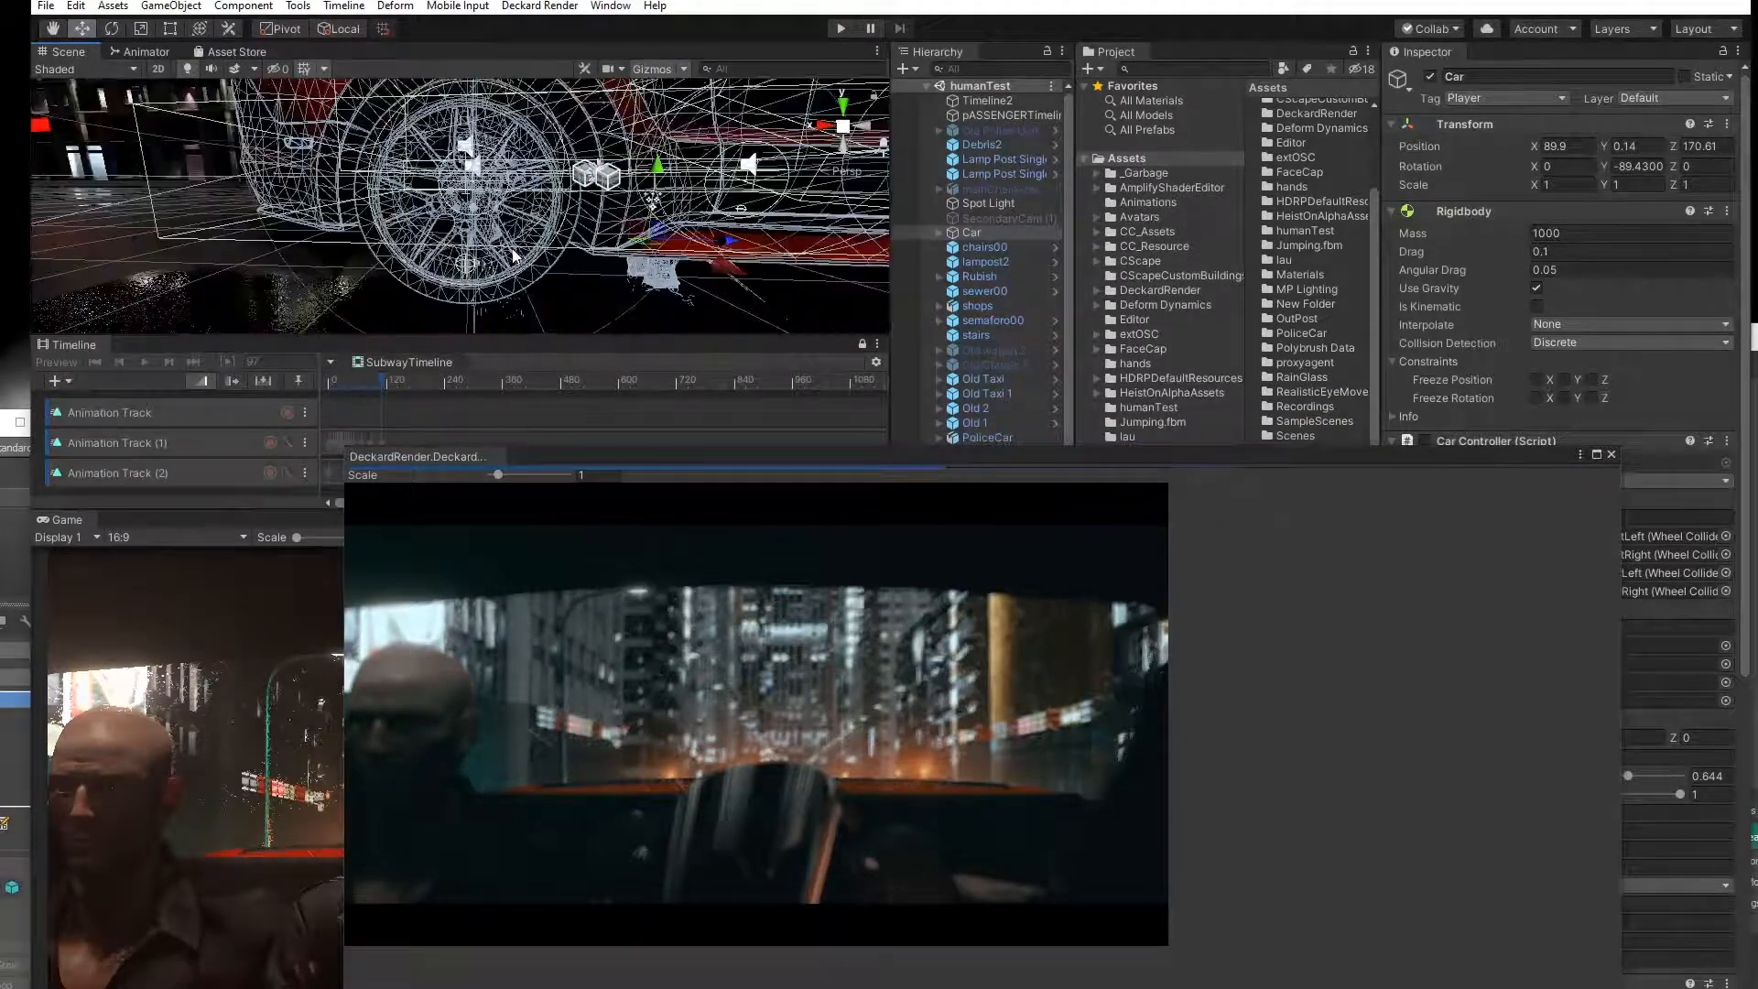
pyautogui.click(404, 268)
# Close the floating DeckardRender window and look through the root Assets folder.
pyautogui.moveTo(1218, 456); pyautogui.dragTo(863, 427)
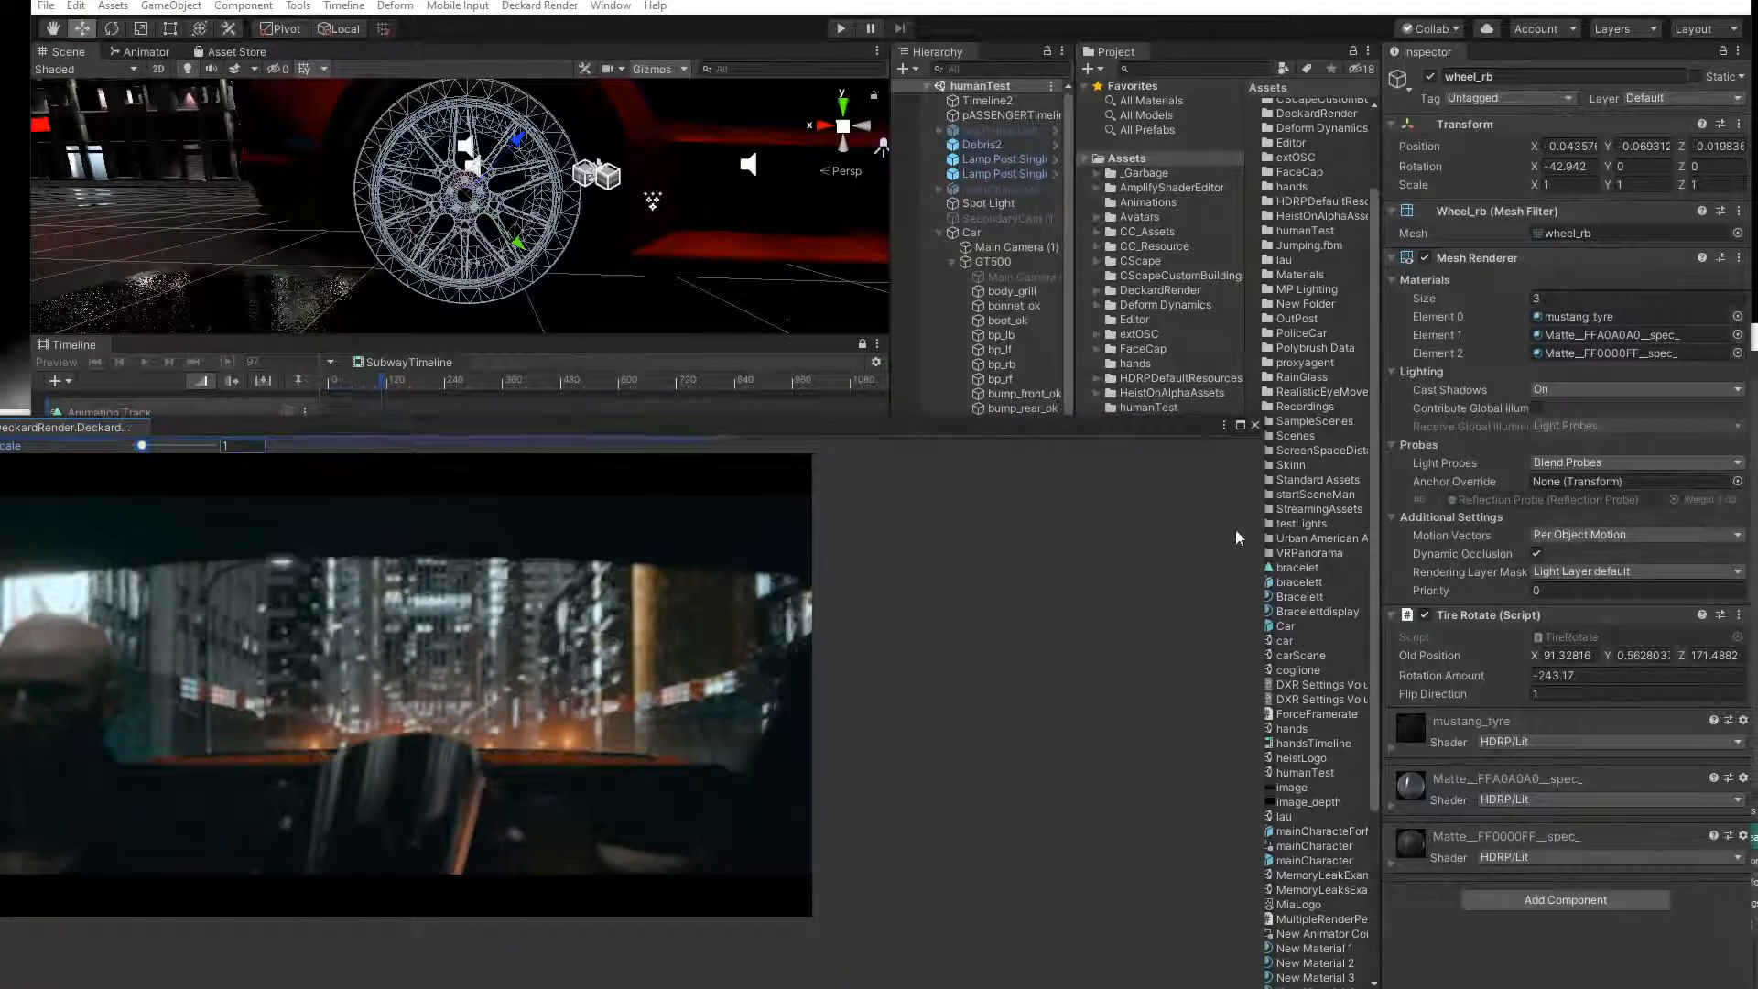
pyautogui.click(1255, 426)
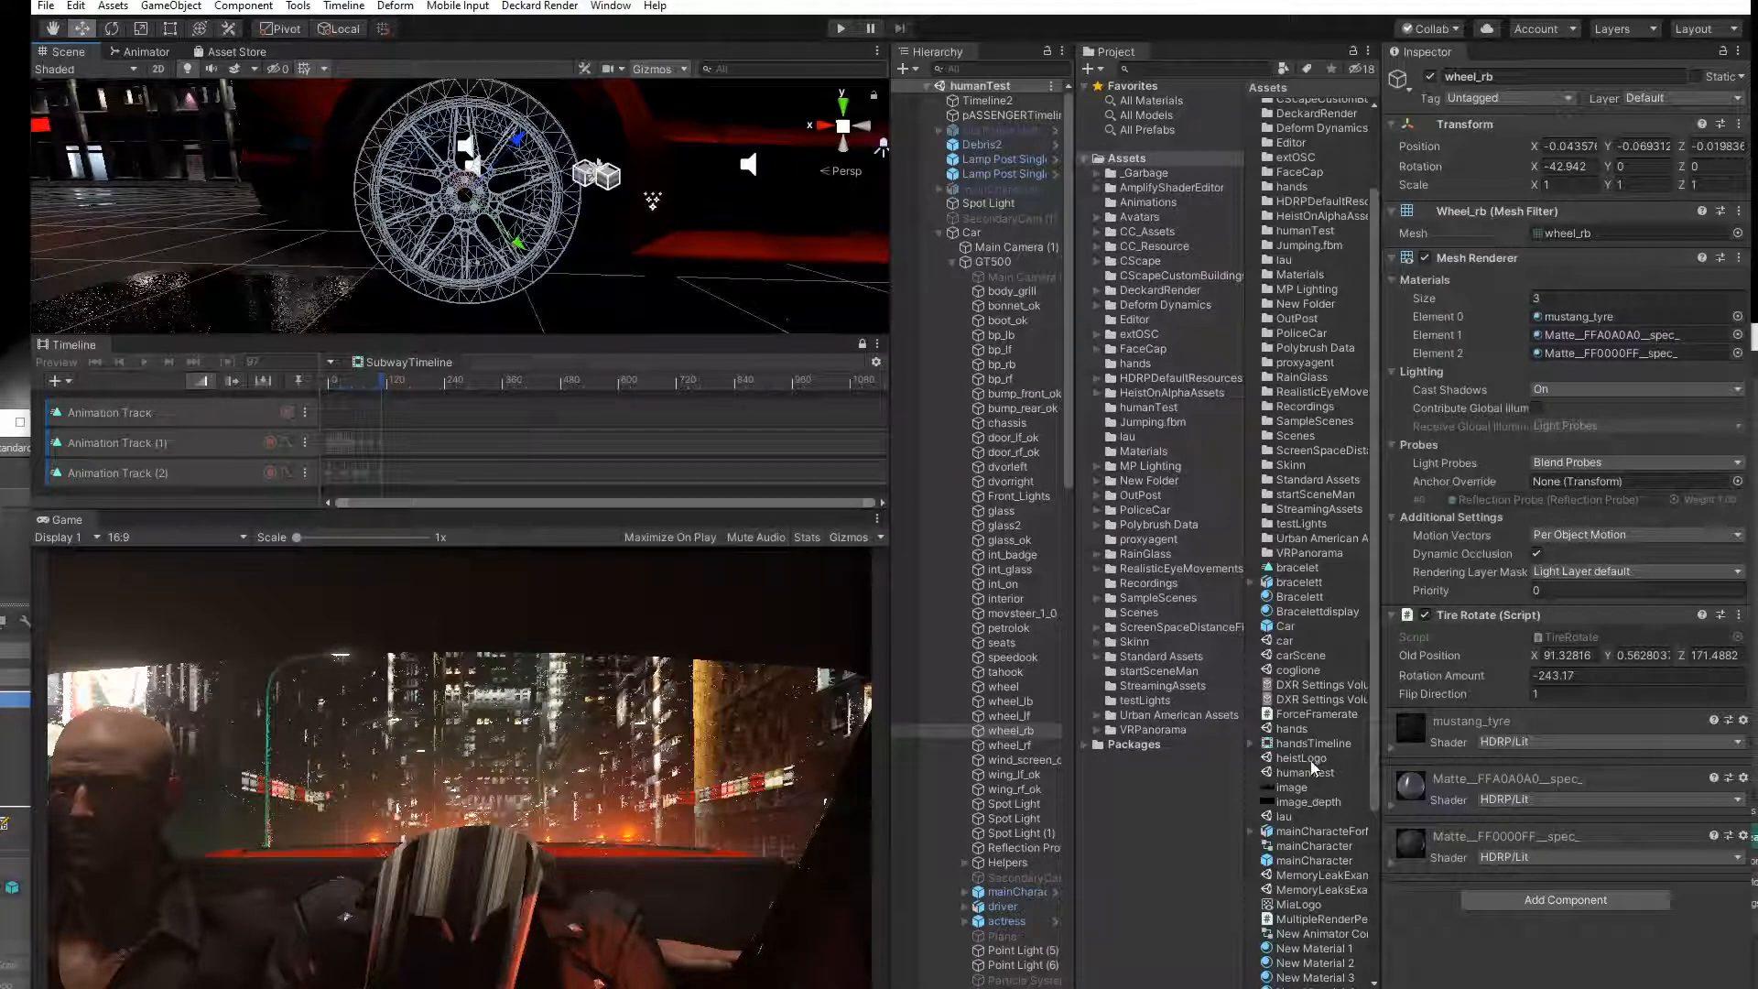
pyautogui.scroll(-5, 1312, 767)
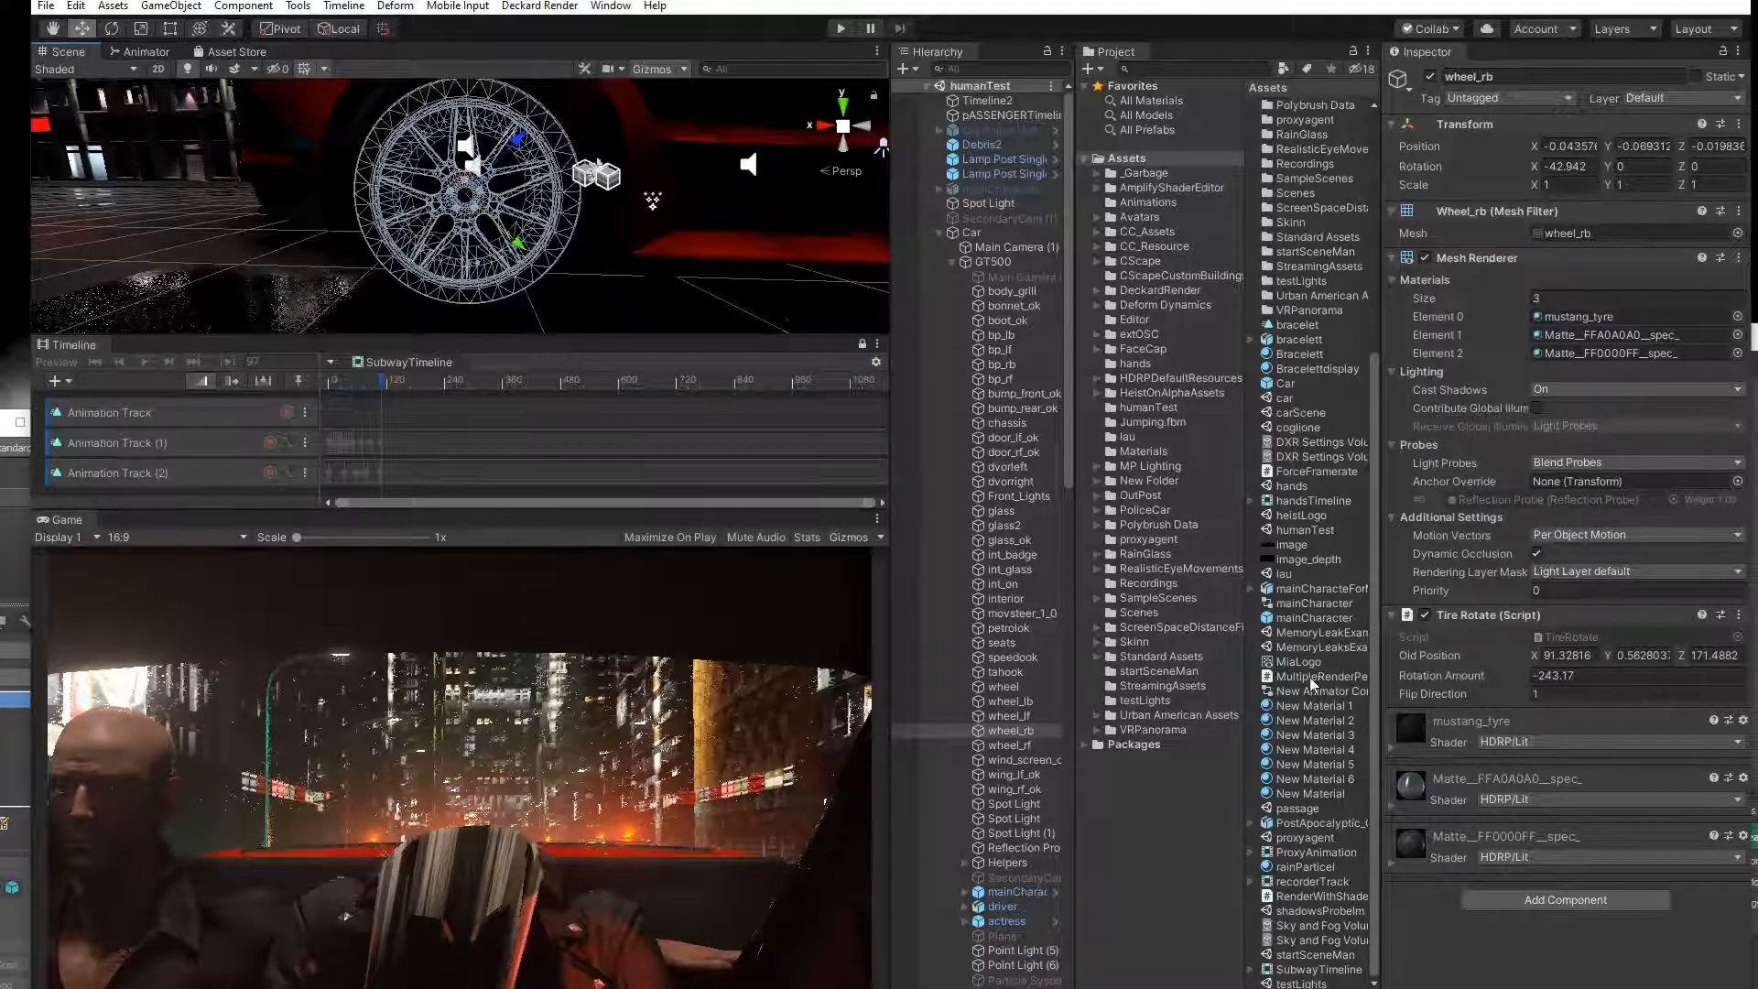
# Find the passage scene in the root Assets folder and open it.
pyautogui.scroll(8, 1311, 682)
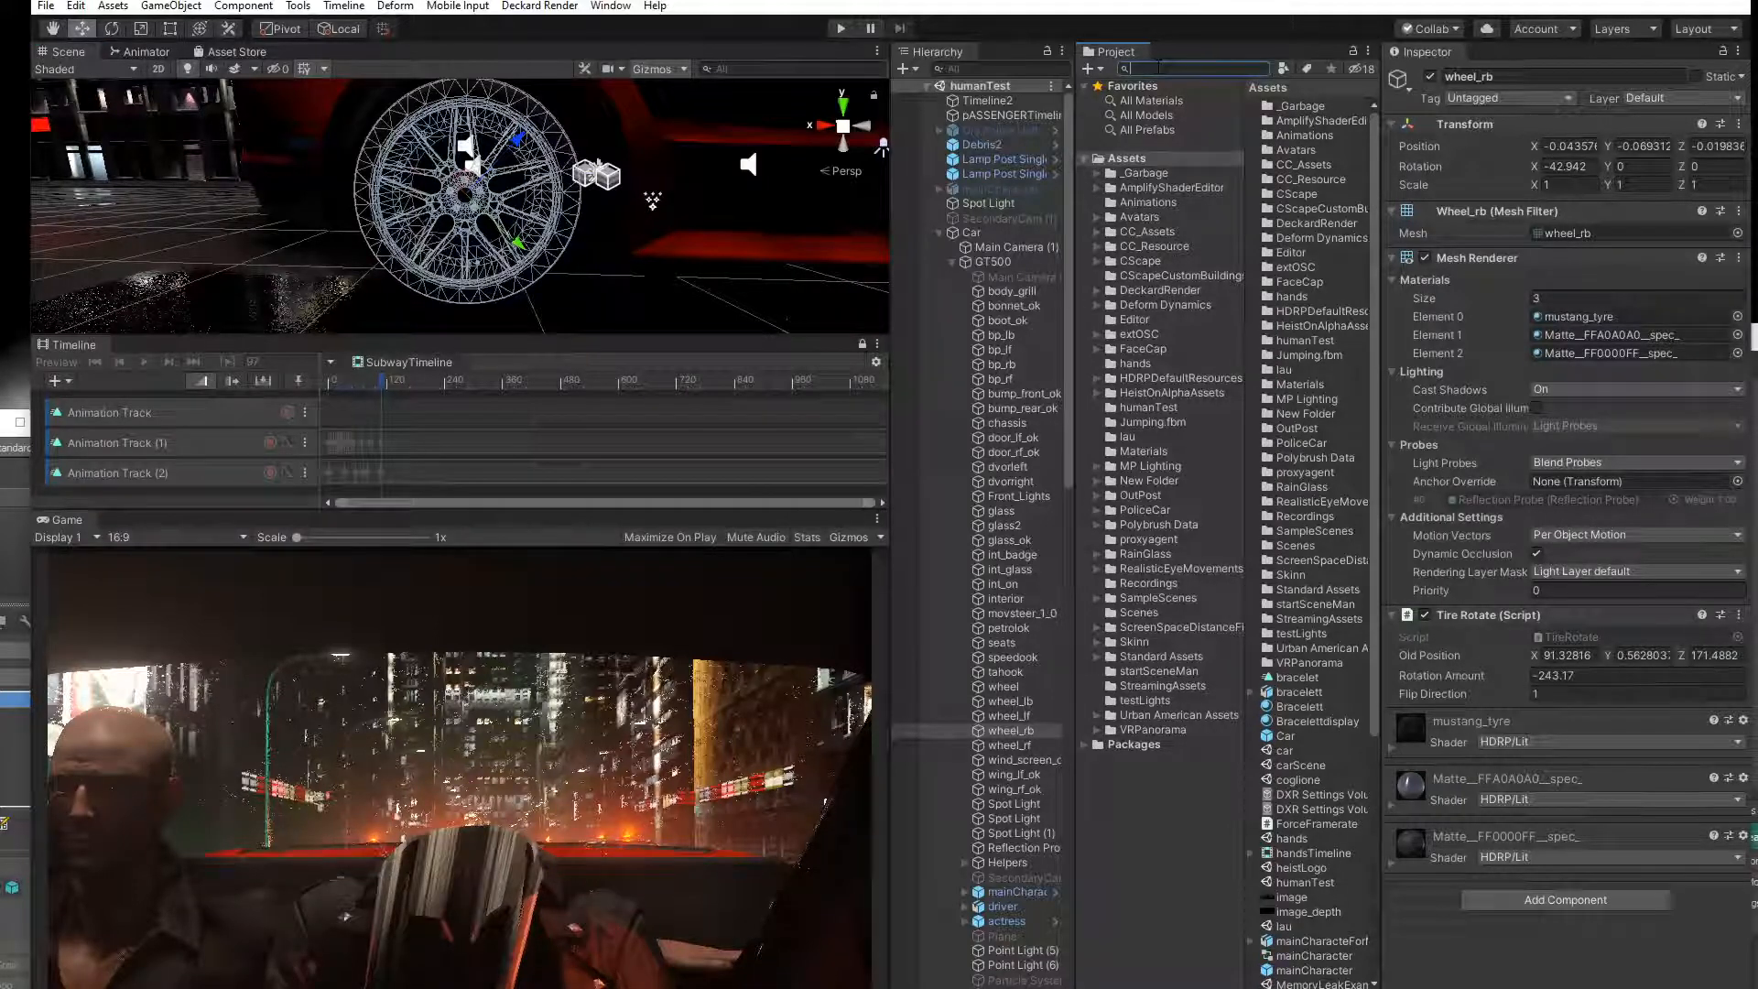
pyautogui.write('u')
pyautogui.scroll(-2, 1369, 733)
pyautogui.scroll(-6, 1365, 762)
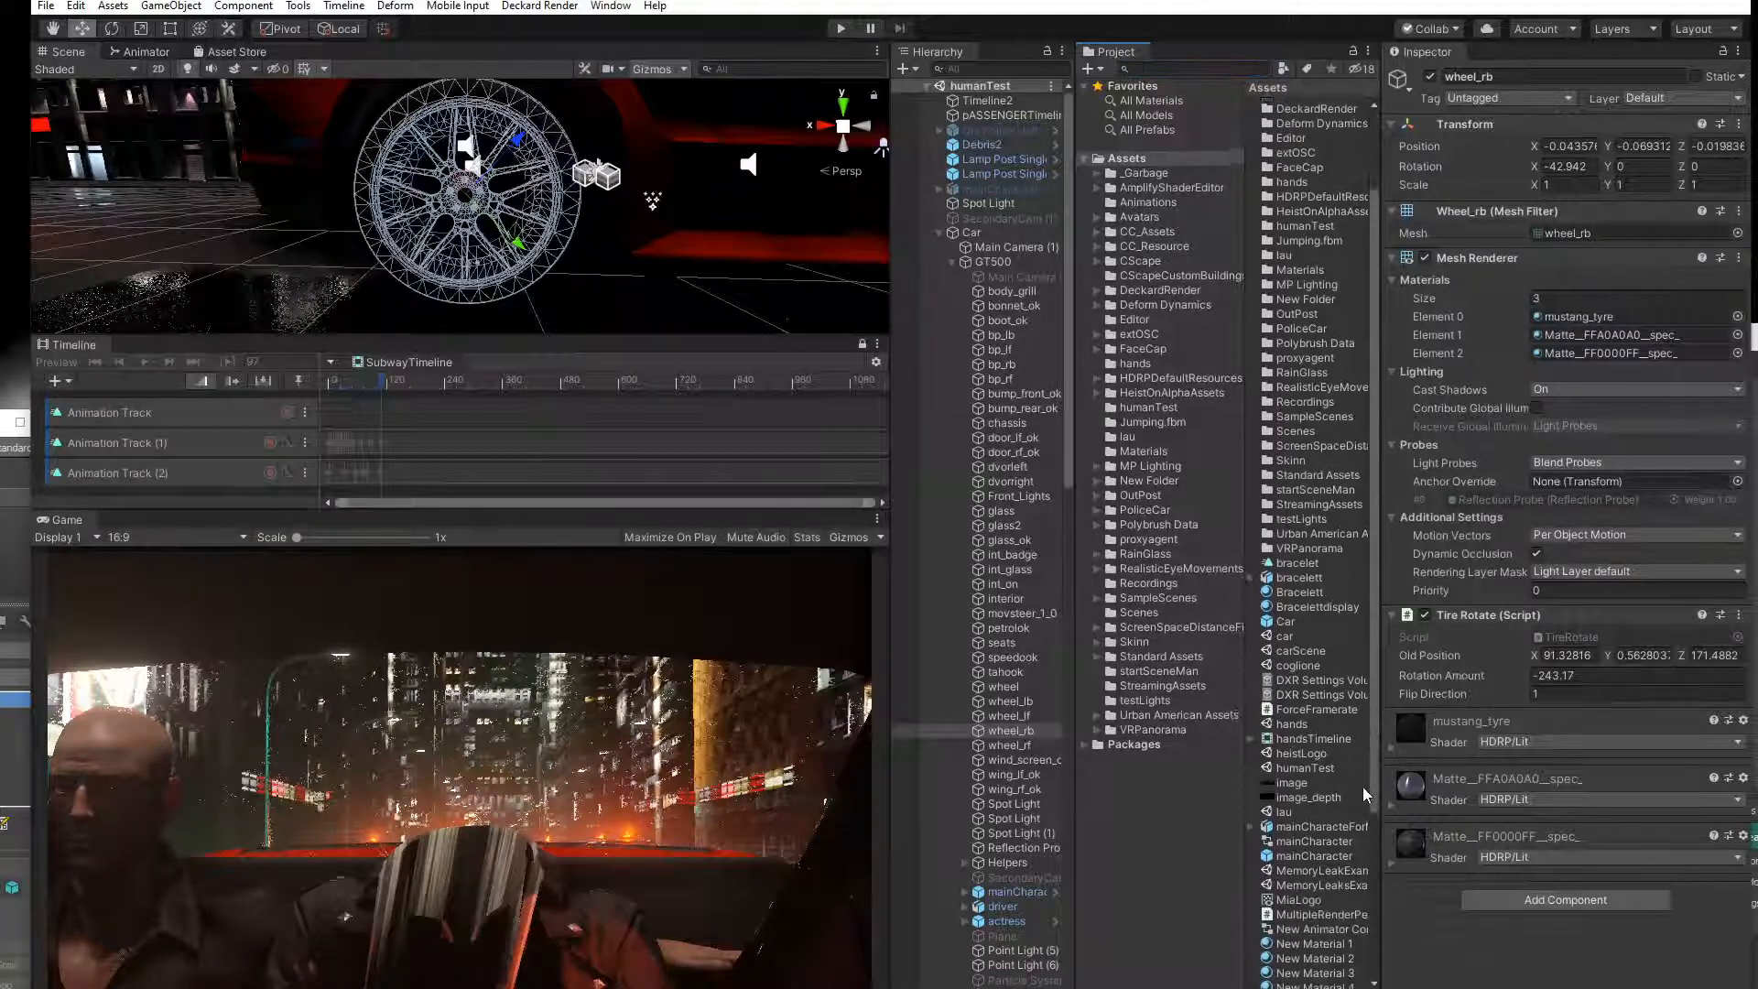
pyautogui.scroll(-1, 1359, 962)
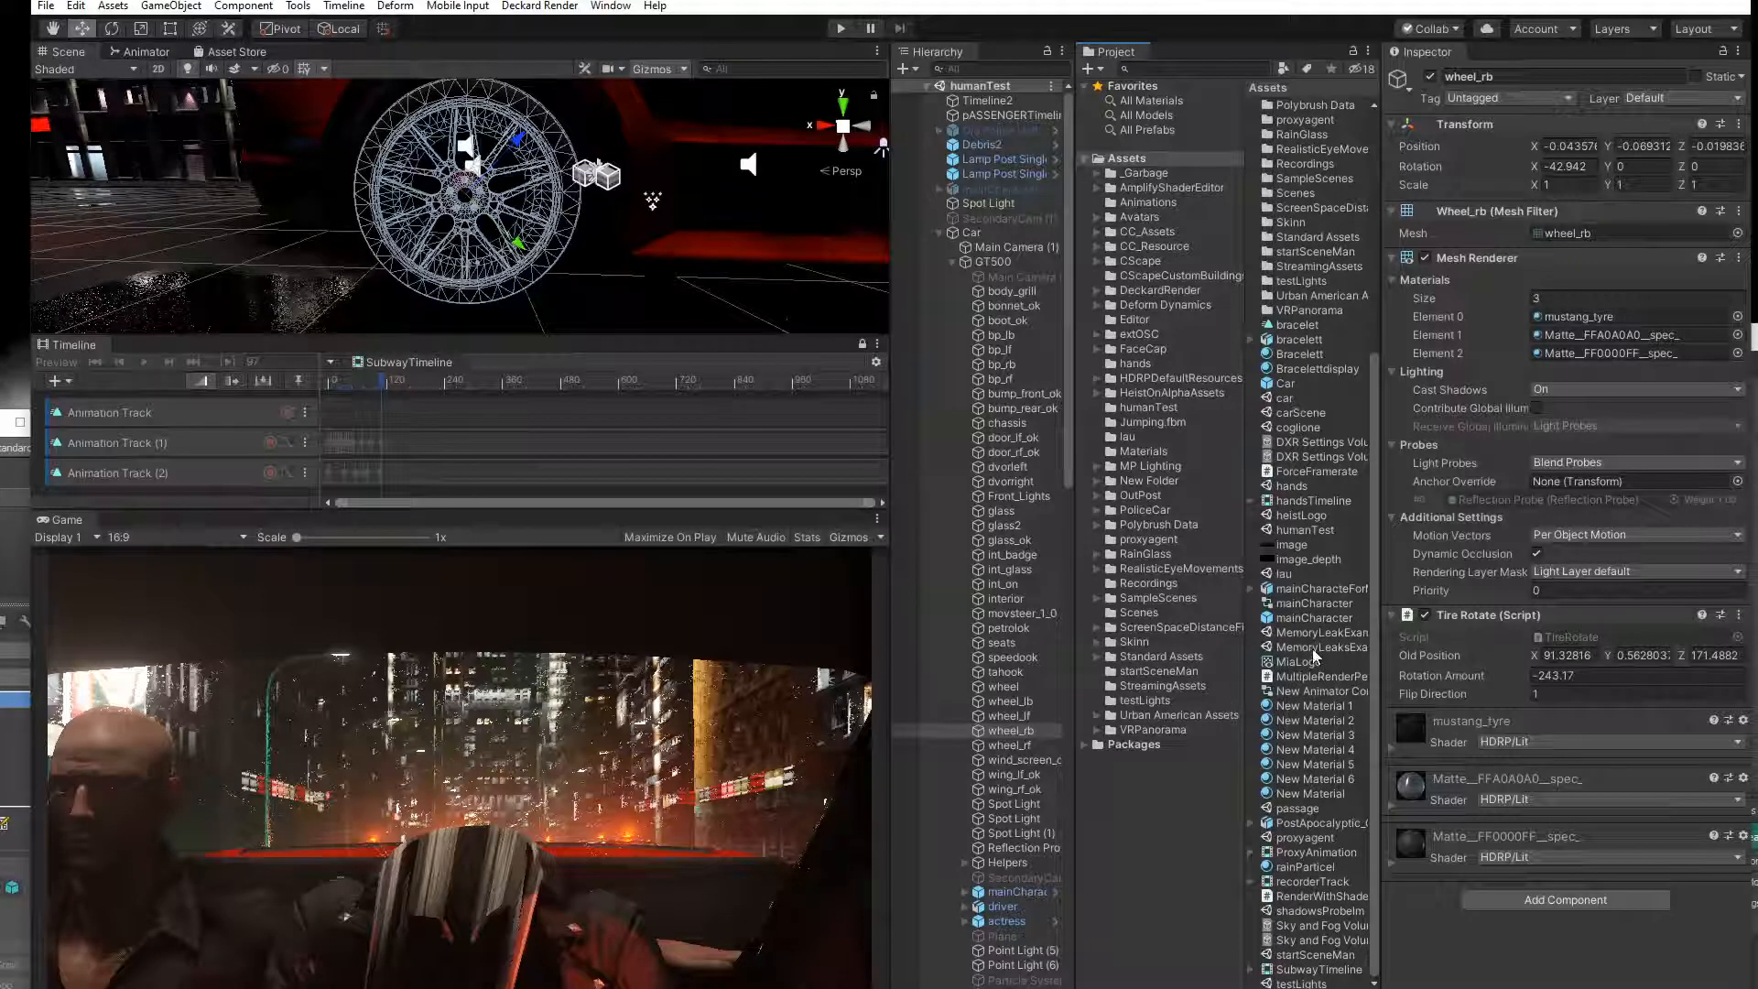
pyautogui.doubleClick(1305, 809)
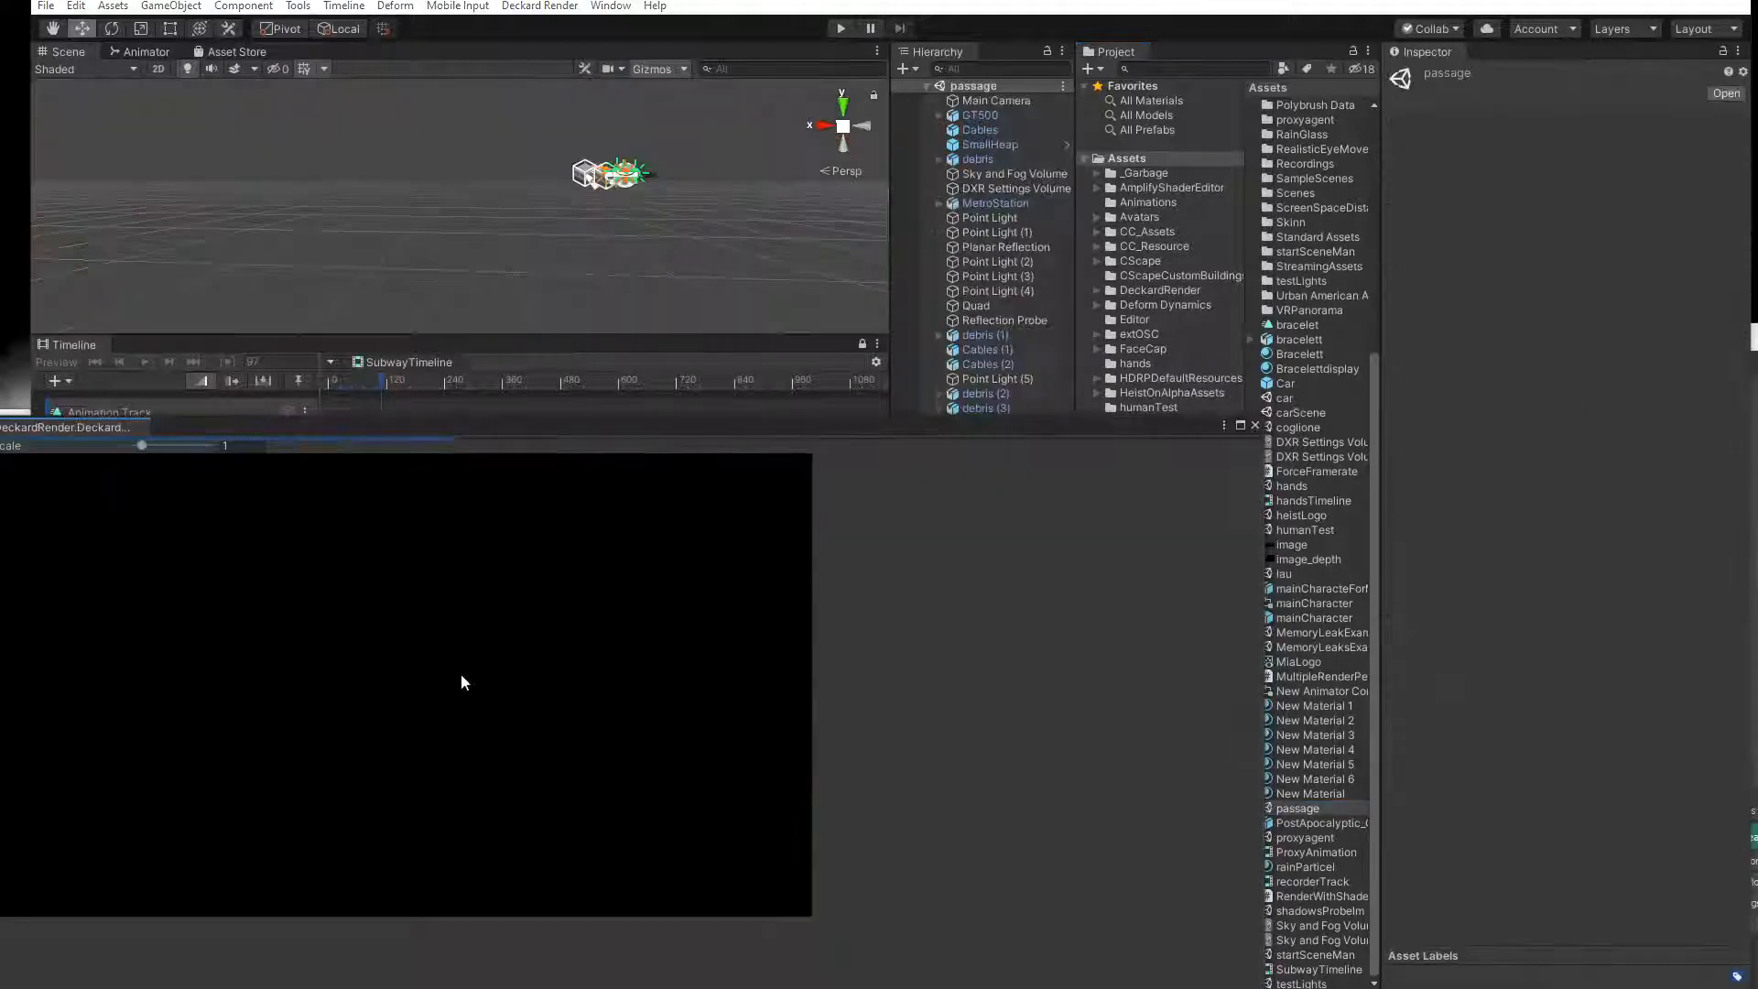
# Unlock the timeline view and select the Timeline object to load SubwayTimeline, keeping the floating render window out of the way.
pyautogui.moveTo(288, 425); pyautogui.dragTo(913, 567)
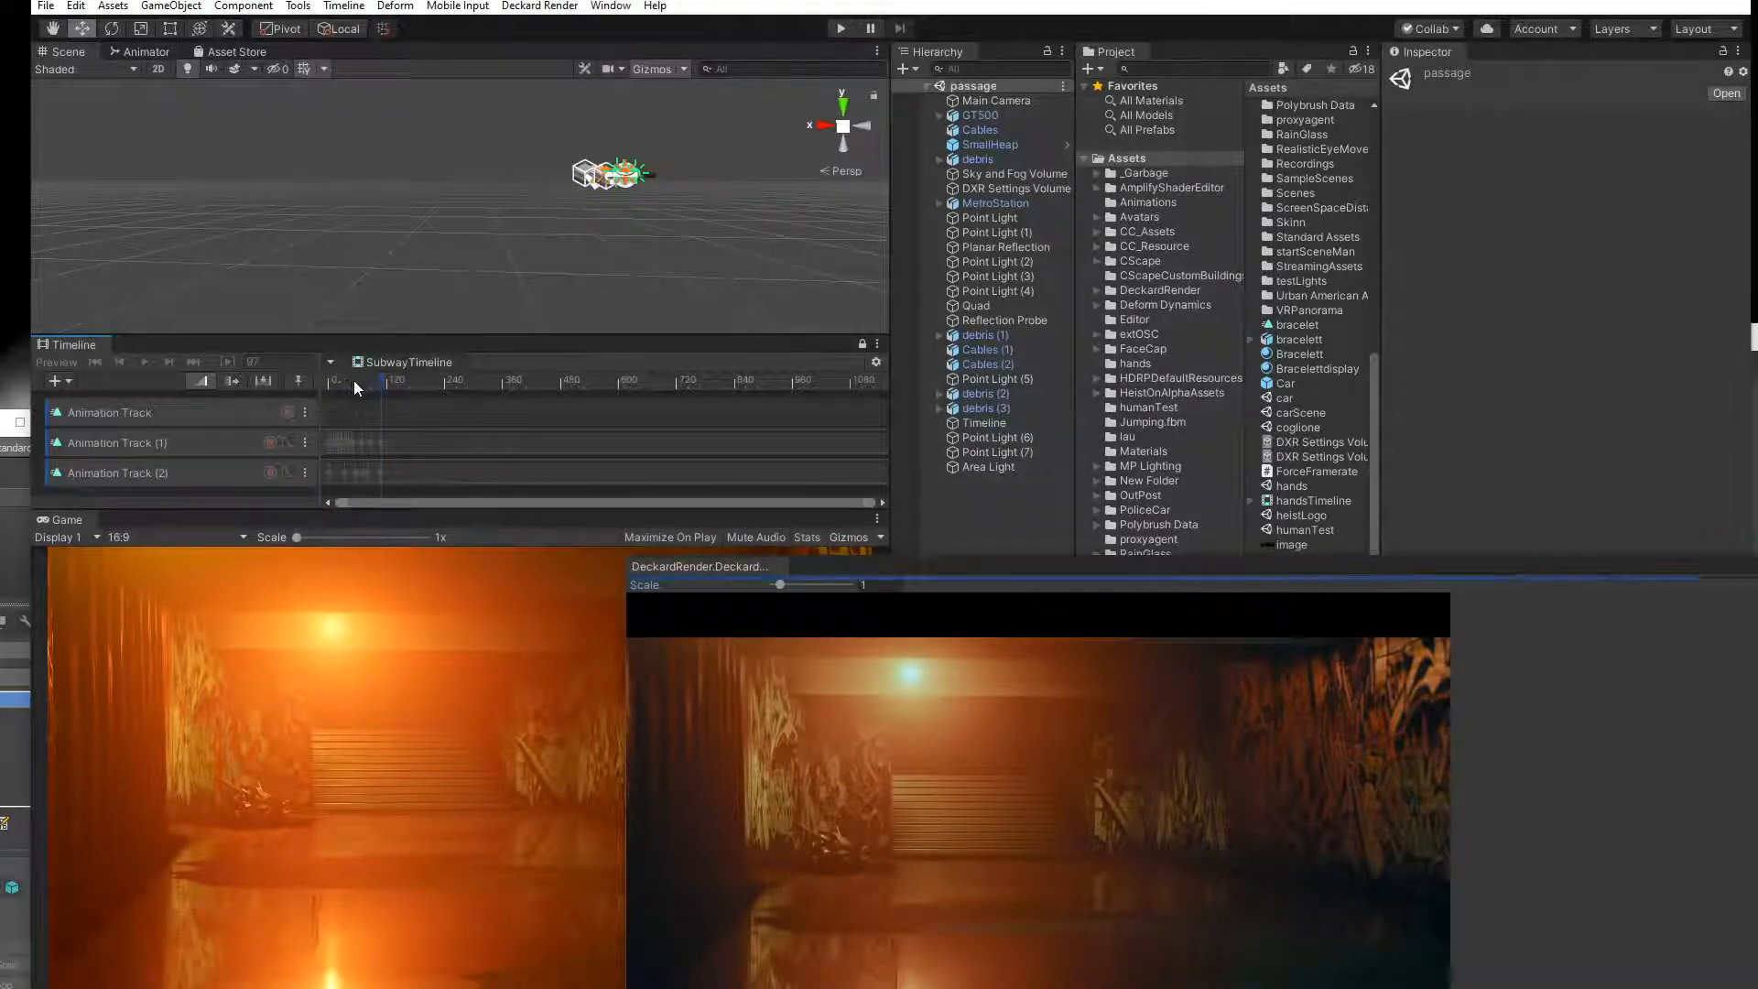
pyautogui.click(861, 344)
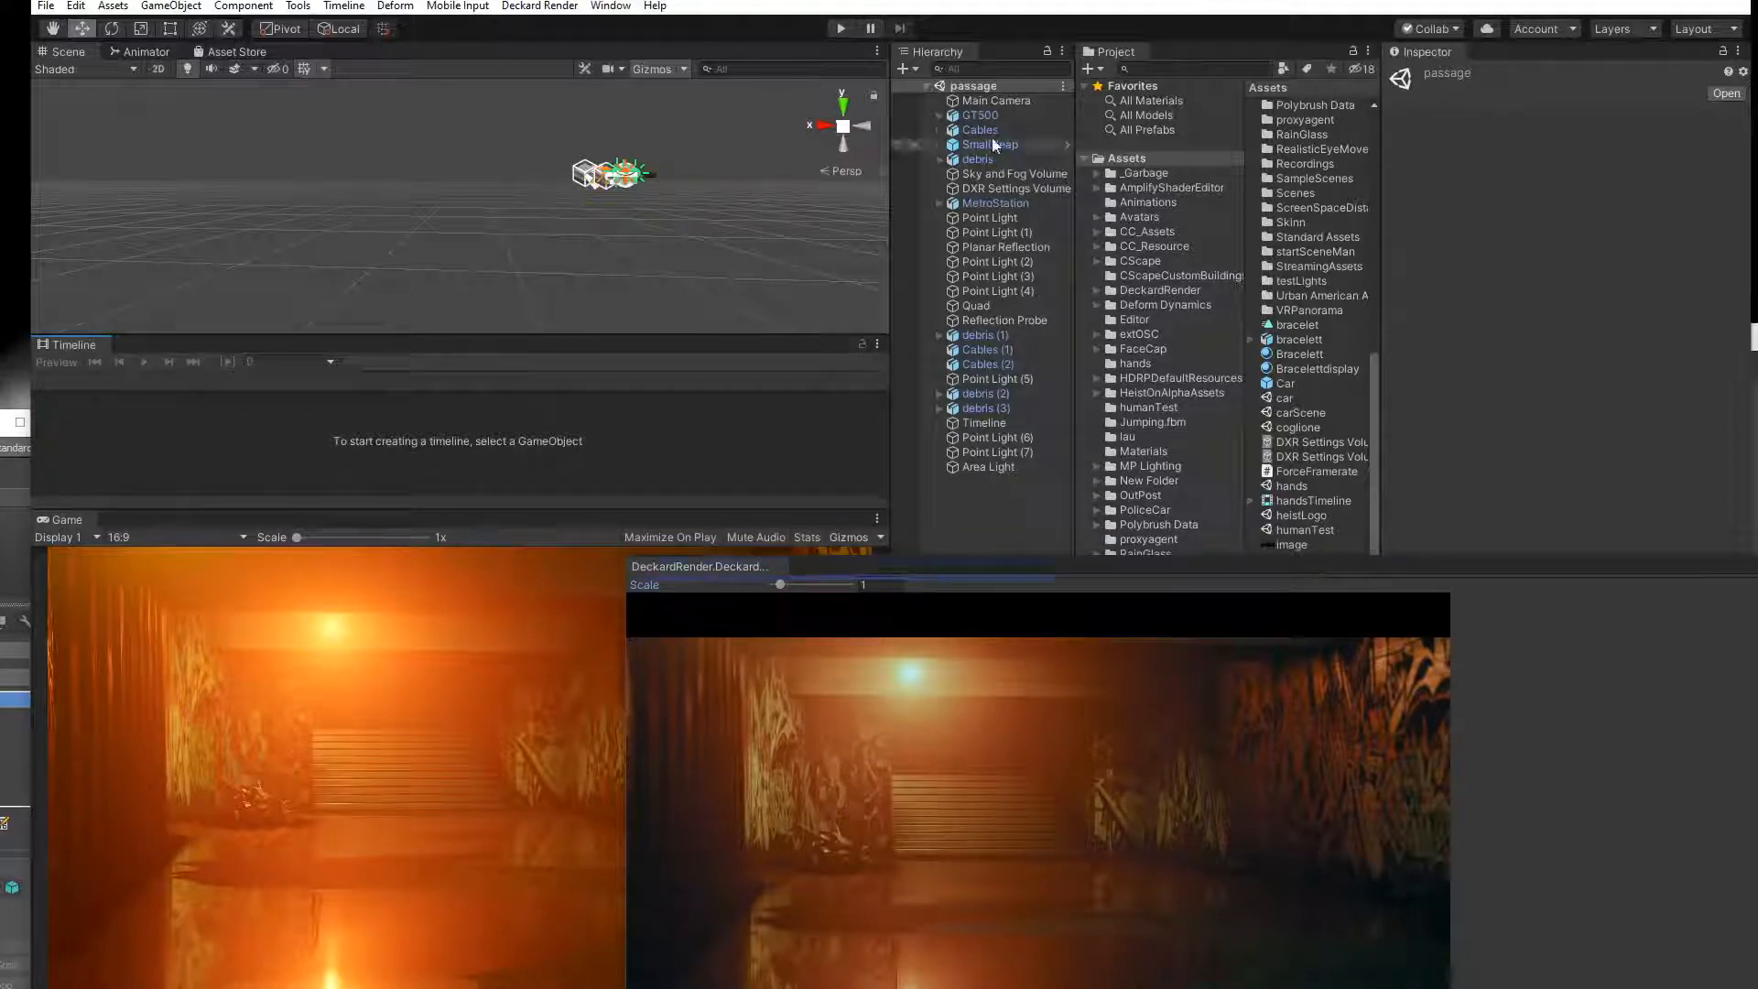
pyautogui.click(988, 425)
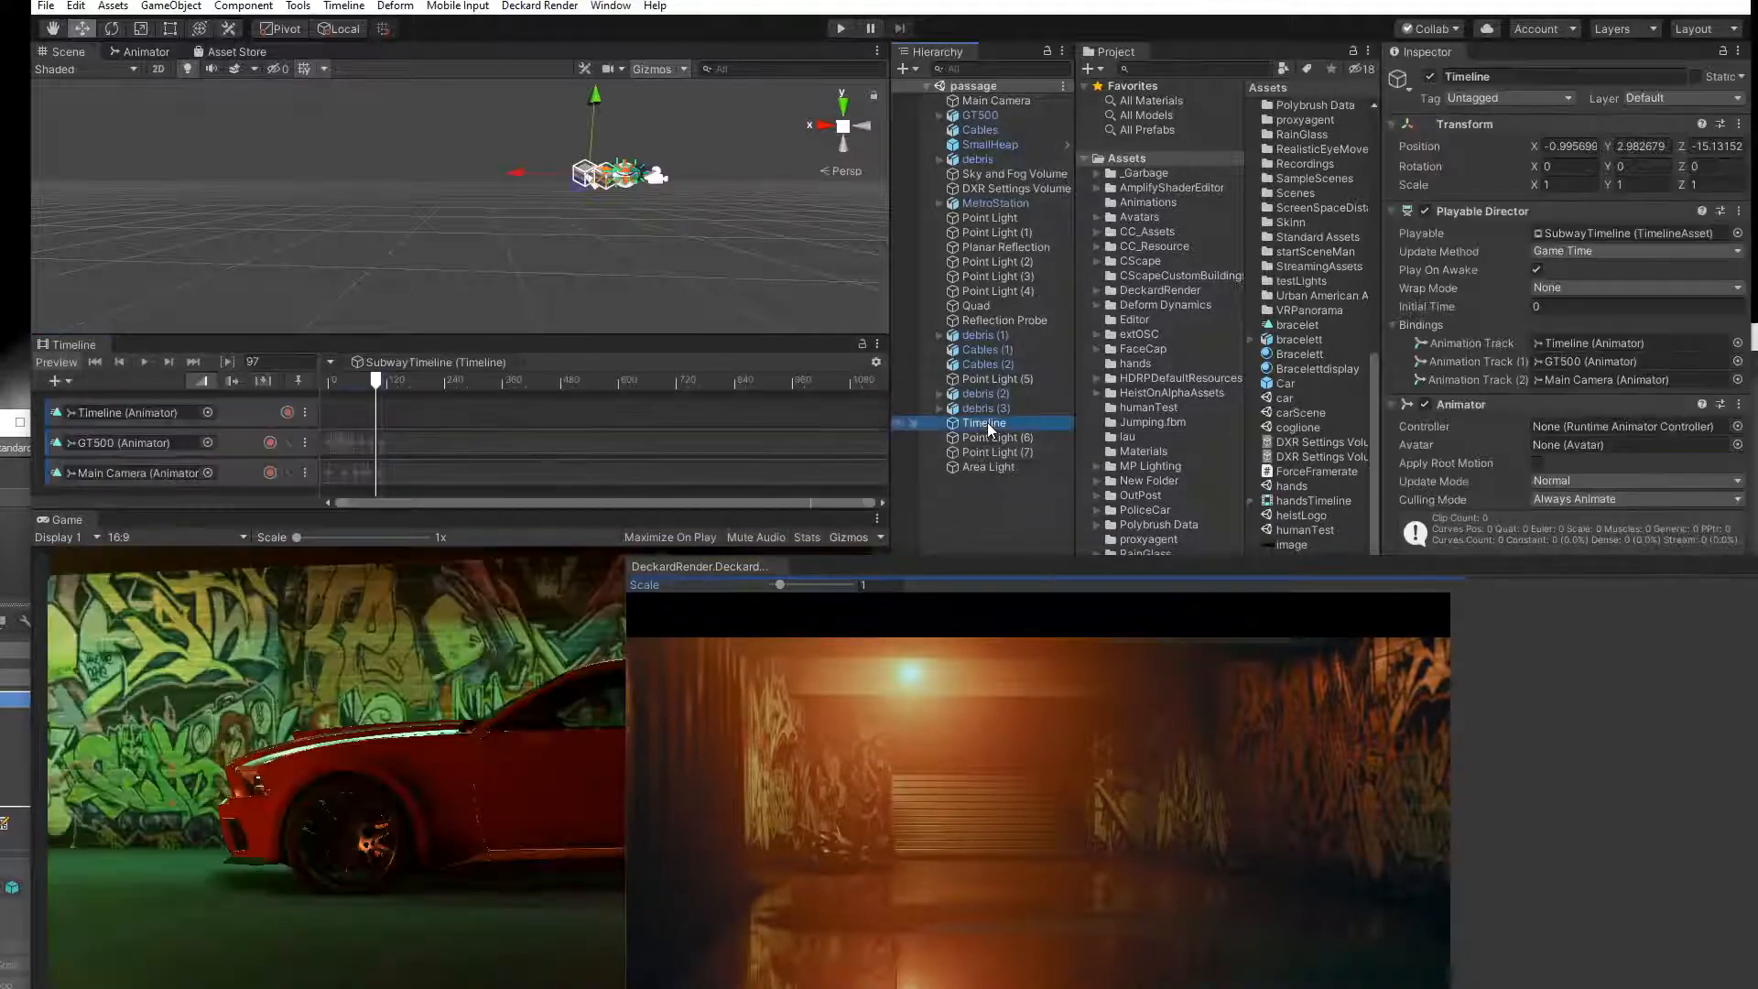
# Scrub through SubwayTimeline to preview the car's drive in the game and render views, ending at frame 93.
pyautogui.click(358, 381)
pyautogui.moveTo(360, 387); pyautogui.dragTo(382, 386)
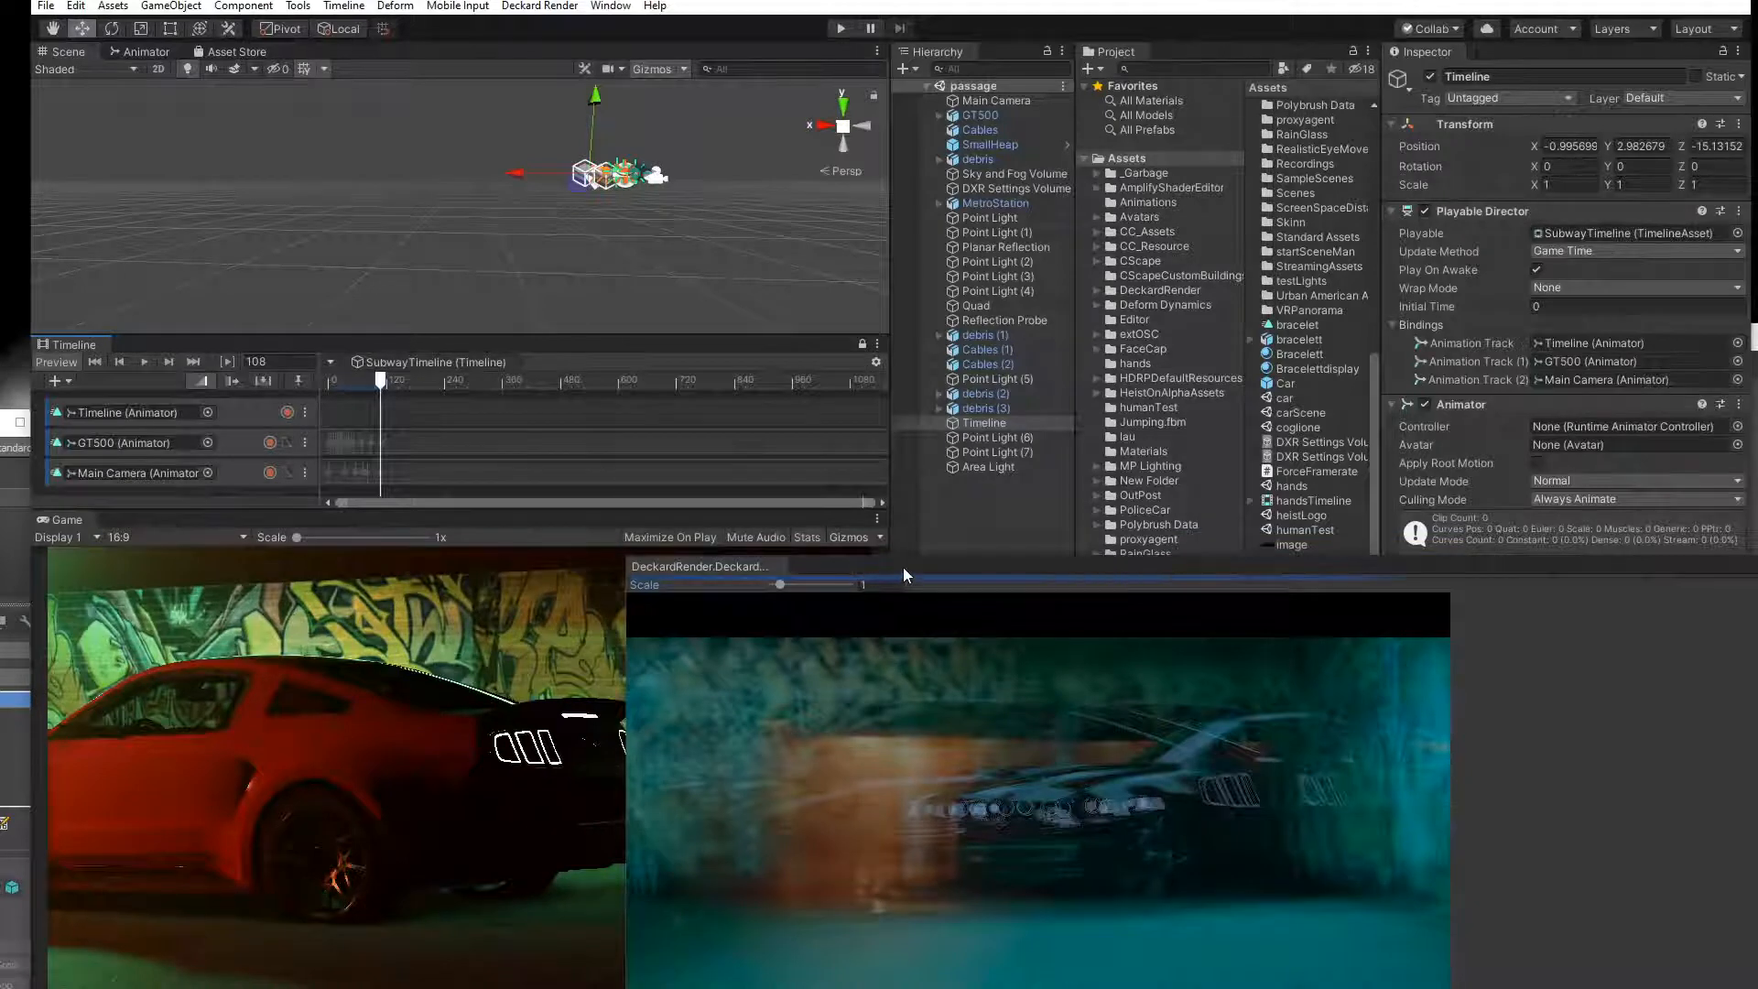
pyautogui.moveTo(905, 567); pyautogui.dragTo(839, 503)
pyautogui.moveTo(383, 381); pyautogui.dragTo(339, 389)
pyautogui.moveTo(759, 501); pyautogui.dragTo(882, 554)
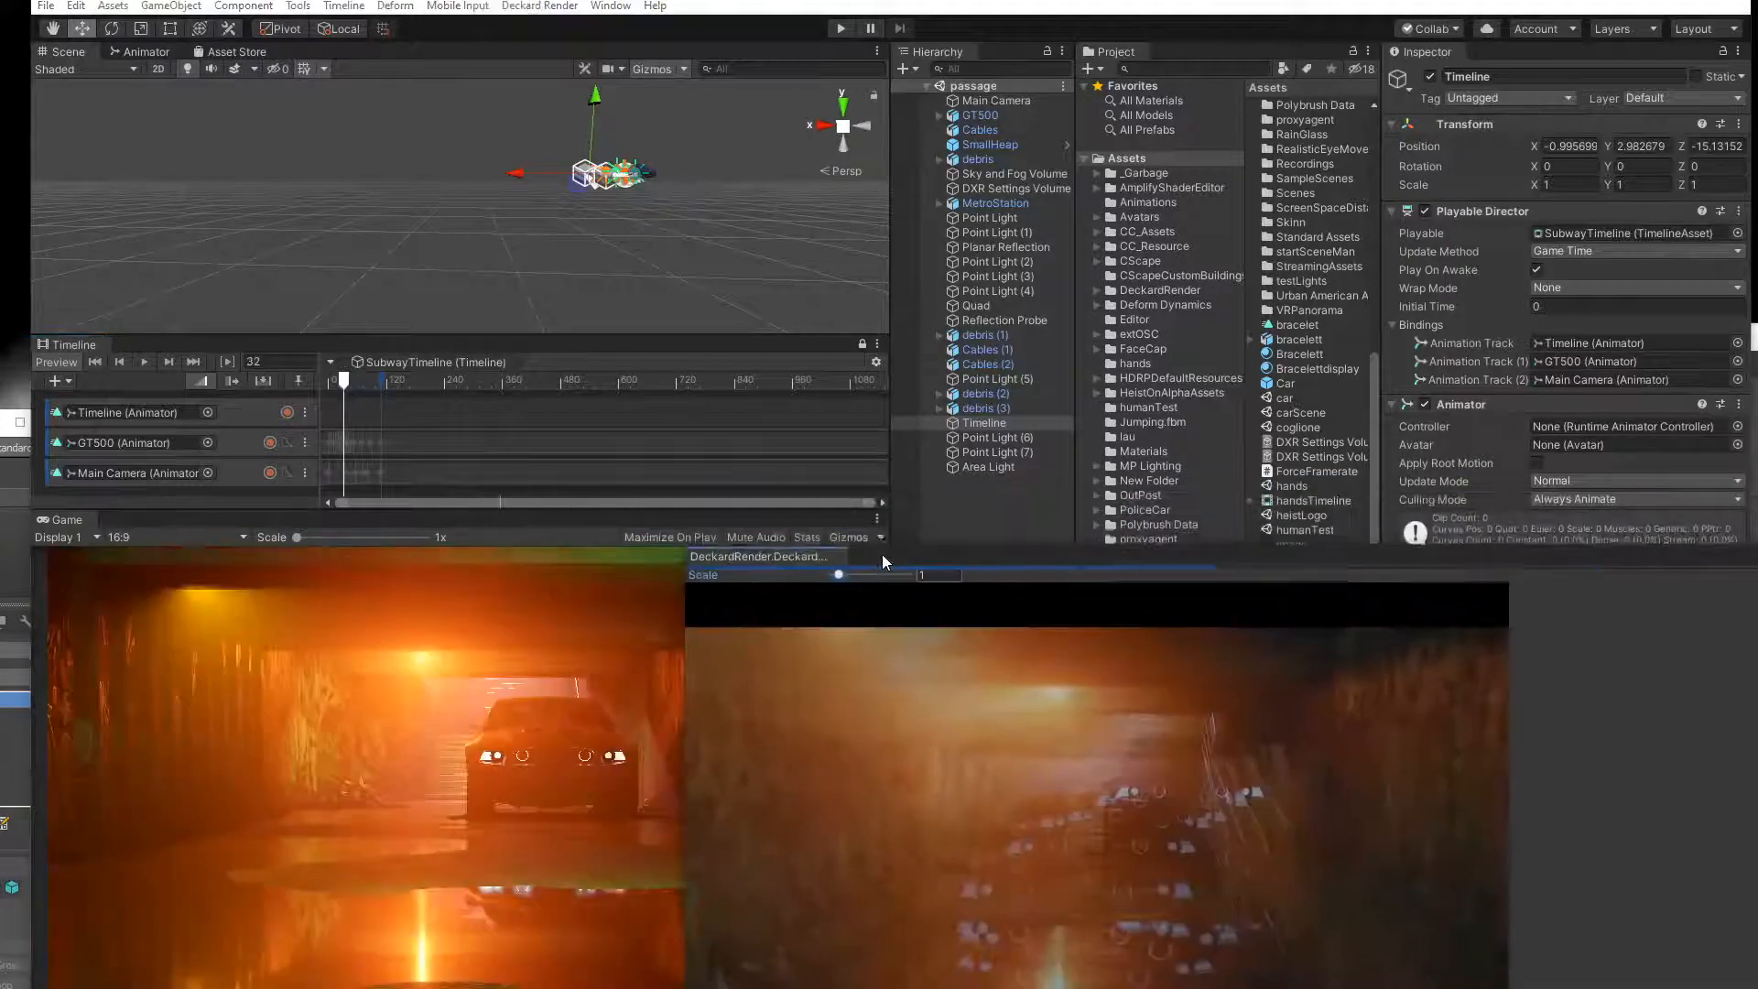
pyautogui.moveTo(340, 385); pyautogui.dragTo(375, 387)
pyautogui.moveTo(947, 555); pyautogui.dragTo(982, 646)
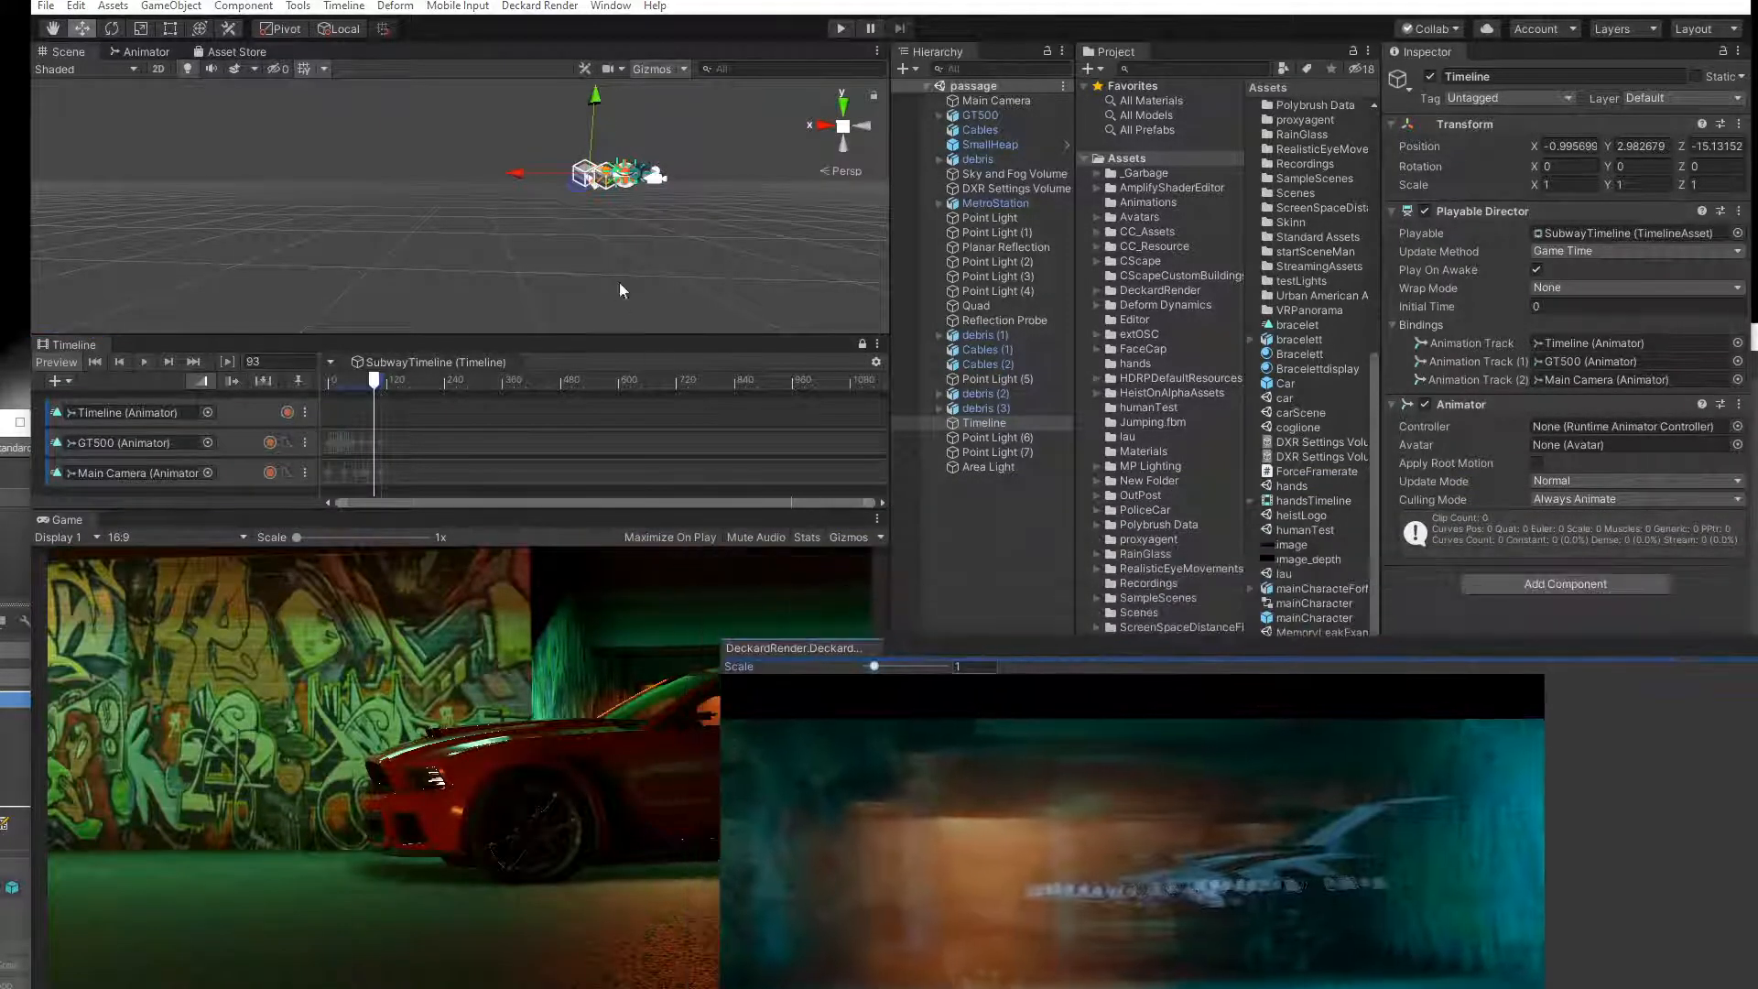
# Frame and expand the GT500 in the passage scene and select its wheel_lf wheel.
pyautogui.scroll(5, 603, 179)
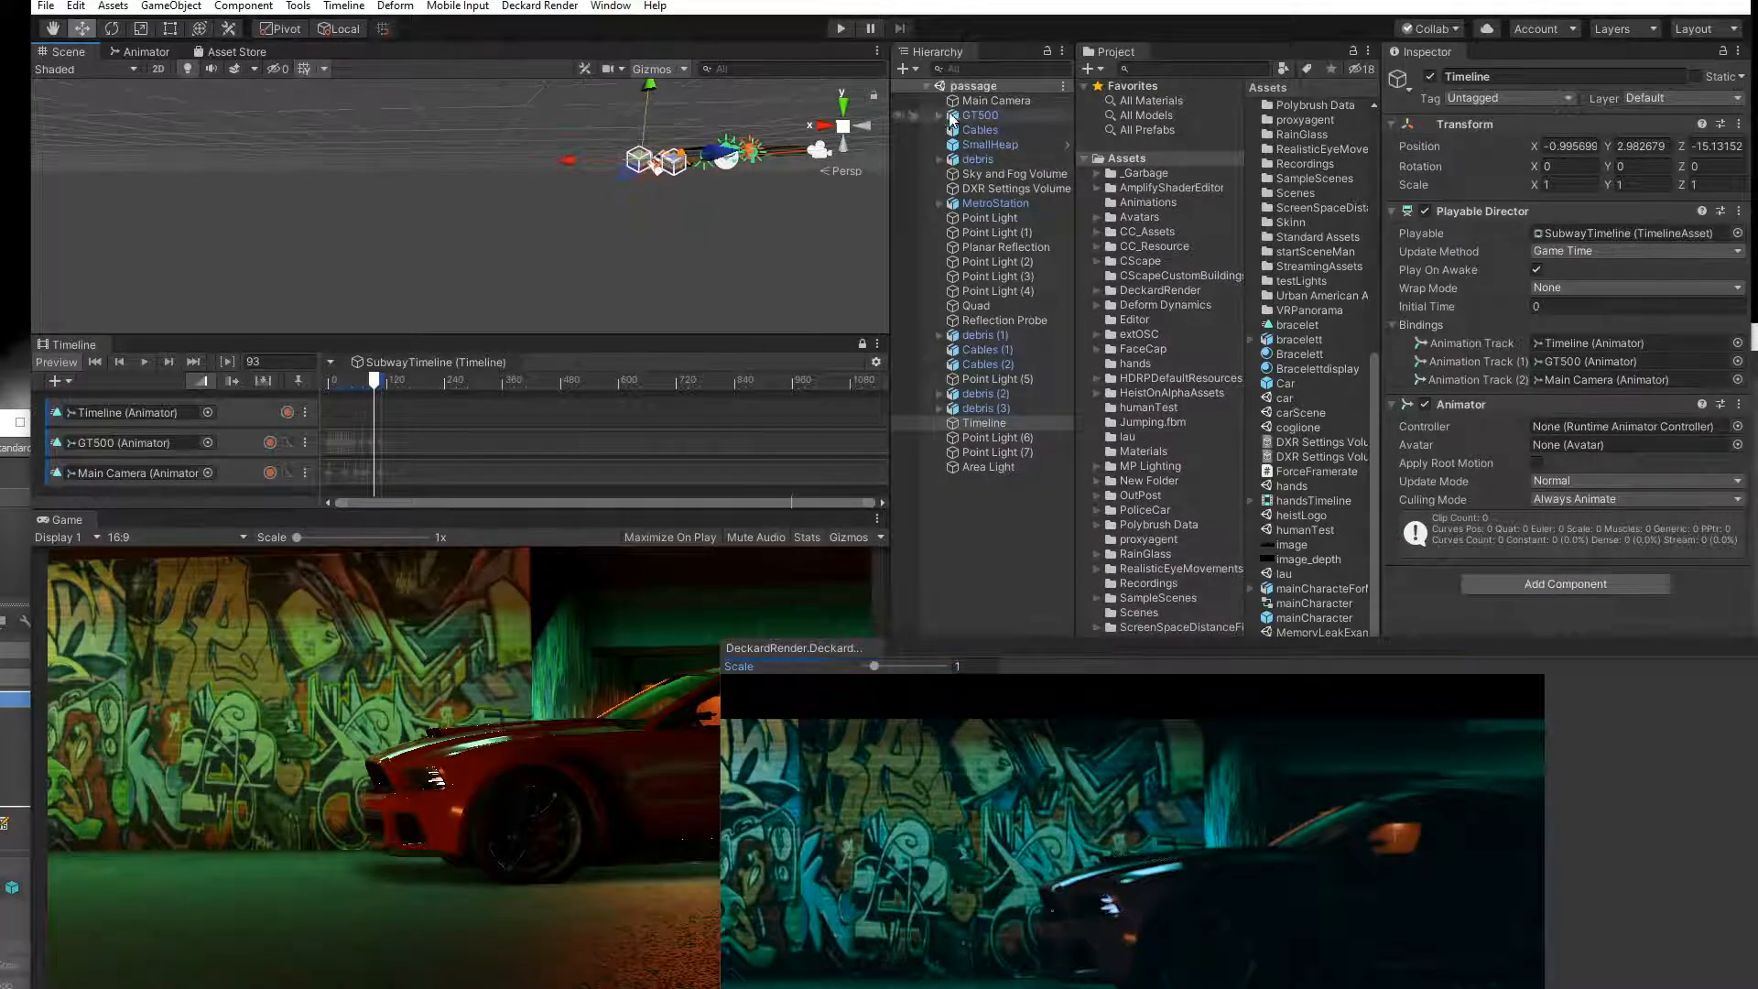
pyautogui.doubleClick(971, 114)
pyautogui.click(938, 115)
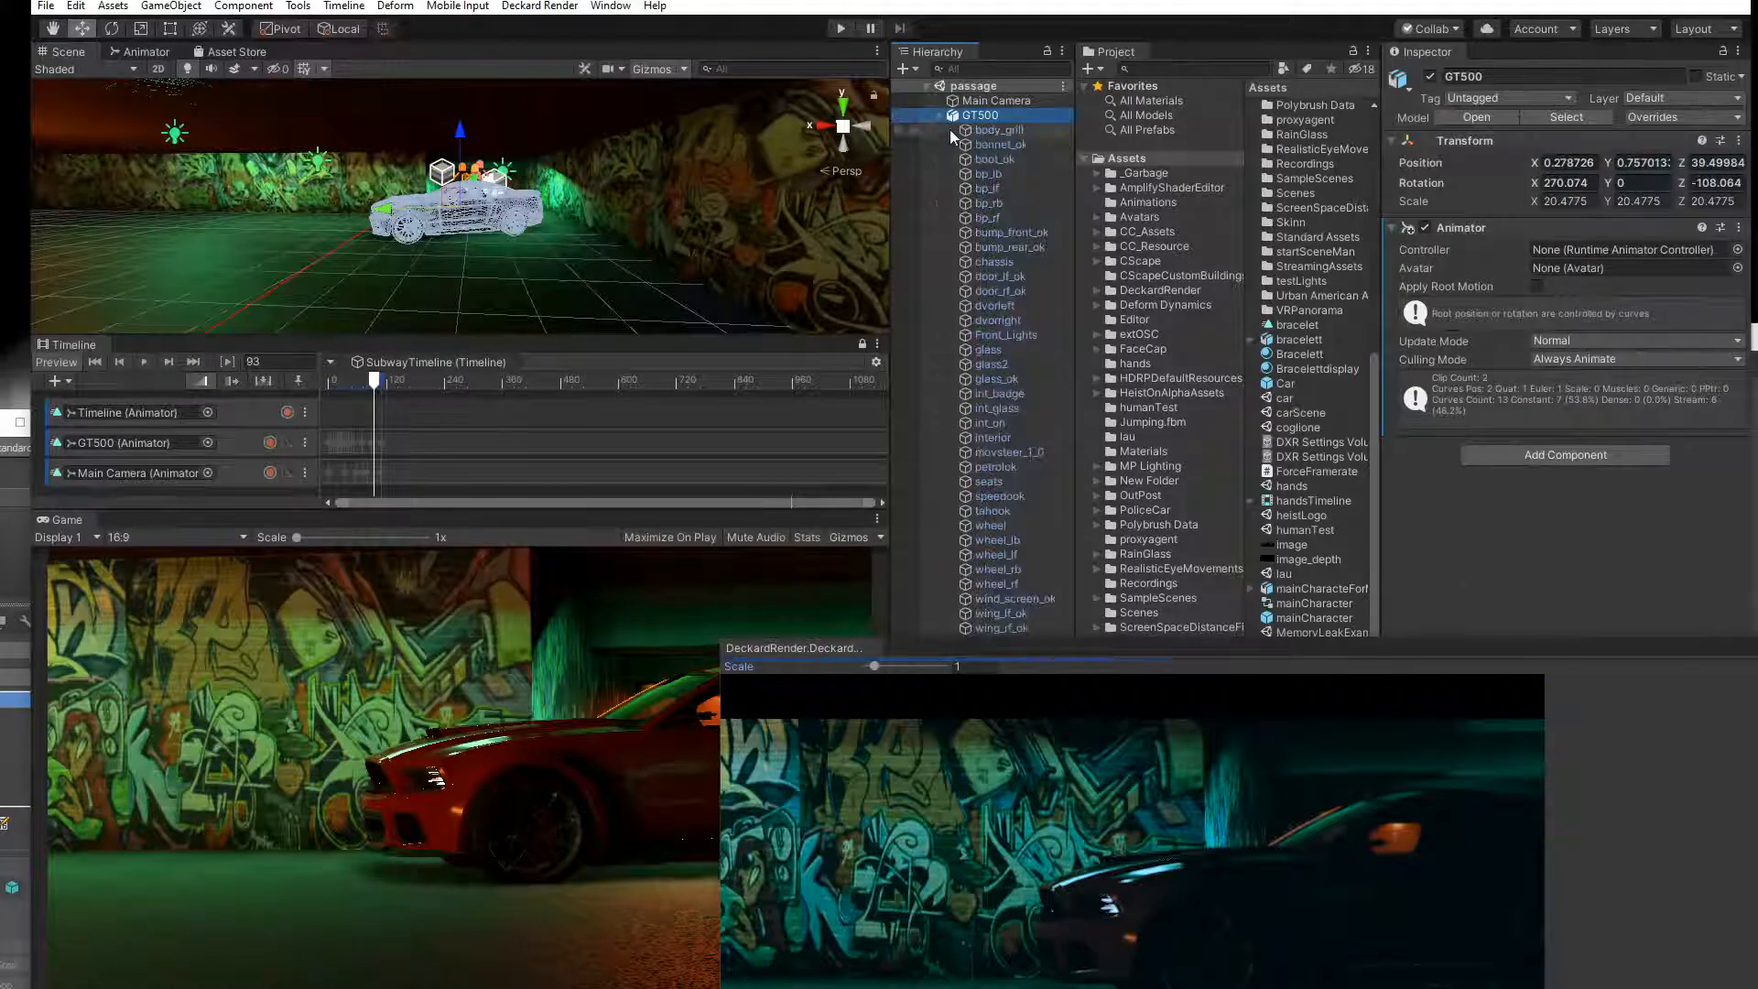
pyautogui.keyDown('alt'); pyautogui.moveTo(475, 240); pyautogui.dragTo(395, 236); pyautogui.keyUp('alt')
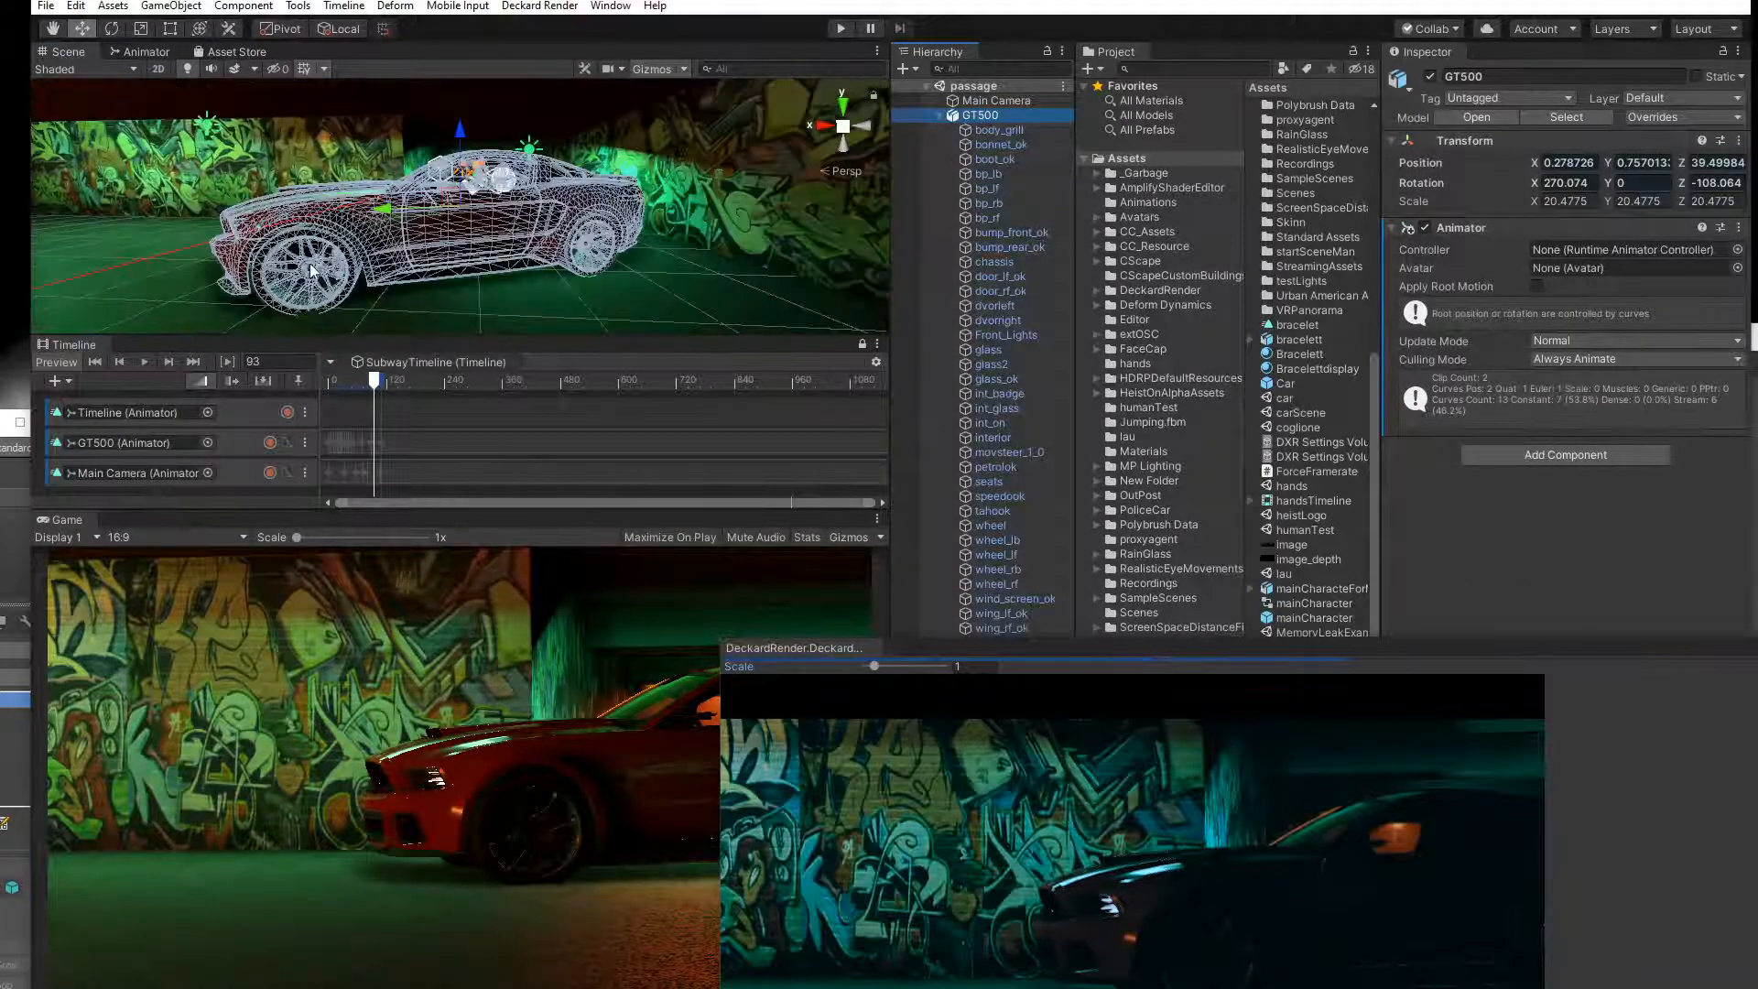
pyautogui.scroll(3, 325, 273)
pyautogui.click(323, 273)
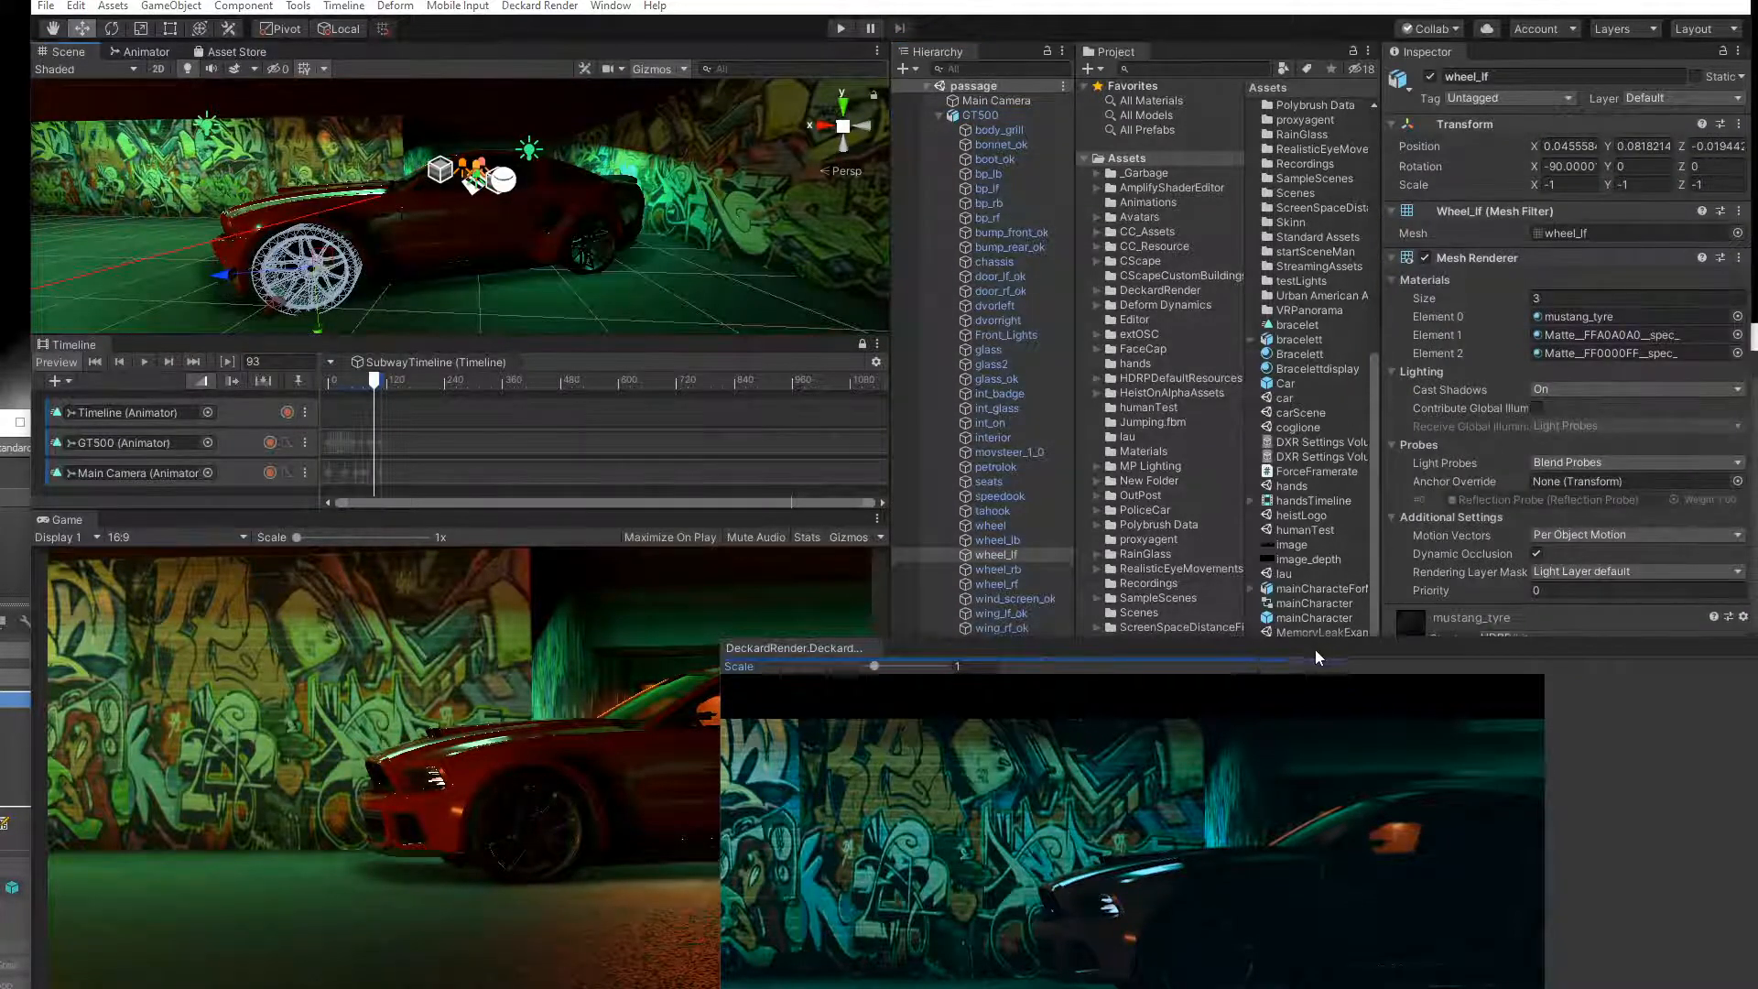
# Add the Tire Rotate script to the wheel_lf wheel.
pyautogui.moveTo(1317, 647); pyautogui.dragTo(625, 541)
pyautogui.click(1522, 795)
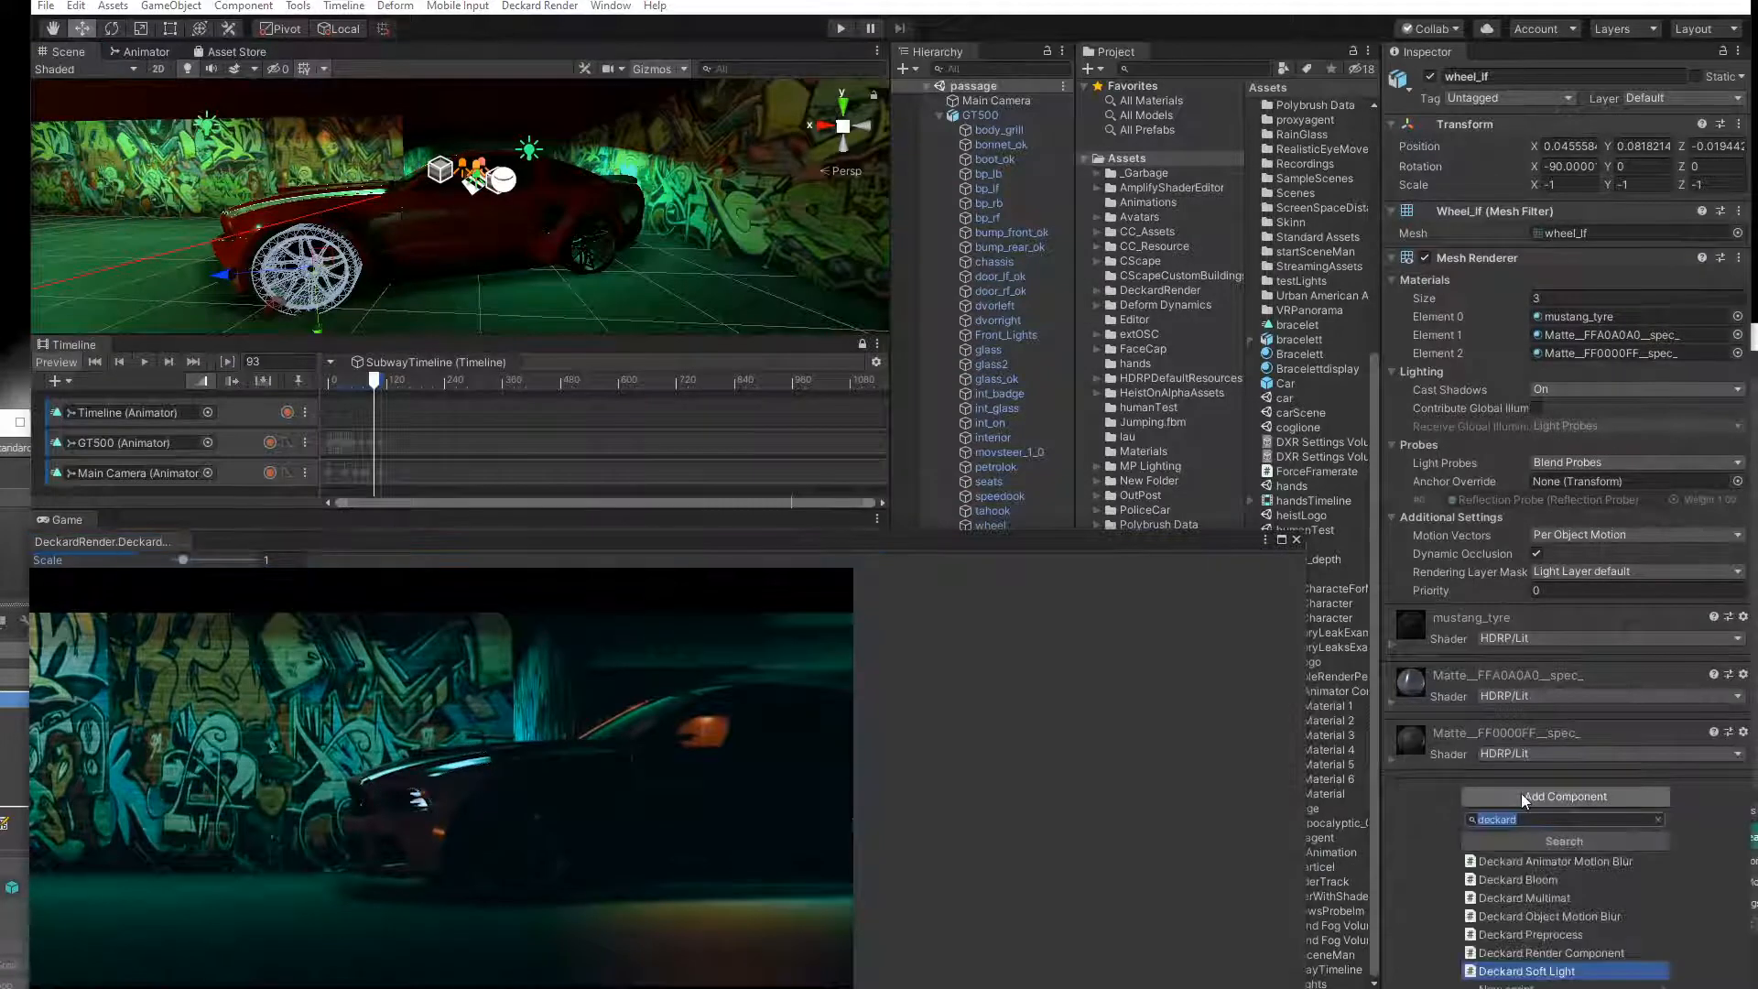
pyautogui.write('tire')
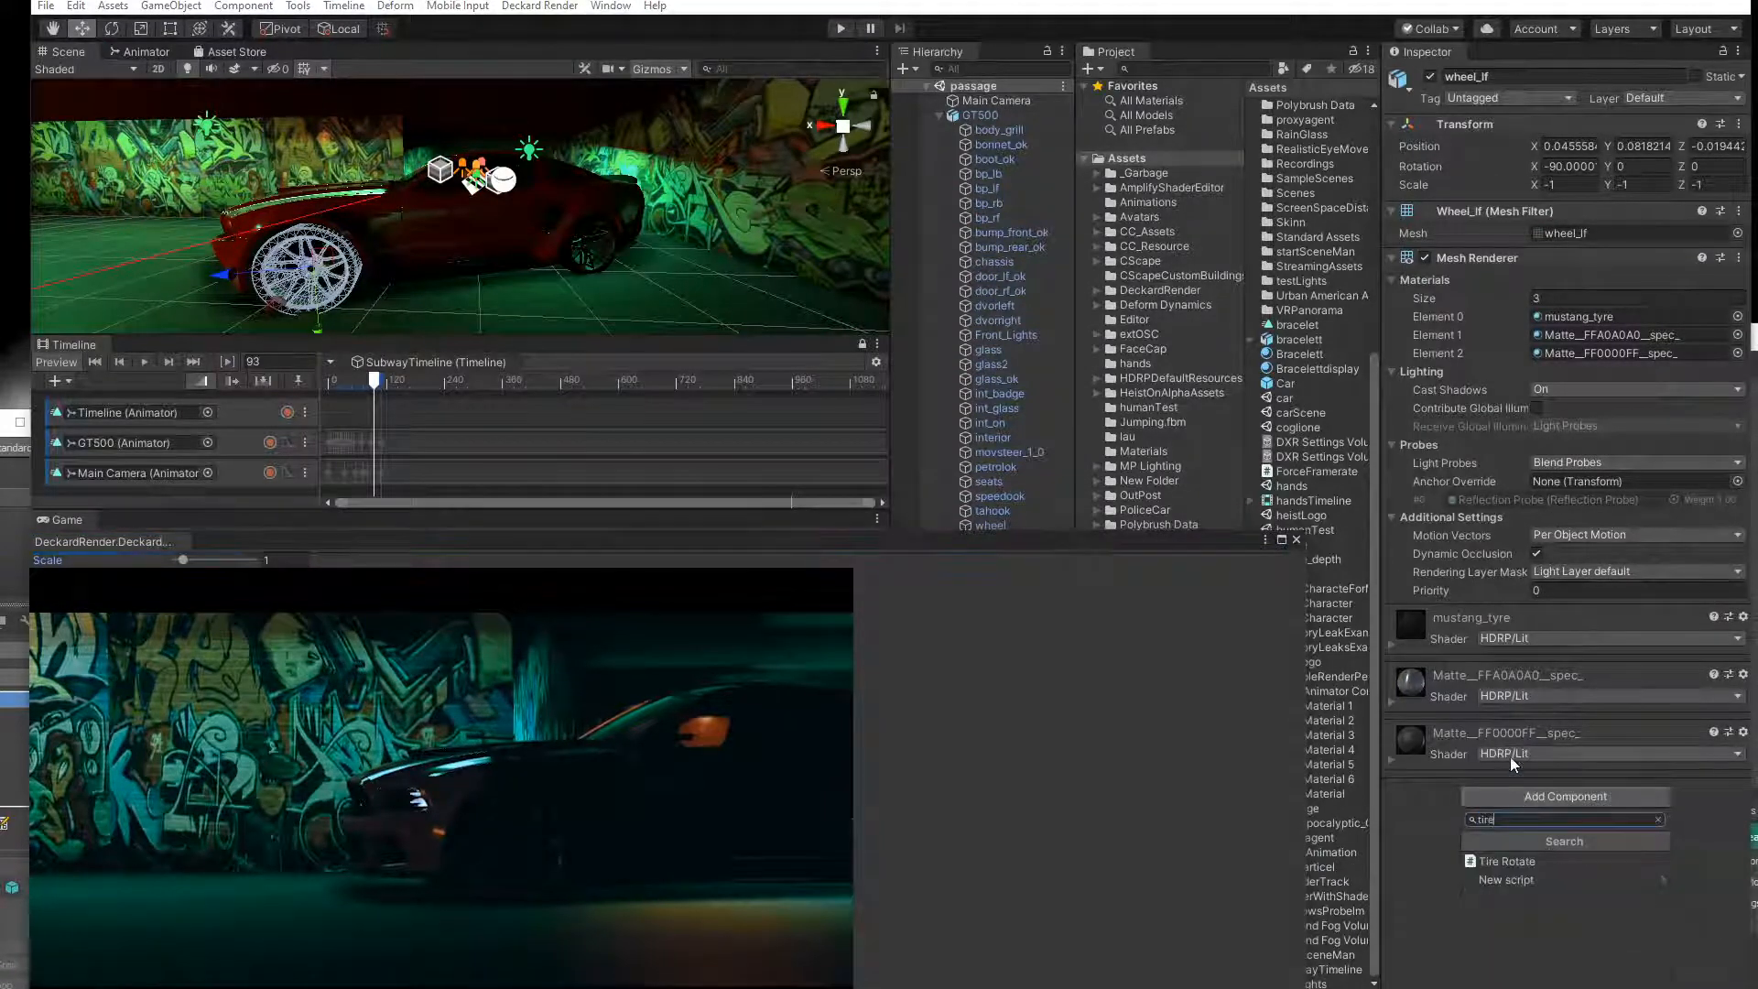
pyautogui.click(1518, 863)
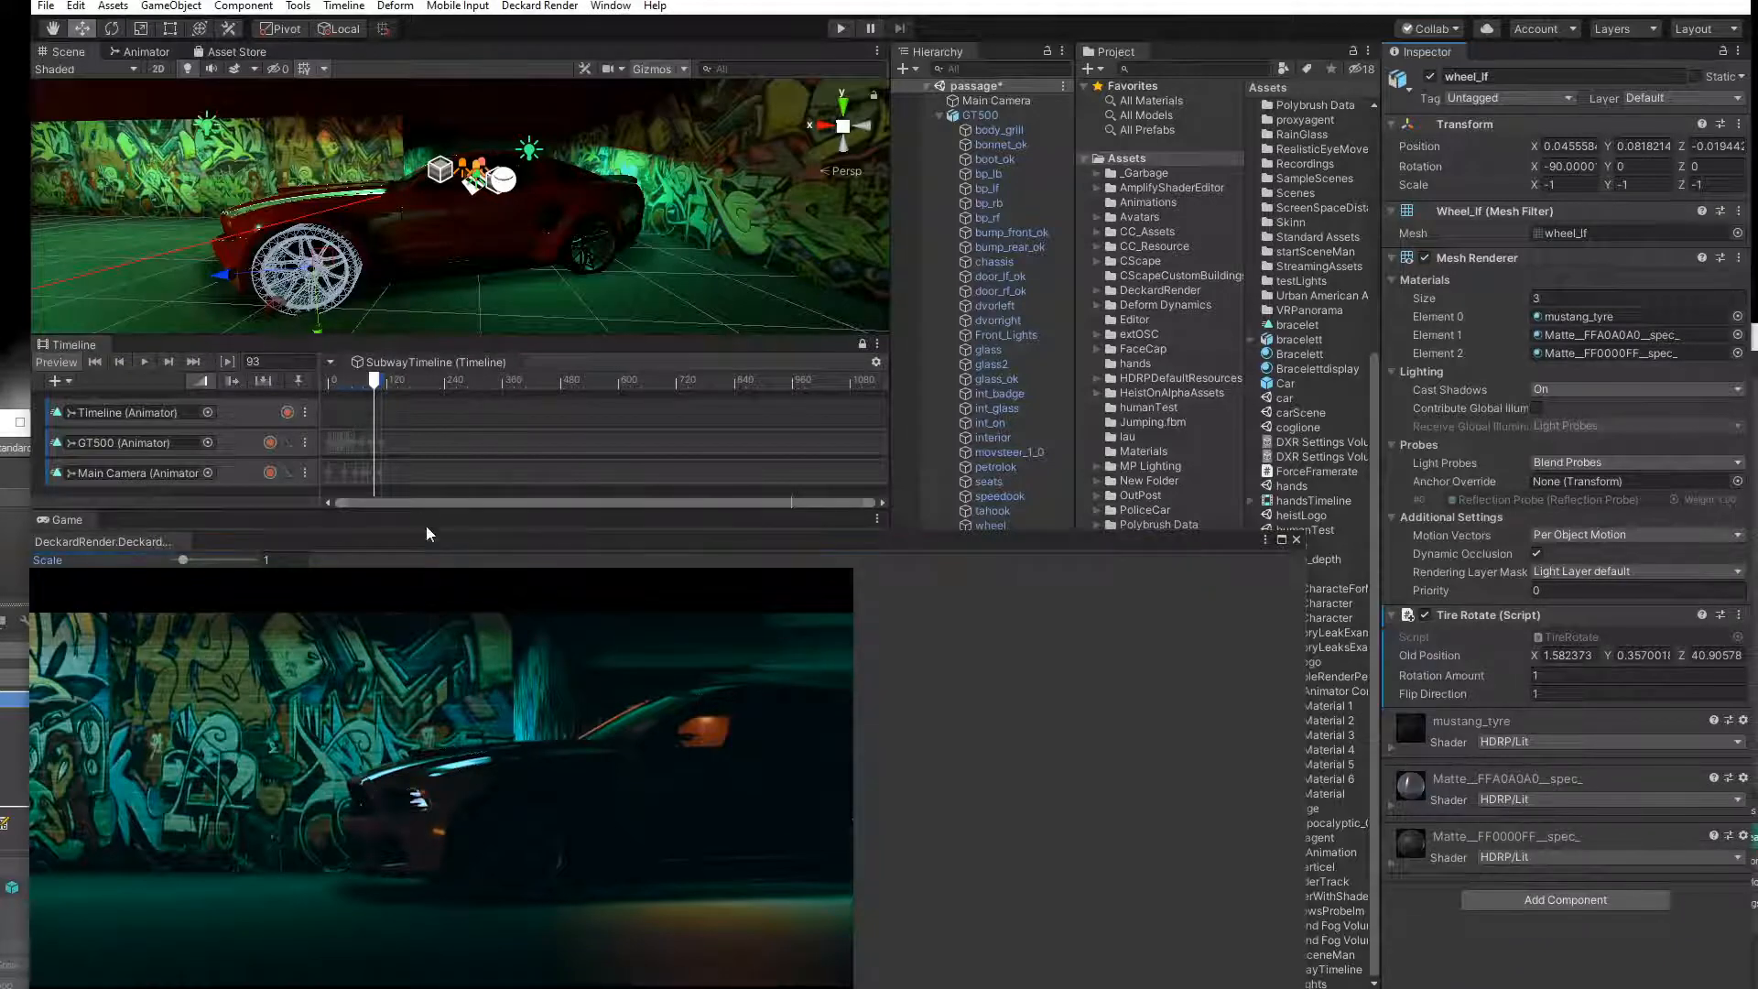
# Scrub and play SubwayTimeline to examine the wheel_lf rotation while the car drives, ending at frame 100.
pyautogui.moveTo(425, 543); pyautogui.dragTo(919, 593)
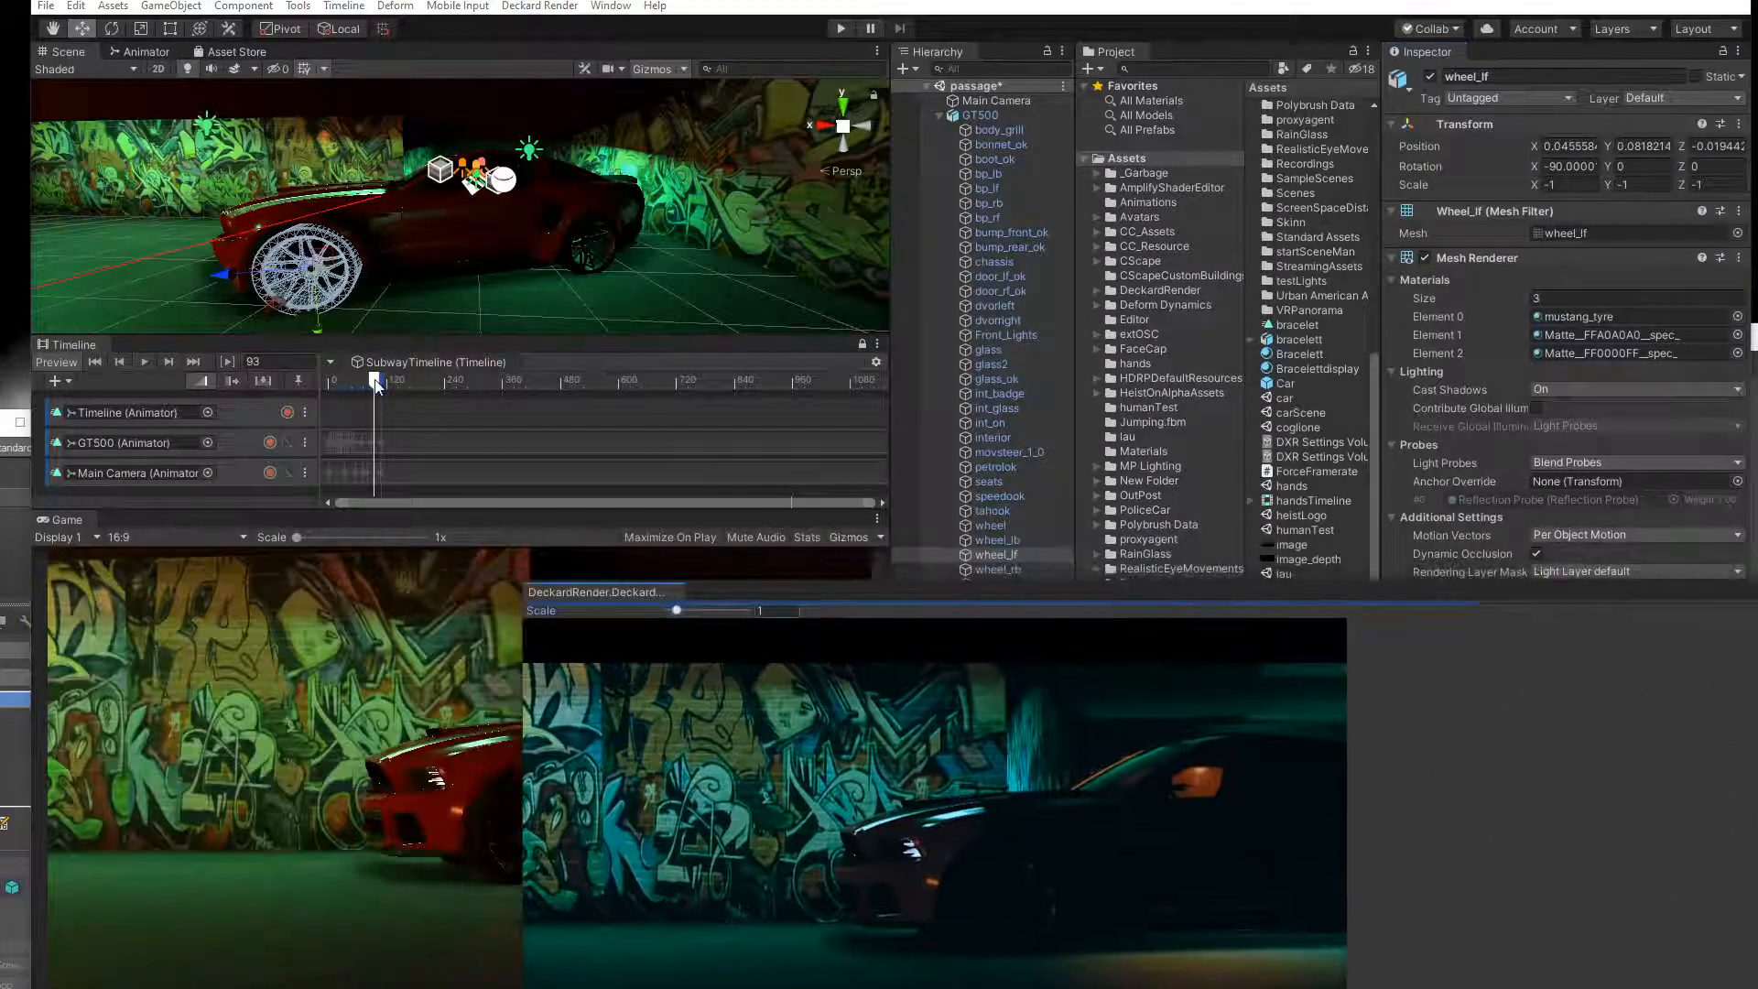
pyautogui.moveTo(380, 384); pyautogui.dragTo(376, 384)
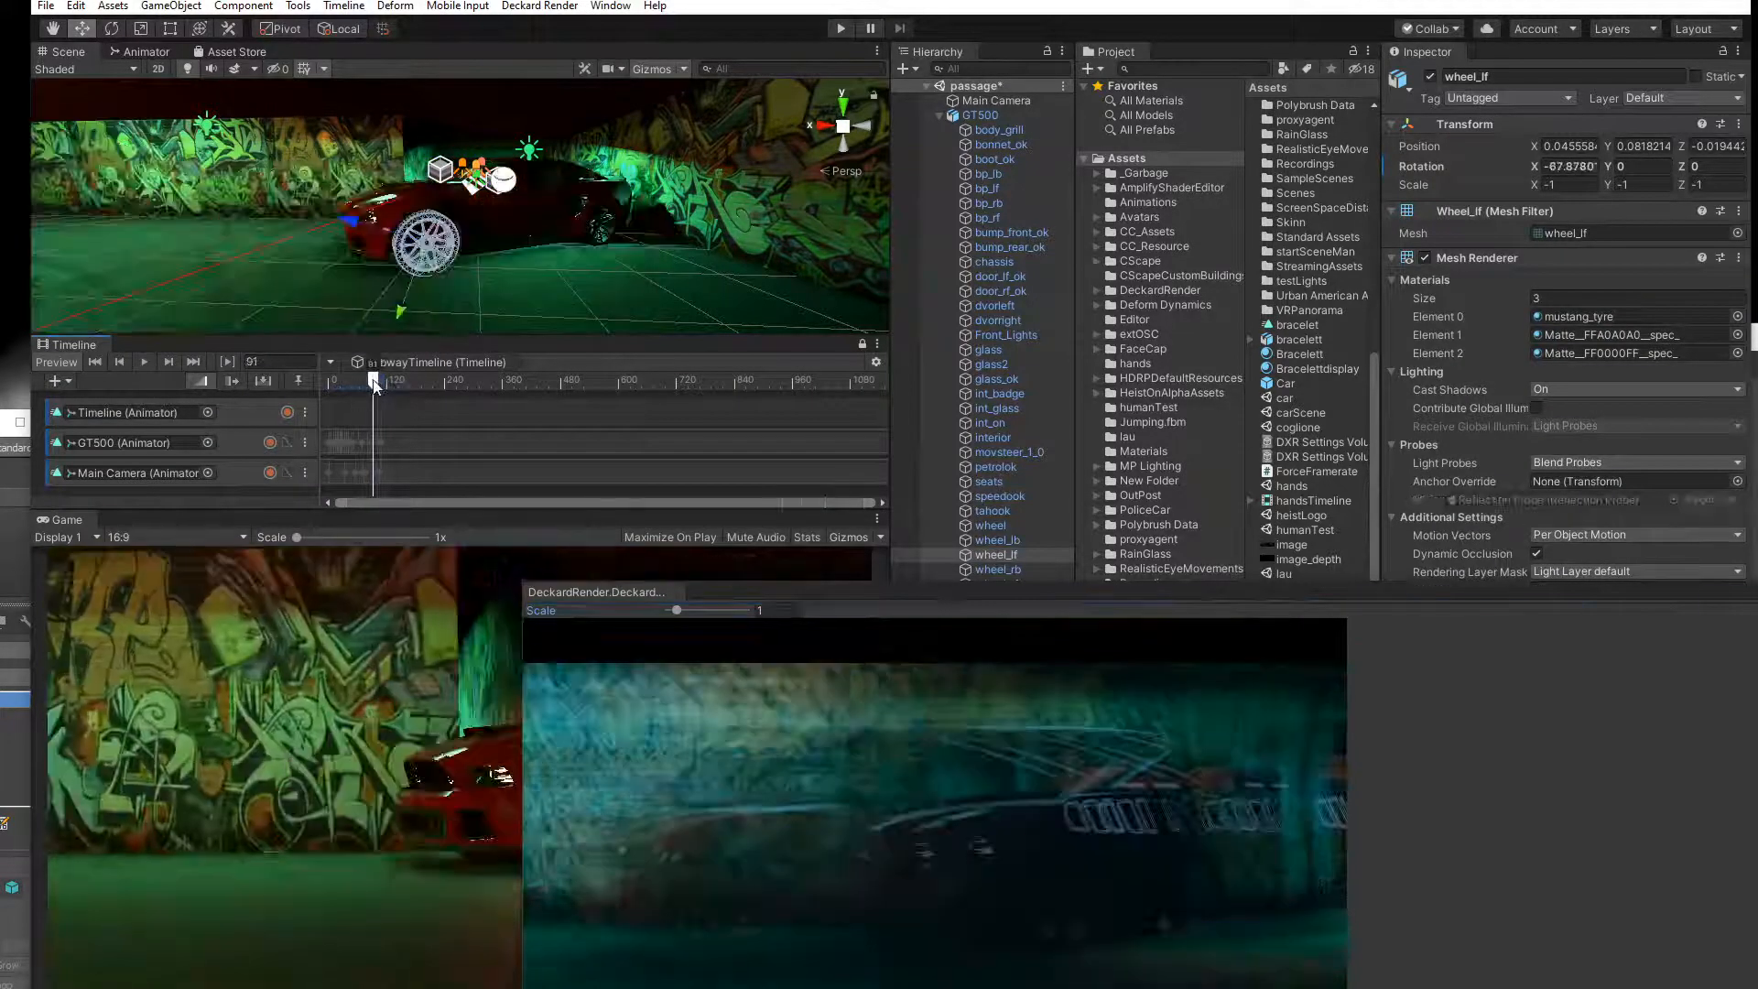
pyautogui.moveTo(723, 591); pyautogui.dragTo(1044, 428)
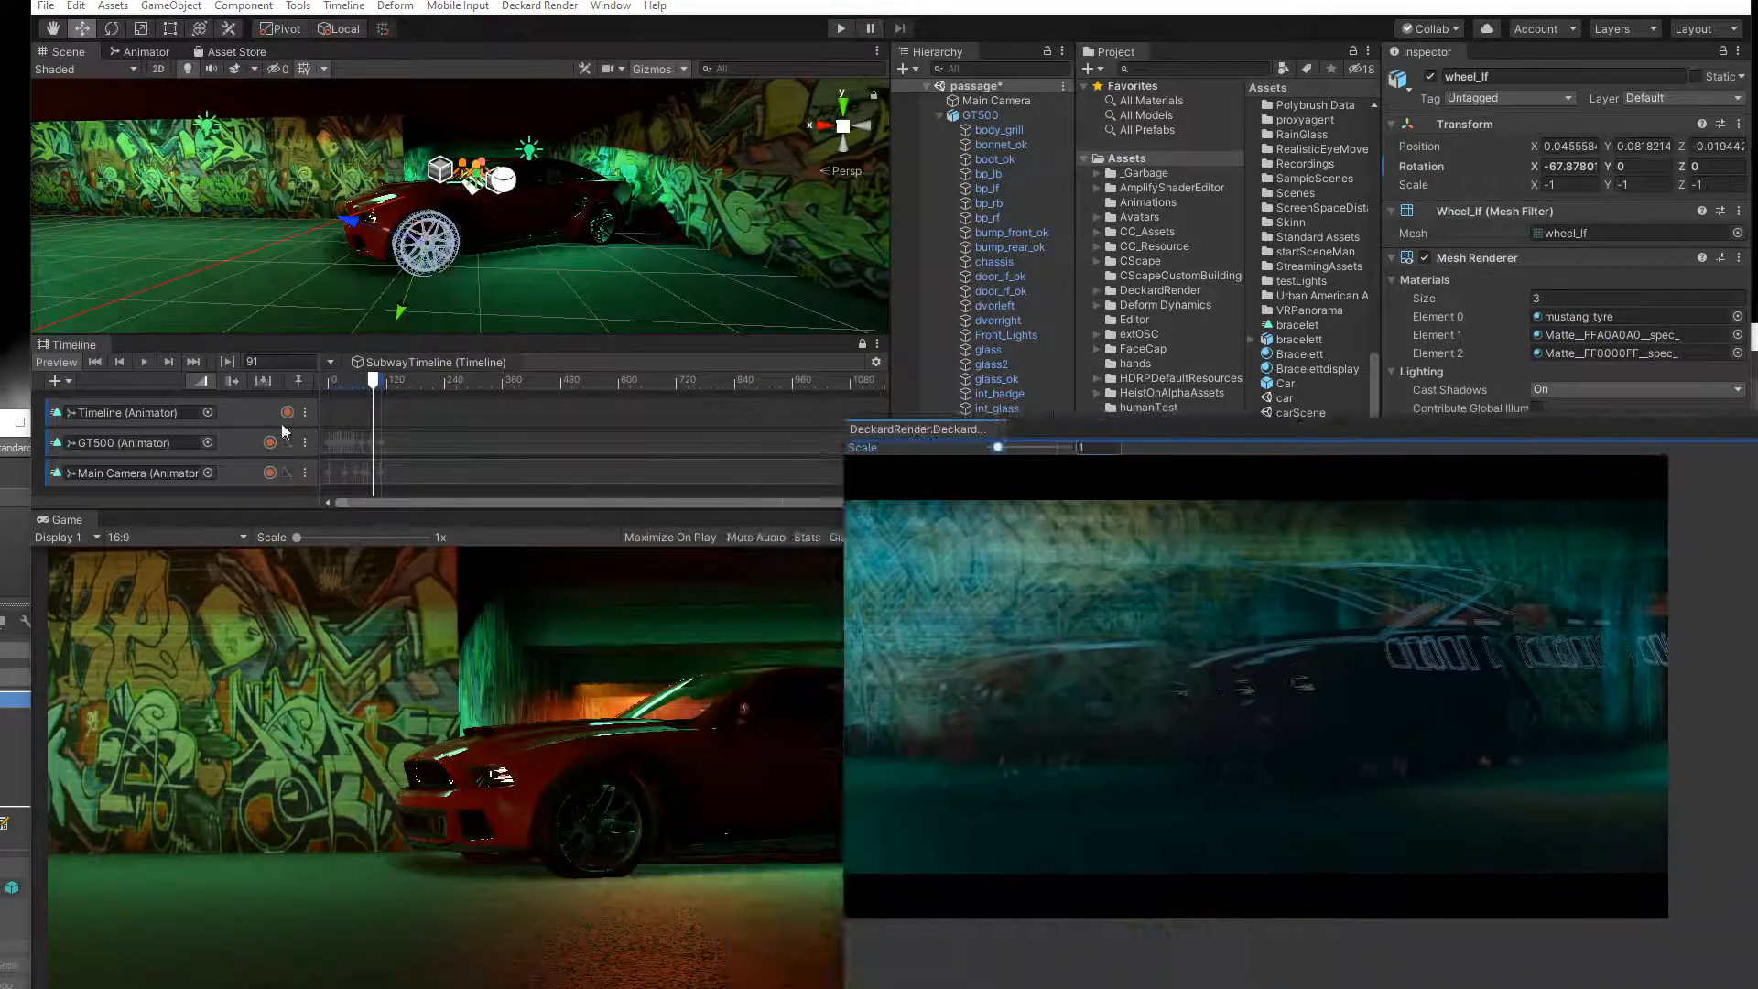
pyautogui.click(144, 362)
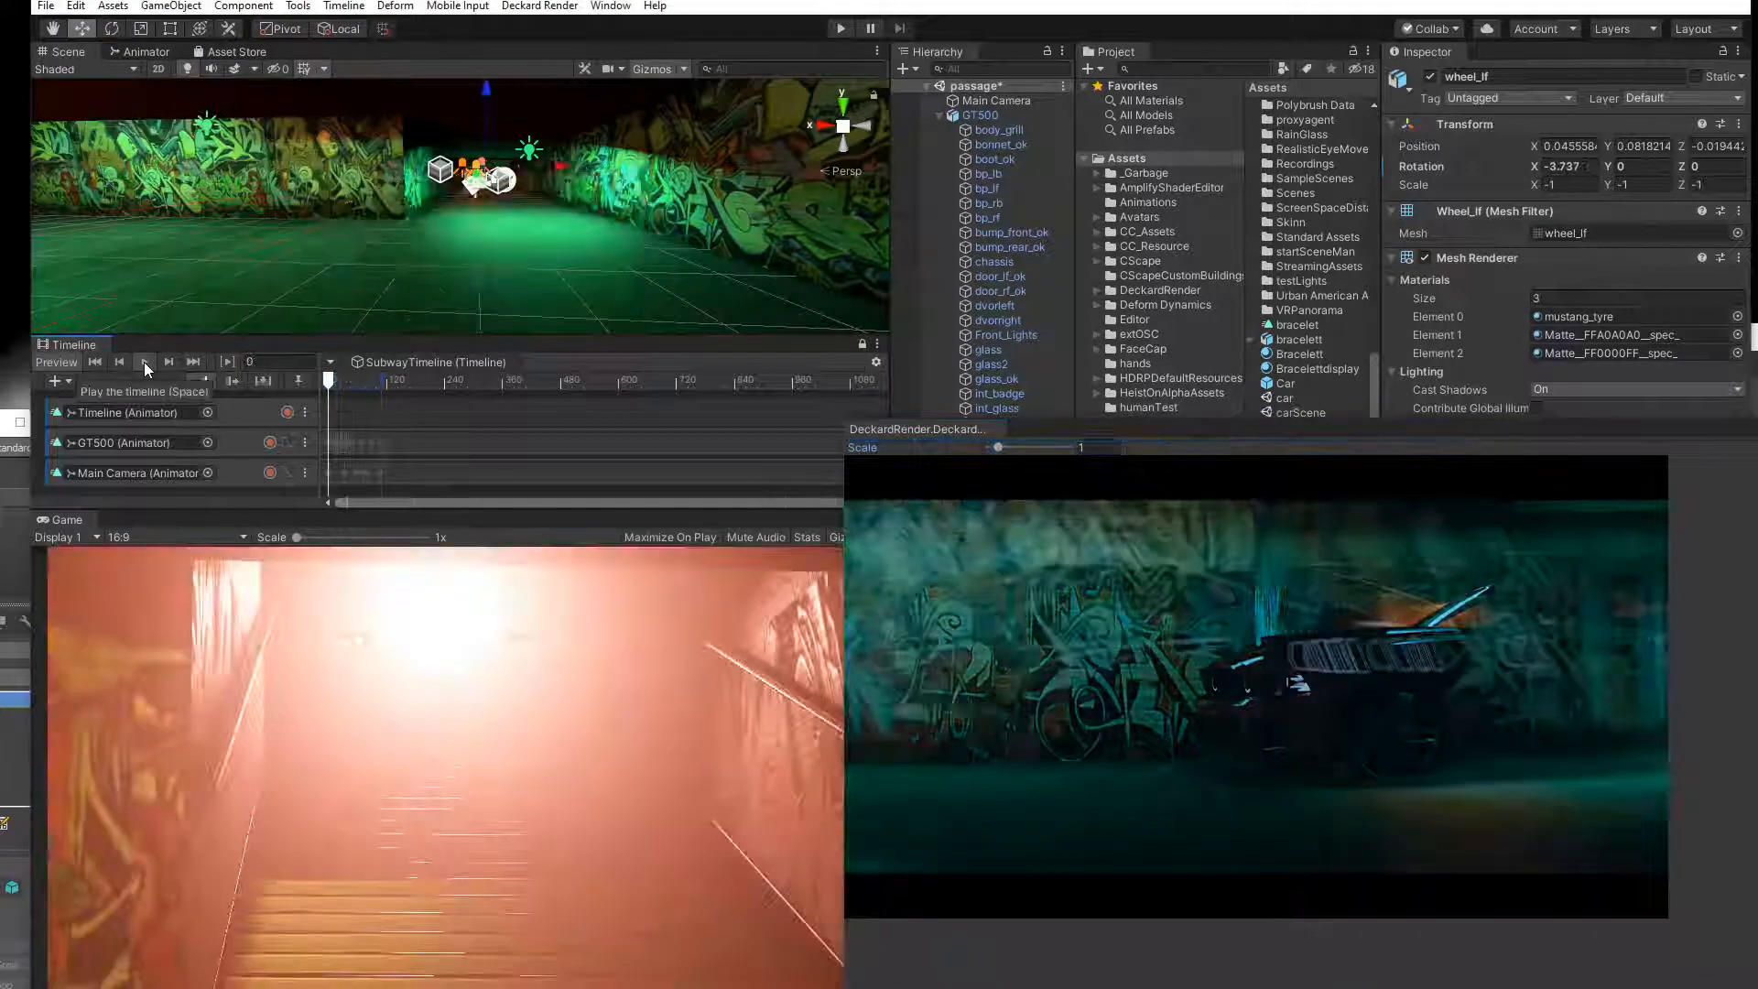
pyautogui.moveTo(333, 388); pyautogui.dragTo(377, 392)
pyautogui.moveTo(1258, 437); pyautogui.dragTo(632, 649)
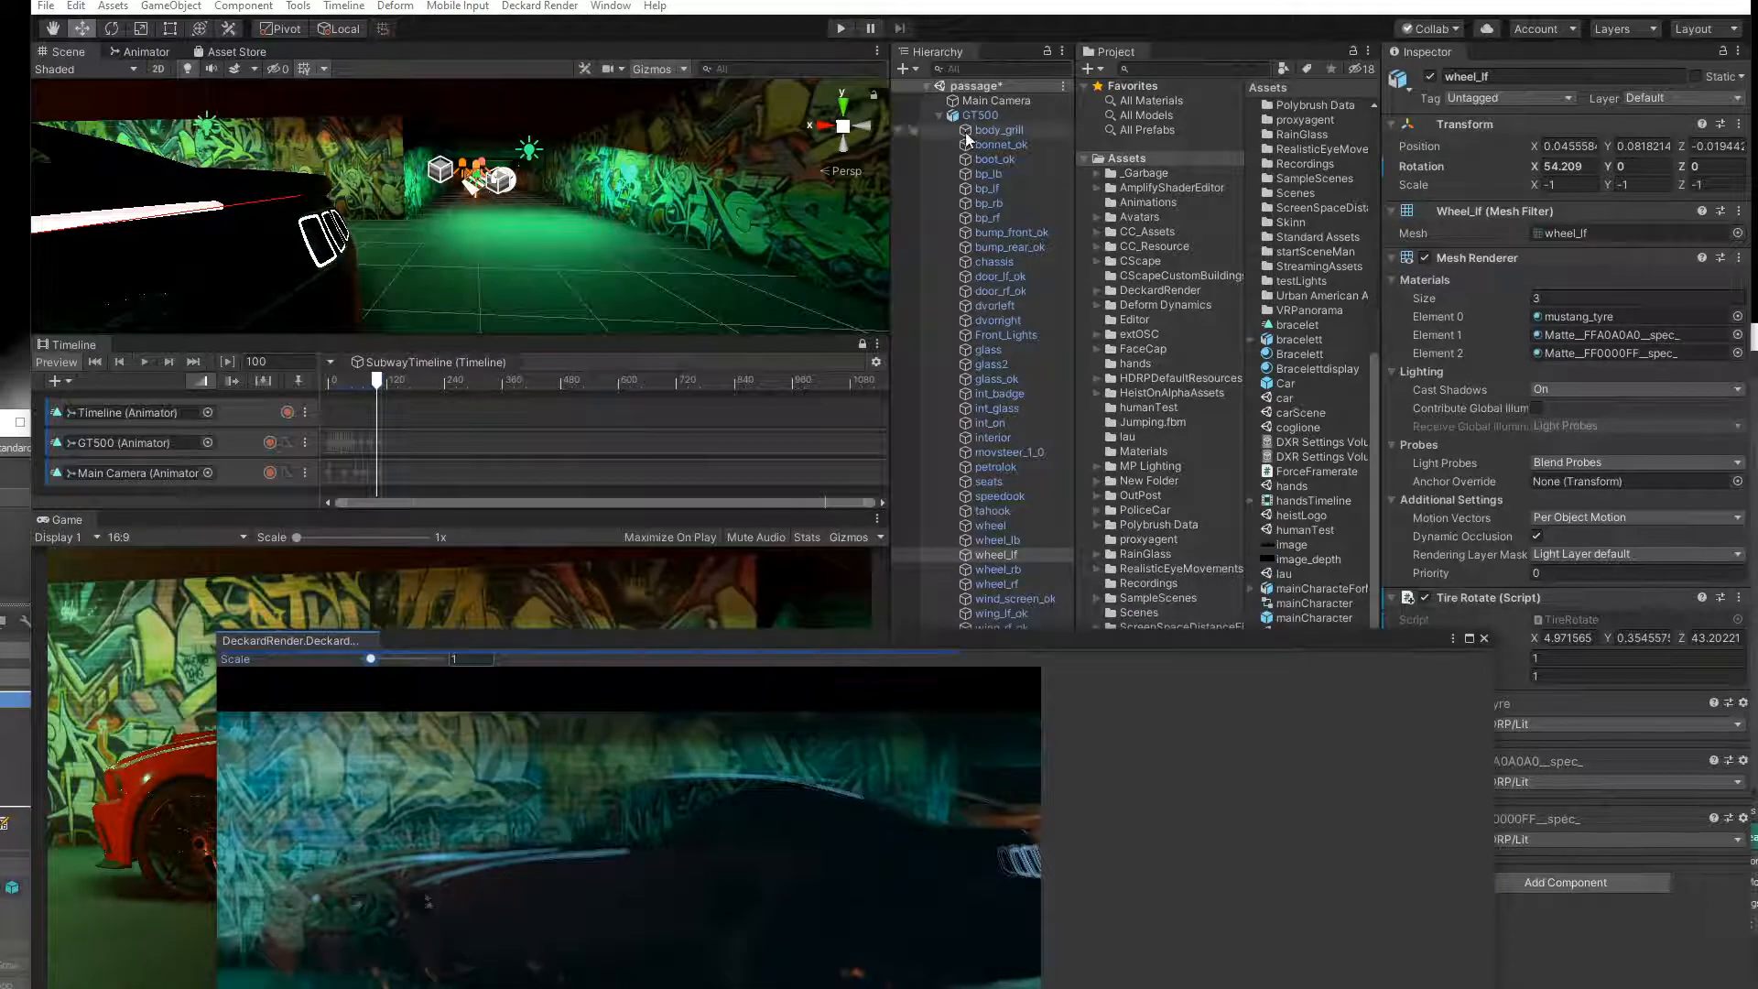
# Close the floating DeckardRender window and nudge the GT500 along its length to test the wheel's rotation.
pyautogui.moveTo(326, 266); pyautogui.dragTo(382, 256, button='middle')
pyautogui.scroll(-5, 408, 255)
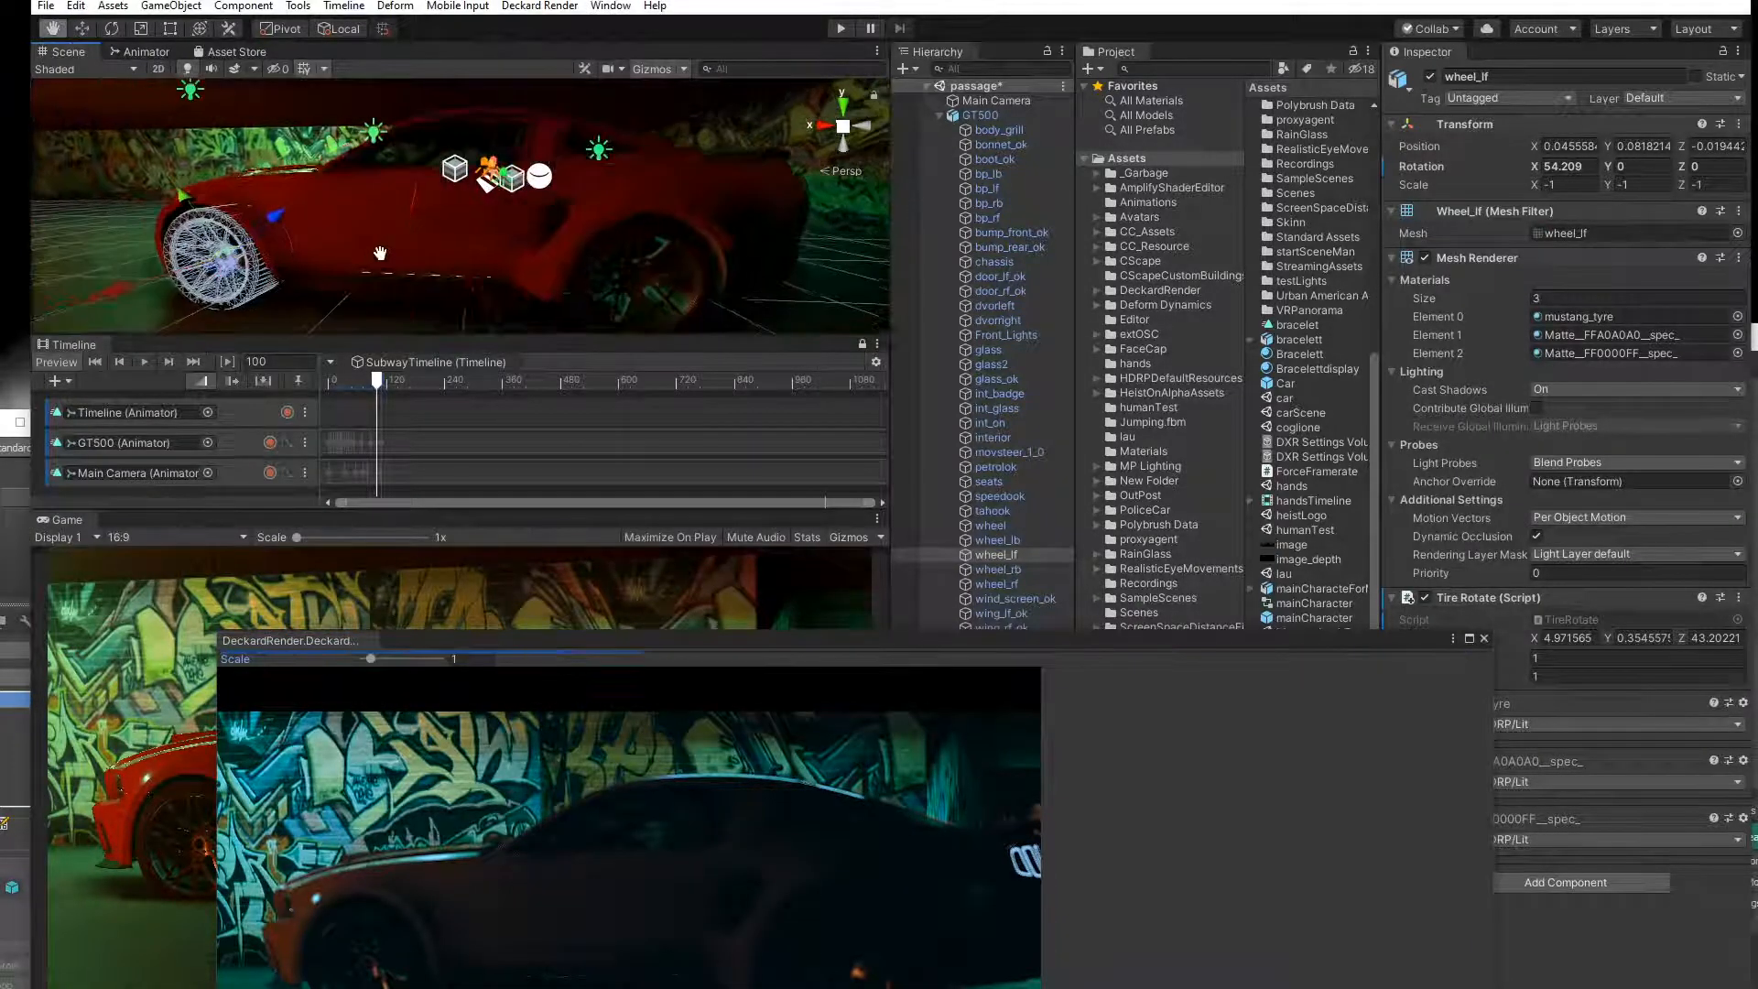
pyautogui.click(261, 289)
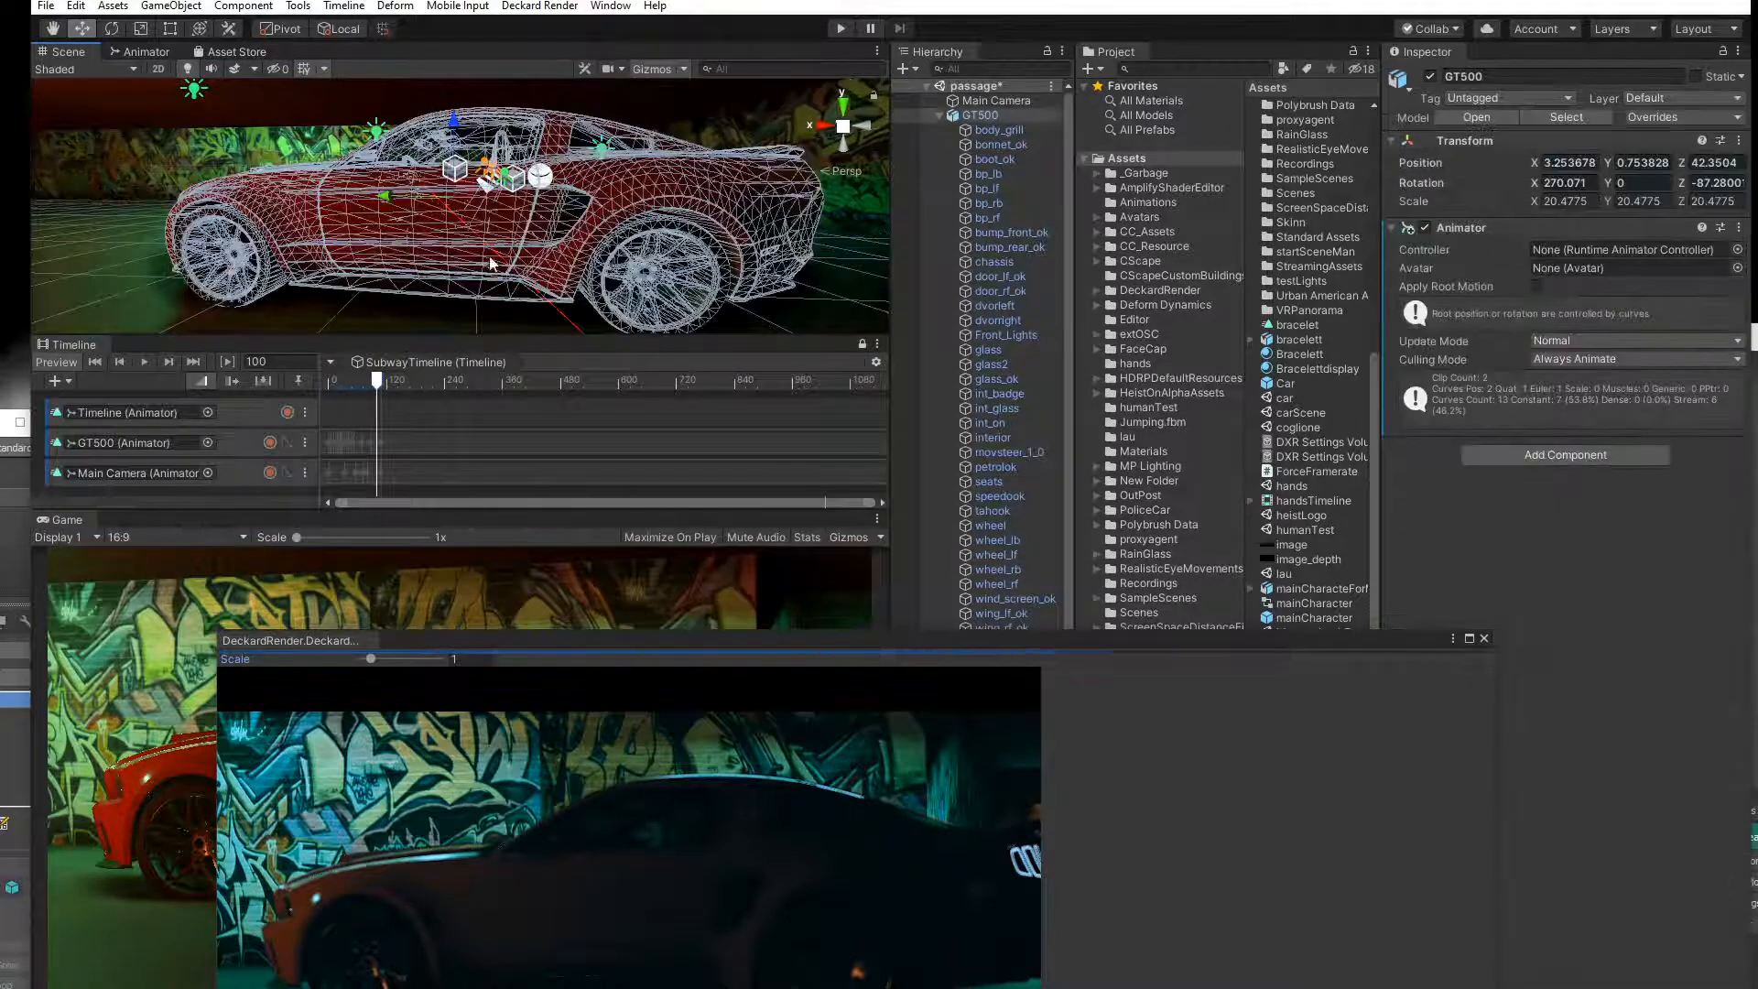
pyautogui.click(1483, 640)
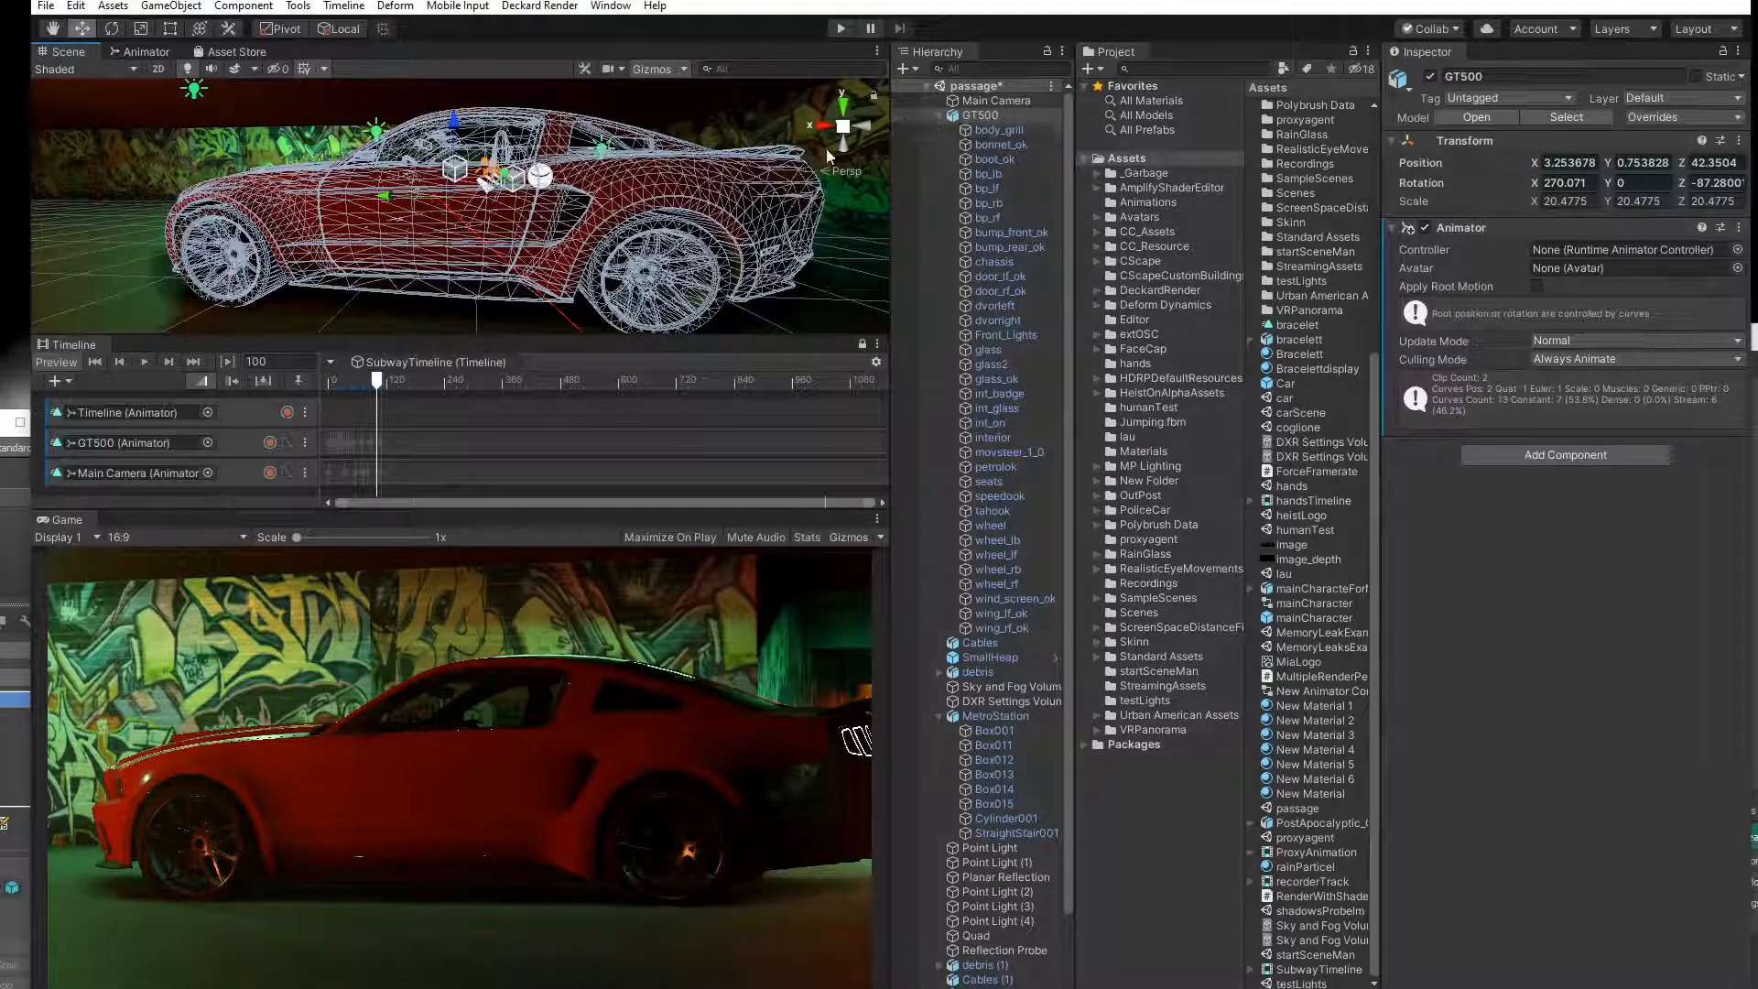
pyautogui.moveTo(386, 199)
pyautogui.mouseDown()
pyautogui.moveTo(405, 202)
pyautogui.moveTo(388, 202)
pyautogui.mouseUp()
# Set wheel_lf's Tire Rotate Rotation Amount to 8.28 and slide the GT500 to about X 2.88 to test it.
pyautogui.click(265, 291)
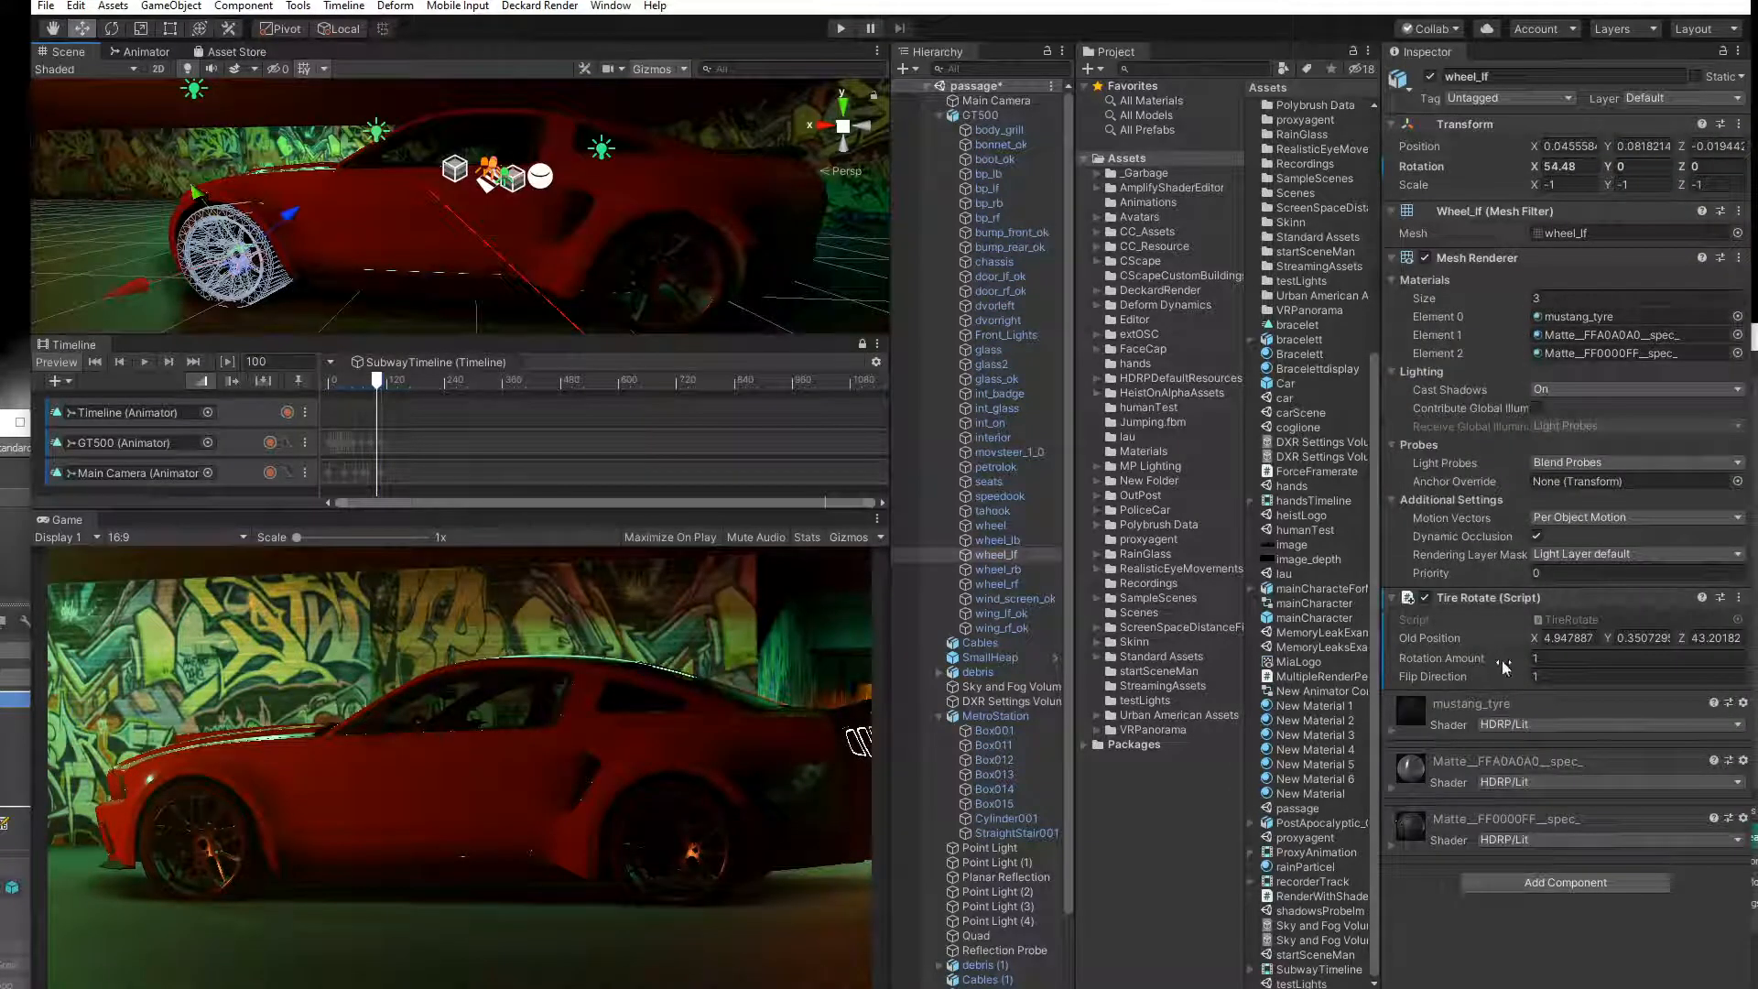
pyautogui.moveTo(1646, 667); pyautogui.dragTo(1734, 674)
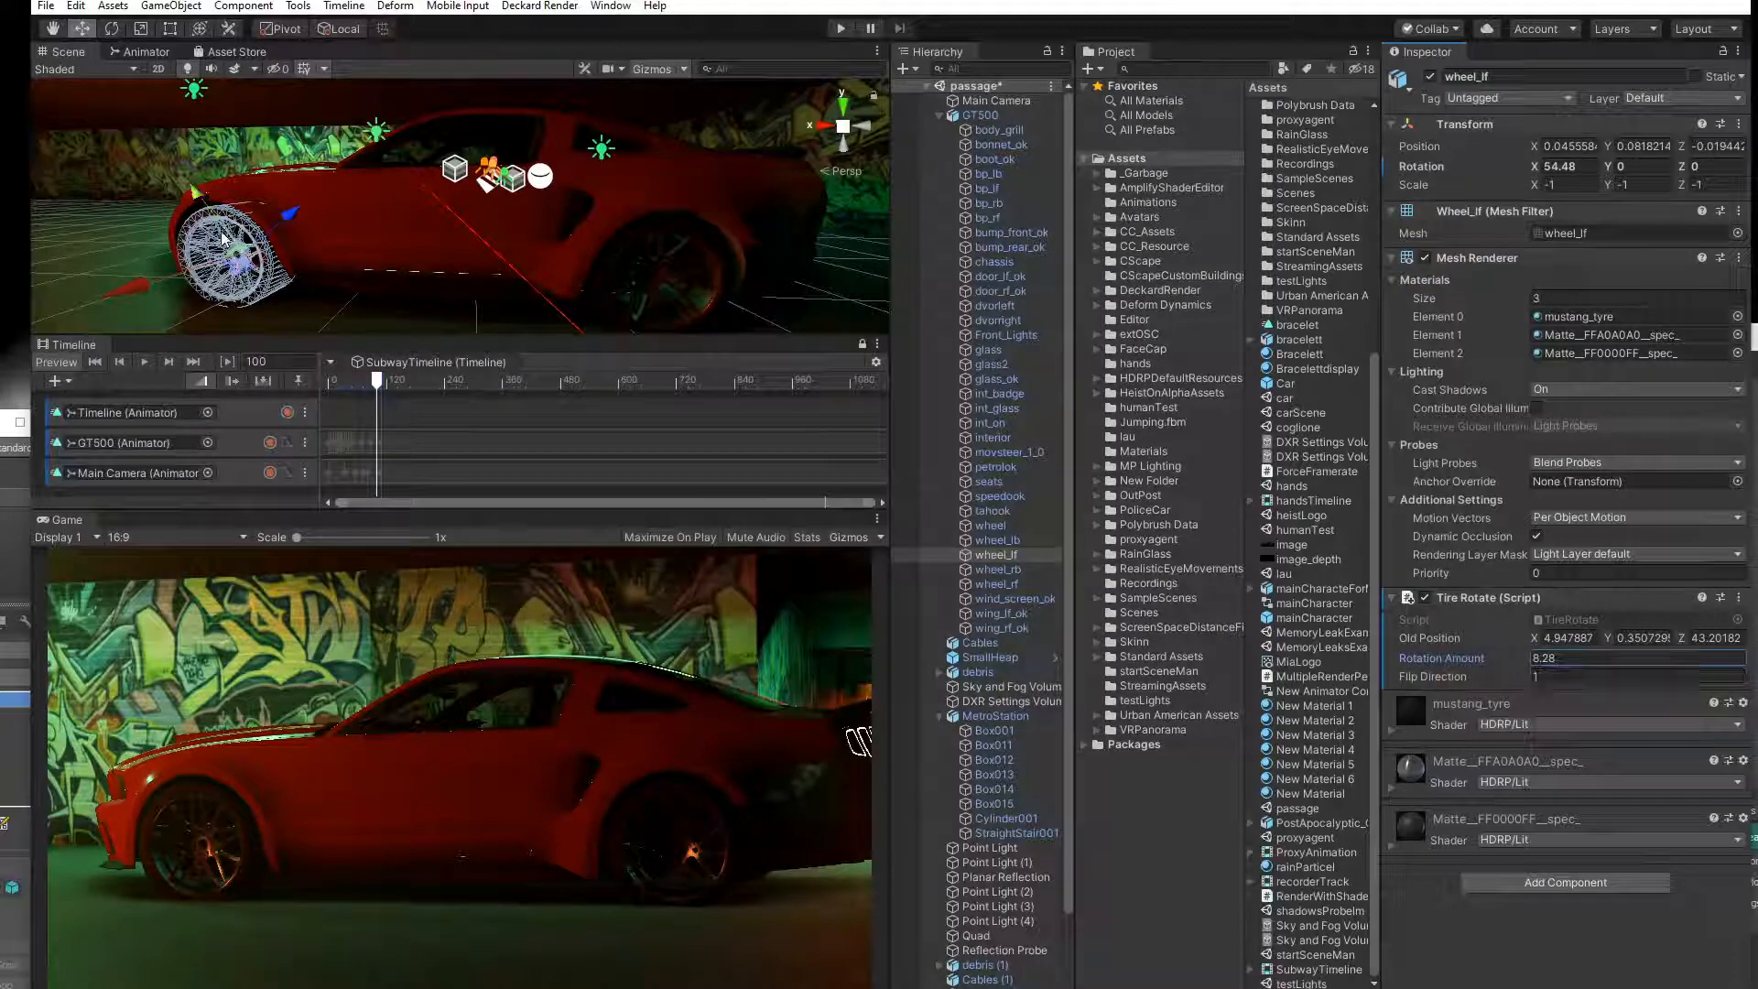
pyautogui.click(410, 256)
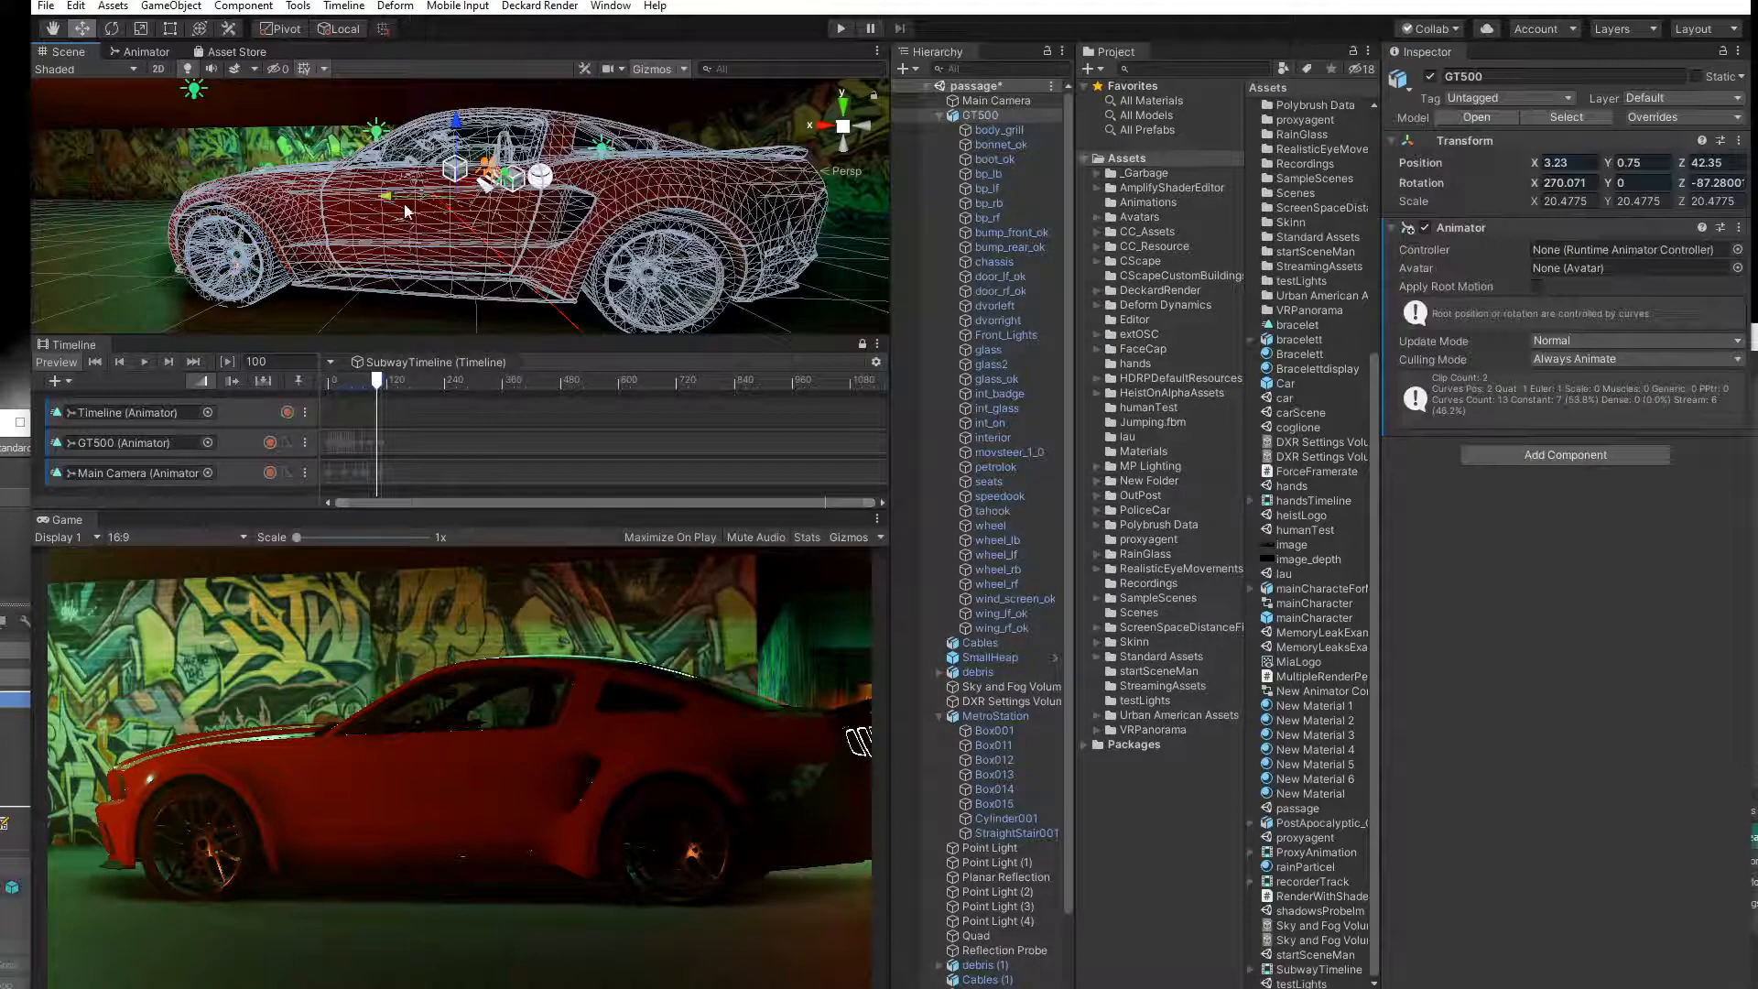
pyautogui.moveTo(393, 199); pyautogui.dragTo(421, 229)
# Raise wheel_lf's Rotation Amount to 173.54 and test it by sliding the GT500 to about X 4.03.
pyautogui.click(309, 297)
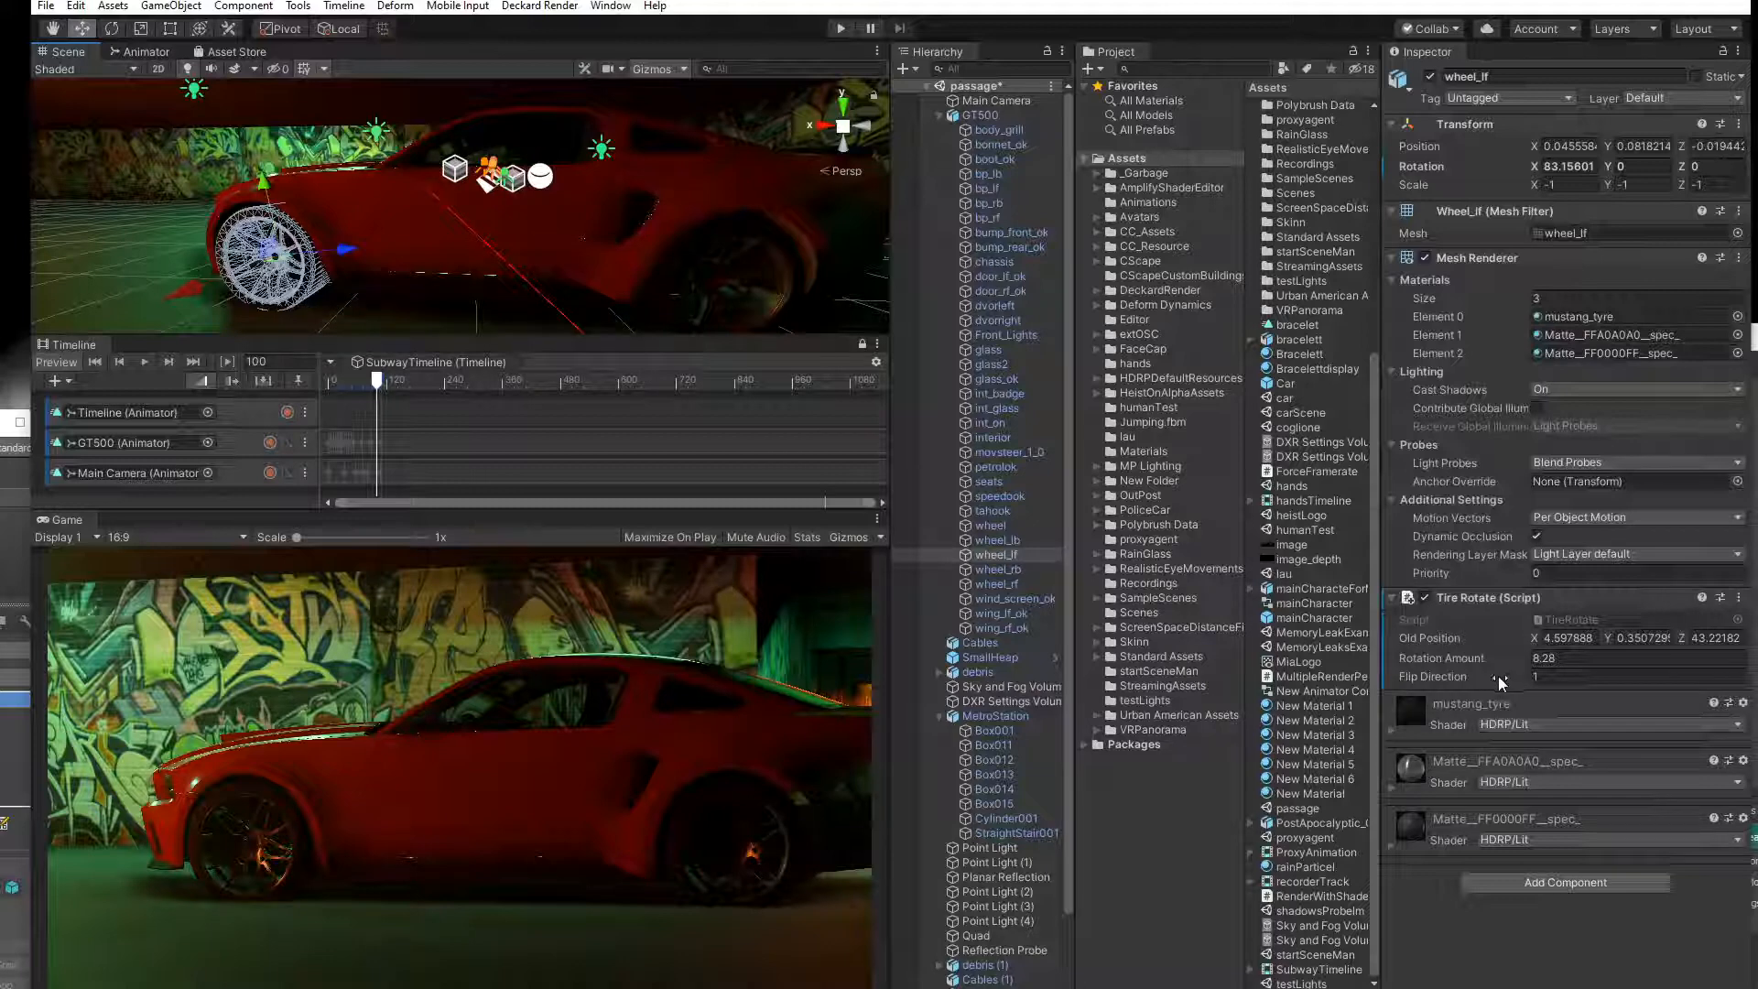
pyautogui.moveTo(1476, 659); pyautogui.dragTo(1557, 660)
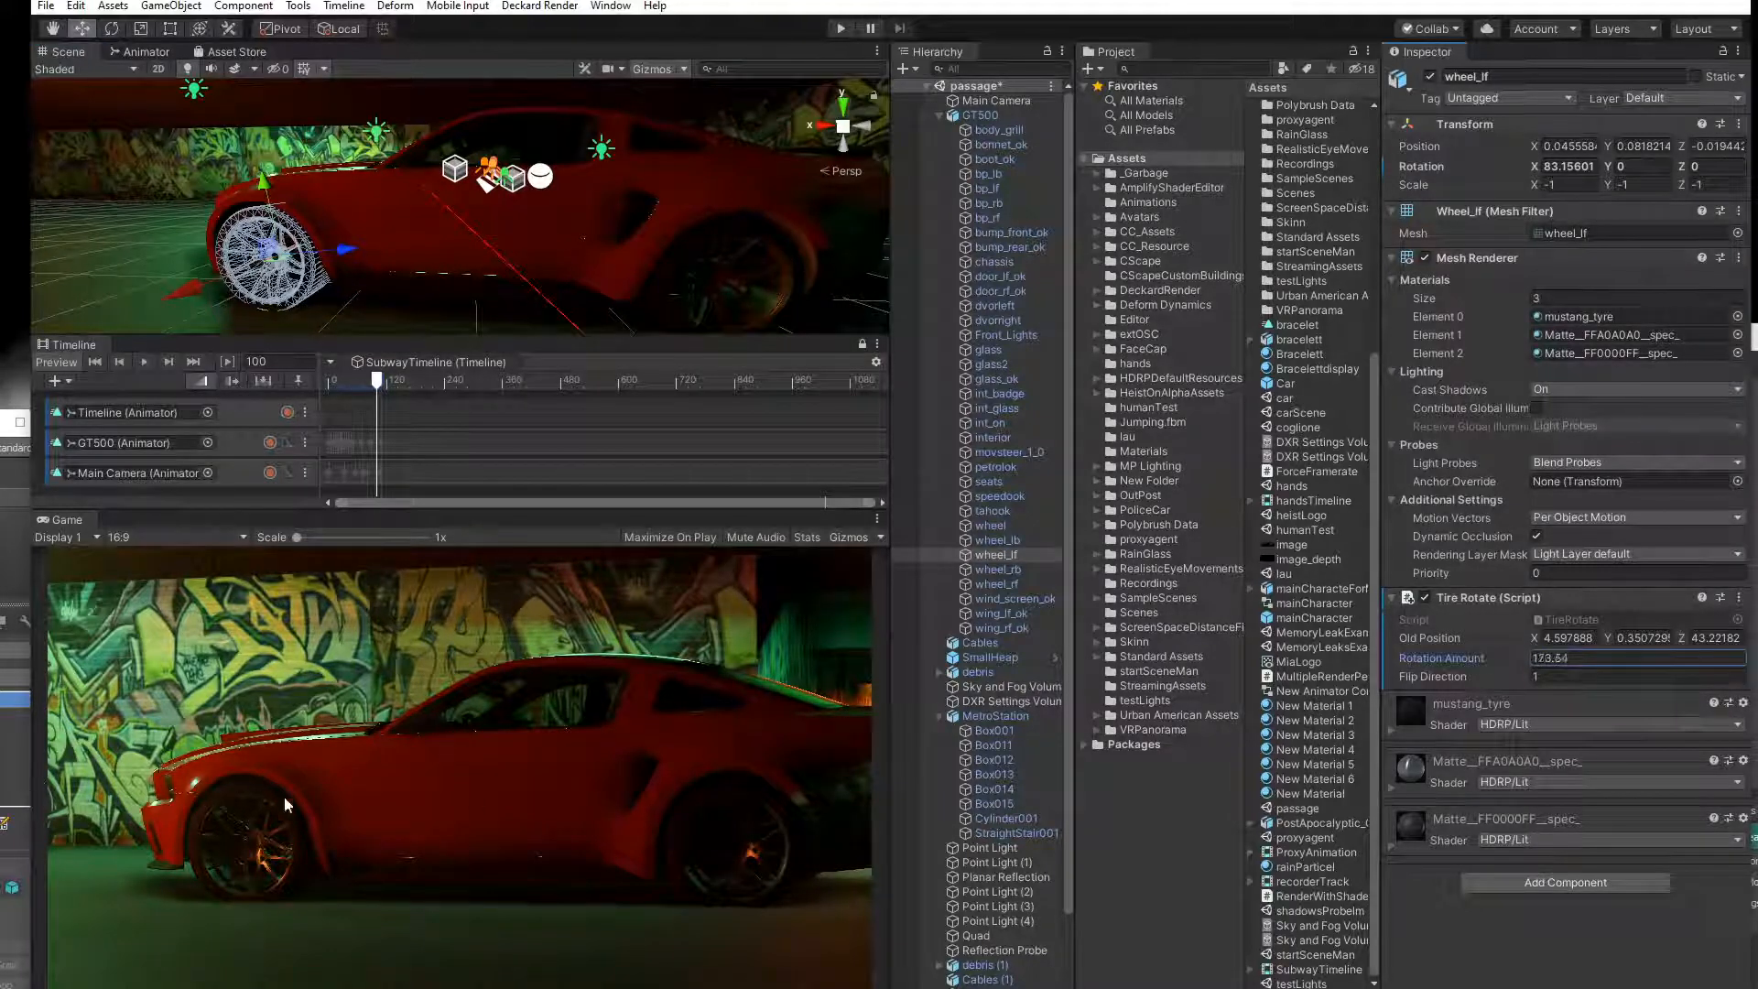
pyautogui.click(379, 224)
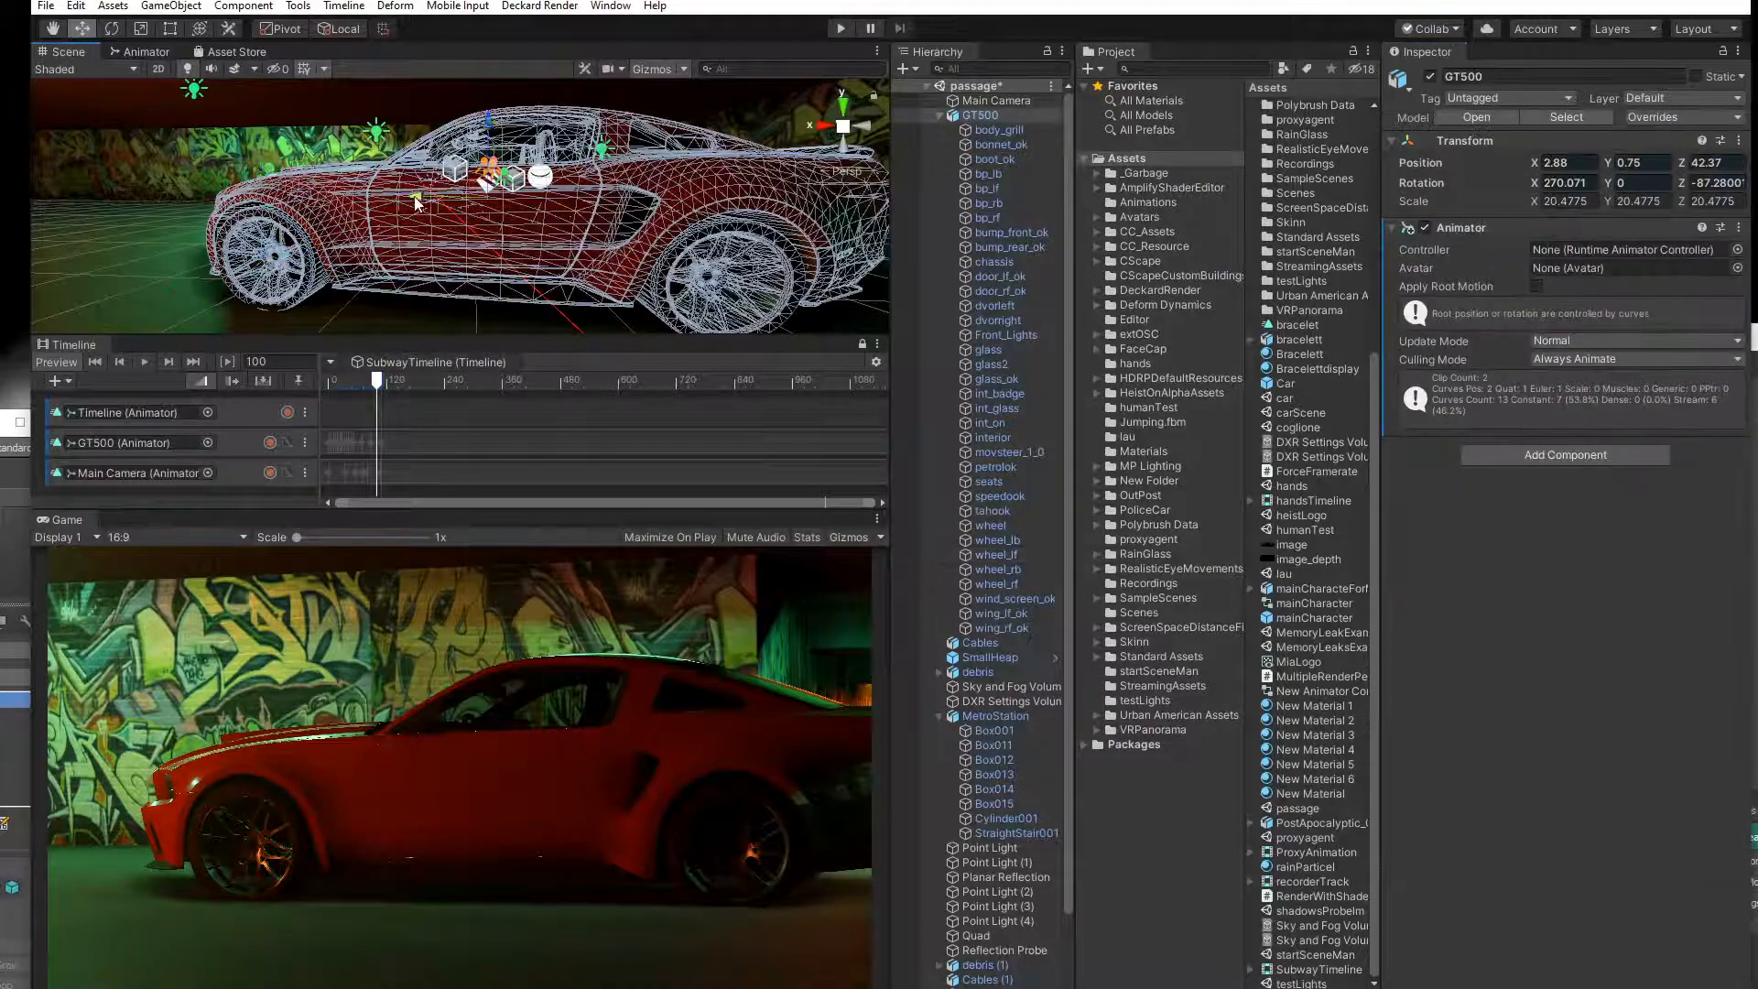
pyautogui.moveTo(411, 209); pyautogui.dragTo(316, 210)
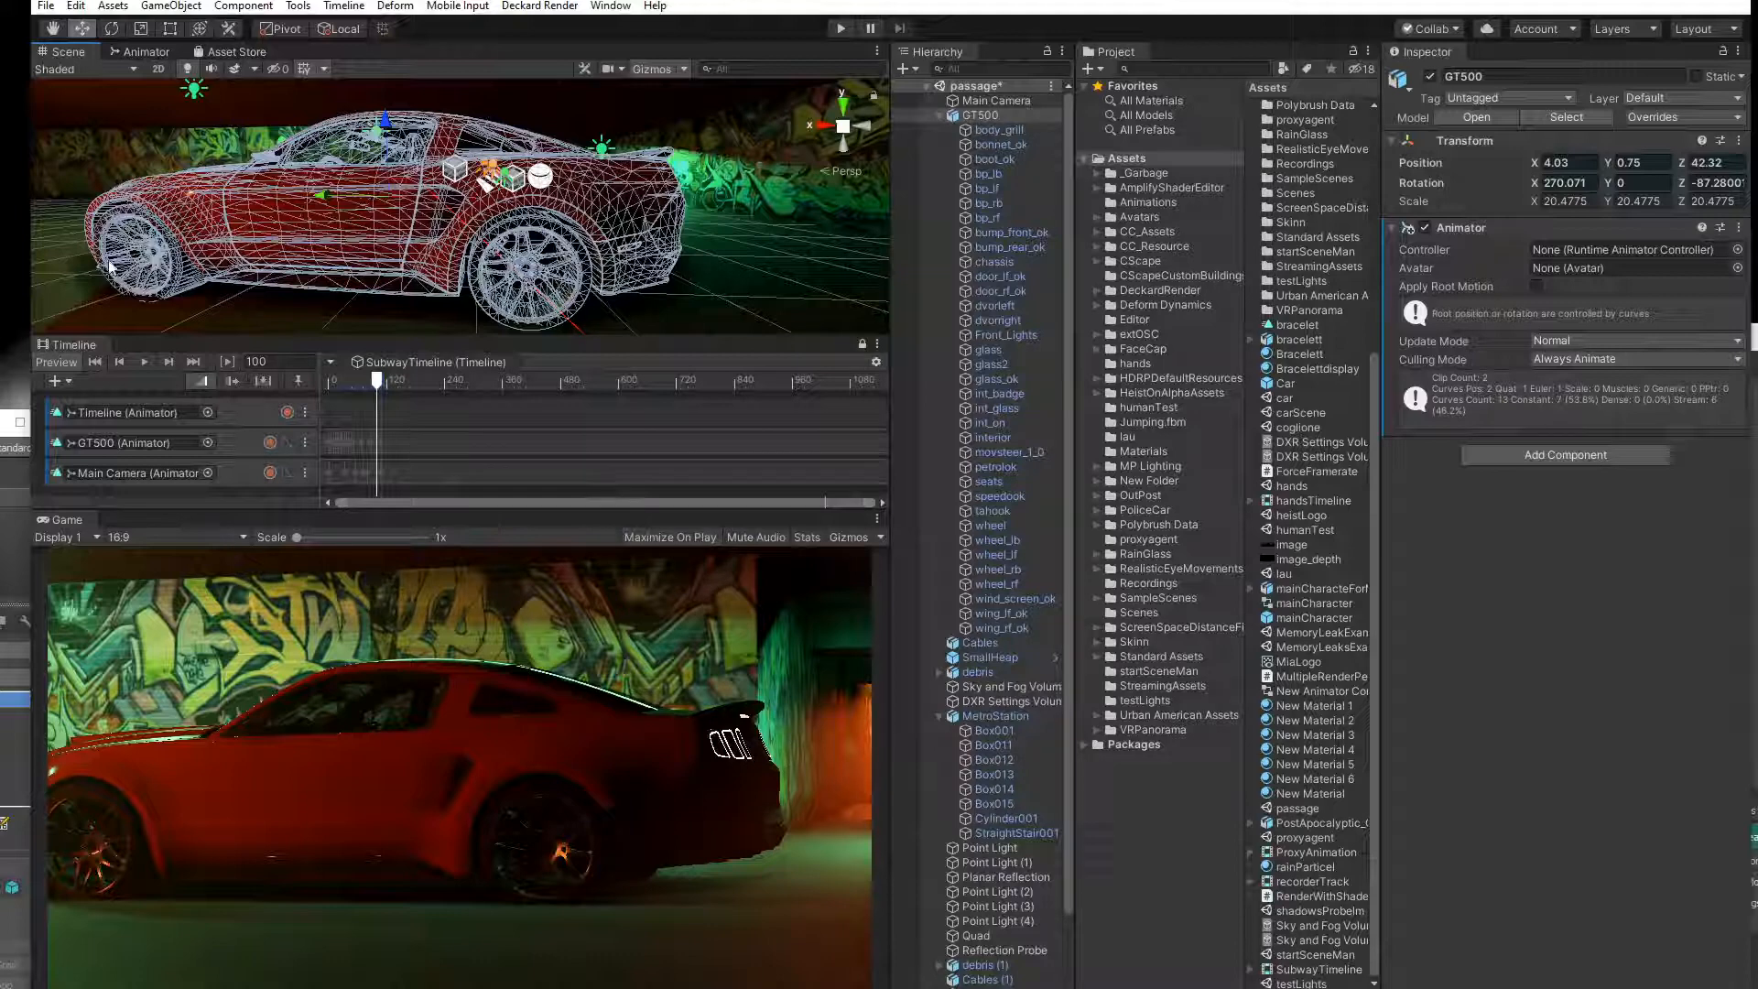
# Set wheel_lf's Rotation Amount to -150 and reselect the GT500.
pyautogui.click(997, 555)
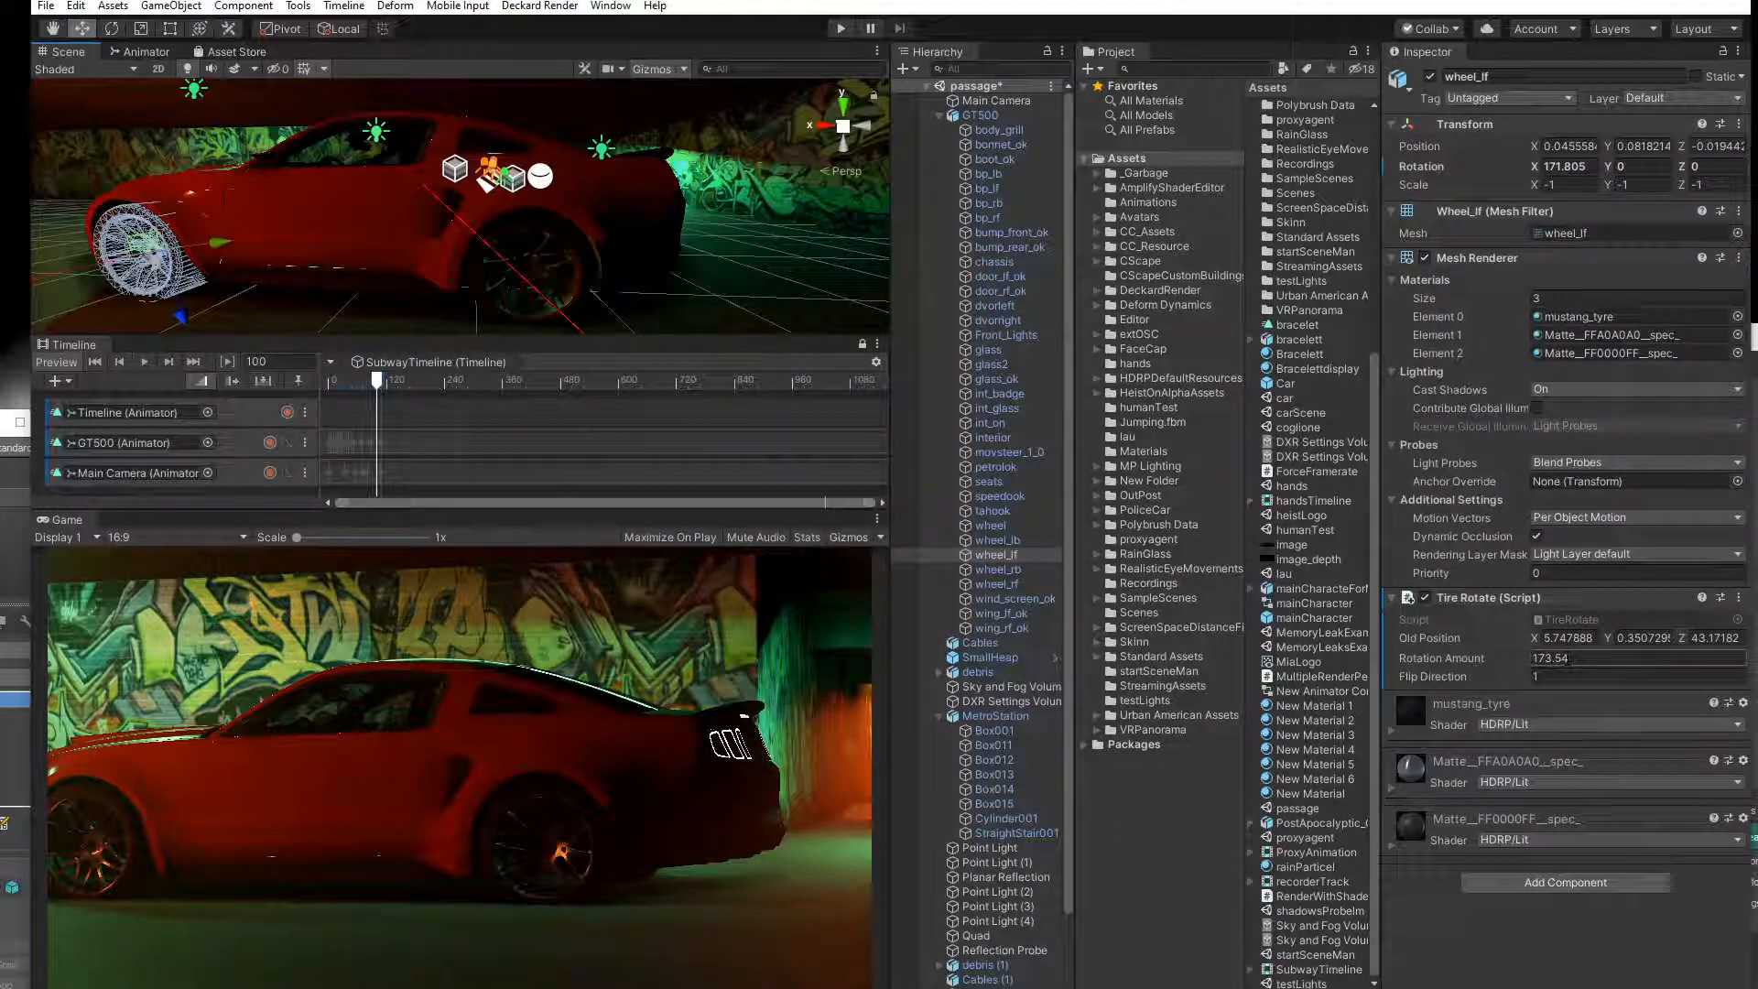
pyautogui.click(1557, 658)
pyautogui.write('-')
pyautogui.moveTo(1598, 659); pyautogui.dragTo(1547, 658)
pyautogui.press('BackSpace')
pyautogui.write('50')
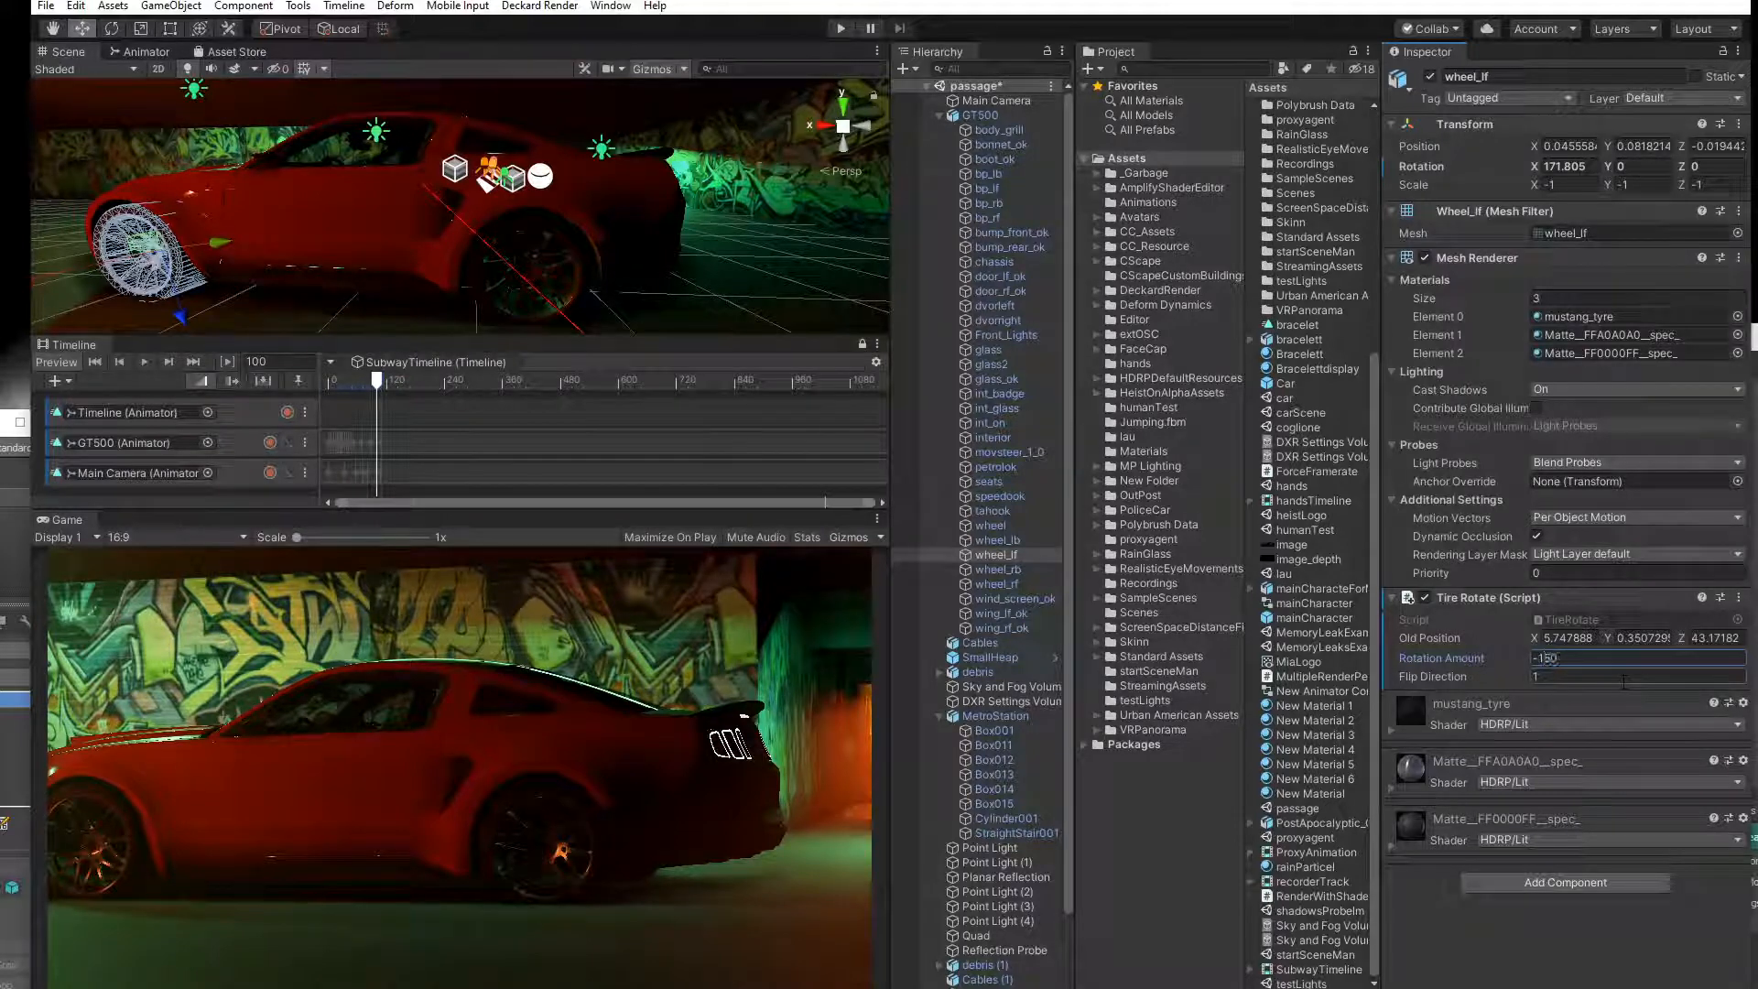
pyautogui.click(343, 209)
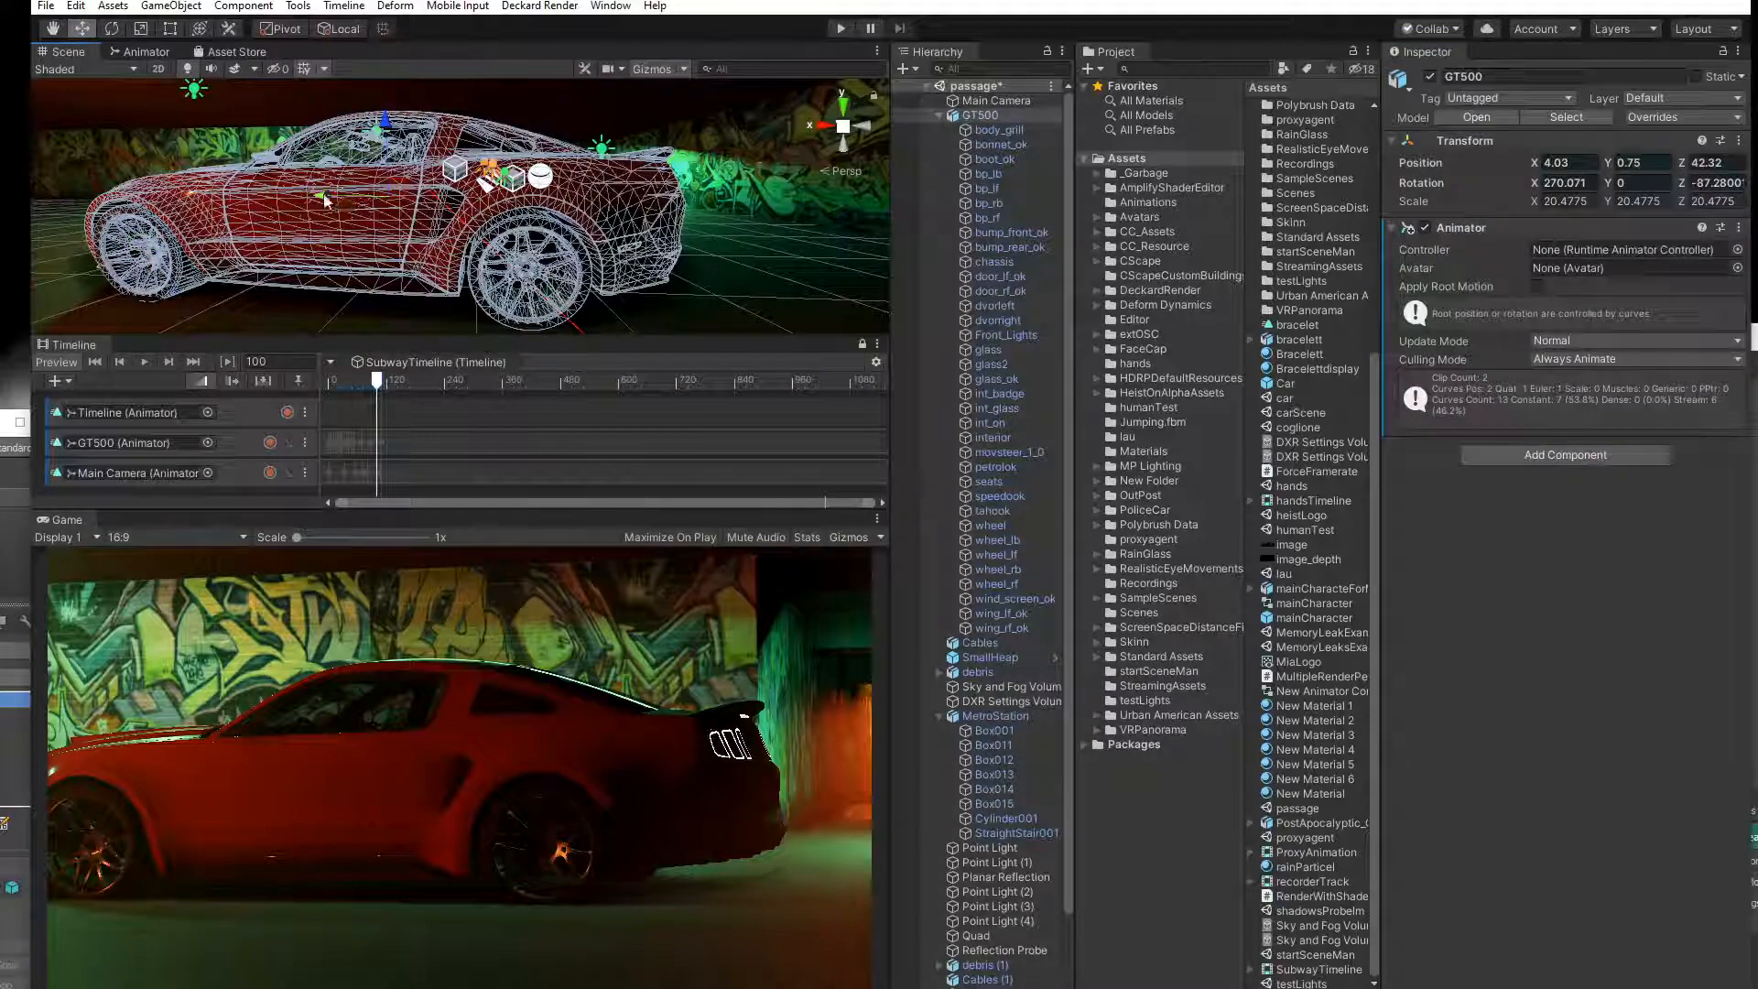
# Test the wheel's rotation by sliding the GT500 to about X 1.3 and, at frame 97, to about X 1.6.
pyautogui.moveTo(324, 199); pyautogui.dragTo(538, 211)
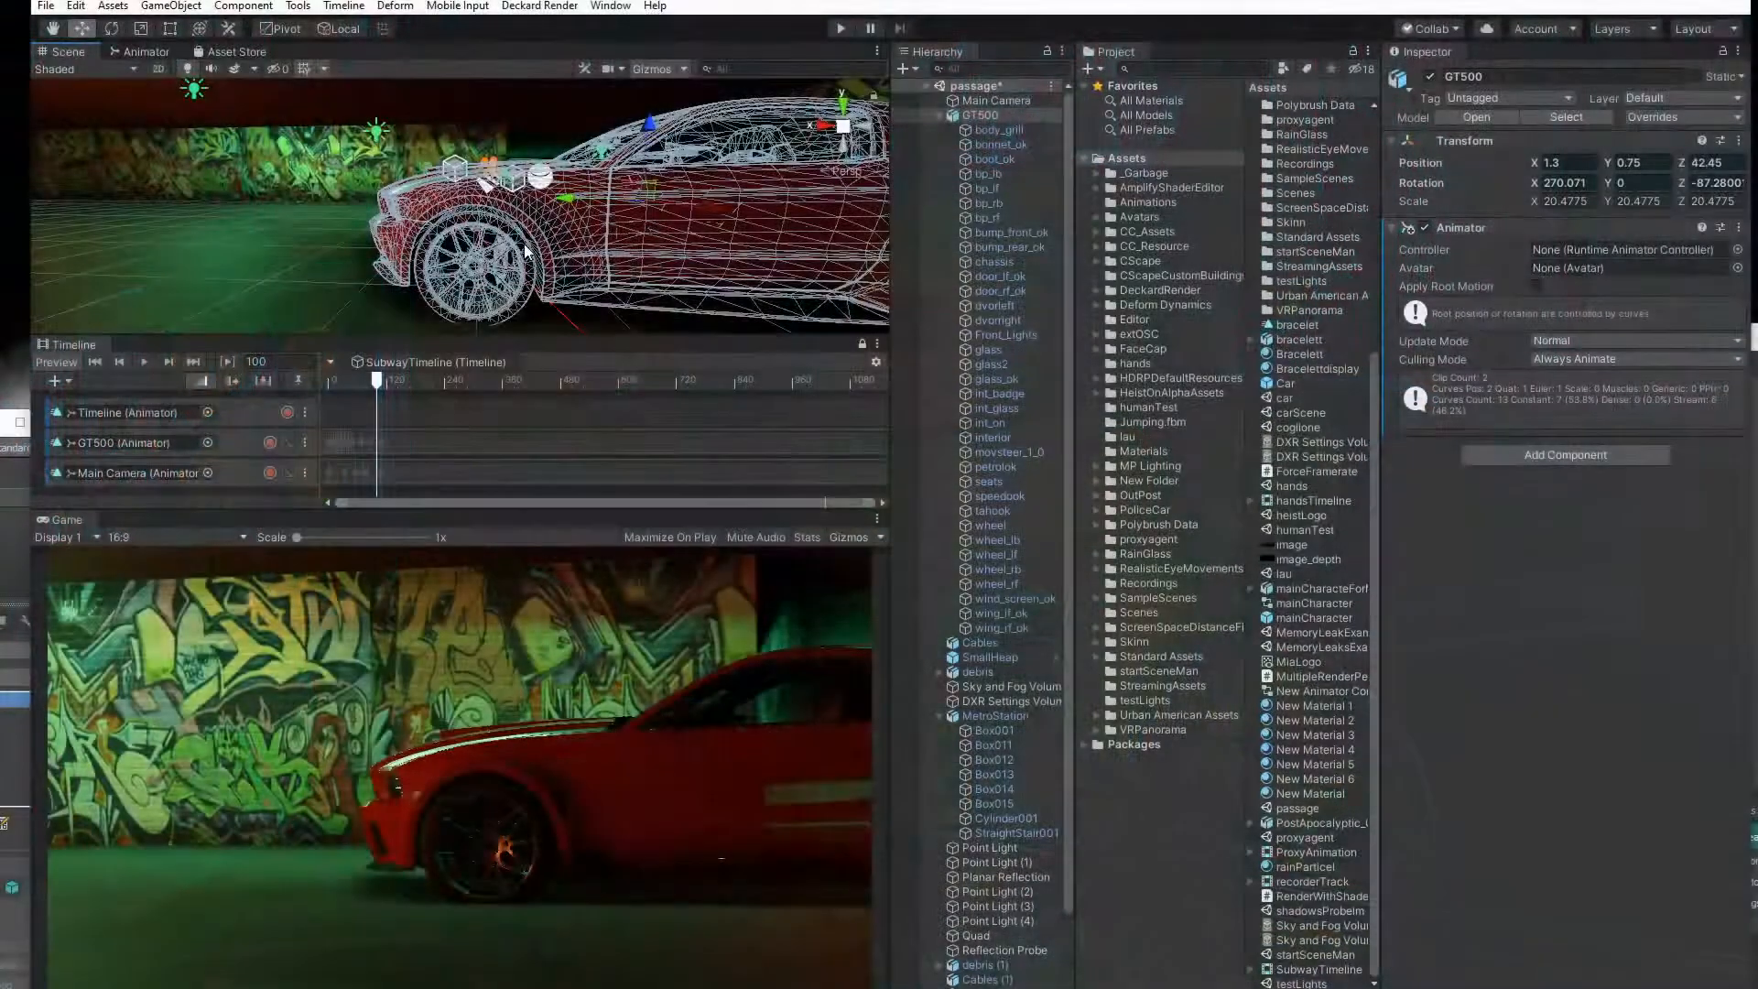
pyautogui.moveTo(379, 393)
pyautogui.mouseDown()
pyautogui.moveTo(347, 392)
pyautogui.moveTo(376, 388)
pyautogui.mouseUp()
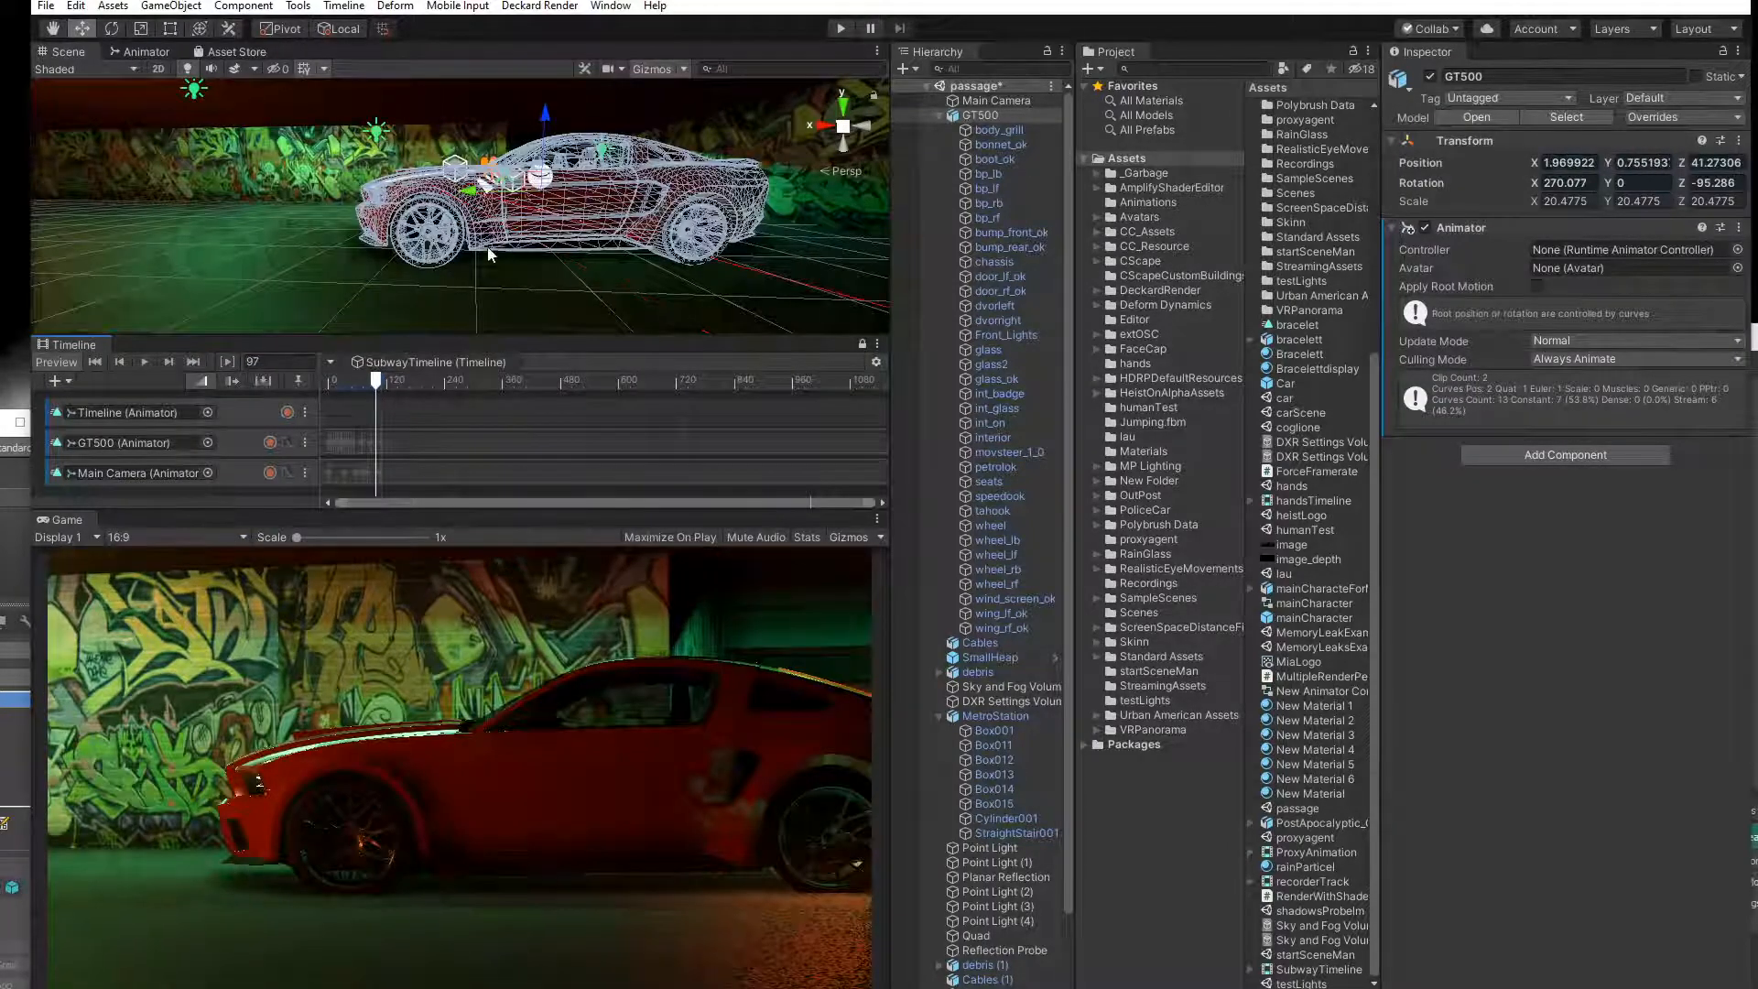
pyautogui.moveTo(474, 196); pyautogui.dragTo(630, 276)
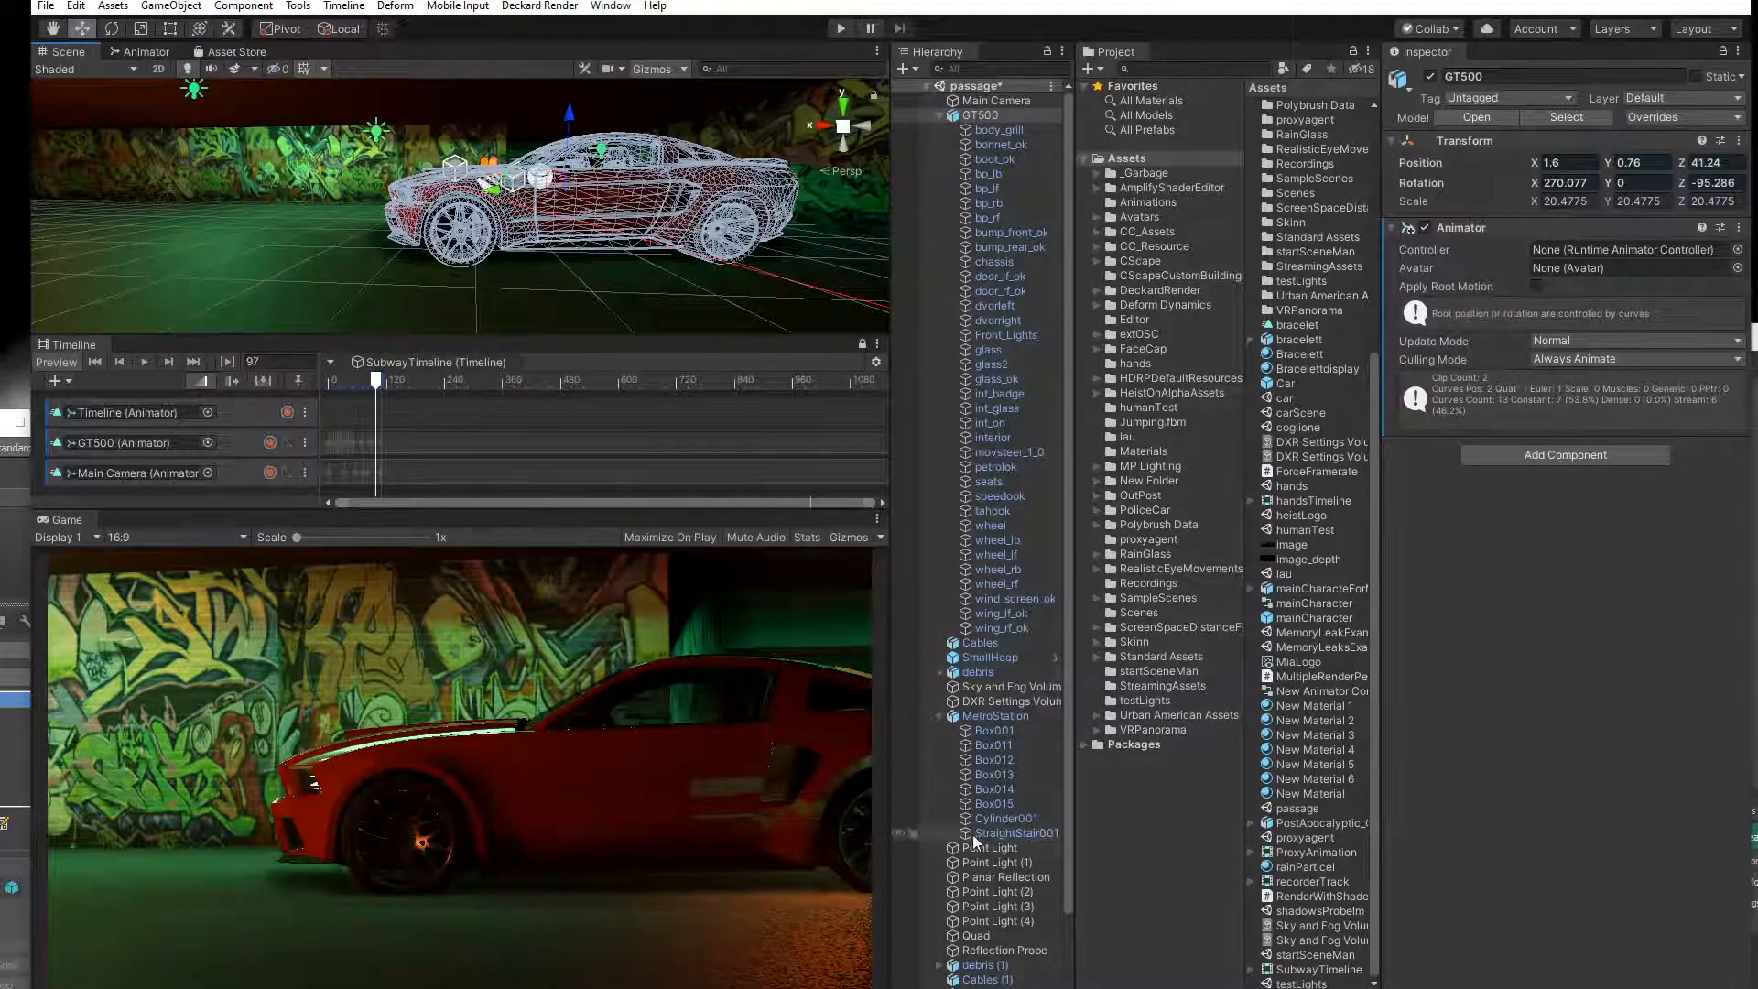
# Copy the Tire Rotate script component from the front wheel wheel_lf.
pyautogui.scroll(-3, 973, 838)
pyautogui.click(704, 256)
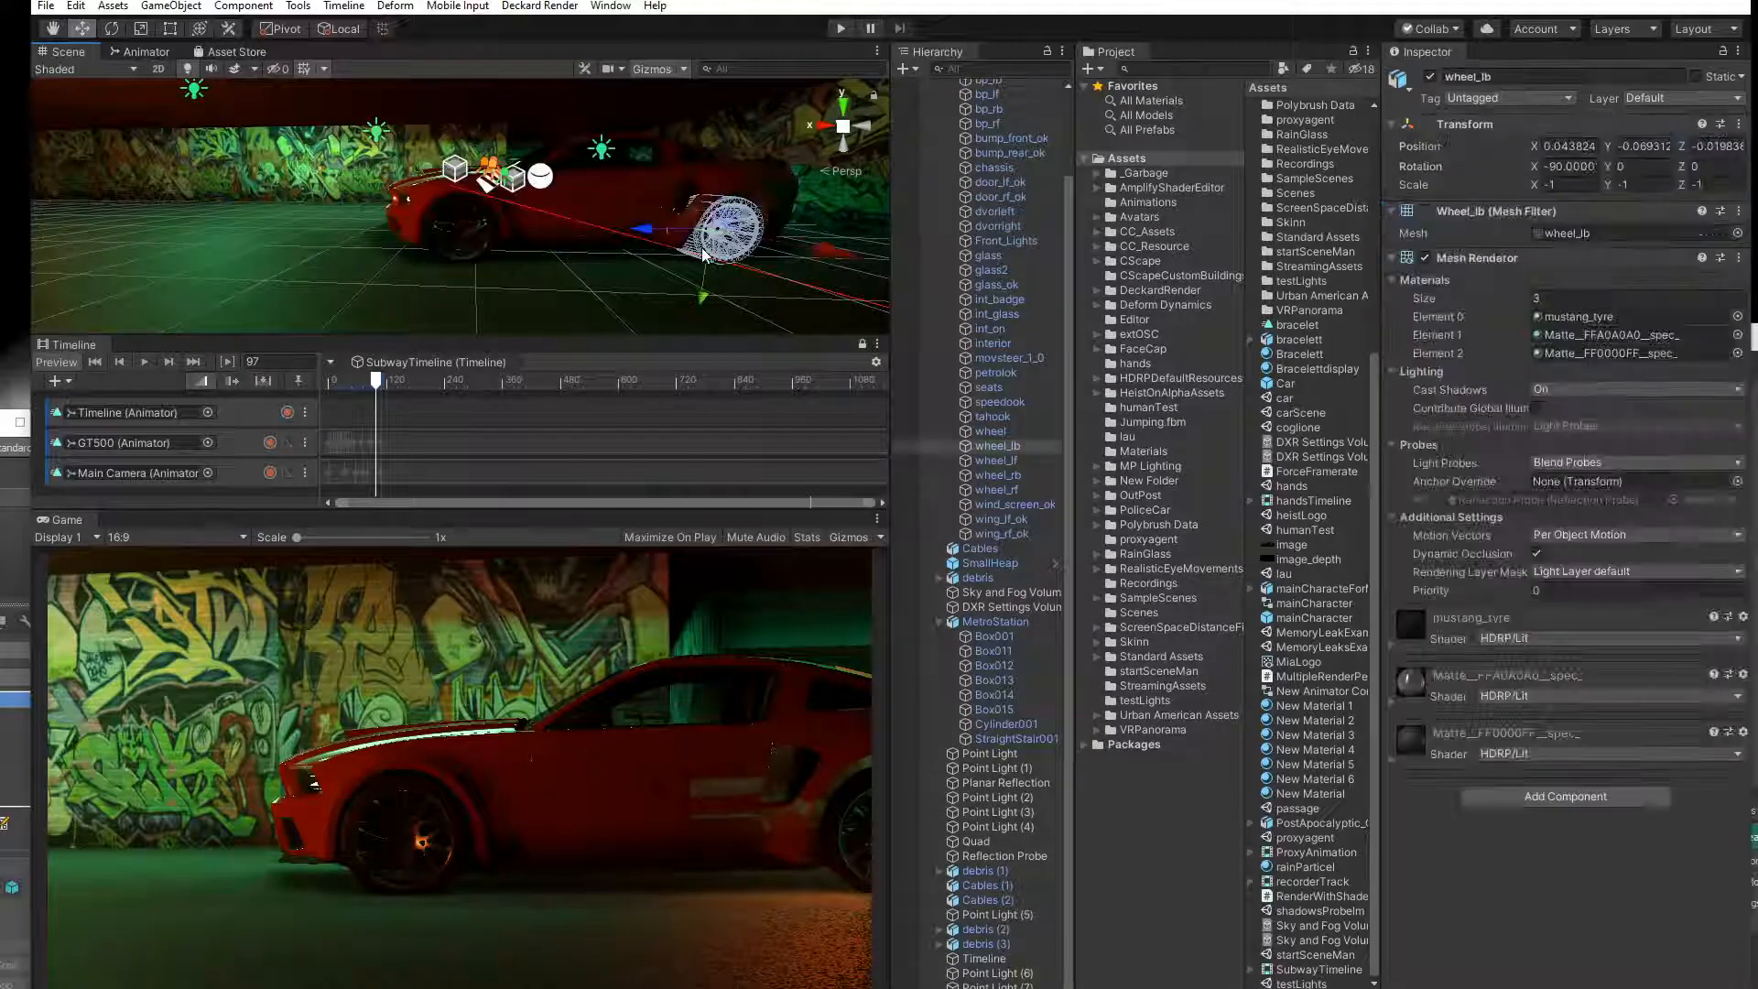
pyautogui.click(445, 254)
pyautogui.click(445, 255)
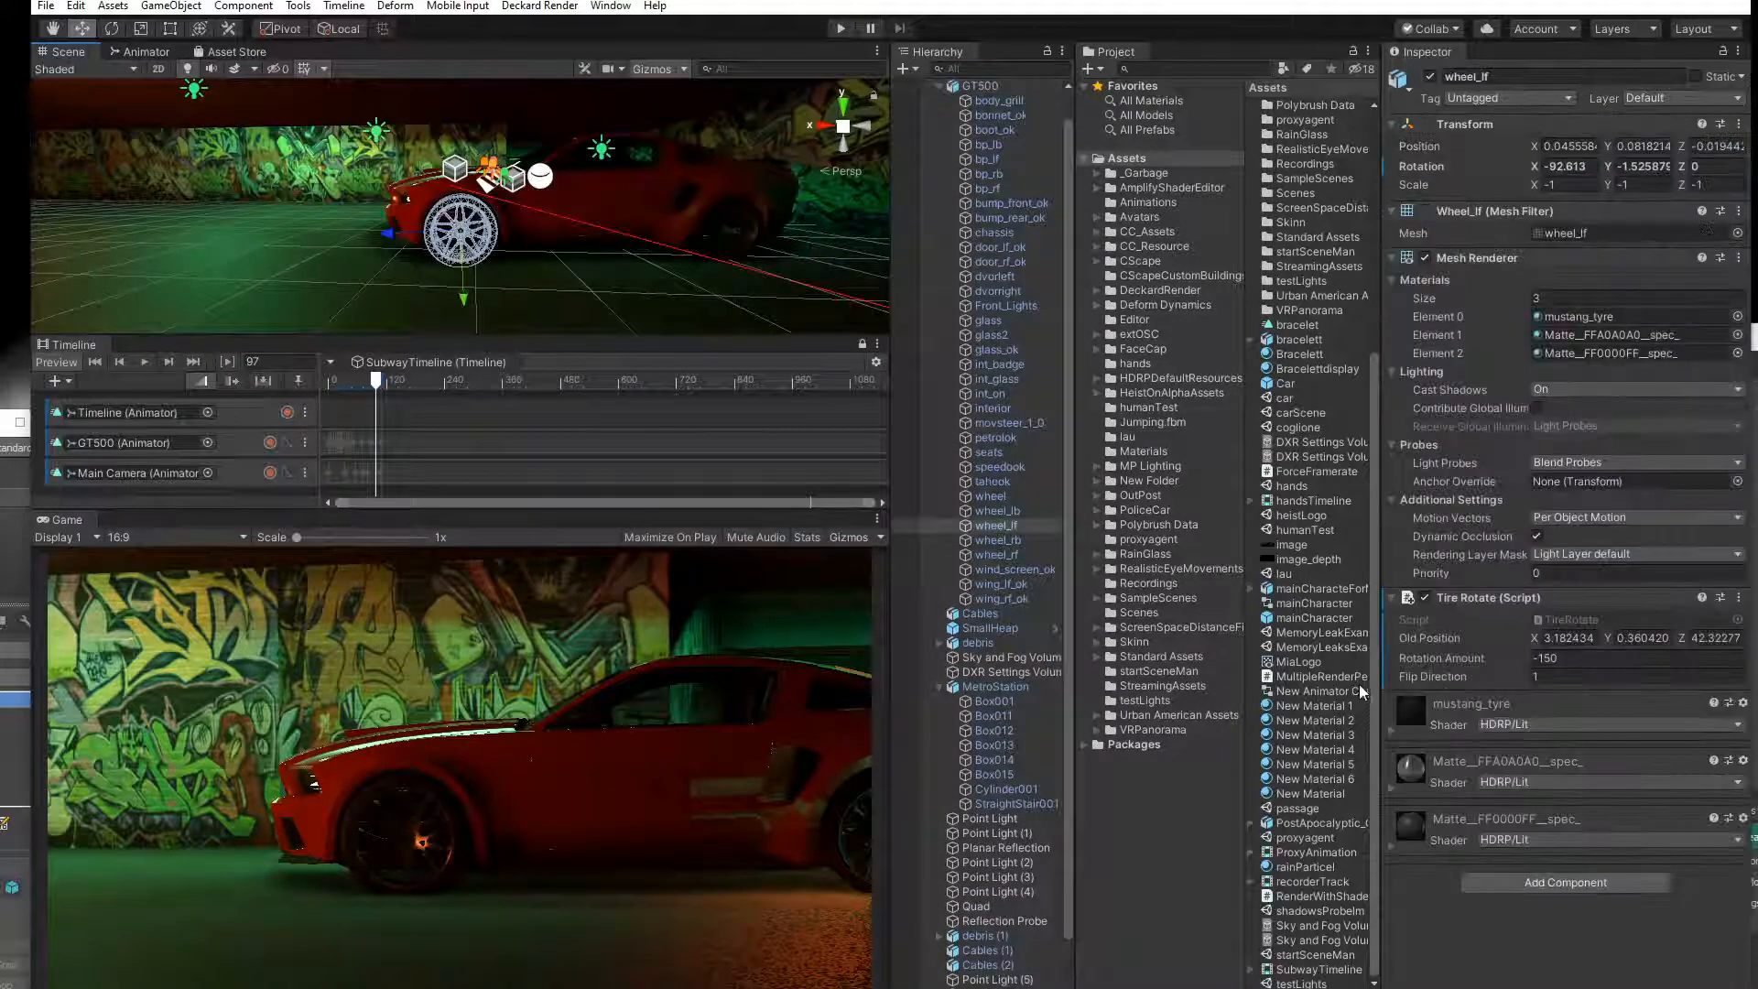
pyautogui.click(1738, 598)
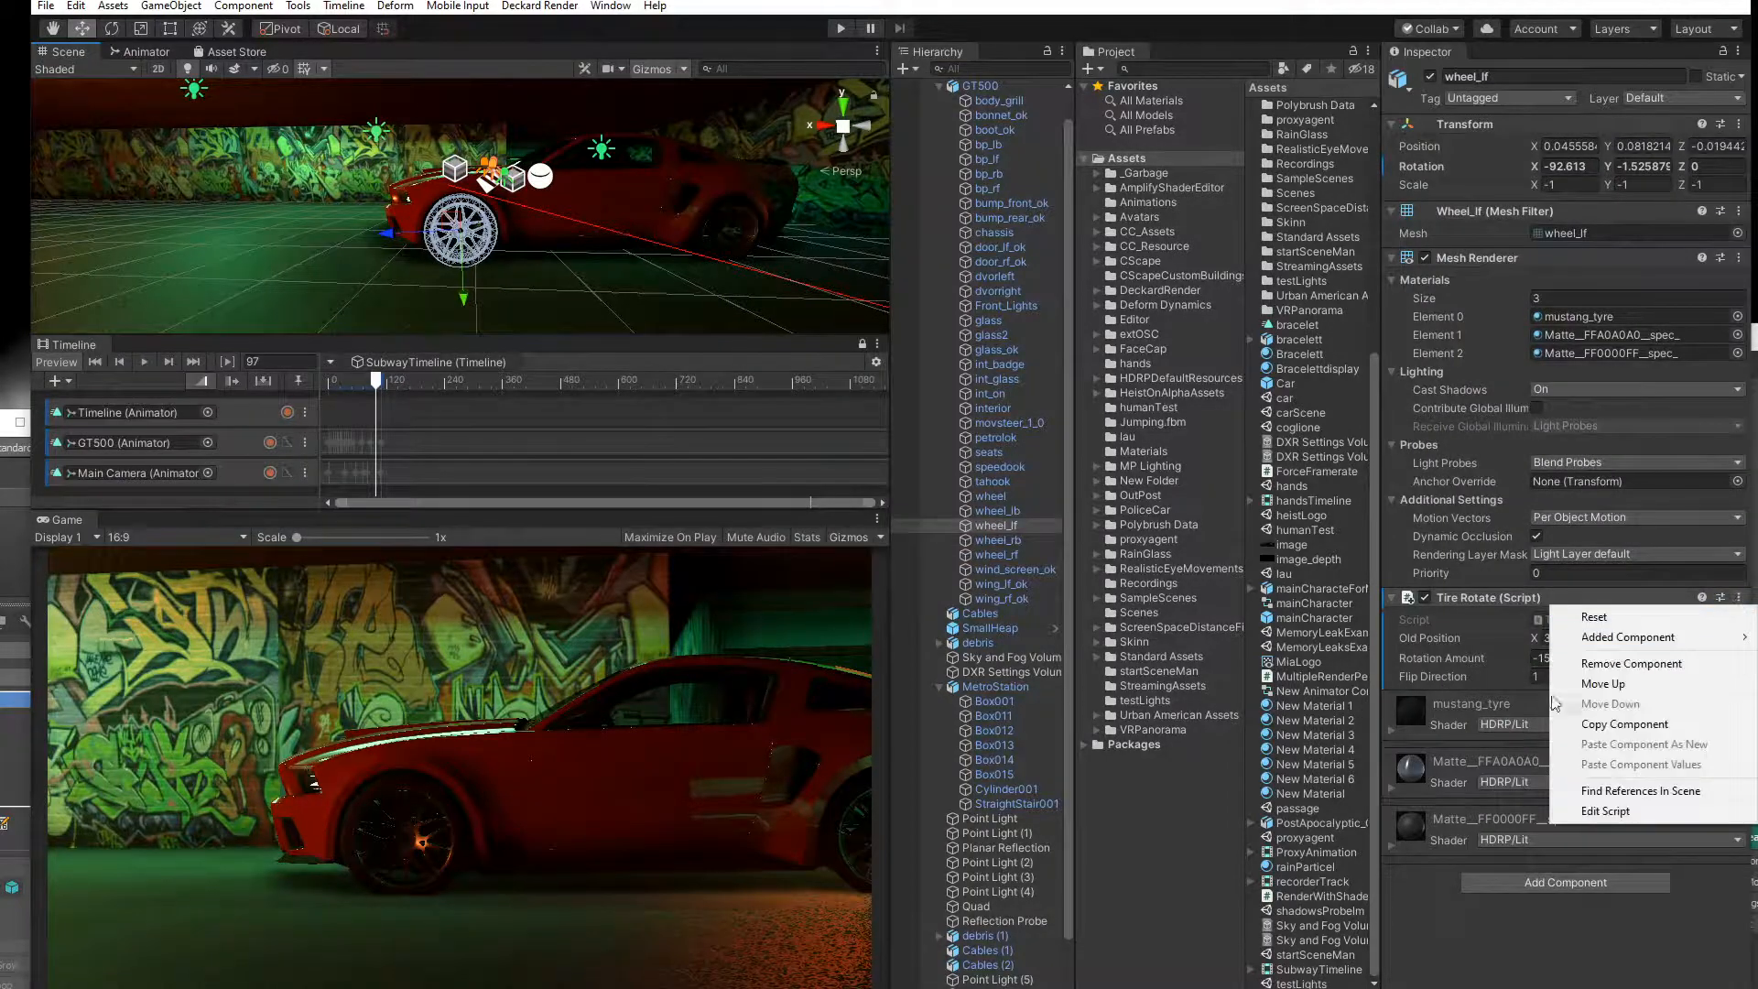
pyautogui.click(1617, 726)
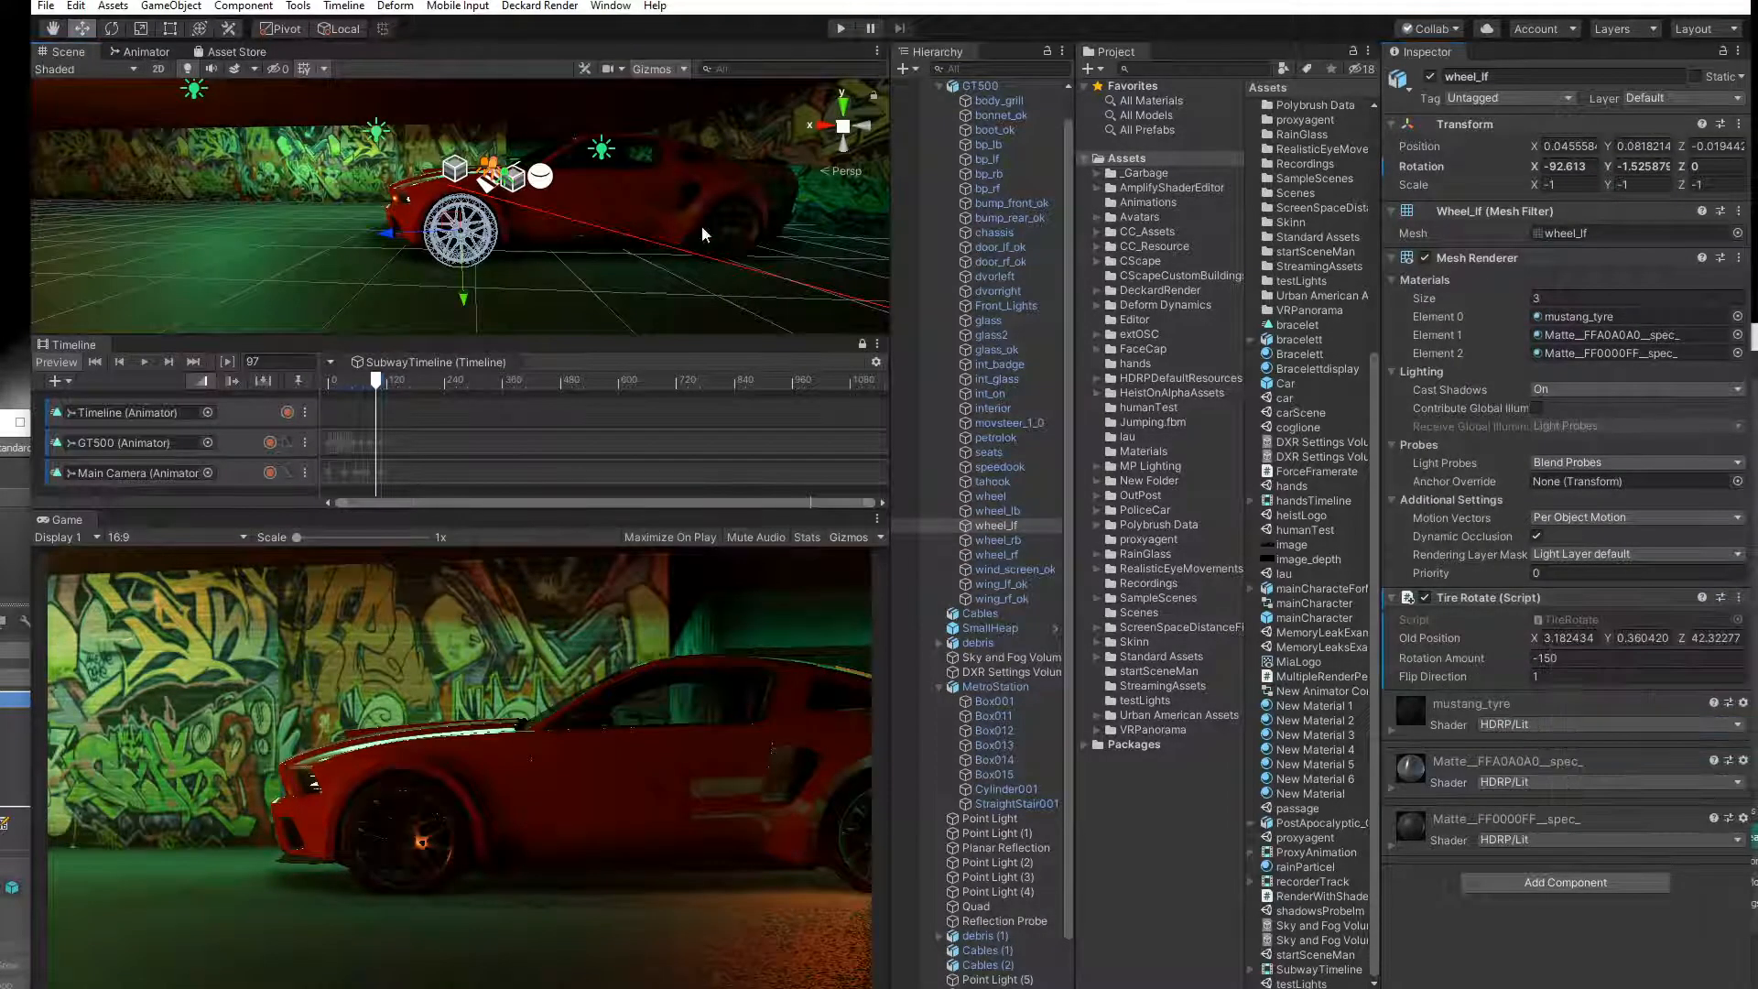
# Paste the copied Tire Rotate script onto the rear wheel wheel_lb as a new component.
pyautogui.click(702, 244)
pyautogui.click(701, 244)
pyautogui.click(701, 244)
pyautogui.click(701, 244)
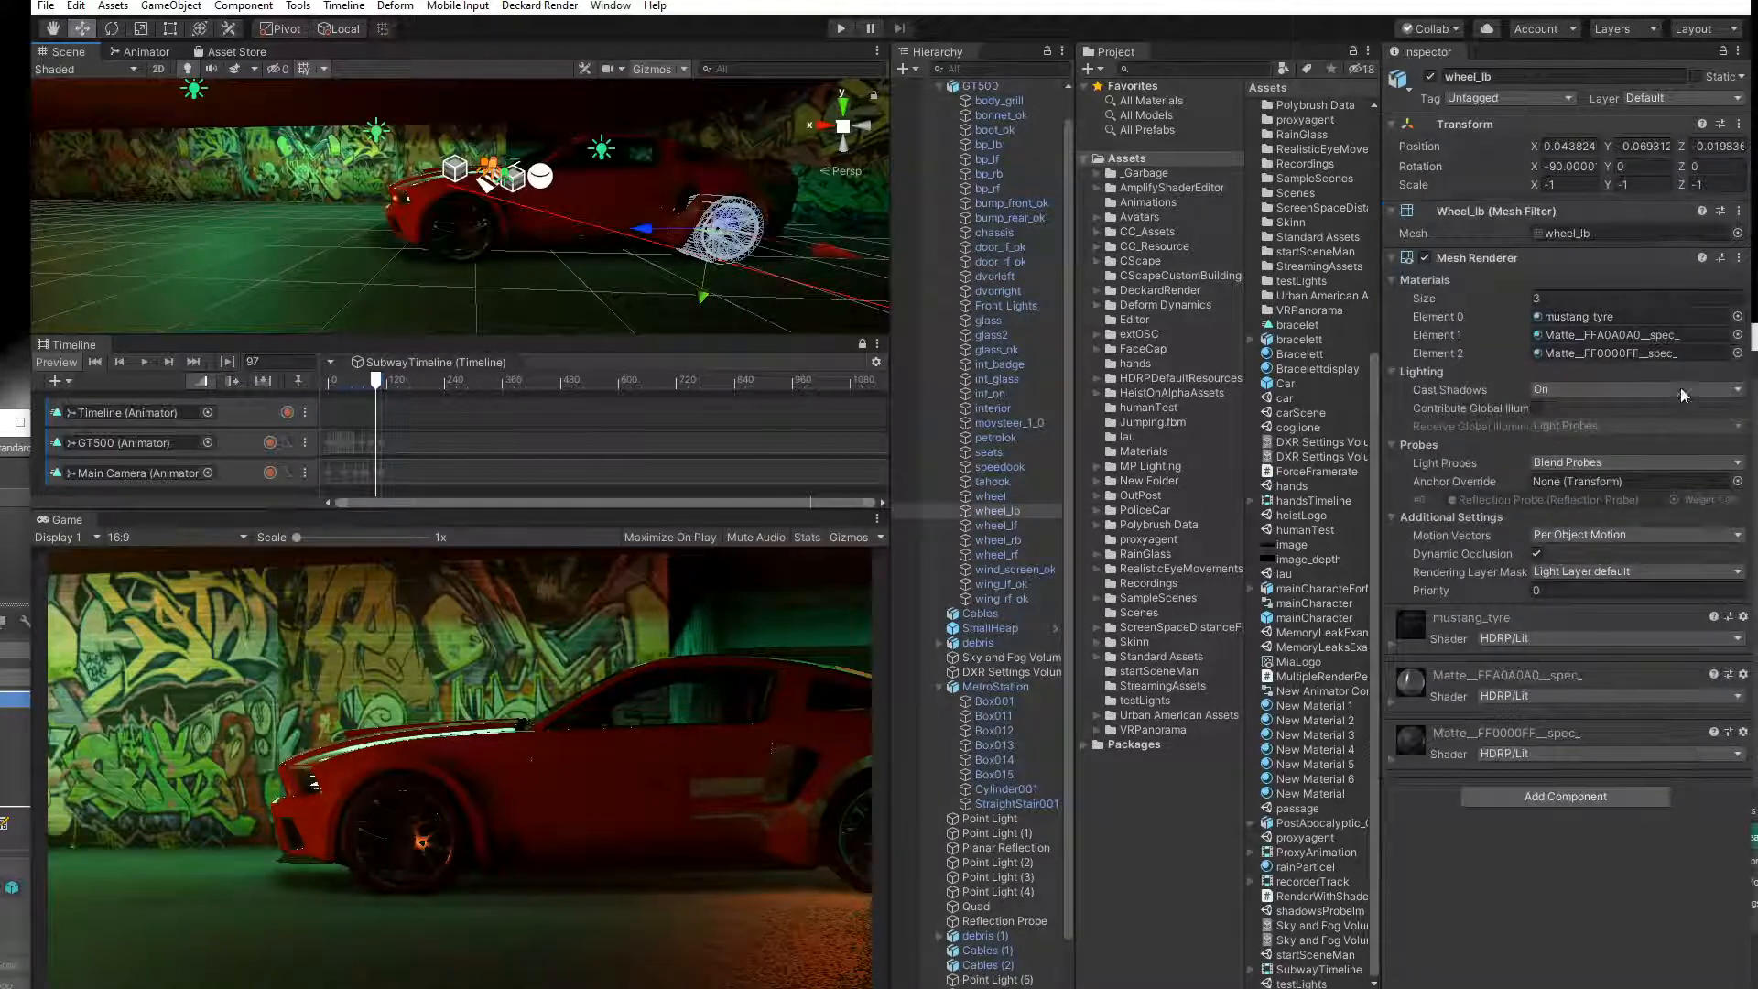
pyautogui.click(1739, 211)
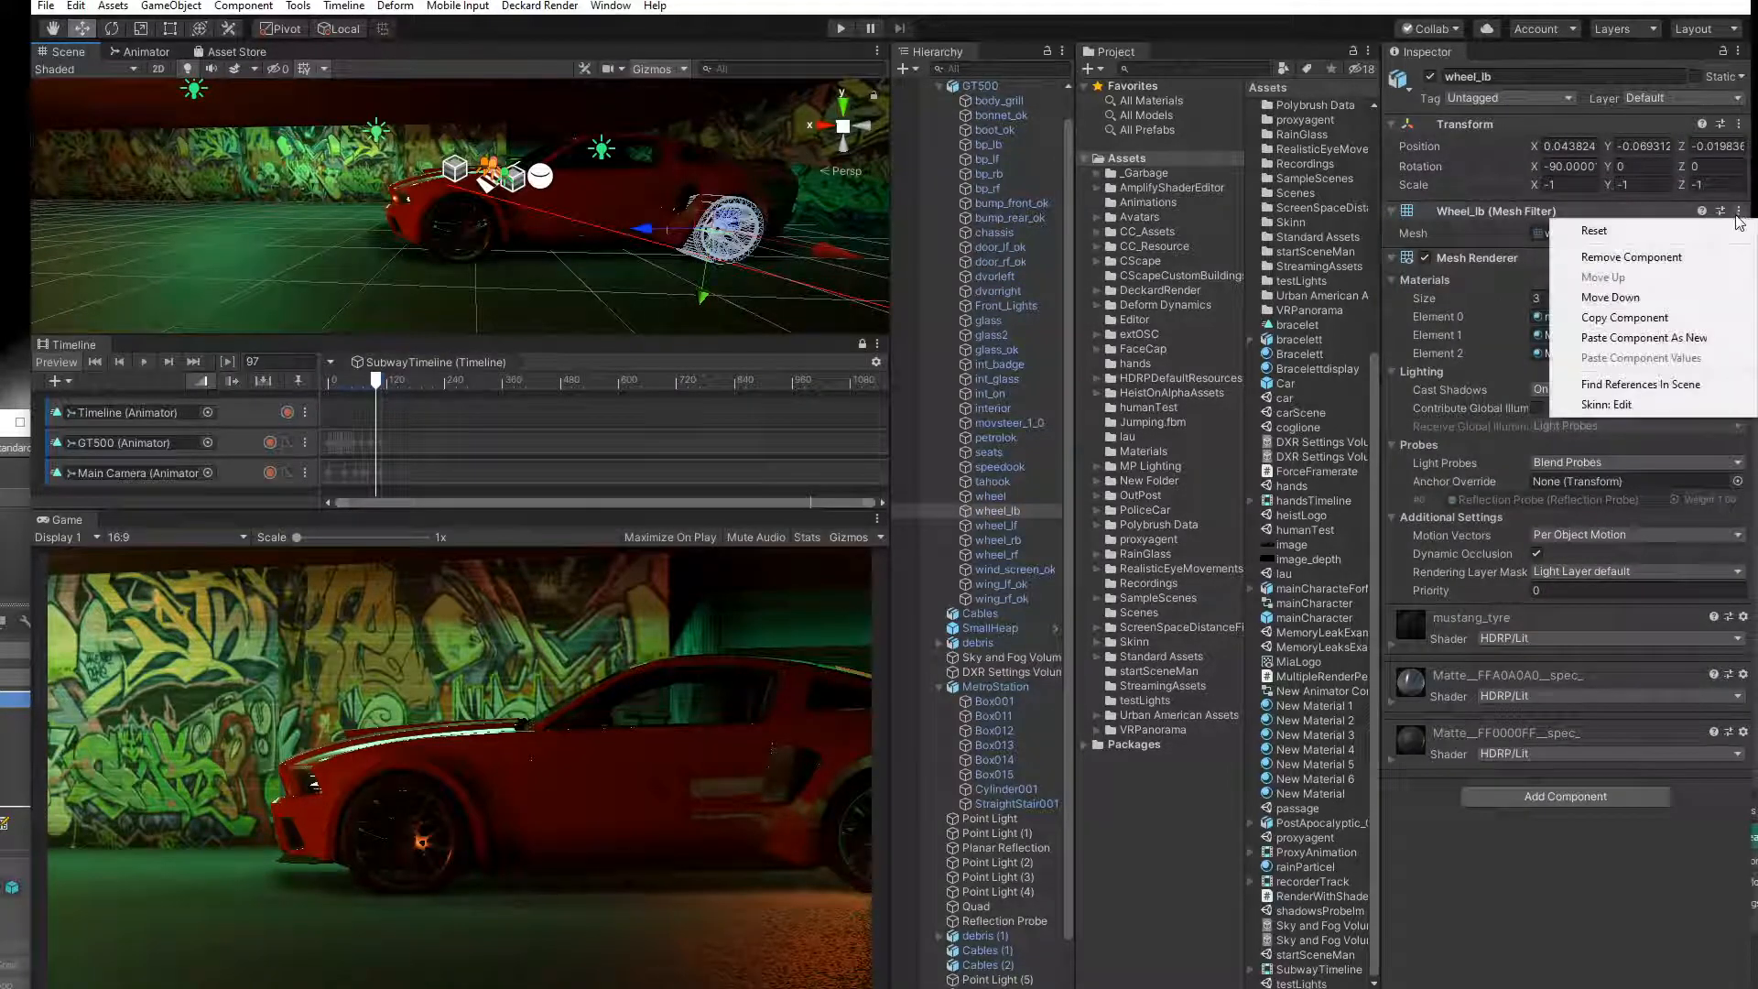
pyautogui.click(1660, 341)
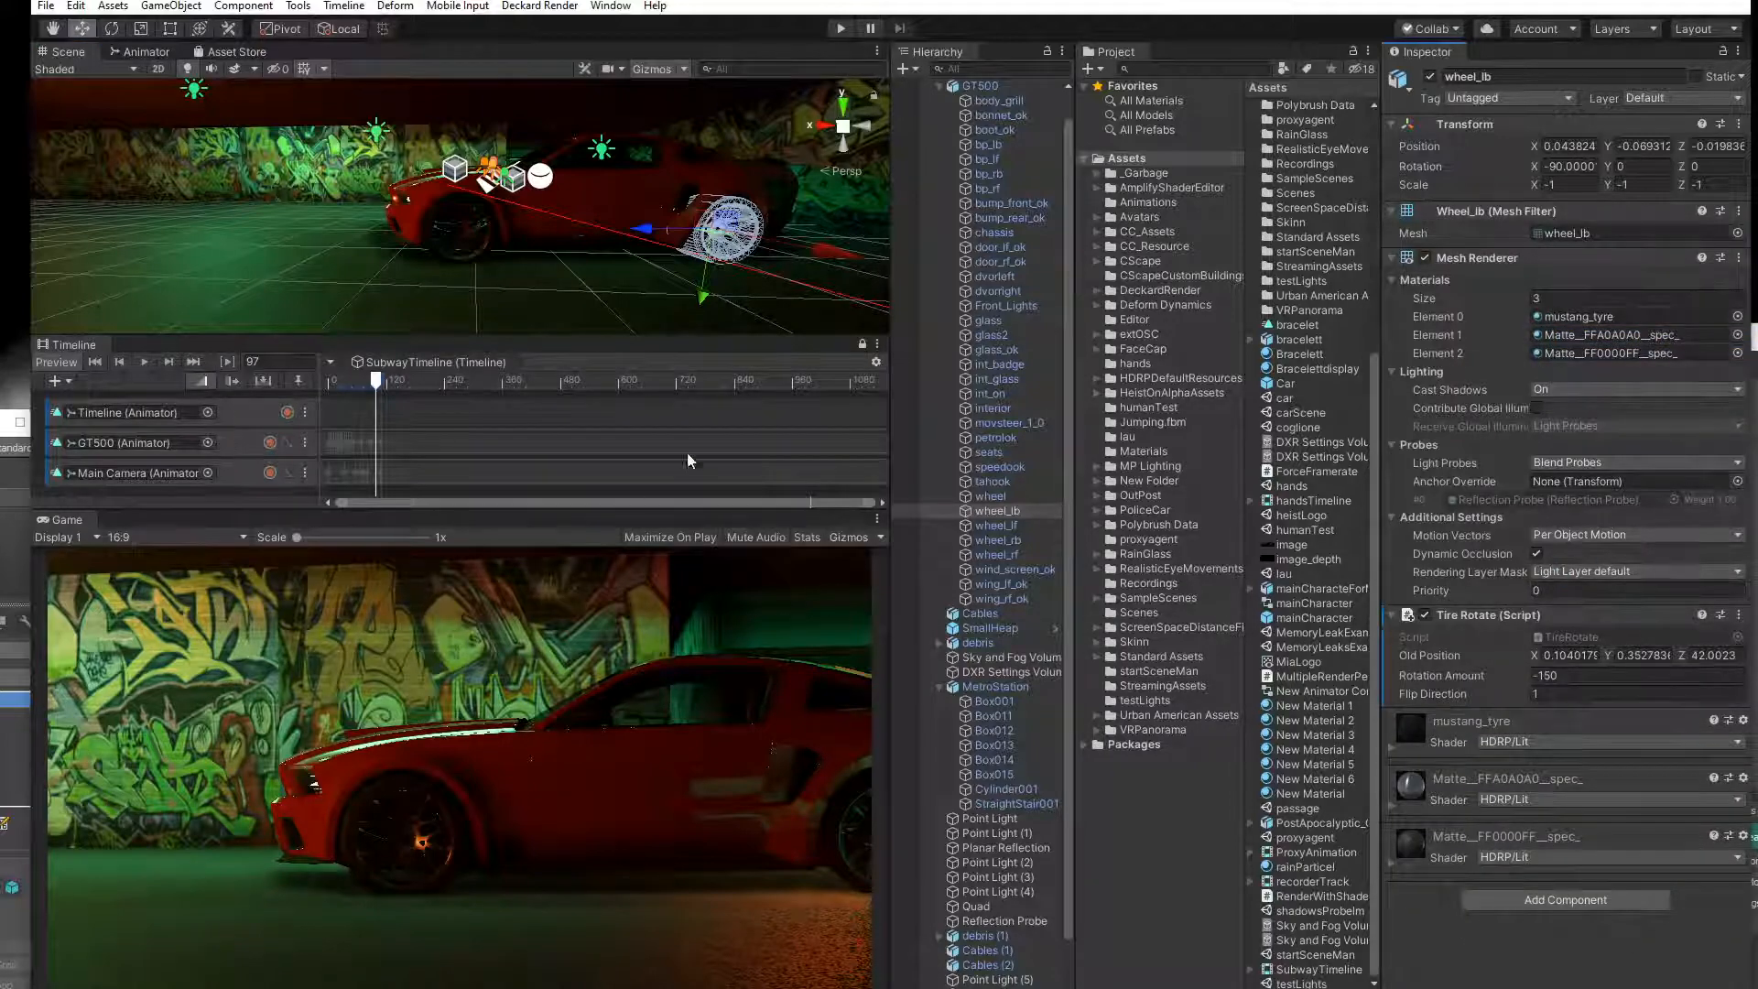
# Return the timeline to frame 0 and examine the GT500 from its front at the starting position.
pyautogui.moveTo(380, 389); pyautogui.dragTo(330, 392)
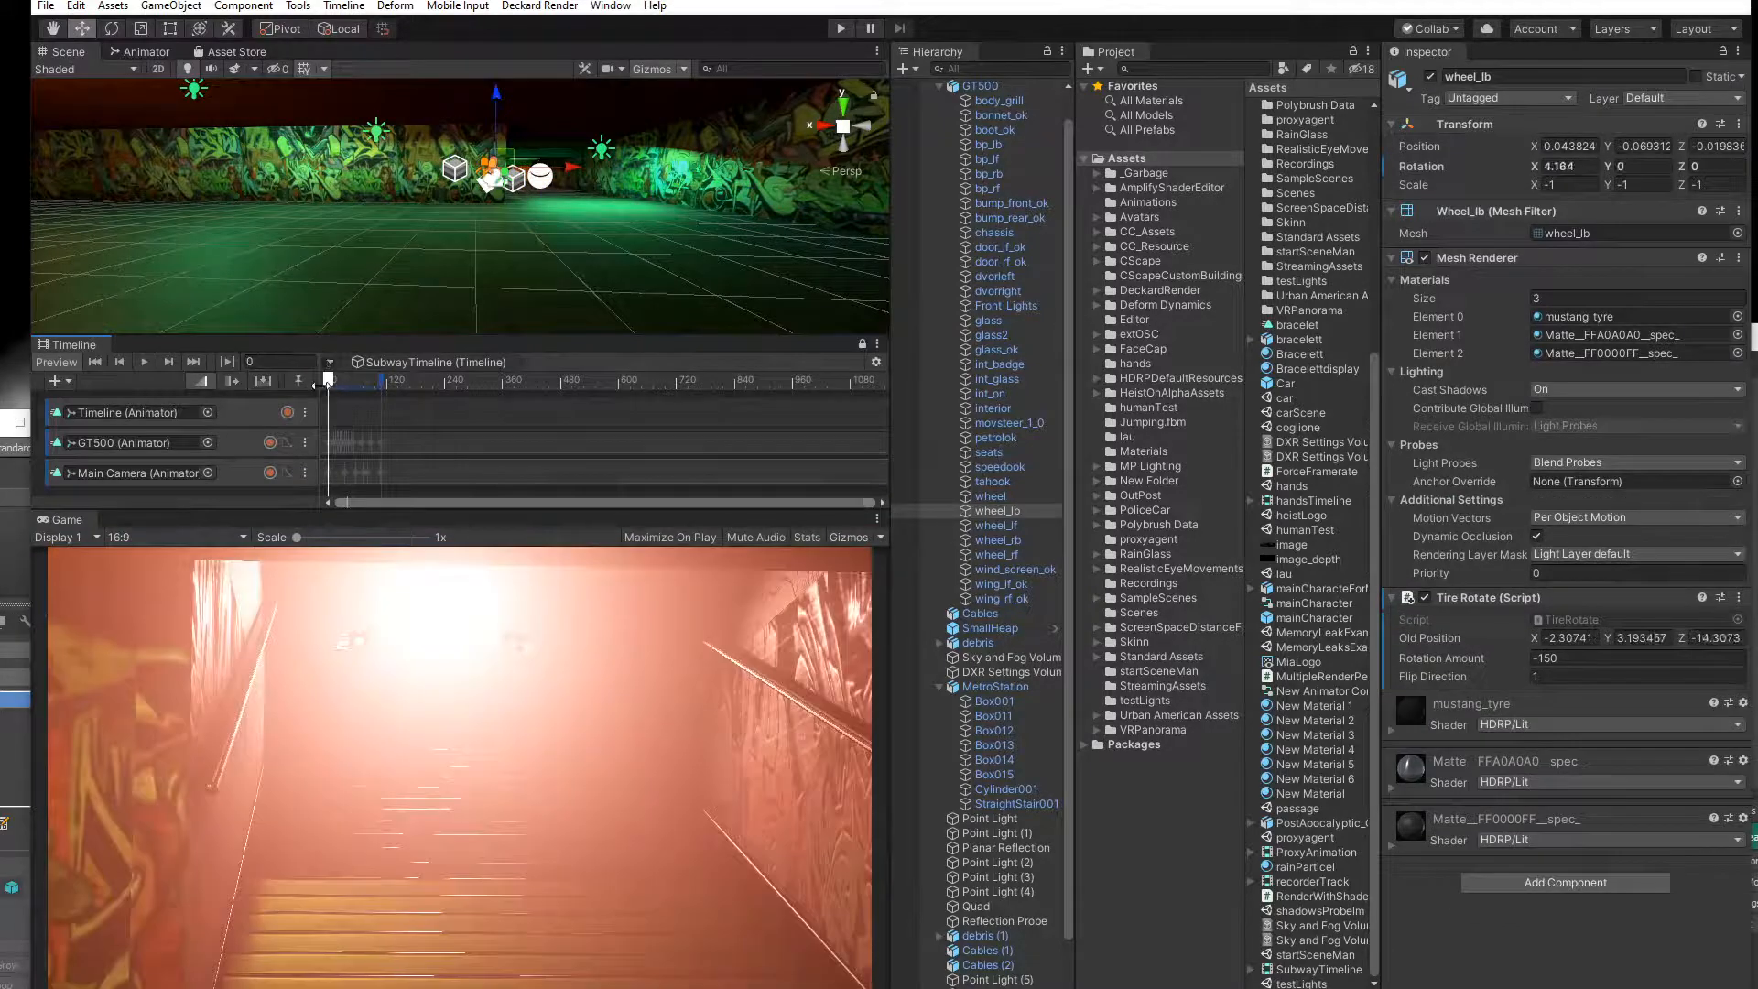
pyautogui.keyDown('alt'); pyautogui.moveTo(393, 287); pyautogui.dragTo(238, 207); pyautogui.keyUp('alt')
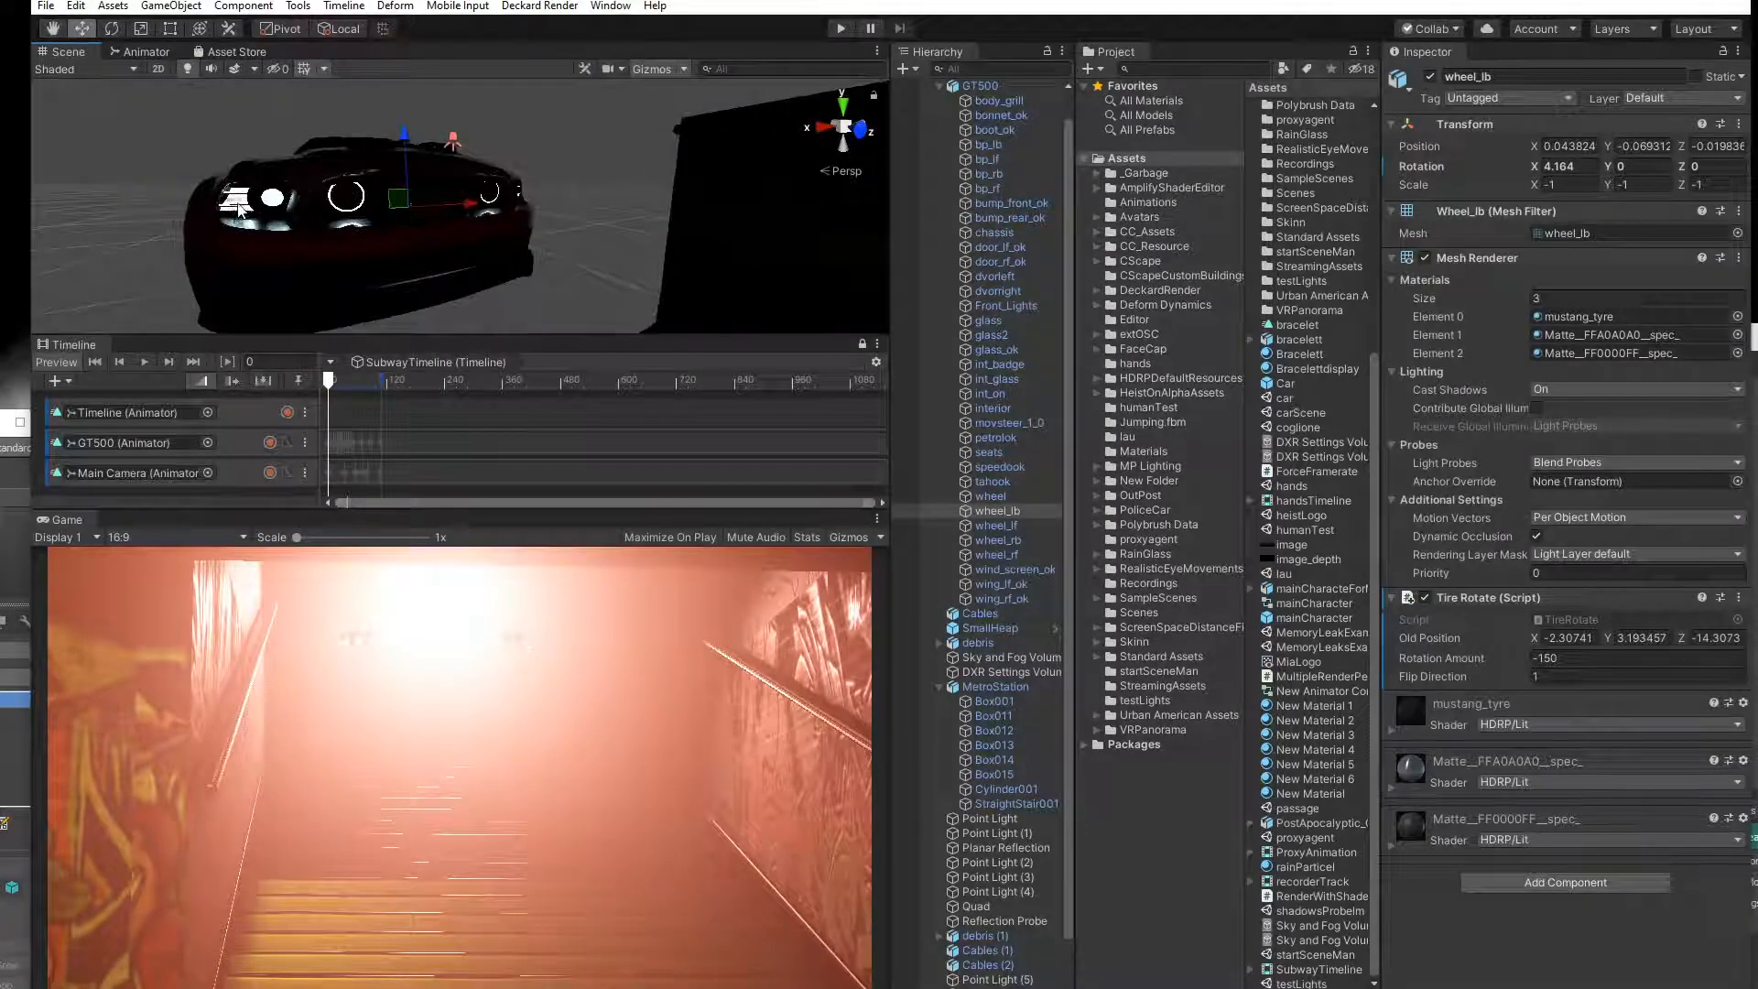
# Examine the materials on the GT500's headlight glass, front lights and chassis.
pyautogui.click(240, 207)
pyautogui.click(242, 206)
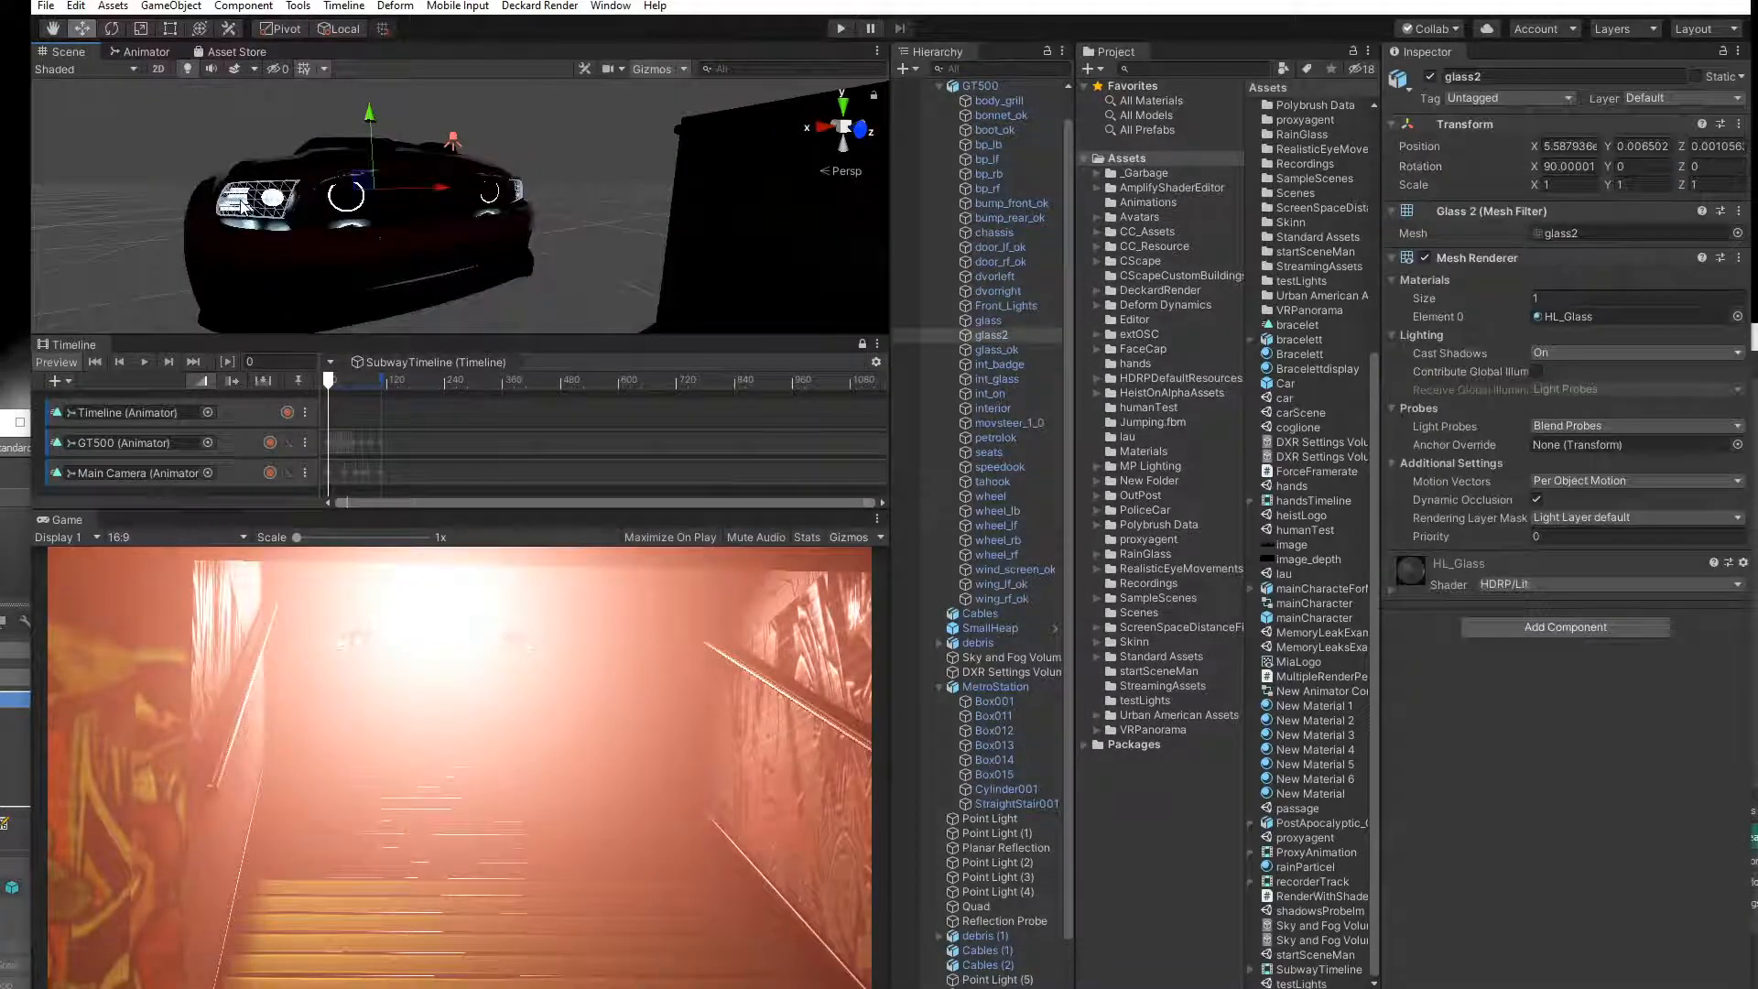
pyautogui.click(1392, 590)
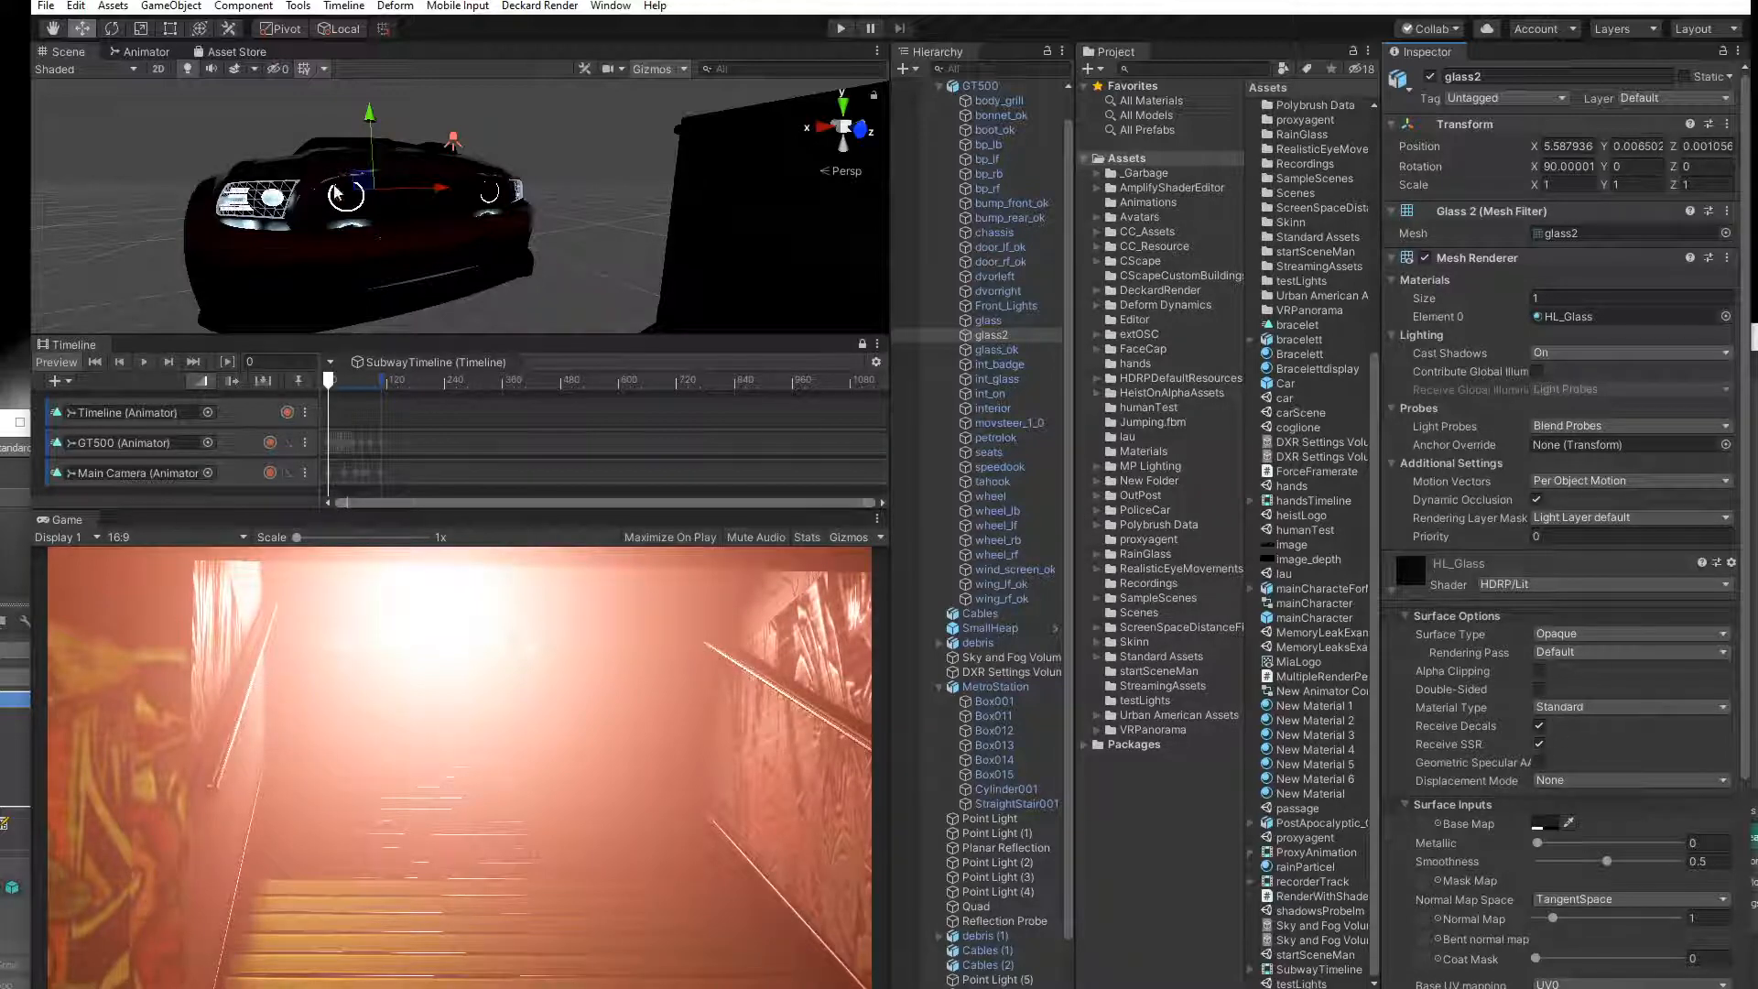
pyautogui.click(253, 214)
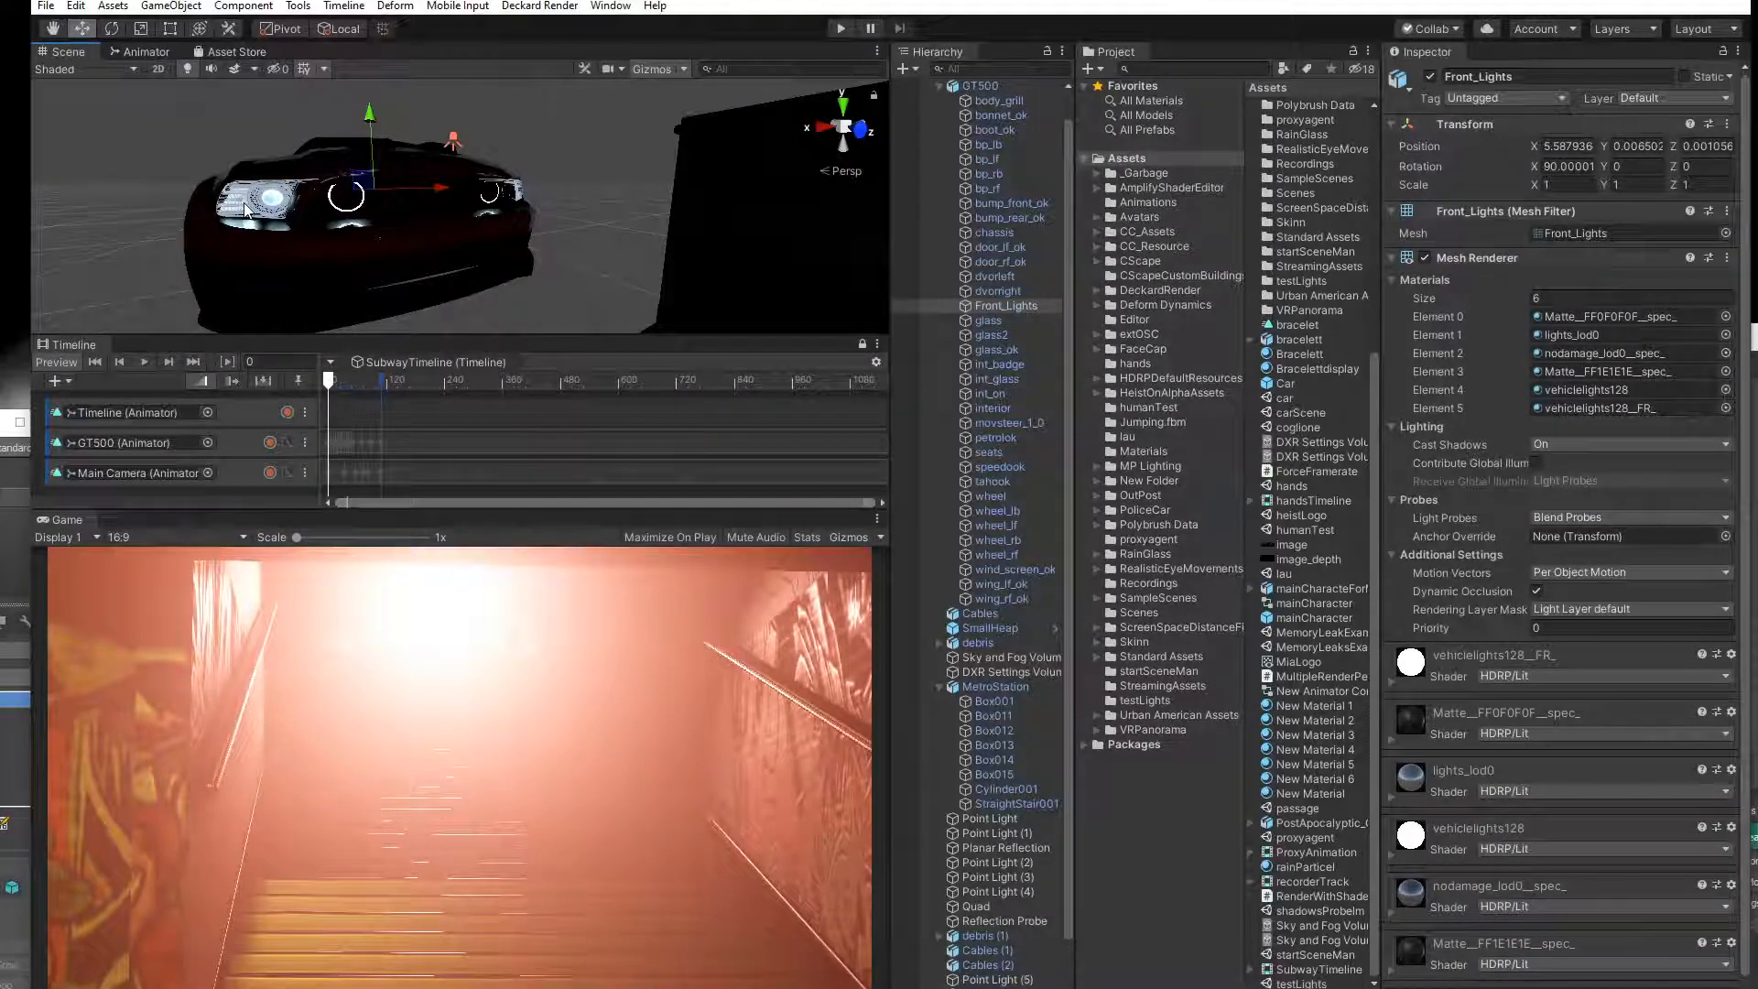
pyautogui.click(1392, 859)
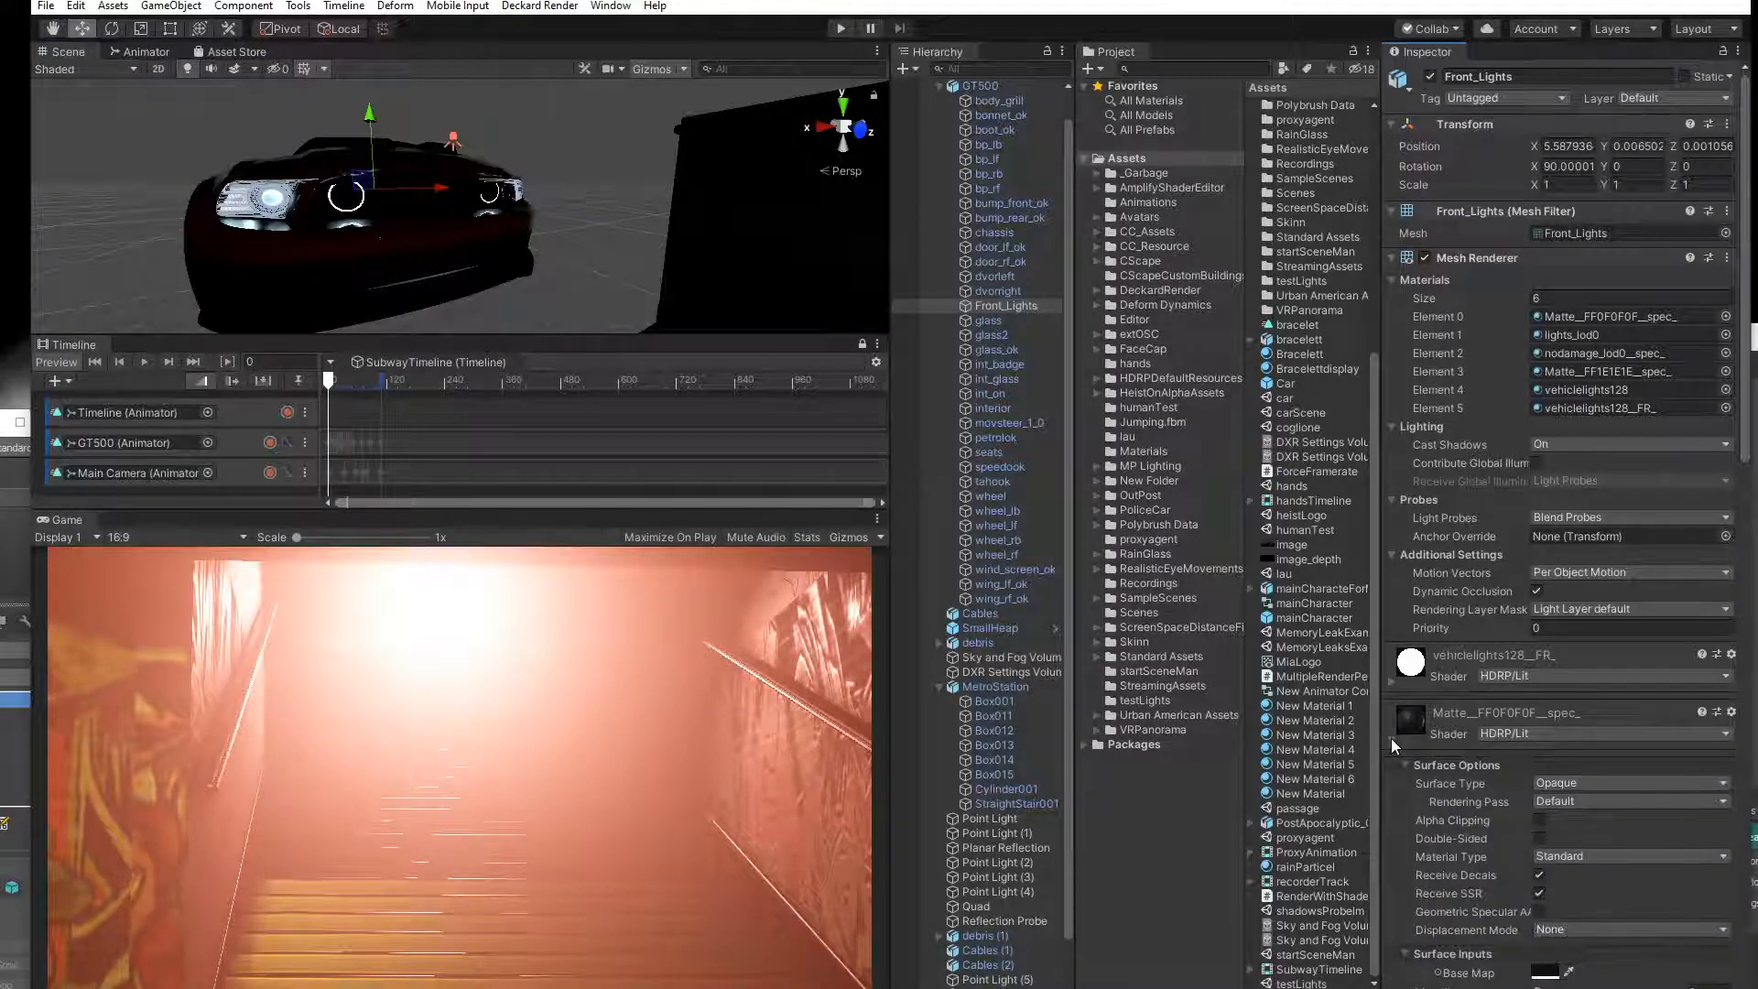
pyautogui.click(233, 203)
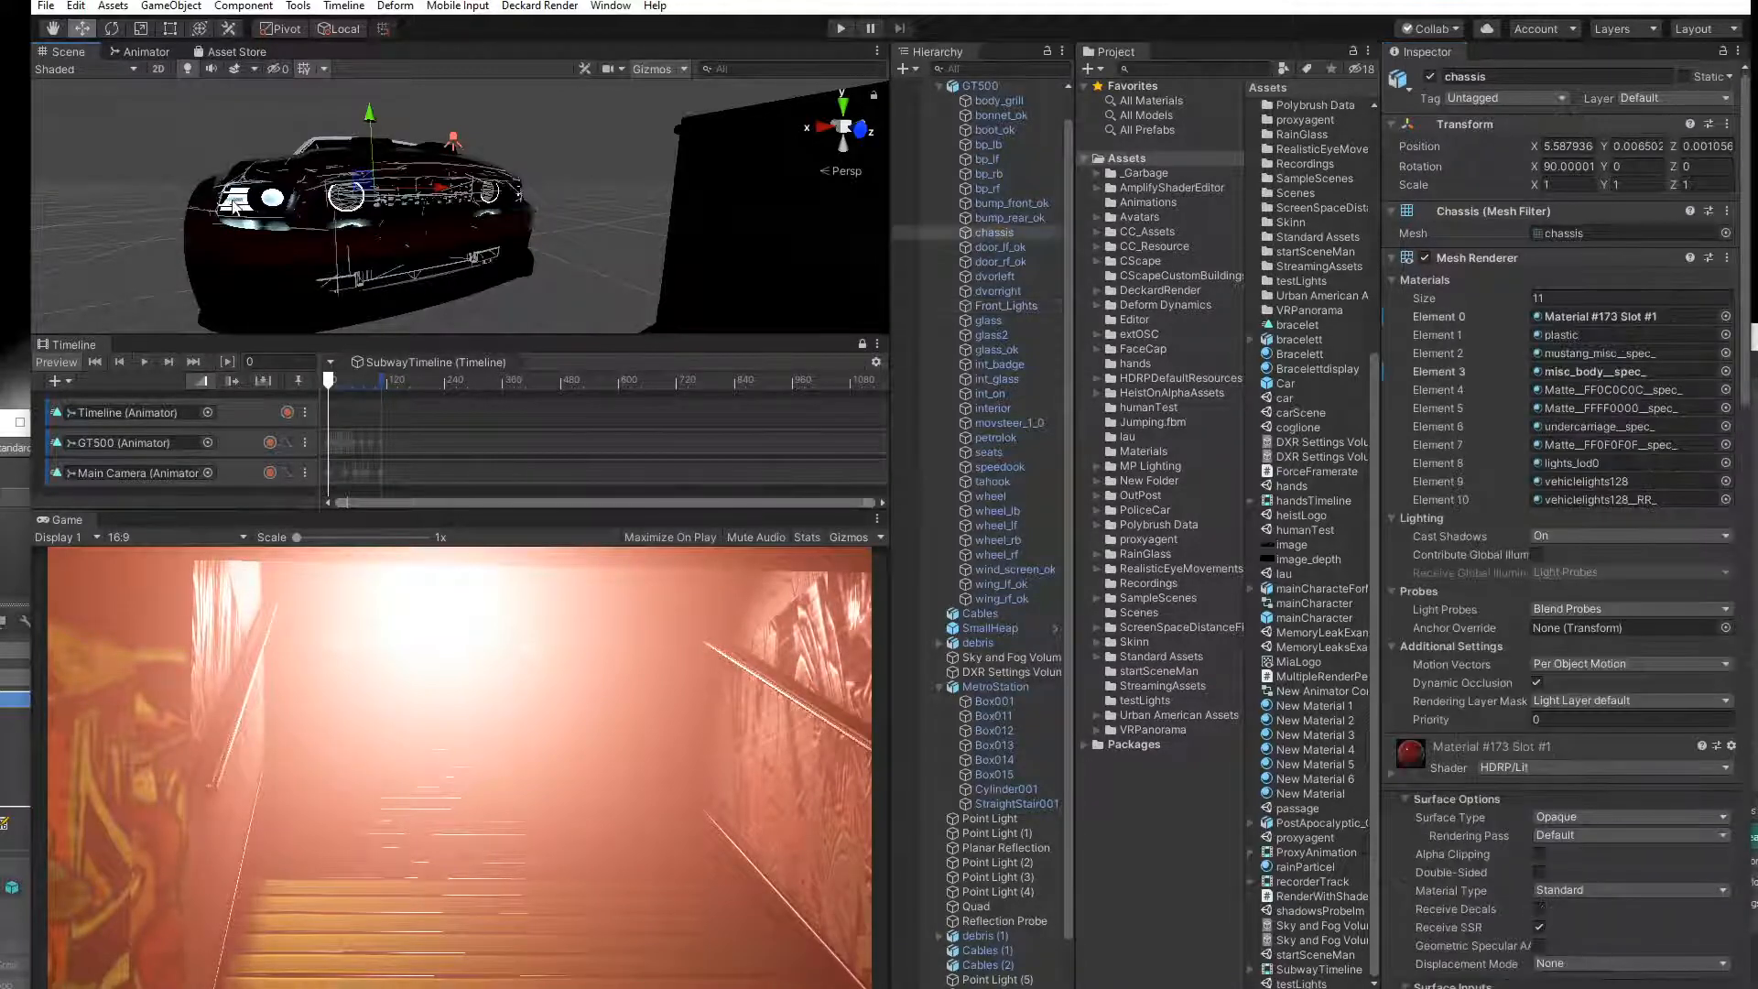
pyautogui.click(234, 203)
pyautogui.click(234, 203)
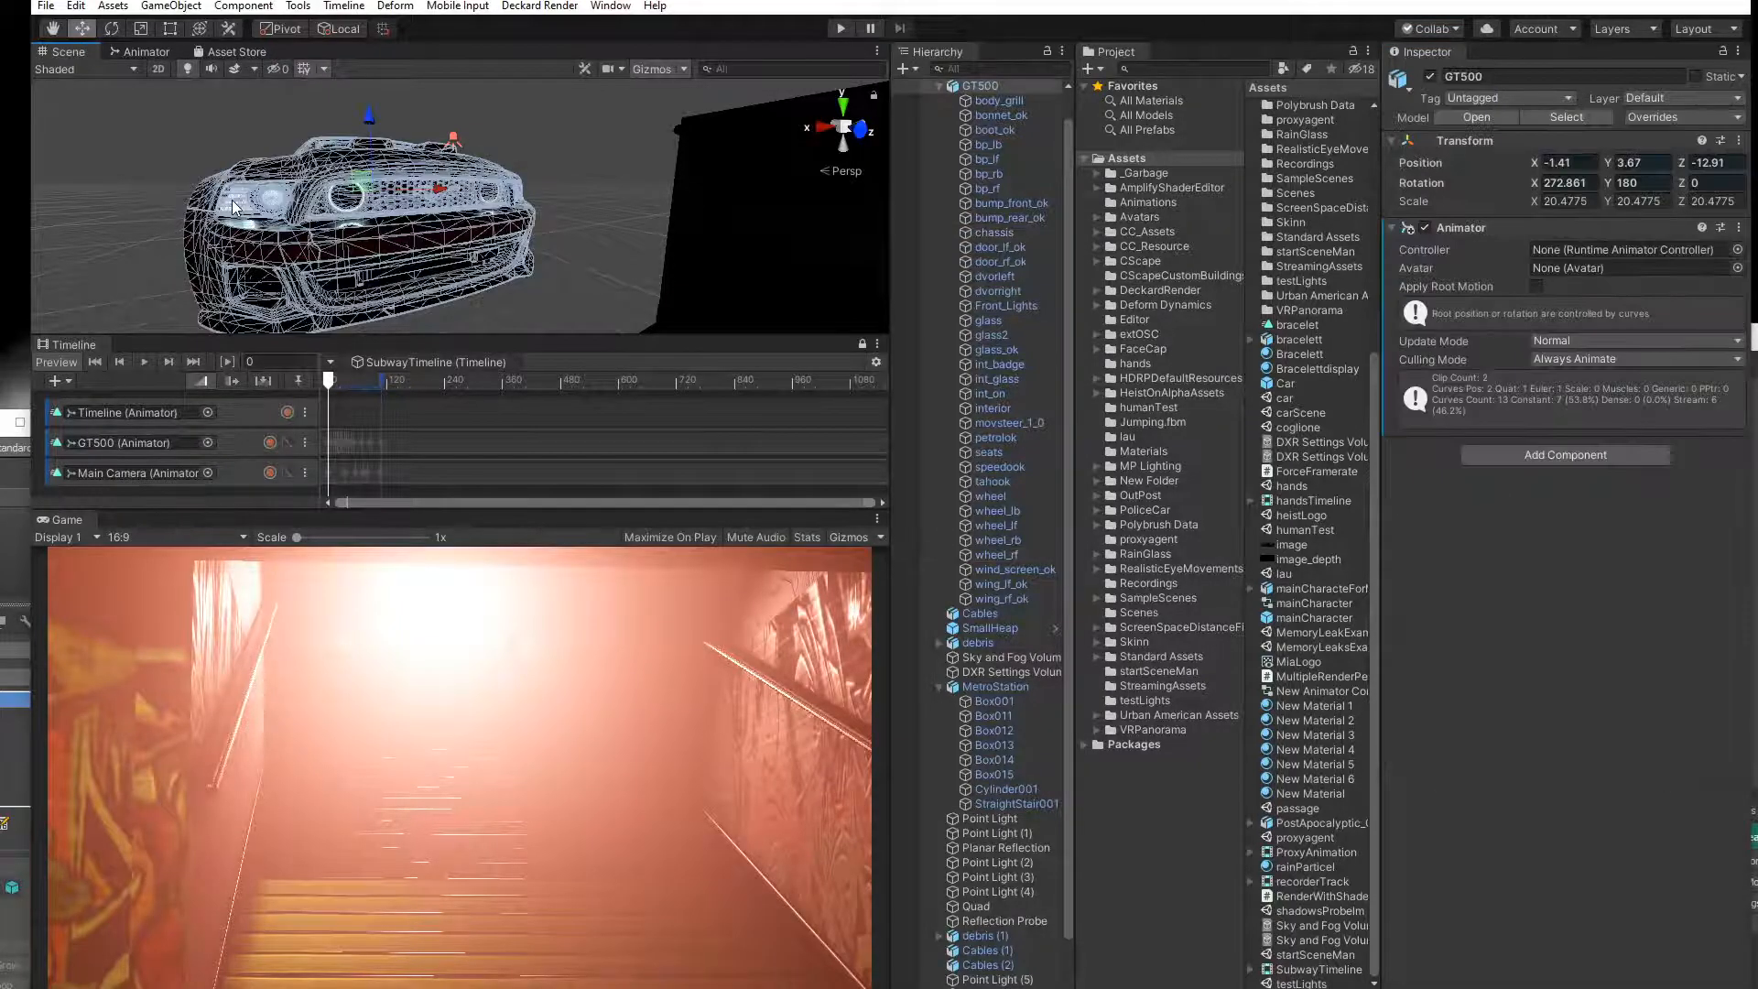
pyautogui.click(506, 134)
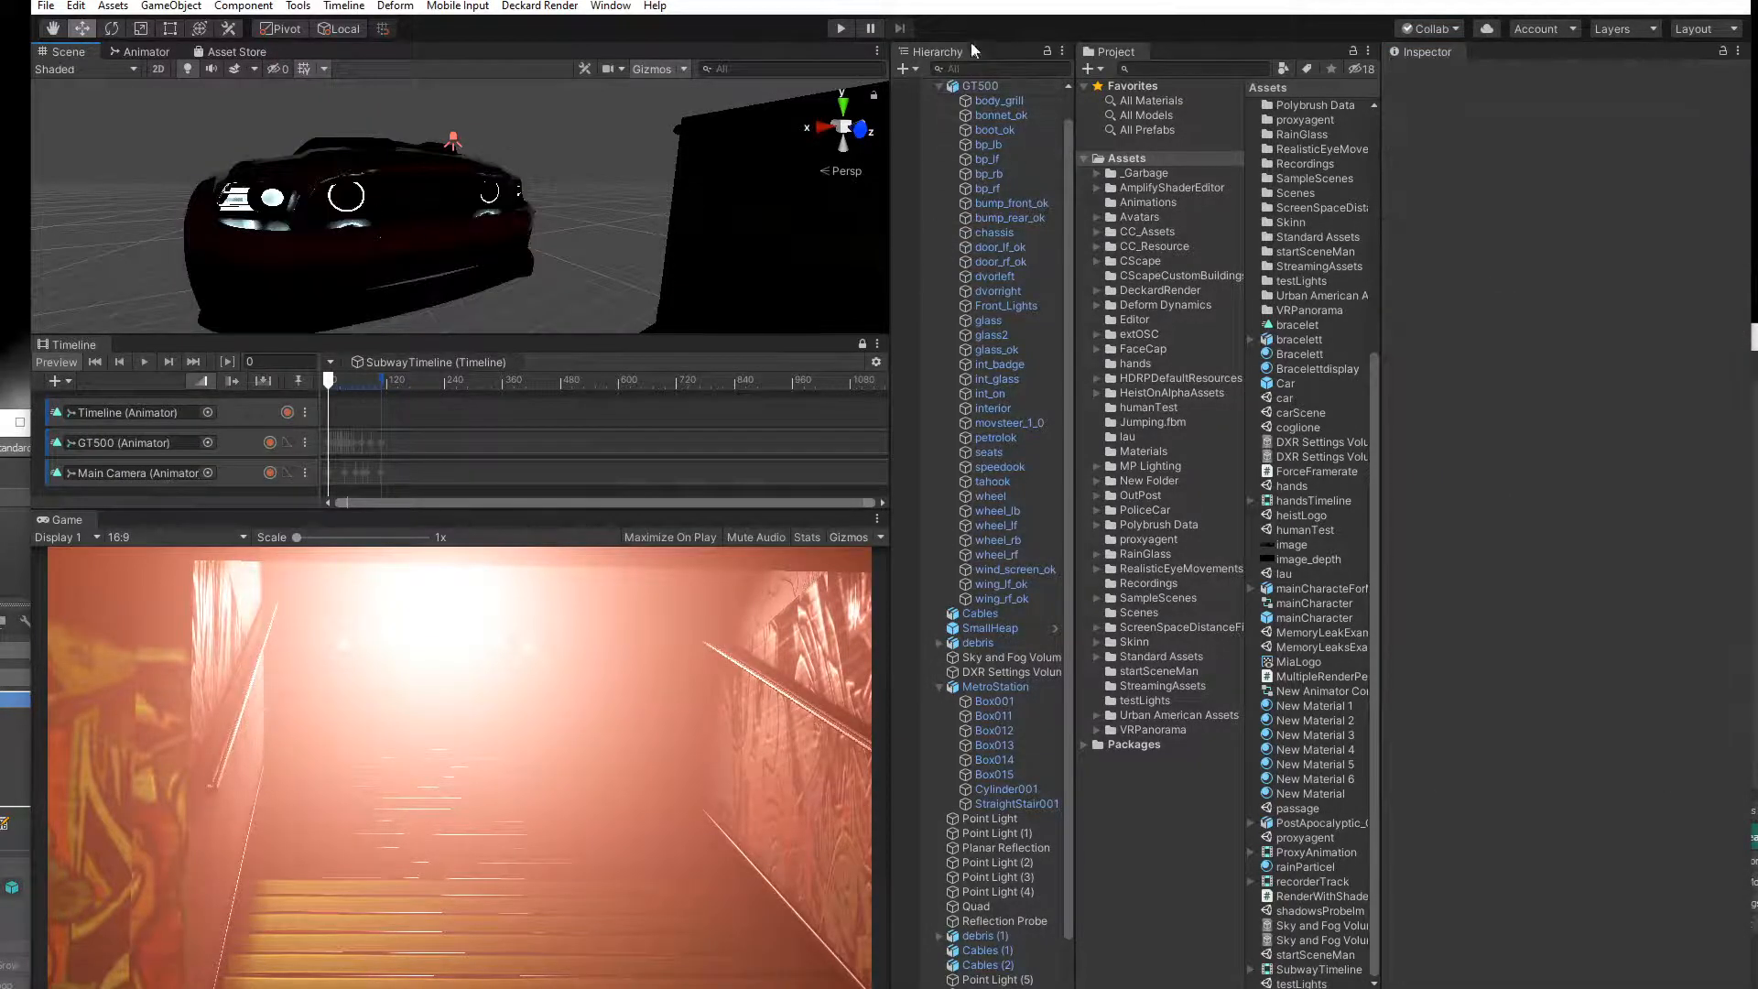
pyautogui.click(939, 87)
pyautogui.click(978, 116)
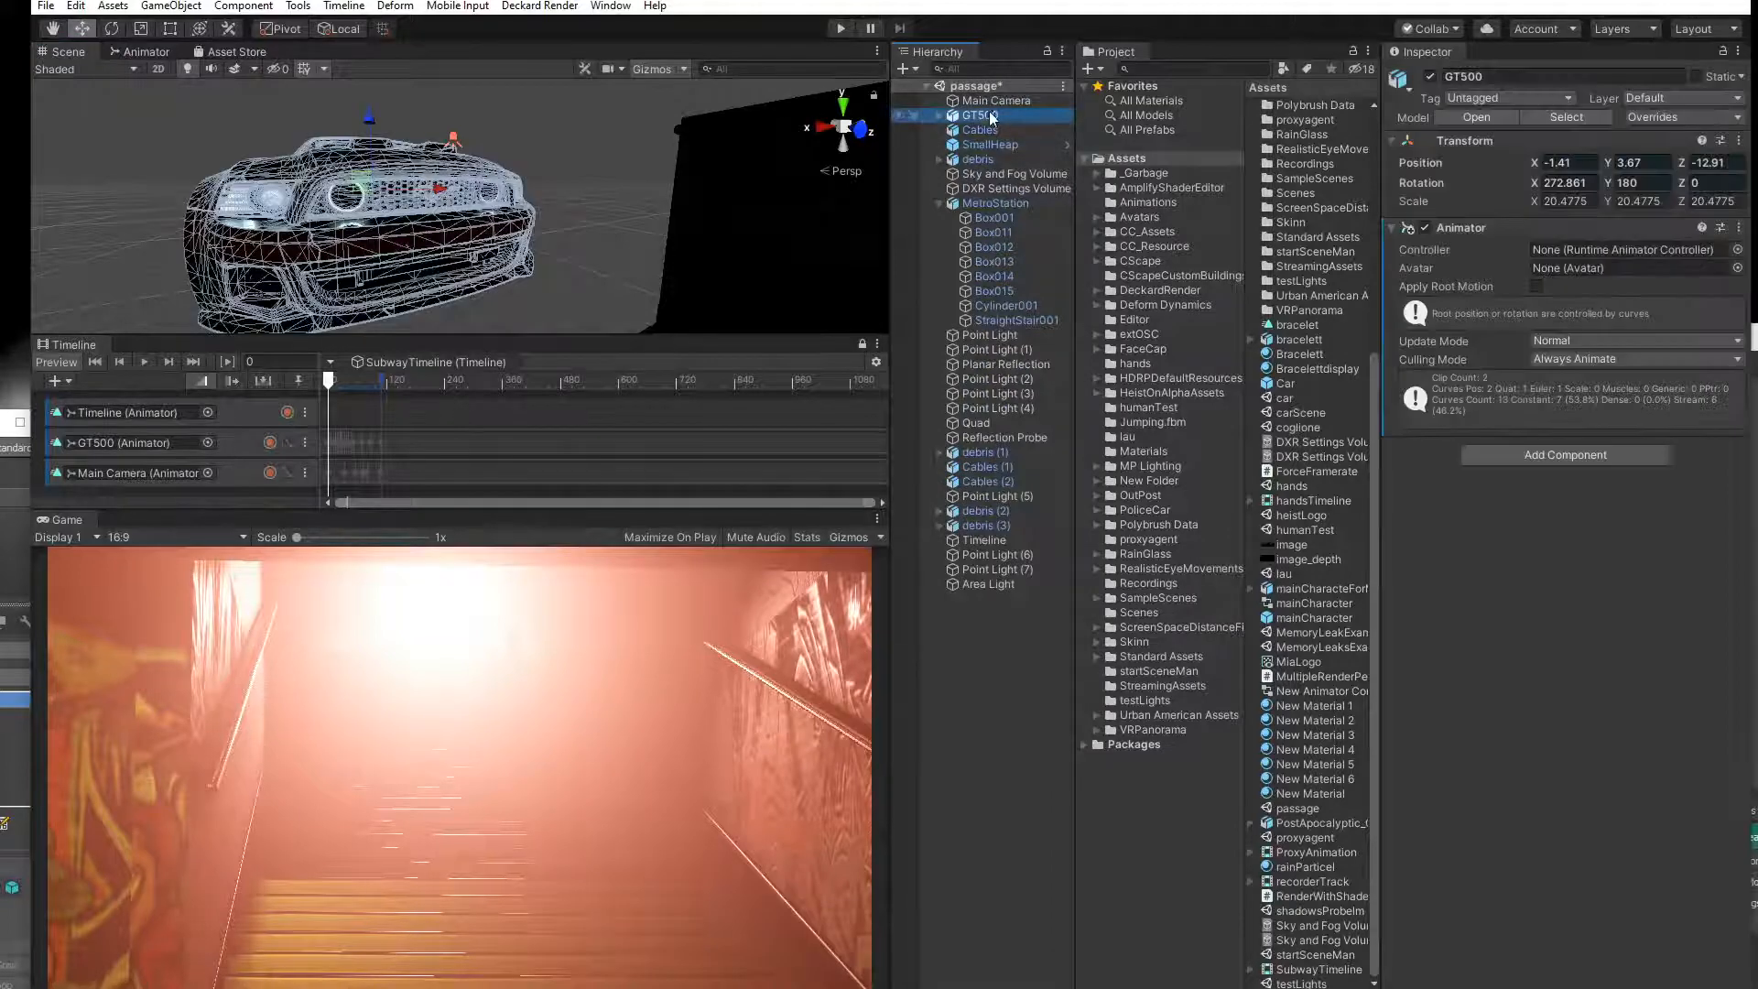
pyautogui.rightClick(987, 113)
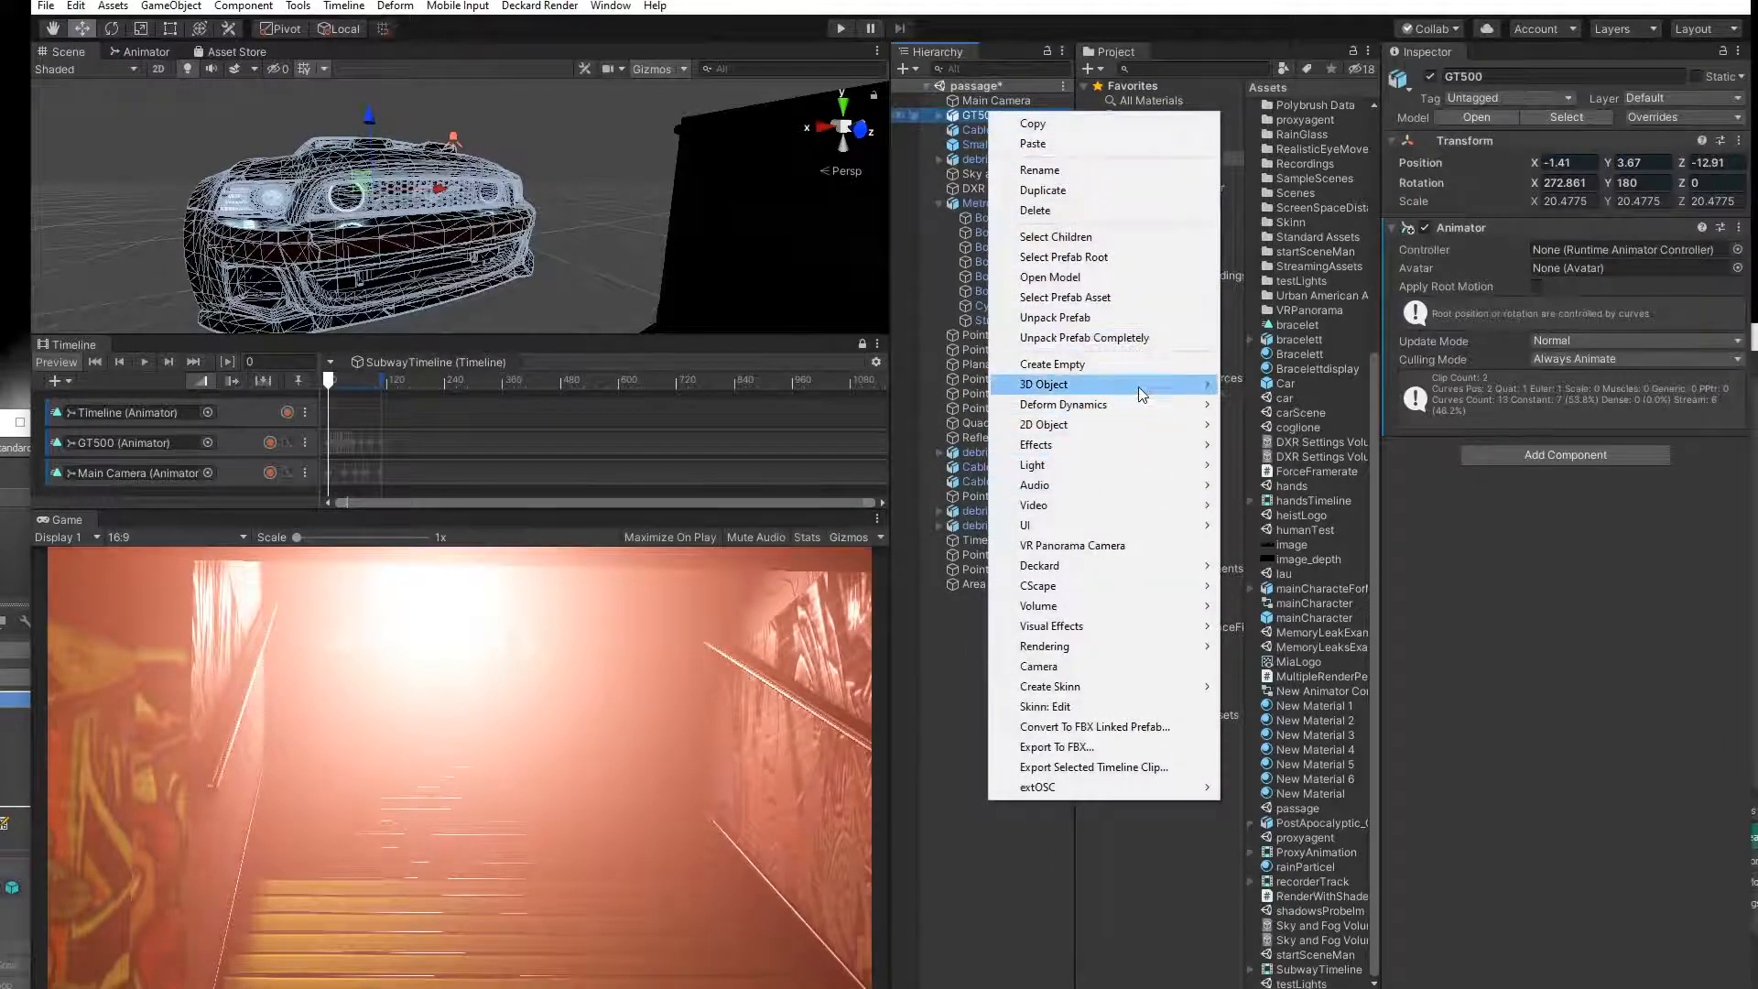
pyautogui.moveTo(1139, 394)
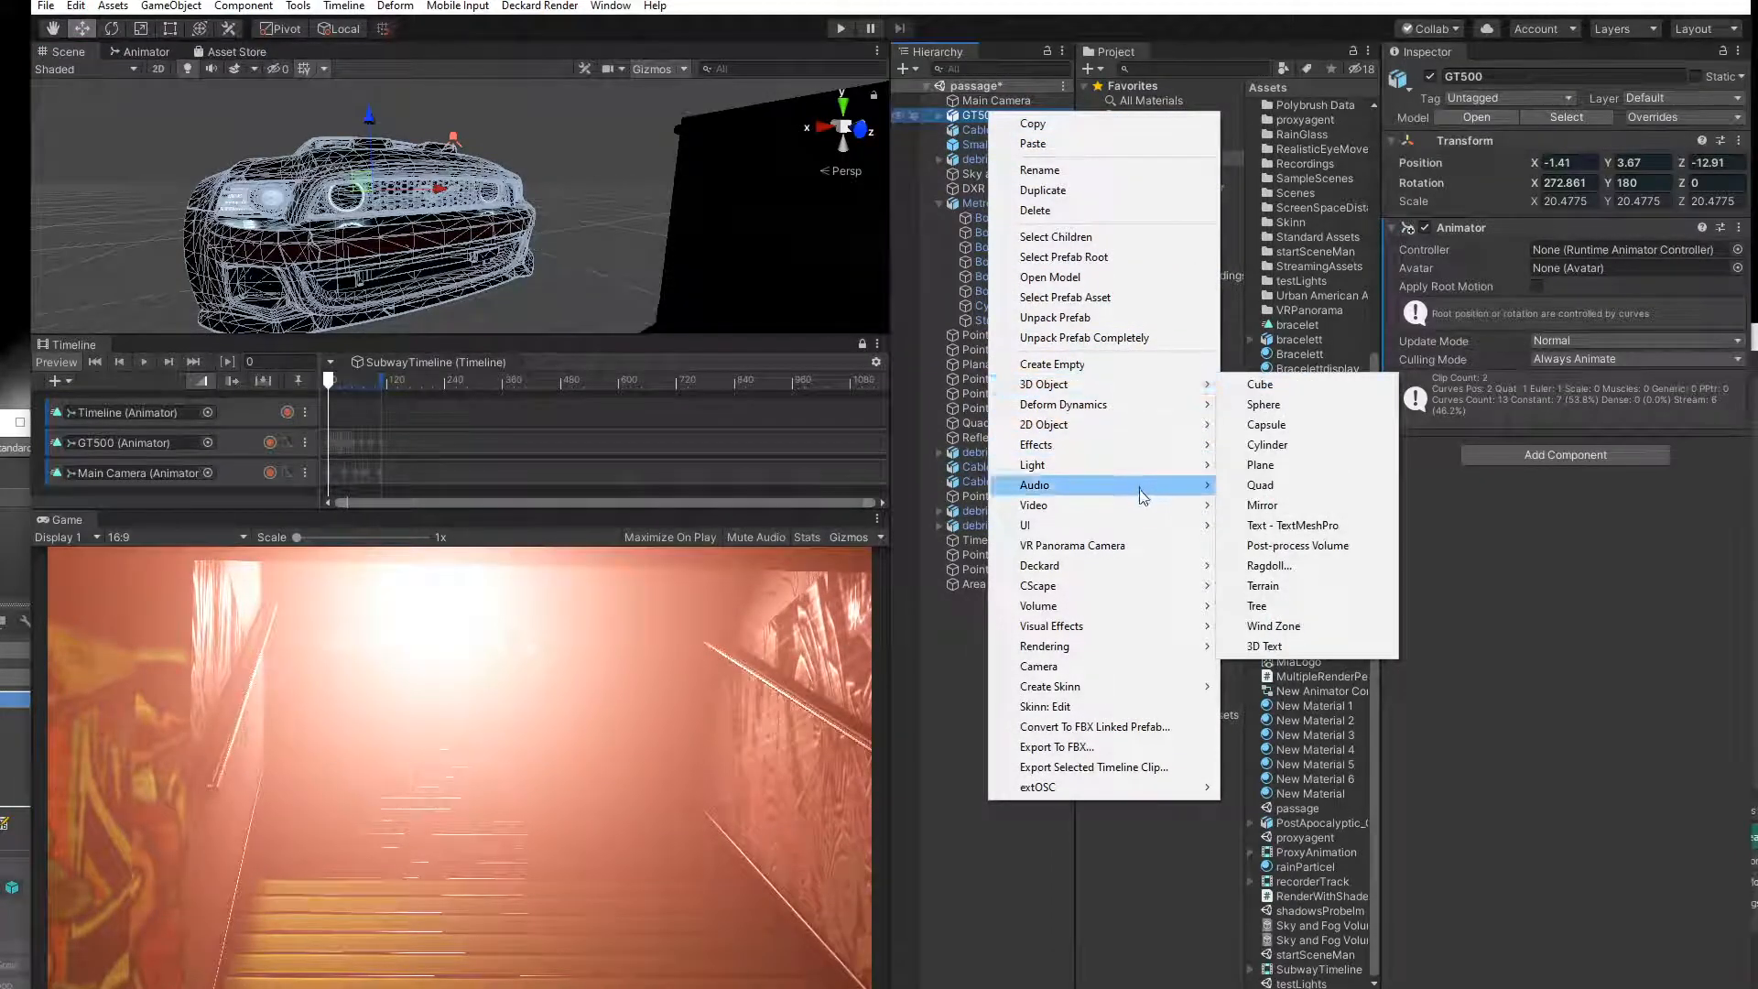
pyautogui.moveTo(1136, 464)
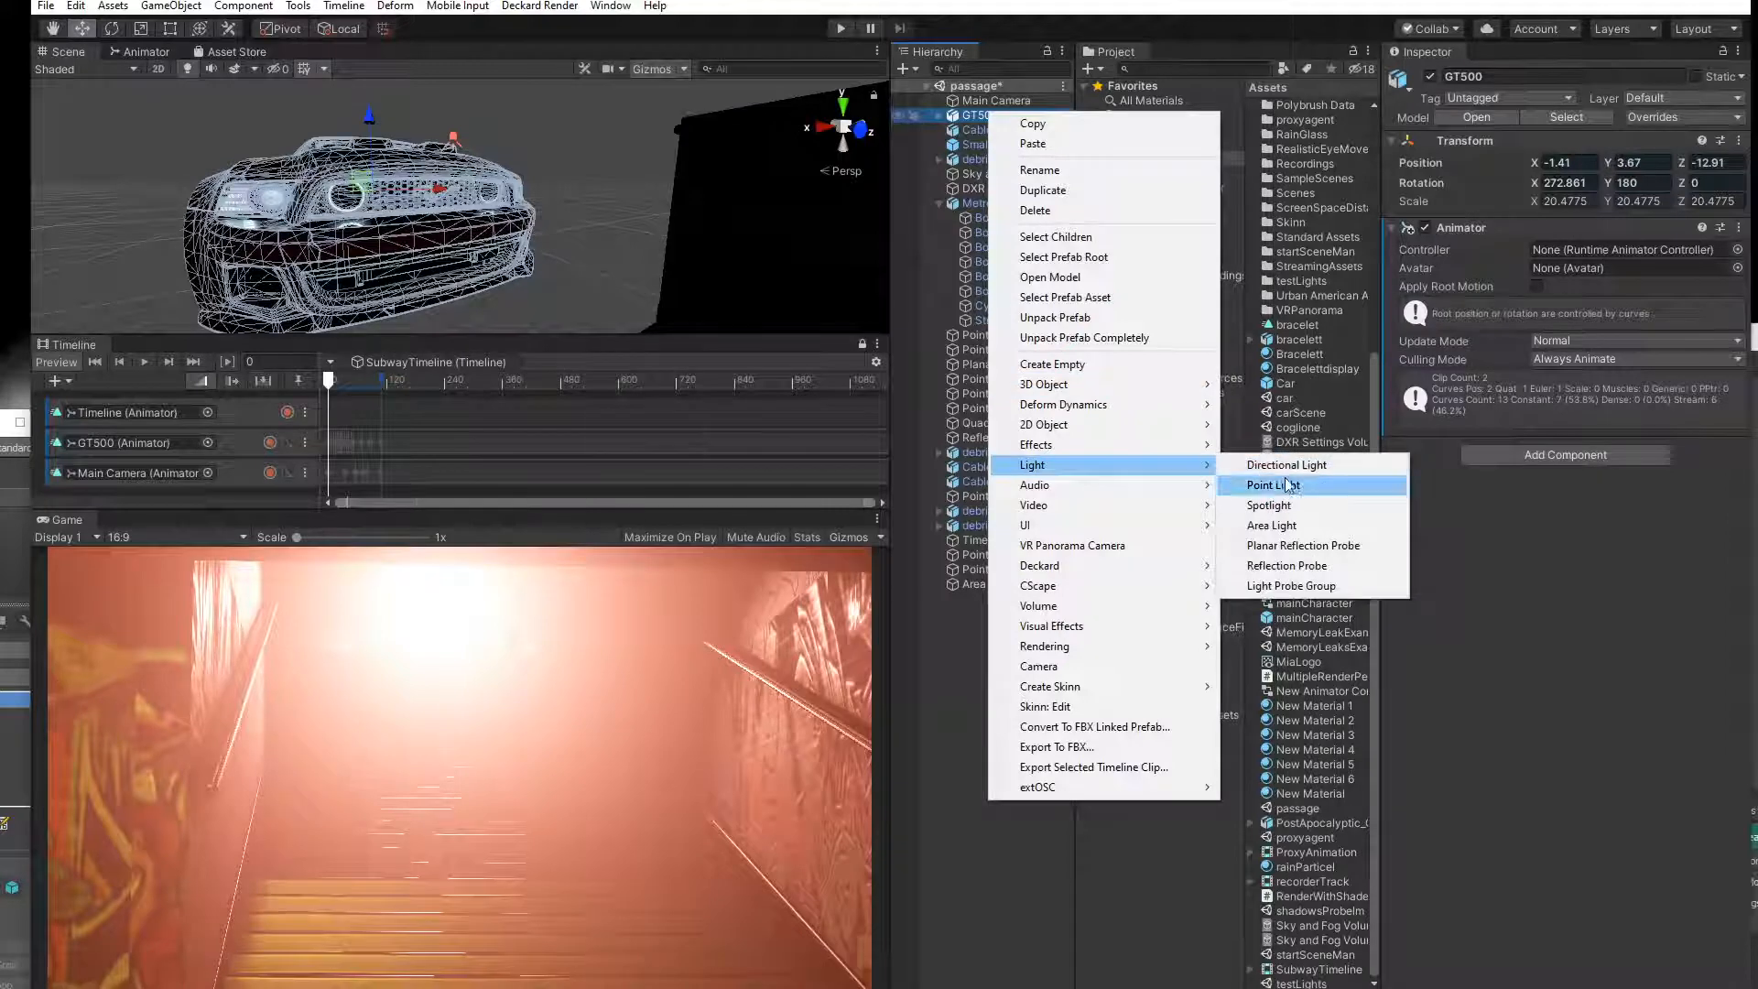
pyautogui.click(1289, 471)
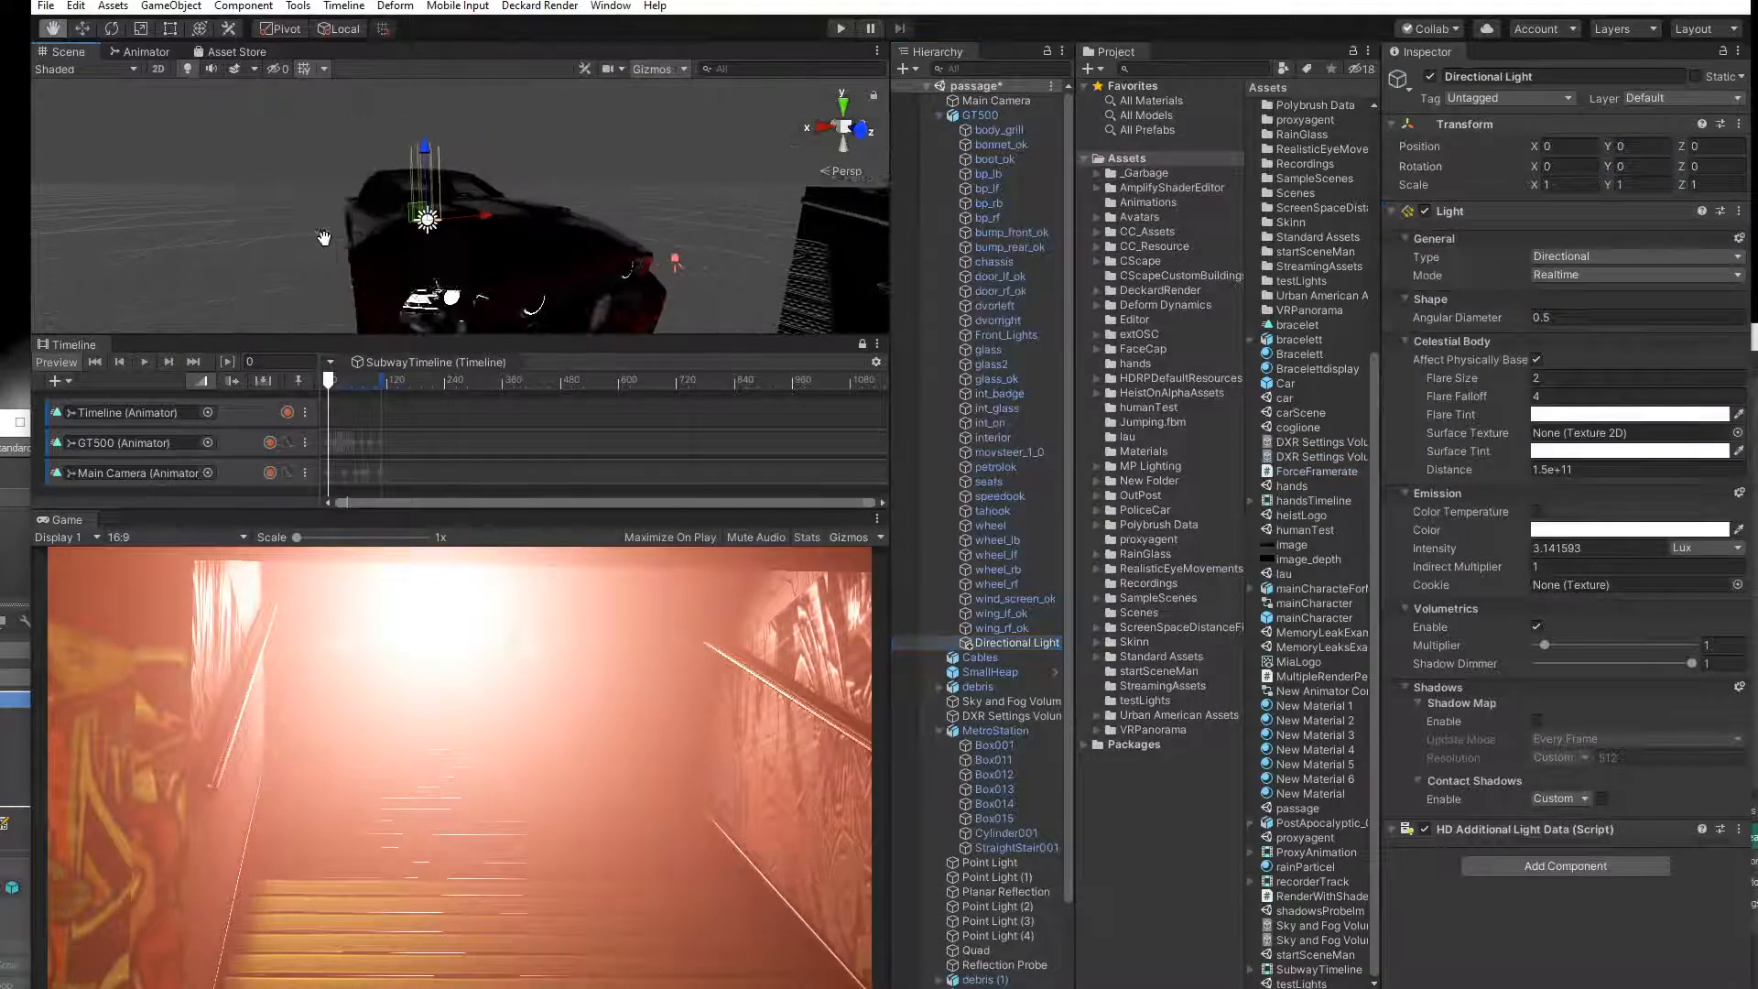
pyautogui.hotkey('ctrl', 'z')
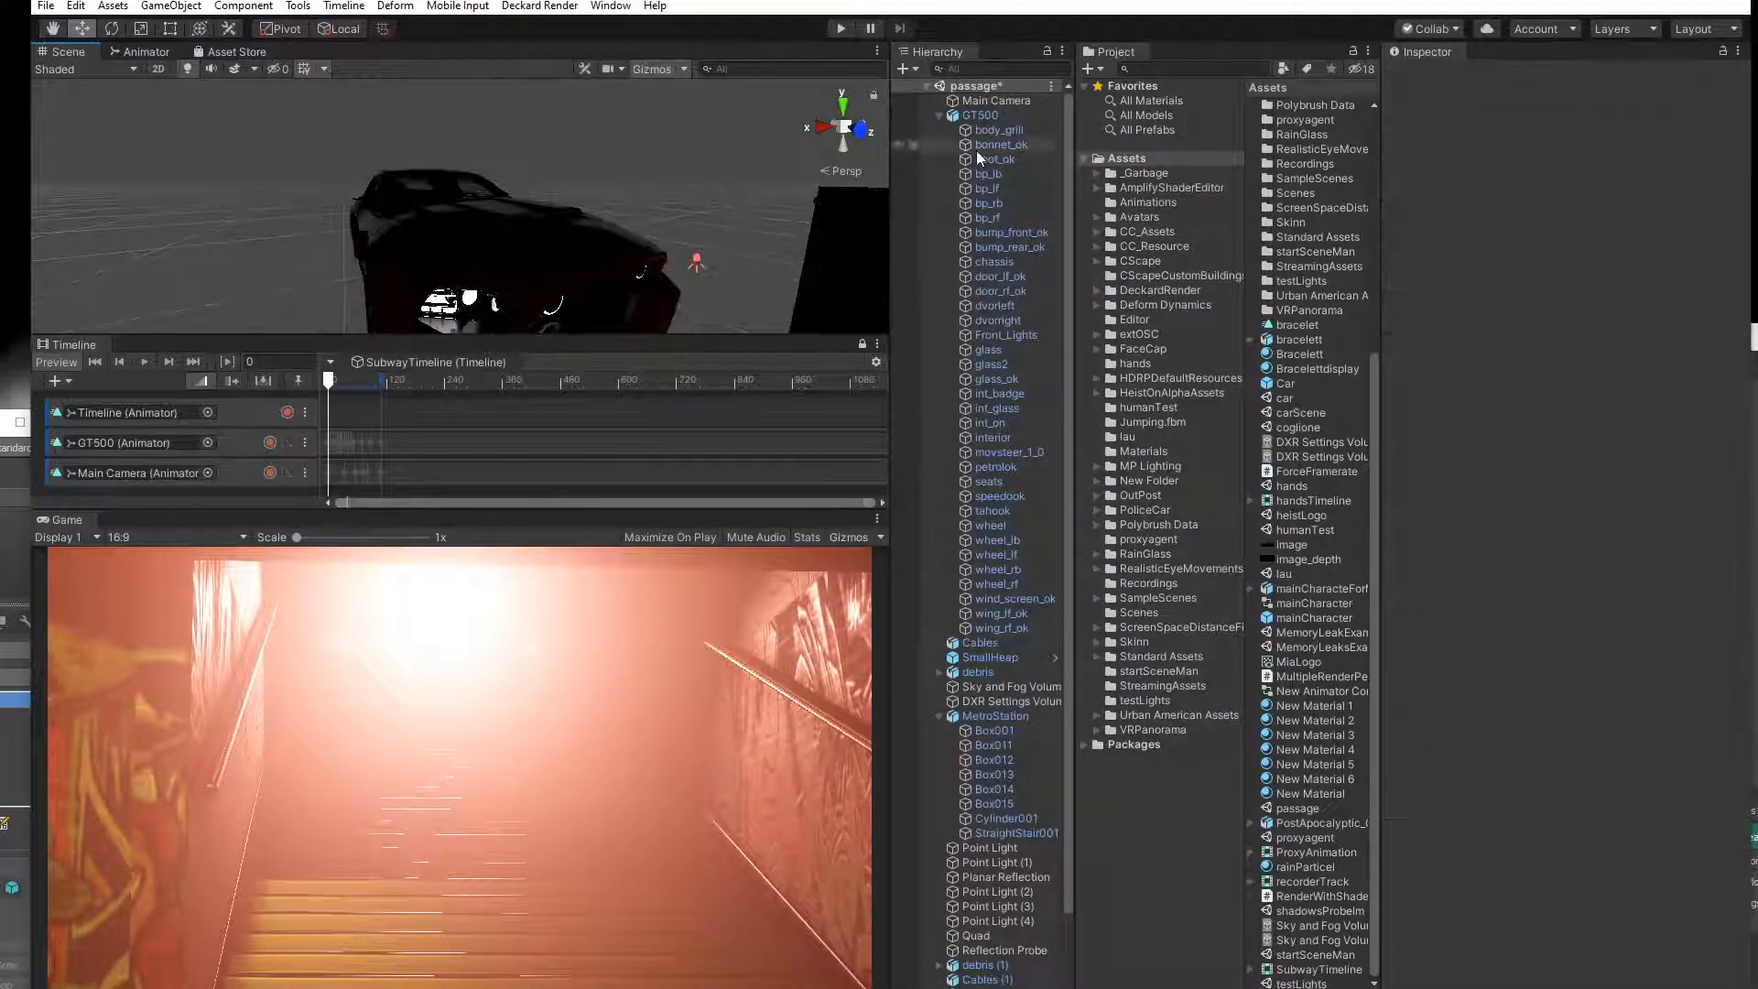
# Add a spotlight as a child of the GT500 car.
pyautogui.click(980, 116)
pyautogui.rightClick(991, 117)
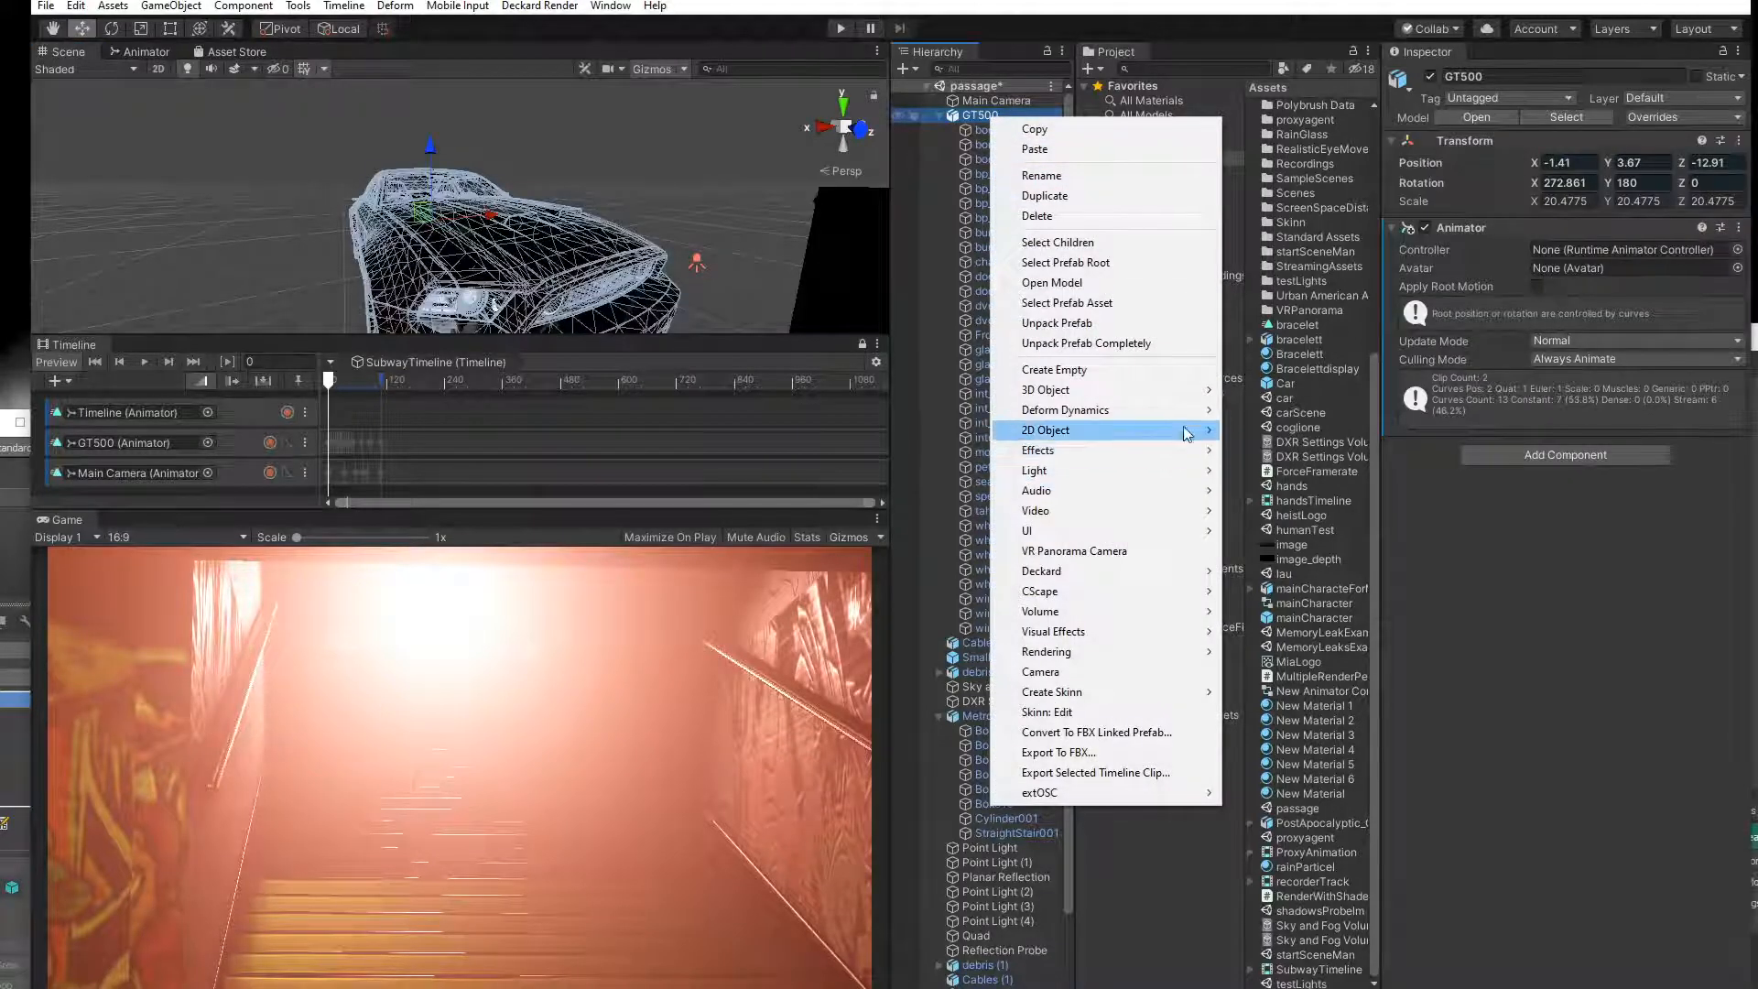
pyautogui.moveTo(1187, 470)
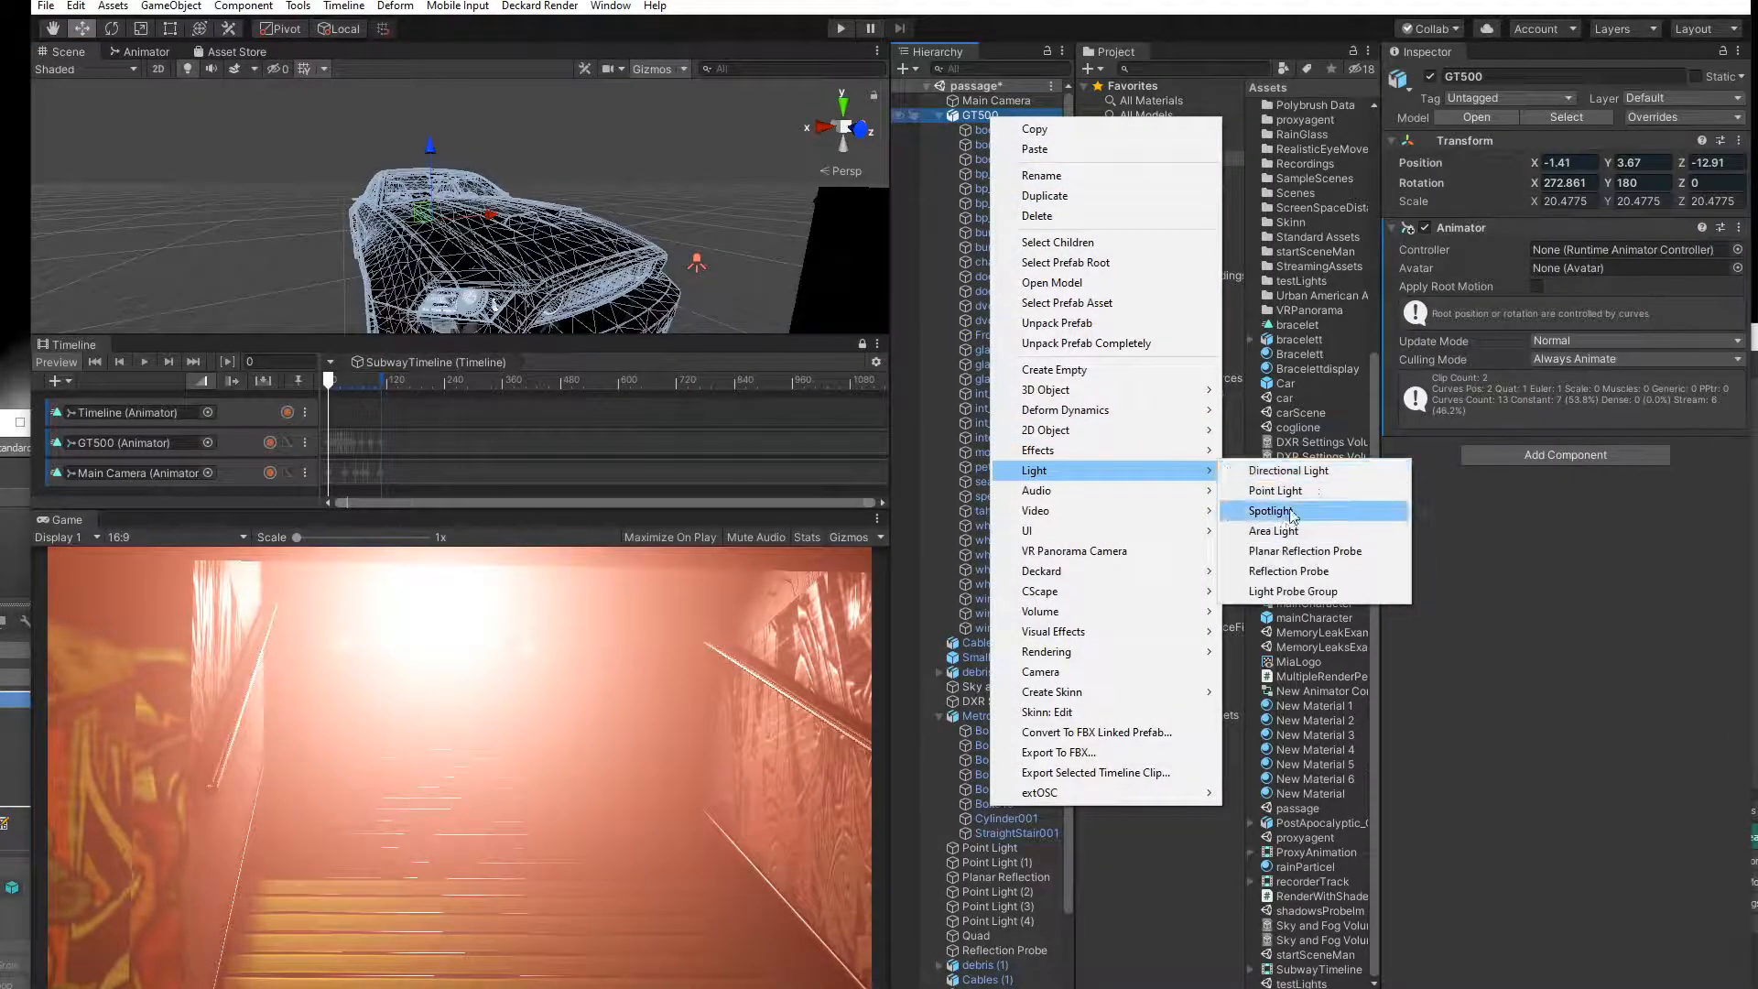
pyautogui.click(1290, 510)
# Move the spotlight to Y 0.1421 and rotate it to about -90 degrees on X so it points ahead of the car.
pyautogui.moveTo(346, 185); pyautogui.dragTo(423, 192, button='middle')
pyautogui.scroll(-4, 440, 197)
pyautogui.moveTo(565, 236); pyautogui.dragTo(642, 255)
pyautogui.press('e')
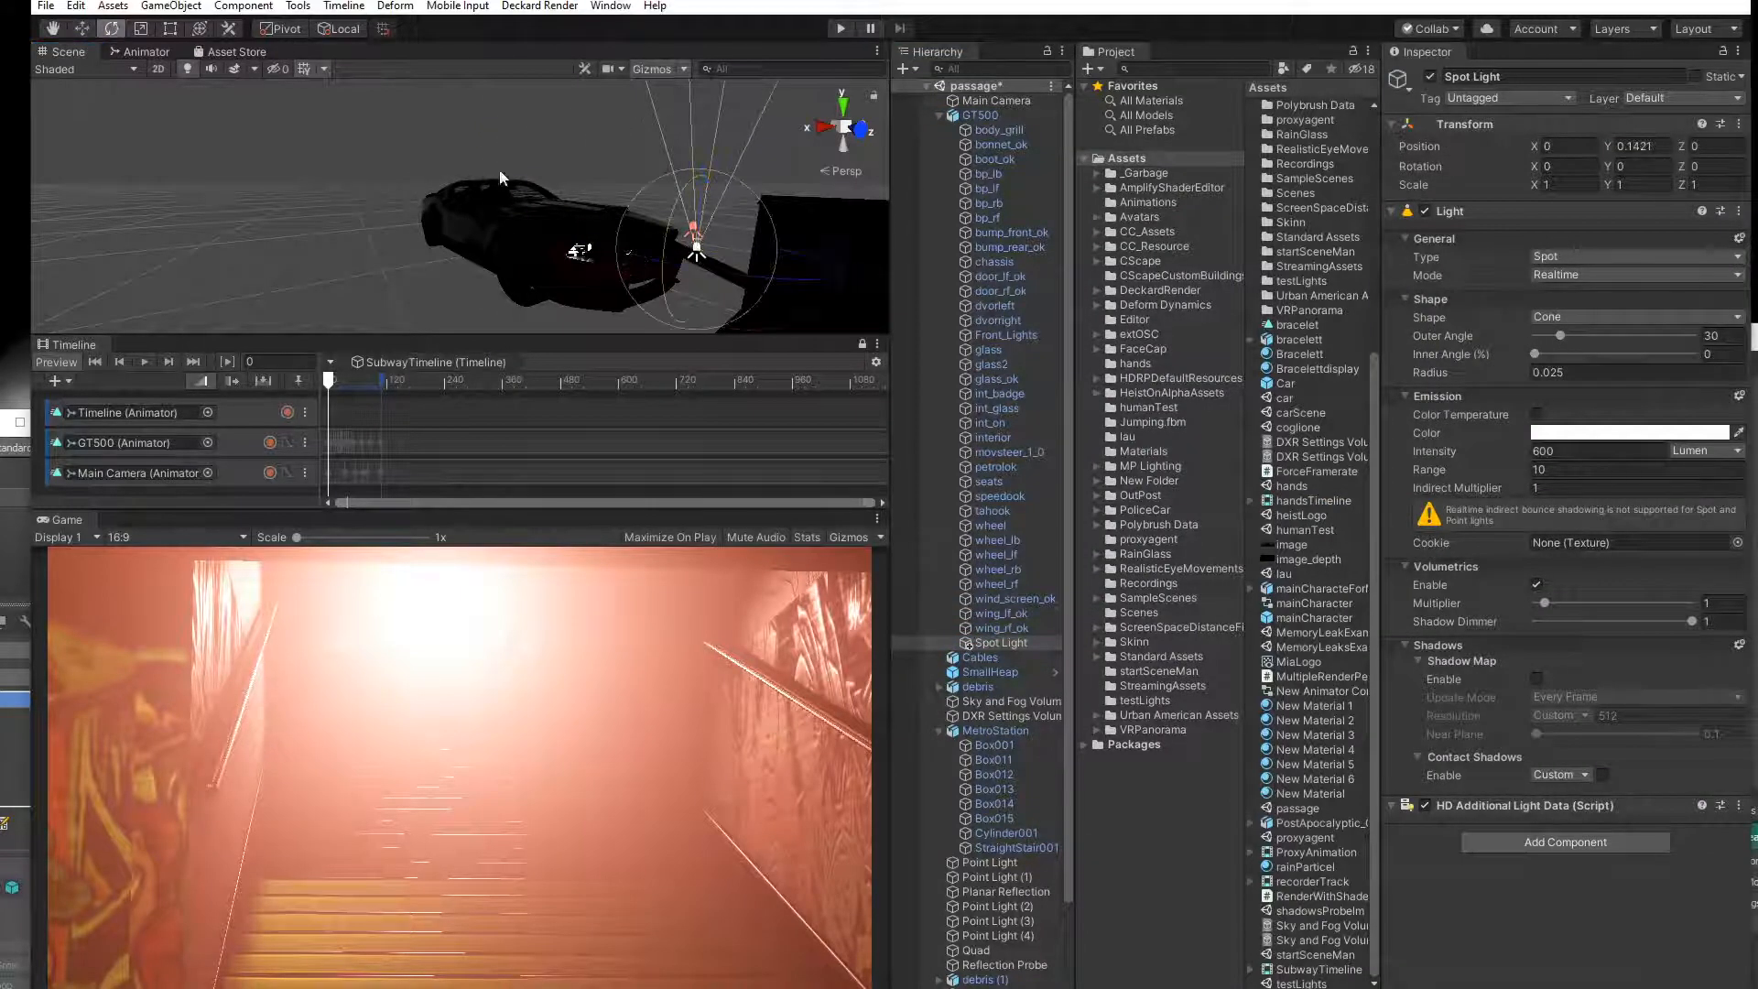
pyautogui.moveTo(796, 216); pyautogui.dragTo(972, 478)
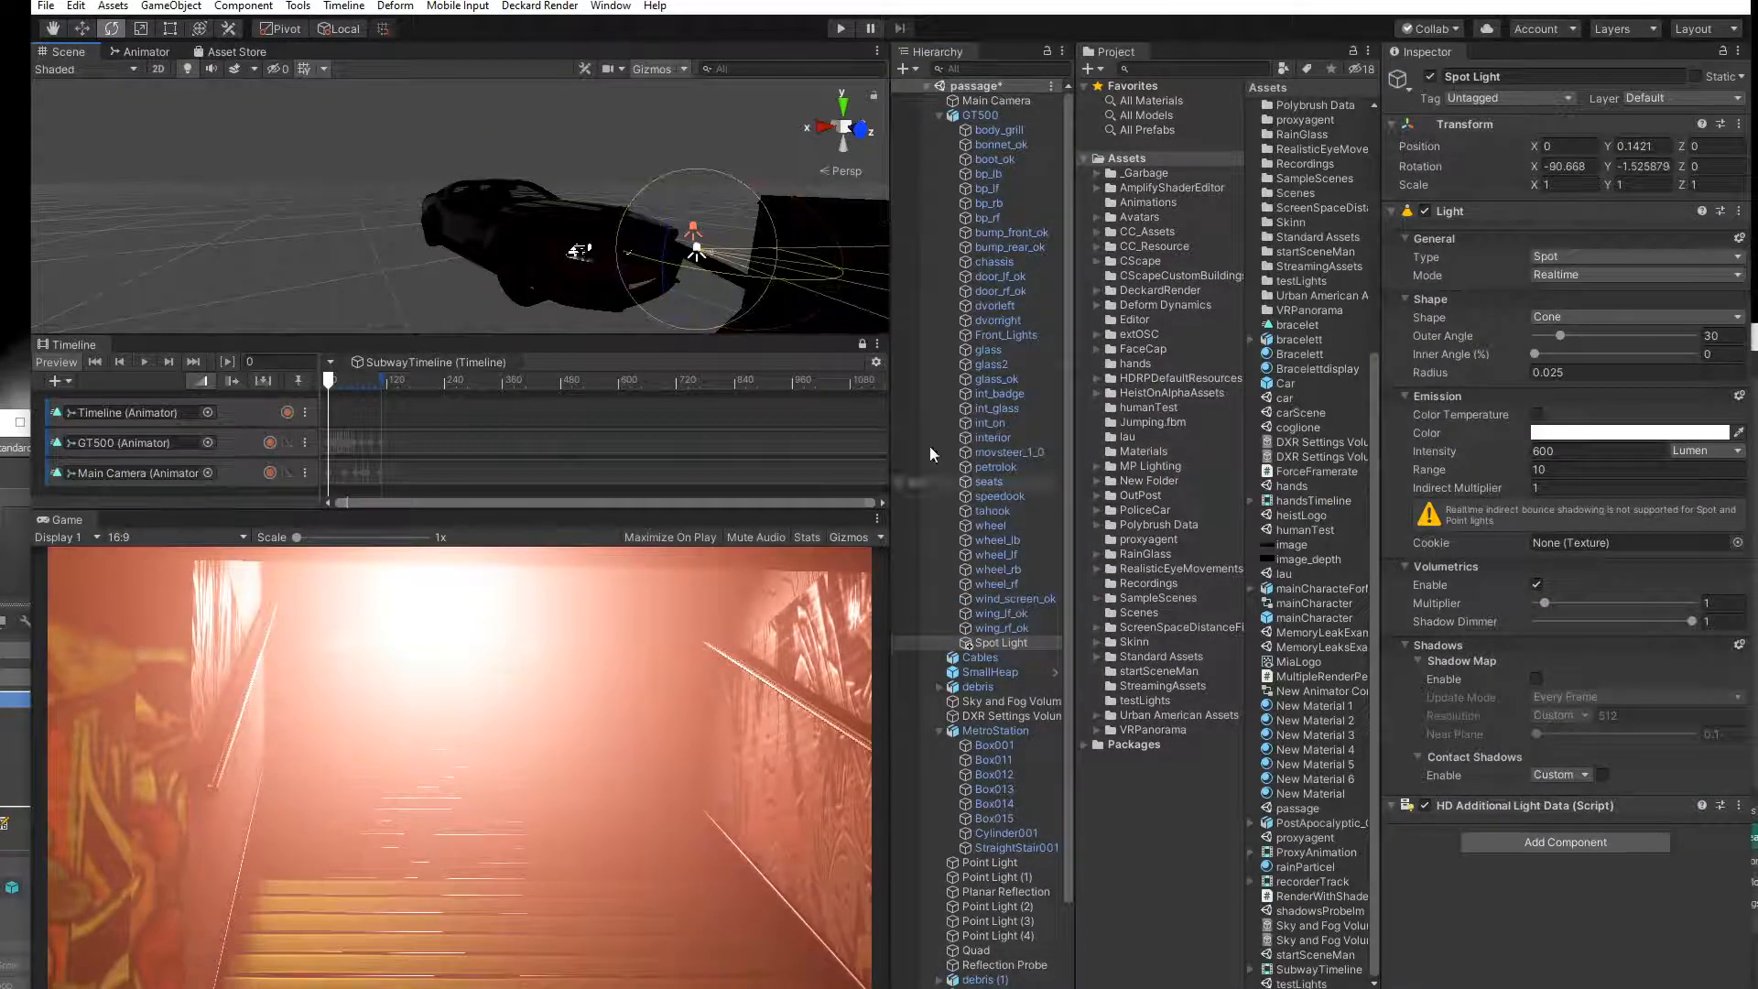
# Place the spotlight at one of the car's headlights, at about X -0.0343, Y 0.1185, Z 0.0001.
pyautogui.click(82, 29)
pyautogui.moveTo(639, 273); pyautogui.dragTo(561, 284, button='middle')
pyautogui.moveTo(373, 274); pyautogui.dragTo(309, 272)
pyautogui.moveTo(138, 287); pyautogui.dragTo(331, 294, button='middle')
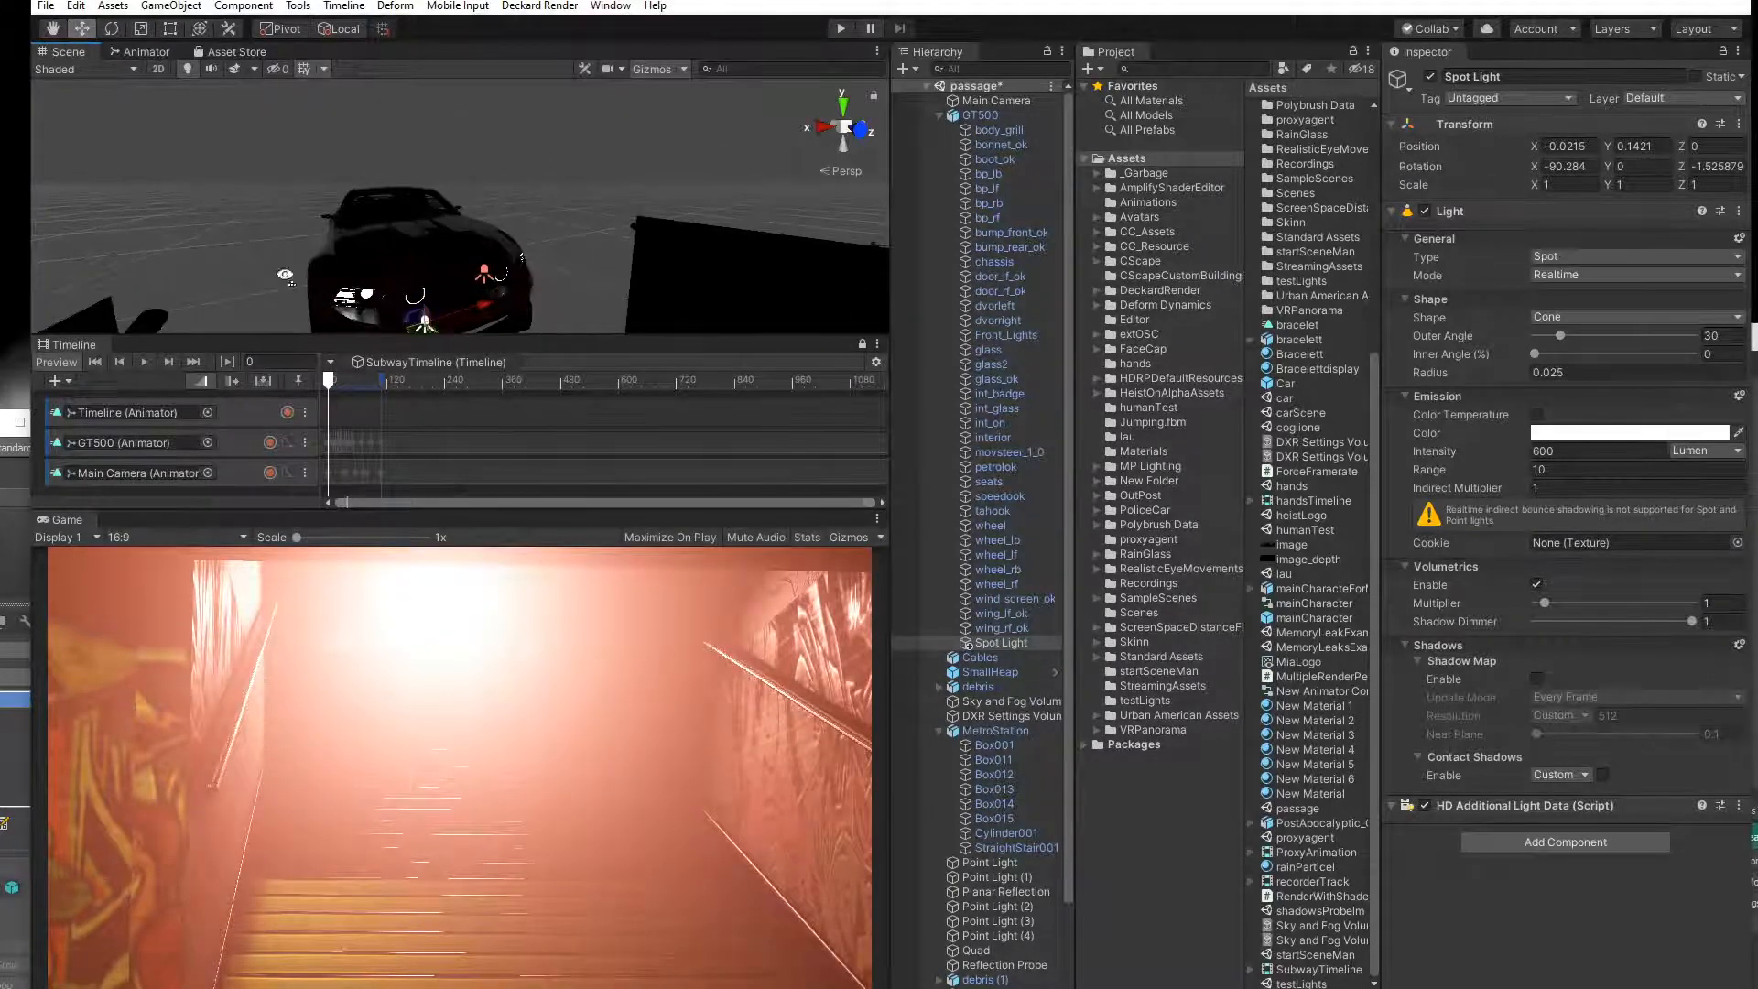
pyautogui.keyDown('alt'); pyautogui.moveTo(284, 275); pyautogui.dragTo(541, 398); pyautogui.keyUp('alt')
pyautogui.moveTo(386, 307); pyautogui.dragTo(370, 243, button='middle')
pyautogui.moveTo(389, 240); pyautogui.dragTo(302, 257)
pyautogui.moveTo(322, 314); pyautogui.dragTo(373, 236, button='middle')
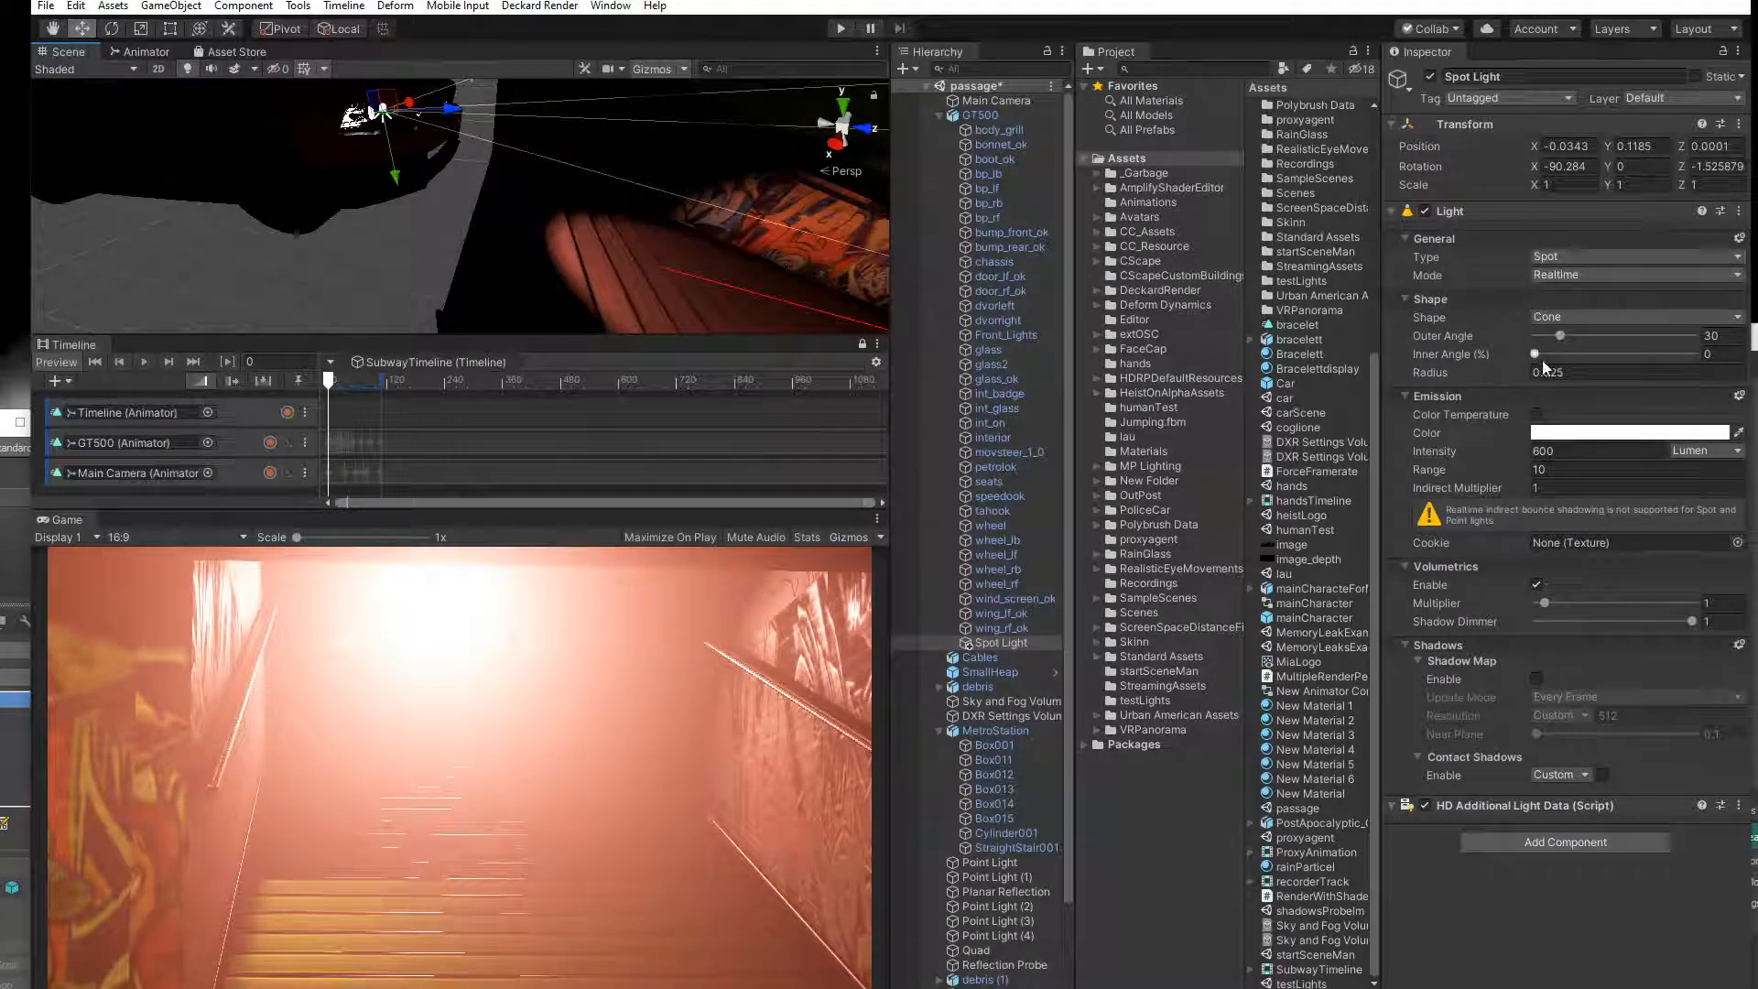
# Set the spotlight's volumetric multiplier to 7.41 and, at timeline frame 45, tilt the light to about -103 degrees on X.
pyautogui.moveTo(1556, 612); pyautogui.dragTo(1596, 614)
pyautogui.moveTo(328, 380); pyautogui.dragTo(335, 383)
pyautogui.moveTo(342, 387); pyautogui.dragTo(352, 386)
pyautogui.moveTo(604, 218); pyautogui.dragTo(442, 172, button='middle')
pyautogui.click(110, 31)
pyautogui.moveTo(344, 150); pyautogui.dragTo(363, 185)
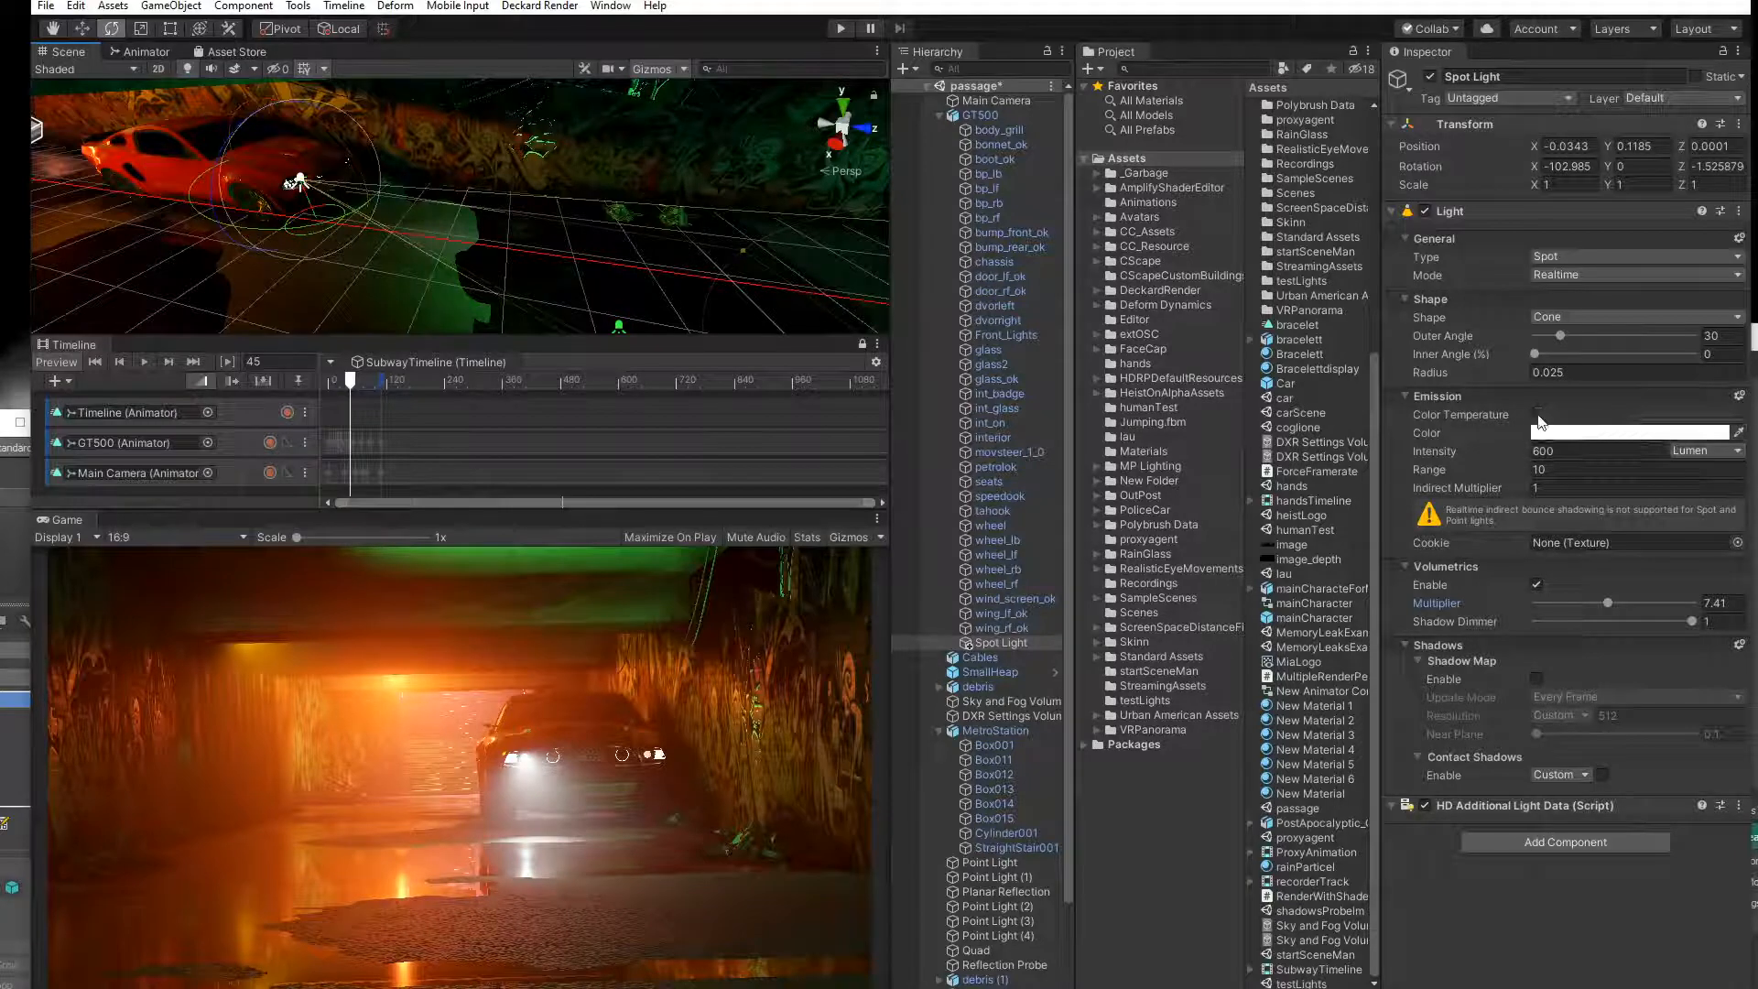
# Enable colour temperature on the spotlight and set it to a cool 14158.
pyautogui.click(1538, 415)
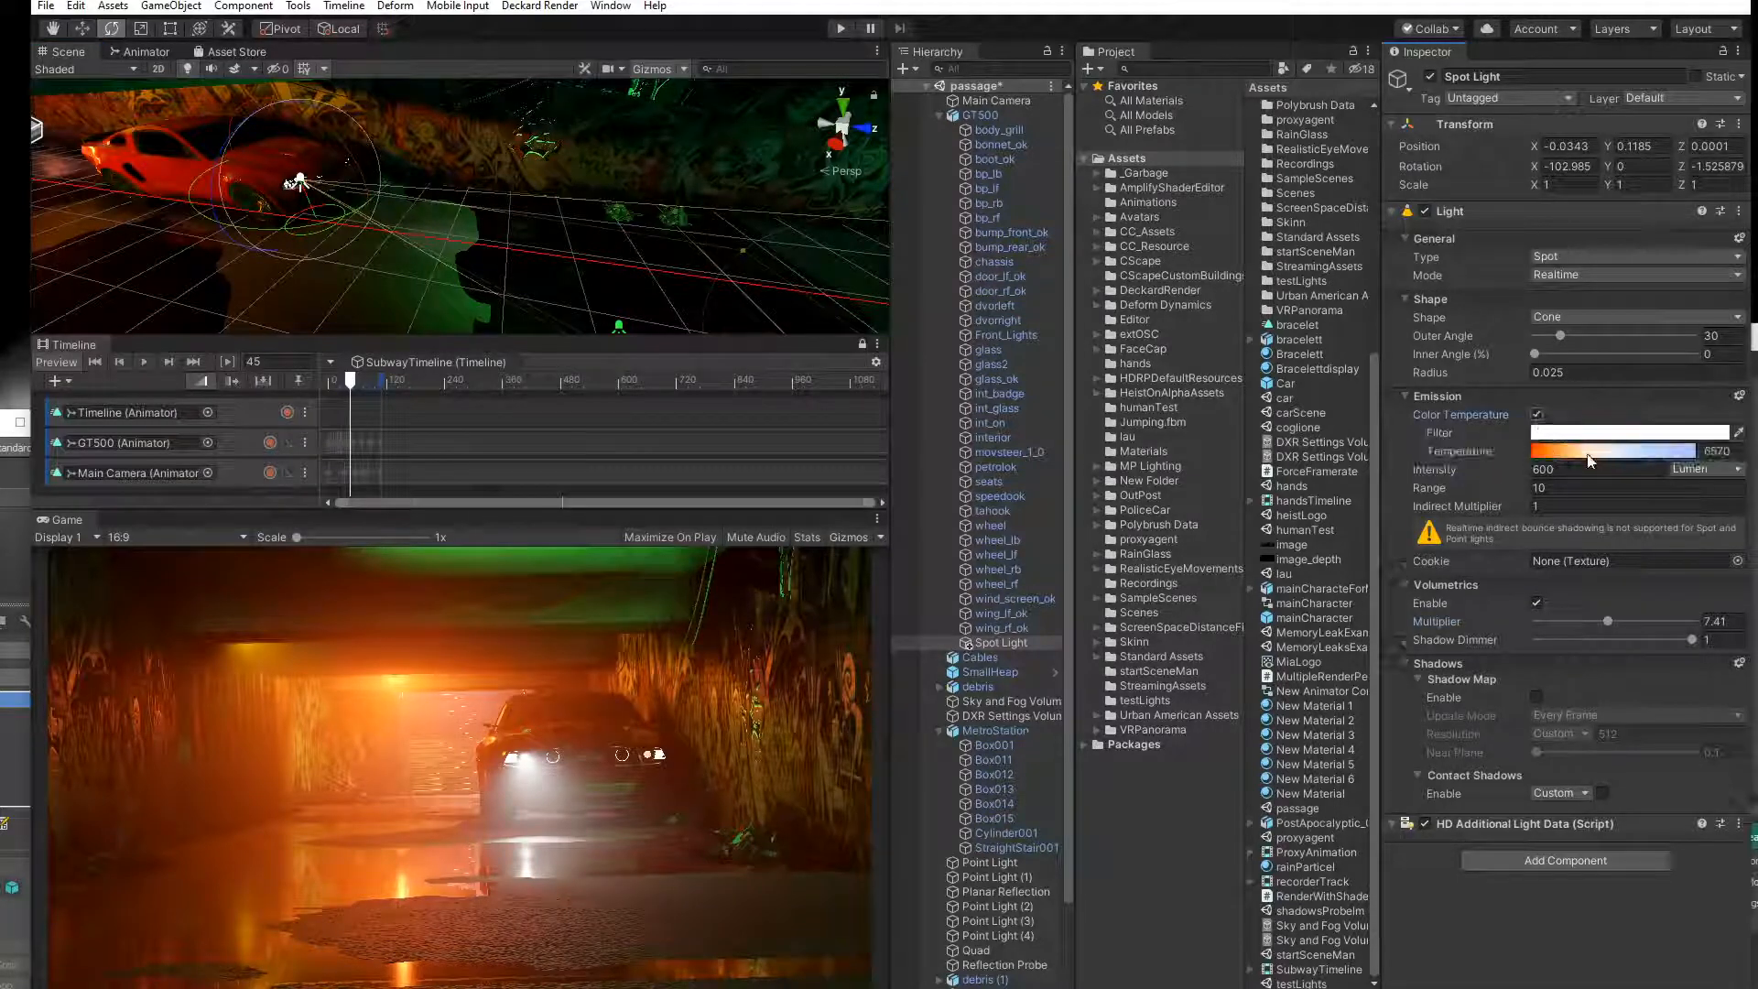
pyautogui.click(1618, 456)
pyautogui.moveTo(1670, 455); pyautogui.dragTo(1662, 454)
# Set the spotlight's intensity to 1500 lumen and check the shot between timeline frames 80 and 42.
pyautogui.moveTo(353, 383); pyautogui.dragTo(367, 393)
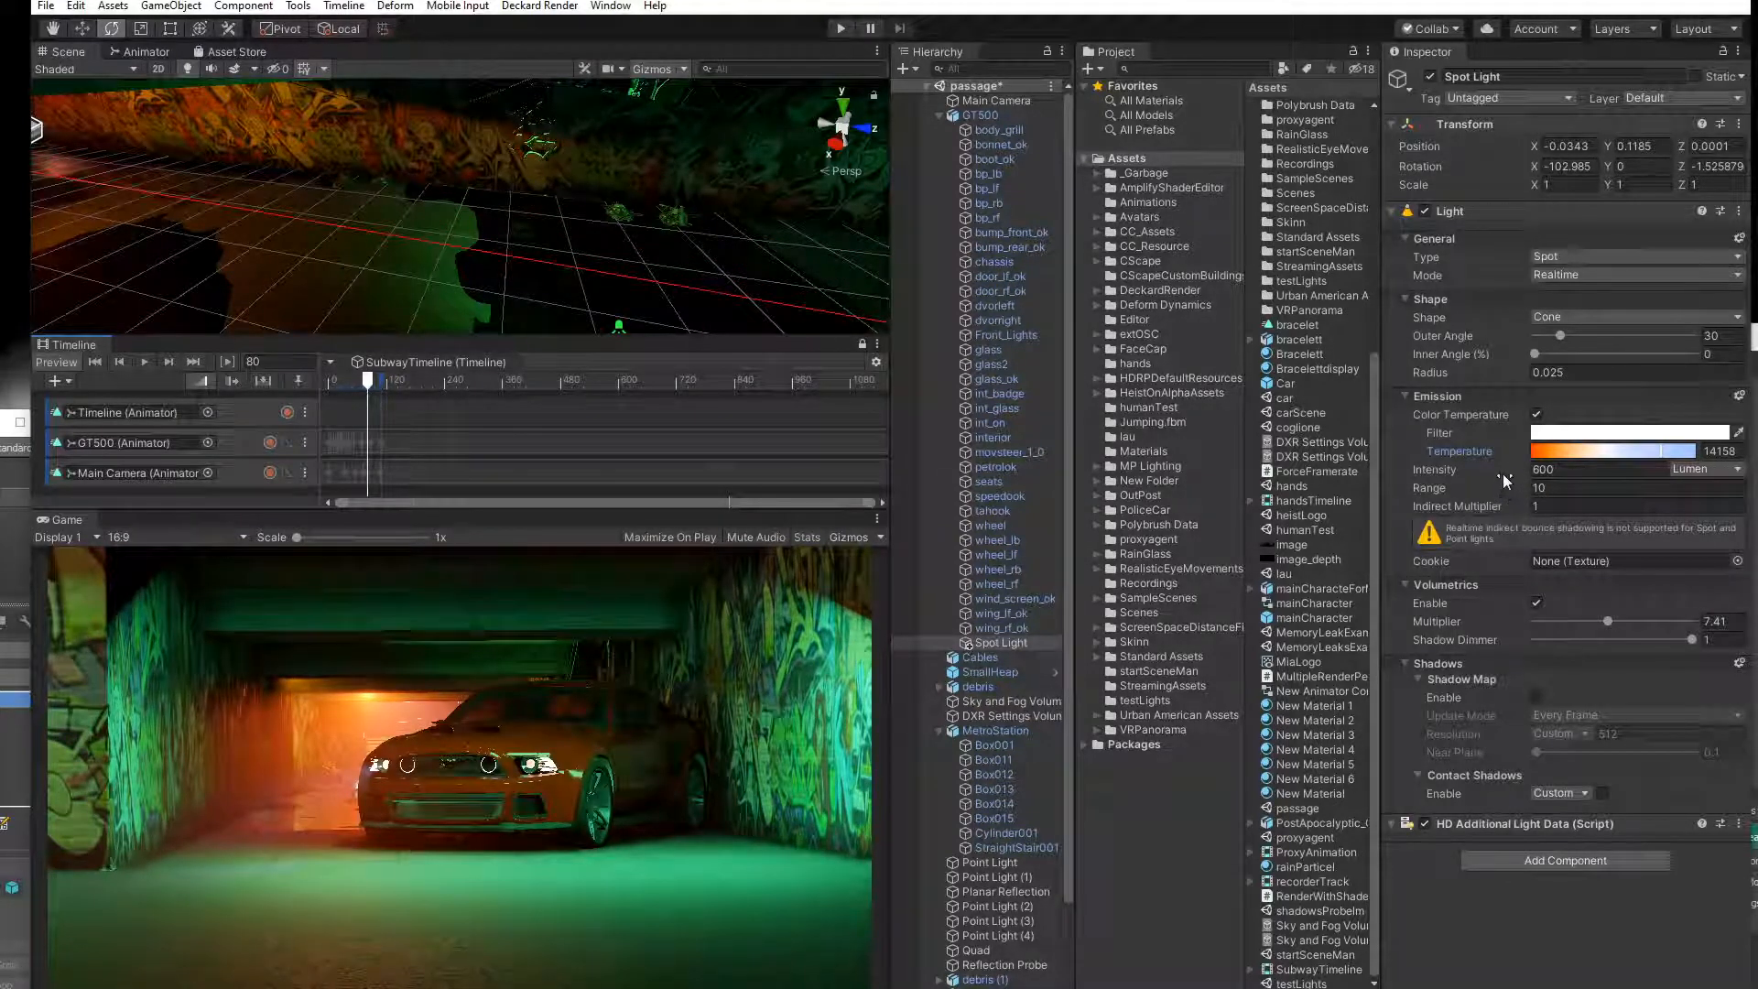
pyautogui.click(1534, 469)
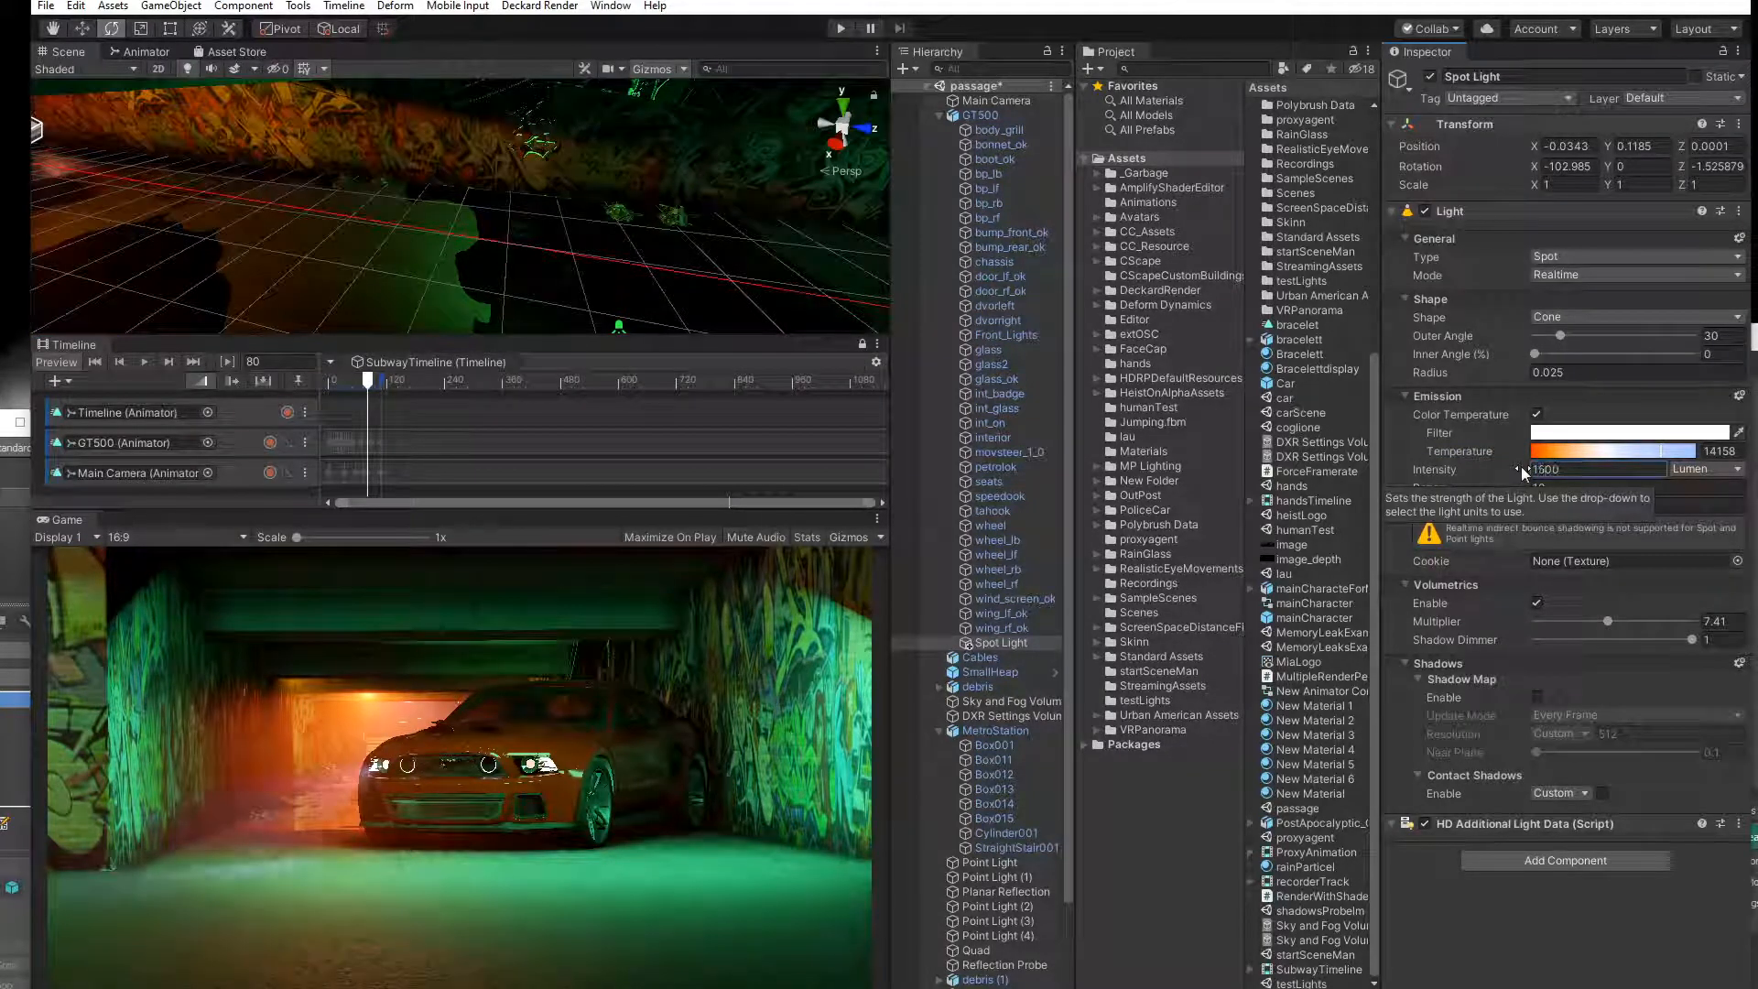
pyautogui.click(364, 382)
pyautogui.moveTo(364, 382)
pyautogui.mouseDown()
pyautogui.moveTo(329, 380)
pyautogui.moveTo(383, 401)
pyautogui.moveTo(352, 395)
pyautogui.mouseUp()
# Widen the spotlight's cone to an outer angle of 33 and an inner angle of 20.4 percent.
pyautogui.click(1019, 647)
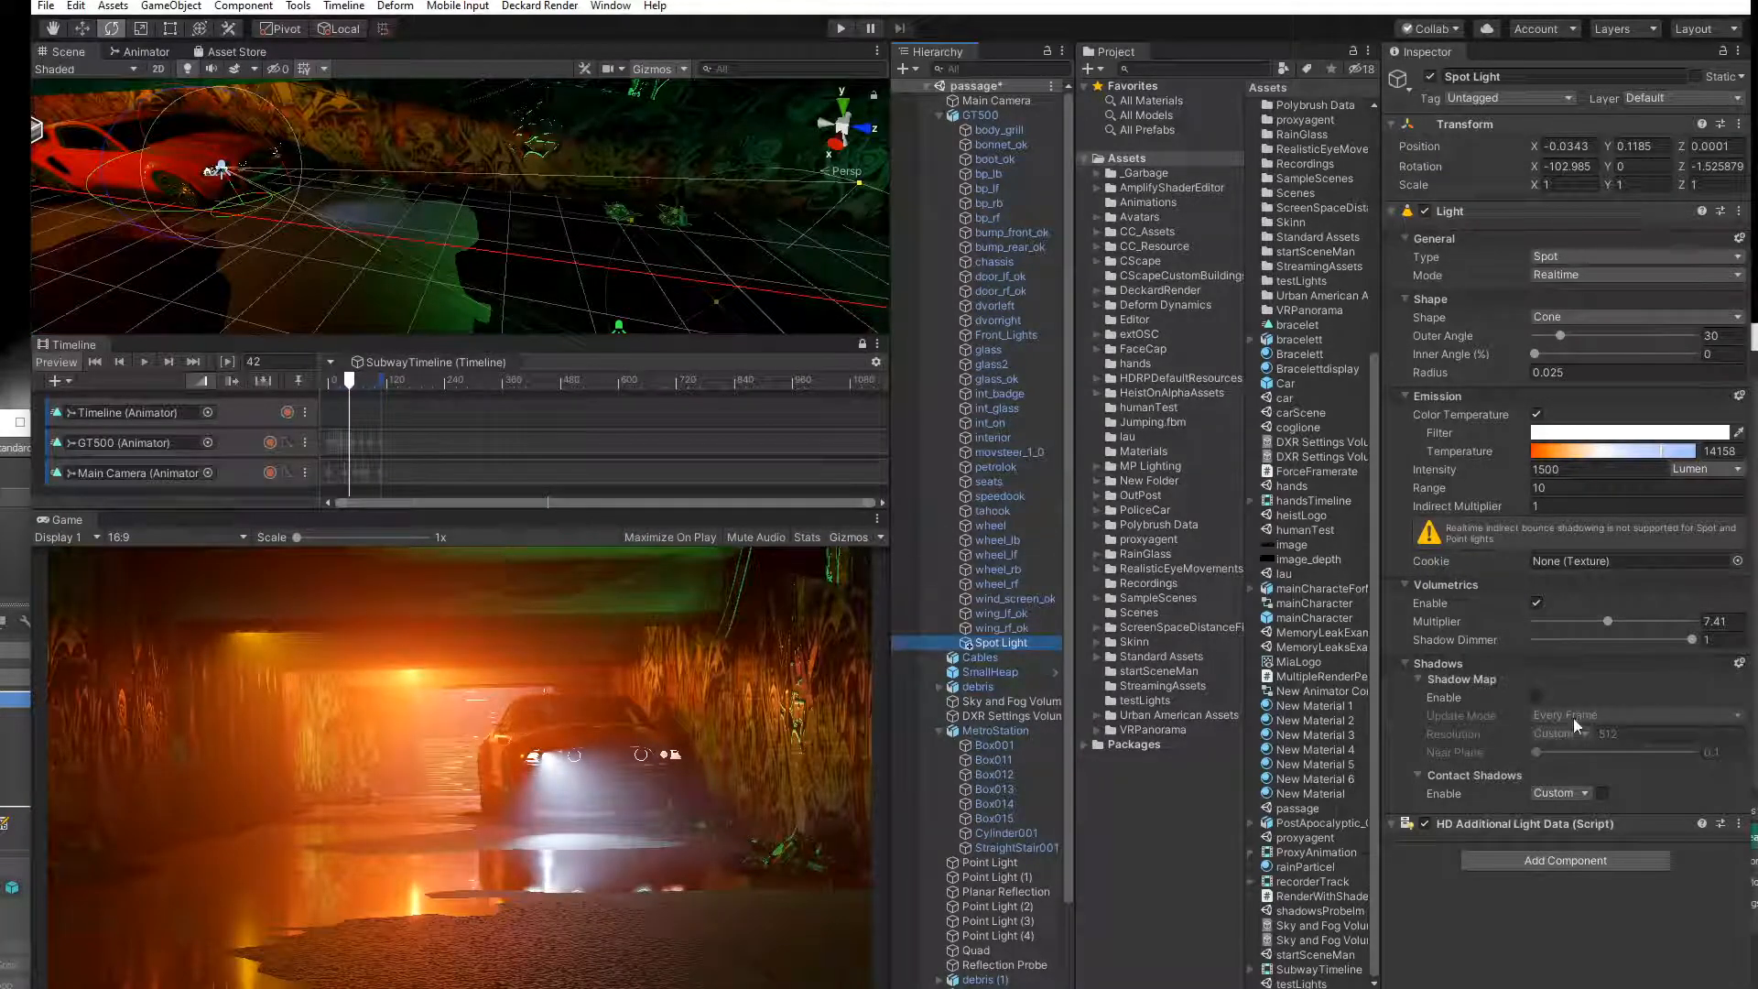
pyautogui.moveTo(437, 268); pyautogui.dragTo(375, 307, button='right')
pyautogui.moveTo(1557, 336)
pyautogui.mouseDown()
pyautogui.moveTo(1571, 337)
pyautogui.moveTo(1545, 355)
pyautogui.moveTo(1684, 366)
pyautogui.moveTo(1588, 370)
pyautogui.moveTo(1566, 337)
pyautogui.mouseUp()
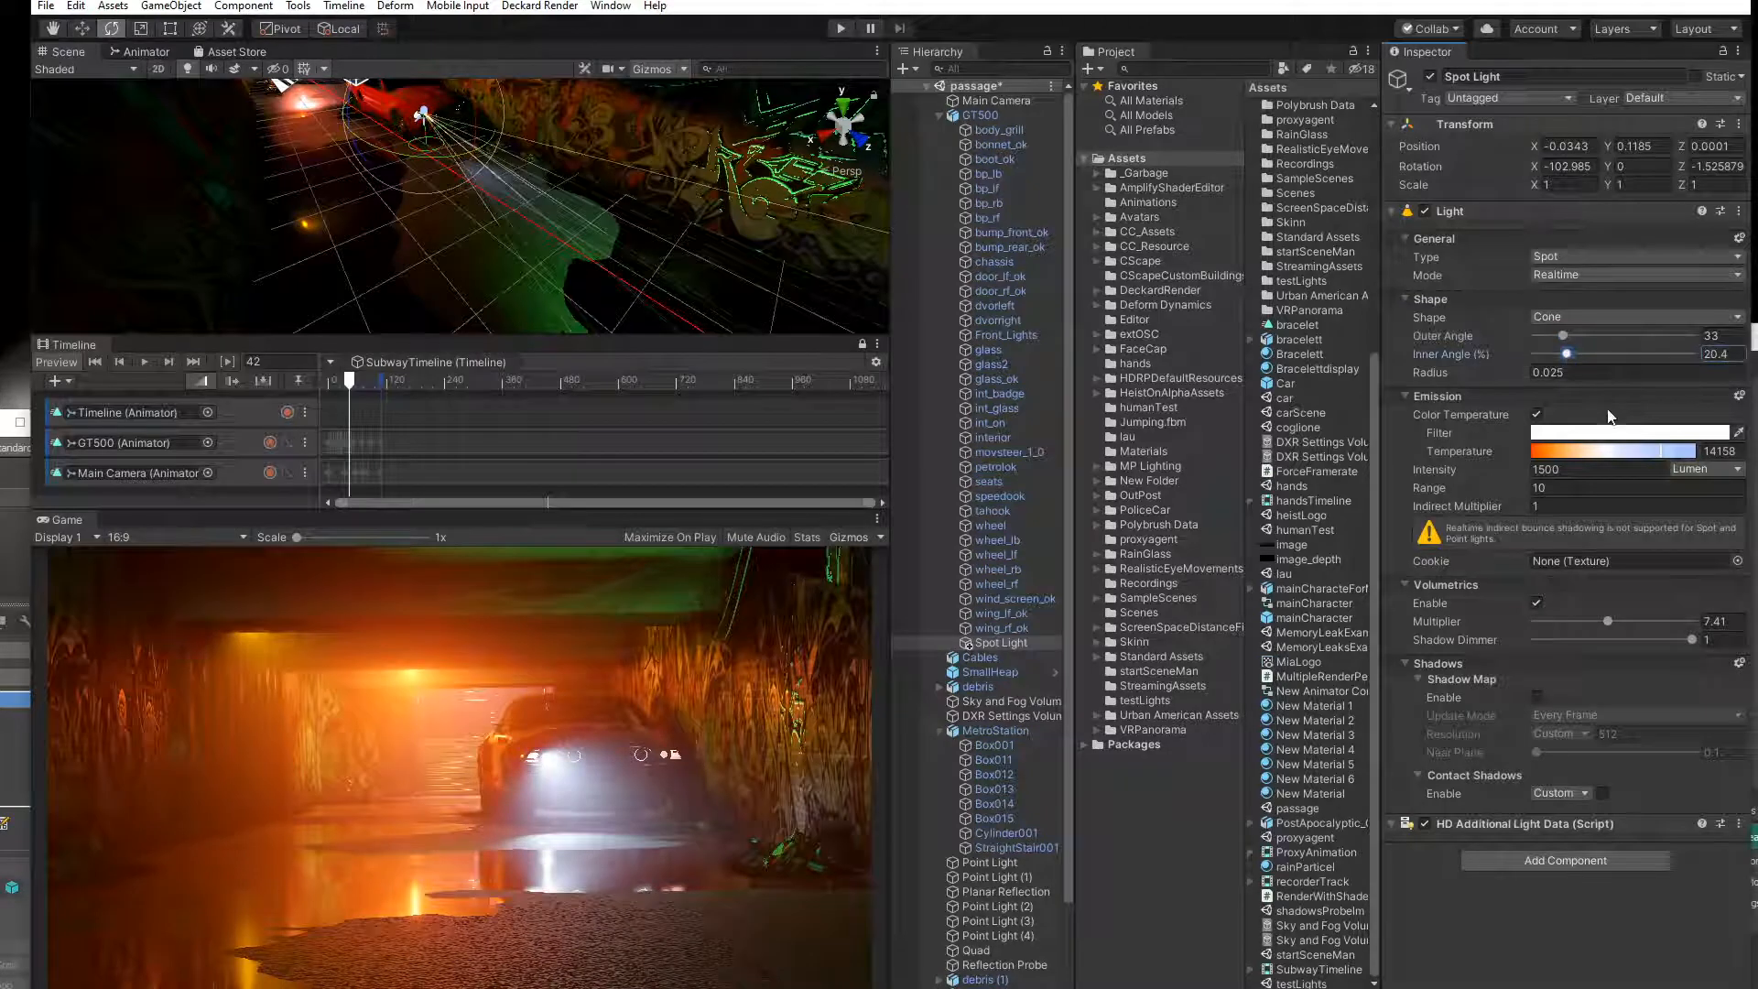
# Assign the FlashlightCookie texture as the spotlight's cookie.
pyautogui.click(1737, 561)
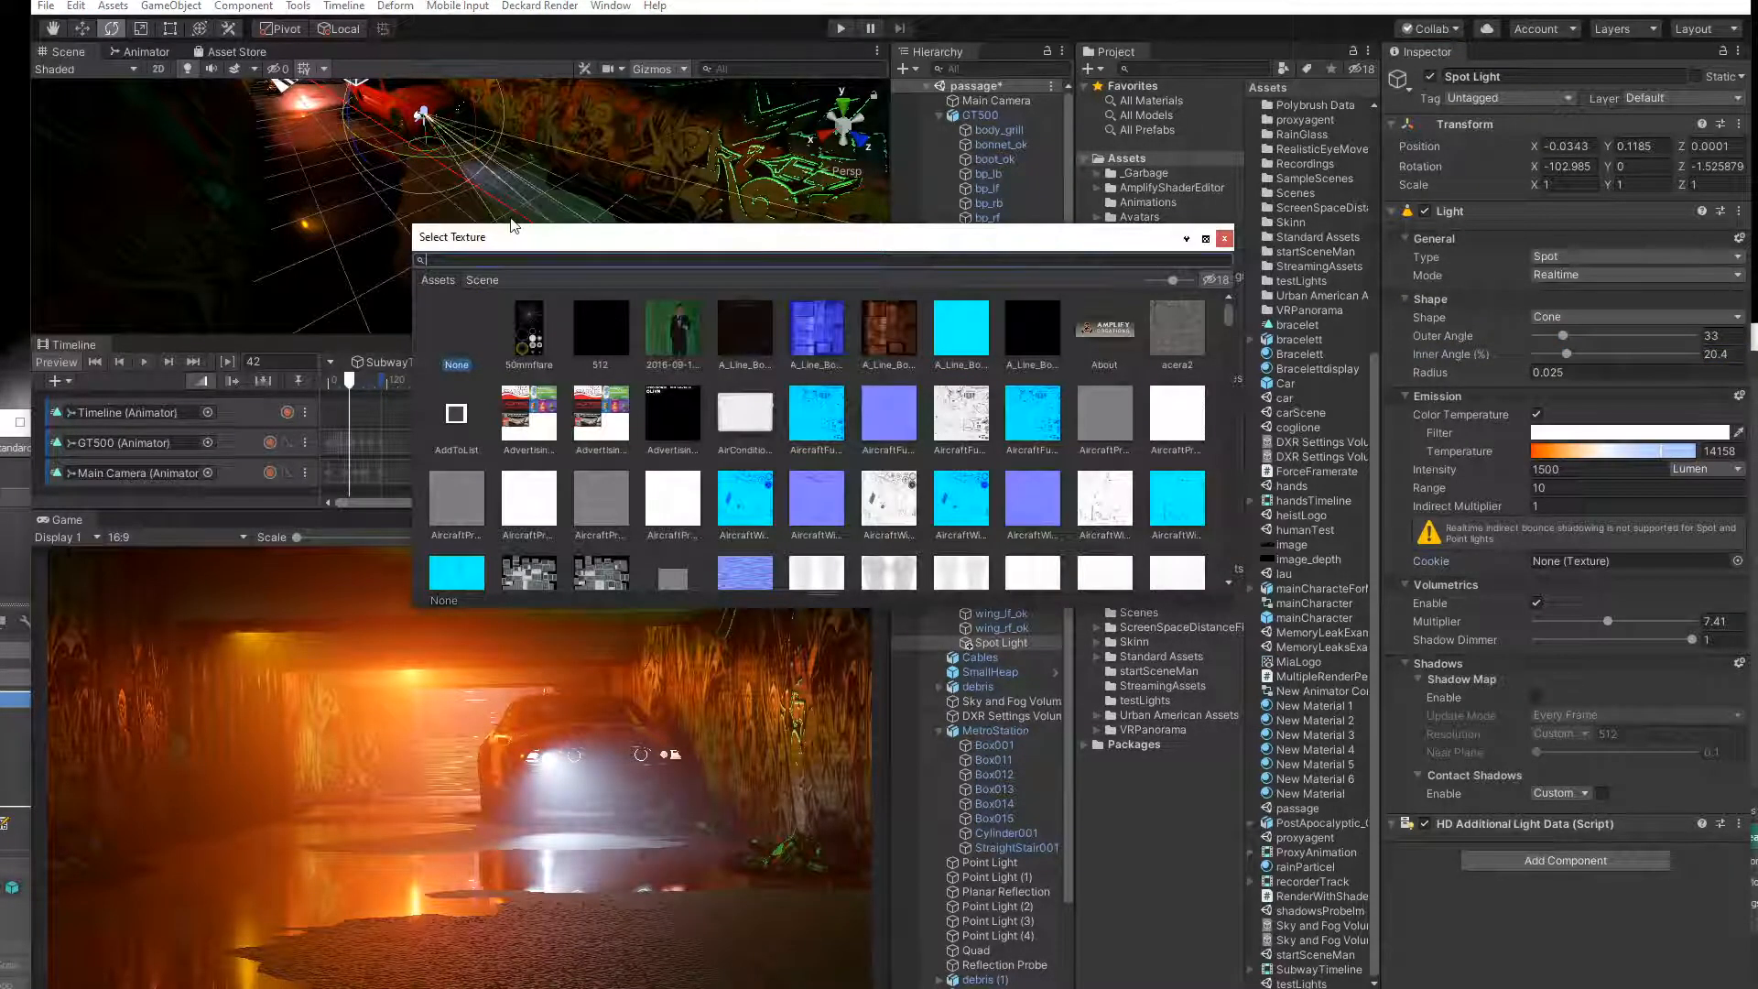
pyautogui.write('coo')
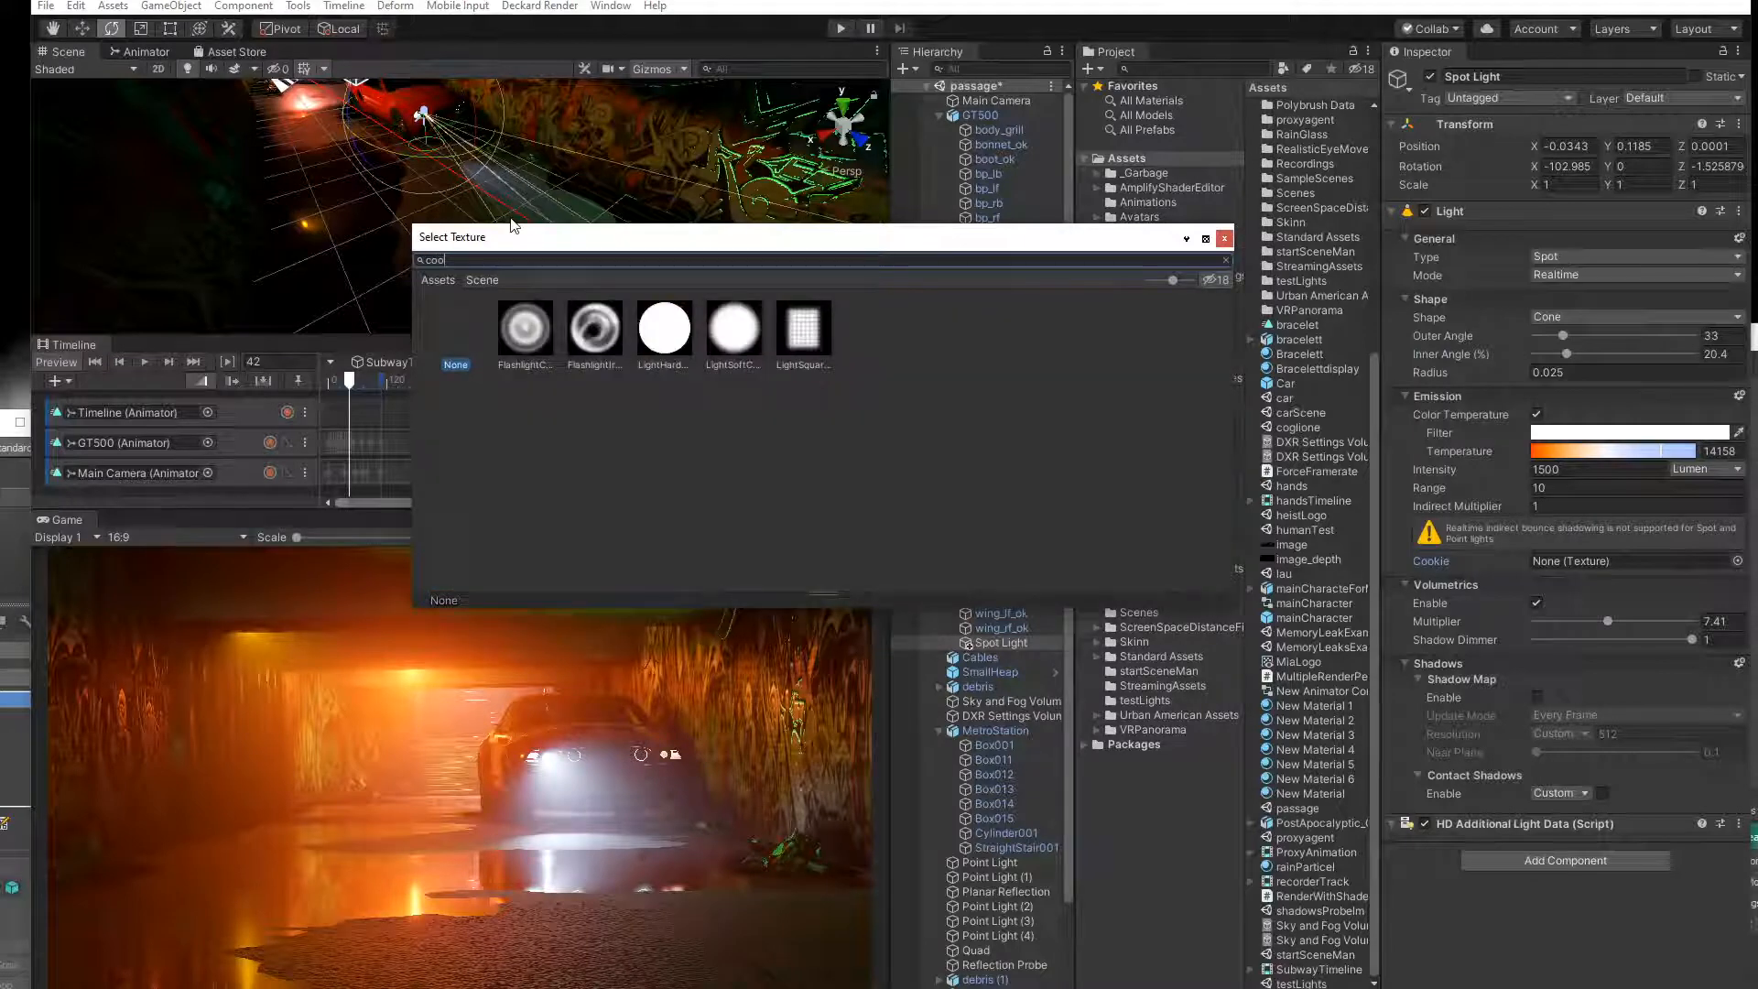
pyautogui.click(591, 343)
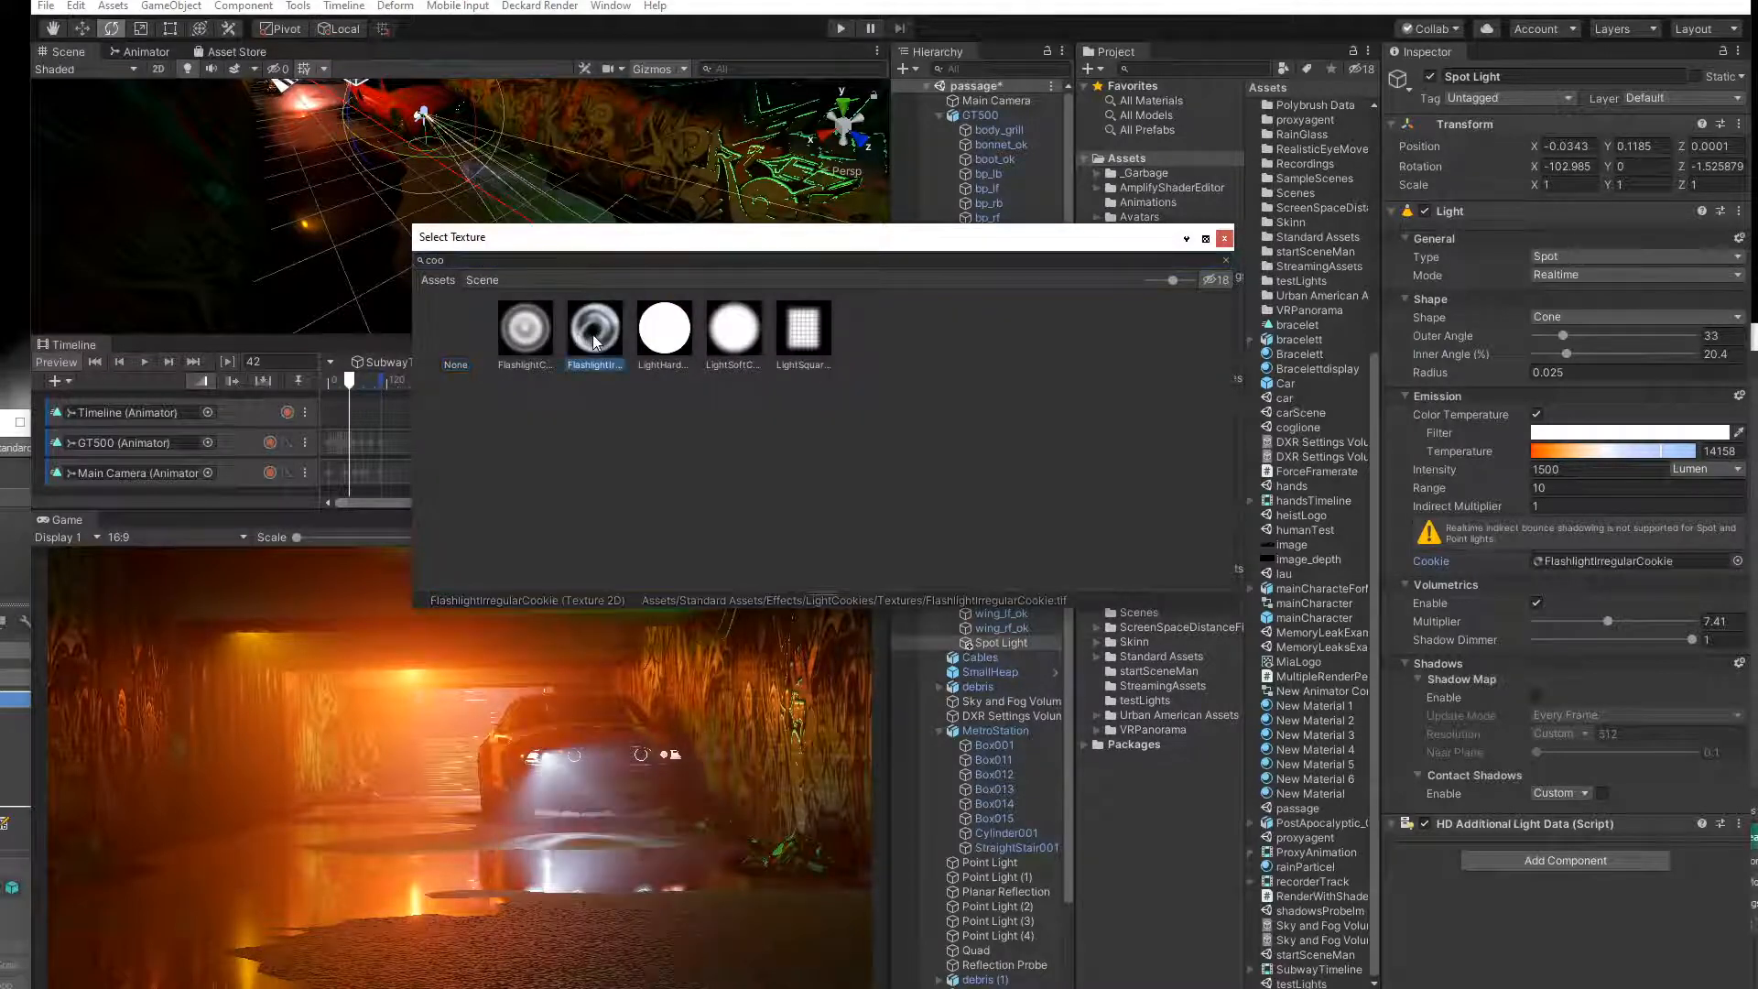
pyautogui.click(538, 345)
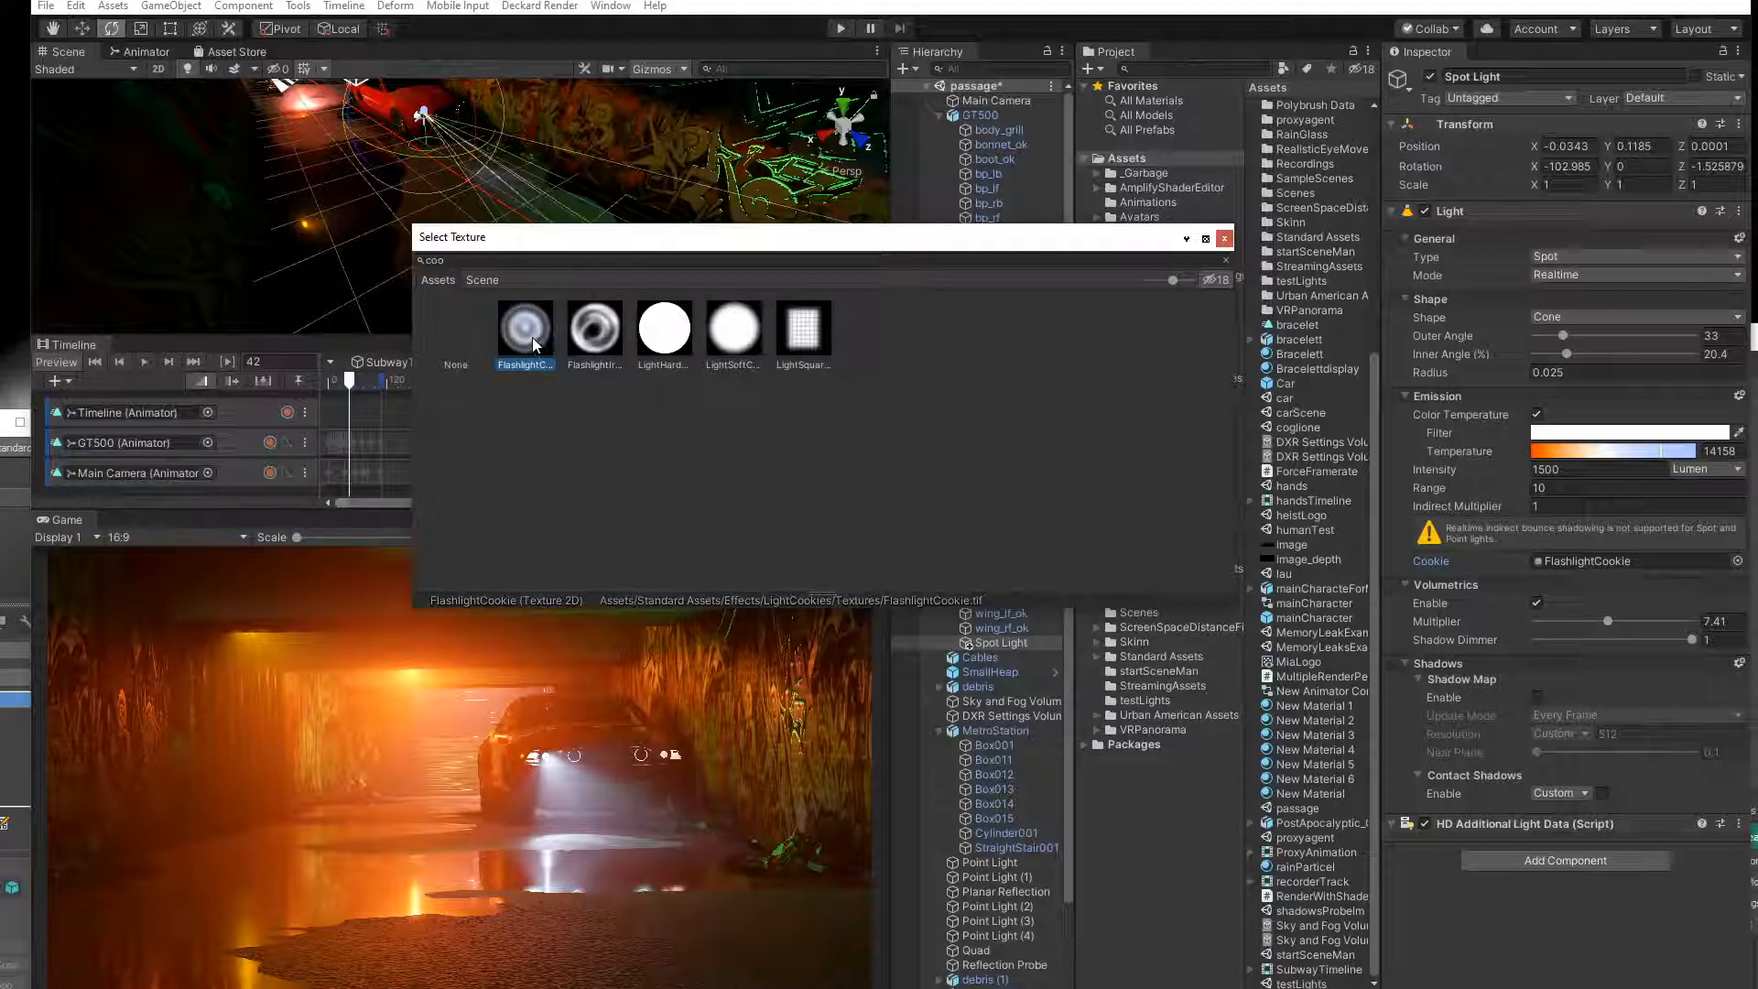
pyautogui.doubleClick(533, 340)
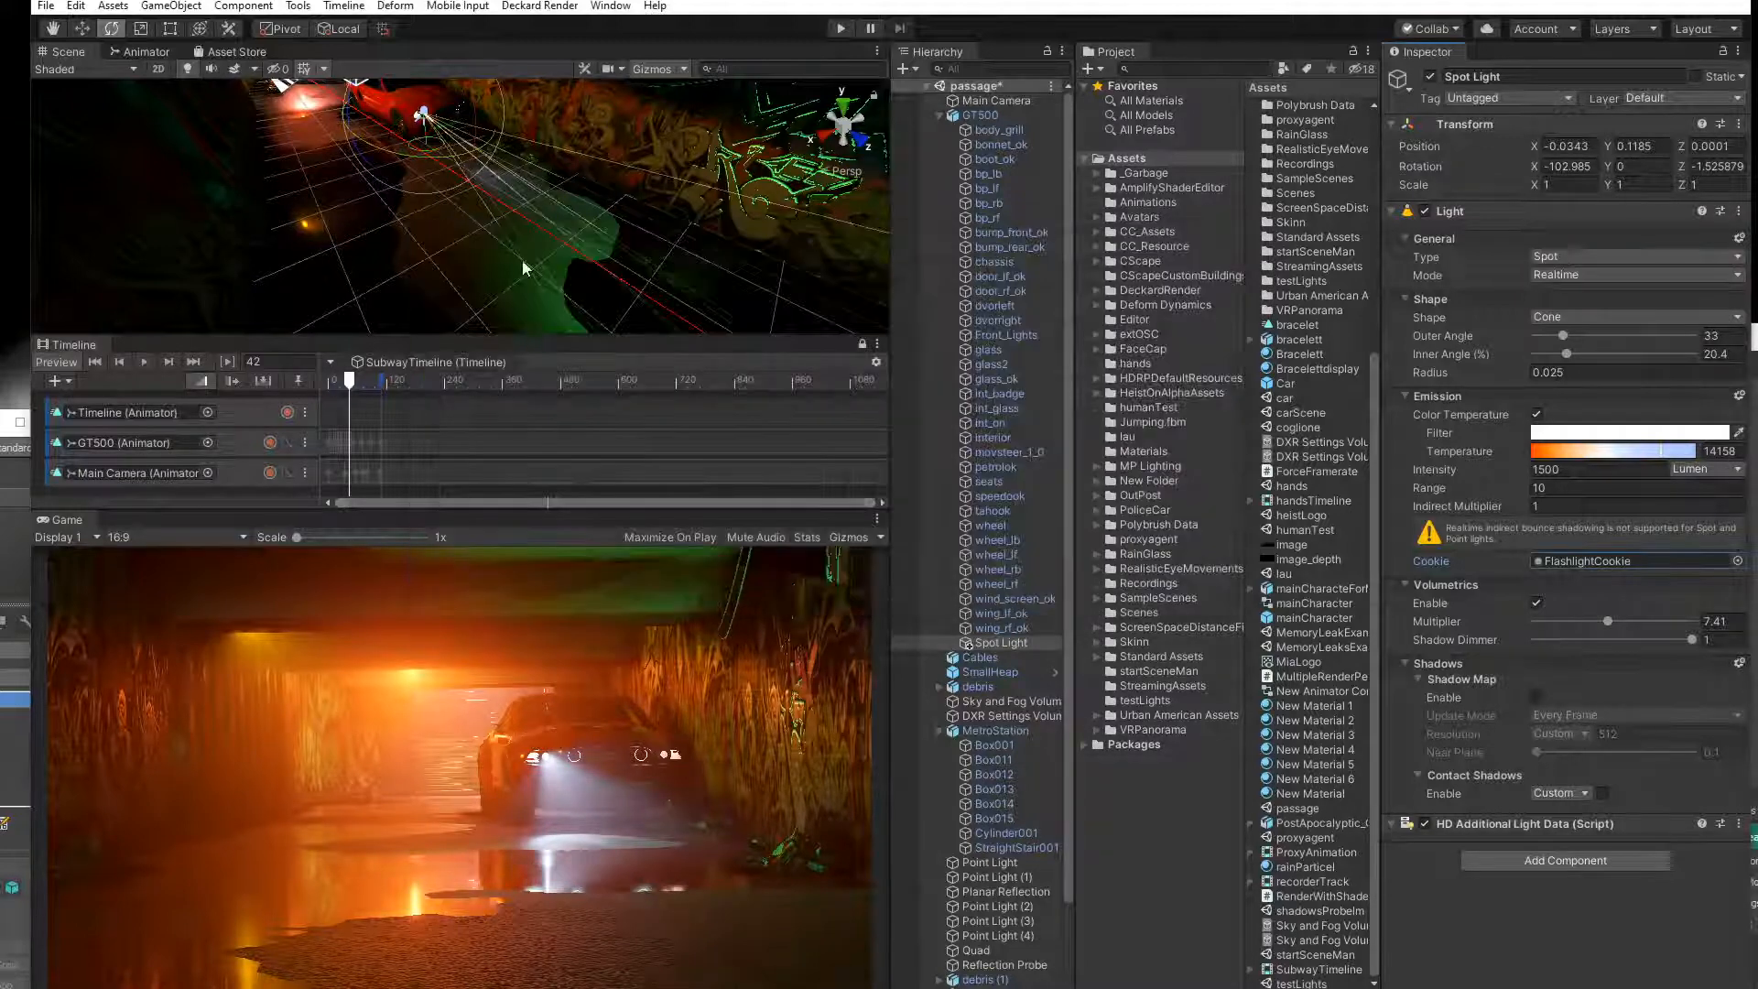
# Rotate the spotlight to about X -101.6, Y 24, Z -23.3 degrees.
pyautogui.moveTo(420, 156); pyautogui.dragTo(455, 107)
pyautogui.scroll(2, 443, 139)
pyautogui.moveTo(443, 139); pyautogui.dragTo(388, 186, button='middle')
pyautogui.scroll(3, 434, 168)
pyautogui.scroll(5, 388, 186)
# Duplicate the spotlight and move the copy to the other headlight, at about X 0.0324, Y 0.1238, Z -0.0011.
pyautogui.click(80, 33)
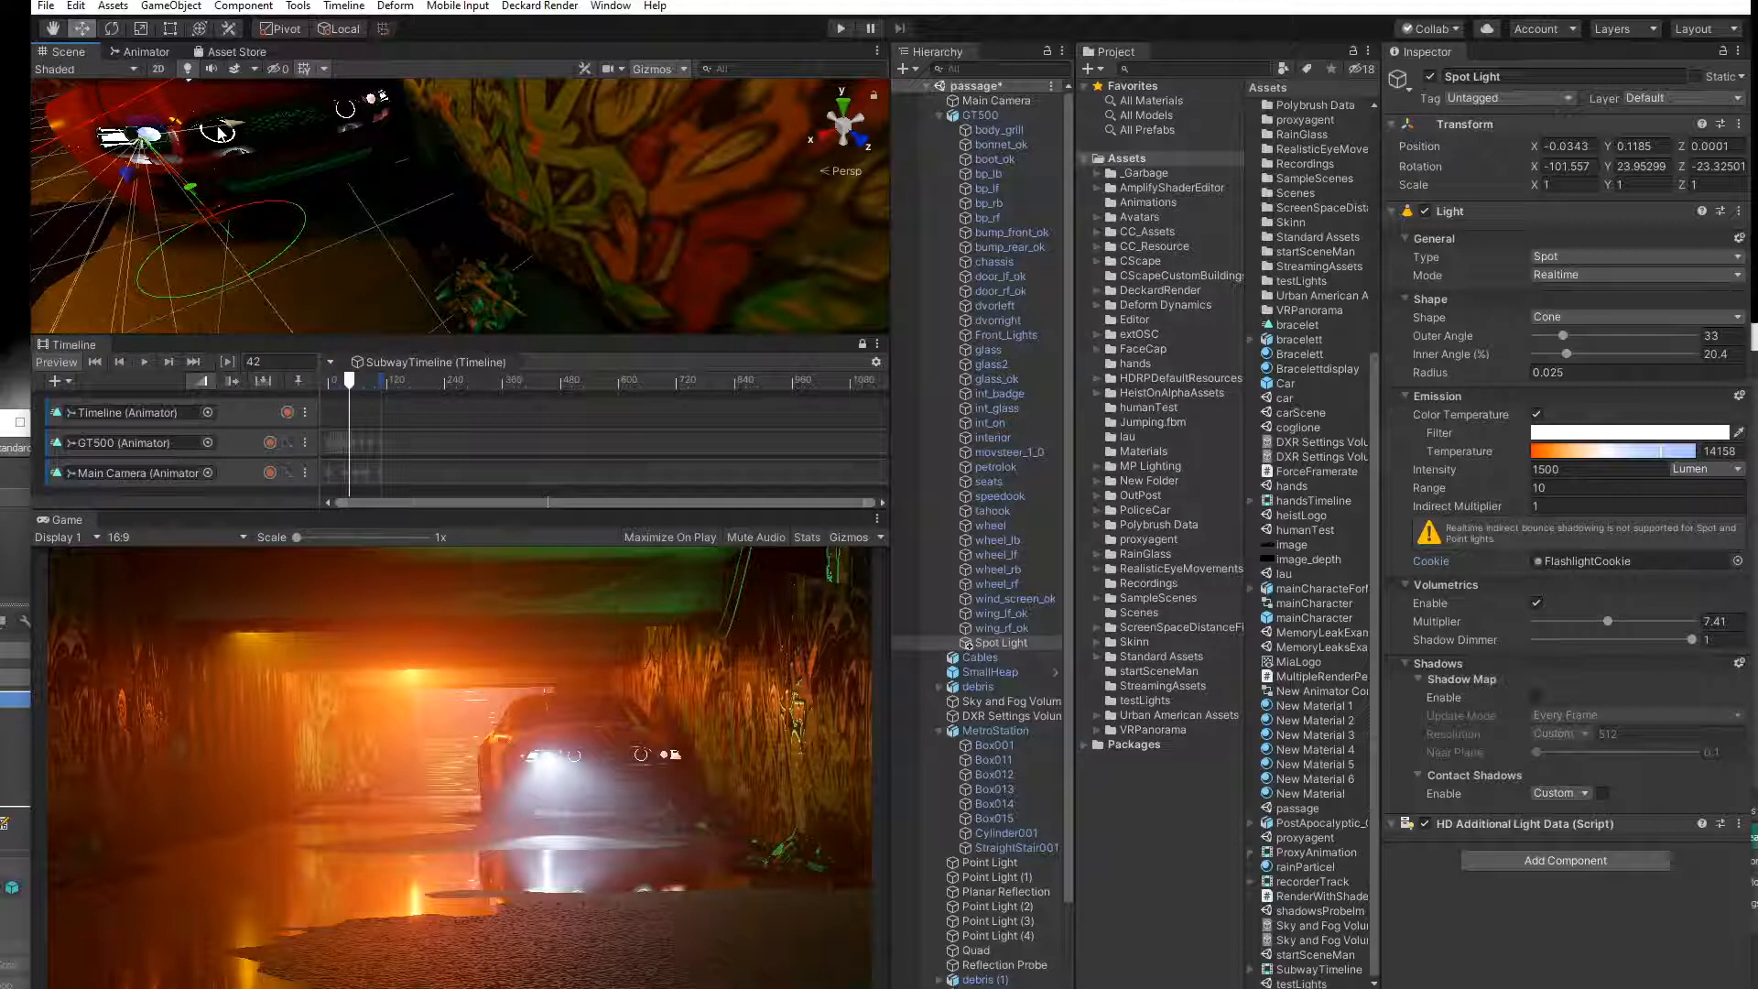
pyautogui.hotkey('ctrl', 'd')
pyautogui.moveTo(220, 133); pyautogui.dragTo(486, 118)
# Play the timeline from the start to review the car's headlights in the animated shot.
pyautogui.moveTo(355, 384); pyautogui.dragTo(319, 394)
pyautogui.click(141, 365)
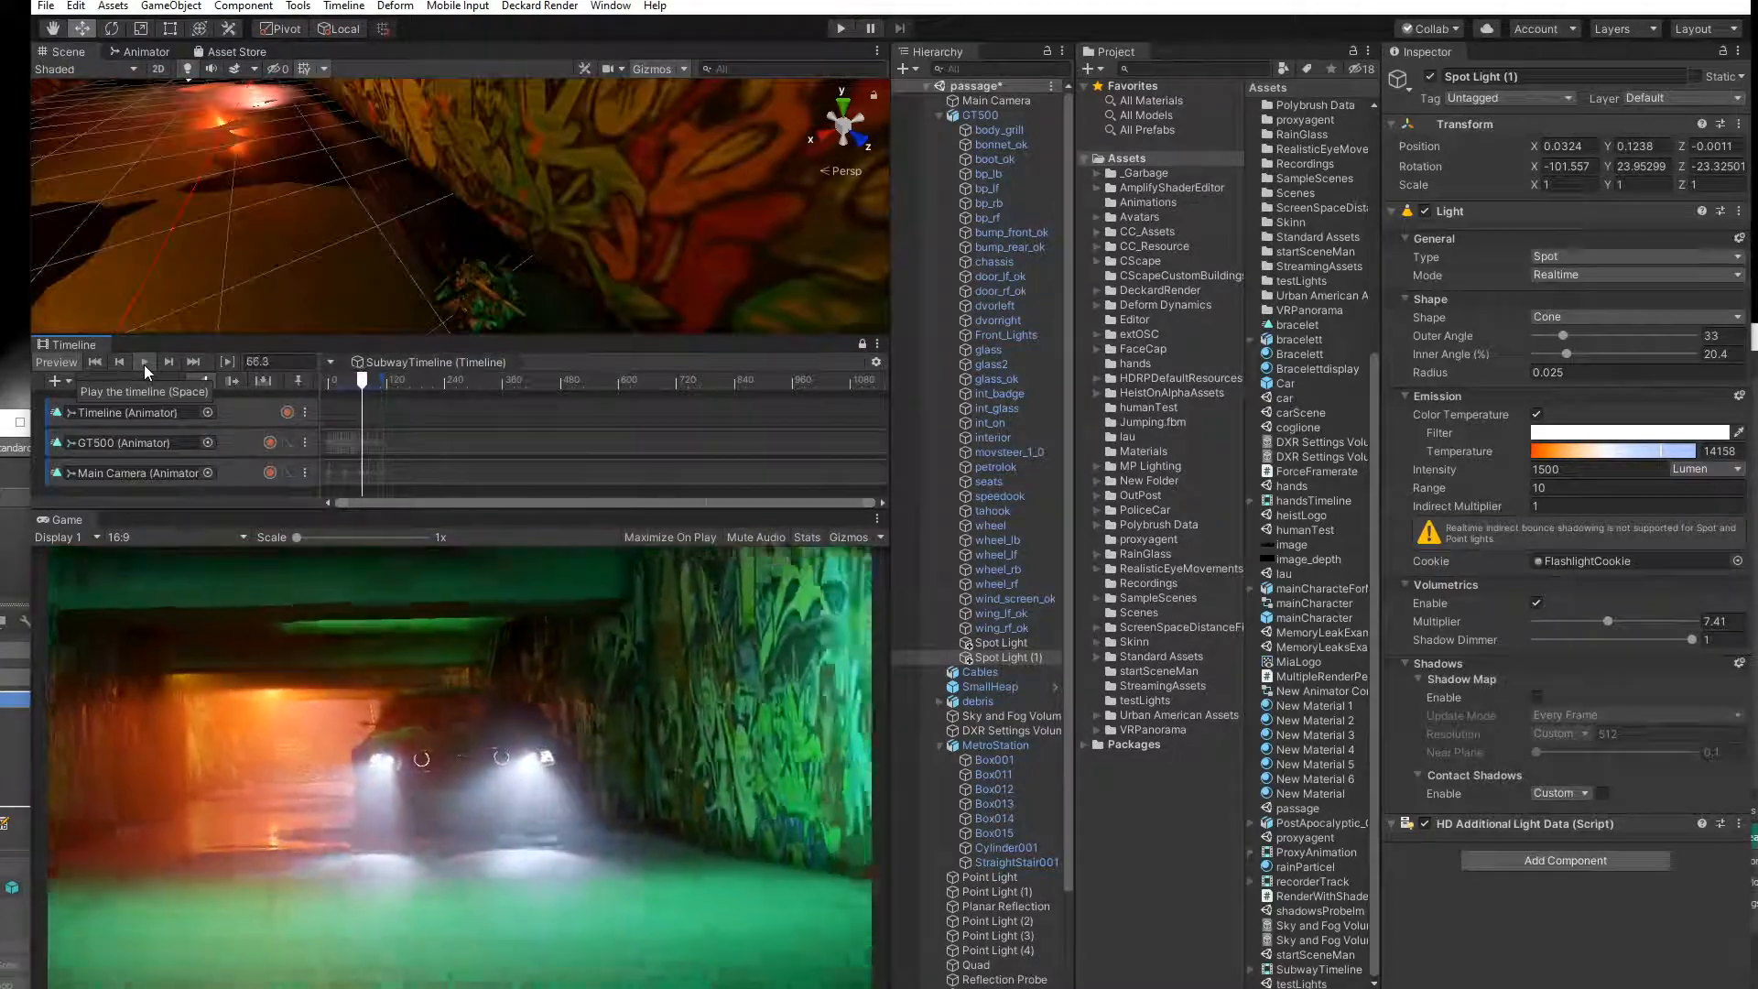
pyautogui.click(331, 379)
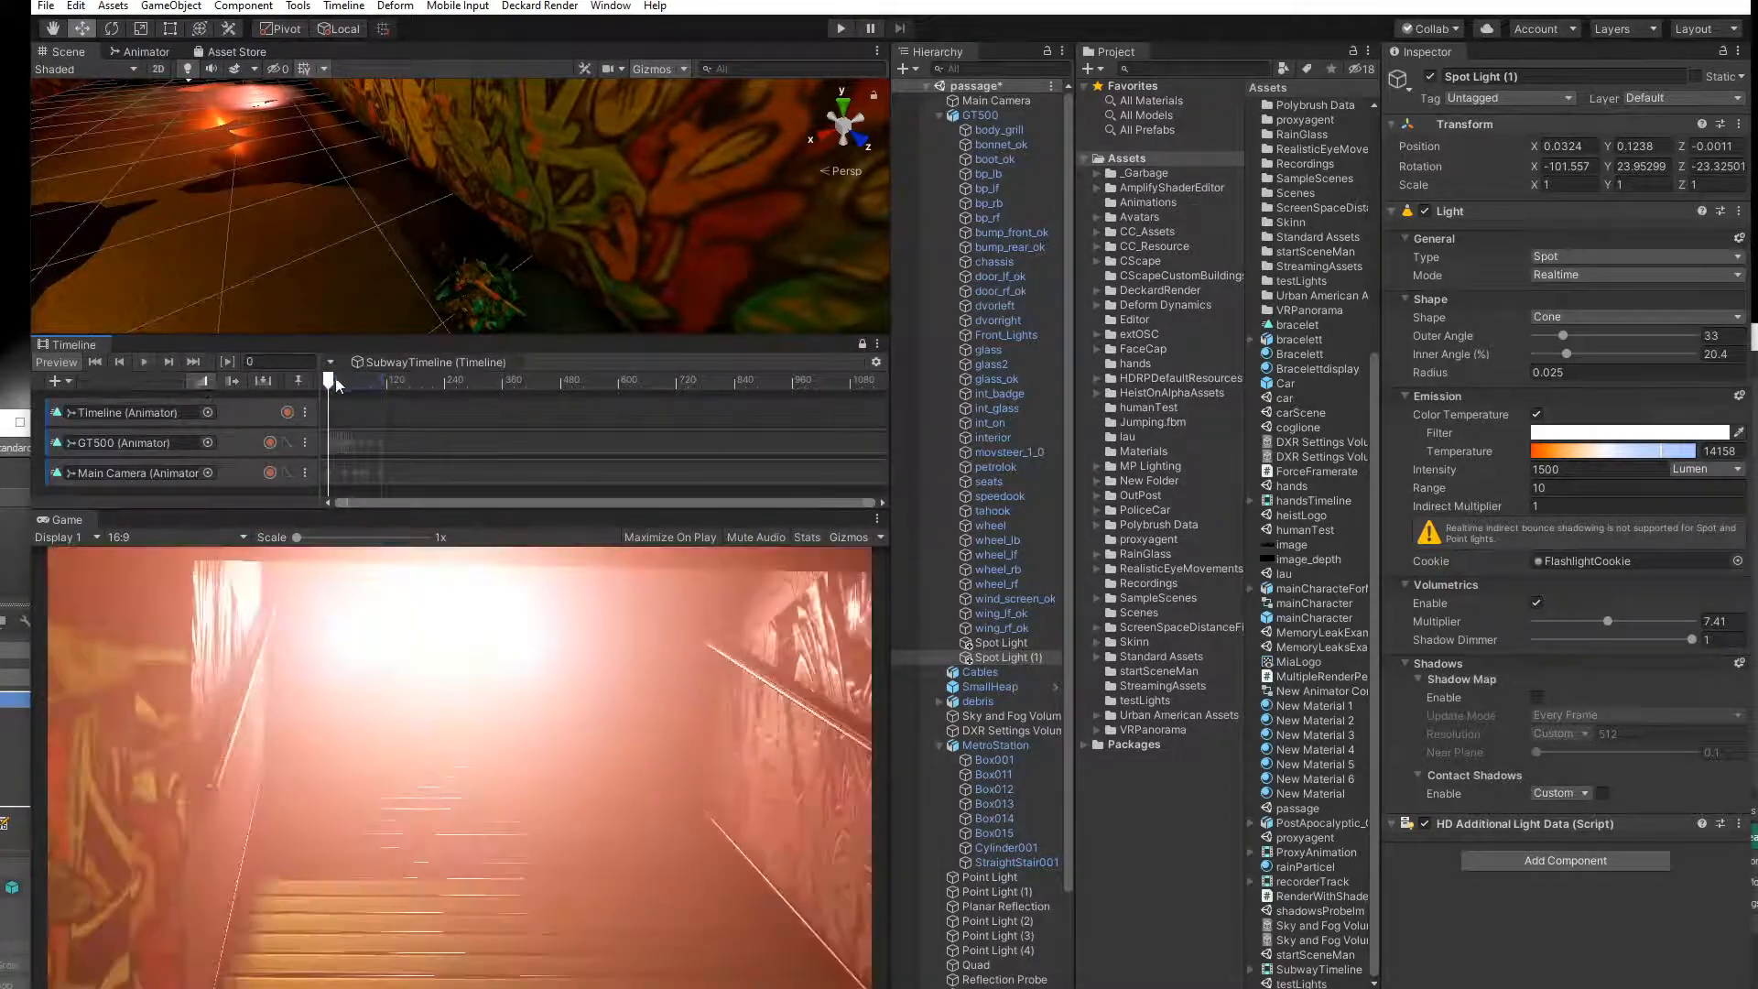
pyautogui.click(141, 365)
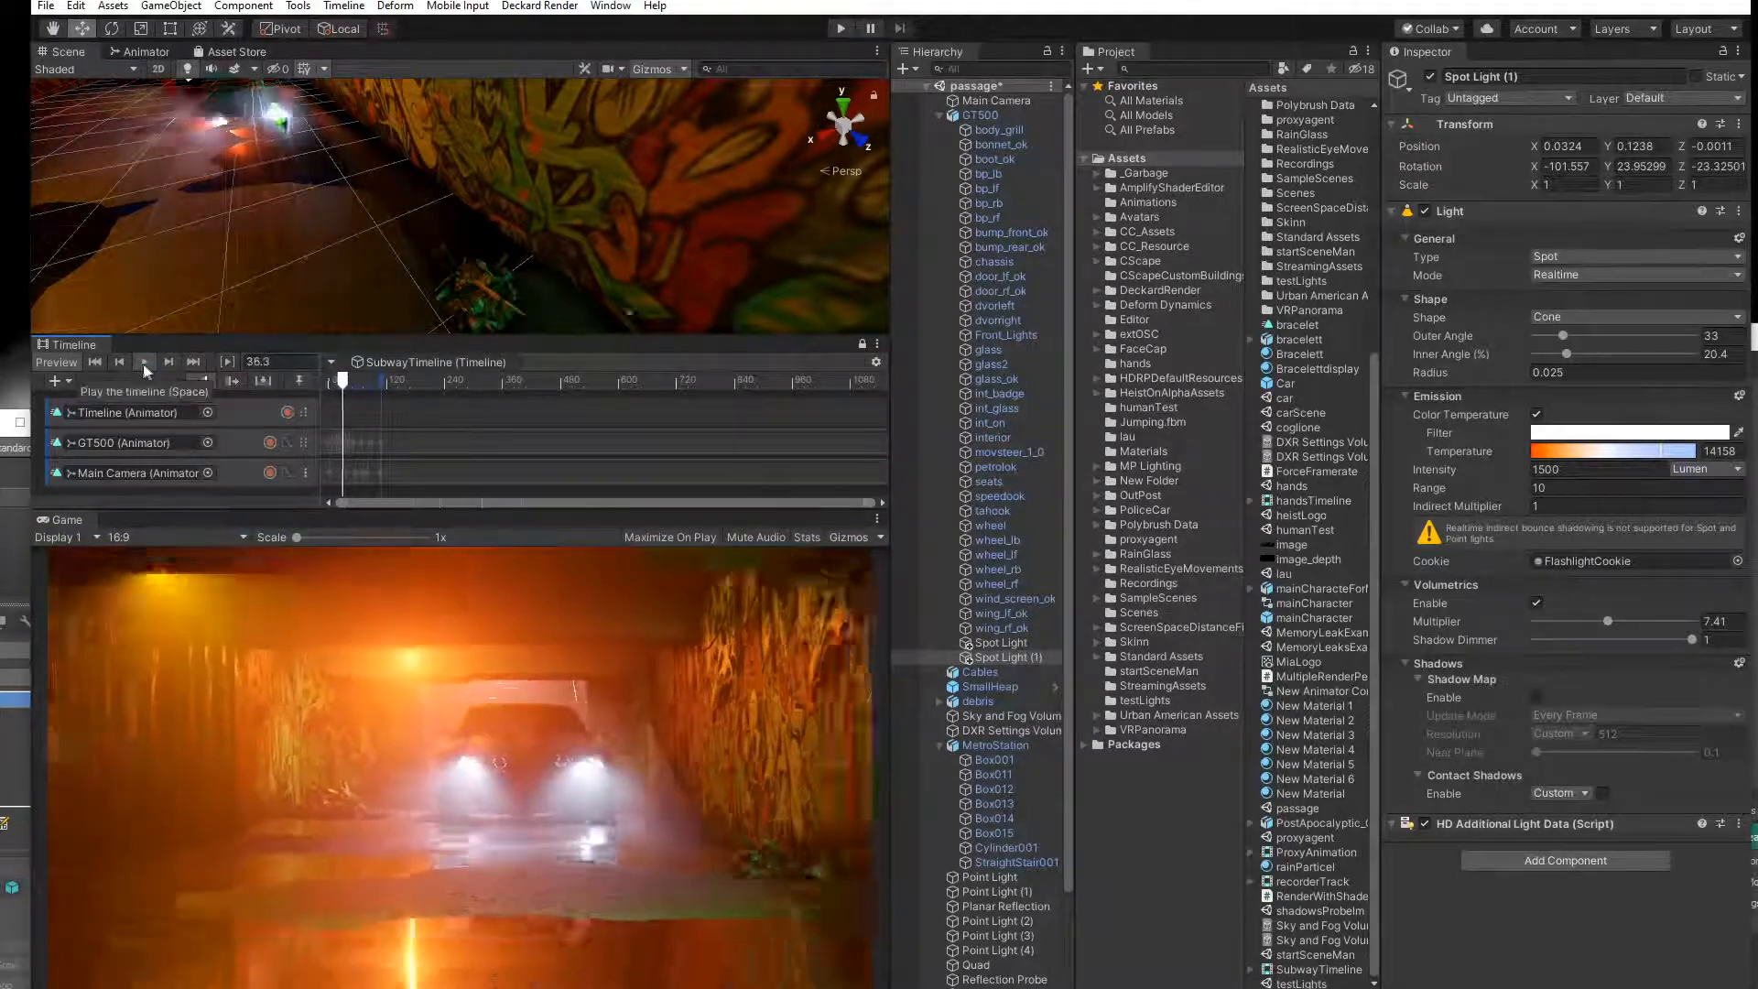
pyautogui.click(145, 365)
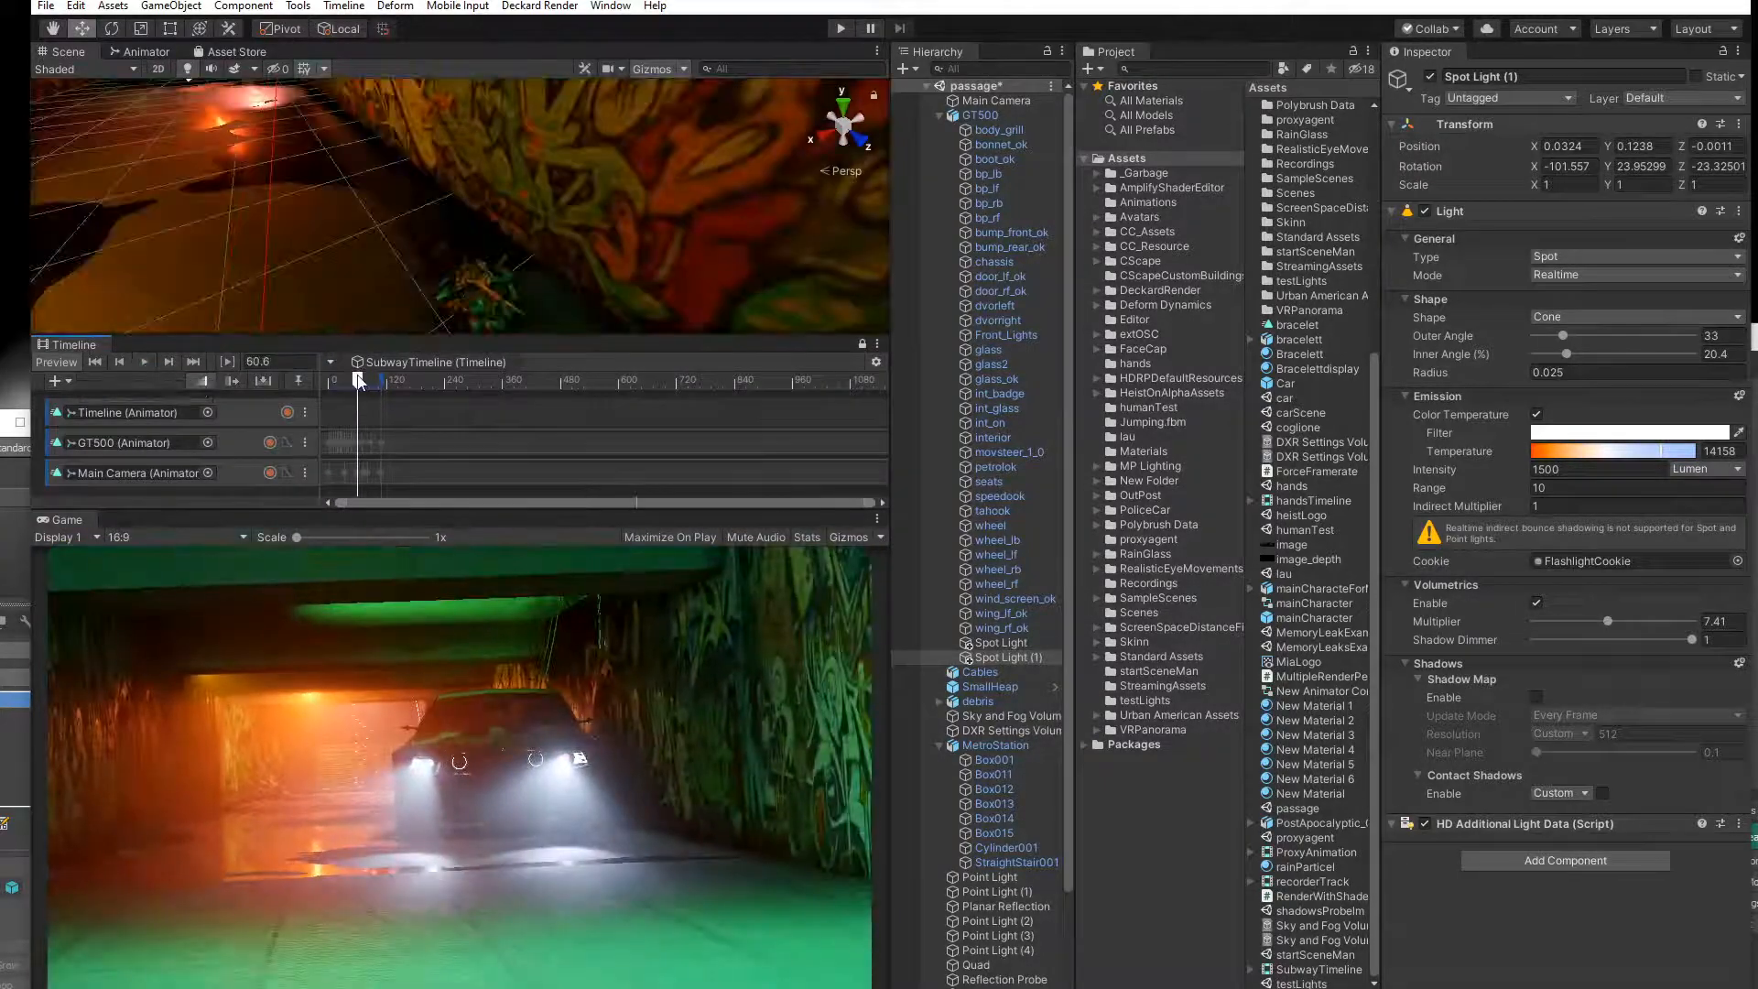
# Rewind the timeline to frame 0 and open the Main Camera track's recorded clip in the Animation window.
pyautogui.moveTo(357, 378); pyautogui.dragTo(264, 388)
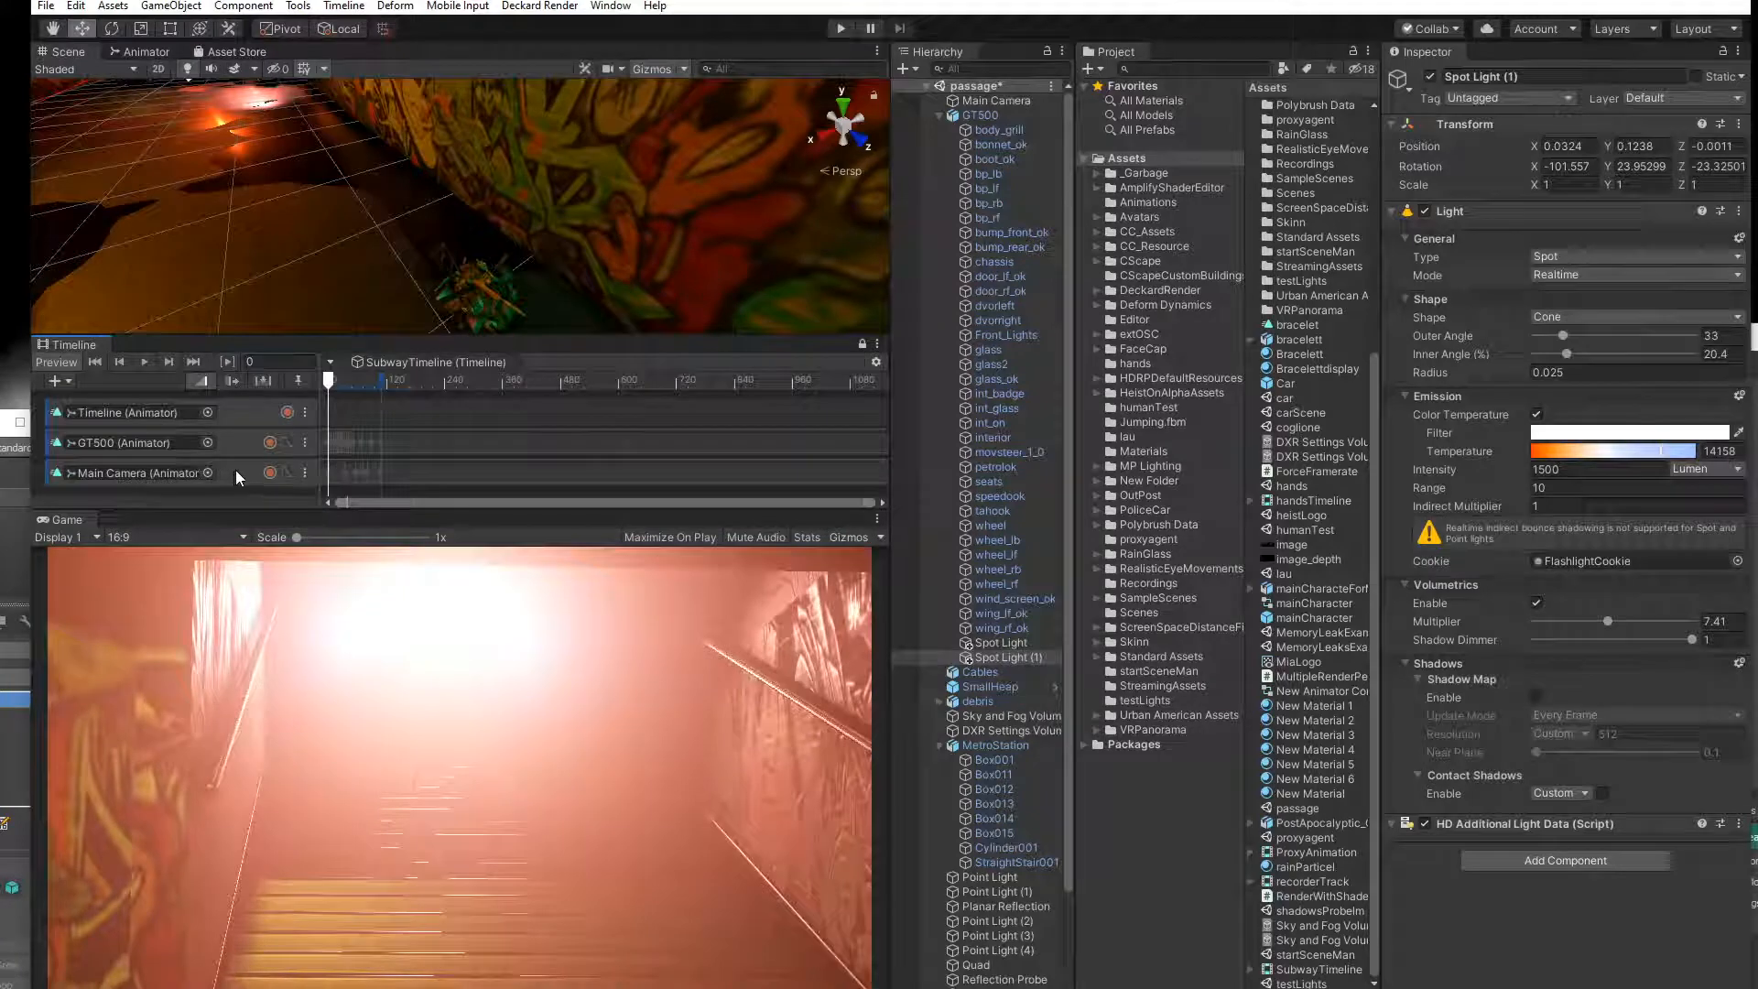
pyautogui.click(305, 472)
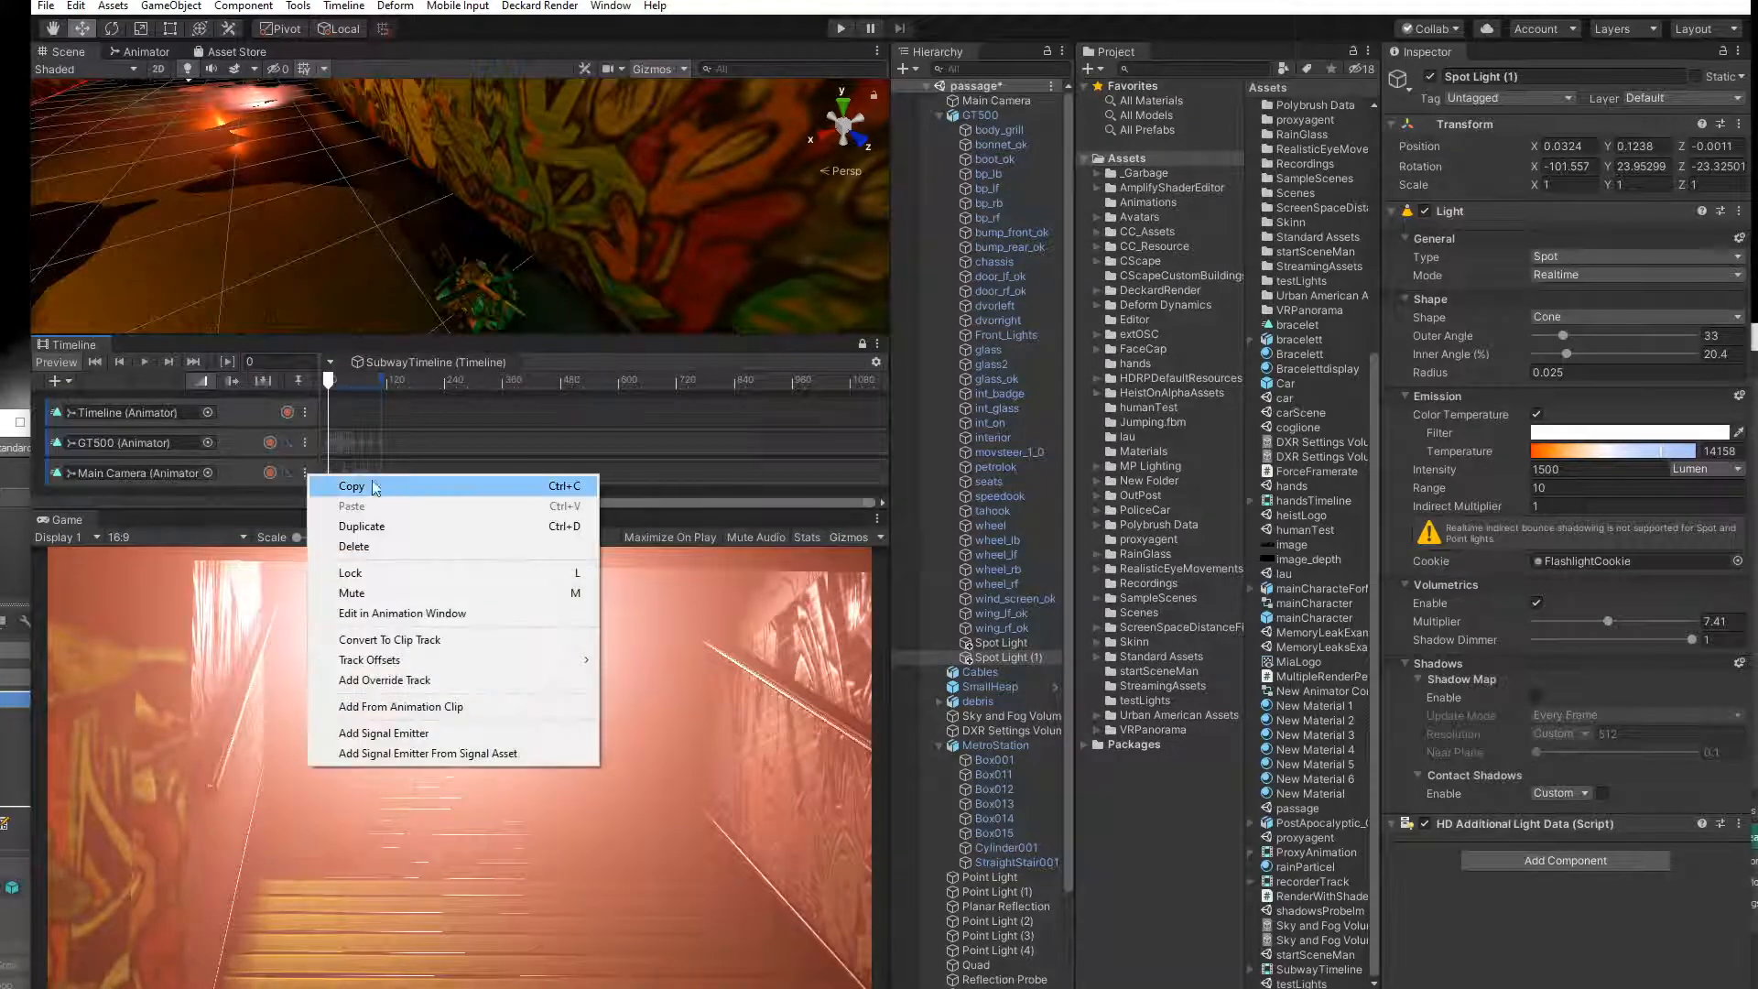
pyautogui.click(348, 469)
pyautogui.doubleClick(348, 469)
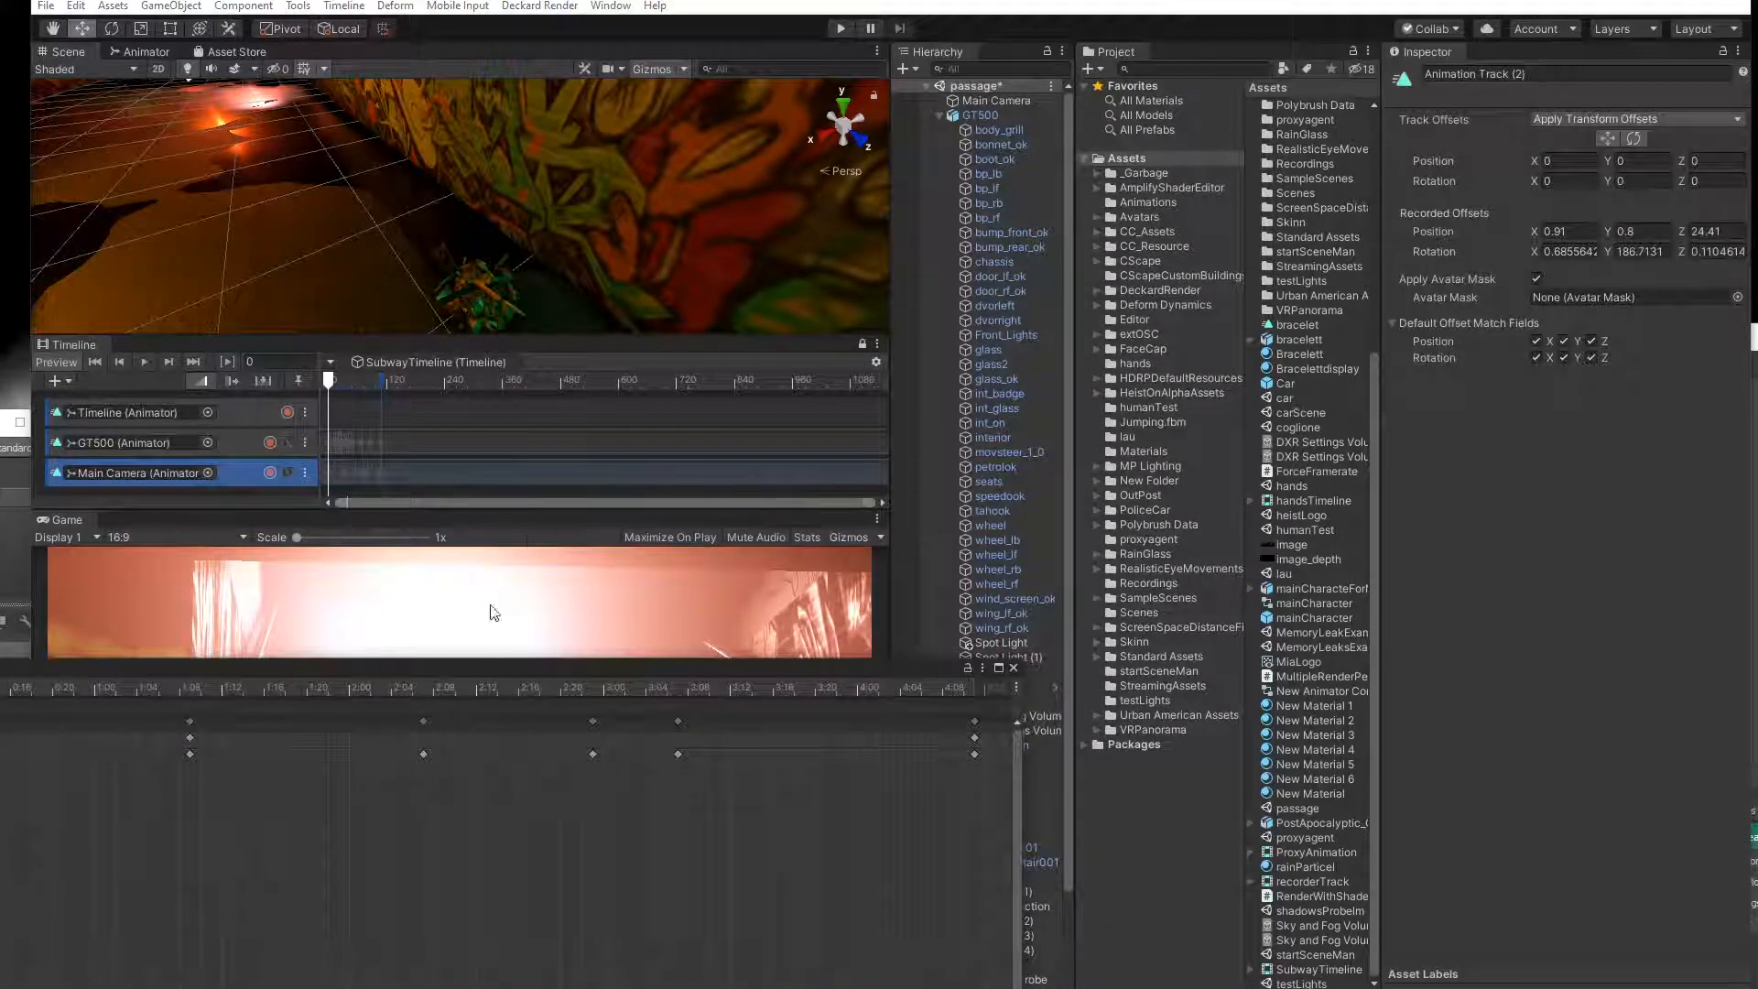
pyautogui.moveTo(394, 674); pyautogui.dragTo(1255, 118)
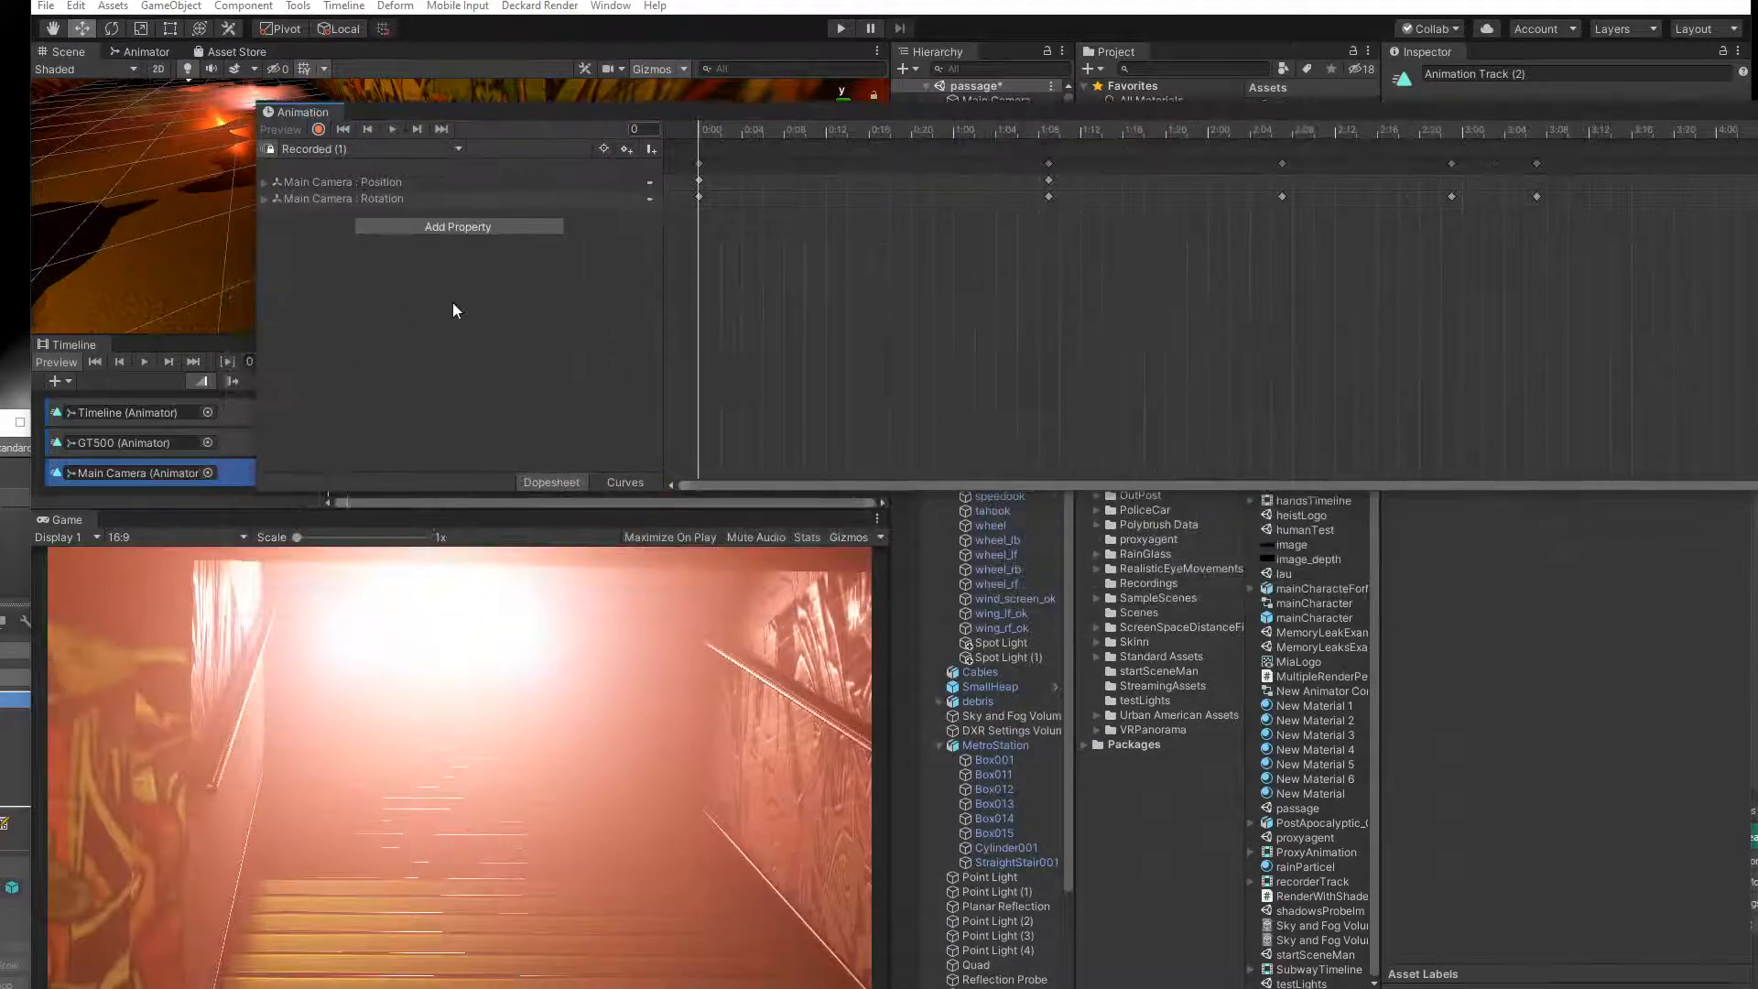
# Enable recording on the Main Camera track and key the camera's rotation at about X -1.9, Y 180.5 at frame 20.
pyautogui.moveTo(703, 128); pyautogui.dragTo(1139, 496)
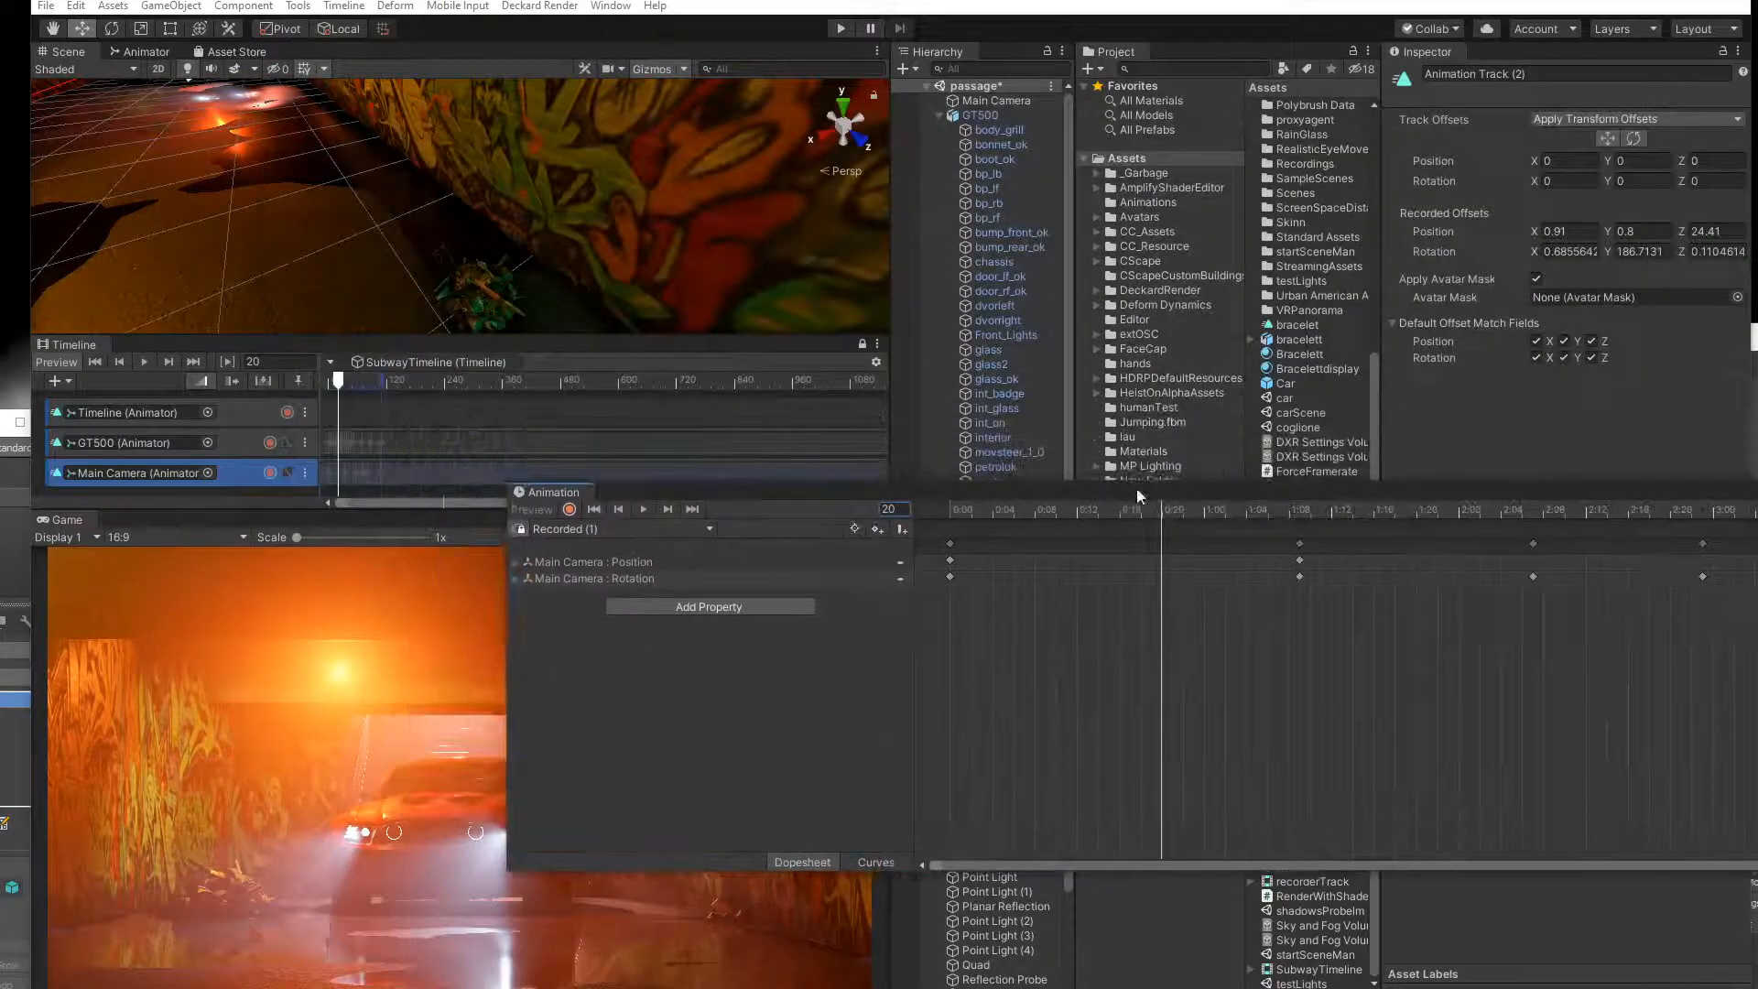
pyautogui.click(939, 115)
pyautogui.click(271, 473)
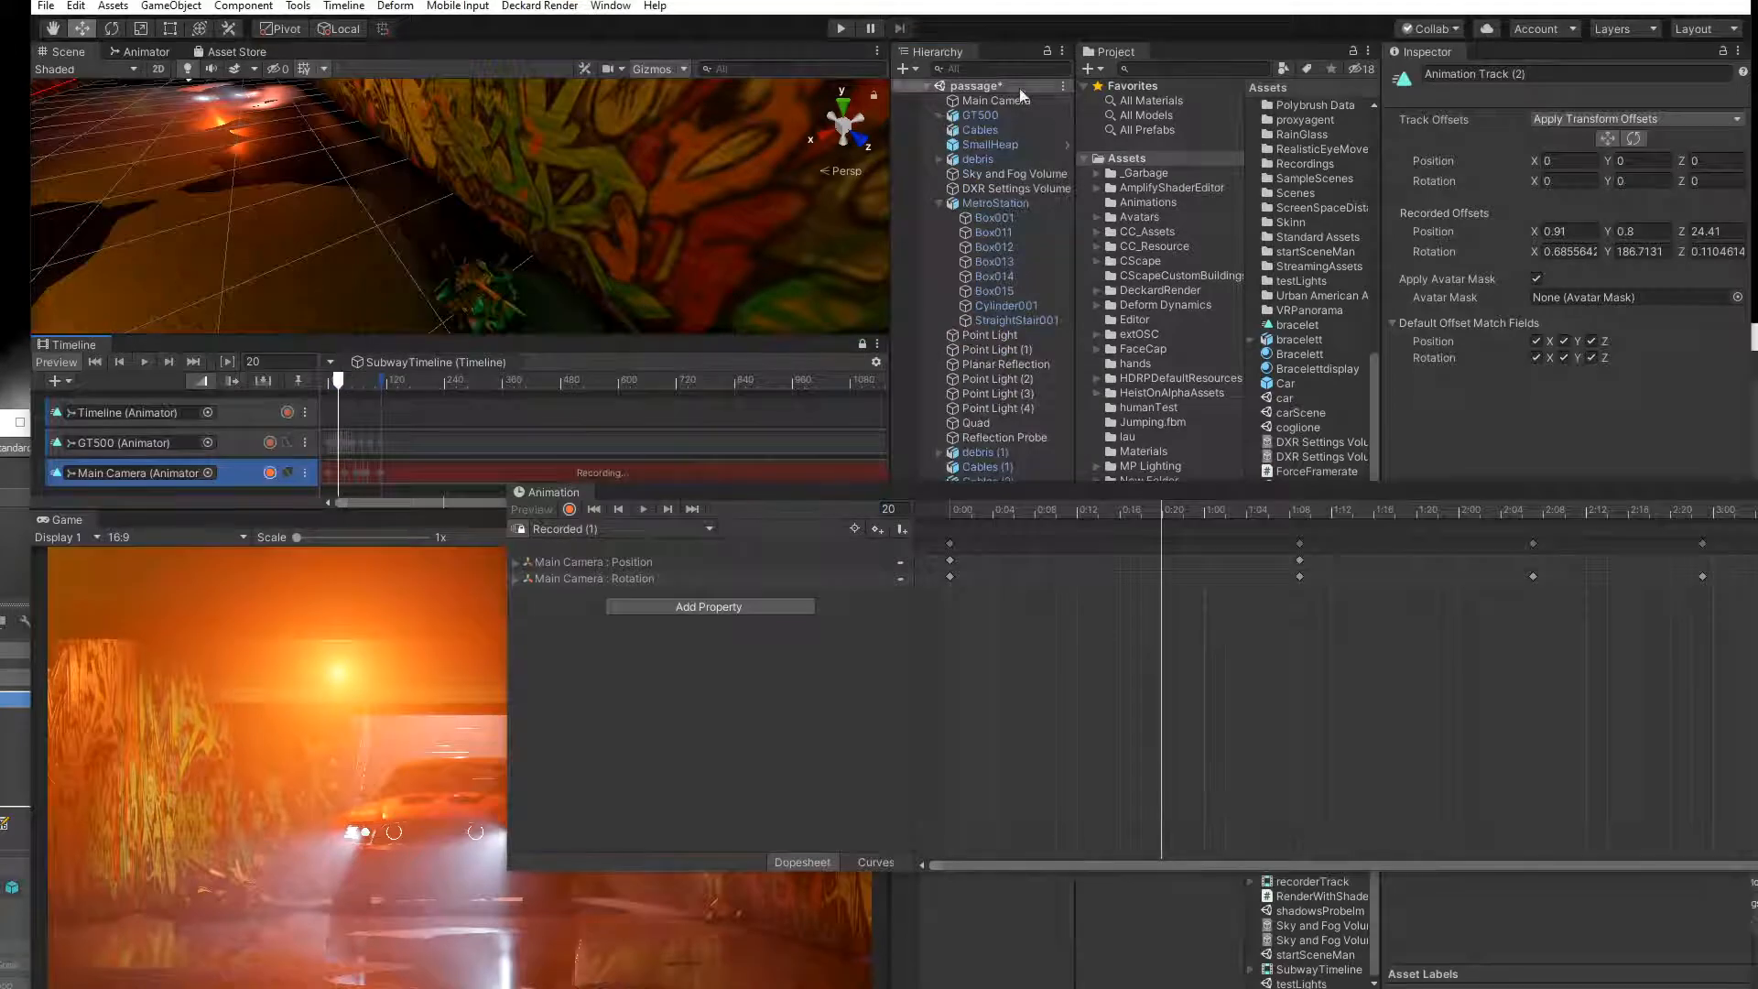
pyautogui.doubleClick(992, 99)
pyautogui.scroll(2, 458, 194)
pyautogui.scroll(5, 449, 192)
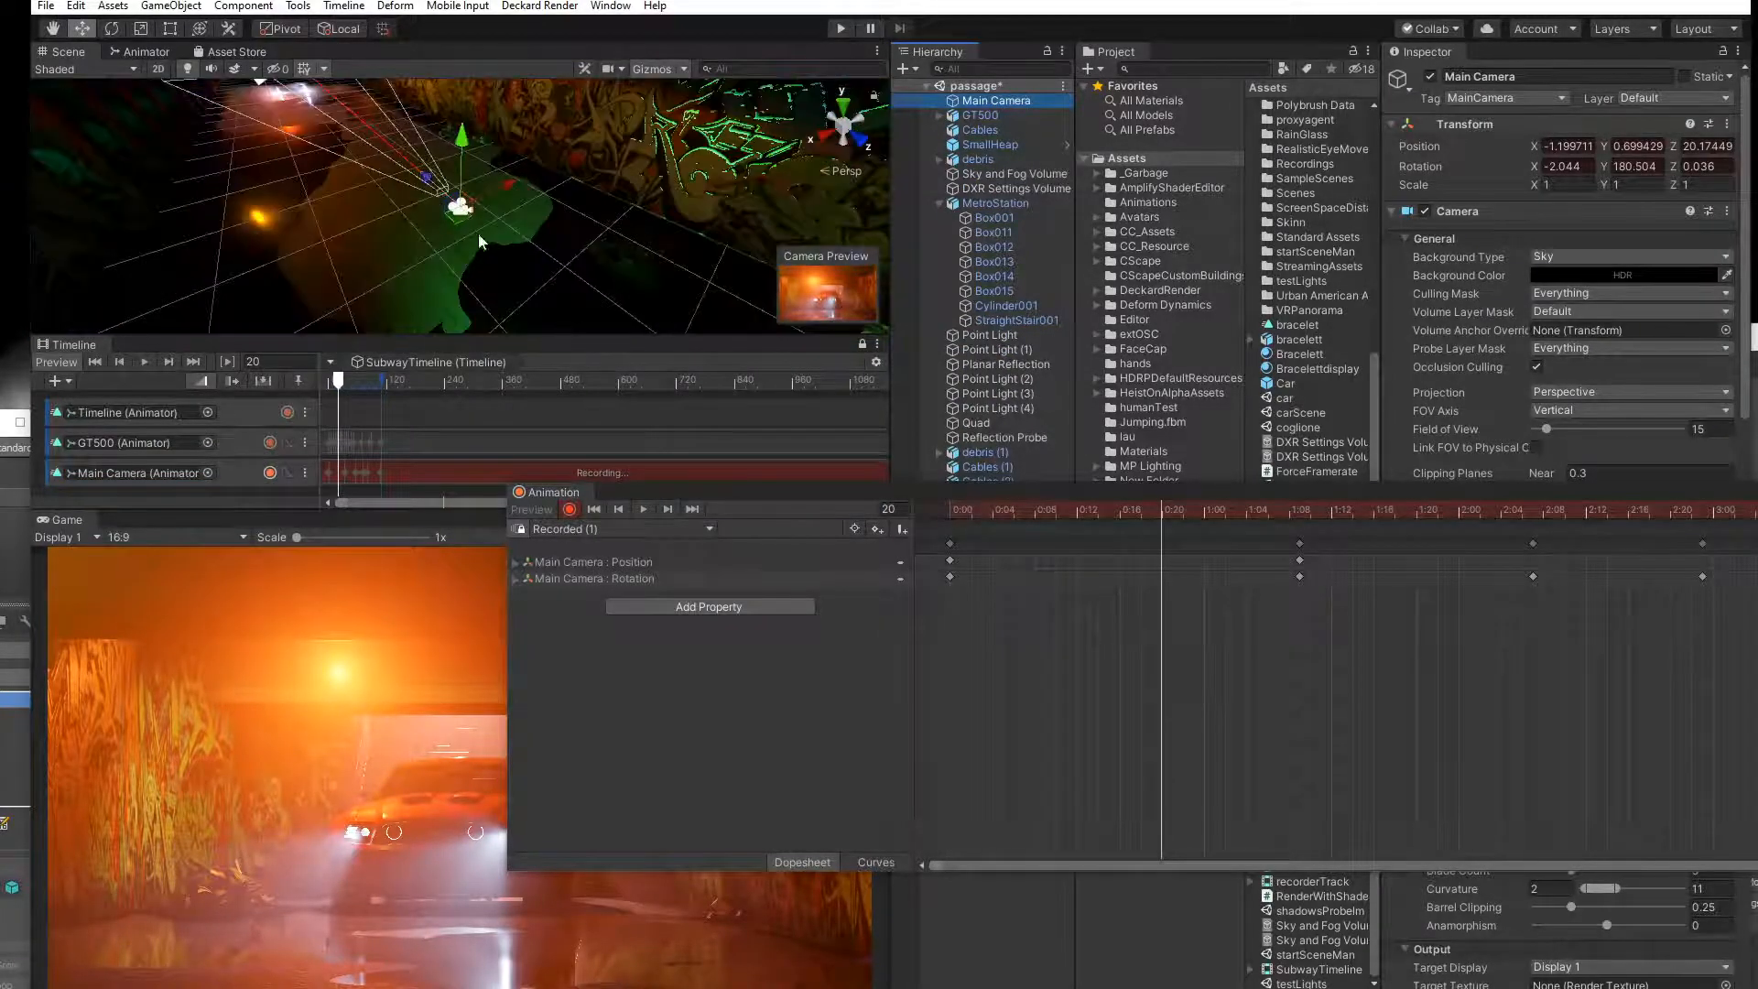
pyautogui.moveTo(476, 240); pyautogui.dragTo(365, 112, button='right')
pyautogui.moveTo(548, 267); pyautogui.dragTo(548, 265)
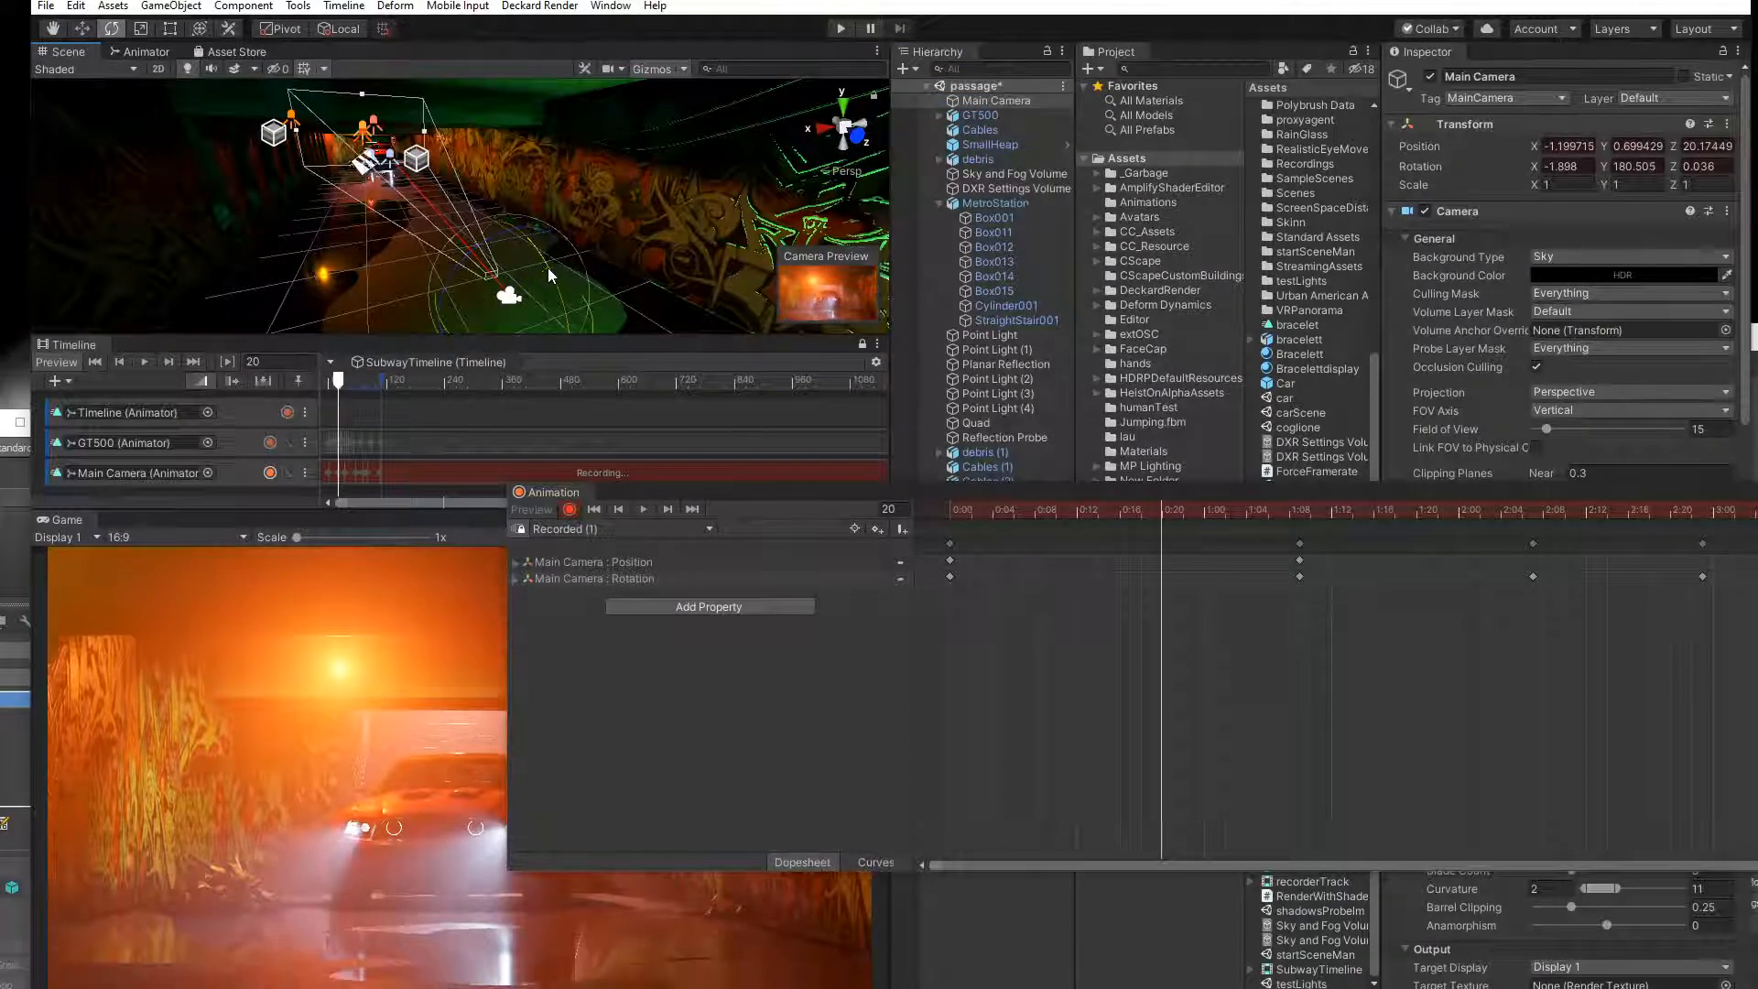
# Record a slightly adjusted Main Camera rotation at frame 16 and play the clip from the start.
pyautogui.moveTo(1161, 511); pyautogui.dragTo(1119, 512)
pyautogui.moveTo(419, 182); pyautogui.dragTo(417, 180)
pyautogui.moveTo(1119, 508); pyautogui.dragTo(703, 530)
pyautogui.click(645, 509)
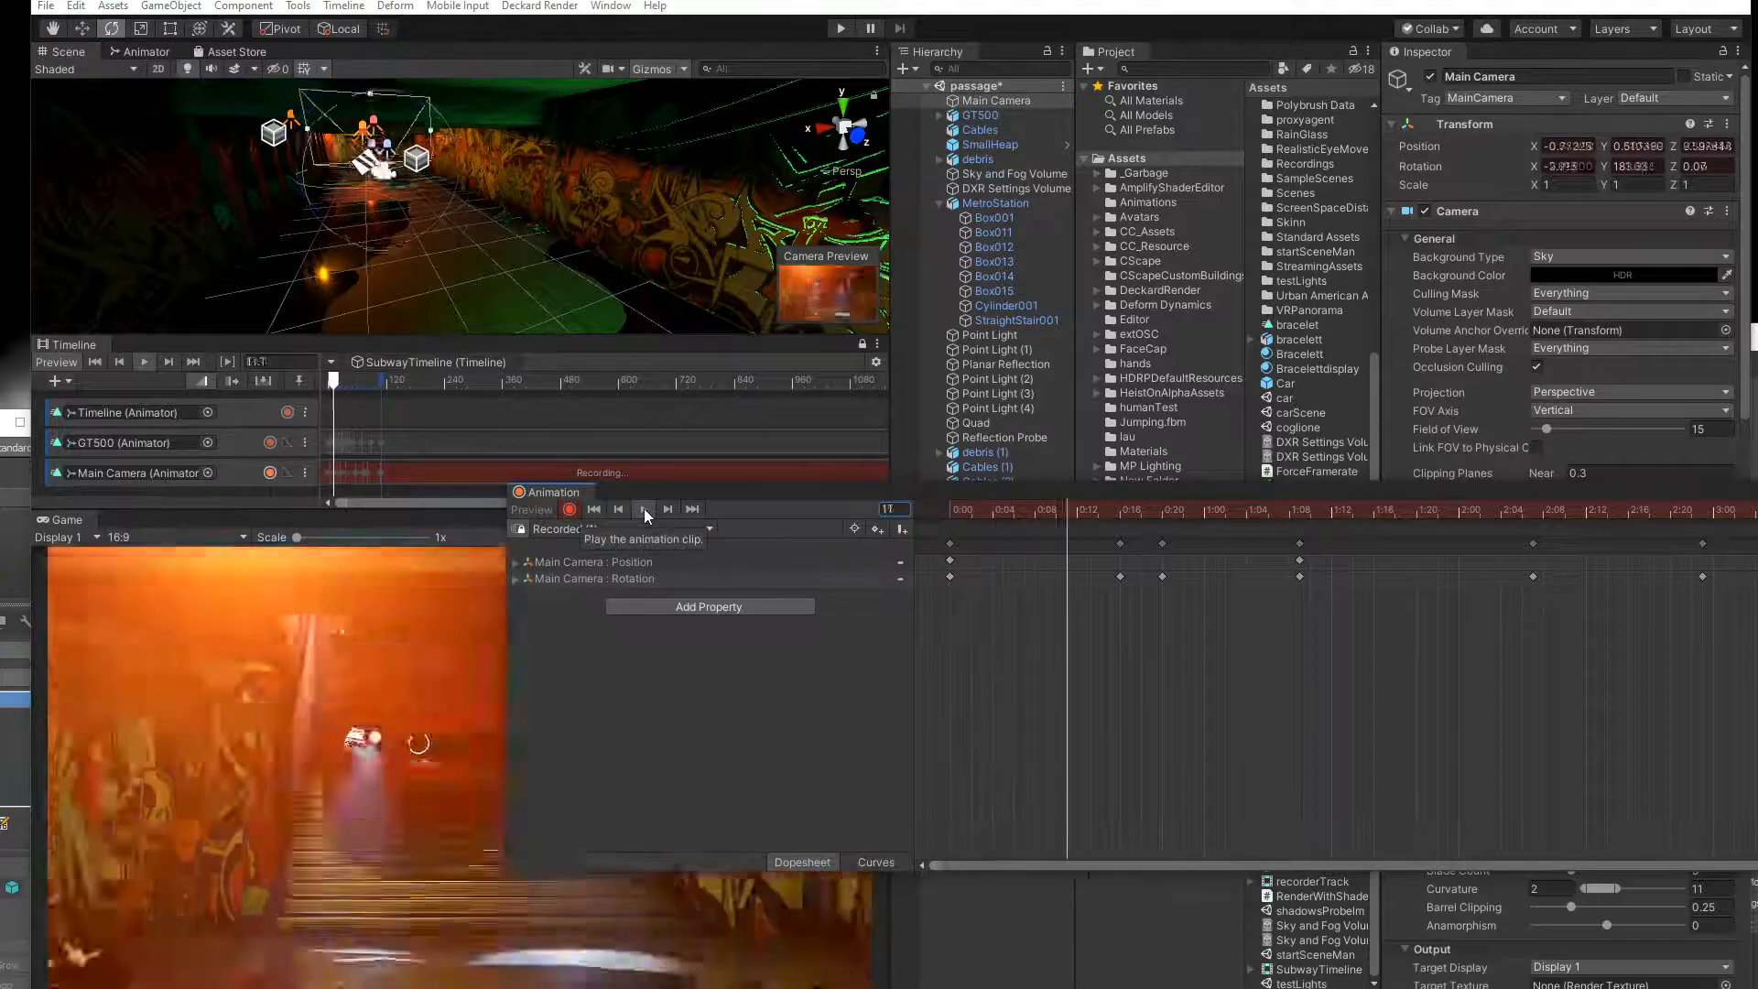
pyautogui.moveTo(768, 492); pyautogui.dragTo(584, 96)
# Rotate the Main Camera slightly at frame 23 to record another rotation key.
pyautogui.moveTo(1001, 122); pyautogui.dragTo(1241, 342)
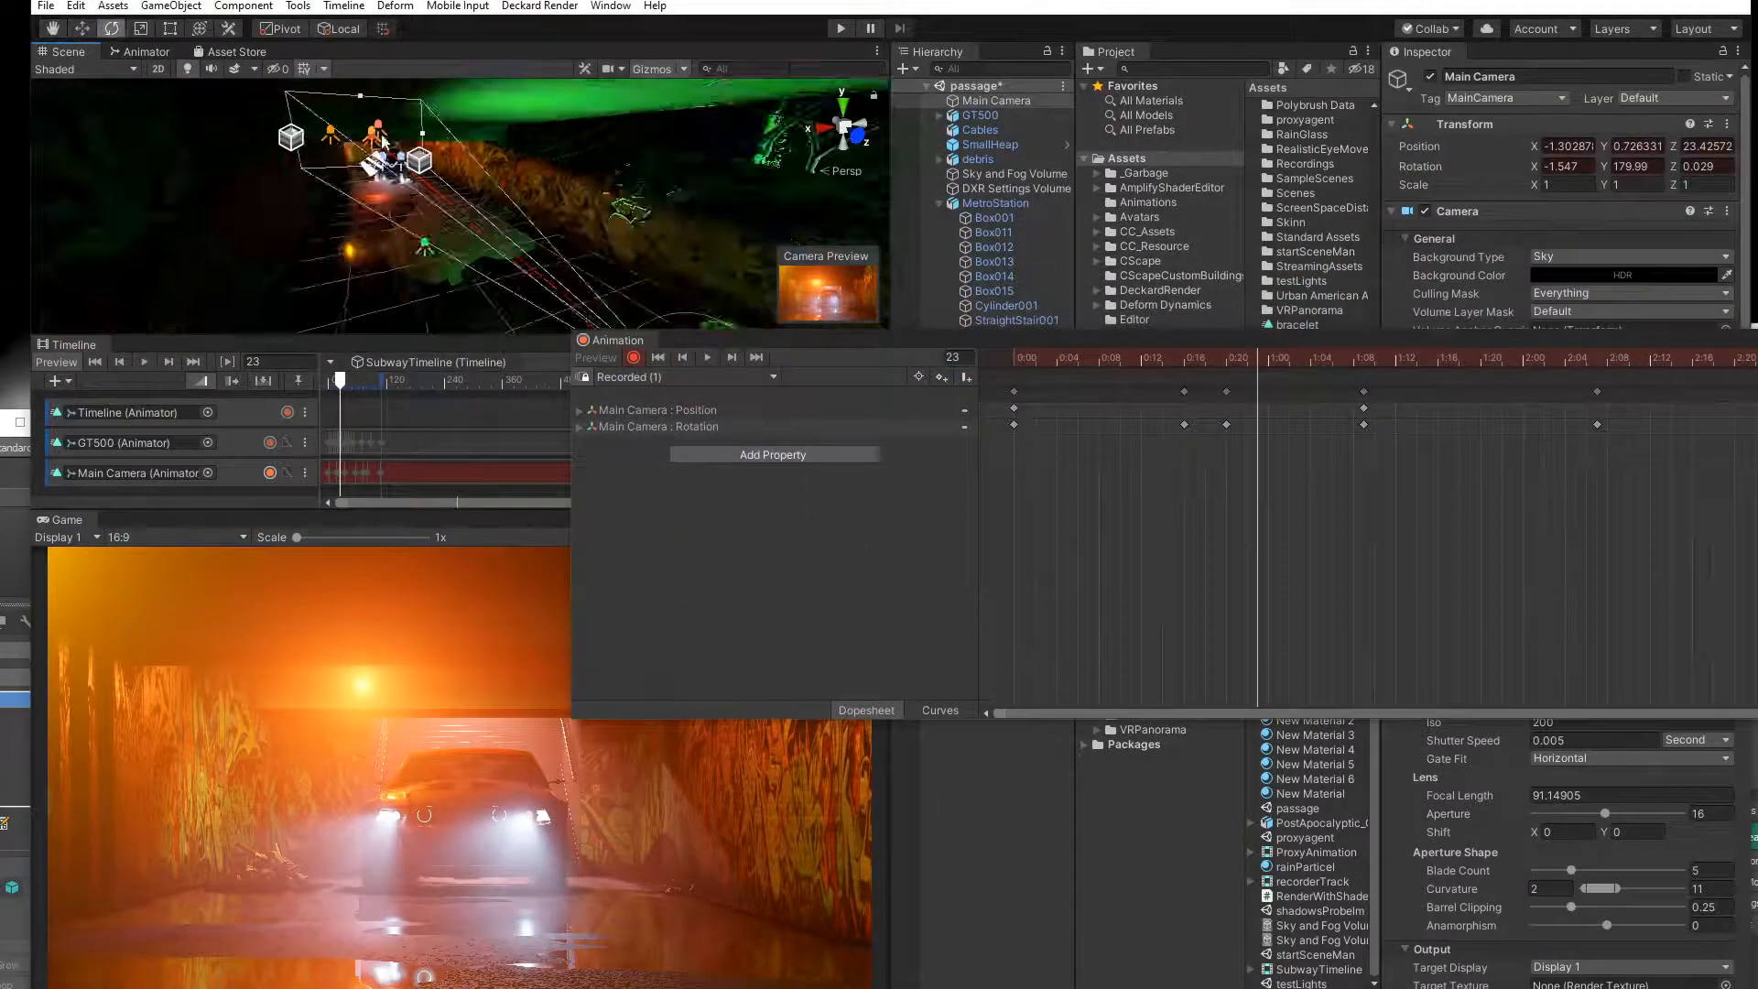
pyautogui.scroll(-3, 383, 142)
pyautogui.moveTo(517, 325); pyautogui.dragTo(517, 326)
# Play the camera clip and the timeline from the start to check how the camera follows the car.
pyautogui.moveTo(1256, 359); pyautogui.dragTo(880, 354)
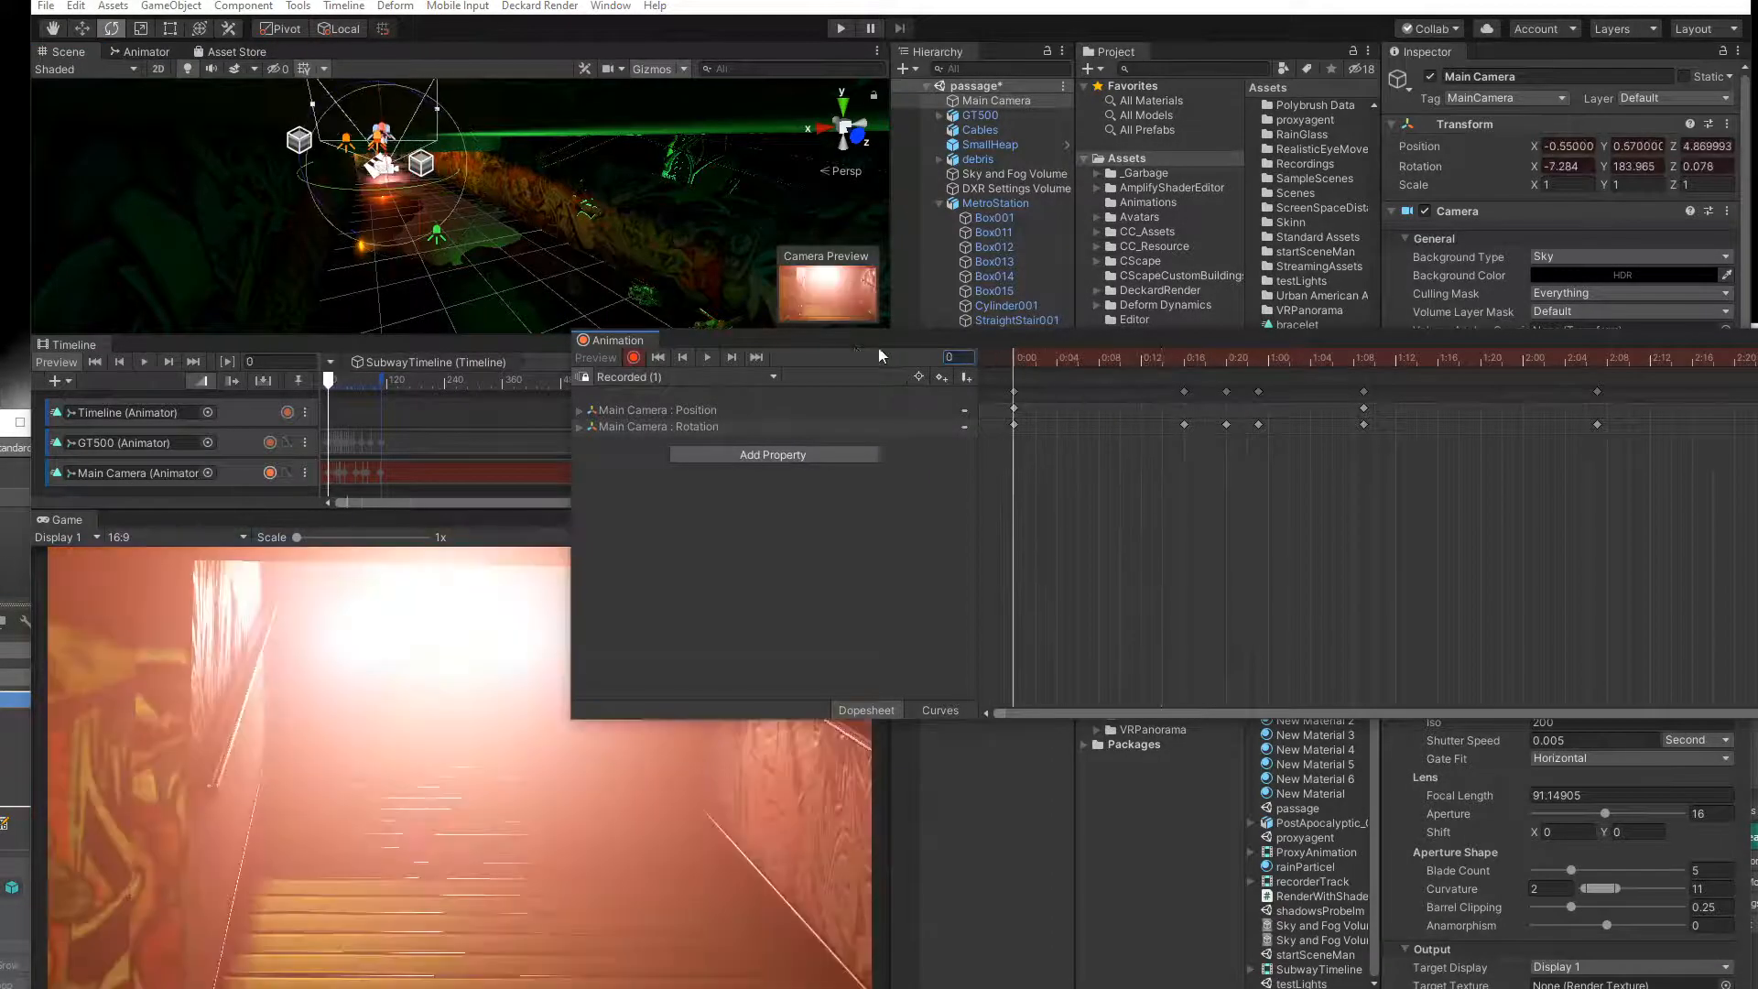
pyautogui.click(718, 359)
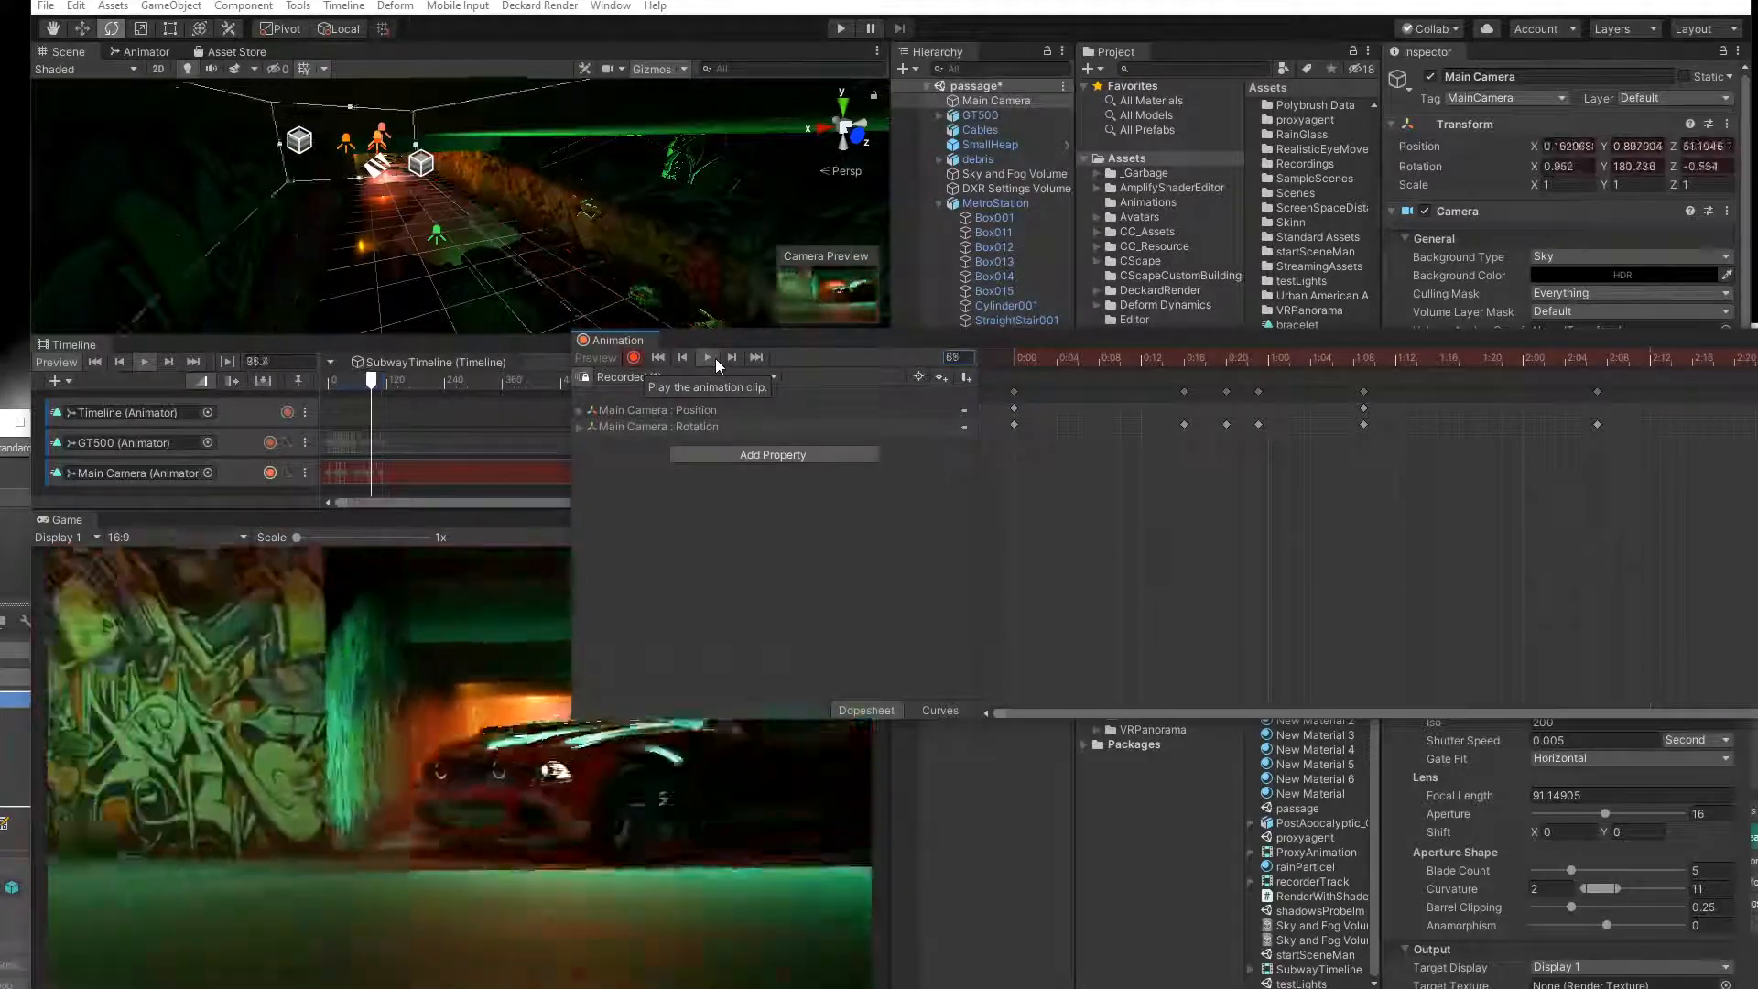
pyautogui.click(716, 359)
pyautogui.moveTo(1046, 365); pyautogui.dragTo(989, 361)
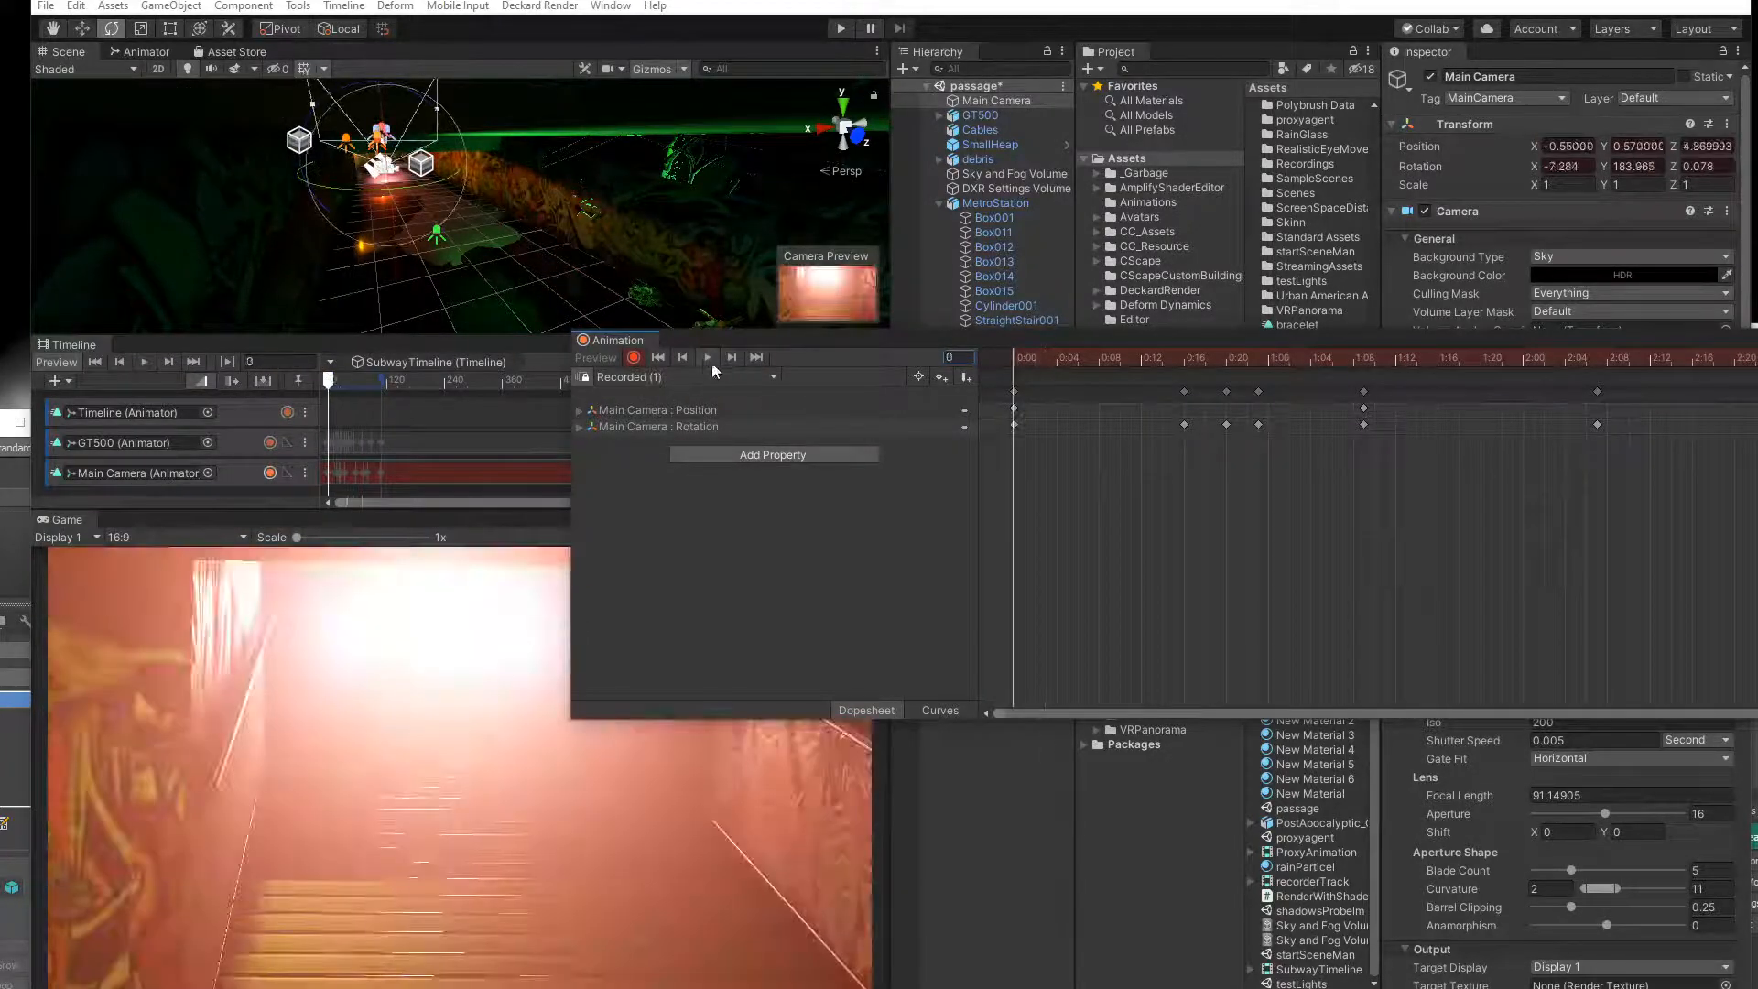
pyautogui.click(702, 359)
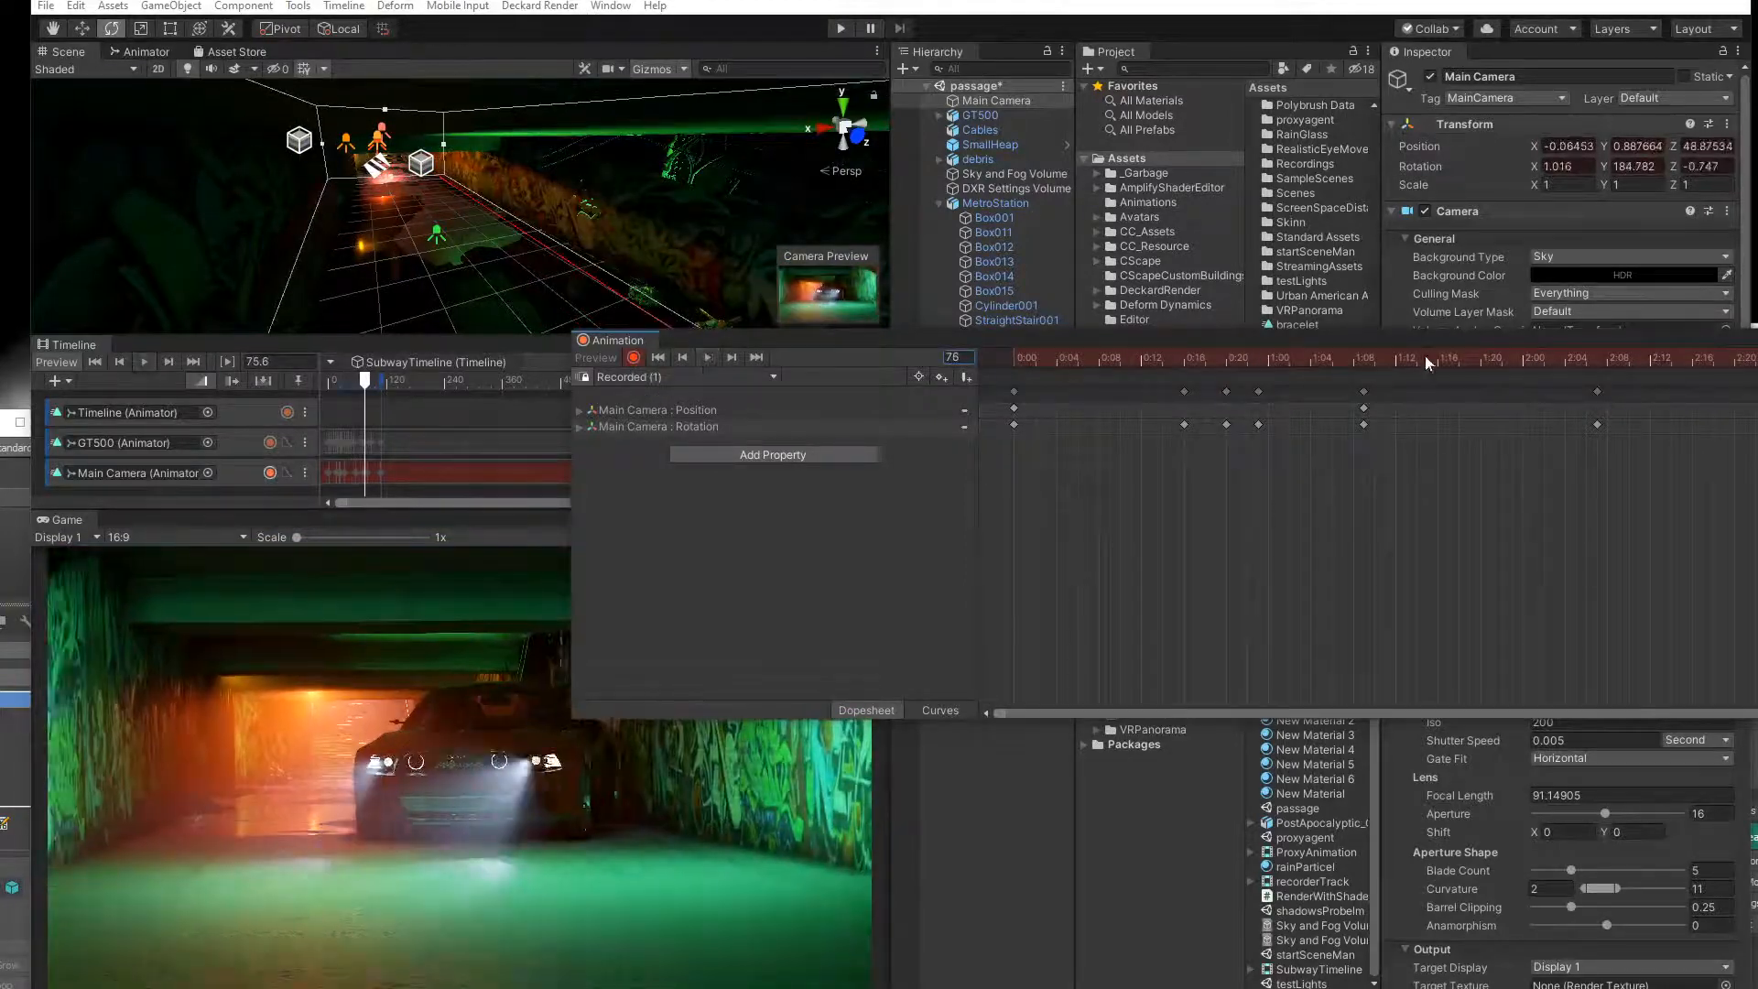
pyautogui.moveTo(1421, 339); pyautogui.dragTo(952, 884)
pyautogui.moveTo(370, 384); pyautogui.dragTo(150, 383)
pyautogui.click(149, 361)
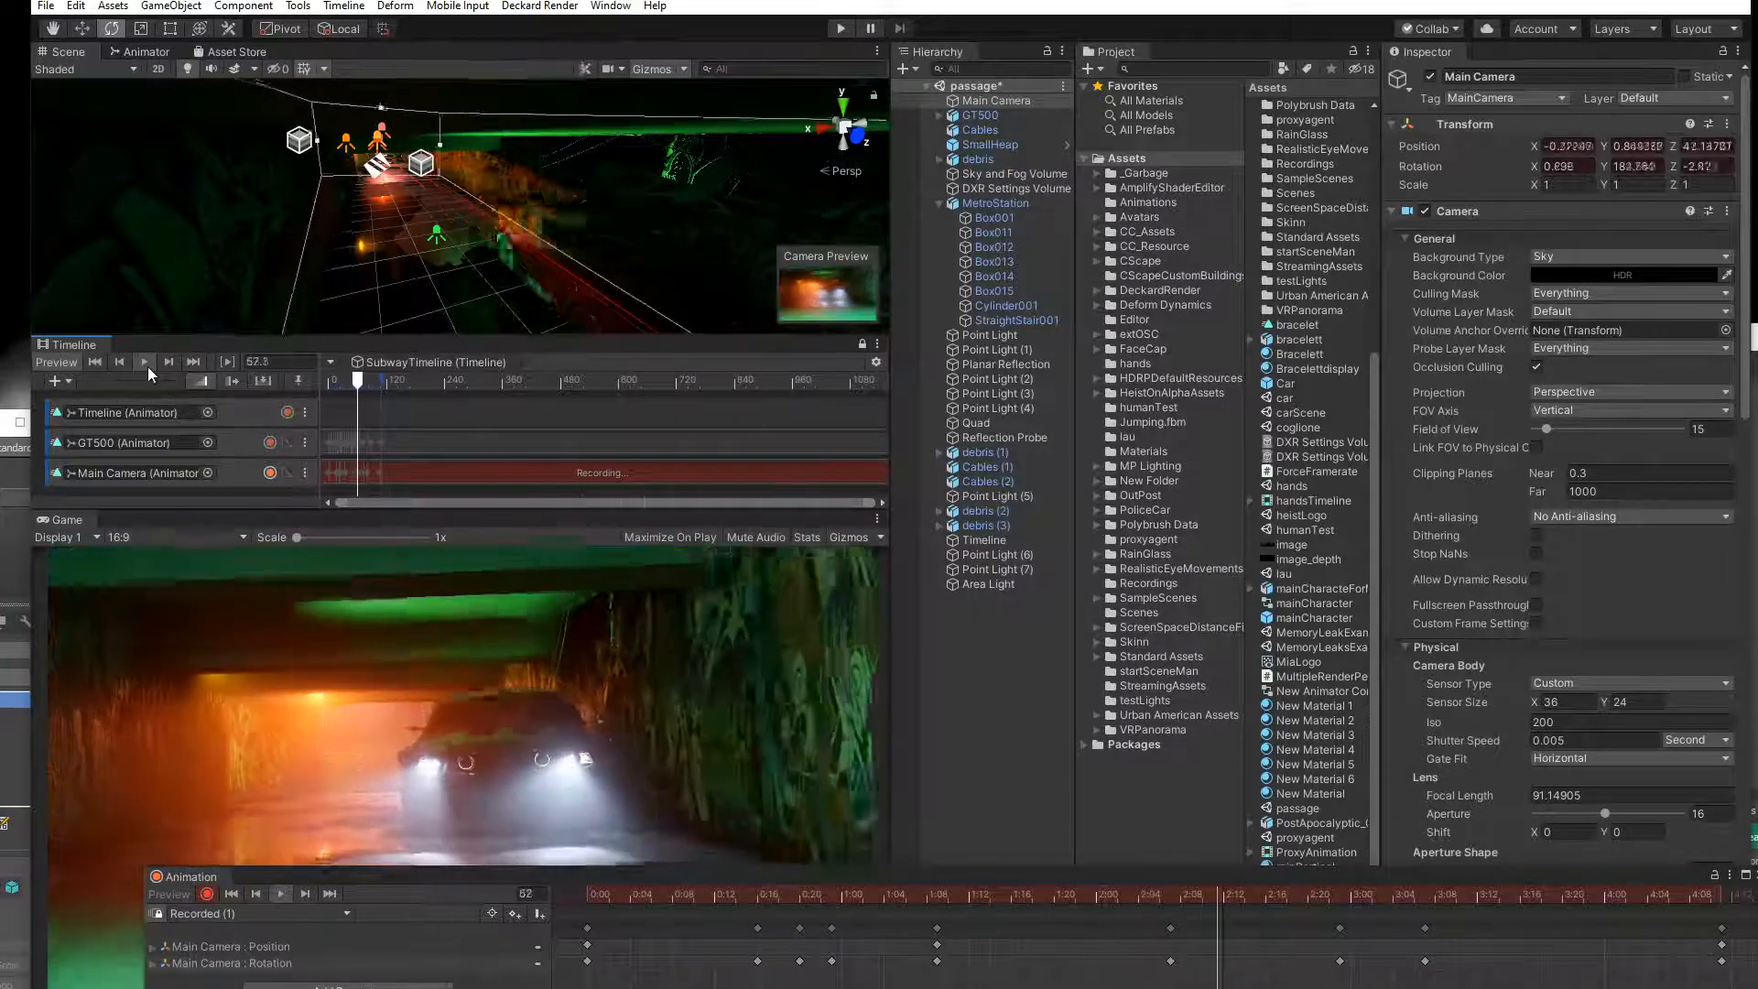
# Record Main Camera rotations of about X 0.74, Y 182.5, Z 3.6 at frame 48 and X 0.18, Y 182.6, Z -0.9 at frame 51.
pyautogui.moveTo(1189, 894); pyautogui.dragTo(1091, 898)
pyautogui.scroll(-5, 540, 234)
pyautogui.moveTo(540, 235); pyautogui.dragTo(614, 216, button='middle')
pyautogui.scroll(-3, 514, 195)
pyautogui.scroll(-3, 512, 194)
pyautogui.scroll(-3, 540, 188)
pyautogui.press('e')
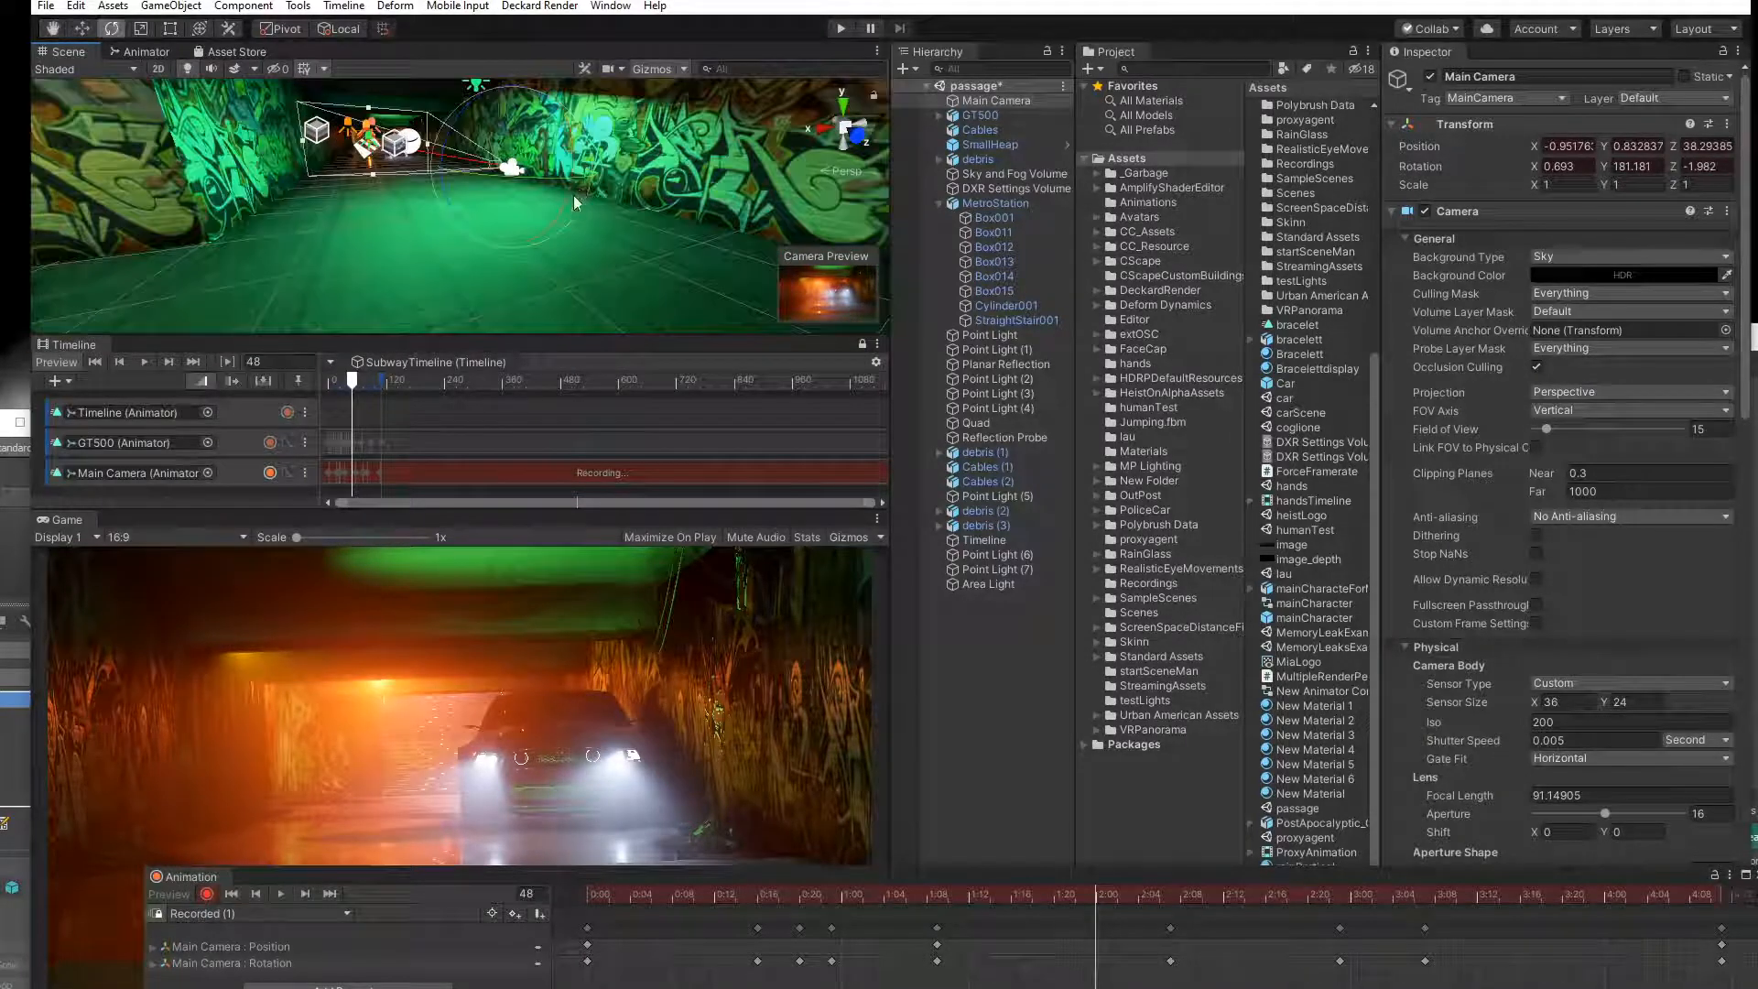
pyautogui.moveTo(538, 176); pyautogui.dragTo(535, 176)
pyautogui.moveTo(456, 124); pyautogui.dragTo(446, 144)
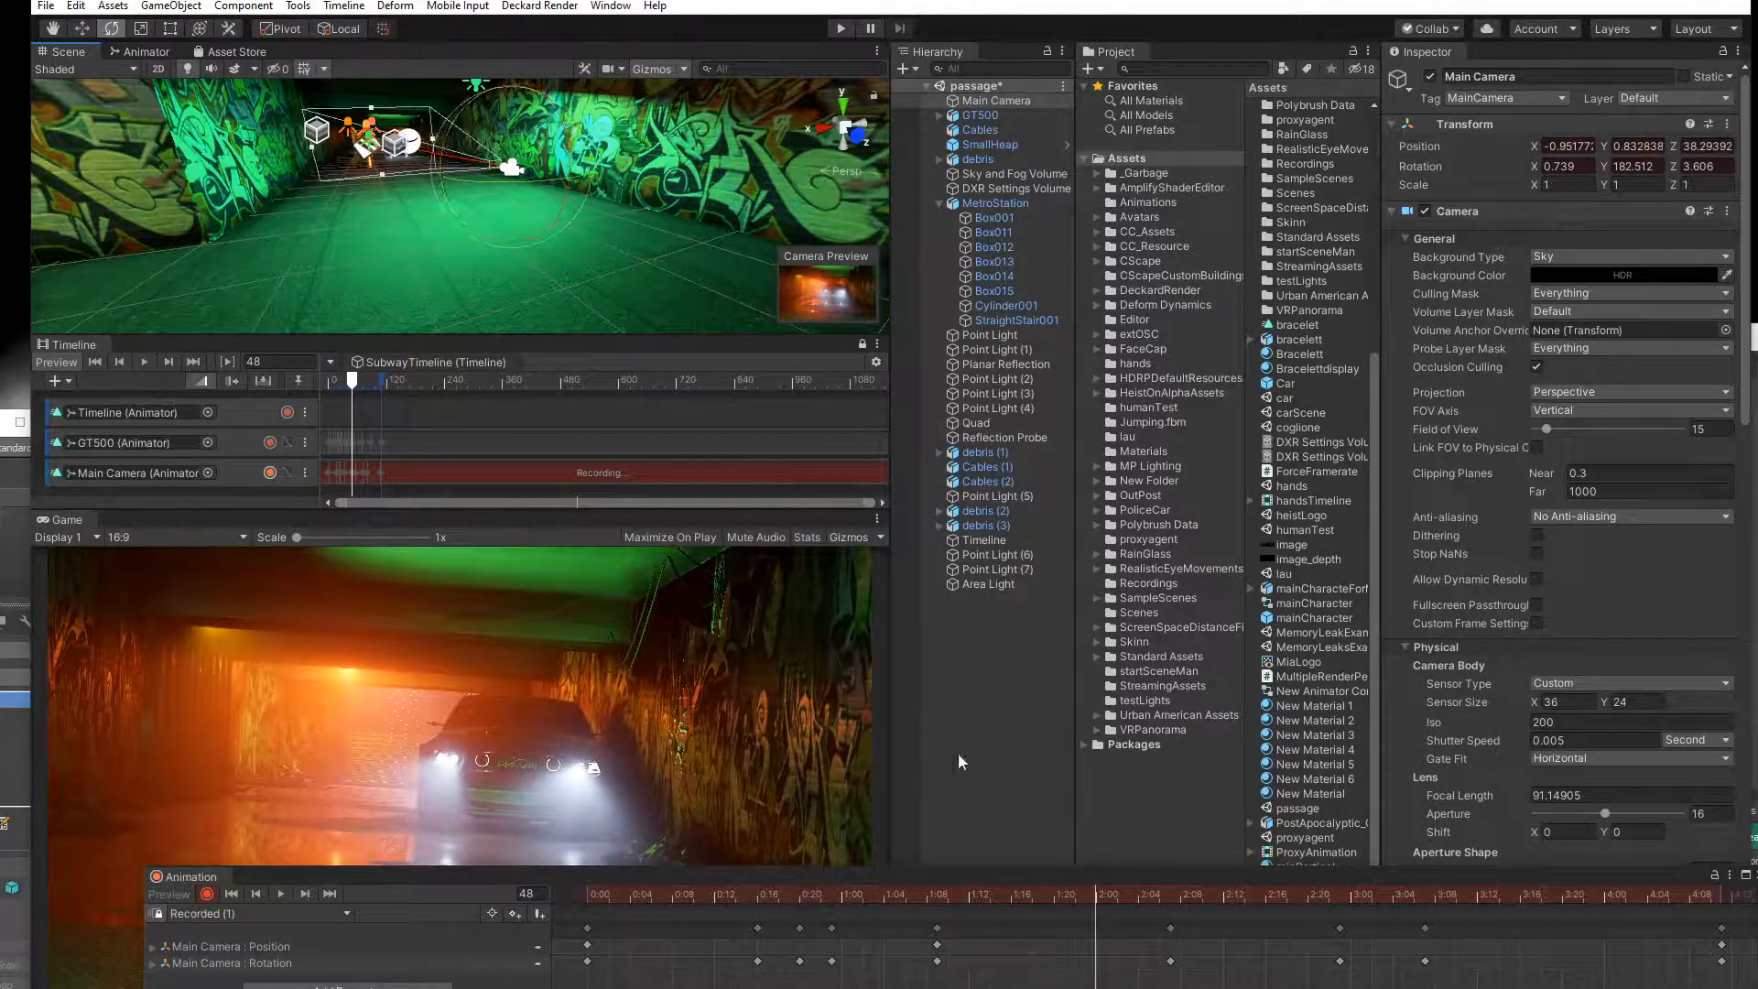
pyautogui.moveTo(1122, 898); pyautogui.dragTo(1130, 898)
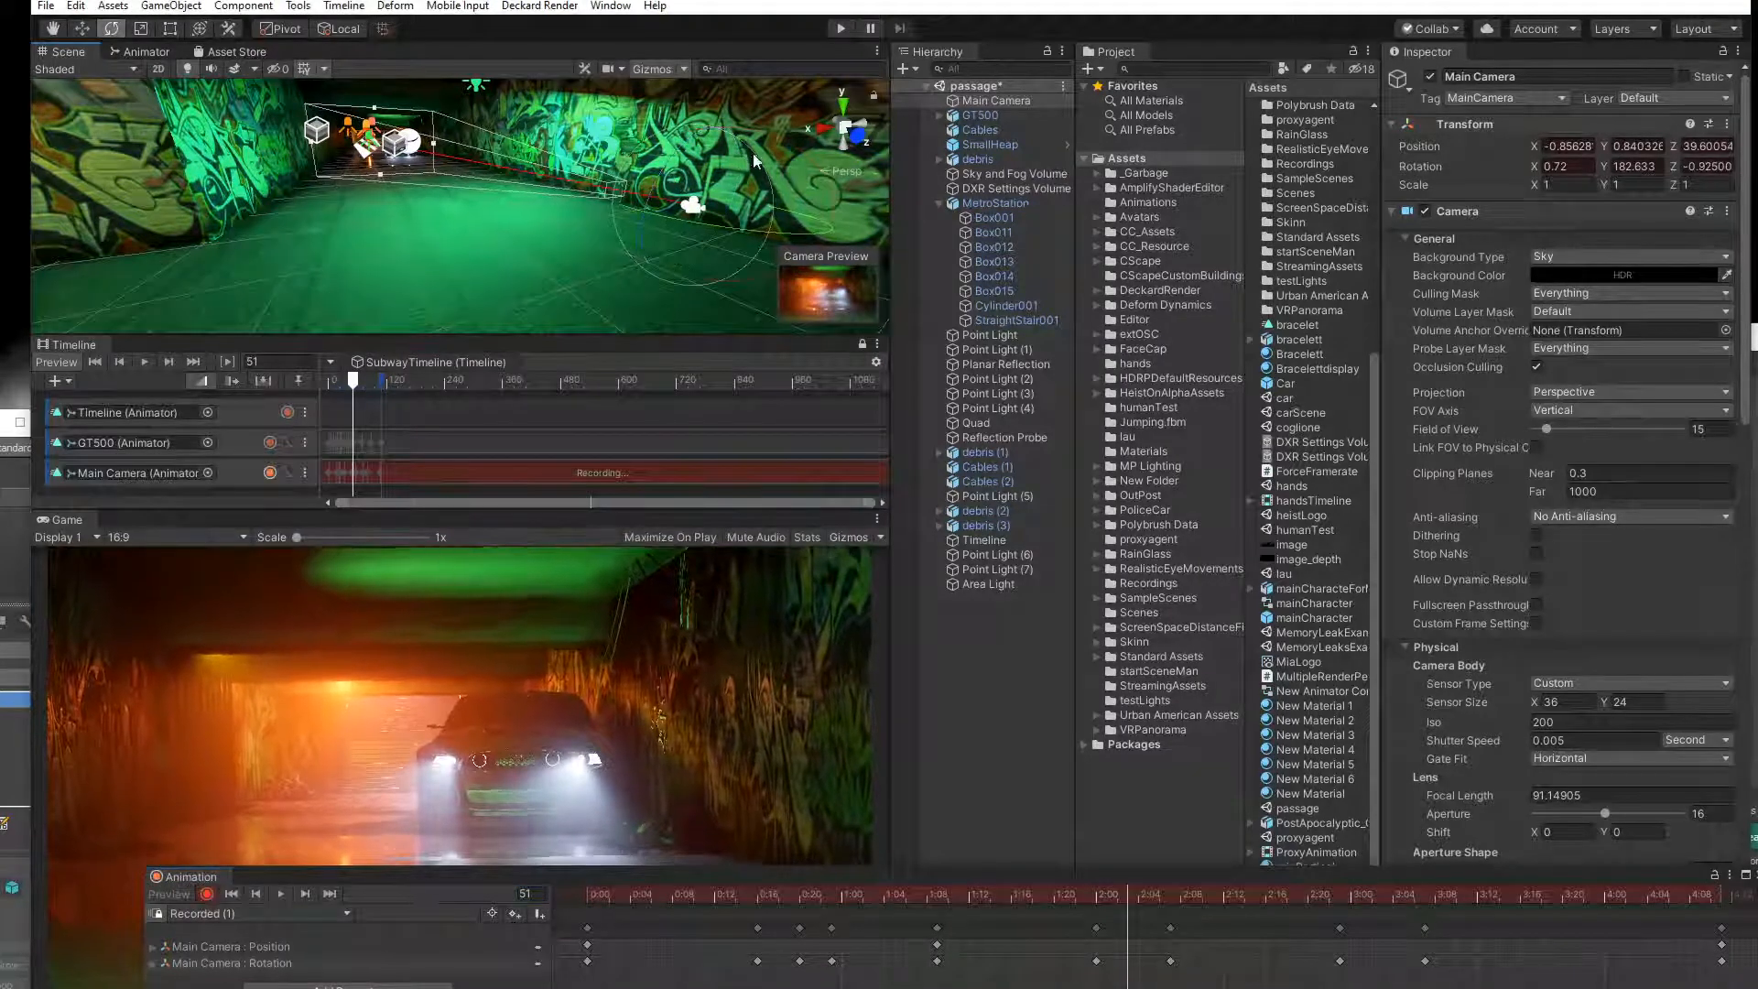
pyautogui.moveTo(816, 163); pyautogui.dragTo(820, 188)
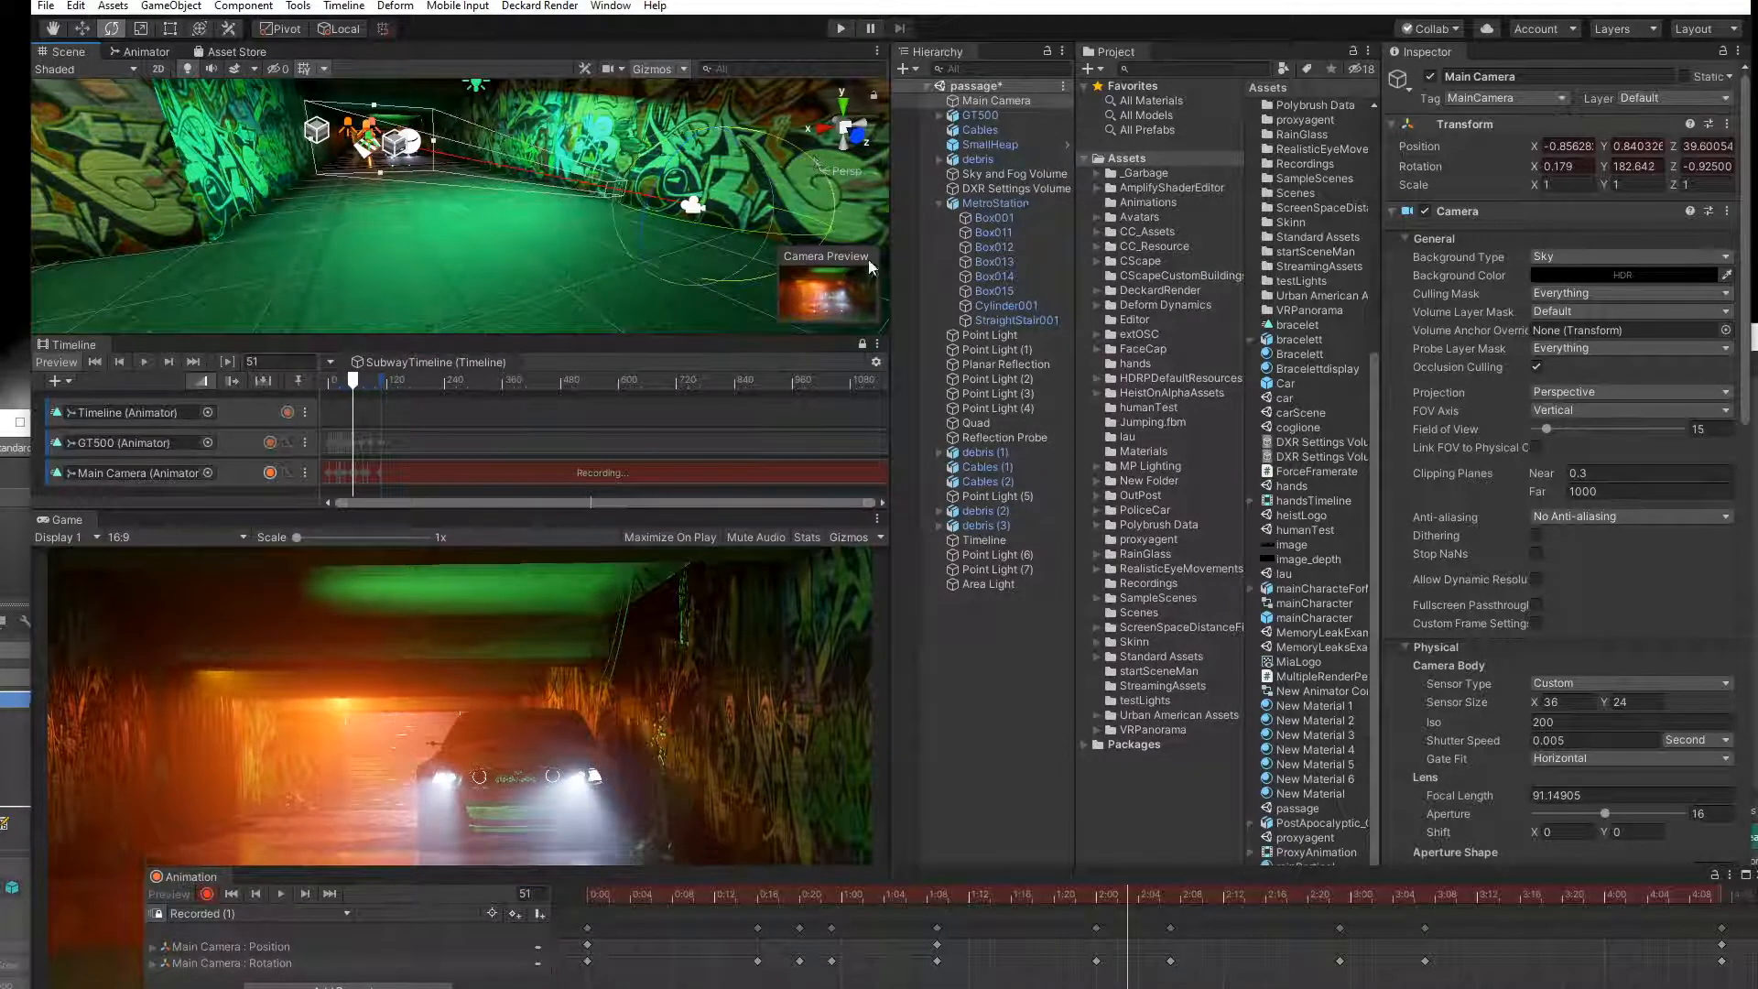
# Replay the camera animation from frame 0 and scrub around frame 56 to check the camera tilt as the car approaches.
pyautogui.moveTo(1130, 894); pyautogui.dragTo(556, 925)
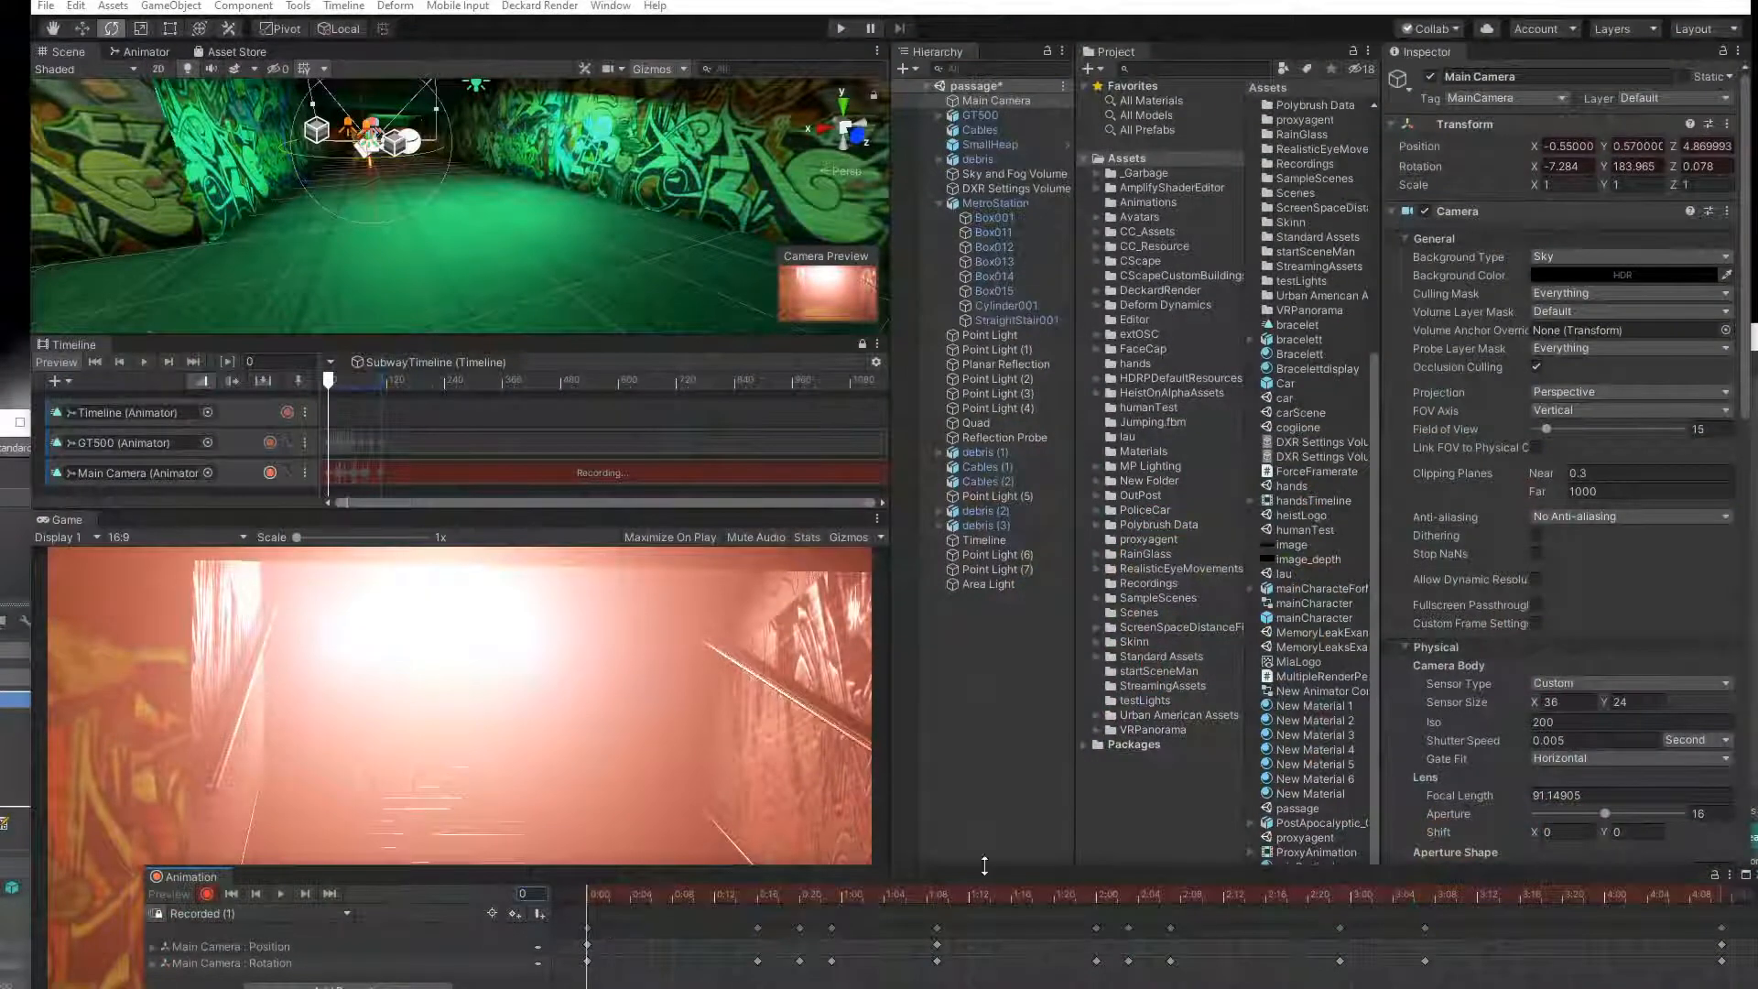
pyautogui.moveTo(556, 885); pyautogui.dragTo(588, 727)
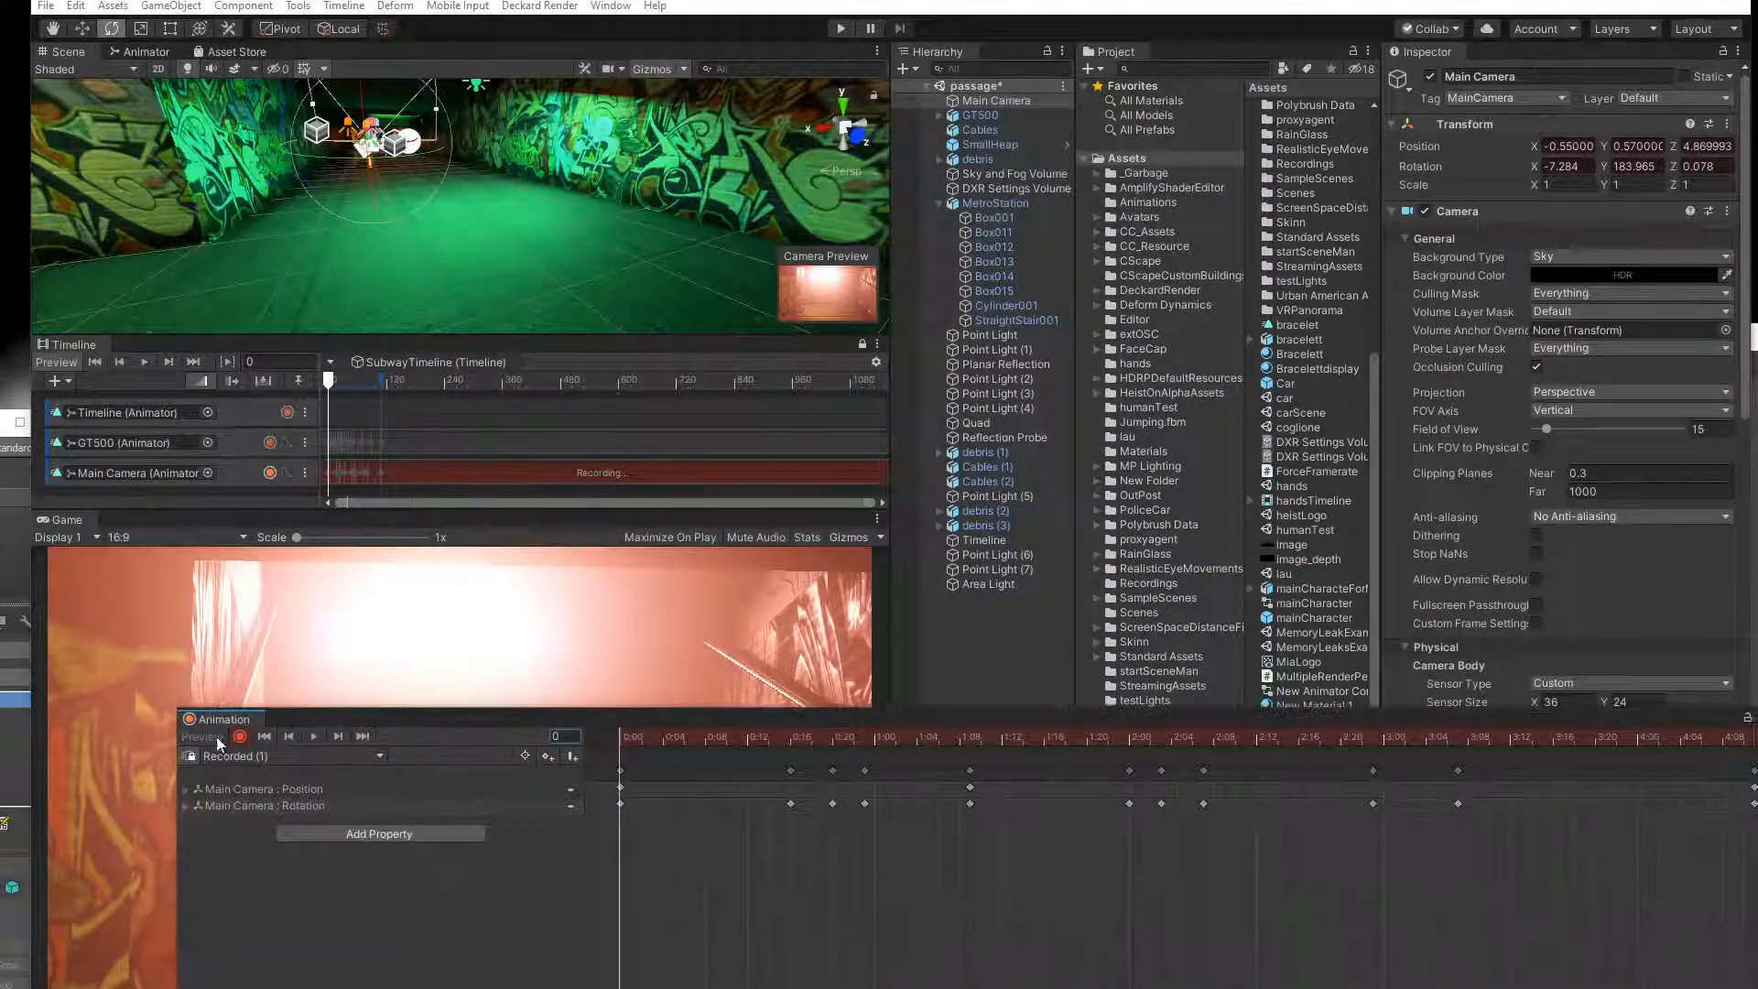
pyautogui.click(314, 736)
pyautogui.moveTo(345, 718); pyautogui.dragTo(839, 383)
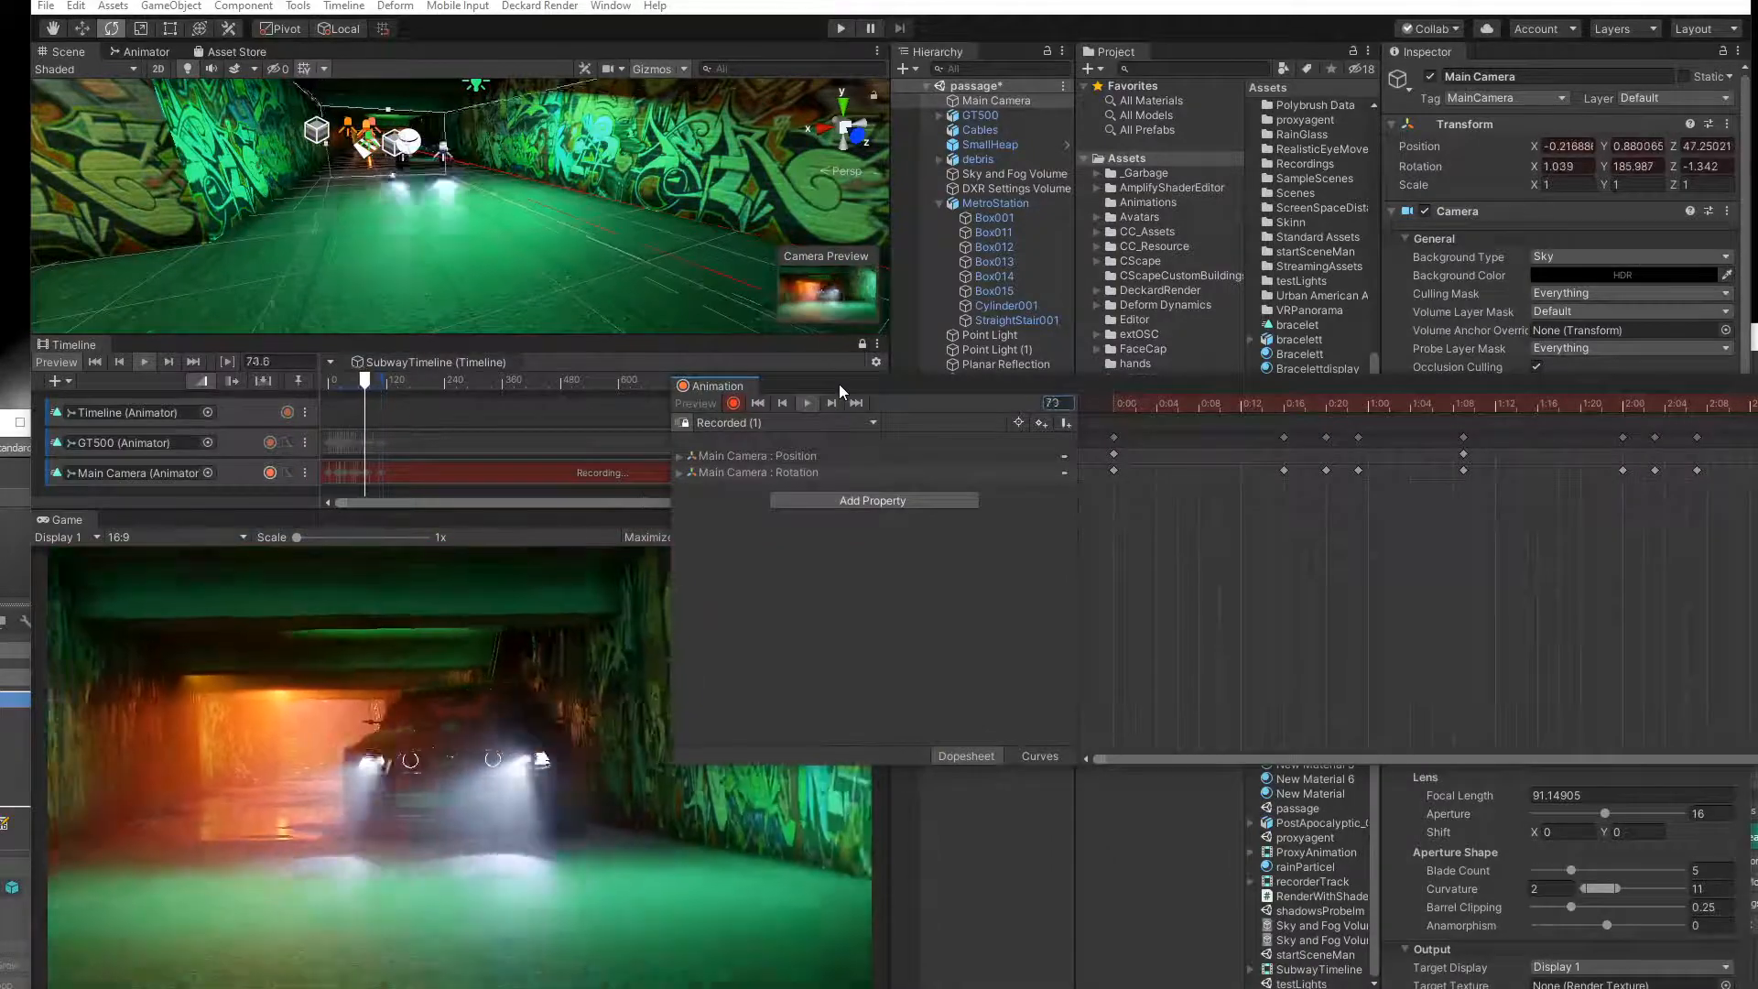
pyautogui.moveTo(1088, 376); pyautogui.dragTo(714, 438)
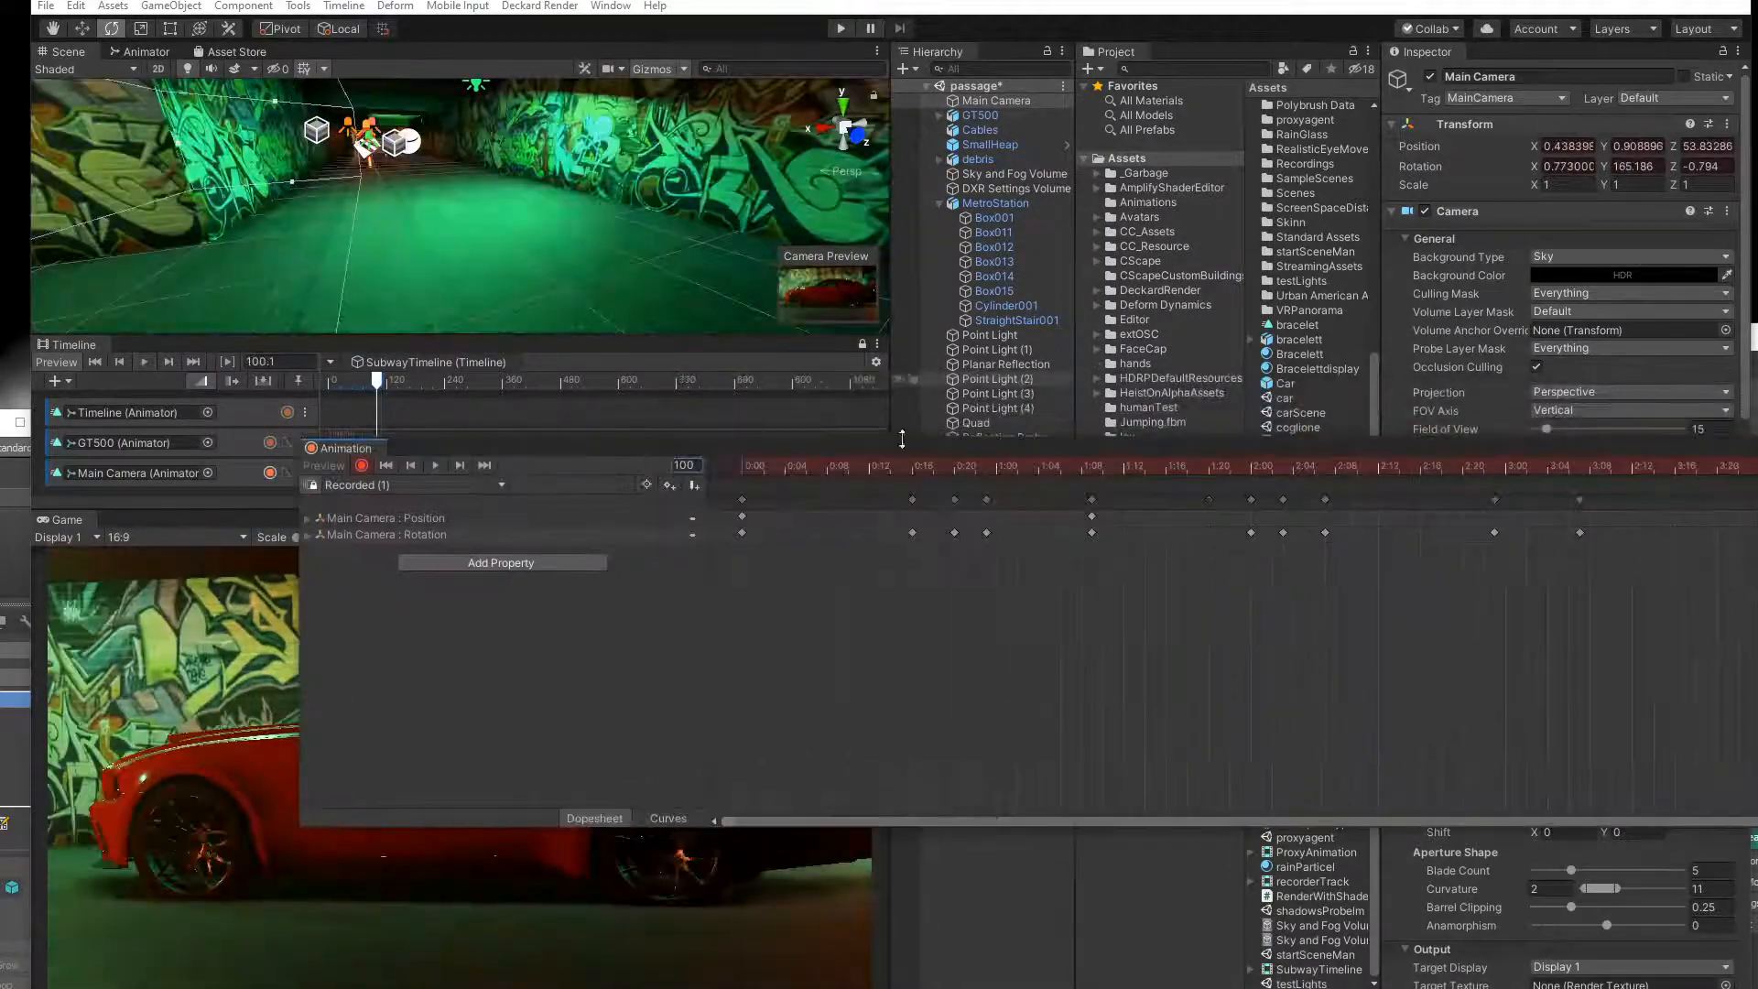
pyautogui.moveTo(1156, 470); pyautogui.dragTo(1334, 487)
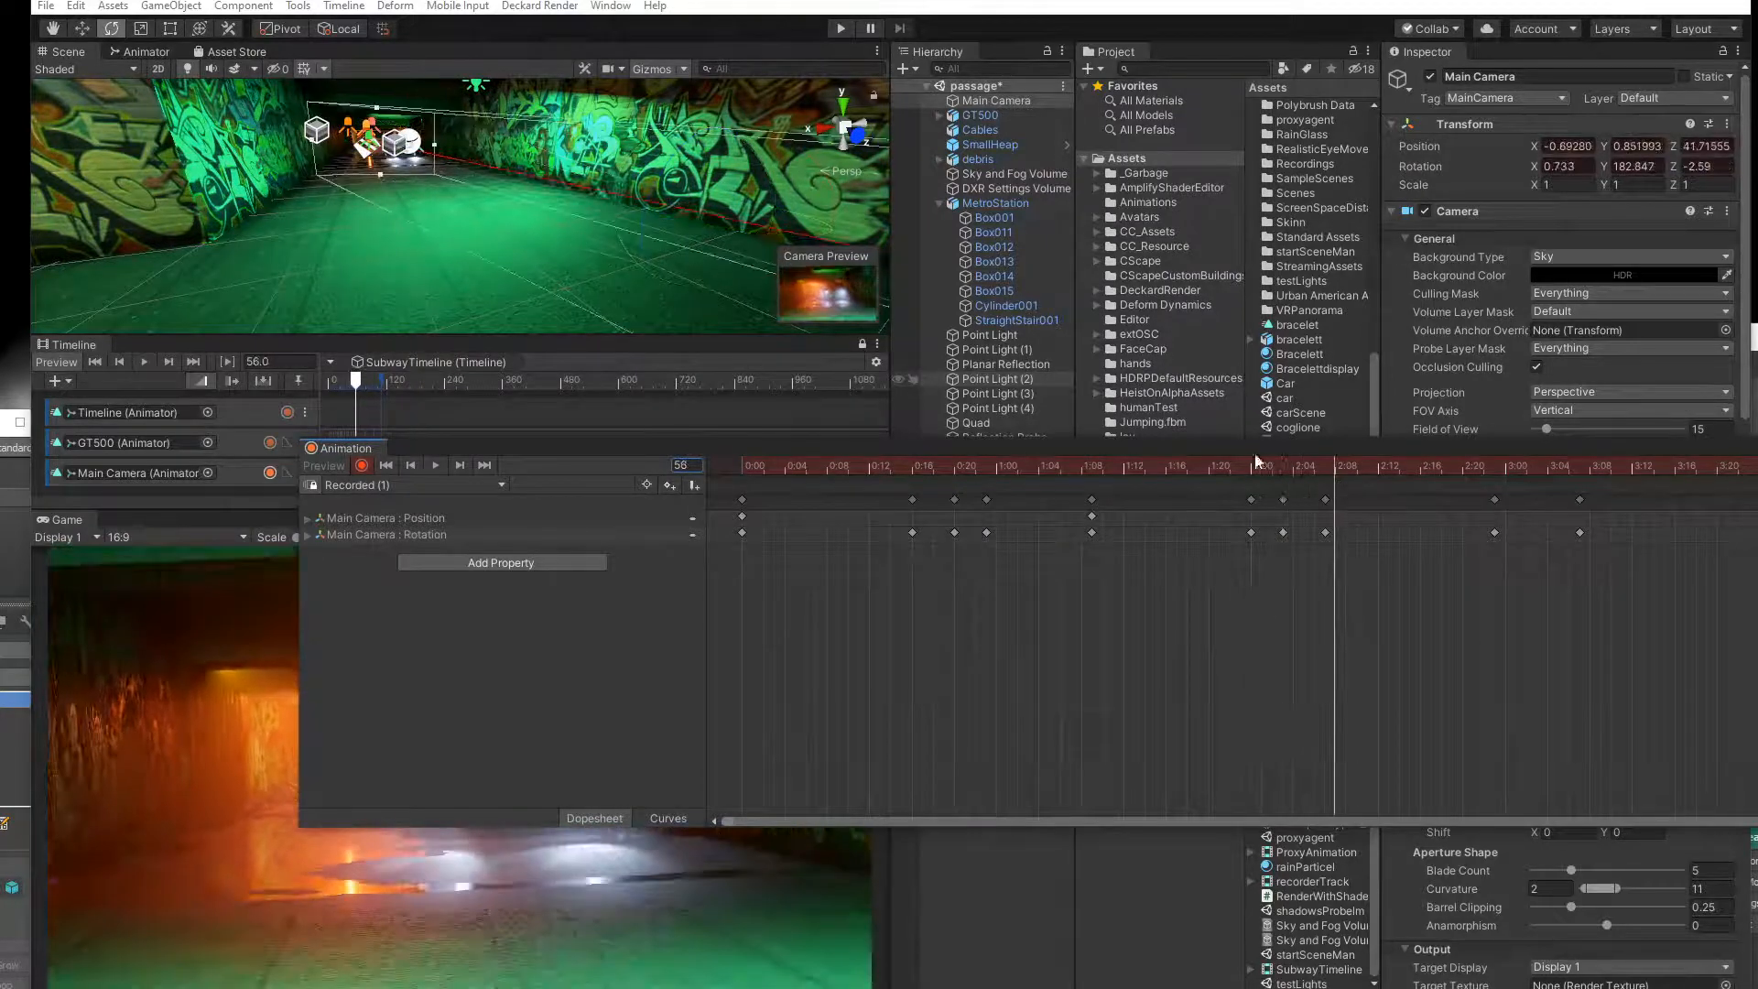
pyautogui.moveTo(346, 448); pyautogui.dragTo(263, 103)
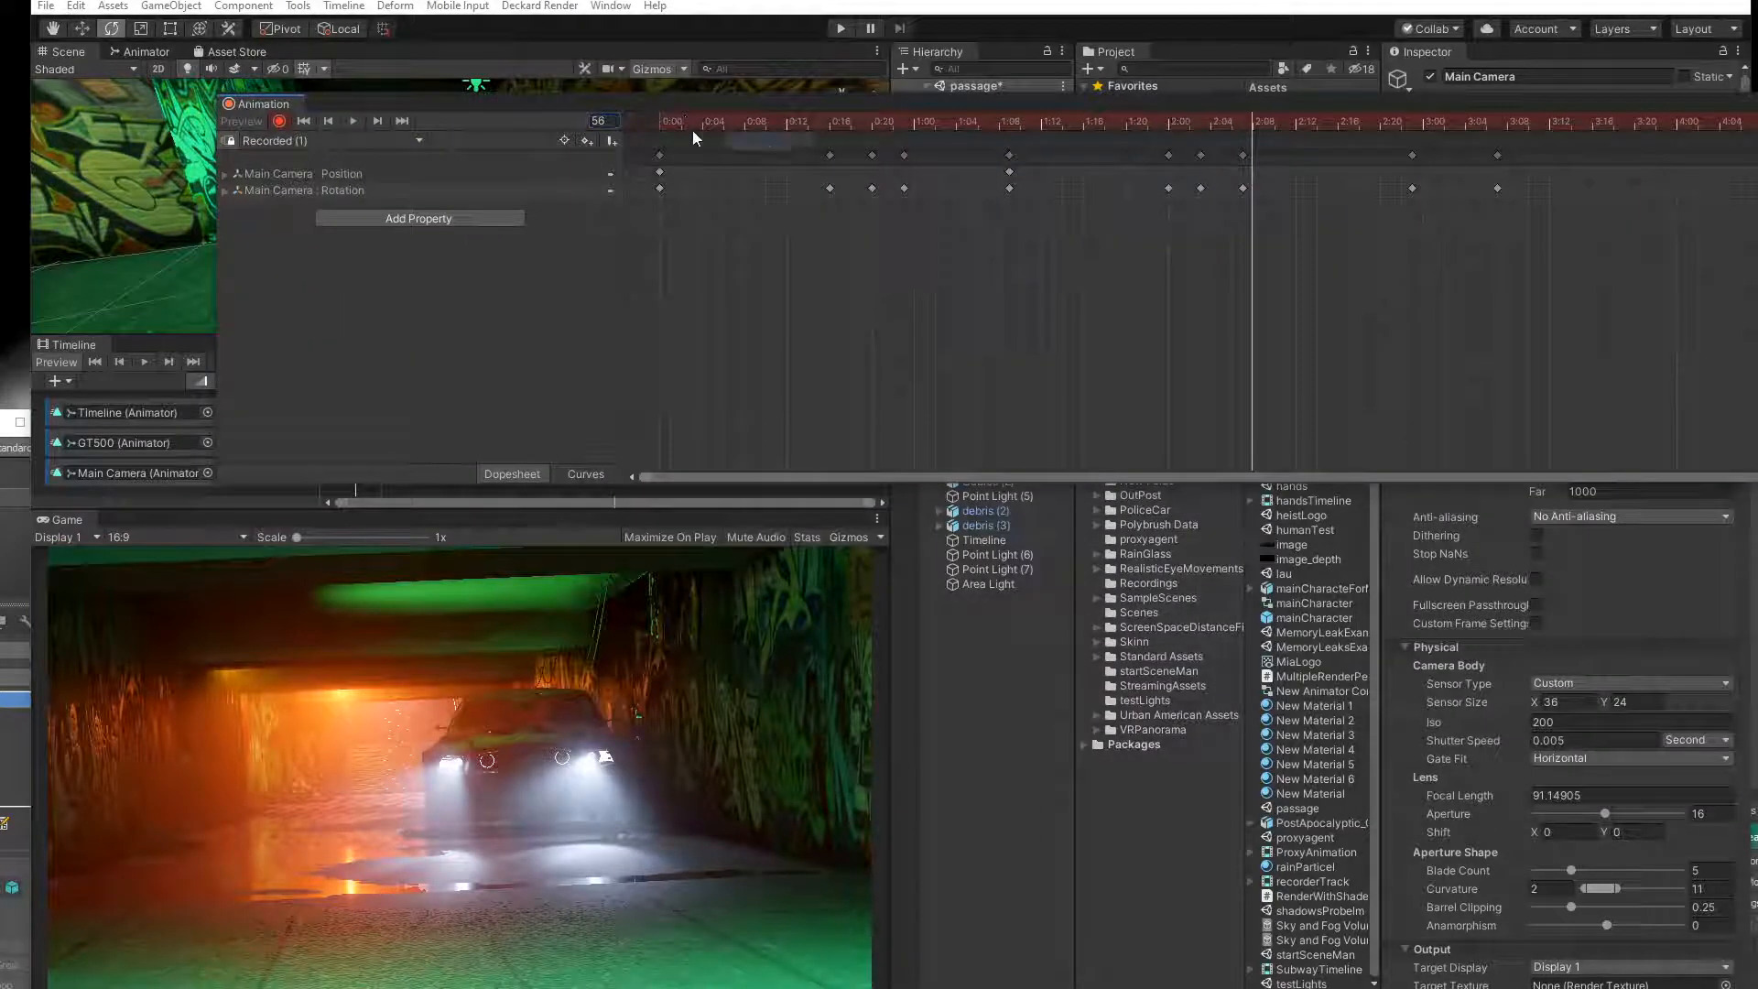
pyautogui.click(663, 120)
pyautogui.click(355, 121)
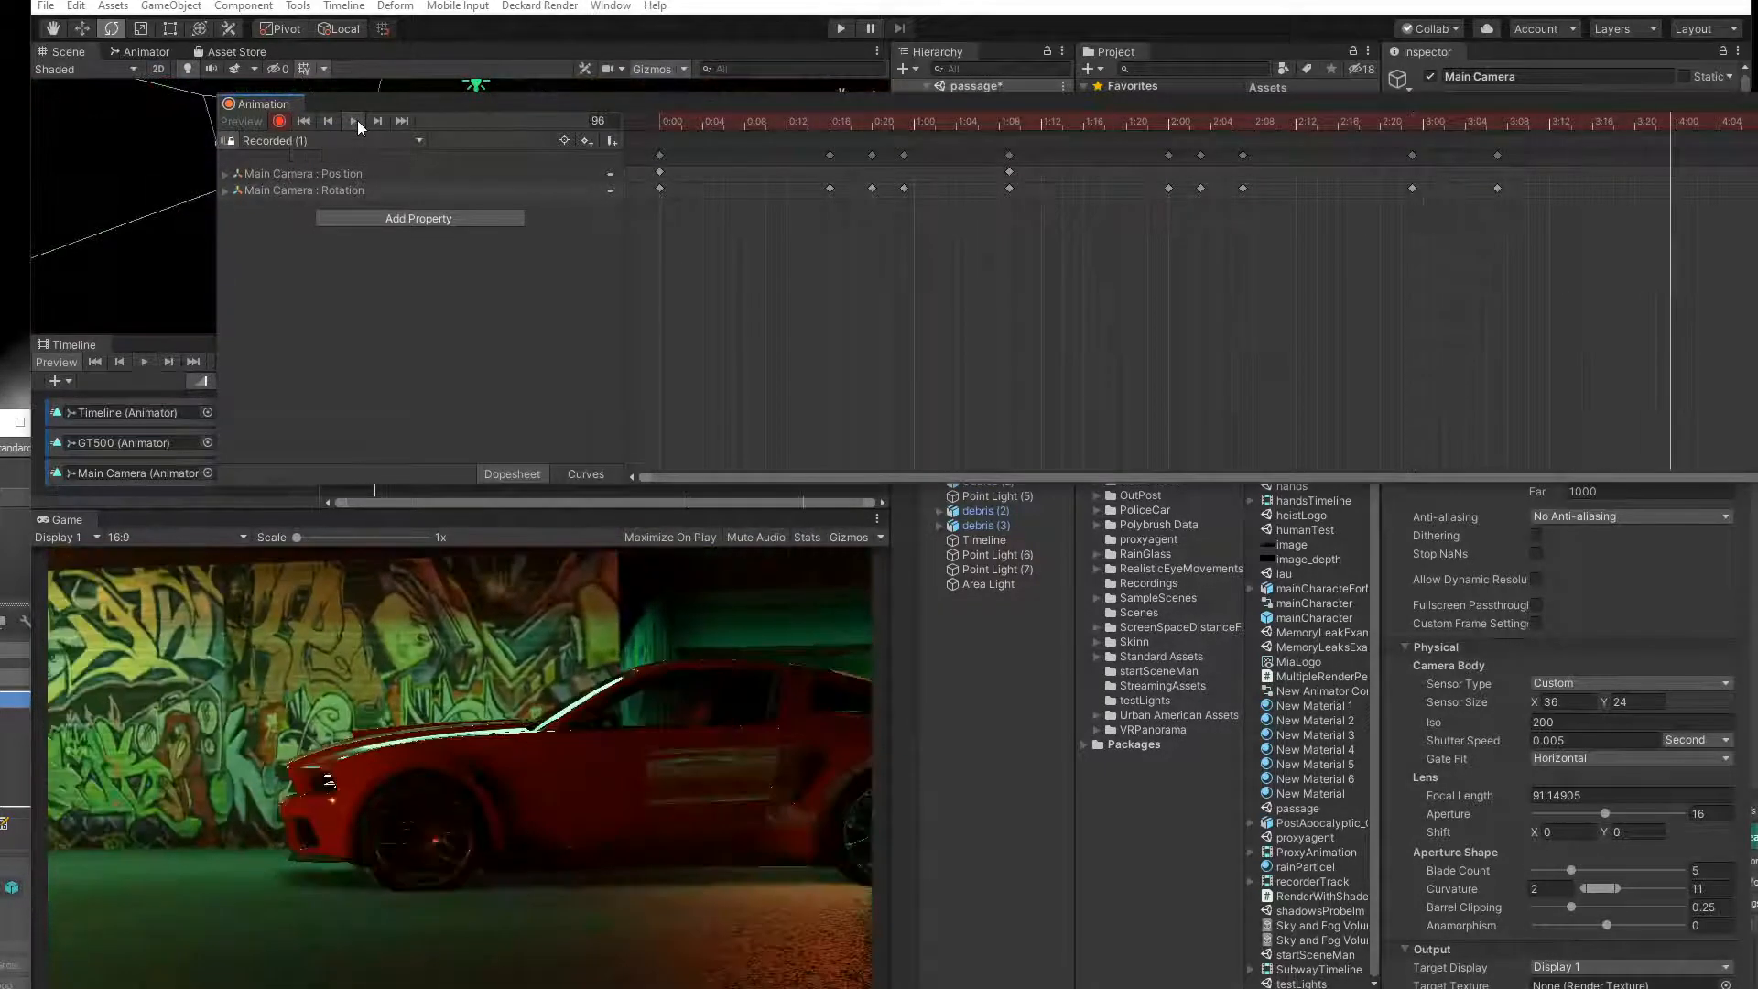
# Rotate the Main Camera at about frame 93 to record a rotation key for the car's side pass.
pyautogui.moveTo(1355, 119); pyautogui.dragTo(1757, 384)
pyautogui.scroll(-5, 469, 201)
pyautogui.moveTo(469, 200); pyautogui.dragTo(522, 217, button='middle')
pyautogui.scroll(-3, 443, 218)
pyautogui.moveTo(558, 294)
pyautogui.mouseDown()
pyautogui.moveTo(538, 296)
pyautogui.moveTo(577, 306)
pyautogui.mouseUp()
# Inspect the framing at frame 100 and play the camera clip from the start.
pyautogui.moveTo(1108, 382); pyautogui.dragTo(893, 785)
pyautogui.moveTo(1688, 804); pyautogui.dragTo(1740, 835)
pyautogui.moveTo(1549, 793); pyautogui.dragTo(1492, 106)
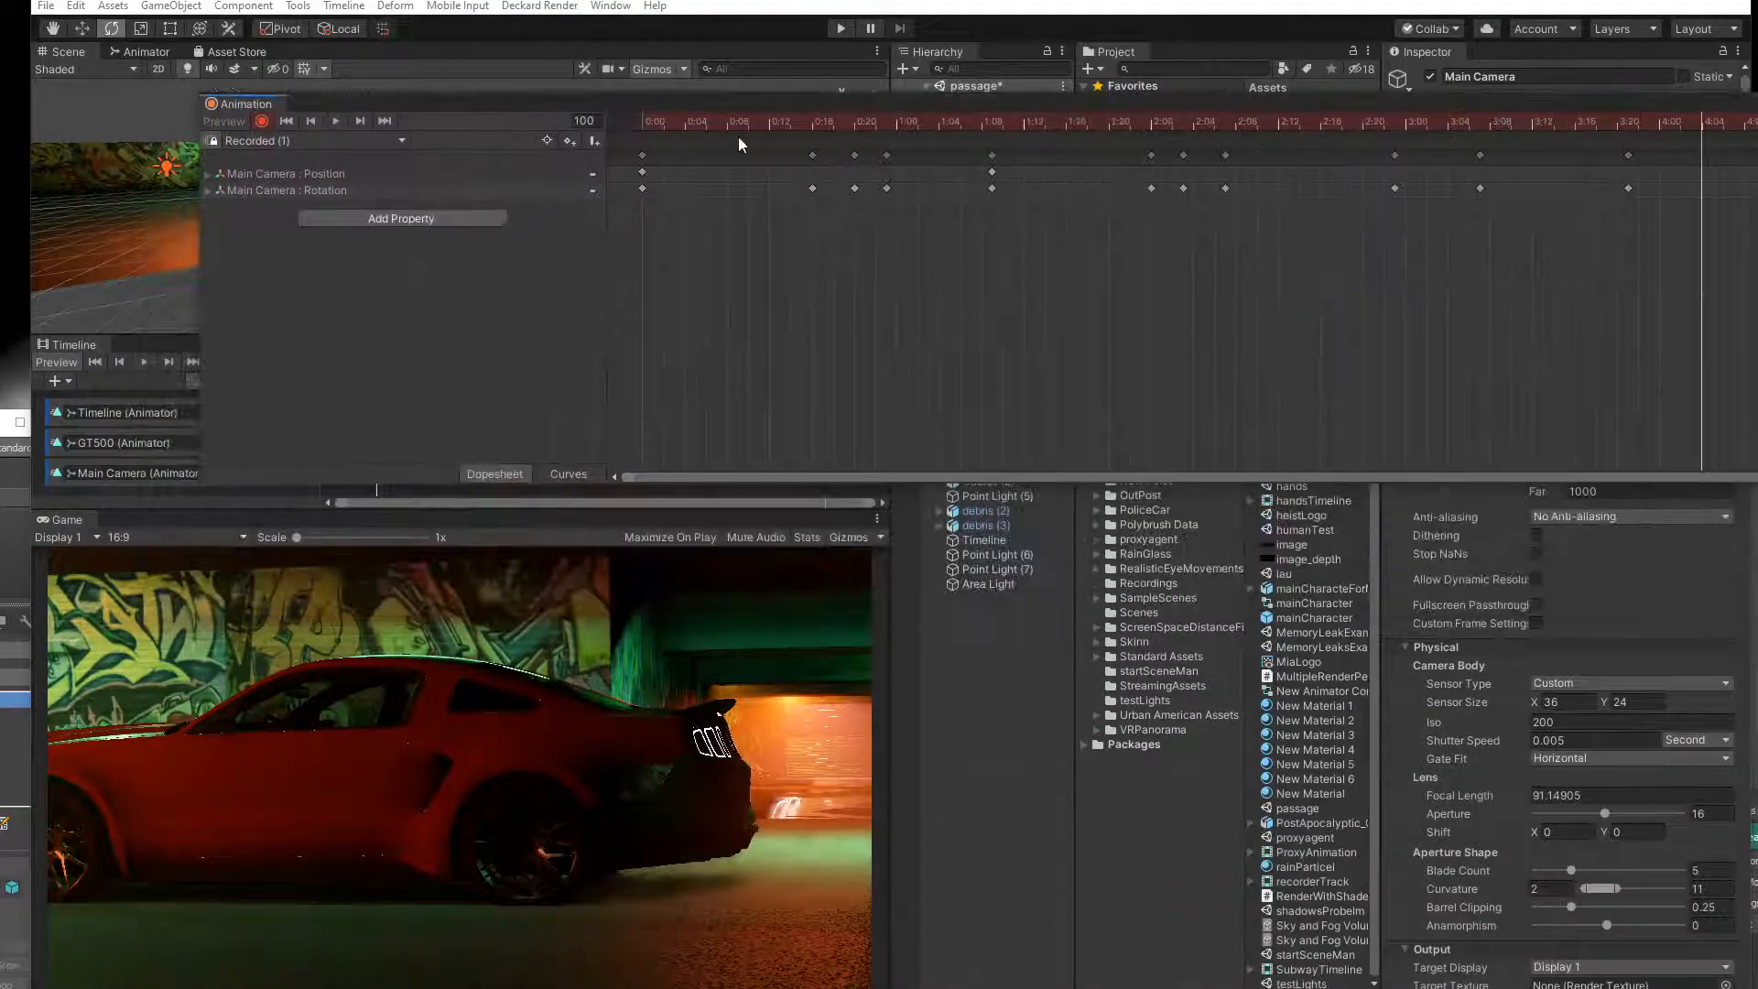
pyautogui.click(672, 124)
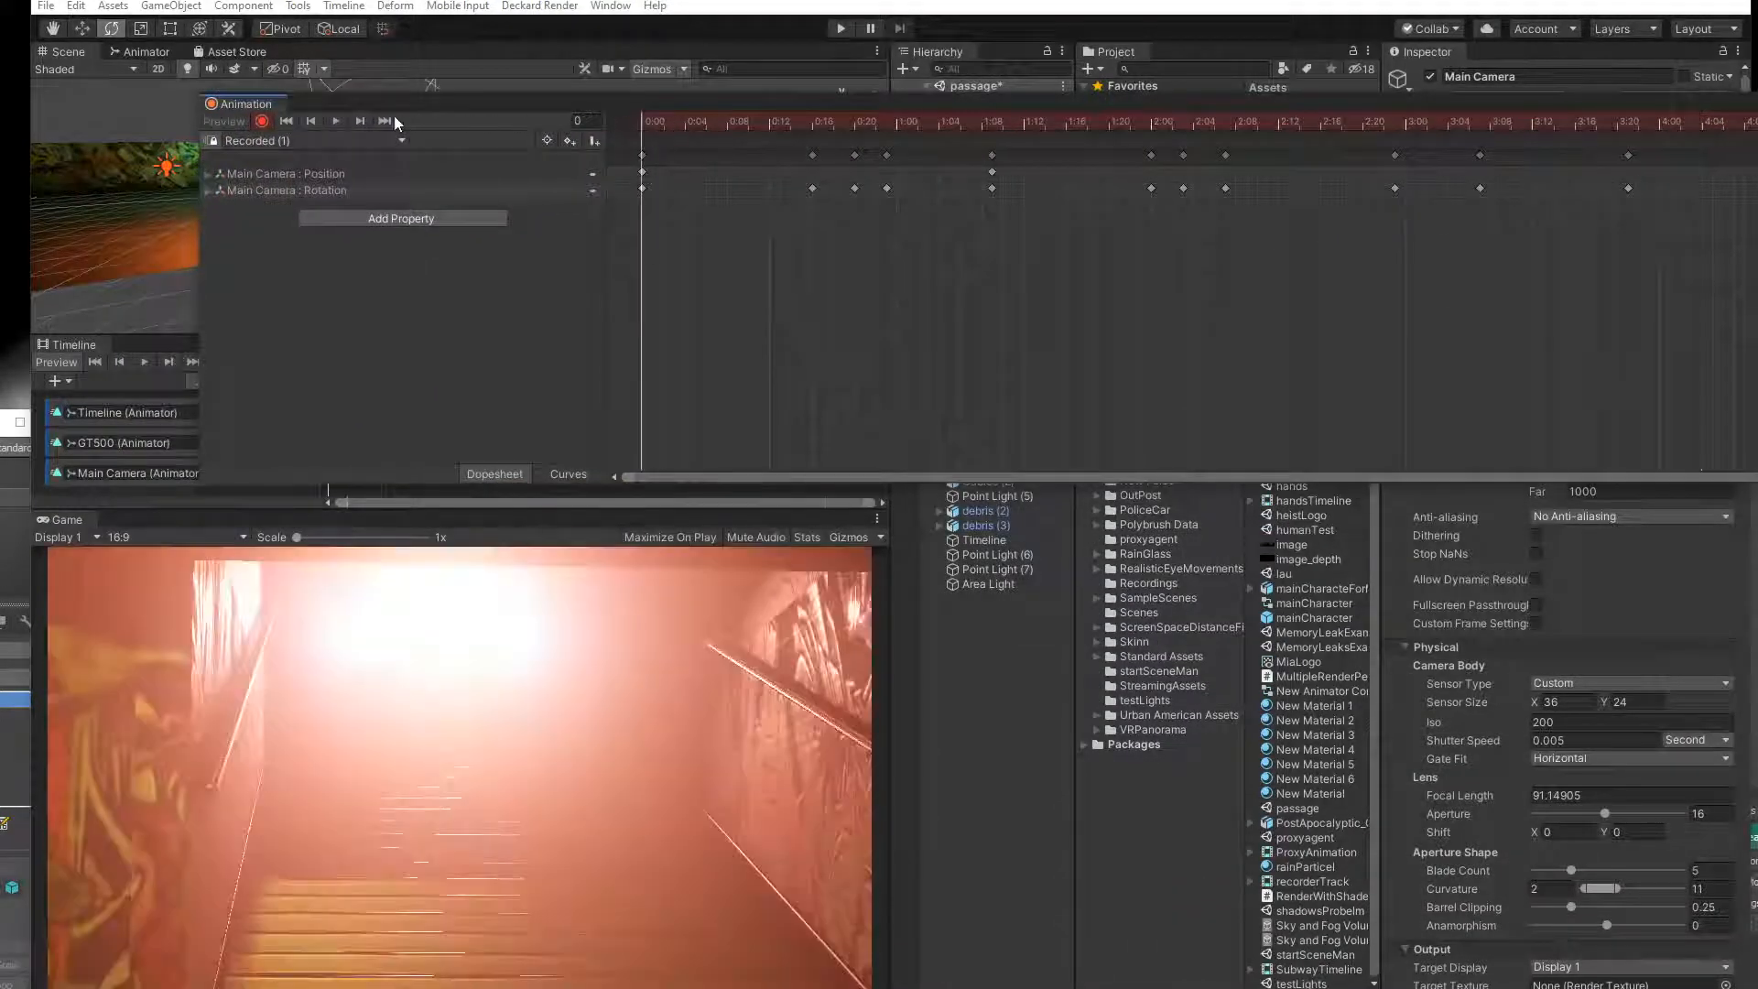
pyautogui.click(338, 121)
pyautogui.click(339, 119)
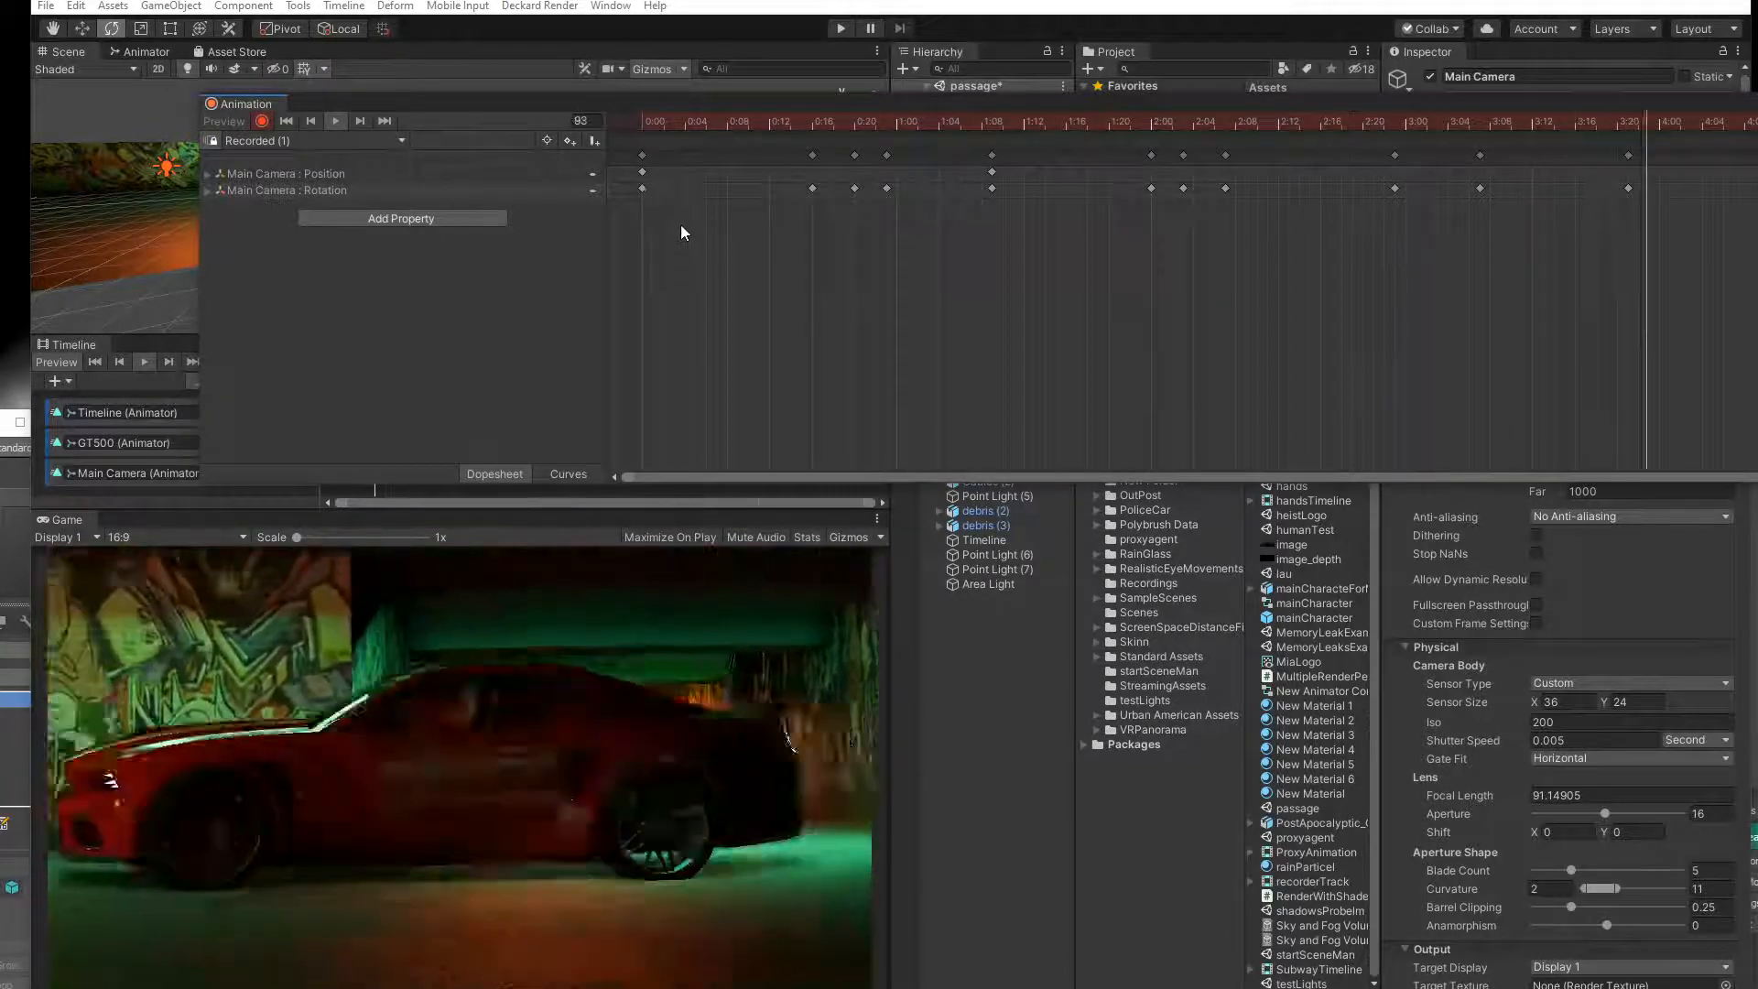
# Scrub the last part of the camera clip and replay the whole shot from frame 0.
pyautogui.moveTo(1567, 100); pyautogui.dragTo(1356, 192)
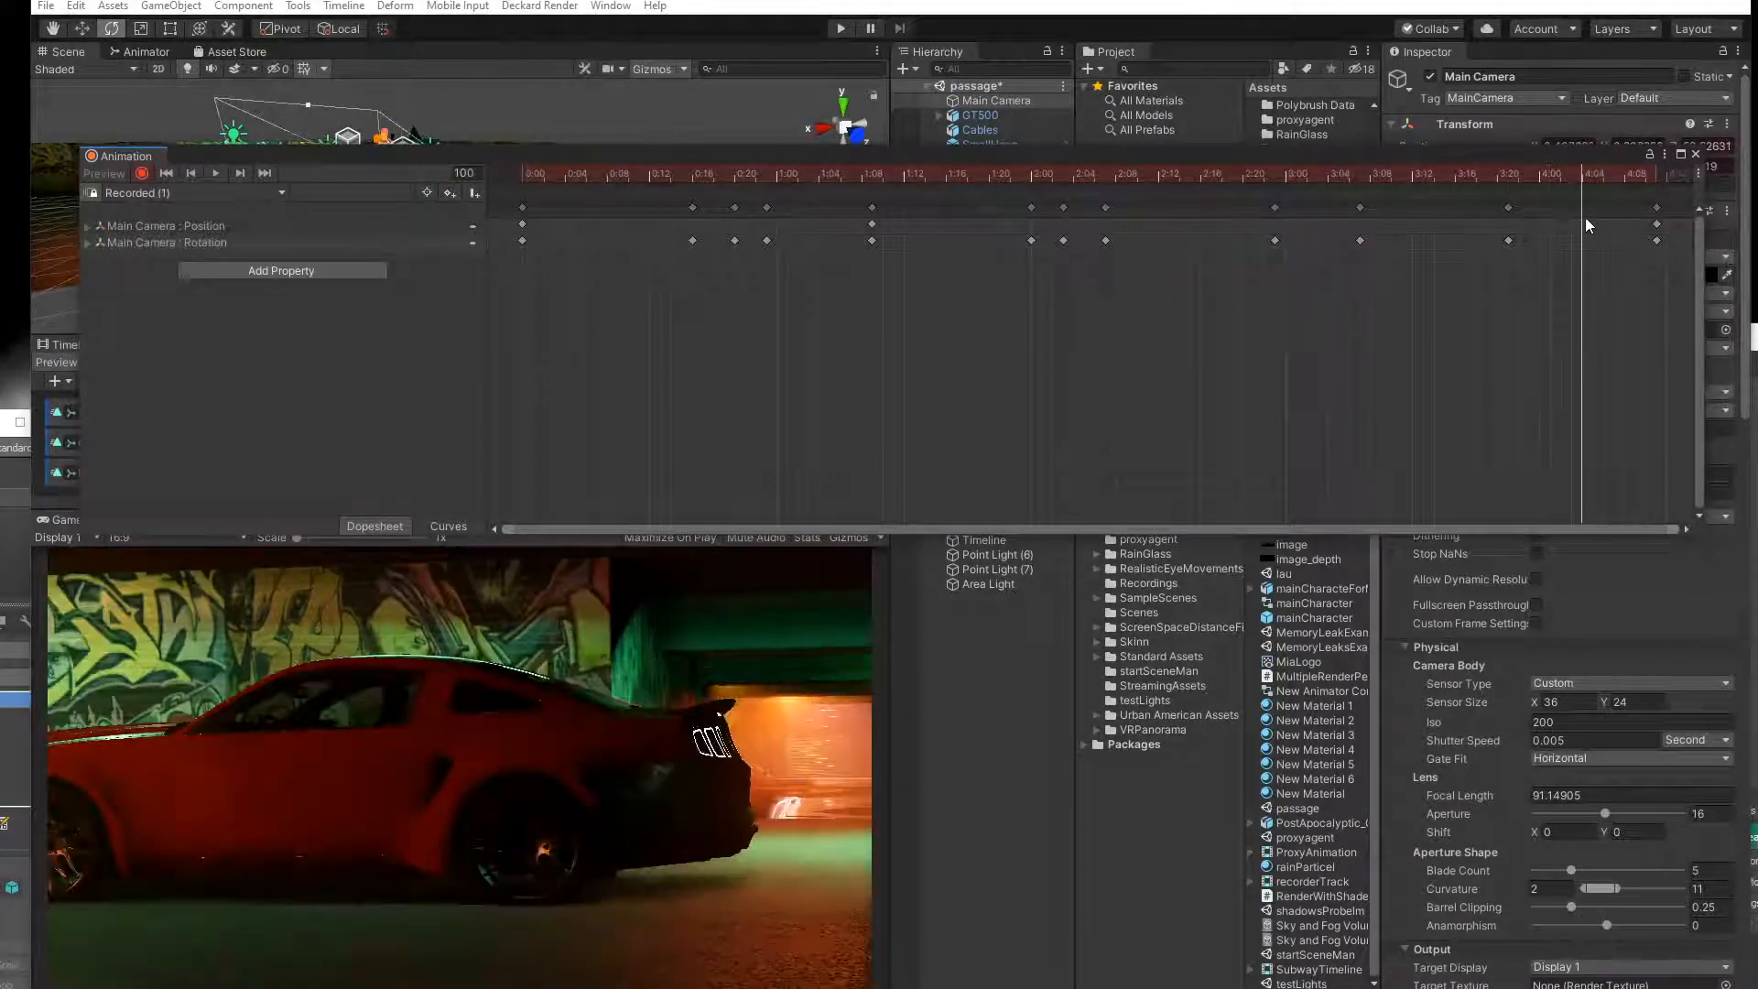
pyautogui.moveTo(1678, 223)
pyautogui.mouseDown()
pyautogui.moveTo(1693, 224)
pyautogui.moveTo(1646, 227)
pyautogui.mouseUp()
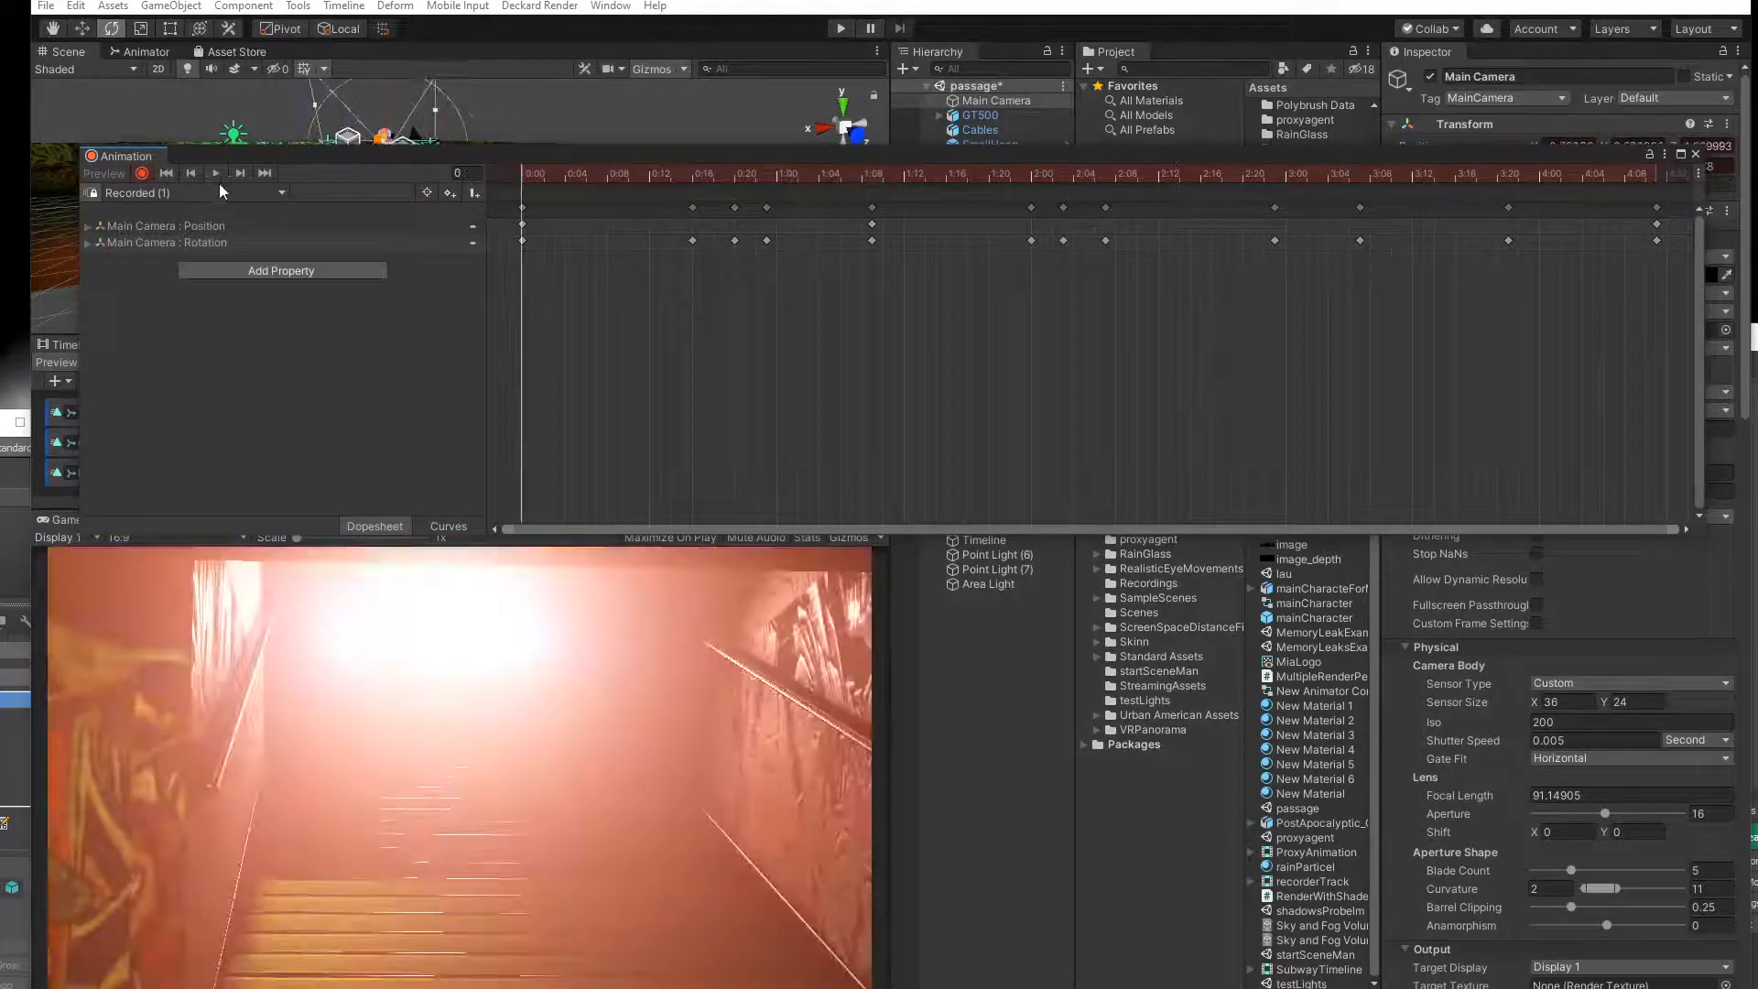
pyautogui.click(218, 176)
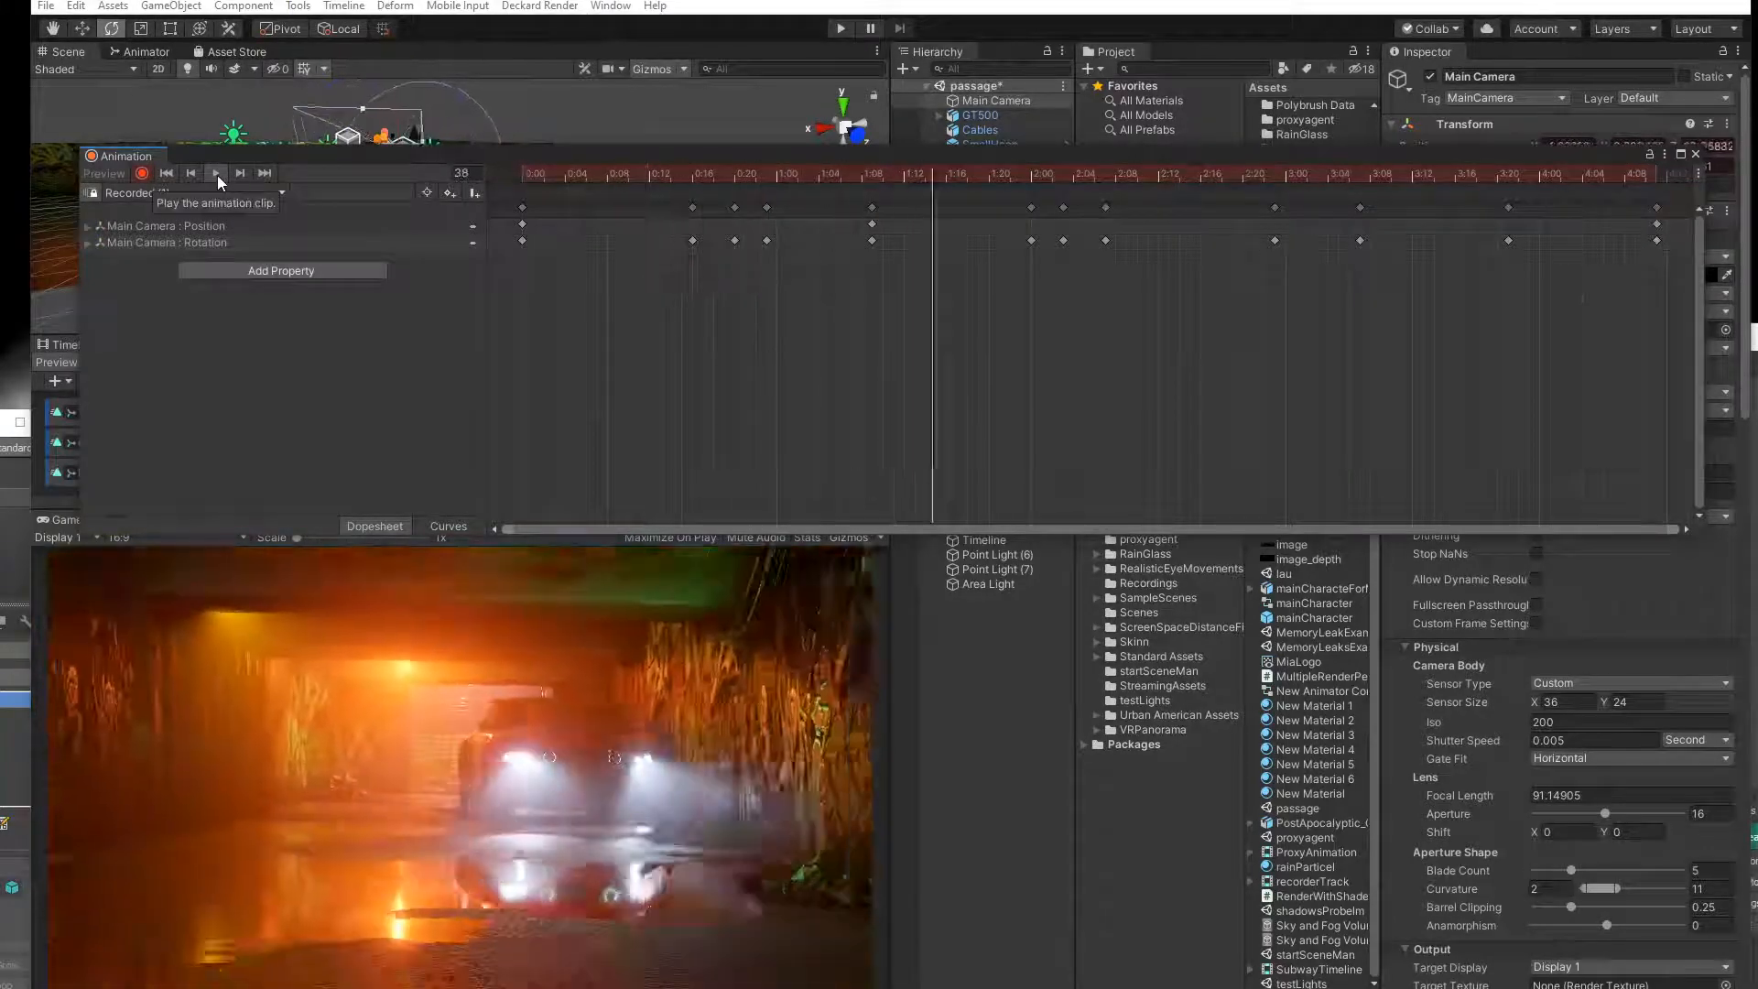
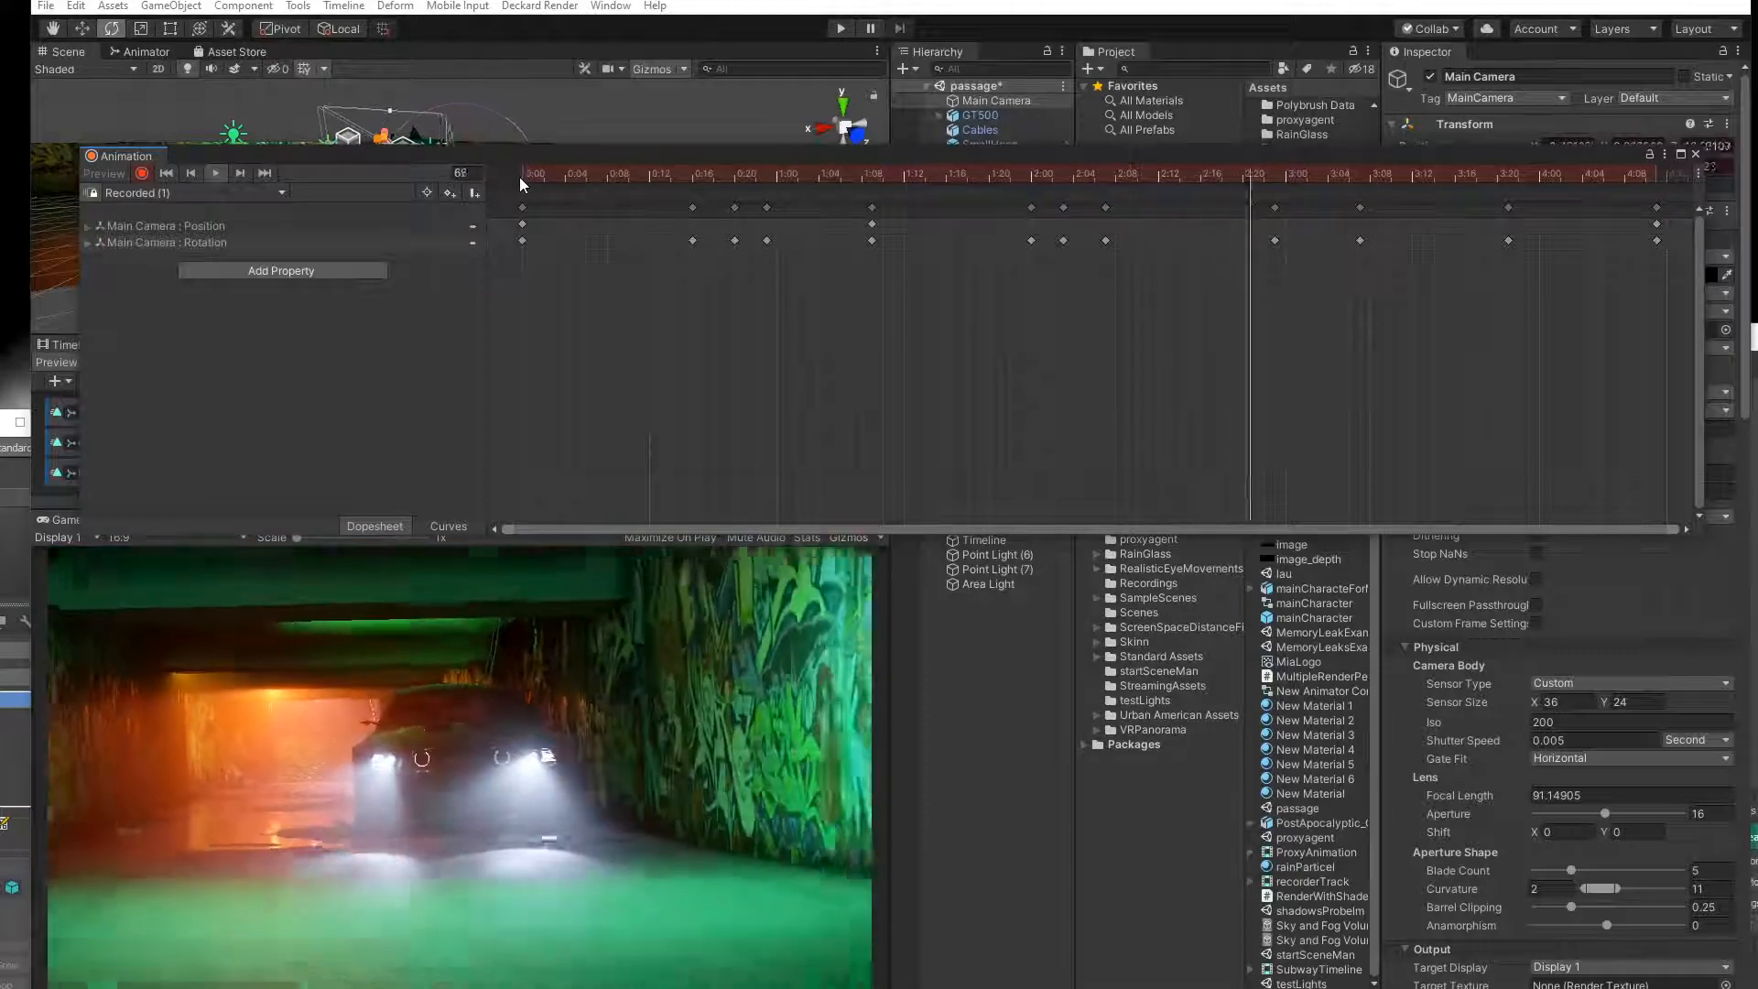
pyautogui.moveTo(1241, 178); pyautogui.dragTo(414, 167)
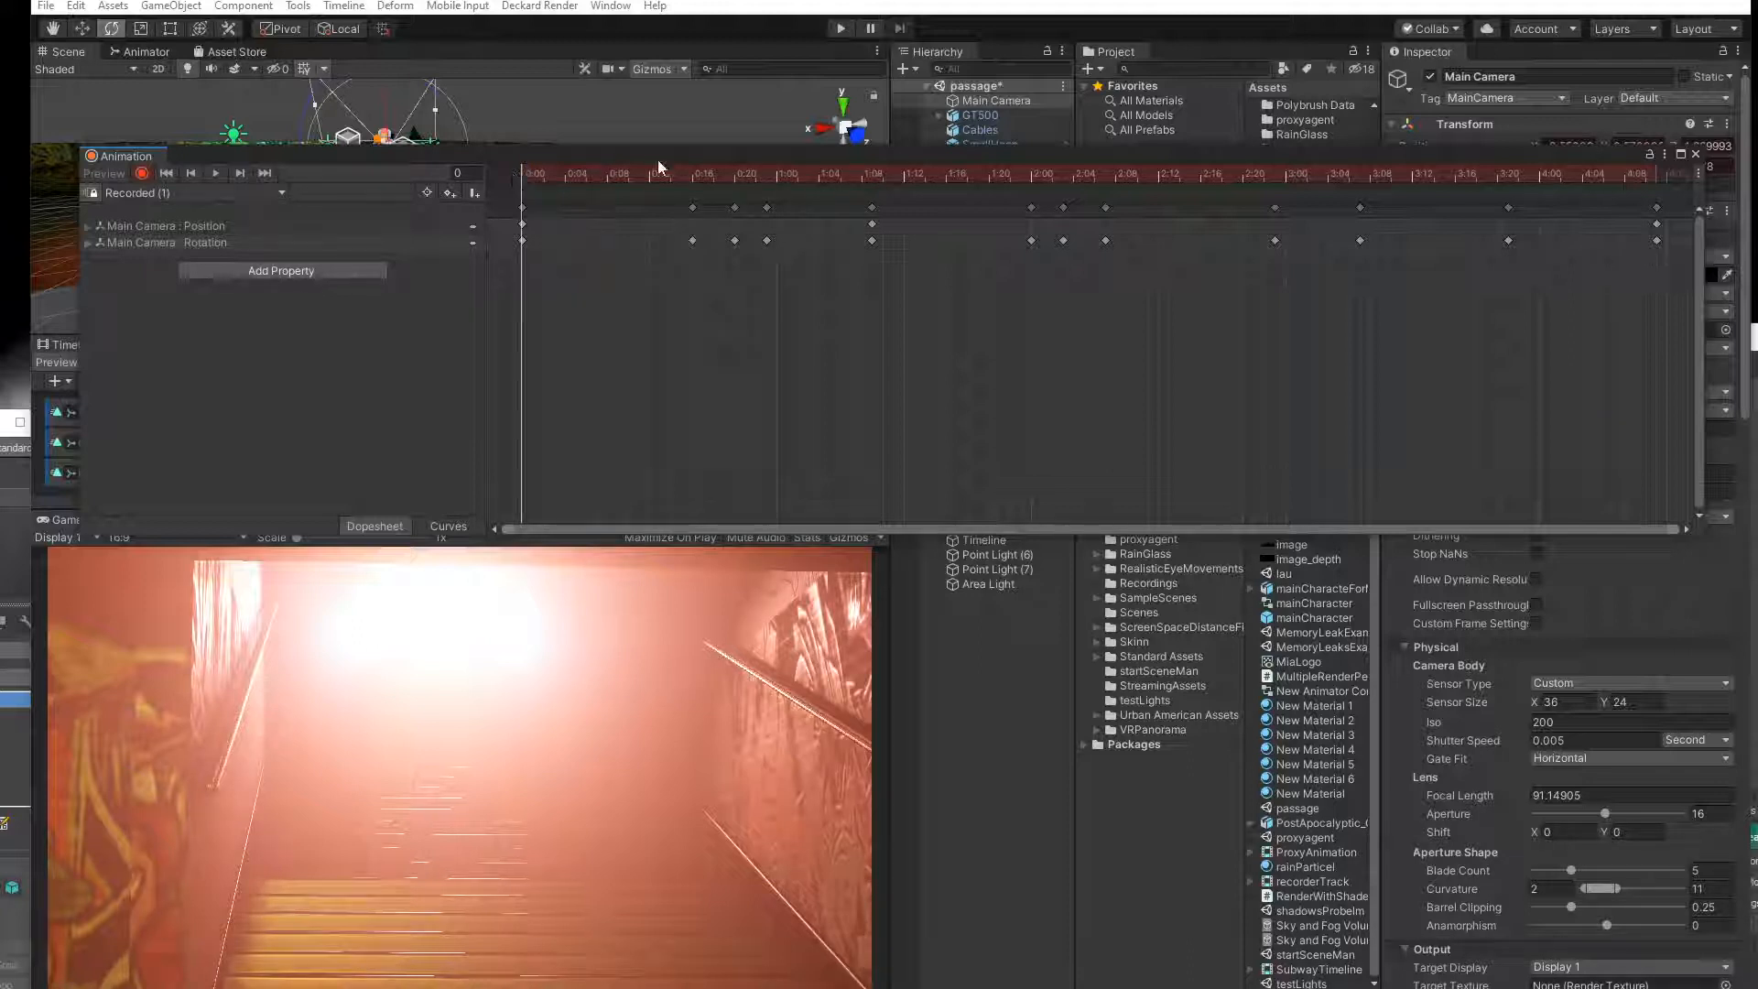
pyautogui.press('space')
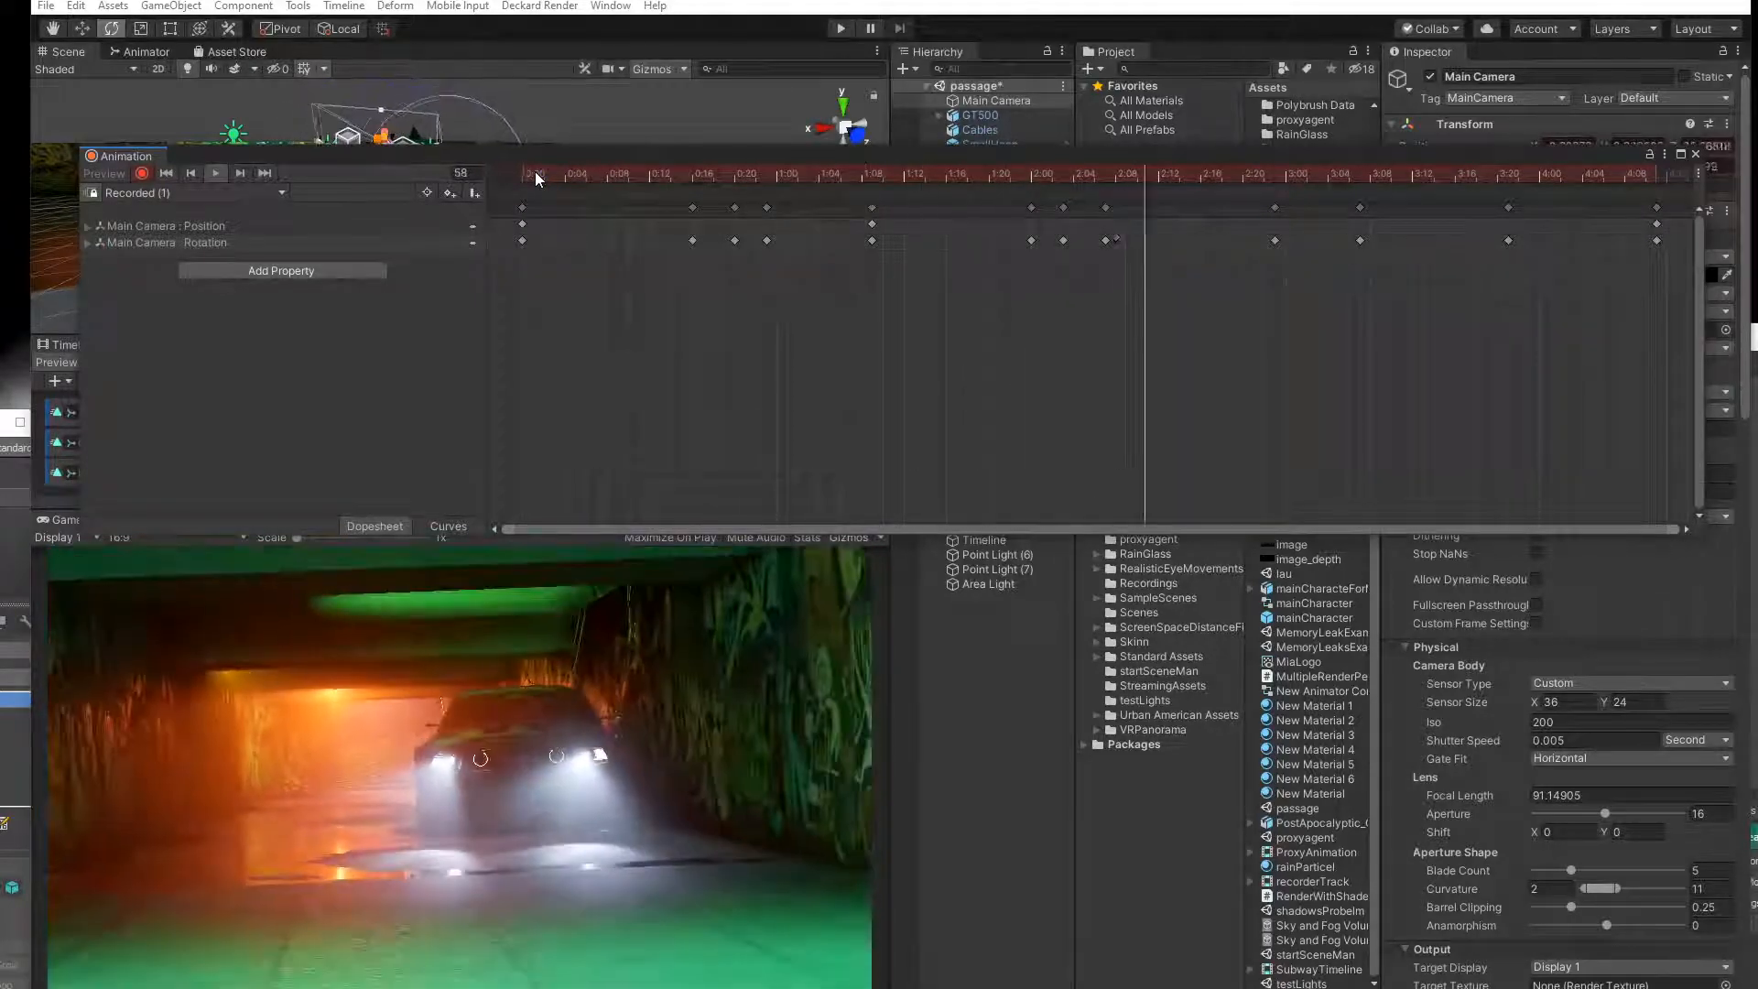
# Replay the camera clip and rotate the Main Camera at frame 64 to record a rotation key as the car approaches.
pyautogui.press('space')
pyautogui.moveTo(1269, 178); pyautogui.dragTo(1200, 206)
pyautogui.moveTo(696, 161); pyautogui.dragTo(1046, 476)
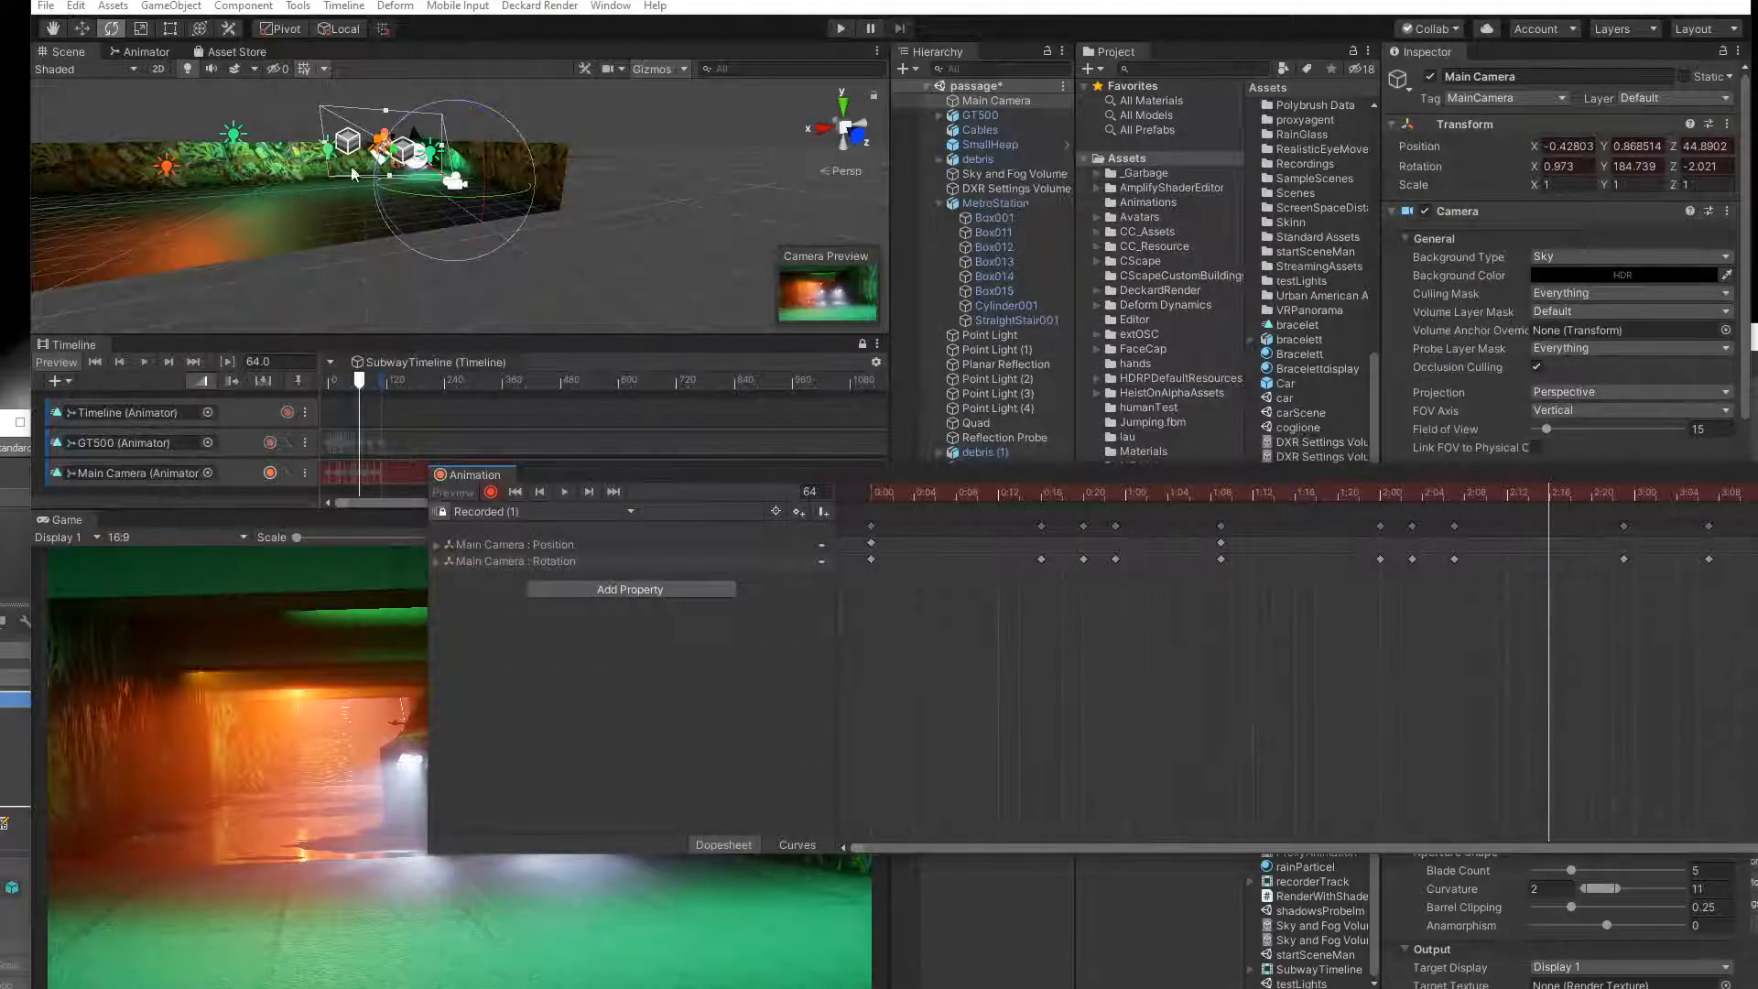
pyautogui.moveTo(380, 147); pyautogui.dragTo(483, 150)
pyautogui.moveTo(1547, 479); pyautogui.dragTo(1282, 151)
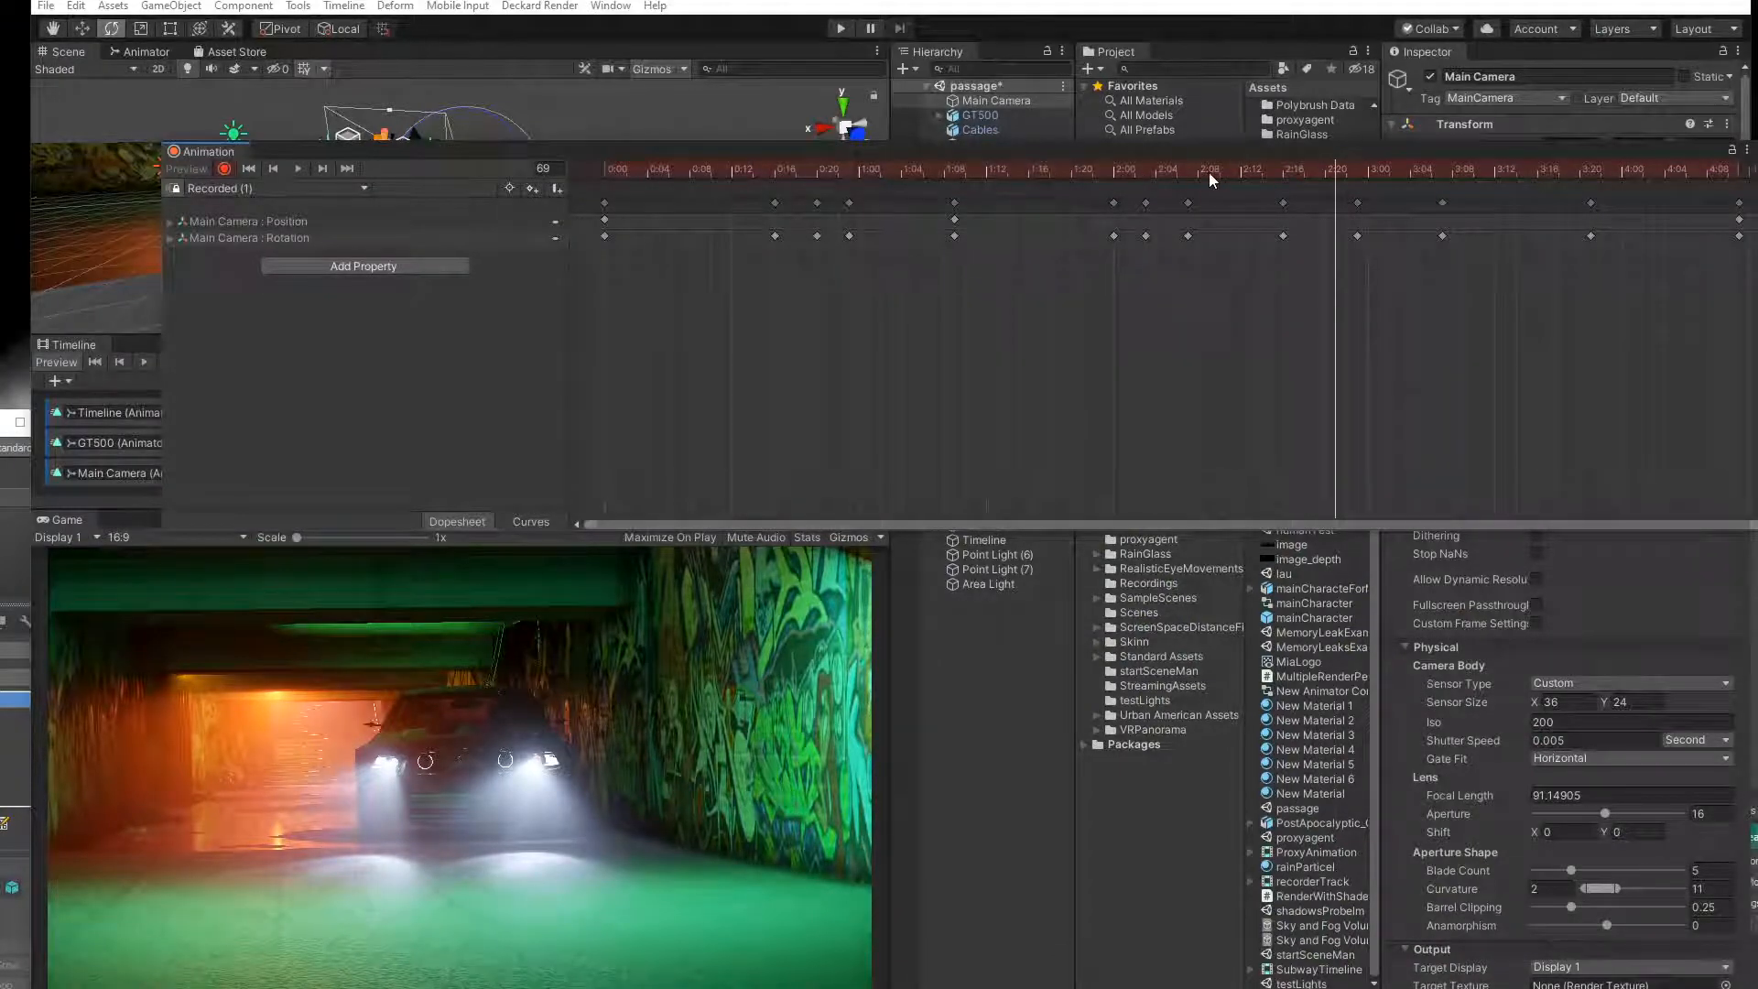
# Scrub back to check the framing at frame 42 and stop recording on the Main Camera track.
pyautogui.click(1155, 172)
pyautogui.moveTo(1132, 174); pyautogui.dragTo(1046, 189)
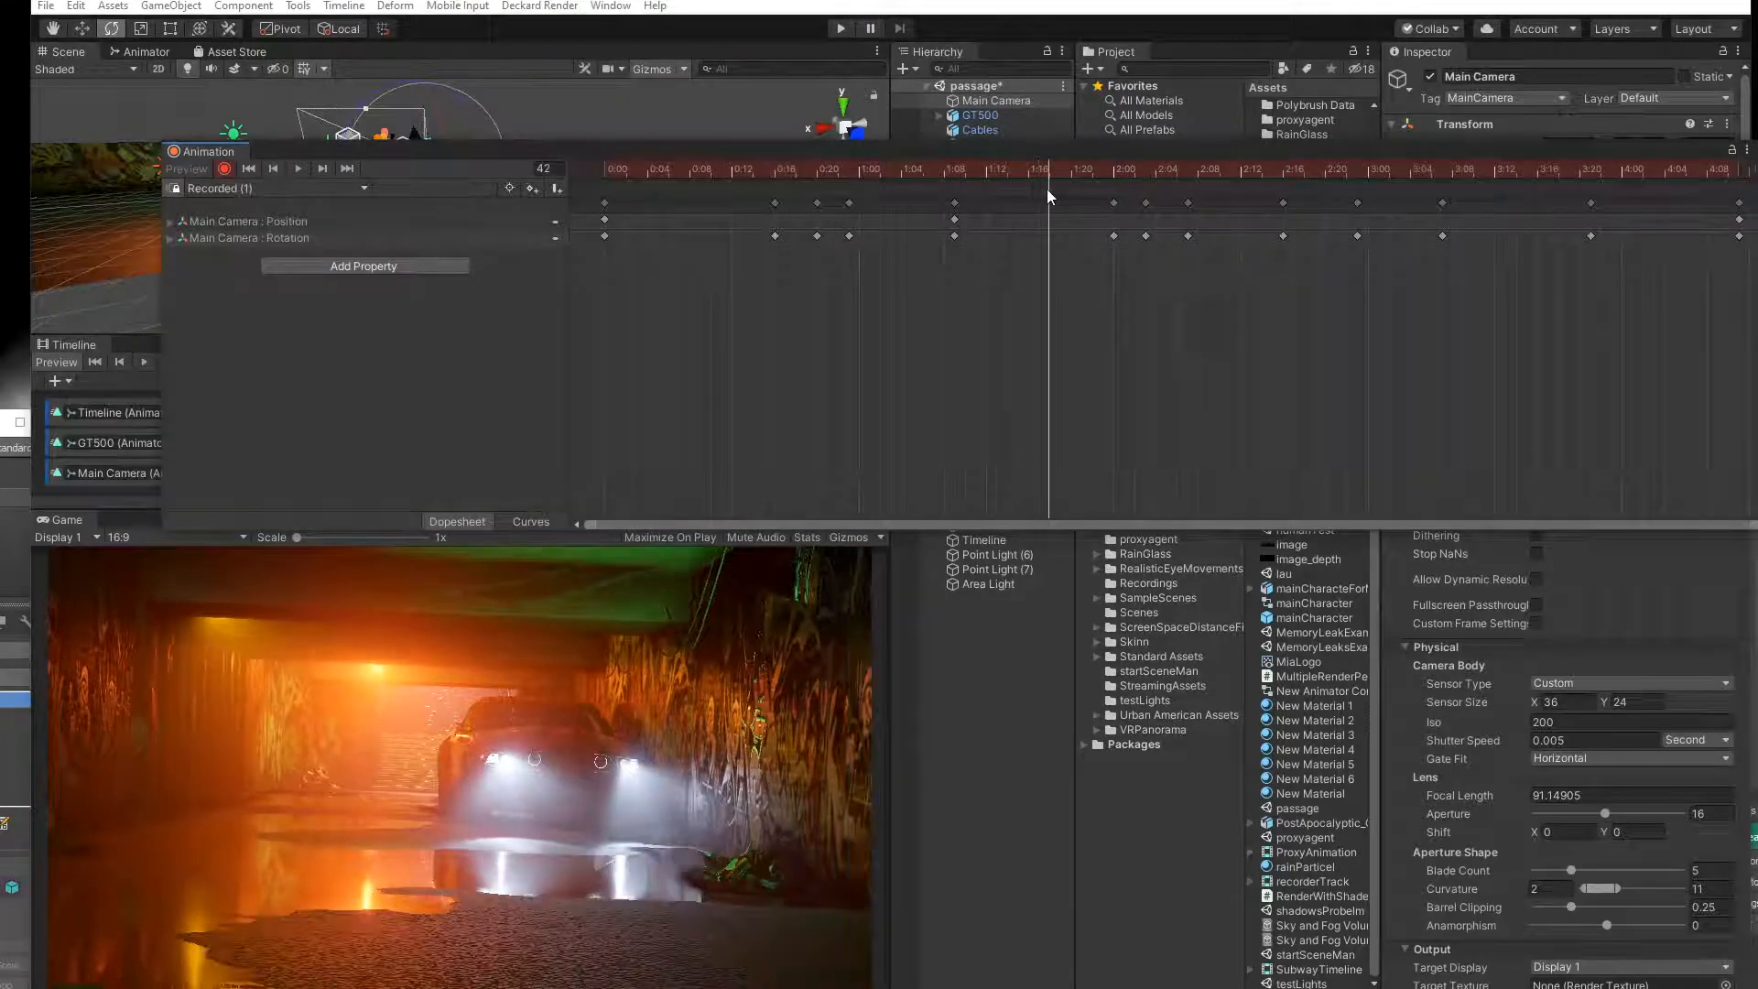
pyautogui.moveTo(742, 157); pyautogui.dragTo(1219, 498)
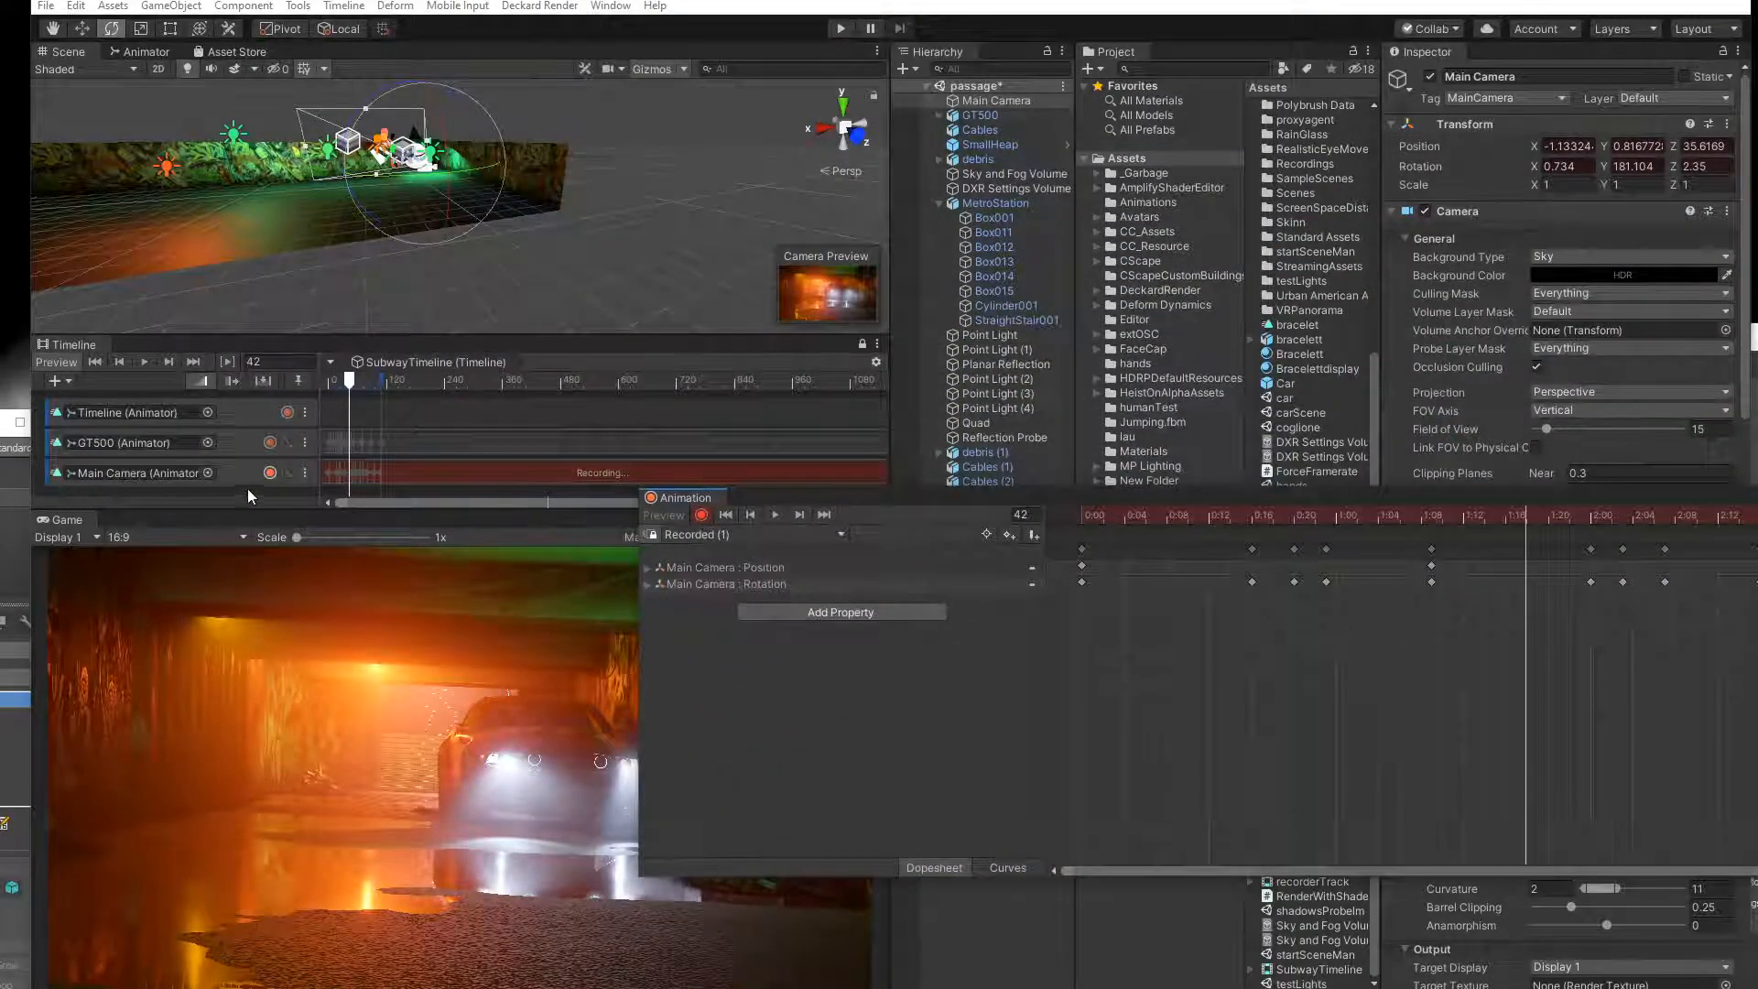
pyautogui.click(269, 473)
pyautogui.moveTo(899, 498); pyautogui.dragTo(1116, 606)
# Select debris (3) in the scene and examine its placement beside the car's path.
pyautogui.scroll(-5, 355, 186)
pyautogui.moveTo(354, 183); pyautogui.dragTo(434, 200, button='middle')
pyautogui.scroll(5, 384, 227)
pyautogui.moveTo(392, 240); pyautogui.dragTo(438, 209, button='right')
pyautogui.moveTo(438, 209); pyautogui.dragTo(463, 228, button='middle')
pyautogui.click(463, 229)
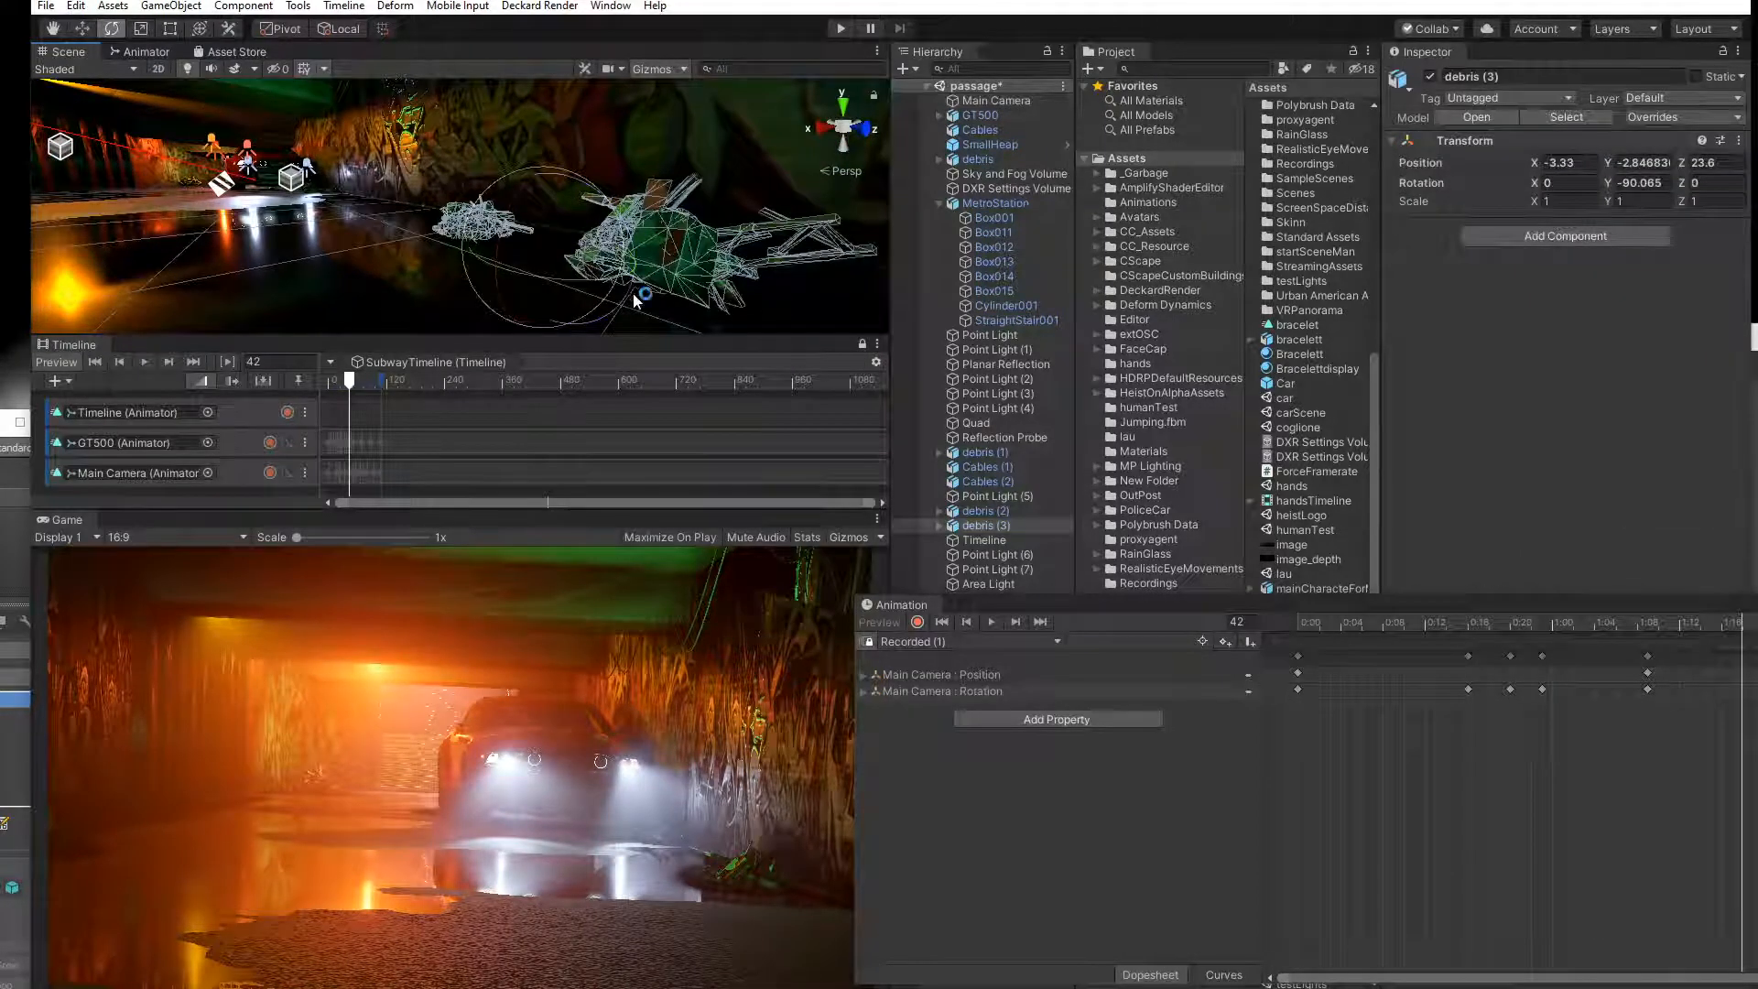
pyautogui.moveTo(969, 612); pyautogui.dragTo(1184, 666)
pyautogui.moveTo(392, 191); pyautogui.dragTo(345, 215, button='middle')
pyautogui.moveTo(344, 215); pyautogui.dragTo(348, 250, button='right')
pyautogui.moveTo(348, 250); pyautogui.dragTo(388, 225, button='middle')
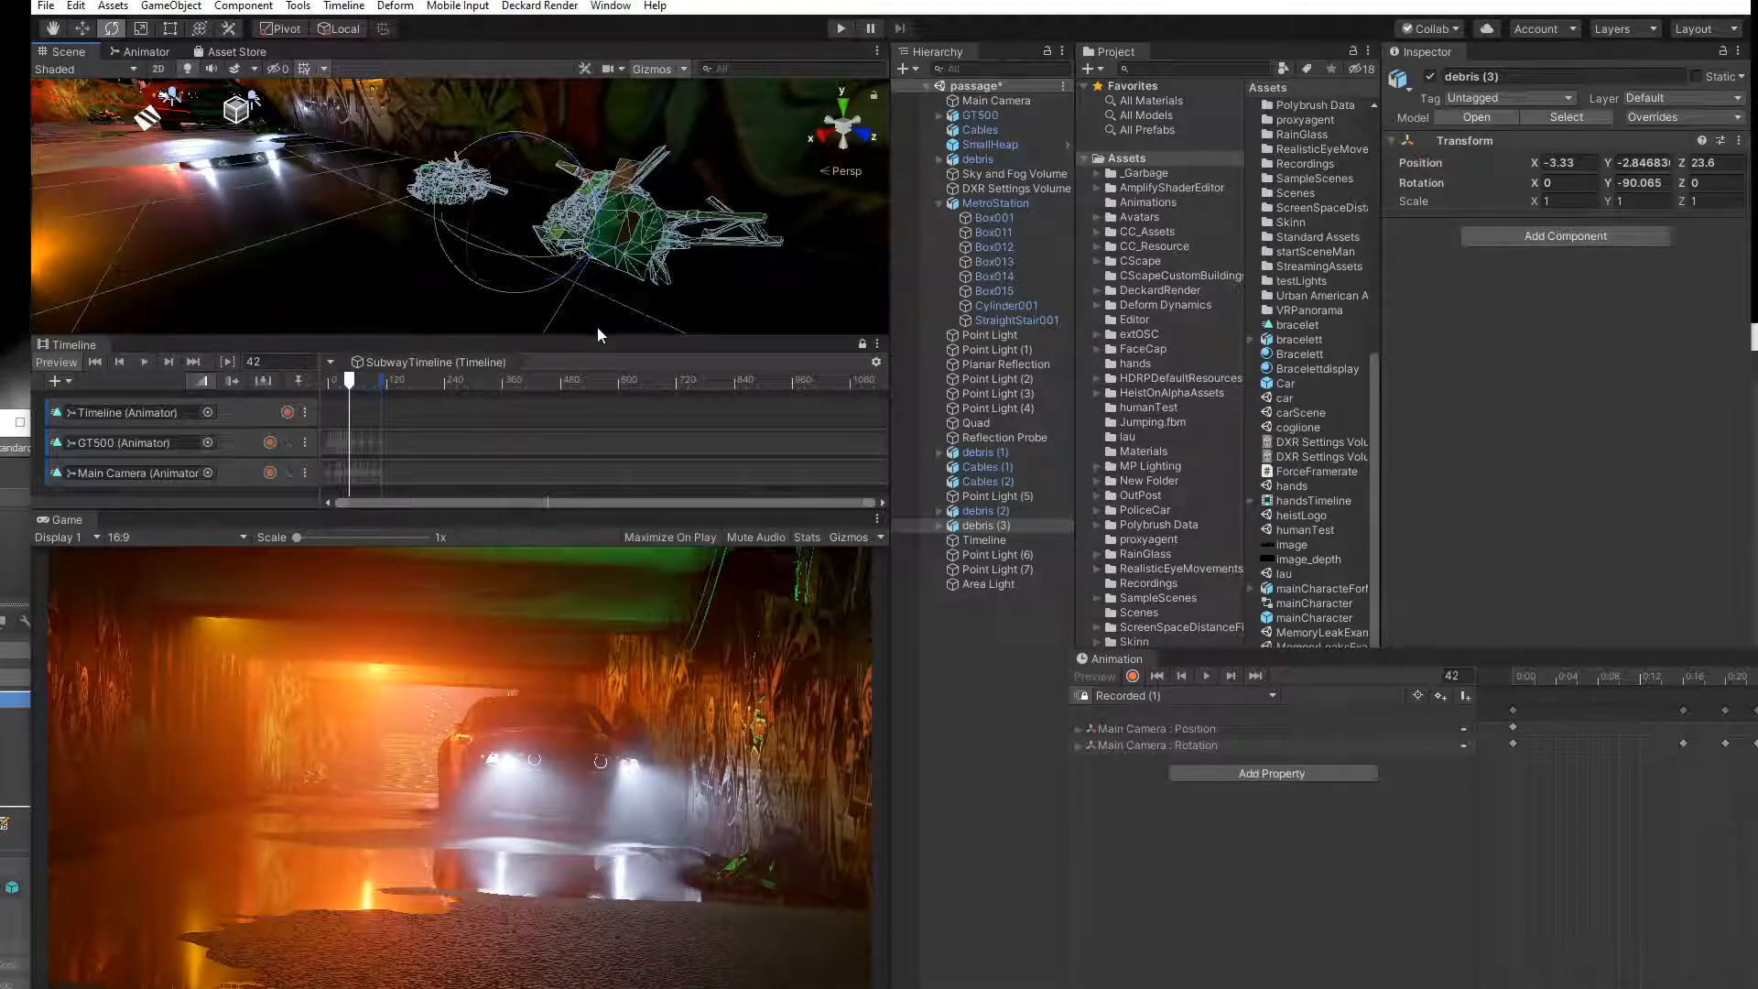
# Move the SubwayTimeline playhead to frame 127 and show the GT500 track's keyframes up to the end of the clip.
pyautogui.moveTo(349, 382); pyautogui.dragTo(390, 392)
pyautogui.click(245, 448)
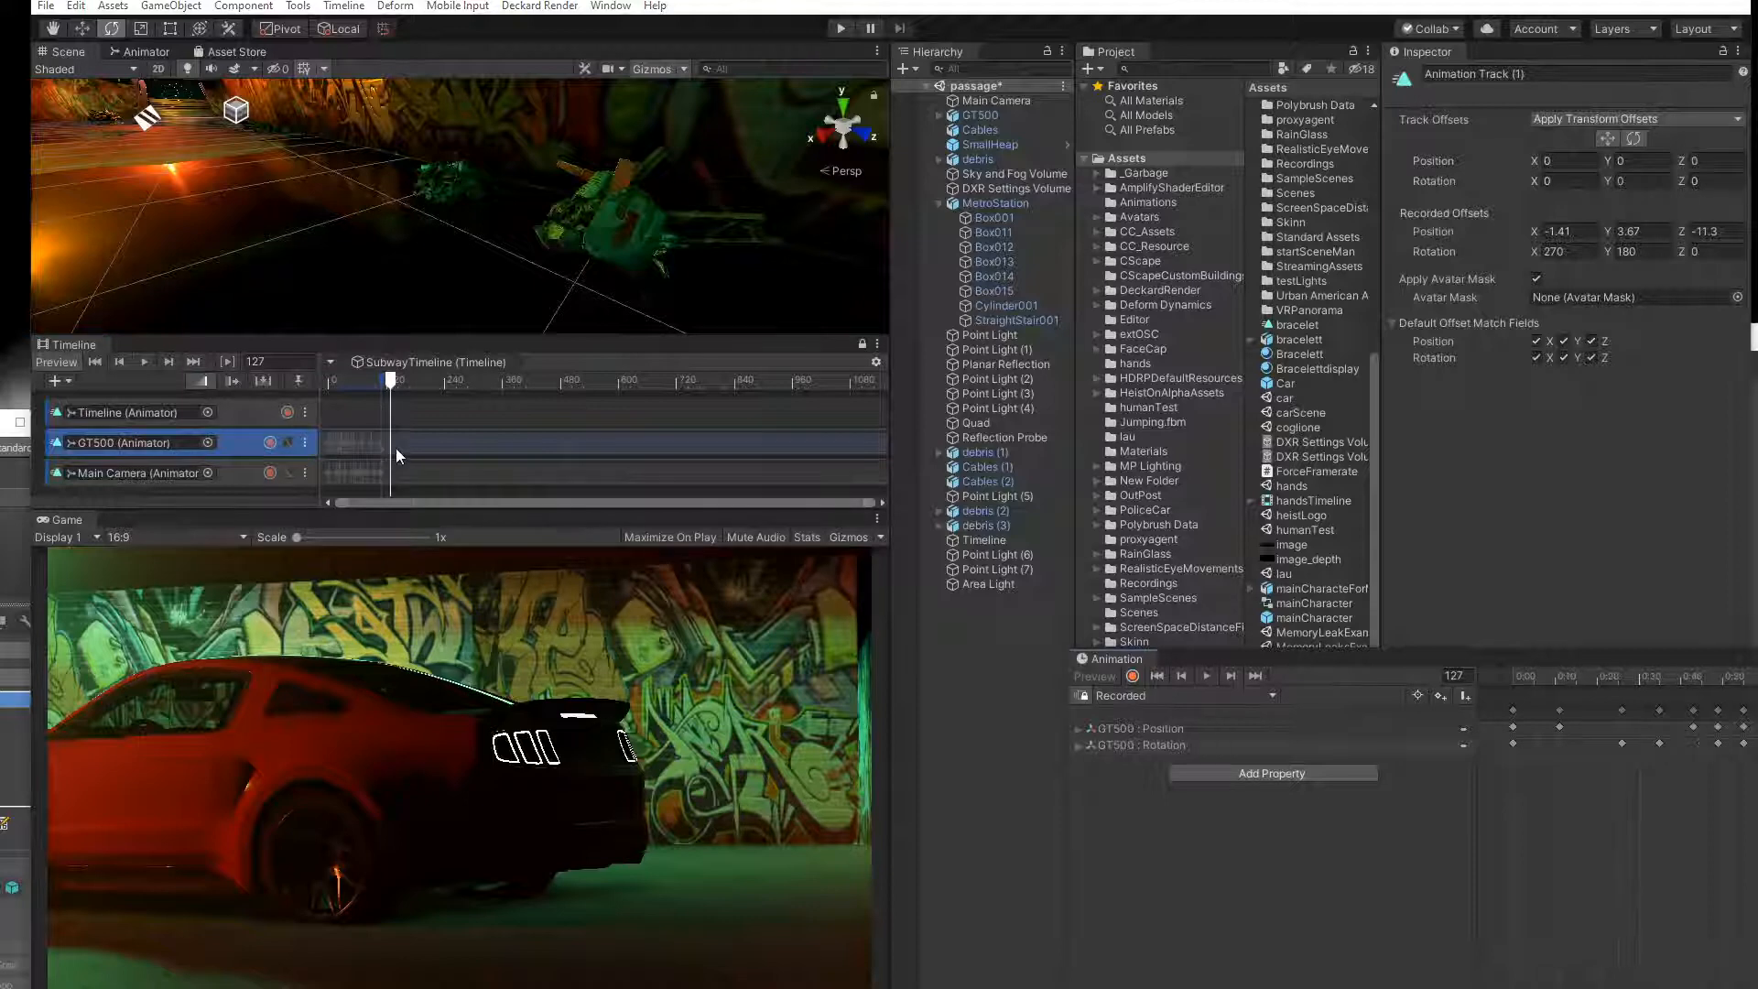
pyautogui.moveTo(1305, 671); pyautogui.dragTo(395, 557)
pyautogui.scroll(-5, 1238, 685)
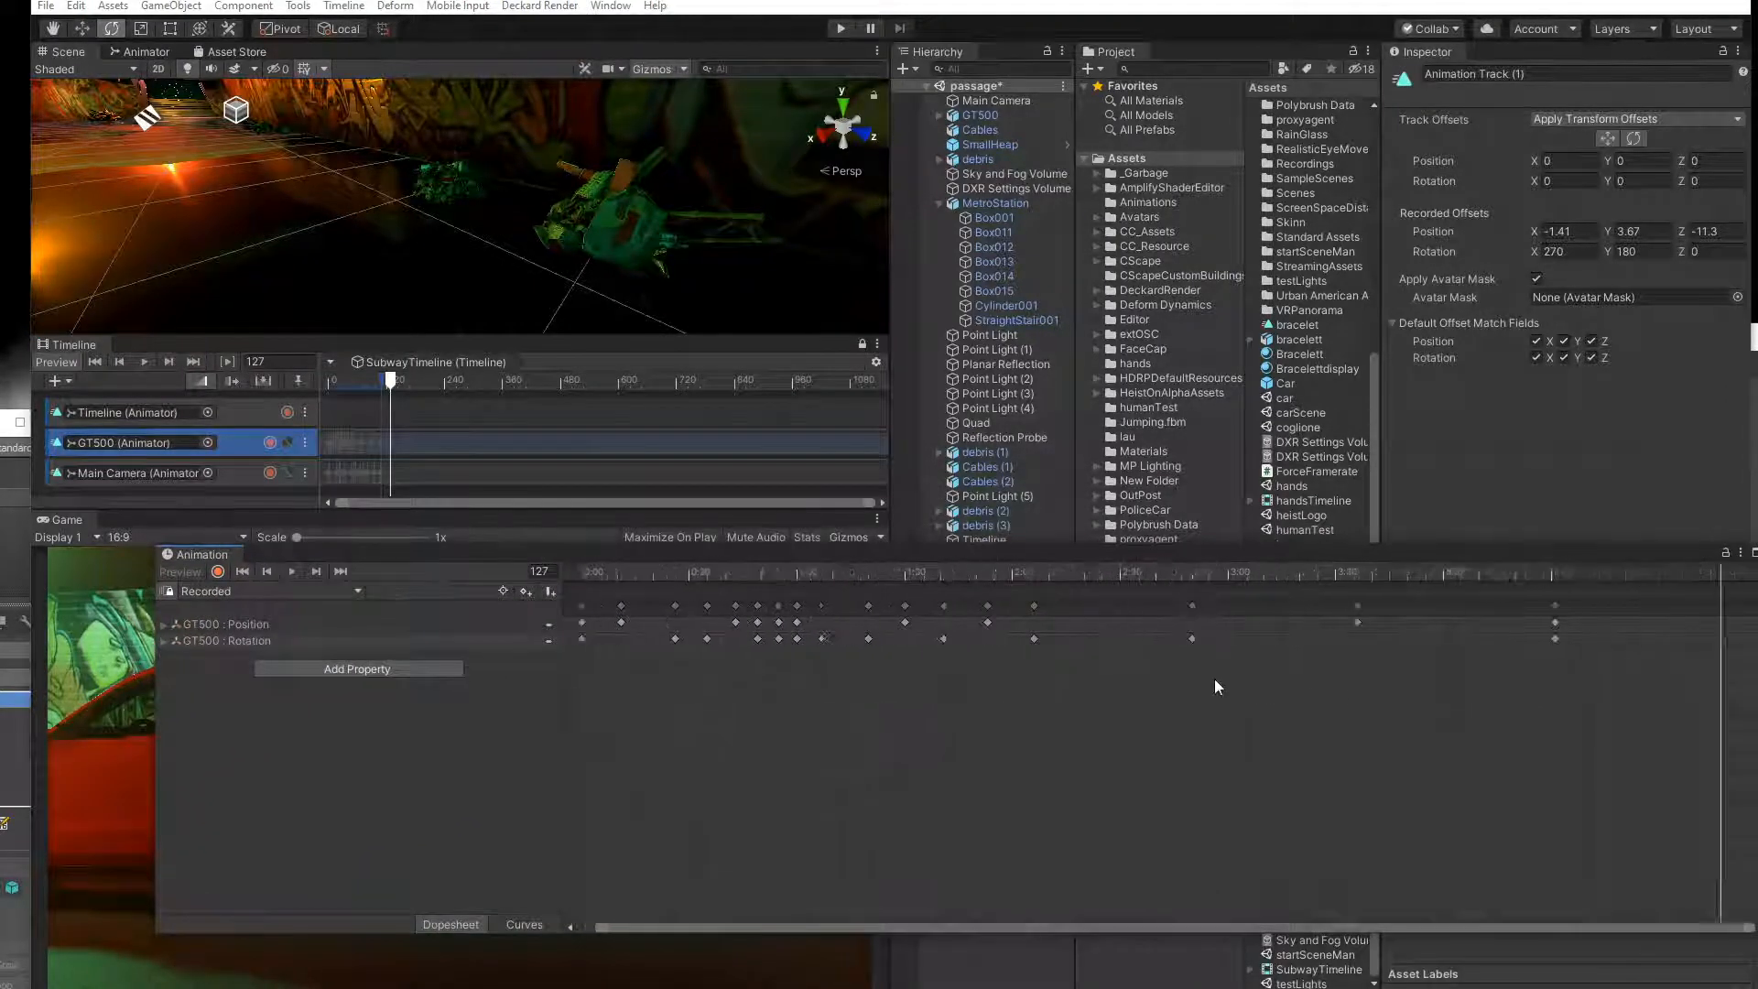
pyautogui.moveTo(1135, 559); pyautogui.dragTo(1373, 618)
# Try to move the GT500 farther along its path at frame 130 without recording.
pyautogui.moveTo(469, 227); pyautogui.dragTo(302, 242, button='middle')
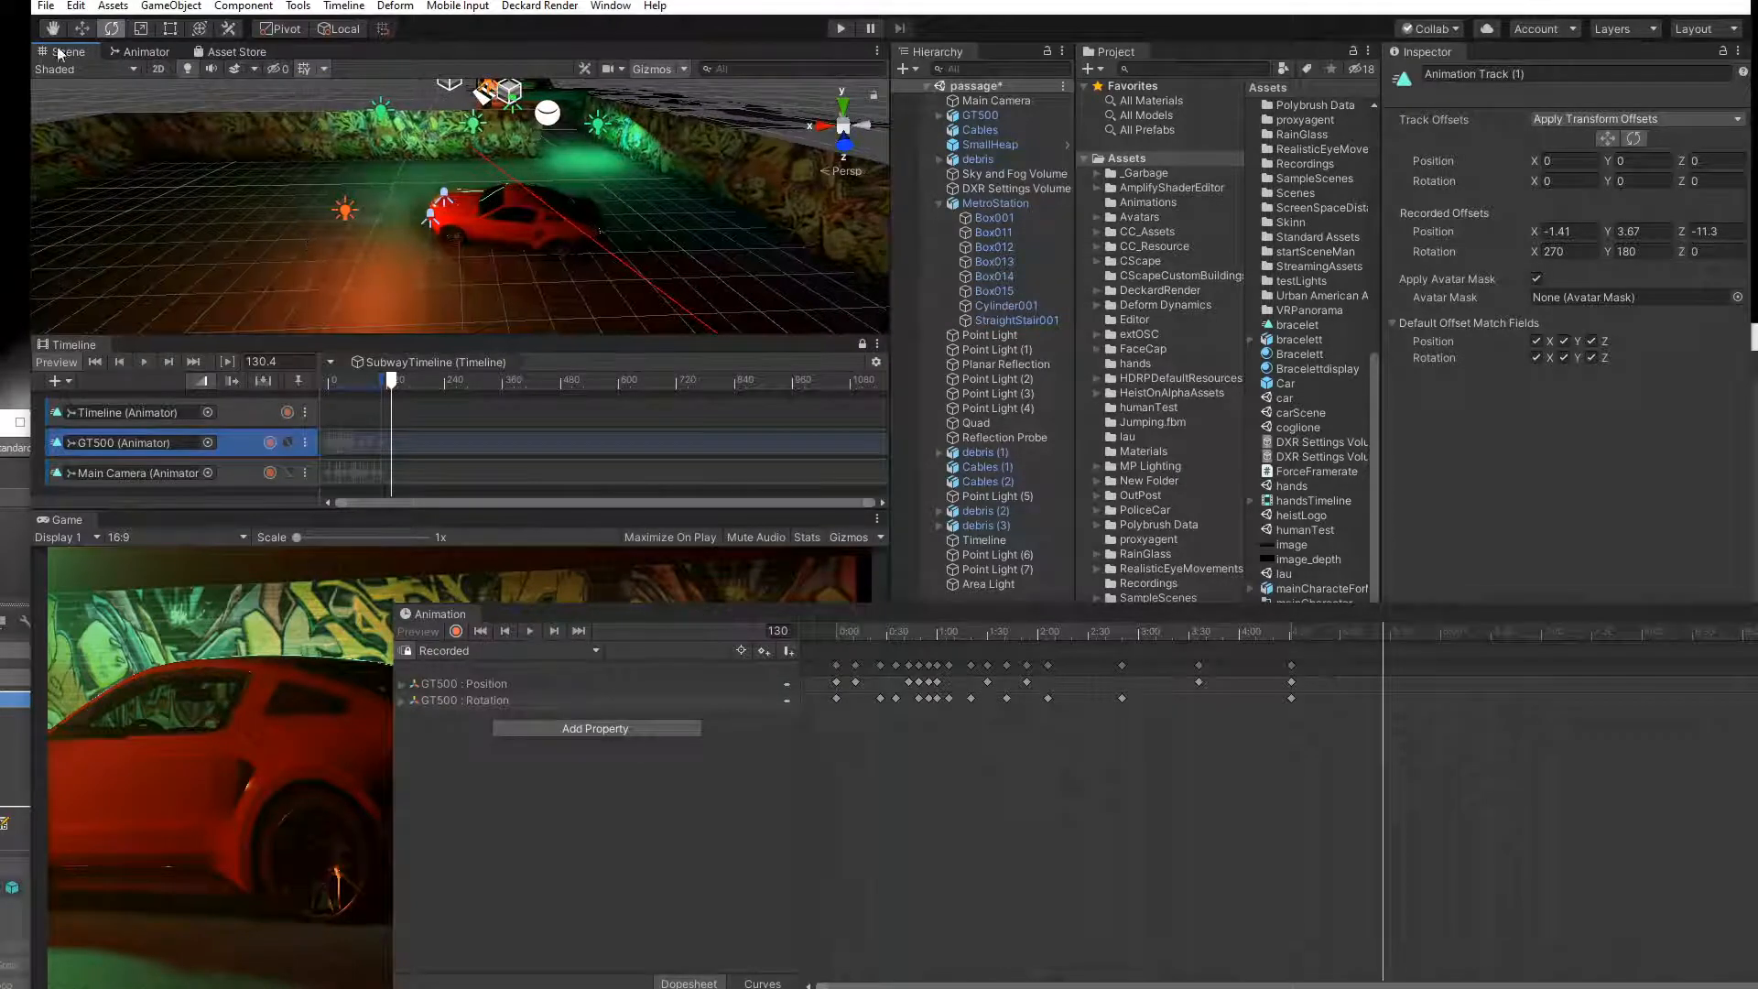
pyautogui.moveTo(166, 201); pyautogui.dragTo(232, 190, button='middle')
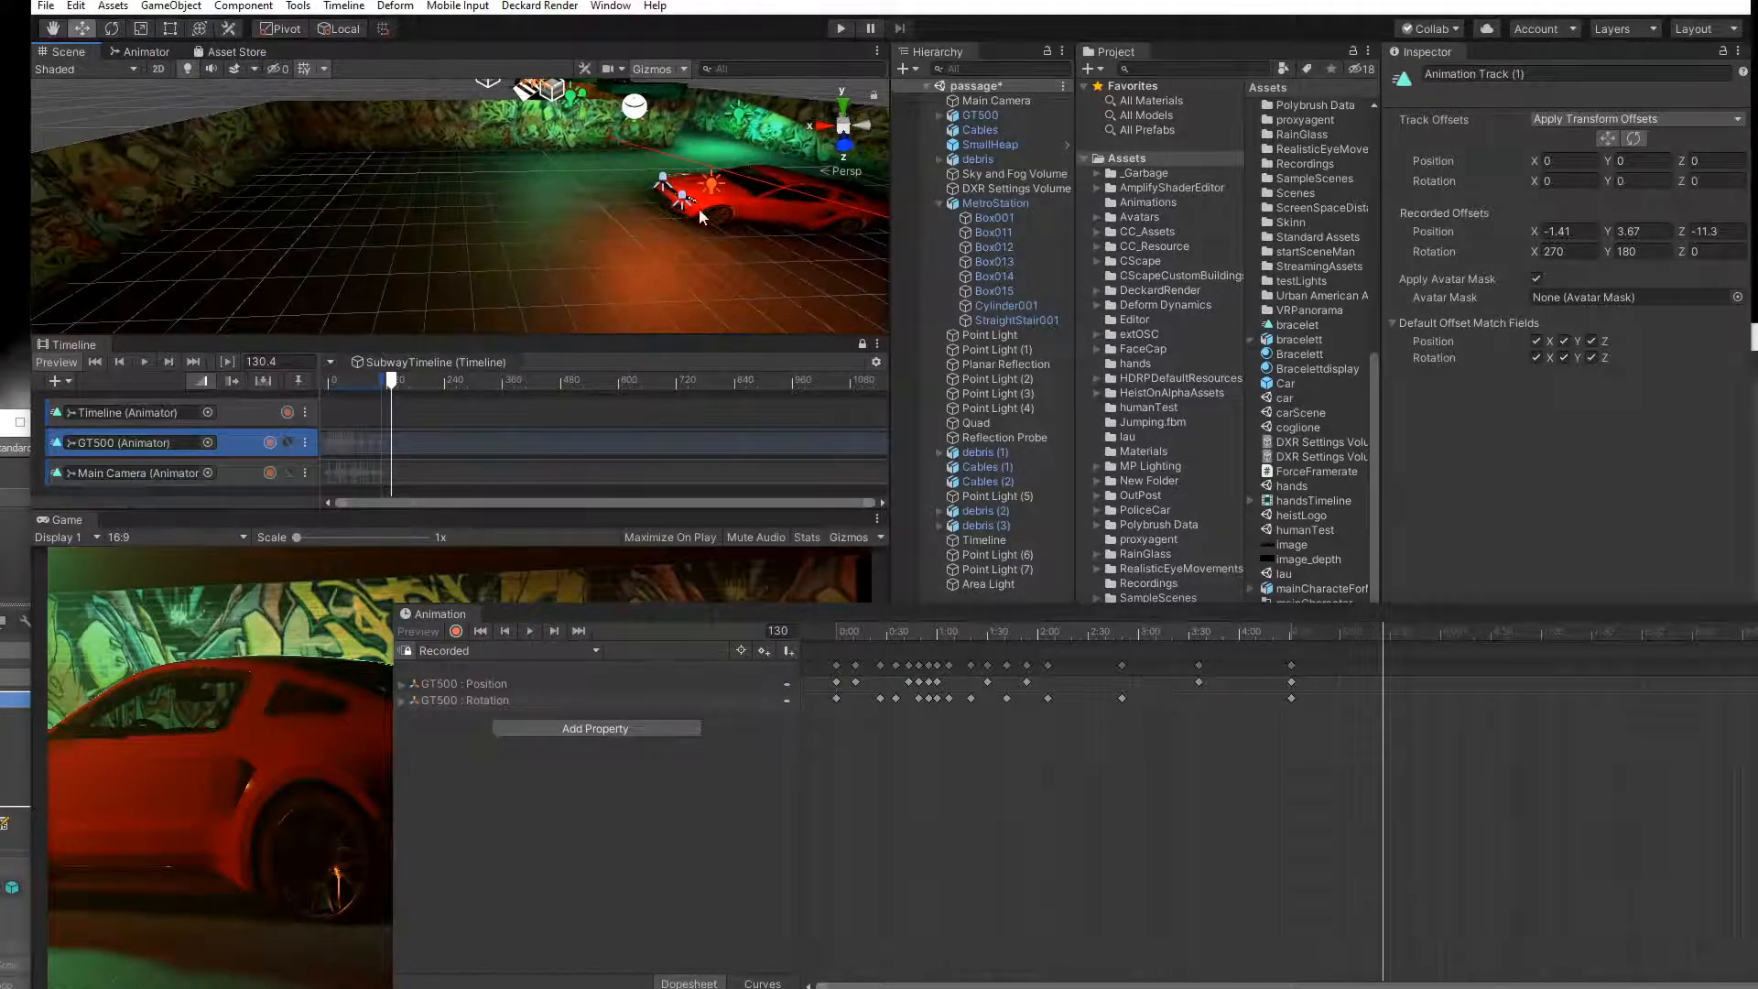
pyautogui.click(750, 199)
pyautogui.click(754, 206)
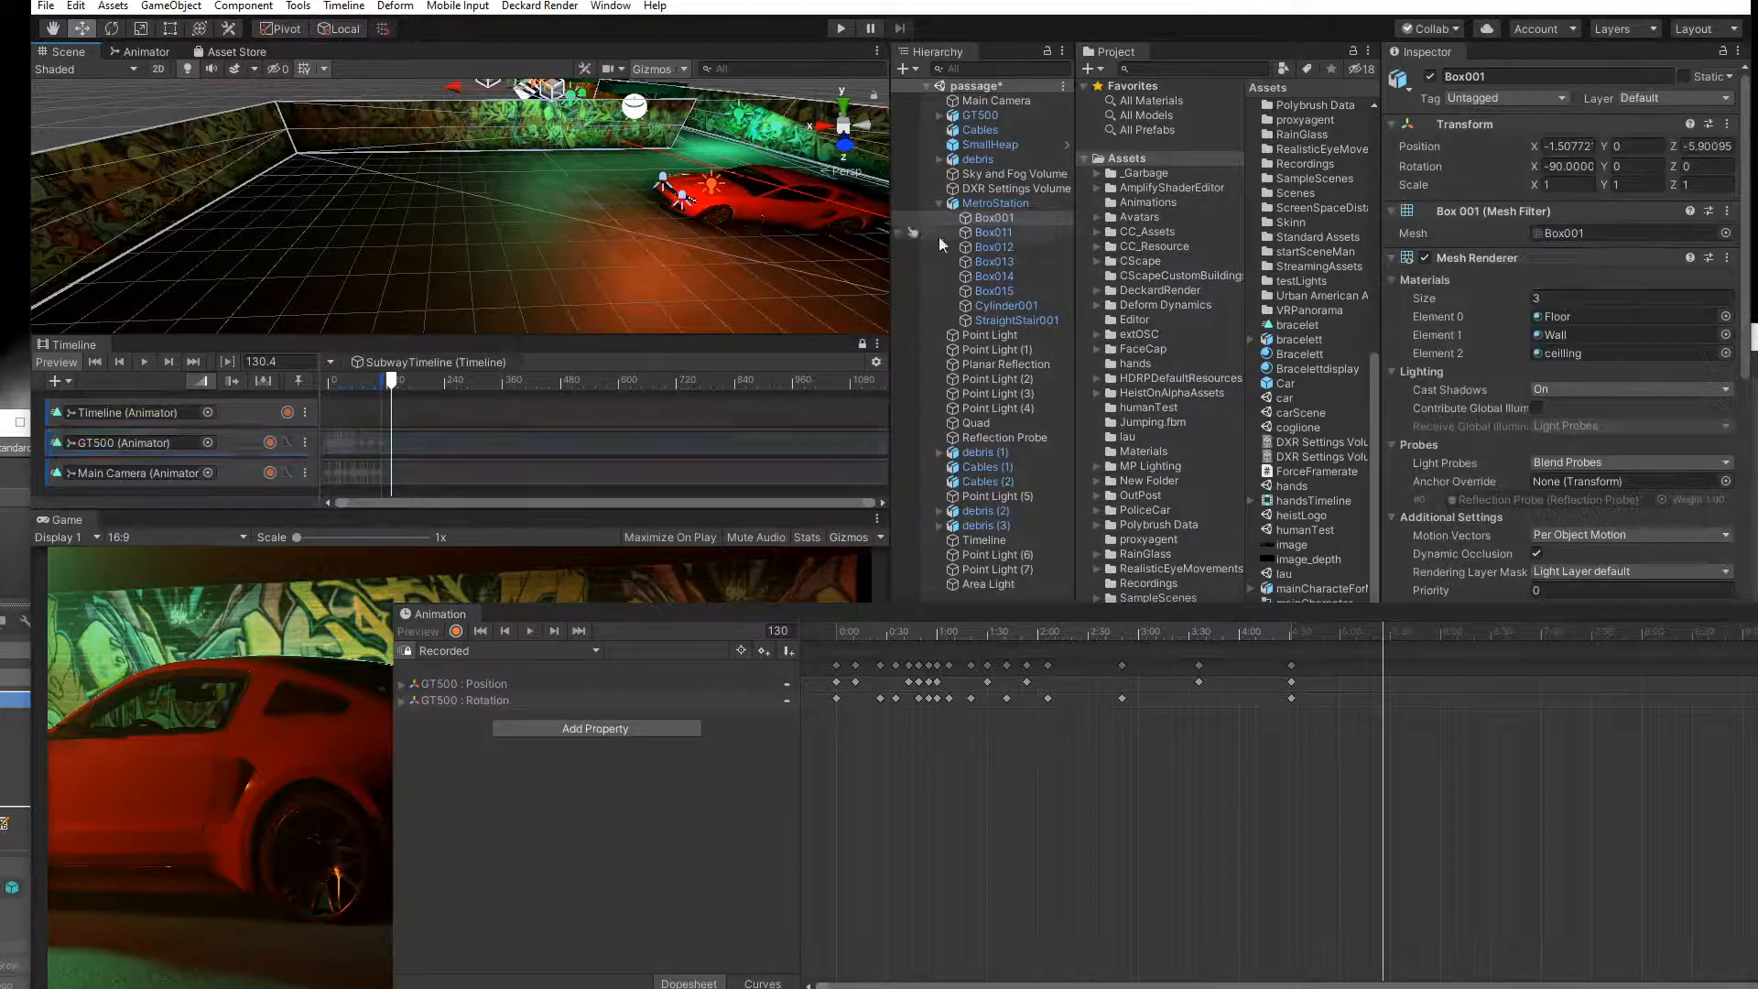
pyautogui.click(980, 116)
pyautogui.moveTo(681, 191); pyautogui.dragTo(475, 183)
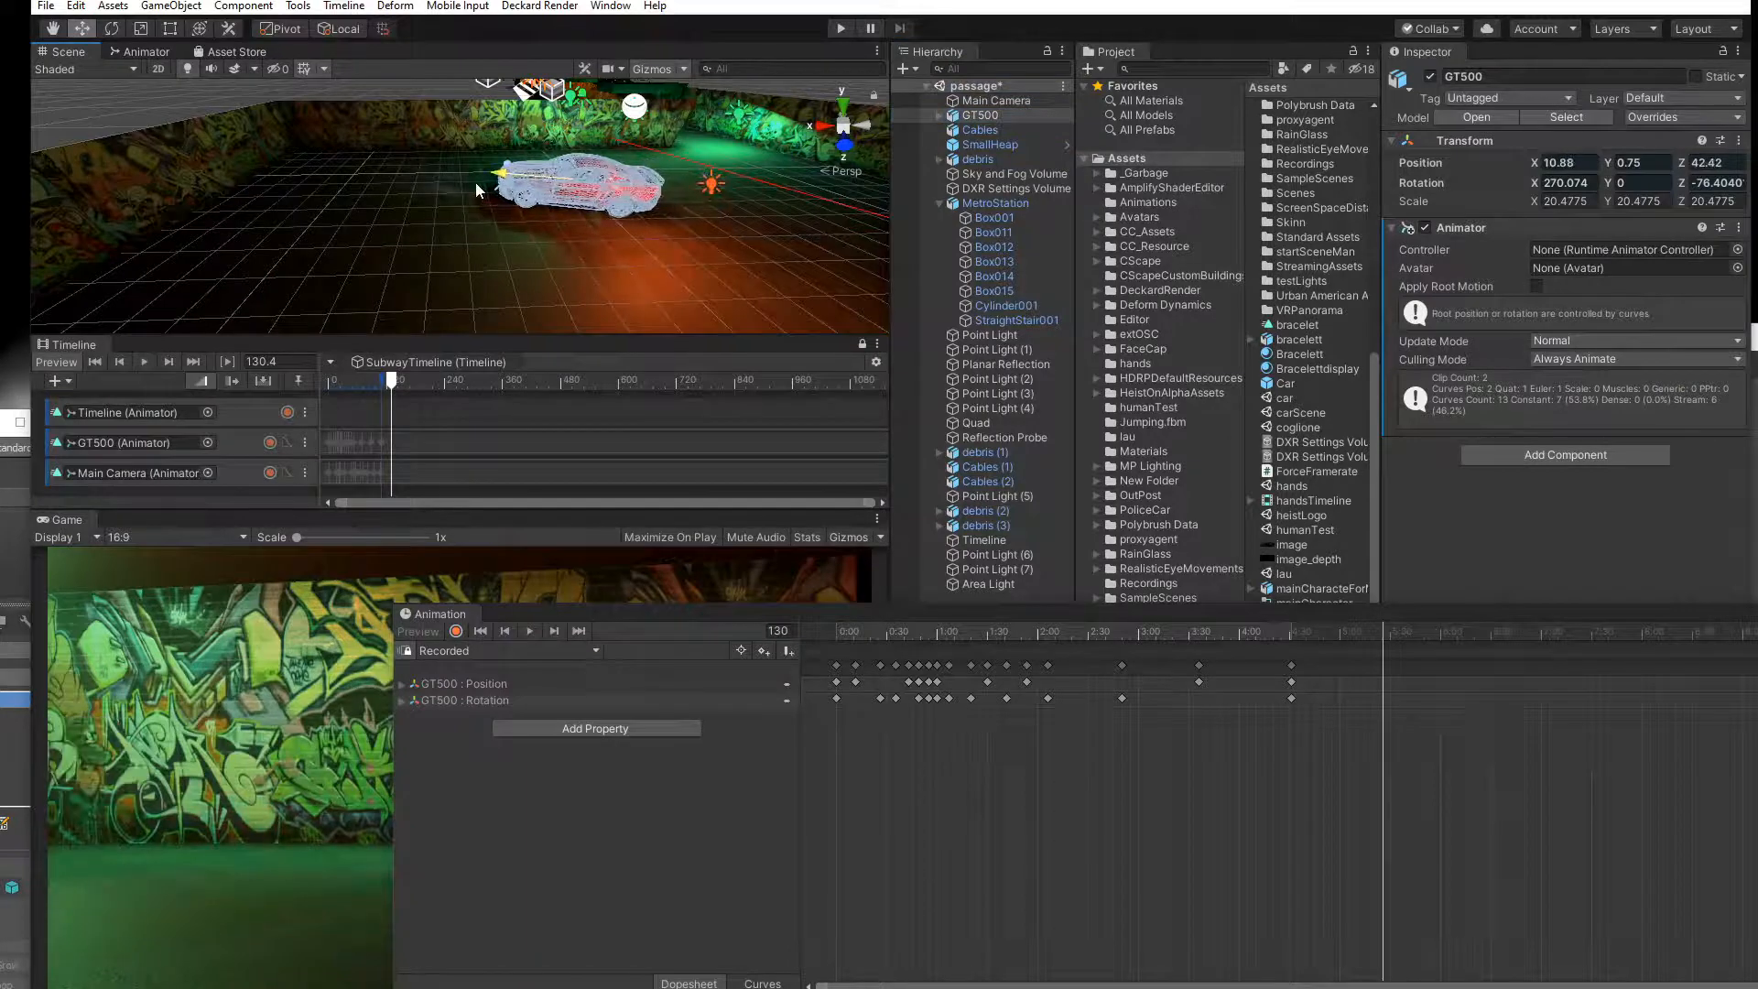
pyautogui.moveTo(476, 250); pyautogui.dragTo(416, 243, button='middle')
pyautogui.moveTo(416, 244)
pyautogui.mouseDown(button='right')
pyautogui.moveTo(400, 247)
pyautogui.moveTo(394, 189)
pyautogui.moveTo(415, 236)
pyautogui.mouseUp(button='right')
pyautogui.moveTo(414, 236); pyautogui.dragTo(382, 255, button='middle')
pyautogui.moveTo(382, 254); pyautogui.dragTo(430, 233, button='right')
pyautogui.moveTo(430, 232); pyautogui.dragTo(381, 249, button='middle')
pyautogui.keyDown('alt'); pyautogui.moveTo(522, 270); pyautogui.dragTo(465, 233); pyautogui.keyUp('alt')
pyautogui.keyDown('alt'); pyautogui.moveTo(619, 265); pyautogui.dragTo(611, 239); pyautogui.keyUp('alt')
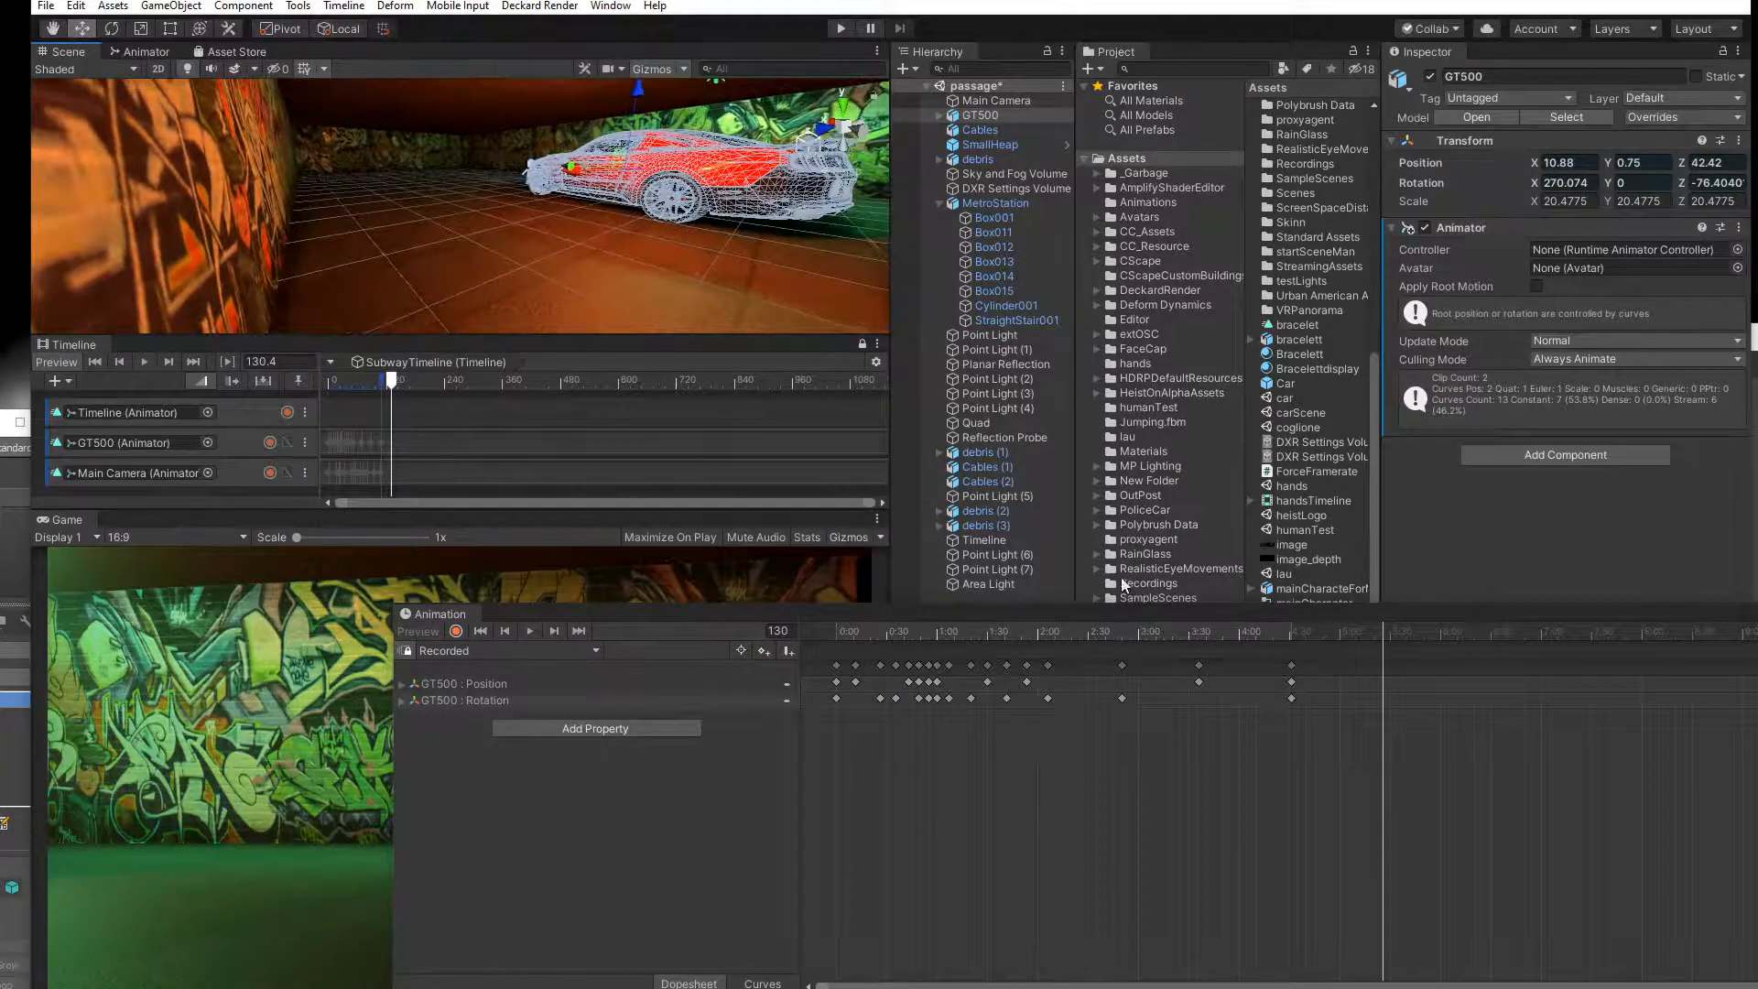
# At frame 123, start recording the GT500 clip and move the car forward to about X 10.17, Z 42.59 to record a position key.
pyautogui.moveTo(1096, 614); pyautogui.dragTo(1266, 798)
pyautogui.click(384, 379)
pyautogui.moveTo(384, 379)
pyautogui.mouseDown()
pyautogui.moveTo(362, 383)
pyautogui.moveTo(387, 383)
pyautogui.mouseUp()
pyautogui.click(624, 818)
pyautogui.scroll(-3, 243, 210)
pyautogui.moveTo(244, 211); pyautogui.dragTo(568, 199, button='middle')
pyautogui.scroll(-3, 566, 196)
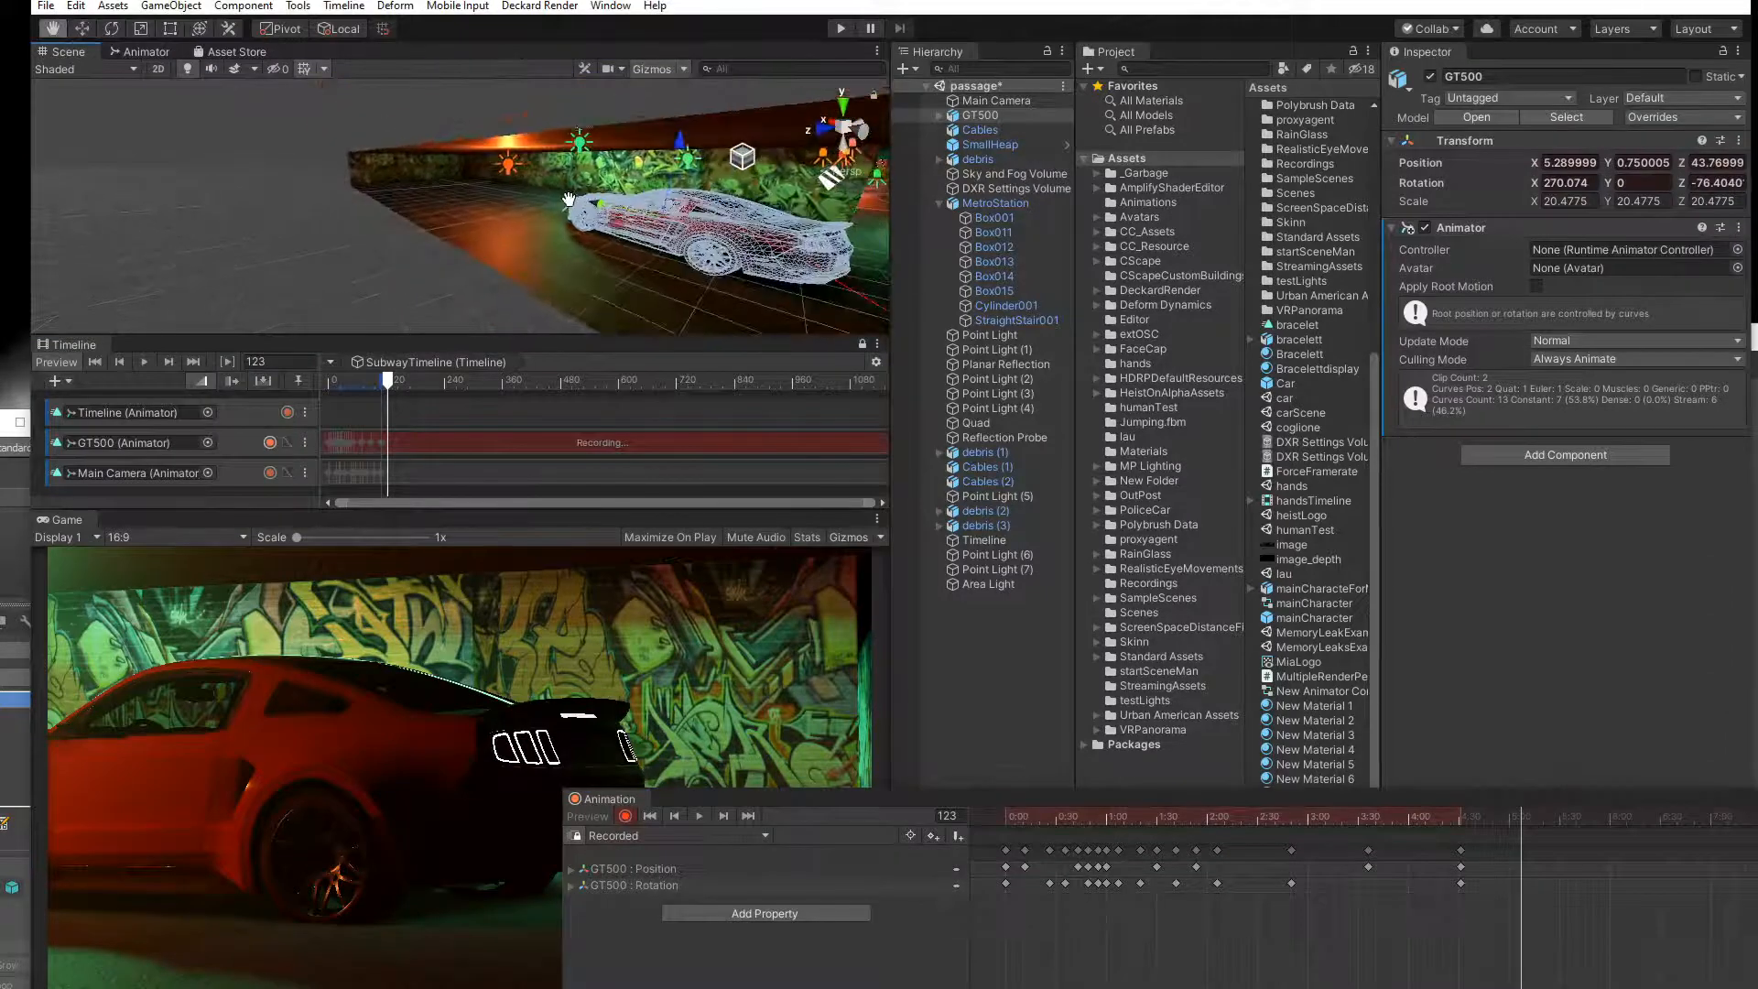
pyautogui.moveTo(600, 204); pyautogui.dragTo(414, 180)
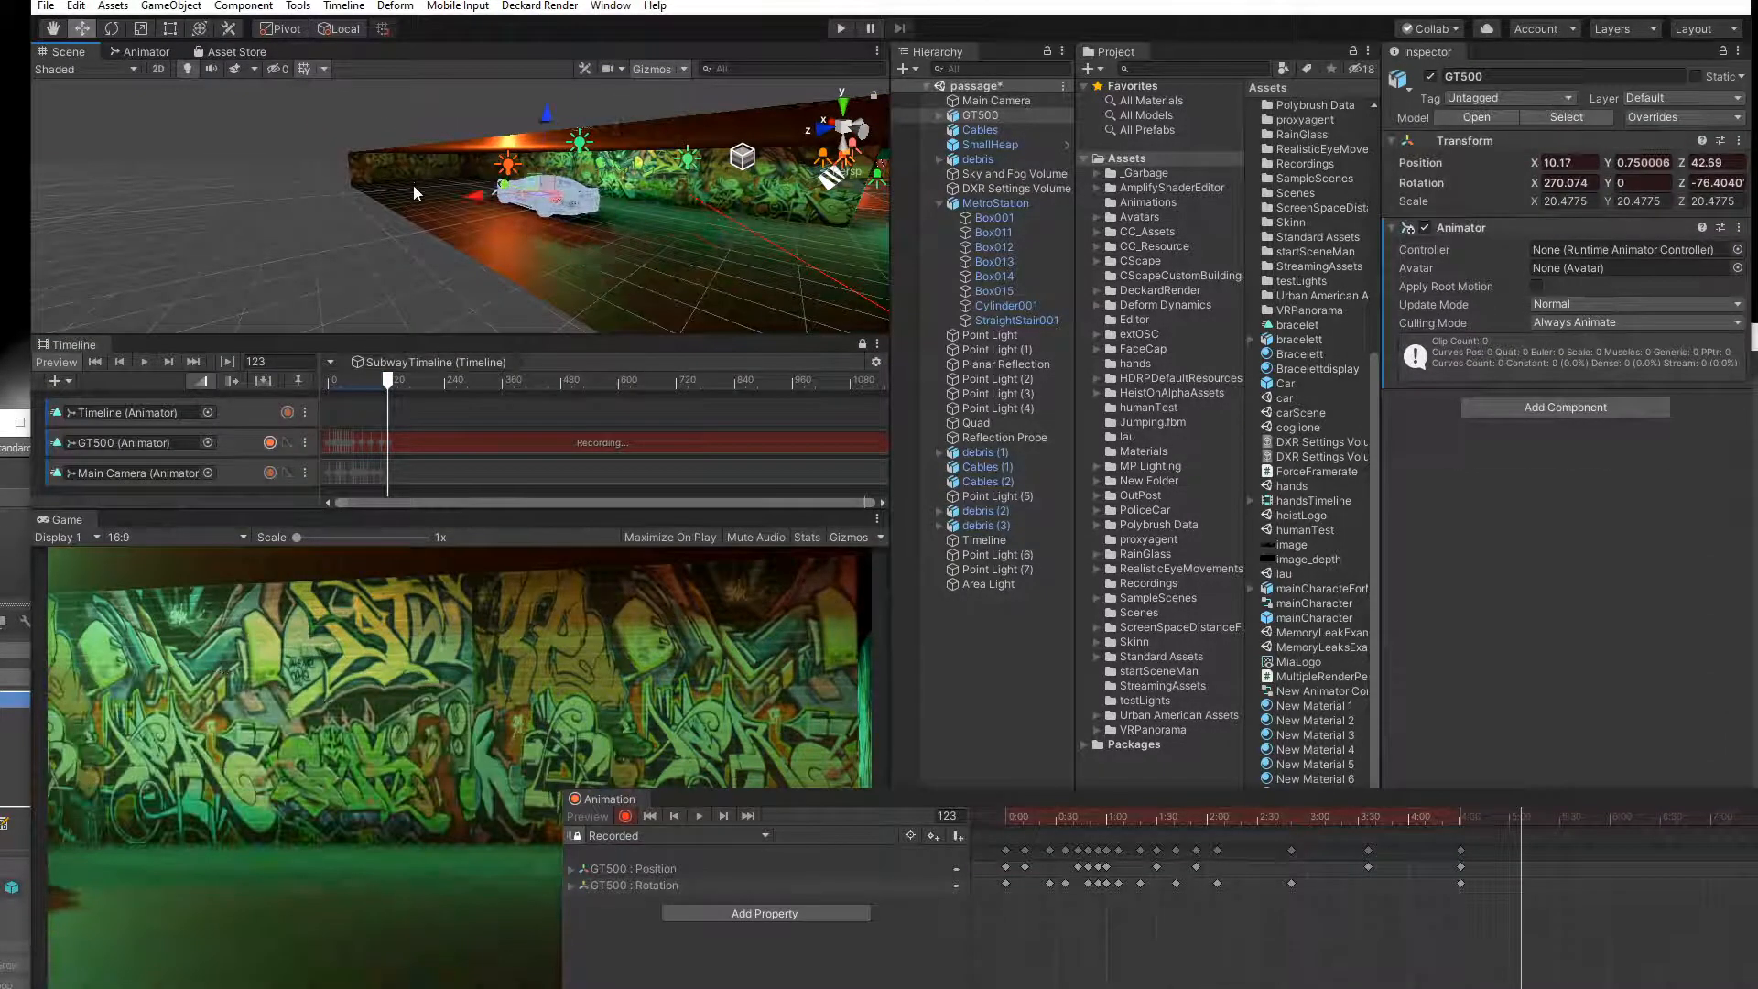
# Stop recording the GT500 track and review the timeline from frame 0 through to frame 125.
pyautogui.click(340, 378)
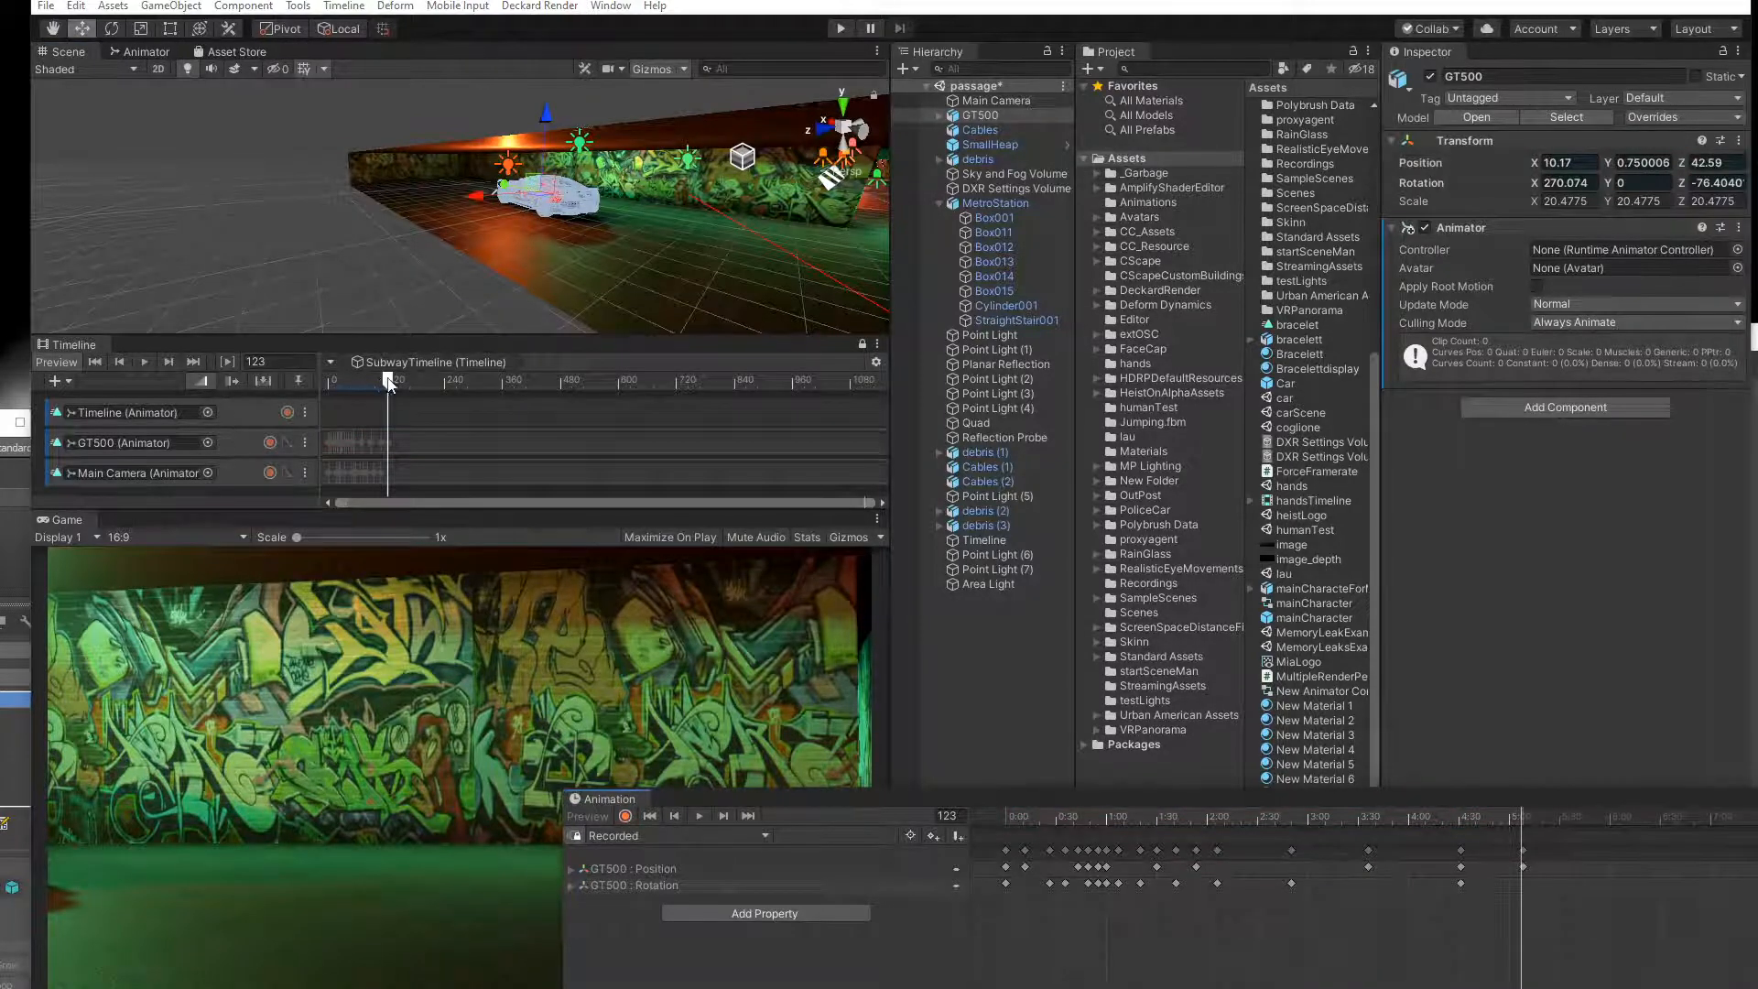
pyautogui.moveTo(344, 381); pyautogui.dragTo(237, 381)
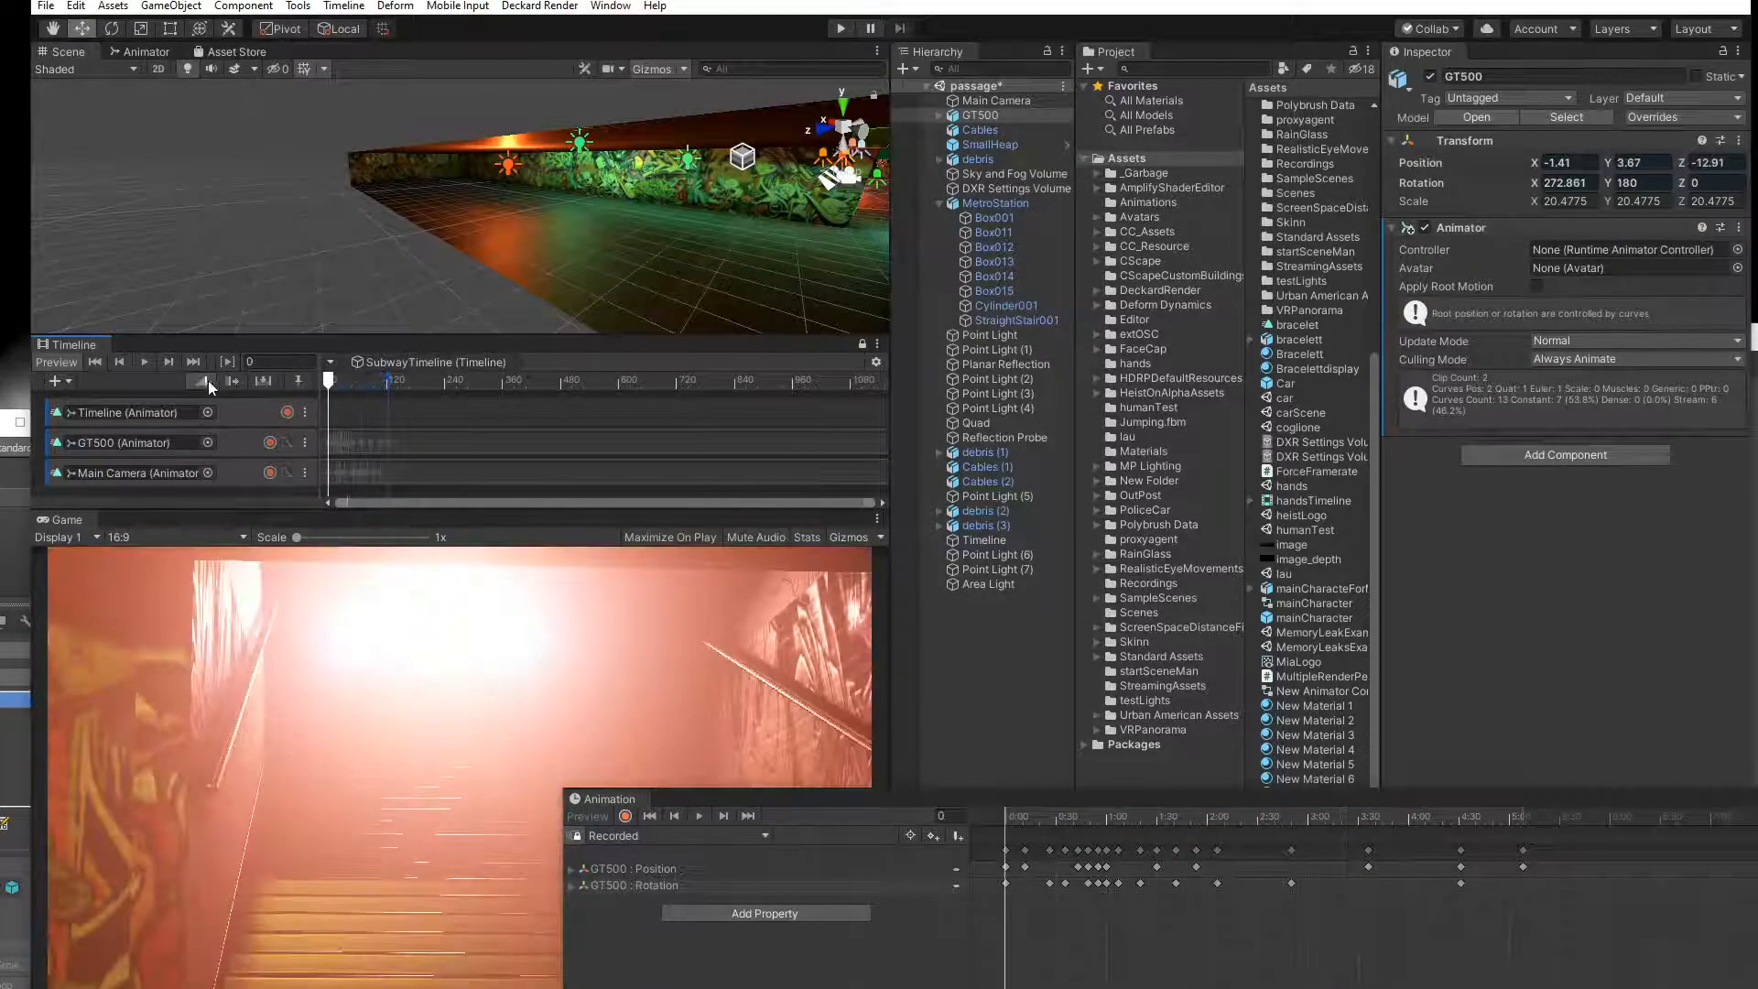
pyautogui.click(138, 363)
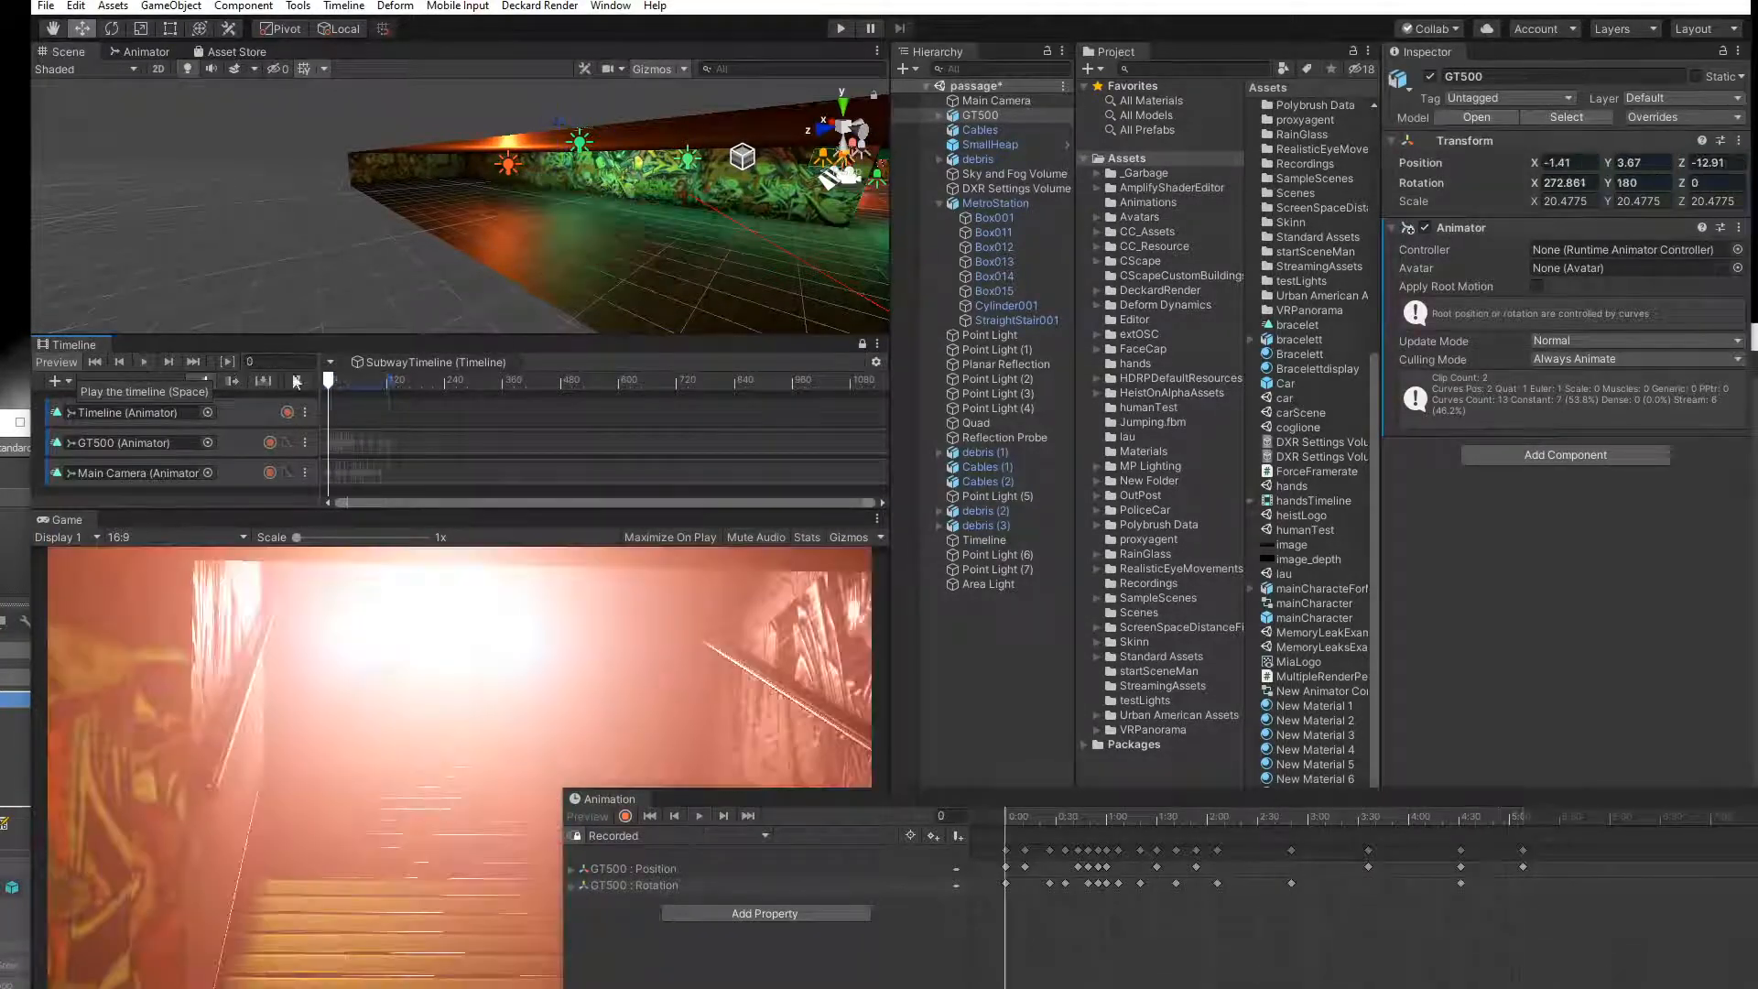
pyautogui.moveTo(343, 382); pyautogui.dragTo(392, 389)
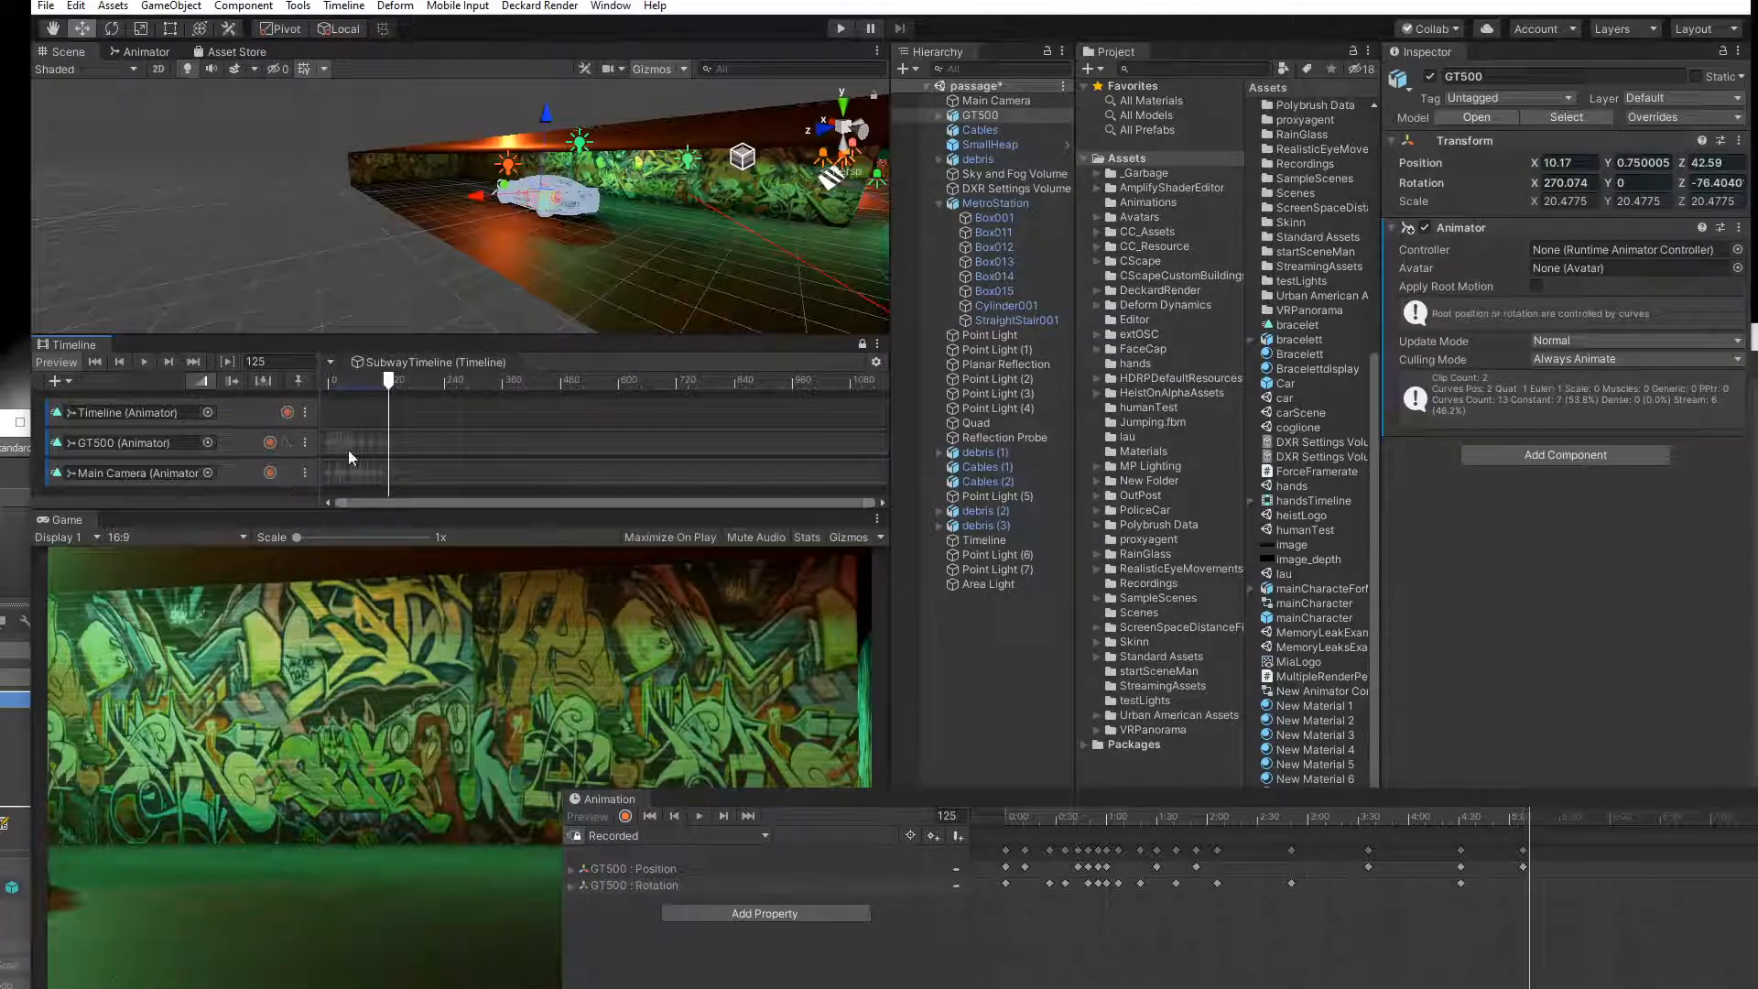
# Rotate the Main Camera at frame 125 toward the departing GT500, to about 144 degrees on Y.
pyautogui.click(379, 473)
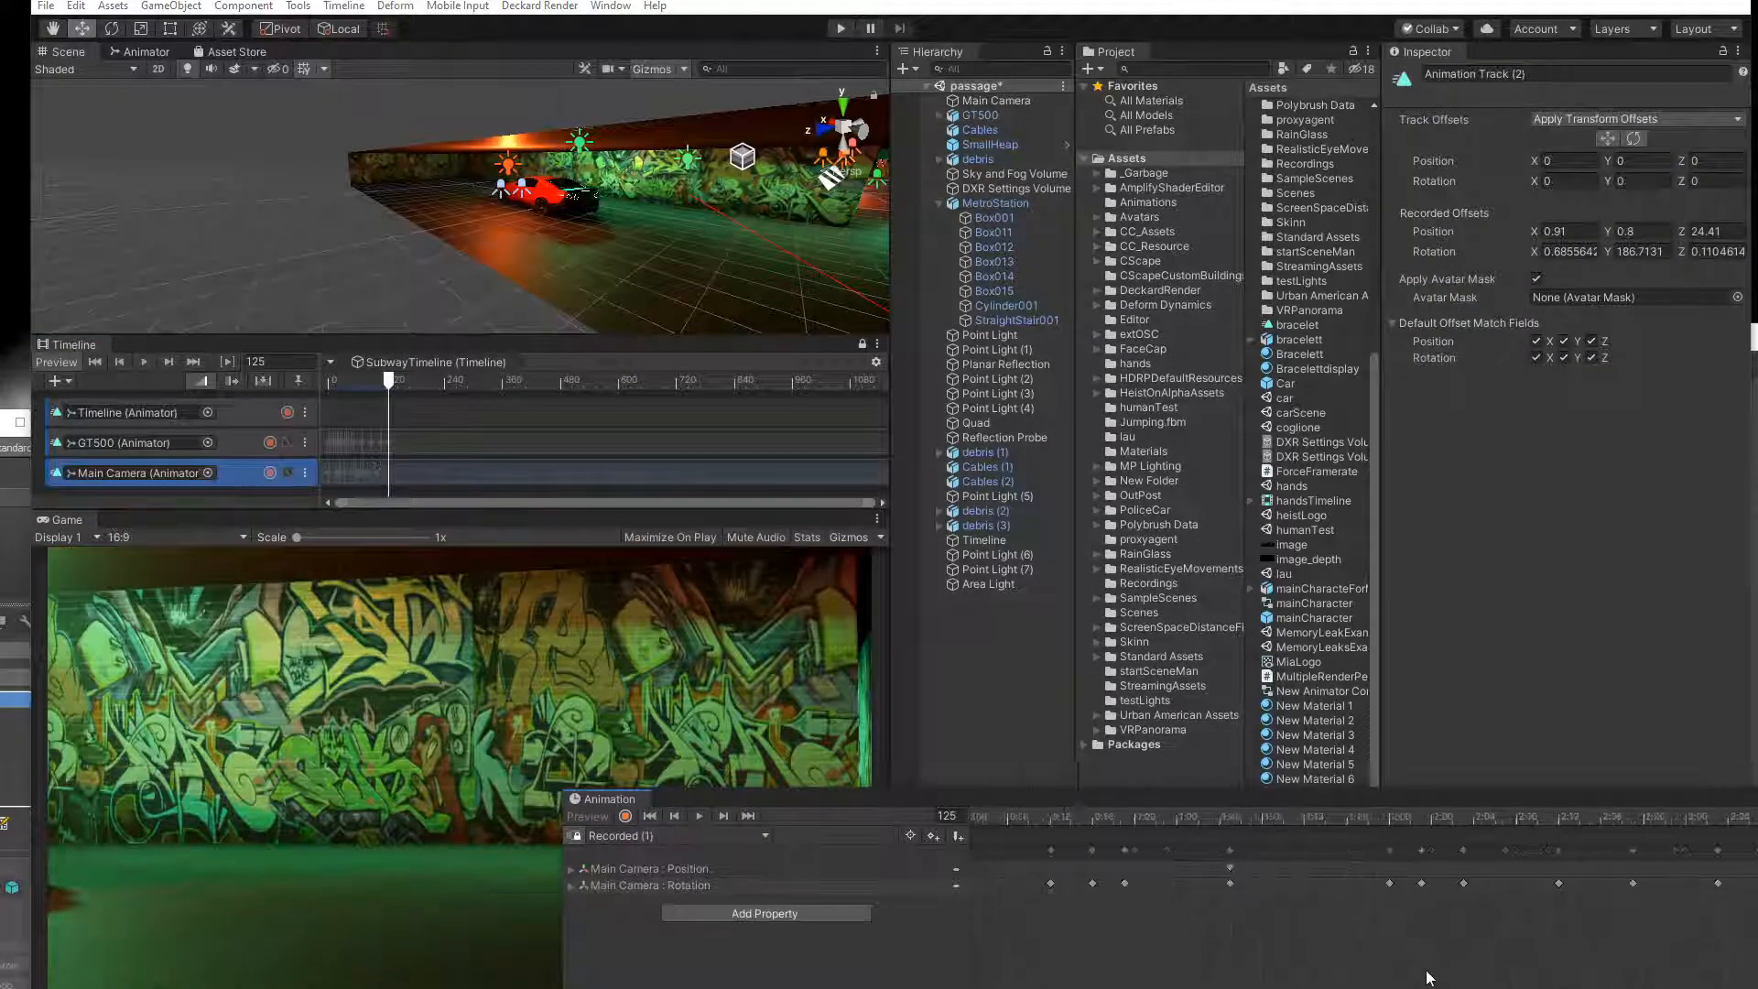
pyautogui.click(1485, 823)
pyautogui.moveTo(1485, 823); pyautogui.dragTo(1494, 824)
pyautogui.scroll(-10, 578, 253)
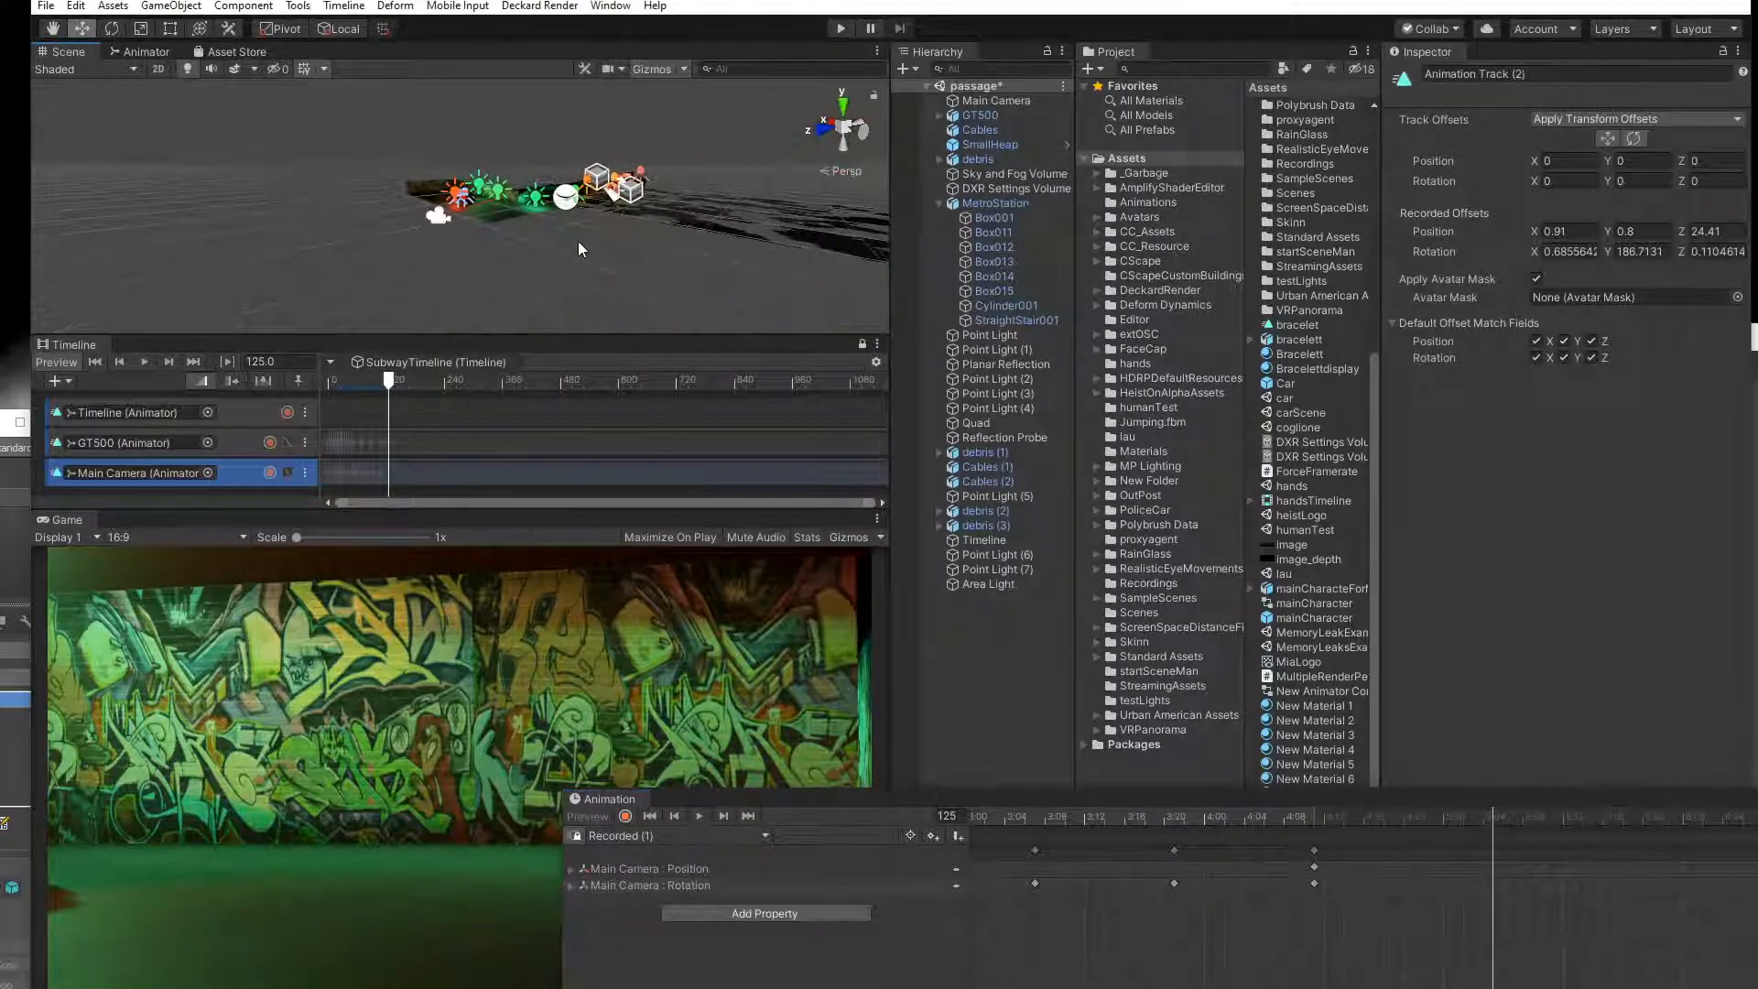
pyautogui.scroll(3, 509, 218)
pyautogui.click(420, 225)
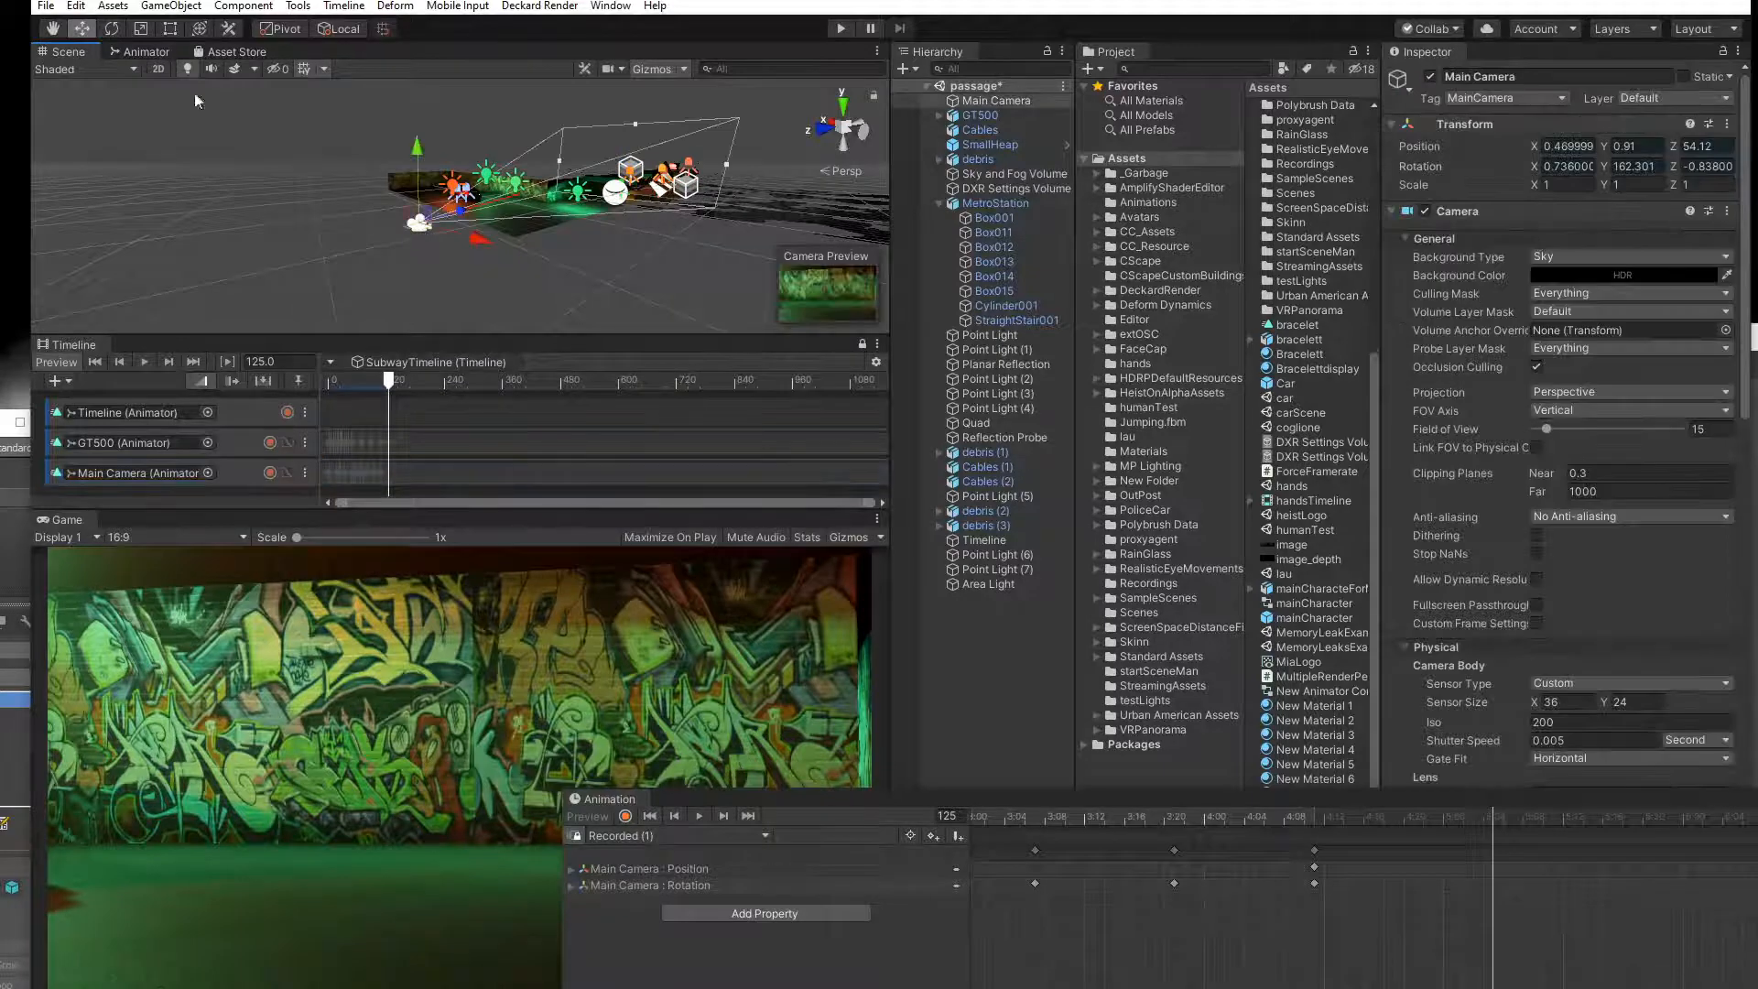
pyautogui.click(111, 30)
pyautogui.moveTo(394, 244); pyautogui.dragTo(464, 258)
pyautogui.click(82, 29)
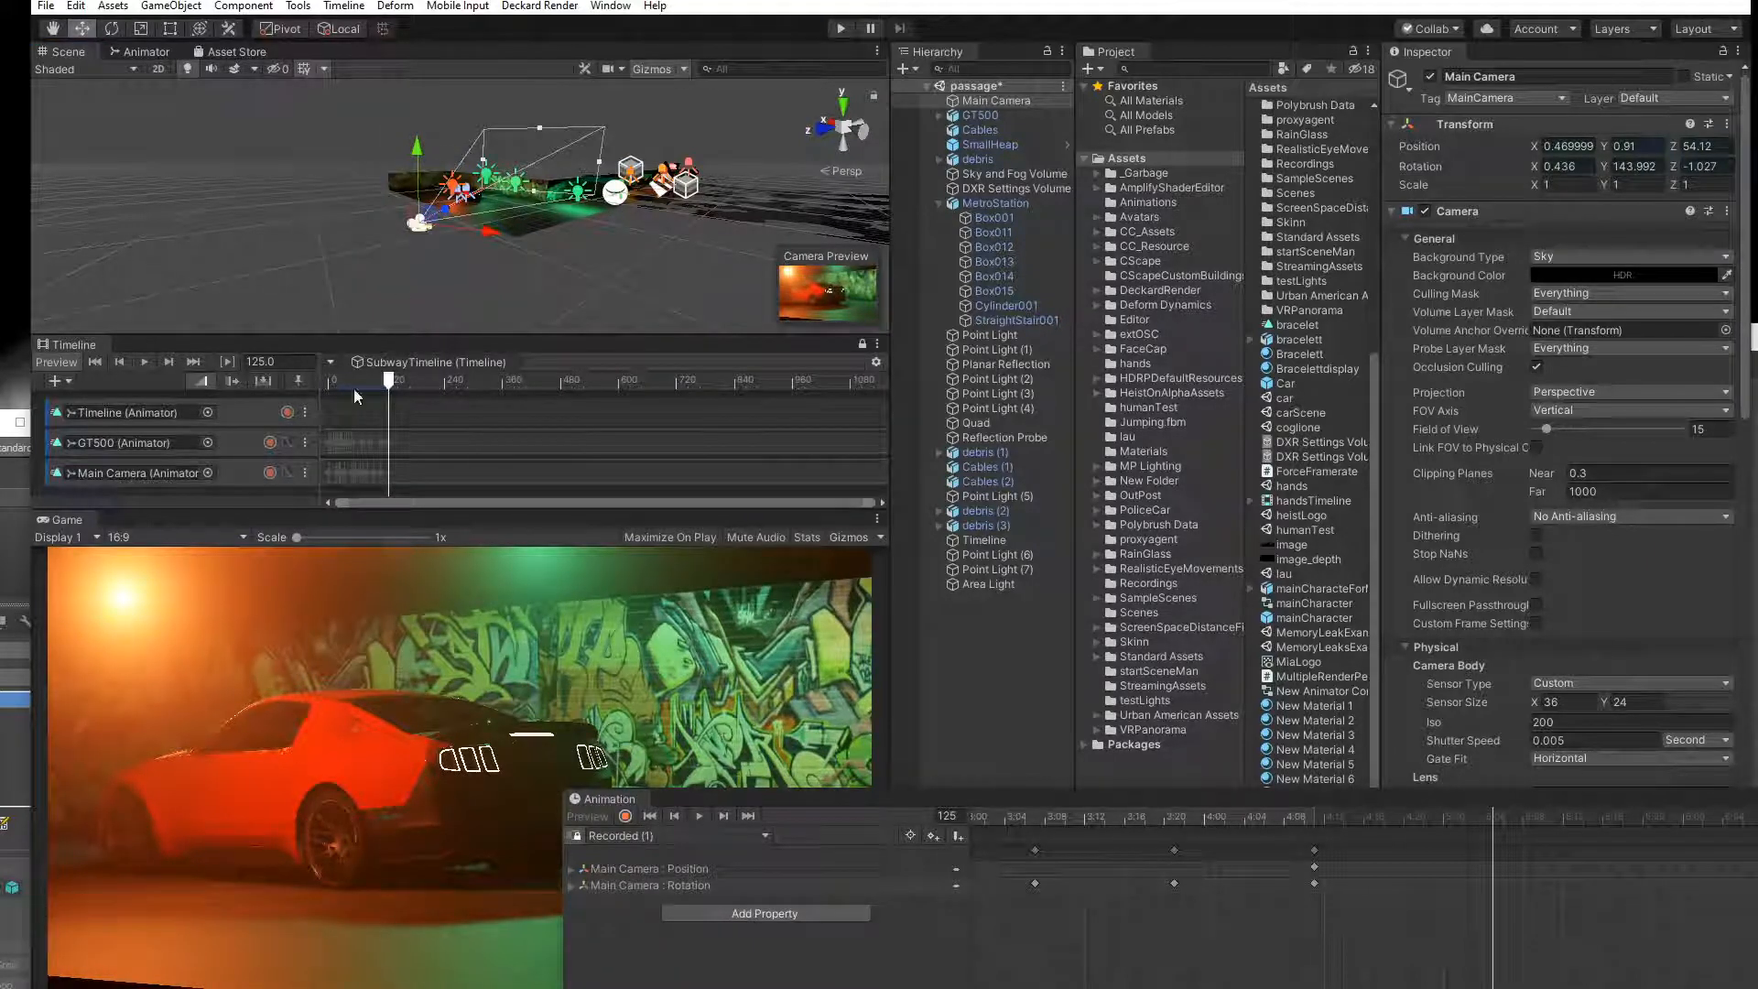
# Start recording the Main Camera clip and adjust the camera at frame 125 to record closing position and rotation keys.
pyautogui.click(625, 816)
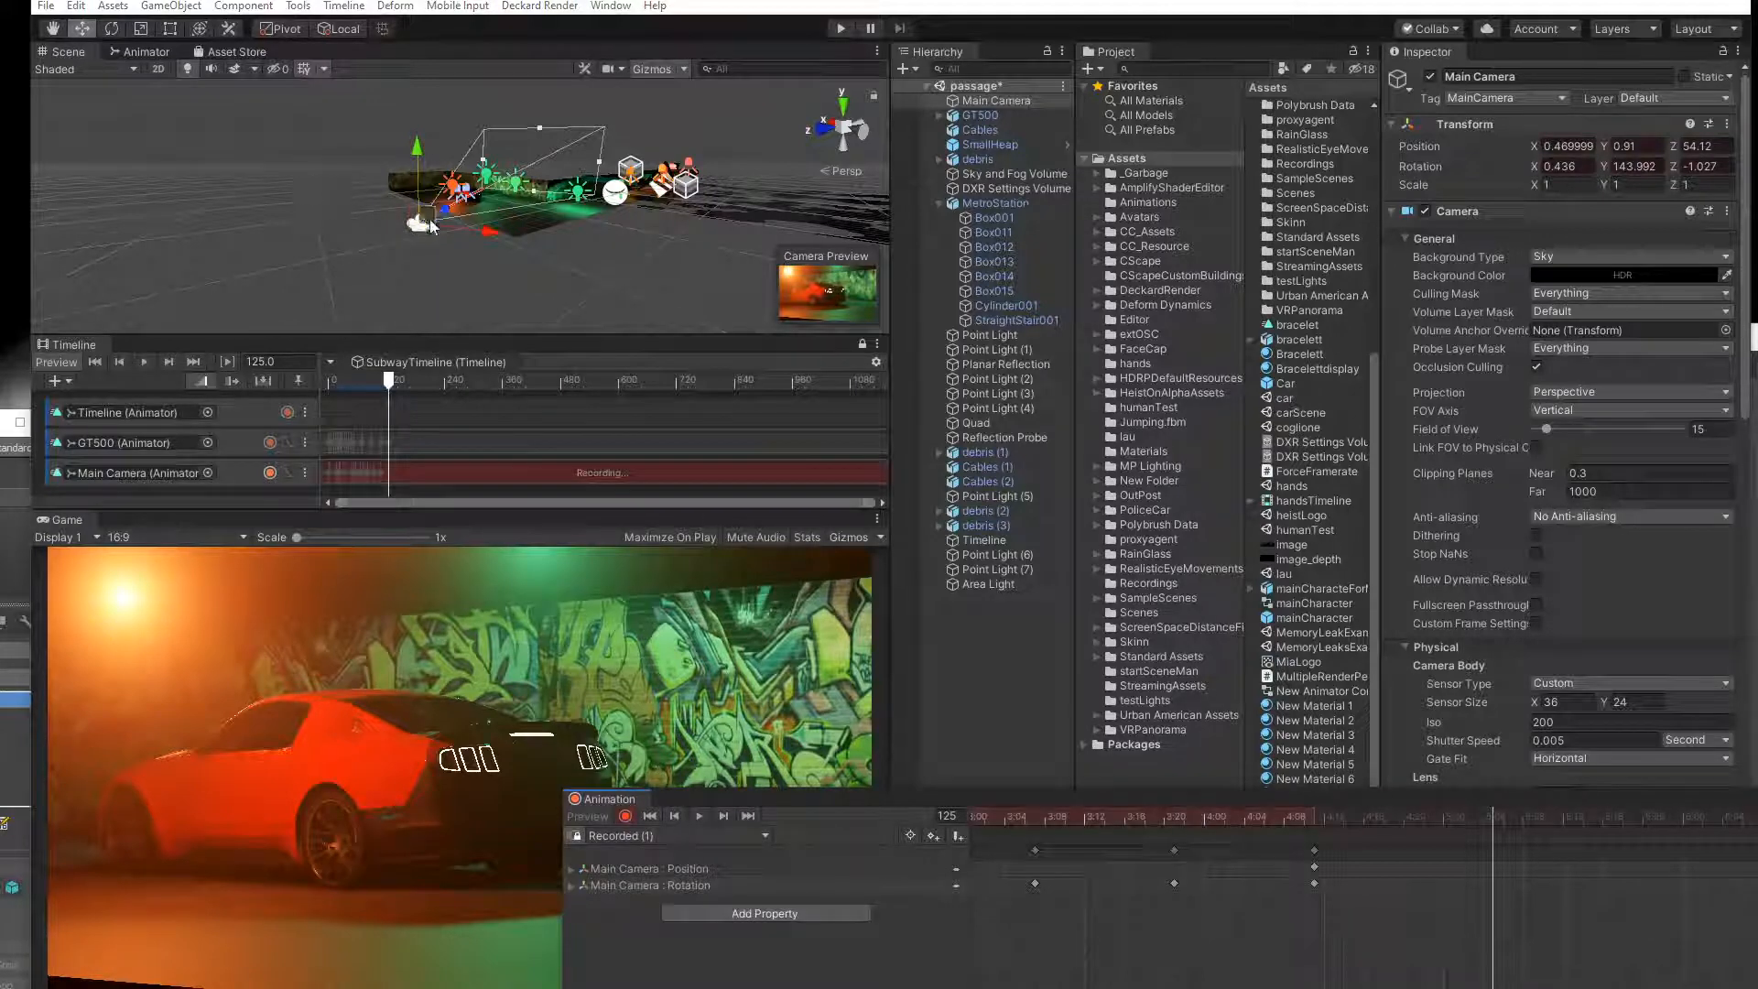
pyautogui.moveTo(430, 227); pyautogui.dragTo(469, 254)
pyautogui.press('e')
# Play the Main Camera clip to review the extended ending of the shot.
pyautogui.click(1486, 819)
pyautogui.moveTo(1486, 819); pyautogui.dragTo(629, 837)
pyautogui.click(698, 816)
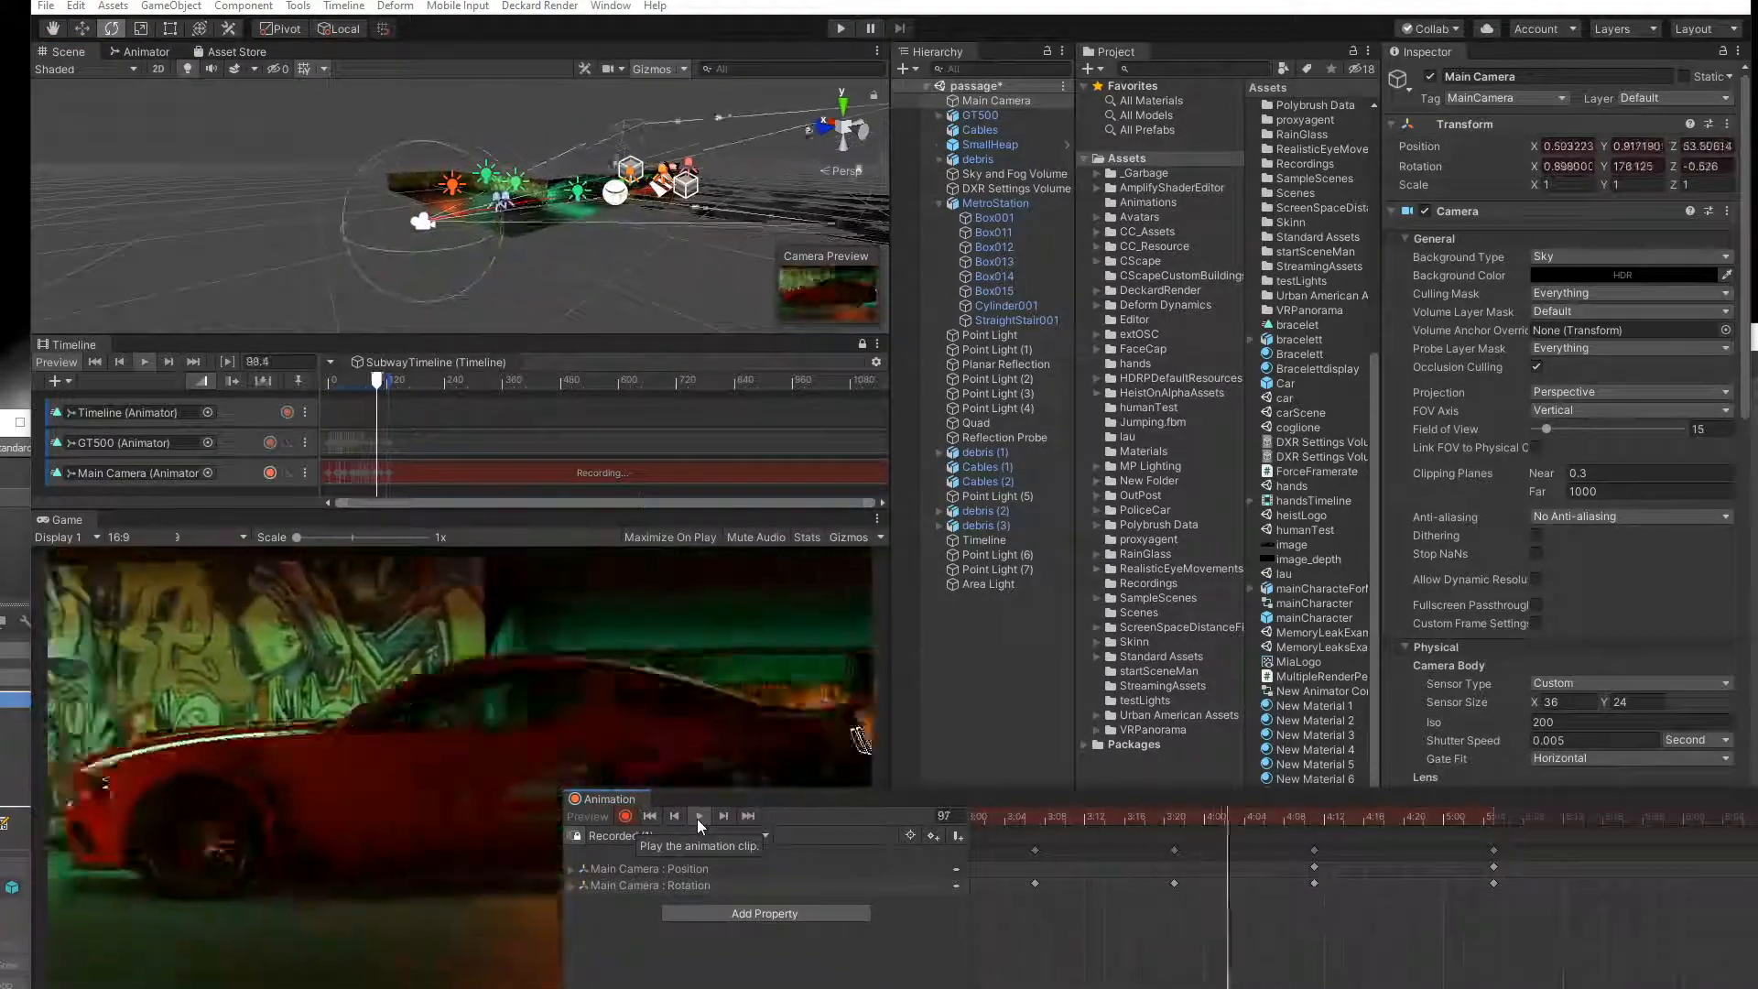
pyautogui.click(697, 816)
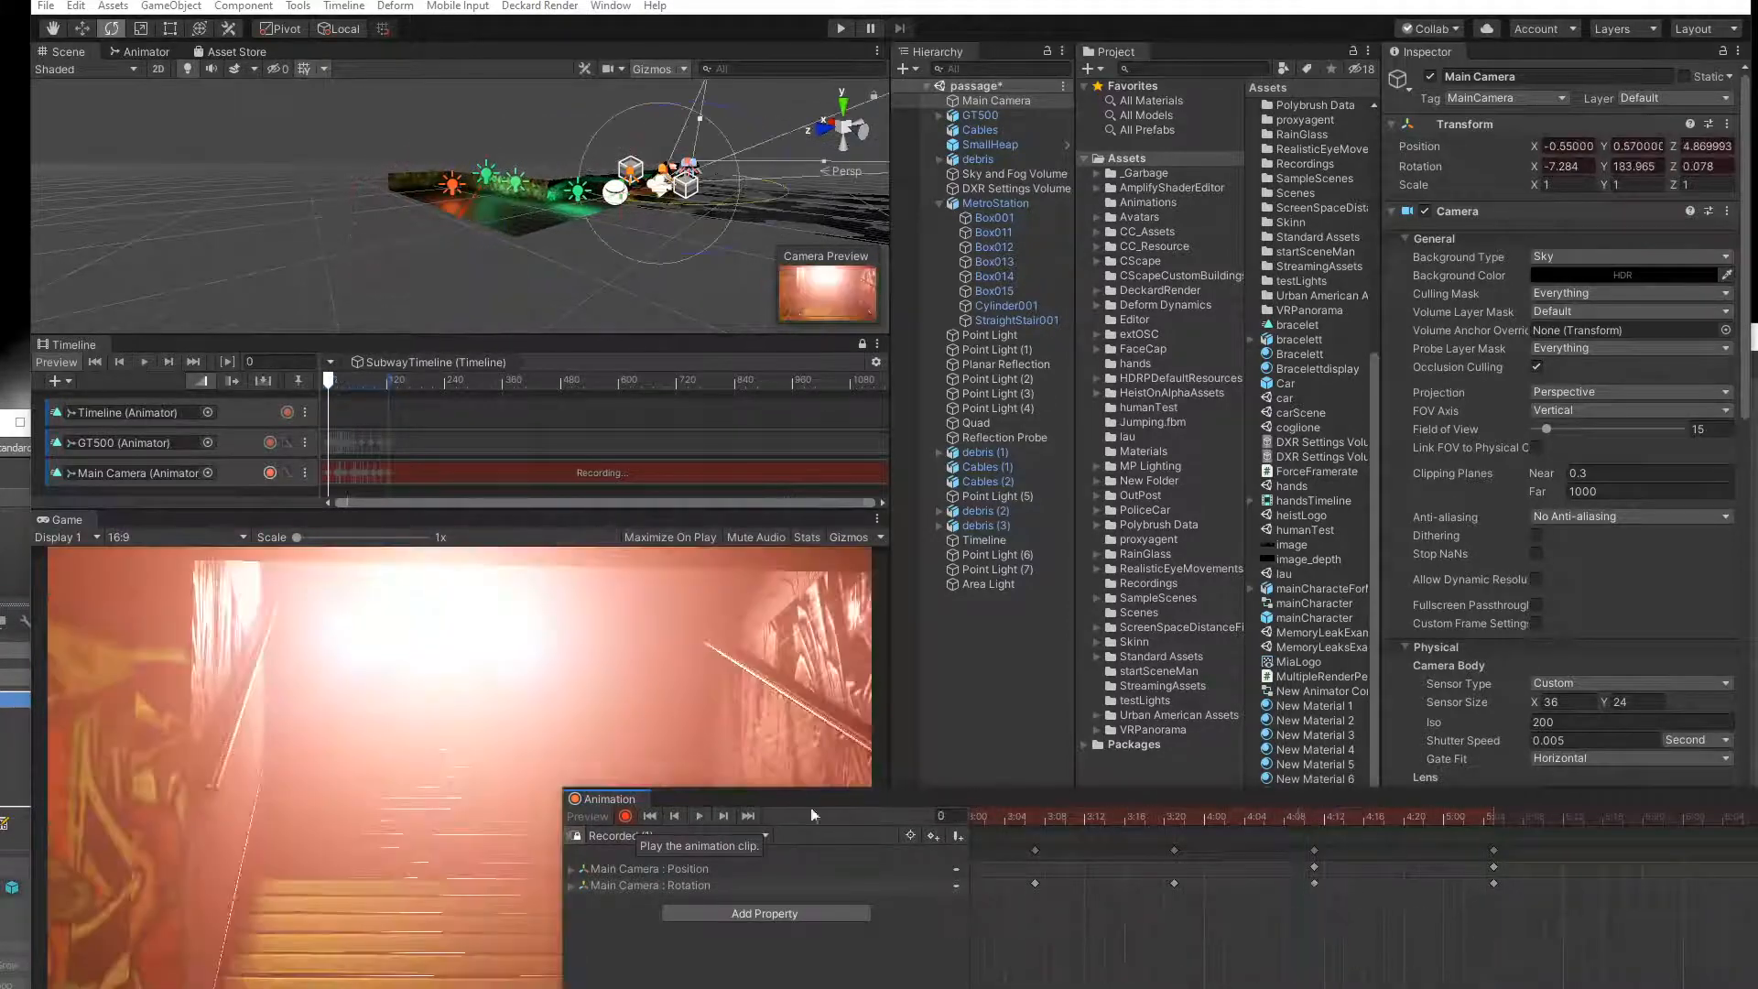
pyautogui.moveTo(1075, 800); pyautogui.dragTo(884, 747)
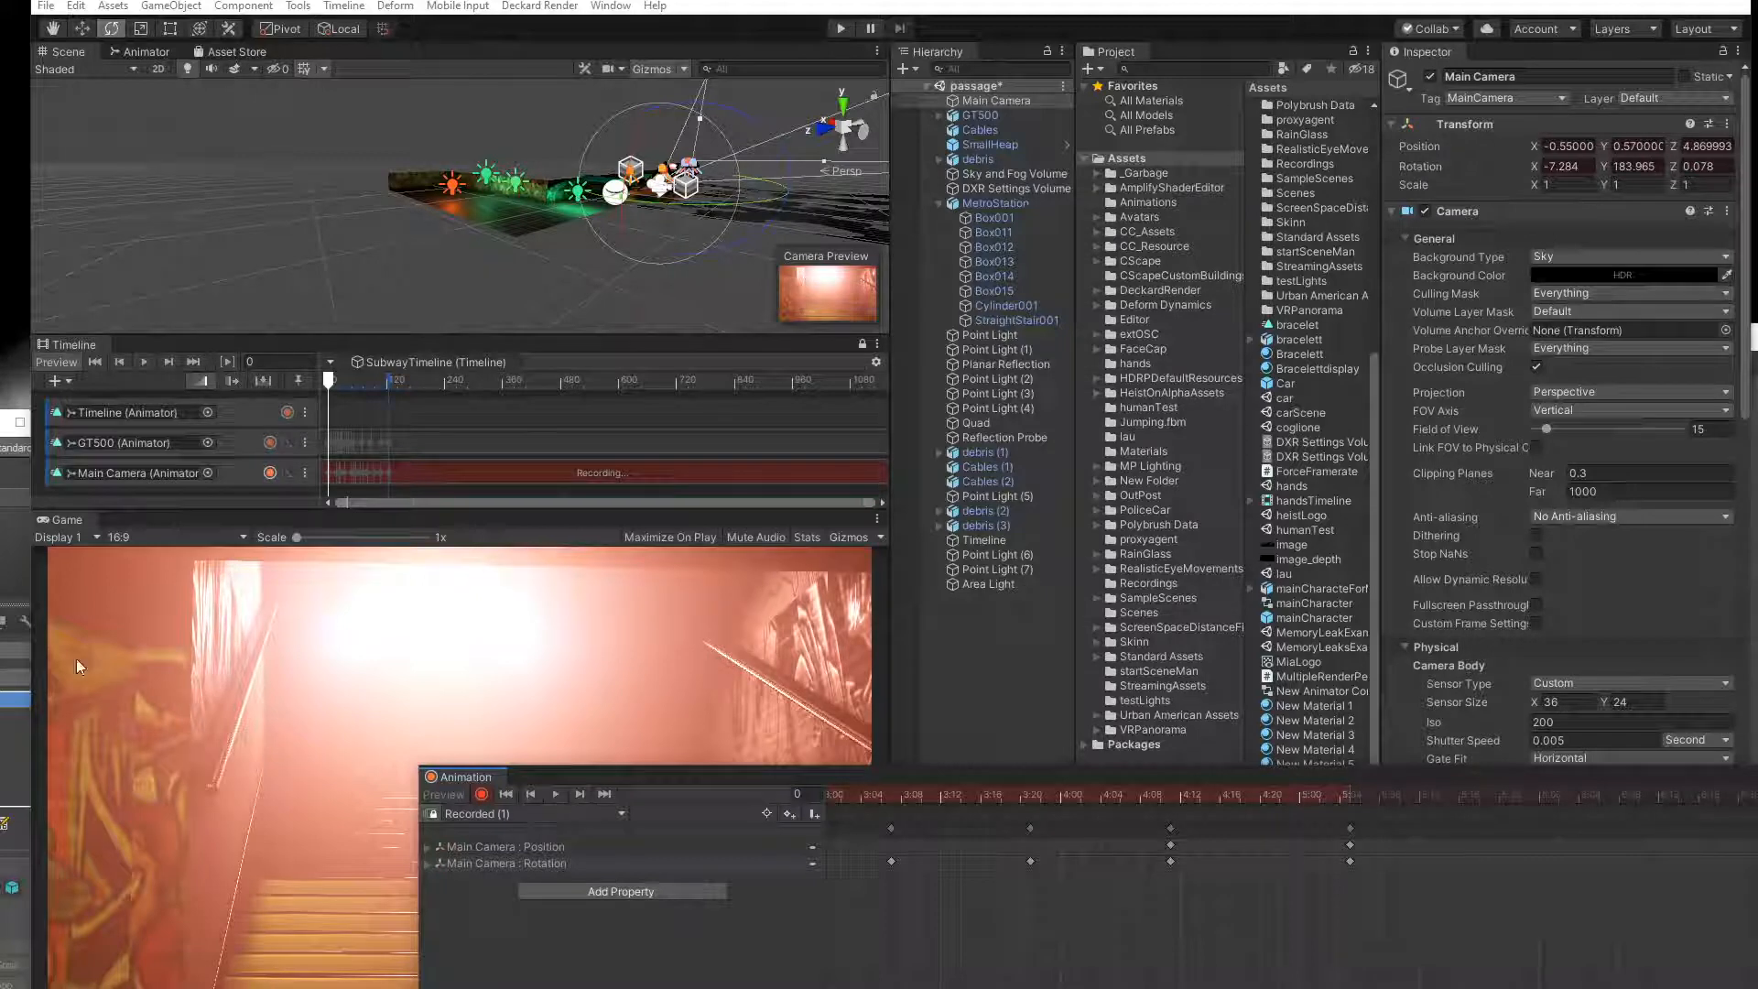
# Switch to Dropbox, check its recent files and open the Dropbox folder.
pyautogui.click(1542, 987)
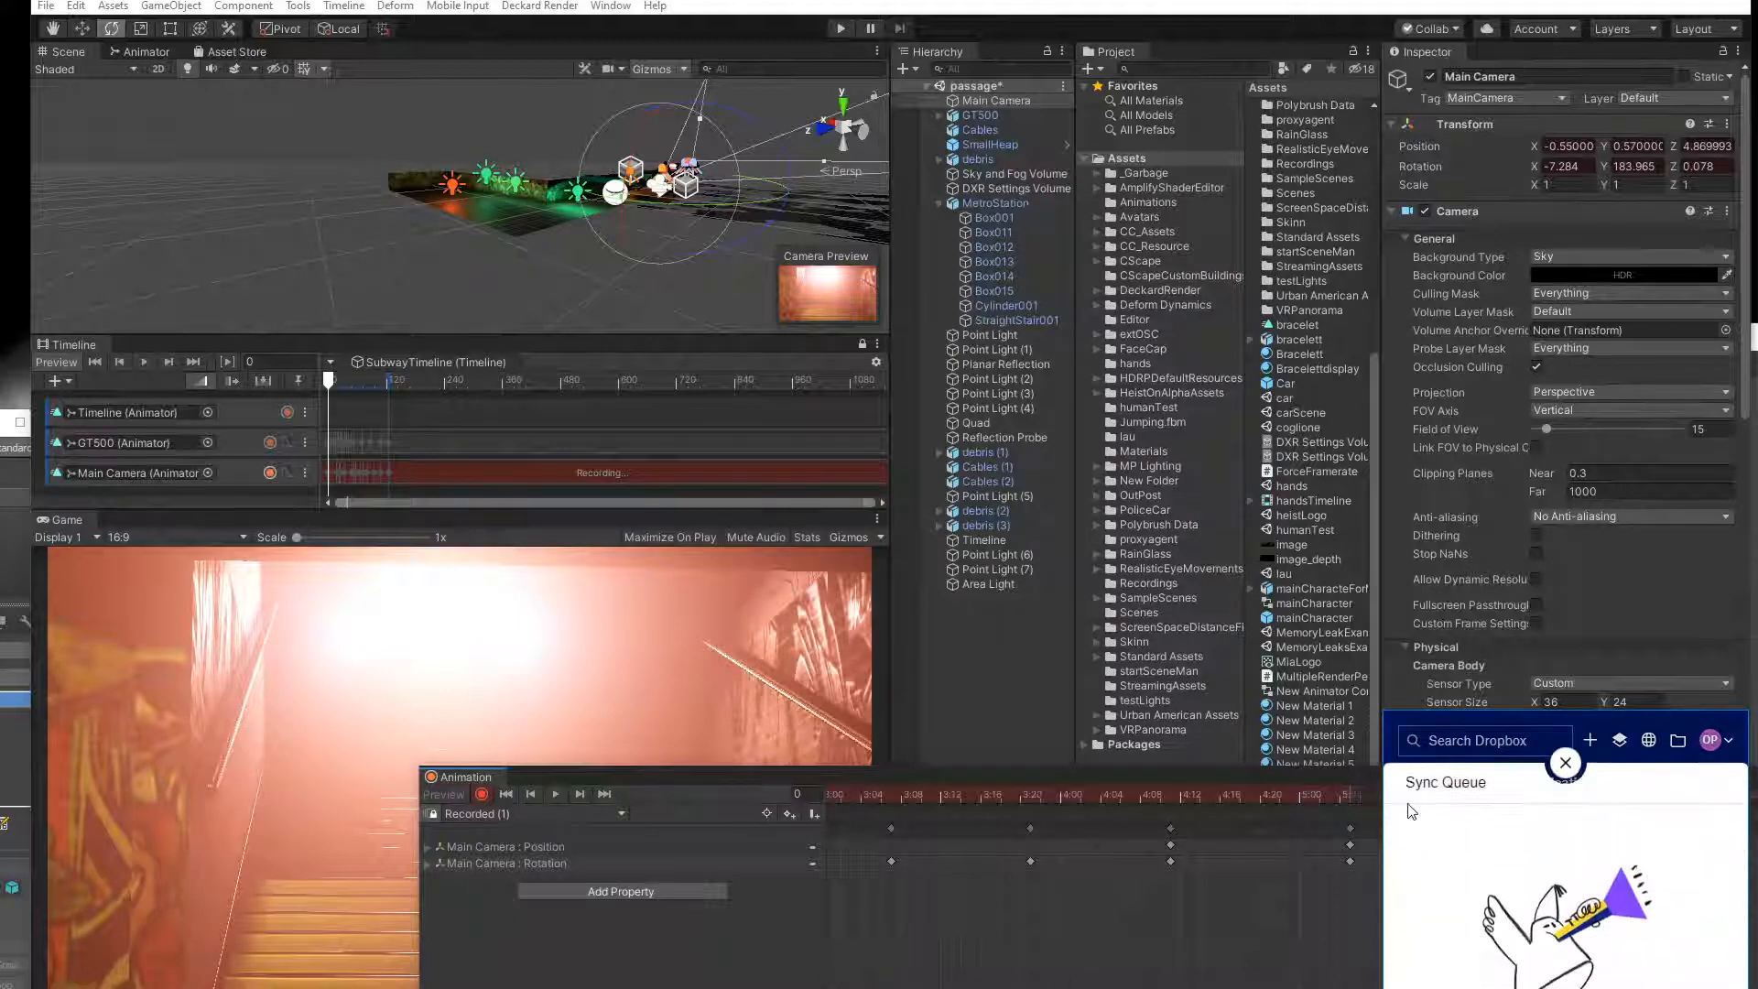
pyautogui.click(1565, 762)
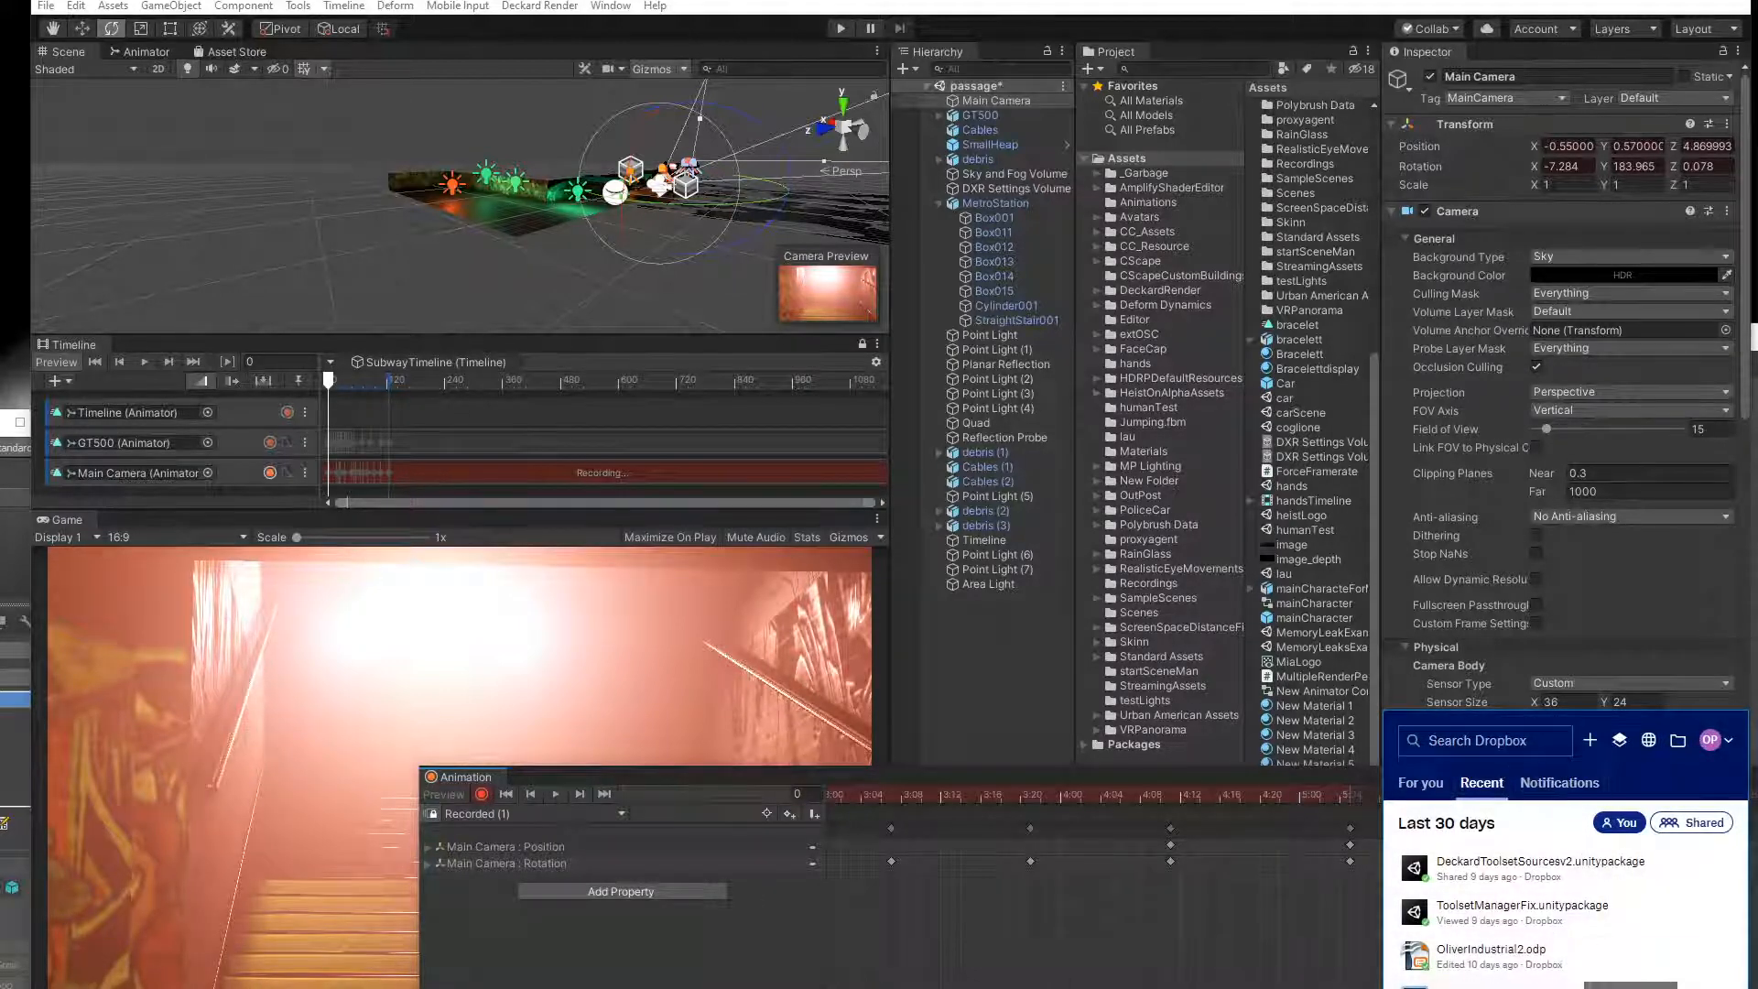
pyautogui.moveTo(969, 778); pyautogui.dragTo(925, 717)
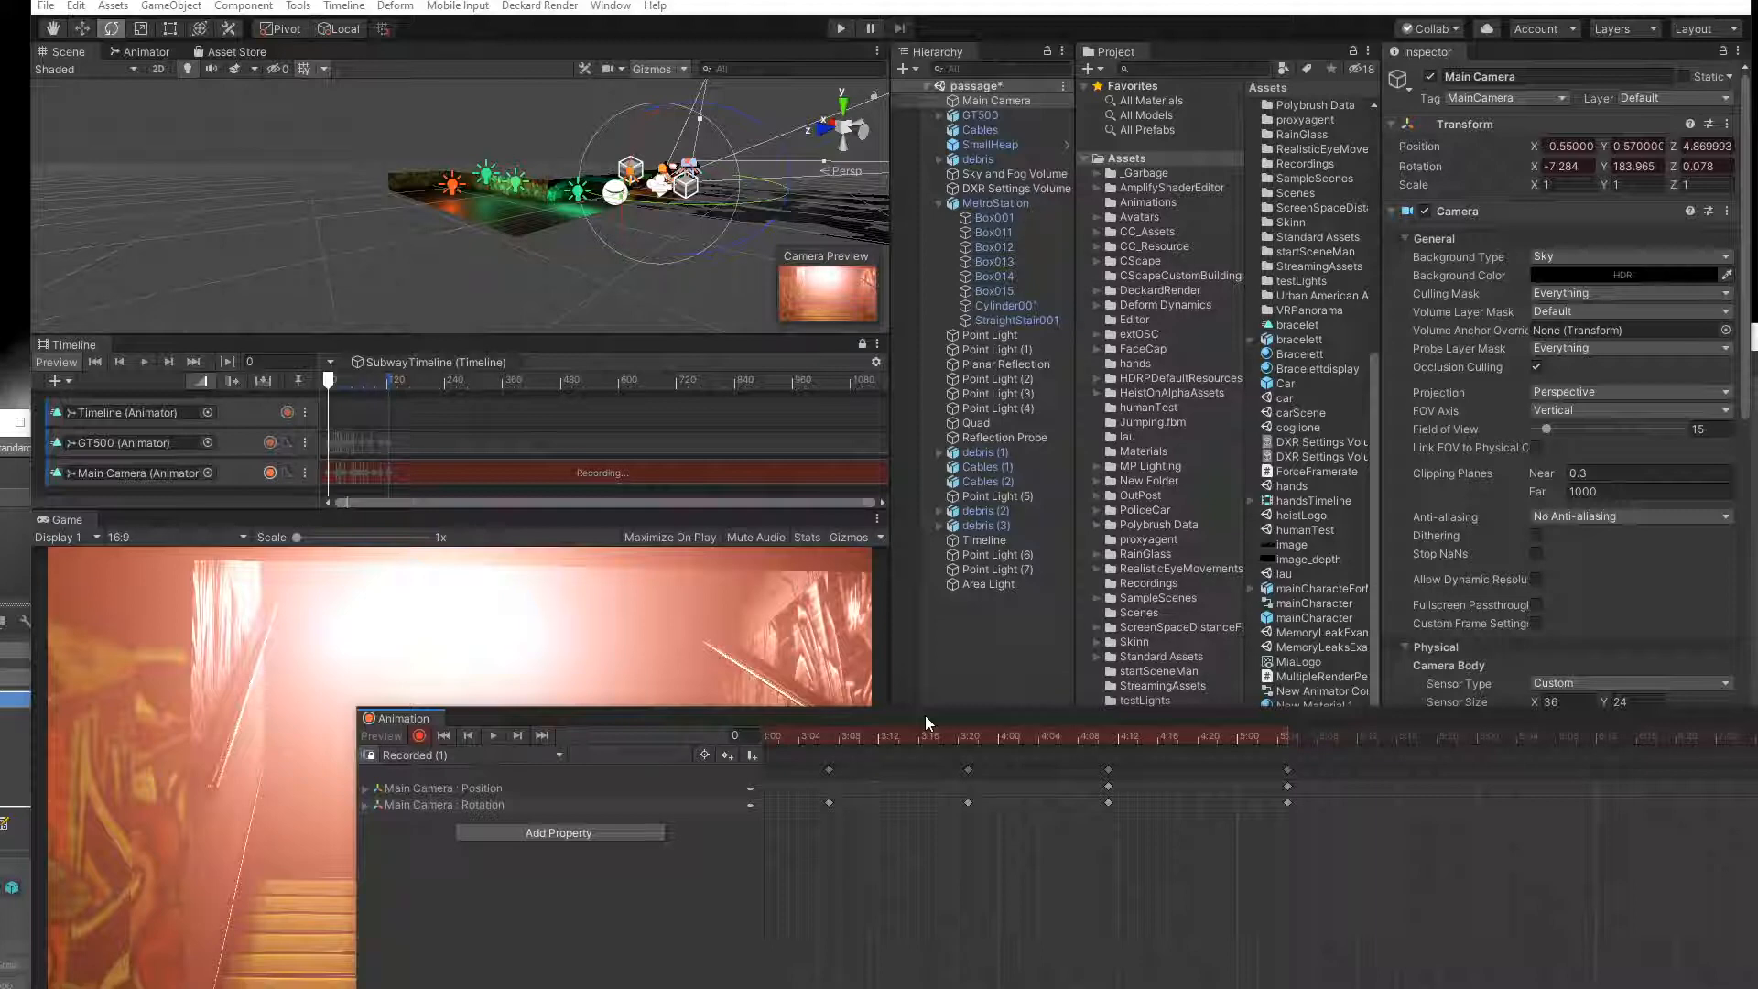
pyautogui.click(1558, 988)
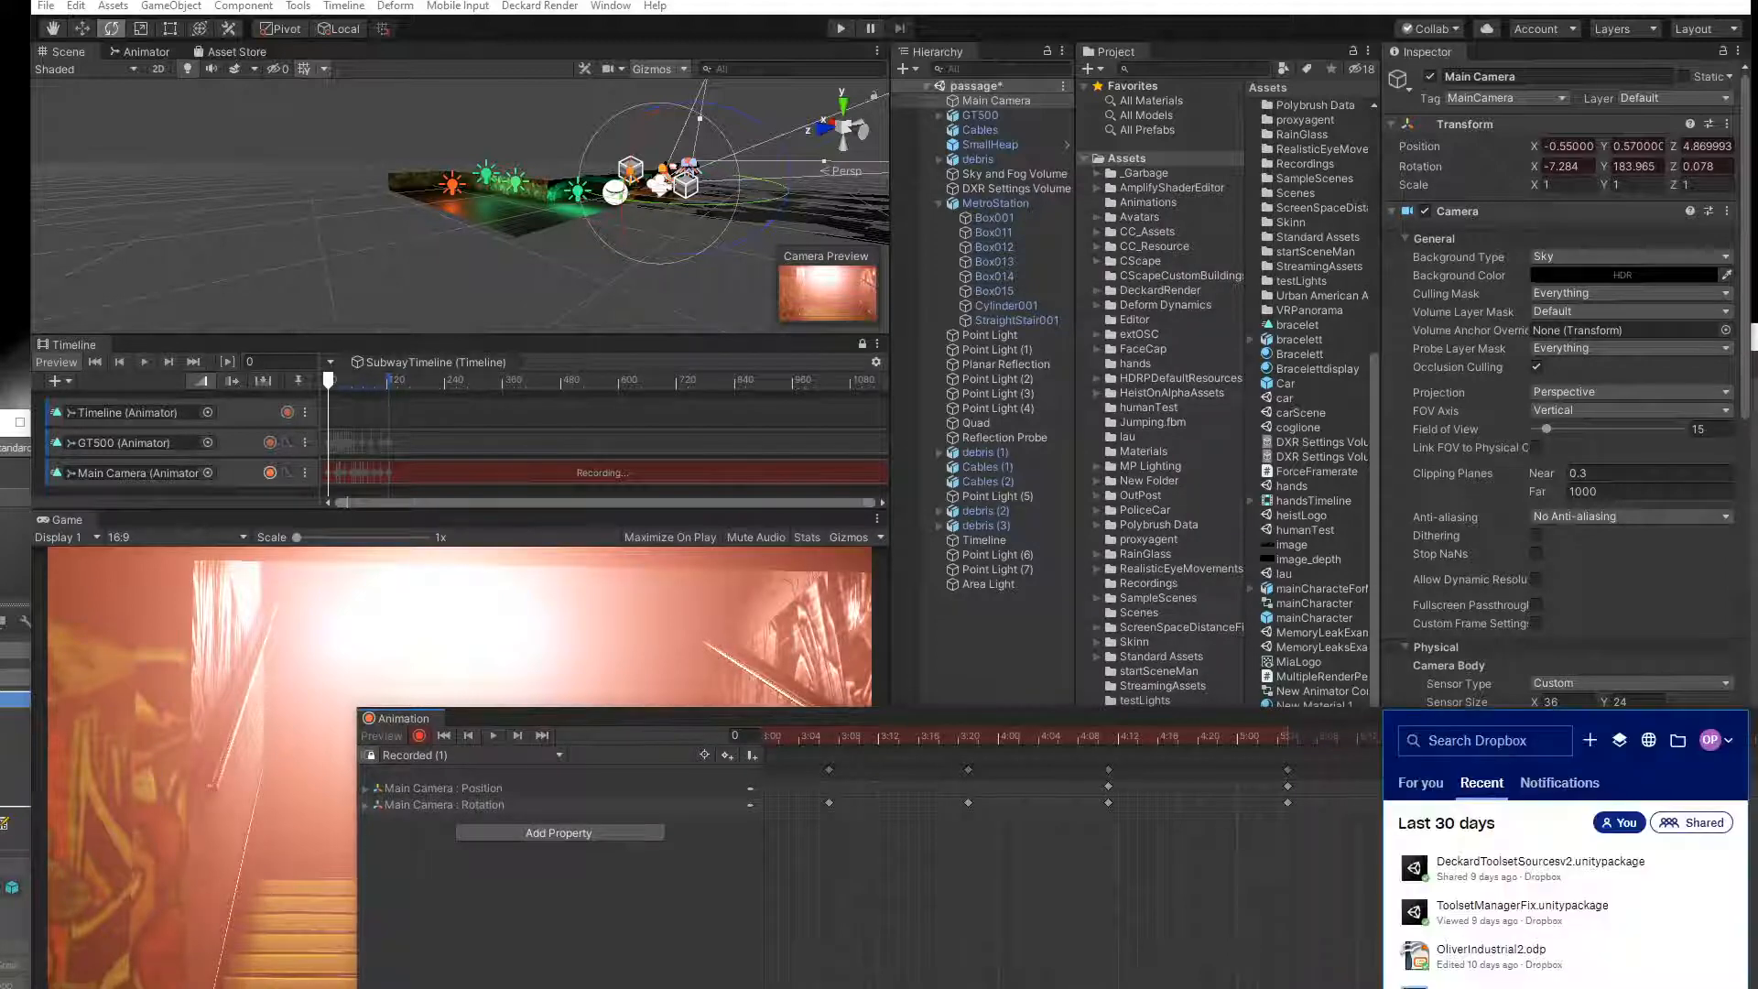
pyautogui.click(1678, 740)
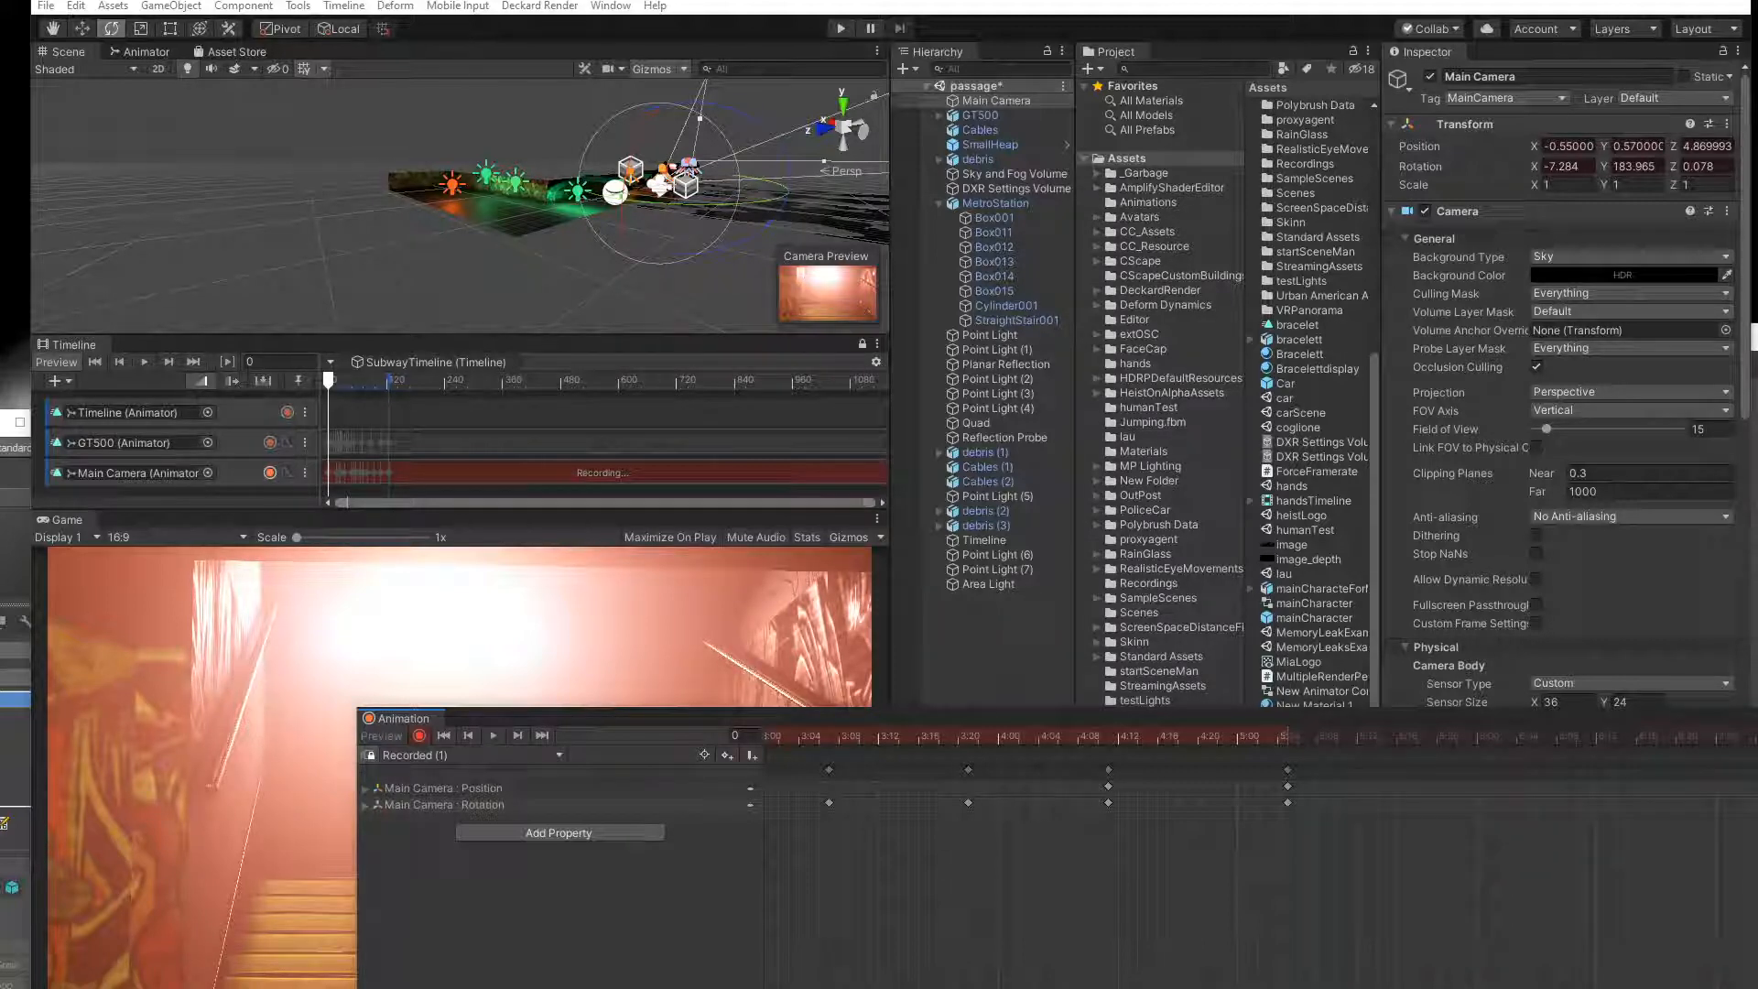
# Fit all Main Camera keyframes in the dopesheet and return the playhead to frame 0.
pyautogui.click(787, 737)
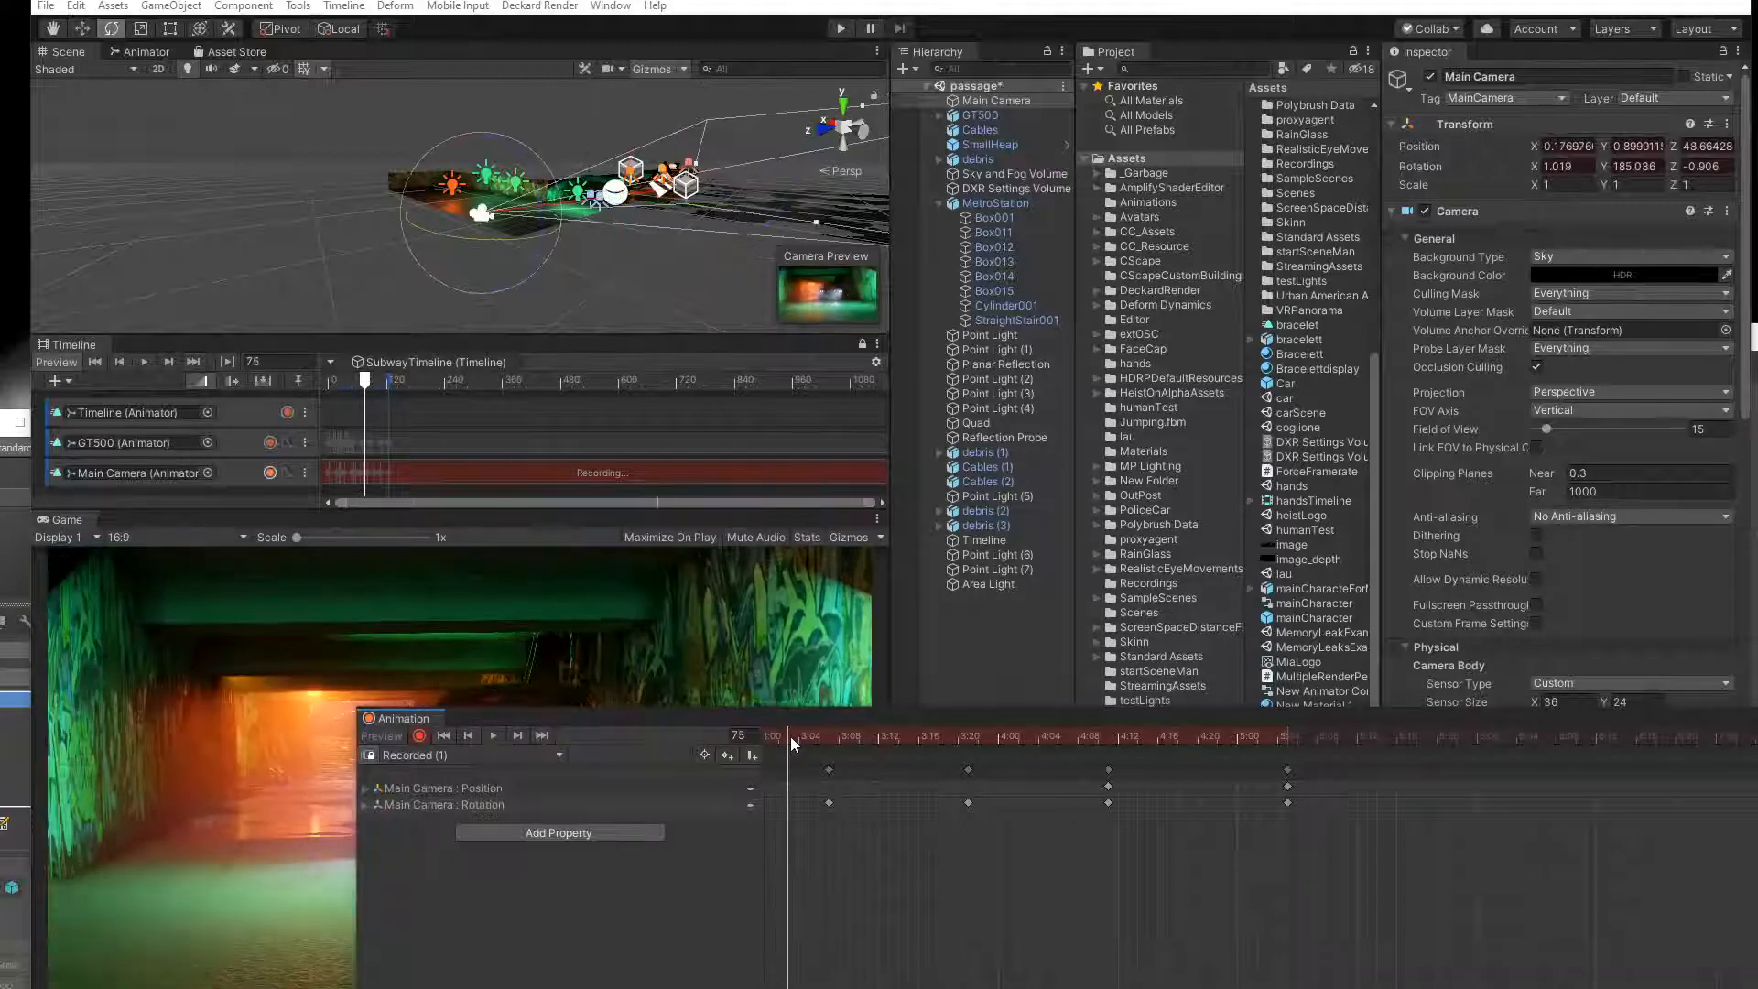
pyautogui.press('a')
pyautogui.moveTo(859, 736); pyautogui.dragTo(740, 734)
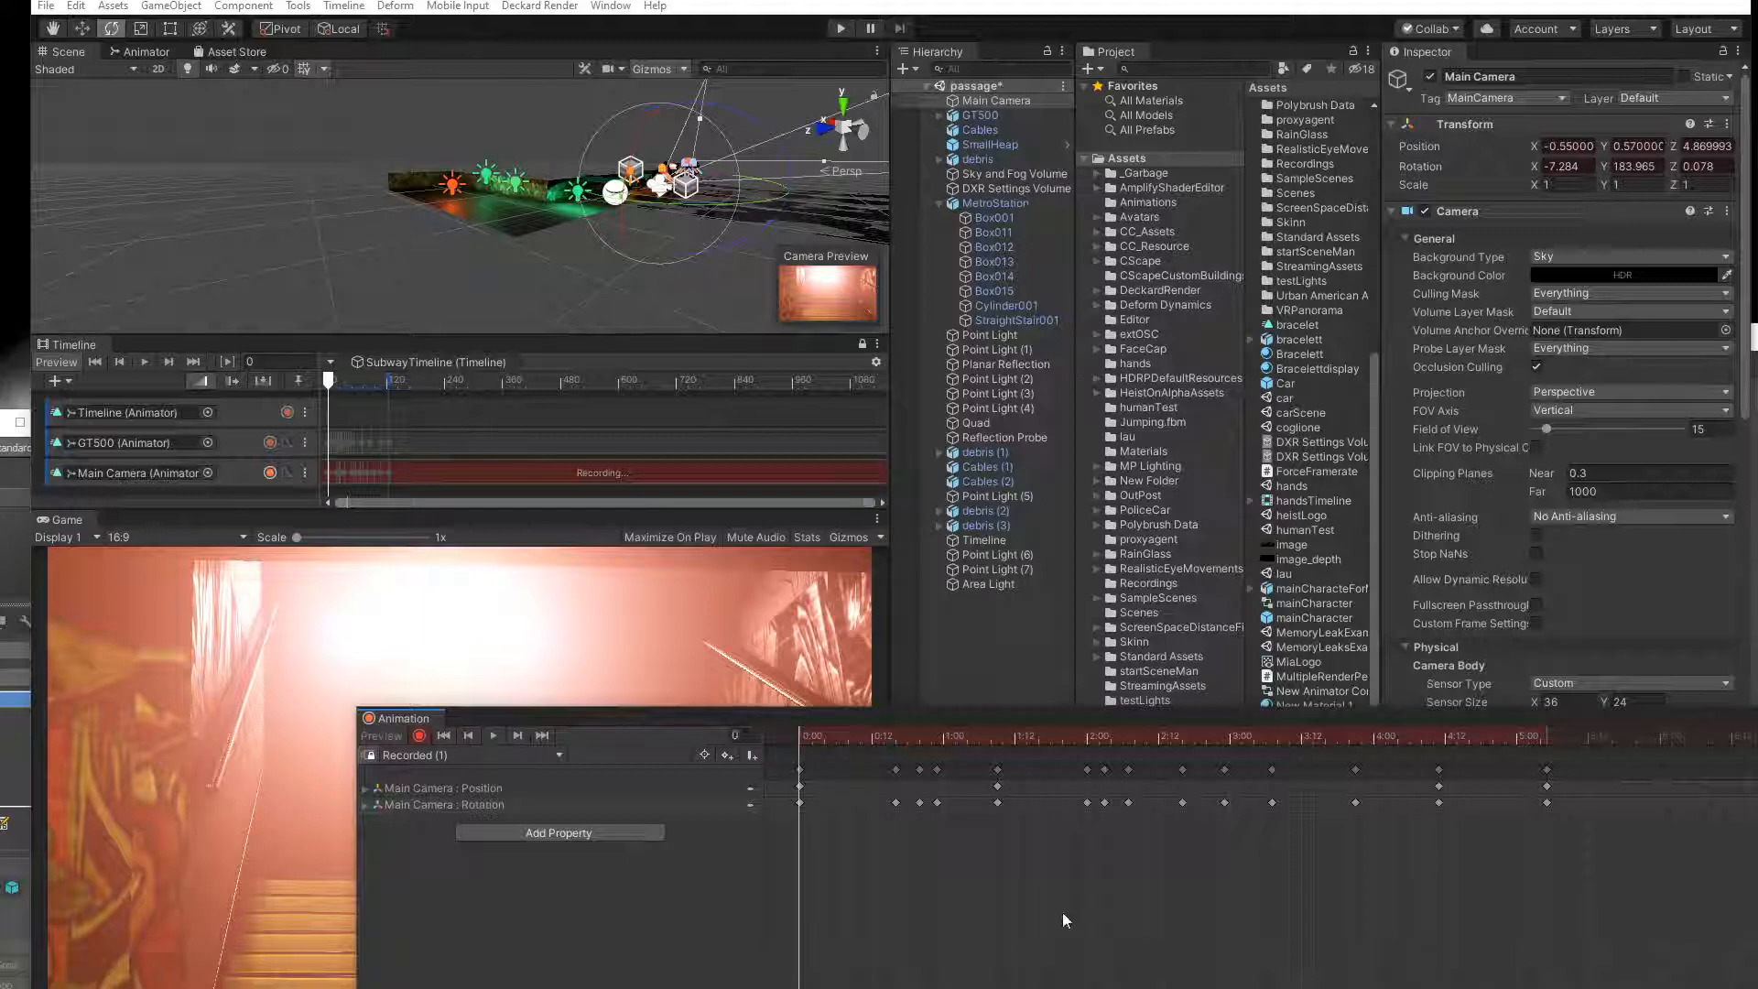
pyautogui.moveTo(647, 718); pyautogui.dragTo(305, 733)
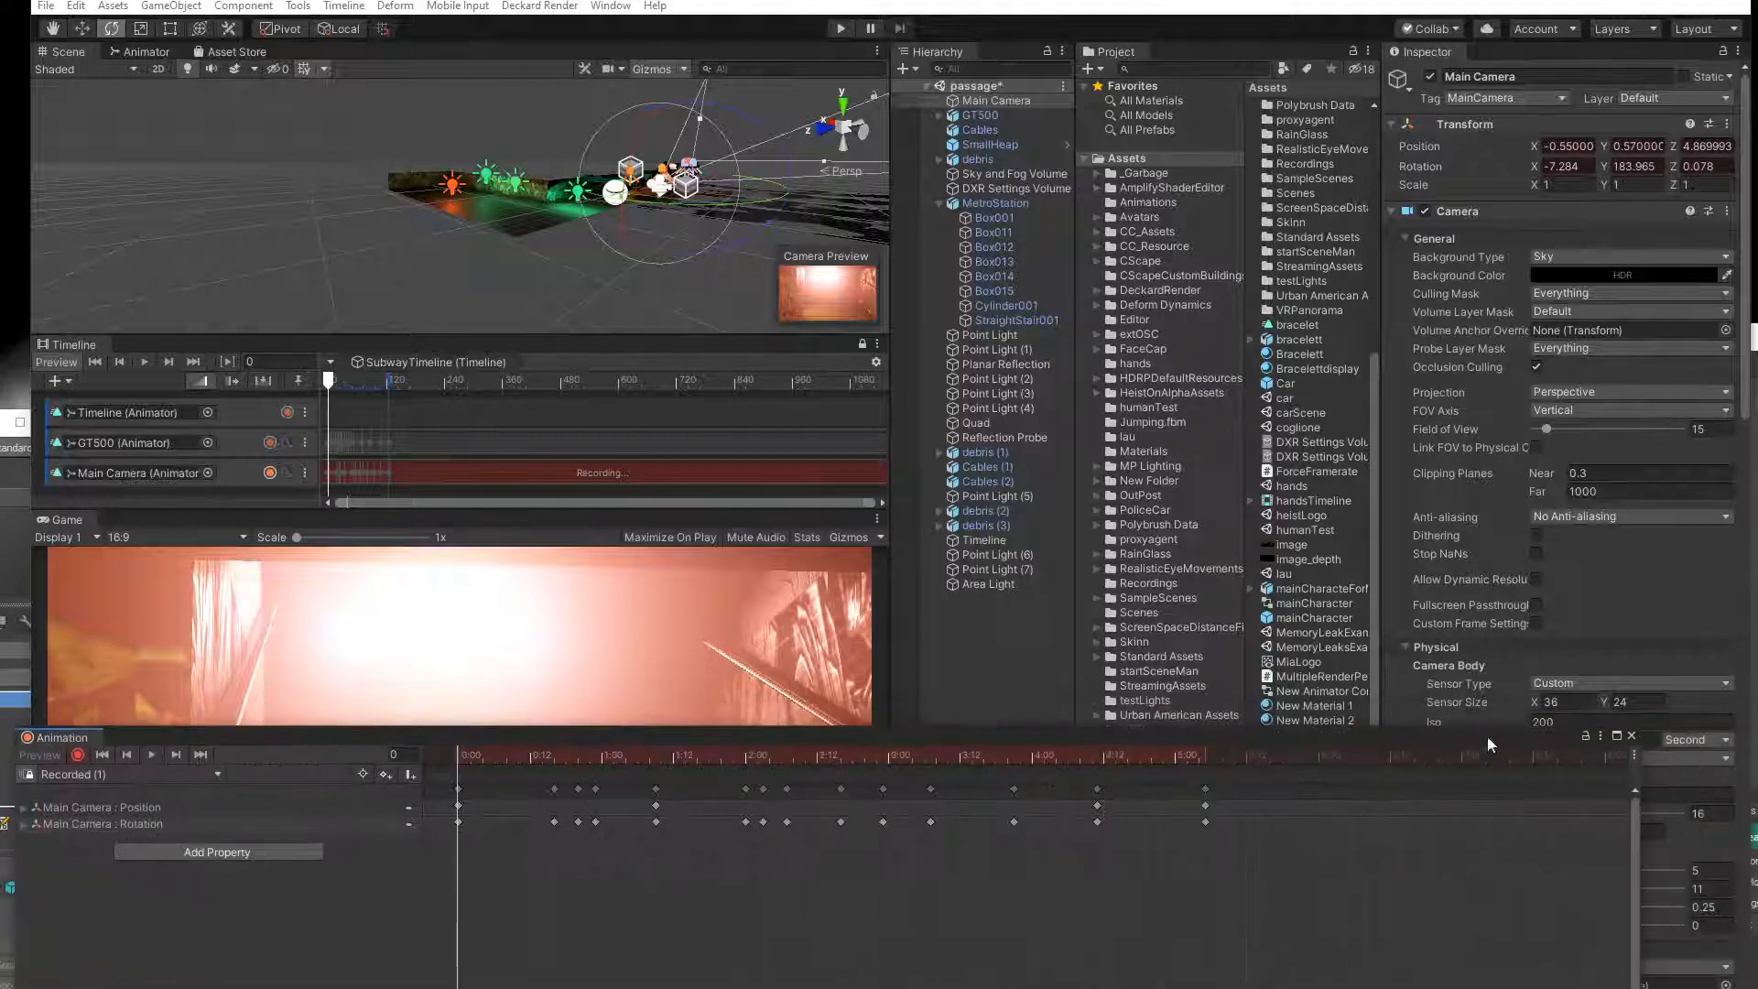
# Close the Animation window and scrub the SubwayTimeline through the shot to frame 99.
pyautogui.click(1623, 735)
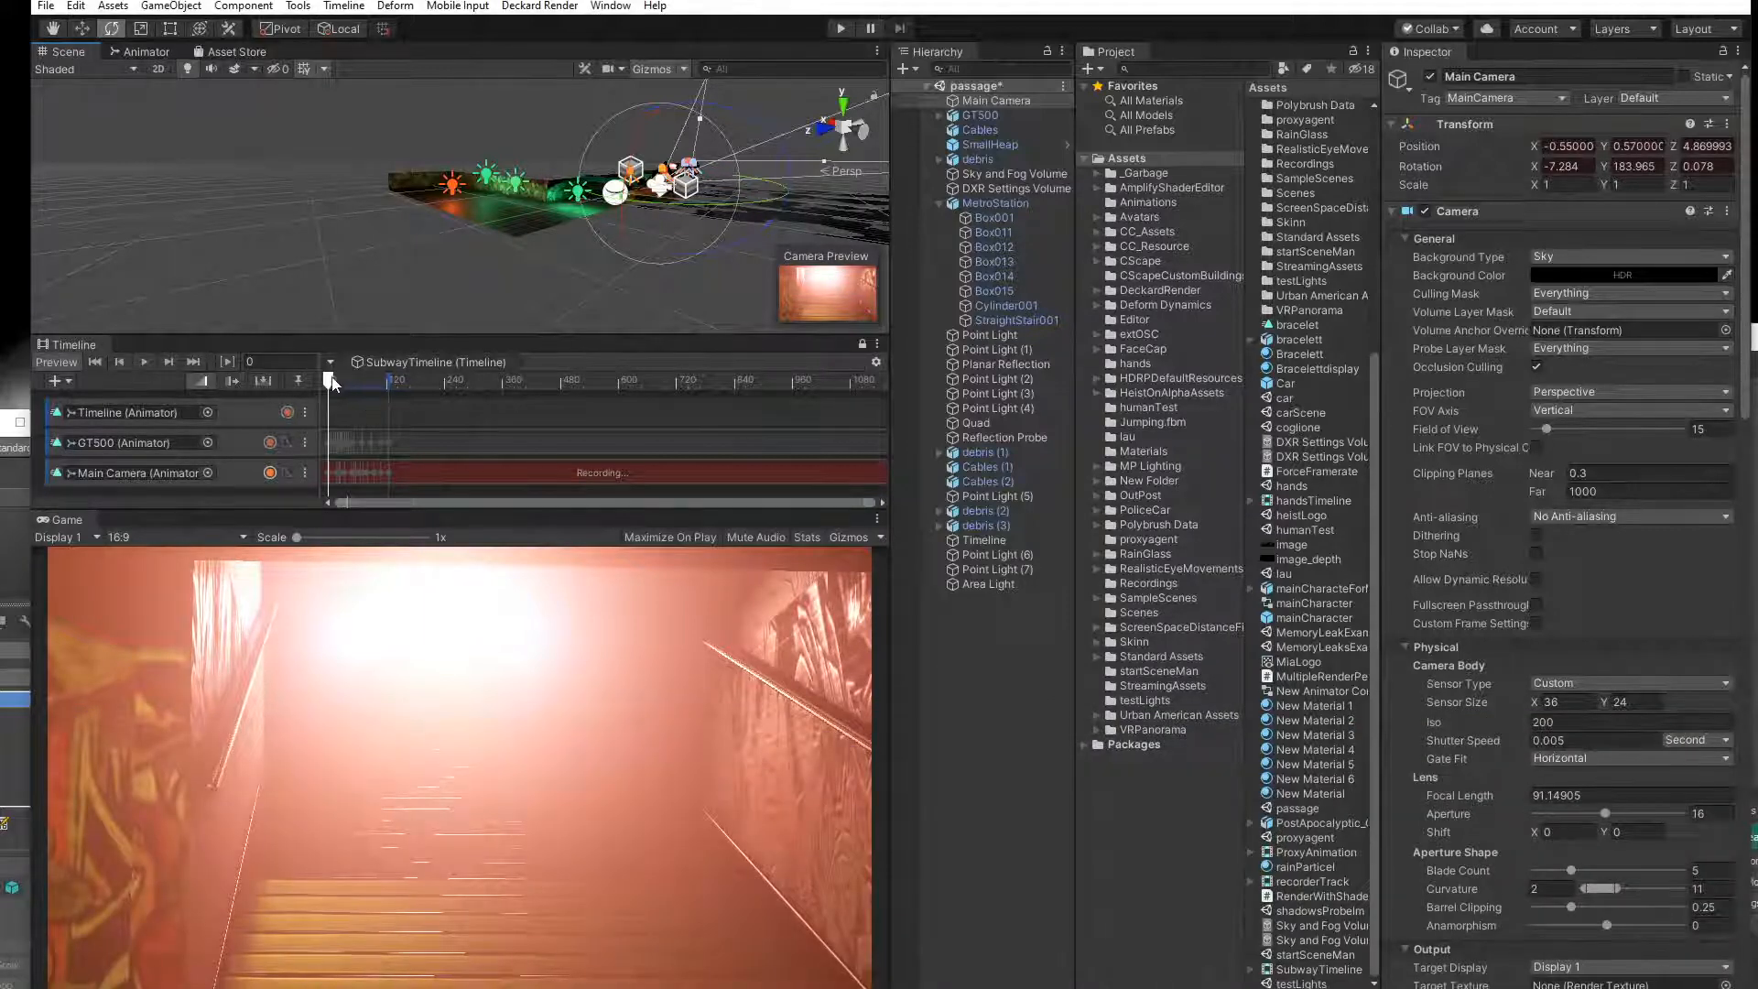
pyautogui.moveTo(327, 381); pyautogui.dragTo(348, 399)
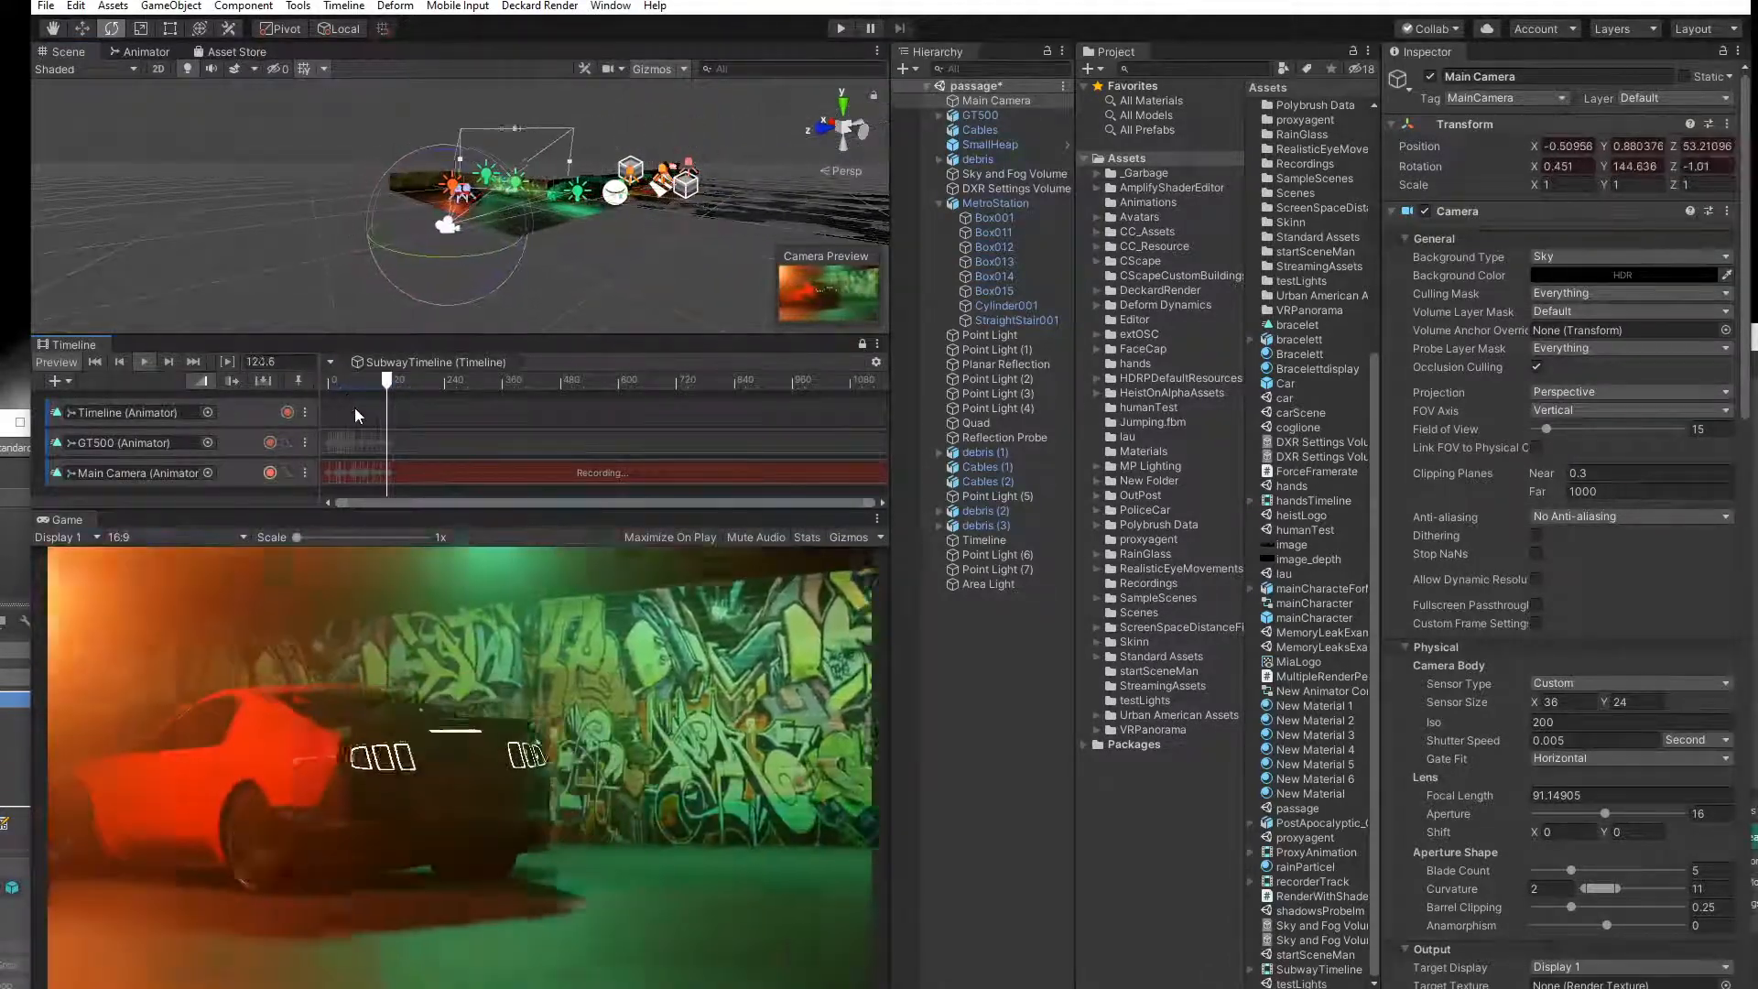
pyautogui.moveTo(342, 383); pyautogui.dragTo(381, 396)
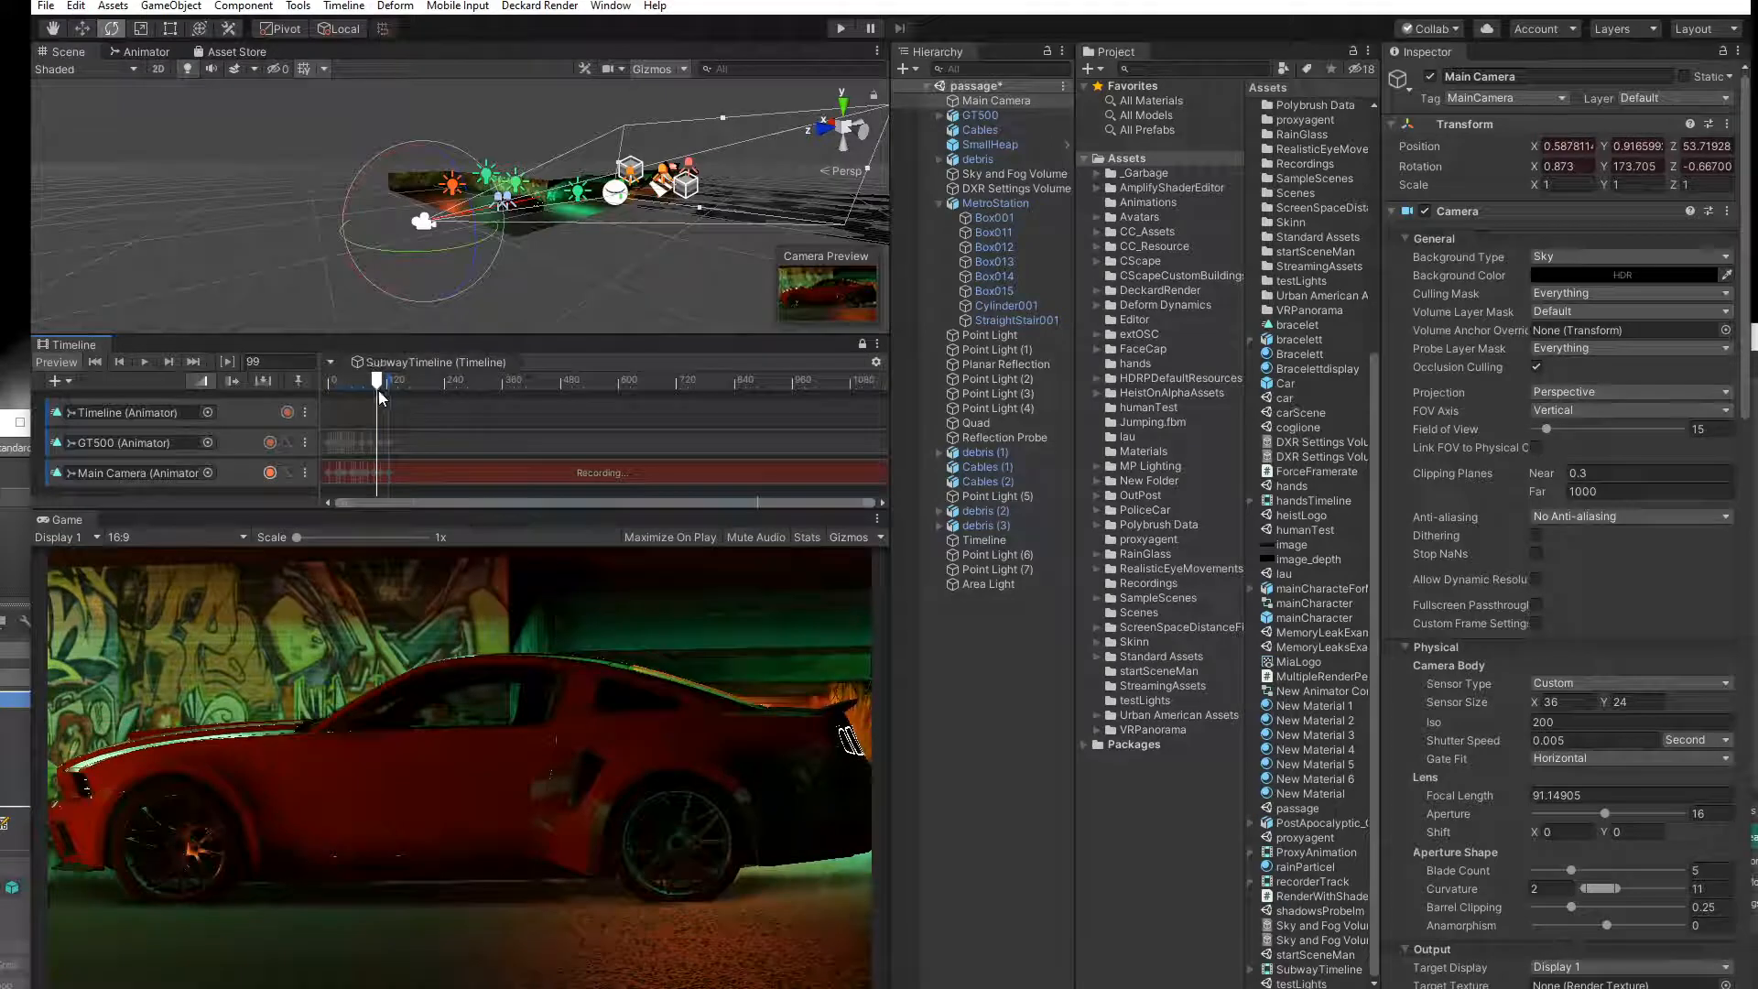
# Select Box001 by its ceiling in the scene and set the ceilling material's normal map to the ConcreteNew0024_2_S_2 texture.
pyautogui.scroll(6, 422, 157)
pyautogui.scroll(8, 427, 159)
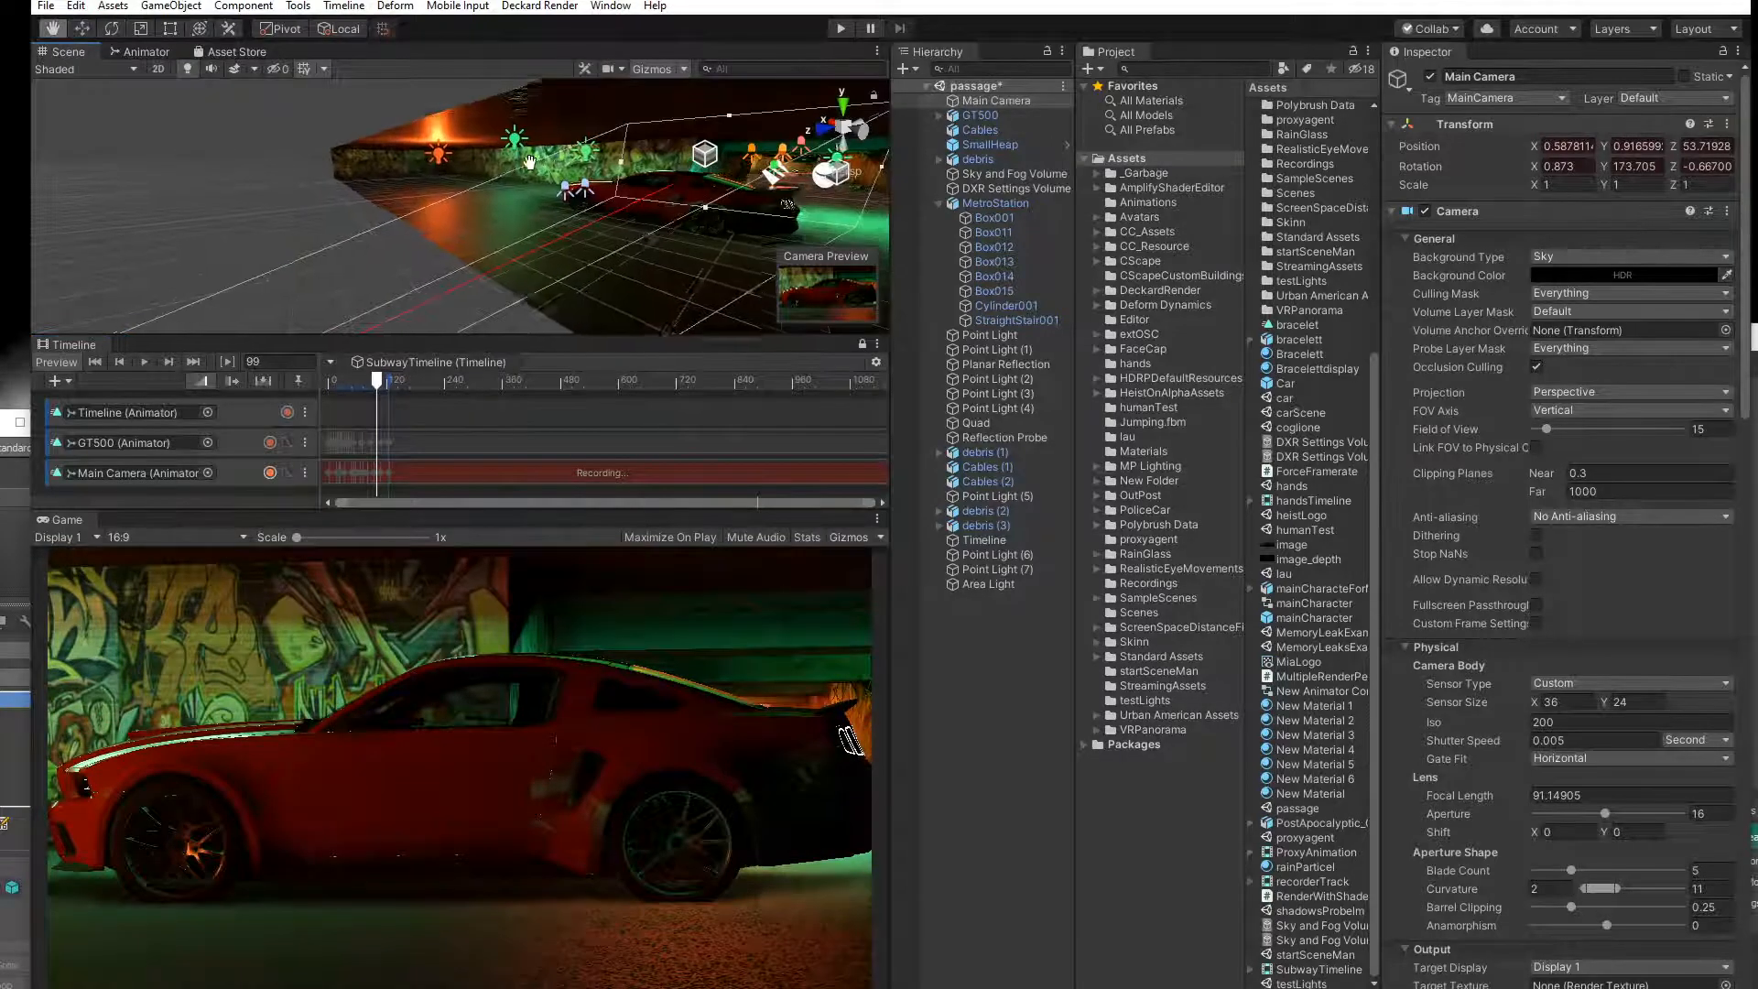
pyautogui.moveTo(510, 162); pyautogui.dragTo(338, 165, button='middle')
pyautogui.moveTo(414, 180); pyautogui.dragTo(668, 178, button='right')
pyautogui.moveTo(366, 174); pyautogui.dragTo(565, 190, button='middle')
pyautogui.moveTo(559, 234); pyautogui.dragTo(275, 154, button='right')
pyautogui.click(276, 157)
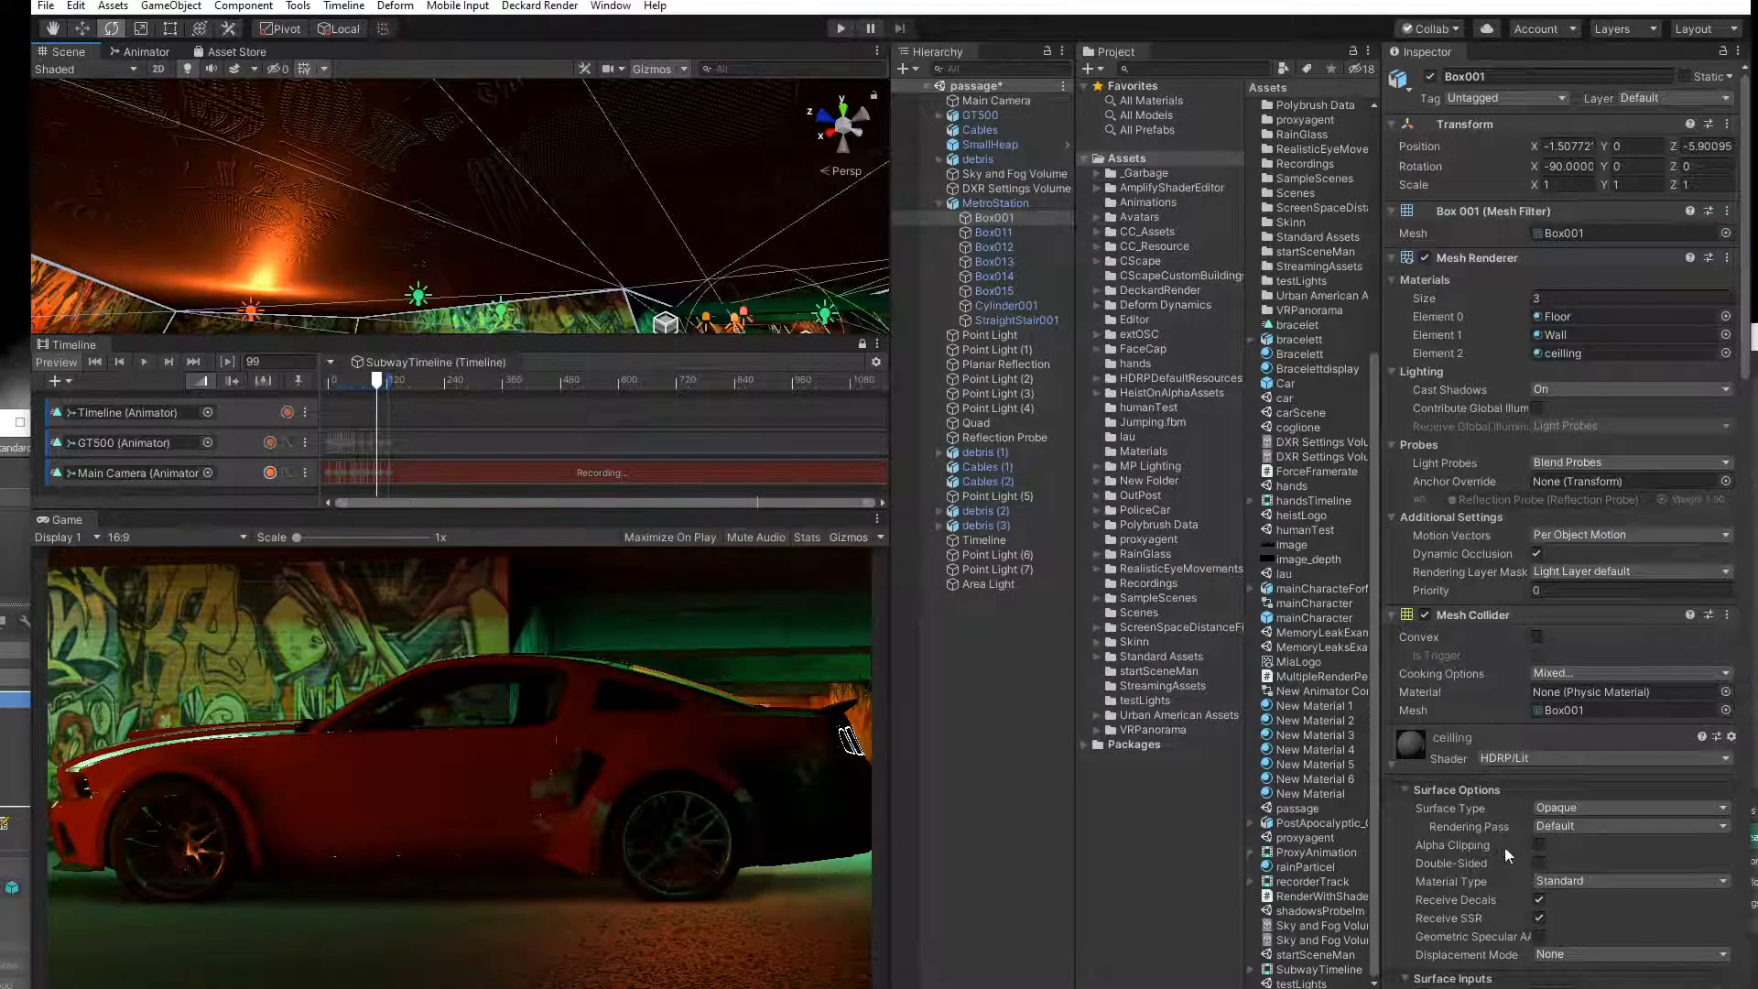
pyautogui.scroll(-10, 1509, 854)
pyautogui.click(1436, 452)
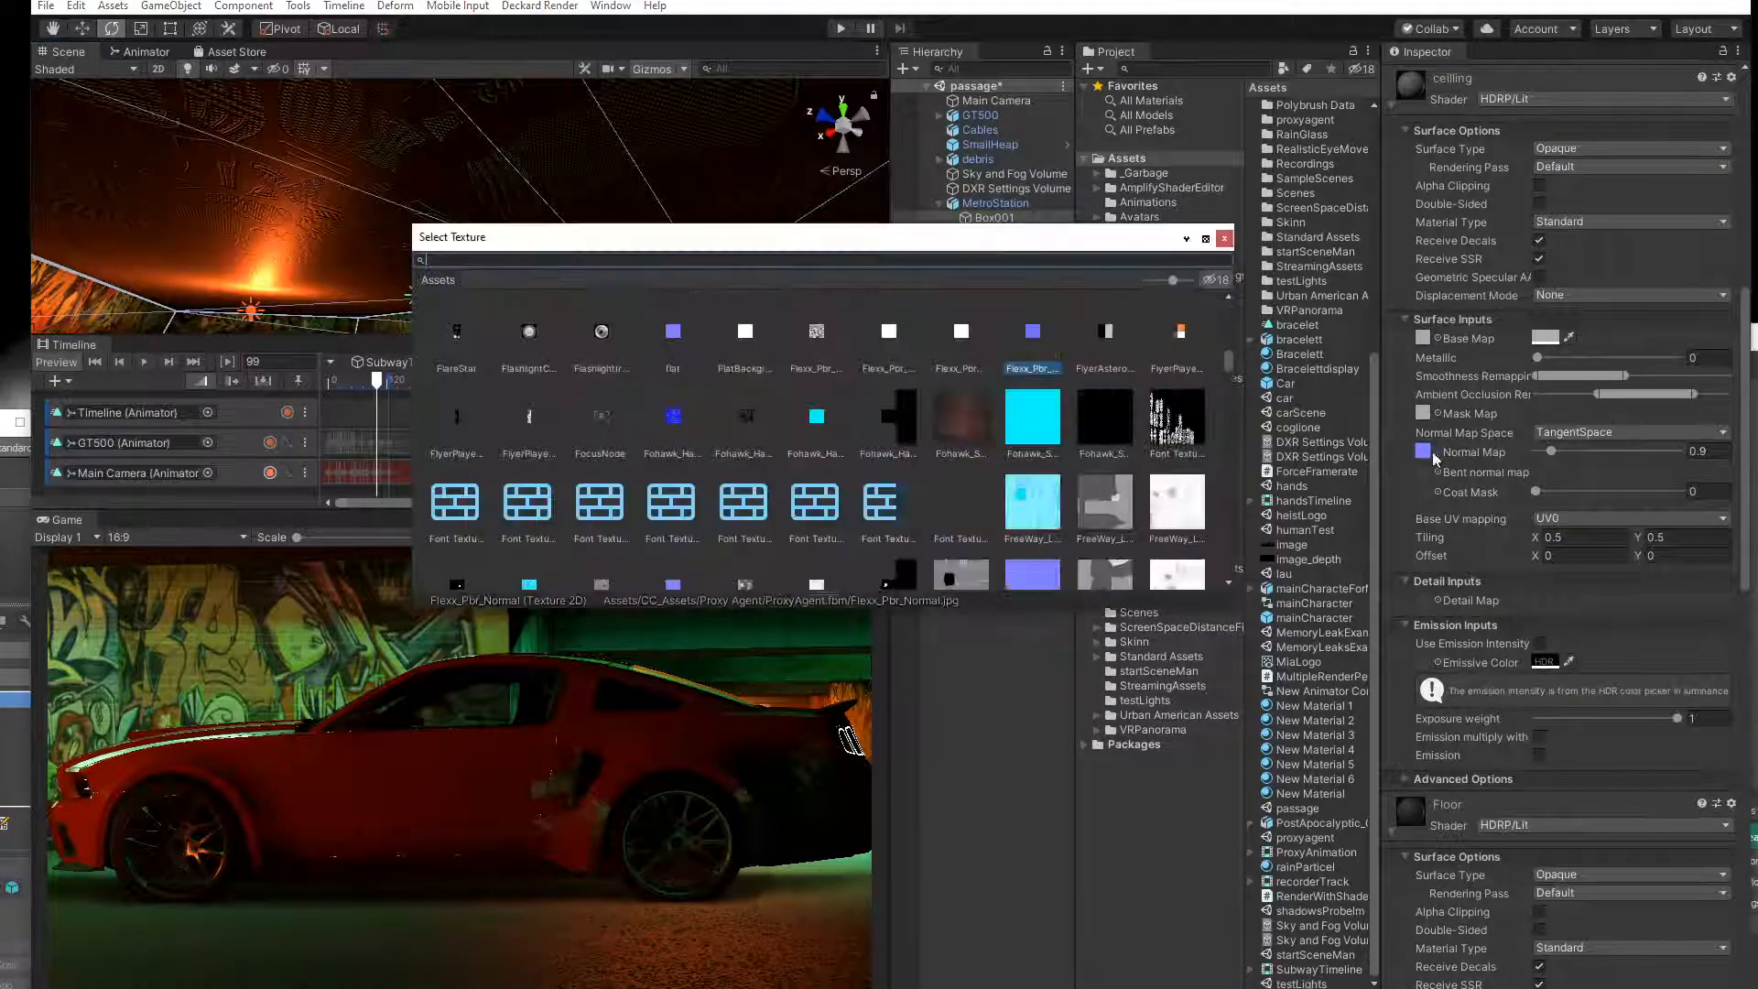
pyautogui.moveTo(1228, 365); pyautogui.dragTo(1229, 395)
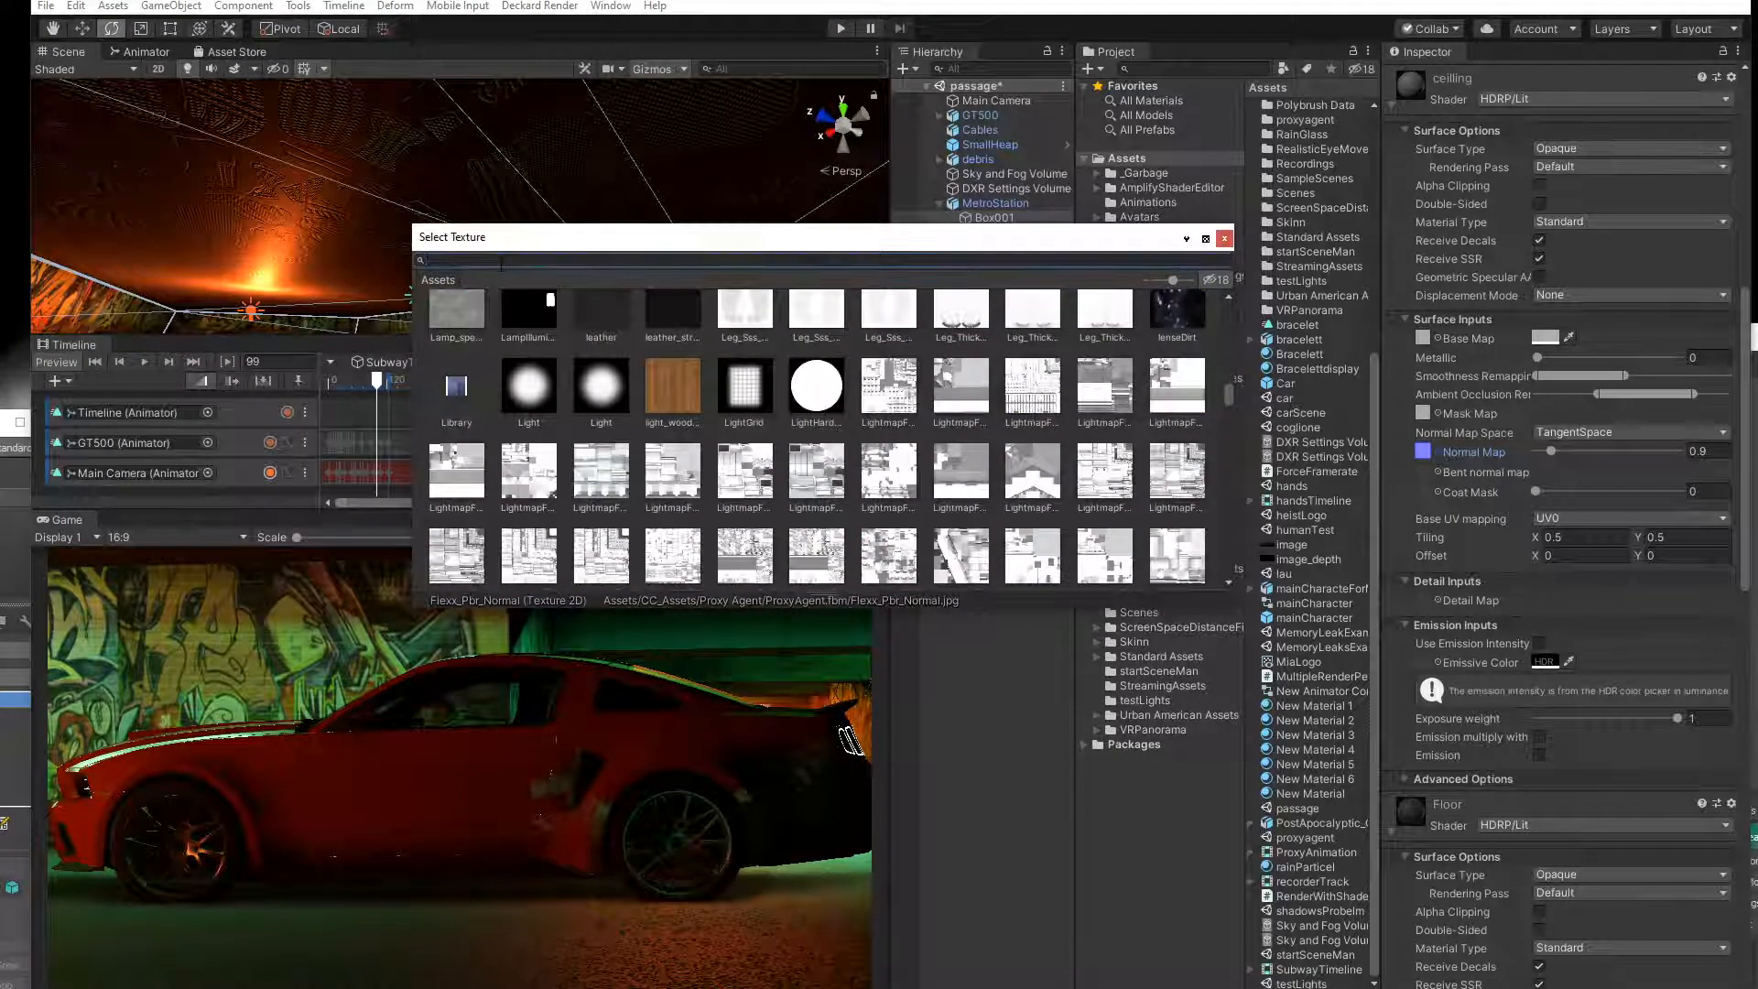
pyautogui.write('ap')
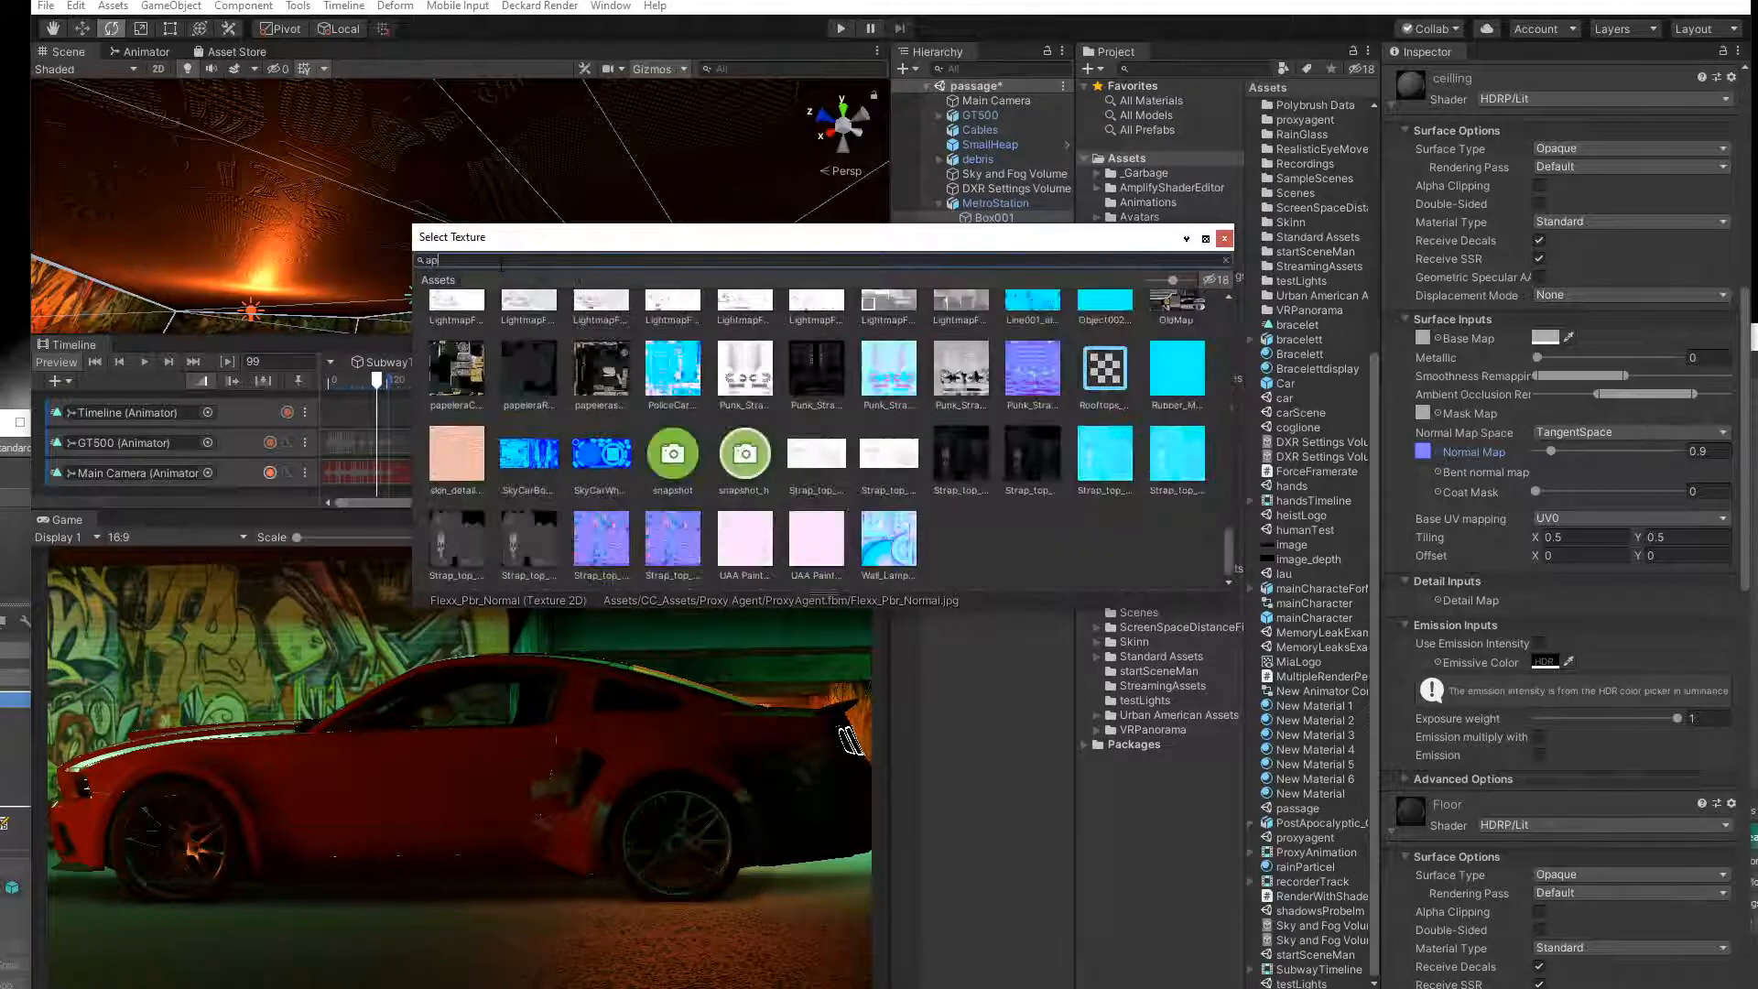
pyautogui.press('BackSpace')
pyautogui.press('BackSpace')
pyautogui.write('concret')
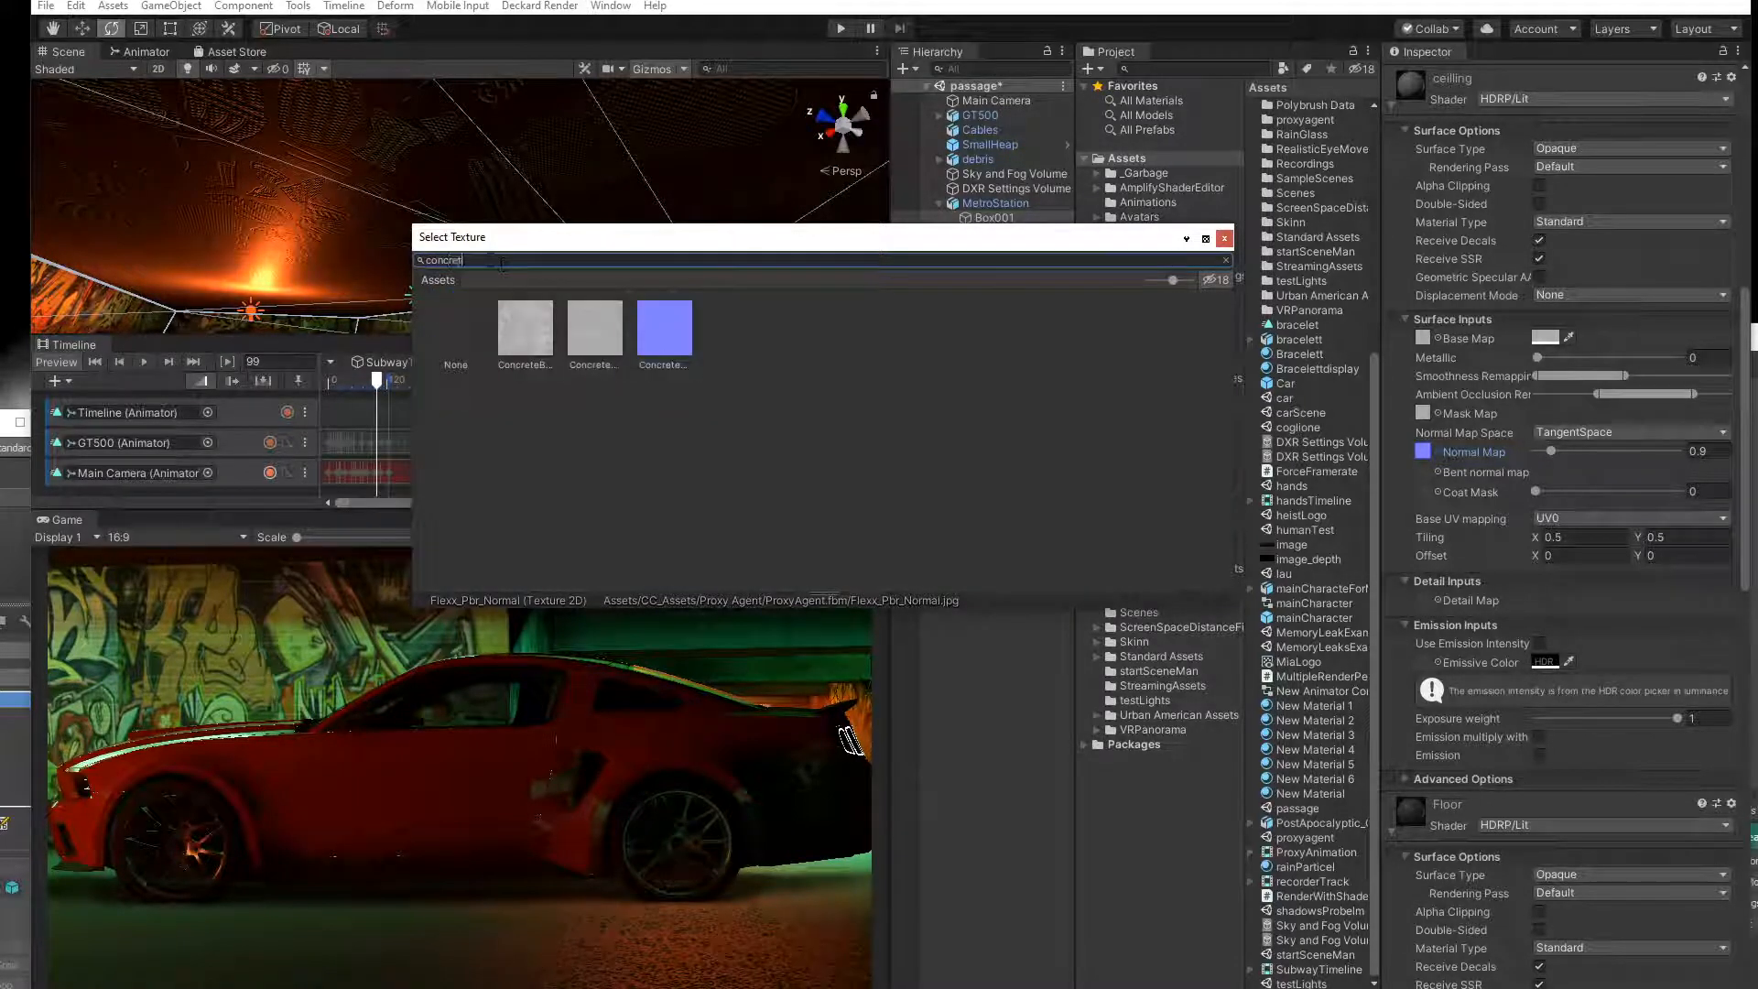
pyautogui.click(599, 339)
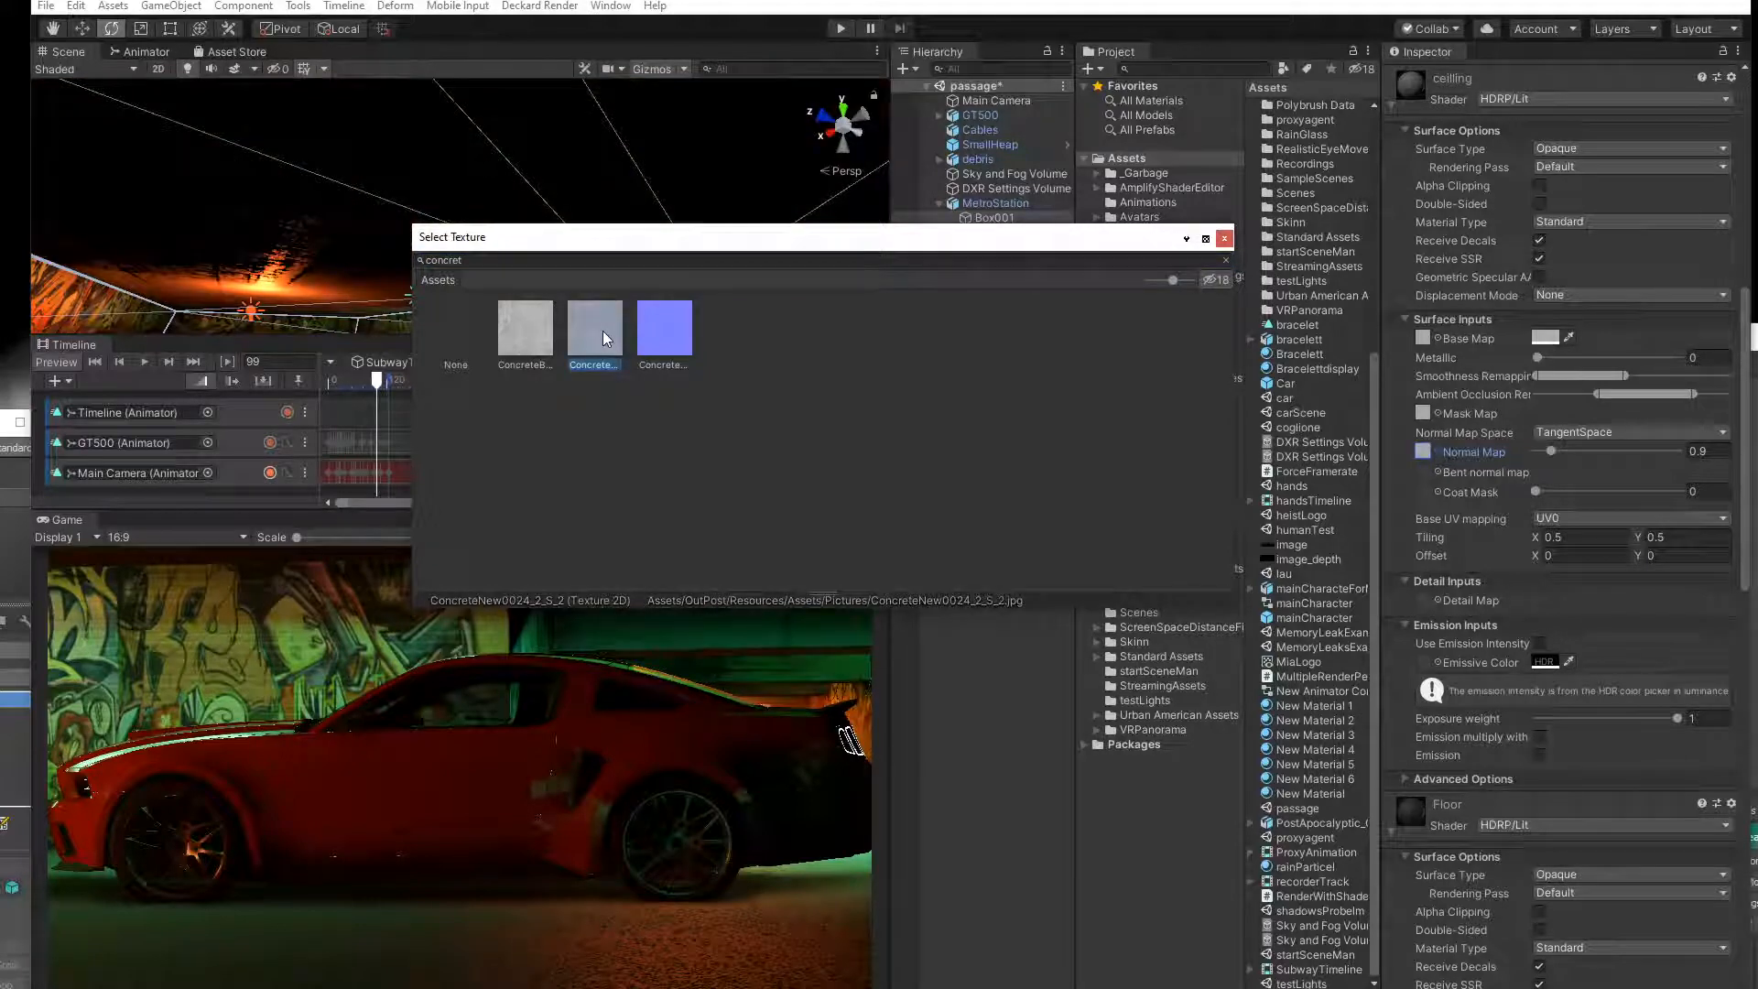
pyautogui.doubleClick(602, 334)
# Adjust a surface value of Box001's material and scrub the timeline to frame 106.
pyautogui.moveTo(394, 291); pyautogui.dragTo(460, 157, button='middle')
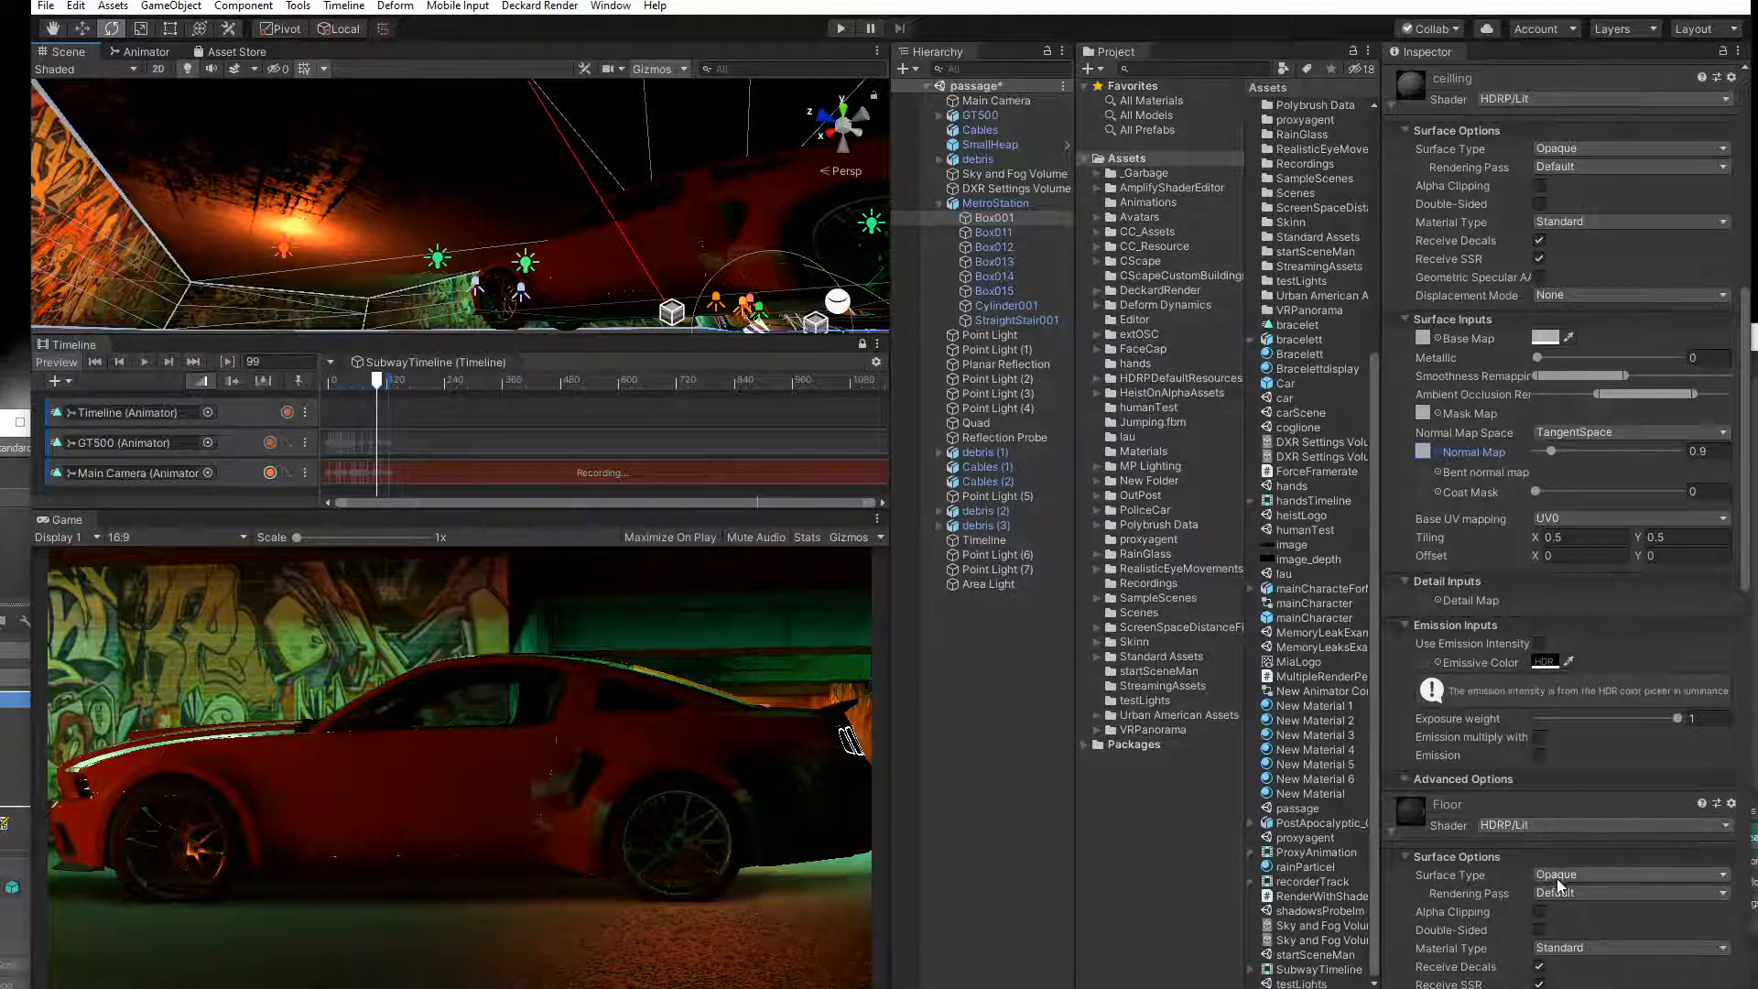
pyautogui.scroll(-10, 1560, 883)
pyautogui.moveTo(1559, 502)
pyautogui.mouseDown()
pyautogui.moveTo(1630, 502)
pyautogui.moveTo(1512, 504)
pyautogui.moveTo(1575, 504)
pyautogui.mouseUp()
pyautogui.moveTo(663, 250); pyautogui.dragTo(579, 312, button='middle')
pyautogui.scroll(-2, 594, 247)
pyautogui.moveTo(378, 382)
pyautogui.mouseDown()
pyautogui.moveTo(358, 384)
pyautogui.moveTo(381, 386)
pyautogui.mouseUp()
pyautogui.moveTo(533, 185); pyautogui.dragTo(569, 220, button='right')
pyautogui.moveTo(570, 220); pyautogui.dragTo(270, 147, button='middle')
# Duplicate the Box015 ceiling beam and move the copy along the station to Z 44.05.
pyautogui.click(547, 214)
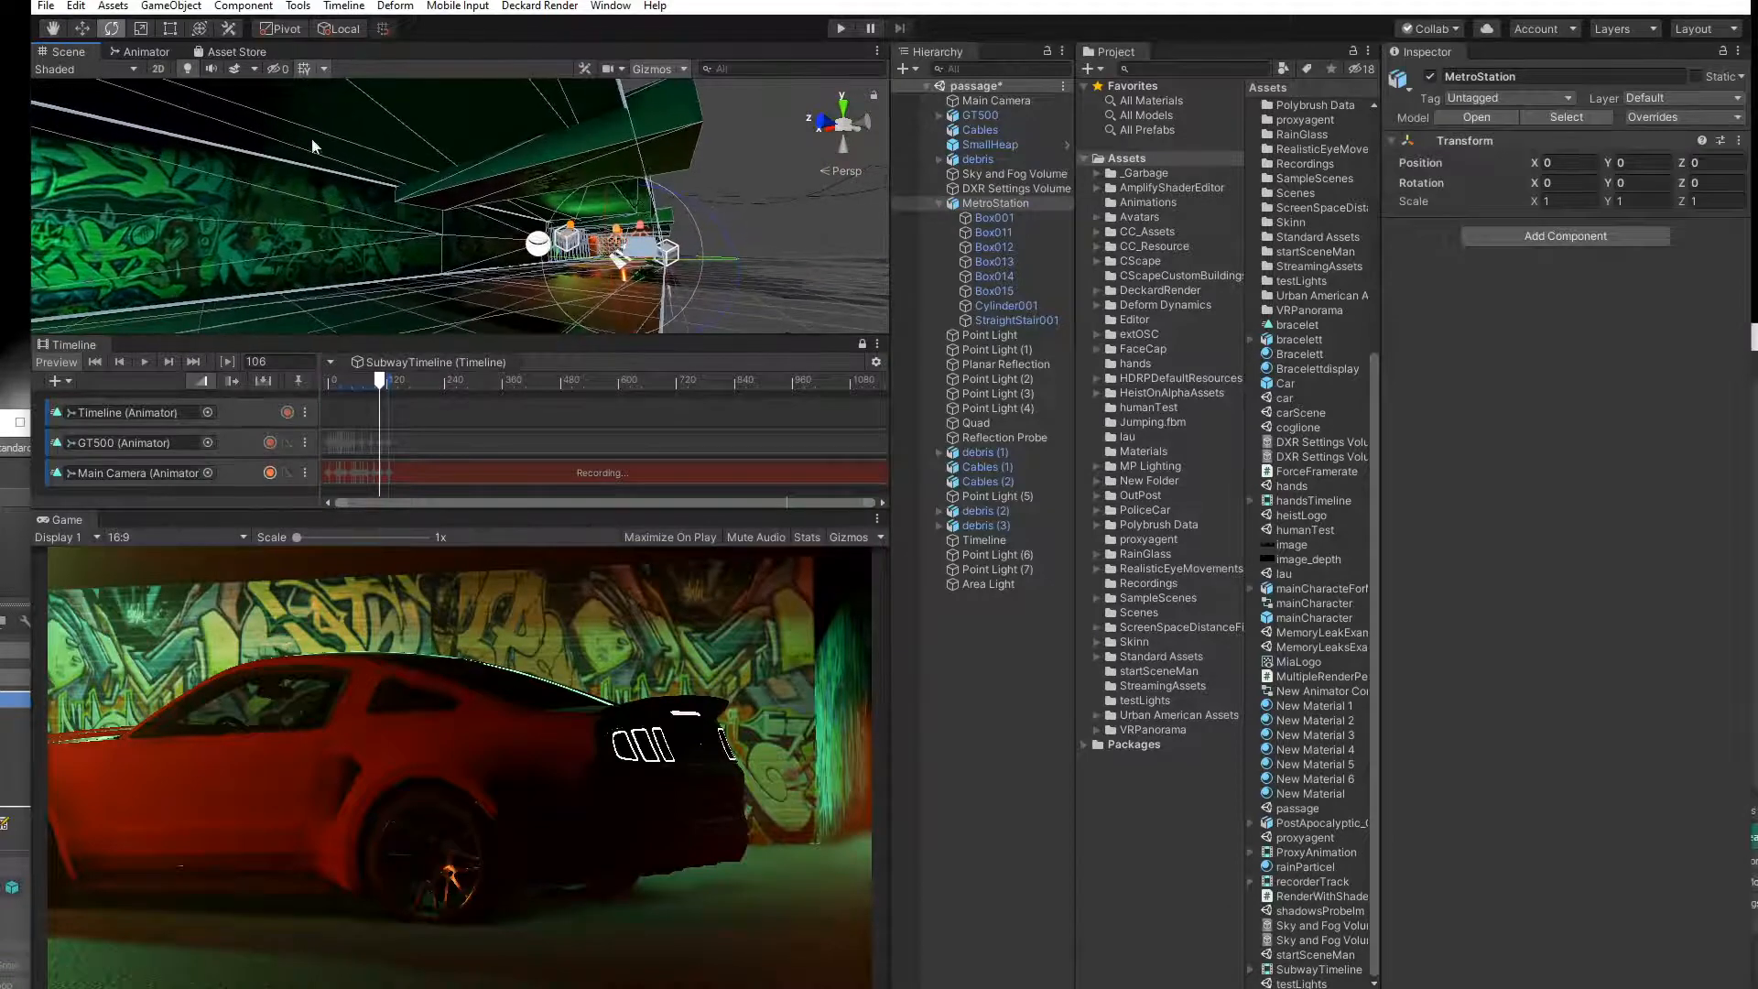
pyautogui.click(669, 131)
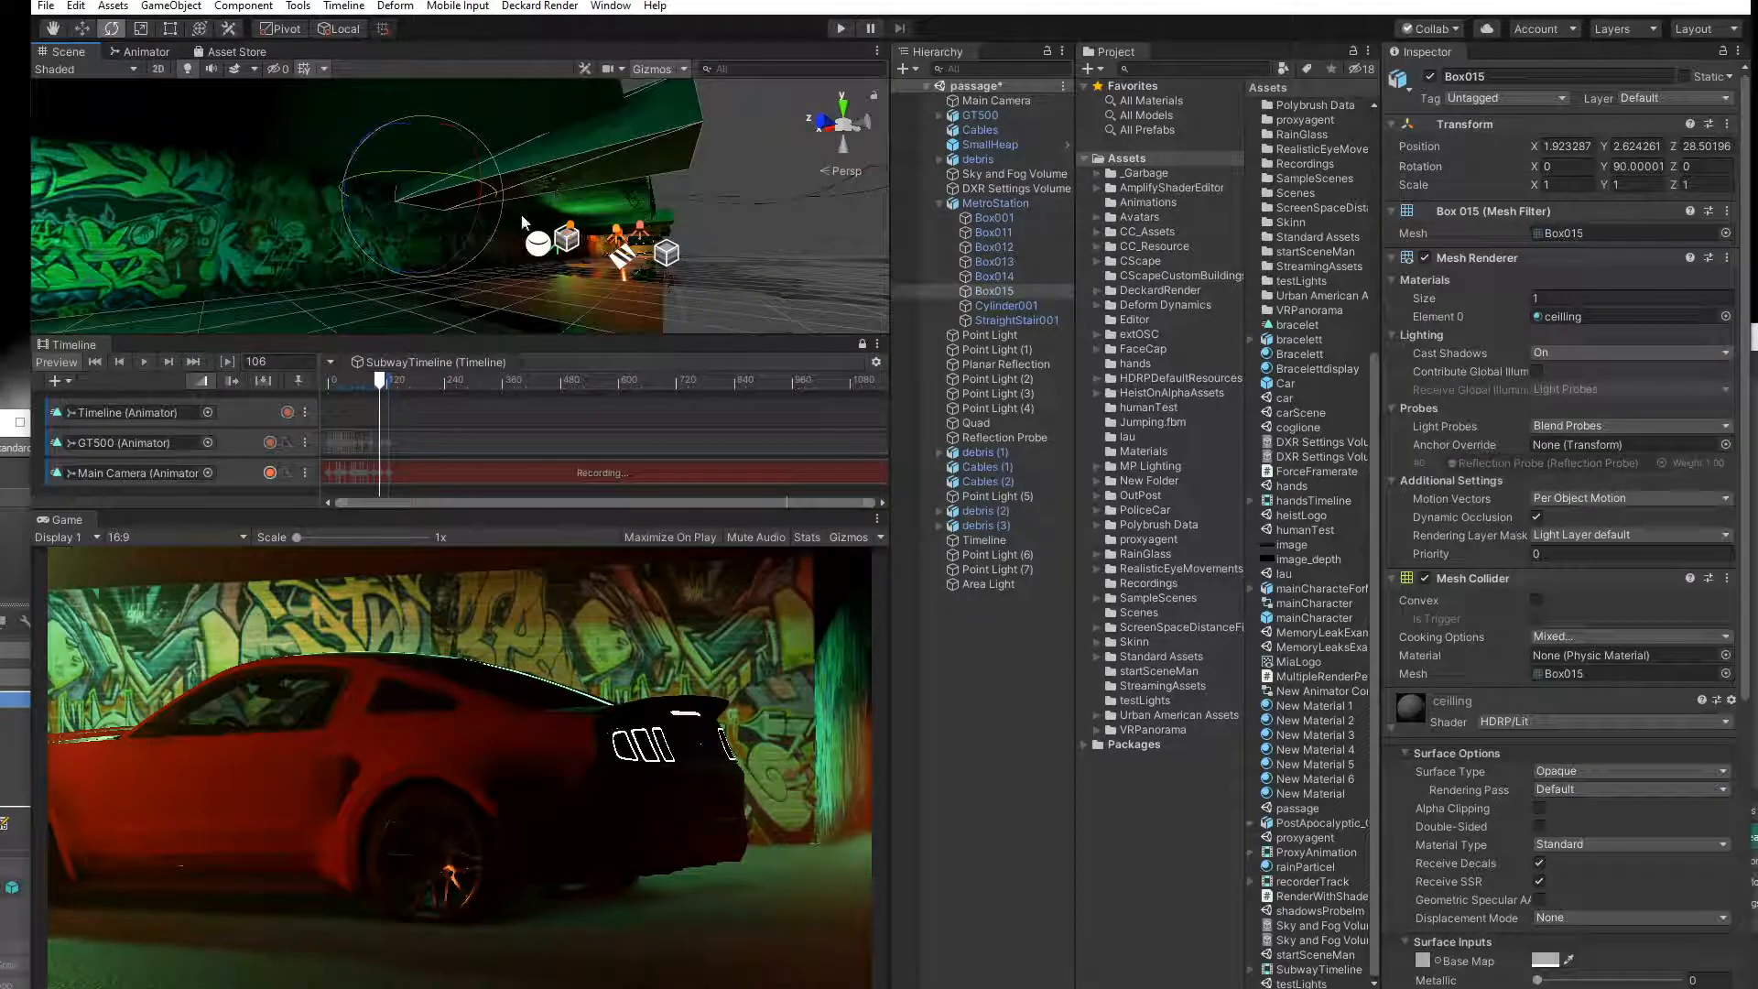
pyautogui.hotkey('ctrl', 'd')
pyautogui.click(81, 29)
pyautogui.moveTo(461, 206); pyautogui.dragTo(123, 178)
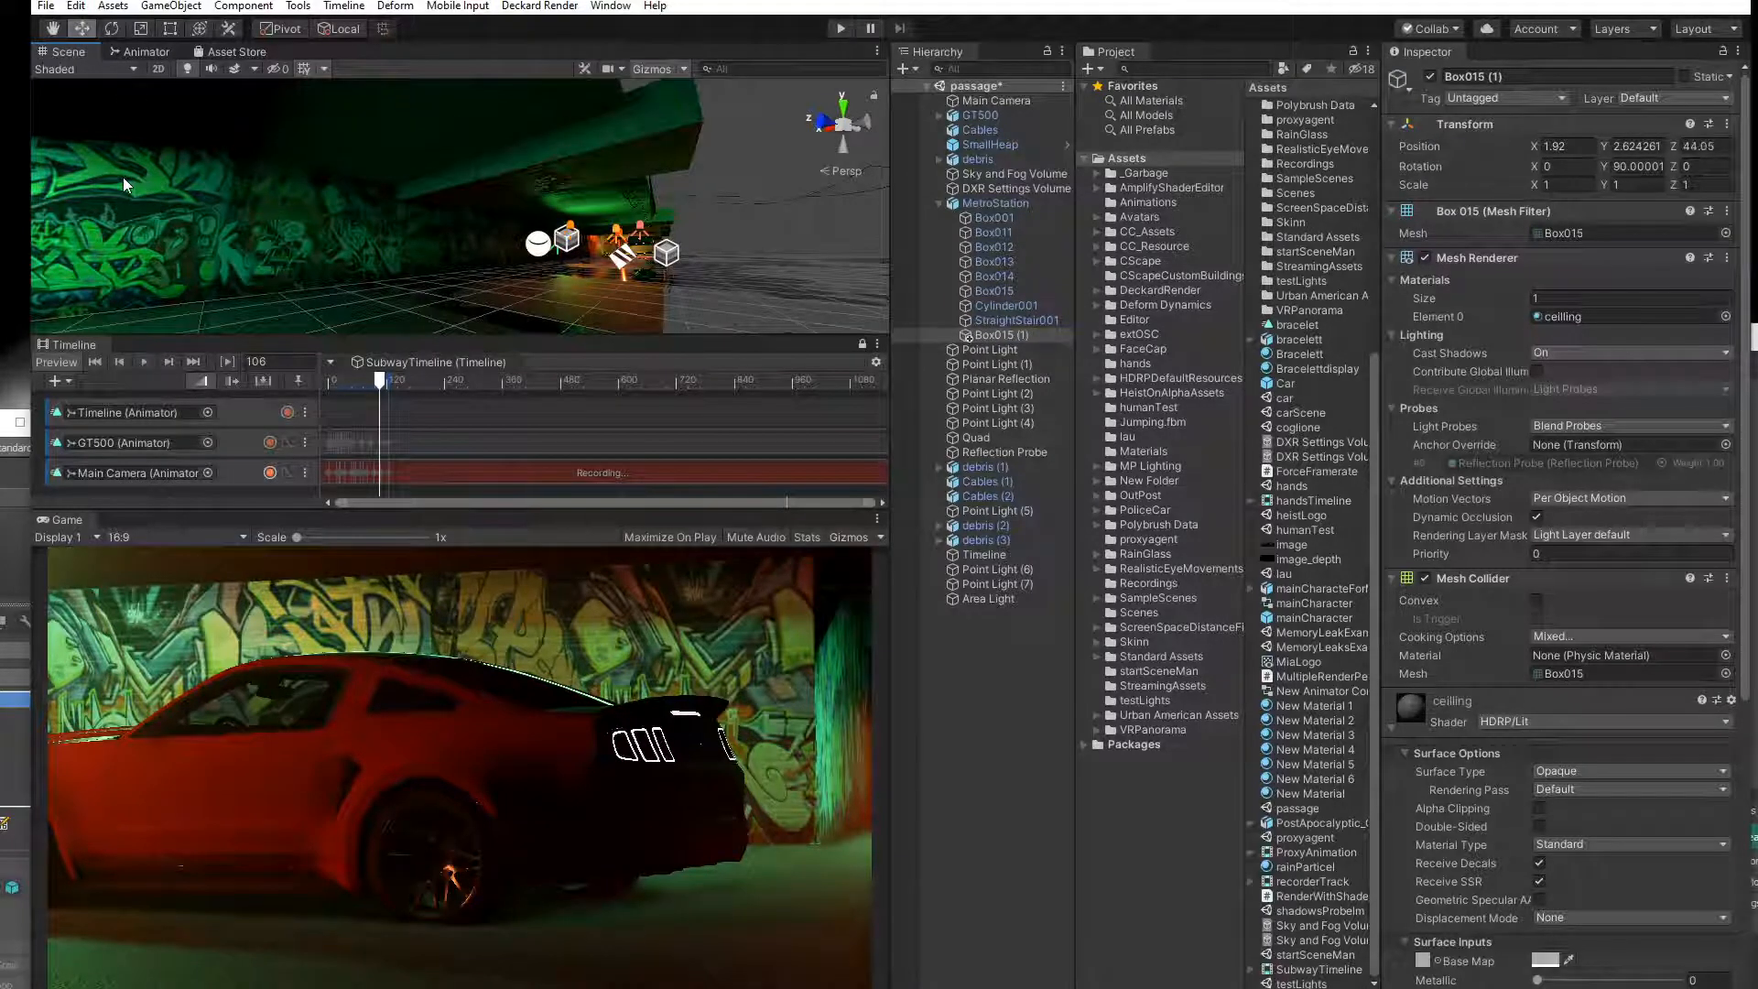
# Move the duplicated beam to X 7.32 and rotate it to 180 degrees around Y.
pyautogui.scroll(-5, 431, 193)
pyautogui.keyDown('alt'); pyautogui.moveTo(276, 184); pyautogui.dragTo(673, 249); pyautogui.keyUp('alt')
pyautogui.keyDown('alt'); pyautogui.moveTo(346, 174); pyautogui.dragTo(604, 222); pyautogui.keyUp('alt')
pyautogui.scroll(-3, 604, 223)
pyautogui.moveTo(604, 222); pyautogui.dragTo(609, 237, button='middle')
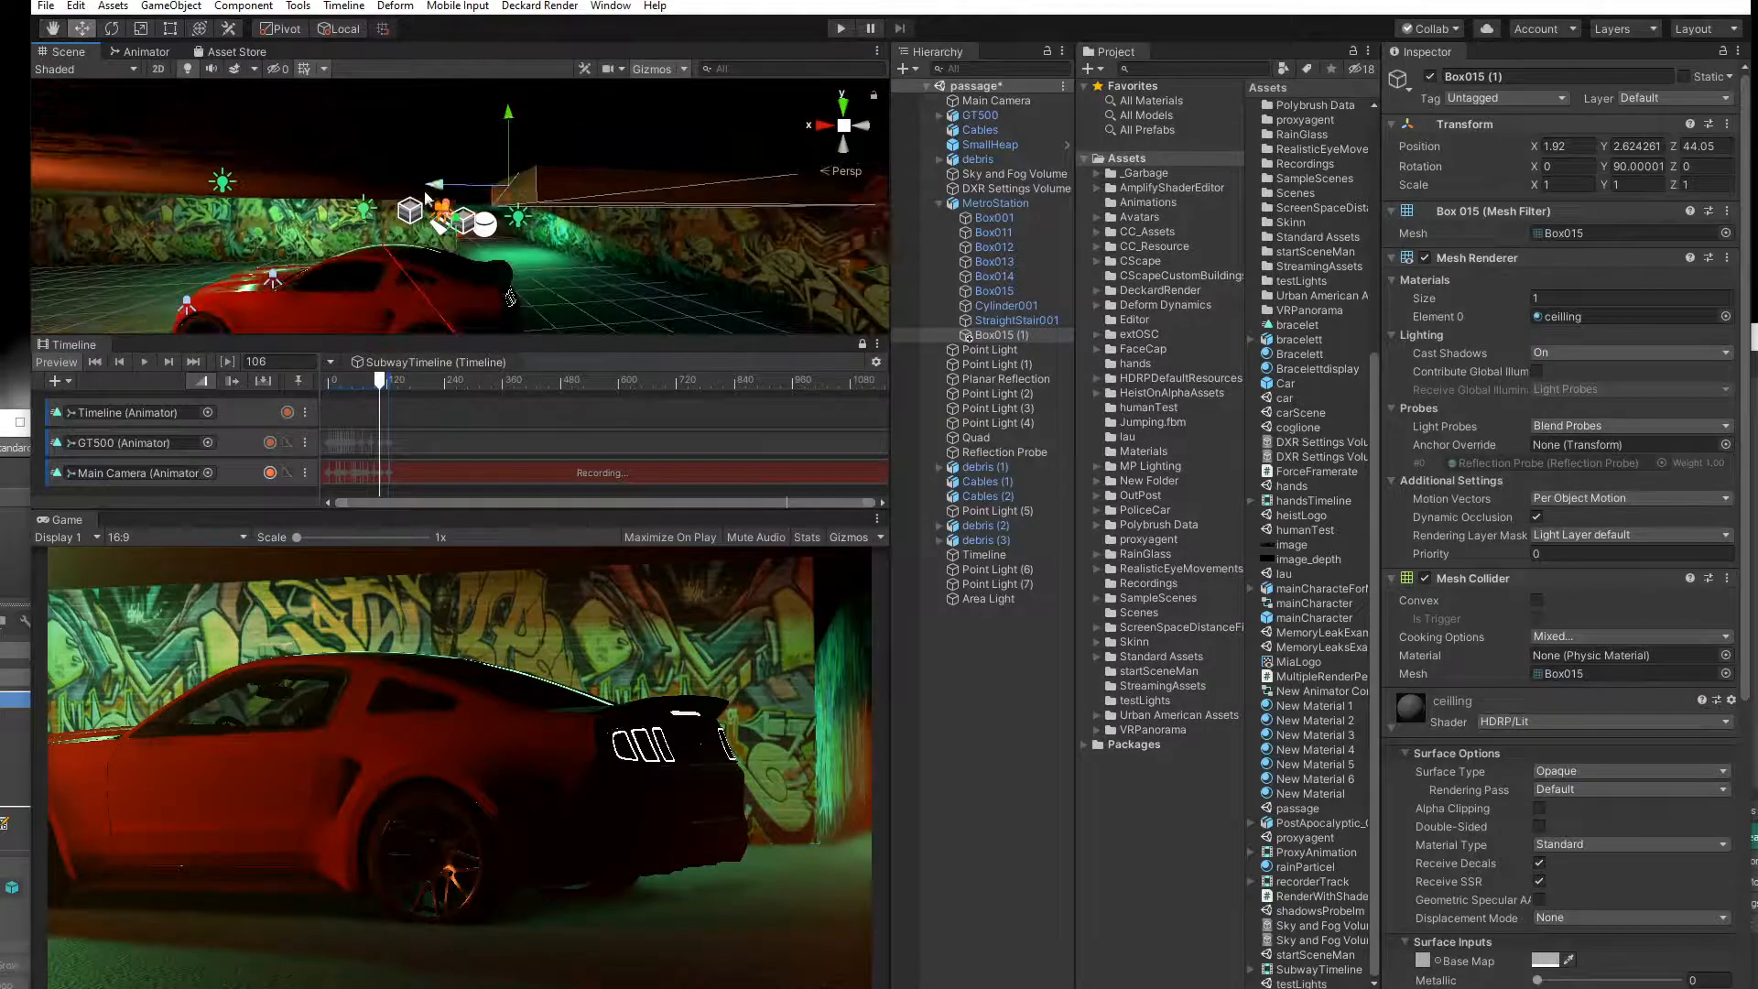
pyautogui.moveTo(456, 192); pyautogui.dragTo(50, 174)
pyautogui.click(111, 28)
pyautogui.moveTo(351, 187); pyautogui.dragTo(401, 195, button='middle')
pyautogui.keyDown('alt'); pyautogui.moveTo(401, 195); pyautogui.dragTo(271, 256); pyautogui.keyUp('alt')
# Move the duplicated beam to Z 37.95 and lengthen it to a Z scale of 1.7676.
pyautogui.click(85, 30)
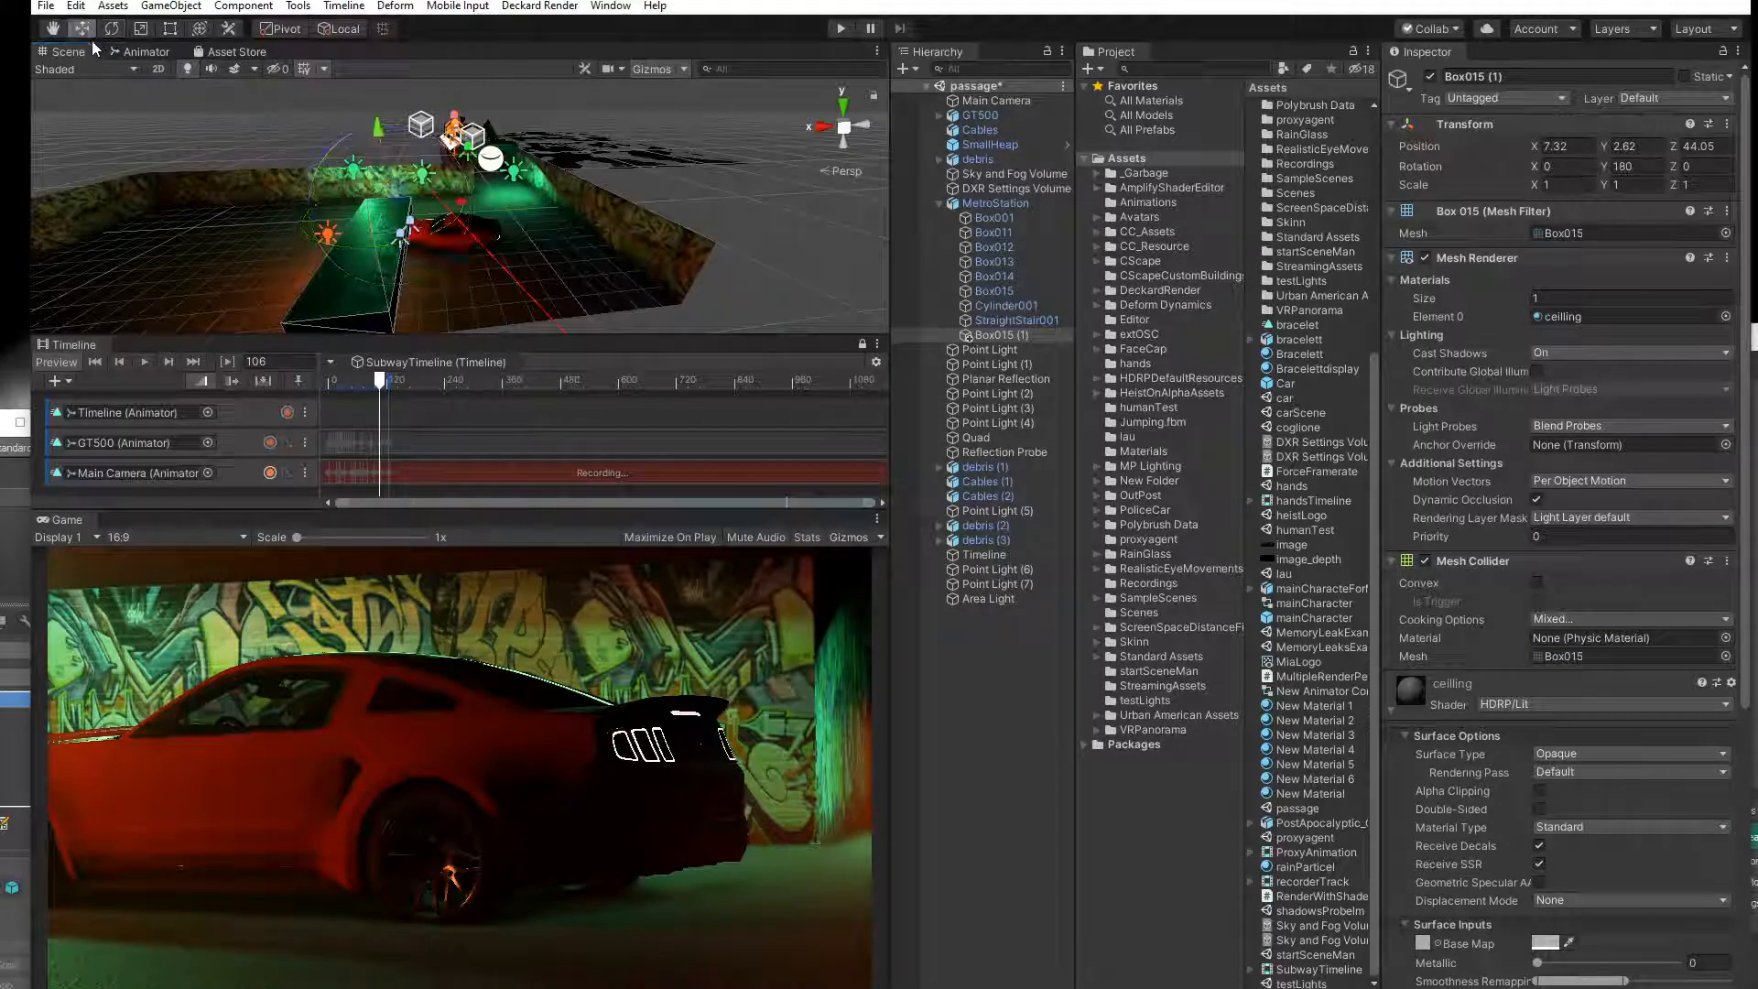
pyautogui.moveTo(401, 188); pyautogui.dragTo(411, 135)
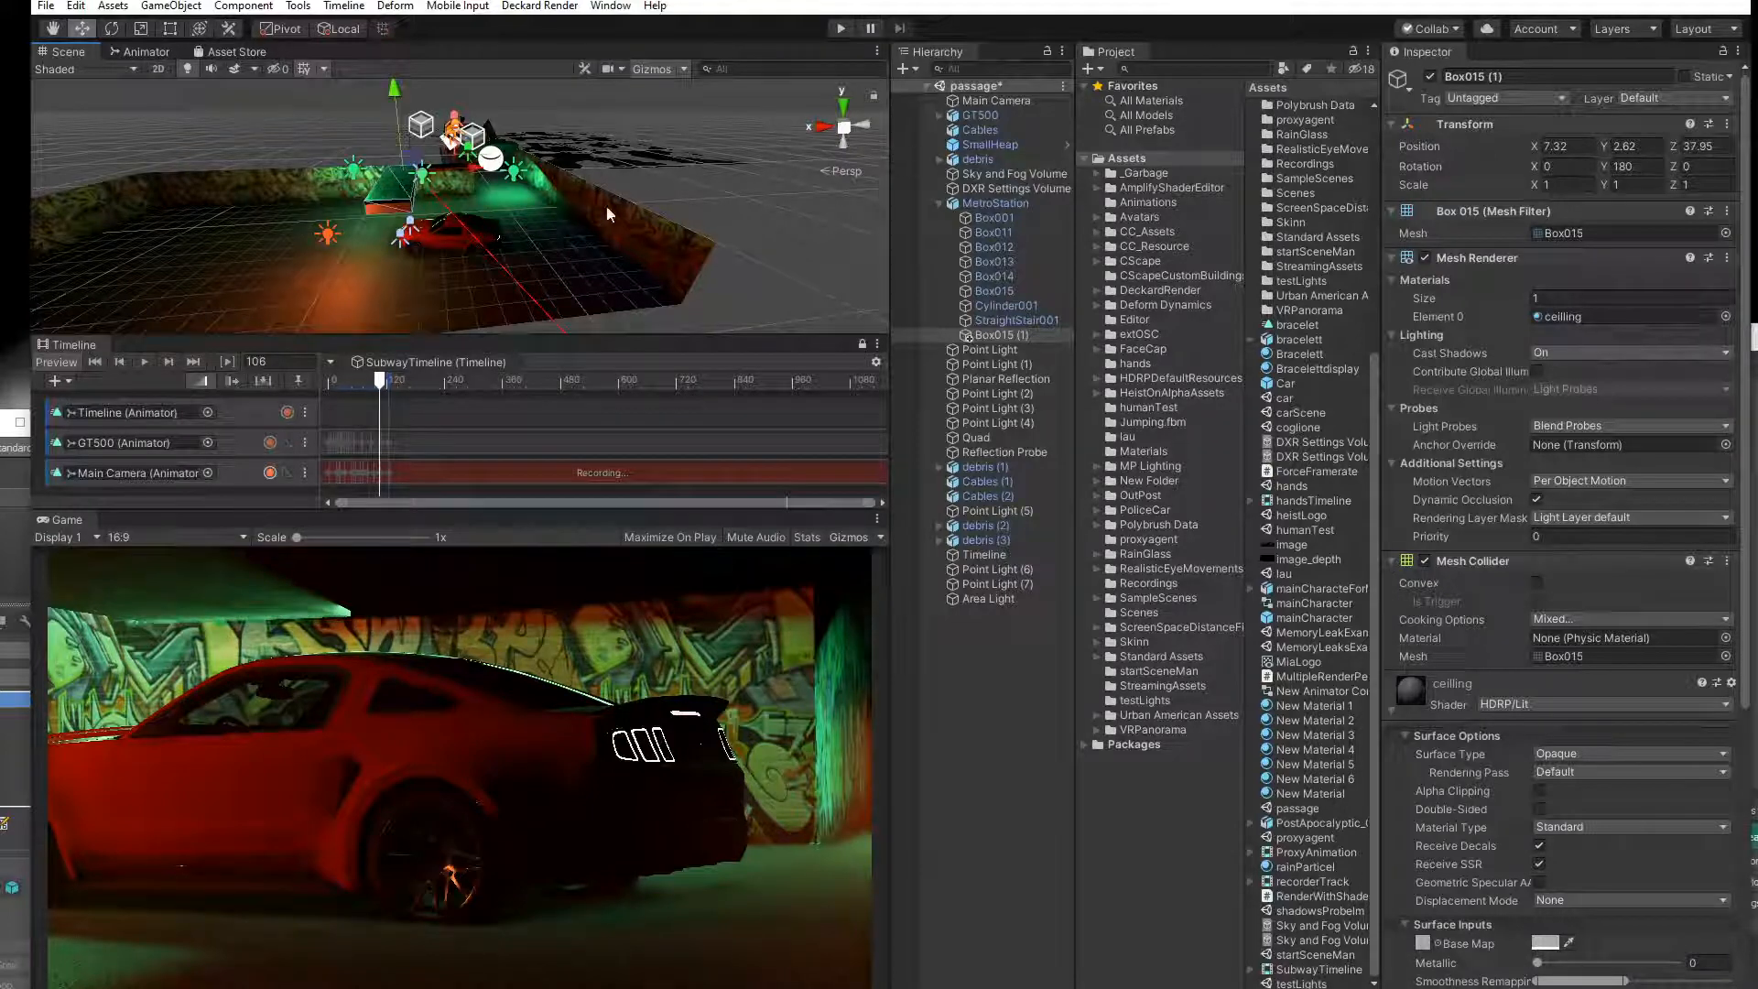
pyautogui.click(140, 30)
pyautogui.keyDown('alt'); pyautogui.moveTo(448, 230); pyautogui.dragTo(320, 202); pyautogui.keyUp('alt')
pyautogui.moveTo(452, 163); pyautogui.dragTo(504, 163)
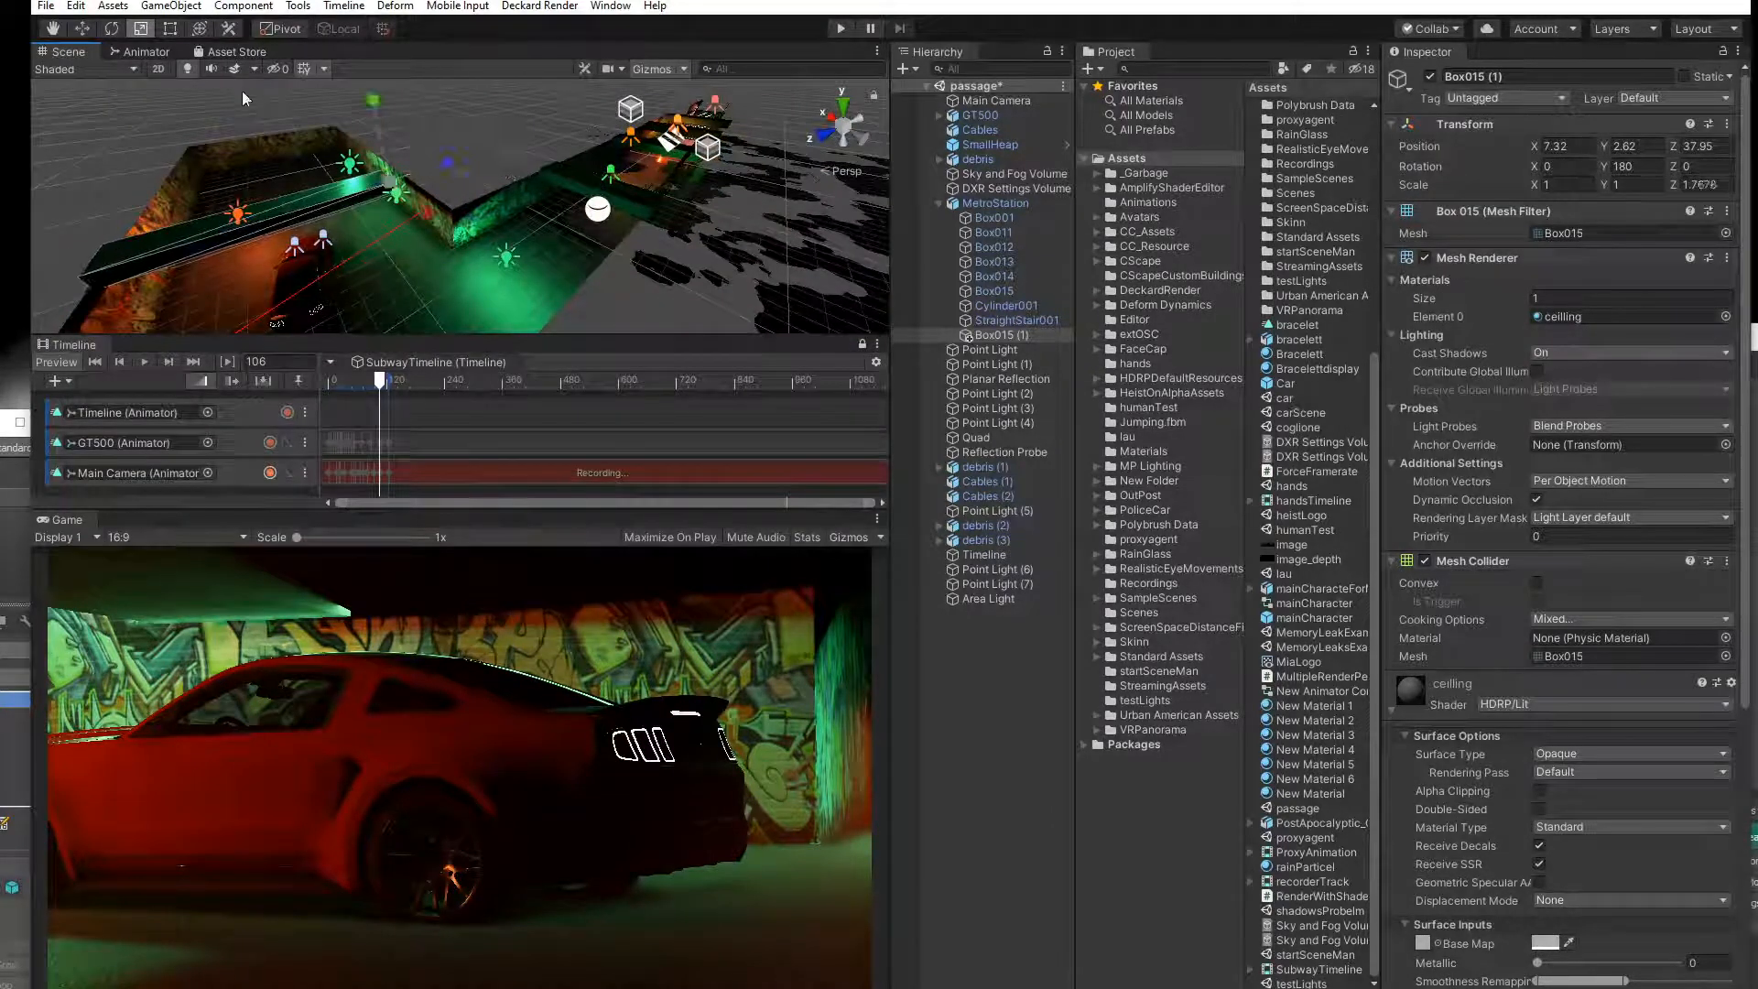
# Create a second copy of the lengthened ceiling beam and place it at X 14.41.
pyautogui.press('w')
pyautogui.keyDown('alt'); pyautogui.moveTo(307, 122); pyautogui.dragTo(565, 232); pyautogui.keyUp('alt')
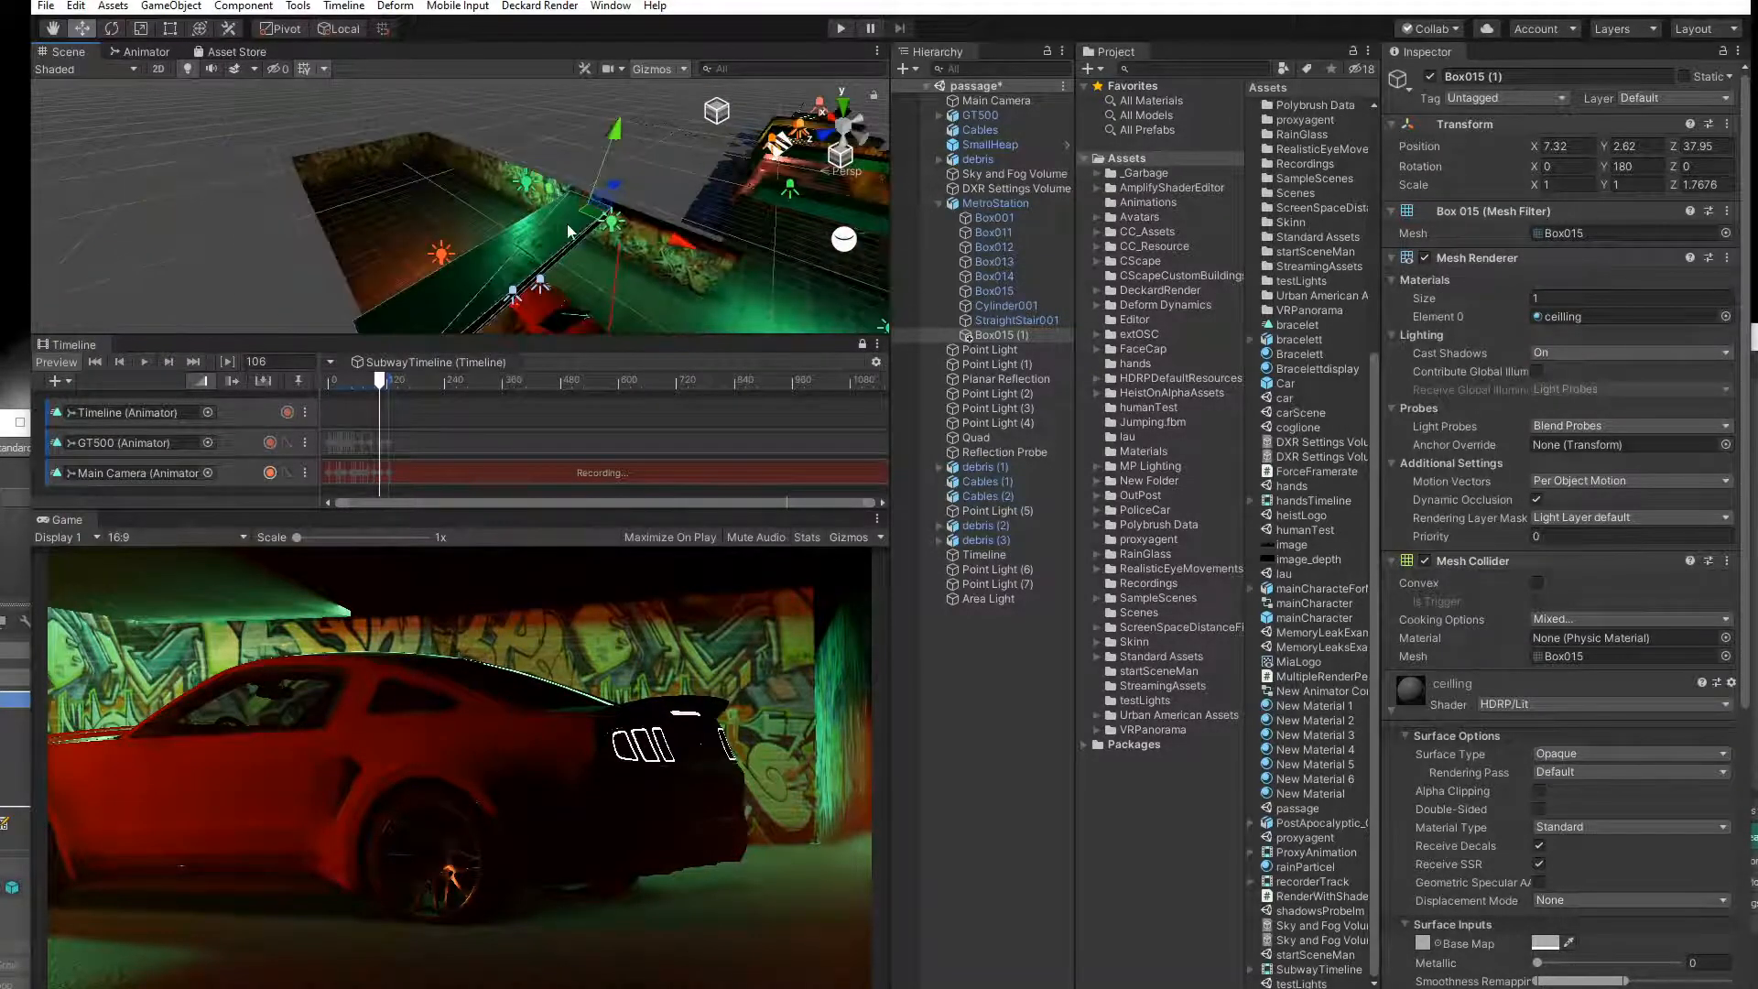
pyautogui.moveTo(672, 239); pyautogui.dragTo(538, 222)
pyautogui.hotkey('ctrl', 'd')
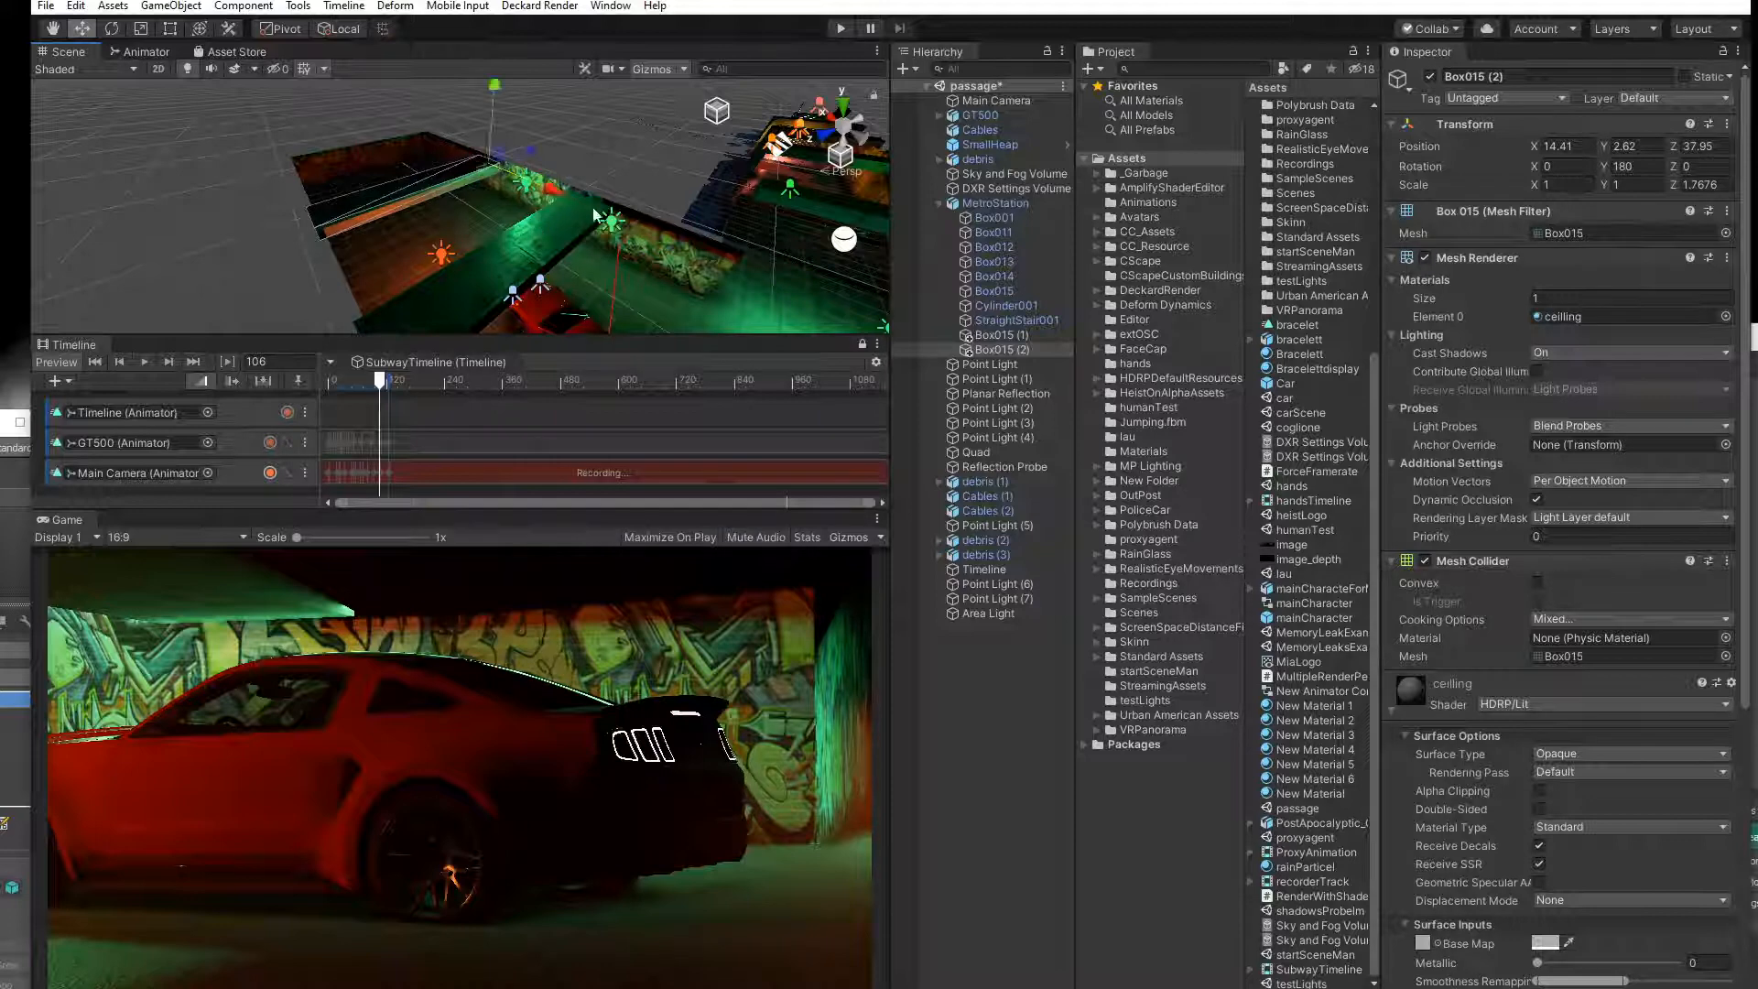
# Duplicate the beam once more, narrow the copy to an X scale of 0.16085 and place it at about X 3.19.
pyautogui.hotkey('ctrl', 'd')
pyautogui.moveTo(551, 187); pyautogui.dragTo(652, 235)
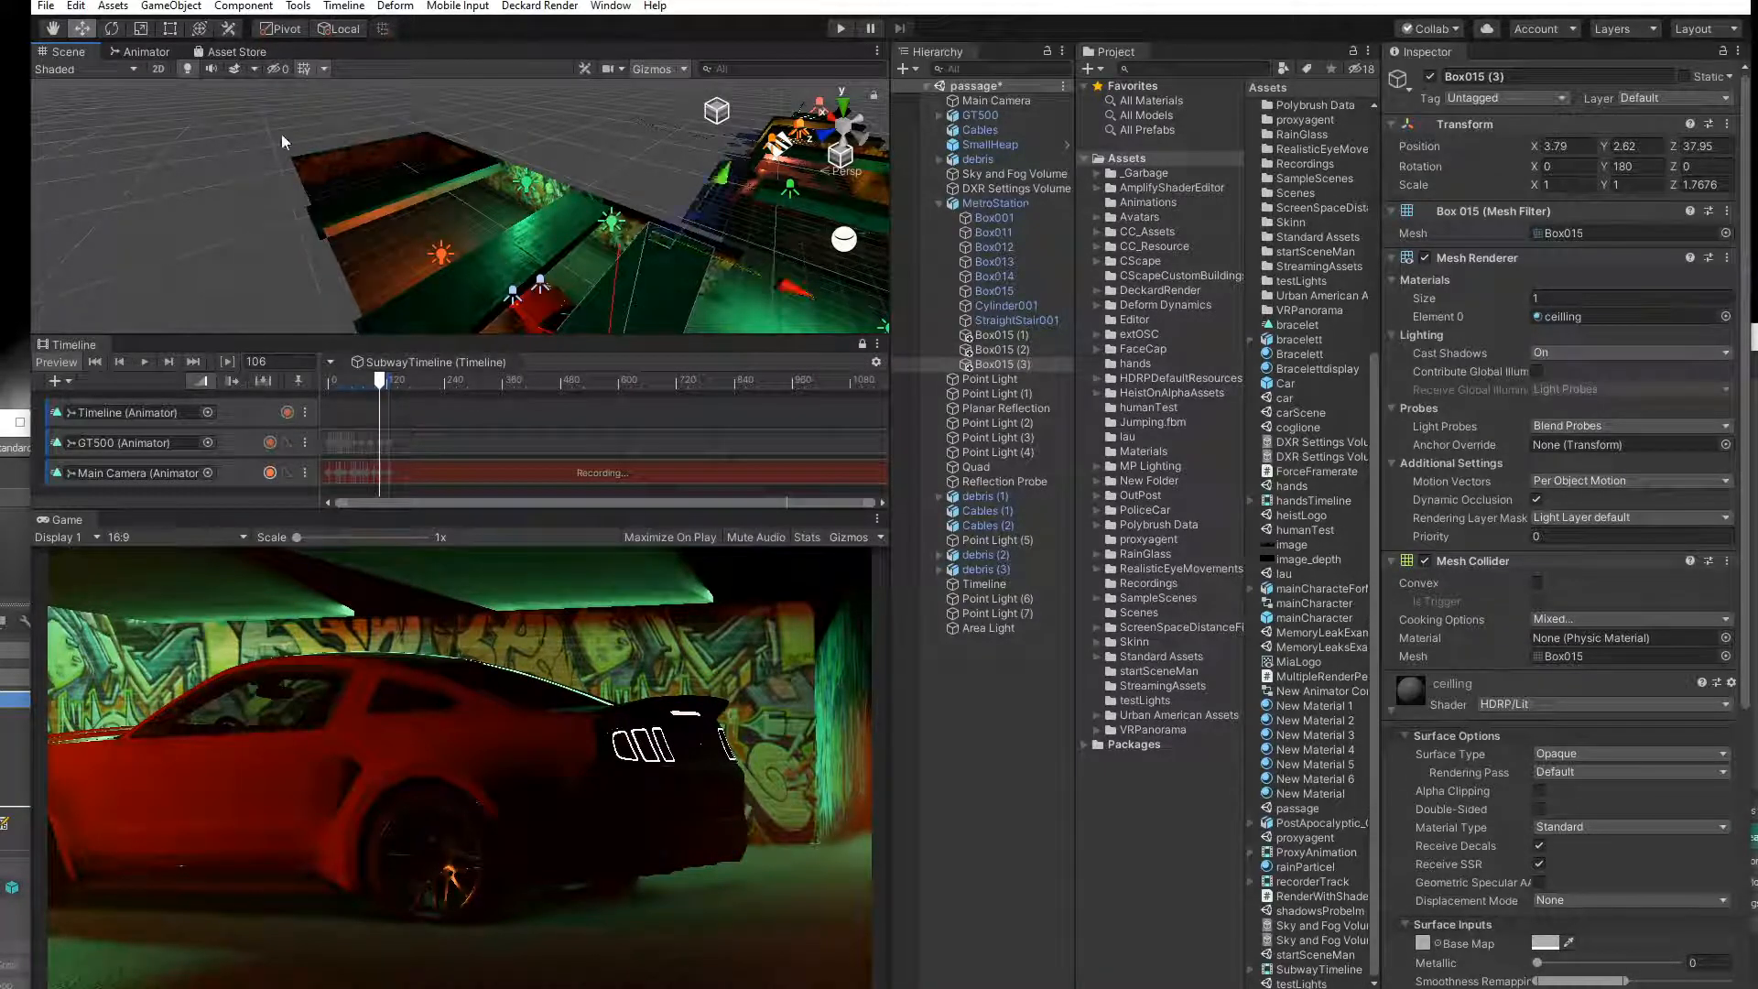
pyautogui.click(140, 28)
pyautogui.moveTo(785, 290)
pyautogui.mouseDown()
pyautogui.moveTo(714, 282)
pyautogui.moveTo(778, 278)
pyautogui.mouseUp()
pyautogui.click(81, 28)
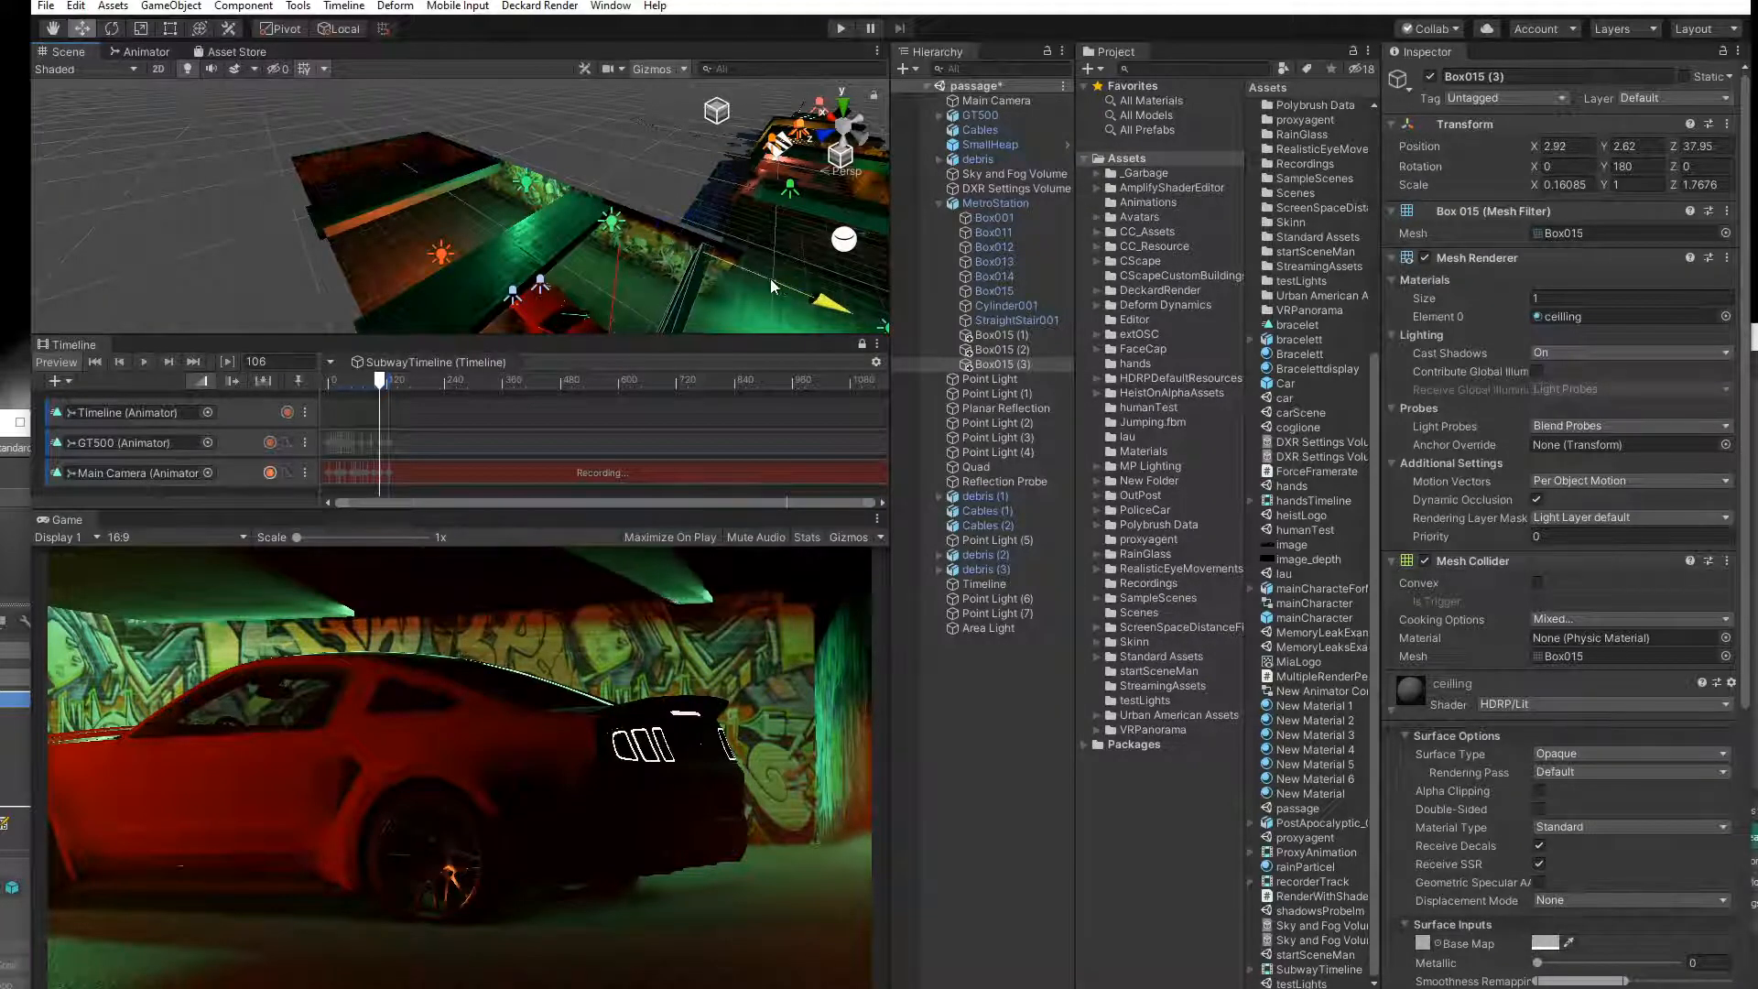
# Scrub the timeline to frame 15 and add a Quad 3D object to the scene.
pyautogui.moveTo(385, 389); pyautogui.dragTo(337, 436)
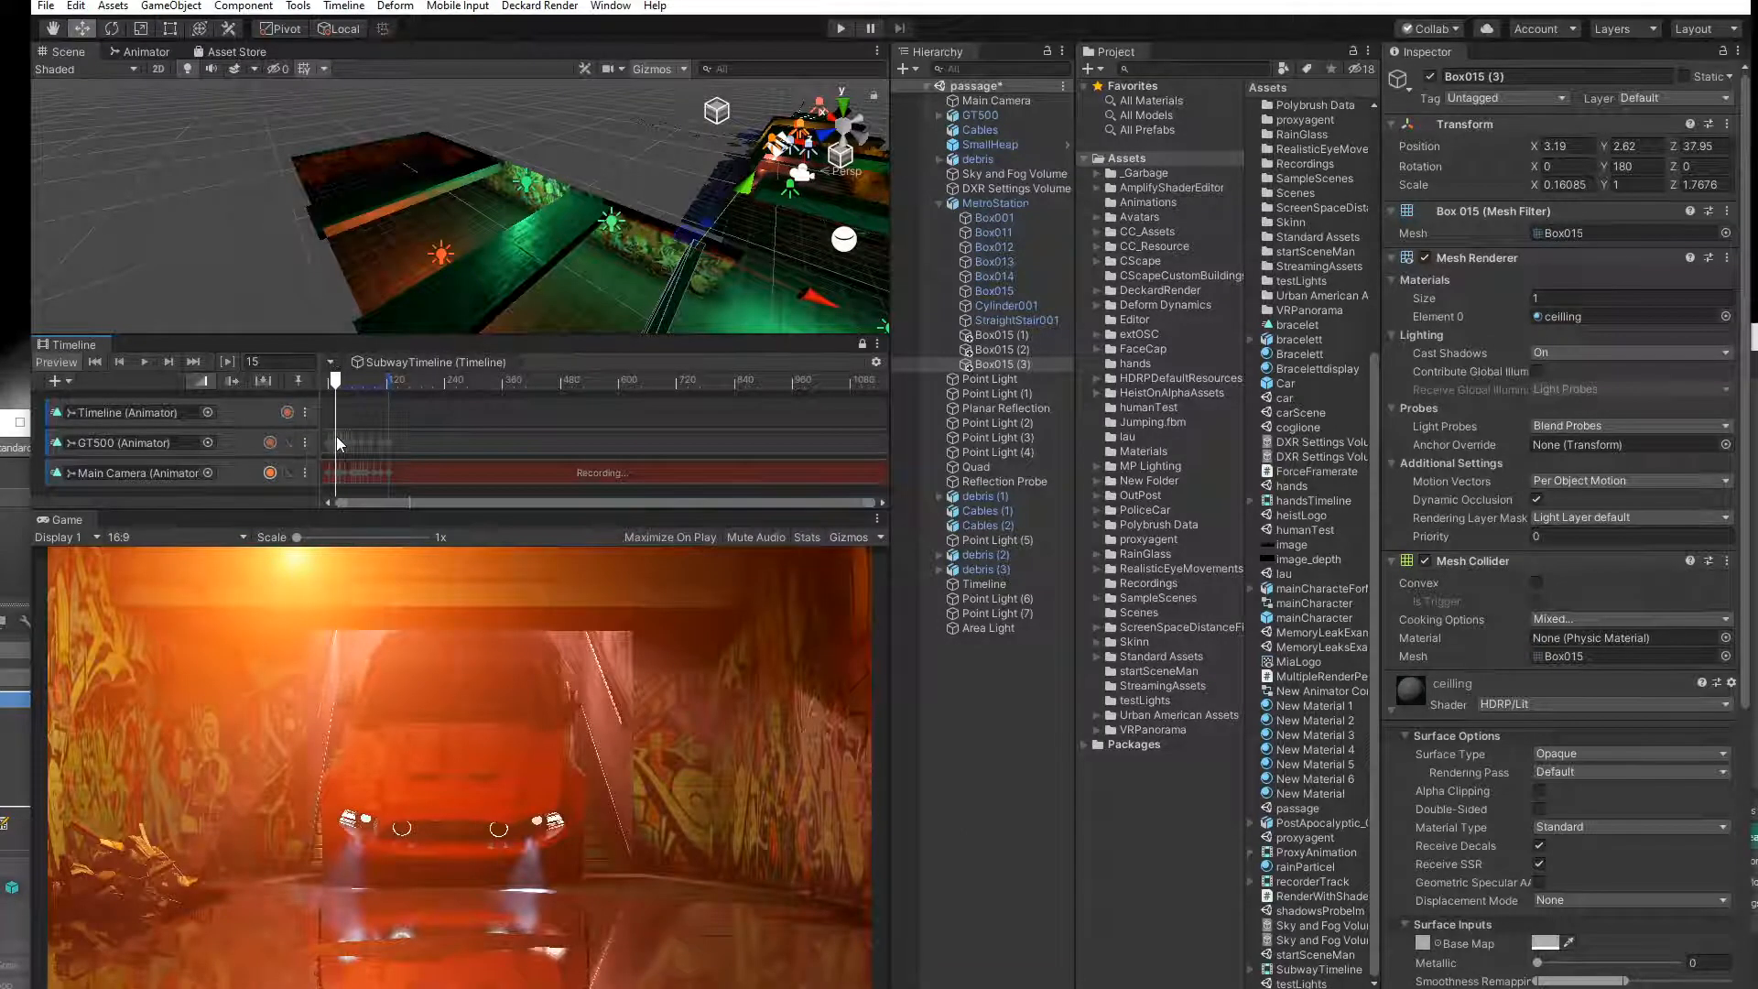
pyautogui.click(958, 710)
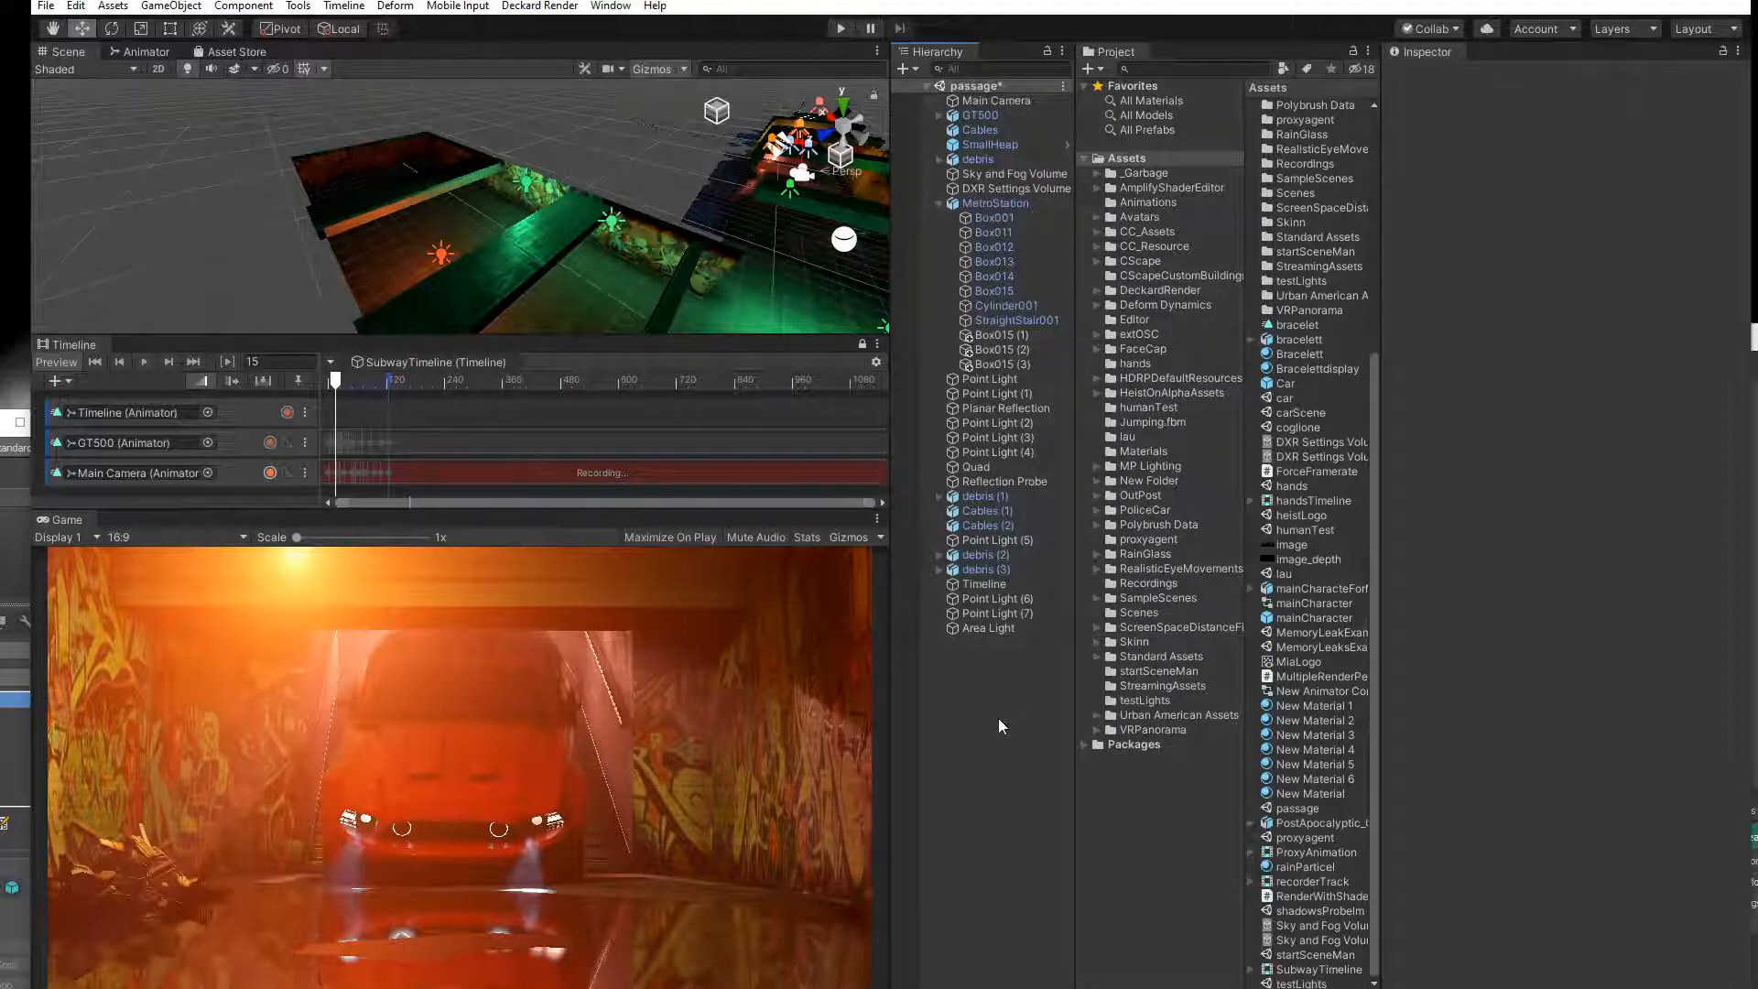
pyautogui.rightClick(969, 694)
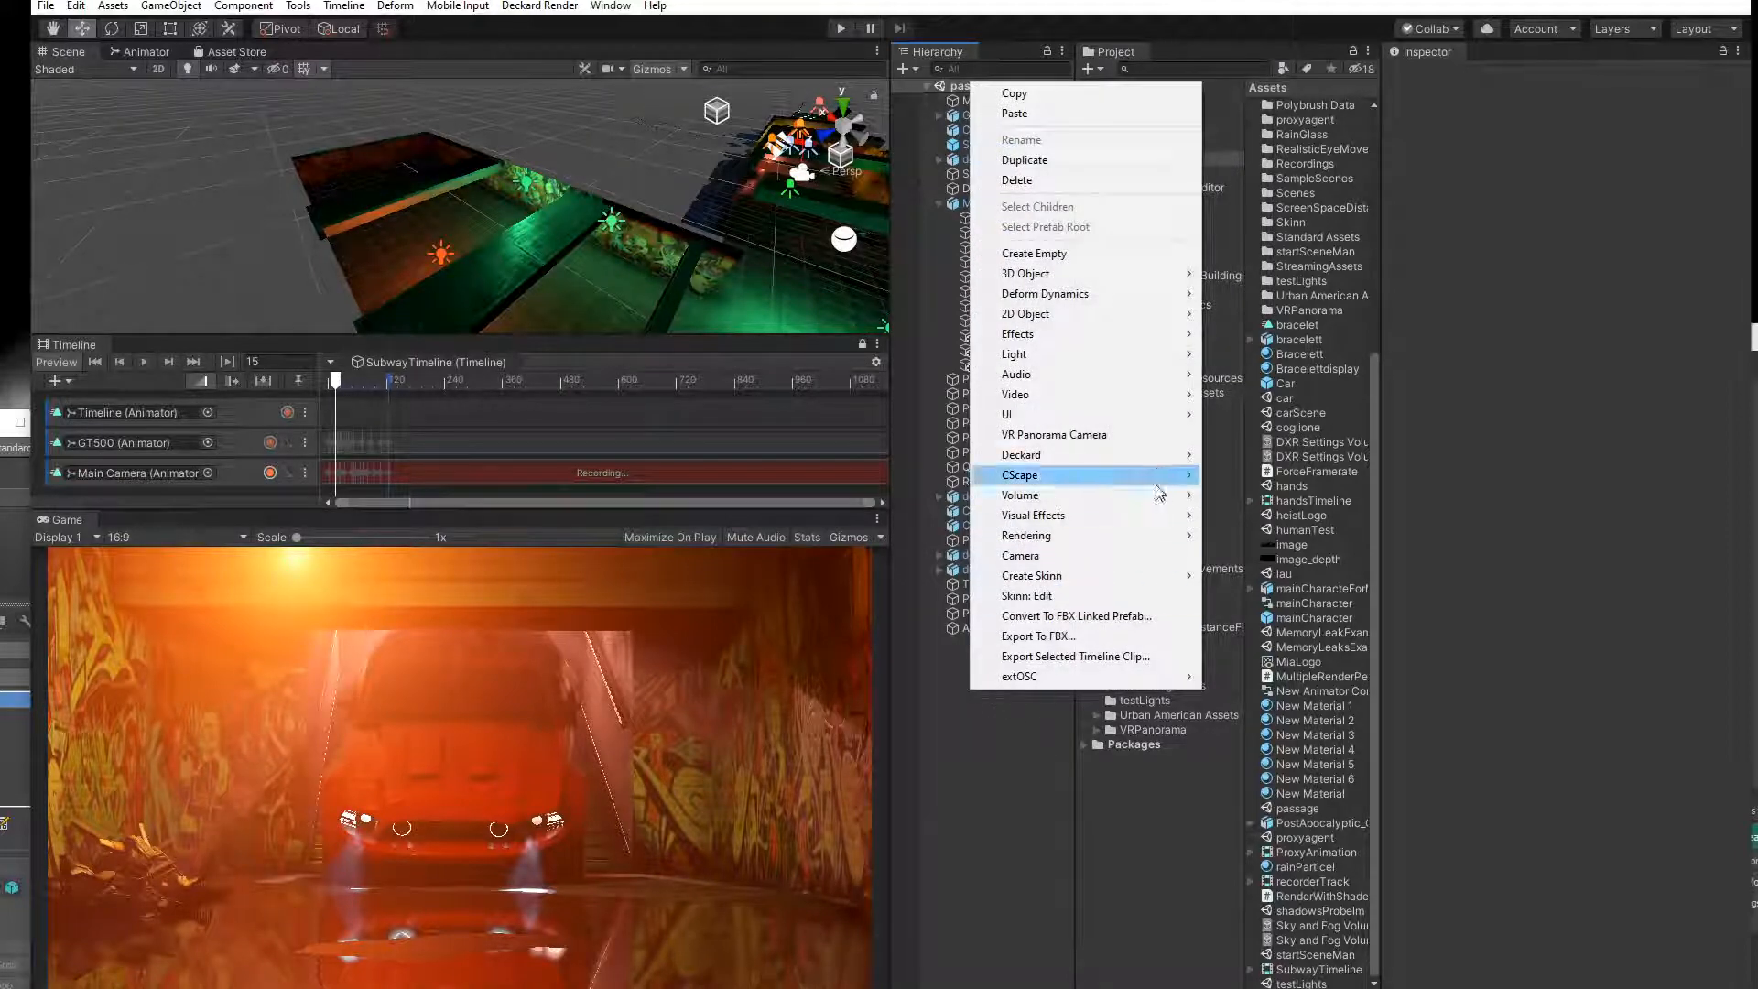
pyautogui.moveTo(1079, 277)
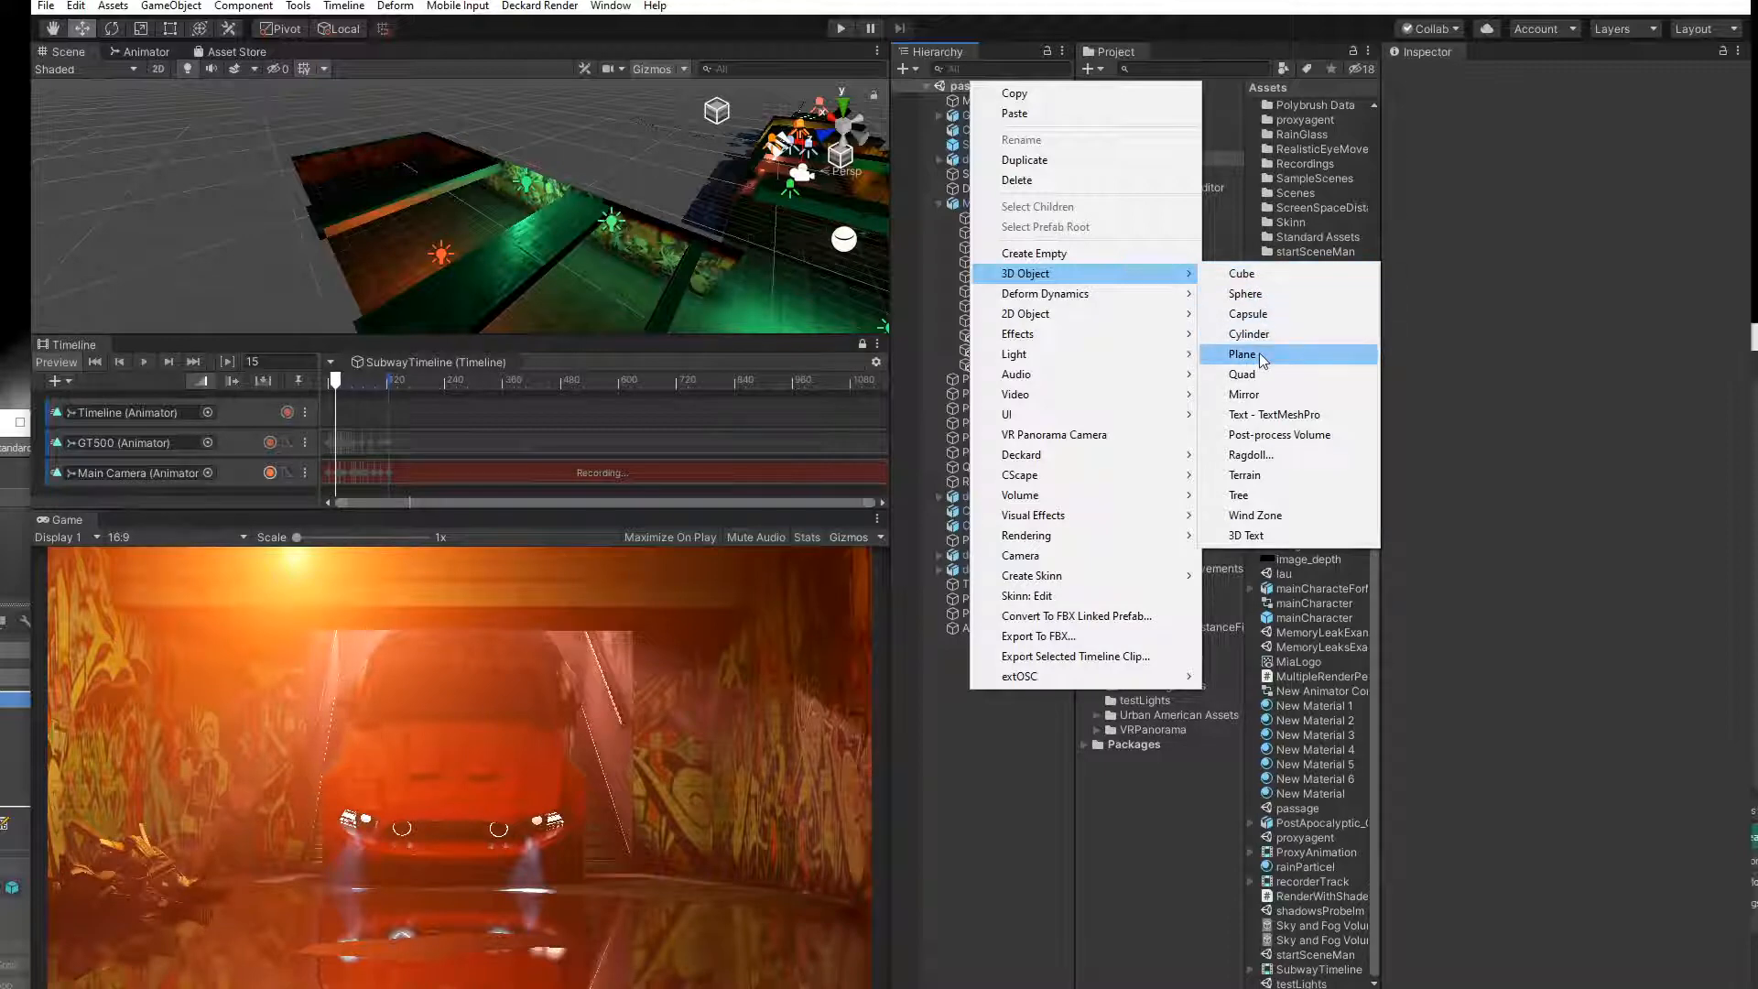
pyautogui.click(1251, 377)
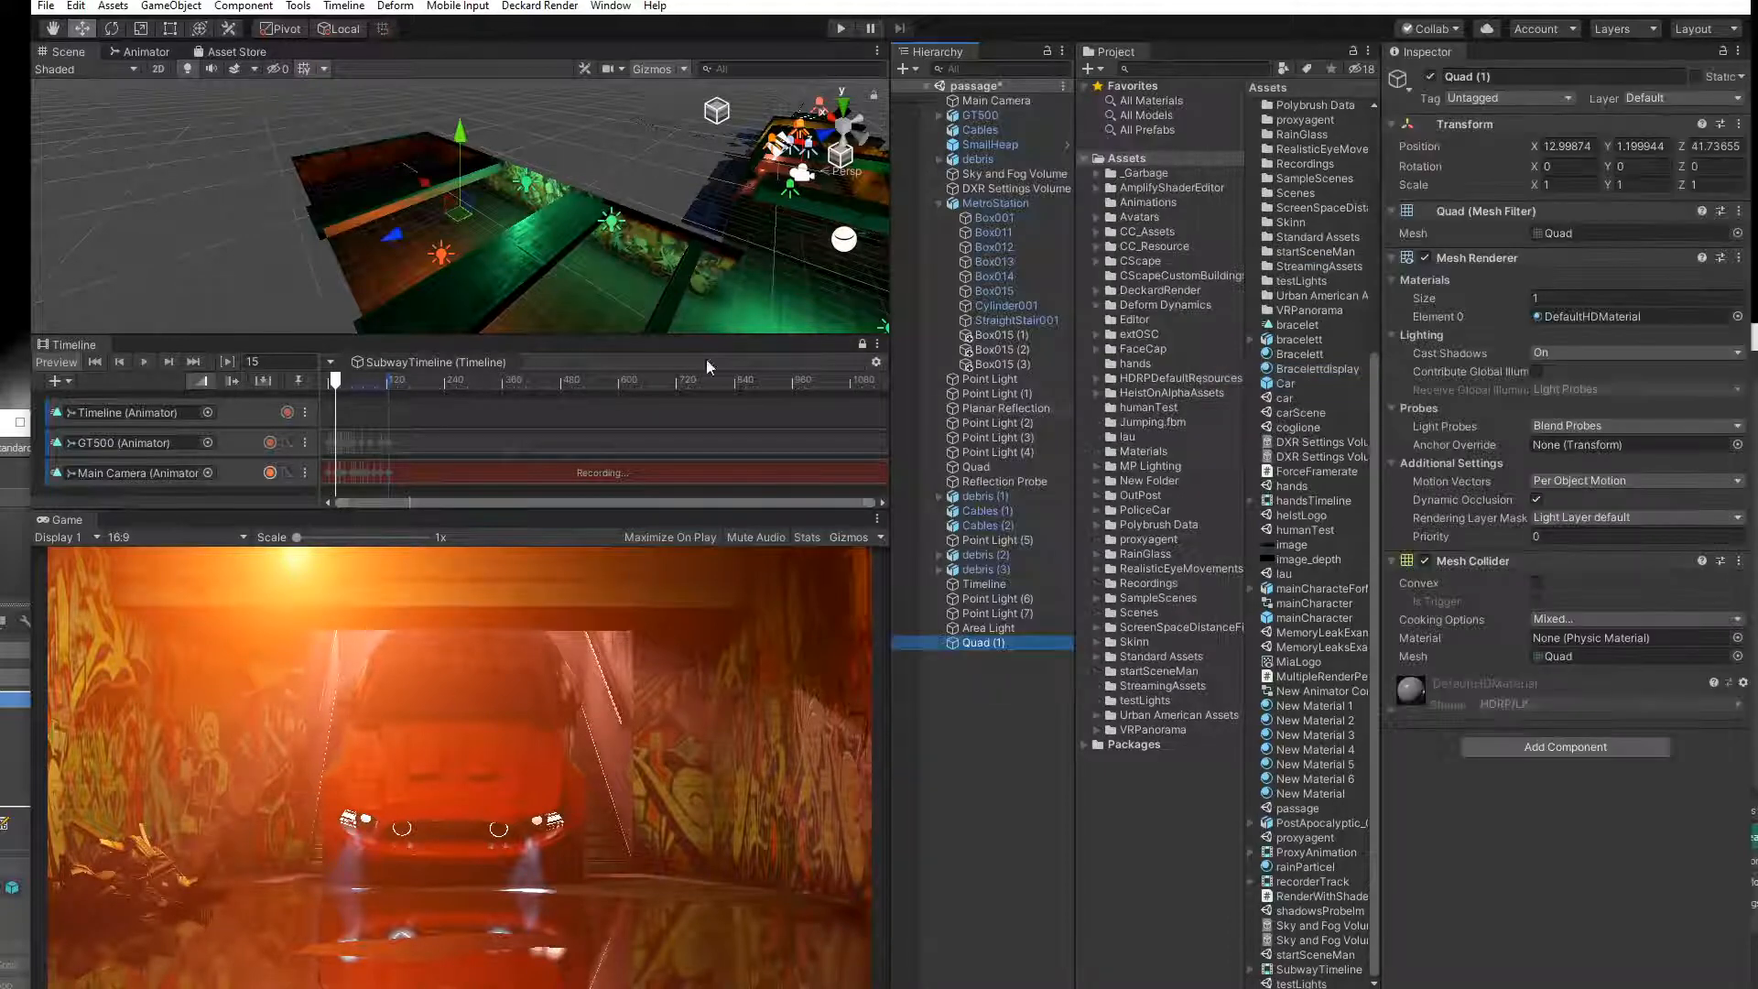
# Rotate the new quad to -180 degrees around Z and move it near the tunnel entrance at X -1.3, Z 4.4.
pyautogui.keyDown('alt'); pyautogui.moveTo(504, 212); pyautogui.dragTo(256, 281); pyautogui.keyUp('alt')
pyautogui.moveTo(465, 284); pyautogui.dragTo(513, 264)
pyautogui.press('e')
pyautogui.moveTo(513, 180); pyautogui.dragTo(350, 761)
pyautogui.moveTo(605, 188); pyautogui.dragTo(383, 246, button='middle')
pyautogui.click(84, 29)
pyautogui.moveTo(325, 304); pyautogui.dragTo(396, 156)
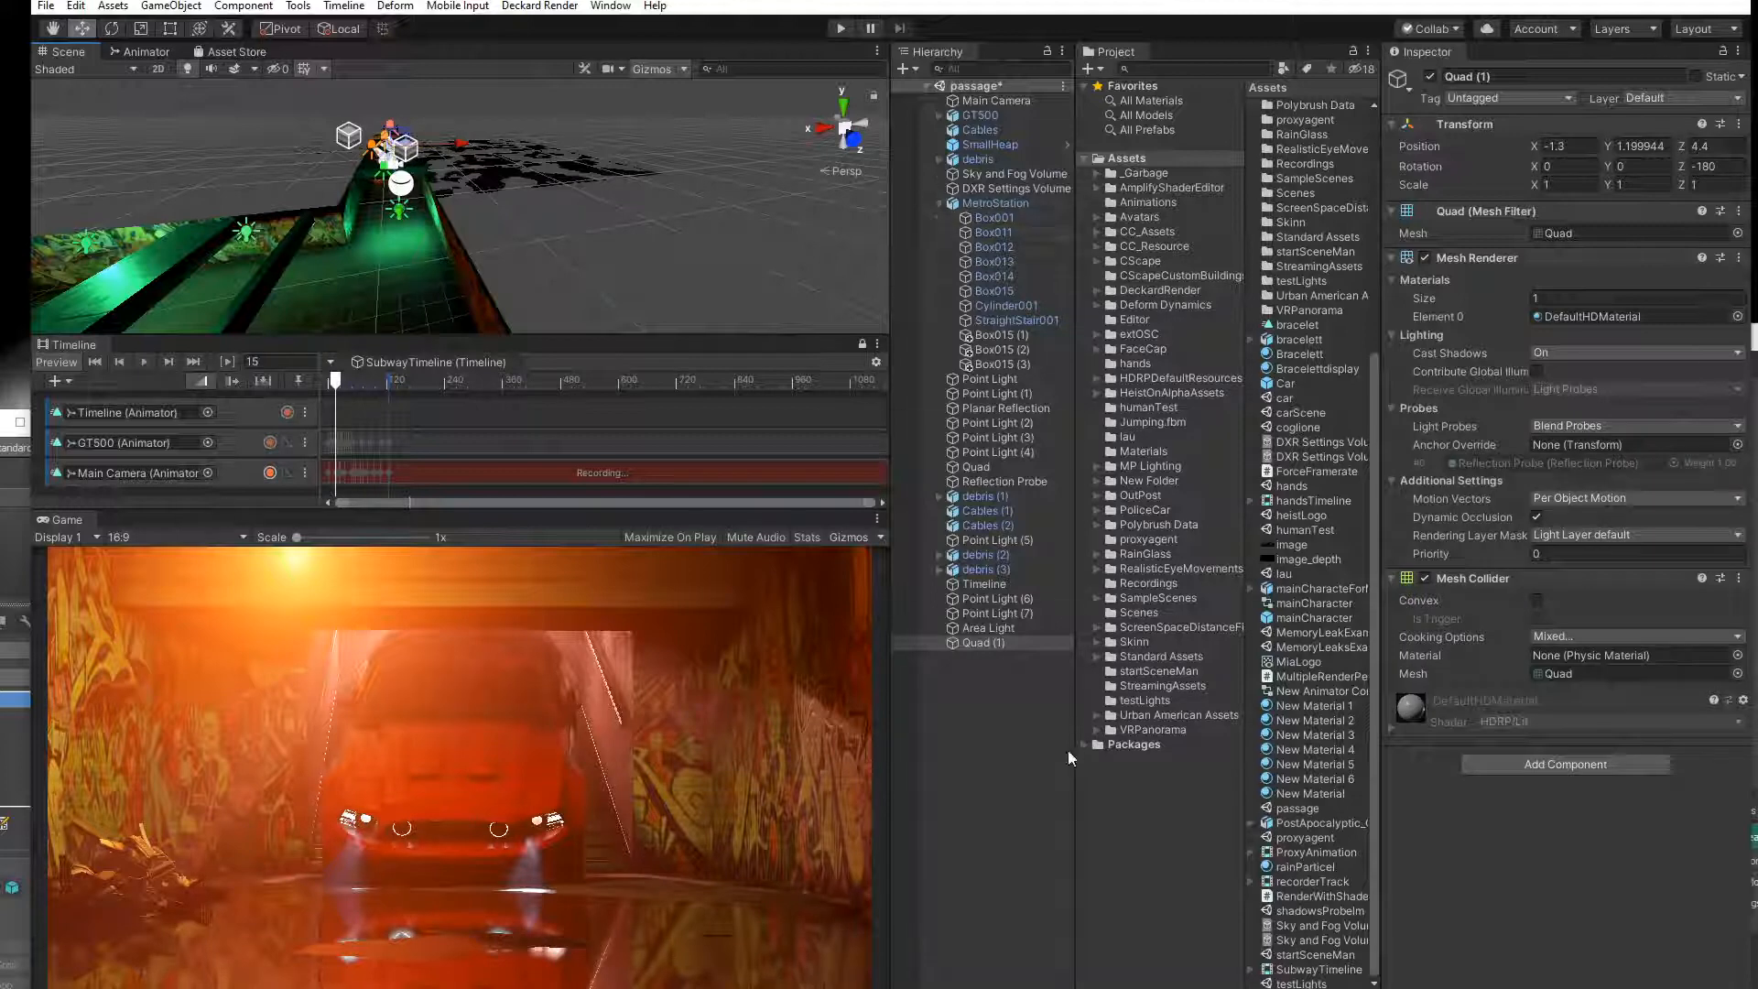
# Turn the quad to -180 degrees around Y and move it to X -0.142, Z 3.53.
pyautogui.doubleClick(981, 643)
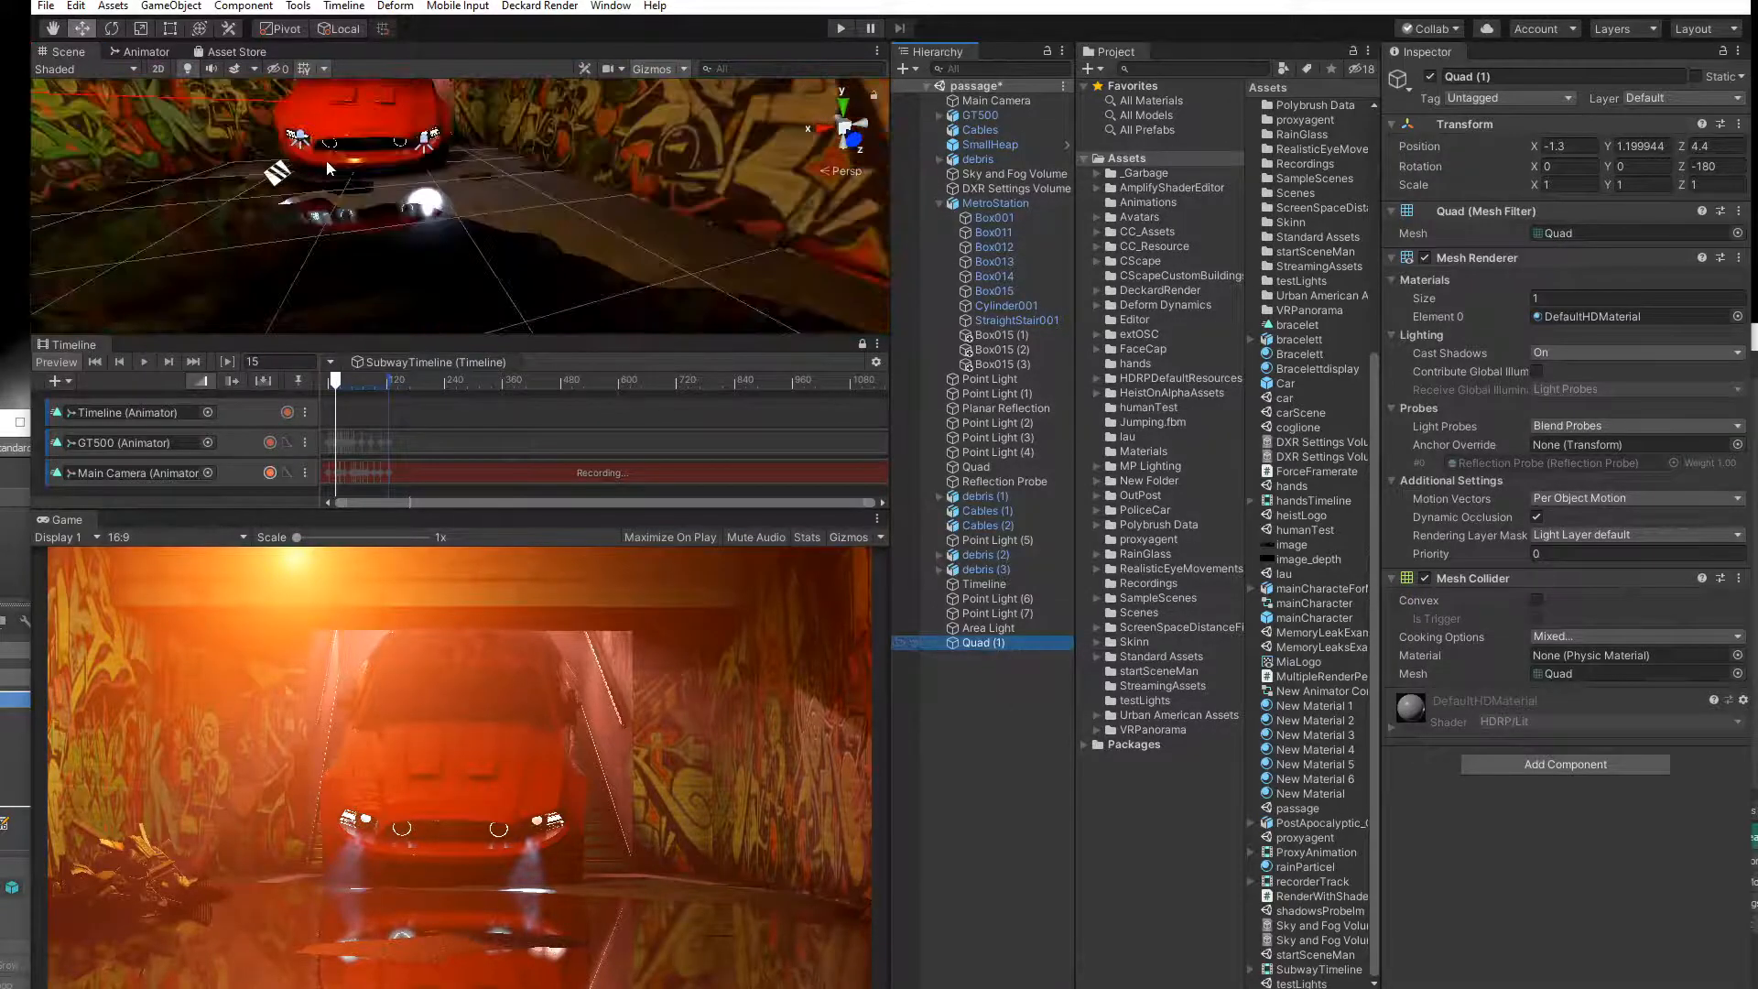
pyautogui.moveTo(377, 187); pyautogui.dragTo(425, 178, button='middle')
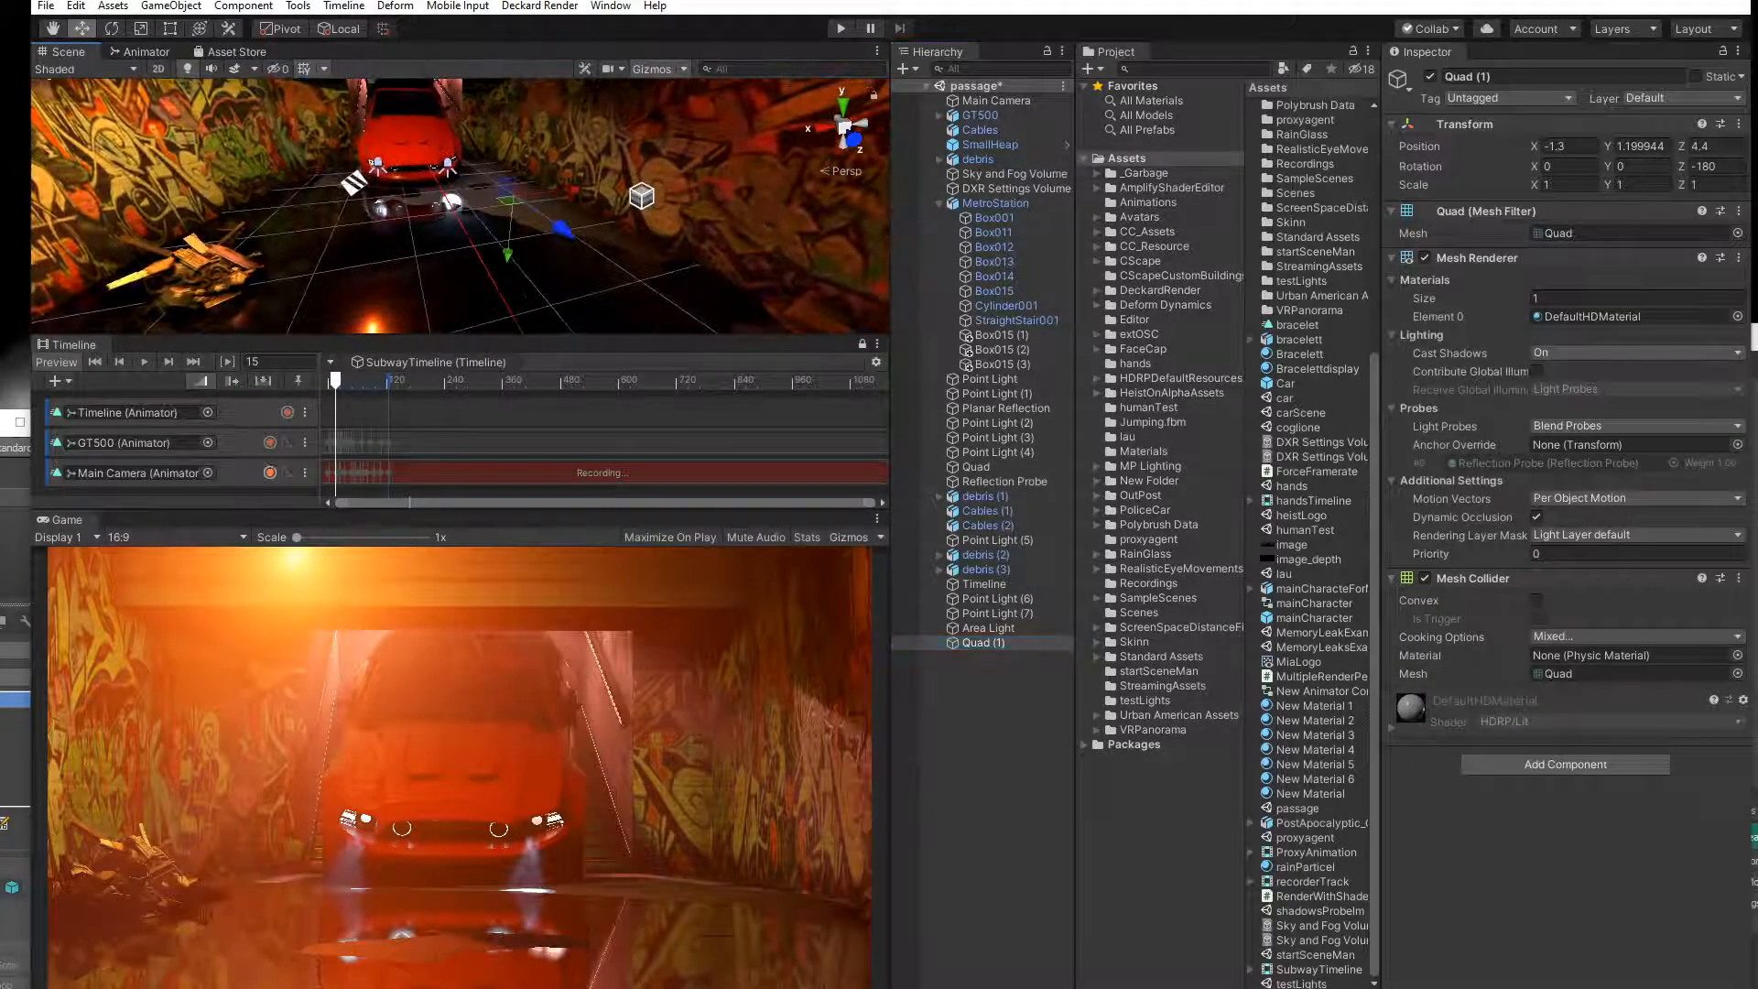
pyautogui.click(110, 30)
pyautogui.moveTo(531, 236); pyautogui.dragTo(861, 264)
pyautogui.click(82, 28)
pyautogui.moveTo(485, 182); pyautogui.dragTo(252, 166)
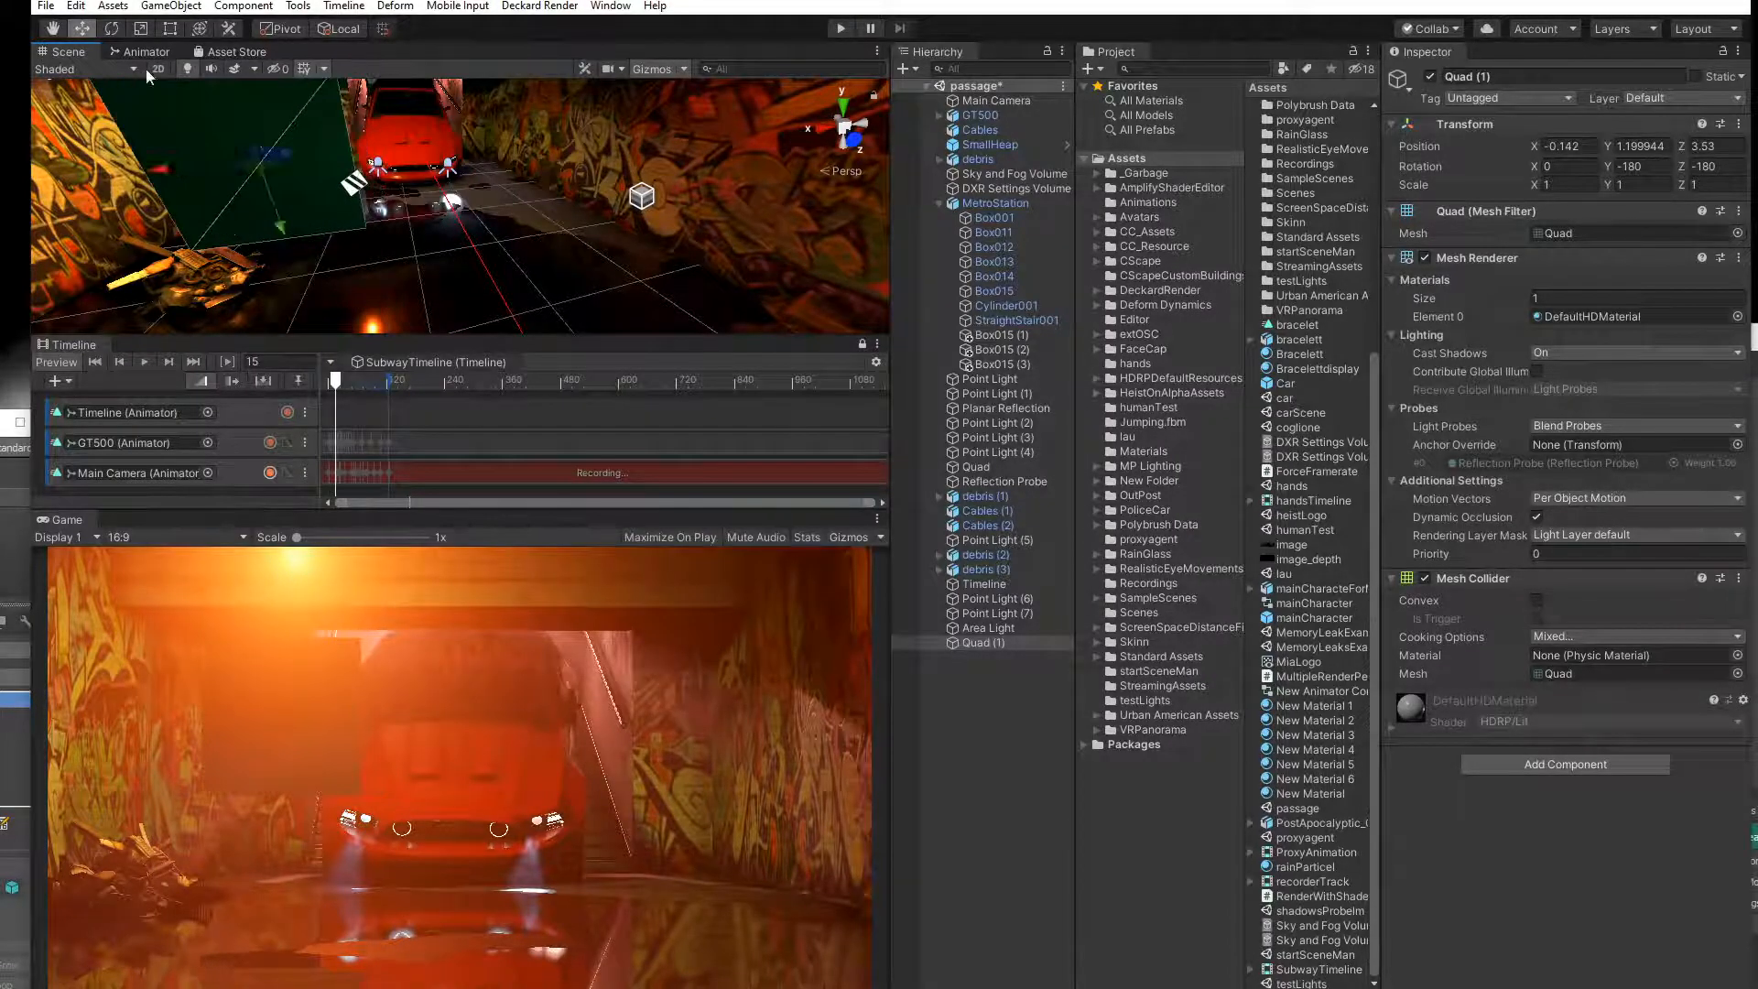
# Stretch the quad to a Y scale of 2.0327 and move it back beside the car at Z 0.65.
pyautogui.click(139, 29)
pyautogui.moveTo(280, 228); pyautogui.dragTo(287, 304)
pyautogui.click(81, 30)
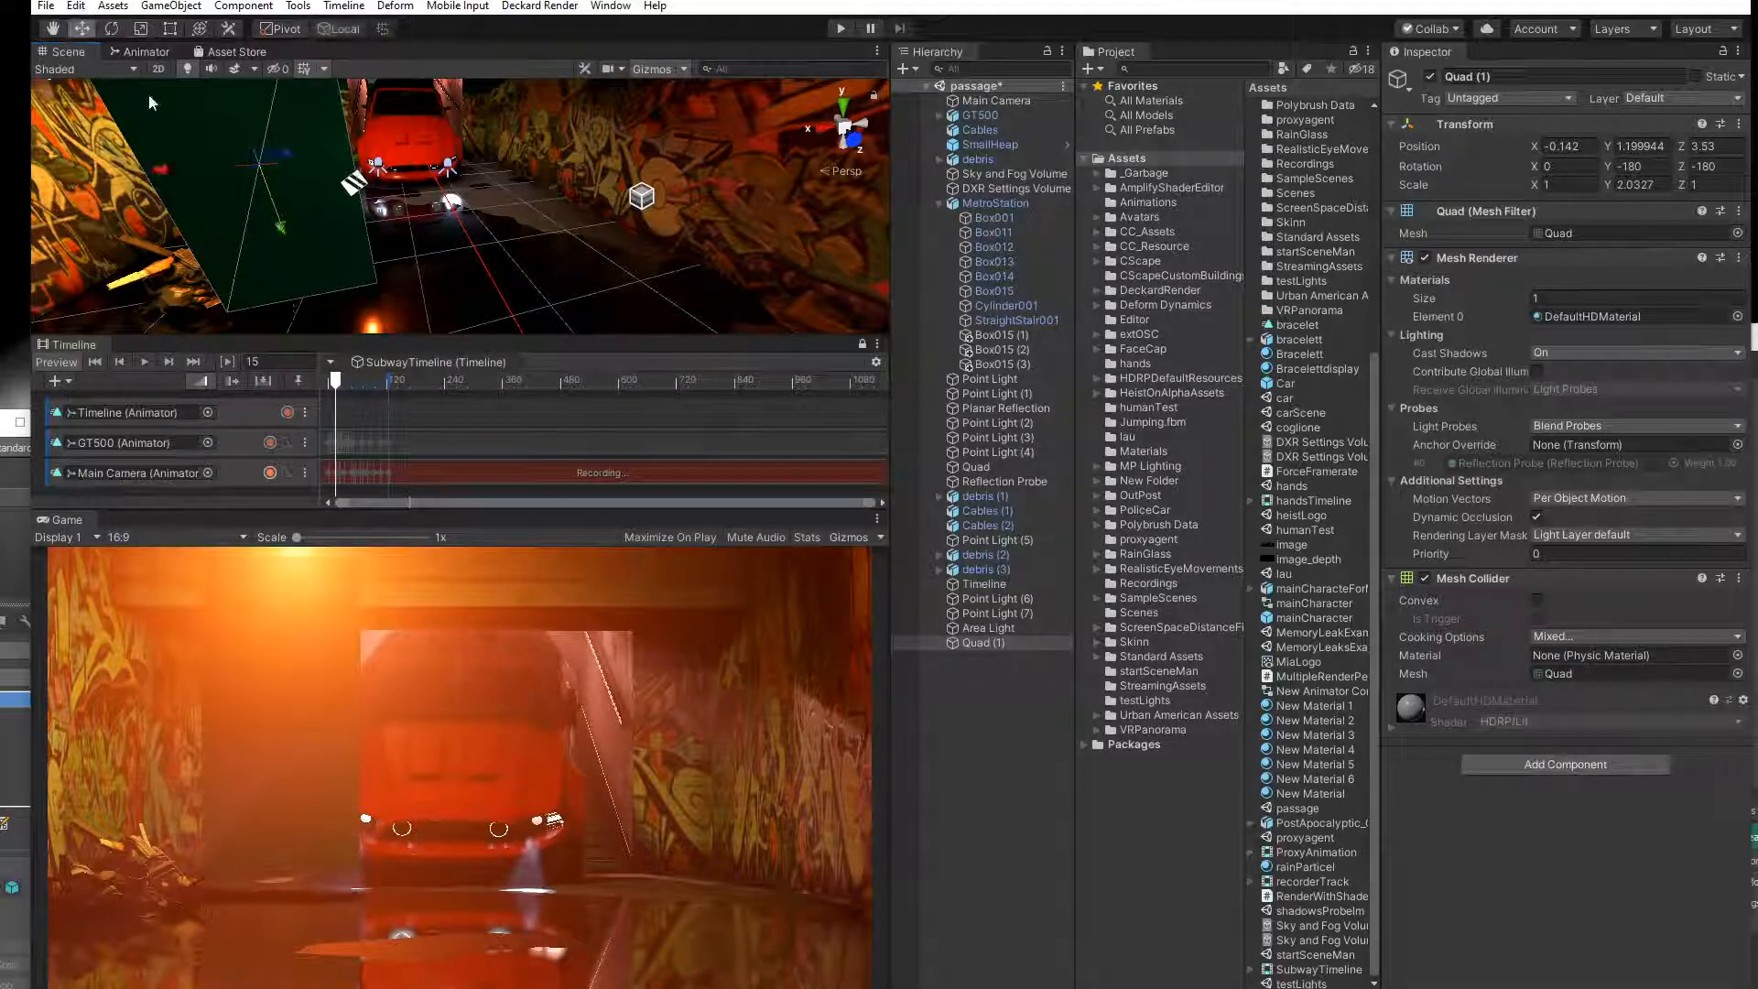
pyautogui.moveTo(287, 156); pyautogui.dragTo(356, 123)
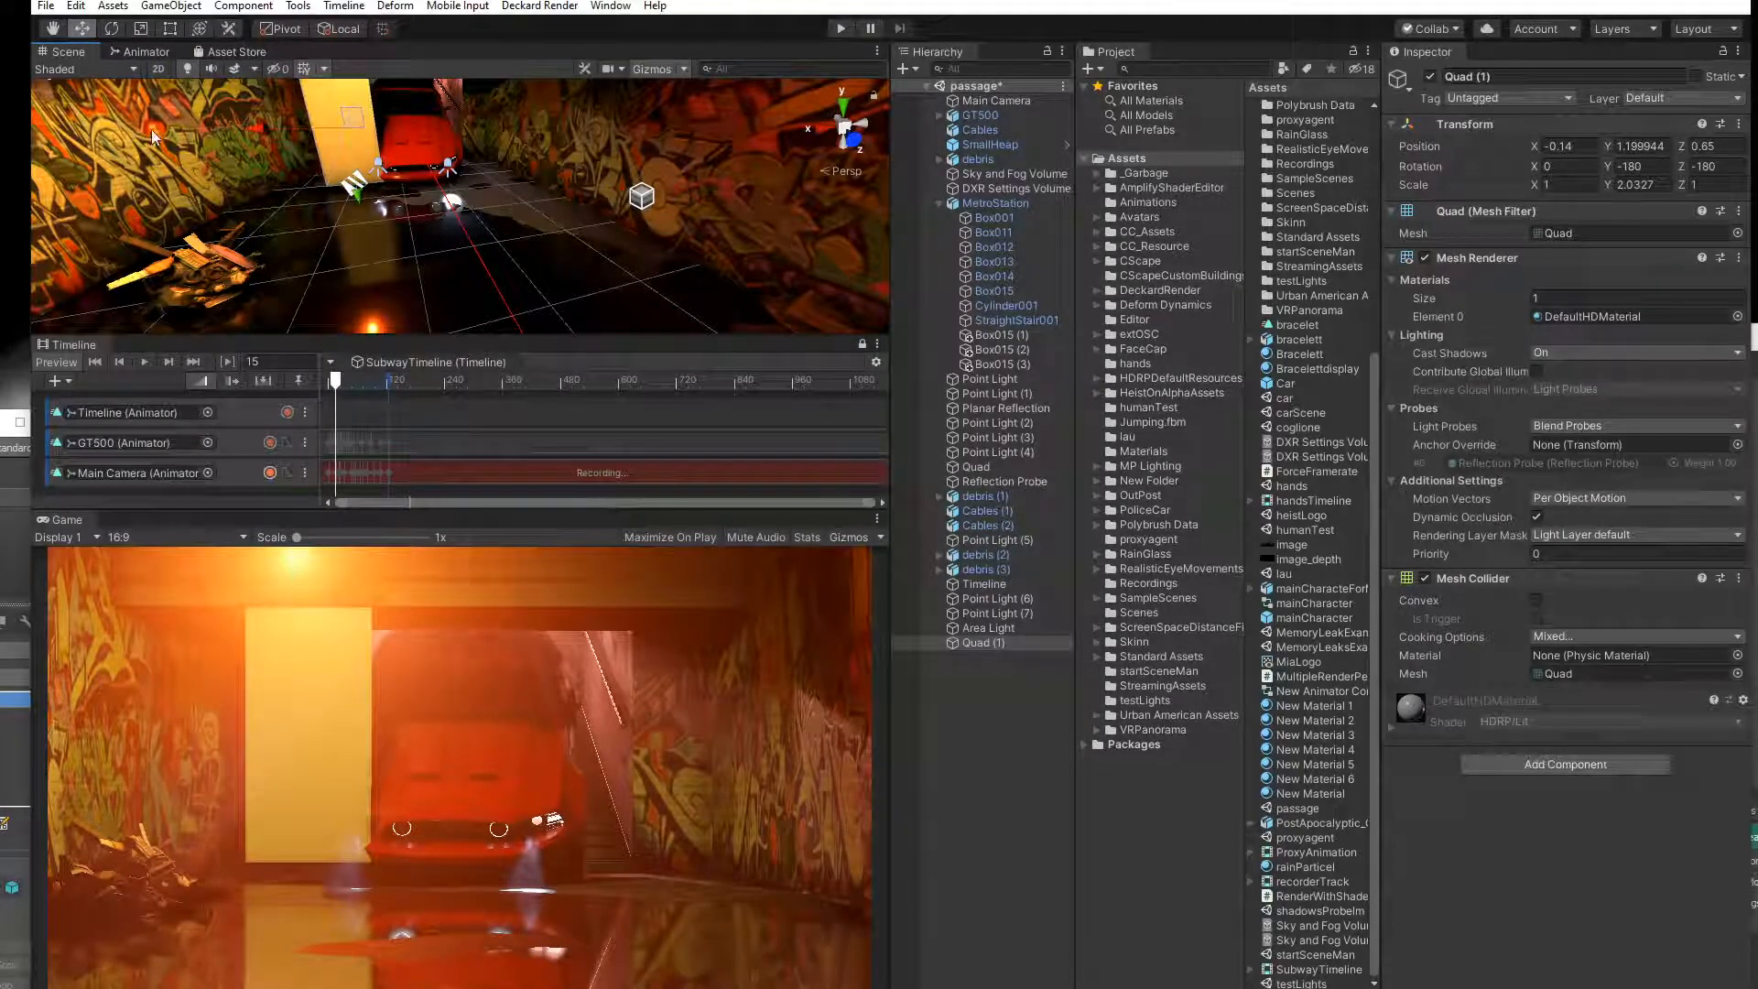
# Widen the quad to an X scale of 2.4095 and shift it sideways to X 0.39.
pyautogui.moveTo(260, 128)
pyautogui.mouseDown()
pyautogui.moveTo(167, 135)
pyautogui.moveTo(263, 135)
pyautogui.moveTo(179, 161)
pyautogui.moveTo(247, 133)
pyautogui.moveTo(233, 135)
pyautogui.mouseUp()
pyautogui.click(138, 31)
pyautogui.click(81, 28)
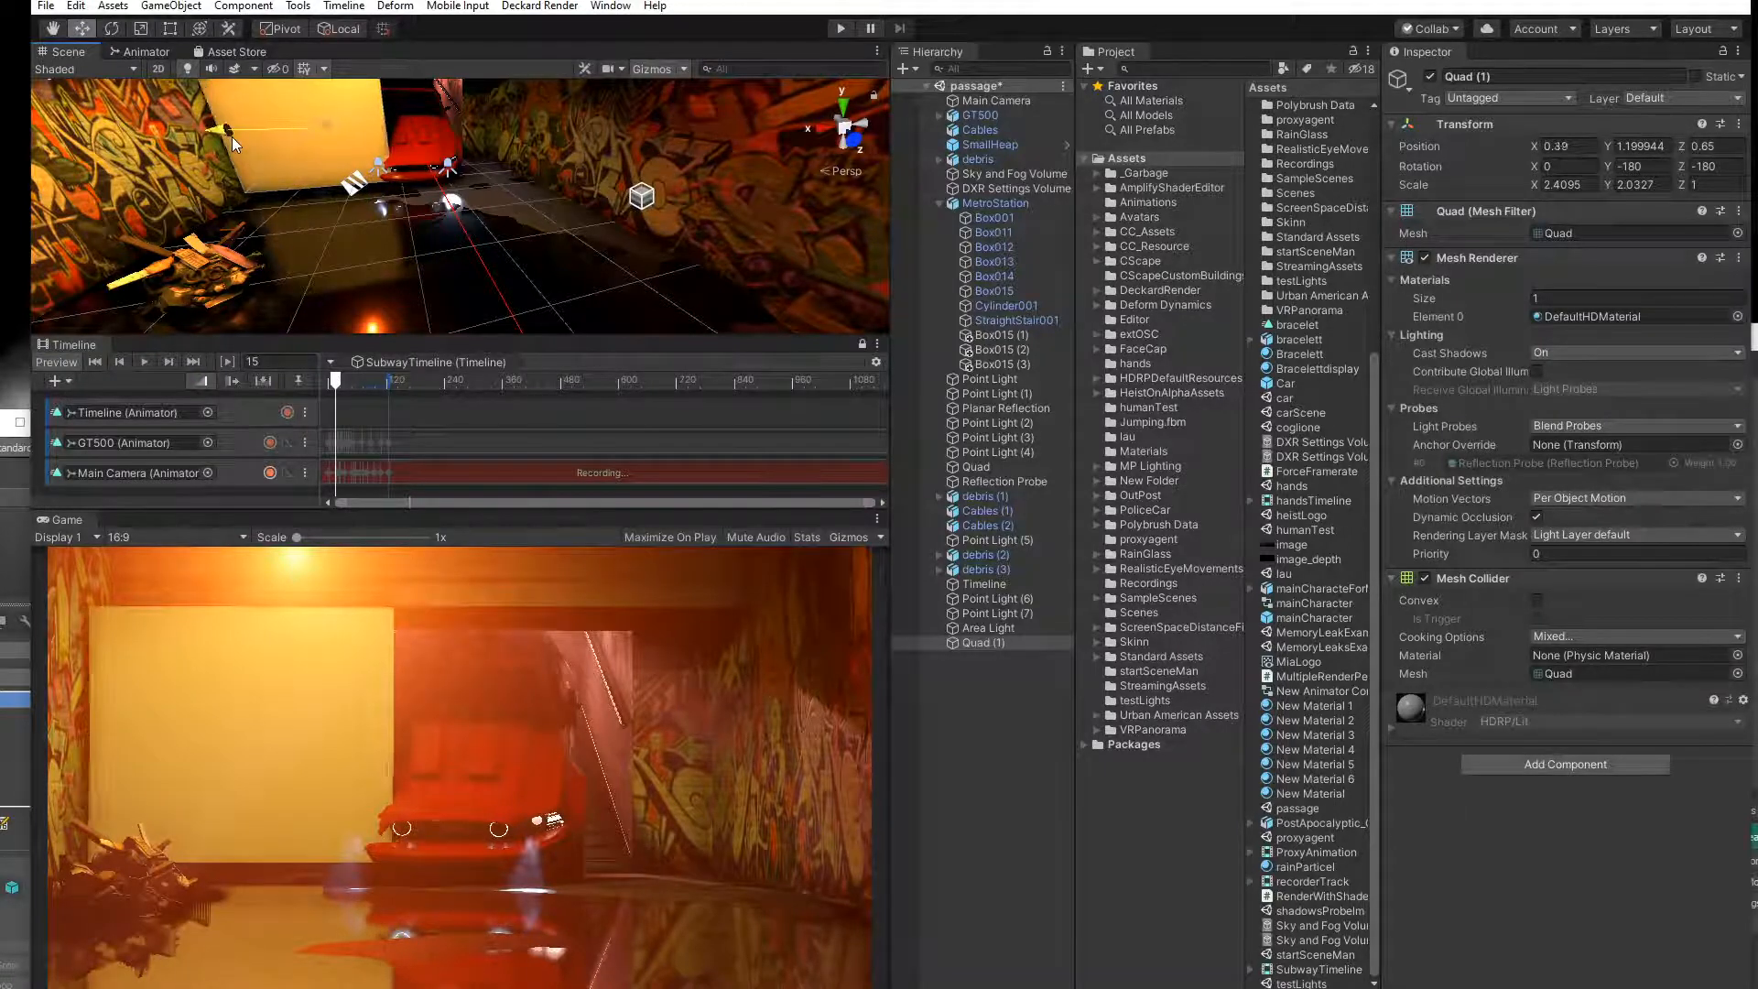
pyautogui.moveTo(305, 187); pyautogui.dragTo(205, 299, button='middle')
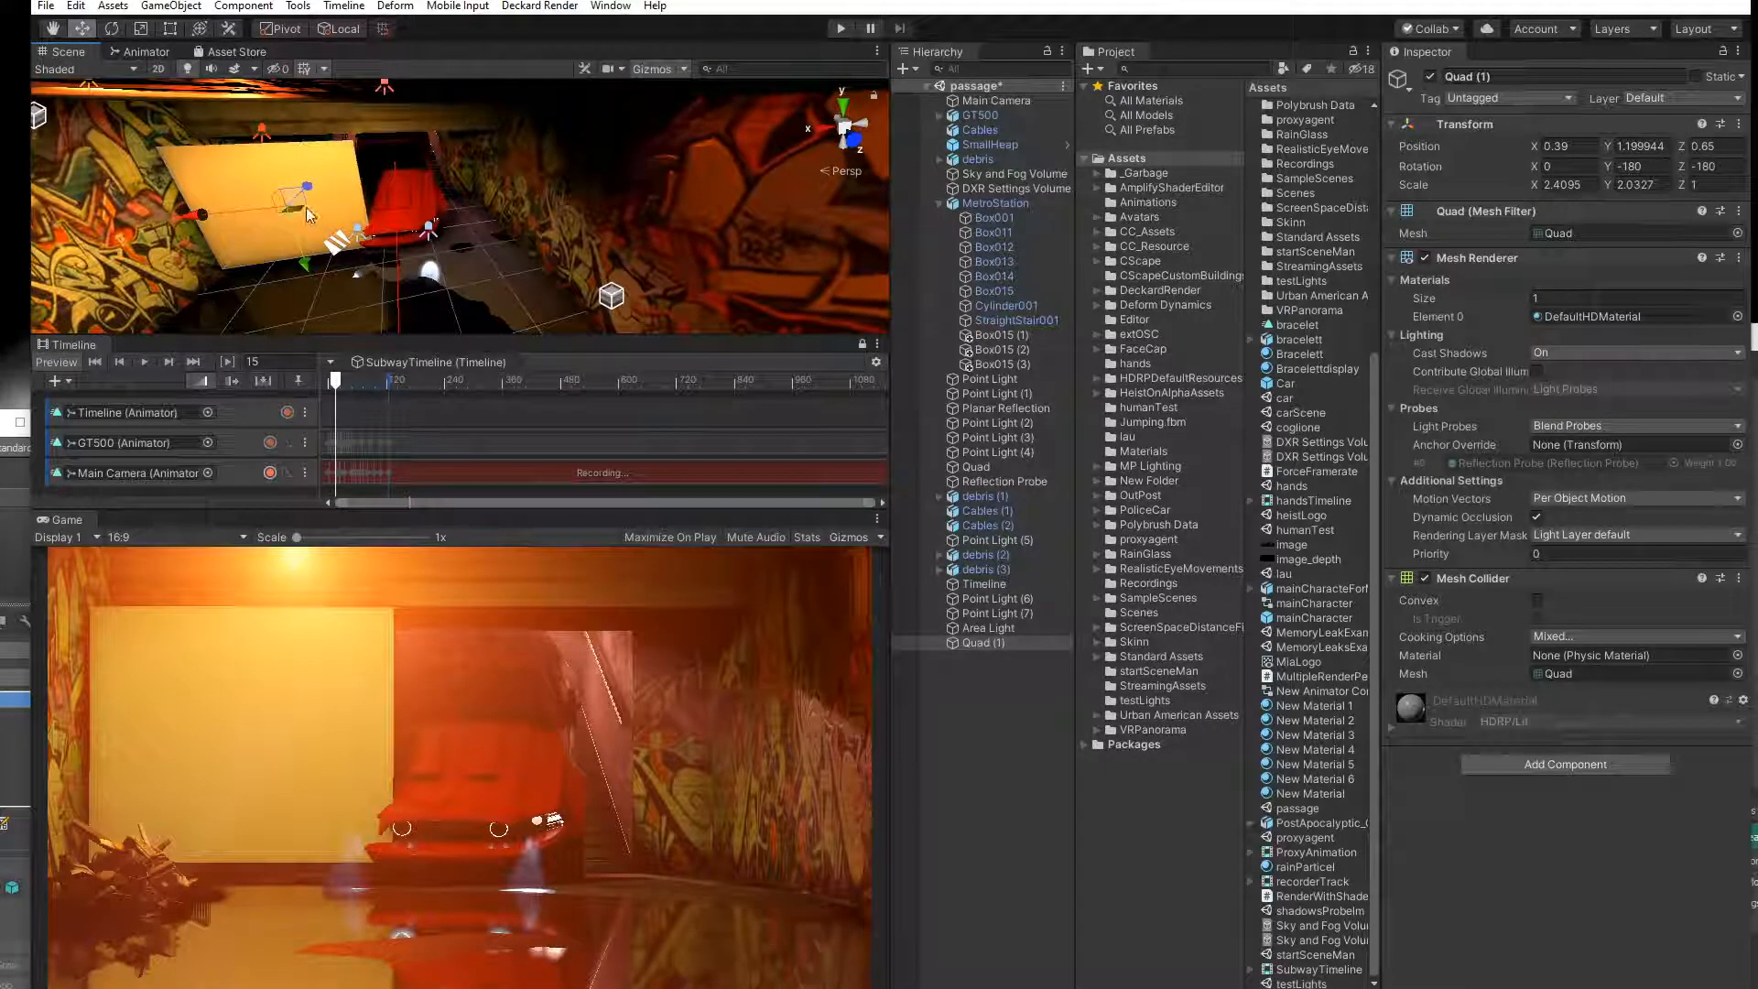
# Preview the shot at frame 23 and move the quad along Z to 0.92 beside the car.
pyautogui.moveTo(311, 183); pyautogui.dragTo(327, 173)
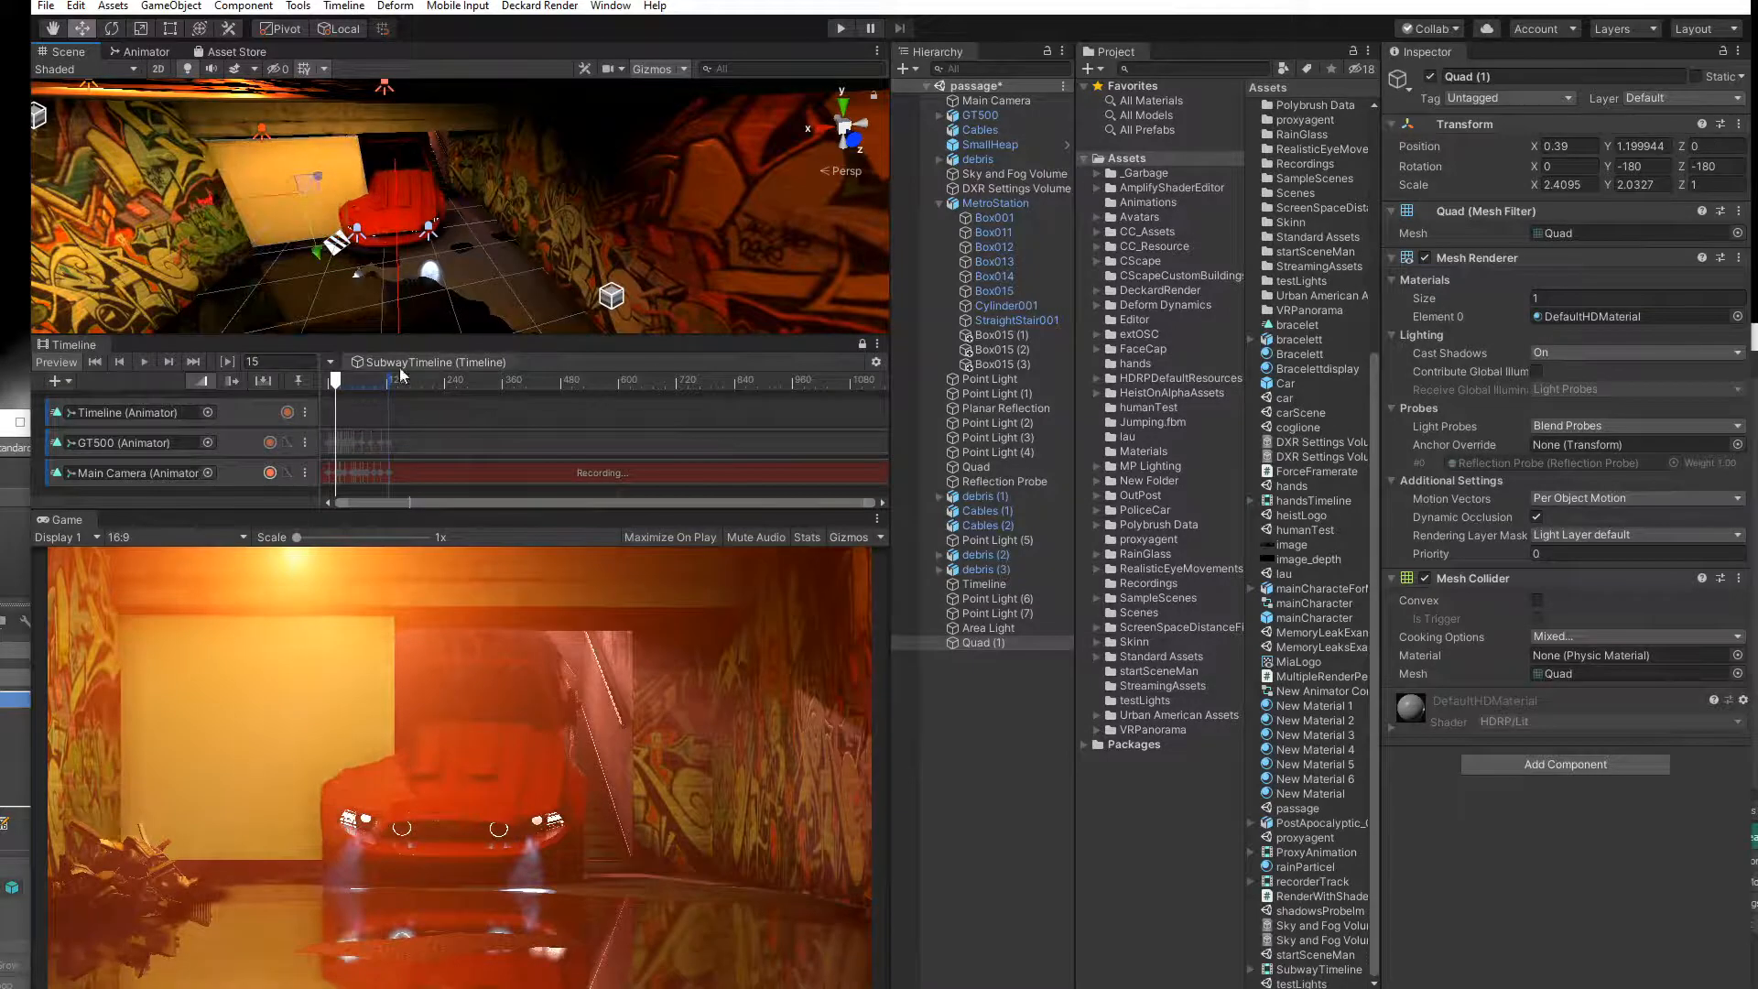
pyautogui.click(333, 381)
pyautogui.moveTo(332, 381); pyautogui.dragTo(340, 387)
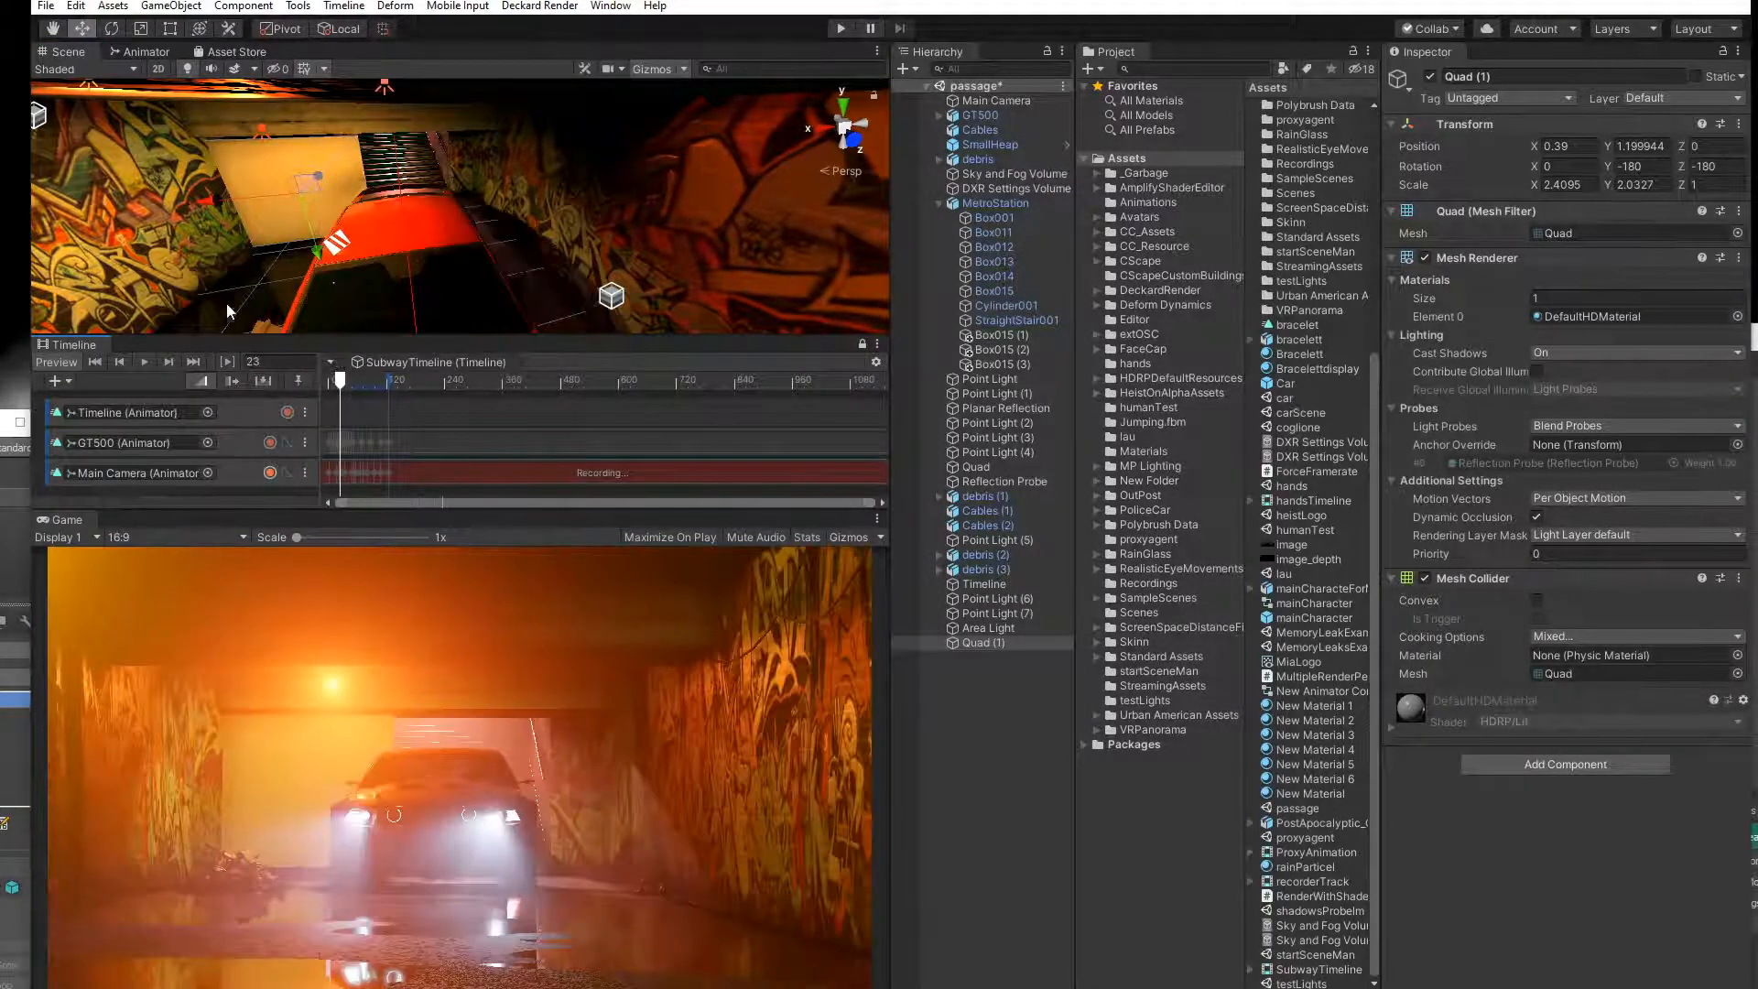
pyautogui.moveTo(320, 176)
pyautogui.mouseDown()
pyautogui.moveTo(218, 233)
pyautogui.moveTo(315, 198)
pyautogui.mouseUp()
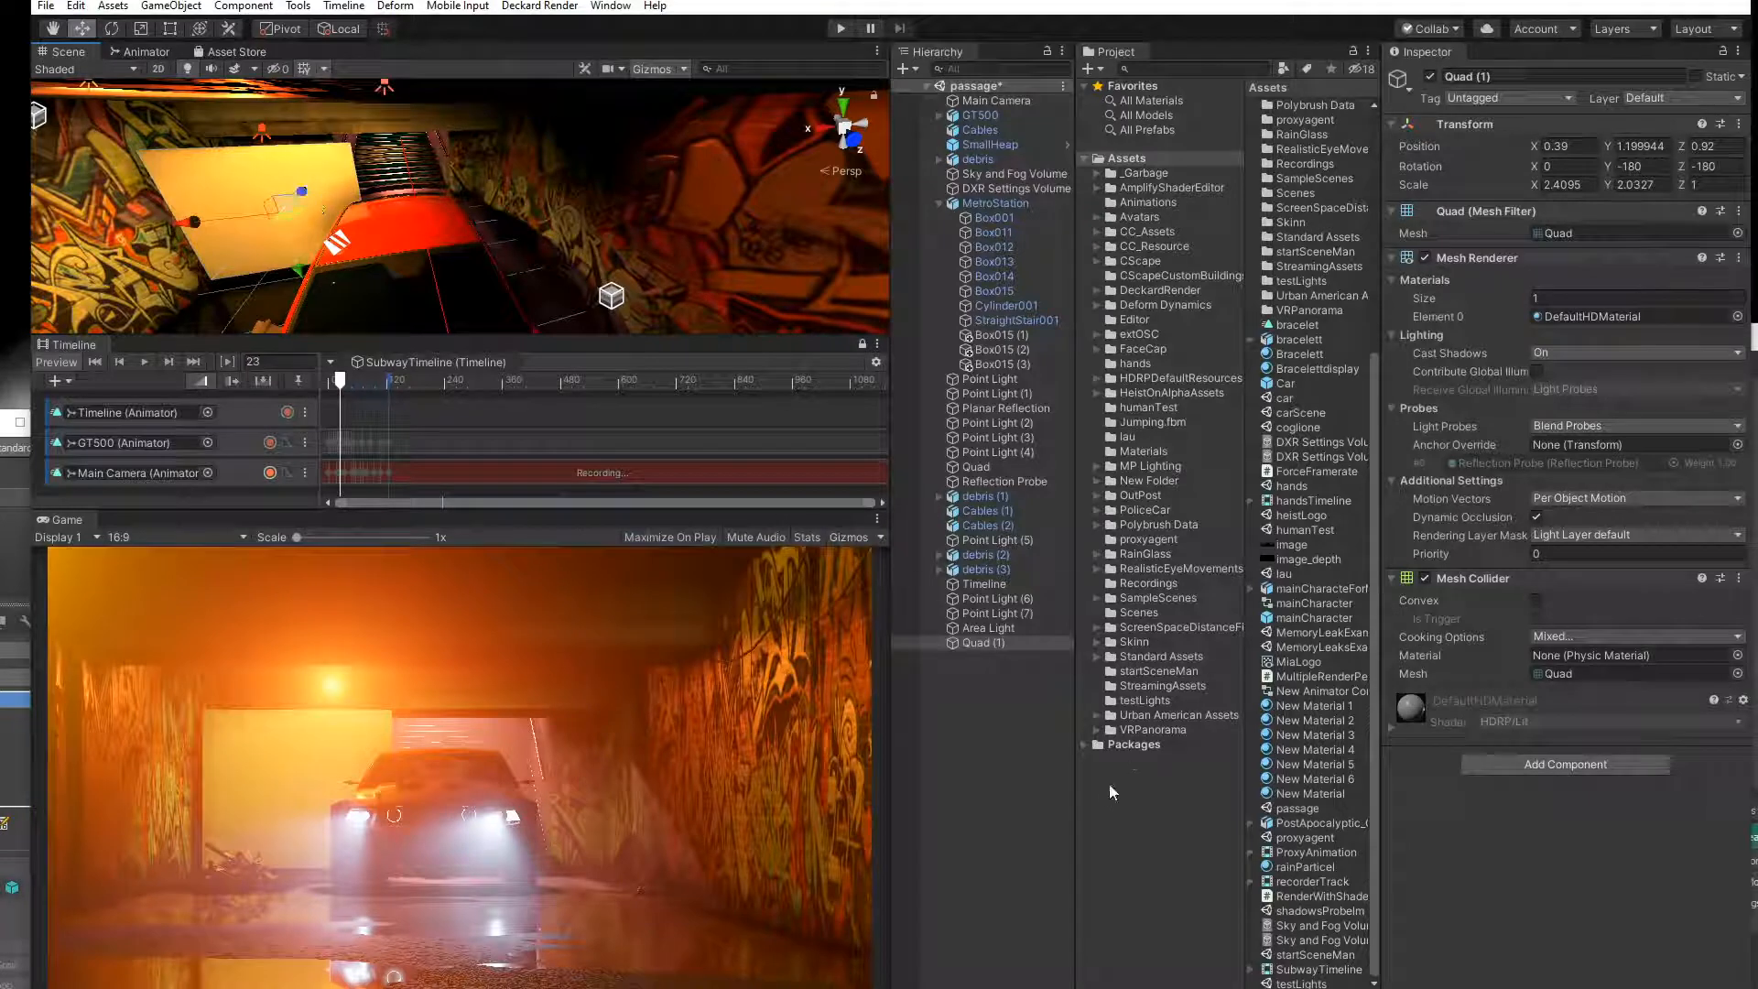
pyautogui.click(974, 763)
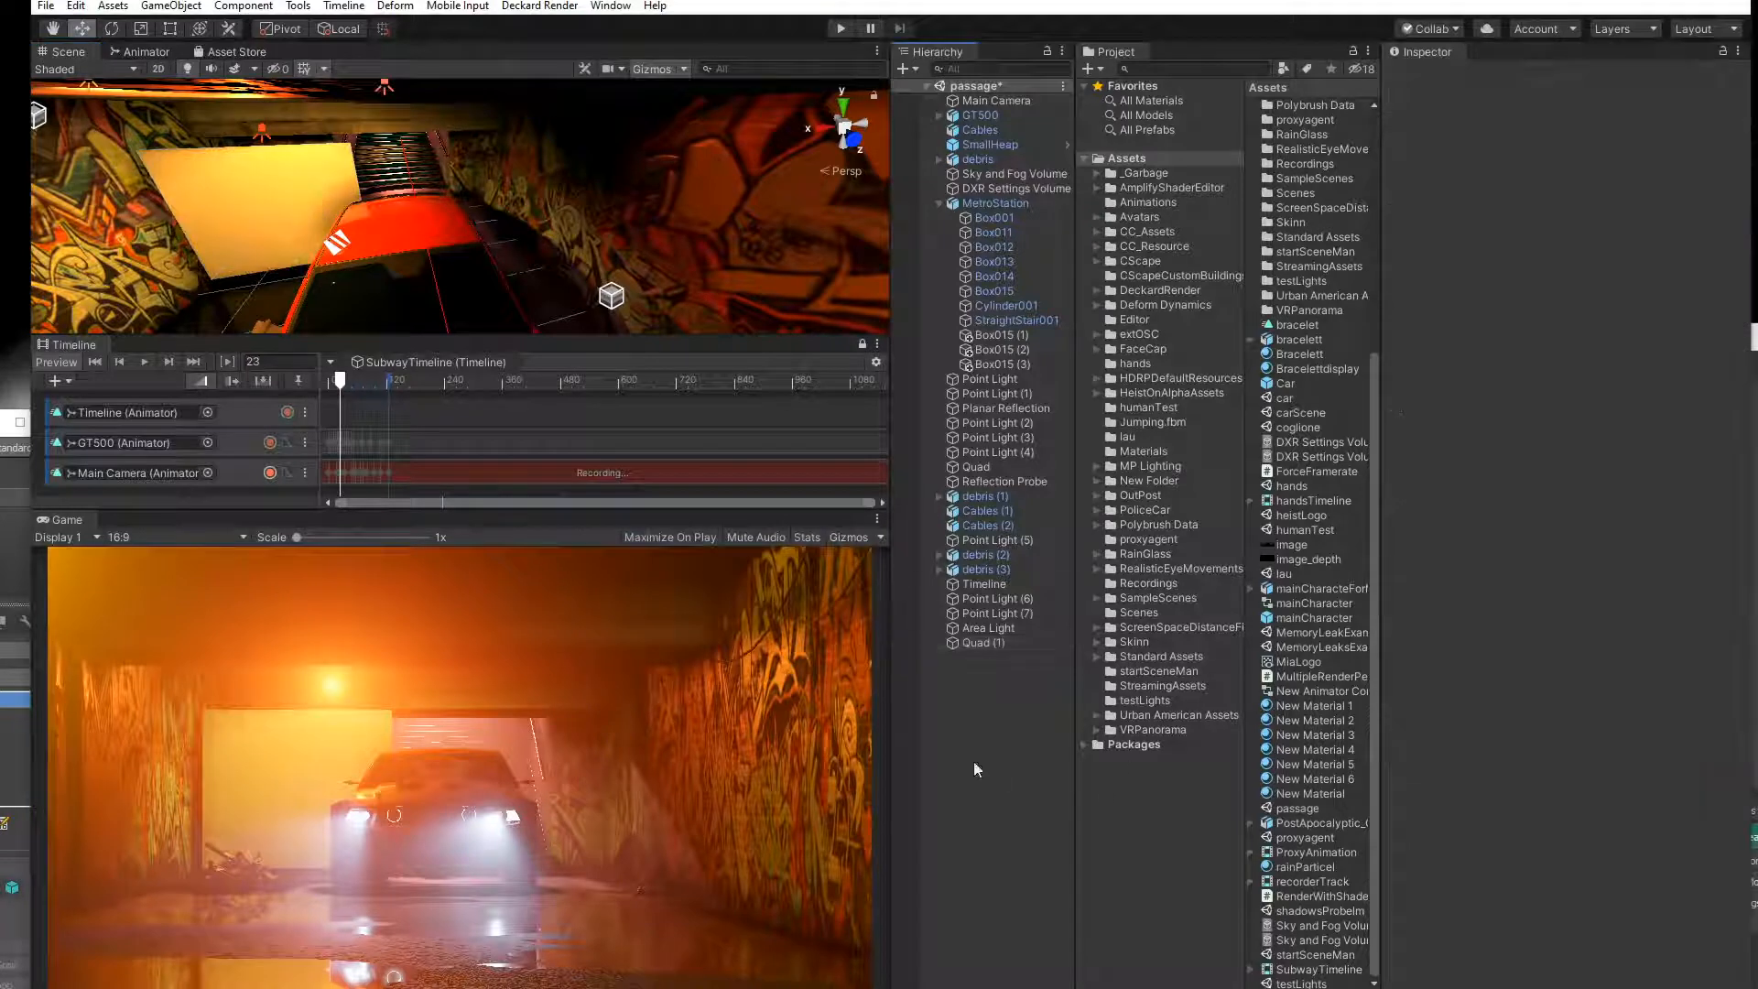
pyautogui.click(235, 183)
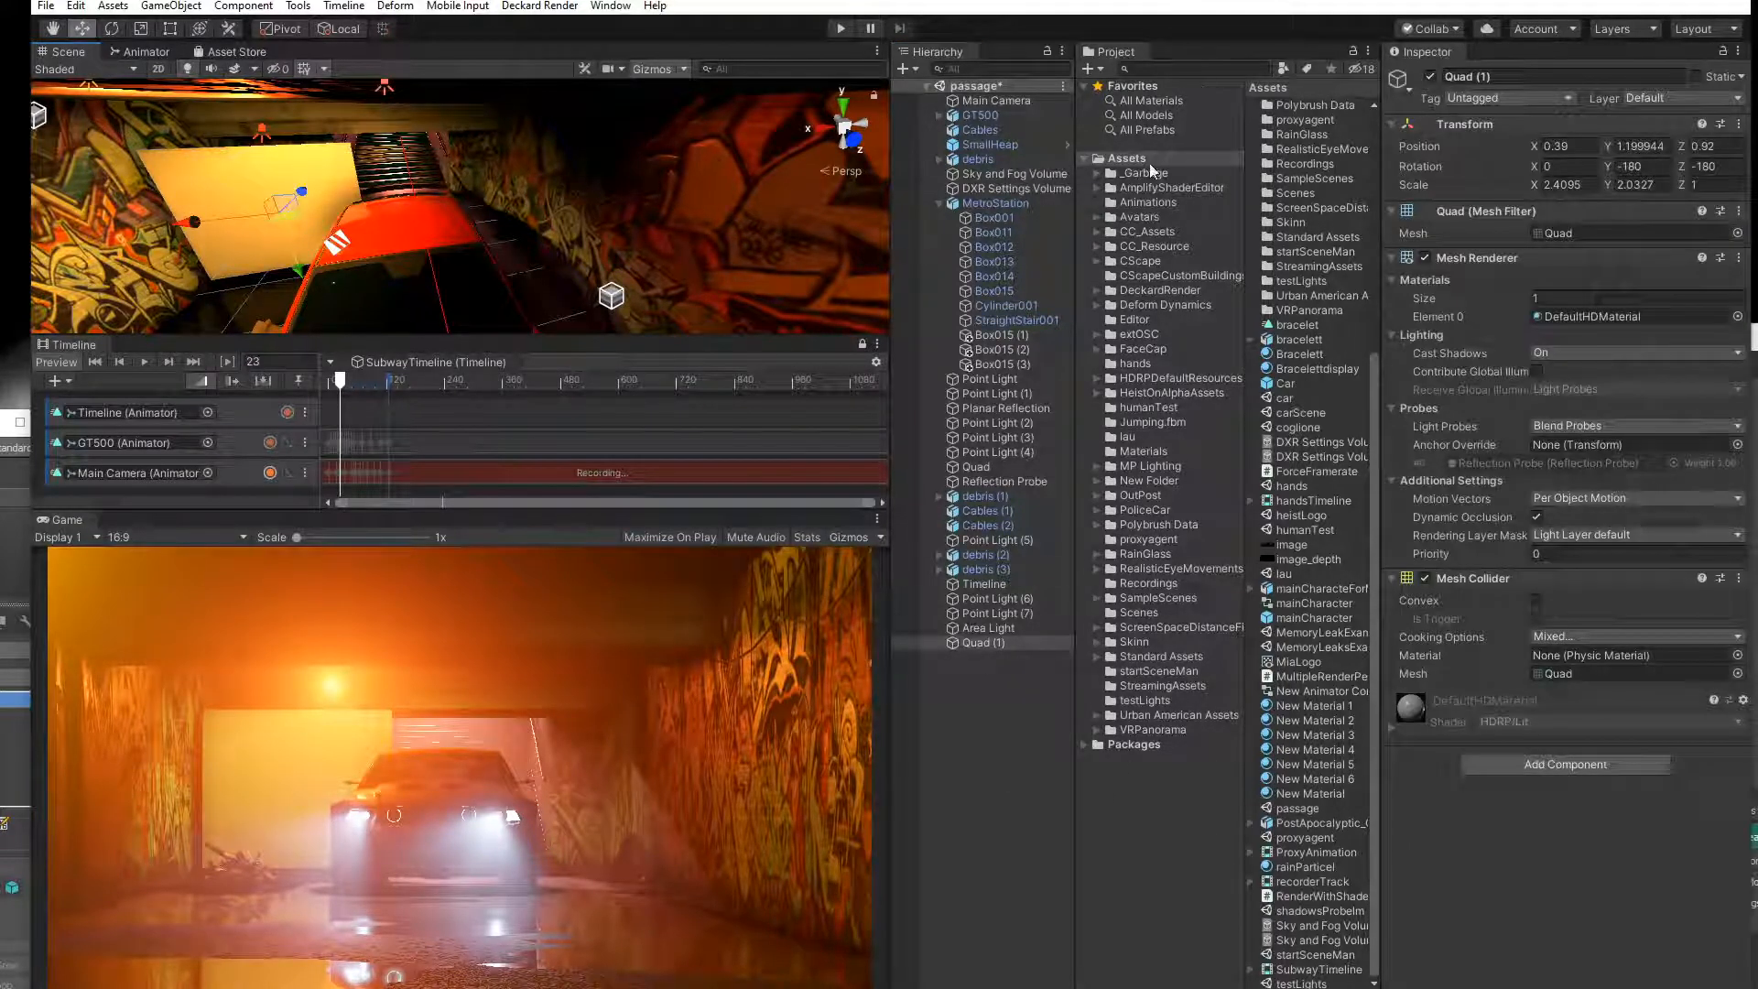
# Create a material named Fence in the _Garbage folder and apply it to the quad.
pyautogui.click(1145, 172)
pyautogui.rightClick(1286, 548)
pyautogui.moveTo(1465, 560)
pyautogui.click(1154, 746)
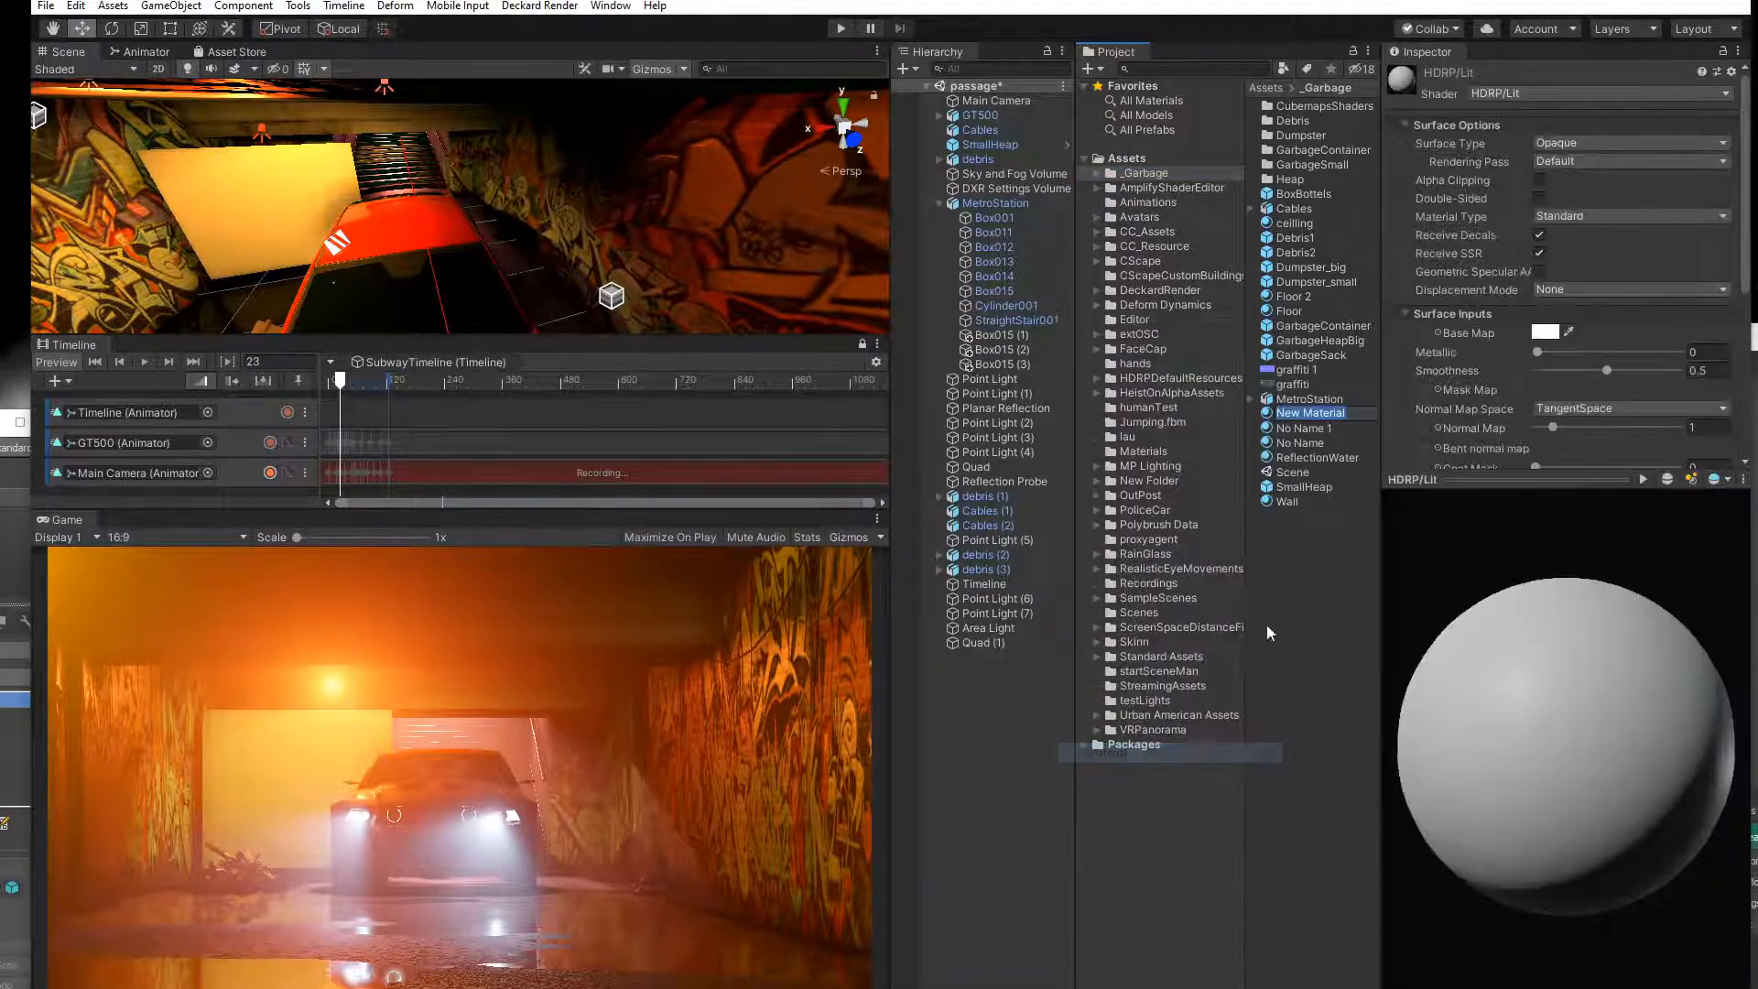
pyautogui.write('Gl')
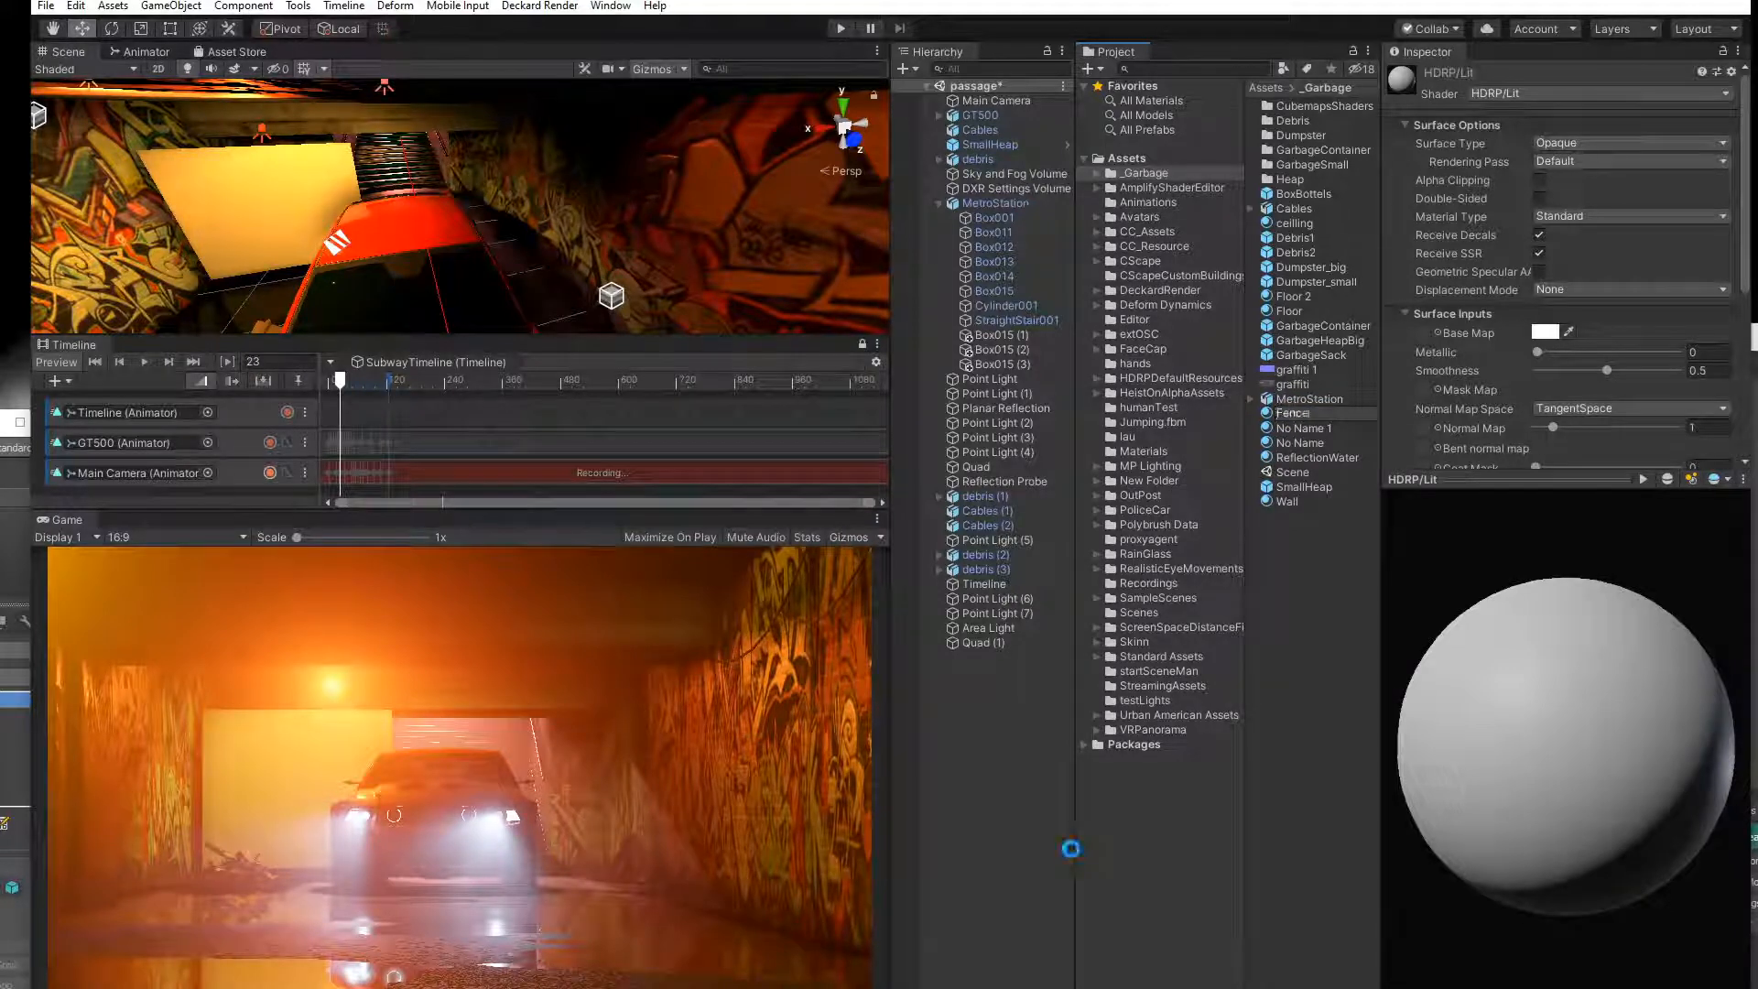
pyautogui.press('Return')
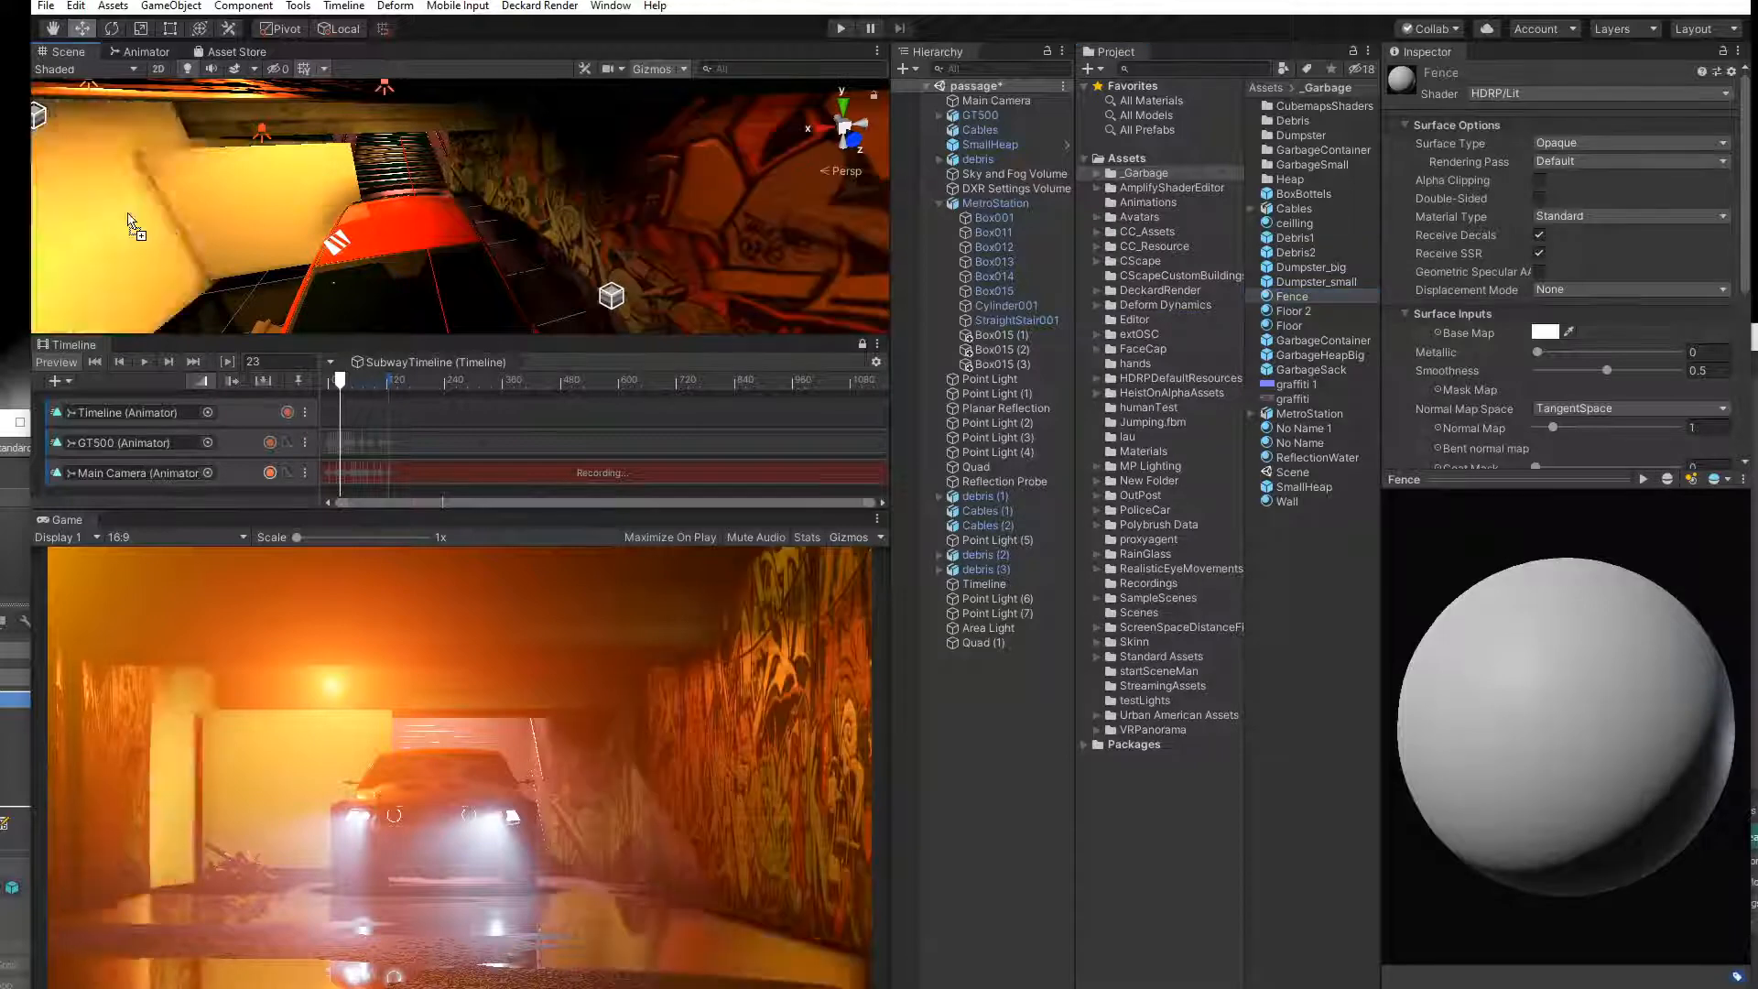
pyautogui.click(251, 202)
pyautogui.click(240, 207)
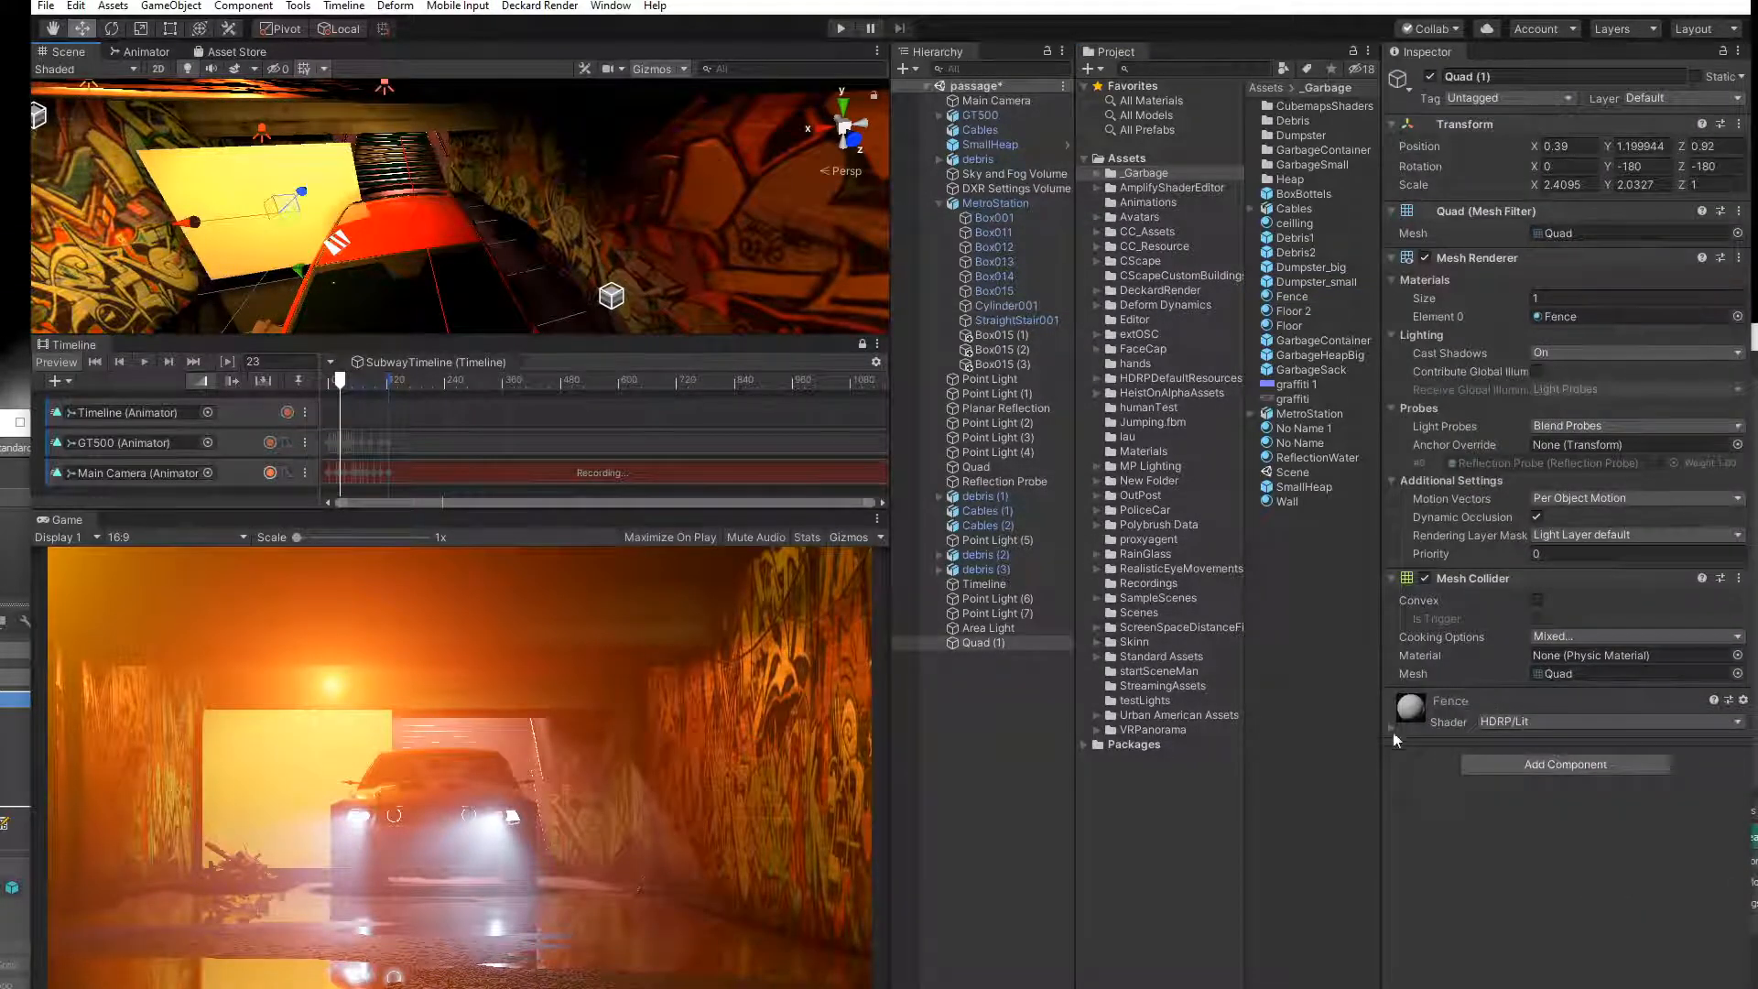
# Find the Grid texture among the project's textures and assign it as the Fence material's base map.
pyautogui.click(1393, 732)
pyautogui.scroll(-5, 1539, 889)
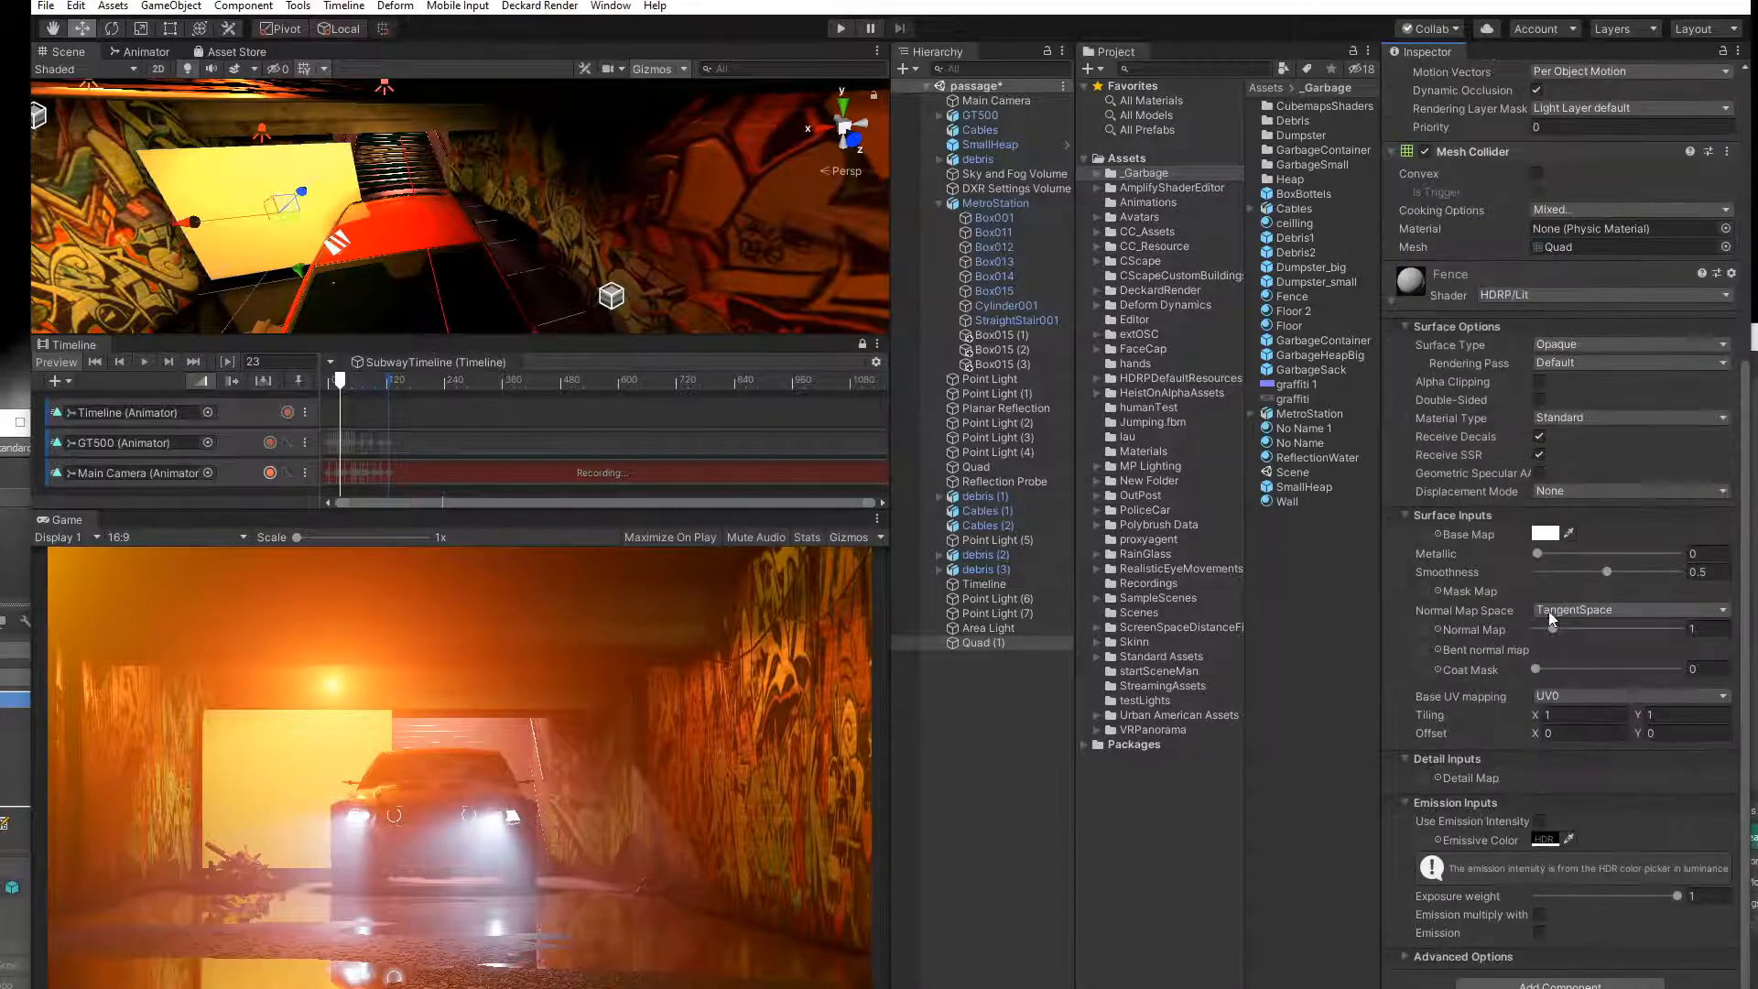
pyautogui.click(1439, 534)
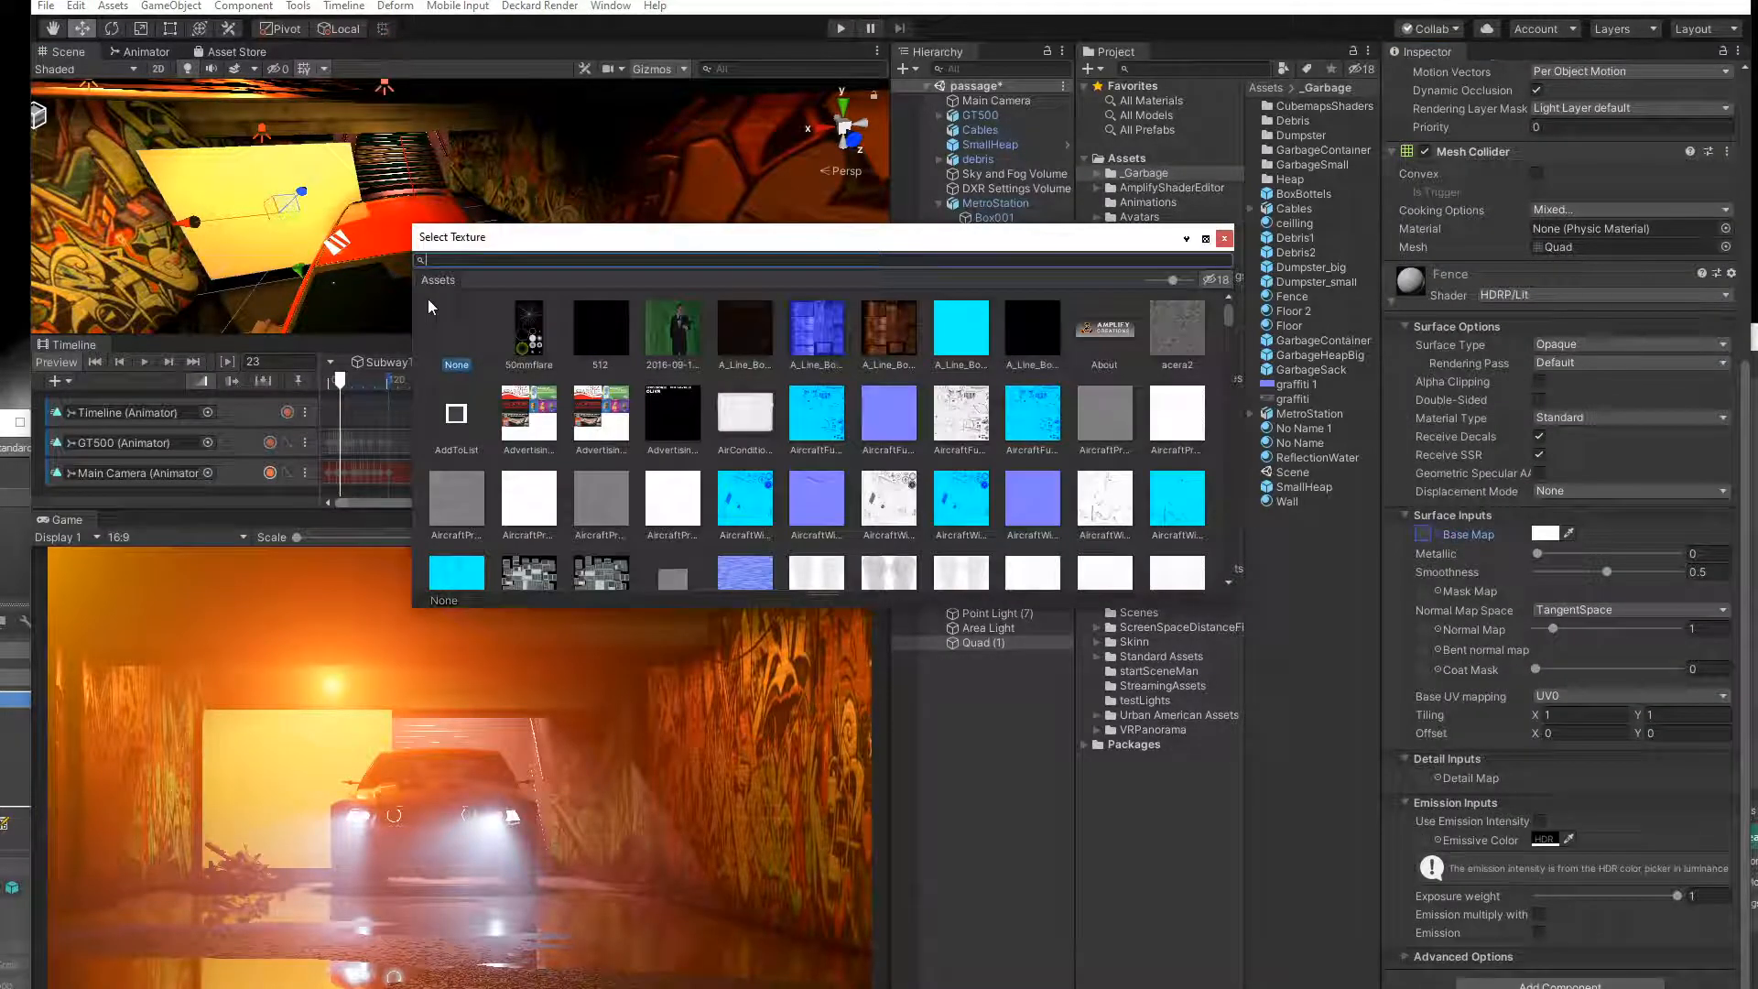
pyautogui.write('fen')
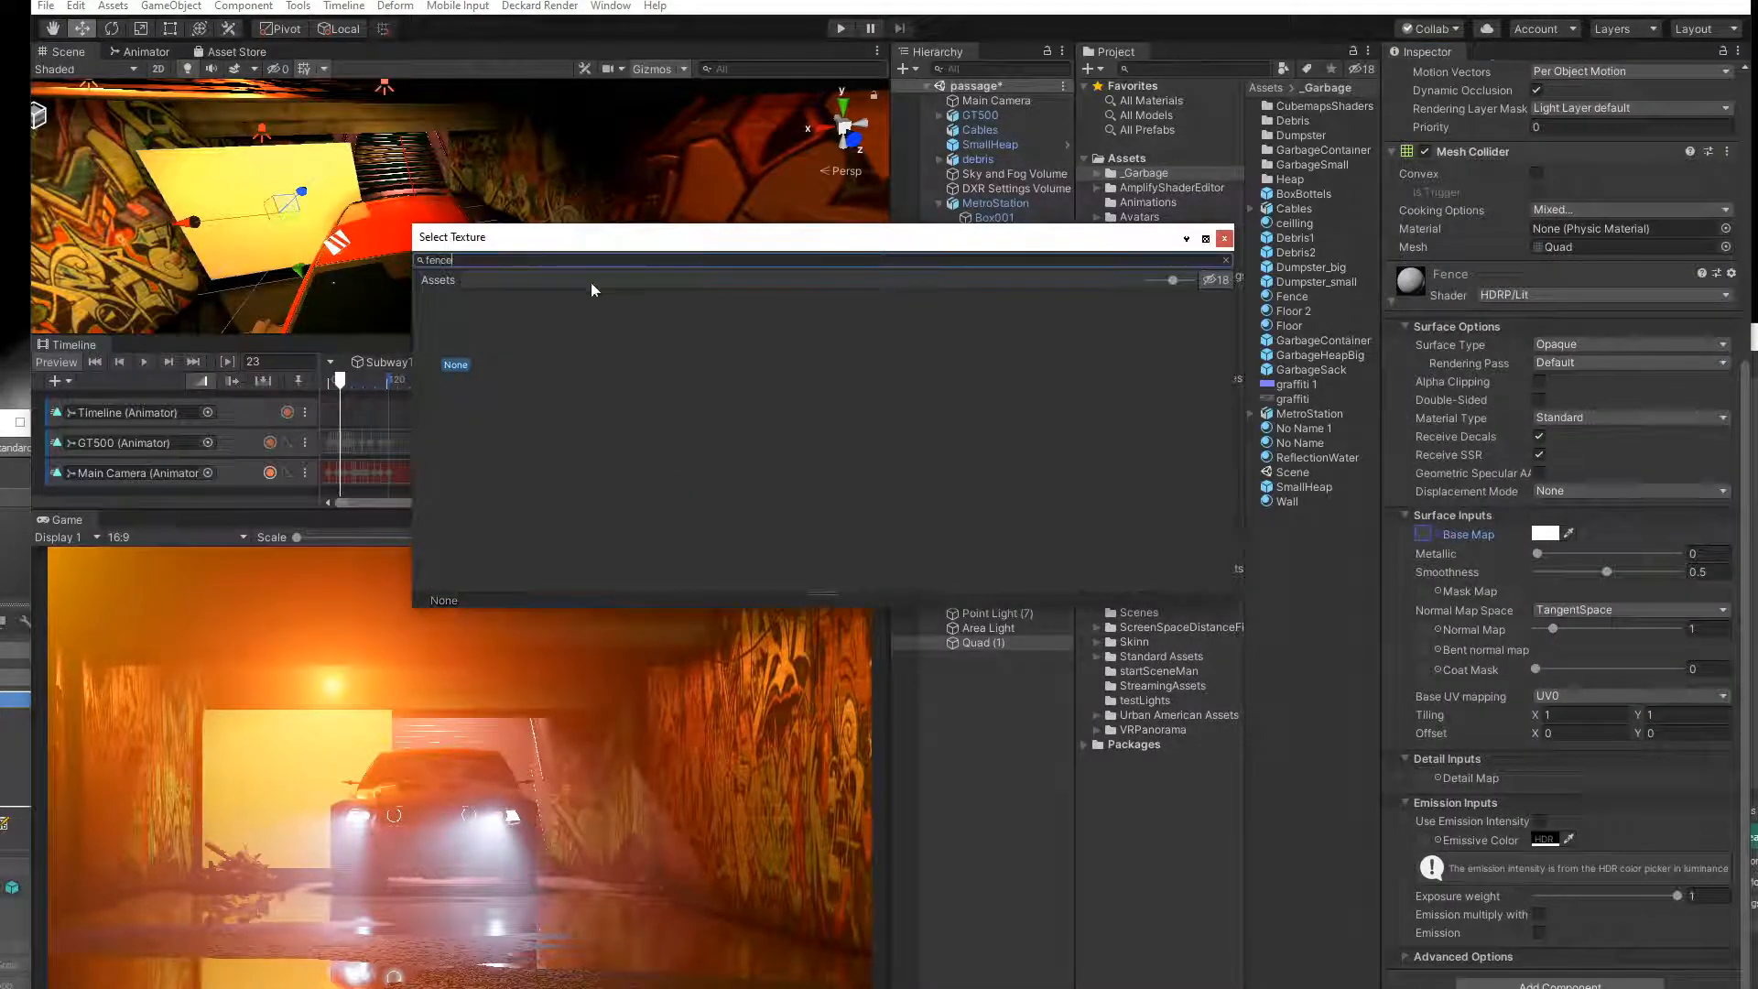
pyautogui.write('ce')
pyautogui.press('BackSpace')
pyautogui.write('grill')
pyautogui.press('BackSpace')
pyautogui.press('BackSpace')
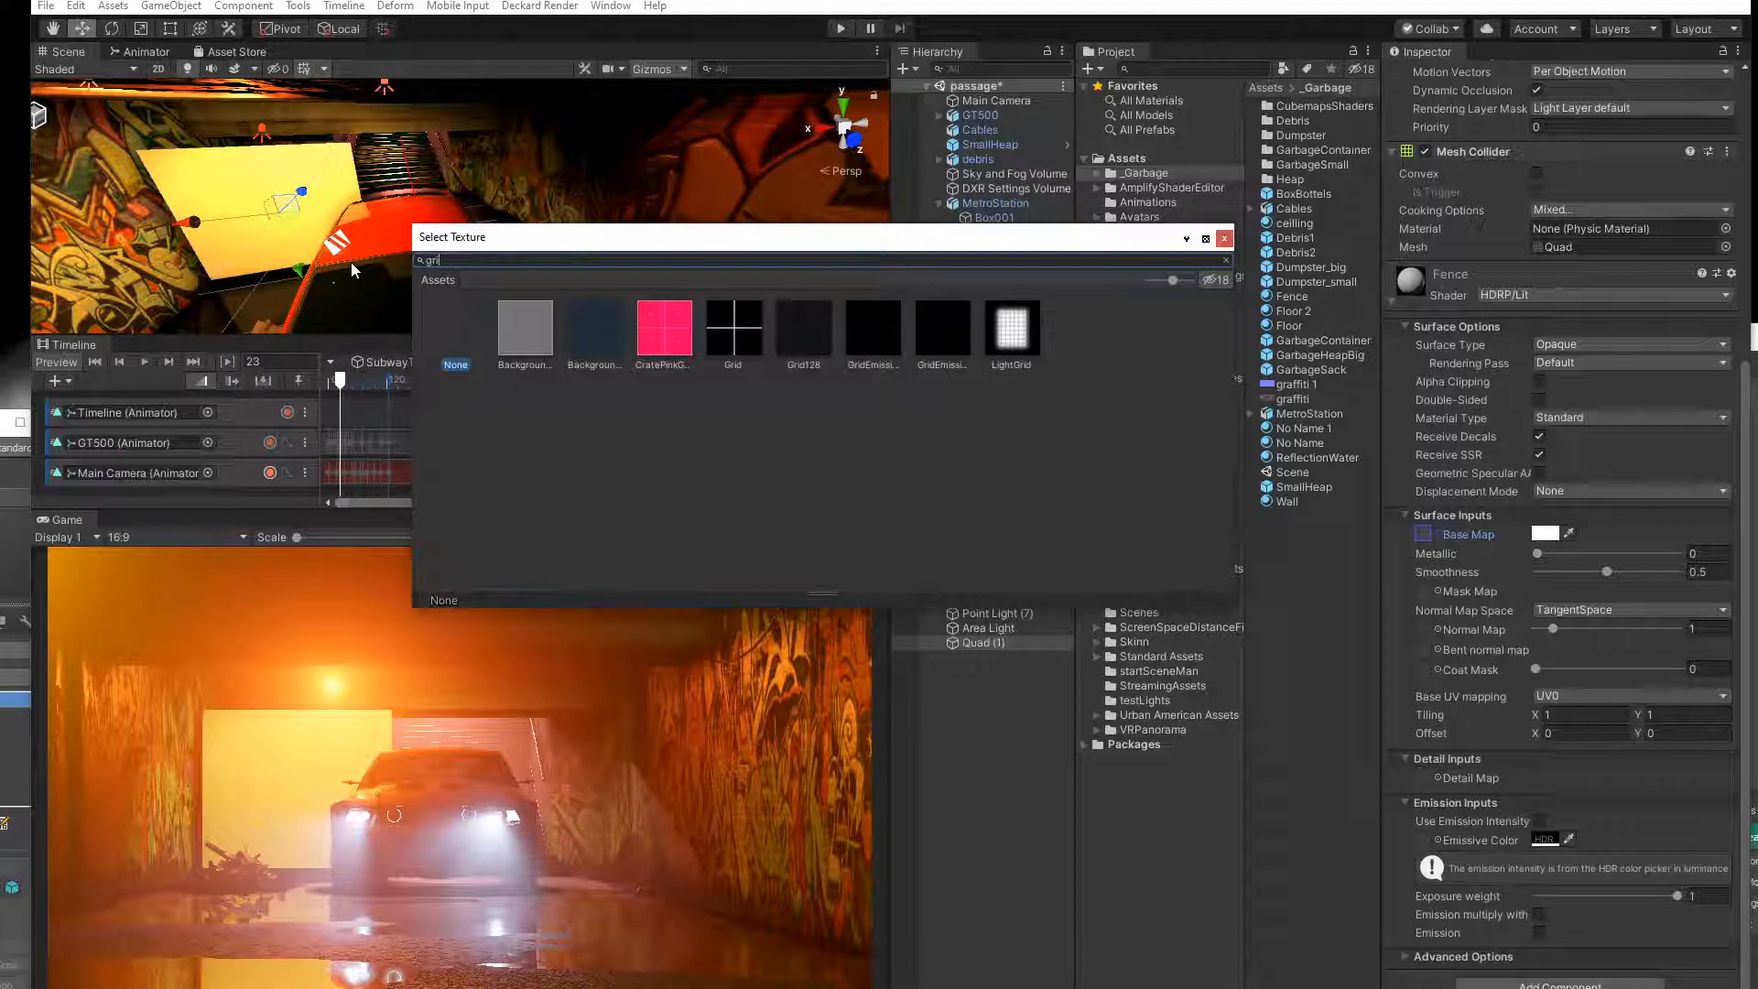
pyautogui.click(735, 326)
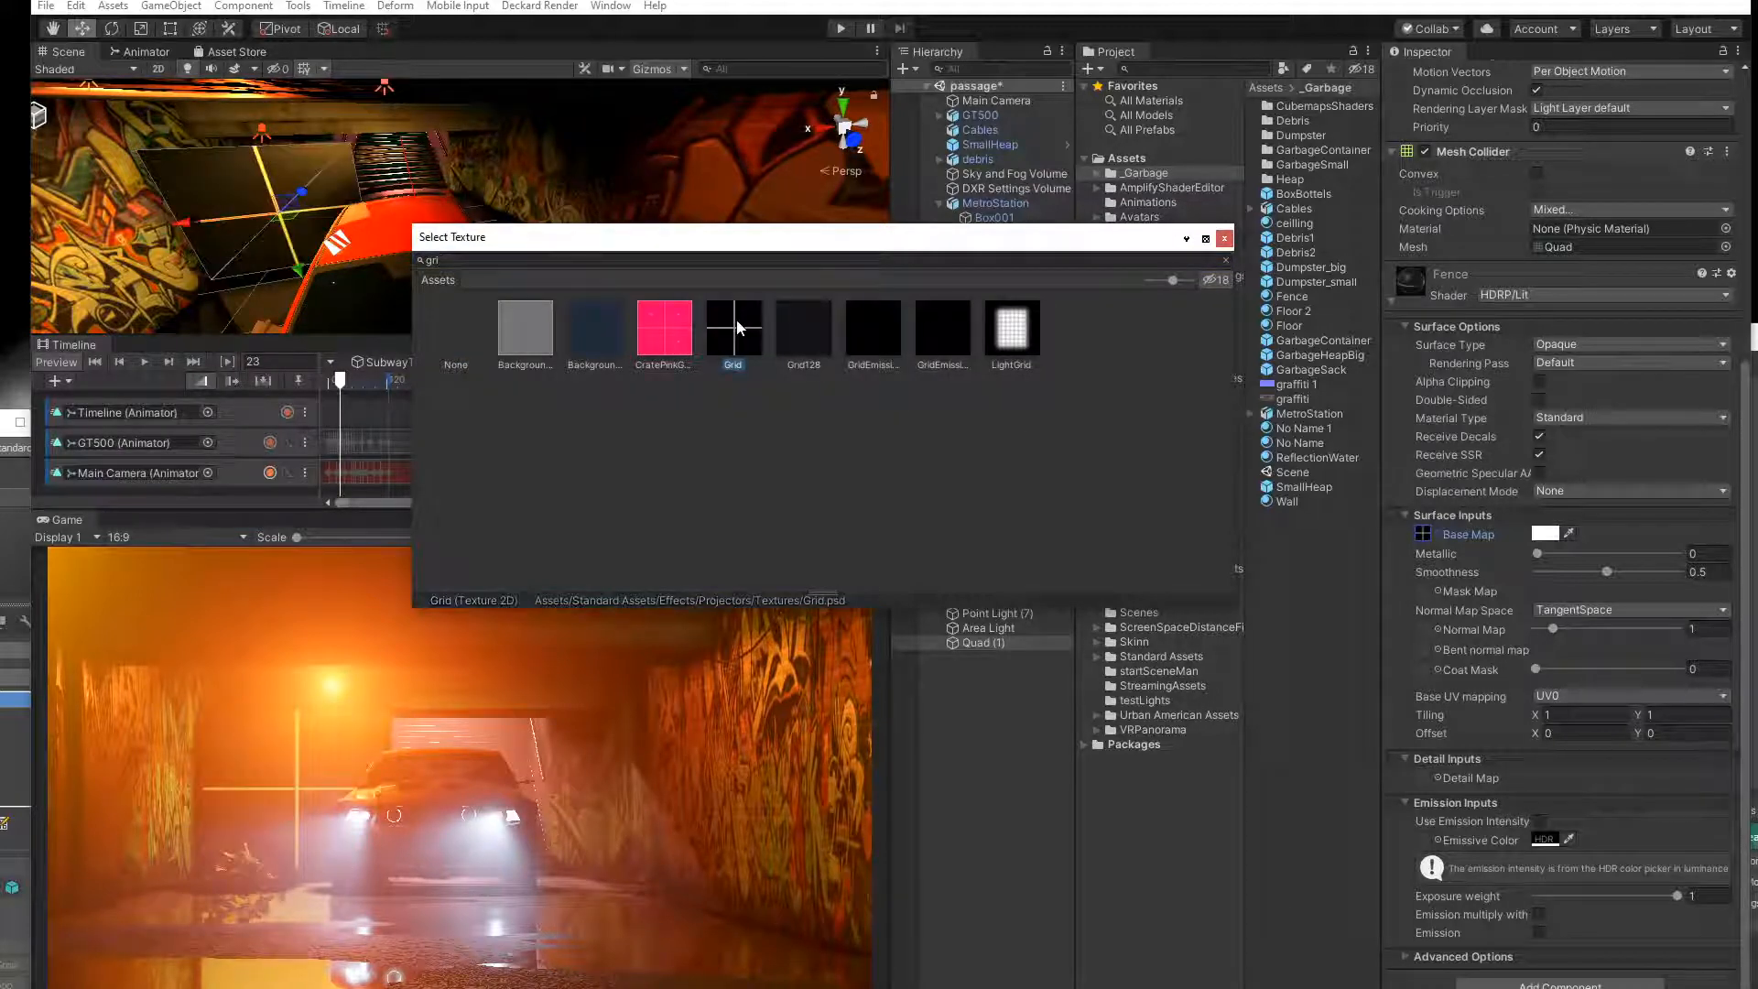
pyautogui.doubleClick(739, 328)
# Set the Fence material's tiling to 100 on both X and Y.
pyautogui.click(1548, 715)
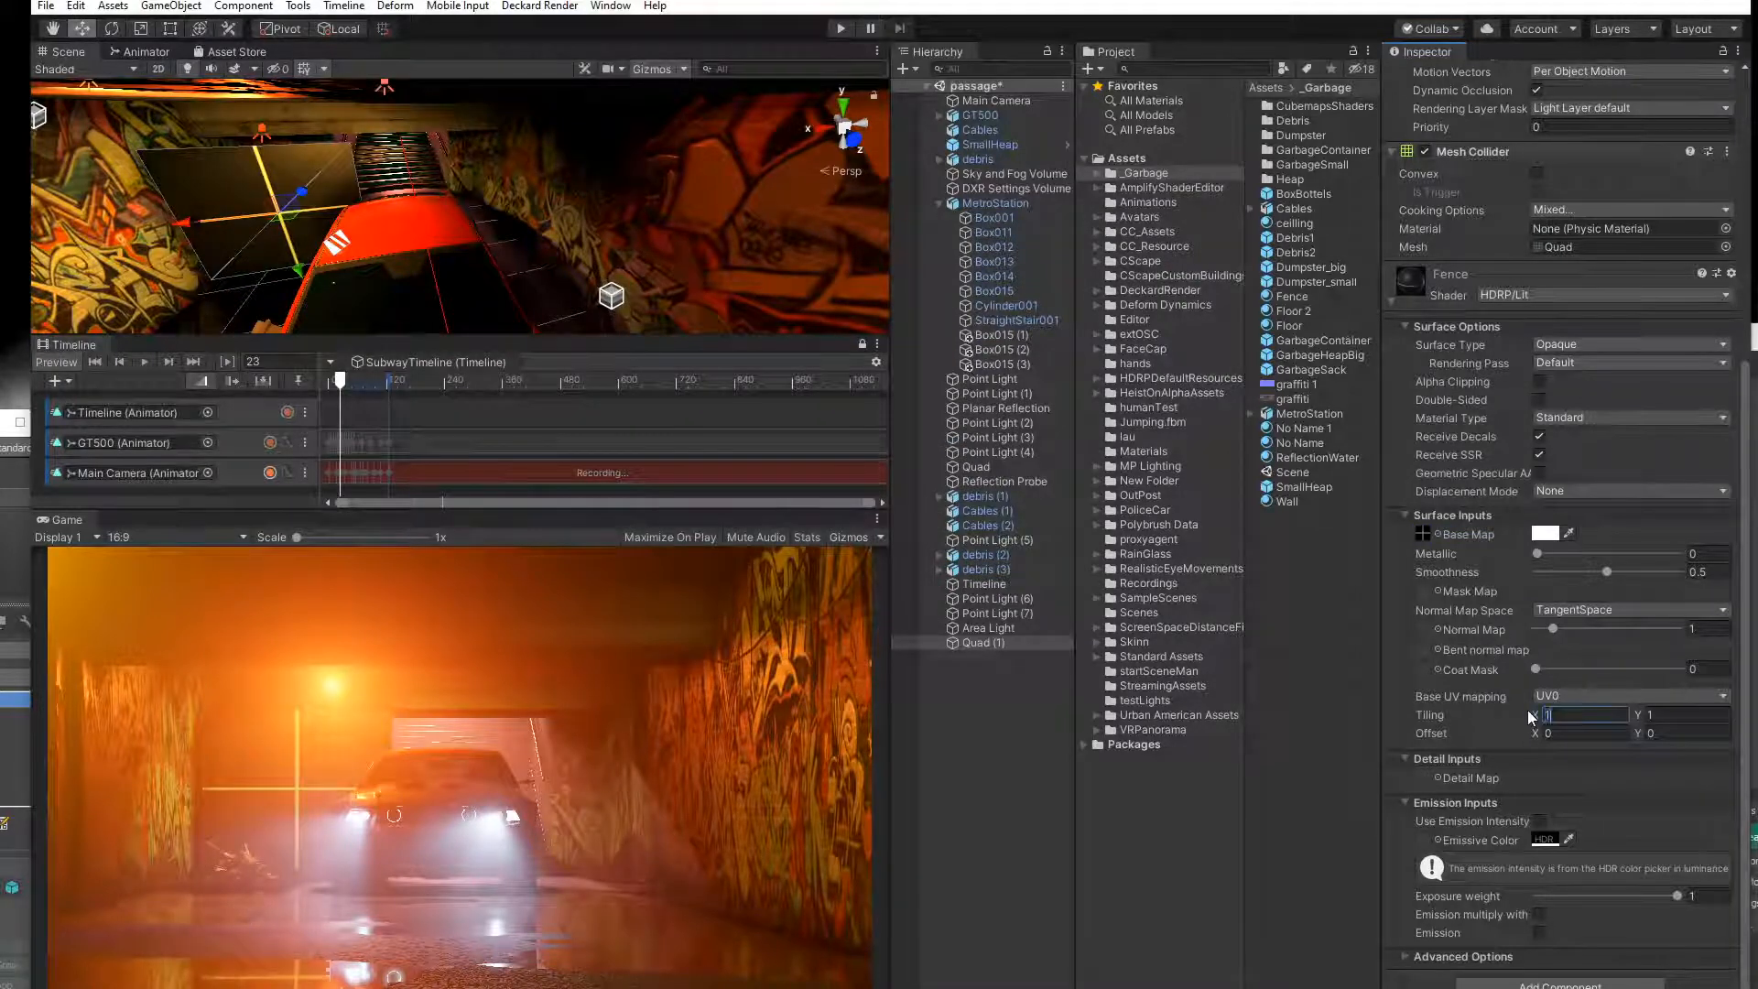
pyautogui.write('100')
pyautogui.press('Tab')
pyautogui.write('100')
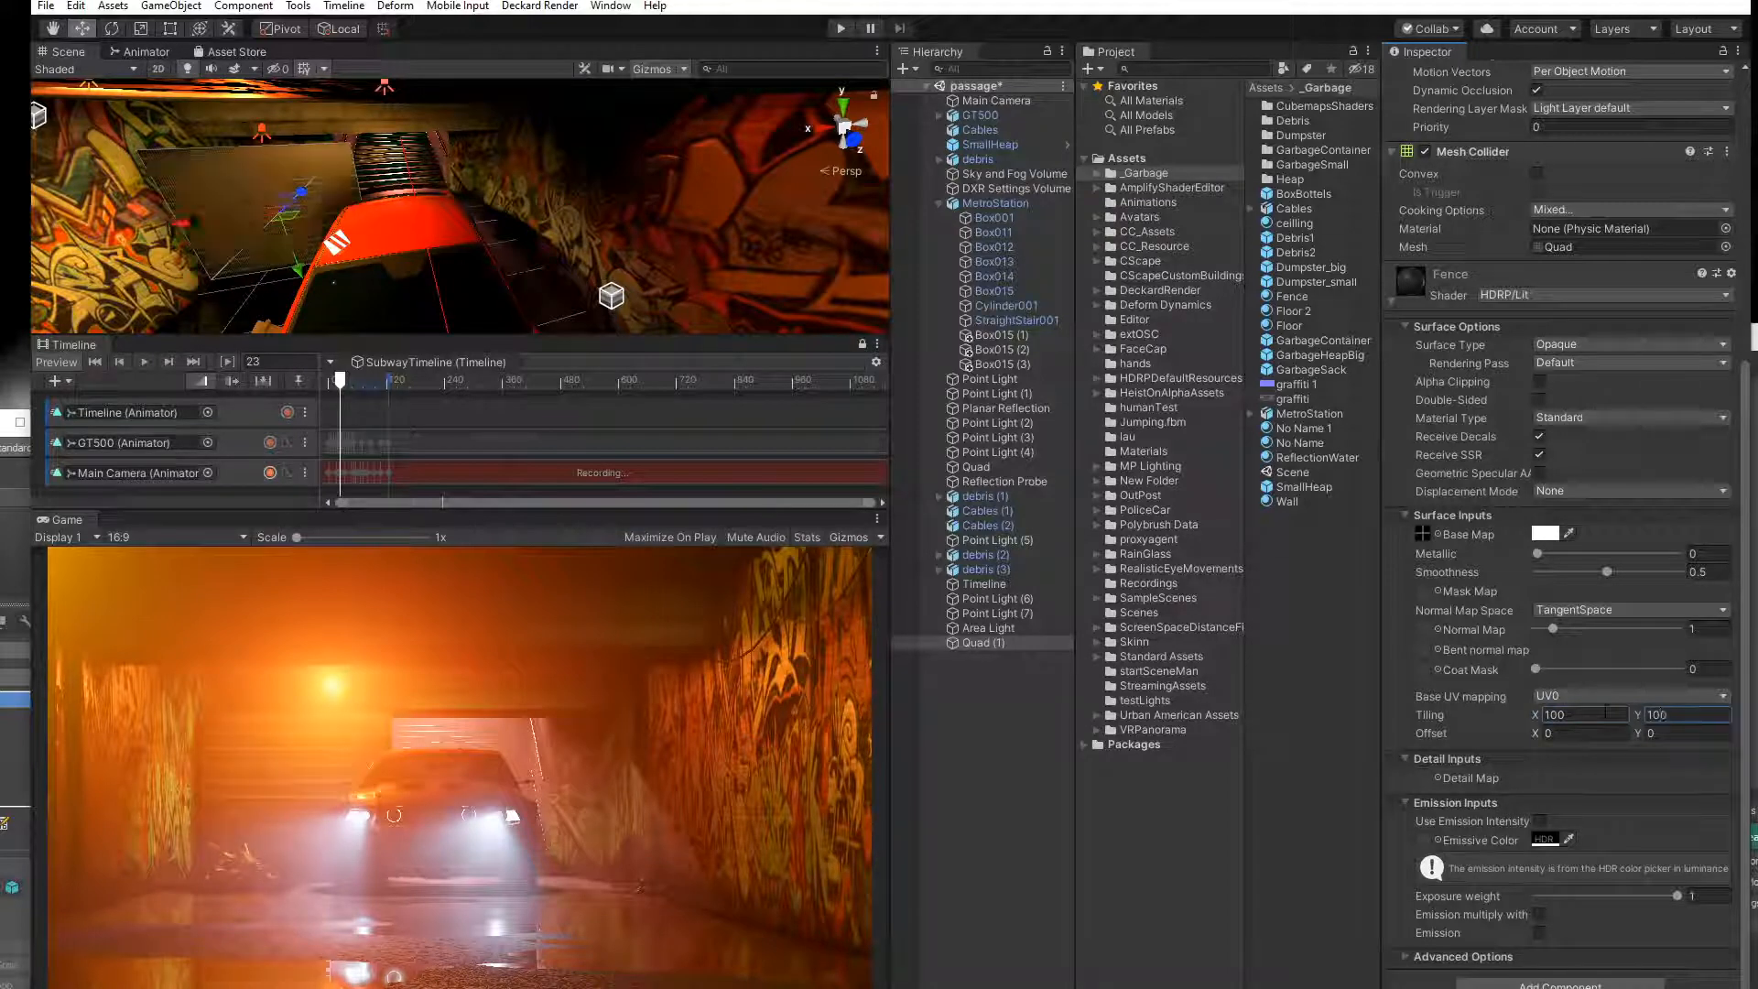
# Reduce the Fence material's tiling to 50 on both X and Y, checking the grid up close.
pyautogui.scroll(5, 184, 169)
pyautogui.moveTo(184, 169); pyautogui.dragTo(471, 168, button='middle')
pyautogui.scroll(2, 469, 169)
pyautogui.moveTo(459, 172); pyautogui.dragTo(458, 111, button='right')
pyautogui.click(1499, 709)
pyautogui.write('50')
pyautogui.press('Tab')
pyautogui.write('50')
pyautogui.moveTo(344, 220); pyautogui.dragTo(384, 90, button='middle')
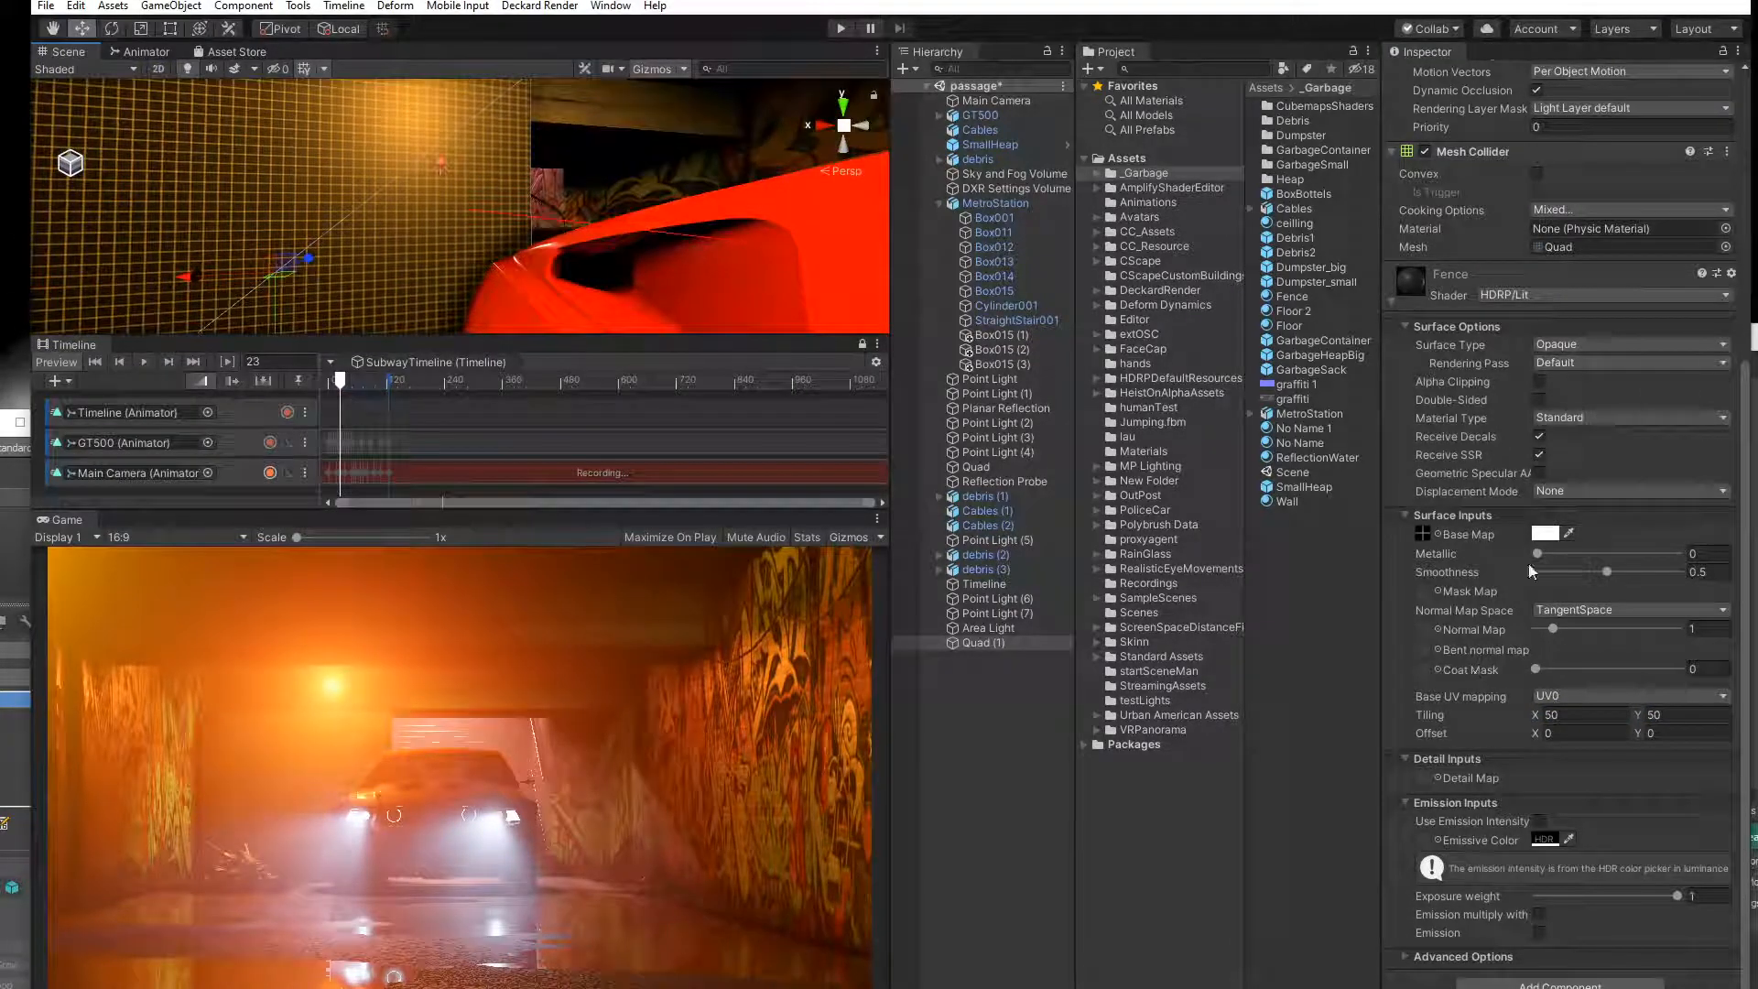
# Locate the base map's Grid texture in the project's assets and duplicate it.
pyautogui.click(1427, 535)
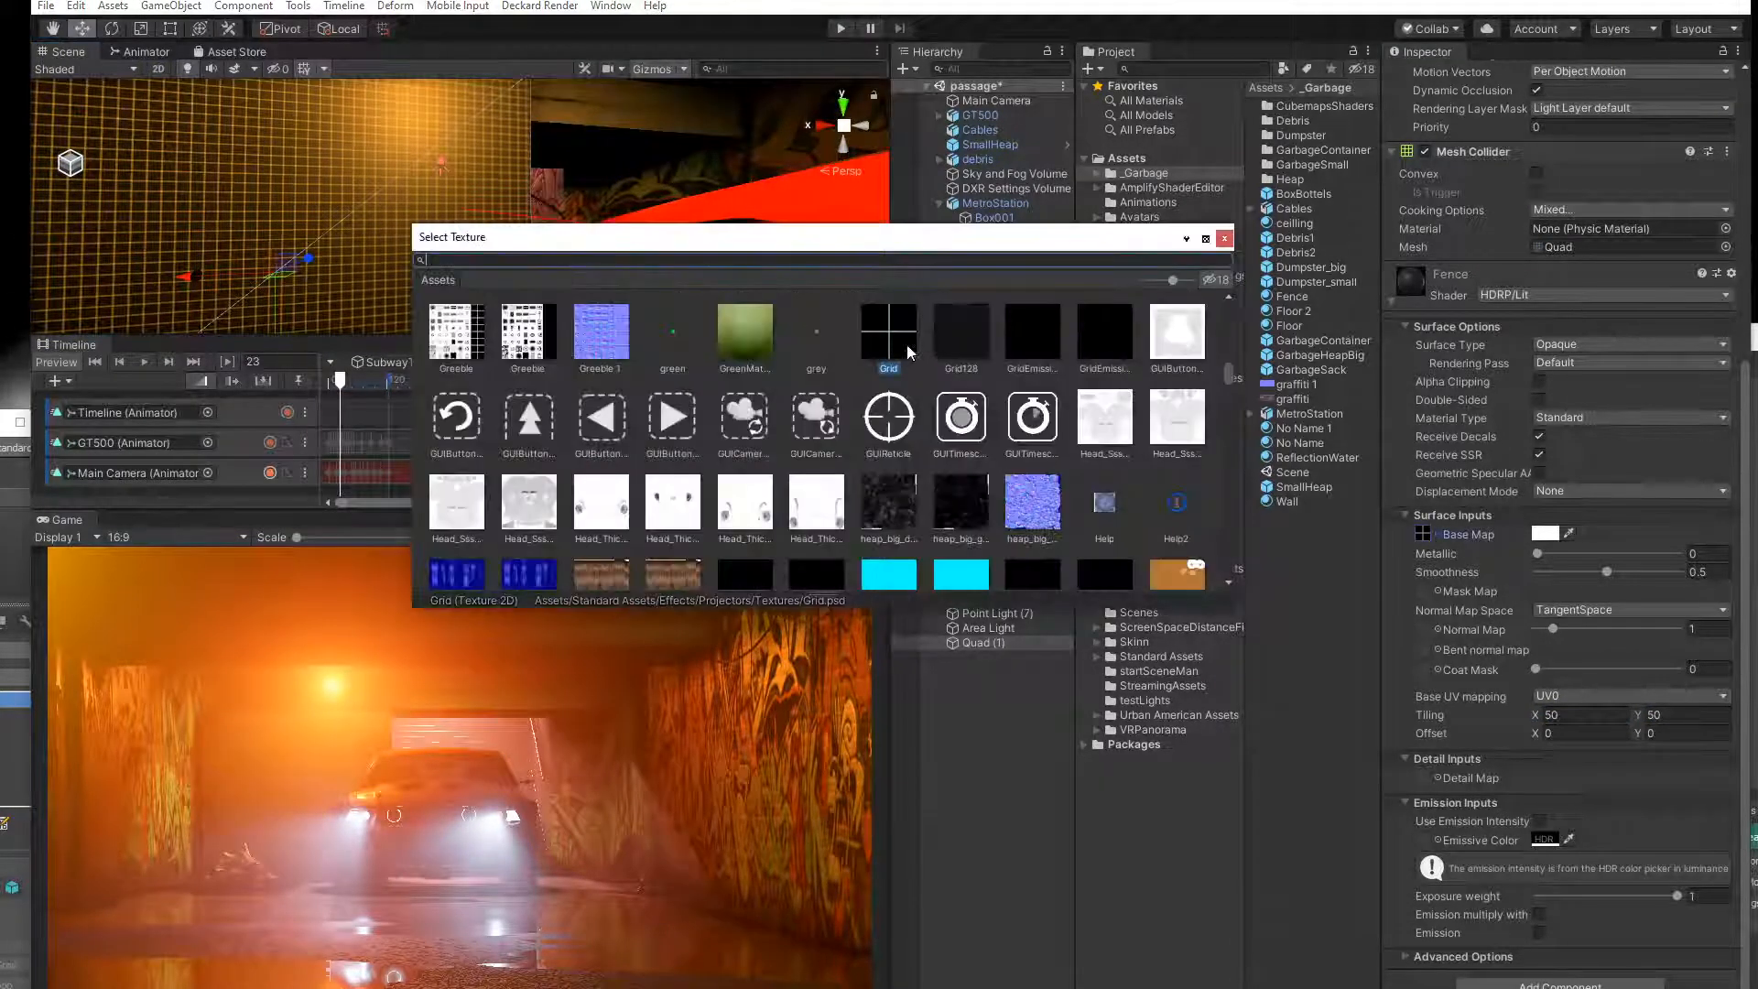
pyautogui.click(1224, 239)
pyautogui.click(1424, 535)
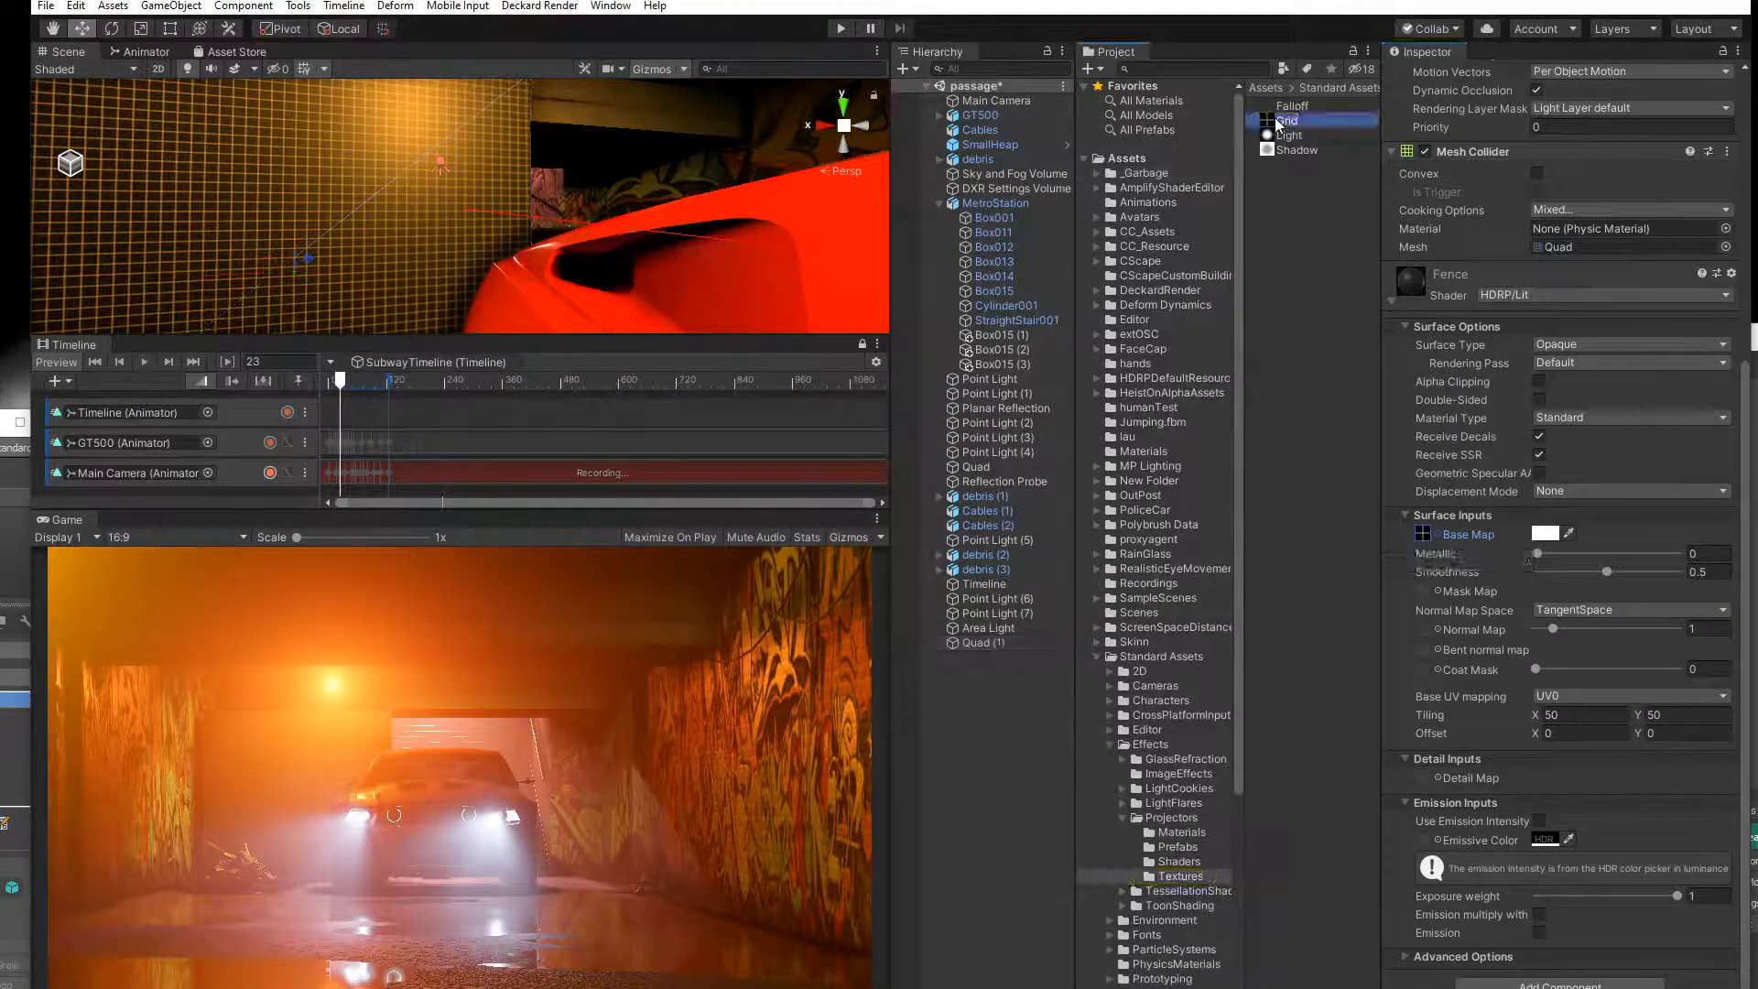
pyautogui.click(1282, 121)
pyautogui.hotkey('ctrl', 'd')
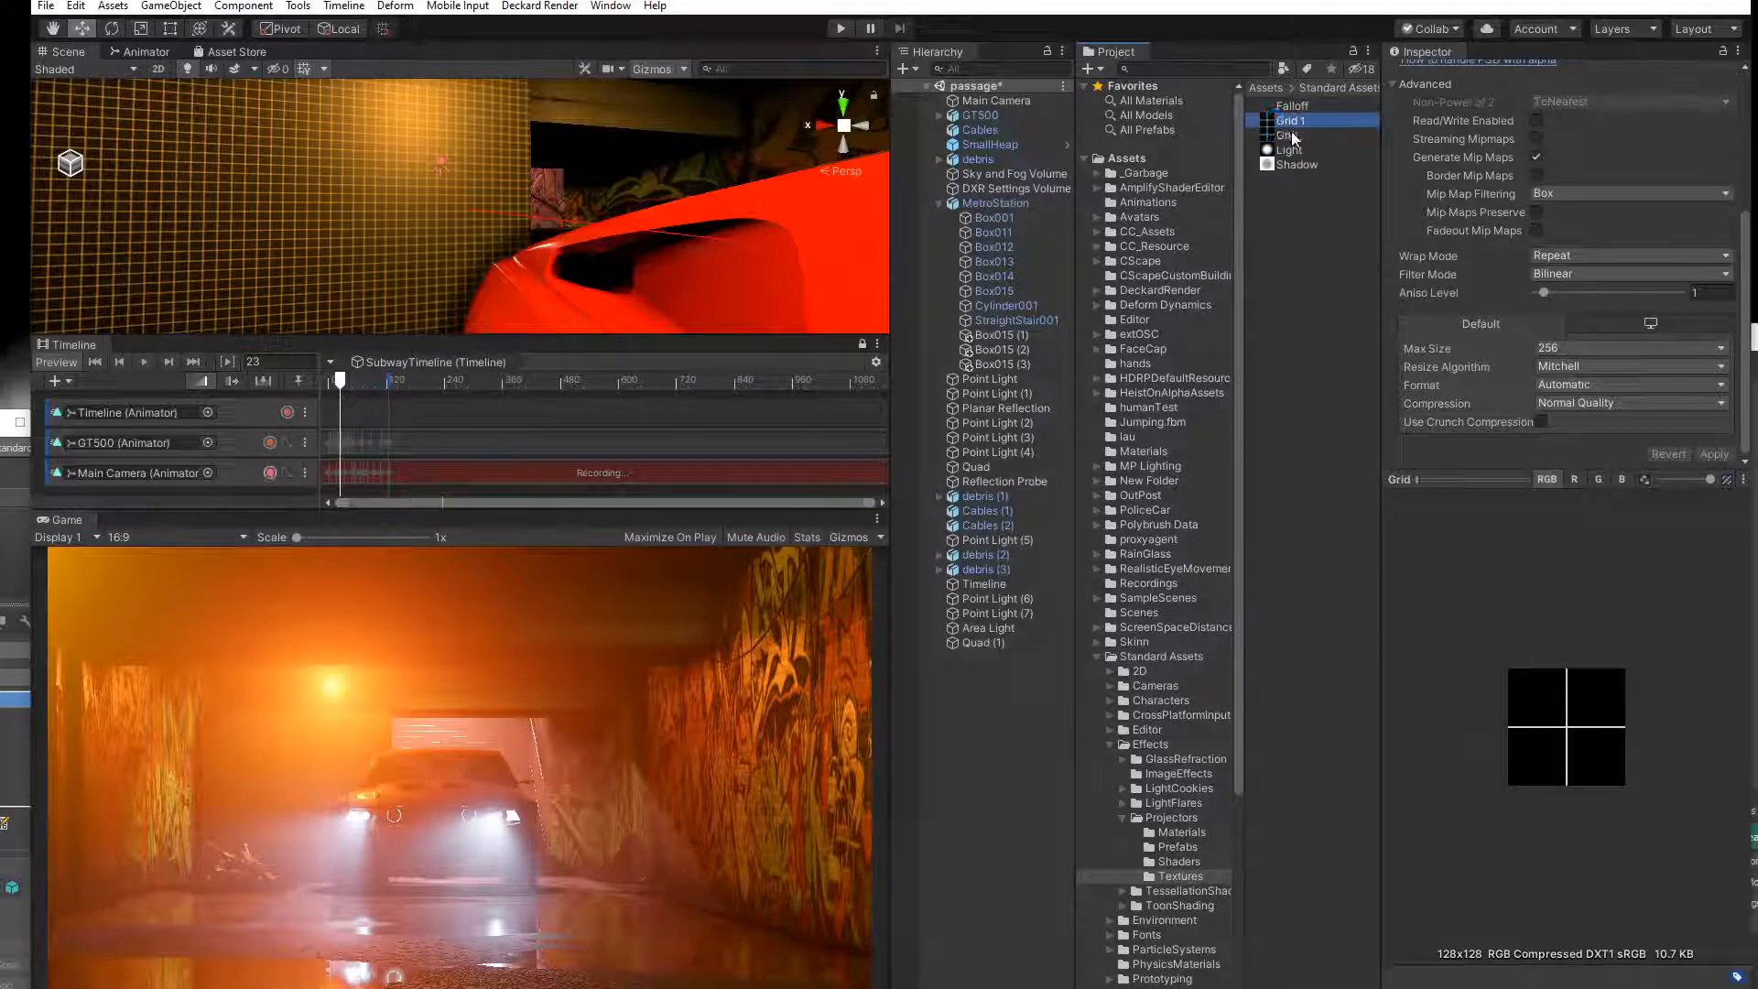
# Convert the duplicate Grid 1 texture to a normal map generated from grayscale and apply the import settings.
pyautogui.scroll(5, 1525, 183)
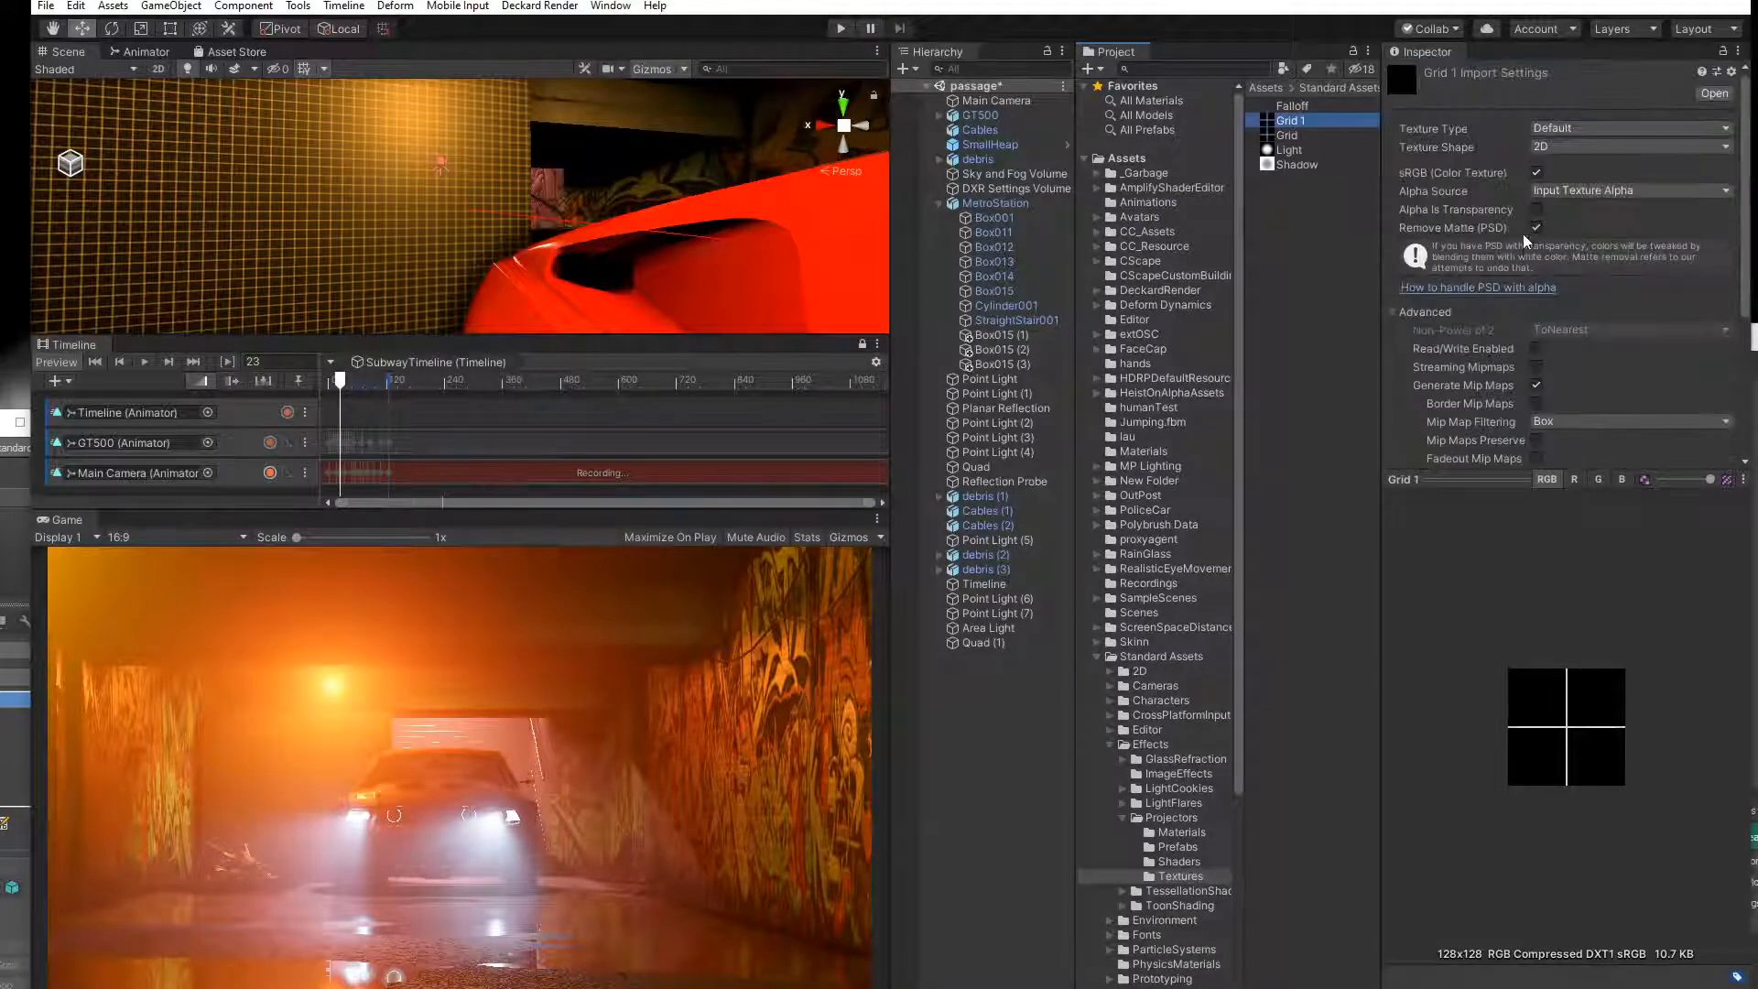
pyautogui.click(1584, 130)
pyautogui.click(1557, 161)
pyautogui.click(1538, 172)
pyautogui.click(1539, 172)
pyautogui.click(1538, 173)
pyautogui.click(1540, 172)
pyautogui.click(1542, 173)
pyautogui.scroll(-4, 1593, 321)
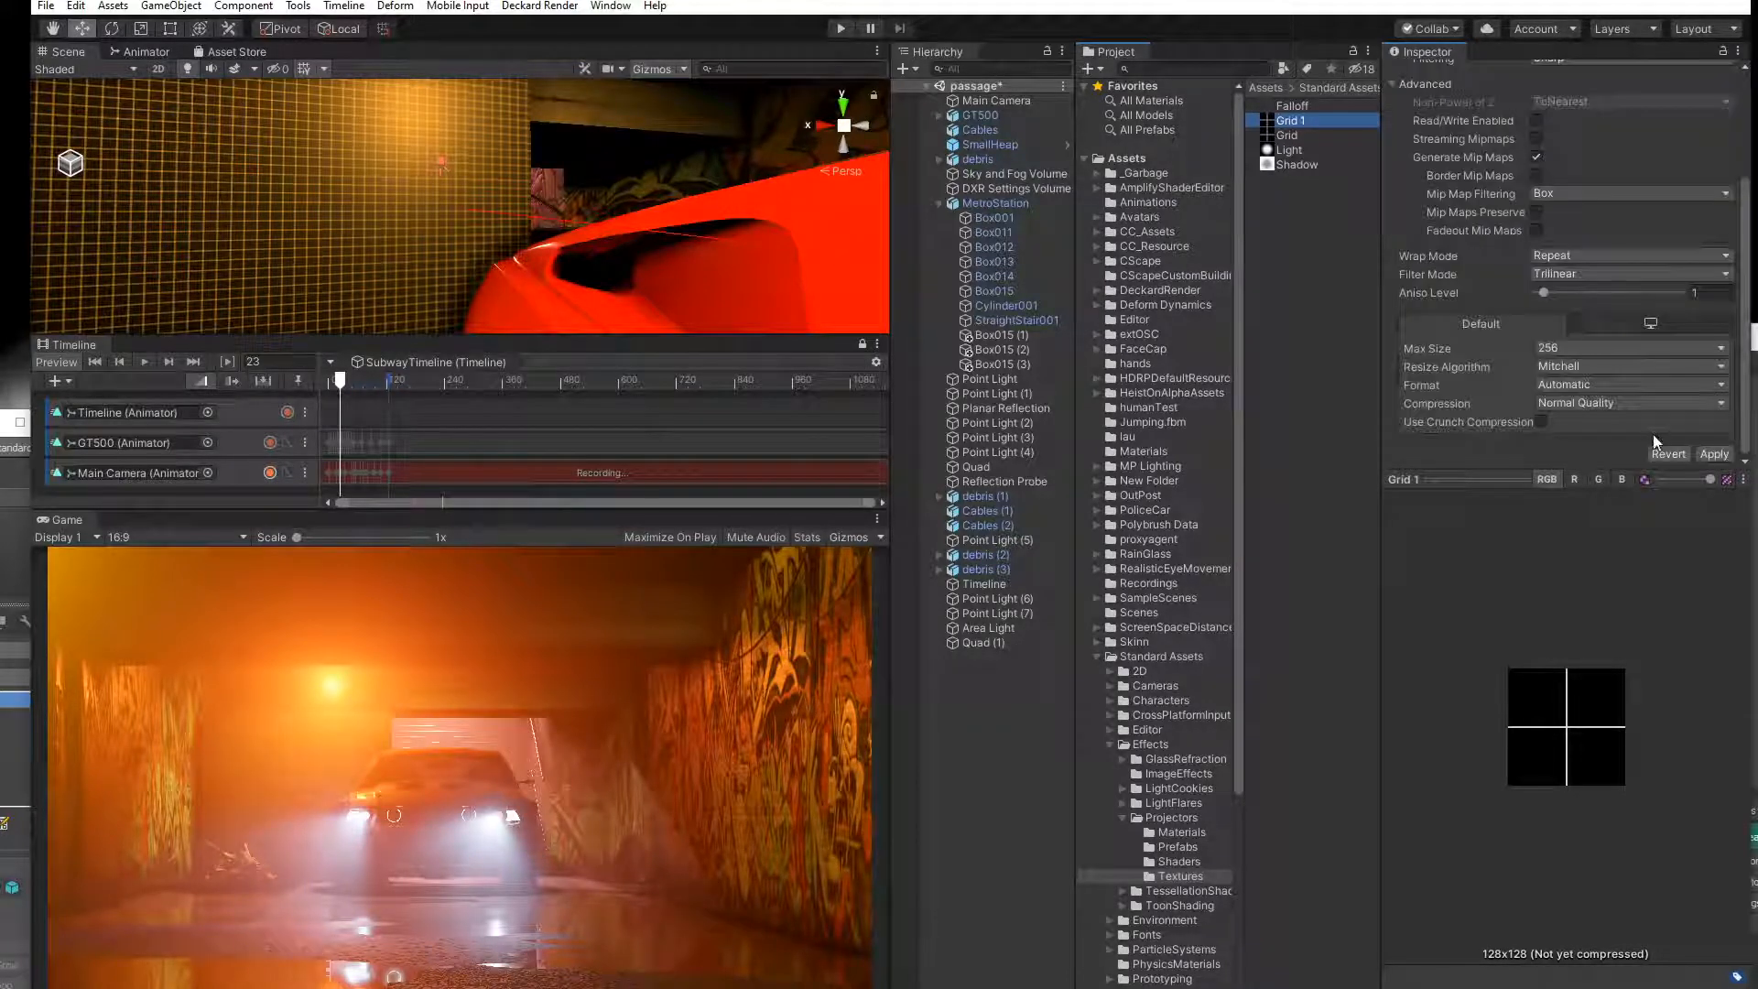
pyautogui.click(1713, 455)
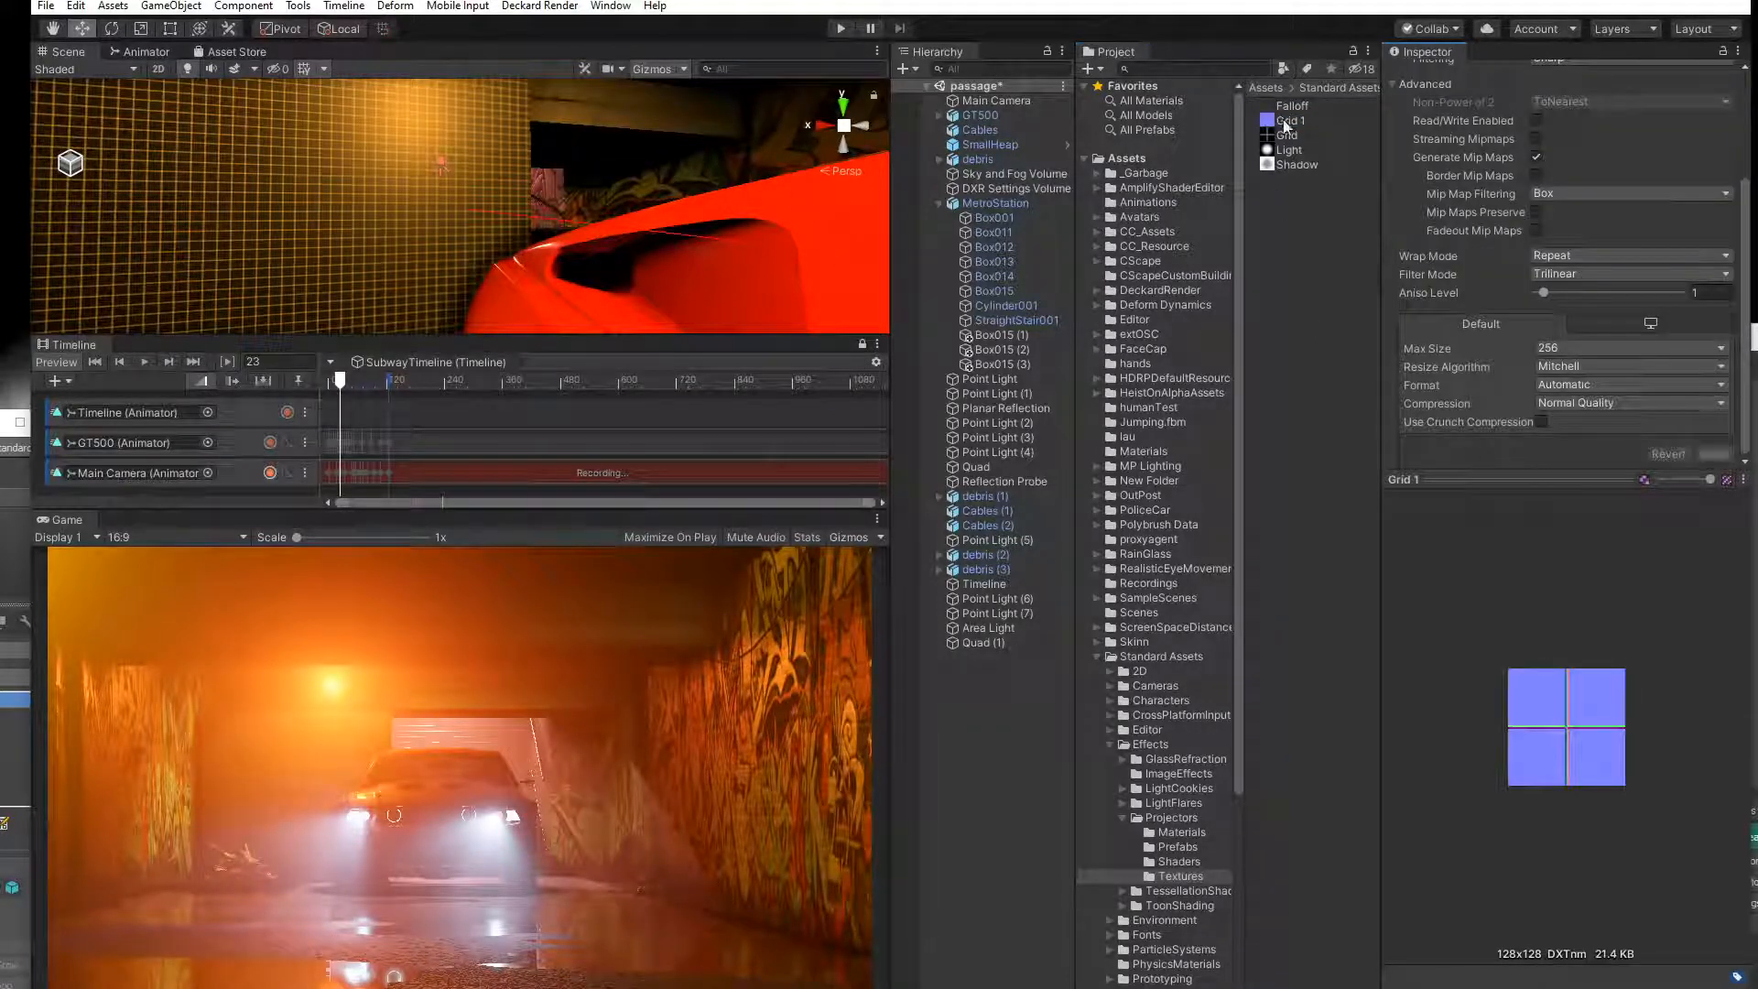
# Set the original Grid texture's alpha source to From Gray Scale and apply the import settings.
pyautogui.click(341, 209)
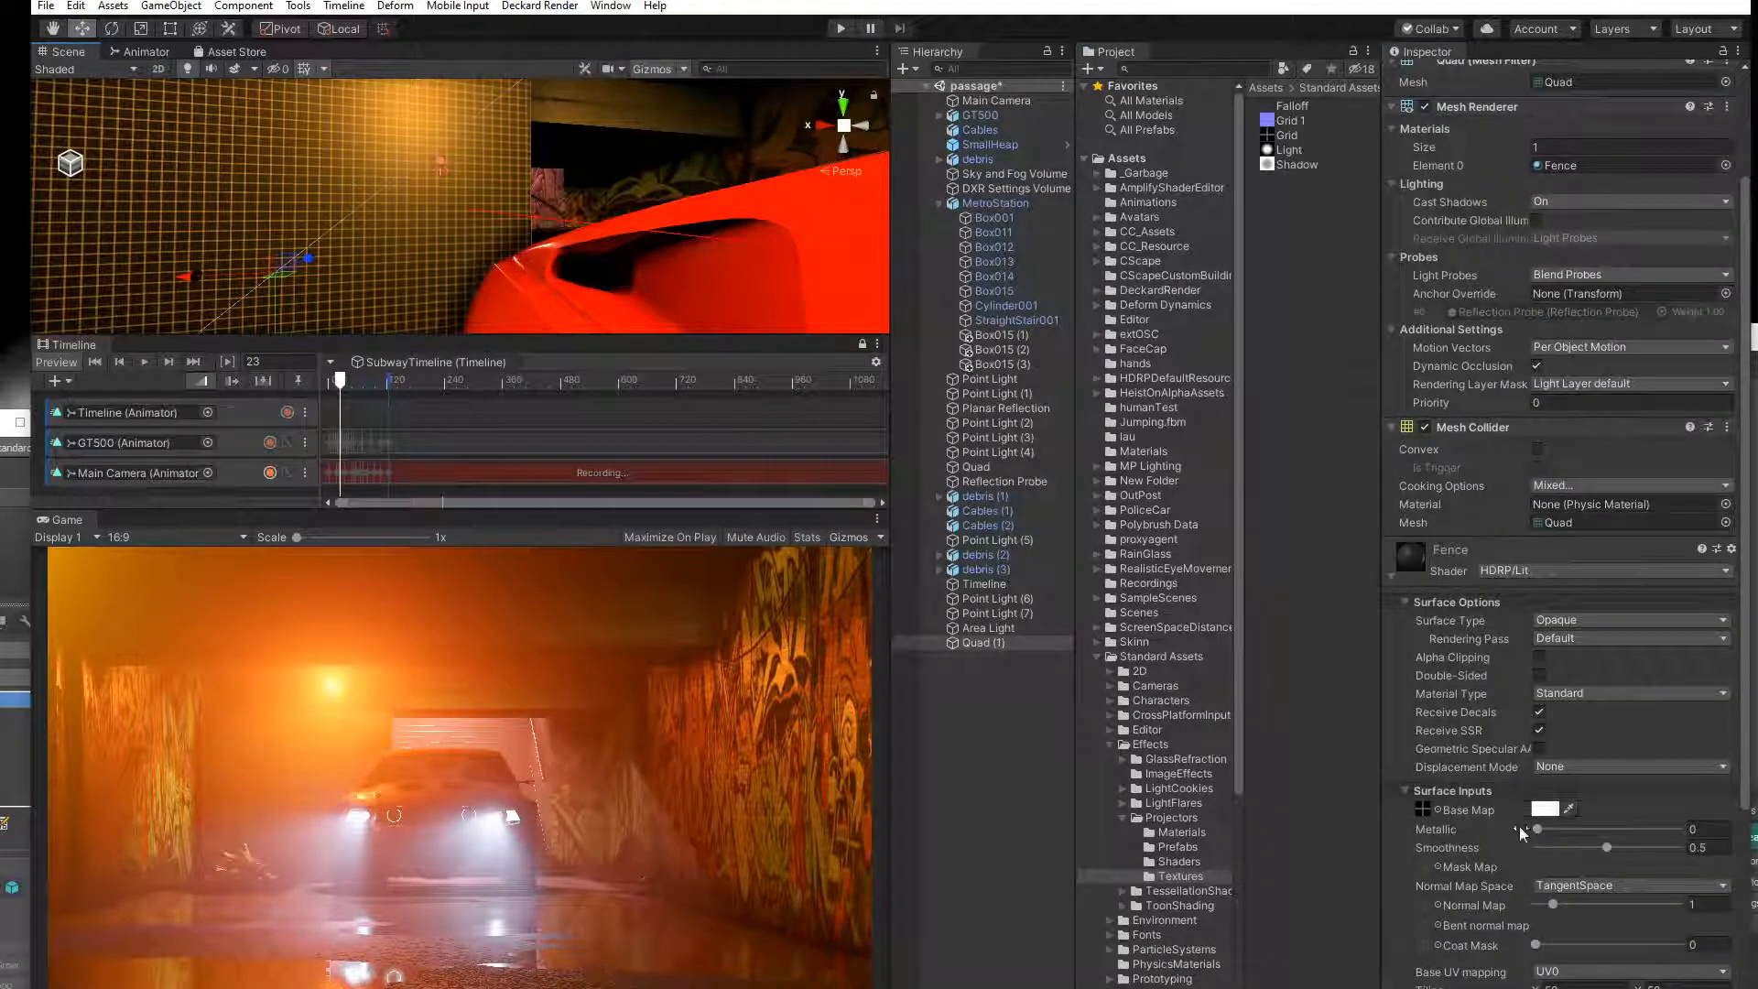
pyautogui.click(1287, 135)
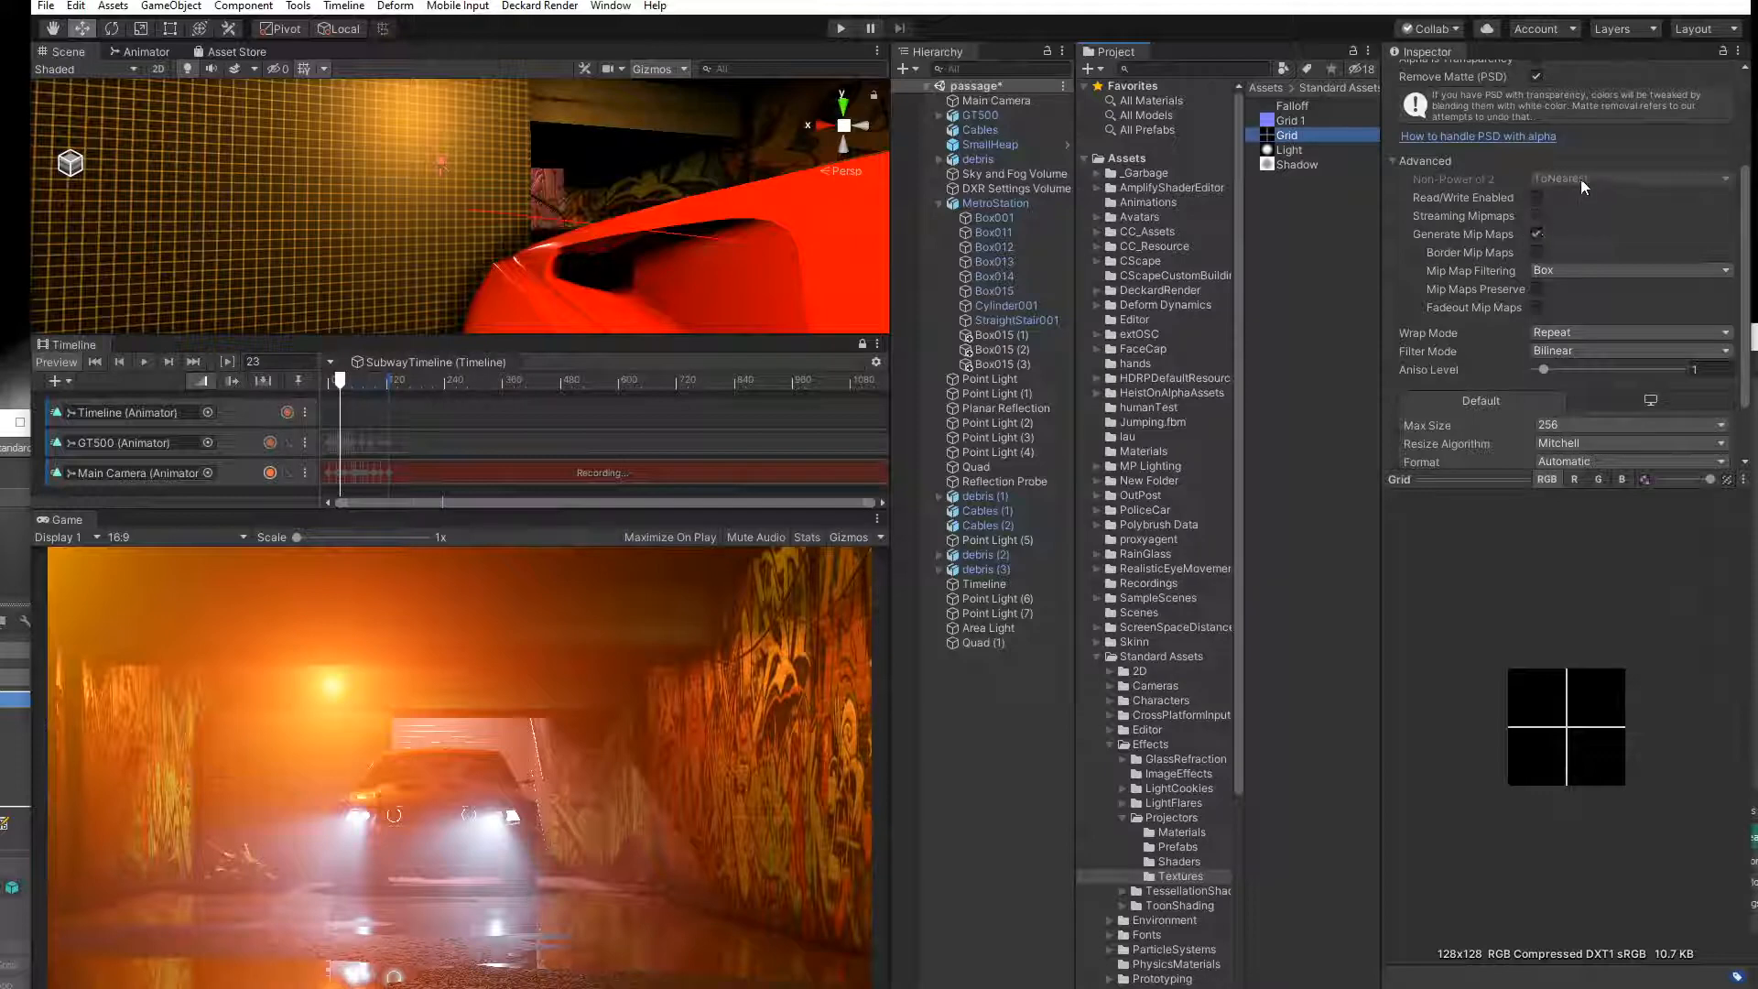
pyautogui.scroll(3, 1548, 229)
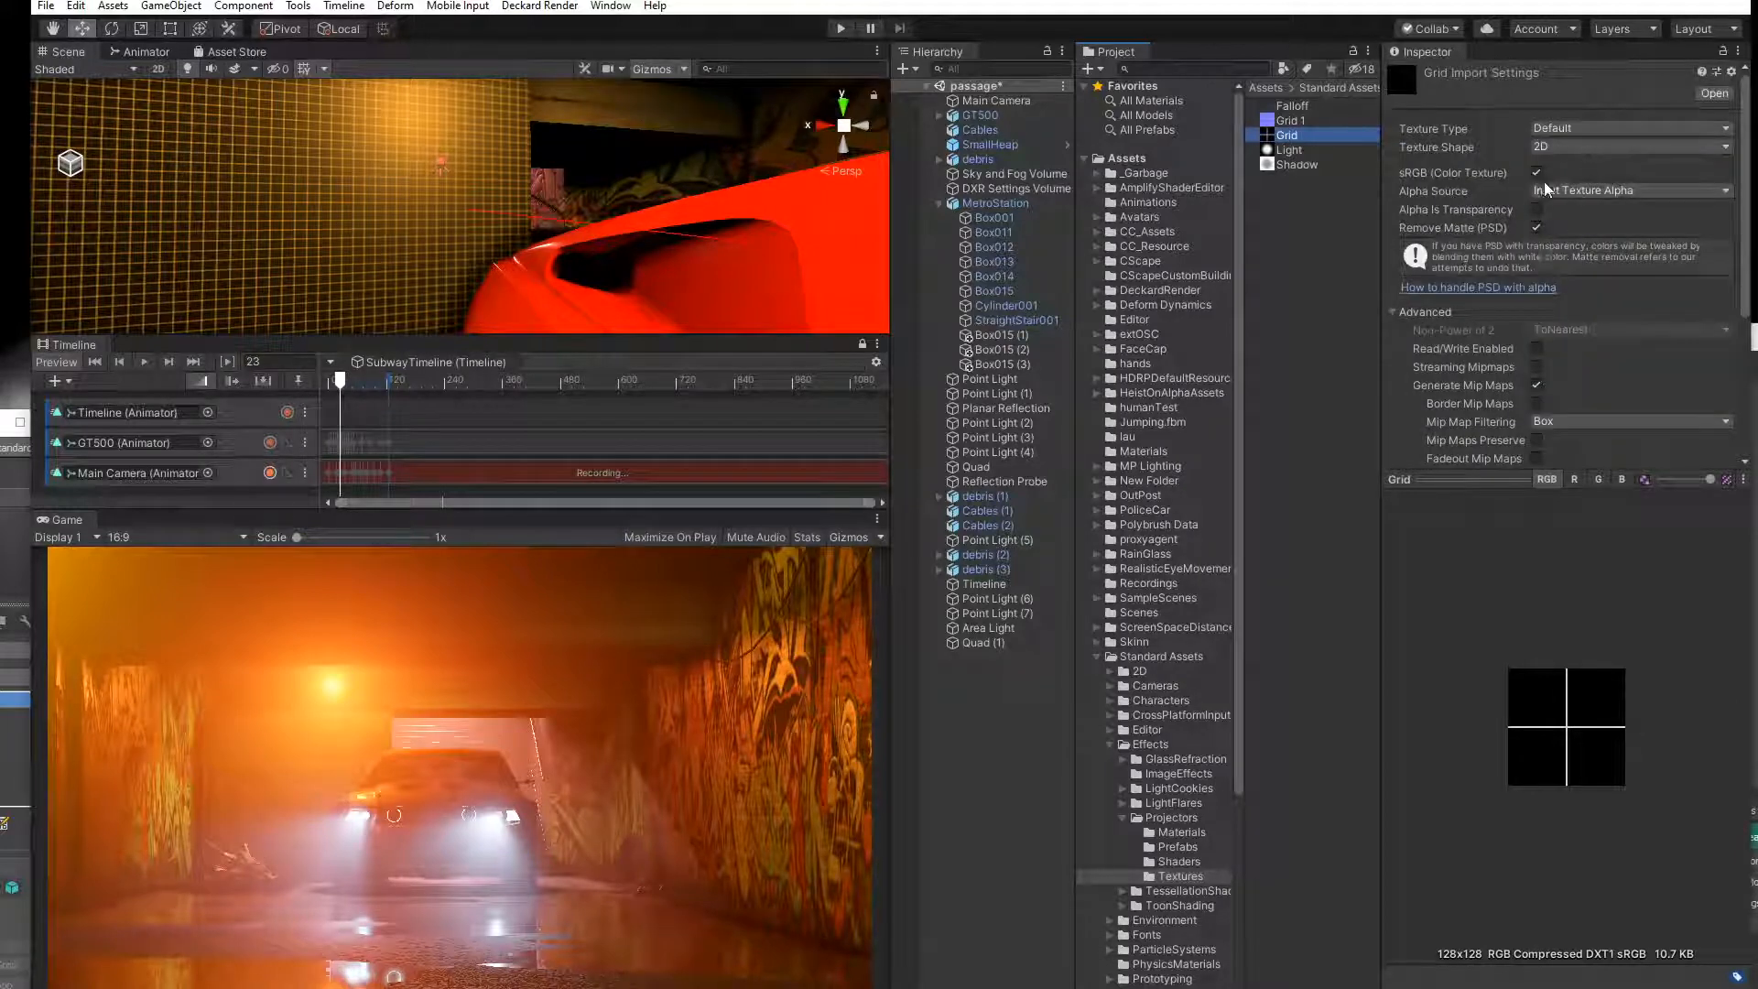
pyautogui.click(1571, 191)
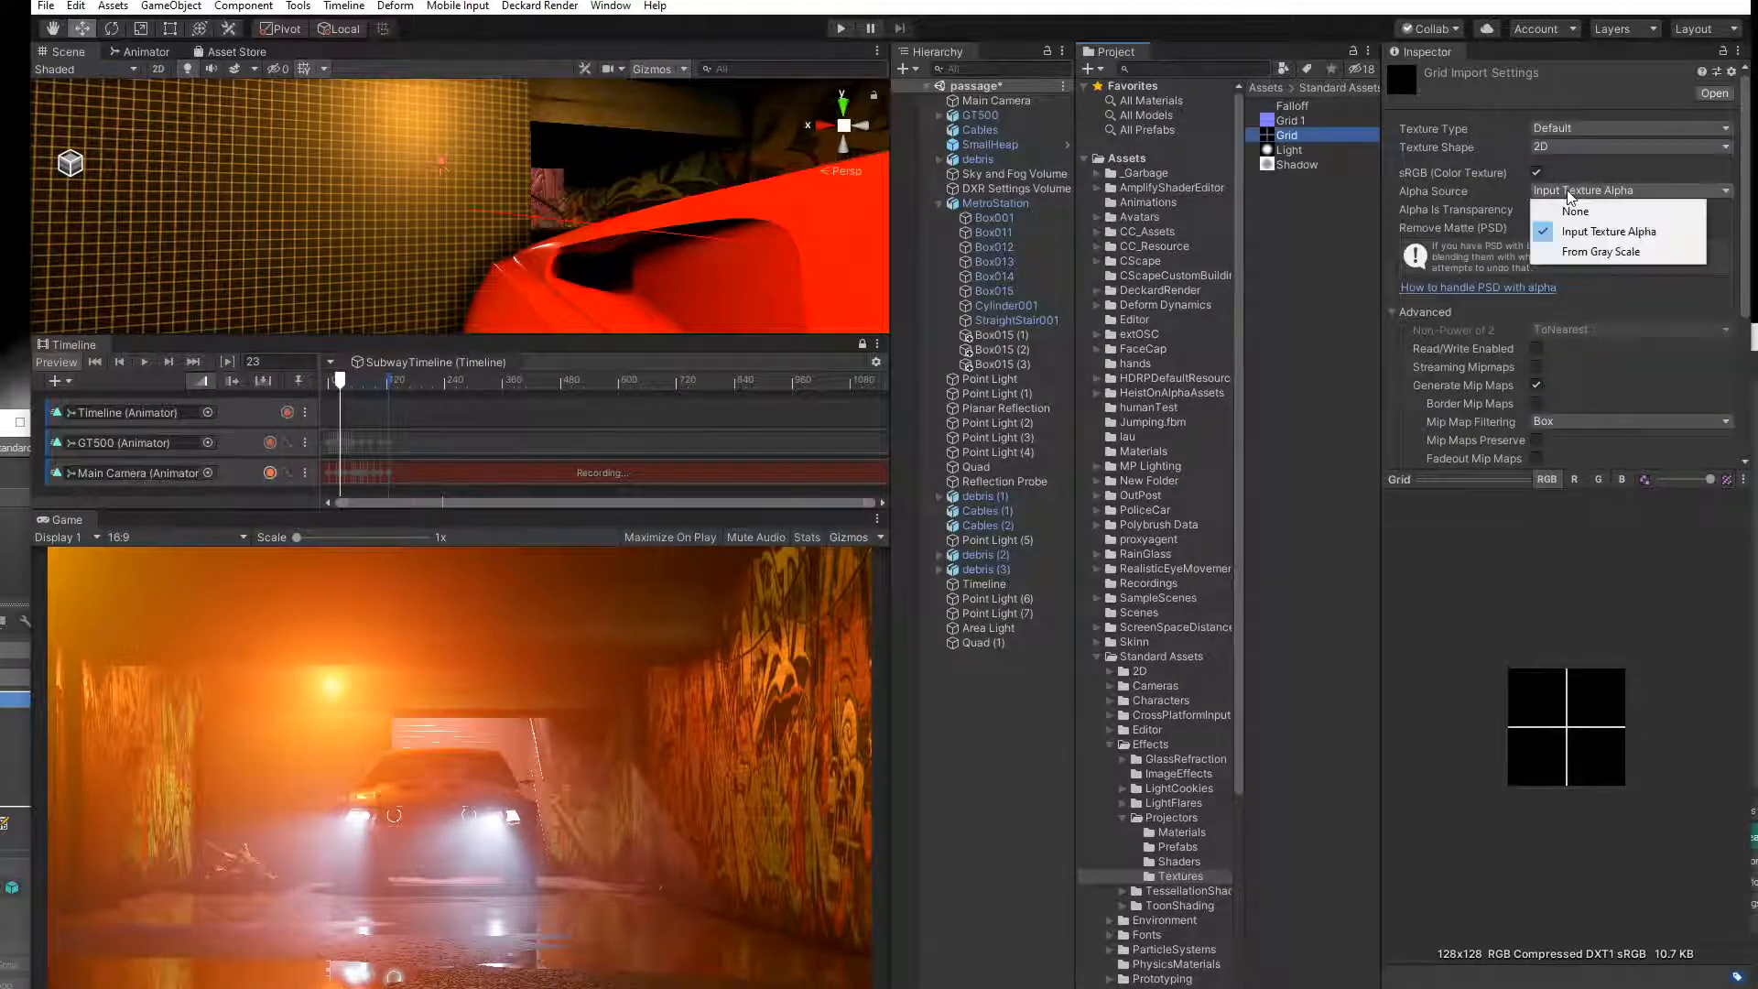
pyautogui.click(1574, 252)
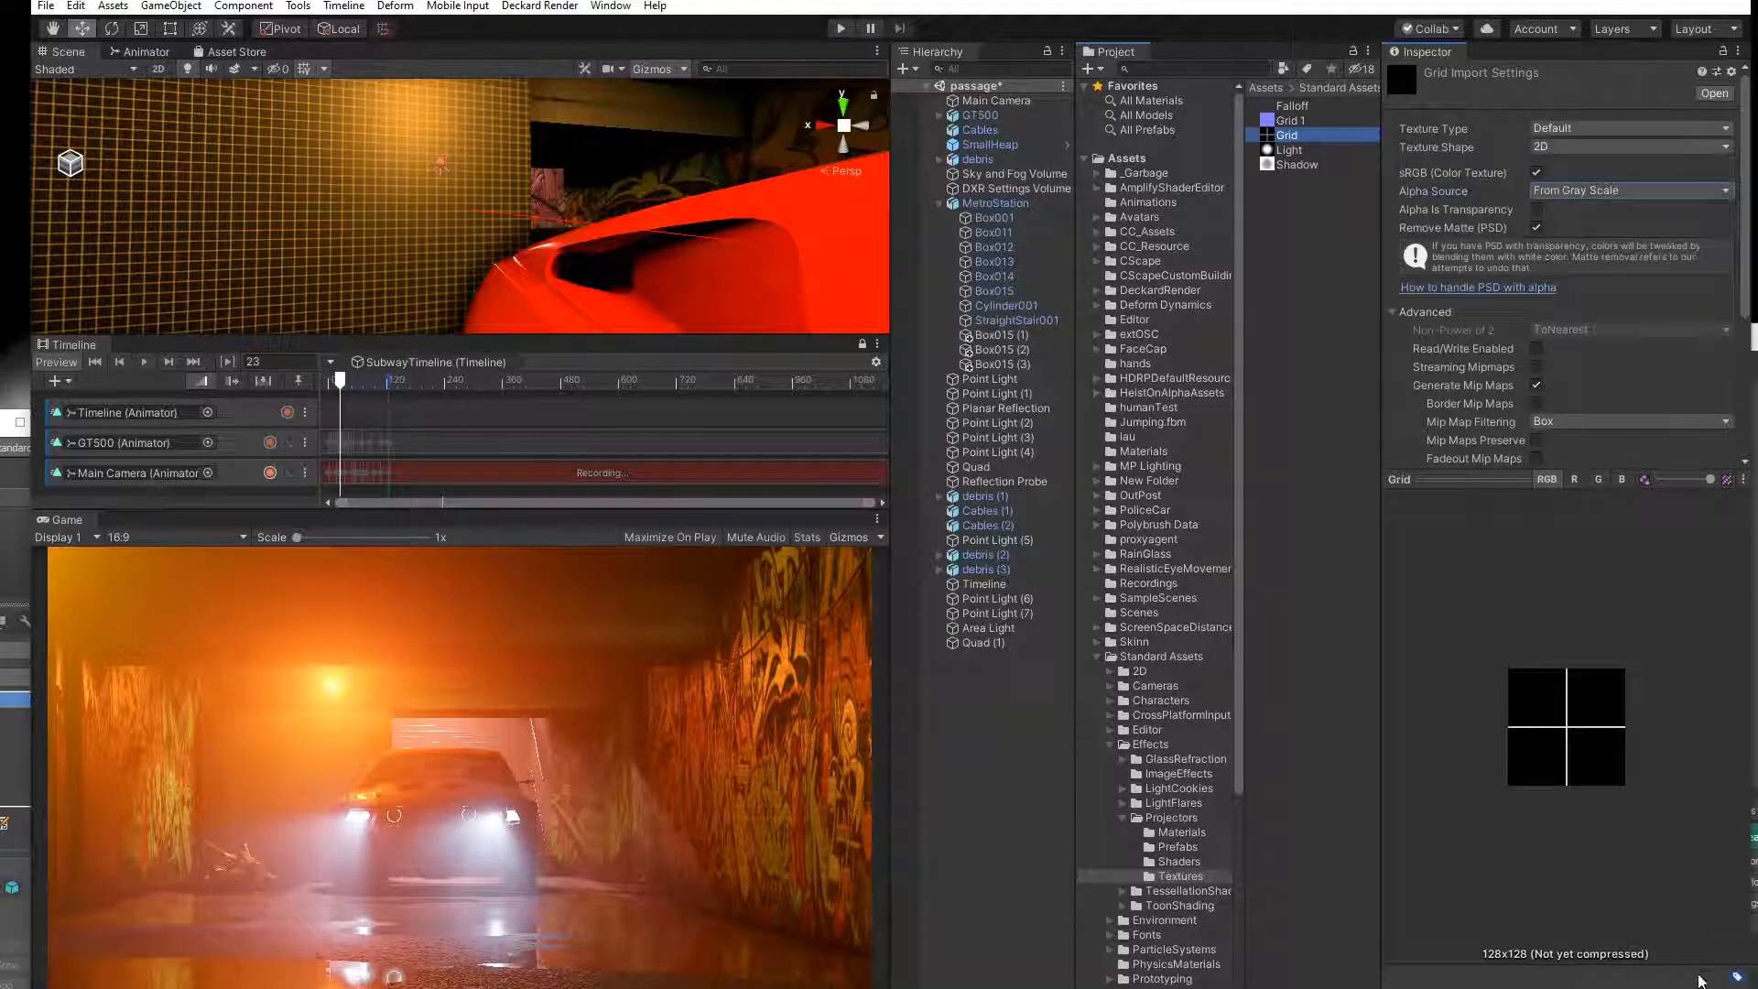
pyautogui.scroll(-5, 1612, 348)
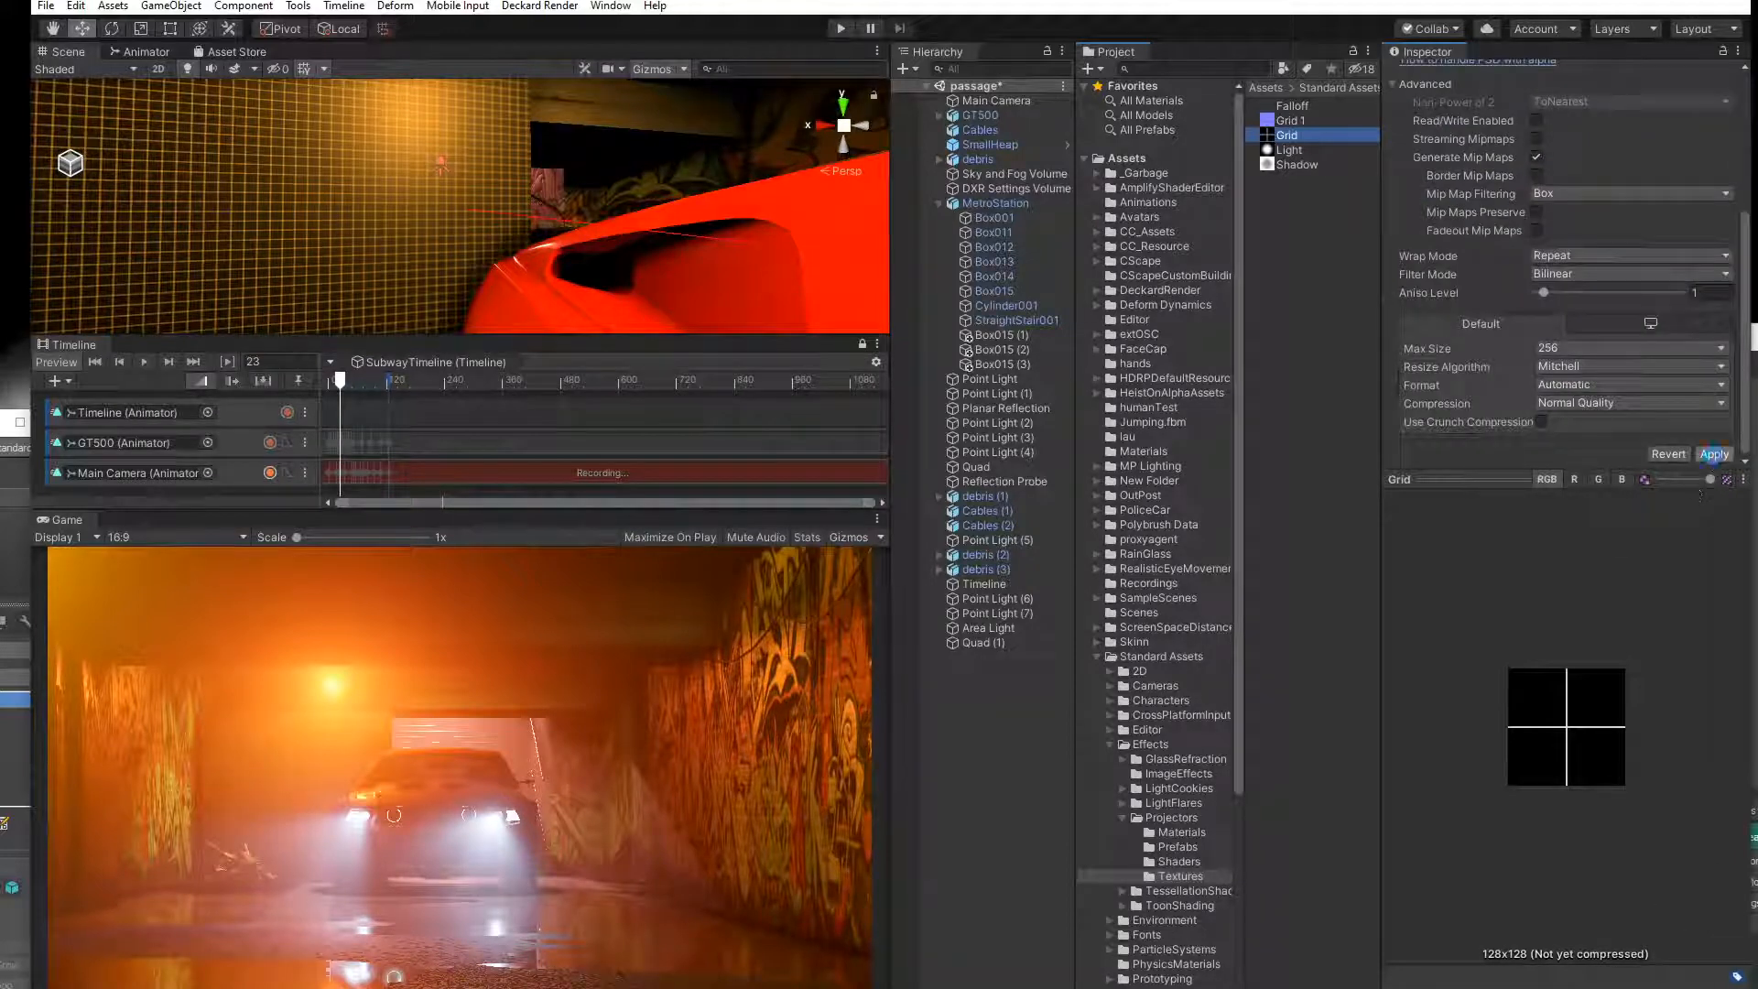
pyautogui.click(1713, 455)
# Set the Fence material's base color to black (000000) and enable alpha clipping with a threshold of 0.037.
pyautogui.click(399, 293)
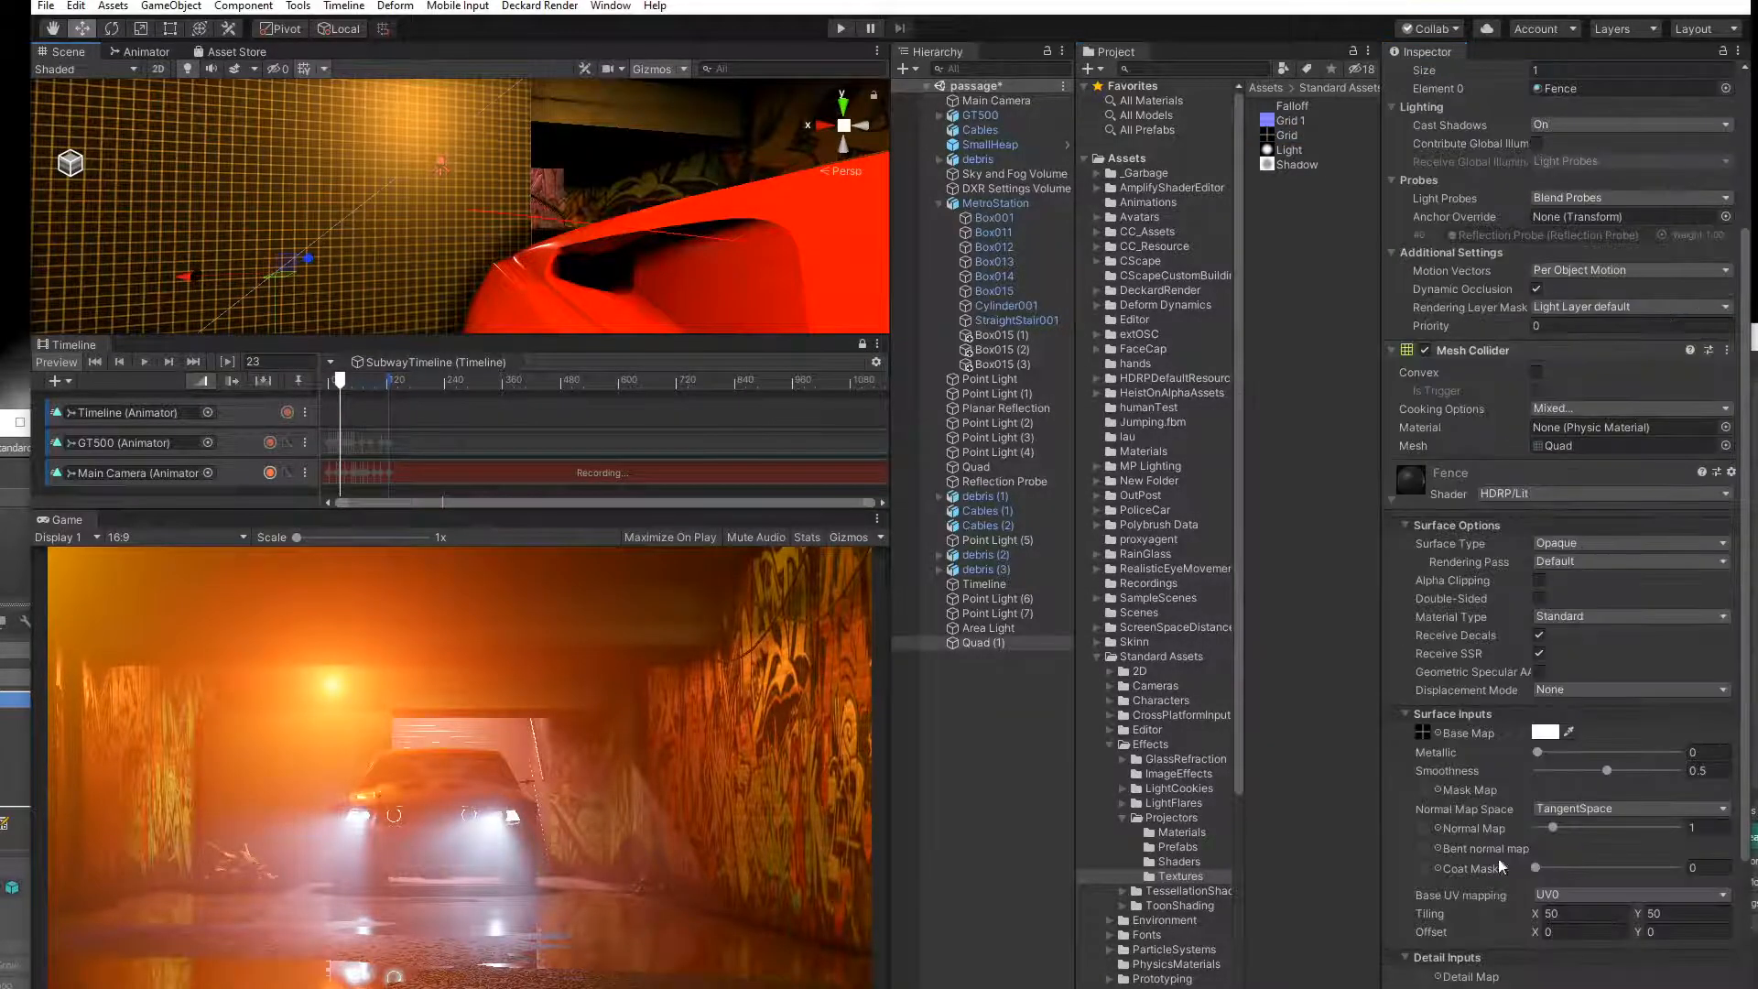
pyautogui.click(1545, 732)
pyautogui.moveTo(1168, 524); pyautogui.dragTo(1152, 625)
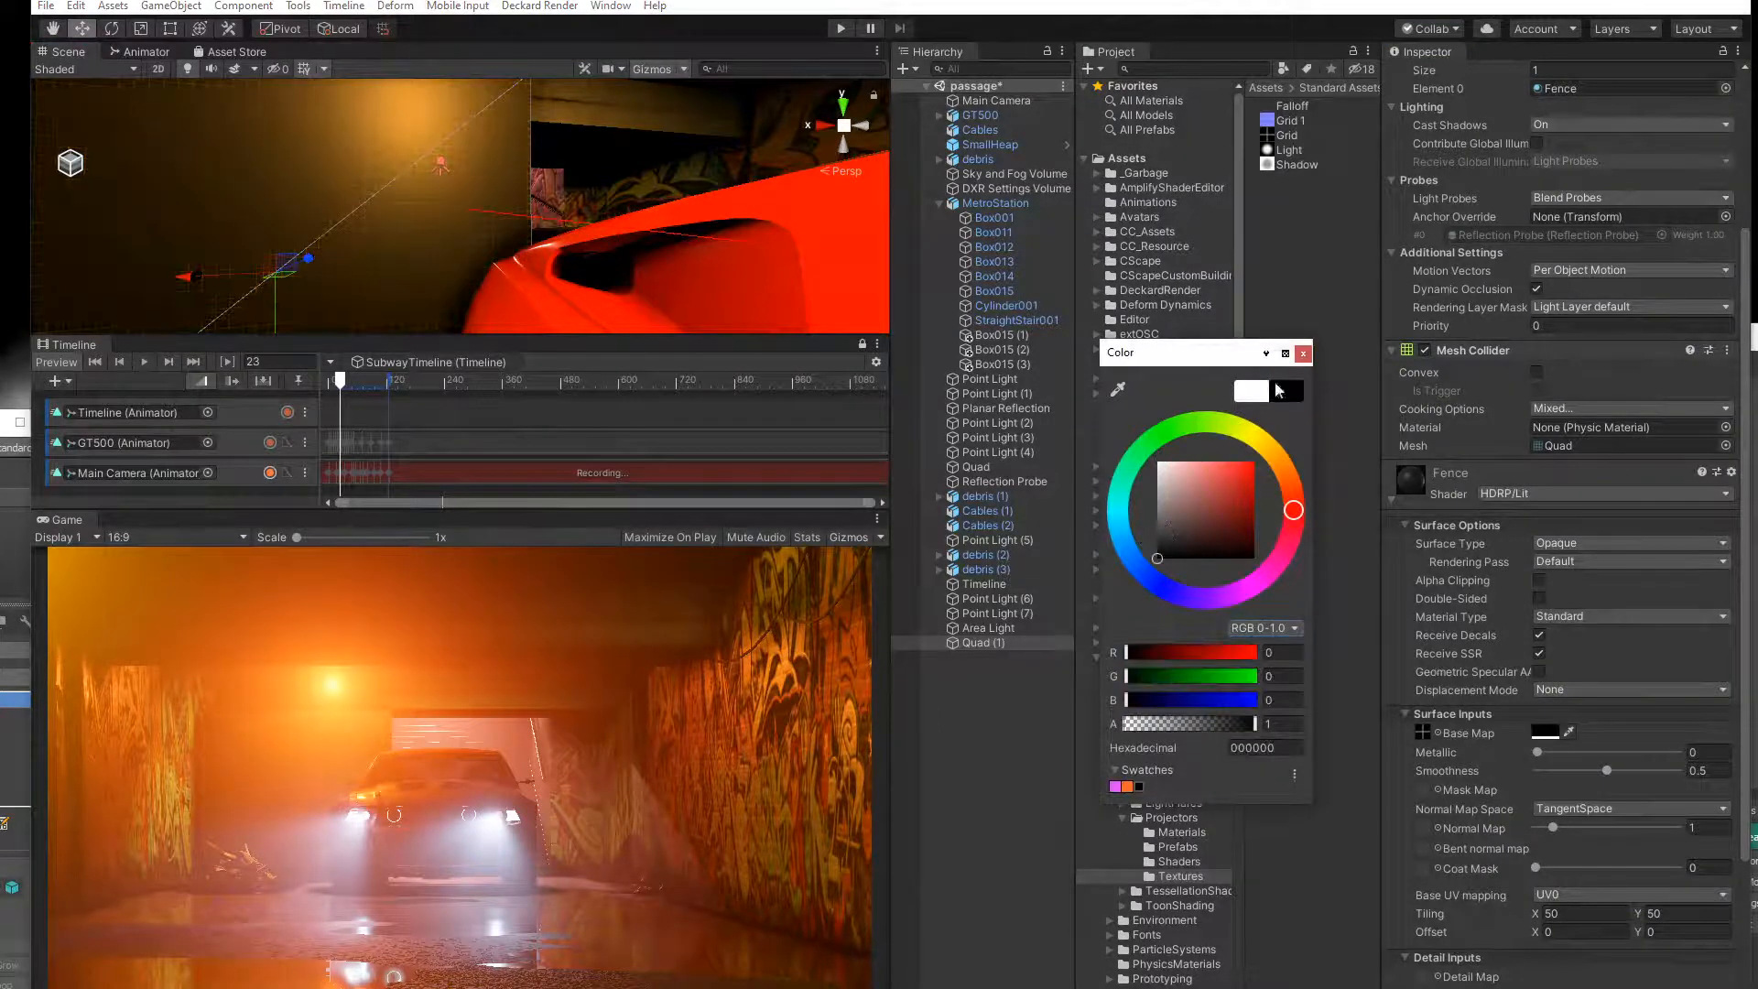
pyautogui.click(1302, 353)
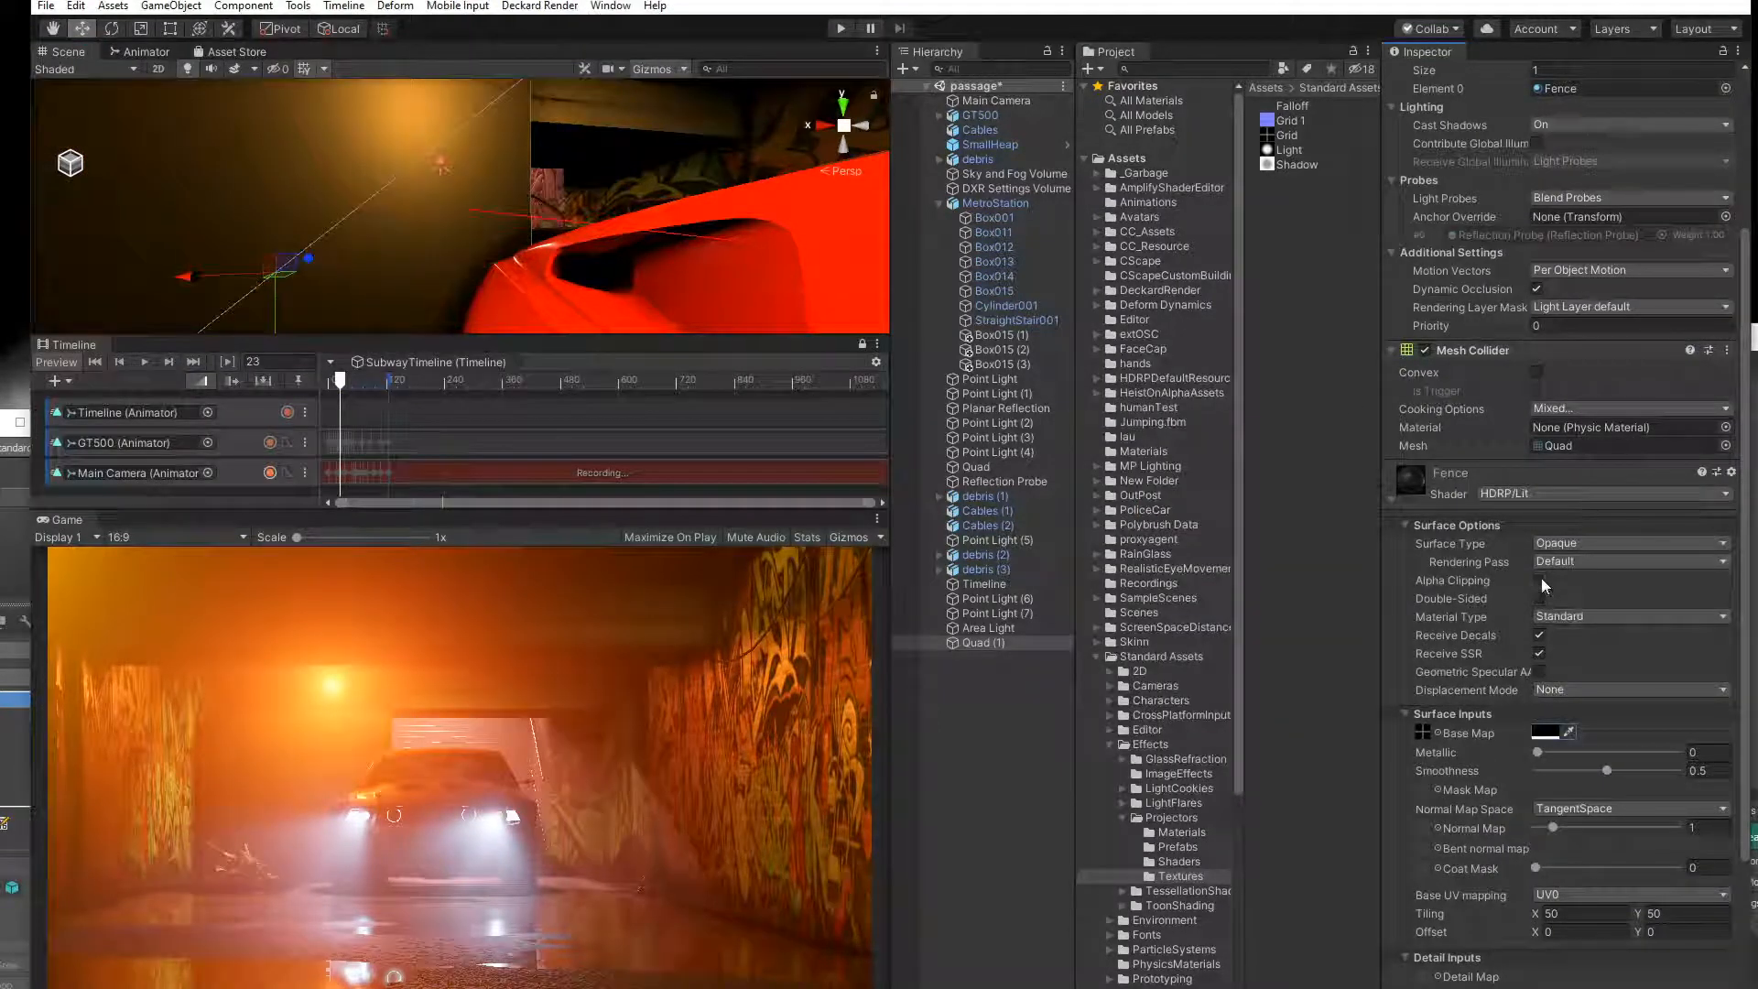
pyautogui.click(1539, 580)
pyautogui.moveTo(1609, 603); pyautogui.dragTo(1546, 618)
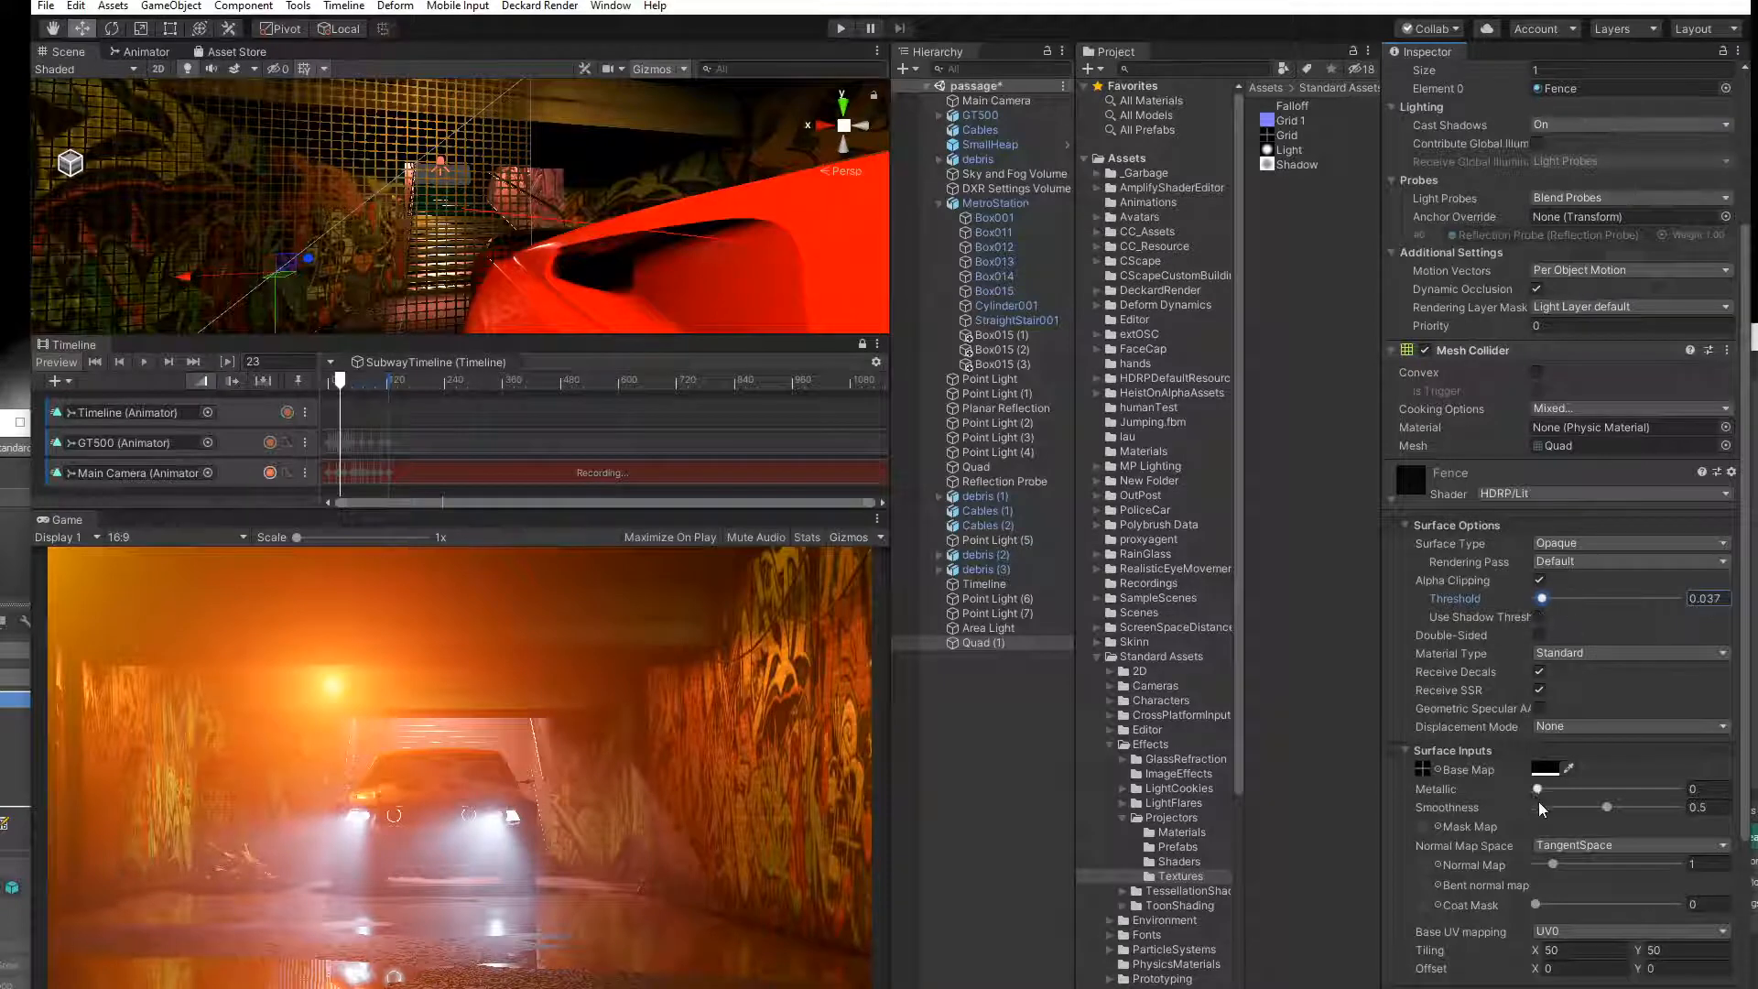
# Set the Fence material's tiling to 40 on X and Y and assign the Grid 1 texture as its normal map.
pyautogui.scroll(-3, 1542, 838)
pyautogui.click(1577, 784)
pyautogui.write('40')
pyautogui.press('Tab')
pyautogui.write('40')
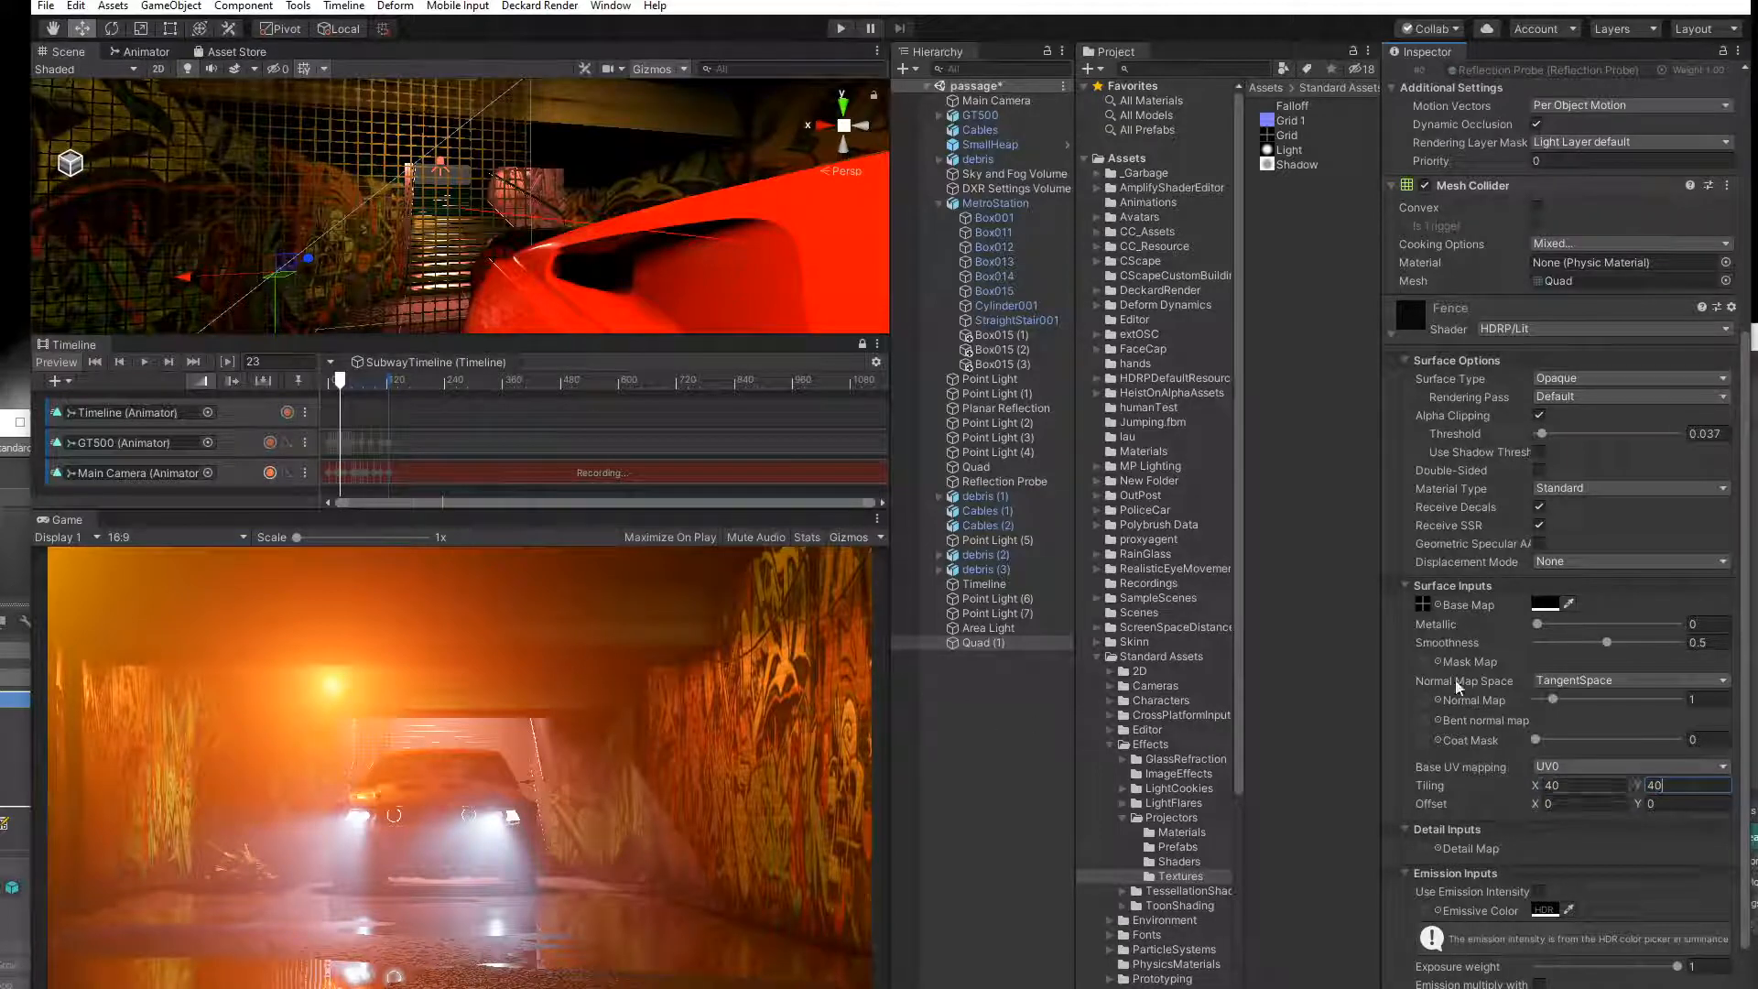
pyautogui.click(1425, 605)
pyautogui.moveTo(1285, 129); pyautogui.dragTo(1425, 708)
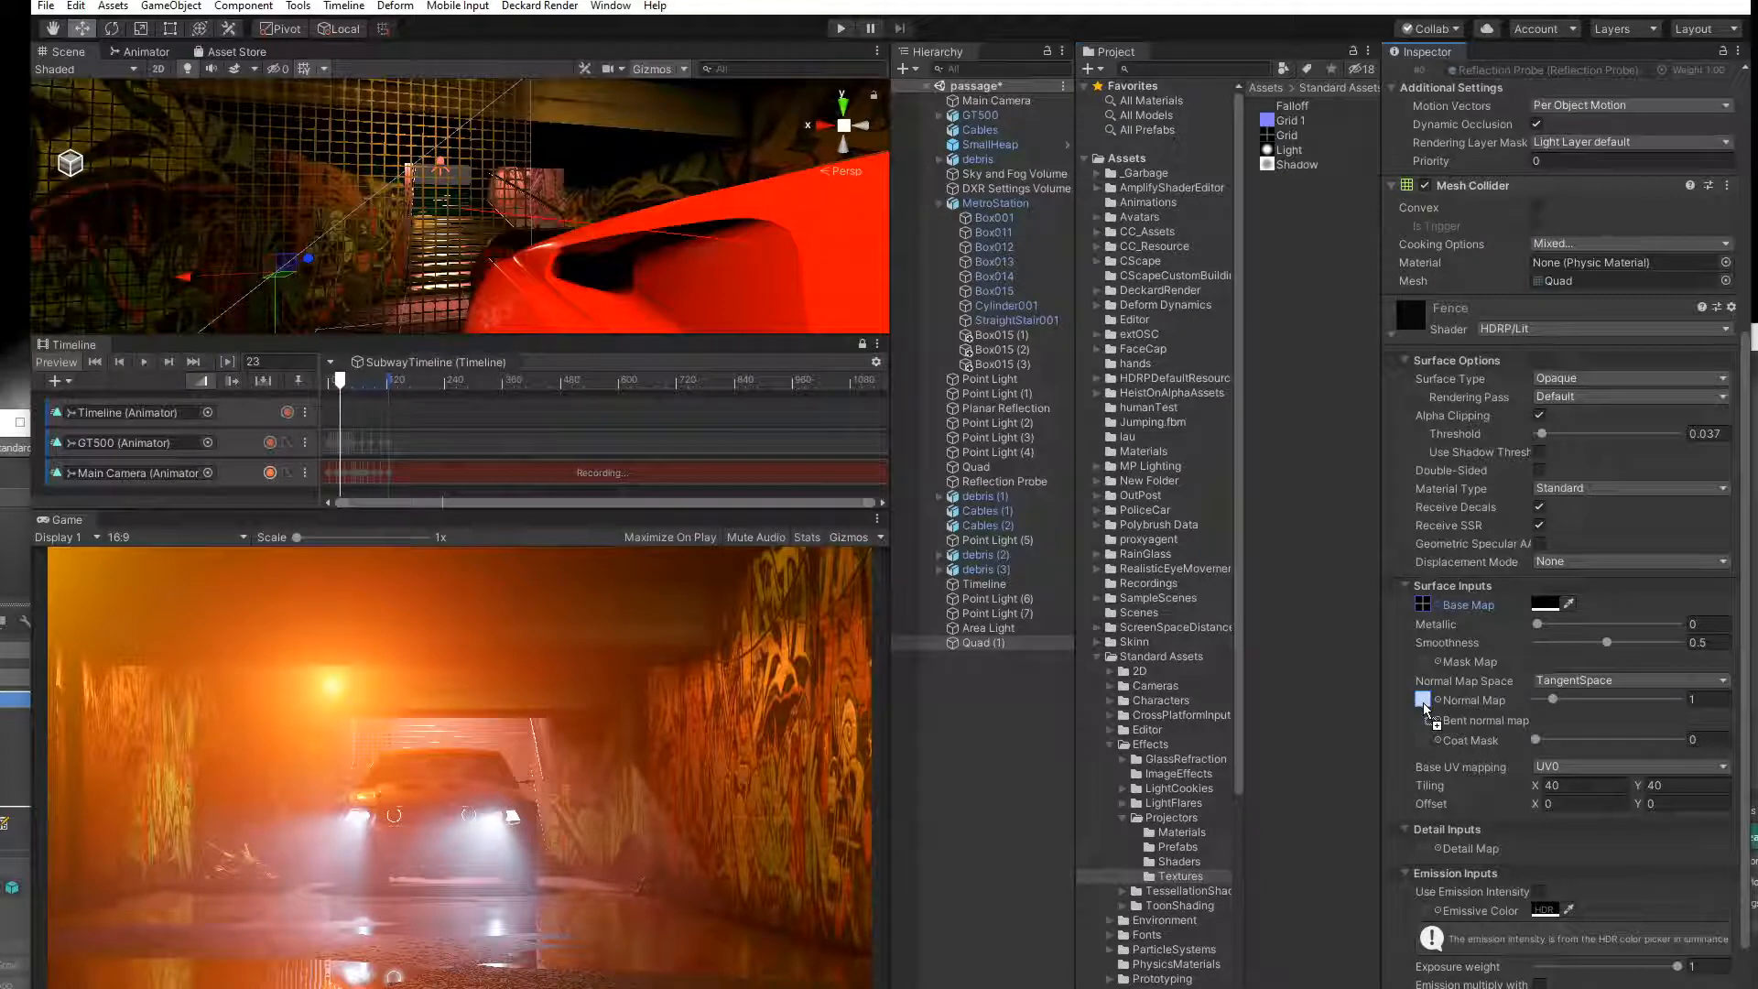
# Set the Fence material's normal map strength to 2.49 and smoothness to 0.624, and move the timeline playhead to frame 19.
pyautogui.moveTo(1555, 701); pyautogui.dragTo(1590, 720)
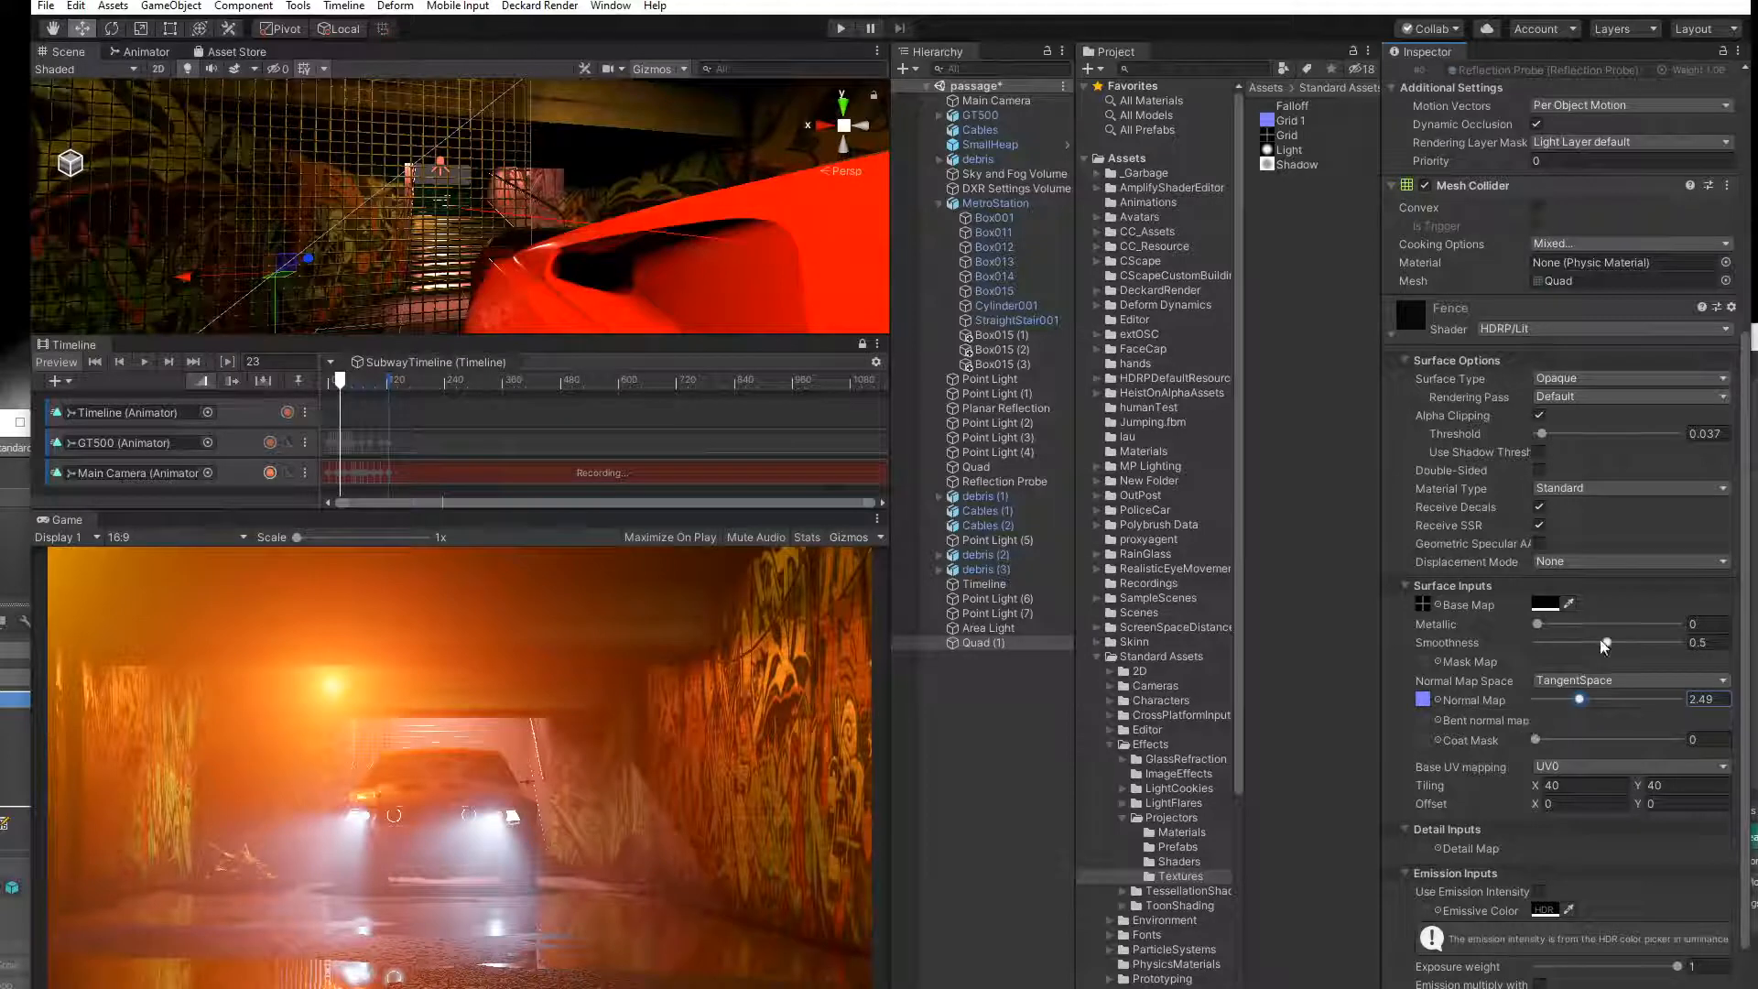
pyautogui.moveTo(1609, 648)
pyautogui.mouseDown()
pyautogui.moveTo(1528, 656)
pyautogui.moveTo(1627, 661)
pyautogui.mouseUp()
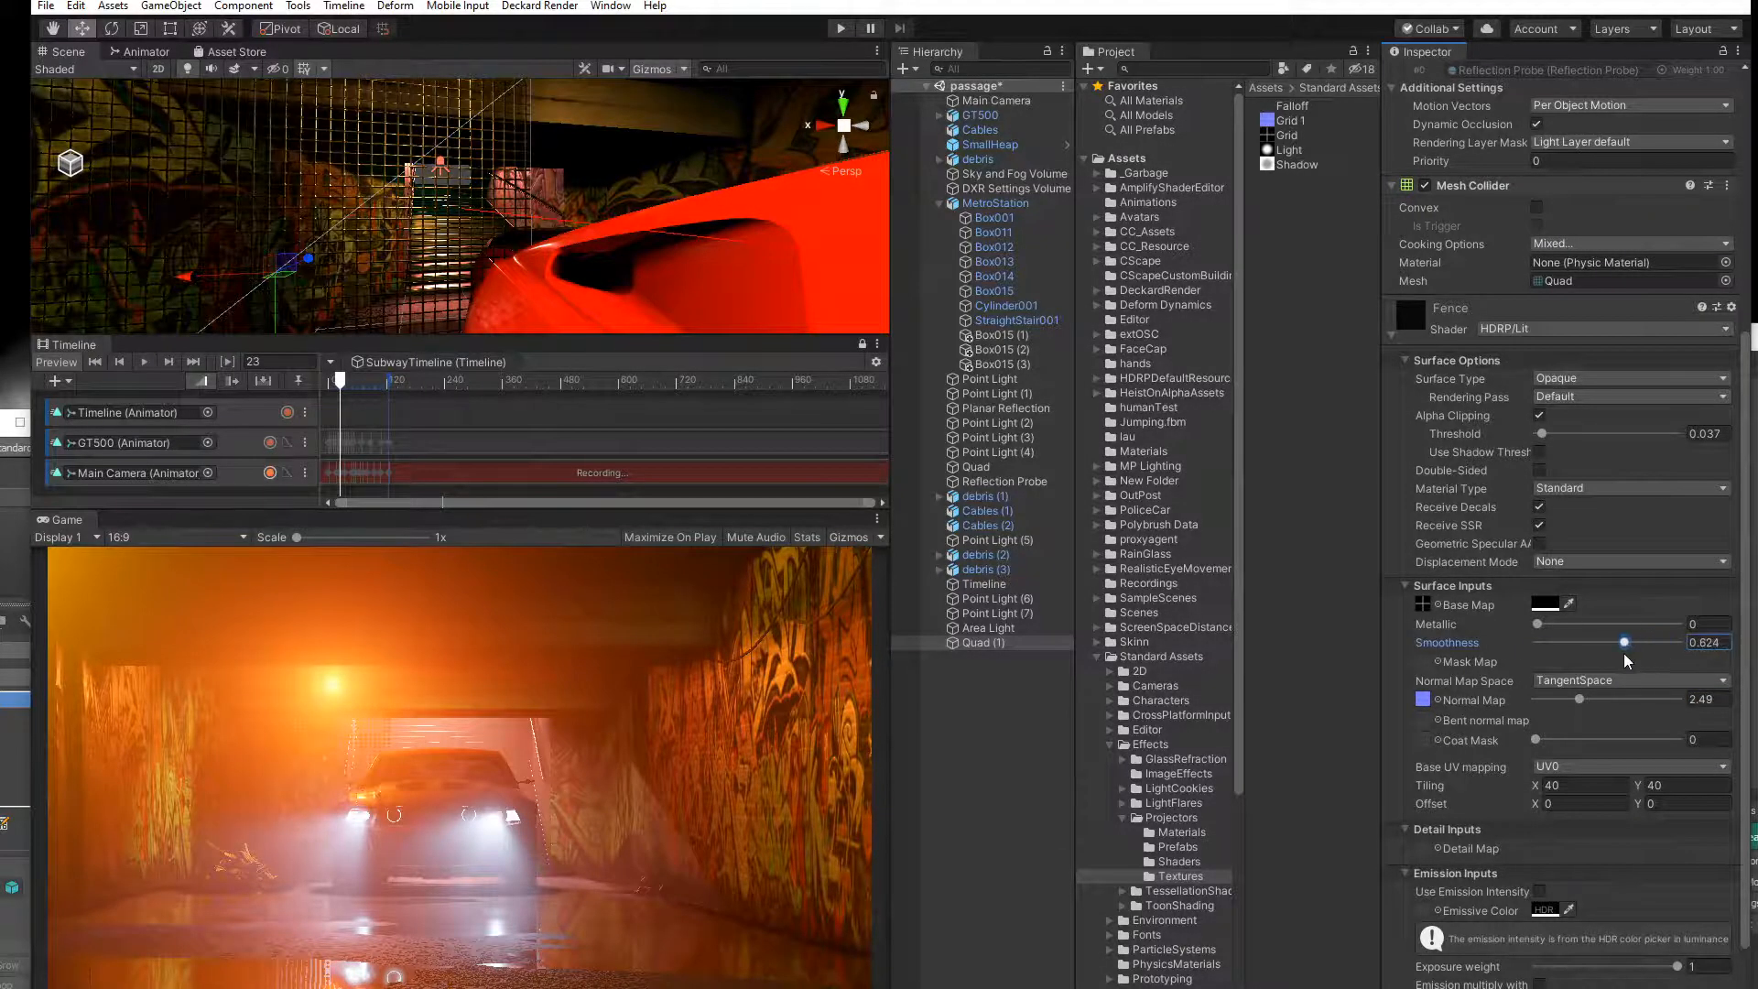
pyautogui.moveTo(341, 387); pyautogui.dragTo(339, 396)
# Duplicate the fence quad and place the copy beside the original so the fence extends across the tunnel.
pyautogui.scroll(-5, 348, 292)
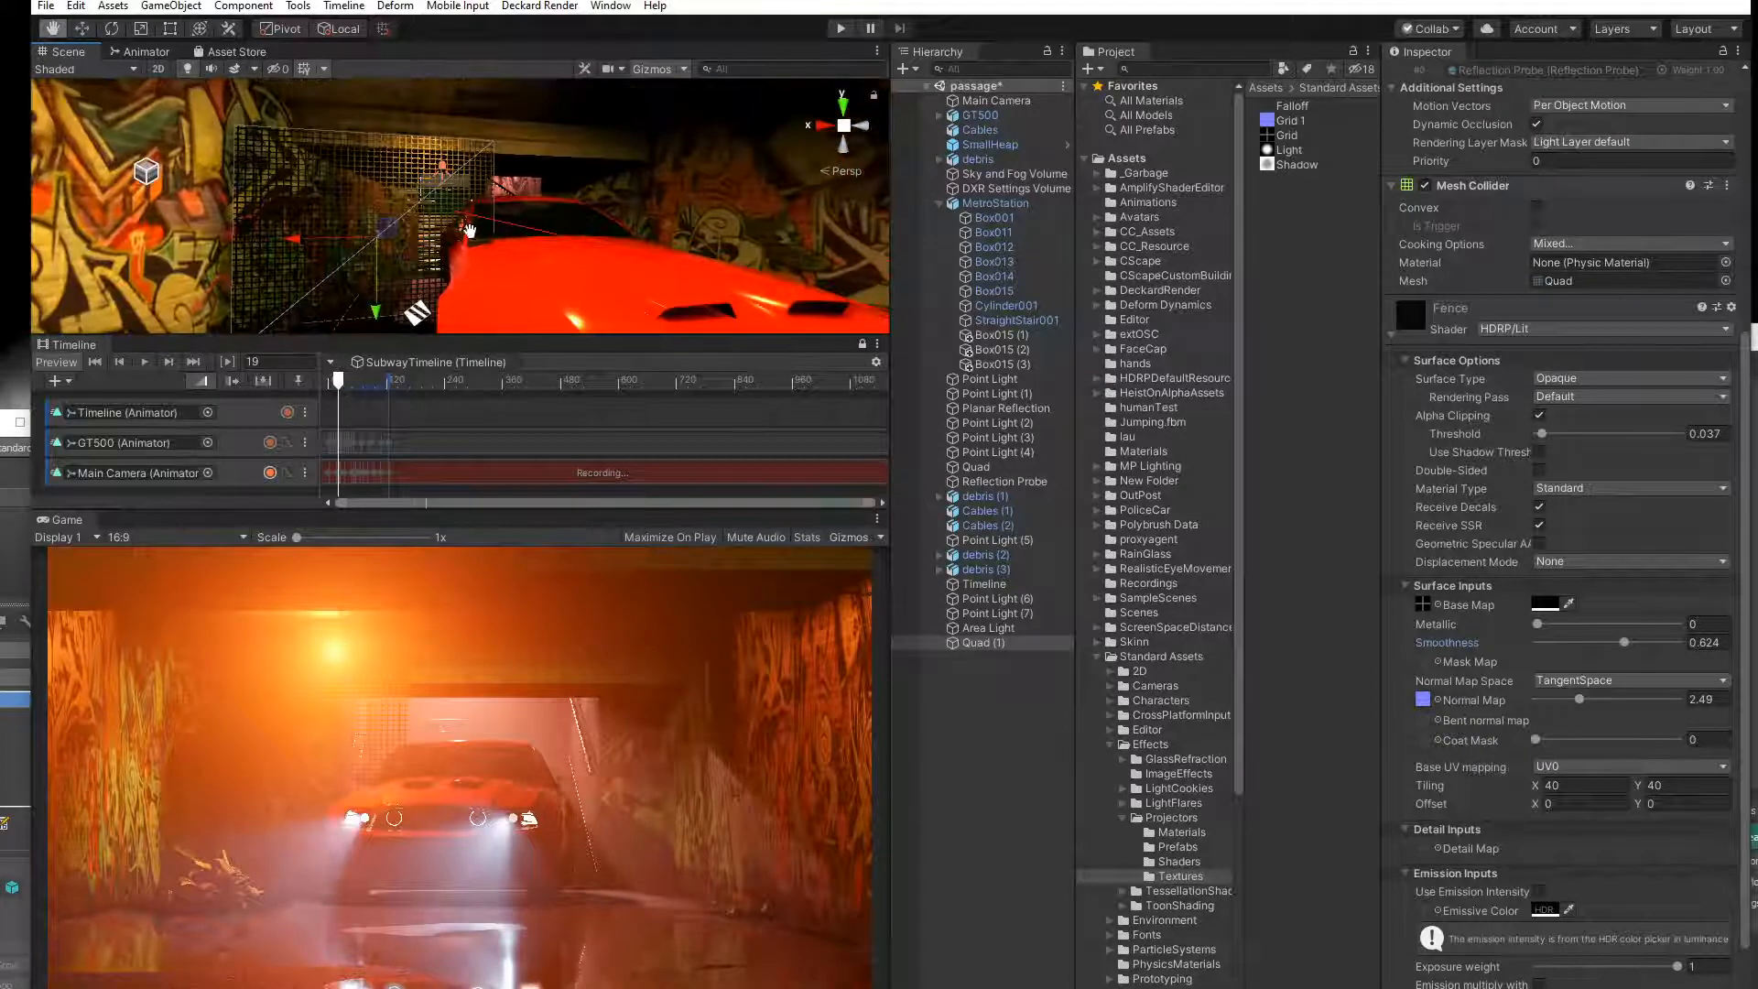
pyautogui.moveTo(348, 291); pyautogui.dragTo(376, 264, button='right')
pyautogui.moveTo(376, 263)
pyautogui.mouseDown(button='middle')
pyautogui.moveTo(356, 243)
pyautogui.moveTo(409, 246)
pyautogui.moveTo(366, 247)
pyautogui.mouseUp(button='middle')
pyautogui.scroll(-3, 366, 248)
pyautogui.moveTo(376, 222); pyautogui.dragTo(423, 271)
pyautogui.hotkey('ctrl', 'd')
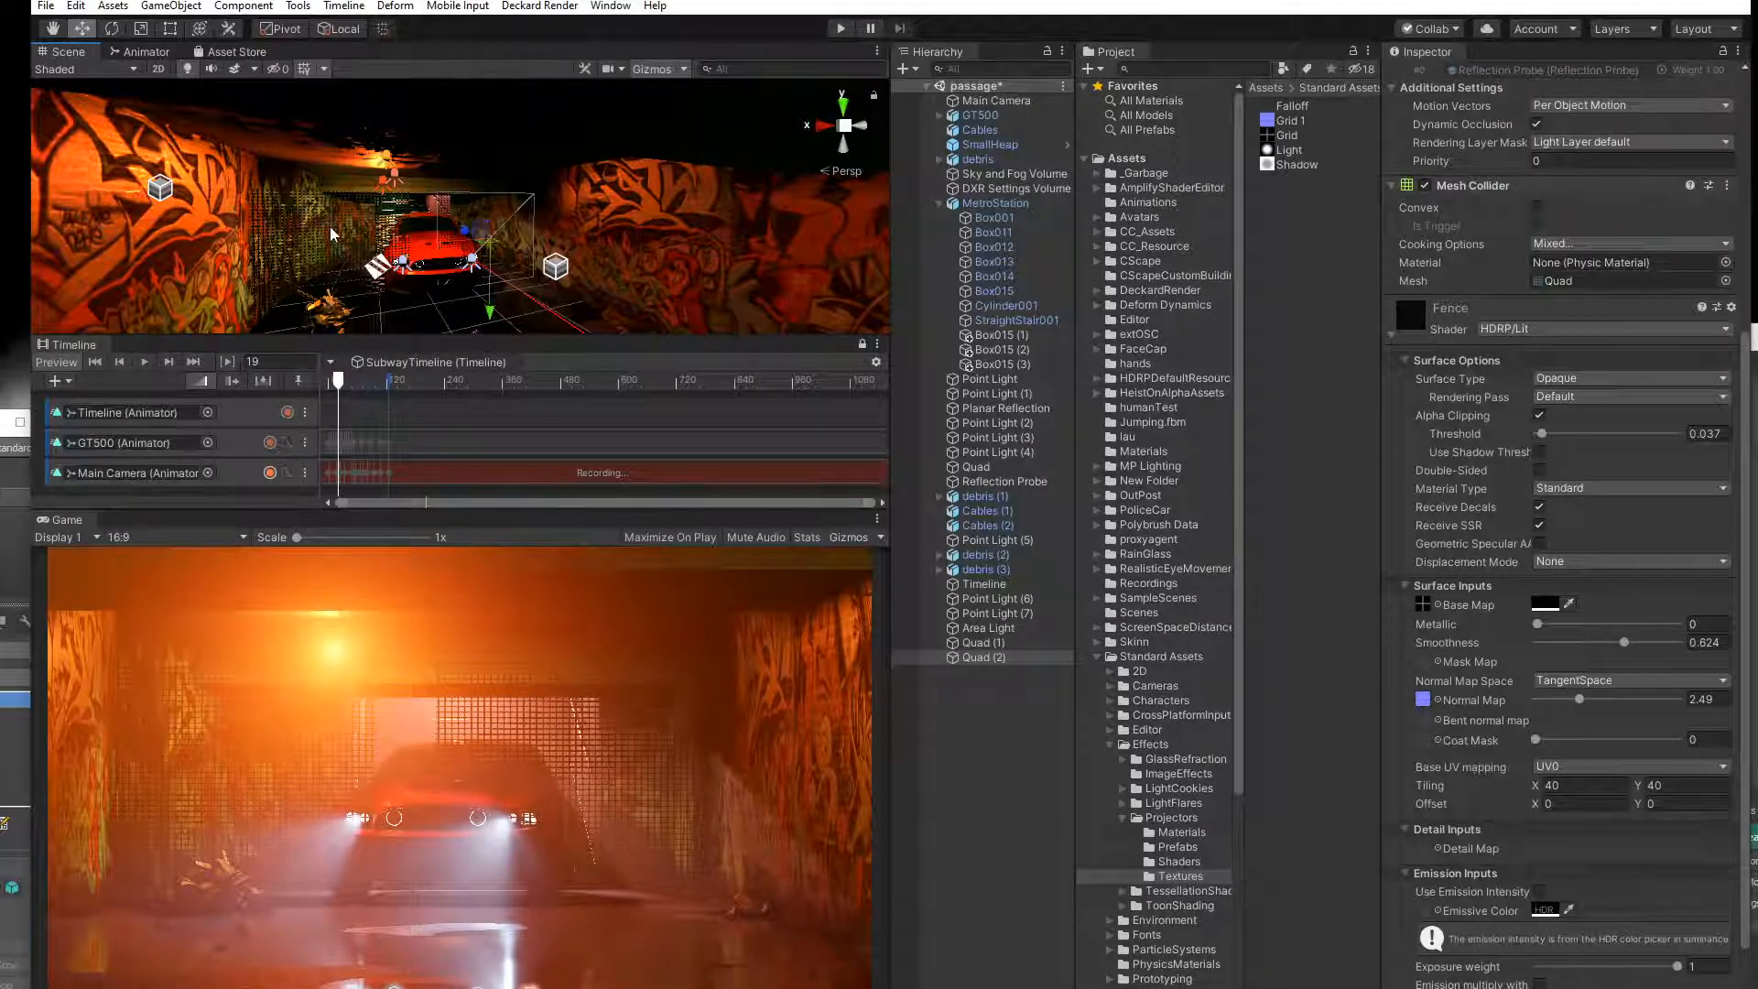
# Adjust the duplicate quad's sideways position against the first, and shift Quad (1) and Quad (2) together along X.
pyautogui.click(326, 220)
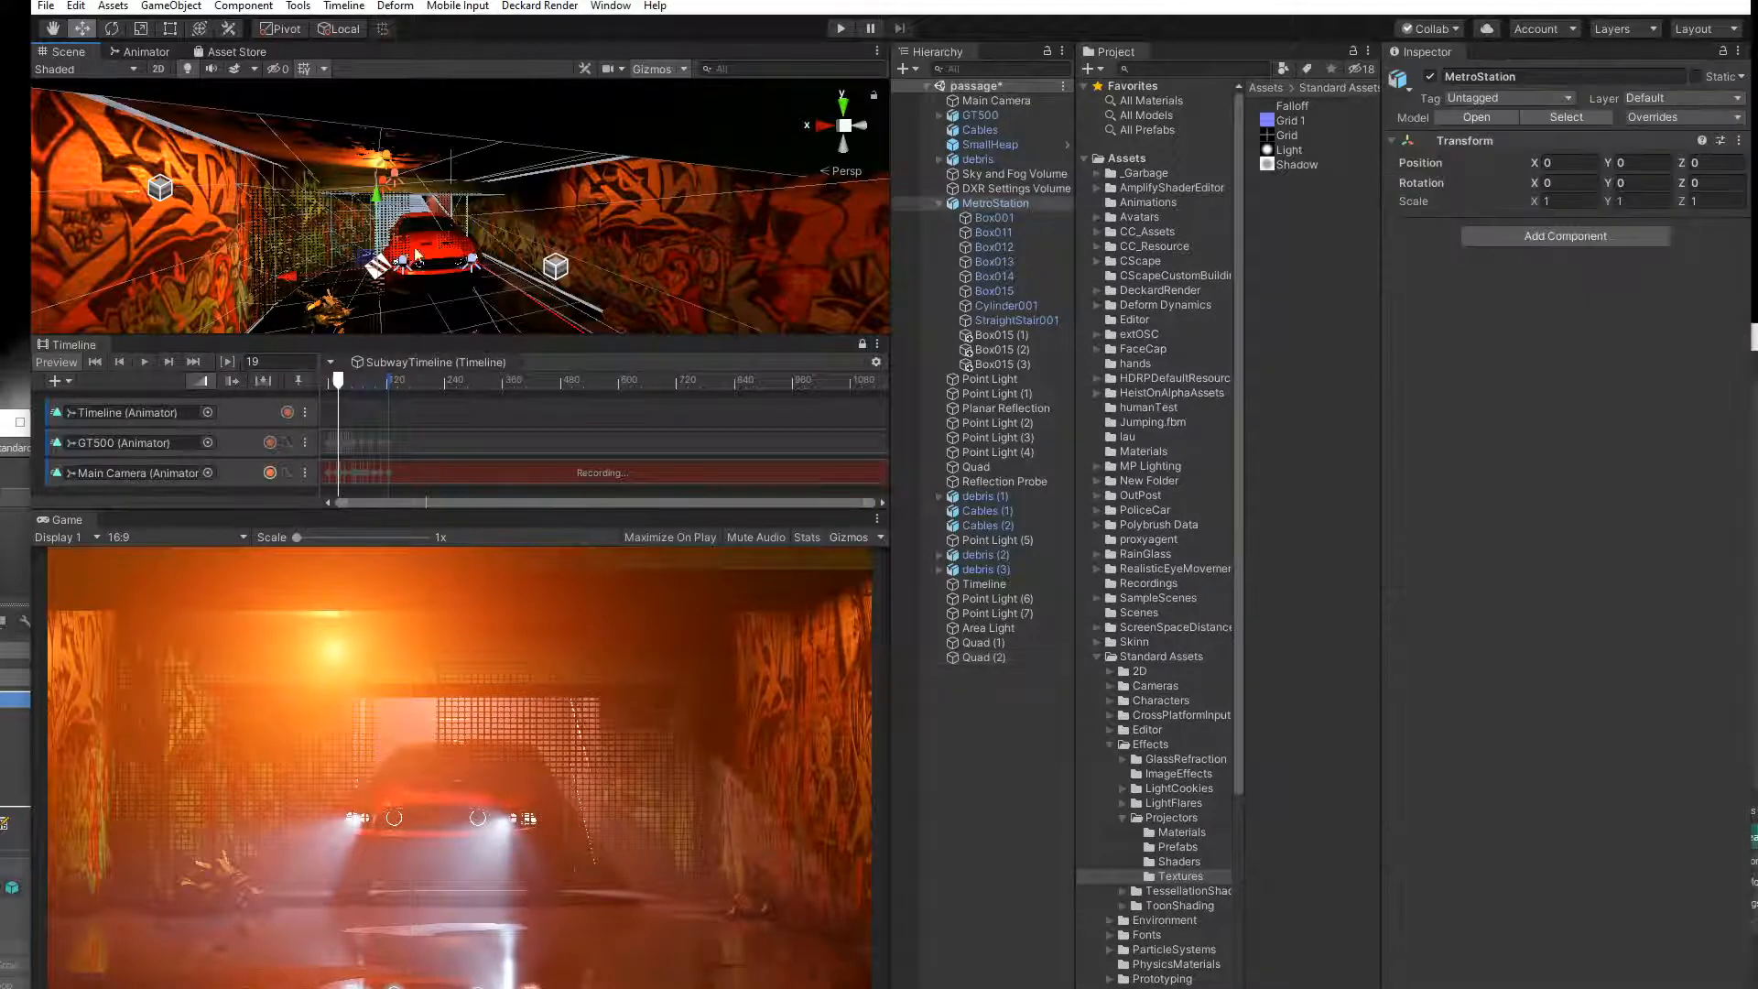
pyautogui.click(494, 272)
pyautogui.click(986, 645)
pyautogui.keyDown('shift'); pyautogui.click(982, 656); pyautogui.keyUp('shift')
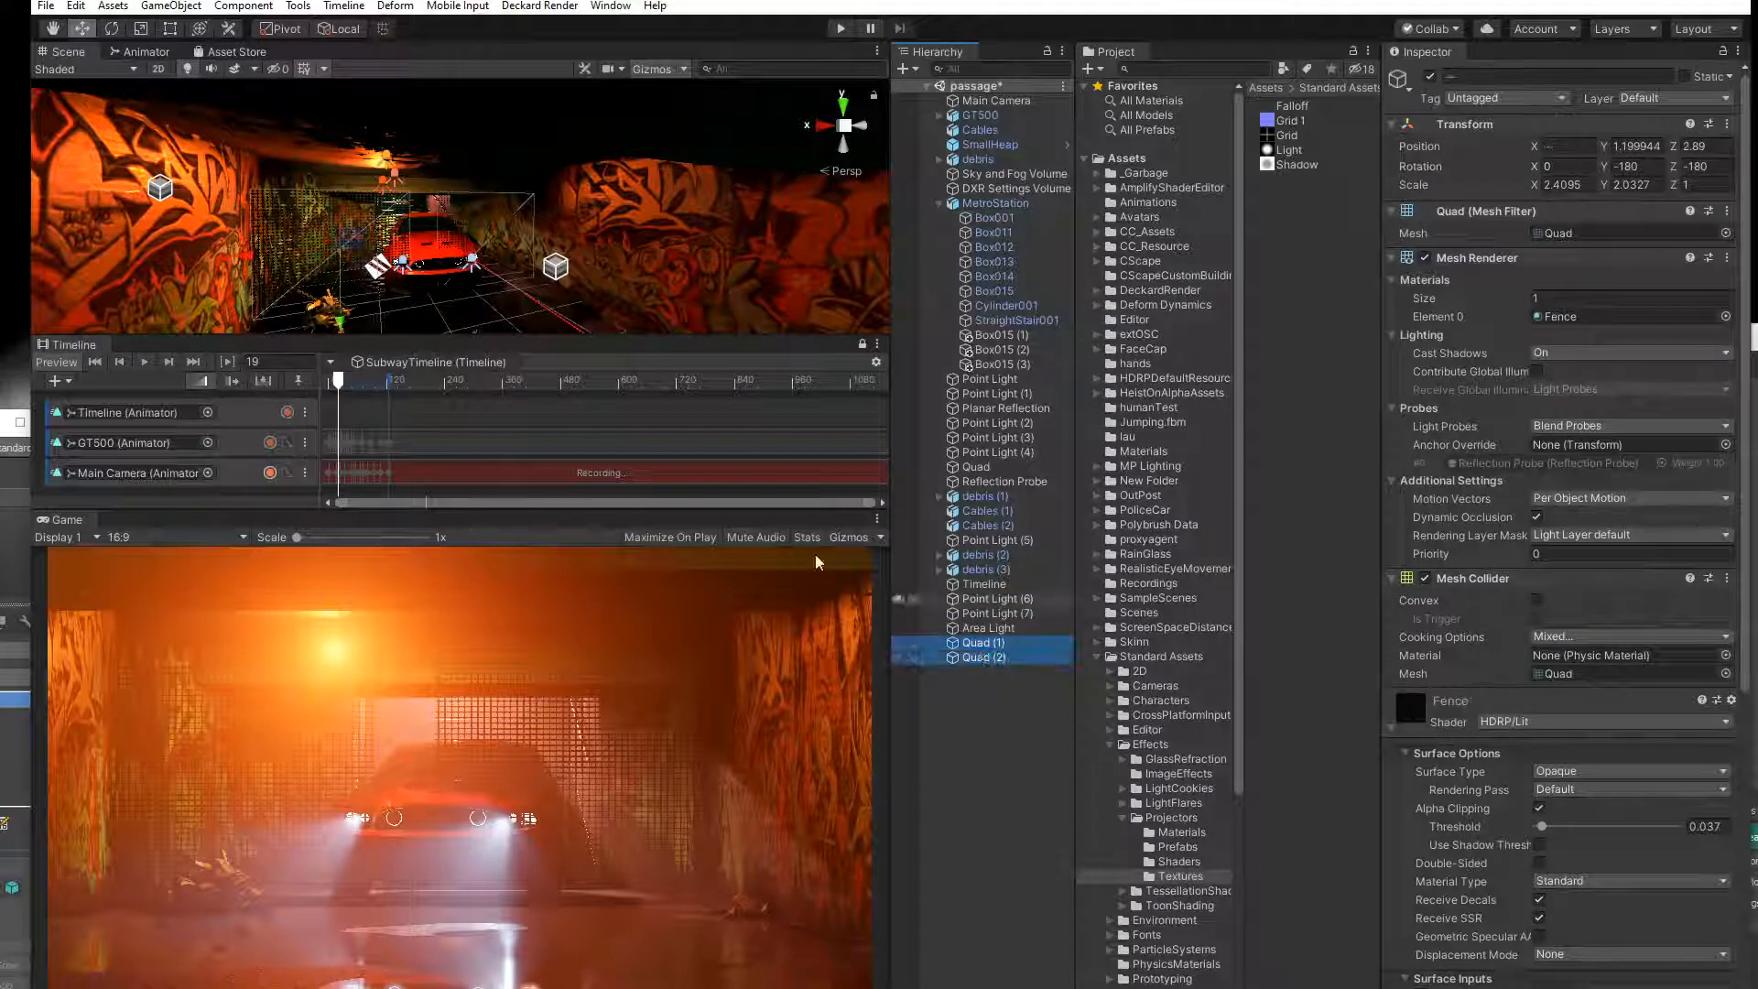
pyautogui.click(428, 249)
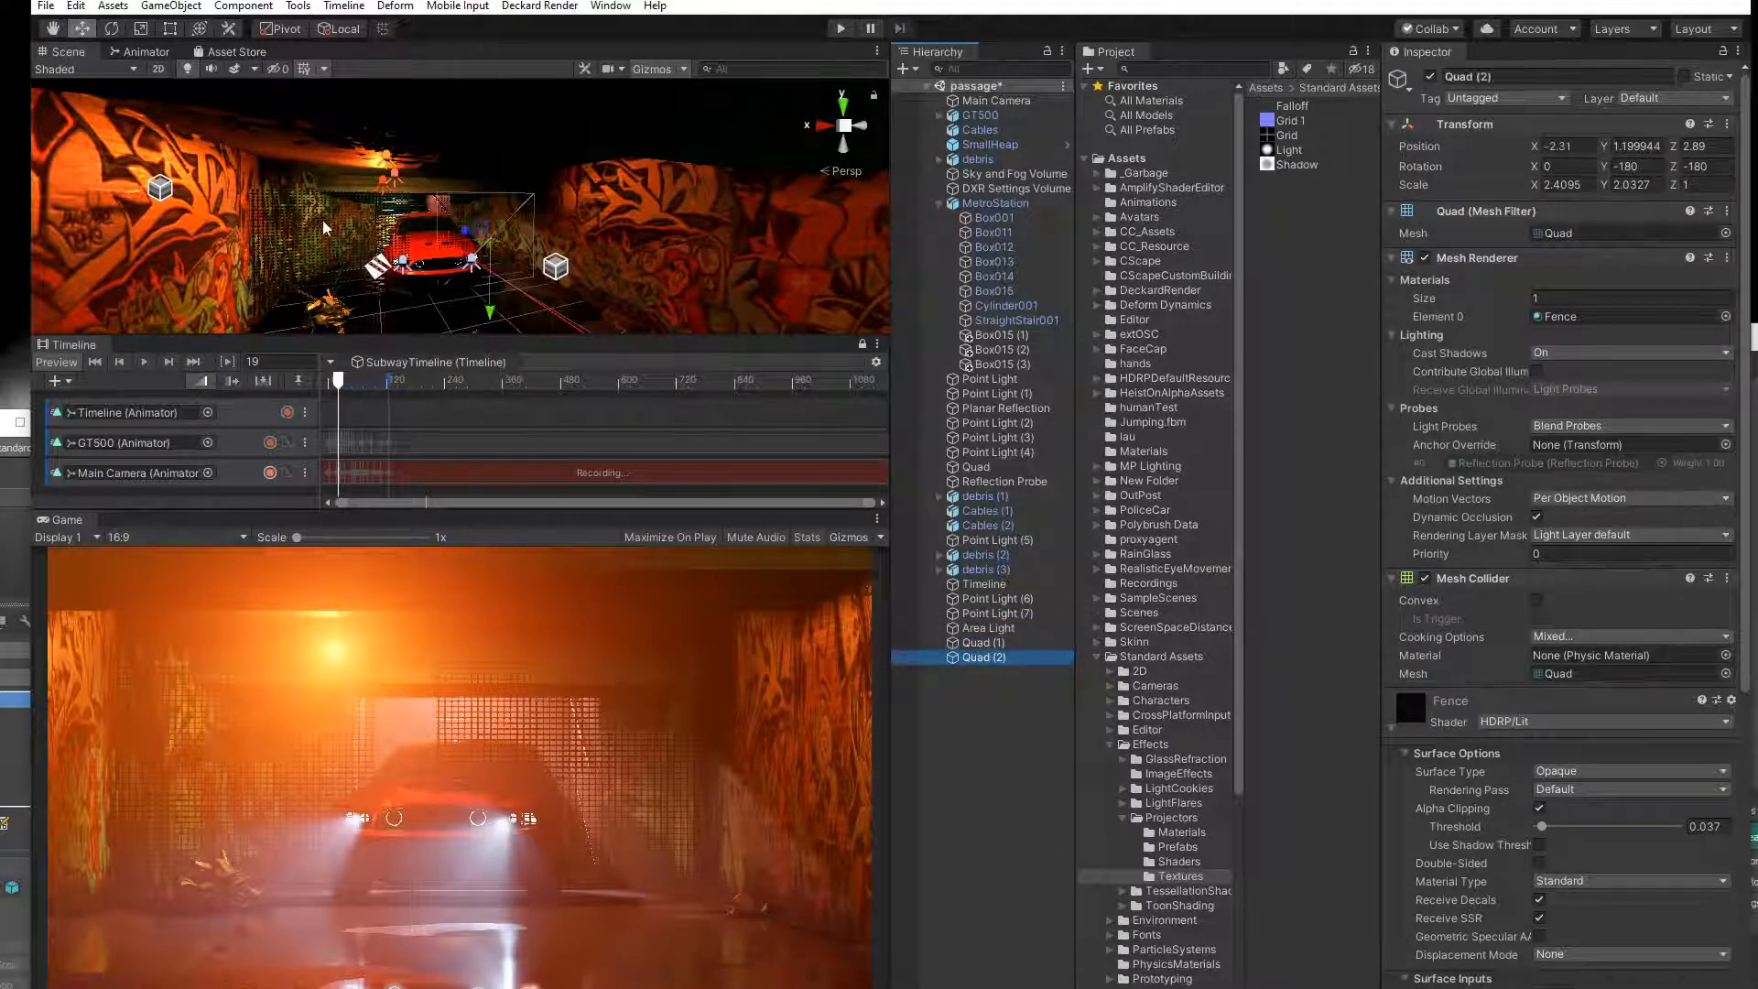
pyautogui.moveTo(427, 249); pyautogui.dragTo(417, 251)
pyautogui.keyDown('ctrl'); pyautogui.click(989, 643); pyautogui.keyUp('ctrl')
pyautogui.moveTo(403, 259); pyautogui.dragTo(424, 253)
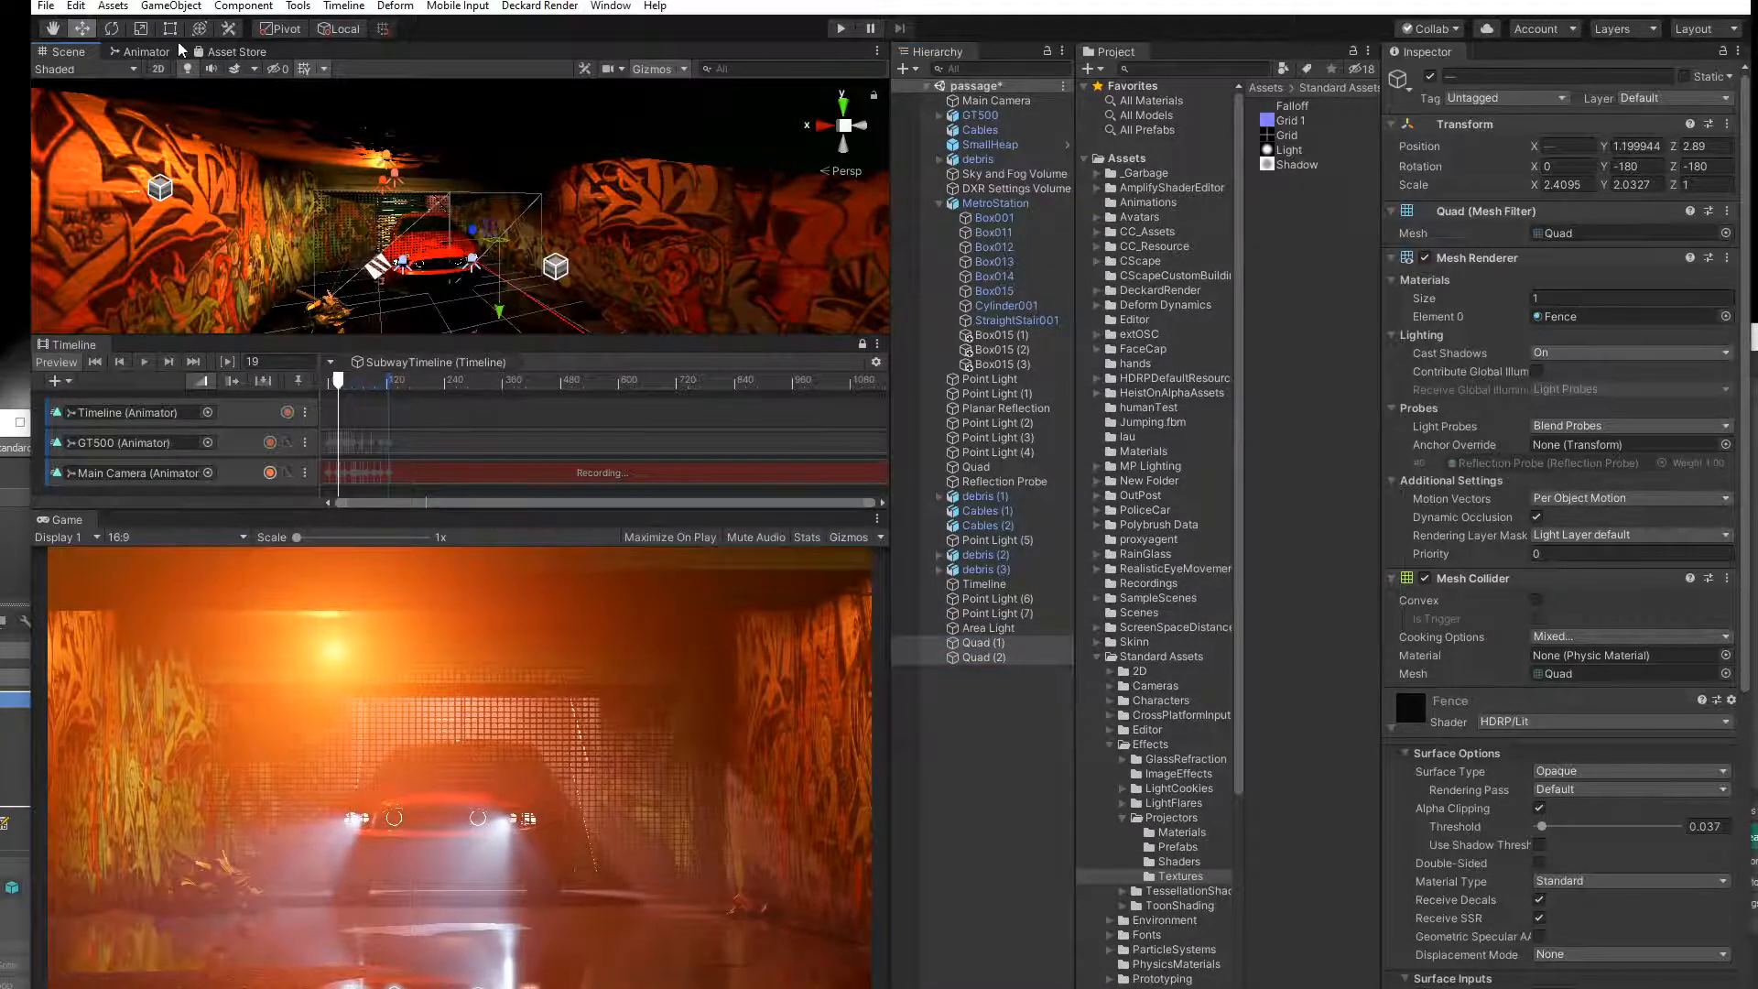
# Resize both fence quads together with the Rect tool to a scale of about 2.77 on X and 1.74 on Y.
pyautogui.click(140, 28)
pyautogui.click(170, 31)
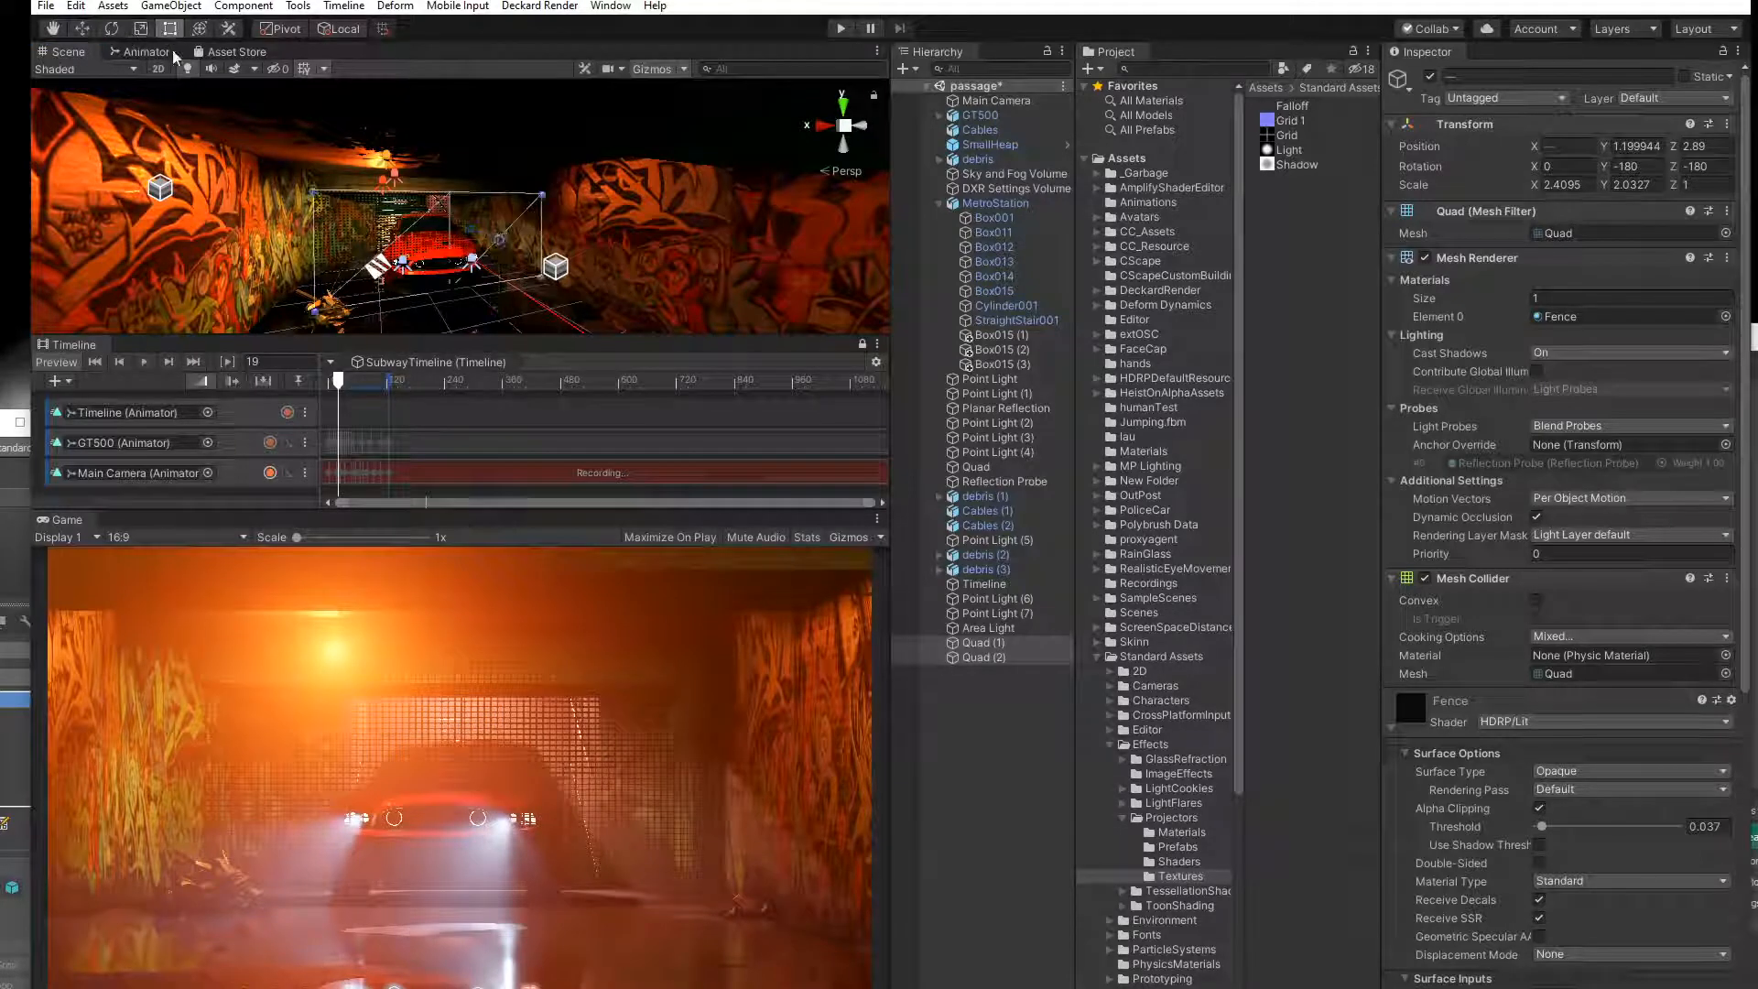
pyautogui.moveTo(313, 244); pyautogui.dragTo(247, 241)
pyautogui.moveTo(258, 244); pyautogui.dragTo(261, 245)
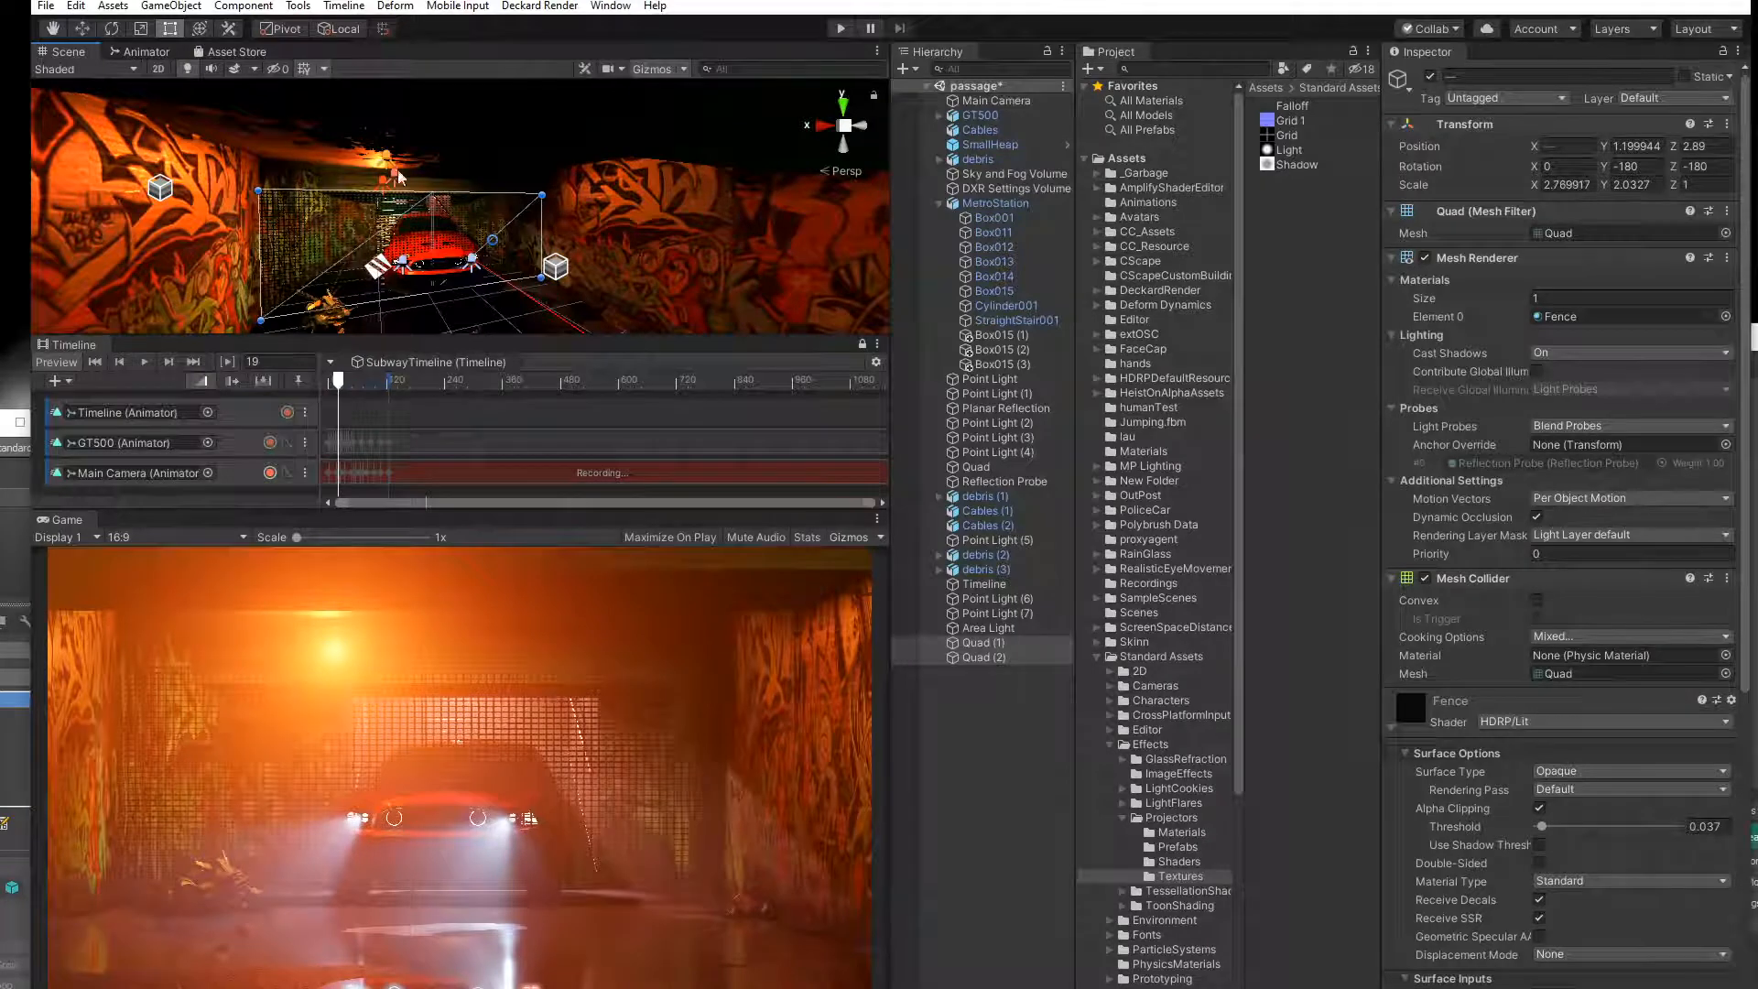
pyautogui.moveTo(430, 194); pyautogui.dragTo(428, 211)
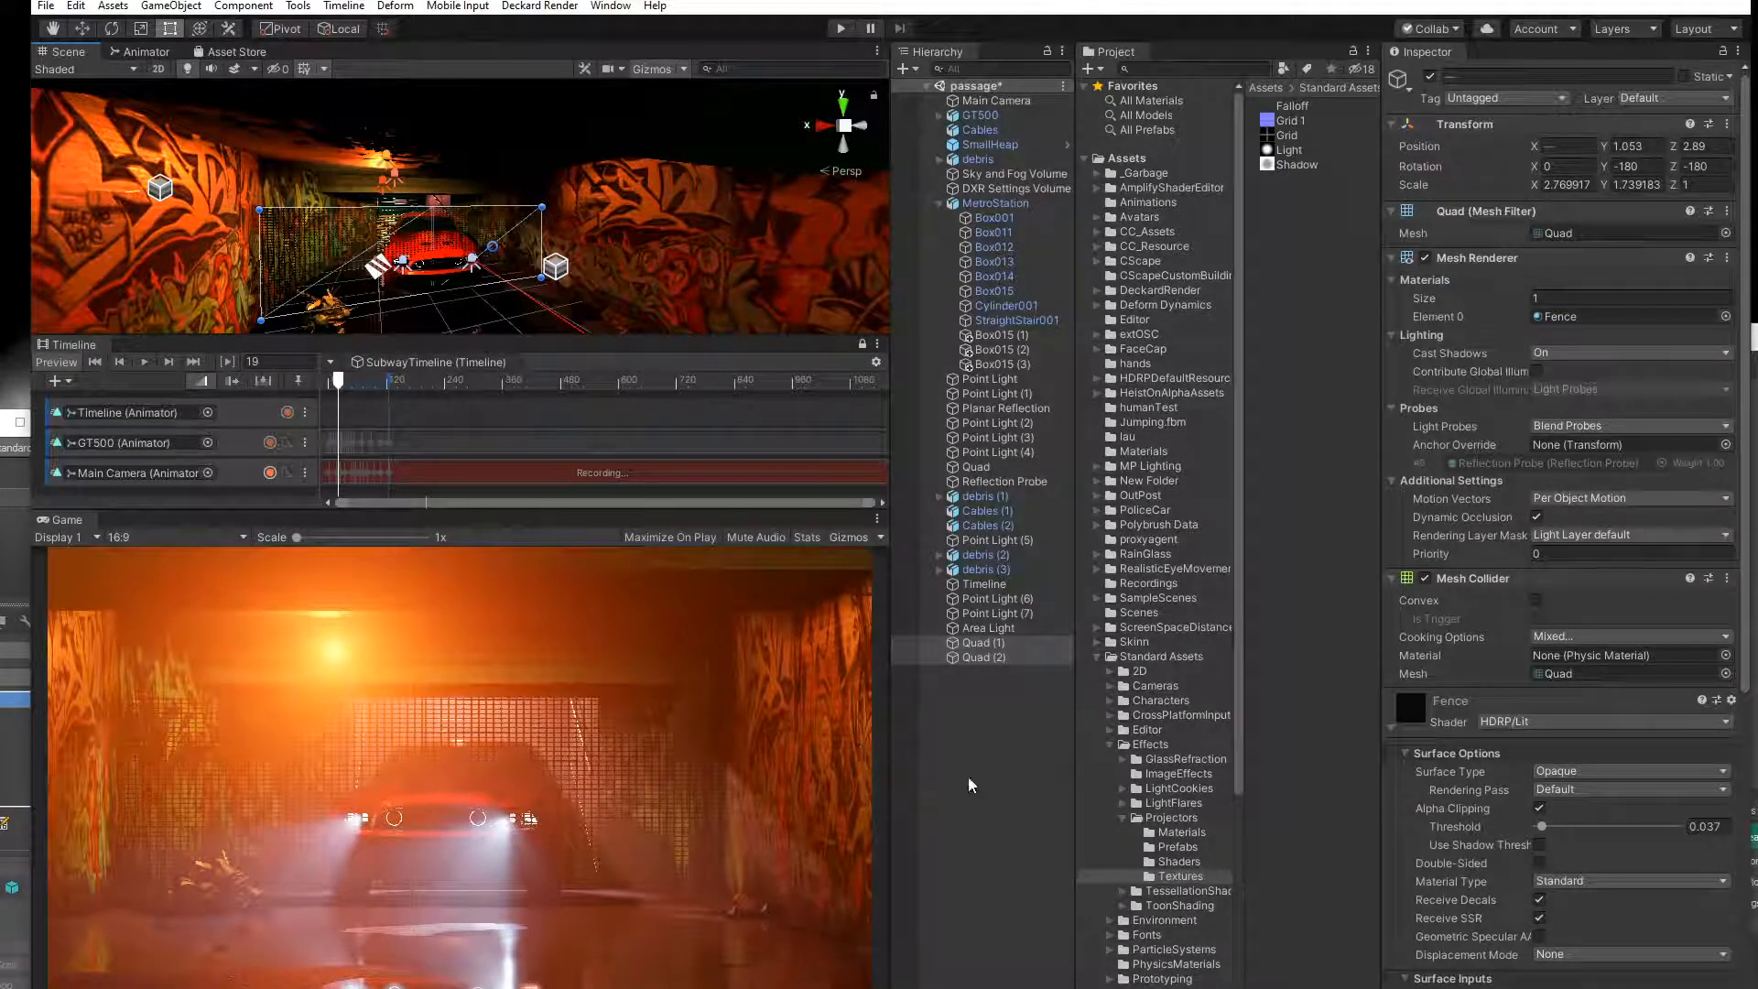
pyautogui.click(1033, 795)
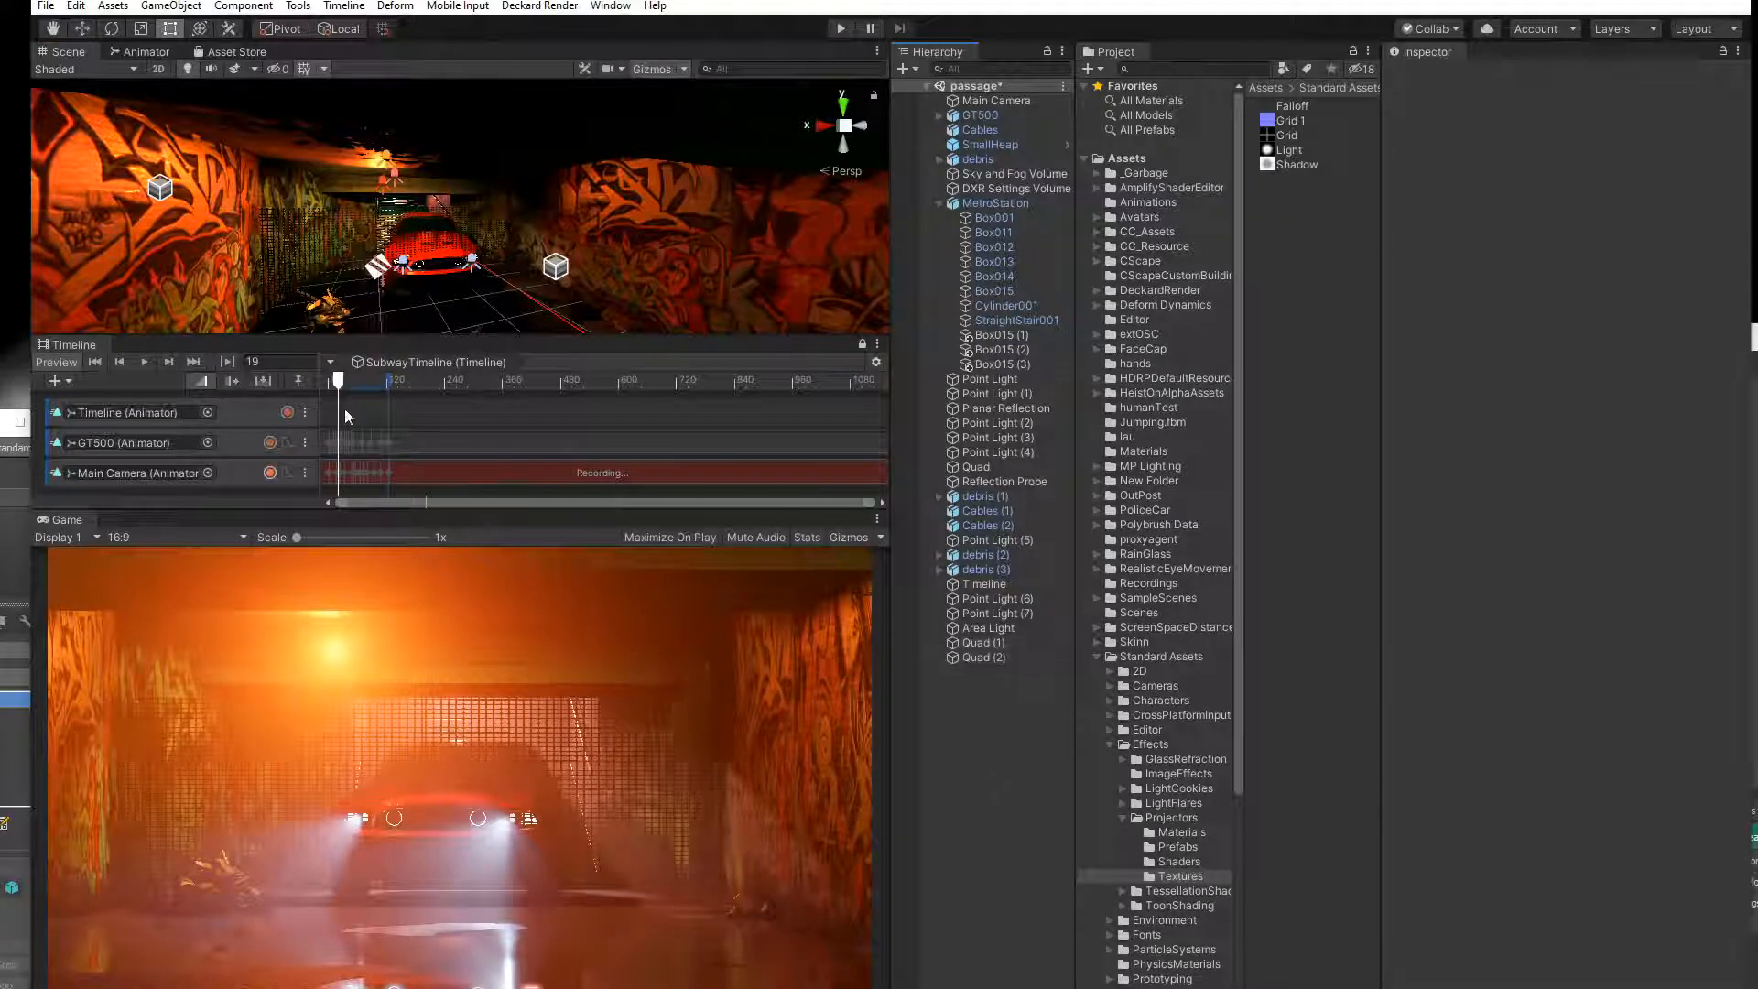
# Play the SubwayTimeline from the start and check how the fence looks as the car drives through the shot.
pyautogui.click(331, 382)
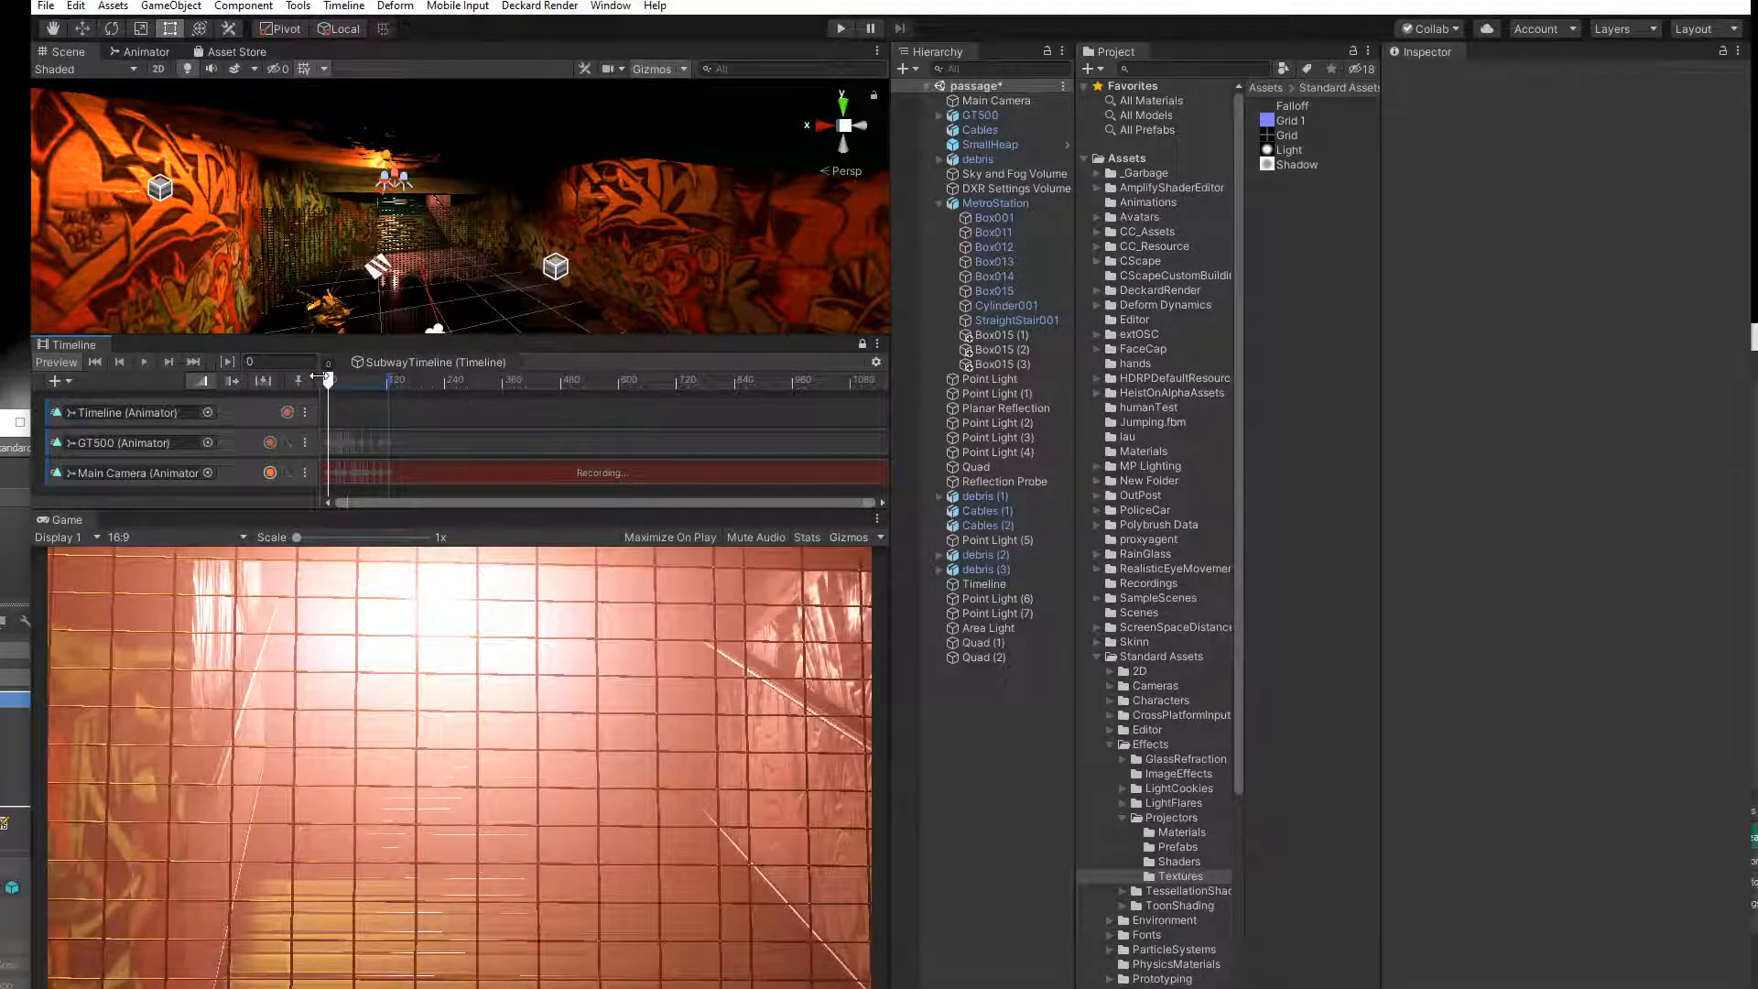
pyautogui.click(338, 381)
pyautogui.moveTo(338, 382); pyautogui.dragTo(178, 380)
pyautogui.click(143, 361)
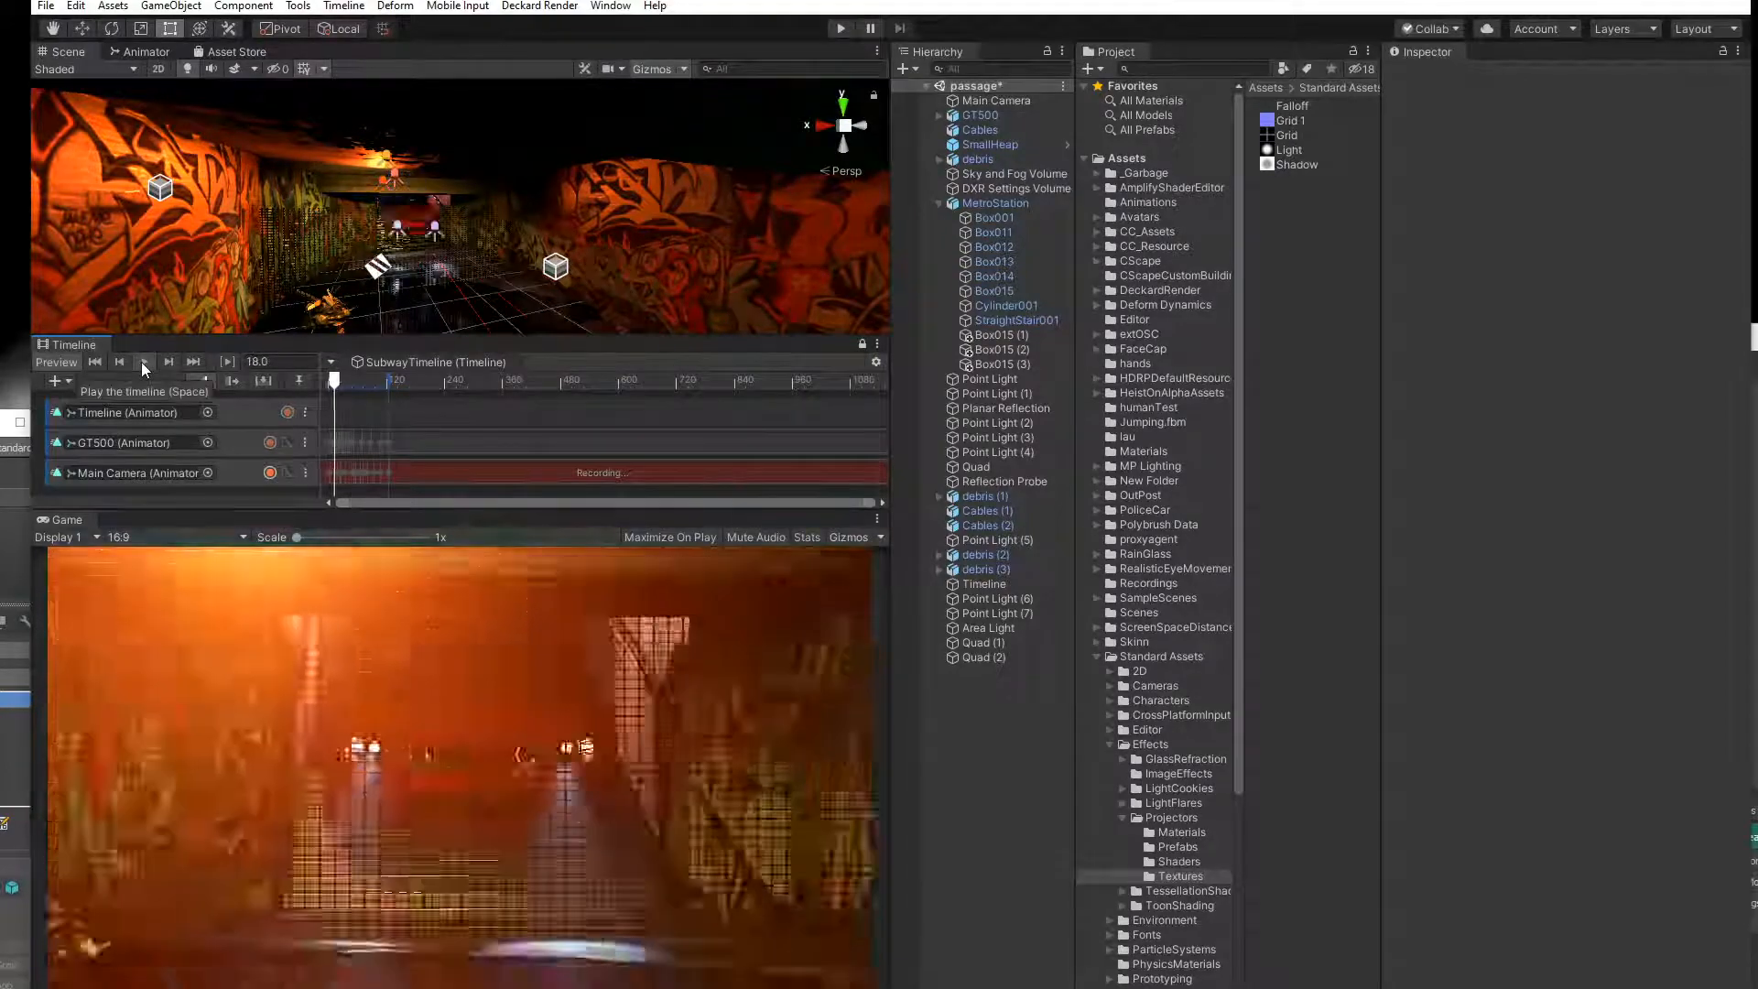
pyautogui.click(152, 362)
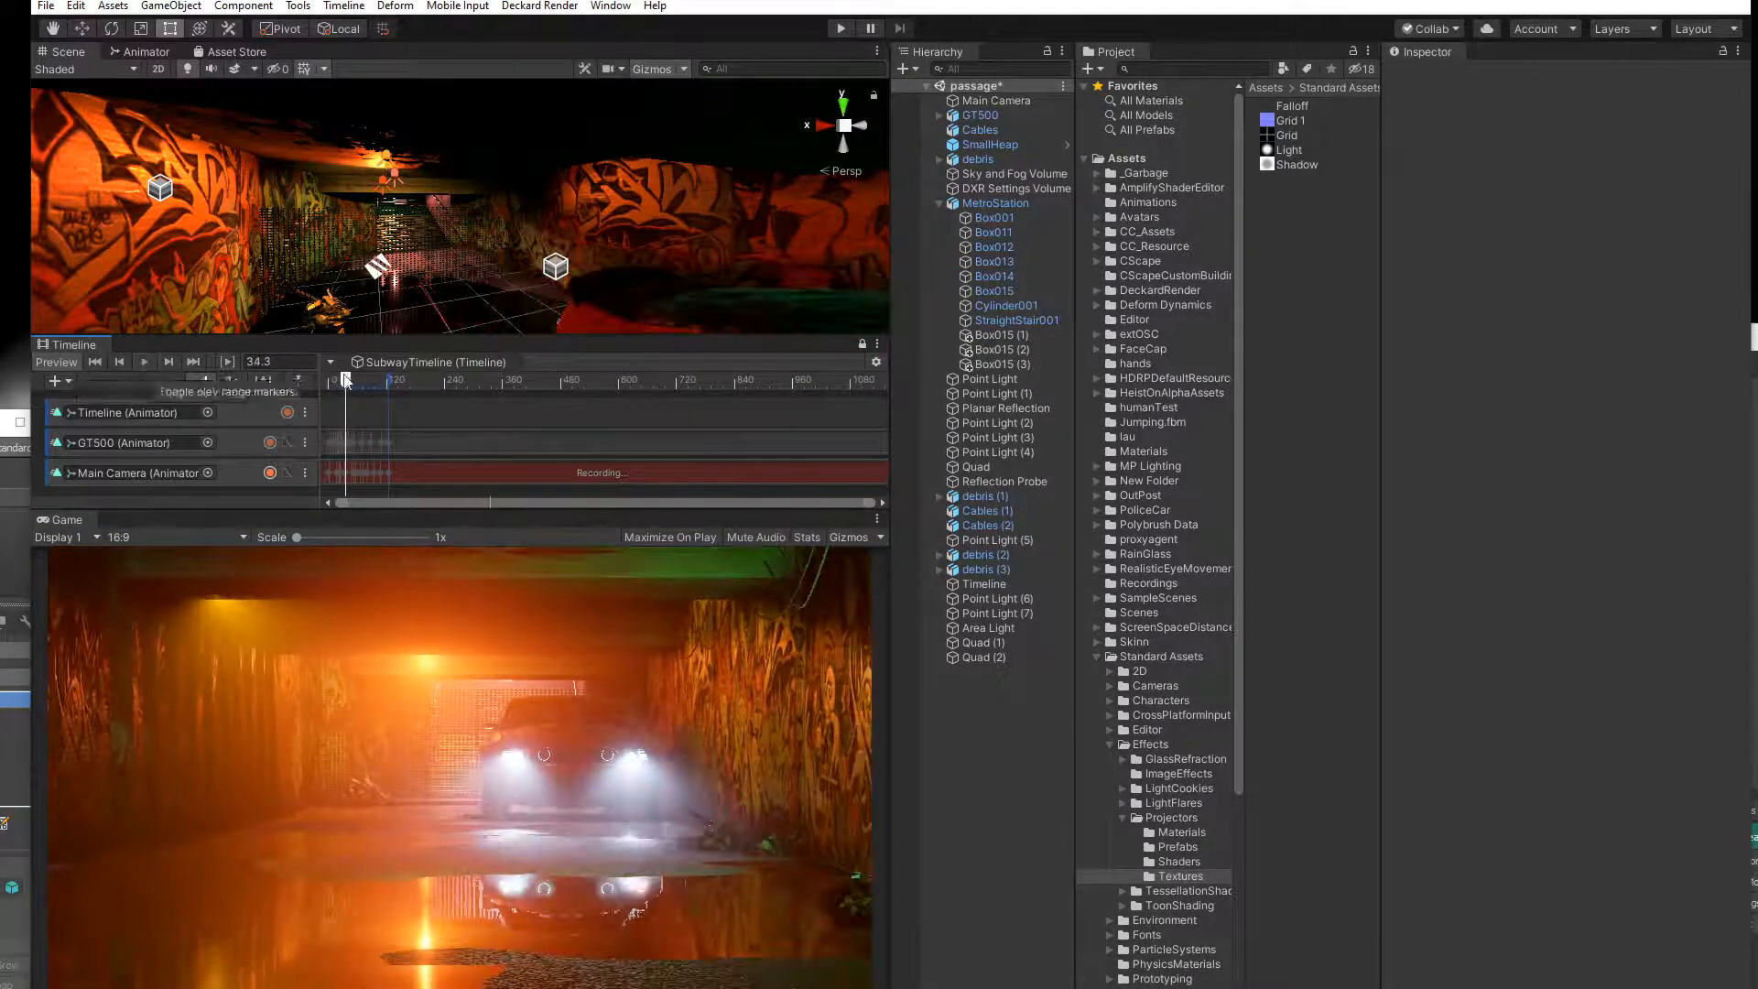
pyautogui.moveTo(348, 378); pyautogui.dragTo(320, 371)
pyautogui.click(143, 362)
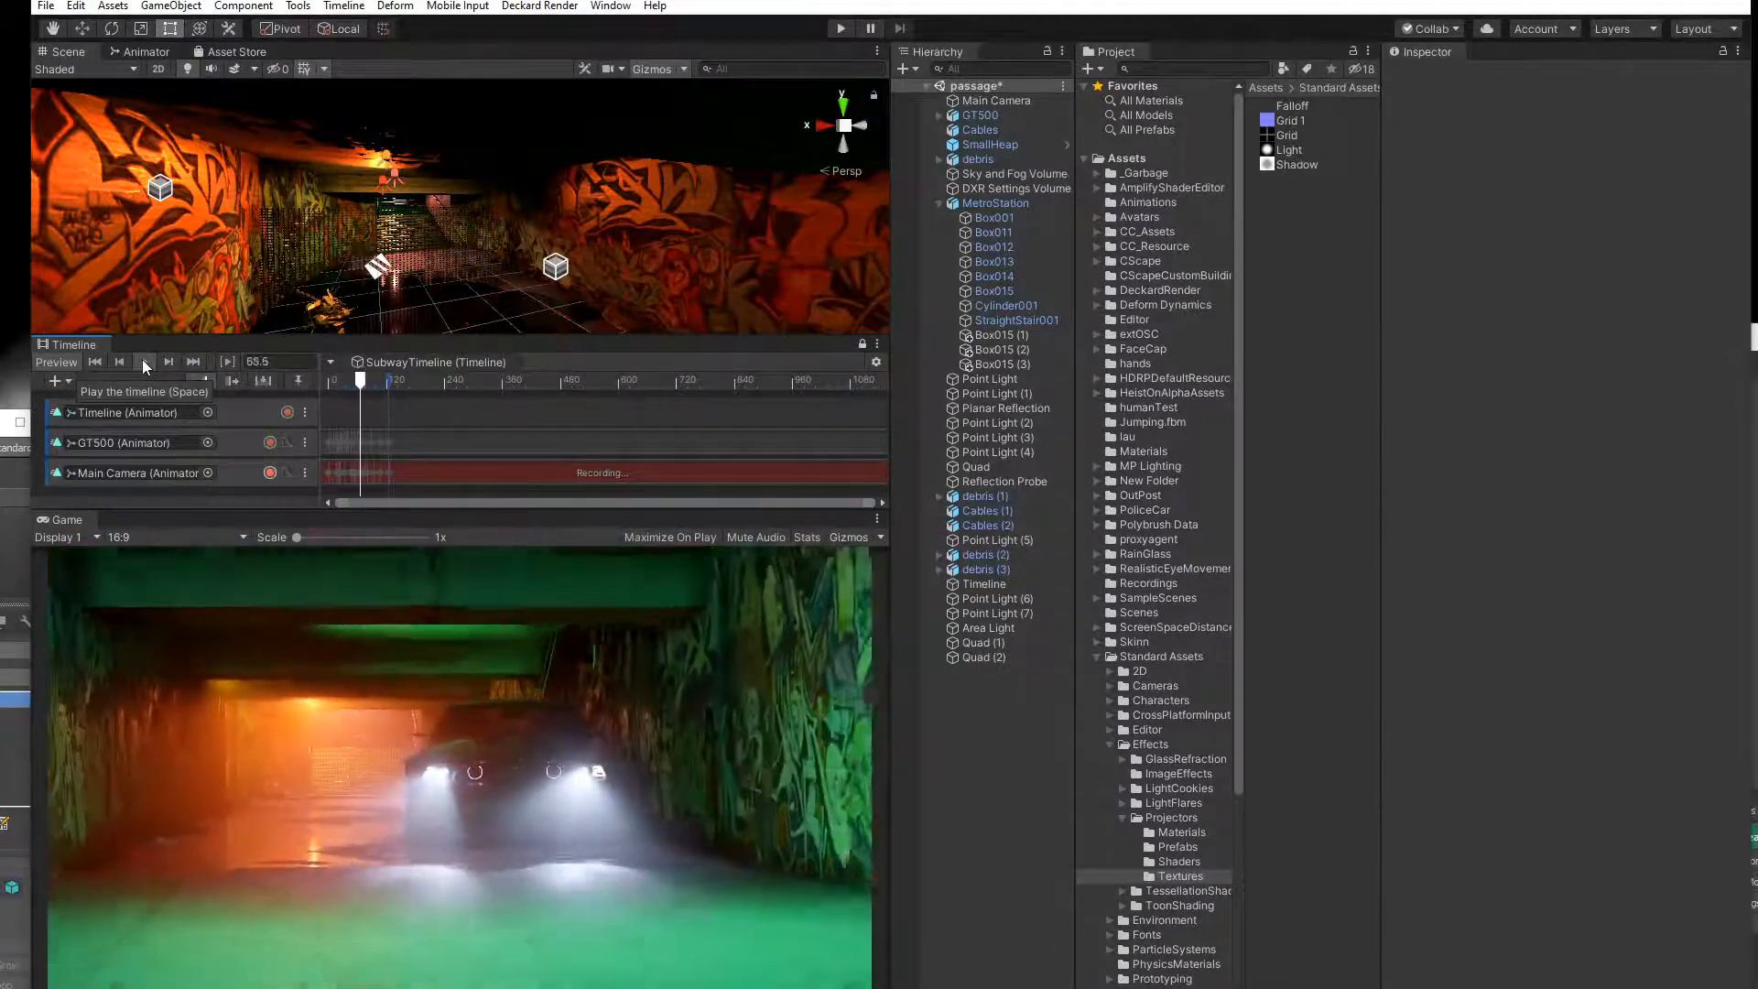
pyautogui.moveTo(372, 382); pyautogui.dragTo(272, 385)
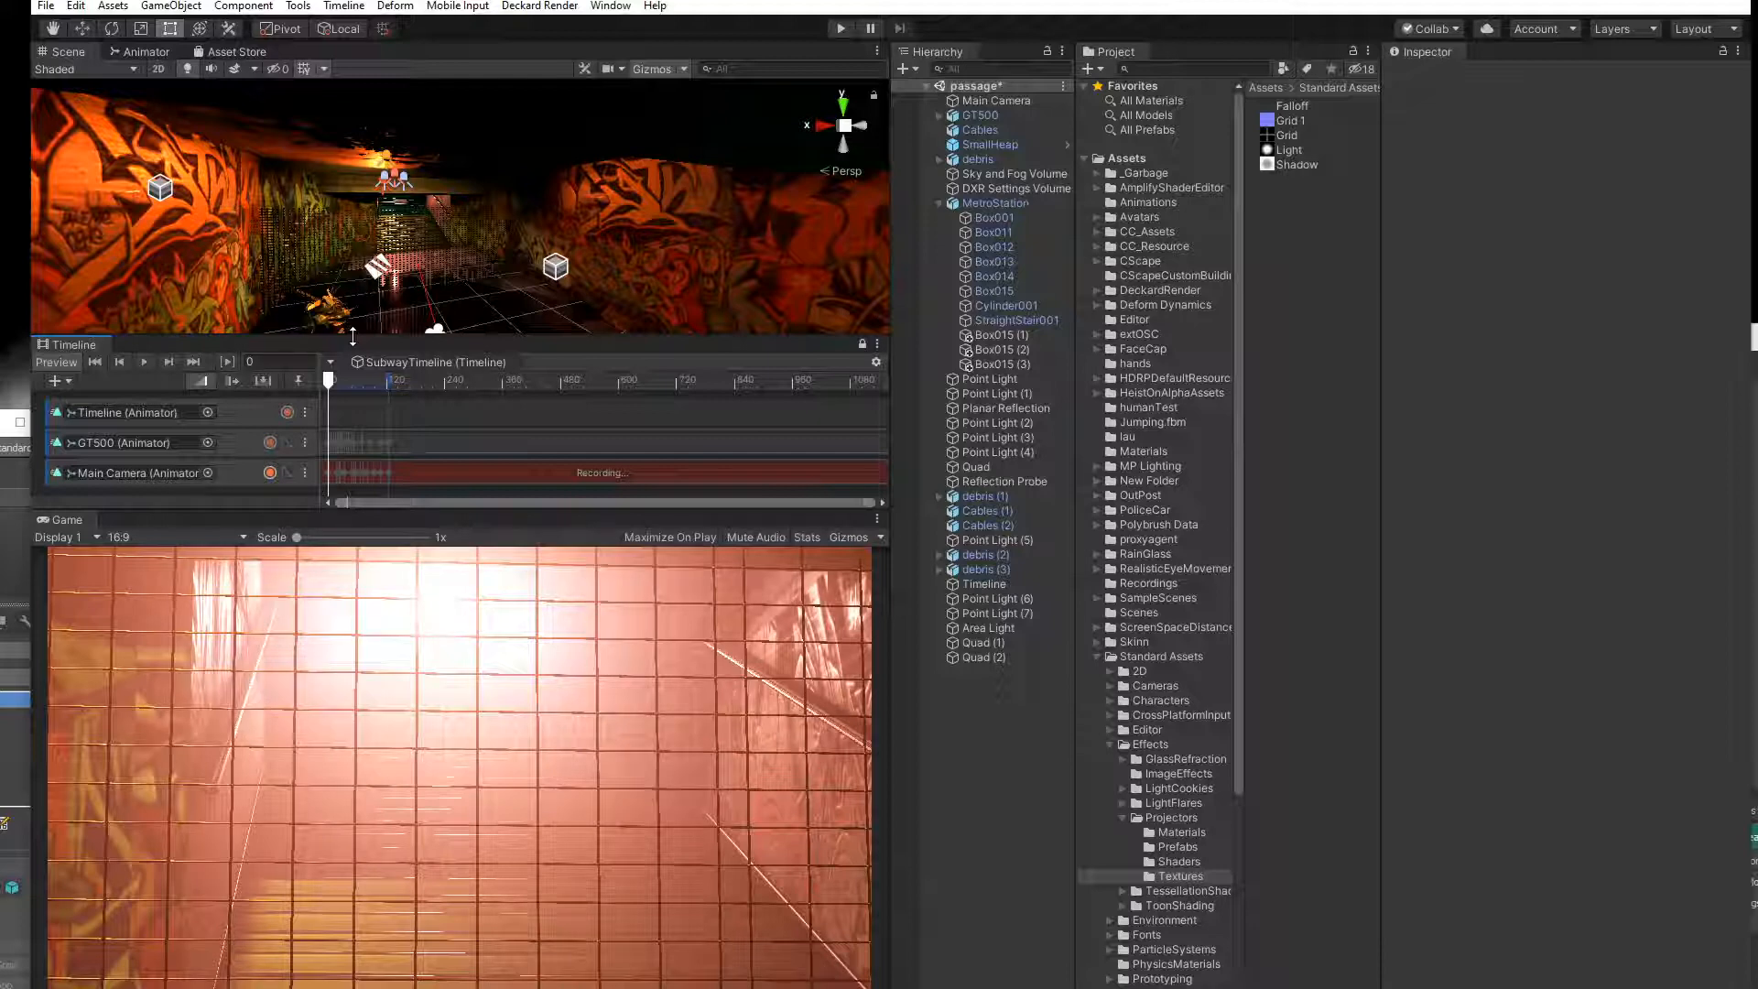
# Open the Deckard View of the Main Camera and place its window clear of the timeline.
pyautogui.click(958, 97)
pyautogui.scroll(-10, 1570, 787)
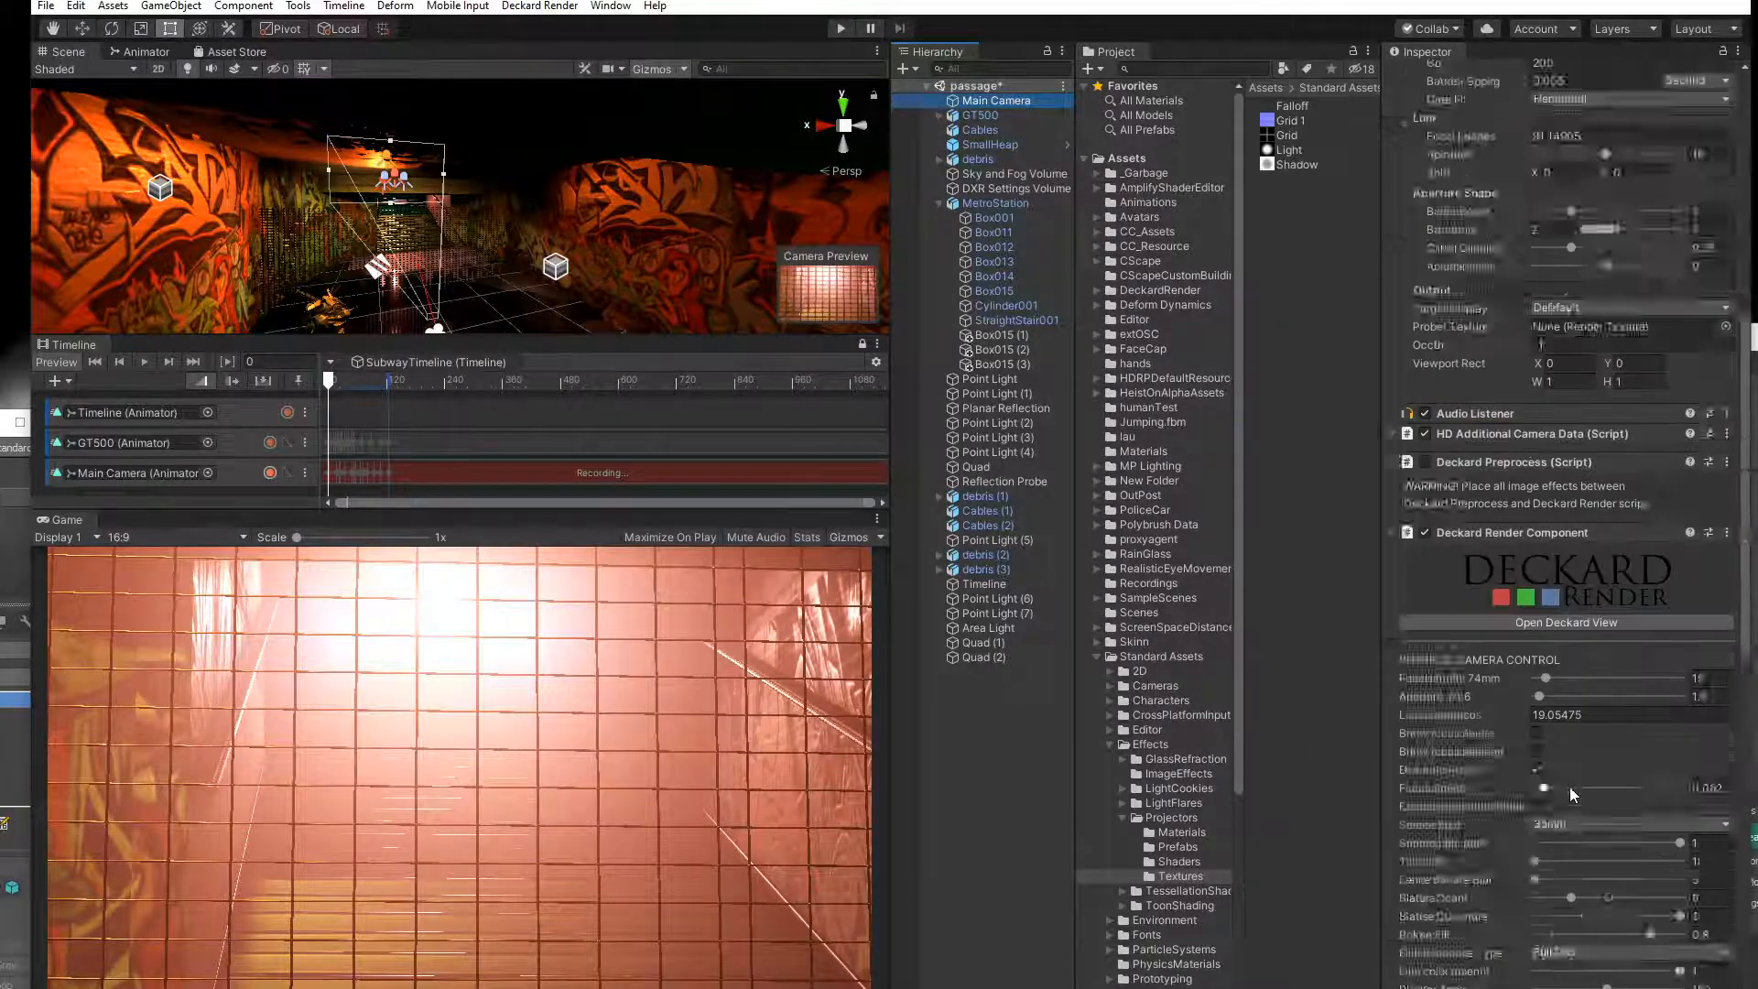
pyautogui.click(1592, 621)
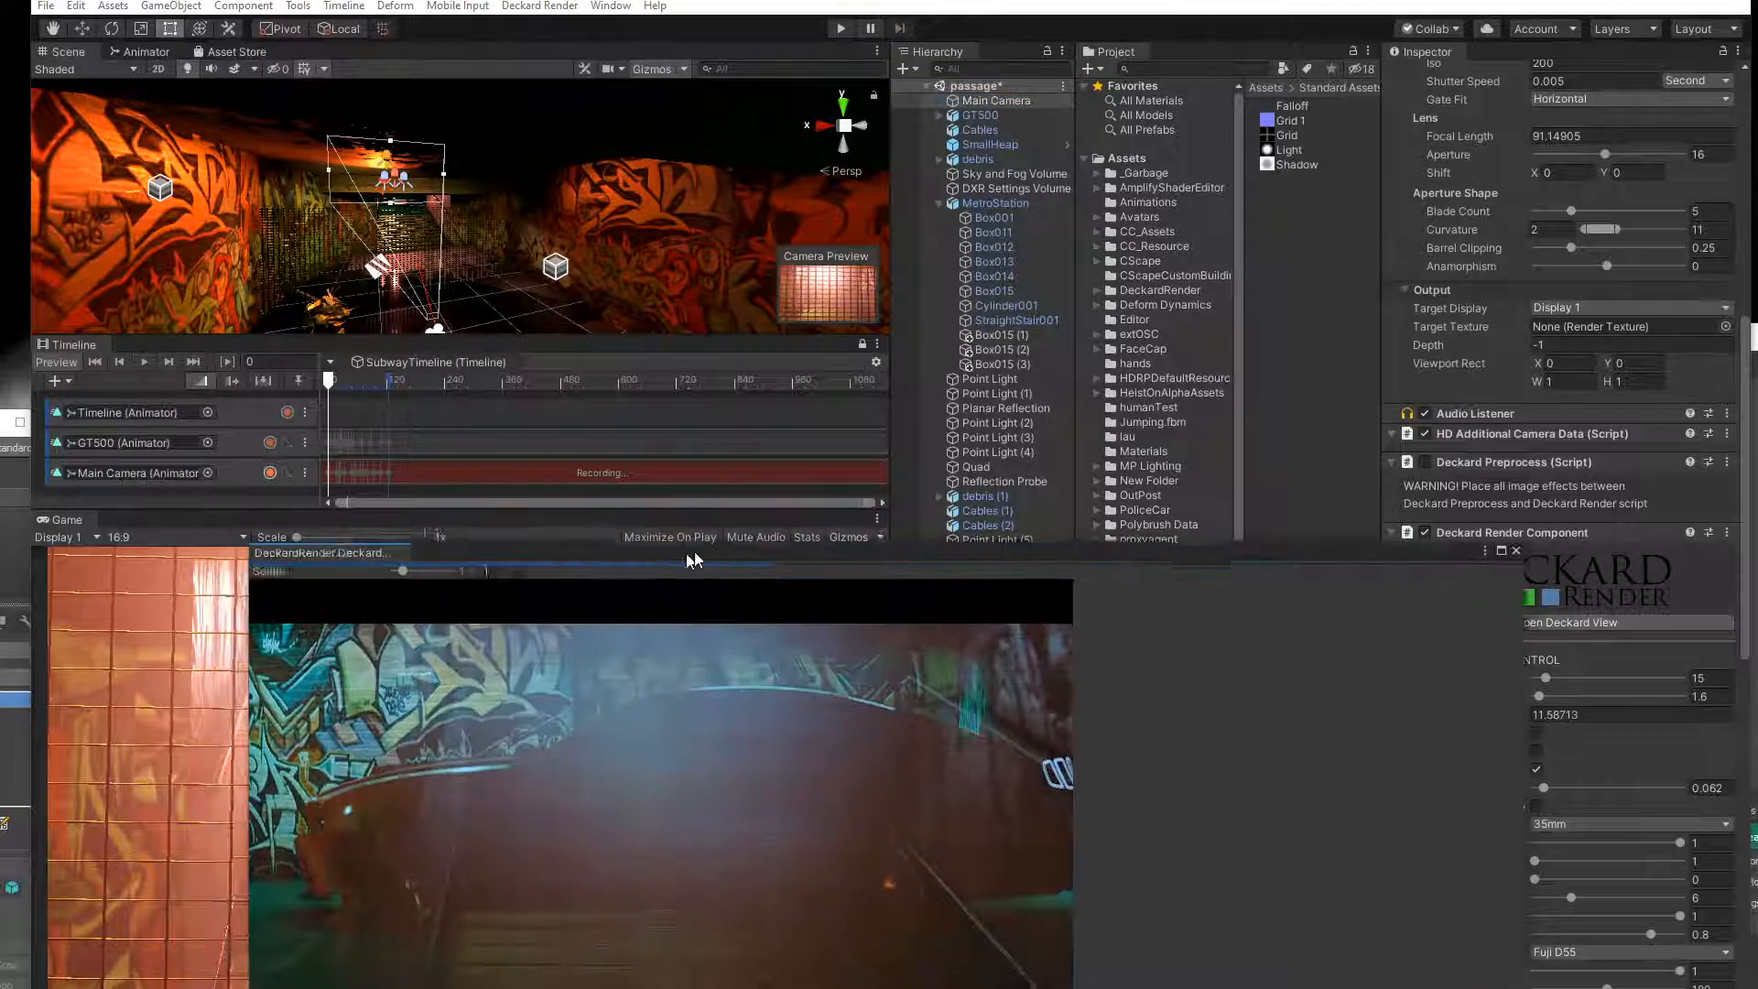
pyautogui.moveTo(655, 558); pyautogui.dragTo(980, 311)
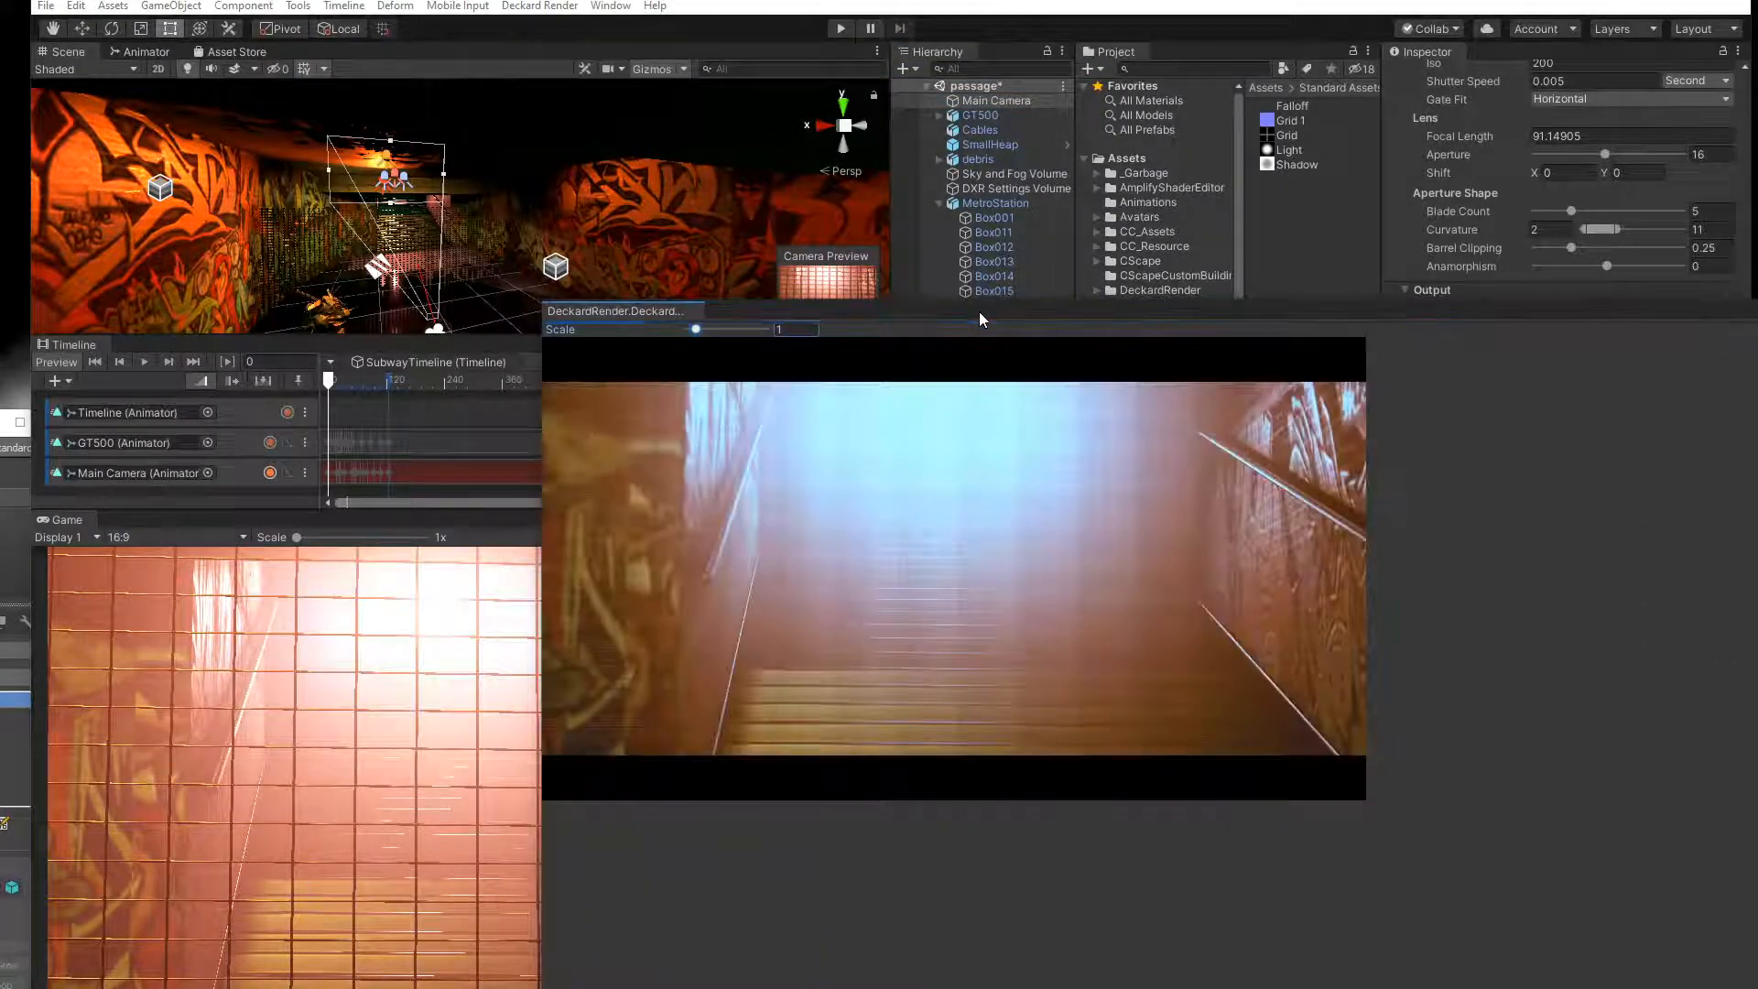
pyautogui.moveTo(980, 311); pyautogui.dragTo(986, 481)
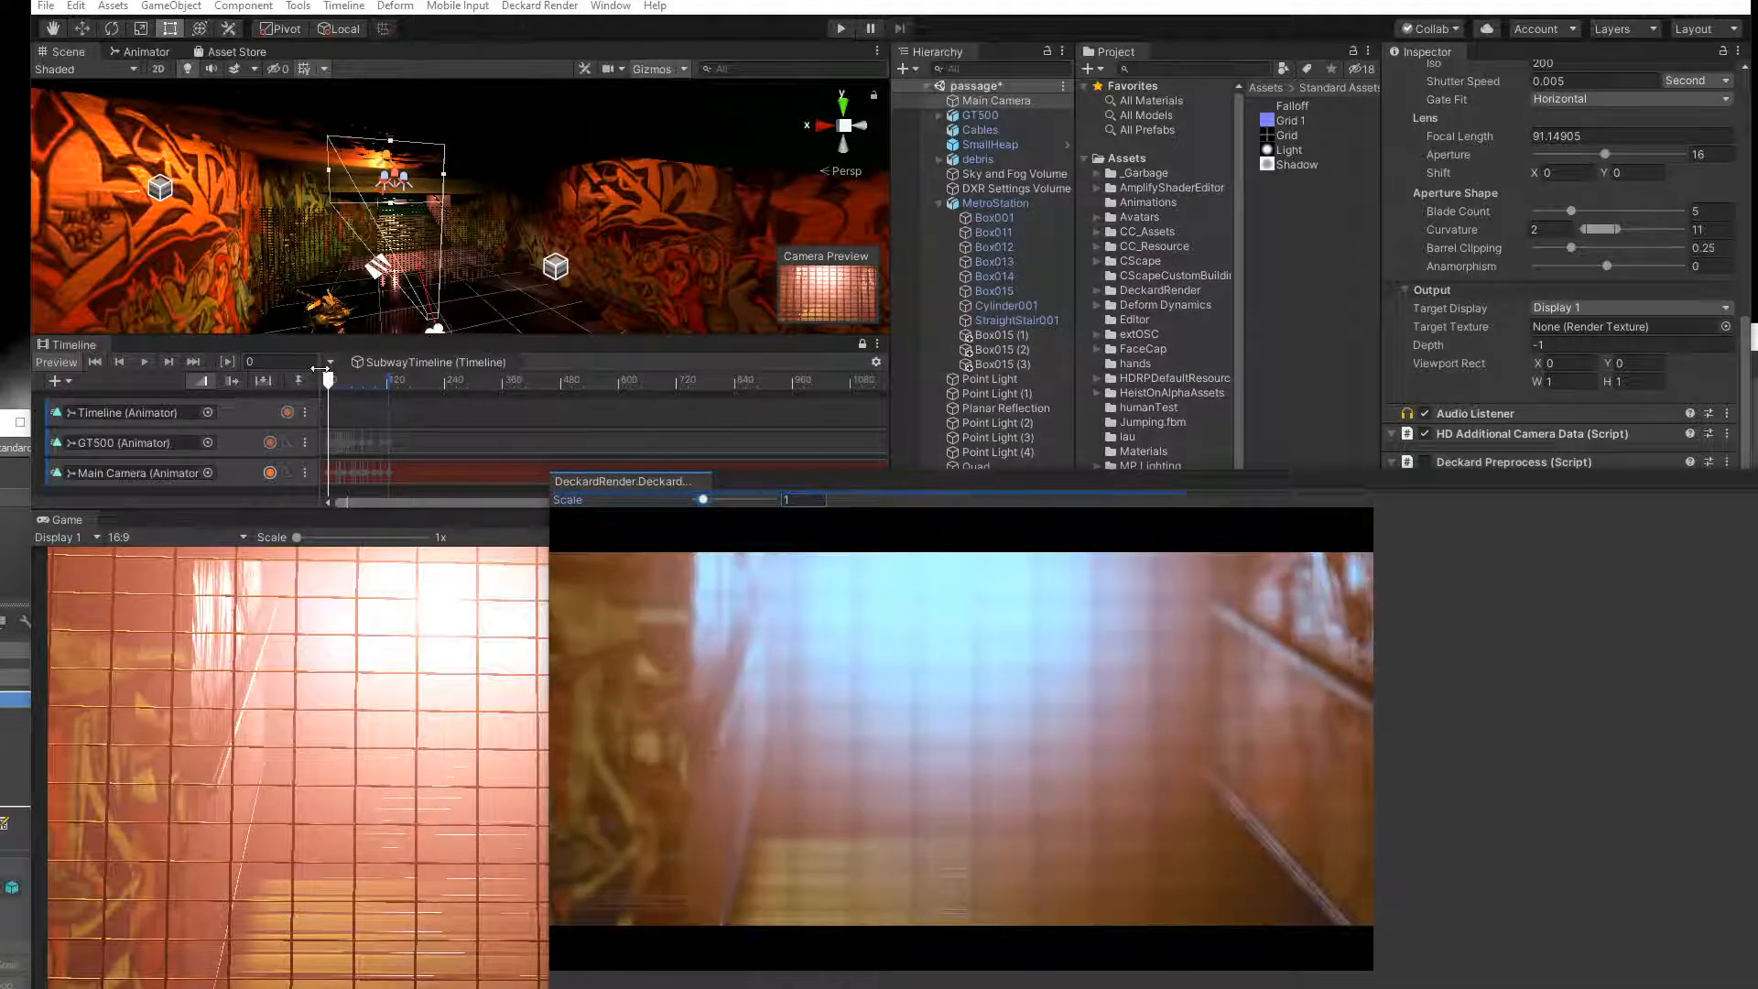
# Examine the Deckard render of the car's approach at frames 15, 27, 49, 61 and 68.
pyautogui.moveTo(331, 384); pyautogui.dragTo(337, 388)
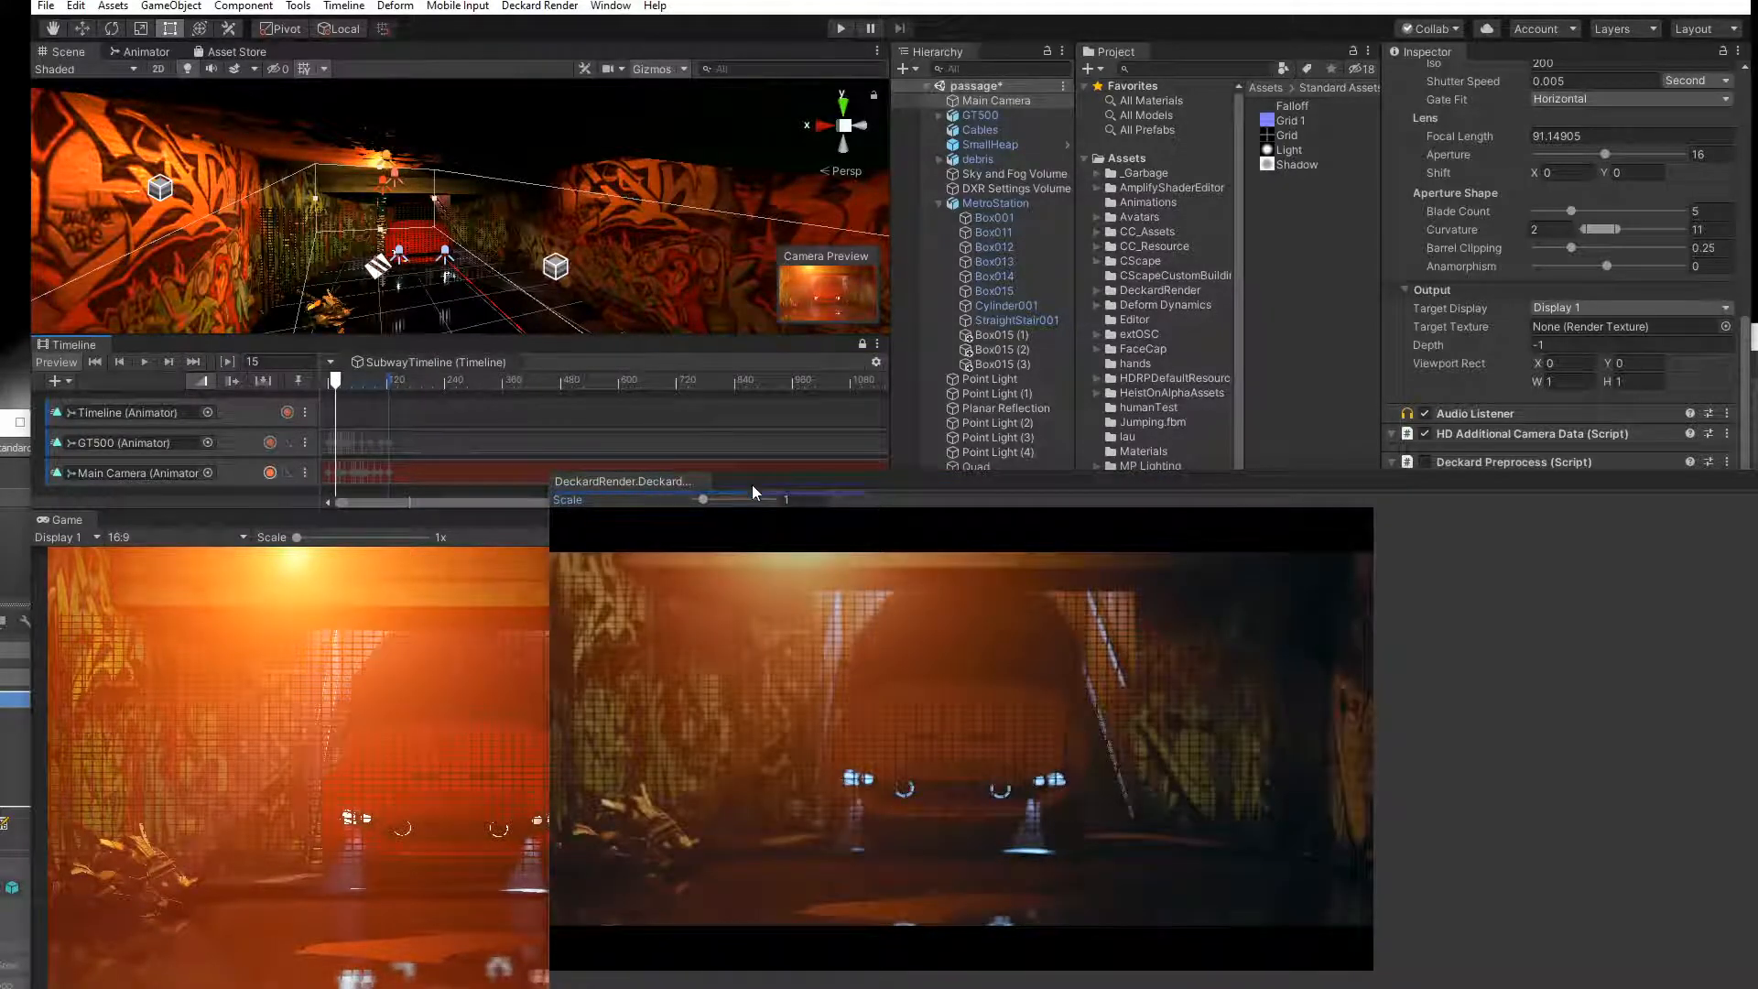
pyautogui.moveTo(338, 379); pyautogui.dragTo(342, 382)
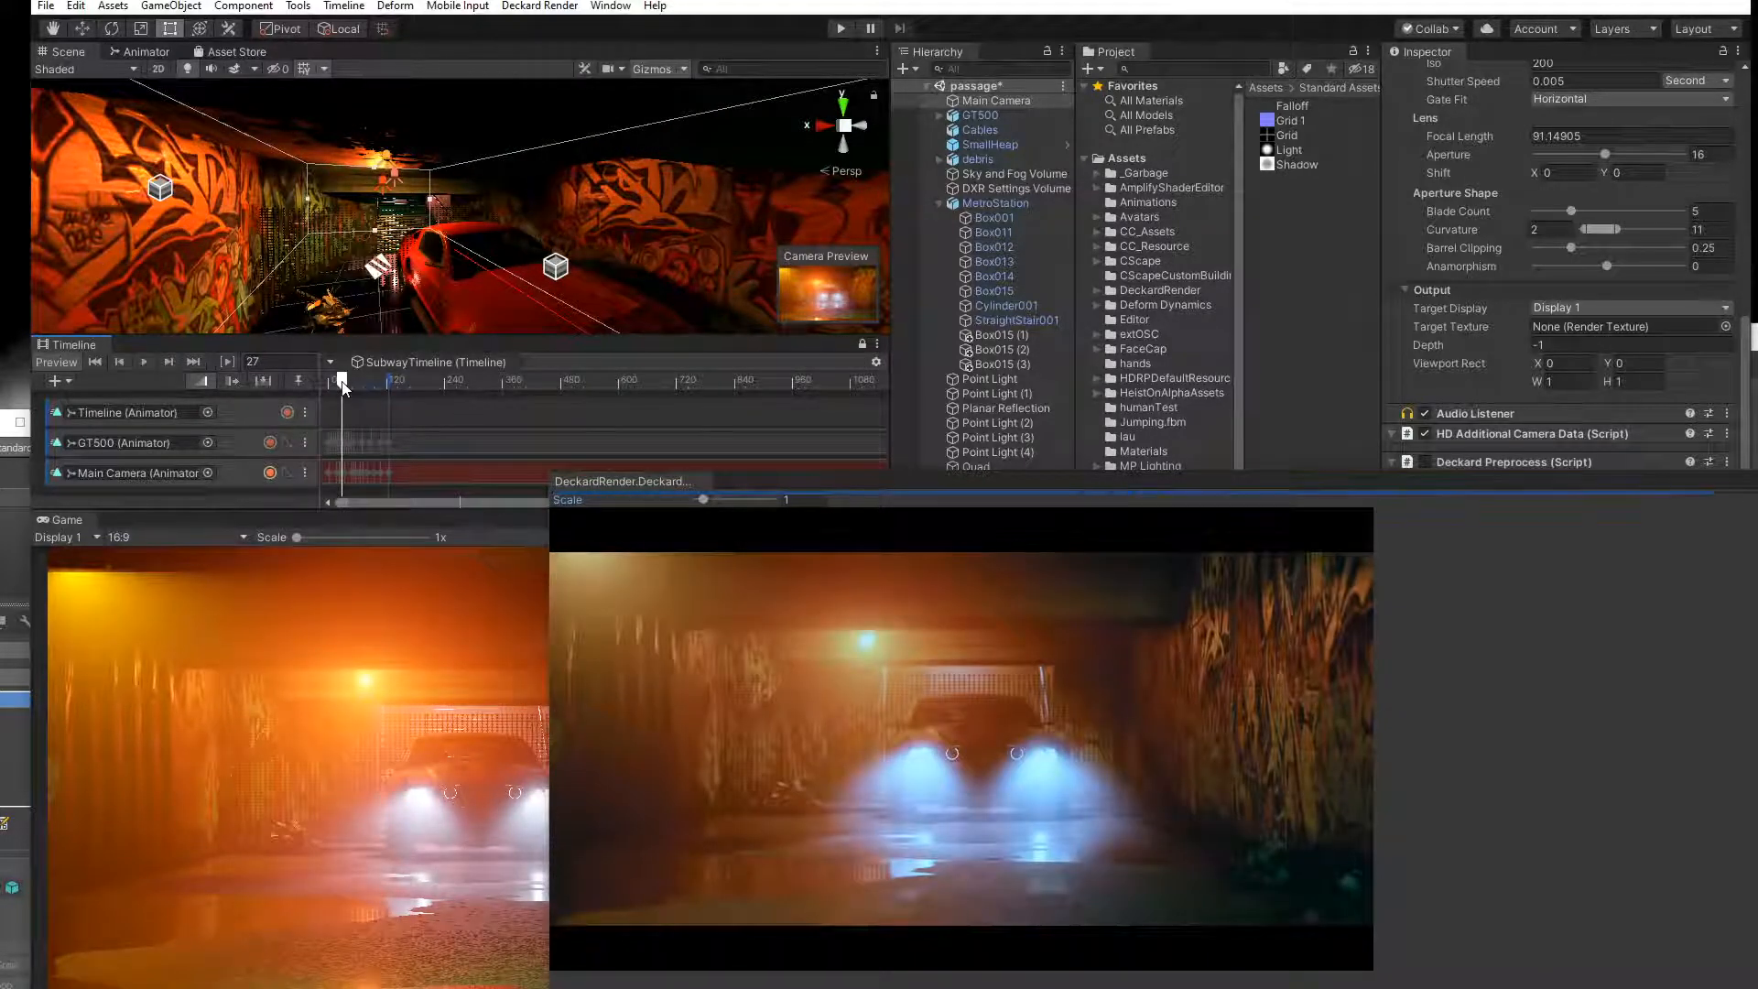
pyautogui.moveTo(958, 489); pyautogui.dragTo(888, 328)
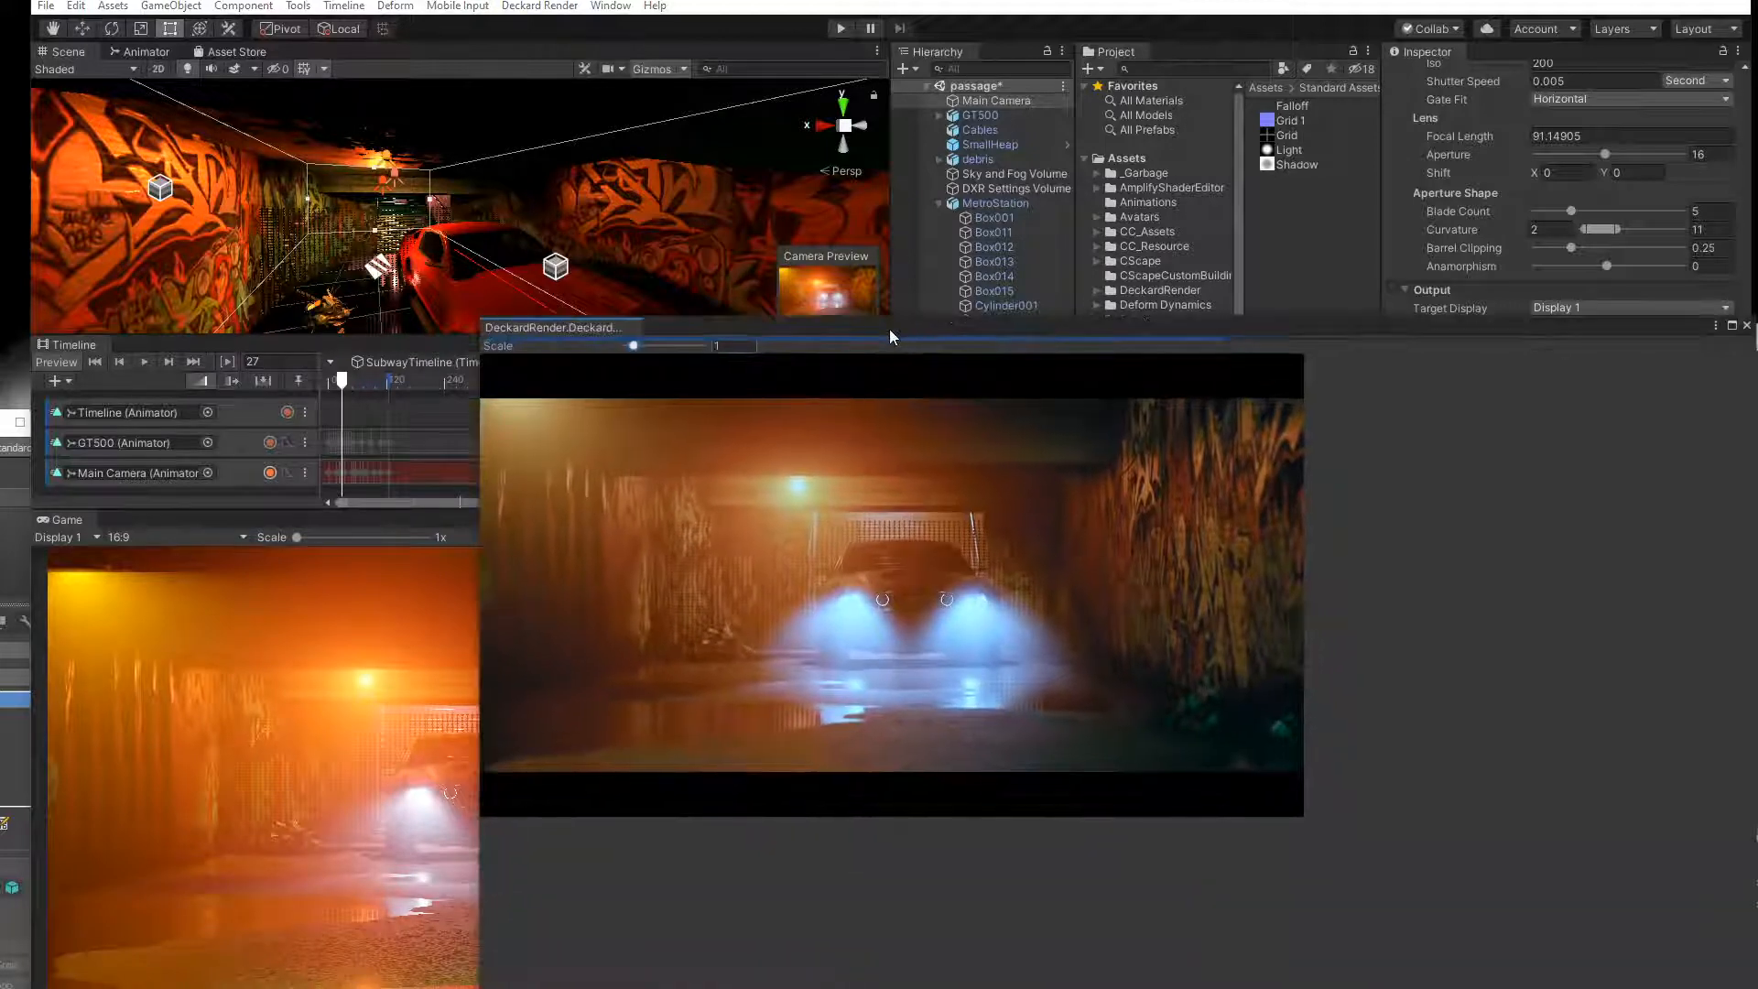
pyautogui.click(353, 379)
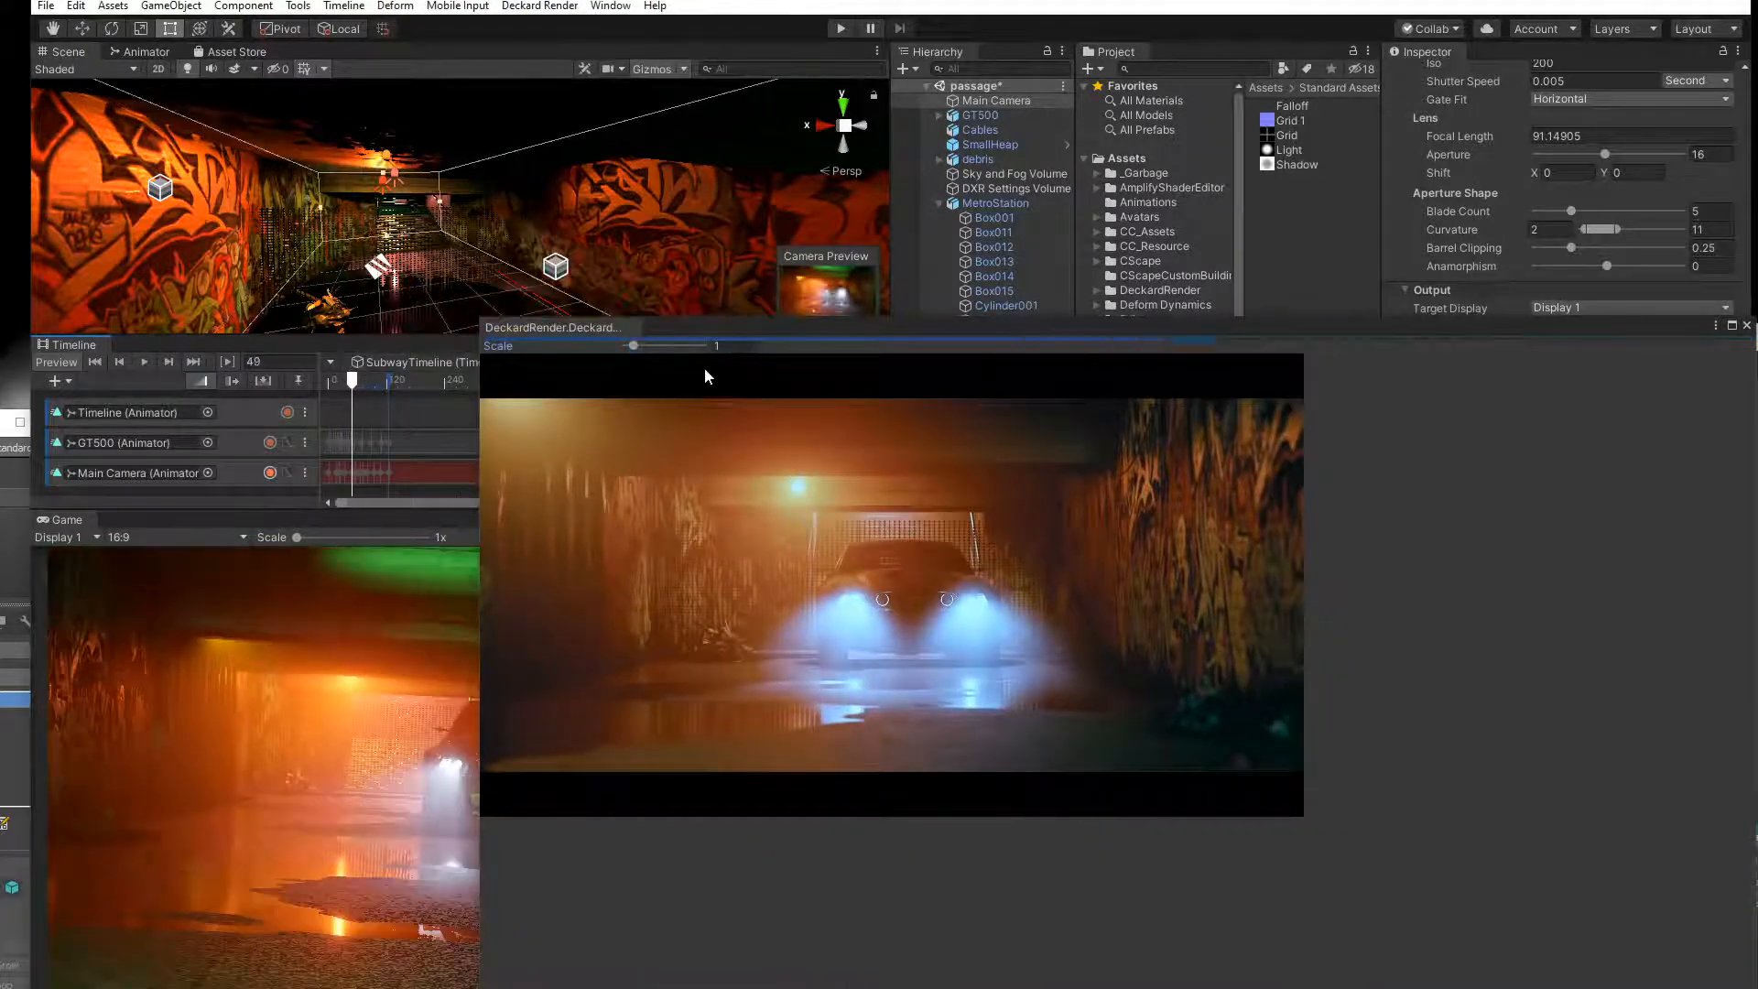
pyautogui.moveTo(725, 337); pyautogui.dragTo(767, 321)
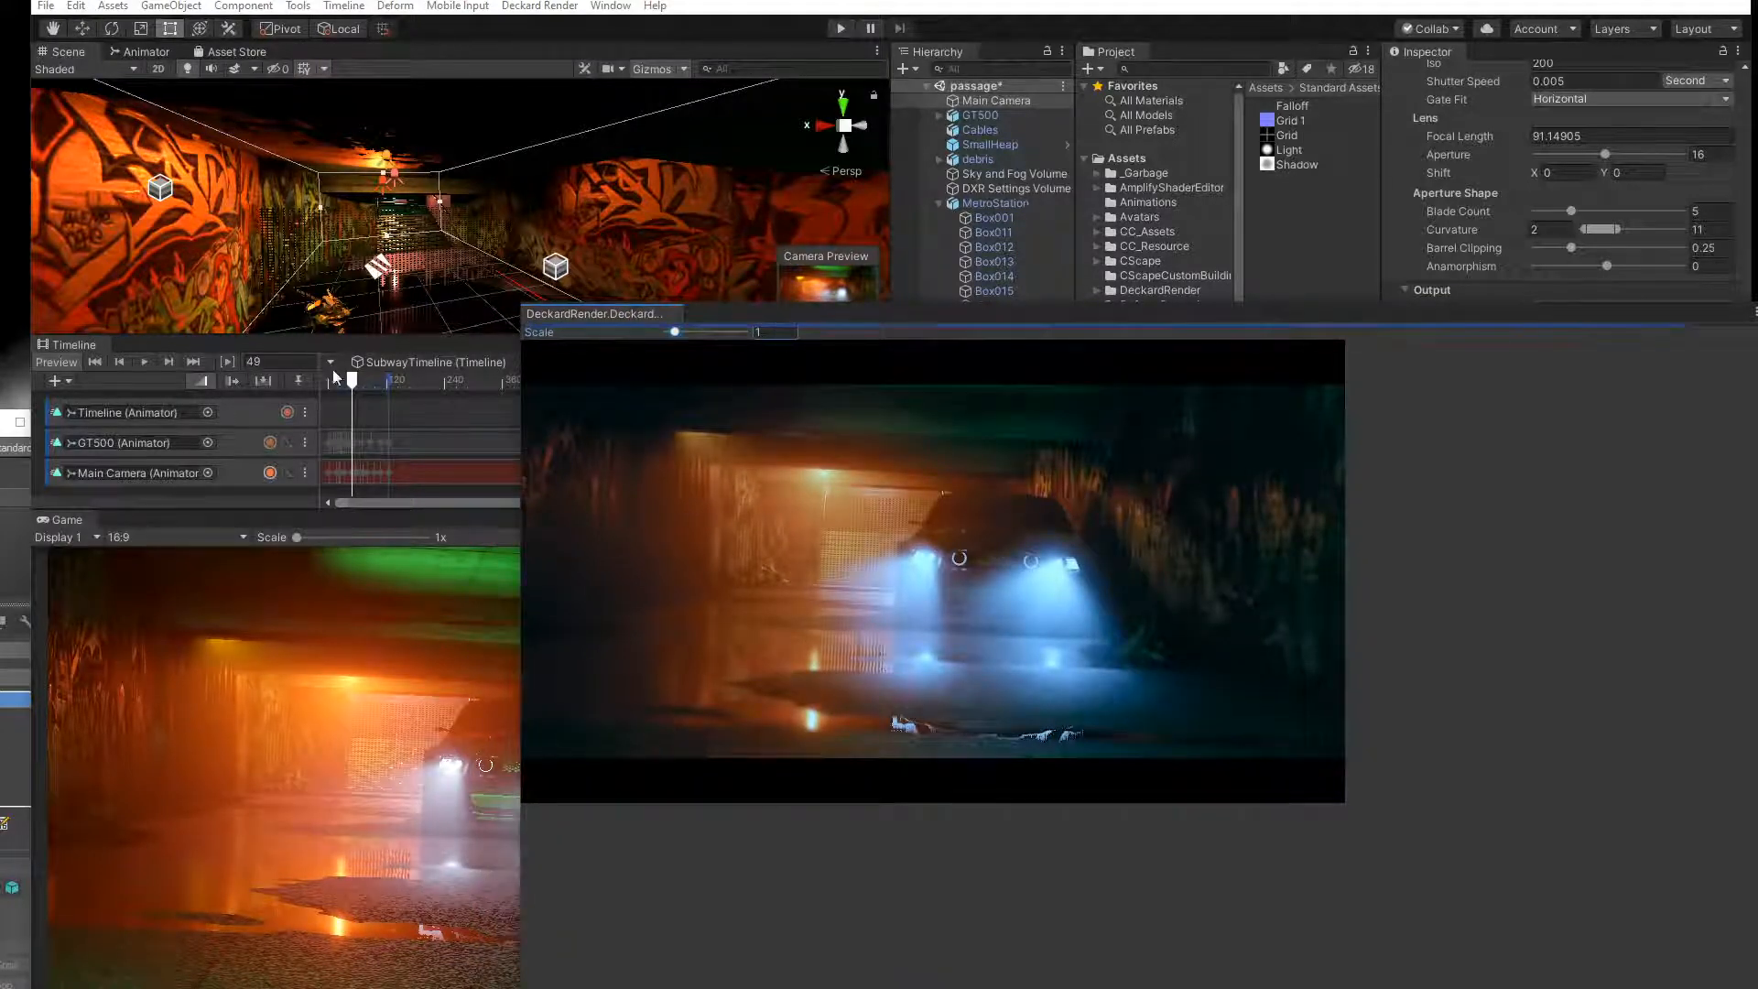
pyautogui.click(360, 383)
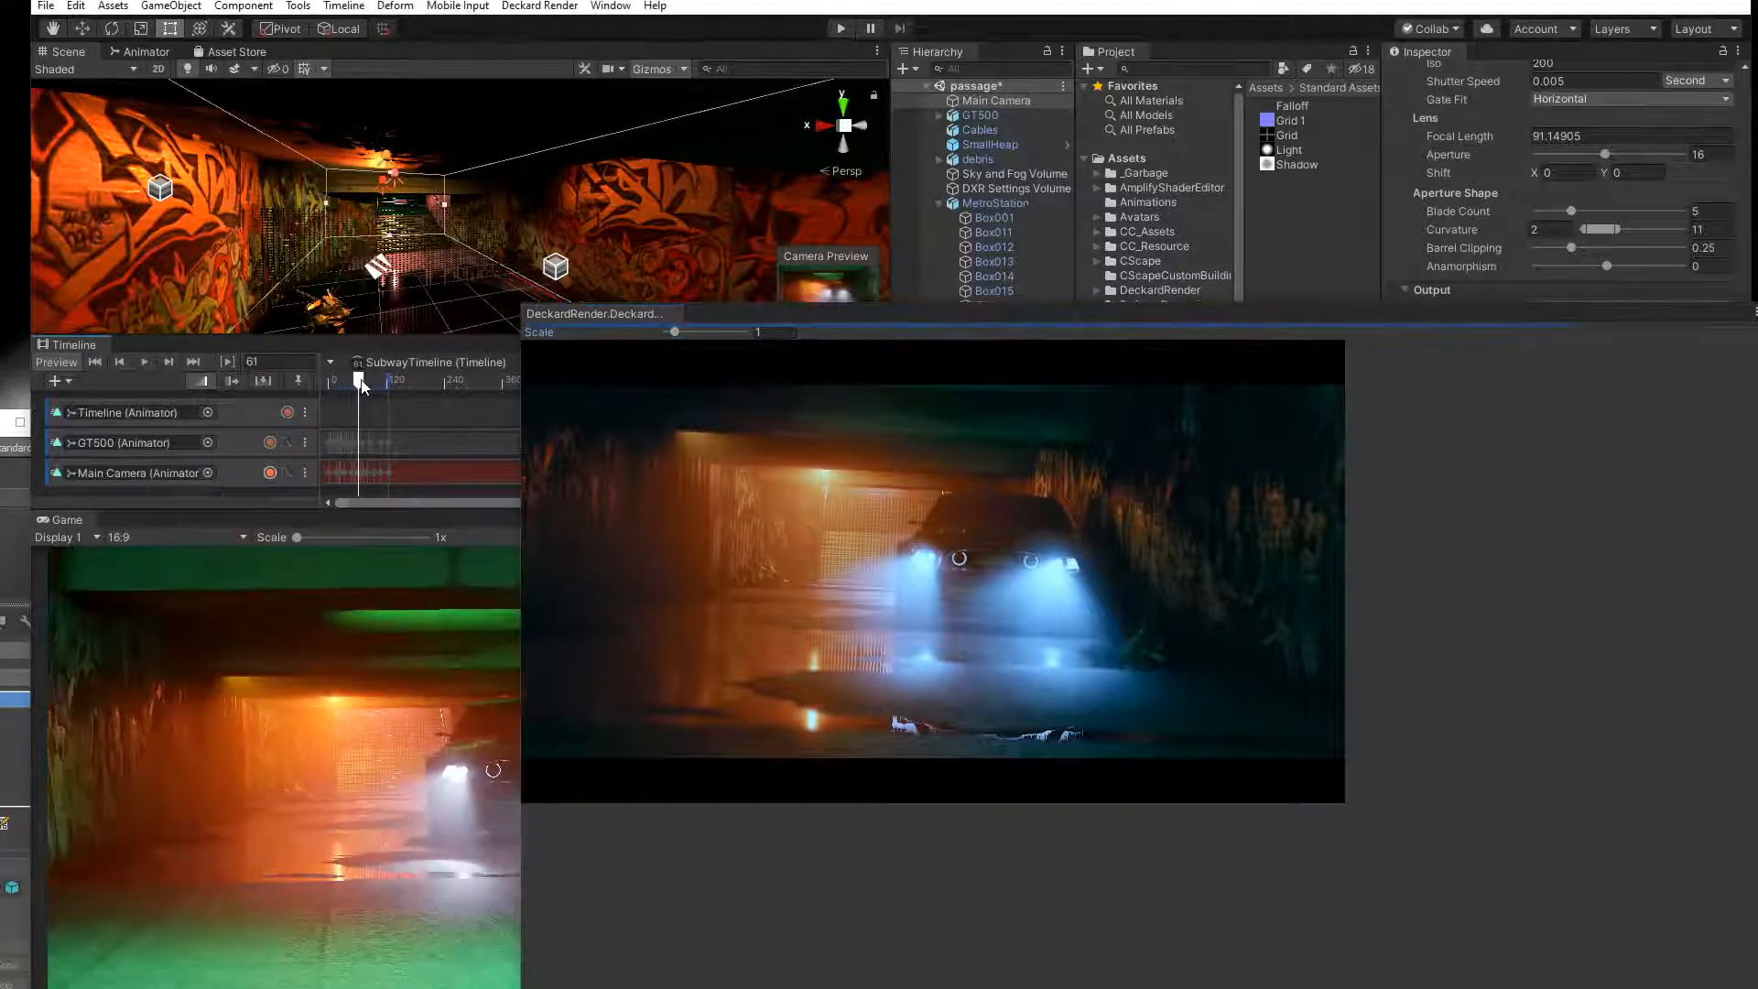
pyautogui.click(363, 386)
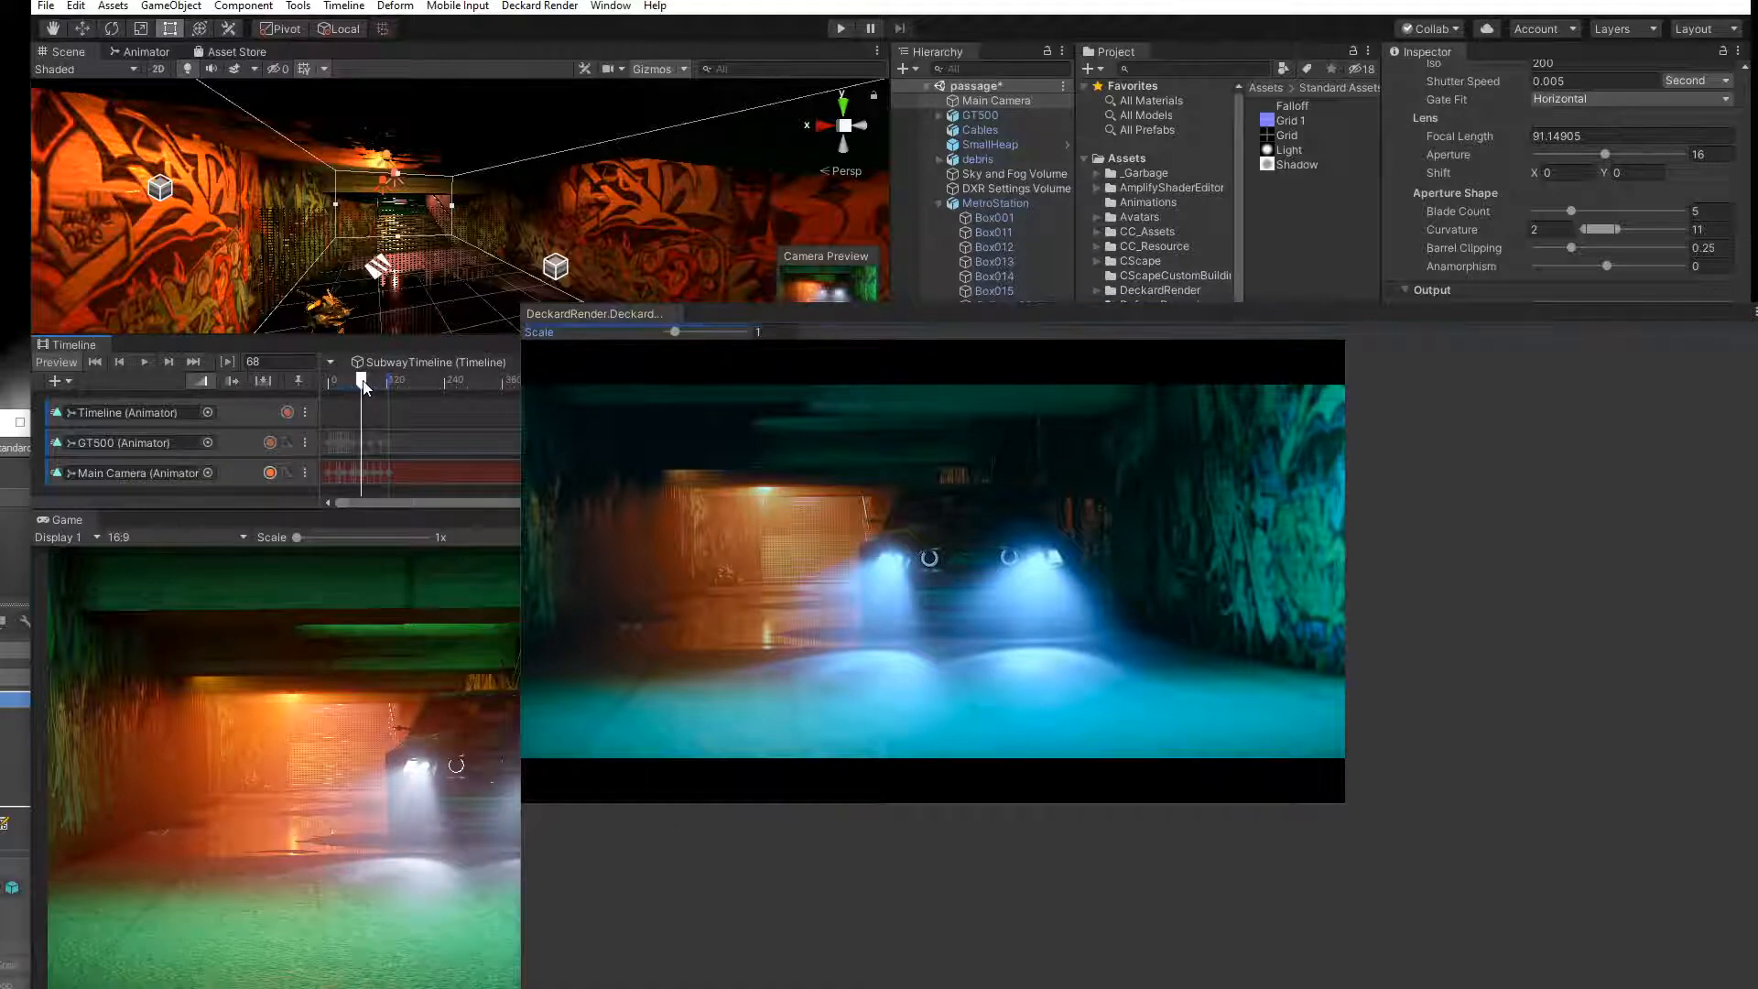
# Examine the Deckard render of the car's turn and pass at frames 91, 108 and 85.
pyautogui.moveTo(364, 386); pyautogui.dragTo(376, 386)
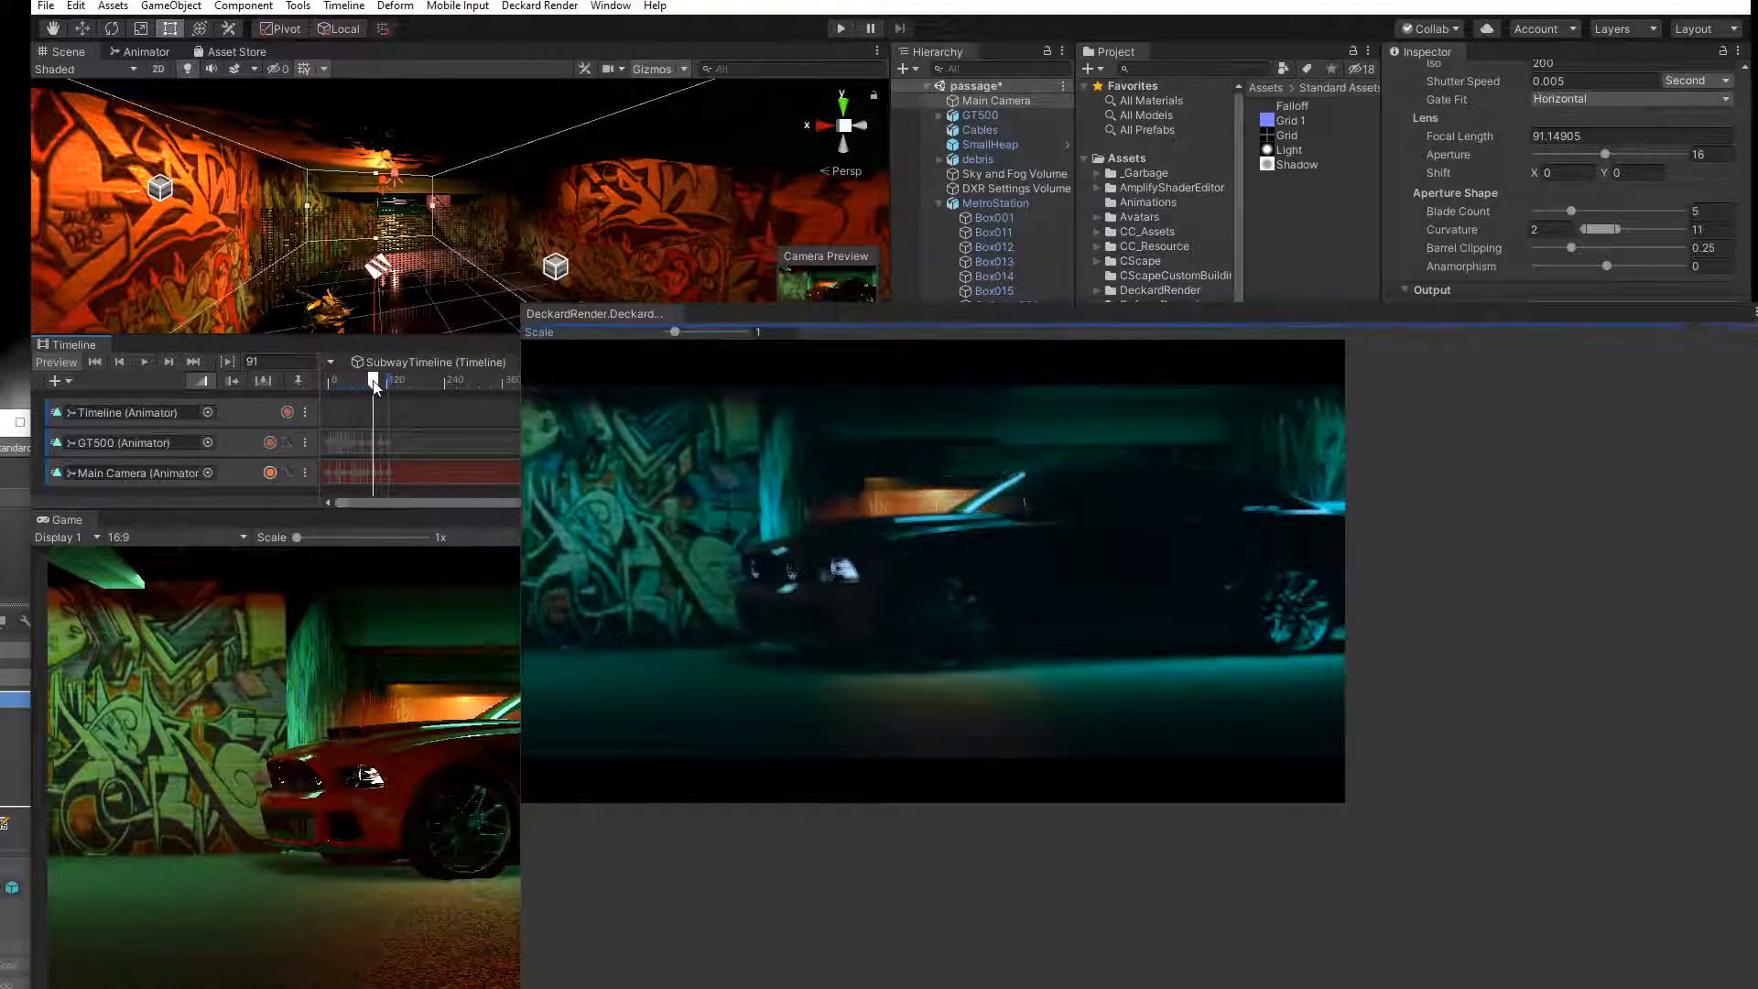
pyautogui.moveTo(374, 384); pyautogui.dragTo(382, 389)
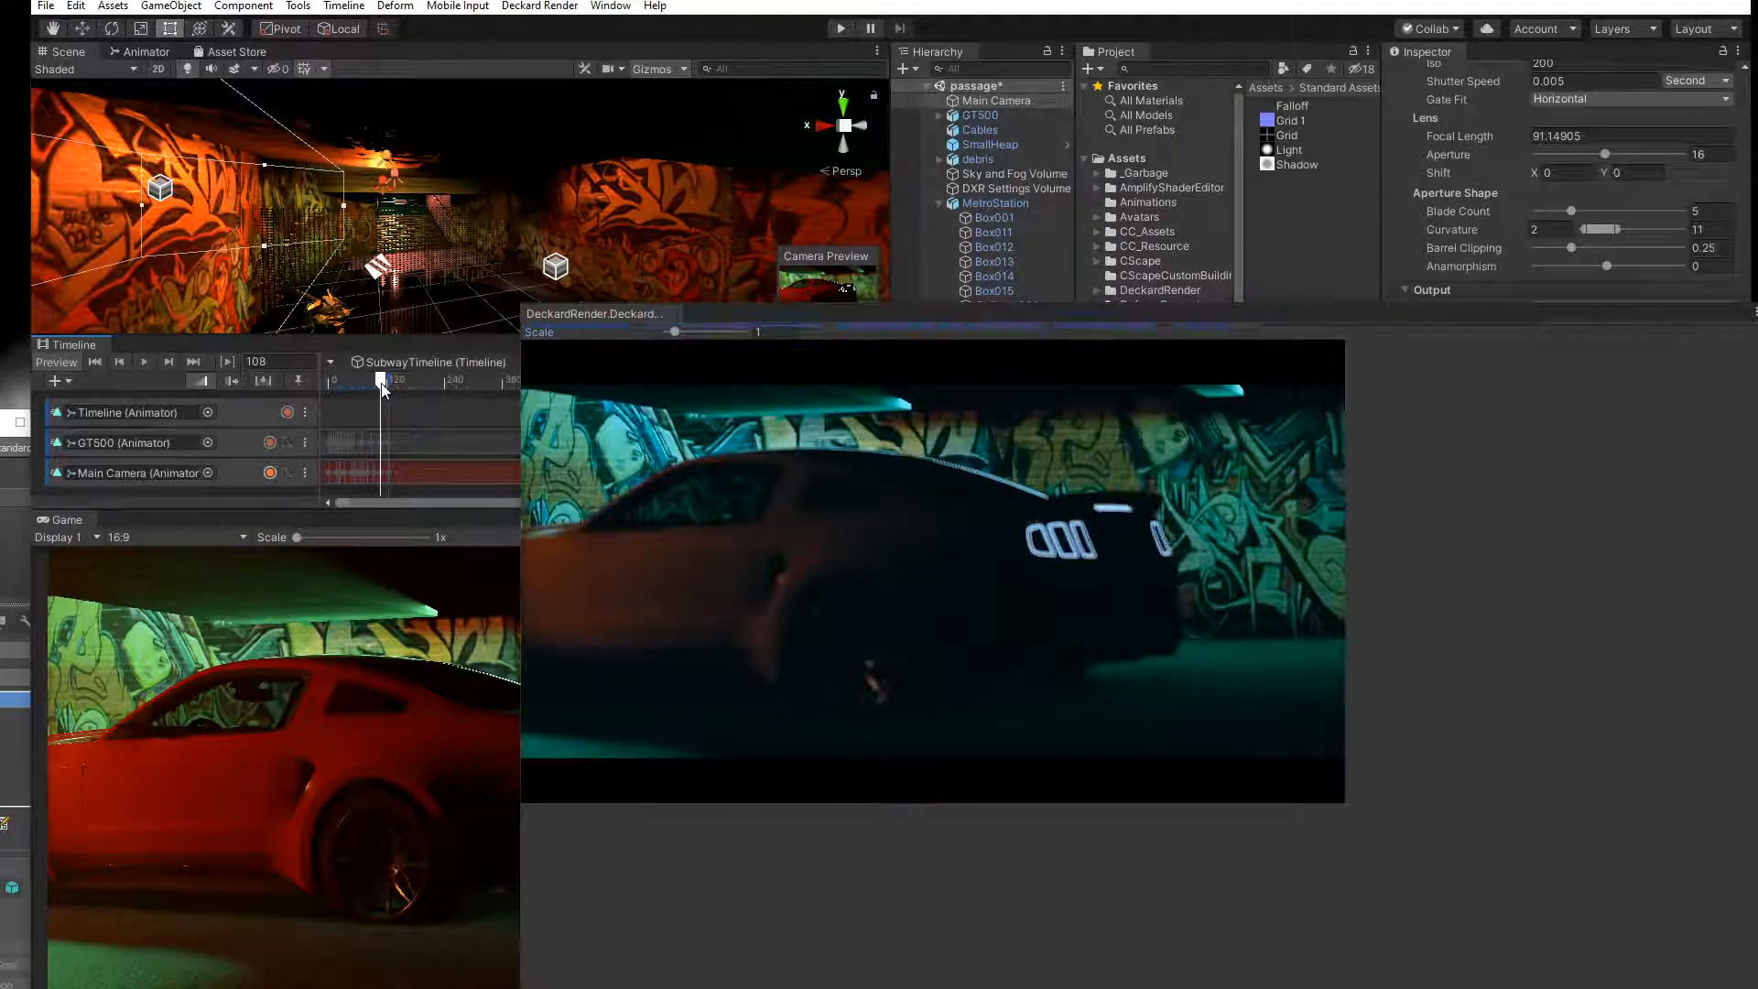
pyautogui.moveTo(383, 389); pyautogui.dragTo(371, 392)
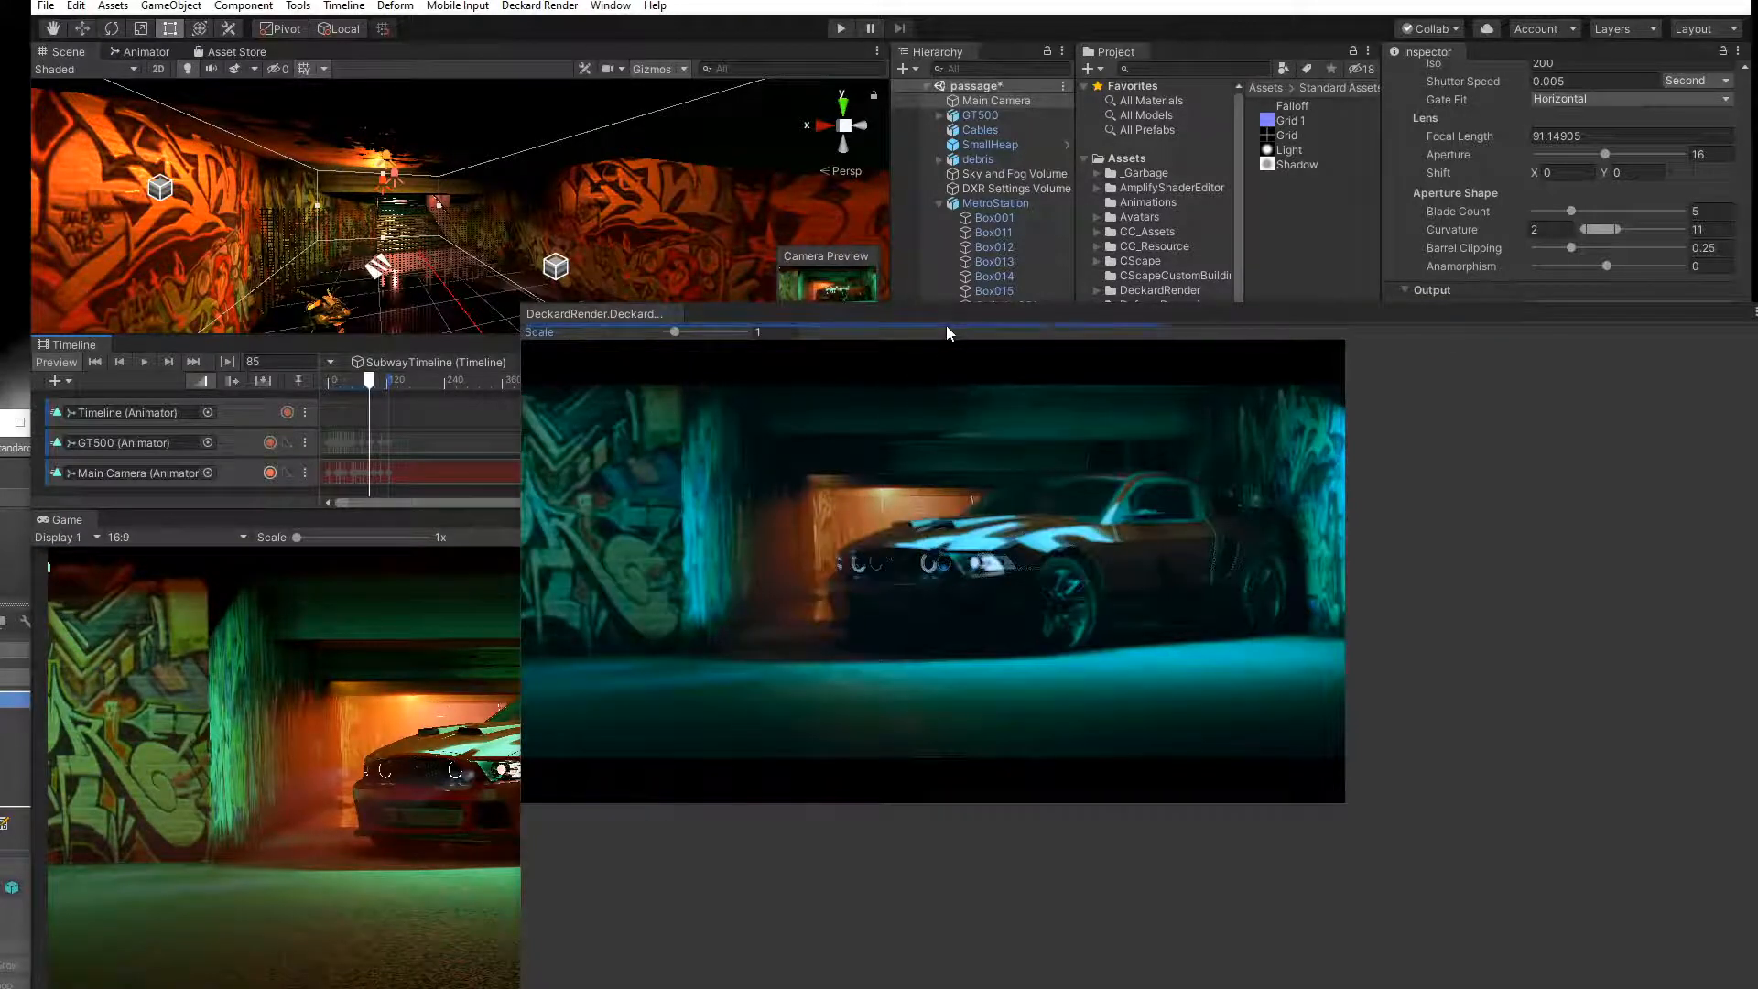
pyautogui.moveTo(982, 317); pyautogui.dragTo(997, 393)
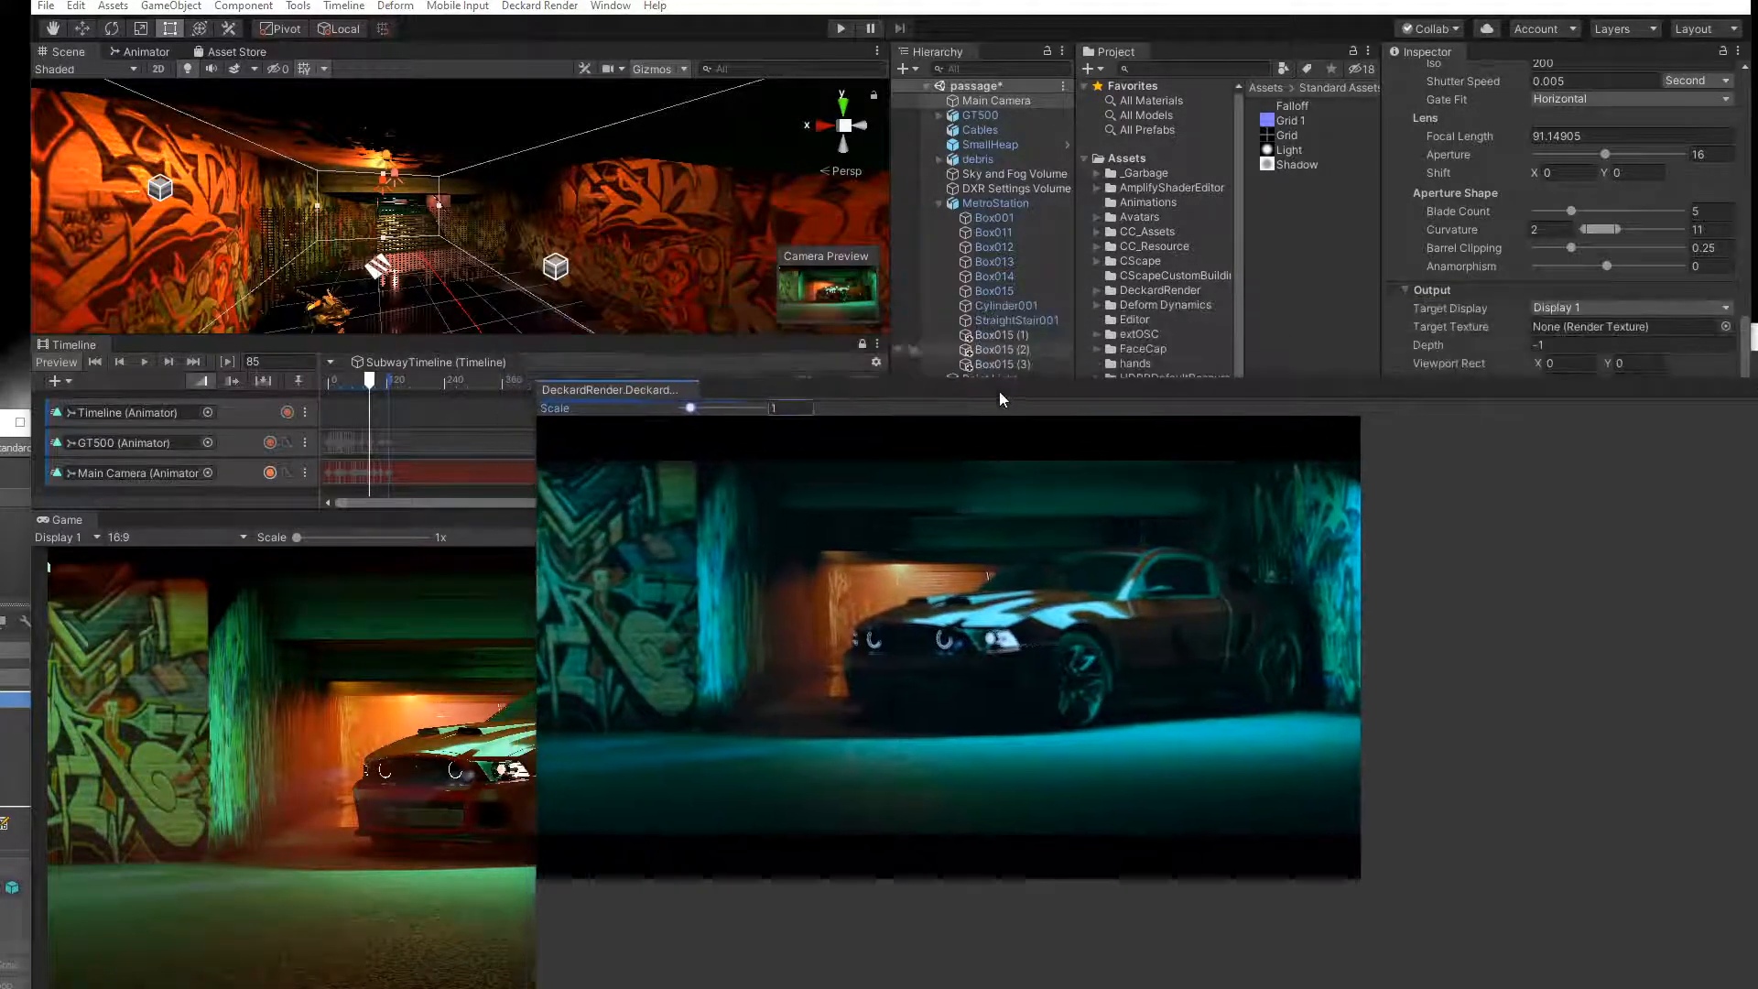
# Go back through the shot and examine the Deckard render from frame 53 to frame 17, where the fence is close.
pyautogui.click(356, 381)
pyautogui.moveTo(356, 378); pyautogui.dragTo(355, 379)
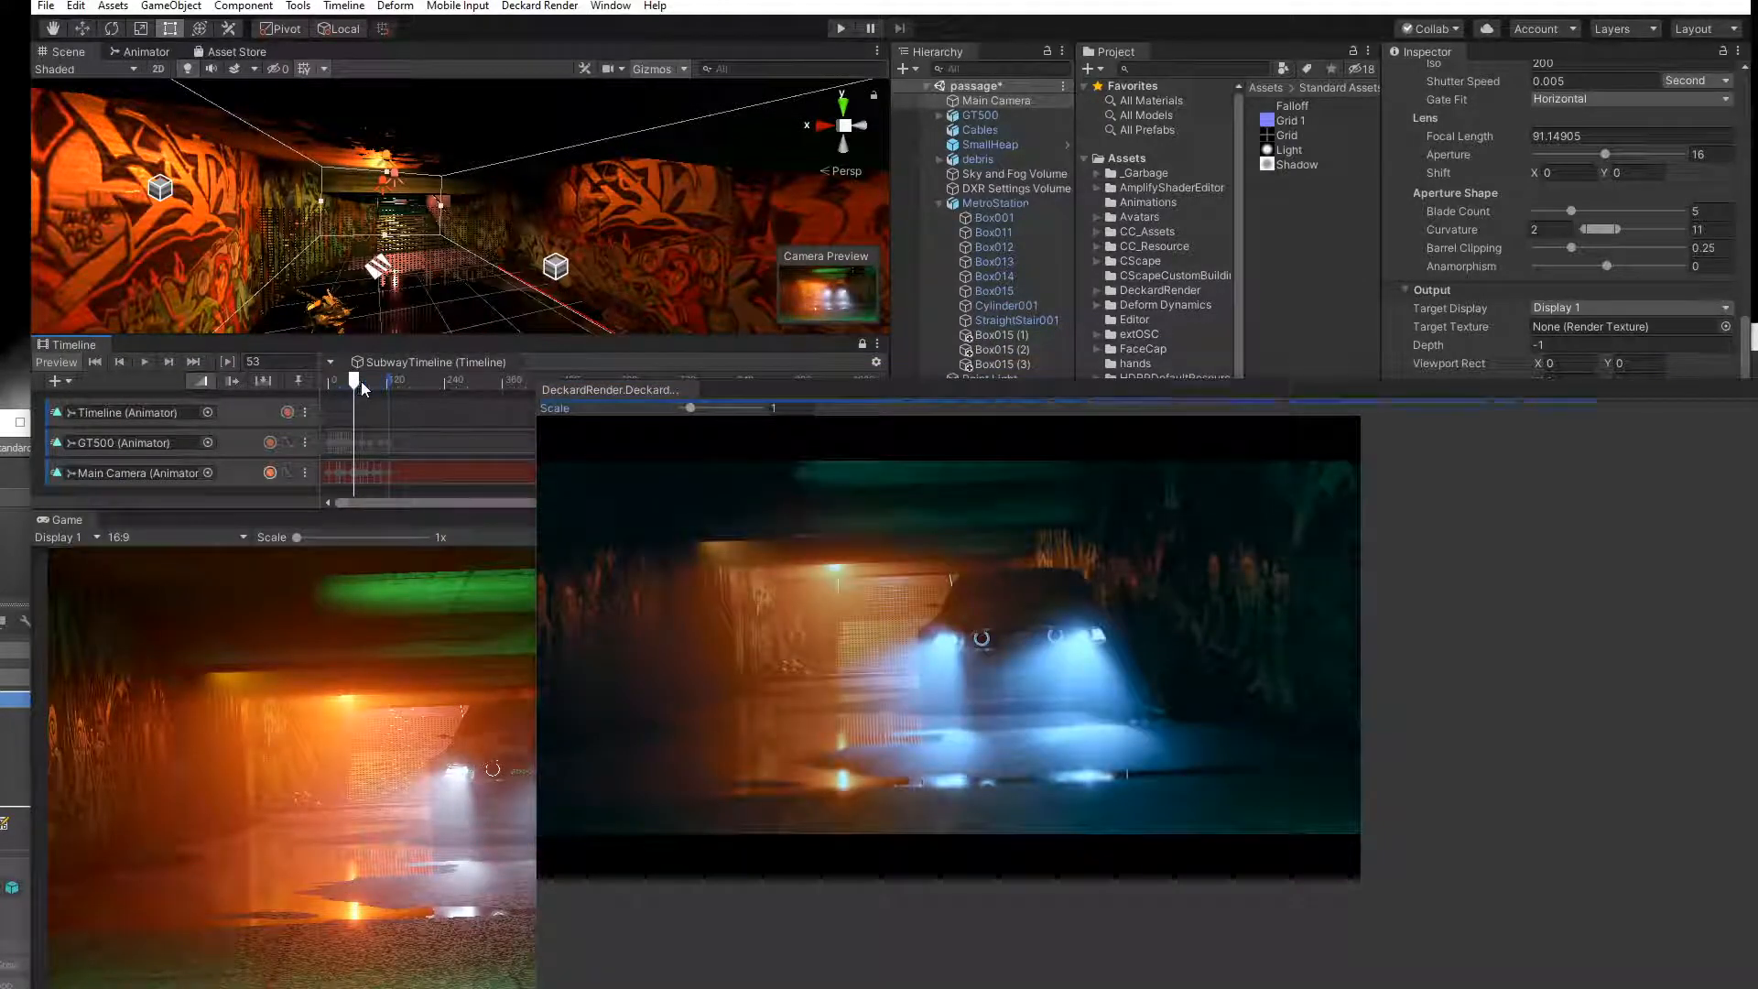
pyautogui.moveTo(357, 386); pyautogui.dragTo(349, 388)
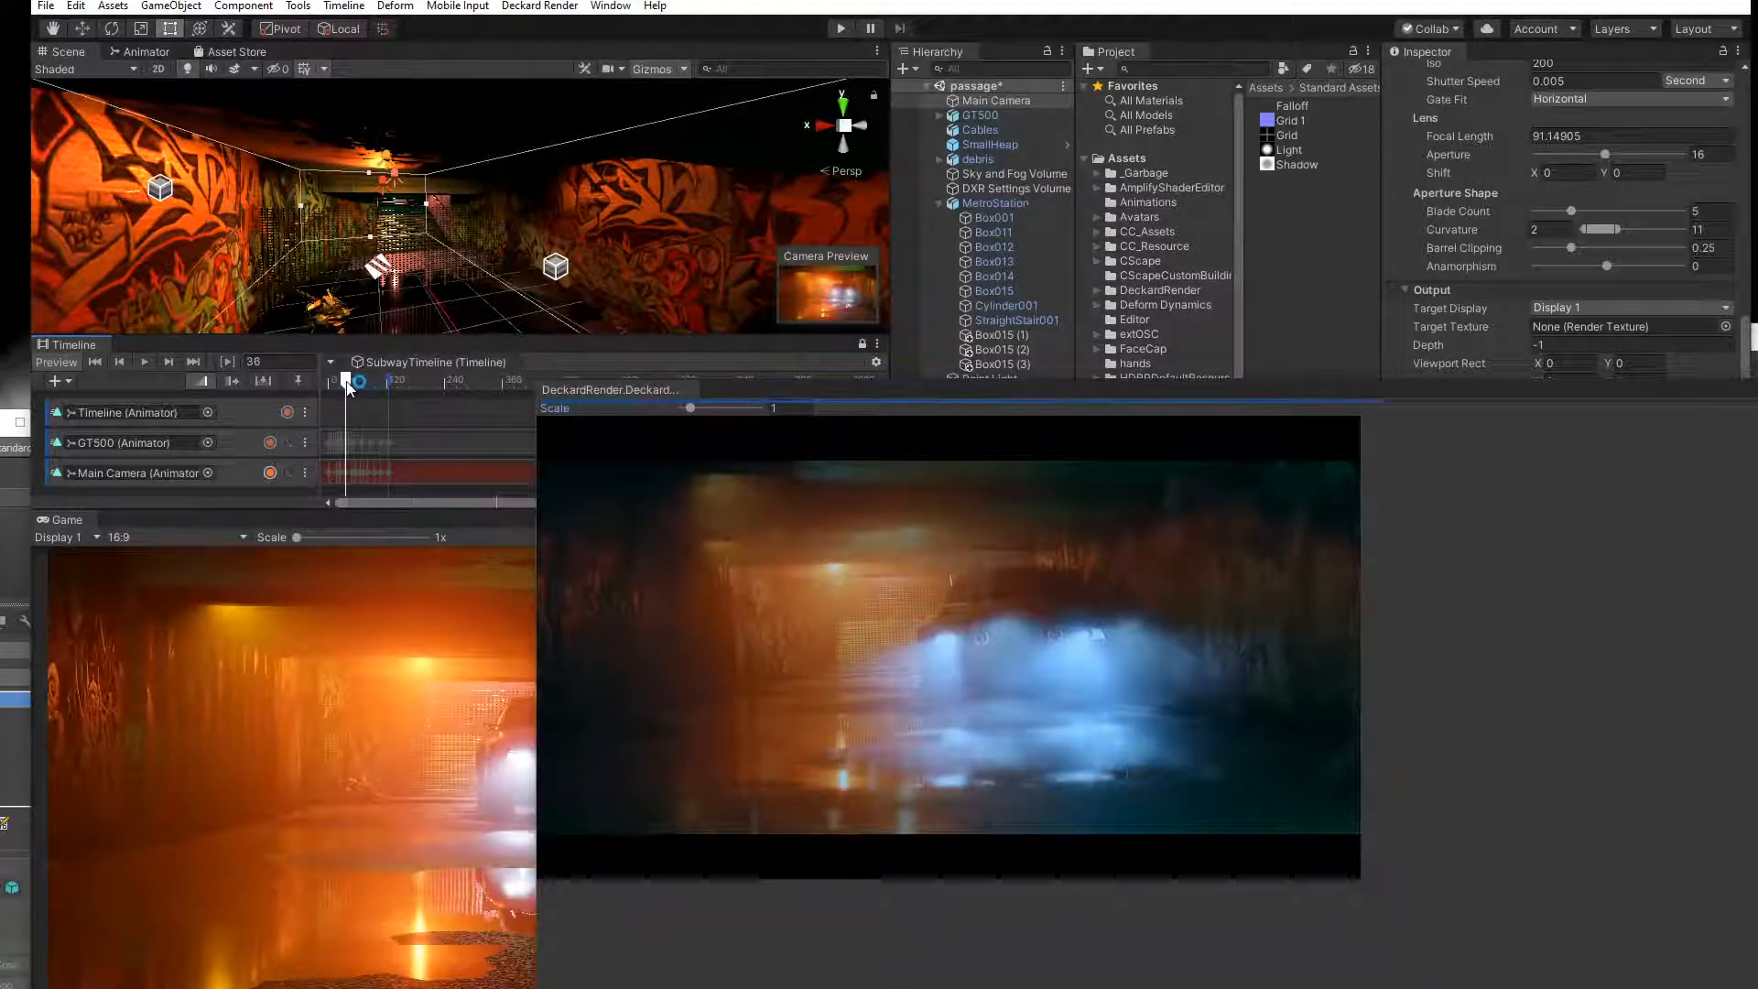
pyautogui.moveTo(723, 395); pyautogui.dragTo(753, 380)
pyautogui.moveTo(345, 381); pyautogui.dragTo(339, 382)
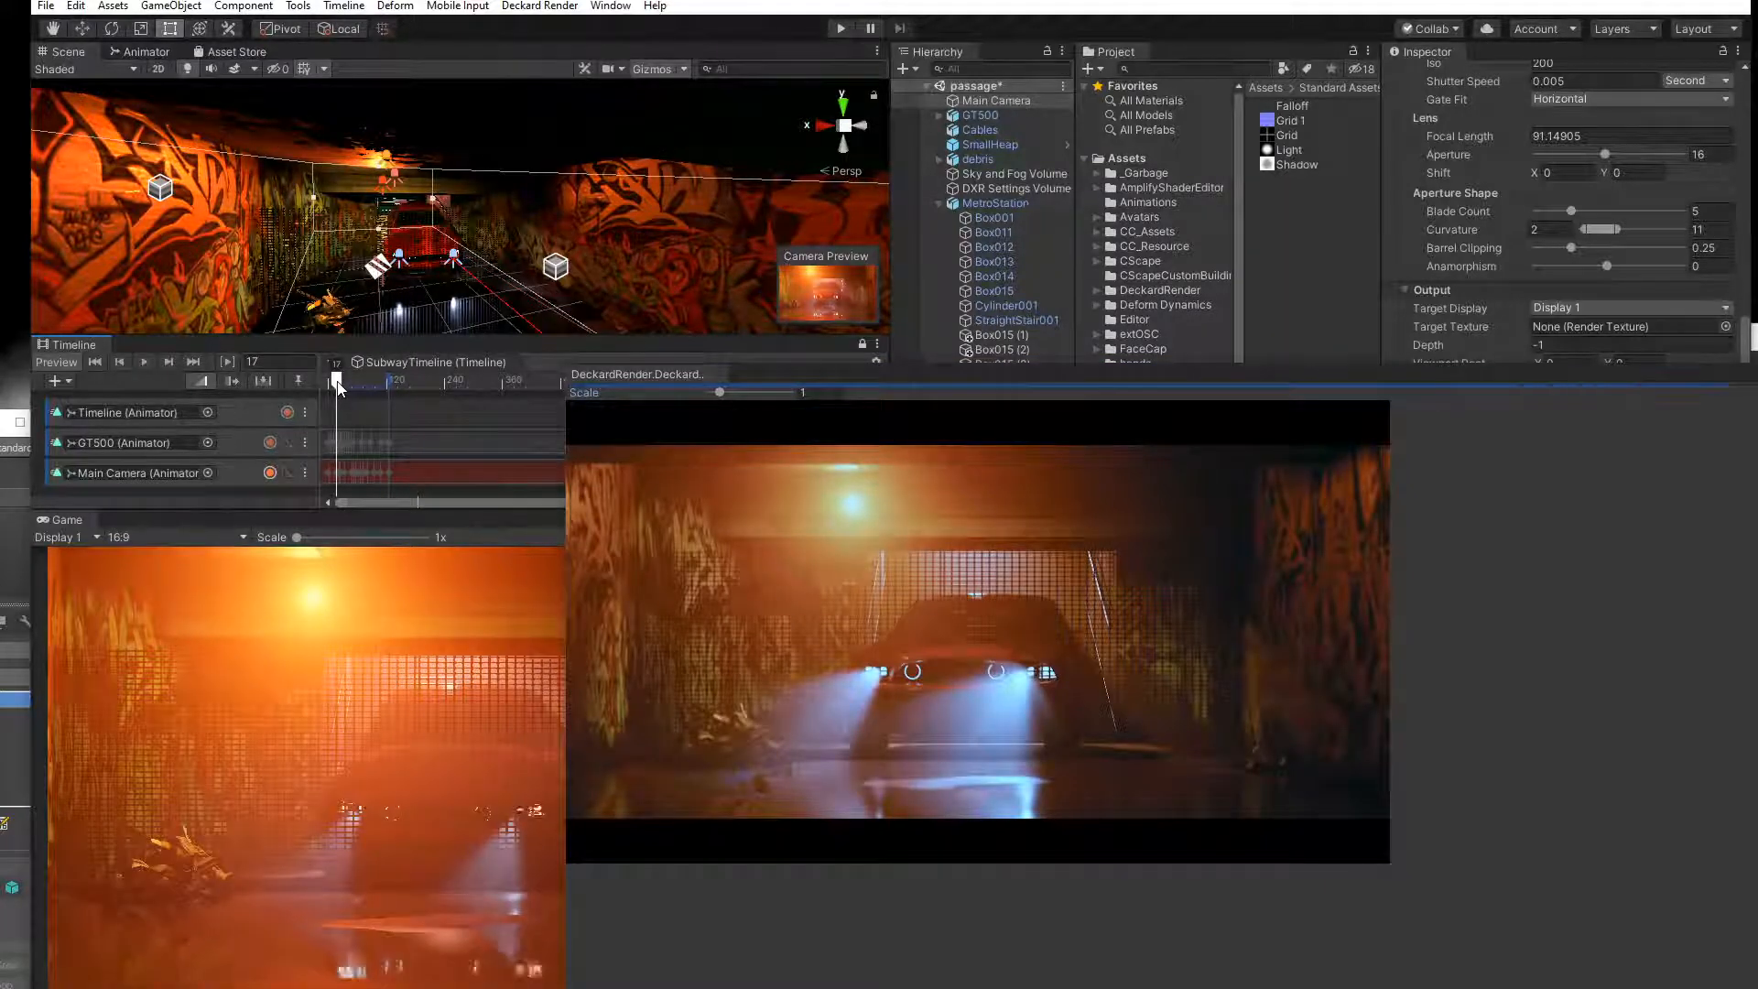
# Examine the Deckard render at frame 17 once more and close the Deckard View.
pyautogui.click(339, 382)
pyautogui.moveTo(339, 382); pyautogui.dragTo(337, 383)
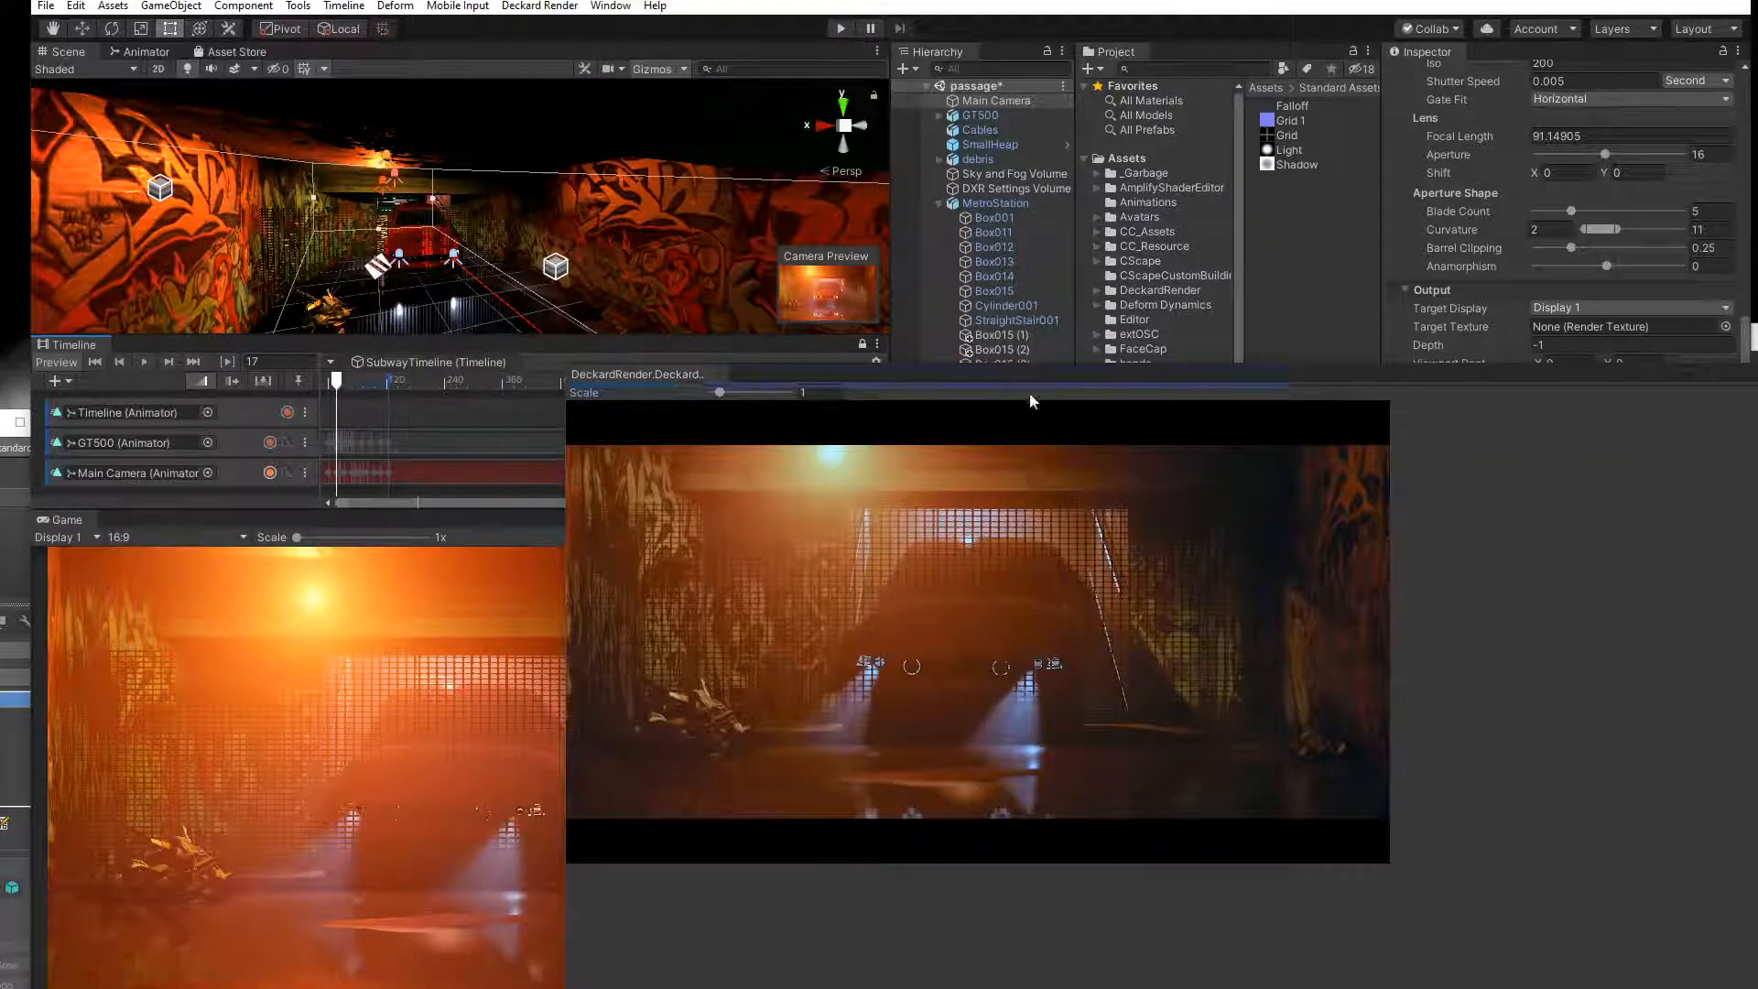
pyautogui.moveTo(1004, 392); pyautogui.dragTo(654, 504)
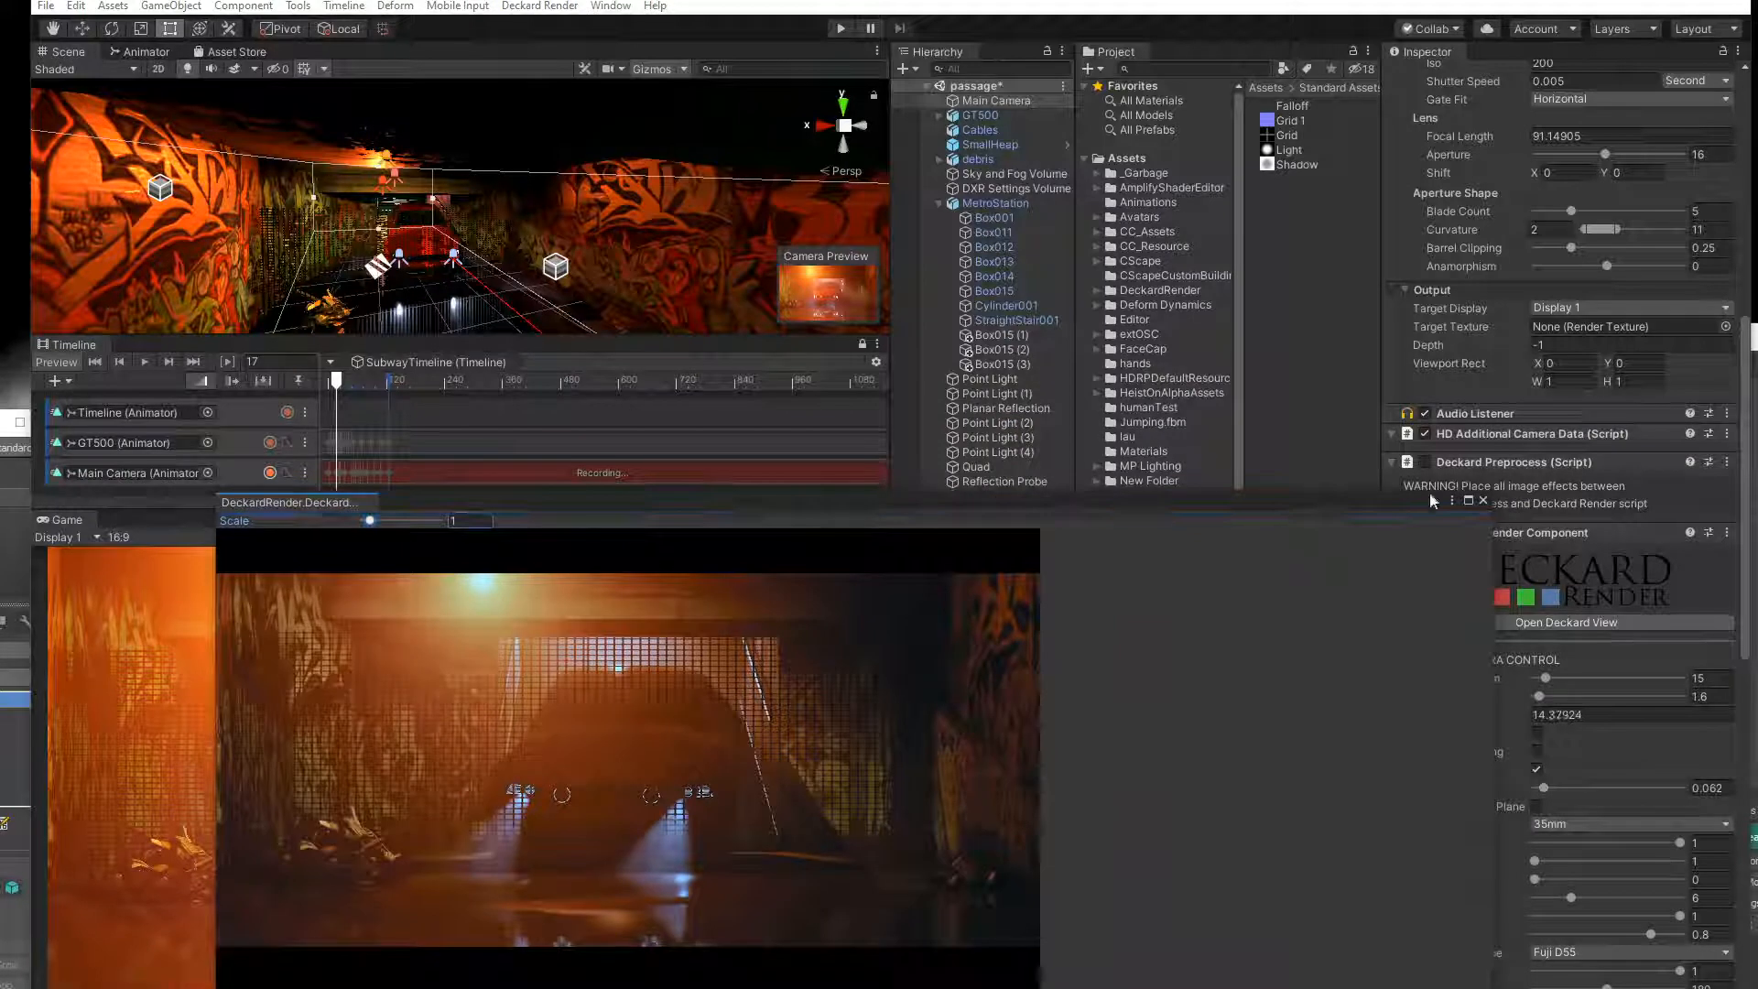
pyautogui.click(1484, 500)
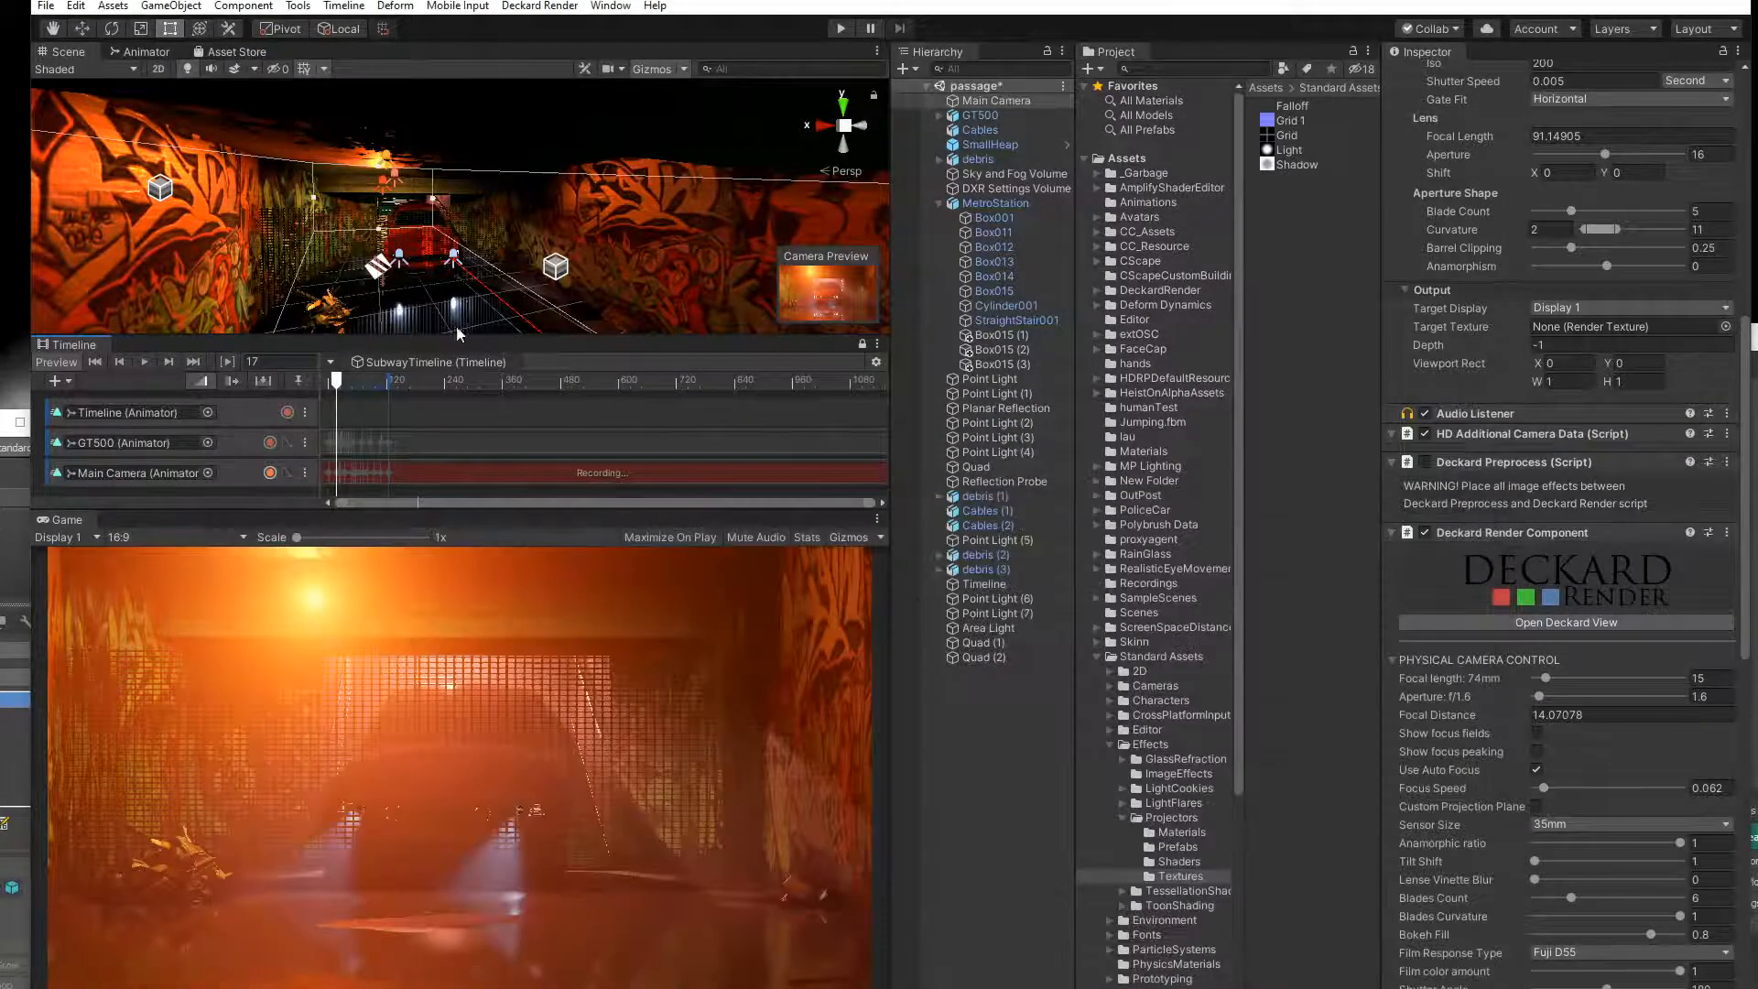
# Deactivate the two fence quads, Quad (1) and Quad (2).
pyautogui.click(984, 643)
pyautogui.keyDown('shift'); pyautogui.click(984, 657); pyautogui.keyUp('shift')
pyautogui.scroll(5, 1437, 83)
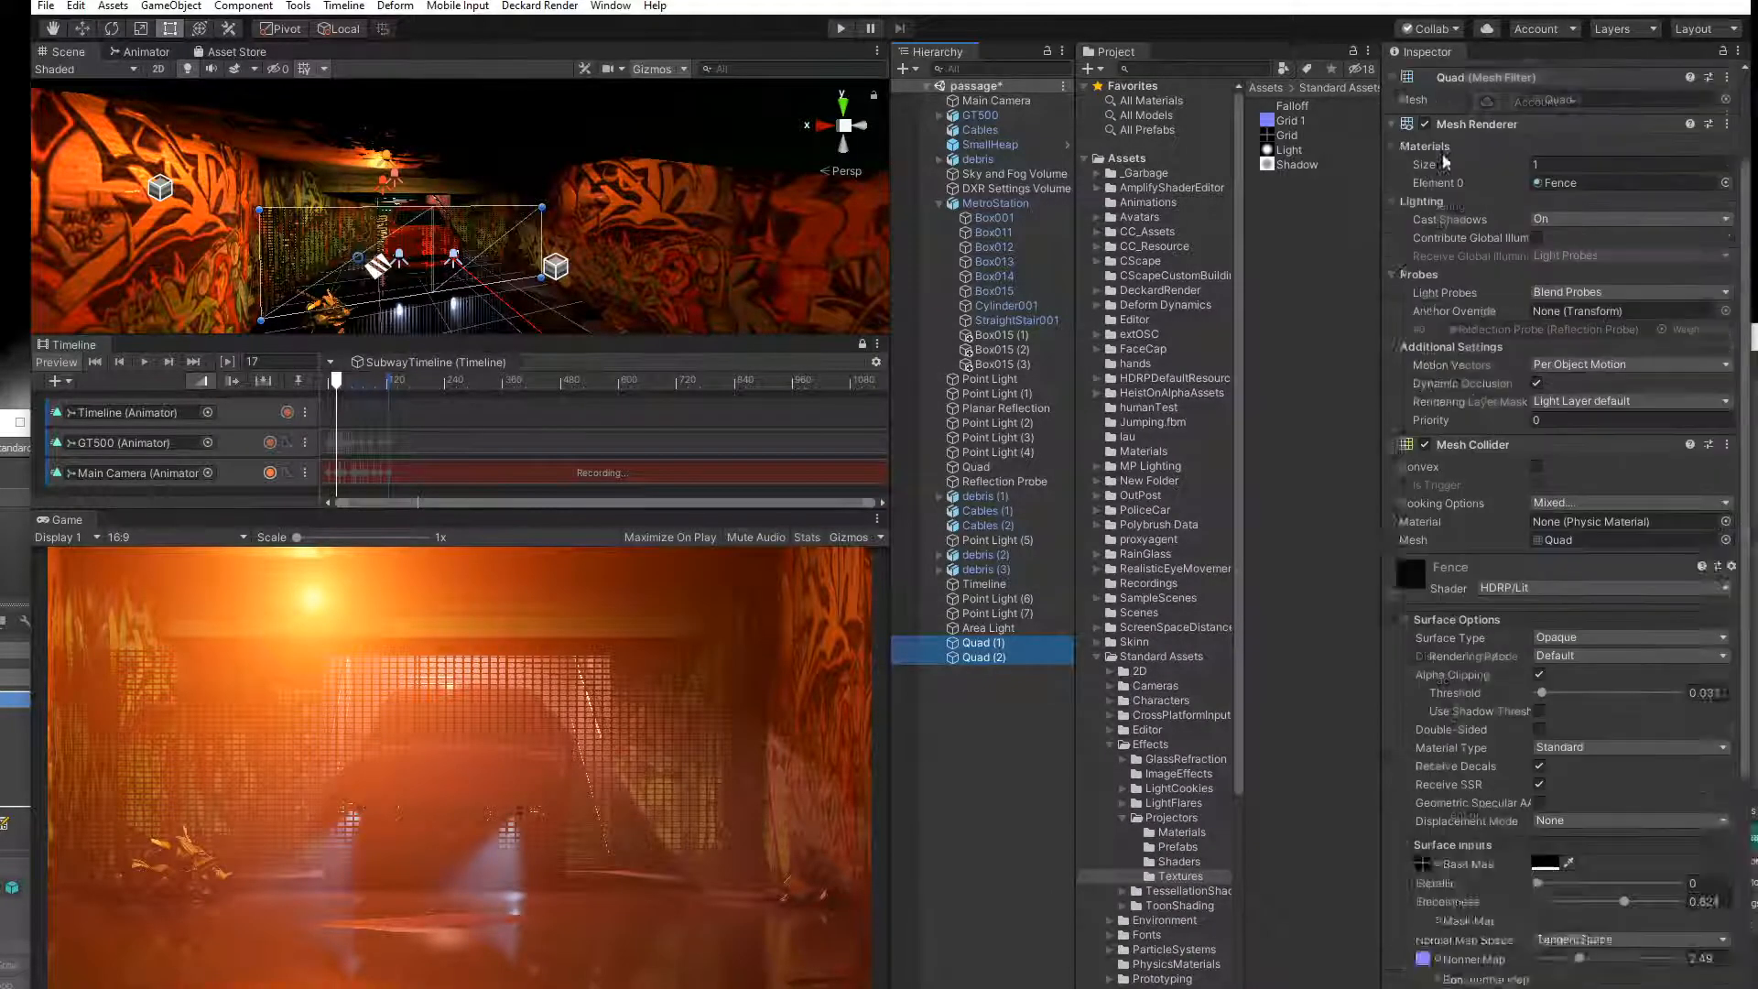
pyautogui.click(1432, 77)
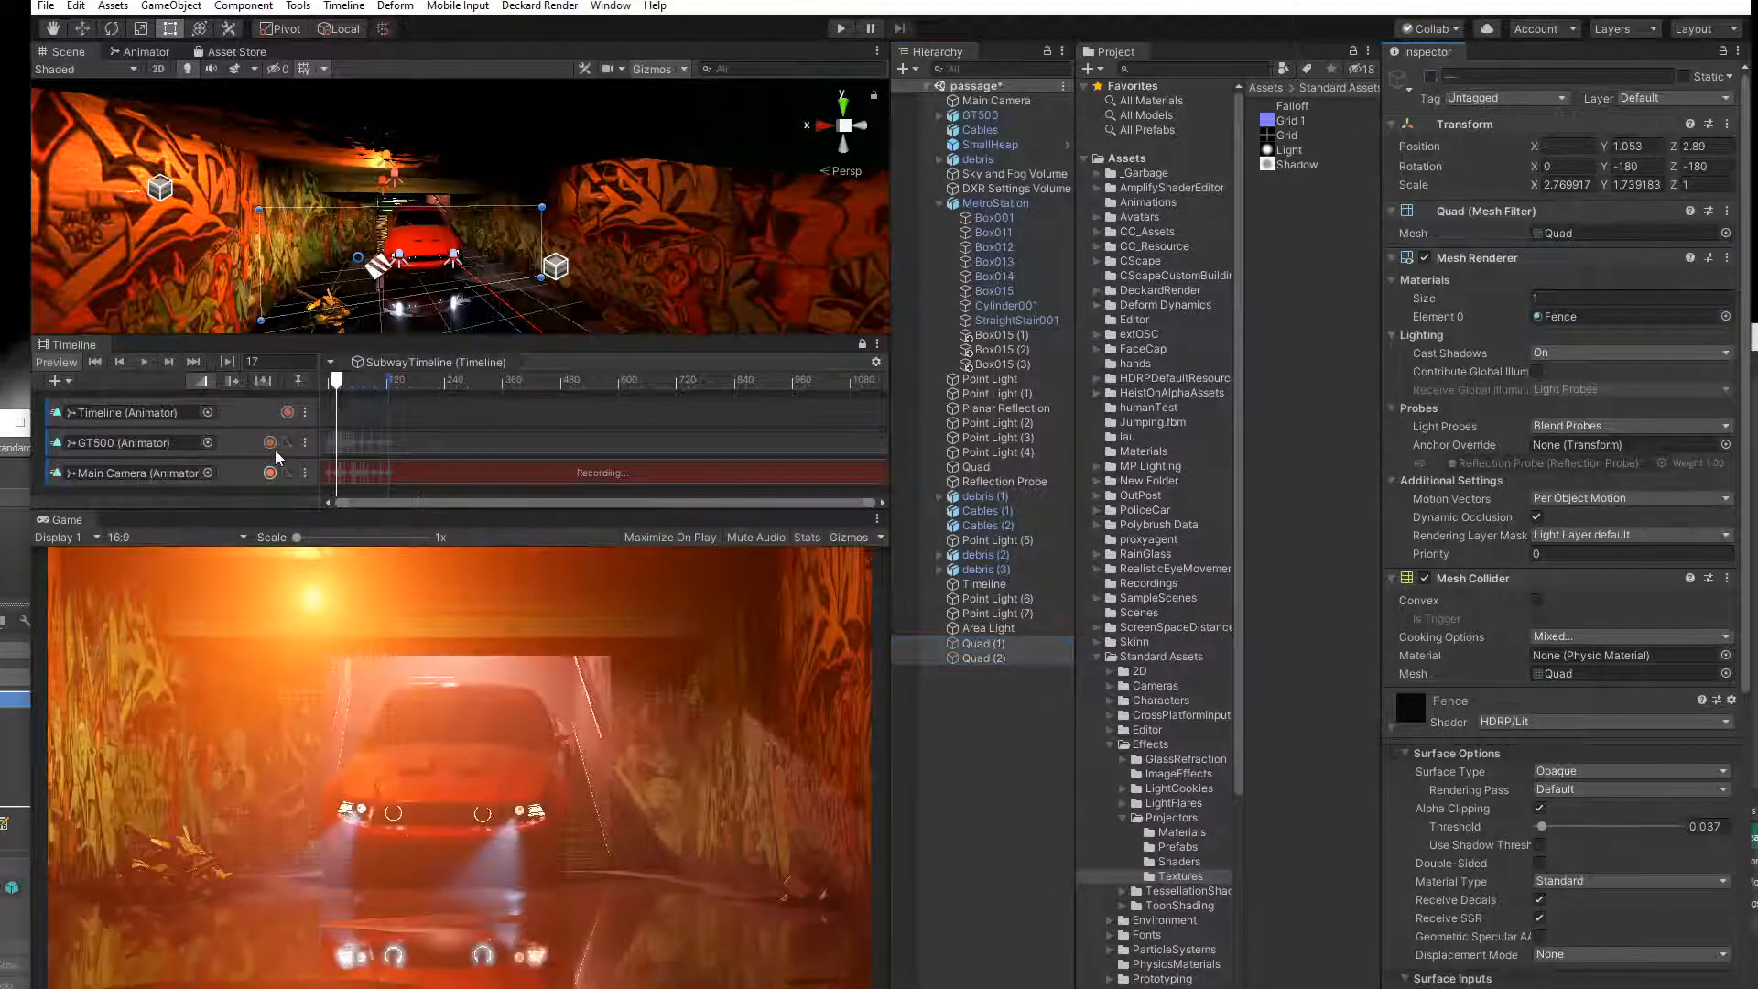
# Play the shot without the fence from frame 0, pausing and replaying the car's pass, and park at frame 99.
pyautogui.moveTo(339, 387)
pyautogui.mouseDown()
pyautogui.moveTo(390, 392)
pyautogui.moveTo(328, 394)
pyautogui.mouseUp()
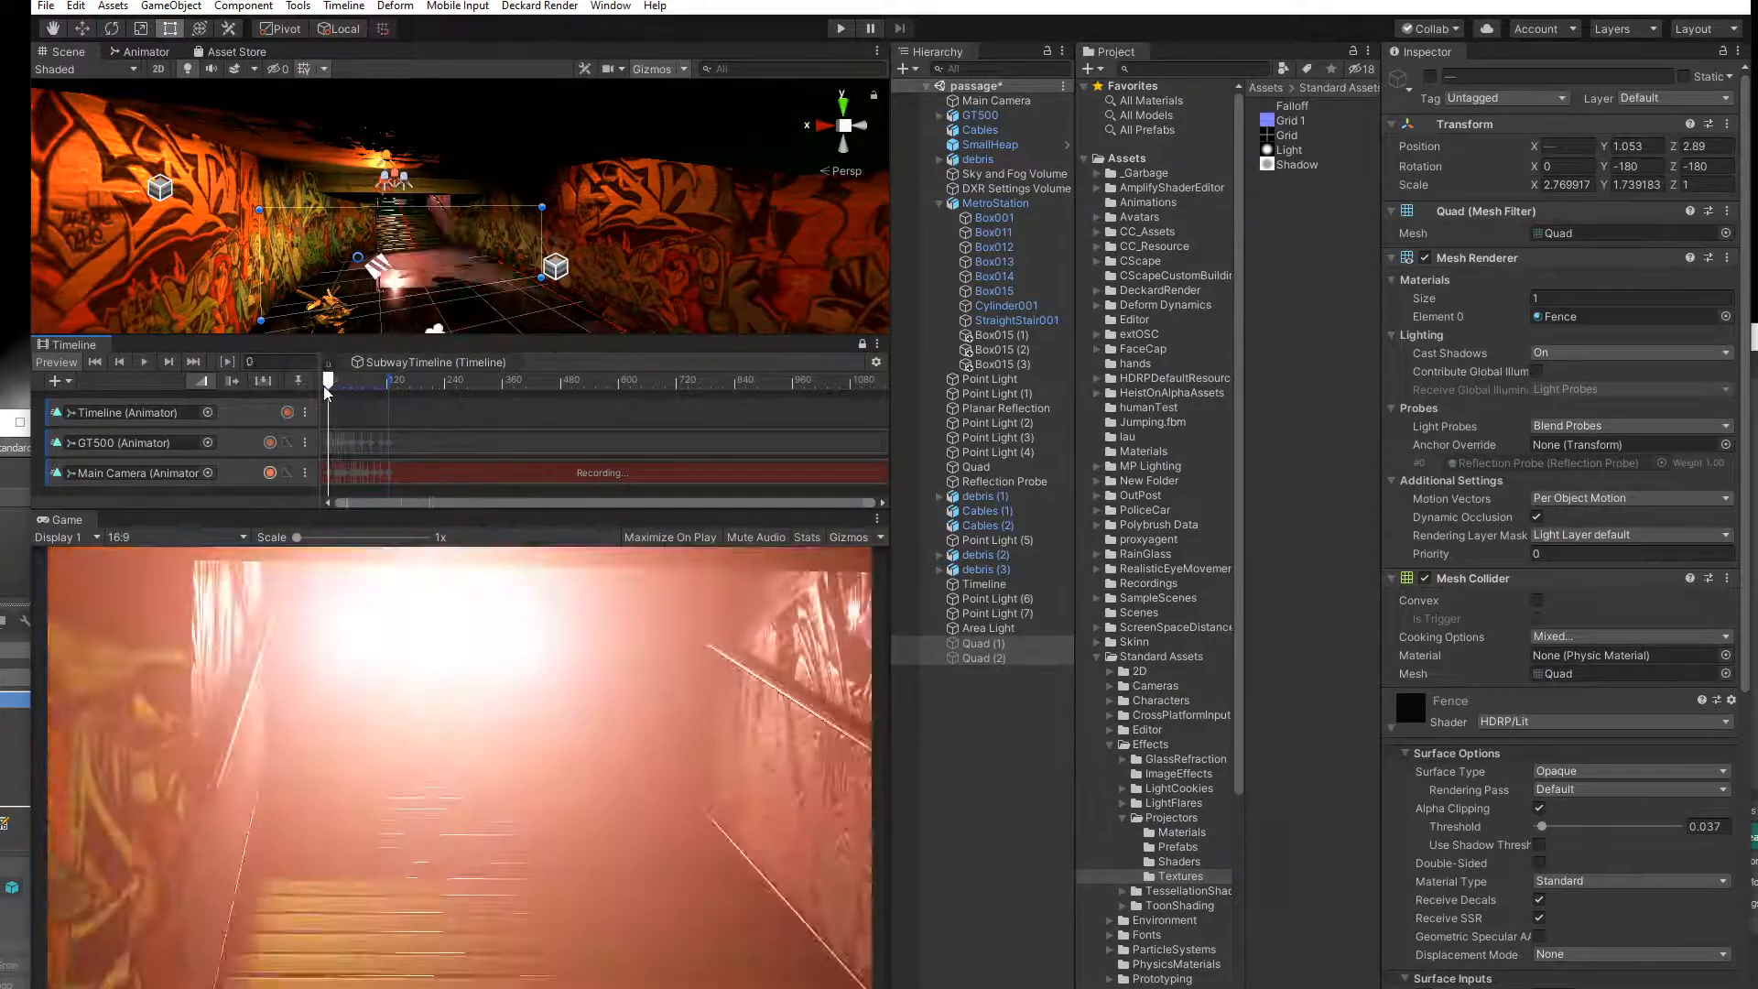
pyautogui.click(145, 363)
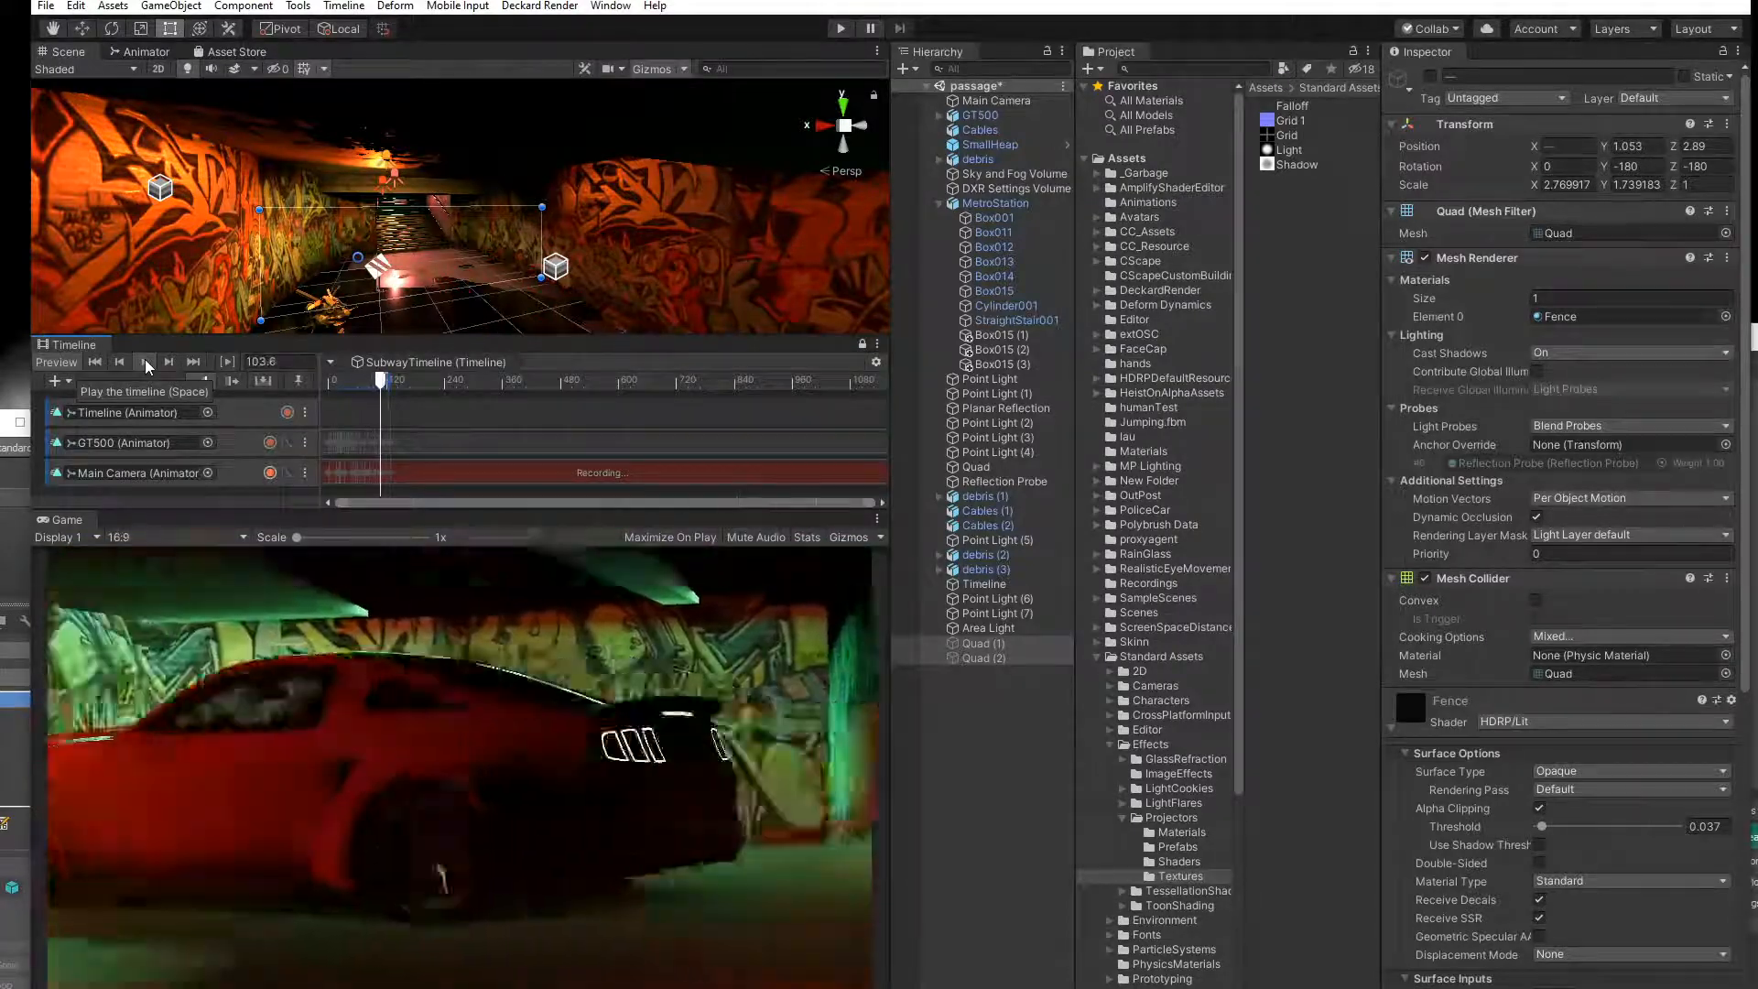
pyautogui.click(145, 363)
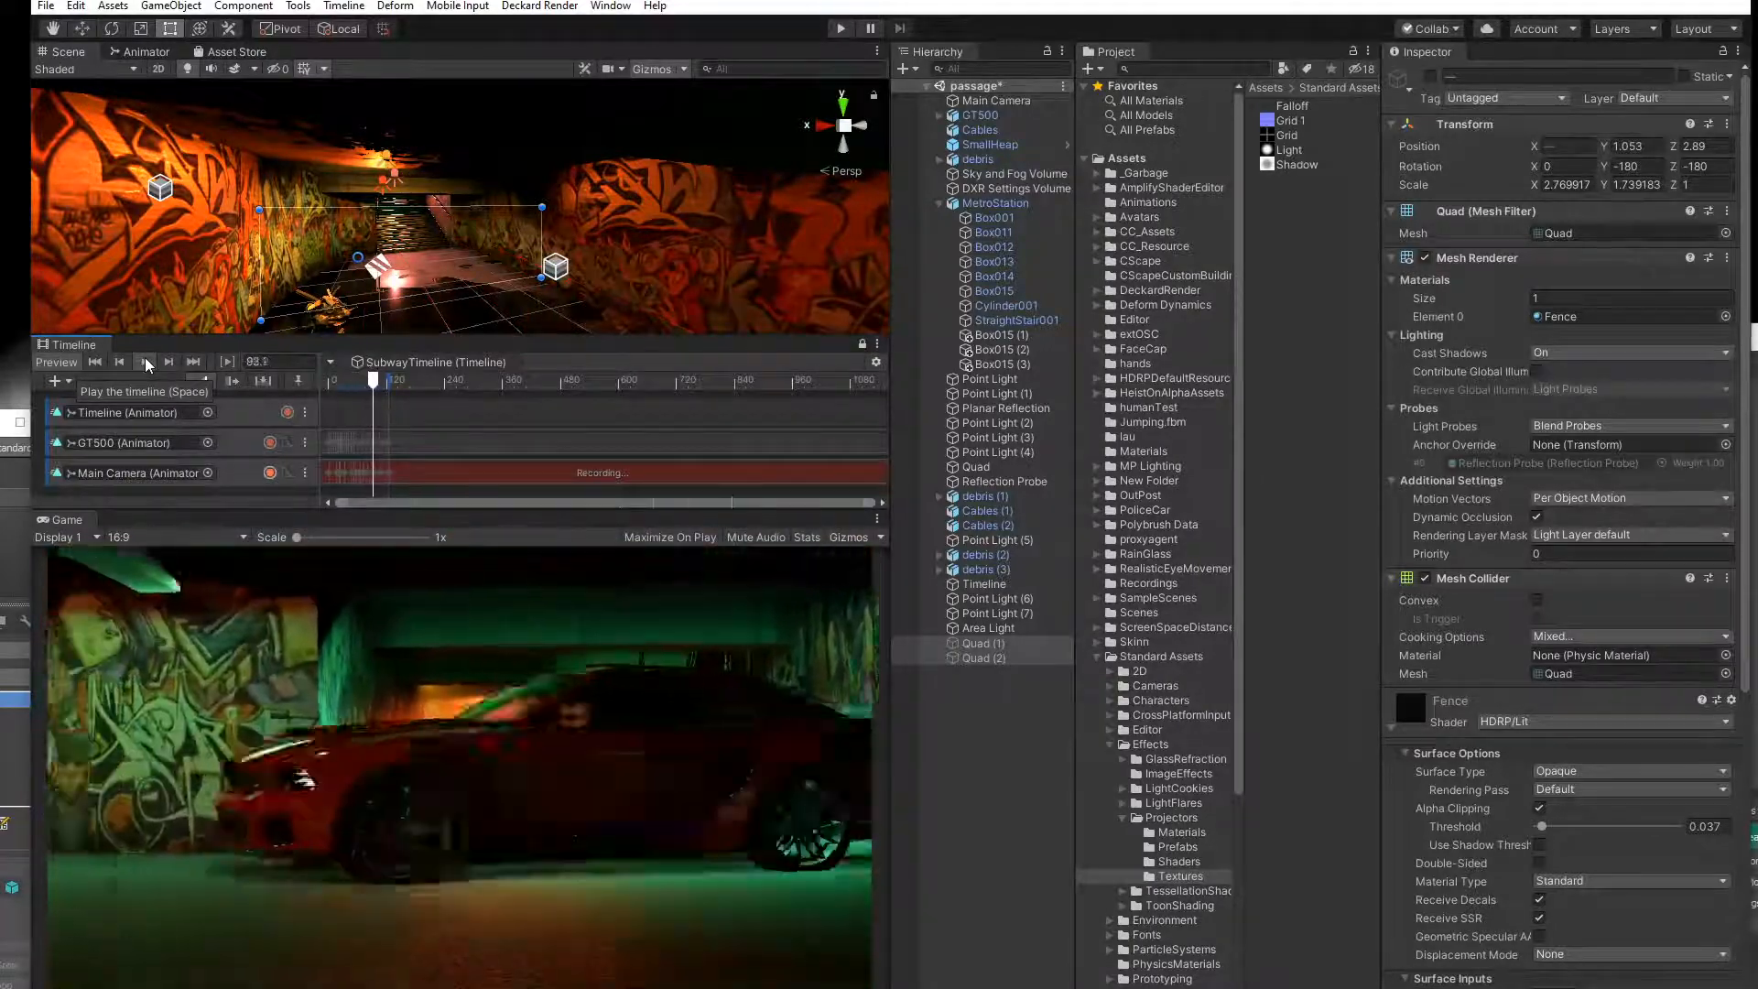
pyautogui.click(145, 362)
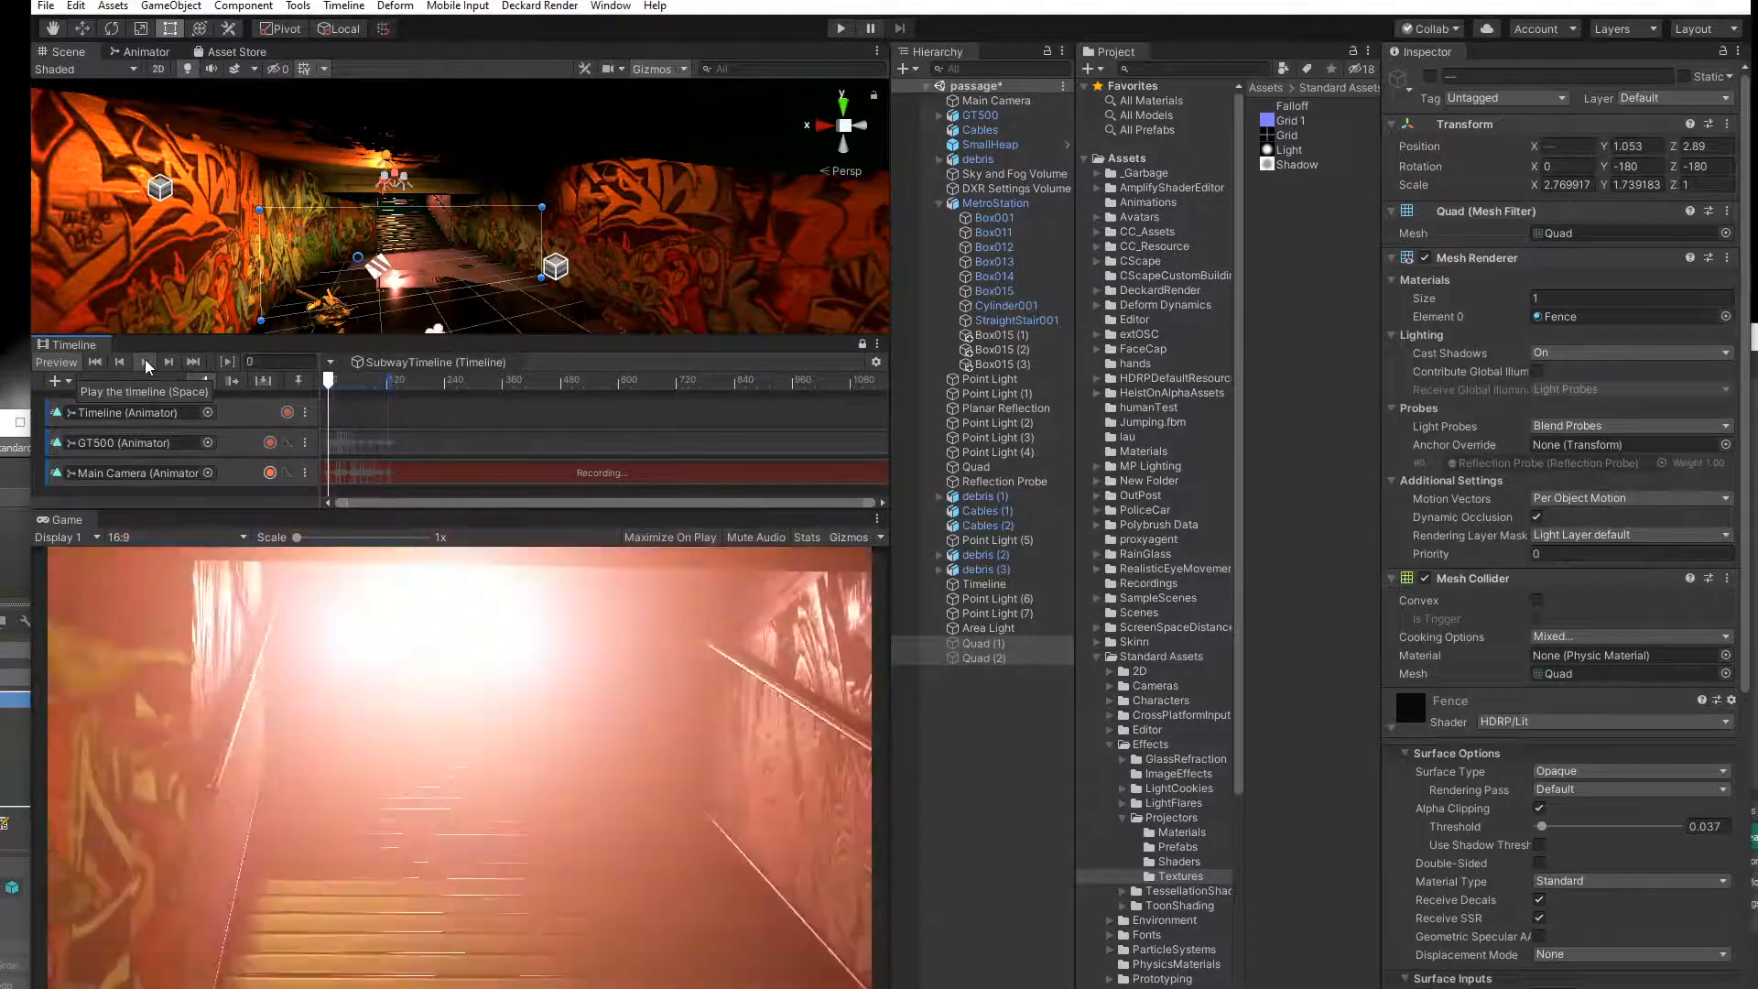
pyautogui.click(144, 360)
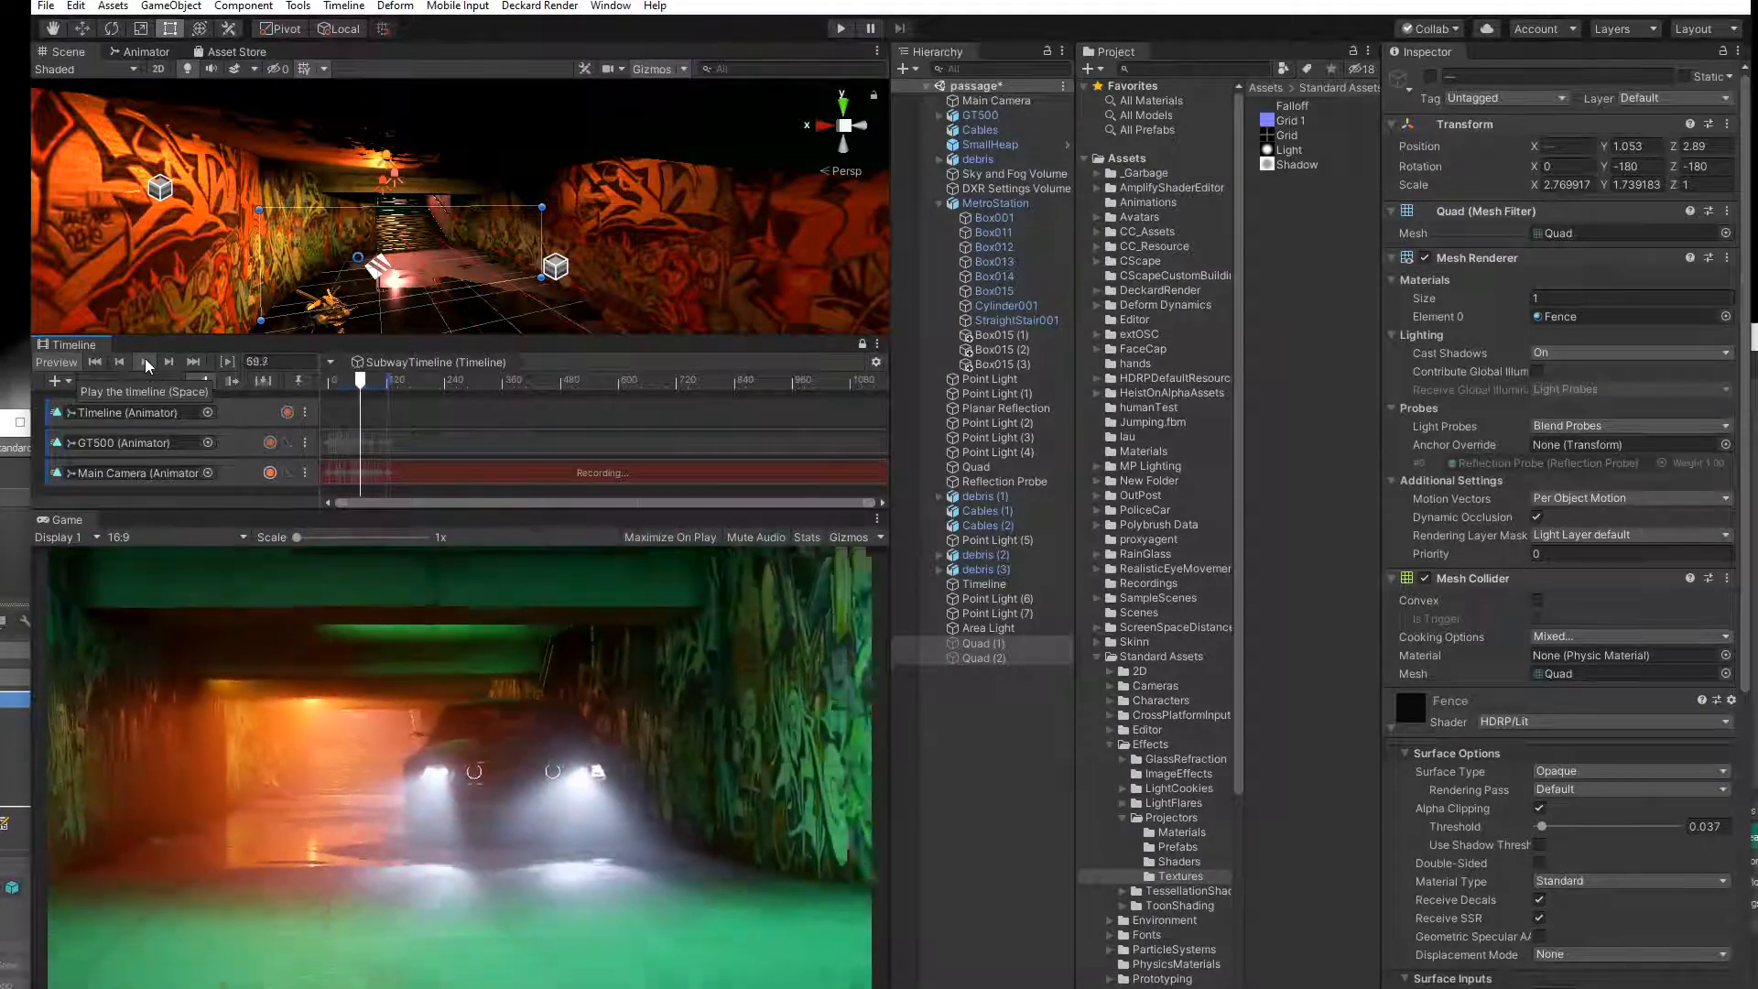
pyautogui.click(146, 360)
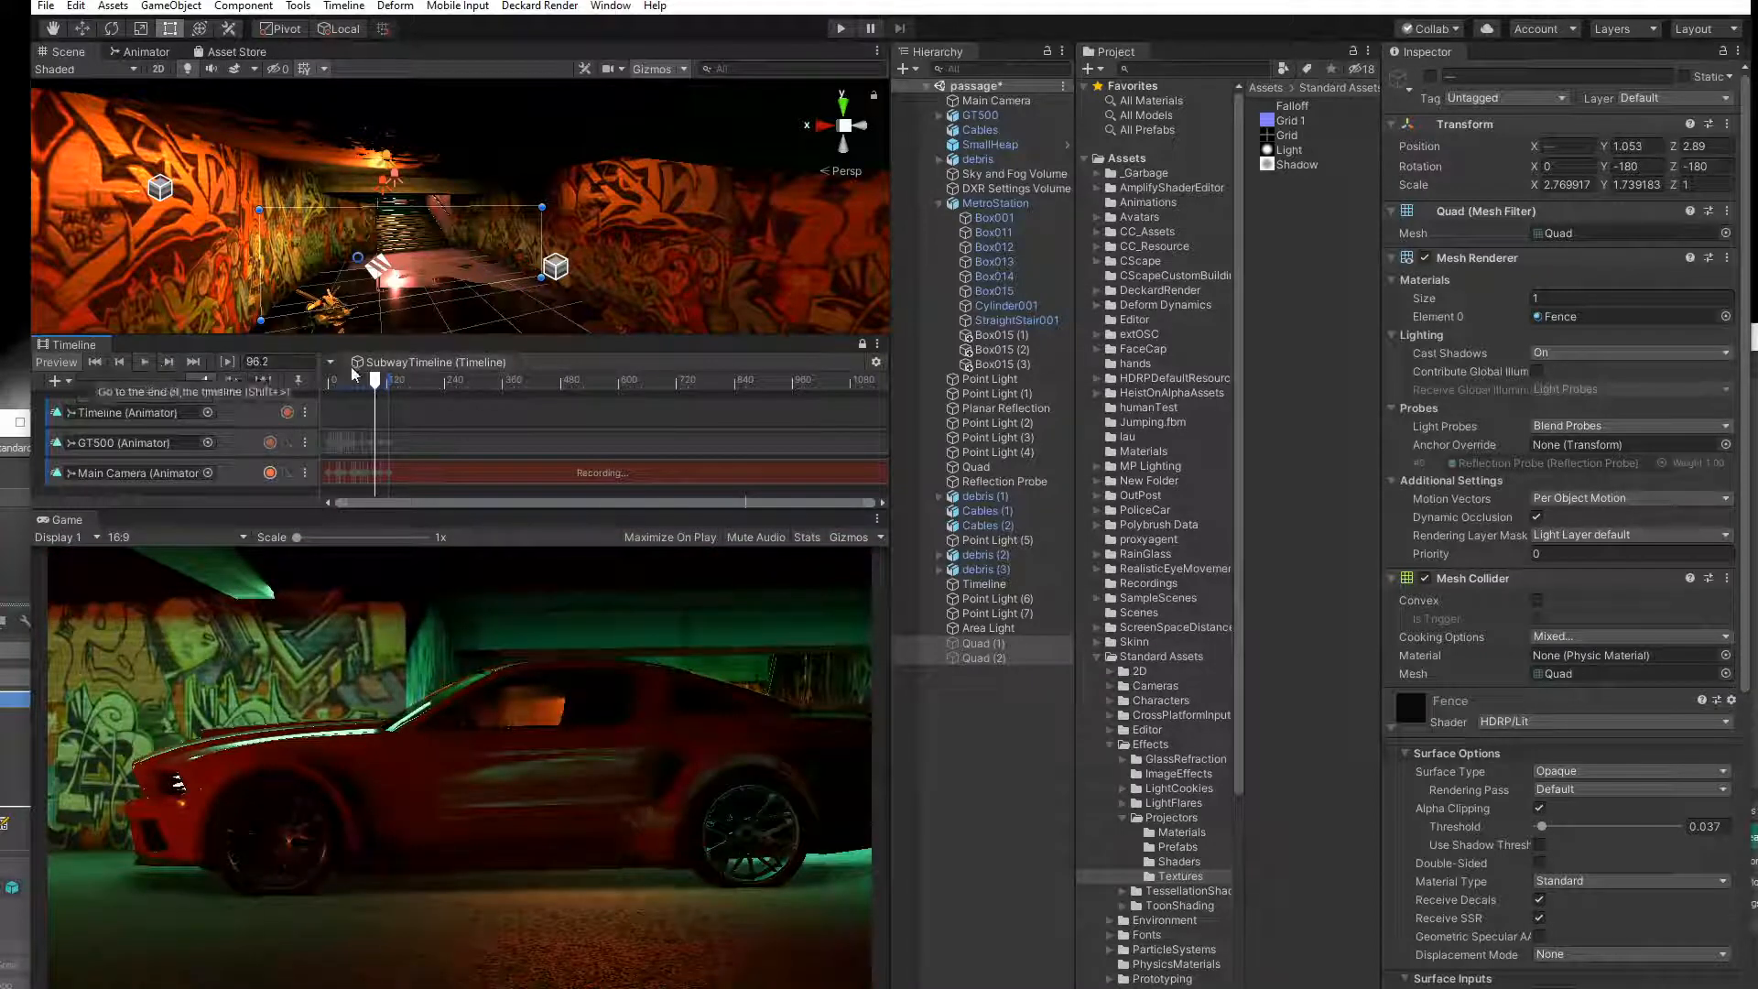
pyautogui.moveTo(376, 383); pyautogui.dragTo(378, 383)
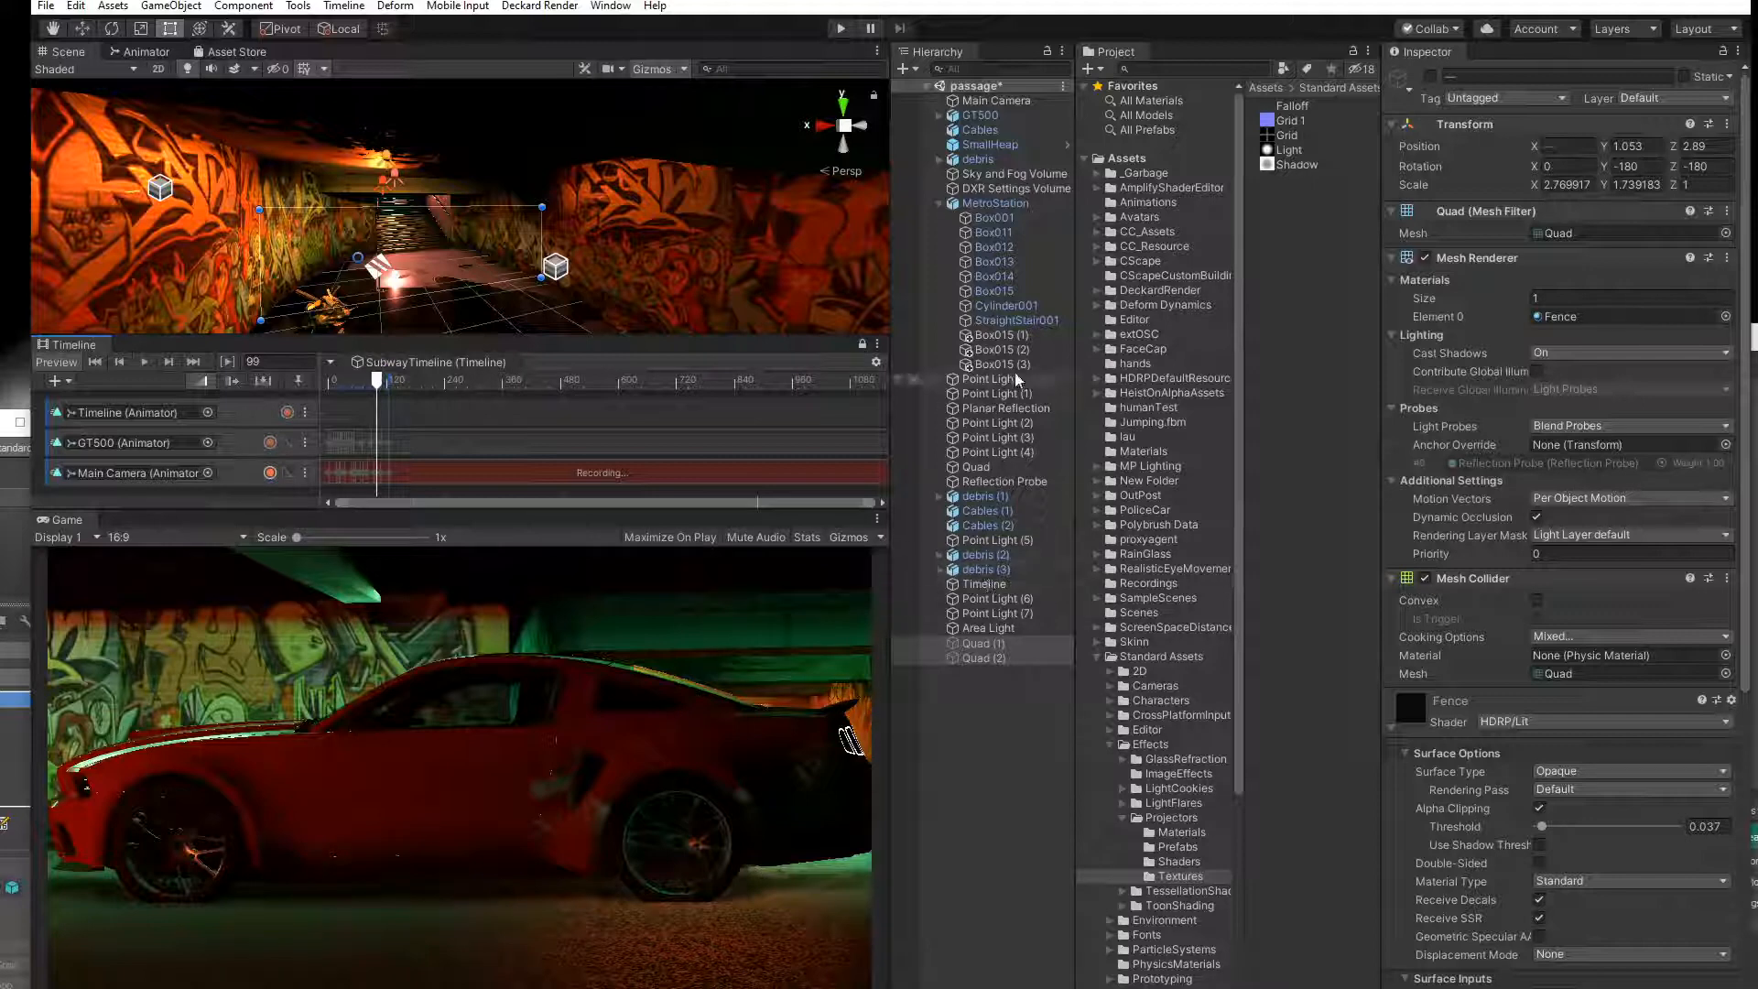
# Stop recording on the Main Camera track and open the GT500 track's recorded animation at frame 90, clear of the game view.
pyautogui.click(270, 474)
pyautogui.doubleClick(353, 441)
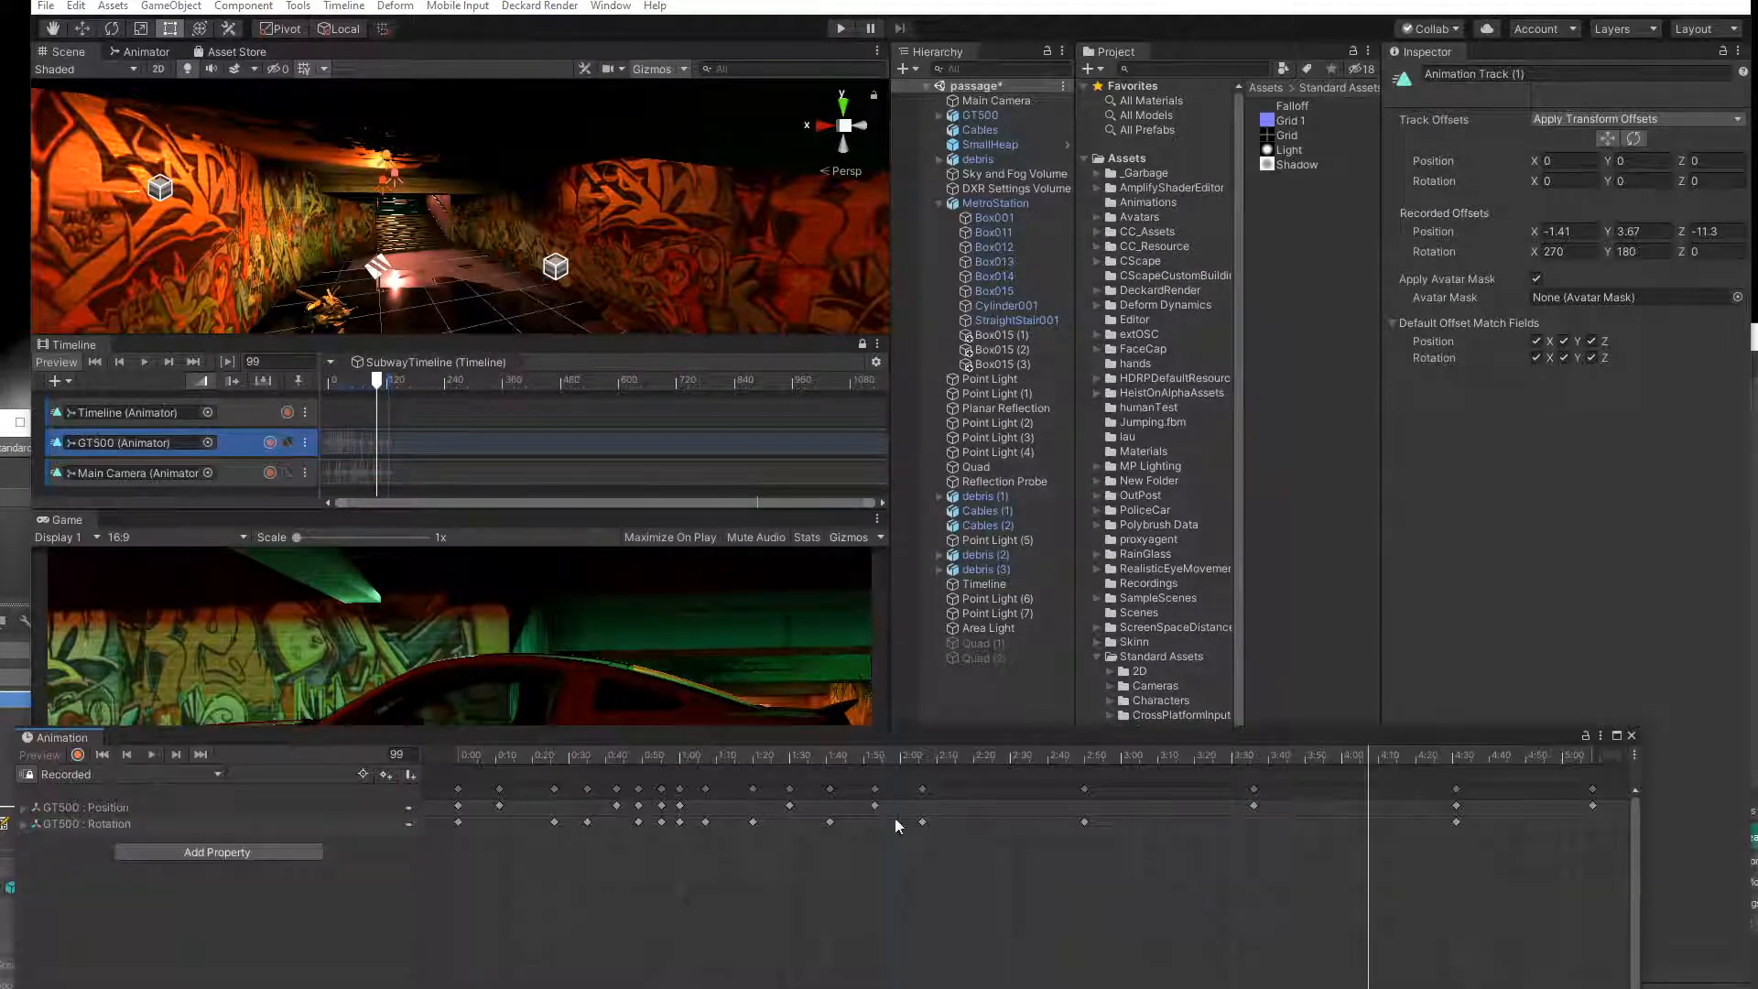
pyautogui.moveTo(943, 738); pyautogui.dragTo(1001, 135)
pyautogui.moveTo(1419, 145); pyautogui.dragTo(1414, 143)
pyautogui.moveTo(1404, 147); pyautogui.dragTo(1342, 145)
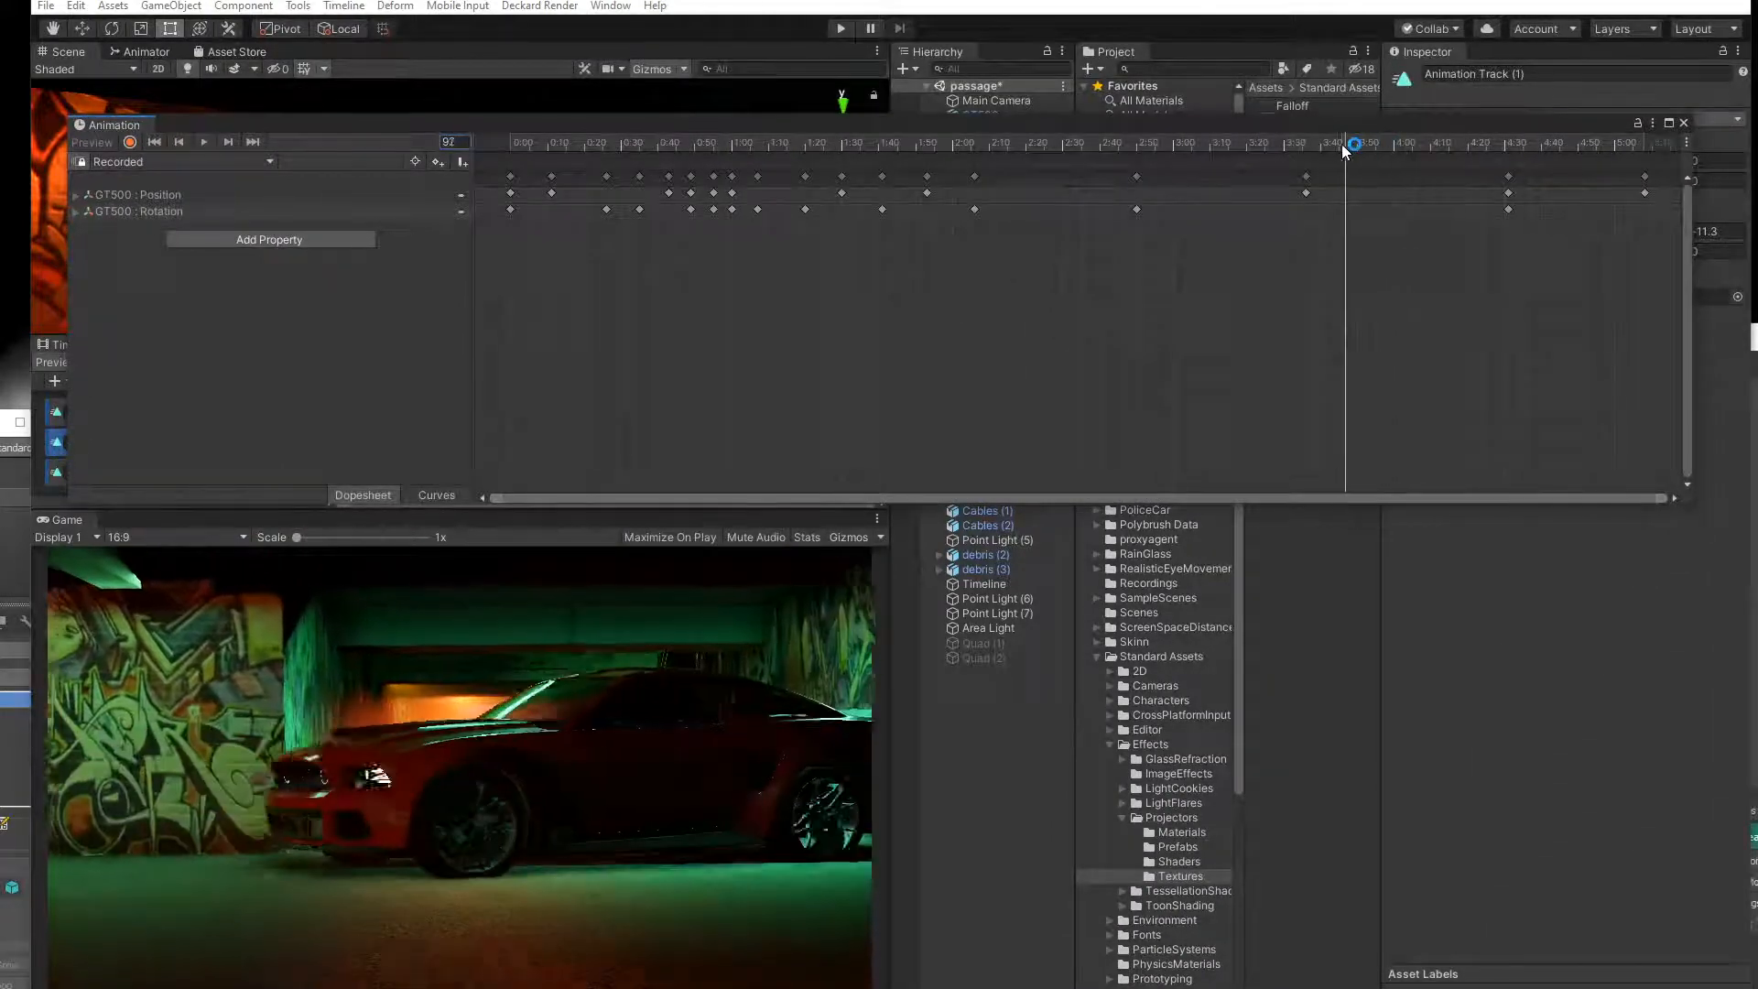
# Examine the GT500's position curves and go to its position keyframe at frame 86.
pyautogui.click(178, 195)
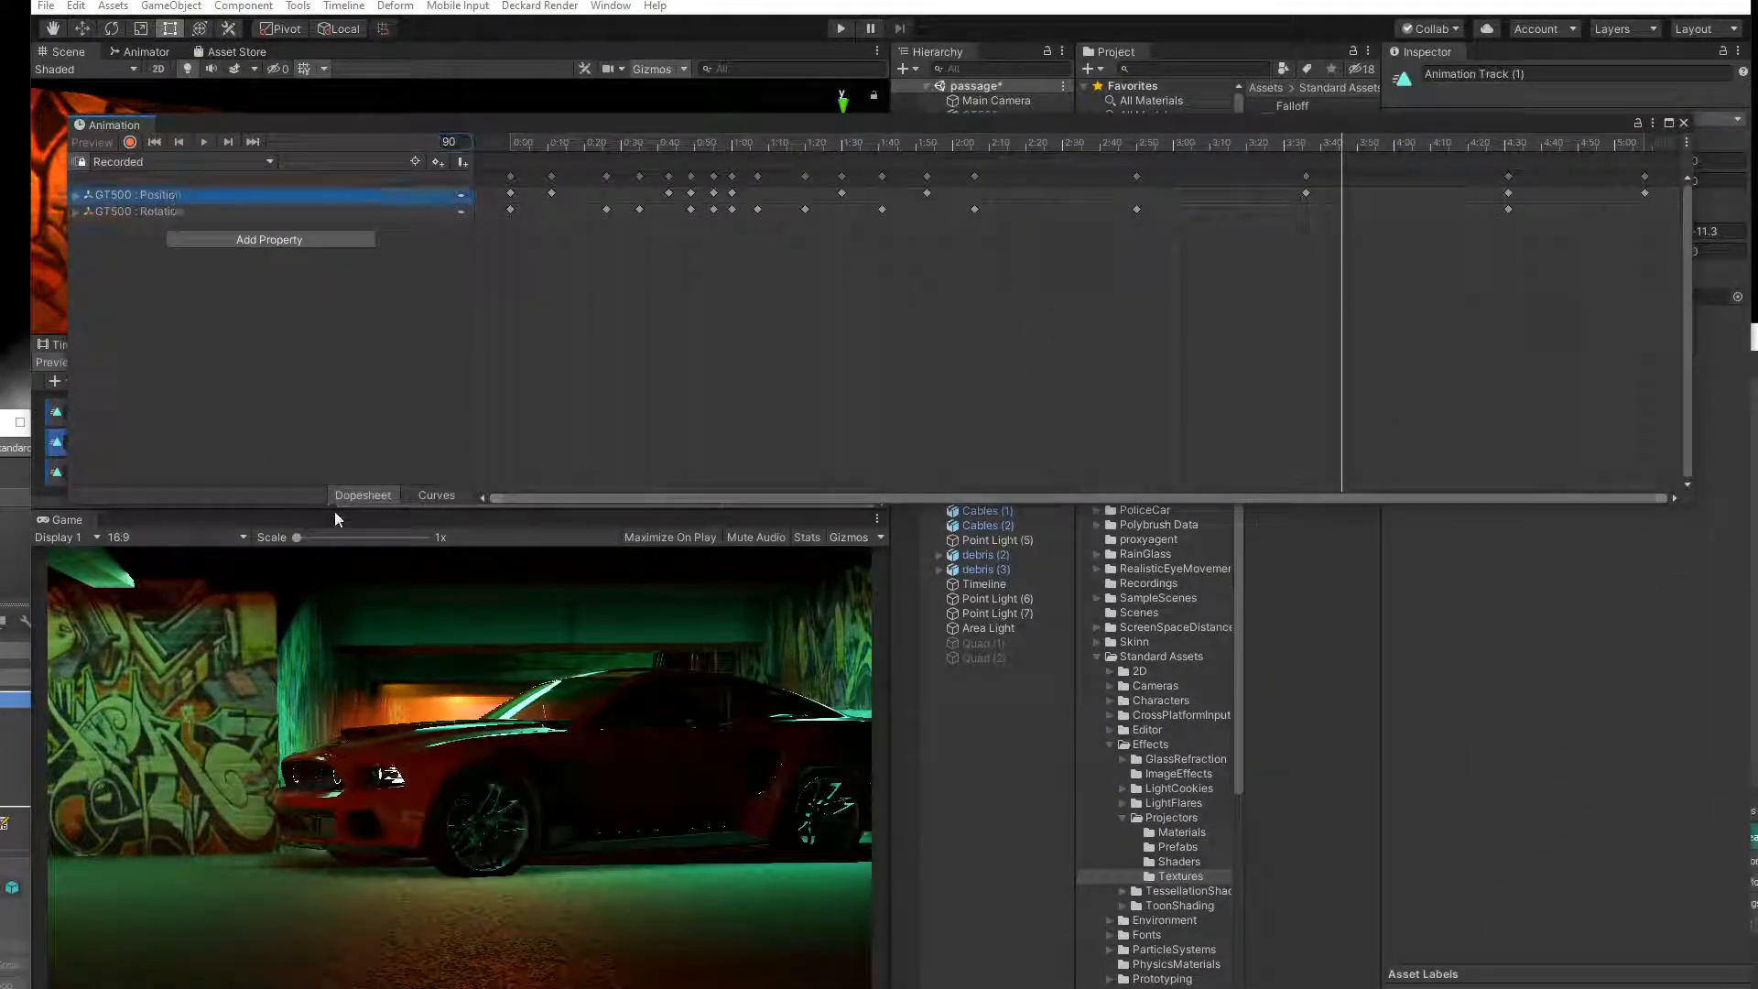
pyautogui.click(437, 495)
pyautogui.moveTo(1283, 298); pyautogui.dragTo(970, 383, button='middle')
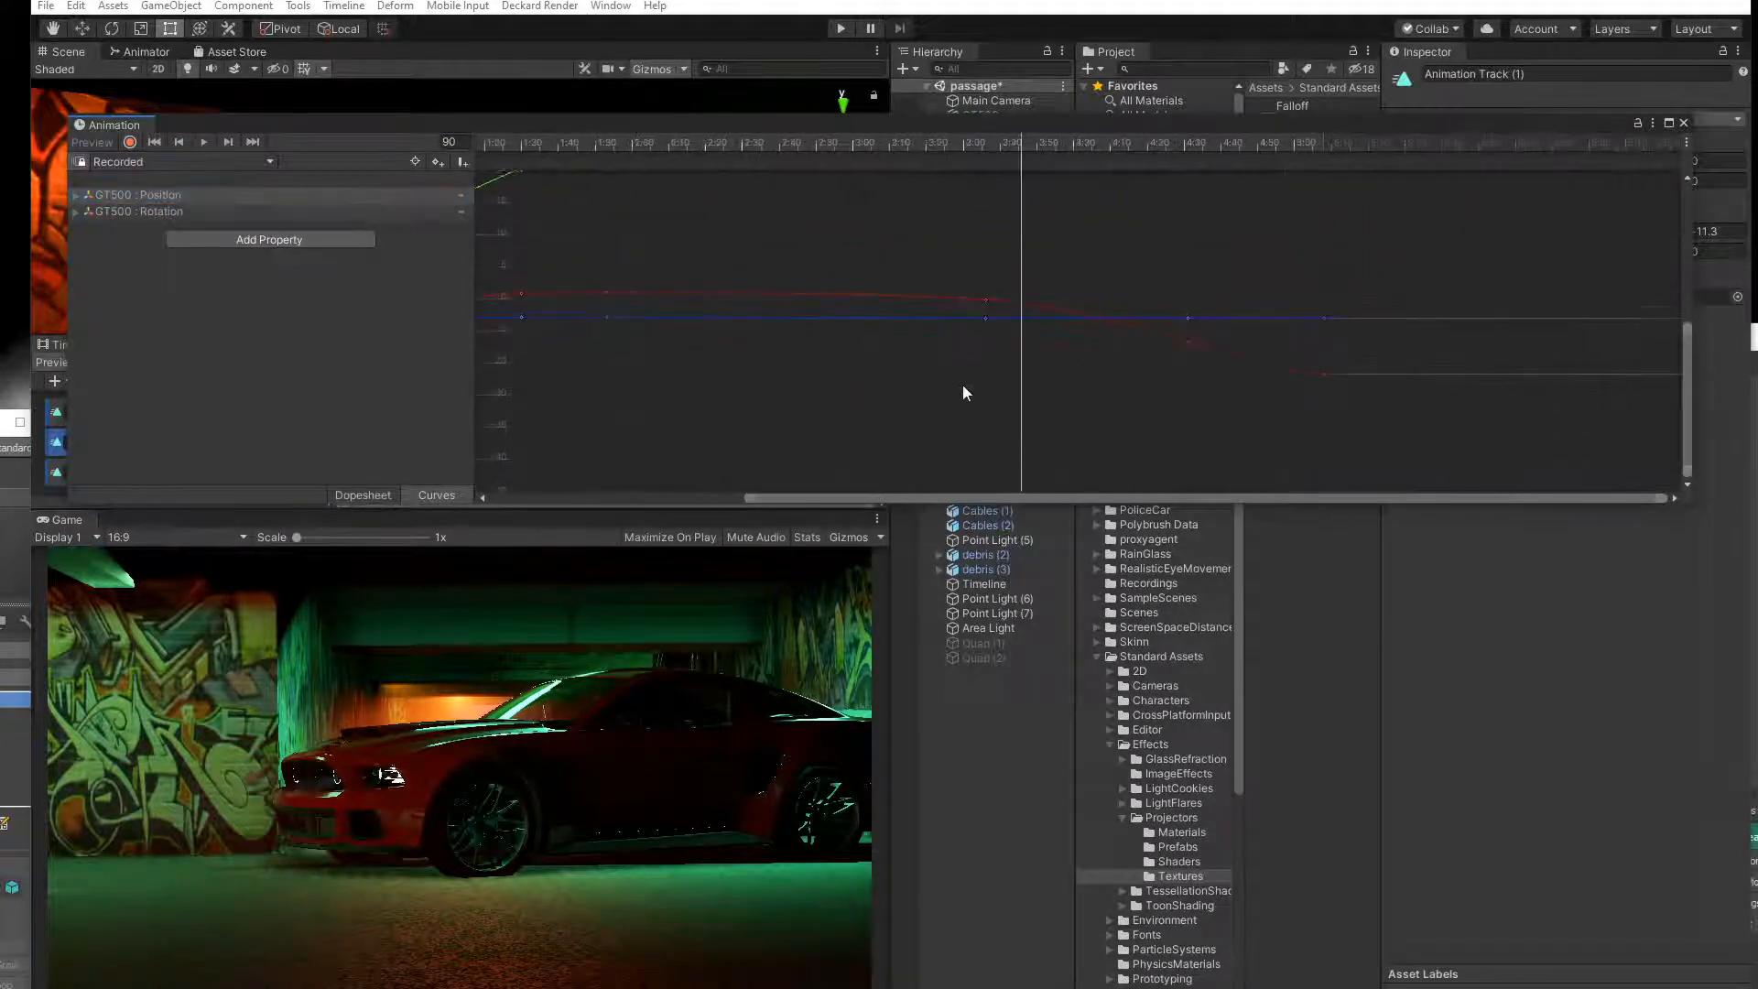
pyautogui.click(985, 320)
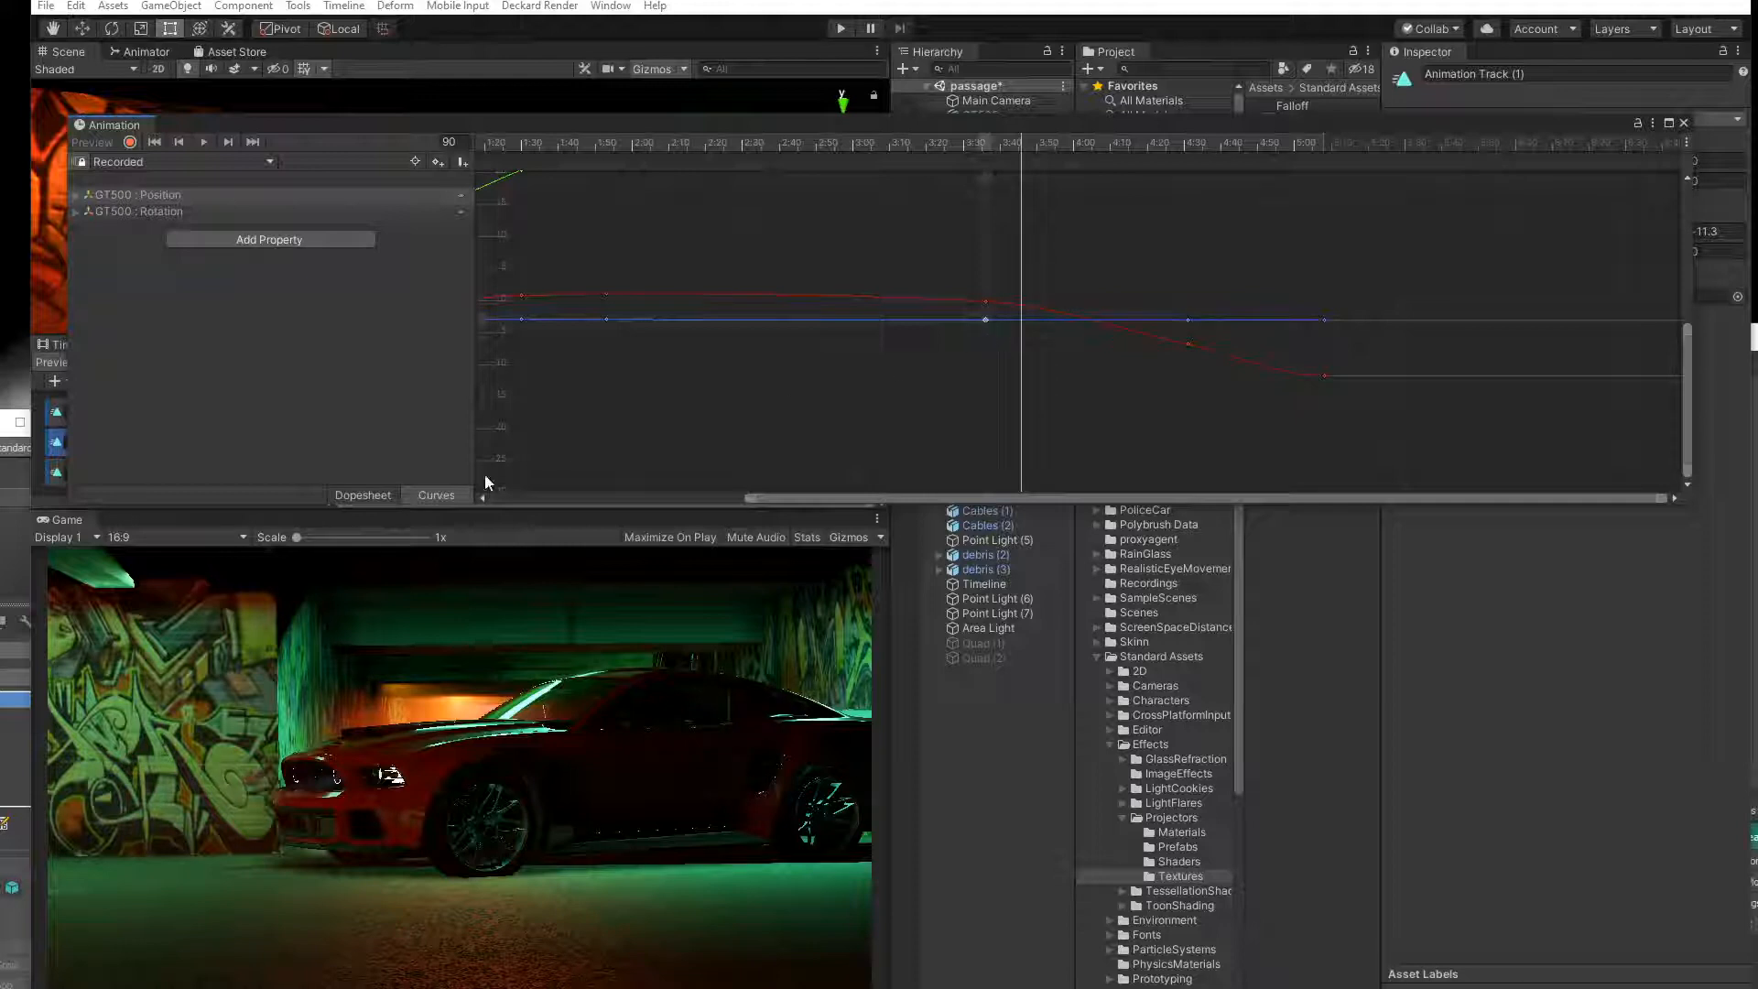
pyautogui.click(367, 495)
pyautogui.moveTo(1024, 161); pyautogui.dragTo(987, 151)
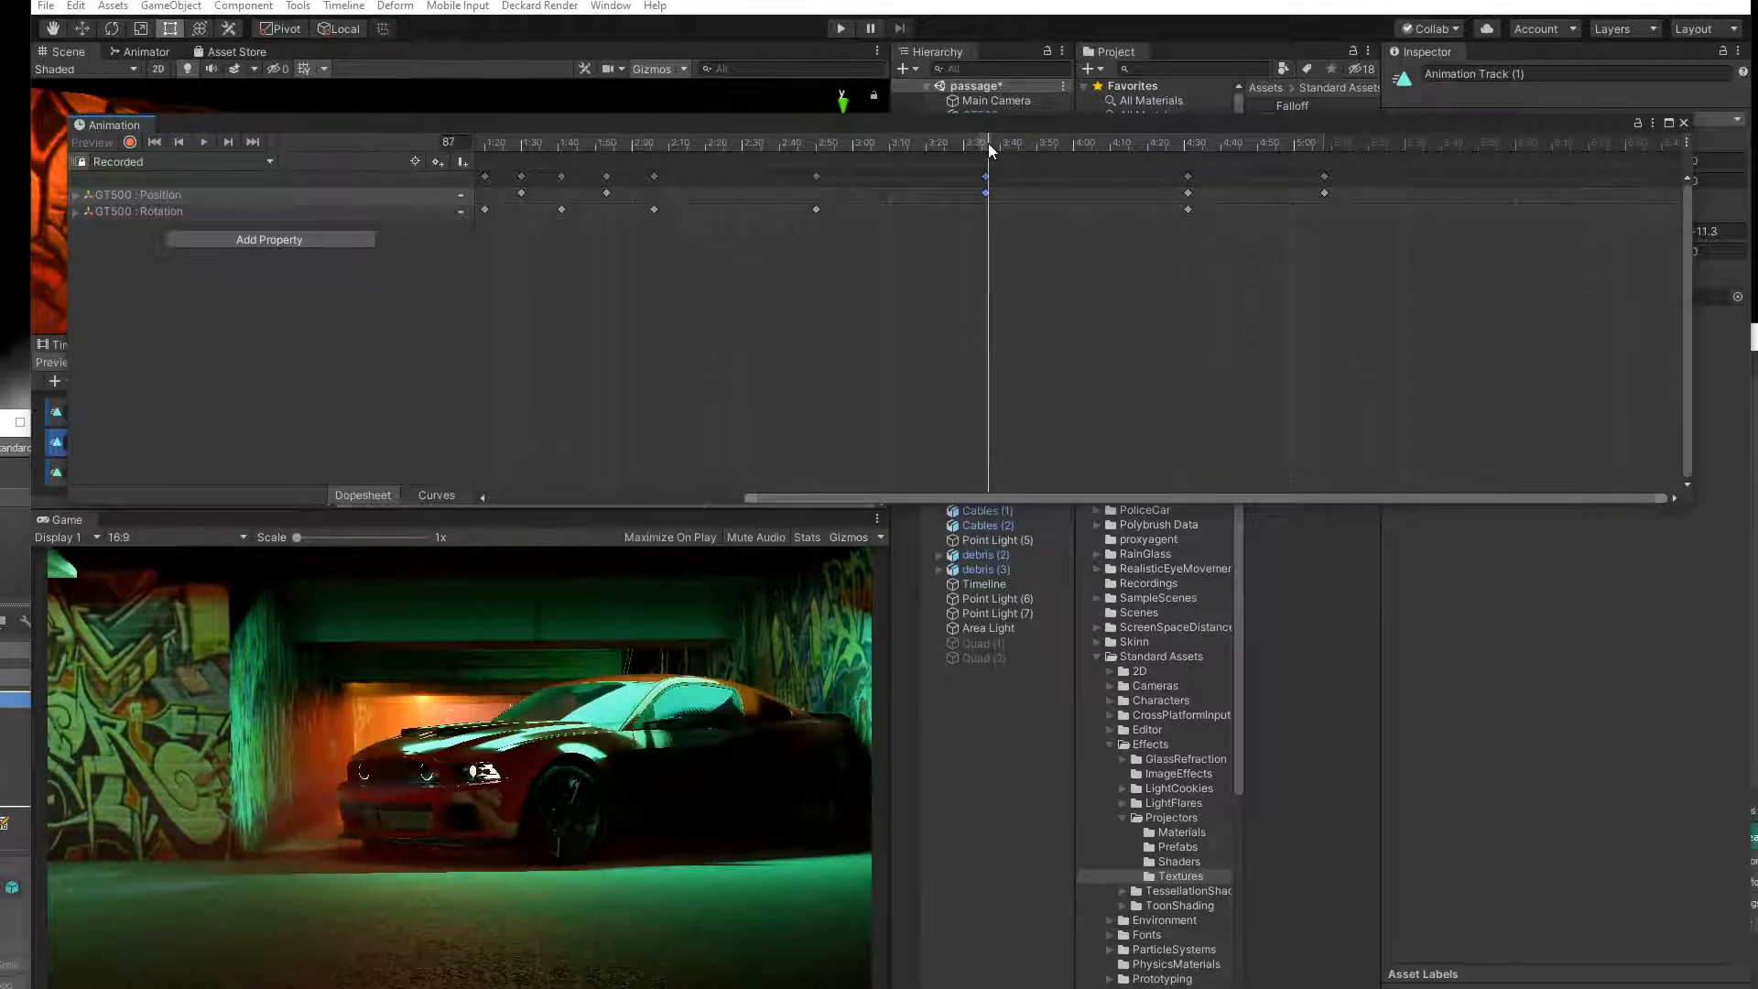
pyautogui.click(228, 142)
pyautogui.click(179, 143)
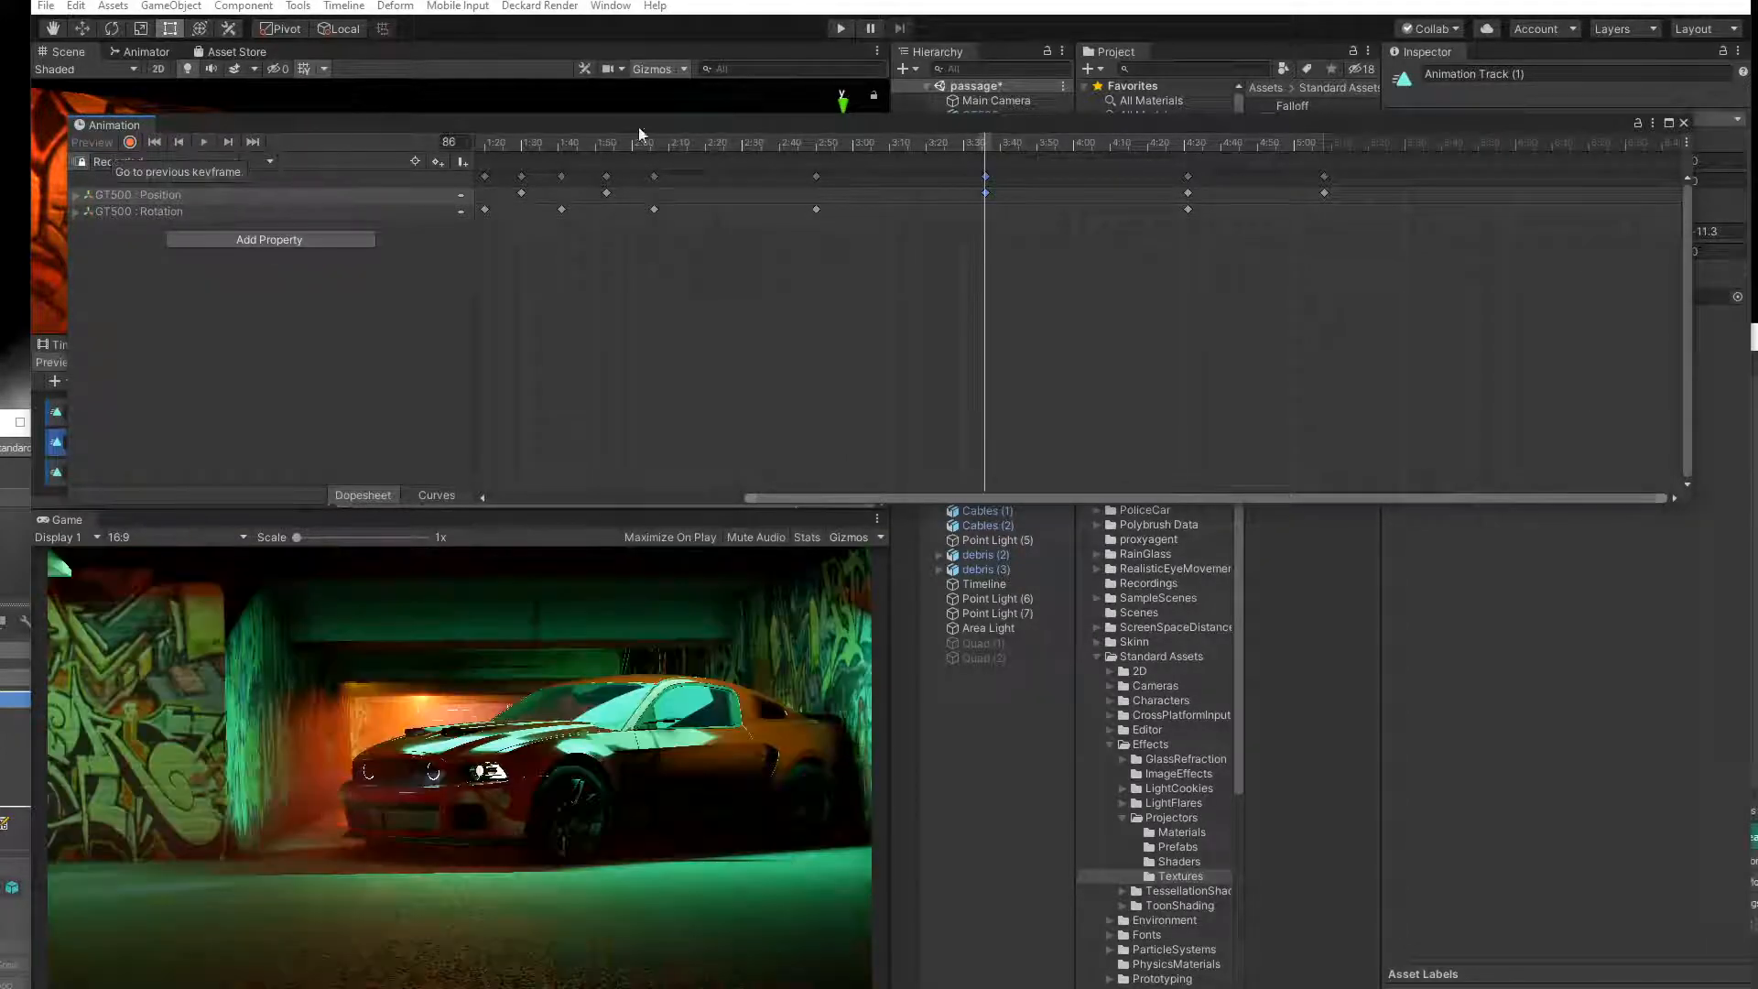
# Uncover the GT500 track's recorded offsets and raise its recorded position offset Y to 3.76.
pyautogui.moveTo(725, 135); pyautogui.dragTo(771, 539)
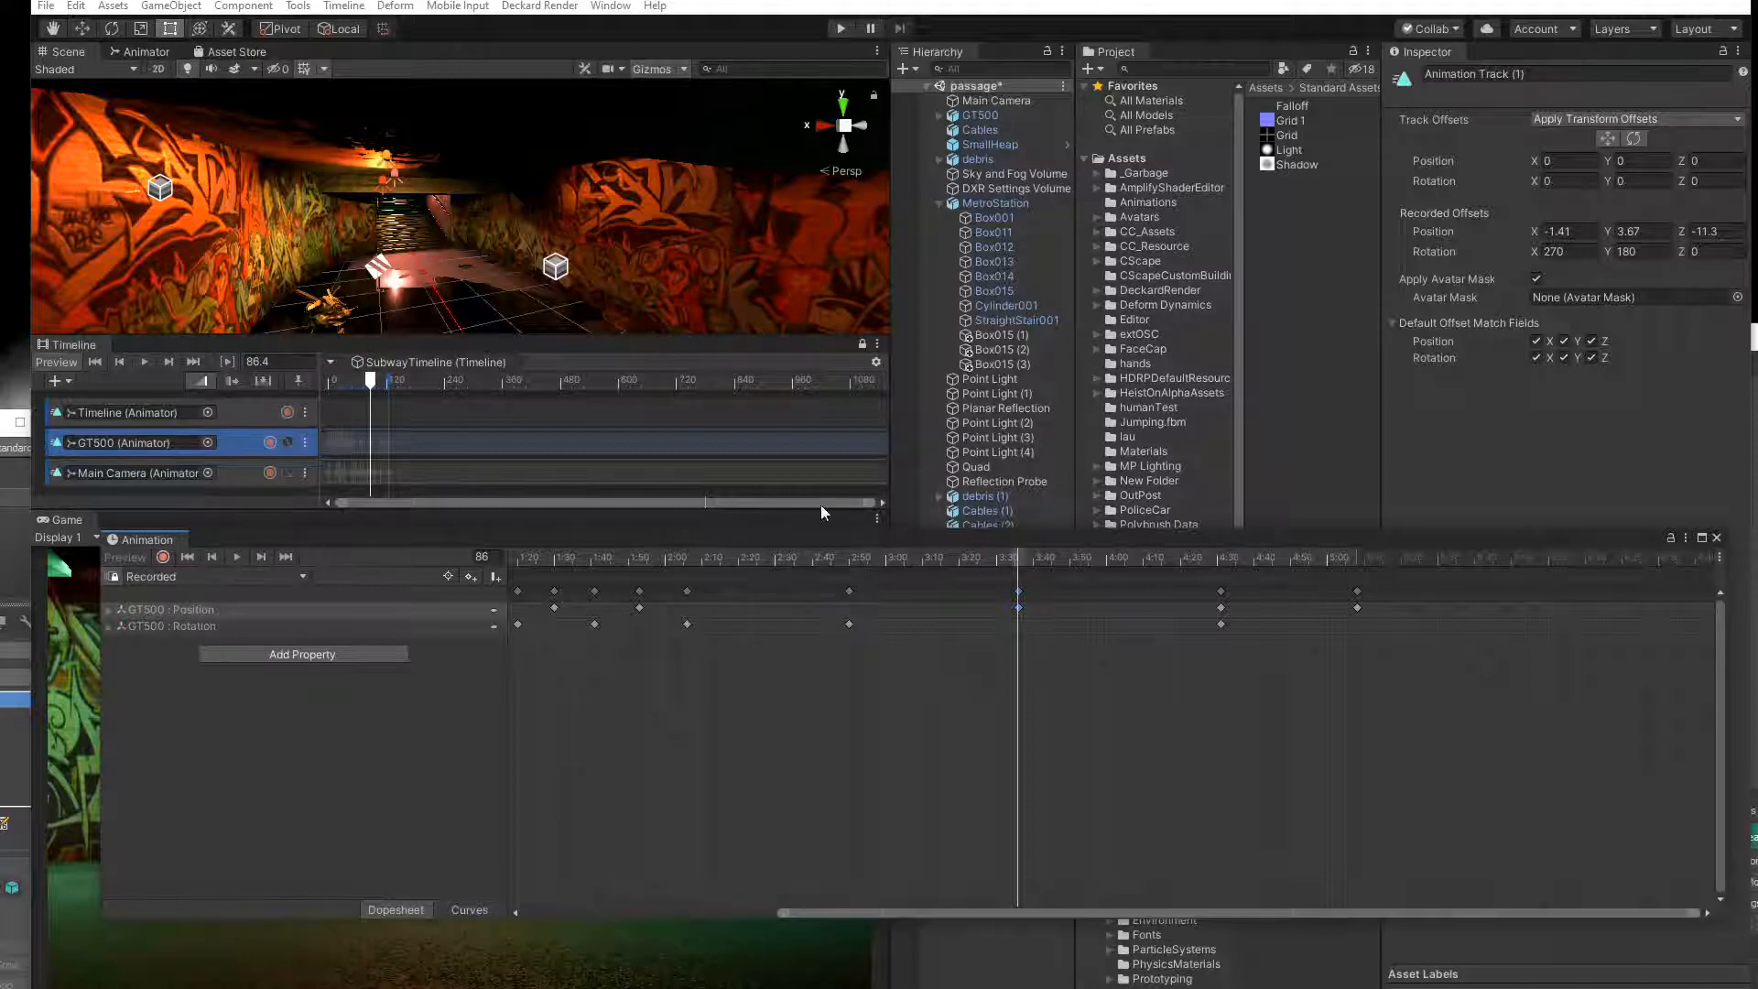
pyautogui.moveTo(776, 541); pyautogui.dragTo(377, 51)
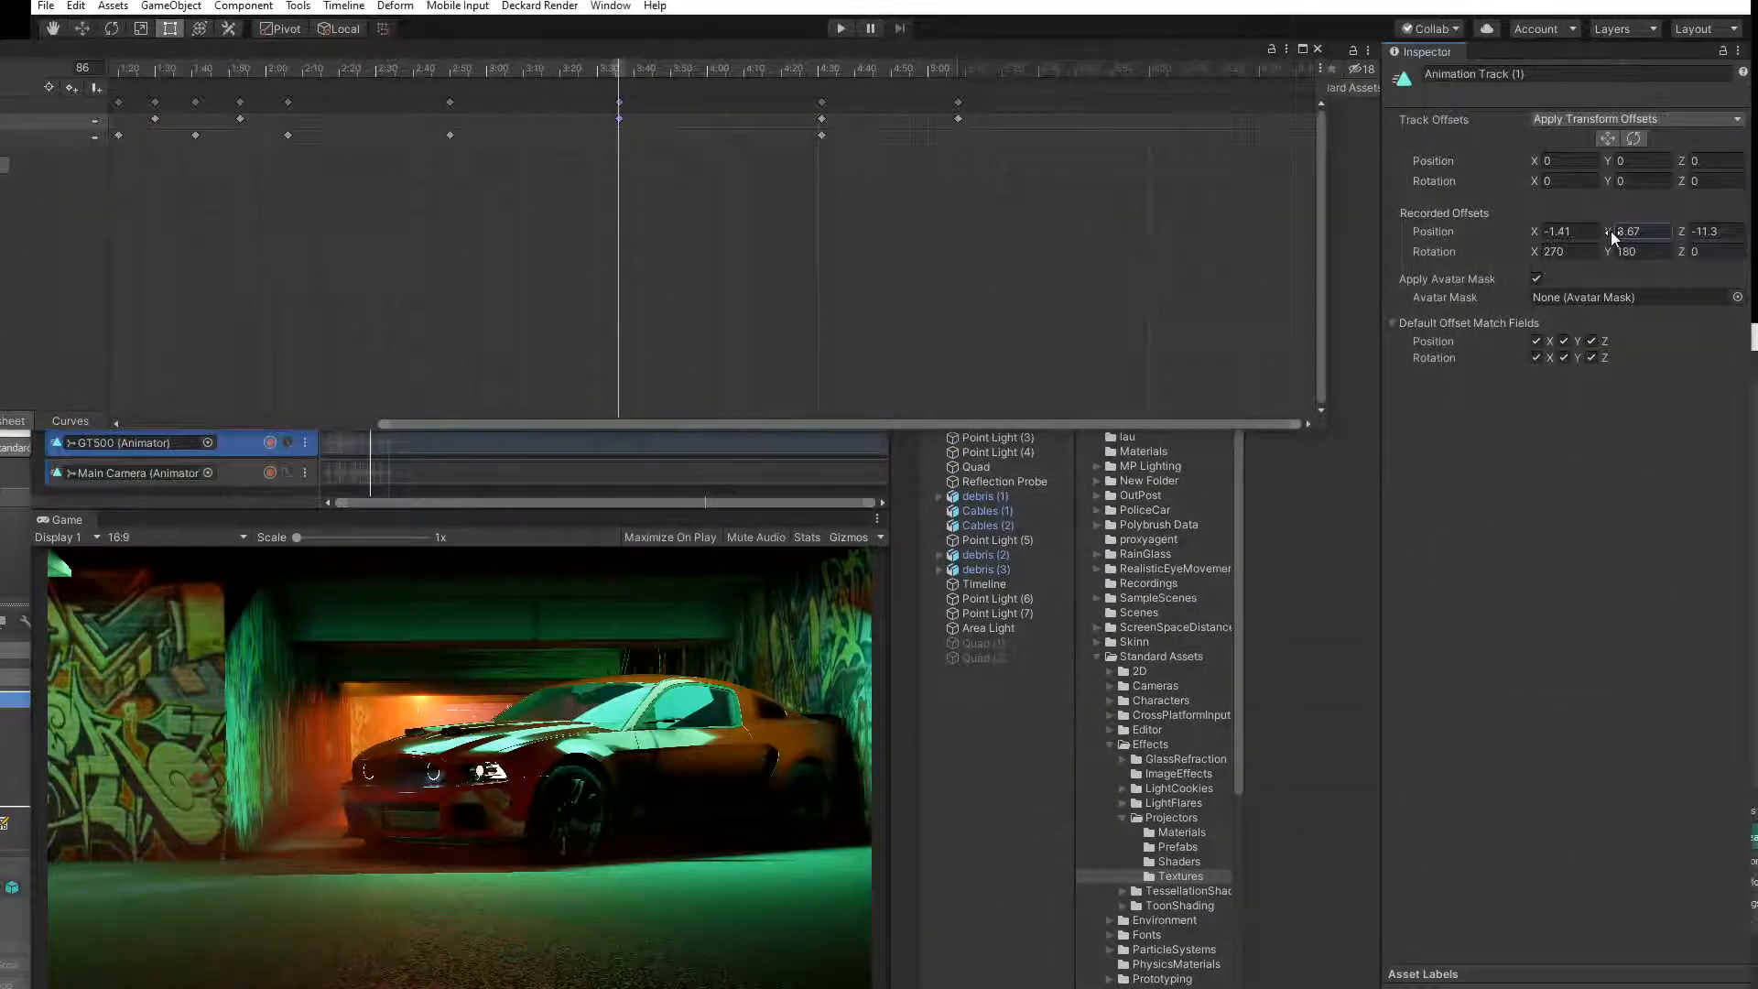
pyautogui.moveTo(1613, 231); pyautogui.dragTo(1615, 230)
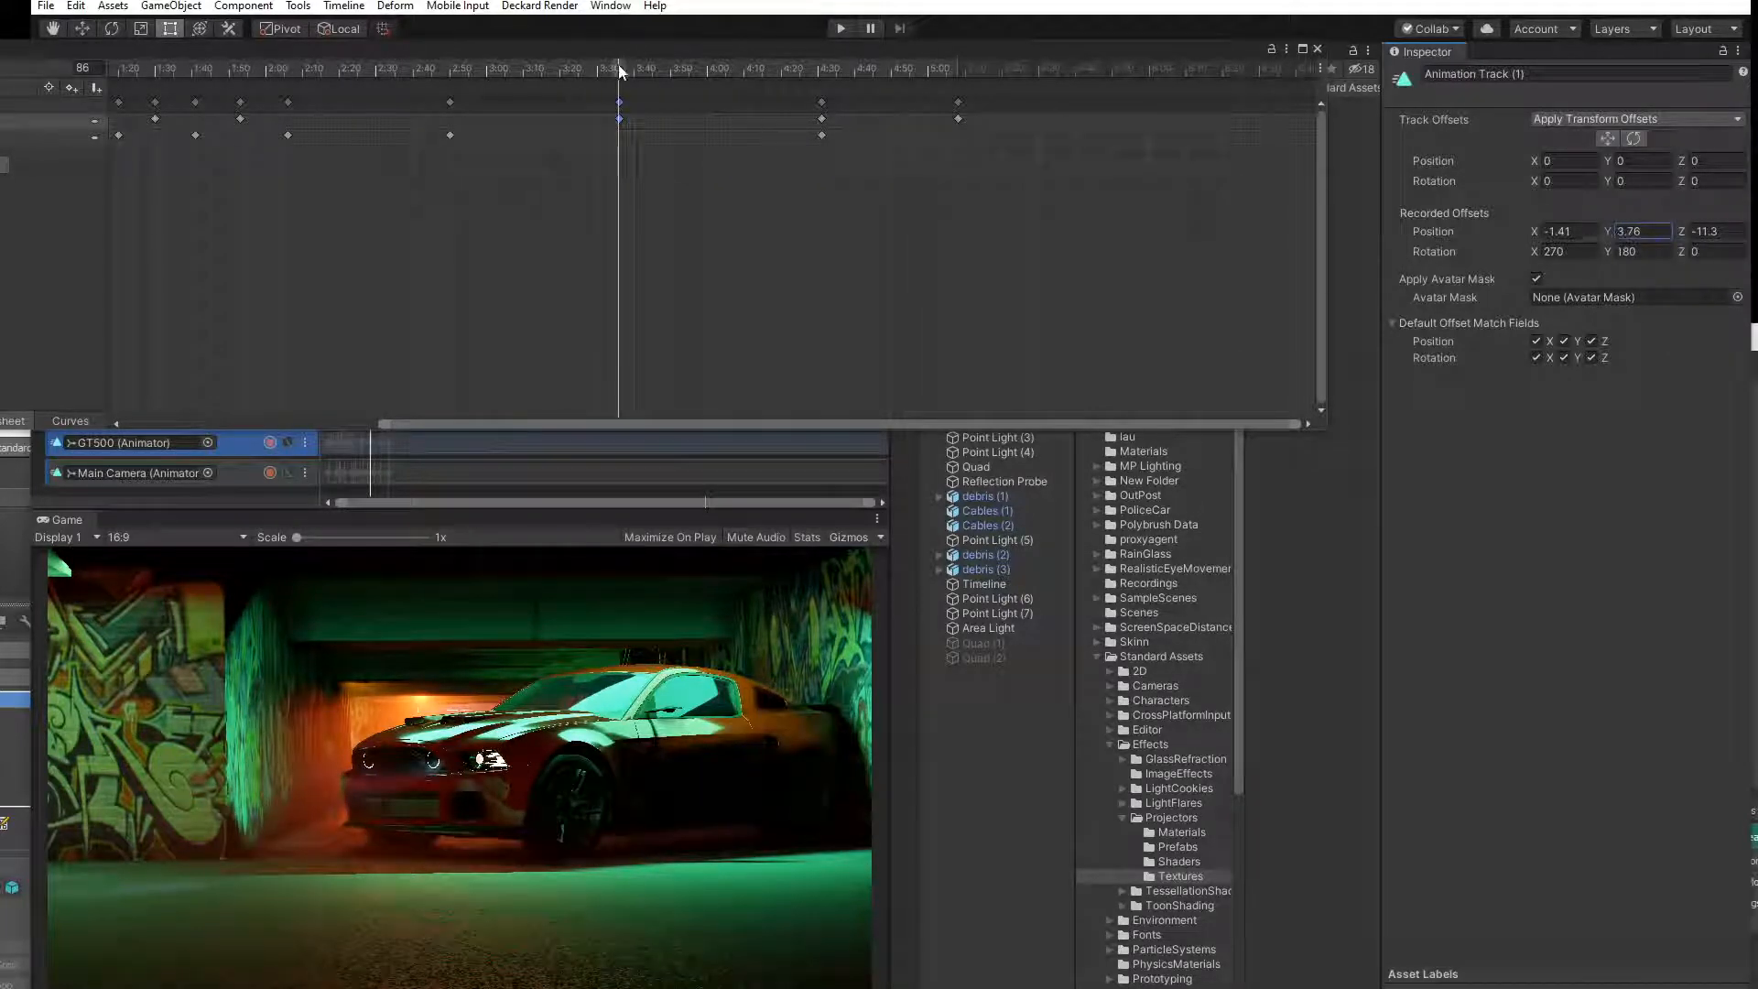
# Judge the car's height at frame 108 and set the GT500 track's recorded position offset Y to 3.7.
pyautogui.moveTo(614, 63); pyautogui.dragTo(823, 91)
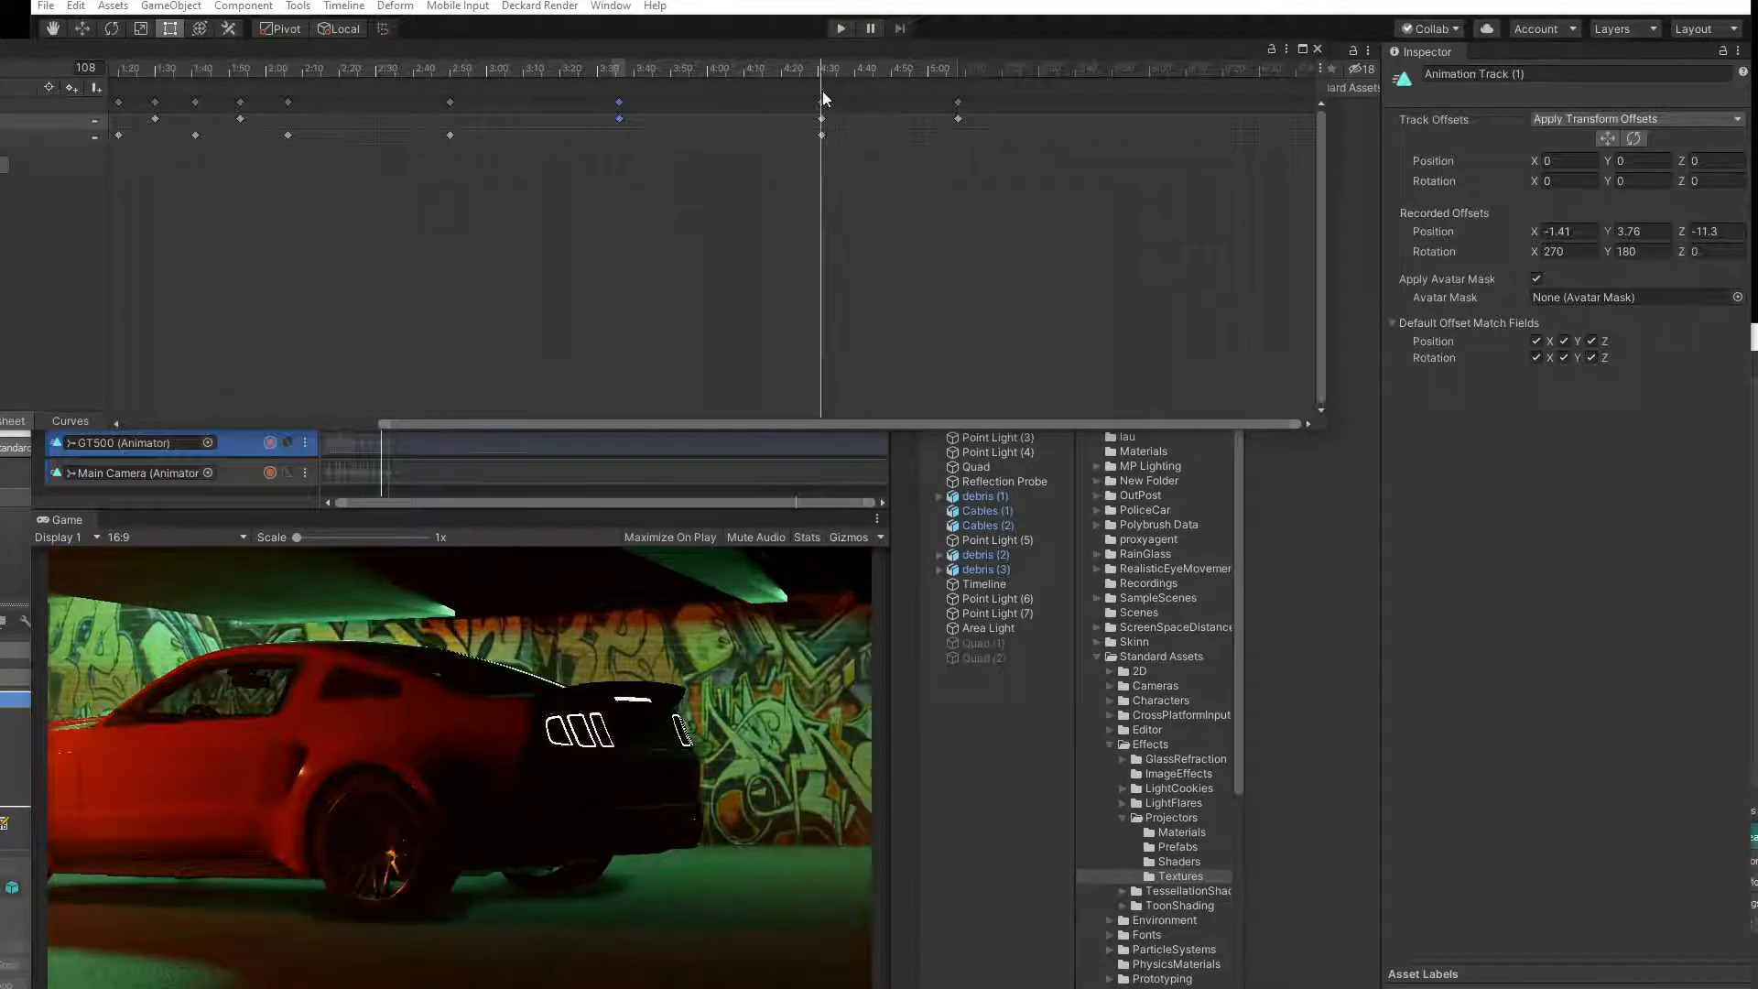
pyautogui.click(1632, 232)
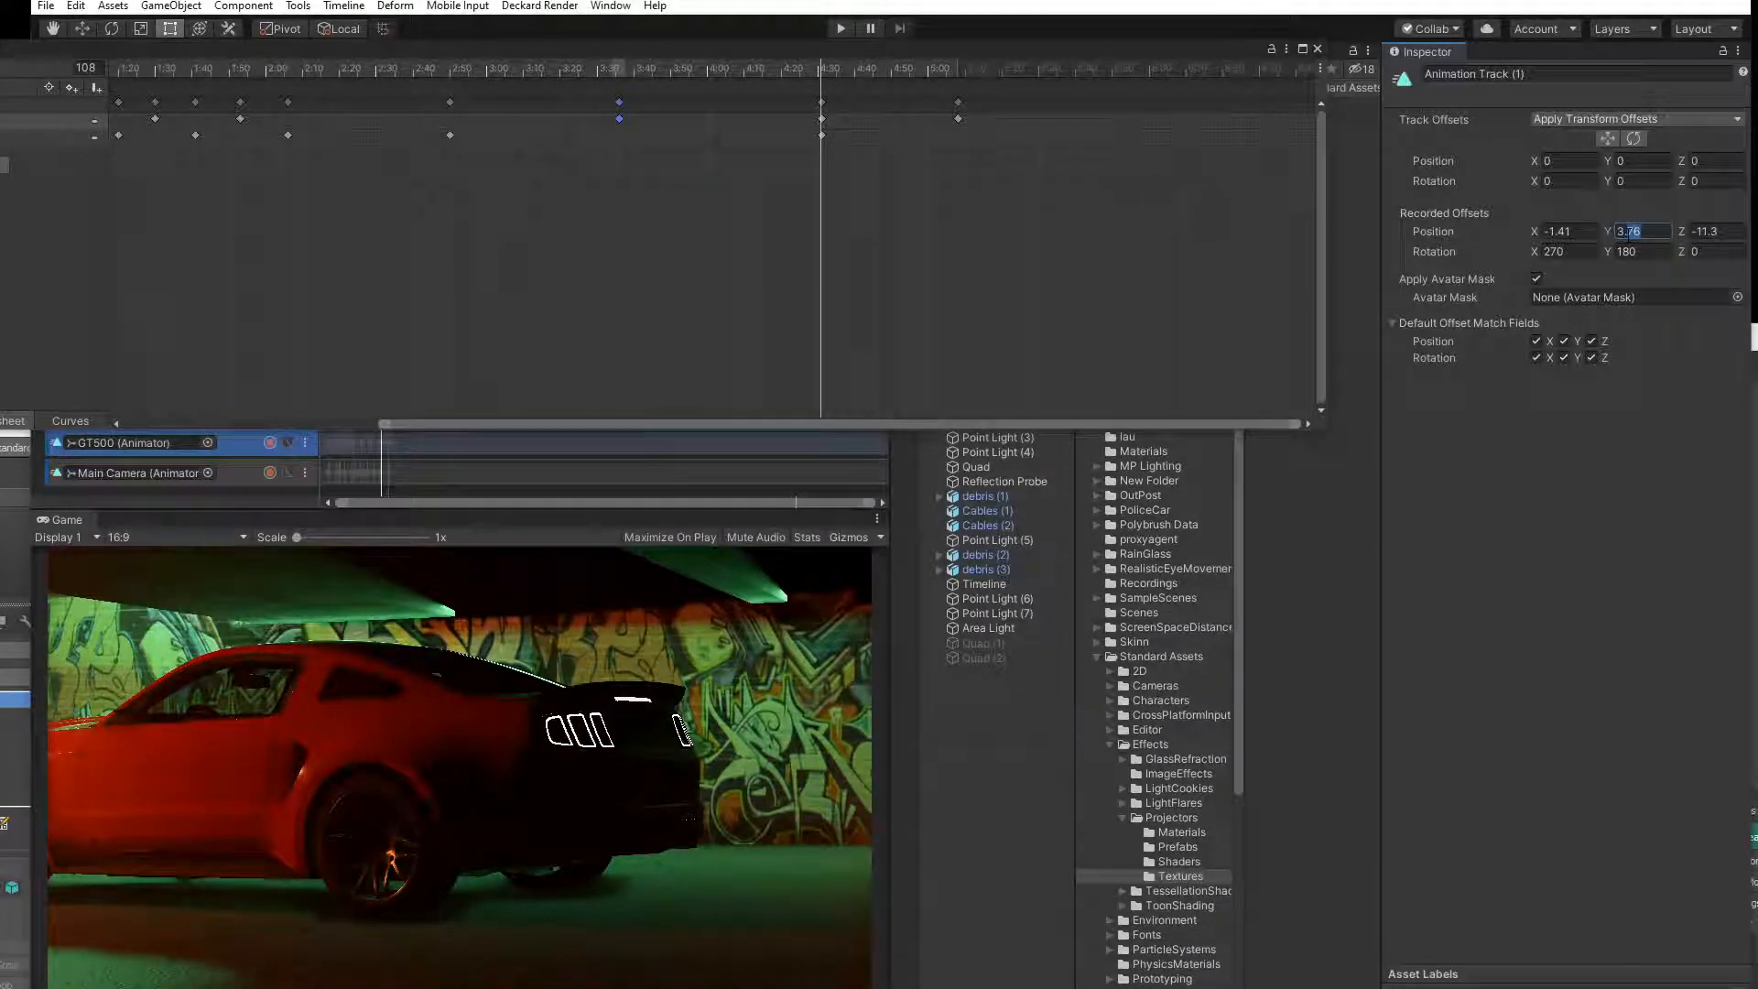
pyautogui.write('3.3')
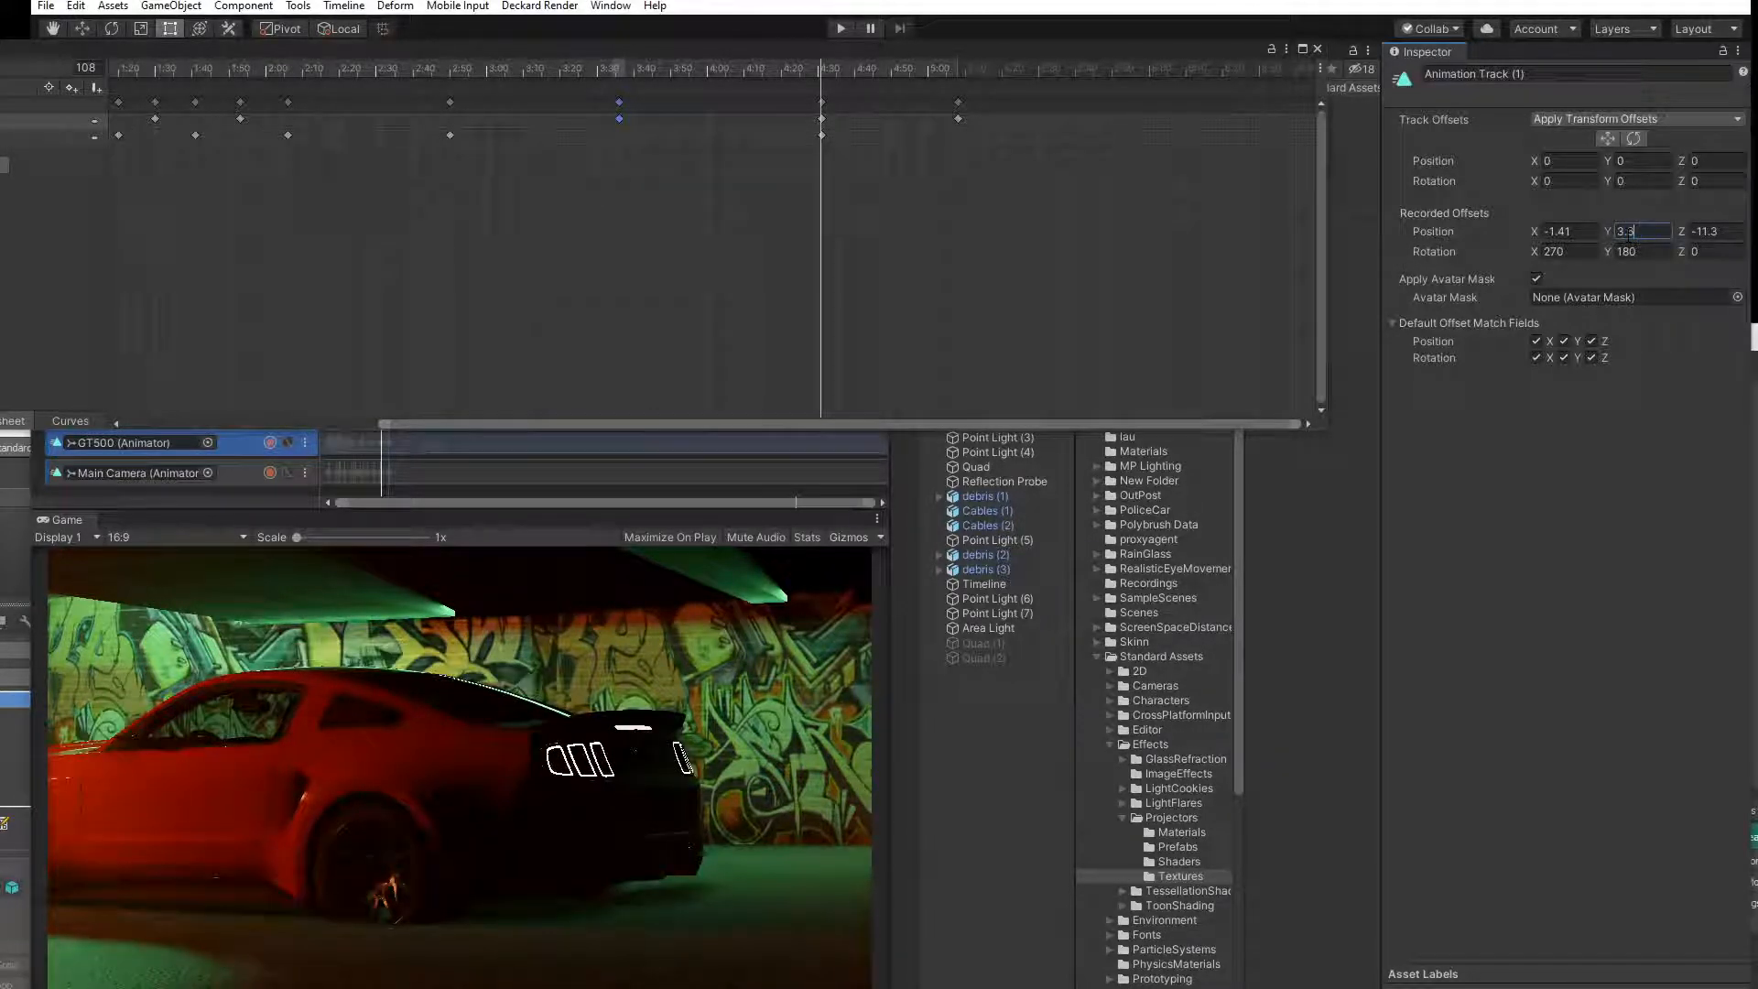
pyautogui.write('8')
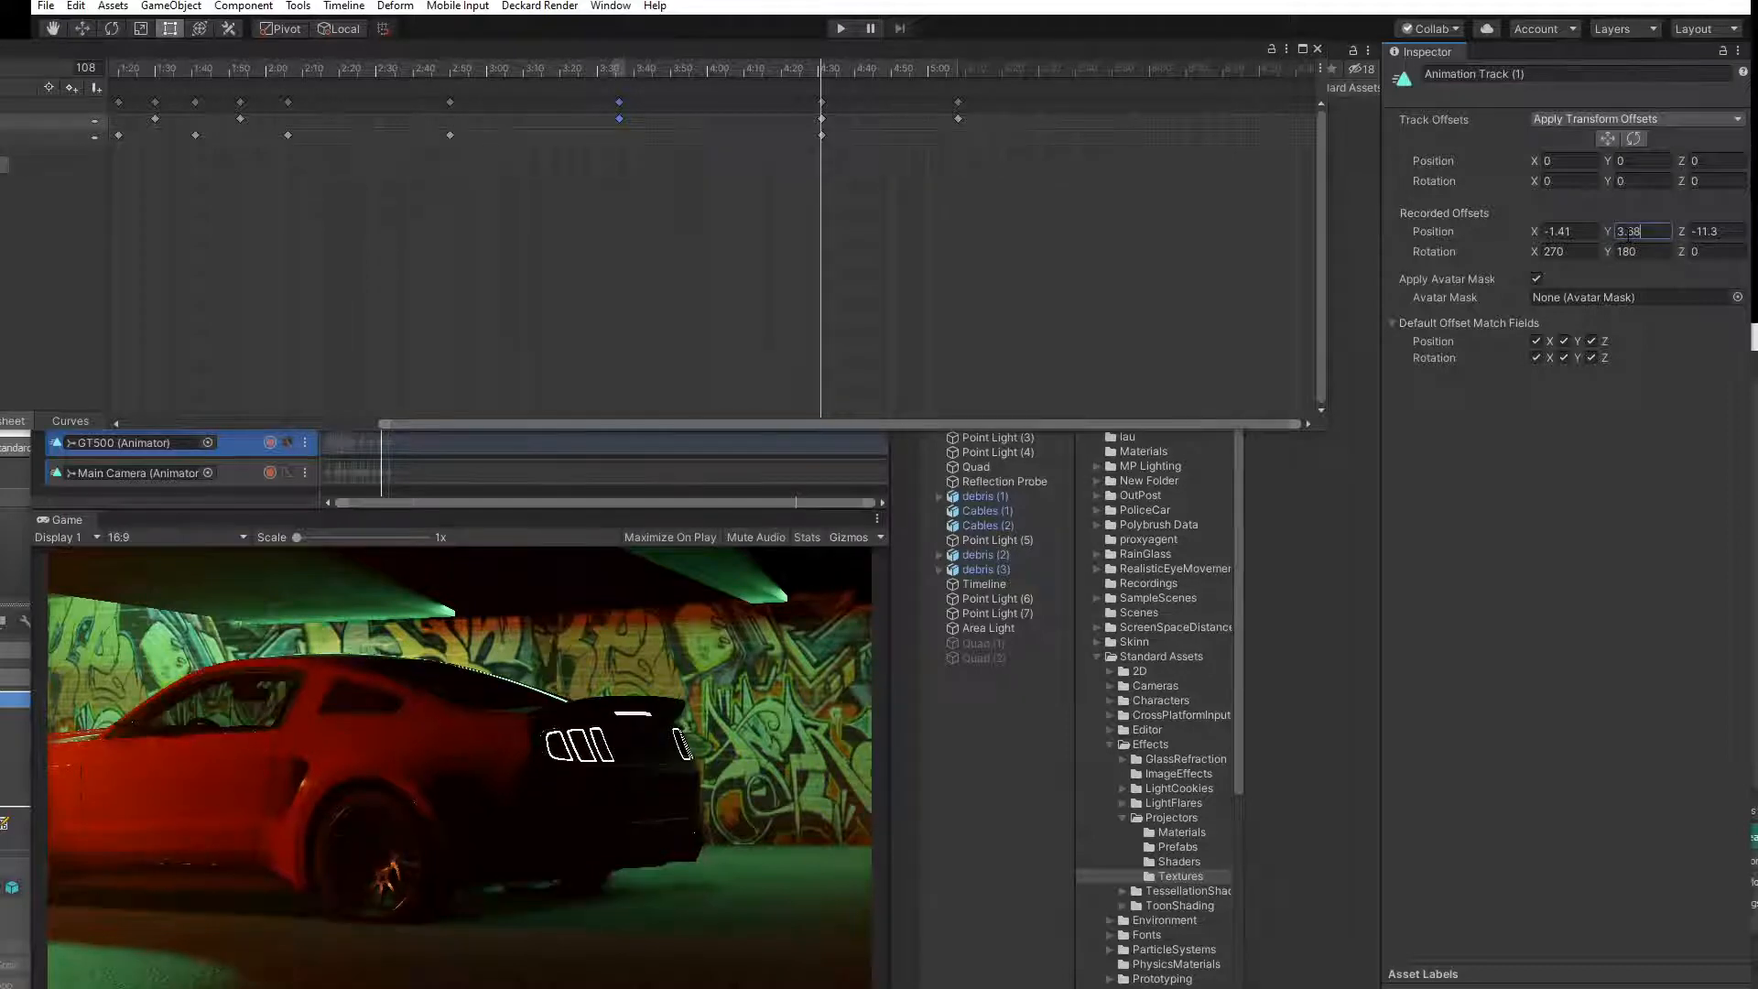
pyautogui.press('BackSpace')
pyautogui.write('9')
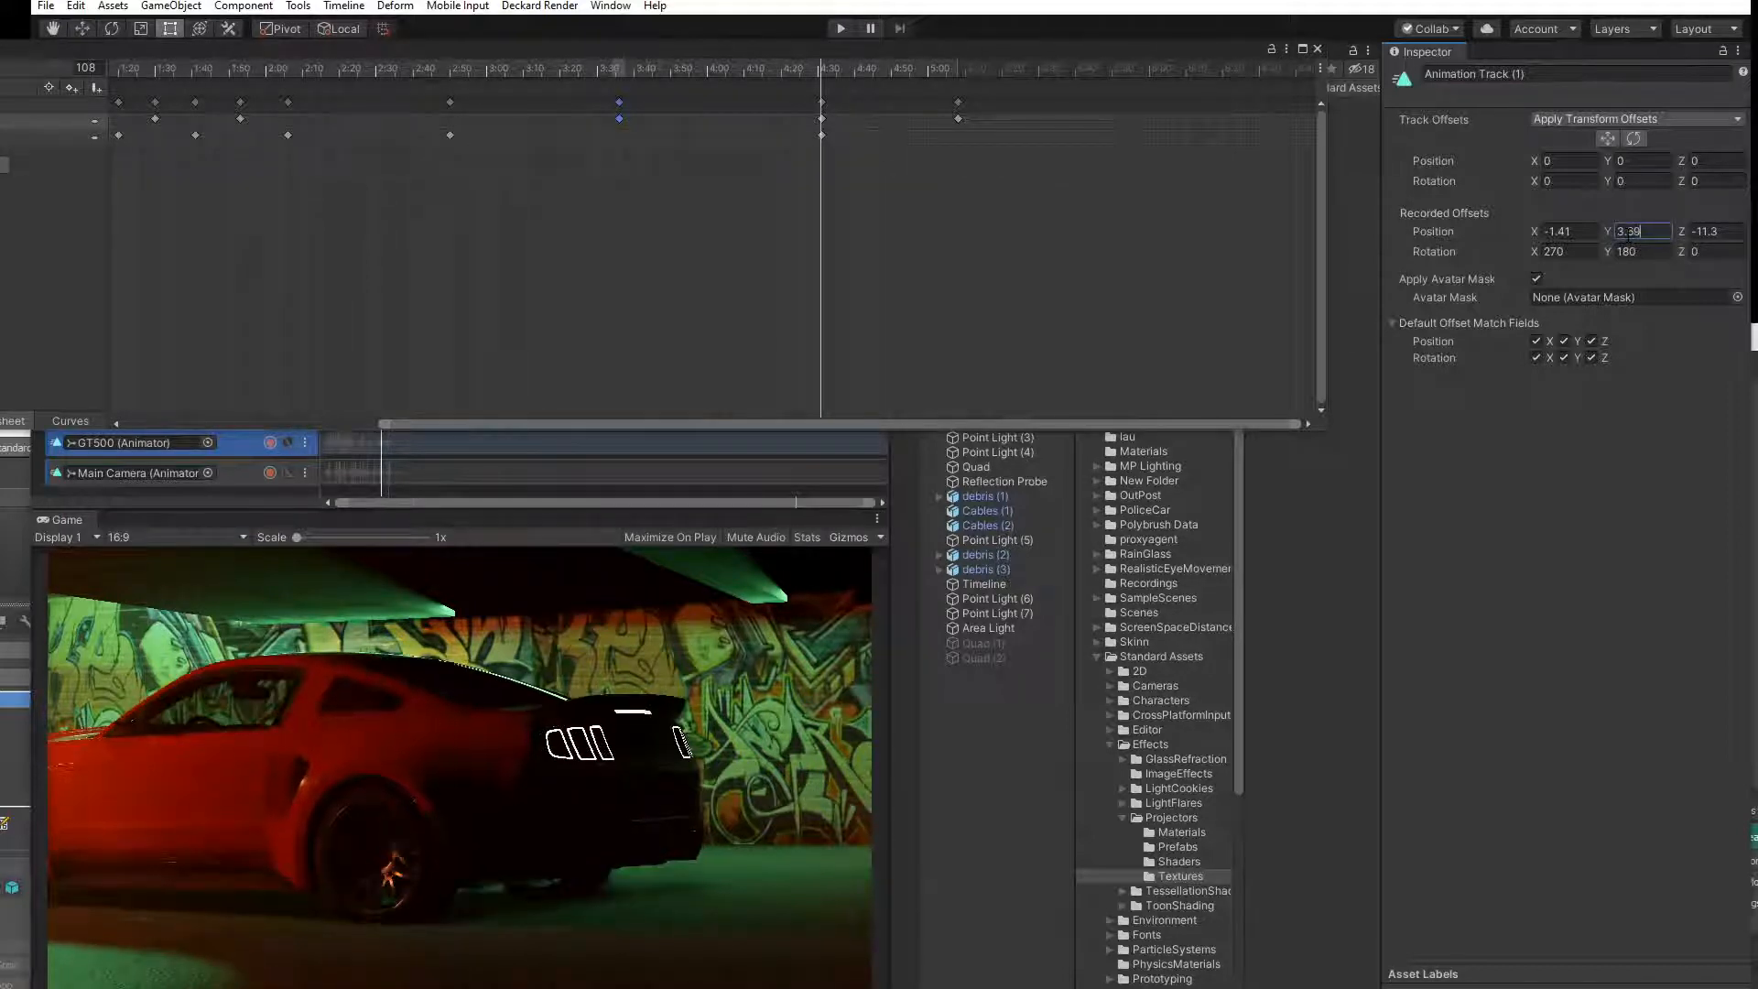
pyautogui.press('BackSpace')
pyautogui.press('BackSpace')
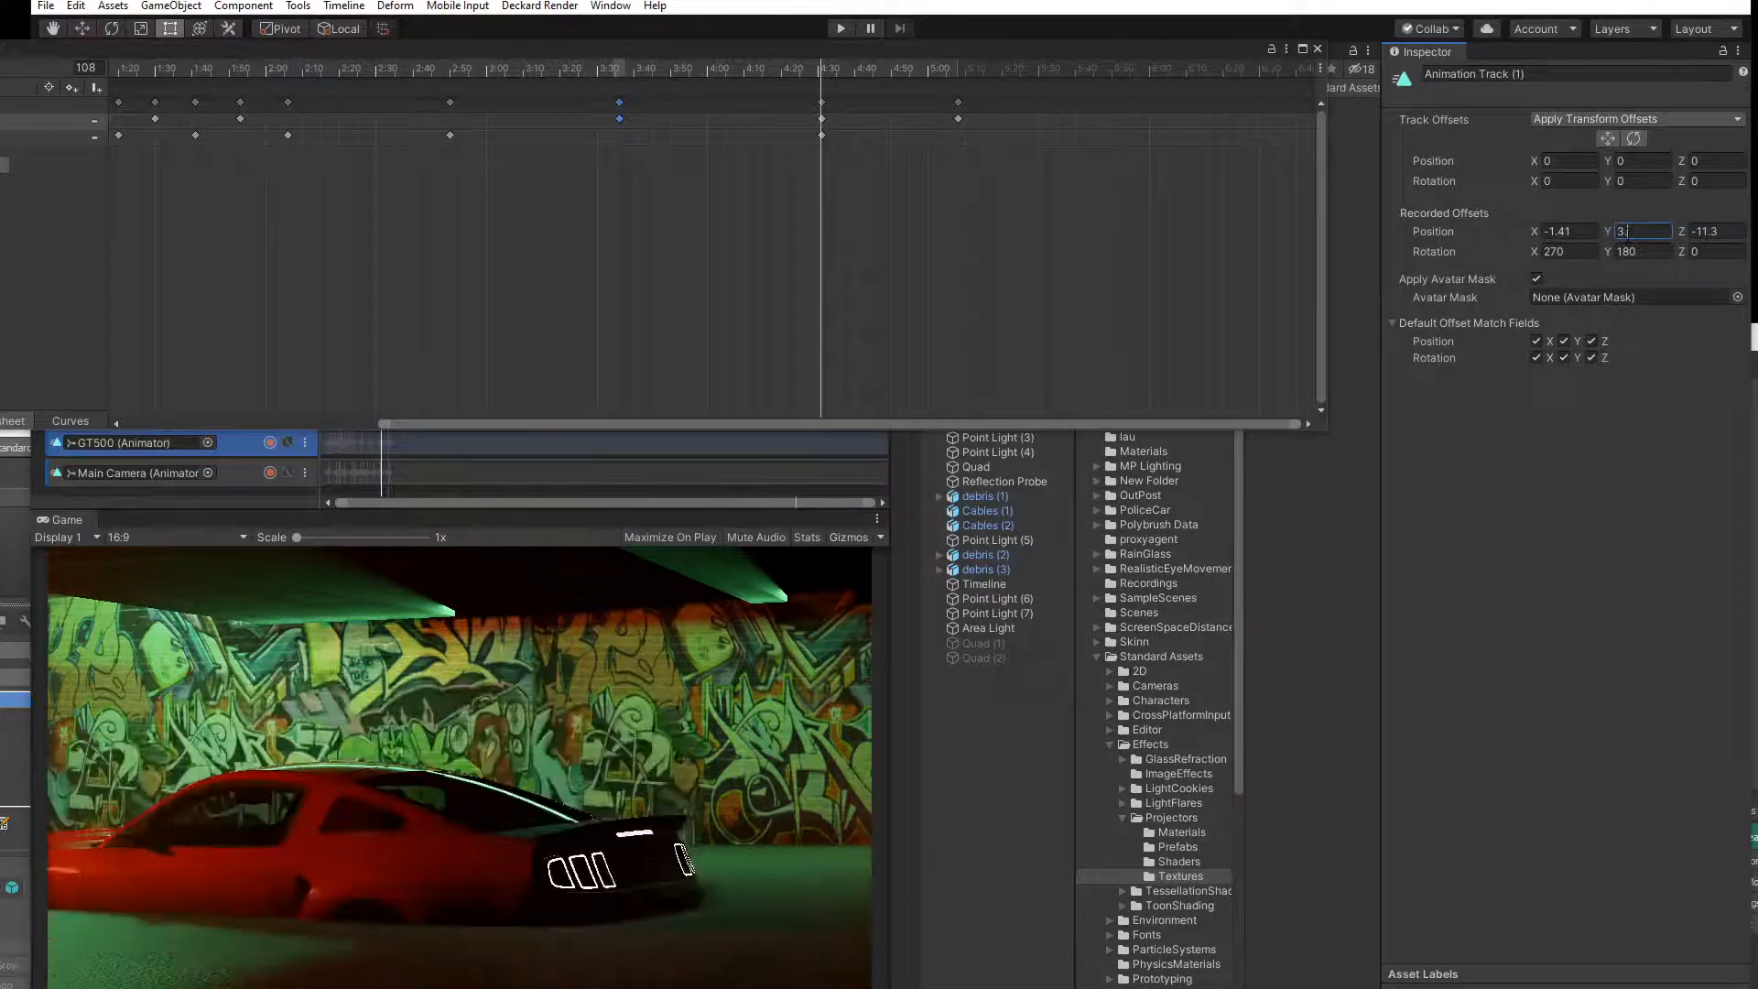
pyautogui.write('4')
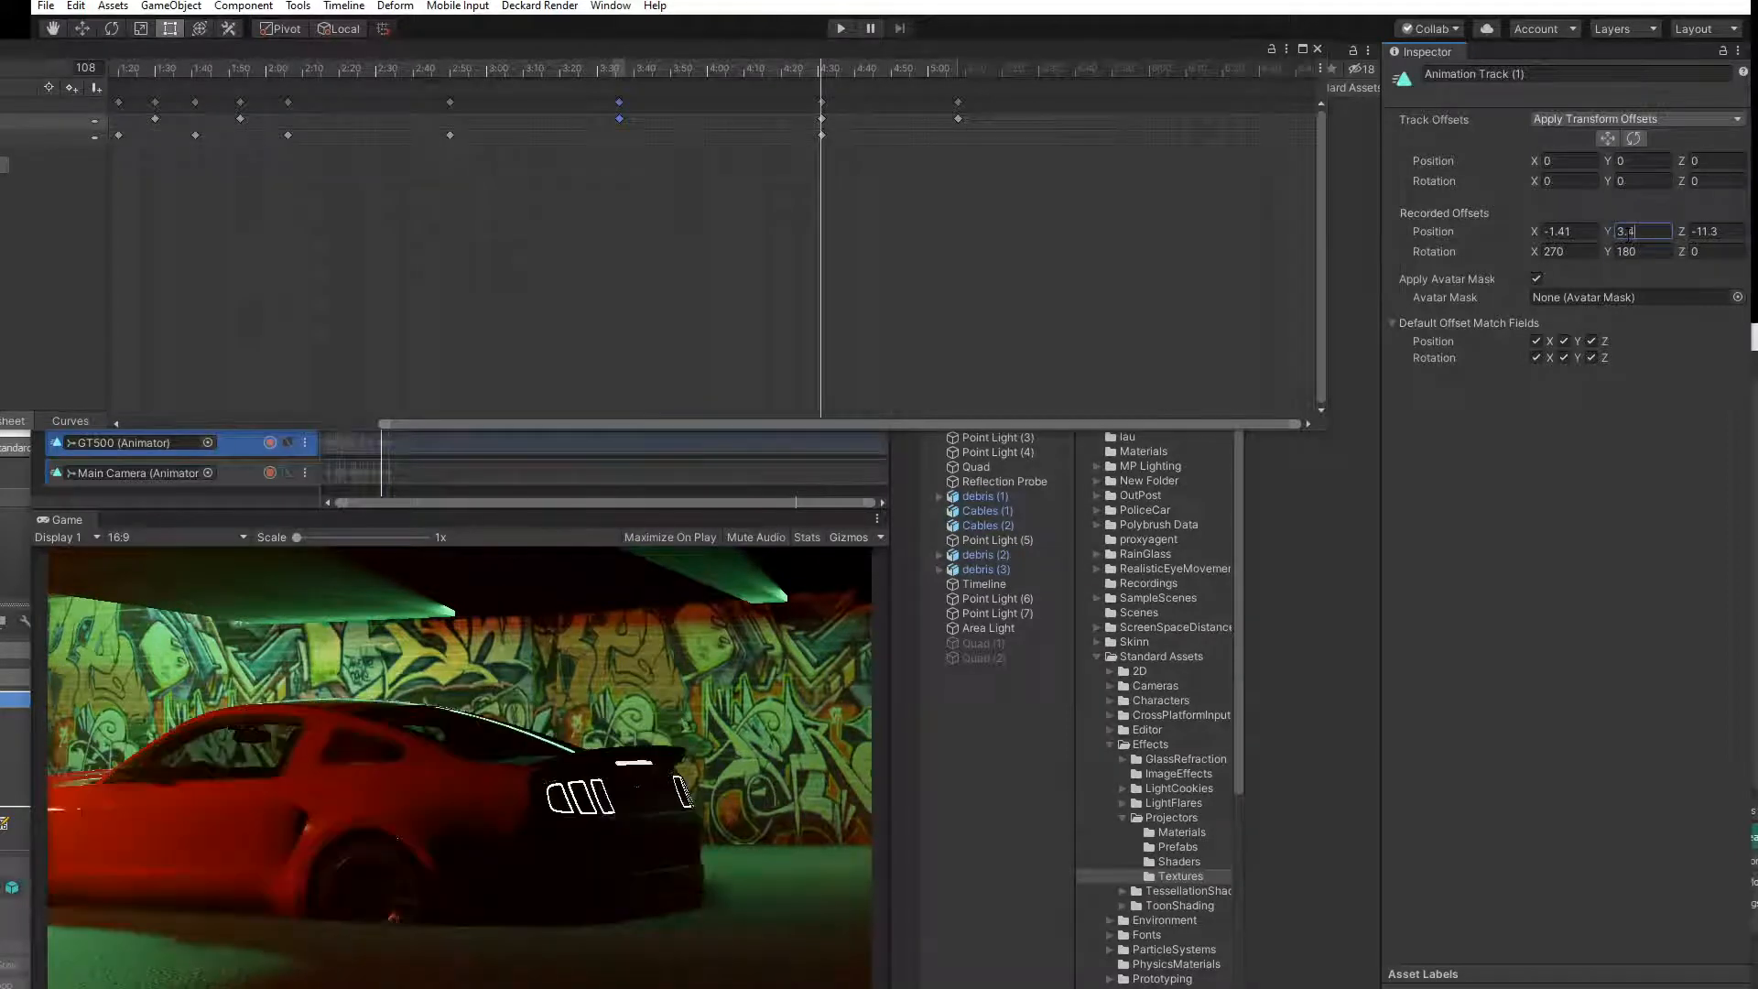
pyautogui.press('BackSpace')
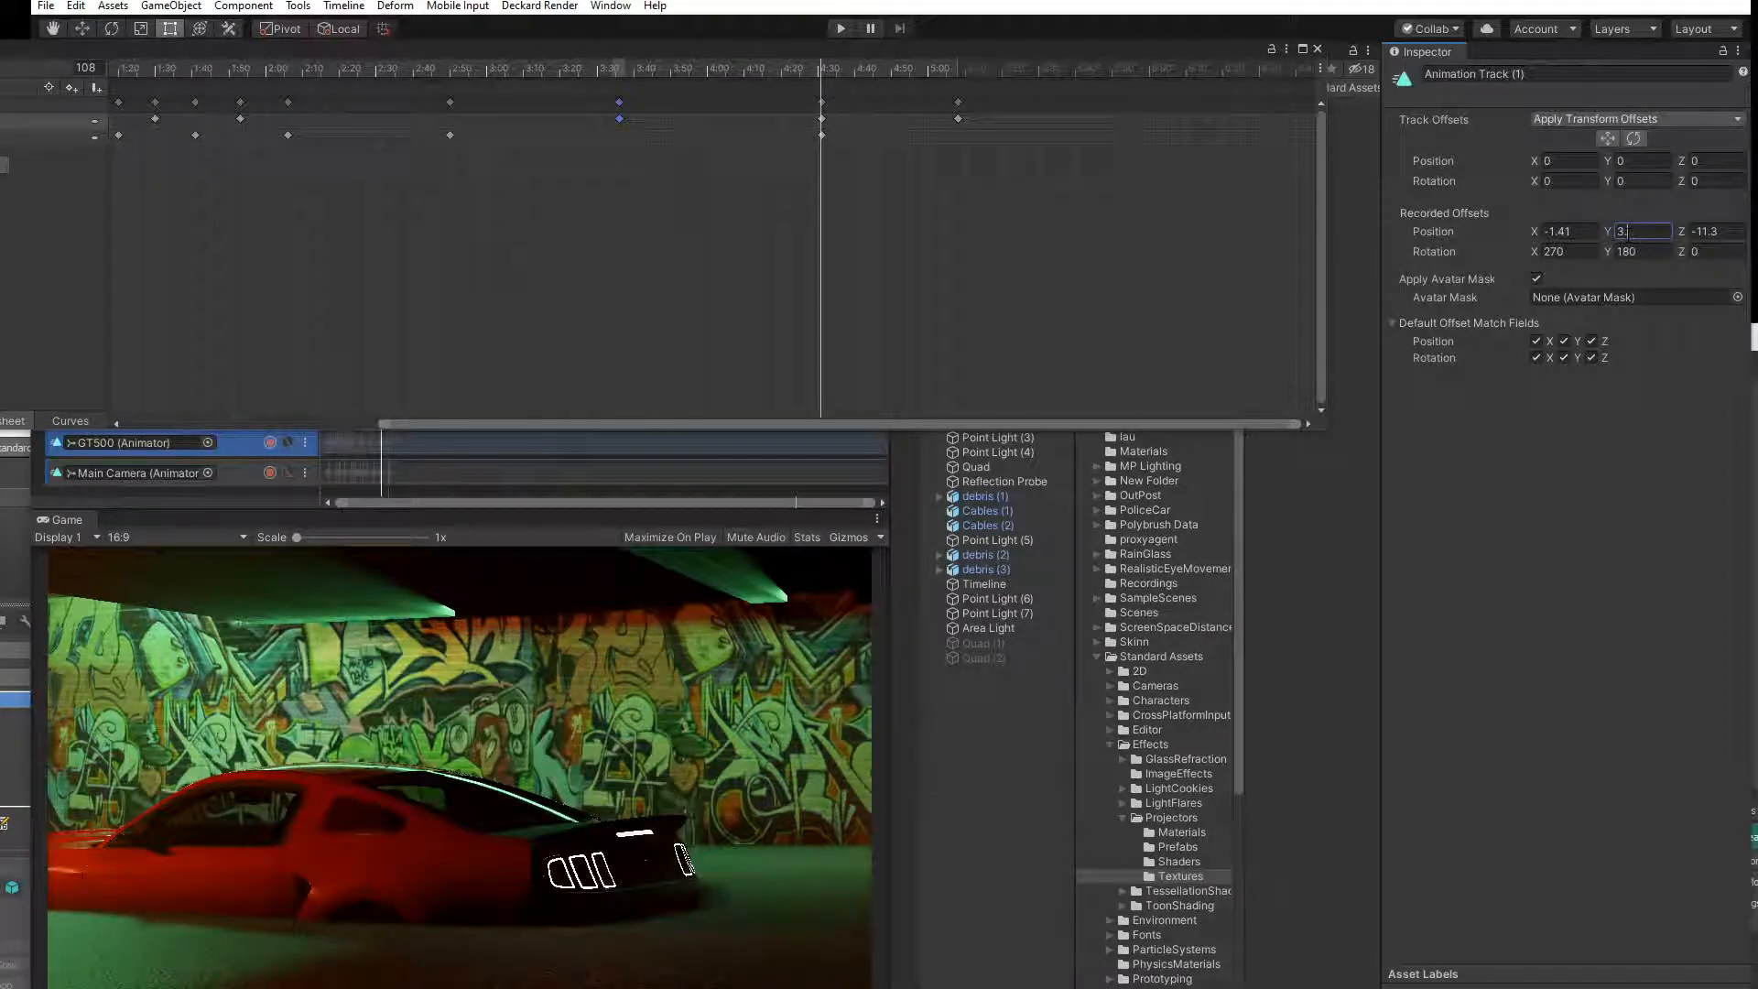
pyautogui.write('7')
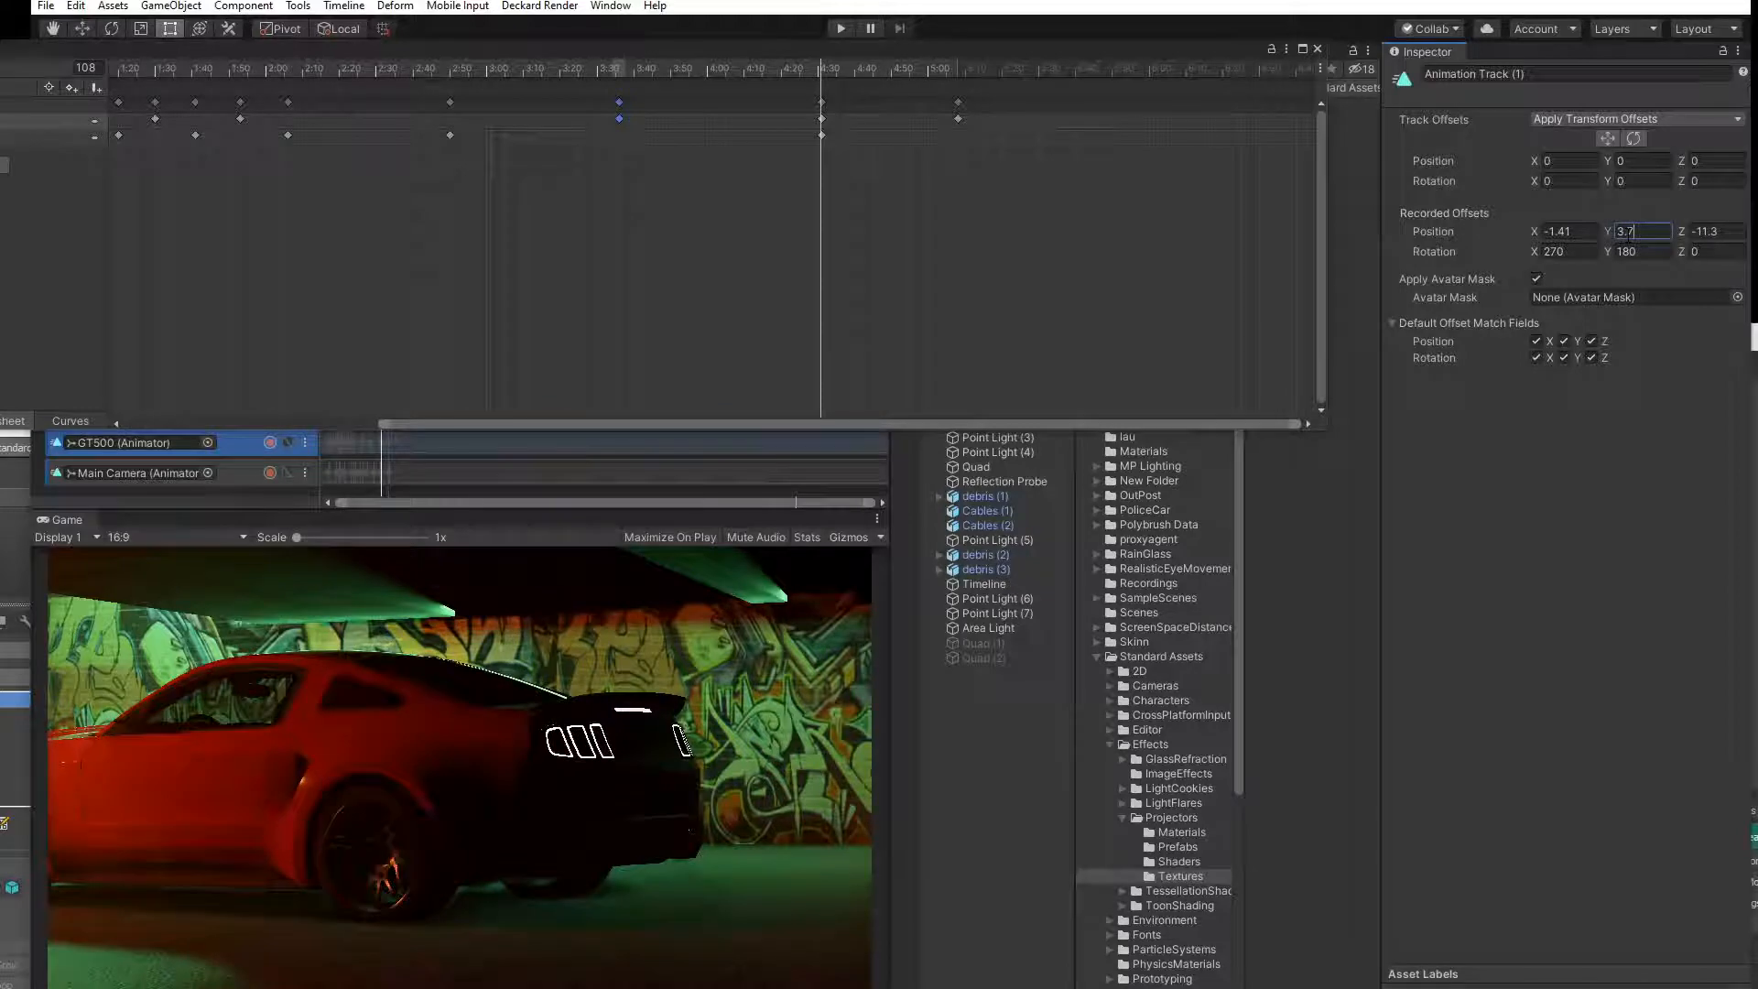
# Check the car's height at frame 93 and return to frame 0 with the Animation window clear of the timeline.
pyautogui.moveTo(821, 72); pyautogui.dragTo(681, 80)
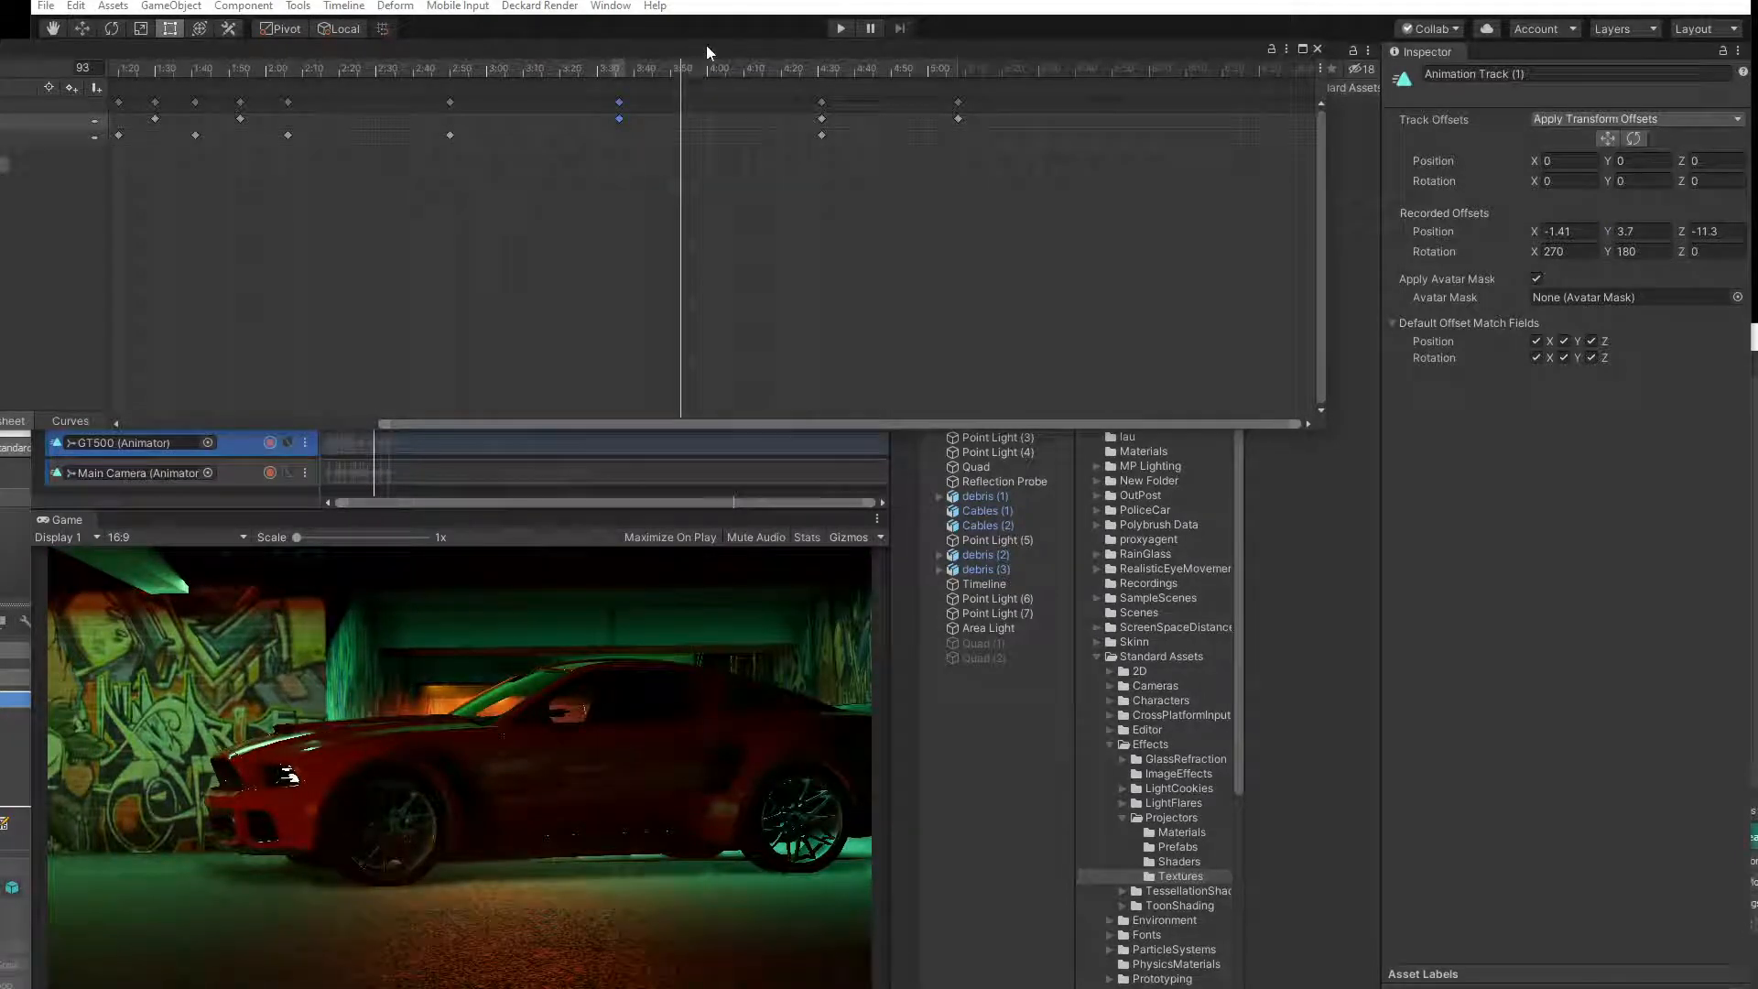
pyautogui.moveTo(509, 53); pyautogui.dragTo(777, 297)
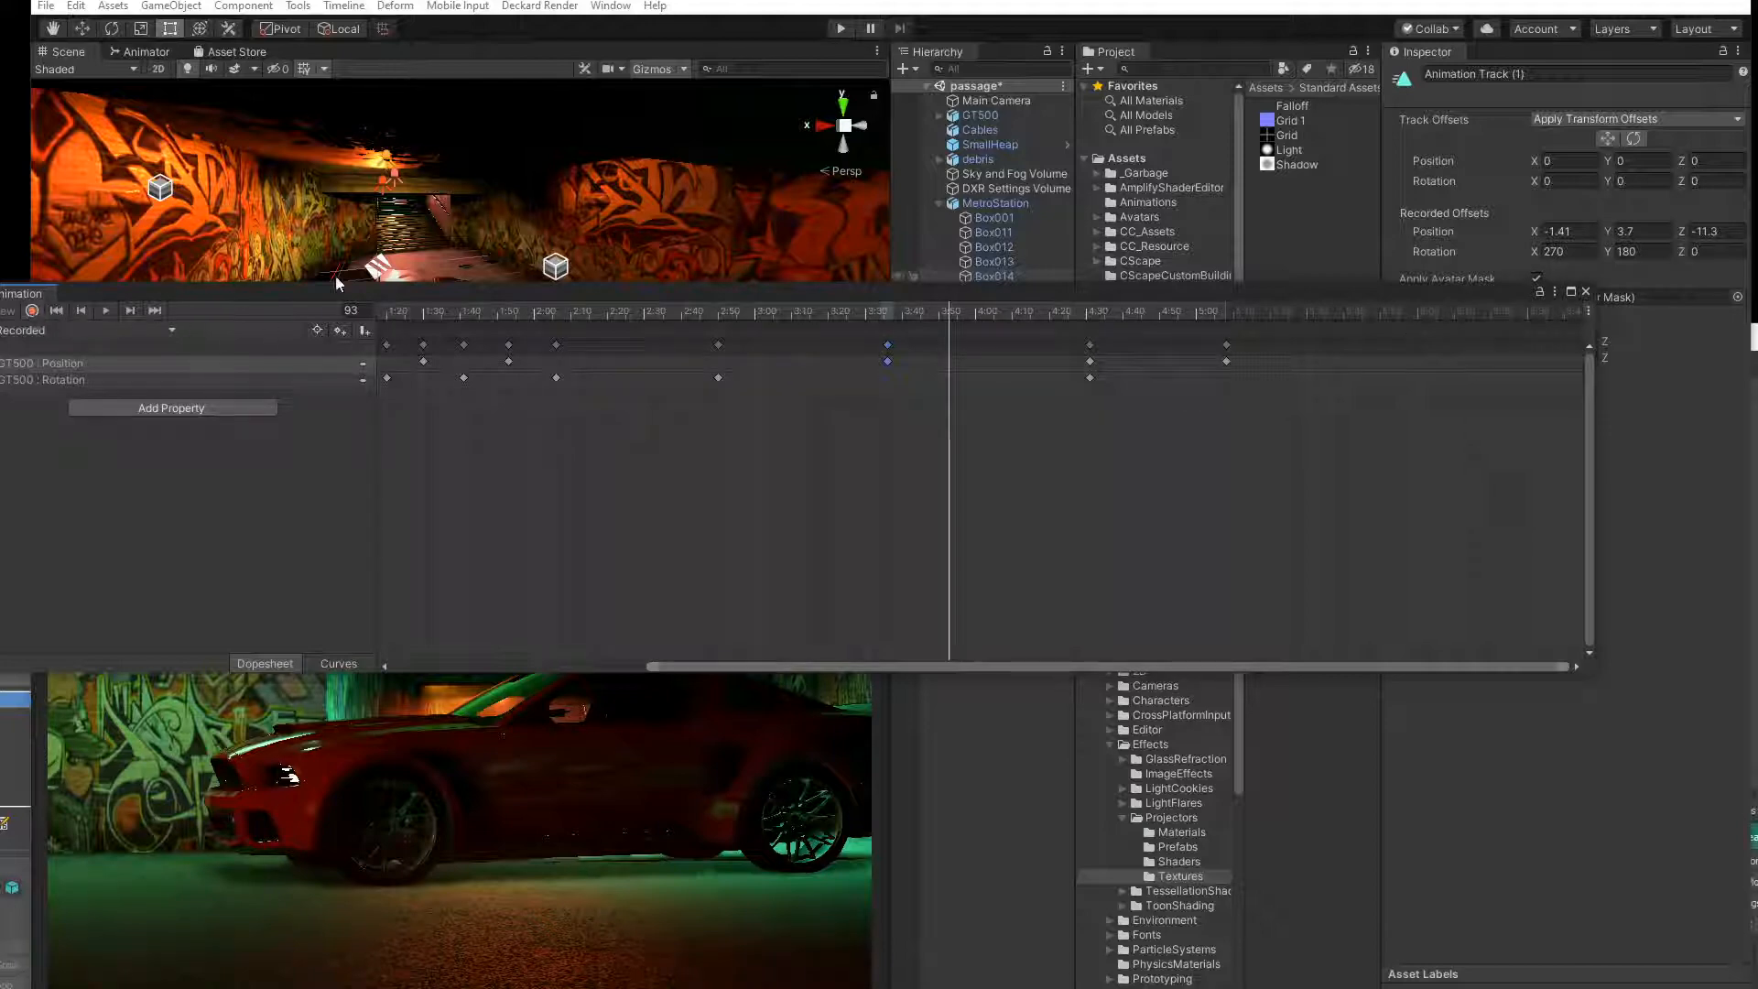
pyautogui.moveTo(938, 300); pyautogui.dragTo(55, 319)
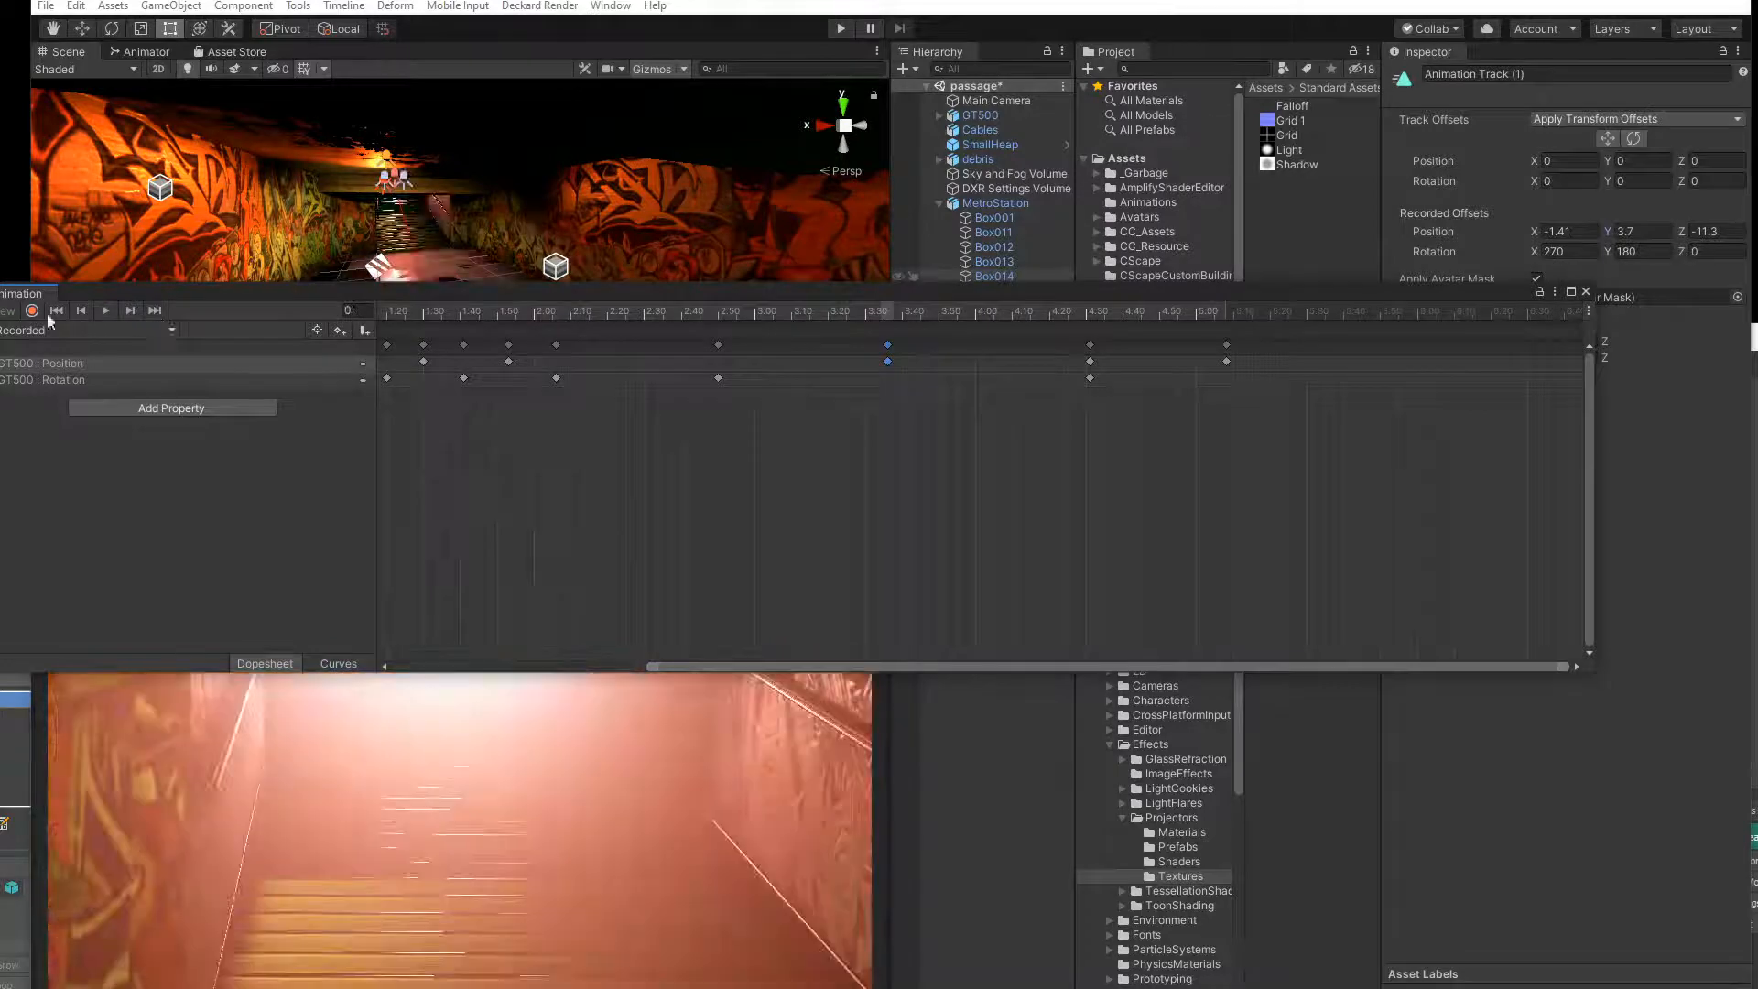
pyautogui.moveTo(246, 294); pyautogui.dragTo(935, 713)
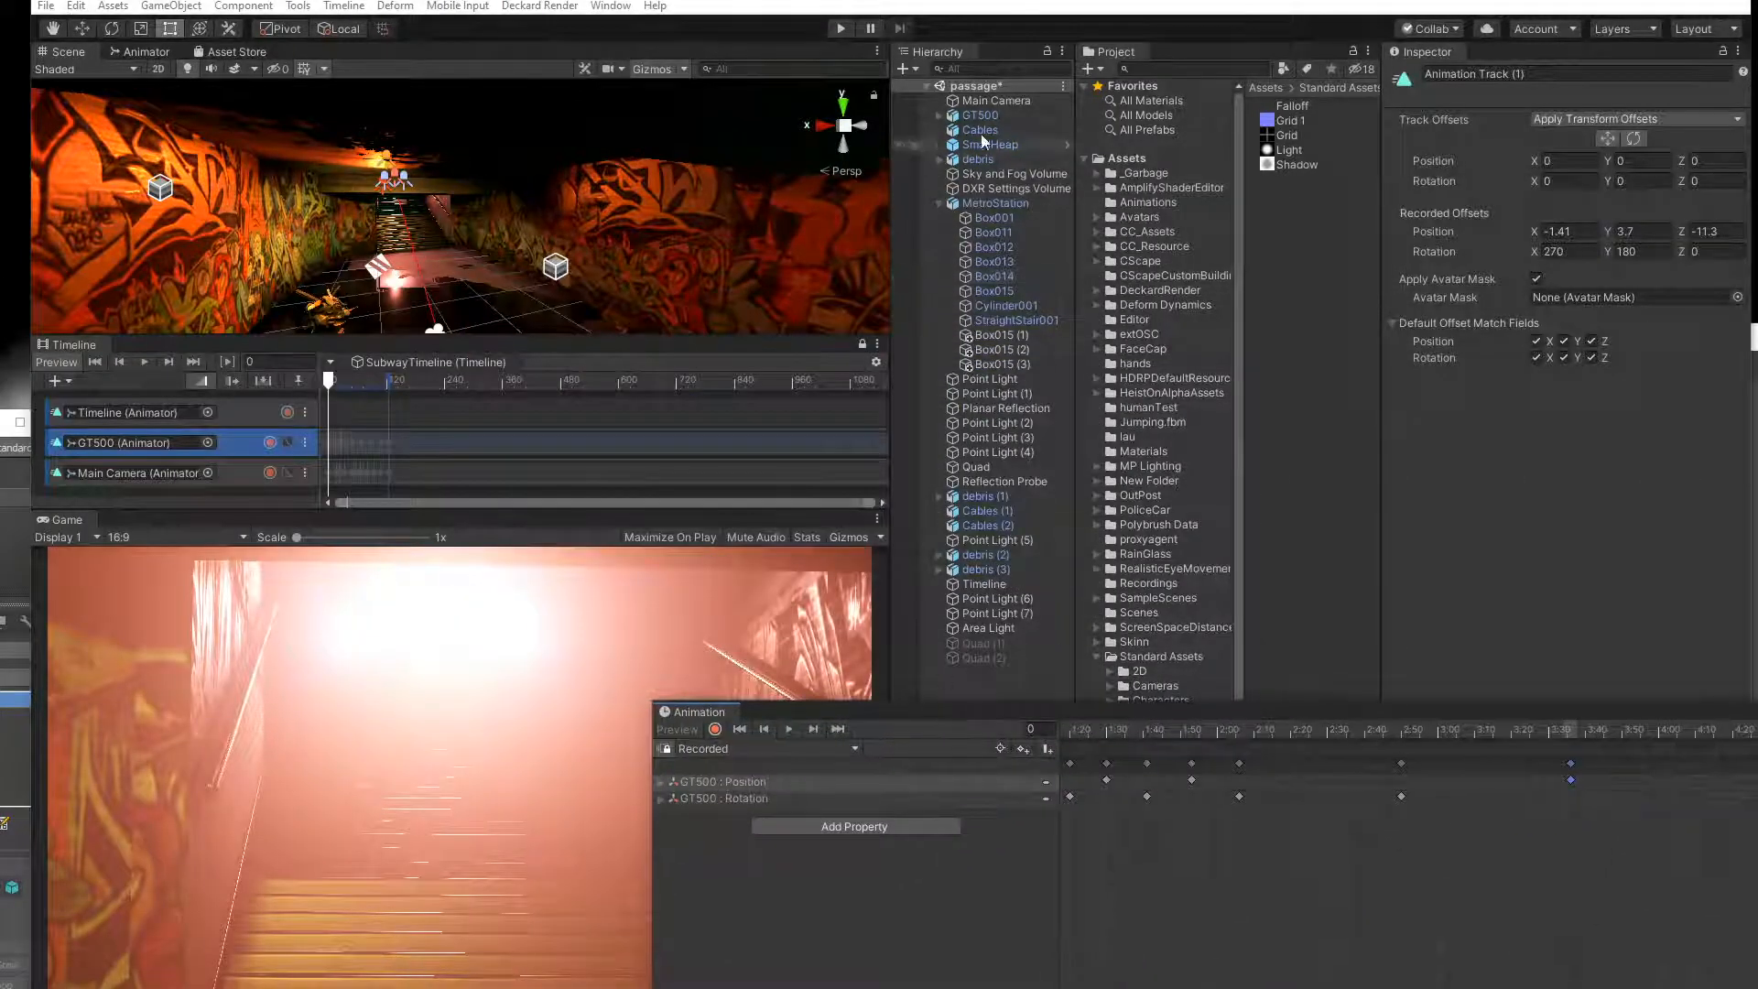
# Open the Main Camera track's recorded animation in the Animation window and place the window clear of the timeline.
pyautogui.click(996, 101)
pyautogui.moveTo(367, 223); pyautogui.dragTo(412, 116, button='middle')
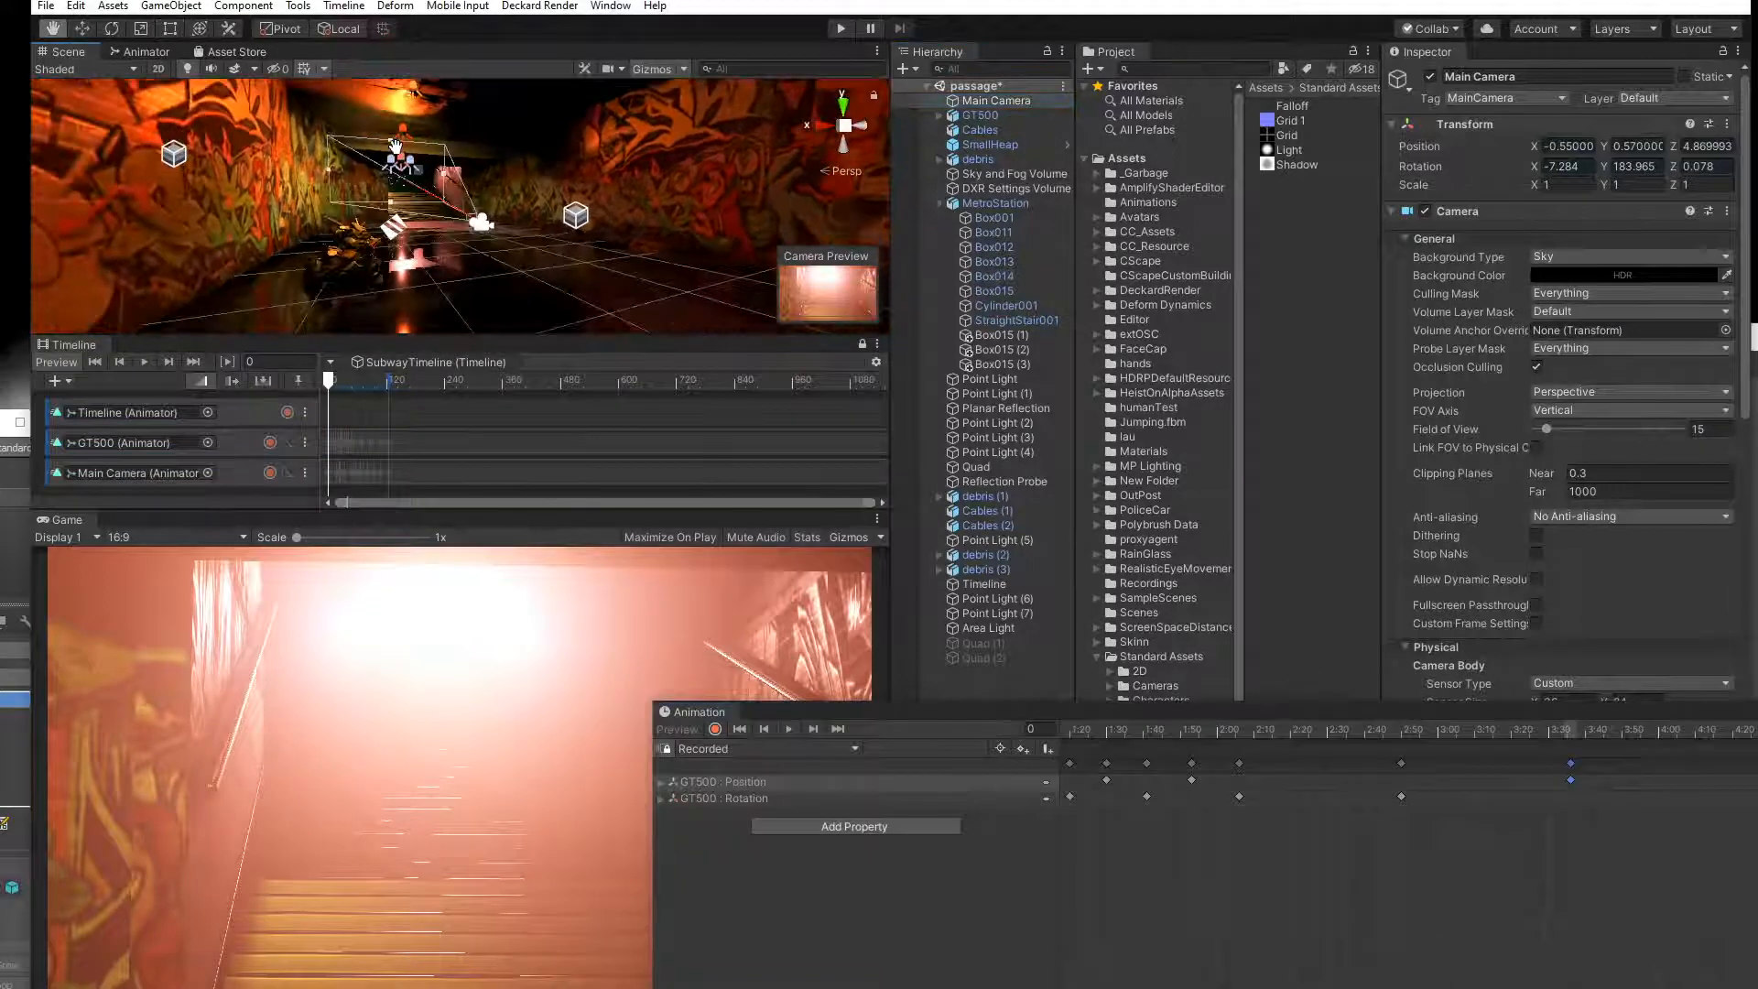
pyautogui.moveTo(1263, 713); pyautogui.dragTo(628, 653)
pyautogui.click(1630, 652)
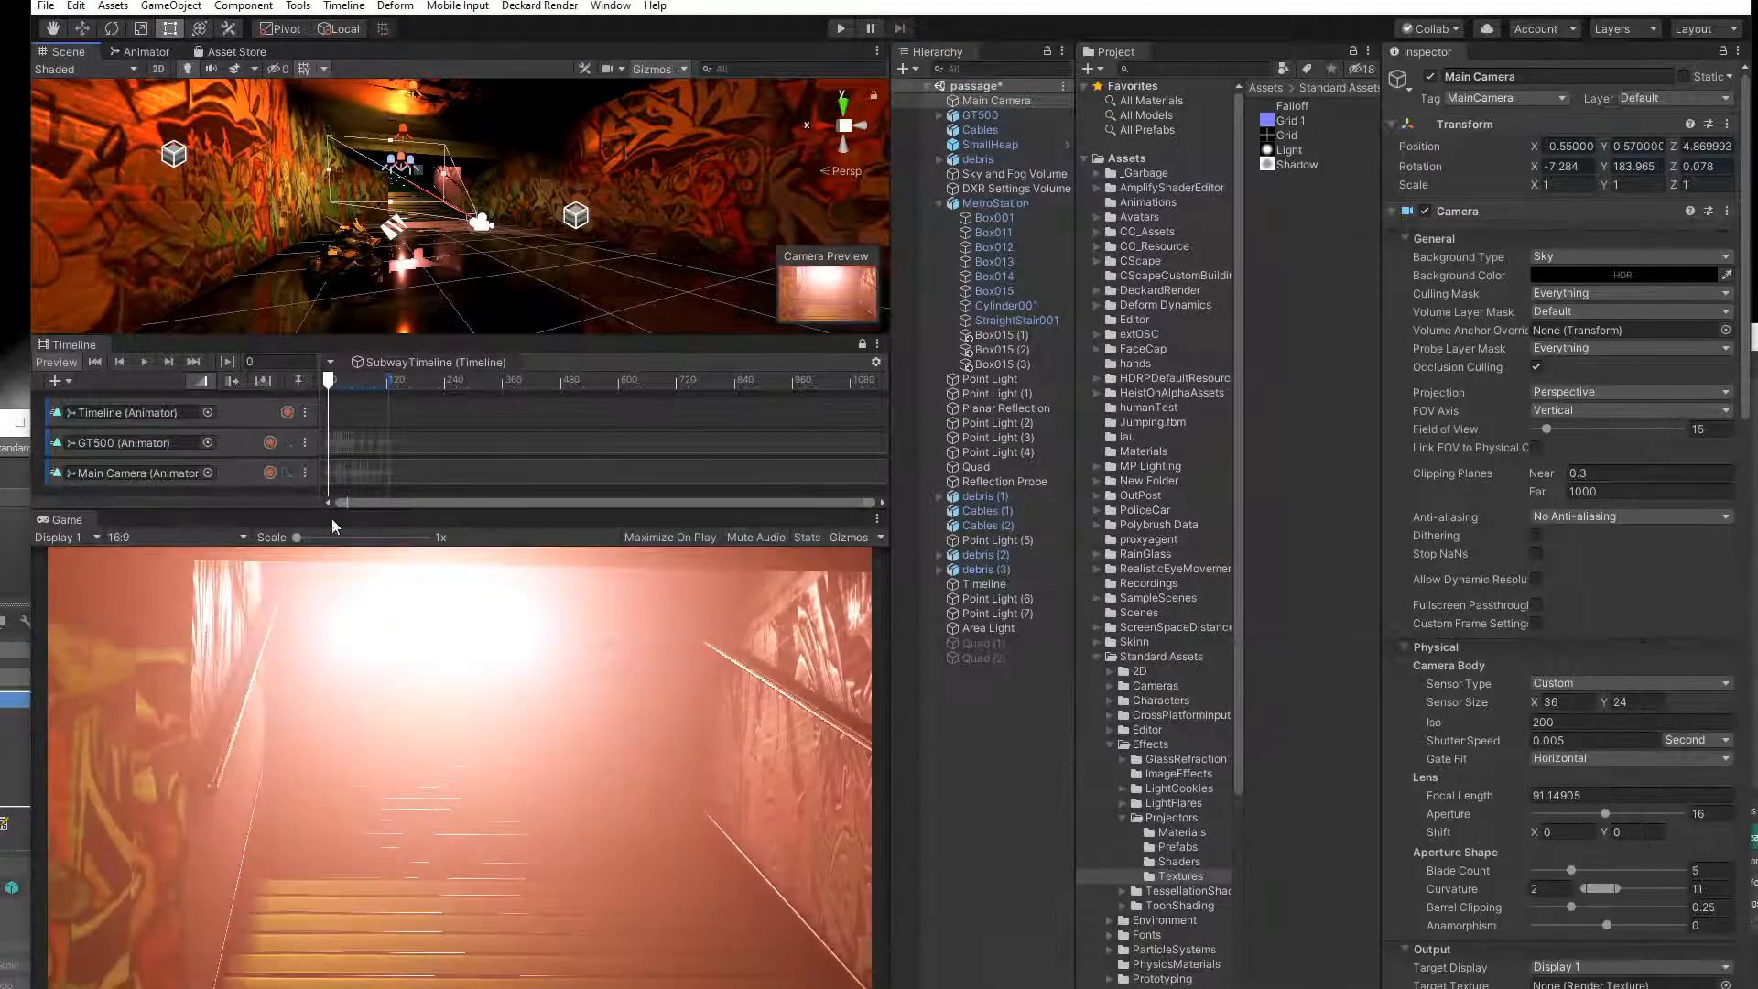
pyautogui.click(220, 476)
pyautogui.doubleClick(344, 473)
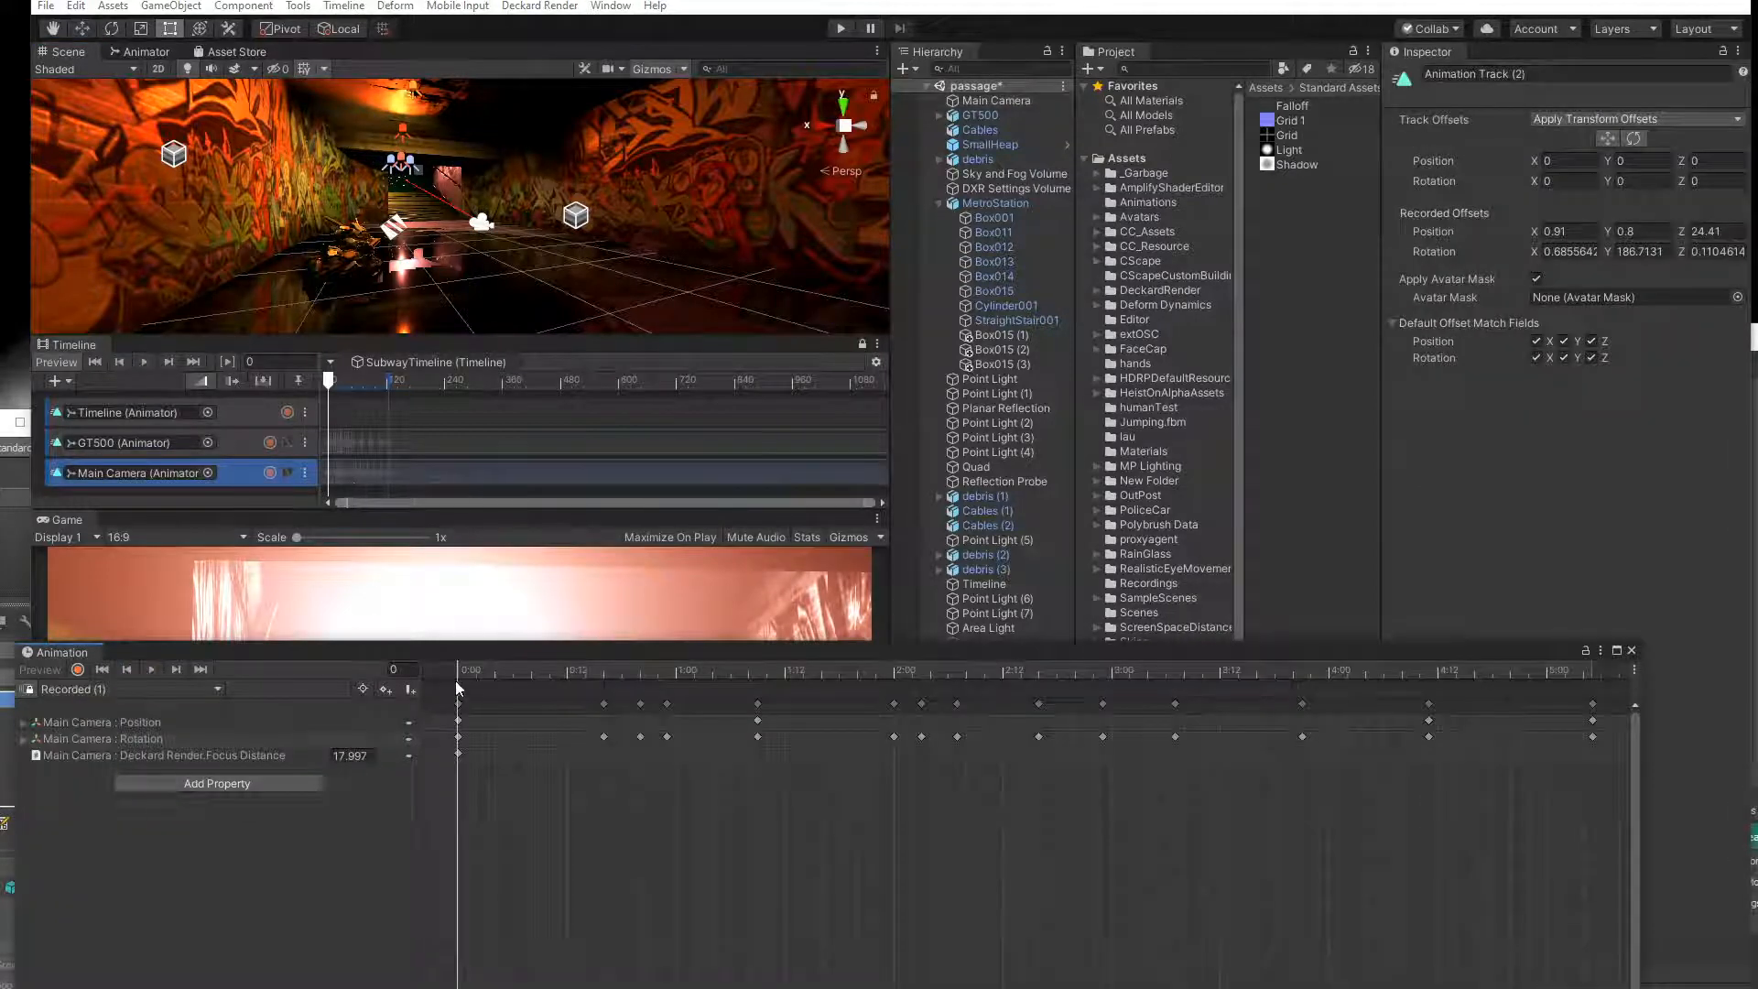
pyautogui.moveTo(442, 656); pyautogui.dragTo(872, 652)
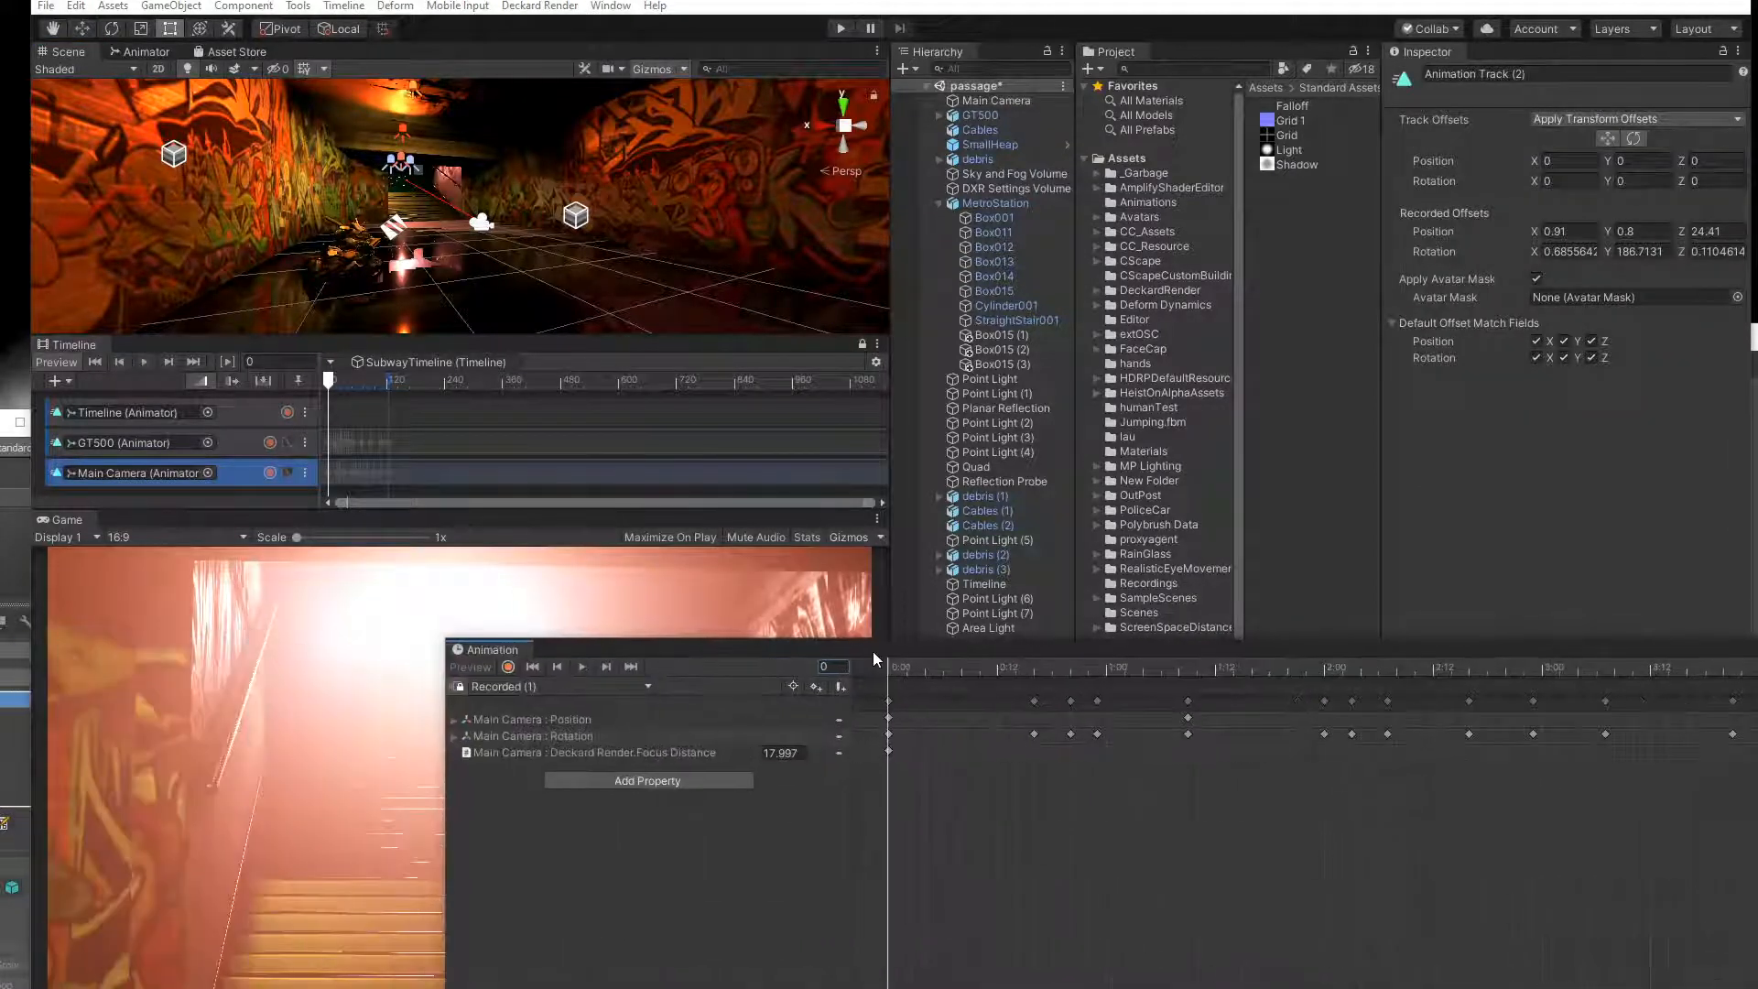
# Record a new Main Camera pose at frame 0, at about position -0.71, 0.83, 2.52 with an X rotation of about -11.2.
pyautogui.click(476, 216)
pyautogui.press('e')
pyautogui.moveTo(527, 206); pyautogui.dragTo(522, 201)
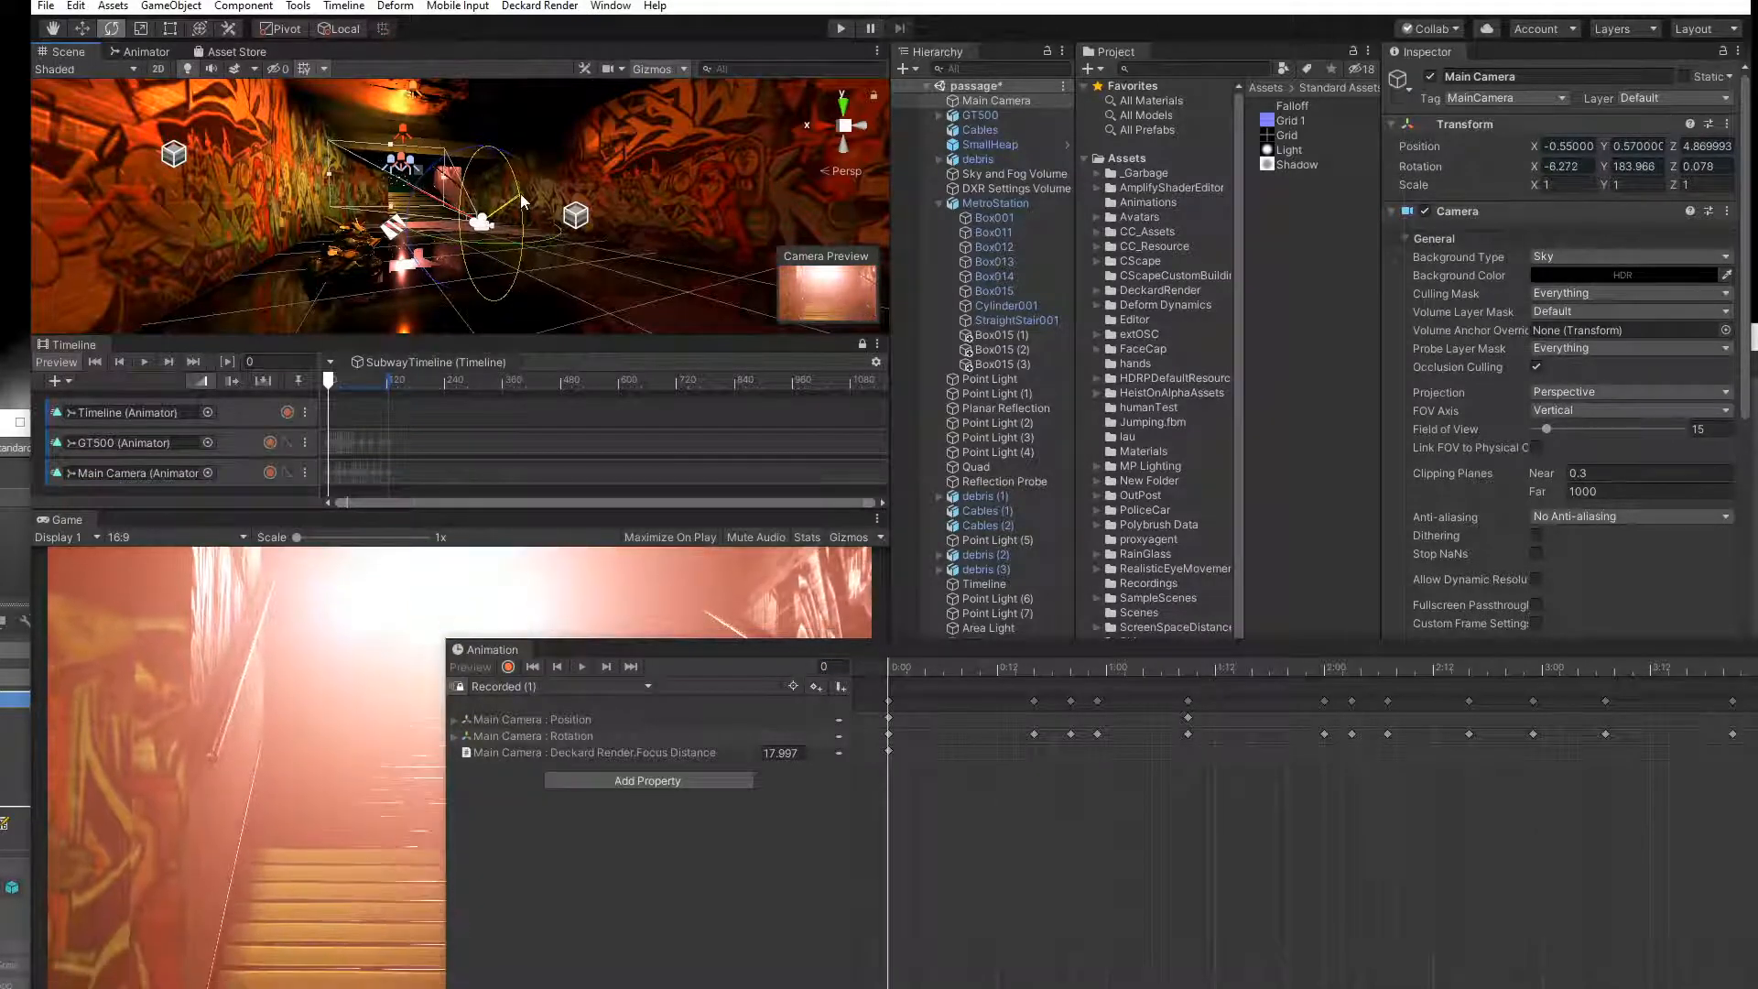
pyautogui.click(885, 670)
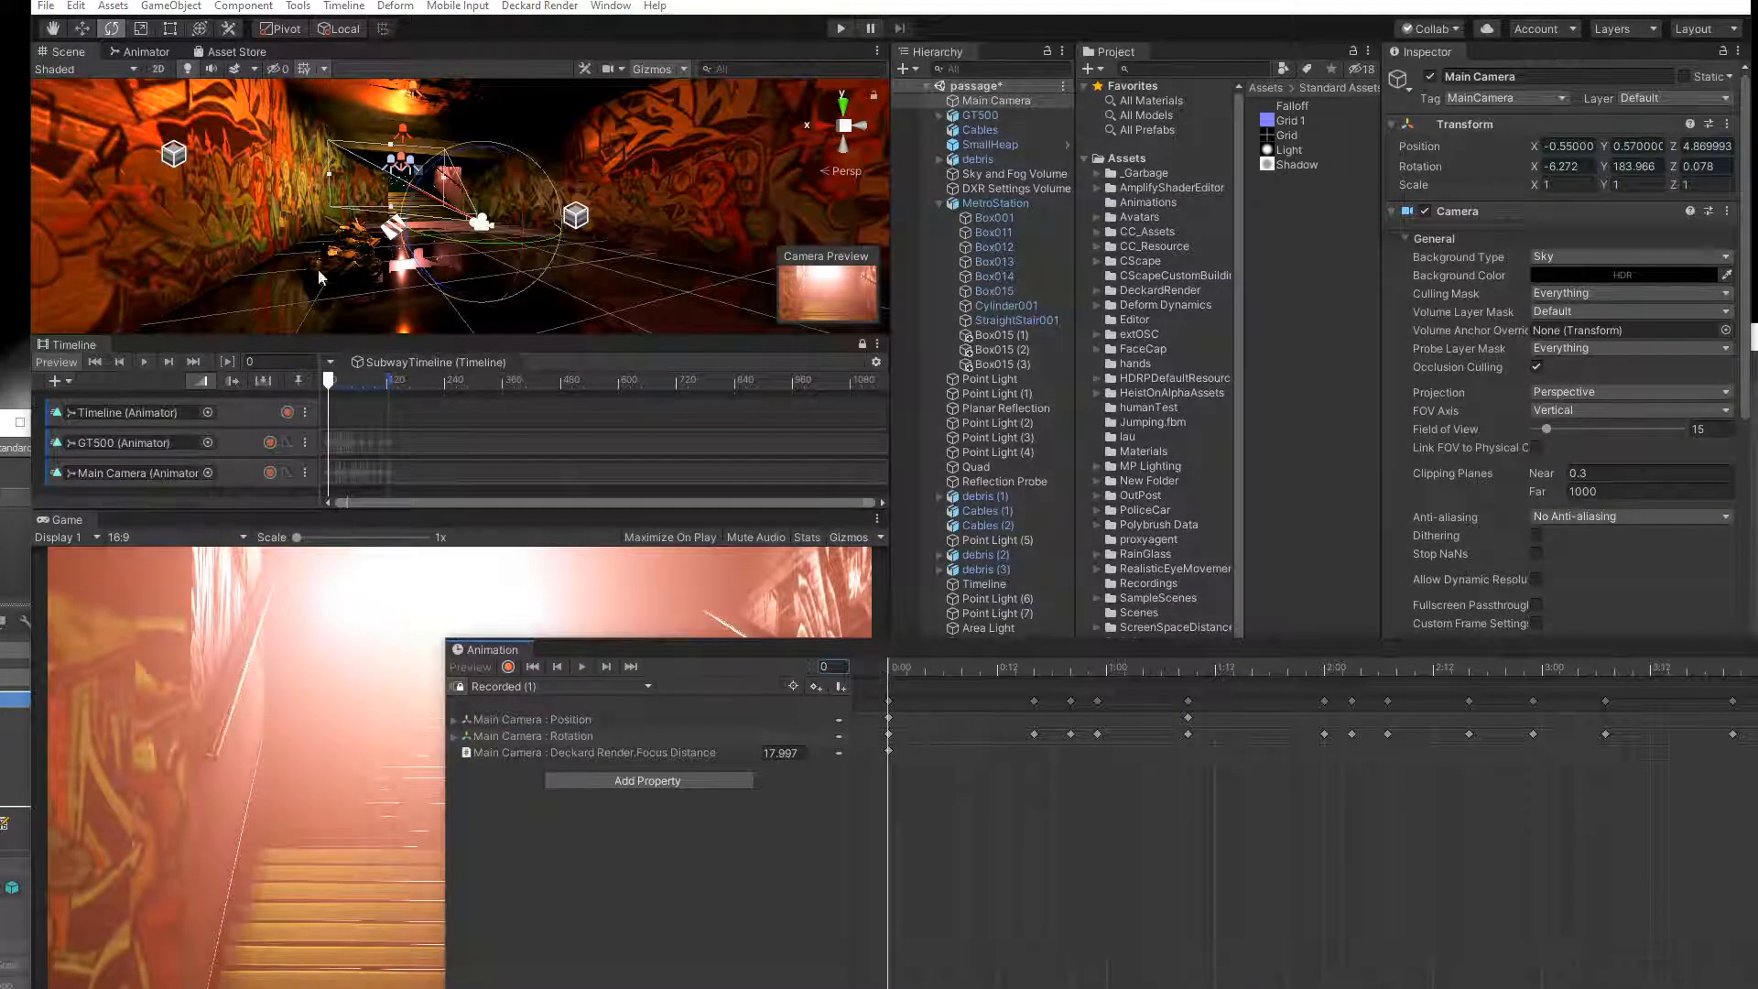
pyautogui.click(82, 28)
pyautogui.moveTo(460, 216); pyautogui.dragTo(459, 178)
pyautogui.click(110, 28)
pyautogui.click(509, 667)
pyautogui.moveTo(456, 173); pyautogui.dragTo(459, 179)
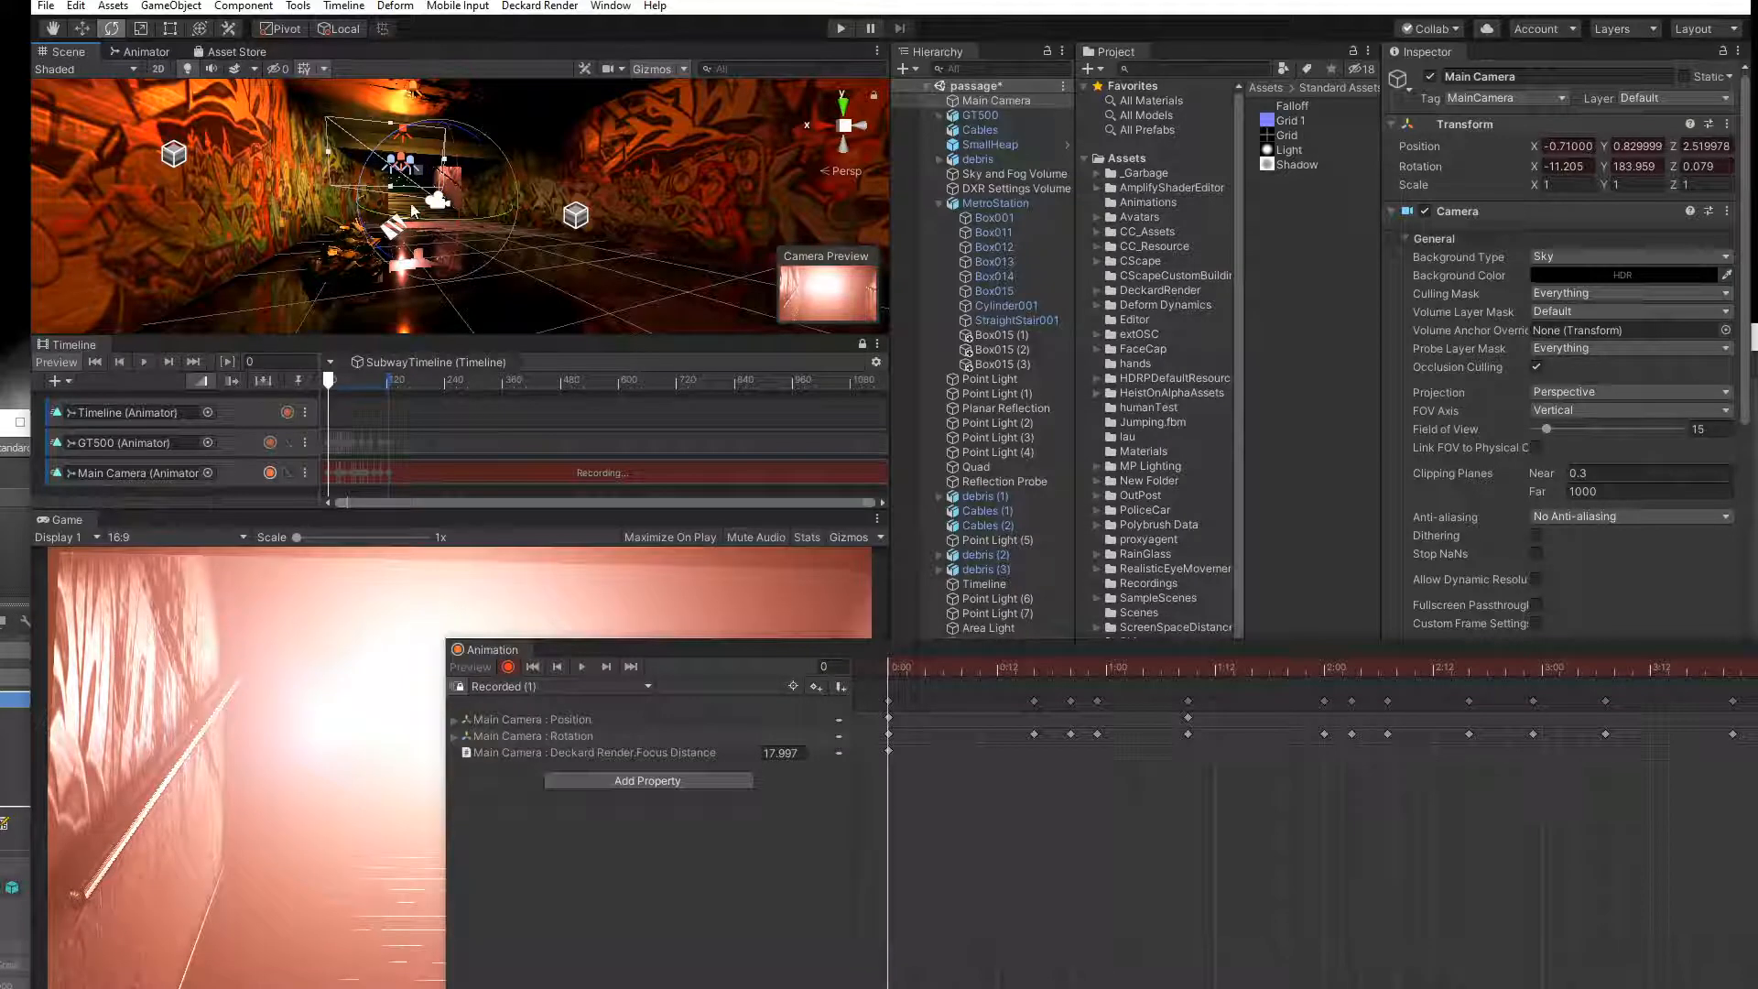
pyautogui.press('w')
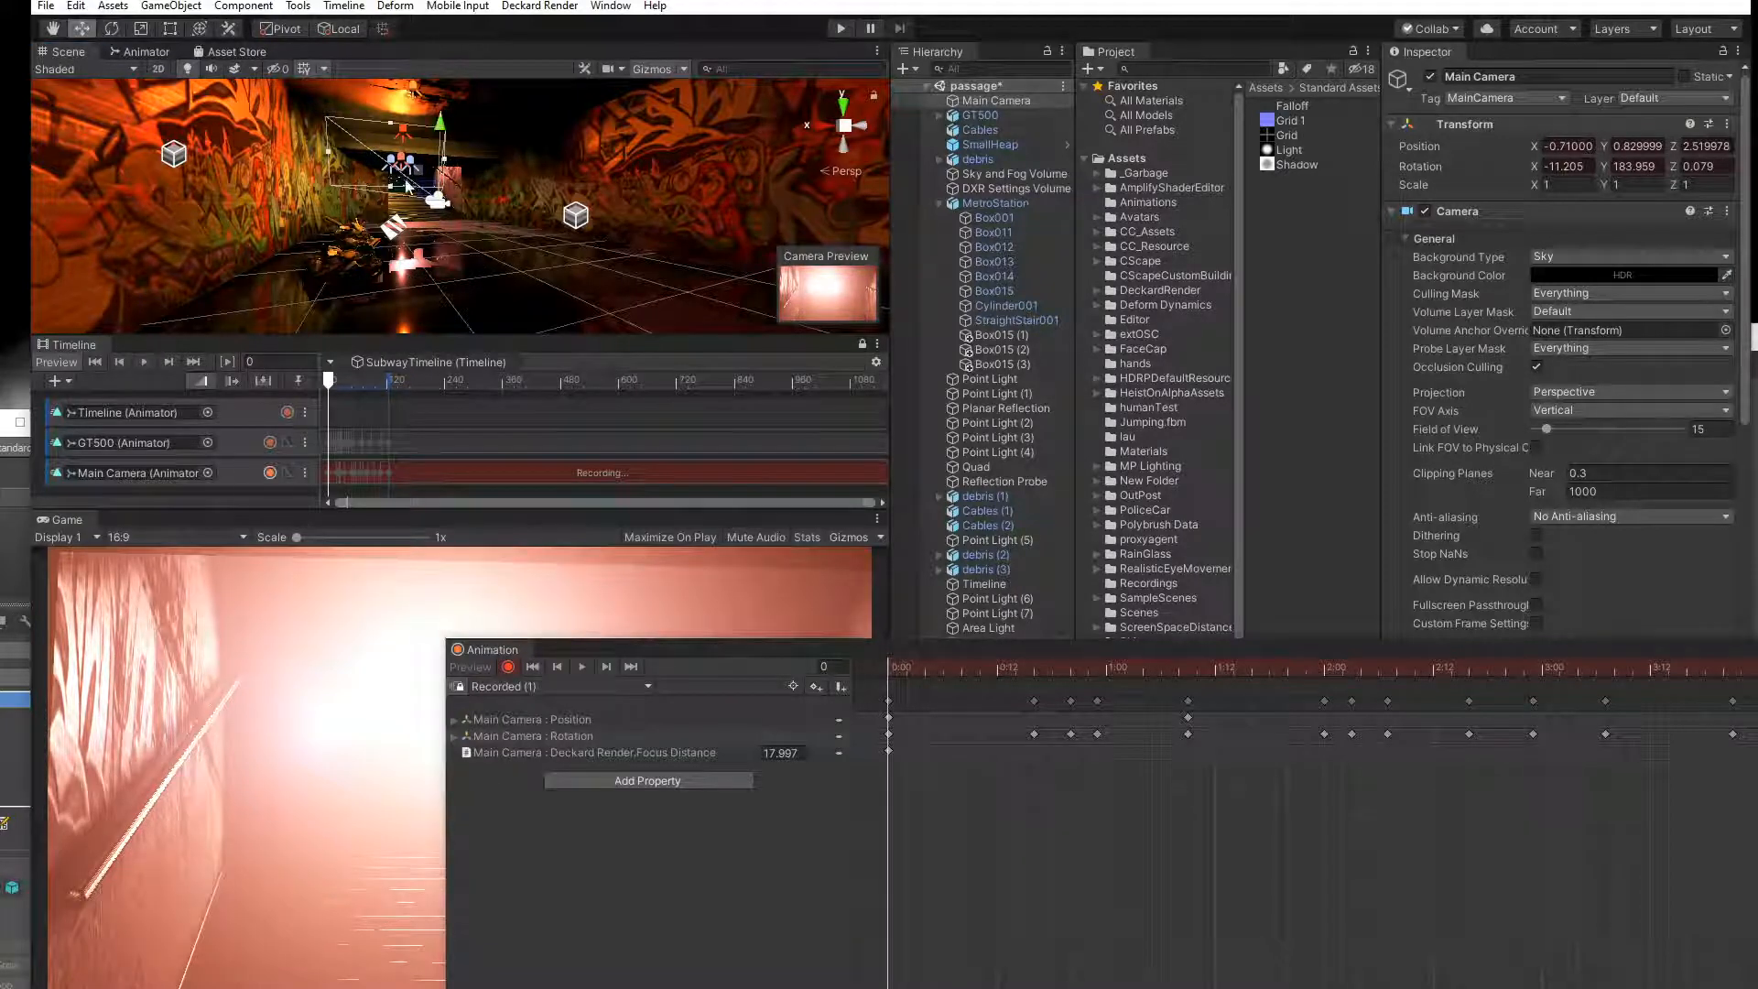
pyautogui.moveTo(427, 190); pyautogui.dragTo(427, 190)
pyautogui.moveTo(898, 668); pyautogui.dragTo(847, 679)
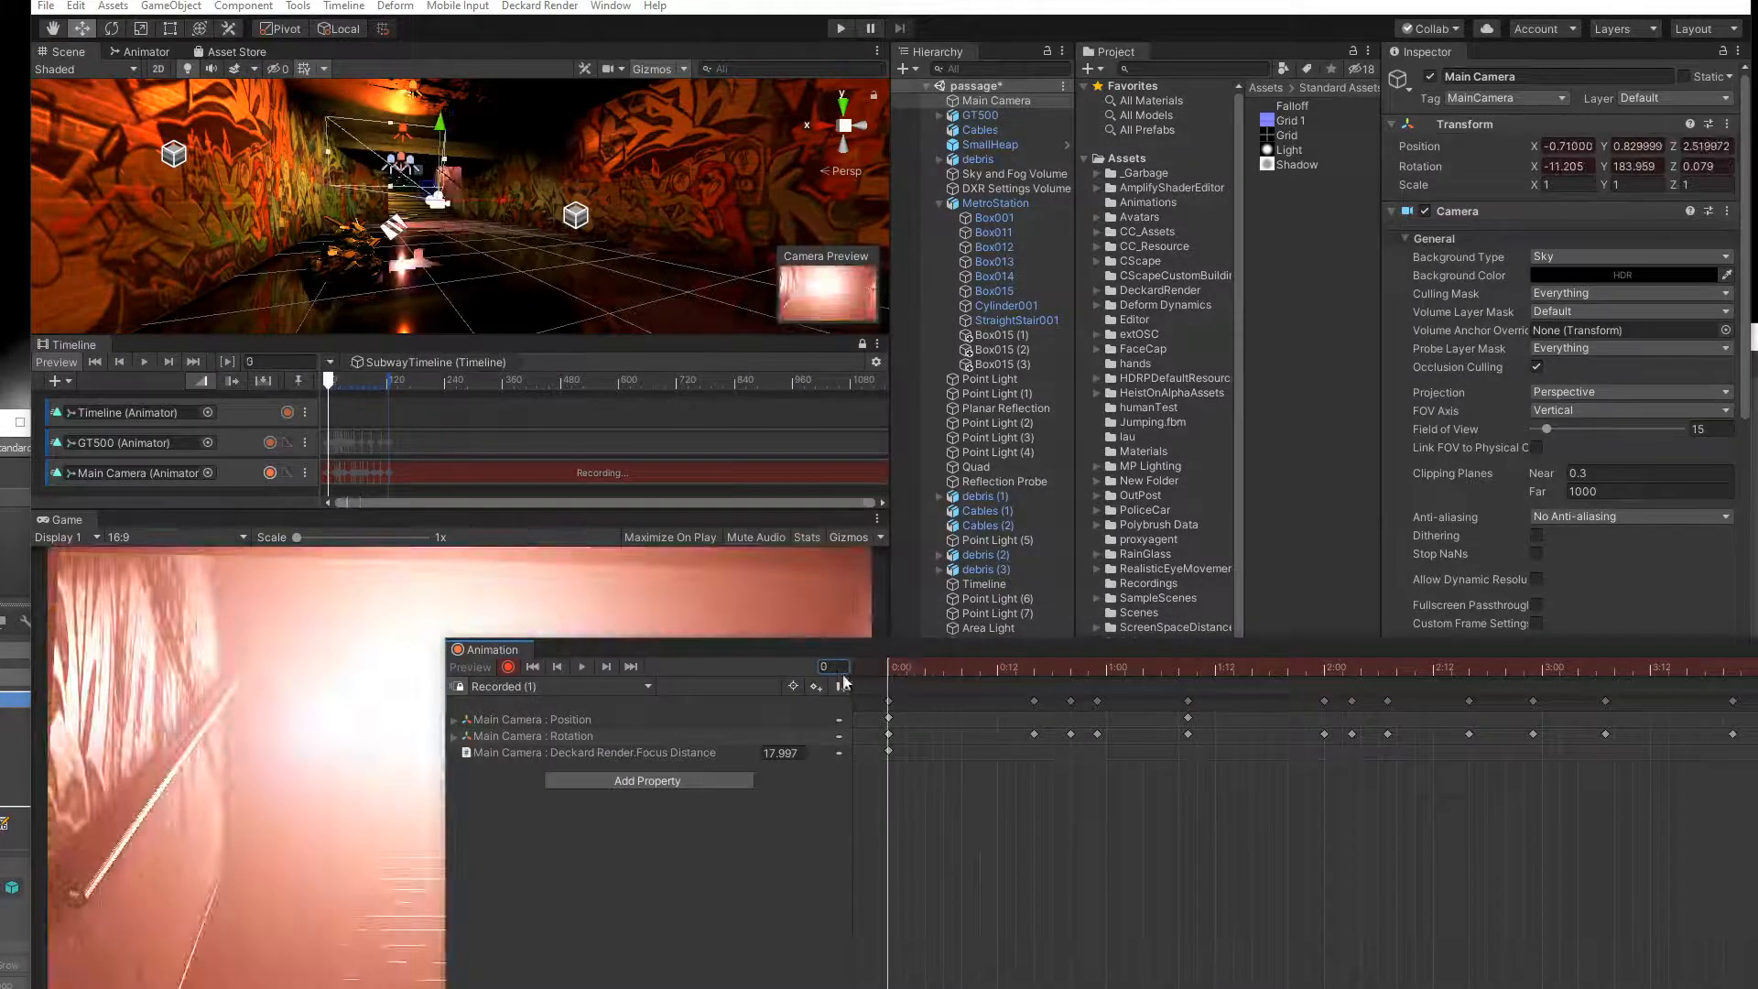
# Play the recorded animation to check the camera move and close the Animation window.
pyautogui.click(581, 667)
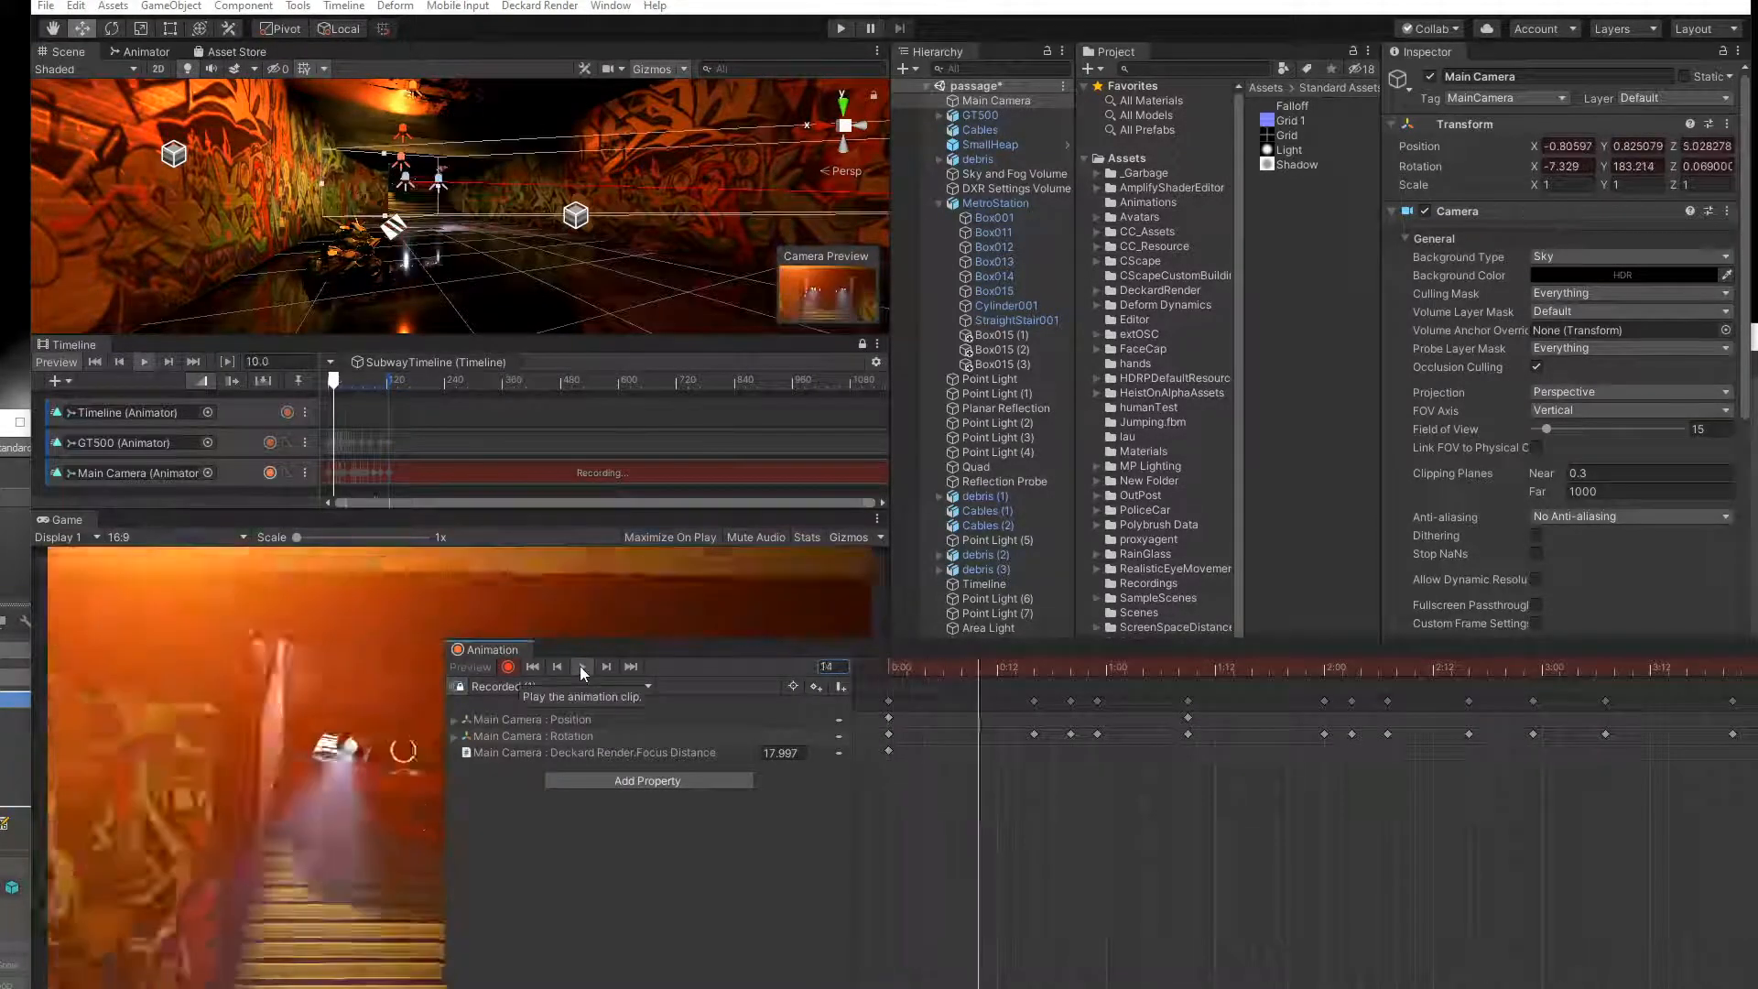
pyautogui.moveTo(680, 646); pyautogui.dragTo(733, 206)
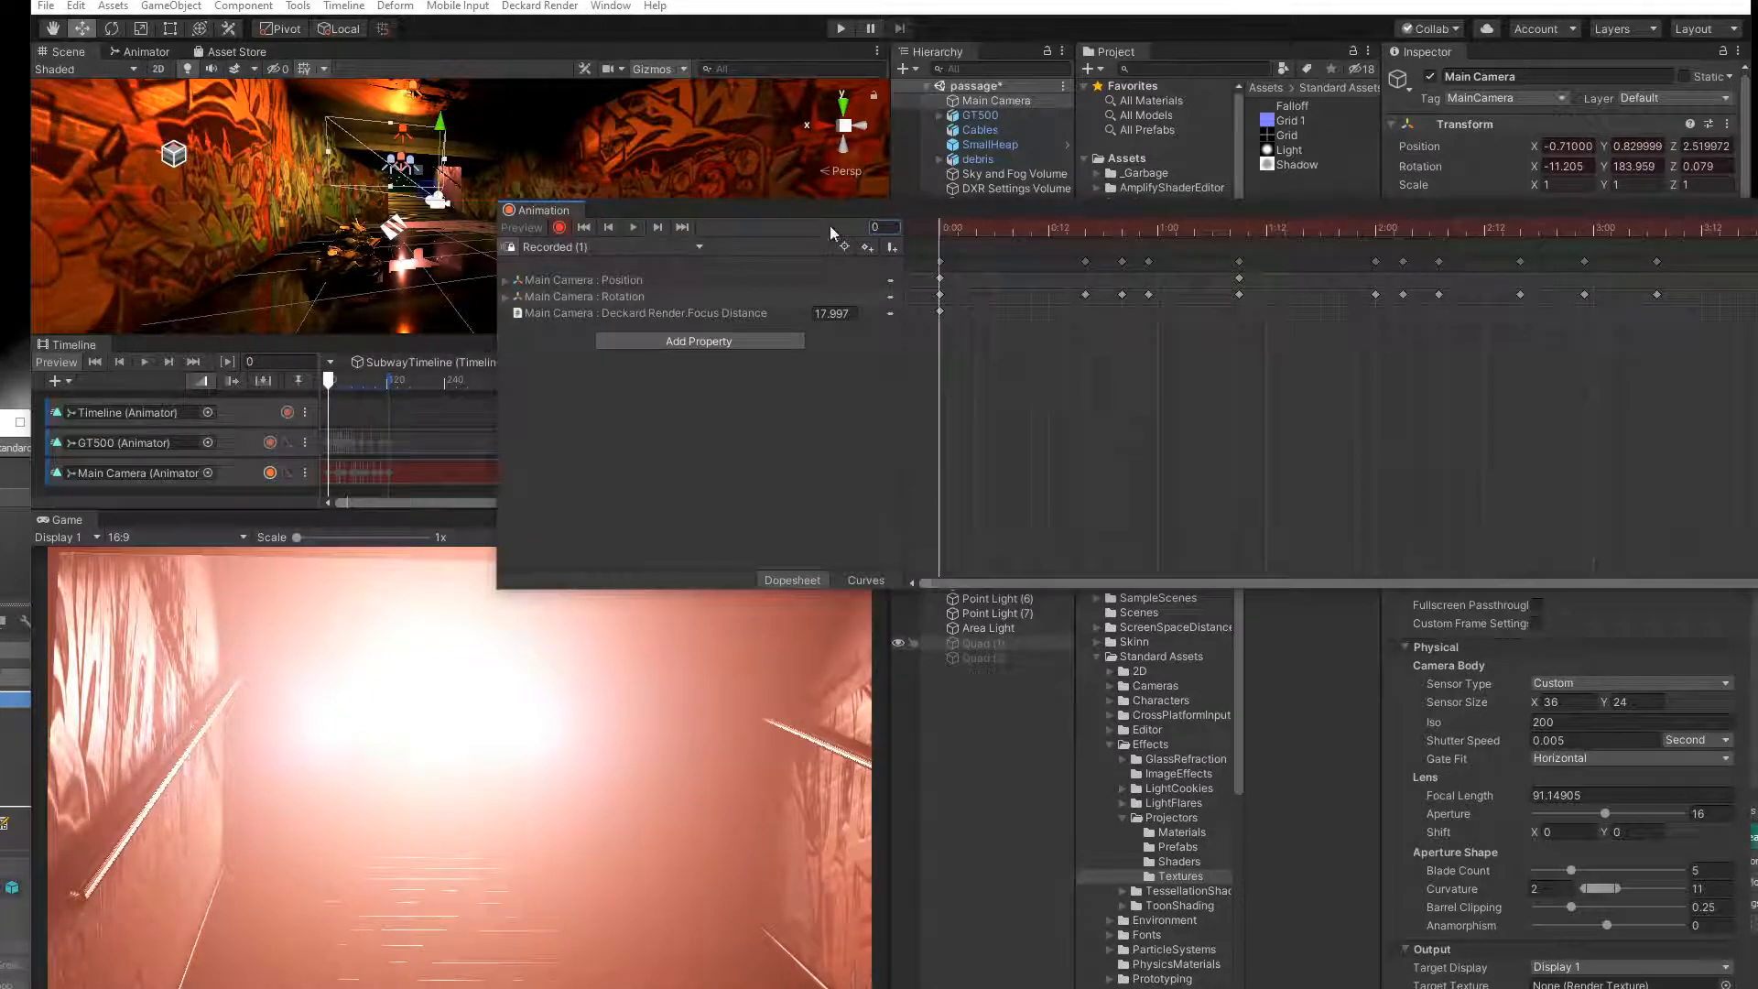
pyautogui.click(633, 227)
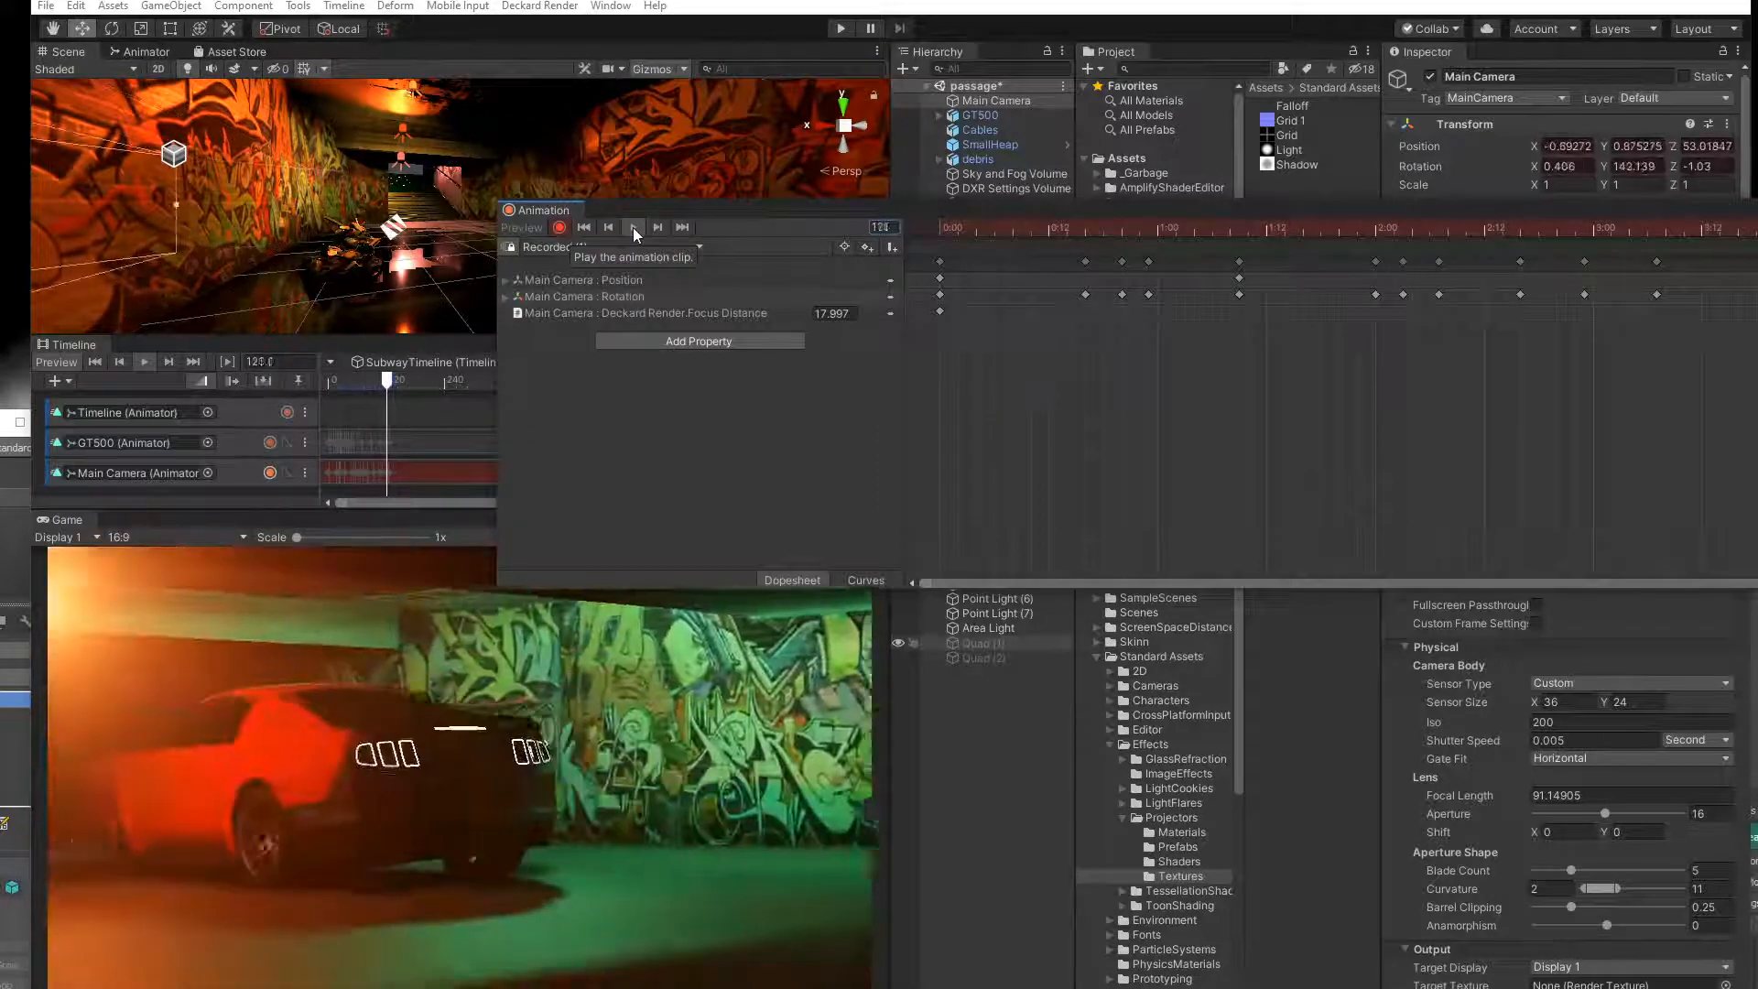
pyautogui.moveTo(823, 209); pyautogui.dragTo(701, 610)
pyautogui.moveTo(1611, 628); pyautogui.dragTo(1424, 628)
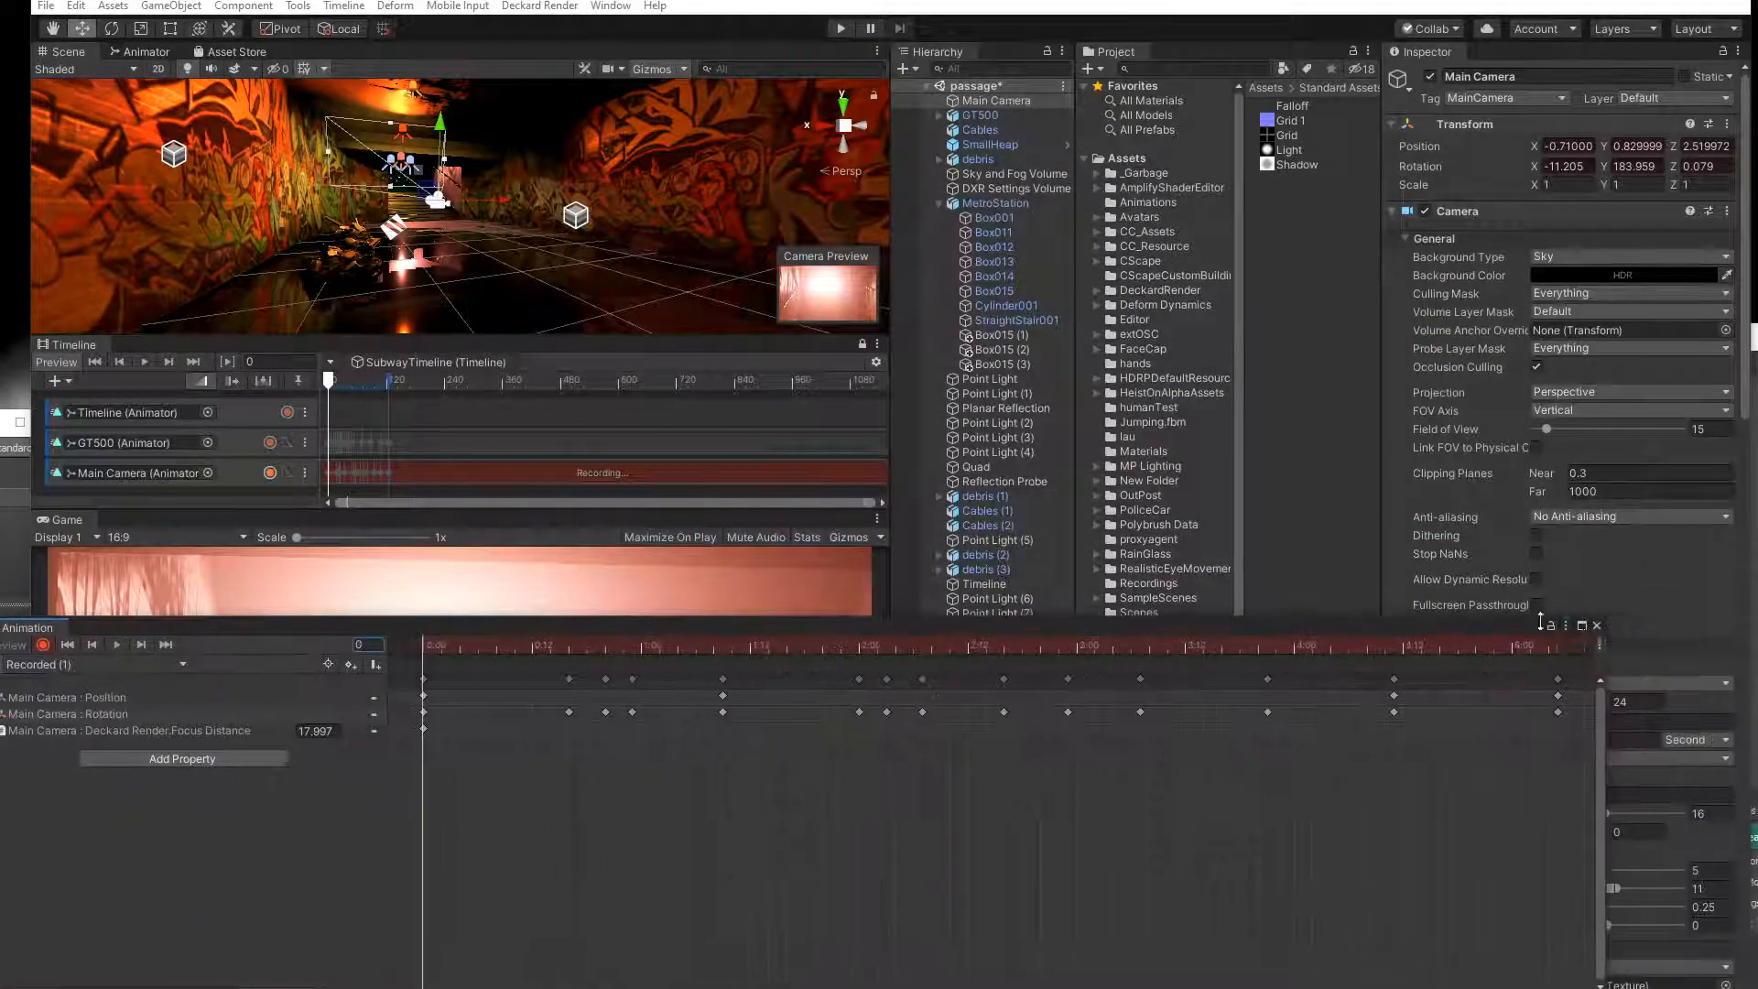
pyautogui.click(1603, 628)
# Stretch the ReflectionWater quad lengthwise with the Rect tool to a Y scale of about 76.2.
pyautogui.moveTo(334, 179); pyautogui.dragTo(366, 187, button='middle')
pyautogui.keyDown('alt'); pyautogui.moveTo(366, 192); pyautogui.dragTo(467, 206); pyautogui.keyUp('alt')
pyautogui.moveTo(404, 218); pyautogui.dragTo(666, 296, button='right')
pyautogui.moveTo(666, 290); pyautogui.dragTo(466, 312, button='middle')
pyautogui.scroll(-8, 466, 312)
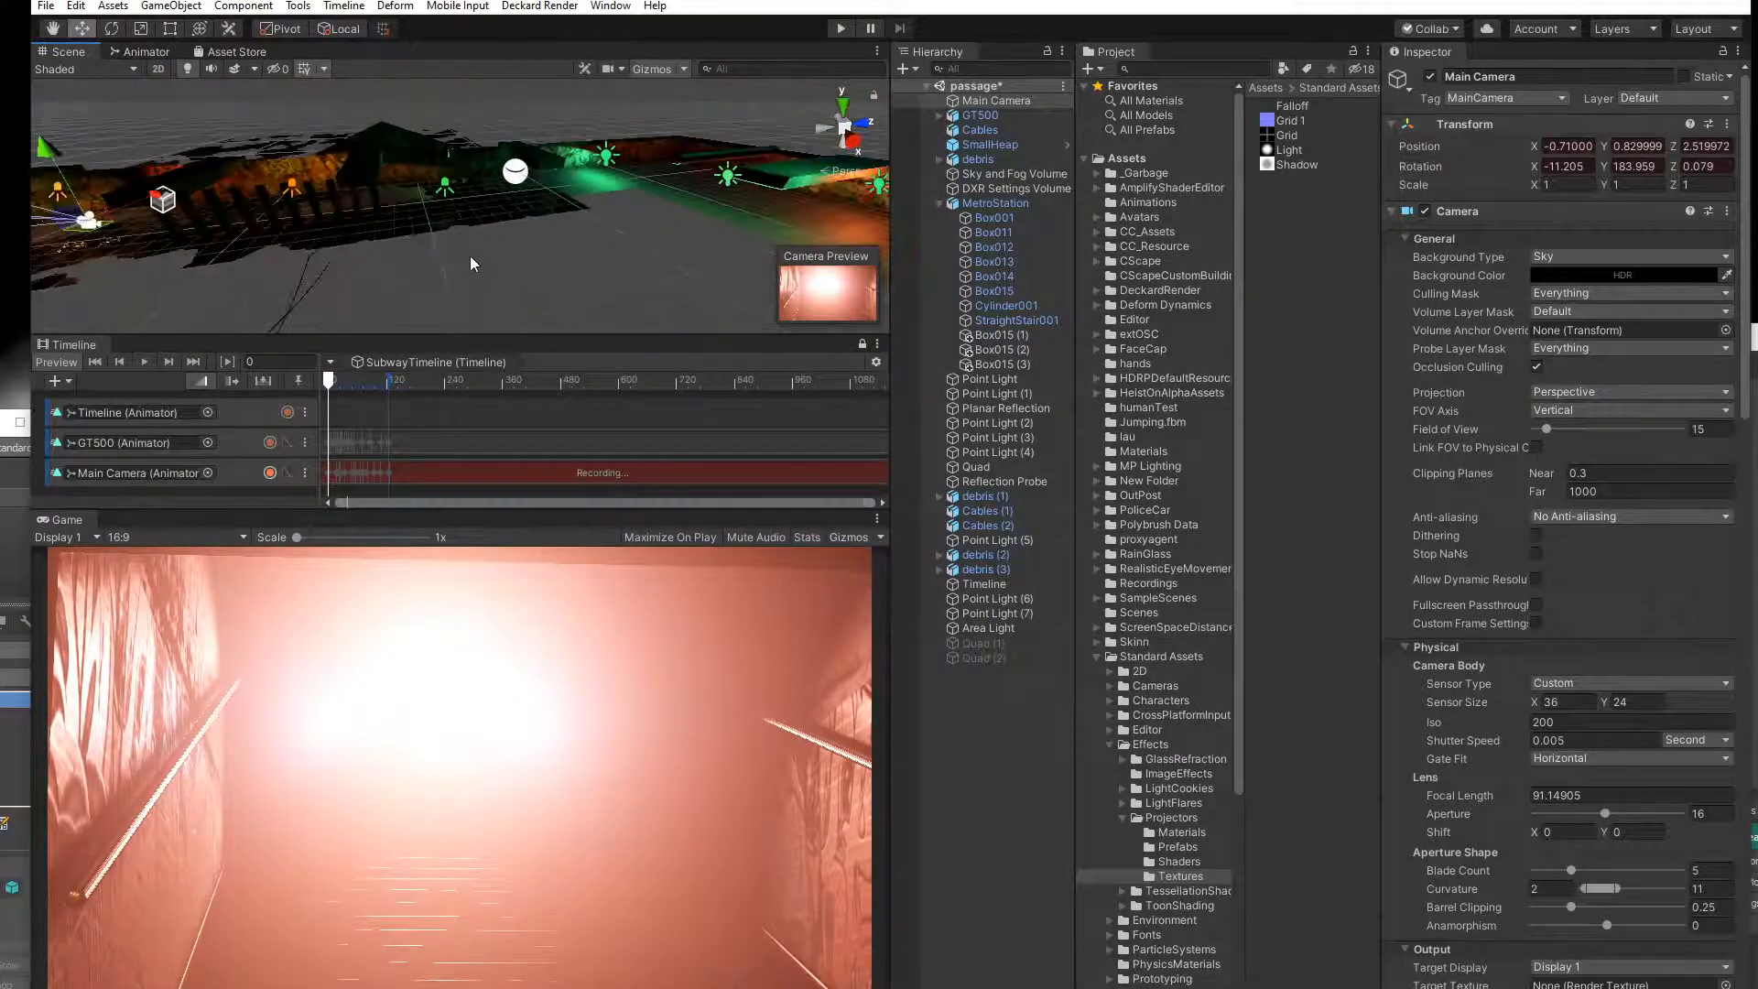
pyautogui.click(403, 229)
pyautogui.moveTo(391, 228); pyautogui.dragTo(596, 282, button='middle')
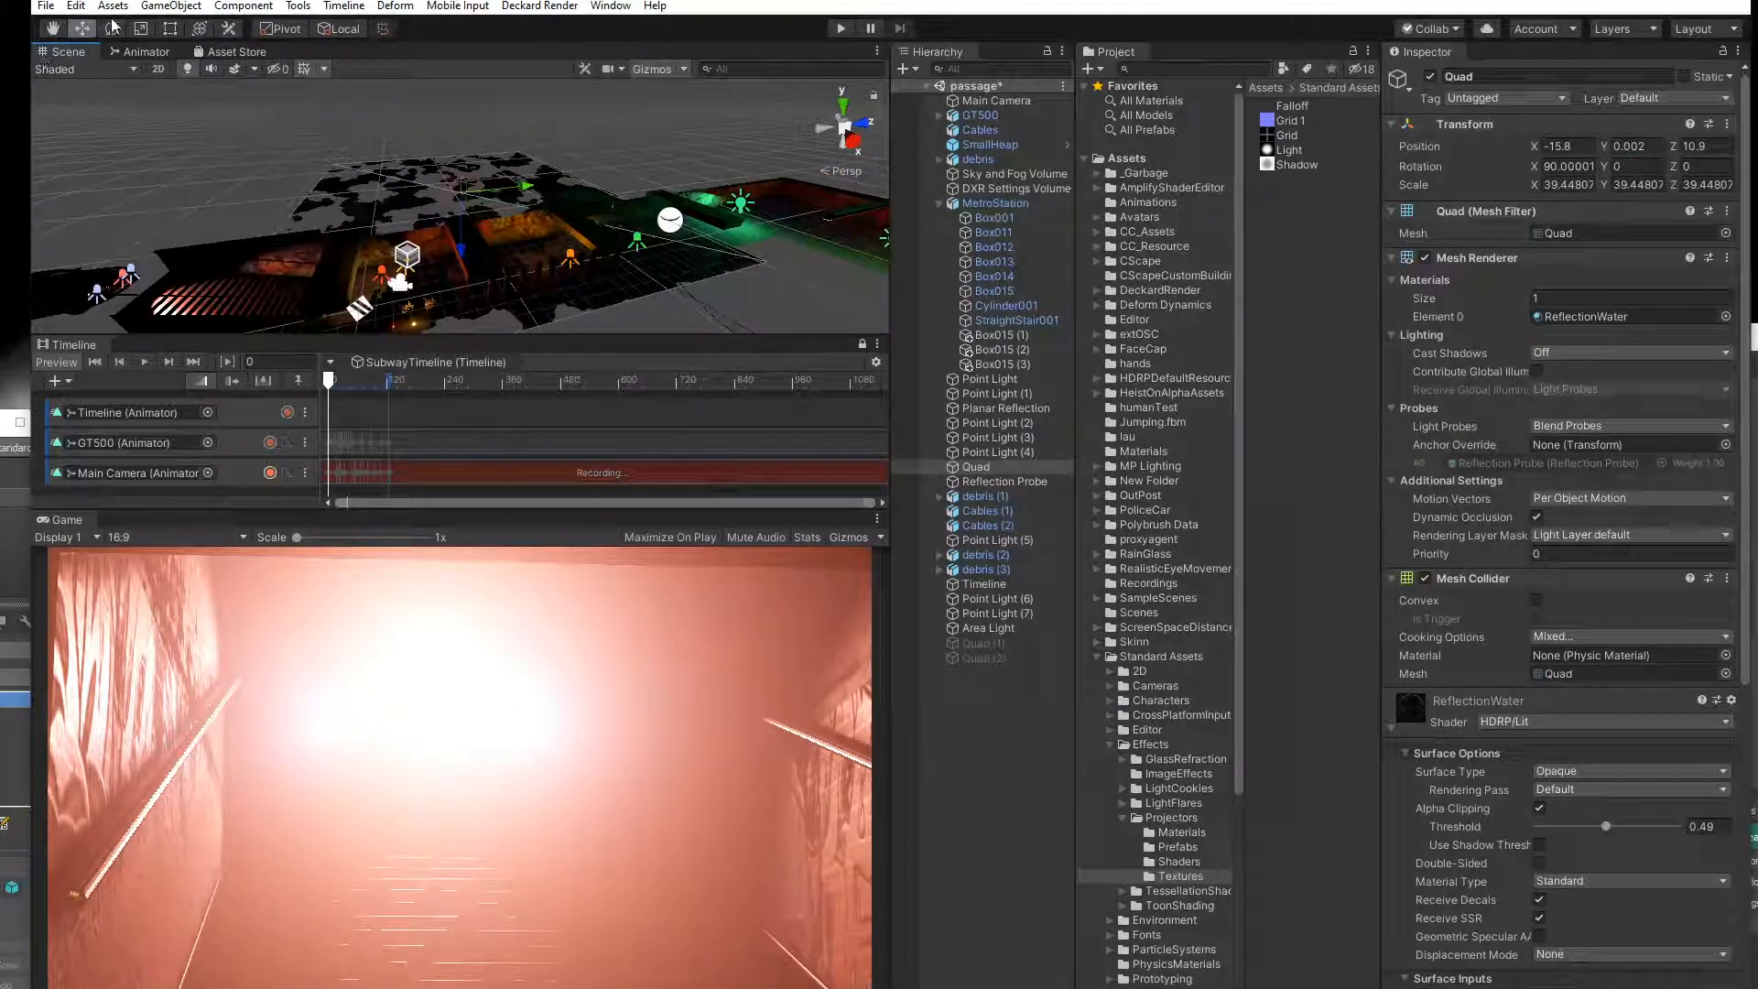
pyautogui.click(140, 29)
pyautogui.click(176, 29)
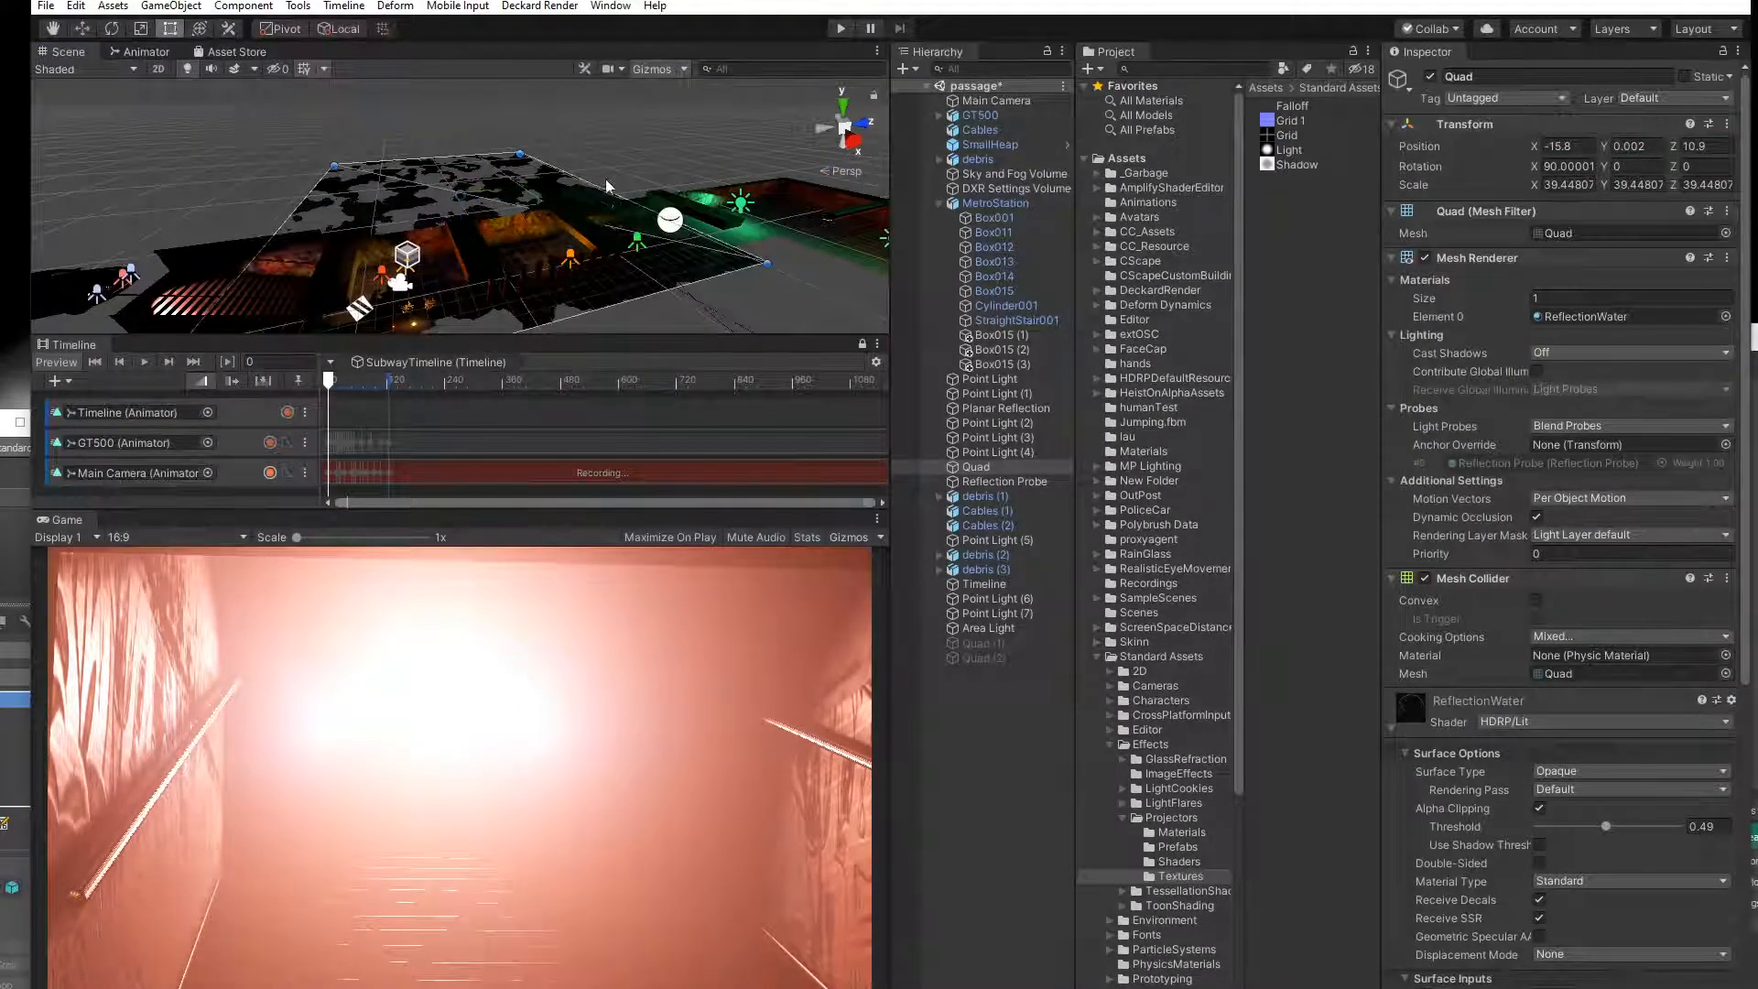
pyautogui.moveTo(619, 198); pyautogui.dragTo(756, 168)
# Move the ReflectionWater quad along the station floor to about X 6.1 and Z 29.28.
pyautogui.keyDown('alt'); pyautogui.moveTo(670, 228); pyautogui.dragTo(598, 240, button='right'); pyautogui.keyUp('alt')
pyautogui.click(81, 28)
pyautogui.moveTo(591, 227); pyautogui.dragTo(640, 262)
# Judge the water level at frame 34 and set the ReflectionWater quad's Y position to 0.02.
pyautogui.moveTo(338, 386)
pyautogui.mouseDown()
pyautogui.moveTo(363, 390)
pyautogui.moveTo(331, 390)
pyautogui.moveTo(345, 394)
pyautogui.mouseUp()
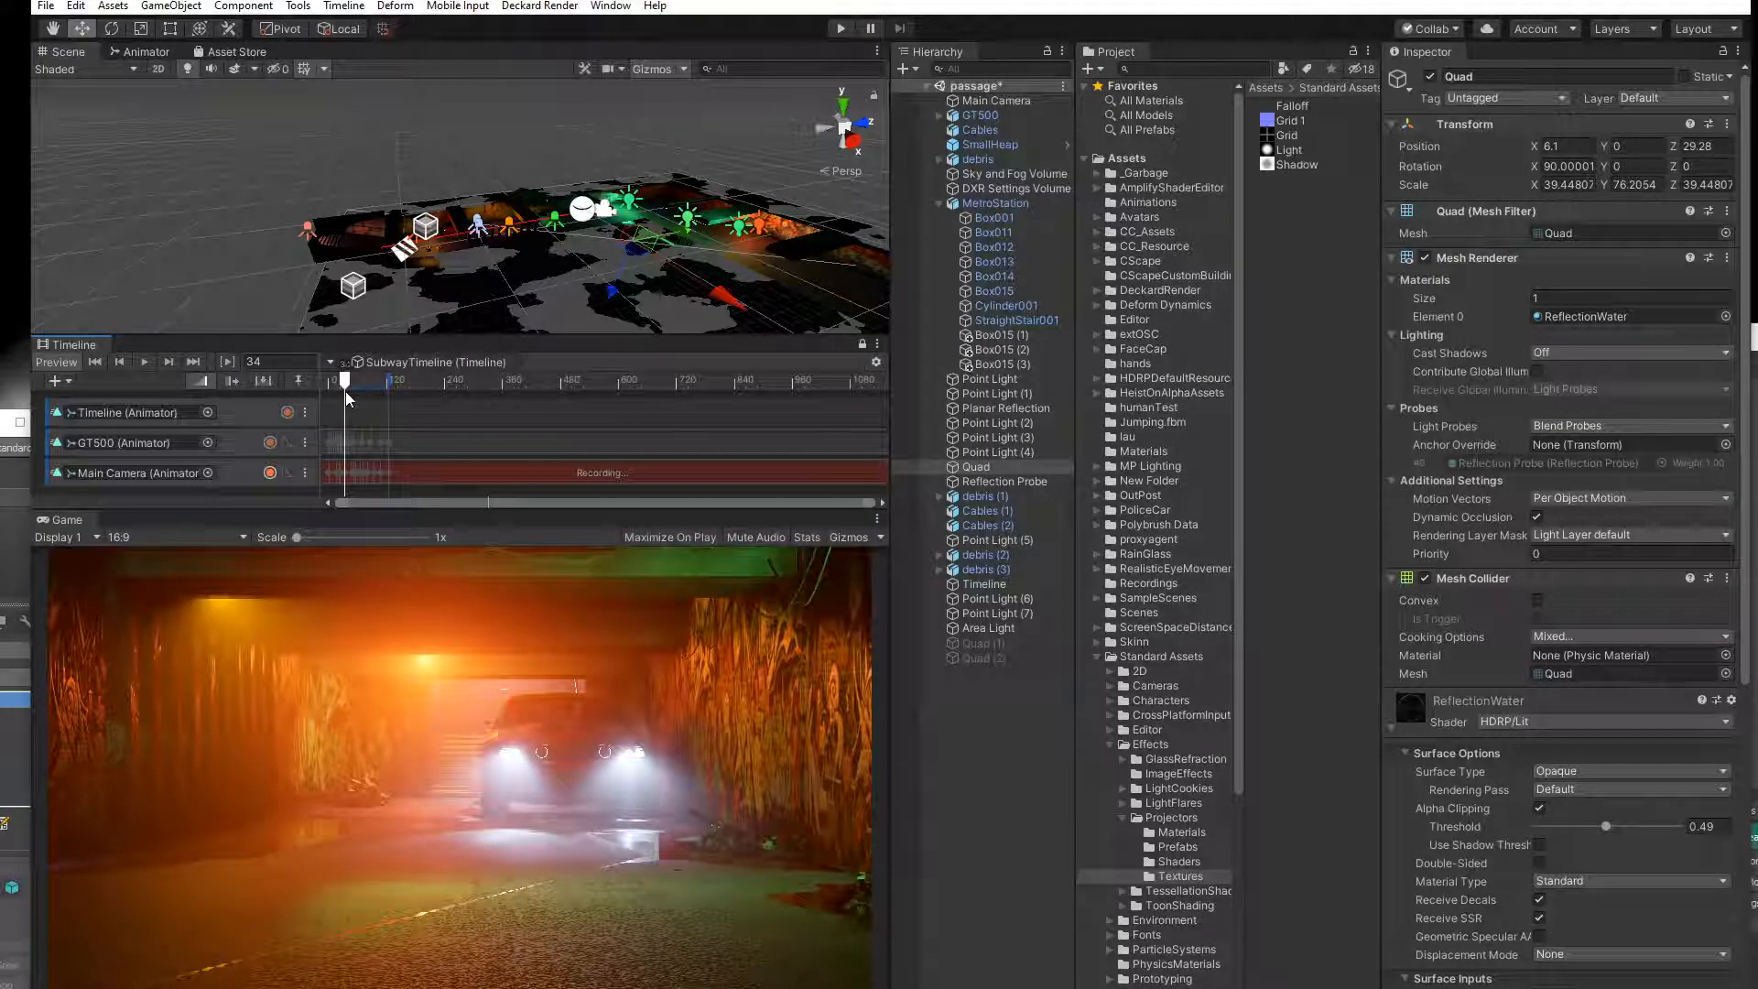
pyautogui.scroll(5, 545, 259)
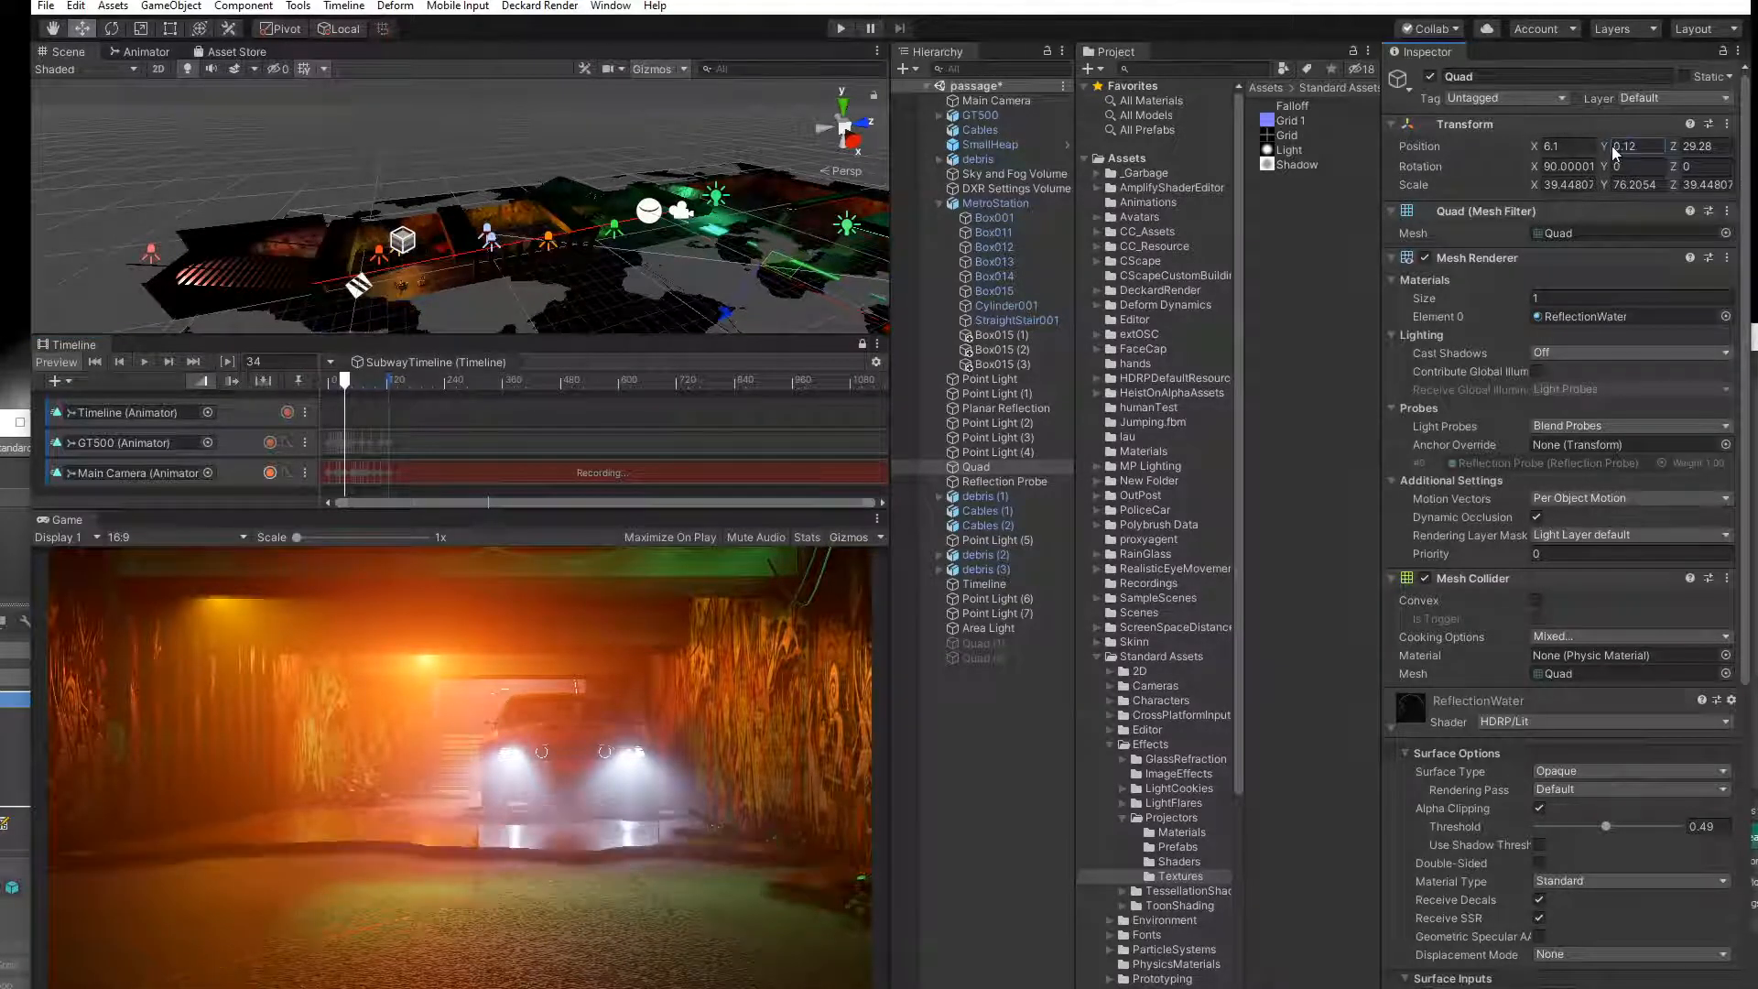
pyautogui.write('.06')
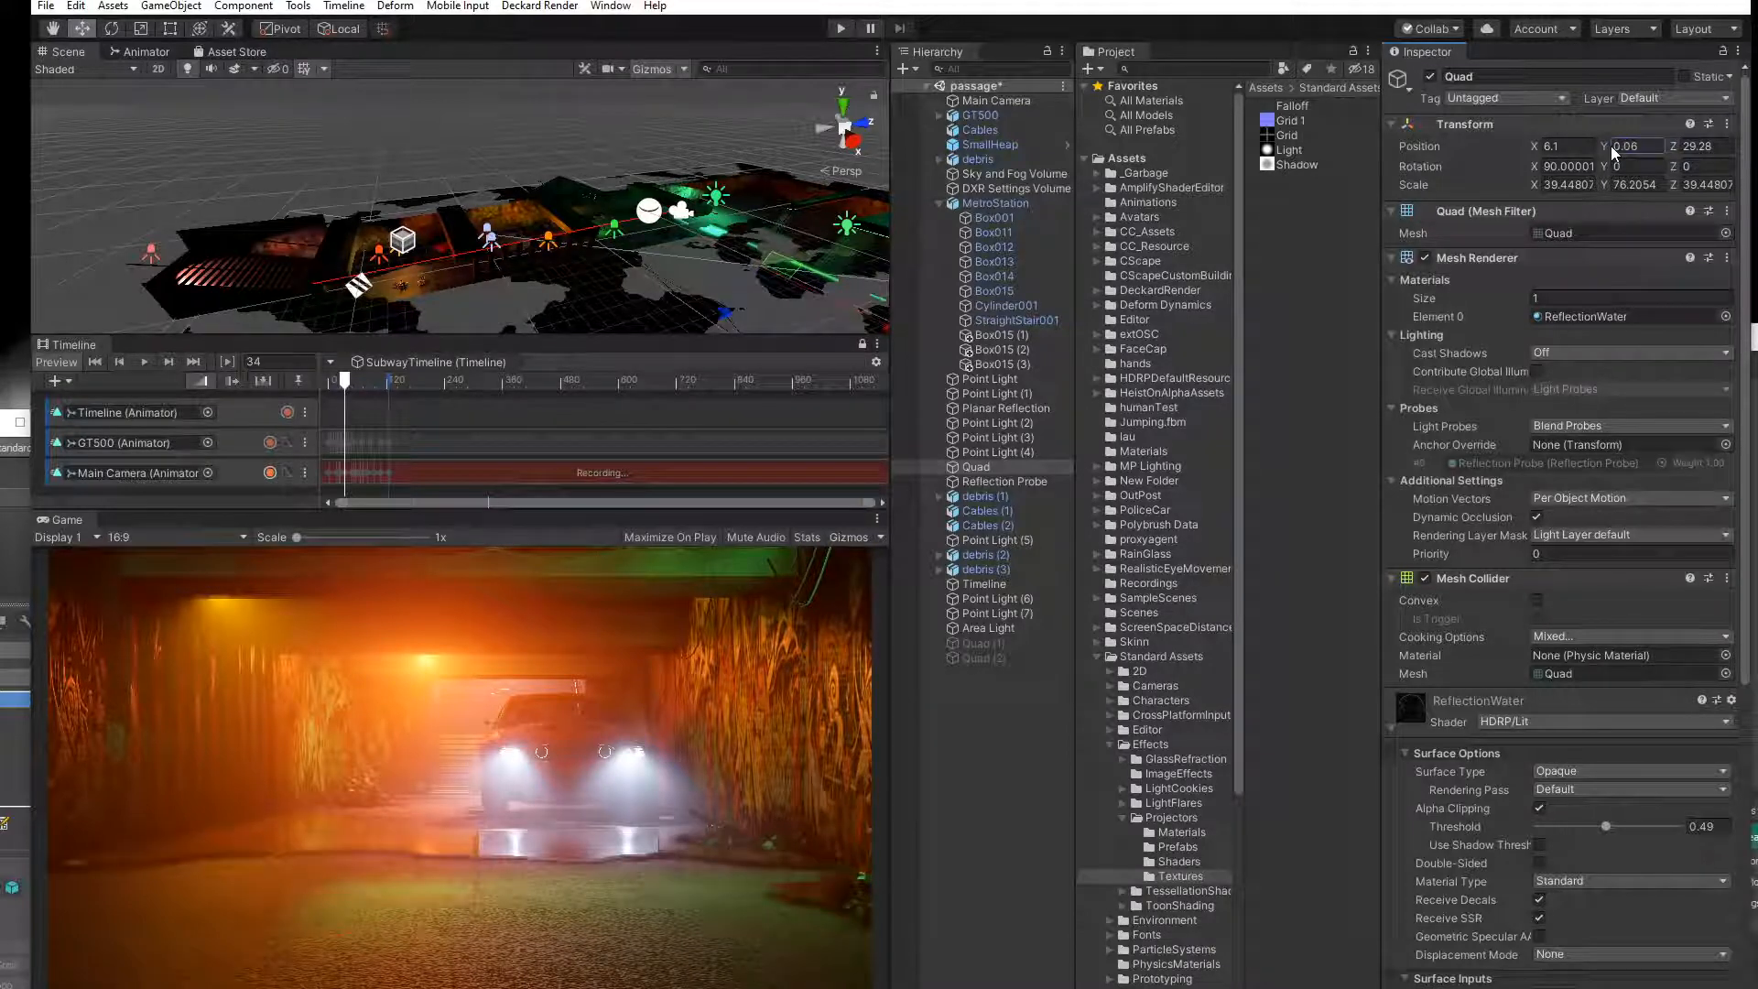
pyautogui.moveTo(1612, 148); pyautogui.dragTo(1611, 148)
pyautogui.write('06')
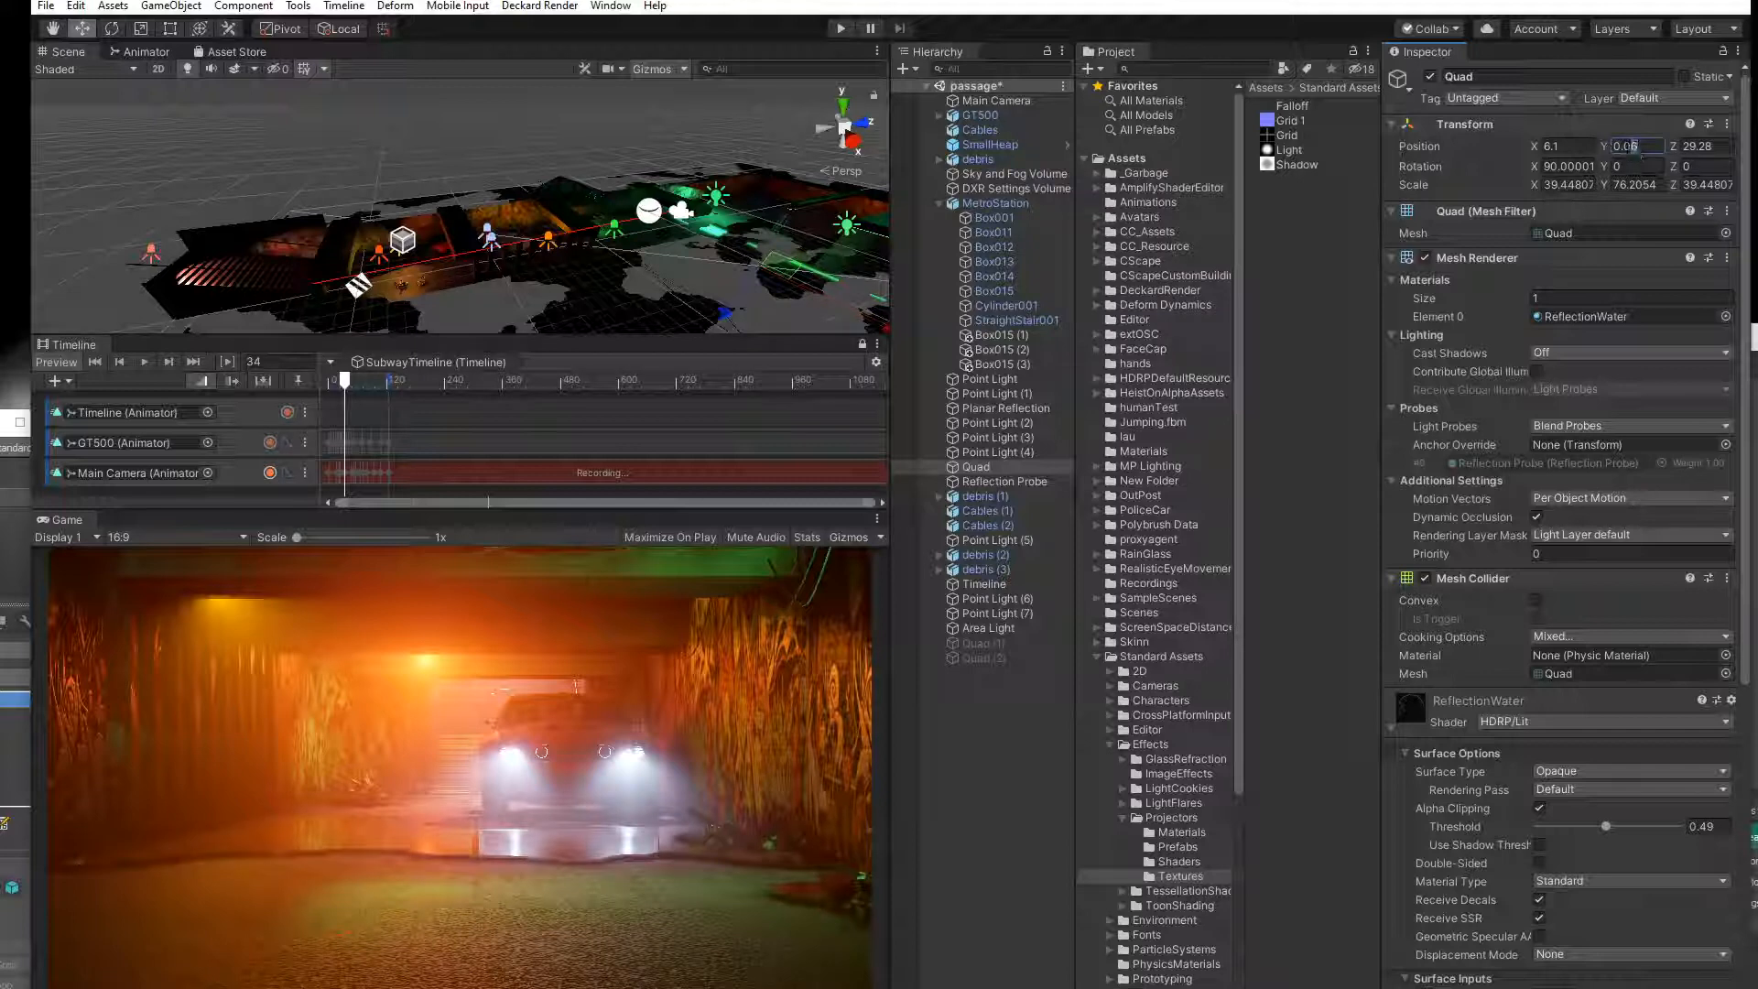
pyautogui.press('BackSpace')
pyautogui.write('2')
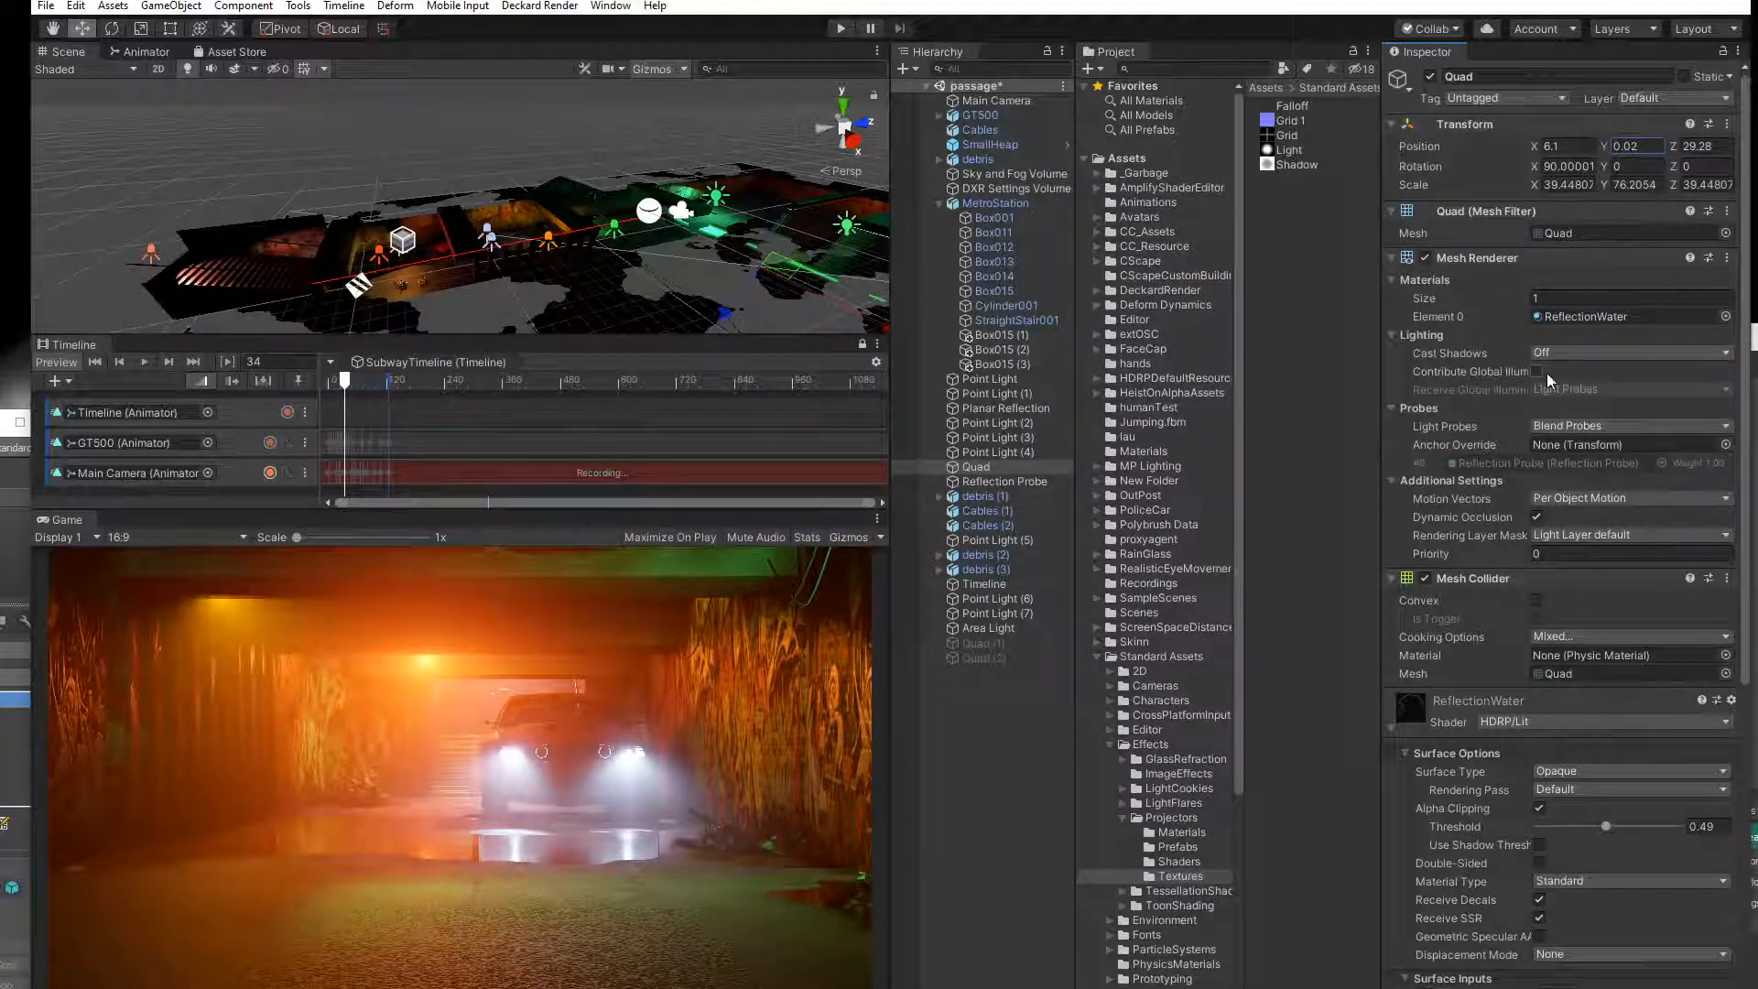
# Play the subway timeline from the start to check the shot with the adjusted water surface.
pyautogui.moveTo(344, 379); pyautogui.dragTo(312, 394)
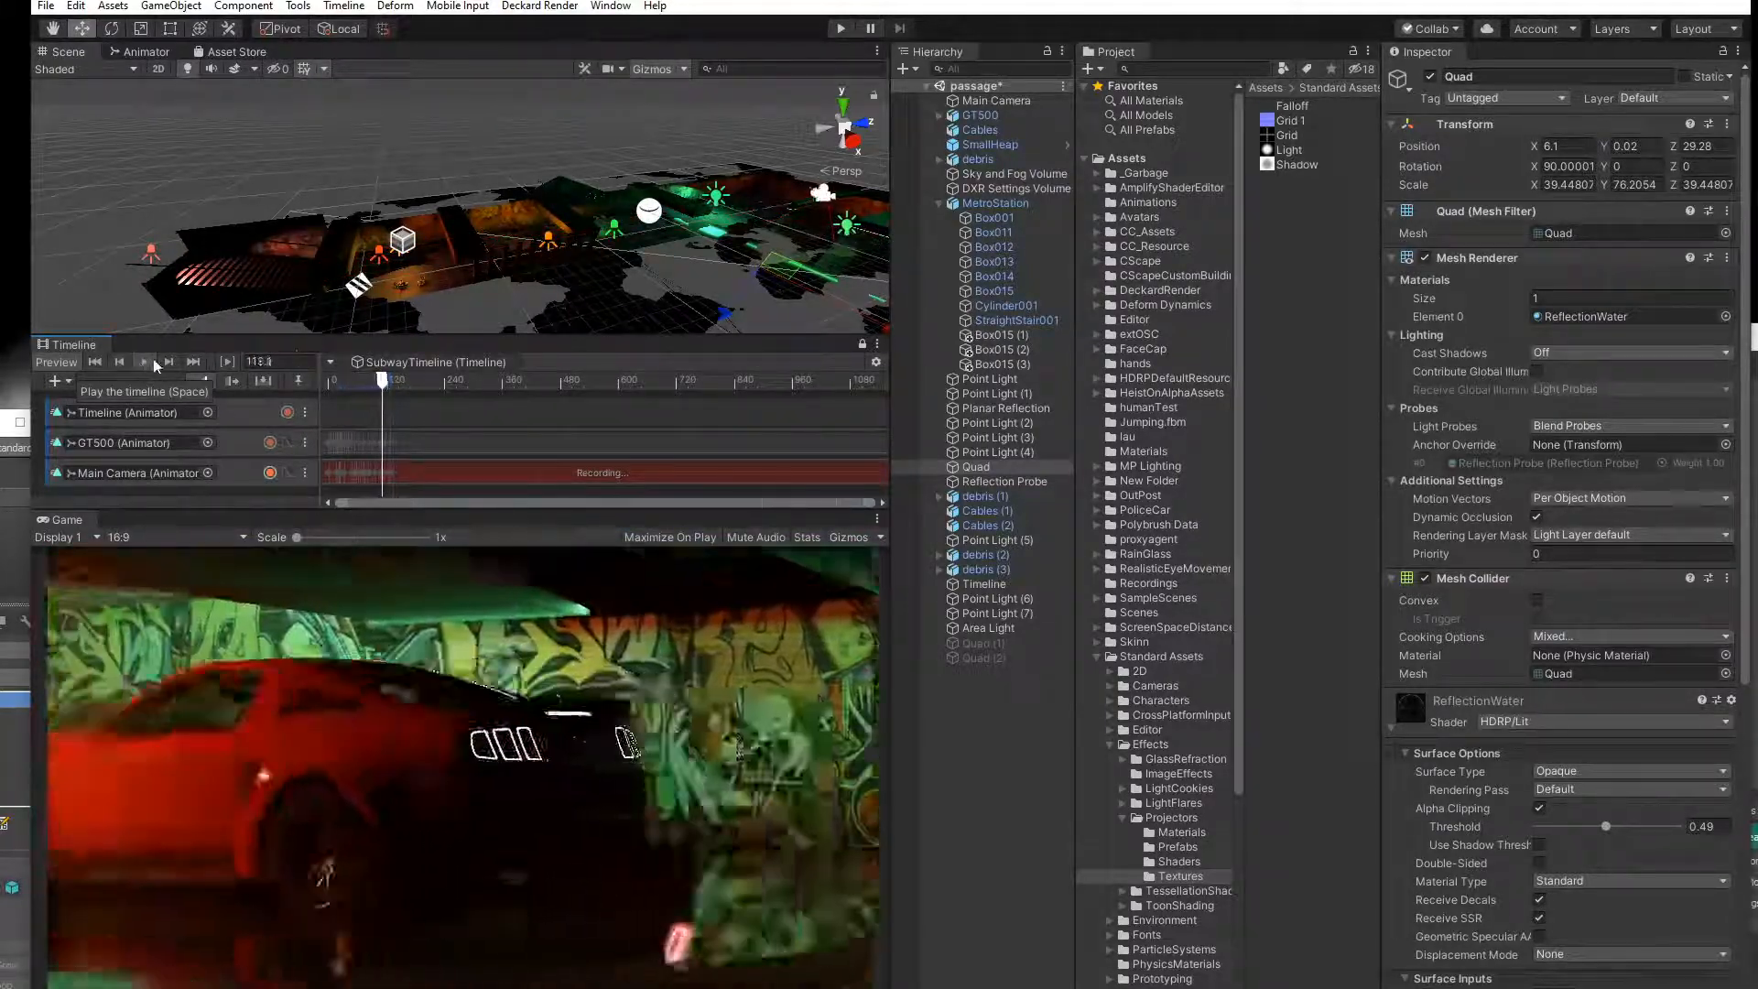
pyautogui.click(142, 363)
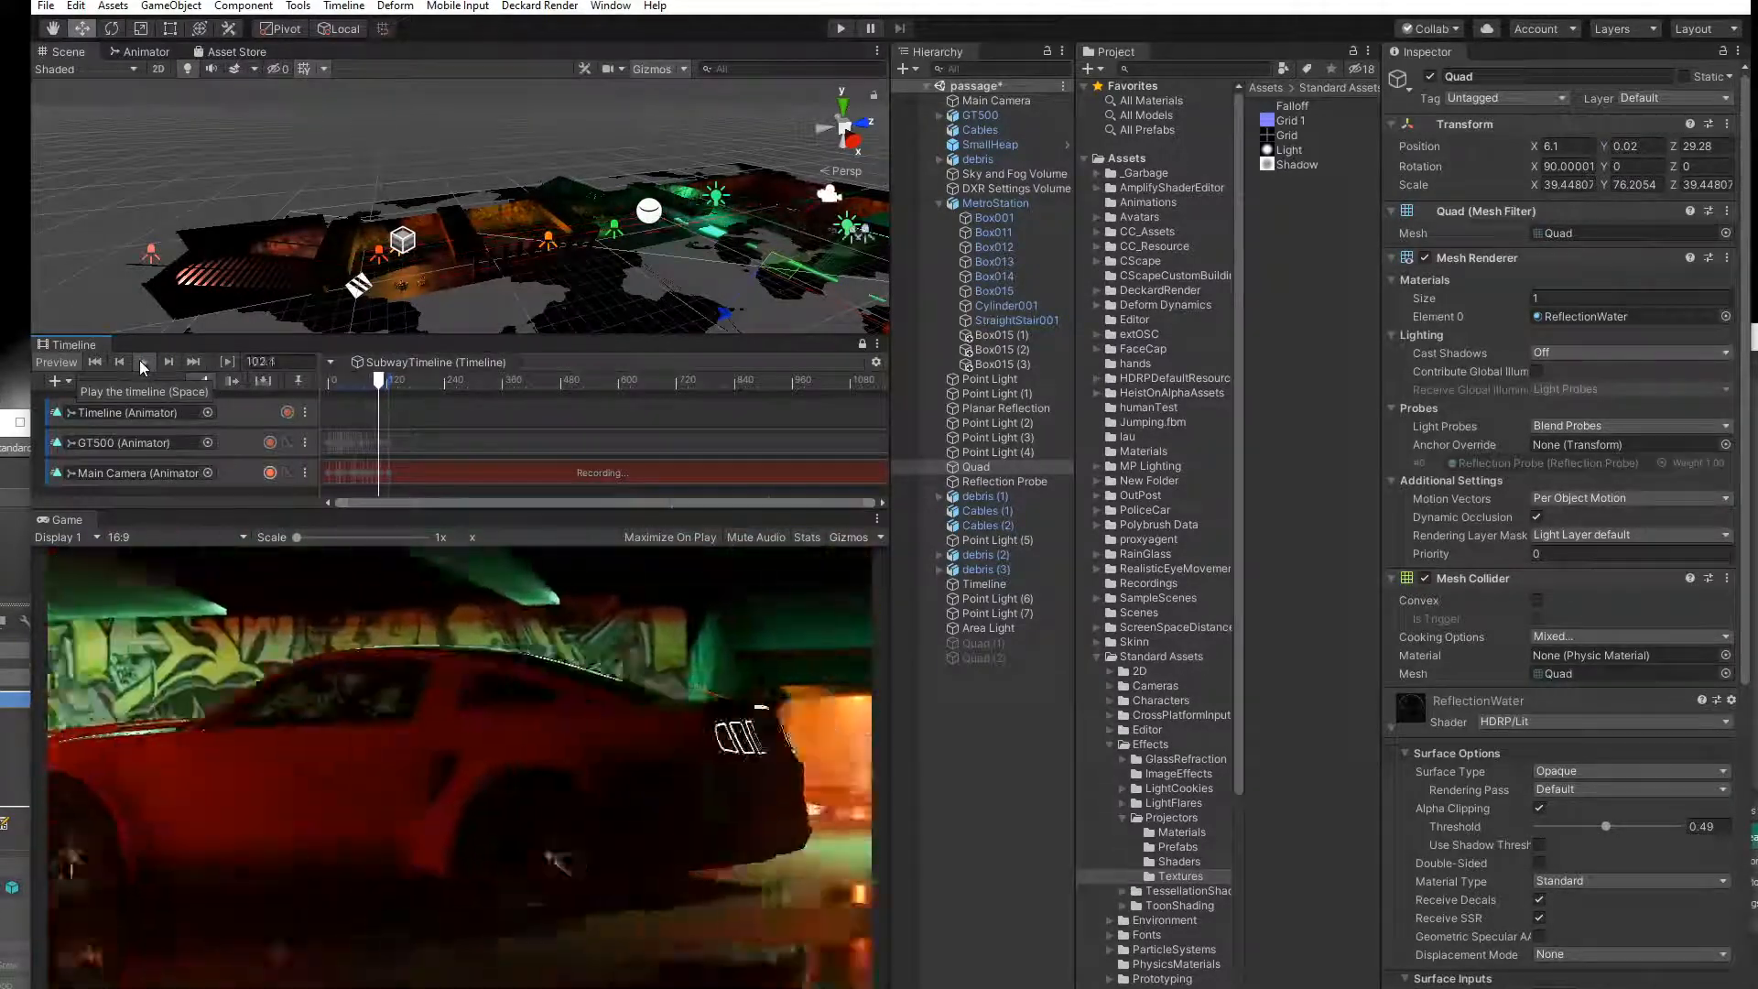
pyautogui.click(144, 360)
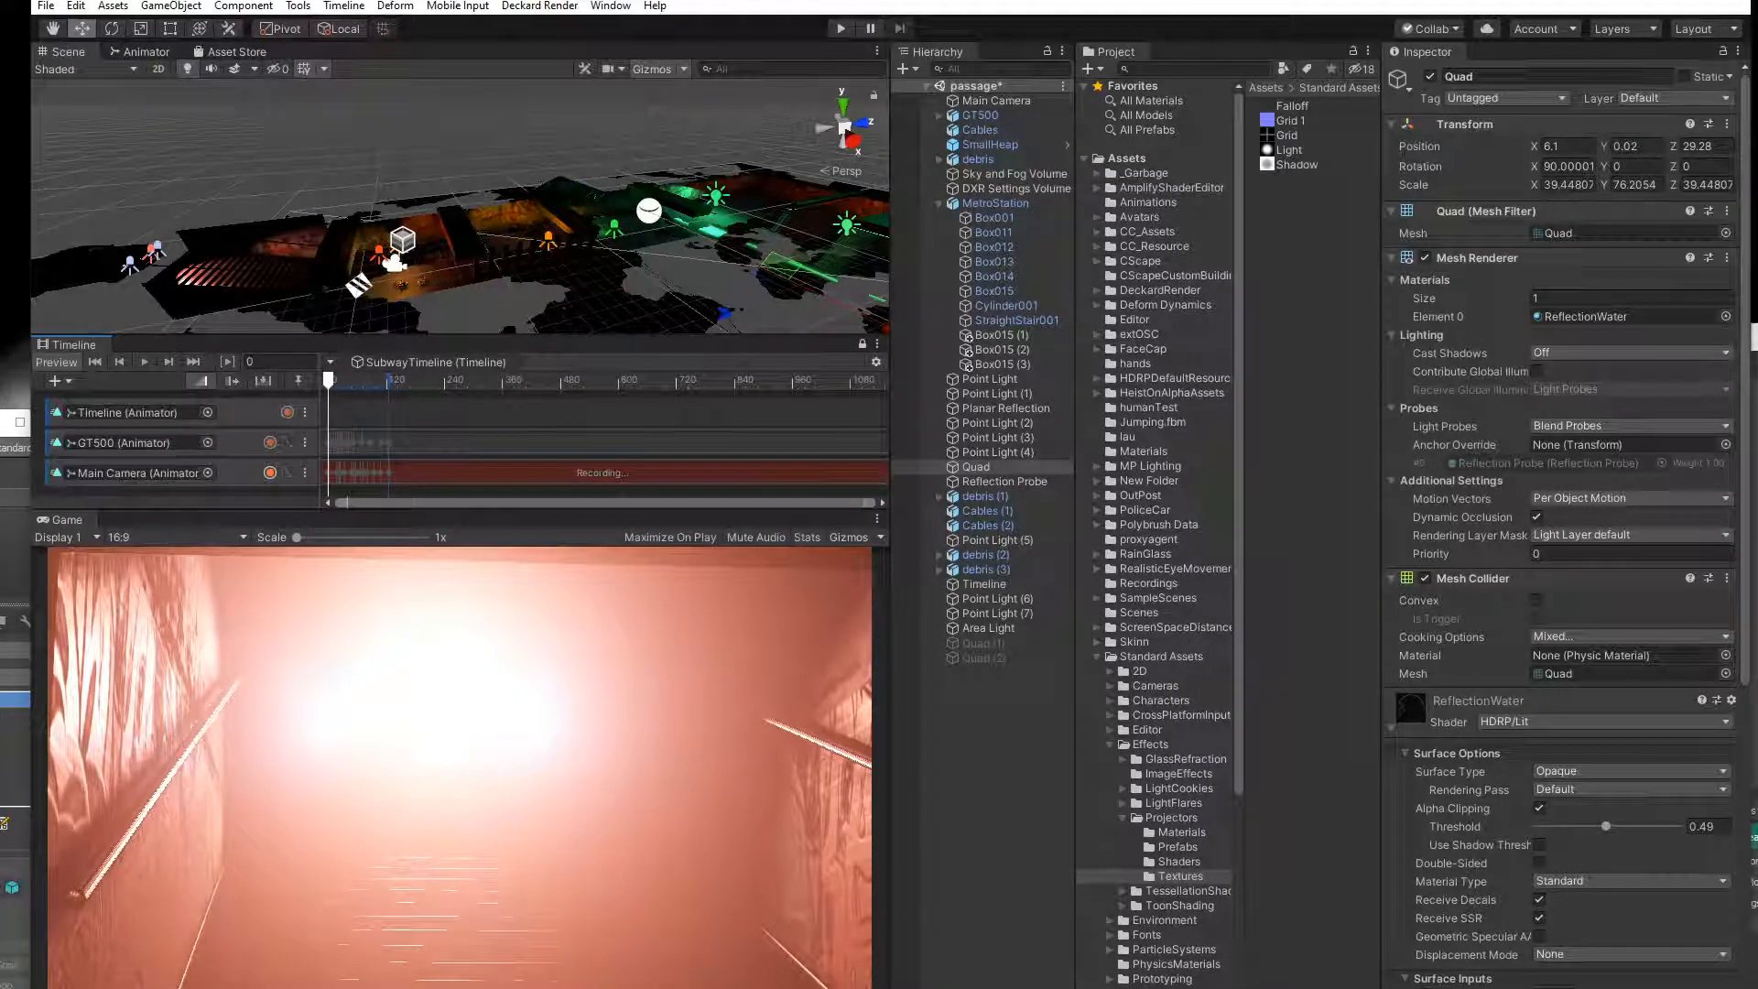
# Stop recording on the Main Camera track and show the GT500's last position keyframe in the curve view.
pyautogui.click(269, 473)
pyautogui.click(251, 445)
pyautogui.doubleClick(333, 441)
pyautogui.scroll(-3, 1297, 711)
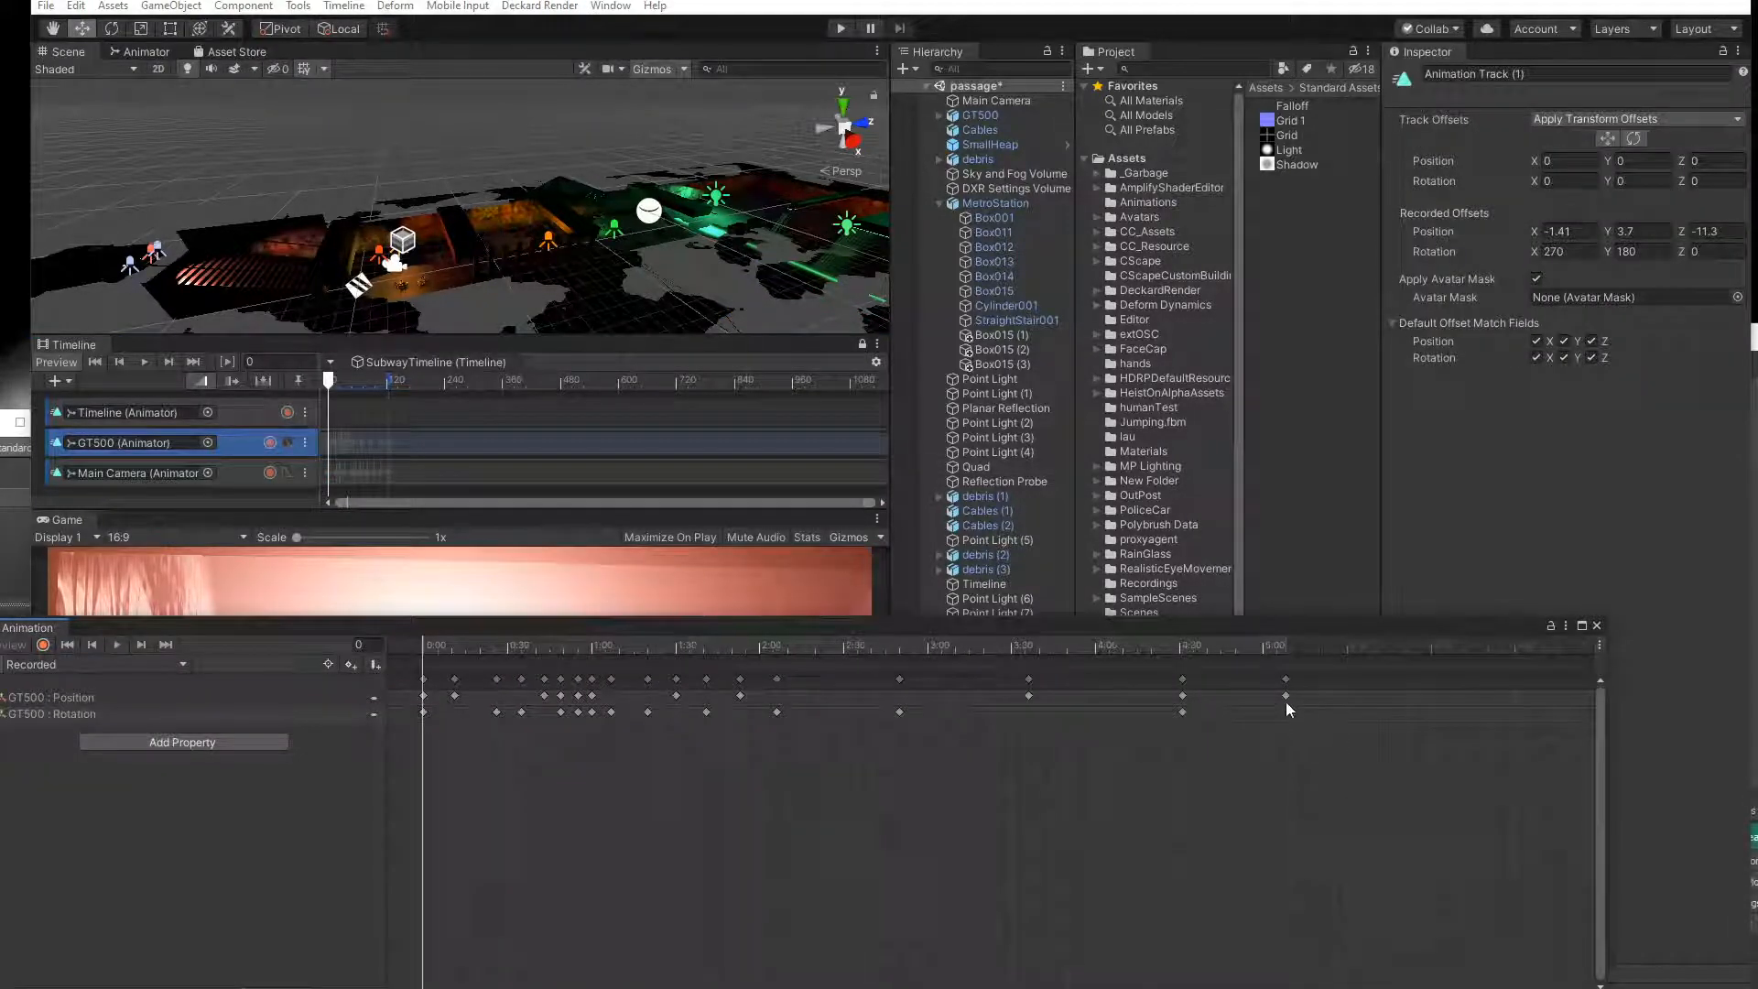
pyautogui.click(1286, 695)
pyautogui.hotkey('ctrl', 'Tab')
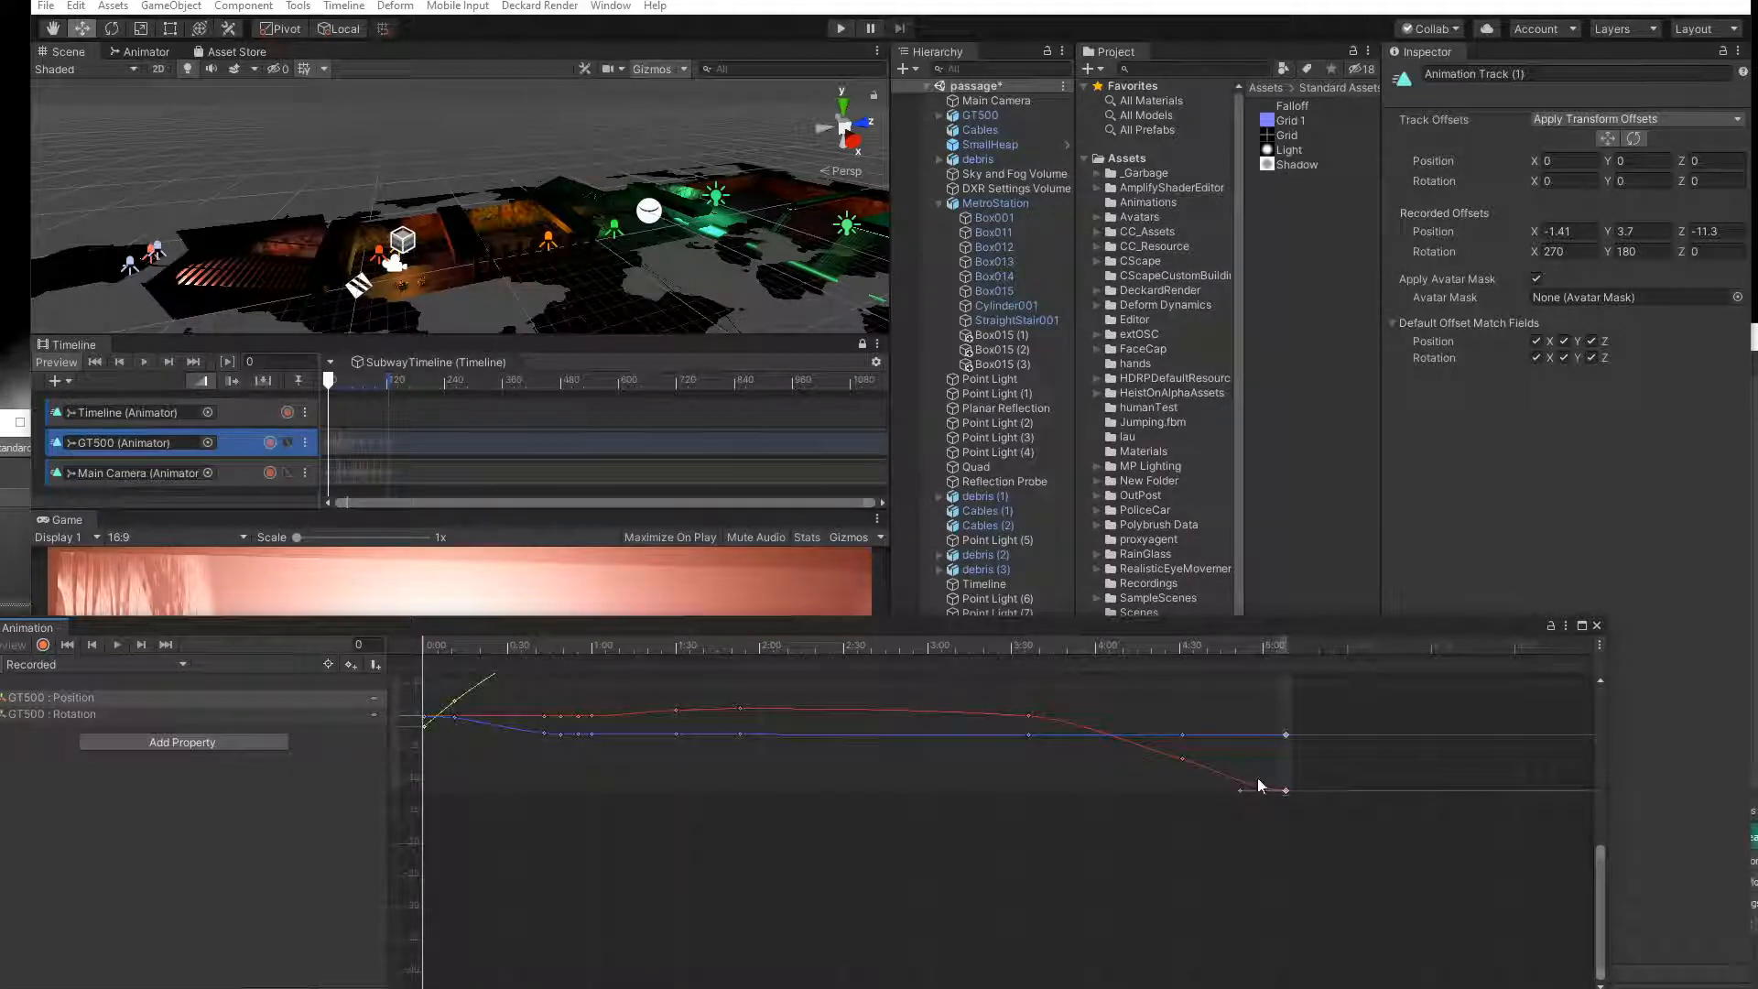
# Set the tangents of the GT500's last position keys to Auto and close the Animation window.
pyautogui.moveTo(1277, 823); pyautogui.dragTo(1302, 766)
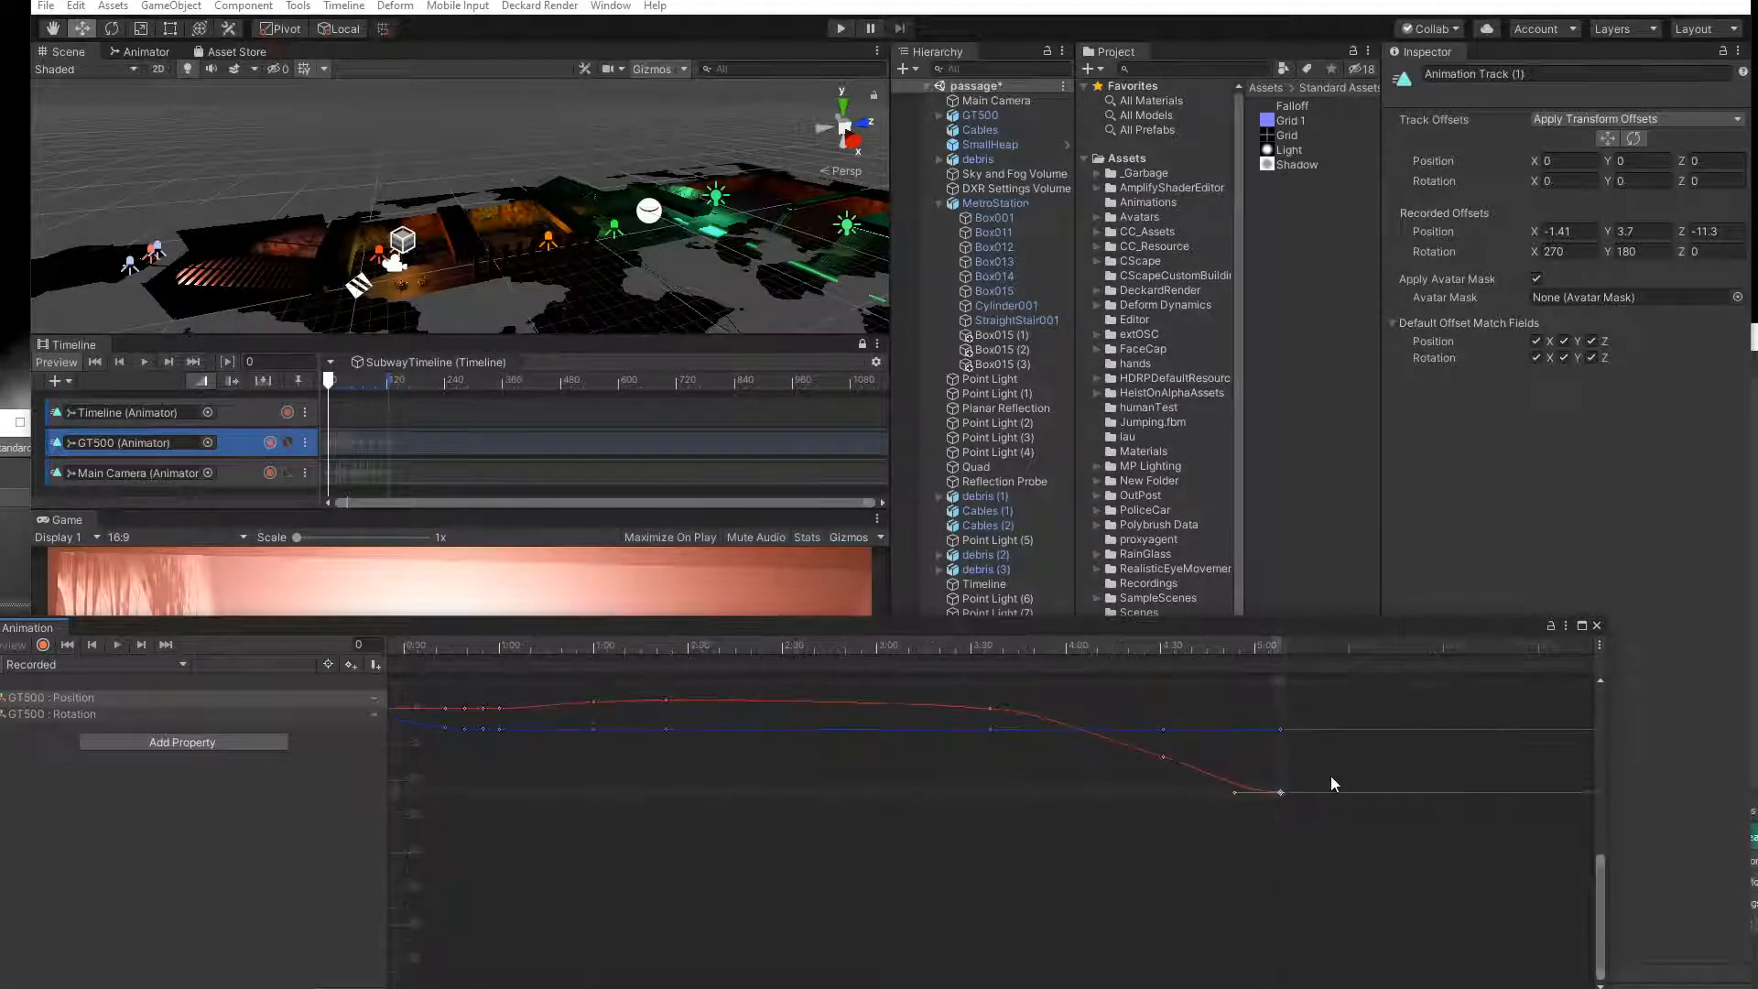
pyautogui.scroll(-3, 1332, 777)
pyautogui.moveTo(1599, 823); pyautogui.dragTo(1591, 662)
pyautogui.moveTo(1076, 712); pyautogui.dragTo(1029, 916)
pyautogui.rightClick(1059, 876)
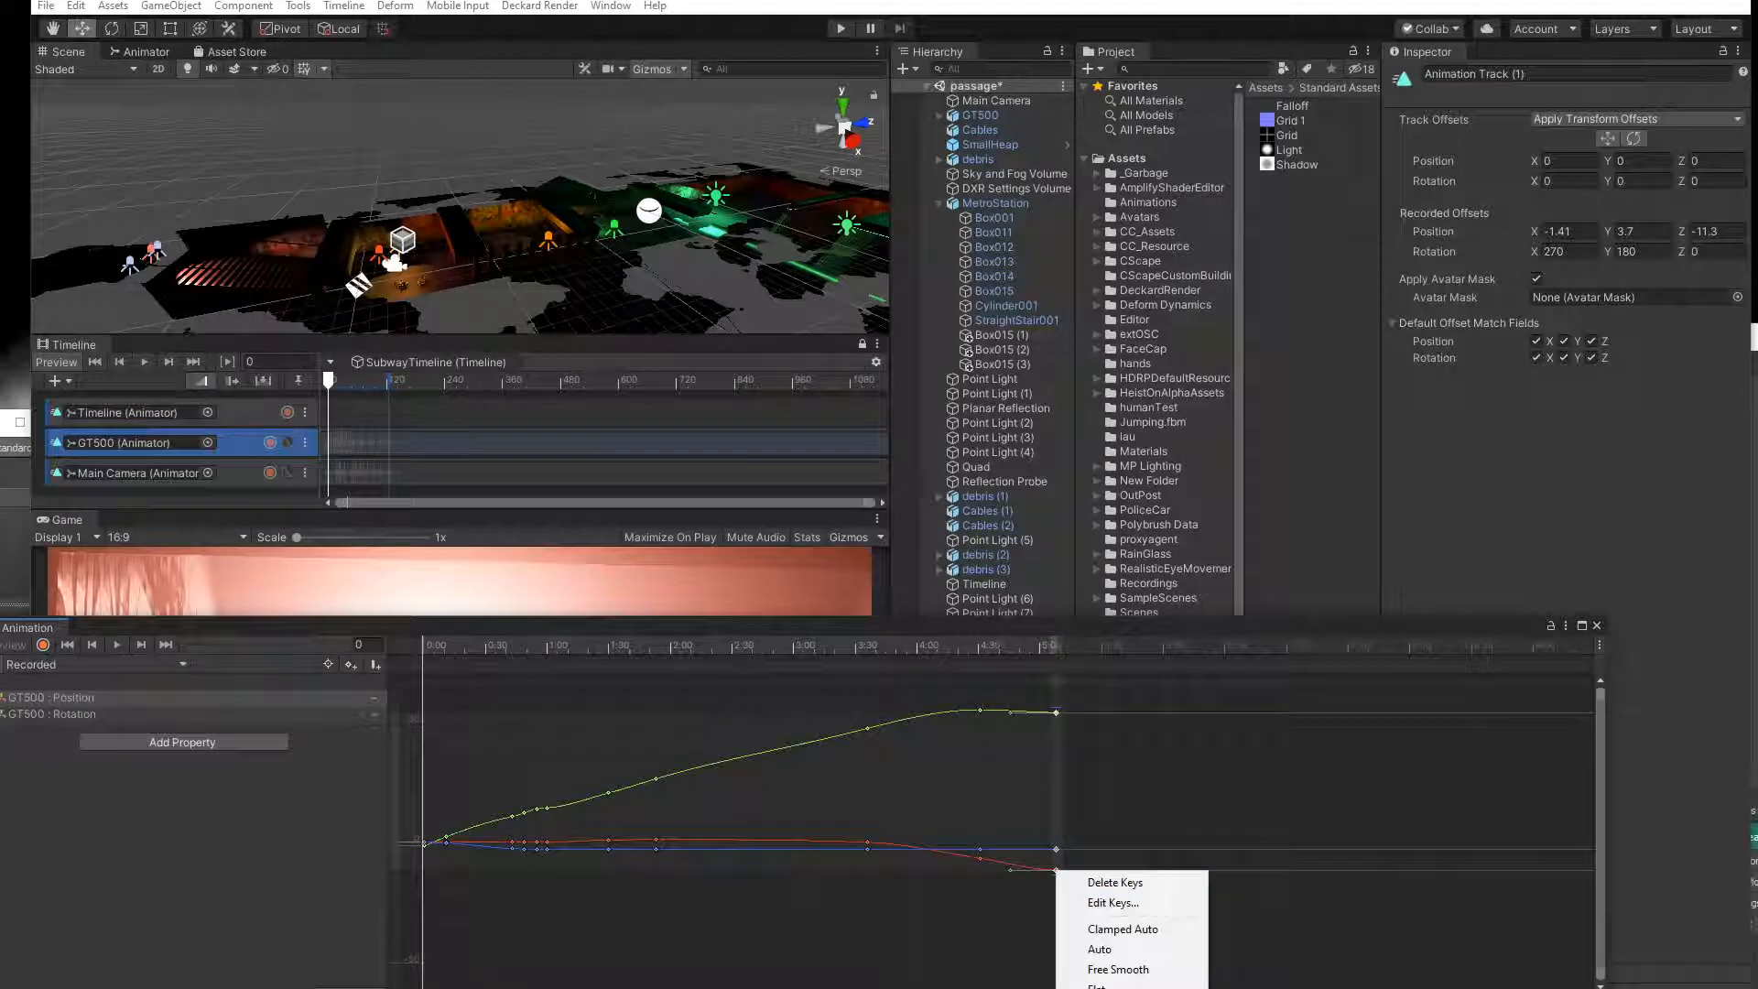
pyautogui.click(1099, 949)
pyautogui.moveTo(1040, 650); pyautogui.dragTo(816, 562)
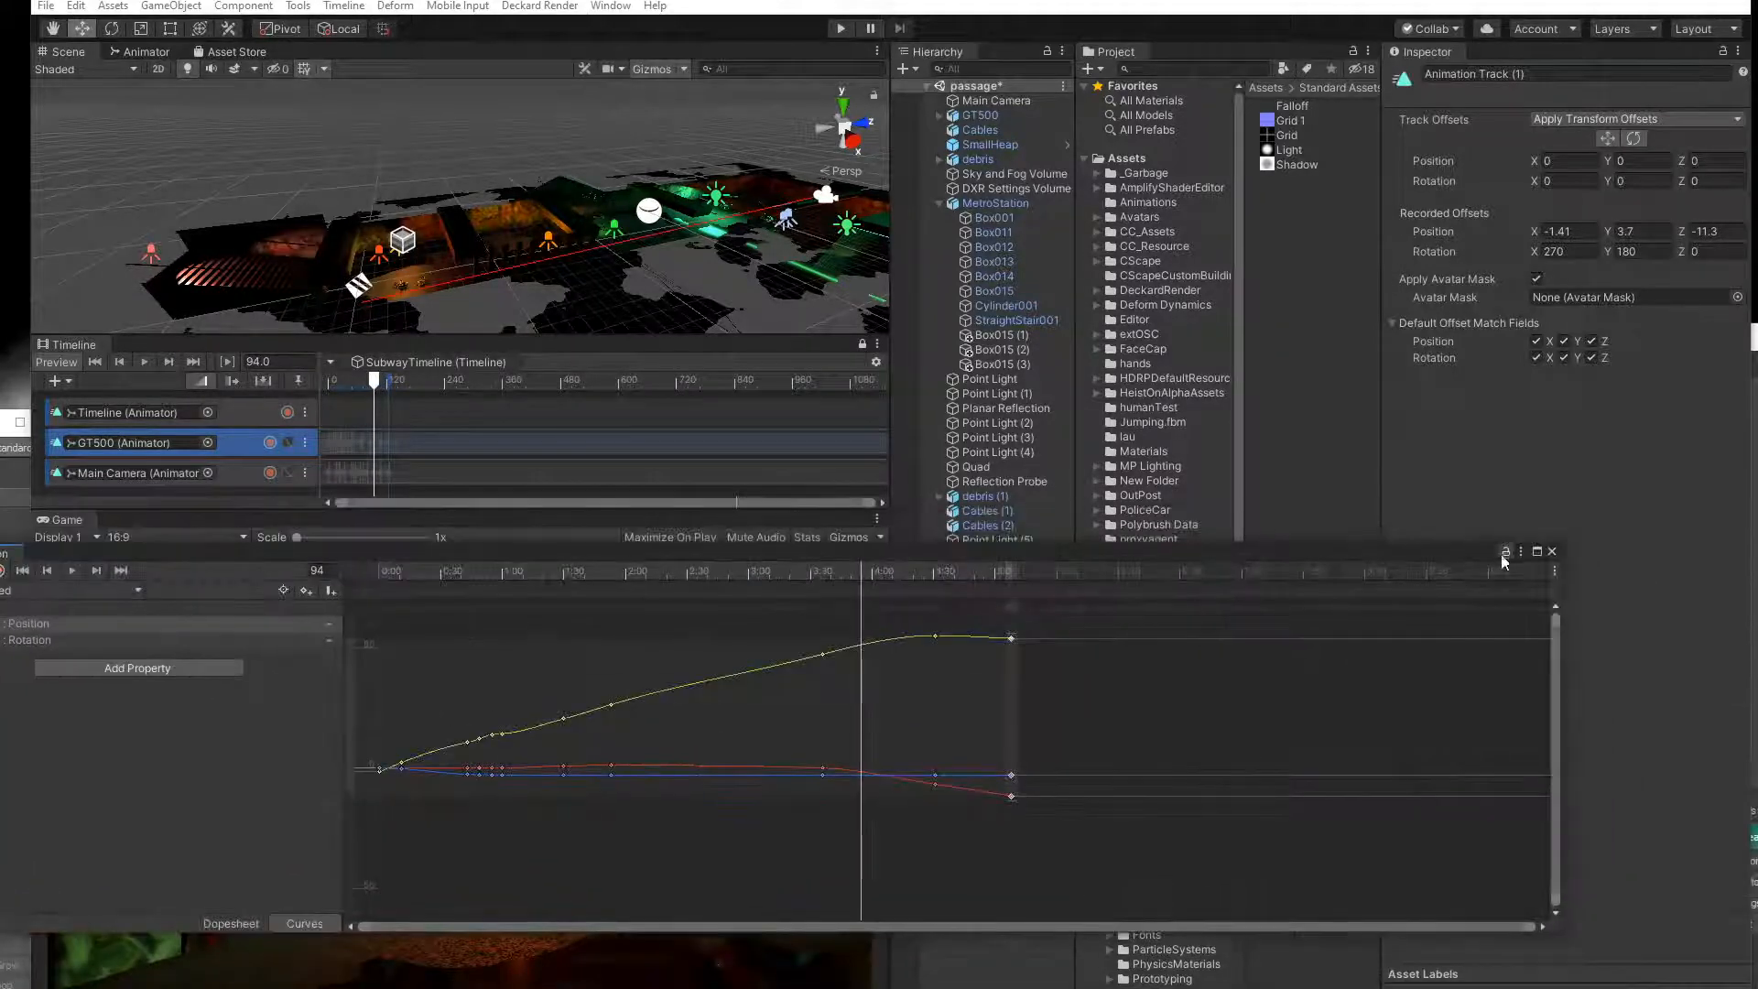
pyautogui.click(1552, 552)
# Play the timeline from frame 0 to check how the GT500 moves at the end of the shot.
pyautogui.moveTo(395, 392); pyautogui.dragTo(336, 383)
pyautogui.click(144, 363)
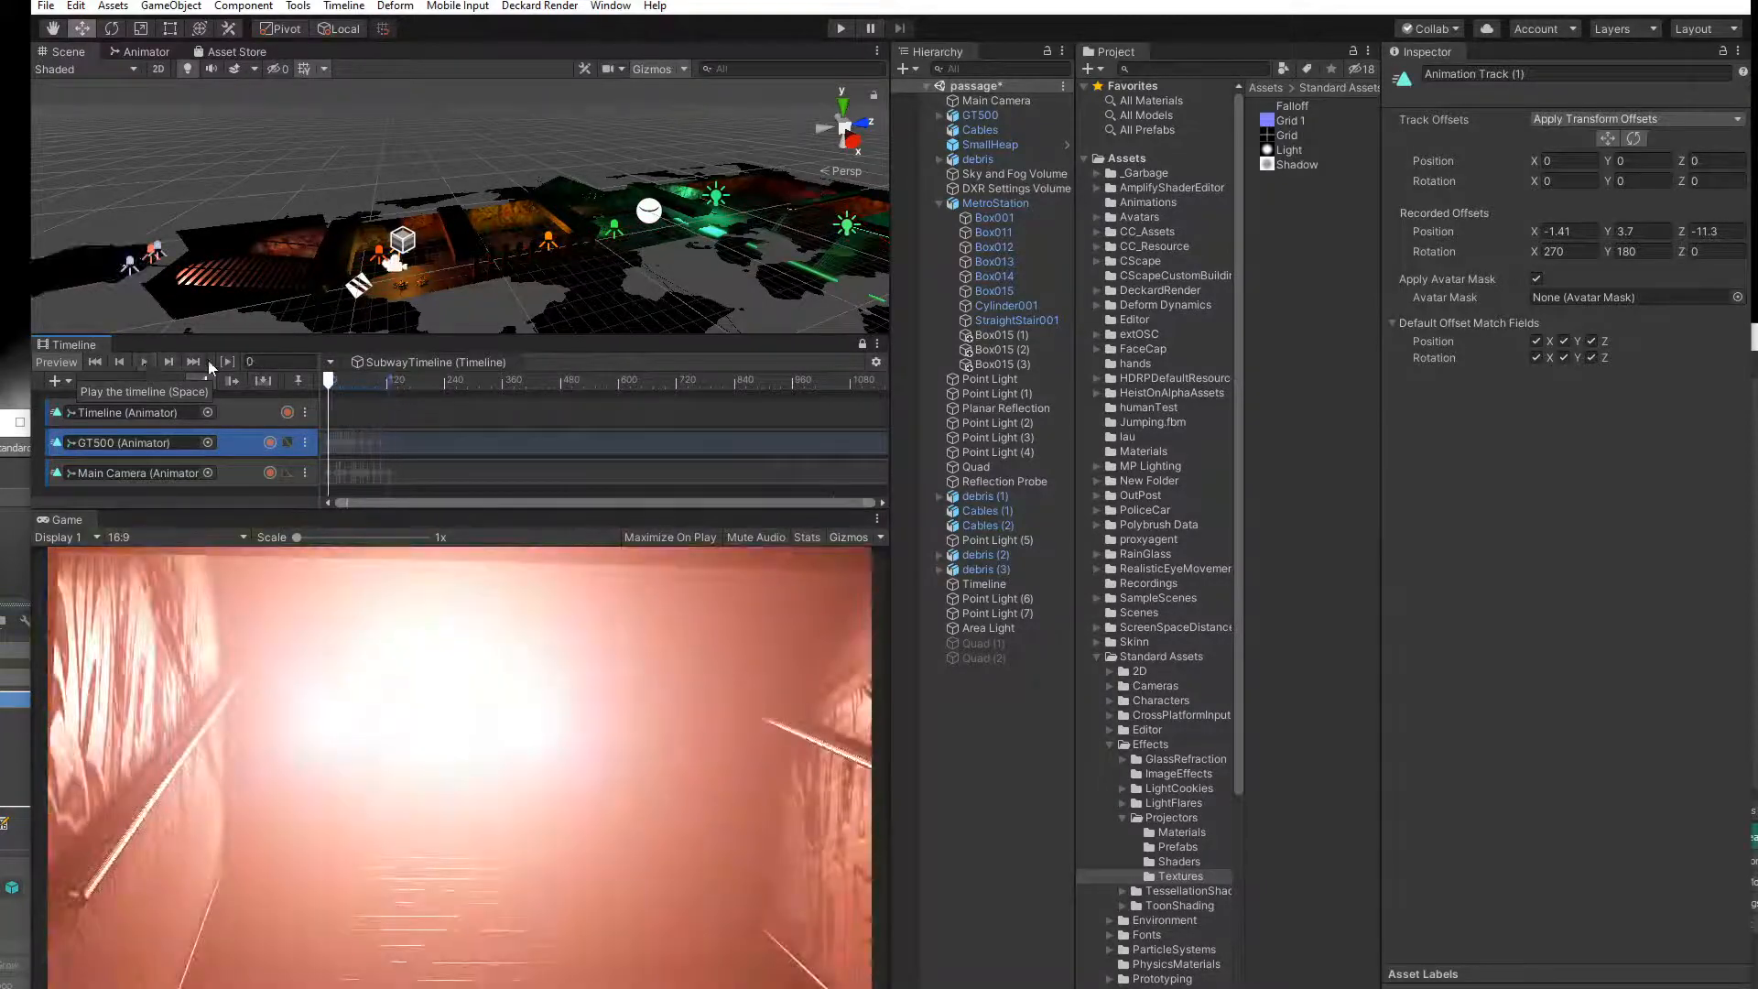
pyautogui.click(144, 361)
pyautogui.click(145, 361)
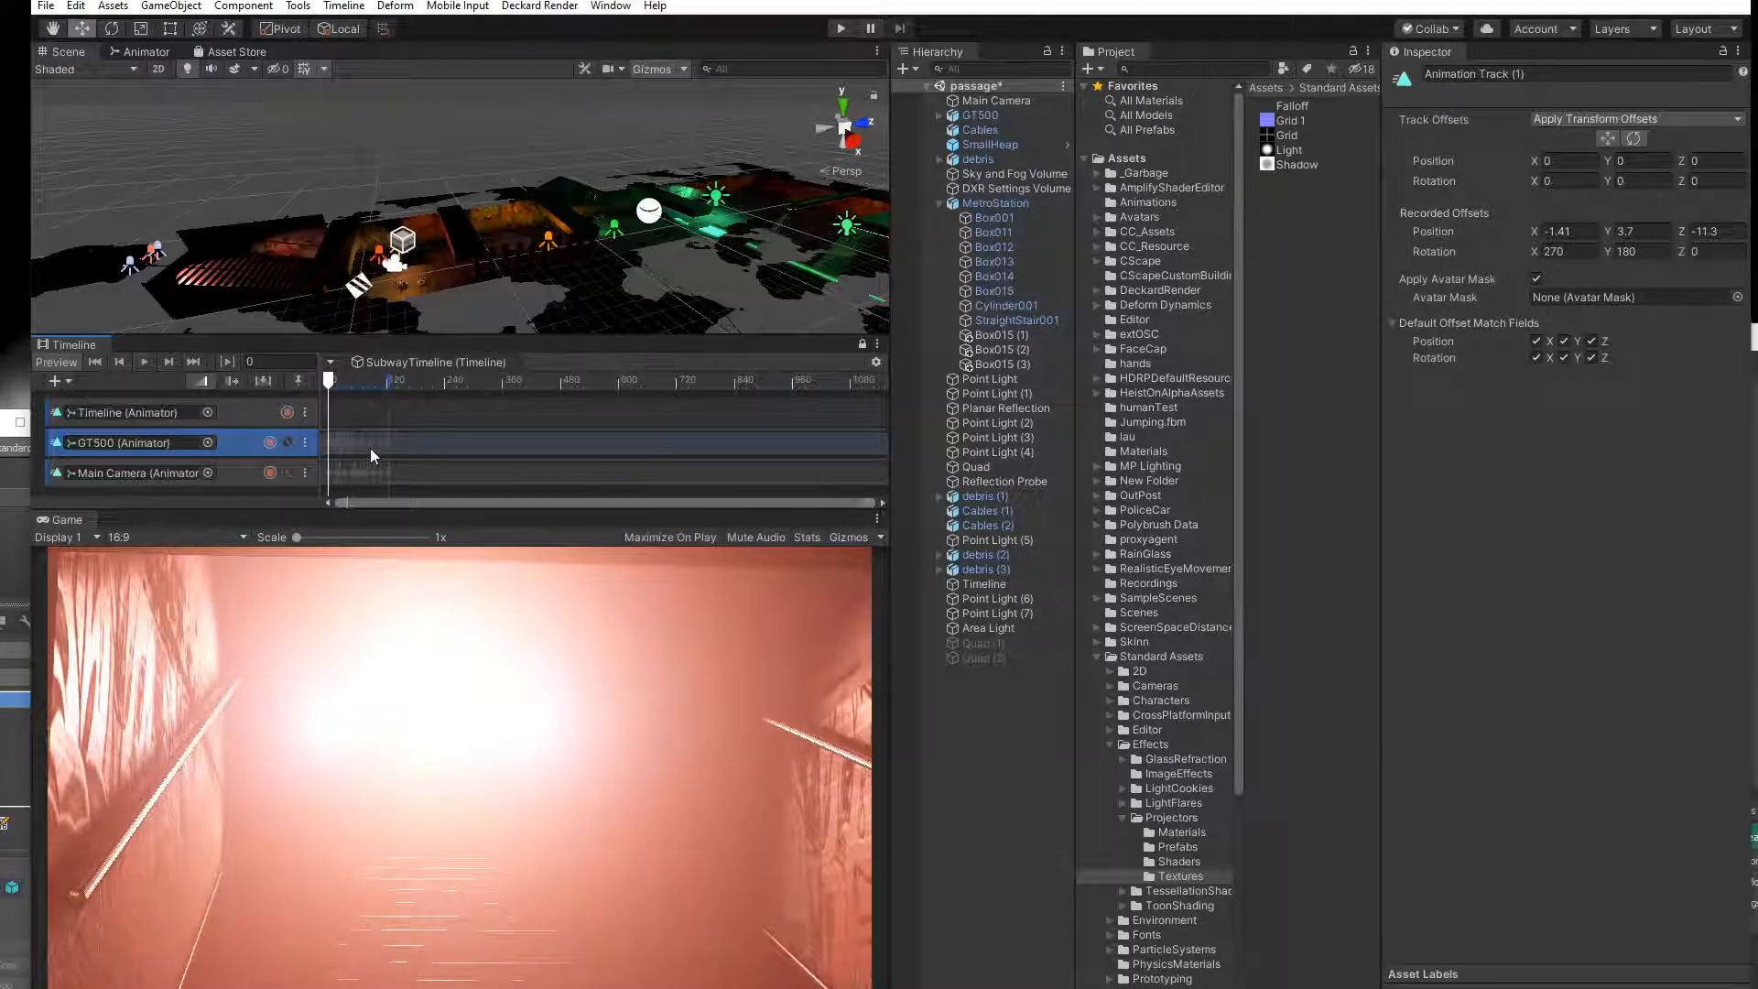
# Open the GT500 track's recorded animation and show the end of its position curves in the curve view.
pyautogui.doubleClick(370, 447)
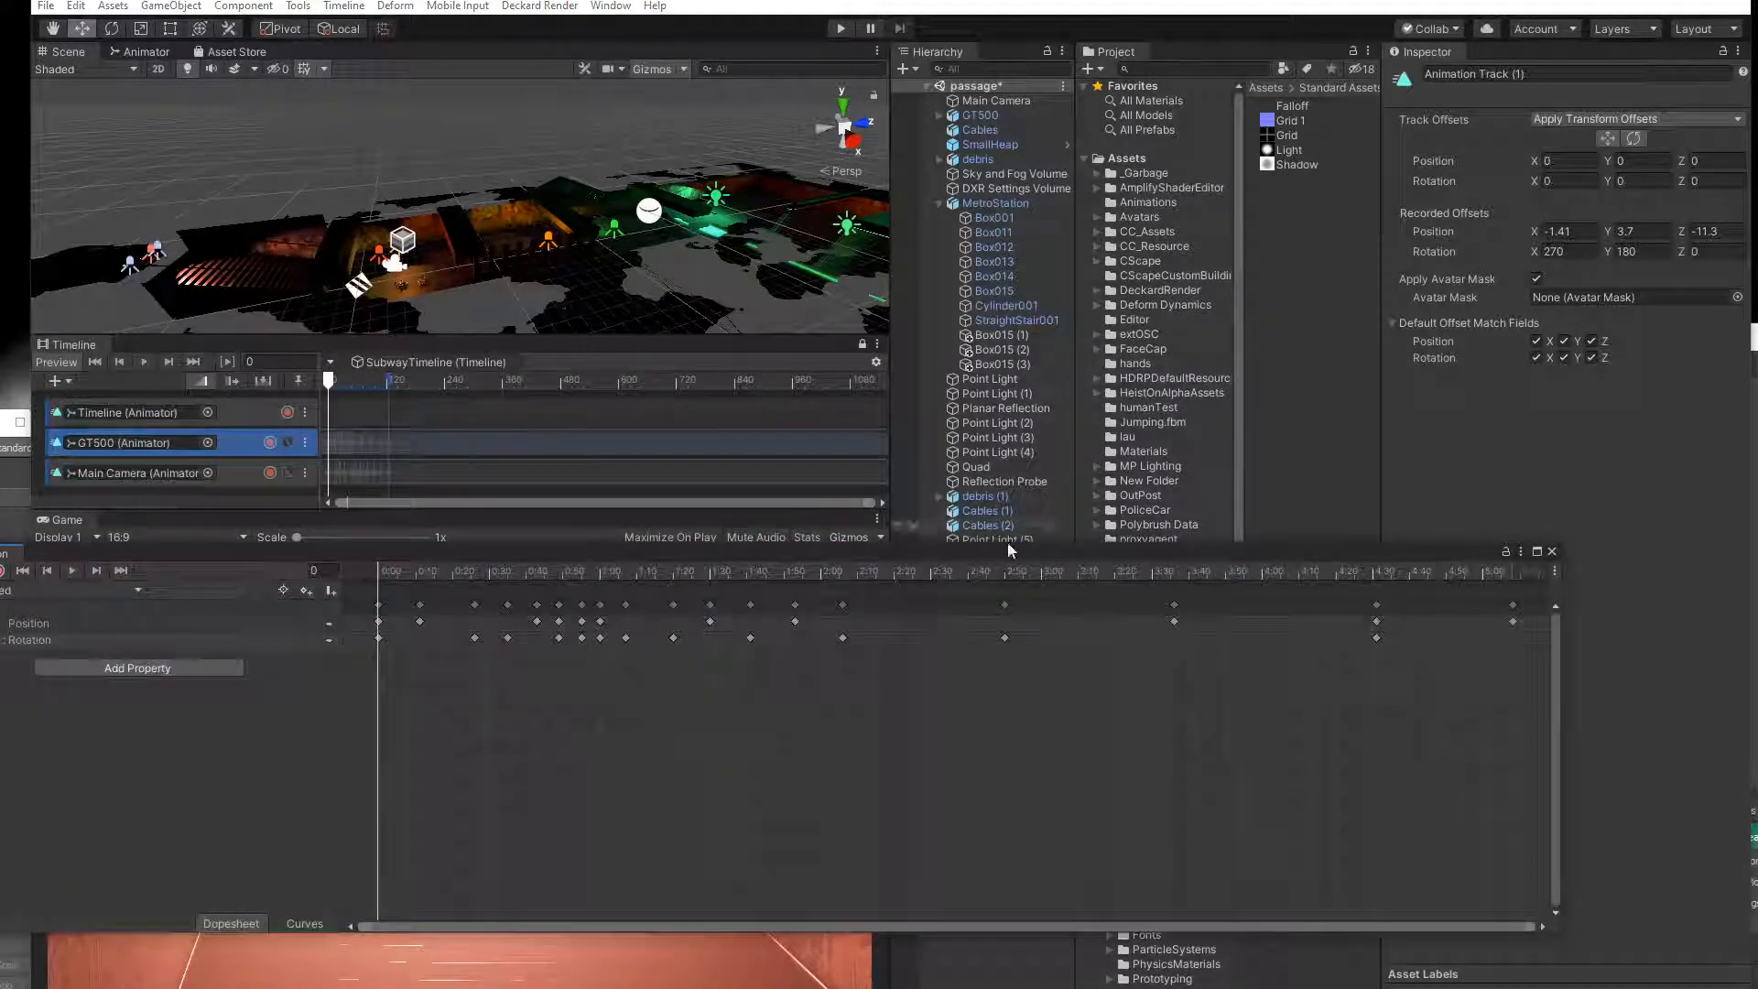
pyautogui.click(87, 626)
pyautogui.click(297, 923)
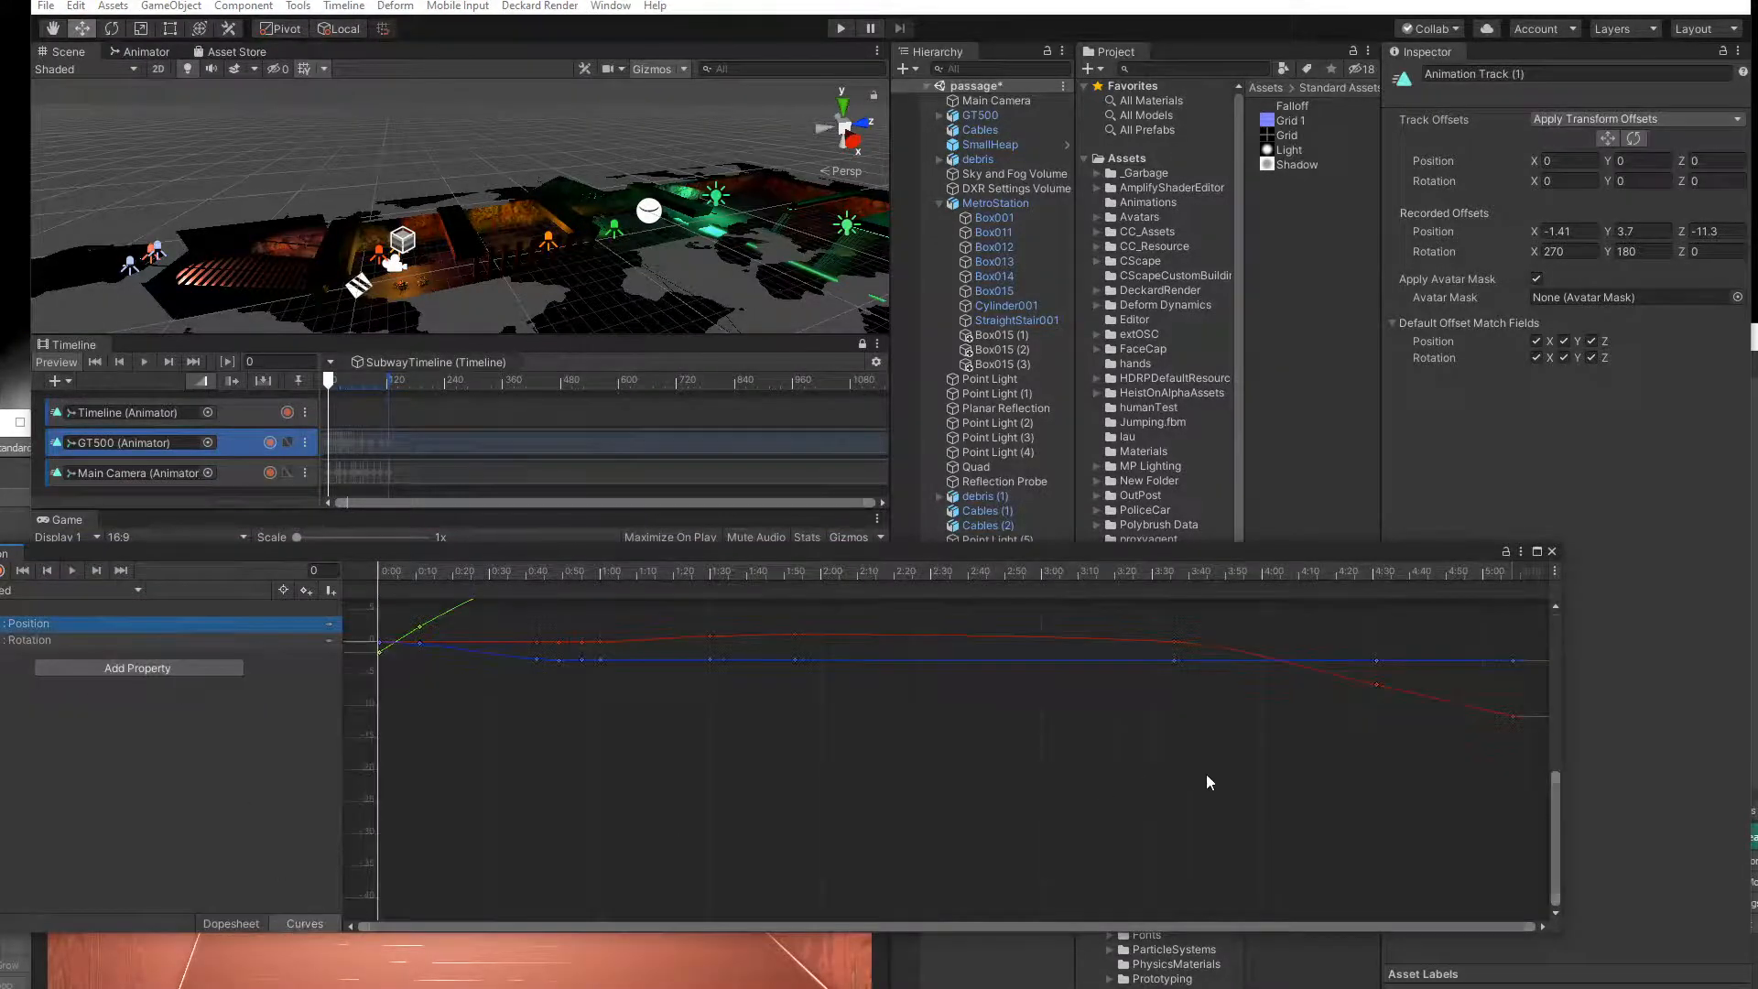
pyautogui.scroll(-15, 965, 716)
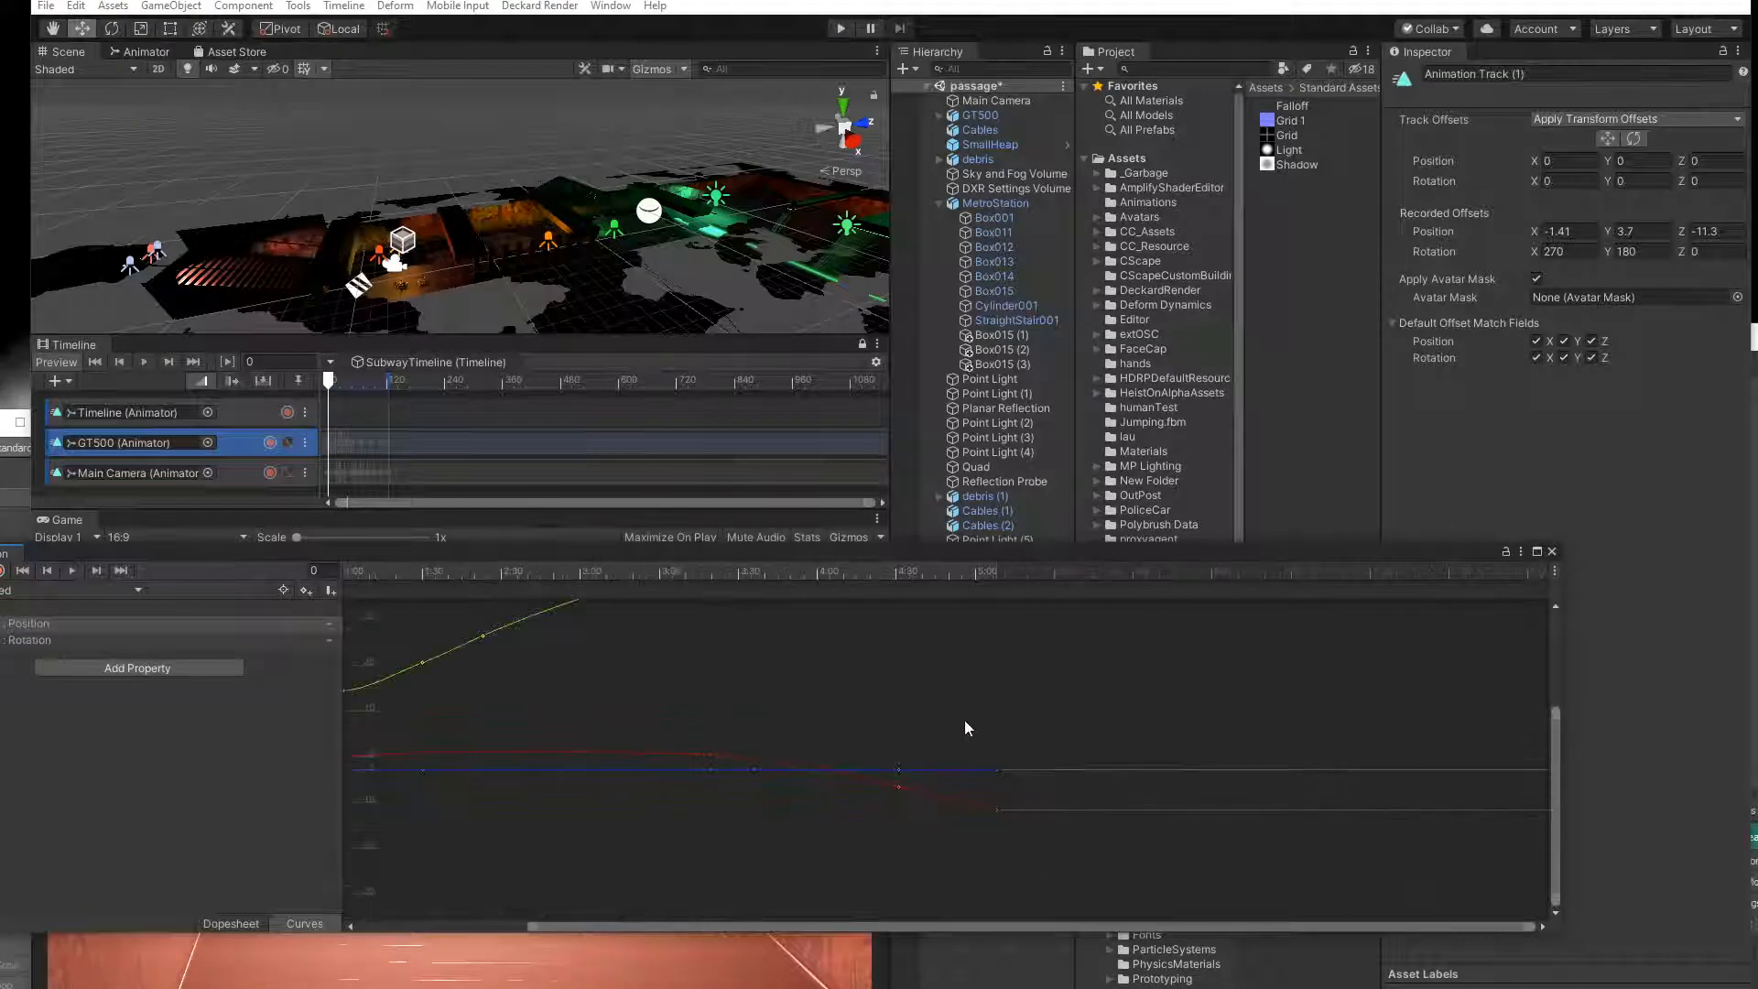
pyautogui.moveTo(996, 694); pyautogui.dragTo(1173, 749, button='middle')
pyautogui.scroll(5, 680, 738)
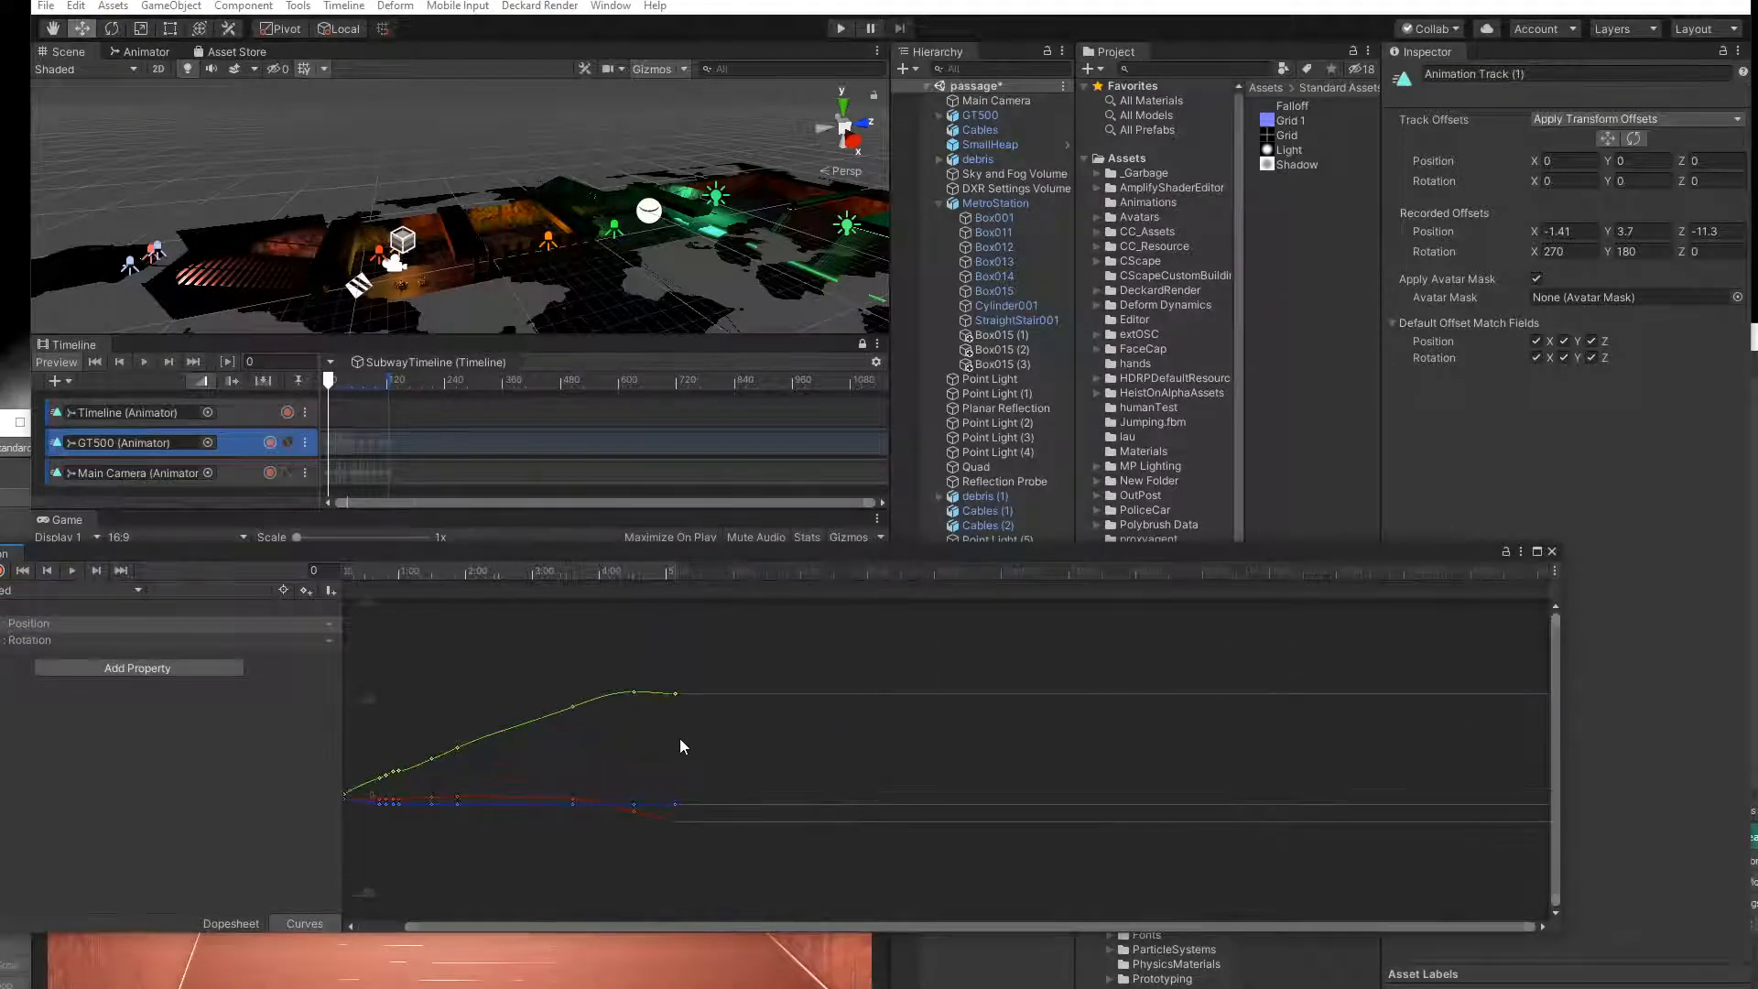
pyautogui.moveTo(674, 764); pyautogui.dragTo(899, 566, button='middle')
pyautogui.keyDown('alt'); pyautogui.moveTo(899, 566); pyautogui.dragTo(893, 619); pyautogui.keyUp('alt')
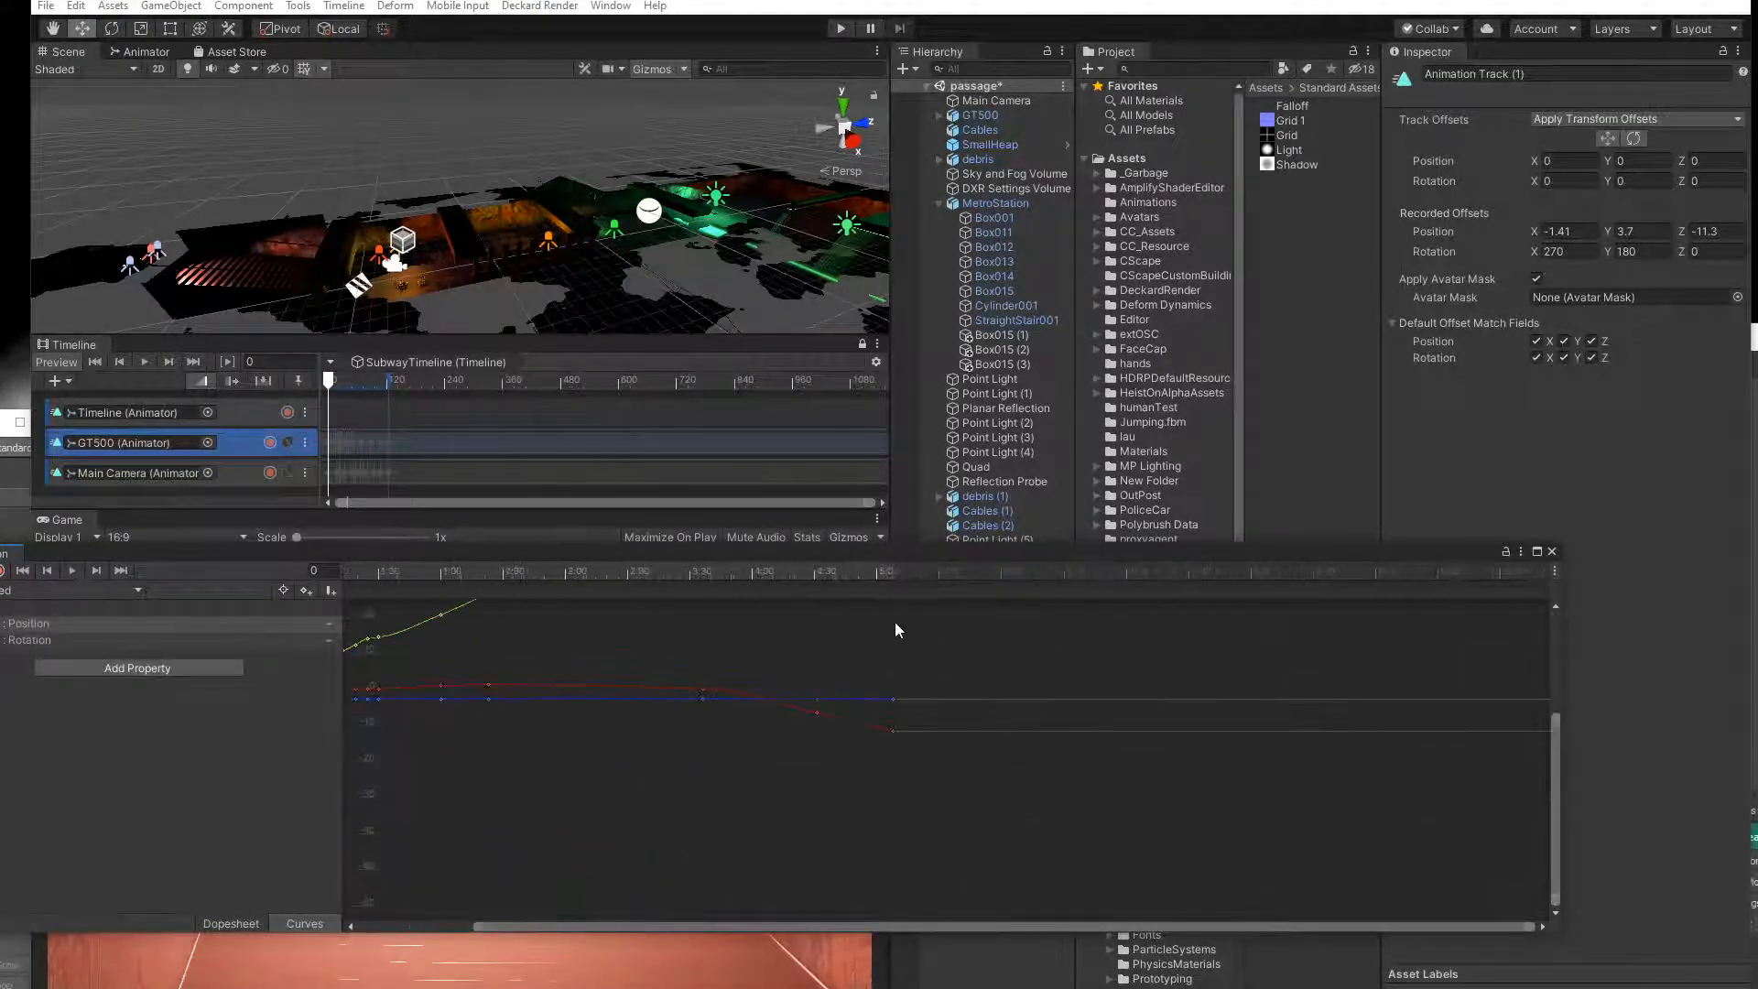
# Lower the last key of the GT500's red position curve at 5:08 to about -23.9 and preview the motion.
pyautogui.scroll(7, 895, 652)
pyautogui.click(894, 786)
pyautogui.moveTo(894, 788); pyautogui.dragTo(894, 856)
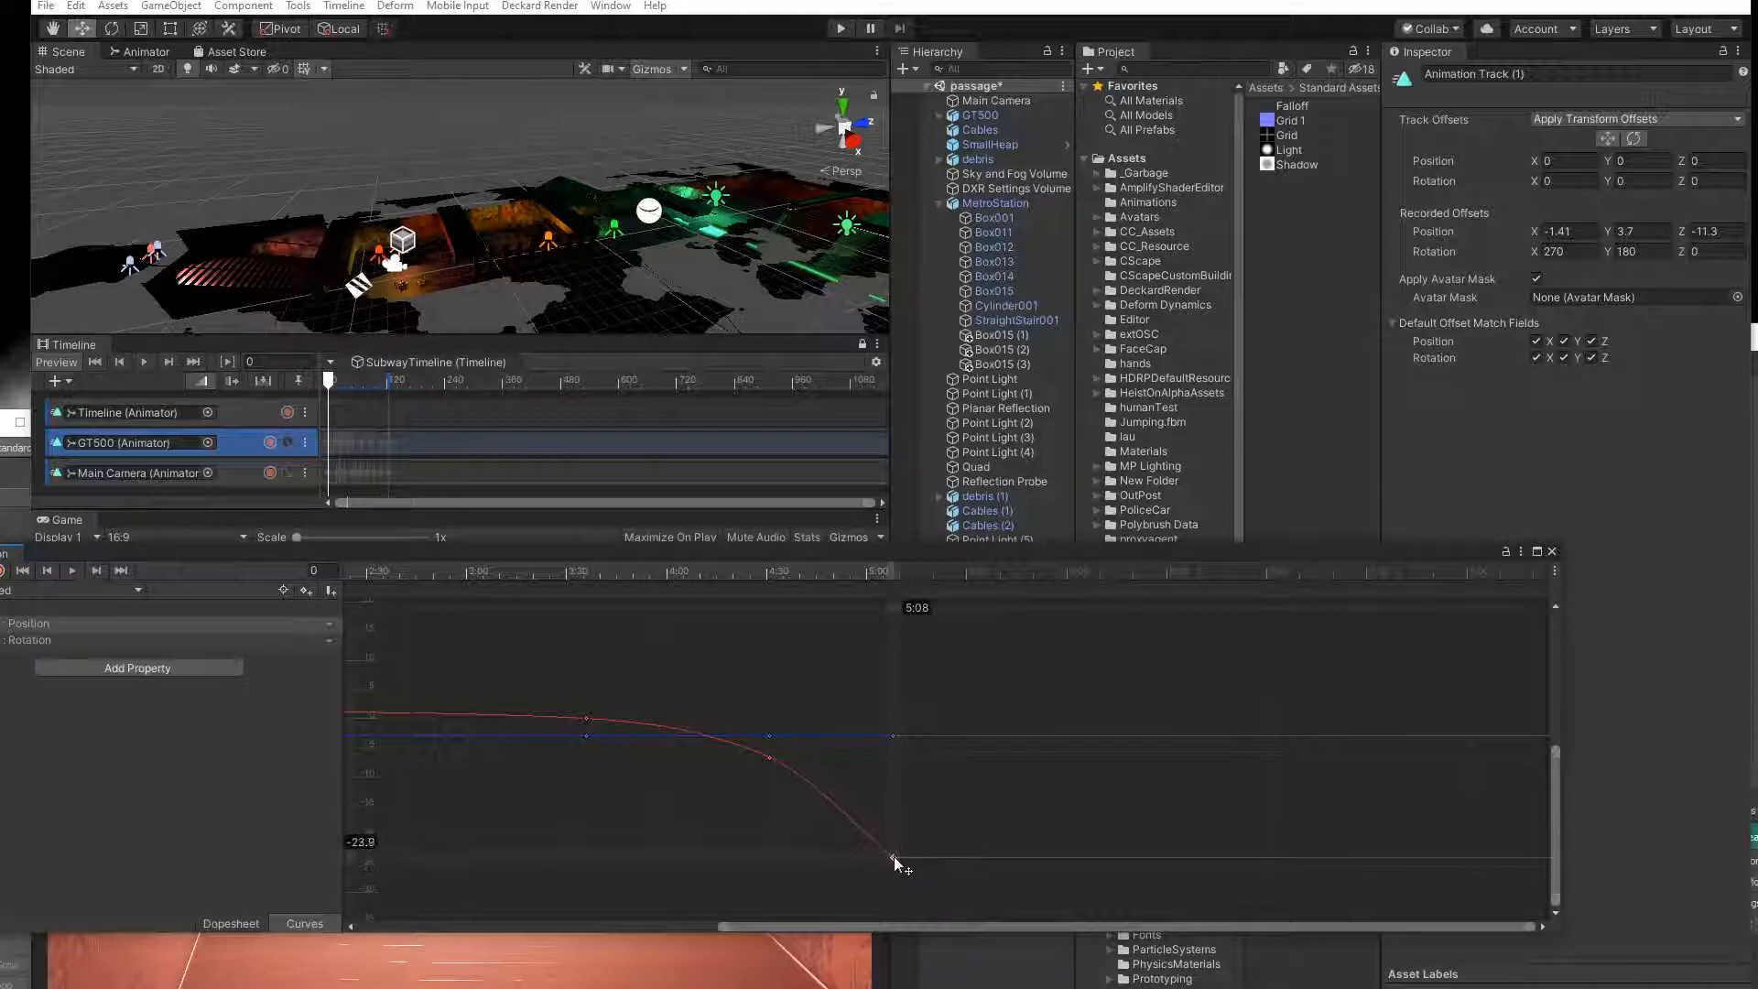
pyautogui.moveTo(729, 574); pyautogui.dragTo(803, 150)
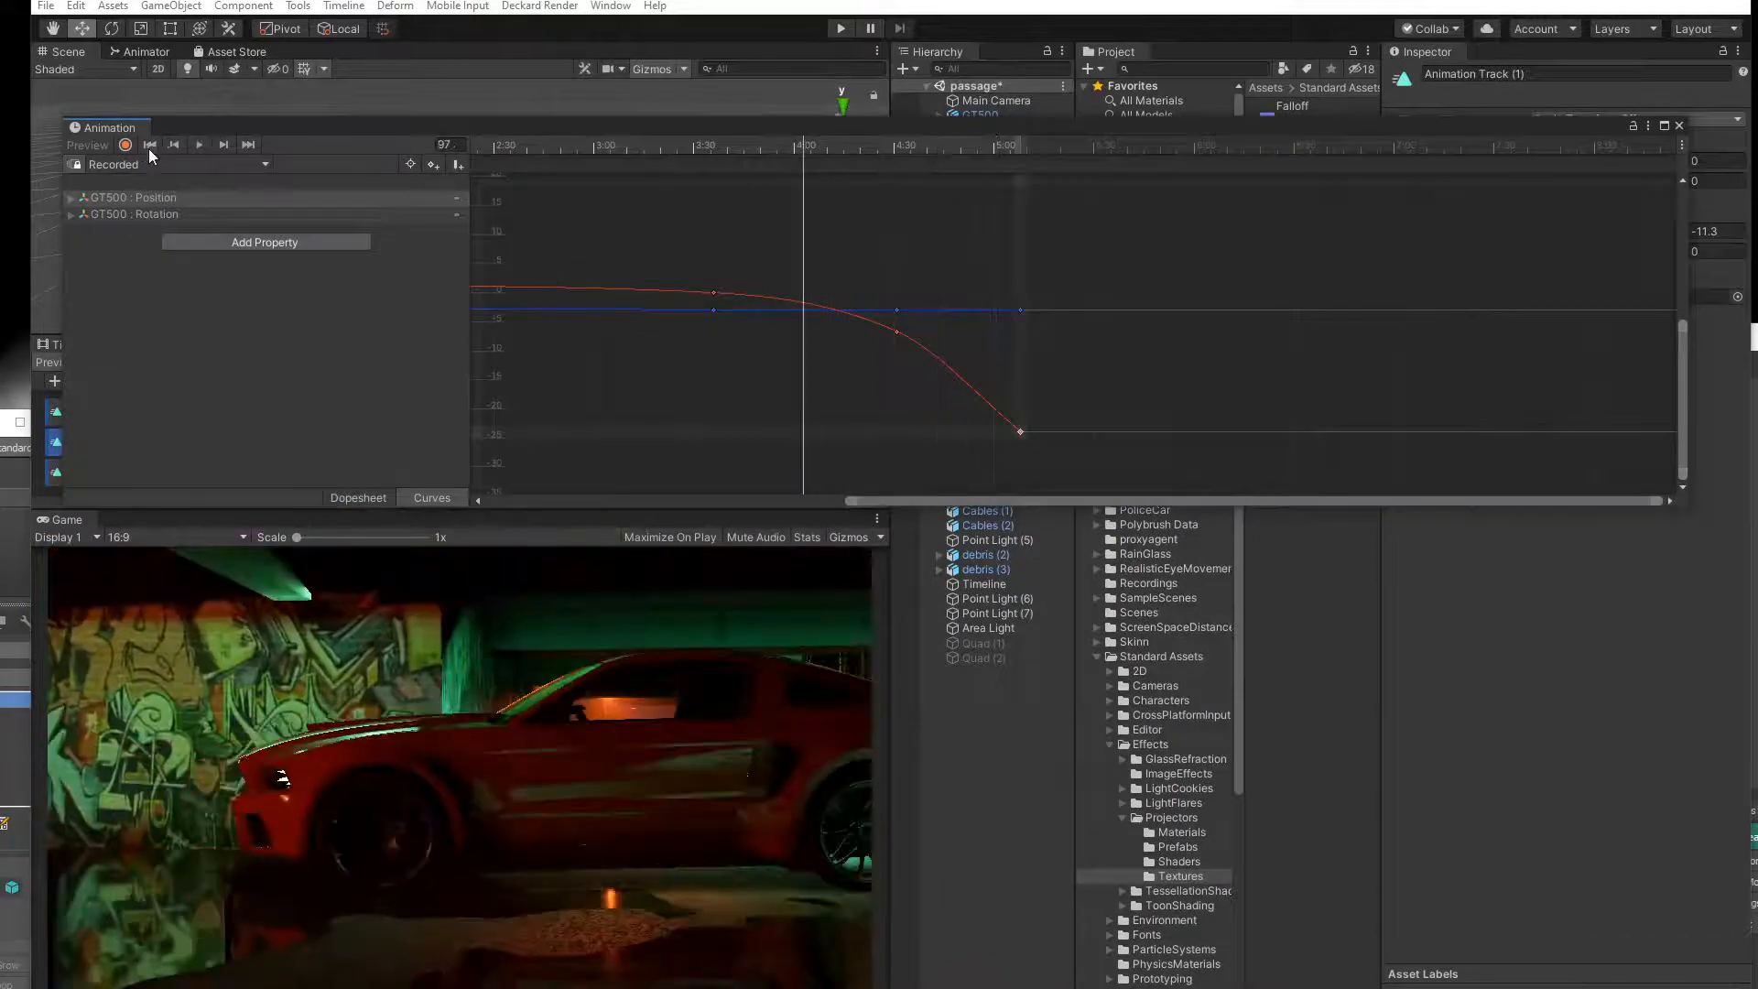
pyautogui.click(201, 144)
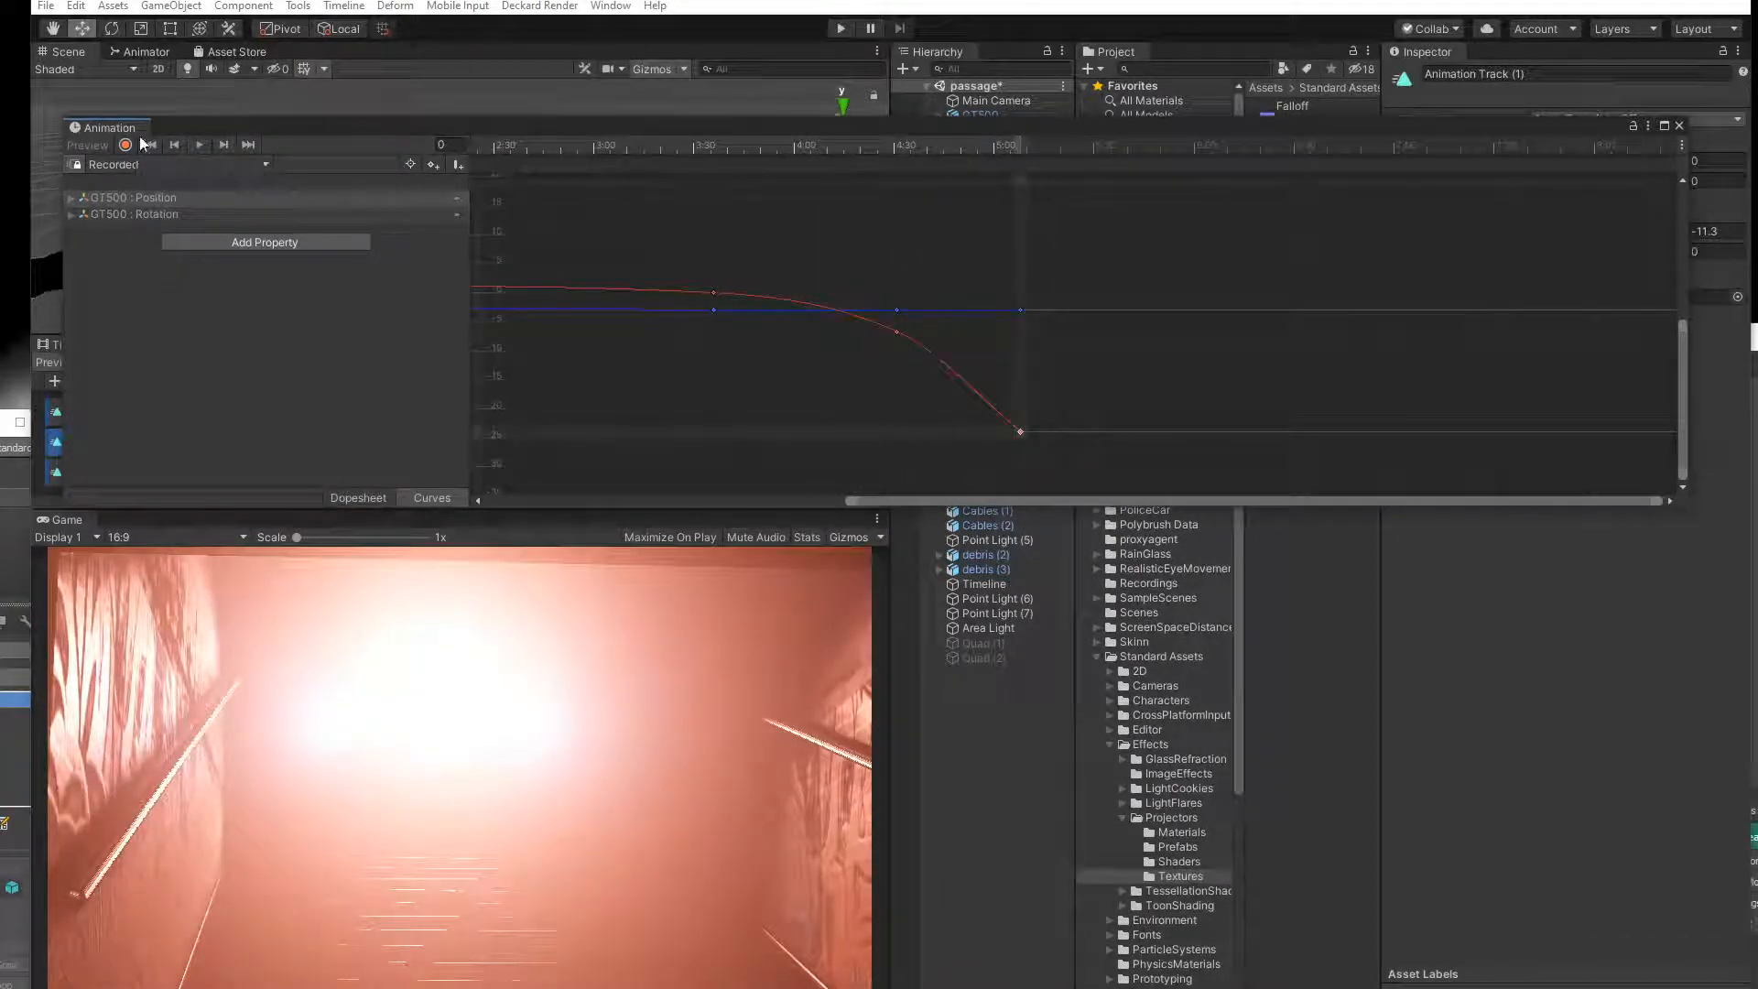
# Raise the last key of the GT500's red position curve partway back up and replay the clip.
pyautogui.moveTo(1020, 430); pyautogui.dragTo(1018, 399)
pyautogui.moveTo(969, 146); pyautogui.dragTo(864, 140)
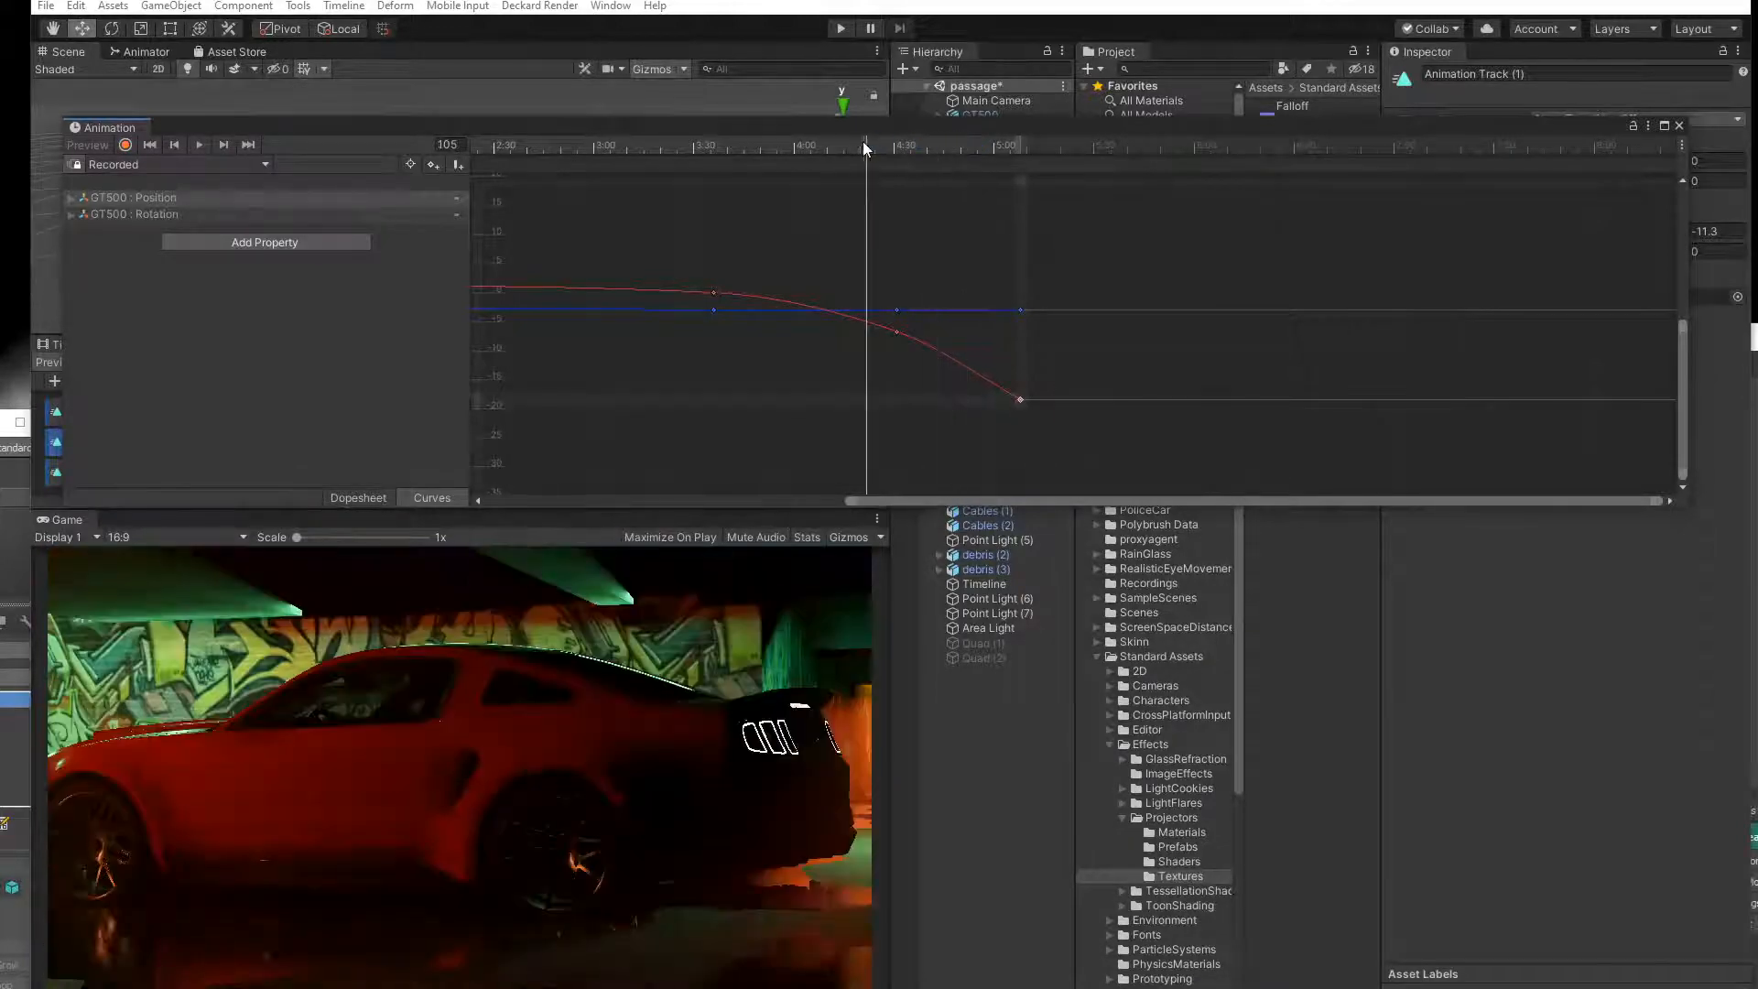
pyautogui.click(197, 144)
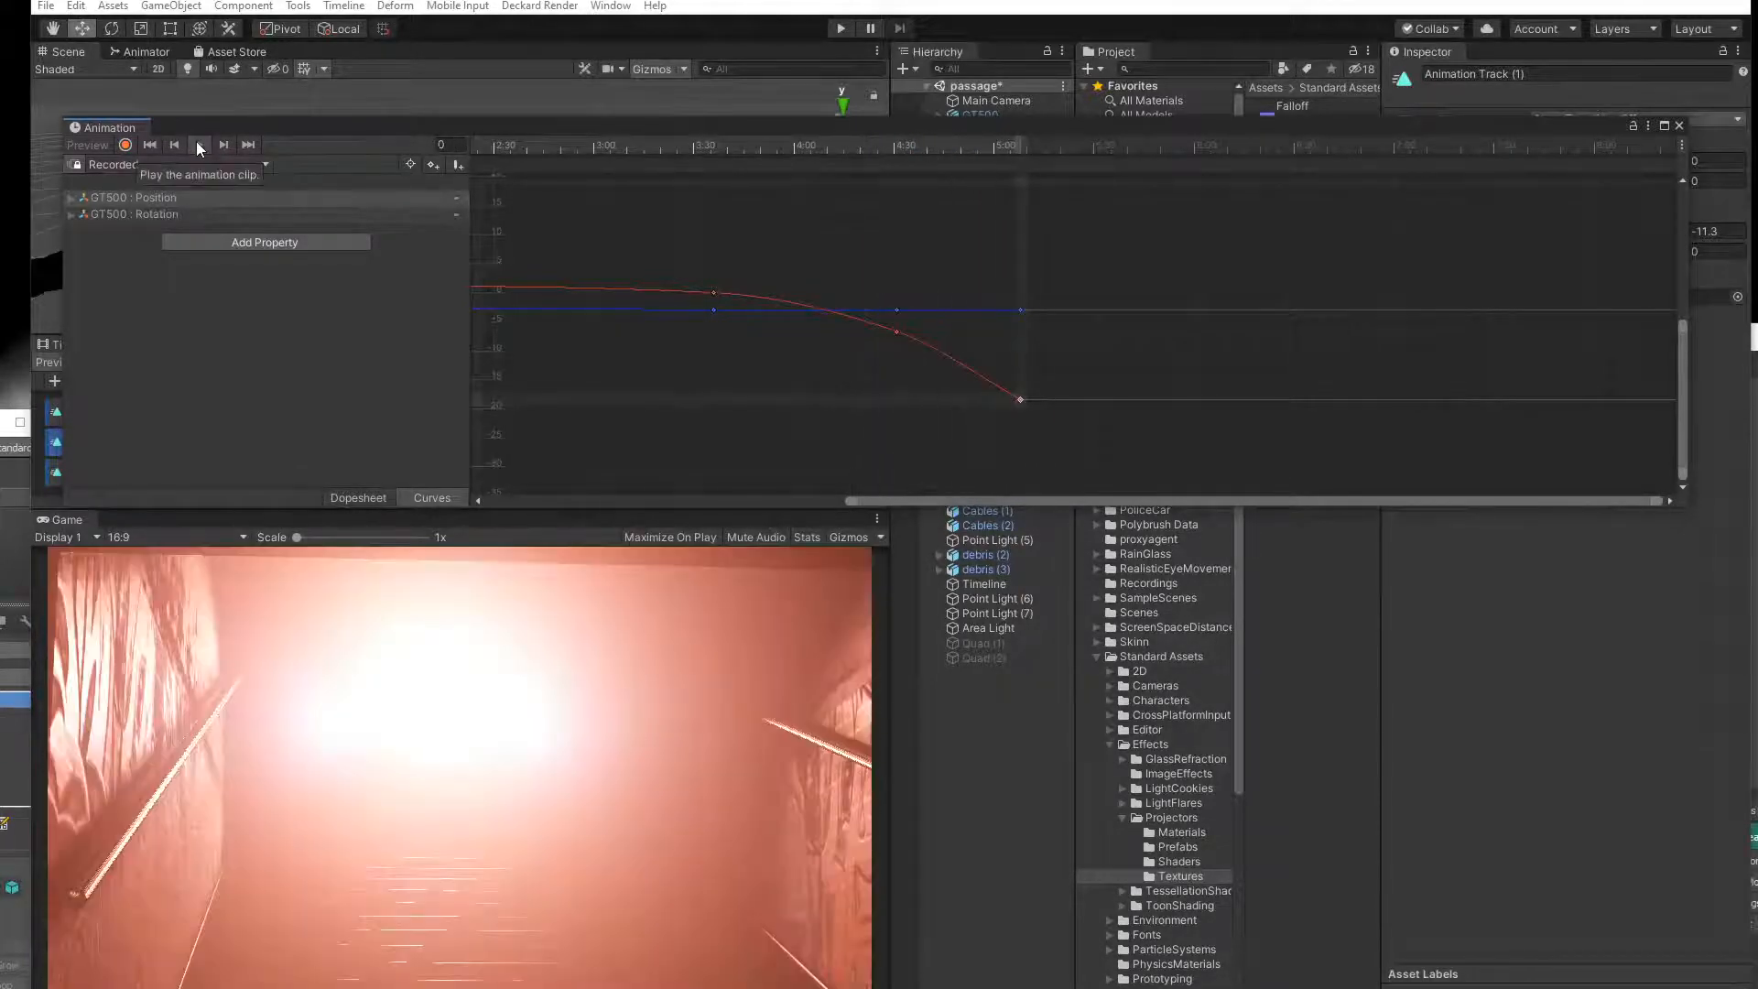
pyautogui.click(194, 145)
# Raise the last key of the GT500's red position curve slightly more, replay from the start and close the Animation window.
pyautogui.moveTo(1022, 404); pyautogui.dragTo(1020, 392)
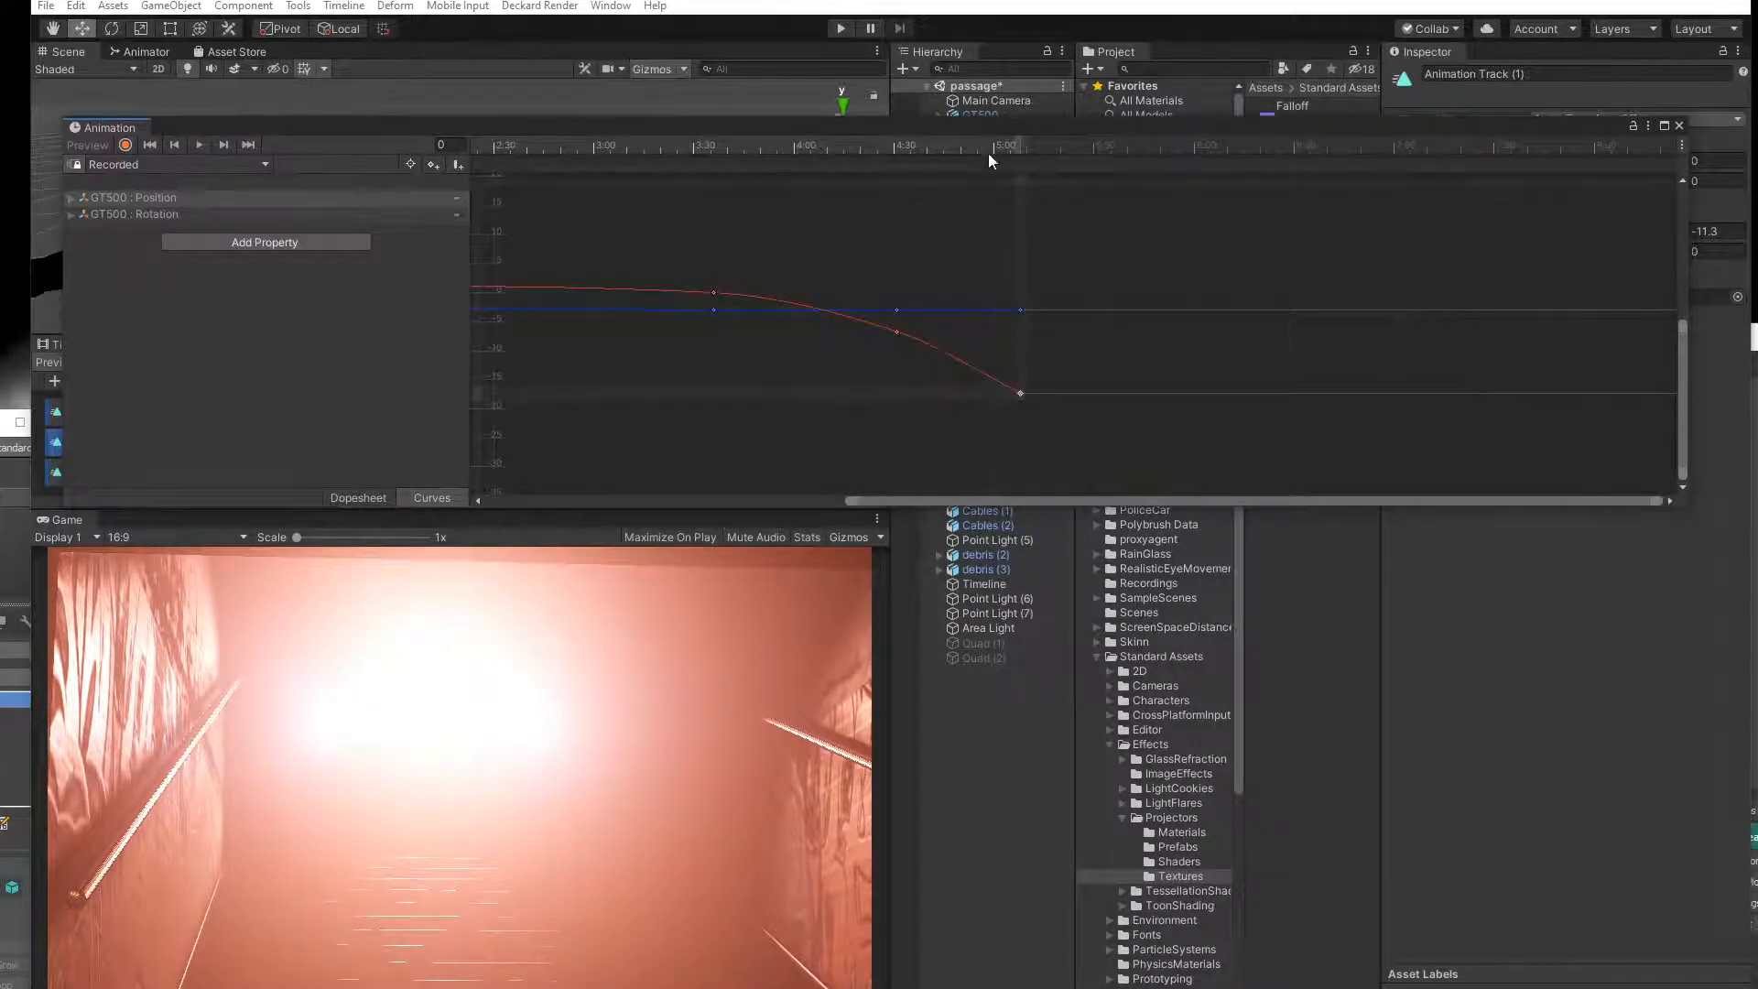
pyautogui.moveTo(869, 505); pyautogui.dragTo(488, 502)
pyautogui.click(150, 145)
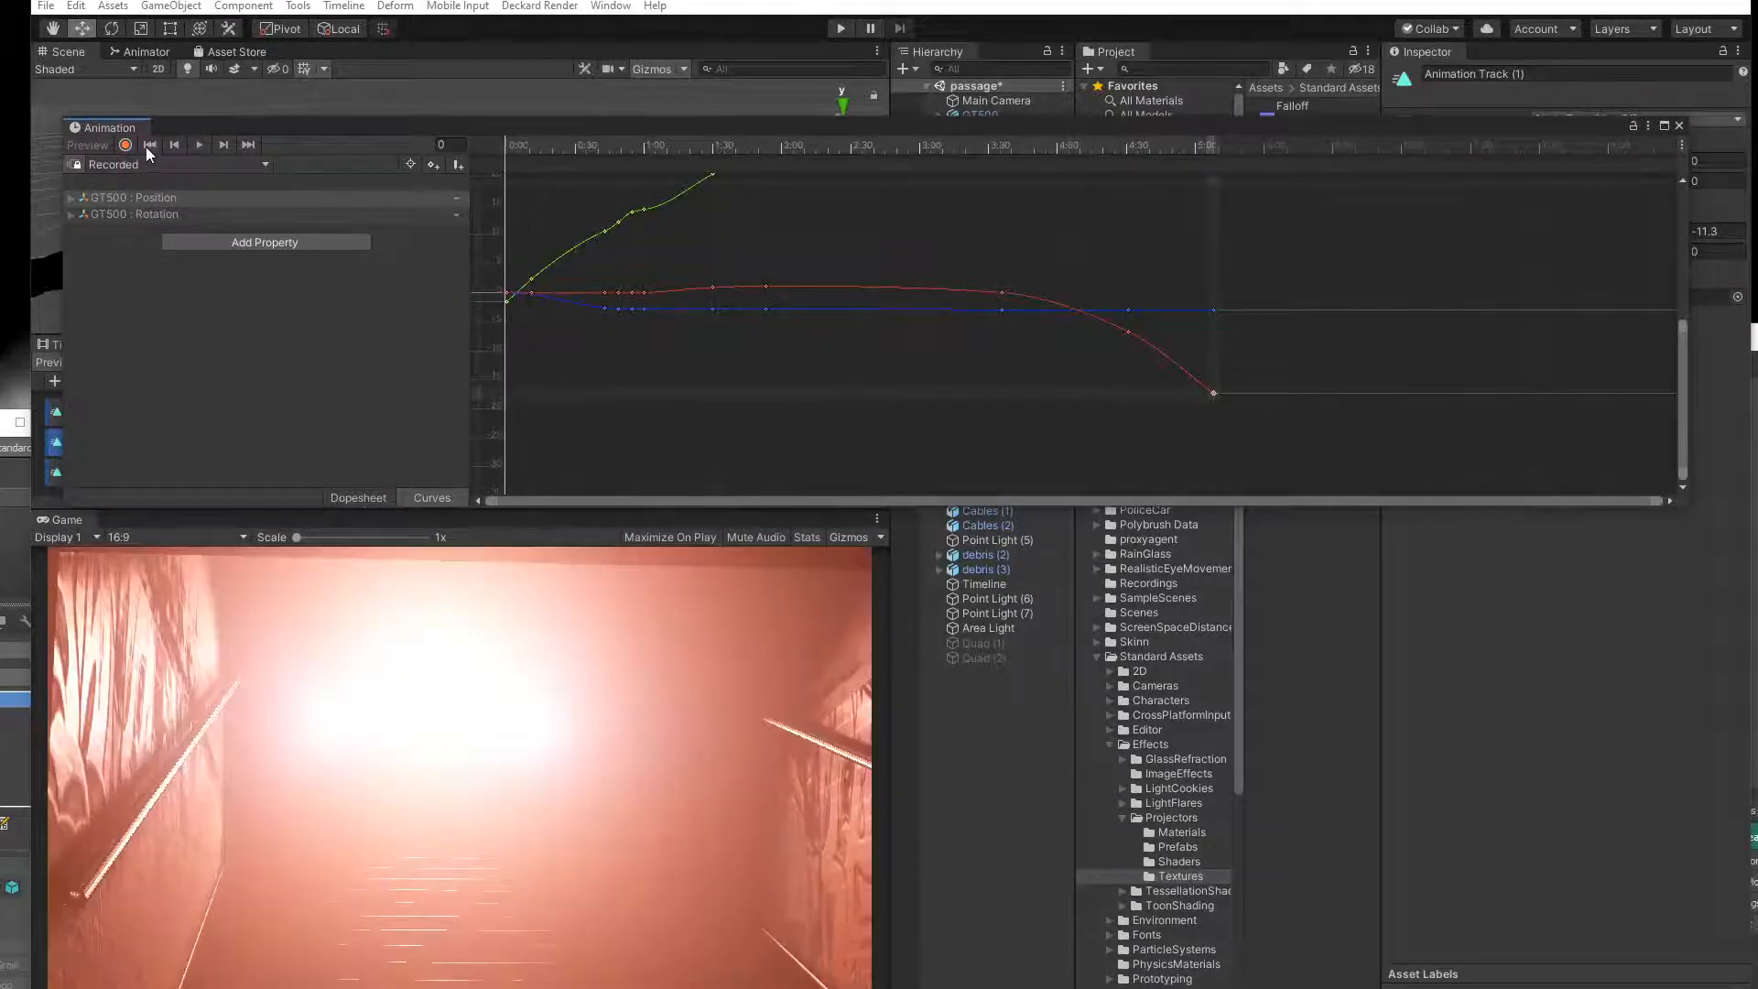
pyautogui.click(200, 144)
pyautogui.click(1678, 124)
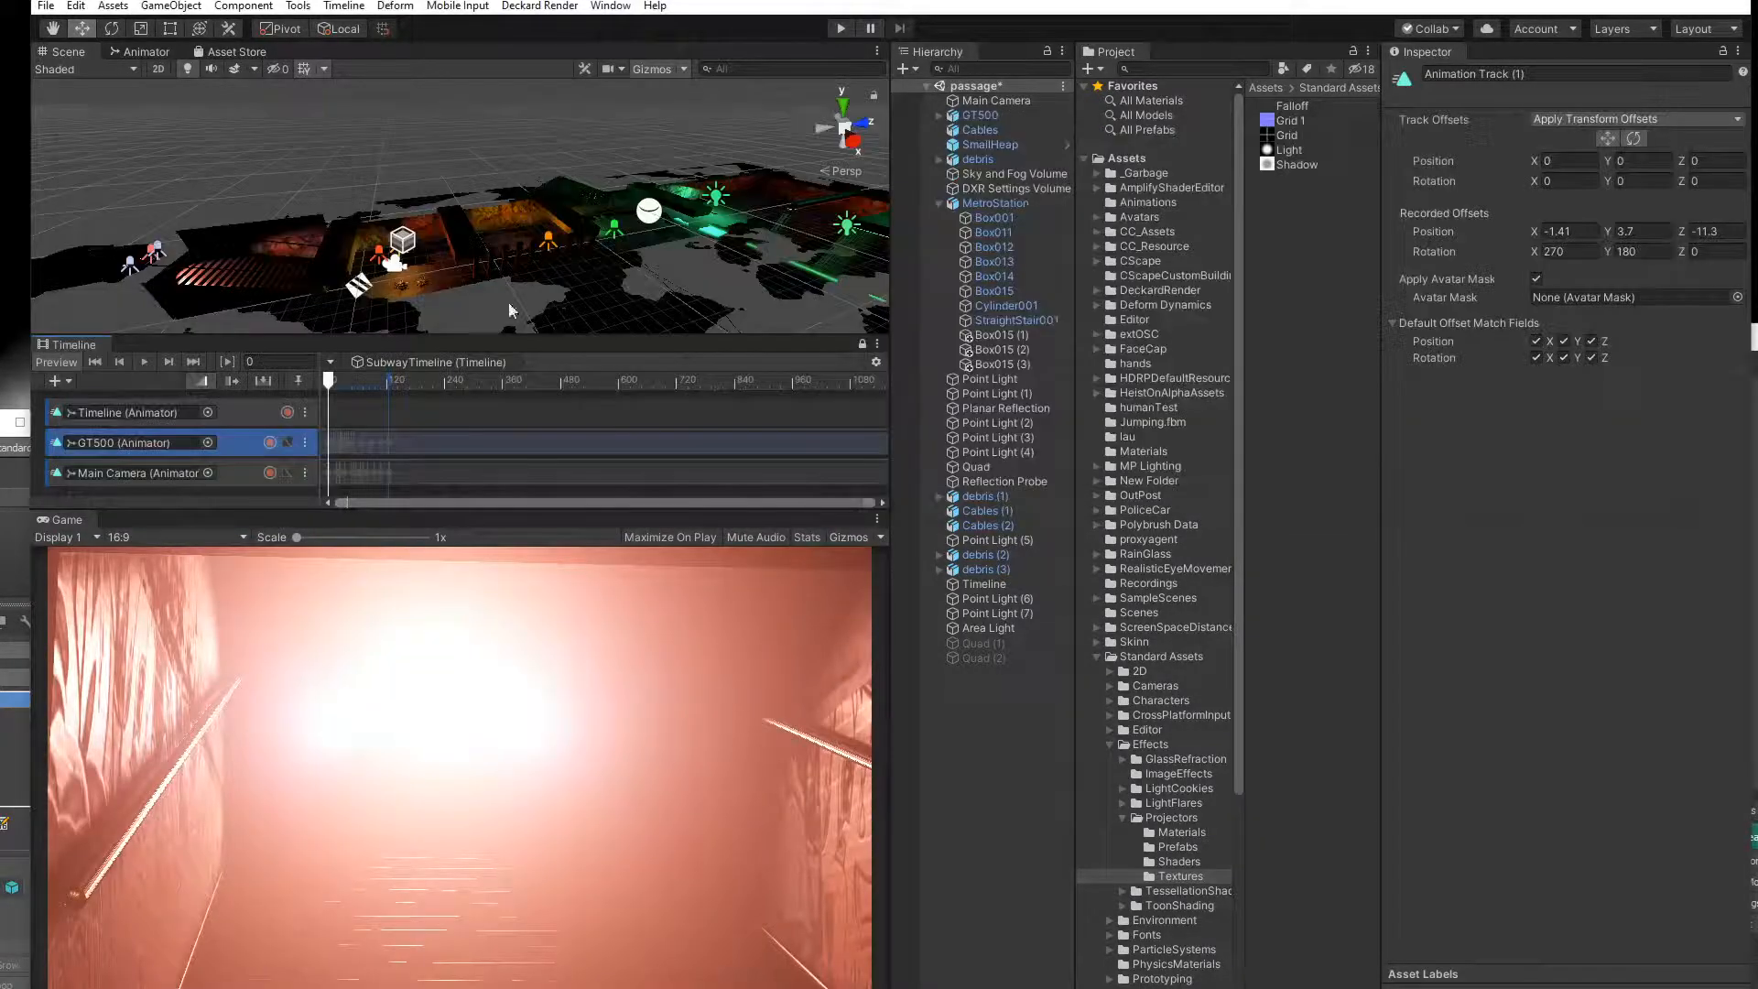
# Open the Main Camera track's recorded animation, preview it and go to the keyframe at frame 107.
pyautogui.doubleClick(338, 475)
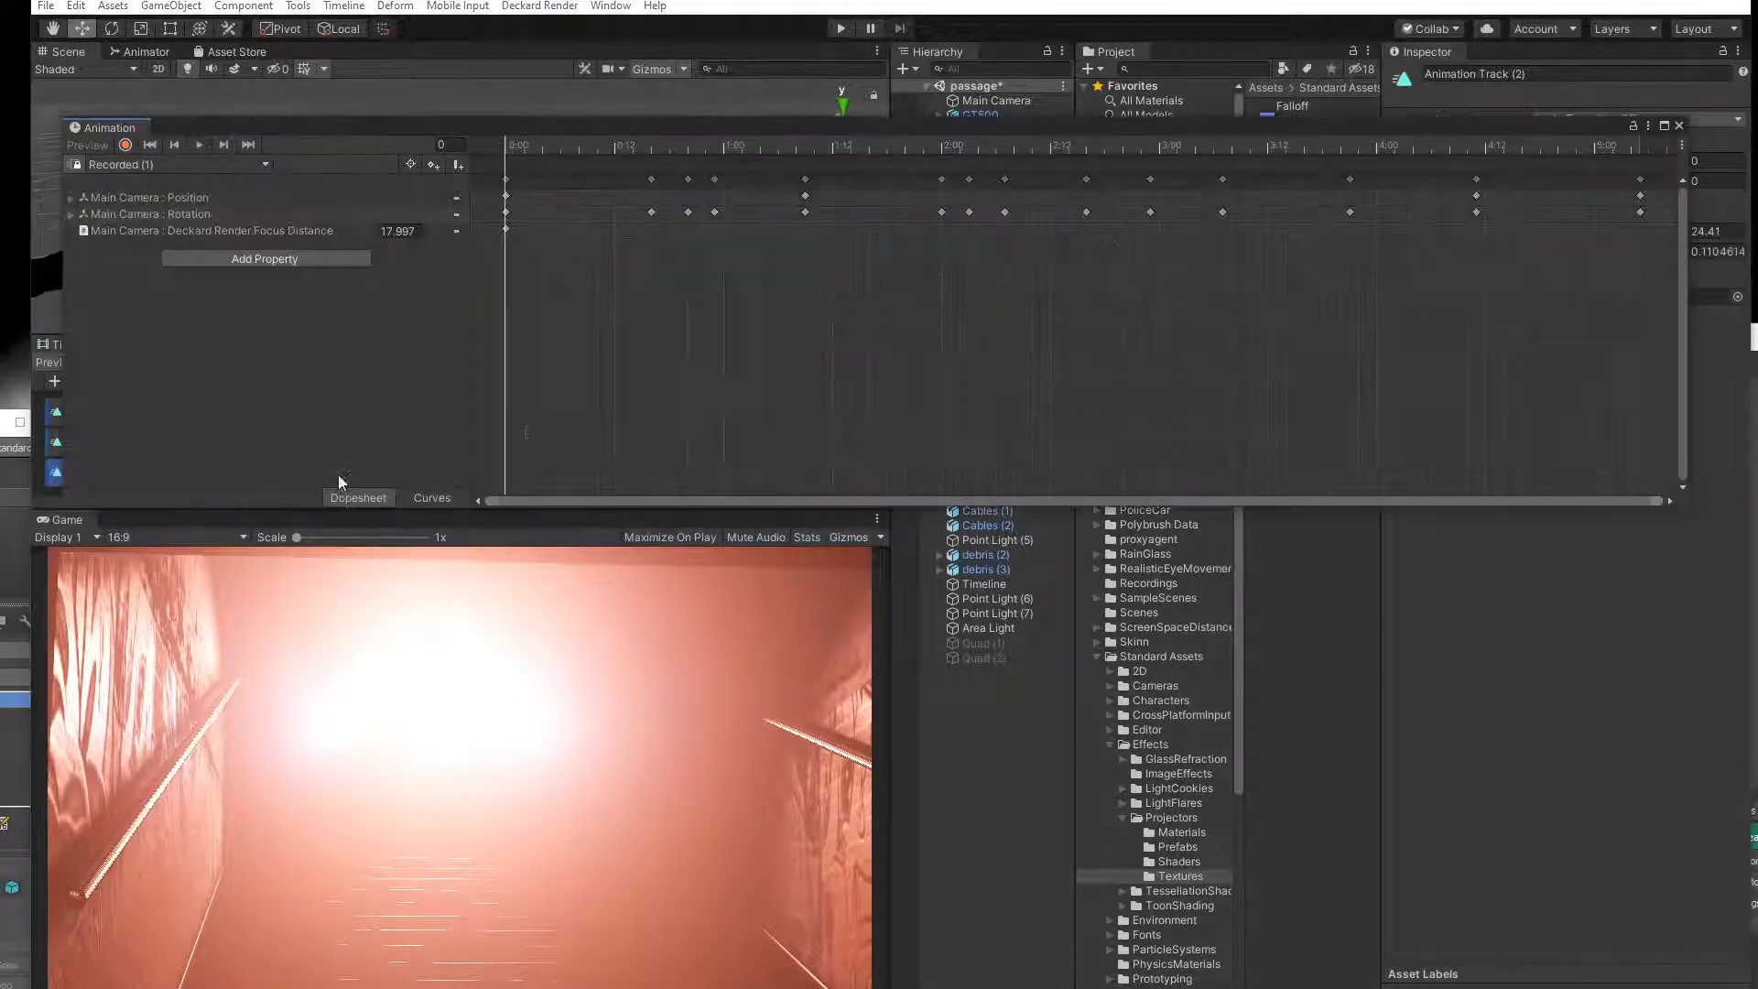
pyautogui.click(199, 145)
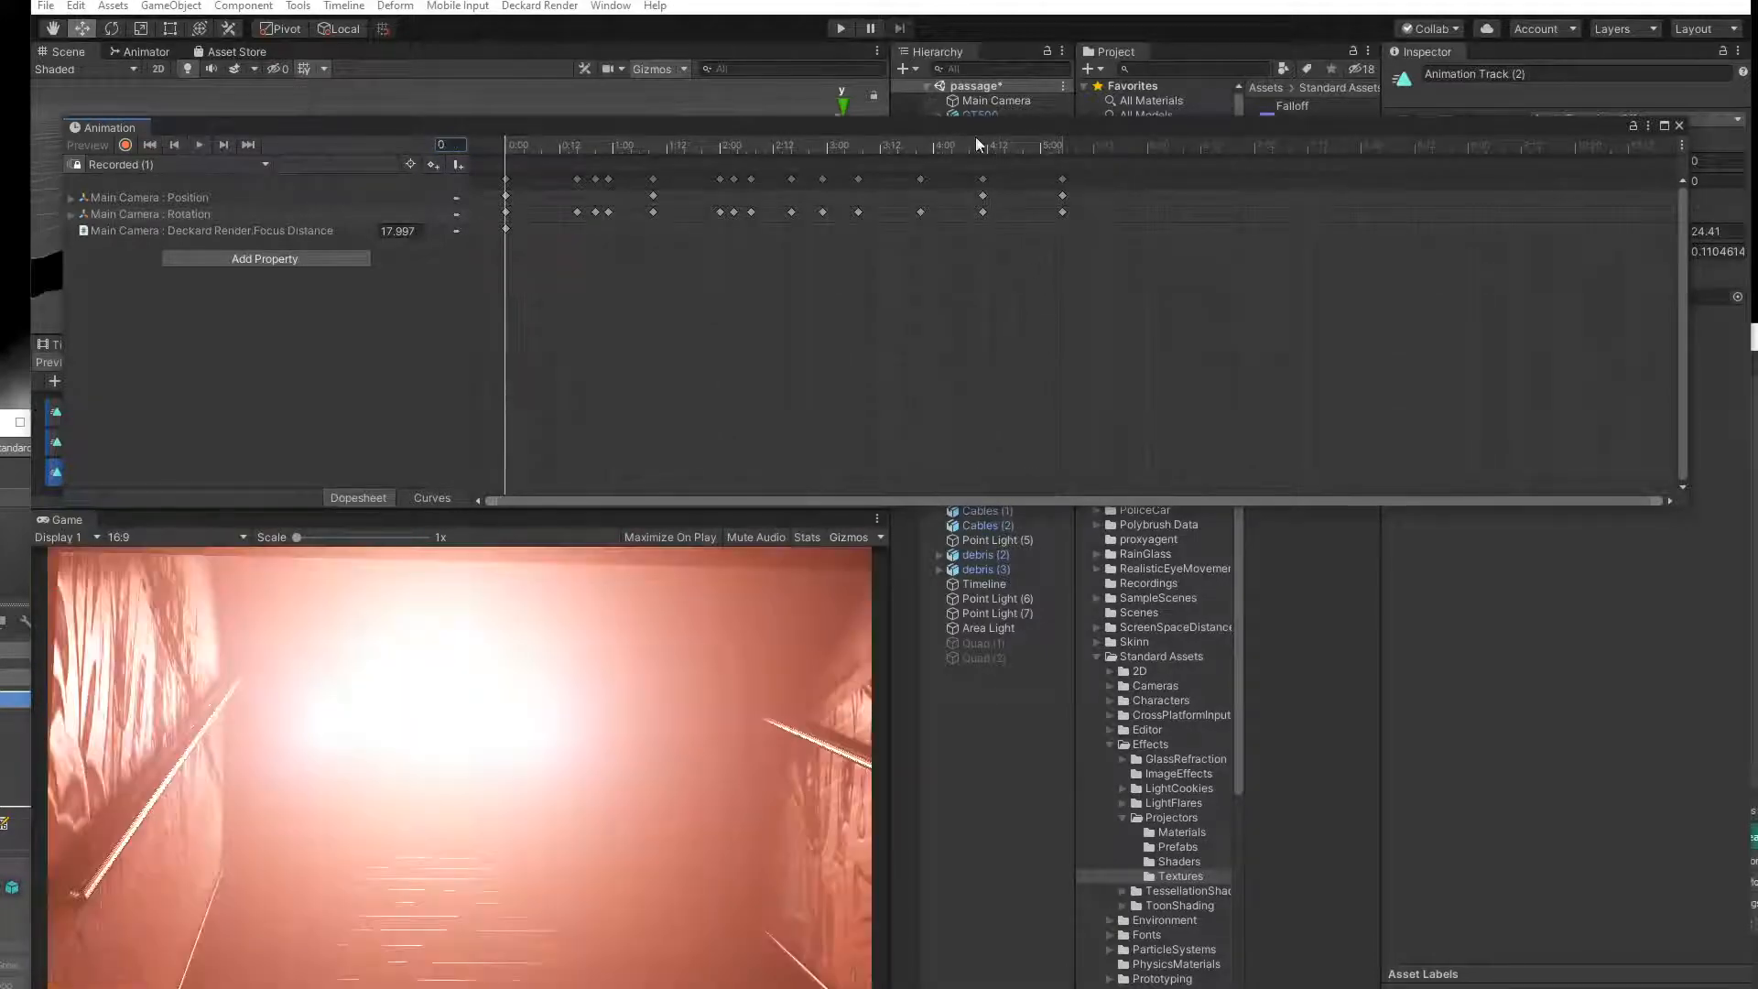
pyautogui.moveTo(877, 150); pyautogui.dragTo(982, 158)
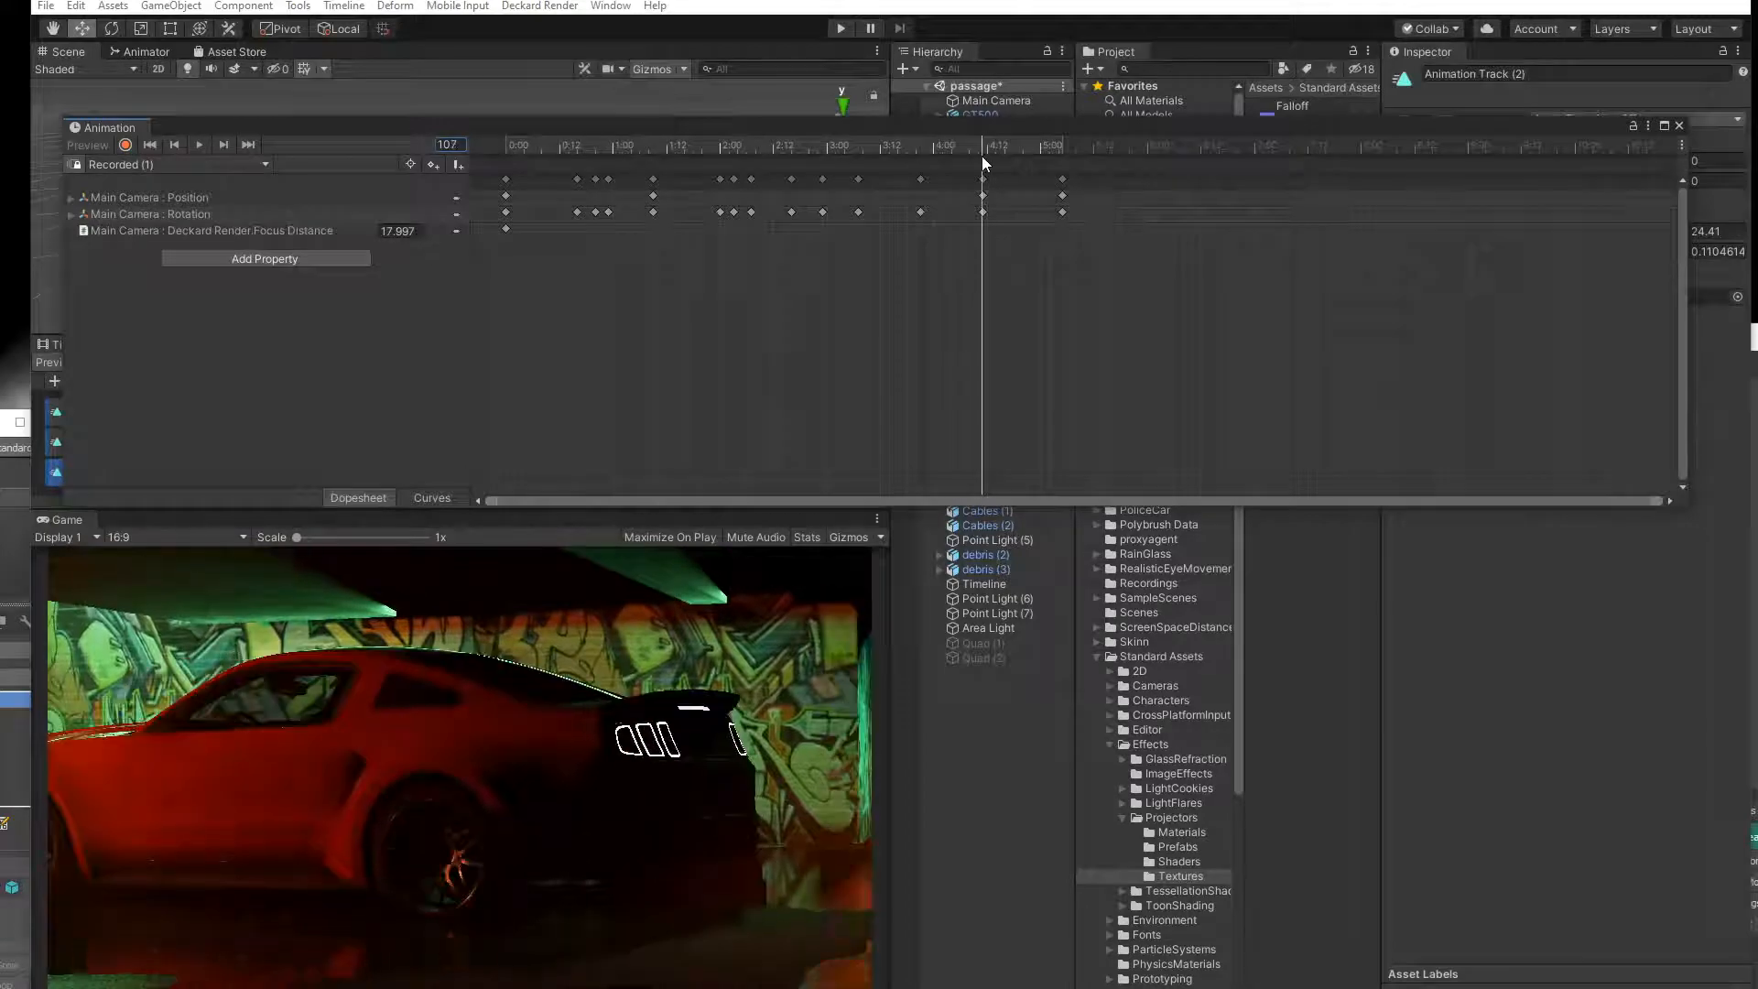
pyautogui.moveTo(321, 123); pyautogui.dragTo(642, 378)
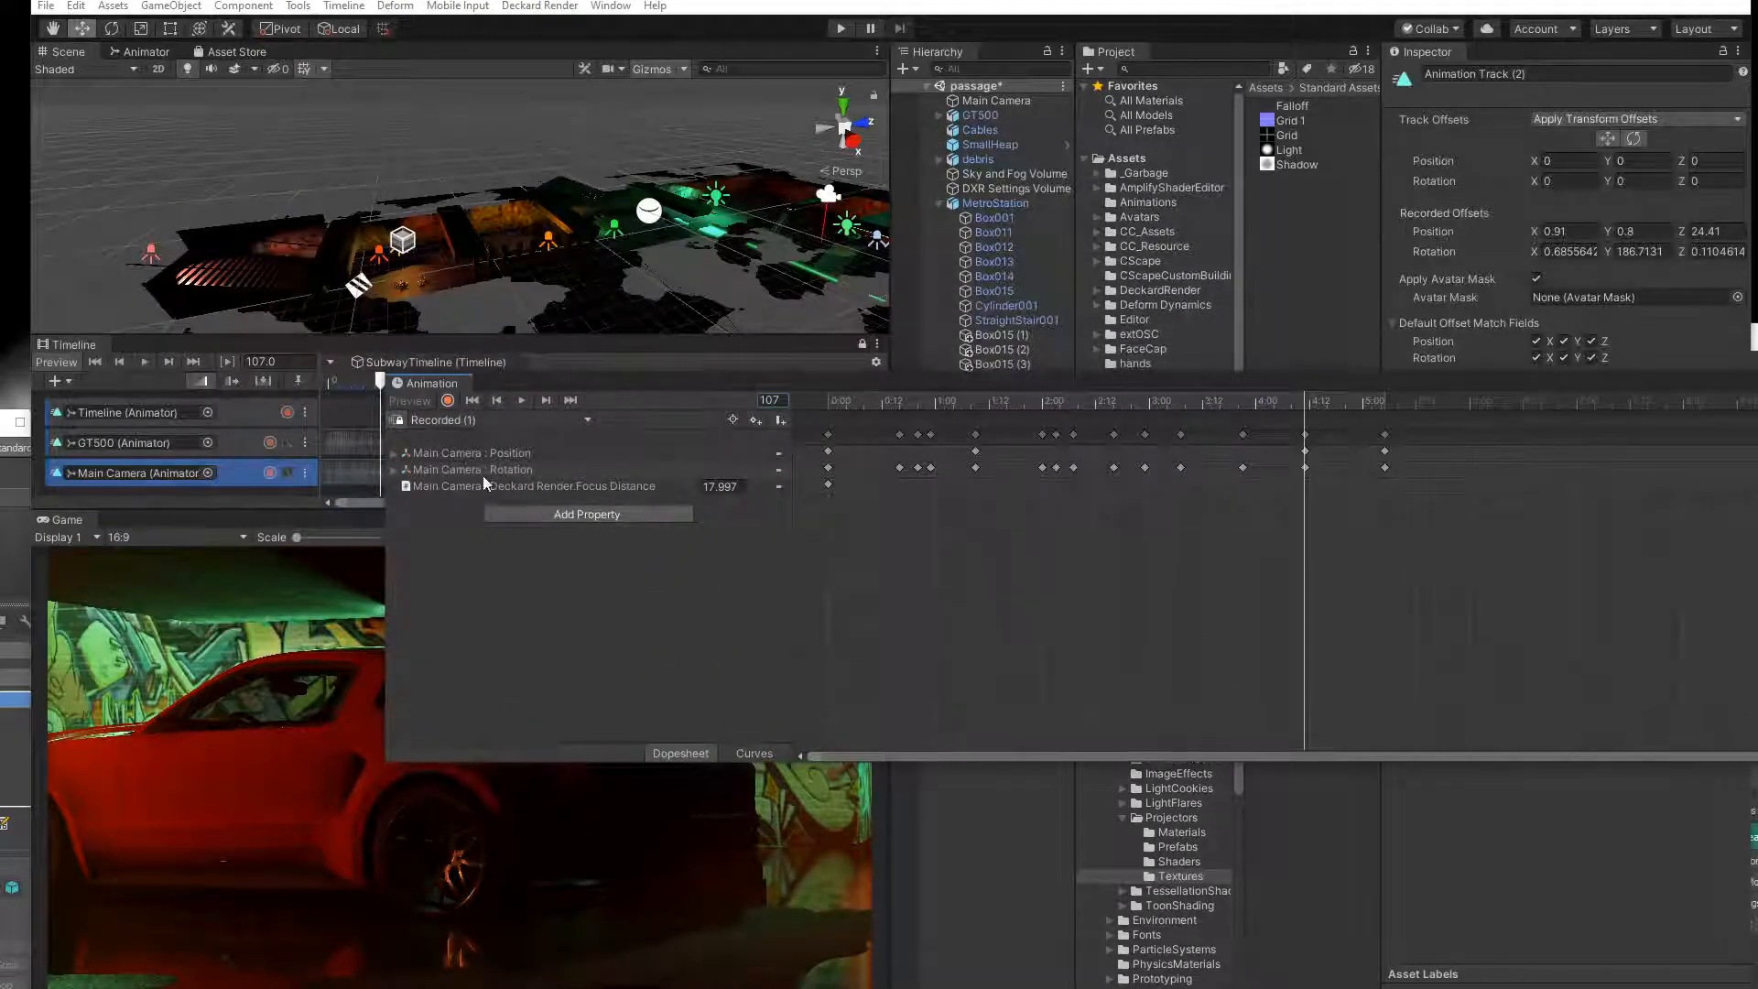
pyautogui.moveTo(706, 392); pyautogui.dragTo(827, 764)
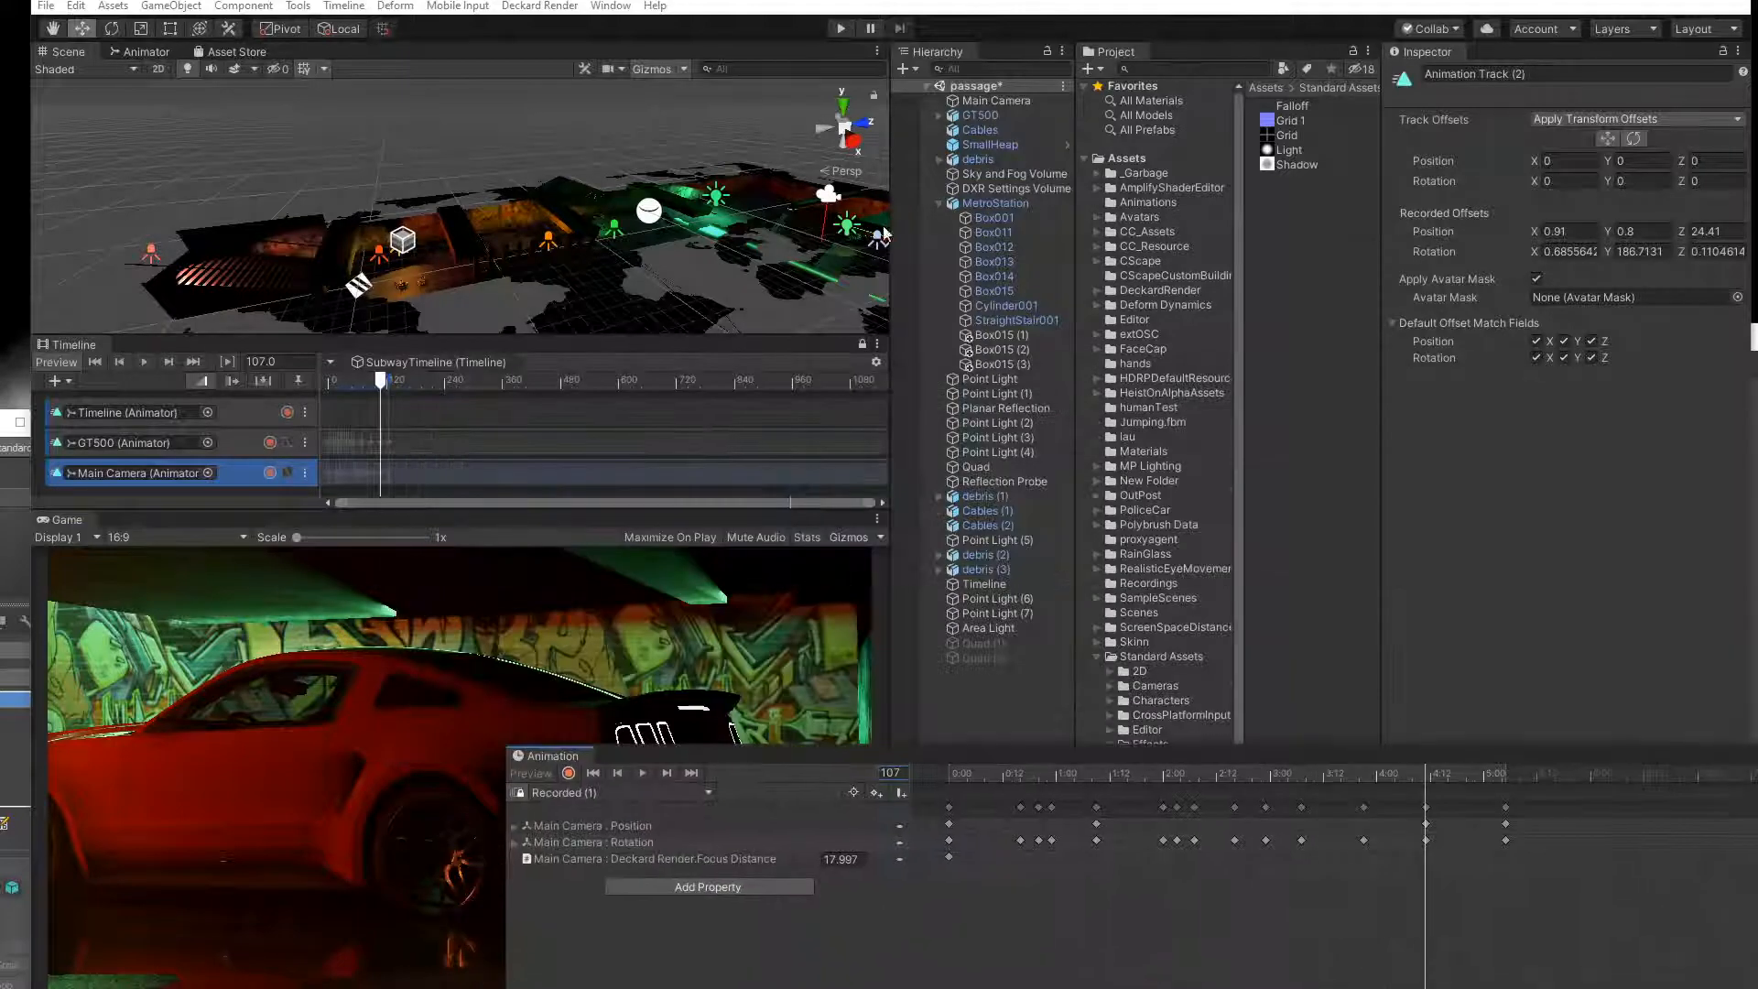
# Focus the Main Camera in the scene and, with keyframe recording enabled, roll it slightly about its viewing axis at frame 107.
pyautogui.doubleClick(998, 99)
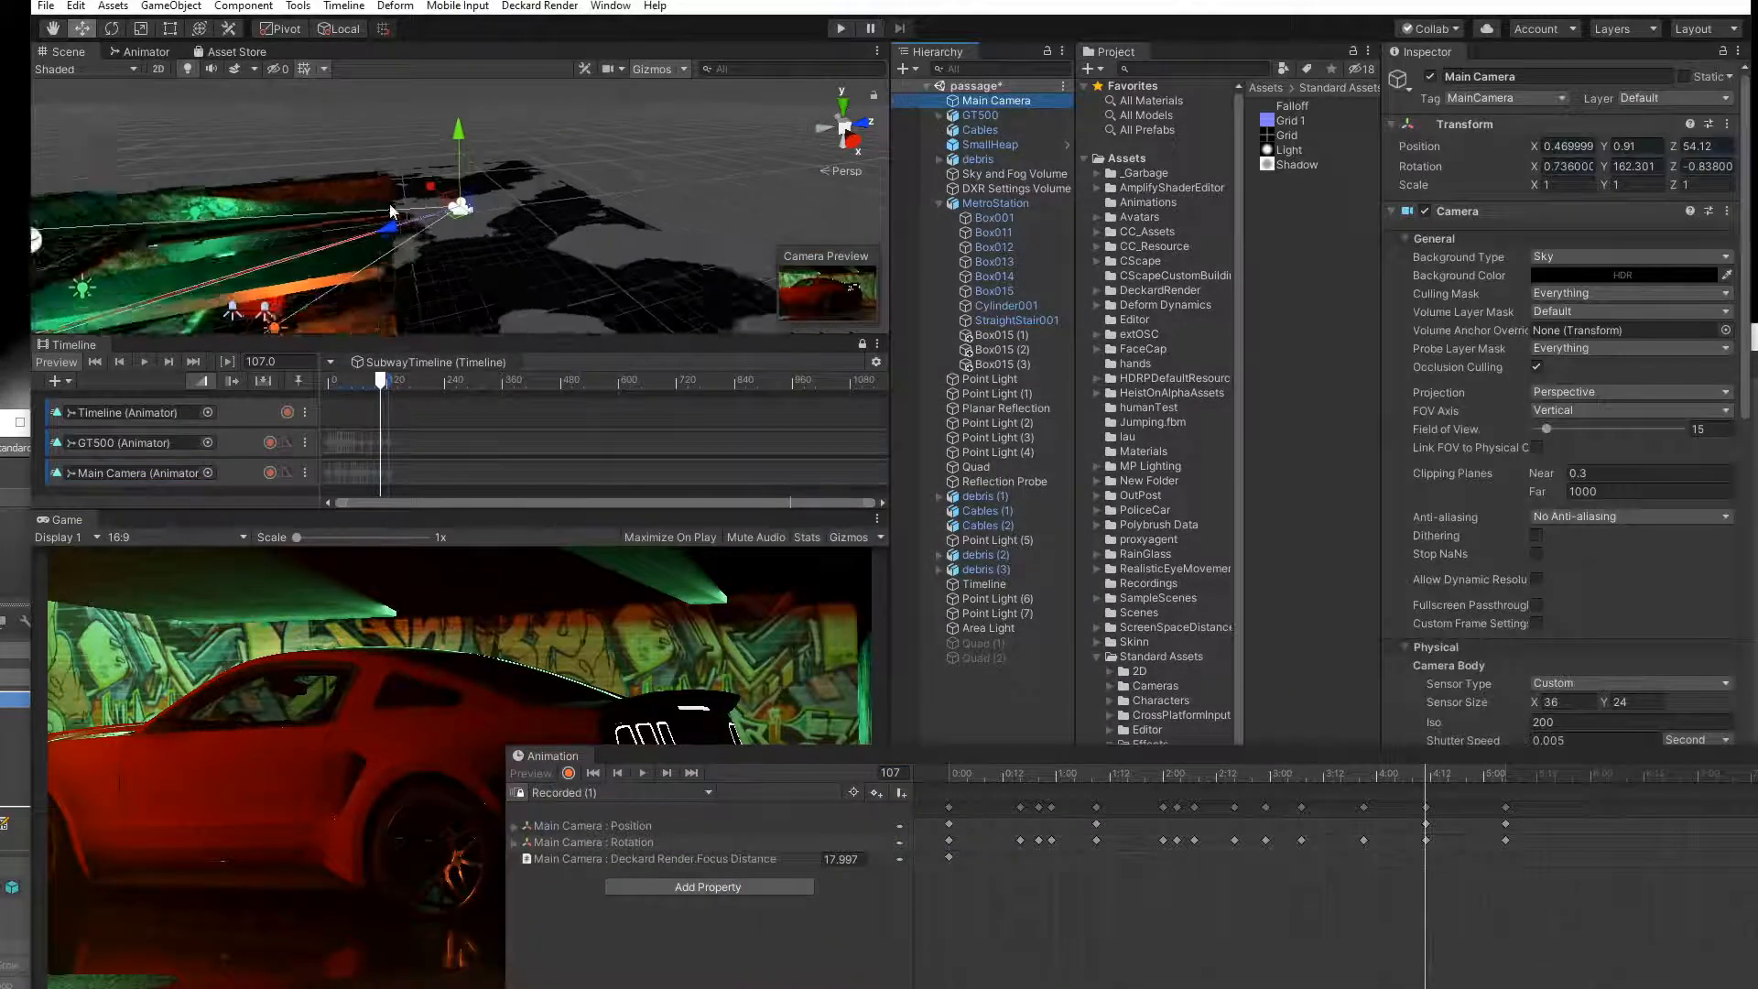
pyautogui.scroll(-3, 420, 207)
pyautogui.moveTo(513, 196); pyautogui.dragTo(251, 233, button='middle')
pyautogui.moveTo(488, 264); pyautogui.dragTo(235, 196, button='right')
pyautogui.moveTo(235, 197); pyautogui.dragTo(57, 51, button='middle')
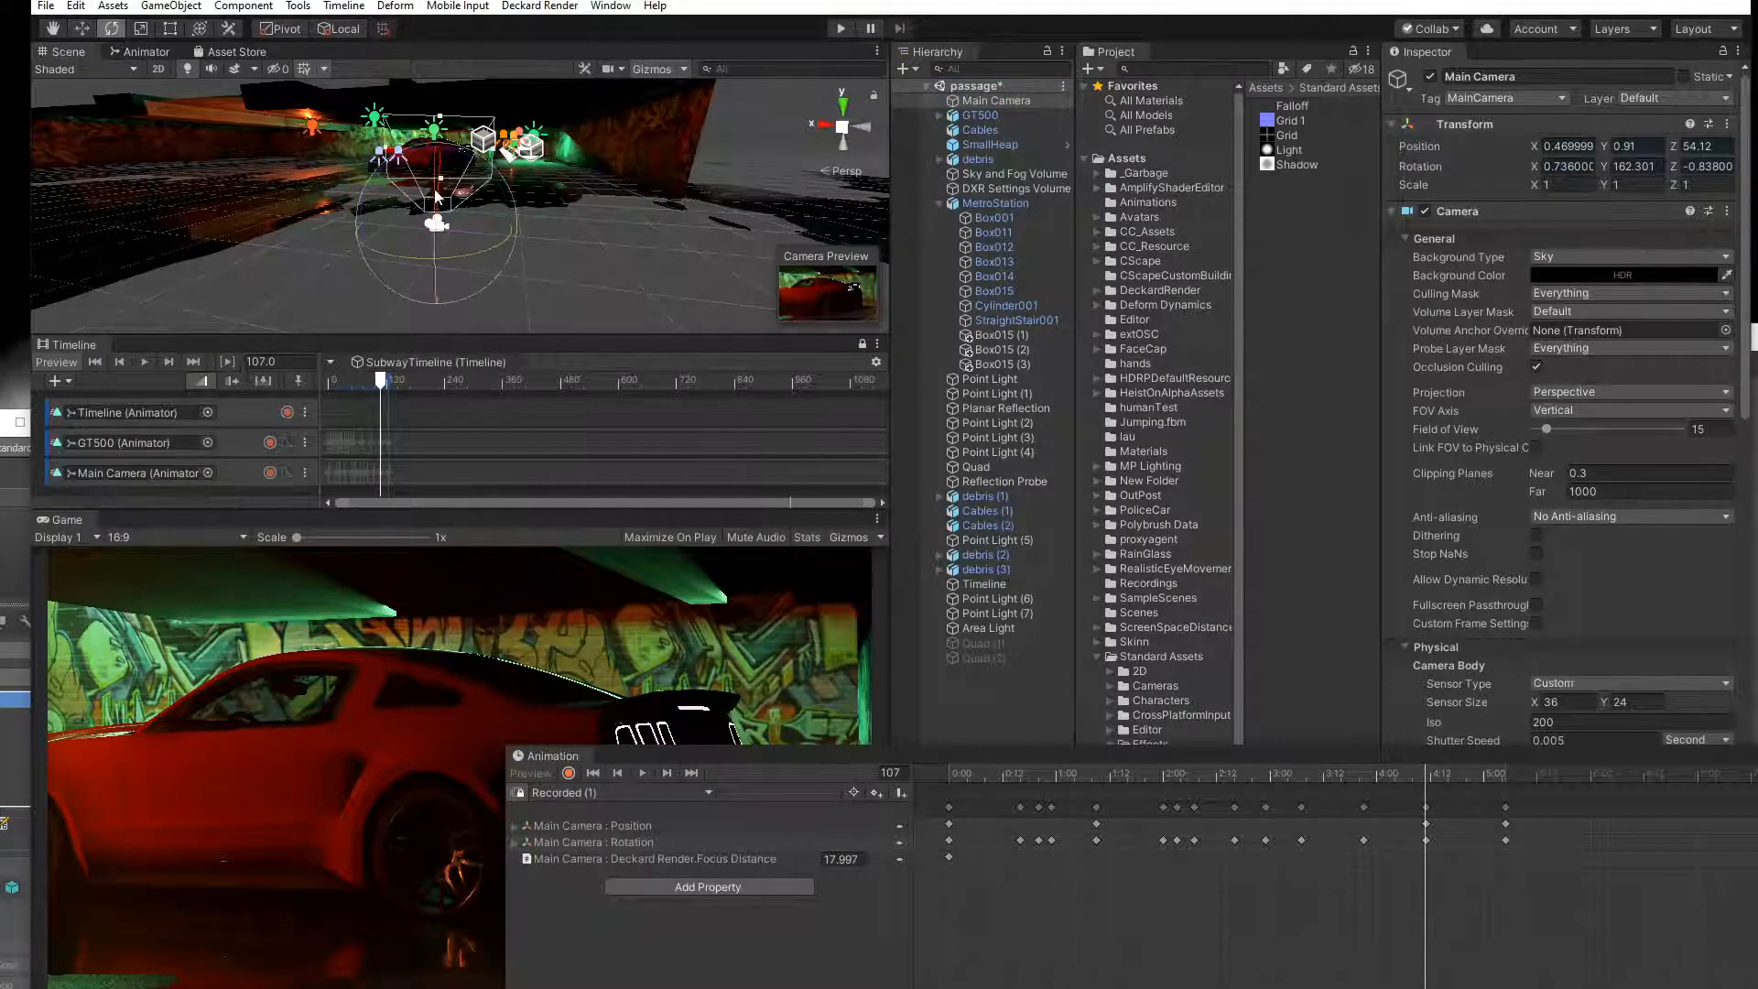
pyautogui.moveTo(403, 161); pyautogui.dragTo(395, 163)
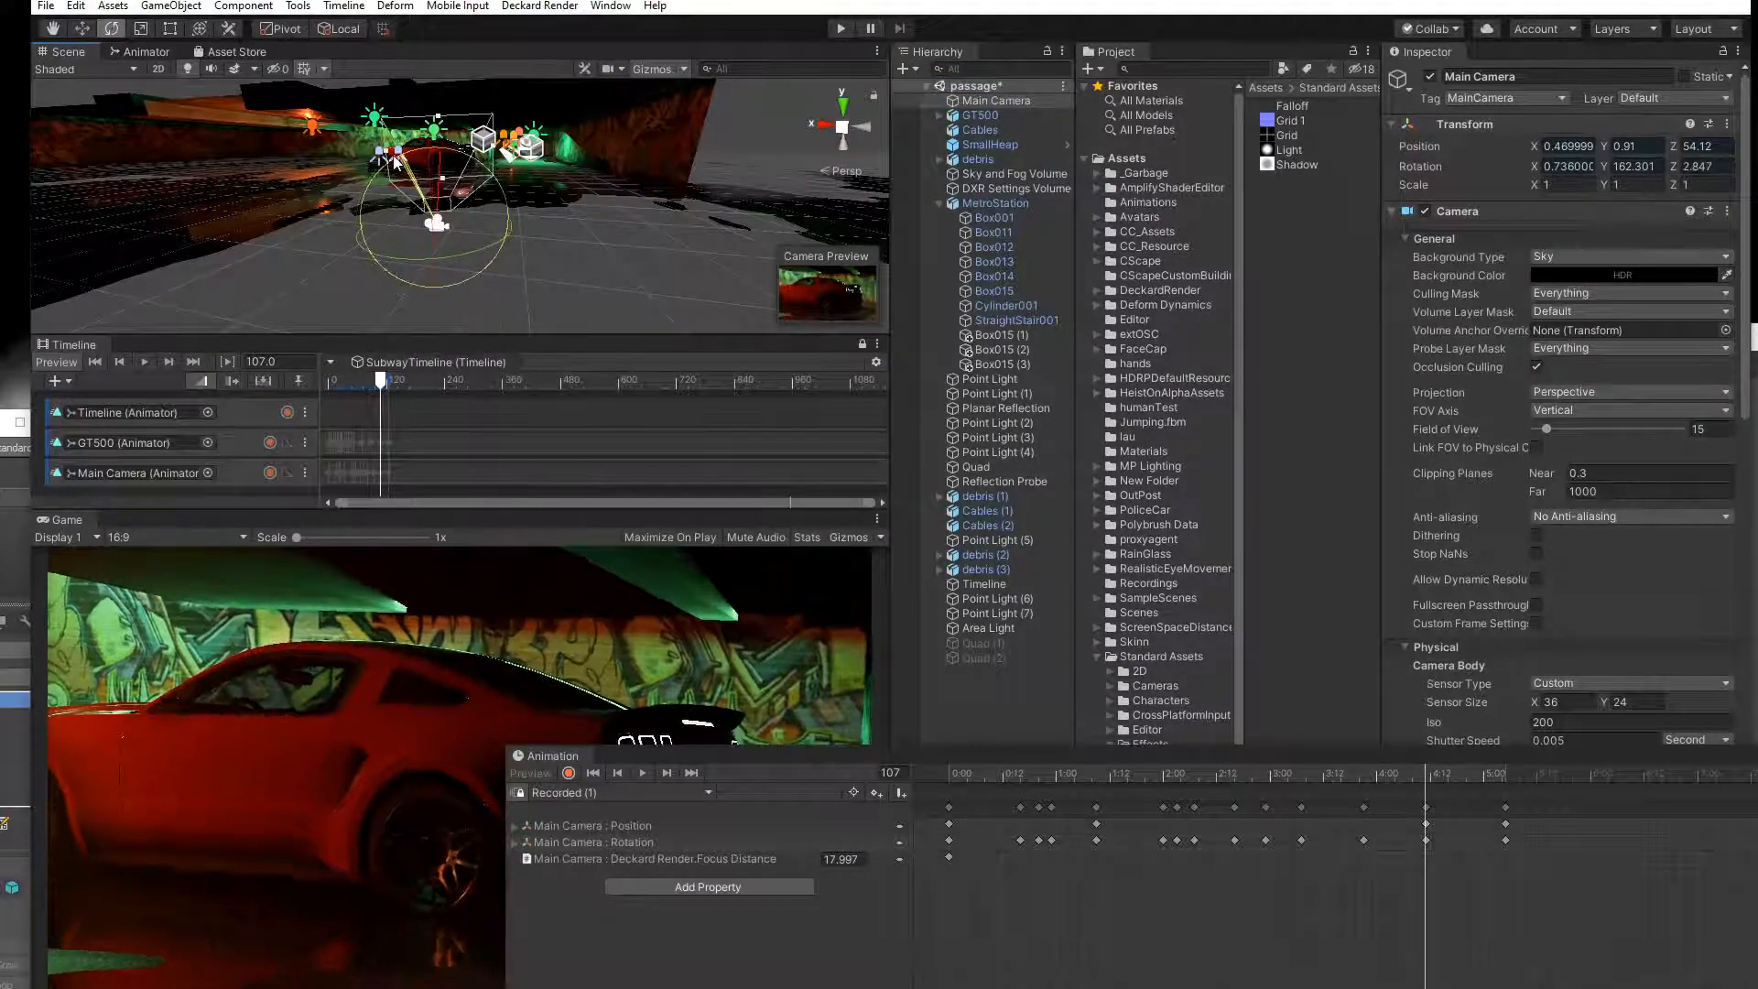
pyautogui.moveTo(1423, 779)
pyautogui.mouseDown()
pyautogui.moveTo(1399, 779)
pyautogui.moveTo(1423, 778)
pyautogui.mouseUp()
pyautogui.click(569, 772)
pyautogui.moveTo(410, 163); pyautogui.dragTo(397, 163)
# Check the camera animation back at frame 74 and close the Animation window.
pyautogui.moveTo(1357, 749); pyautogui.dragTo(1157, 242)
pyautogui.moveTo(312, 204); pyautogui.dragTo(463, 484)
pyautogui.moveTo(462, 224); pyautogui.dragTo(493, 163)
pyautogui.moveTo(1223, 507); pyautogui.dragTo(875, 496)
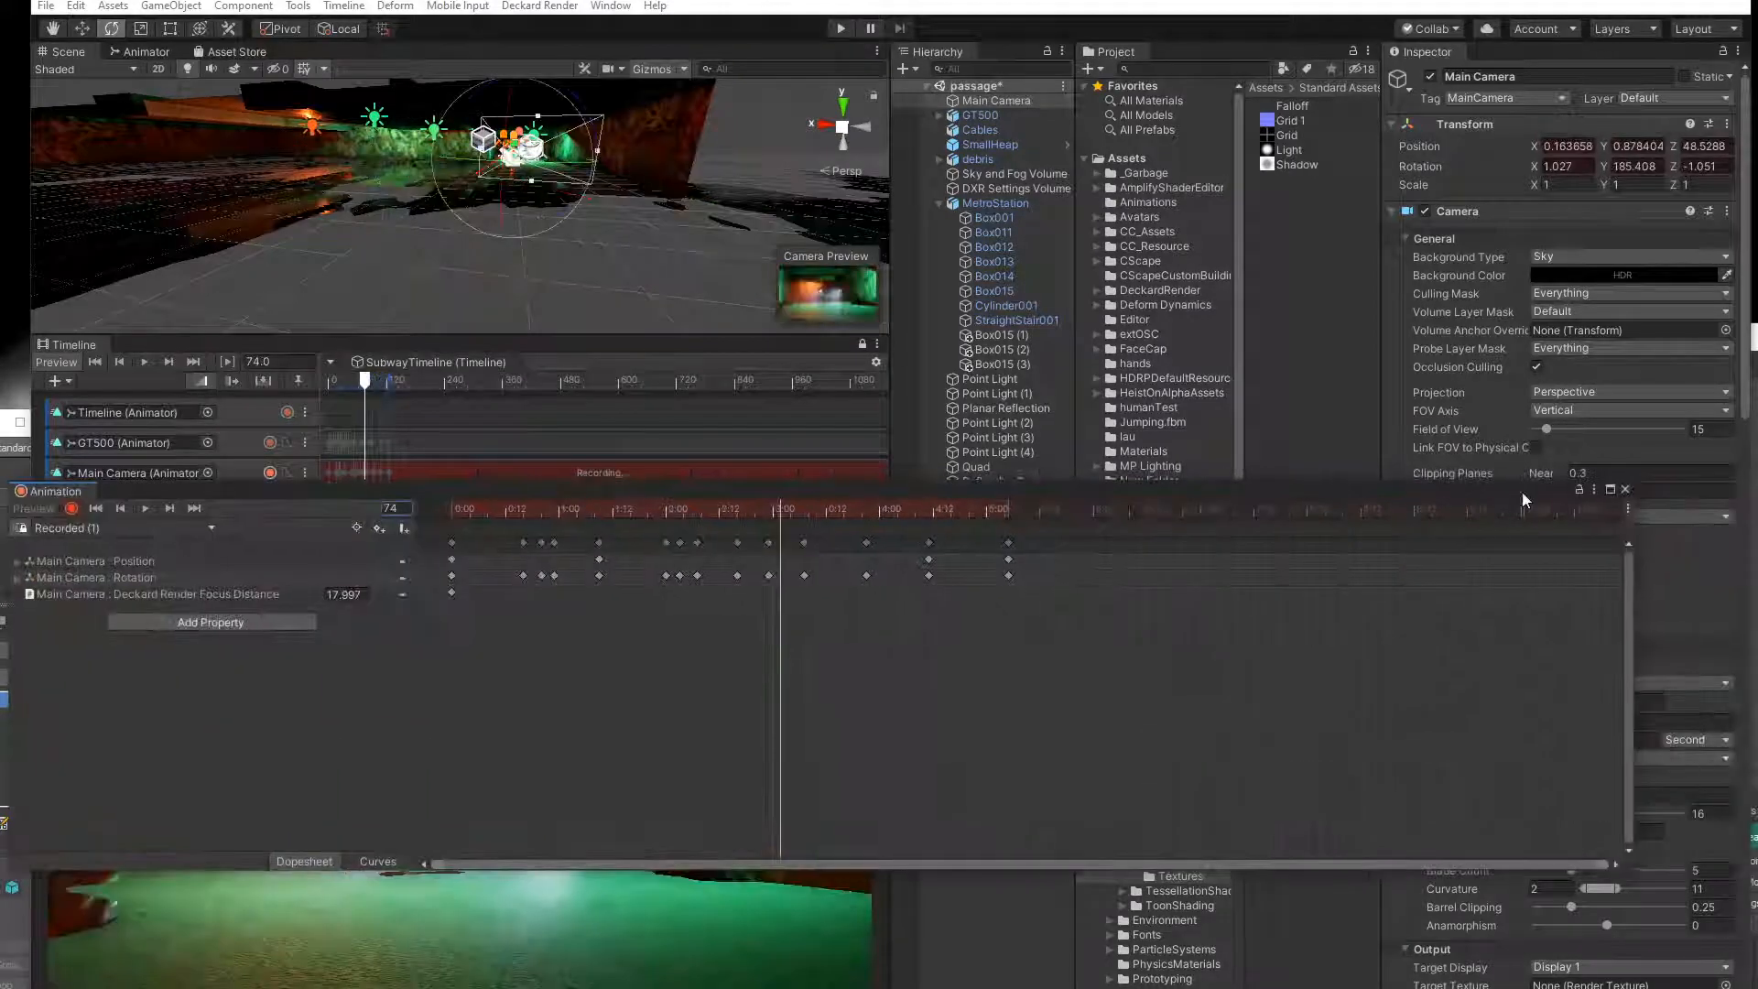
pyautogui.click(1626, 489)
# Show the Game view statistics and play the subway timeline from the start to check the camera's new roll.
pyautogui.click(807, 538)
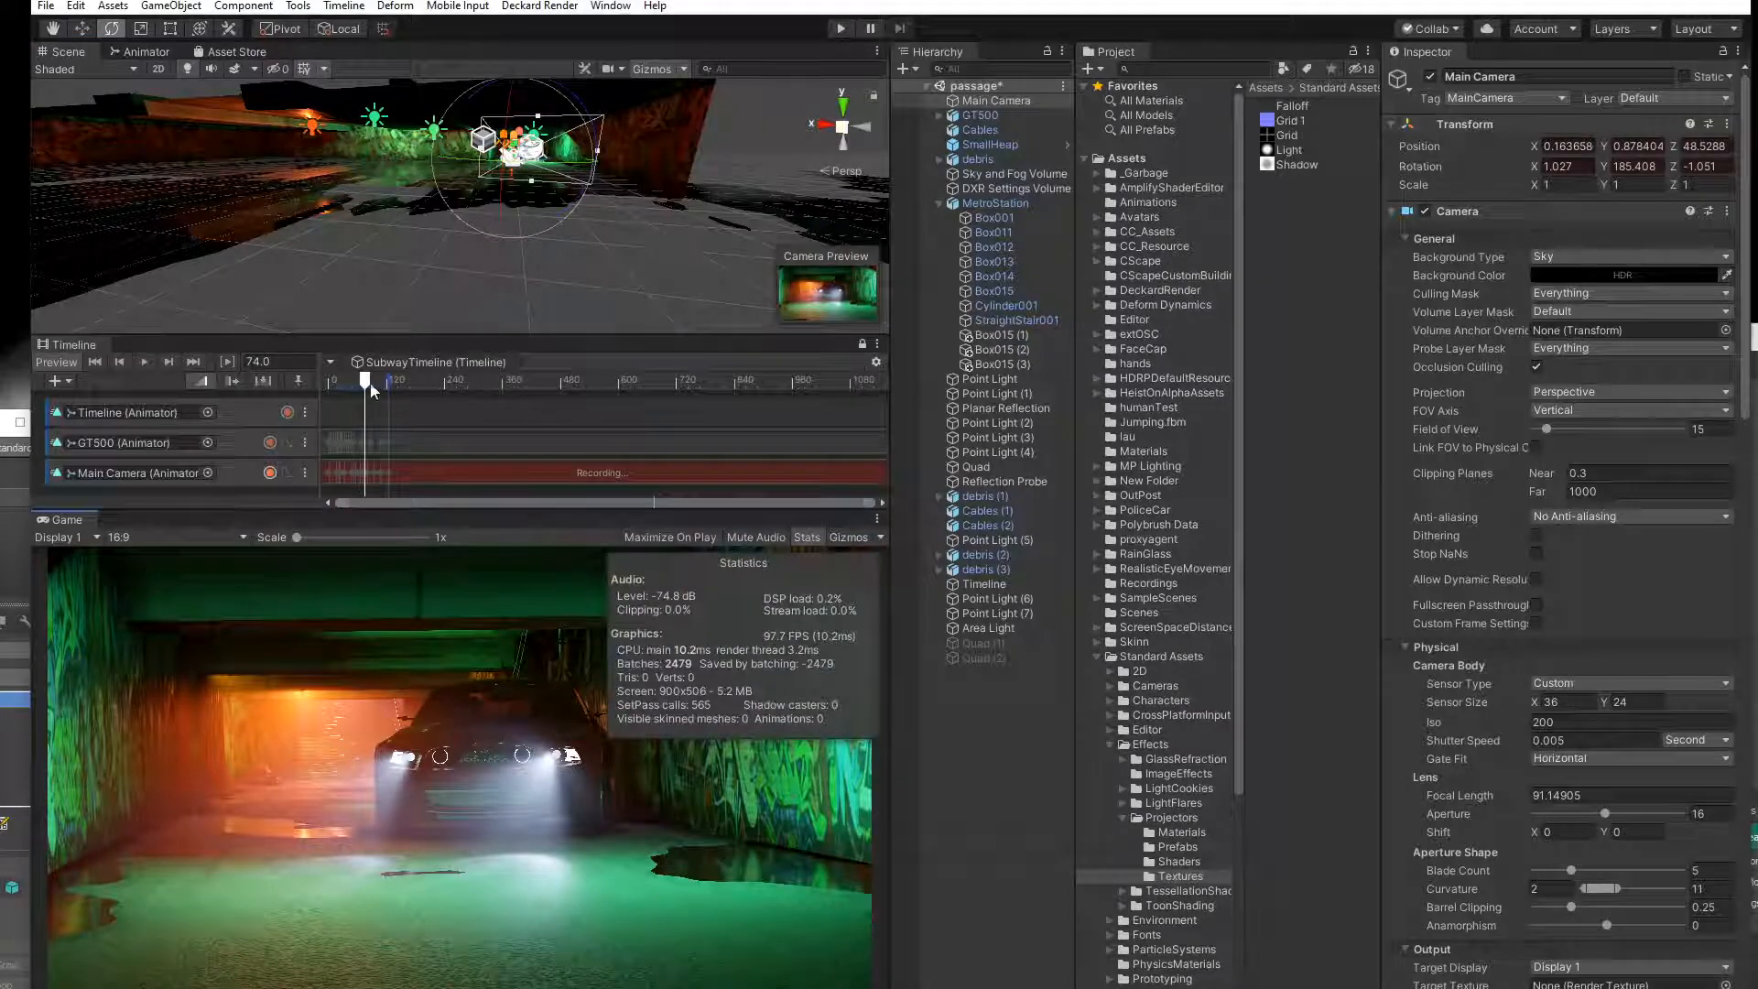
pyautogui.moveTo(370, 386); pyautogui.dragTo(170, 385)
pyautogui.click(147, 360)
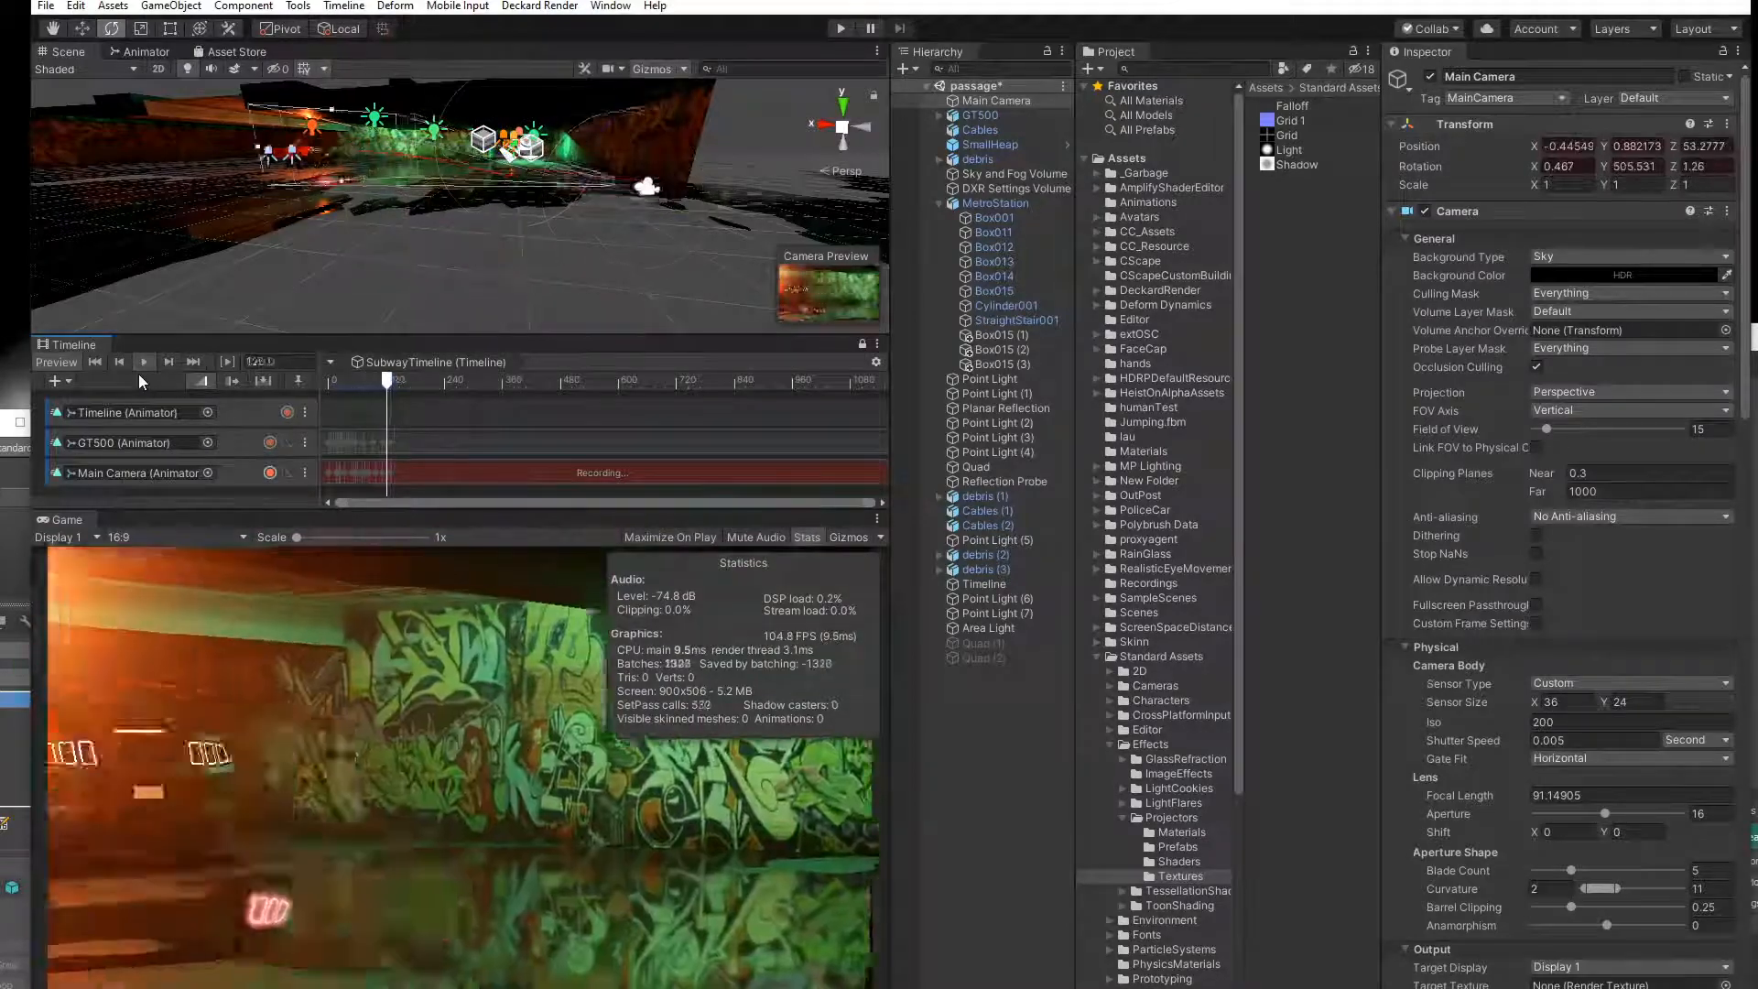
pyautogui.click(143, 363)
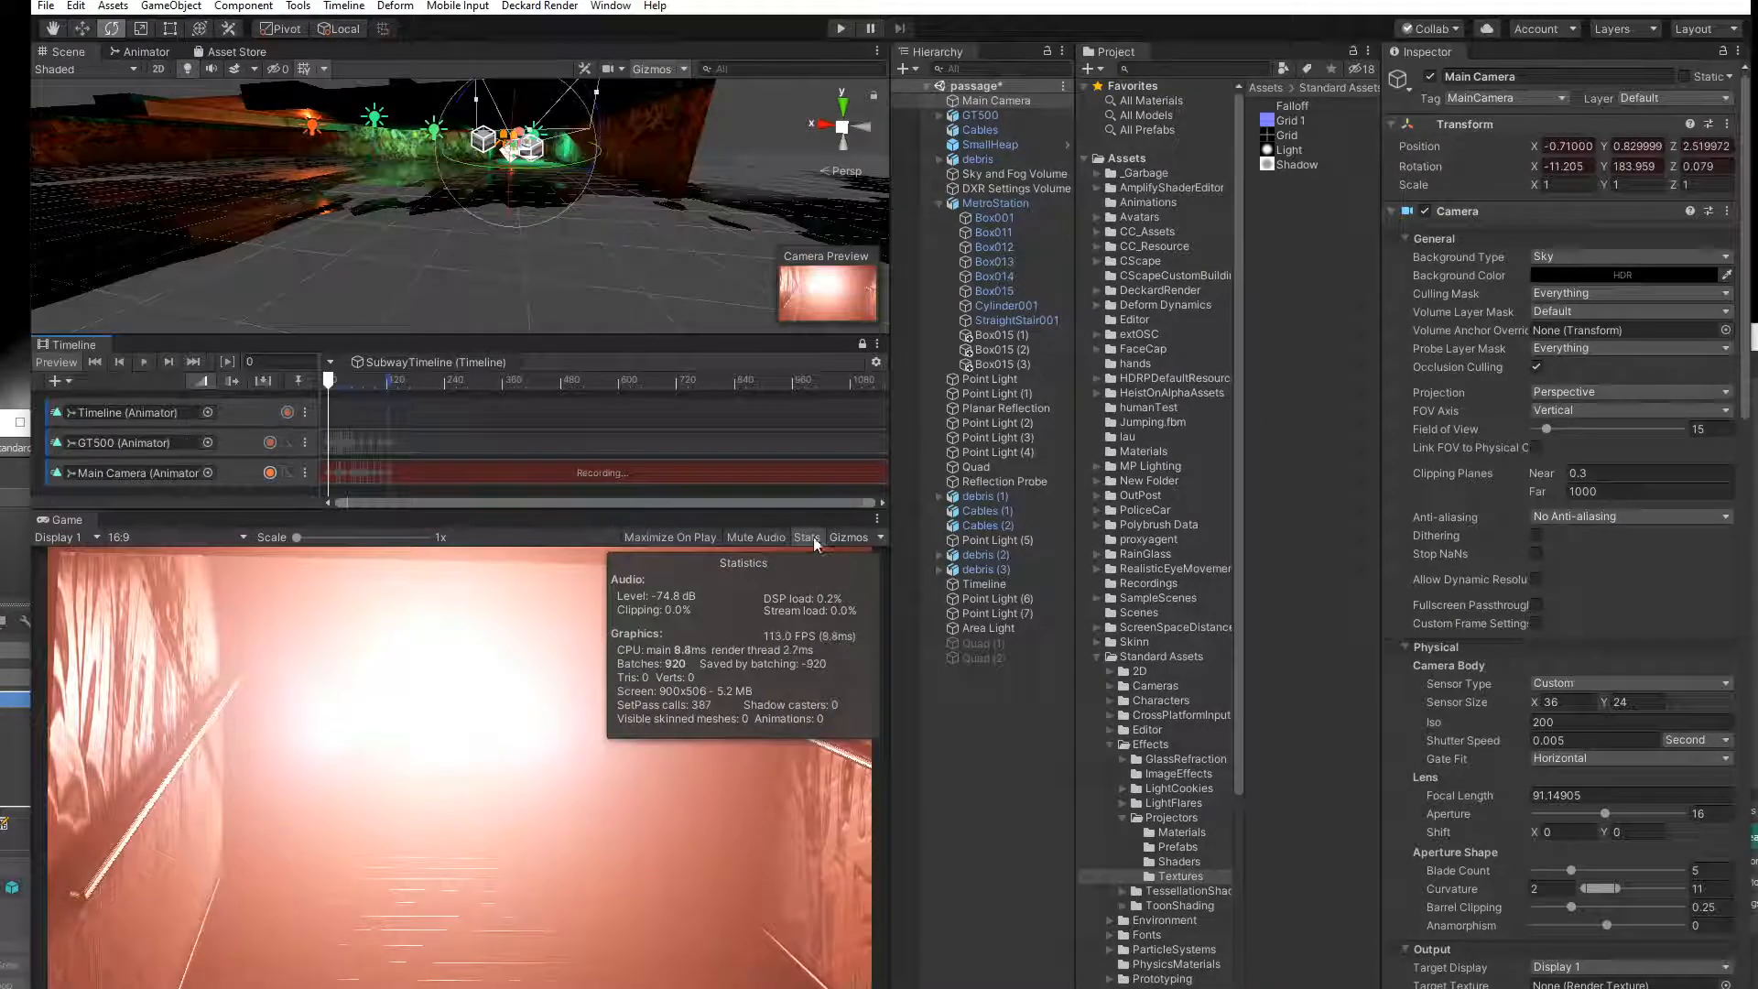
# Hide the Game view statistics and replay the subway timeline from frame 0 to review the whole shot.
pyautogui.click(807, 536)
pyautogui.click(142, 363)
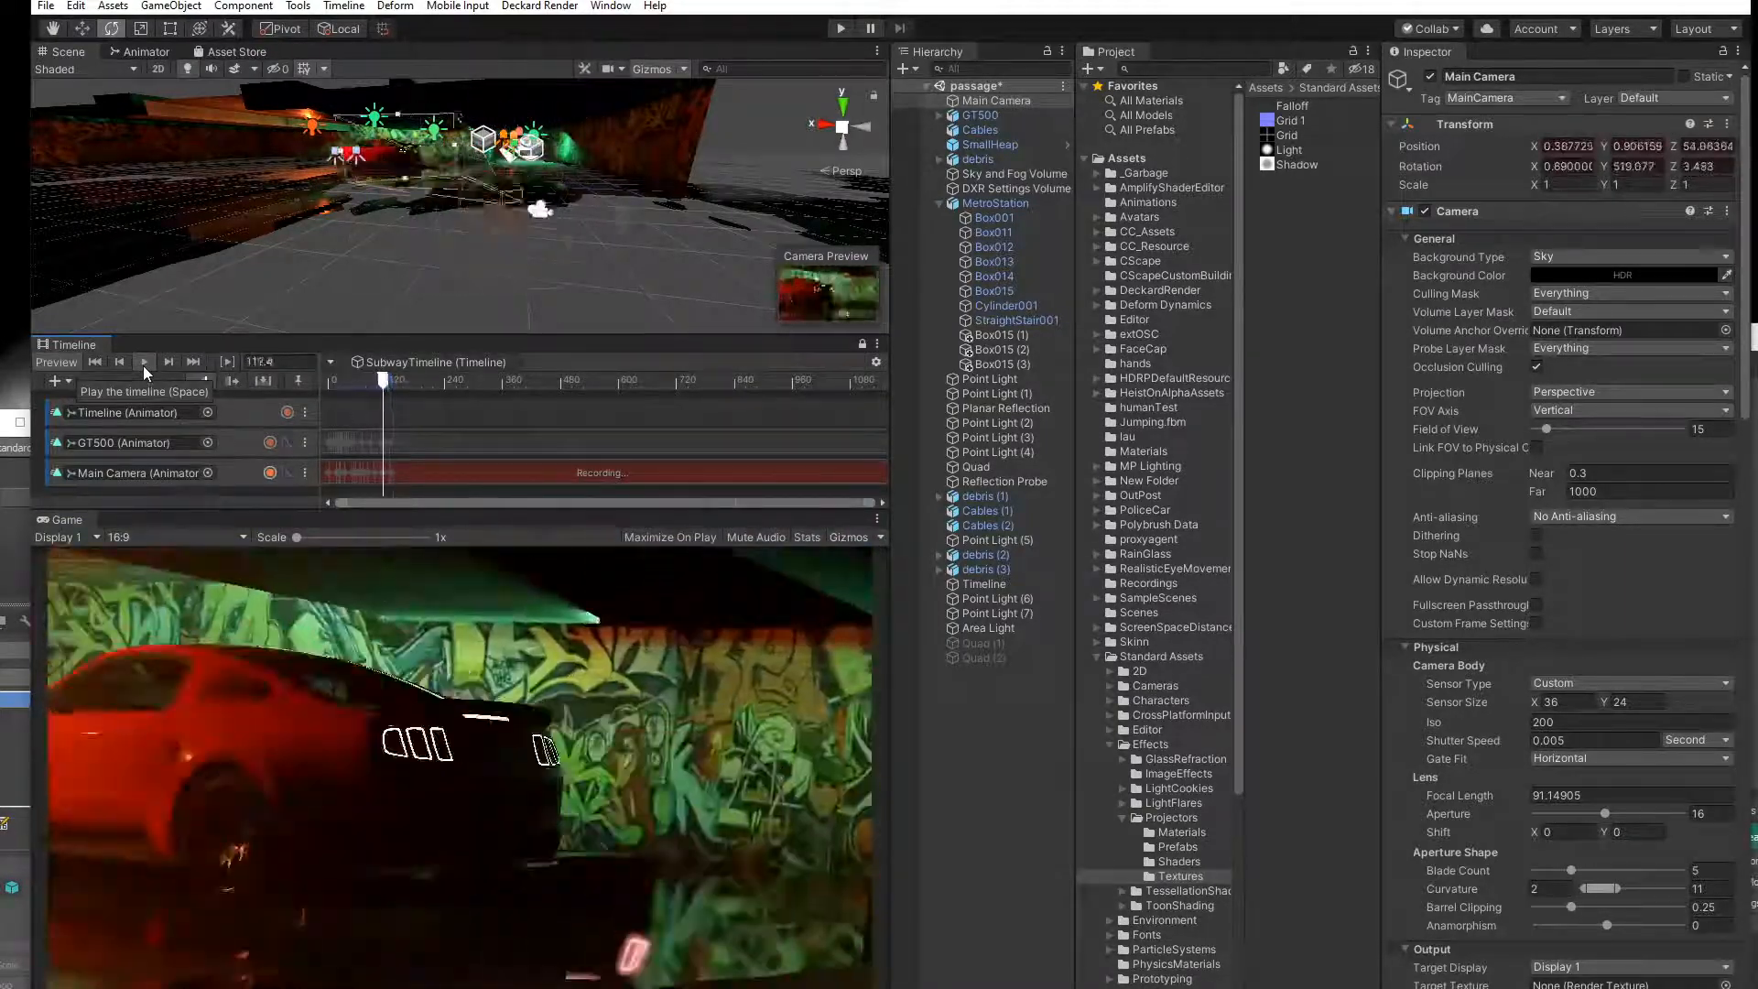
pyautogui.moveTo(333, 382)
pyautogui.mouseDown()
pyautogui.moveTo(386, 391)
pyautogui.moveTo(328, 391)
pyautogui.mouseUp()
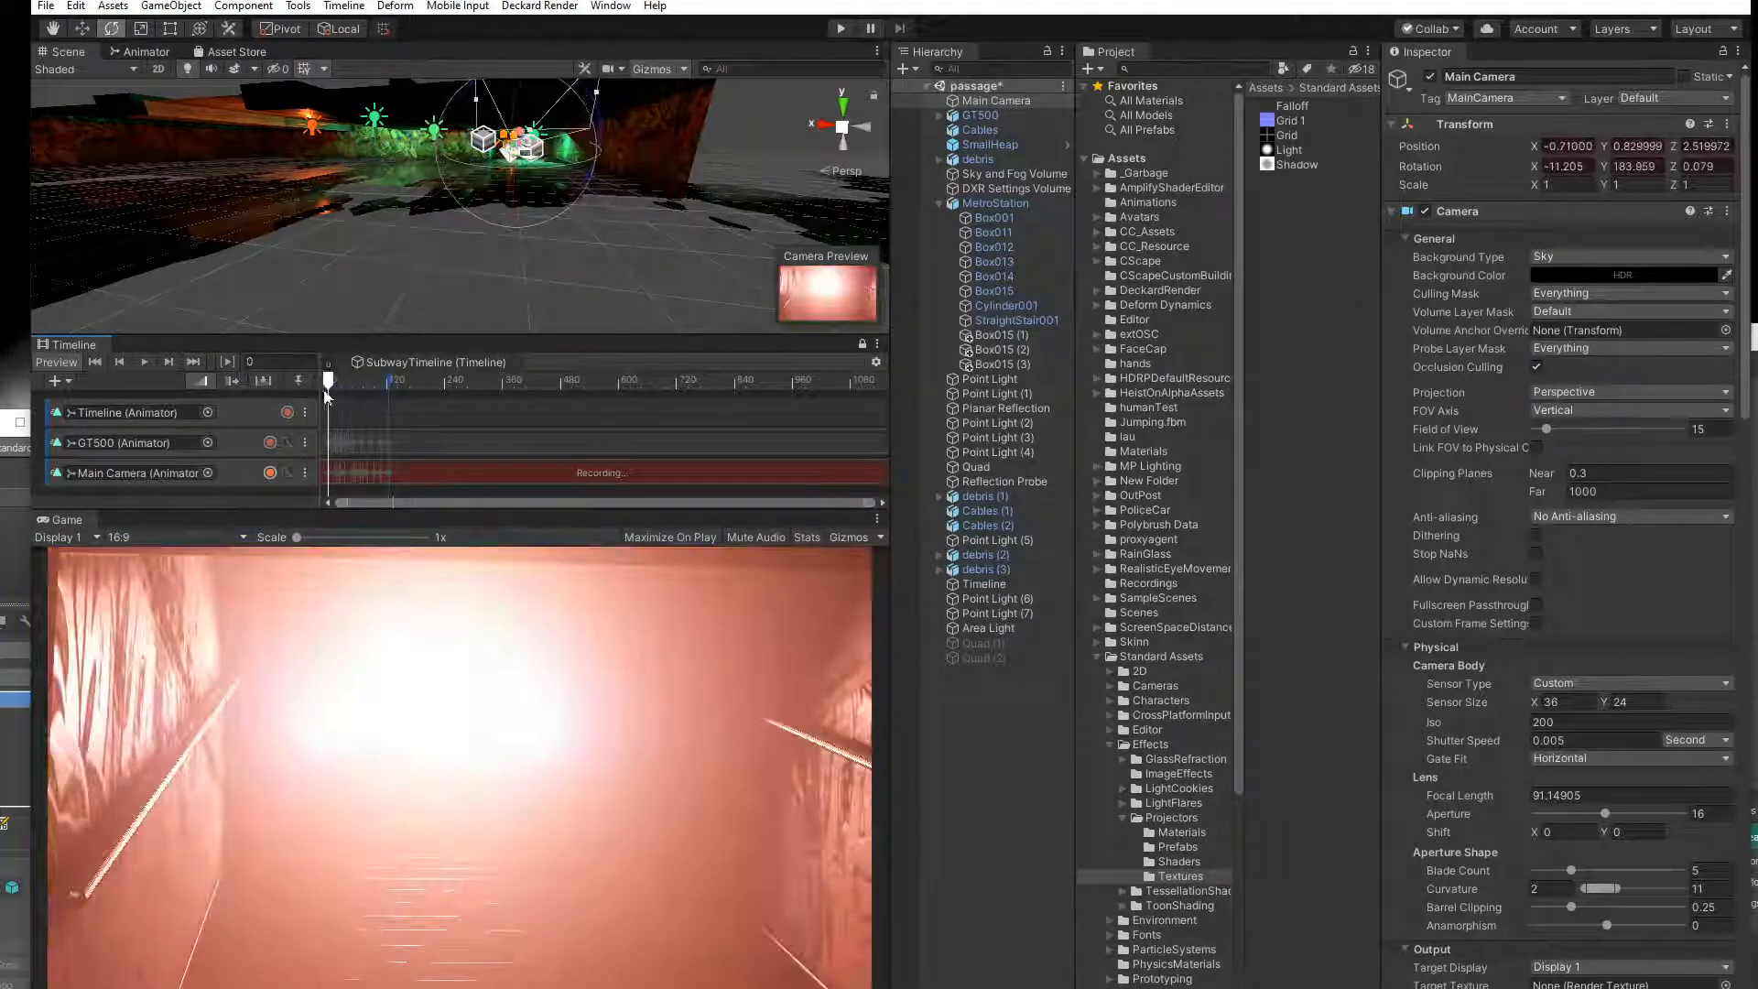
pyautogui.click(148, 362)
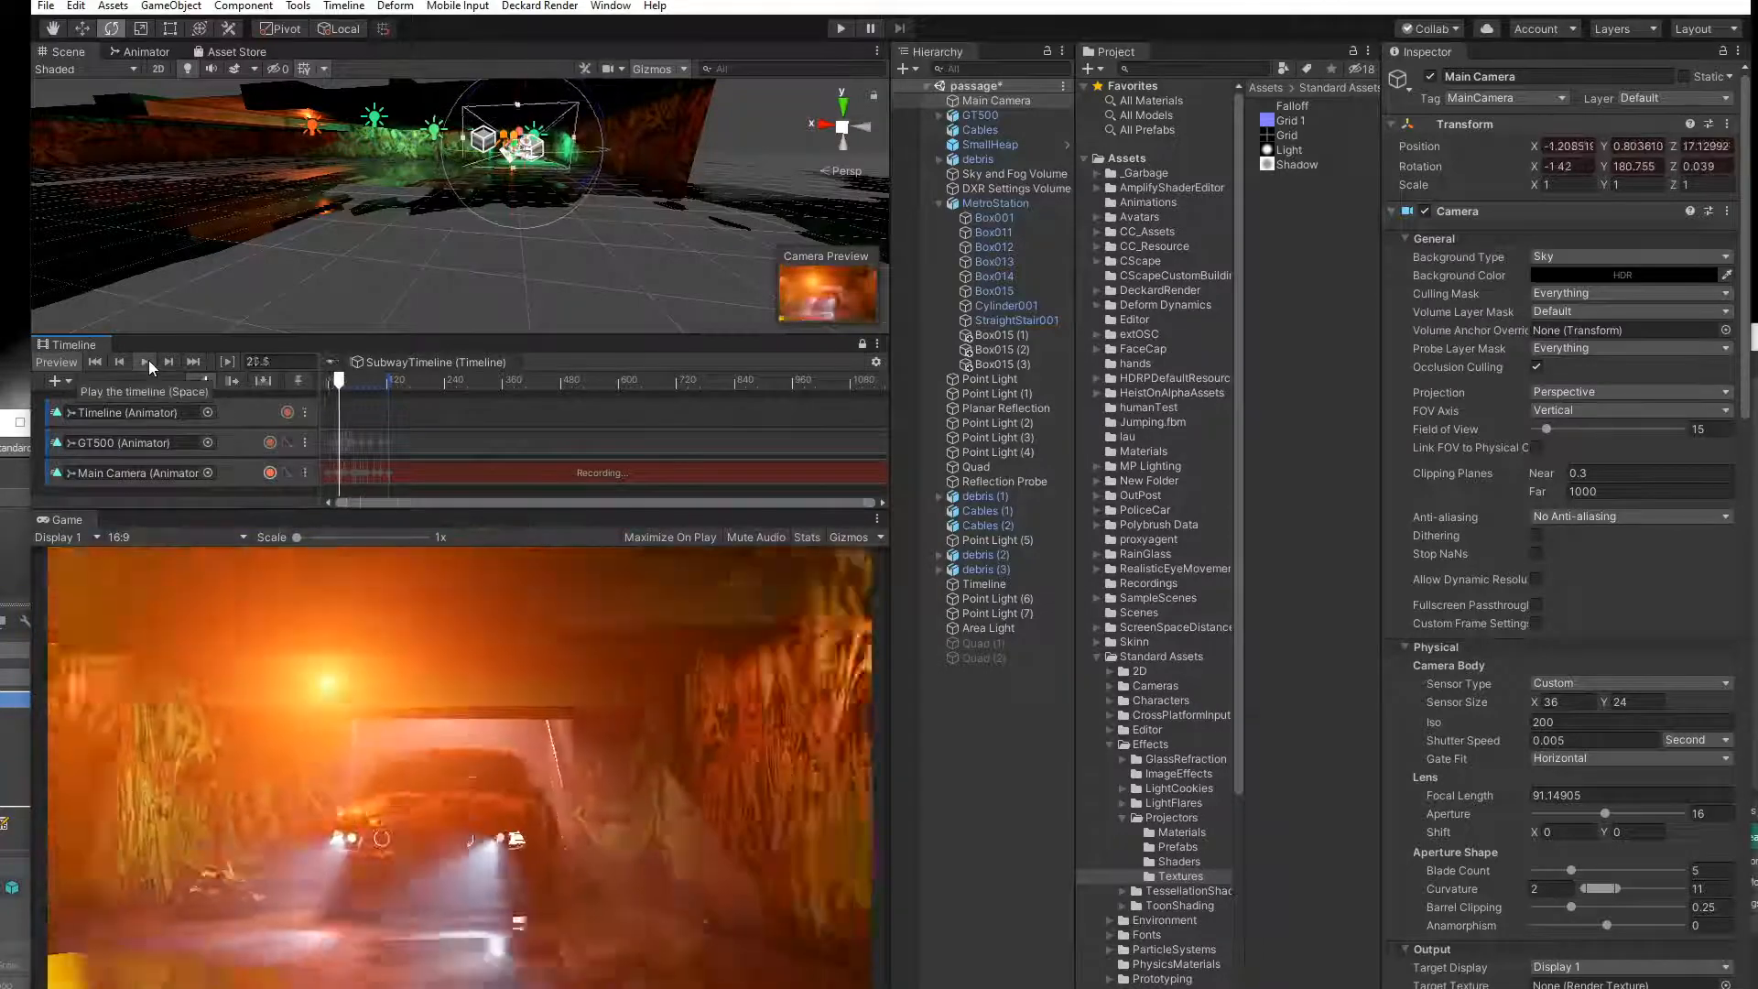
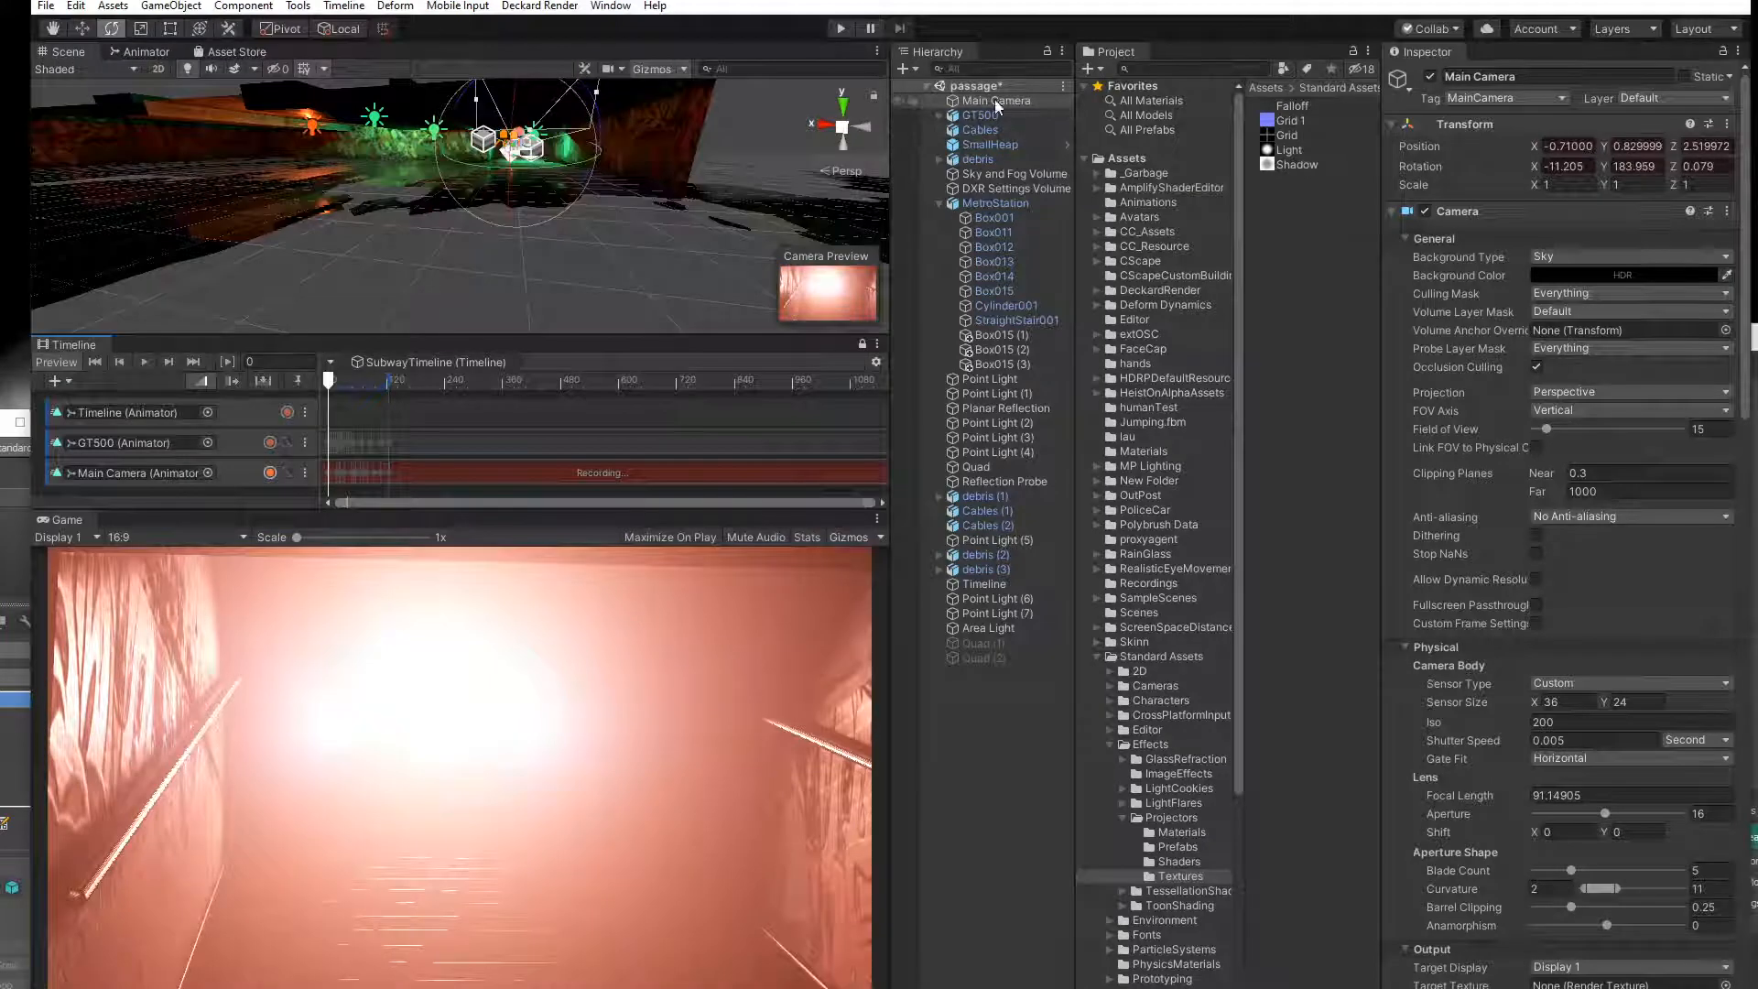
# Stop recording on the Main Camera track and add a copy of the Main Camera to the scene.
pyautogui.click(269, 473)
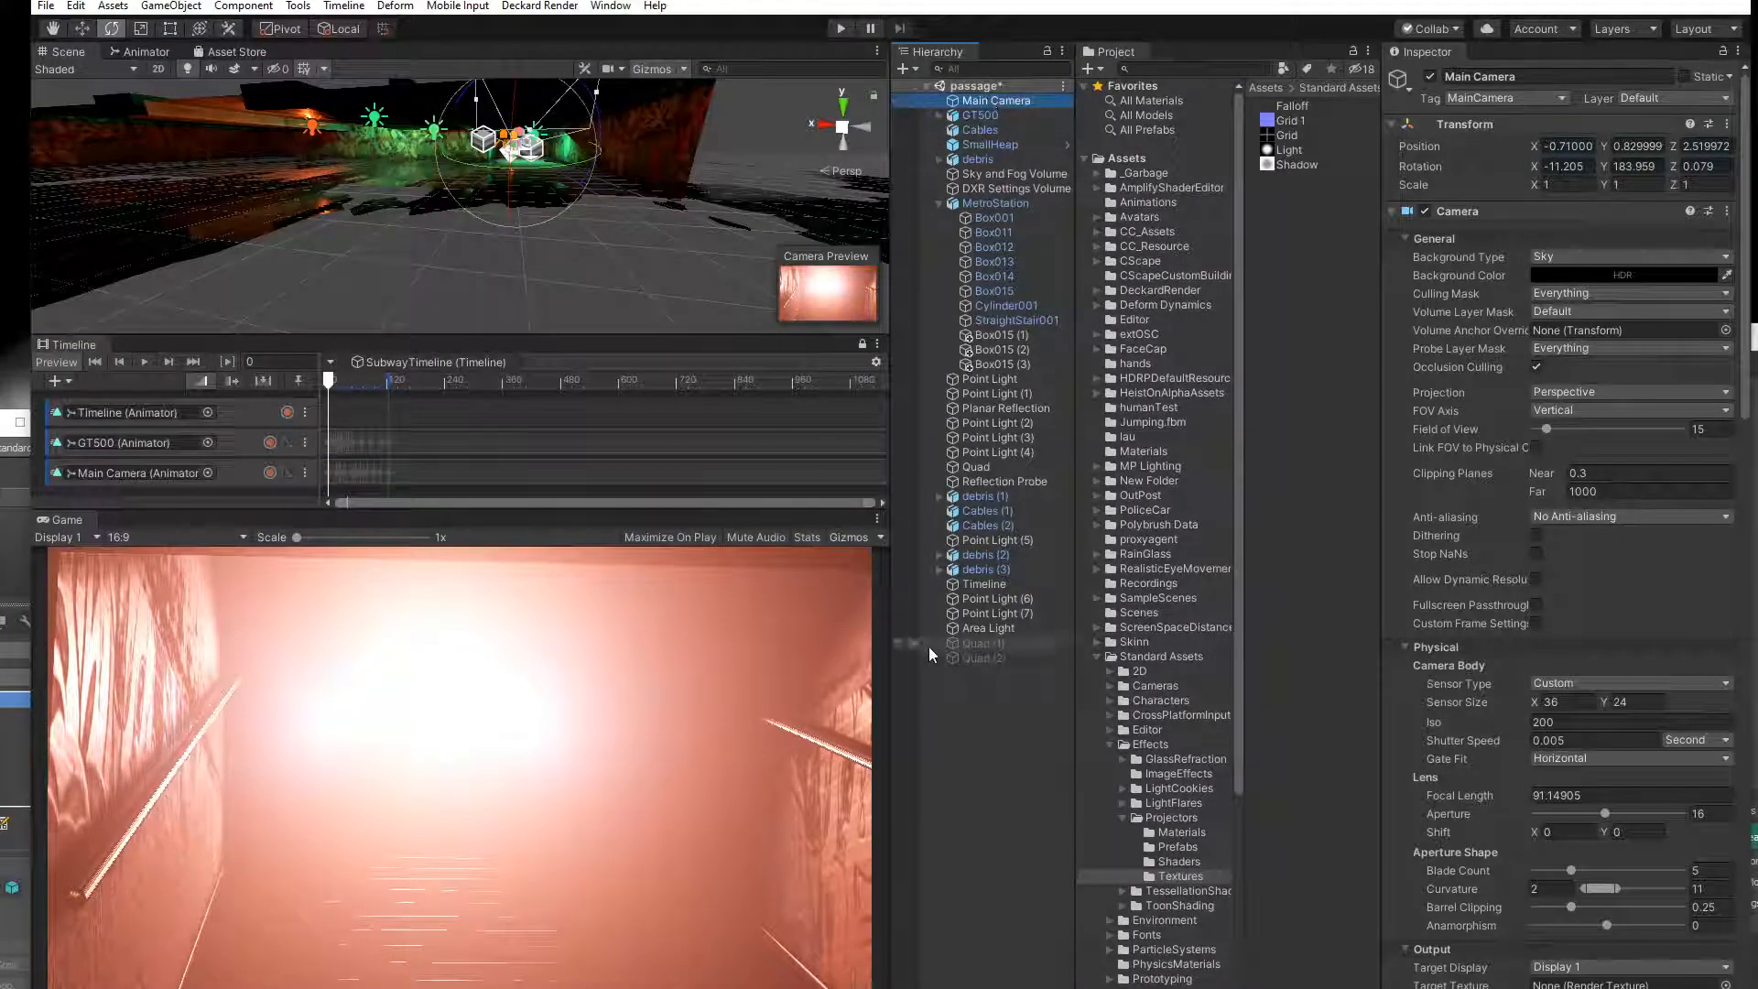
pyautogui.click(949, 707)
pyautogui.rightClick(955, 706)
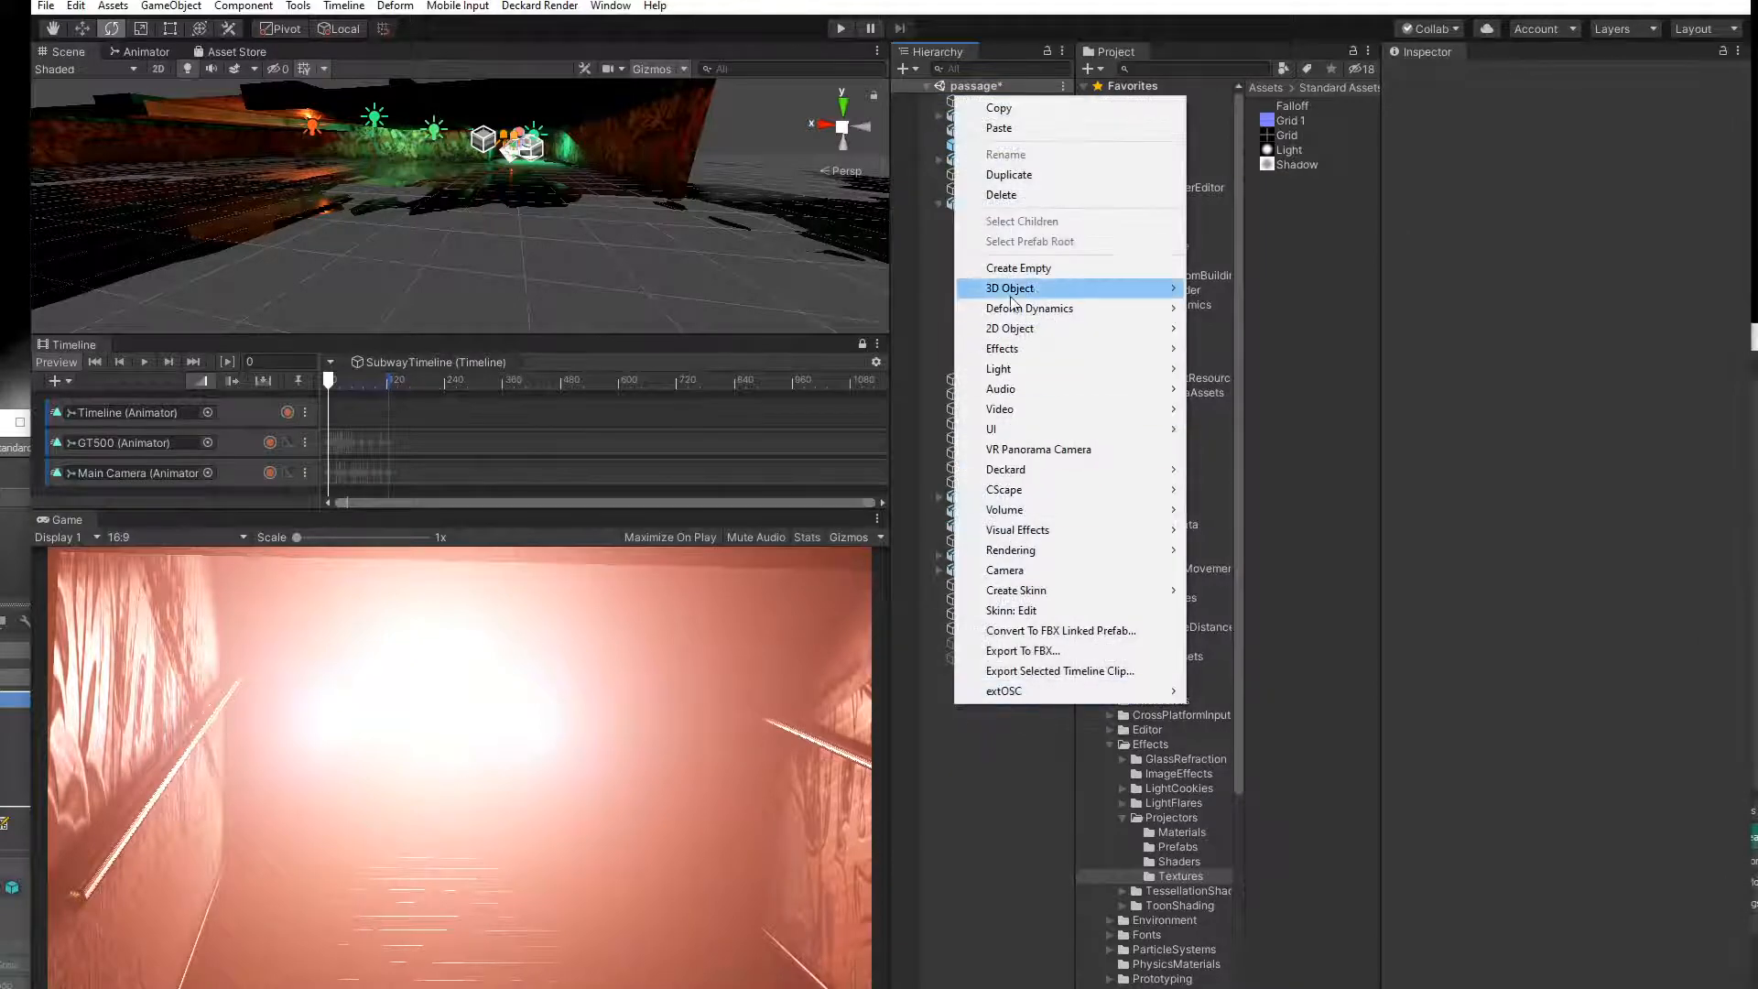
pyautogui.moveTo(1047, 293)
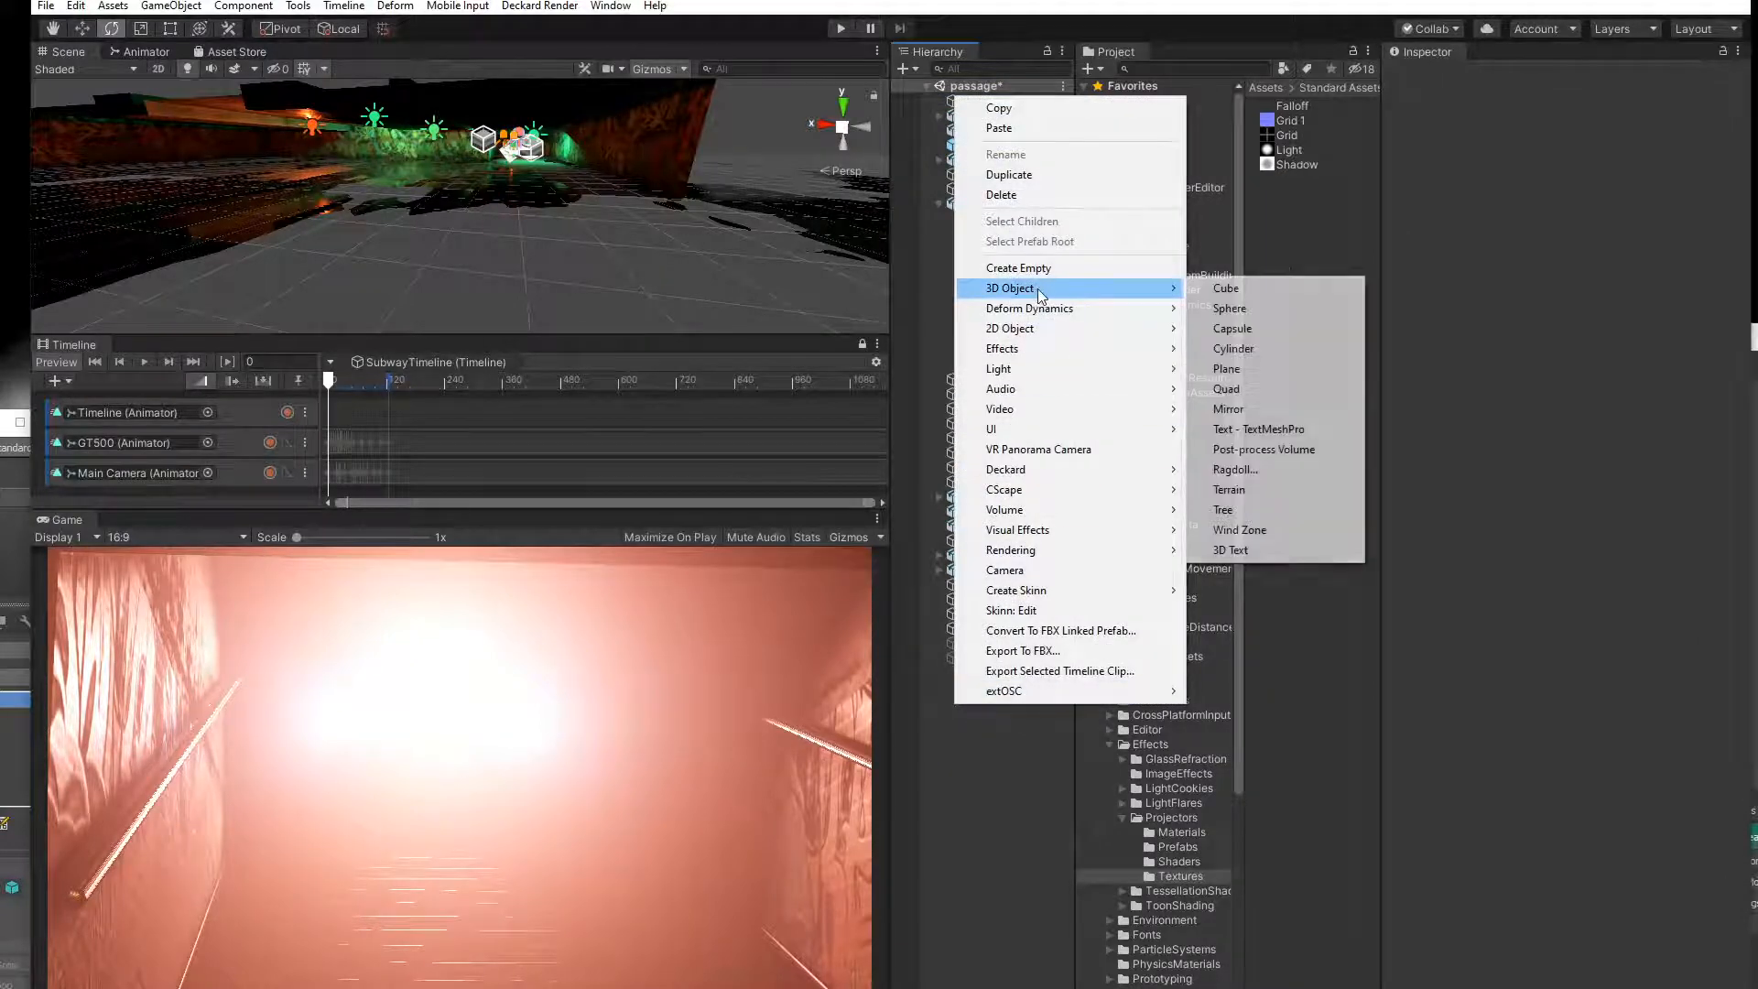
pyautogui.click(1001, 11)
# Close the render preview window, deactivate the original Main Camera and select Main Camera (1).
pyautogui.click(995, 99)
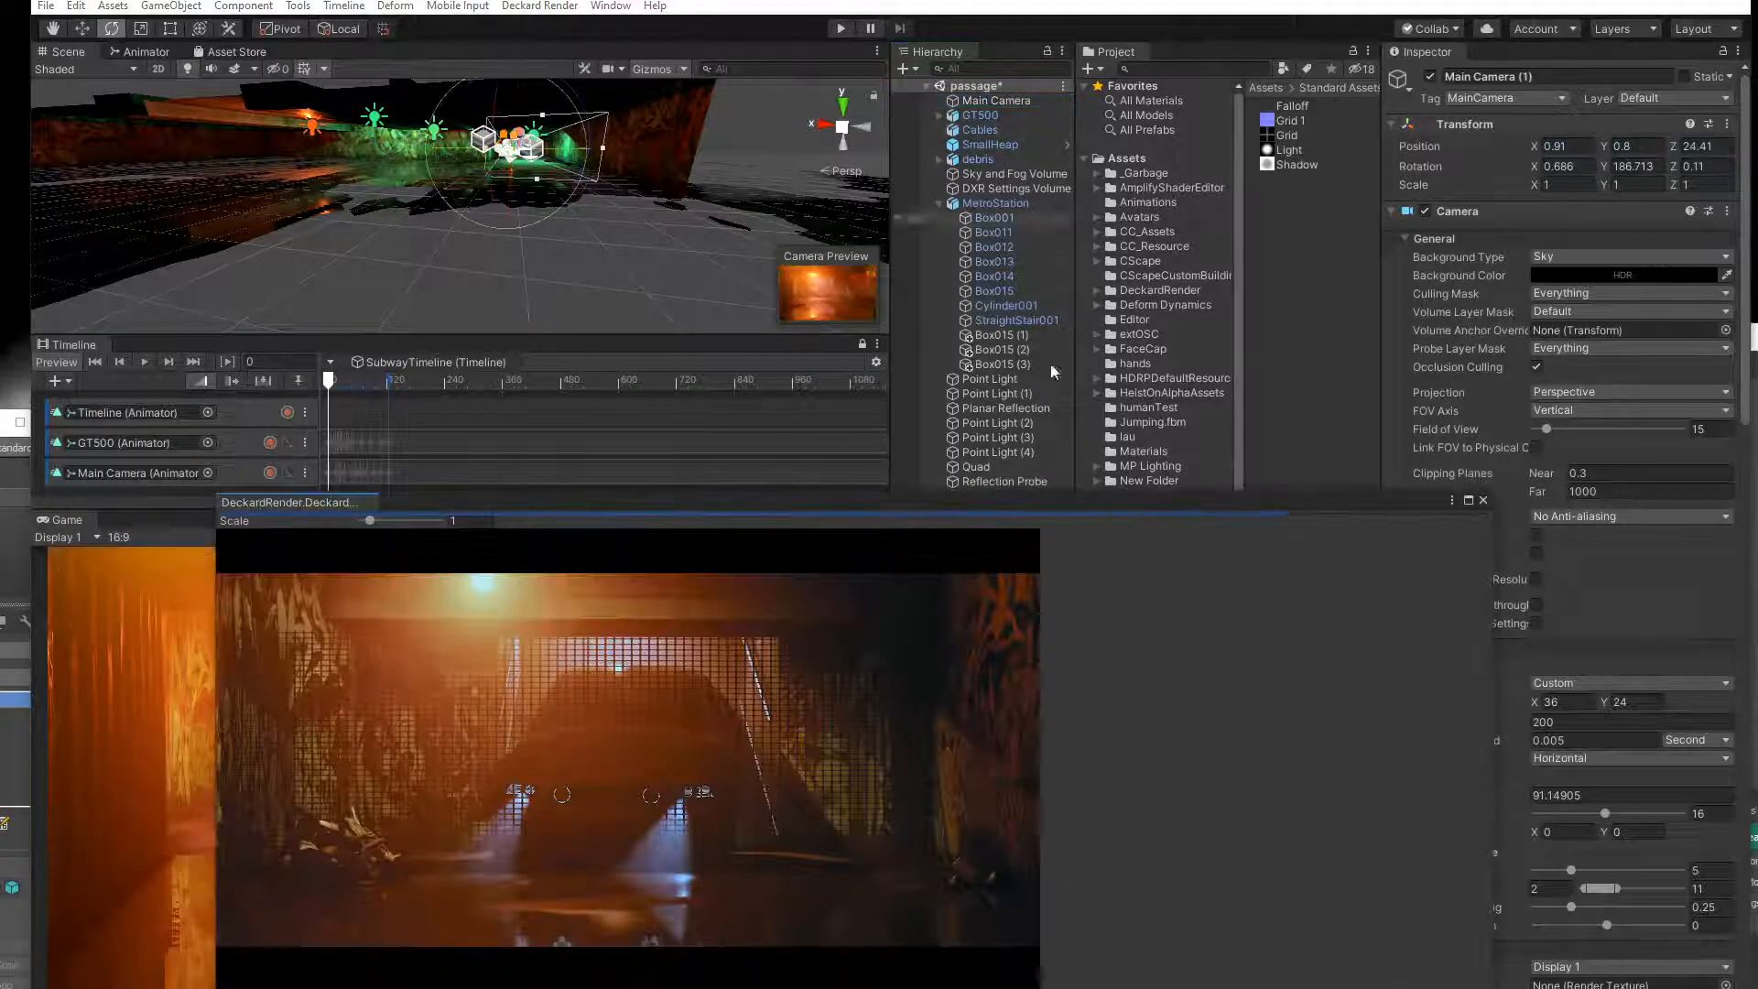
pyautogui.click(1483, 500)
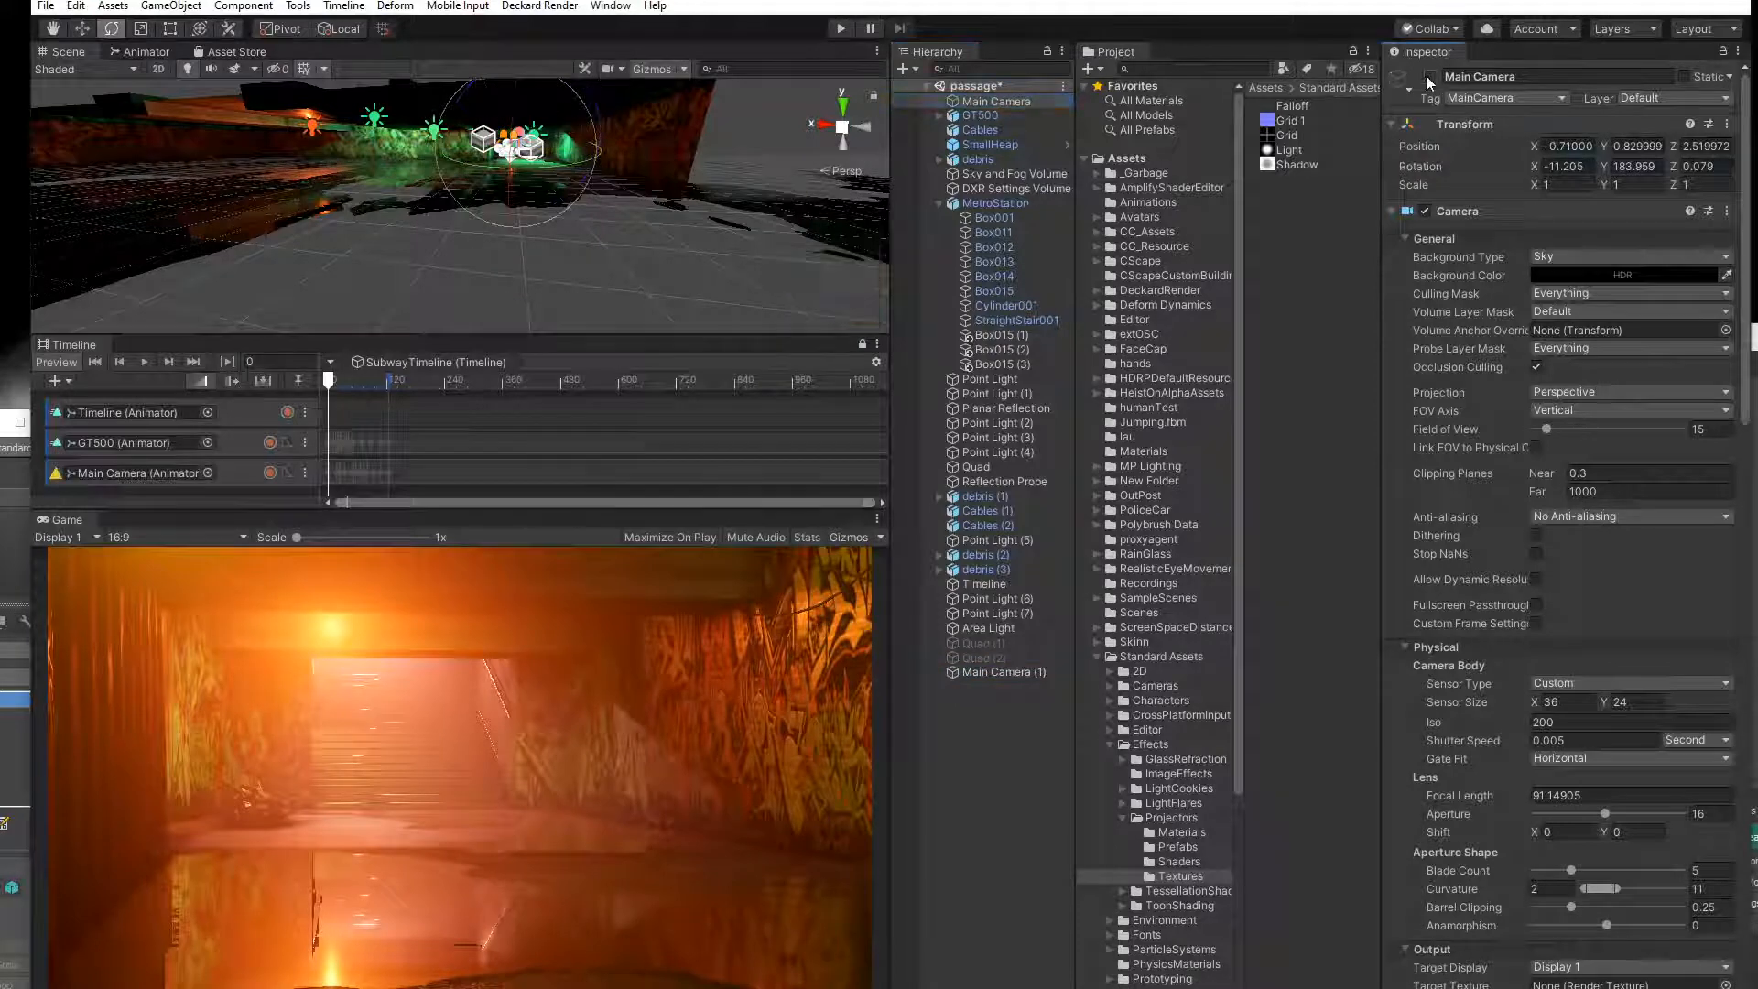
pyautogui.click(929, 672)
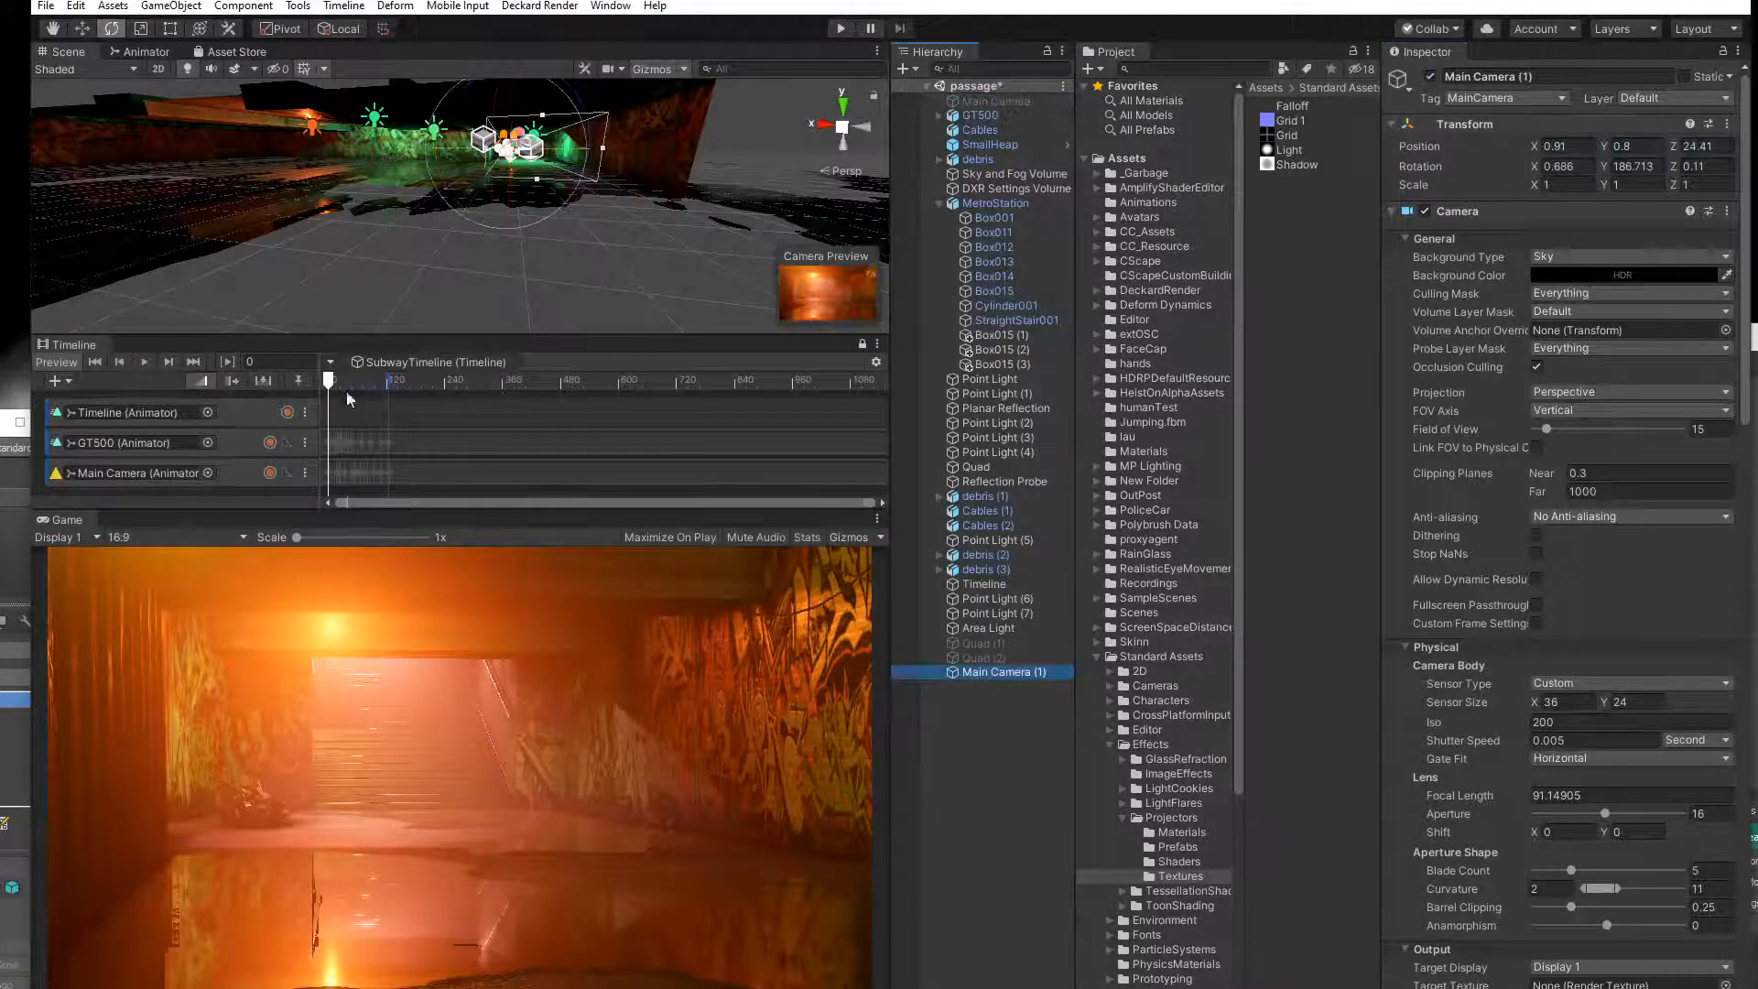
# Add an animation track for Main Camera (1) to the subway timeline and enlarge the Timeline area to show it.
pyautogui.moveTo(980, 676); pyautogui.dragTo(177, 494)
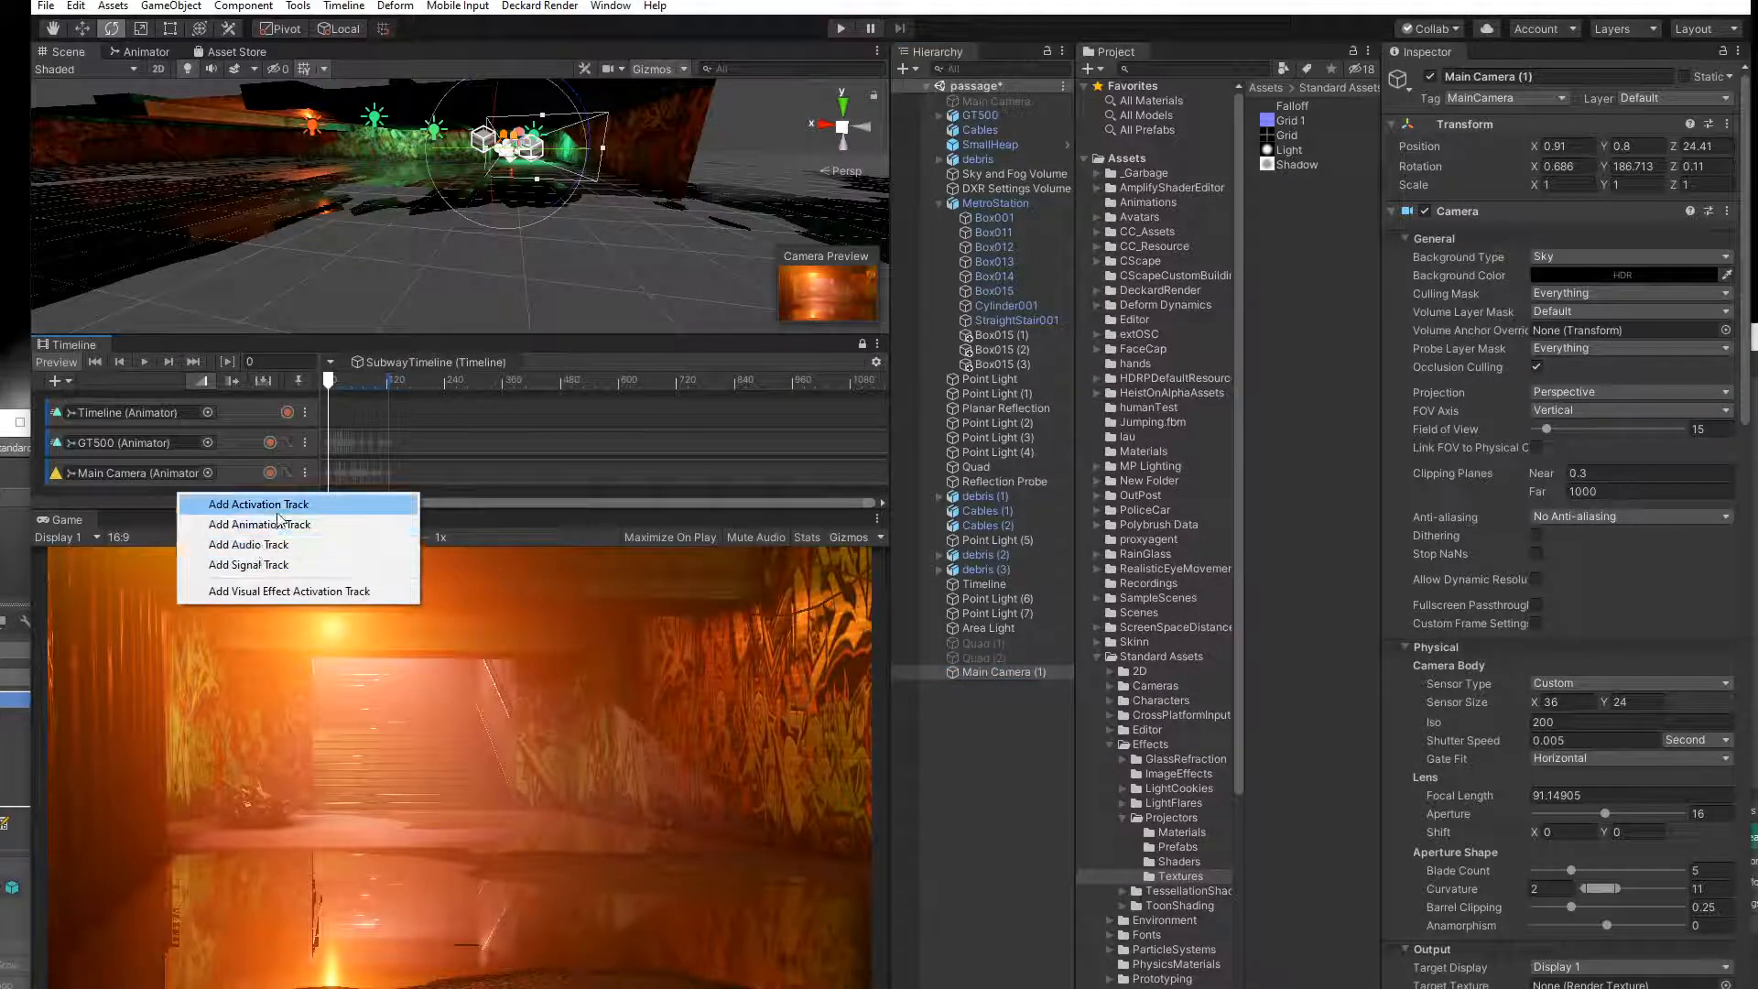
pyautogui.click(284, 529)
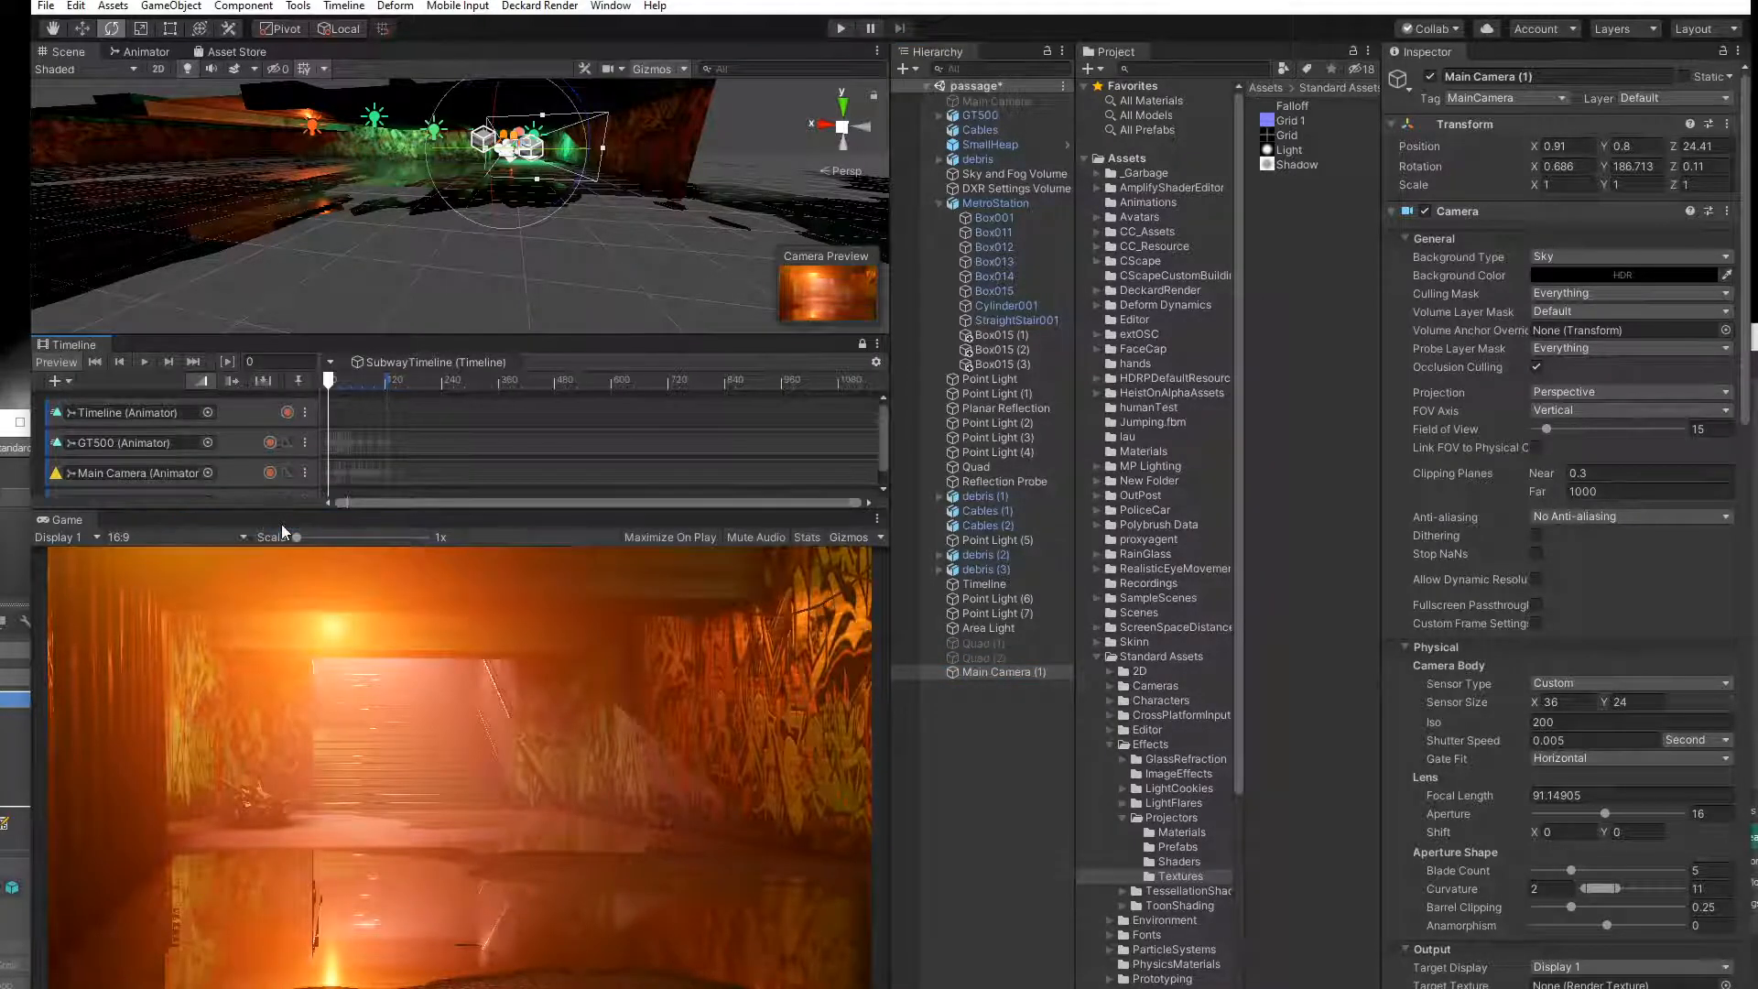
pyautogui.moveTo(411, 514); pyautogui.dragTo(411, 564)
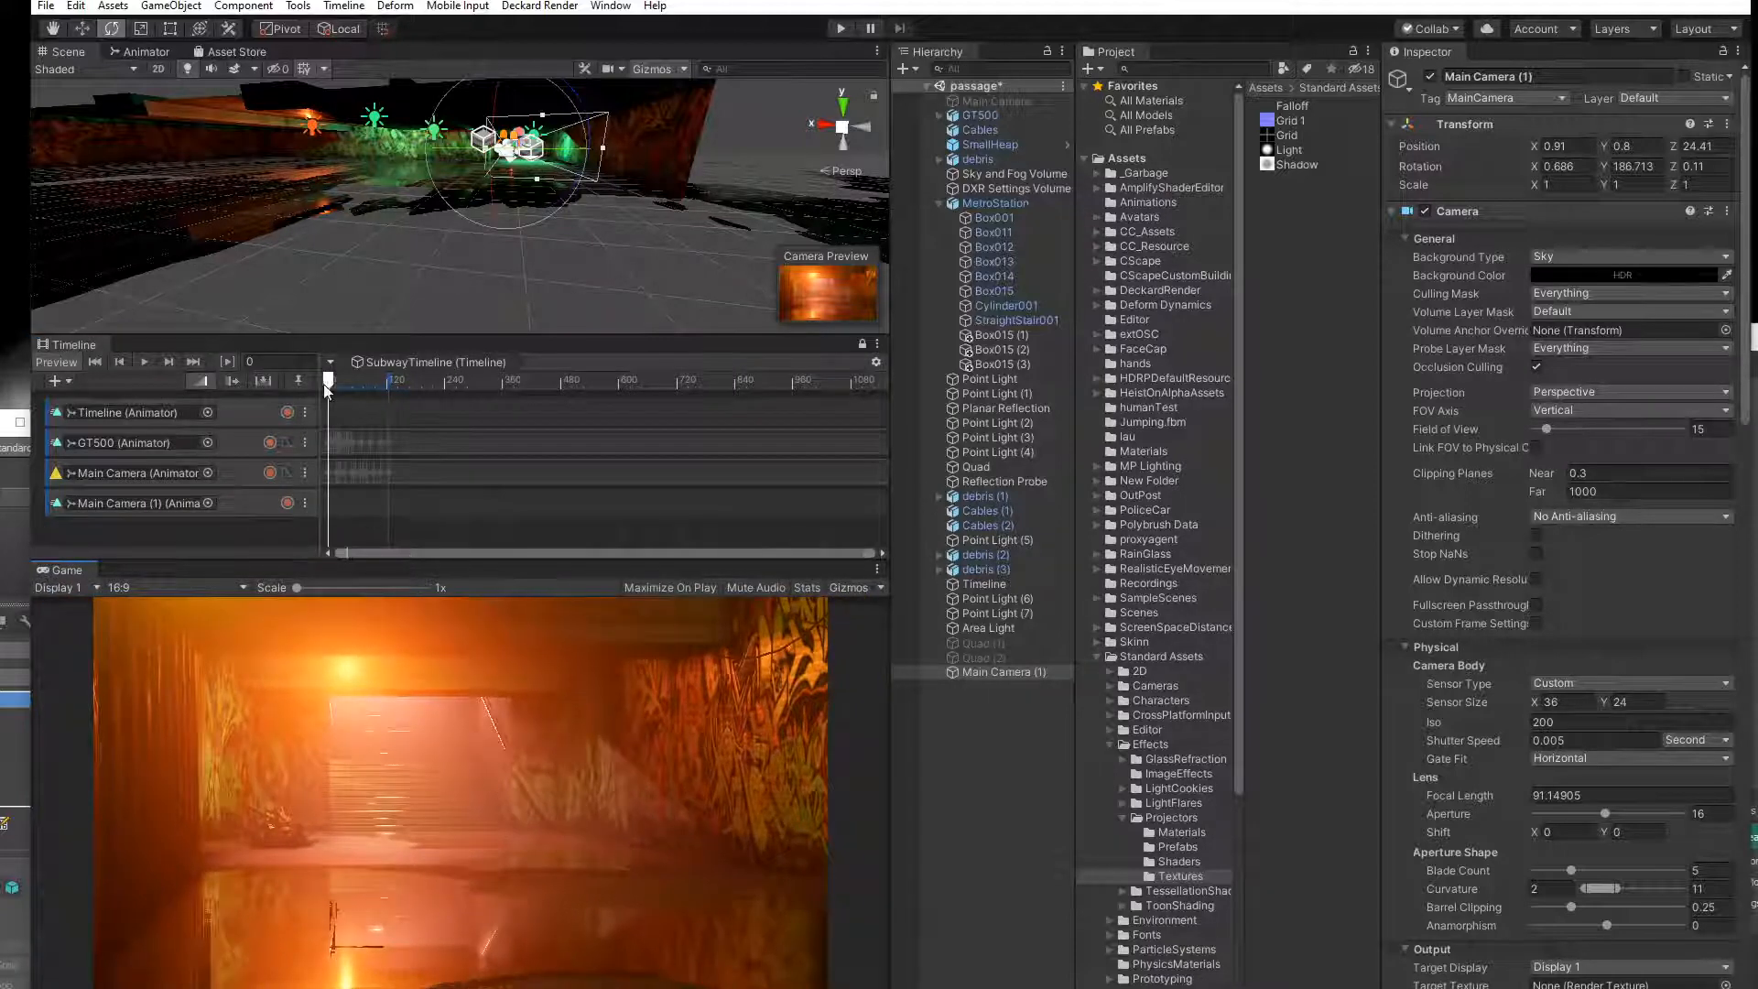
pyautogui.moveTo(332, 390); pyautogui.dragTo(322, 389)
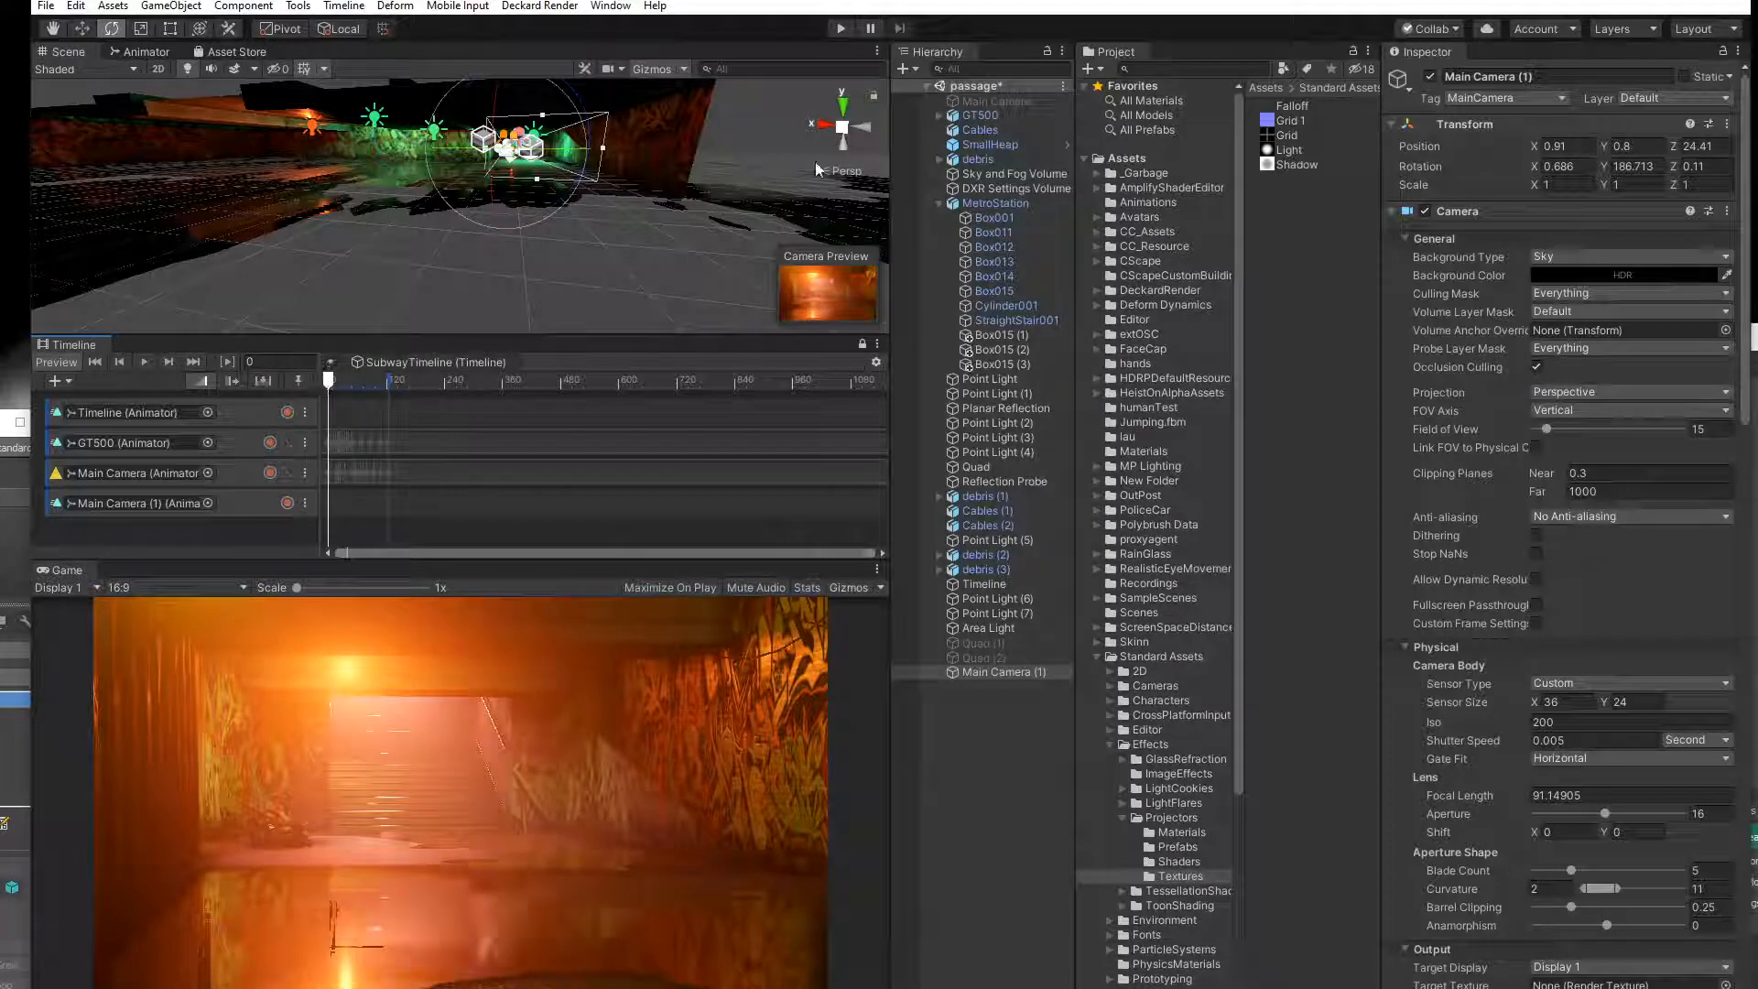
# Move Main Camera (1) back through the passage to about X 0.68, Y 0.6, Z 8.03 and turn it around to Y rotation 353.809.
pyautogui.doubleClick(1000, 676)
pyautogui.keyDown('alt'); pyautogui.moveTo(247, 160); pyautogui.dragTo(384, 174); pyautogui.keyUp('alt')
pyautogui.moveTo(375, 156); pyautogui.dragTo(405, 211, button='middle')
pyautogui.keyDown('alt'); pyautogui.moveTo(406, 210); pyautogui.dragTo(586, 197); pyautogui.keyUp('alt')
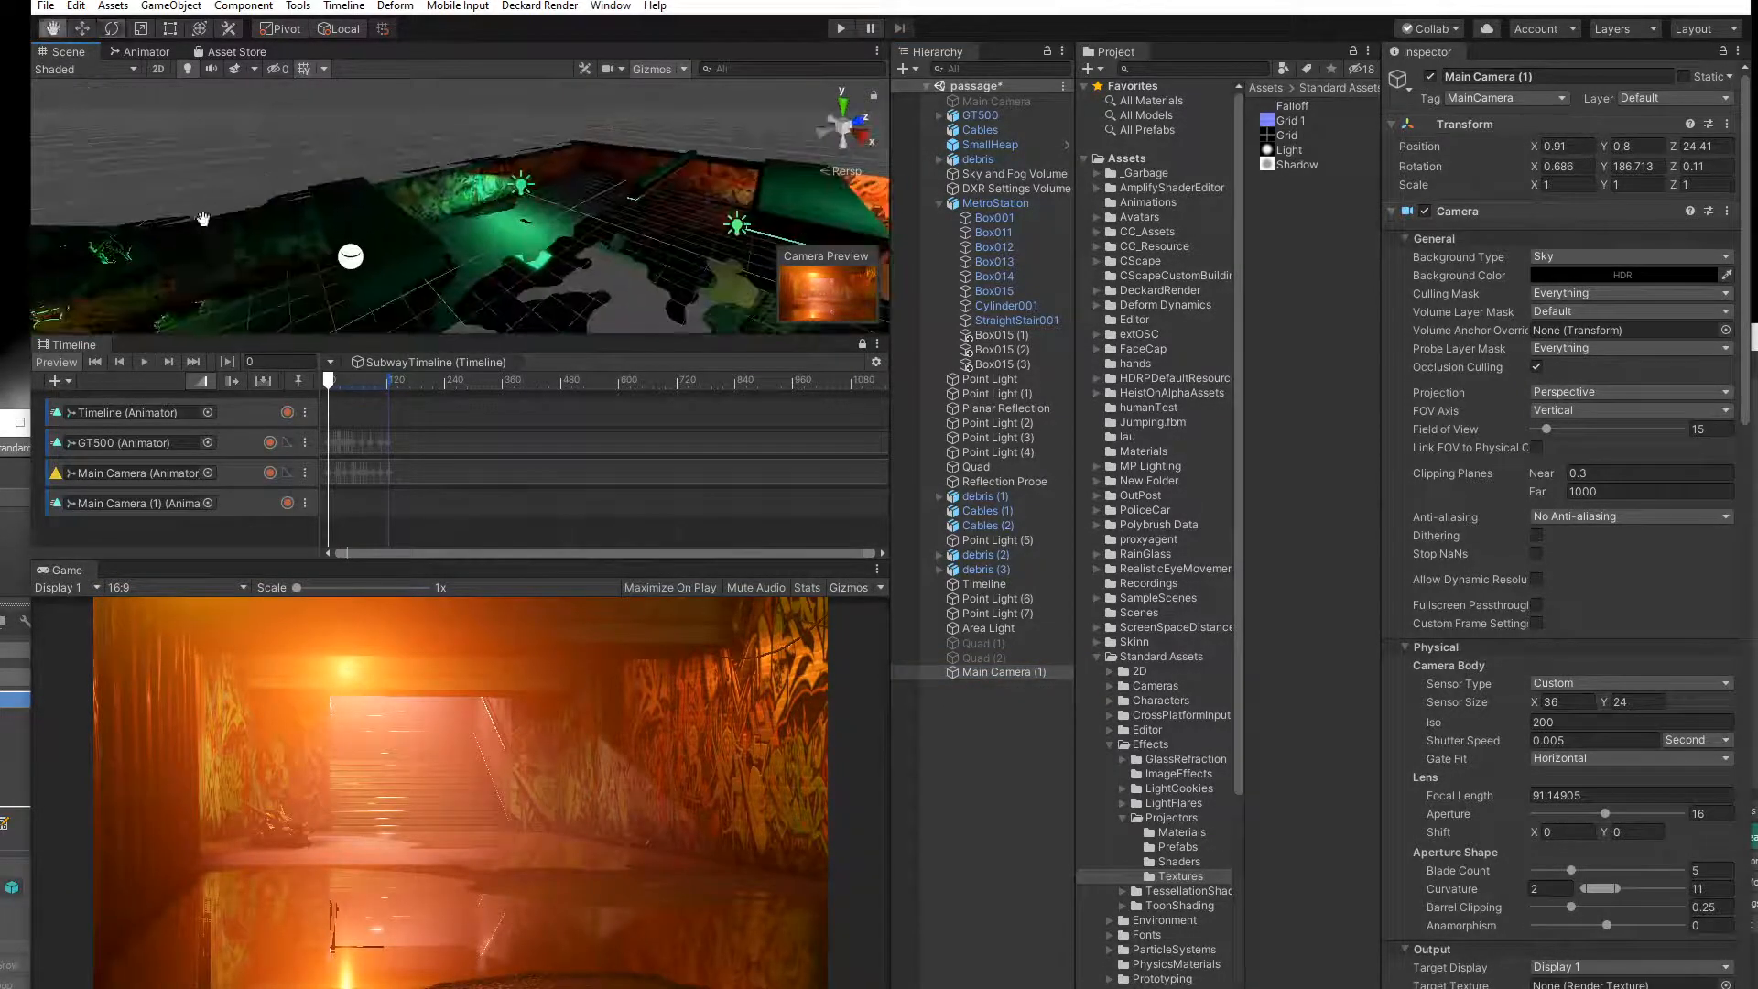
pyautogui.moveTo(348, 211); pyautogui.dragTo(458, 179, button='middle')
pyautogui.keyDown('alt'); pyautogui.moveTo(458, 179); pyautogui.dragTo(412, 171); pyautogui.keyUp('alt')
pyautogui.click(81, 29)
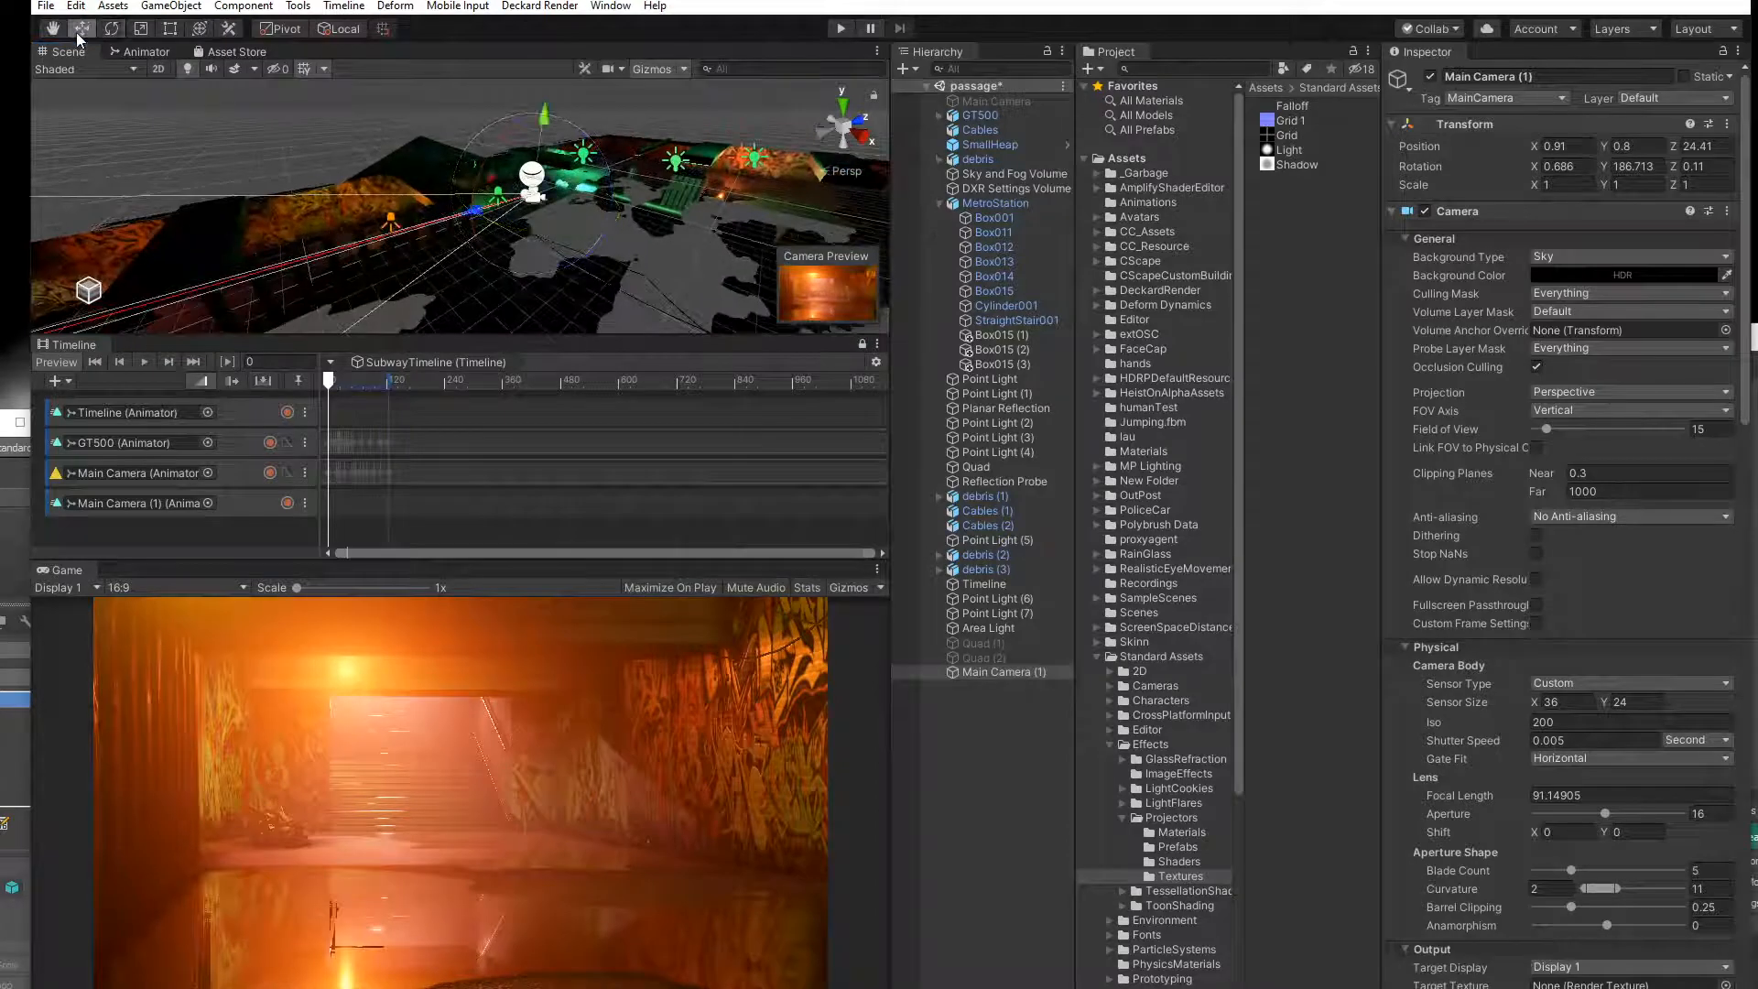
pyautogui.moveTo(535, 207); pyautogui.dragTo(151, 307)
pyautogui.click(113, 32)
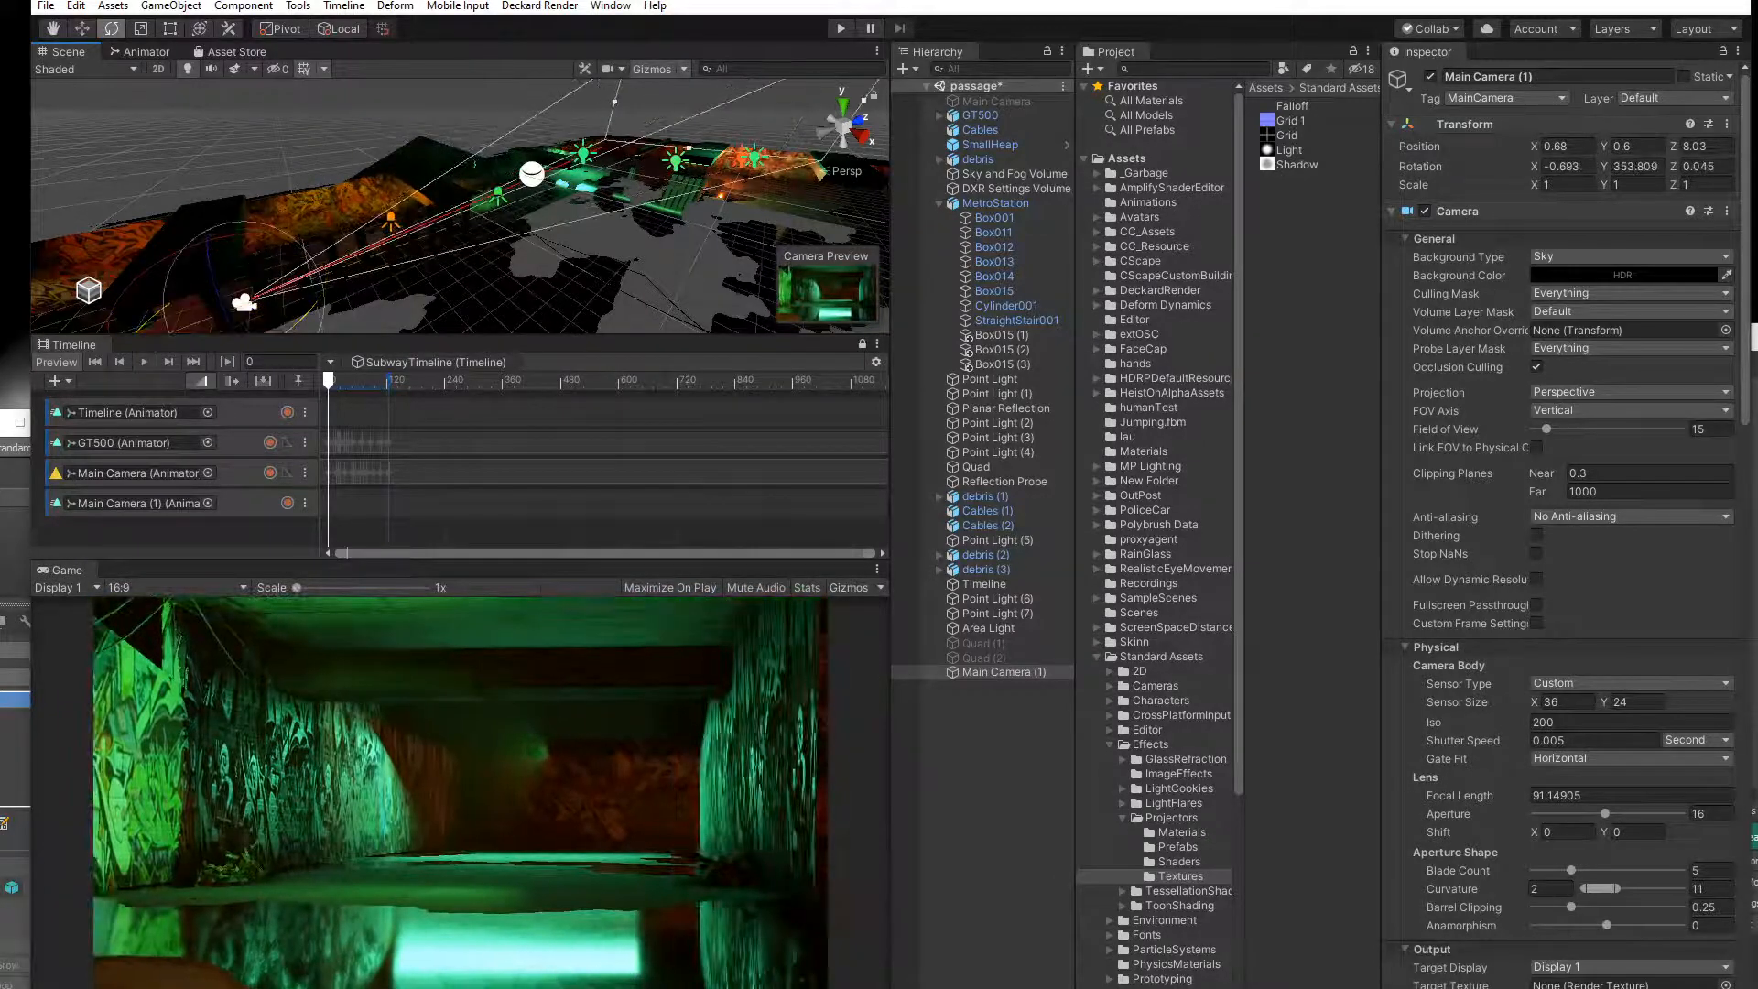
# Move Main Camera (1) to about X 0.83, Y 0.52, Z 1.23 and narrow its field of view to 9 at frame 65.
pyautogui.click(81, 32)
pyautogui.scroll(-6, 361, 226)
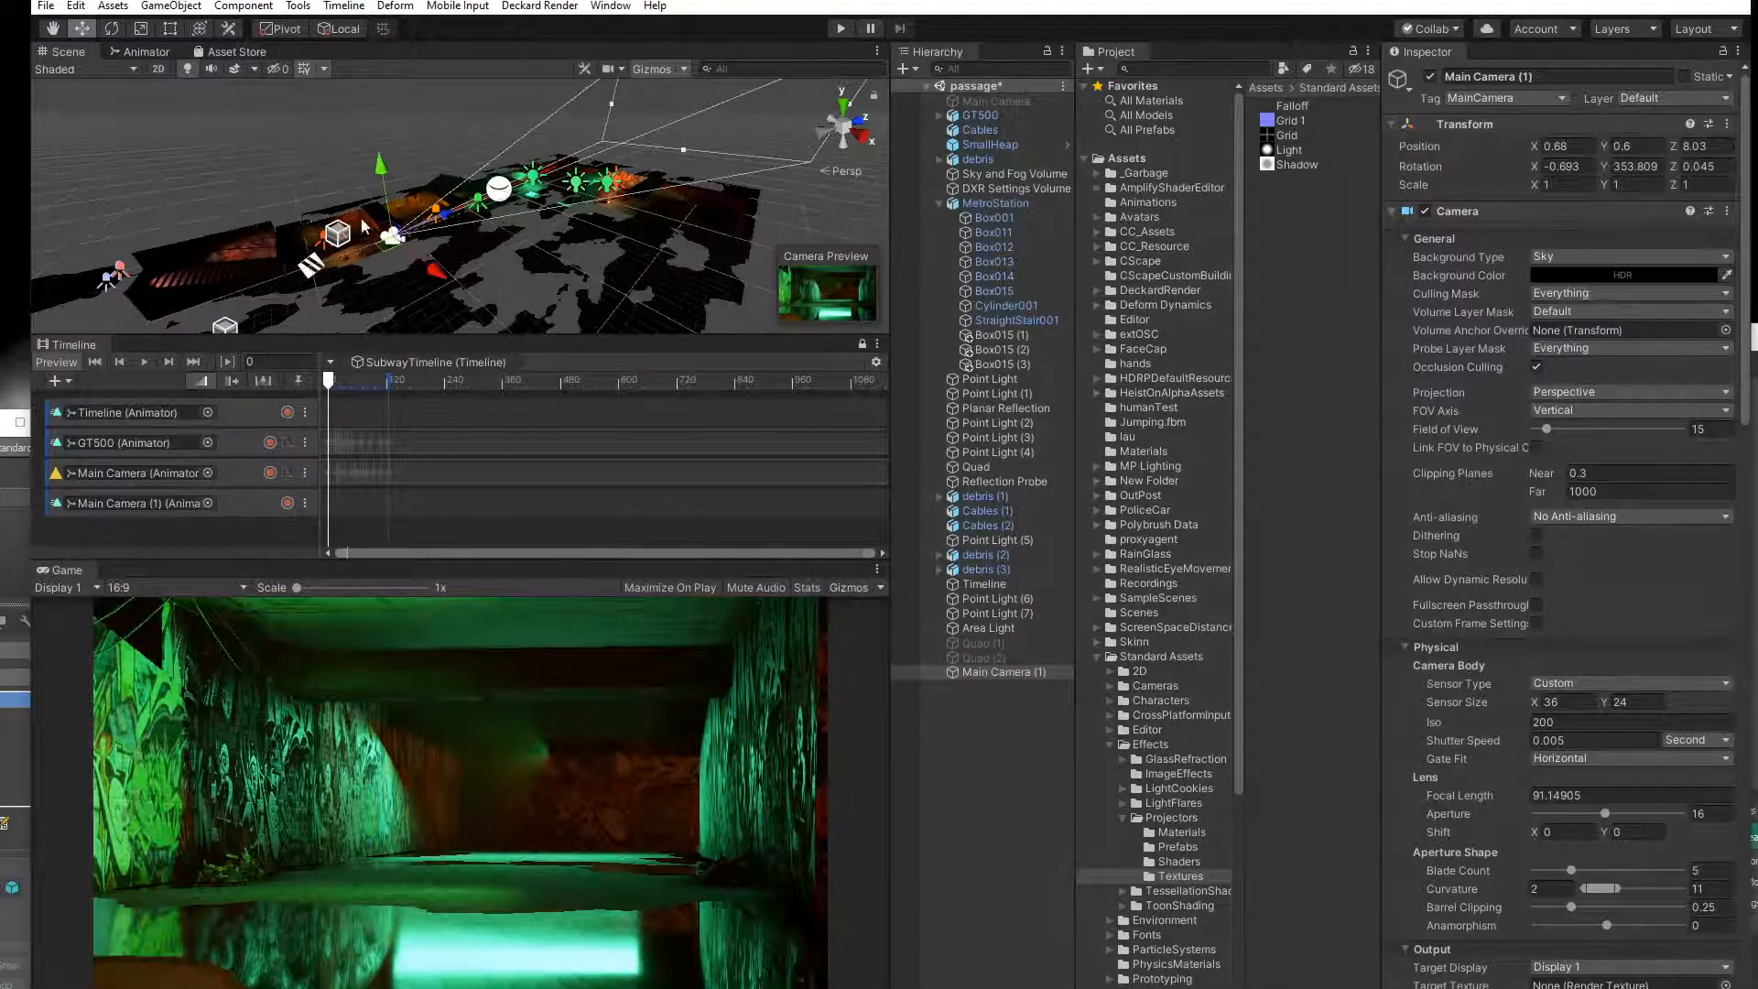
pyautogui.moveTo(390, 254); pyautogui.dragTo(314, 279)
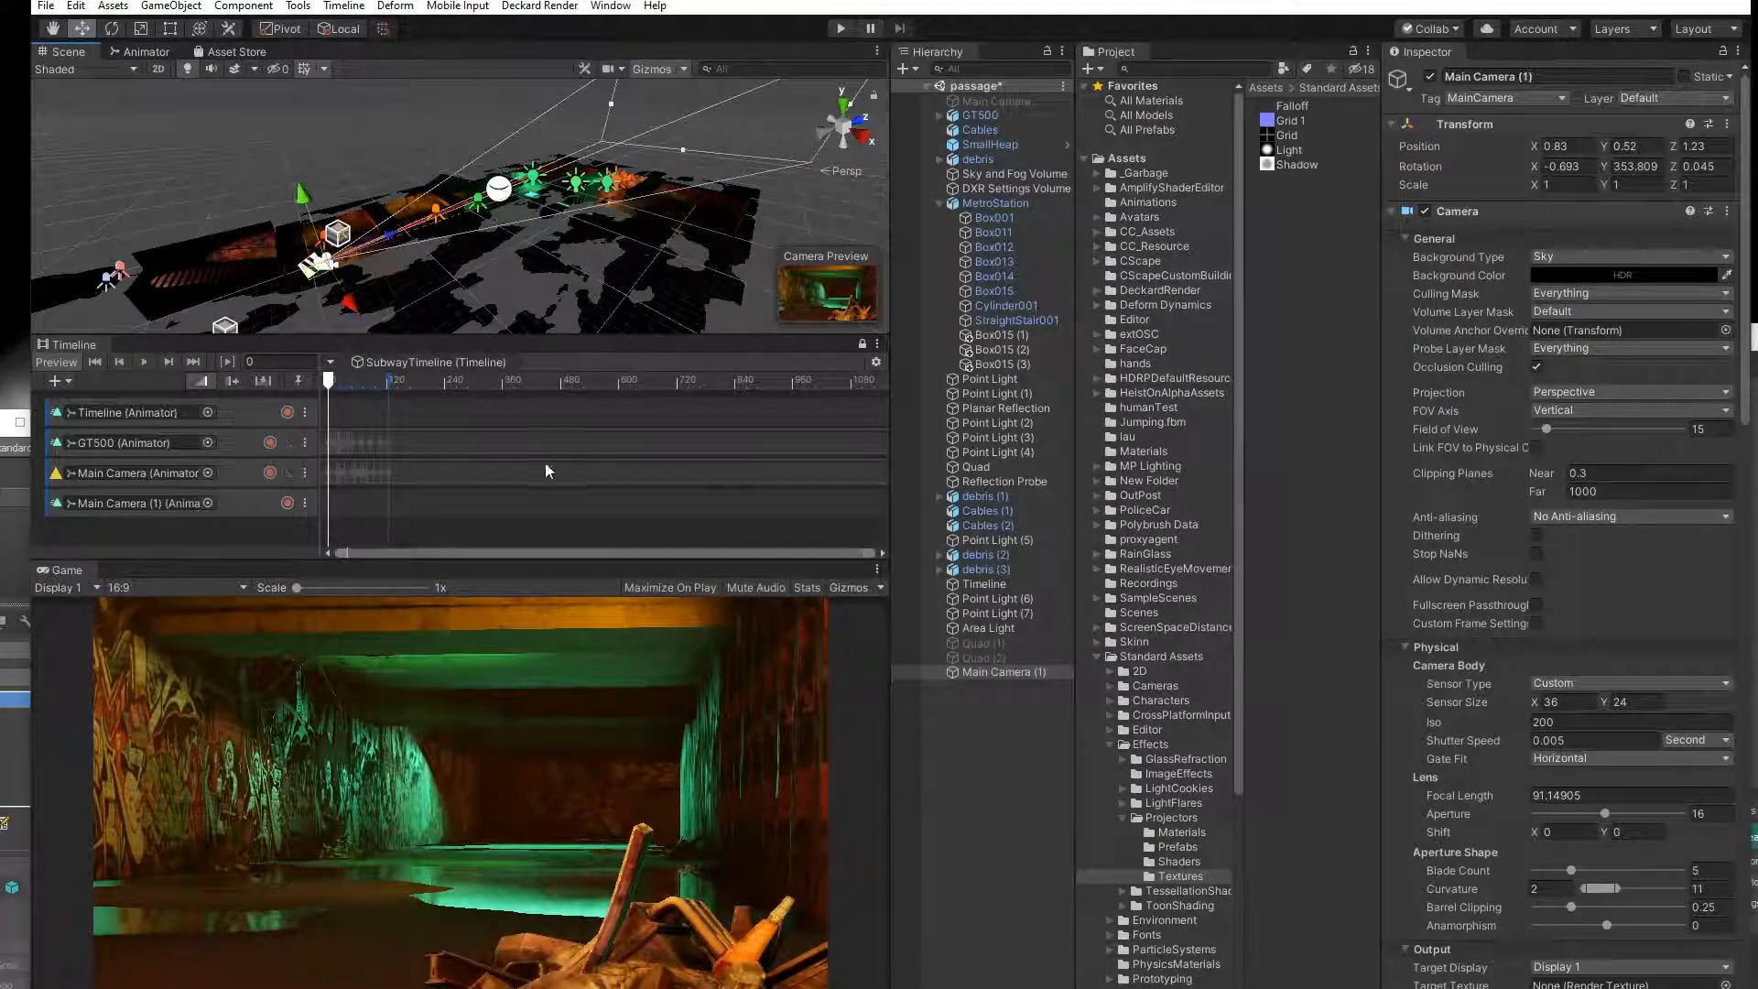
pyautogui.moveTo(336, 388)
pyautogui.mouseDown()
pyautogui.moveTo(379, 391)
pyautogui.moveTo(360, 390)
pyautogui.mouseUp()
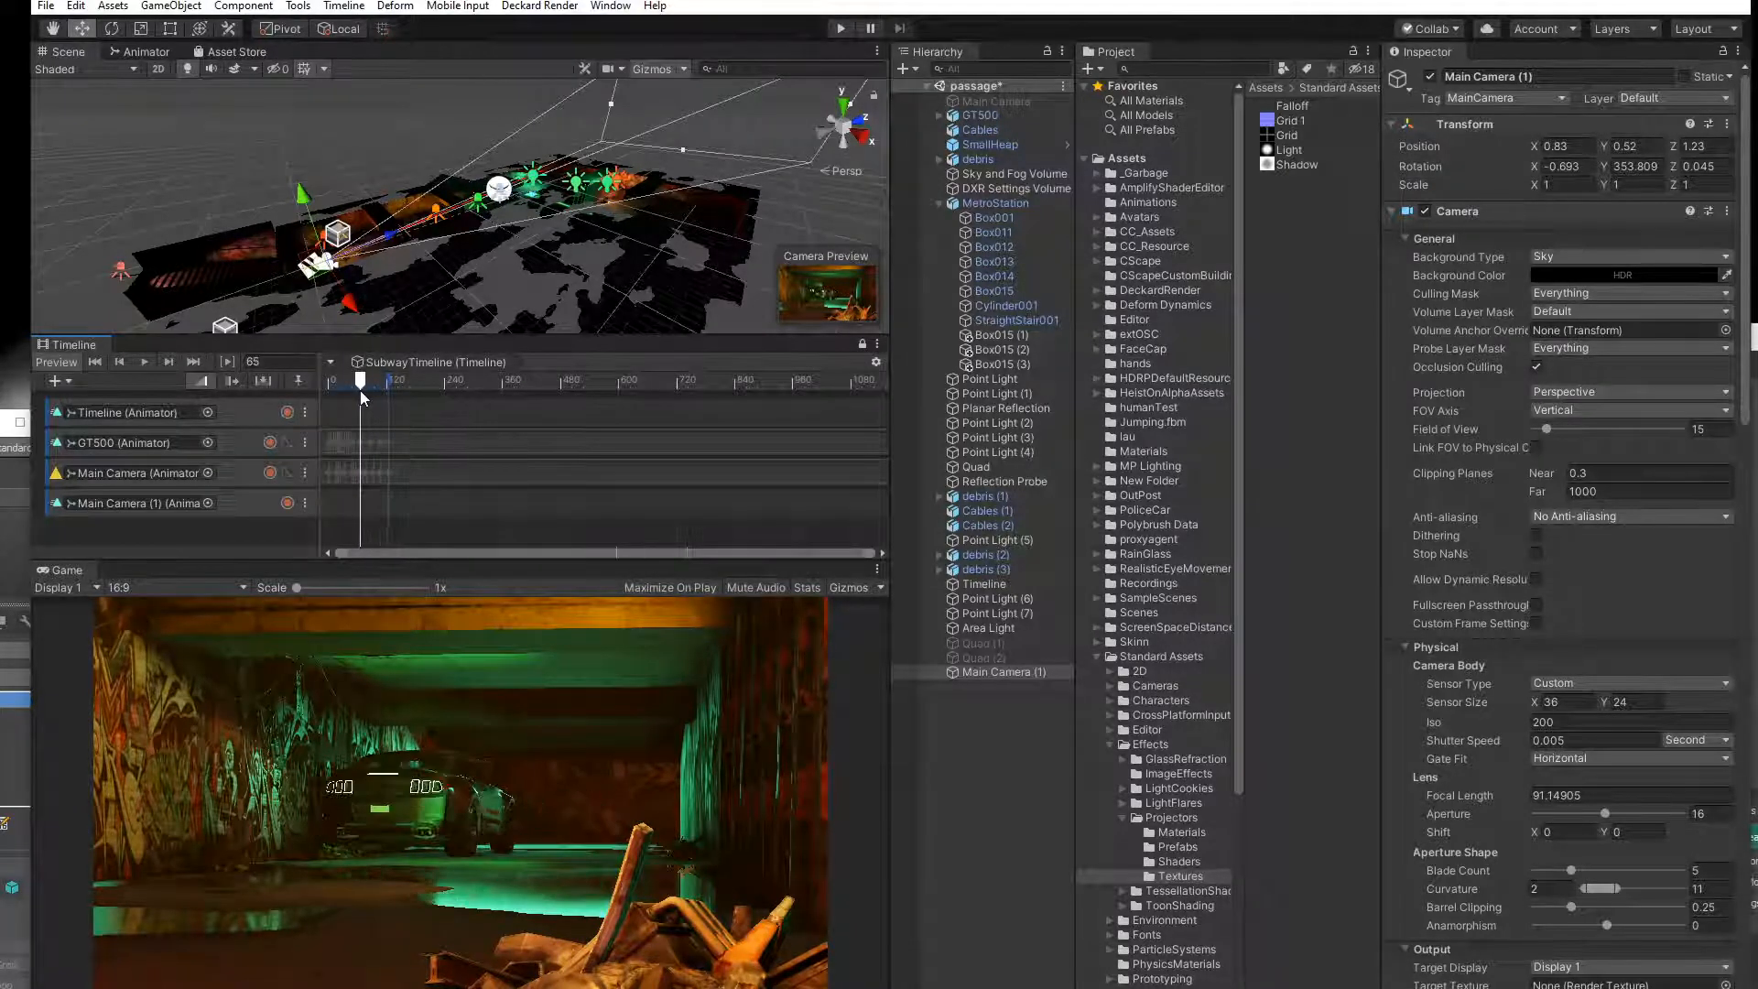
pyautogui.moveTo(1547, 429); pyautogui.dragTo(1544, 433)
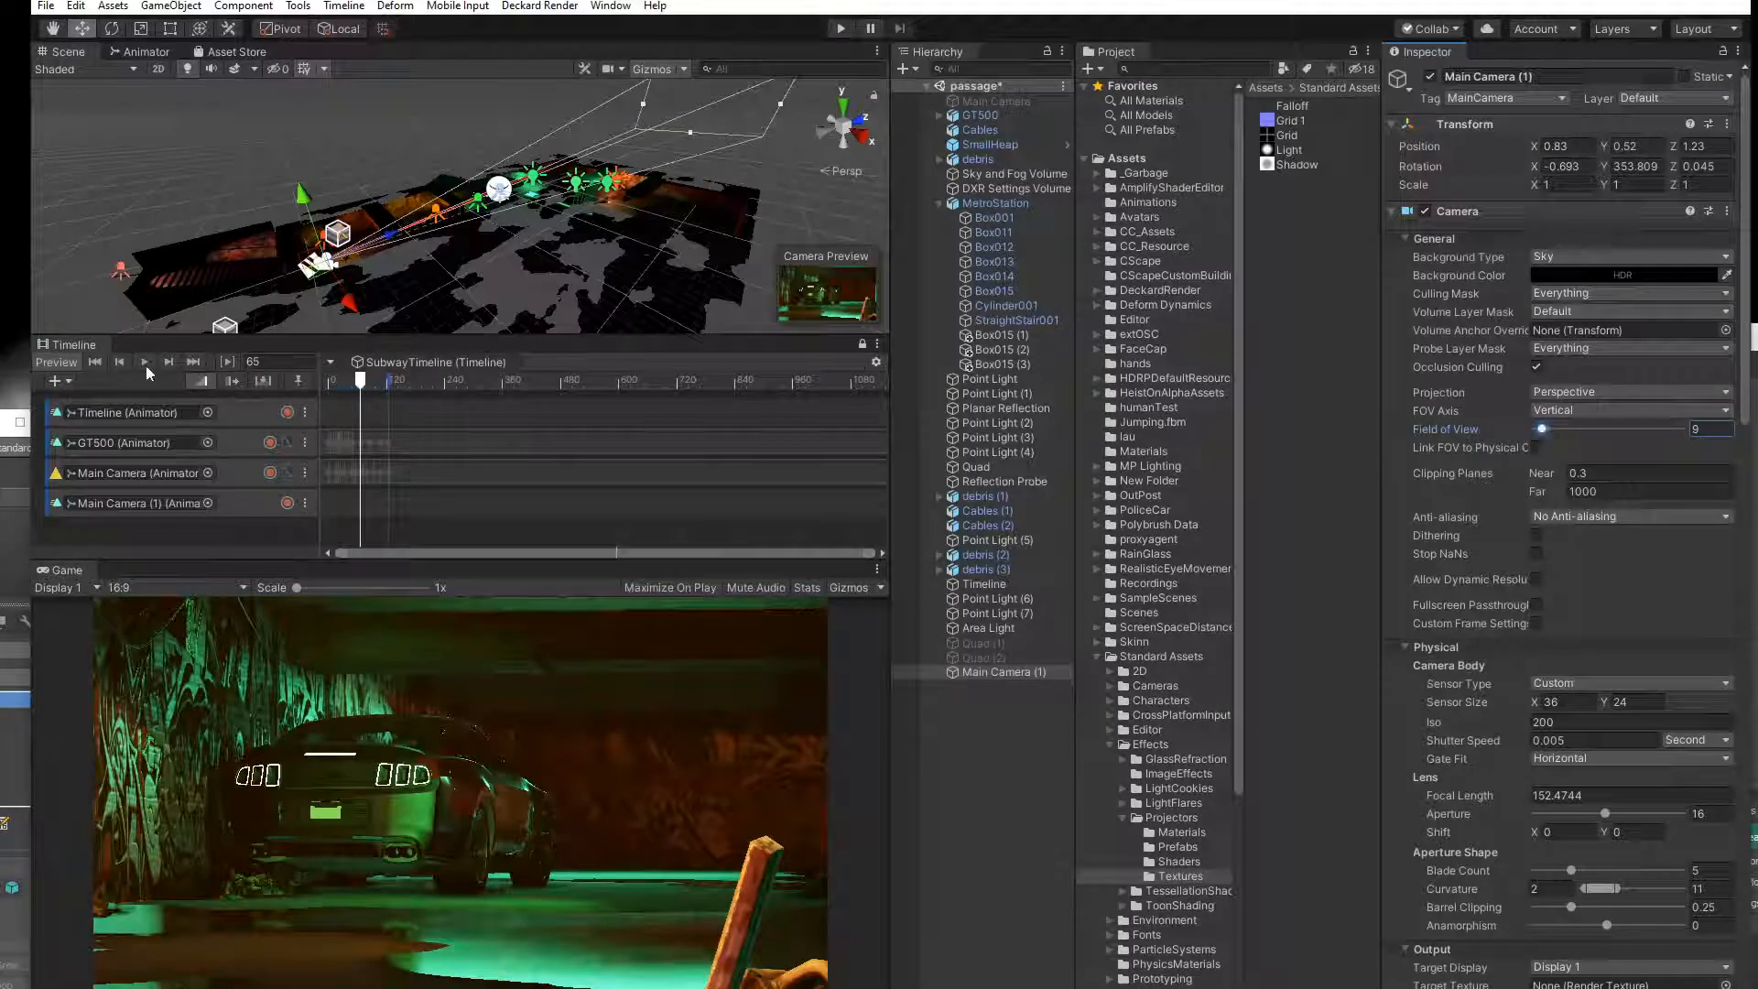
# Play the timeline to check the car in the narrowed camera view and return to frame 0.
pyautogui.moveTo(353, 389); pyautogui.dragTo(339, 394)
pyautogui.press('space')
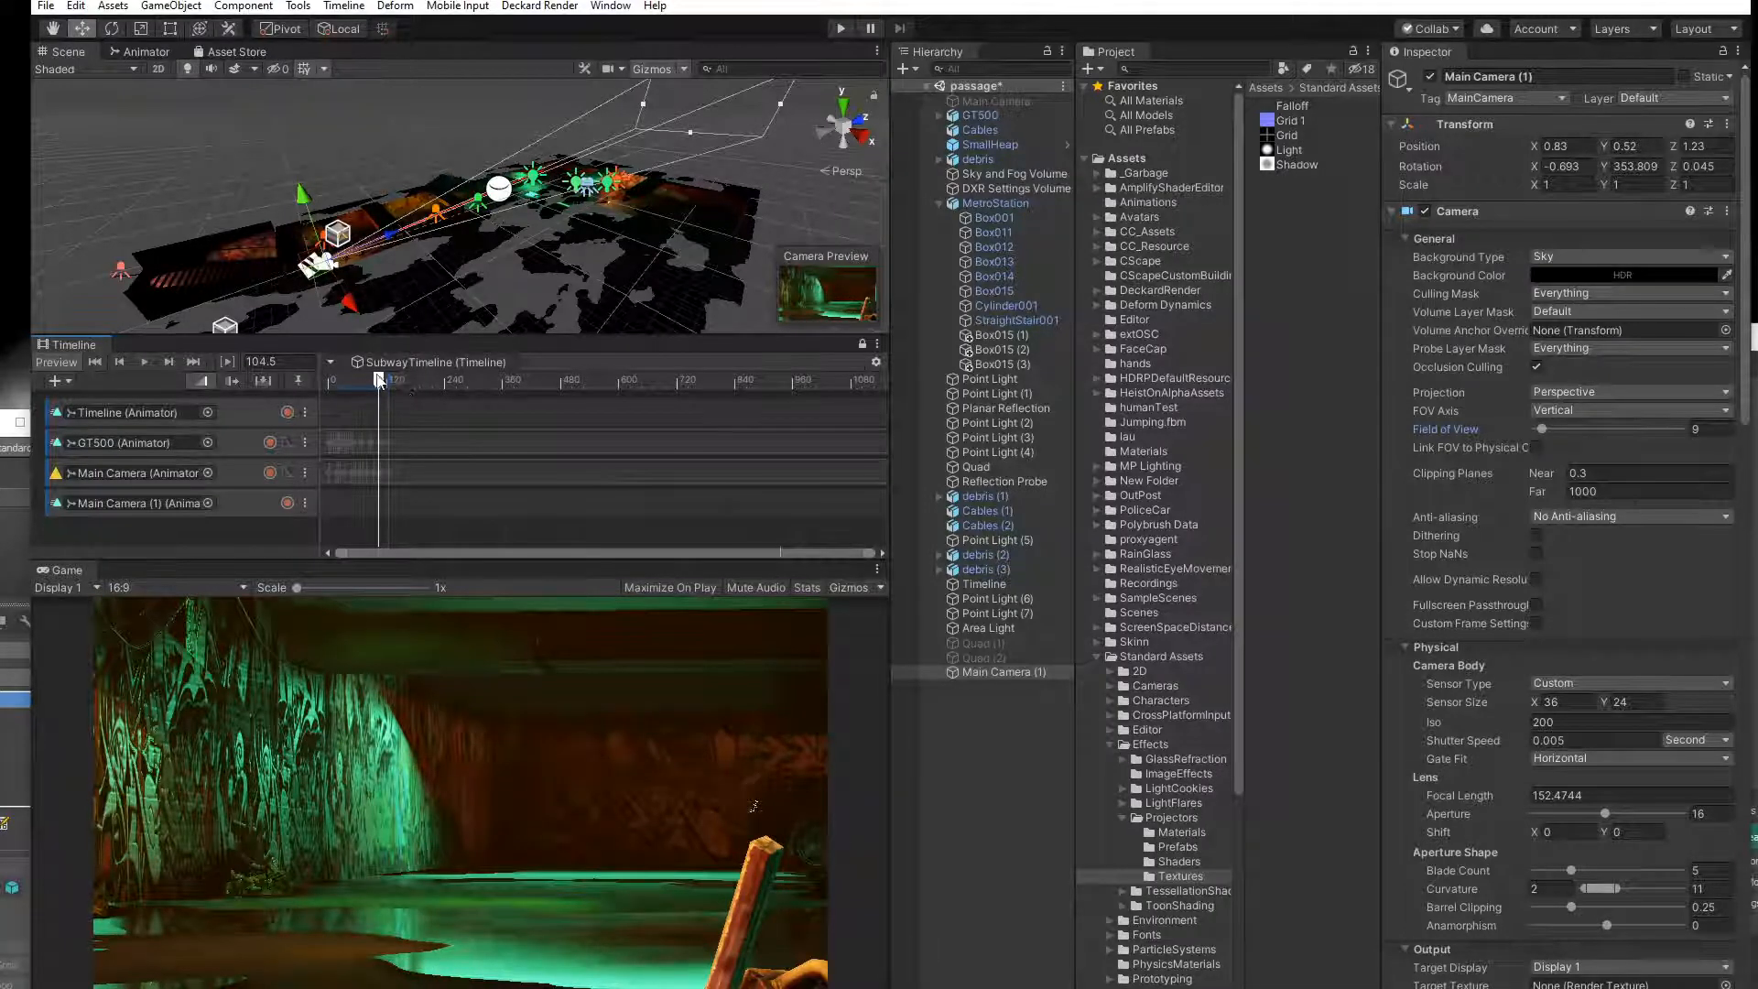
pyautogui.moveTo(379, 380); pyautogui.dragTo(281, 396)
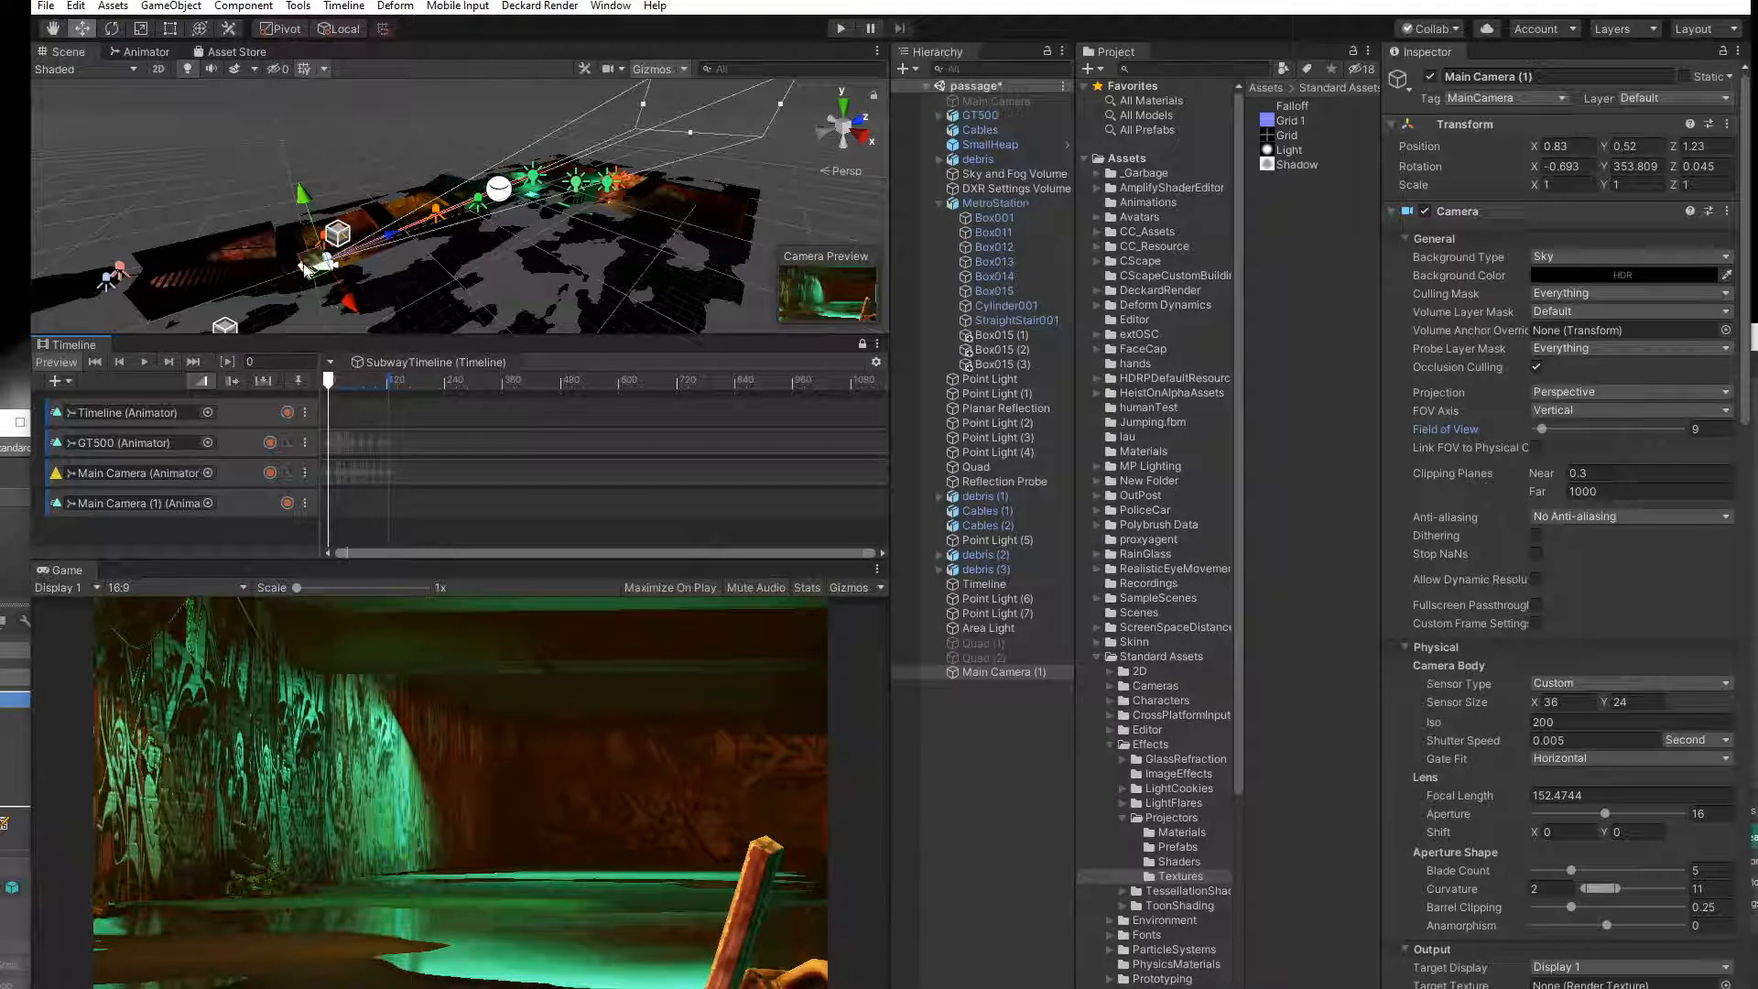
# Move Main Camera (1) farther back to about X 1.29, Y 1.14, Z -8.4 and play the timeline to test the framing.
pyautogui.moveTo(340, 255); pyautogui.dragTo(128, 272)
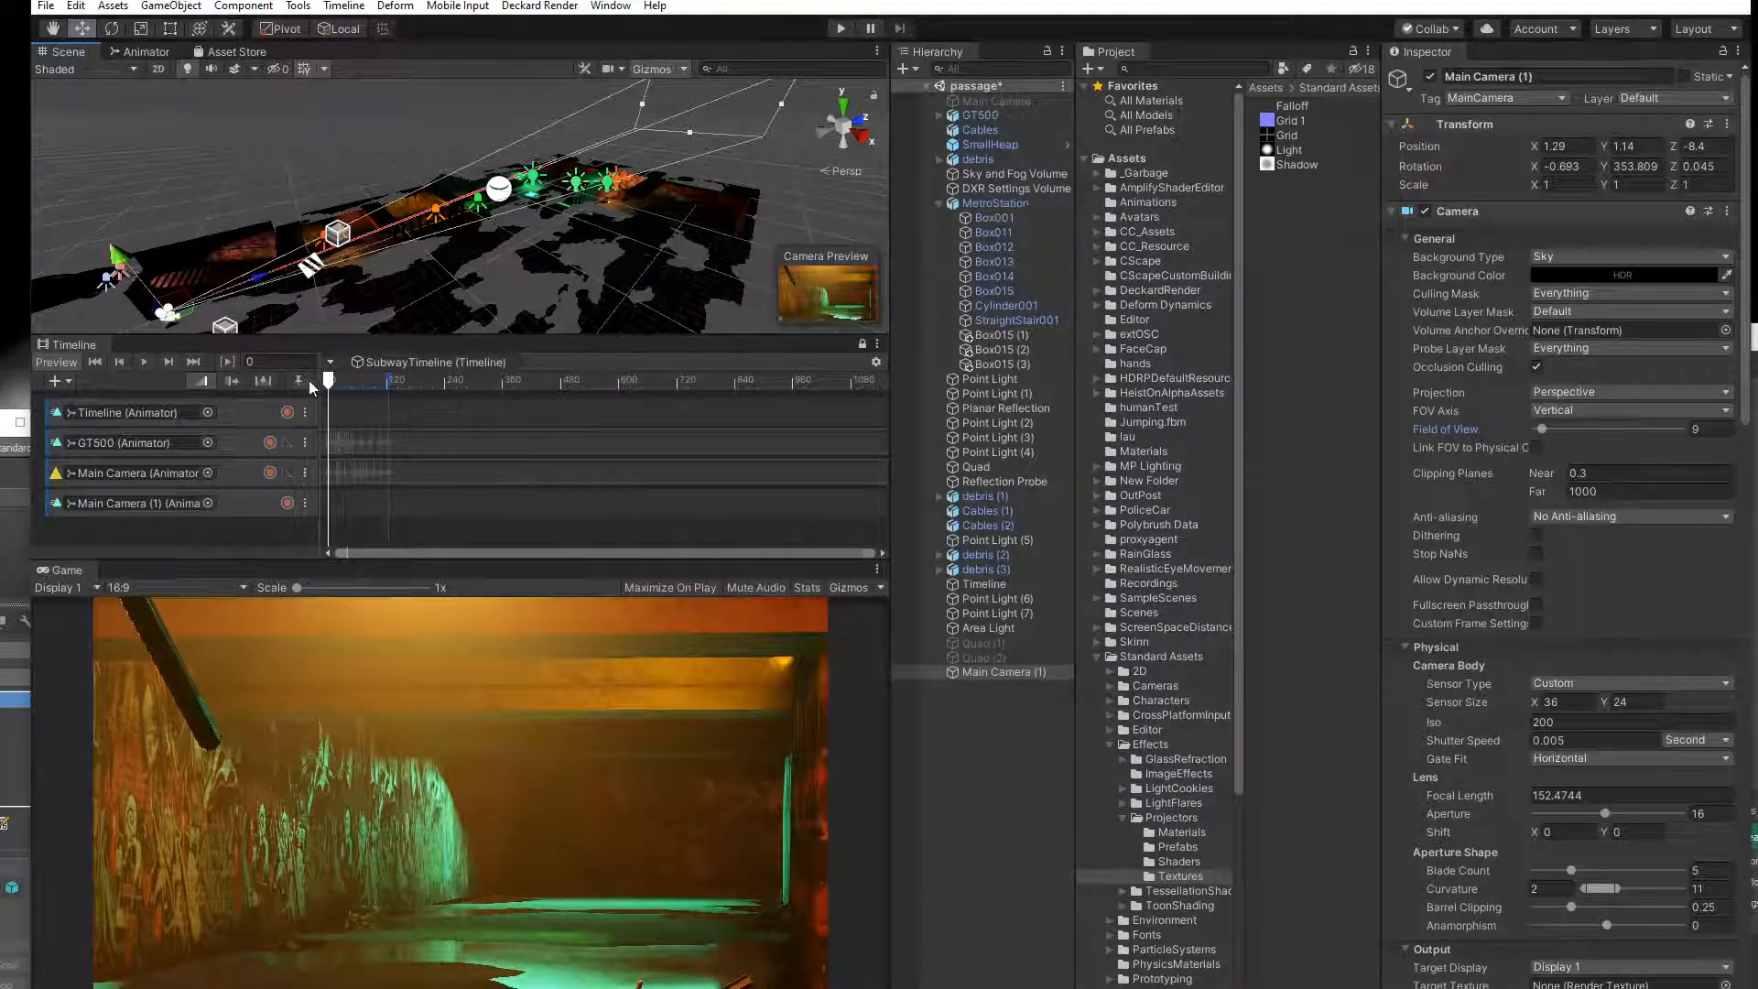
pyautogui.press('space')
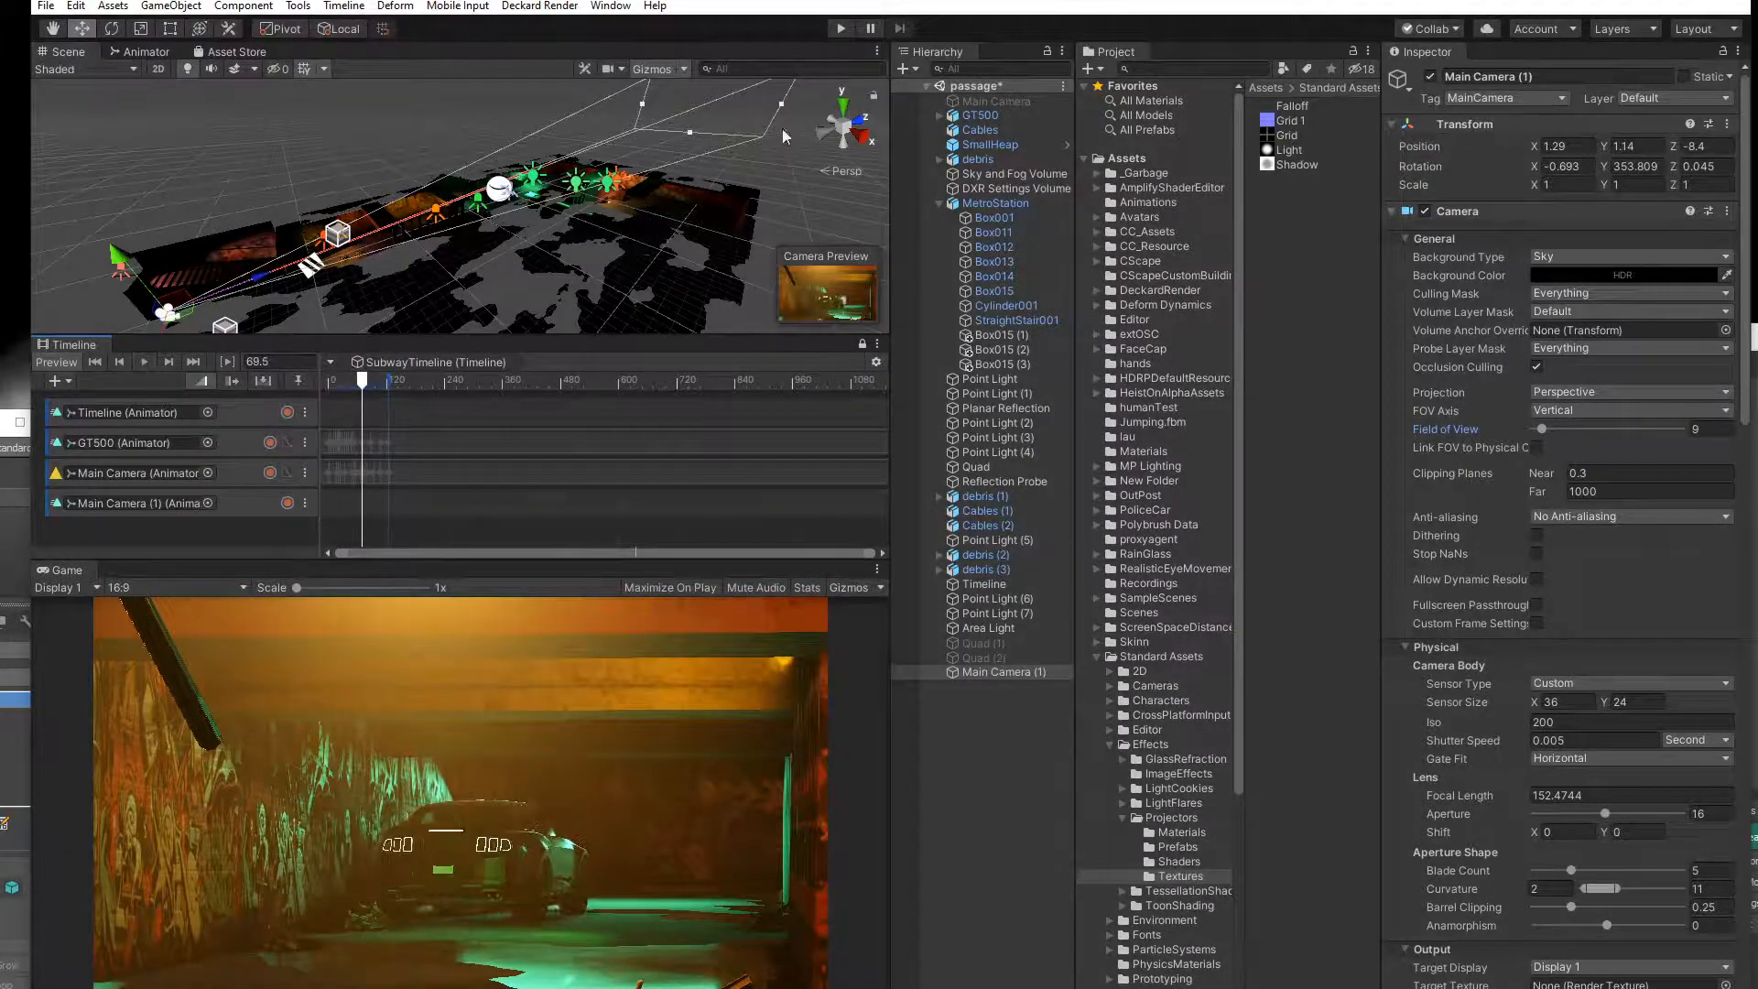
# Widen Main Camera (1)'s field of view to about 34 and reposition it at about X 0.33, Y 1.22, Z -2.21.
pyautogui.moveTo(692, 135); pyautogui.dragTo(917, 318)
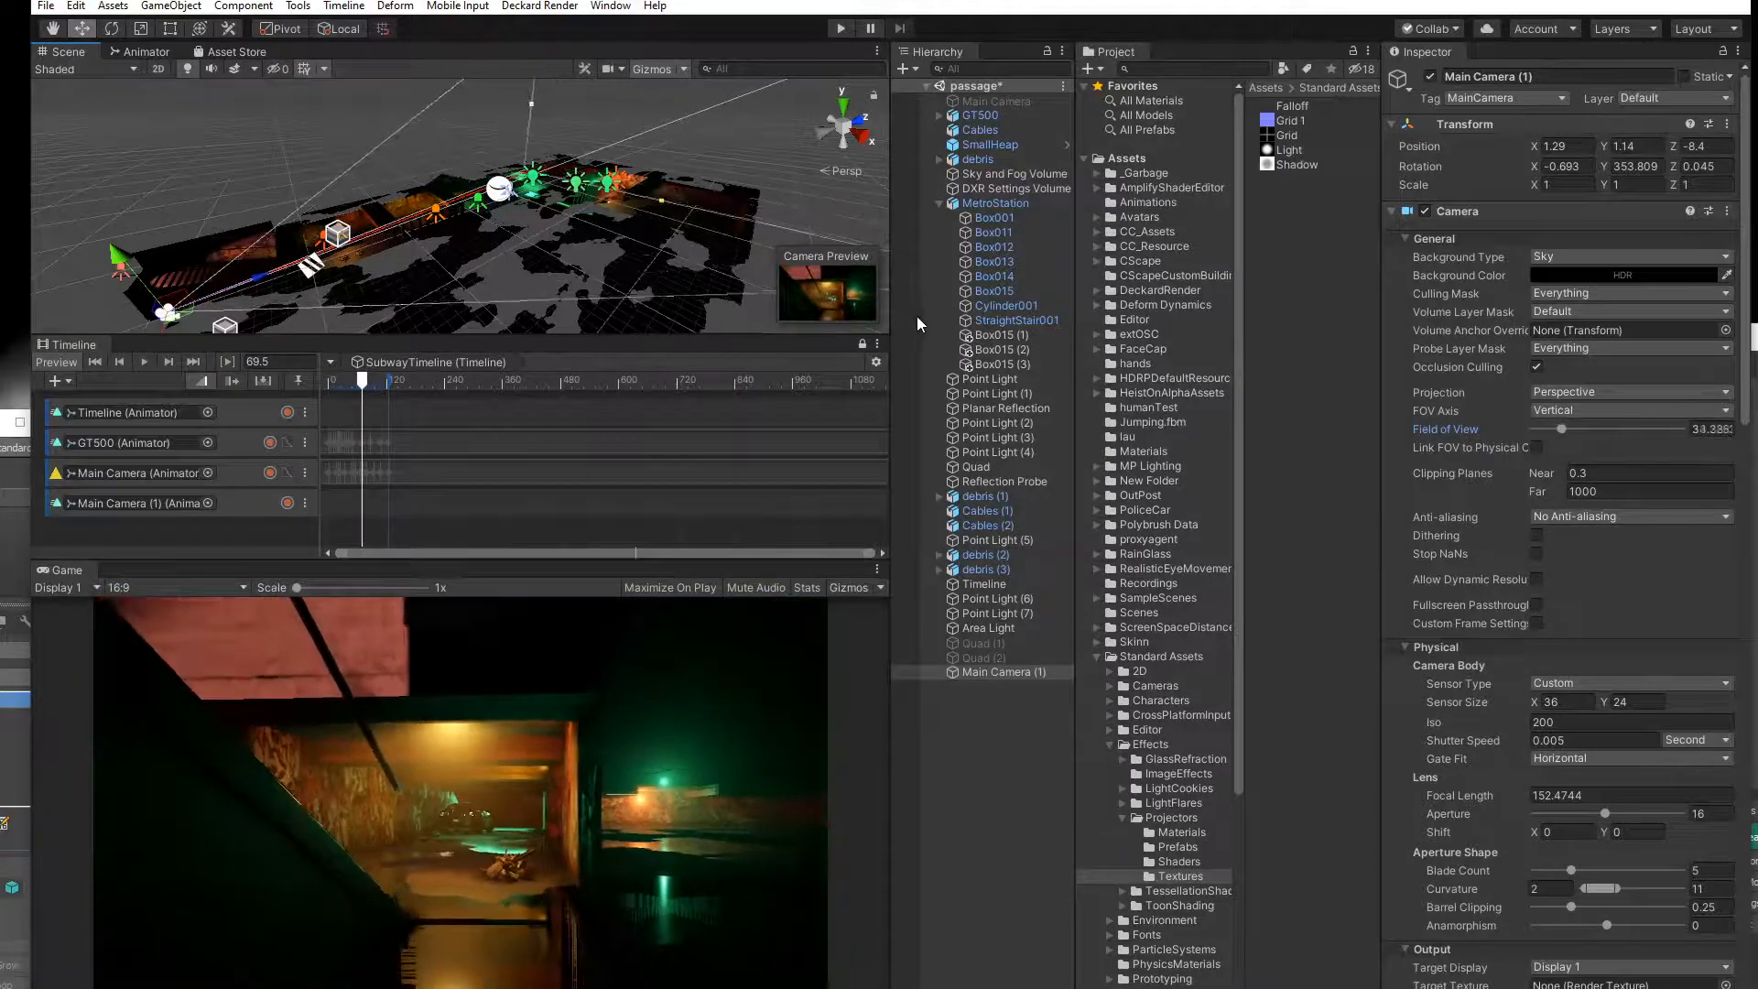
pyautogui.moveTo(193, 322); pyautogui.dragTo(296, 277)
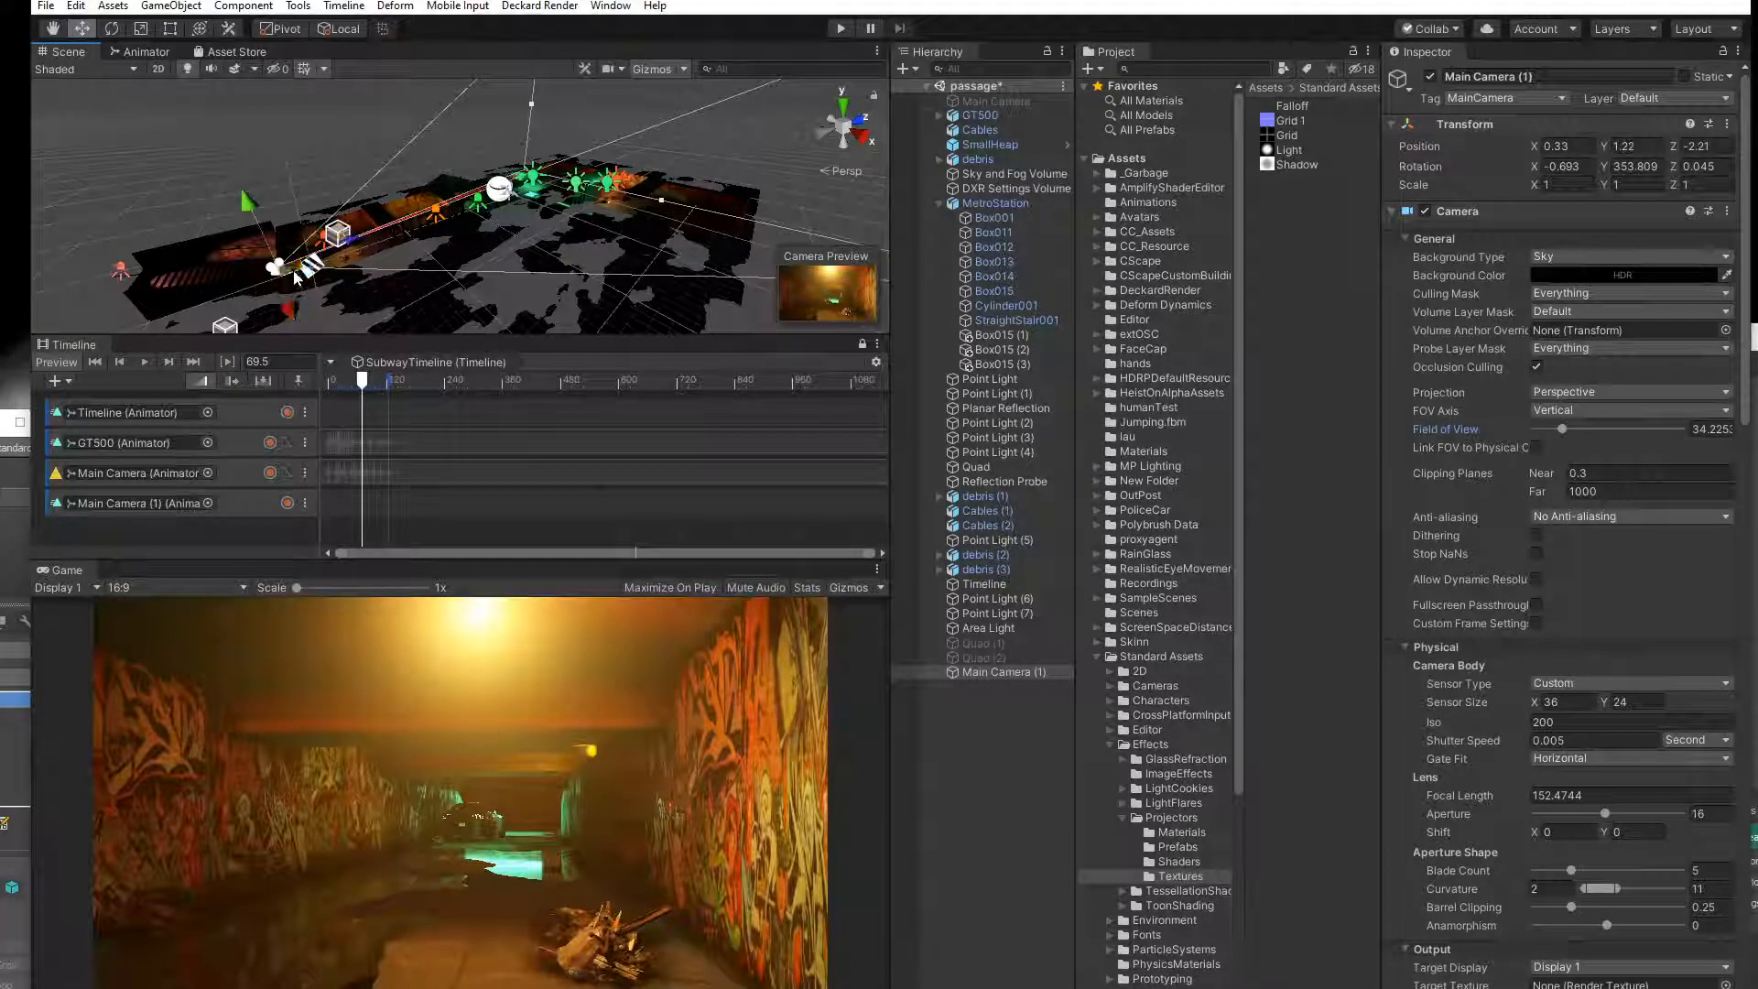
# Replay the subway timeline through the wider Main Camera (1) view and return to frame 0.
pyautogui.moveTo(361, 383); pyautogui.dragTo(345, 383)
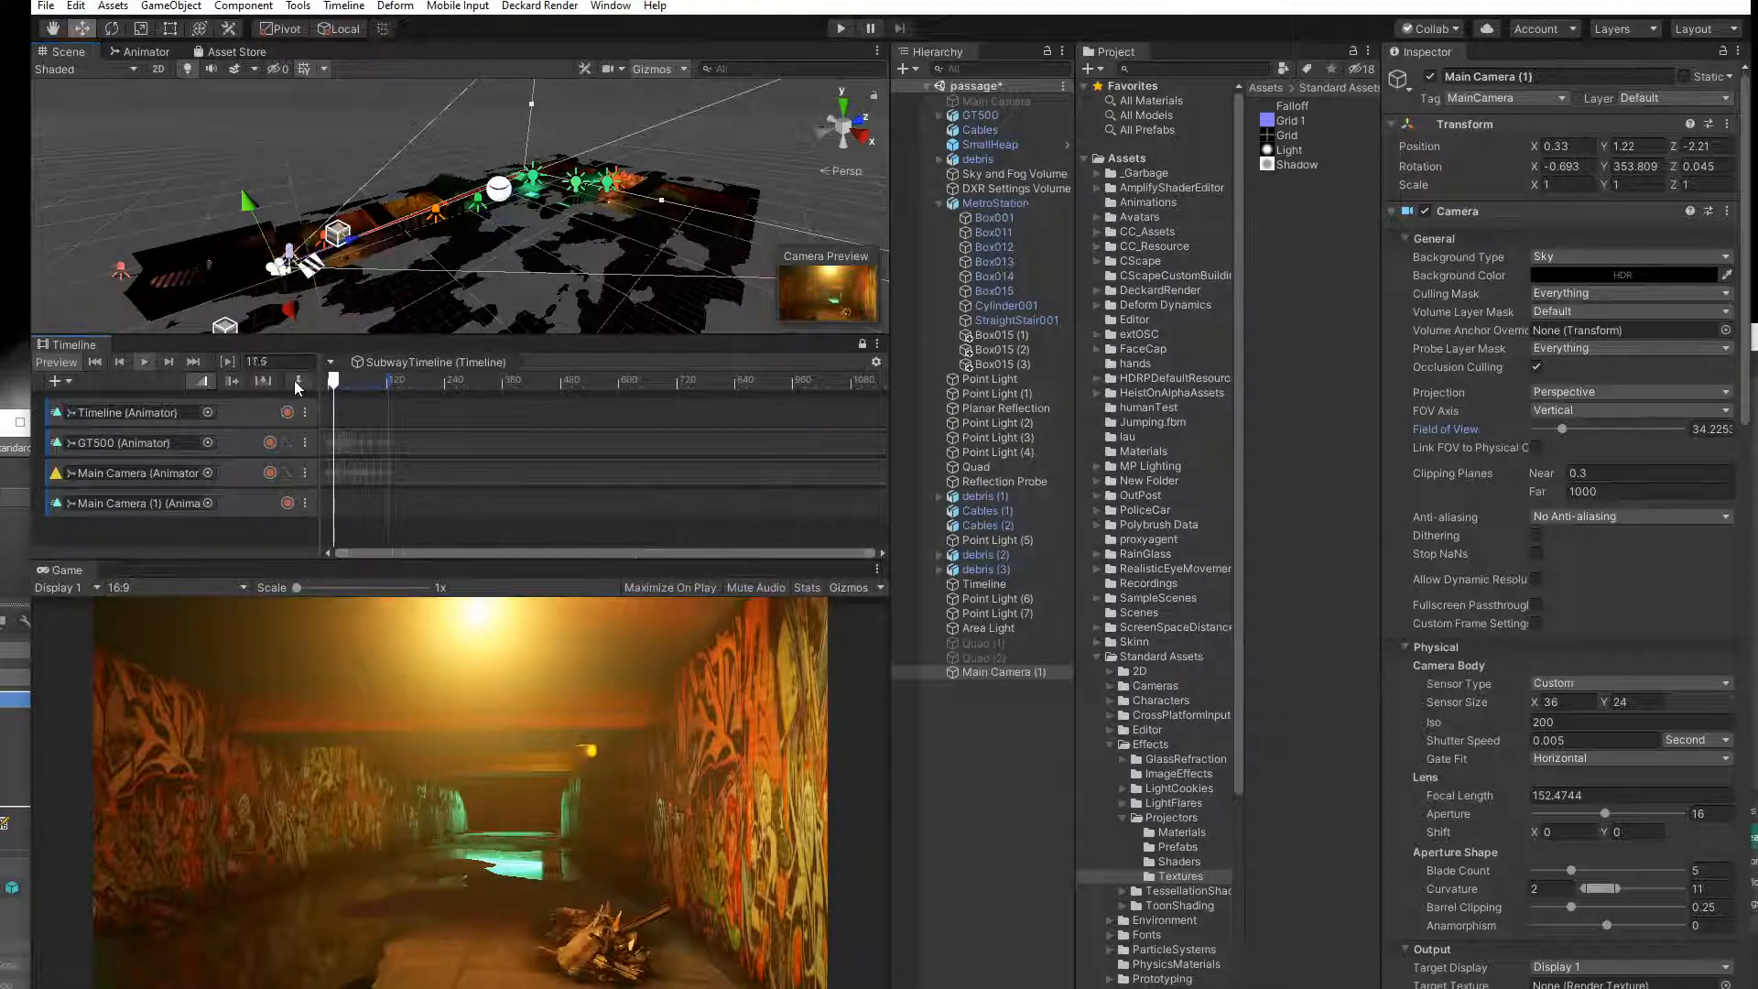
pyautogui.press('space')
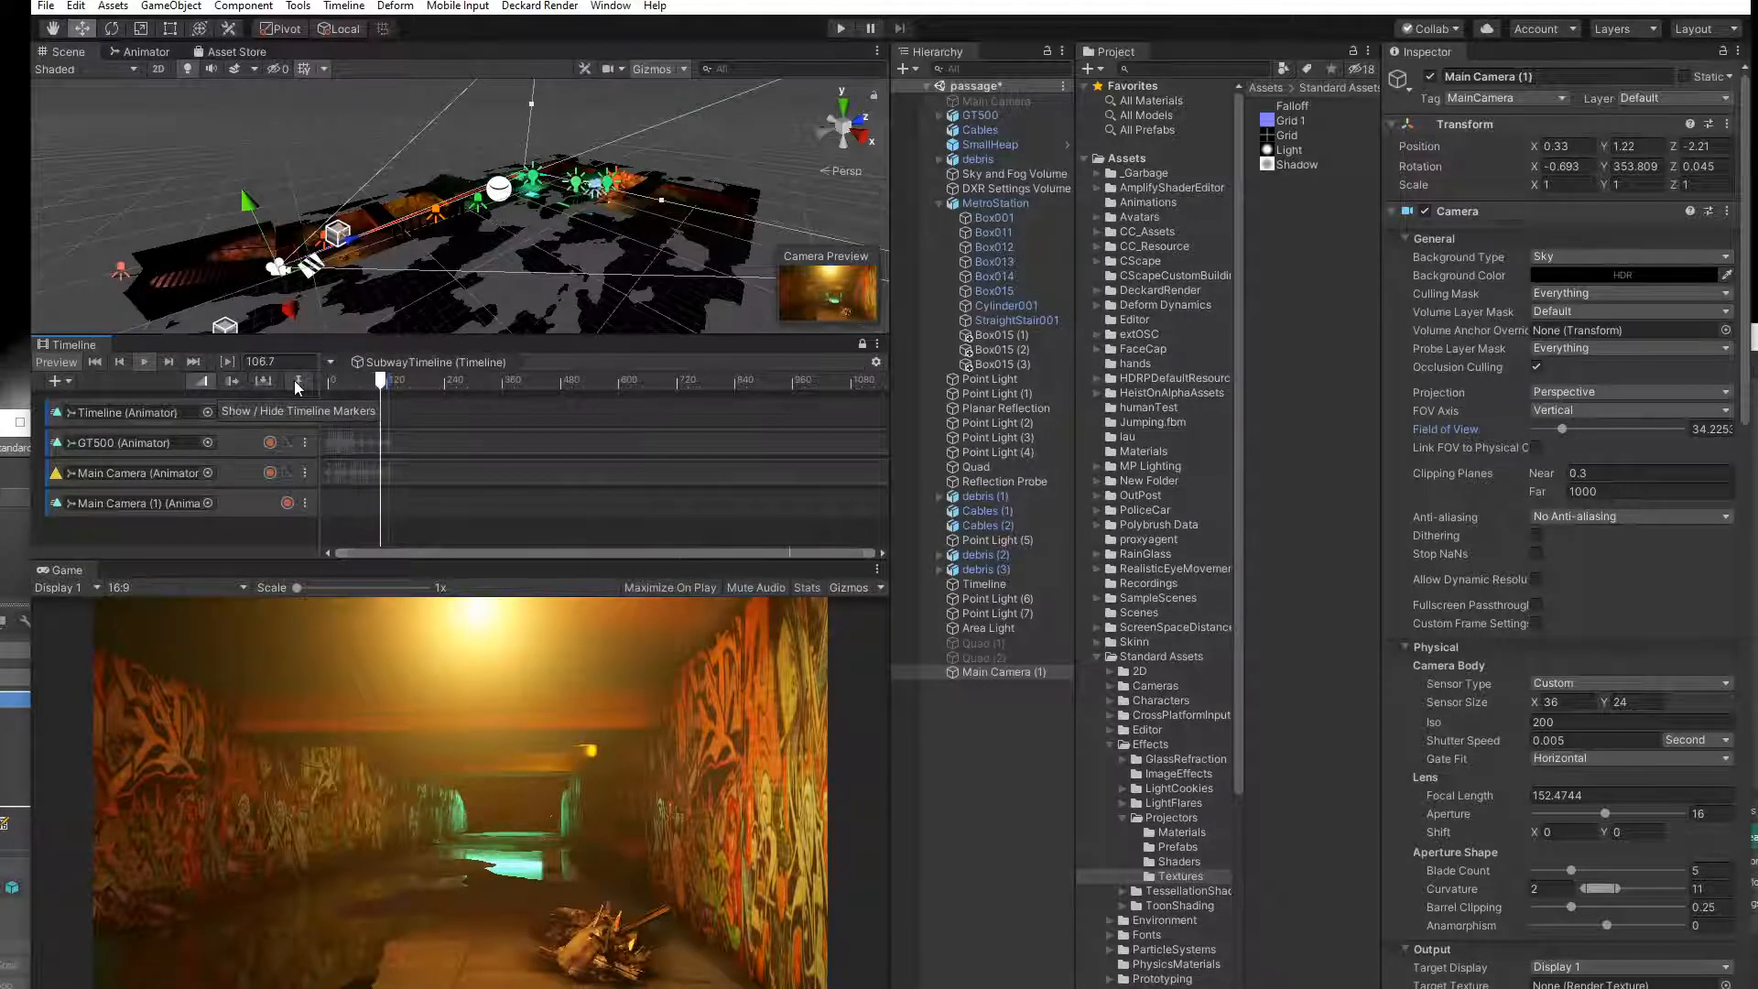
pyautogui.moveTo(387, 378); pyautogui.dragTo(357, 380)
pyautogui.press('space')
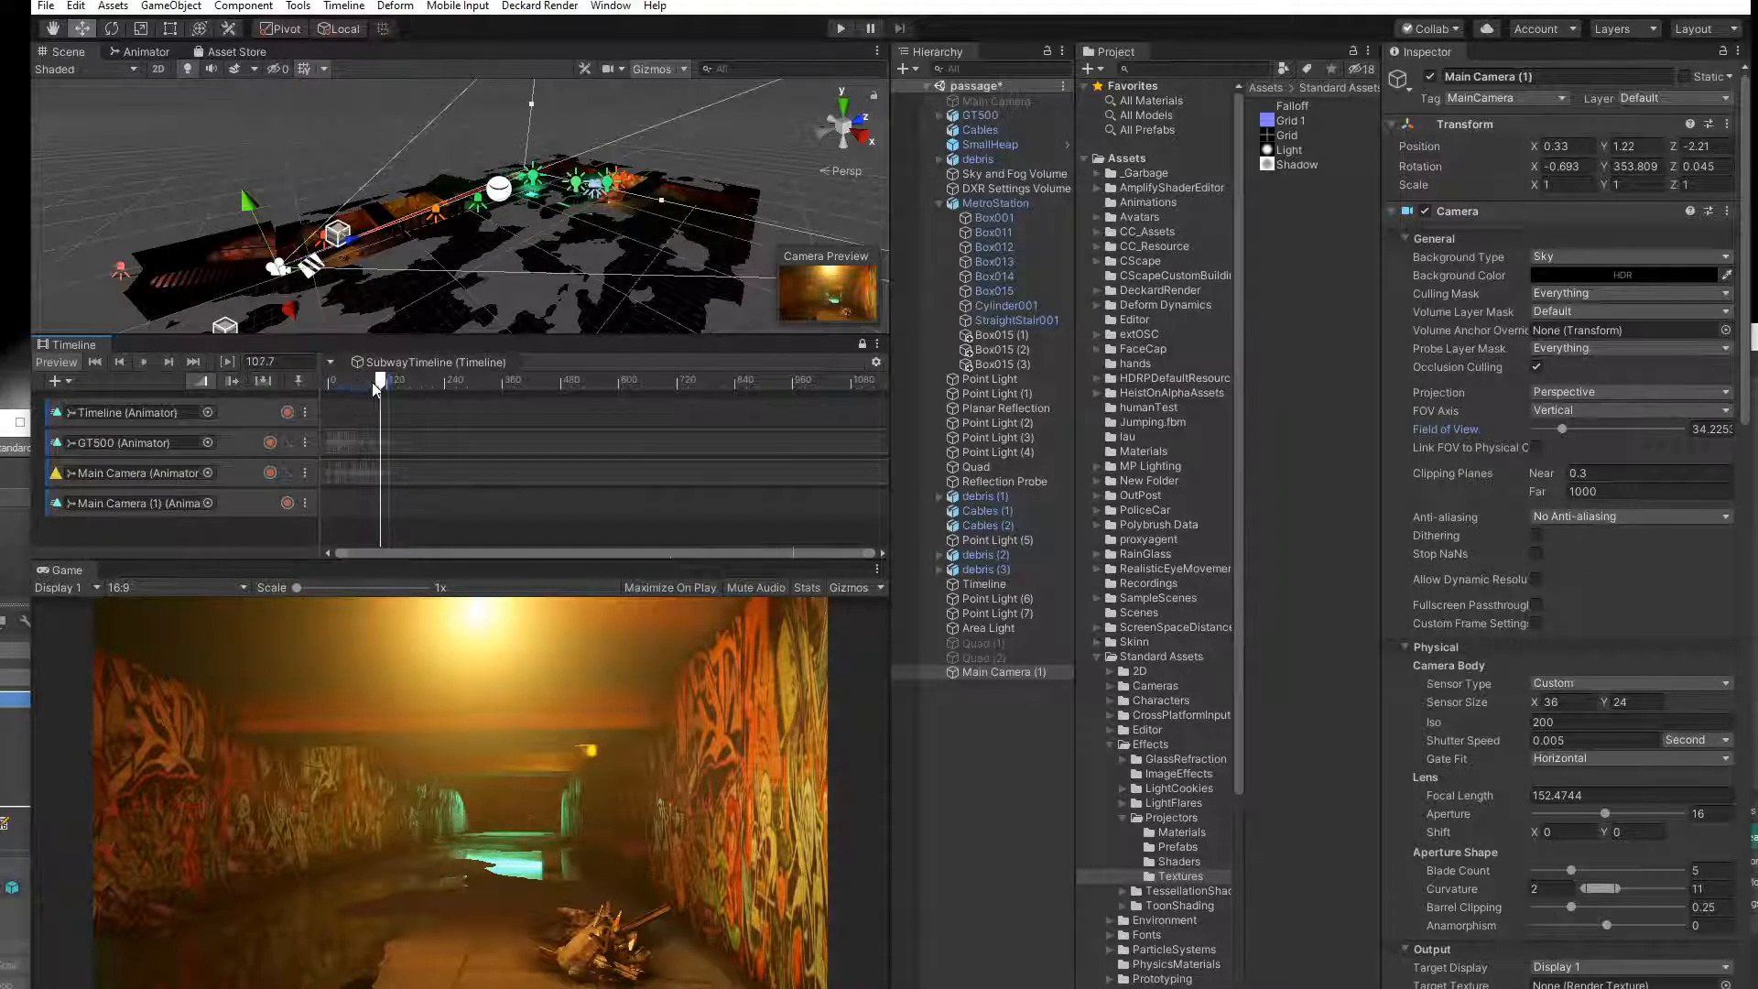
pyautogui.moveTo(372, 381); pyautogui.dragTo(277, 388)
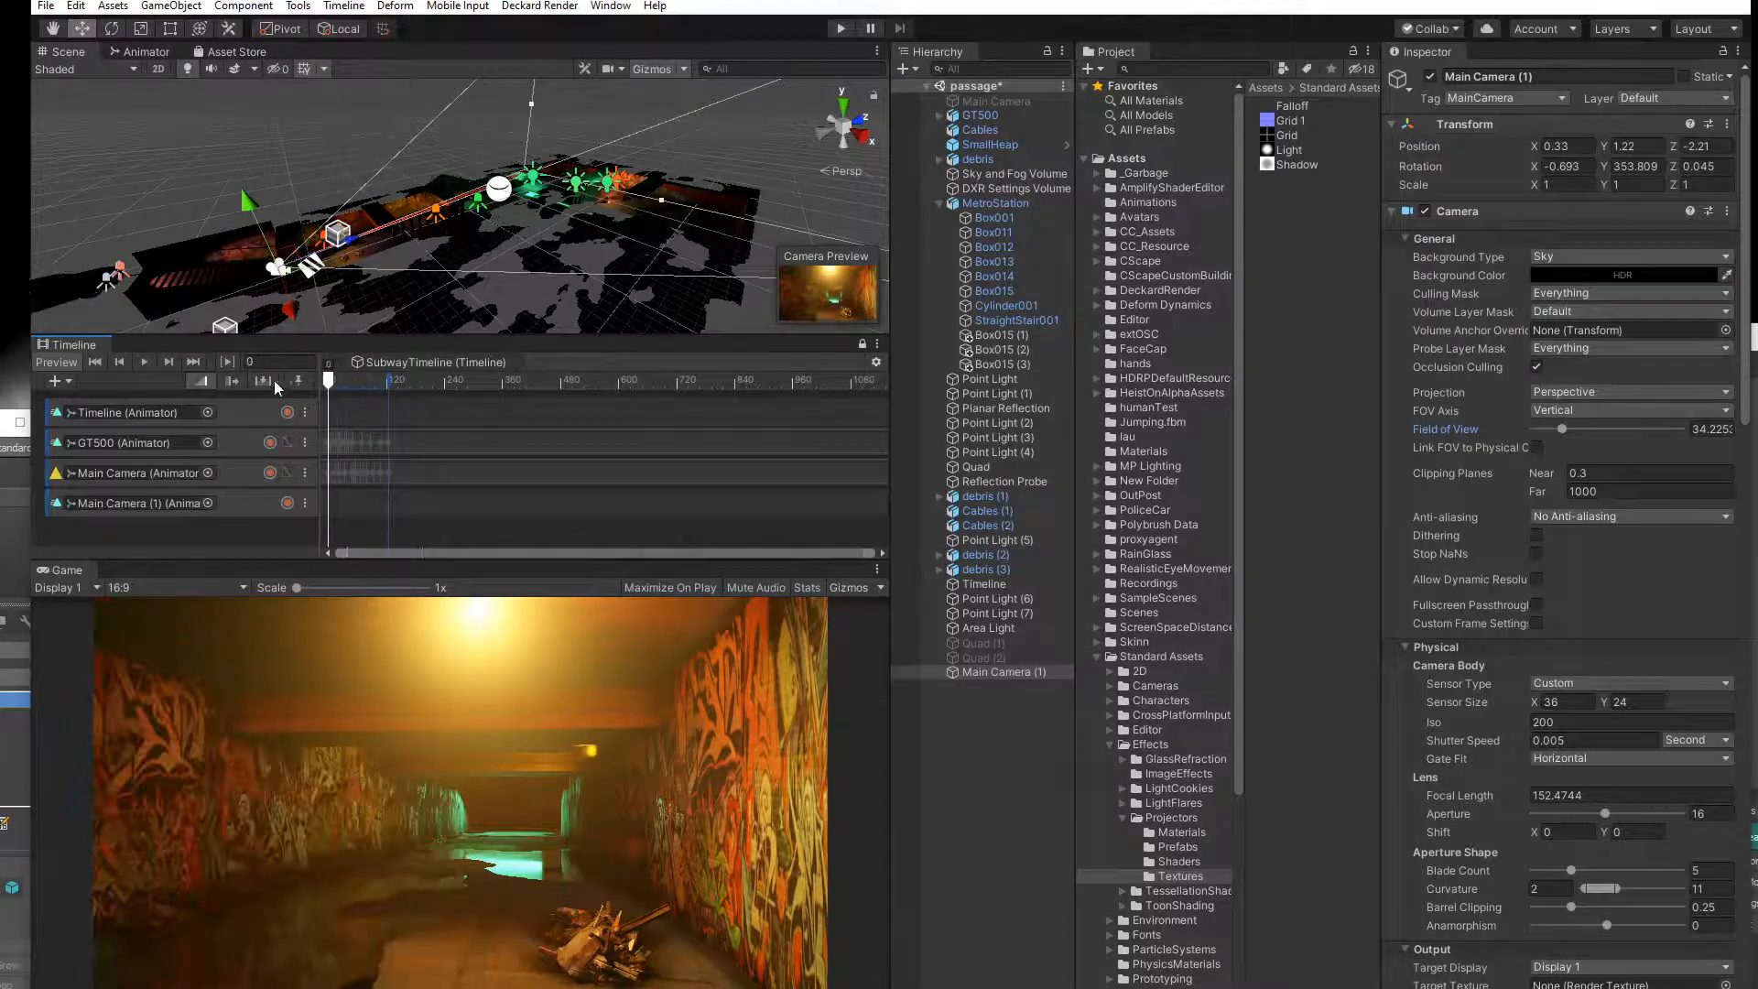
# Open the Deckard render preview, inspect Main Camera (1)'s shot at frames 38 and 71, and close the preview.
pyautogui.click(516, 8)
pyautogui.click(542, 25)
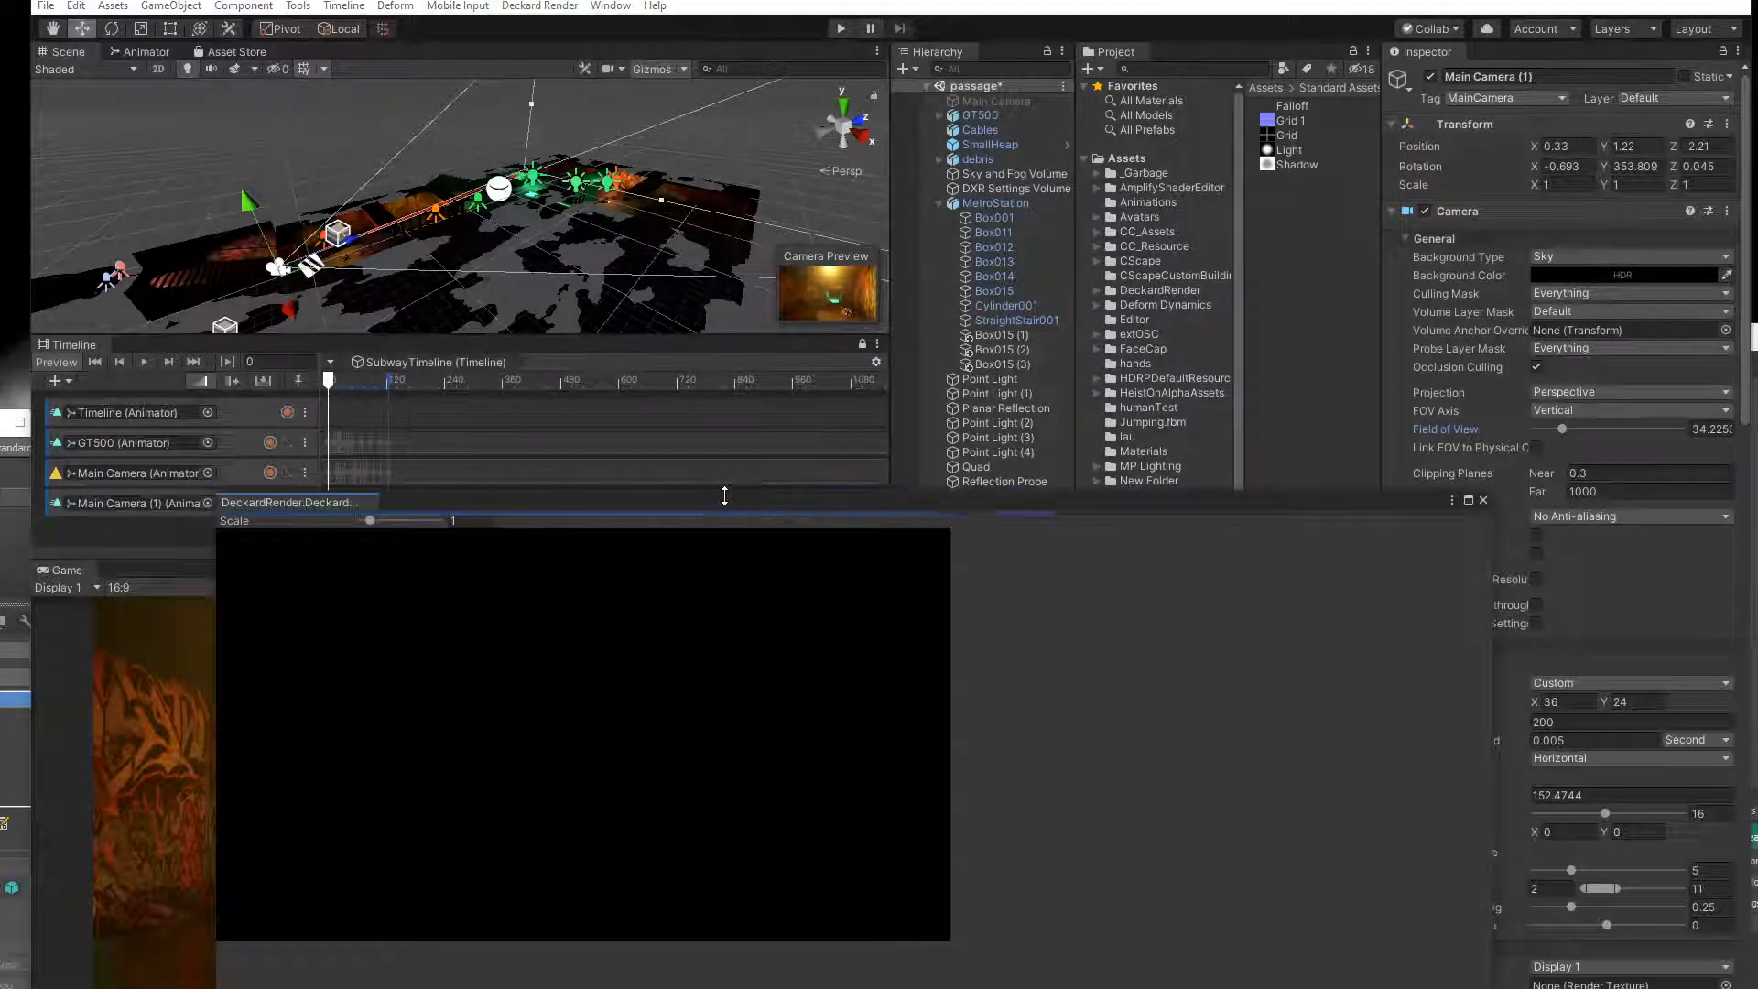
pyautogui.moveTo(740, 502); pyautogui.dragTo(1135, 398)
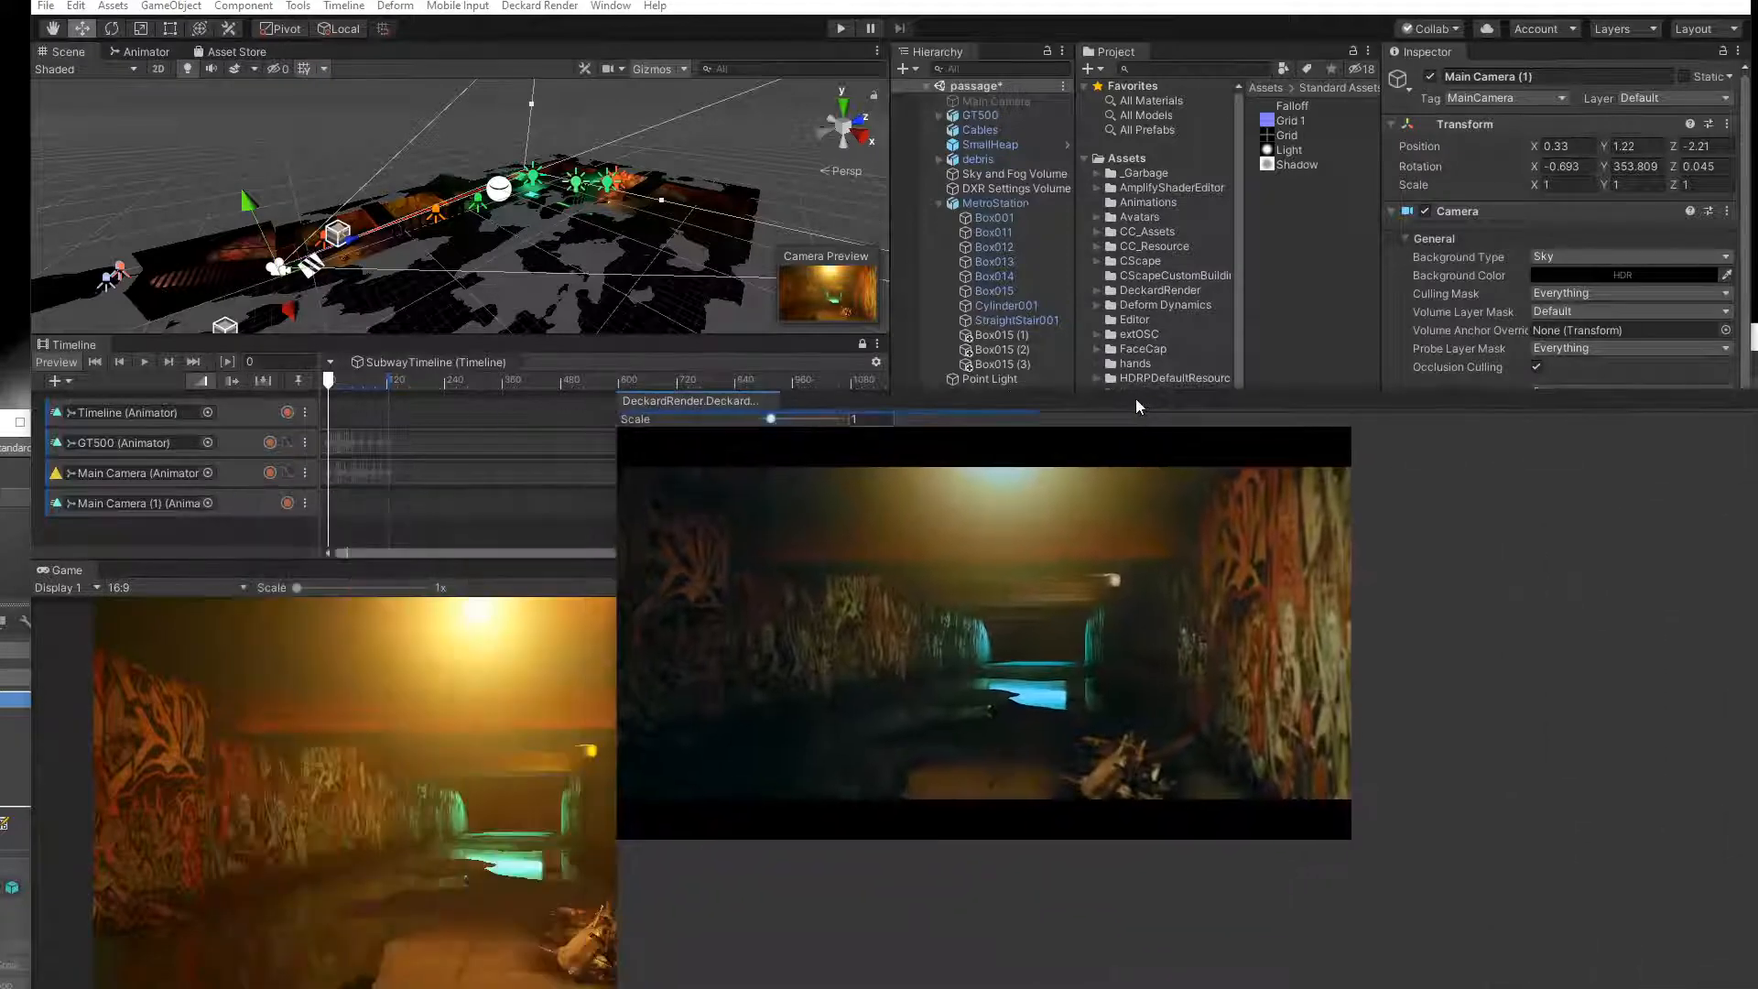
pyautogui.moveTo(329, 380); pyautogui.dragTo(349, 387)
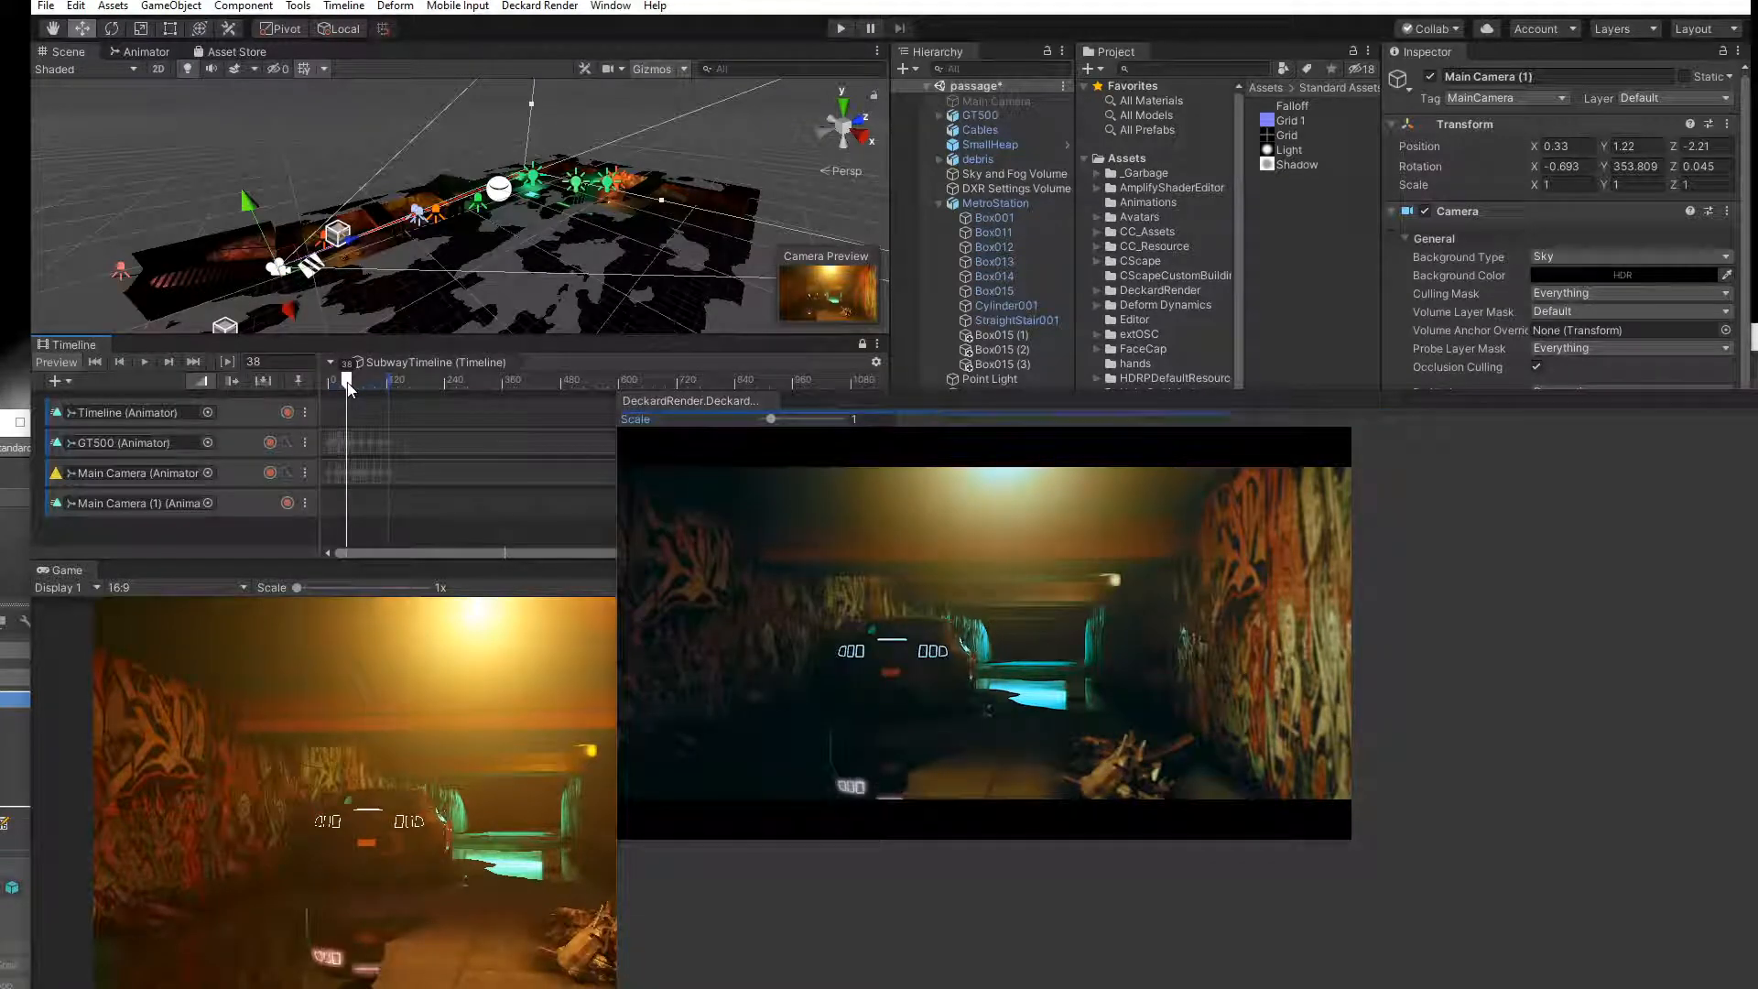
pyautogui.moveTo(348, 387); pyautogui.dragTo(365, 389)
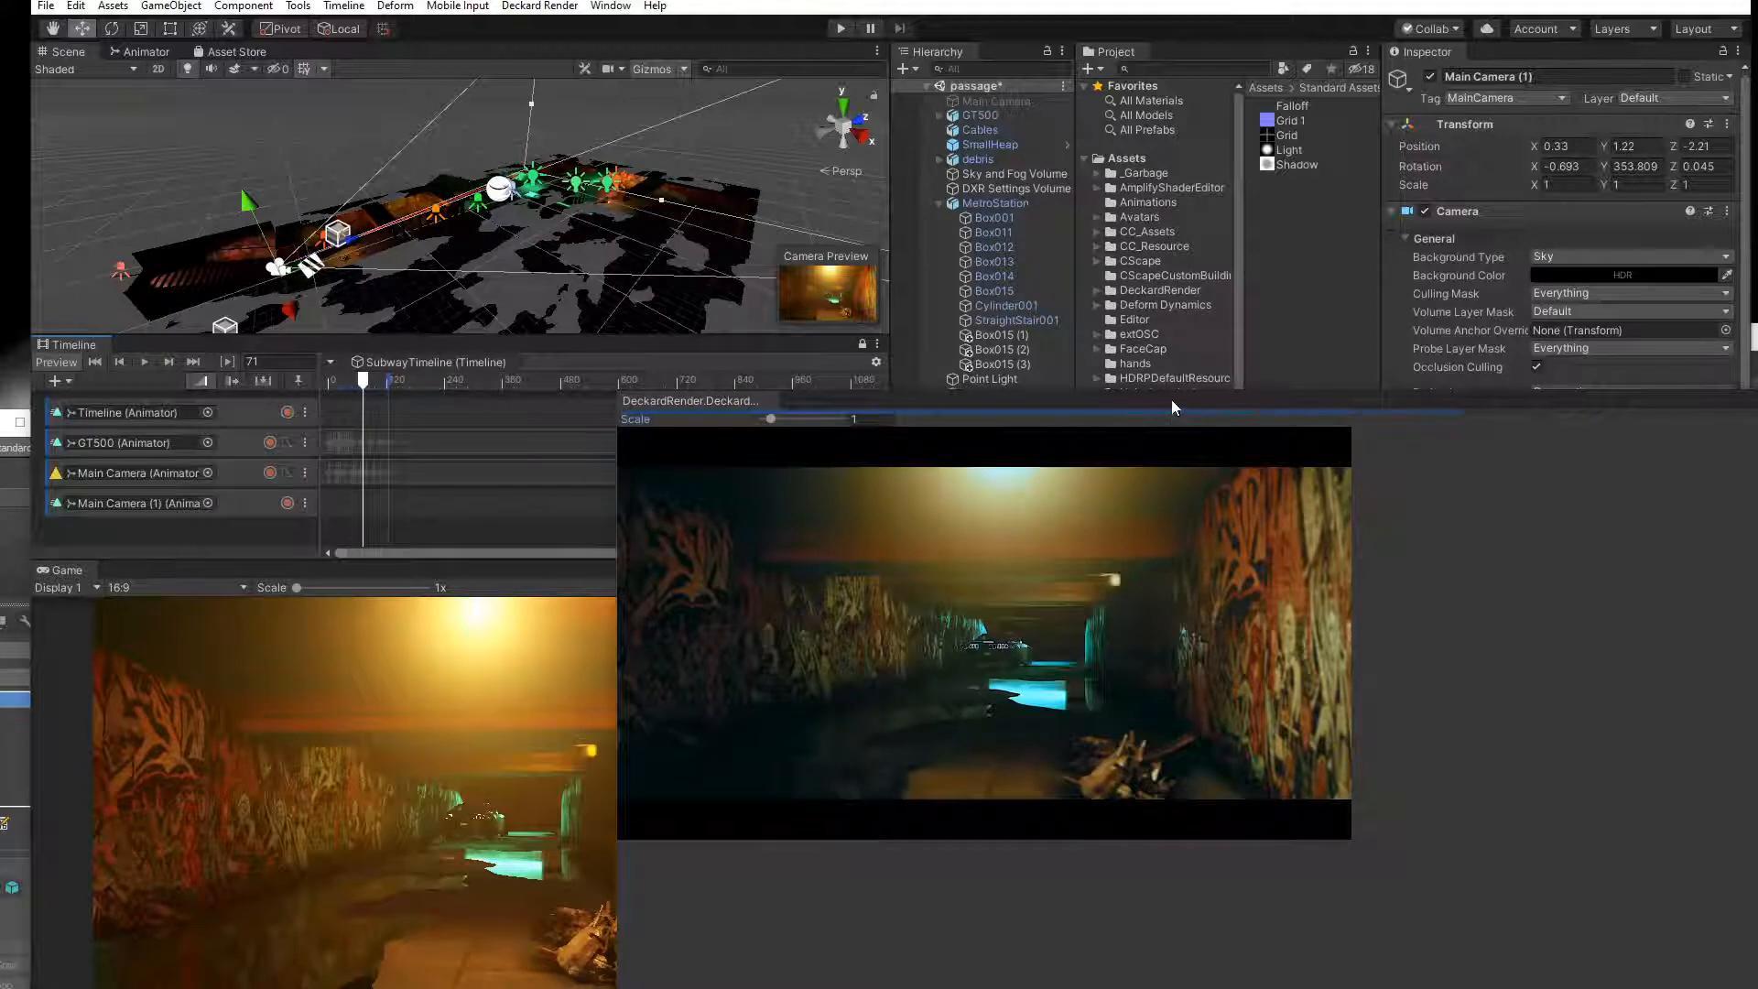
pyautogui.moveTo(1172, 400); pyautogui.dragTo(784, 397)
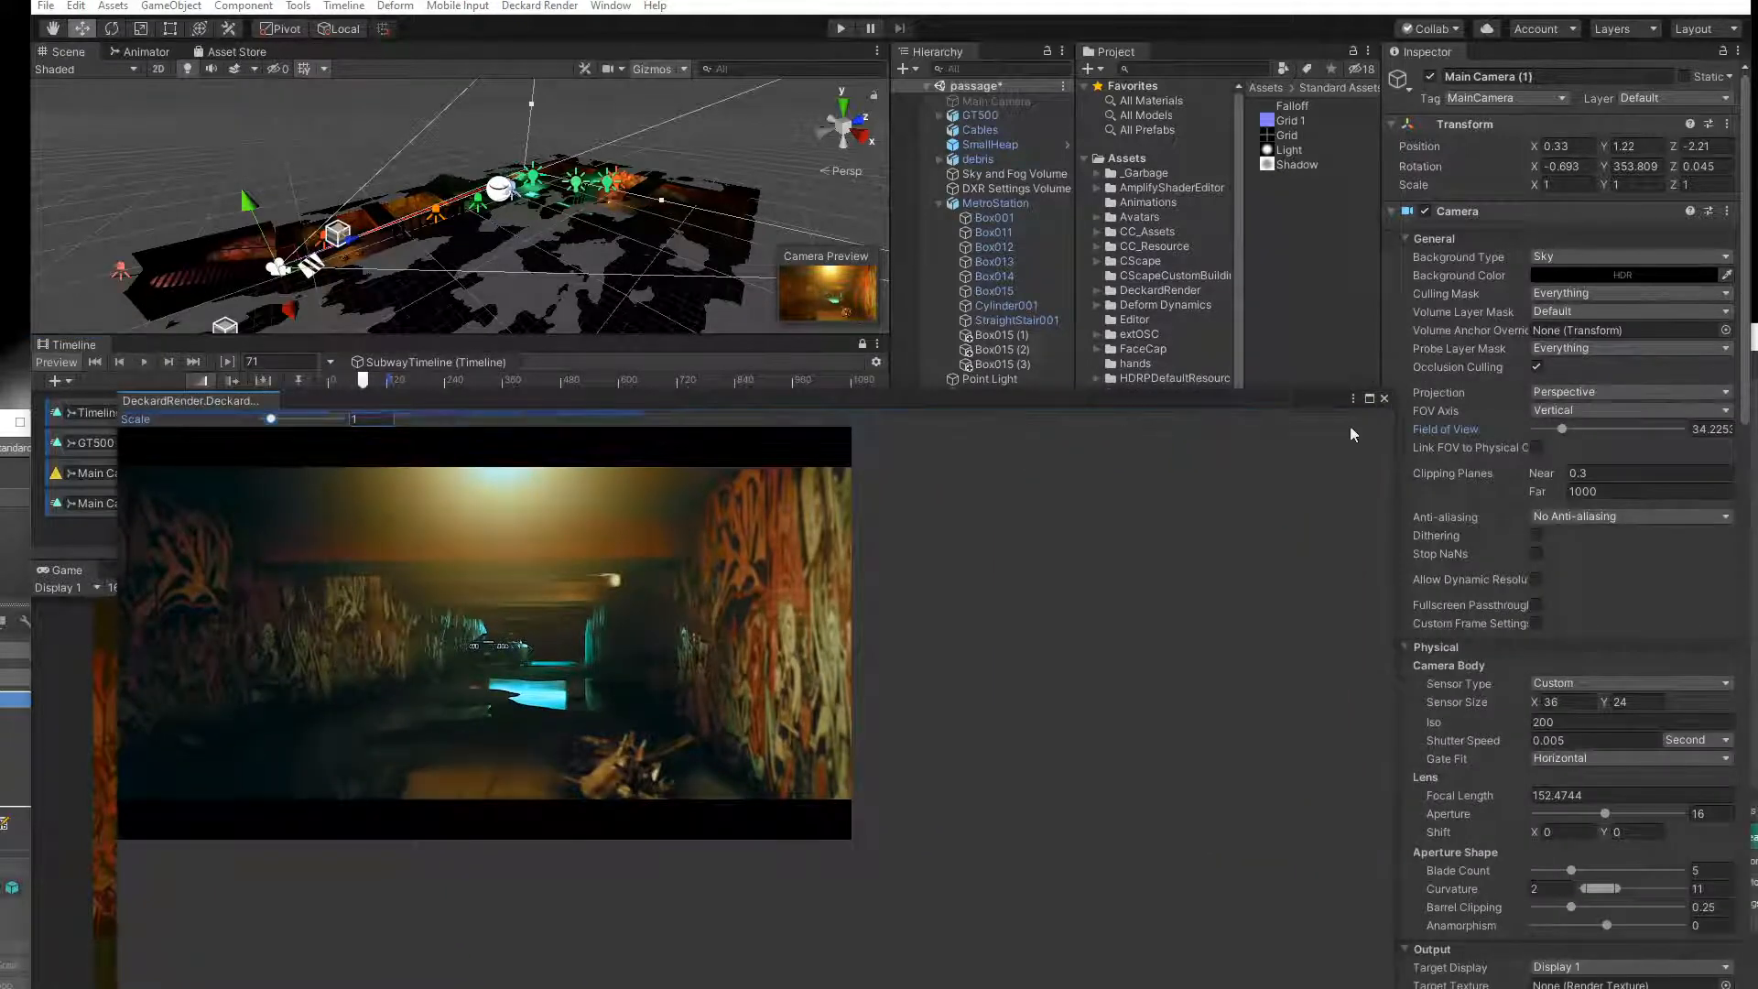
pyautogui.click(1385, 399)
# Return the timeline to frame 0, deactivate Main Camera (1) and reactivate the original Main Camera.
pyautogui.moveTo(371, 386); pyautogui.dragTo(279, 396)
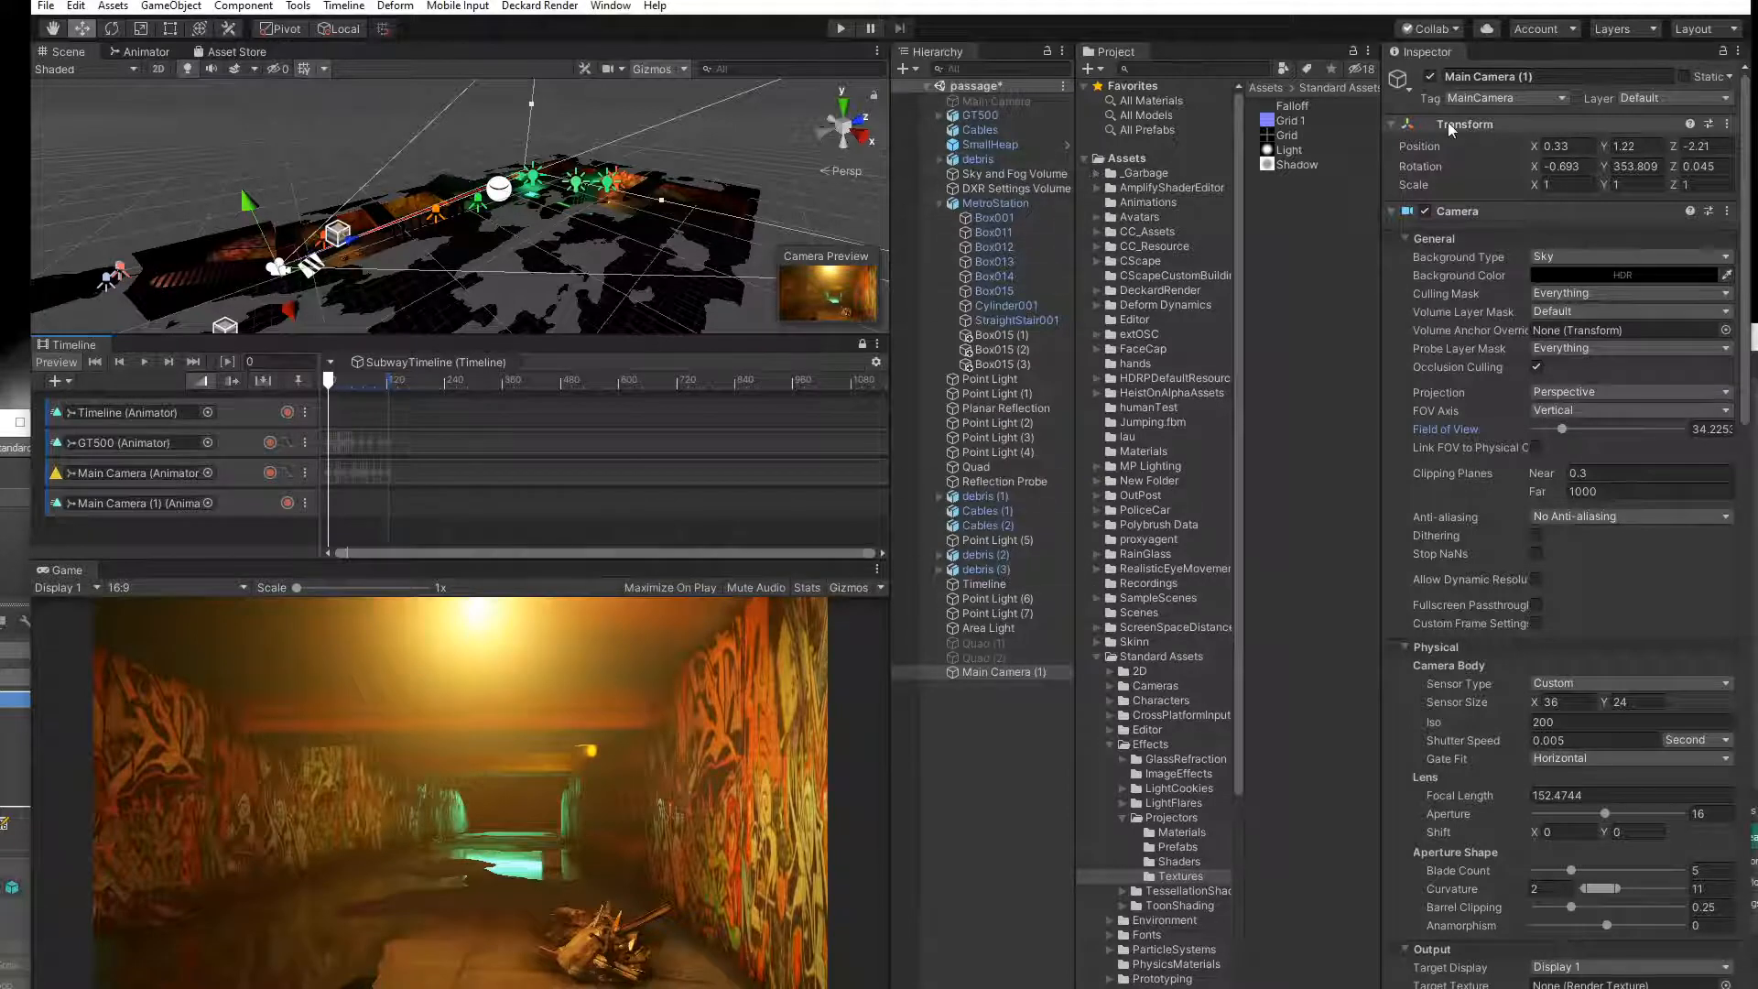
pyautogui.click(1431, 76)
pyautogui.click(978, 102)
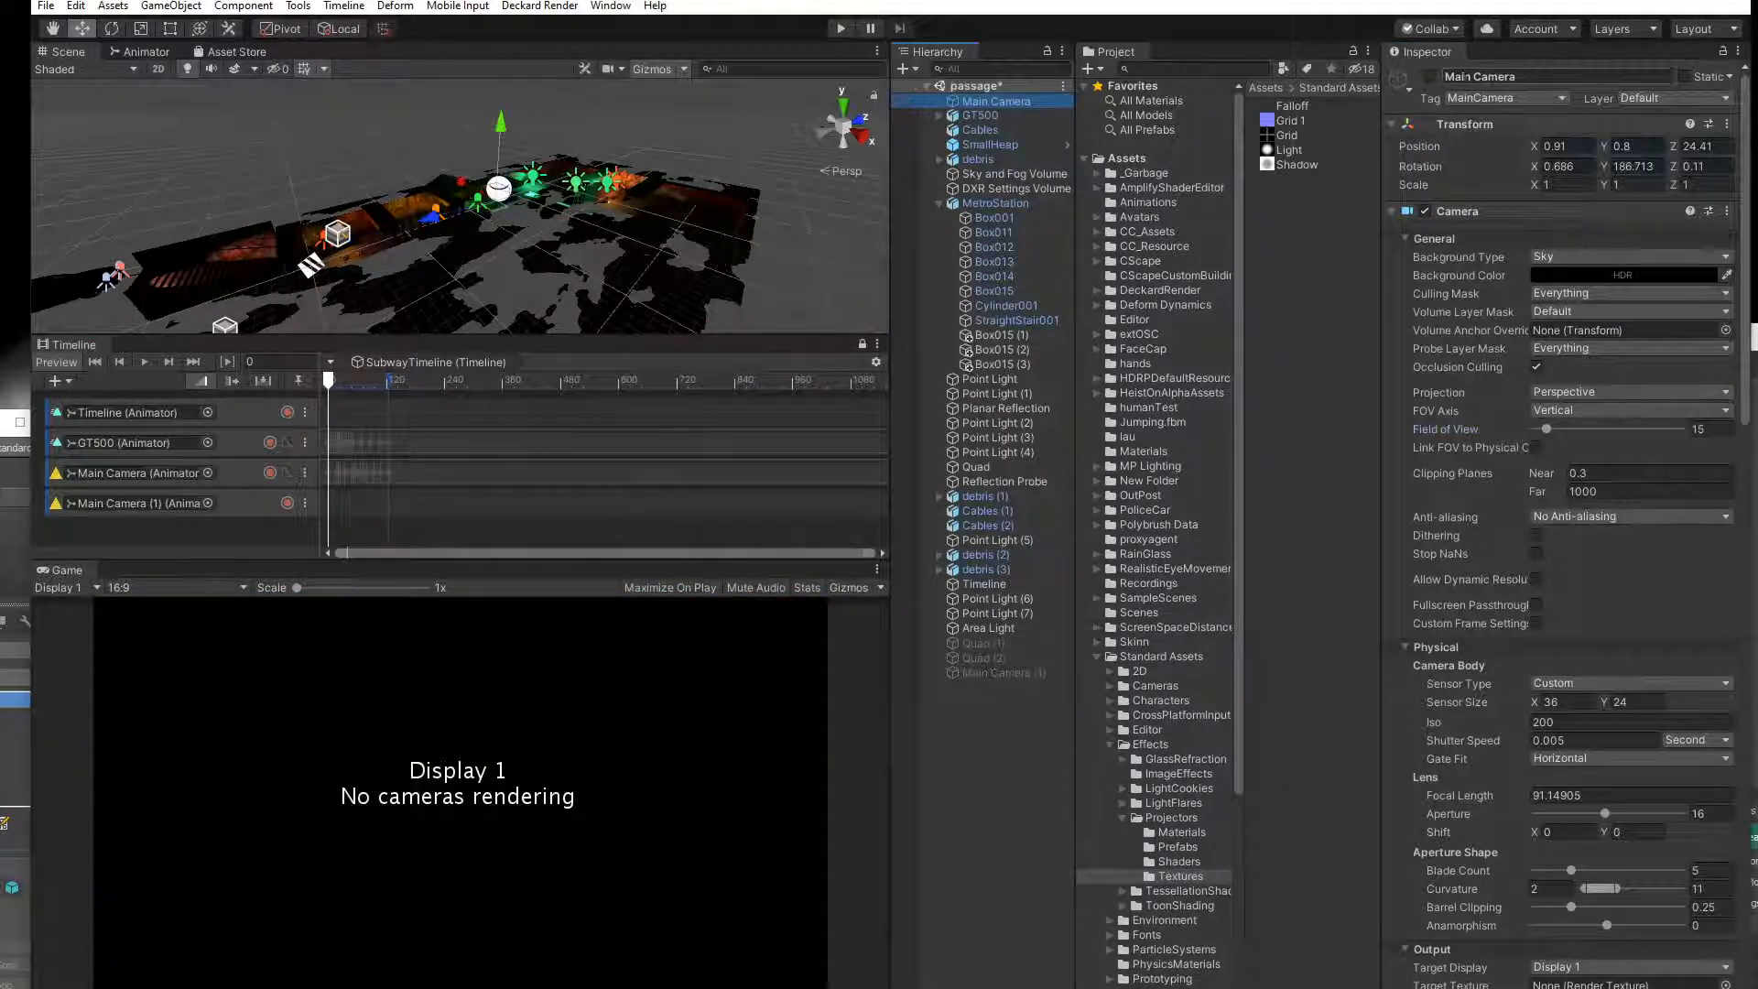
pyautogui.click(1430, 76)
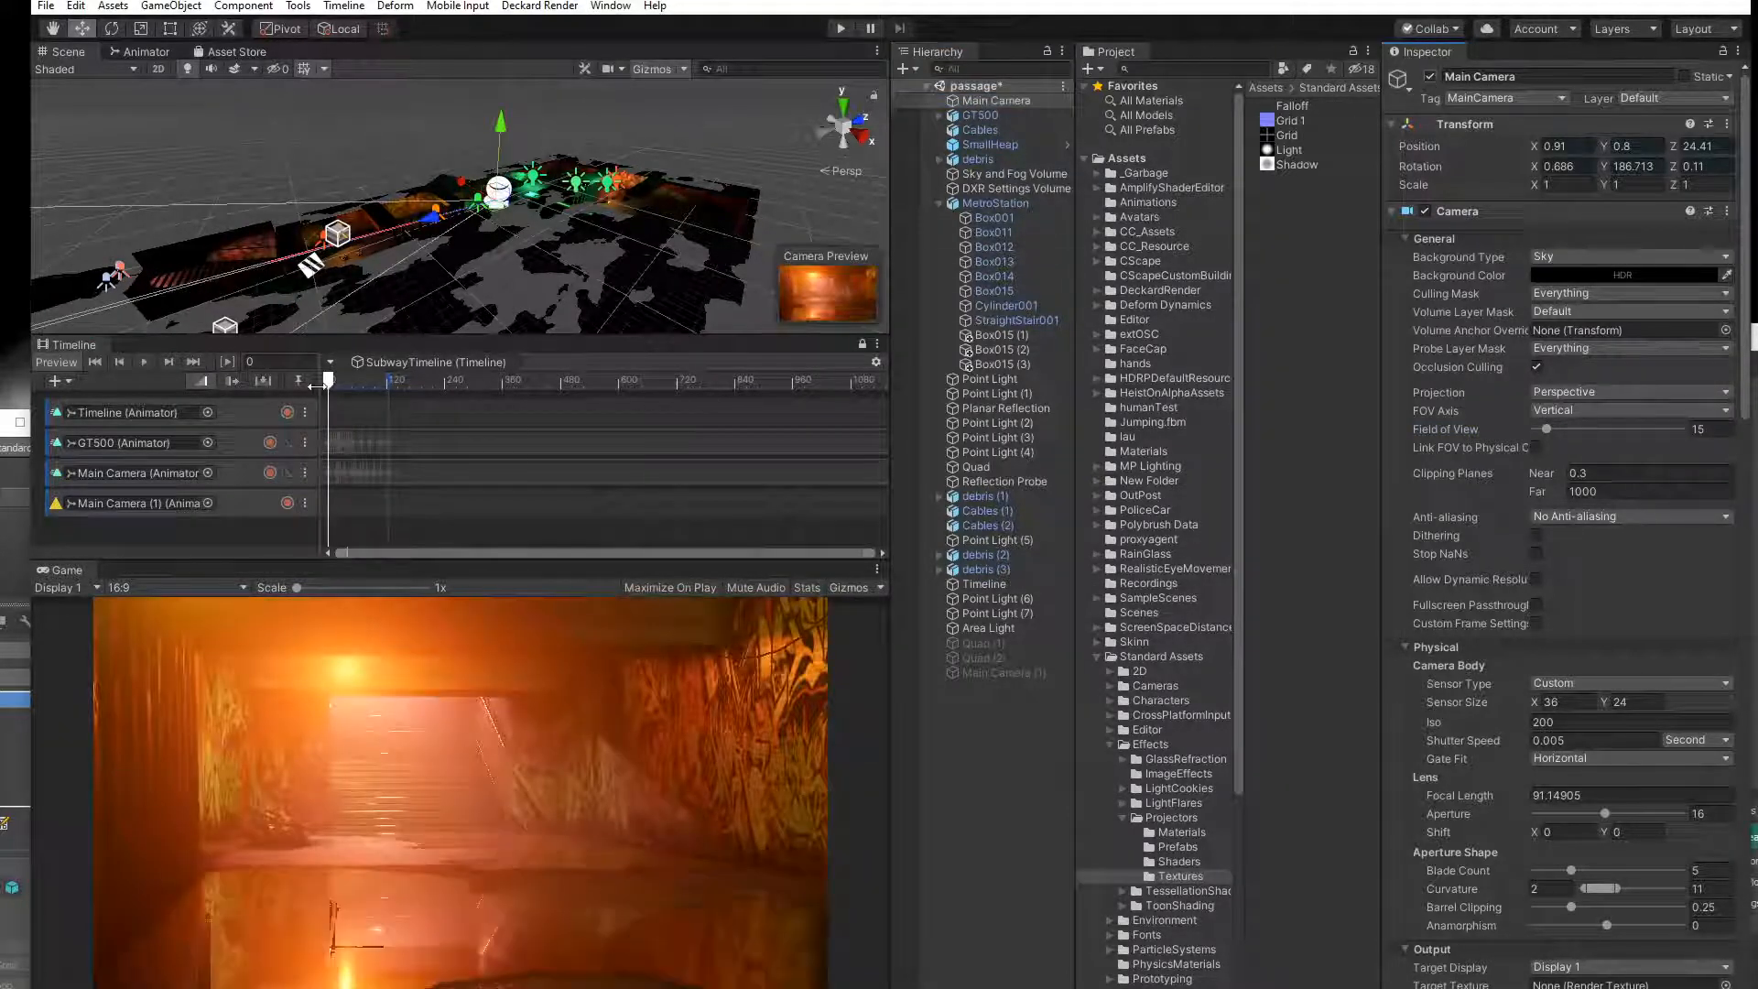
# Play the subway timeline through the Main Camera and scrub through the end of the shot to frame 125.
pyautogui.click(149, 364)
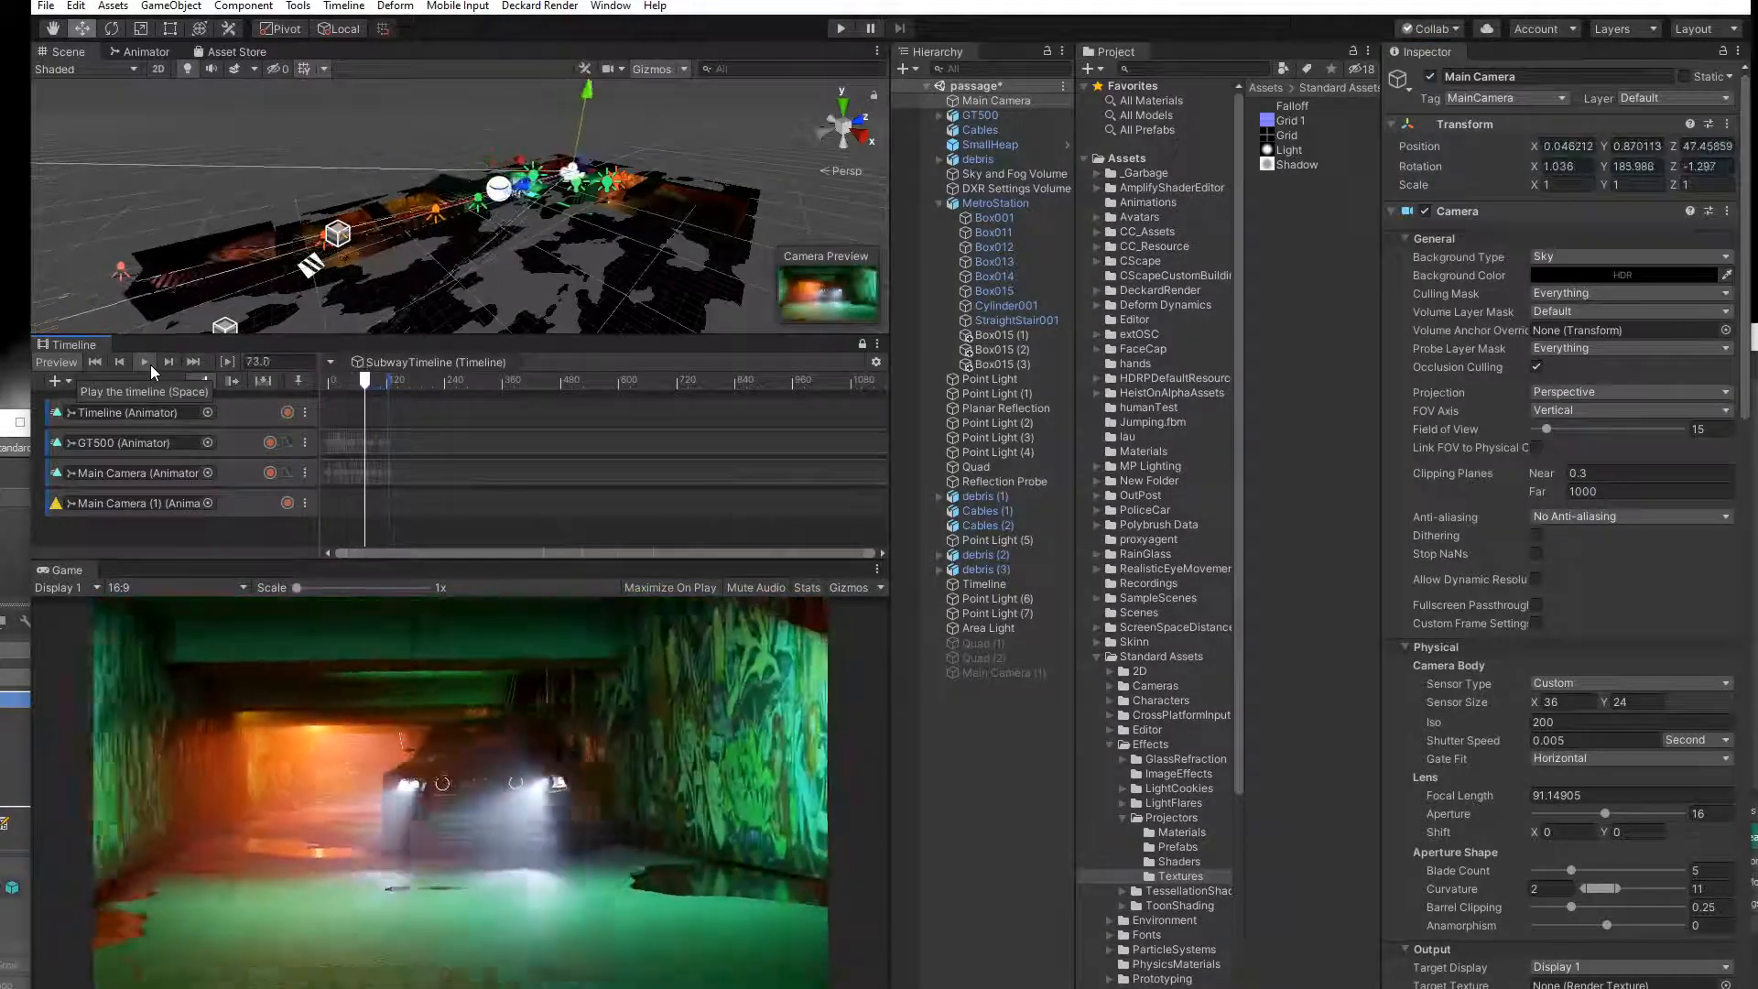
pyautogui.click(379, 381)
pyautogui.scroll(10, 382, 397)
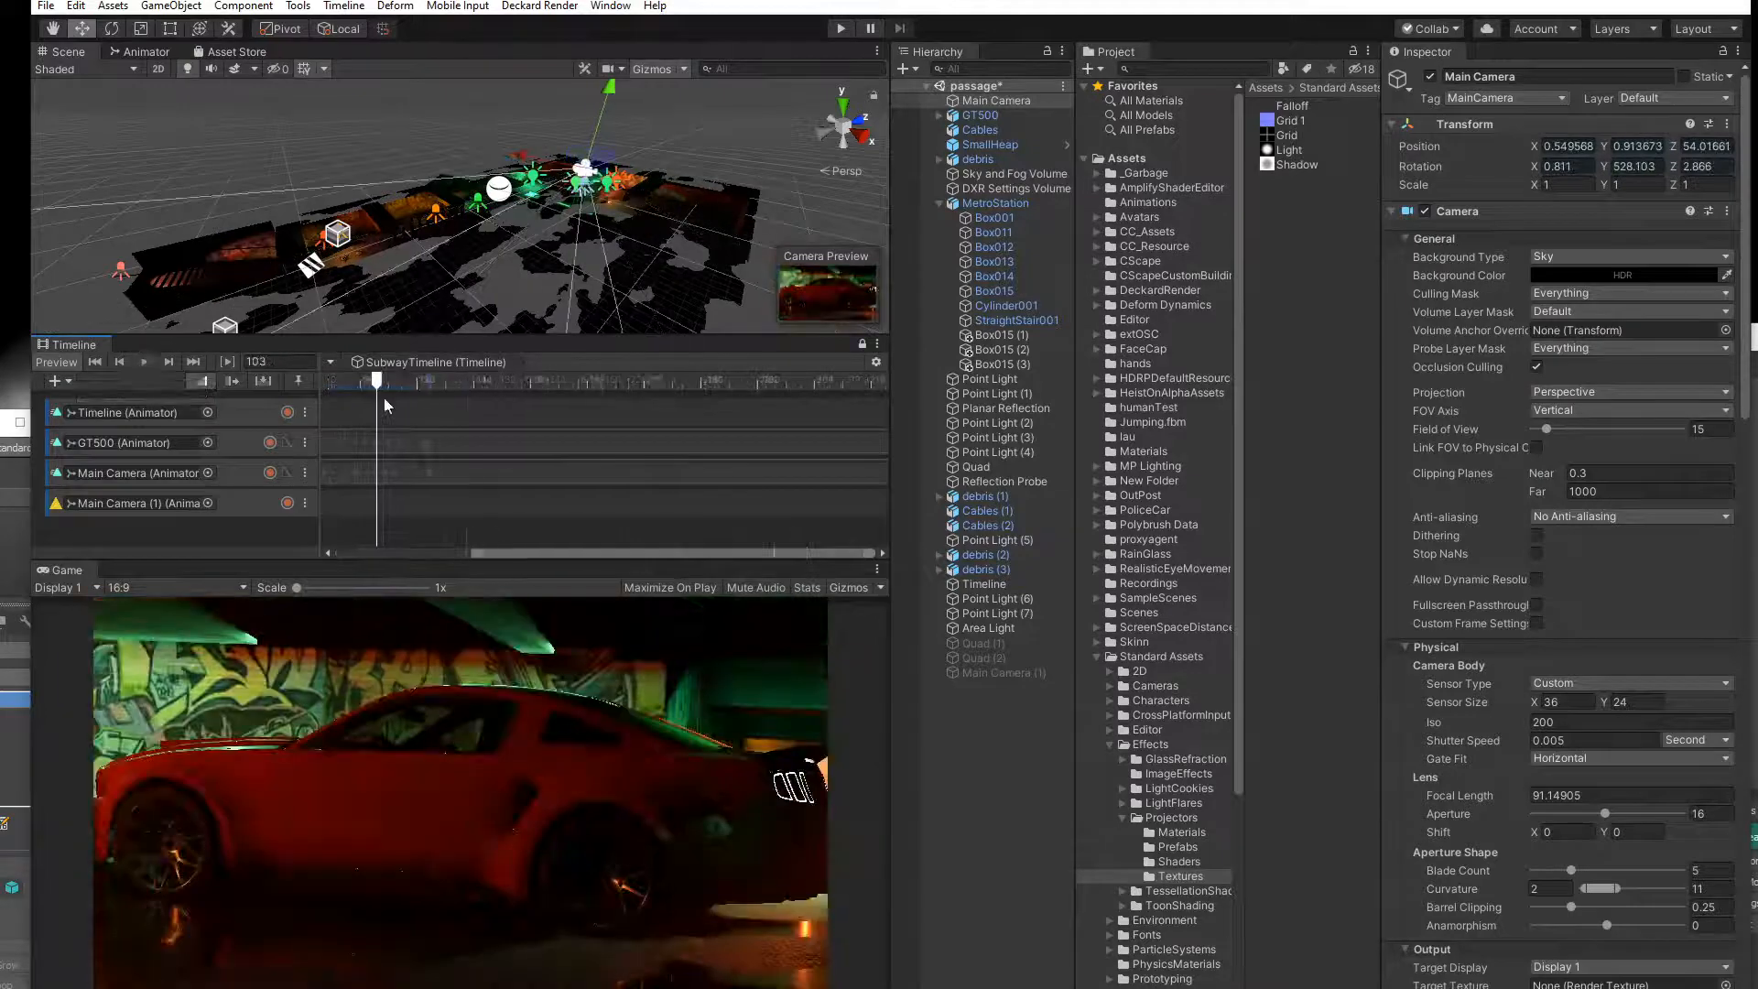
pyautogui.moveTo(411, 382); pyautogui.dragTo(490, 389)
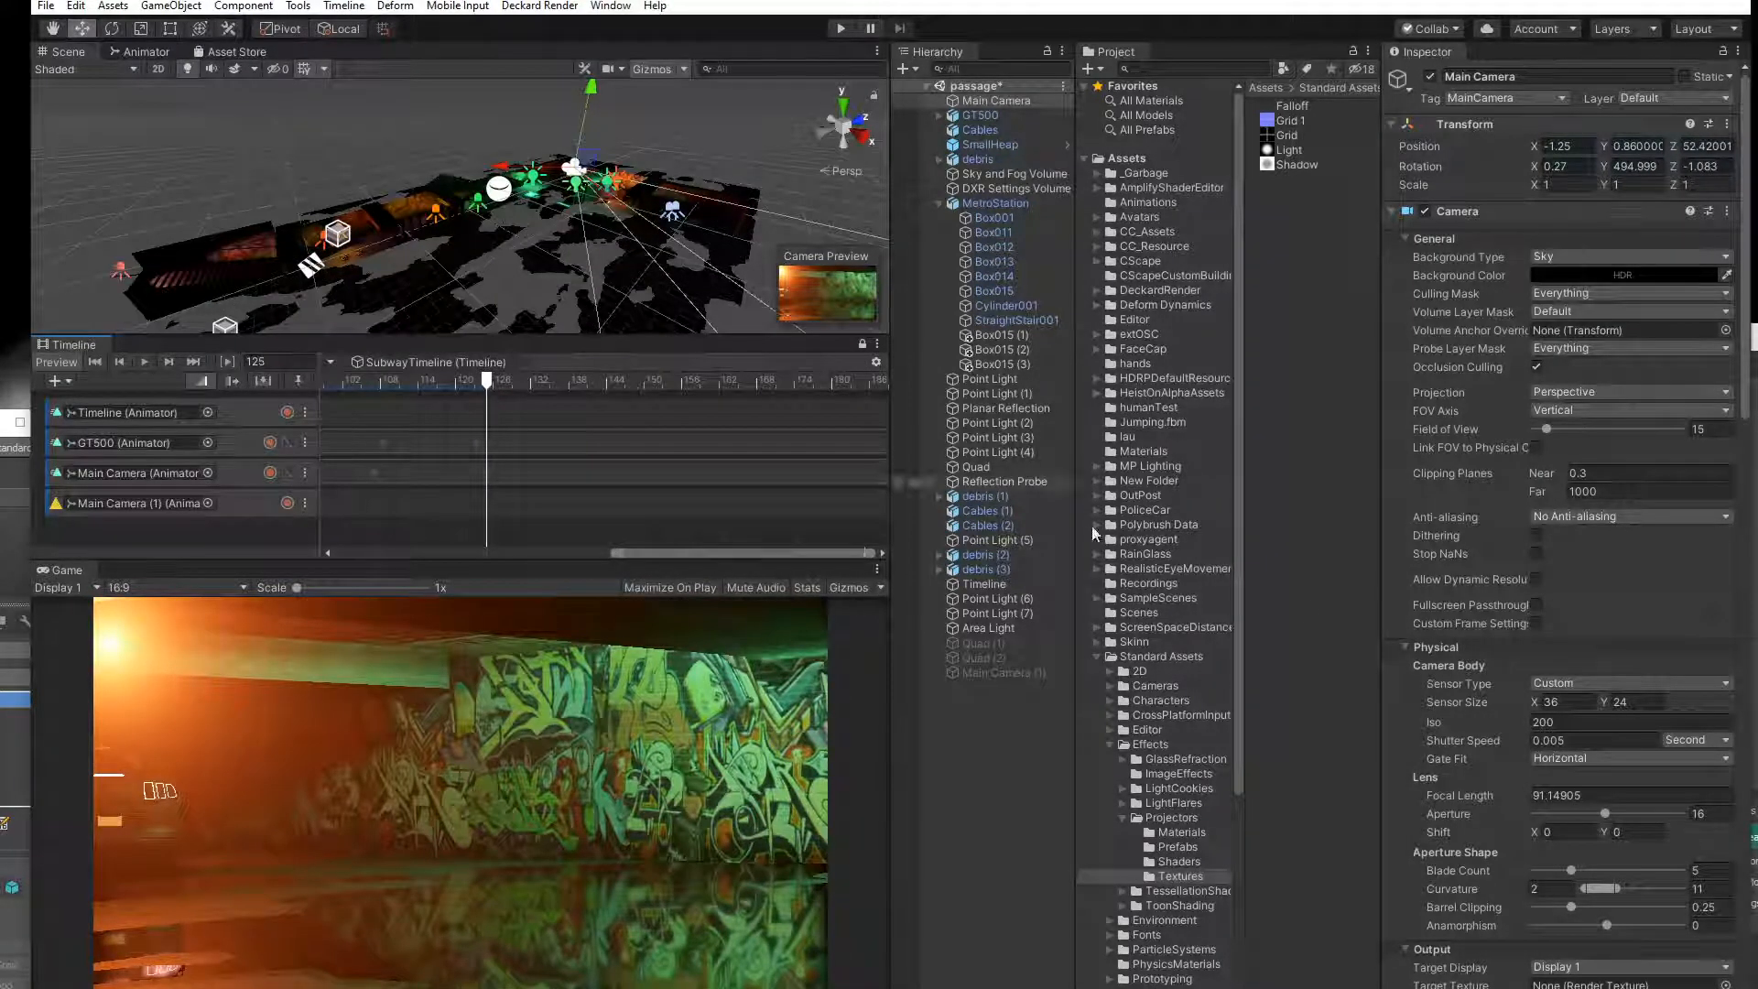
# Expand the Animation/Timeline settings and Video Export options of the Main Camera's Deckard Render component.
pyautogui.scroll(-15, 1488, 869)
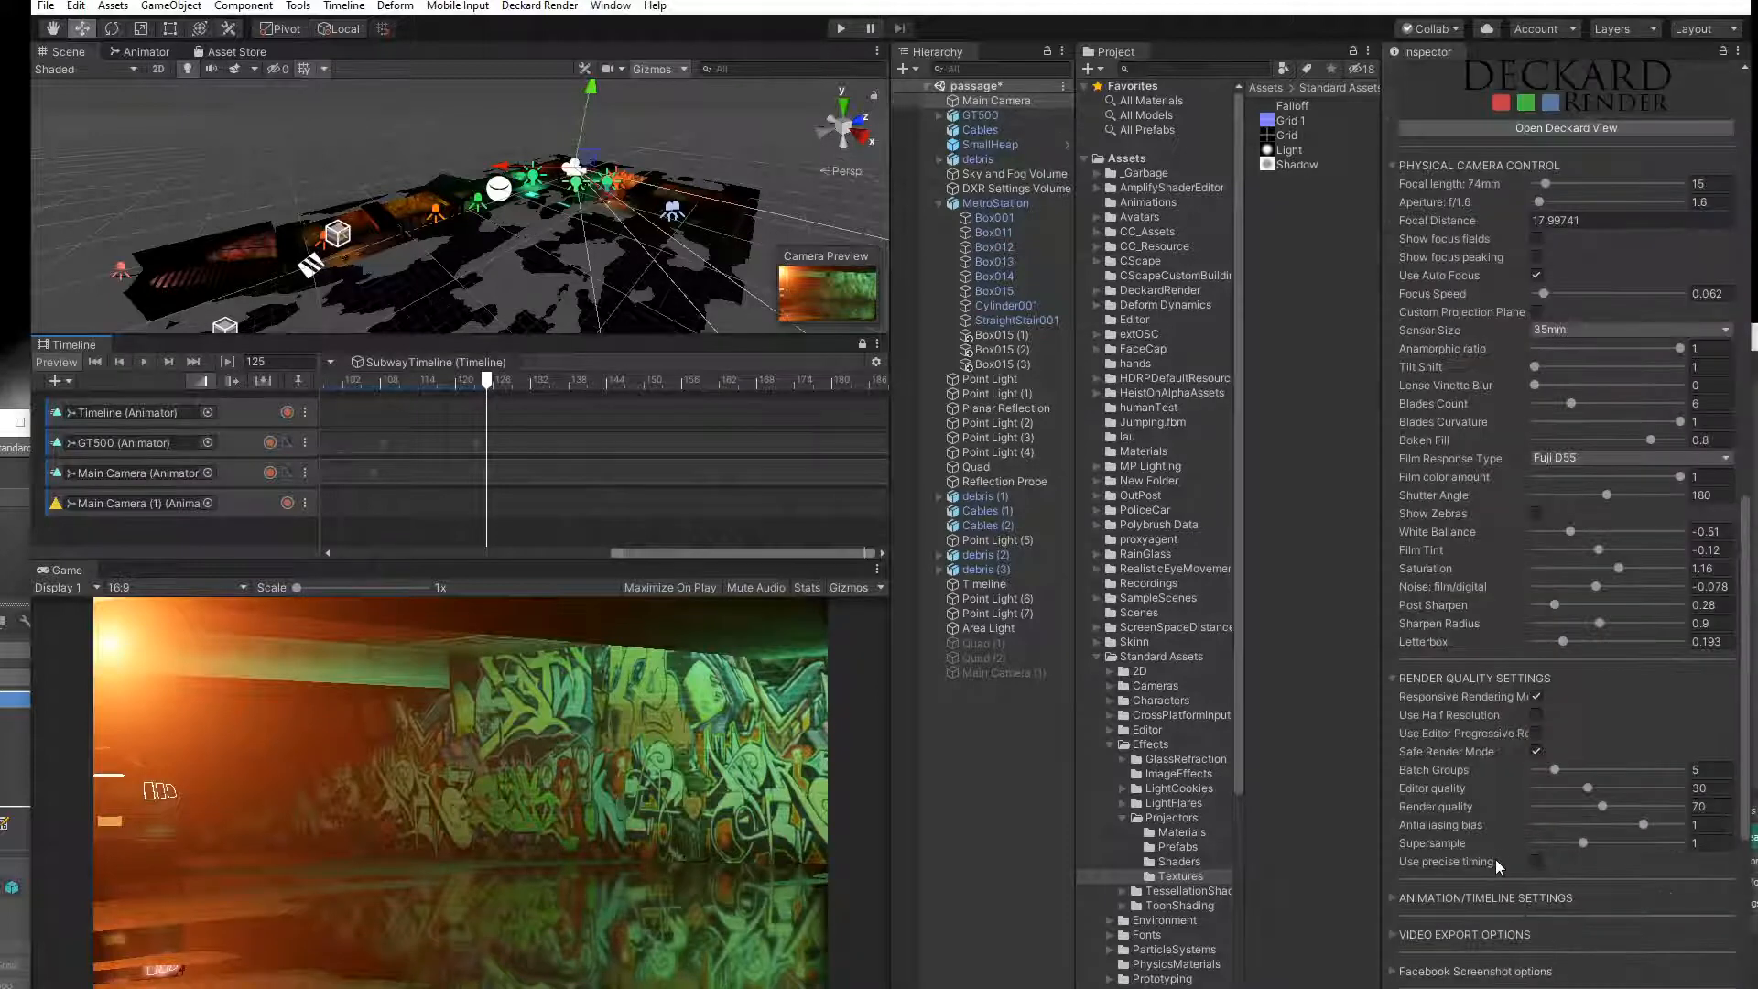
pyautogui.scroll(-4, 1458, 872)
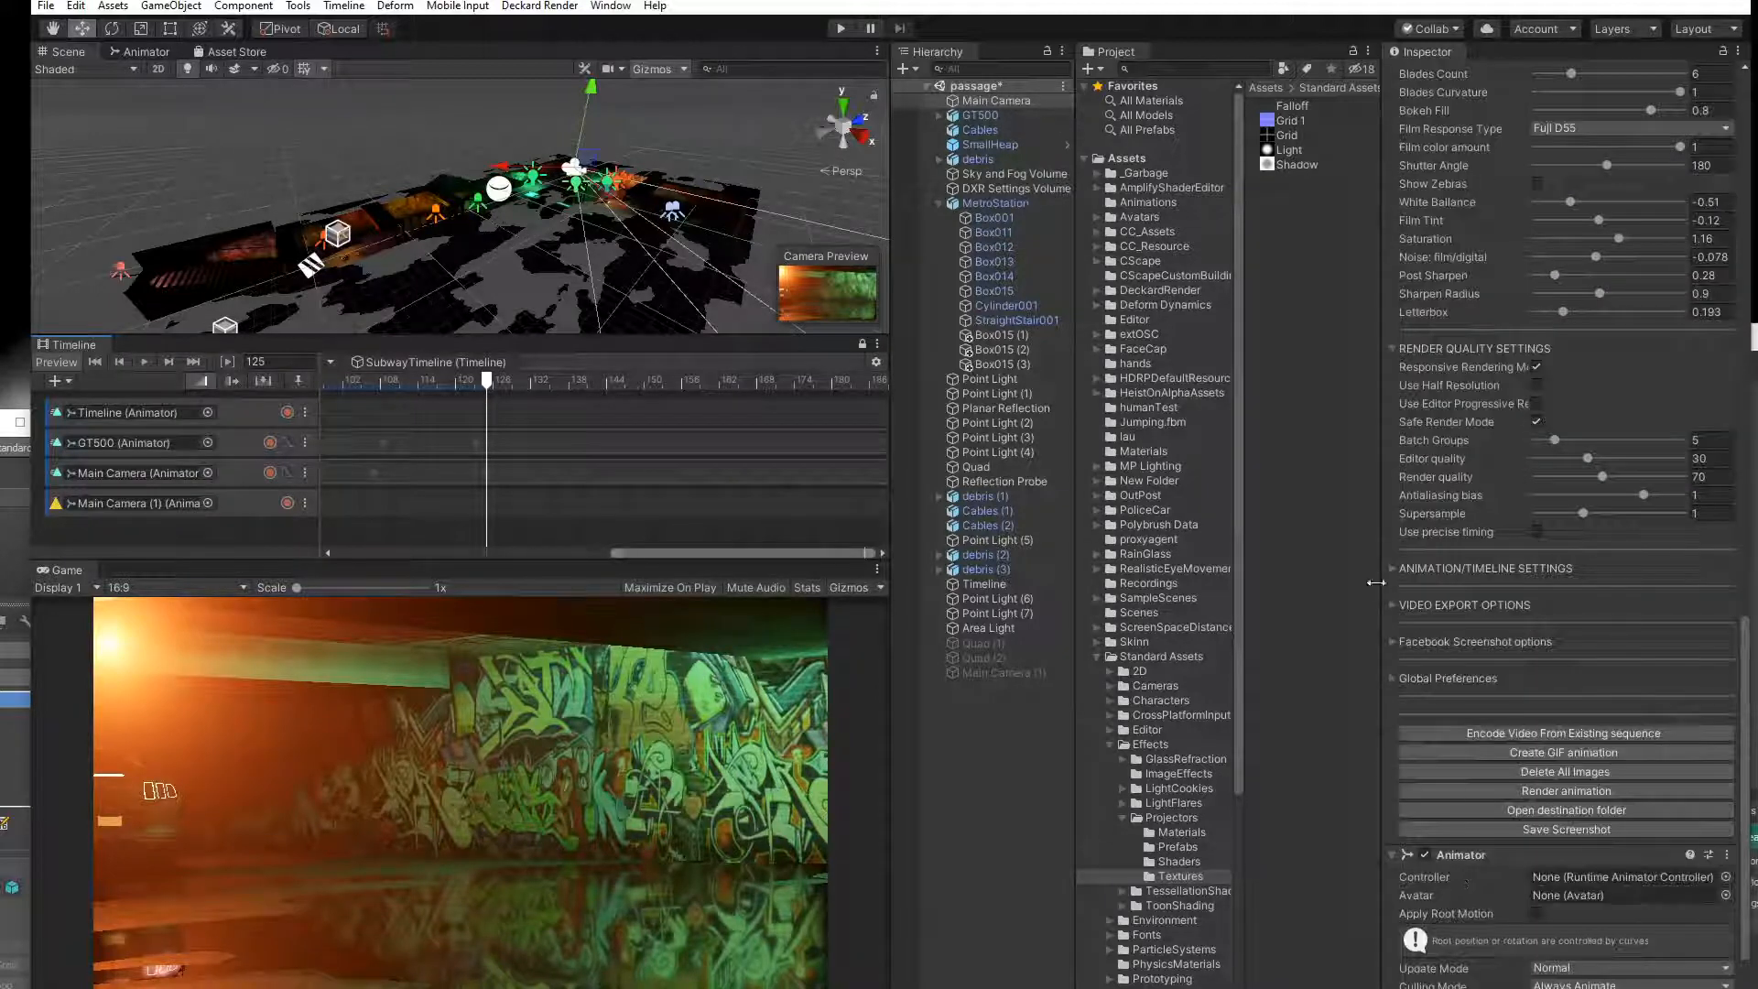
pyautogui.click(1392, 568)
pyautogui.click(1428, 843)
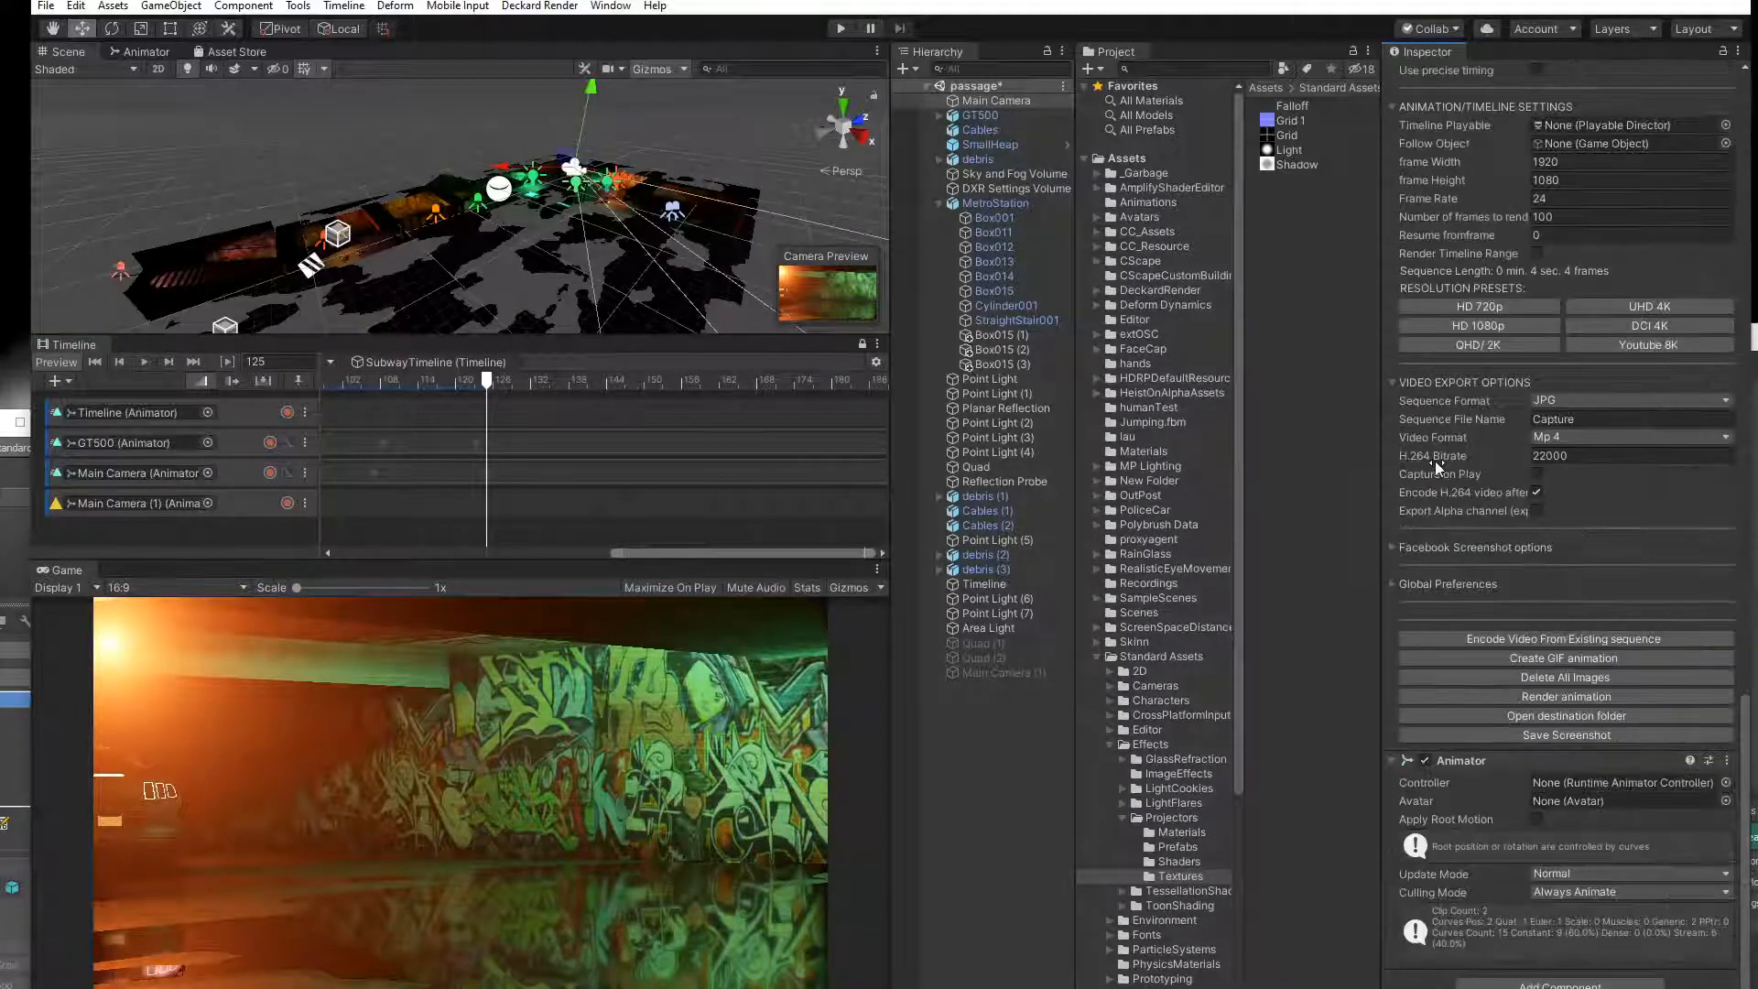
# Set the Main Camera's number of frames to render to 125 and enable Capture on Play.
pyautogui.scroll(-3, 1494, 491)
pyautogui.click(1476, 380)
pyautogui.write('125')
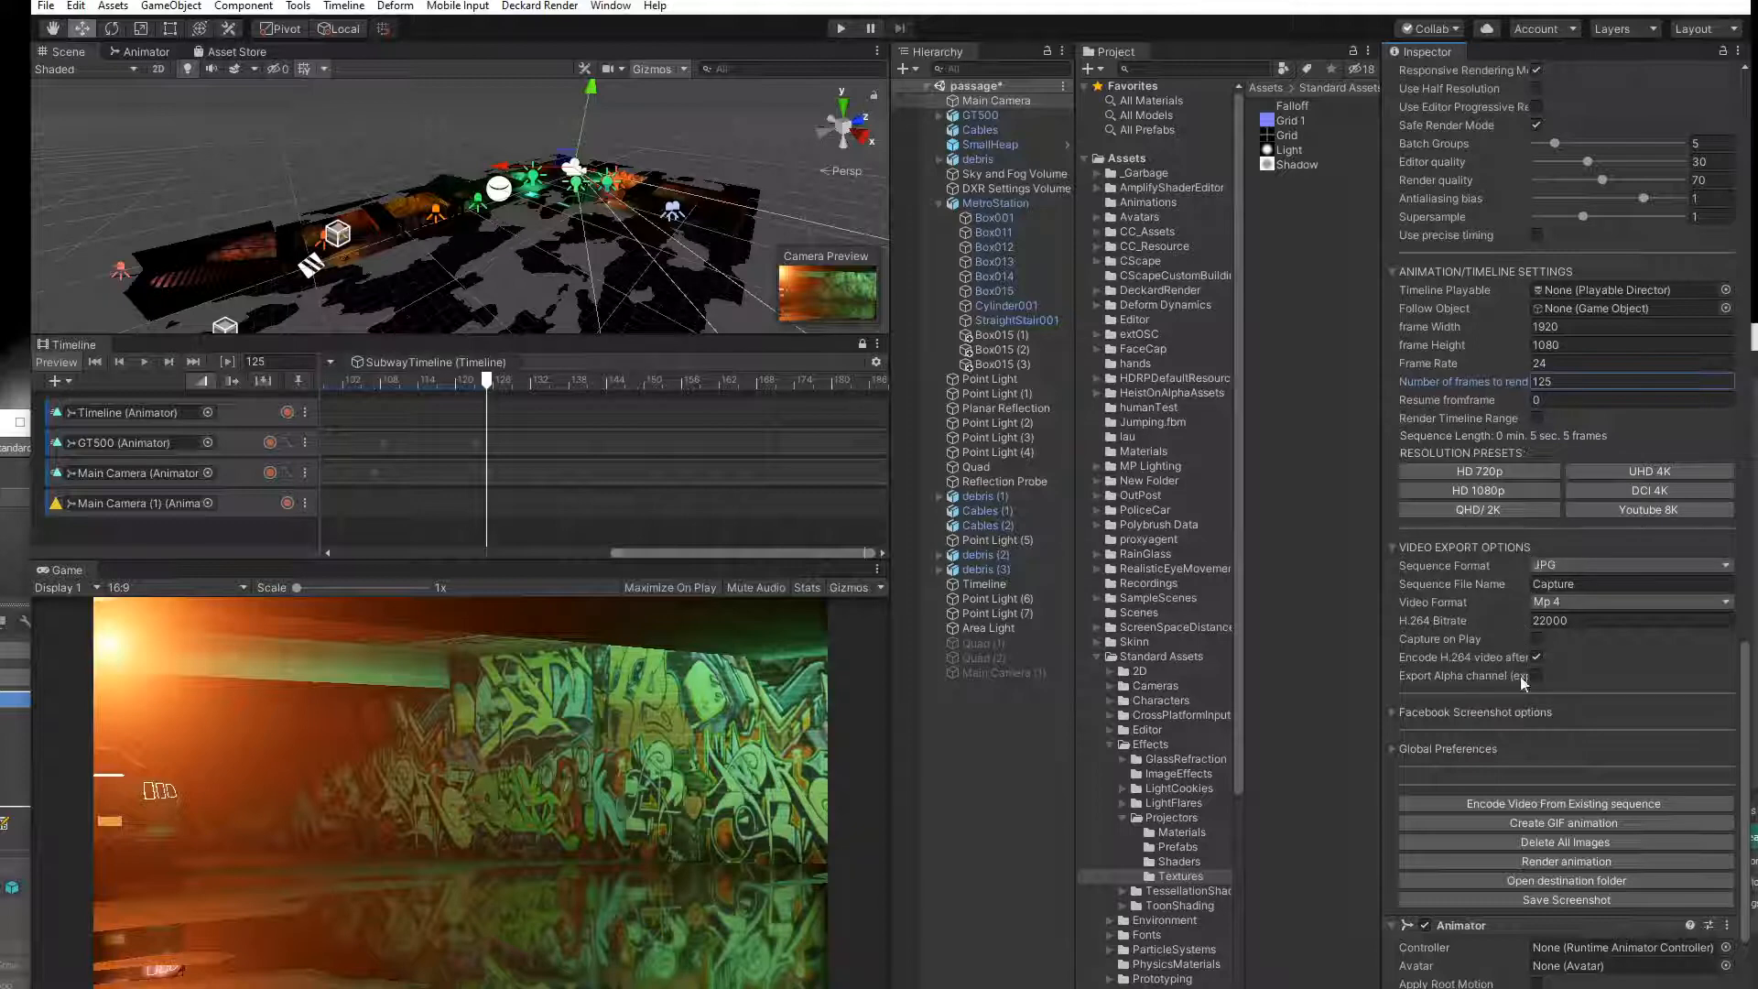
pyautogui.click(1536, 638)
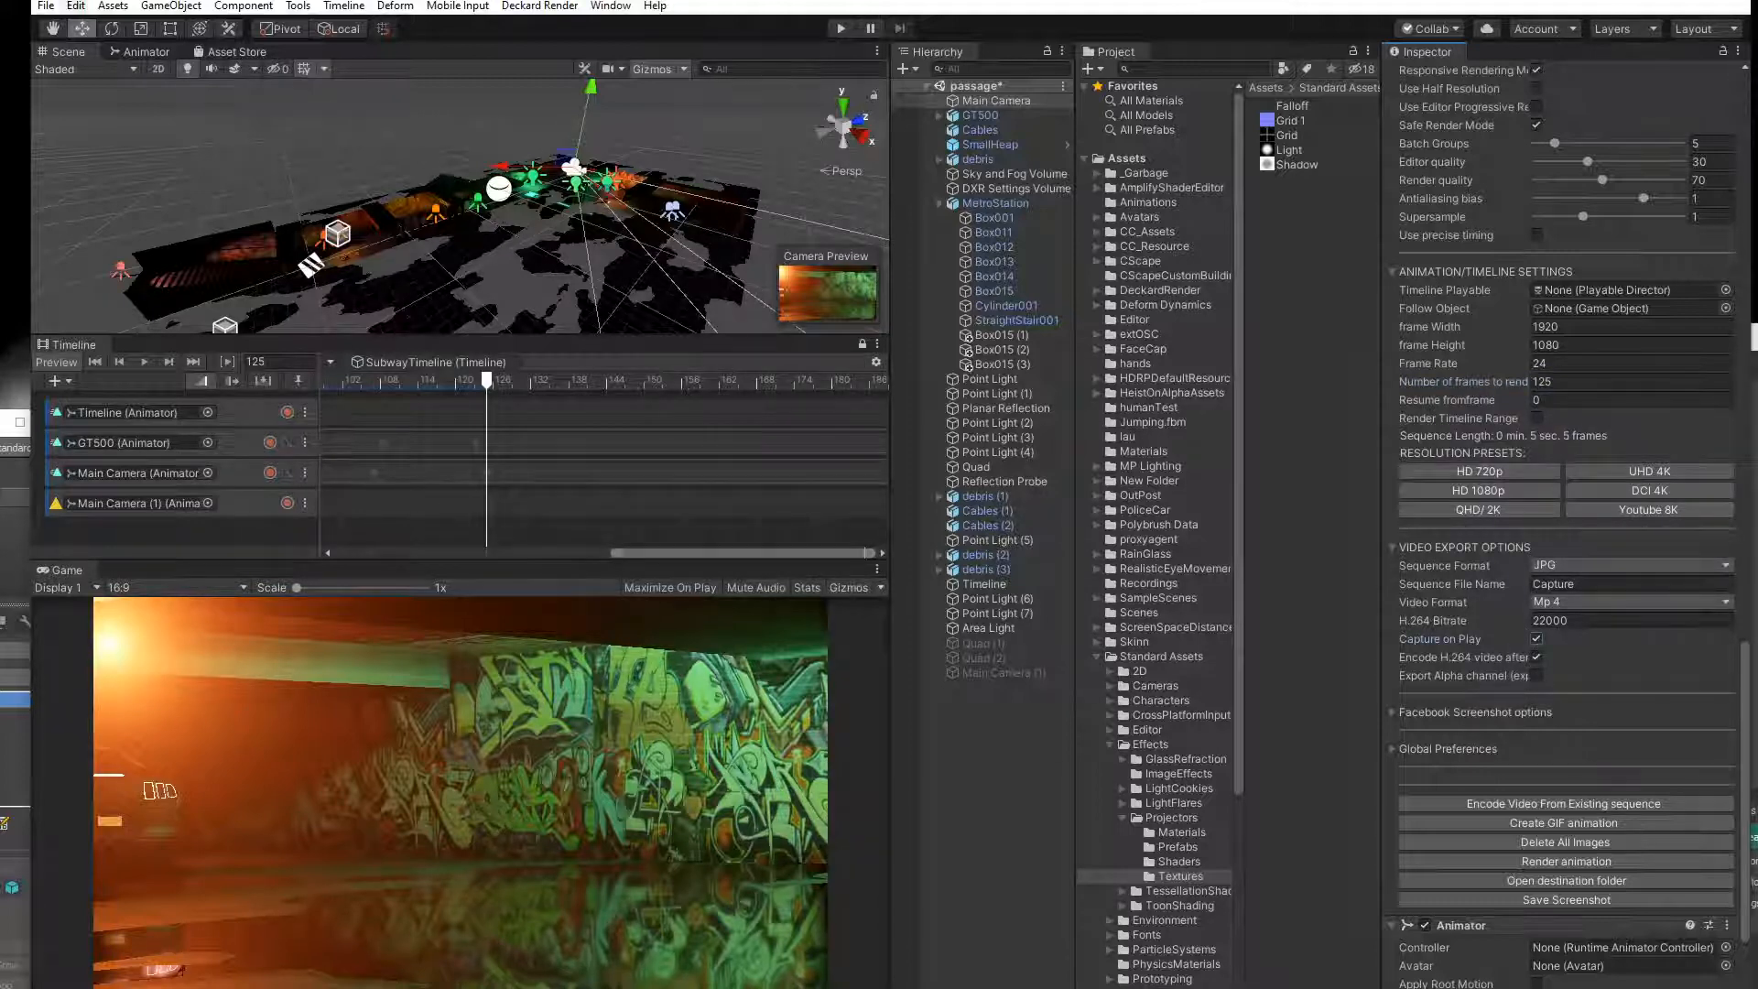
# Save the passage scene and turn off Safe Render Mode in the Main Camera's render quality settings.
pyautogui.click(43, 7)
pyautogui.click(64, 102)
pyautogui.scroll(-3, 1481, 789)
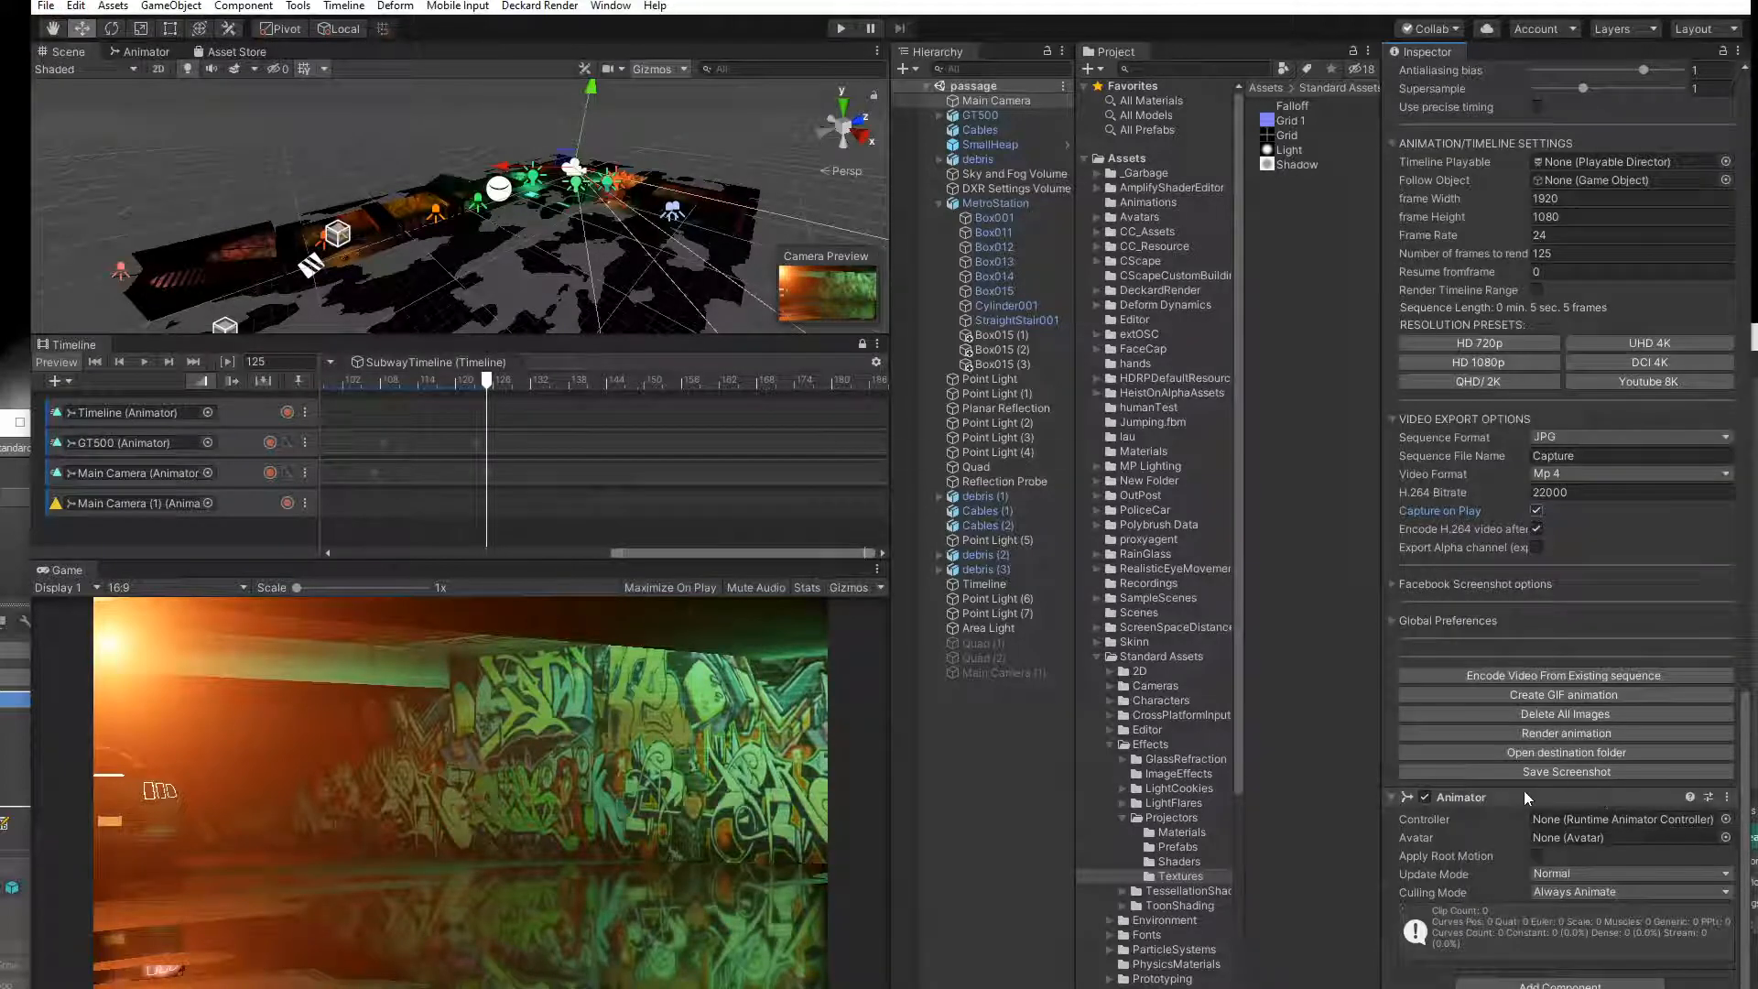
pyautogui.scroll(15, 1454, 765)
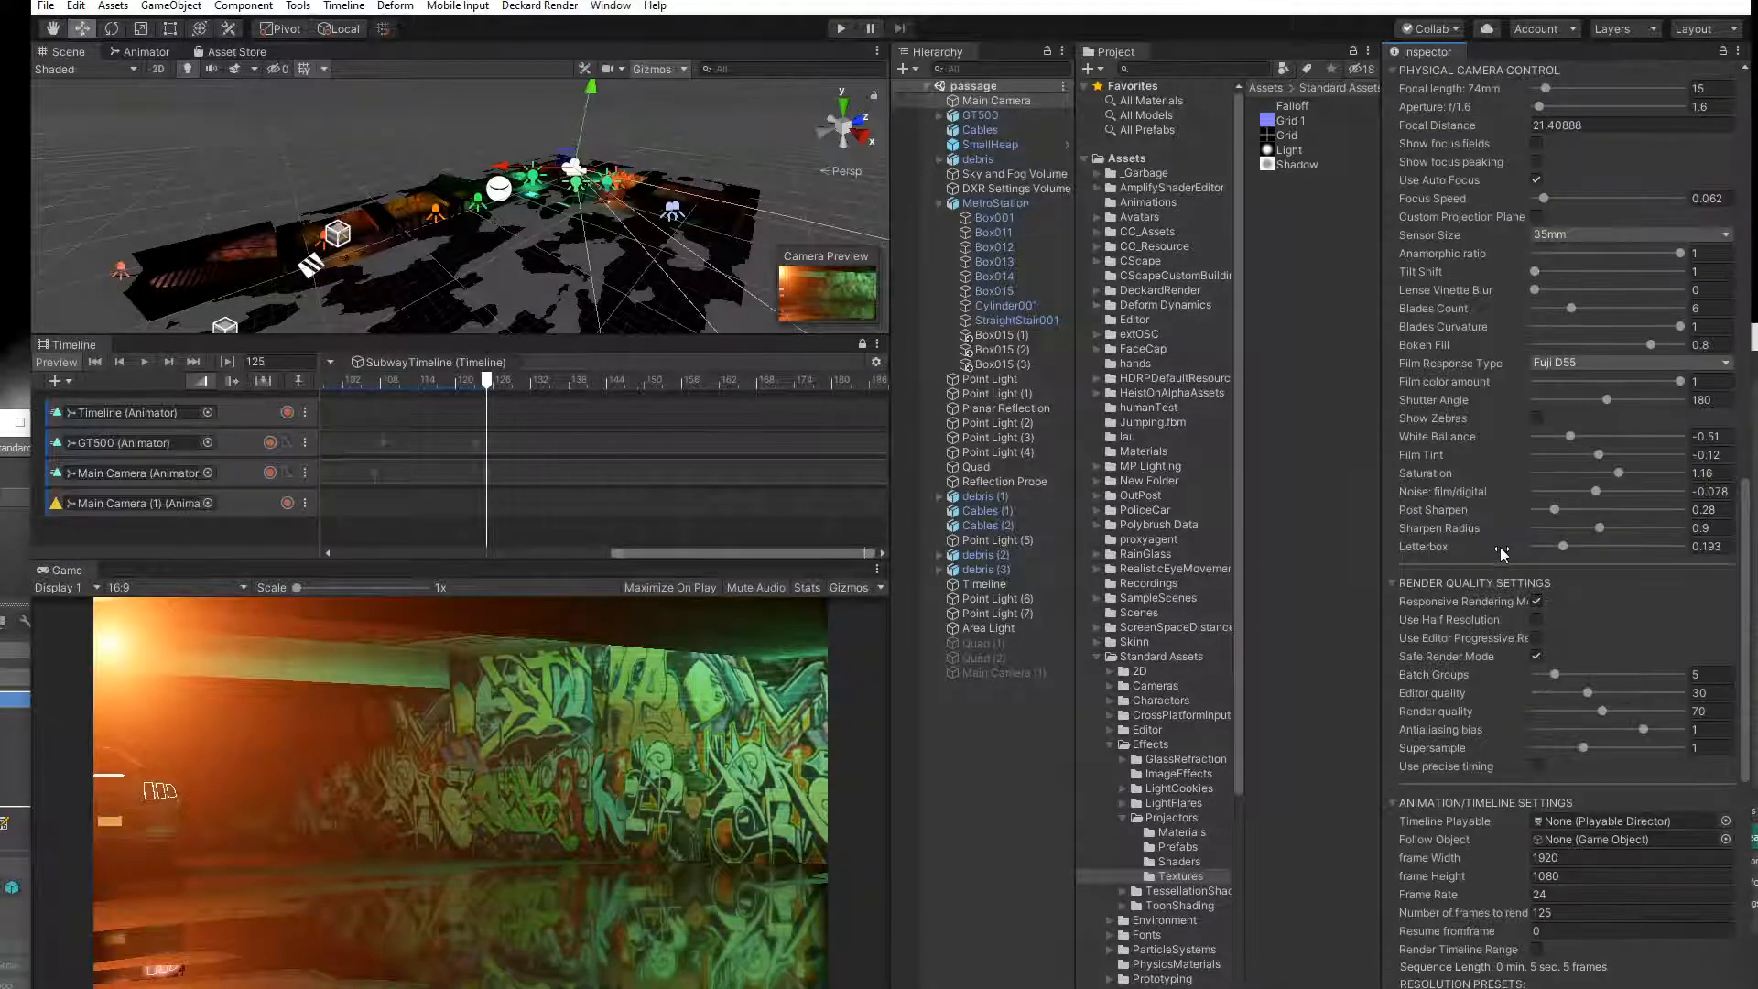
pyautogui.scroll(8, 1573, 377)
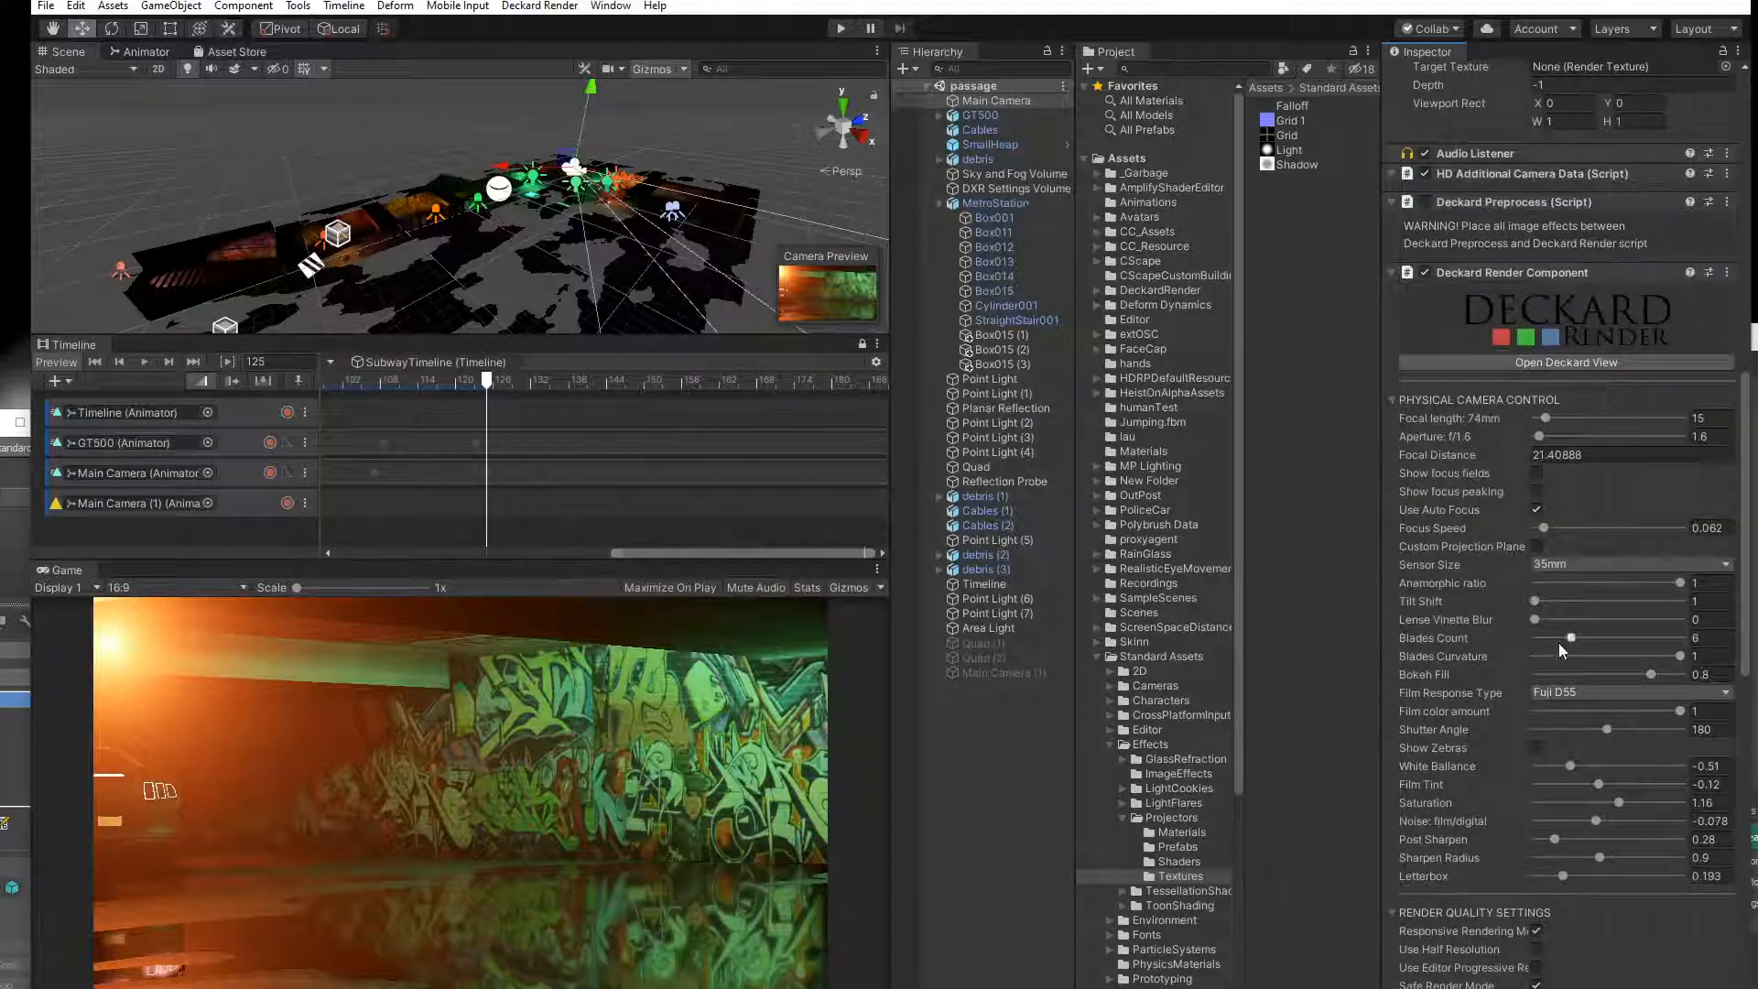
pyautogui.scroll(-12, 1564, 661)
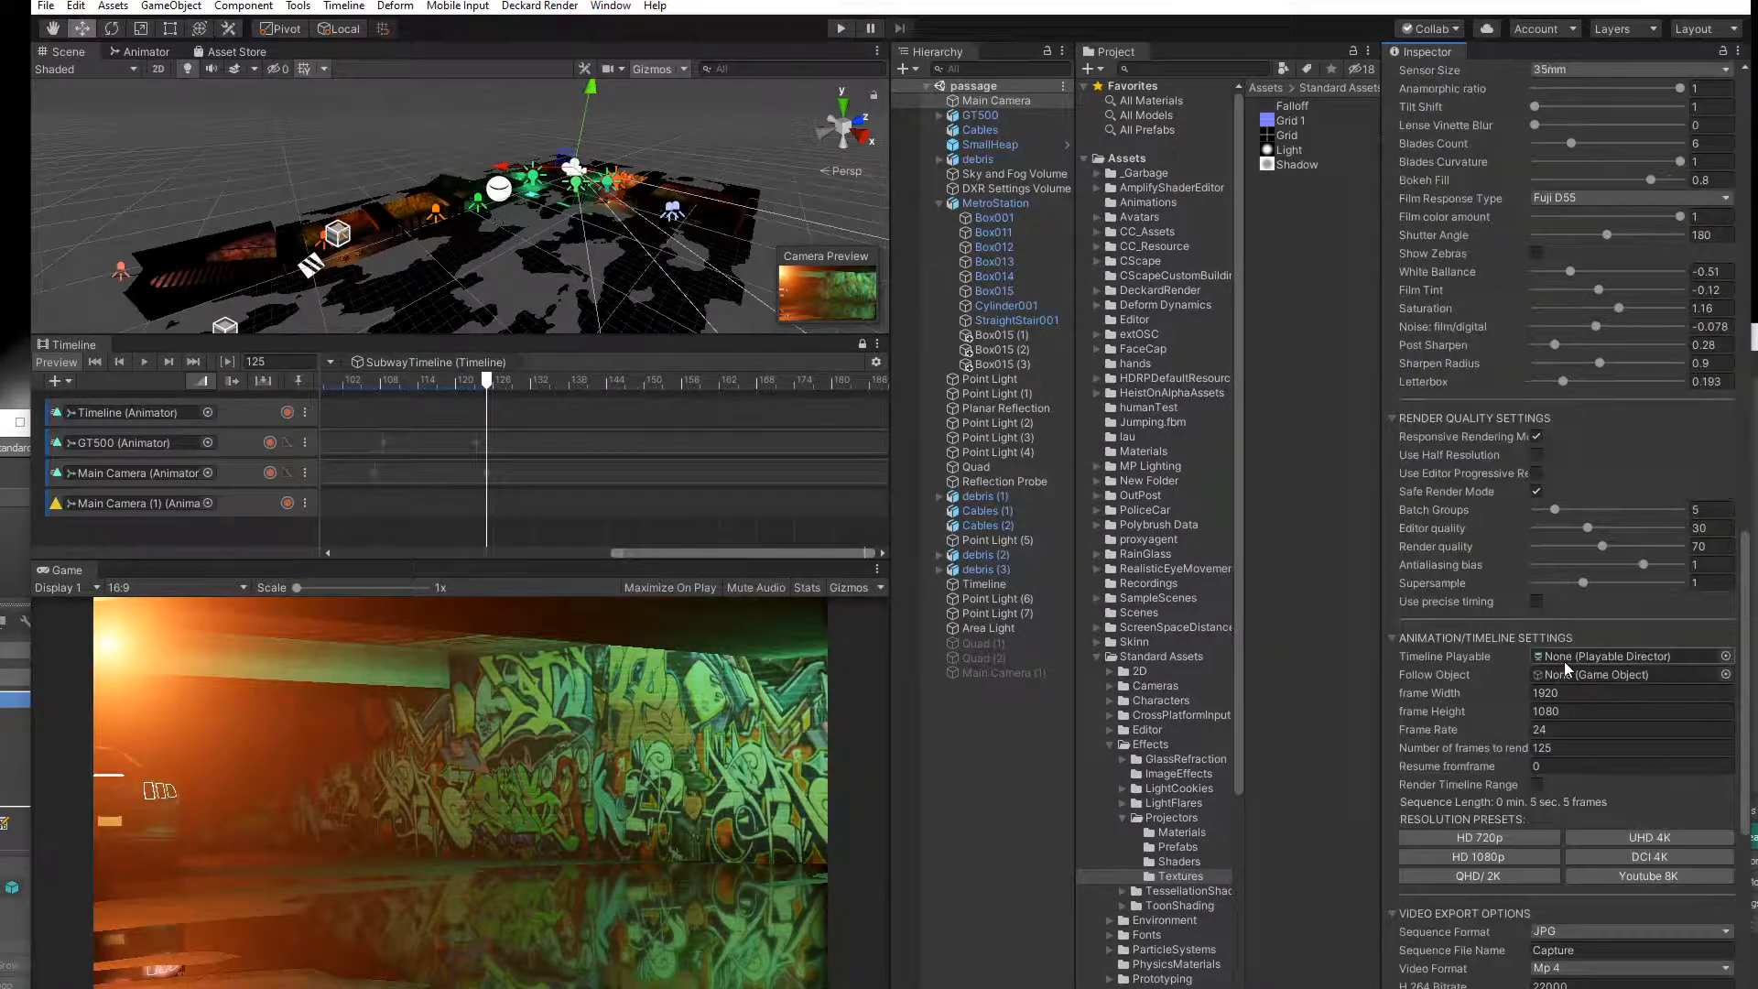
pyautogui.click(1537, 492)
# Open the Deckard render preview, reposition its window over the editor, and reduce its scale to 0.5.
pyautogui.click(540, 5)
pyautogui.click(569, 47)
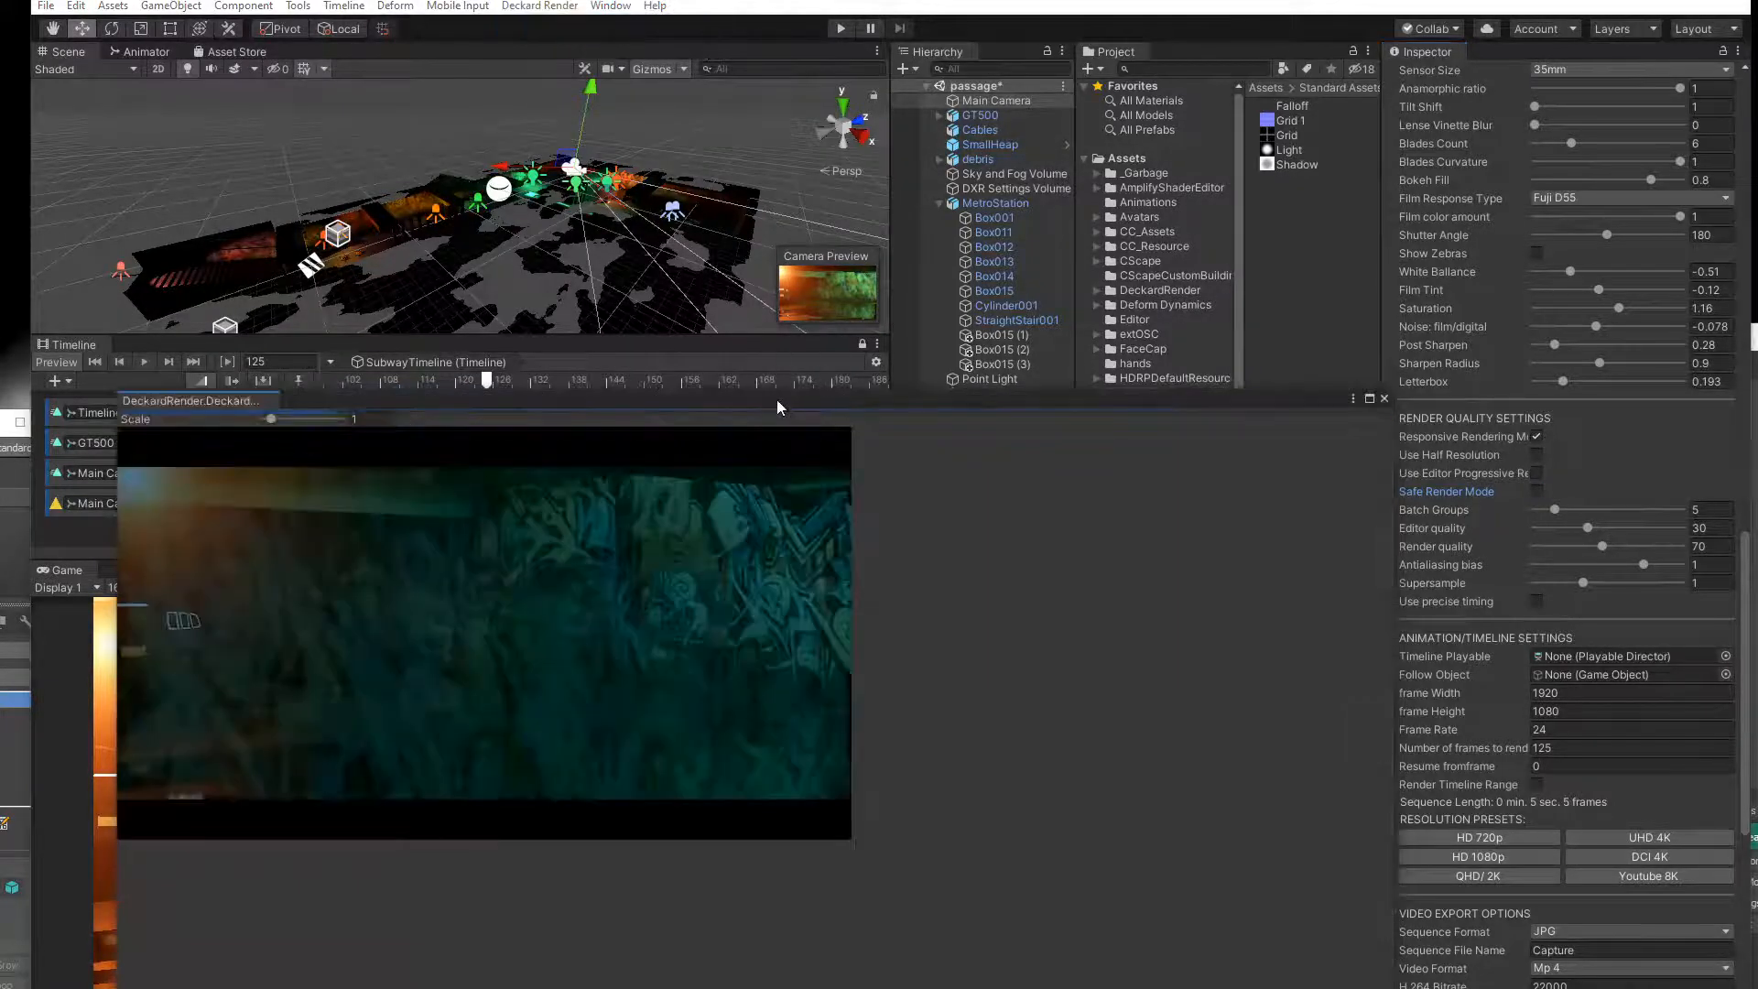
pyautogui.moveTo(777, 400); pyautogui.dragTo(789, 227)
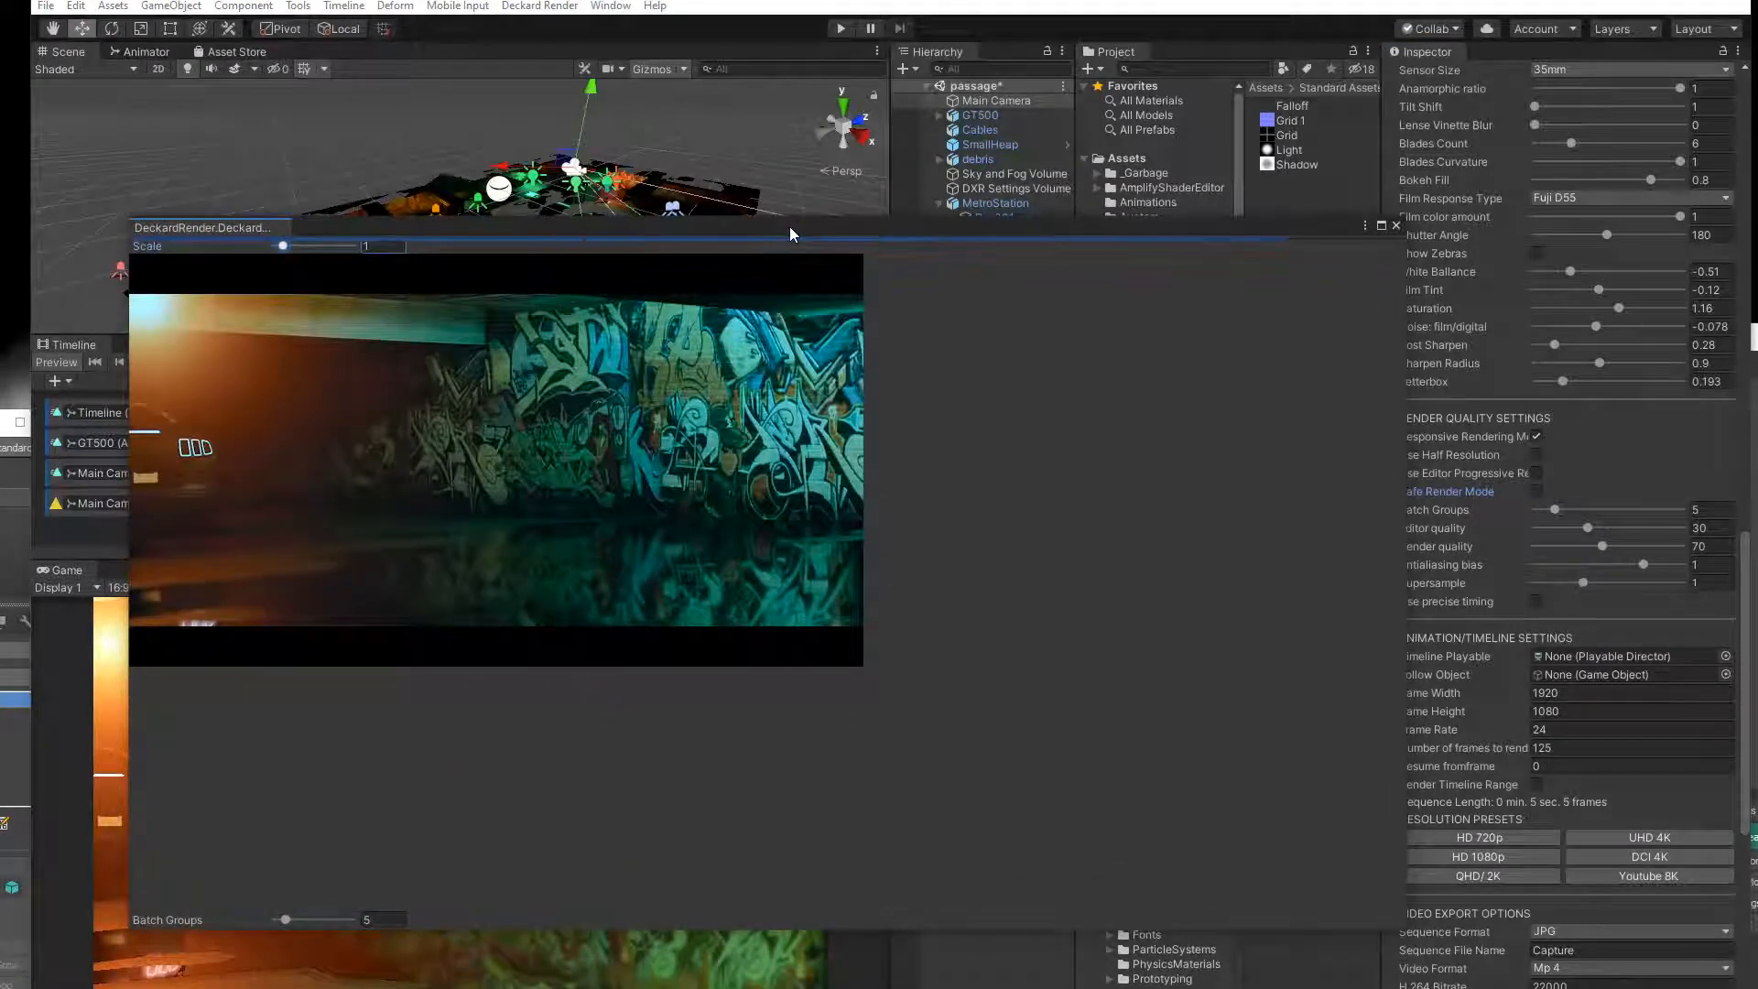
pyautogui.moveTo(789, 227); pyautogui.dragTo(745, 255)
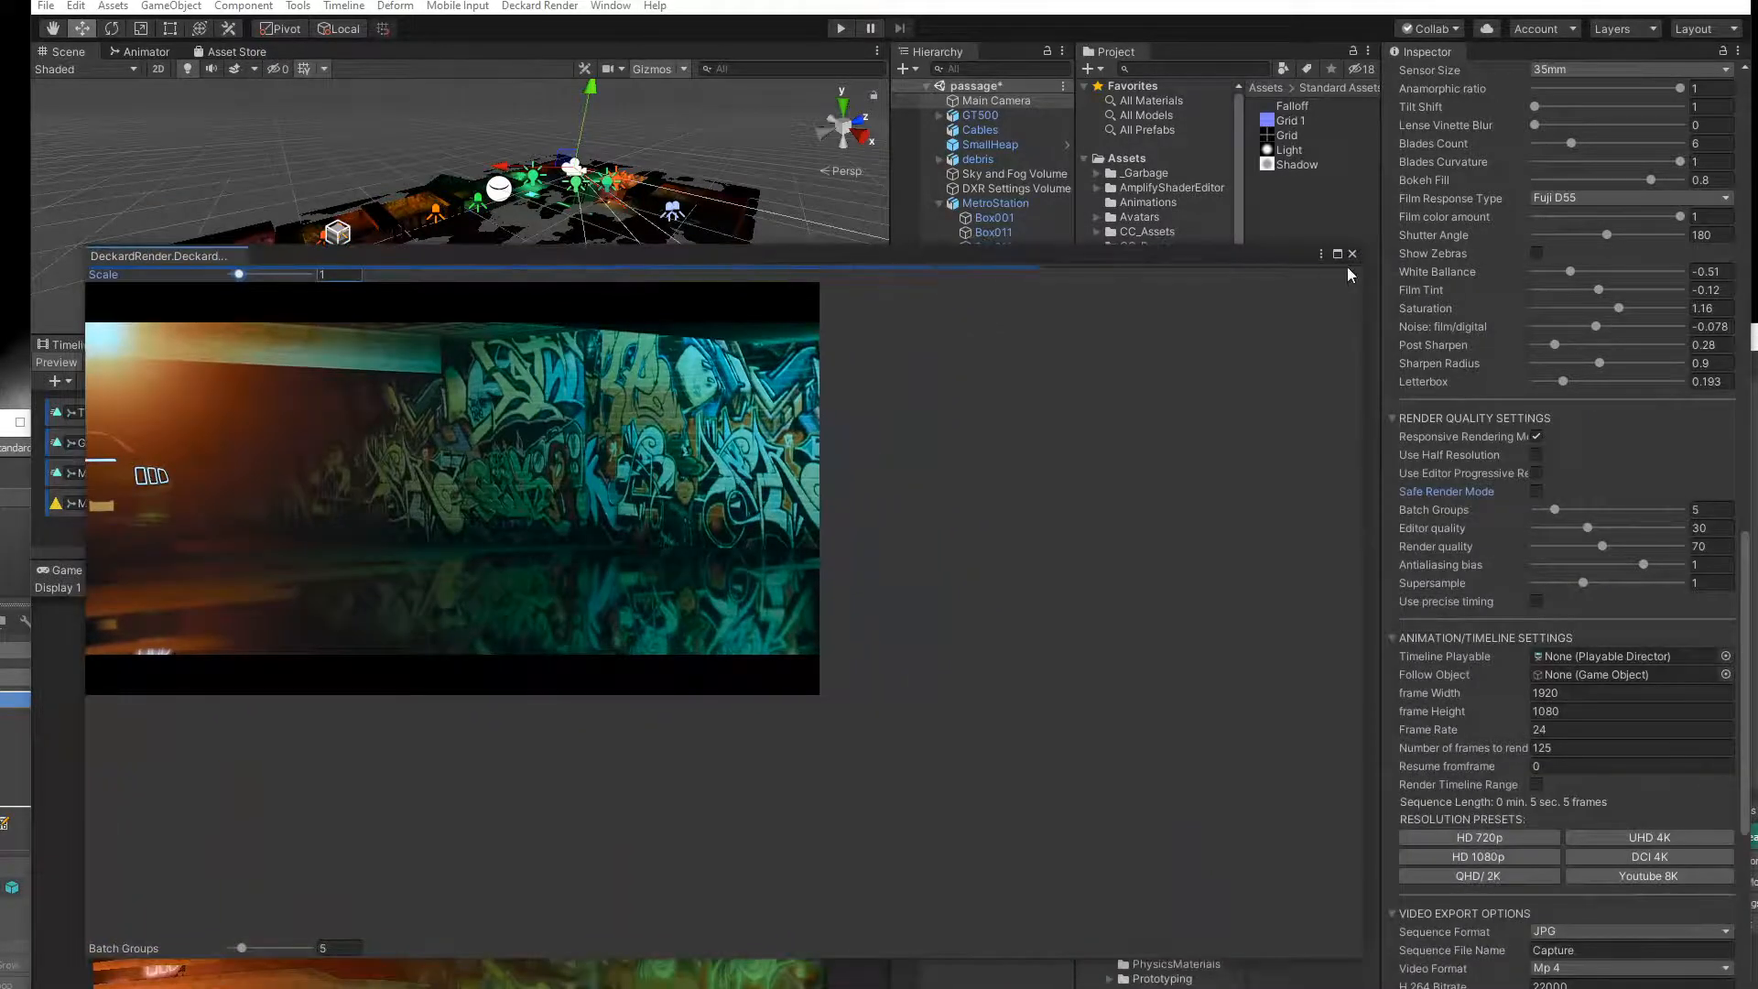
pyautogui.moveTo(1152, 262); pyautogui.dragTo(1247, 217)
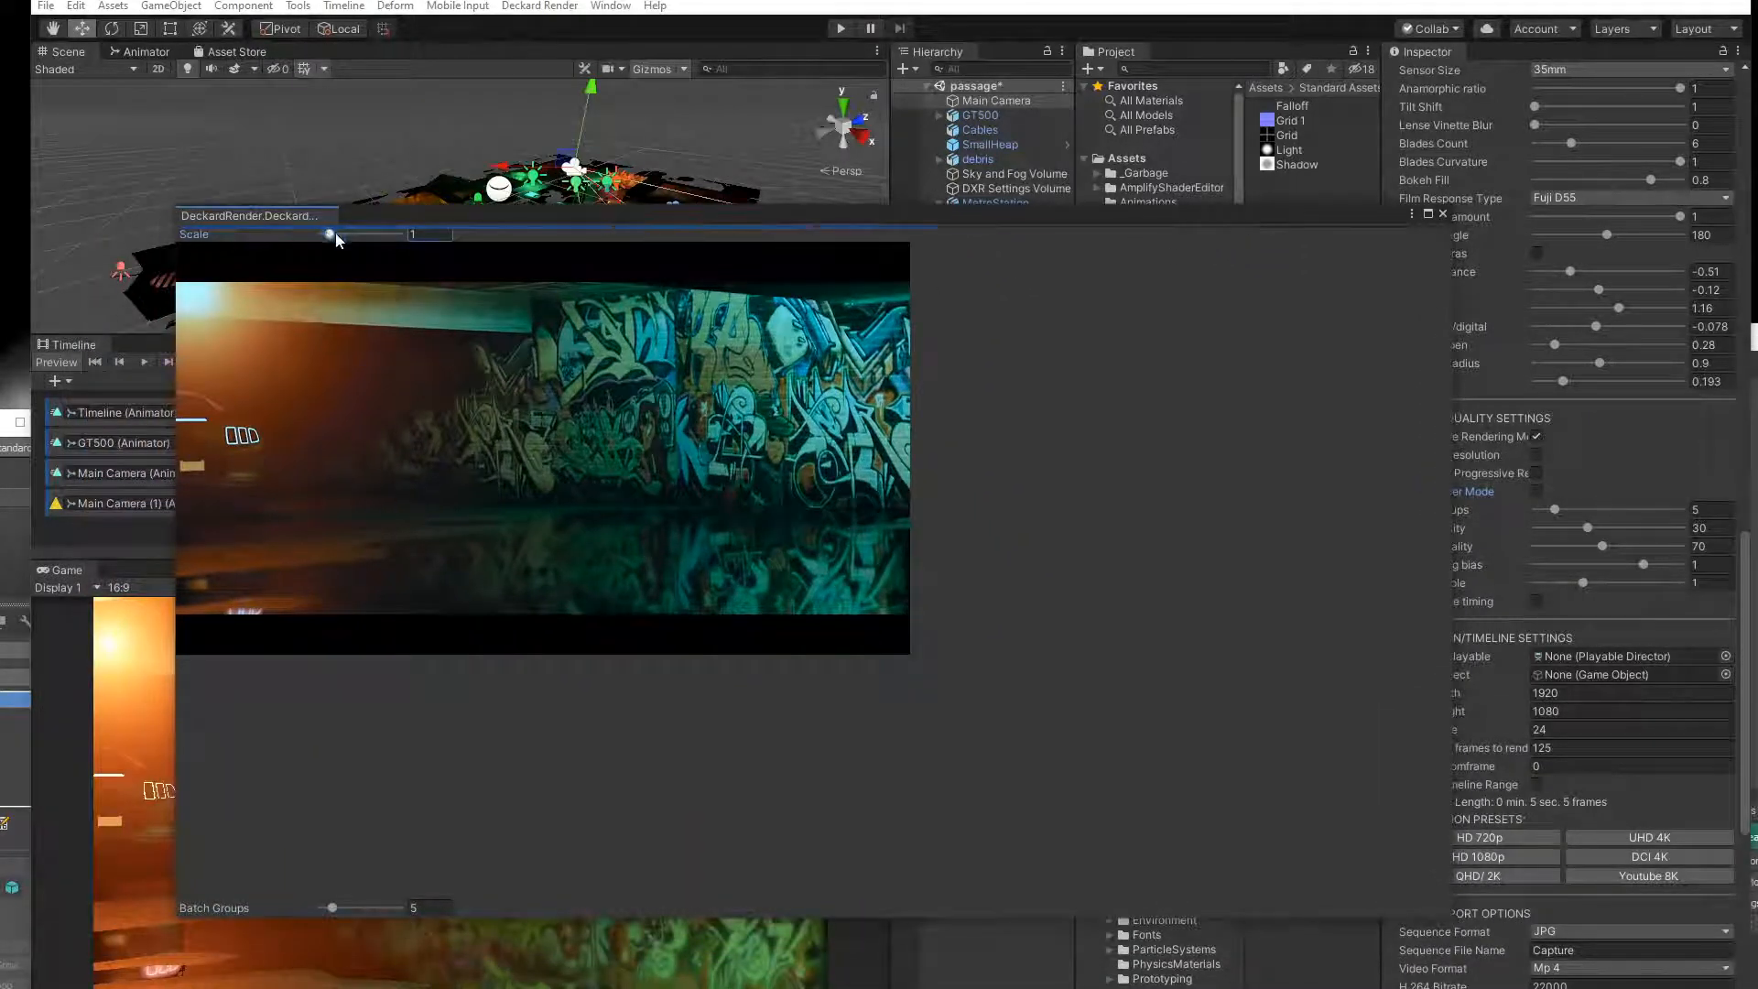
pyautogui.moveTo(330, 234); pyautogui.dragTo(325, 234)
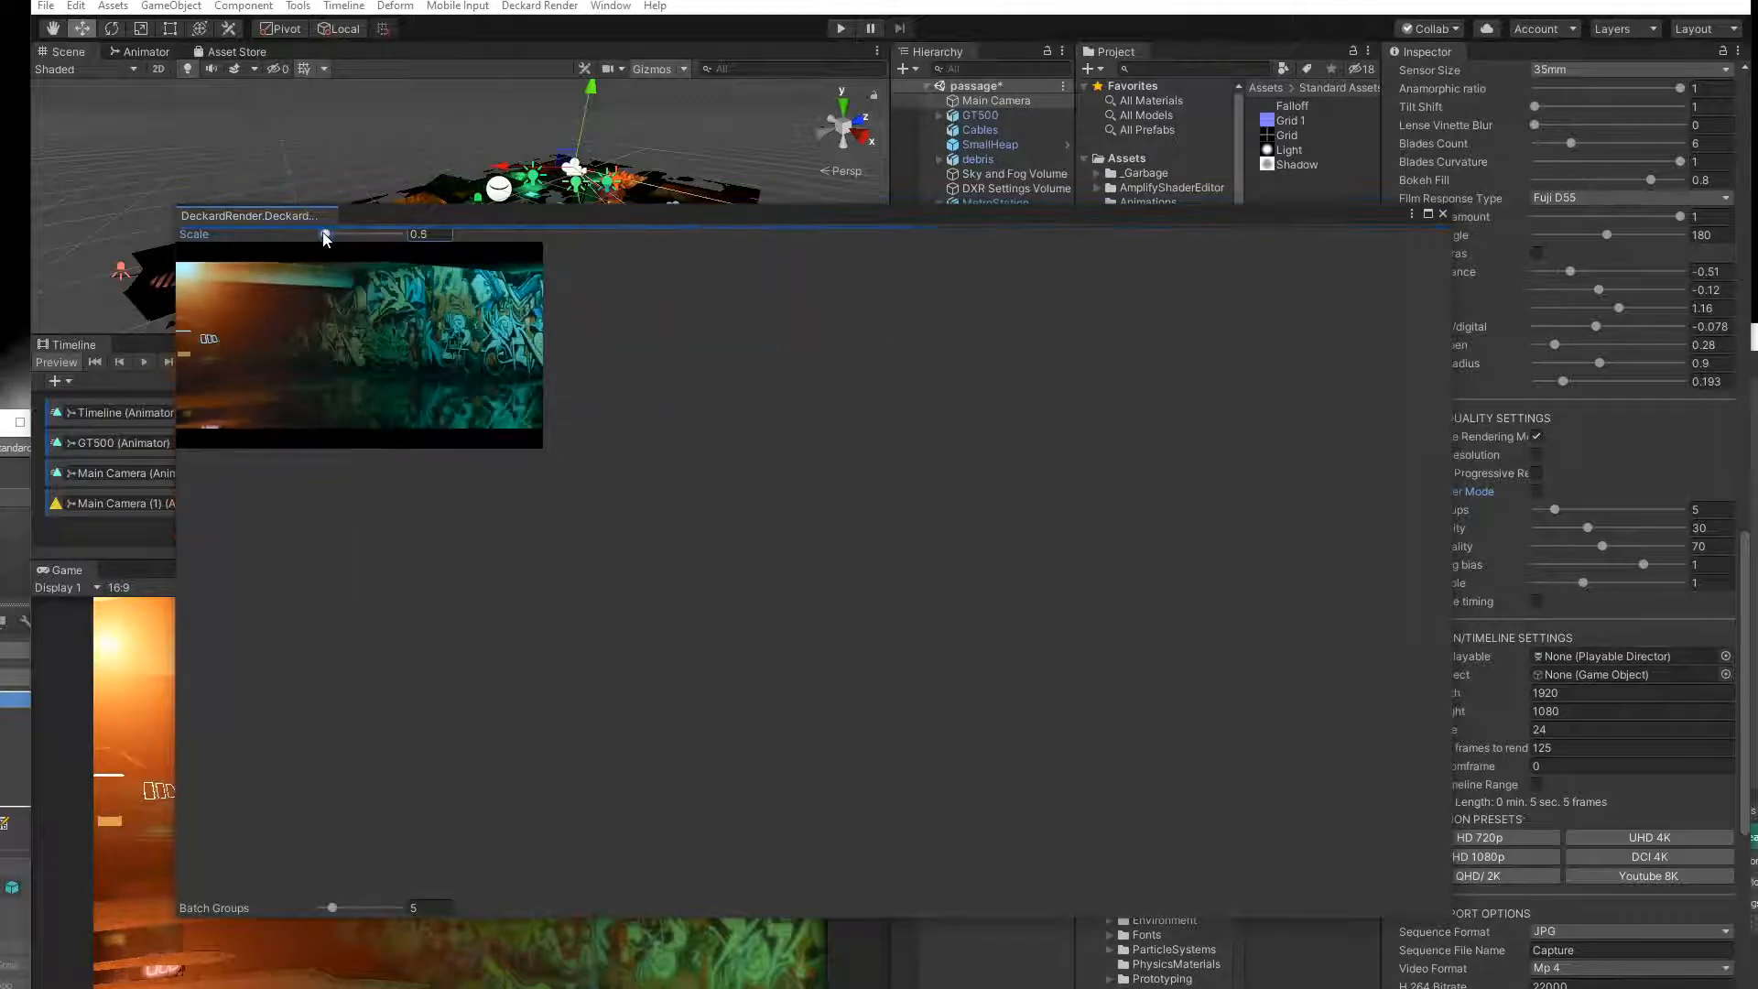
pyautogui.scroll(-5, 1612, 789)
pyautogui.scroll(-3, 1612, 789)
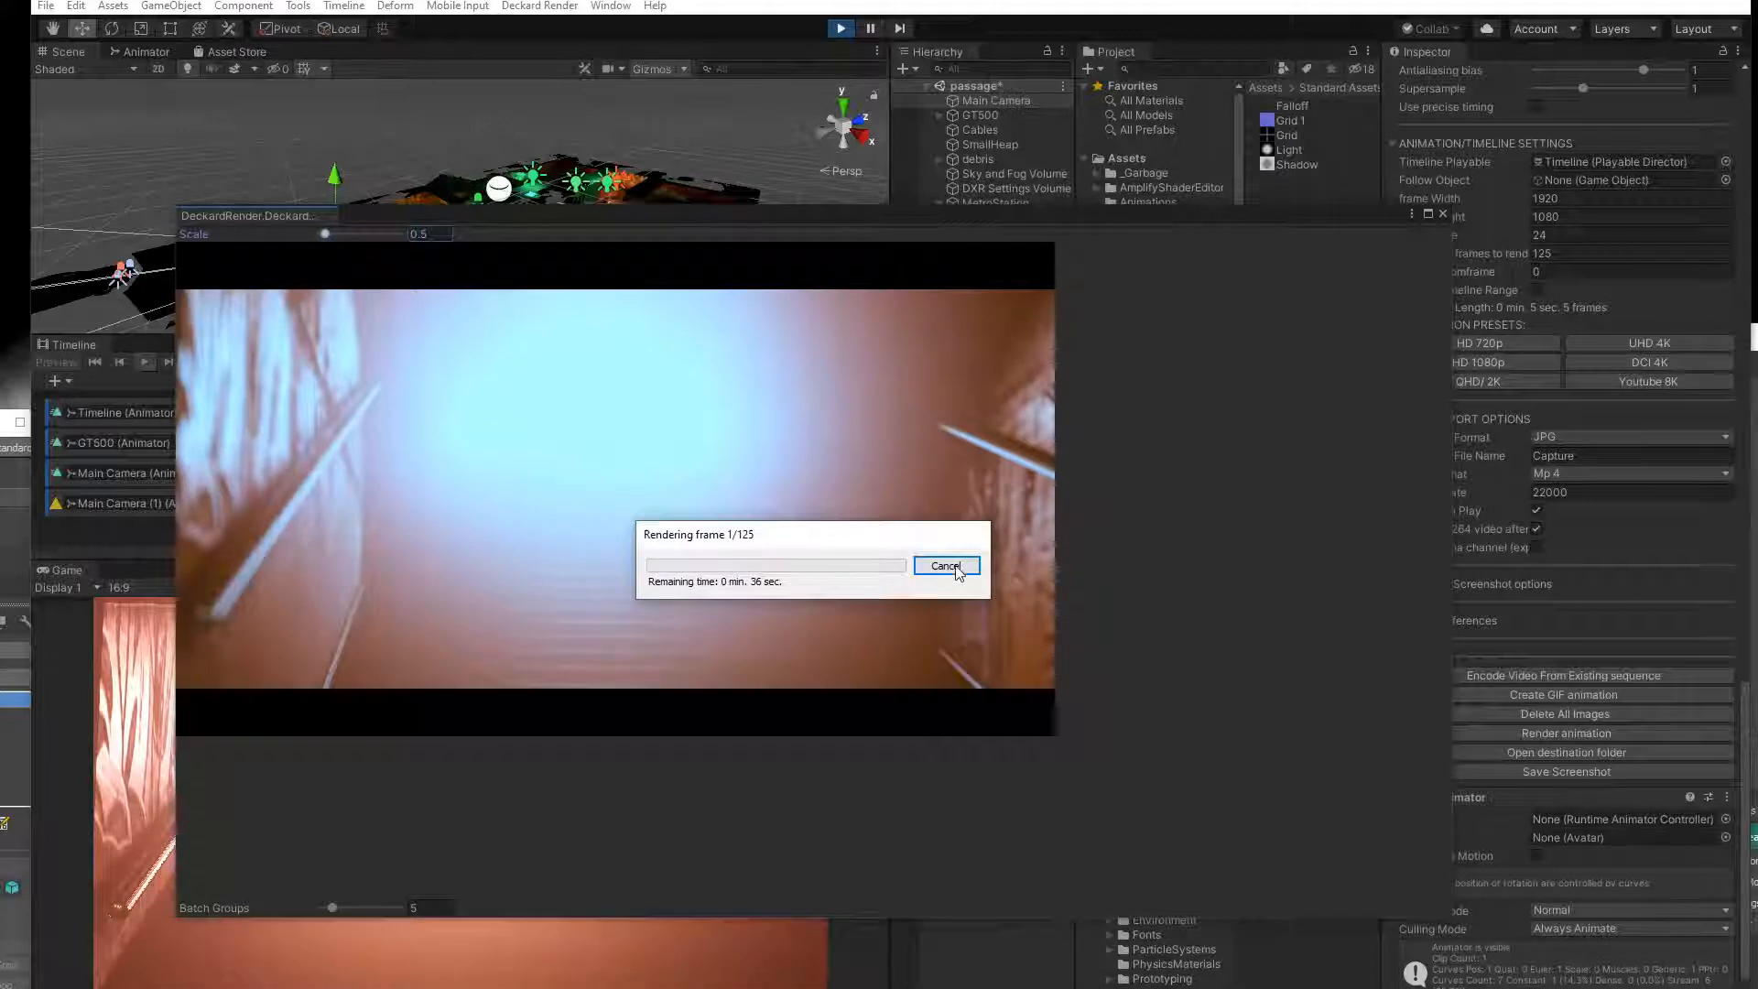
pyautogui.click(947, 568)
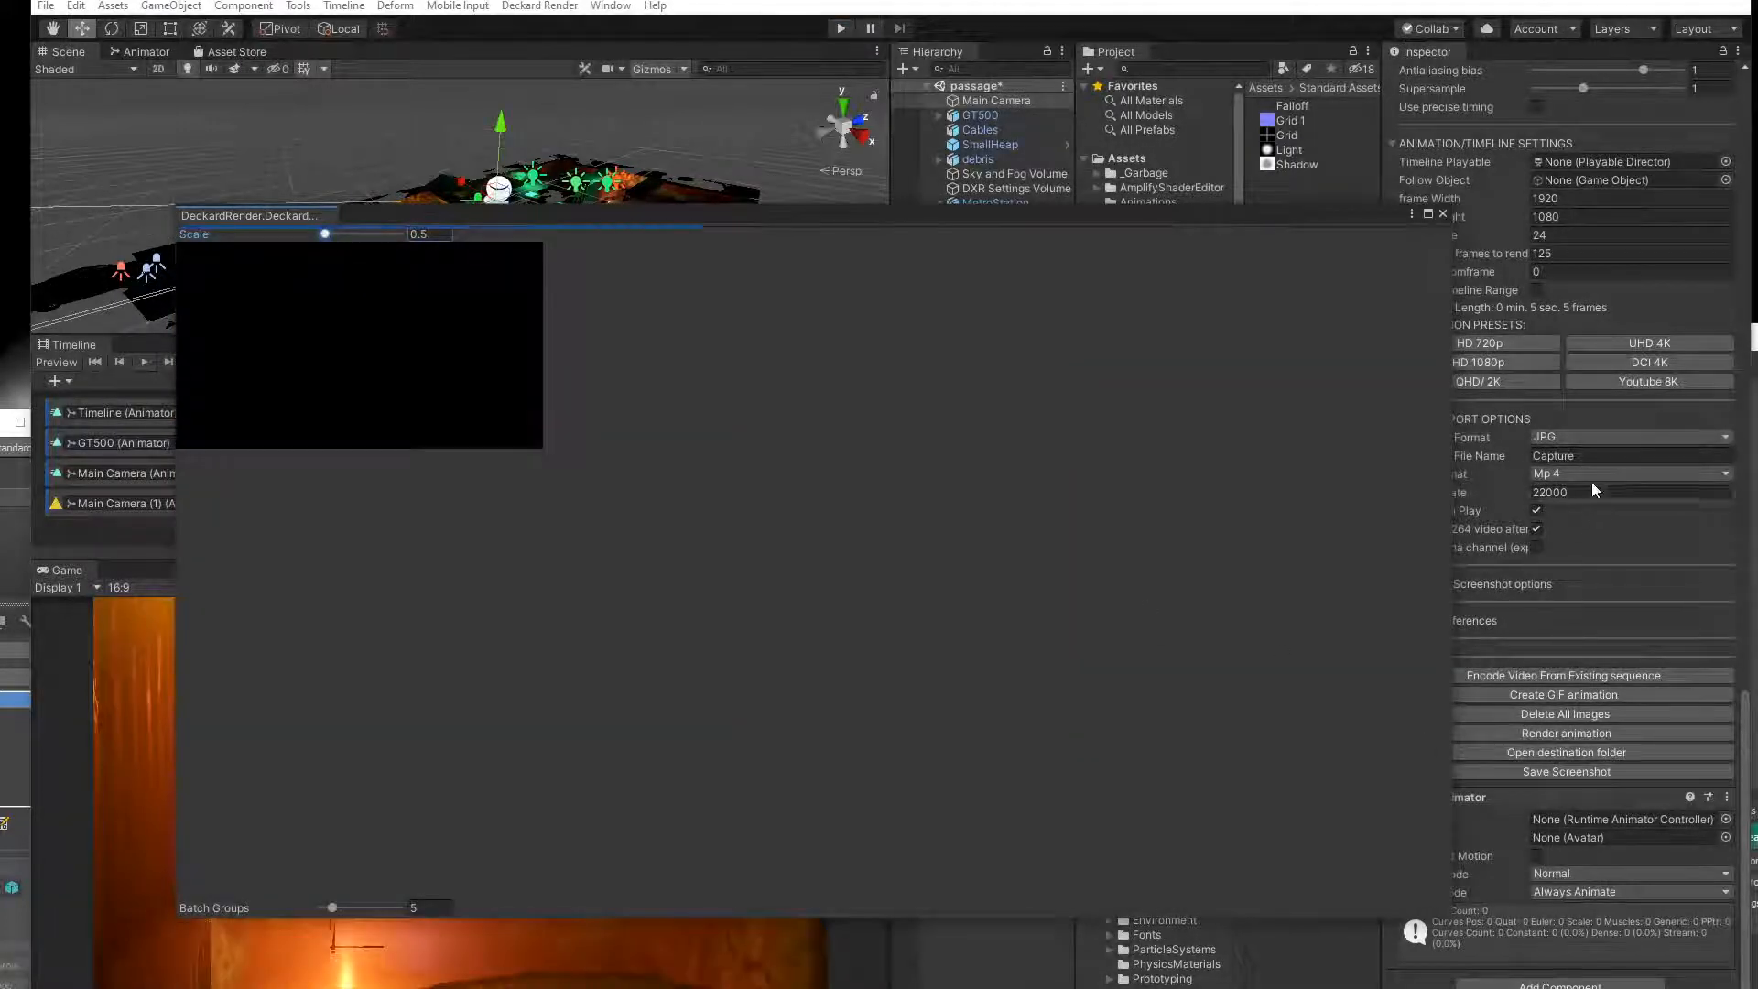
# Name the exported sequence MetroScene and render the animation, moving the render progress dialog aside.
pyautogui.click(1594, 455)
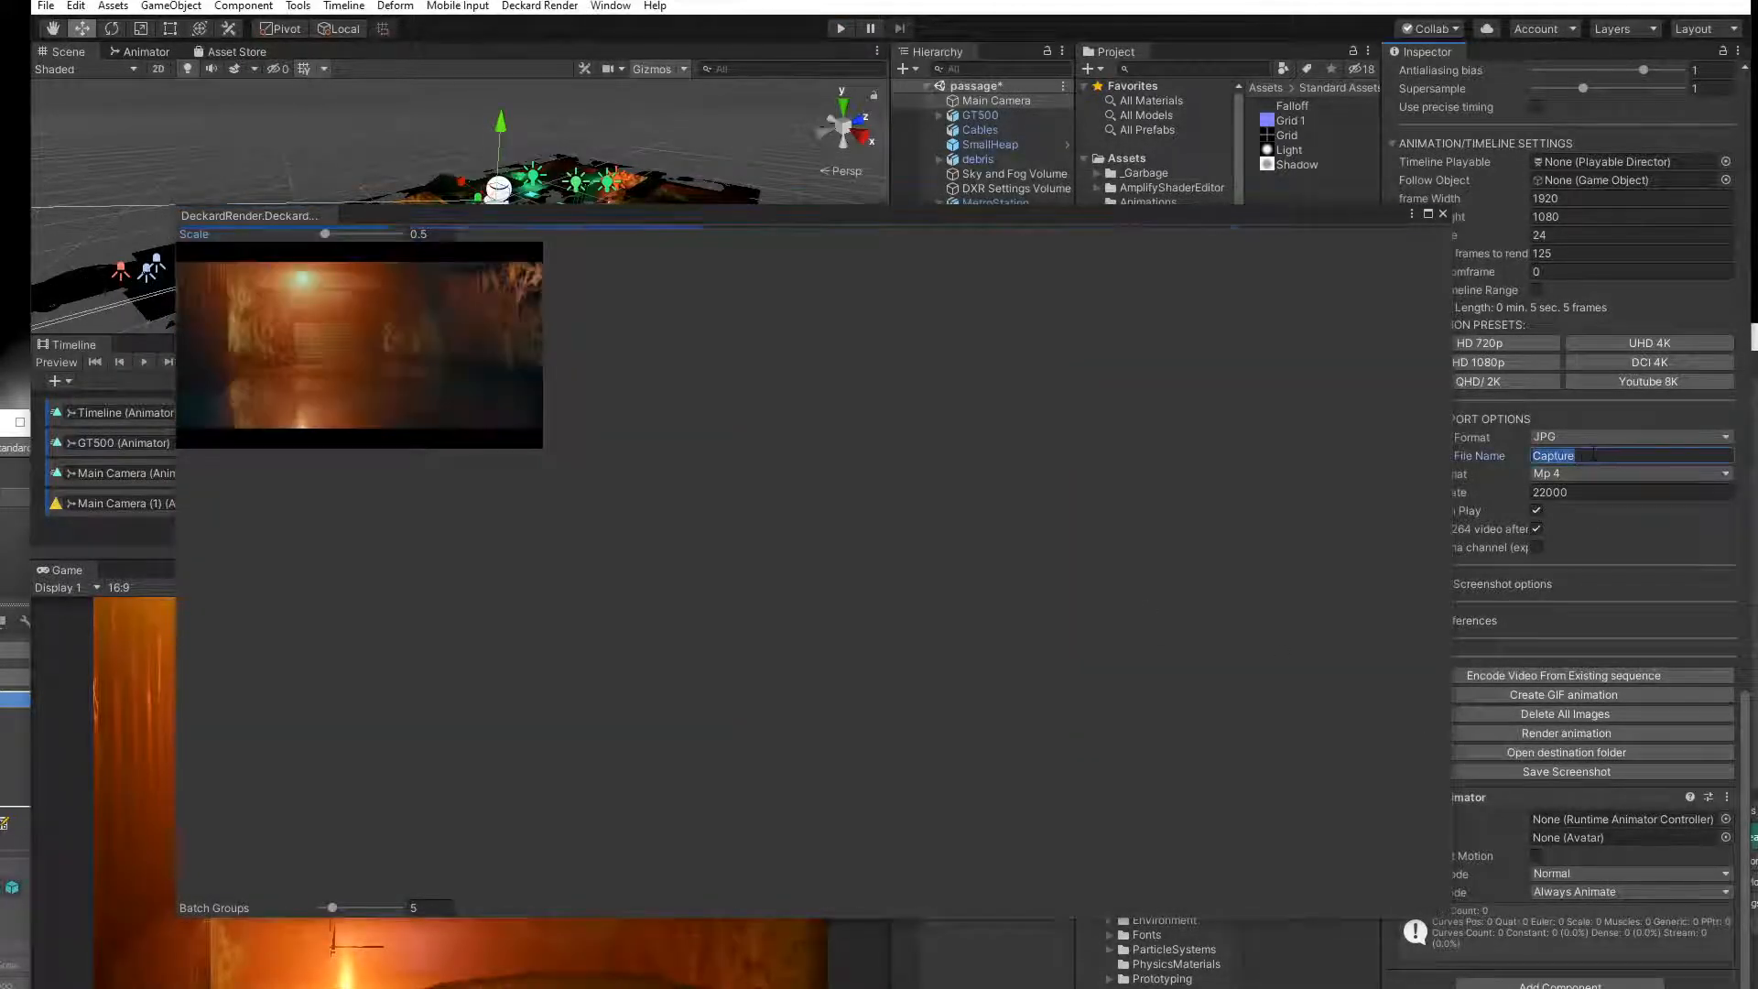
pyautogui.write('MetroSt')
pyautogui.write('ene')
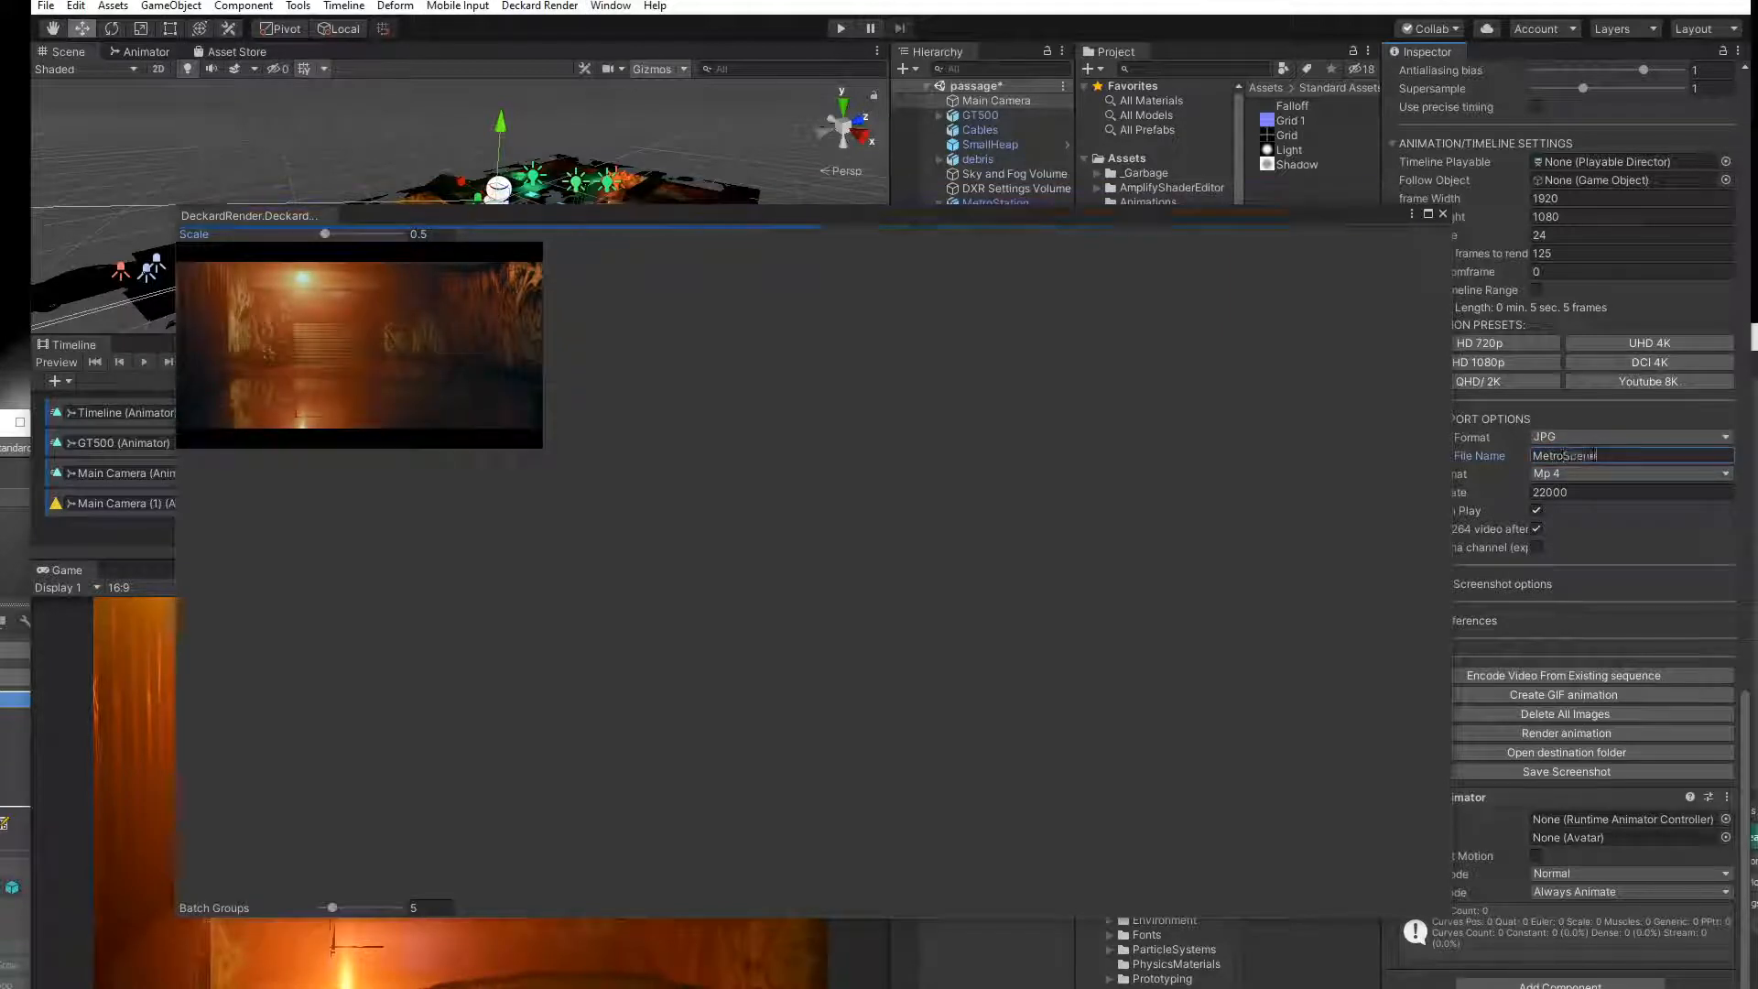
pyautogui.click(1574, 732)
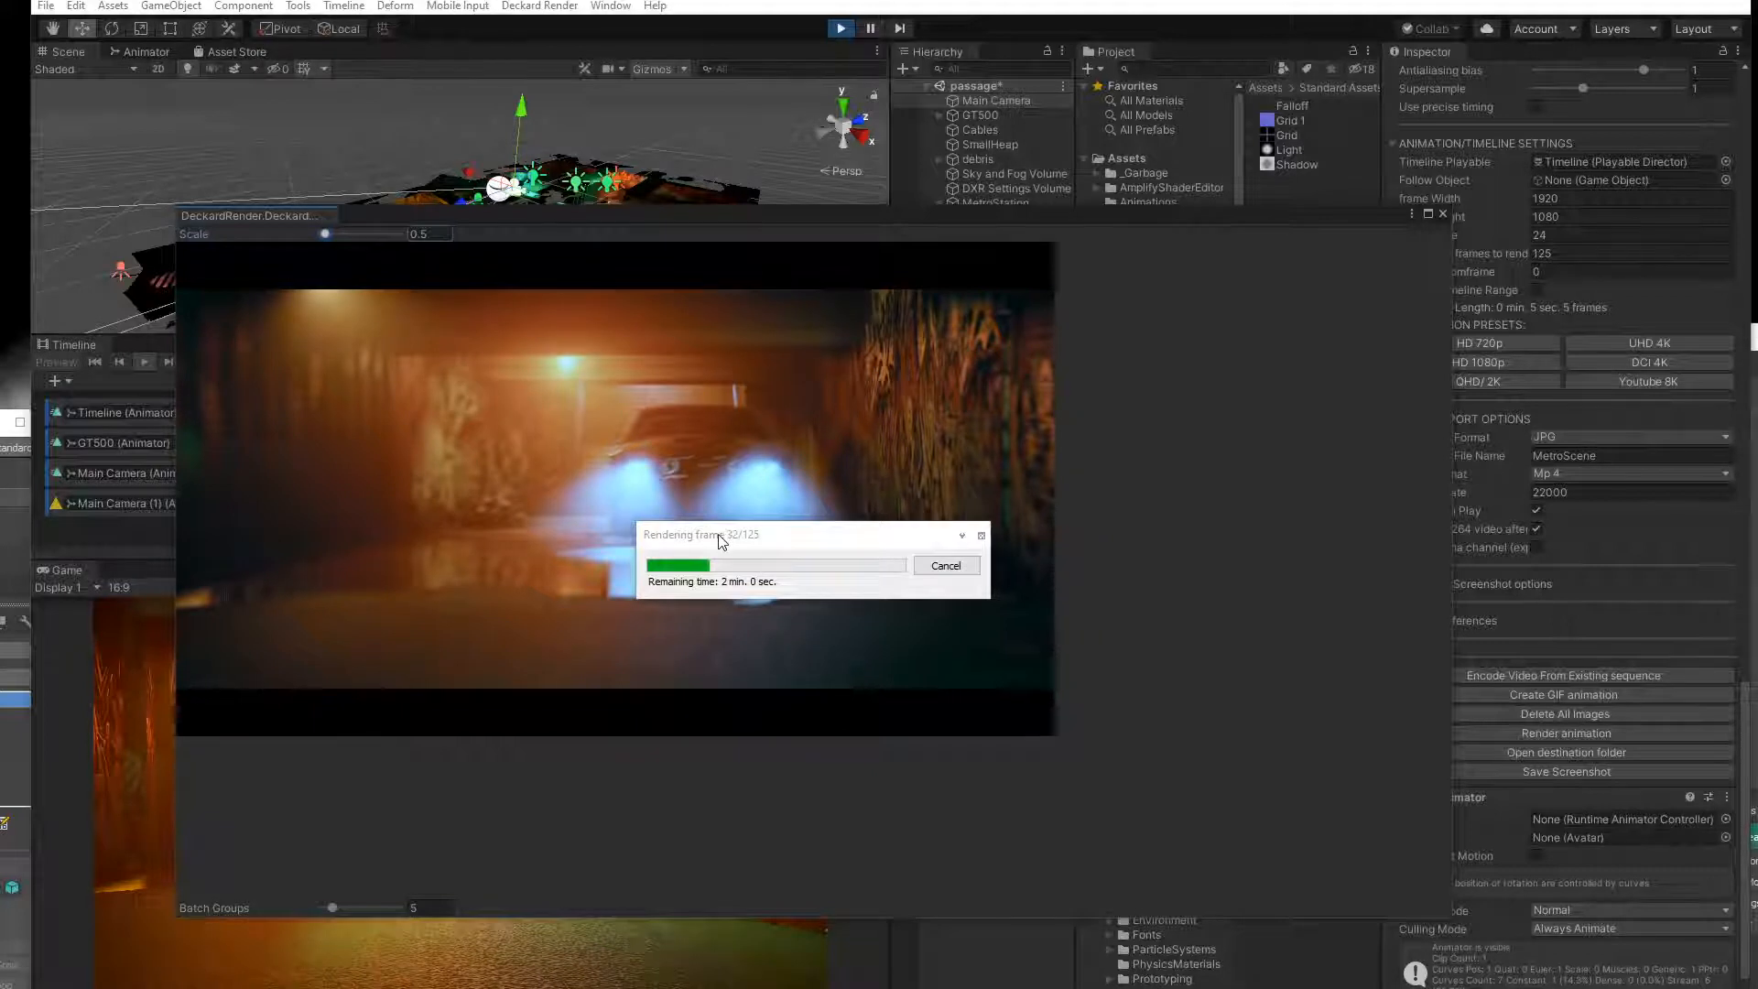
pyautogui.moveTo(720, 540); pyautogui.dragTo(906, 524)
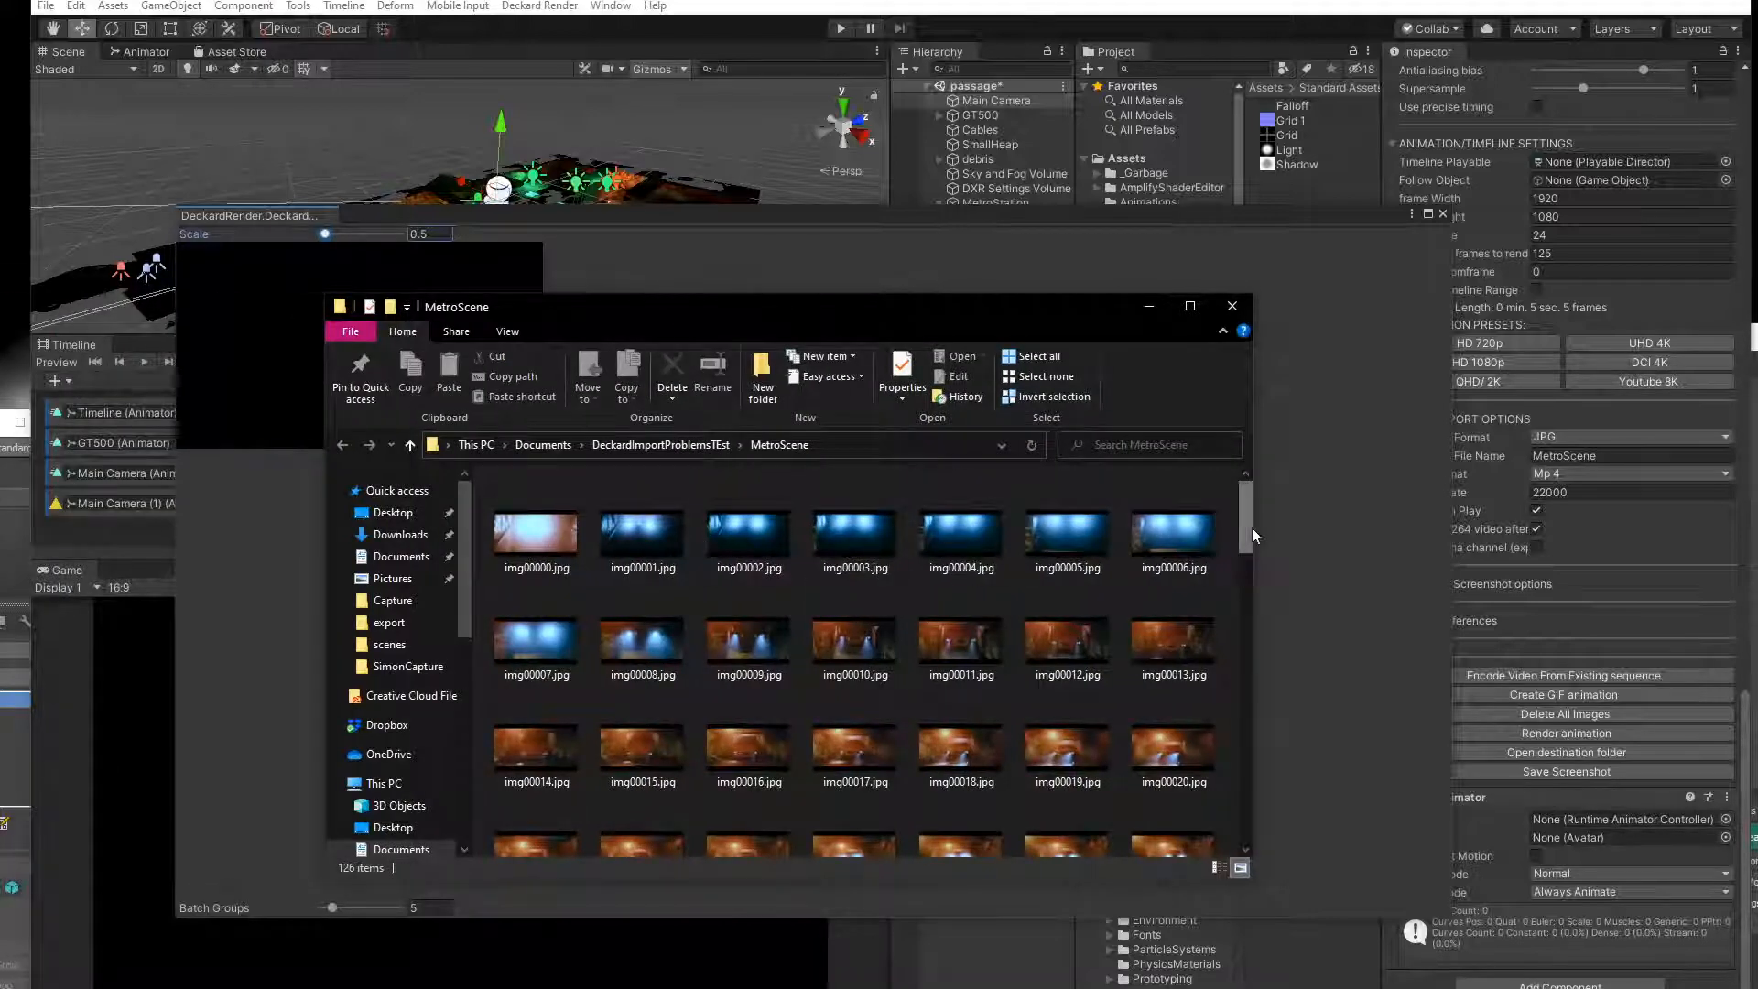
# Open the rendered MetroScene.mp4 at the end of the MetroScene output folder and play it.
pyautogui.moveTo(1251, 528); pyautogui.dragTo(1247, 810)
pyautogui.click(1168, 817)
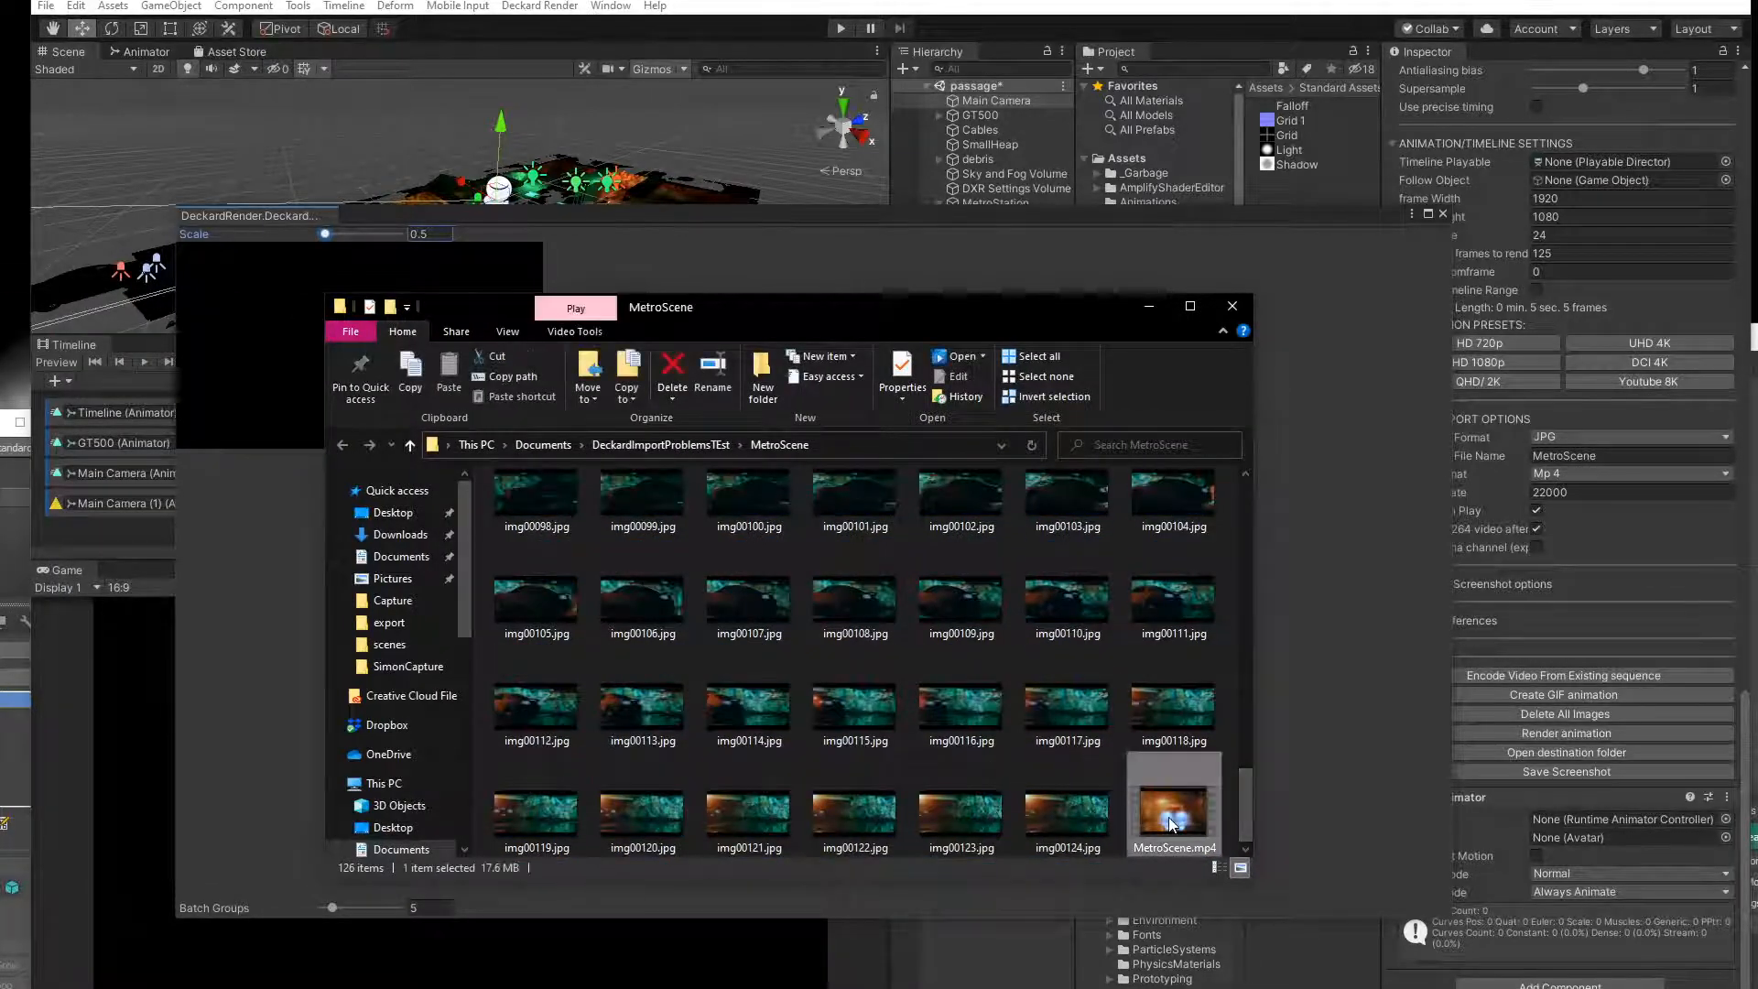
pyautogui.doubleClick(1169, 817)
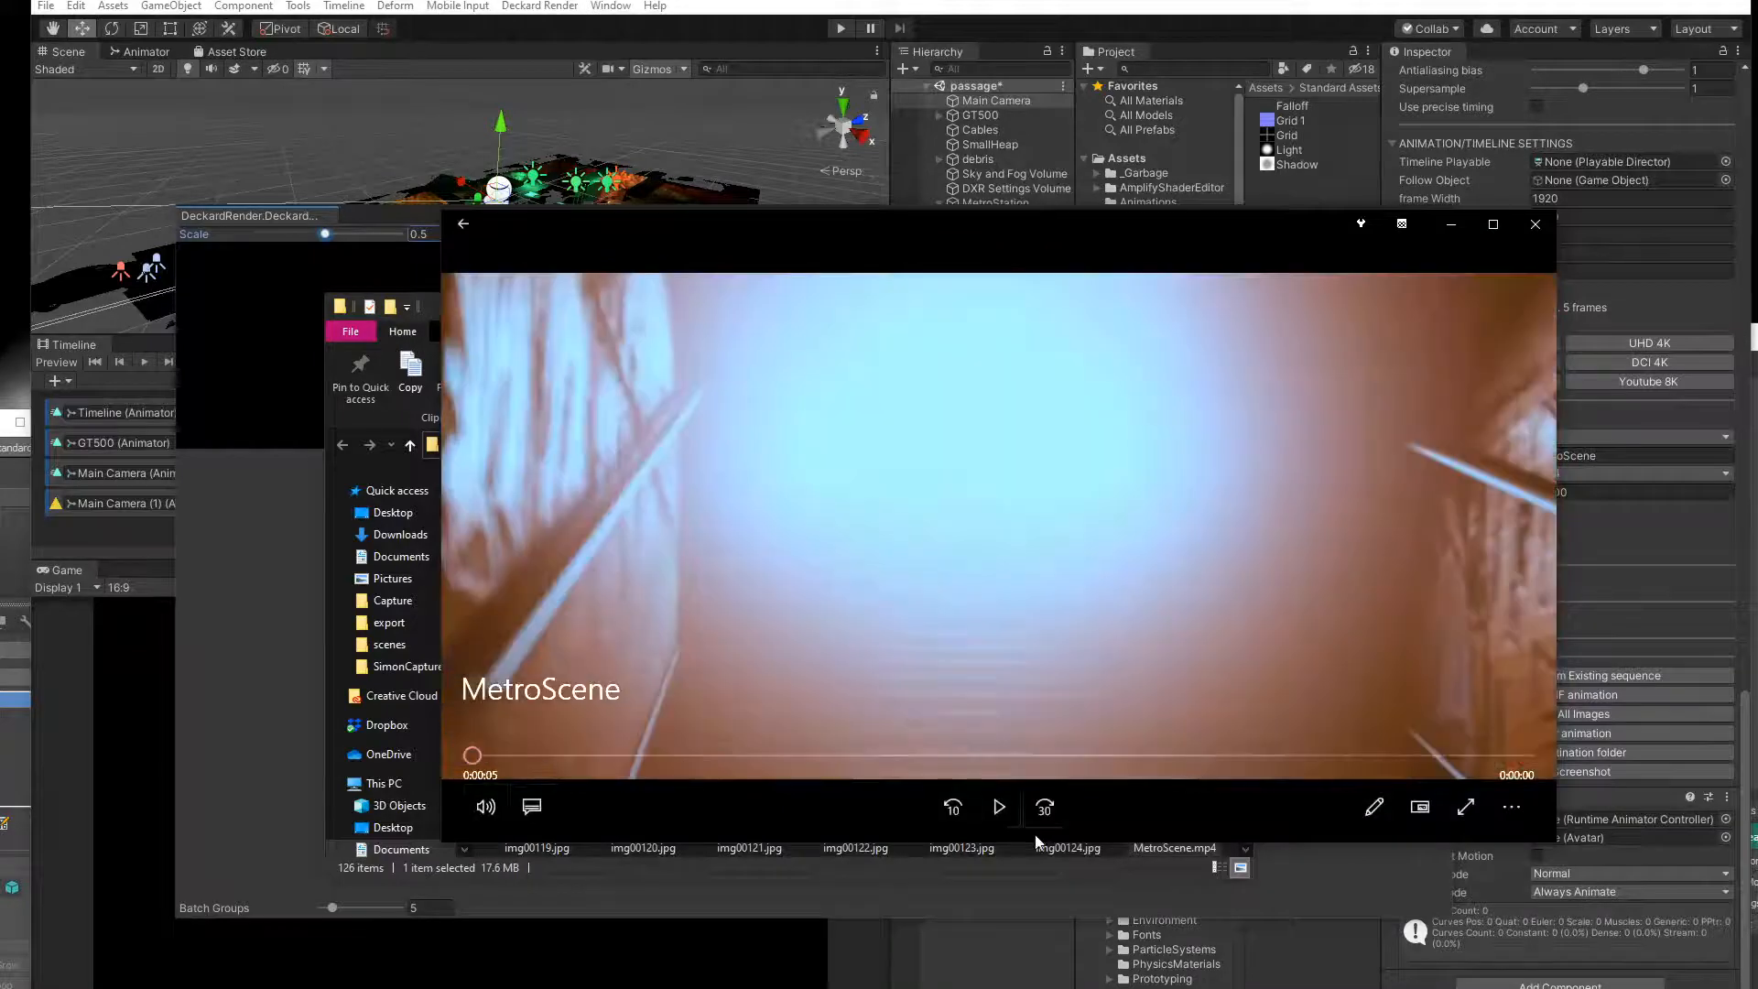
pyautogui.click(1003, 820)
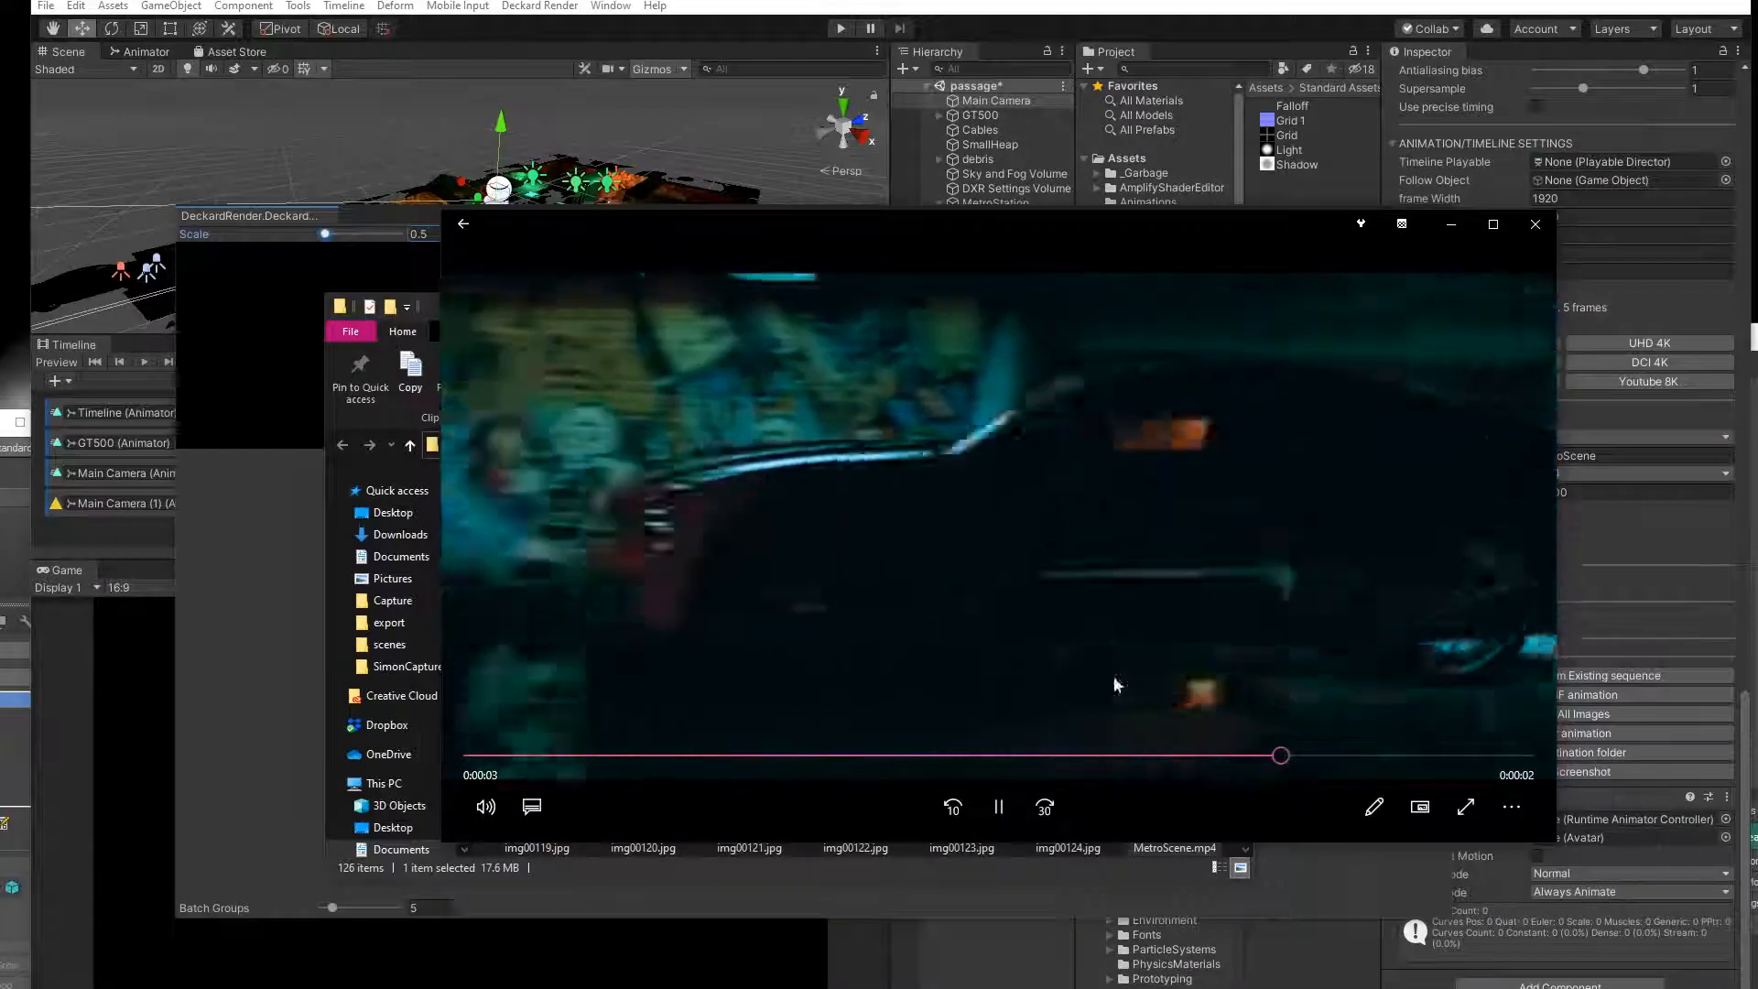
# Replay the MetroScene video from its beginning several times to review the rendered car shot.
pyautogui.click(951, 810)
pyautogui.click(996, 806)
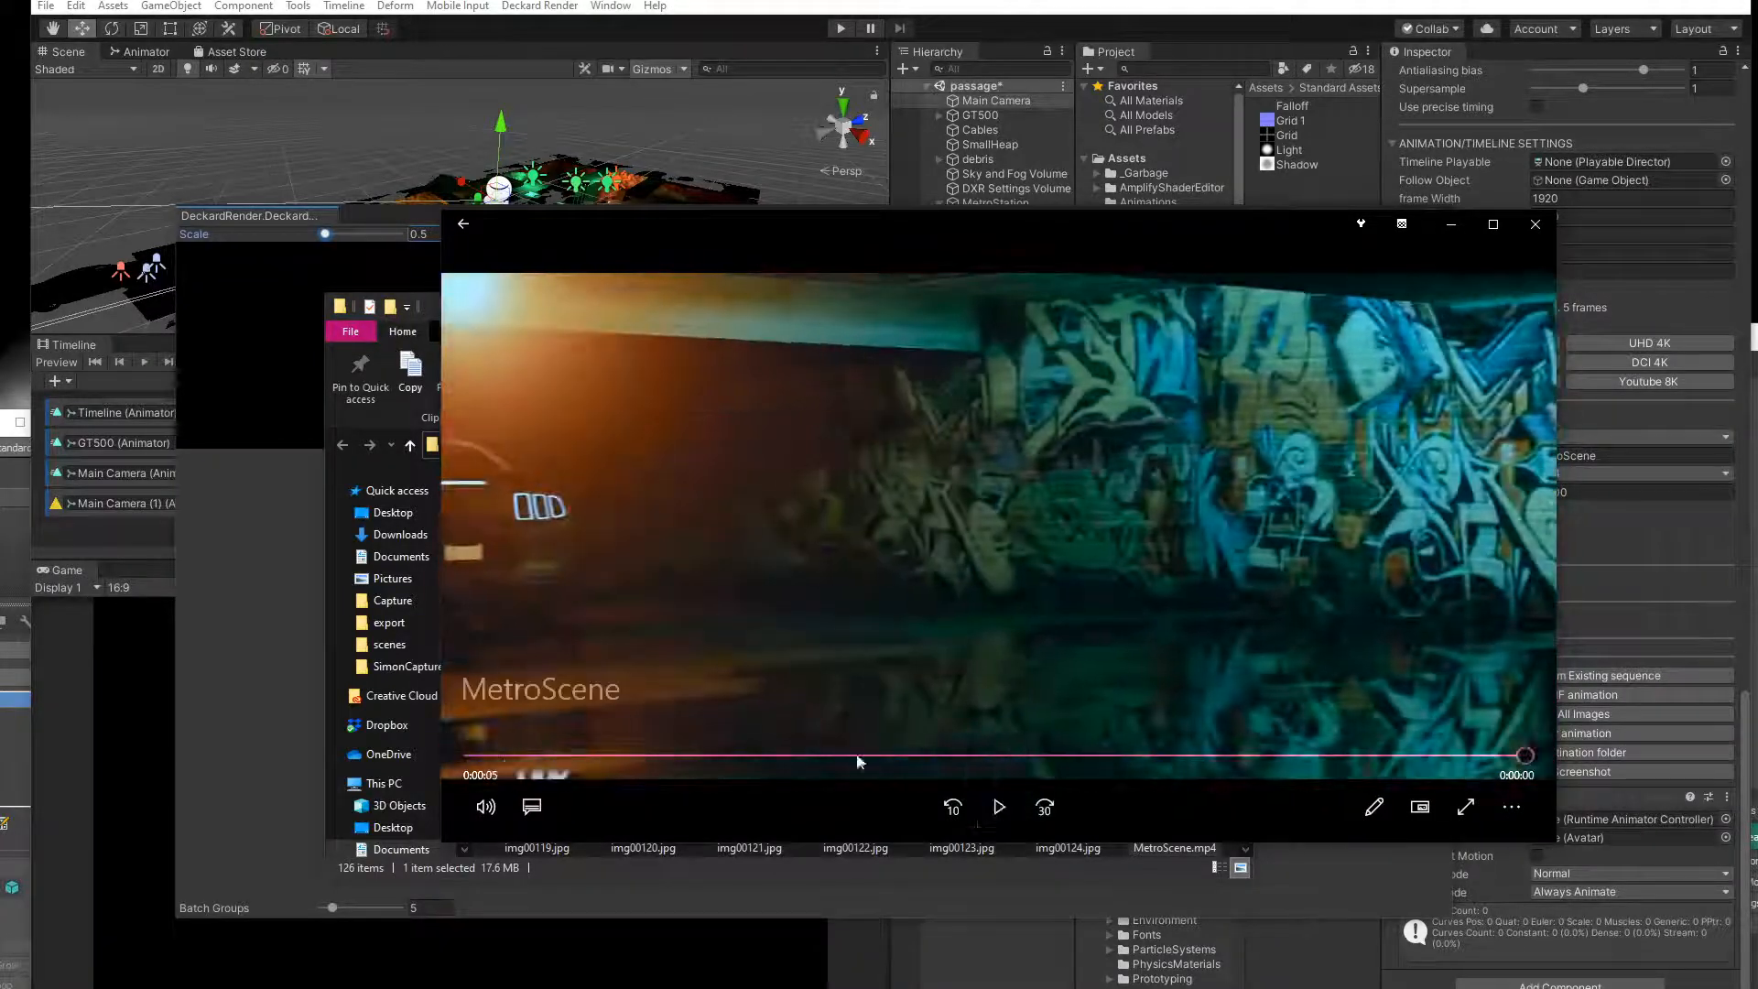
pyautogui.click(953, 807)
pyautogui.click(999, 807)
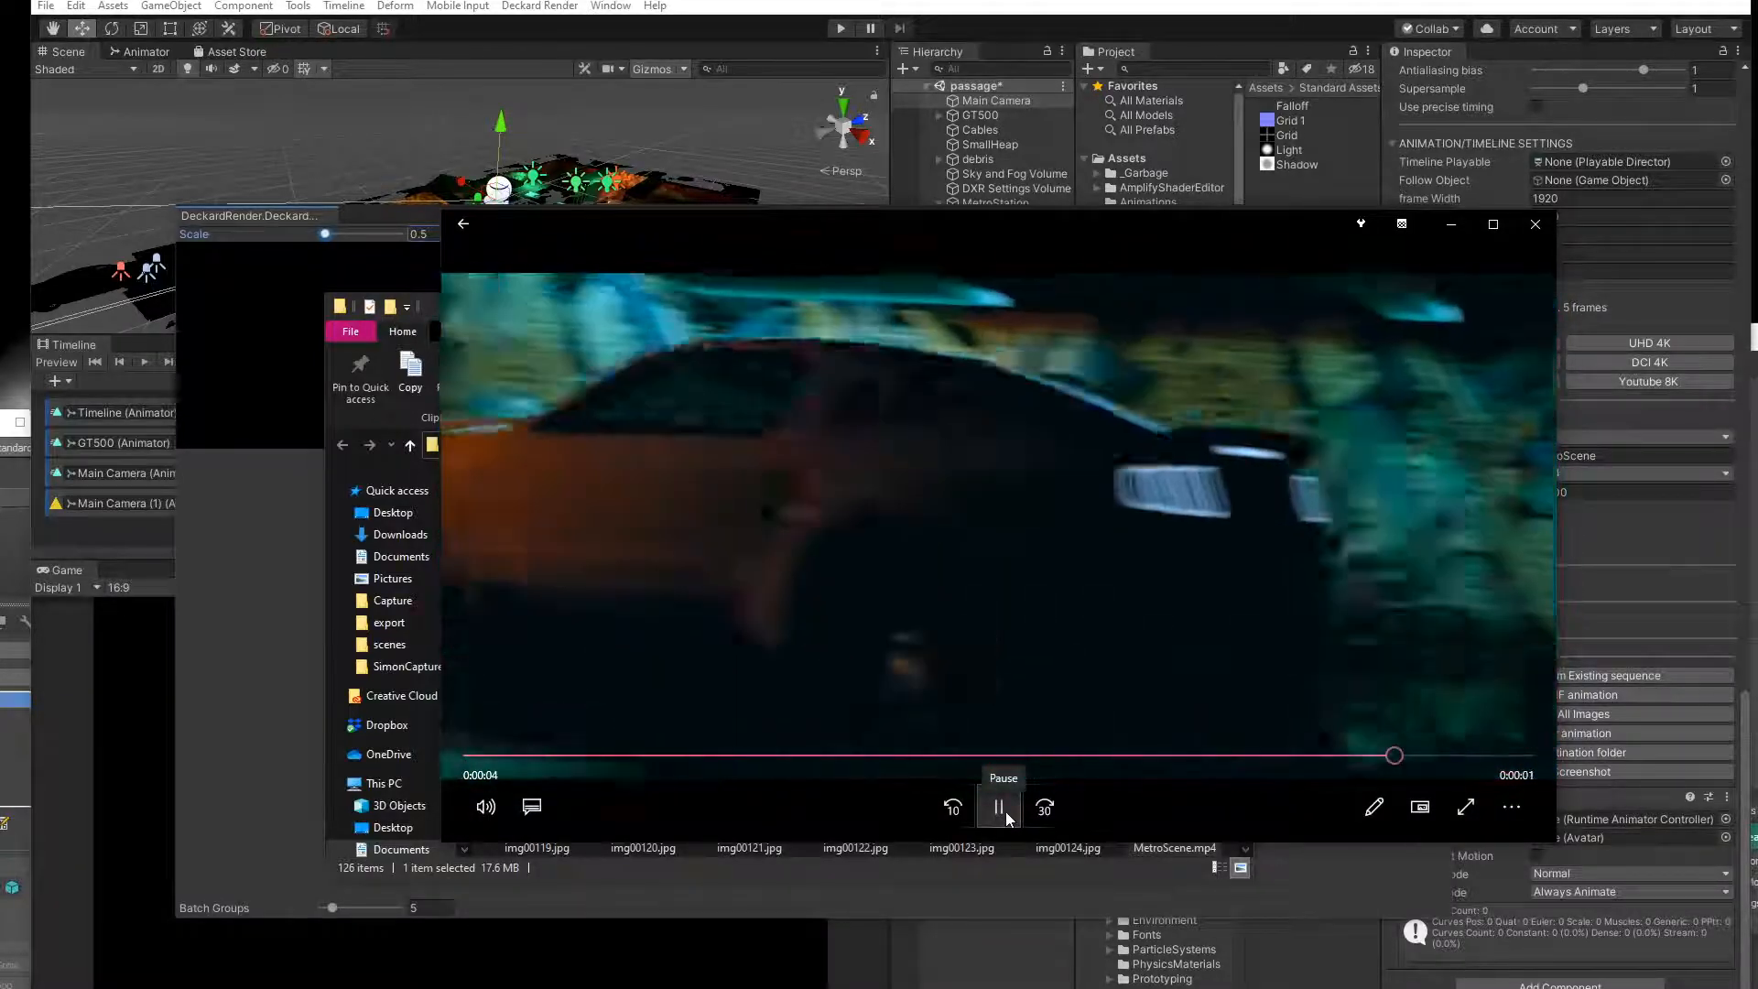
pyautogui.click(462, 756)
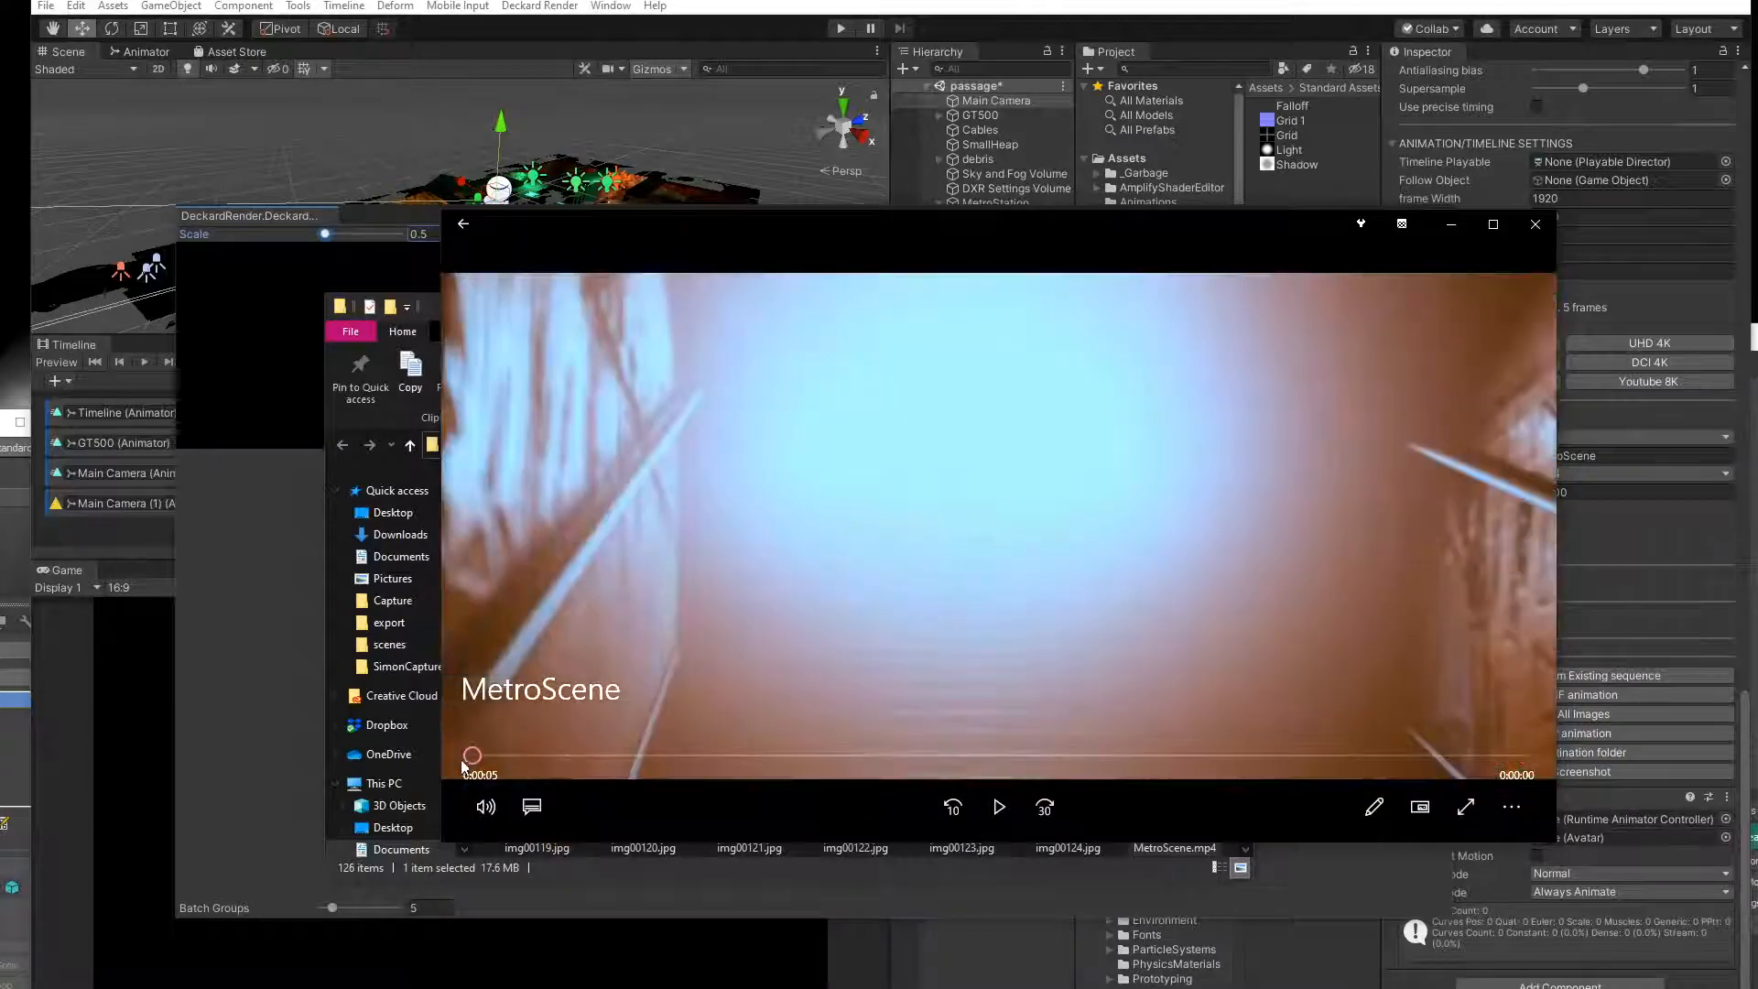
pyautogui.click(1000, 807)
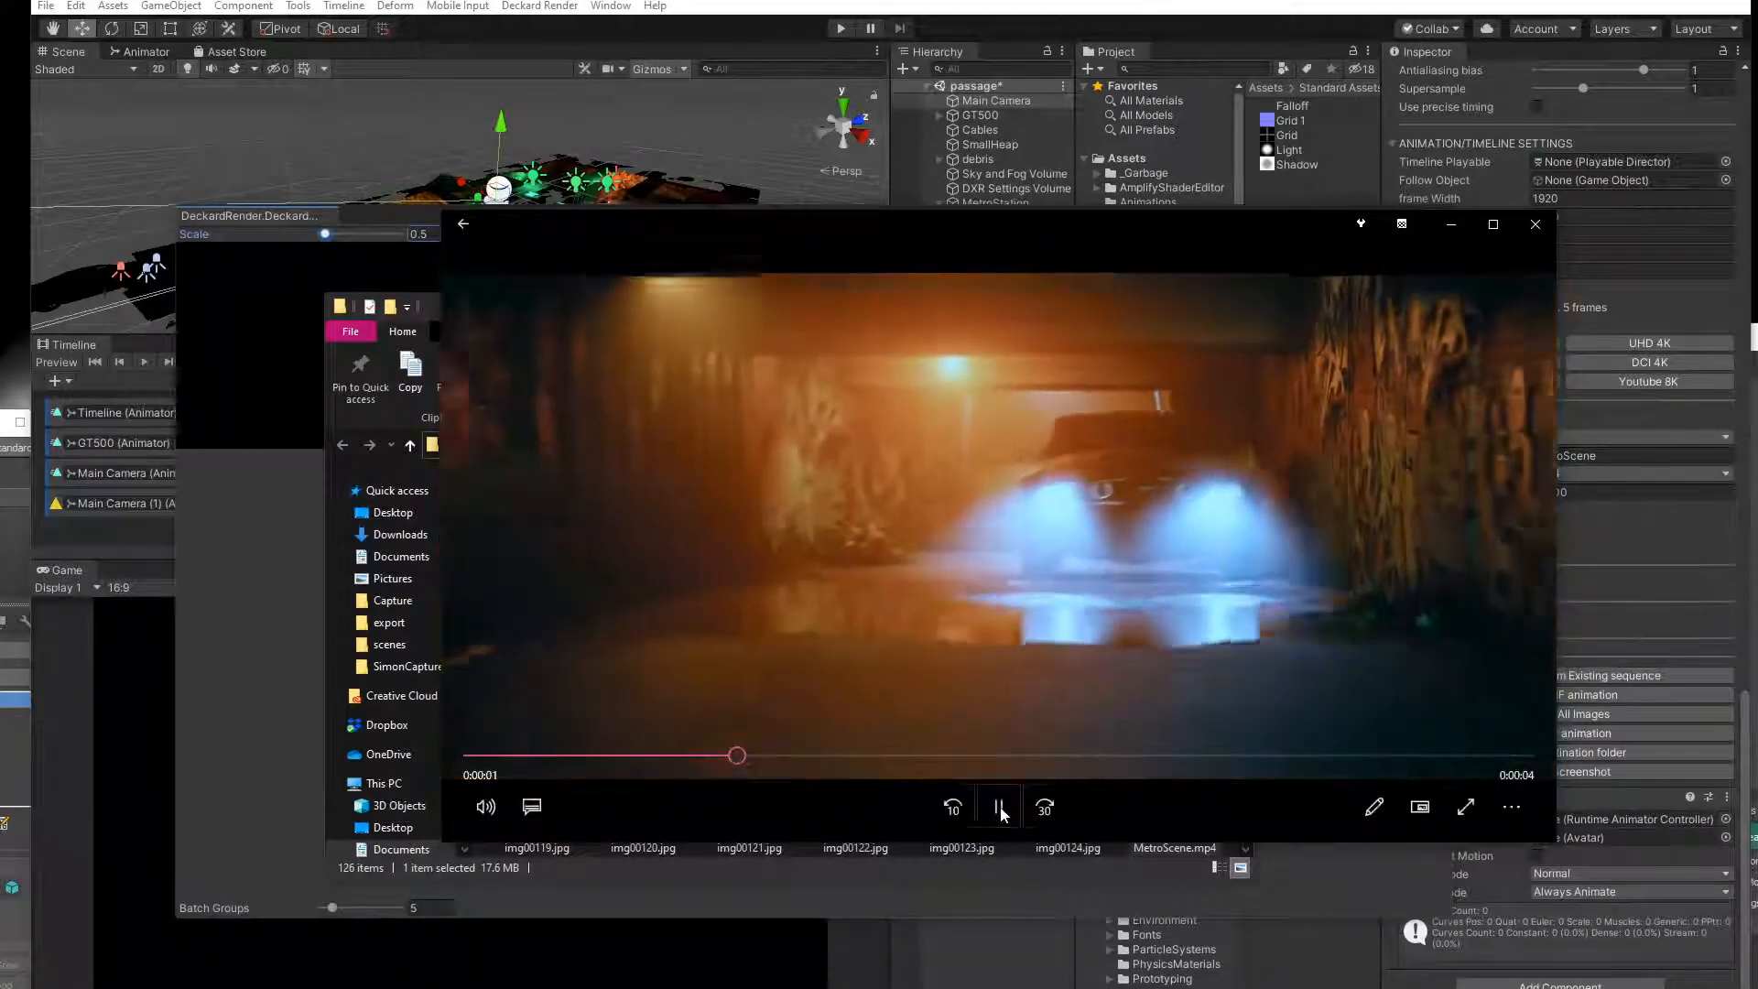
# Enlarge the video player window and replay the MetroScene video repeatedly to examine the render at a larger size.
pyautogui.moveTo(755, 236); pyautogui.dragTo(522, 128)
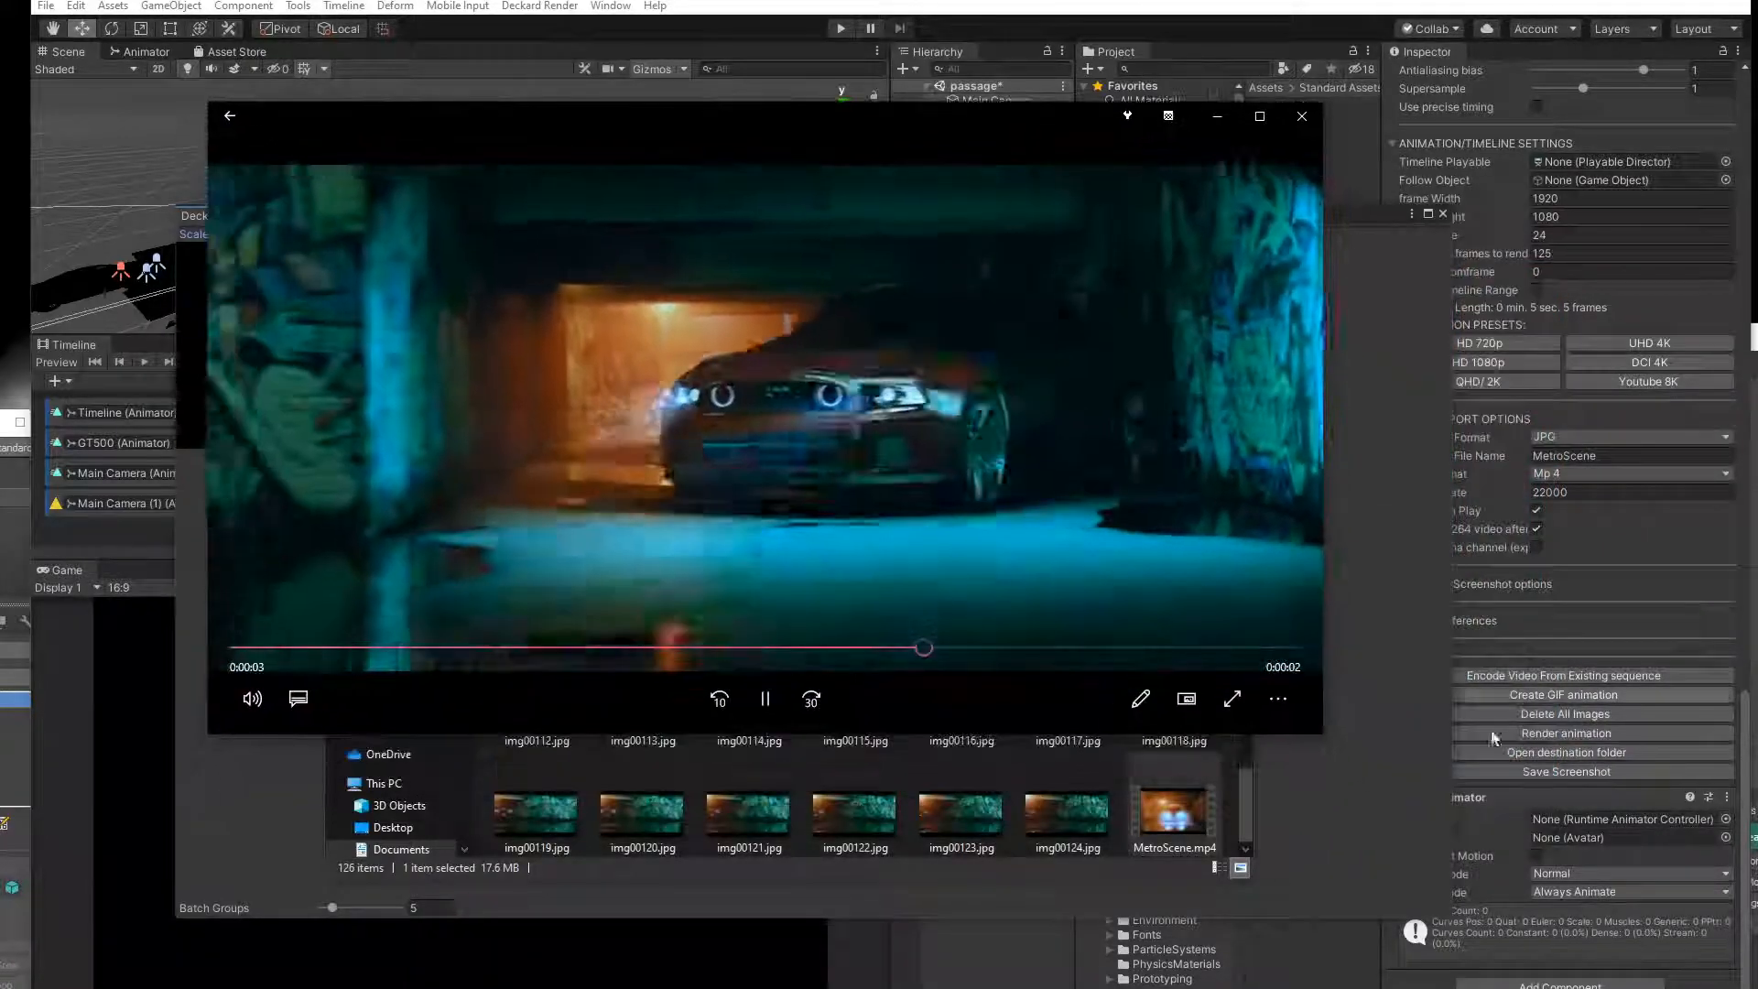
pyautogui.moveTo(1326, 738); pyautogui.dragTo(1690, 987)
pyautogui.click(948, 962)
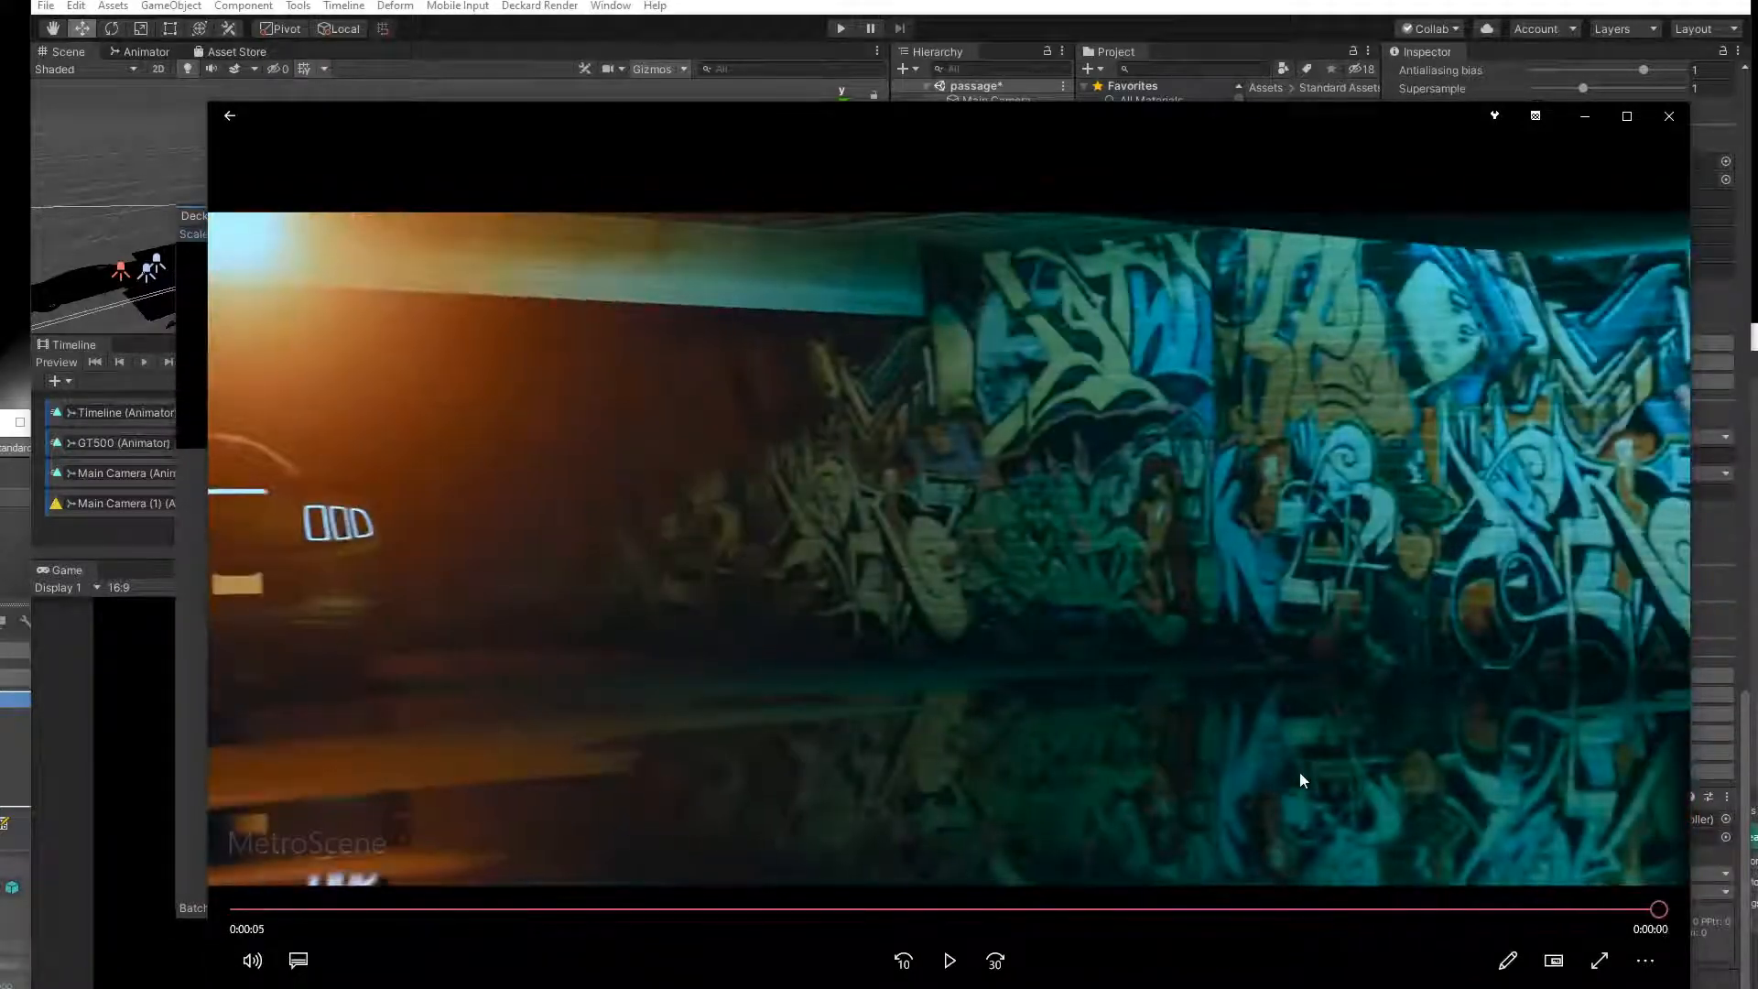
pyautogui.click(951, 961)
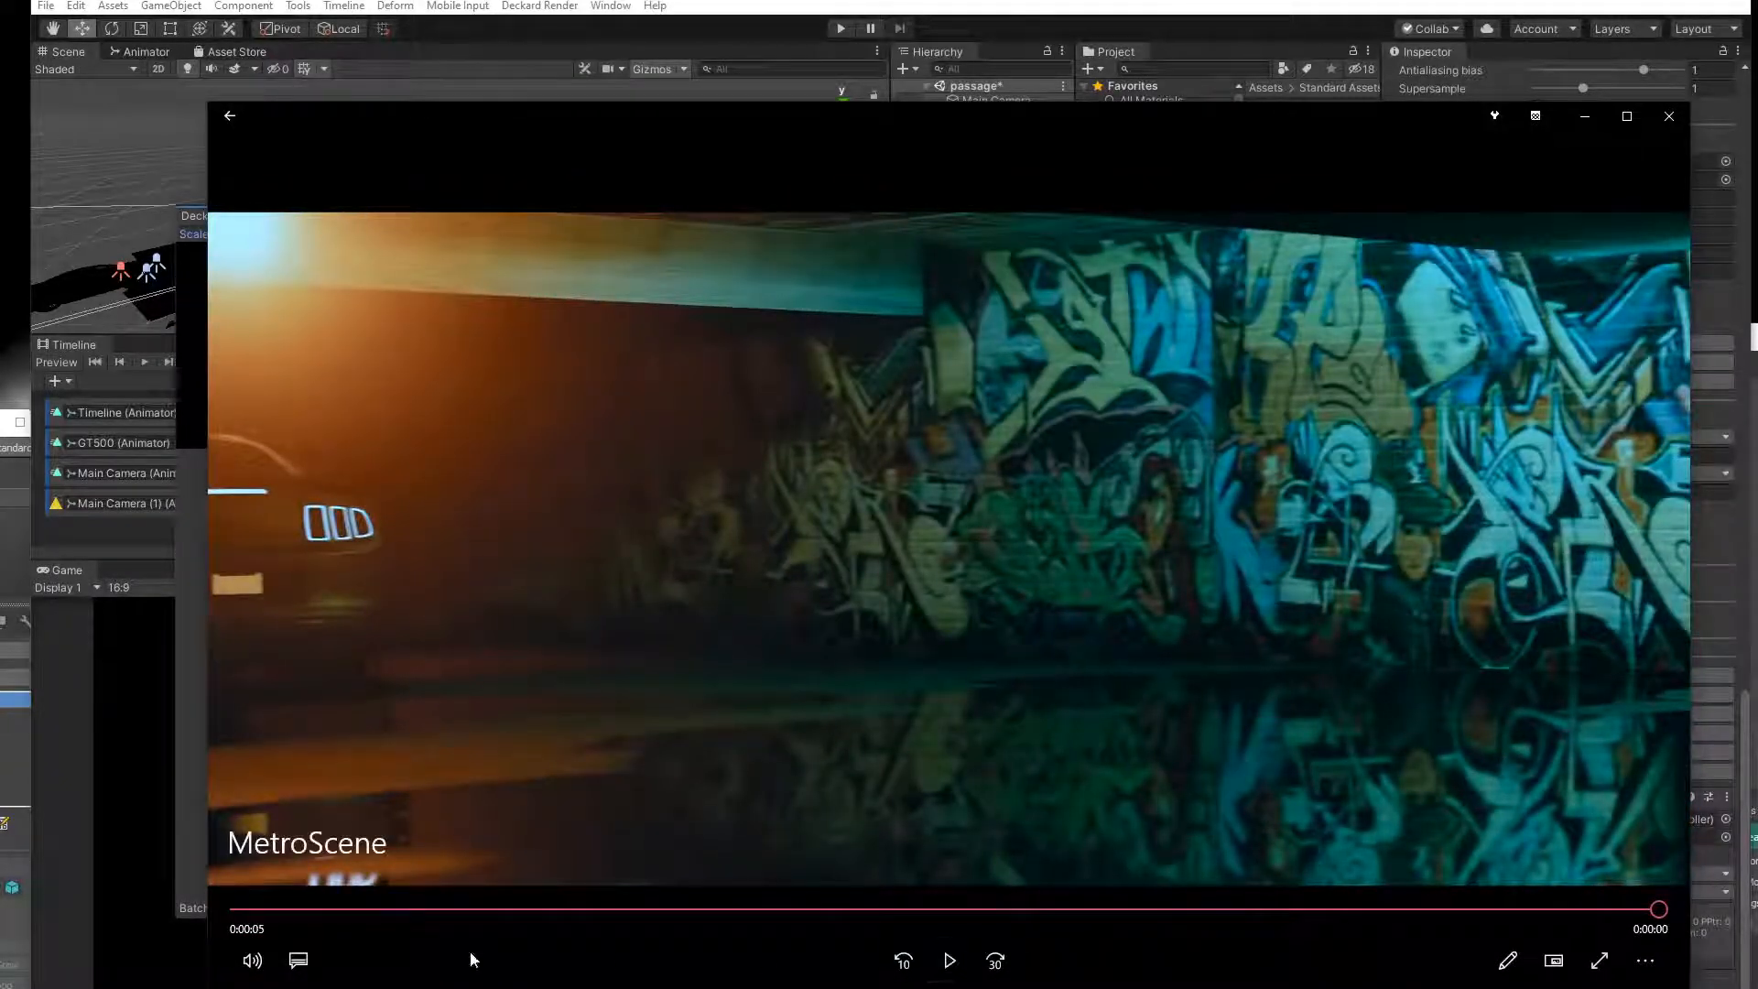
pyautogui.click(238, 913)
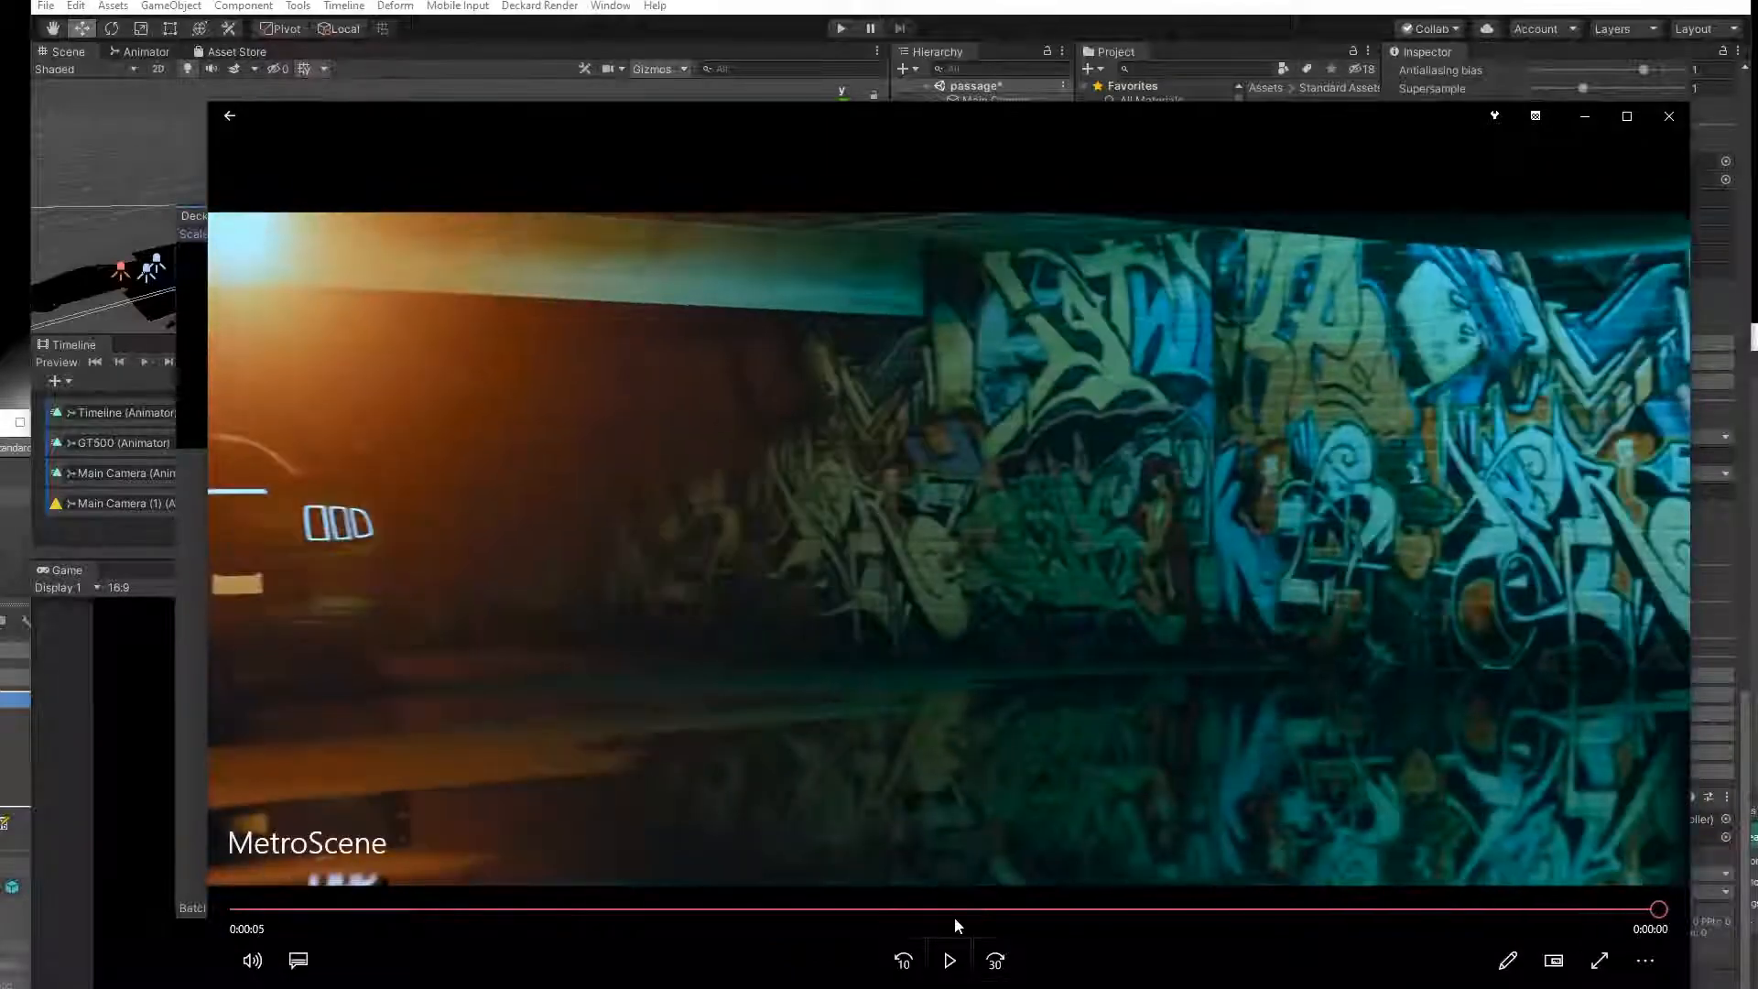
pyautogui.moveTo(948, 912); pyautogui.dragTo(296, 913)
pyautogui.click(943, 954)
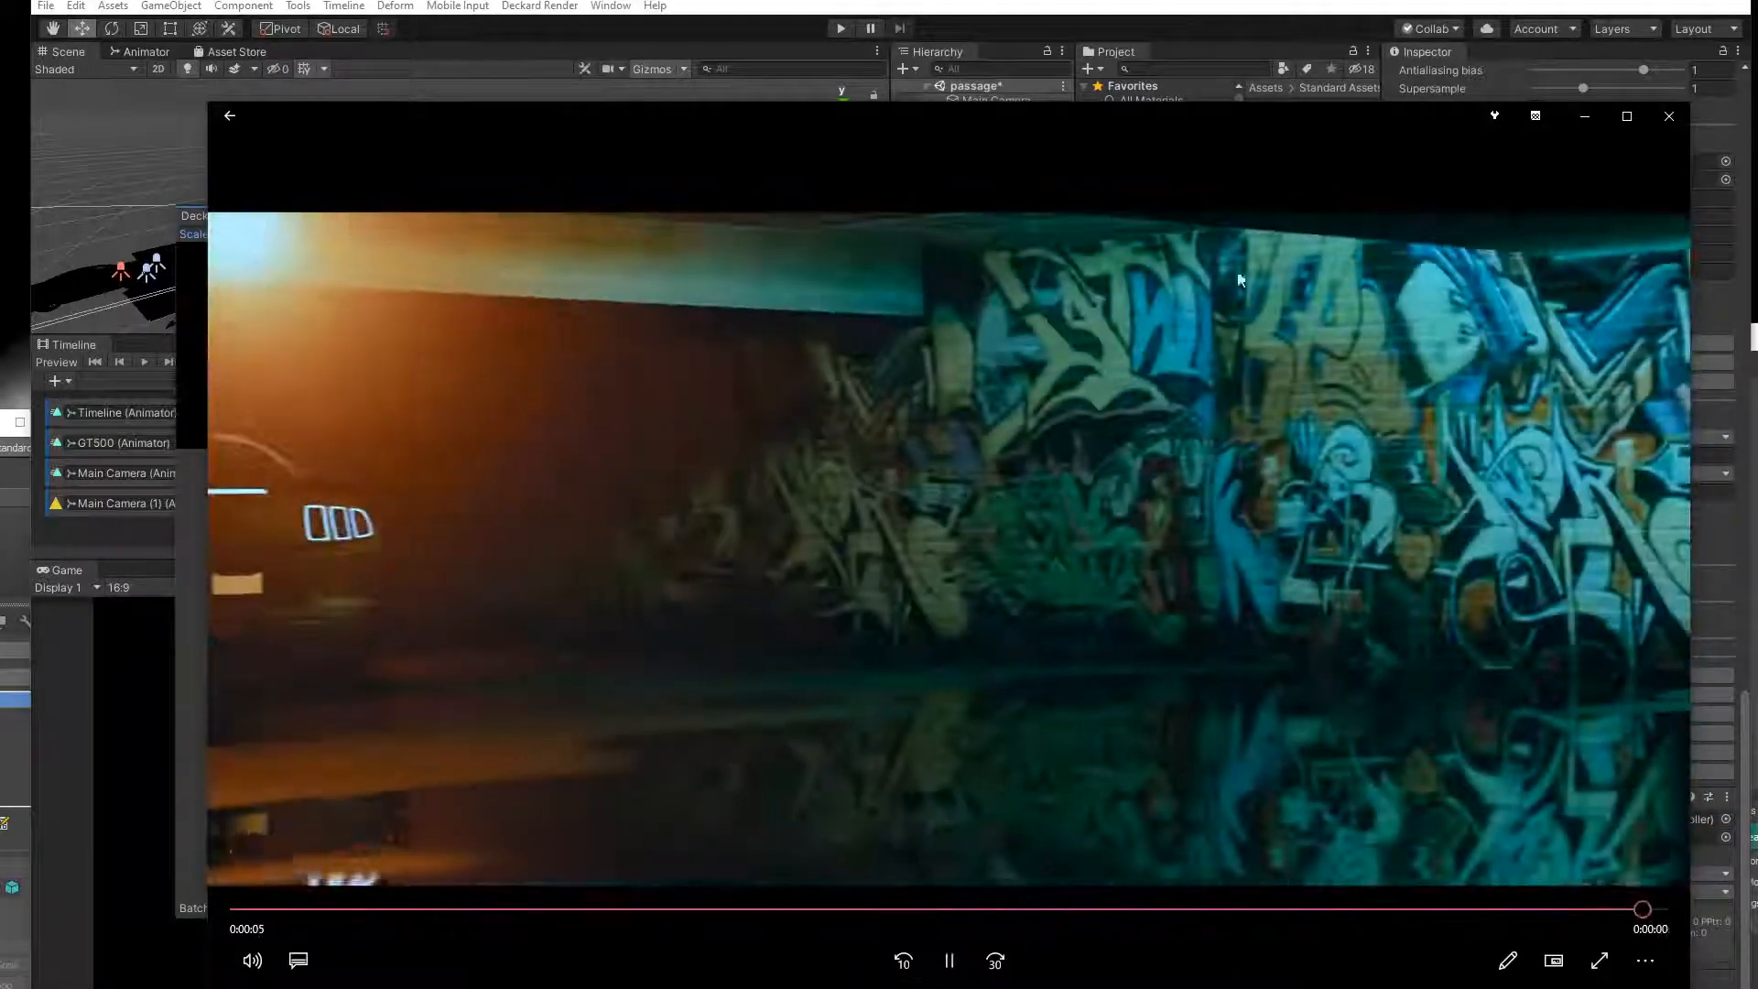
pyautogui.click(949, 961)
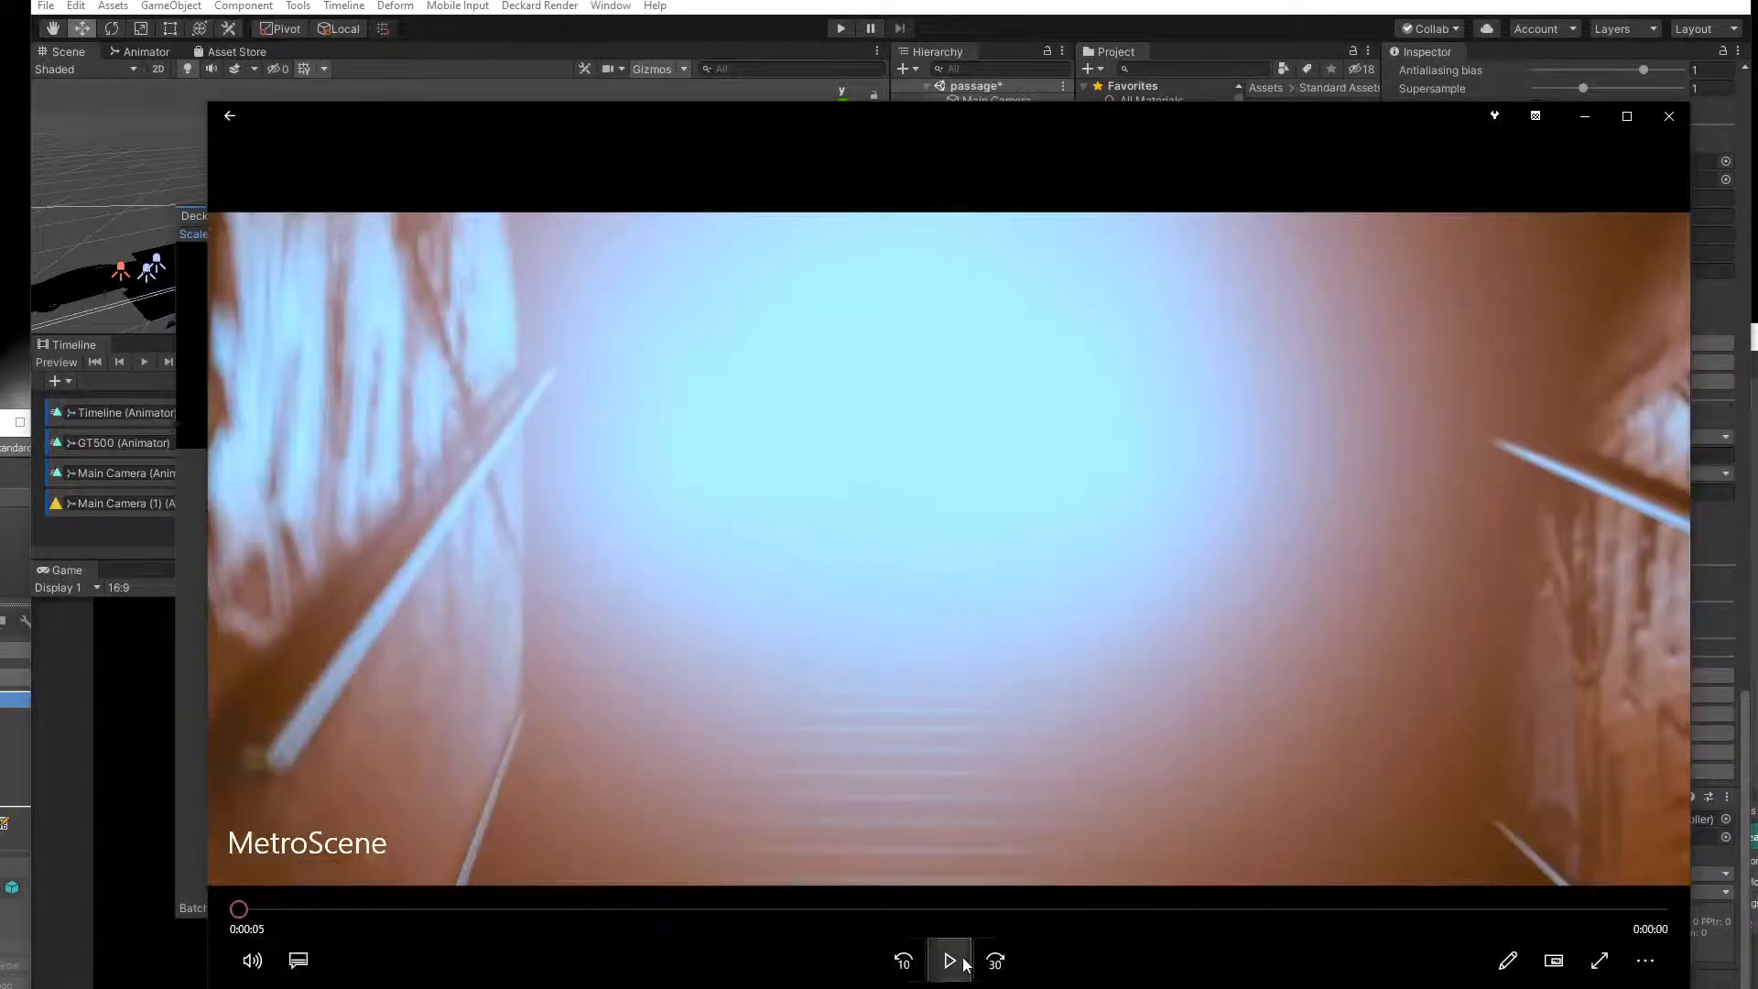
pyautogui.click(951, 961)
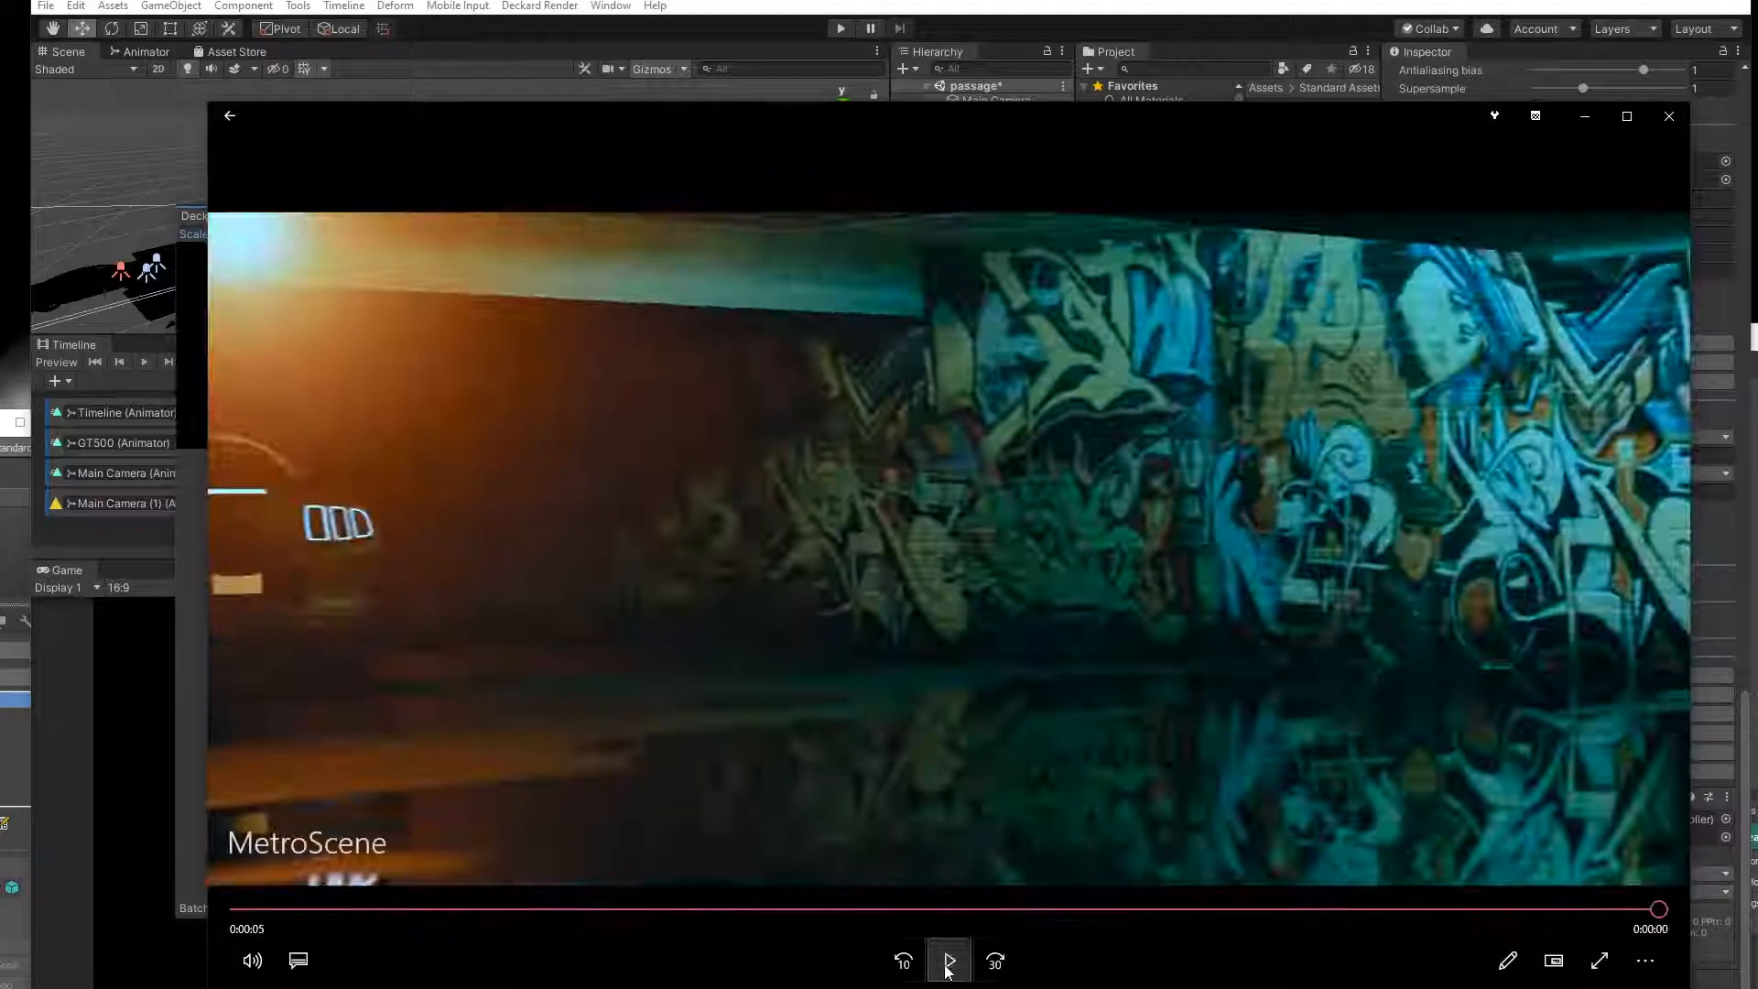
pyautogui.click(949, 971)
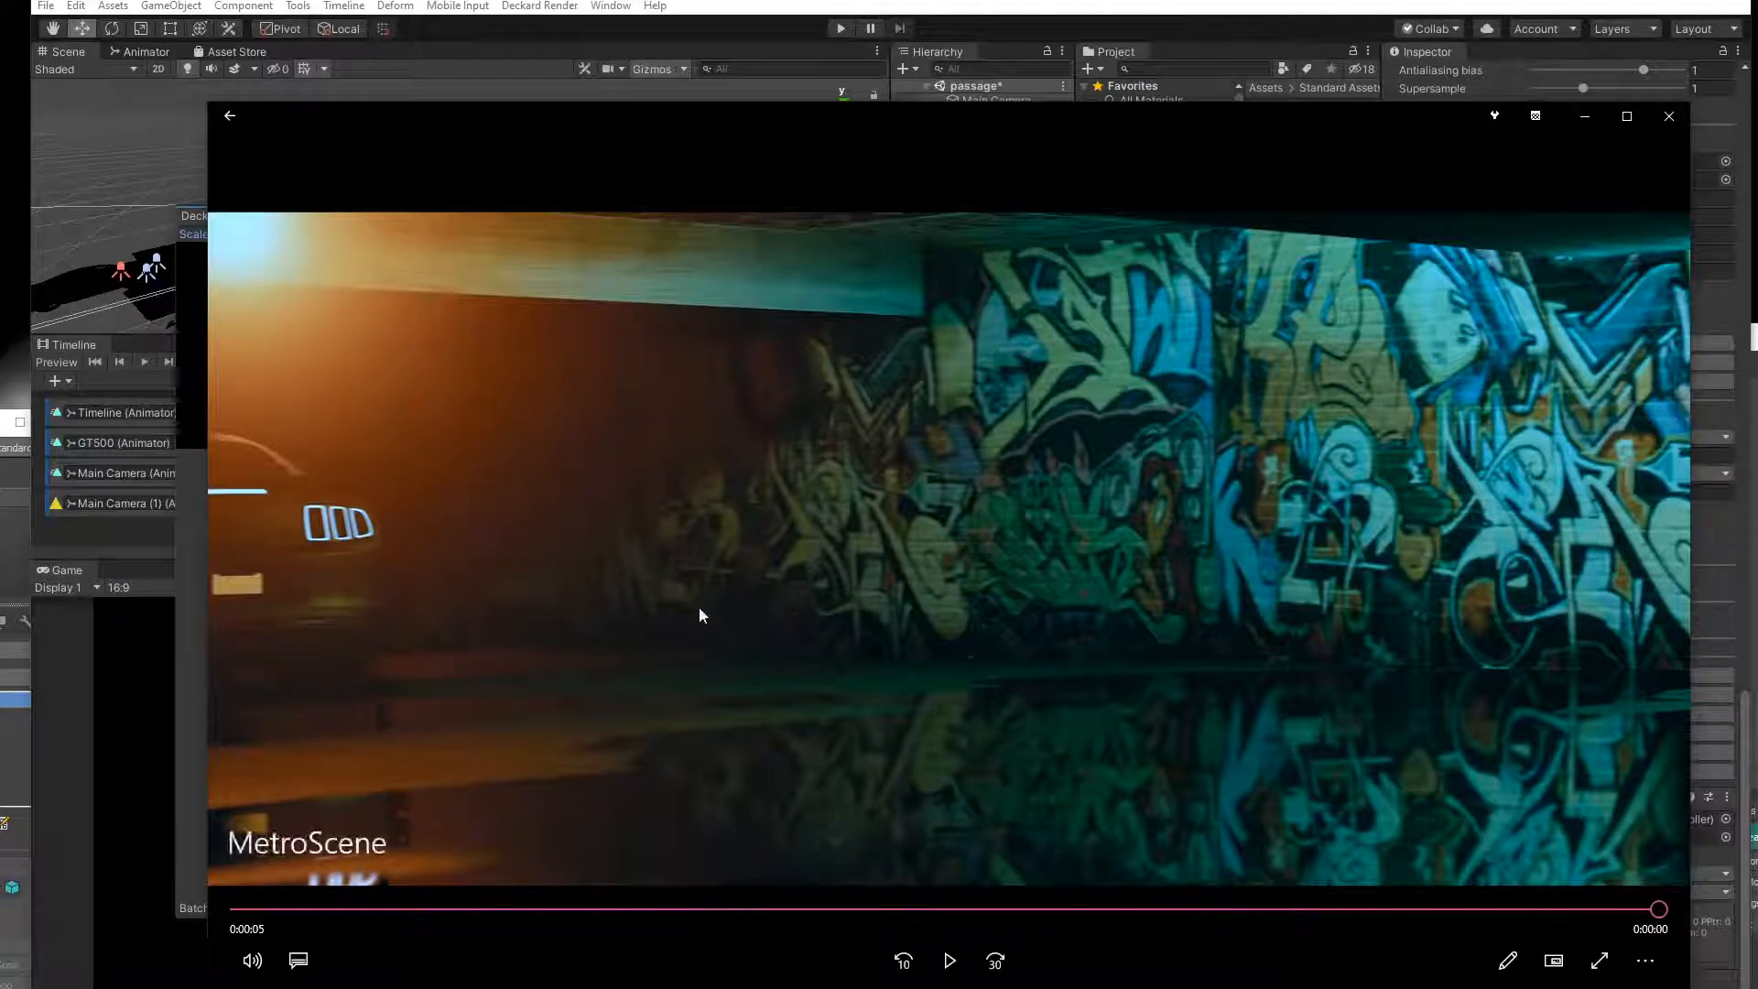
# Close the video player and the MetroScene folder window, and move the Deckard render preview clear of the component settings.
pyautogui.moveTo(893, 125); pyautogui.dragTo(864, 155)
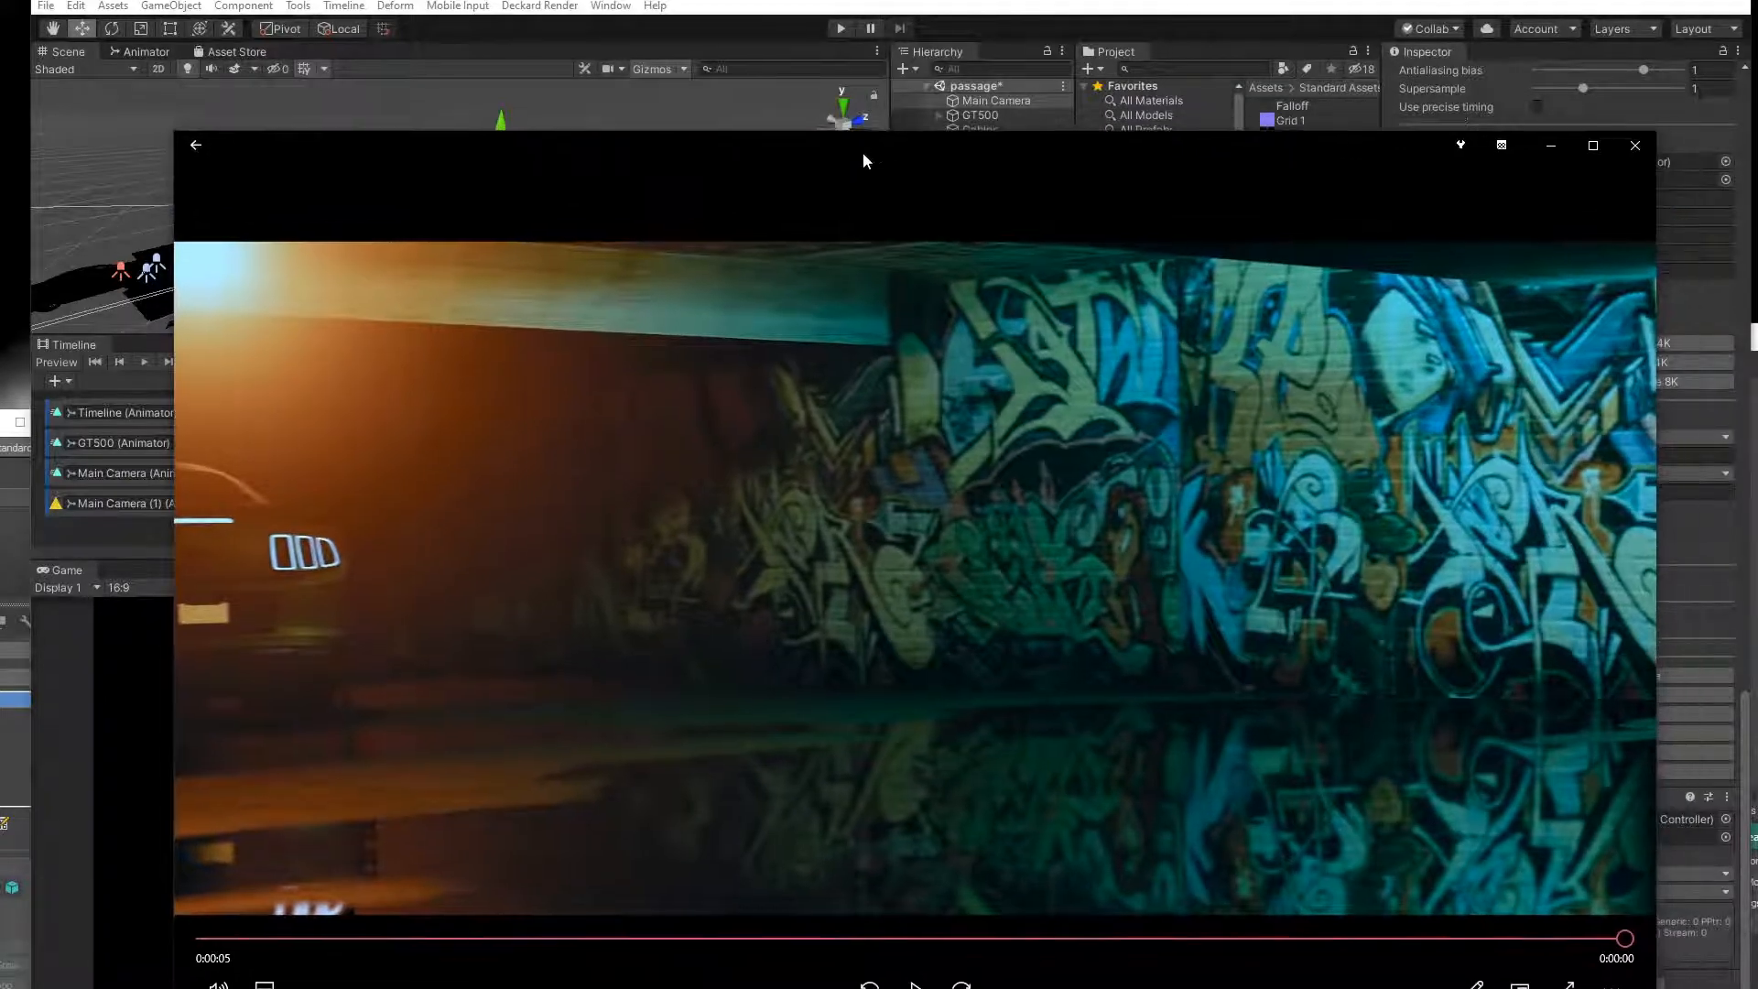
pyautogui.click(1635, 144)
pyautogui.moveTo(1026, 317); pyautogui.dragTo(1143, 492)
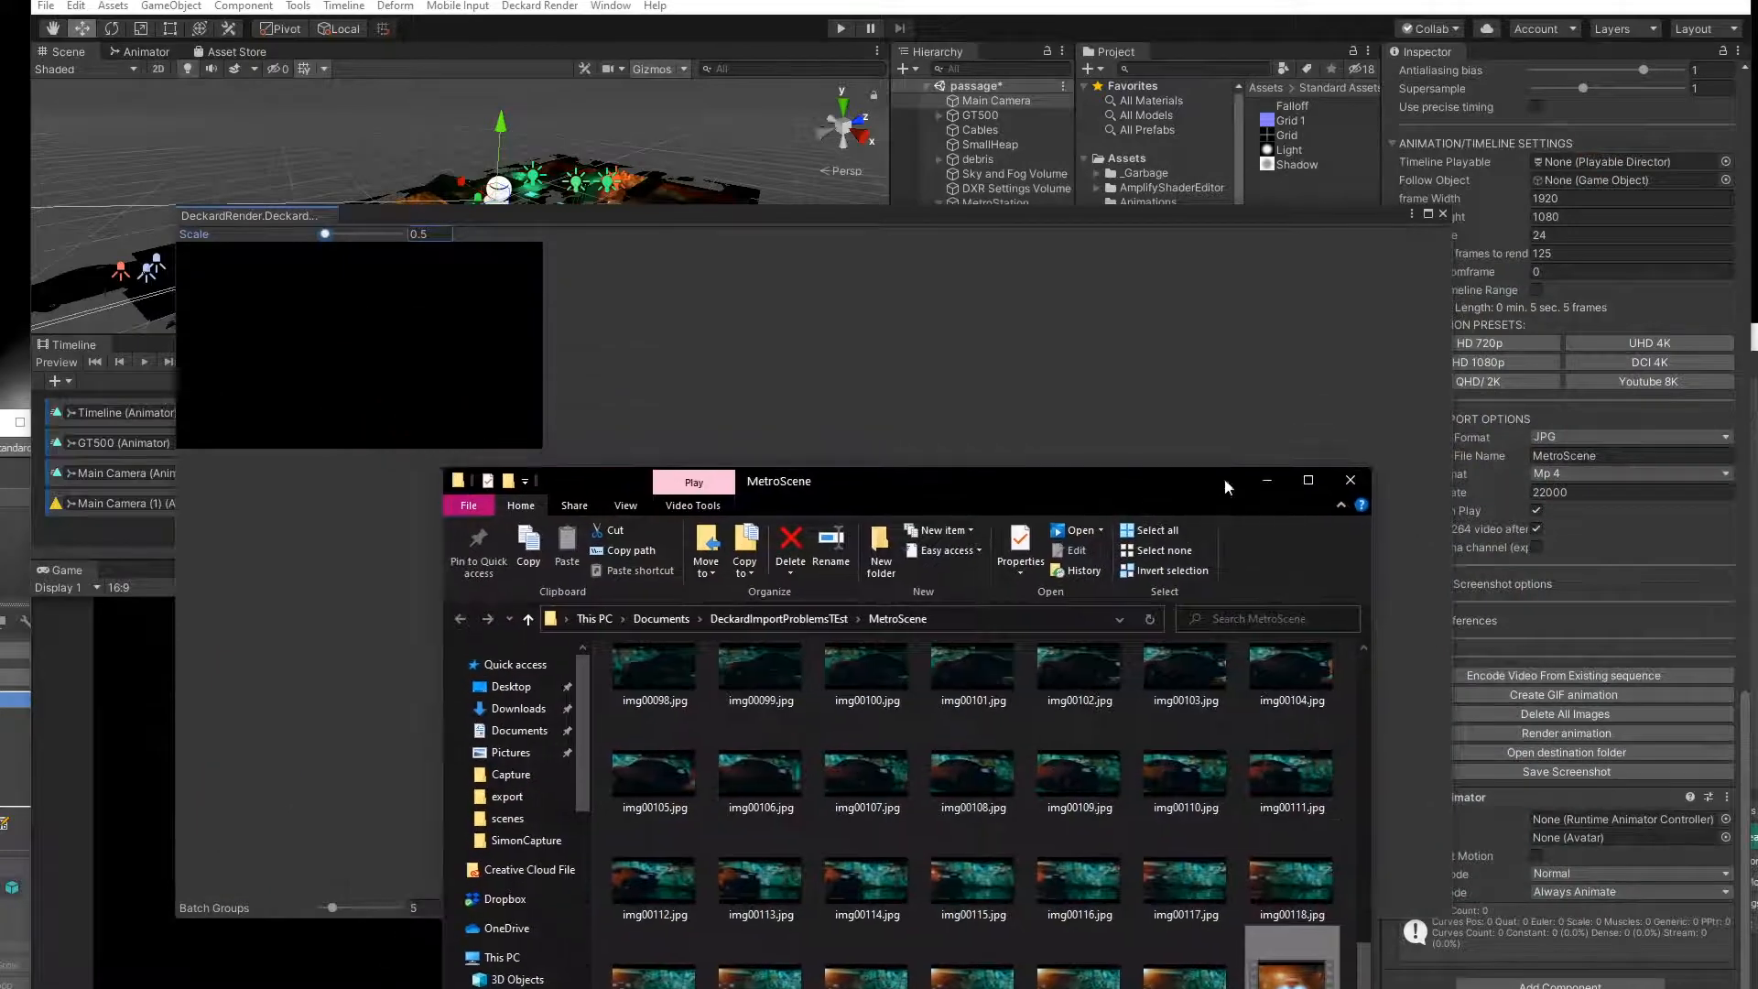
pyautogui.click(1349, 481)
pyautogui.moveTo(842, 216); pyautogui.dragTo(798, 242)
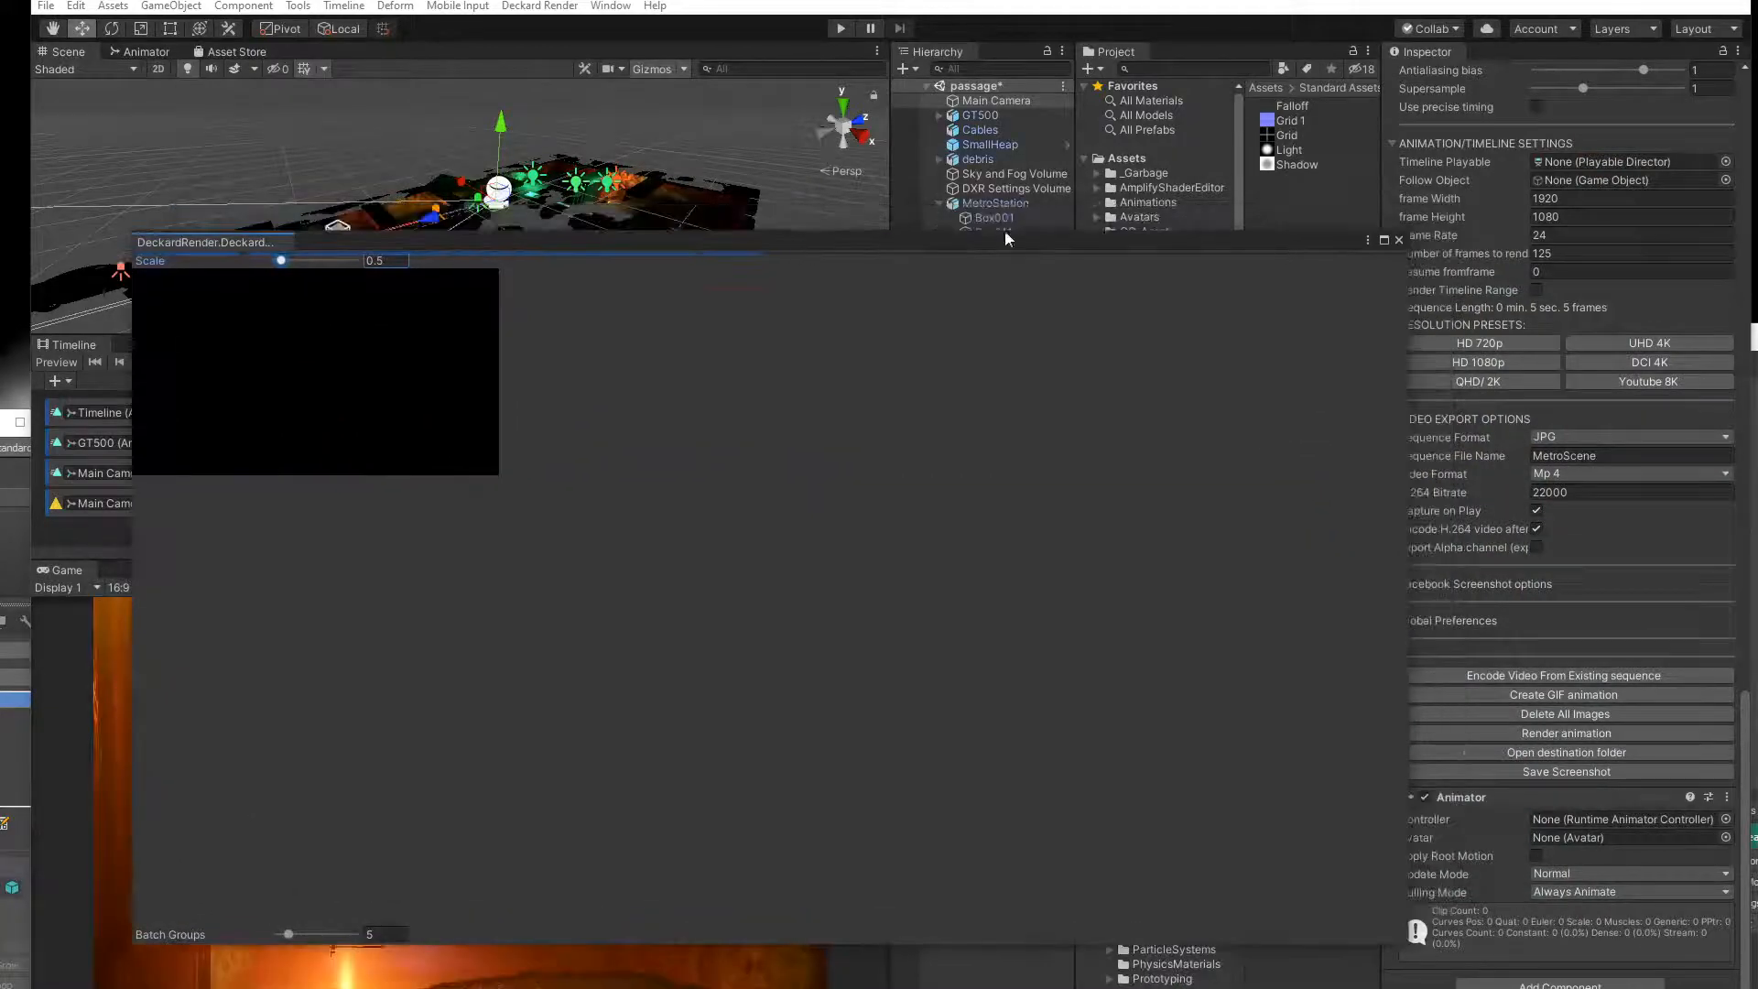
# Close the Deckard render preview and rewind the SubwayTimeline to frame 0 with nothing selected in the scene.
pyautogui.click(1398, 240)
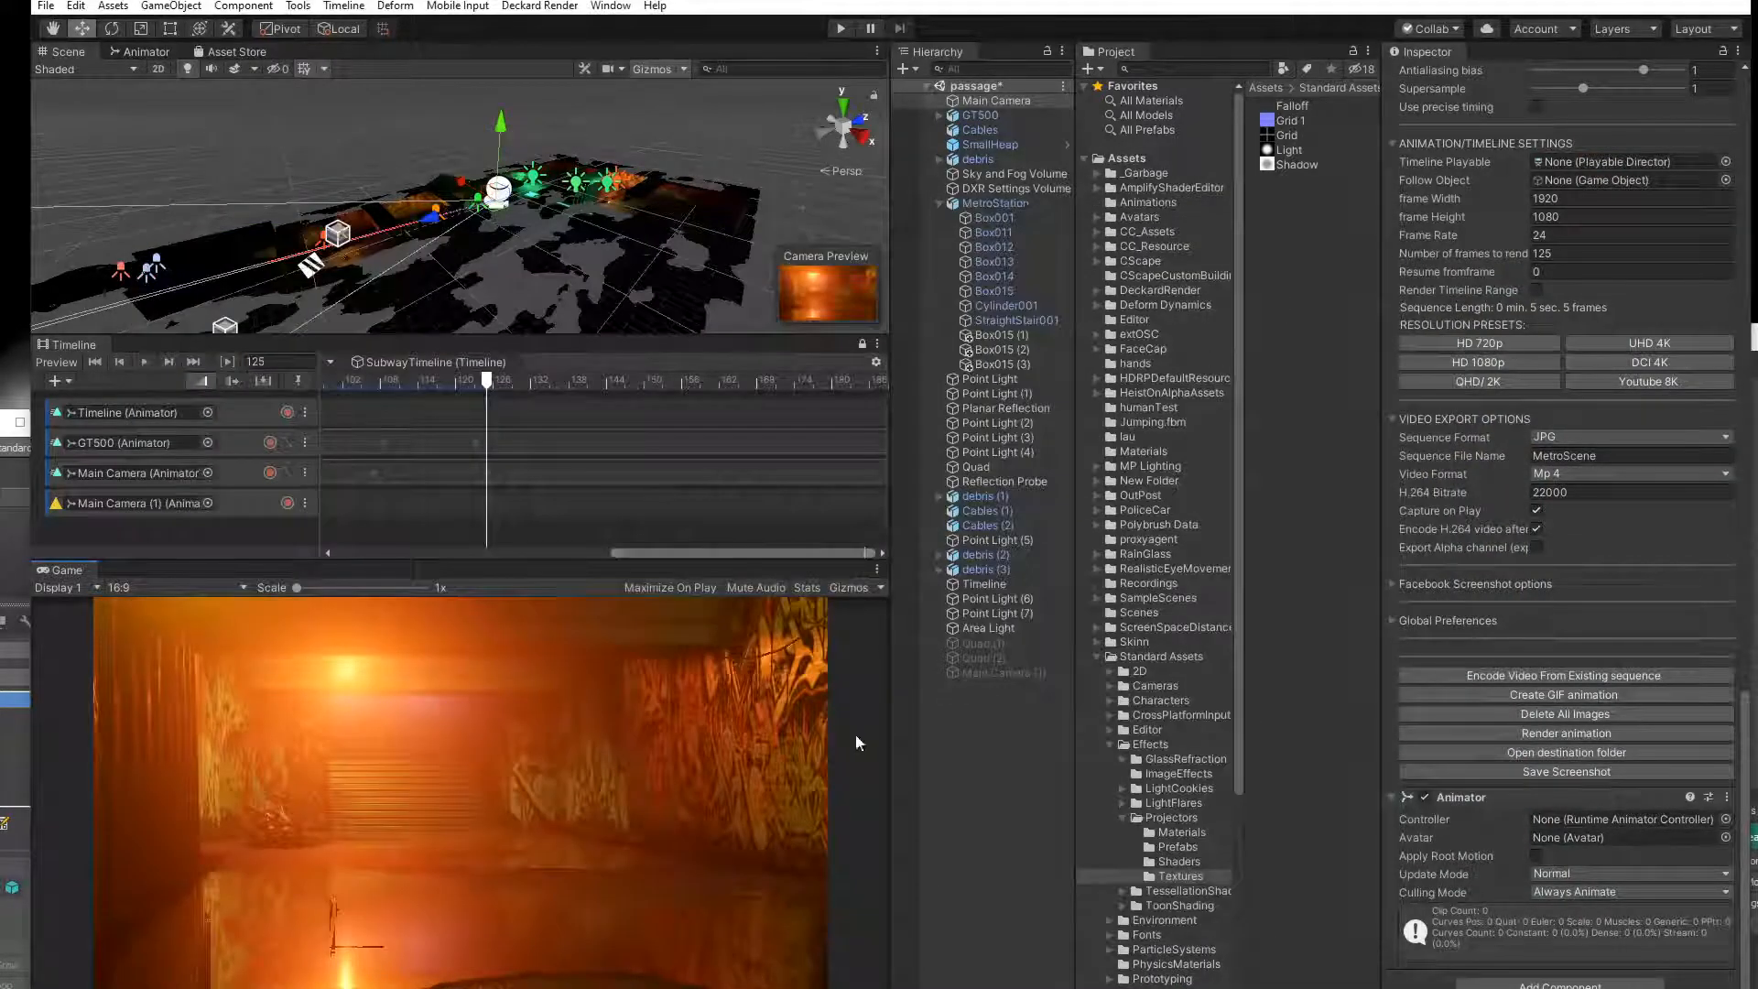
pyautogui.click(973, 789)
pyautogui.moveTo(486, 380); pyautogui.dragTo(162, 395)
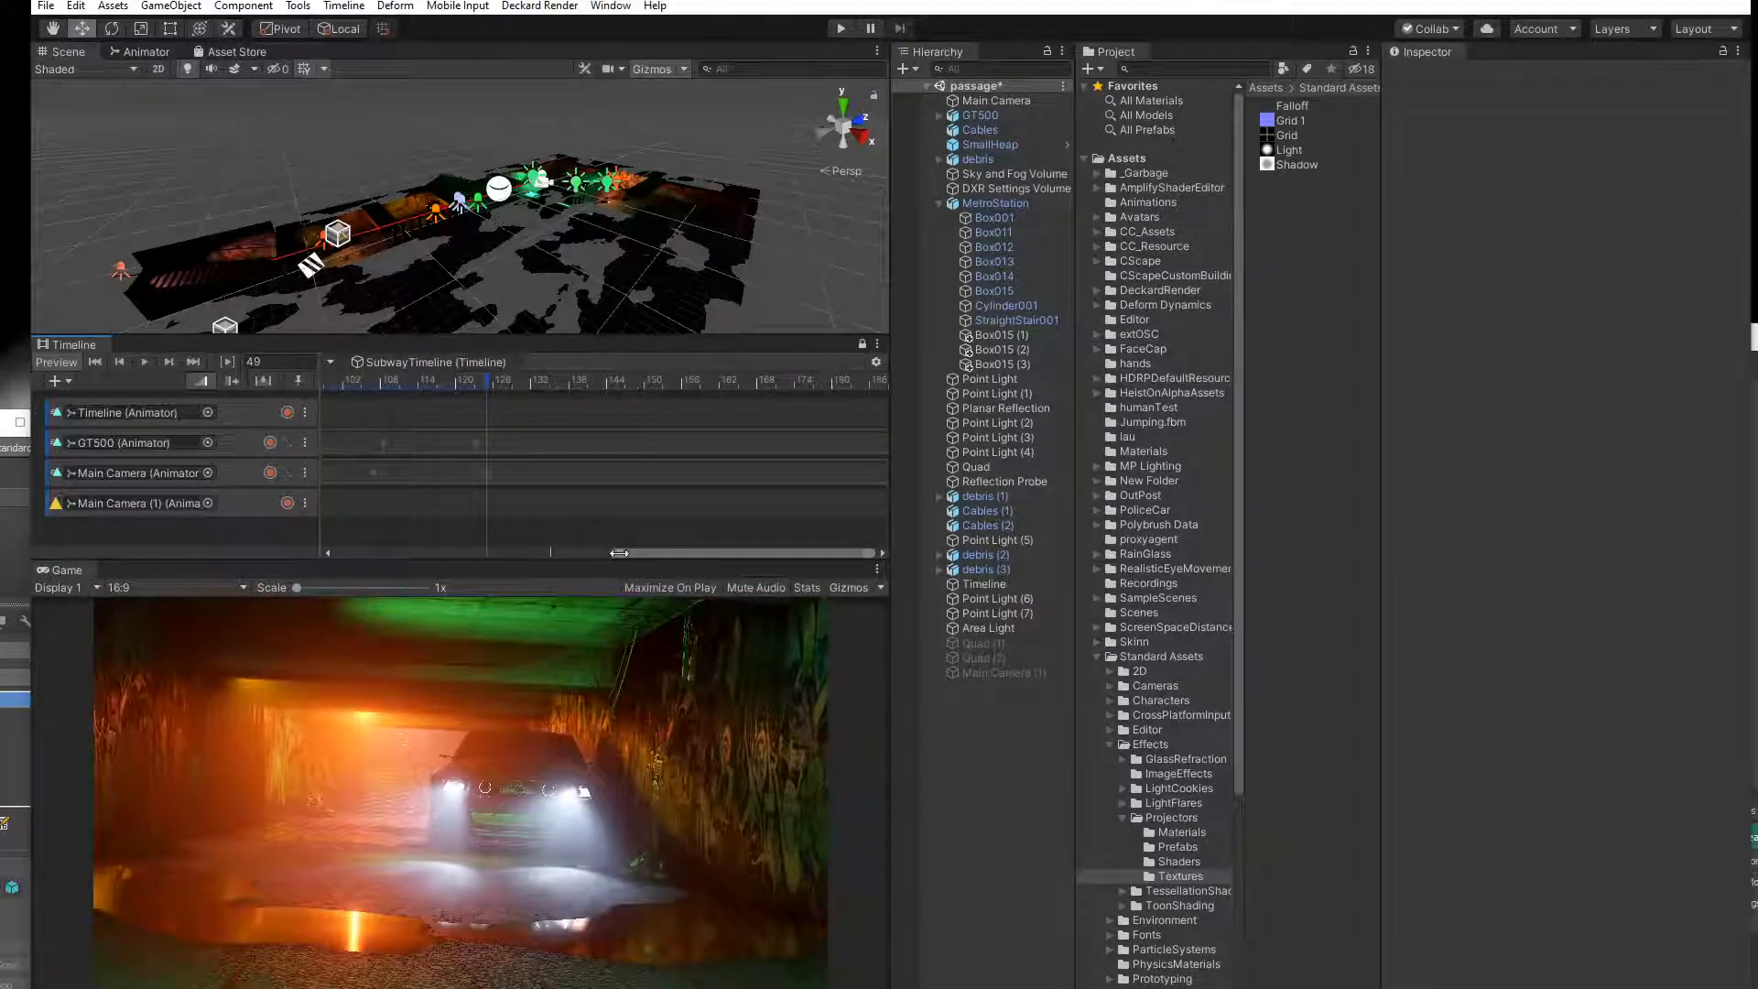
pyautogui.moveTo(611, 554); pyautogui.dragTo(302, 520)
pyautogui.moveTo(428, 381); pyautogui.dragTo(322, 381)
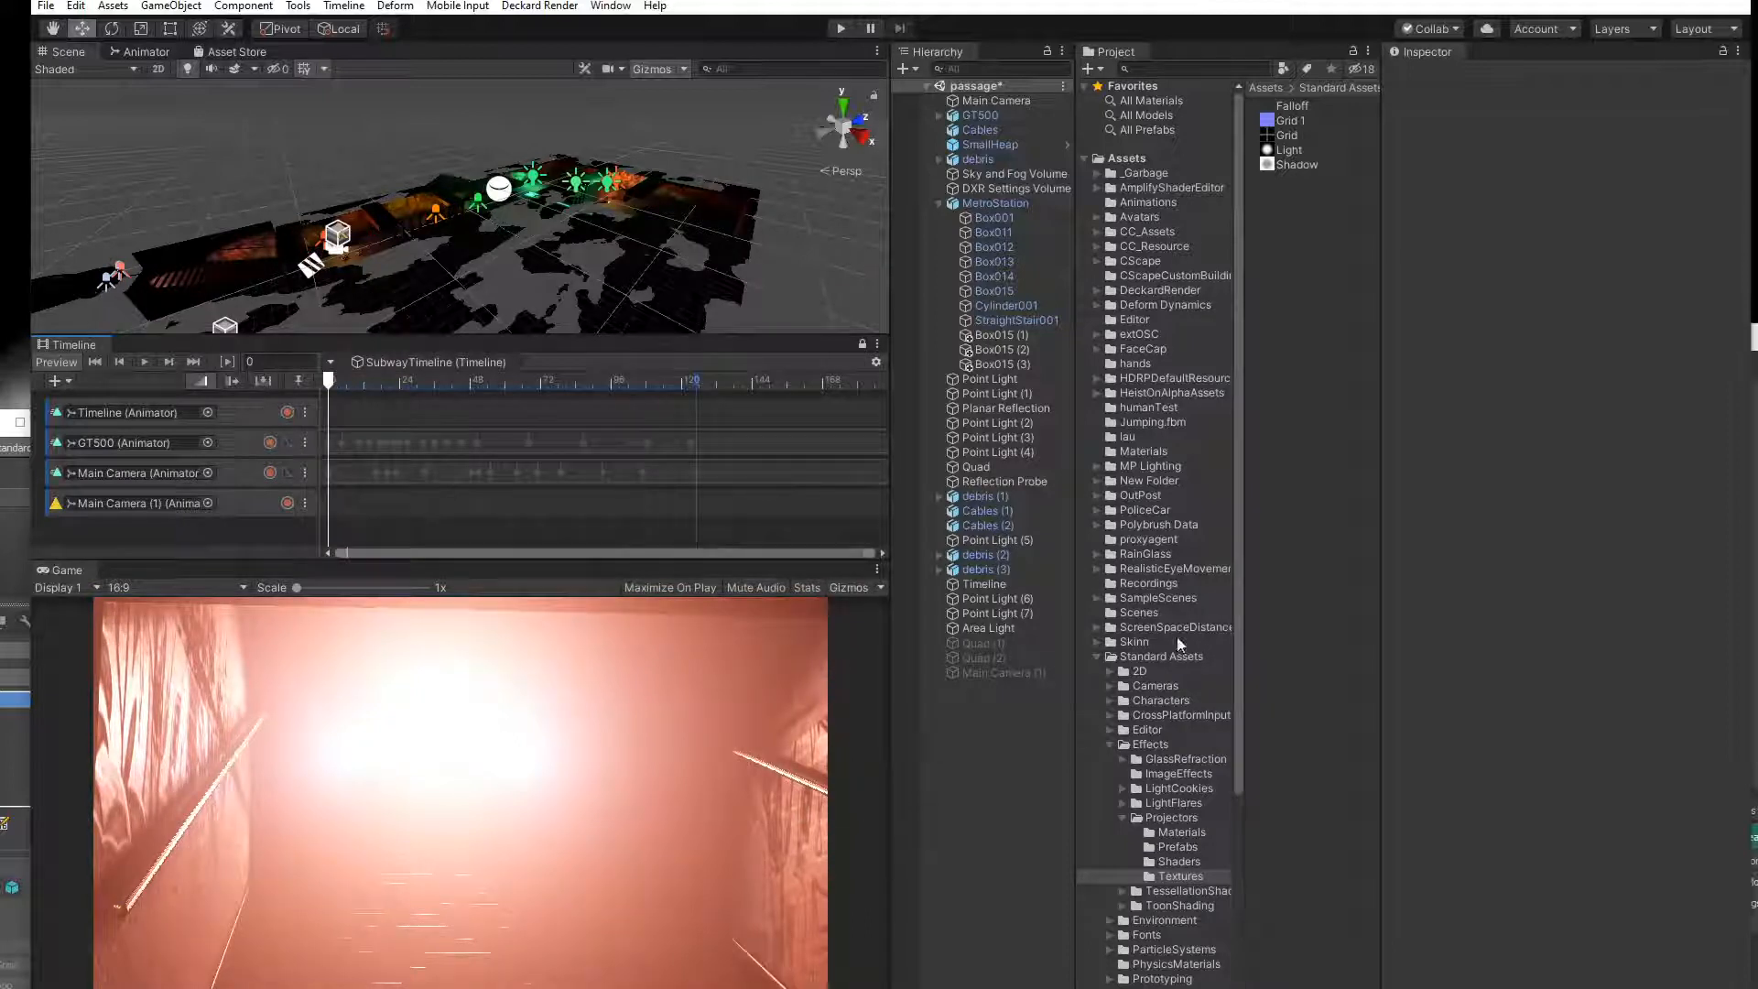
# Show the project's Assets folder in File Explorer, look over the DeckardImportProblemsTEst folder, and close the folder window.
pyautogui.click(1130, 160)
pyautogui.rightClick(1130, 165)
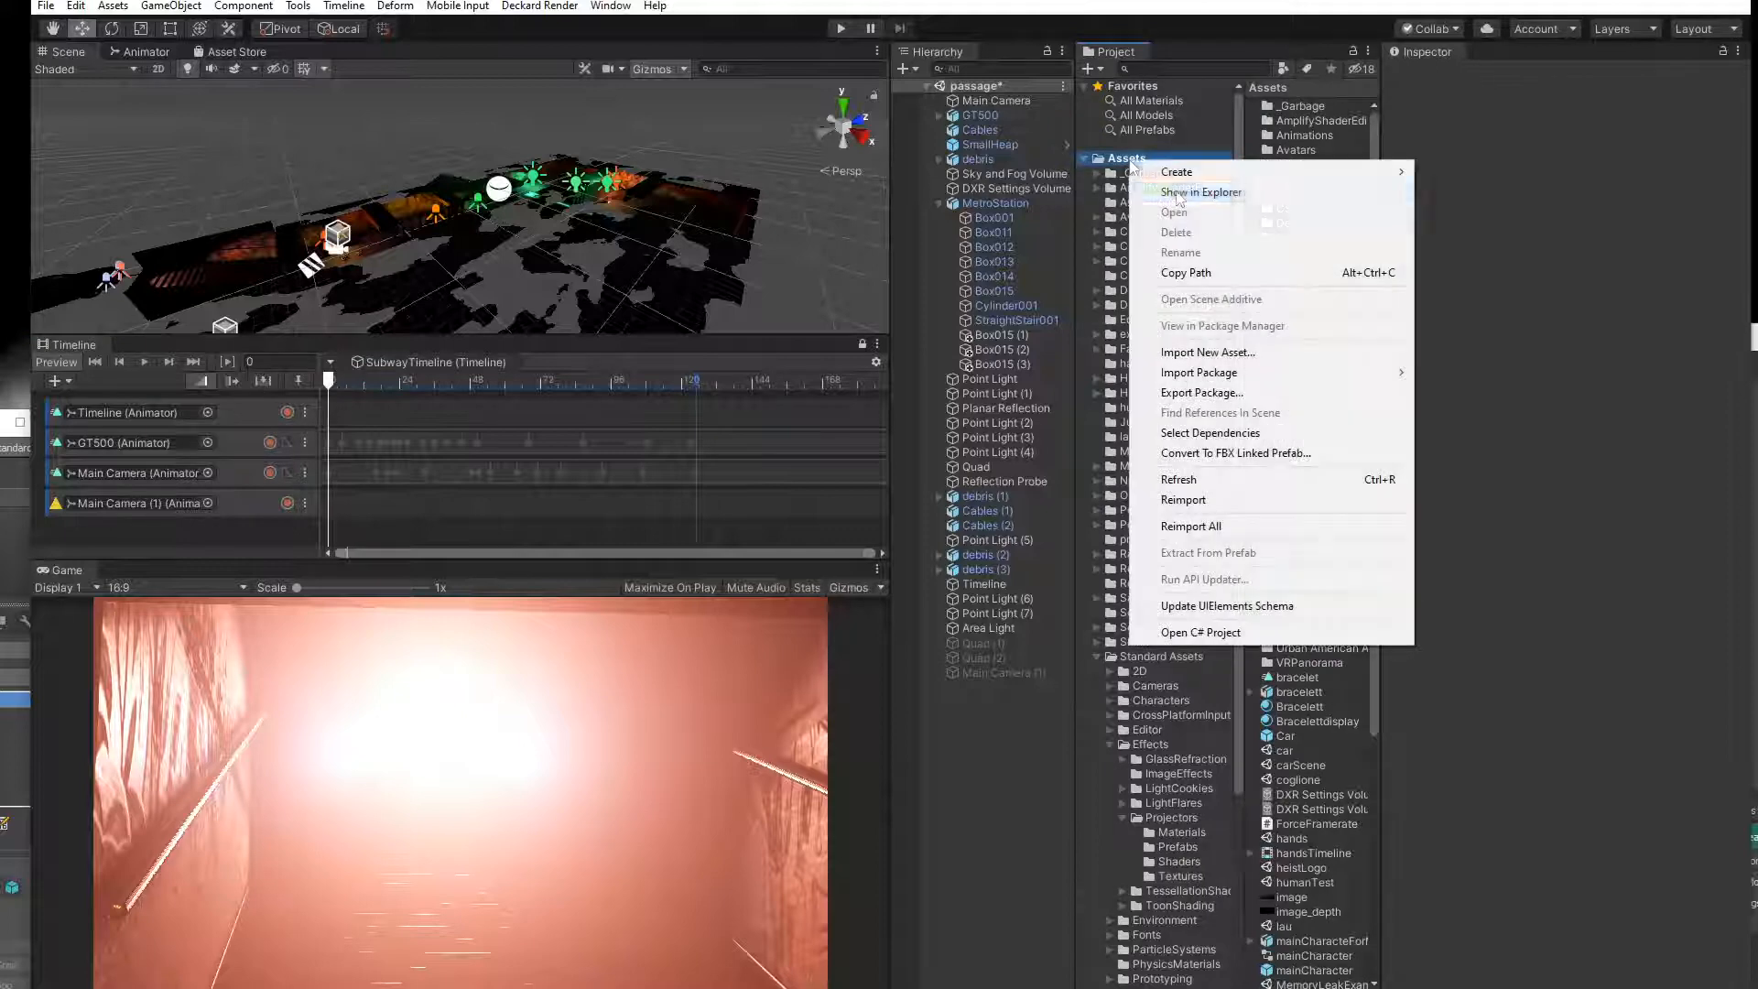
pyautogui.click(1190, 196)
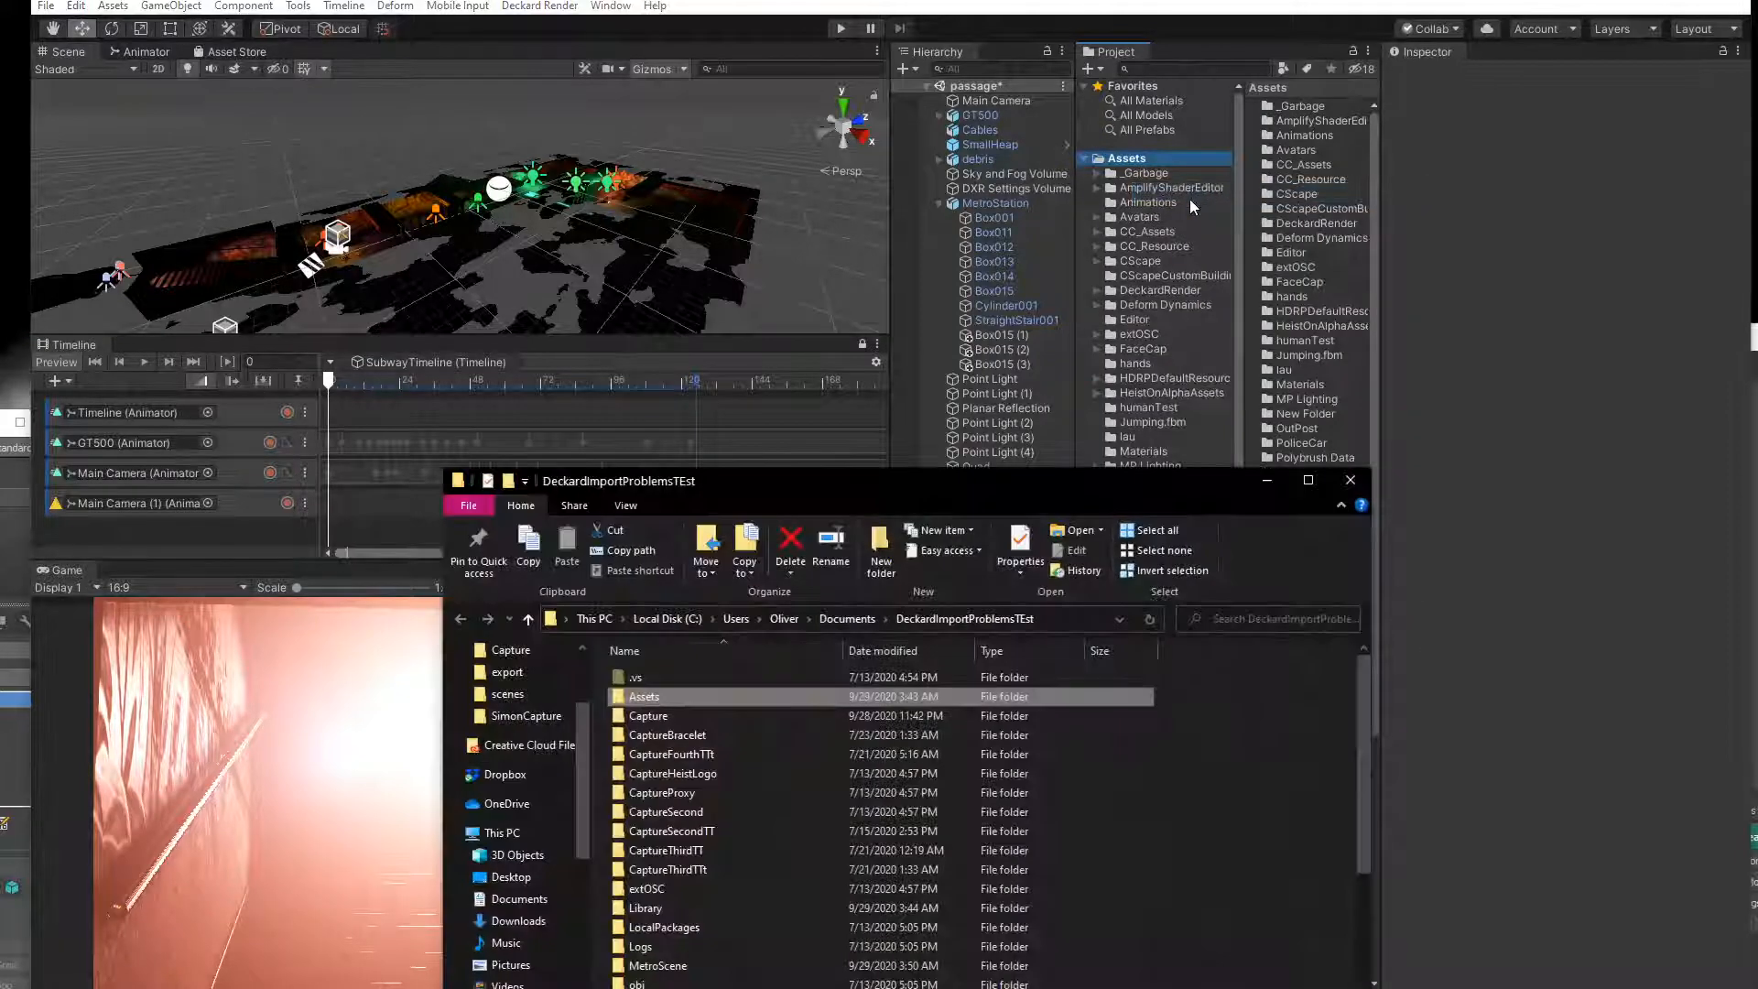
pyautogui.moveTo(863, 496); pyautogui.dragTo(852, 334)
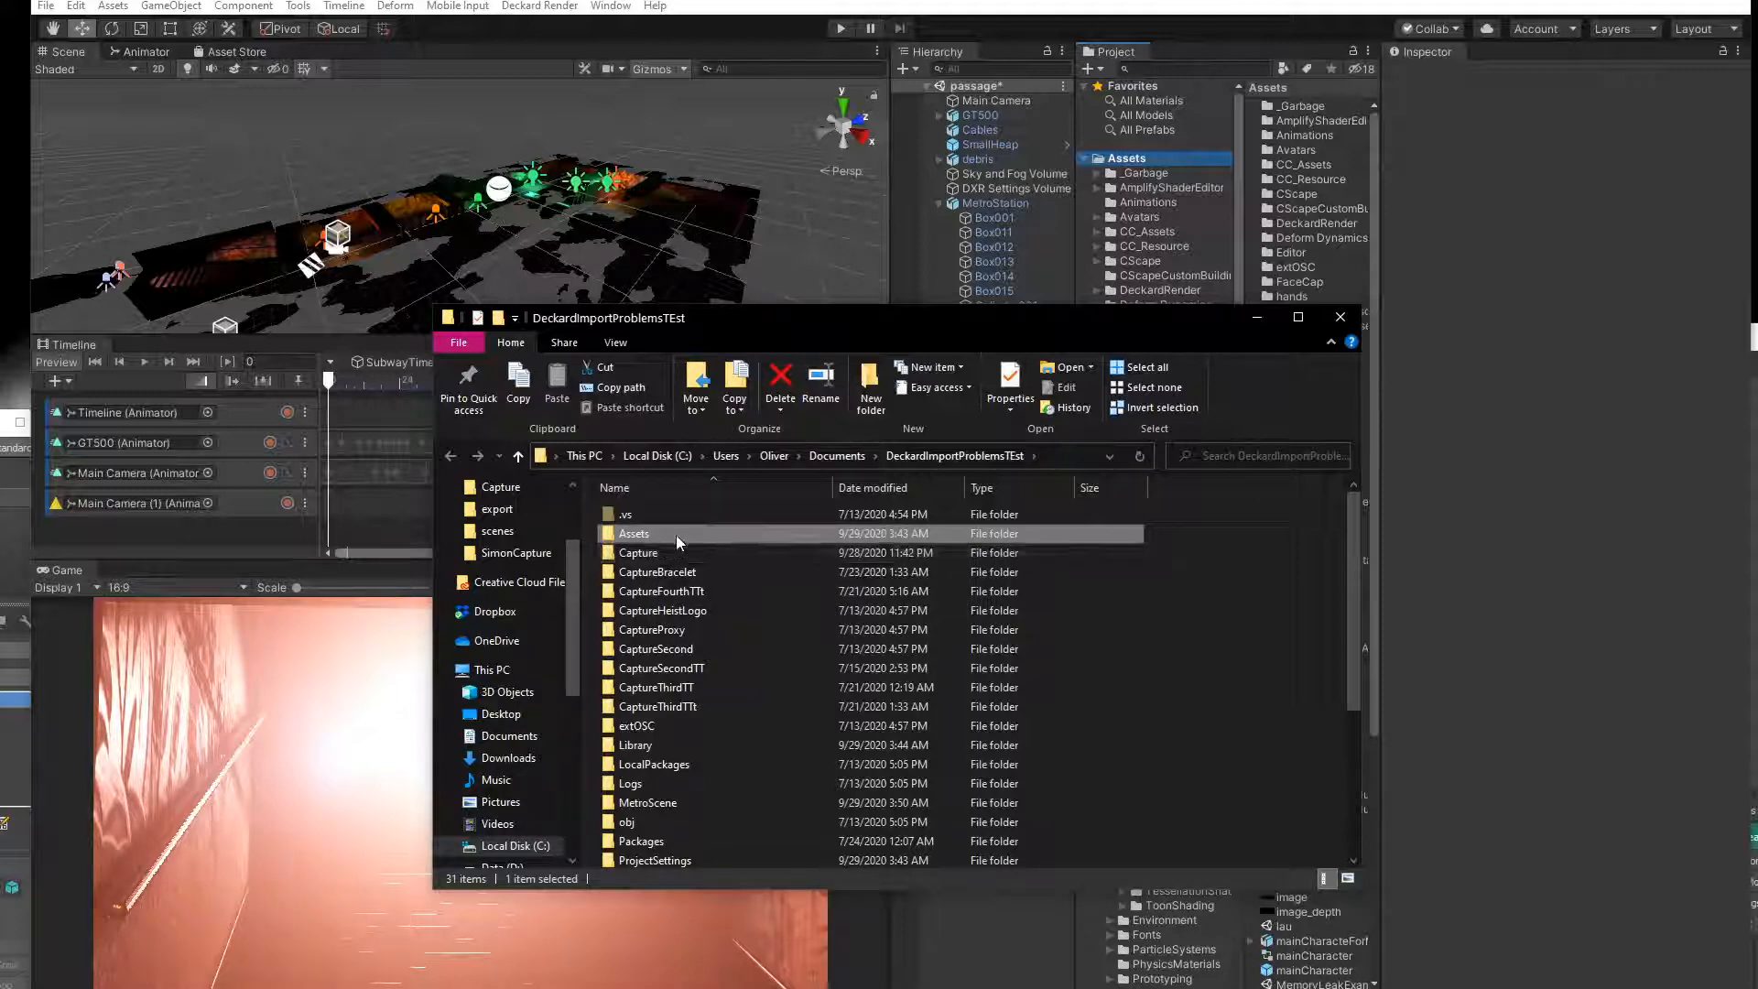
pyautogui.moveTo(676, 539)
pyautogui.moveTo(733, 316); pyautogui.dragTo(736, 352)
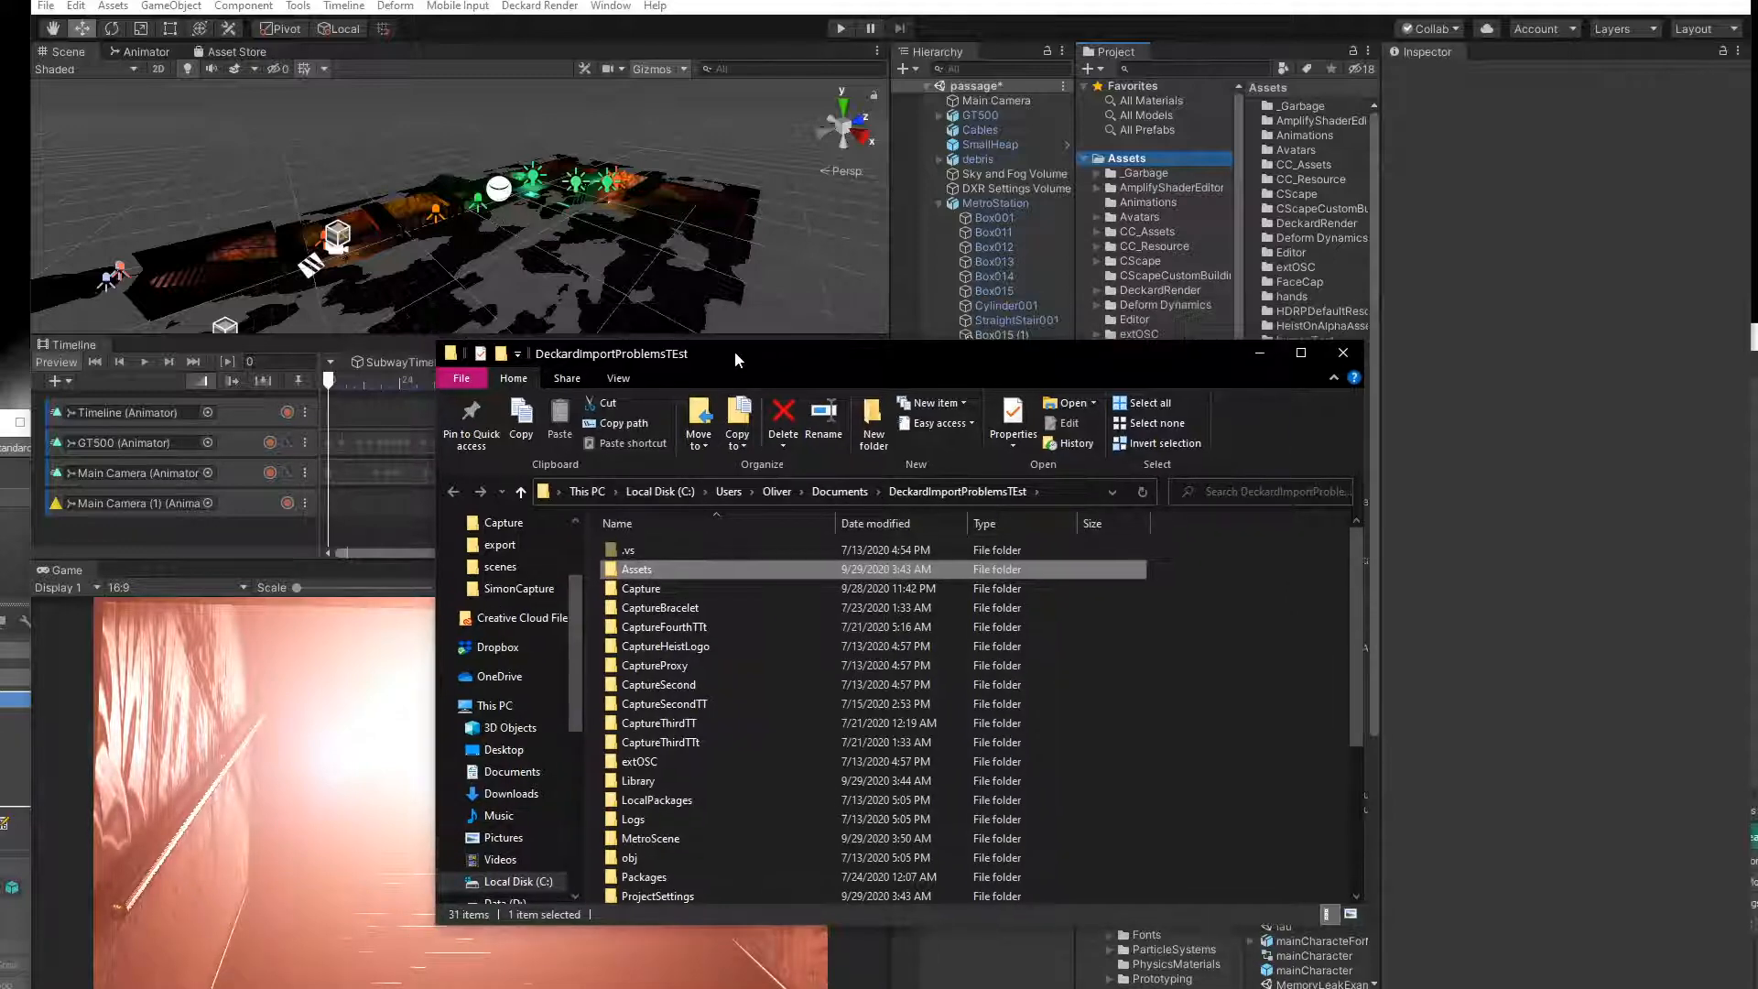
pyautogui.click(1352, 360)
# Collapse the MetroStation object's children and play back the SubwayTimeline animation, returning the playhead to frame 0.
pyautogui.click(938, 203)
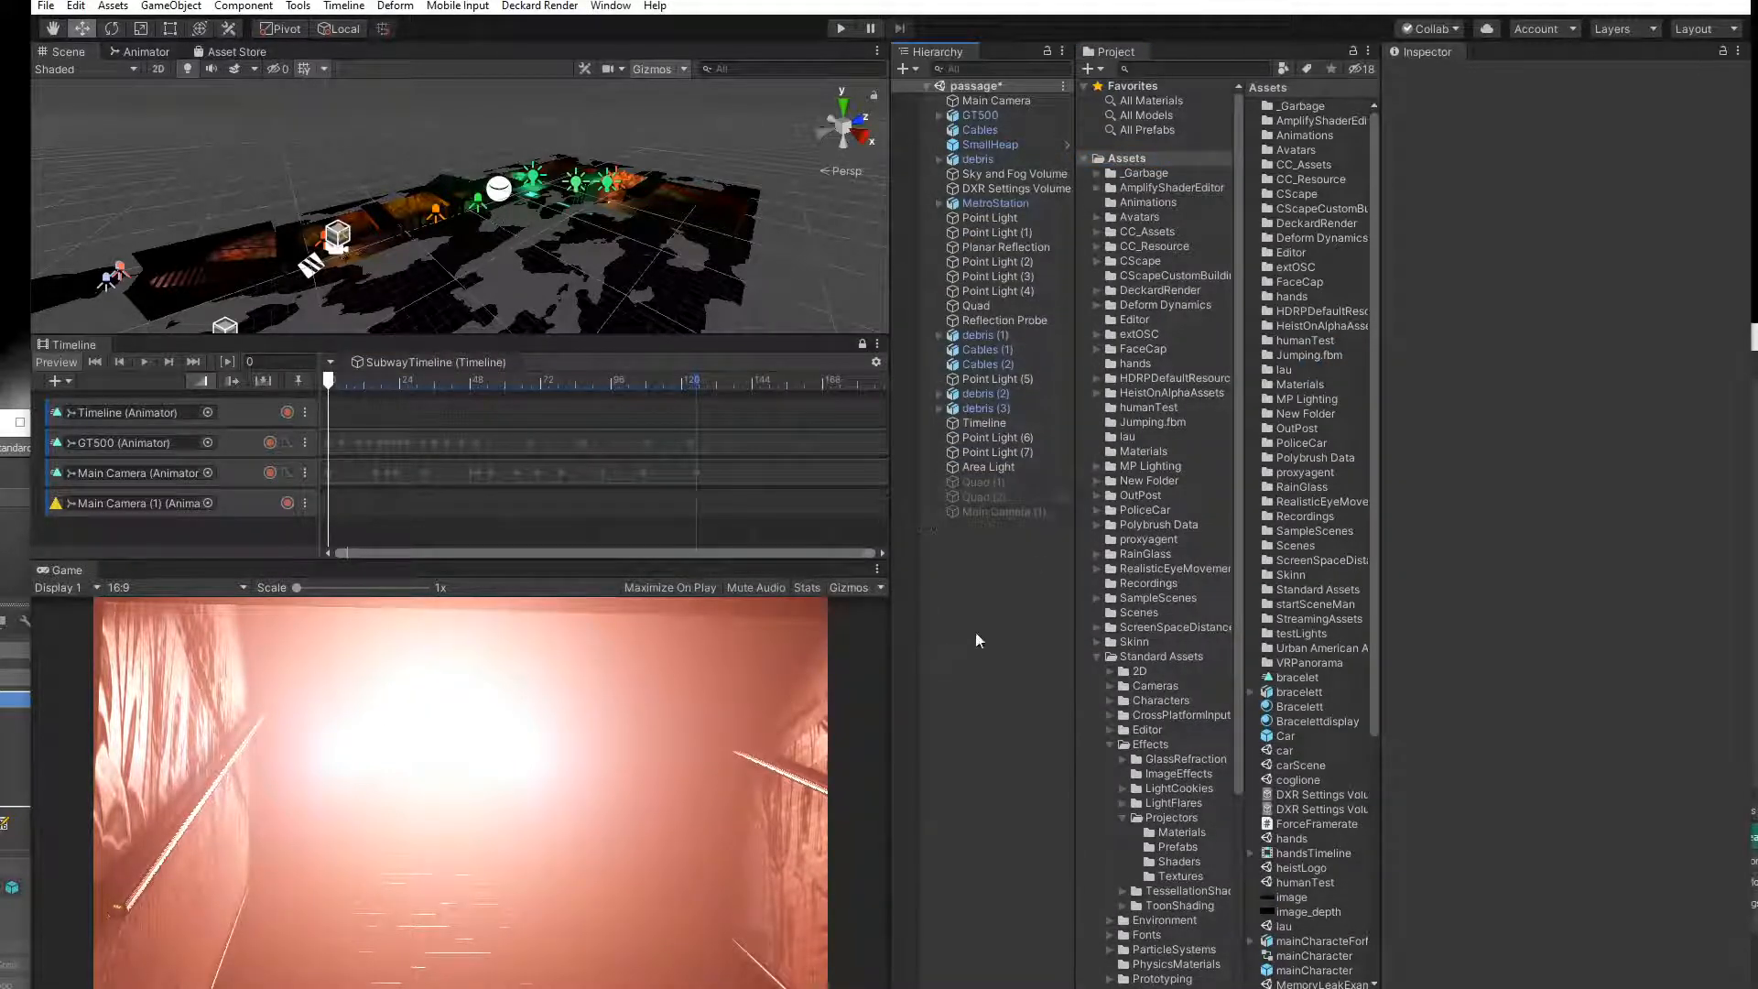
pyautogui.click(144, 362)
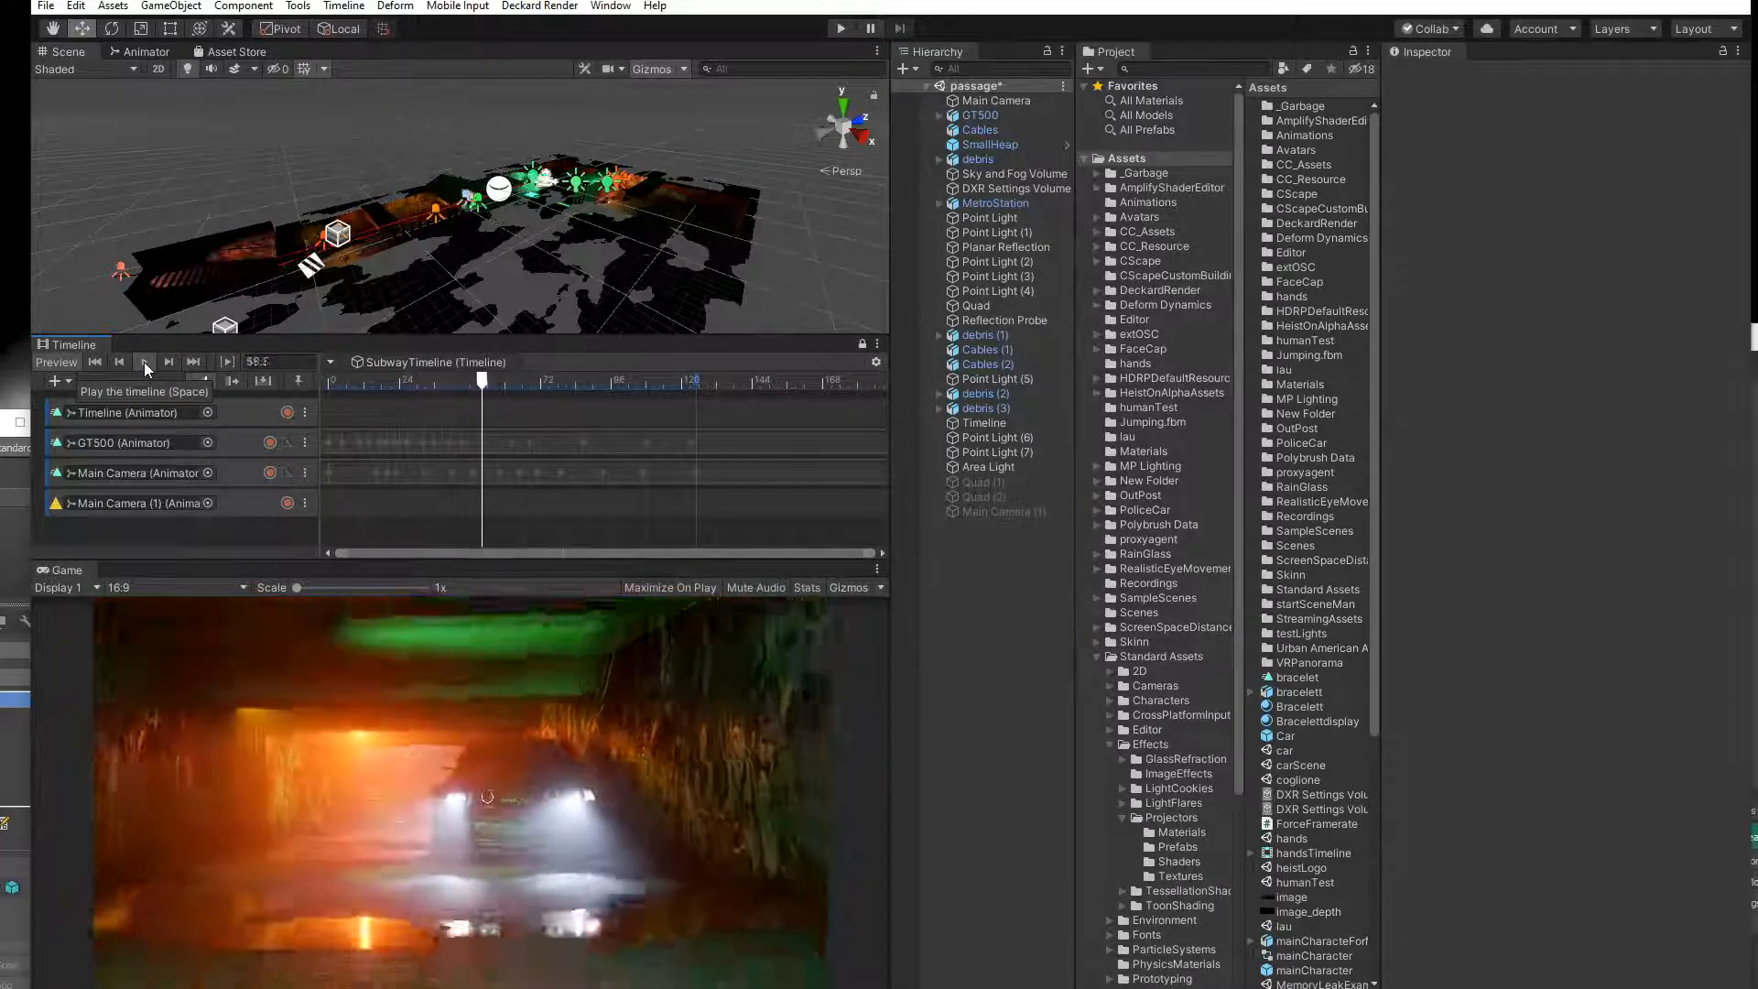
pyautogui.moveTo(486, 384); pyautogui.dragTo(290, 382)
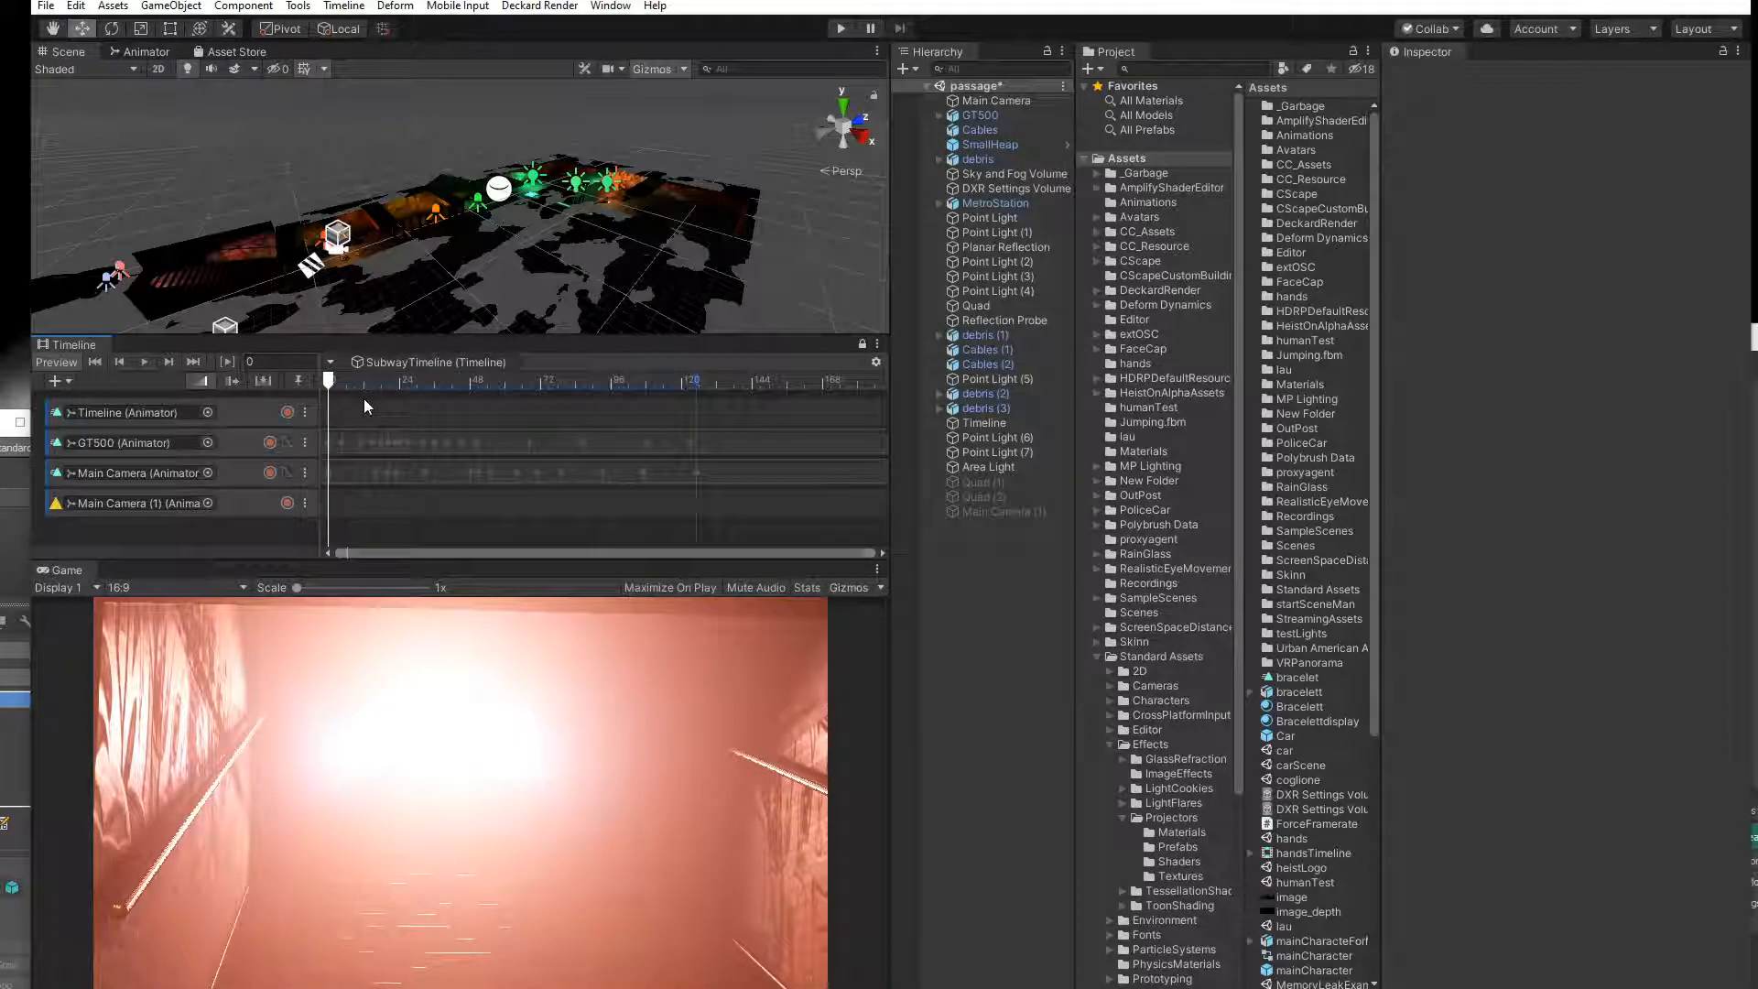